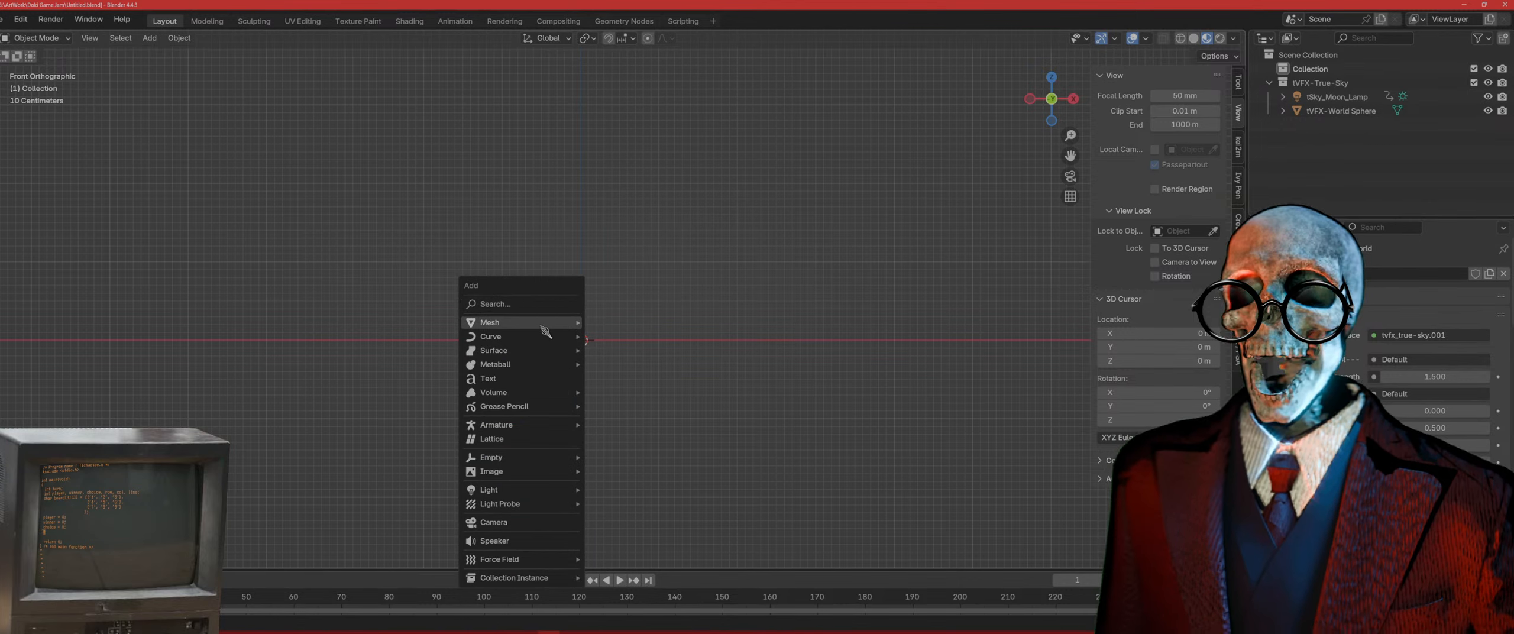
# Step: Import Building_albedo.jpg as an image mesh plane
pyautogui.moveTo(543, 324)
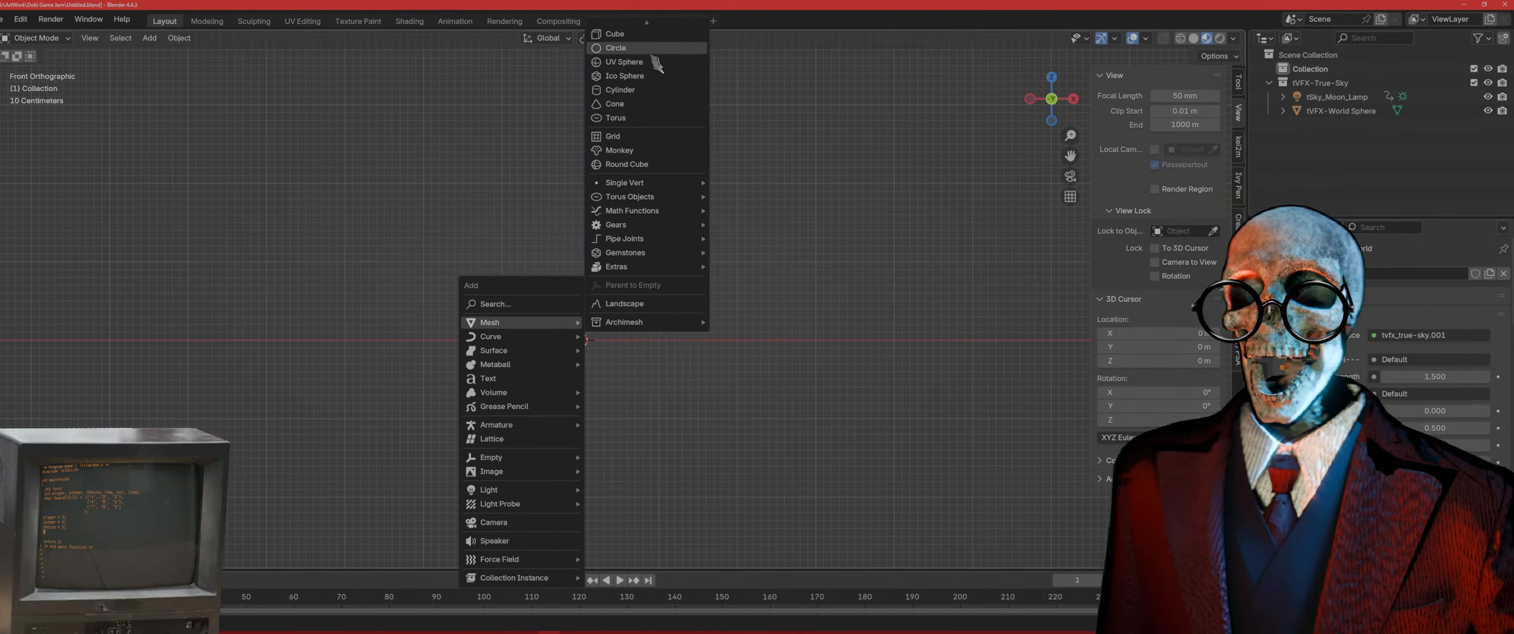
pyautogui.moveTo(550, 473)
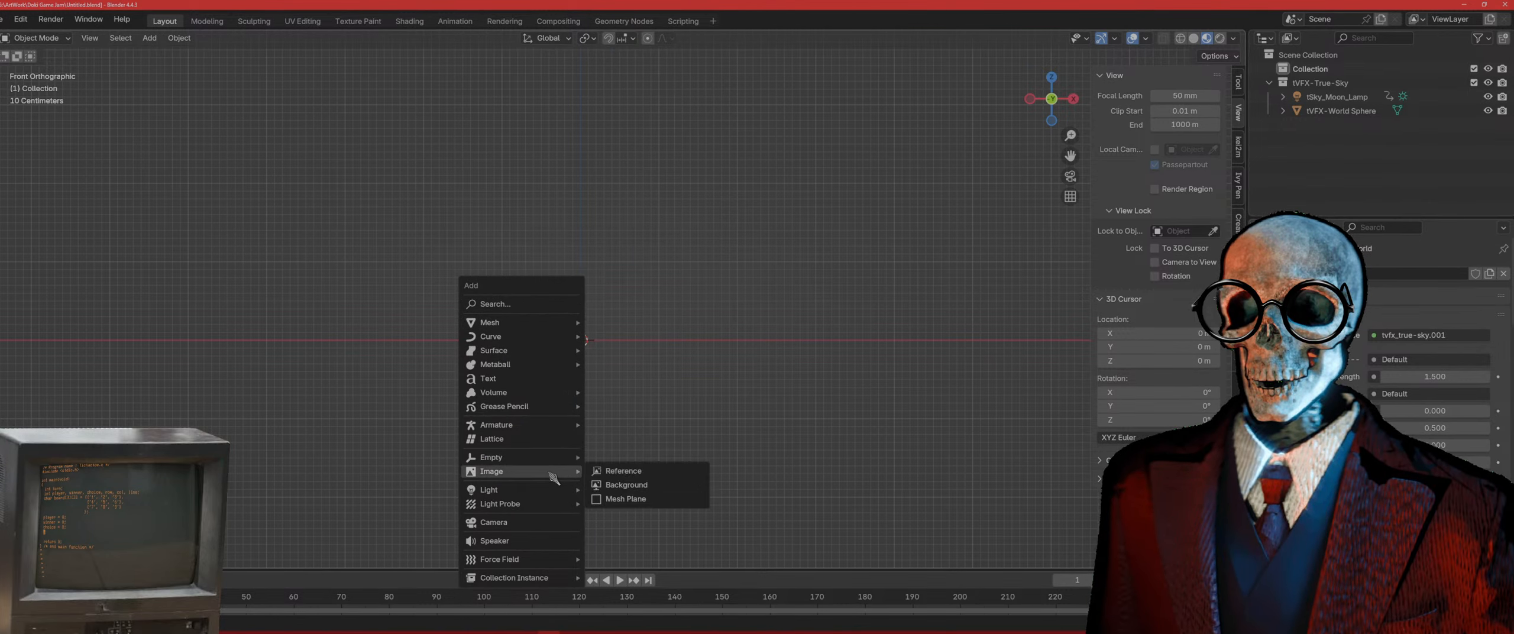
pyautogui.click(625, 499)
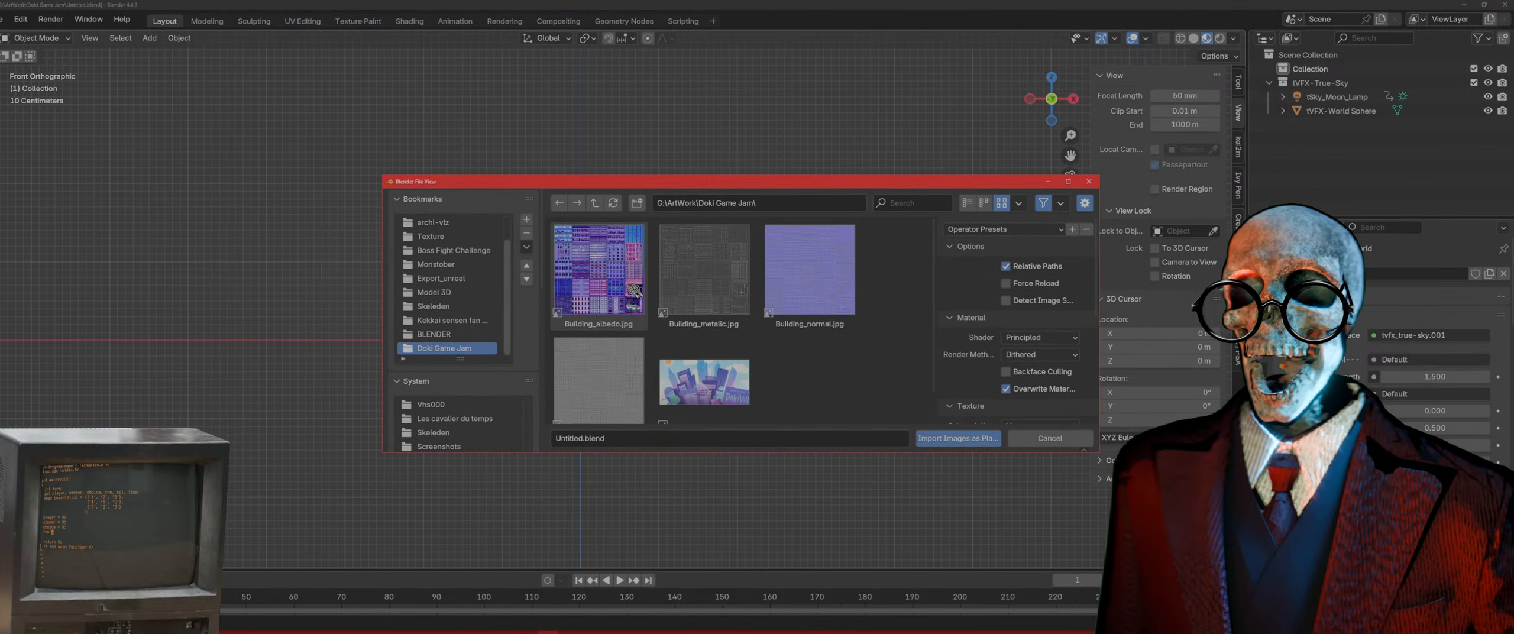
pyautogui.click(605, 282)
pyautogui.click(940, 439)
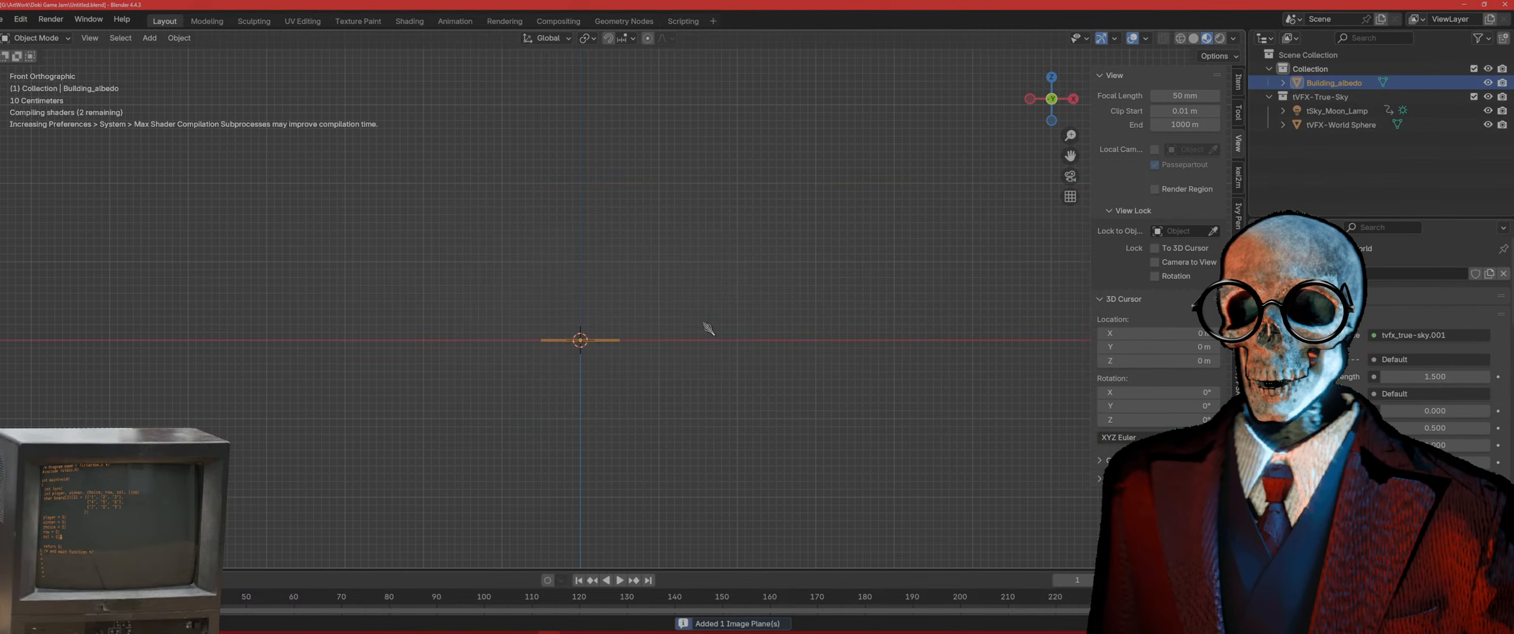
# Step: Rotate the image plane 90° around the X axis so that it stands upright
pyautogui.press('r')
pyautogui.press('x')
pyautogui.press('9')
pyautogui.press('0')
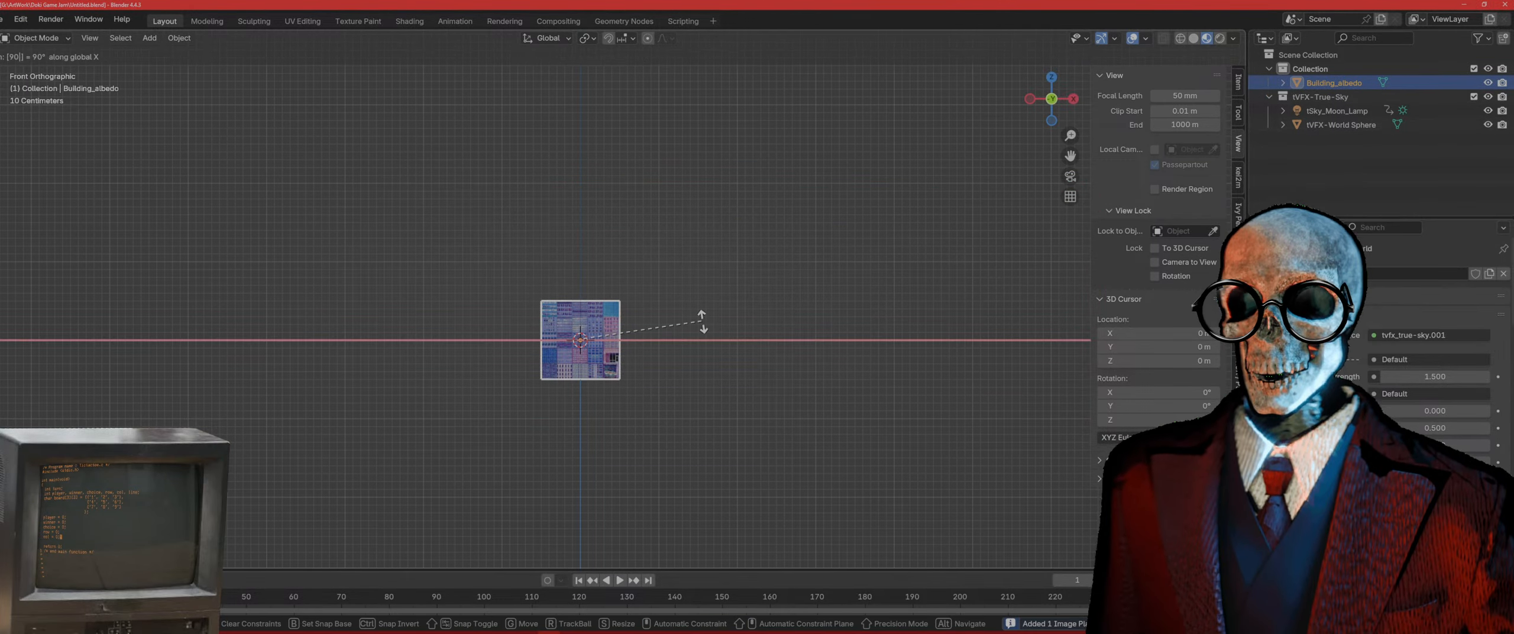
pyautogui.press('Return')
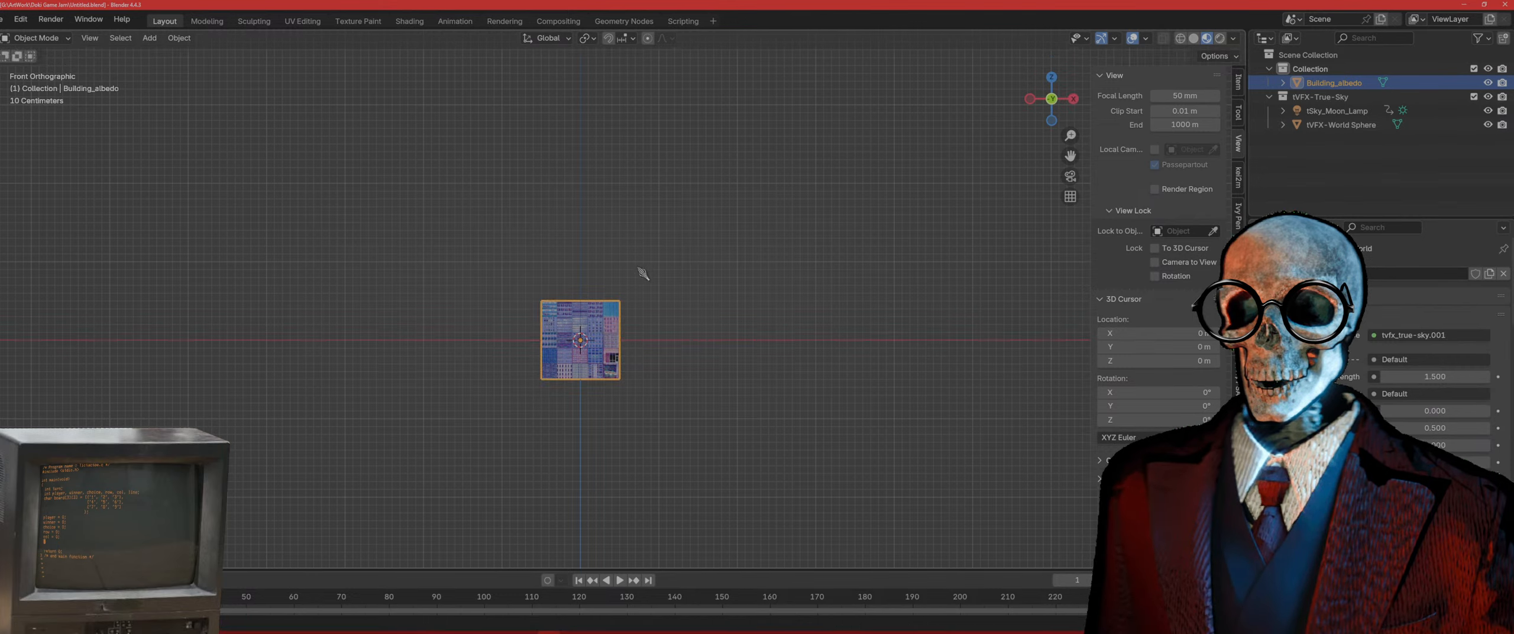
# Step: Scale the image plane uniformly by a factor of 10
pyautogui.press('s')
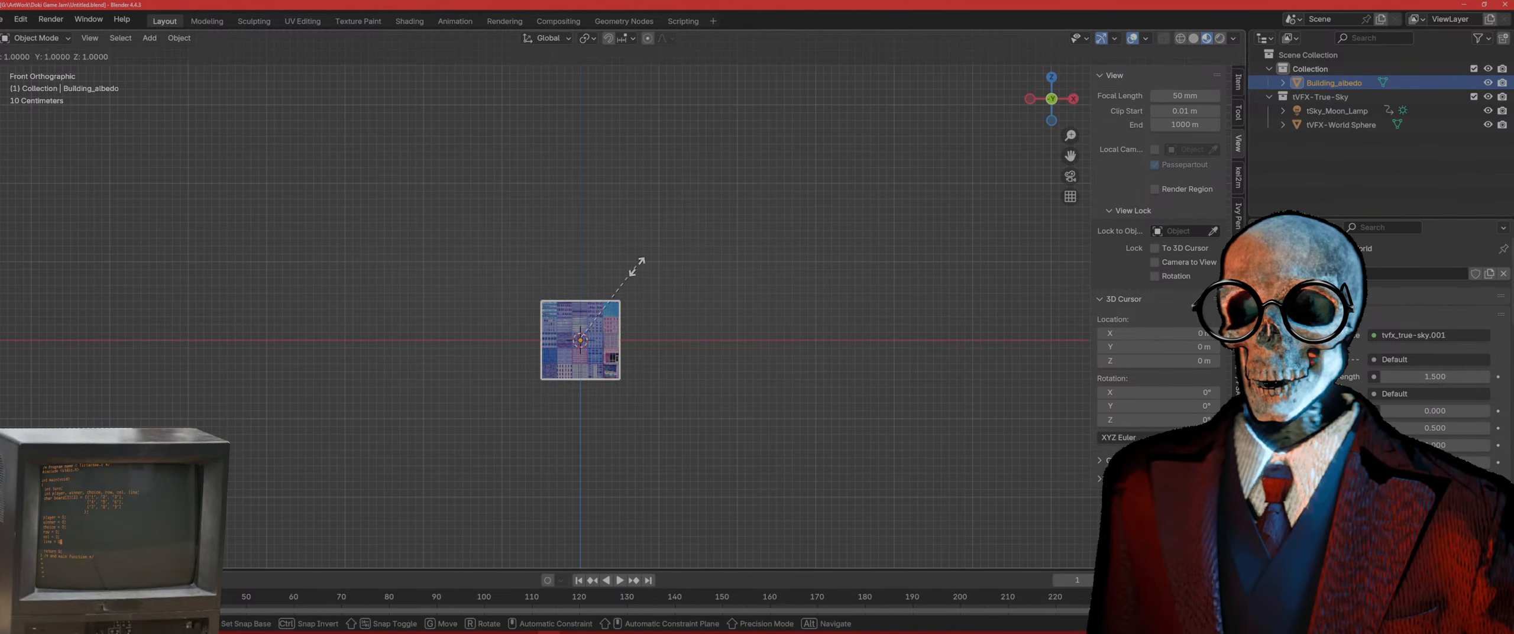
pyautogui.press('1')
pyautogui.press('0')
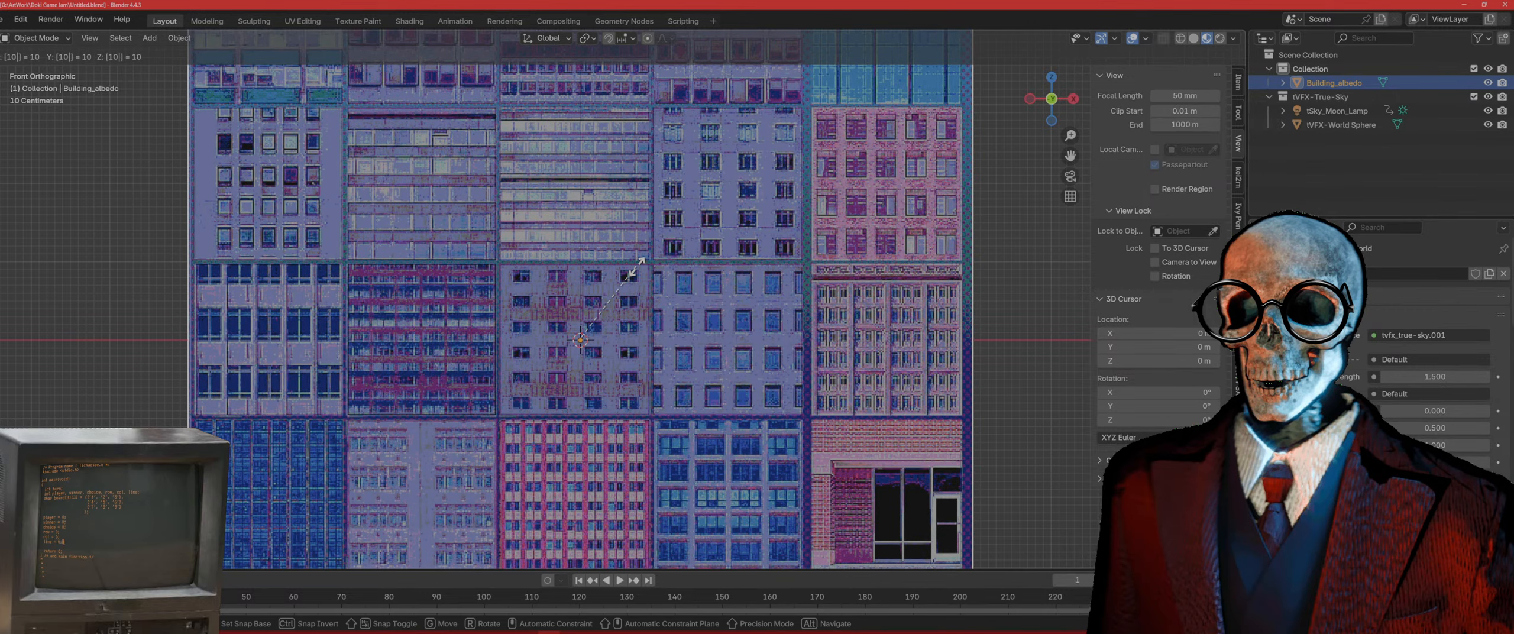
pyautogui.press('Return')
pyautogui.scroll(-5, 827, 330)
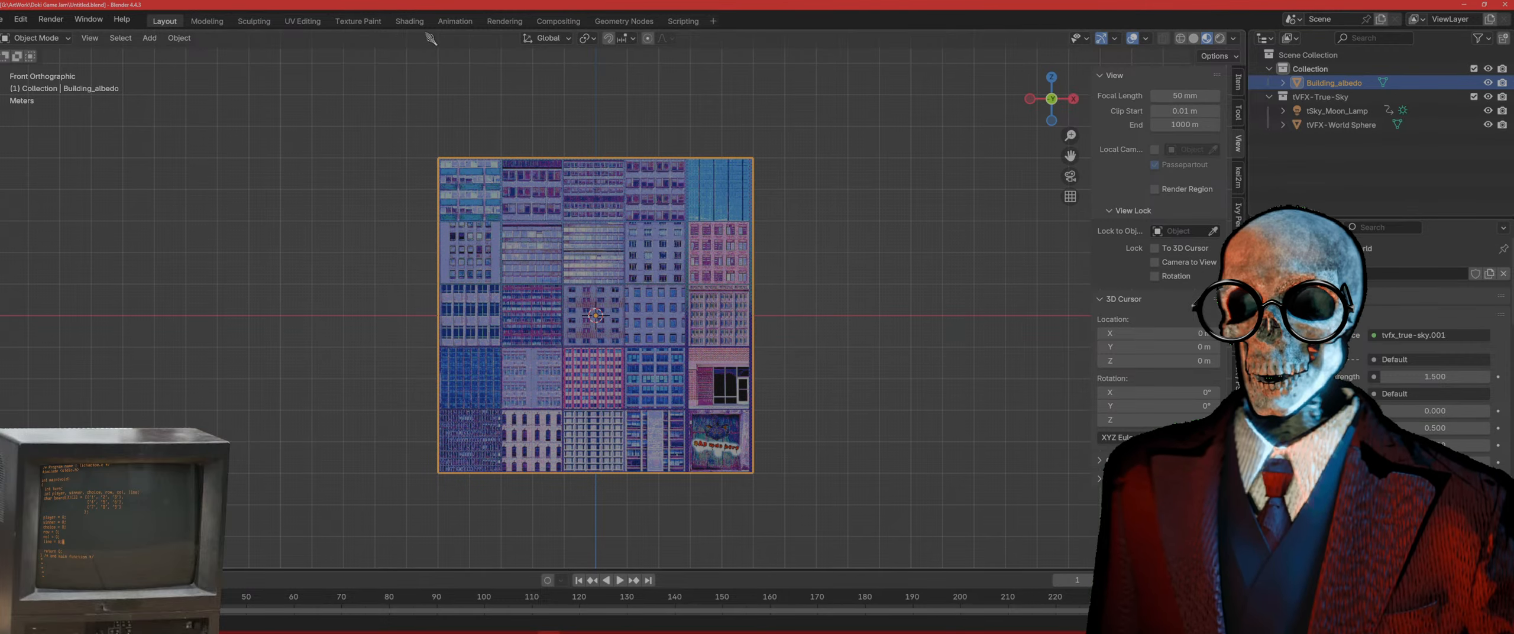
# Step: Switch to the Shading workspace and move the albedo texture node clear of the Principled BSDF node
pyautogui.click(409, 21)
pyautogui.scroll(-6, 761, 342)
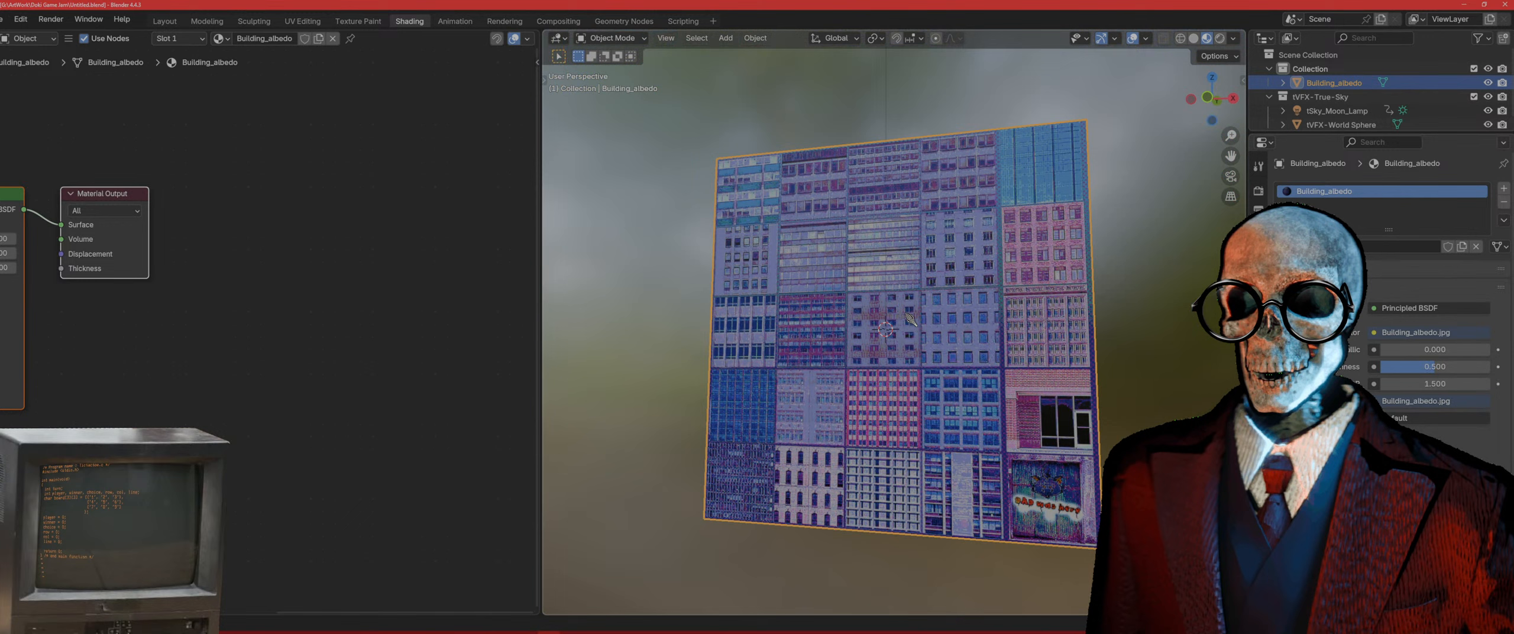
pyautogui.keyDown('shift'); pyautogui.moveTo(906, 314); pyautogui.dragTo(843, 351, button='middle'); pyautogui.keyUp('shift')
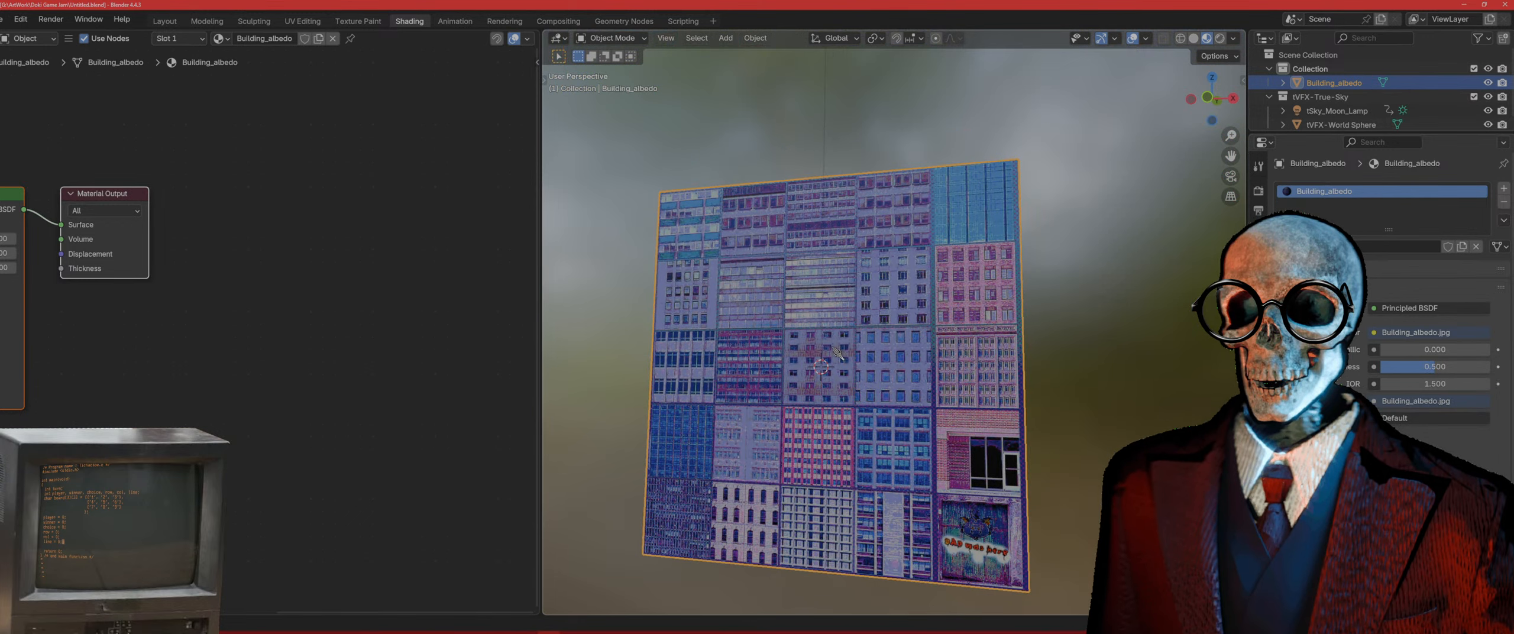
pyautogui.moveTo(245, 288); pyautogui.dragTo(537, 340, button='middle')
pyautogui.click(195, 210)
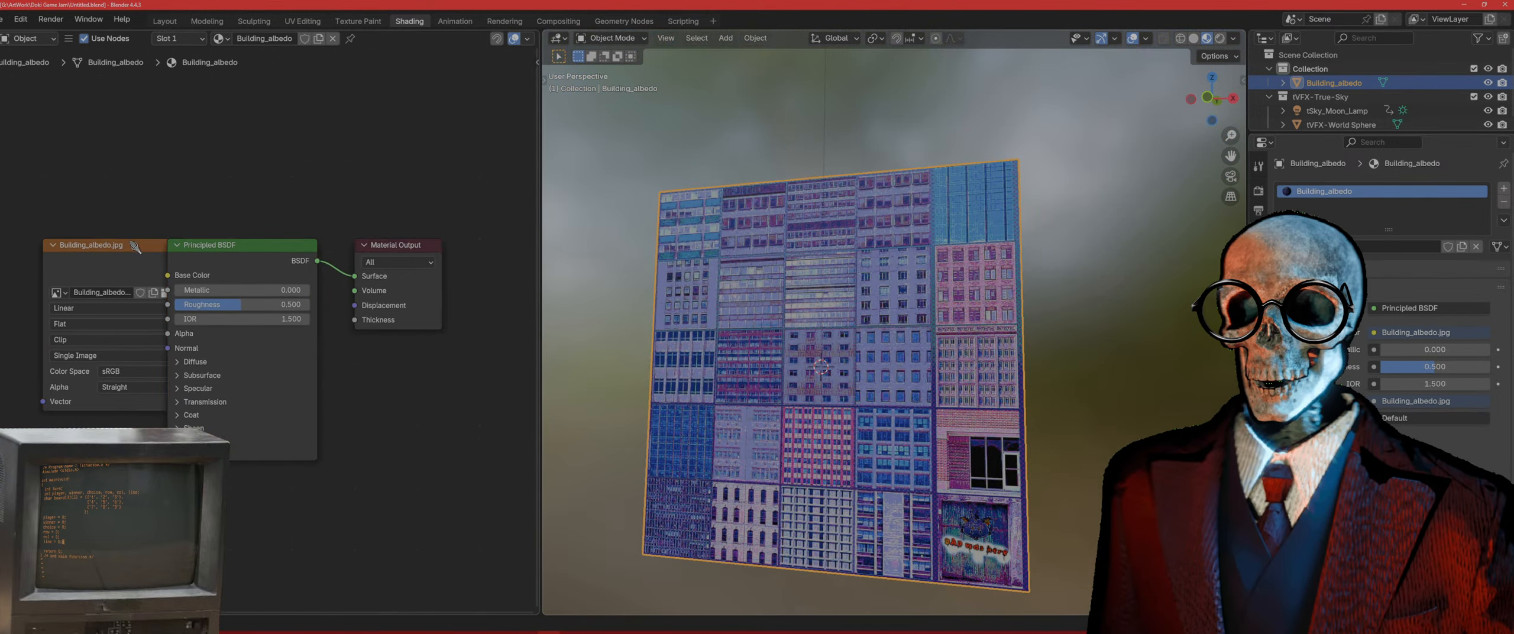
pyautogui.moveTo(127, 247); pyautogui.dragTo(0, 254)
pyautogui.moveTo(89, 316); pyautogui.dragTo(268, 323, button='middle')
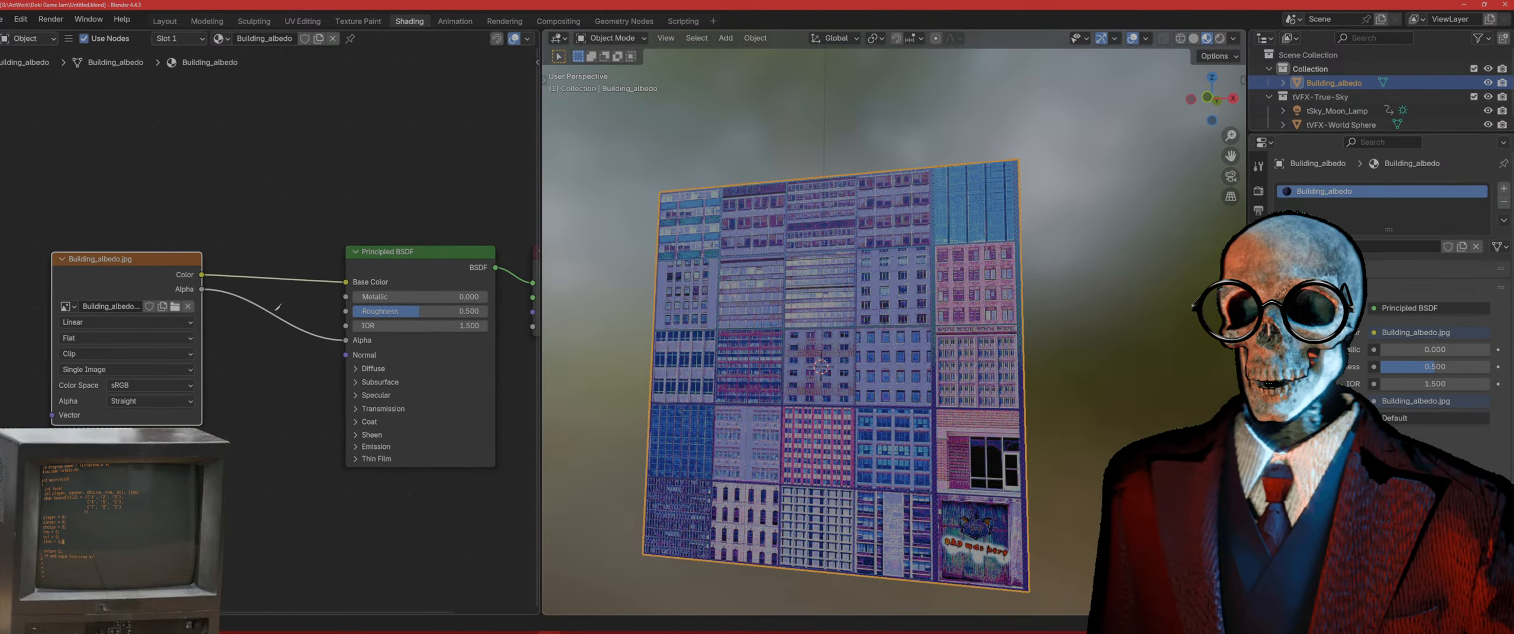
# Step: Remove the albedo texture's Alpha link to the Principled BSDF, and save the file with the texture node moved higher
pyautogui.keyDown('ctrl'); pyautogui.moveTo(275, 323); pyautogui.dragTo(261, 302, button='right'); pyautogui.keyUp('ctrl')
pyautogui.moveTo(227, 214); pyautogui.dragTo(262, 198, button='middle')
pyautogui.moveTo(174, 262); pyautogui.dragTo(110, 115)
pyautogui.hotkey('ctrl', 's')
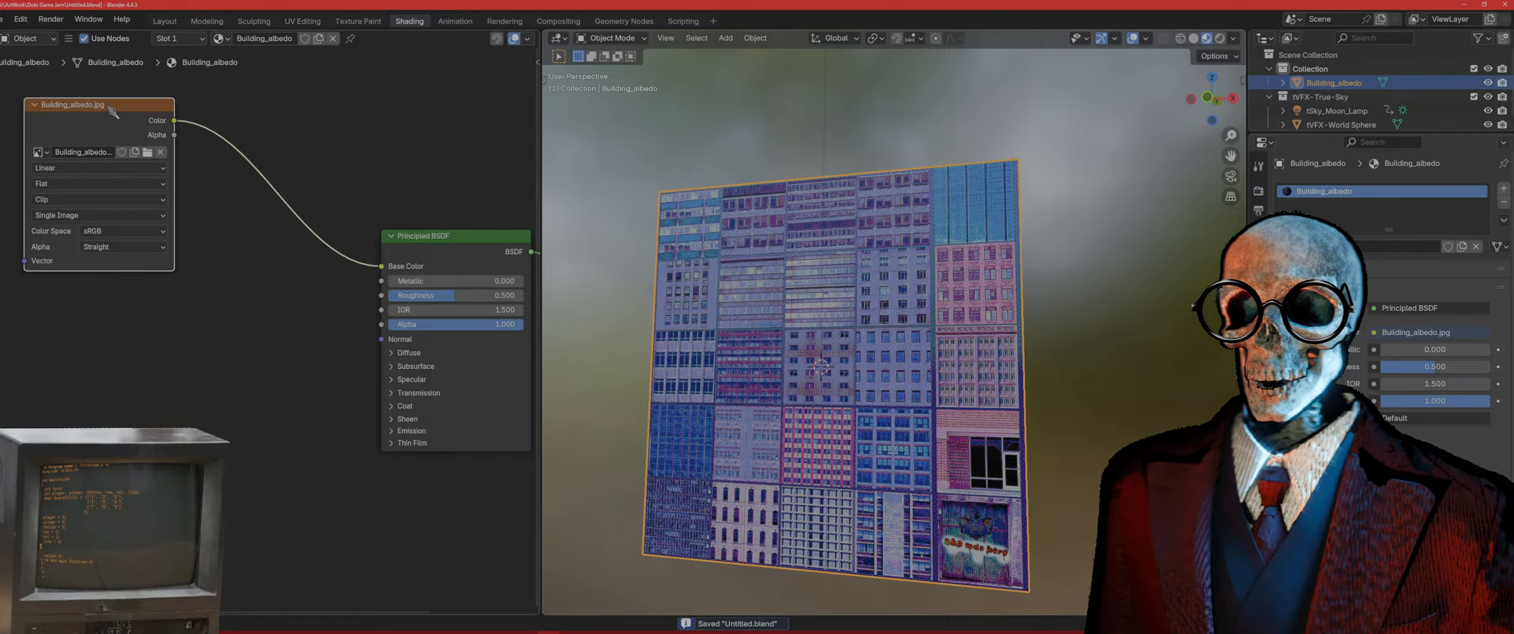
# Step: Duplicate the albedo image texture node twice, stacking the copies below the original
pyautogui.click(109, 106)
pyautogui.hotkey('shift', 's')
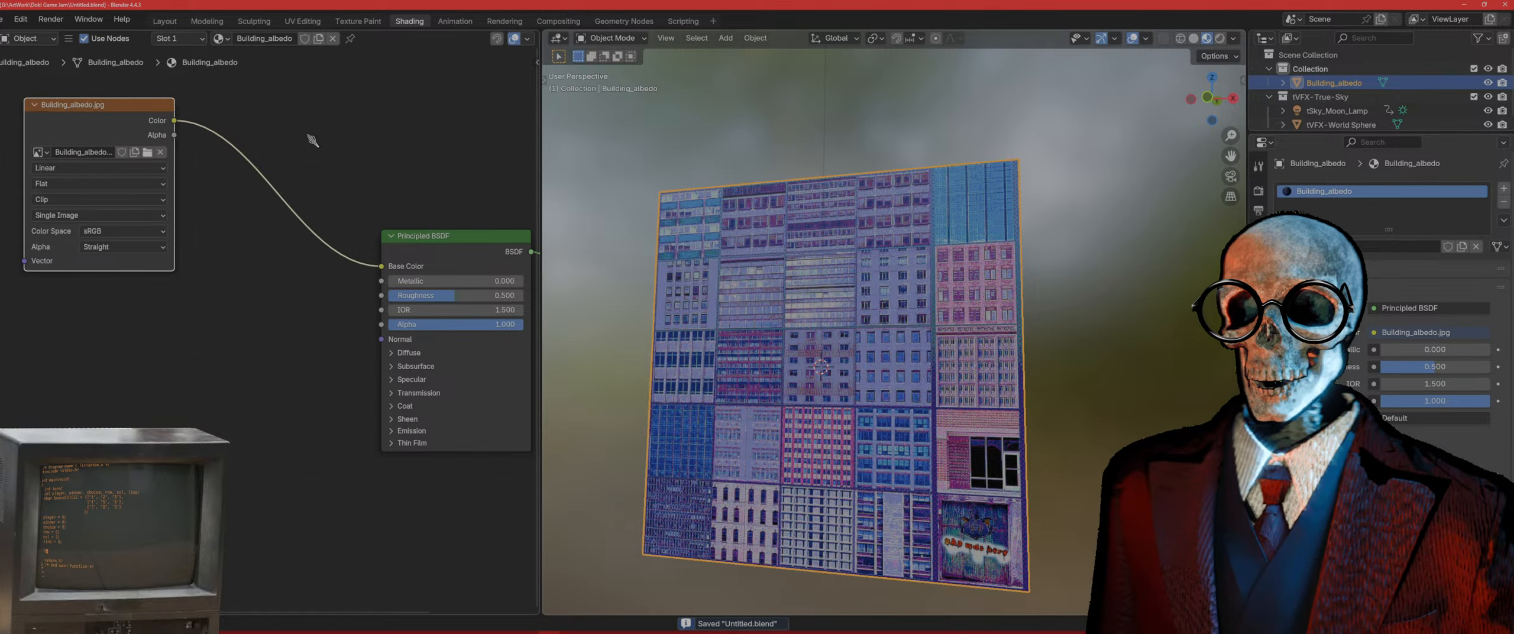
pyautogui.hotkey('shift', 'd')
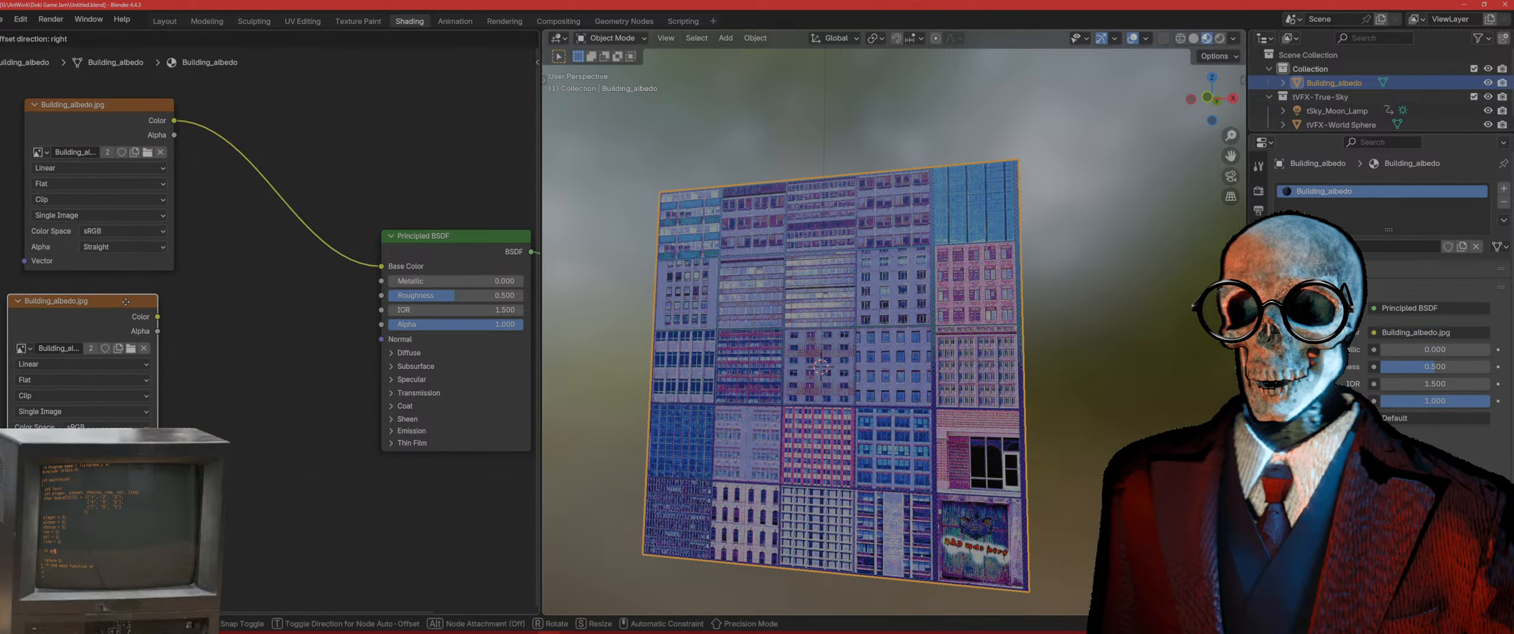
pyautogui.click(137, 289)
pyautogui.hotkey('shift', 'd')
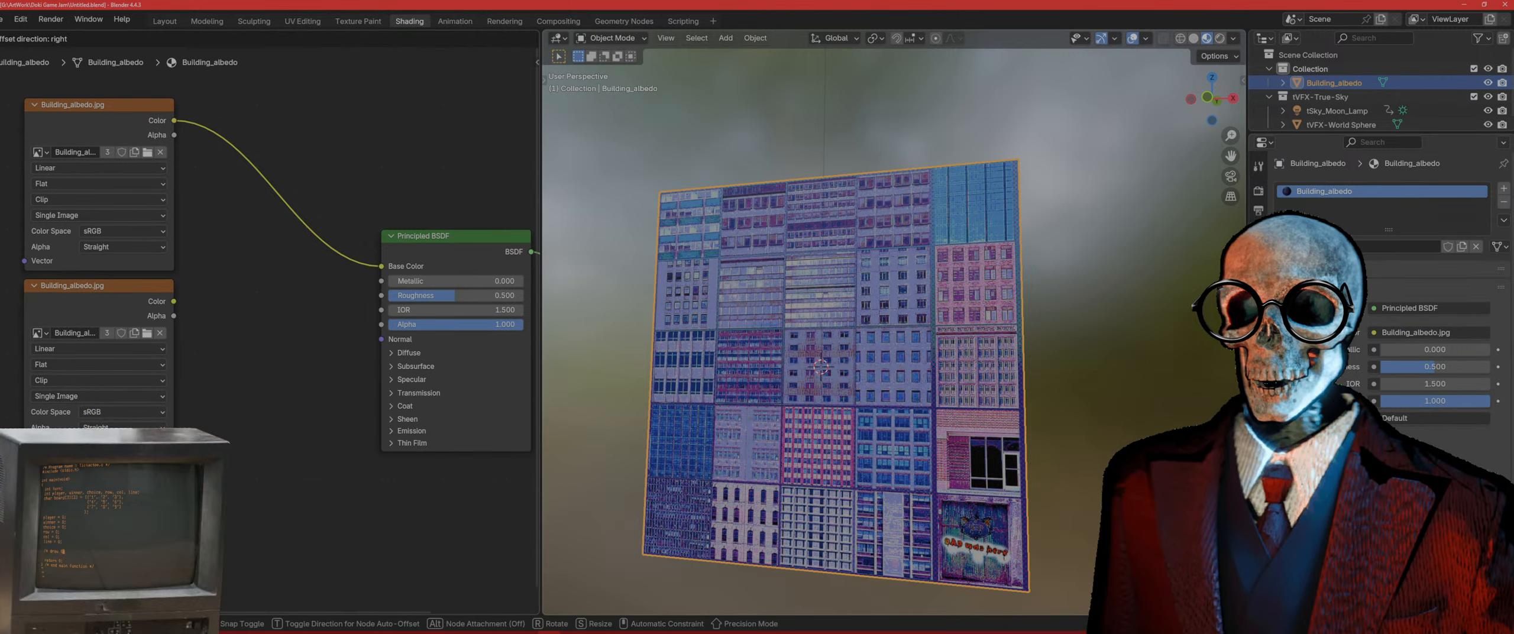
pyautogui.click(138, 471)
# Step: Load Building_metalic.jpg into the second texture node and connect its Color to the Principled BSDF's Metallic input
pyautogui.click(147, 334)
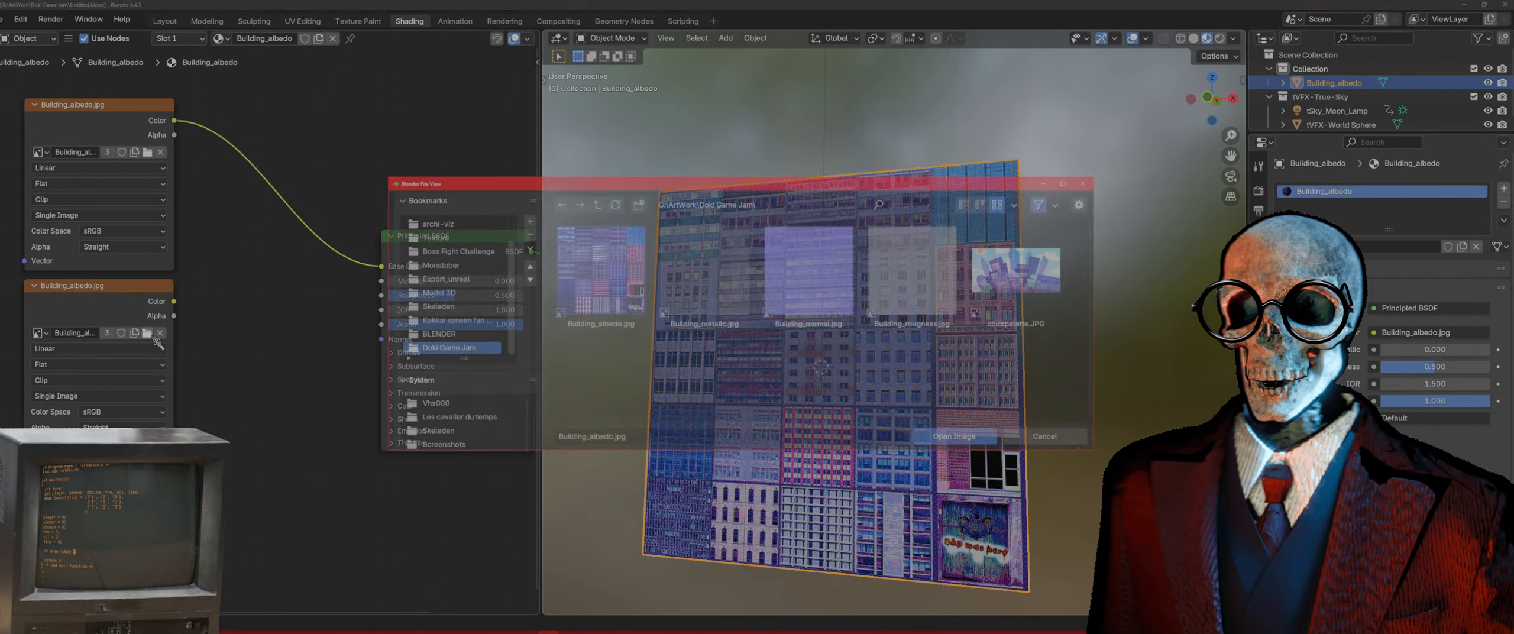
pyautogui.click(704, 275)
pyautogui.click(958, 438)
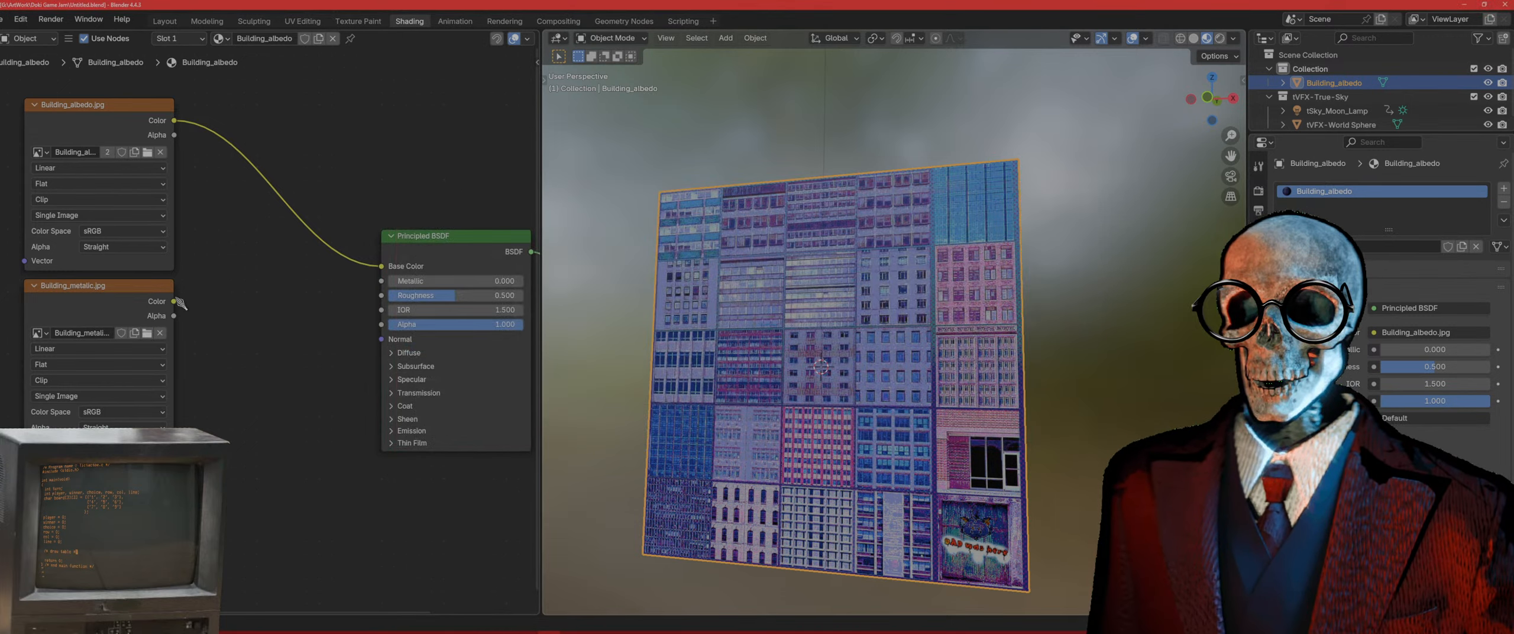
pyautogui.moveTo(174, 302); pyautogui.dragTo(381, 280)
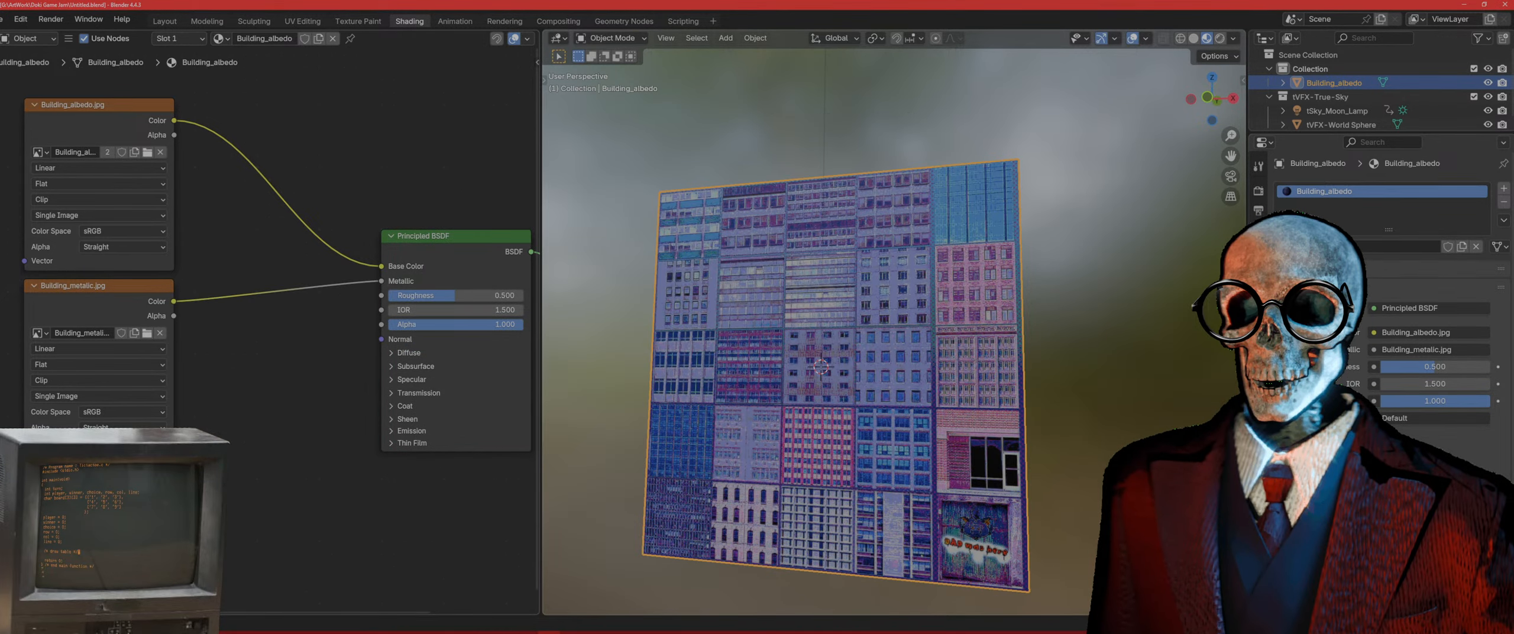
# Step: Load Building_normal.jpg into the third image texture node
pyautogui.click(147, 514)
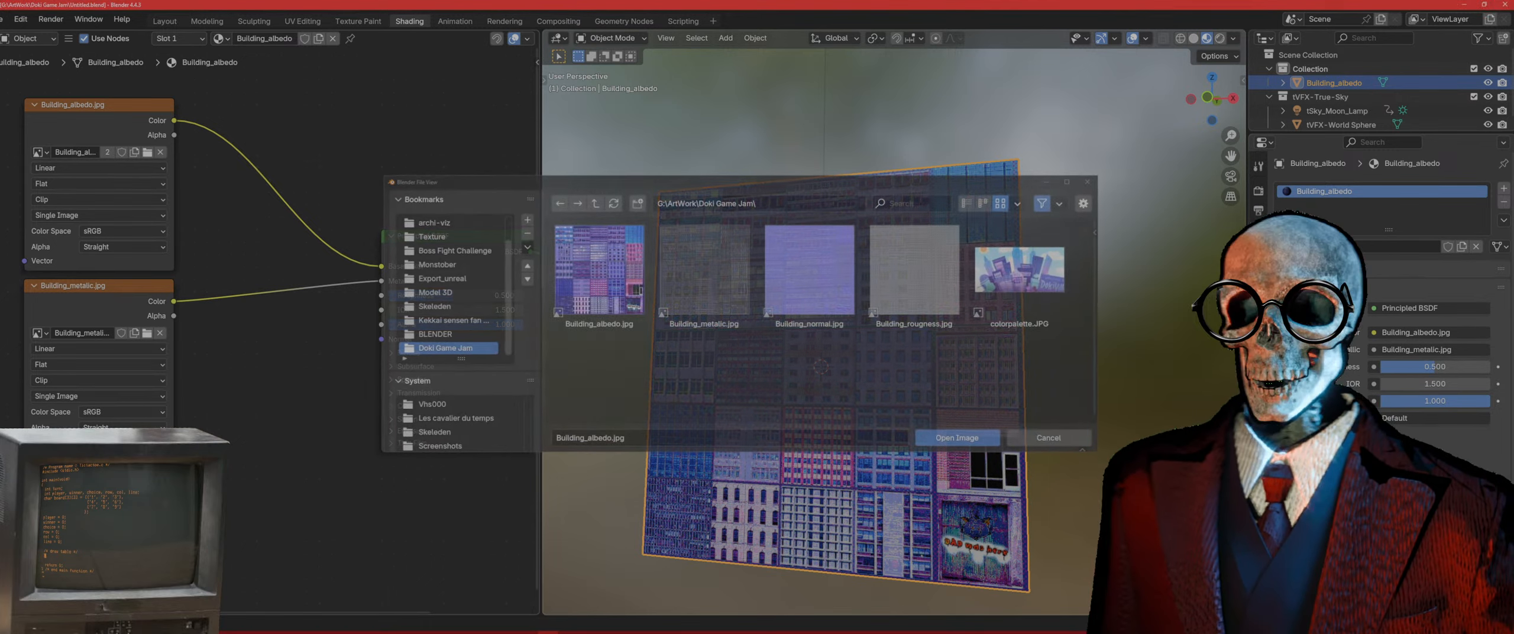
pyautogui.click(834, 264)
pyautogui.click(839, 270)
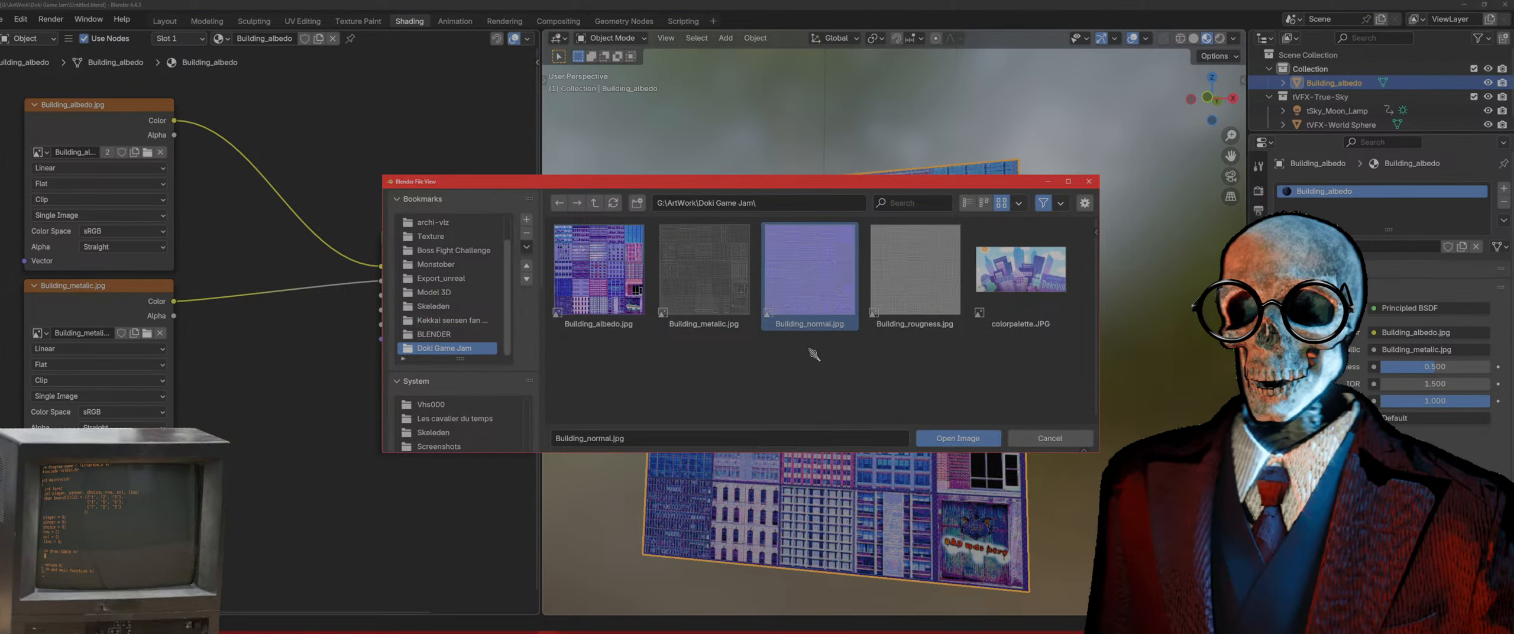
pyautogui.click(947, 439)
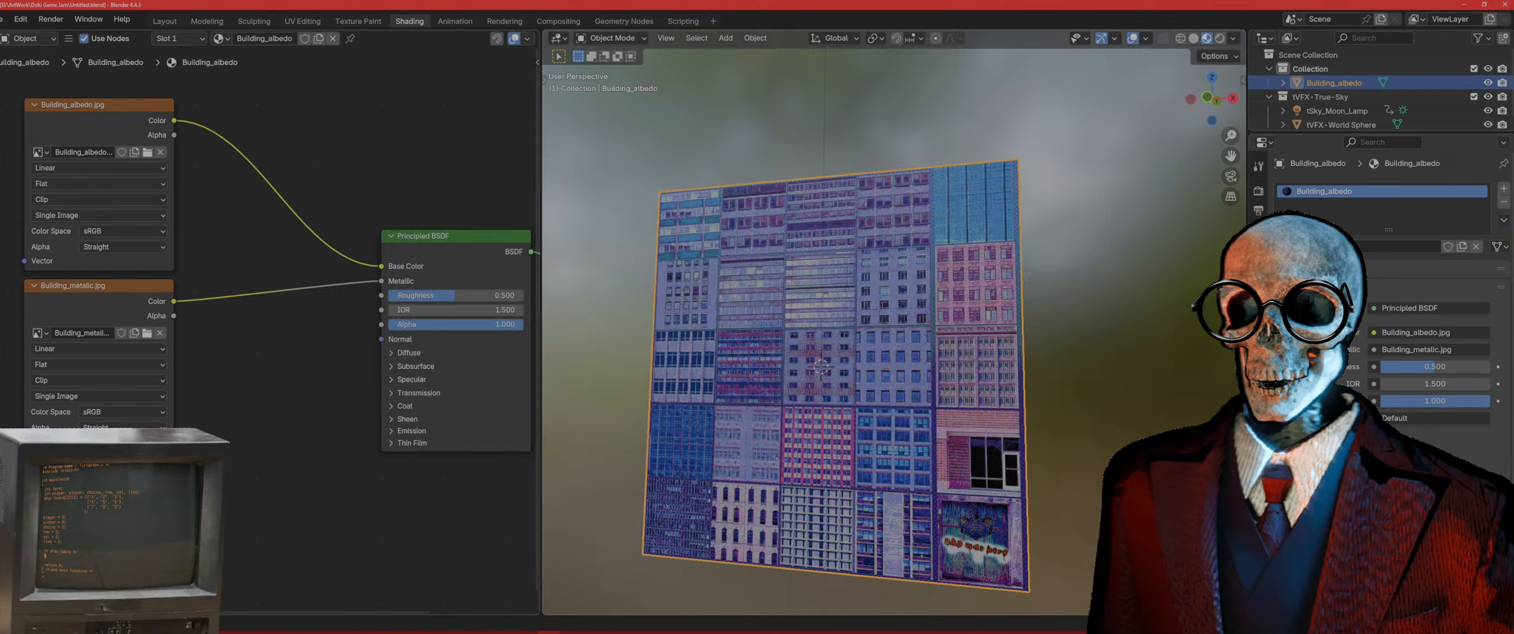
# Step: Add a Normal Map node fed by the normal texture's Color and connect it to the Principled BSDF's Normal input
pyautogui.moveTo(382, 339); pyautogui.dragTo(254, 467)
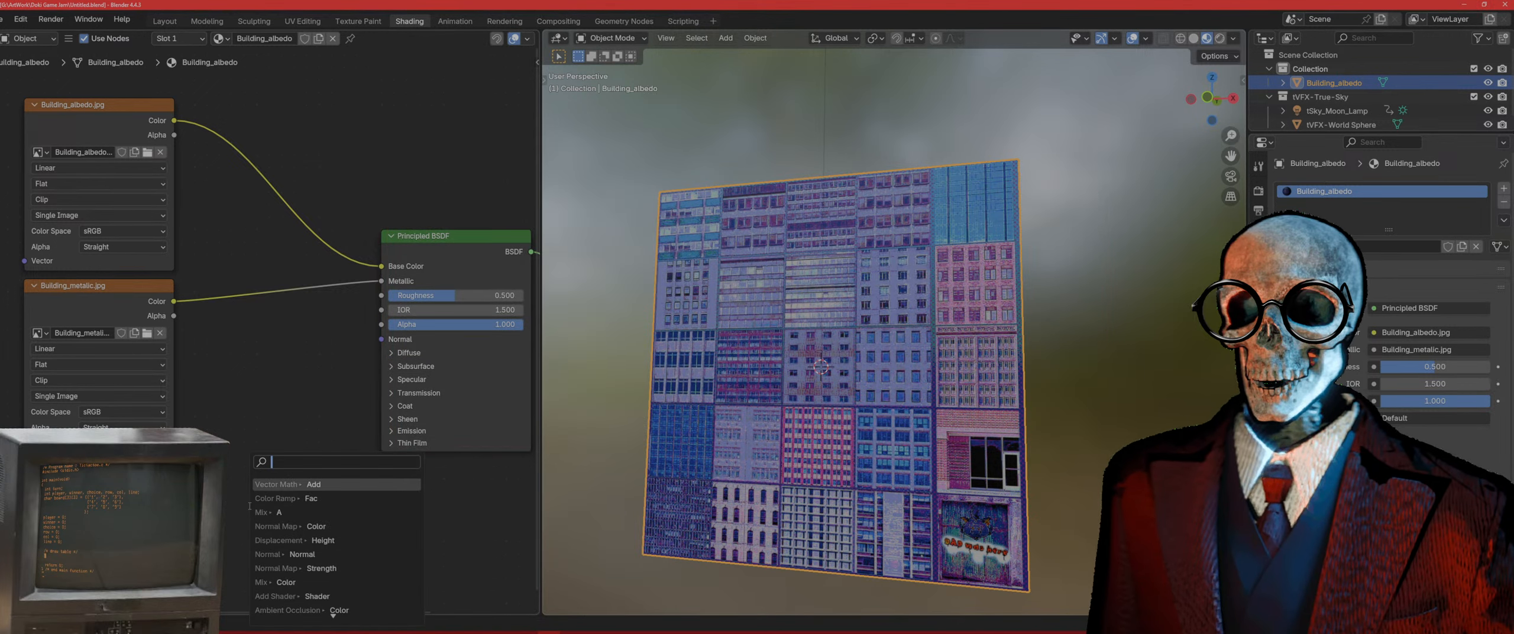
pyautogui.write('norm')
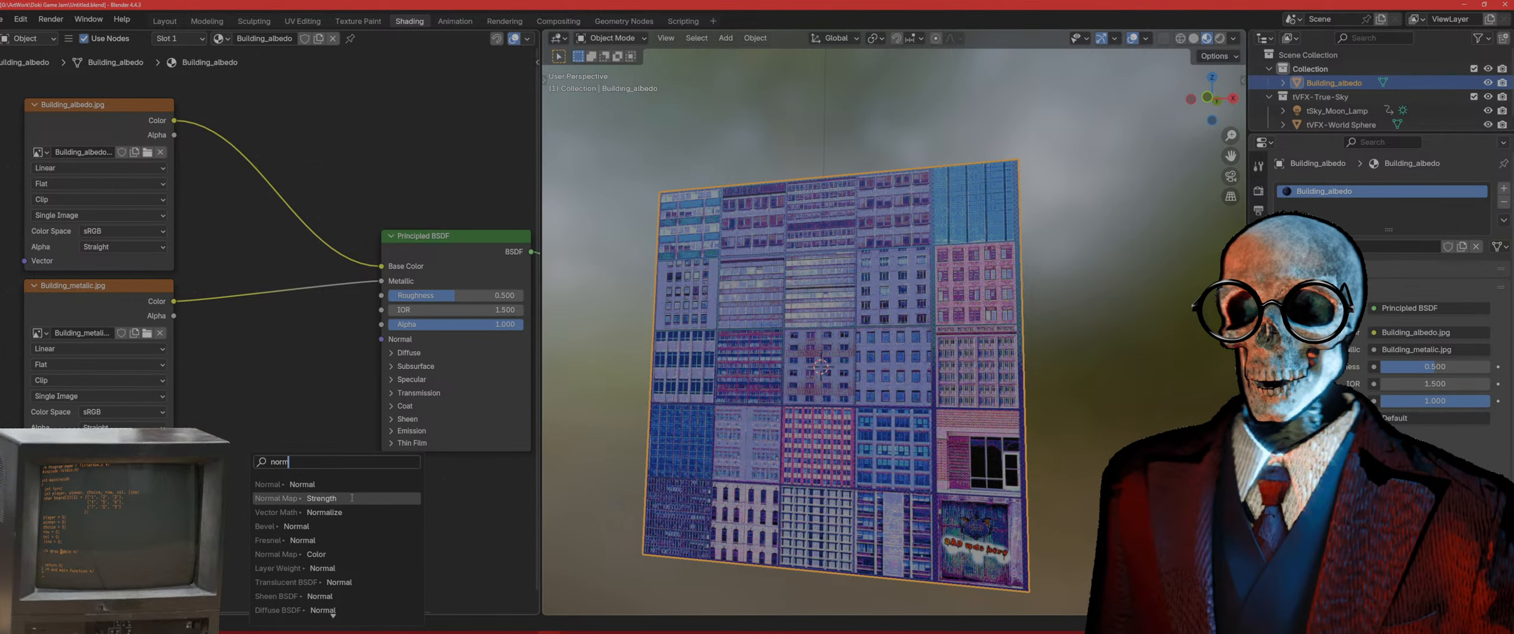
pyautogui.click(343, 554)
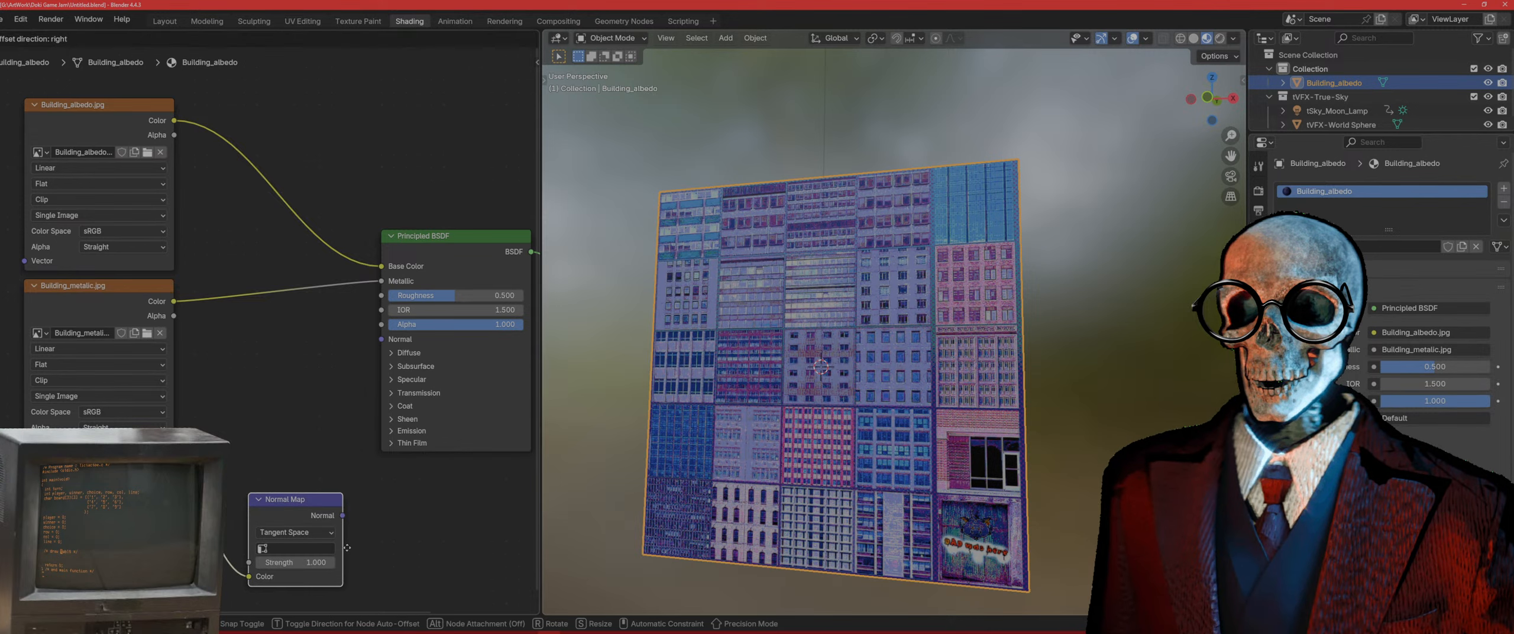
pyautogui.click(328, 498)
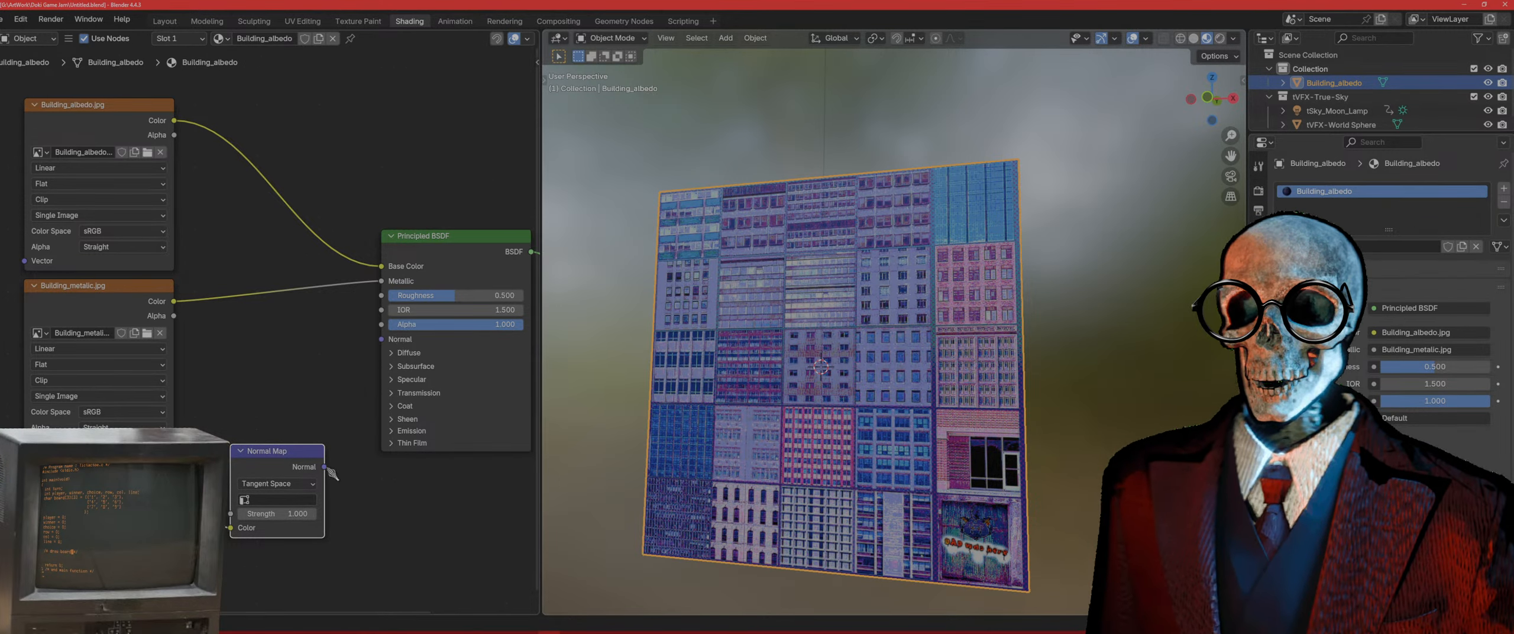
pyautogui.moveTo(324, 466); pyautogui.dragTo(382, 339)
# Step: Move the normal texture and Normal Map nodes down, and place a duplicate of the metallic texture node in the gap
pyautogui.press('Home')
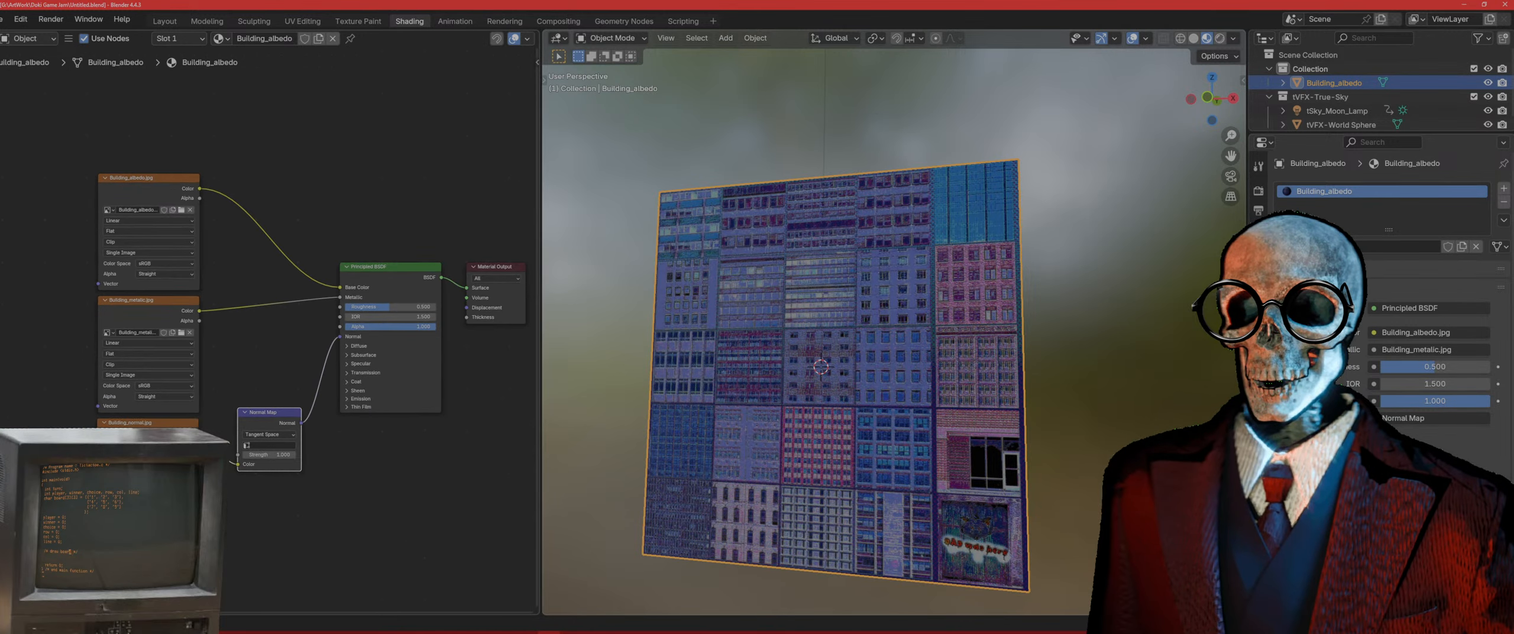
pyautogui.moveTo(271, 418); pyautogui.dragTo(270, 492)
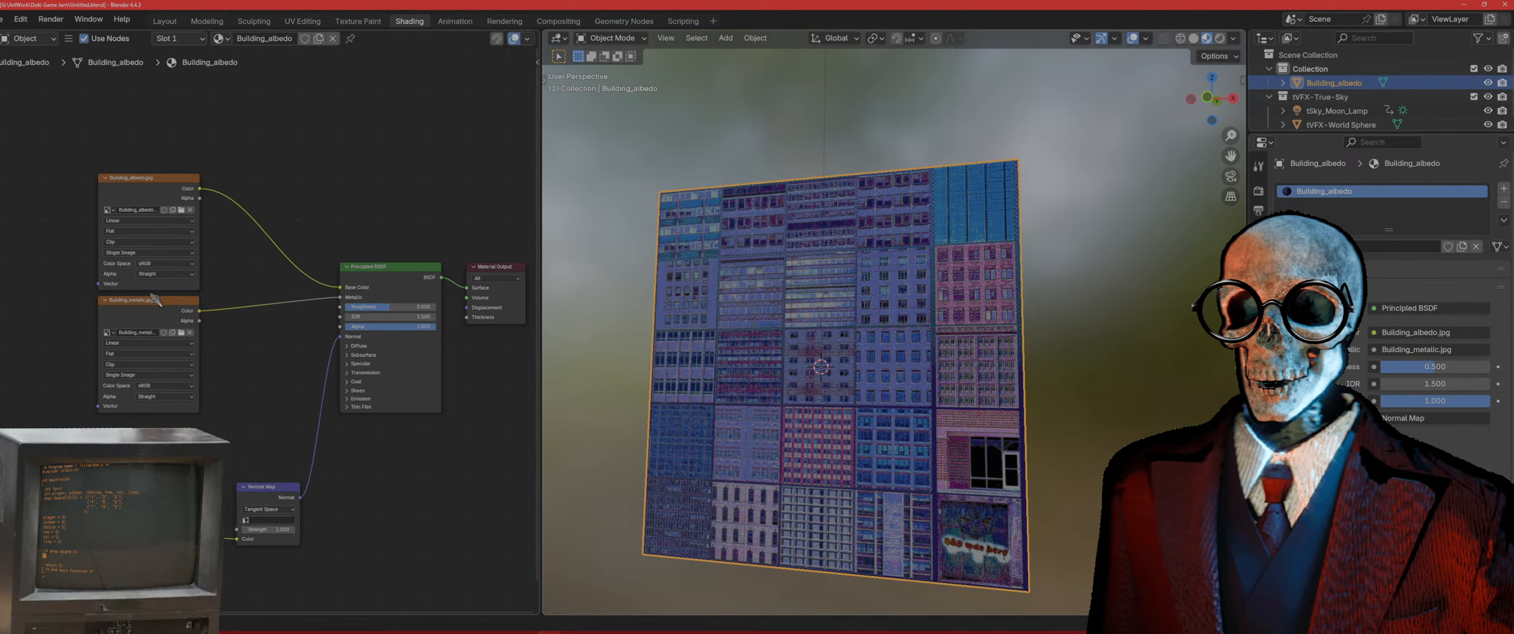
pyautogui.click(155, 300)
pyautogui.hotkey('shift', 'd')
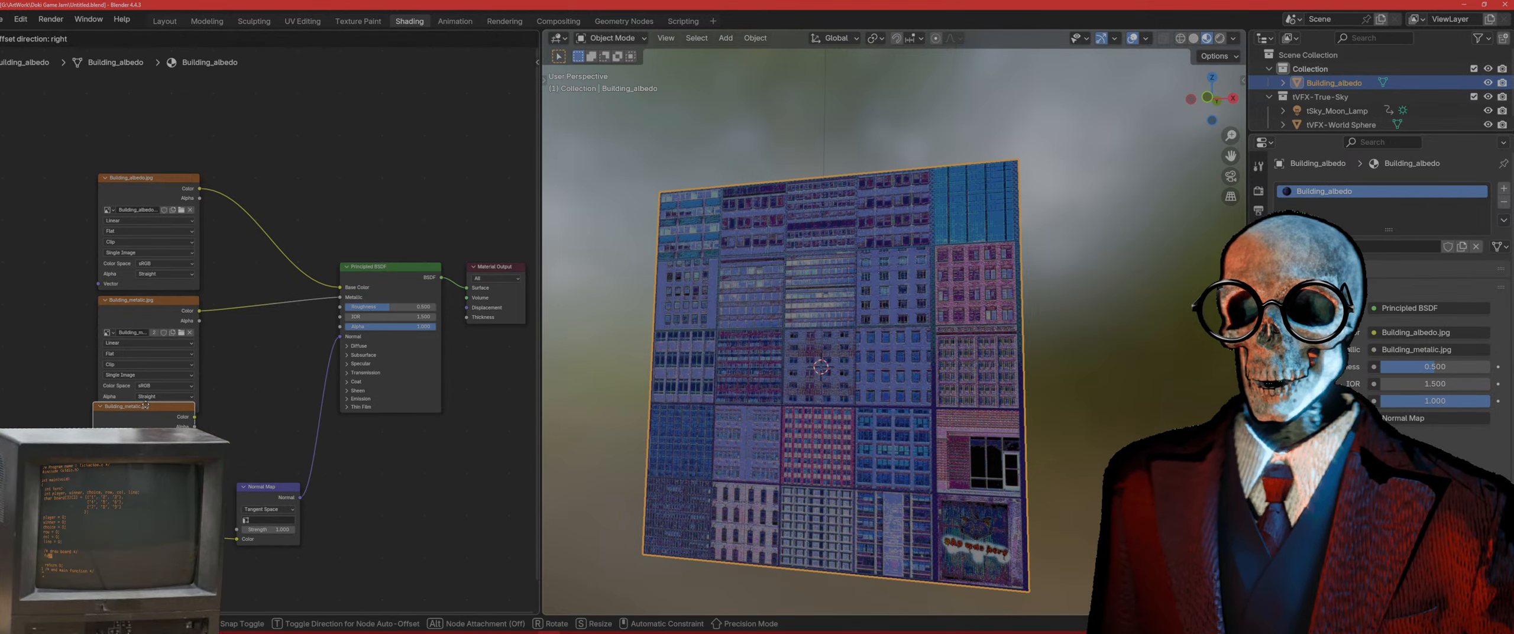
pyautogui.click(148, 421)
pyautogui.moveTo(251, 398); pyautogui.dragTo(313, 280, button='middle')
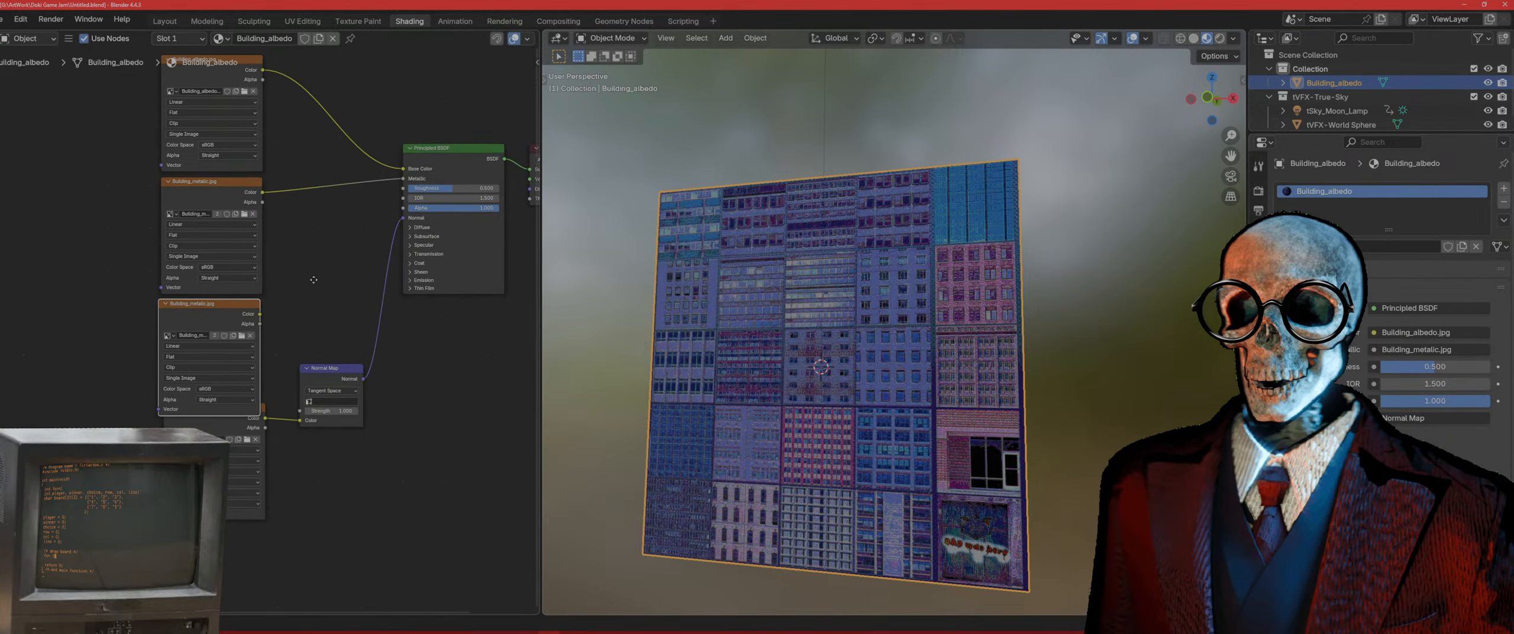
pyautogui.moveTo(228, 431)
pyautogui.mouseDown()
pyautogui.moveTo(227, 467)
pyautogui.moveTo(222, 448)
pyautogui.mouseUp()
# Step: Load Building_rougness.jpg into the duplicated texture node and connect its Color to the Principled BSDF's Roughness input
pyautogui.click(242, 335)
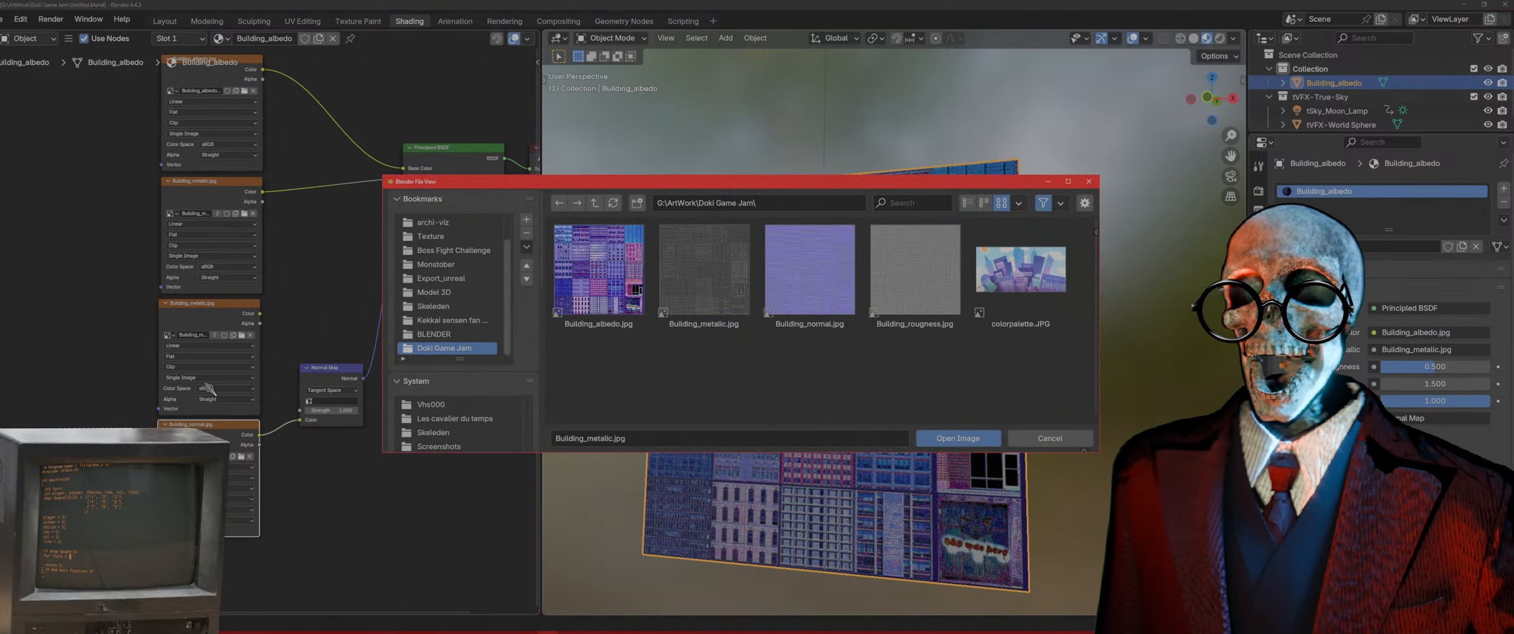
pyautogui.click(915, 272)
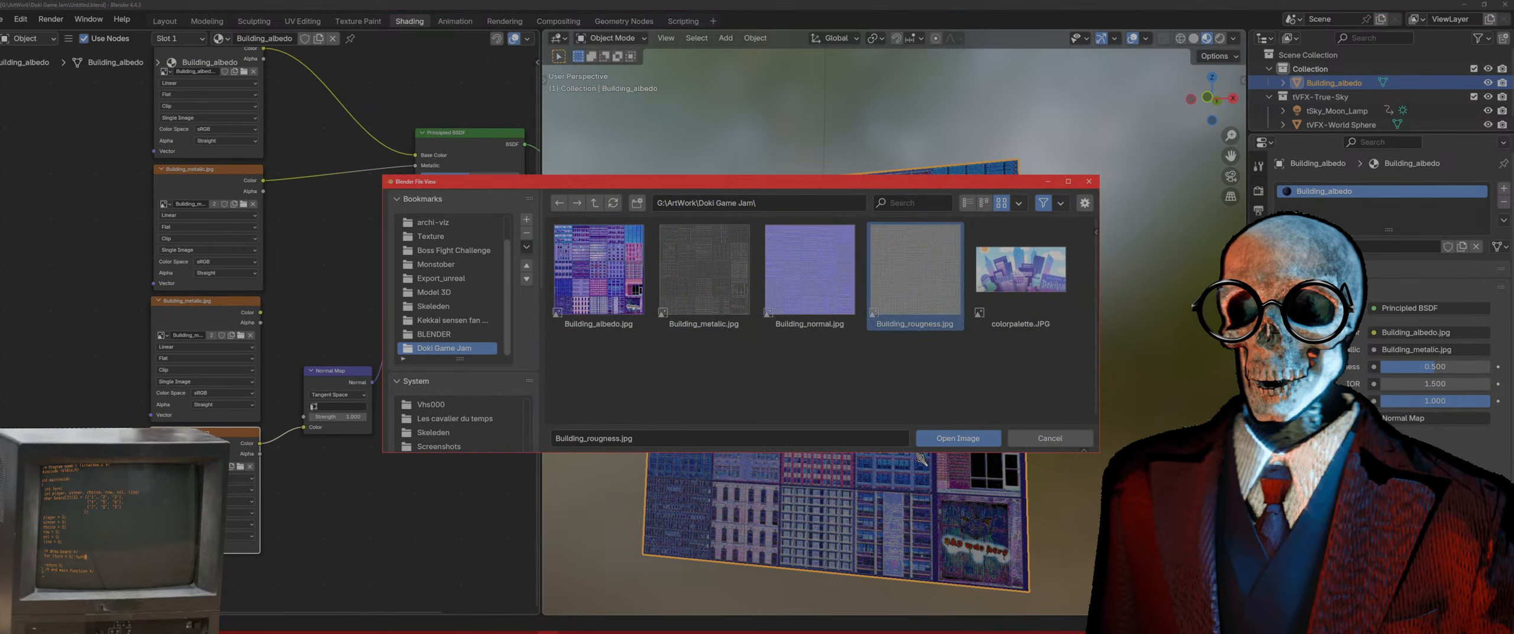
pyautogui.click(958, 438)
pyautogui.moveTo(261, 312); pyautogui.dragTo(416, 177)
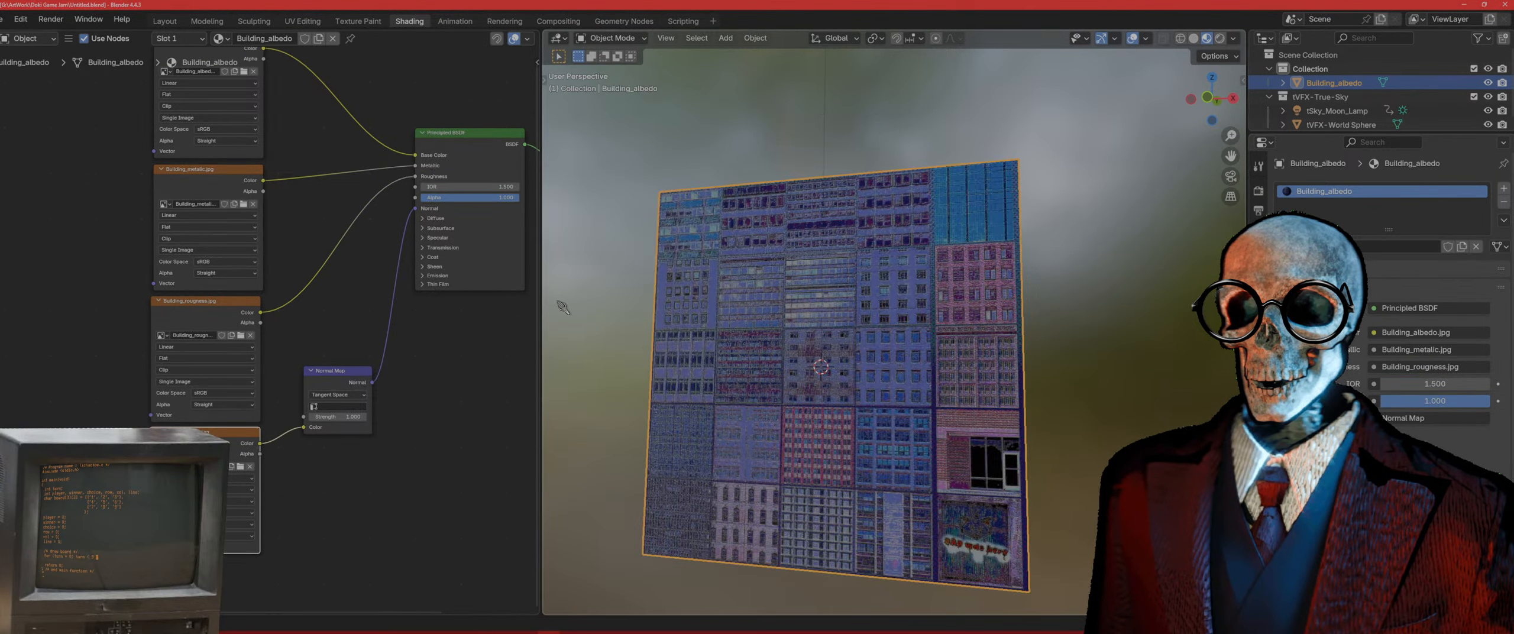
pyautogui.scroll(5, 846, 369)
pyautogui.moveTo(845, 370); pyautogui.dragTo(872, 419, button='middle')
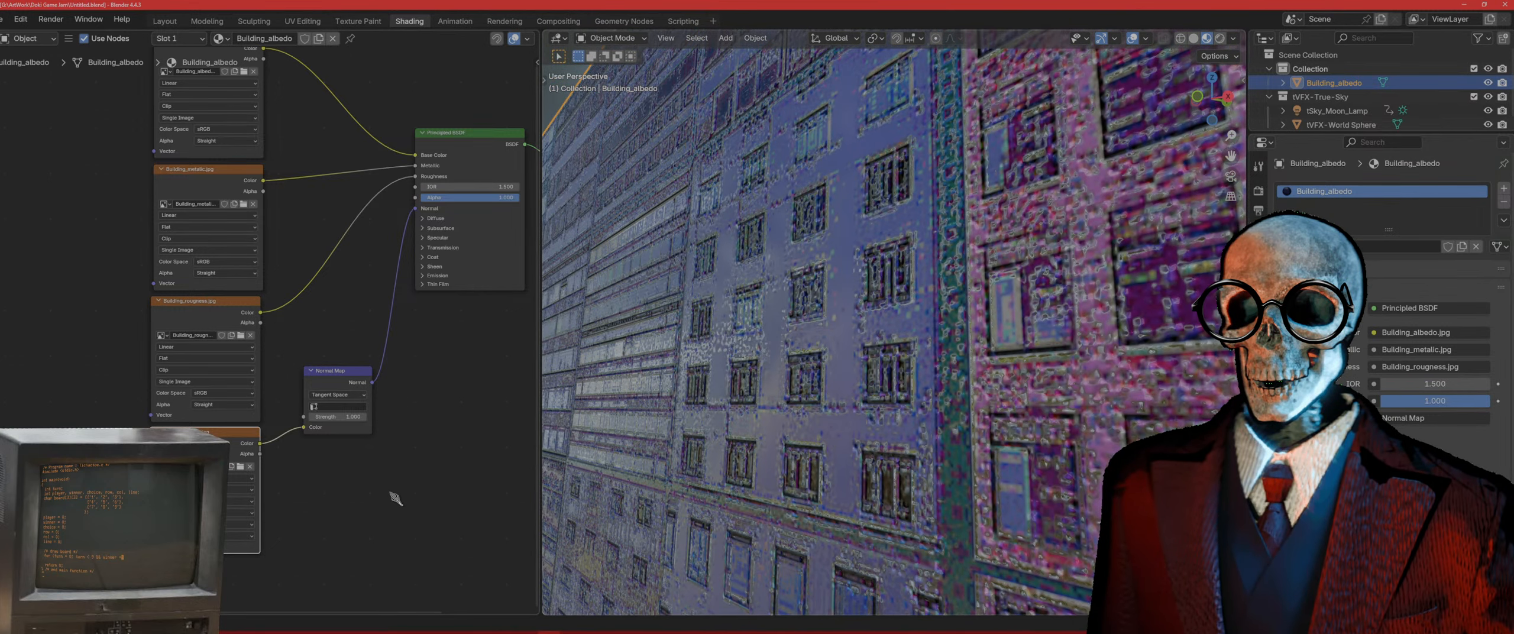
# Step: Add a Bump node to the material, placed beside the Normal Map node
pyautogui.click(353, 375)
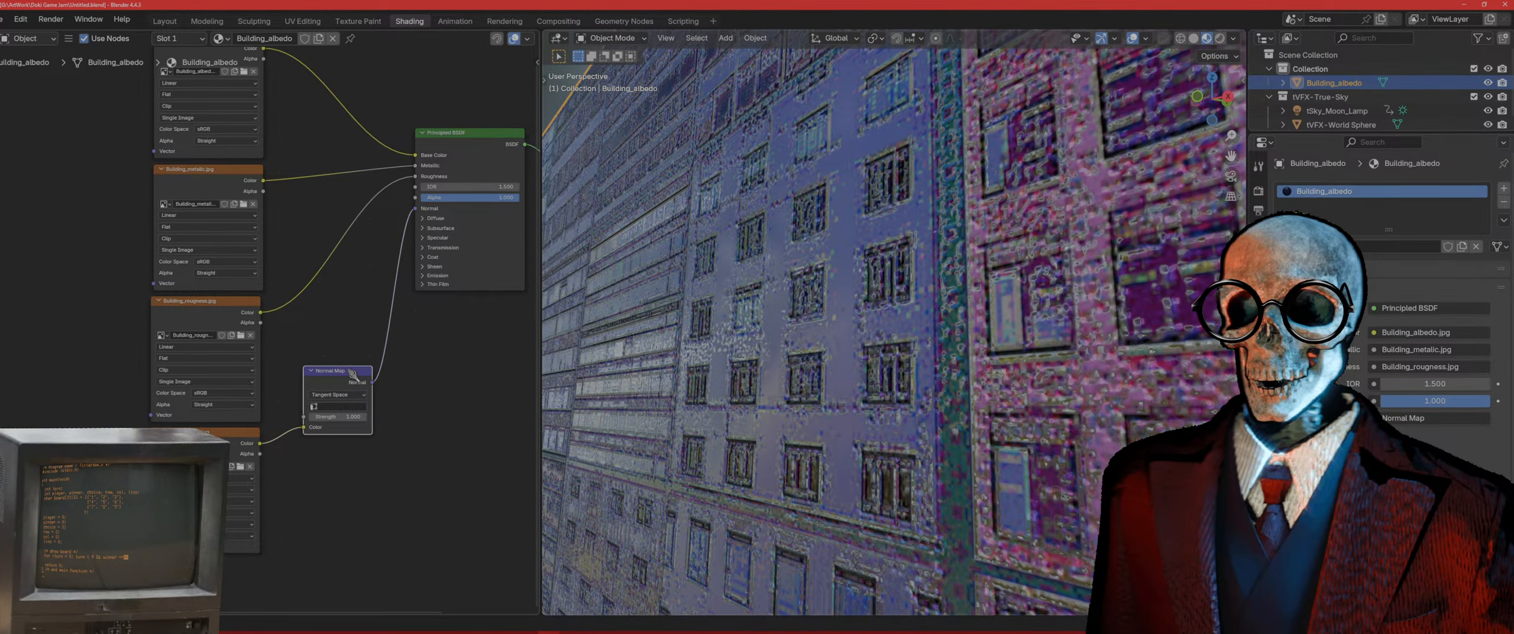
pyautogui.click(472, 408)
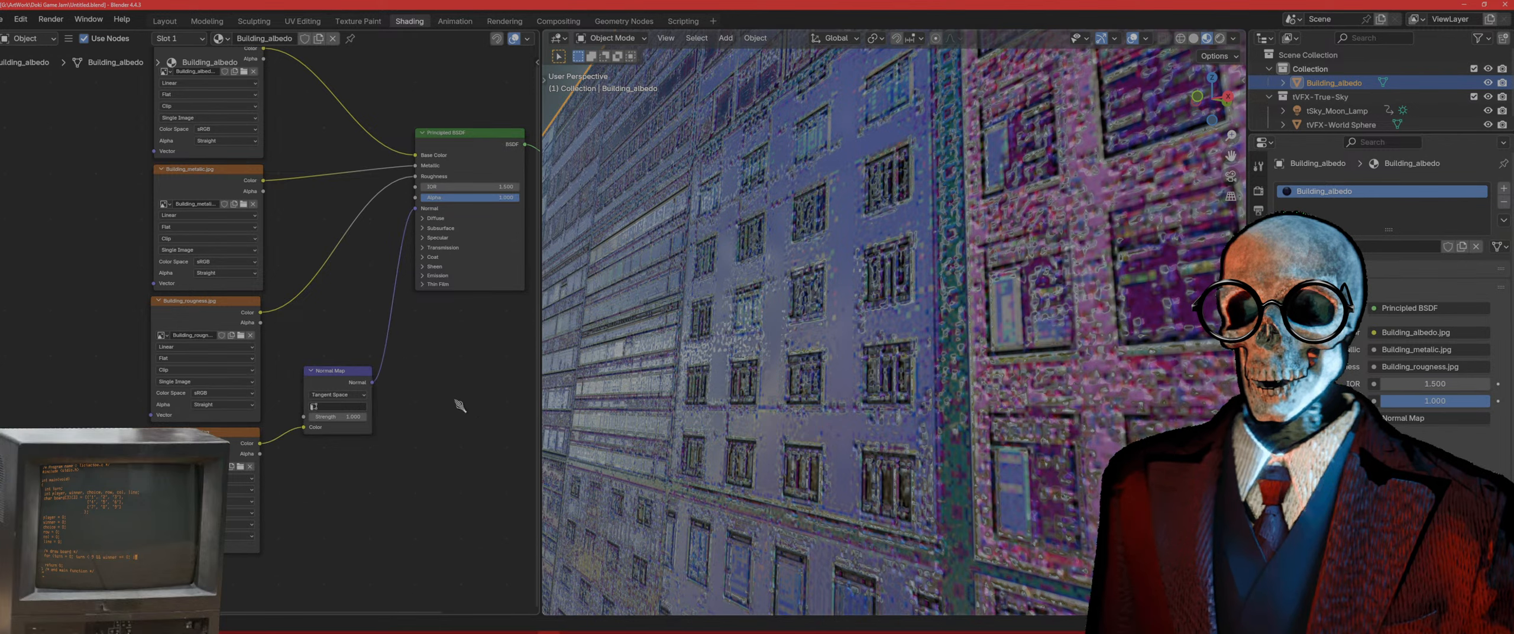
pyautogui.hotkey('shift', 'a')
pyautogui.write('b')
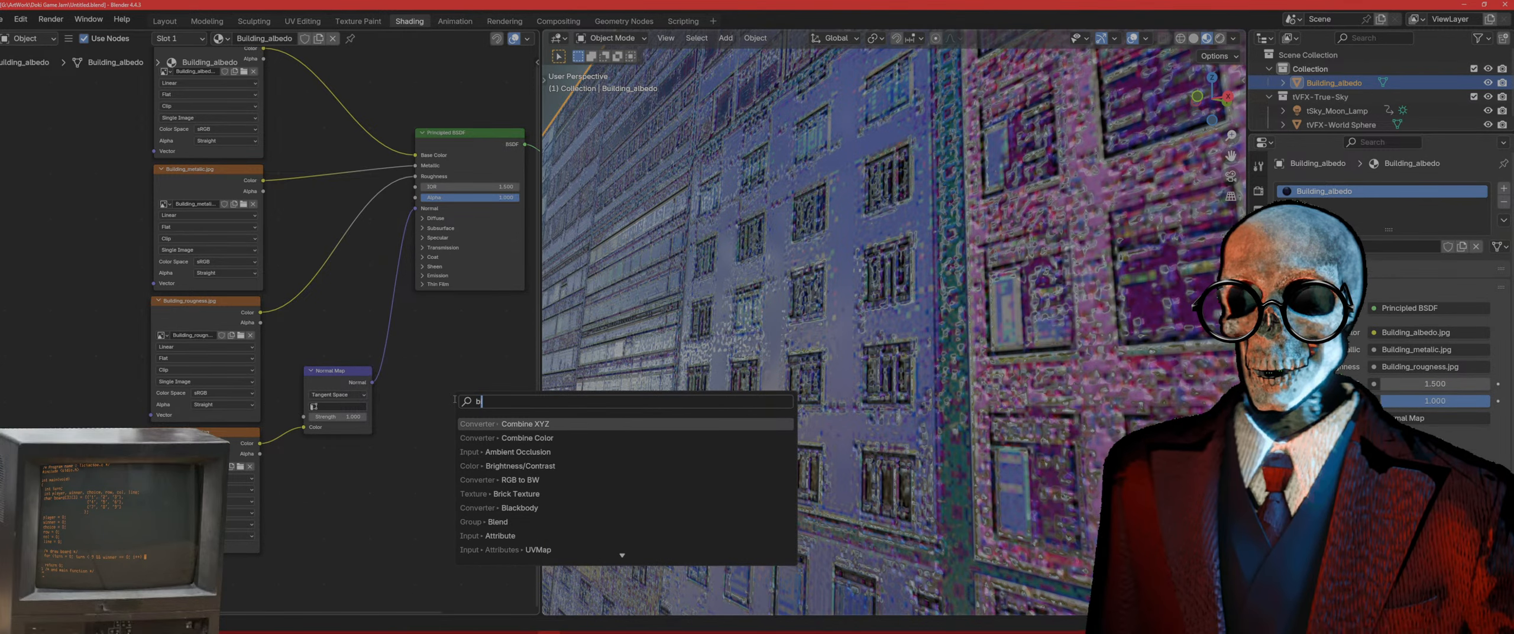
pyautogui.write('ump')
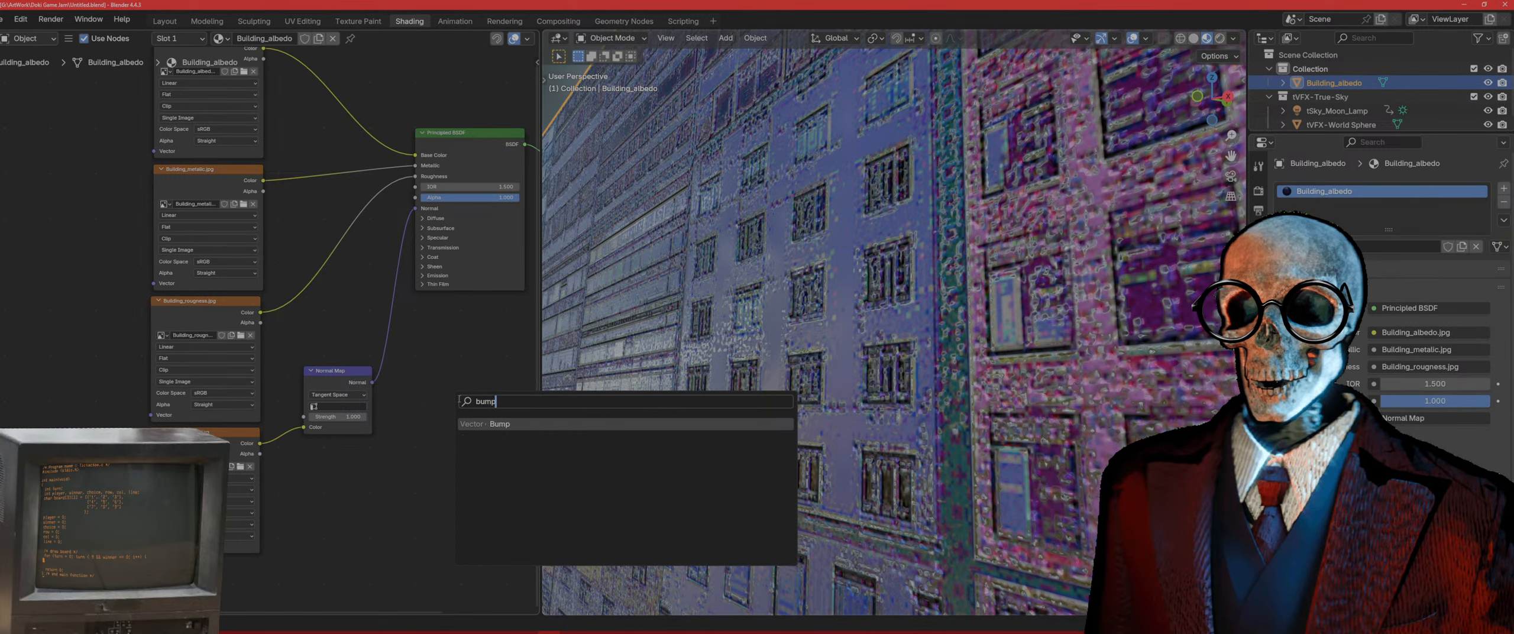
pyautogui.click(500, 424)
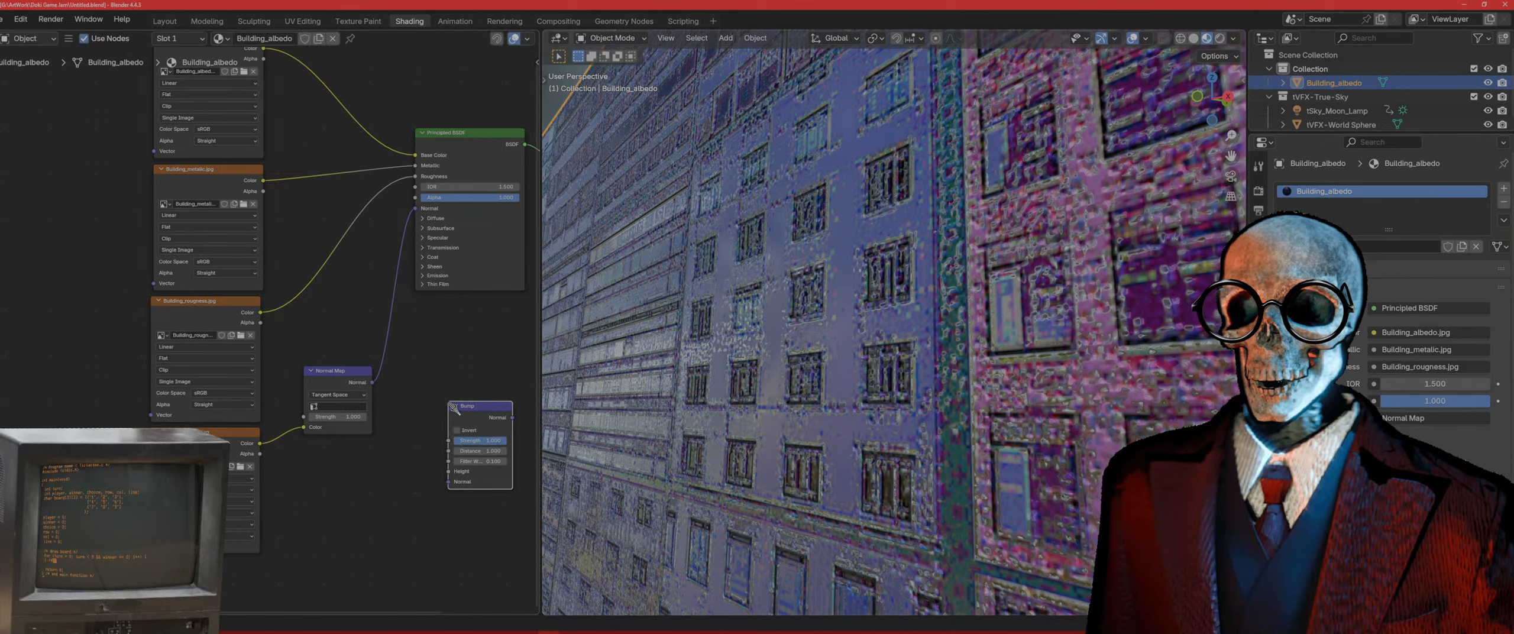
pyautogui.click(455, 408)
# Step: Move the Material Output node down and link Normal Map to Bump's Normal input and Bump's output to the material's Displacement
pyautogui.moveTo(481, 329); pyautogui.dragTo(364, 330, button='middle')
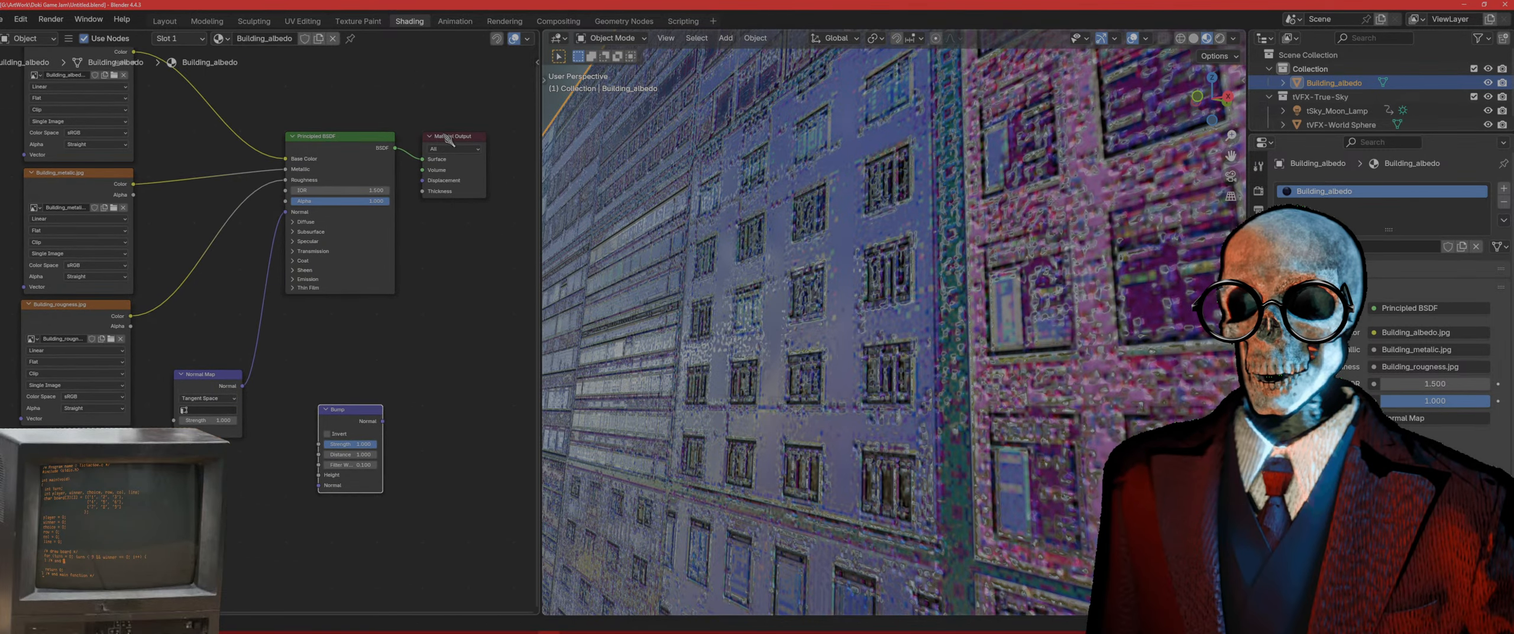
pyautogui.moveTo(449, 138); pyautogui.dragTo(478, 346)
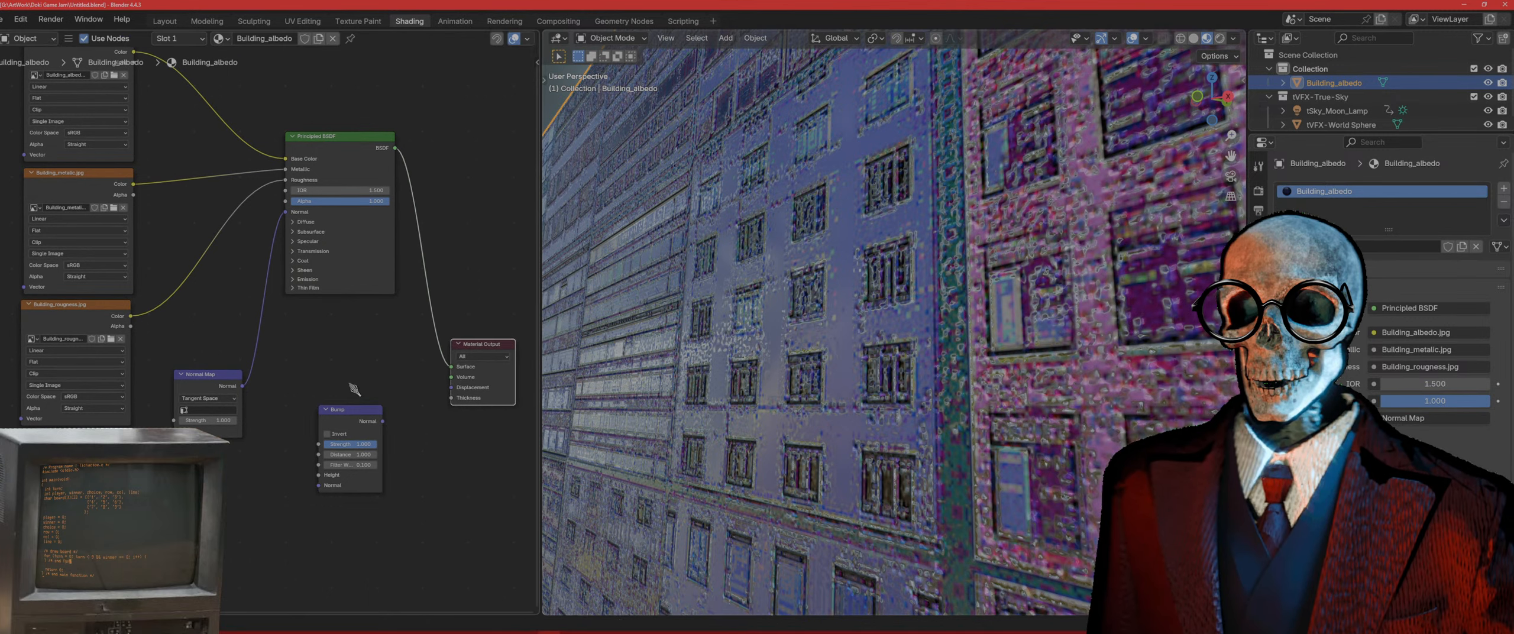
pyautogui.moveTo(357, 405); pyautogui.dragTo(414, 379, button='middle')
pyautogui.moveTo(388, 342); pyautogui.dragTo(331, 349, button='middle')
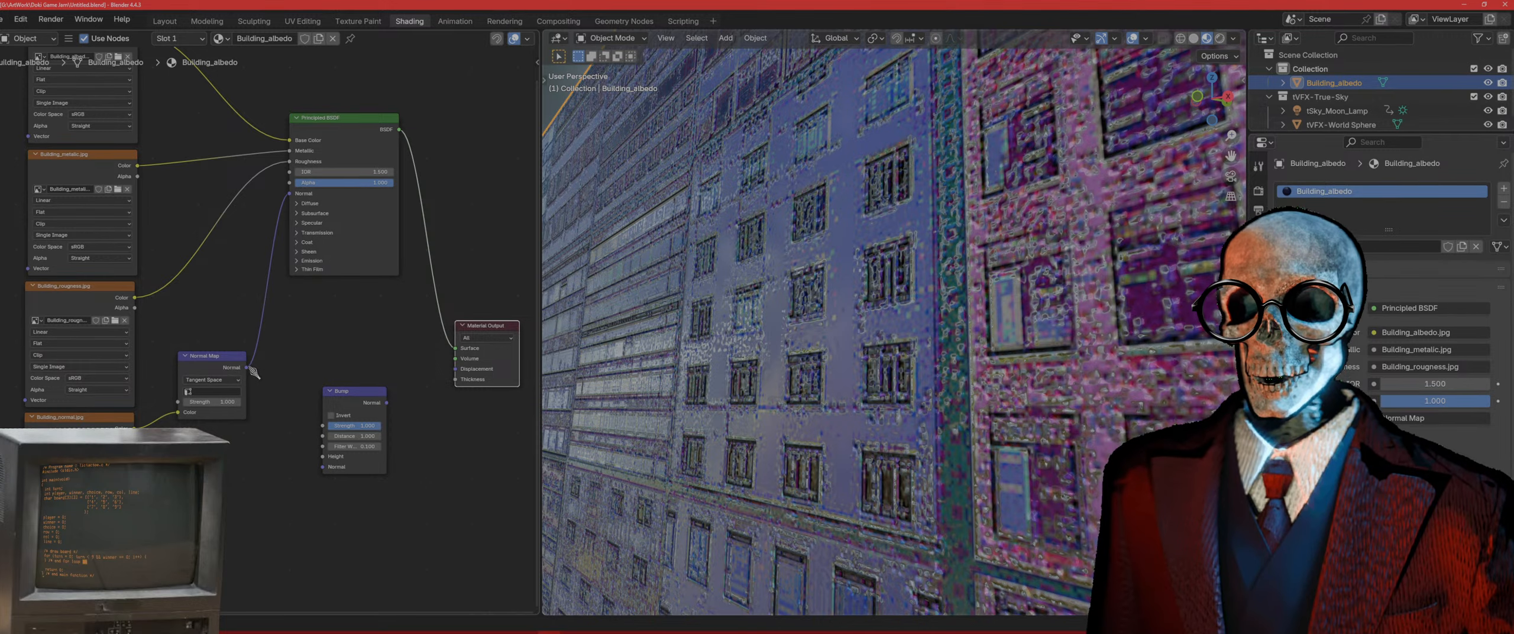
pyautogui.moveTo(249, 368); pyautogui.dragTo(318, 456)
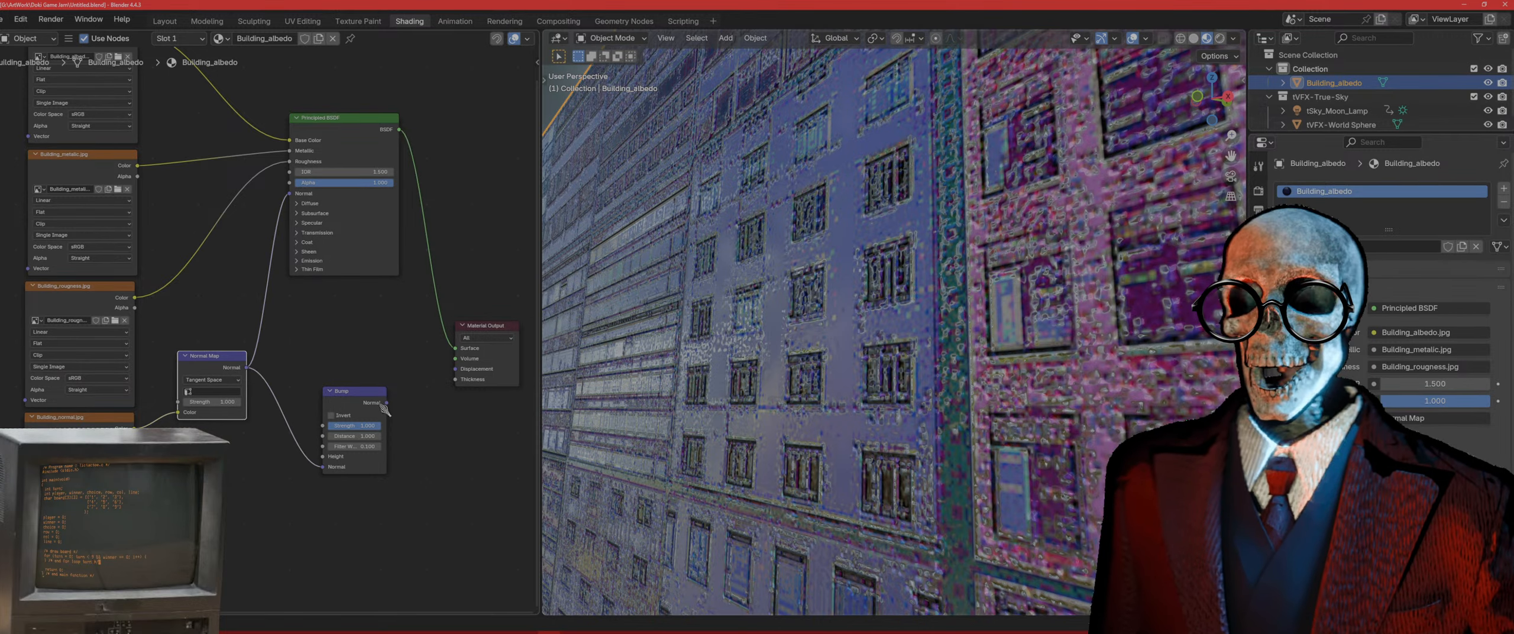
pyautogui.moveTo(387, 402); pyautogui.dragTo(455, 369)
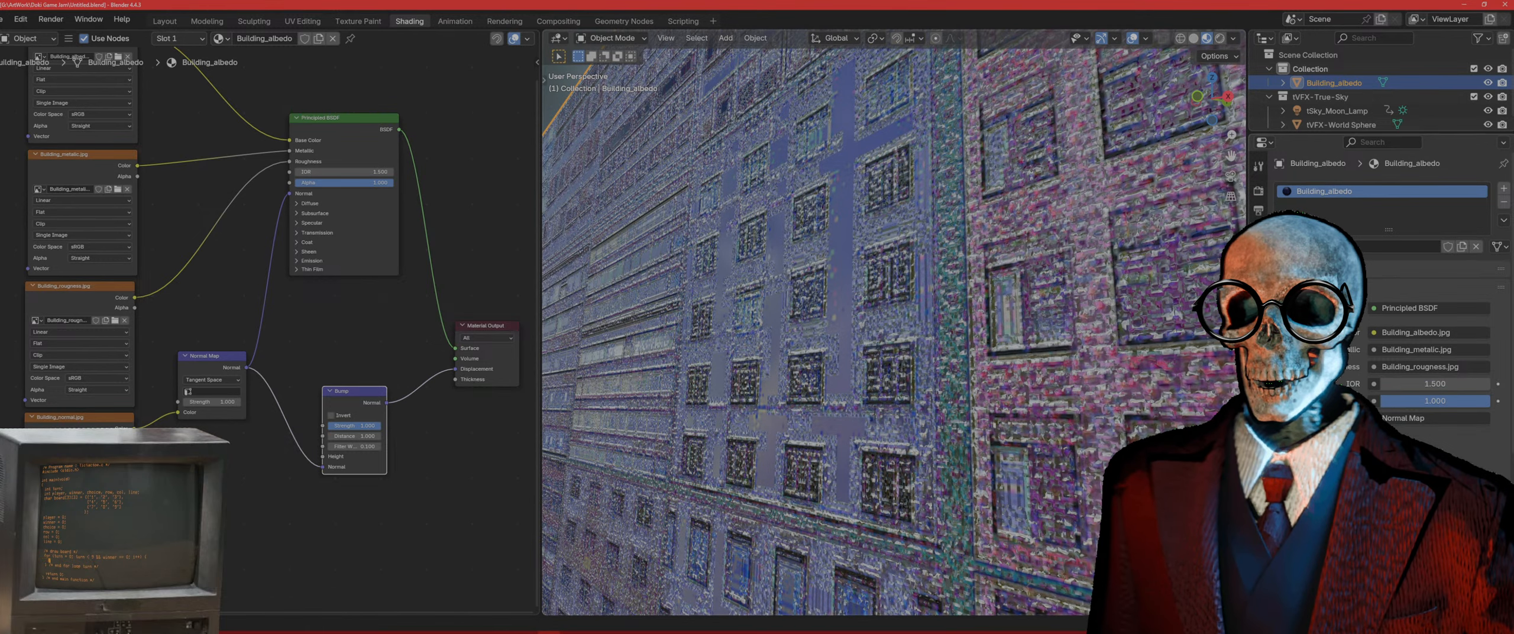
# Step: Review the material's Bump displacement settings and examine the facade plane's relief up close and edge-on
pyautogui.scroll(-3, 1431, 266)
pyautogui.scroll(-5, 1431, 266)
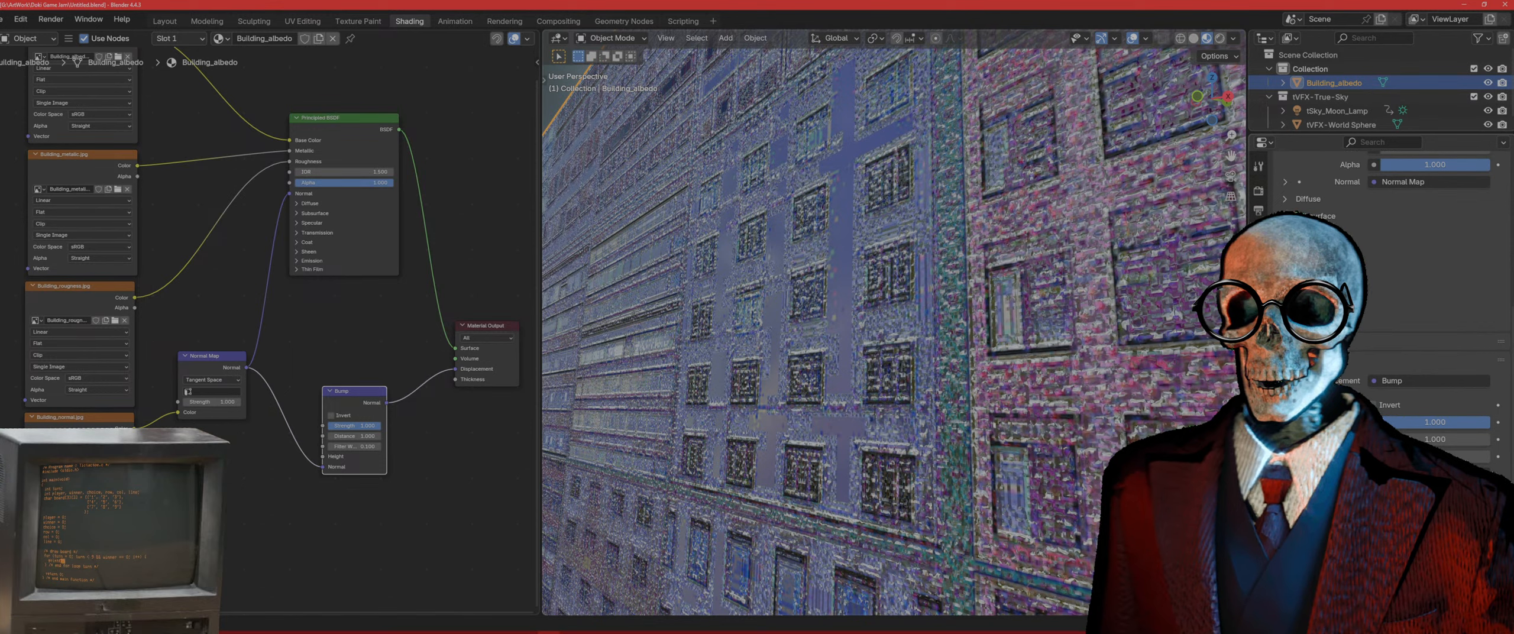
pyautogui.scroll(-2, 1431, 266)
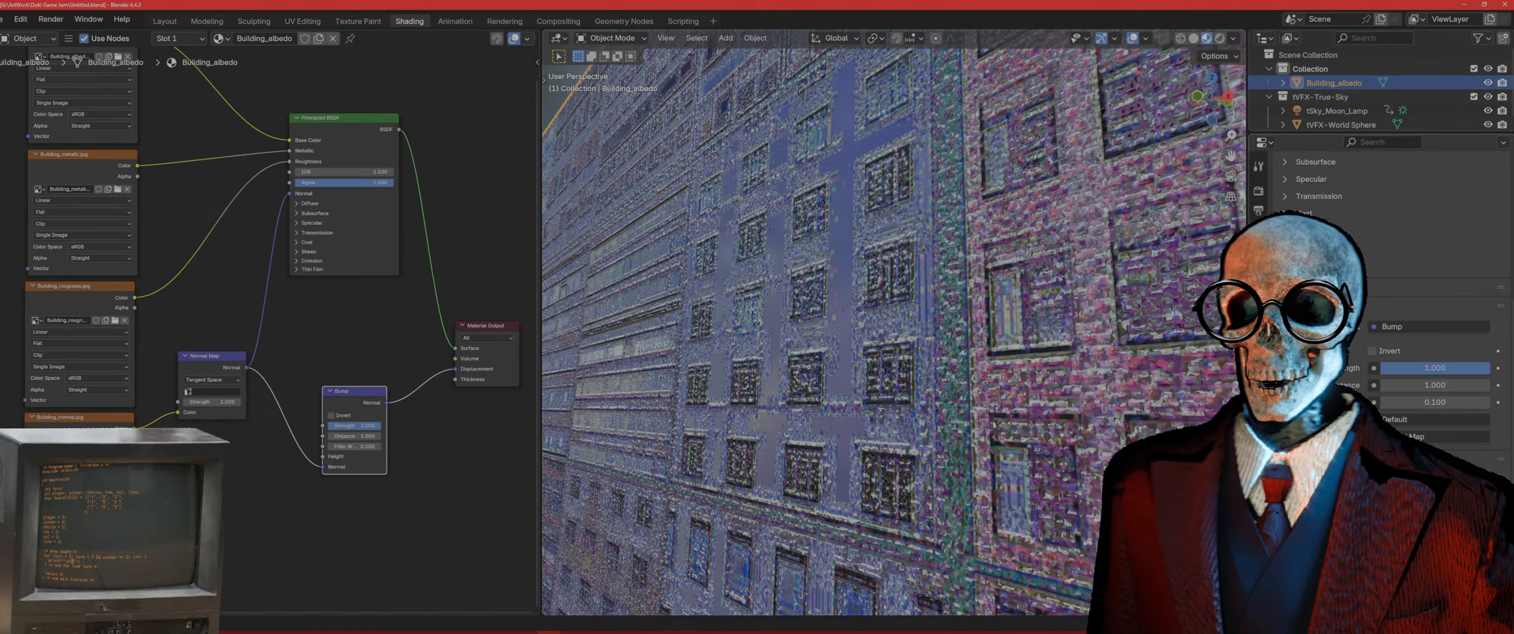
pyautogui.scroll(-2, 899, 413)
pyautogui.moveTo(840, 382); pyautogui.dragTo(890, 355, button='middle')
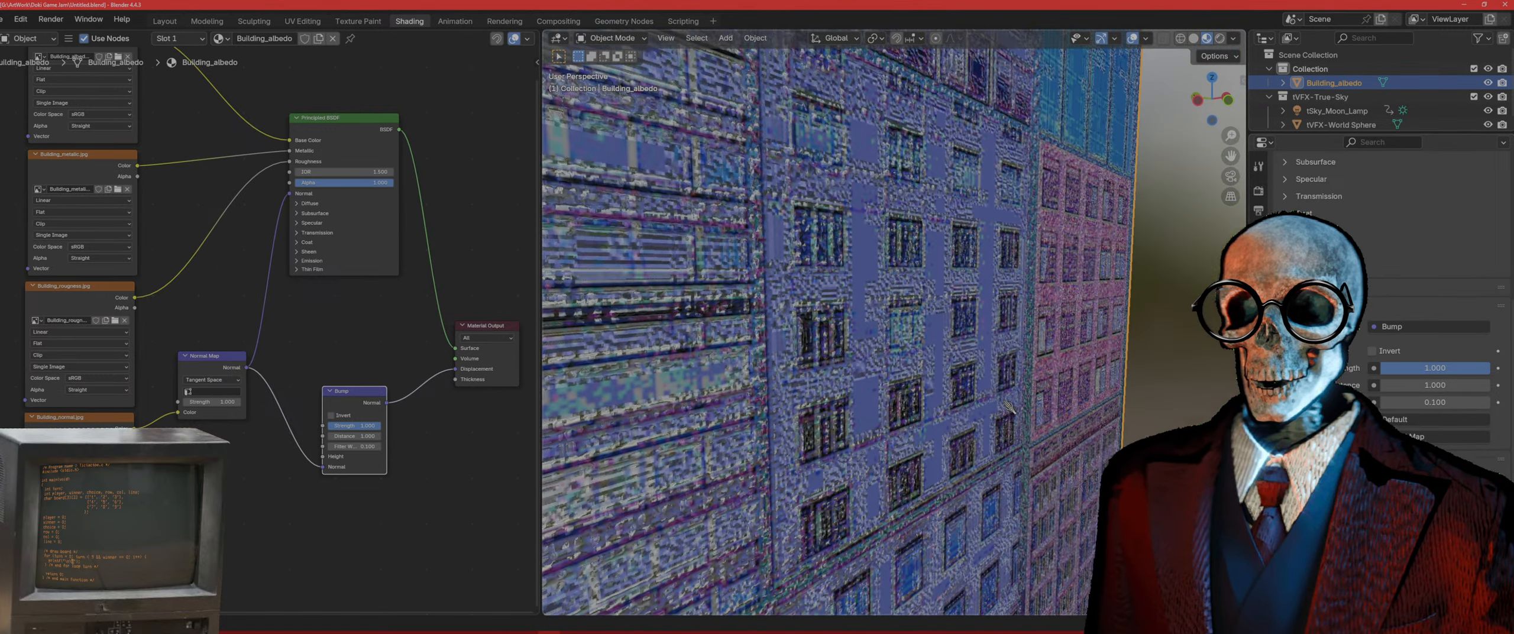
pyautogui.scroll(3, 889, 353)
pyautogui.scroll(2, 891, 355)
pyautogui.moveTo(802, 320); pyautogui.dragTo(754, 354, button='middle')
pyautogui.scroll(-5, 893, 320)
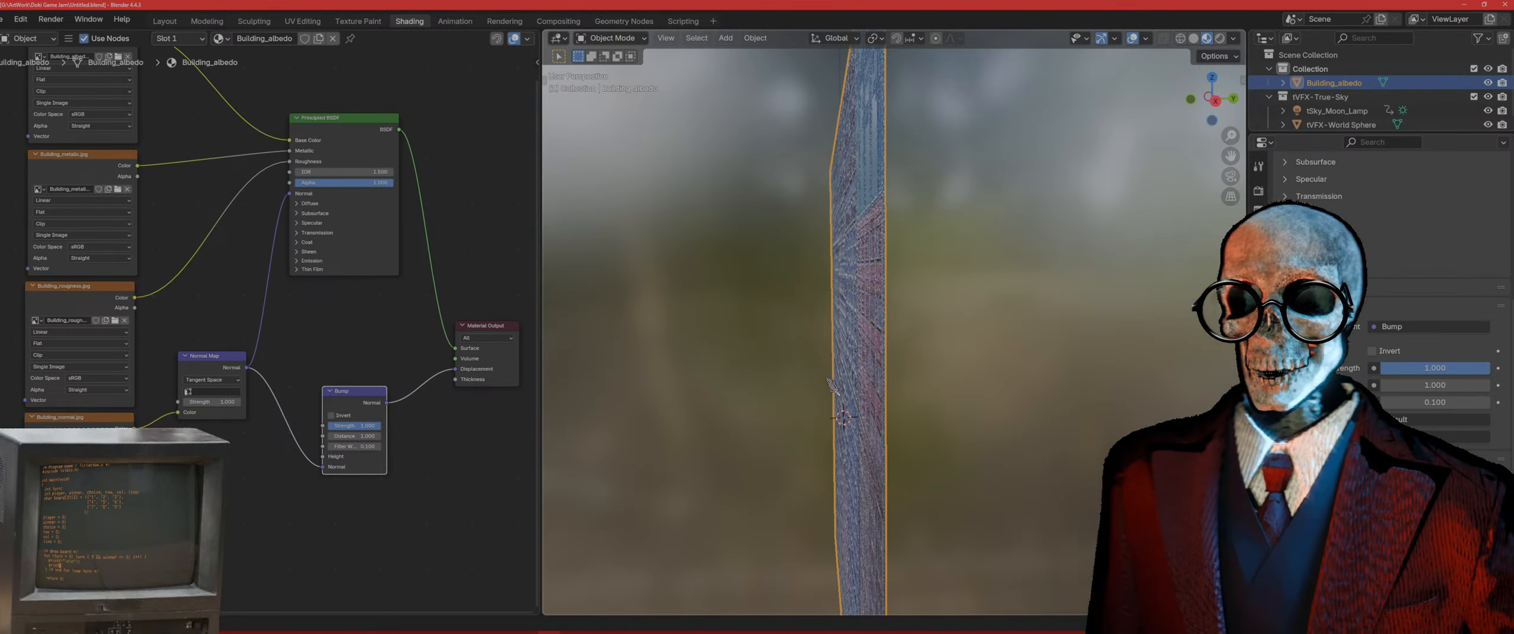
# Step: Show the facade in rendered shading and set the True-Sky sun rotation to about 135°
pyautogui.press('z')
pyautogui.click(820, 337)
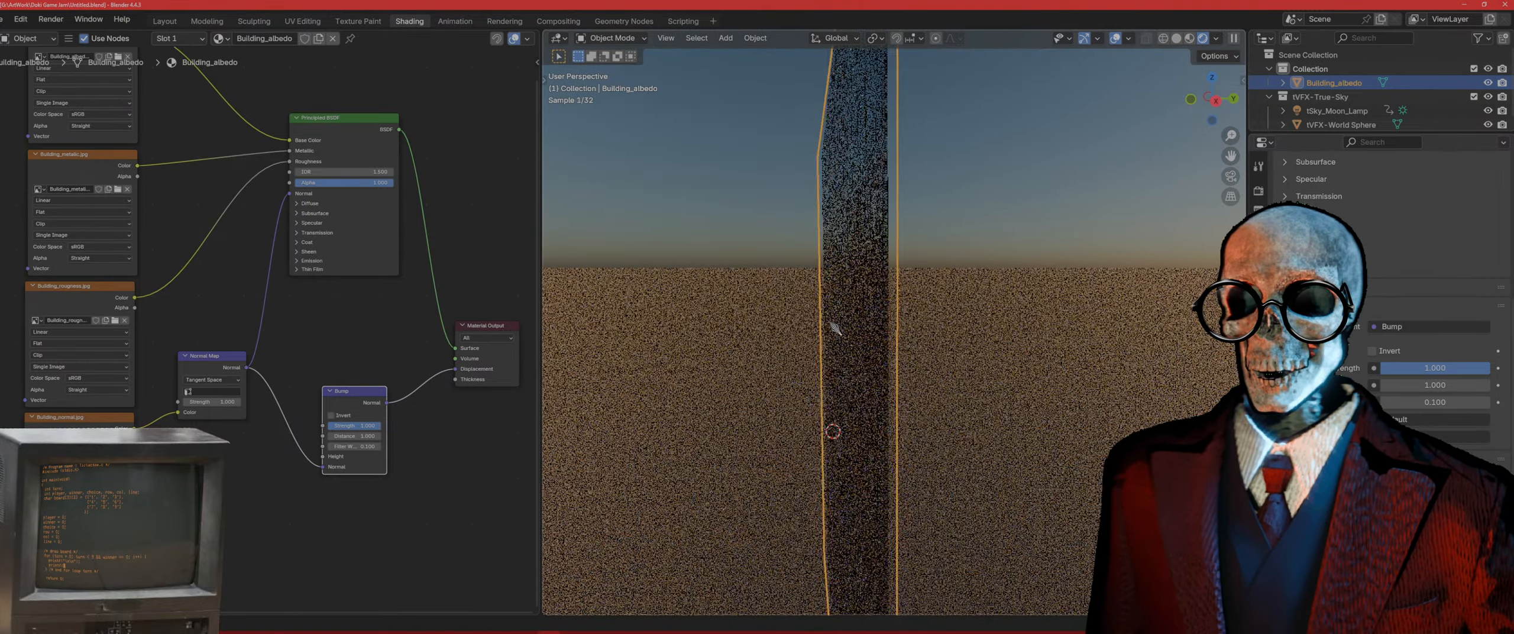
pyautogui.moveTo(831, 331); pyautogui.dragTo(884, 379, button='middle')
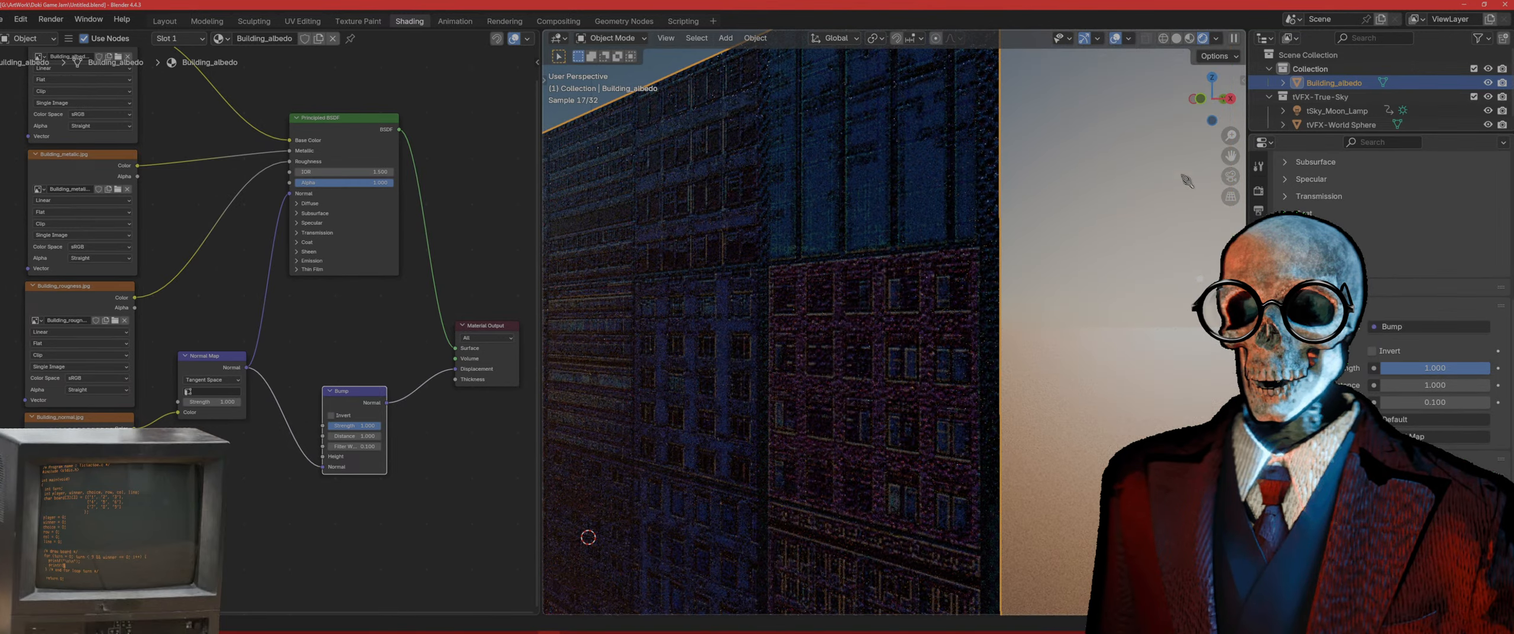
pyautogui.click(1244, 78)
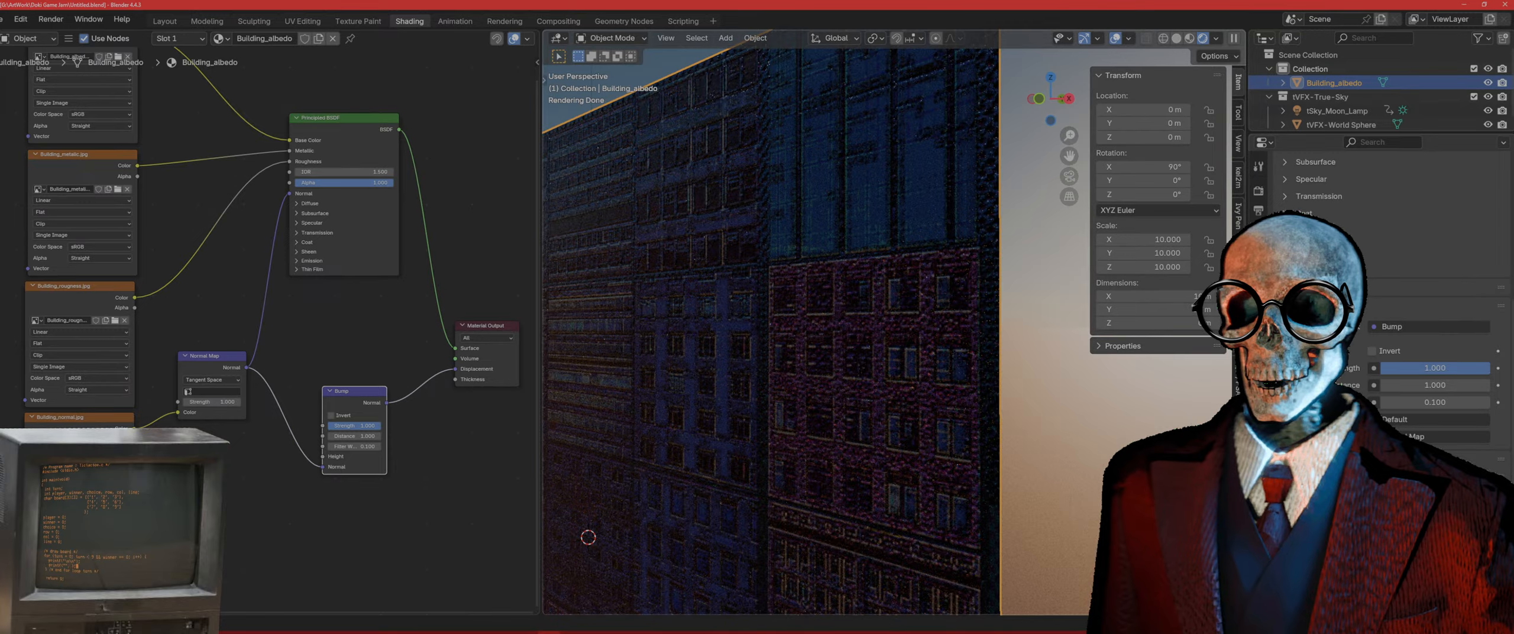
pyautogui.click(1238, 368)
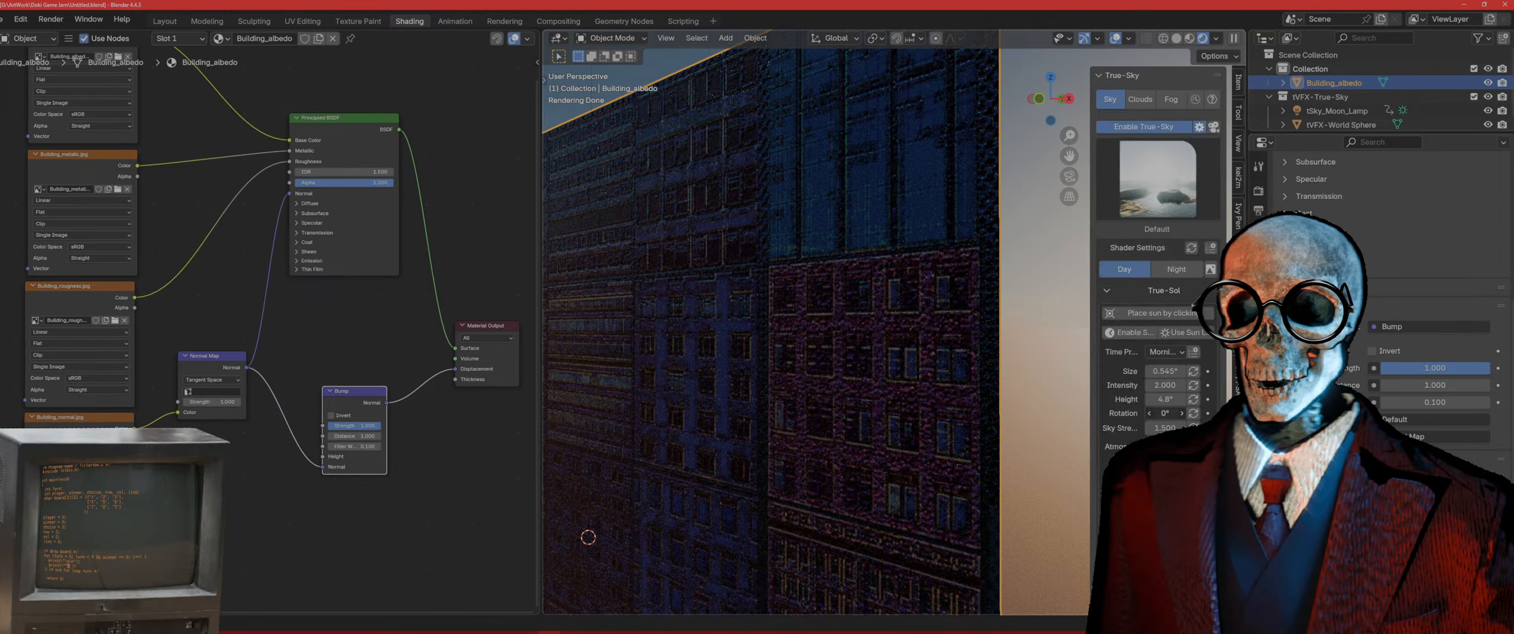
pyautogui.moveTo(1165, 413); pyautogui.dragTo(1245, 413)
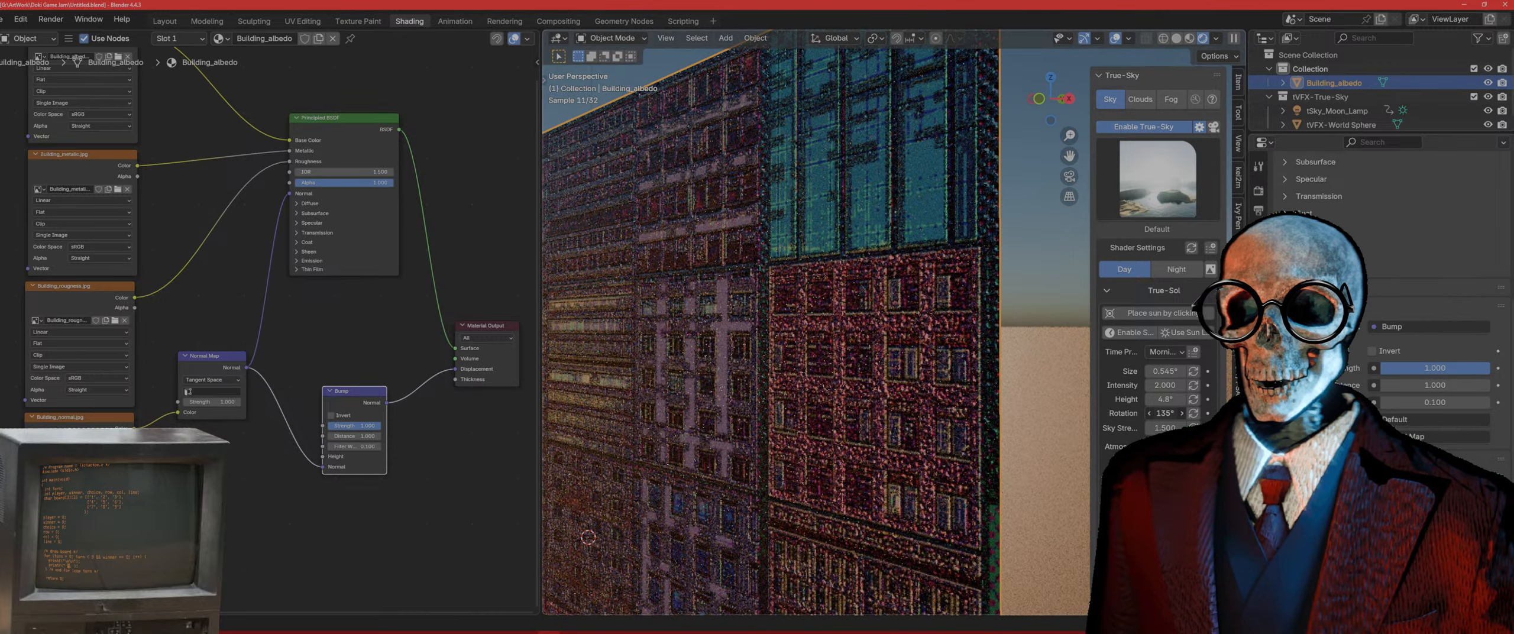
# Step: Examine the facade close up in the render, and check the plane for depth in a right-side wireframe view
pyautogui.click(1032, 274)
pyautogui.scroll(6, 795, 367)
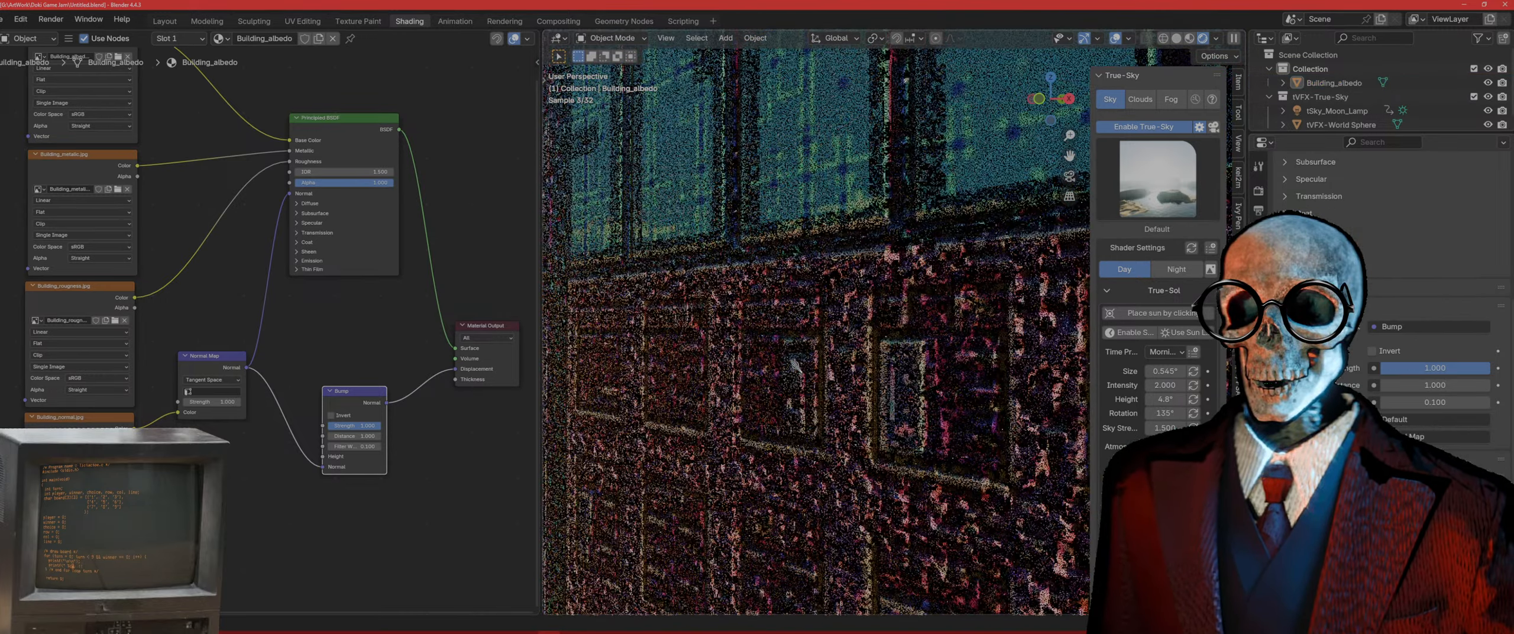
pyautogui.moveTo(796, 366); pyautogui.dragTo(741, 366, button='middle')
pyautogui.press('KP_3')
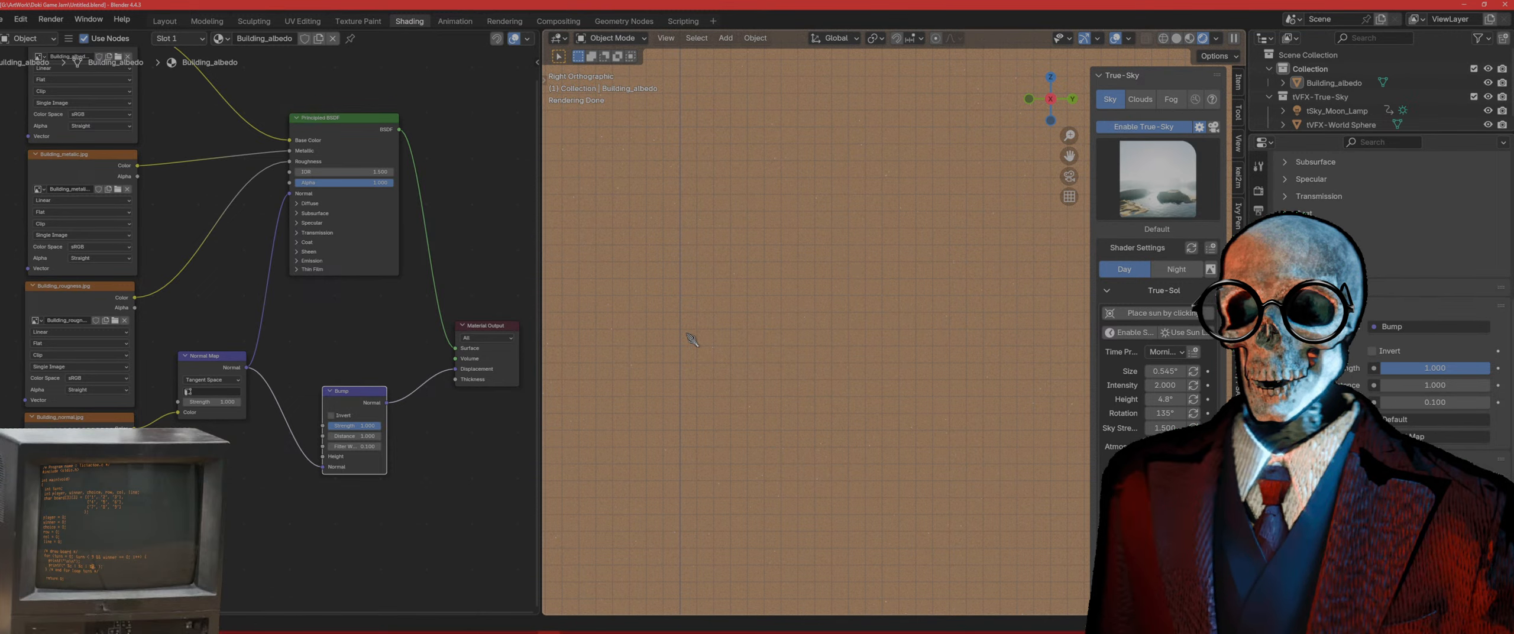
pyautogui.click(686, 334)
pyautogui.press('KP_Decimal')
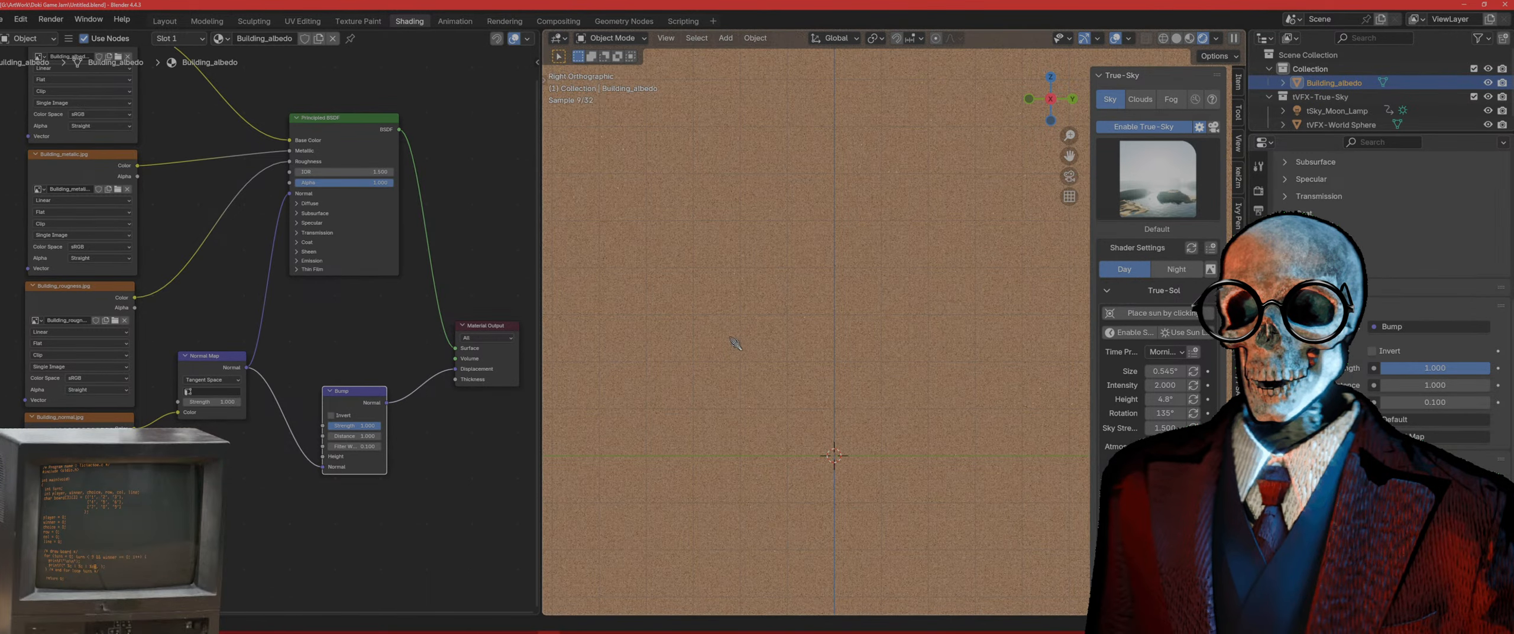
pyautogui.press('z')
pyautogui.click(750, 356)
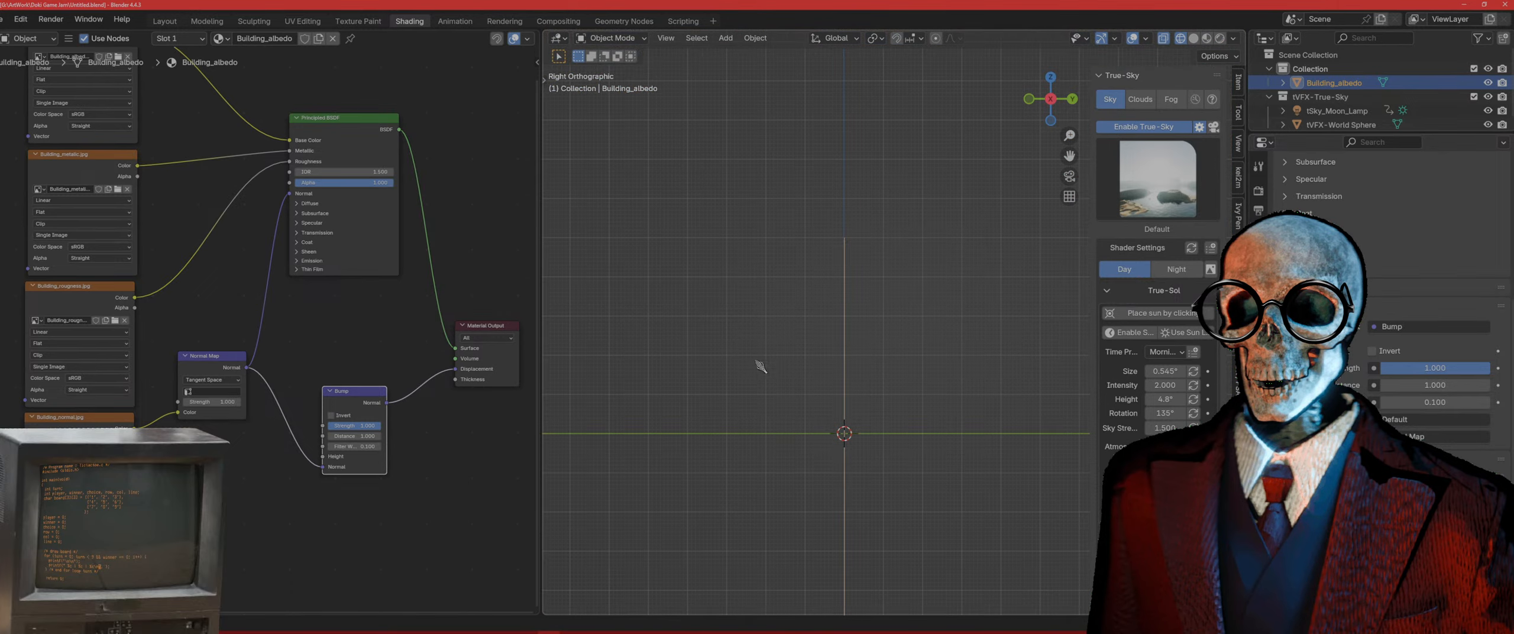
pyautogui.scroll(8, 776, 361)
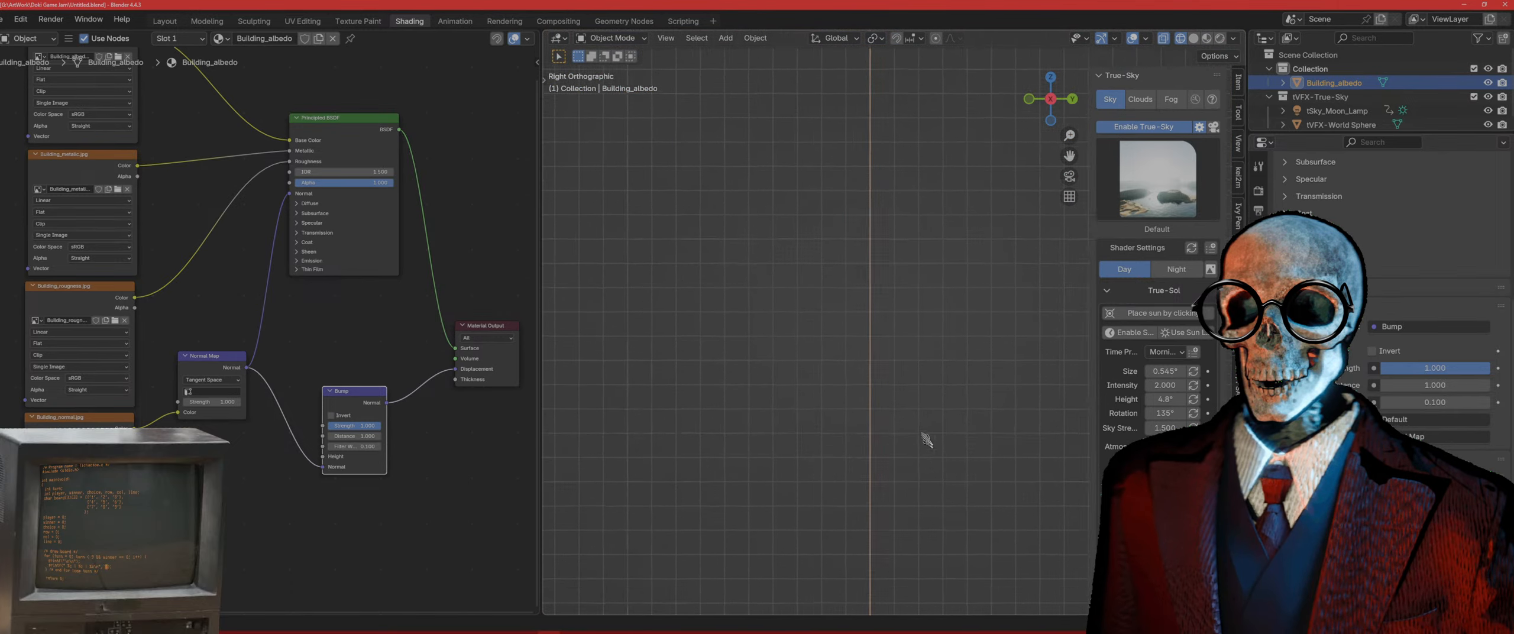
pyautogui.keyDown('shift'); pyautogui.moveTo(793, 356); pyautogui.dragTo(950, 409, button='middle'); pyautogui.keyUp('shift')
pyautogui.scroll(5, 781, 341)
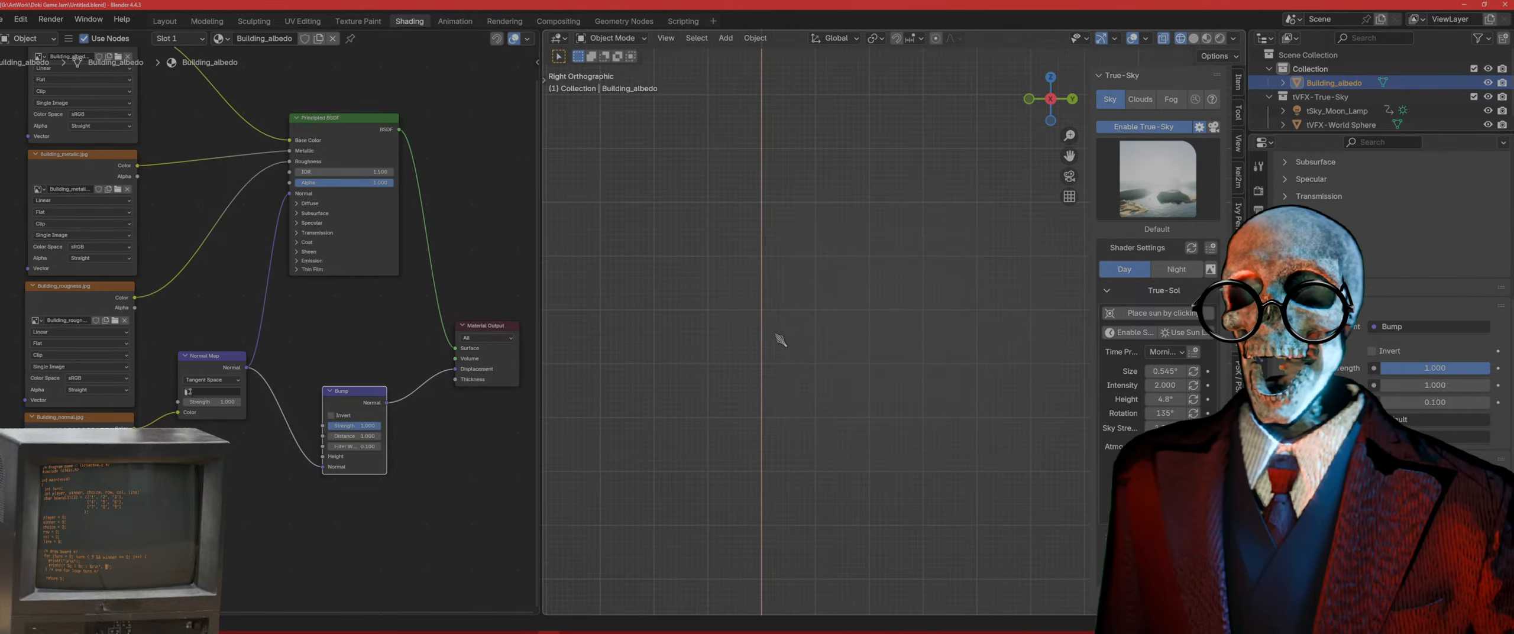
pyautogui.keyDown('shift'); pyautogui.moveTo(743, 345); pyautogui.dragTo(866, 382, button='middle'); pyautogui.keyUp('shift')
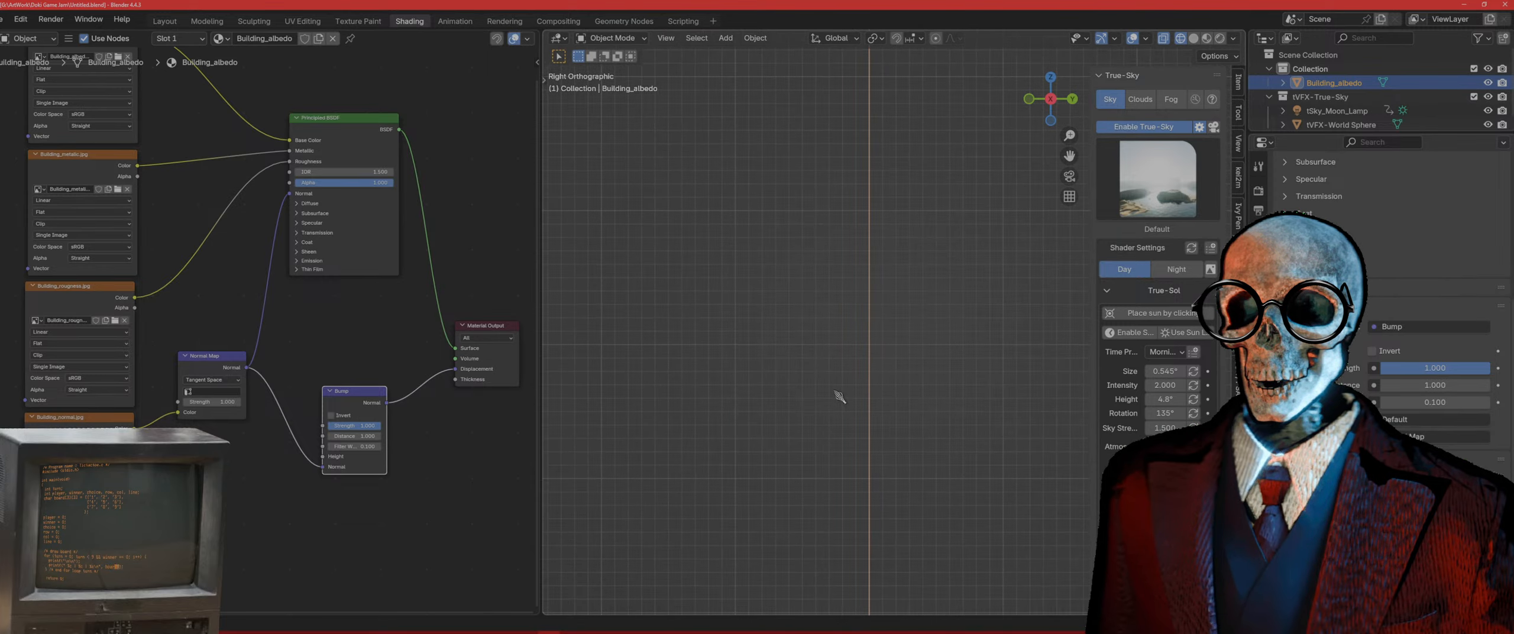
# Step: Return the viewport to rendered shading and set the Bump node's Distance to 10
pyautogui.press('z')
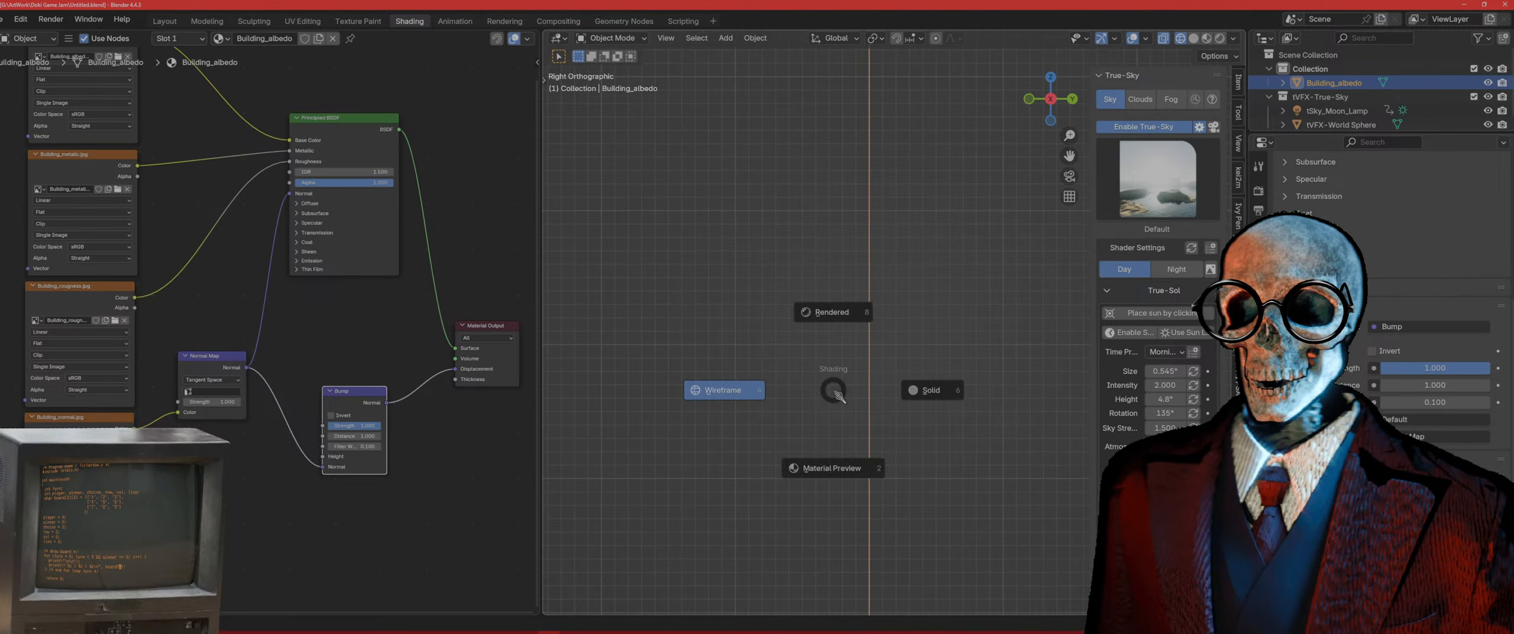
pyautogui.click(825, 318)
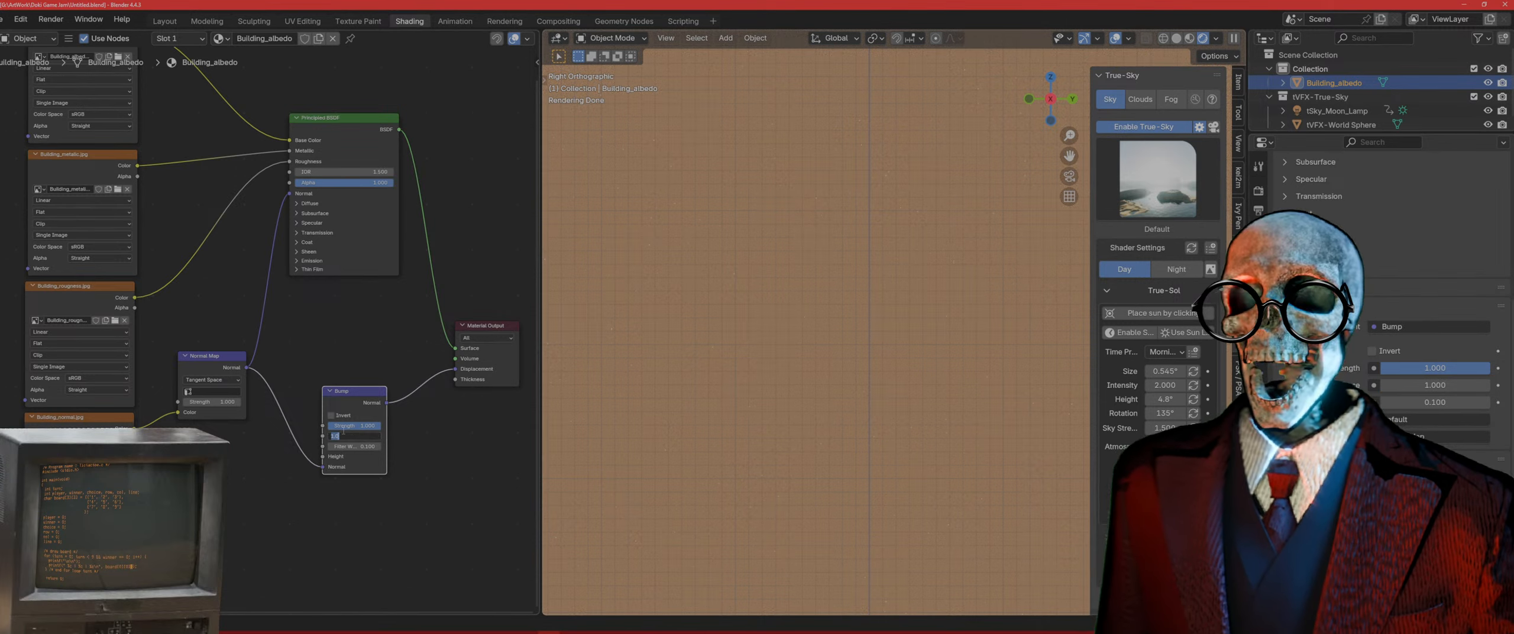
pyautogui.write('10')
pyautogui.press('Return')
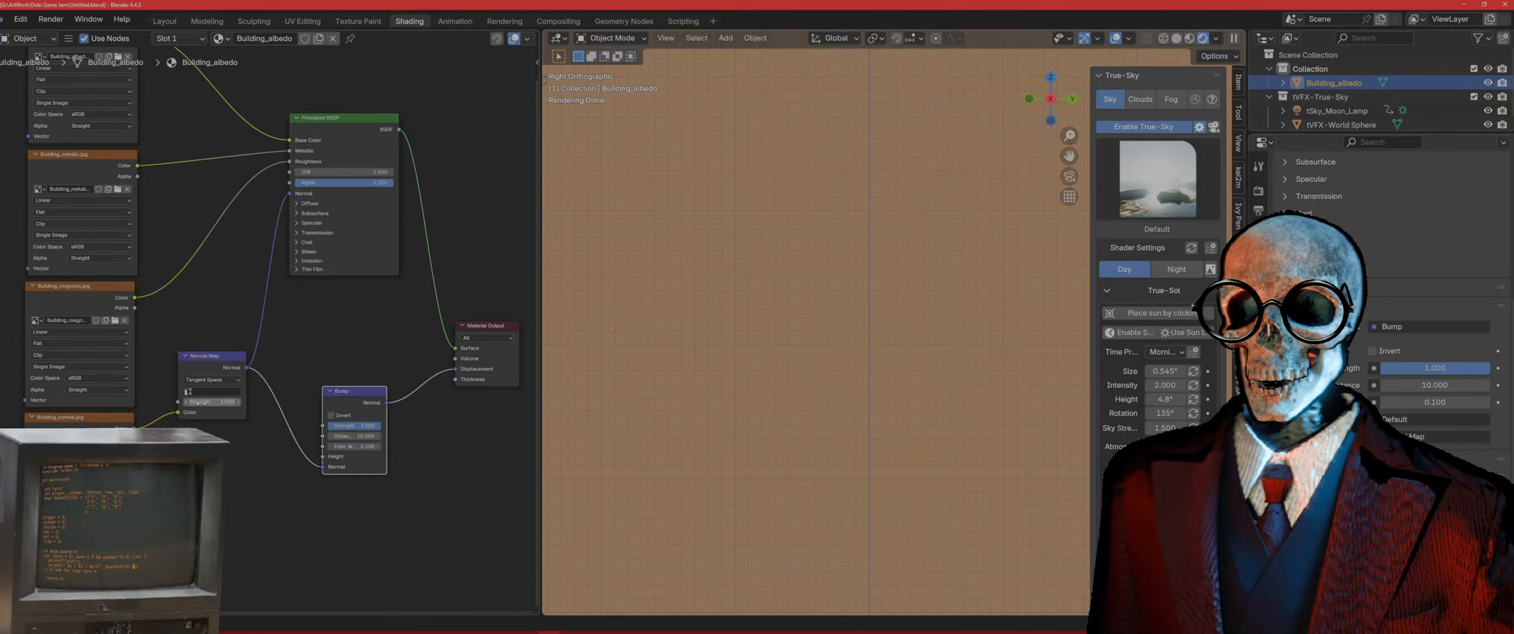
# Step: Turn the view back to the front of the facade and switch the viewport to Material Preview shading
pyautogui.click(227, 381)
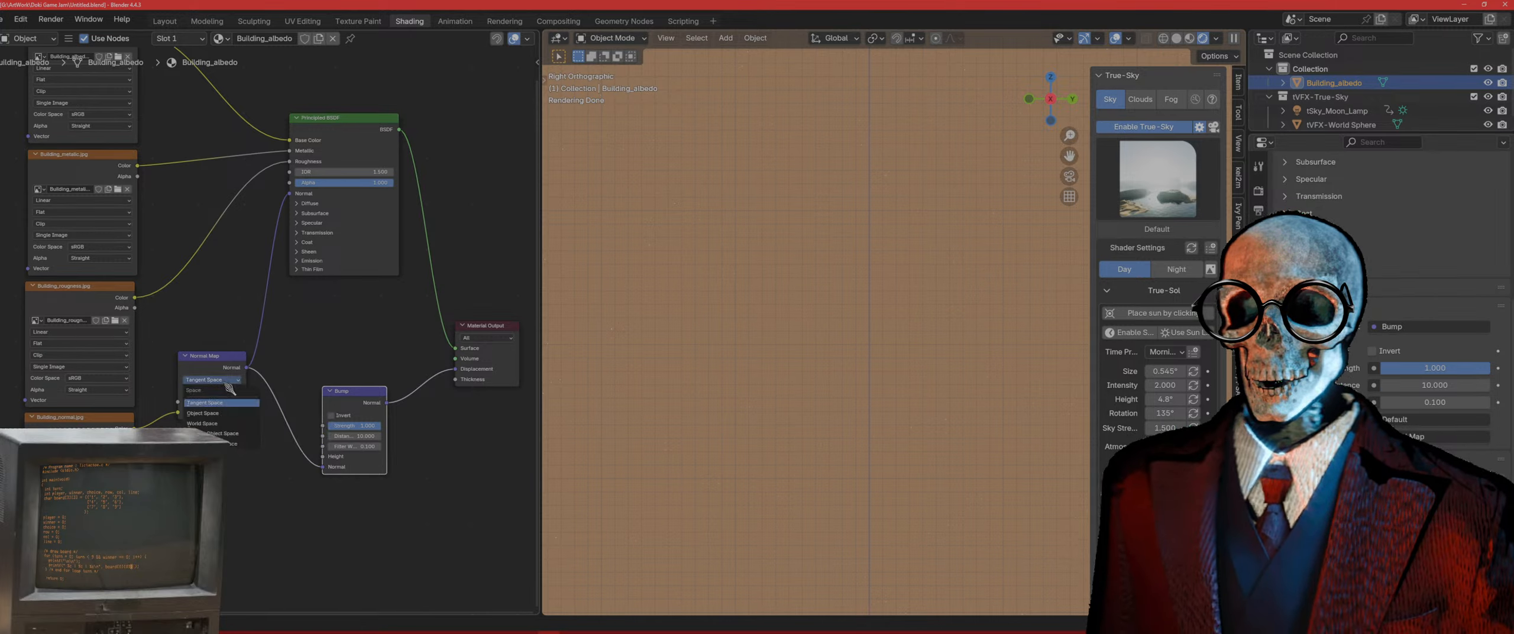
pyautogui.click(226, 384)
pyautogui.moveTo(672, 403); pyautogui.dragTo(852, 388, button='middle')
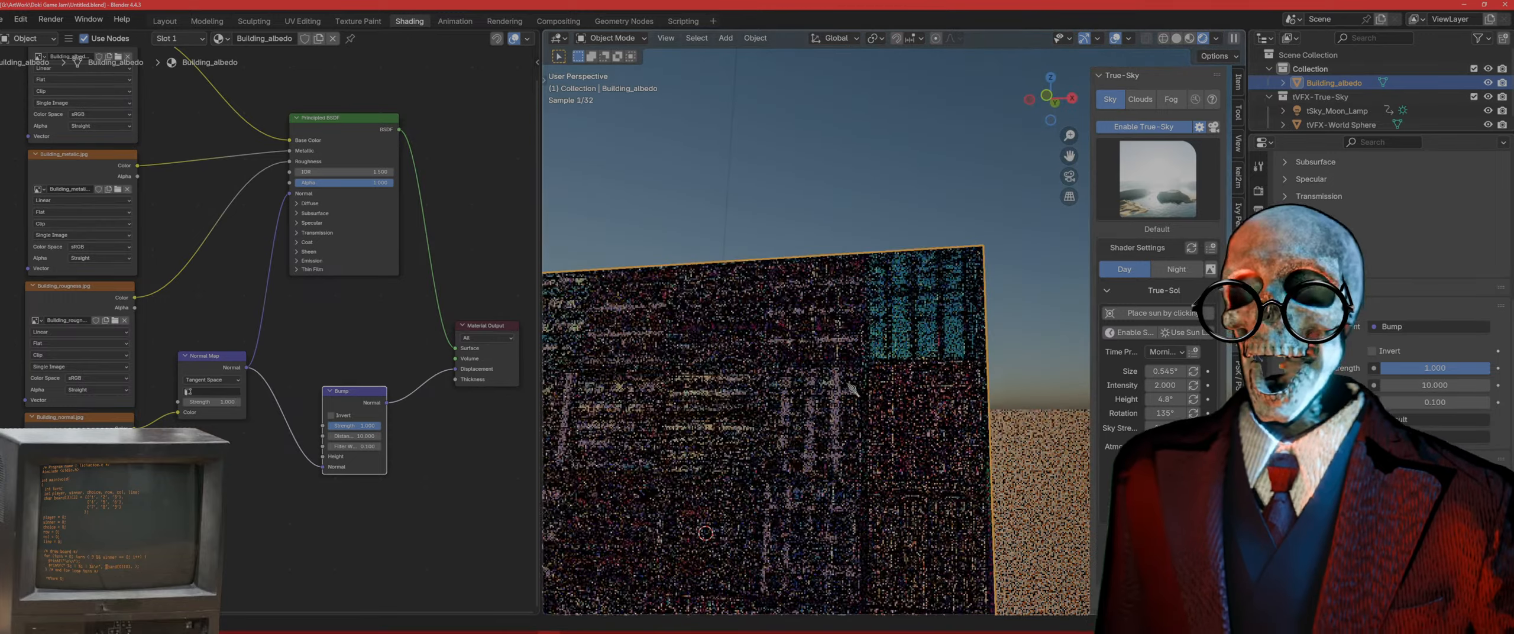
pyautogui.press('z')
pyautogui.click(846, 465)
pyautogui.keyDown('shift'); pyautogui.moveTo(799, 479); pyautogui.dragTo(832, 292, button='middle'); pyautogui.keyUp('shift')
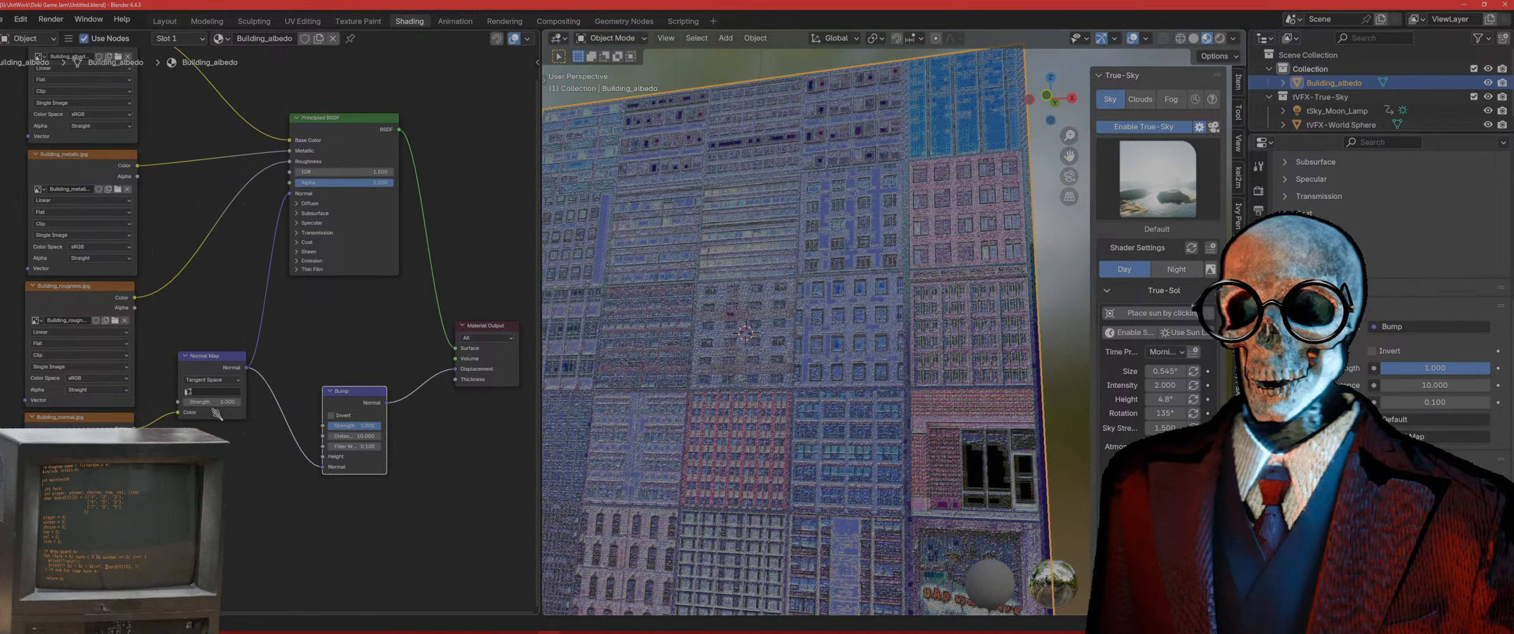
# Step: Try Blender Object Space on the Normal Map node and change its space to Blender World Space
pyautogui.click(211, 380)
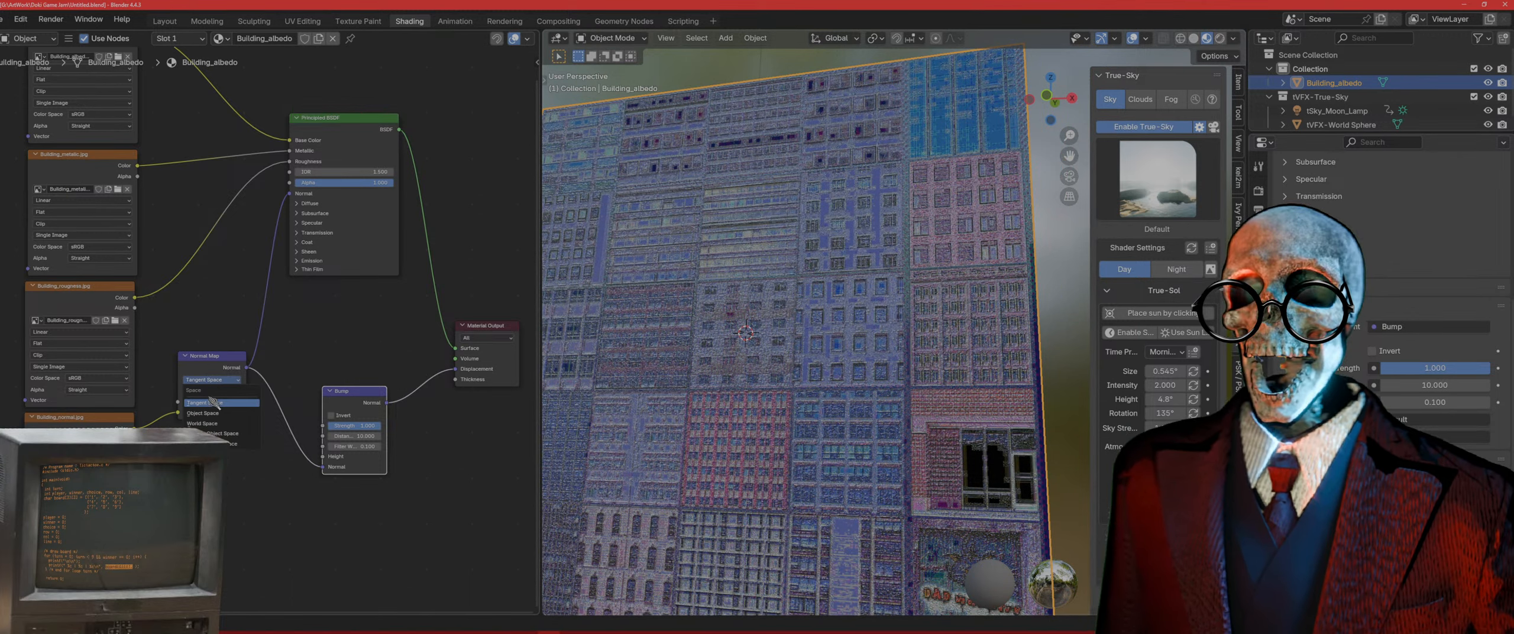
pyautogui.click(228, 434)
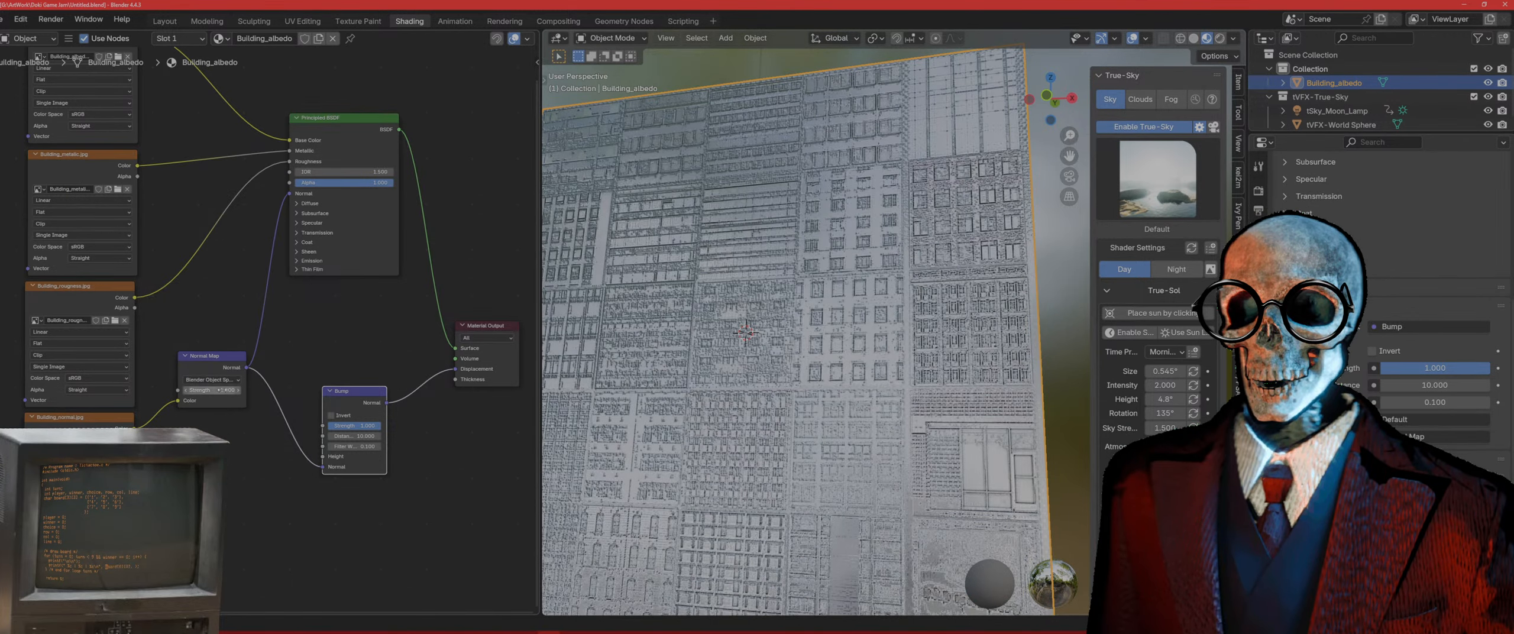
pyautogui.click(228, 380)
pyautogui.click(234, 453)
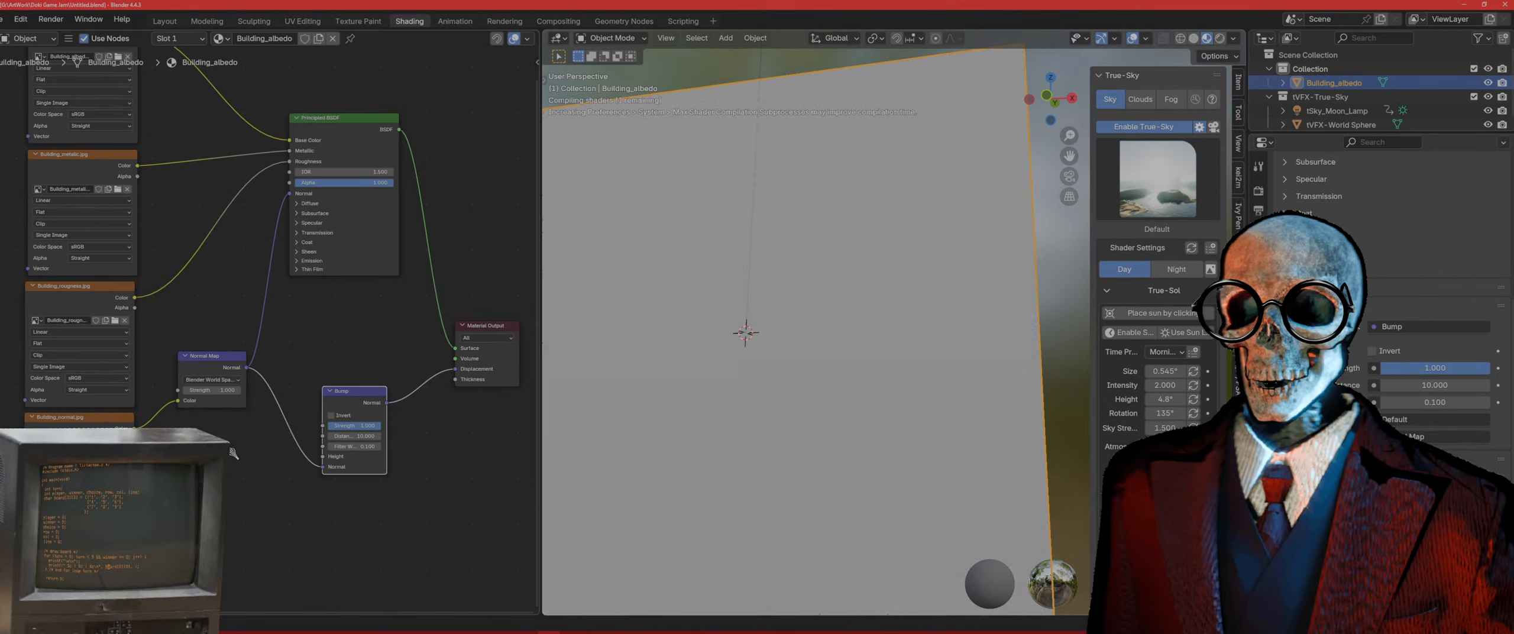
# Step: Set the Normal Map node's space to Object Space and examine the facade close up from the side
pyautogui.click(216, 381)
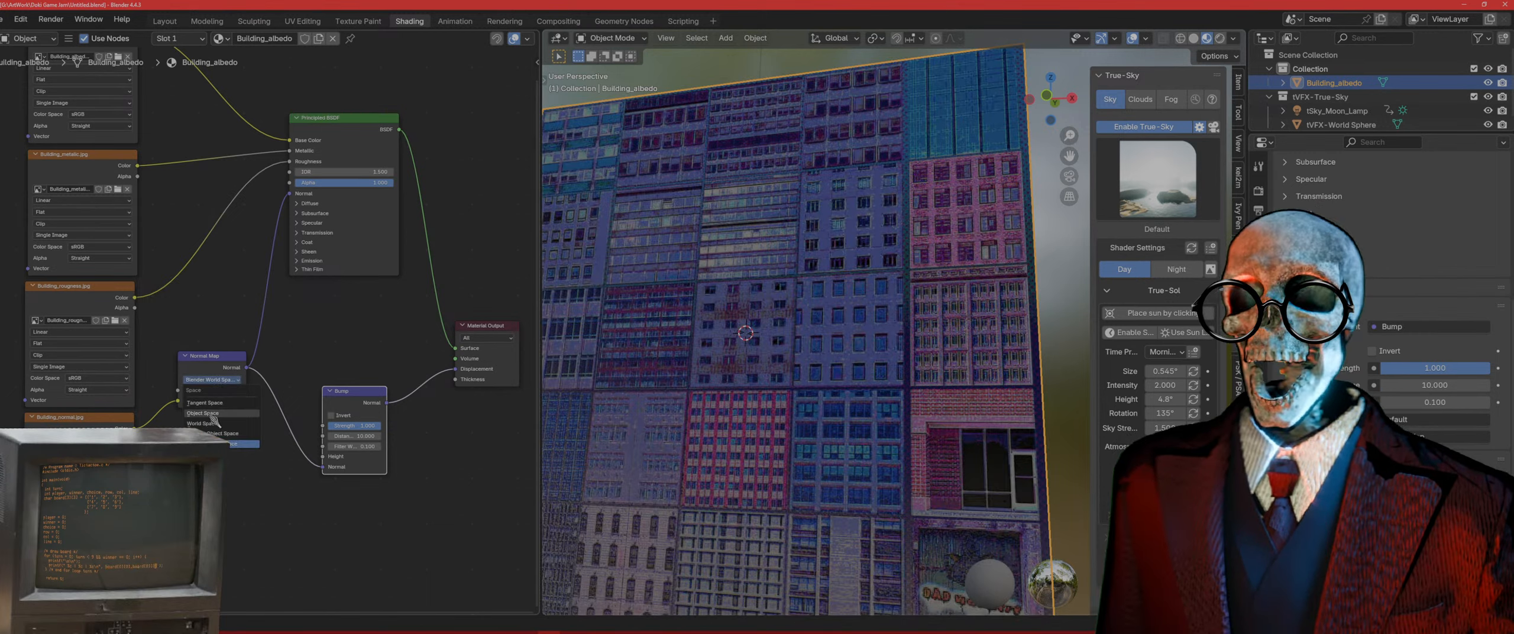
pyautogui.click(227, 396)
pyautogui.scroll(5, 887, 343)
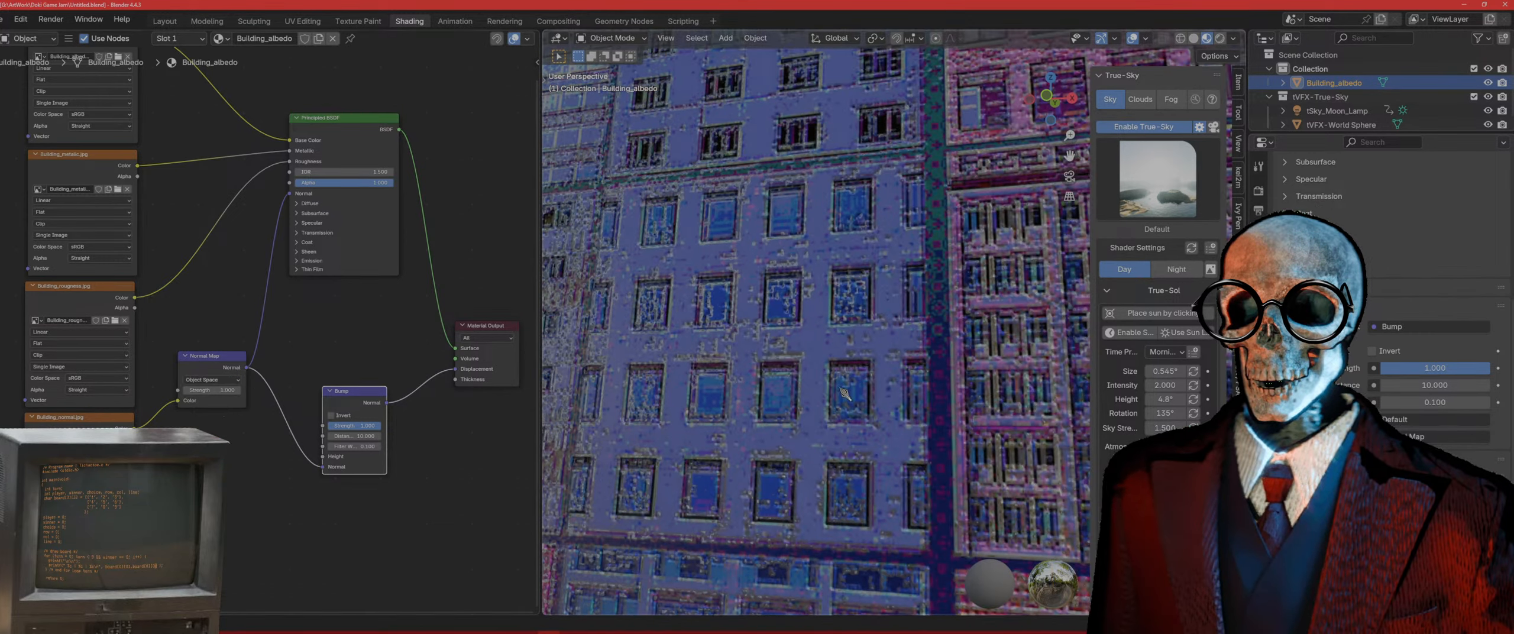
pyautogui.moveTo(869, 361); pyautogui.dragTo(545, 318, button='middle')
# Step: Try feeding the metallic image's Color output into the Principled BSDF's Roughness input and examine the facade
pyautogui.moveTo(232, 284); pyautogui.dragTo(228, 357, button='middle')
pyautogui.click(123, 348)
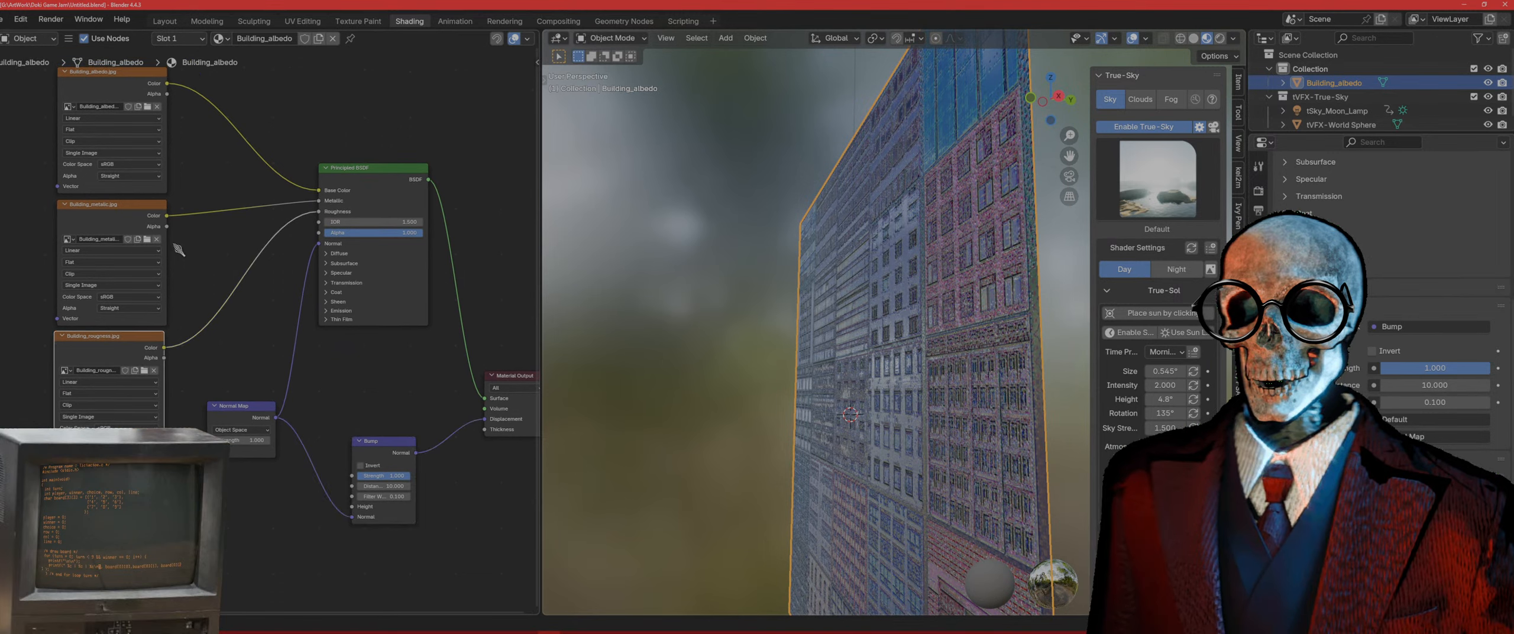
pyautogui.moveTo(170, 217); pyautogui.dragTo(220, 234)
pyautogui.moveTo(317, 221); pyautogui.dragTo(318, 211)
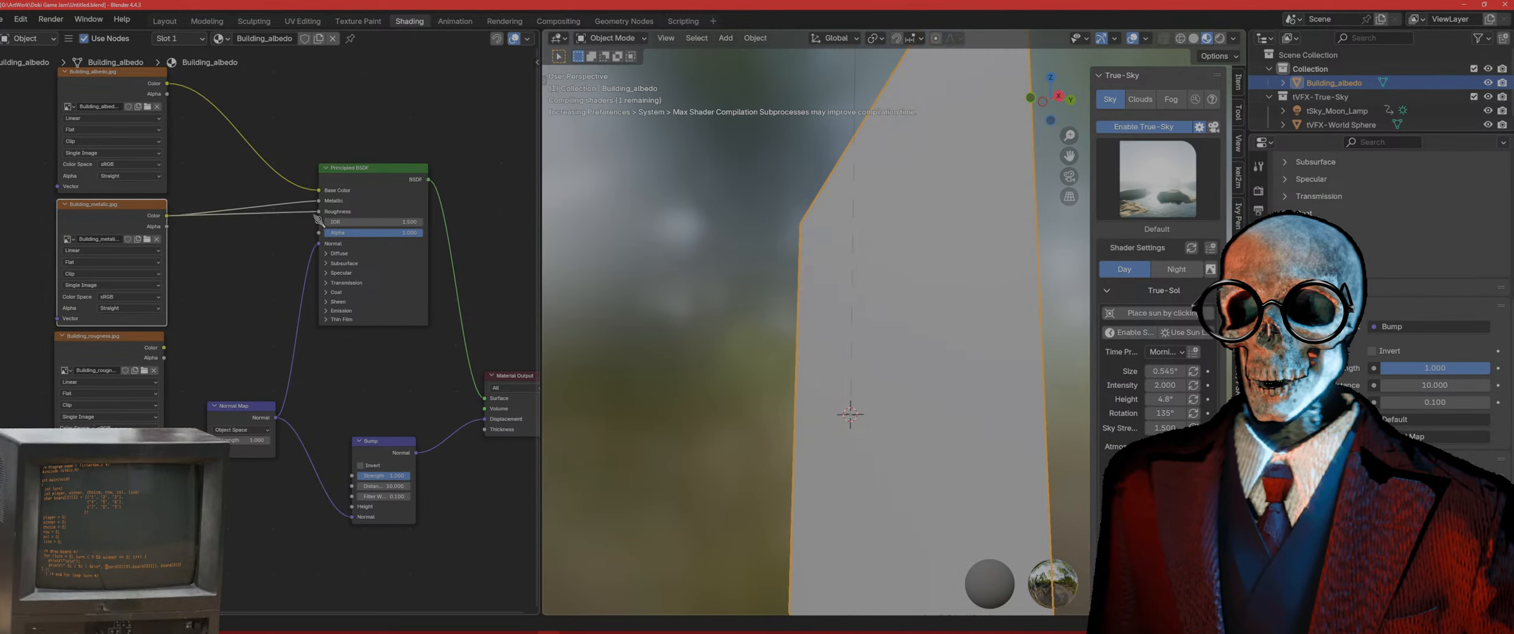
pyautogui.moveTo(837, 437); pyautogui.dragTo(851, 432, button='middle')
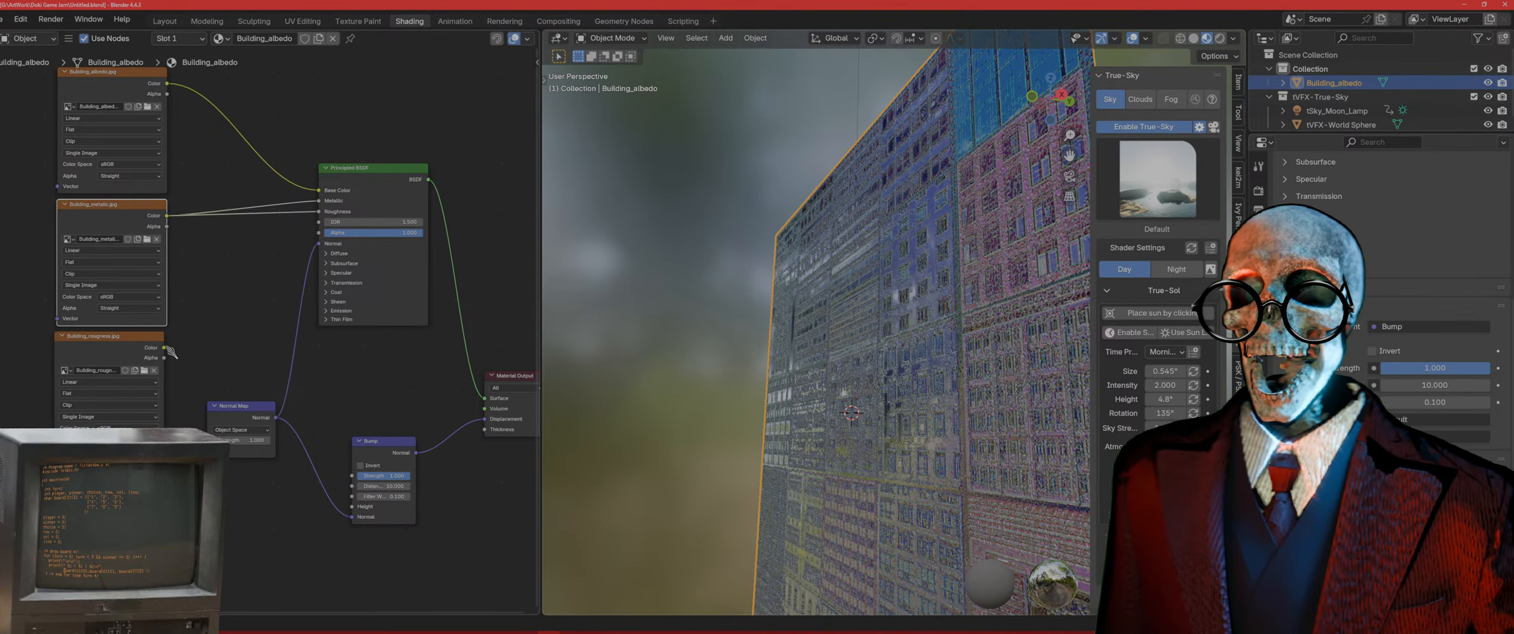
# Step: Try a Vector Math node set to Multiply on the roughness image's Color output, and delete it
pyautogui.moveTo(164, 348); pyautogui.dragTo(216, 291)
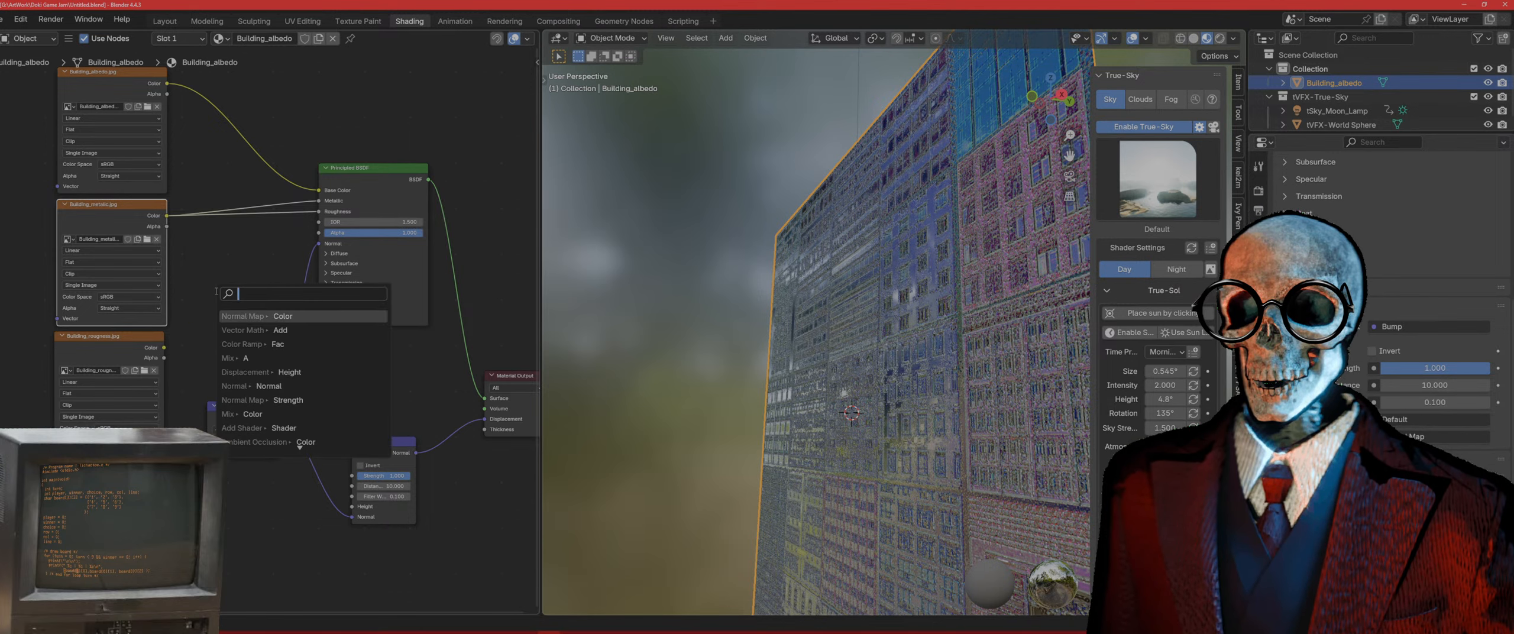
pyautogui.write('math')
pyautogui.press('Return')
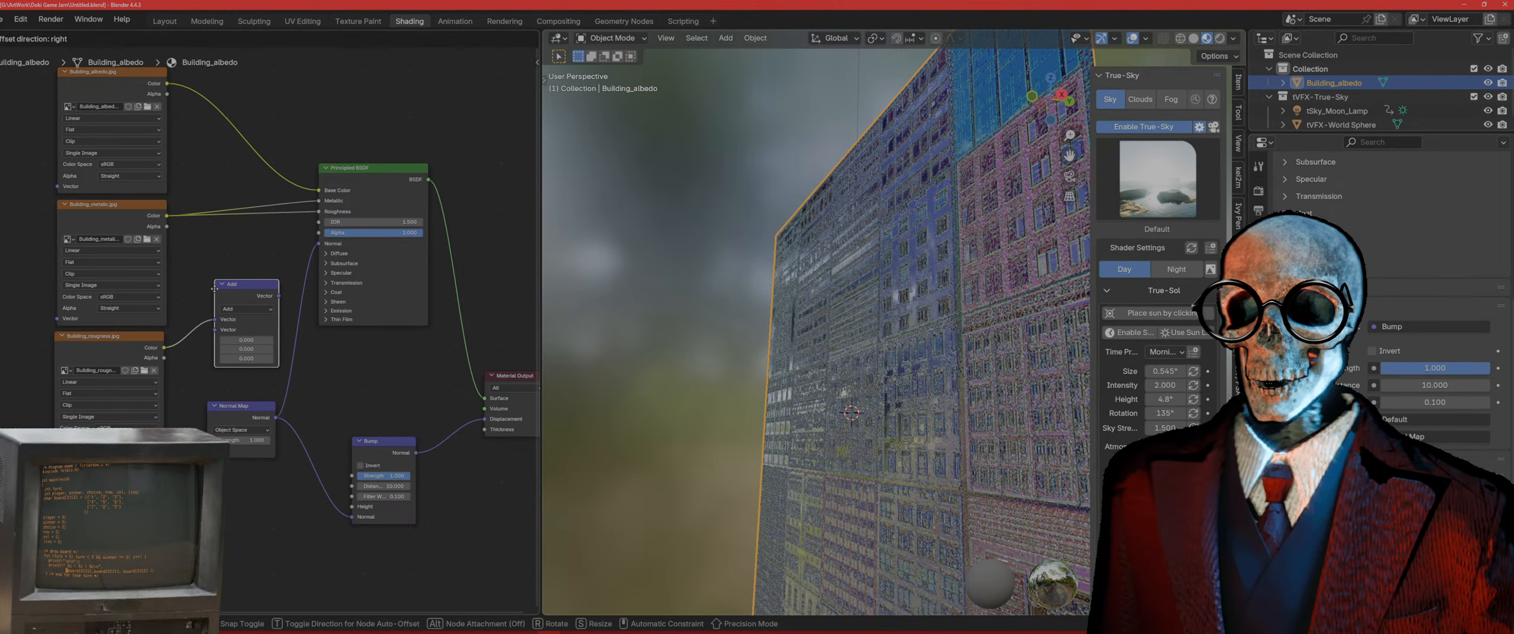
pyautogui.click(205, 270)
pyautogui.click(230, 290)
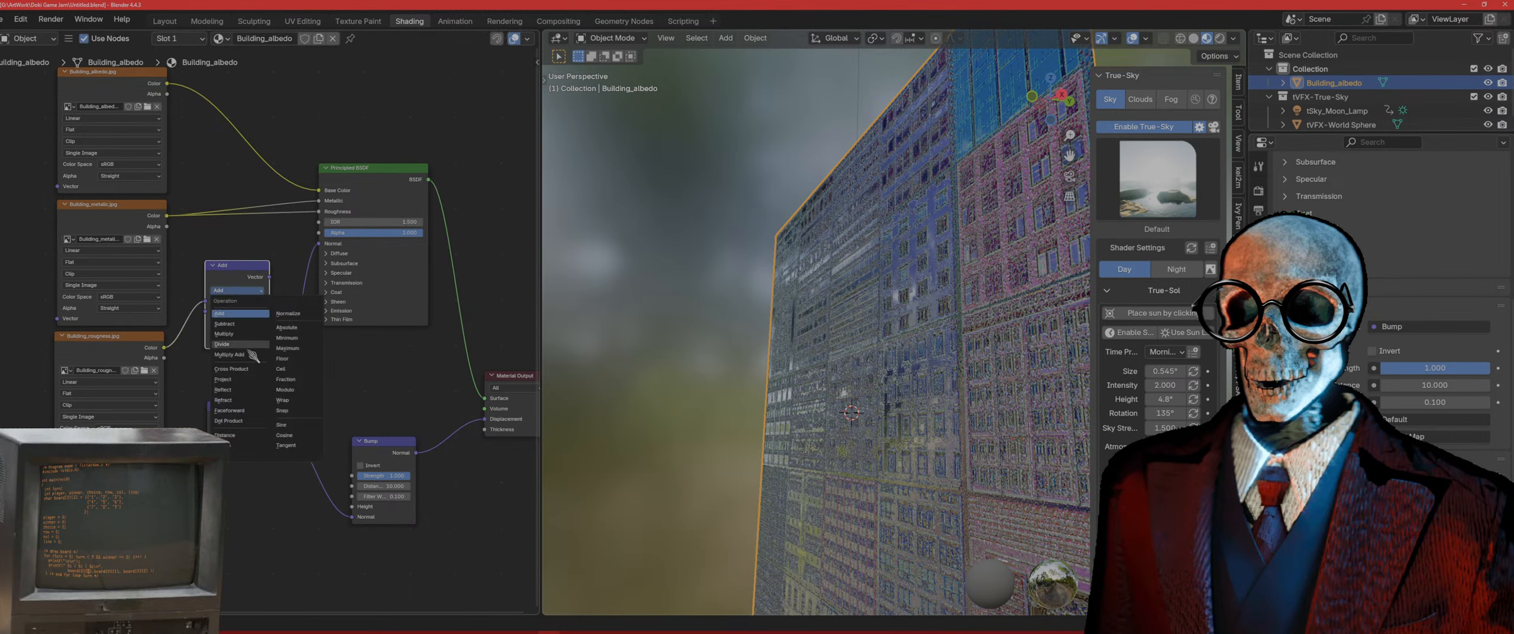
pyautogui.click(254, 334)
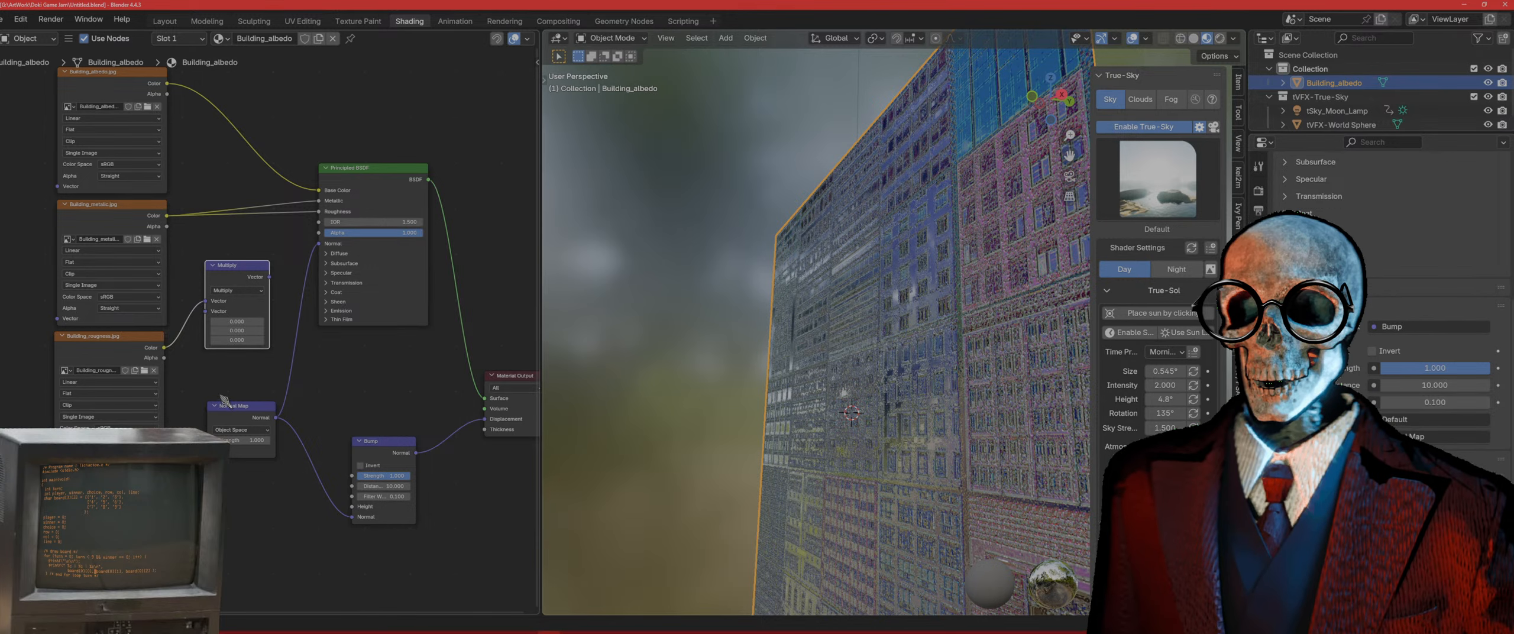
pyautogui.rightClick(225, 319)
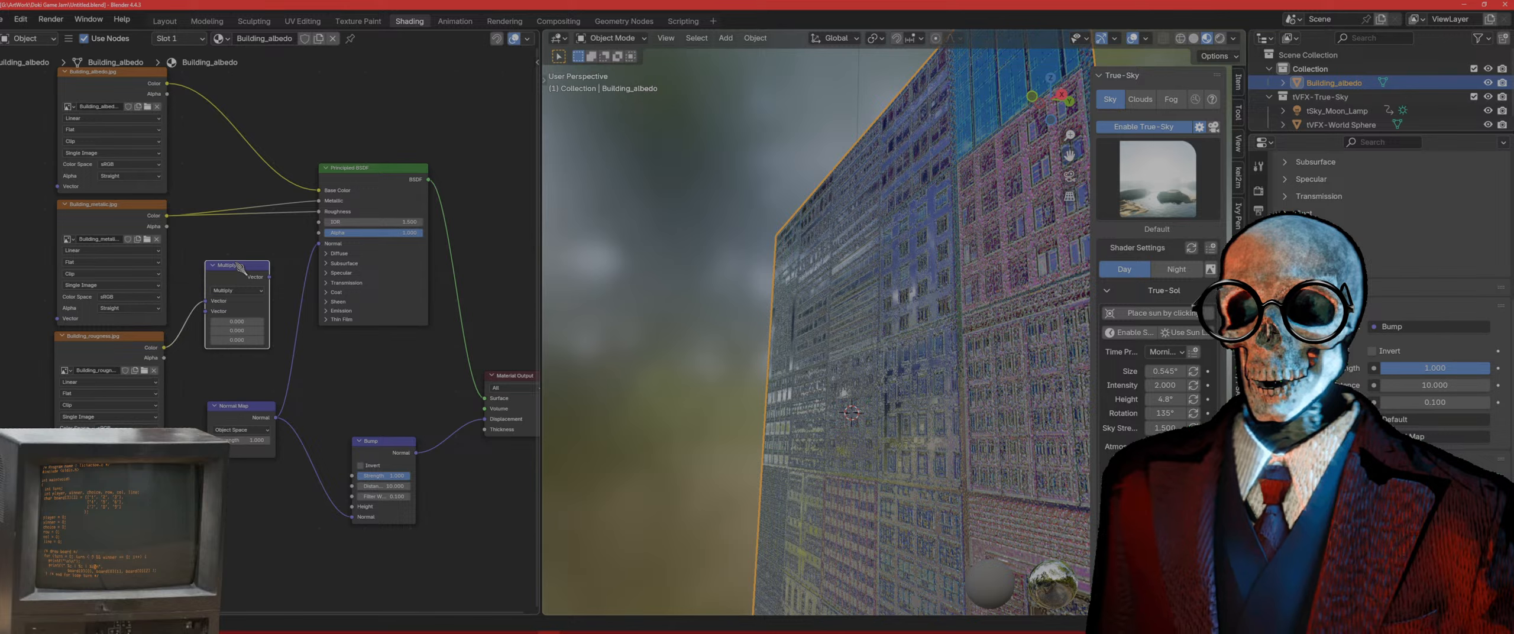
pyautogui.press('x')
pyautogui.rightClick(231, 308)
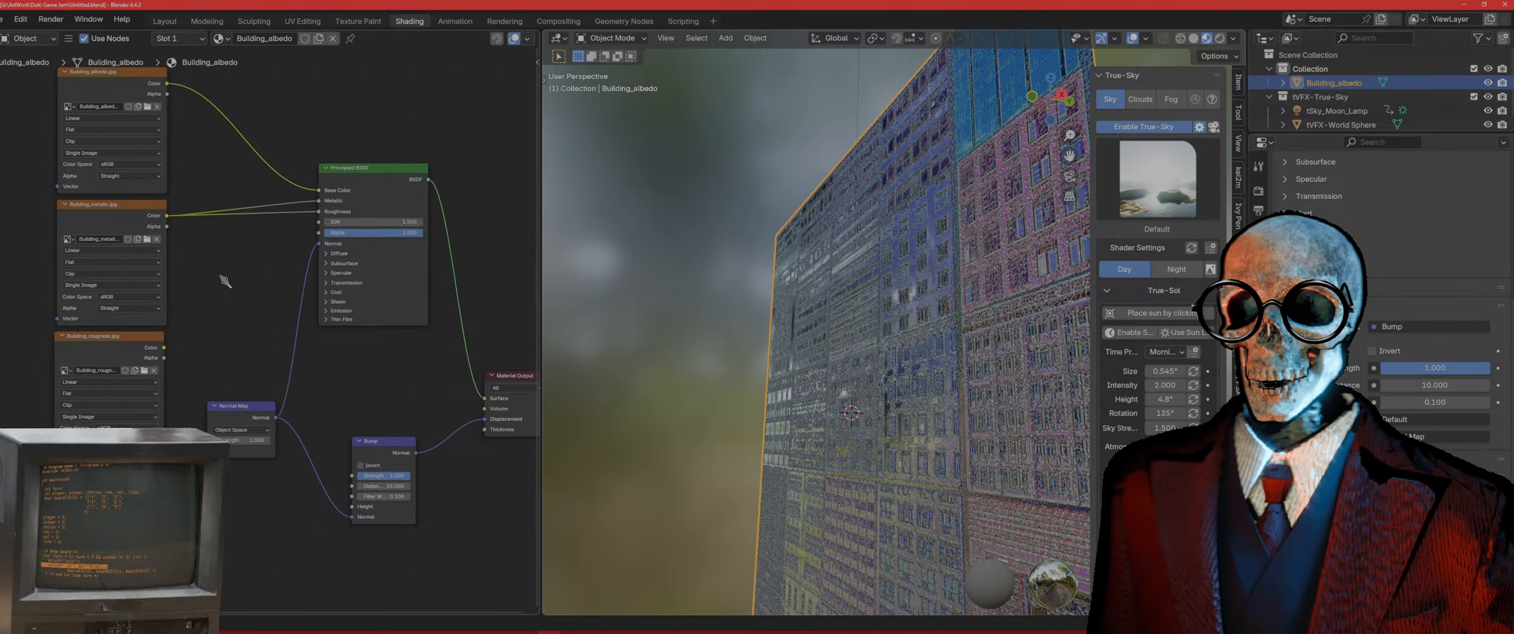
# Step: Insert a Math node set to Multiply between the roughness image's Color output and the Principled BSDF's Roughness input
pyautogui.hotkey('shift', 'a')
pyautogui.write('m')
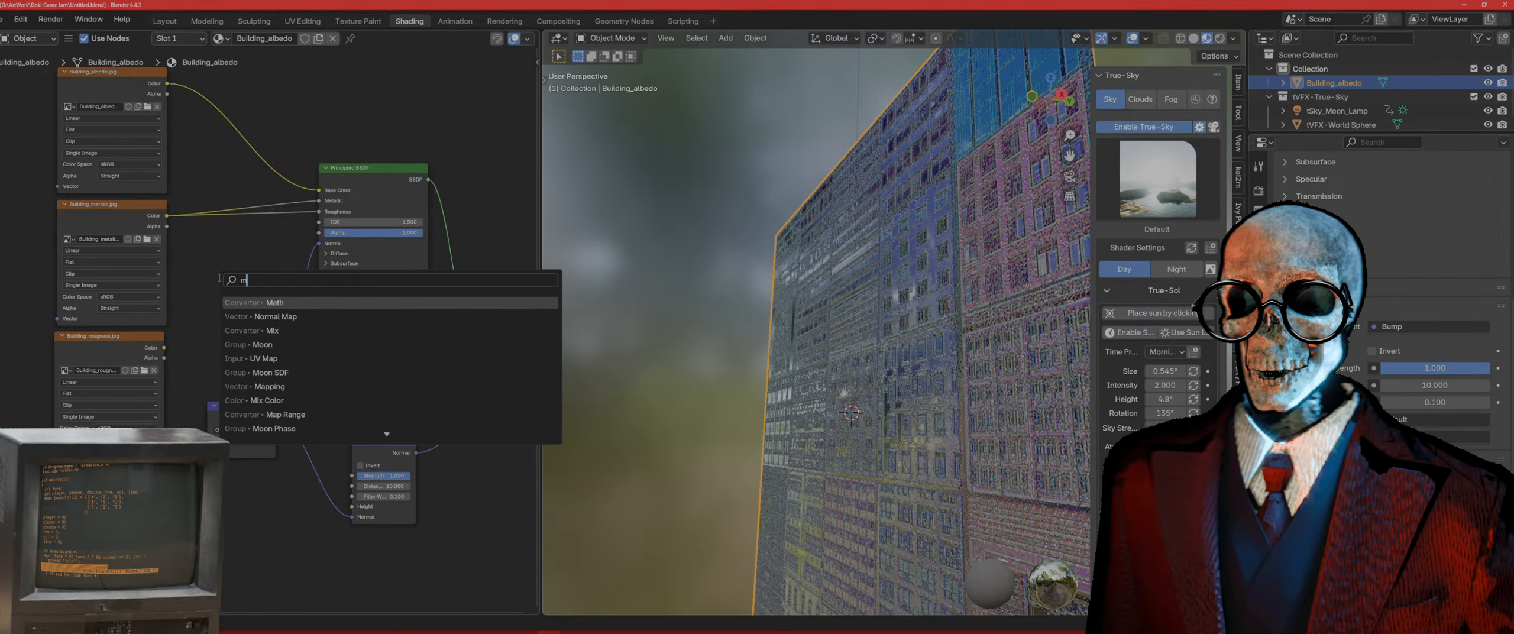
pyautogui.write('ath')
pyautogui.press('Return')
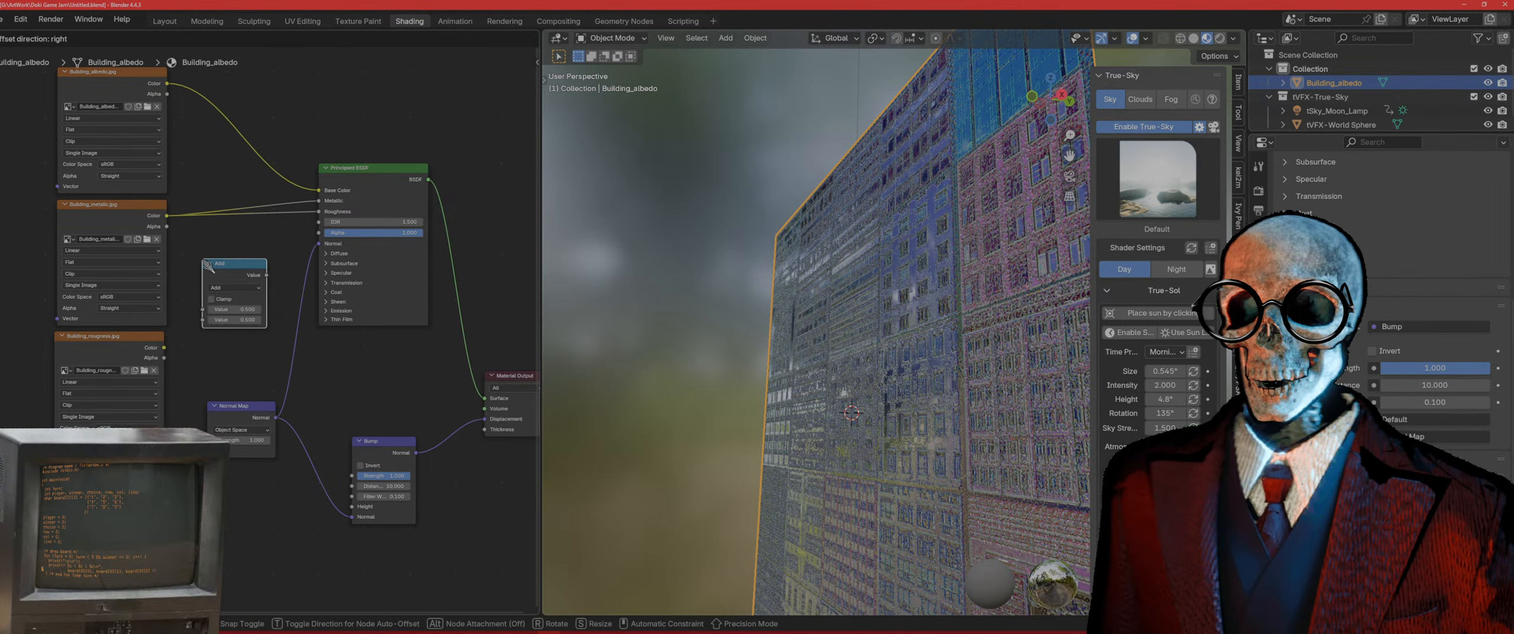
pyautogui.click(207, 265)
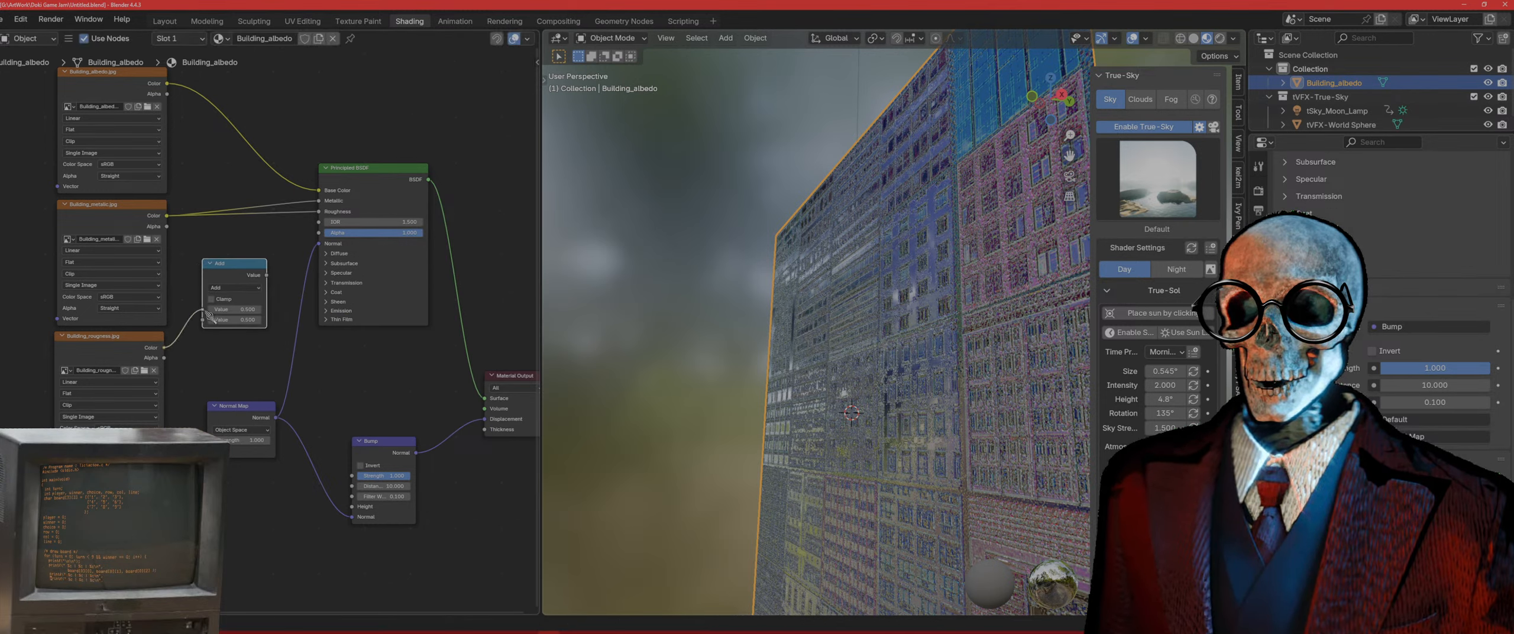
pyautogui.click(235, 287)
pyautogui.click(243, 333)
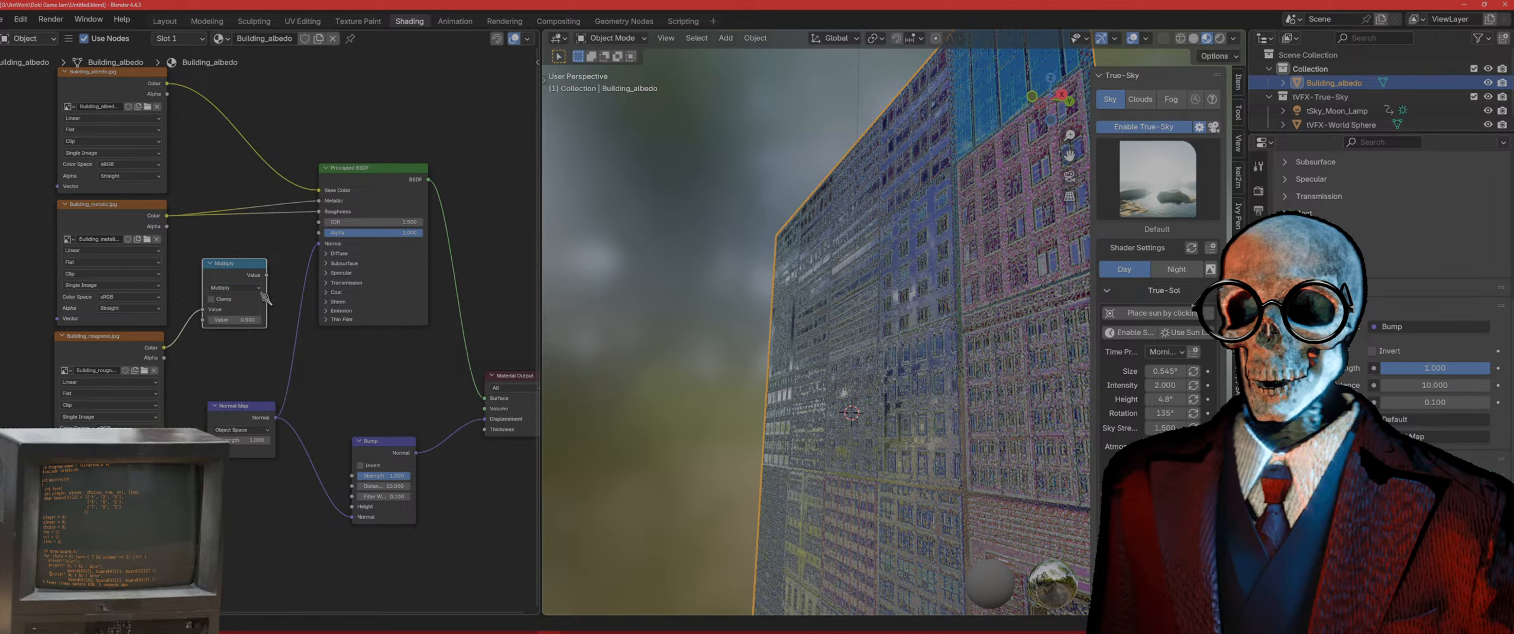
pyautogui.moveTo(320, 213); pyautogui.dragTo(319, 212)
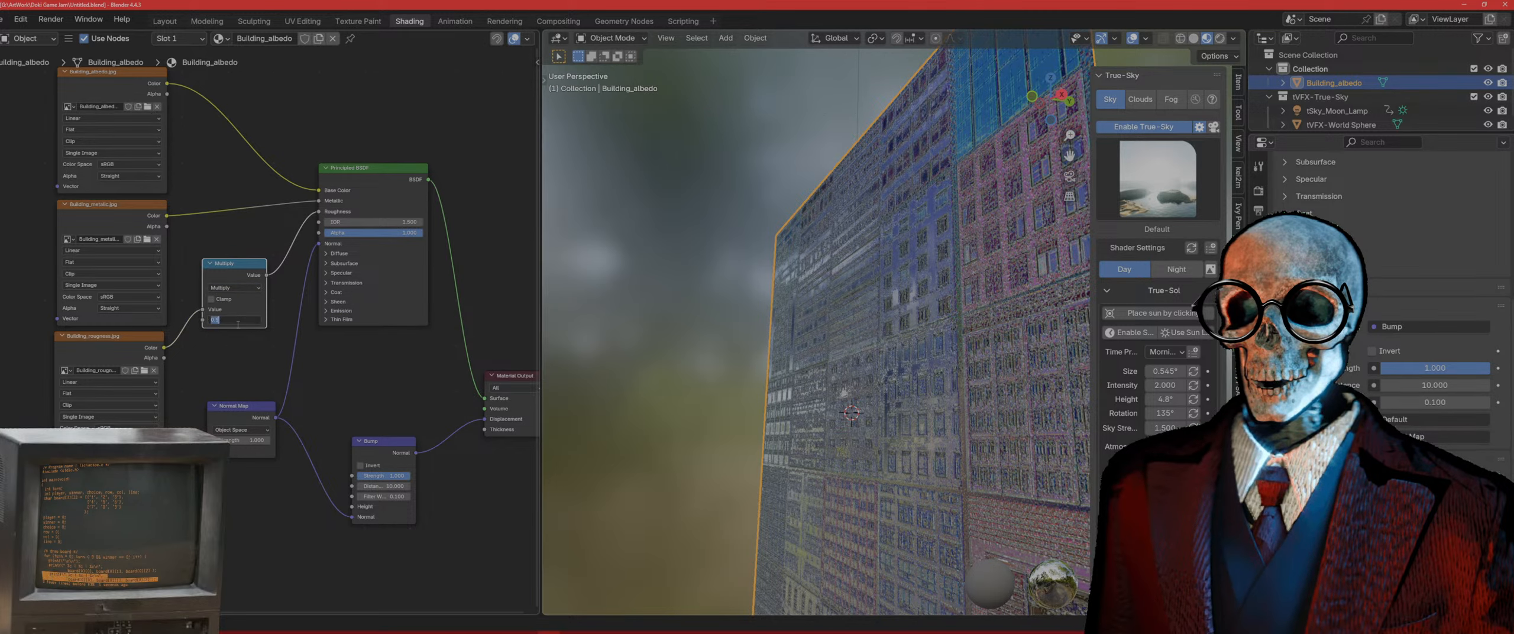
# Step: Try a value of 2 on the roughness Multiply node and examine the facade at a grazing angle
pyautogui.write('2')
pyautogui.press('Return')
pyautogui.scroll(8, 911, 407)
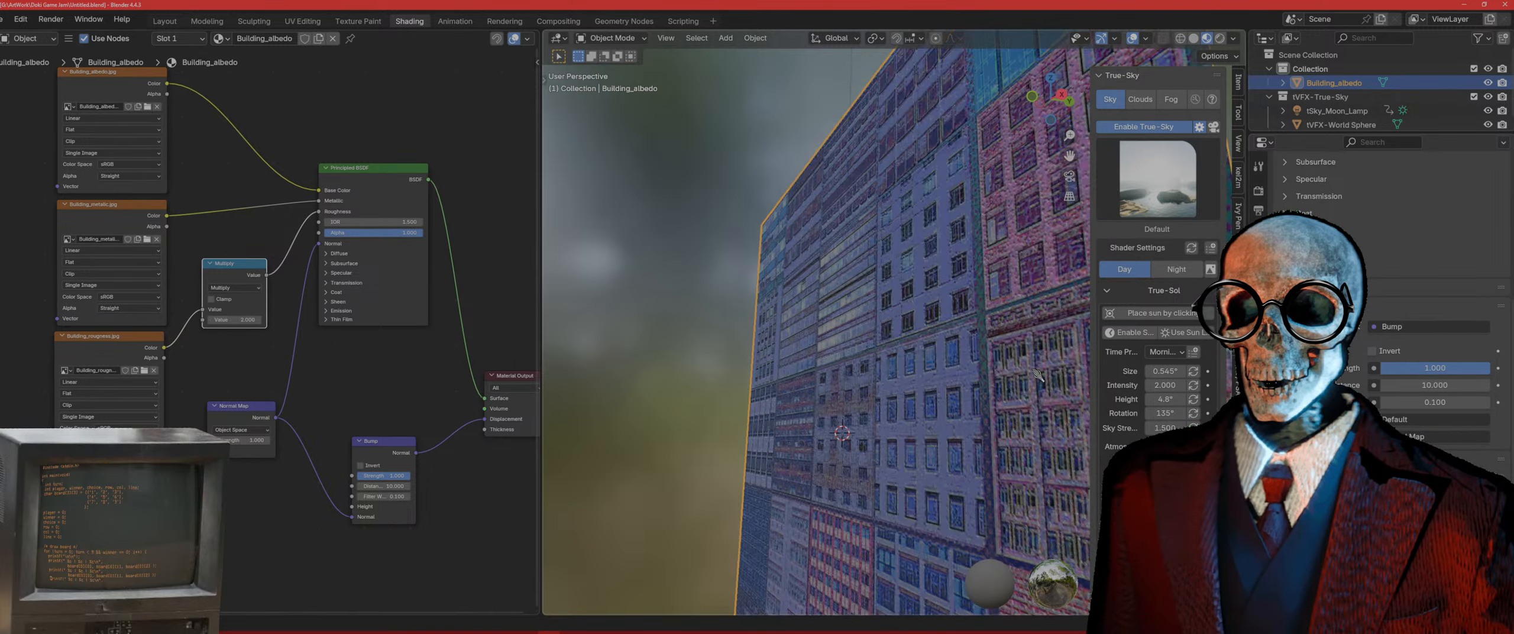
pyautogui.moveTo(911, 407); pyautogui.dragTo(538, 358, button='middle')
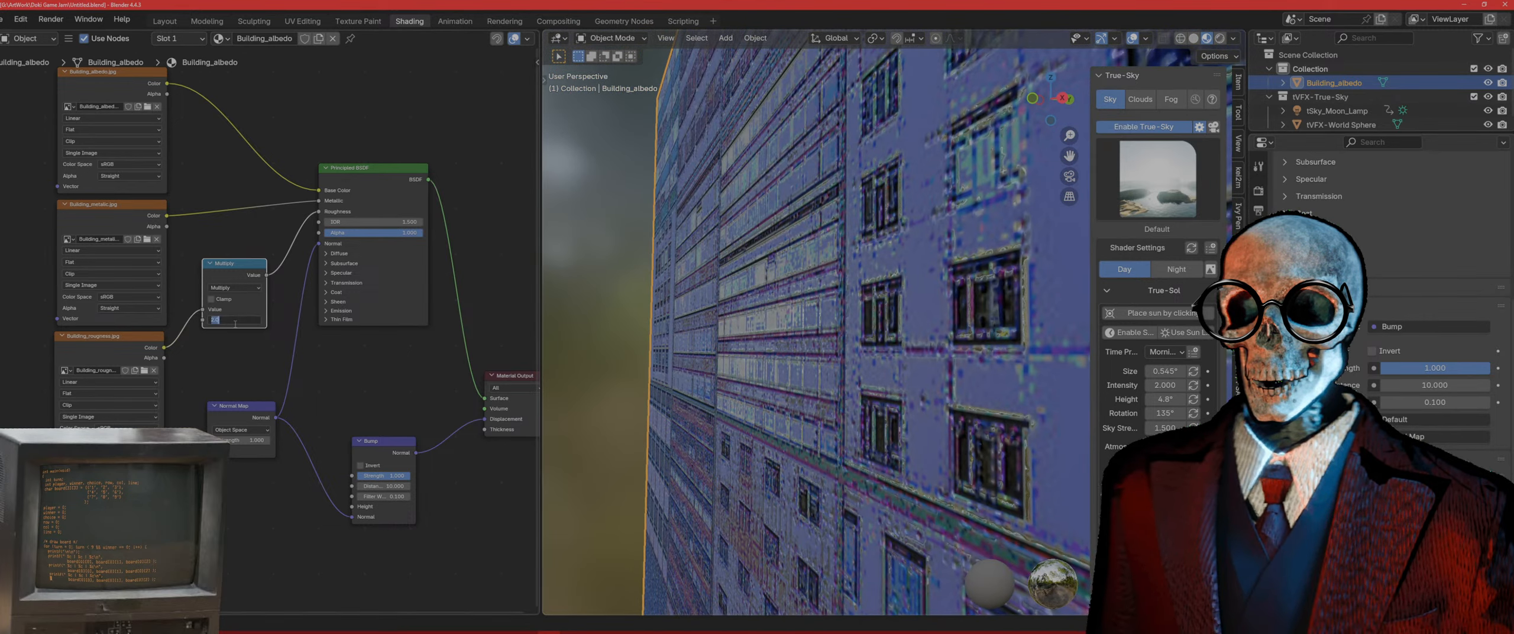
# Step: Set the roughness Multiply node's value to 1.5, examine the facade near and far, and deselect the plane
pyautogui.write('1.5')
pyautogui.press('Return')
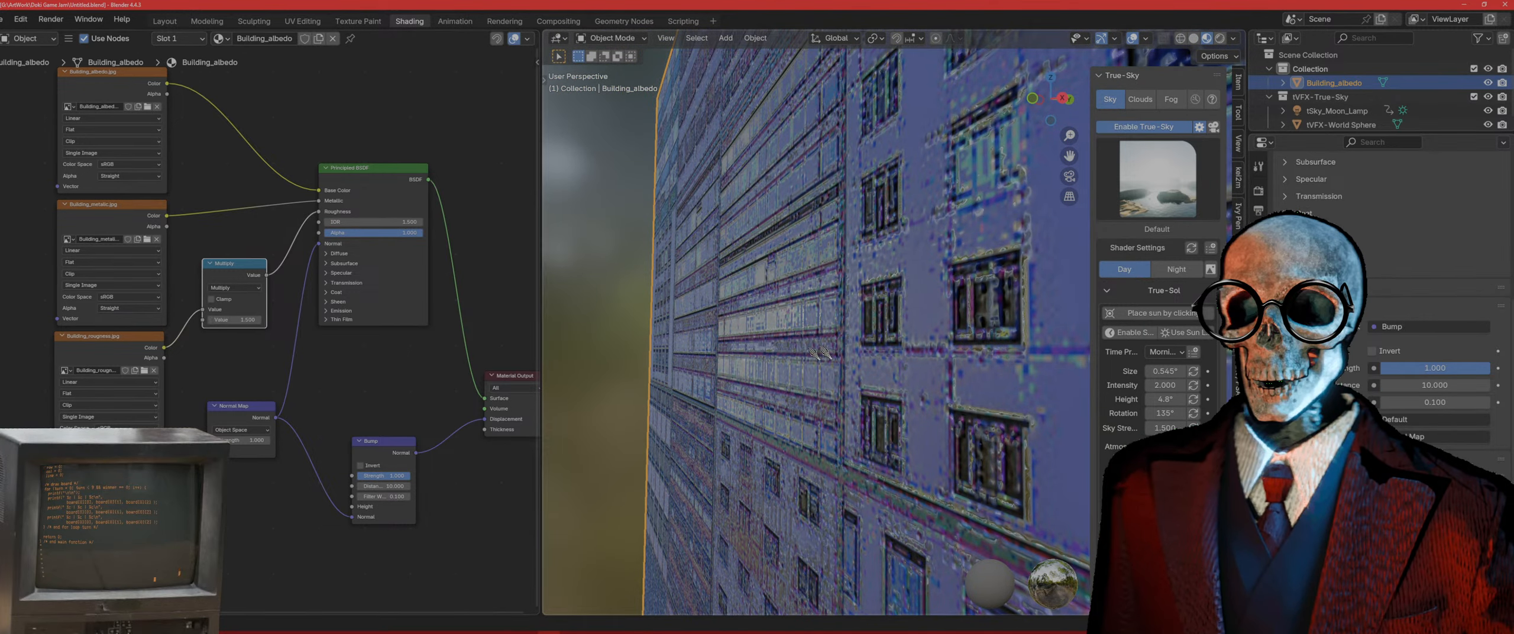
pyautogui.scroll(-2, 825, 353)
pyautogui.moveTo(825, 353); pyautogui.dragTo(831, 378, button='middle')
pyautogui.scroll(5, 834, 342)
pyautogui.scroll(-8, 829, 390)
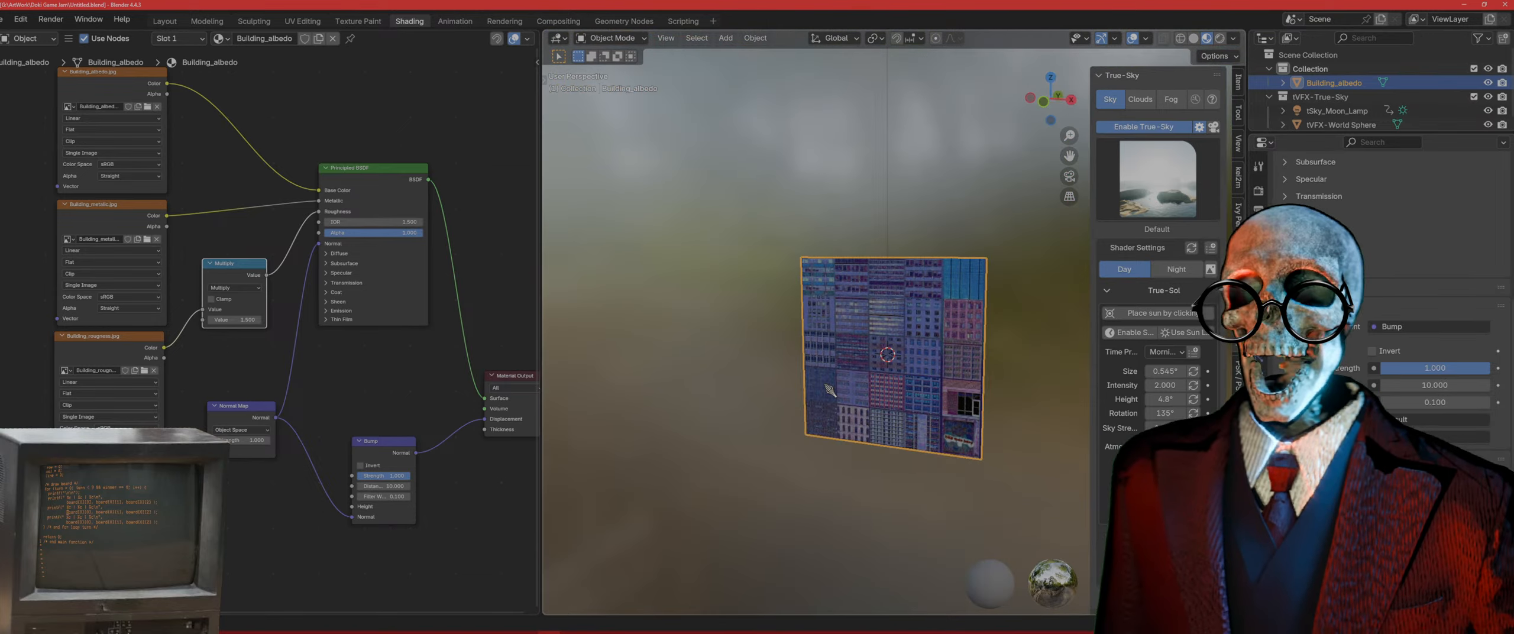
pyautogui.click(959, 238)
pyautogui.moveTo(958, 238); pyautogui.dragTo(927, 409, button='middle')
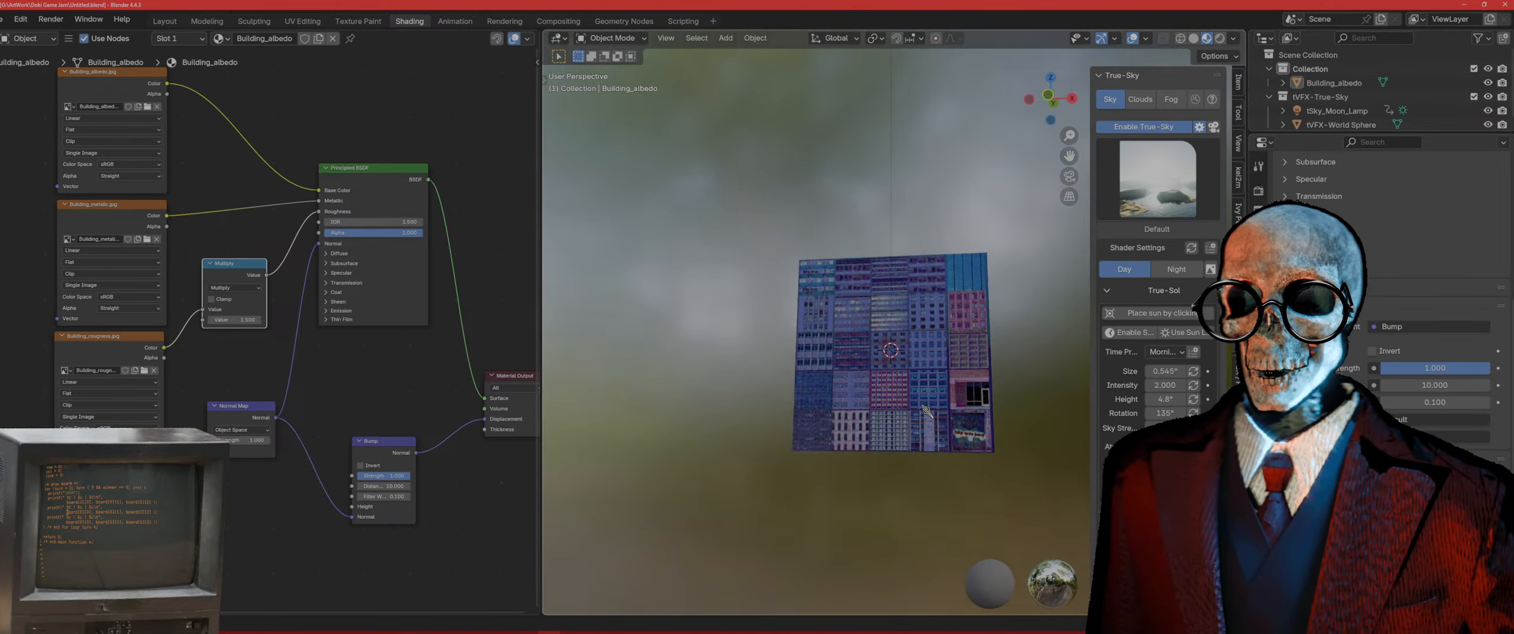
pyautogui.keyDown('shift'); pyautogui.moveTo(945, 359); pyautogui.dragTo(872, 368, button='middle'); pyautogui.keyUp('shift')
pyautogui.scroll(2, 871, 368)
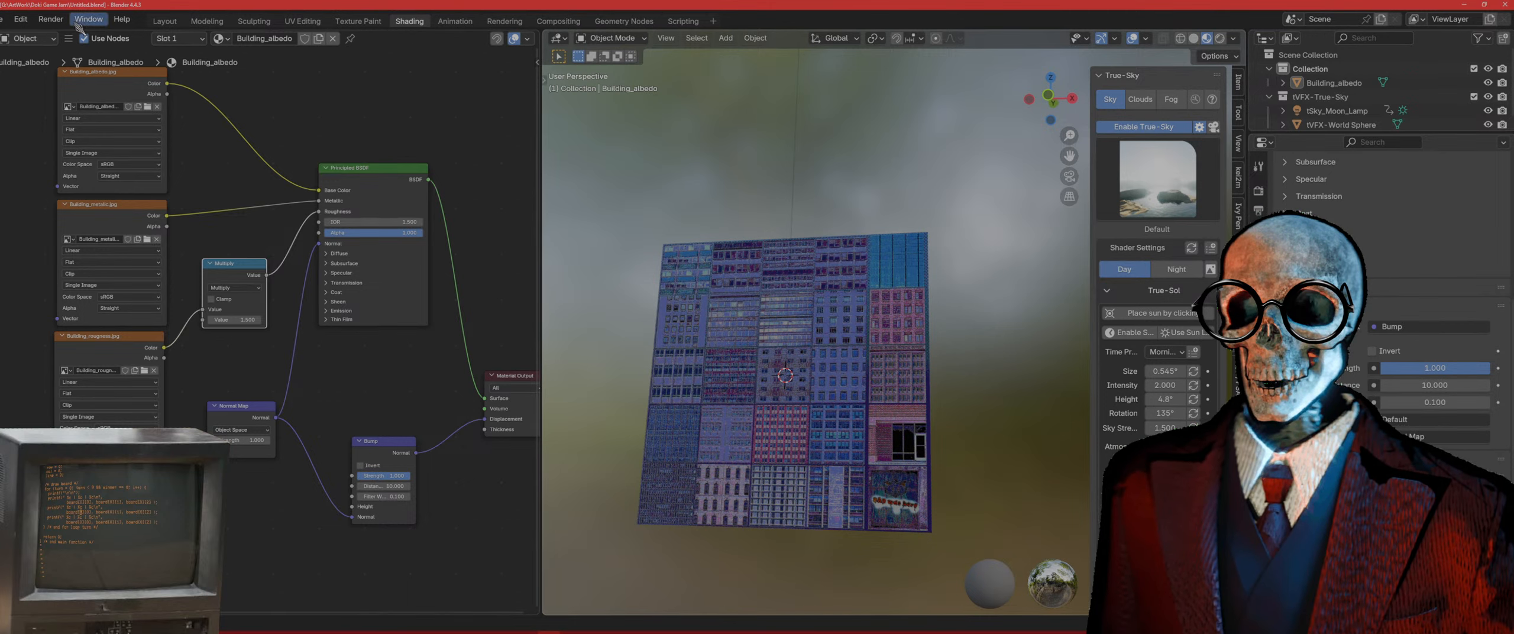
# Step: Switch to the Layout workspace, select the facade plane and enter Edit Mode
pyautogui.click(164, 21)
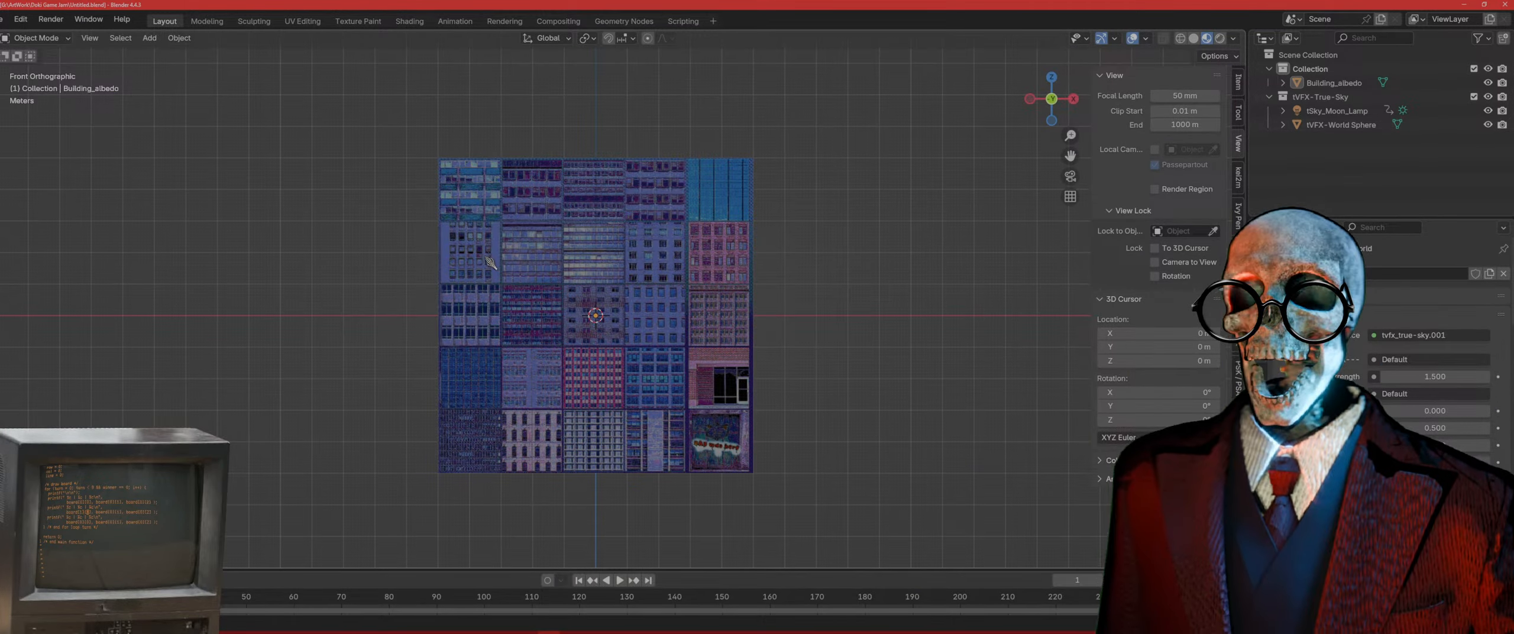
pyautogui.scroll(4, 600, 324)
pyautogui.click(615, 359)
pyautogui.press('Tab')
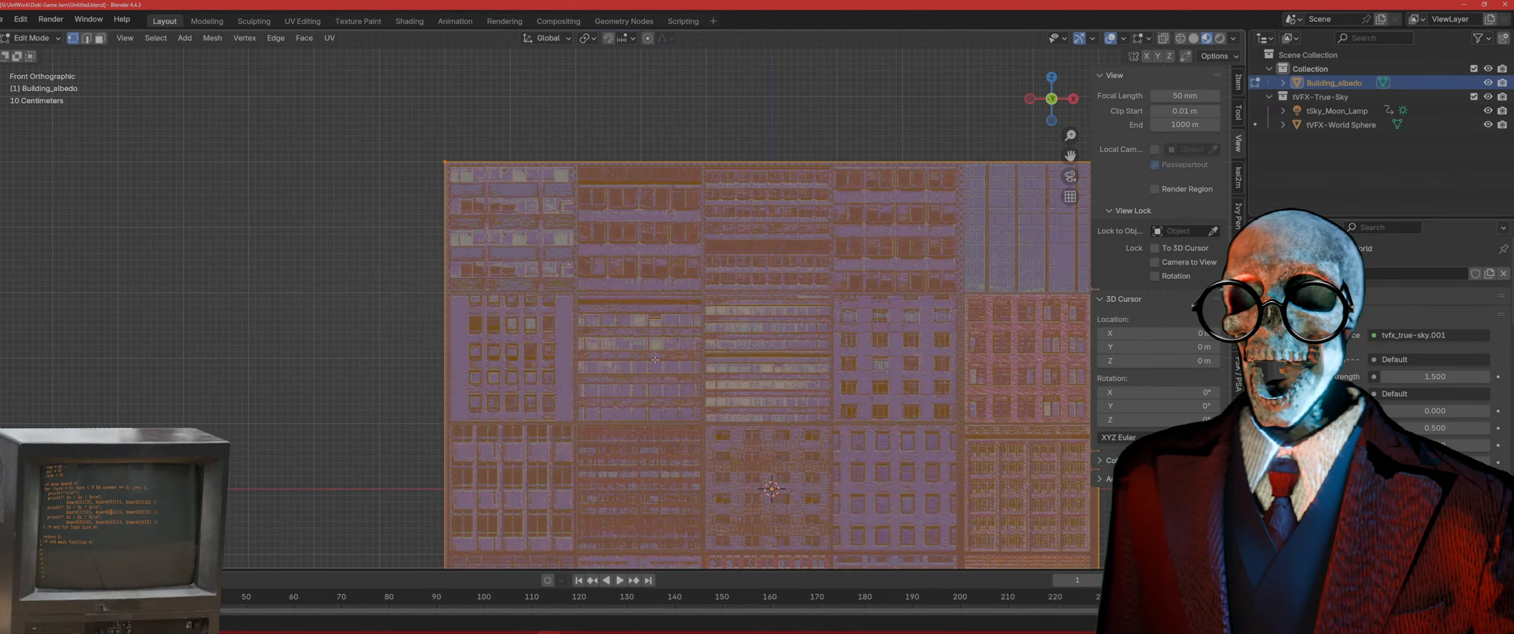
# Step: Try subdividing the whole facade plane
pyautogui.scroll(-4, 621, 314)
pyautogui.scroll(1, 630, 263)
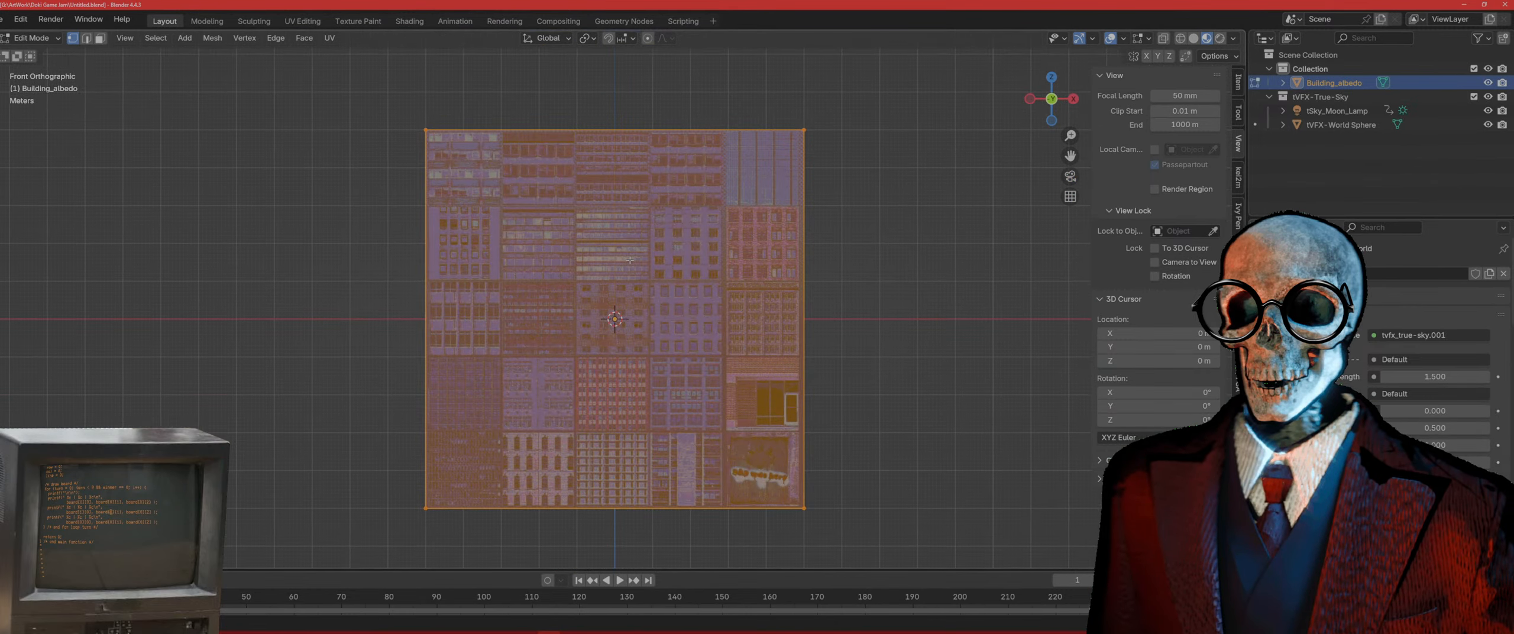
pyautogui.rightClick(630, 260)
pyautogui.click(631, 260)
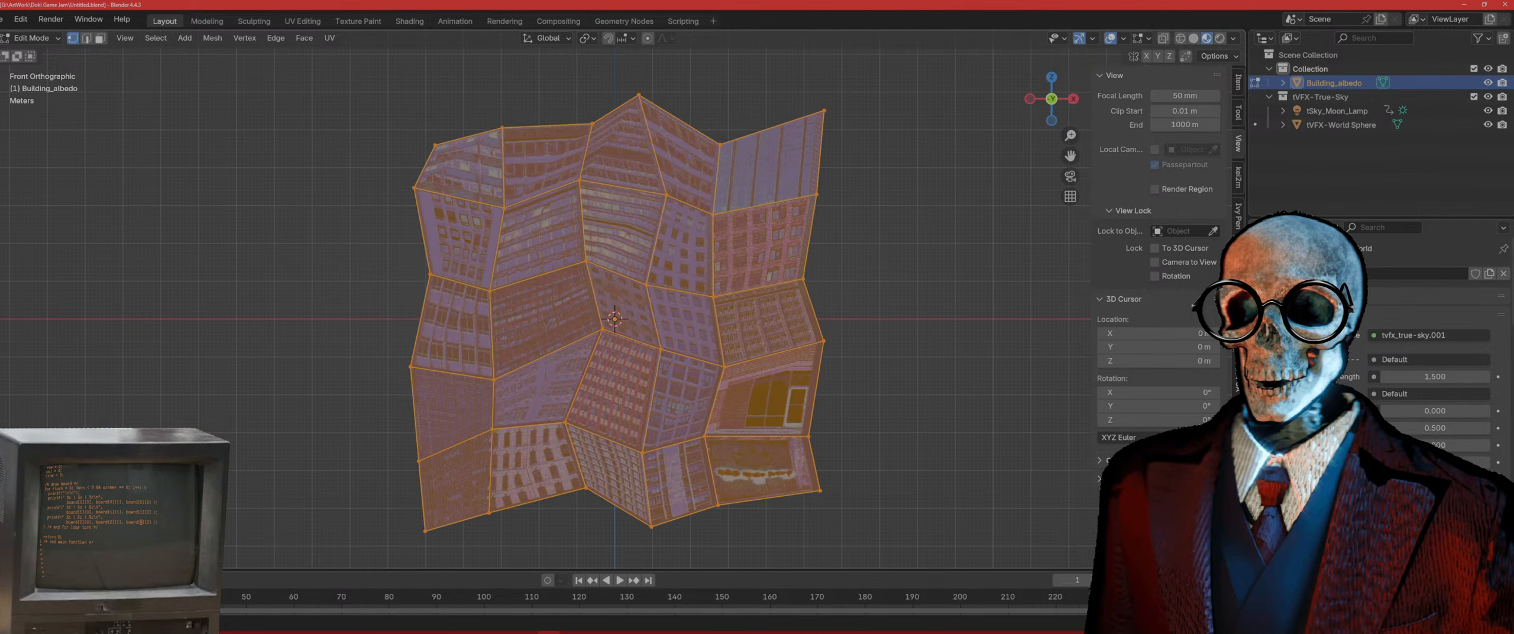
# Step: Undo the random distortions of the subdivided facade plane
pyautogui.hotkey('ctrl', 'z')
pyautogui.hotkey('ctrl', 'z')
pyautogui.hotkey('ctrl', 'z')
pyautogui.hotkey('ctrl', 'z')
pyautogui.hotkey('ctrl', 'z')
pyautogui.hotkey('ctrl', 'z')
pyautogui.hotkey('ctrl', 'z')
pyautogui.hotkey('ctrl', 'z')
pyautogui.hotkey('ctrl', 'z')
pyautogui.hotkey('ctrl', 'z')
pyautogui.hotkey('ctrl', 'z')
pyautogui.hotkey('ctrl', 'z')
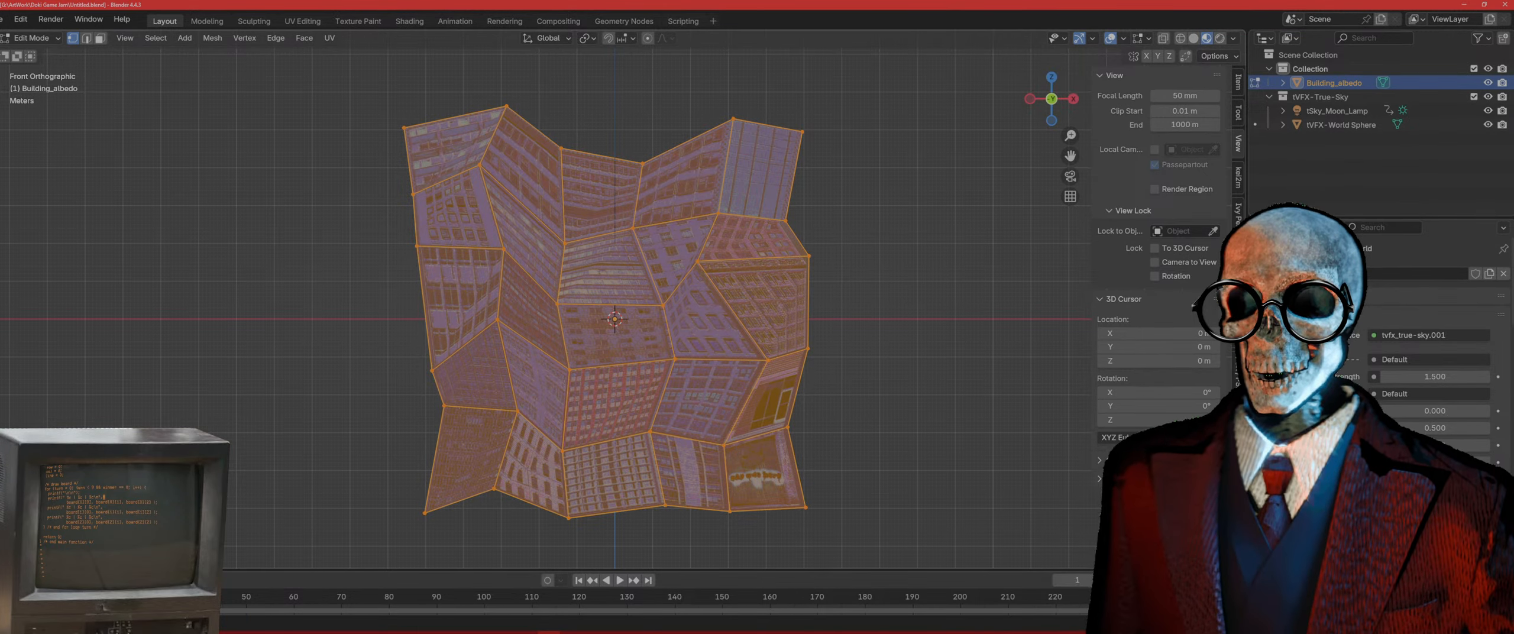
pyautogui.hotkey('ctrl', 'z')
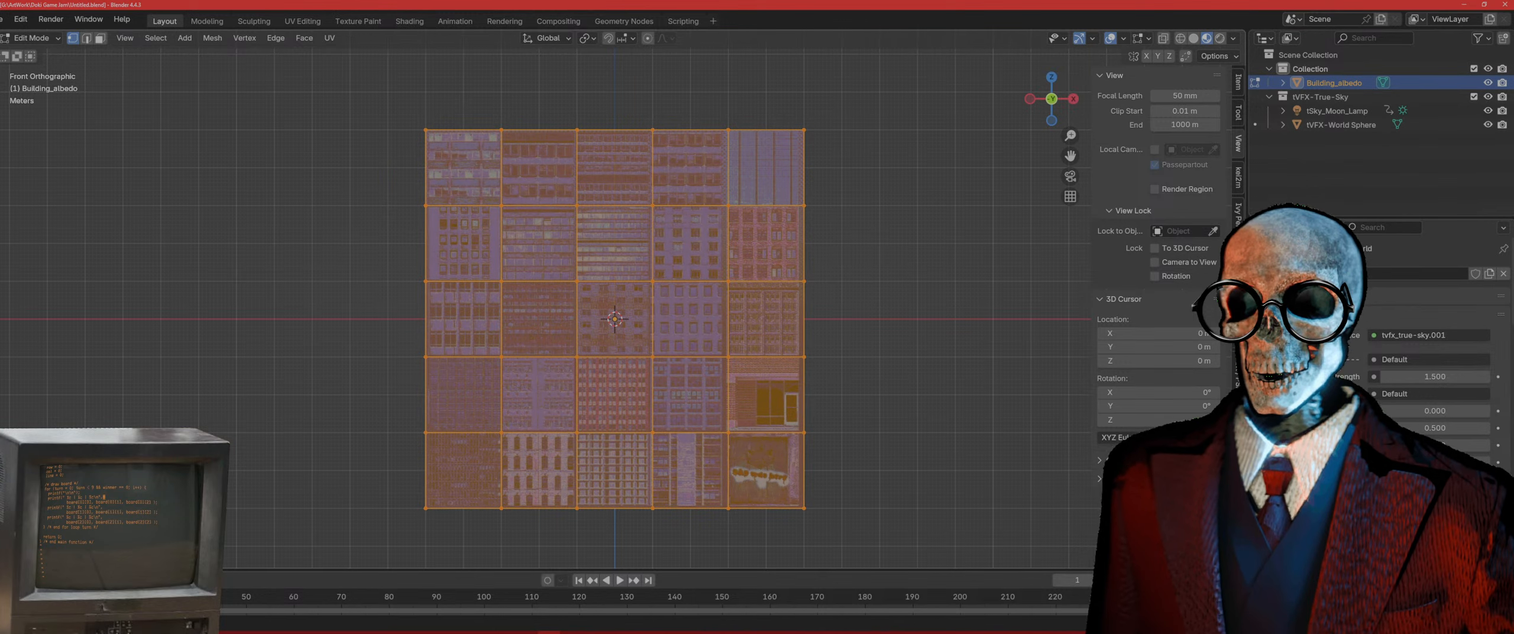
# Step: Examine in front view how the plane's grid lines match the seams between the building textures
pyautogui.moveTo(649, 350); pyautogui.dragTo(639, 277, button='middle')
pyautogui.press('KP_1')
pyautogui.scroll(8, 799, 265)
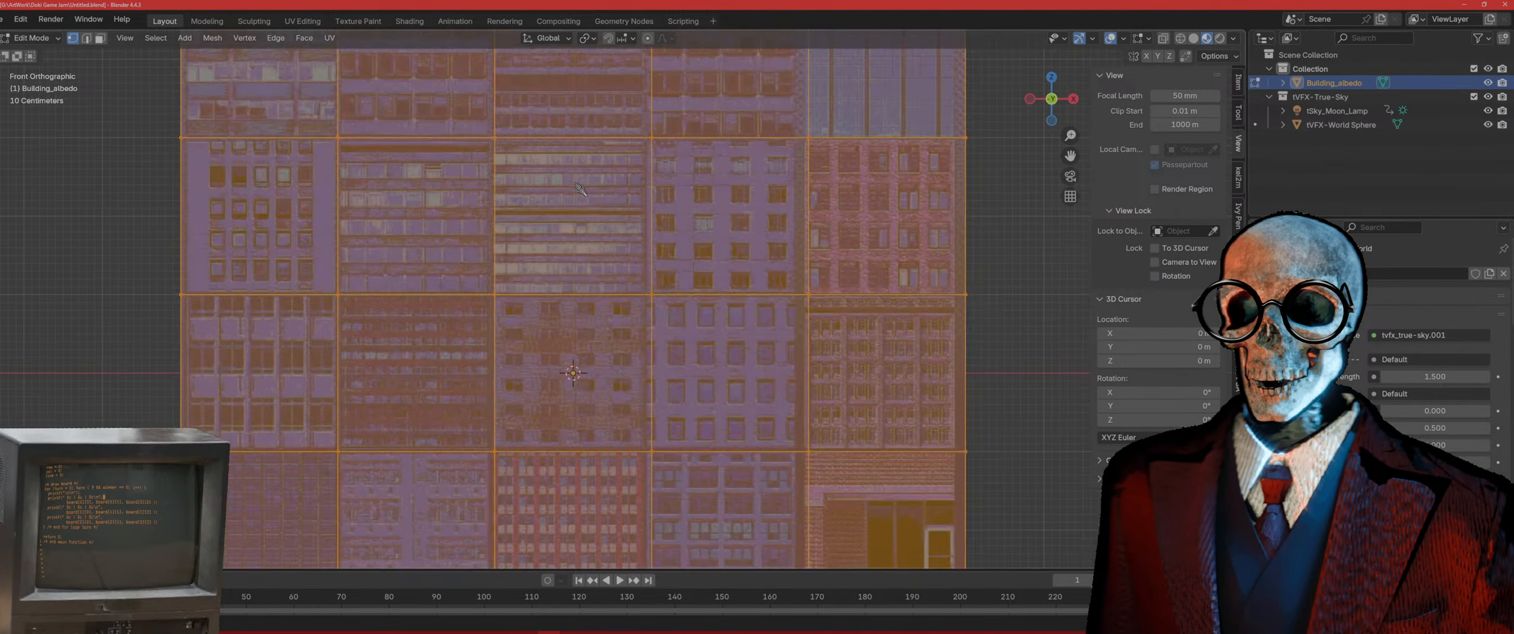
pyautogui.scroll(2, 799, 264)
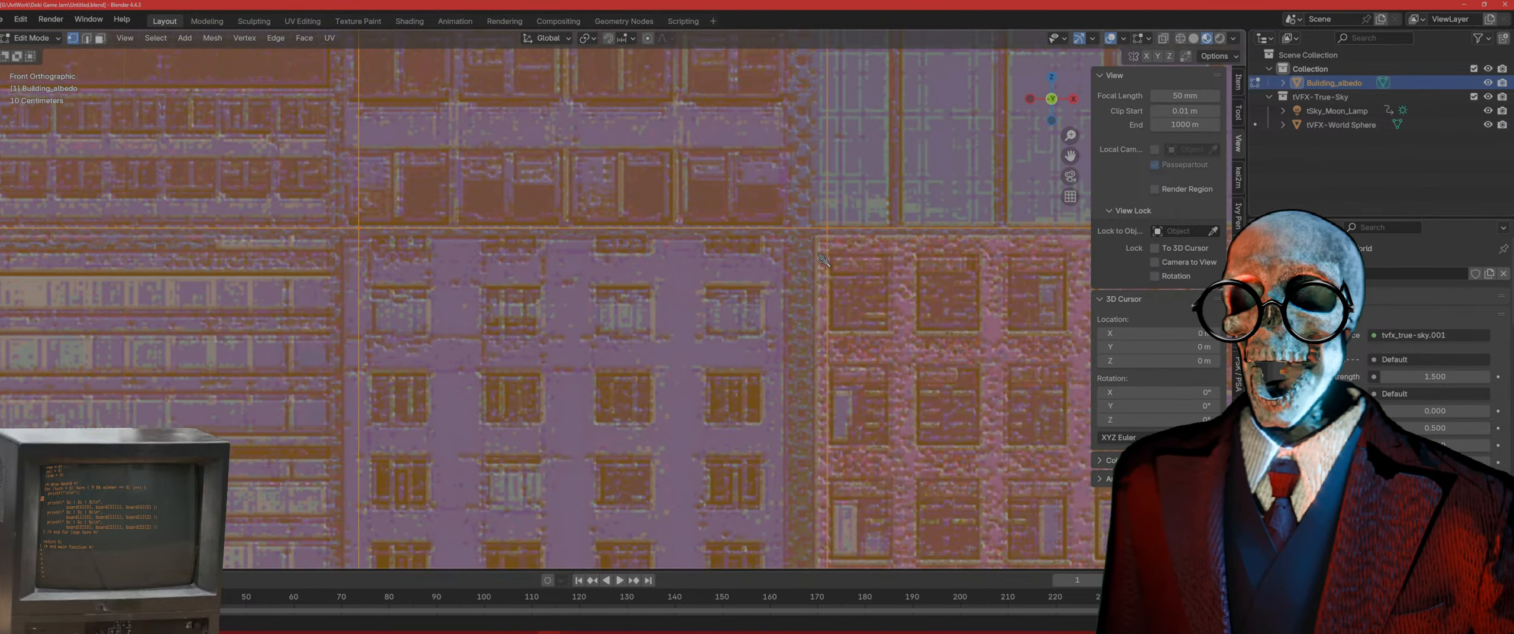
pyautogui.scroll(2, 822, 259)
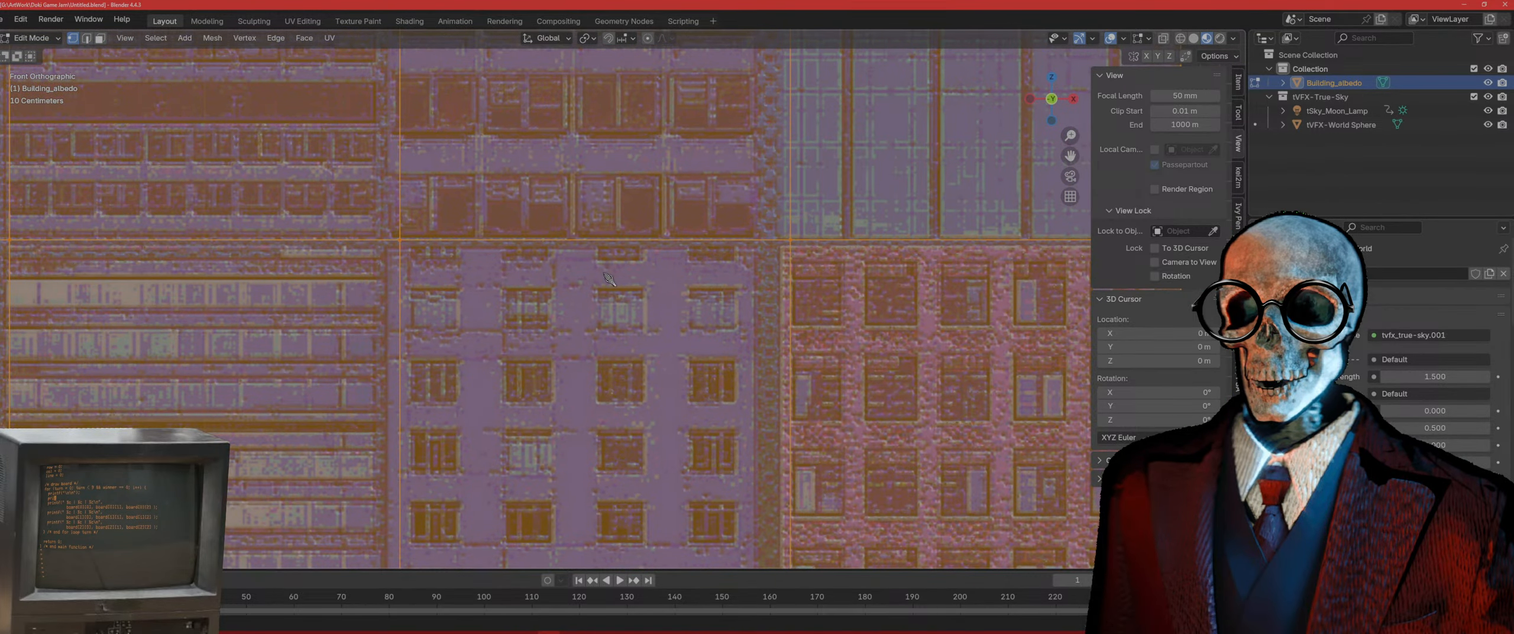
pyautogui.scroll(-3, 610, 278)
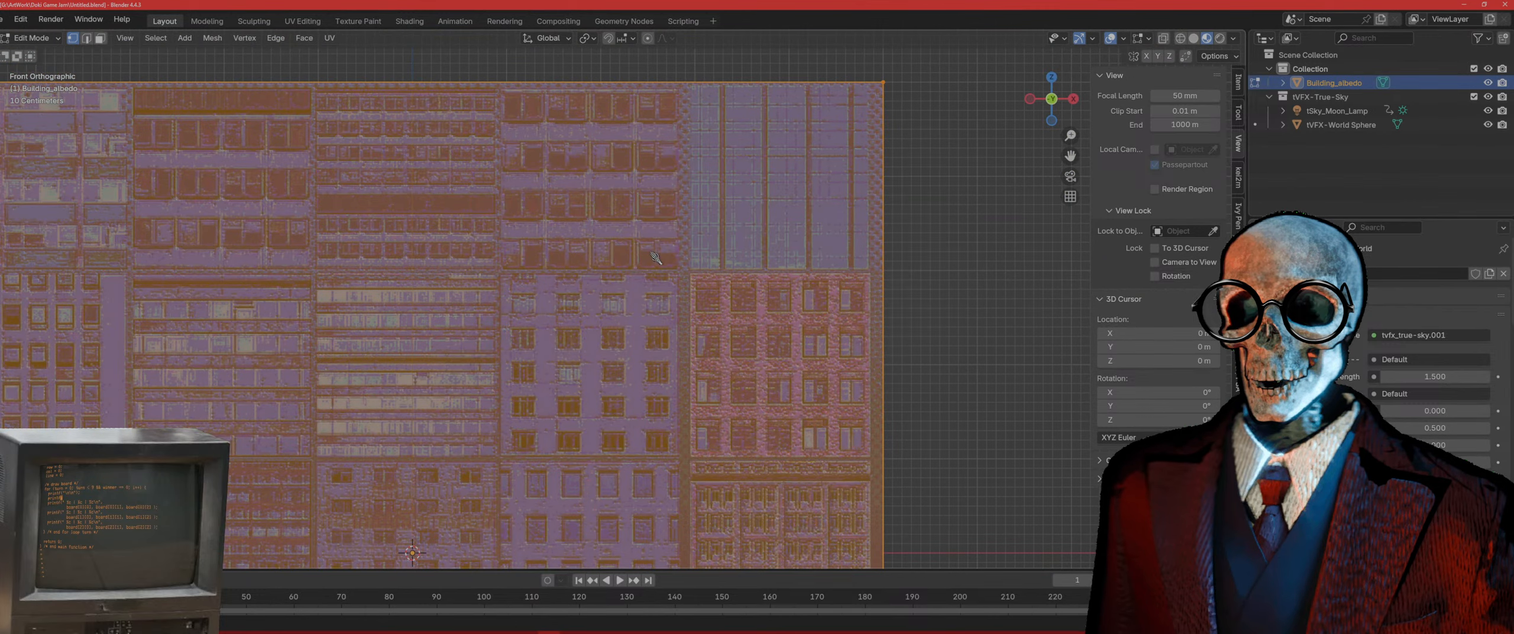
# Step: Add a vertical loop cut to the facade plane and slide it to the seam between the first and second building columns
pyautogui.keyDown('shift'); pyautogui.moveTo(351, 241); pyautogui.dragTo(689, 290, button='middle'); pyautogui.keyUp('shift')
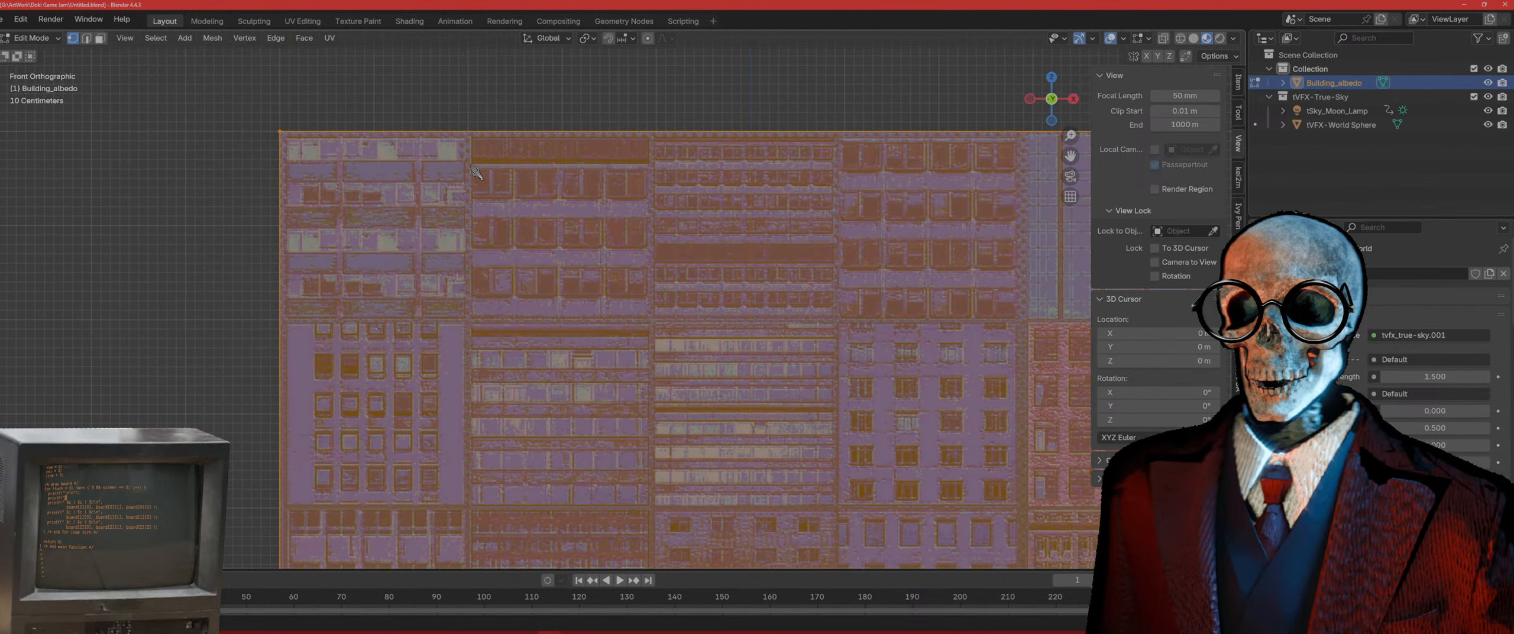
pyautogui.click(502, 140)
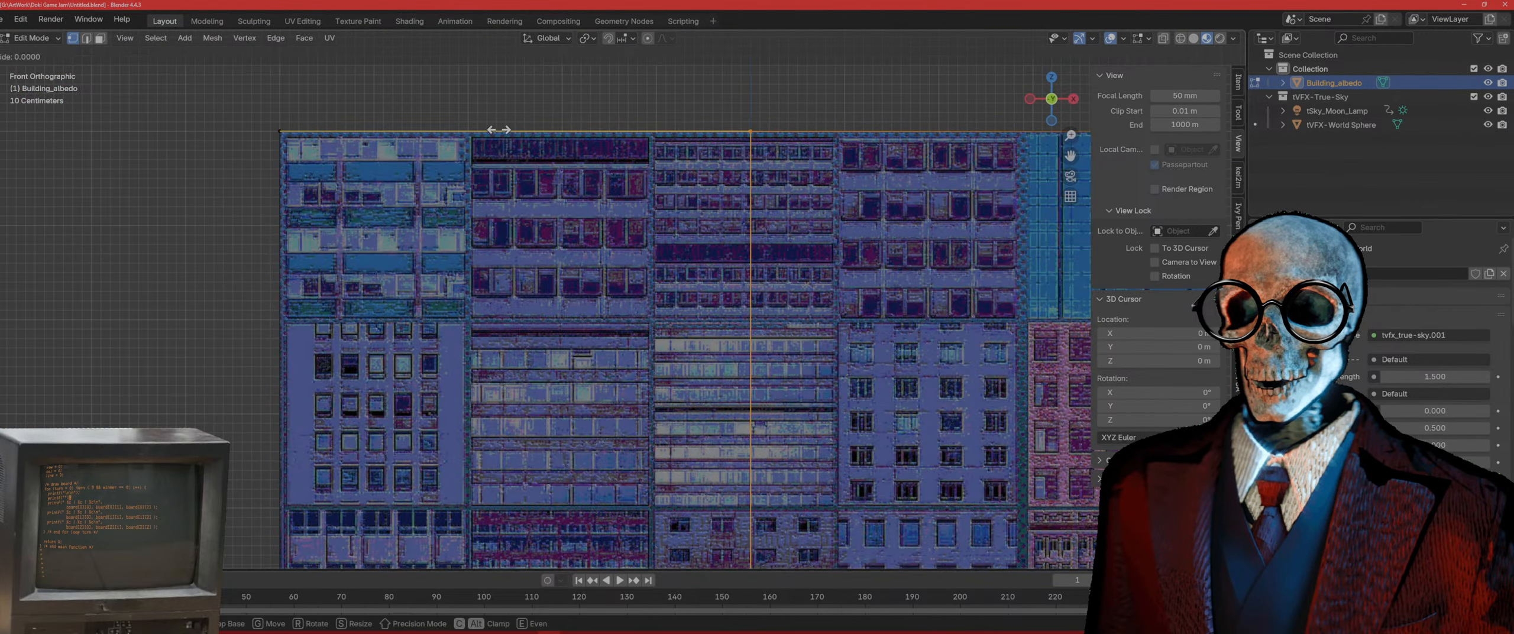
pyautogui.click(223, 157)
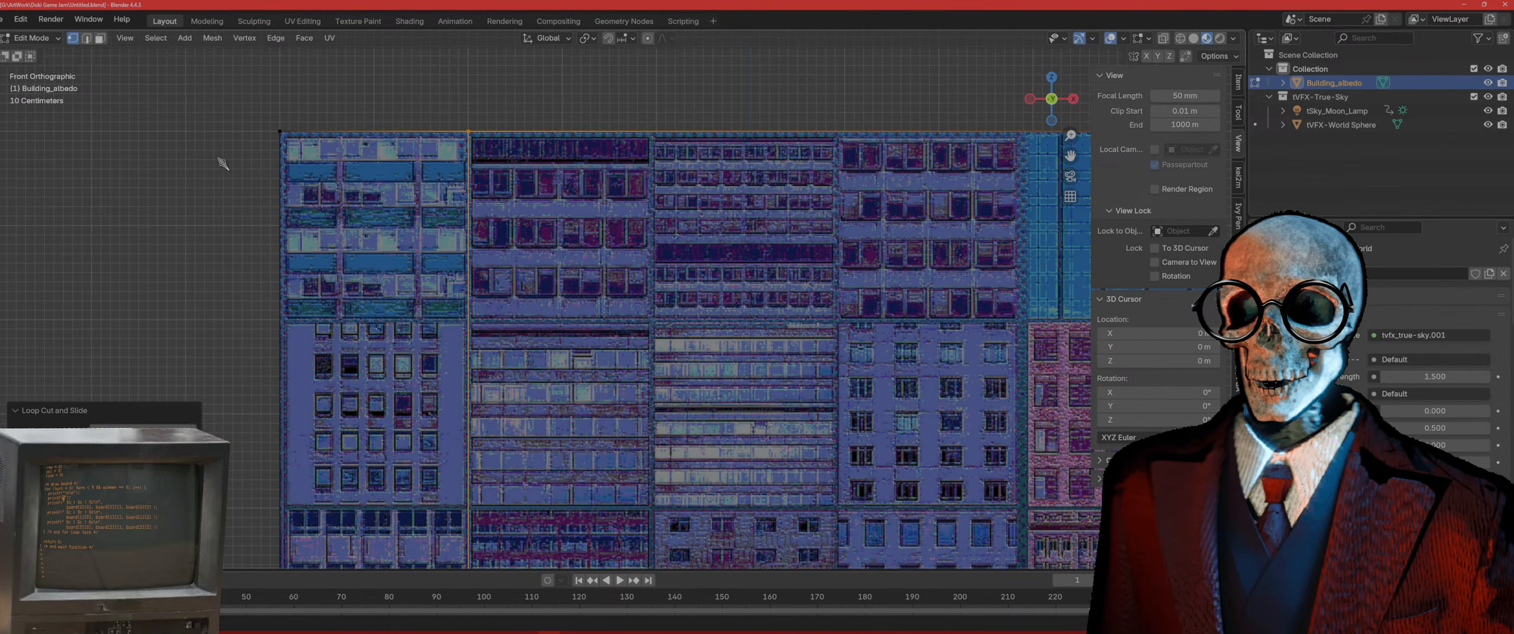
# Step: Add two vertical loop cuts to the facade plane and slide them to the seams on both sides of the third building column
pyautogui.click(714, 177)
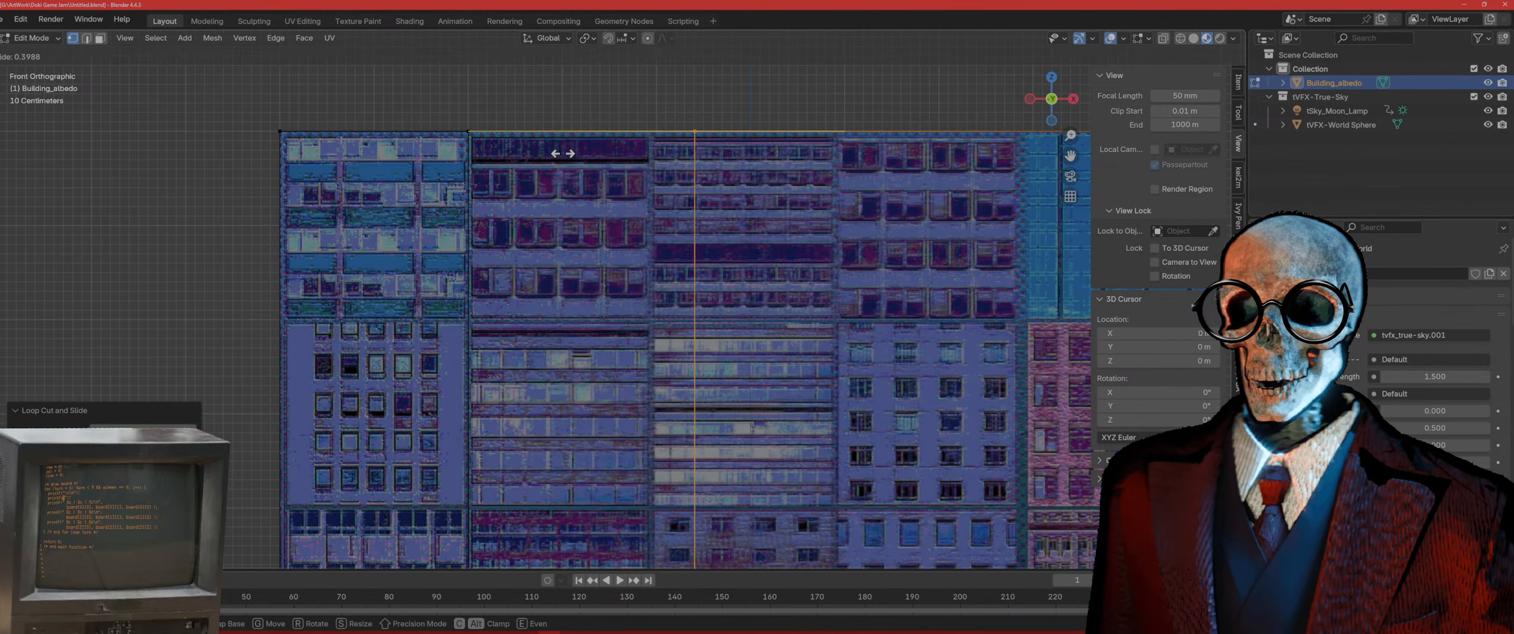
pyautogui.click(526, 155)
pyautogui.click(925, 147)
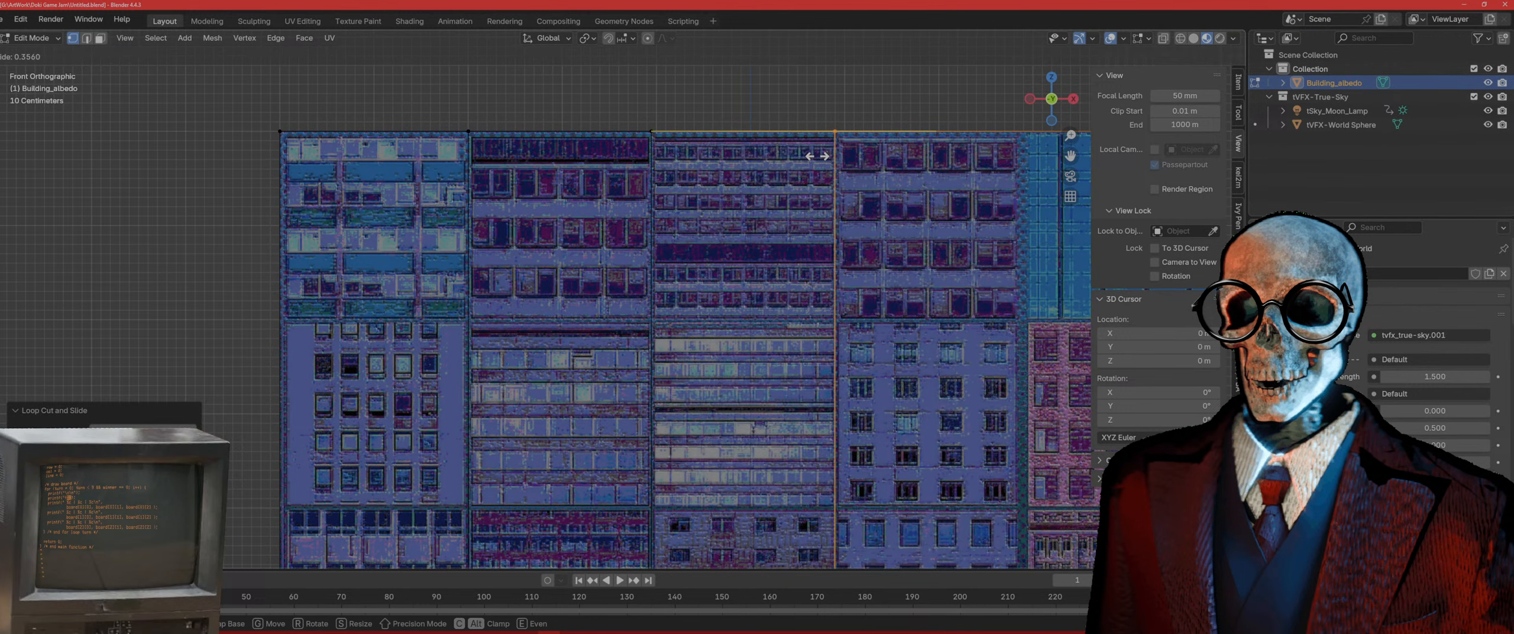
pyautogui.click(824, 163)
# Step: Add a vertical loop cut and slide it to the seam between the fourth and fifth building columns
pyautogui.keyDown('shift'); pyautogui.moveTo(943, 231); pyautogui.dragTo(642, 230, button='middle'); pyautogui.keyUp('shift')
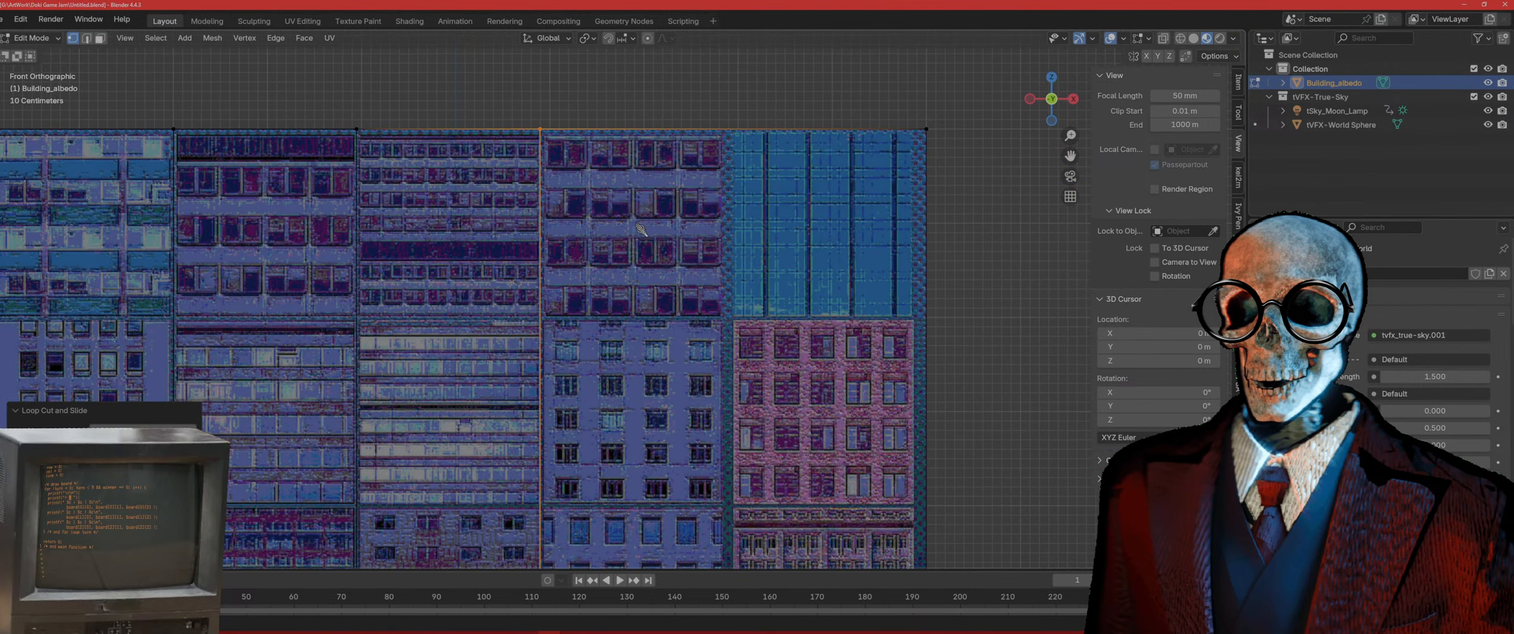
pyautogui.hotkey('ctrl', 'r')
pyautogui.click(794, 140)
pyautogui.click(786, 137)
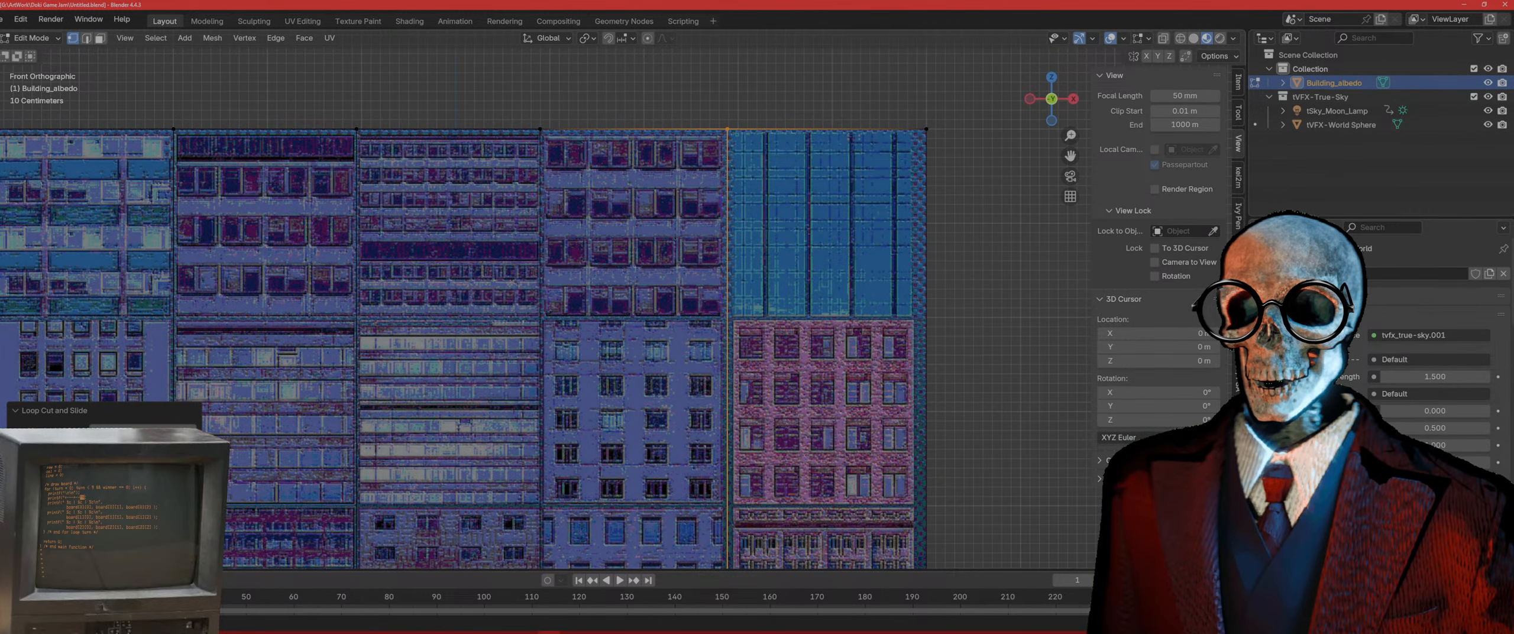
# Step: Add two horizontal loop cuts and slide them to the seams below the first and second building rows
pyautogui.keyDown('shift'); pyautogui.moveTo(807, 400); pyautogui.dragTo(782, 302, button='middle'); pyautogui.keyUp('shift')
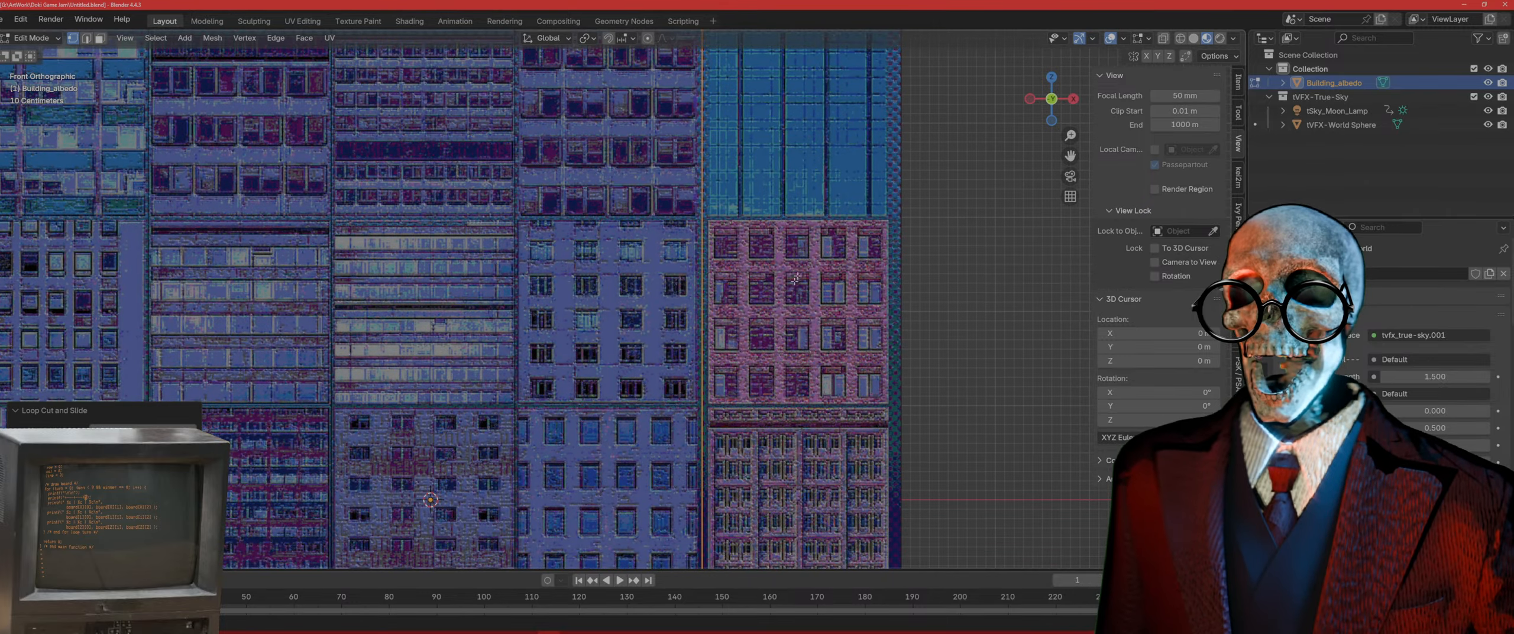
pyautogui.scroll(-3, 790, 387)
pyautogui.hotkey('ctrl', 'r')
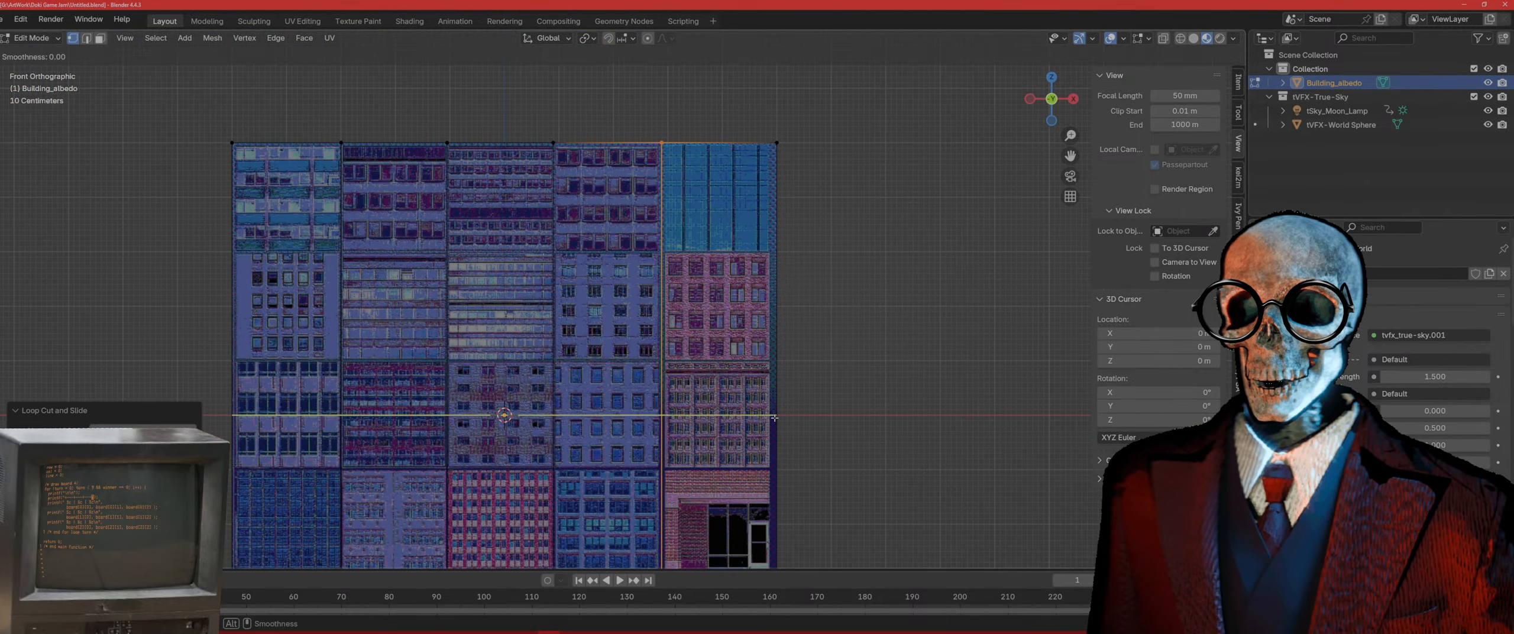
pyautogui.click(775, 414)
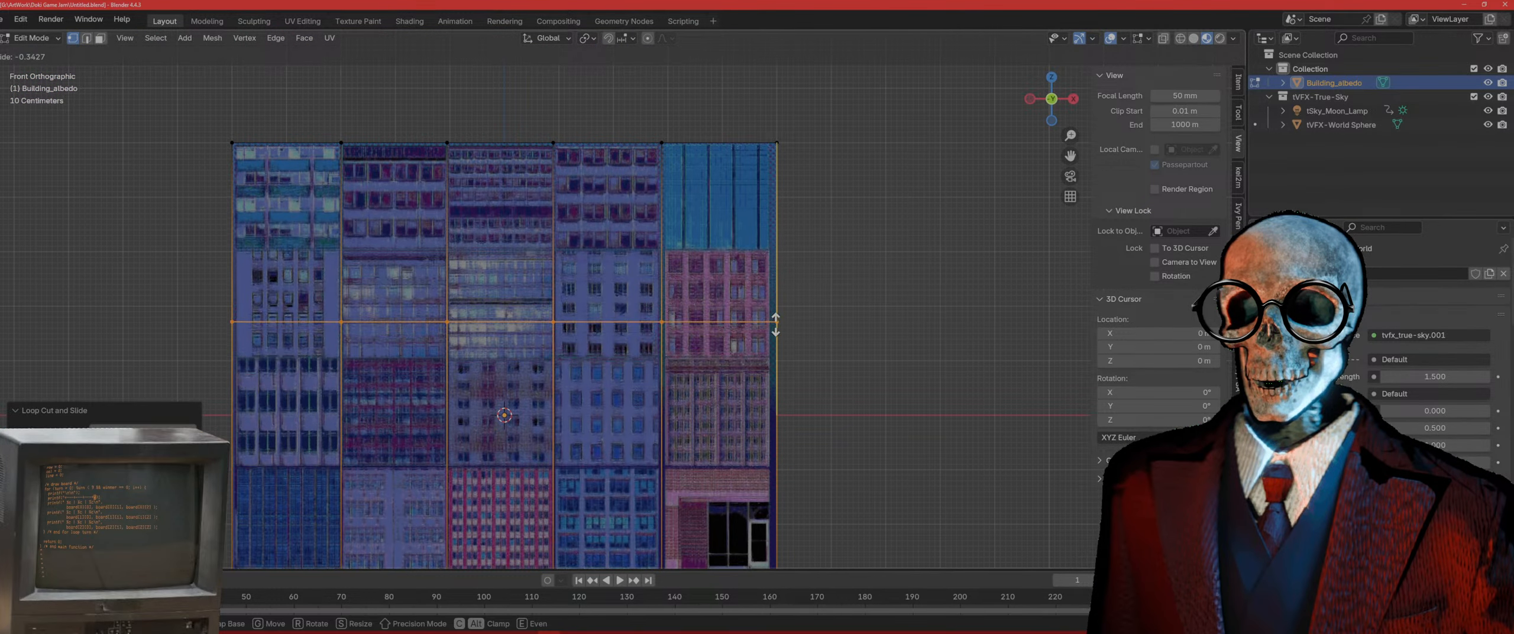
pyautogui.click(821, 251)
pyautogui.hotkey('ctrl', 'r')
pyautogui.click(742, 408)
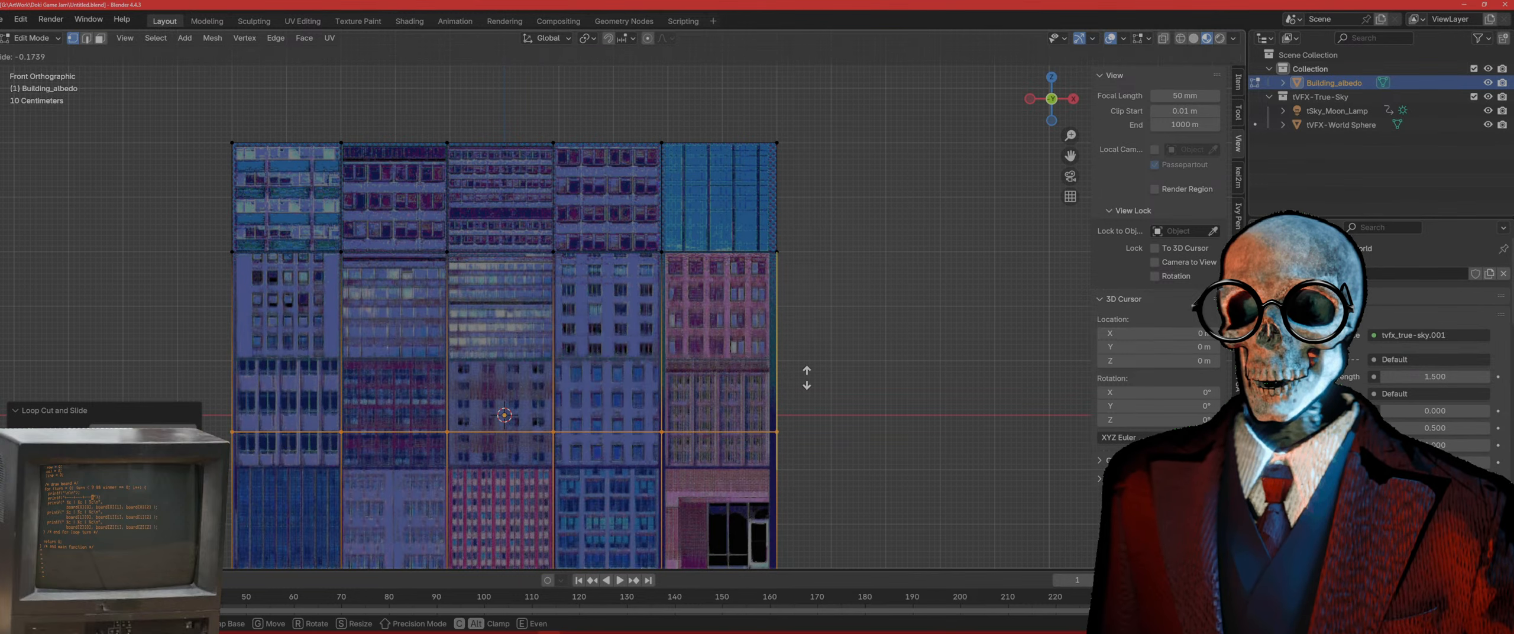
pyautogui.click(834, 306)
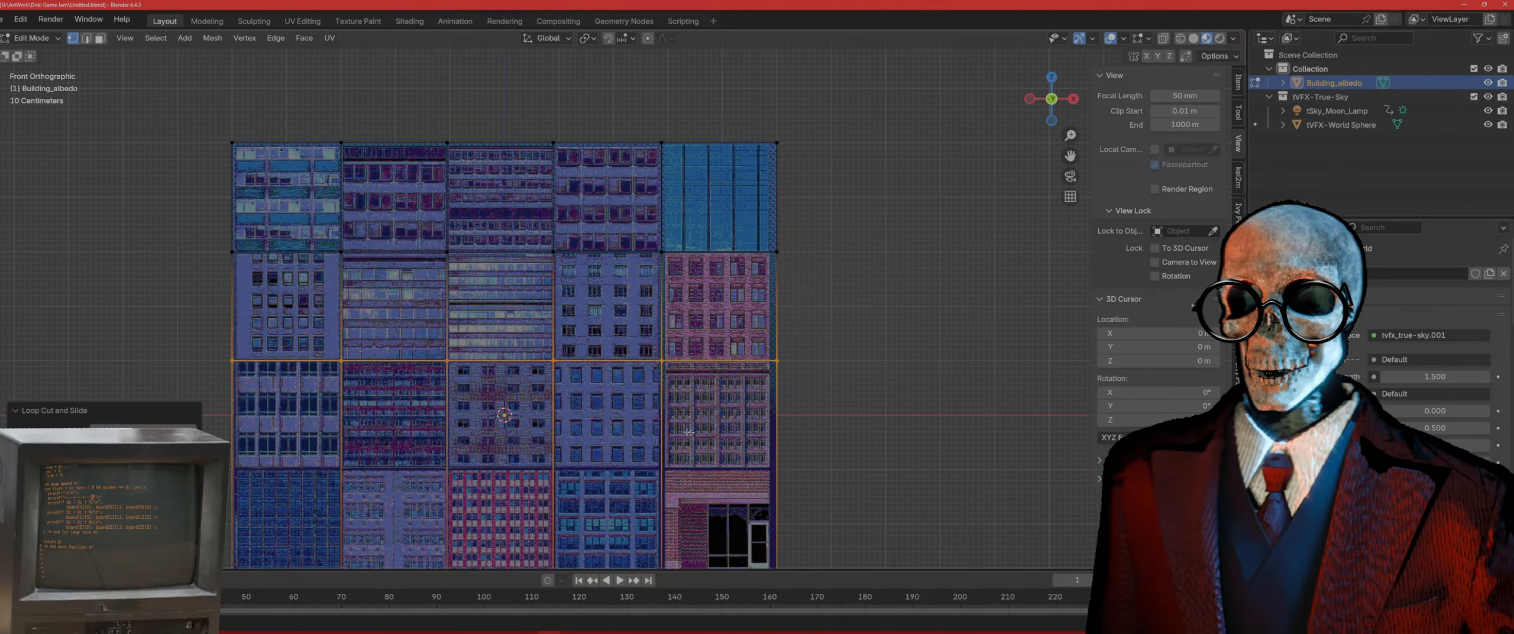
# Step: Add two horizontal loop cuts along the seams below the third and fourth building rows
pyautogui.keyDown('shift'); pyautogui.moveTo(763, 477); pyautogui.dragTo(817, 310, button='middle'); pyautogui.keyUp('shift')
pyautogui.click(828, 319)
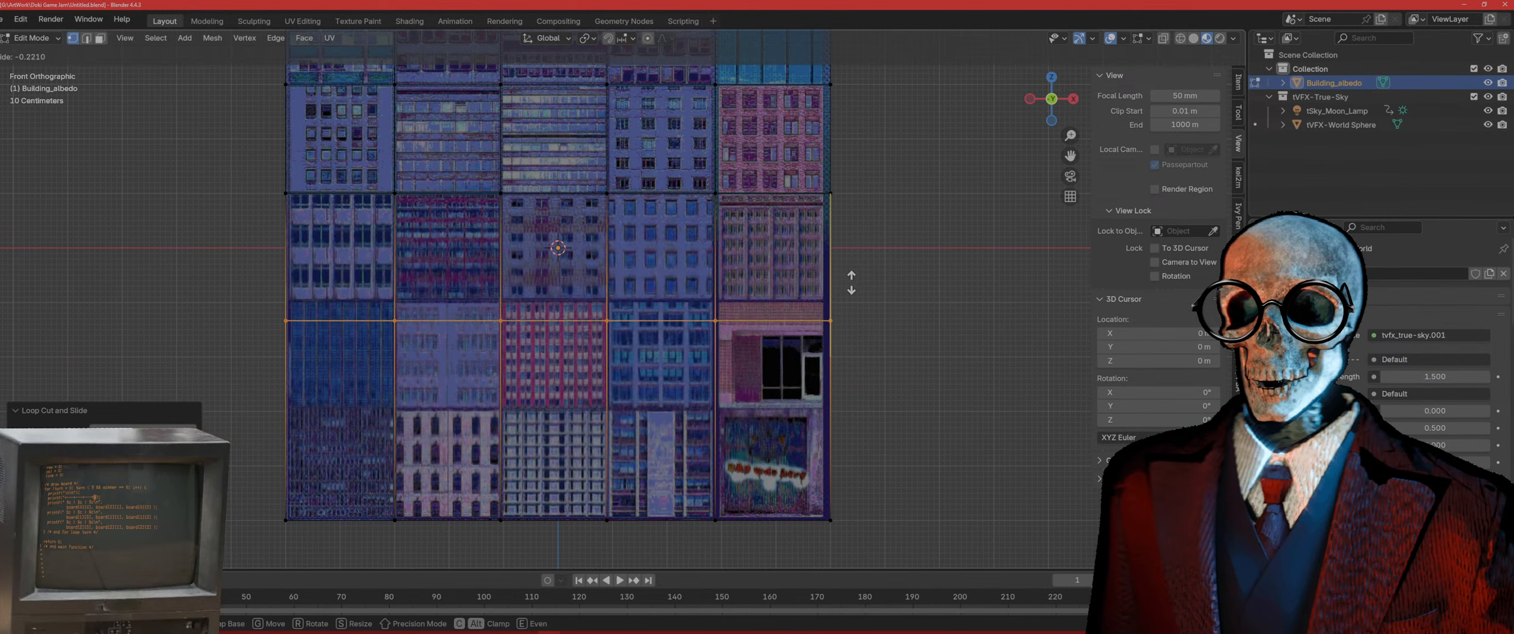
pyautogui.click(858, 264)
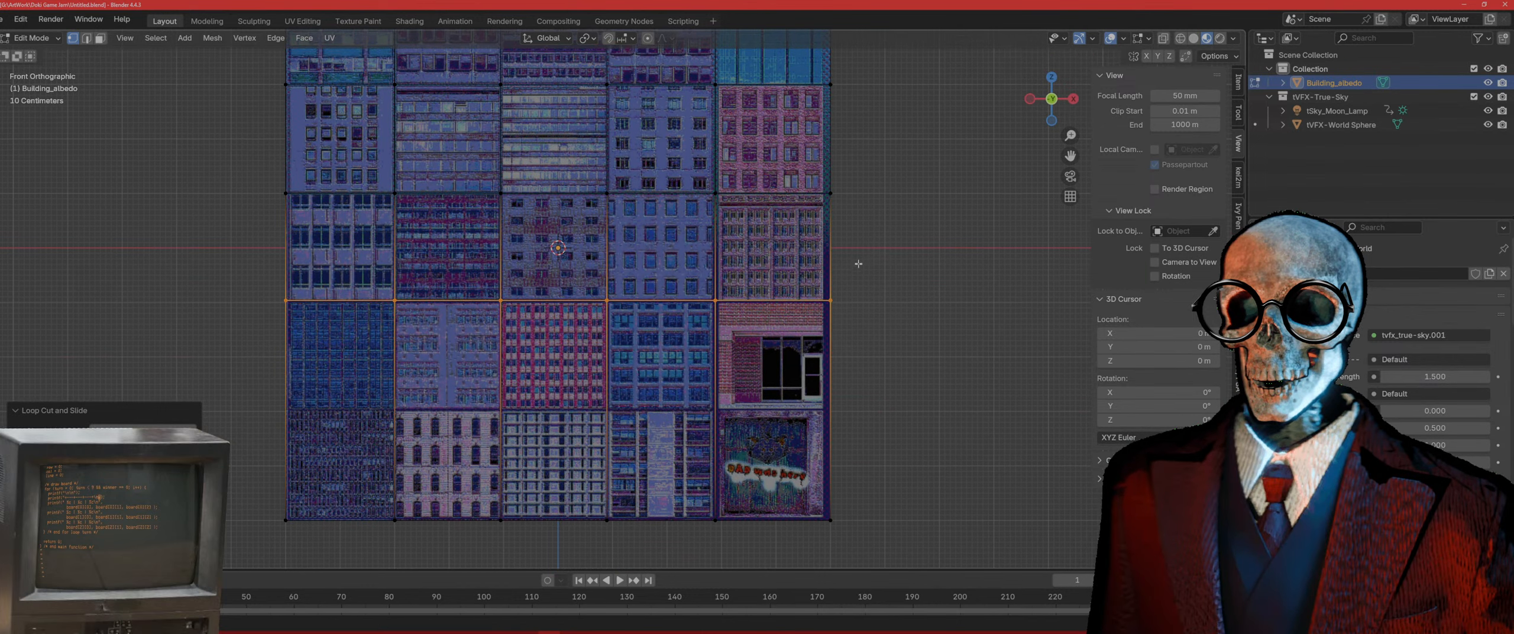
pyautogui.hotkey('ctrl', 'r')
pyautogui.click(817, 425)
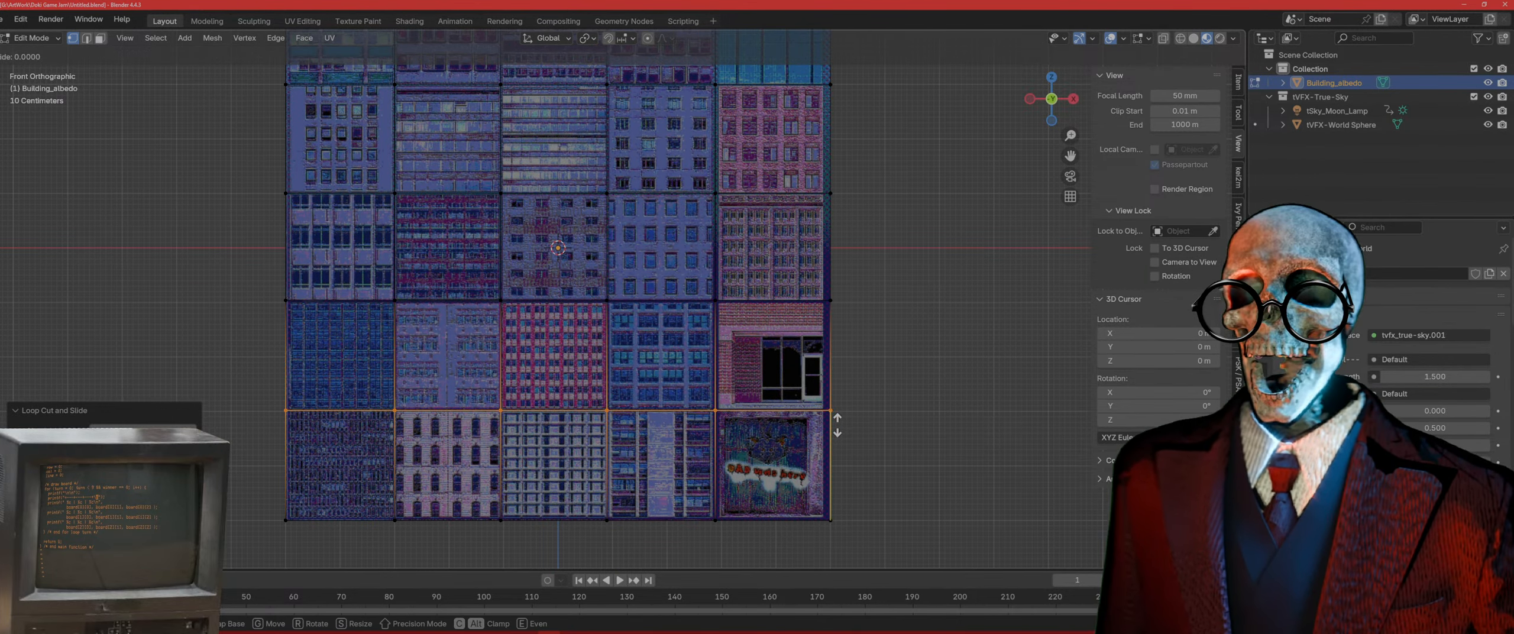
pyautogui.click(838, 425)
# Step: Try to separate all faces of the facade plane by loose parts
pyautogui.keyDown('shift'); pyautogui.moveTo(783, 368); pyautogui.dragTo(754, 436, button='middle'); pyautogui.keyUp('shift')
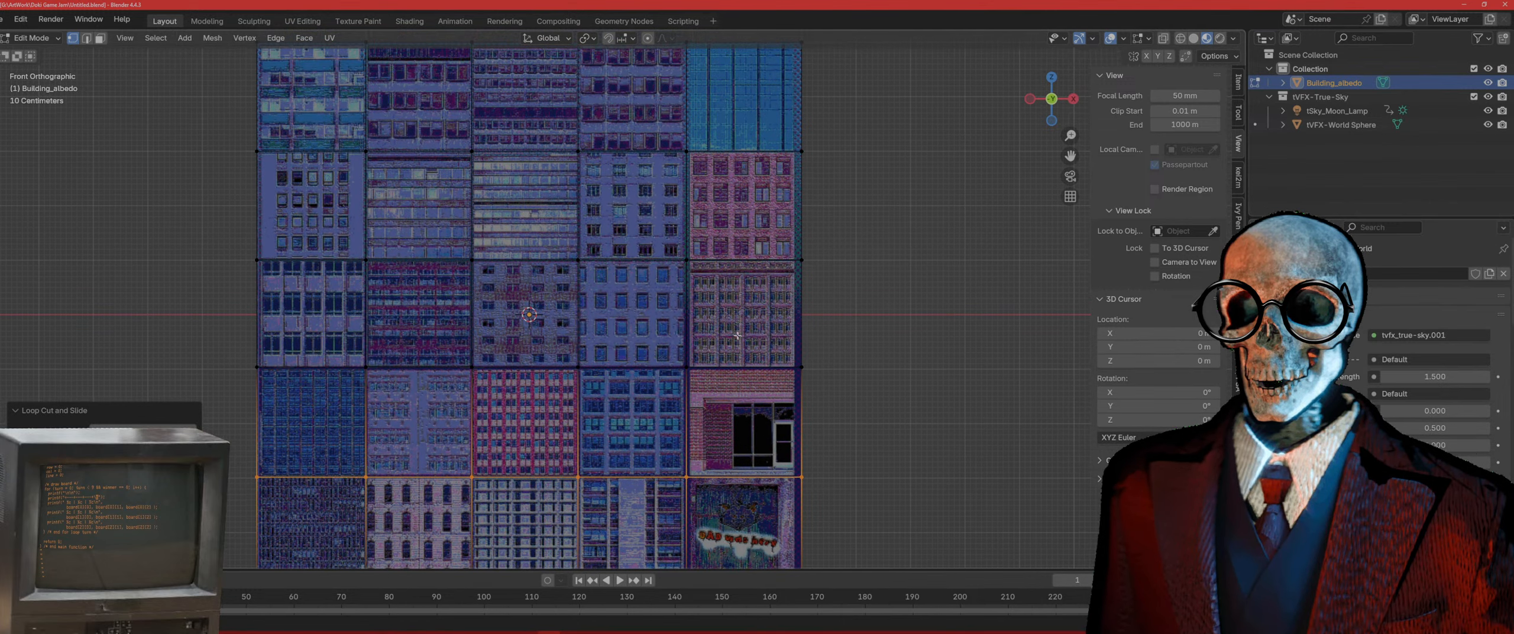
pyautogui.keyDown('shift'); pyautogui.moveTo(737, 336); pyautogui.dragTo(724, 382, button='middle'); pyautogui.keyUp('shift')
pyautogui.scroll(-3, 634, 388)
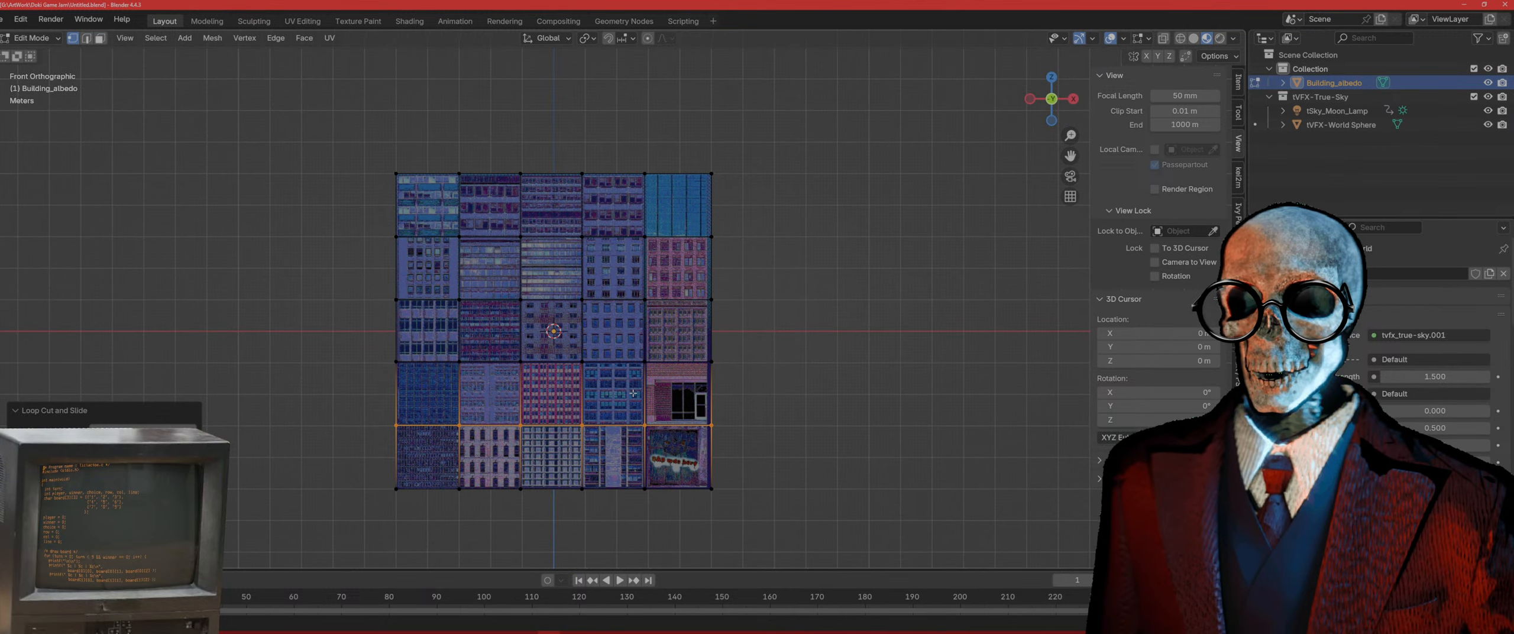
pyautogui.press('a')
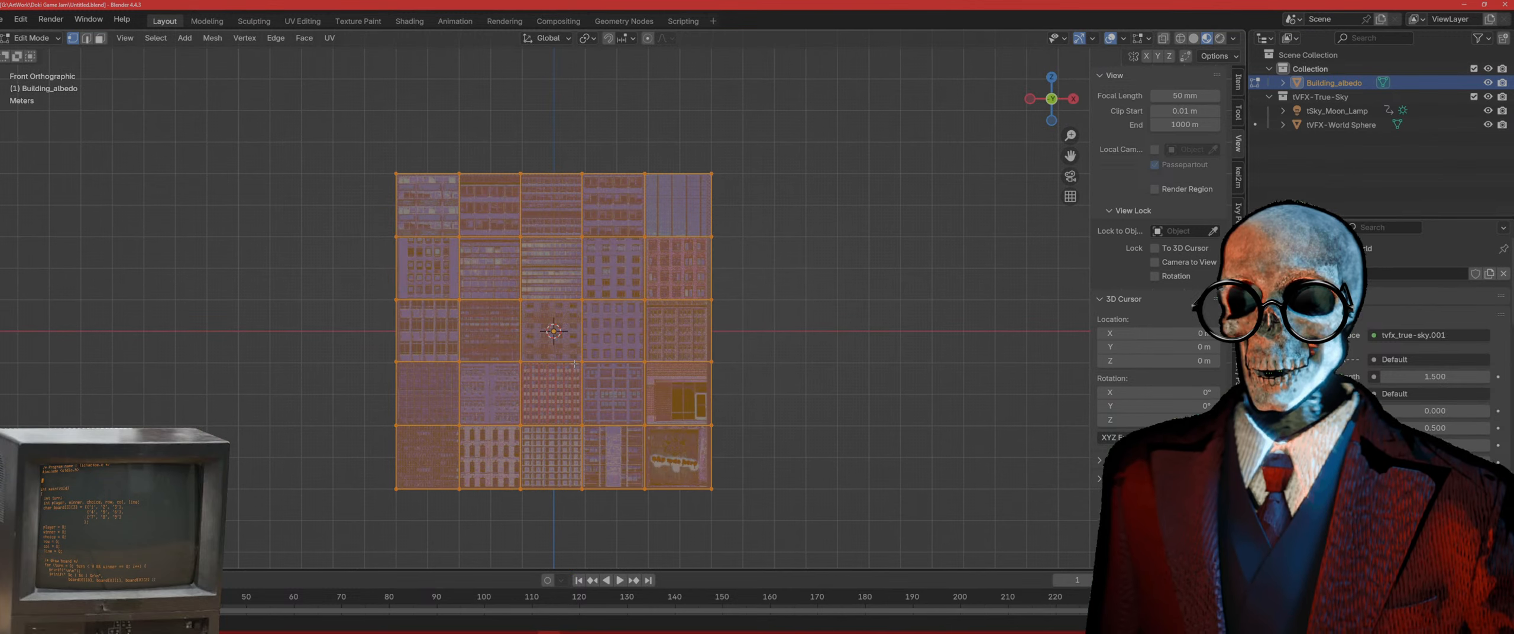
pyautogui.press('3')
pyautogui.hotkey('ctrl', 'f')
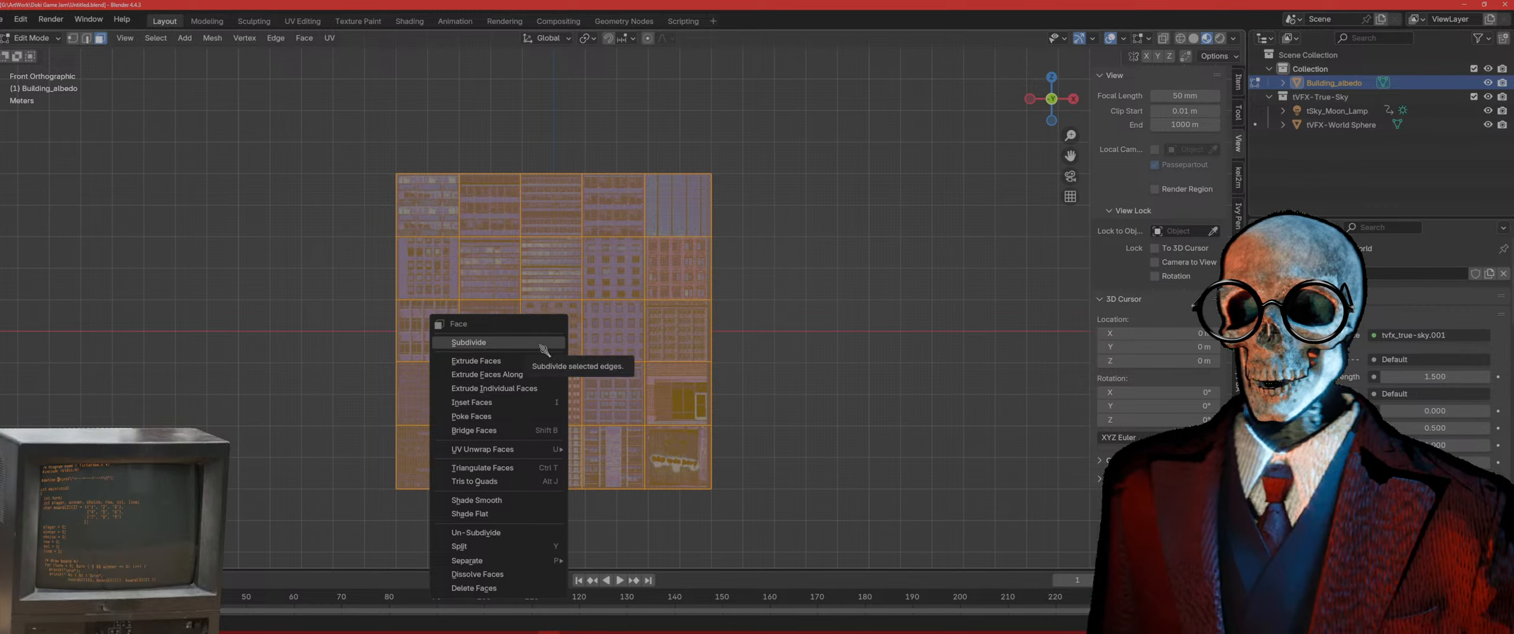
pyautogui.moveTo(532, 565)
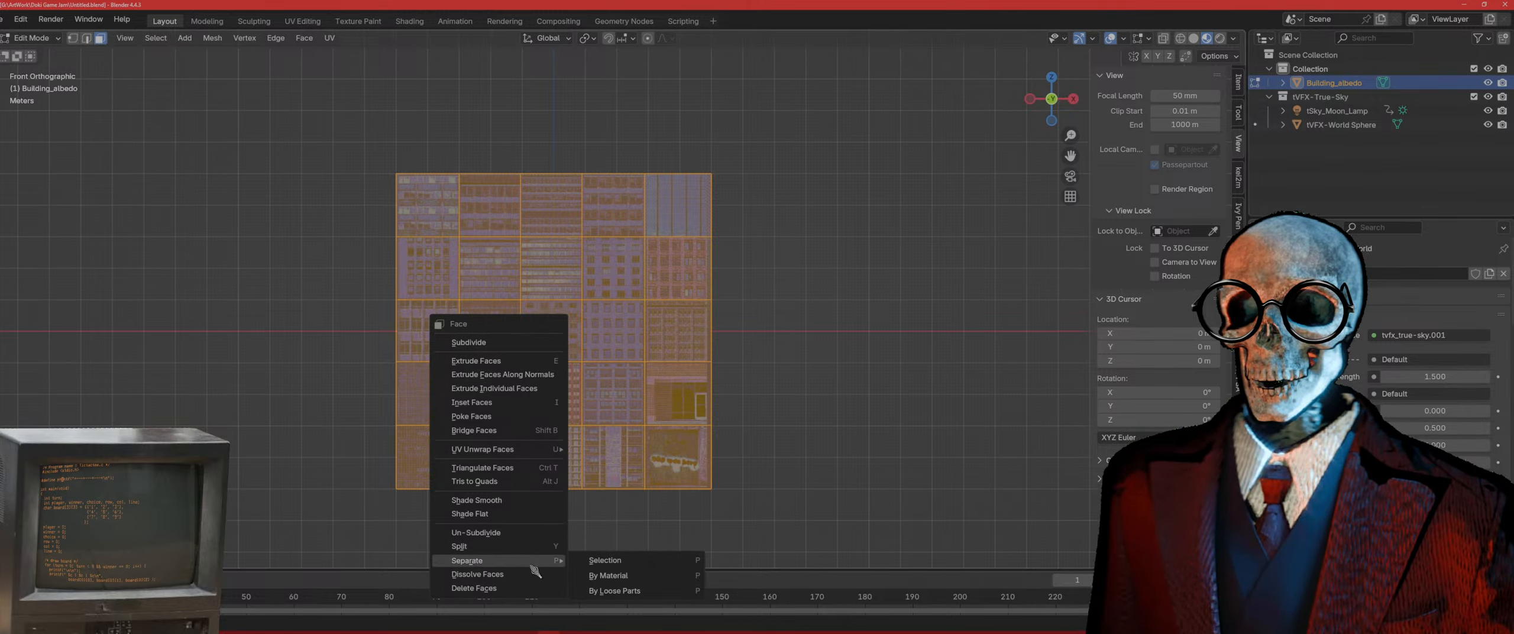
pyautogui.click(642, 595)
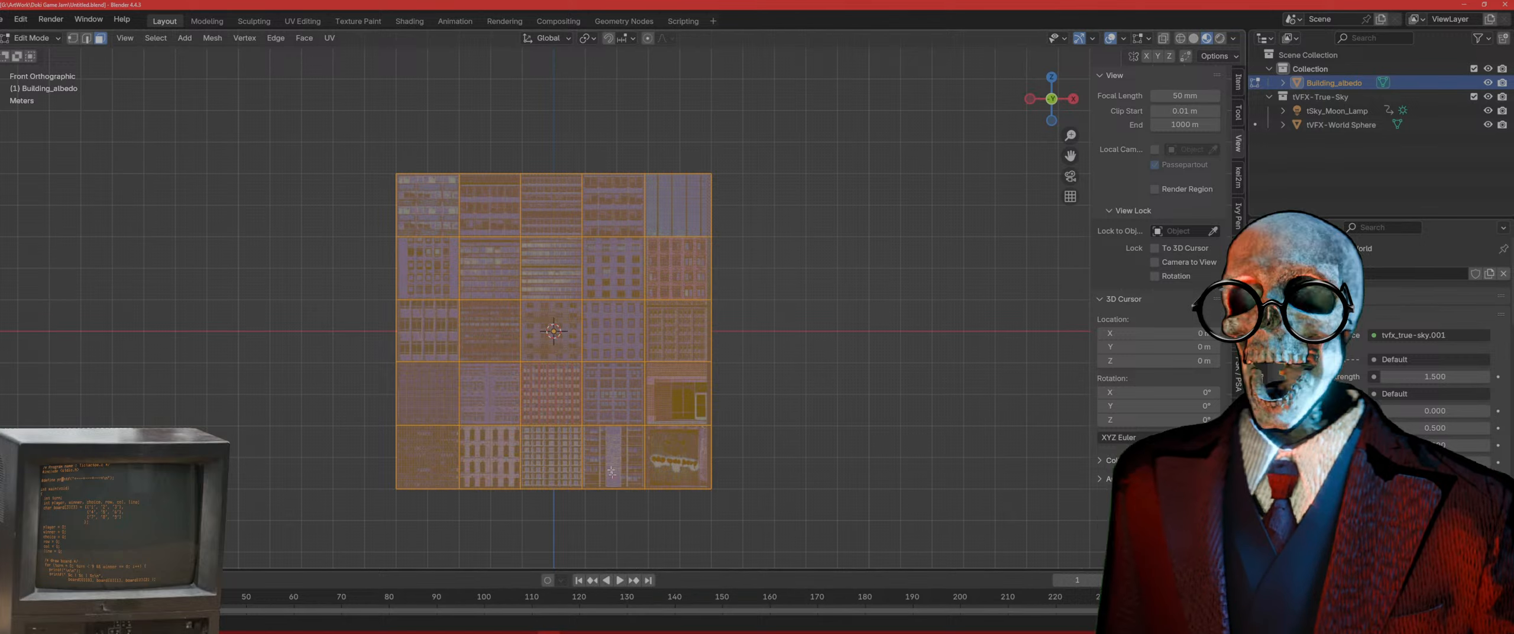
# Step: Check whether the middle building face in the fourth row is detached by starting a move and cancelling it
pyautogui.click(548, 413)
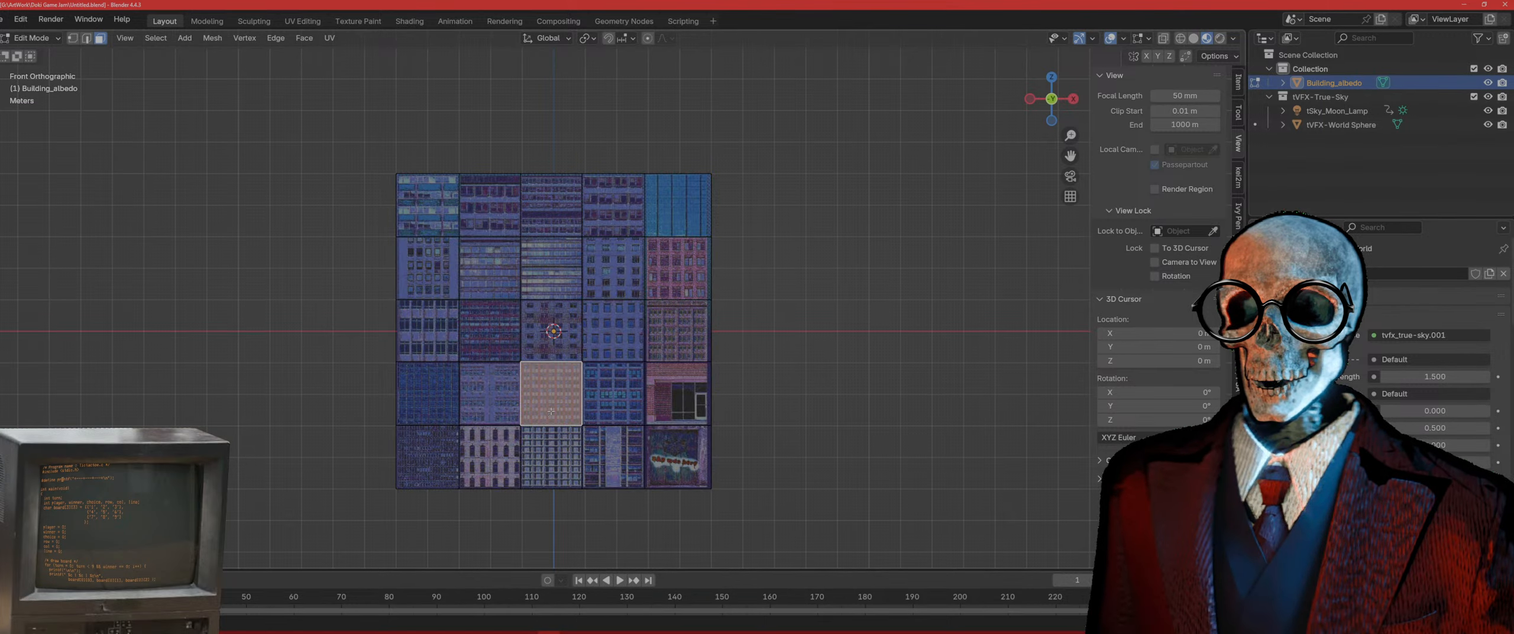
pyautogui.press('g')
pyautogui.press('Escape')
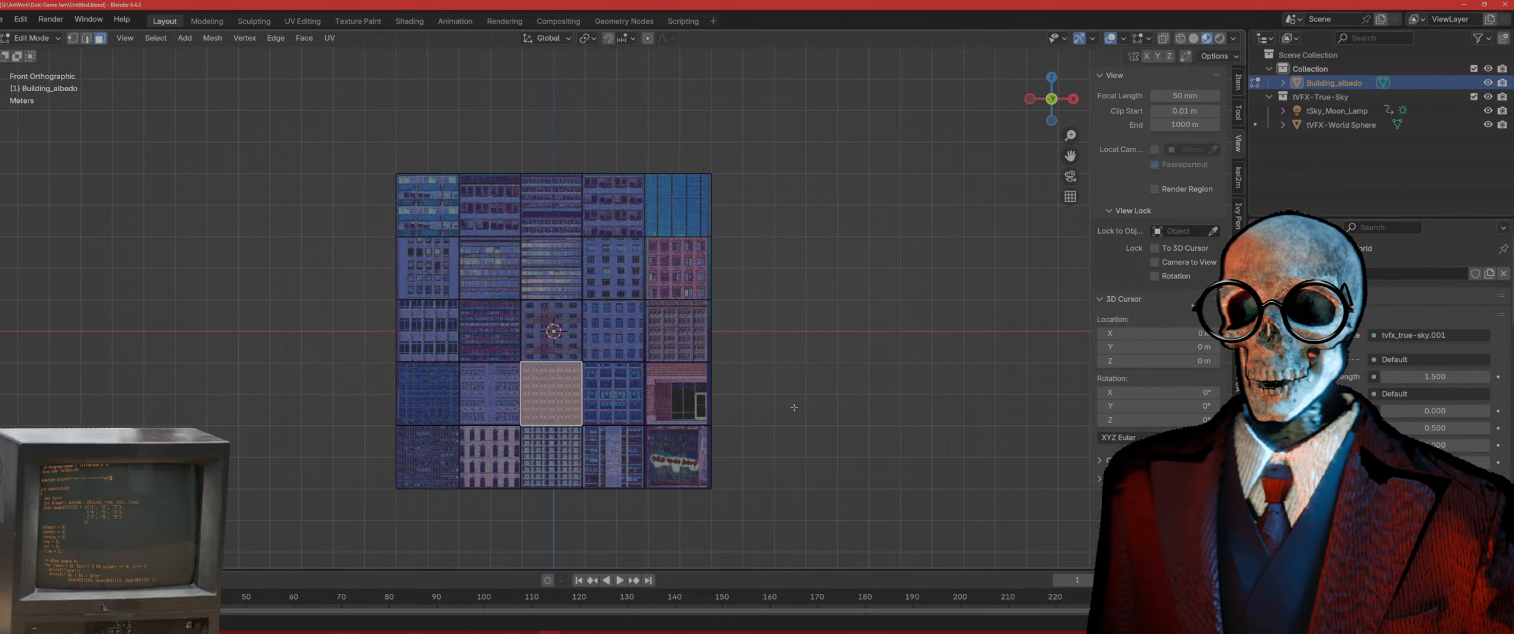
# Step: Try separating all facade faces with the Selection option, and undo the separation
pyautogui.press('a')
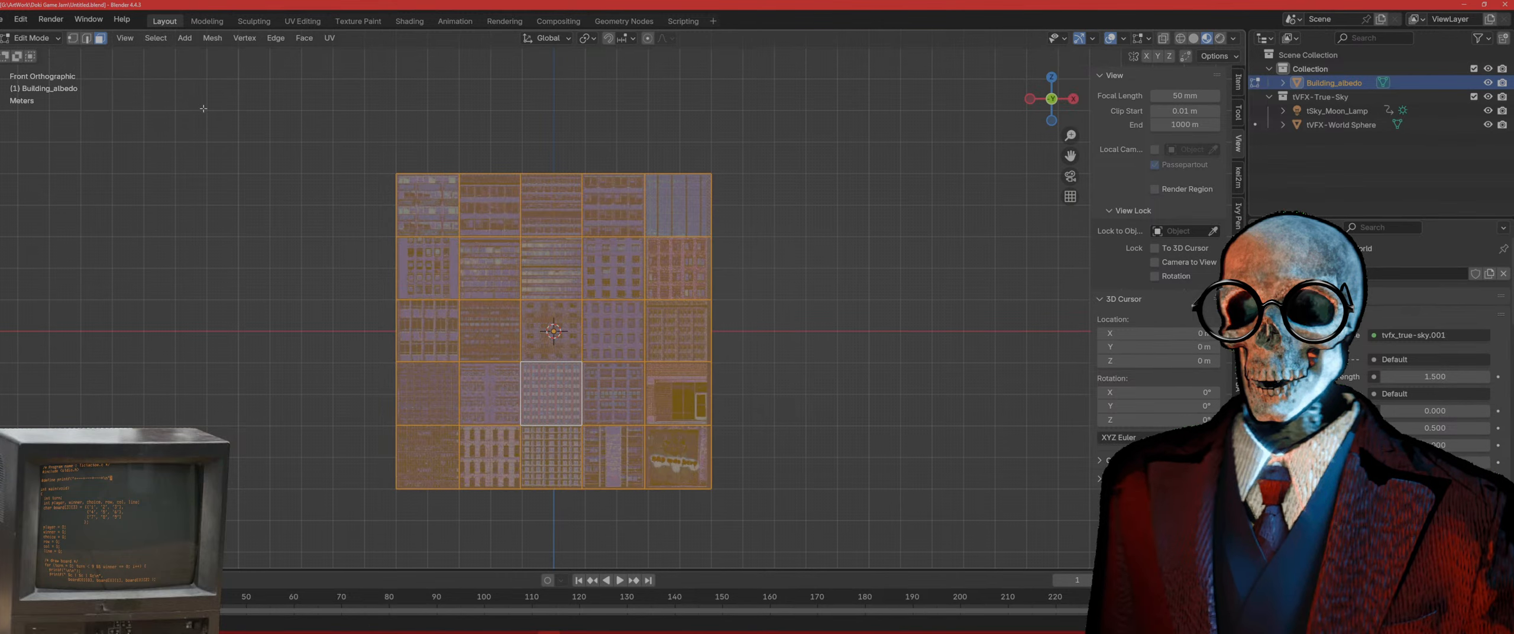
pyautogui.hotkey('ctrl', 'f')
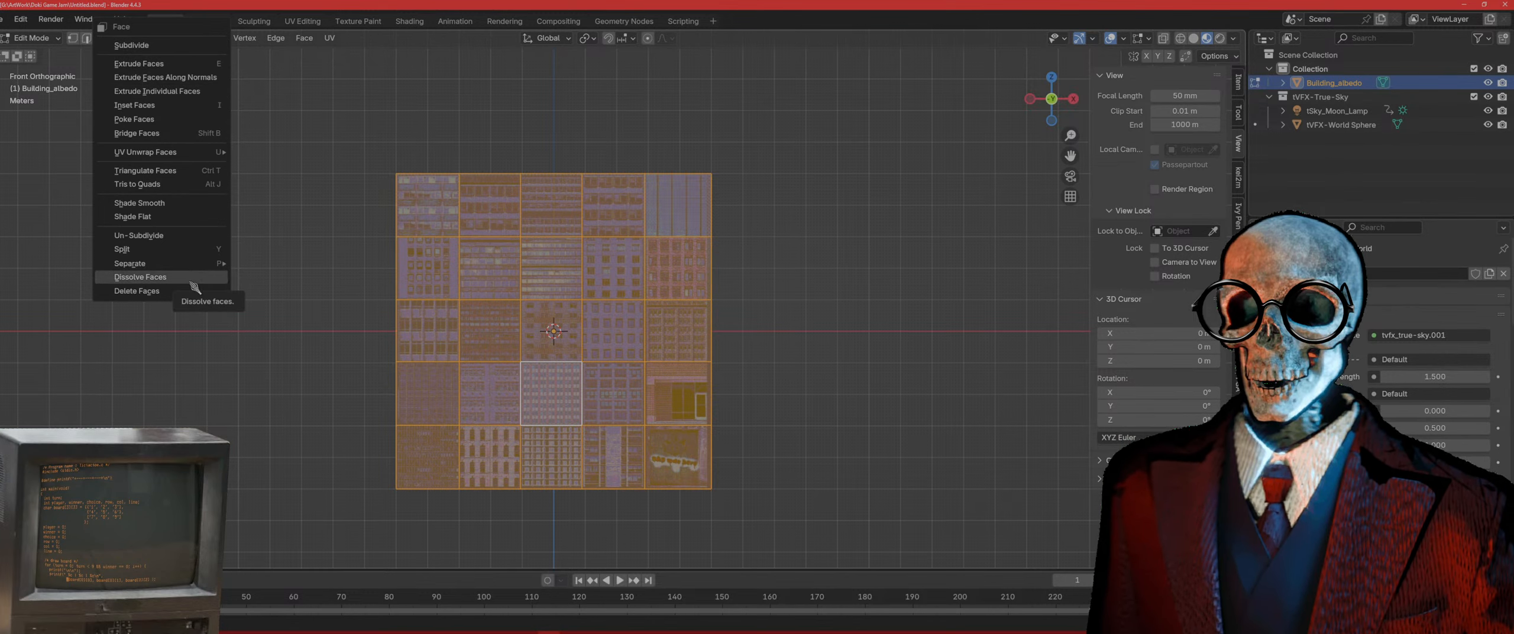
pyautogui.moveTo(197, 269)
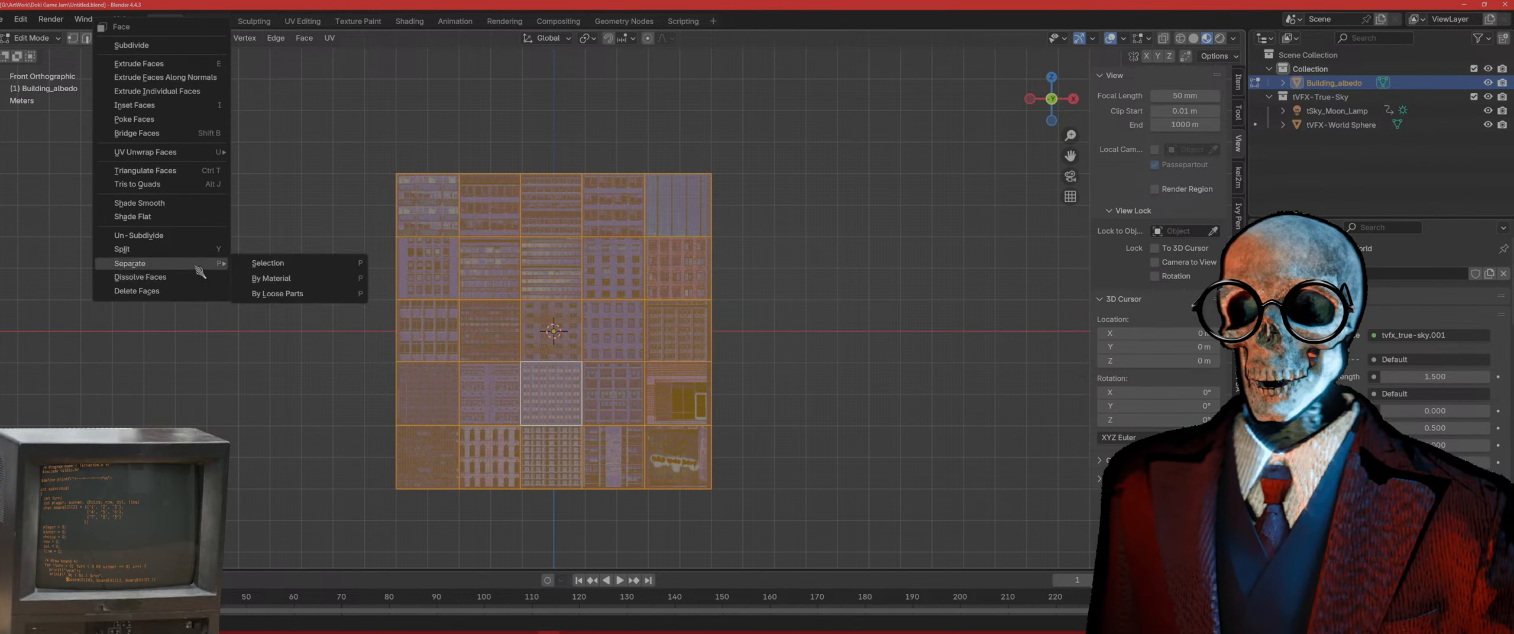
pyautogui.click(269, 263)
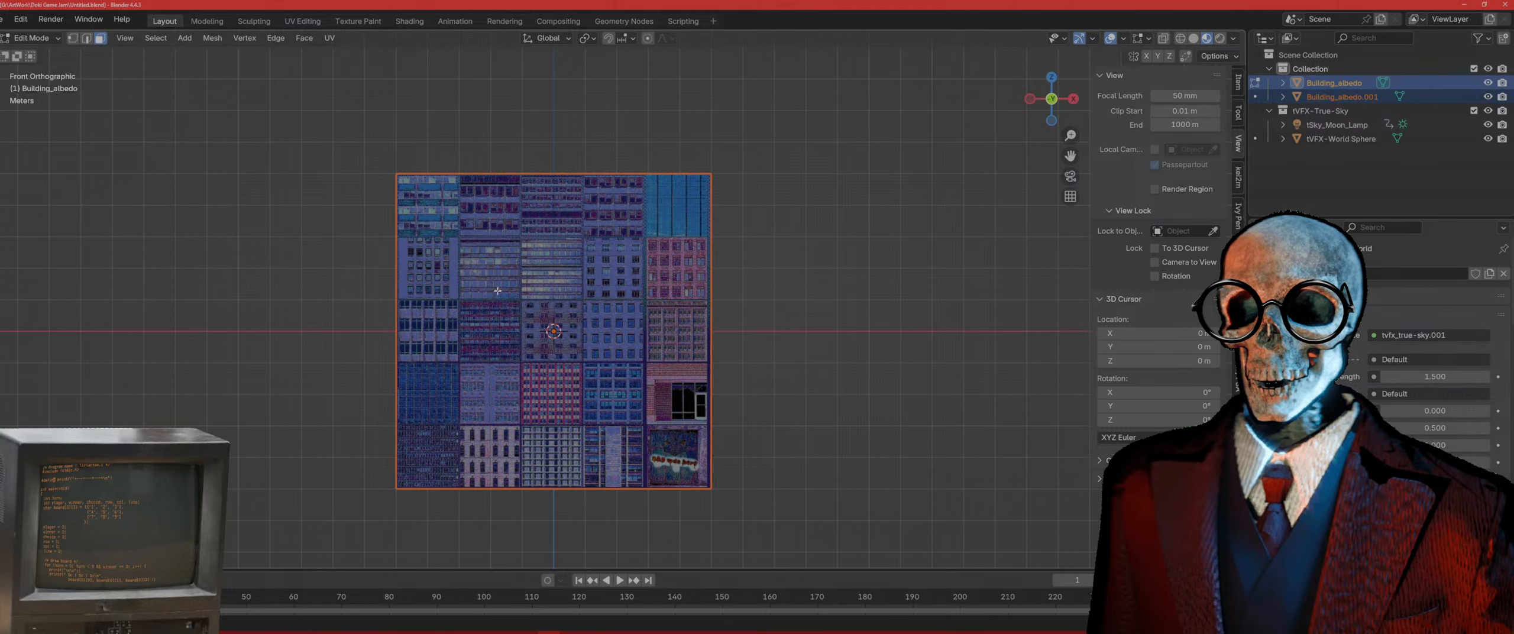
pyautogui.moveTo(497, 290); pyautogui.dragTo(515, 307, button='middle')
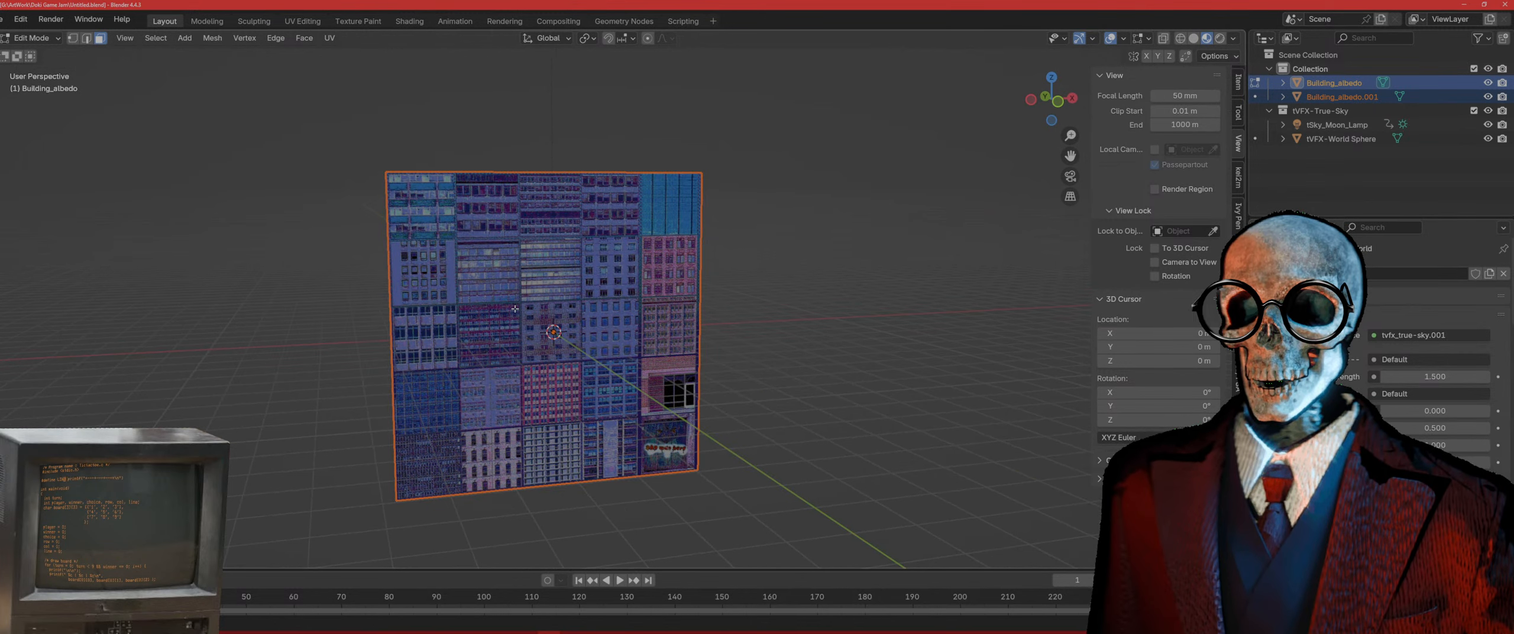
pyautogui.hotkey('ctrl', 'z')
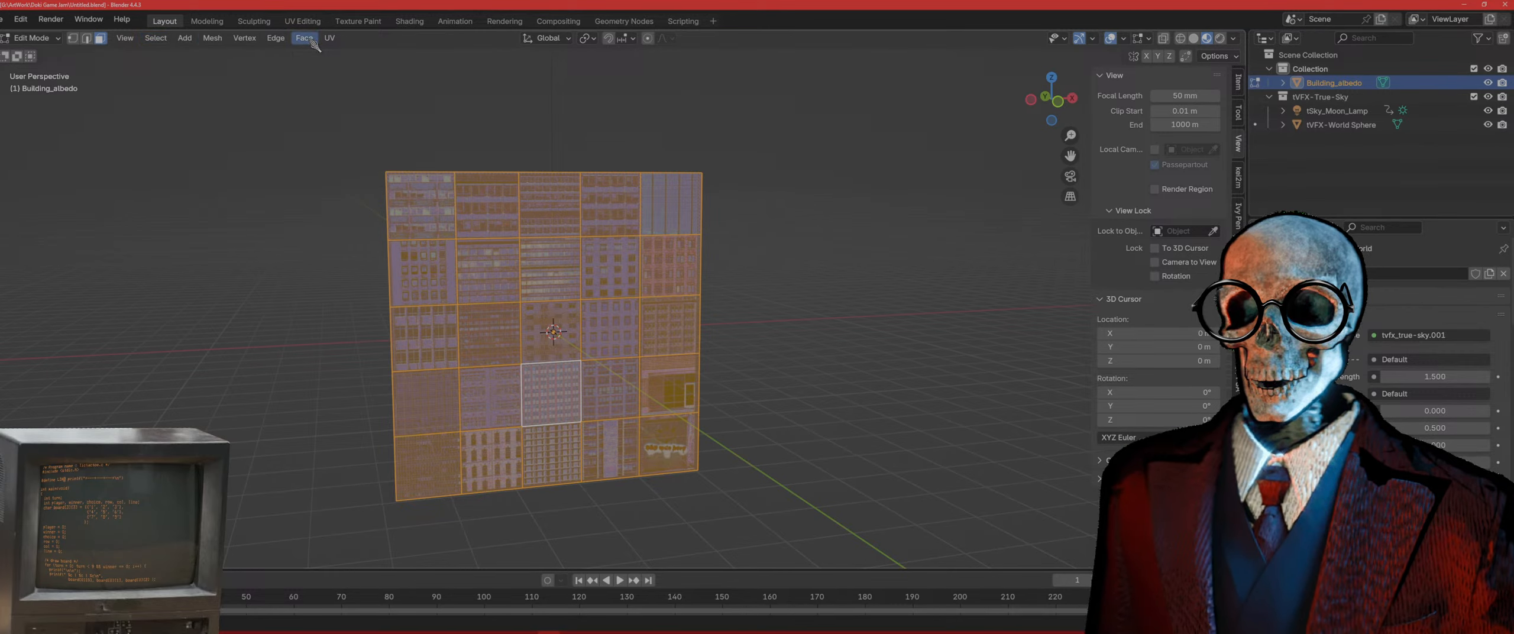
# Step: Split all the facade faces with the Selection option and inspect the centre face from both sides of the plane
pyautogui.click(214, 39)
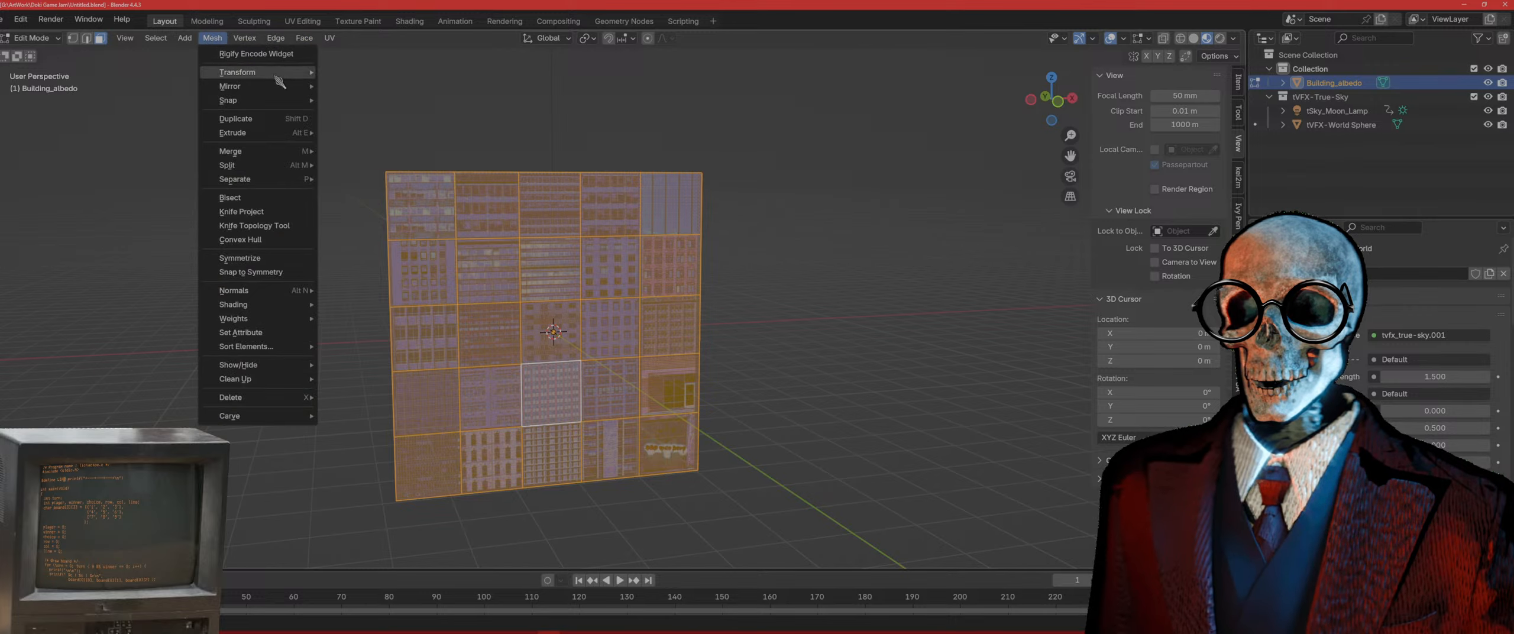
pyautogui.moveTo(279, 82)
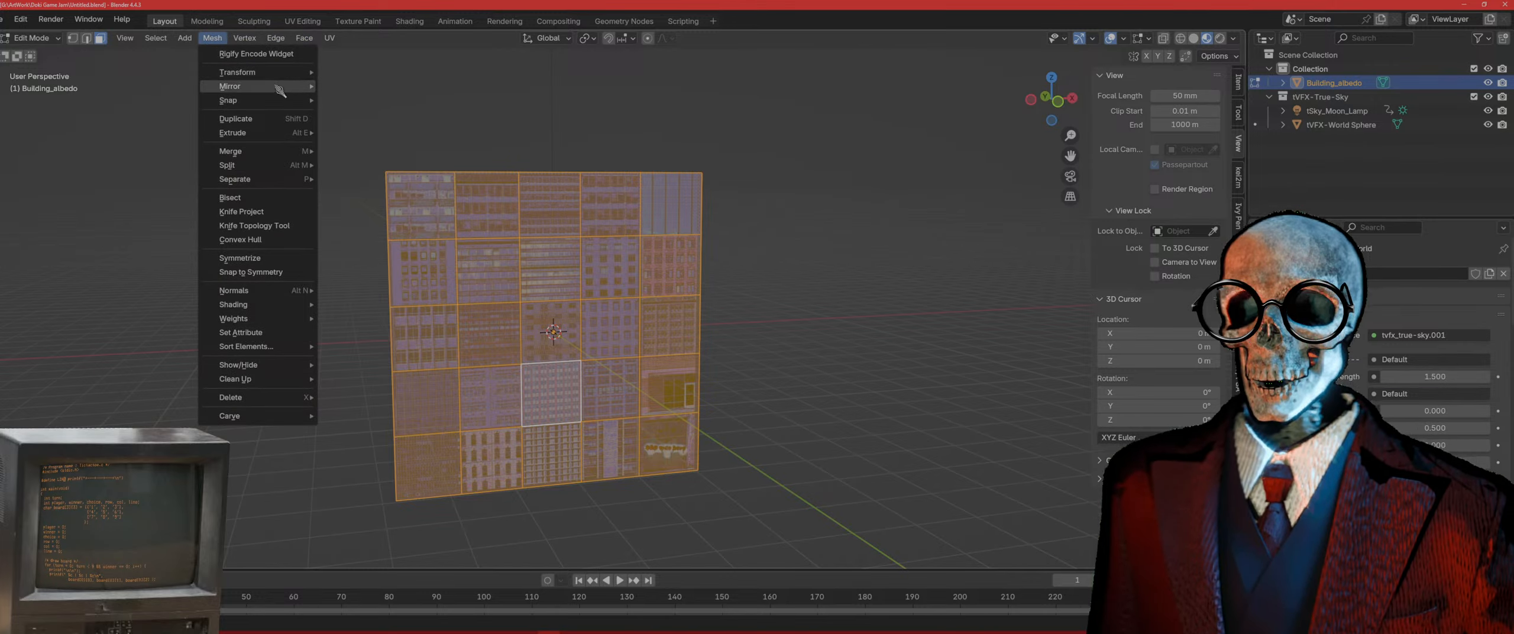
pyautogui.moveTo(279, 101)
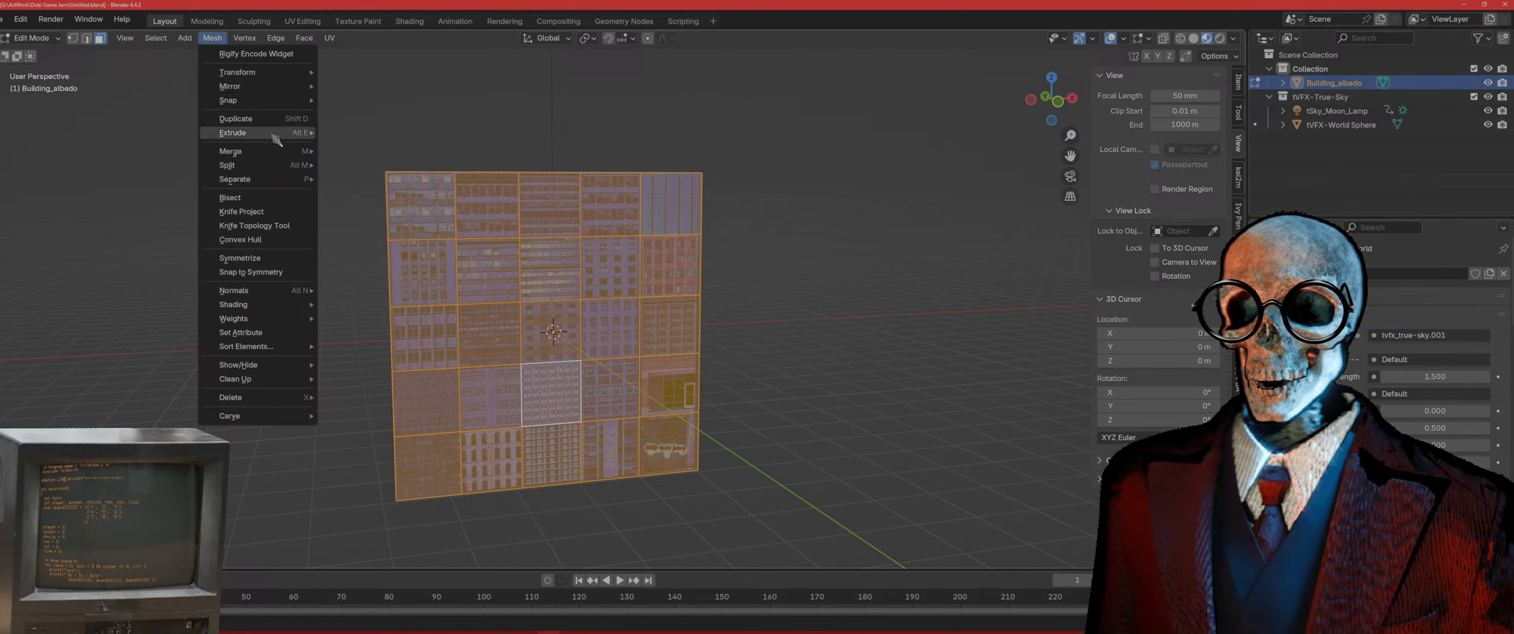
pyautogui.moveTo(273, 155)
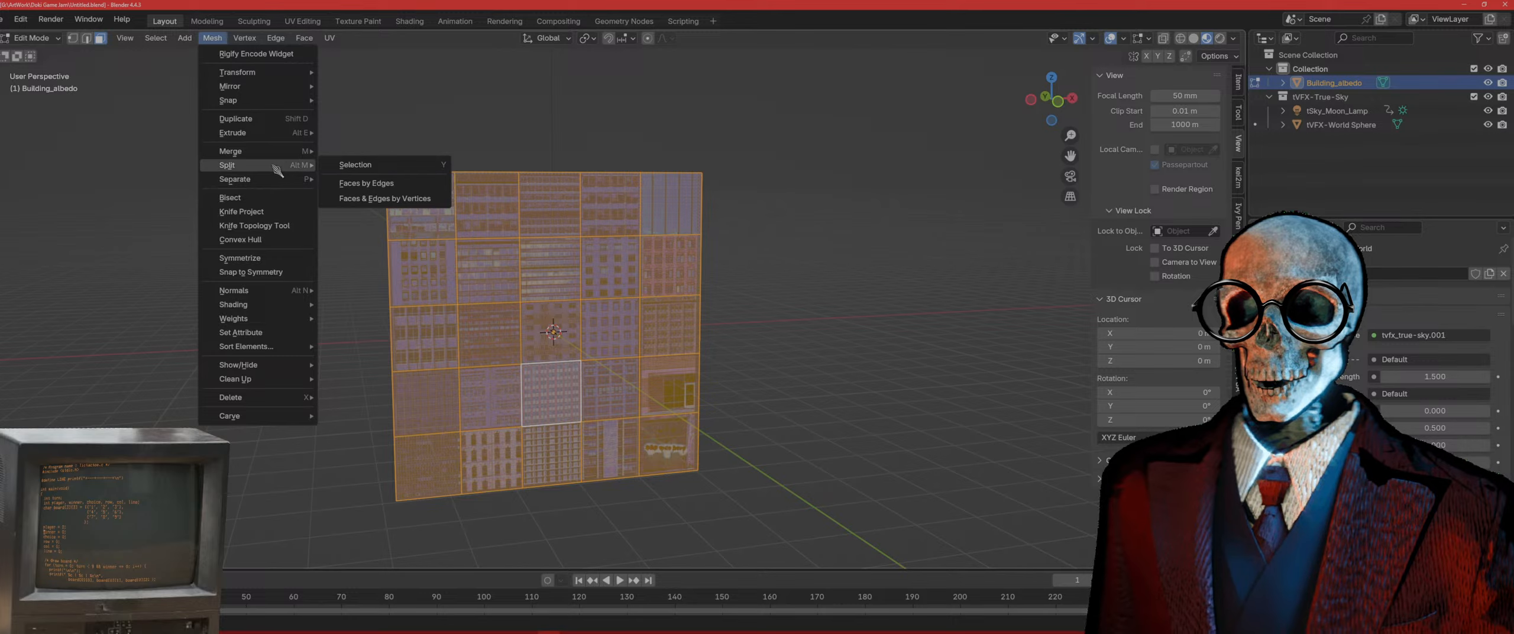
pyautogui.click(374, 165)
pyautogui.click(549, 355)
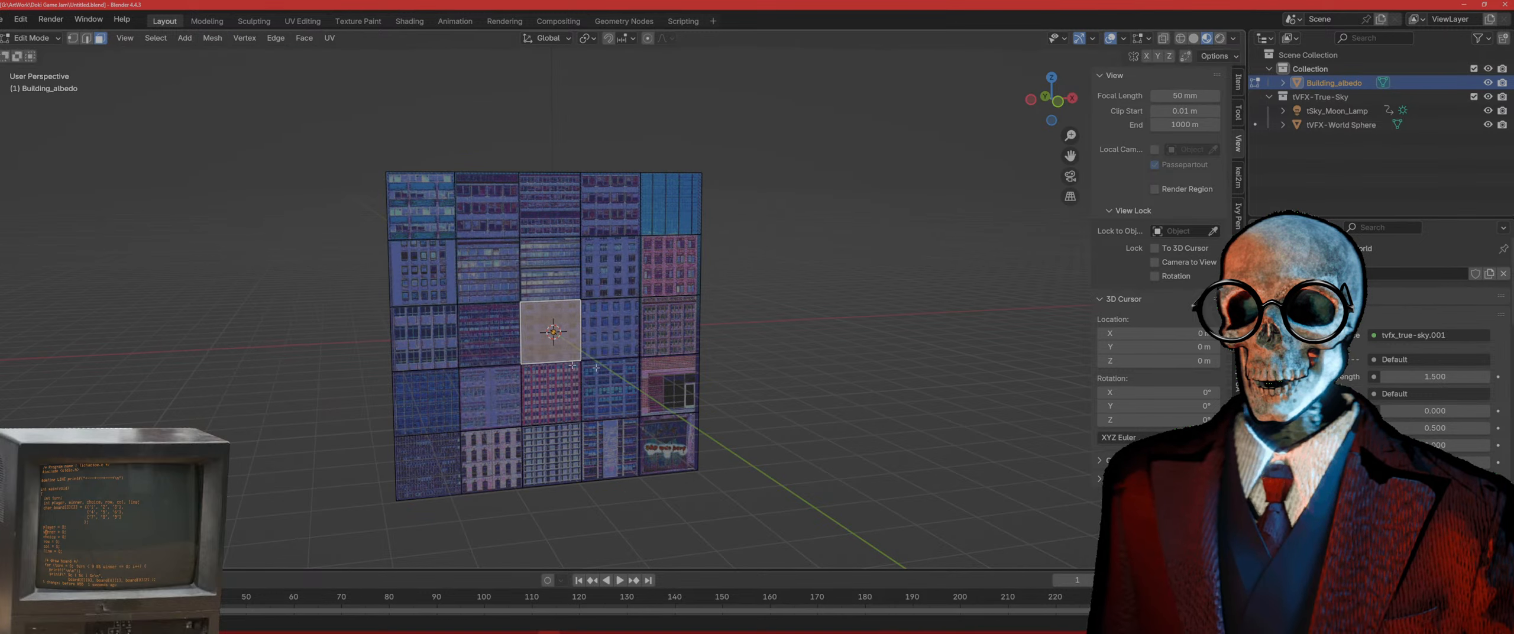
pyautogui.moveTo(556, 364)
pyautogui.mouseDown(button='middle')
pyautogui.moveTo(424, 384)
pyautogui.moveTo(597, 355)
pyautogui.moveTo(556, 355)
pyautogui.mouseUp(button='middle')
pyautogui.scroll(5, 712, 330)
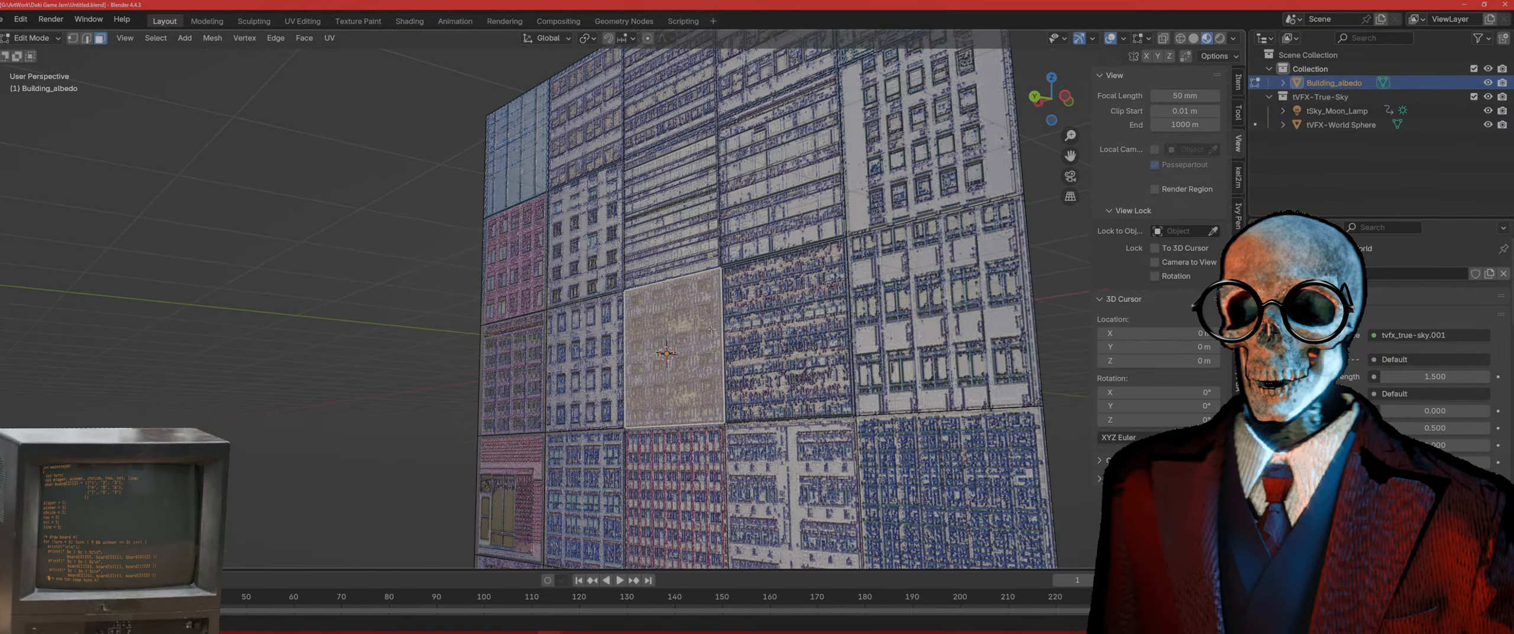
pyautogui.moveTo(712, 330); pyautogui.dragTo(498, 362, button='middle')
pyautogui.scroll(-3, 498, 363)
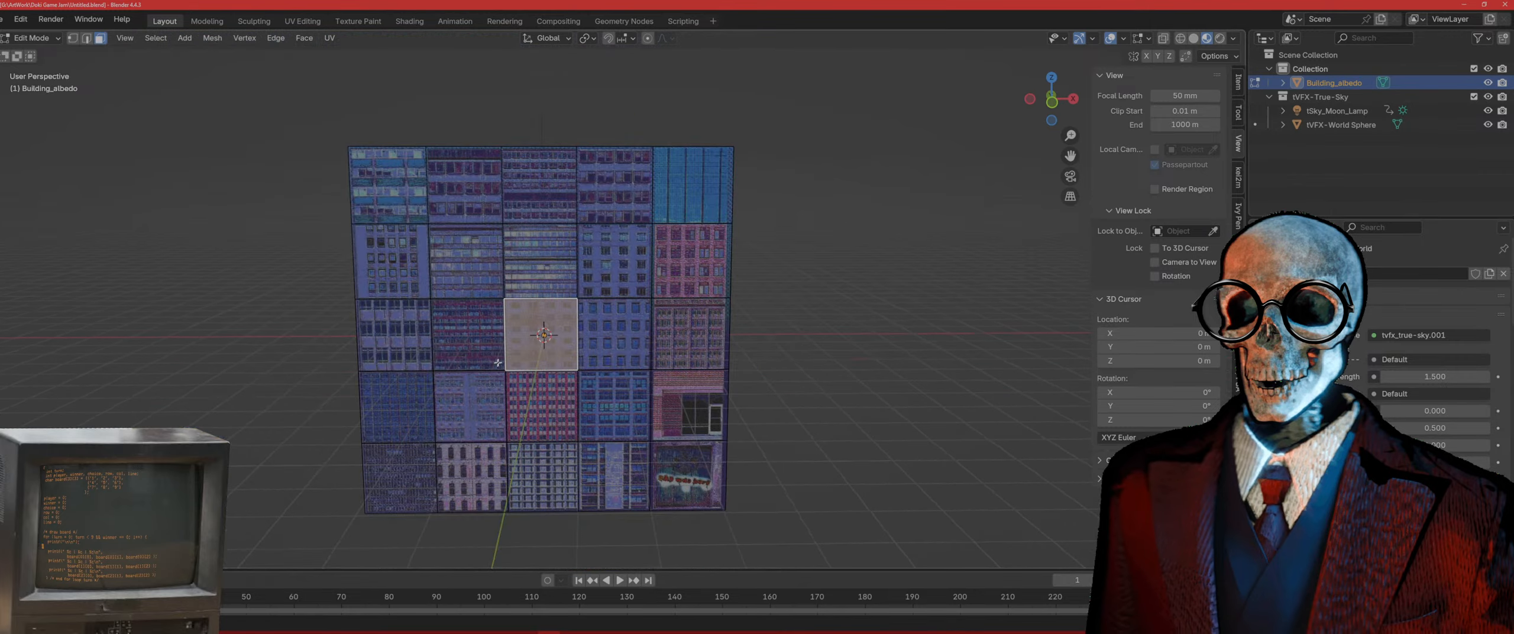
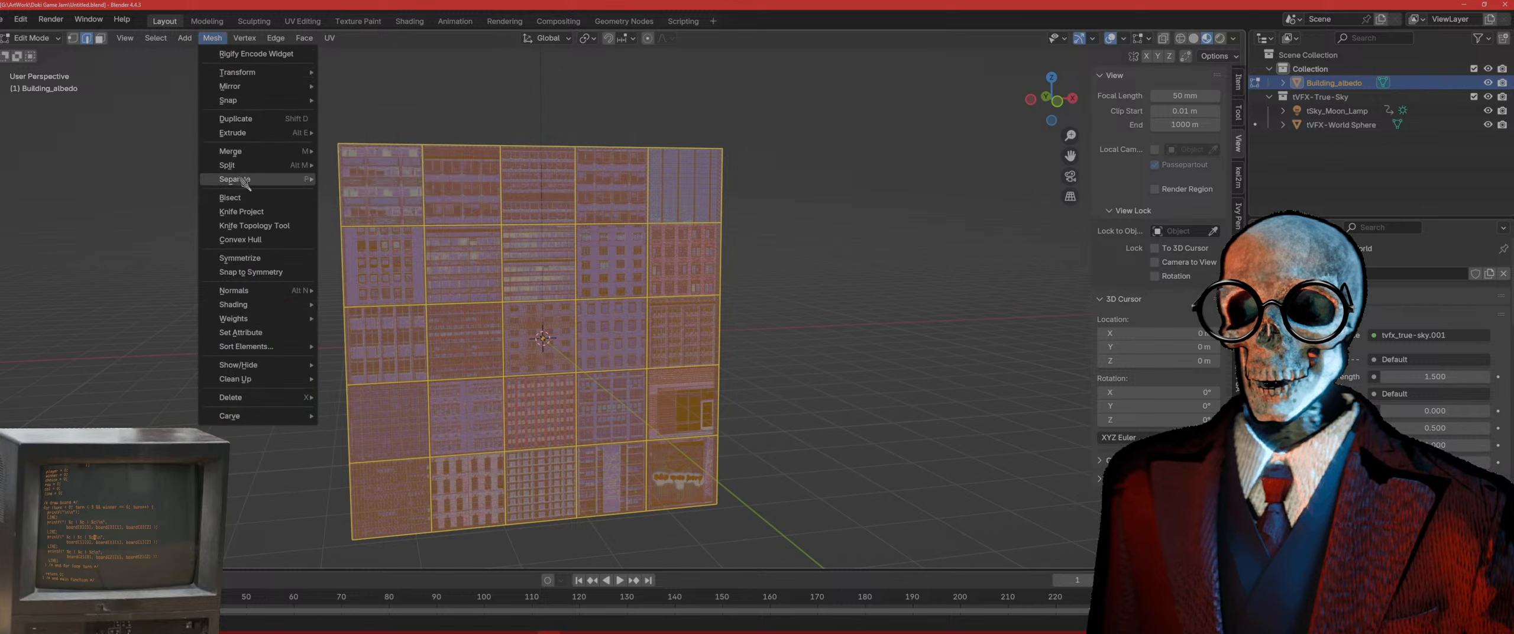
# Step: Try separating the selected facade faces into a new mesh by selection, and undo that separation
pyautogui.moveTo(252, 185)
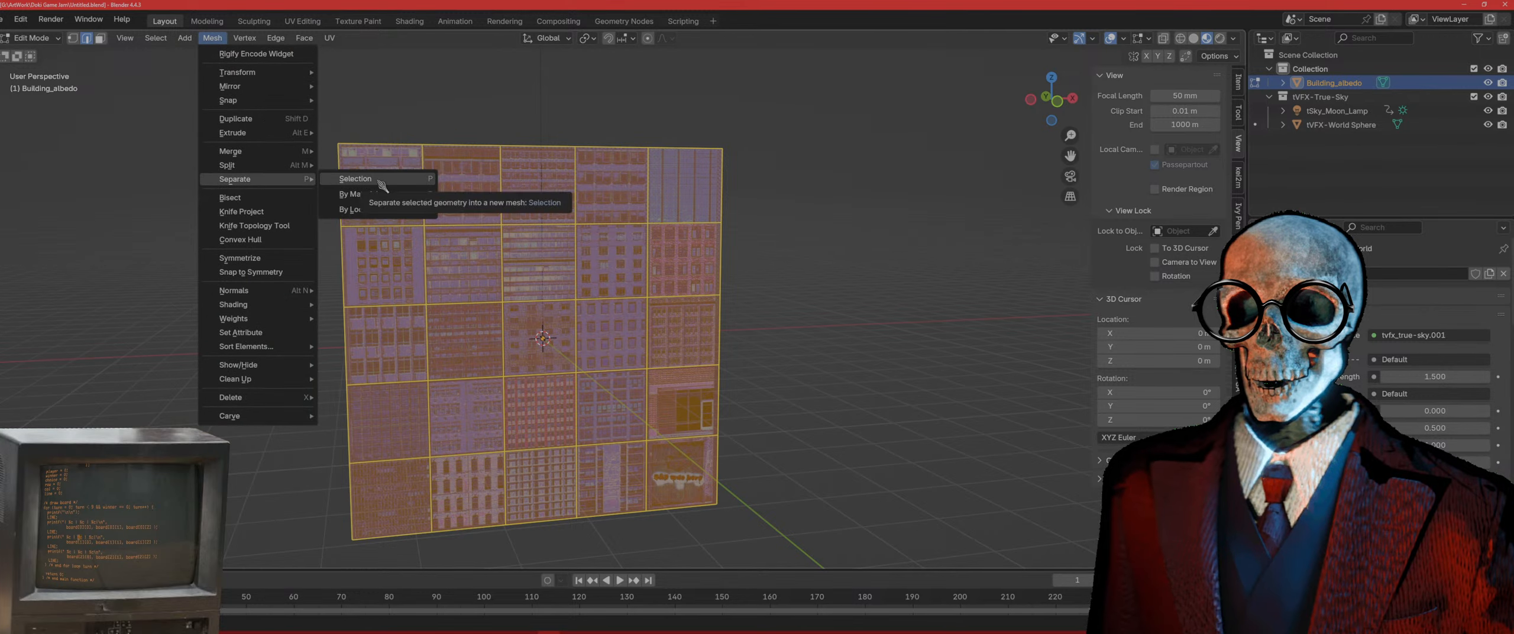
pyautogui.click(382, 181)
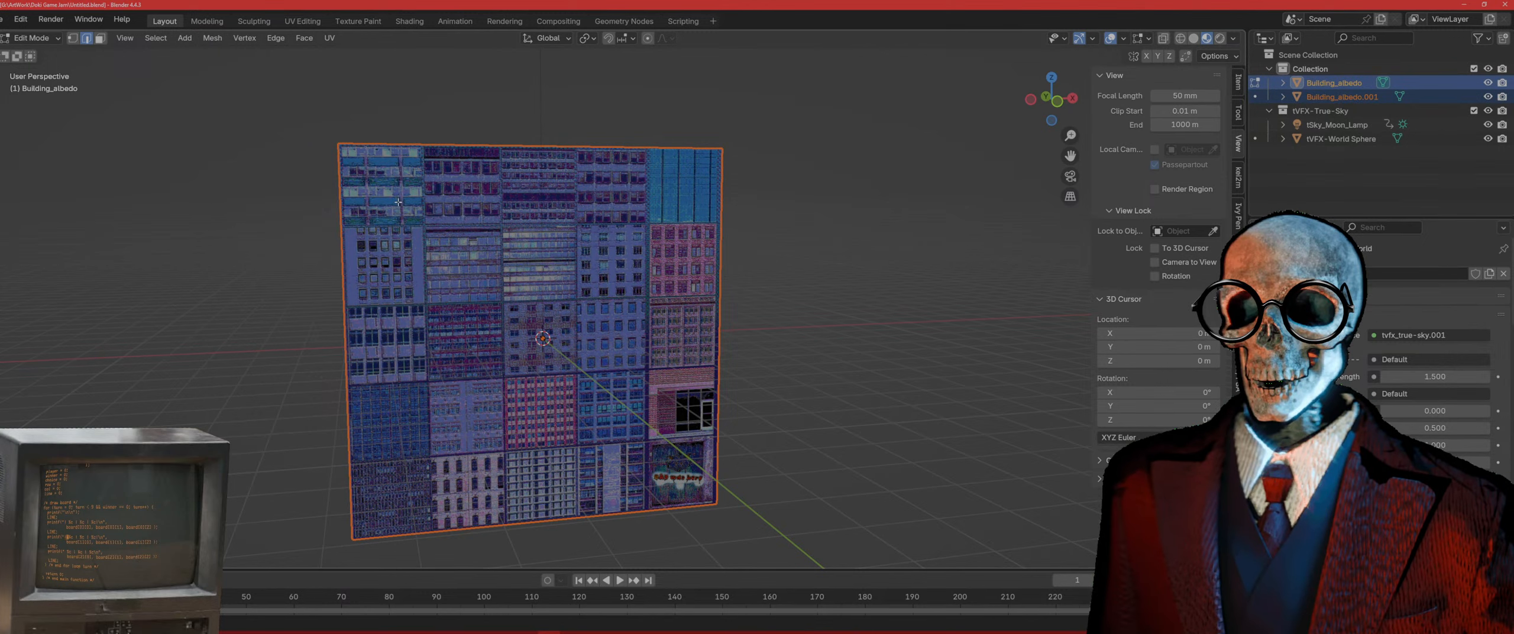
pyautogui.hotkey('ctrl', 'z')
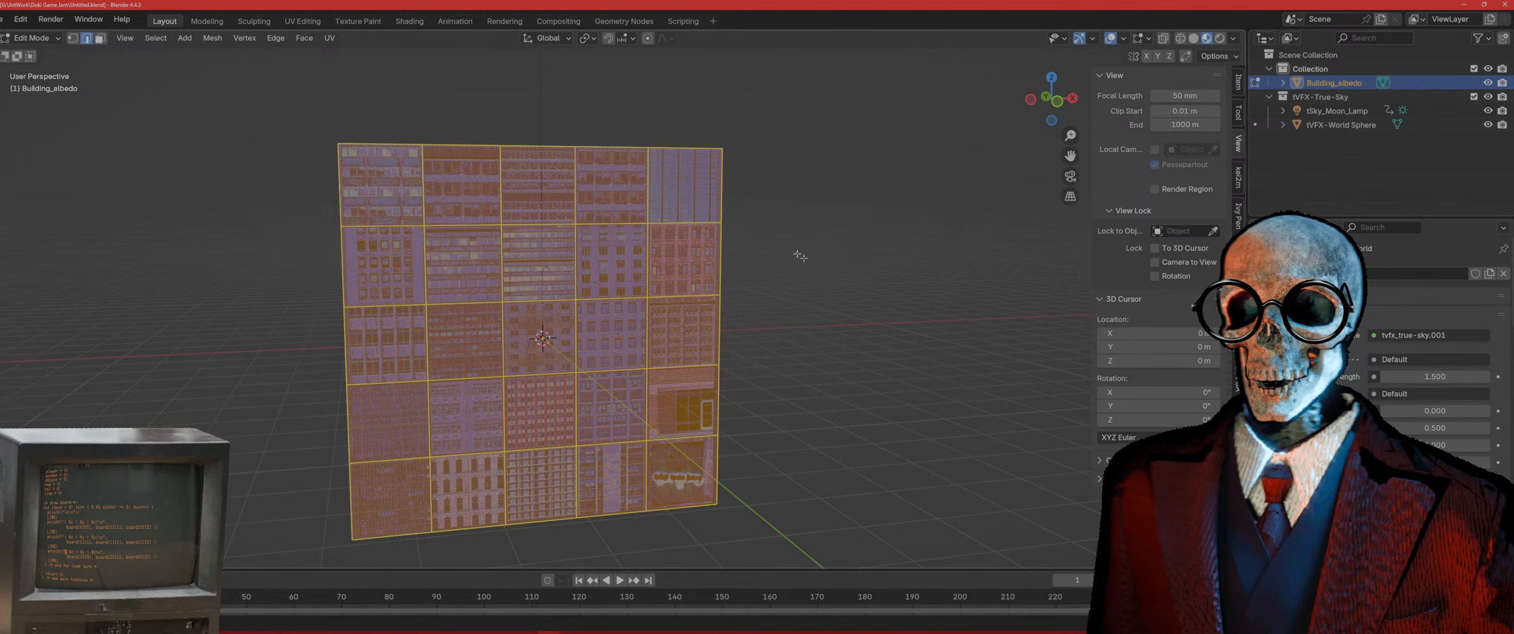
# Step: Extrude all facade faces as individual faces by a small amount
pyautogui.scroll(4, 545, 157)
pyautogui.keyDown('shift'); pyautogui.moveTo(544, 156); pyautogui.dragTo(490, 427, button='middle'); pyautogui.keyUp('shift')
pyautogui.scroll(3, 725, 372)
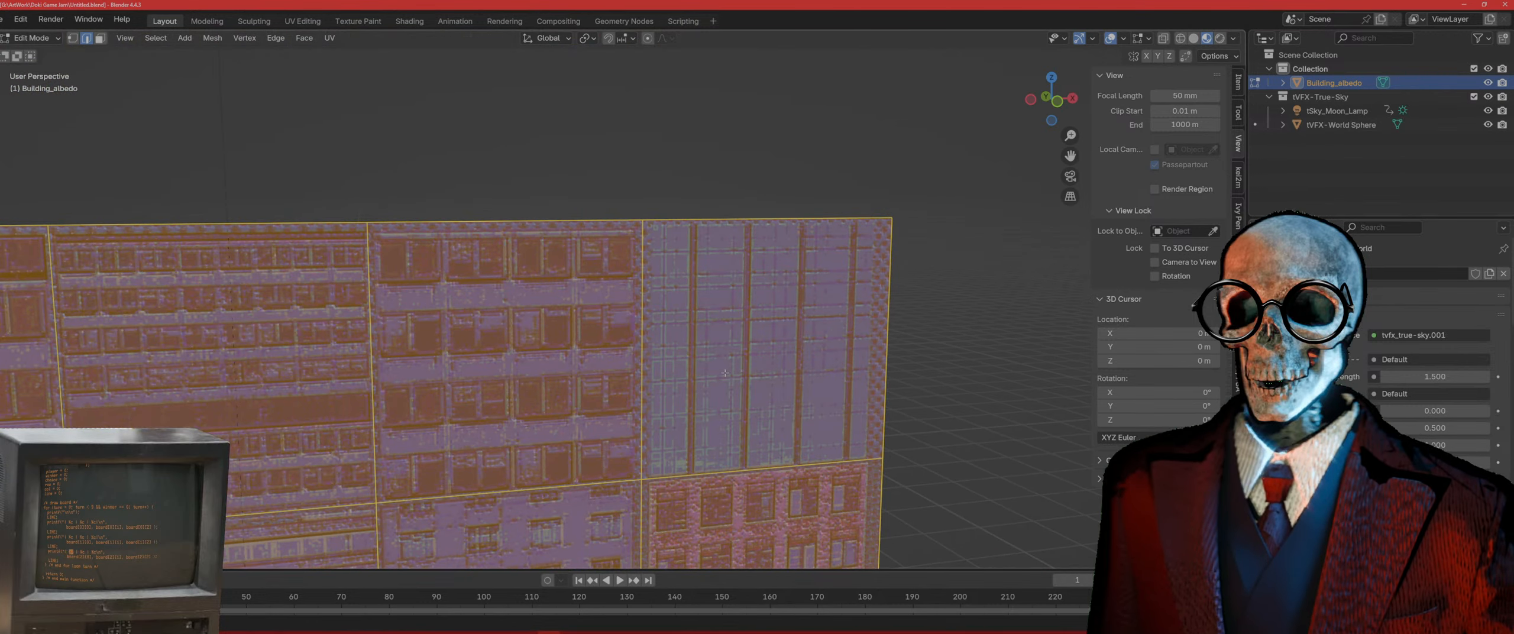
pyautogui.hotkey('alt', 'e')
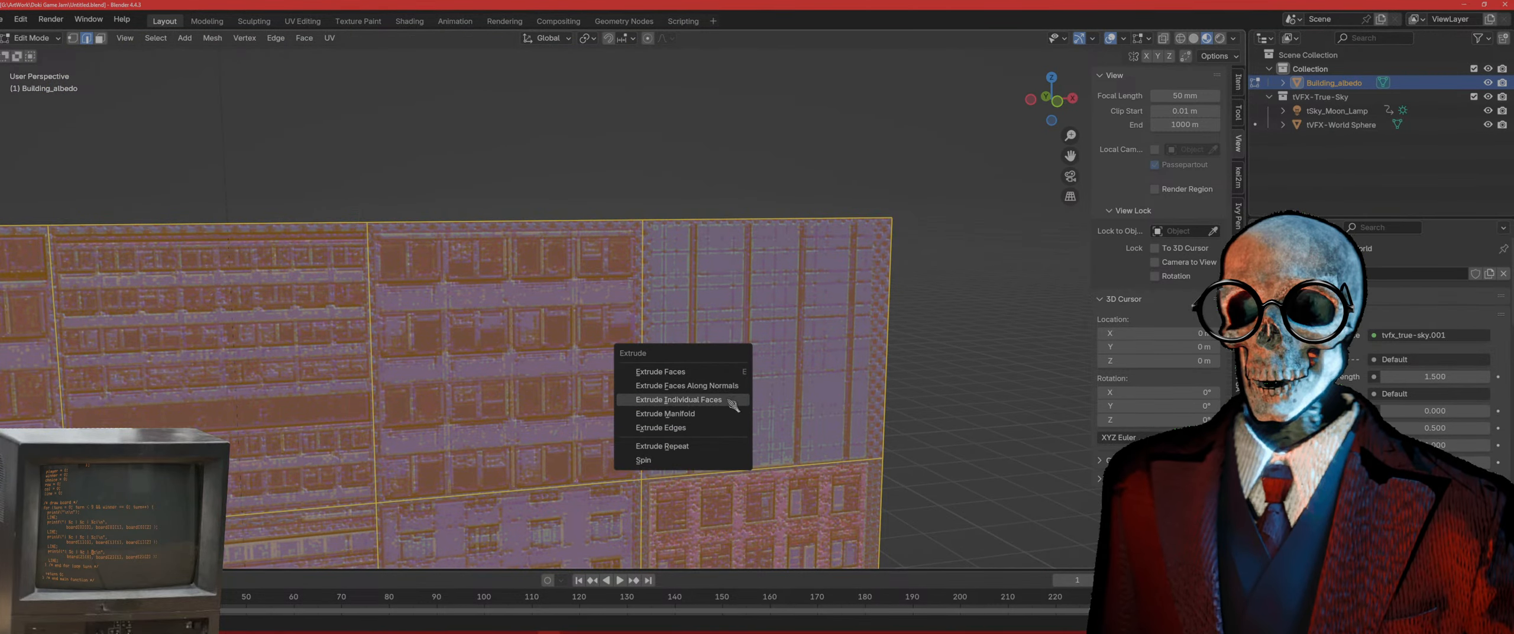
pyautogui.click(729, 401)
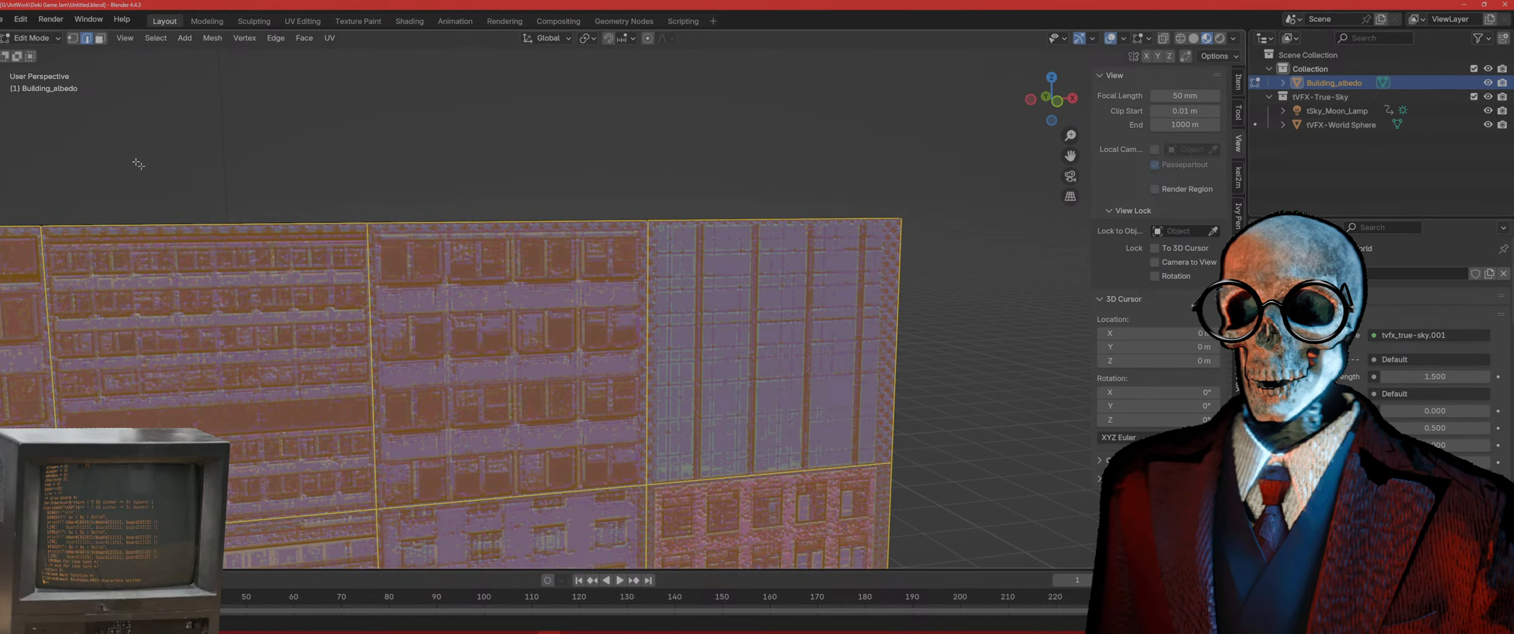
# Step: Switch to face selection and separate the extruded building faces into their own object with the Selection option
pyautogui.click(304, 38)
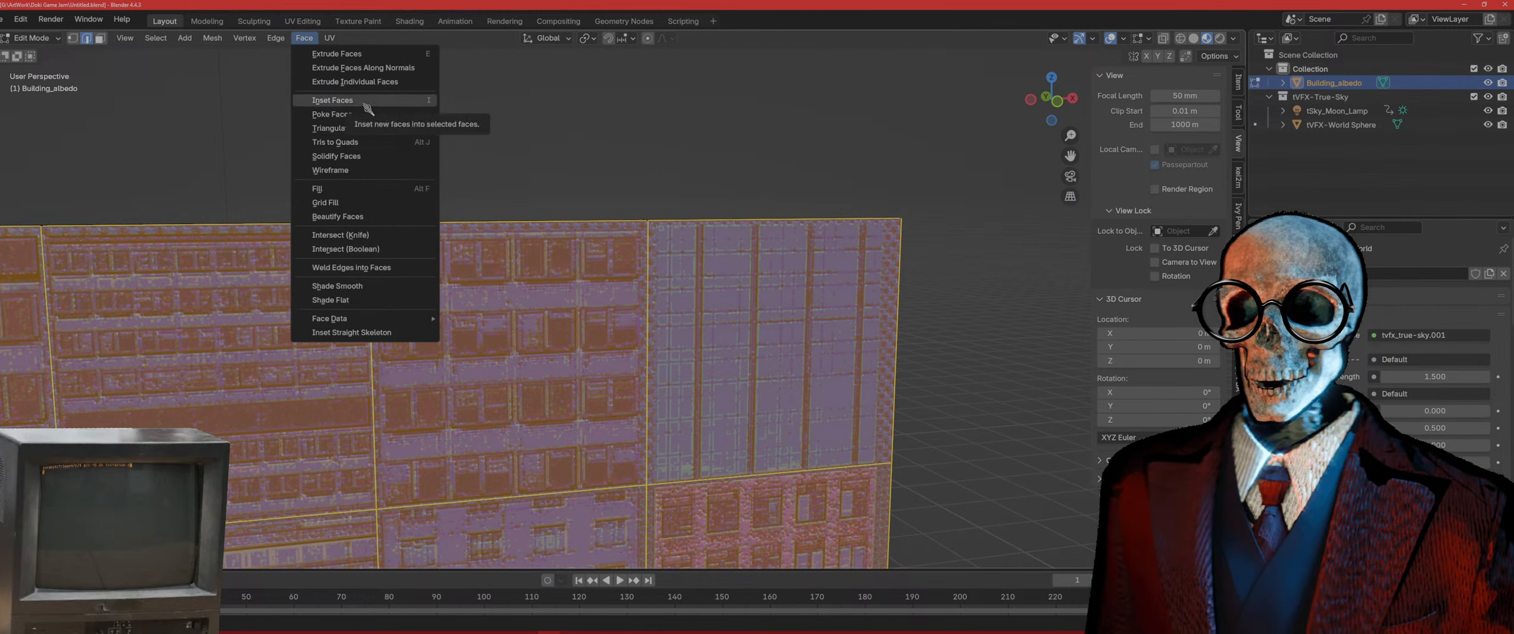
pyautogui.scroll(-2, 556, 355)
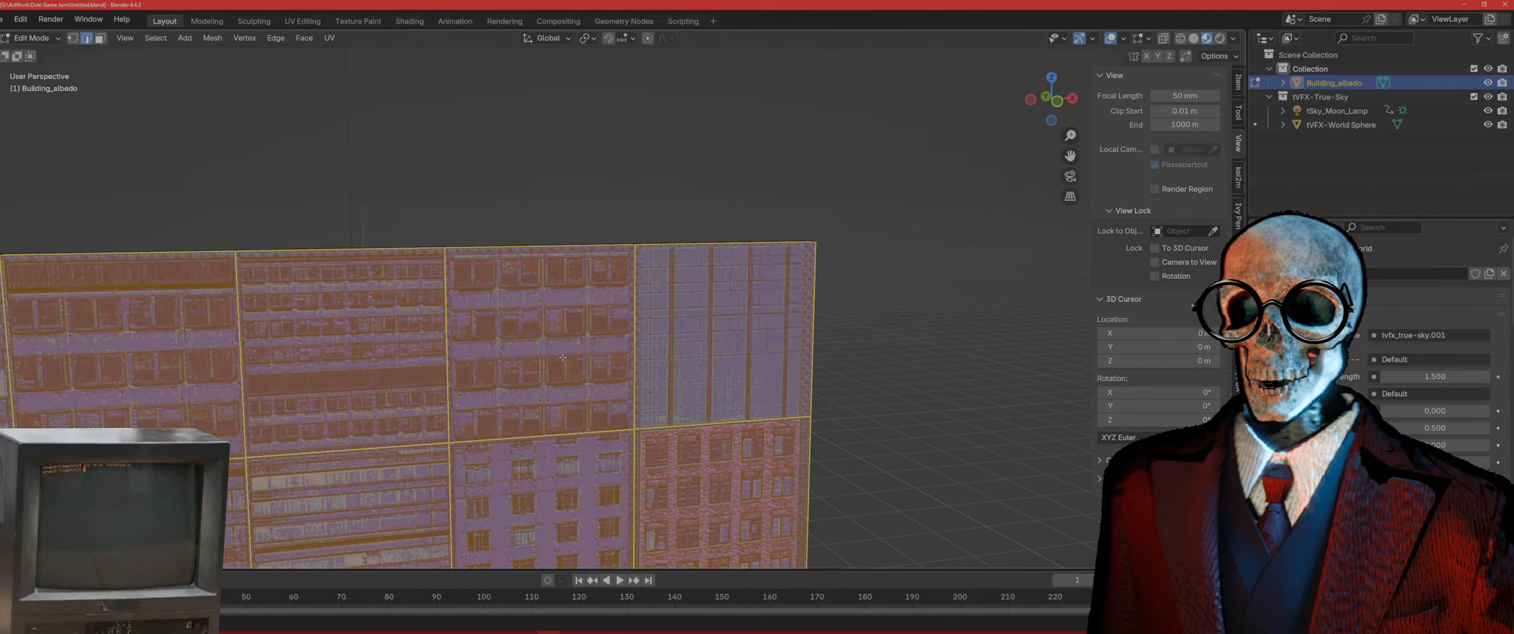
pyautogui.moveTo(558, 357); pyautogui.dragTo(542, 356, button='middle')
pyautogui.hotkey('ctrl', 'f')
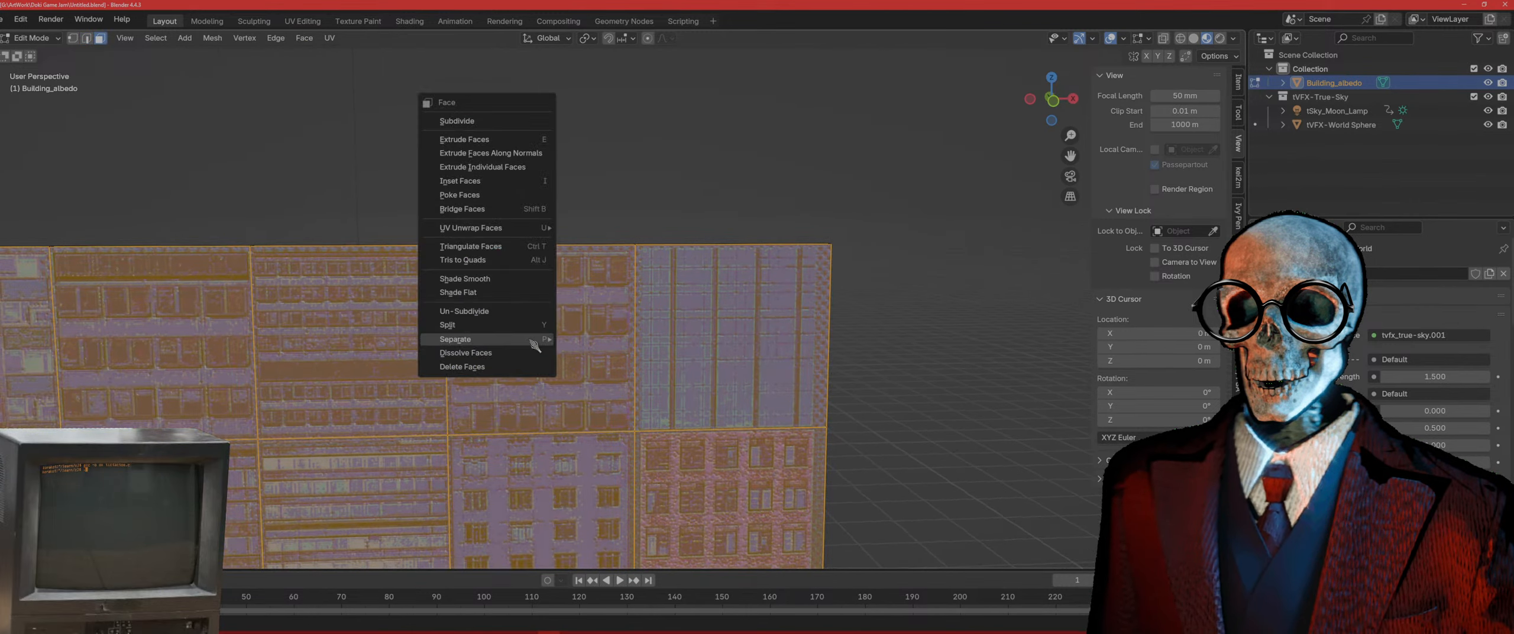
pyautogui.click(514, 291)
pyautogui.moveTo(509, 295); pyautogui.dragTo(426, 385, button='middle')
pyautogui.hotkey('ctrl', 'f')
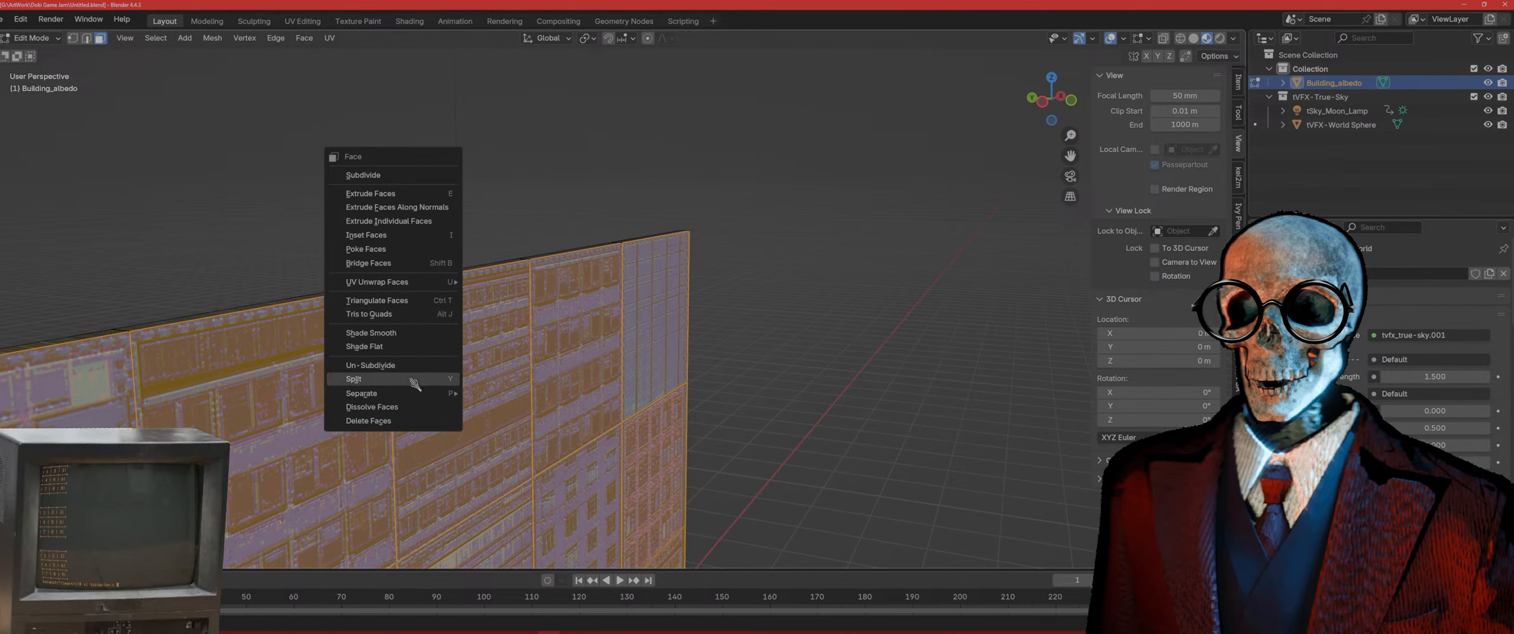
pyautogui.moveTo(414, 398)
pyautogui.click(500, 393)
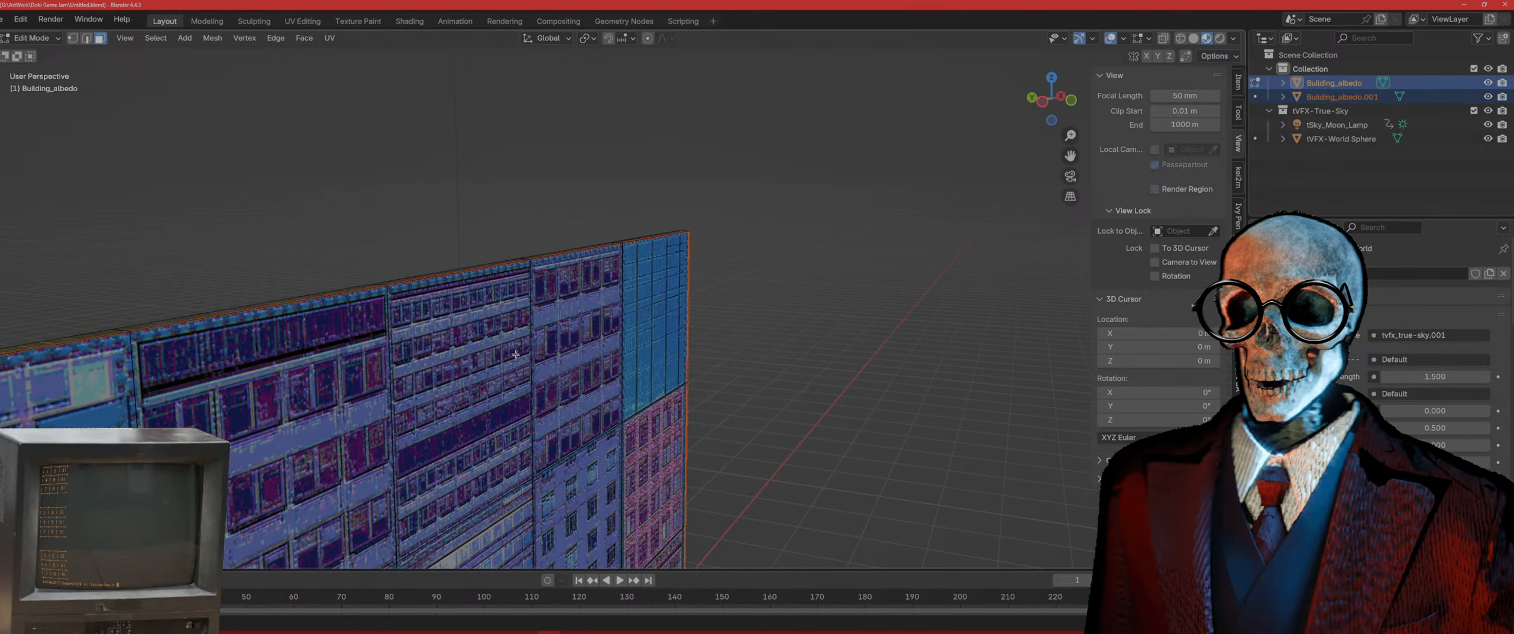
# Step: In Object Mode, delete the original facade object left over after the separation
pyautogui.press('Tab')
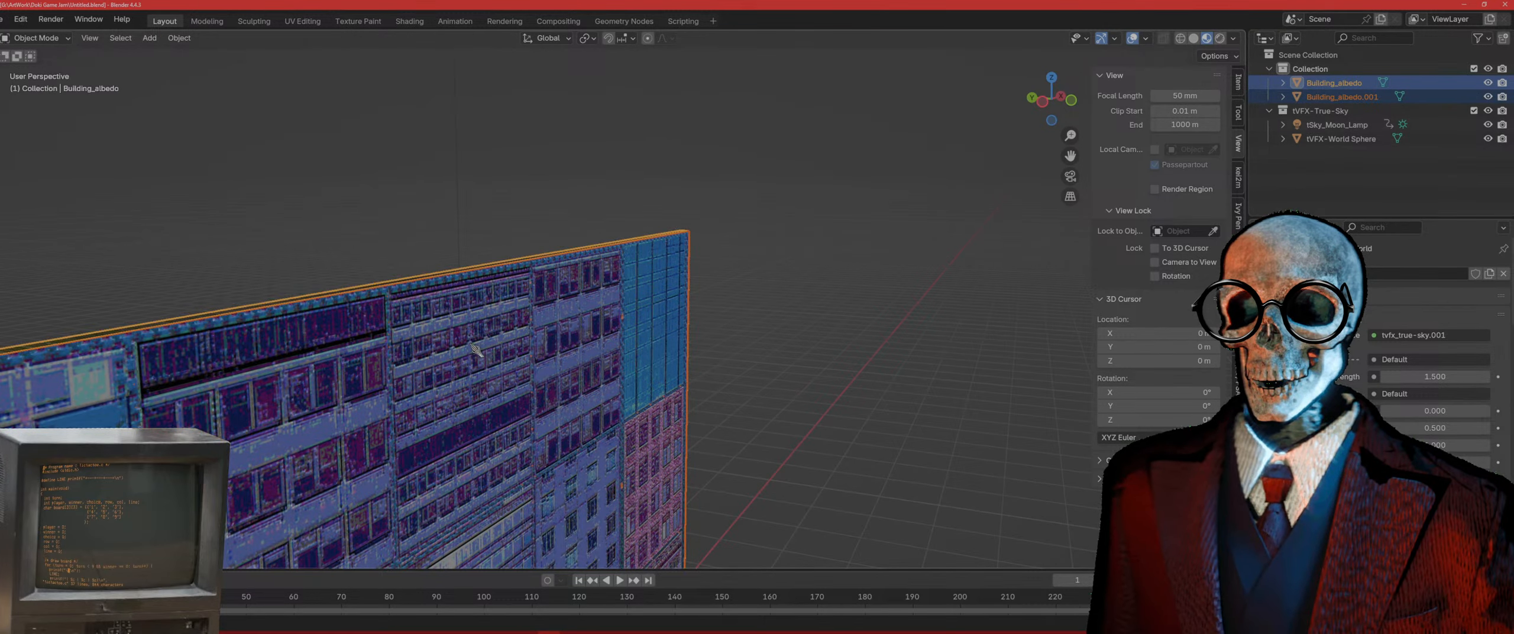
pyautogui.click(455, 344)
pyautogui.scroll(-3, 450, 343)
pyautogui.moveTo(450, 343); pyautogui.dragTo(518, 359, button='middle')
pyautogui.press('Delete')
# Step: In Edit Mode on the separated object, check that the second building face in the second row is detached with a cancelled move
pyautogui.click(550, 340)
pyautogui.press('Tab')
pyautogui.click(458, 374)
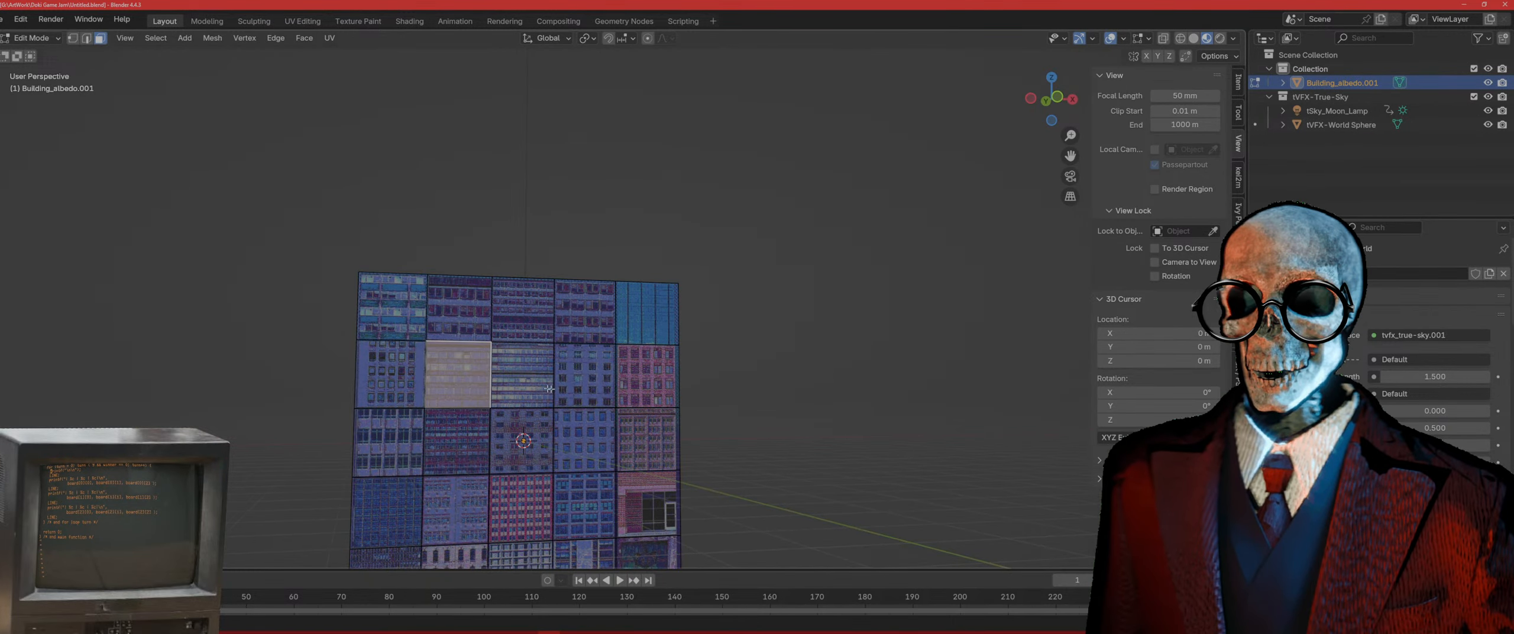
pyautogui.press('g')
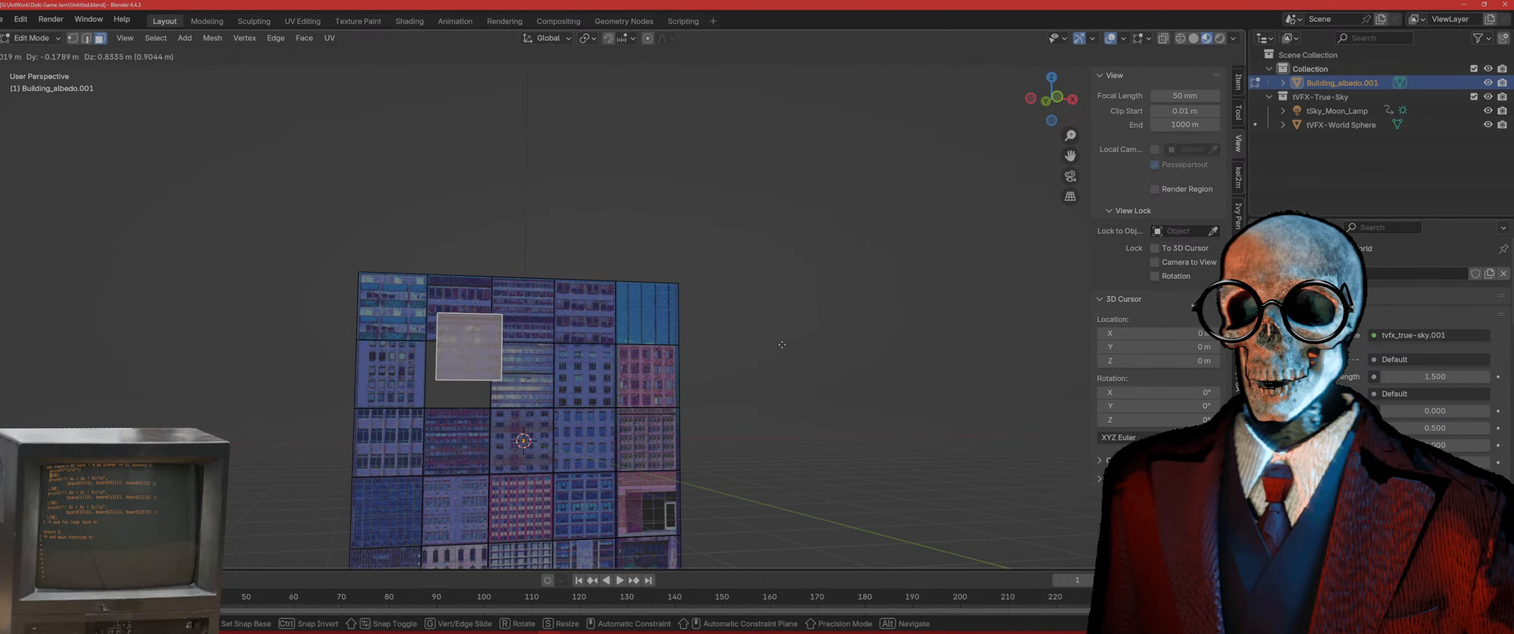
pyautogui.rightClick(794, 372)
# Step: Show the facade in the front orthographic view, framed closely on the first building face of the top row
pyautogui.scroll(6, 582, 366)
pyautogui.moveTo(565, 365); pyautogui.dragTo(640, 377, button='middle')
pyautogui.scroll(-2, 503, 366)
pyautogui.press('KP_1')
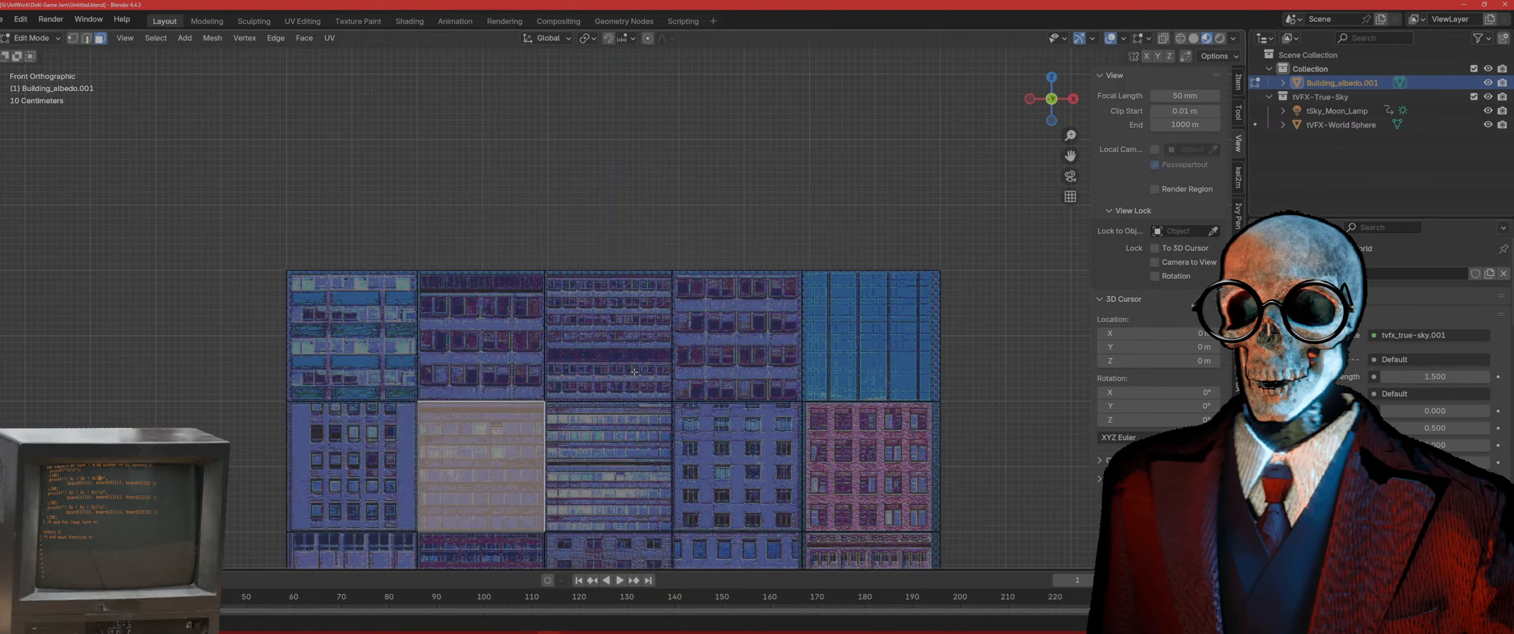
pyautogui.scroll(5, 467, 347)
pyautogui.keyDown('shift'); pyautogui.moveTo(424, 352); pyautogui.dragTo(814, 352, button='middle'); pyautogui.keyUp('shift')
pyautogui.scroll(1, 485, 380)
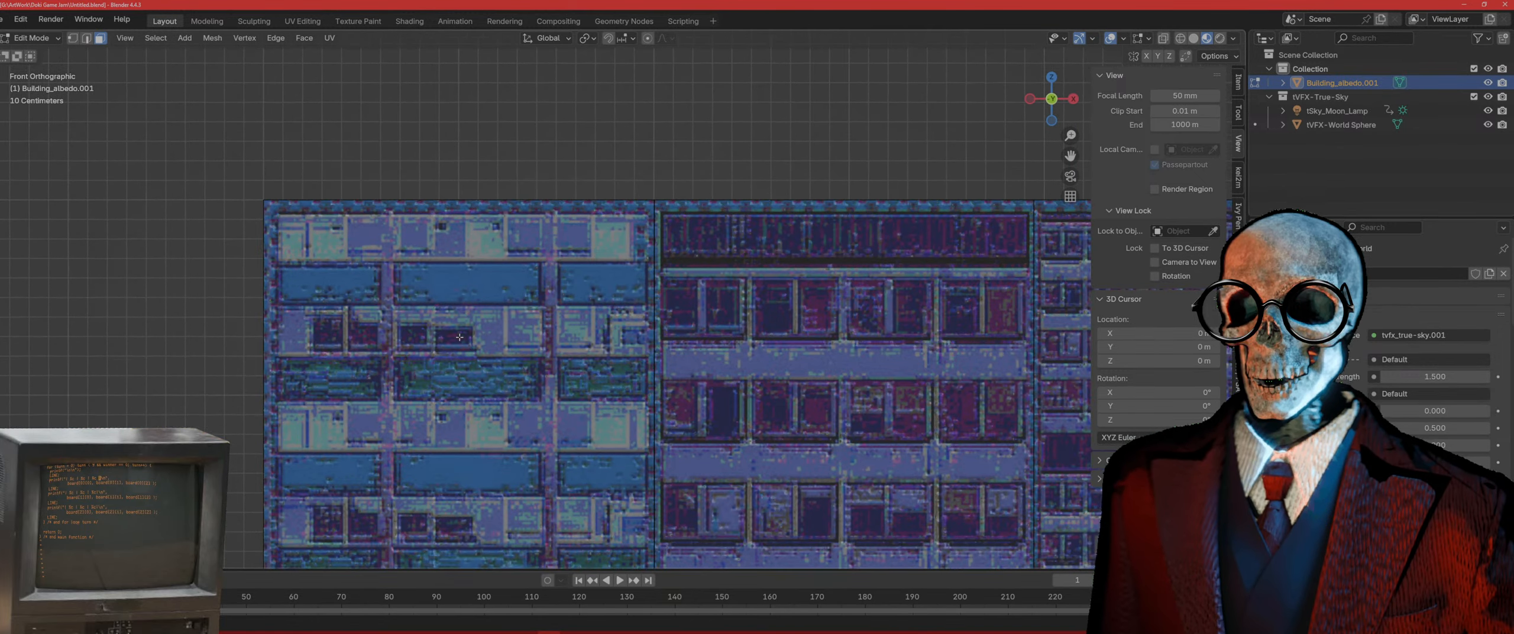
pyautogui.keyDown('shift'); pyautogui.moveTo(486, 380); pyautogui.dragTo(455, 299, button='middle'); pyautogui.keyUp('shift')
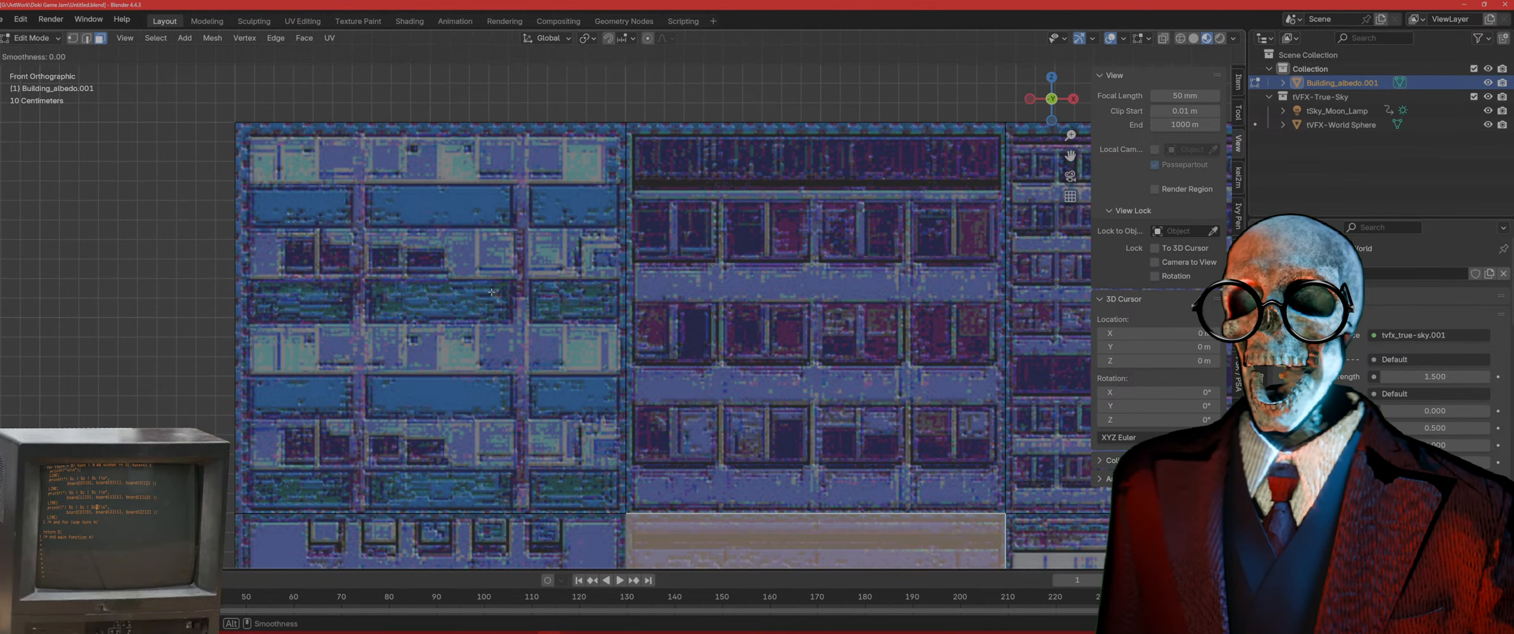
pyautogui.hotkey('ctrl', 'r')
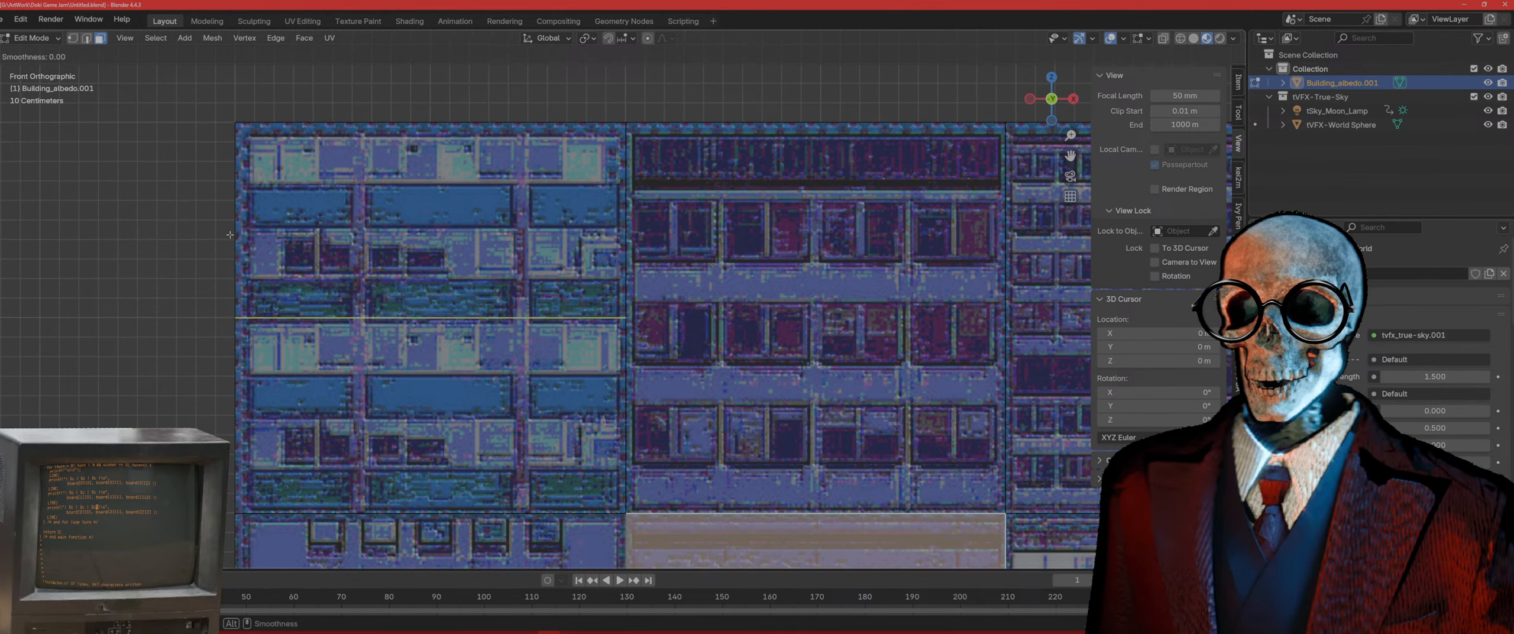
pyautogui.scroll(3, 230, 235)
pyautogui.scroll(2, 230, 235)
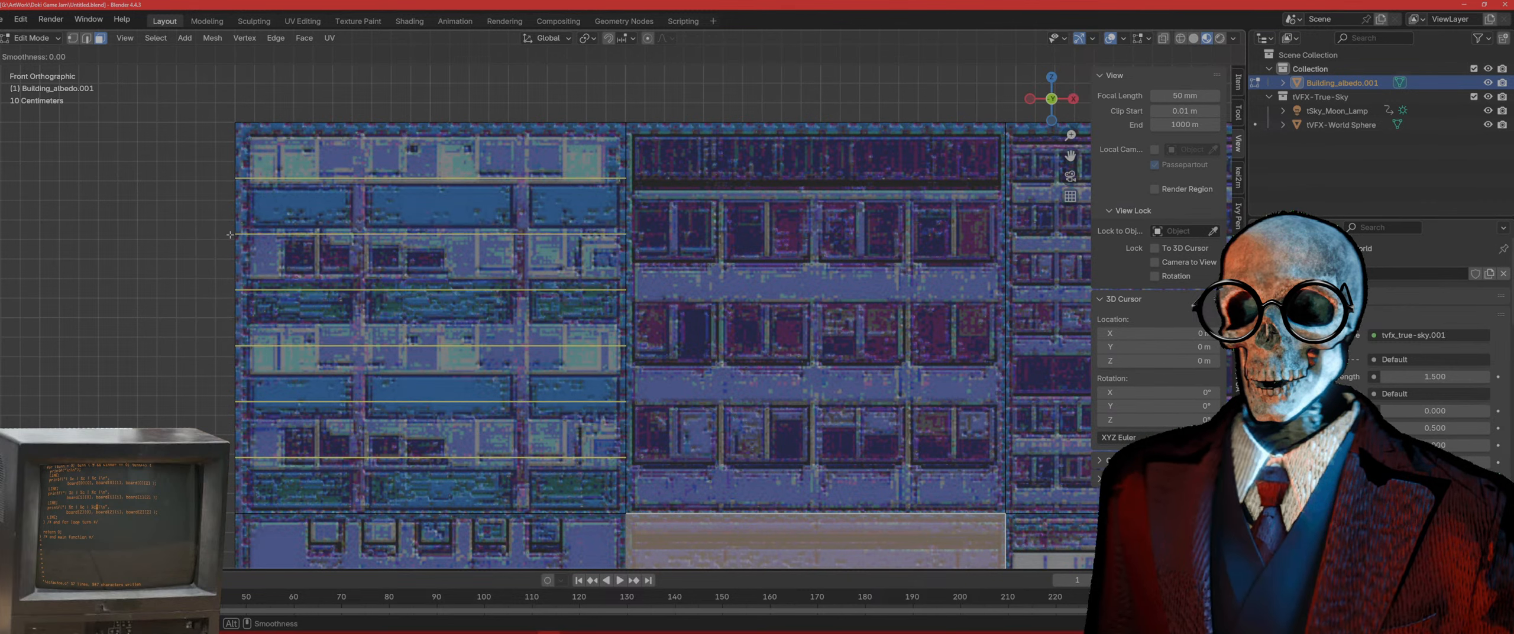
pyautogui.rightClick(230, 235)
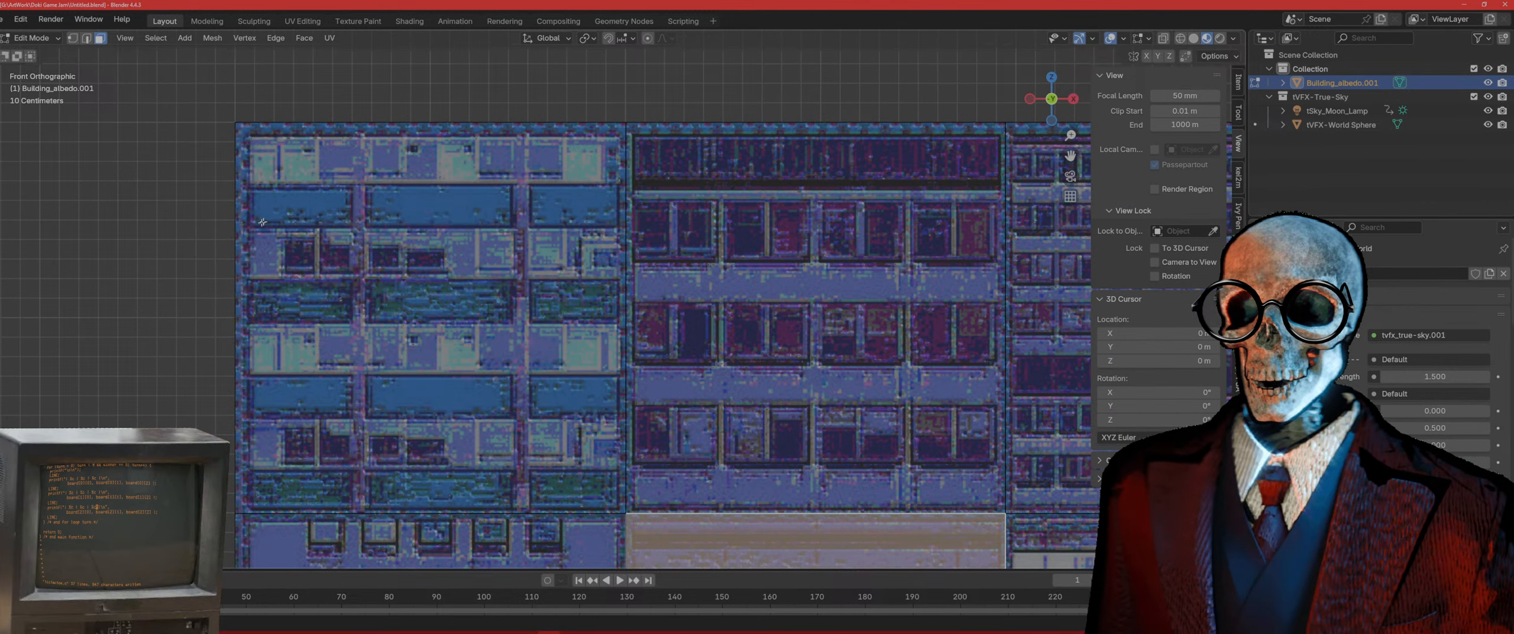
# Step: Add three horizontal loop cuts to the first top-row building face, aligned with its uppermost floor seams
pyautogui.click(239, 188)
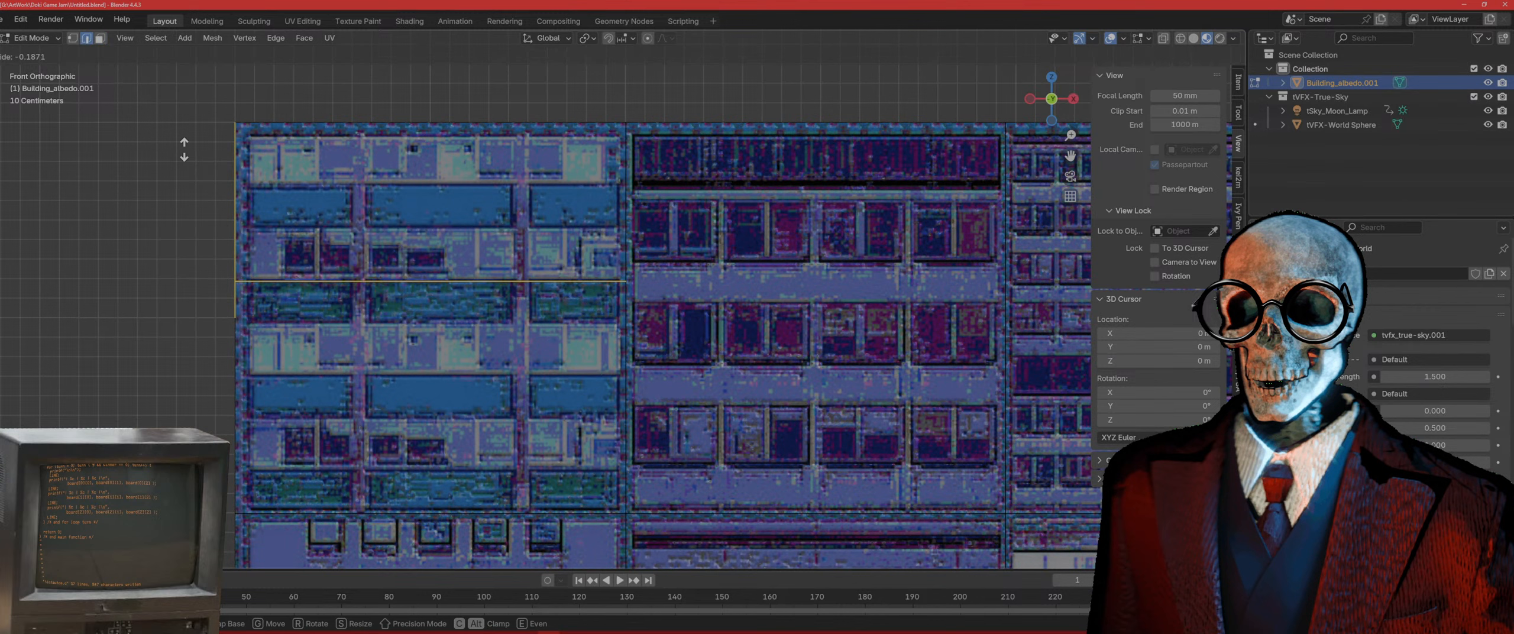
pyautogui.click(159, 59)
pyautogui.hotkey('ctrl', 'r')
pyautogui.click(233, 237)
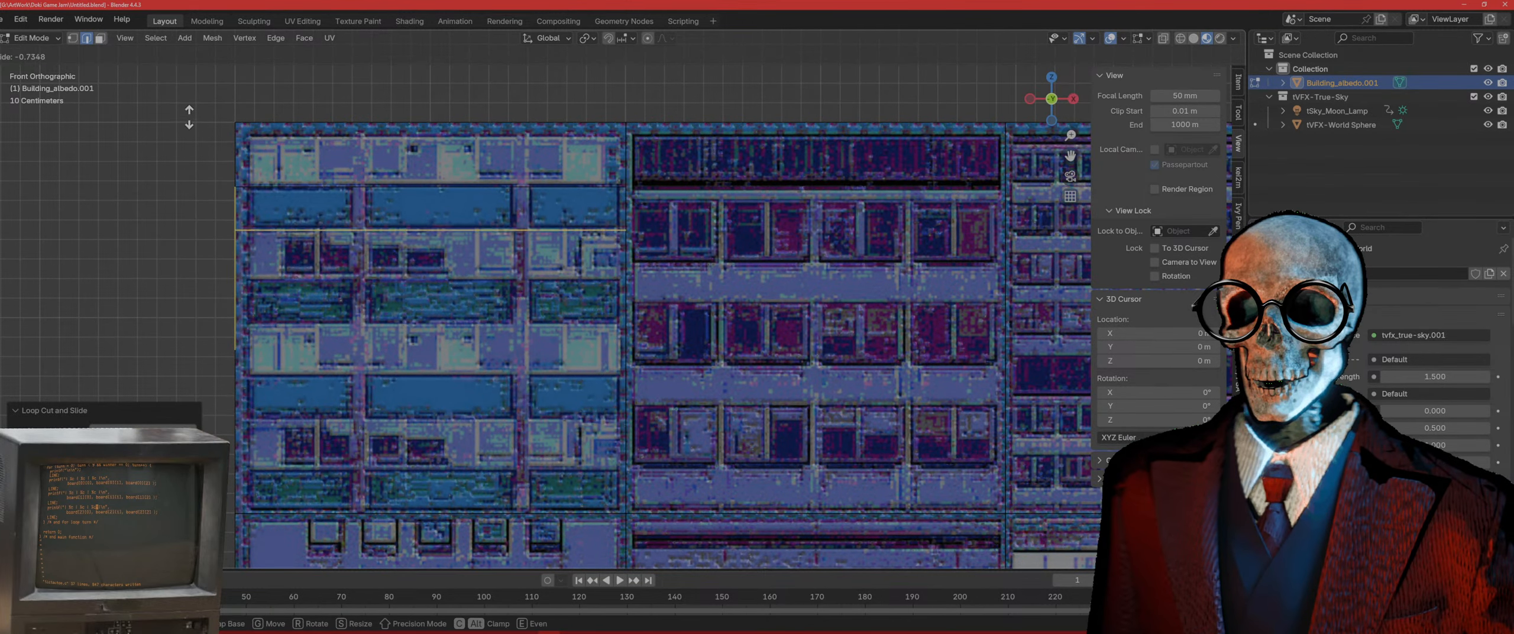
pyautogui.click(257, 242)
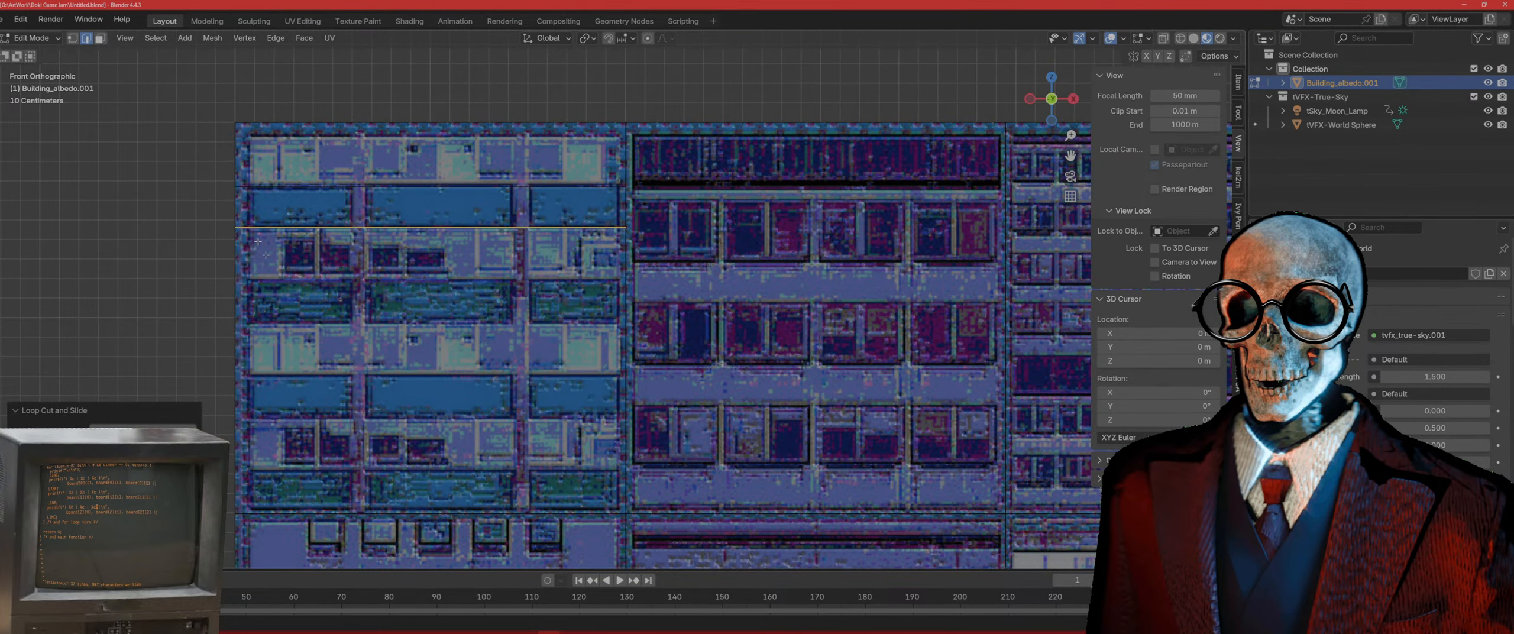
pyautogui.click(247, 319)
pyautogui.click(220, 228)
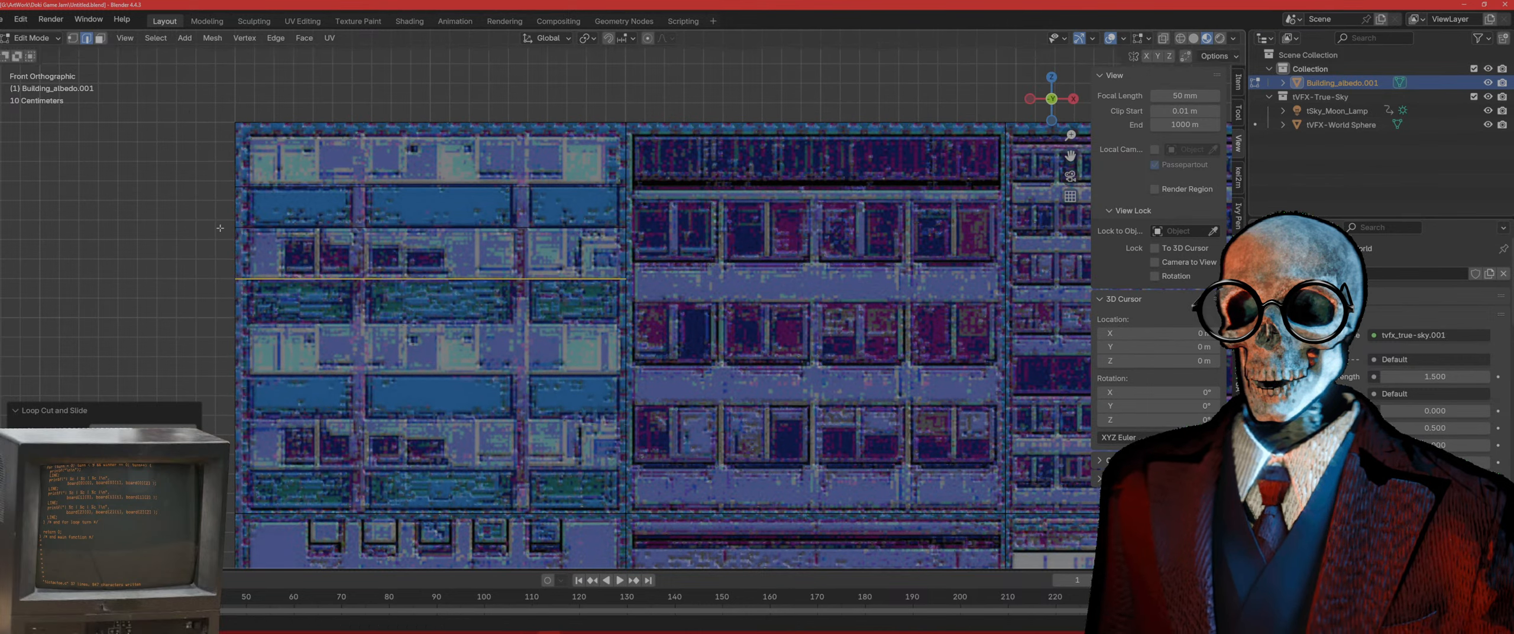
# Step: Add four more horizontal loop cuts along the remaining floor seams in the lower half of the same building face
pyautogui.hotkey('ctrl', 'r')
pyautogui.click(258, 389)
pyautogui.click(213, 315)
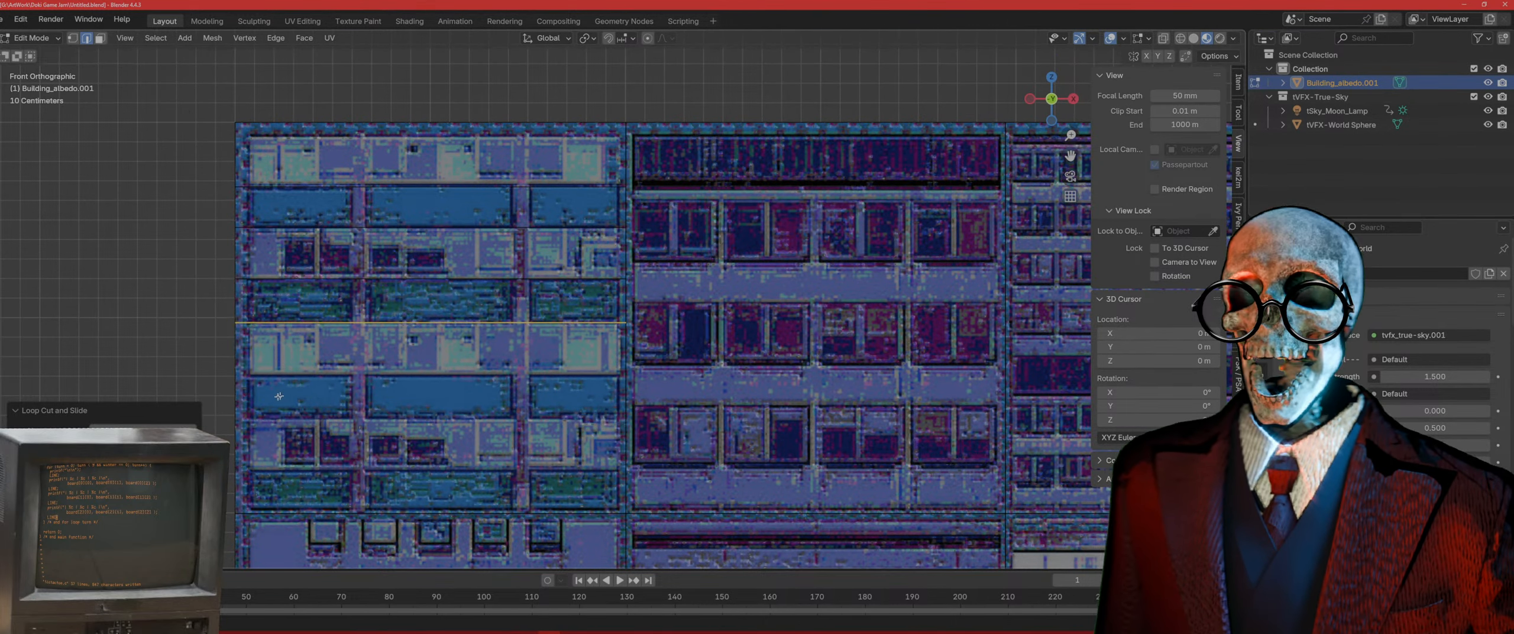
pyautogui.hotkey('ctrl', 'r')
pyautogui.click(264, 402)
pyautogui.click(260, 359)
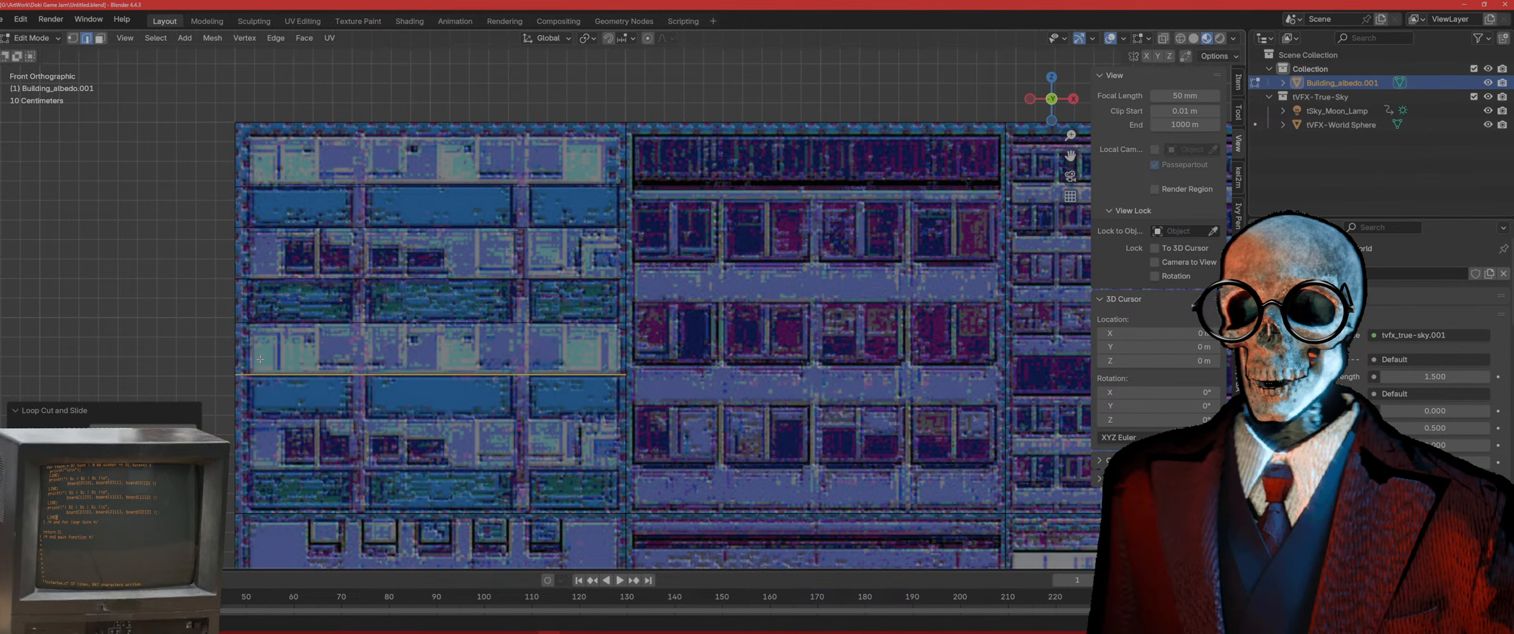
pyautogui.hotkey('ctrl', 'r')
pyautogui.scroll(1, 248, 450)
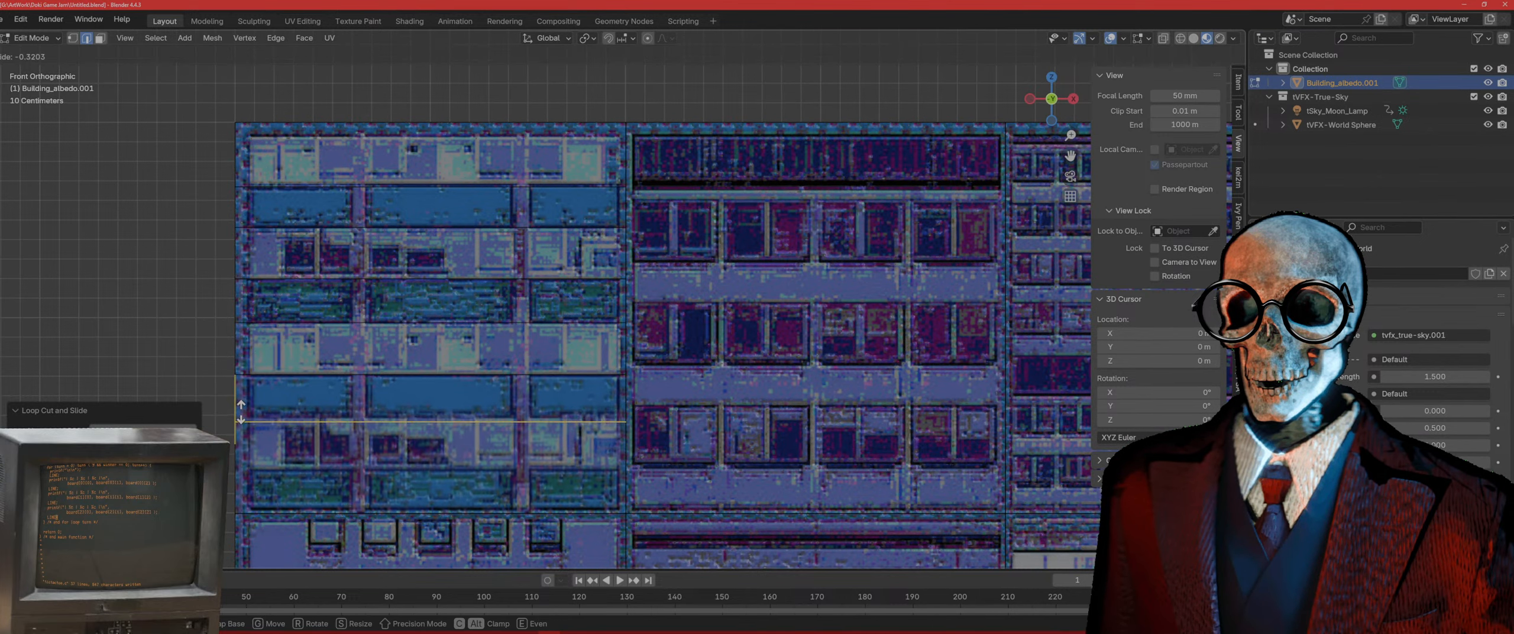
pyautogui.click(242, 481)
pyautogui.click(246, 485)
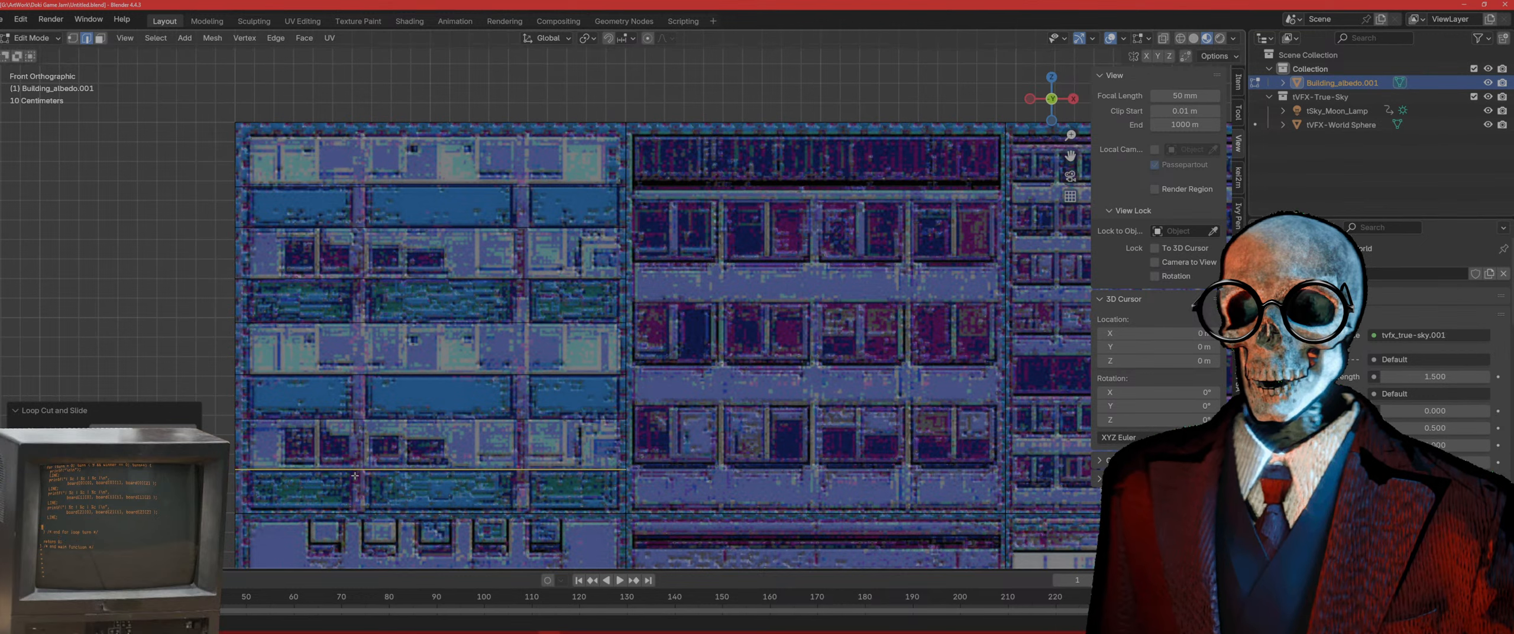
# Step: Add two vertical loop cuts to the building face, one along each of its two vertical pillars
pyautogui.hotkey('ctrl', 'r')
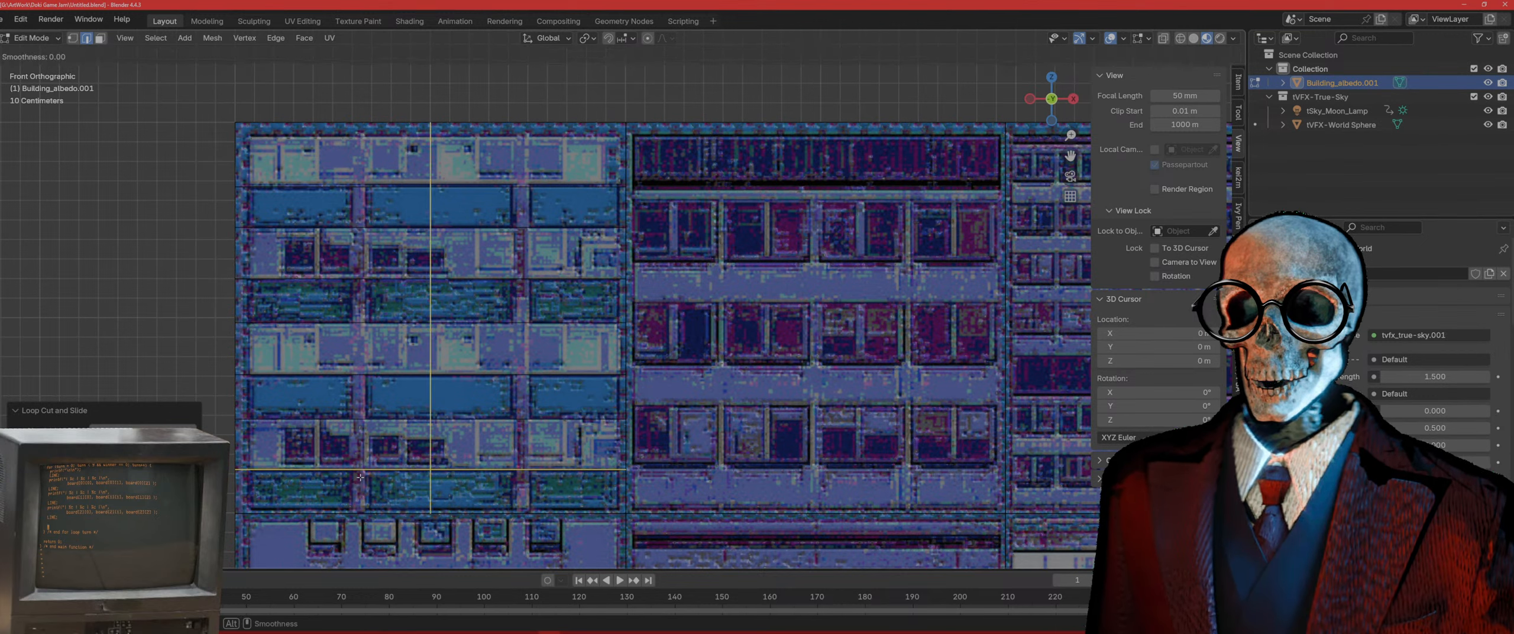
pyautogui.click(361, 477)
pyautogui.click(394, 474)
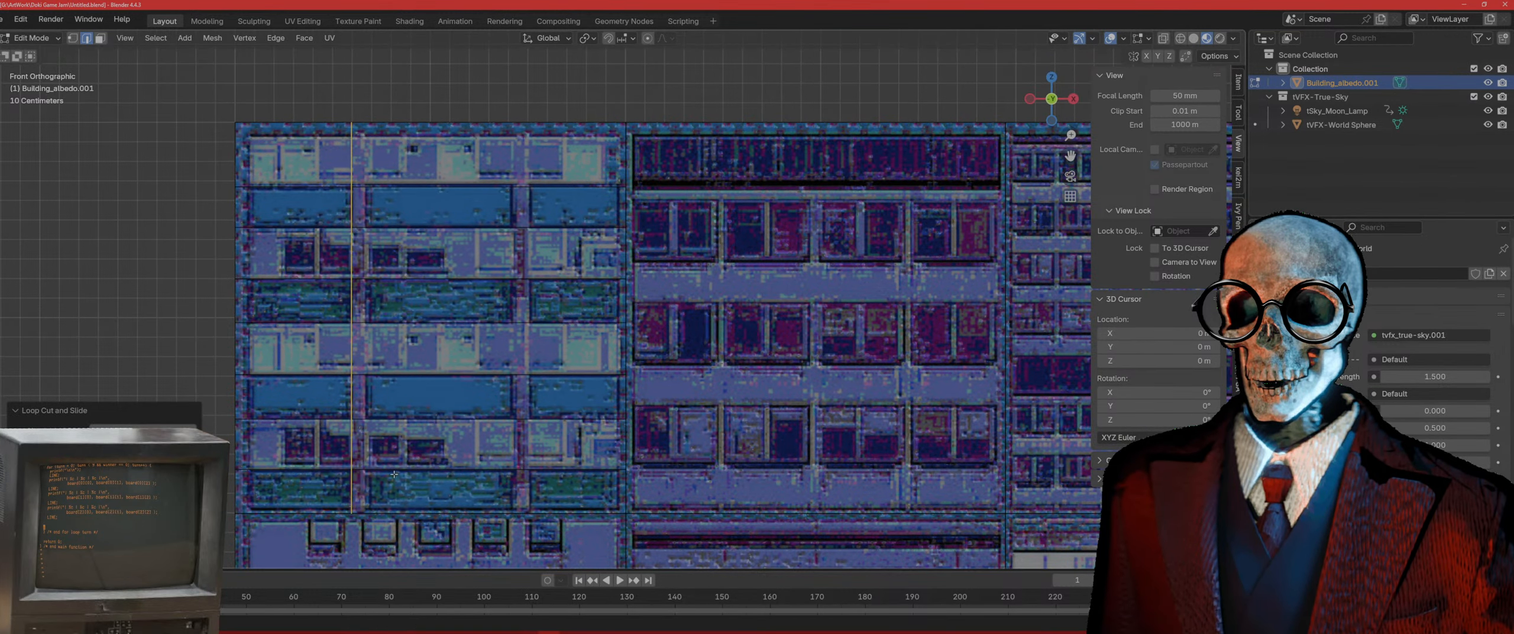
pyautogui.press('g')
pyautogui.press('g')
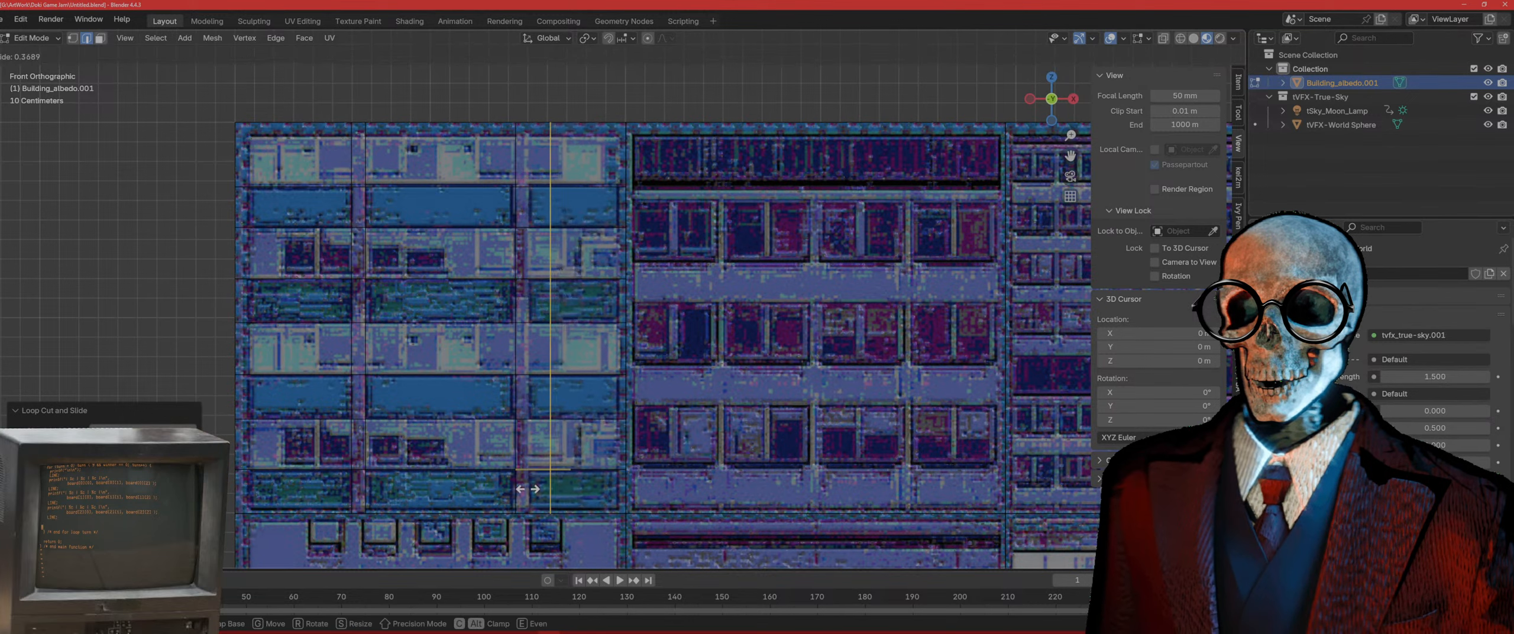
pyautogui.click(509, 486)
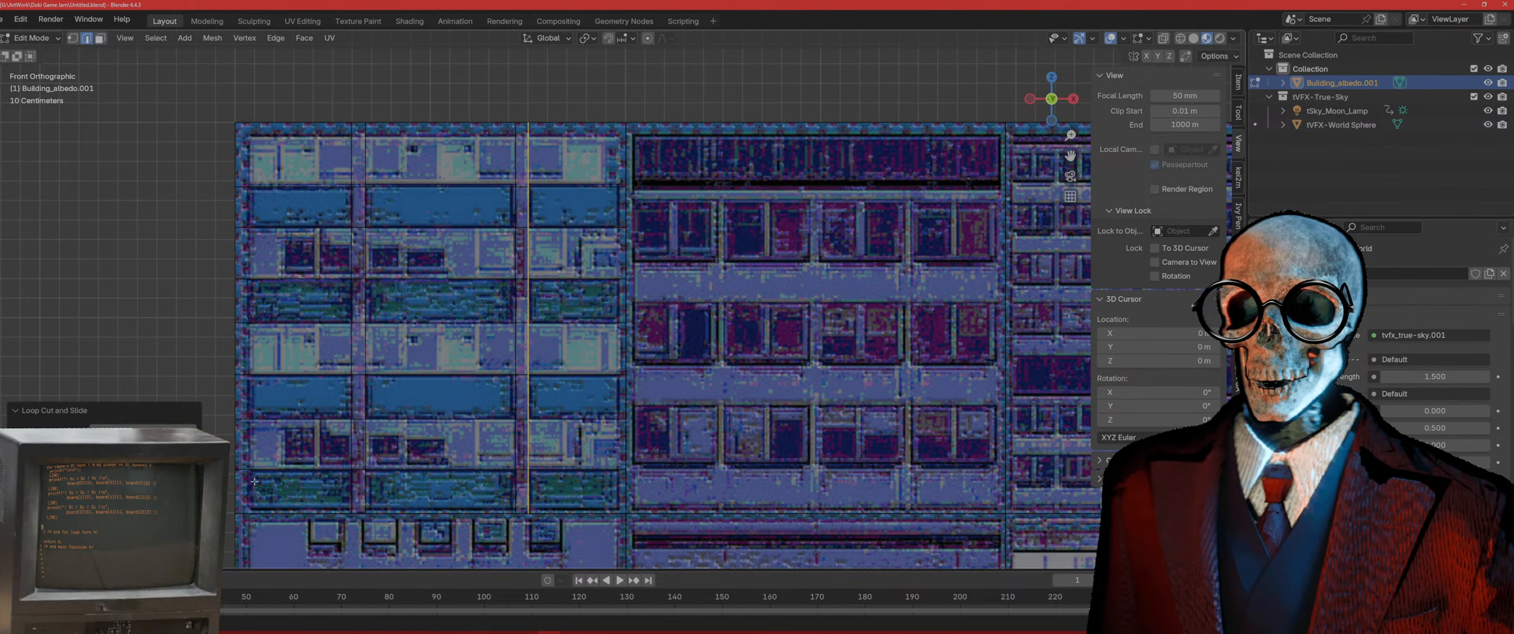
# Step: Add four loop cuts framing the first building face, one along the inner side of each outer border
pyautogui.moveTo(255, 481); pyautogui.dragTo(251, 482)
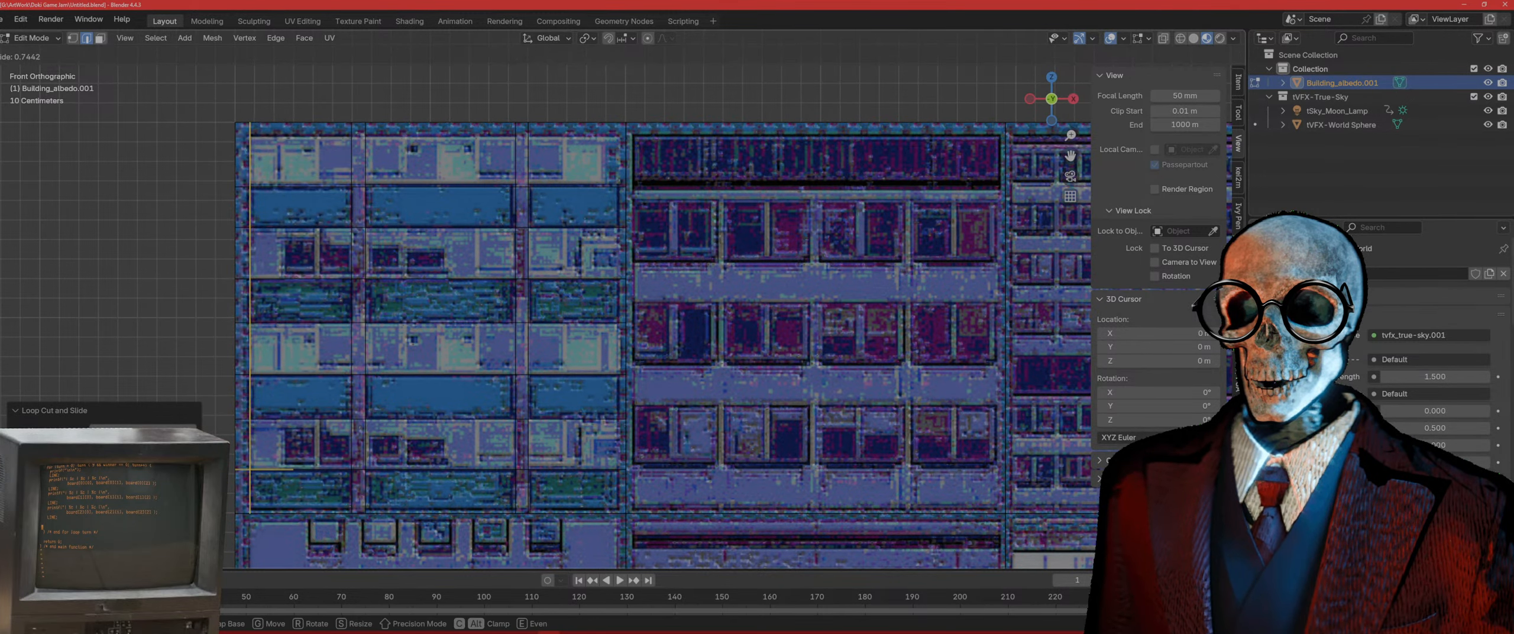
pyautogui.click(250, 479)
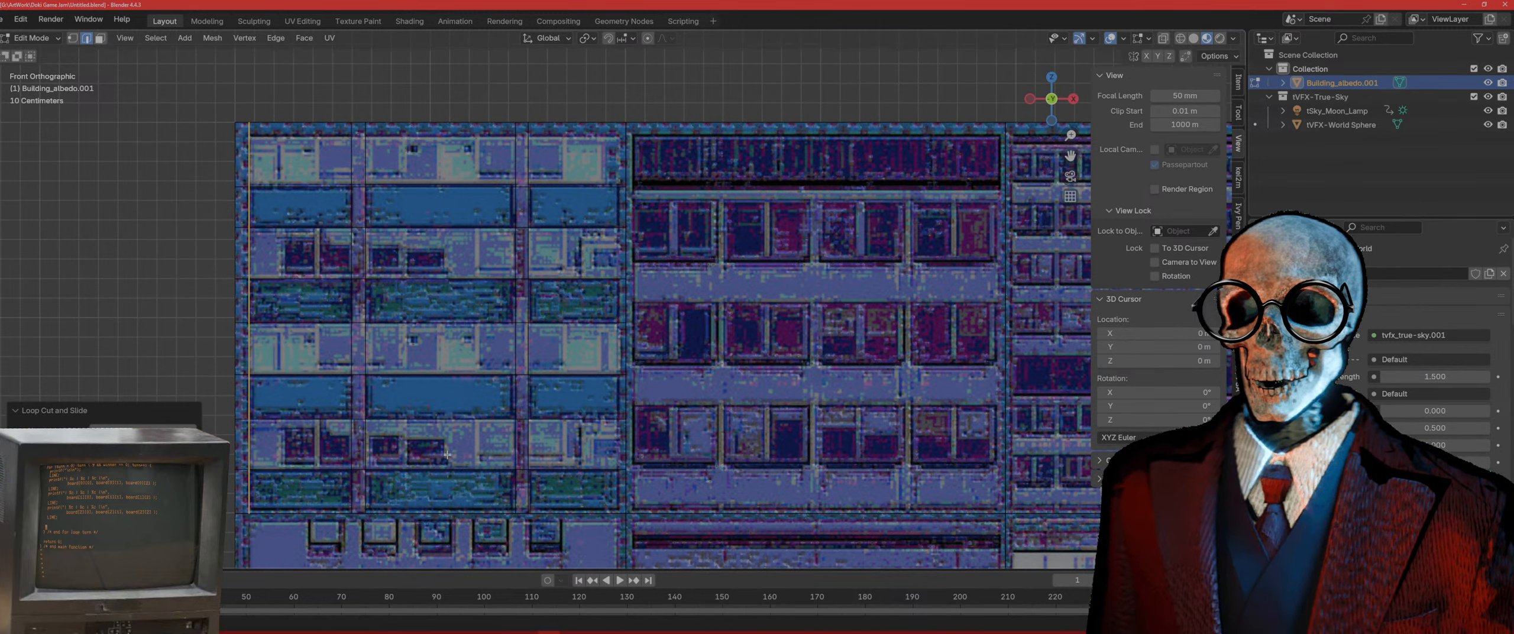
pyautogui.moveTo(335, 151); pyautogui.dragTo(337, 141)
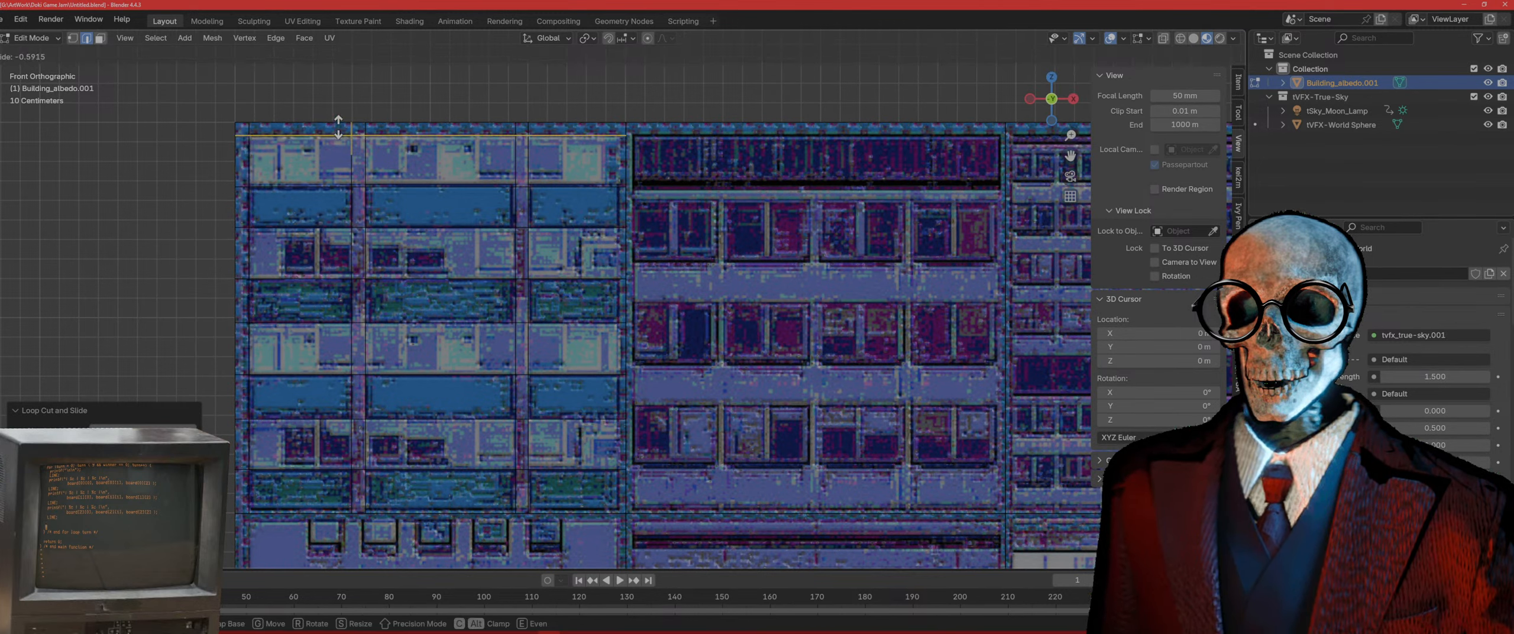
pyautogui.click(338, 126)
pyautogui.moveTo(604, 192); pyautogui.dragTo(621, 192)
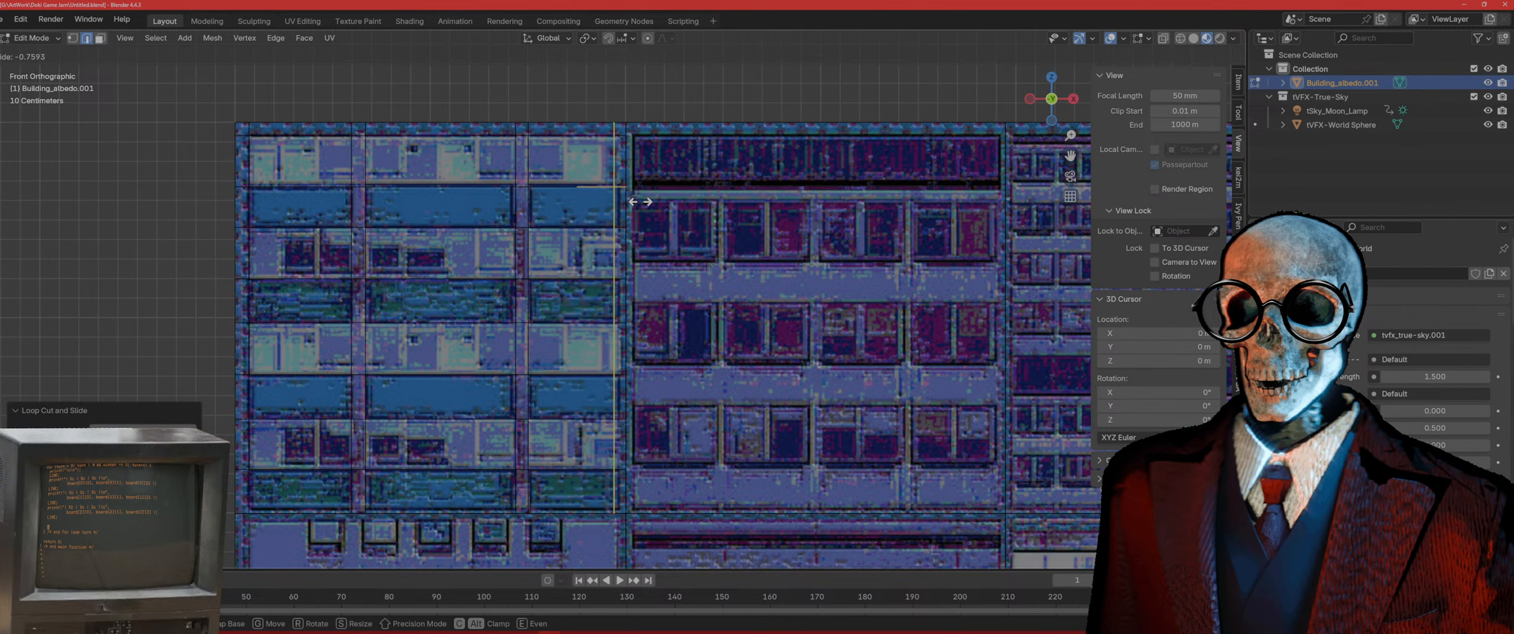
pyautogui.click(643, 202)
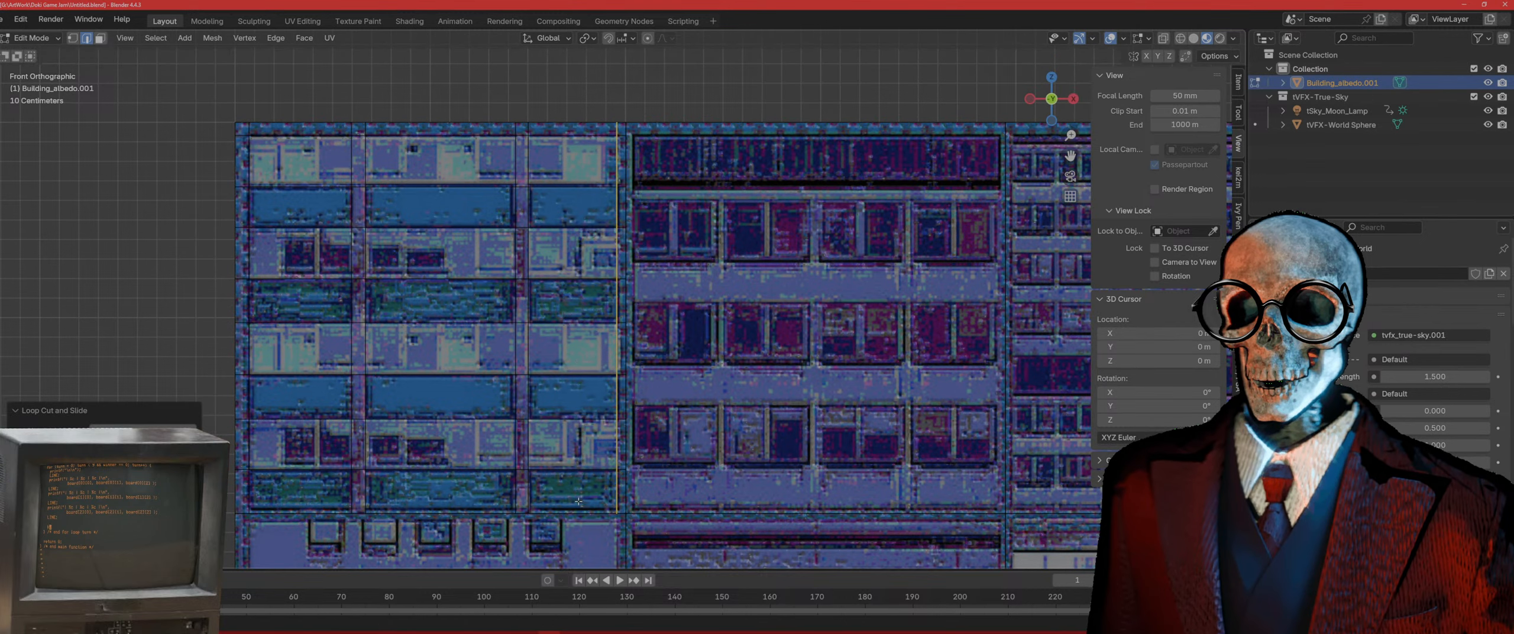
pyautogui.moveTo(535, 500); pyautogui.dragTo(569, 510)
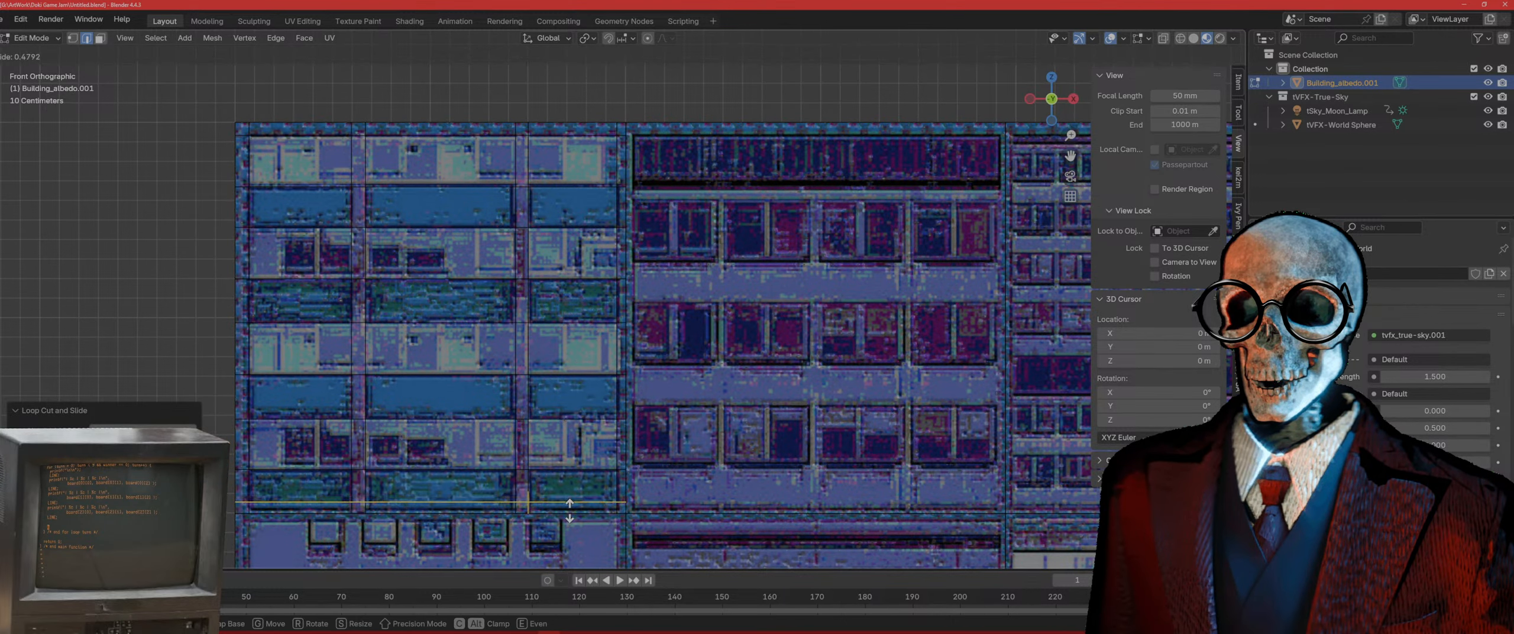
pyautogui.click(616, 516)
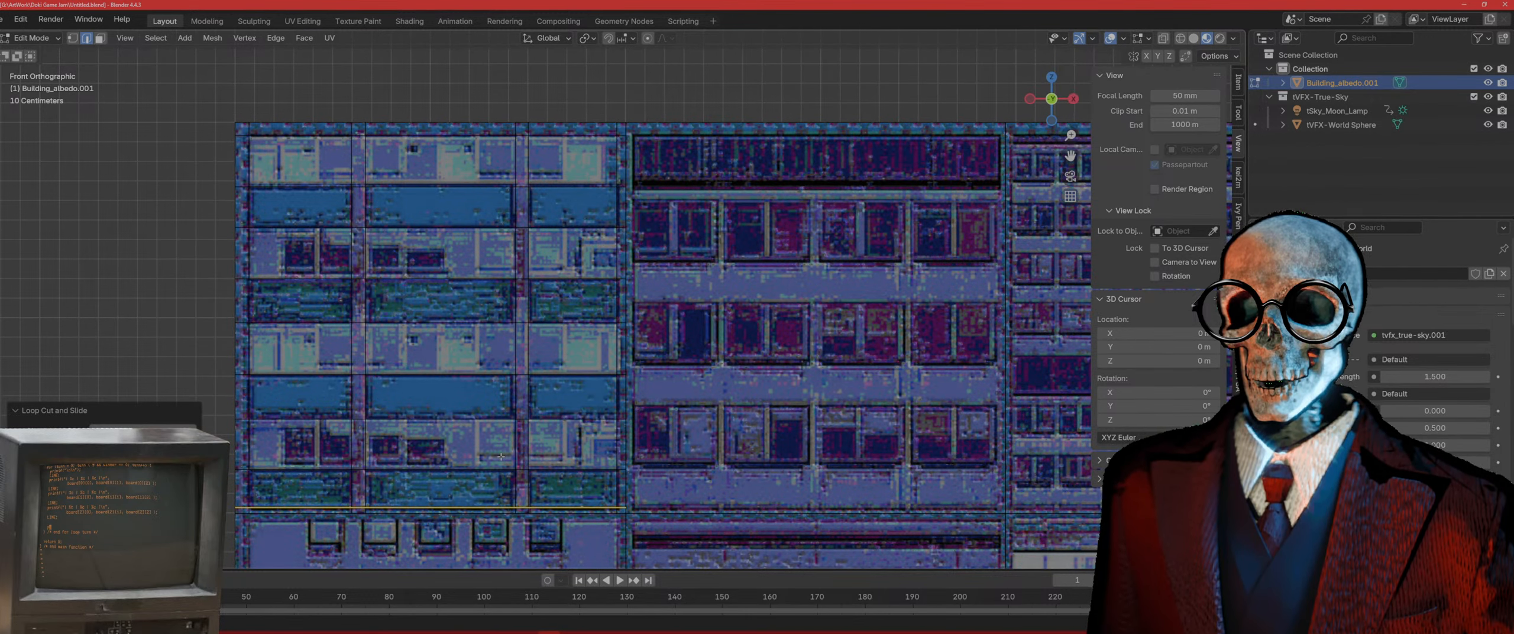
# Step: Select all faces inside the border frame and extrude them inward by about 0.037 m
pyautogui.press('3')
pyautogui.moveTo(550, 491); pyautogui.dragTo(288, 182)
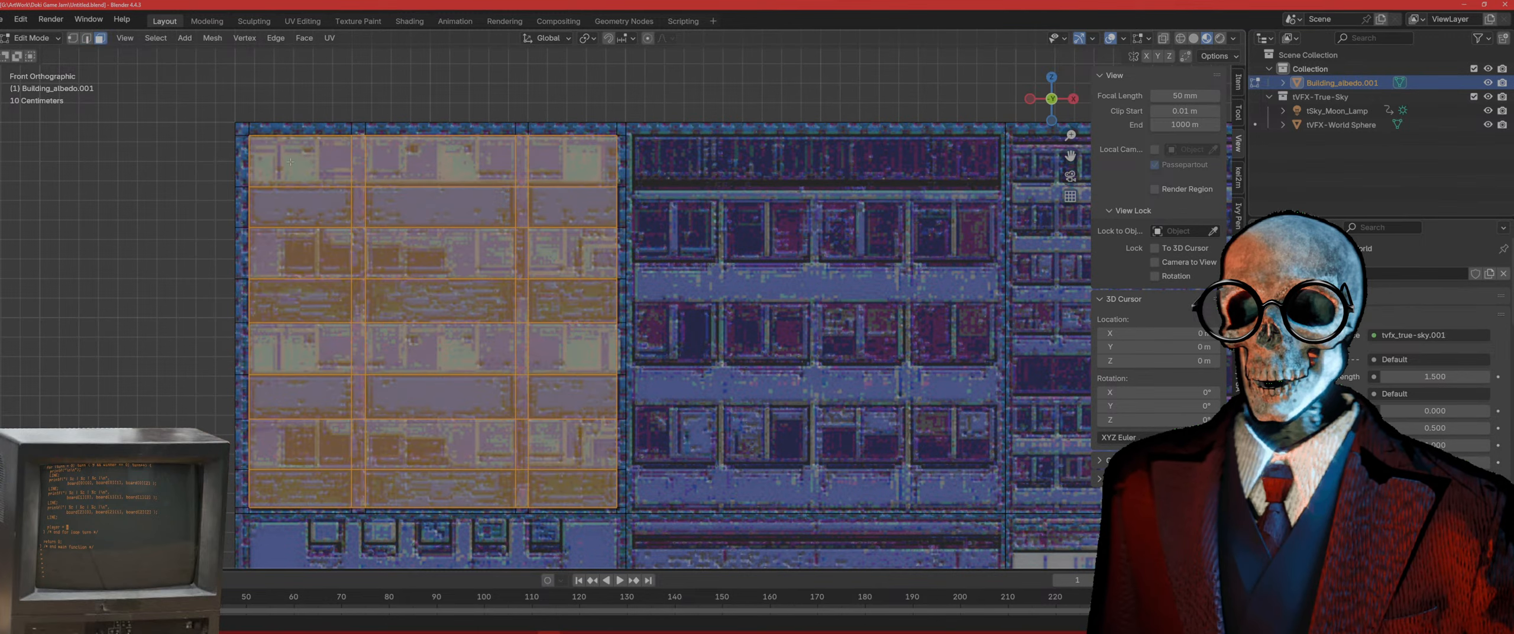
pyautogui.moveTo(414, 224); pyautogui.dragTo(623, 288, button='middle')
pyautogui.scroll(3, 627, 284)
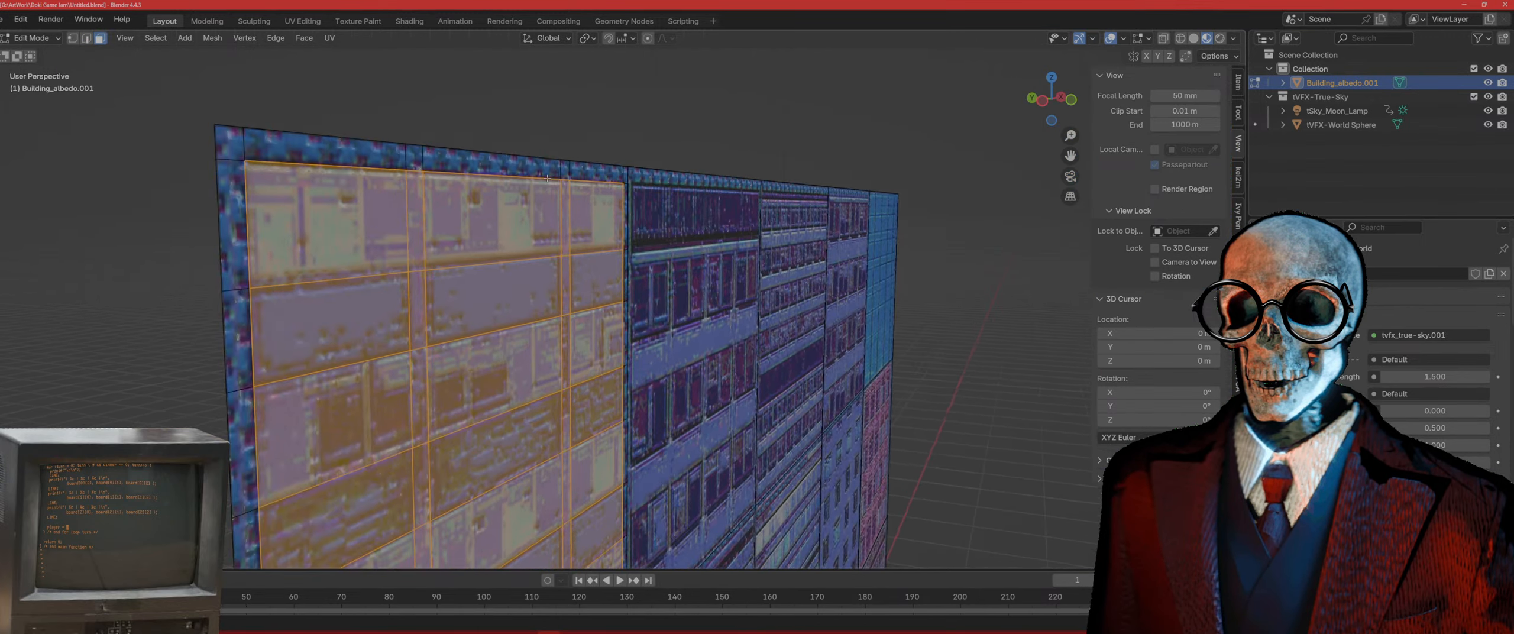
pyautogui.press('e')
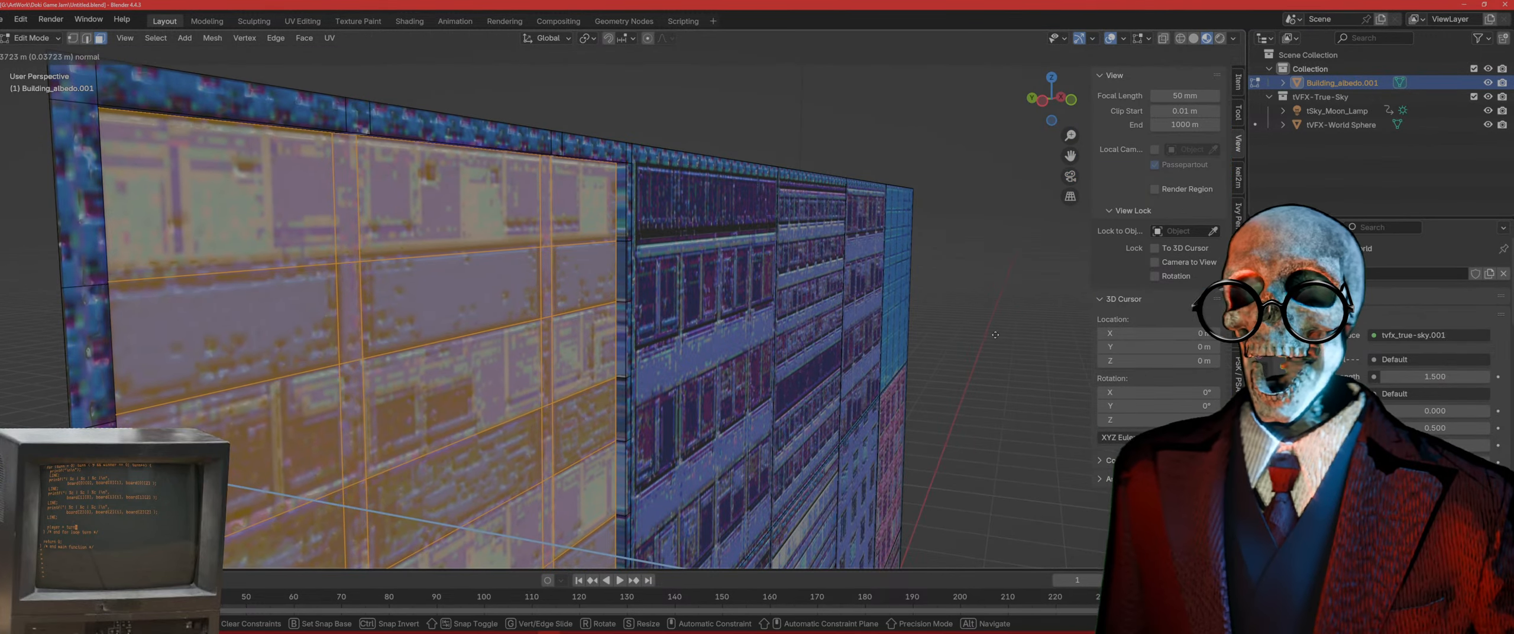
pyautogui.click(994, 335)
# Step: Deselect the two vertical pillar columns and extrude the remaining floor panels inward by about 0.021 m
pyautogui.scroll(-4, 423, 264)
pyautogui.moveTo(467, 319); pyautogui.dragTo(428, 498, button='middle')
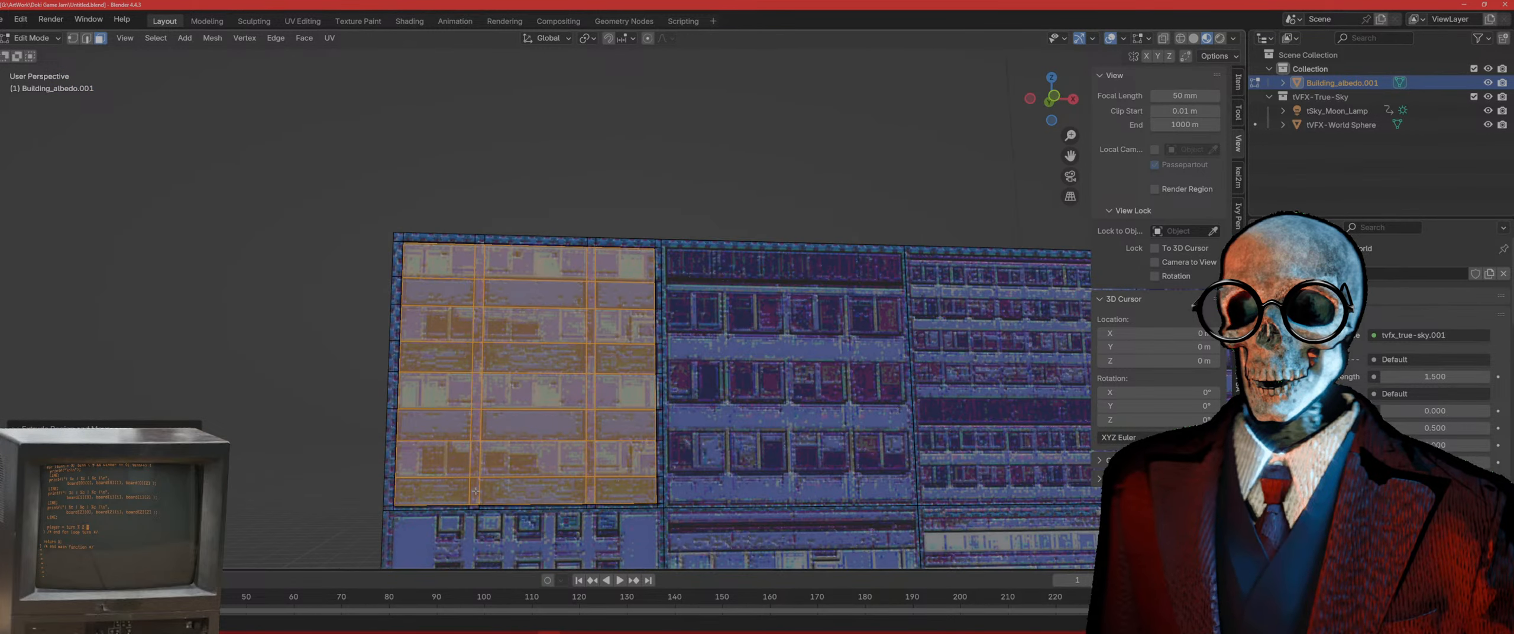
pyautogui.click(482, 259)
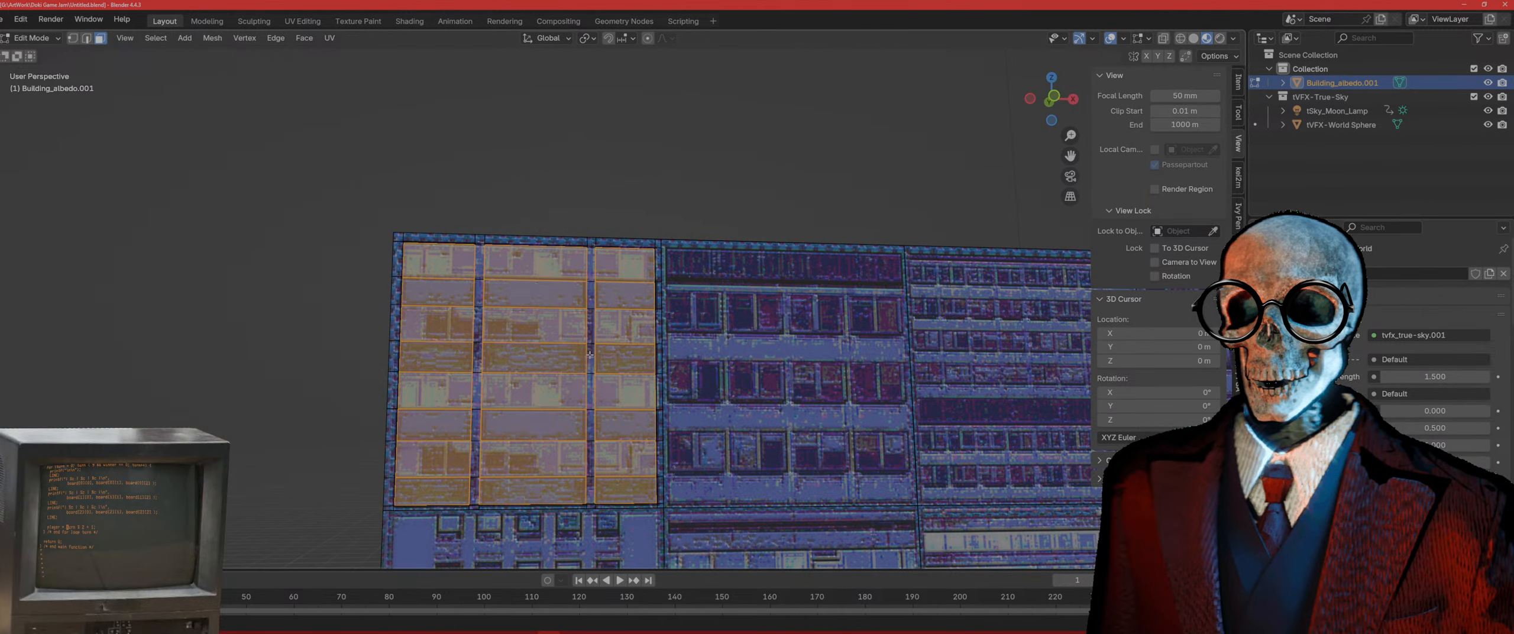
pyautogui.scroll(2, 590, 355)
pyautogui.moveTo(589, 355); pyautogui.dragTo(691, 317, button='middle')
pyautogui.scroll(4, 691, 316)
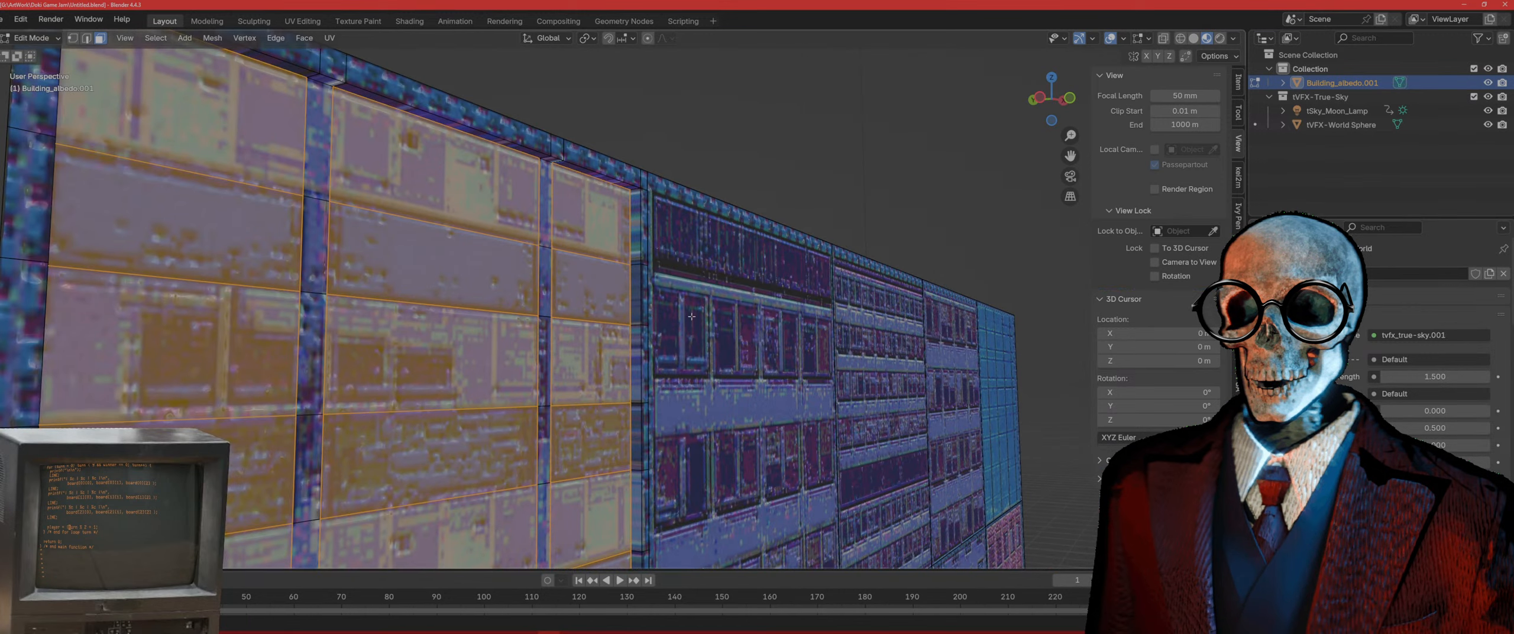
pyautogui.press('e')
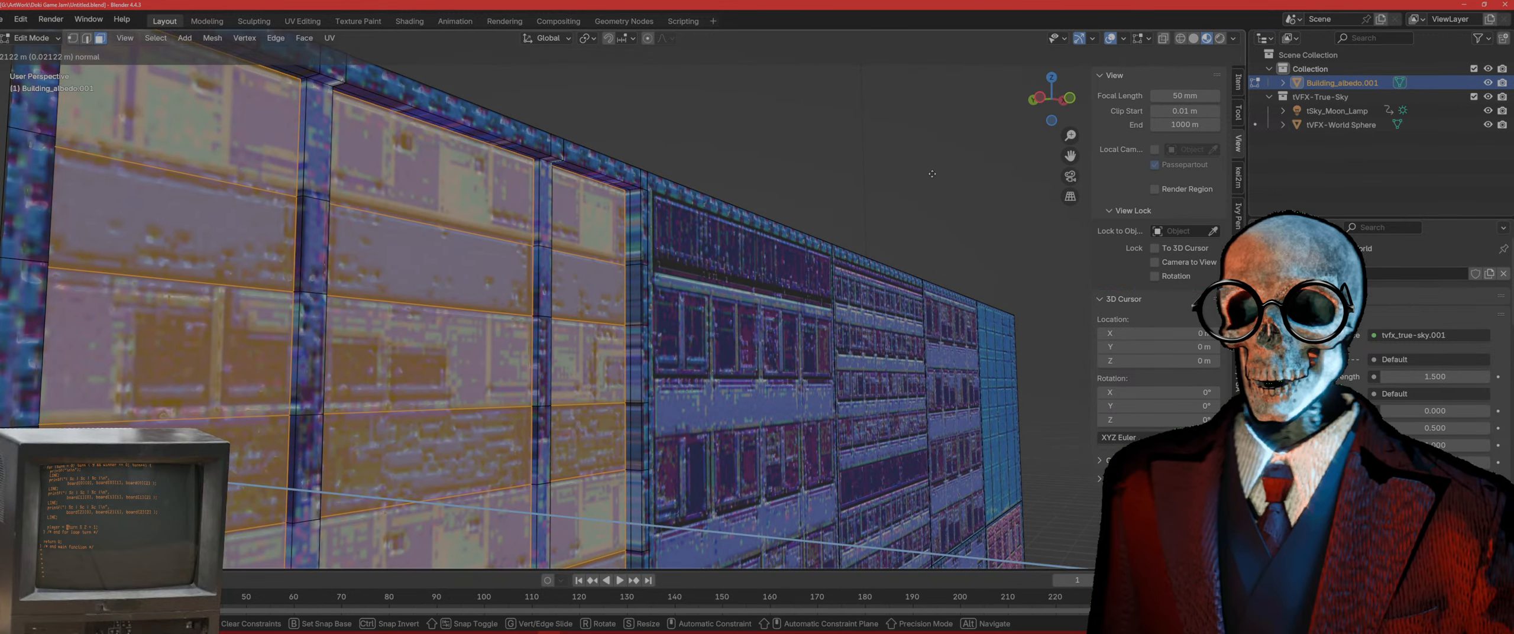
pyautogui.click(933, 173)
# Step: Deselect the solid blue and green parapet bands and extrude the remaining window rows inward by about 0.104 m
pyautogui.scroll(-3, 642, 381)
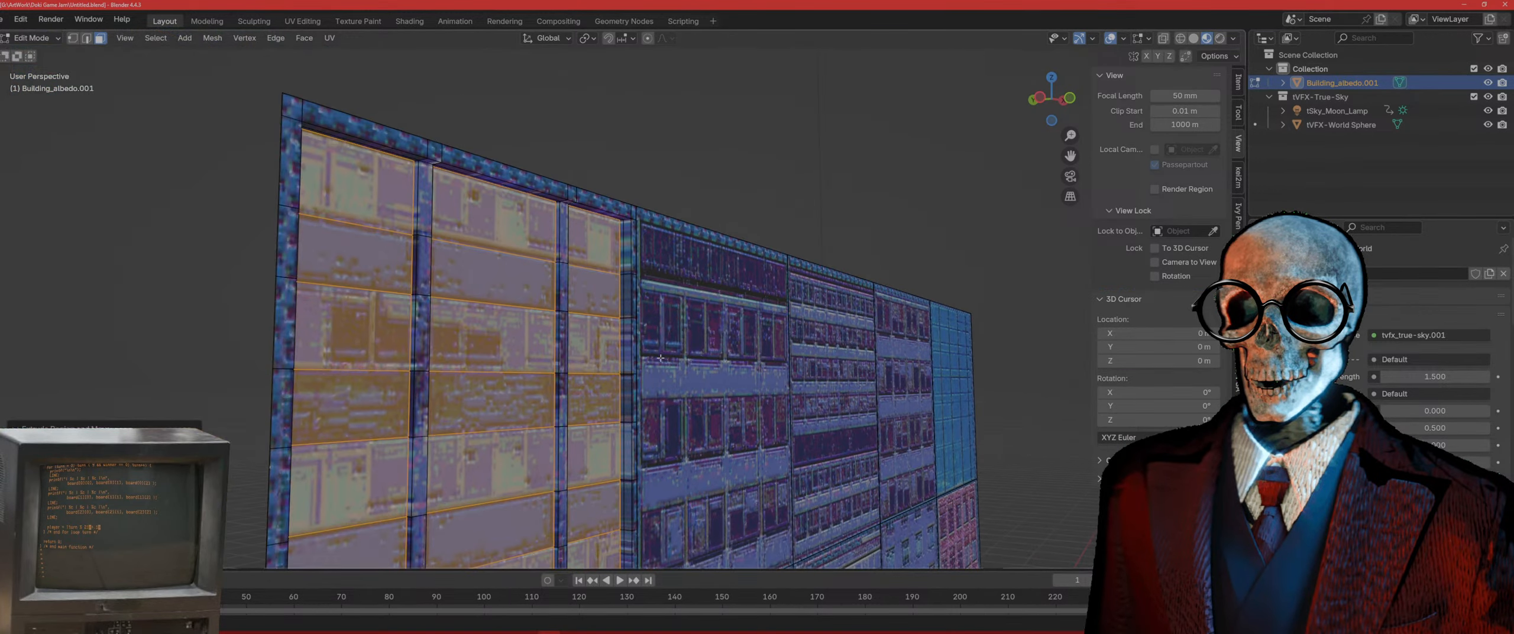
pyautogui.moveTo(639, 386); pyautogui.dragTo(575, 396, button='middle')
pyautogui.scroll(-1, 575, 397)
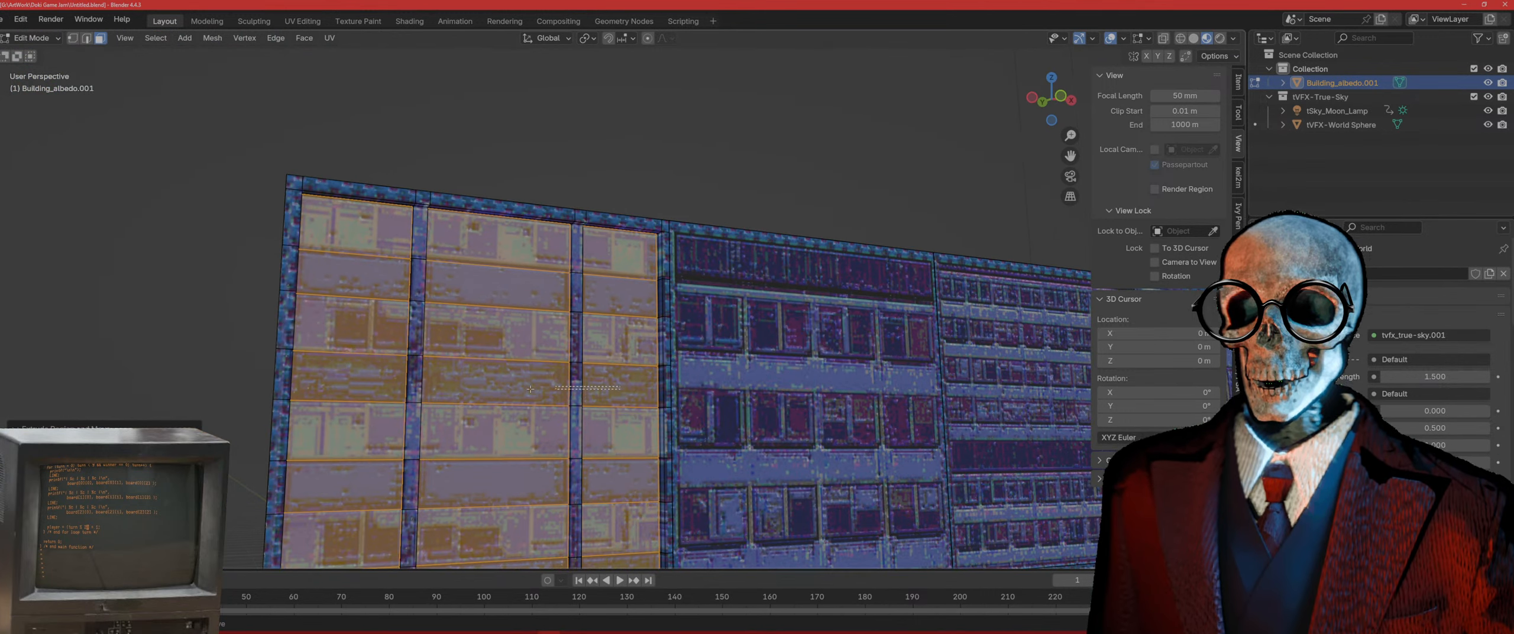
pyautogui.keyDown('alt'); pyautogui.keyDown('shift'); pyautogui.click(575, 393); pyautogui.keyUp('shift'); pyautogui.keyUp('alt')
pyautogui.keyDown('ctrl'); pyautogui.moveTo(595, 293); pyautogui.dragTo(591, 293); pyautogui.keyUp('ctrl')
pyautogui.keyDown('ctrl'); pyautogui.moveTo(515, 291); pyautogui.dragTo(483, 290); pyautogui.keyUp('ctrl')
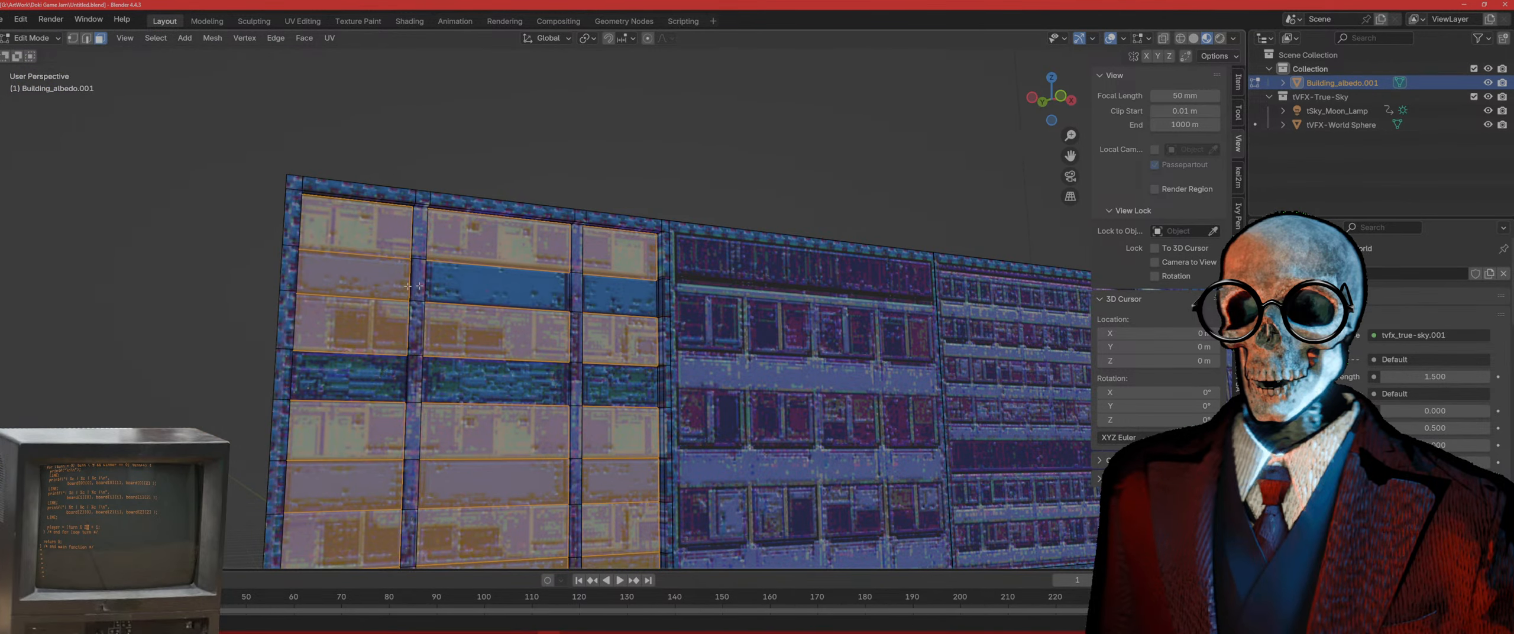
pyautogui.keyDown('ctrl'); pyautogui.moveTo(379, 287); pyautogui.dragTo(349, 287); pyautogui.keyUp('ctrl')
pyautogui.keyDown('ctrl'); pyautogui.moveTo(609, 481); pyautogui.dragTo(574, 482); pyautogui.keyUp('ctrl')
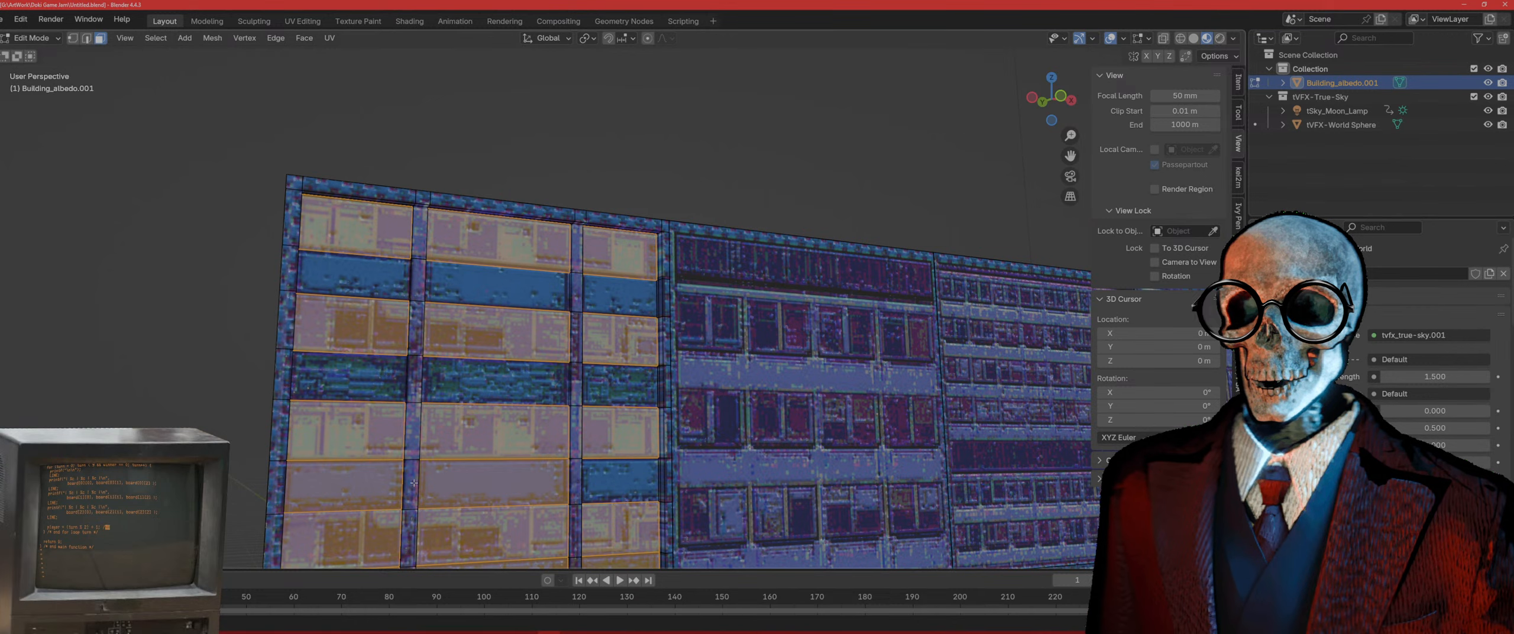
pyautogui.keyDown('ctrl'); pyautogui.moveTo(362, 481); pyautogui.dragTo(351, 482); pyautogui.keyUp('ctrl')
pyautogui.keyDown('ctrl'); pyautogui.moveTo(458, 483); pyautogui.dragTo(491, 494); pyautogui.keyUp('ctrl')
pyautogui.scroll(-2, 601, 490)
pyautogui.moveTo(521, 479); pyautogui.dragTo(577, 478, button='middle')
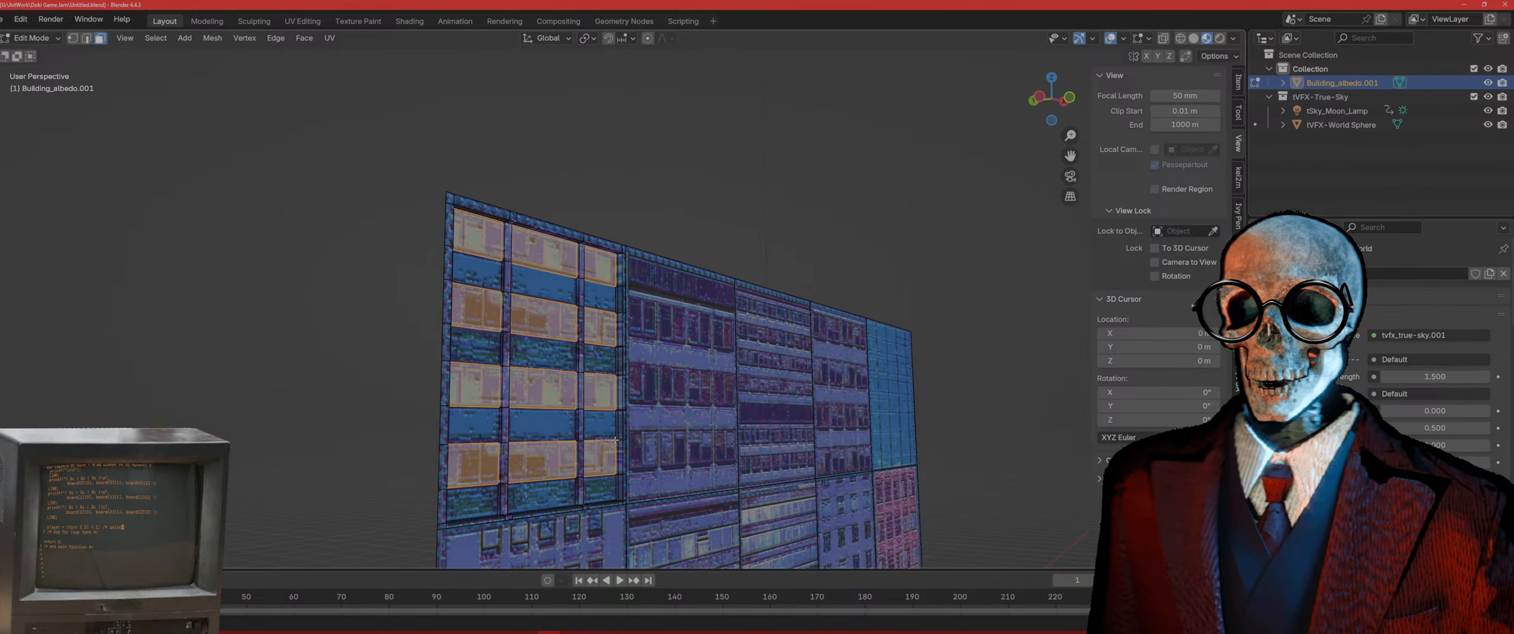
pyautogui.scroll(4, 576, 478)
pyautogui.press('e')
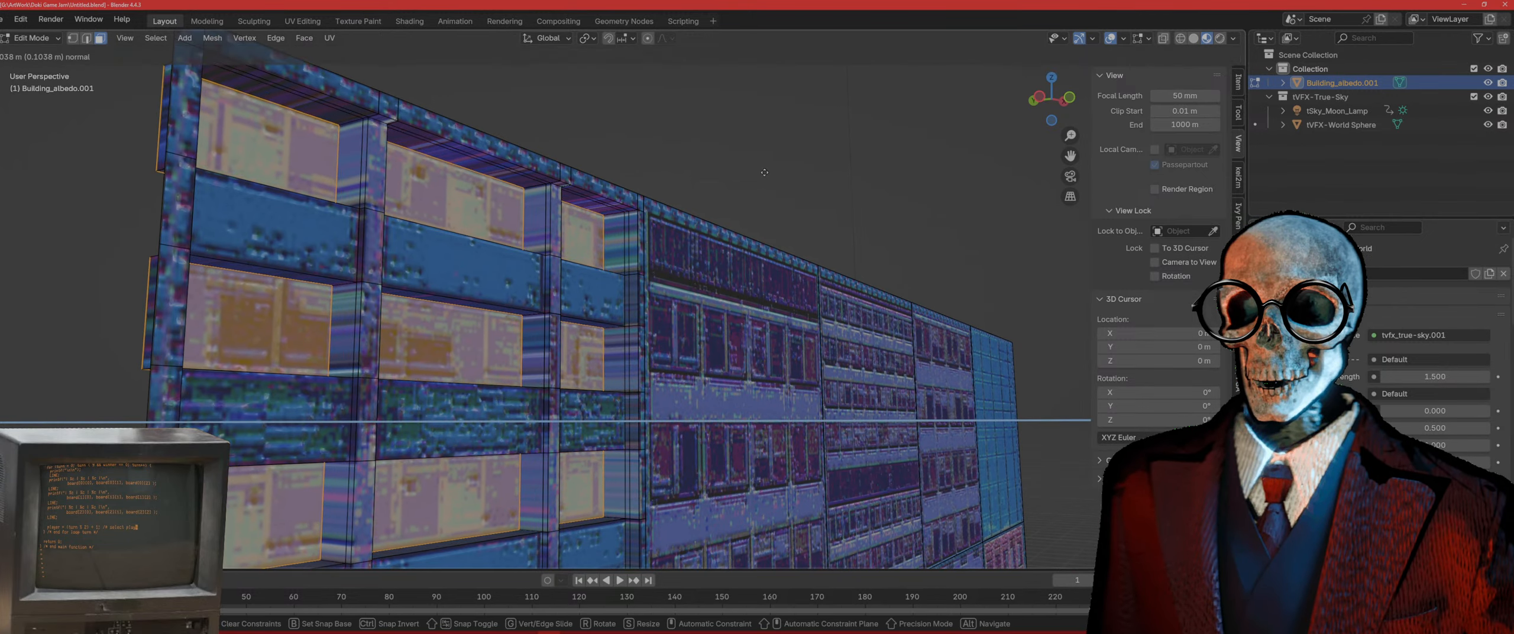
pyautogui.click(763, 172)
# Step: Select the twelve horizontal ledge faces behind the balcony parapets and inset them by about 0.0006 m
pyautogui.scroll(2, 521, 373)
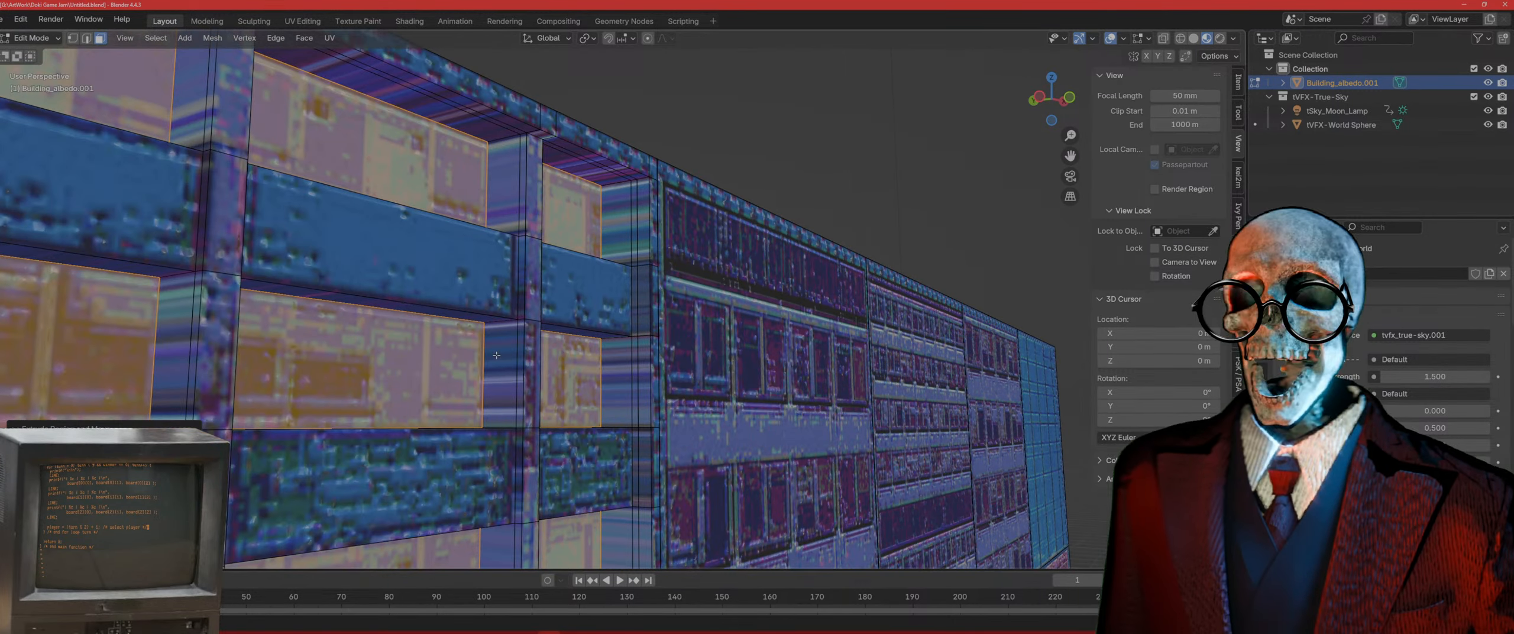
pyautogui.moveTo(521, 373); pyautogui.dragTo(570, 216, button='middle')
pyautogui.click(566, 212)
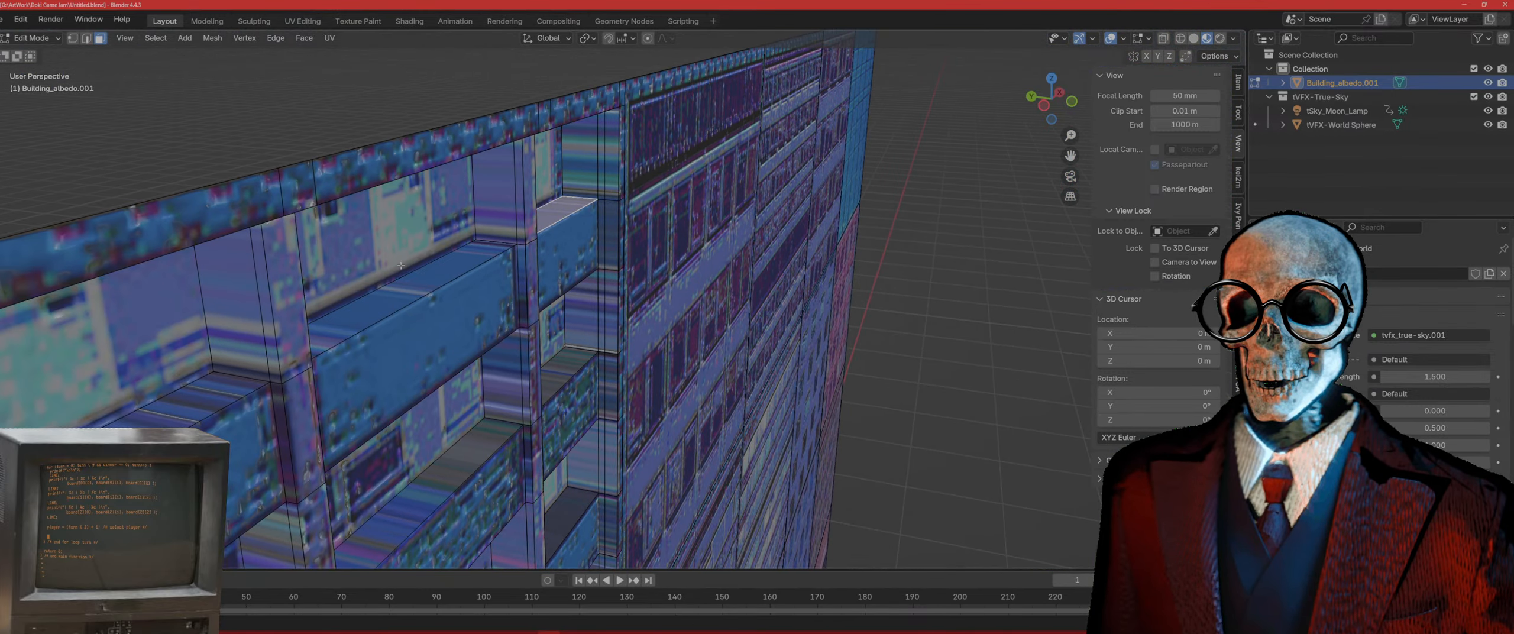
pyautogui.keyDown('shift'); pyautogui.click(417, 291); pyautogui.keyUp('shift')
pyautogui.keyDown('shift'); pyautogui.click(184, 423); pyautogui.keyUp('shift')
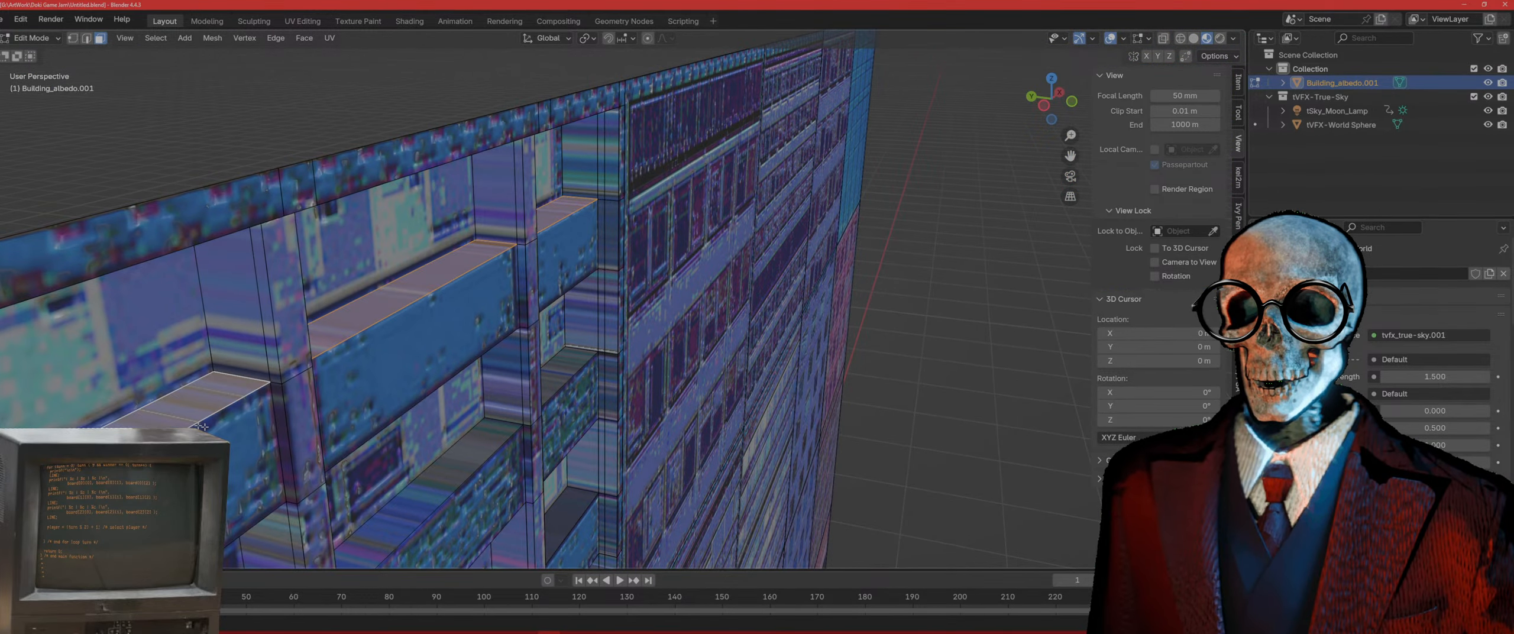
pyautogui.keyDown('shift'); pyautogui.click(465, 457); pyautogui.keyUp('shift')
pyautogui.keyDown('shift'); pyautogui.click(579, 360); pyautogui.keyUp('shift')
pyautogui.keyDown('shift'); pyautogui.click(596, 514); pyautogui.keyUp('shift')
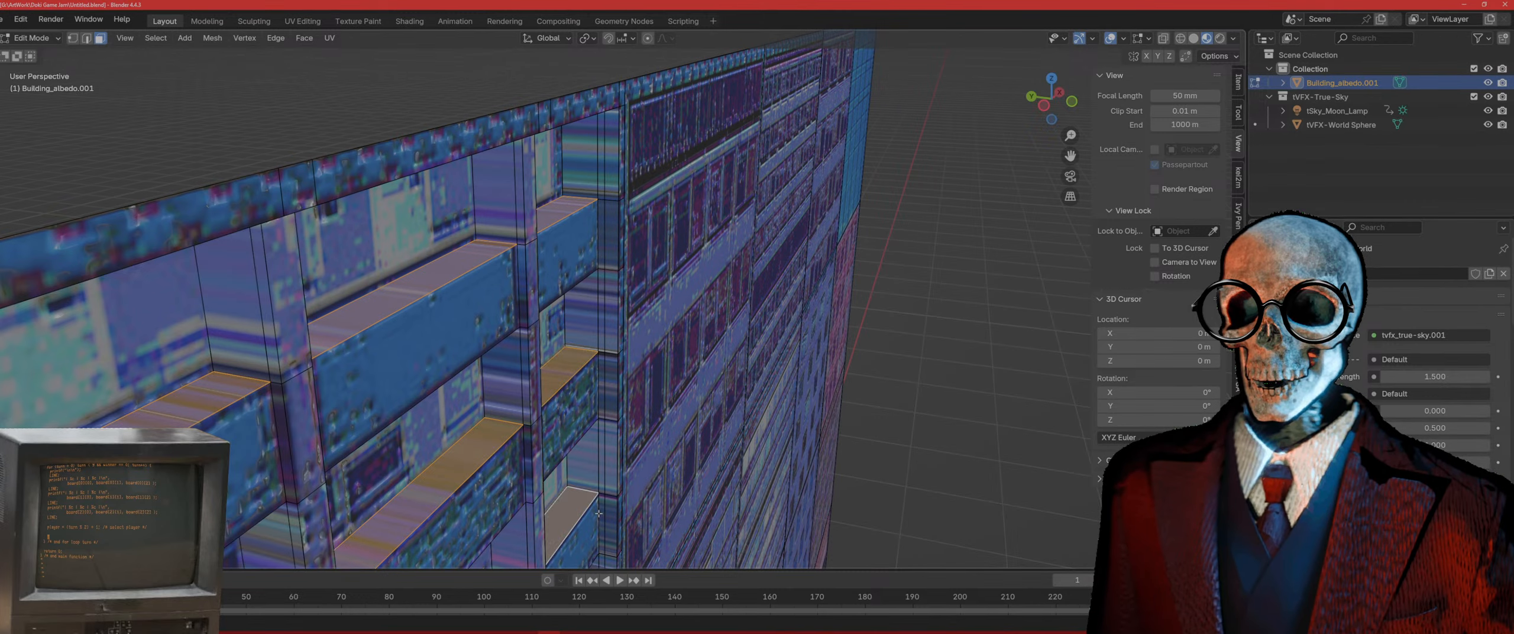
pyautogui.scroll(-4, 599, 513)
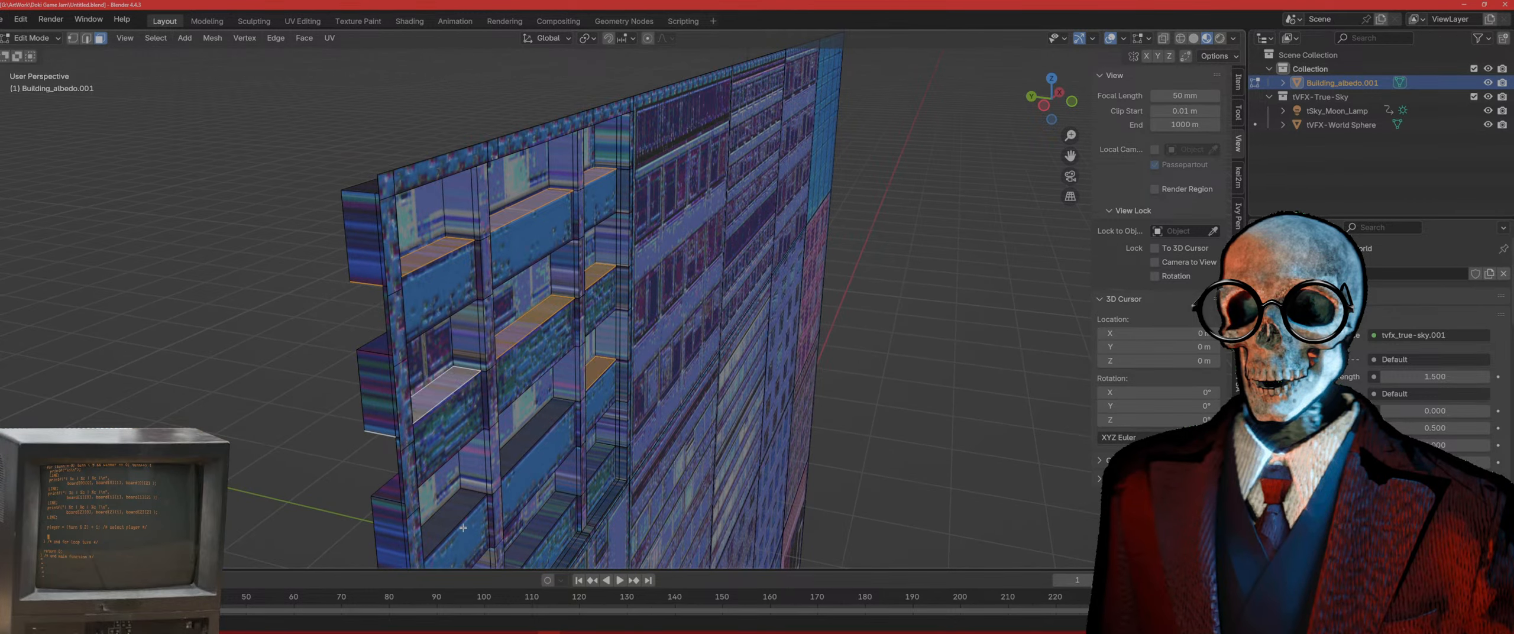
pyautogui.keyDown('shift'); pyautogui.click(452, 518); pyautogui.keyUp('shift')
pyautogui.keyDown('shift'); pyautogui.click(535, 438); pyautogui.keyUp('shift')
pyautogui.keyDown('shift'); pyautogui.click(585, 470); pyautogui.keyUp('shift')
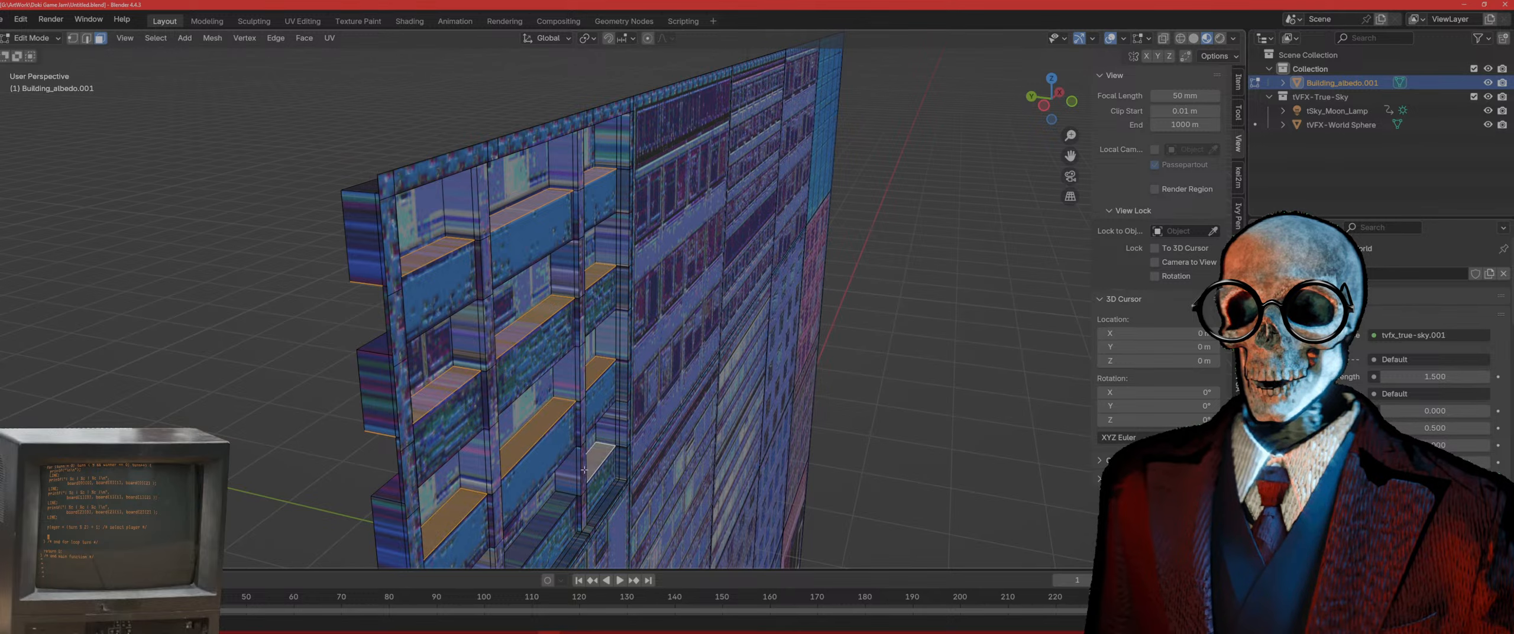
pyautogui.keyDown('shift'); pyautogui.click(545, 522); pyautogui.keyUp('shift')
pyautogui.scroll(2, 567, 419)
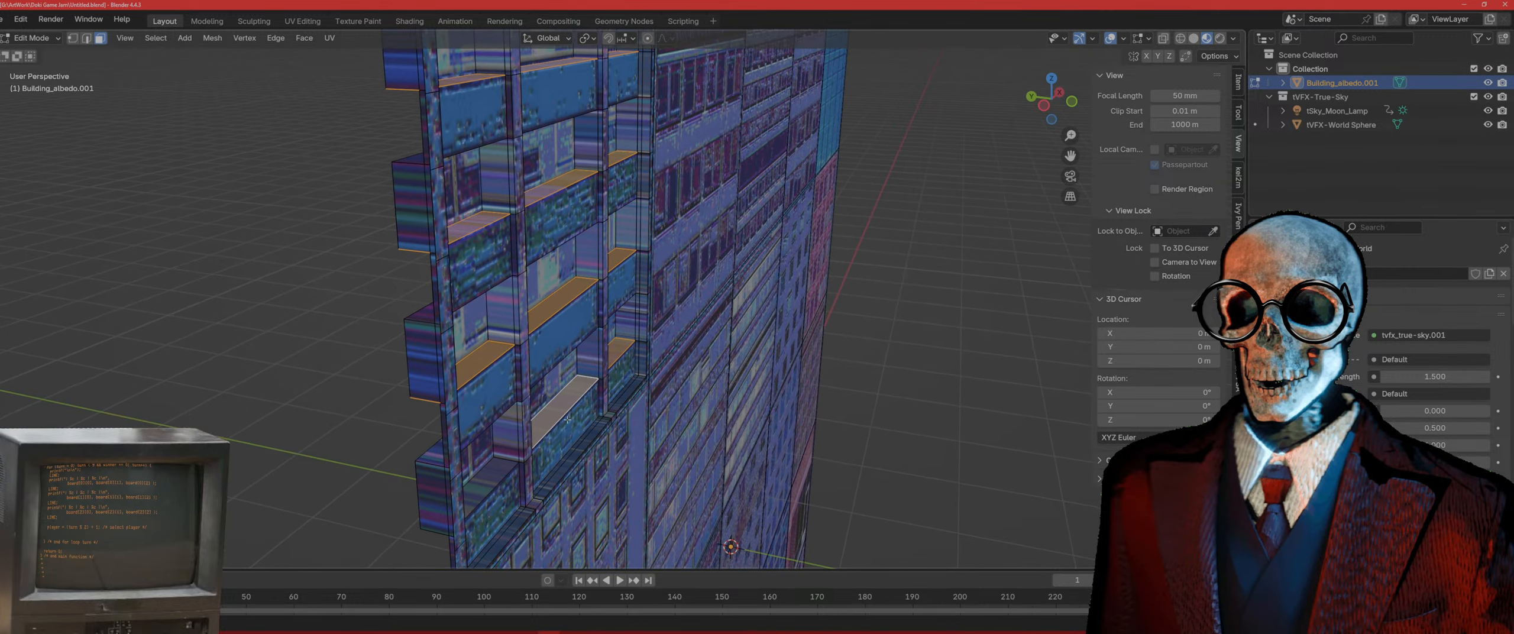
pyautogui.keyDown('shift'); pyautogui.click(491, 476); pyautogui.keyUp('shift')
pyautogui.scroll(5, 927, 271)
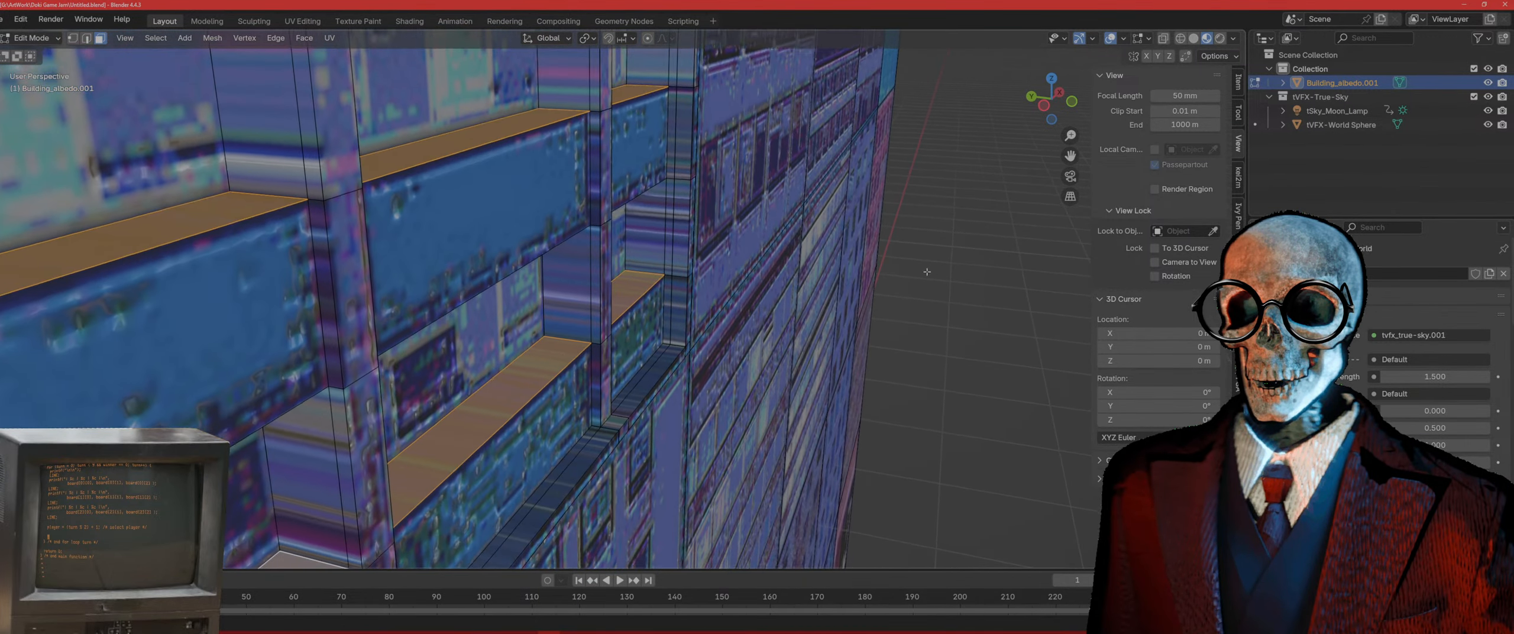
pyautogui.keyDown('shift'); pyautogui.moveTo(926, 271); pyautogui.dragTo(933, 189, button='middle'); pyautogui.keyUp('shift')
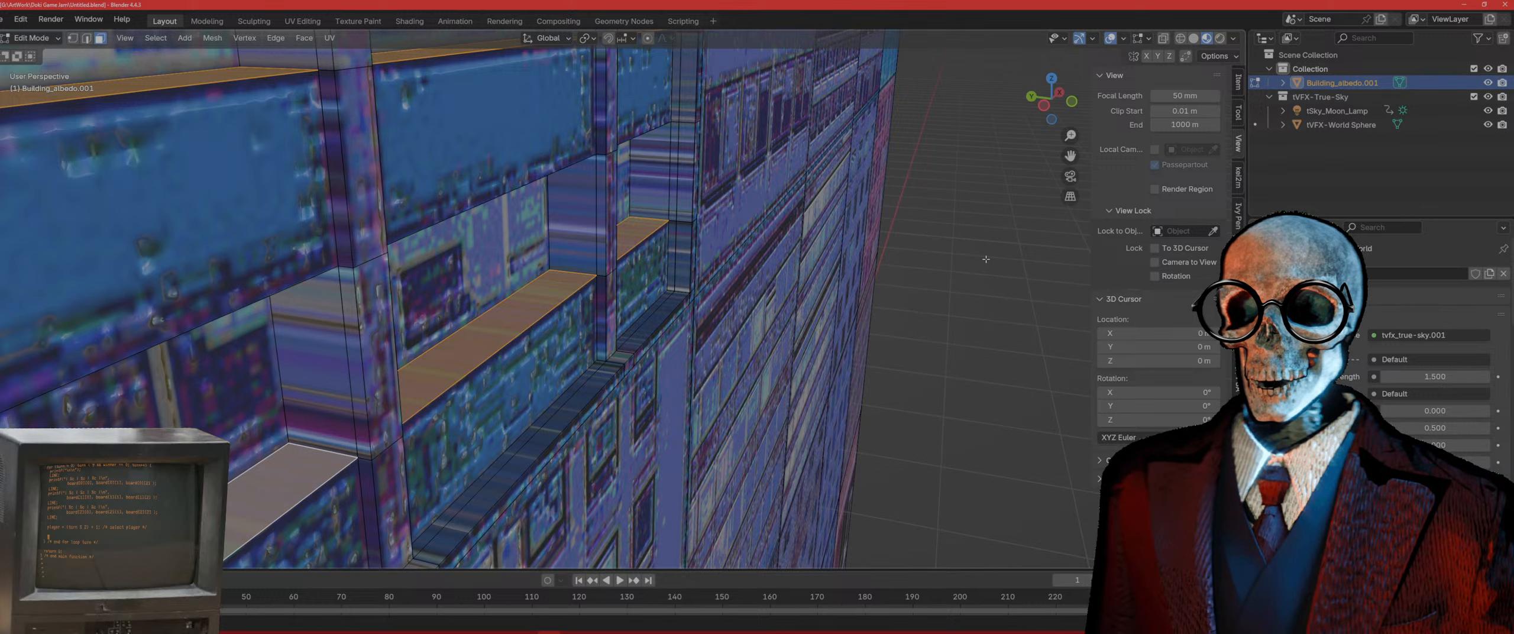
pyautogui.press('i')
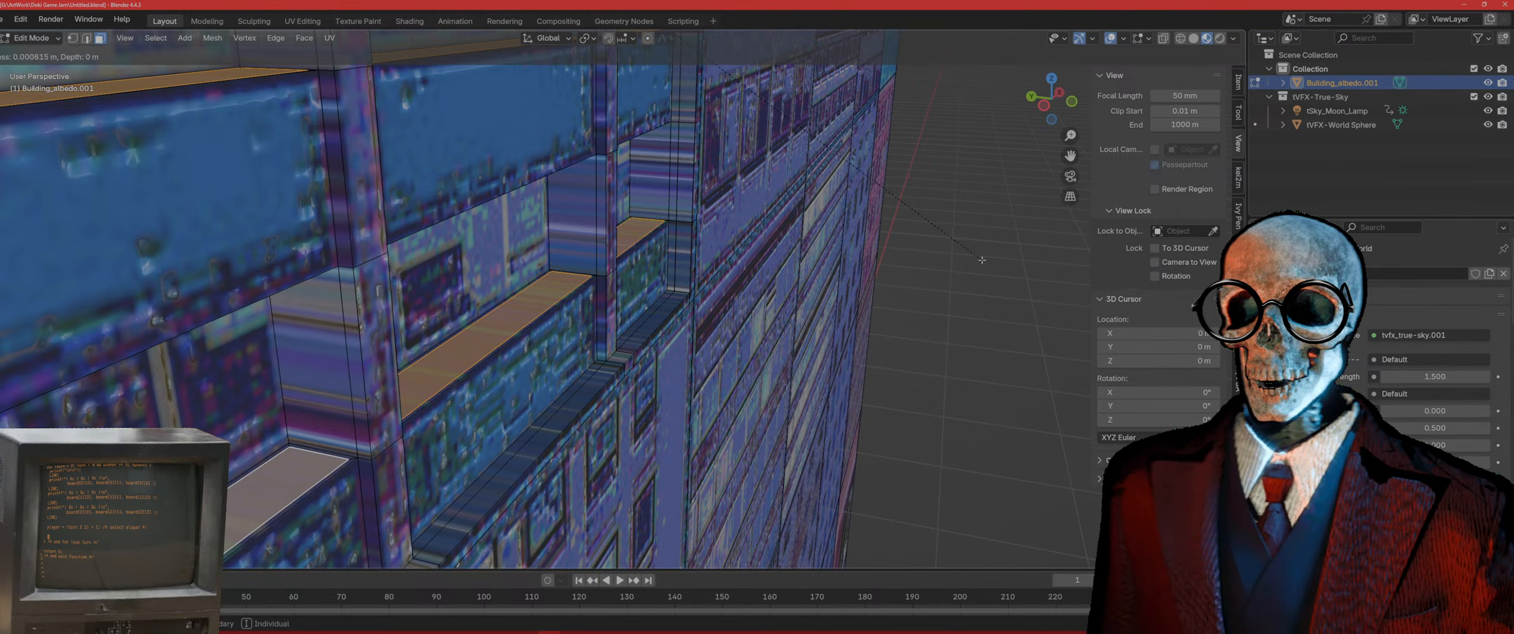
pyautogui.click(982, 260)
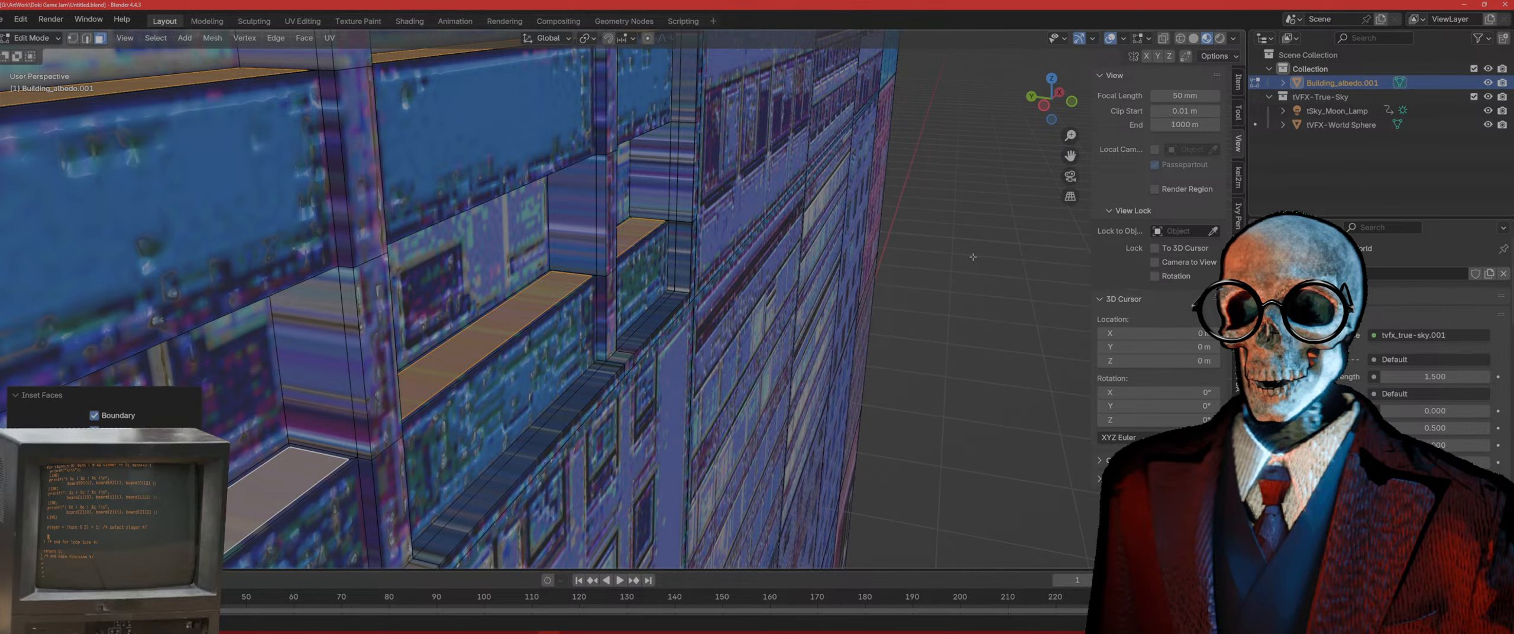
# Step: In front wireframe view, extrude the inset ledge faces downward by about 0.175 m to hollow out the balconies
pyautogui.press('KP_1')
pyautogui.press('z')
pyautogui.scroll(-5, 588, 276)
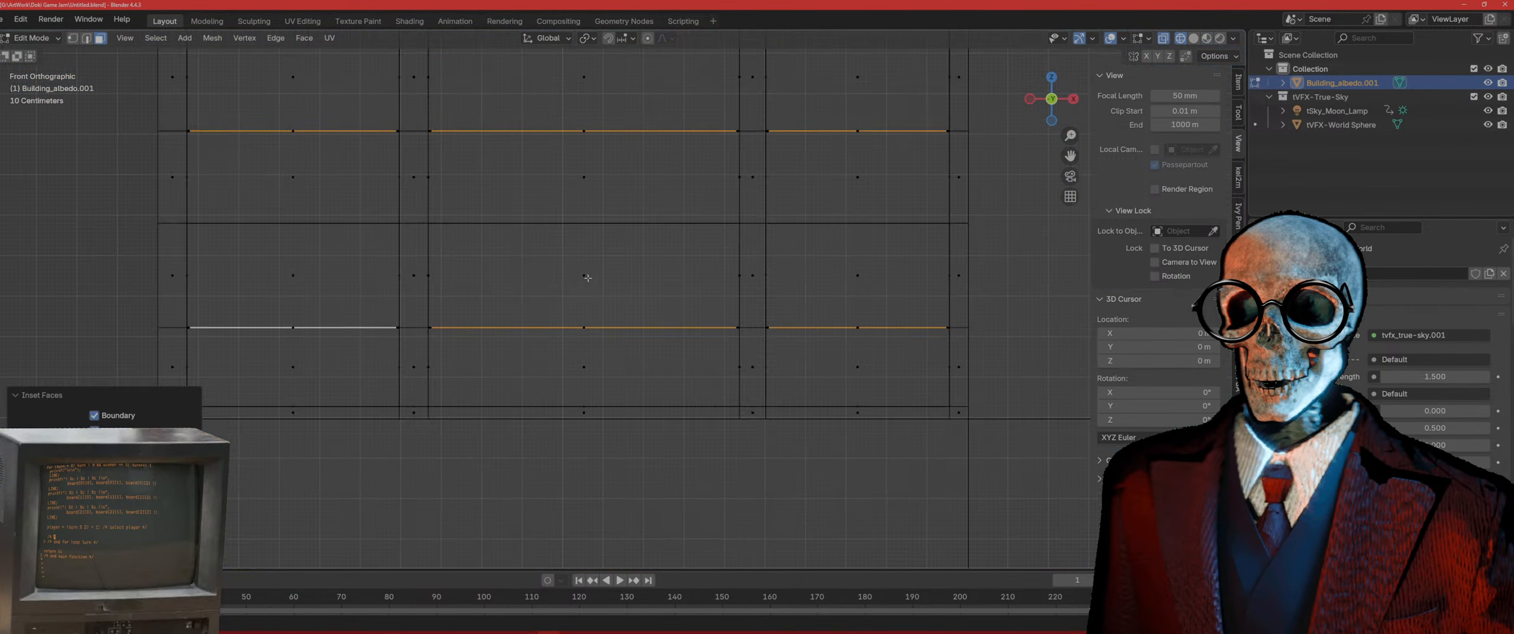
pyautogui.keyDown('shift'); pyautogui.moveTo(498, 319); pyautogui.dragTo(562, 401, button='middle'); pyautogui.keyUp('shift')
pyautogui.keyDown('shift'); pyautogui.moveTo(335, 181); pyautogui.dragTo(342, 250, button='middle'); pyautogui.keyUp('shift')
pyautogui.press('e')
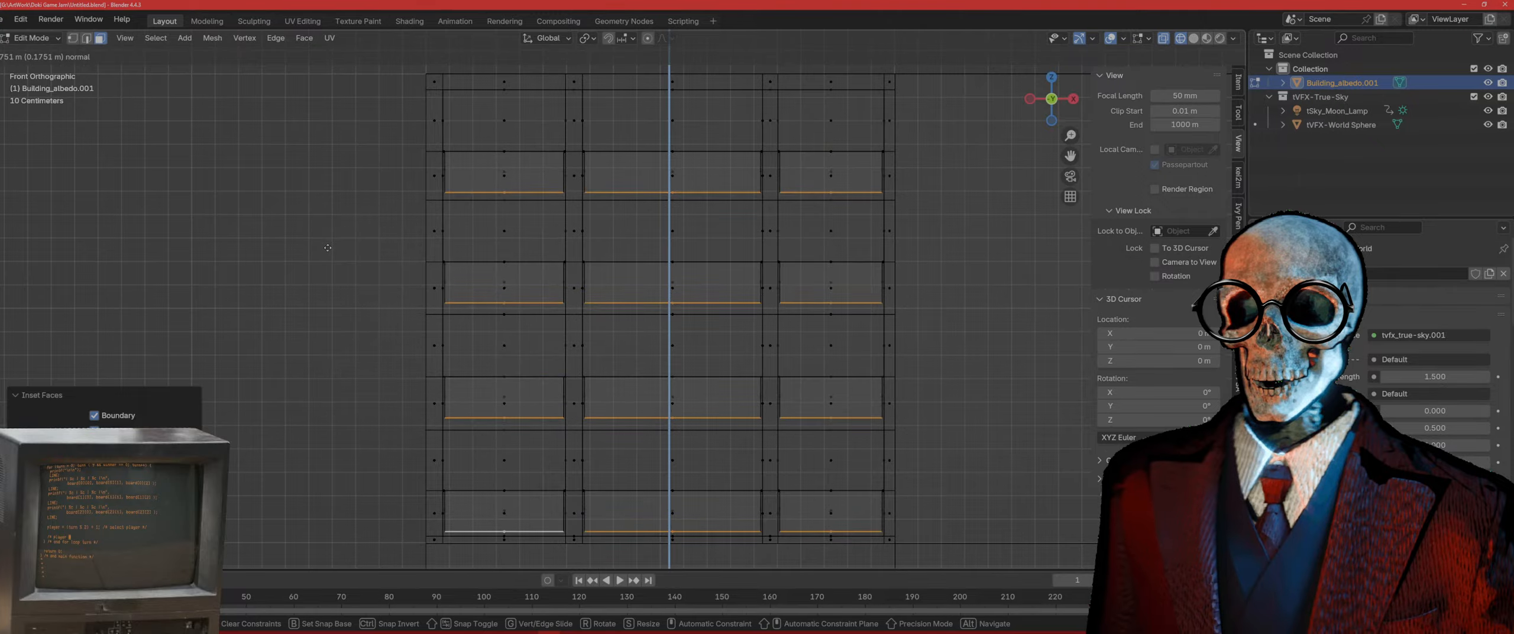
pyautogui.click(328, 248)
# Step: Inspect the hollowed balconies in Material Preview and delete the selected bottom faces of the extruded pockets
pyautogui.press('z')
pyautogui.click(606, 371)
pyautogui.moveTo(605, 372)
pyautogui.mouseDown(button='middle')
pyautogui.moveTo(662, 359)
pyautogui.moveTo(667, 379)
pyautogui.moveTo(653, 394)
pyautogui.moveTo(483, 344)
pyautogui.moveTo(507, 380)
pyautogui.moveTo(760, 356)
pyautogui.moveTo(701, 356)
pyautogui.mouseUp(button='middle')
pyautogui.scroll(-3, 639, 353)
pyautogui.moveTo(639, 352); pyautogui.dragTo(646, 407, button='middle')
pyautogui.scroll(5, 635, 210)
pyautogui.moveTo(634, 208); pyautogui.dragTo(509, 332, button='middle')
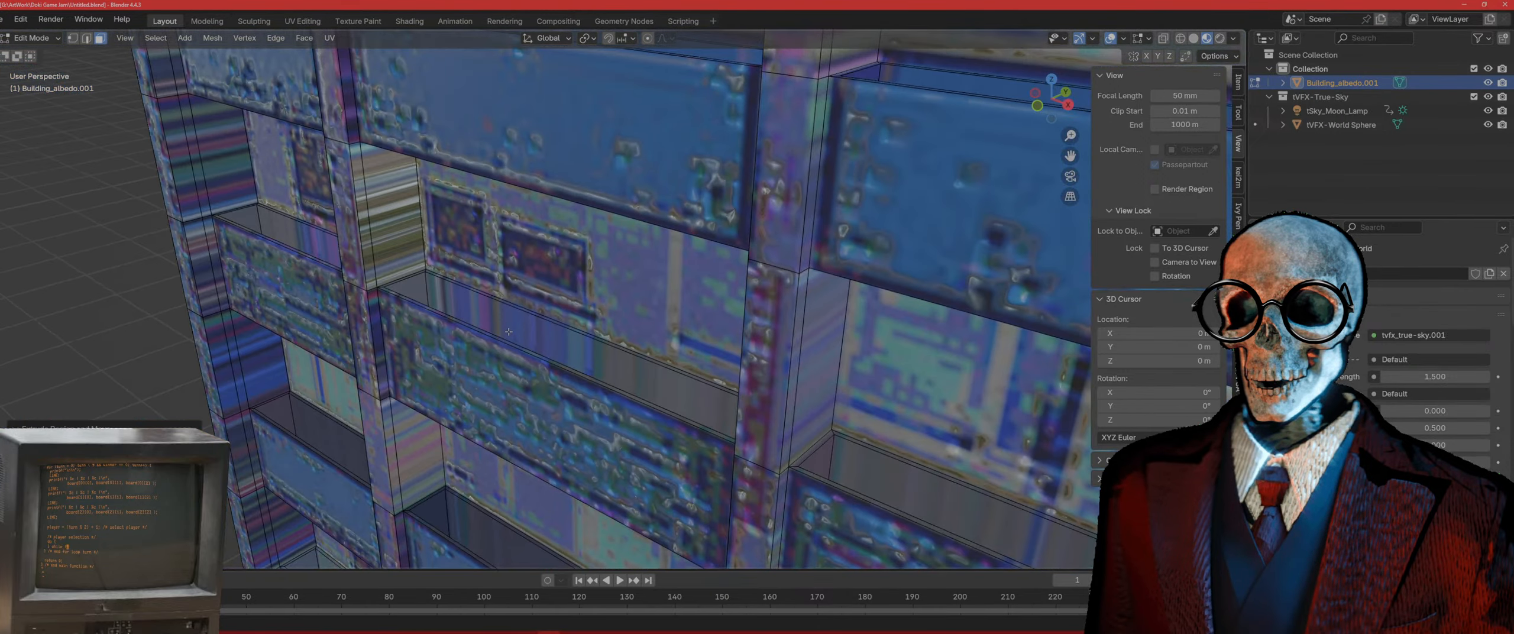
pyautogui.press('x')
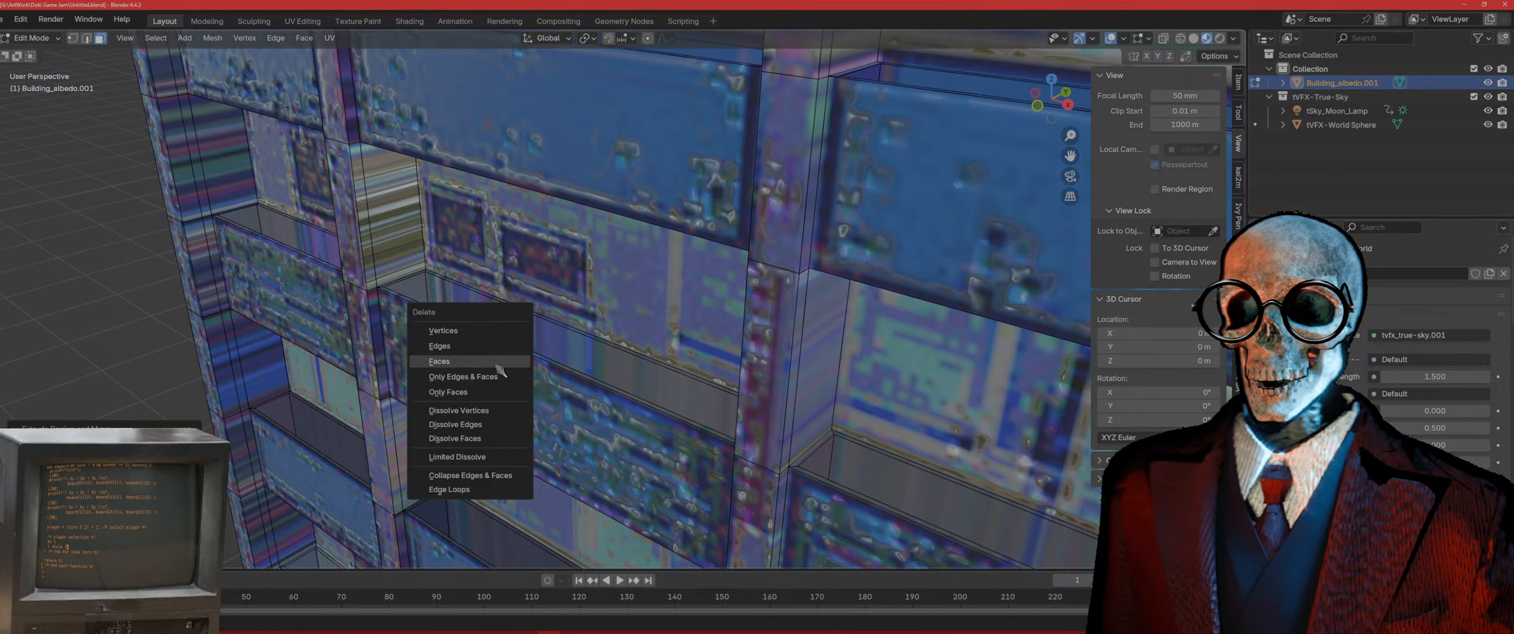
pyautogui.click(450, 361)
# Step: From the top wireframe view, select the pockets' inner front walls behind the parapets in all three columns and delete those faces
pyautogui.scroll(-5, 583, 234)
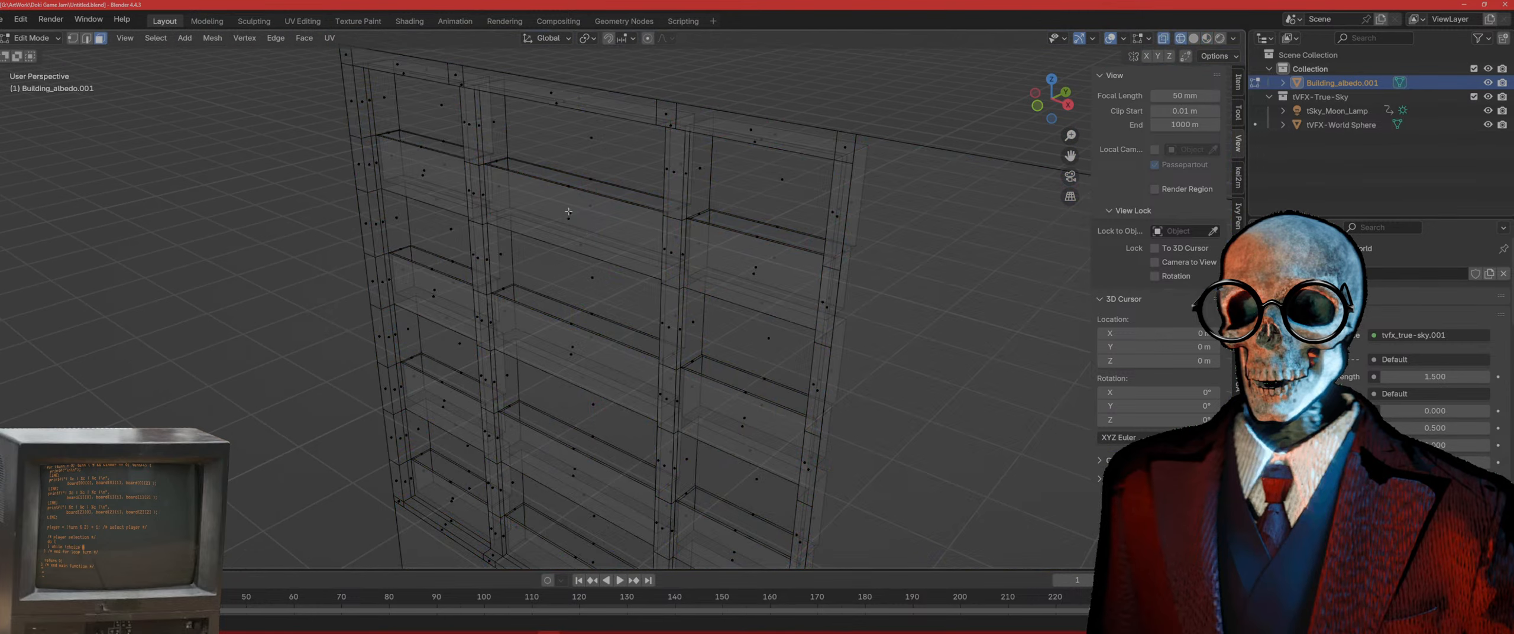
pyautogui.click(568, 212)
pyautogui.moveTo(568, 211); pyautogui.dragTo(494, 273, button='middle')
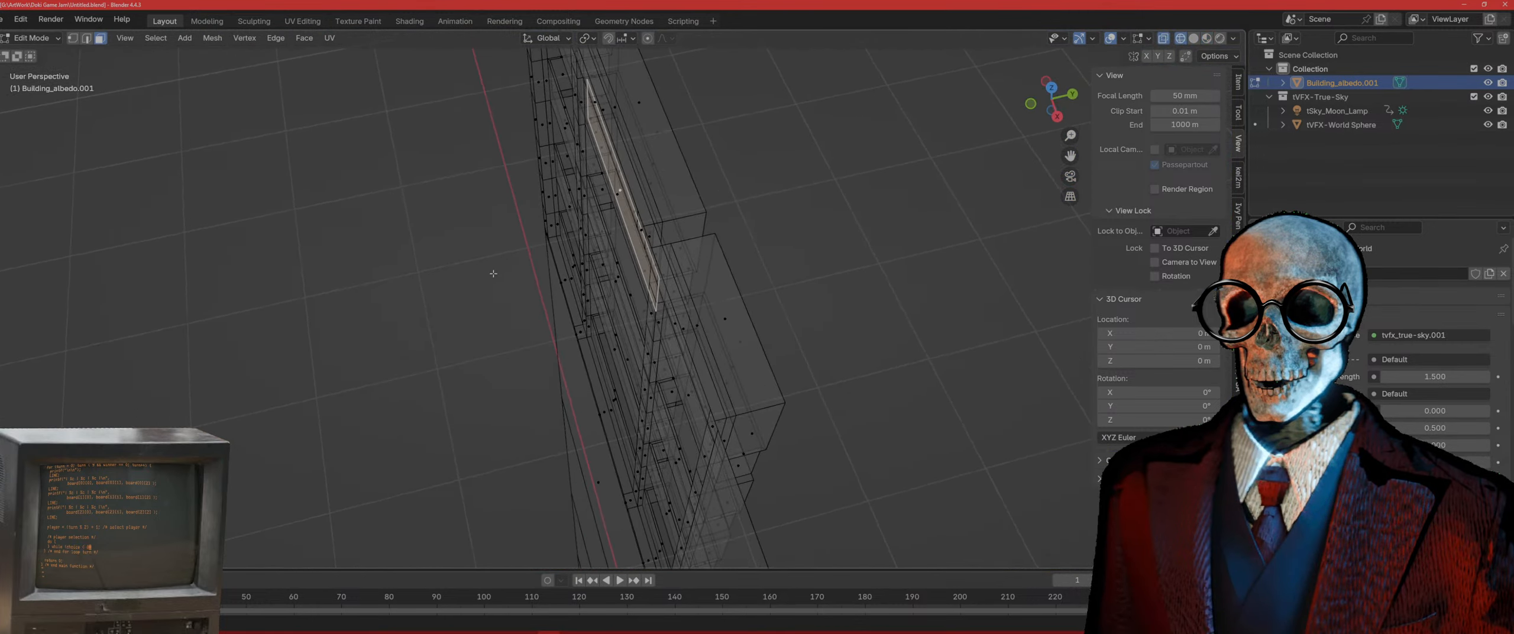
pyautogui.press('KP_7')
pyautogui.scroll(5, 444, 253)
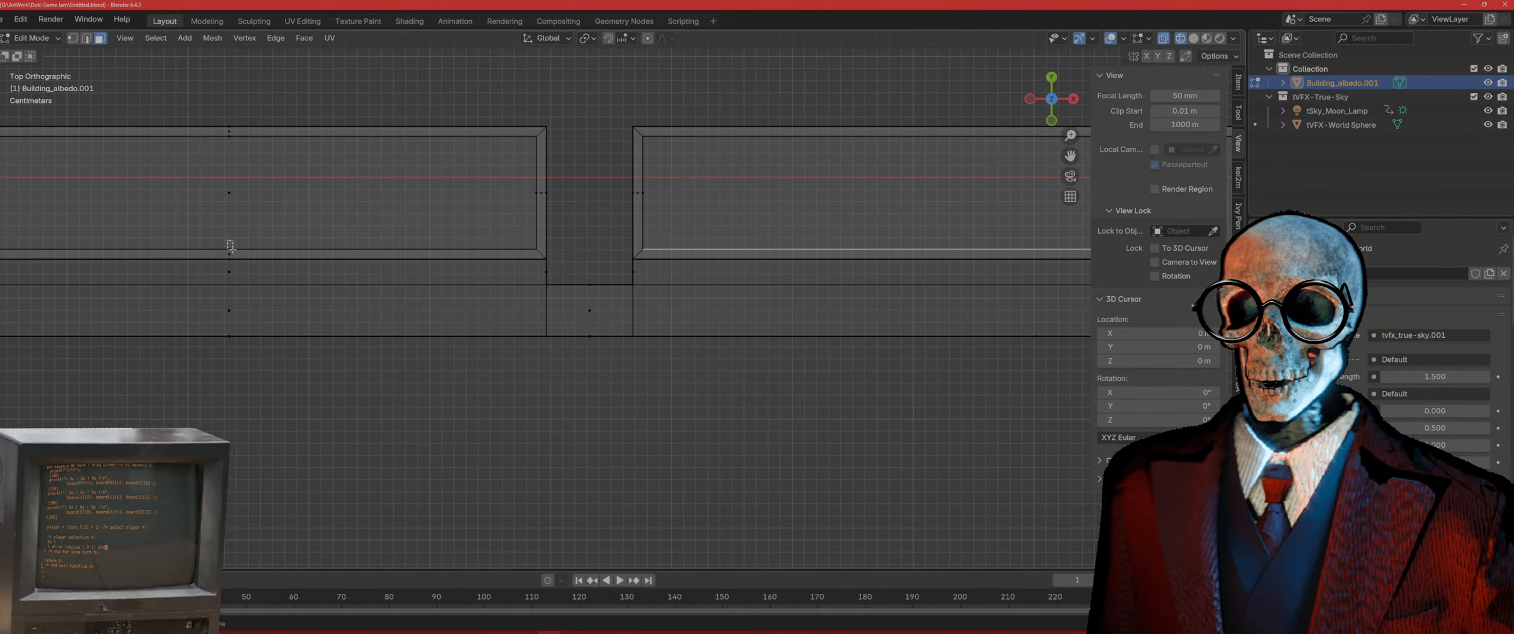
pyautogui.scroll(-5, 270, 251)
pyautogui.keyDown('shift'); pyautogui.moveTo(826, 273); pyautogui.dragTo(409, 284, button='middle'); pyautogui.keyUp('shift')
pyautogui.scroll(5, 408, 282)
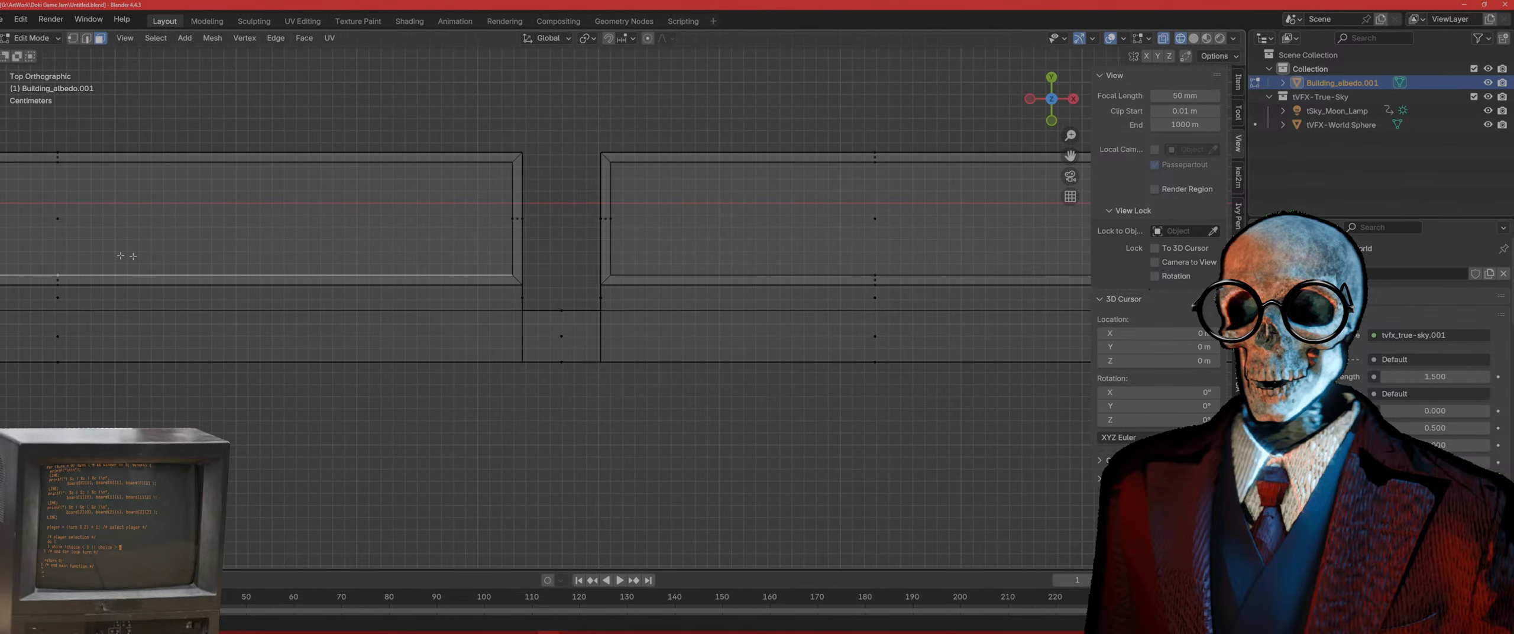
pyautogui.keyDown('shift'); pyautogui.moveTo(66, 276); pyautogui.dragTo(67, 276); pyautogui.keyUp('shift')
pyautogui.scroll(-4, 603, 290)
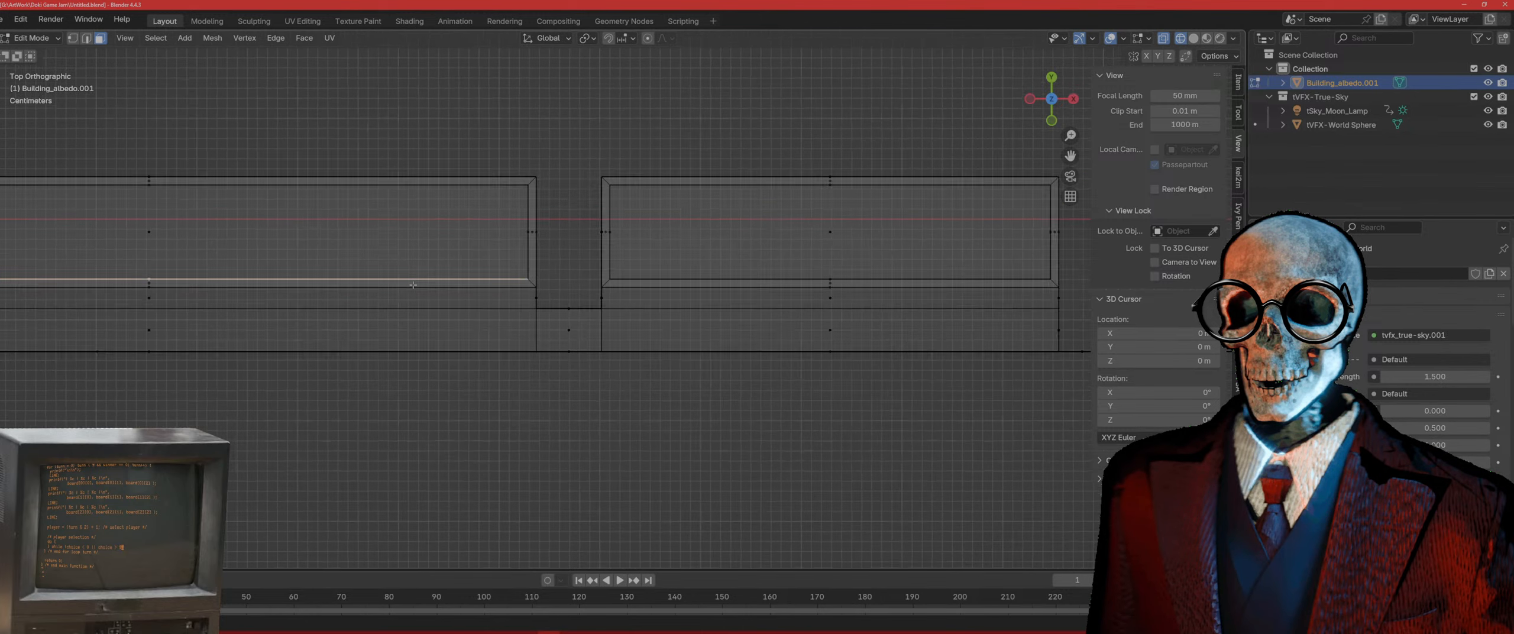
pyautogui.keyDown('shift'); pyautogui.moveTo(828, 291); pyautogui.dragTo(336, 297, button='middle'); pyautogui.keyUp('shift')
pyautogui.scroll(5, 336, 297)
pyautogui.keyDown('shift'); pyautogui.moveTo(129, 272); pyautogui.dragTo(511, 289, button='middle'); pyautogui.keyUp('shift')
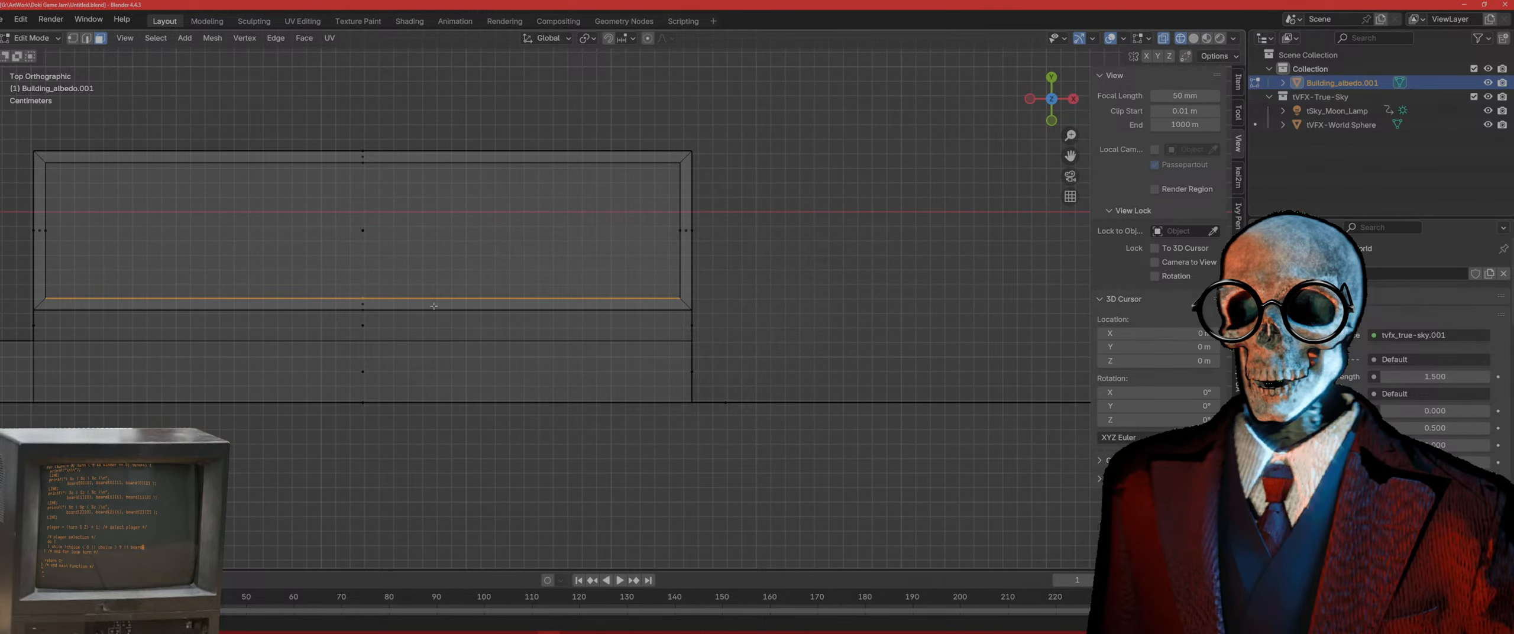
pyautogui.scroll(-4, 433, 306)
pyautogui.moveTo(558, 338); pyautogui.dragTo(597, 226, button='middle')
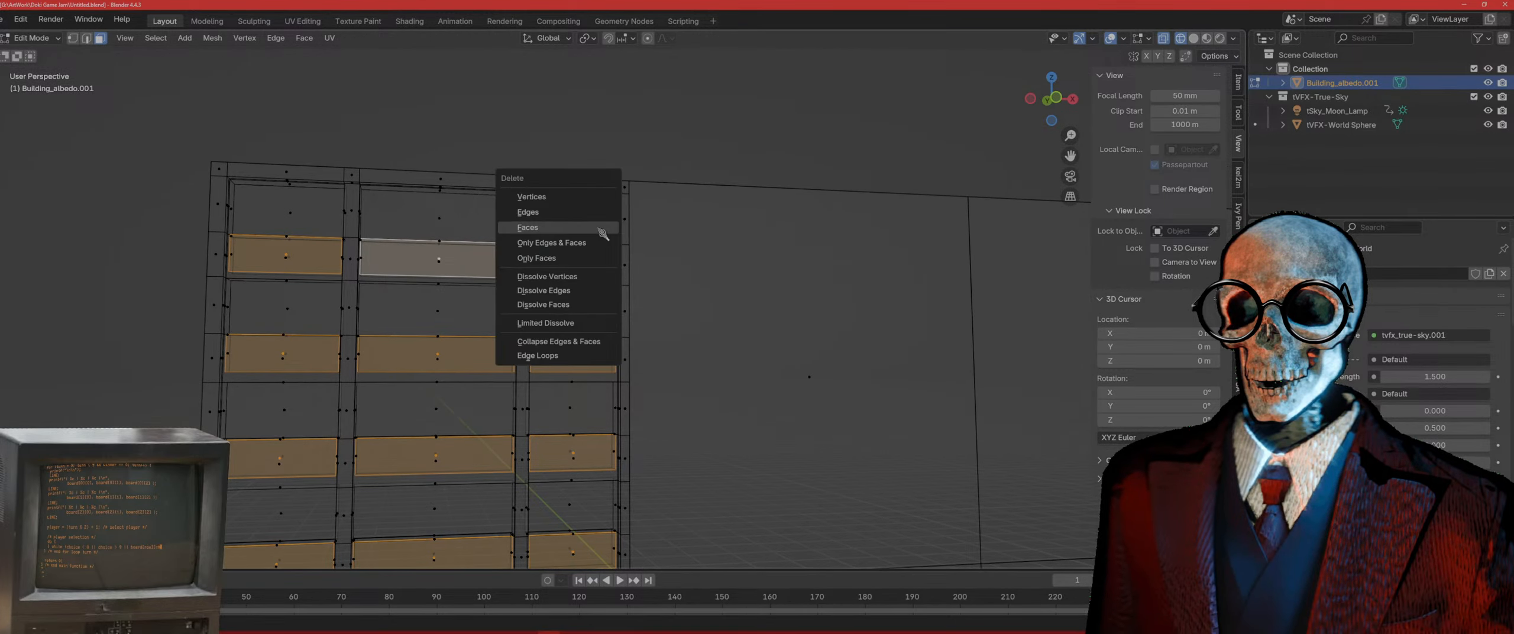
pyautogui.click(598, 230)
# Step: Examine the opened balconies with the texture shown, in and out of Edit Mode
pyautogui.press('z')
pyautogui.click(560, 311)
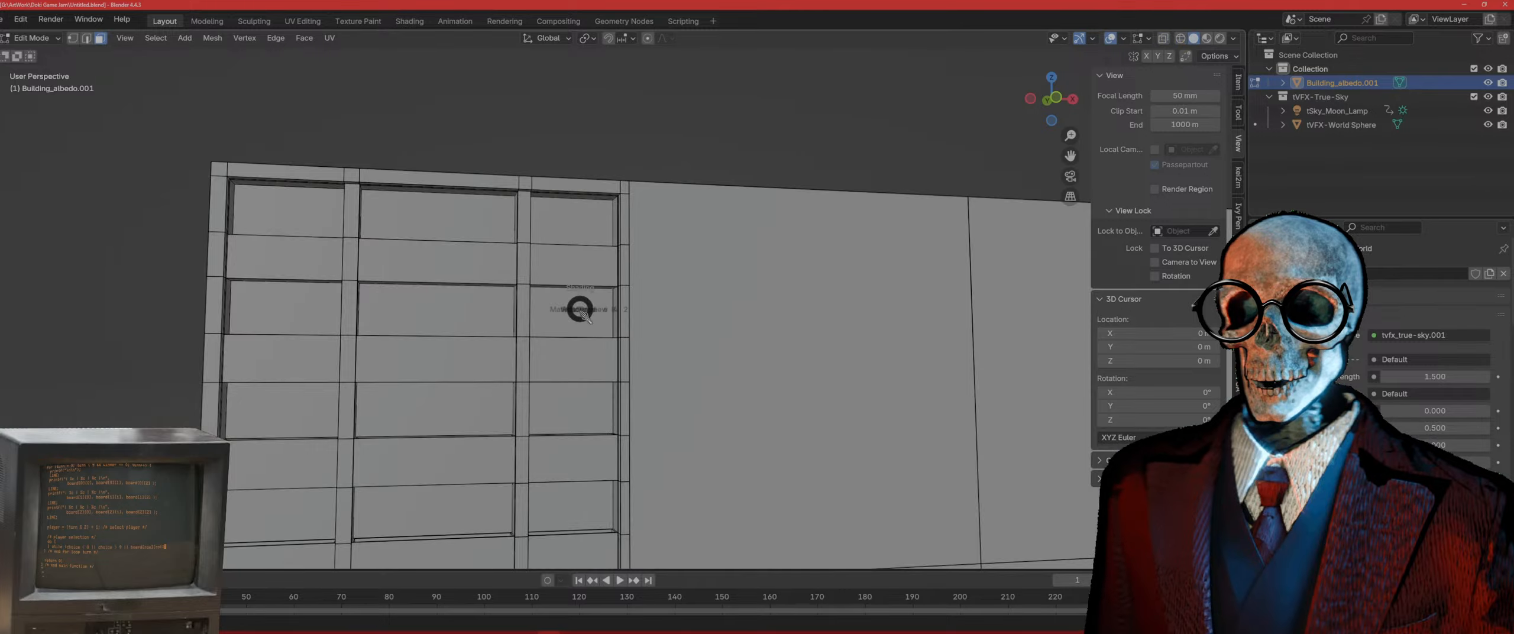
pyautogui.click(576, 367)
pyautogui.moveTo(573, 369)
pyautogui.mouseDown(button='middle')
pyautogui.moveTo(669, 401)
pyautogui.moveTo(658, 416)
pyautogui.moveTo(508, 387)
pyautogui.moveTo(556, 376)
pyautogui.moveTo(484, 364)
pyautogui.moveTo(512, 383)
pyautogui.moveTo(532, 372)
pyautogui.moveTo(598, 283)
pyautogui.mouseUp(button='middle')
pyautogui.scroll(-5, 484, 365)
pyautogui.press('Tab')
pyautogui.scroll(6, 499, 374)
pyautogui.press('Tab')
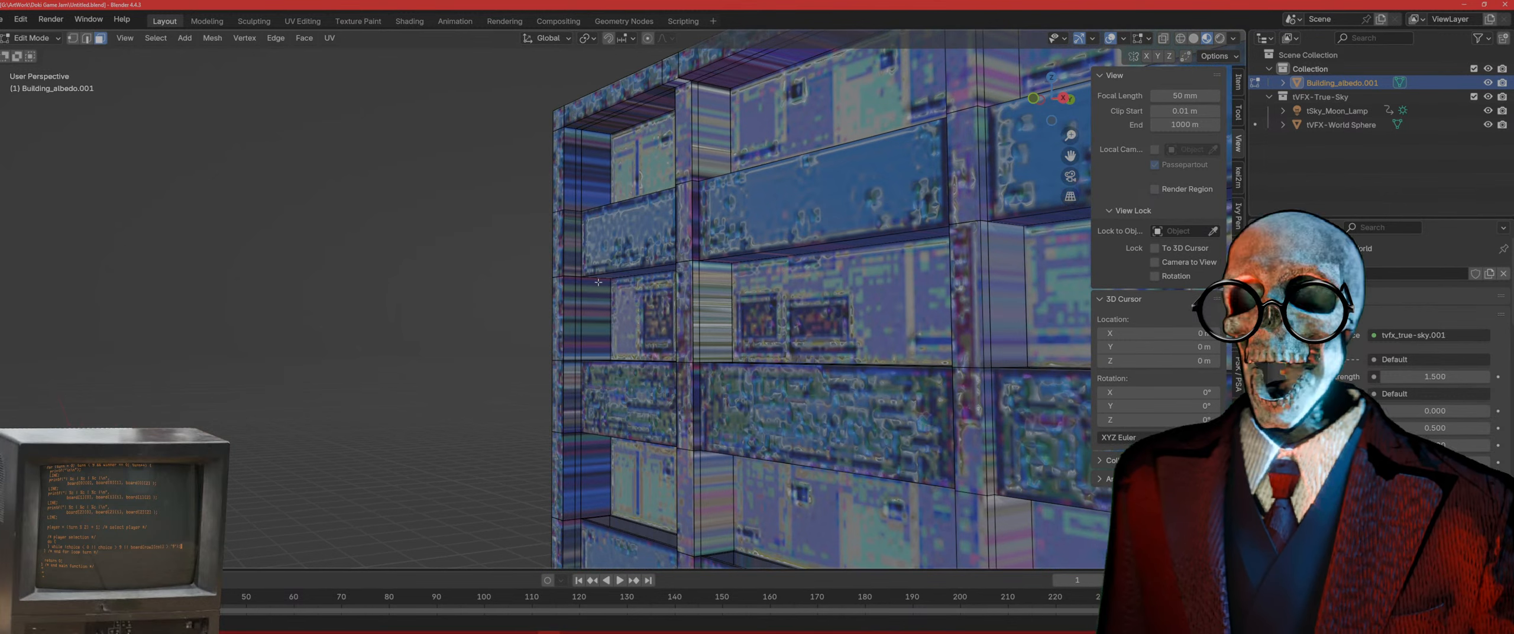
# Step: Select the stretched face loops lining the first window column's recess, plus the side wall of its upper floor
pyautogui.click(598, 282)
pyautogui.keyDown('alt'); pyautogui.keyDown('shift'); pyautogui.click(572, 275); pyautogui.keyUp('shift'); pyautogui.keyUp('alt')
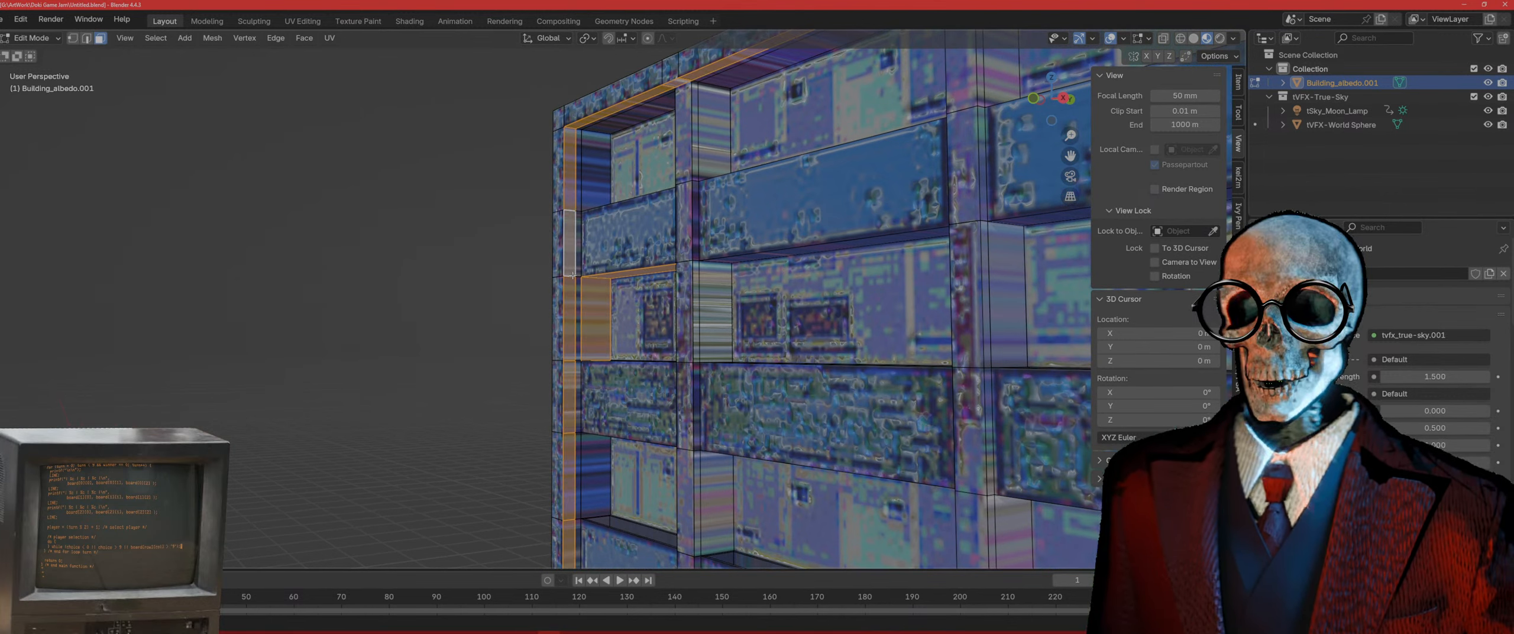
pyautogui.keyDown('alt'); pyautogui.keyDown('shift'); pyautogui.click(579, 270); pyautogui.keyUp('shift'); pyautogui.keyUp('alt')
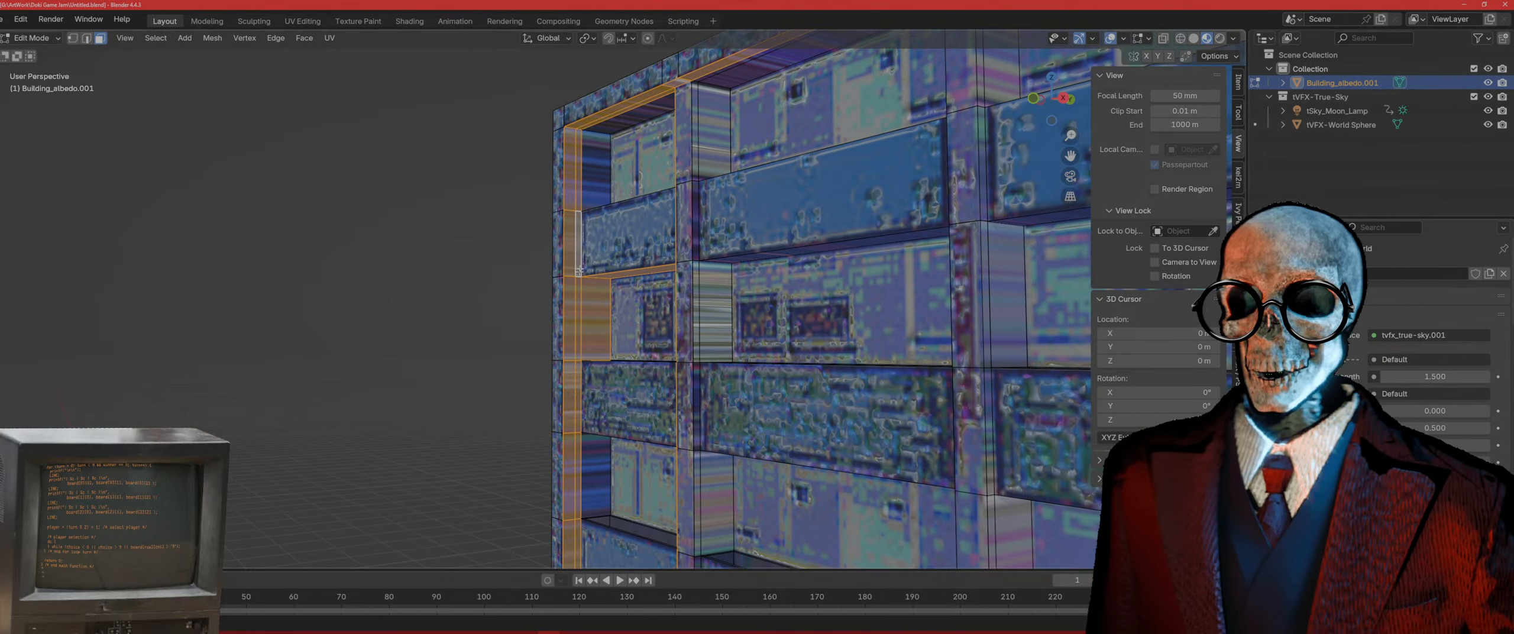
pyautogui.keyDown('shift'); pyautogui.click(593, 139); pyautogui.keyUp('shift')
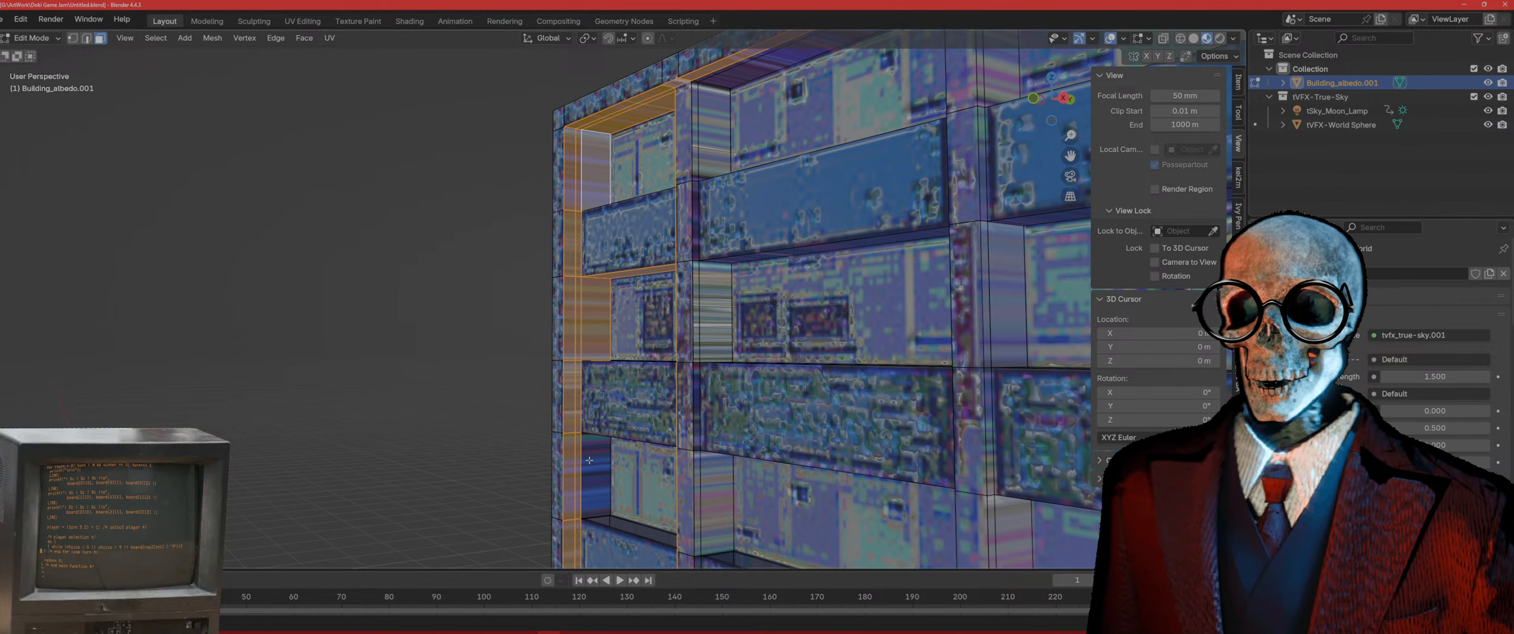
# Step: In top wireframe view, add the recess and pocket faces of all three window columns to the selection
pyautogui.press('KP_7')
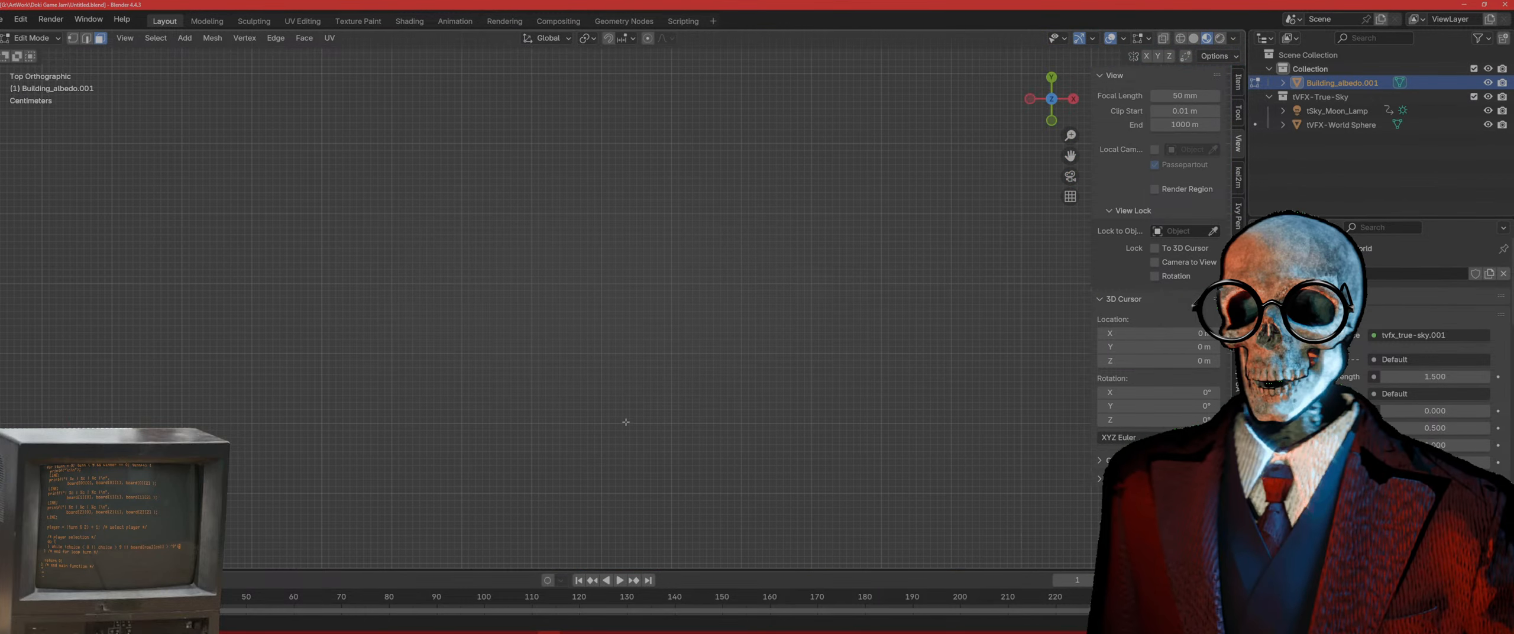
pyautogui.press('KP_Decimal')
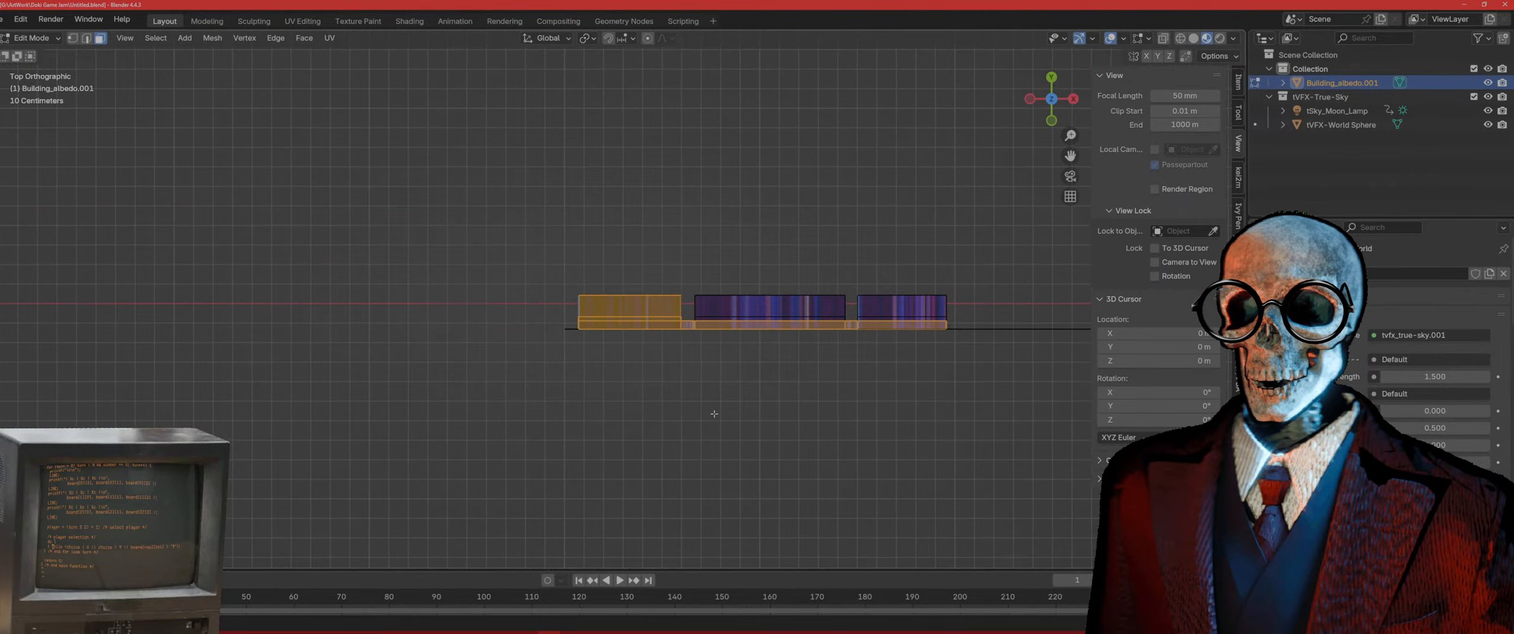
pyautogui.press('z')
pyautogui.click(525, 380)
pyautogui.moveTo(707, 376)
pyautogui.mouseDown(button='middle')
pyautogui.moveTo(744, 211)
pyautogui.moveTo(698, 169)
pyautogui.moveTo(679, 306)
pyautogui.mouseUp(button='middle')
pyautogui.press('KP_7')
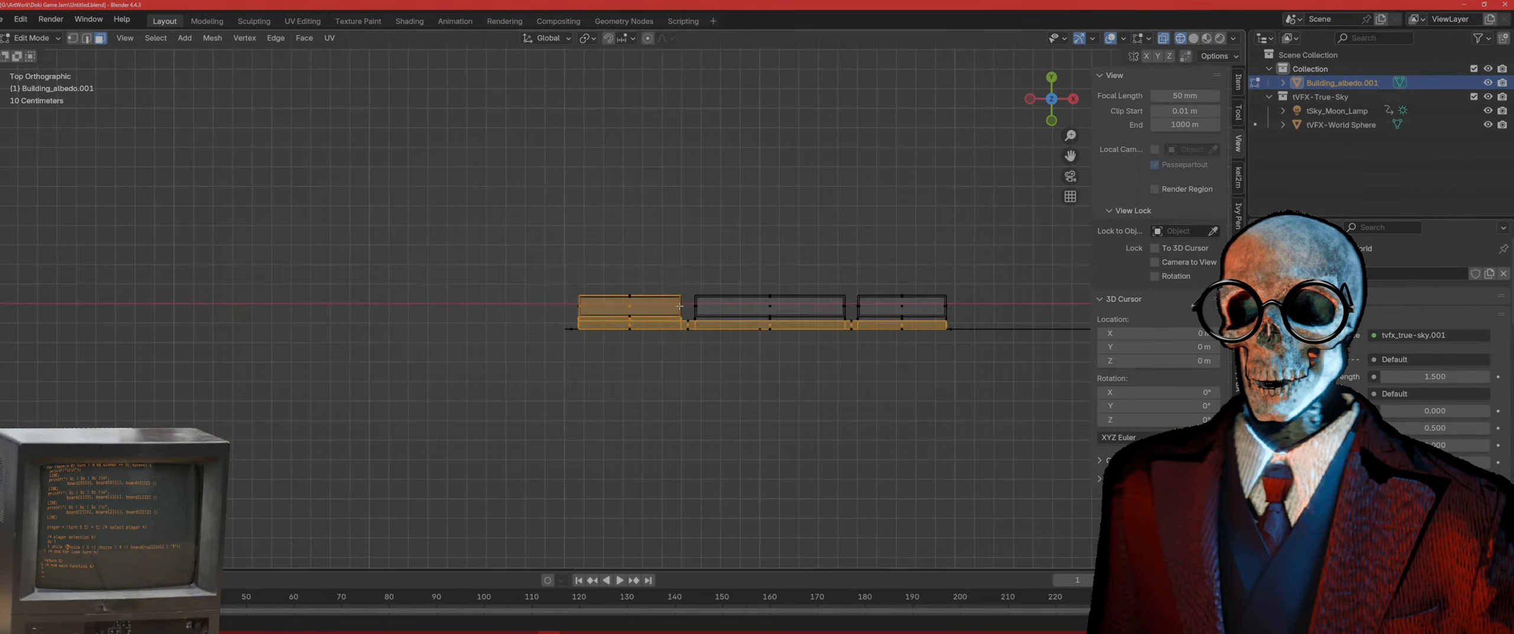
pyautogui.scroll(5, 679, 306)
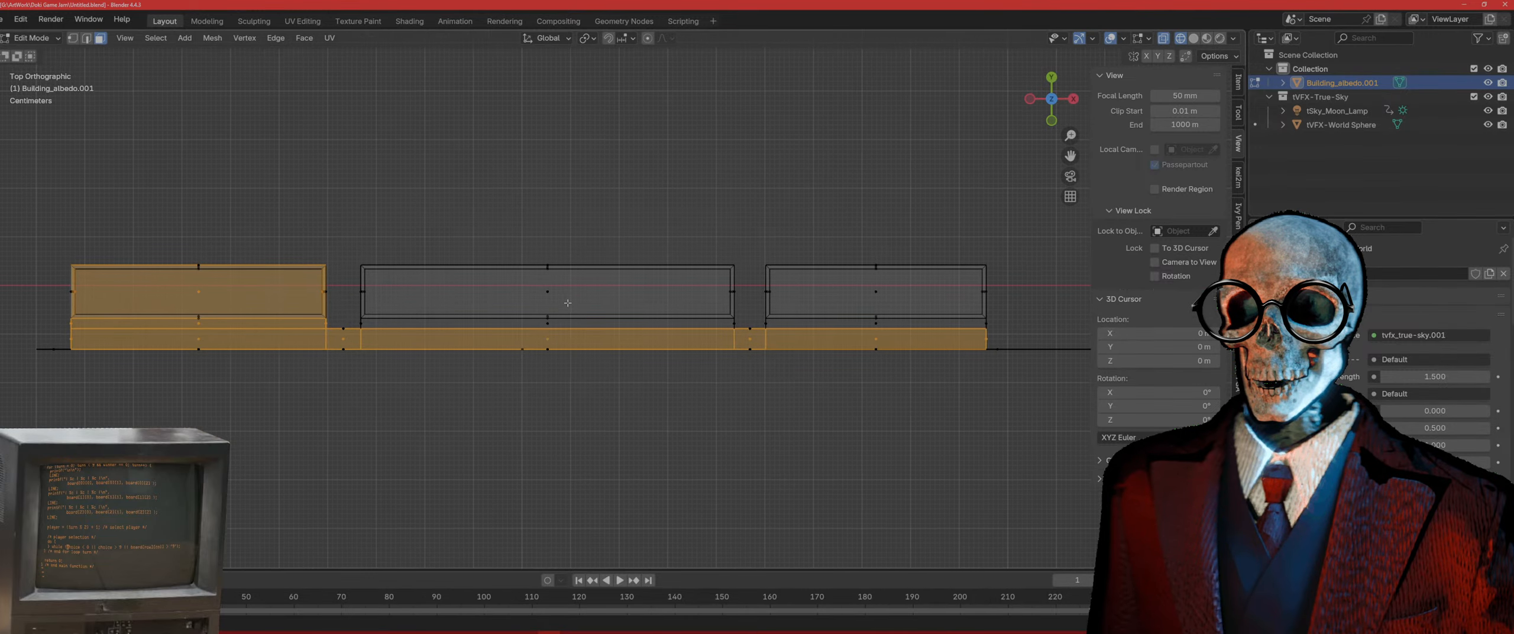
pyautogui.moveTo(531, 291); pyautogui.dragTo(531, 291)
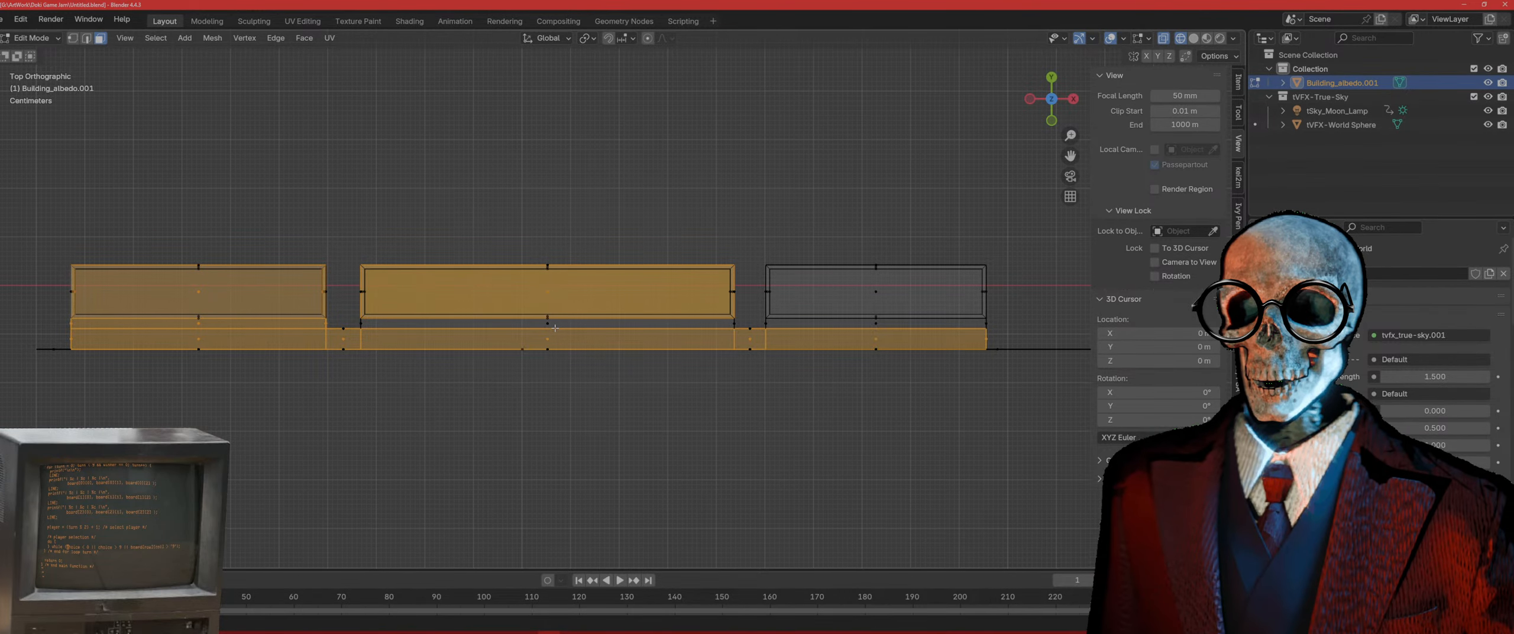
pyautogui.moveTo(890, 300); pyautogui.dragTo(850, 288)
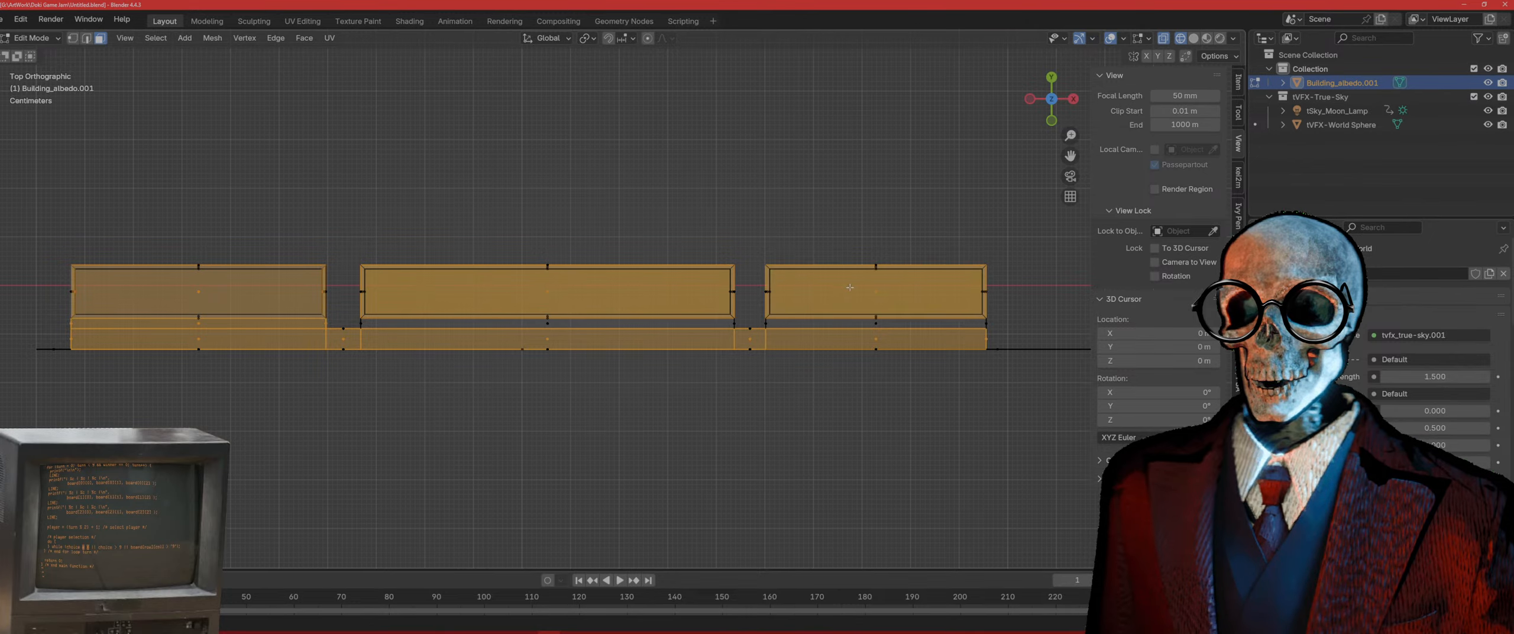
pyautogui.scroll(-1, 785, 330)
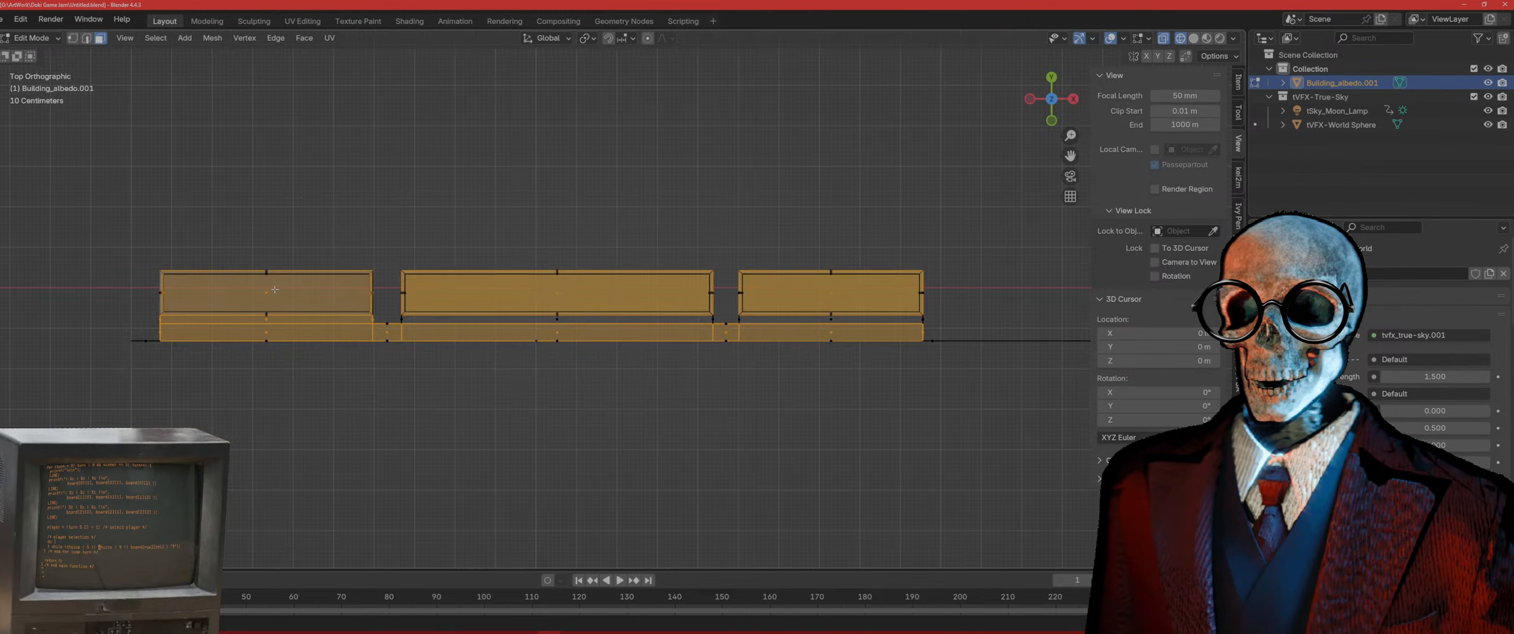
pyautogui.moveTo(241, 288); pyautogui.dragTo(239, 284)
# Step: With the texture shown, add the missing side-wall and ceiling faces of the upper recesses in the other columns to the selection
pyautogui.moveTo(412, 445); pyautogui.dragTo(539, 281, button='middle')
pyautogui.press('z')
pyautogui.click(543, 334)
pyautogui.moveTo(543, 335)
pyautogui.keyDown('shift'); pyautogui.mouseDown(button='middle')
pyautogui.moveTo(554, 434)
pyautogui.moveTo(575, 388)
pyautogui.mouseUp(button='middle'); pyautogui.keyUp('shift')
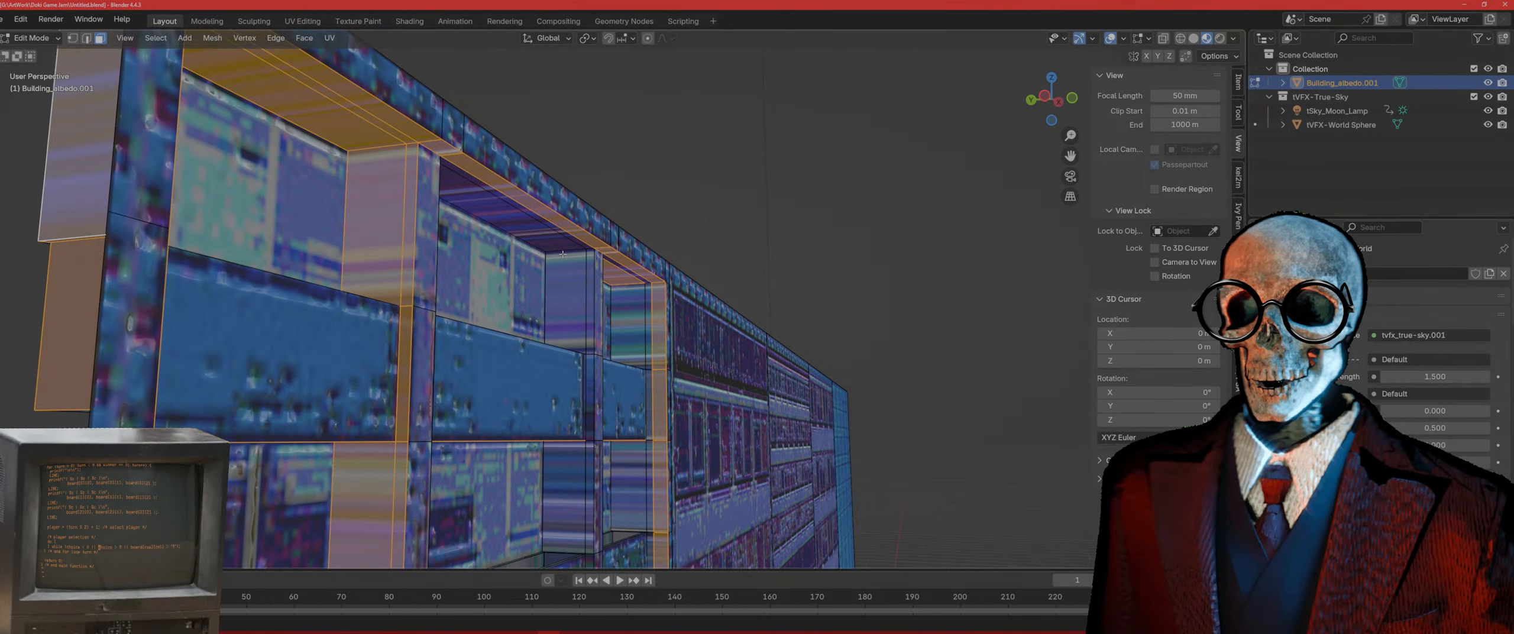
pyautogui.keyDown('shift'); pyautogui.click(570, 296); pyautogui.keyUp('shift')
pyautogui.keyDown('shift'); pyautogui.click(628, 284); pyautogui.keyUp('shift')
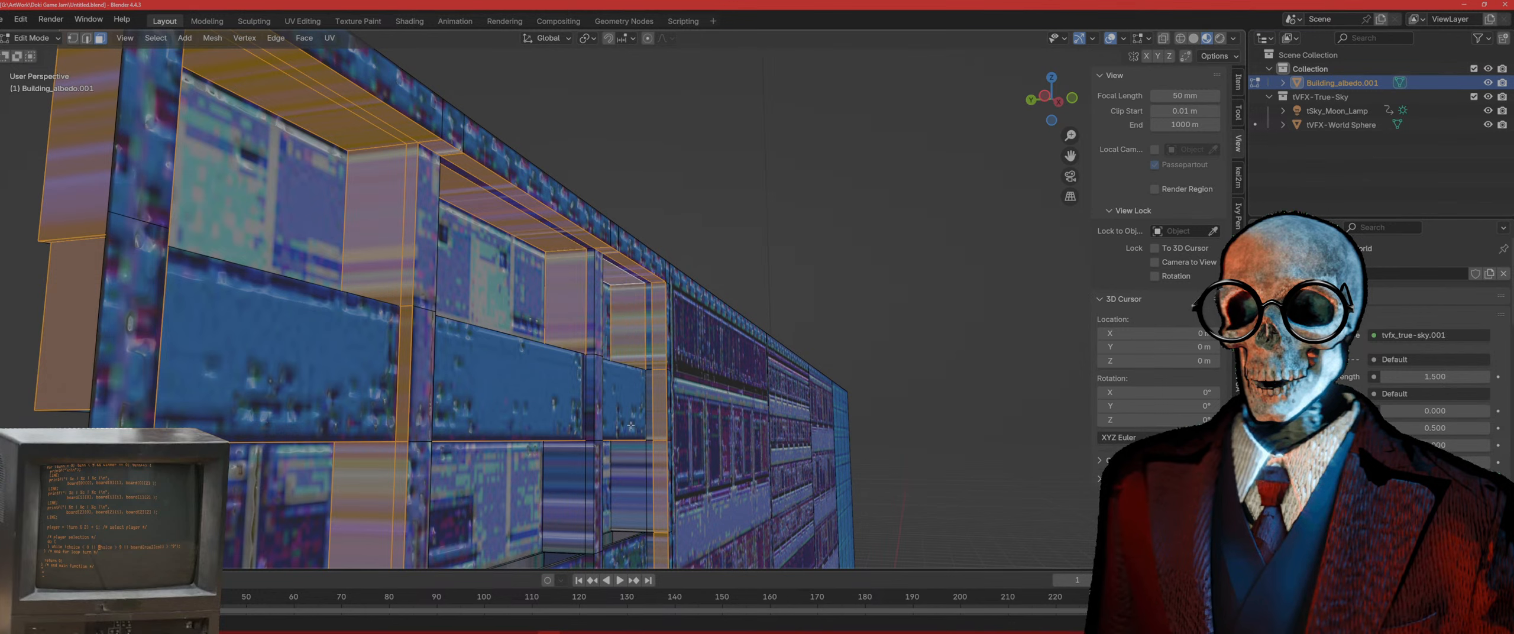
pyautogui.scroll(3, 582, 277)
pyautogui.keyDown('shift'); pyautogui.click(590, 309); pyautogui.keyUp('shift')
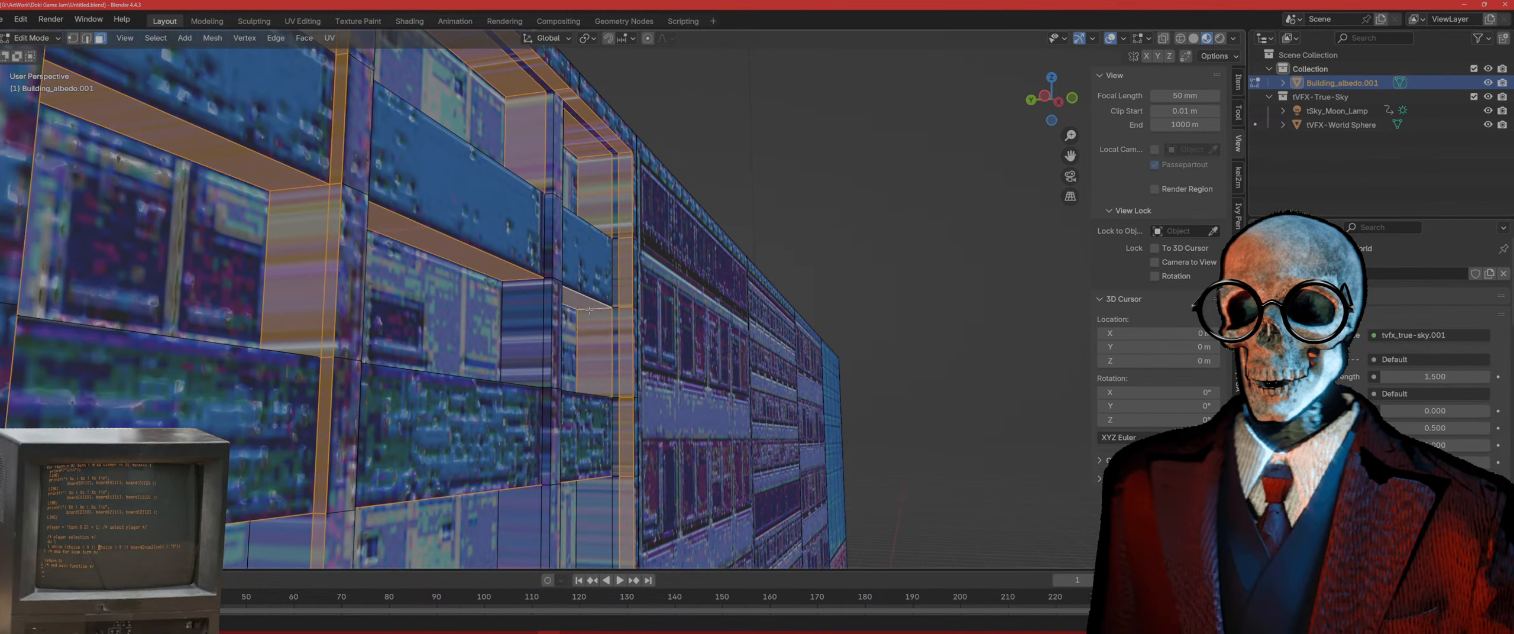
pyautogui.keyDown('shift'); pyautogui.click(523, 286); pyautogui.keyUp('shift')
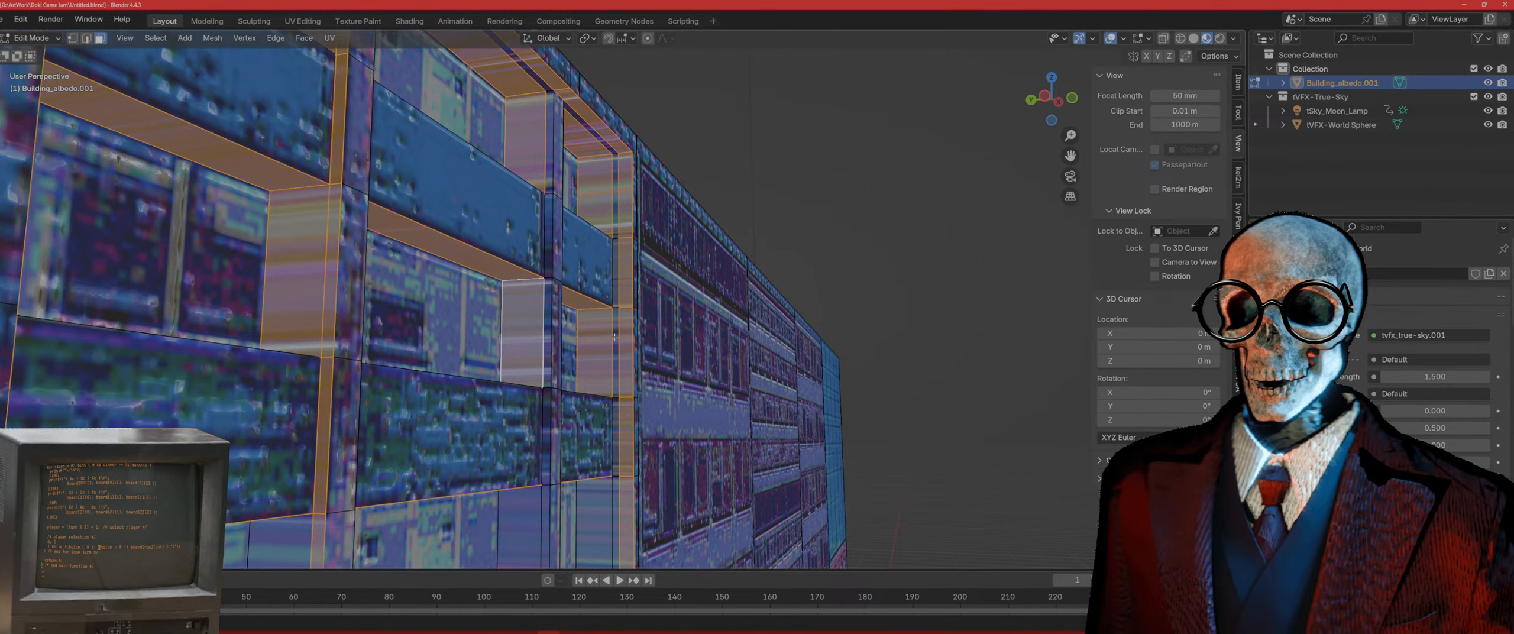
# Step: Undo the unwanted path selection across the blue parapets and add the pillar's inner side face loop to the selection
pyautogui.keyDown('ctrl'); pyautogui.click(615, 295); pyautogui.keyUp('ctrl')
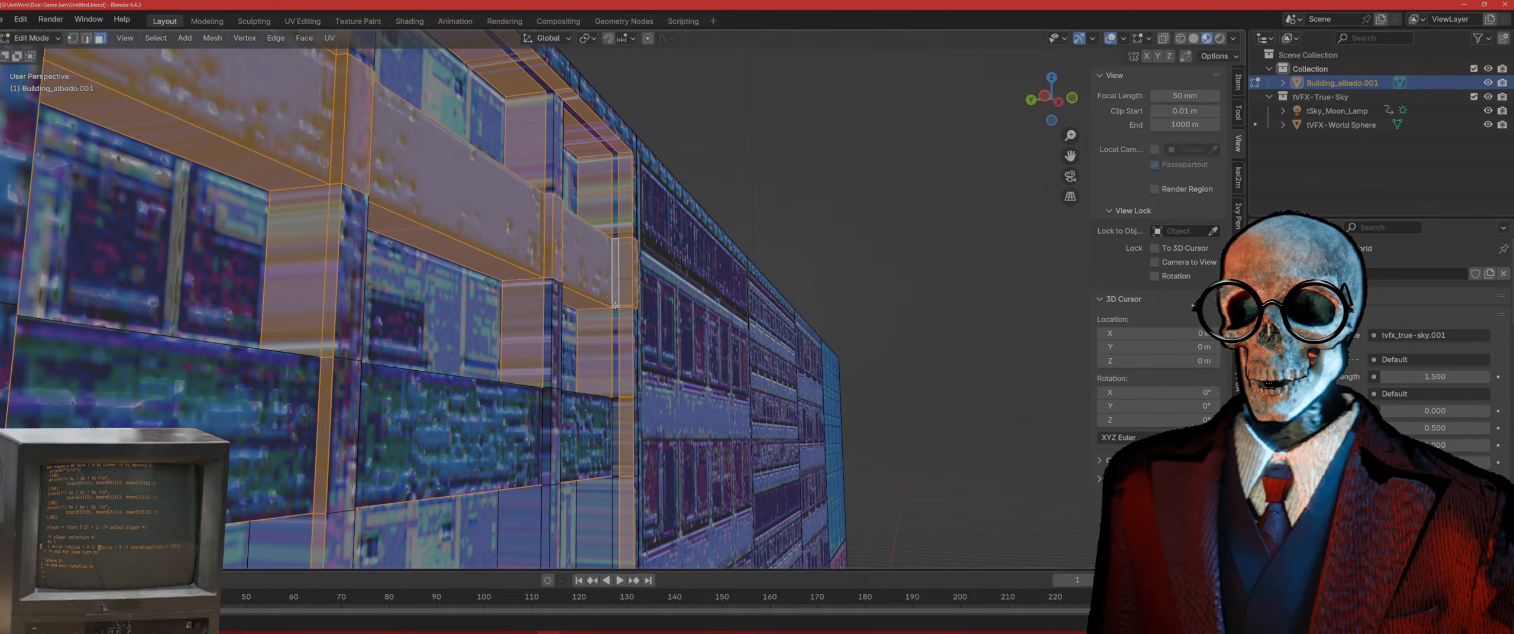
pyautogui.hotkey('ctrl', 'z')
pyautogui.keyDown('shift'); pyautogui.click(615, 306); pyautogui.keyUp('shift')
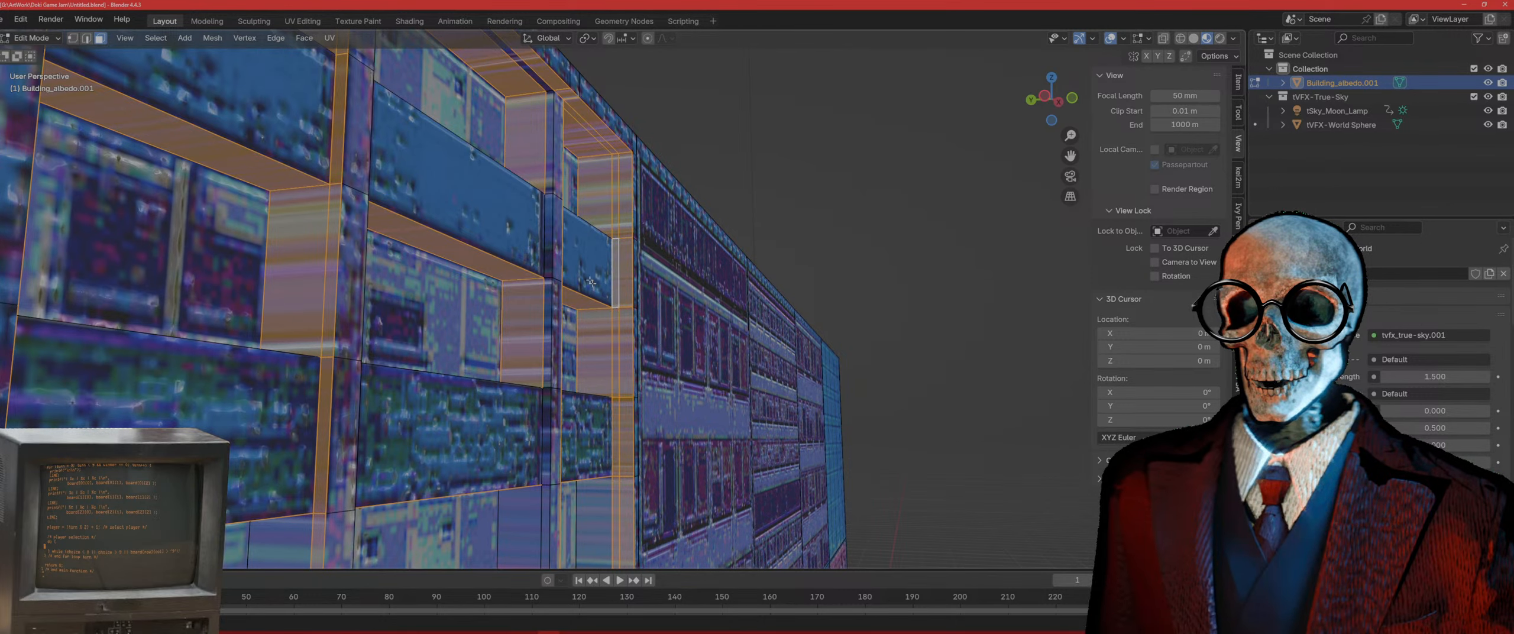
pyautogui.keyDown('alt'); pyautogui.keyDown('shift'); pyautogui.click(549, 191); pyautogui.keyUp('shift'); pyautogui.keyUp('alt')
pyautogui.keyDown('shift'); pyautogui.moveTo(409, 402); pyautogui.dragTo(435, 255, button='middle'); pyautogui.keyUp('shift')
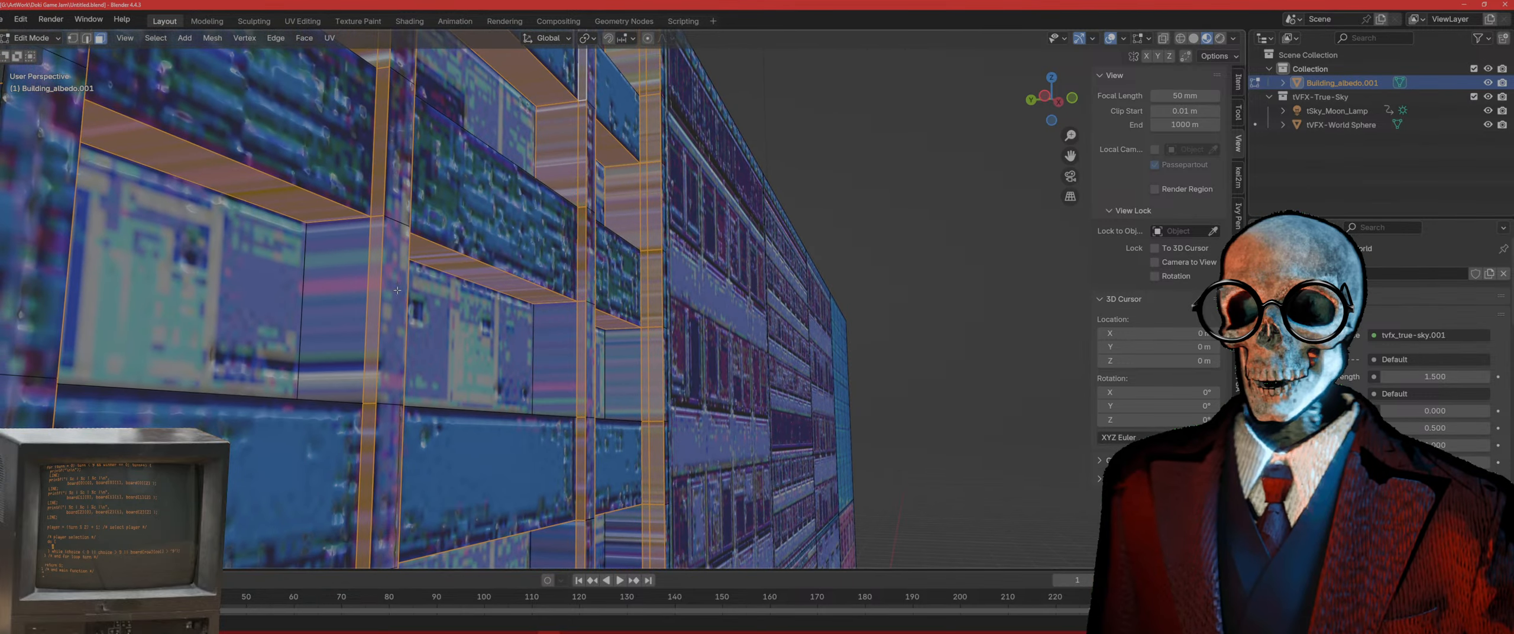
# Step: In right wireframe view, add the remaining side faces of the lower floors and balcony pockets to the selection
pyautogui.press('KP_1')
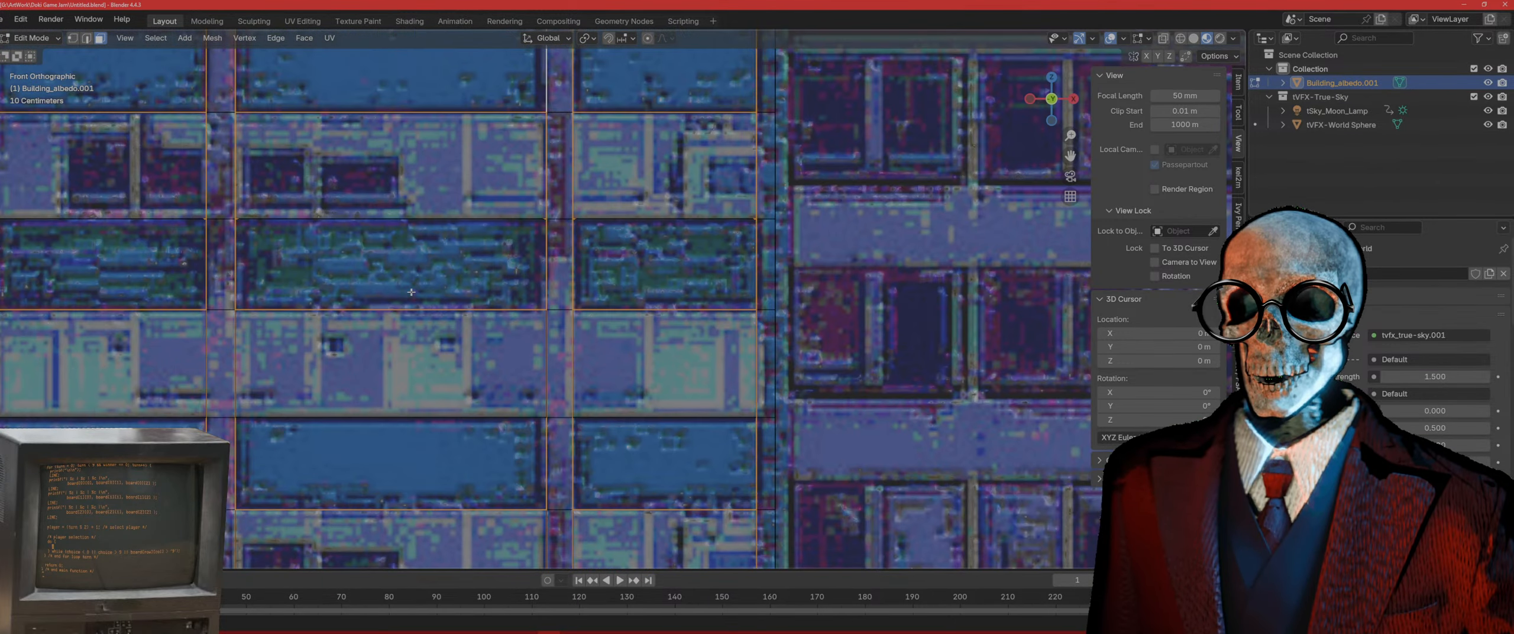
pyautogui.press('KP_3')
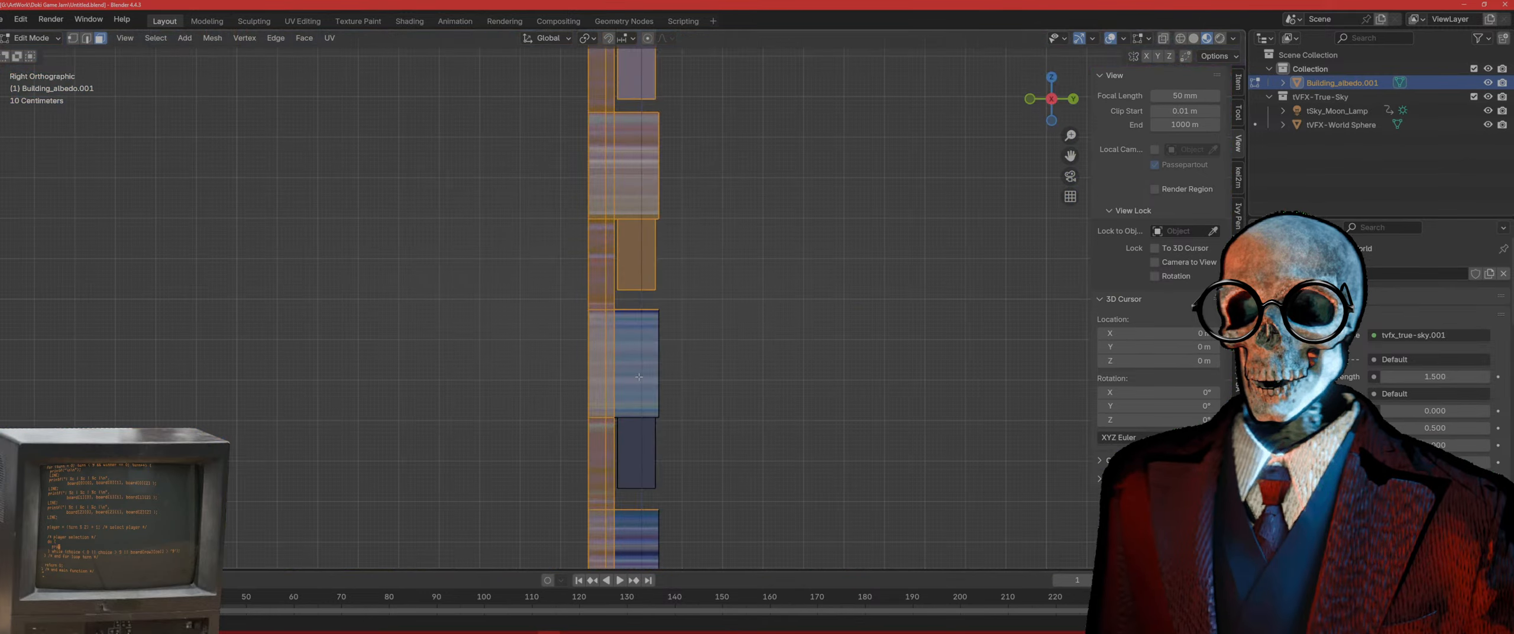
pyautogui.hotkey('shift', 'z')
pyautogui.keyDown('shift'); pyautogui.moveTo(643, 371); pyautogui.dragTo(635, 360); pyautogui.keyUp('shift')
pyautogui.scroll(-2, 666, 420)
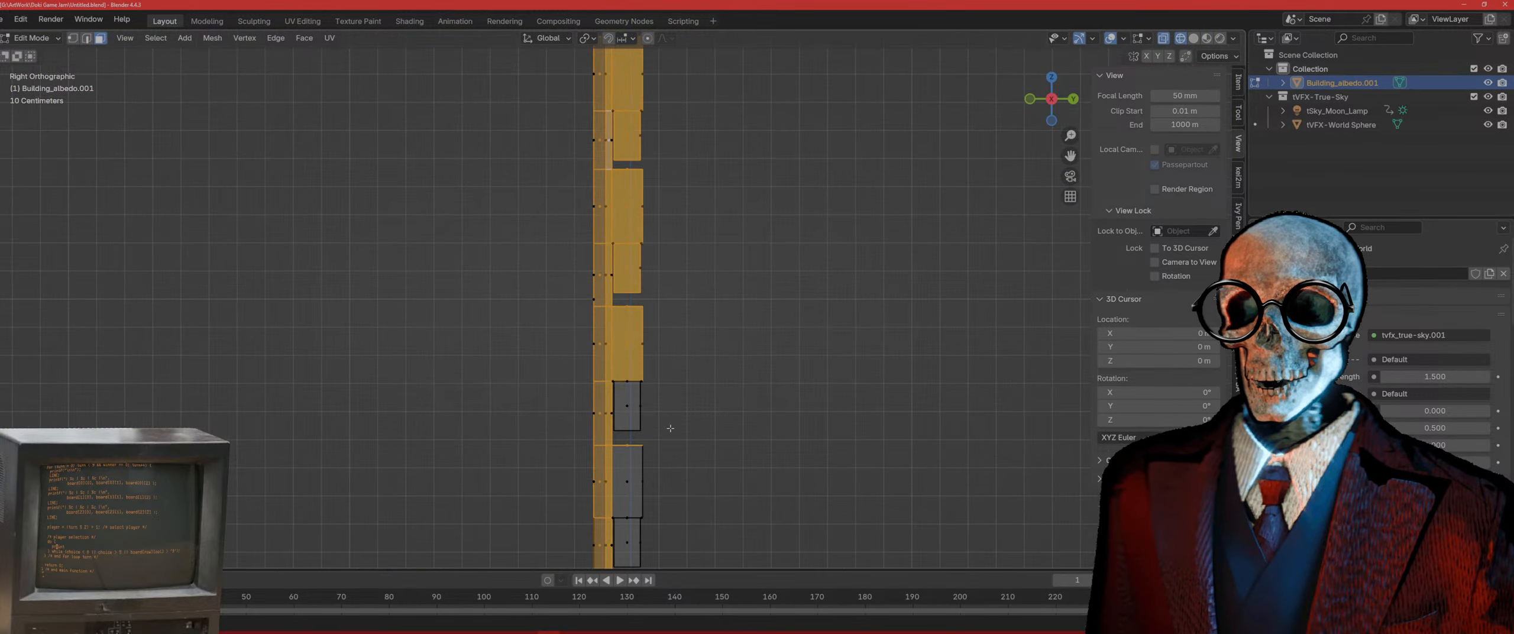
pyautogui.keyDown('shift'); pyautogui.moveTo(670, 428); pyautogui.dragTo(645, 238, button='middle'); pyautogui.keyUp('shift')
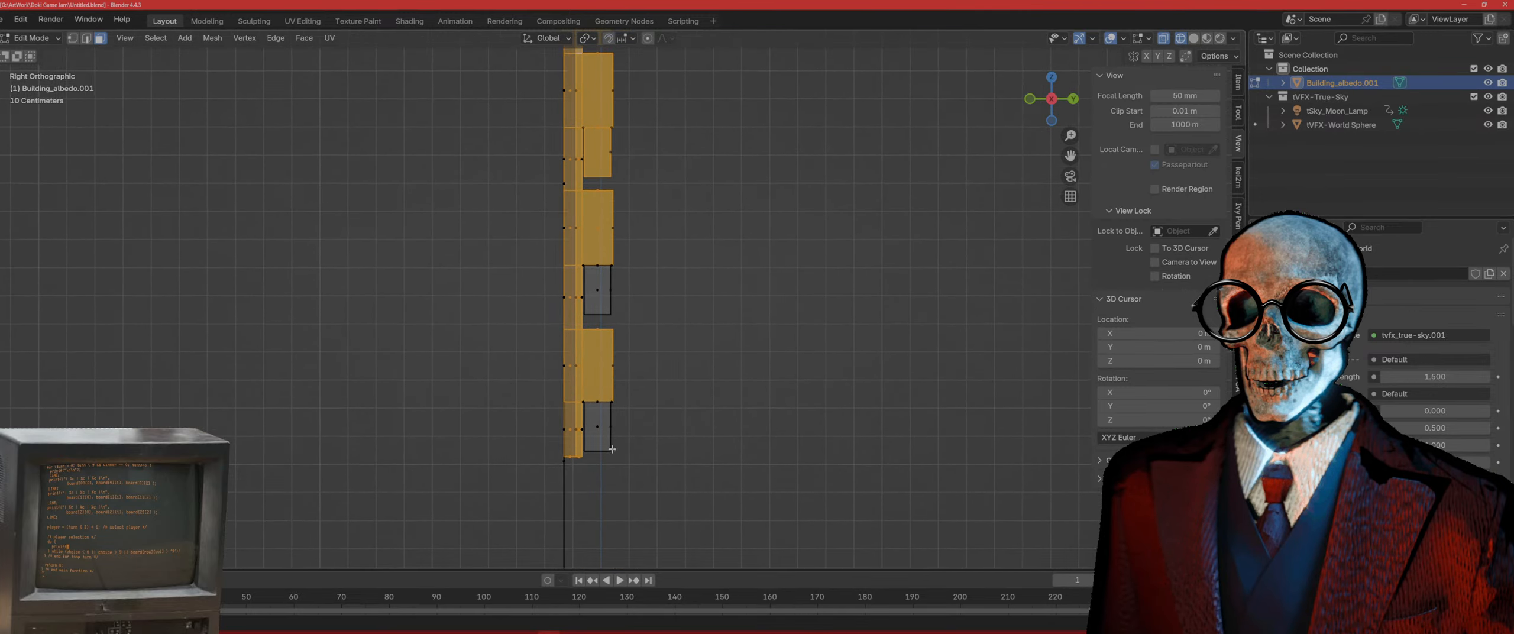
pyautogui.keyDown('shift'); pyautogui.click(596, 411); pyautogui.keyUp('shift')
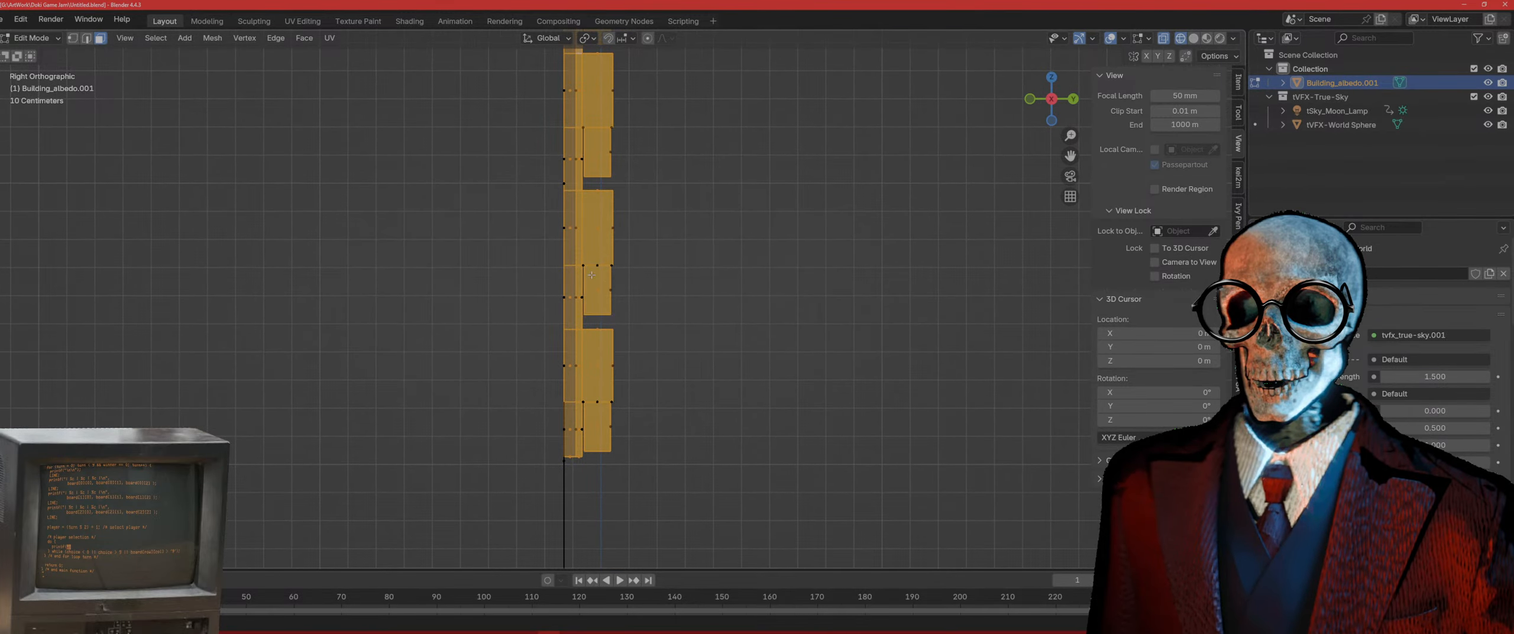
# Step: Return to a textured perspective view of the facade and open the UV Editing workspace with the stretched faces selected
pyautogui.moveTo(637, 281); pyautogui.dragTo(720, 275, button='middle')
pyautogui.press('z')
pyautogui.click(721, 412)
pyautogui.moveTo(464, 255)
pyautogui.keyDown('shift'); pyautogui.mouseDown(button='middle')
pyautogui.moveTo(486, 338)
pyautogui.moveTo(503, 342)
pyautogui.moveTo(648, 288)
pyautogui.mouseUp(button='middle'); pyautogui.keyUp('shift')
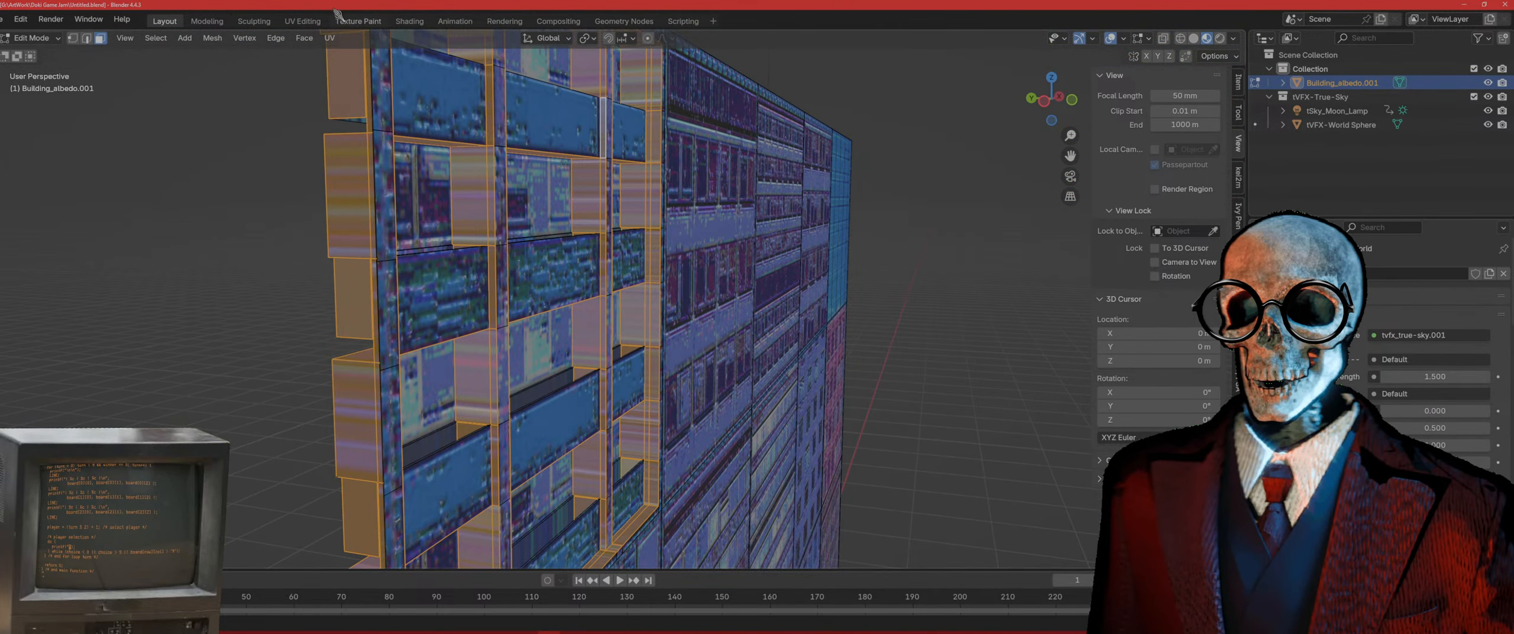
pyautogui.click(297, 22)
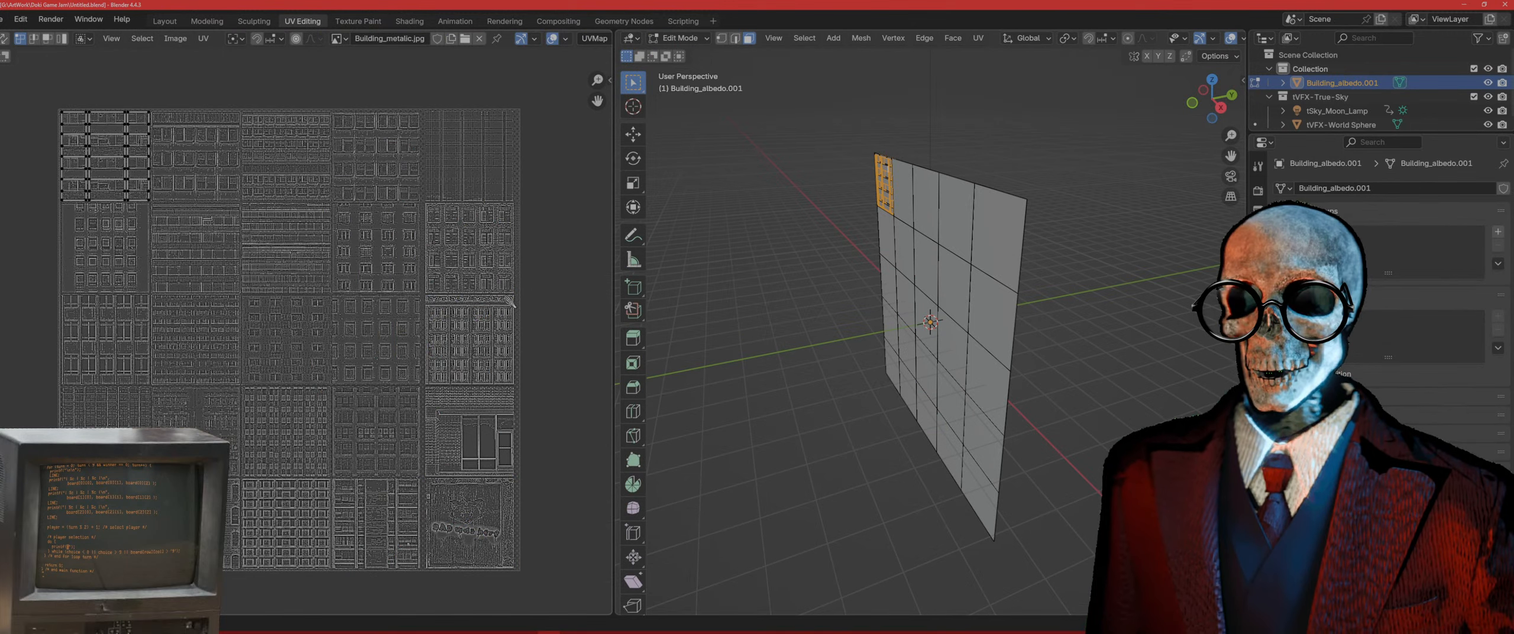
# Step: Unwrap the selected recess and balcony depth faces with Smart UV Project, keeping the Scaled margin method and zero island margin
pyautogui.scroll(7, 309, 393)
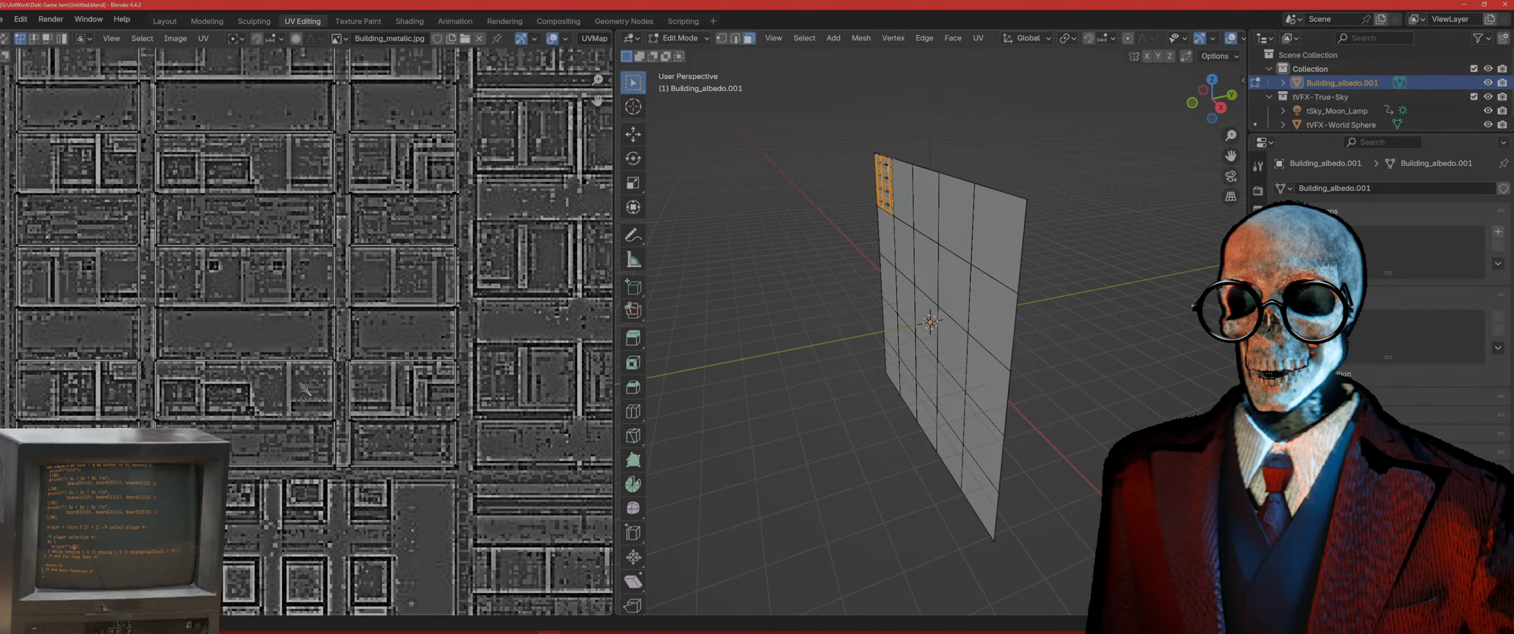
pyautogui.click(978, 38)
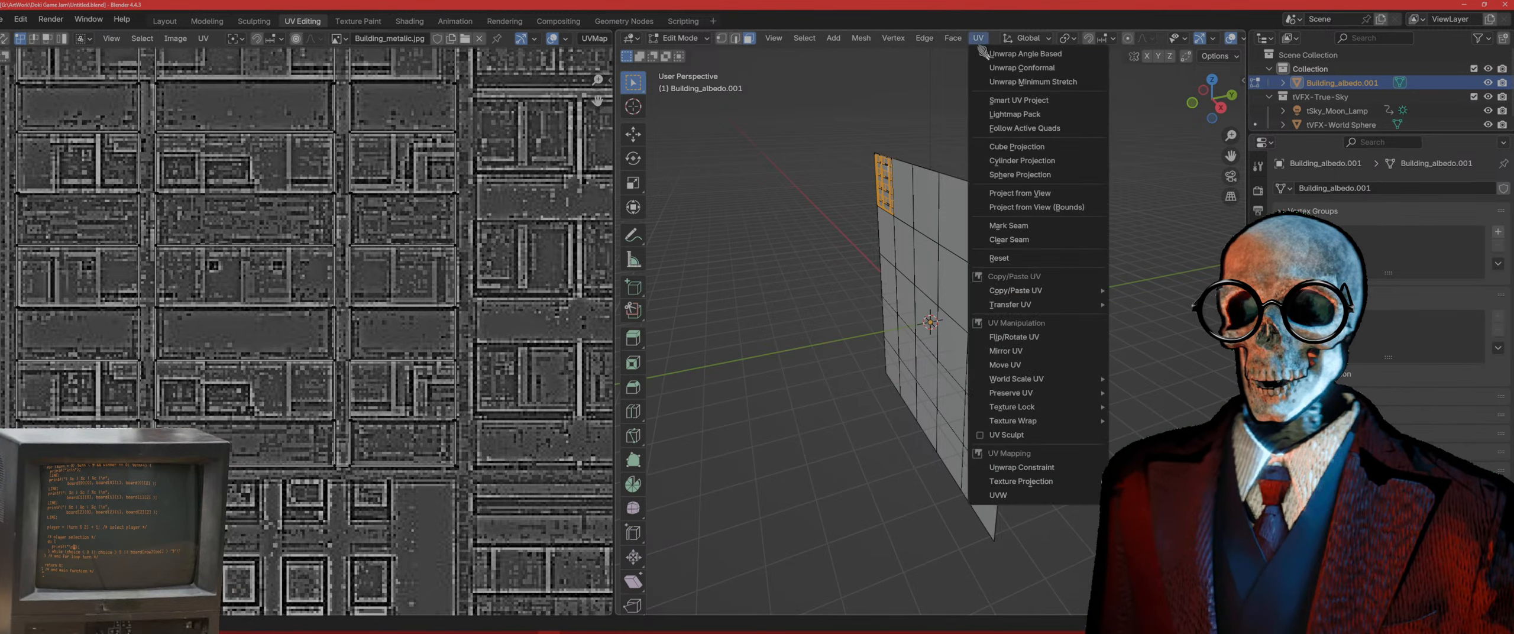
pyautogui.click(1018, 100)
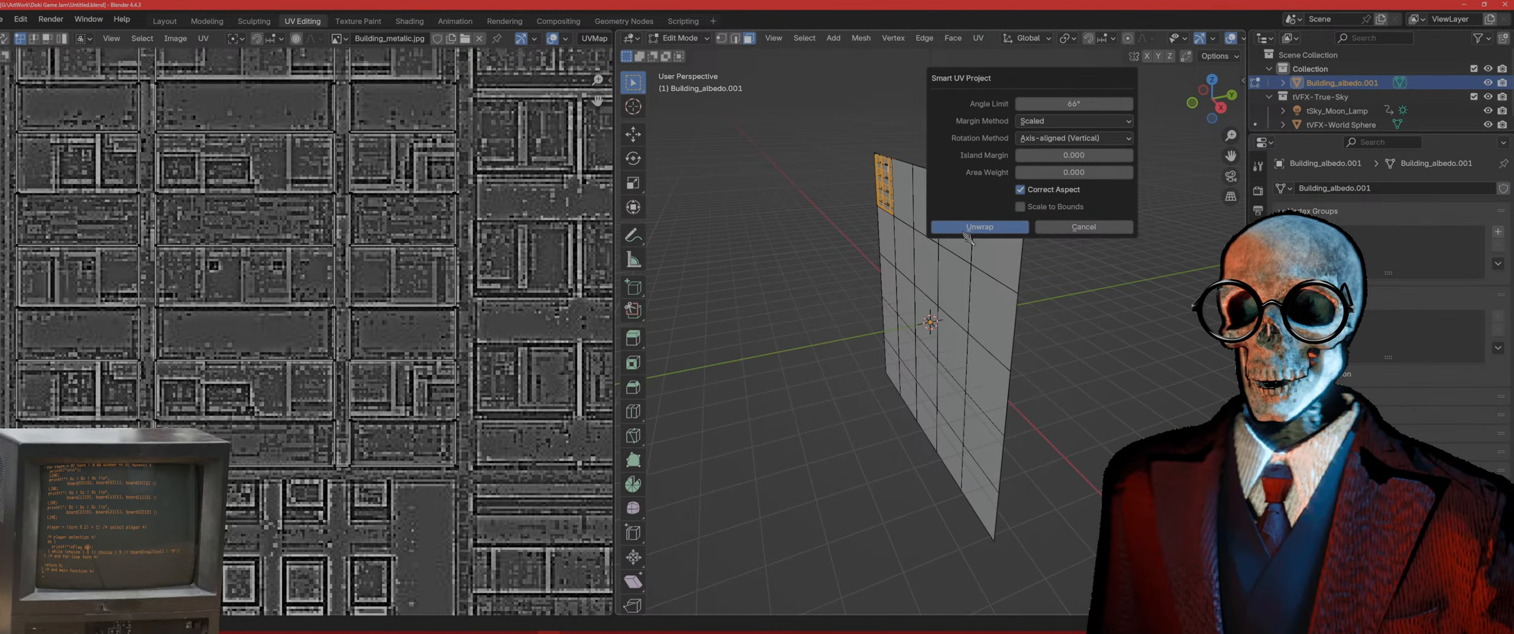
pyautogui.click(965, 231)
pyautogui.scroll(-8, 408, 354)
pyautogui.moveTo(559, 359); pyautogui.dragTo(339, 303, button='middle')
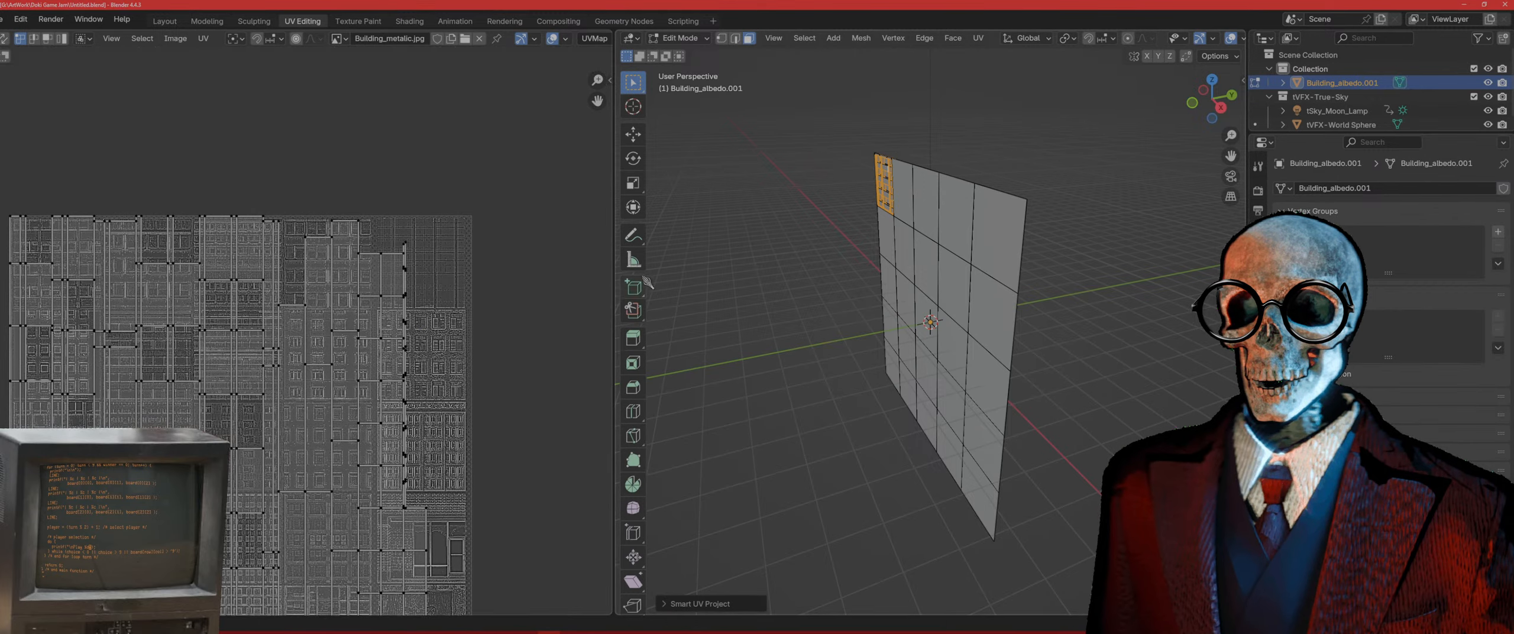
# Step: With the balconies shown textured up close, select all the unwrapped UVs and shrink them to less than one texture tile
pyautogui.moveTo(769, 293)
pyautogui.mouseDown(button='middle')
pyautogui.moveTo(869, 261)
pyautogui.moveTo(943, 321)
pyautogui.moveTo(1049, 321)
pyautogui.moveTo(734, 396)
pyautogui.moveTo(952, 361)
pyautogui.moveTo(864, 378)
pyautogui.moveTo(981, 382)
pyautogui.moveTo(877, 420)
pyautogui.mouseUp(button='middle')
pyautogui.scroll(9, 943, 322)
pyautogui.press('z')
pyautogui.scroll(4, 952, 366)
pyautogui.scroll(-5, 863, 378)
pyautogui.scroll(5, 986, 382)
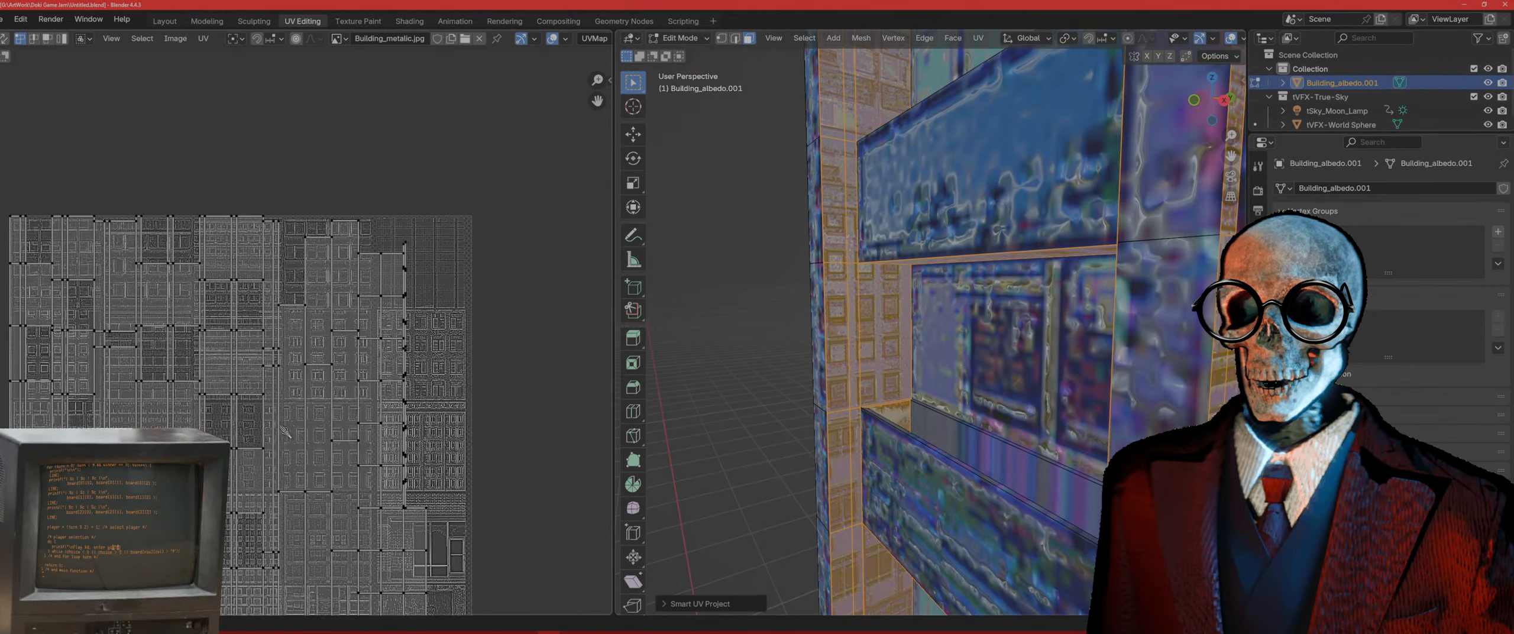
pyautogui.scroll(-1, 285, 433)
pyautogui.press('a')
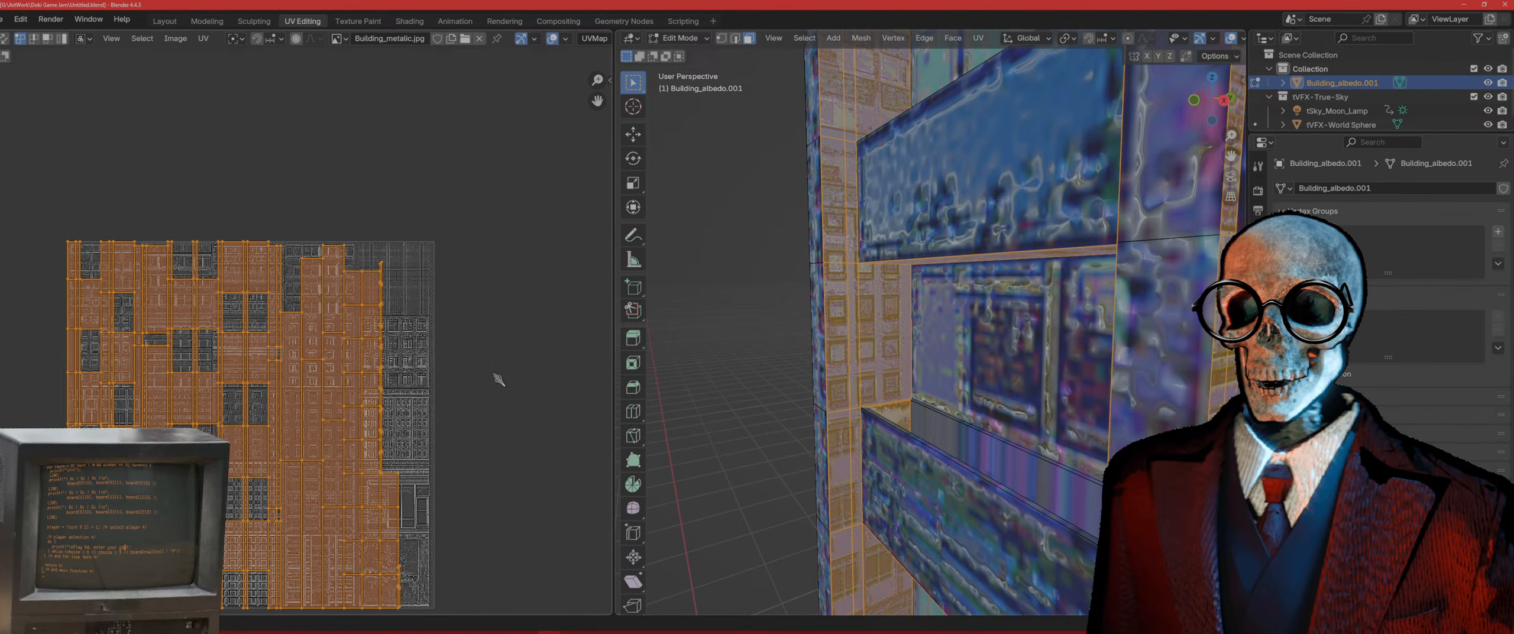
pyautogui.press('s')
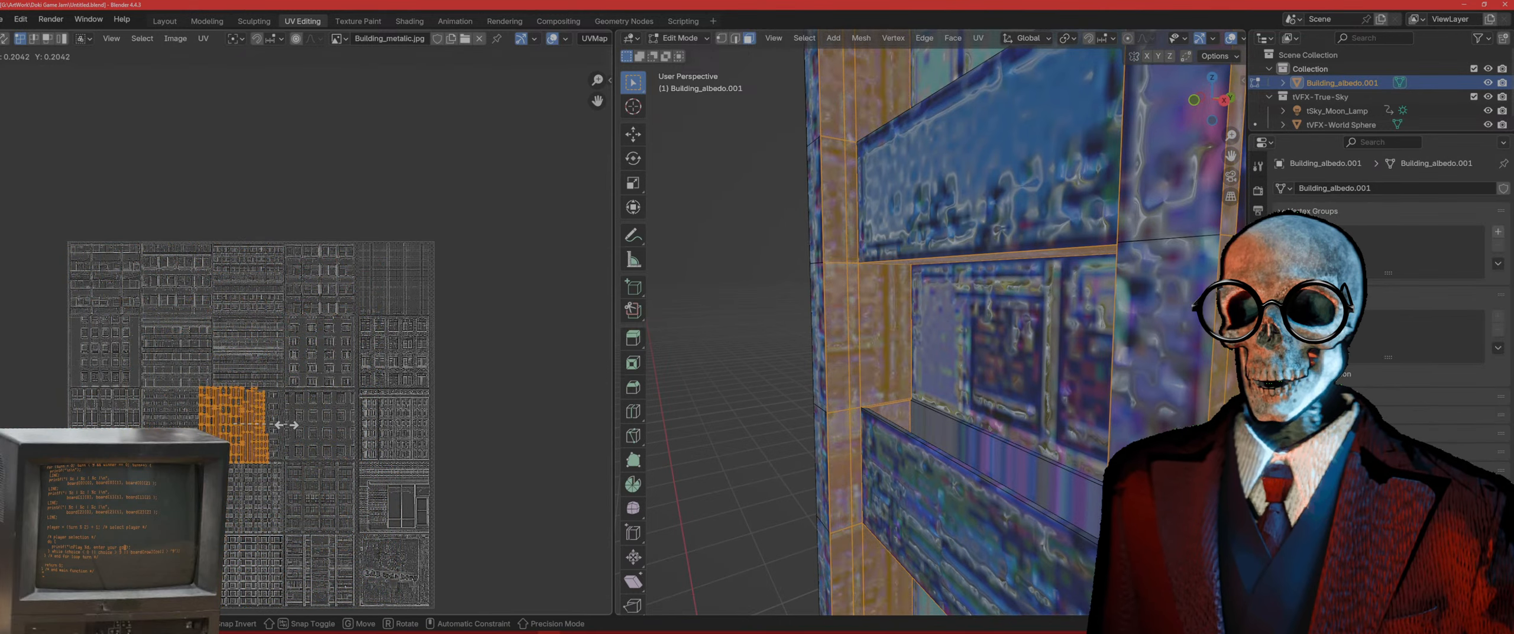
# Step: Move the shrunken UVs onto the graffiti tile in the texture's lower-right corner and enlarge them to fill that tile
pyautogui.press('g')
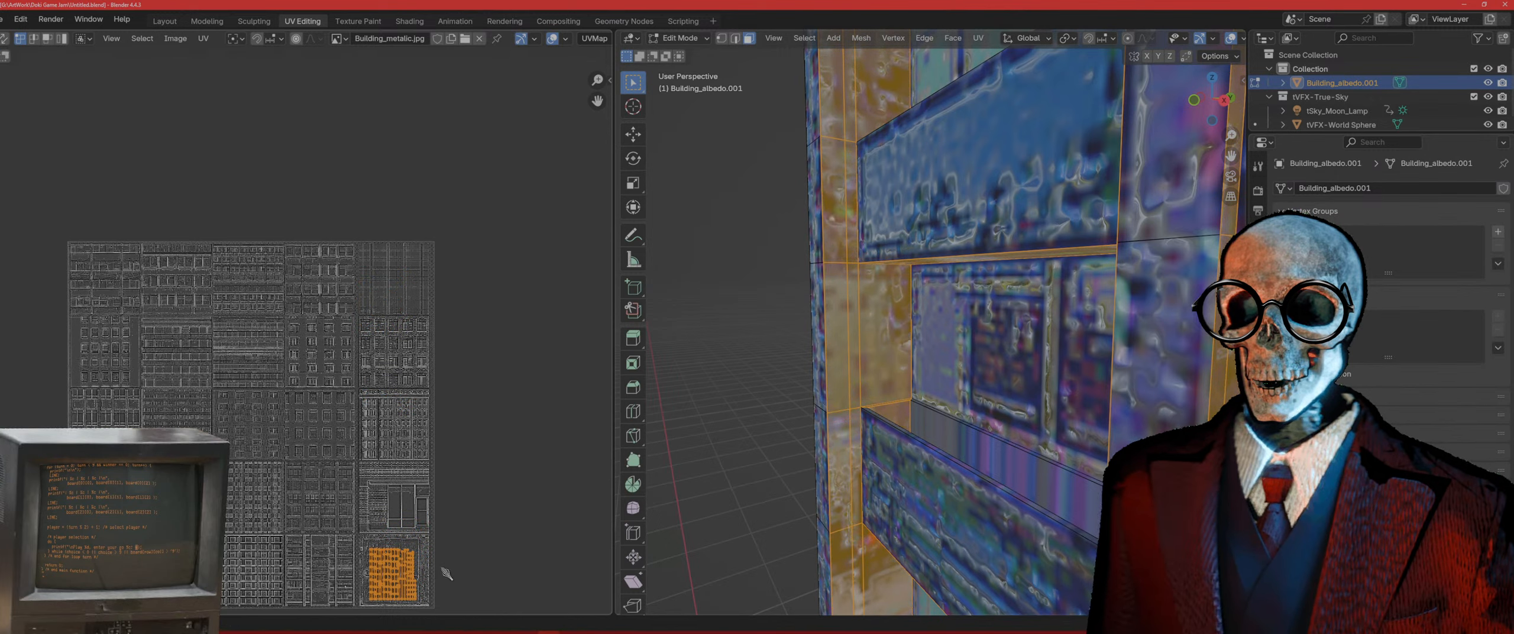
pyautogui.press('s')
pyautogui.click(463, 565)
pyautogui.press('g')
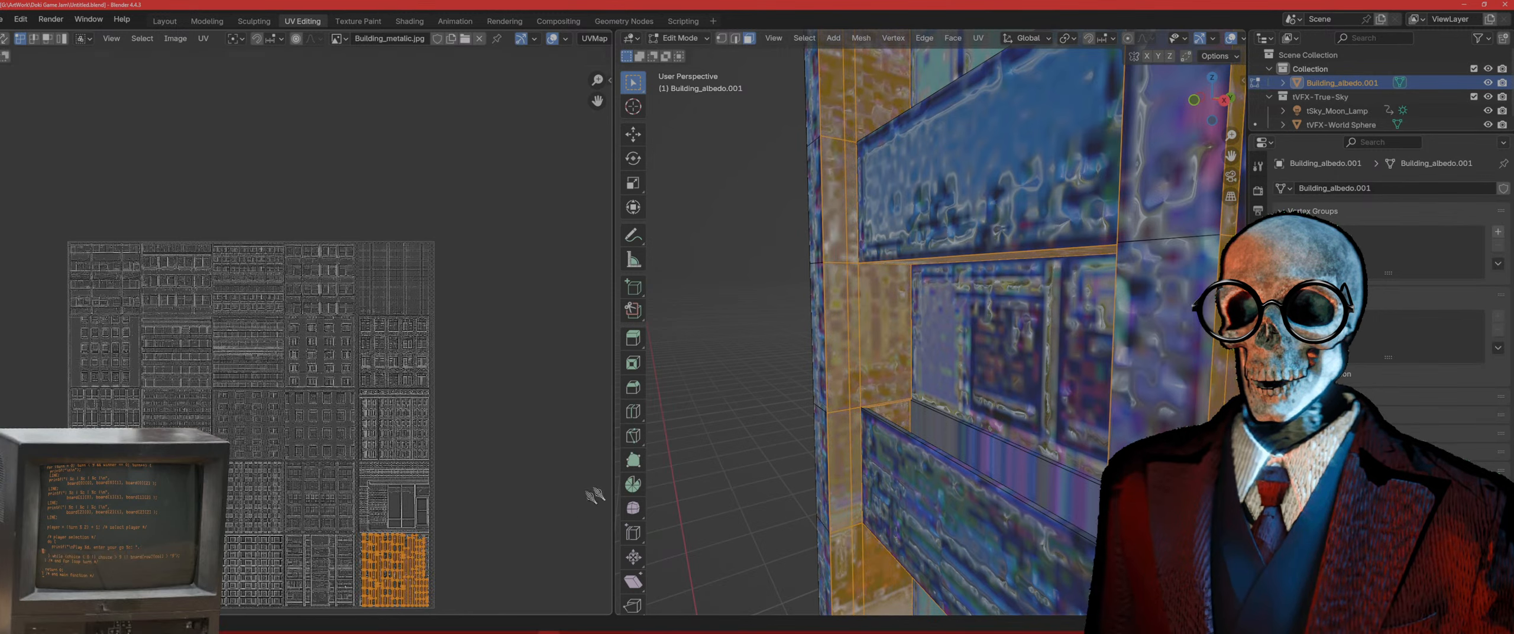
# Step: Check the balconies in Object Mode, return to Edit Mode and move the UVs onto the texture's upper-right tile
pyautogui.press('Tab')
pyautogui.scroll(-5, 851, 383)
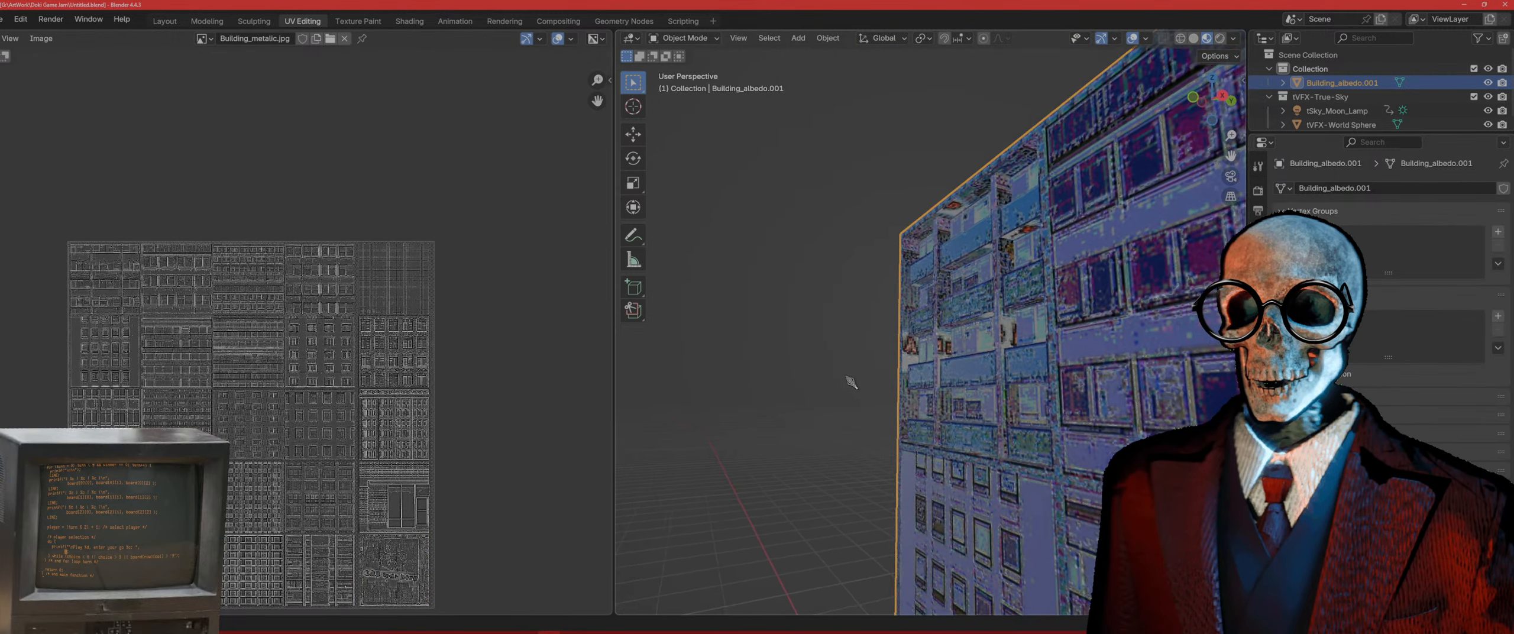
pyautogui.moveTo(850, 382); pyautogui.dragTo(821, 343, button='middle')
pyautogui.scroll(3, 867, 391)
pyautogui.press('Tab')
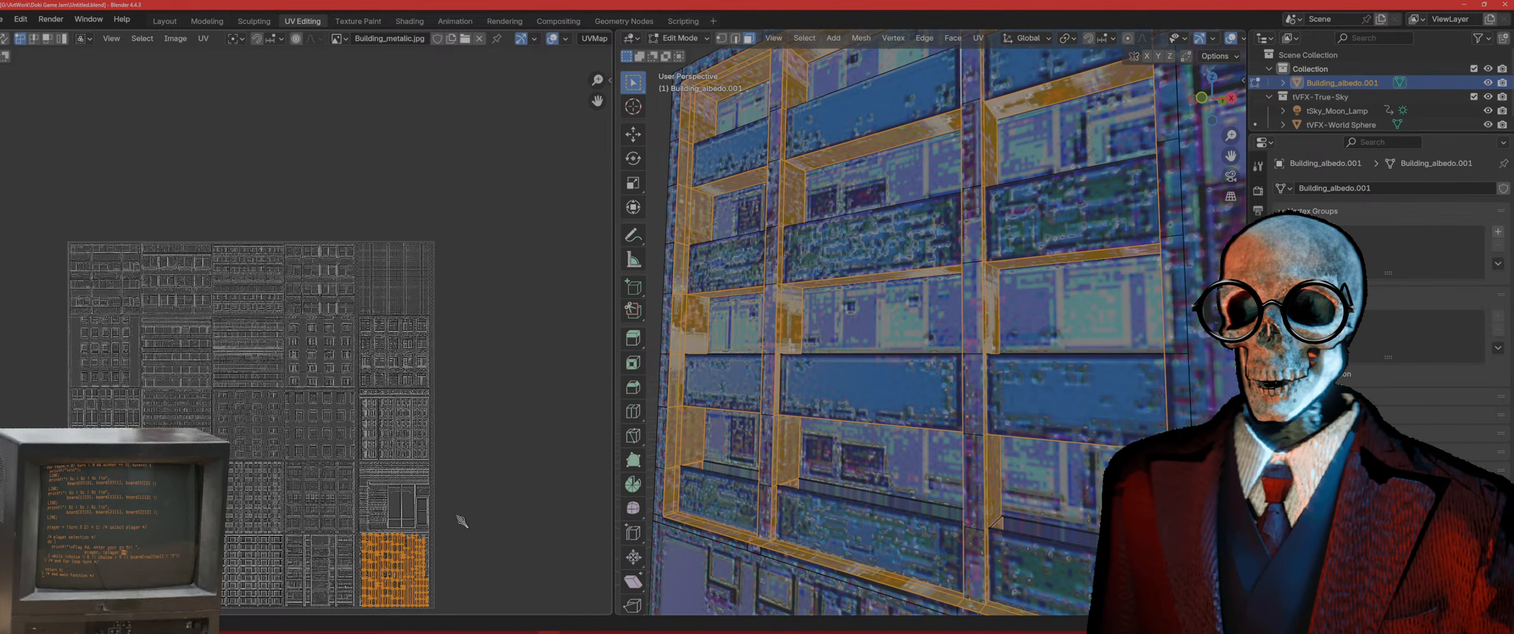
pyautogui.press('g')
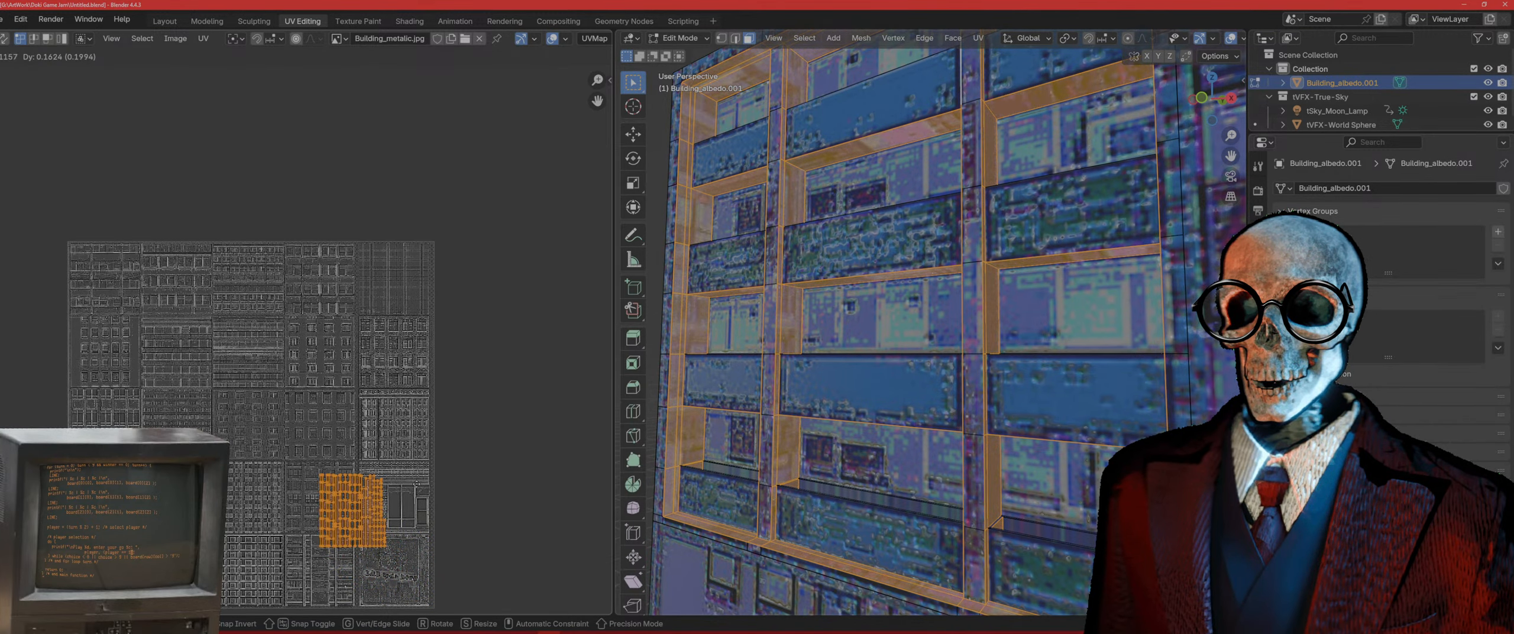
pyautogui.click(455, 252)
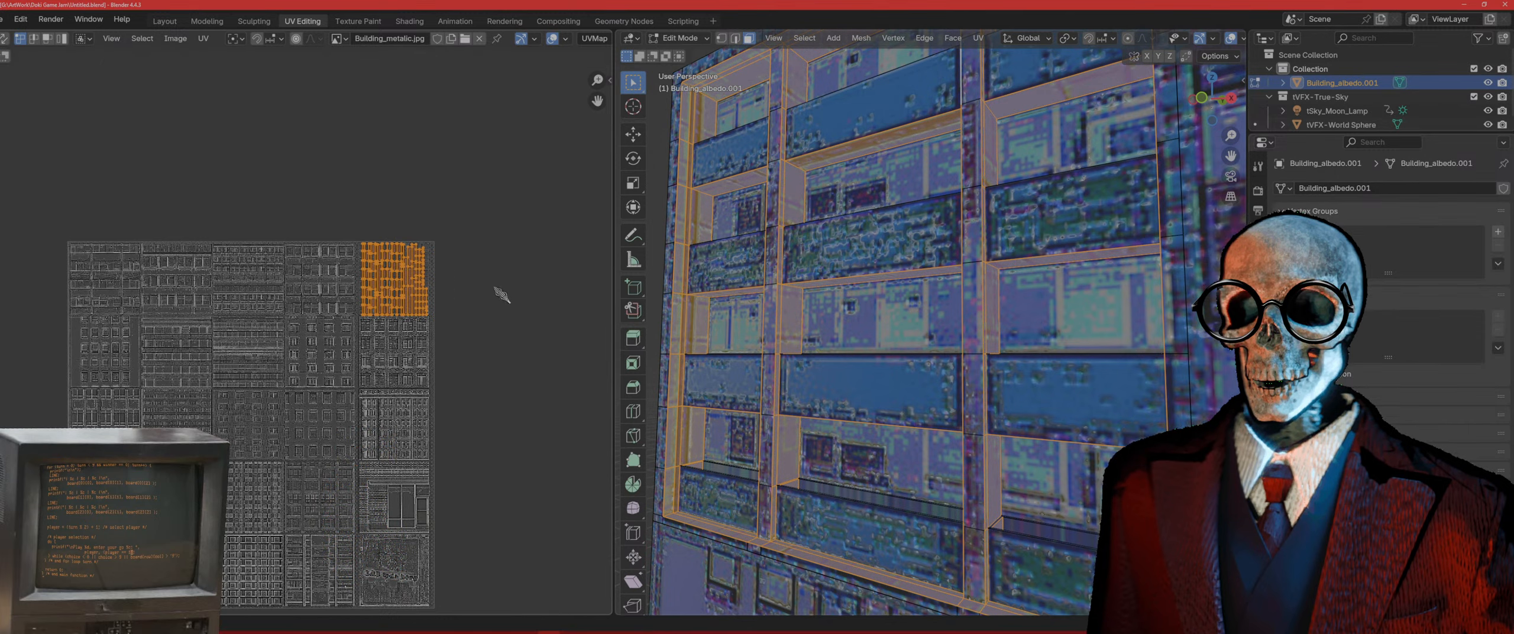
# Step: Inspect the retextured balcony recesses in Object Mode without the selection outline, from both close and farther away
pyautogui.press('Tab')
pyautogui.moveTo(789, 402); pyautogui.dragTo(822, 375, button='middle')
pyautogui.click(801, 395)
pyautogui.scroll(5, 899, 438)
pyautogui.scroll(5, 989, 445)
pyautogui.scroll(-3, 809, 435)
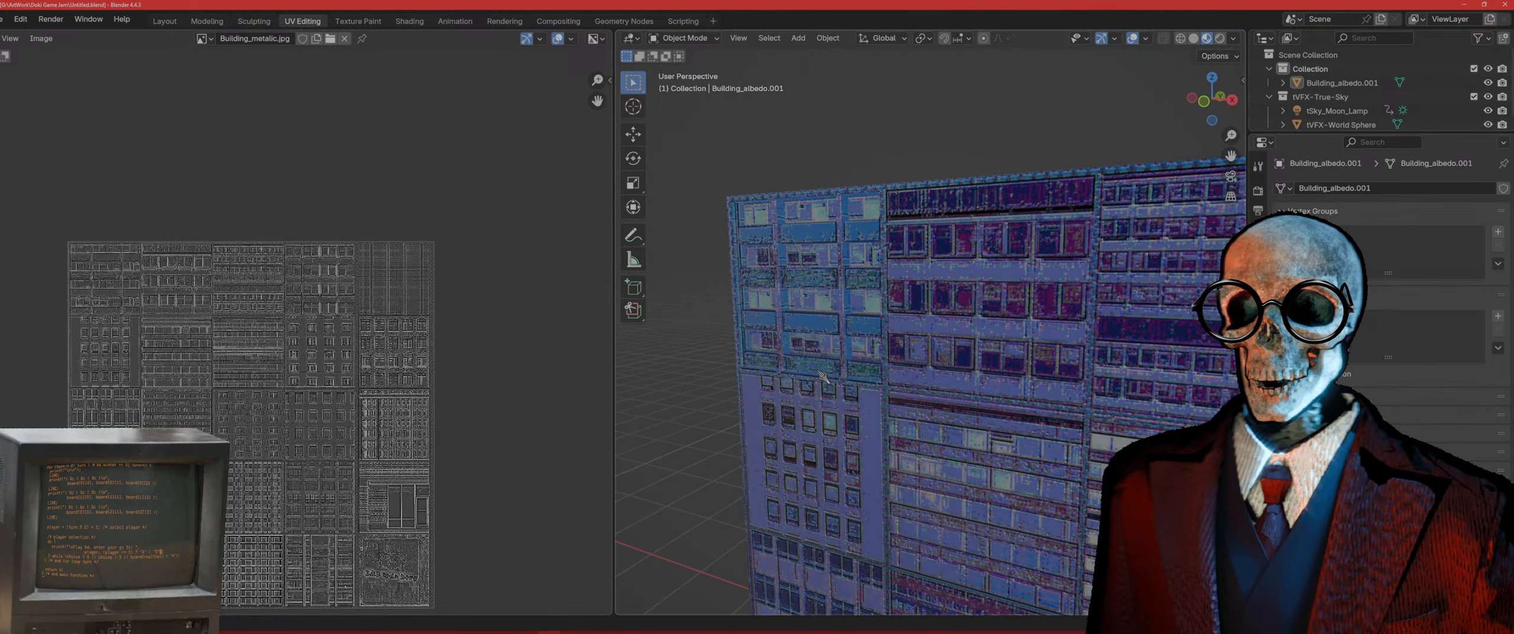
# Step: In front view Edit Mode, select every facade tile on the plane except the detailed building in the upper-left corner
pyautogui.keyDown('shift'); pyautogui.moveTo(918, 377); pyautogui.dragTo(884, 351, button='middle'); pyautogui.keyUp('shift')
pyautogui.click(884, 352)
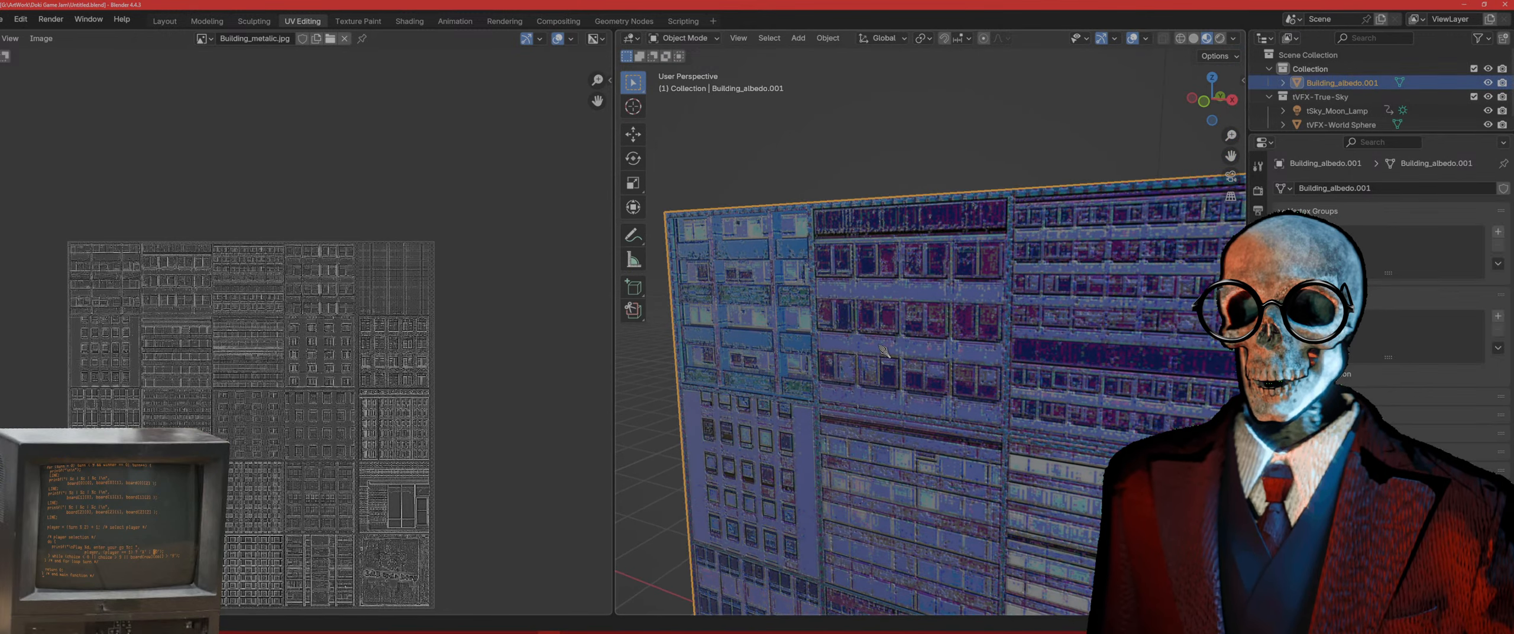
pyautogui.press('Tab')
pyautogui.click(878, 344)
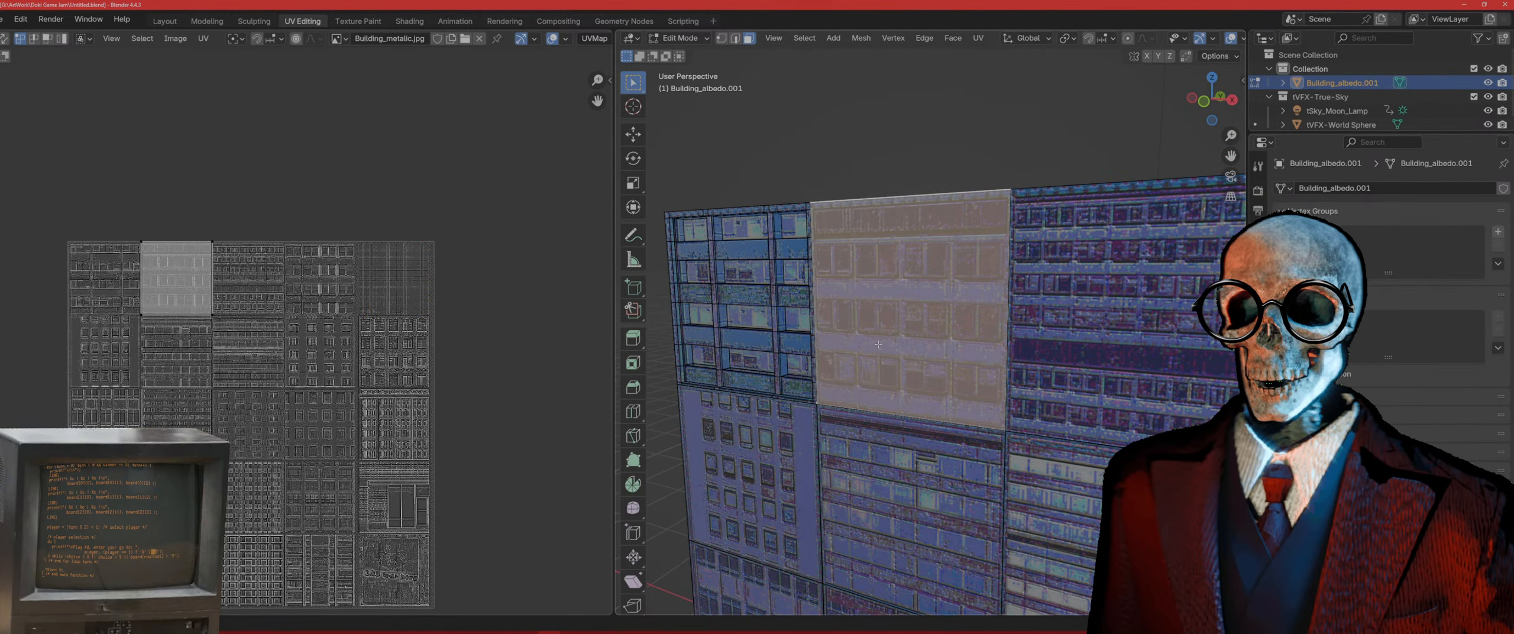
pyautogui.press('KP_1')
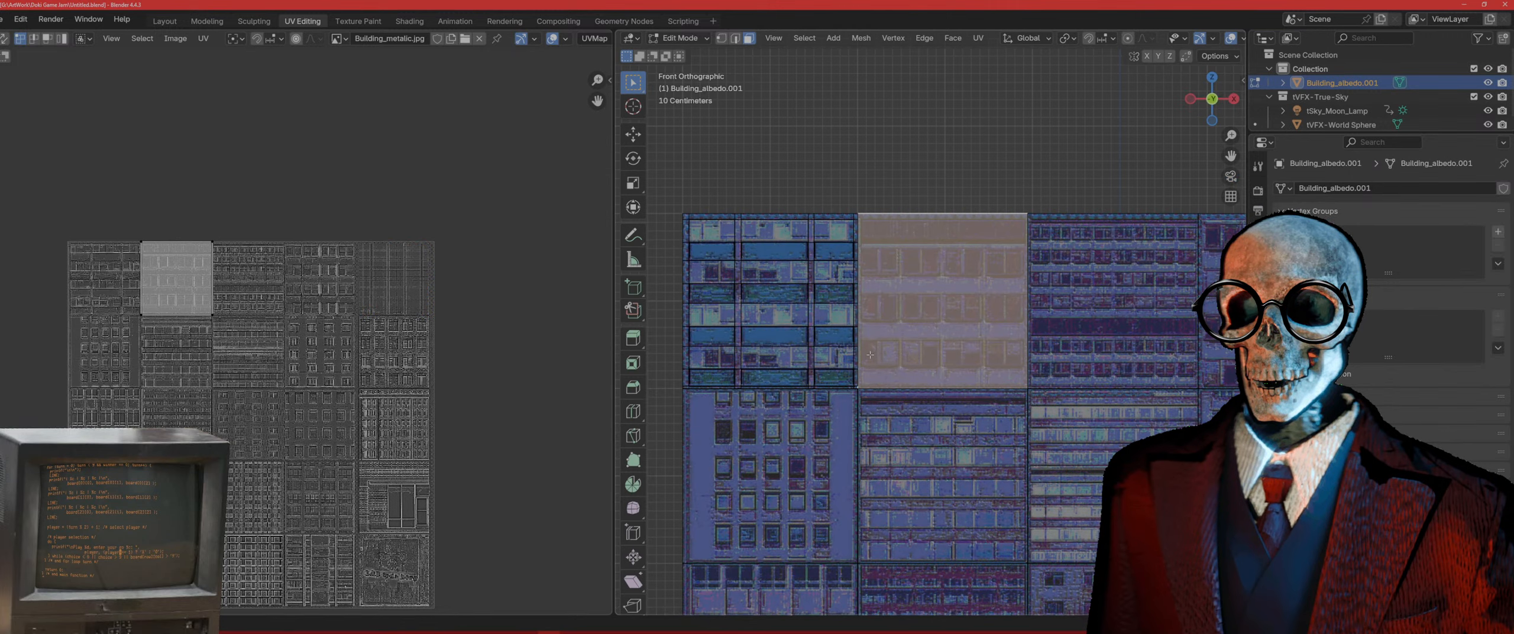
pyautogui.keyDown('shift'); pyautogui.moveTo(933, 341); pyautogui.dragTo(870, 365, button='middle'); pyautogui.keyUp('shift')
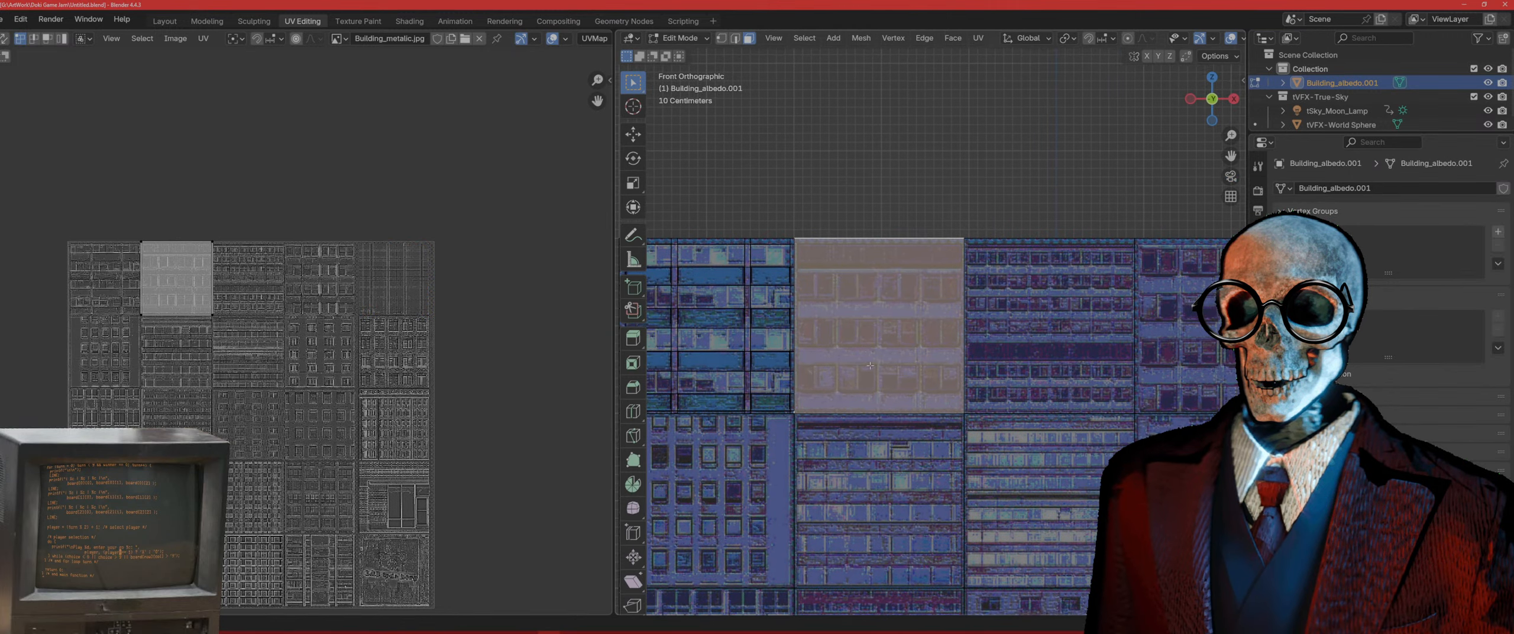
pyautogui.scroll(-3, 859, 371)
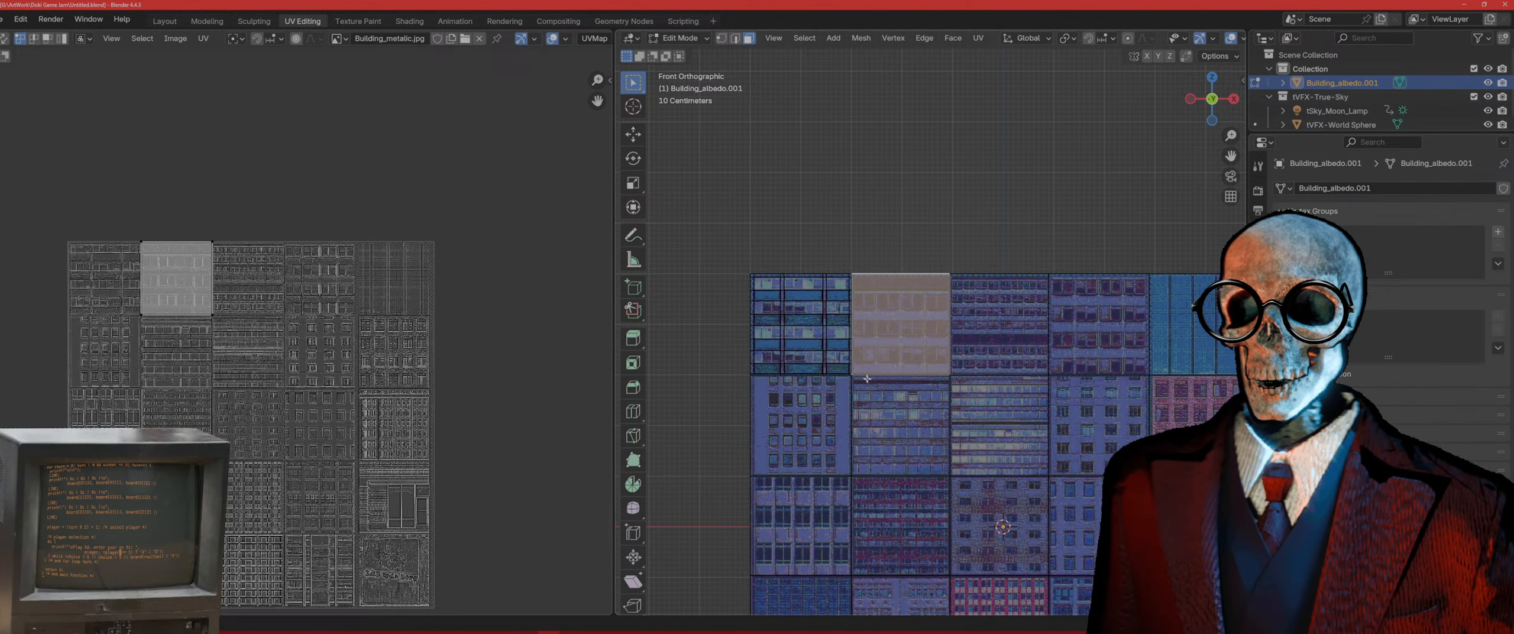
pyautogui.scroll(-1, 867, 378)
pyautogui.moveTo(888, 412); pyautogui.dragTo(798, 401)
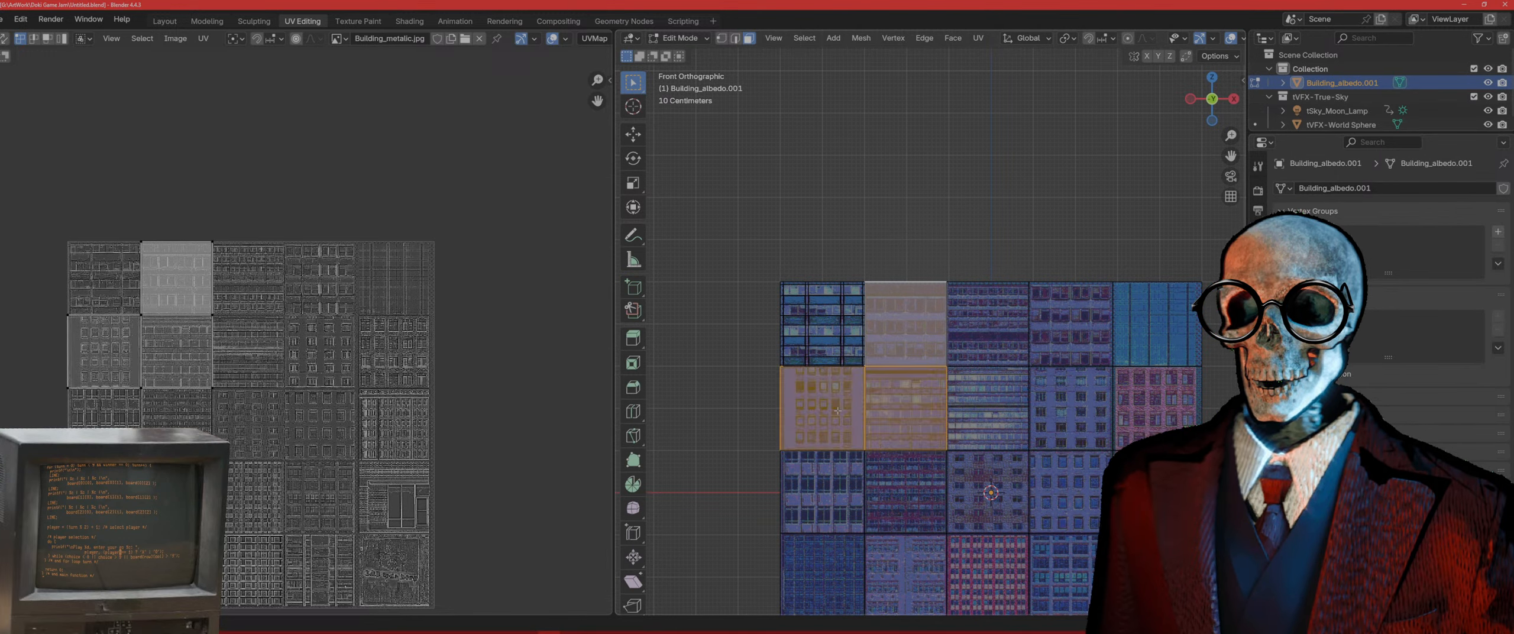
pyautogui.scroll(-4, 838, 410)
pyautogui.keyDown('shift'); pyautogui.moveTo(886, 433); pyautogui.dragTo(748, 381, button='middle'); pyautogui.keyUp('shift')
pyautogui.keyDown('shift'); pyautogui.moveTo(959, 509); pyautogui.dragTo(795, 267); pyautogui.keyUp('shift')
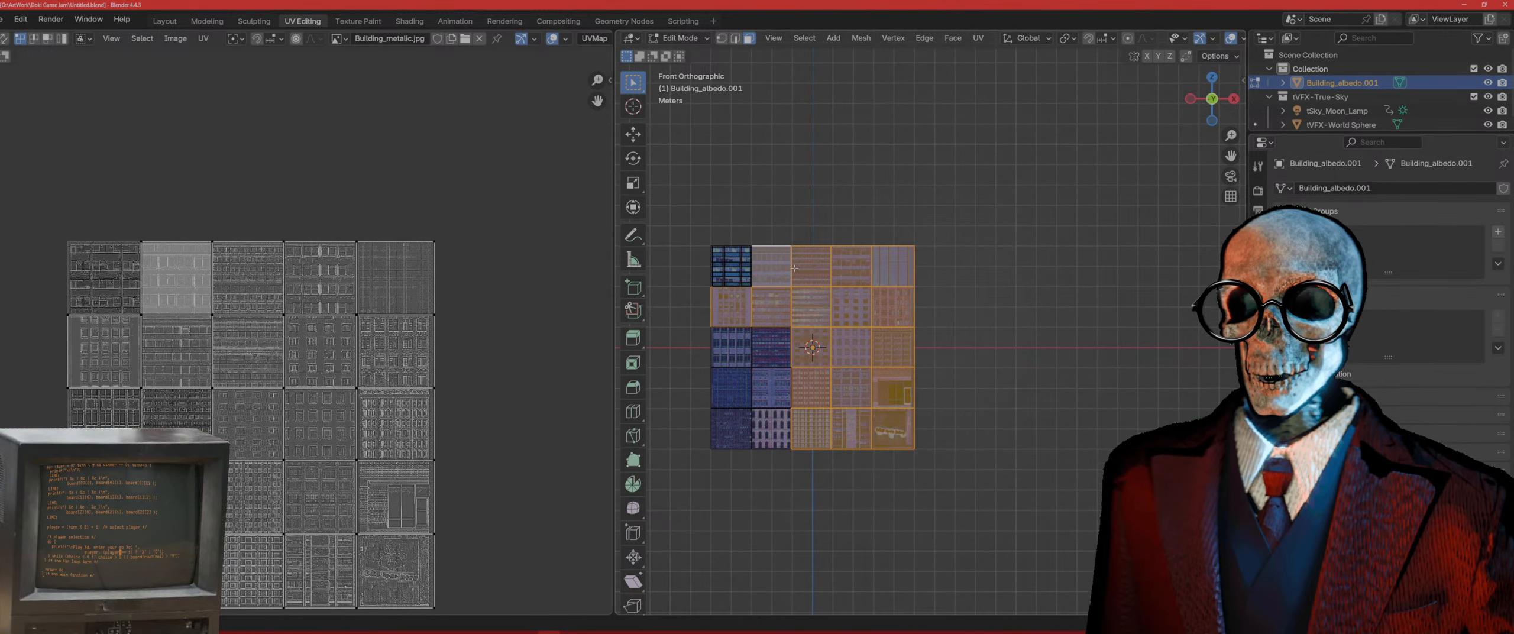
pyautogui.keyDown('shift'); pyautogui.moveTo(738, 403); pyautogui.dragTo(686, 328); pyautogui.keyUp('shift')
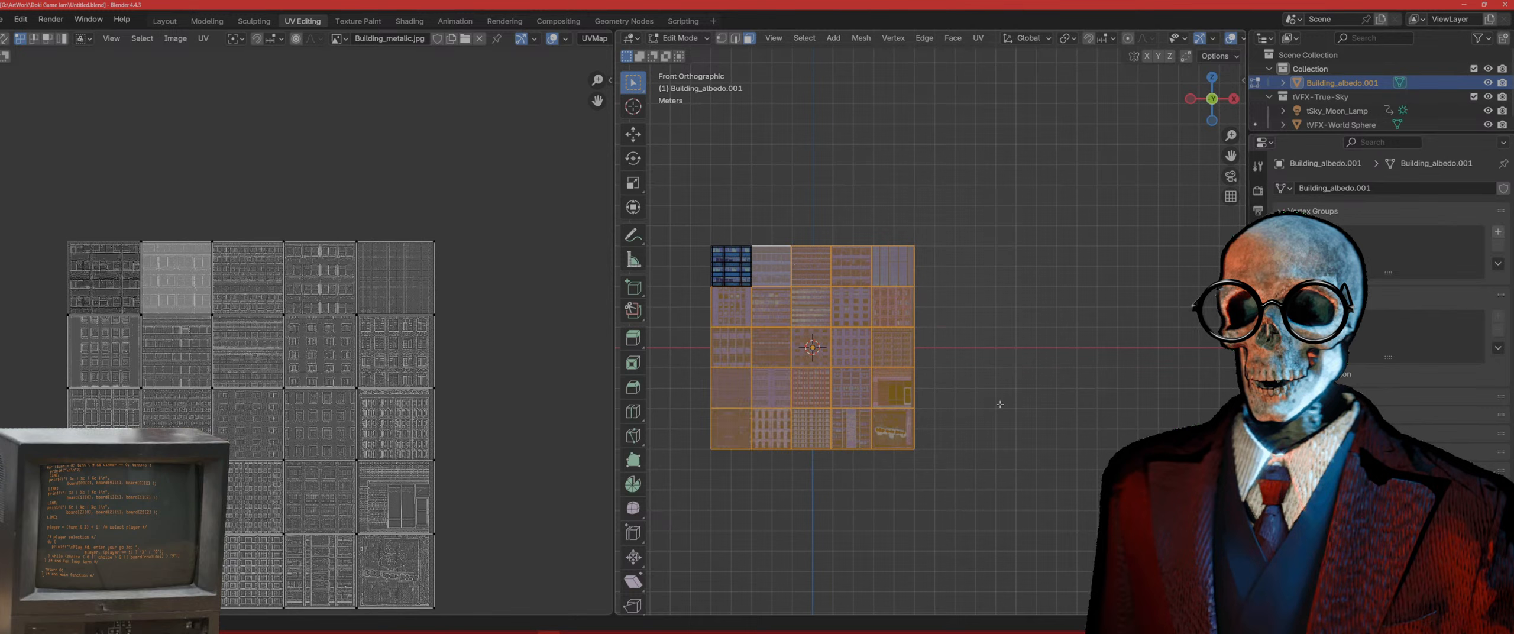
# Step: Move the selected tiles clear of the detailed building, then shift the first column's four lower tiles left beneath it
pyautogui.press('g')
pyautogui.click(991, 373)
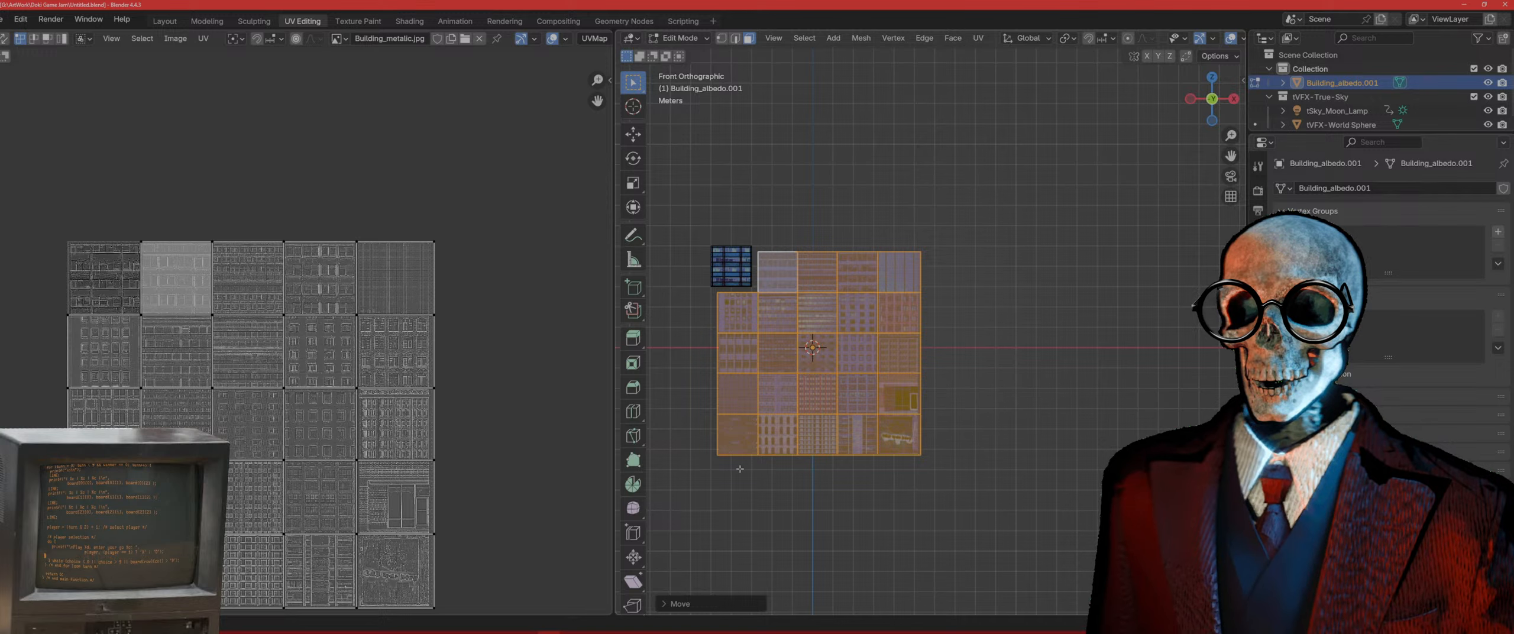
pyautogui.moveTo(674, 318); pyautogui.dragTo(674, 318)
pyautogui.press('g')
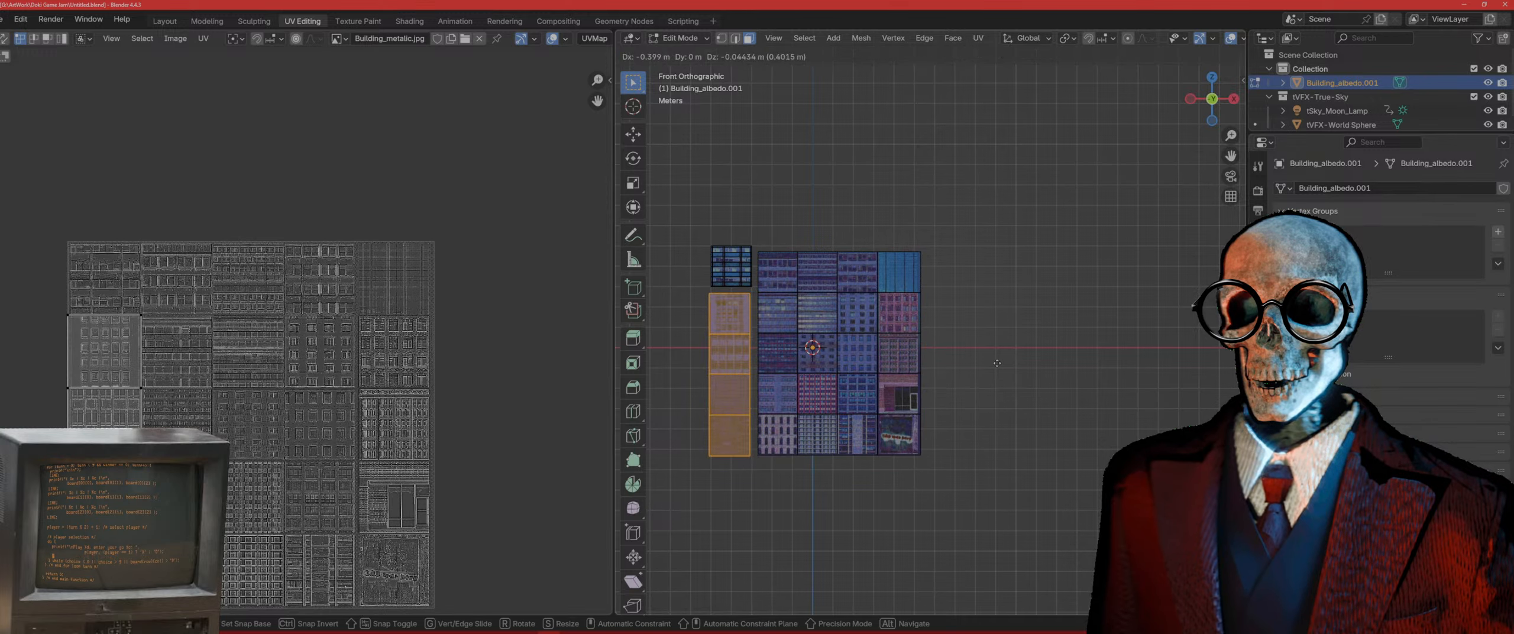
pyautogui.click(998, 363)
# Step: Space out the first column's lower tiles by moving the bottom three, the bottom two and the last one downward
pyautogui.press('g')
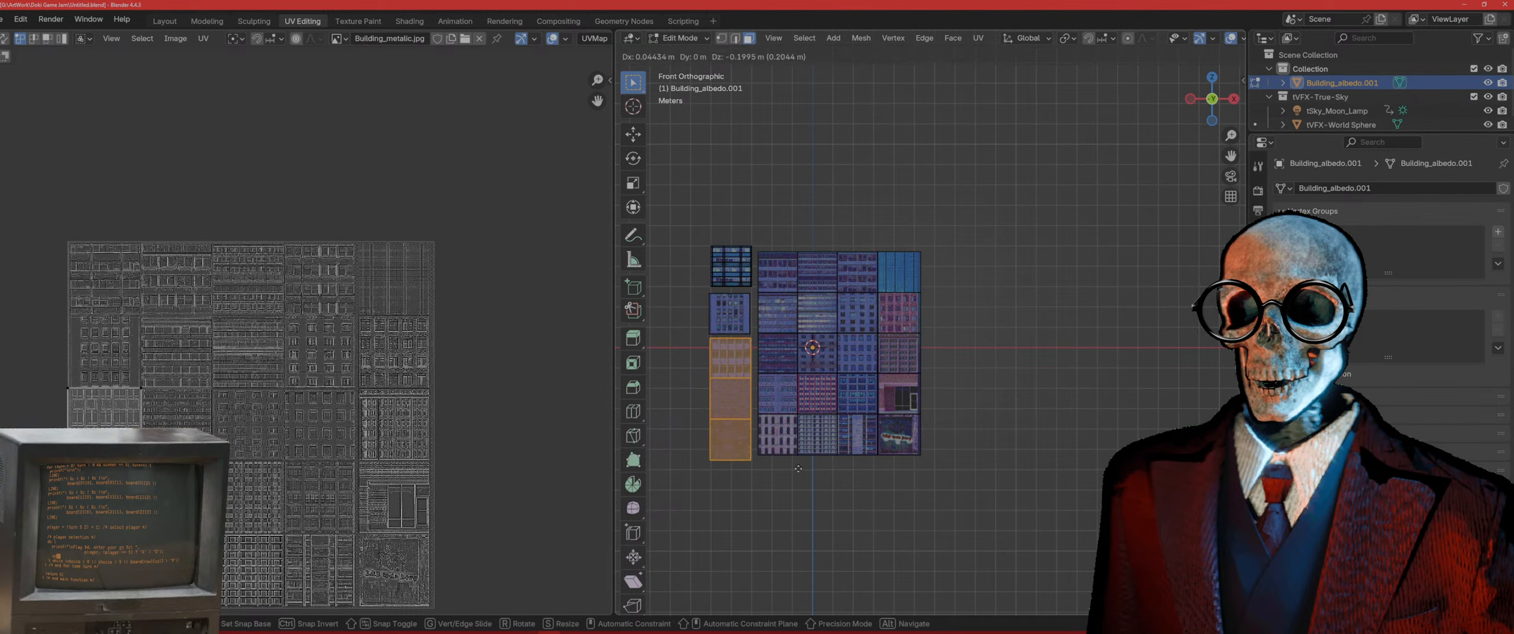
pyautogui.click(733, 477)
pyautogui.moveTo(679, 395); pyautogui.dragTo(679, 395)
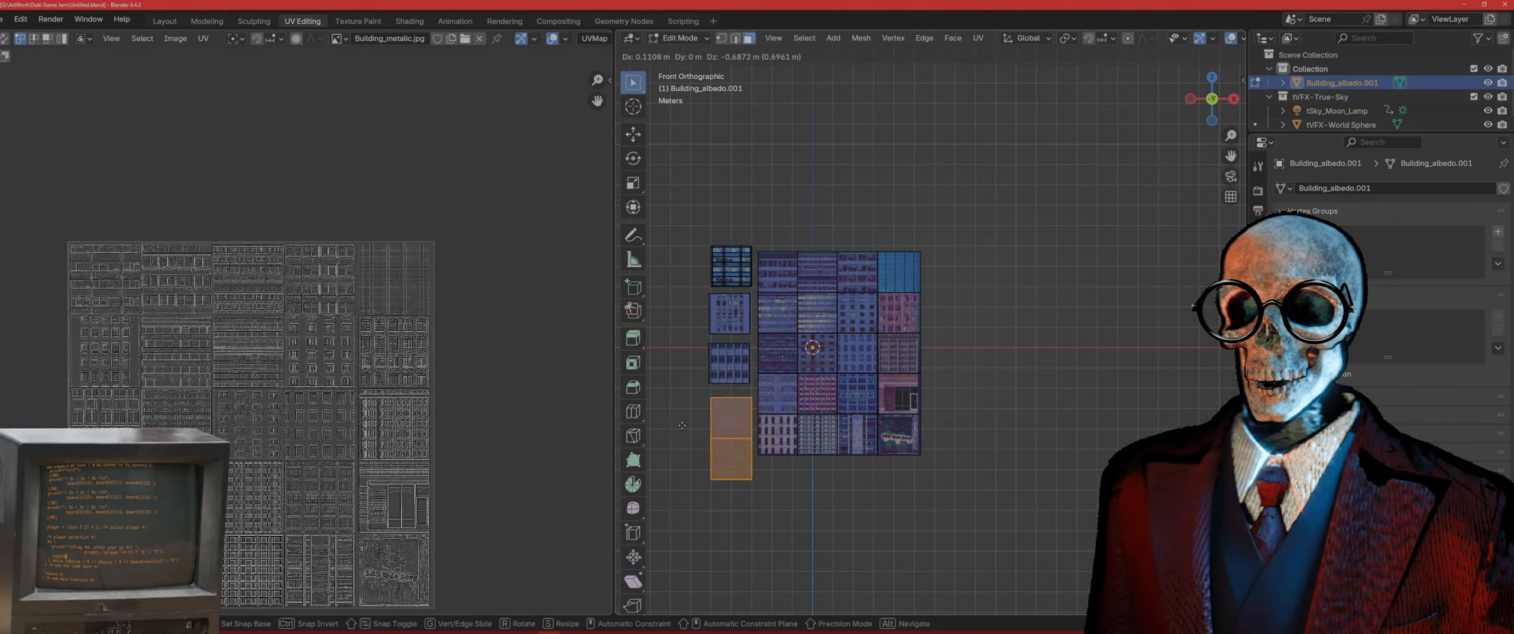
pyautogui.press('g')
pyautogui.click(686, 414)
pyautogui.moveTo(735, 499); pyautogui.dragTo(692, 449)
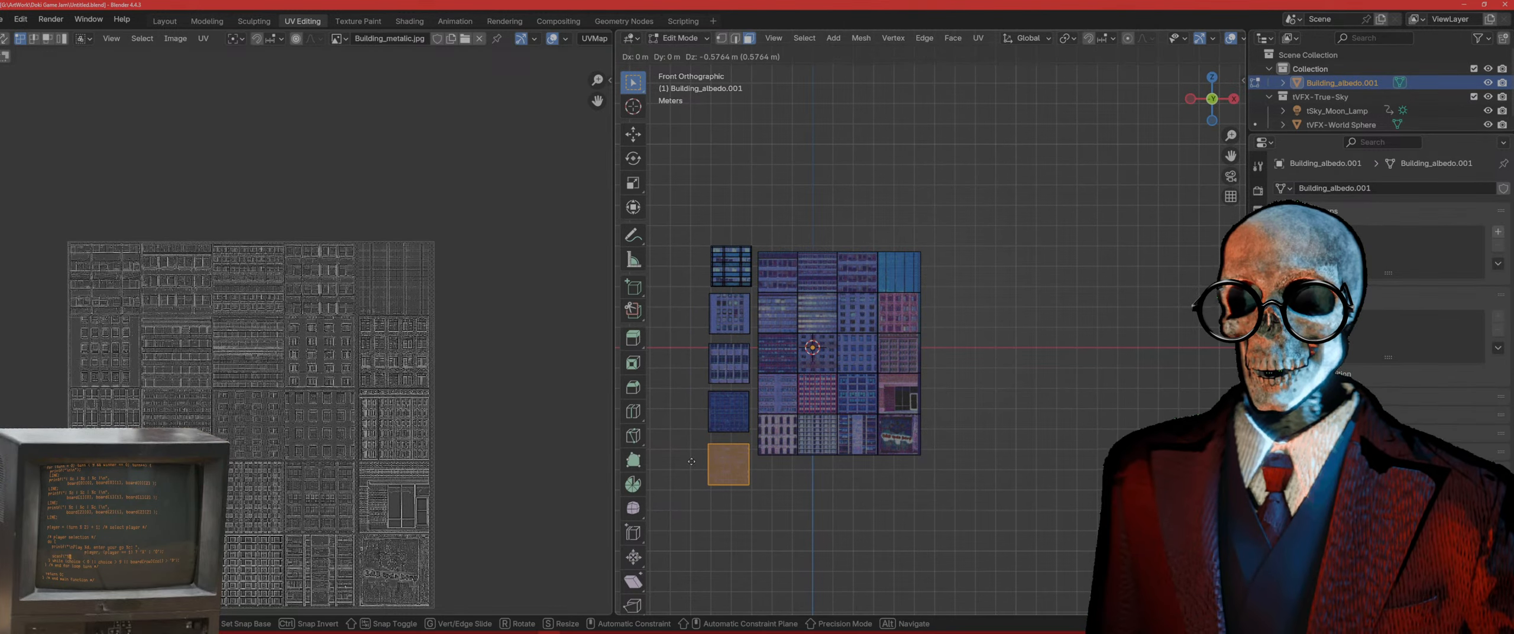
# Step: Move the fifth and fourth tile rows of the remaining columns downward to leave gaps between them
pyautogui.moveTo(984, 480); pyautogui.dragTo(769, 414)
pyautogui.press('g')
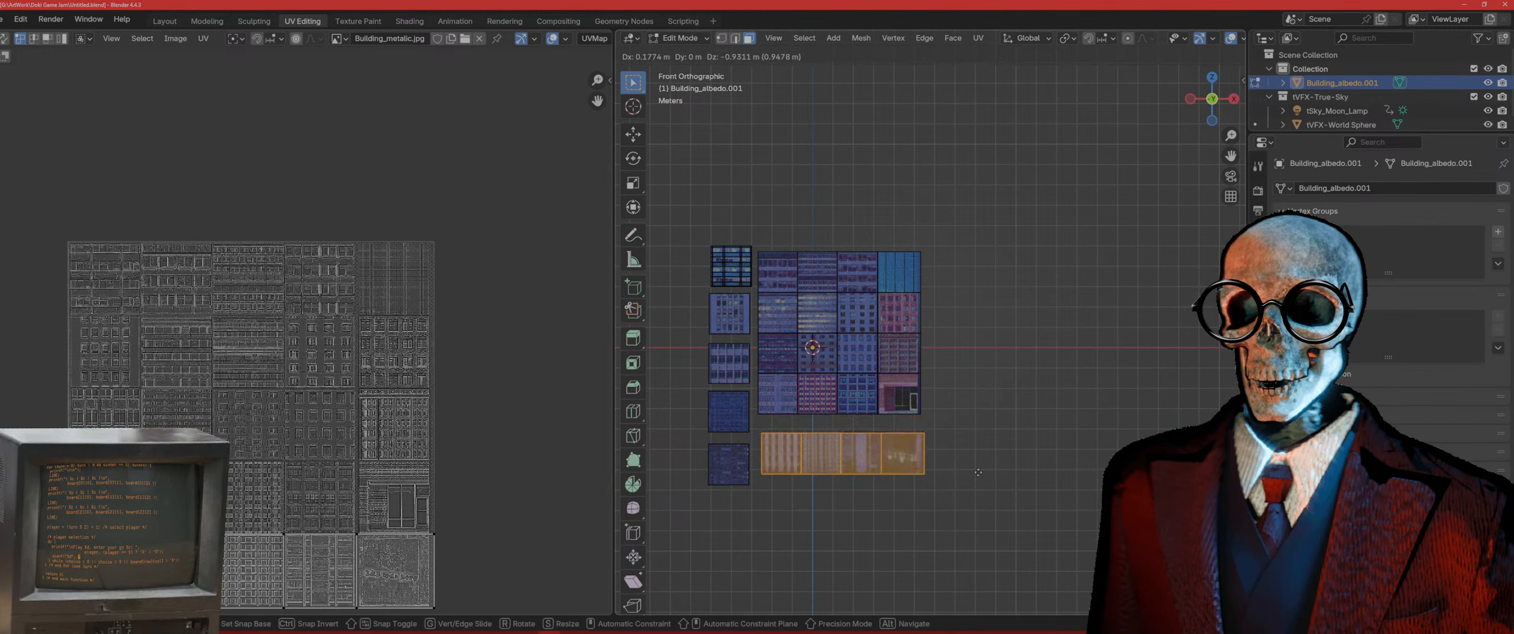
pyautogui.click(822, 455)
pyautogui.moveTo(952, 416); pyautogui.dragTo(779, 388)
pyautogui.press('g')
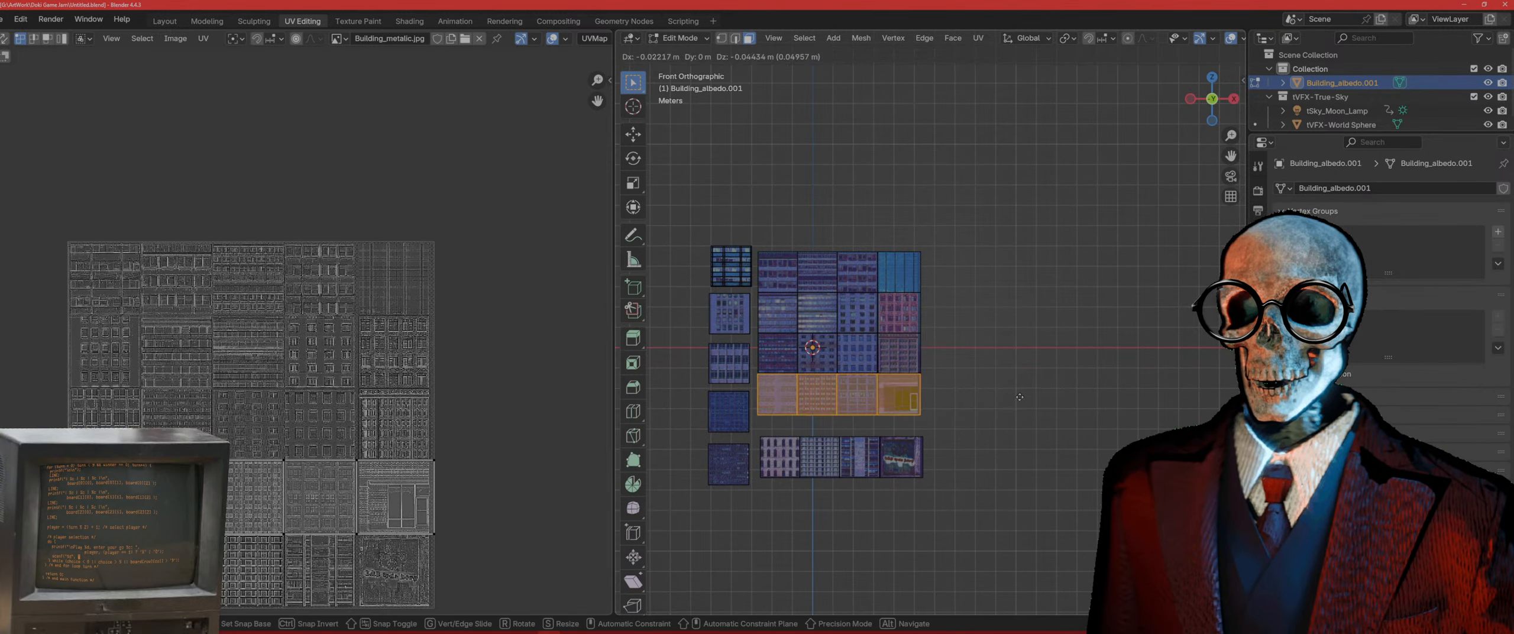
pyautogui.click(783, 403)
# Step: Separate the third, second and top tile rows of the remaining columns, aligning them roughly with the first column's tiles
pyautogui.moveTo(762, 349); pyautogui.dragTo(762, 349)
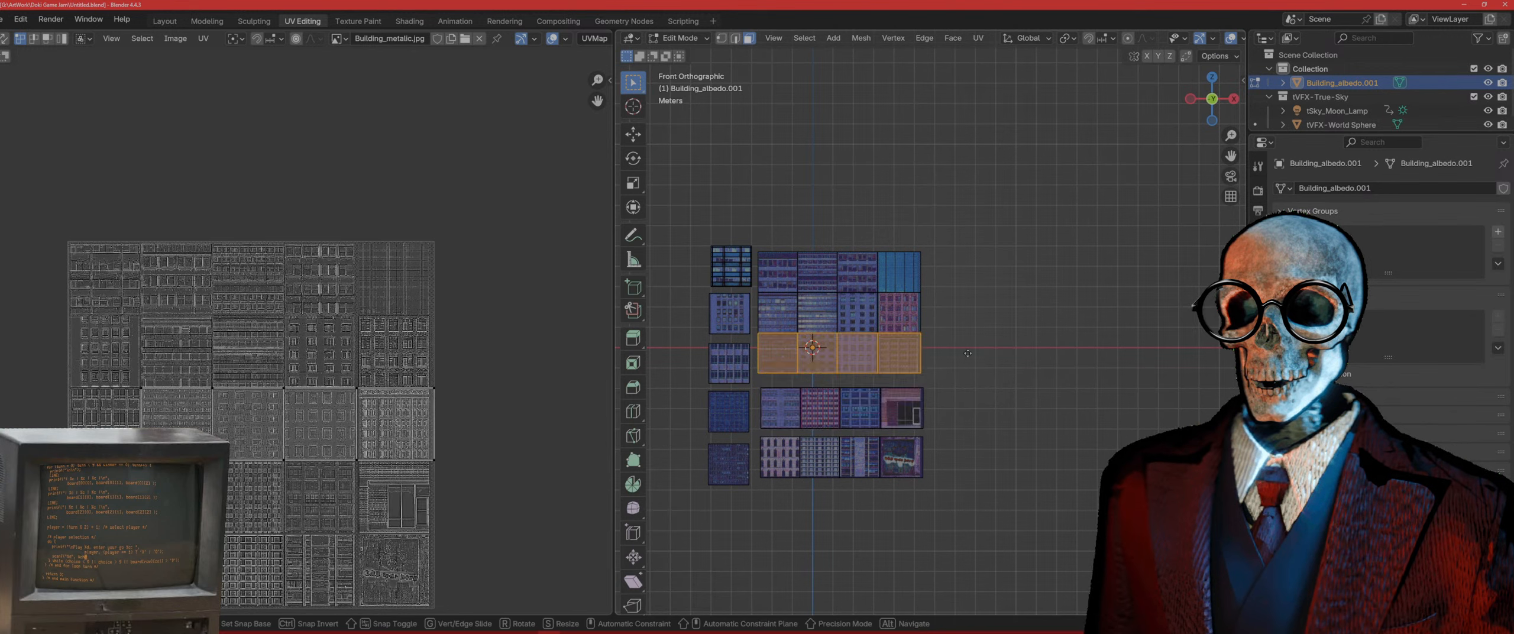
pyautogui.press('g')
pyautogui.click(769, 354)
pyautogui.moveTo(950, 334); pyautogui.dragTo(757, 306)
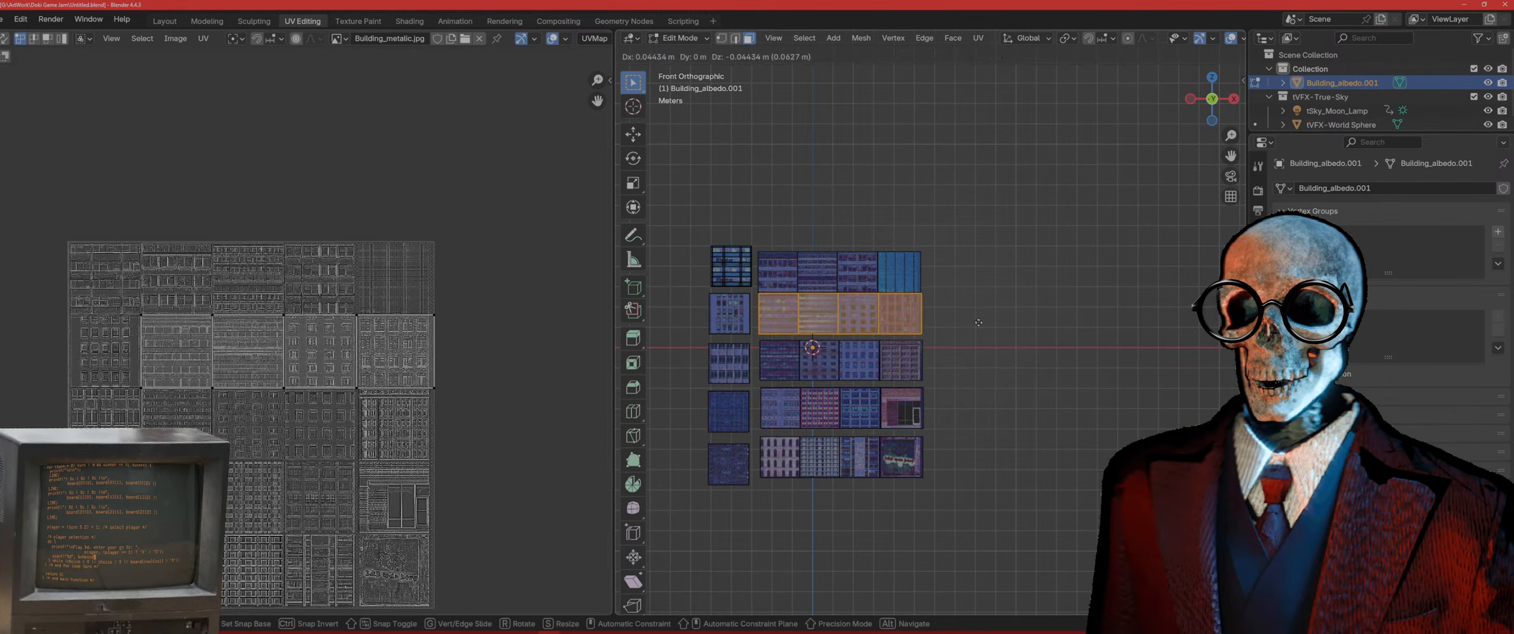
pyautogui.press('g')
pyautogui.click(979, 324)
pyautogui.moveTo(900, 275); pyautogui.dragTo(768, 243)
pyautogui.press('g')
pyautogui.click(775, 240)
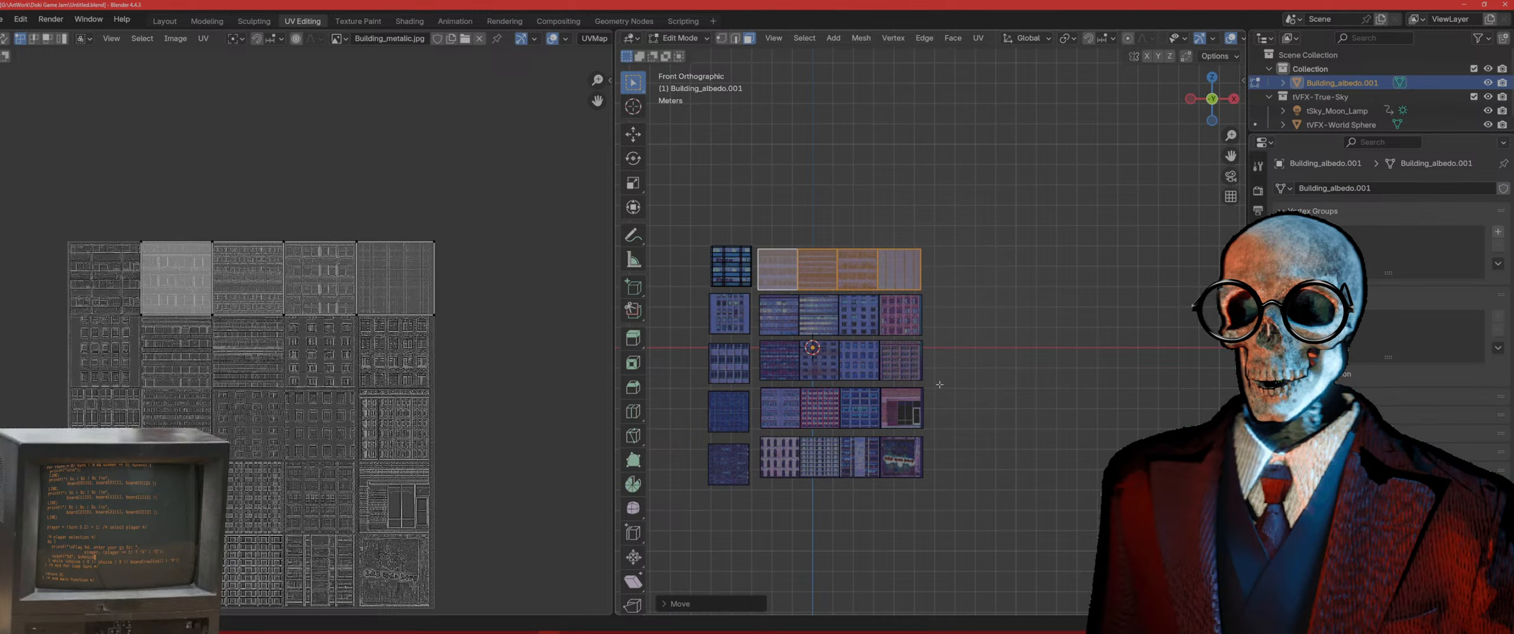
# Step: Space out the remaining tile columns by moving the last three, the last two and the last one to the right
pyautogui.moveTo(1009, 514); pyautogui.dragTo(809, 230)
pyautogui.press('g')
pyautogui.click(817, 228)
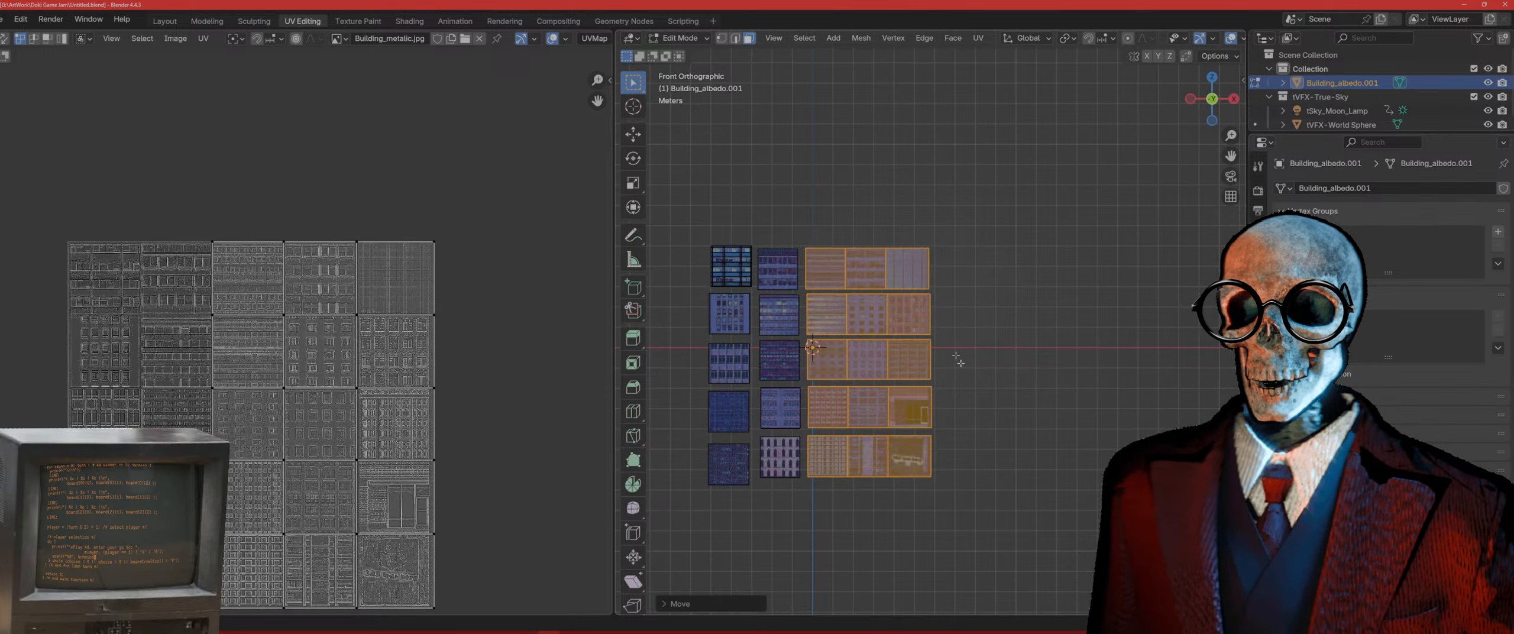
pyautogui.moveTo(989, 508); pyautogui.dragTo(848, 225)
pyautogui.press('g')
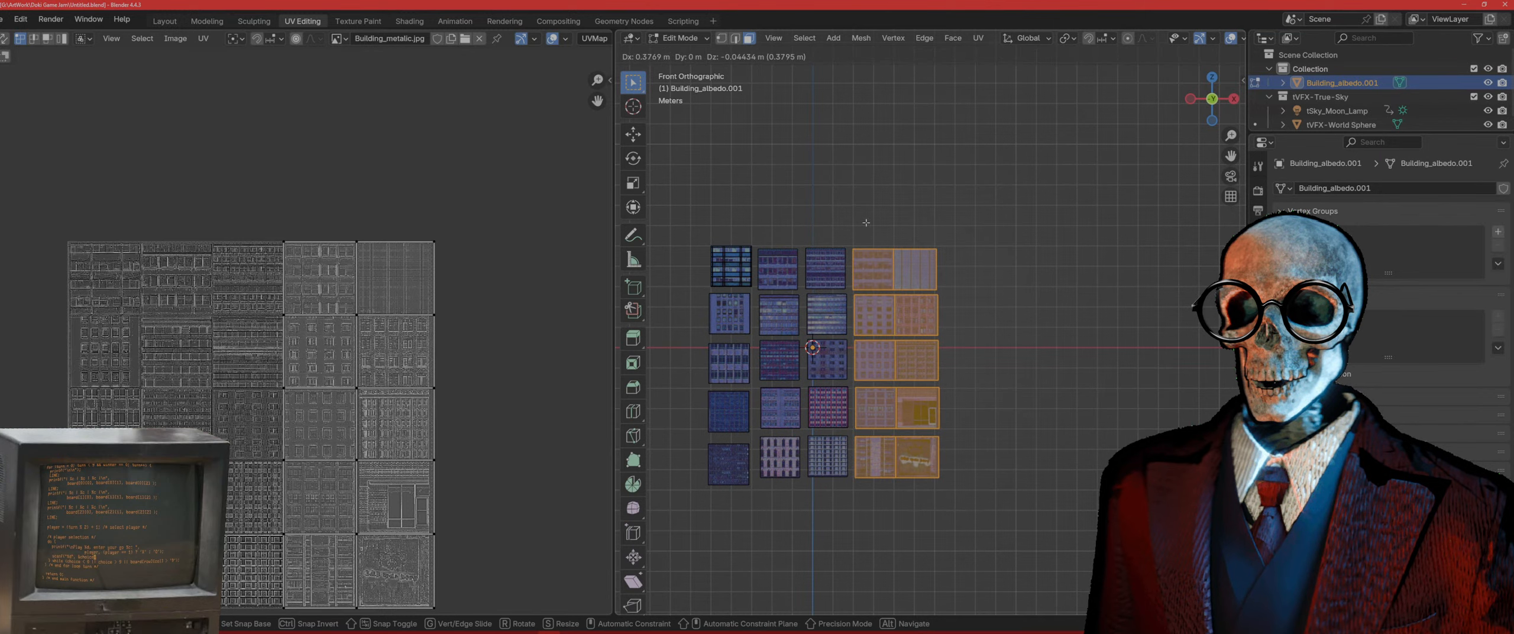
pyautogui.click(896, 228)
pyautogui.moveTo(1001, 486); pyautogui.dragTo(913, 198)
pyautogui.press('g')
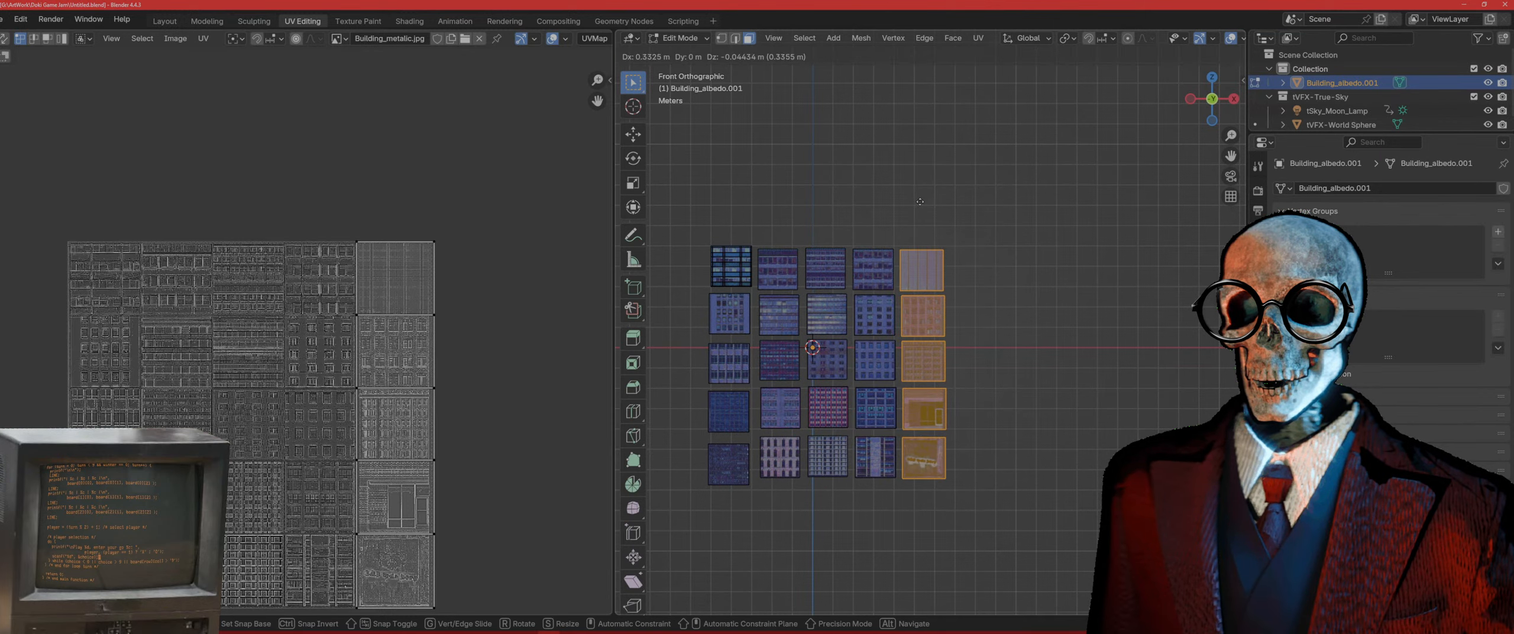
pyautogui.click(919, 199)
# Step: Add two horizontal loop cuts along the ledge below the top band of the second tile in the top row
pyautogui.scroll(5, 828, 284)
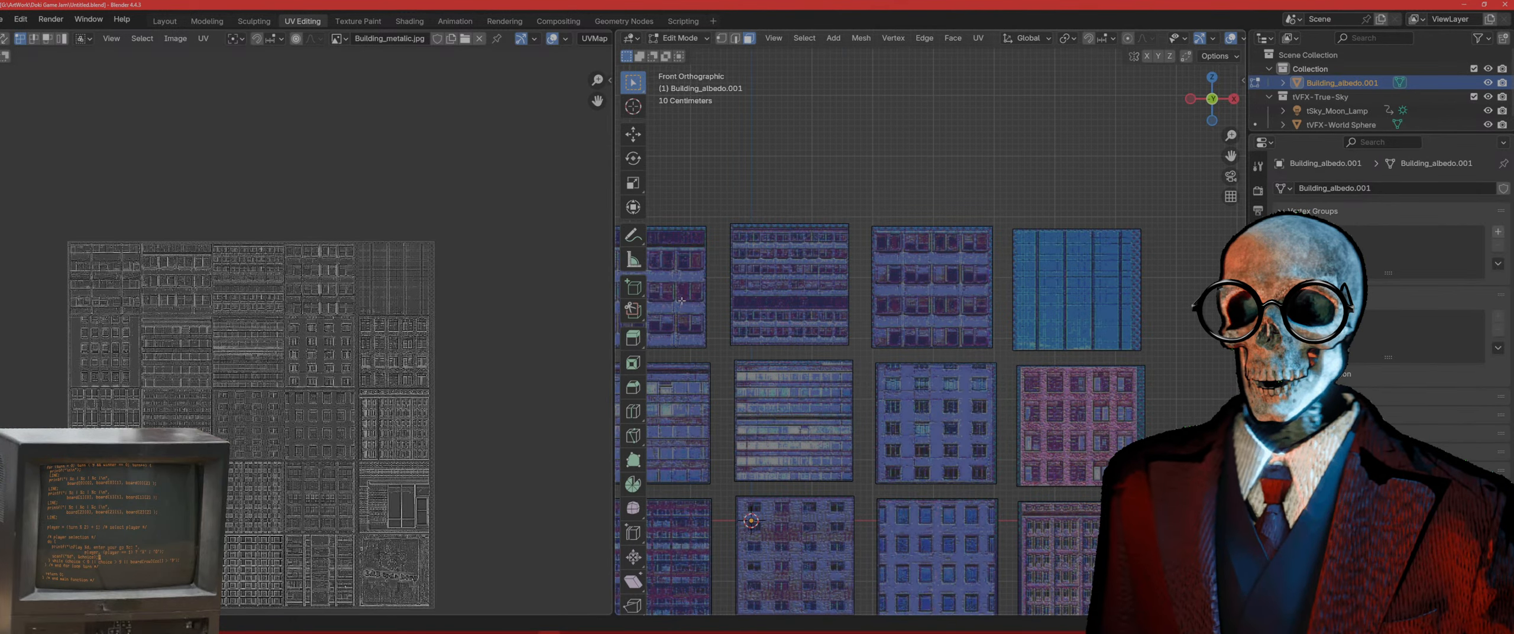
pyautogui.scroll(5, 879, 338)
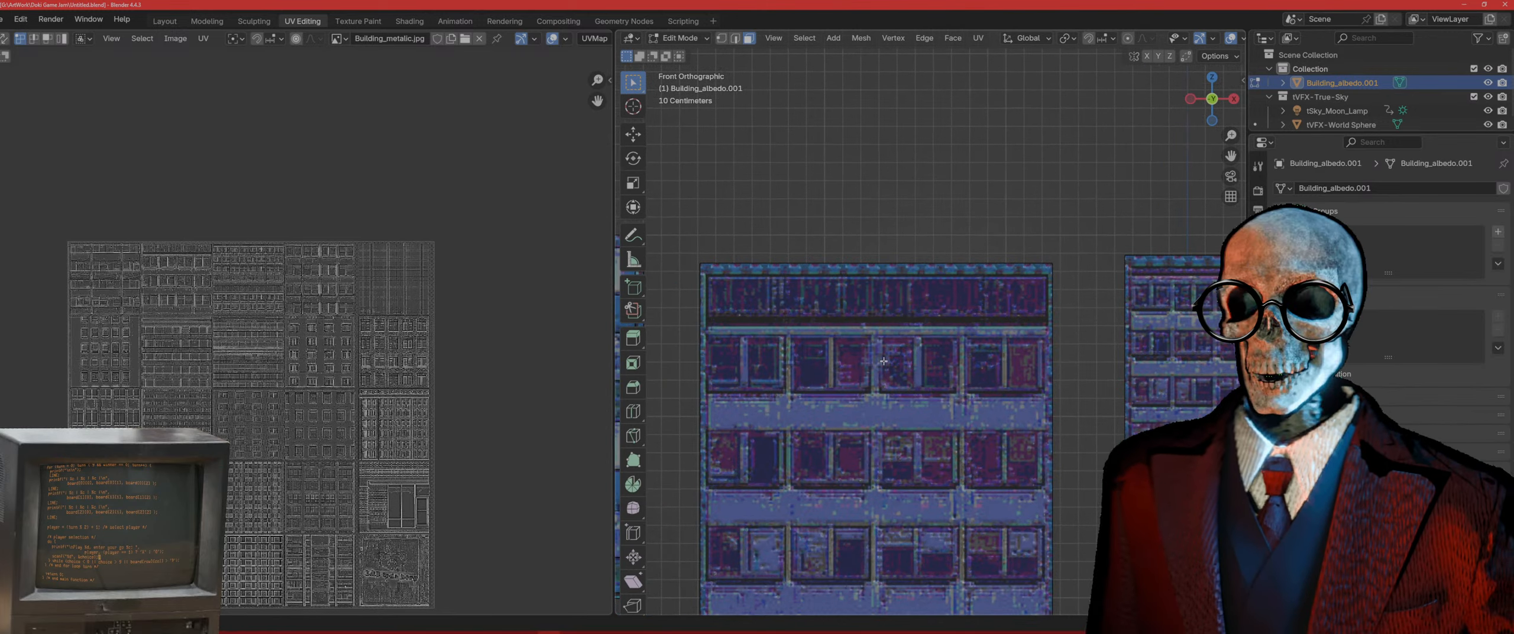
pyautogui.keyDown('shift'); pyautogui.moveTo(852, 350); pyautogui.dragTo(851, 317, button='middle'); pyautogui.keyUp('shift')
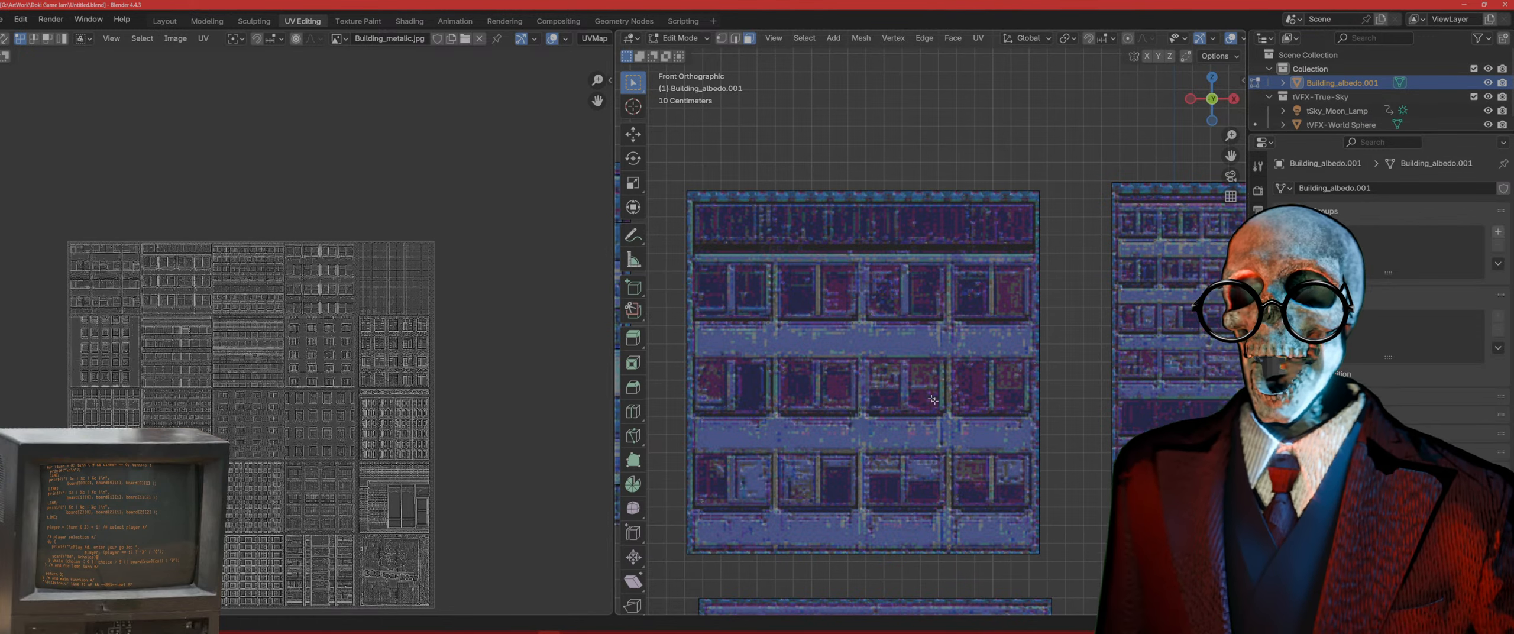
pyautogui.scroll(3, 793, 470)
pyautogui.scroll(-3, 939, 405)
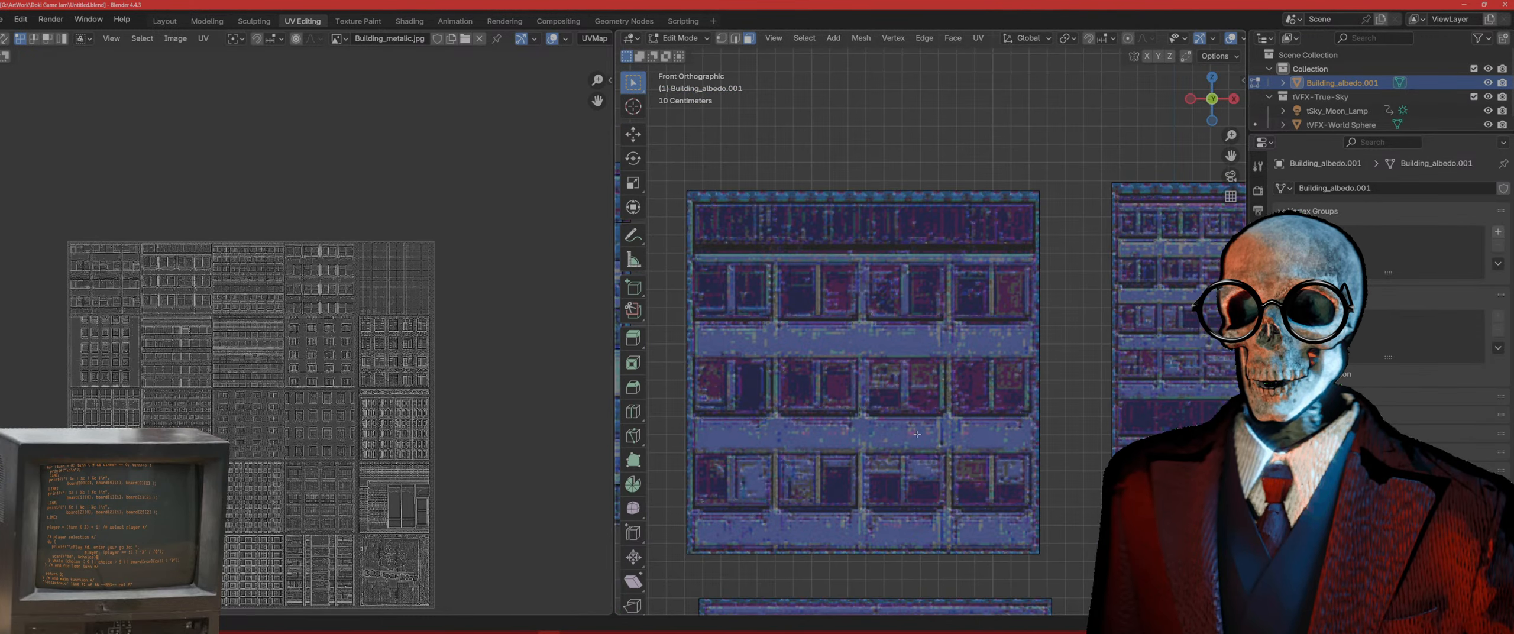
pyautogui.keyDown('shift'); pyautogui.moveTo(916, 433); pyautogui.dragTo(954, 410, button='middle'); pyautogui.keyUp('shift')
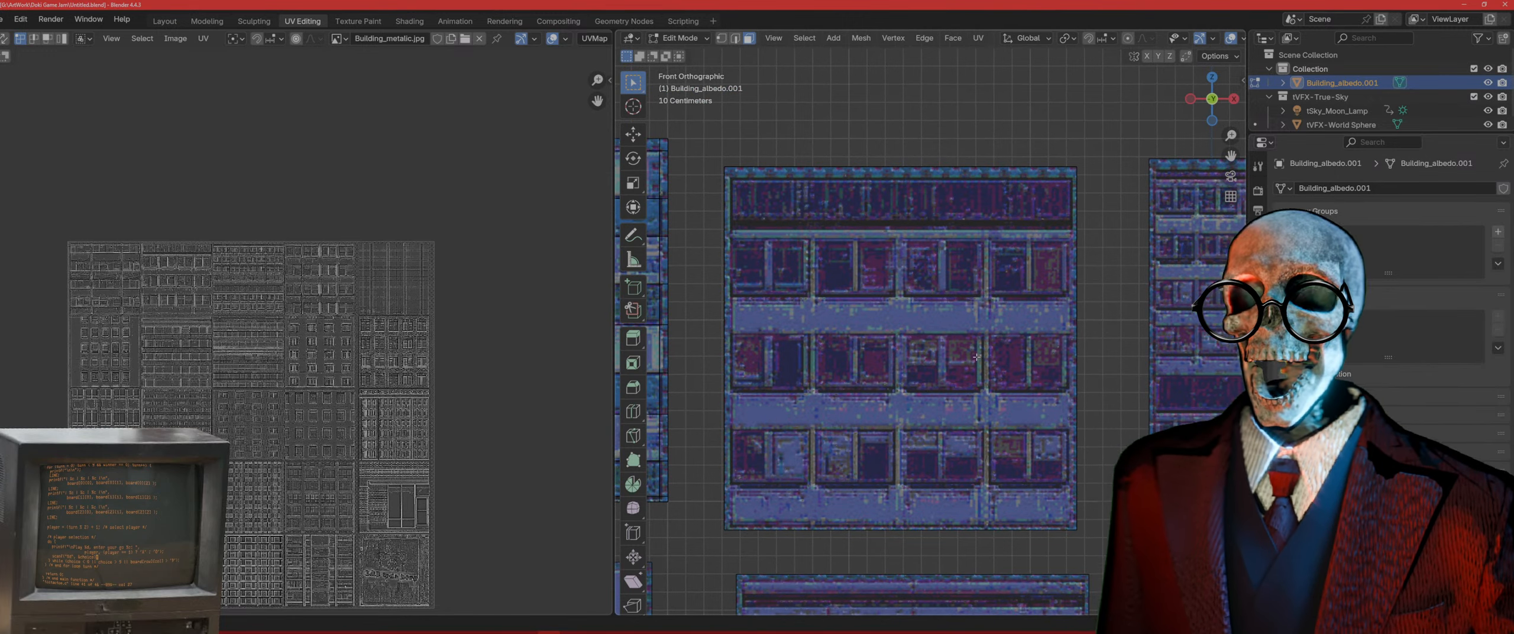
pyautogui.hotkey('ctrl', 'r')
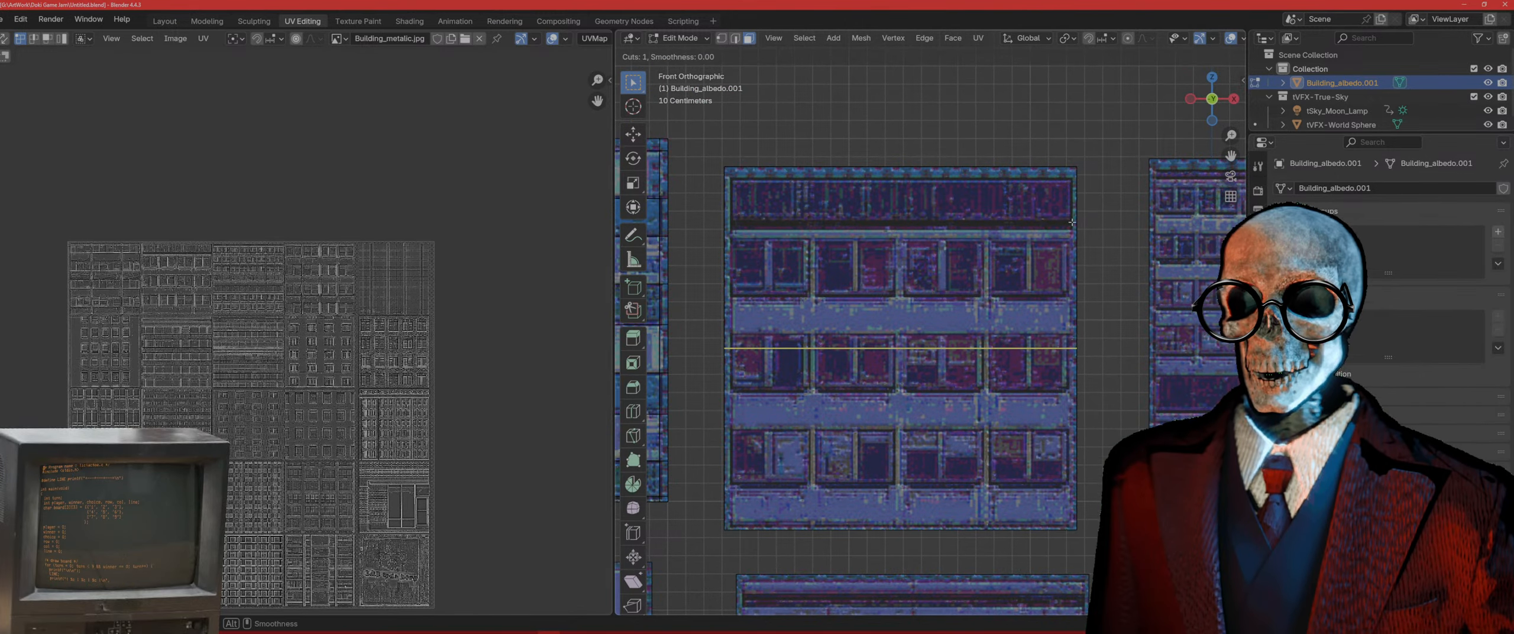
pyautogui.click(1071, 222)
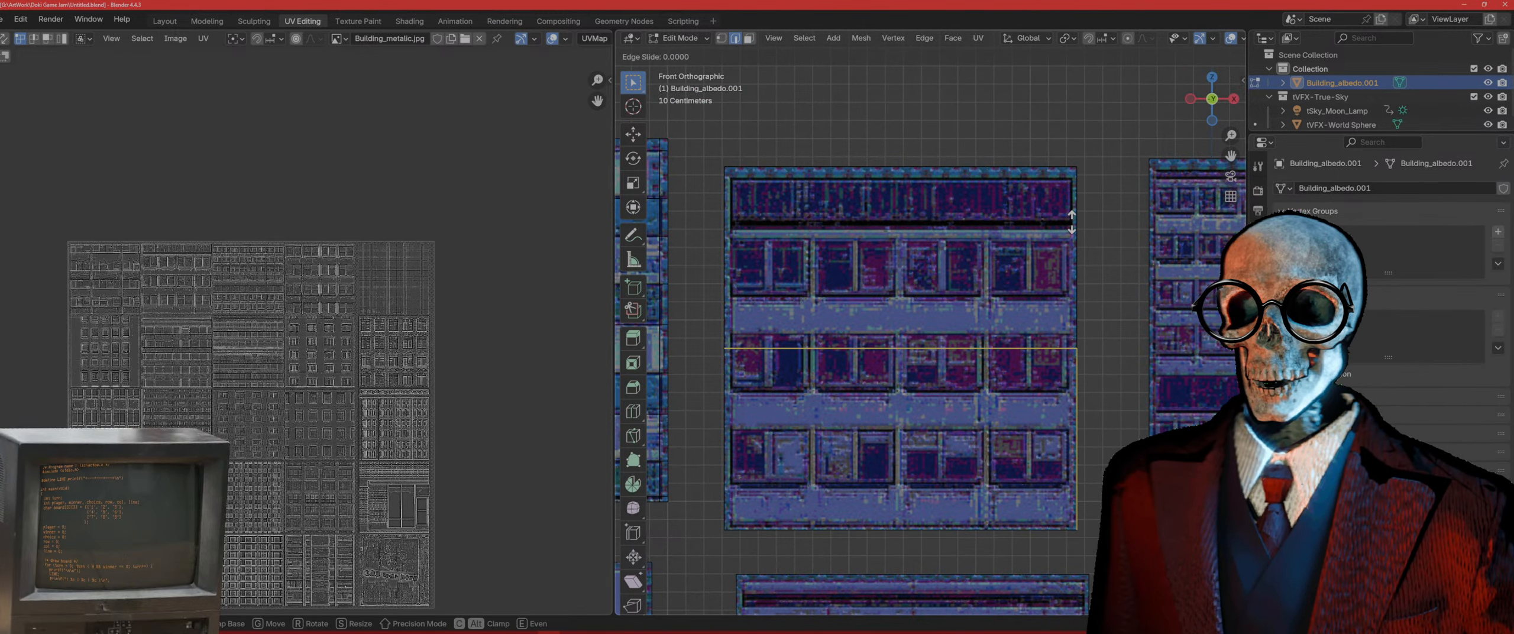
pyautogui.click(1069, 104)
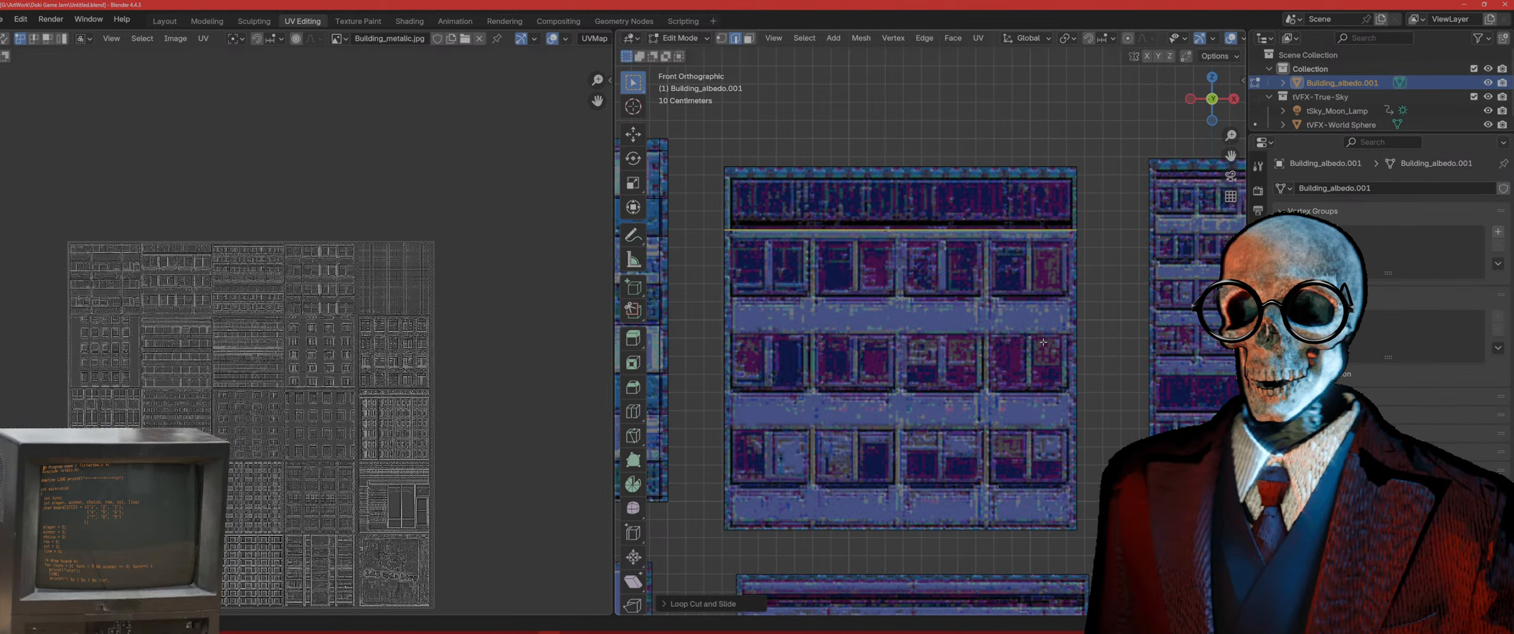
pyautogui.hotkey('ctrl', 'r')
pyautogui.click(1068, 296)
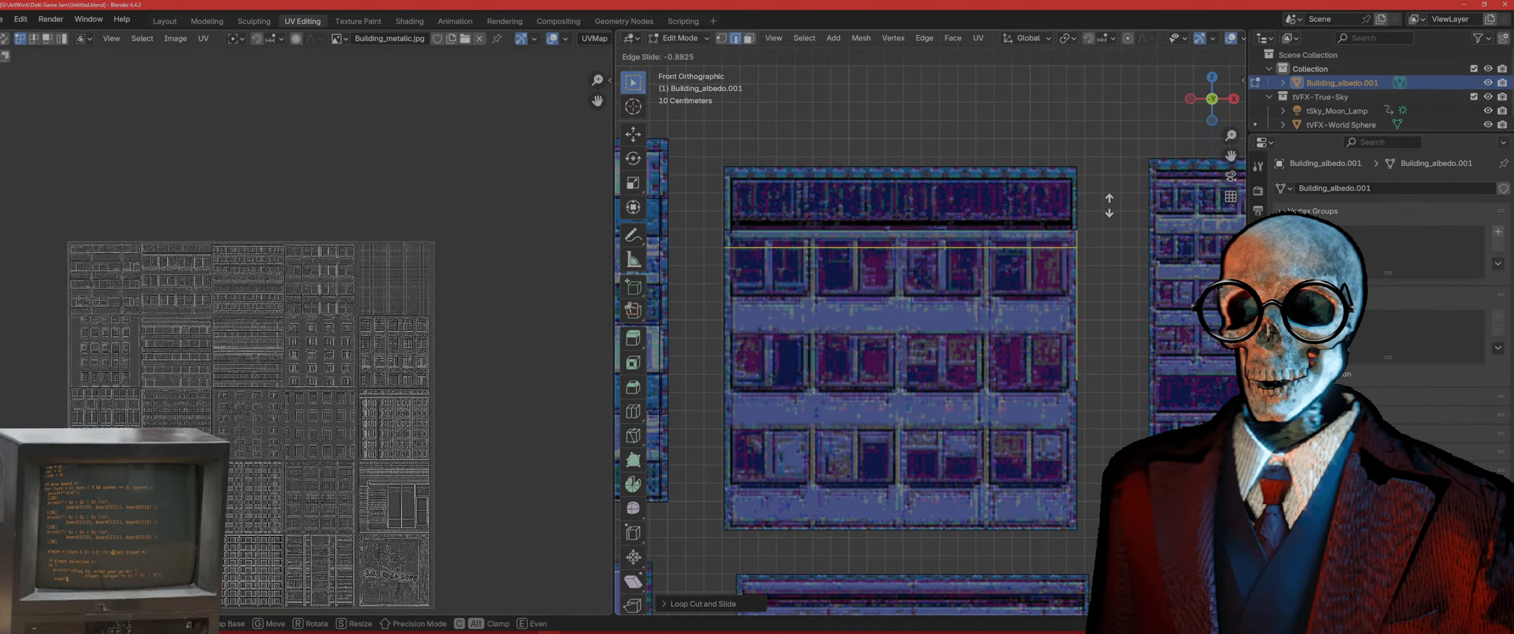
pyautogui.click(1054, 283)
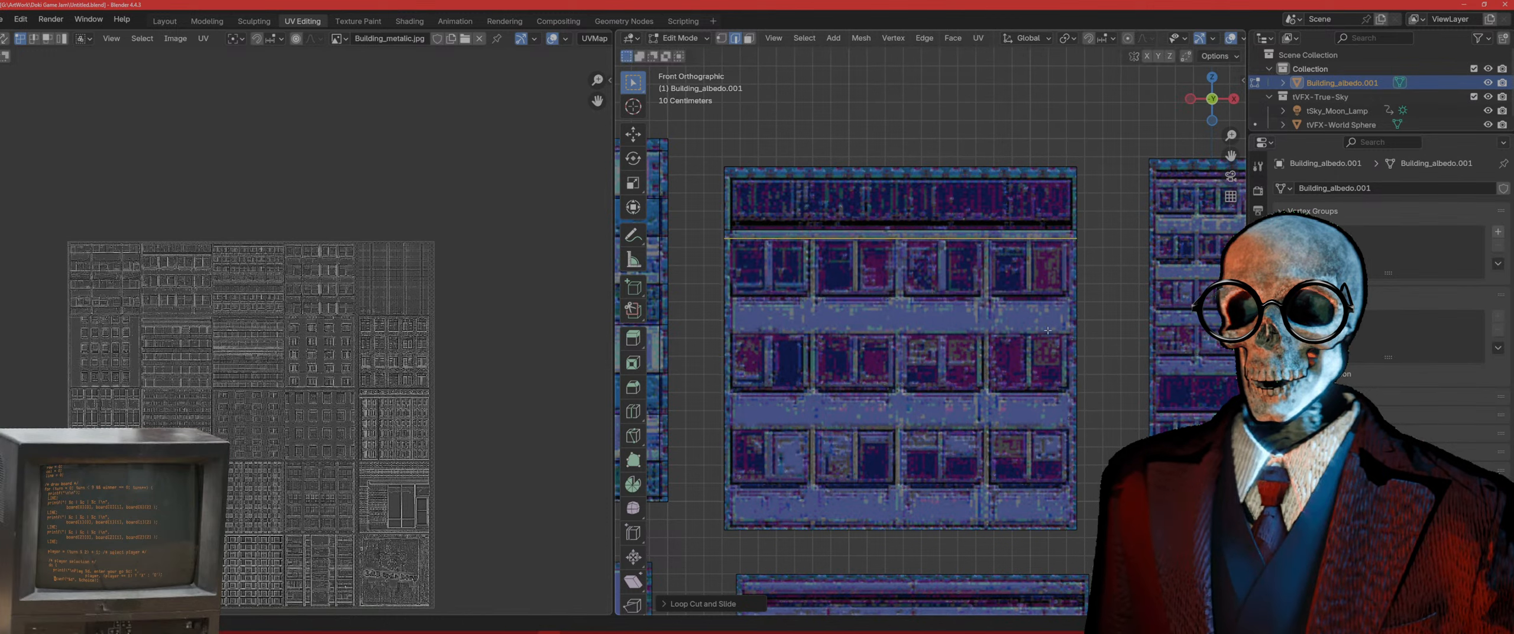
# Step: Add horizontal loop cuts at the lower edge of the first window row and at both edges of the second window row
pyautogui.hotkey('ctrl', 'r')
pyautogui.click(1067, 329)
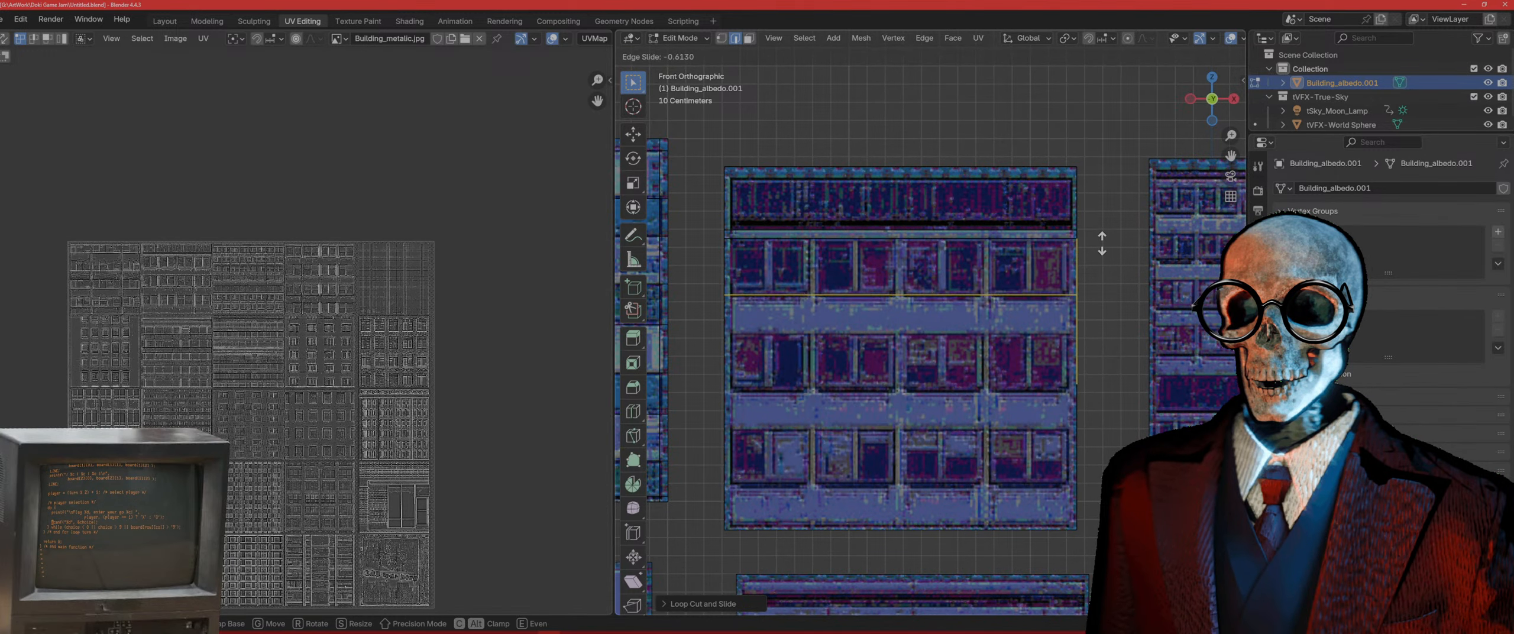
pyautogui.click(1103, 245)
pyautogui.hotkey('ctrl', 'r')
pyautogui.click(1065, 438)
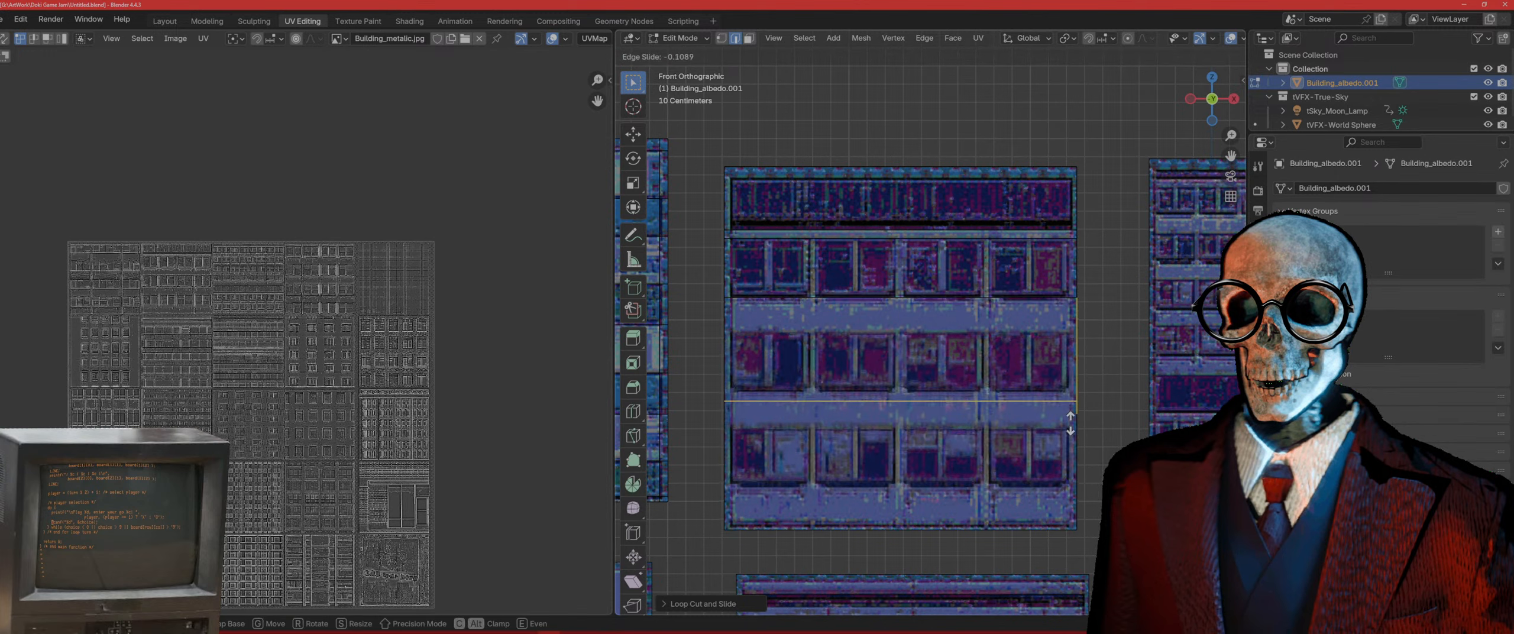
pyautogui.click(1107, 355)
pyautogui.hotkey('ctrl', 'r')
pyautogui.click(1072, 457)
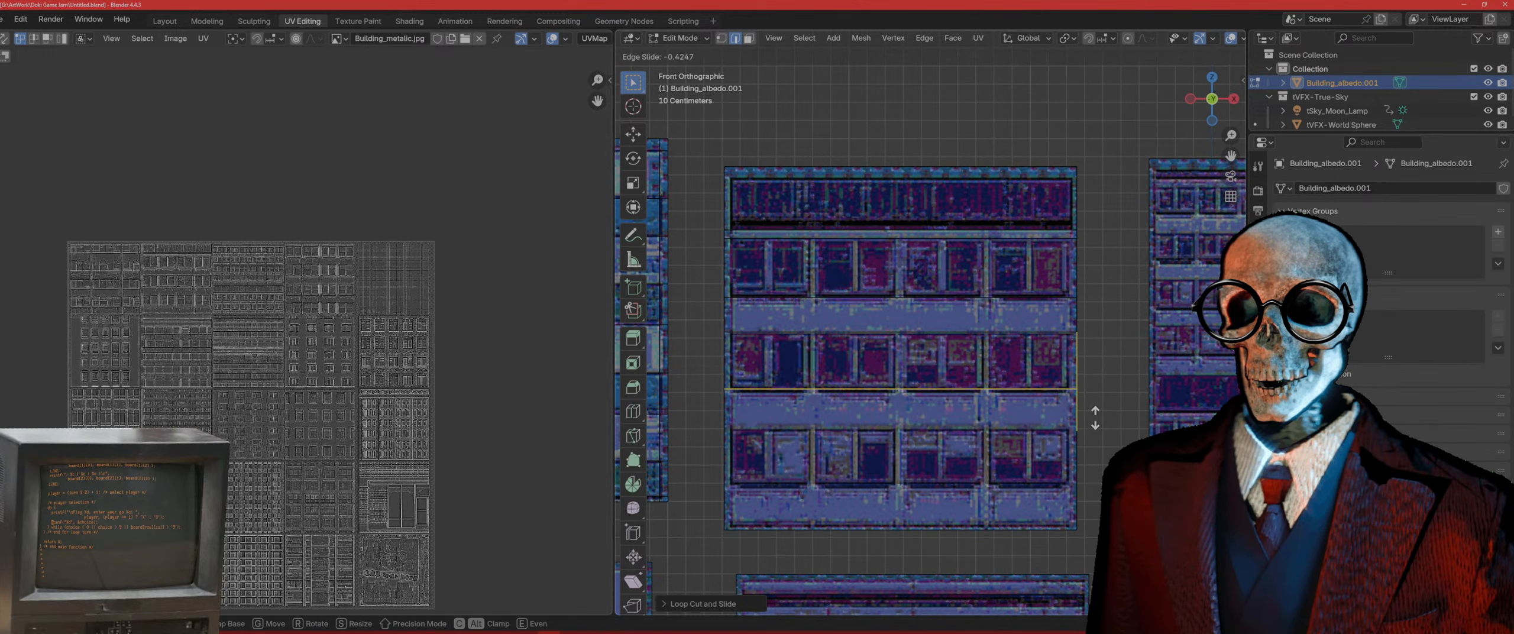
pyautogui.click(1072, 417)
# Step: Add a vertical loop cut at the tile's centre pillar and horizontal loop cuts above and below the third window row
pyautogui.hotkey('ctrl', 'r')
pyautogui.click(1047, 521)
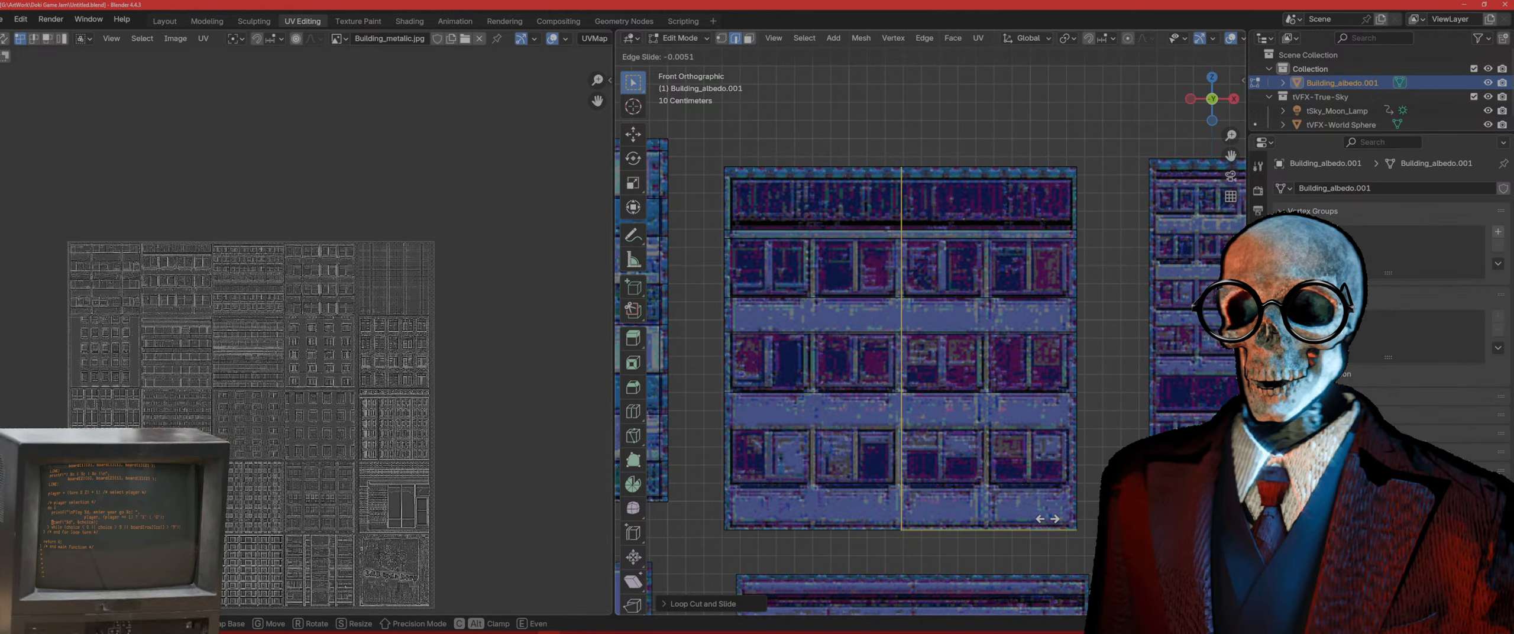
pyautogui.click(1040, 503)
pyautogui.hotkey('ctrl', 'r')
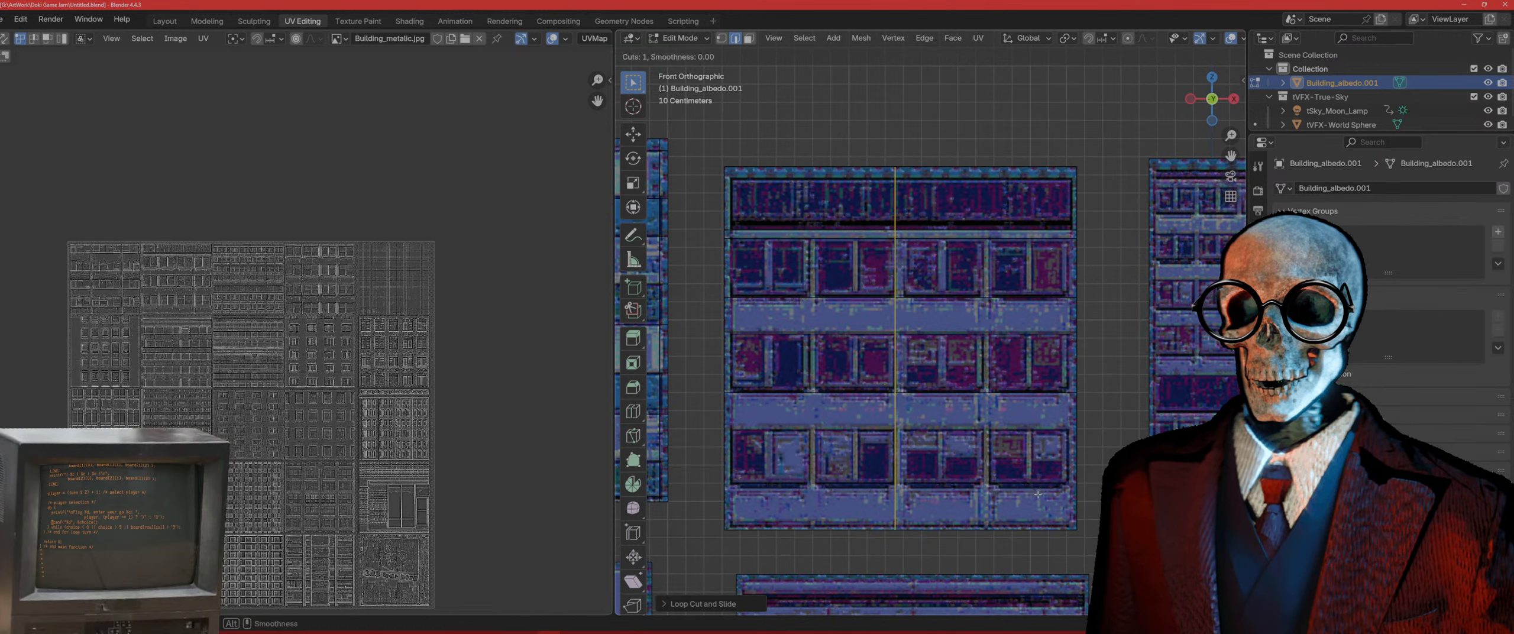
pyautogui.click(1041, 492)
pyautogui.click(1049, 485)
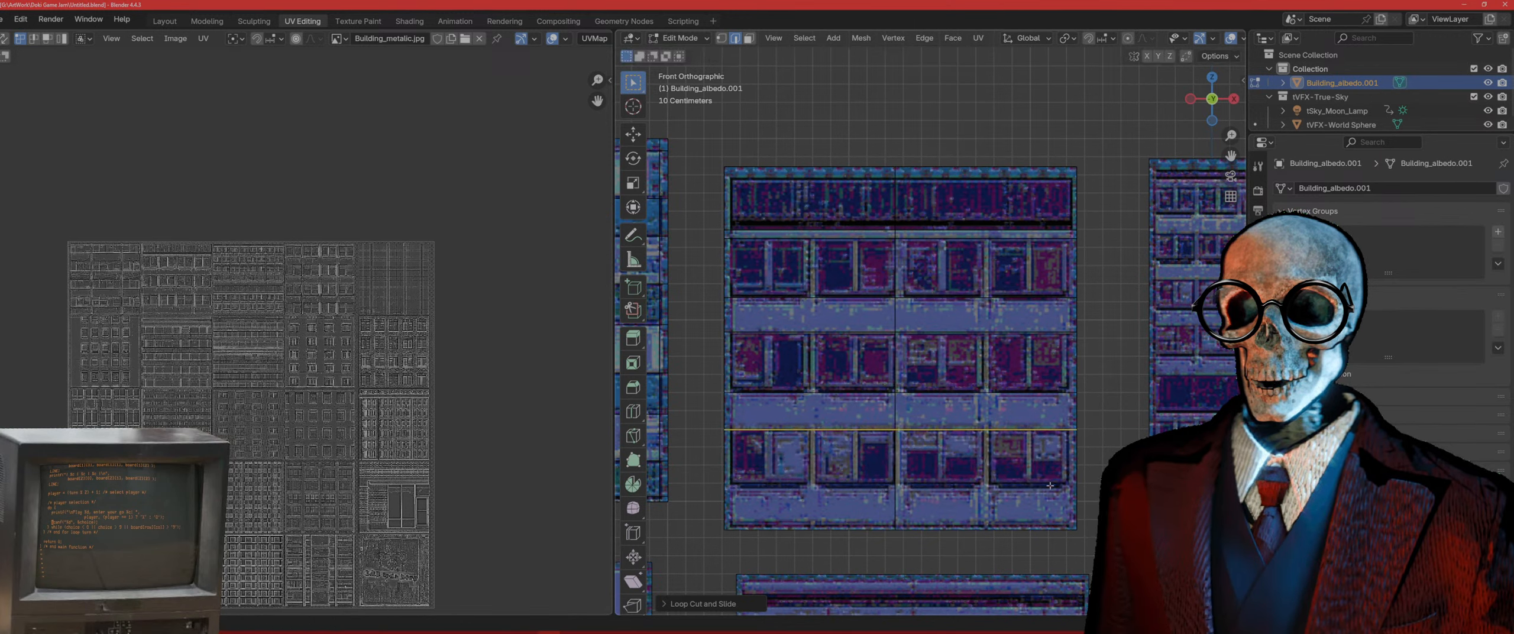
pyautogui.hotkey('ctrl', 'r')
pyautogui.click(1069, 502)
pyautogui.click(1068, 511)
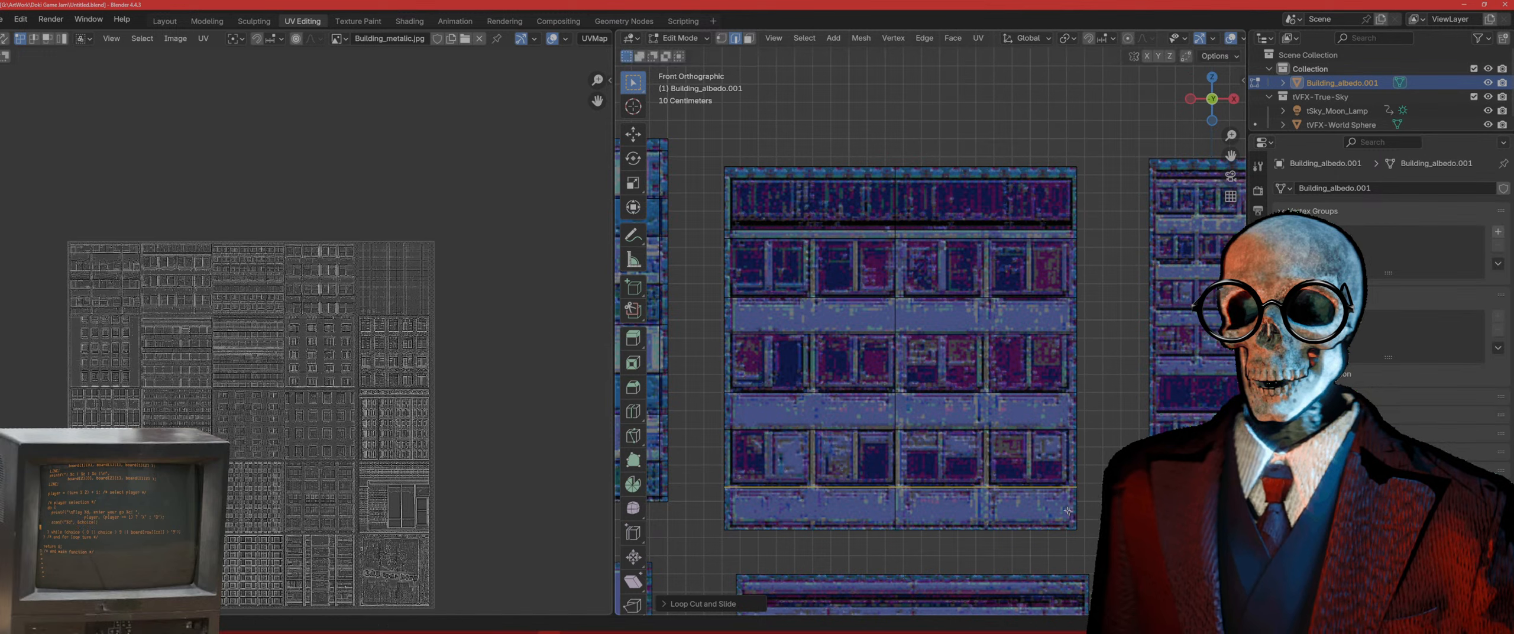
# Step: Add vertical loop cuts along the side pillars between the window columns and along the tile's left border
pyautogui.hotkey('ctrl', 'r')
pyautogui.click(914, 425)
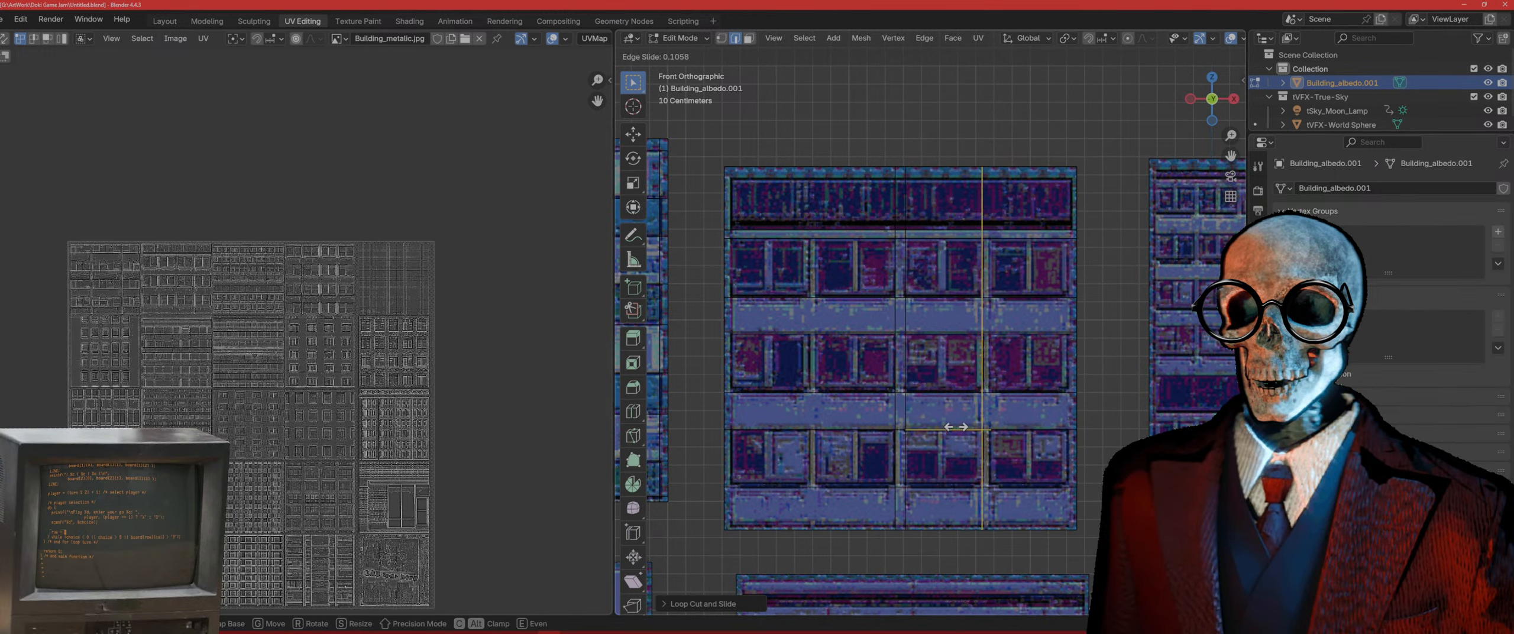
pyautogui.click(990, 439)
pyautogui.hotkey('ctrl', 'r')
pyautogui.click(840, 396)
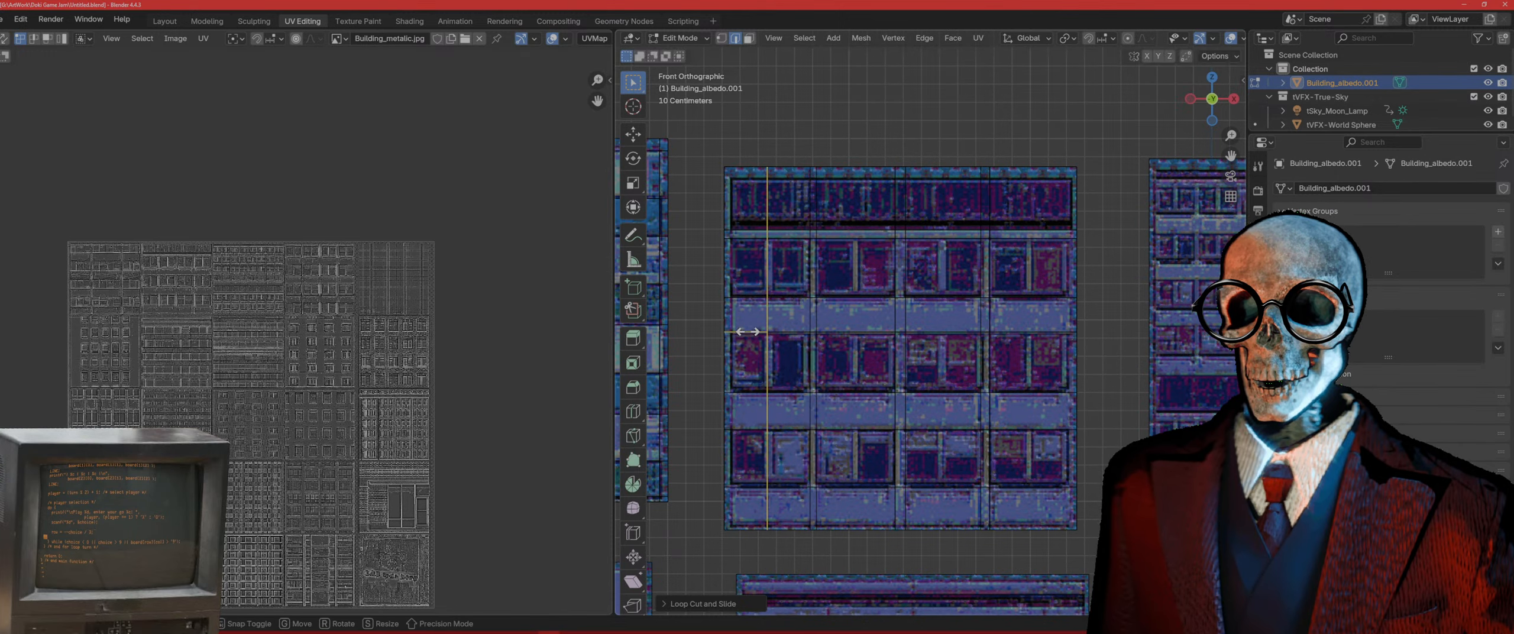
pyautogui.click(715, 343)
# Step: Frame the tile with loop cuts slid close to its upper, right and lower borders
pyautogui.hotkey('ctrl', 'r')
pyautogui.click(820, 198)
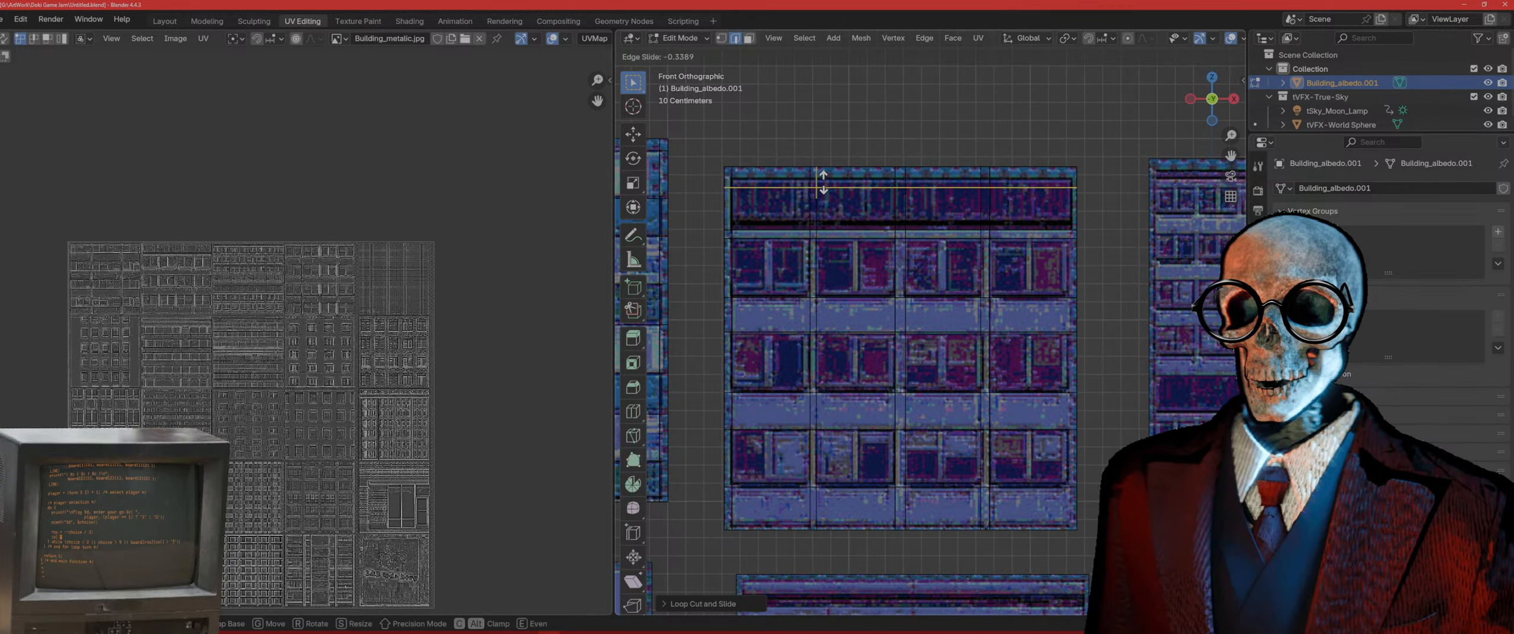
pyautogui.click(836, 177)
pyautogui.hotkey('ctrl', 'r')
pyautogui.click(1041, 238)
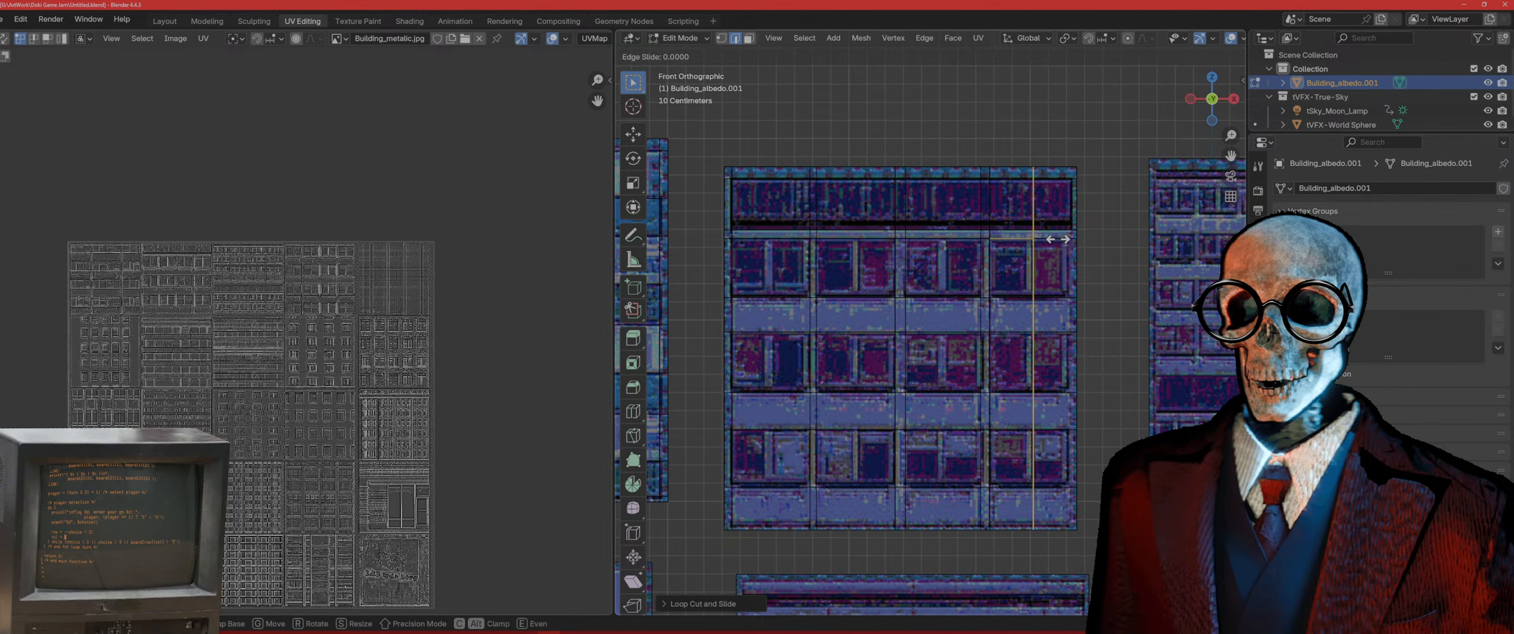
pyautogui.click(1095, 246)
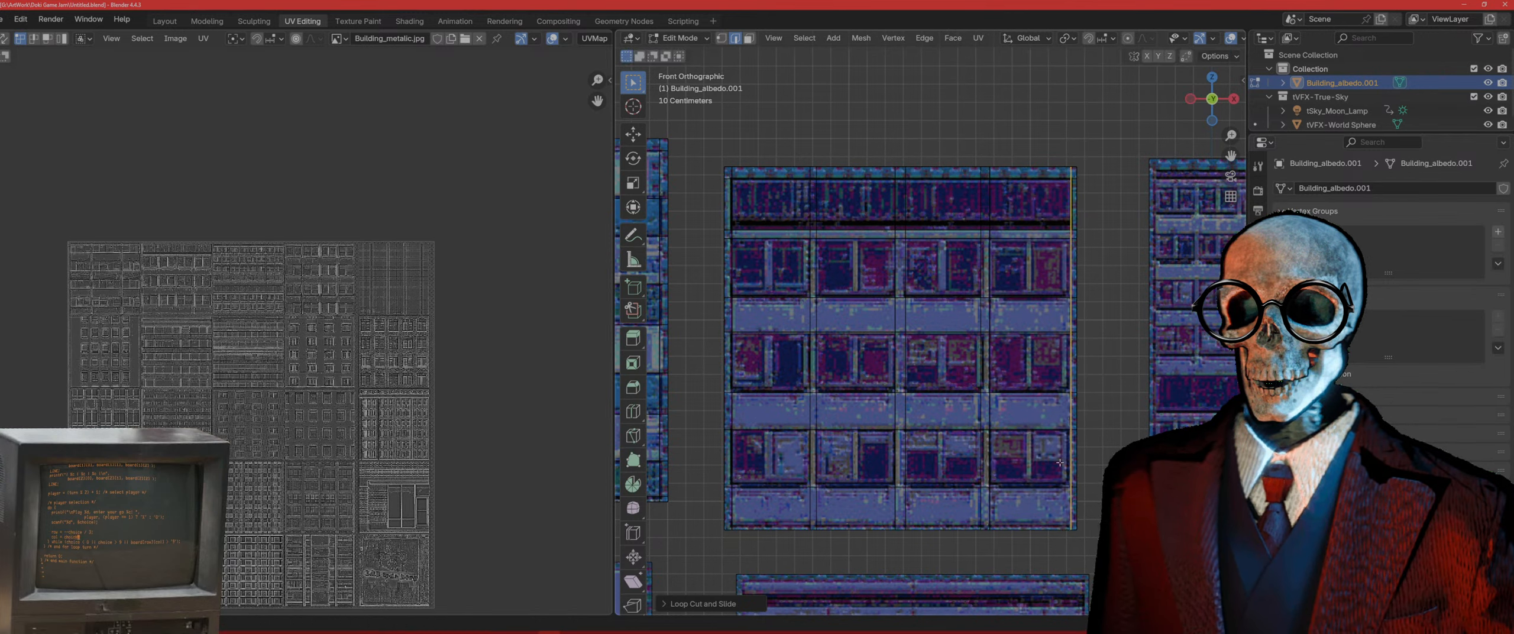
pyautogui.hotkey('ctrl', 'r')
pyautogui.click(1072, 516)
pyautogui.click(1096, 522)
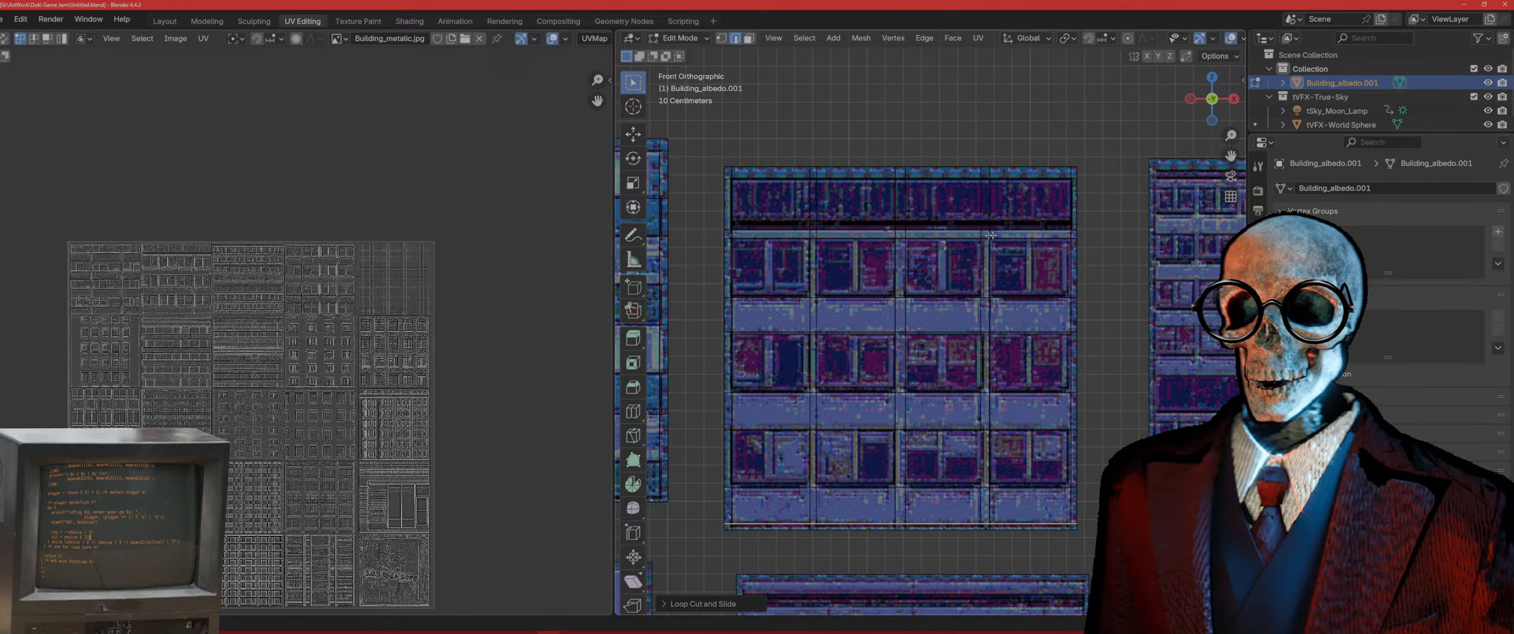
# Step: Select the tile's faces inside the outer border, leaving out the ledge strip, and extrude them slightly inward
pyautogui.moveTo(1032, 214); pyautogui.dragTo(760, 200)
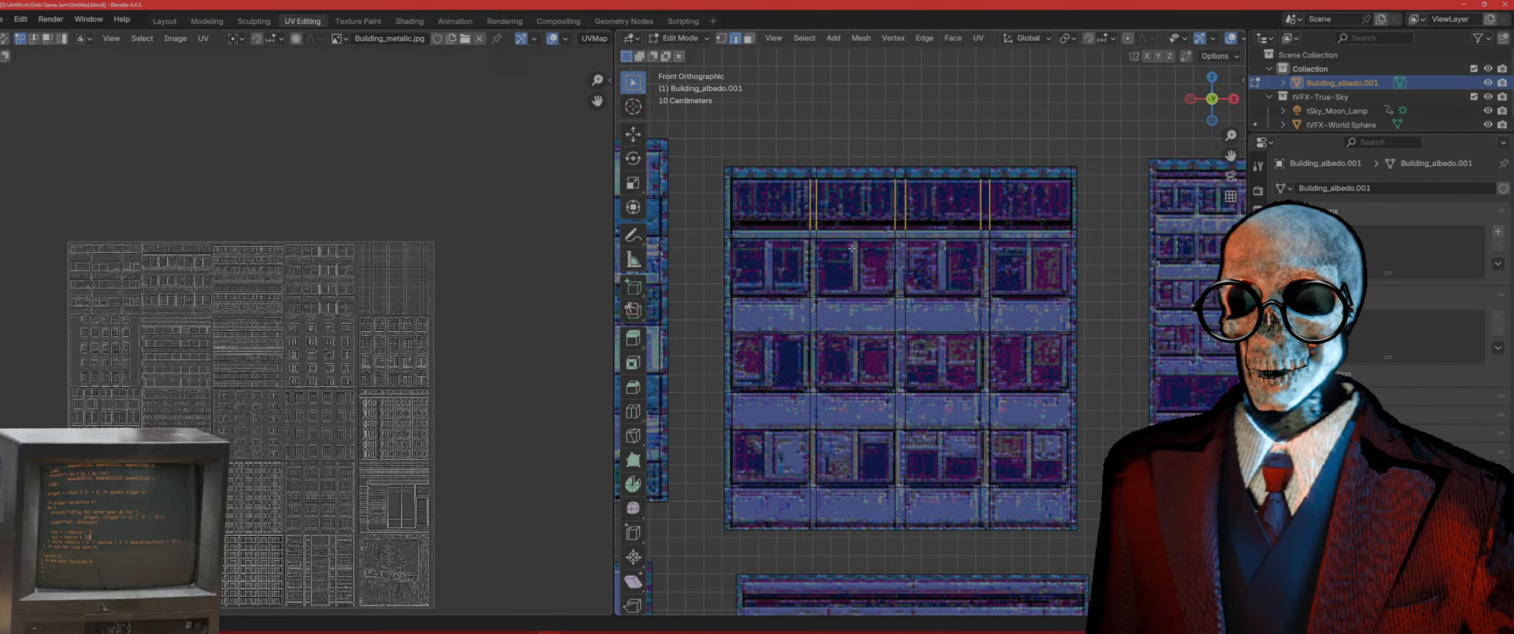
pyautogui.press('3')
pyautogui.moveTo(943, 205); pyautogui.dragTo(763, 201)
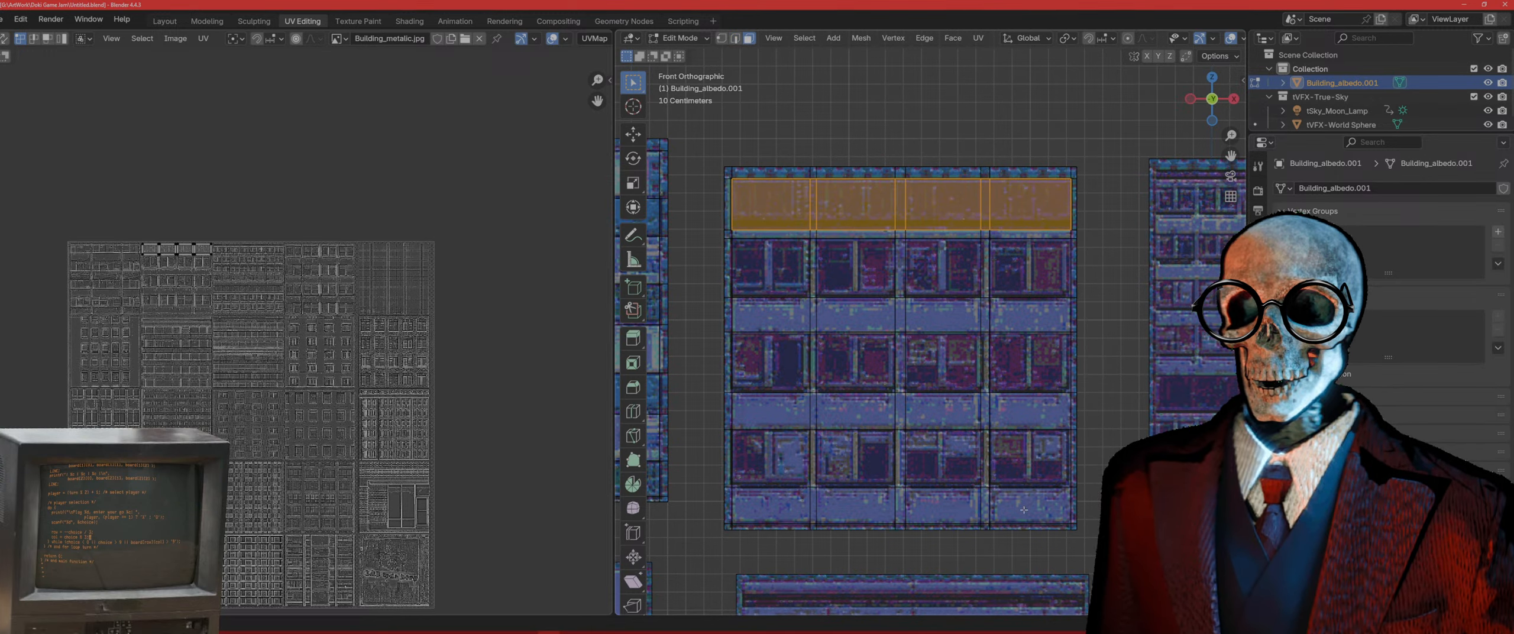
pyautogui.keyDown('shift'); pyautogui.moveTo(1024, 510); pyautogui.dragTo(763, 263); pyautogui.keyUp('shift')
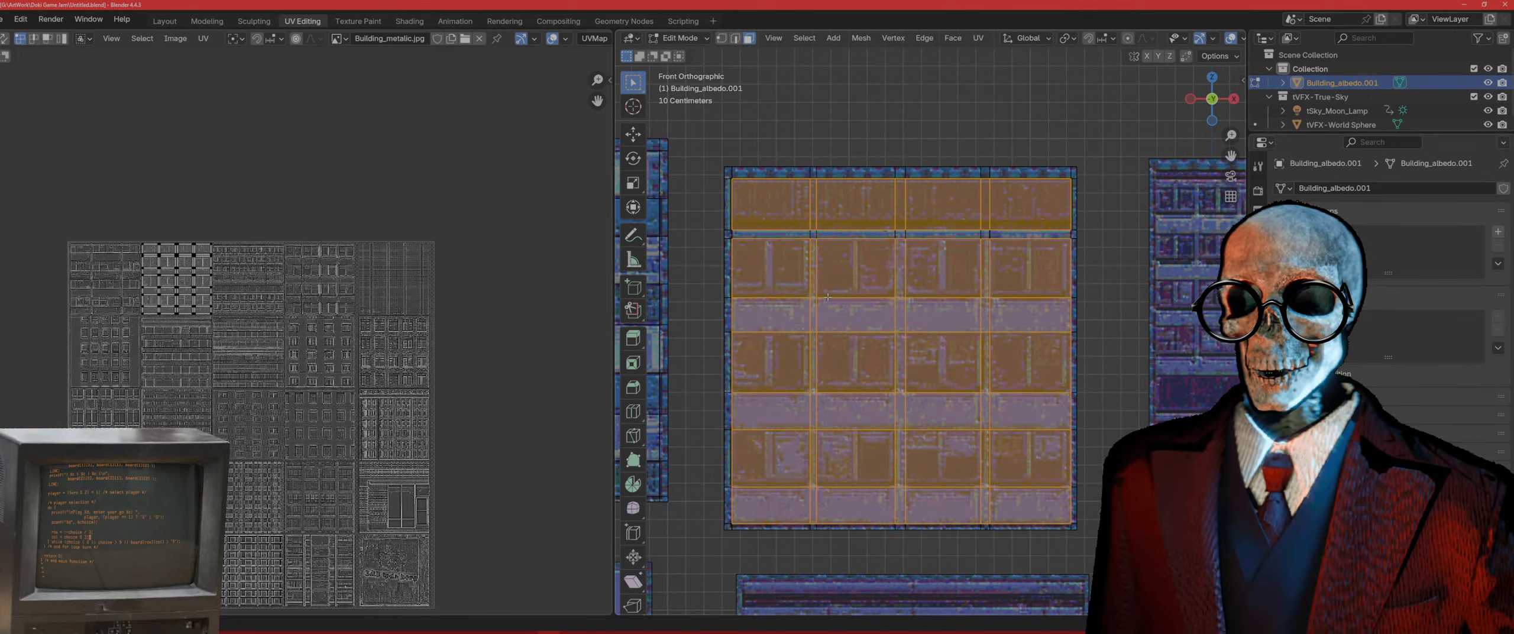
pyautogui.moveTo(827, 297); pyautogui.dragTo(1021, 308, button='middle')
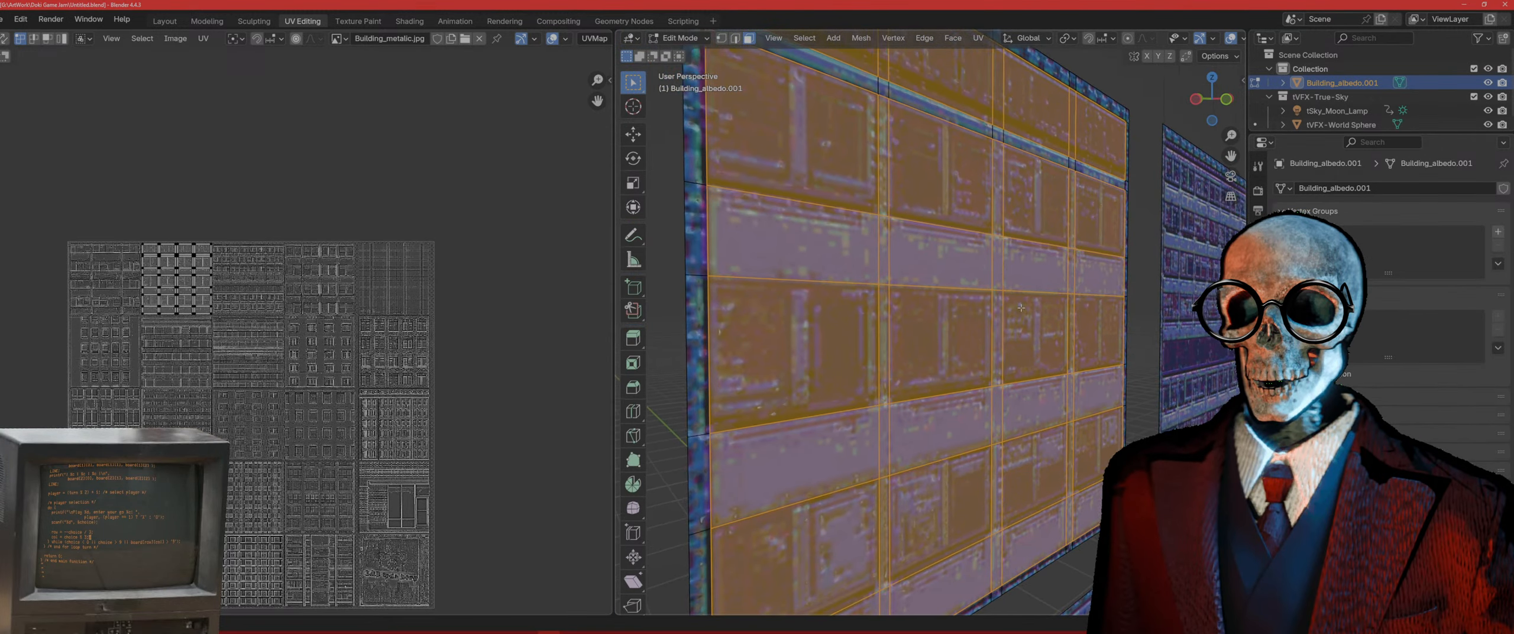
pyautogui.scroll(-2, 1021, 307)
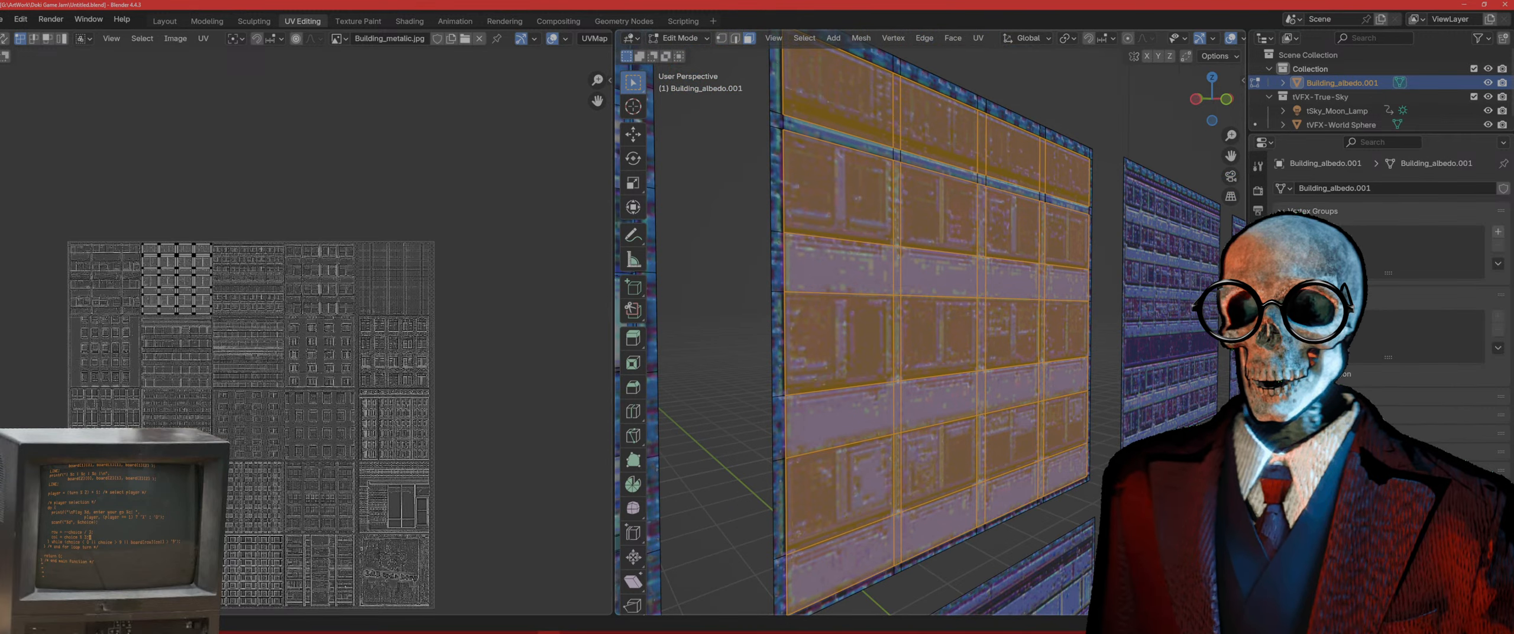
pyautogui.press('e')
pyautogui.click(1075, 444)
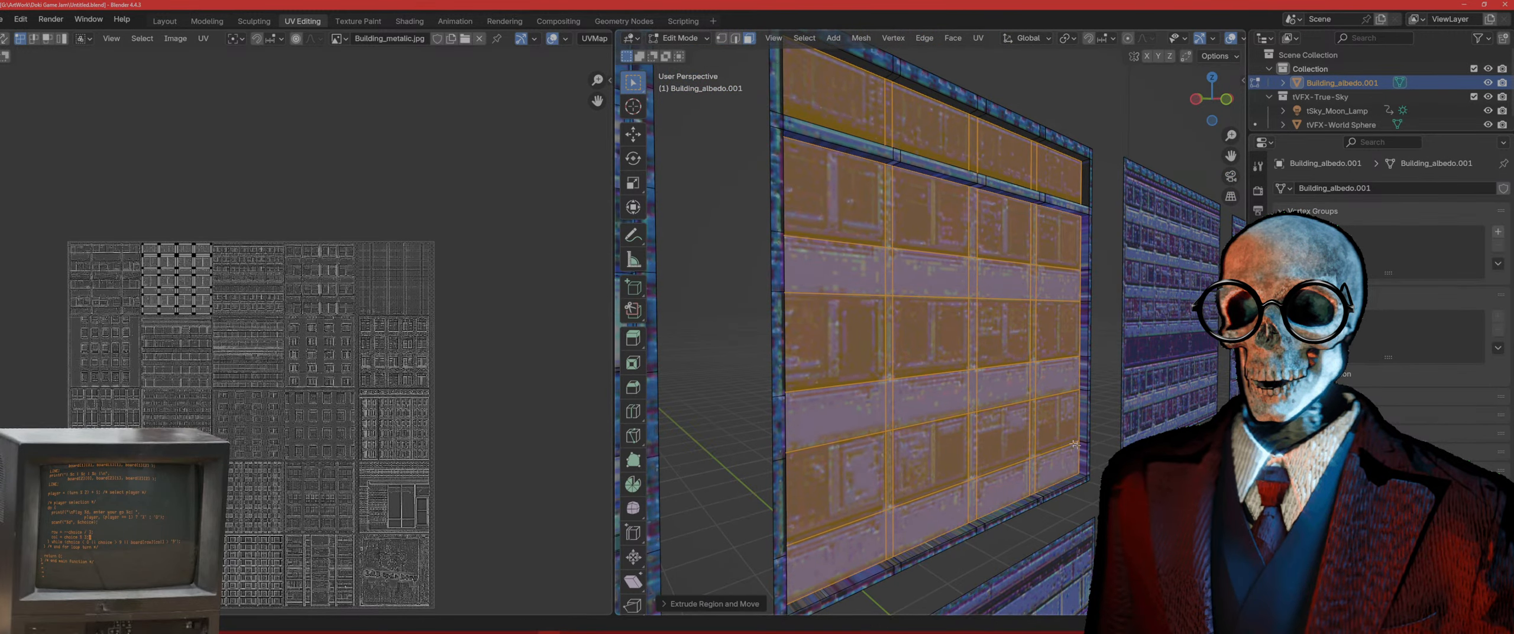
# Step: Deselect the vertical pillar strips and the upper band, and extrude the tile's remaining window and ledge faces inward by about 0.025 m
pyautogui.press('KP_1')
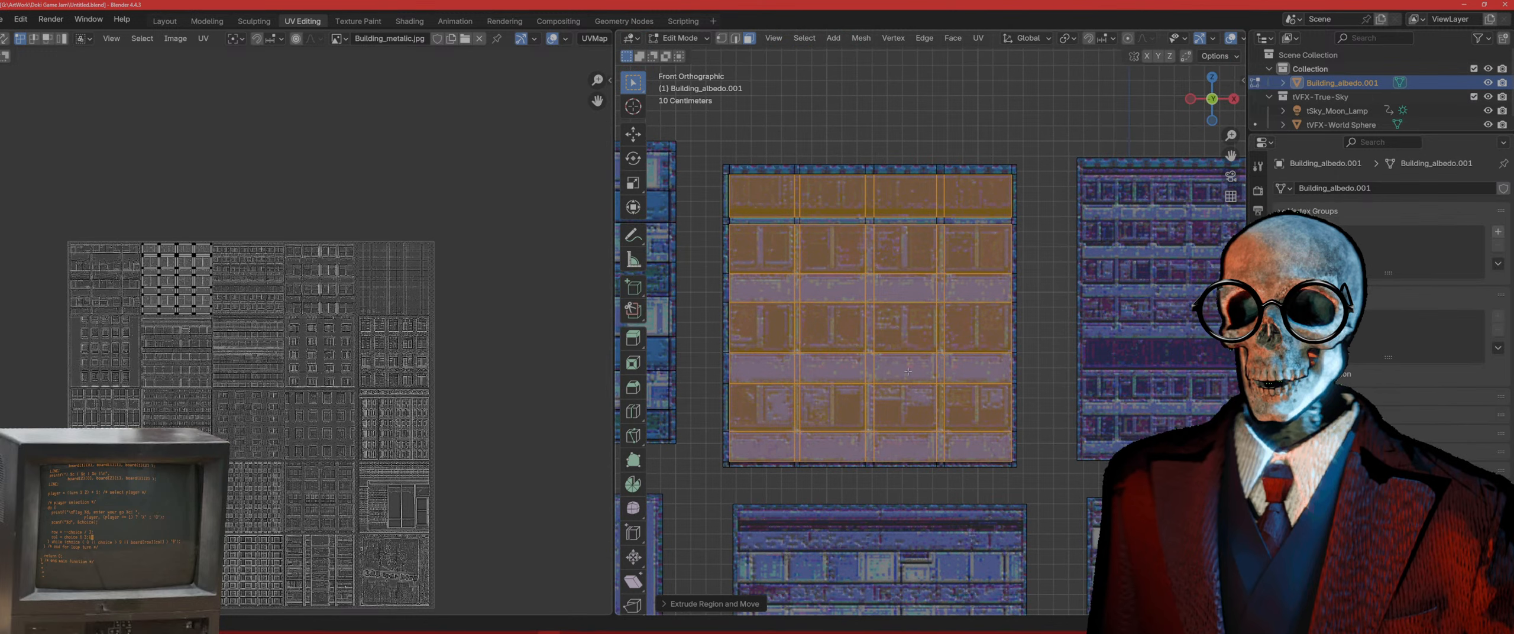
pyautogui.moveTo(872, 456); pyautogui.dragTo(871, 198)
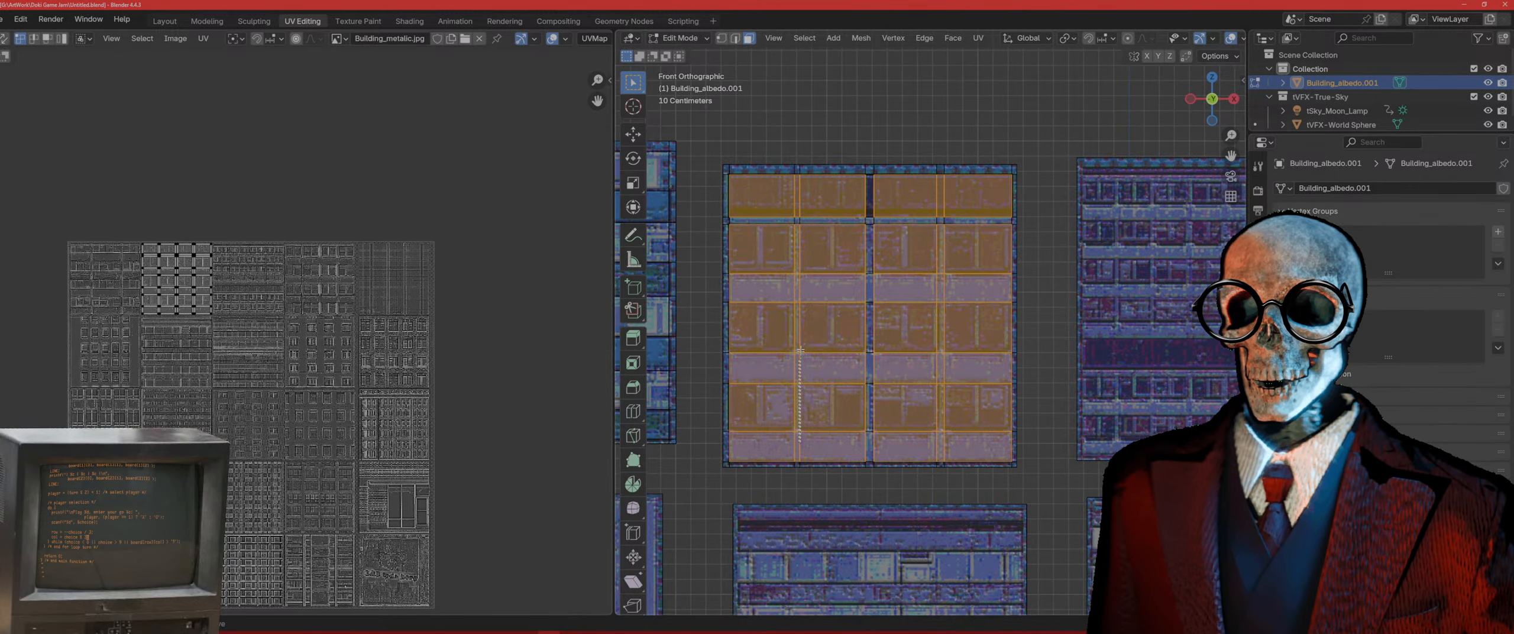
pyautogui.keyDown('ctrl'); pyautogui.moveTo(800, 350); pyautogui.dragTo(800, 199); pyautogui.keyUp('ctrl')
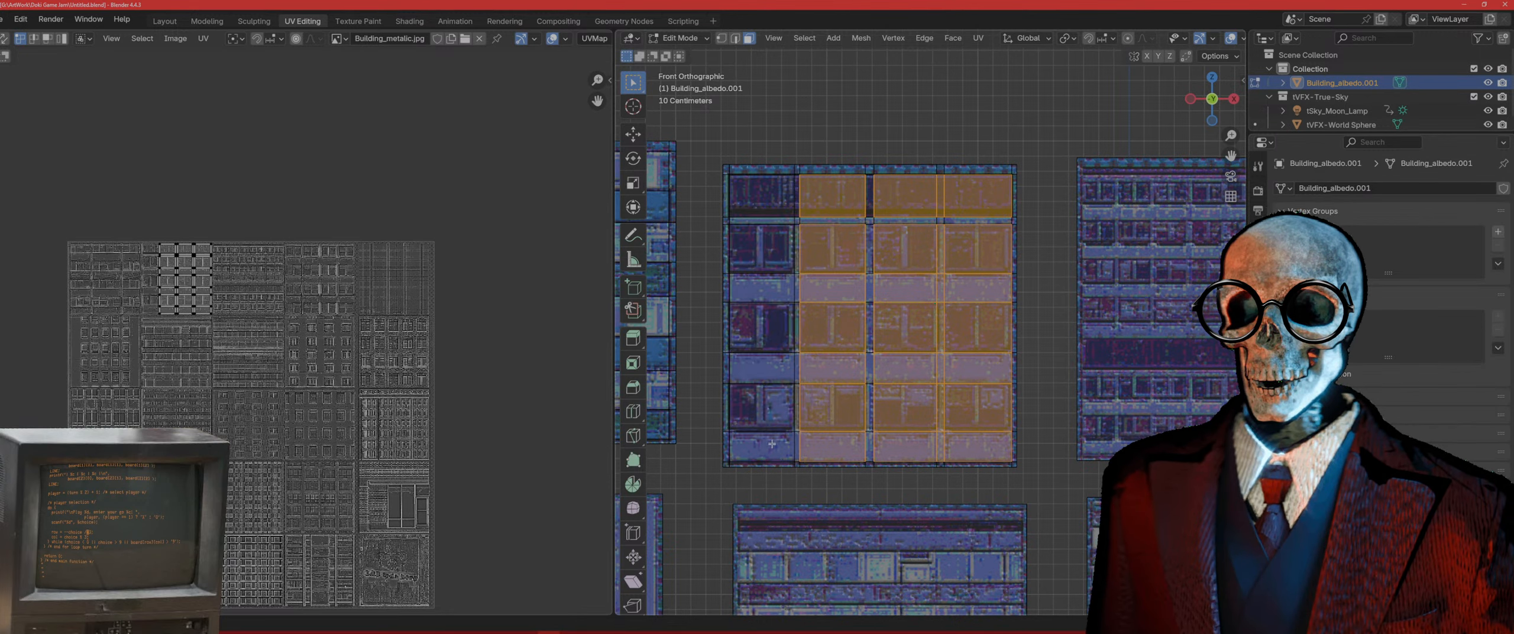
pyautogui.keyDown('shift'); pyautogui.moveTo(768, 416); pyautogui.dragTo(760, 252); pyautogui.keyUp('shift')
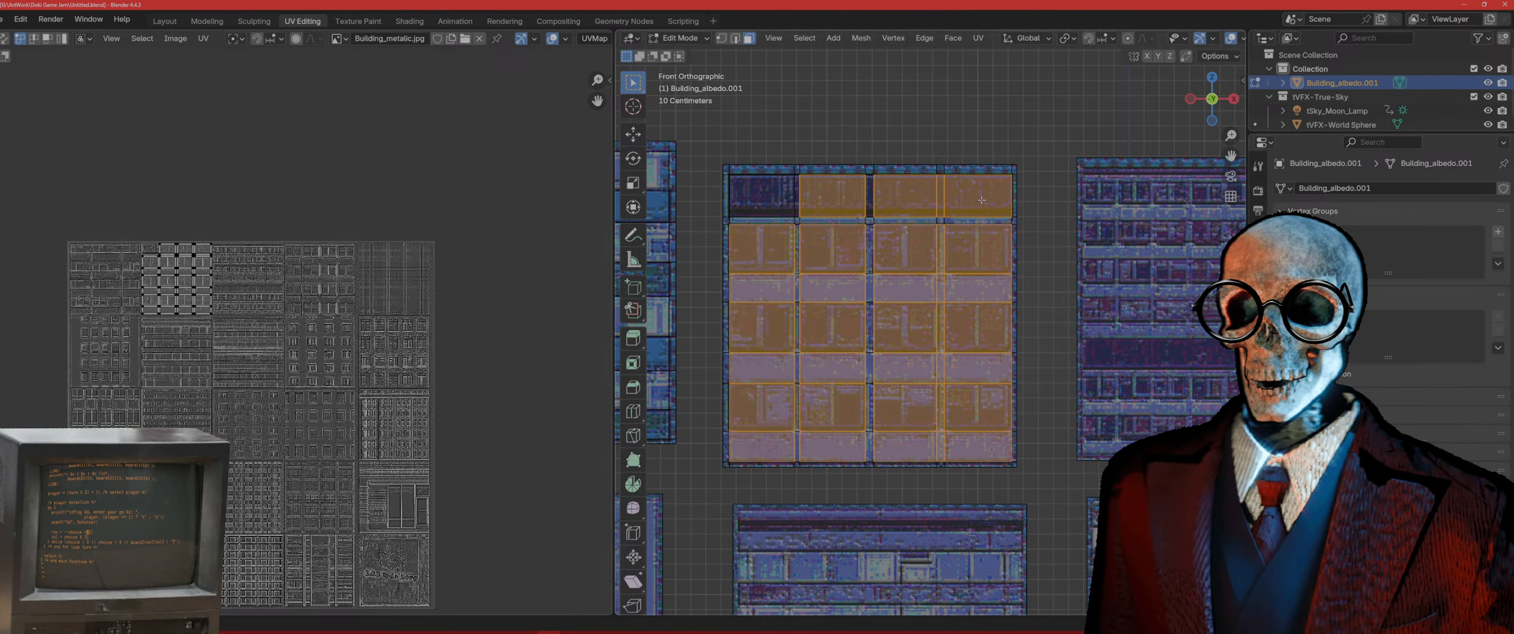
pyautogui.keyDown('ctrl'); pyautogui.moveTo(862, 204); pyautogui.dragTo(826, 204); pyautogui.keyUp('ctrl')
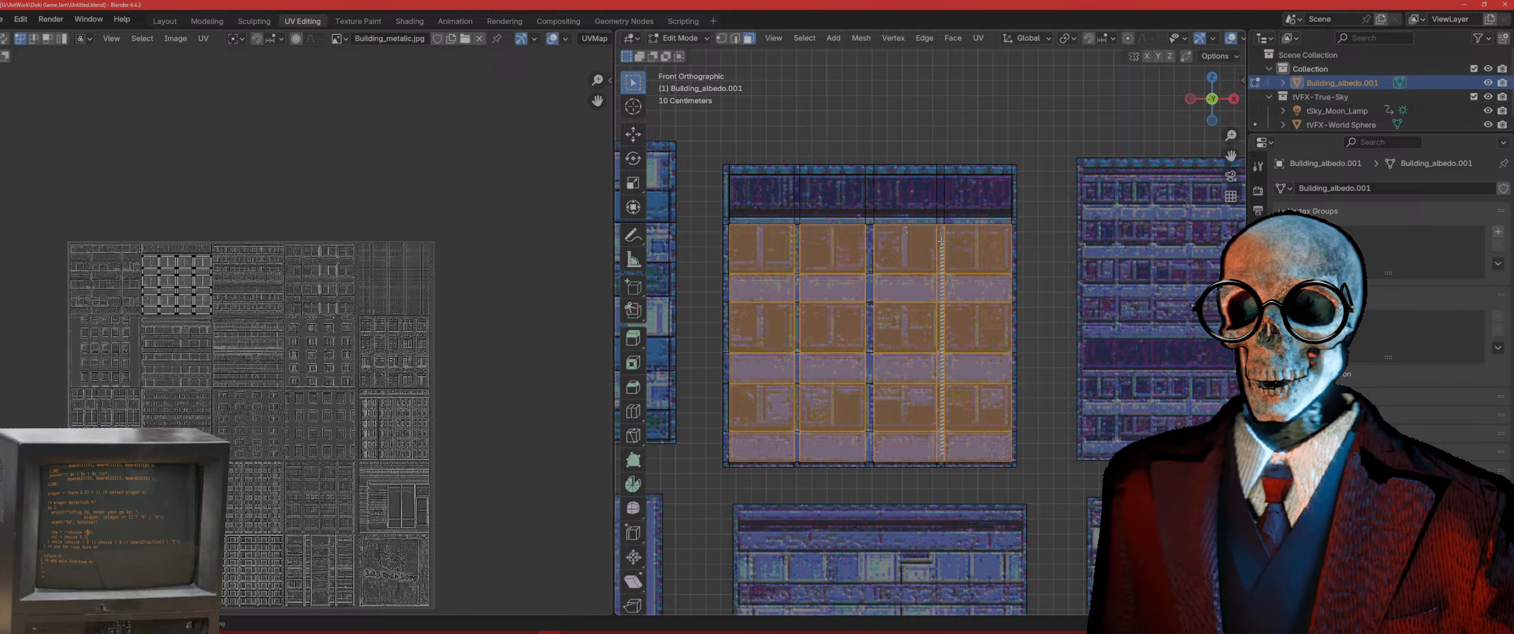
pyautogui.moveTo(959, 286); pyautogui.dragTo(1069, 301, button='middle')
pyautogui.scroll(3, 1070, 301)
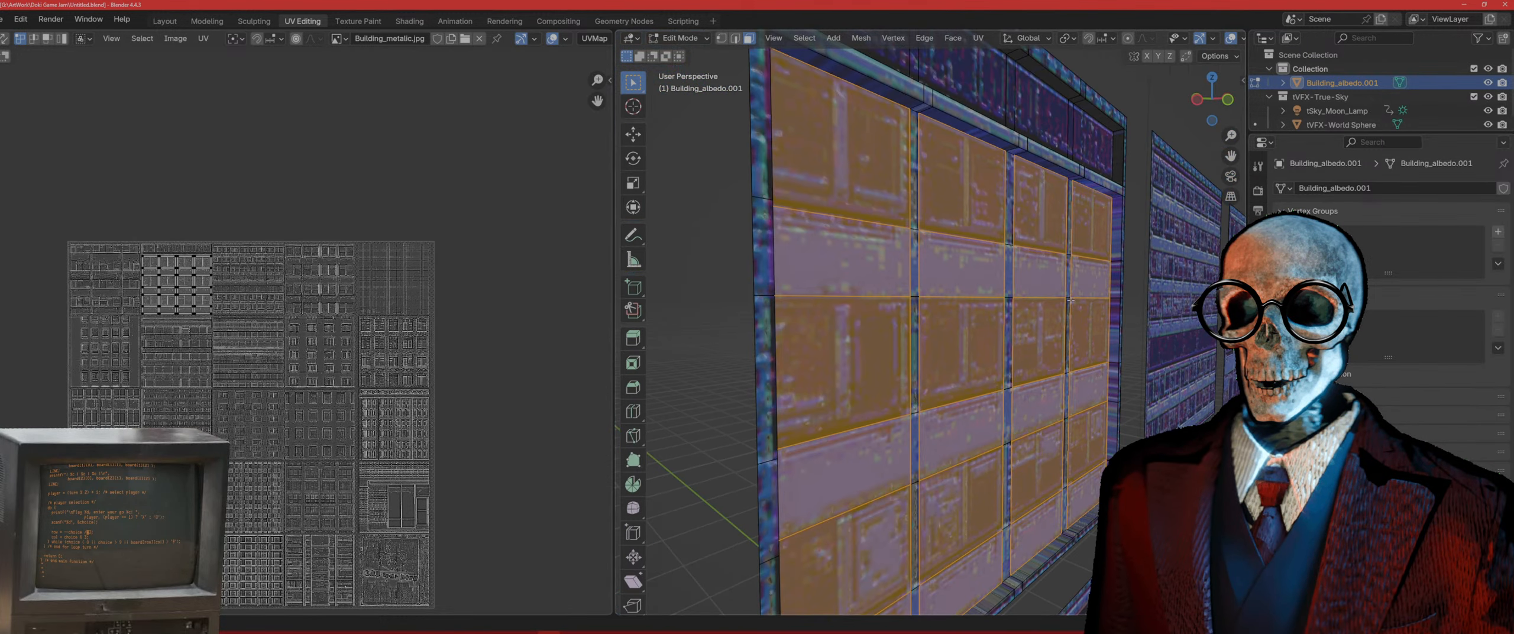
pyautogui.press('e')
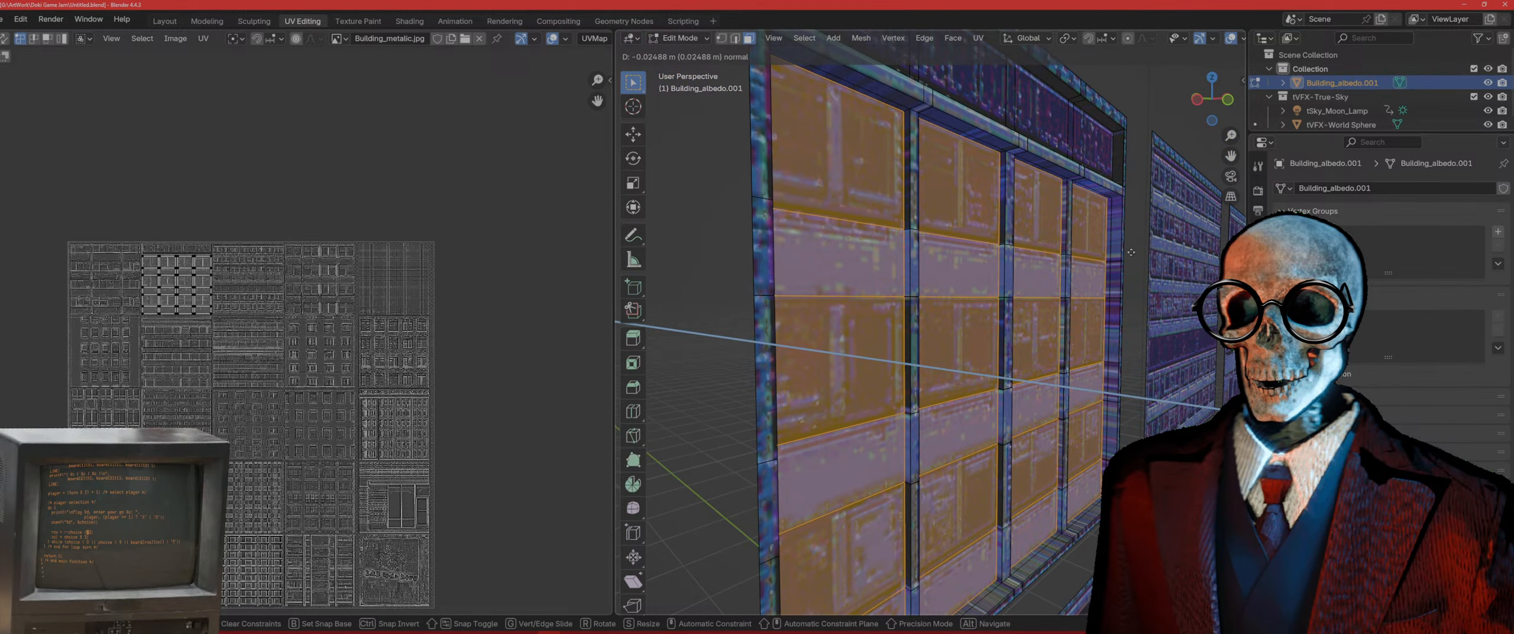
pyautogui.click(1131, 252)
# Step: Deselect the horizontal ledge bands and extrude the three rows of window faces inward by about 0.061 m
pyautogui.scroll(-5, 1064, 316)
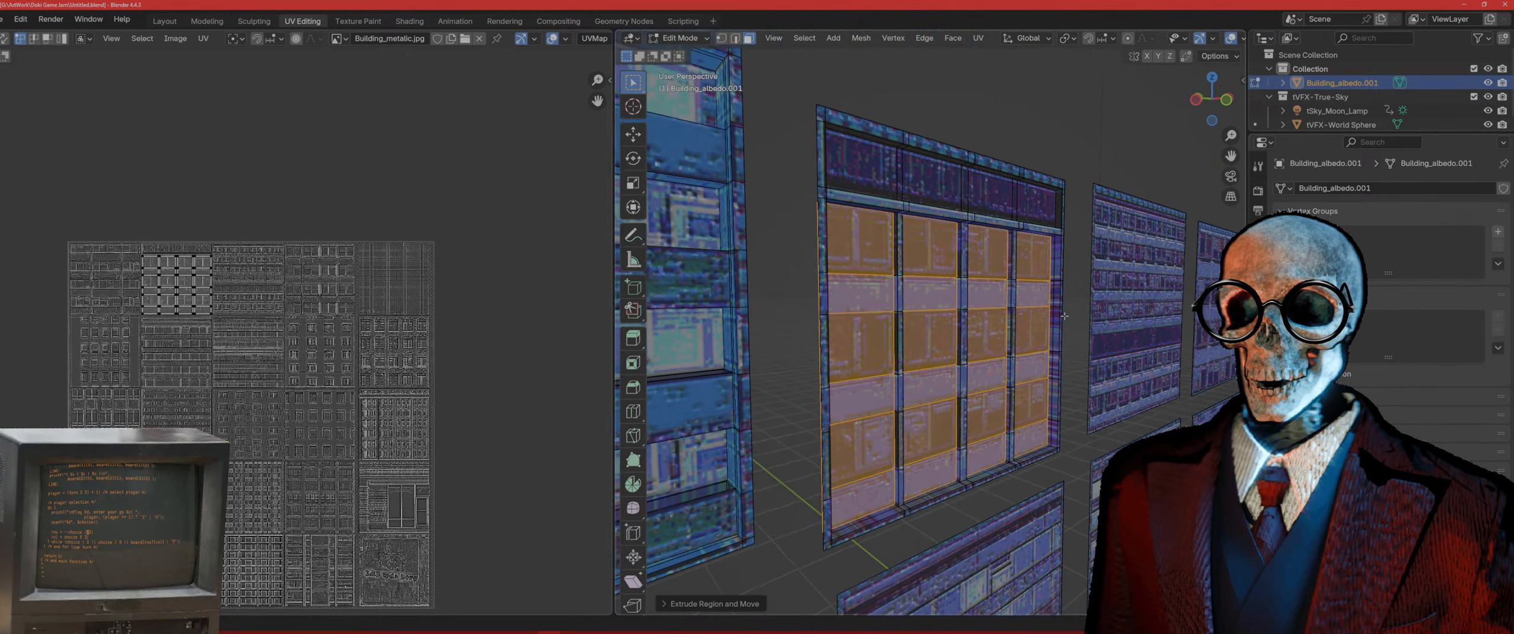
pyautogui.press('KP_1')
pyautogui.moveTo(970, 362); pyautogui.dragTo(796, 361)
pyautogui.keyDown('ctrl'); pyautogui.moveTo(779, 287); pyautogui.dragTo(778, 287); pyautogui.keyUp('ctrl')
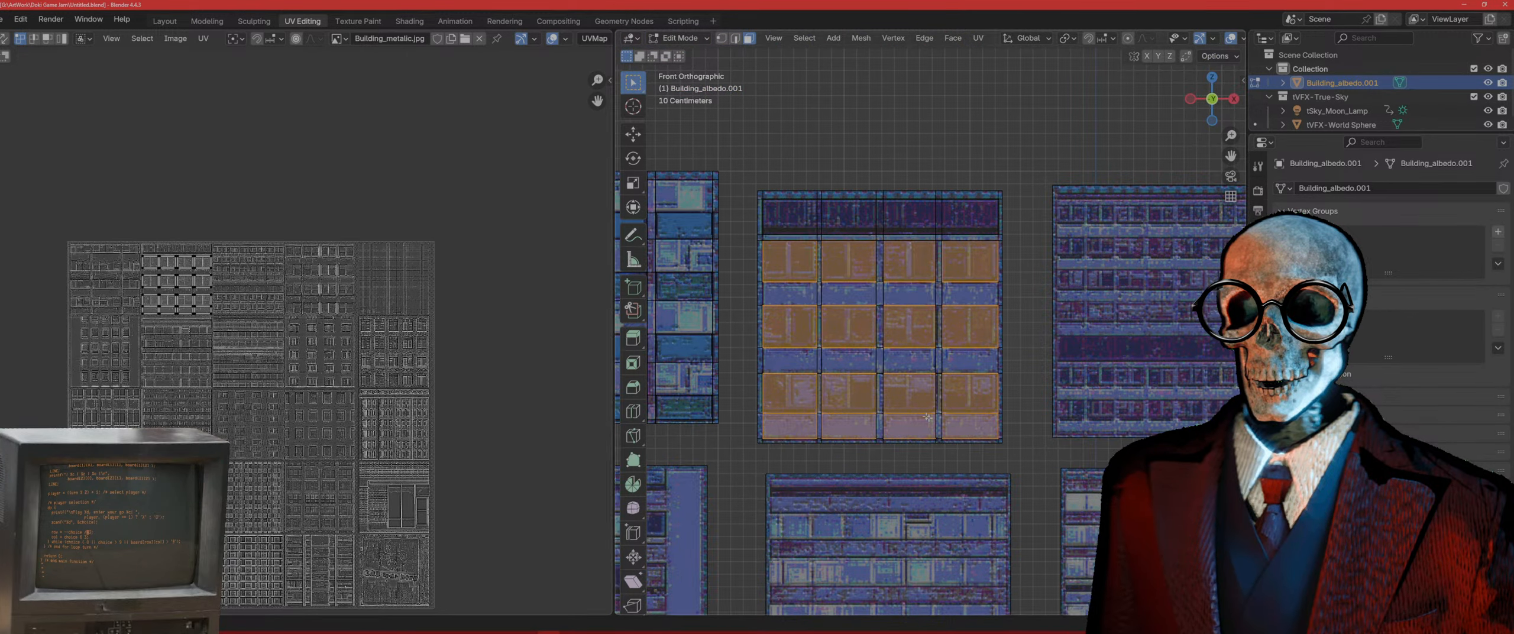
pyautogui.keyDown('ctrl'); pyautogui.moveTo(973, 429); pyautogui.dragTo(795, 420); pyautogui.keyUp('ctrl')
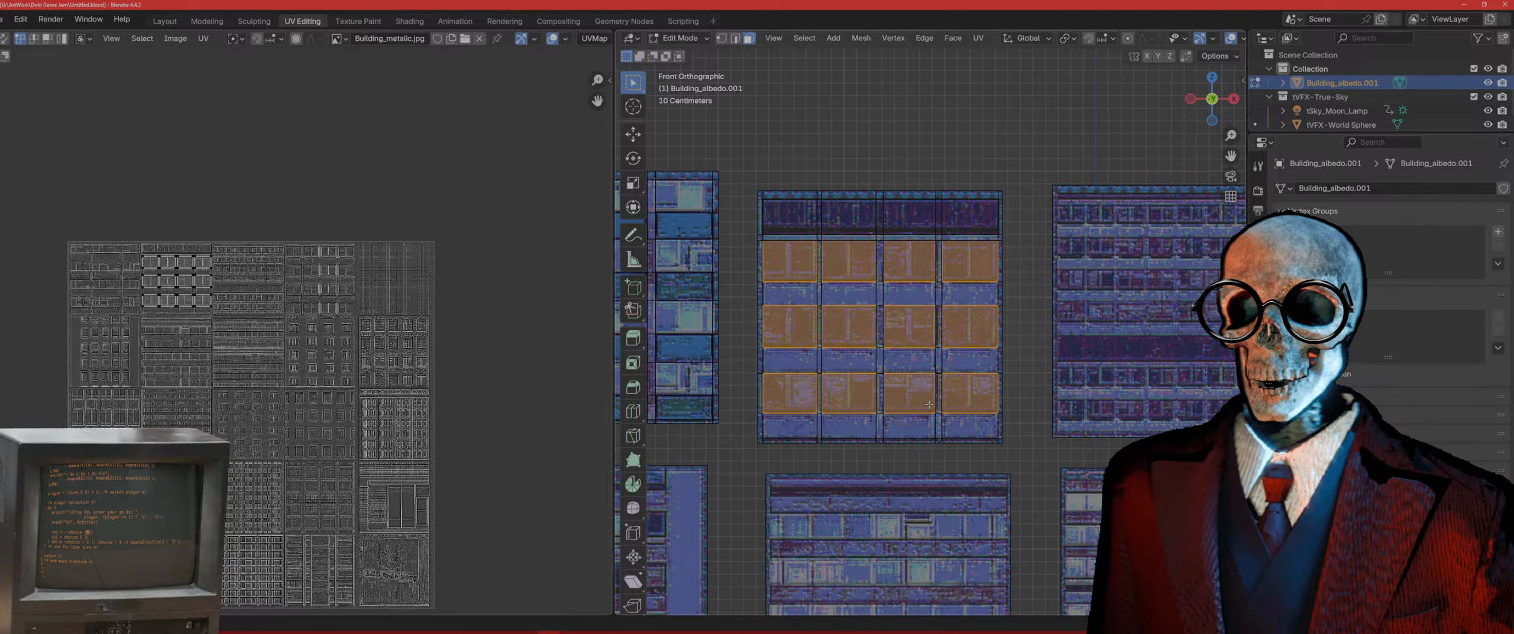
pyautogui.moveTo(827, 326); pyautogui.dragTo(813, 336, button='middle')
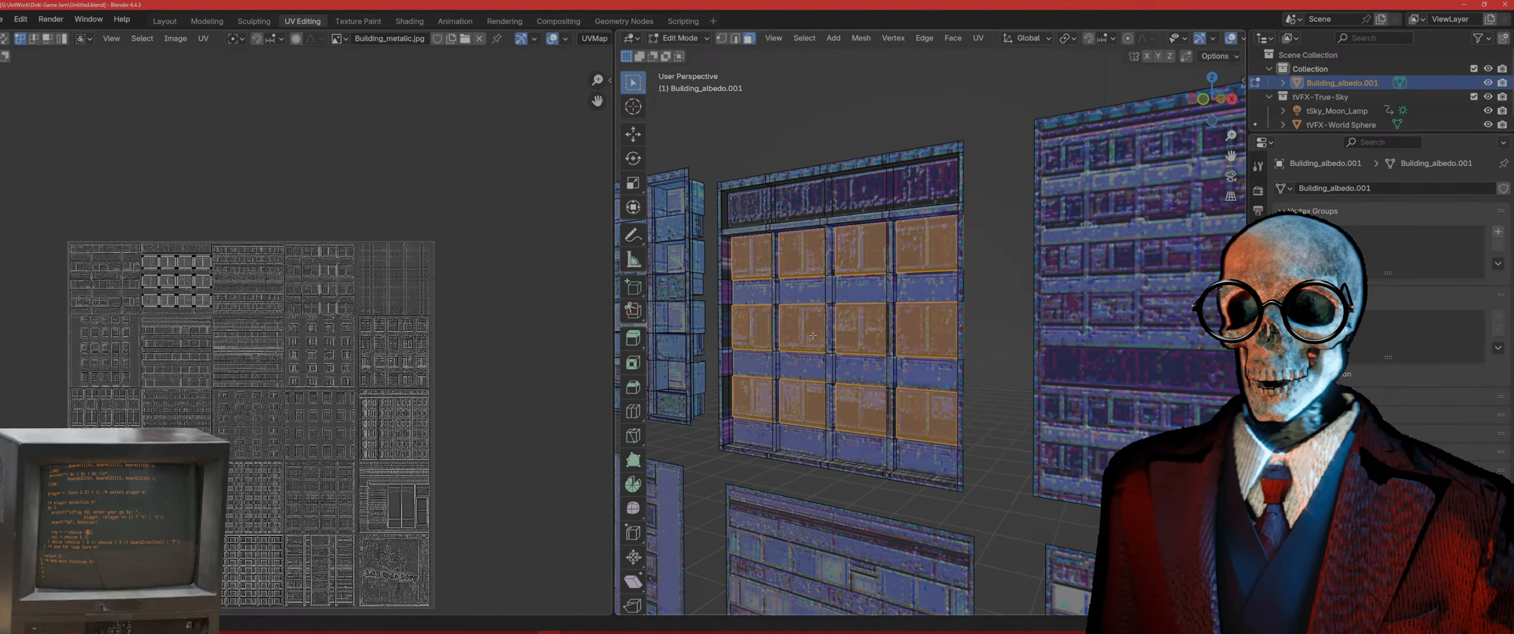
pyautogui.scroll(2, 1020, 290)
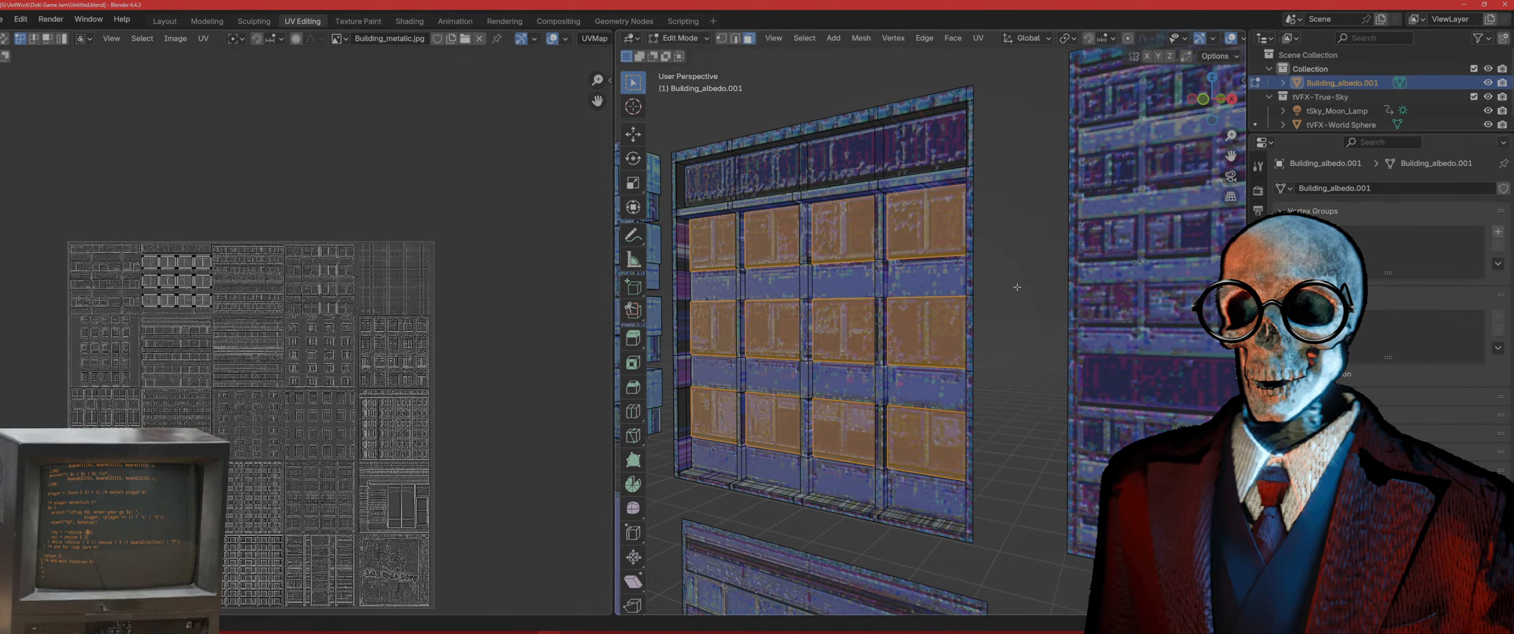
pyautogui.moveTo(1016, 287); pyautogui.dragTo(1002, 295, button='middle')
pyautogui.press('e')
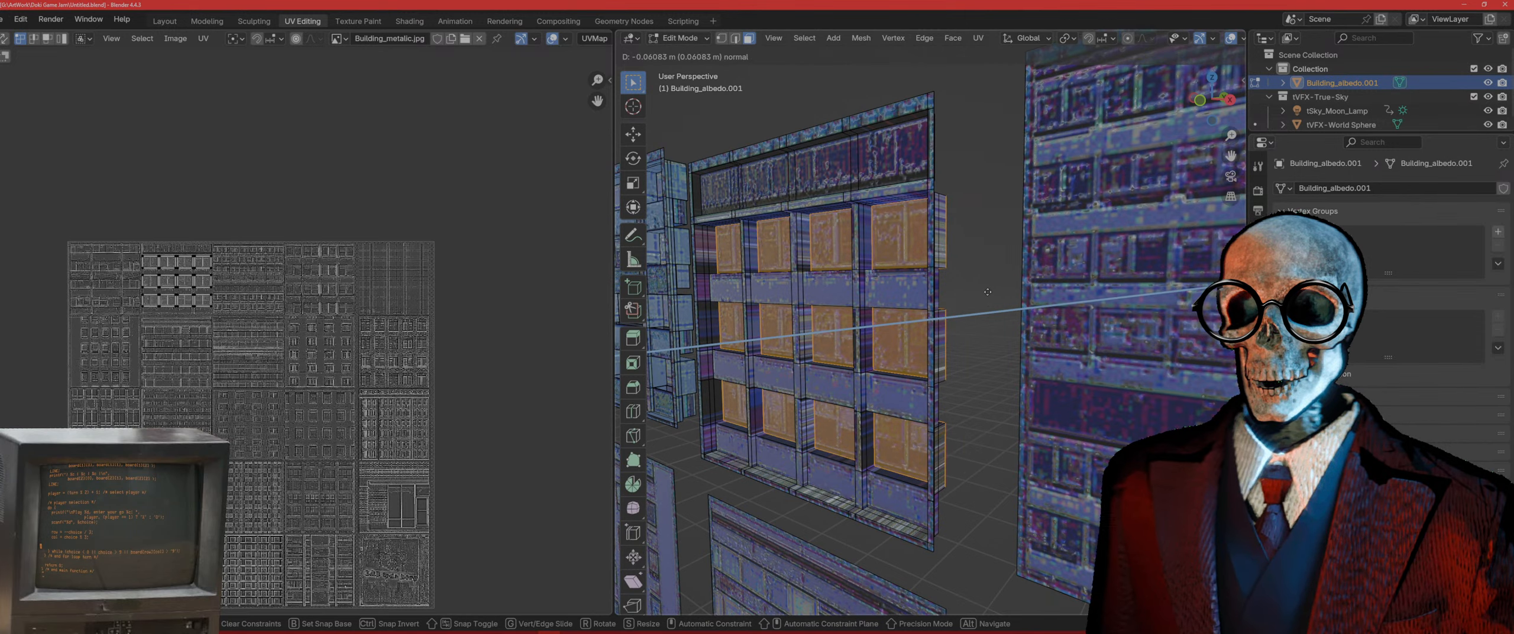
pyautogui.click(988, 292)
# Step: Select the faces of the tile's upper band and move them outward about 0.10 m along the global Y axis
pyautogui.press('Tab')
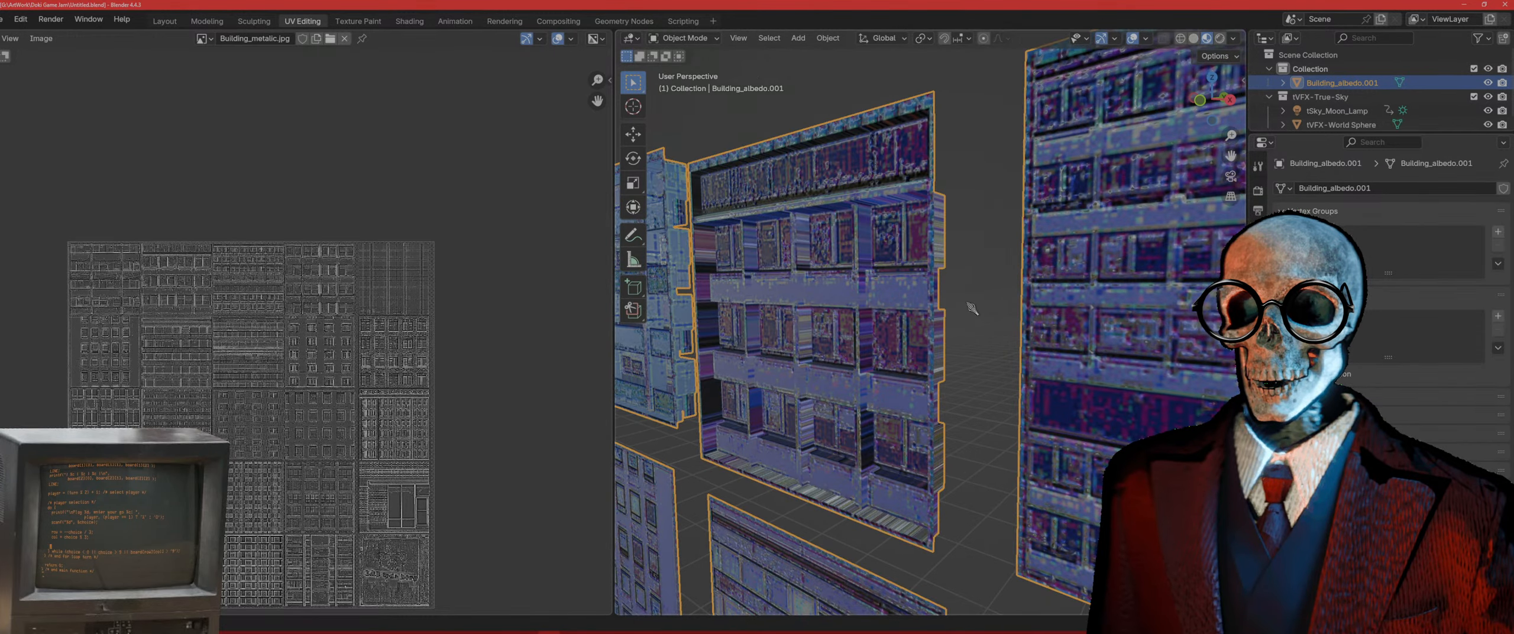
pyautogui.moveTo(972, 307); pyautogui.dragTo(901, 320, button='middle')
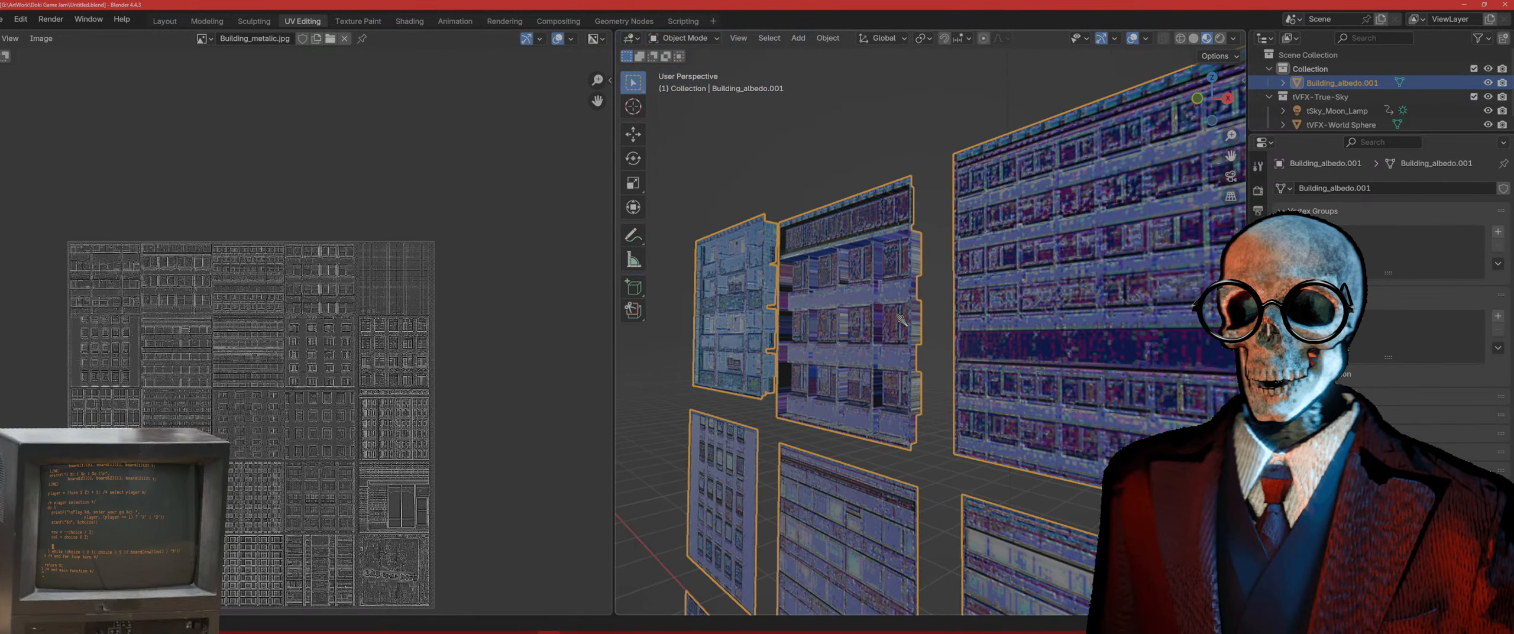
pyautogui.scroll(5, 869, 269)
pyautogui.press('Tab')
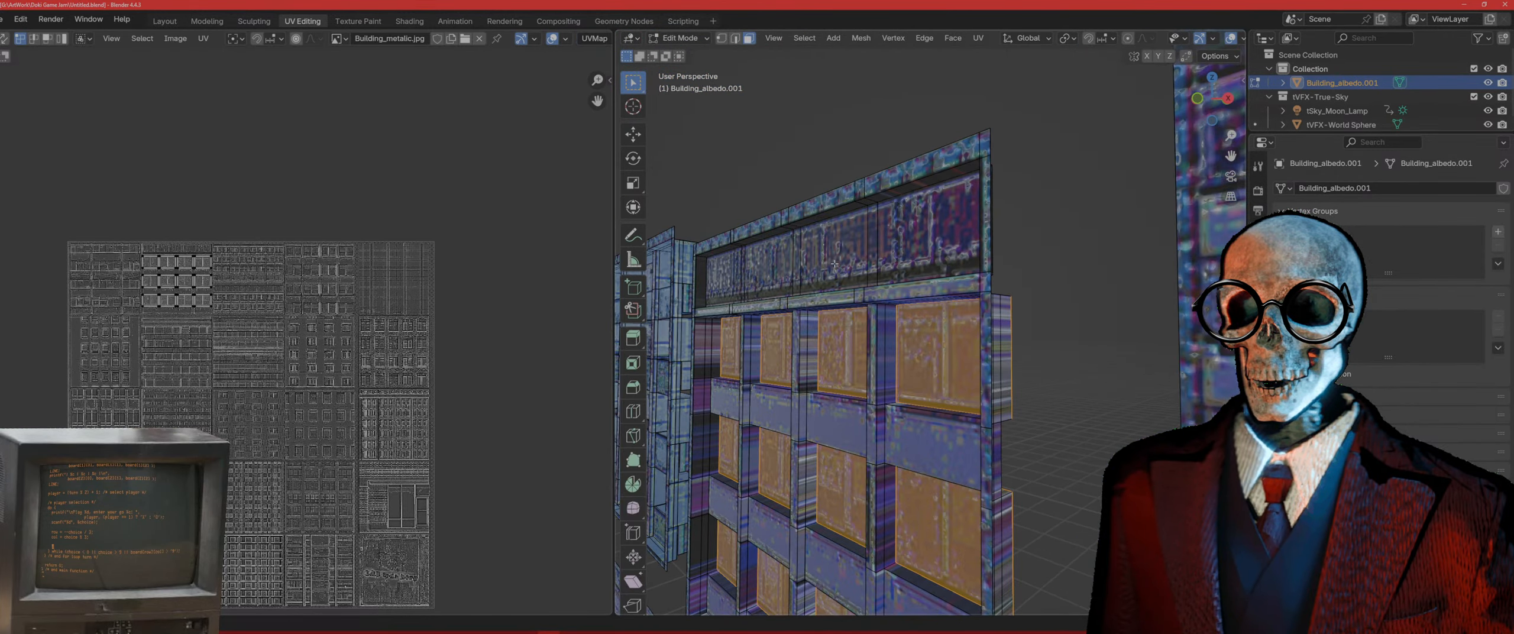
pyautogui.moveTo(841, 271); pyautogui.dragTo(993, 259, button='middle')
pyautogui.scroll(-3, 993, 259)
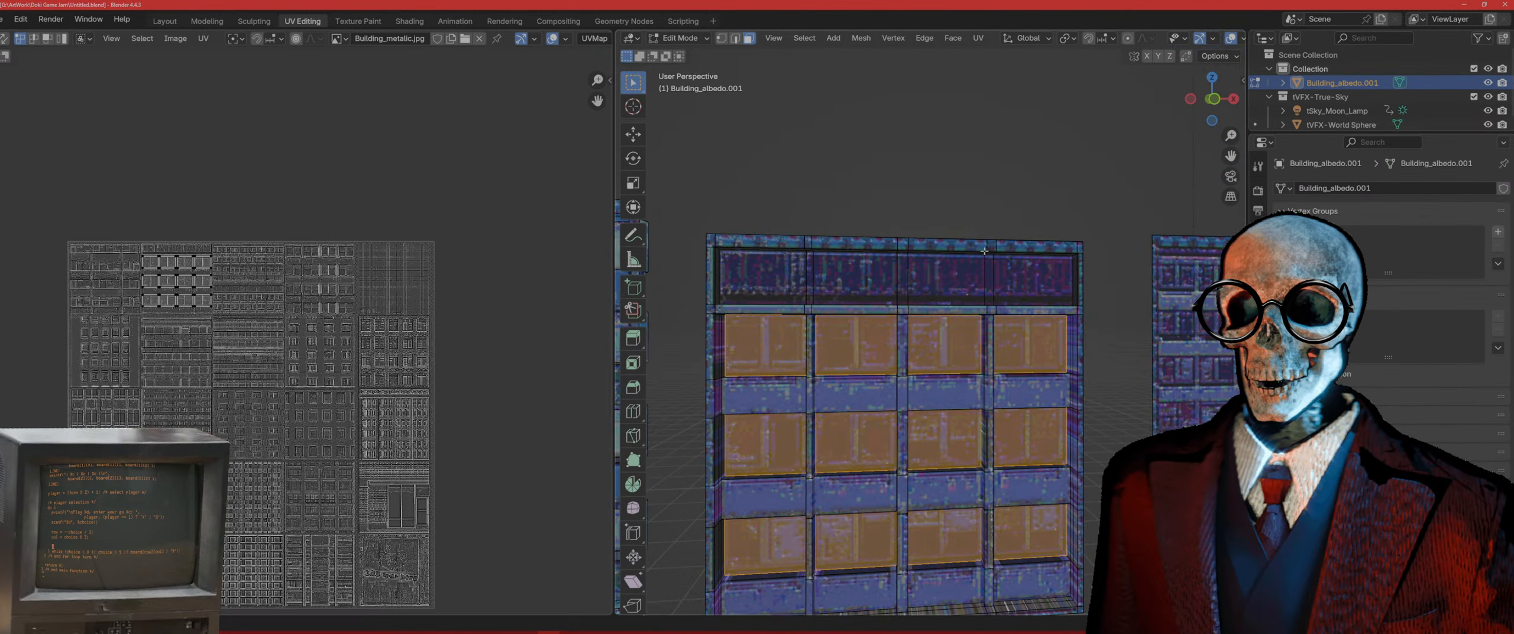
pyautogui.moveTo(772, 274); pyautogui.dragTo(772, 275)
pyautogui.moveTo(772, 275); pyautogui.dragTo(833, 304, button='middle')
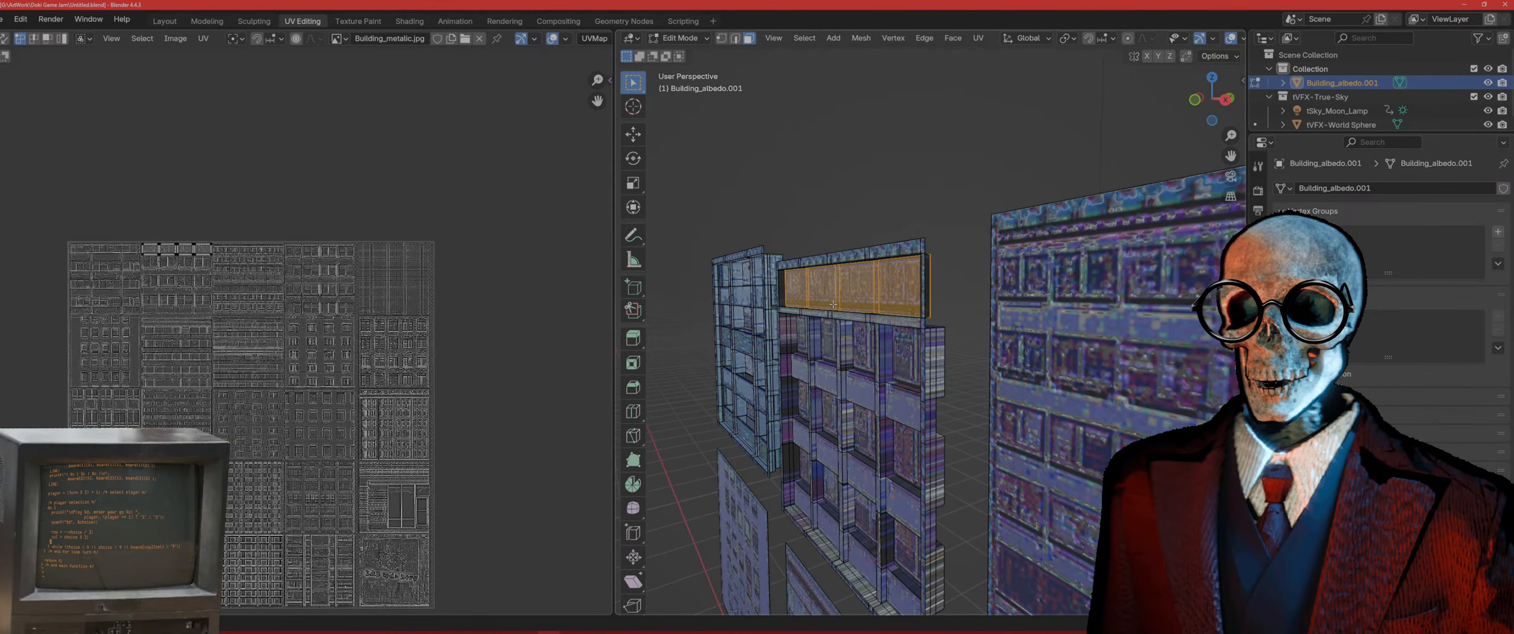
pyautogui.press('g')
pyautogui.press('y')
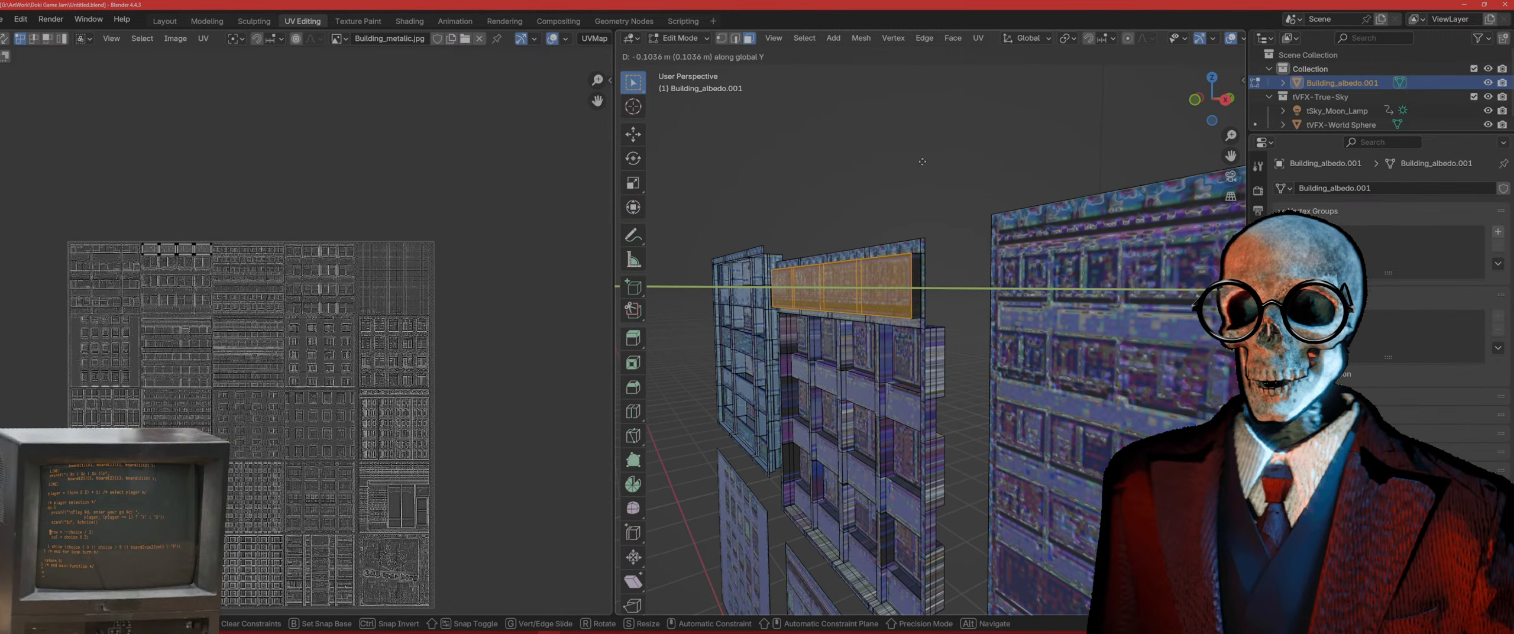
pyautogui.click(921, 163)
# Step: Check the protruding upper band in Object Mode and select the loop of side faces around it
pyautogui.press('Tab')
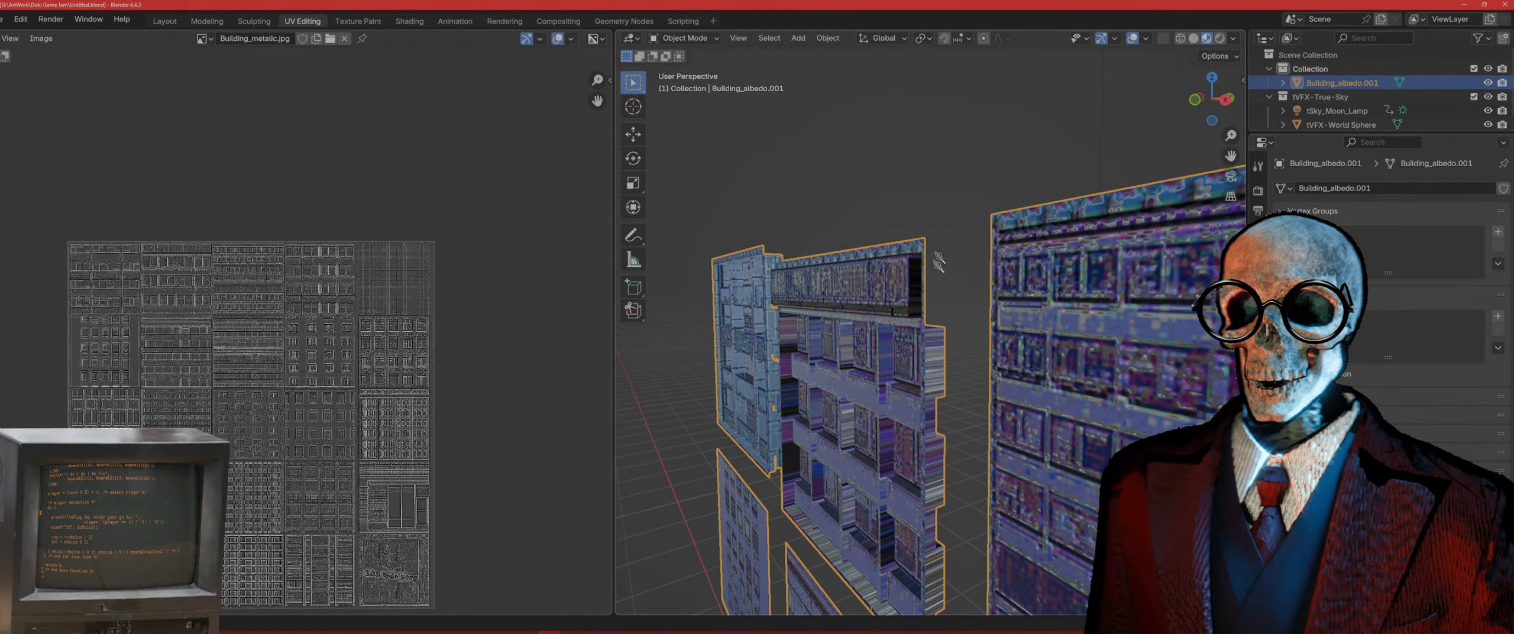
pyautogui.moveTo(928, 340); pyautogui.dragTo(881, 288, button='middle')
pyautogui.press('Tab')
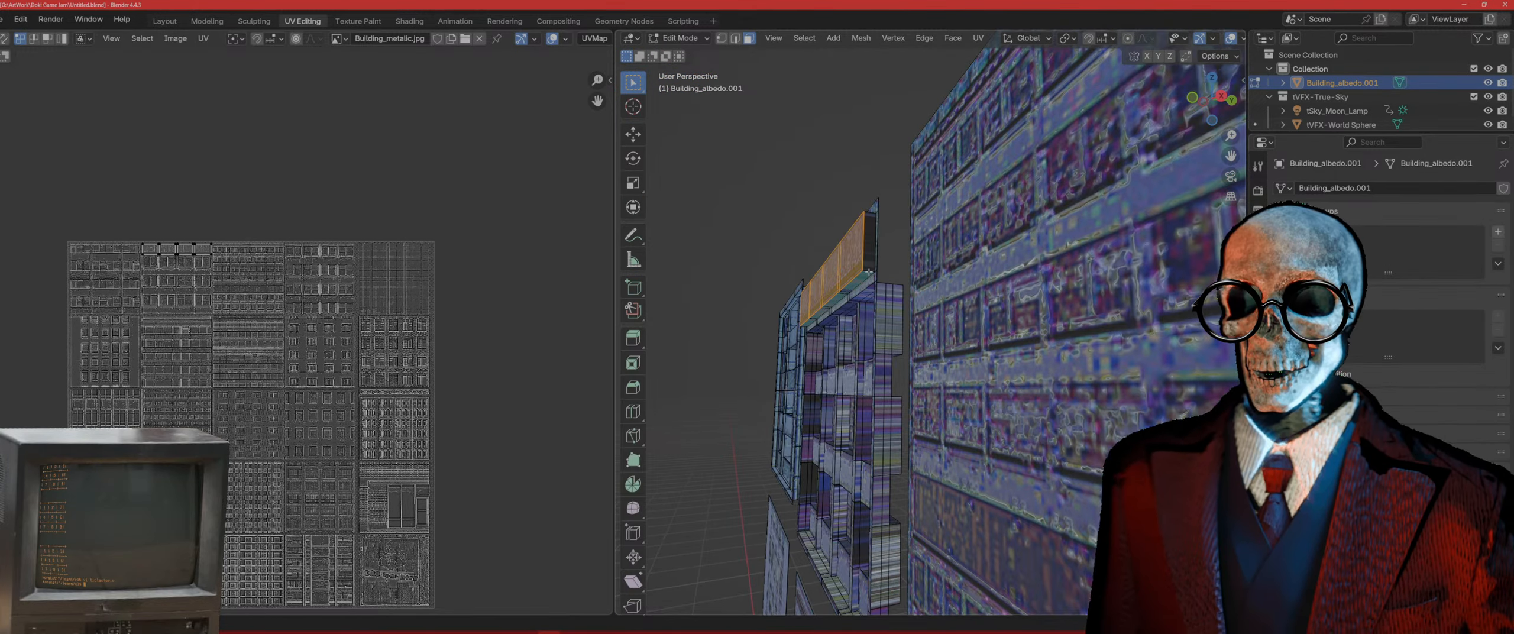
pyautogui.keyDown('alt'); pyautogui.click(879, 297); pyautogui.keyUp('alt')
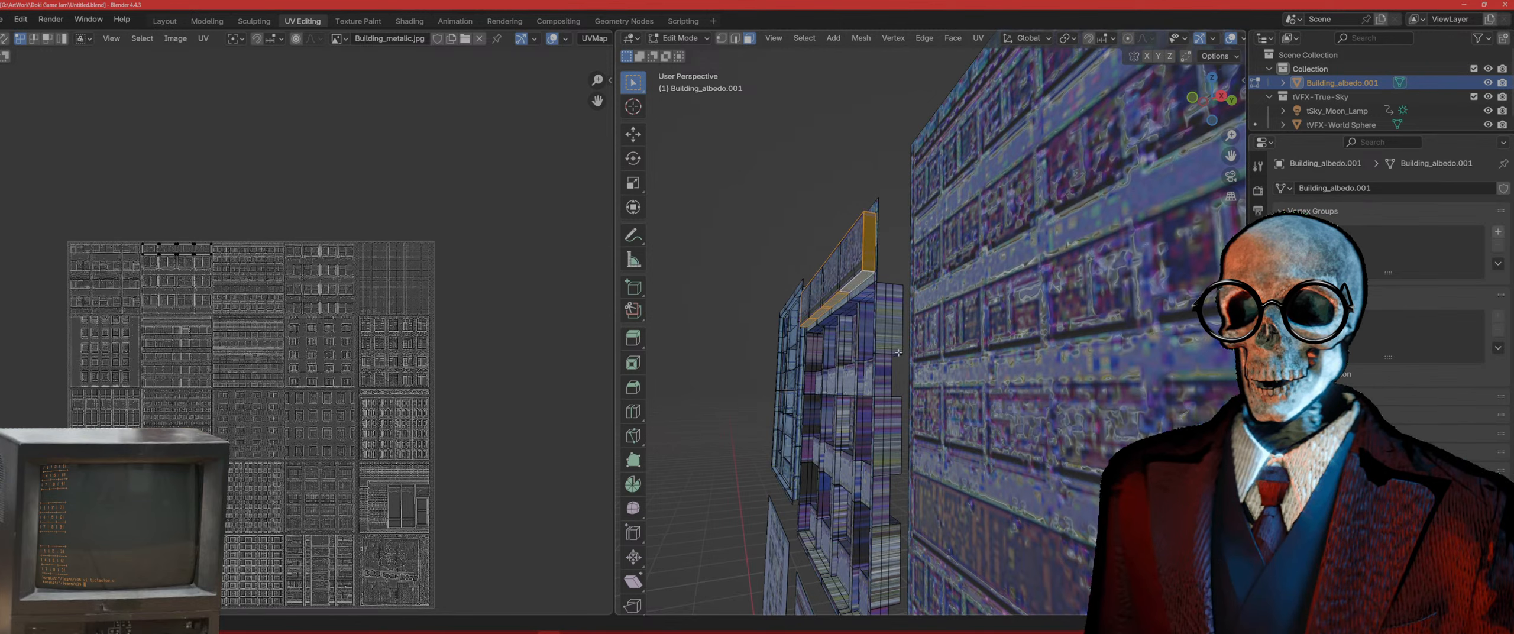
pyautogui.press('KP_3')
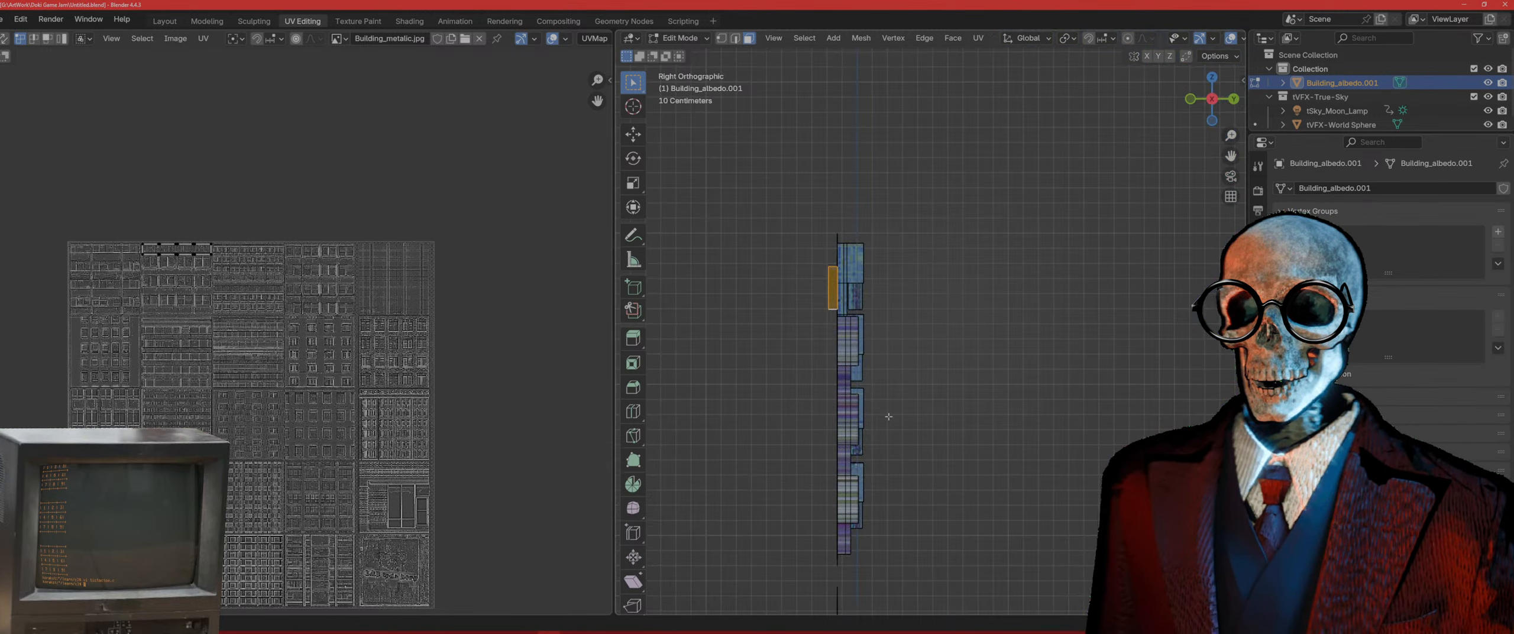
pyautogui.keyDown('shift'); pyautogui.moveTo(889, 416); pyautogui.dragTo(909, 354, button='middle'); pyautogui.keyUp('shift')
pyautogui.hotkey('shift', 'z')
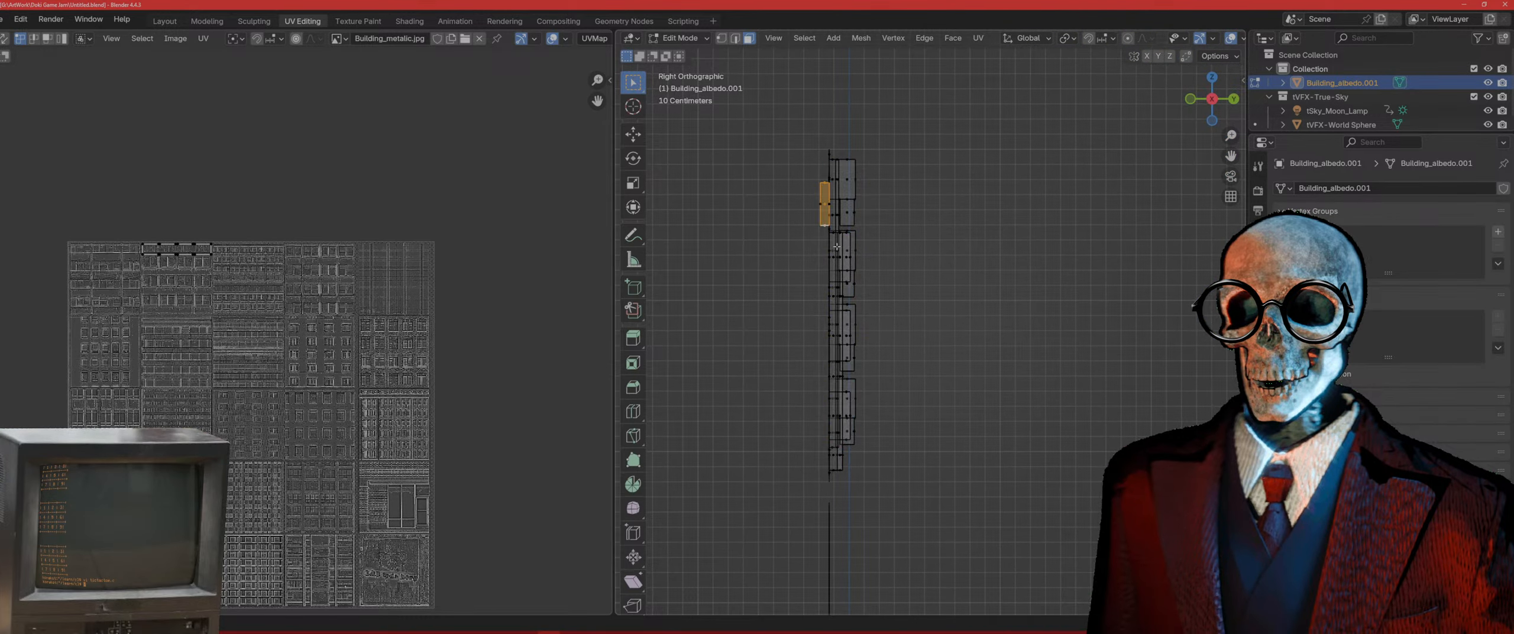
pyautogui.press('KP_7')
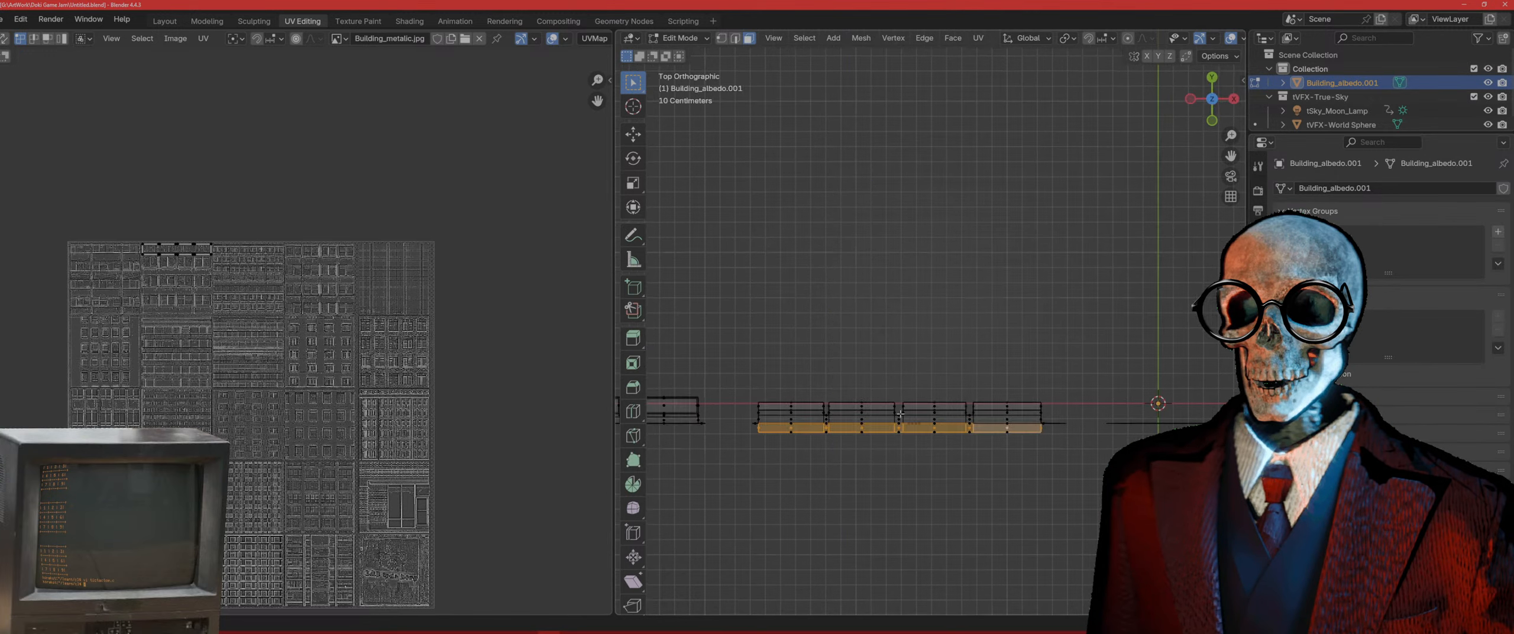
pyautogui.keyDown('shift'); pyautogui.moveTo(900, 414); pyautogui.dragTo(874, 293, button='middle'); pyautogui.keyUp('shift')
pyautogui.scroll(4, 886, 290)
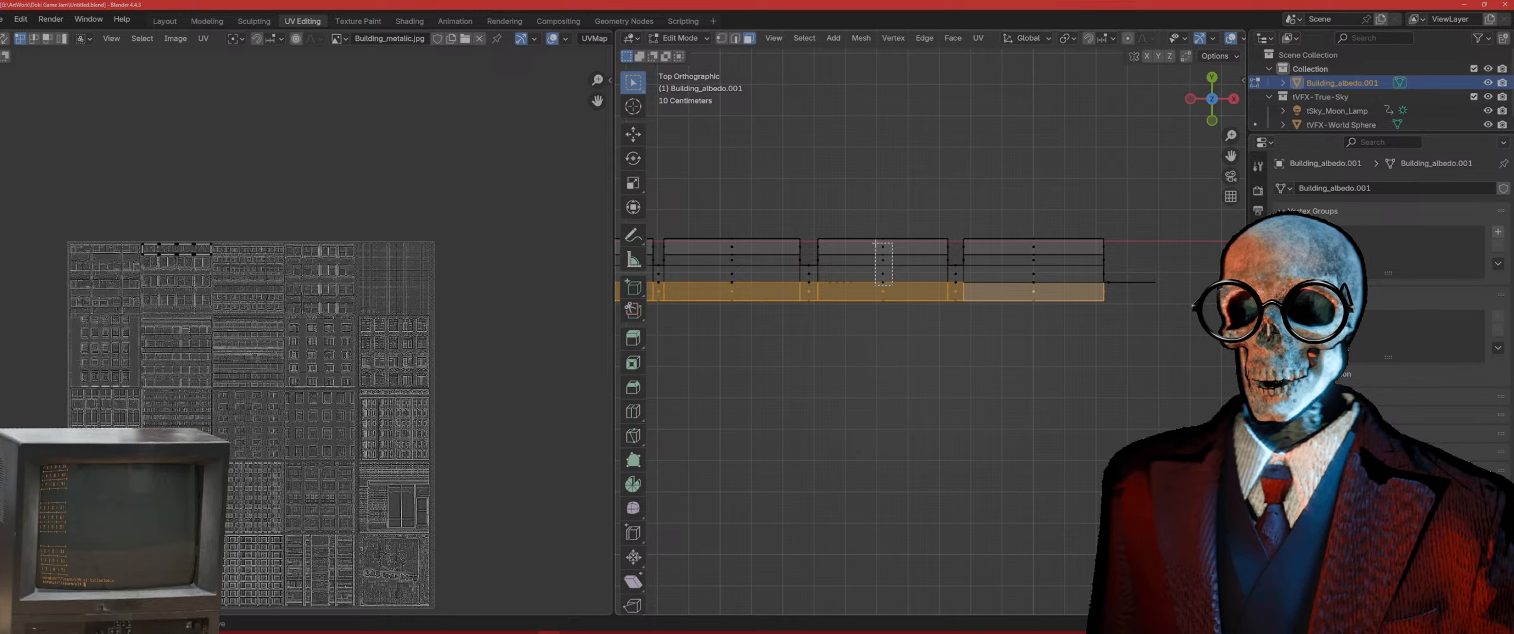
pyautogui.keyDown('shift'); pyautogui.moveTo(876, 243); pyautogui.dragTo(876, 243); pyautogui.keyUp('shift')
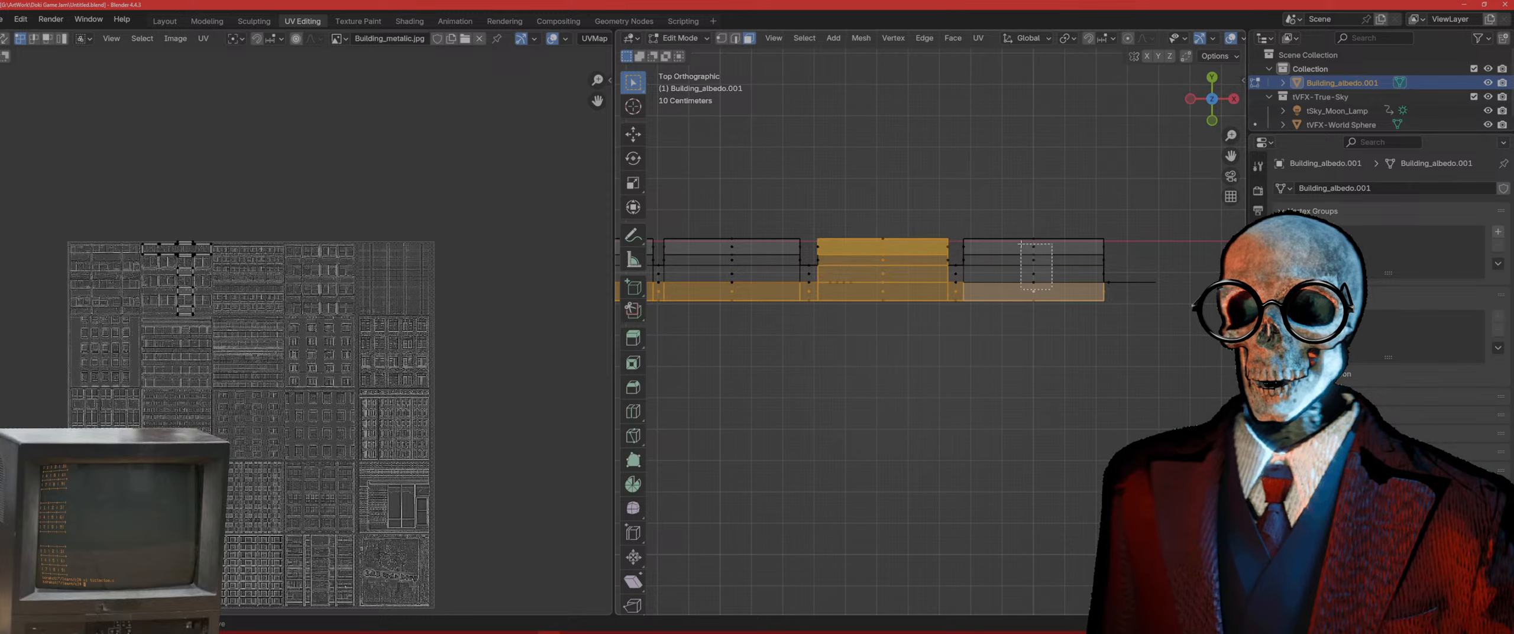
pyautogui.keyDown('shift'); pyautogui.moveTo(1020, 243); pyautogui.dragTo(1021, 243); pyautogui.keyUp('shift')
pyautogui.moveTo(1020, 243); pyautogui.dragTo(1011, 127, button='middle')
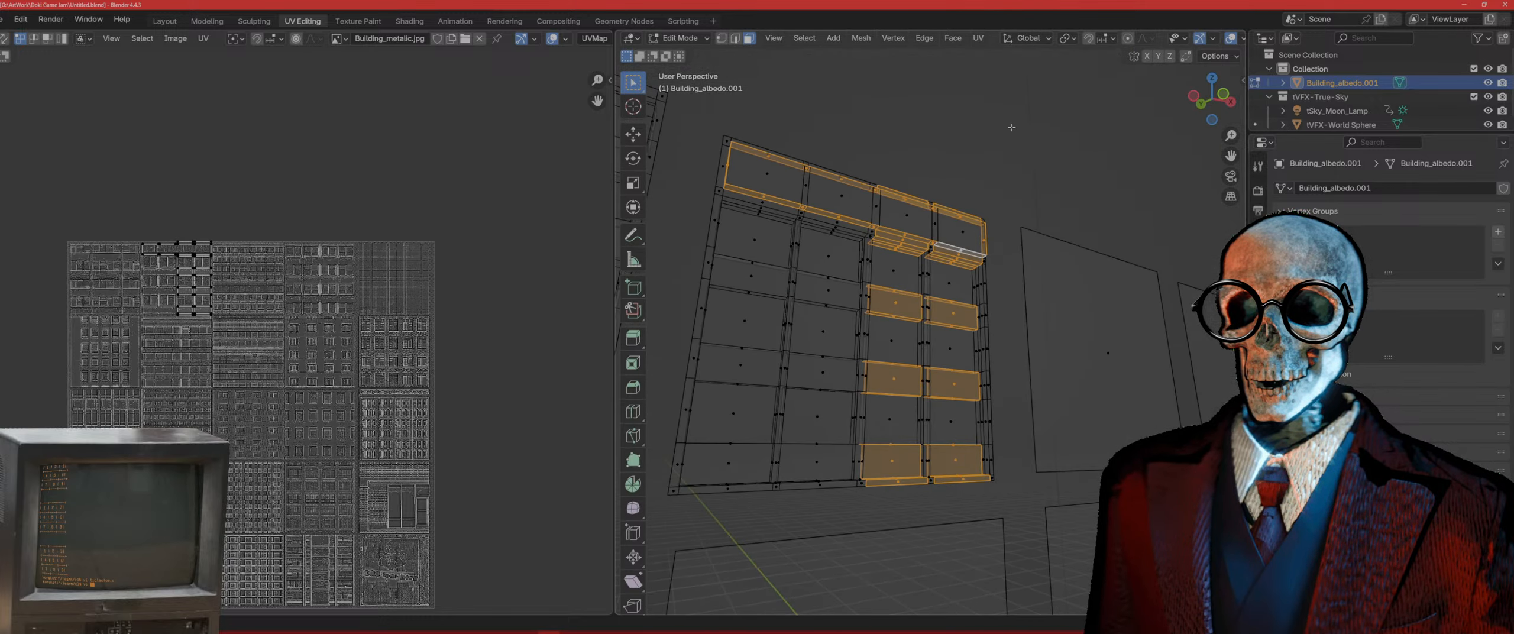
pyautogui.press('z')
pyautogui.click(1016, 264)
# Step: Extend the selection with the loops of depth faces around the tile's recessed main area and the sides of its window recesses
pyautogui.moveTo(909, 271); pyautogui.dragTo(949, 279, button='middle')
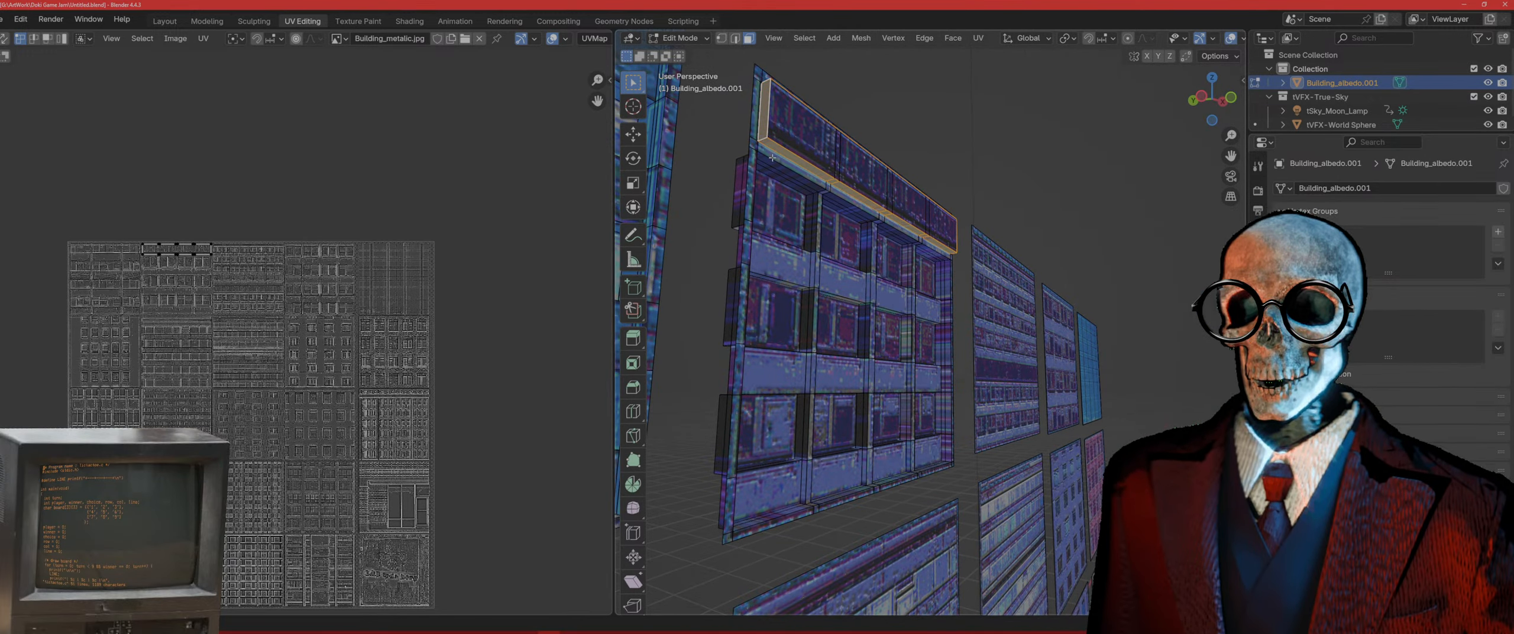
pyautogui.moveTo(784, 161); pyautogui.dragTo(1035, 431, button='middle')
pyautogui.keyDown('alt'); pyautogui.keyDown('shift'); pyautogui.click(1045, 435); pyautogui.keyUp('shift'); pyautogui.keyUp('alt')
pyautogui.keyDown('alt'); pyautogui.keyDown('shift'); pyautogui.click(1030, 439); pyautogui.keyUp('shift'); pyautogui.keyUp('alt')
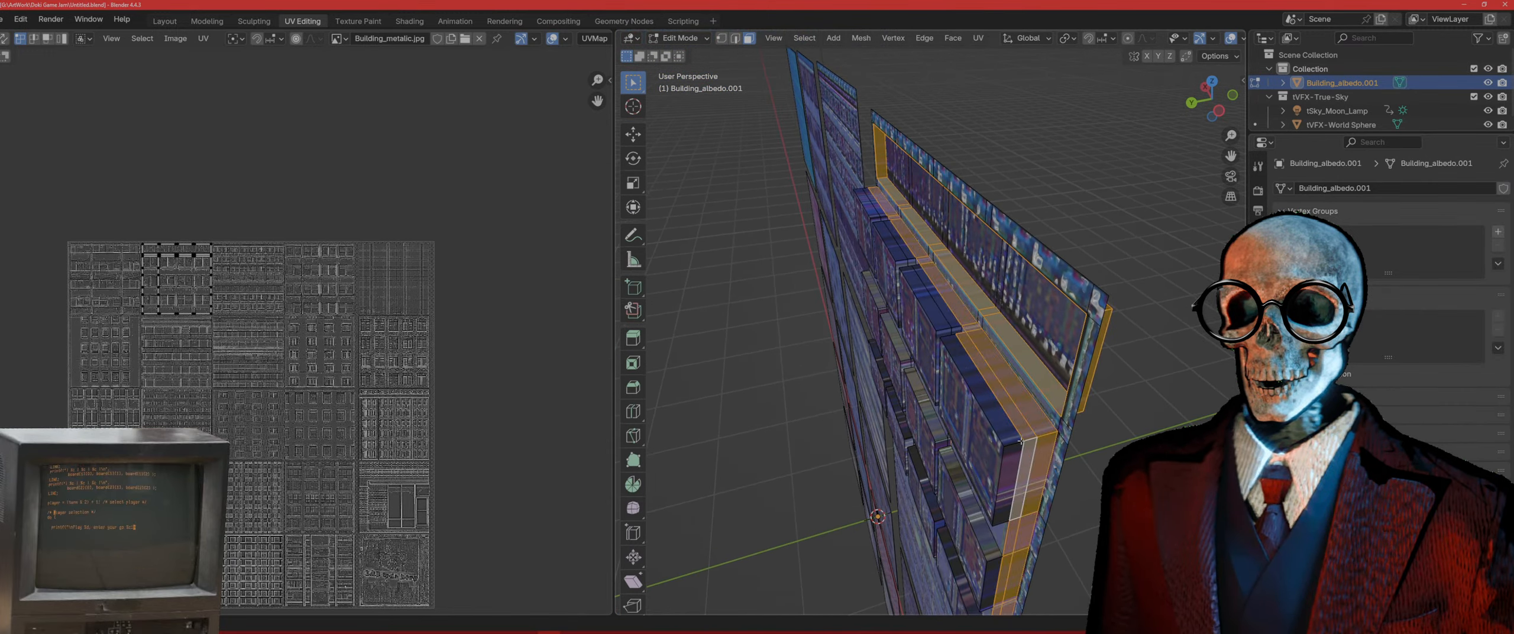
pyautogui.keyDown('alt'); pyautogui.keyDown('shift'); pyautogui.click(1014, 444); pyautogui.keyUp('shift'); pyautogui.keyUp('alt')
pyautogui.keyDown('alt'); pyautogui.keyDown('shift'); pyautogui.click(955, 326); pyautogui.keyUp('shift'); pyautogui.keyUp('alt')
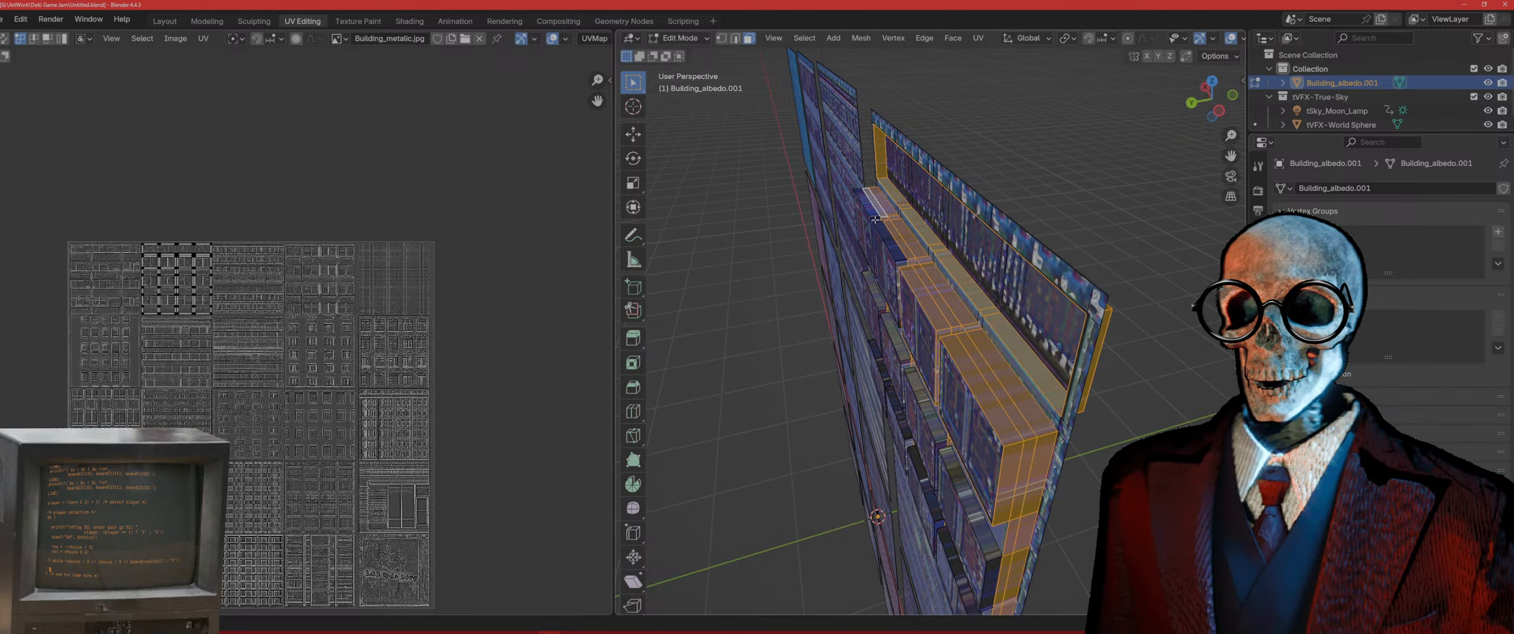
pyautogui.keyDown('shift'); pyautogui.click(900, 260); pyautogui.keyUp('shift')
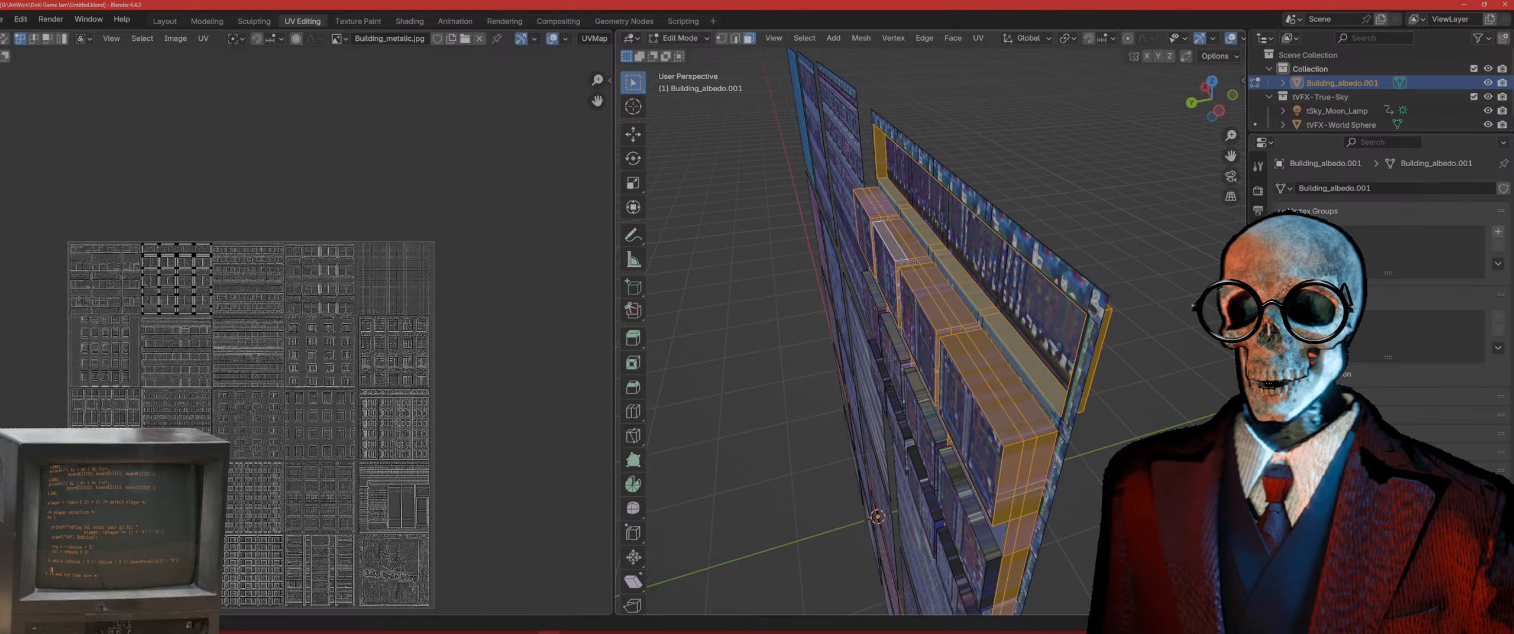
# Step: Viewing the tile from directly above, extend the selection with the stacked depth faces in the first section's middle and at its outer end
pyautogui.press('KP_7')
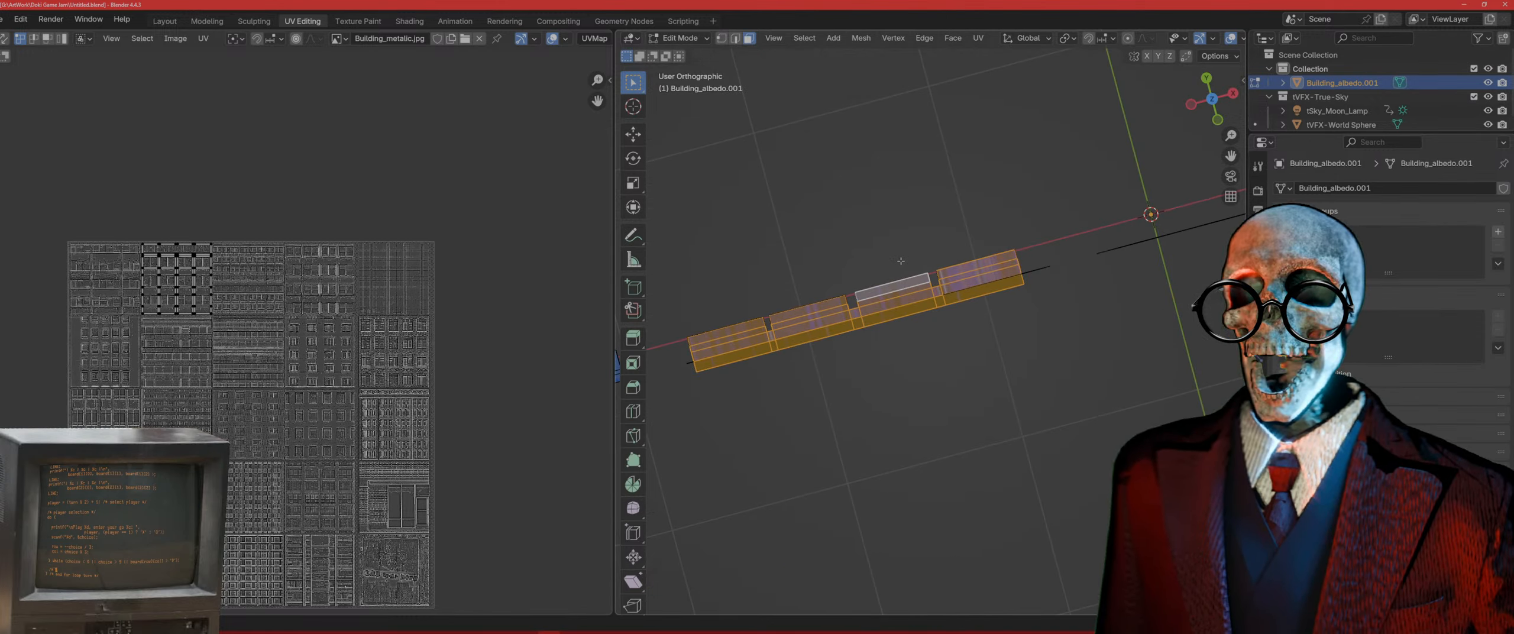
pyautogui.scroll(4, 907, 270)
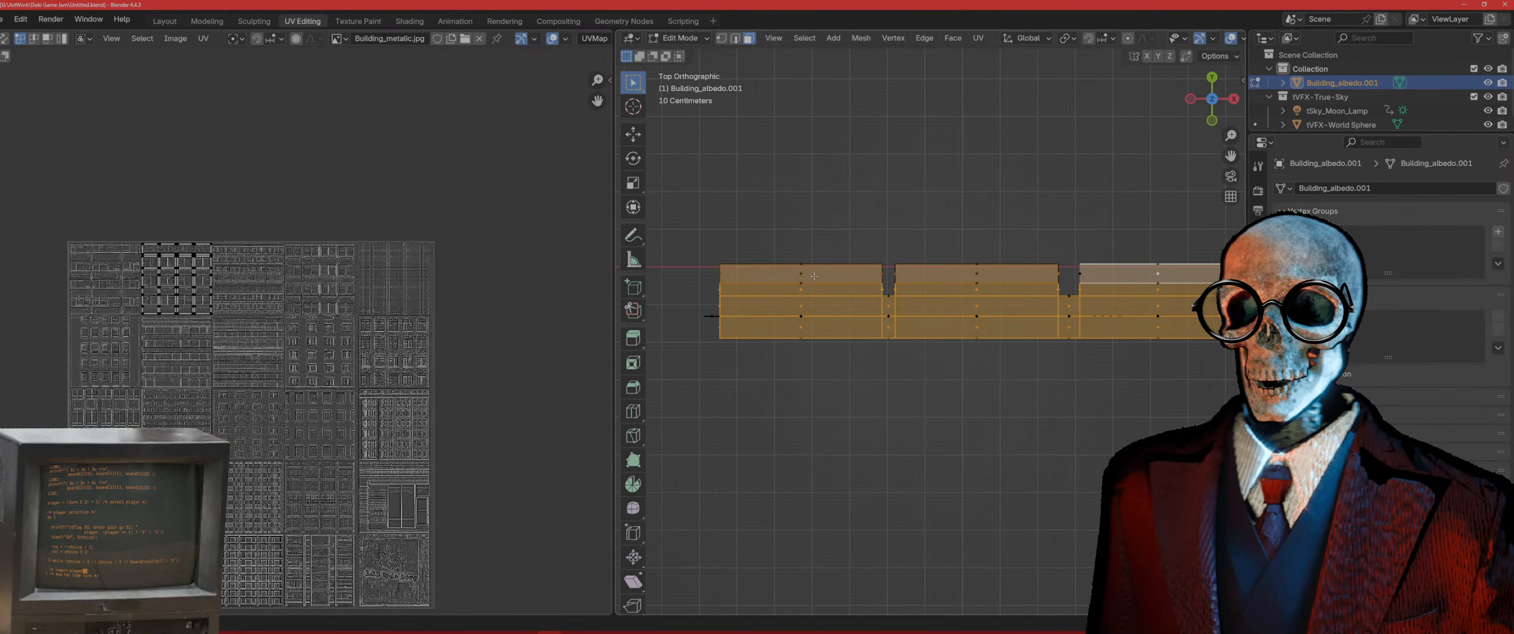
pyautogui.scroll(5, 1093, 315)
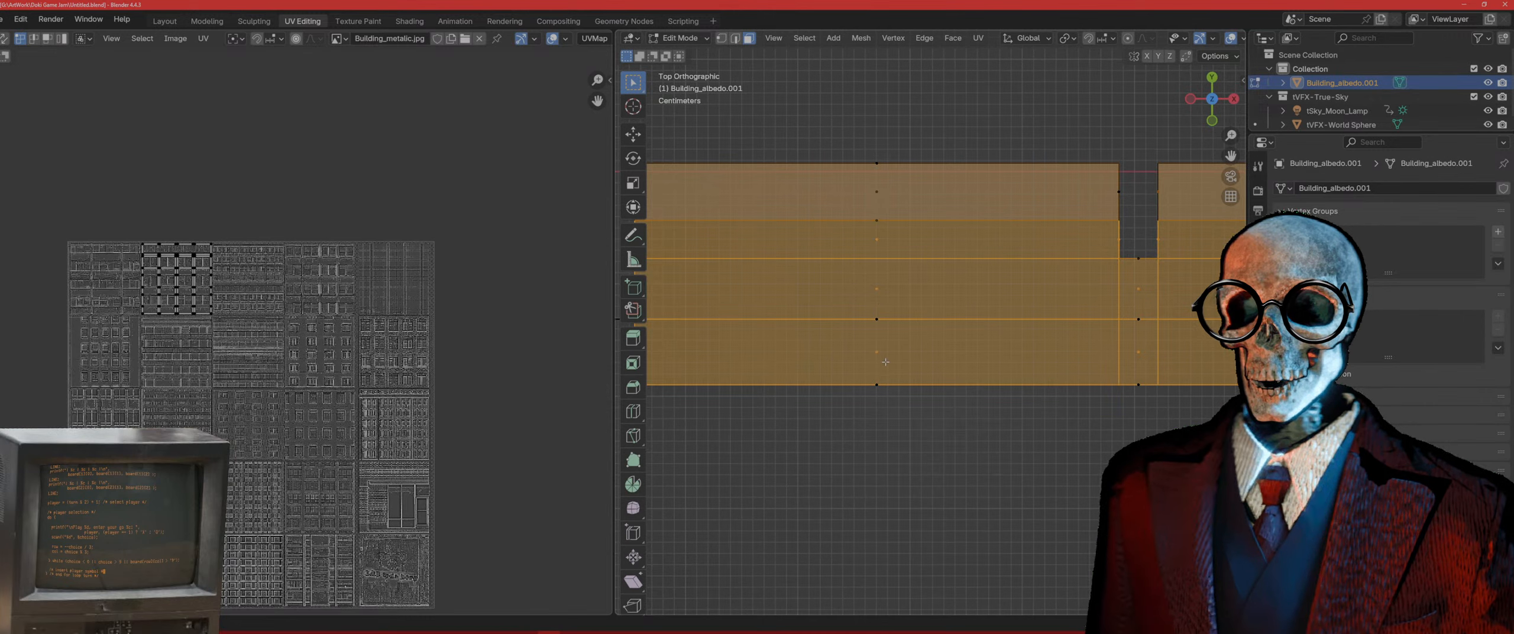
pyautogui.moveTo(885, 362); pyautogui.dragTo(871, 347)
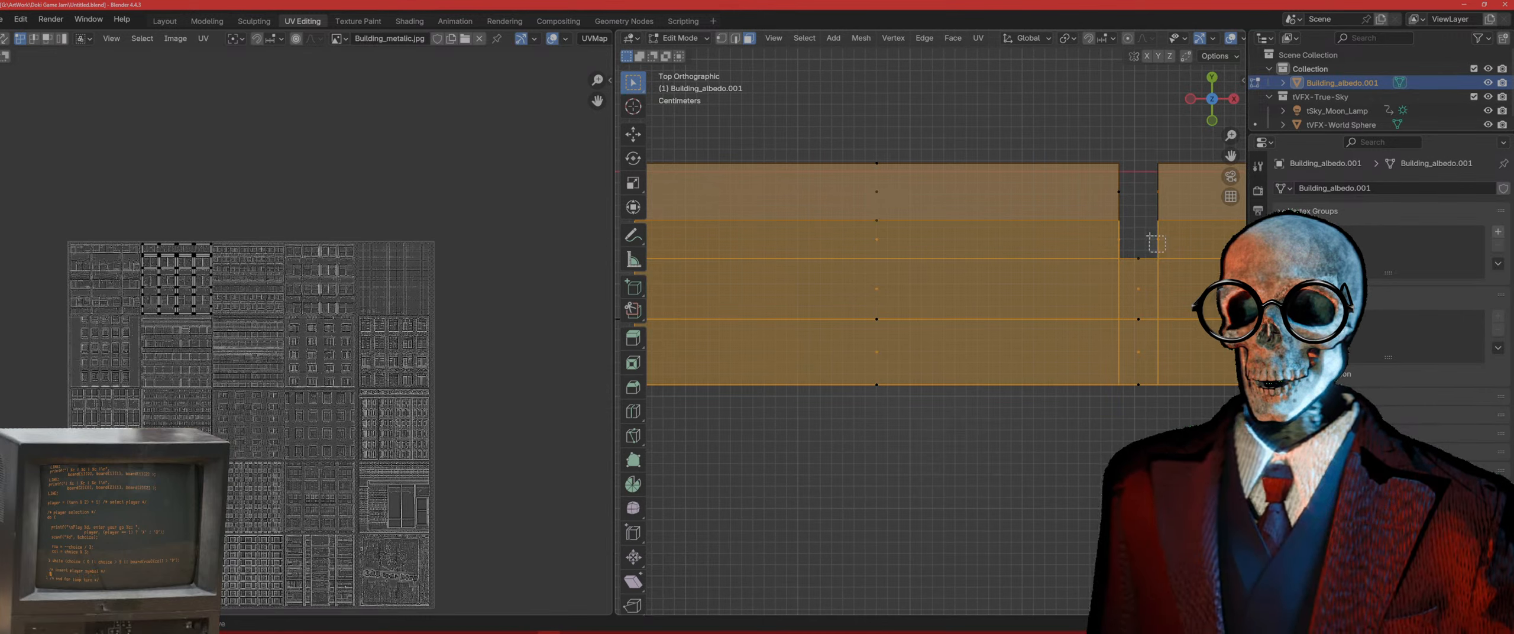
pyautogui.scroll(-1, 1010, 241)
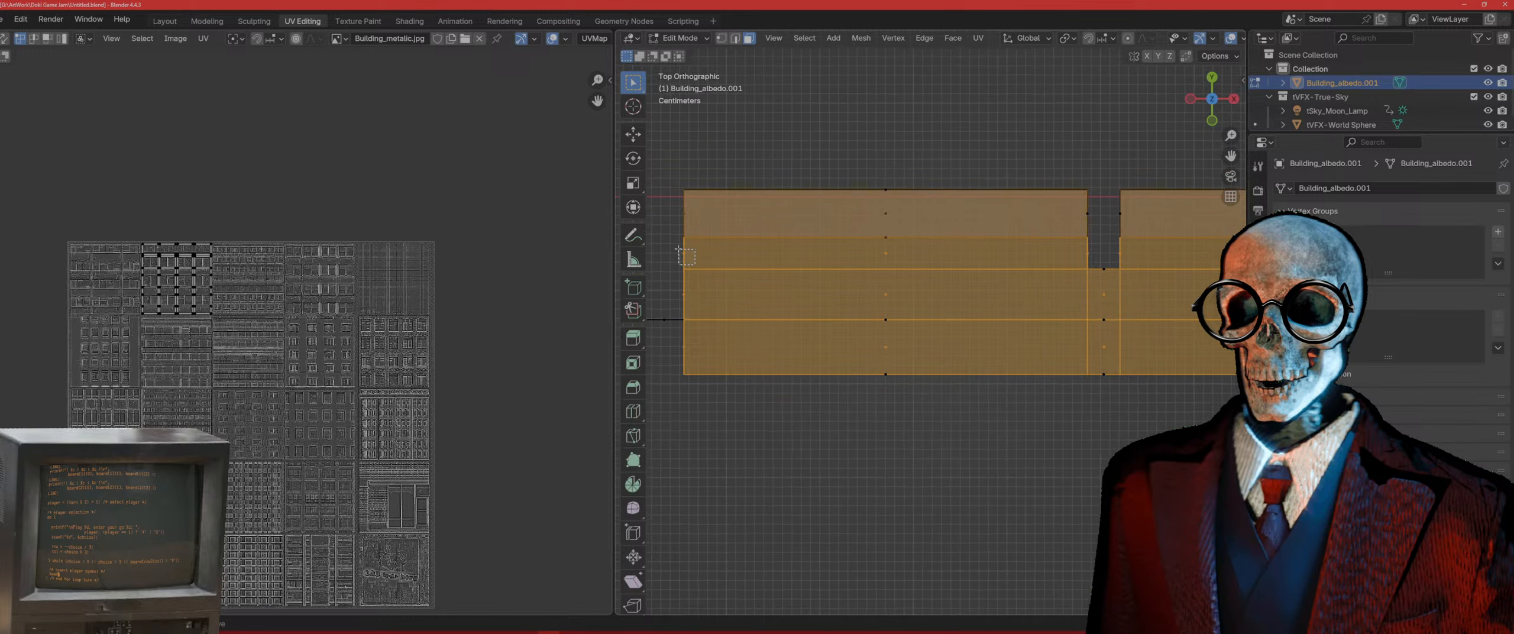
pyautogui.keyDown('shift'); pyautogui.moveTo(678, 249); pyautogui.dragTo(678, 248); pyautogui.keyUp('shift')
pyautogui.keyDown('shift'); pyautogui.moveTo(693, 304); pyautogui.dragTo(675, 287); pyautogui.keyUp('shift')
# Step: Add the three rows of stacked depth faces in the middle of the second section to the selection
pyautogui.scroll(-2, 946, 314)
pyautogui.keyDown('shift'); pyautogui.moveTo(1022, 302); pyautogui.dragTo(787, 299, button='middle'); pyautogui.keyUp('shift')
pyautogui.keyDown('shift'); pyautogui.moveTo(974, 278); pyautogui.dragTo(956, 268); pyautogui.keyUp('shift')
pyautogui.keyDown('shift'); pyautogui.moveTo(977, 307); pyautogui.dragTo(960, 293); pyautogui.keyUp('shift')
pyautogui.keyDown('shift'); pyautogui.moveTo(975, 343); pyautogui.dragTo(956, 329); pyautogui.keyUp('shift')
# Step: Add the outermost strip of depth faces on the third, second and fourth sections to the selection
pyautogui.keyDown('shift'); pyautogui.moveTo(1060, 334); pyautogui.dragTo(744, 317, button='middle'); pyautogui.keyUp('shift')
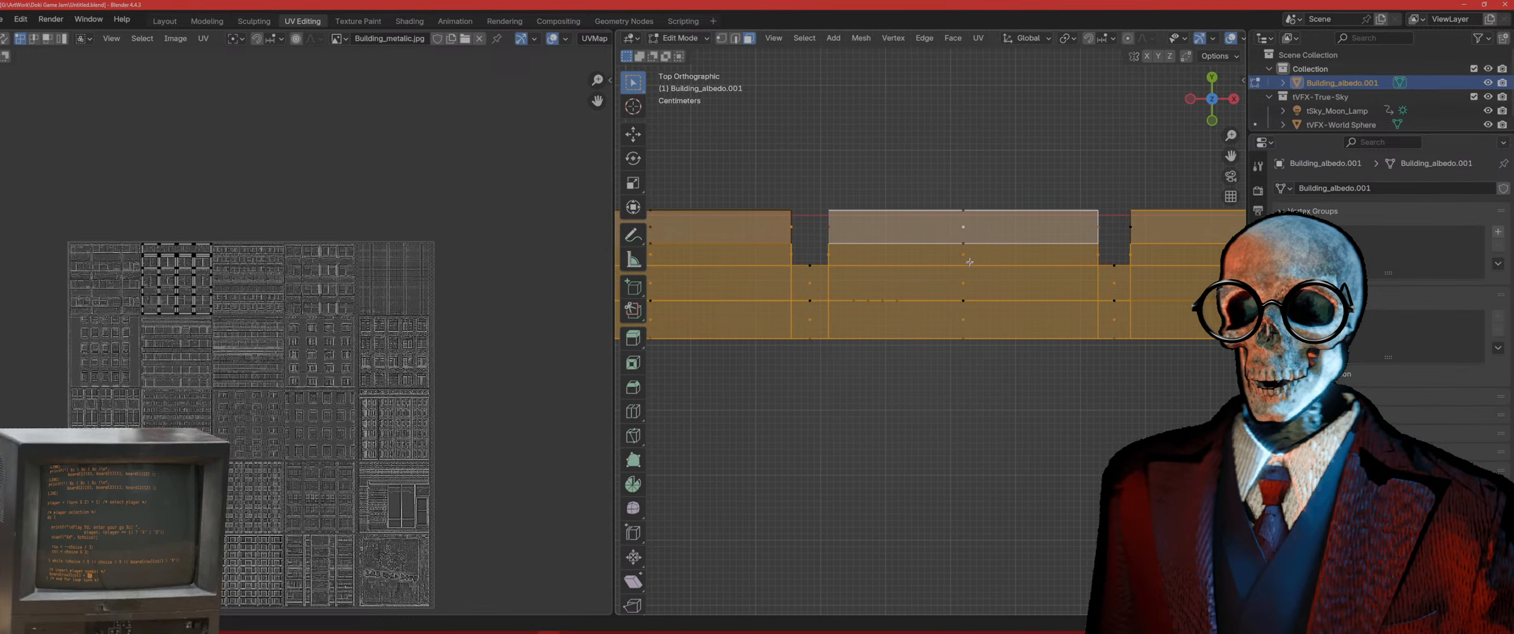
pyautogui.keyDown('shift'); pyautogui.moveTo(976, 235); pyautogui.dragTo(954, 221); pyautogui.keyUp('shift')
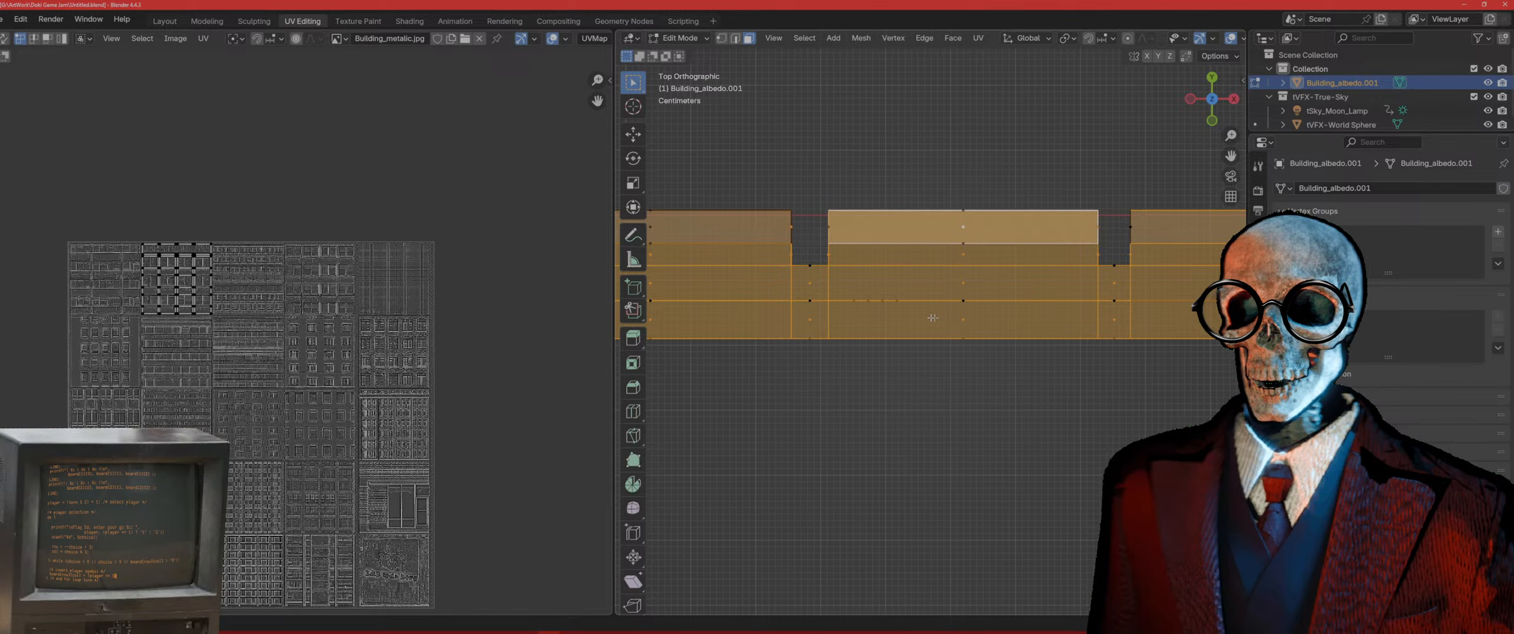
pyautogui.keyDown('shift'); pyautogui.moveTo(663, 232); pyautogui.dragTo(645, 220); pyautogui.keyUp('shift')
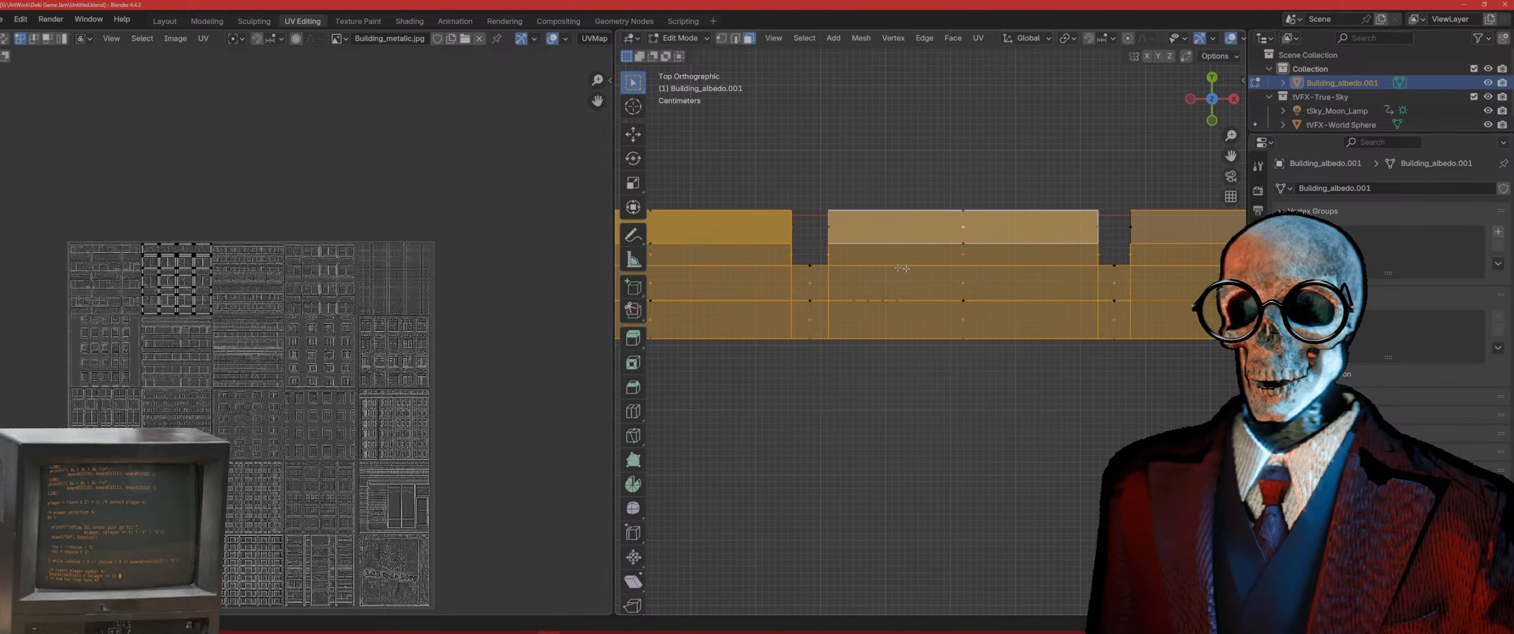
pyautogui.keyDown('shift'); pyautogui.moveTo(1004, 275); pyautogui.dragTo(721, 286, button='middle'); pyautogui.keyUp('shift')
pyautogui.keyDown('shift'); pyautogui.click(990, 233); pyautogui.keyUp('shift')
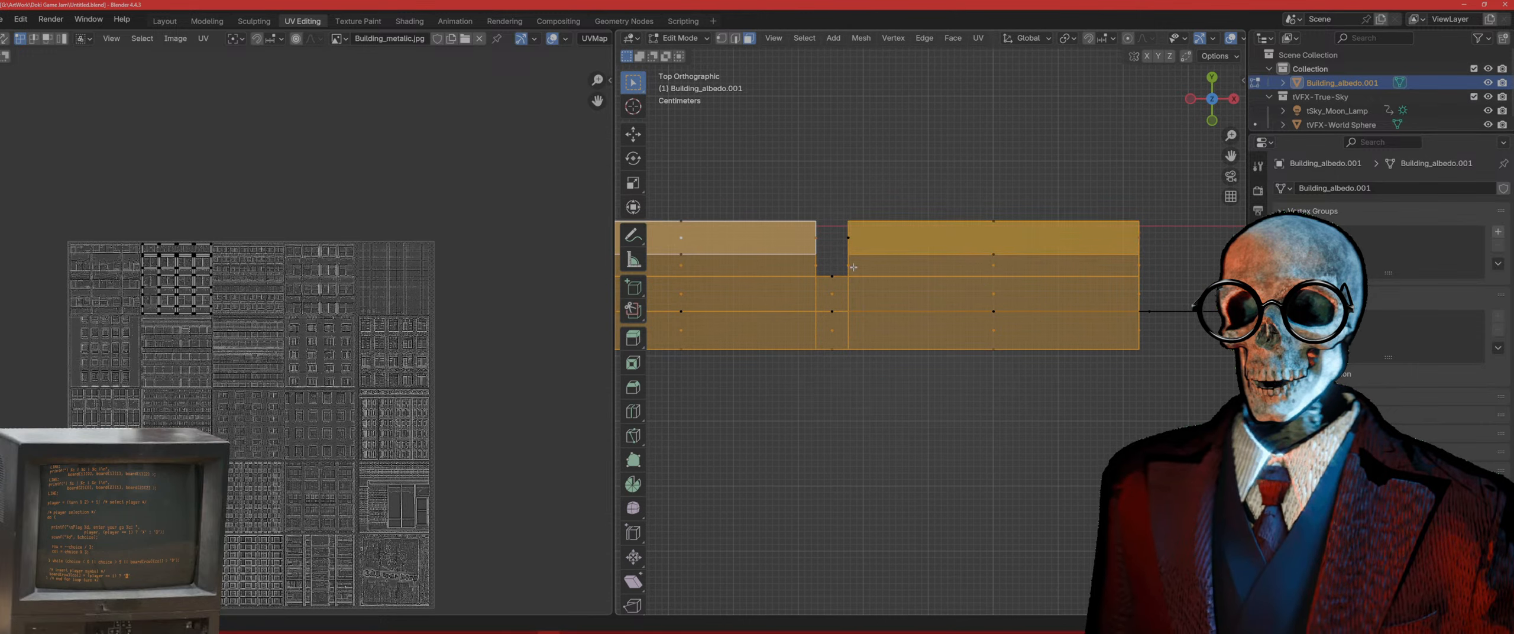
# Step: Refine the face selection to the second facade's recess sides and show the mesh with textured shading
pyautogui.scroll(-3, 1120, 265)
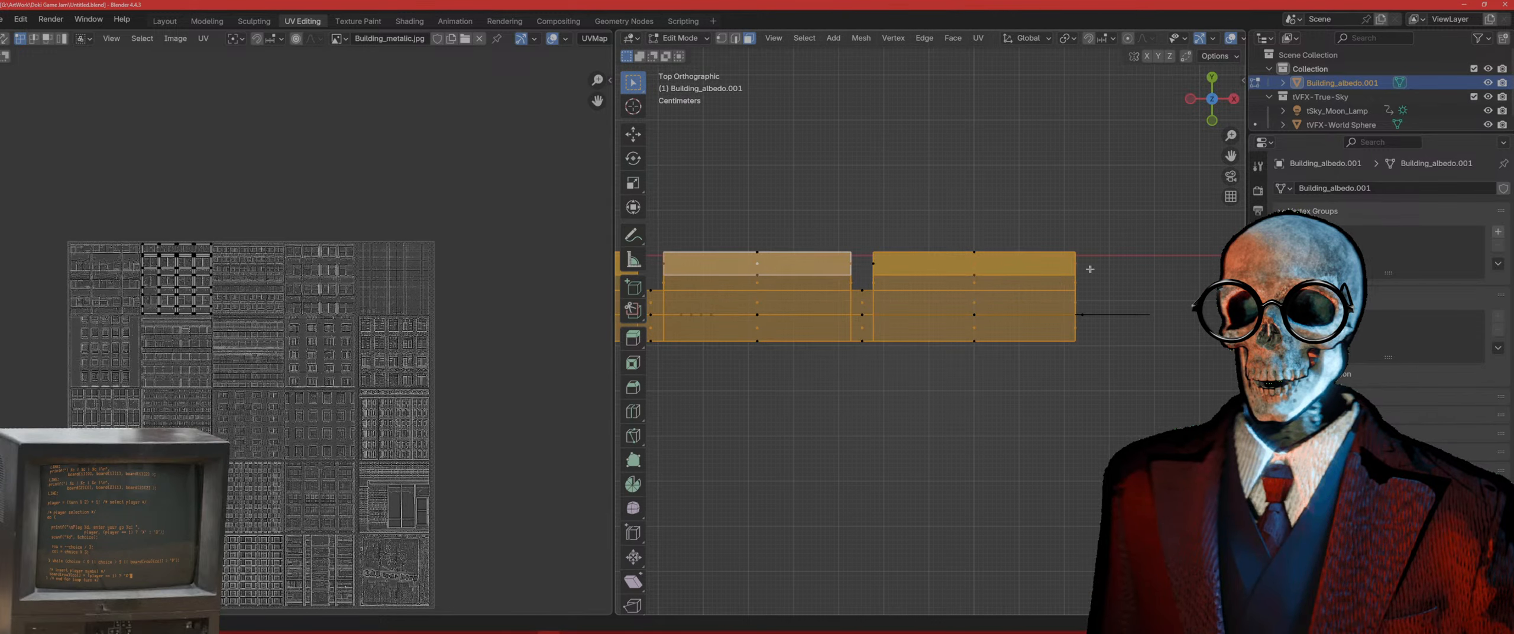
pyautogui.keyDown('shift'); pyautogui.moveTo(790, 303); pyautogui.dragTo(1125, 299, button='middle'); pyautogui.keyUp('shift')
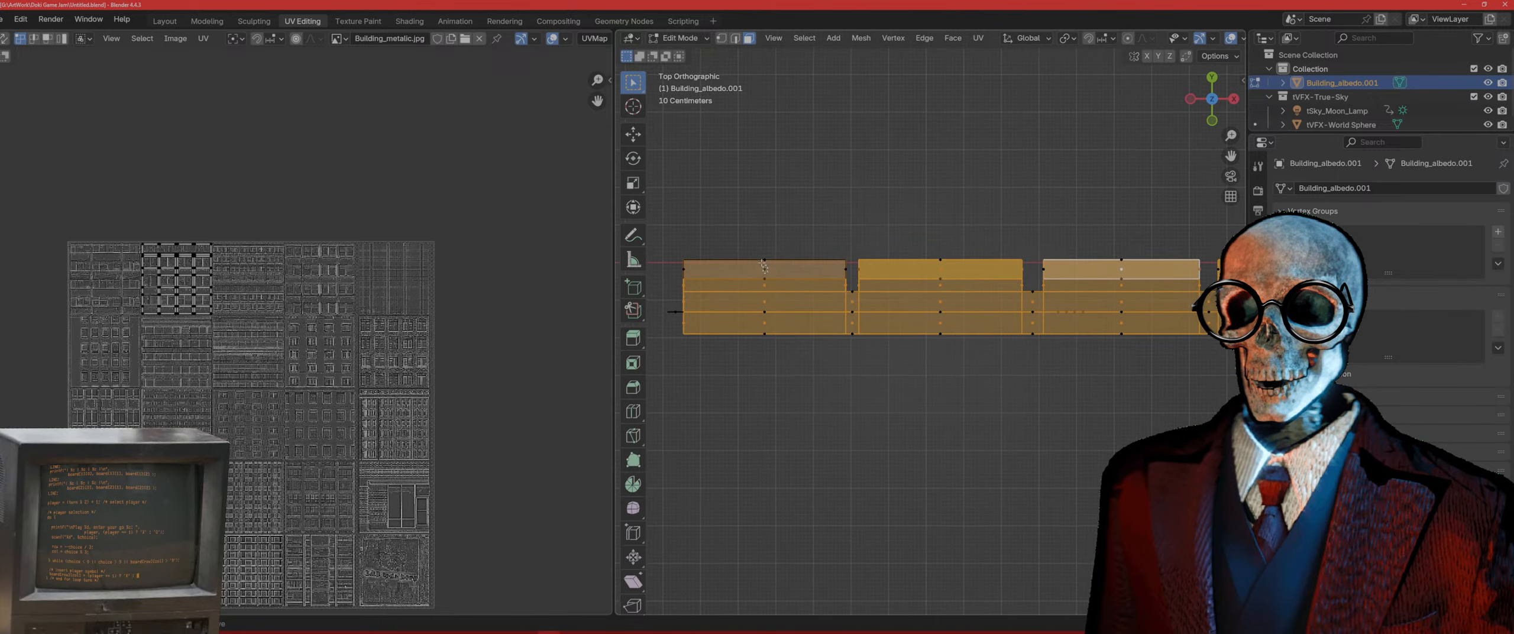
pyautogui.keyDown('shift'); pyautogui.moveTo(760, 265); pyautogui.dragTo(768, 273); pyautogui.keyUp('shift')
pyautogui.moveTo(857, 323)
pyautogui.mouseDown(button='middle')
pyautogui.moveTo(896, 255)
pyautogui.moveTo(1002, 203)
pyautogui.mouseUp(button='middle')
pyautogui.press('z')
pyautogui.click(985, 348)
pyautogui.moveTo(985, 348)
pyautogui.mouseDown(button='middle')
pyautogui.moveTo(755, 297)
pyautogui.moveTo(930, 329)
pyautogui.moveTo(890, 317)
pyautogui.moveTo(1003, 371)
pyautogui.moveTo(948, 379)
pyautogui.mouseUp(button='middle')
pyautogui.press('KP_1')
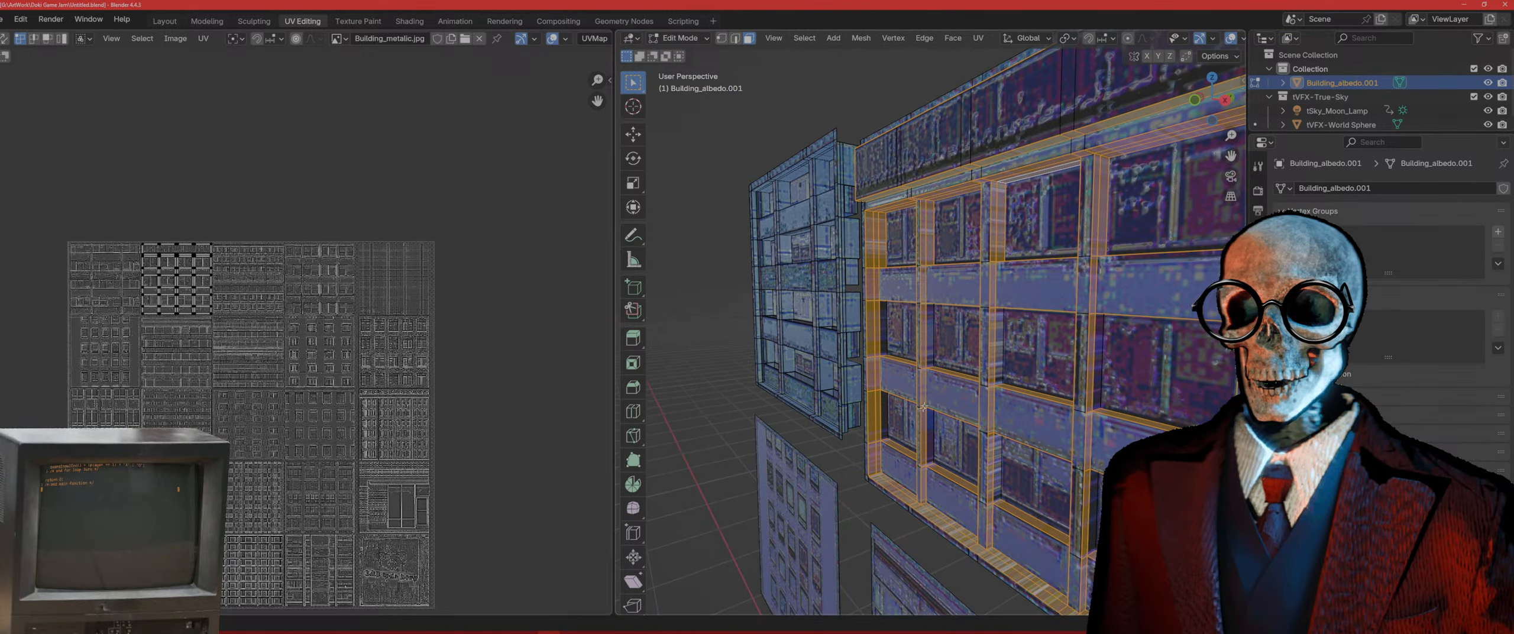
# Step: Unwrap the second facade's selected recess faces with Smart UV Project, using scaled margins, axis-aligned vertical rotation and zero island margin
pyautogui.scroll(2, 886, 466)
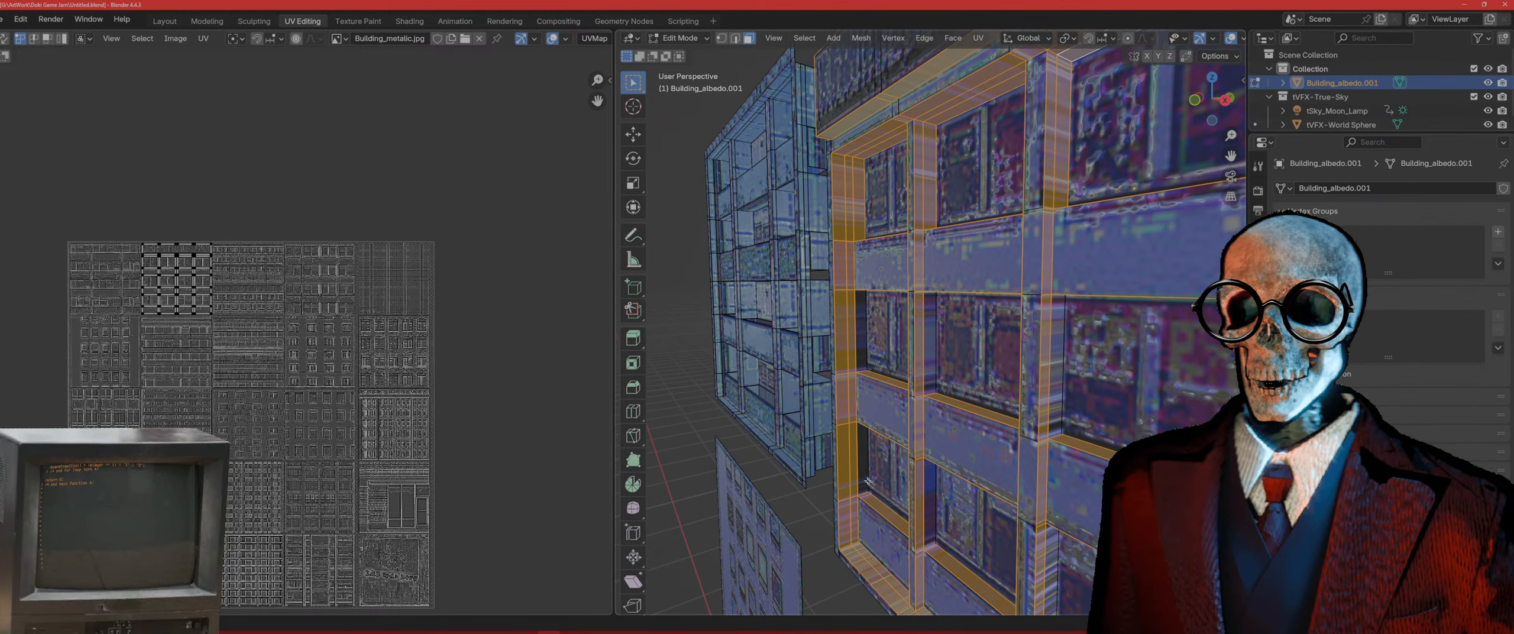
pyautogui.click(978, 38)
pyautogui.click(1019, 100)
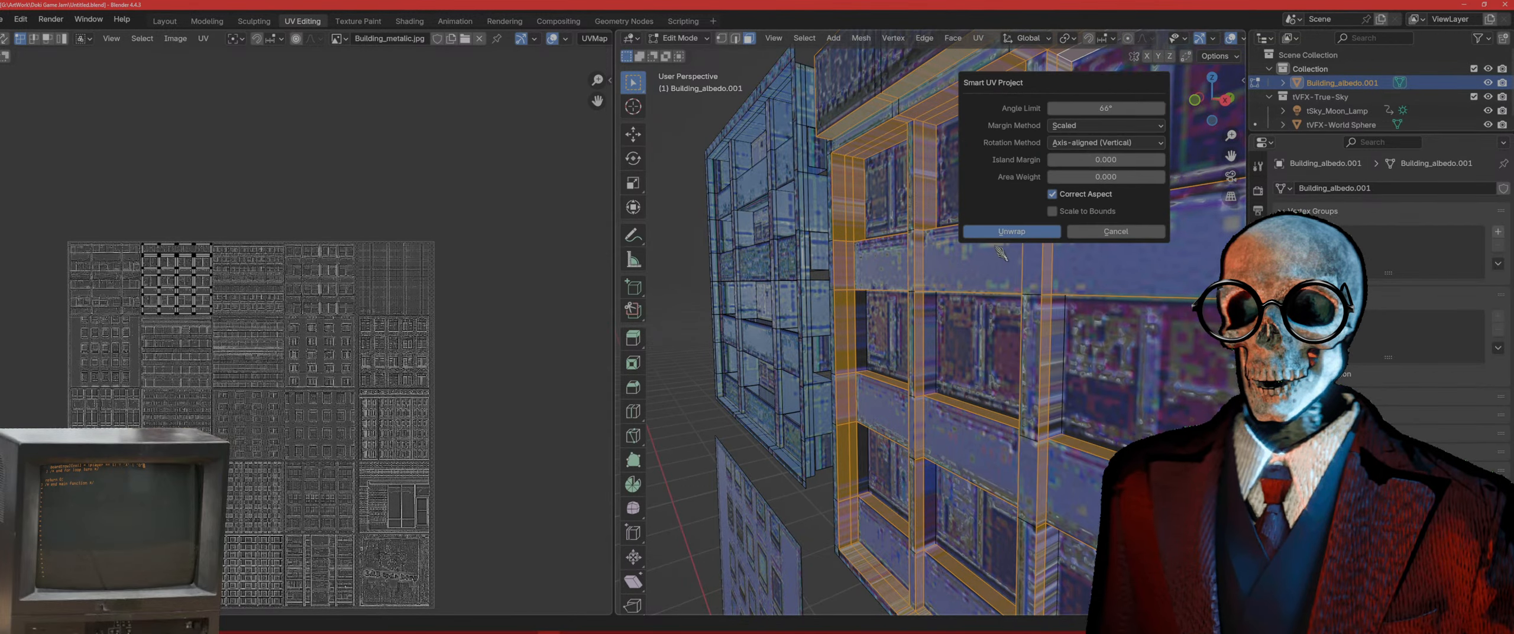
pyautogui.click(1005, 232)
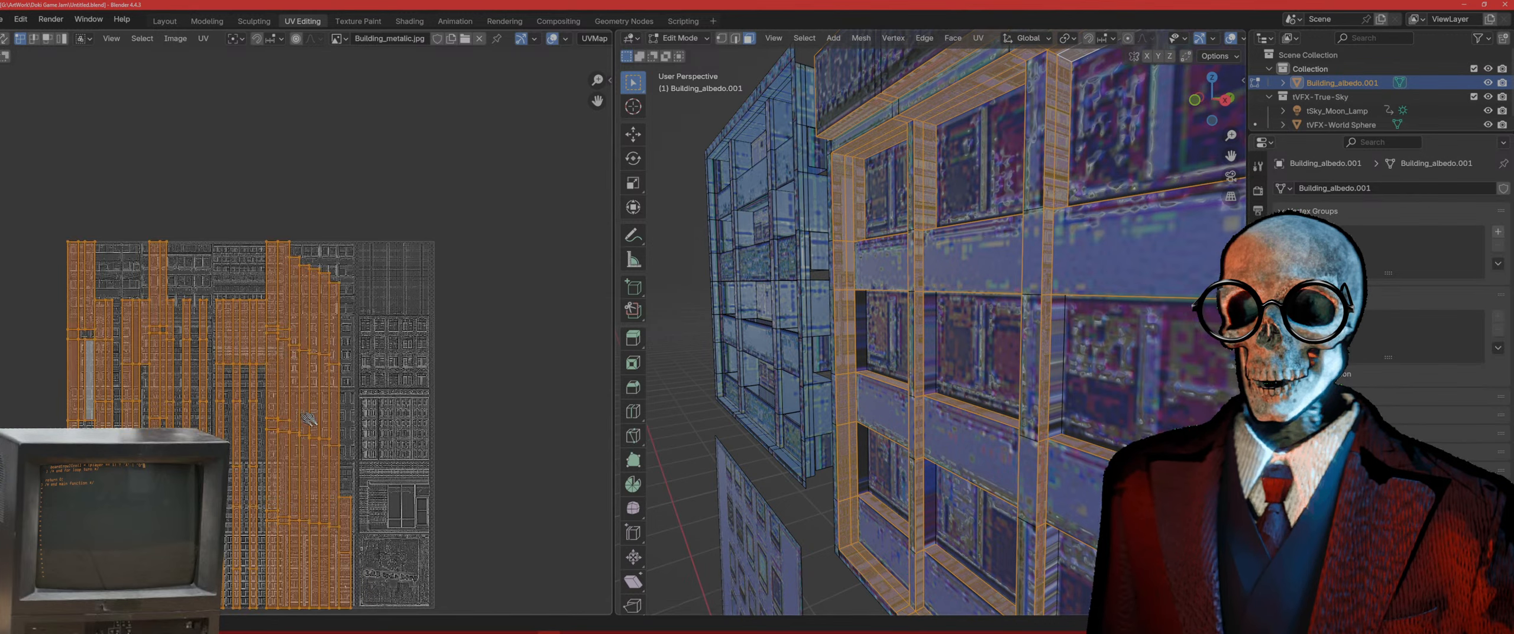
# Step: Shrink the new UV islands and move them onto the texture tile in the third row, second column
pyautogui.press('s')
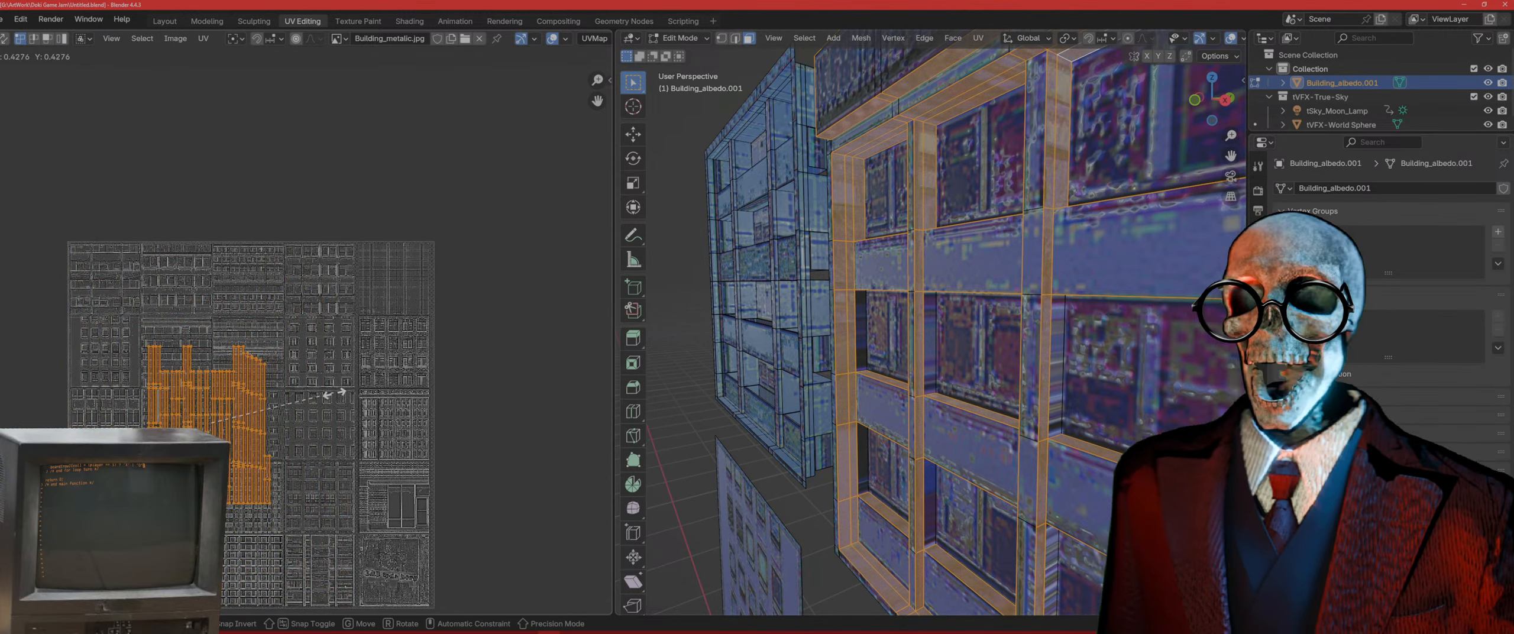
pyautogui.click(253, 411)
pyautogui.moveTo(251, 412); pyautogui.dragTo(381, 403, button='middle')
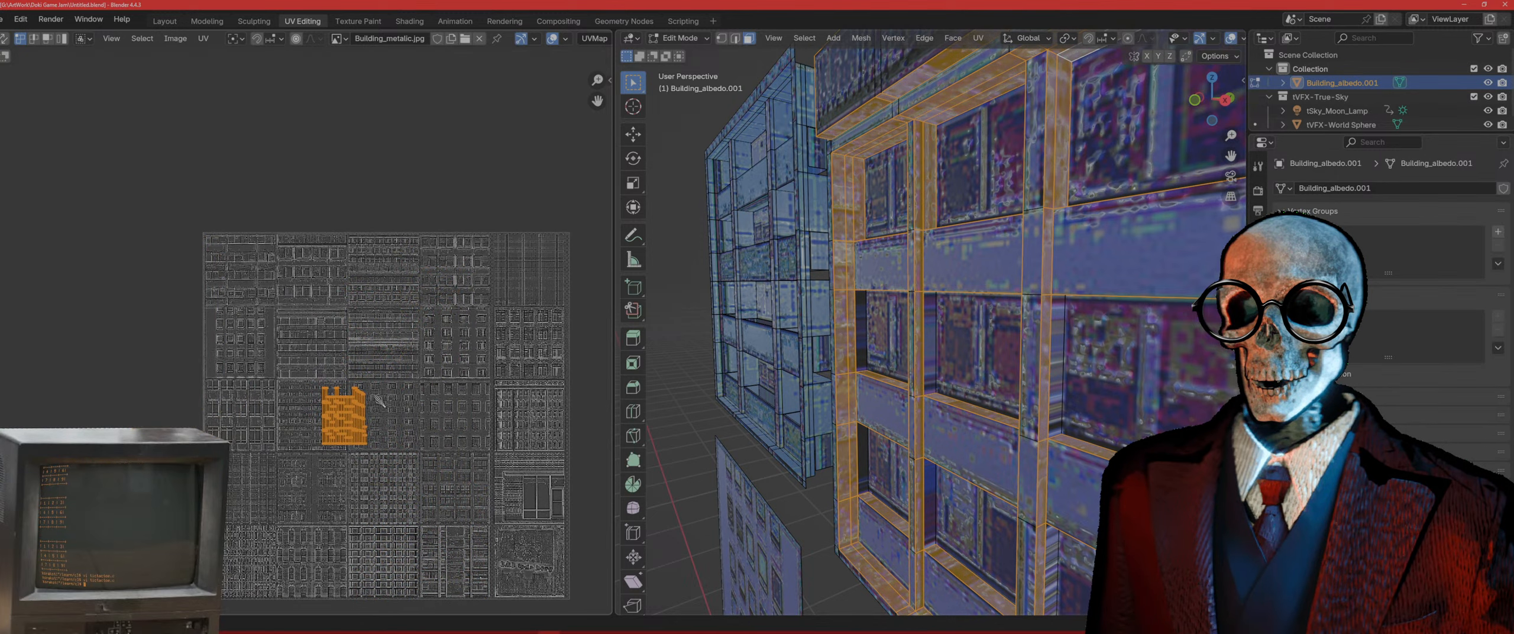
pyautogui.scroll(2, 380, 403)
pyautogui.moveTo(448, 464); pyautogui.dragTo(406, 432, button='middle')
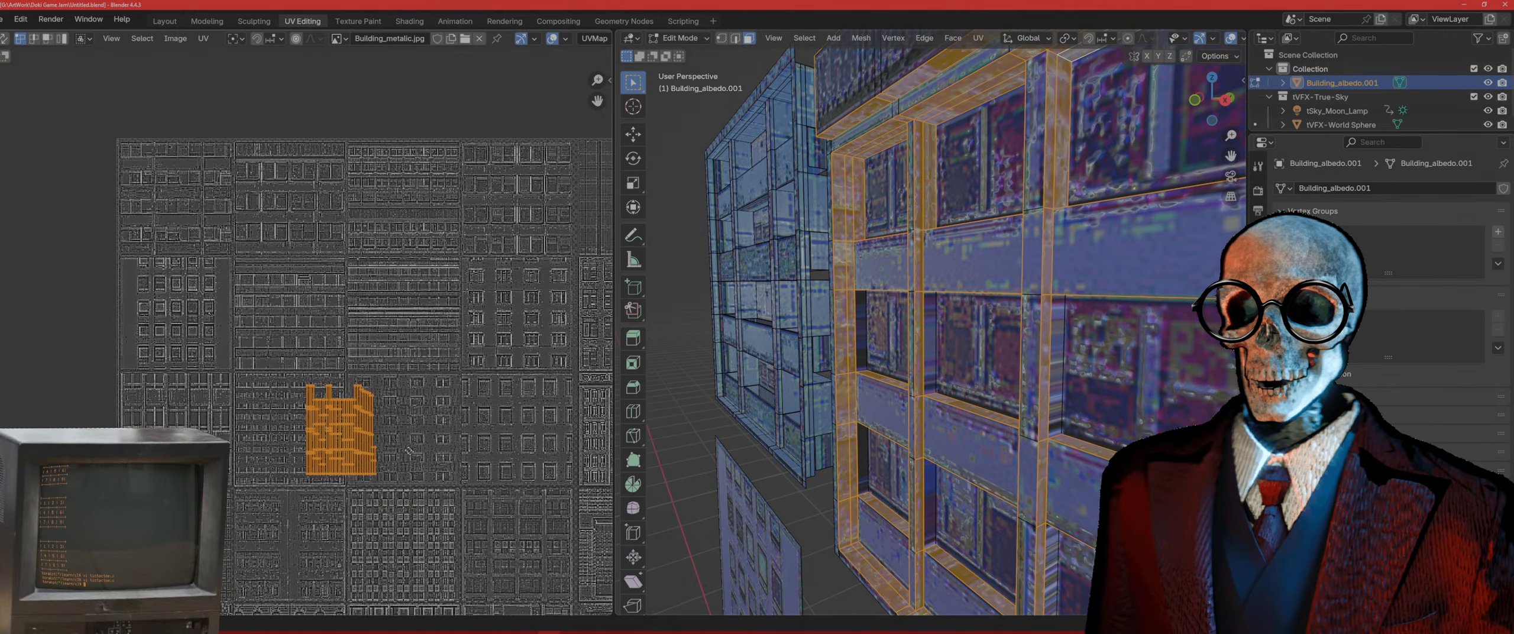
pyautogui.press('g')
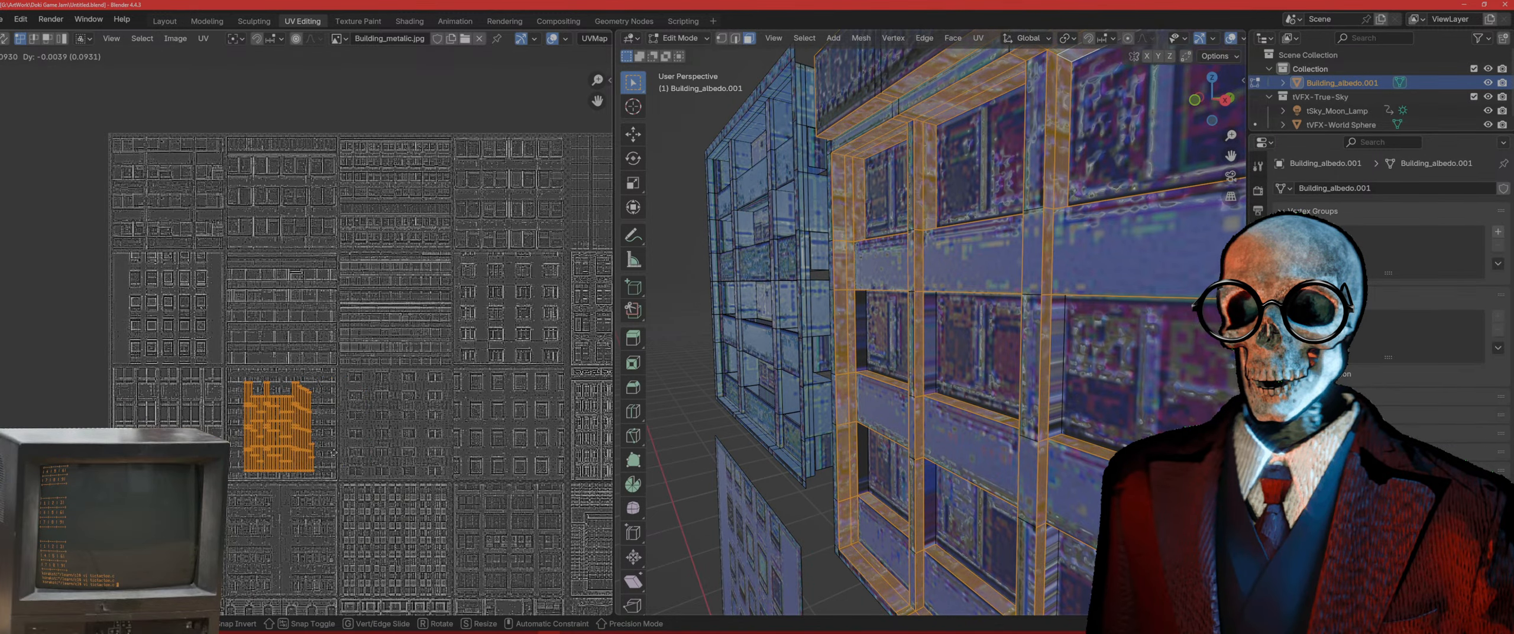
pyautogui.click(336, 453)
# Step: Enlarge the UV islands, scale them by 0.5, and place them within the third-row, second-column texture tile
pyautogui.press('s')
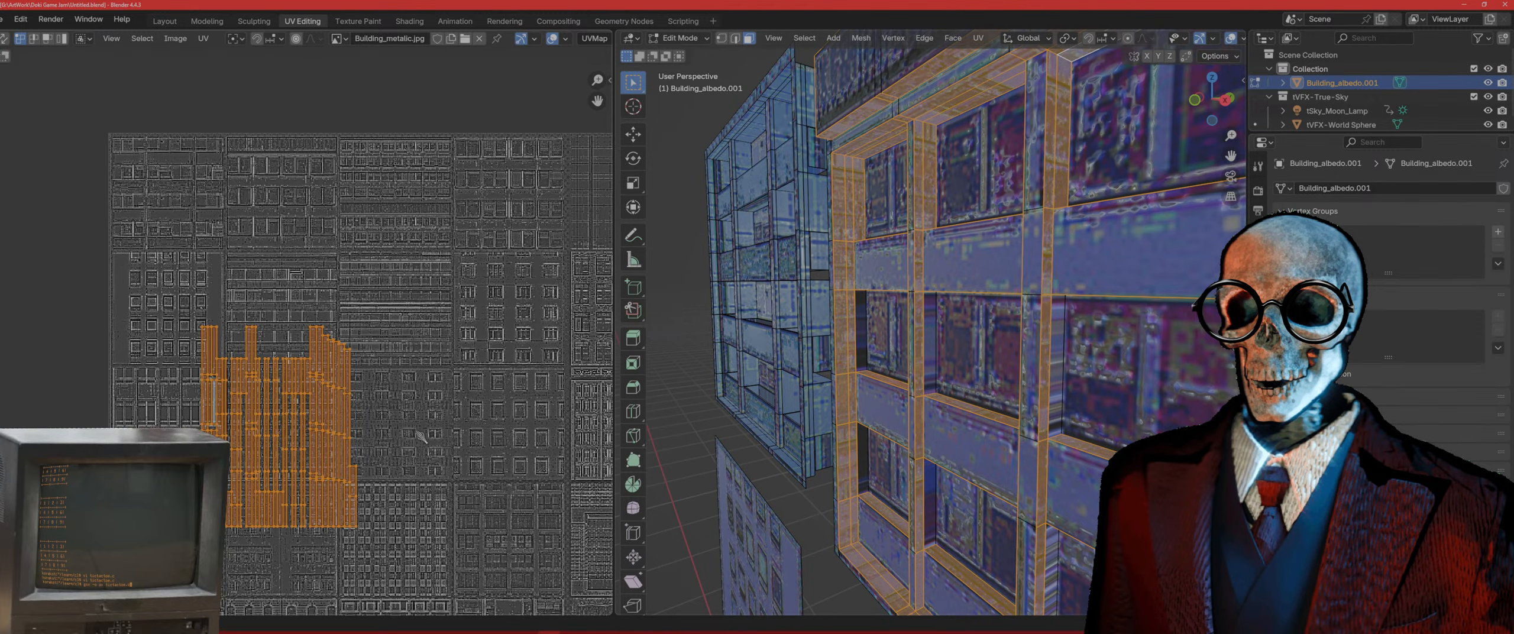
pyautogui.click(482, 382)
pyautogui.press('s')
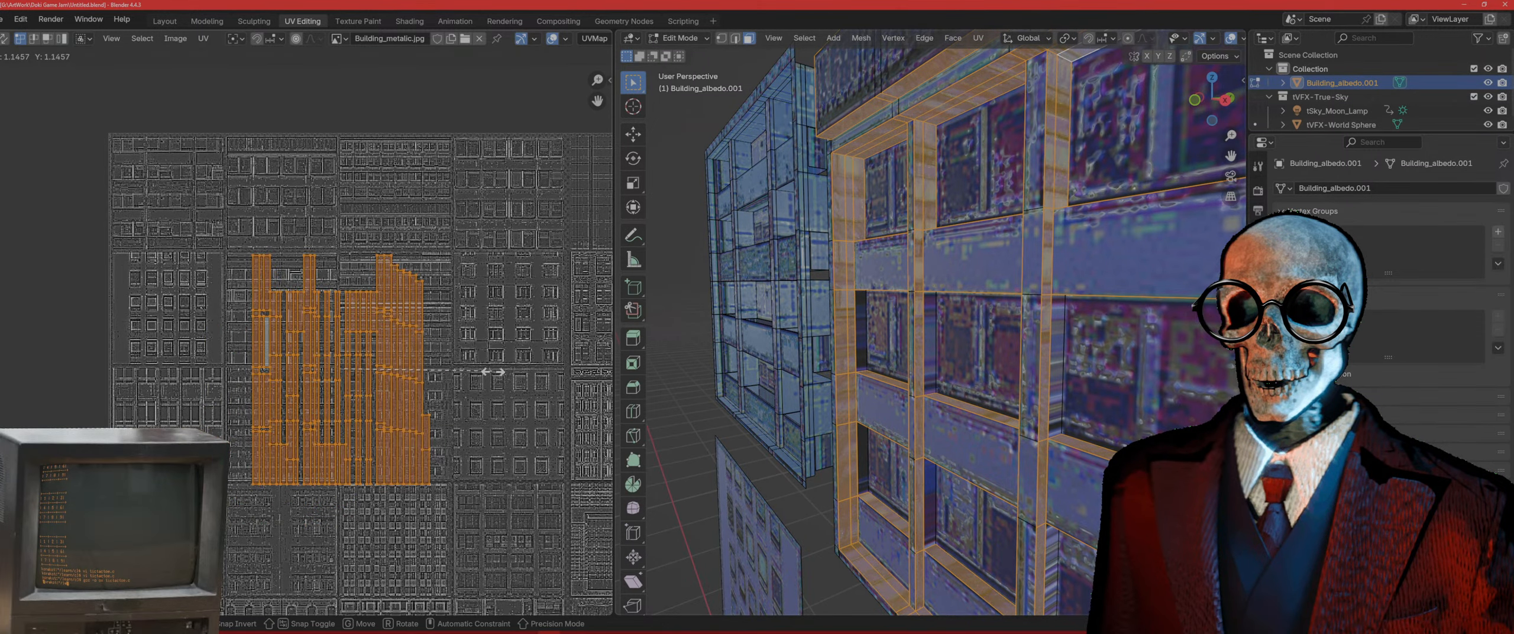
pyautogui.click(501, 379)
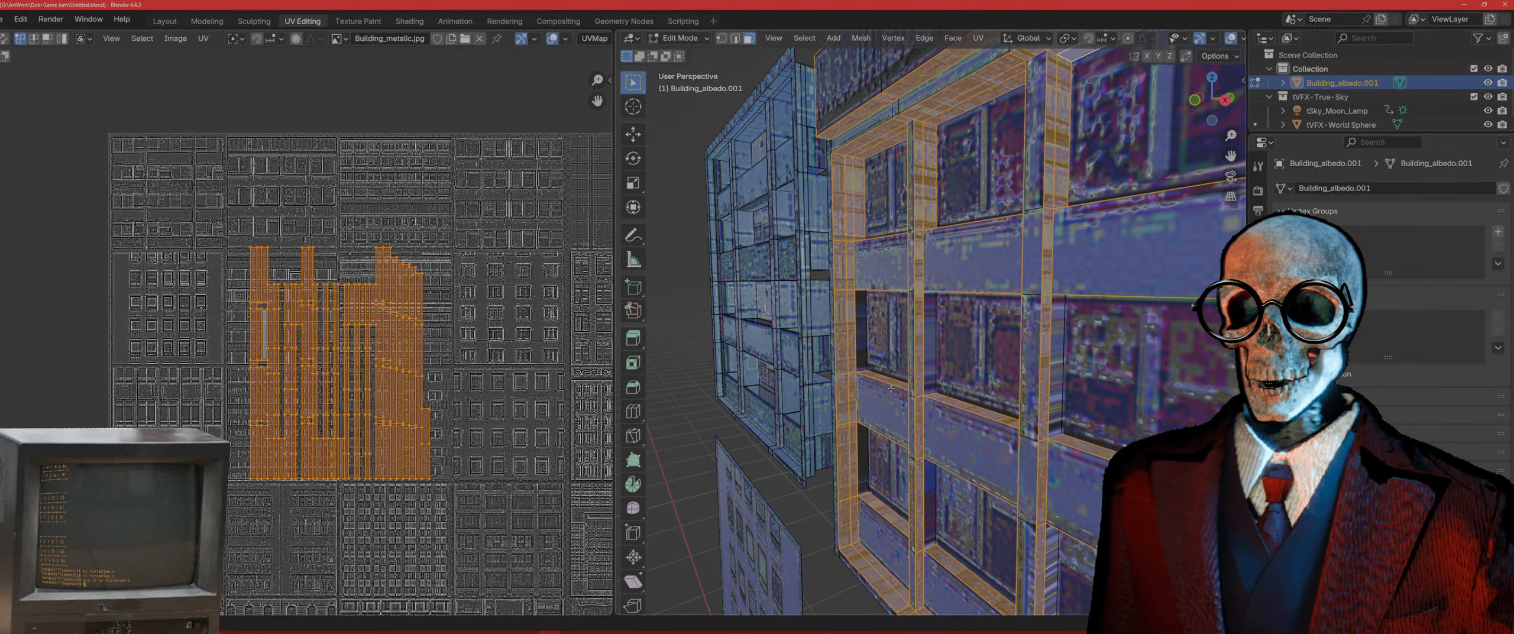
pyautogui.write('s')
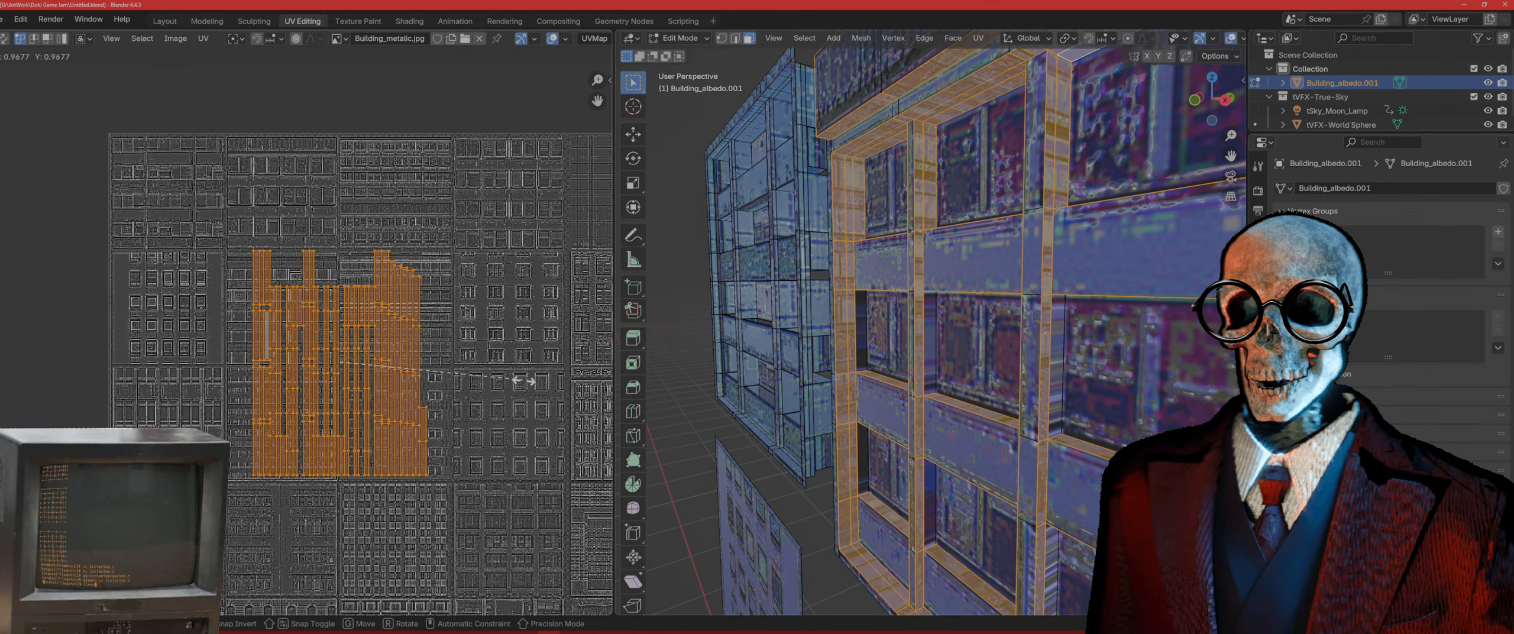
pyautogui.write('0.5')
pyautogui.press('Return')
pyautogui.press('g')
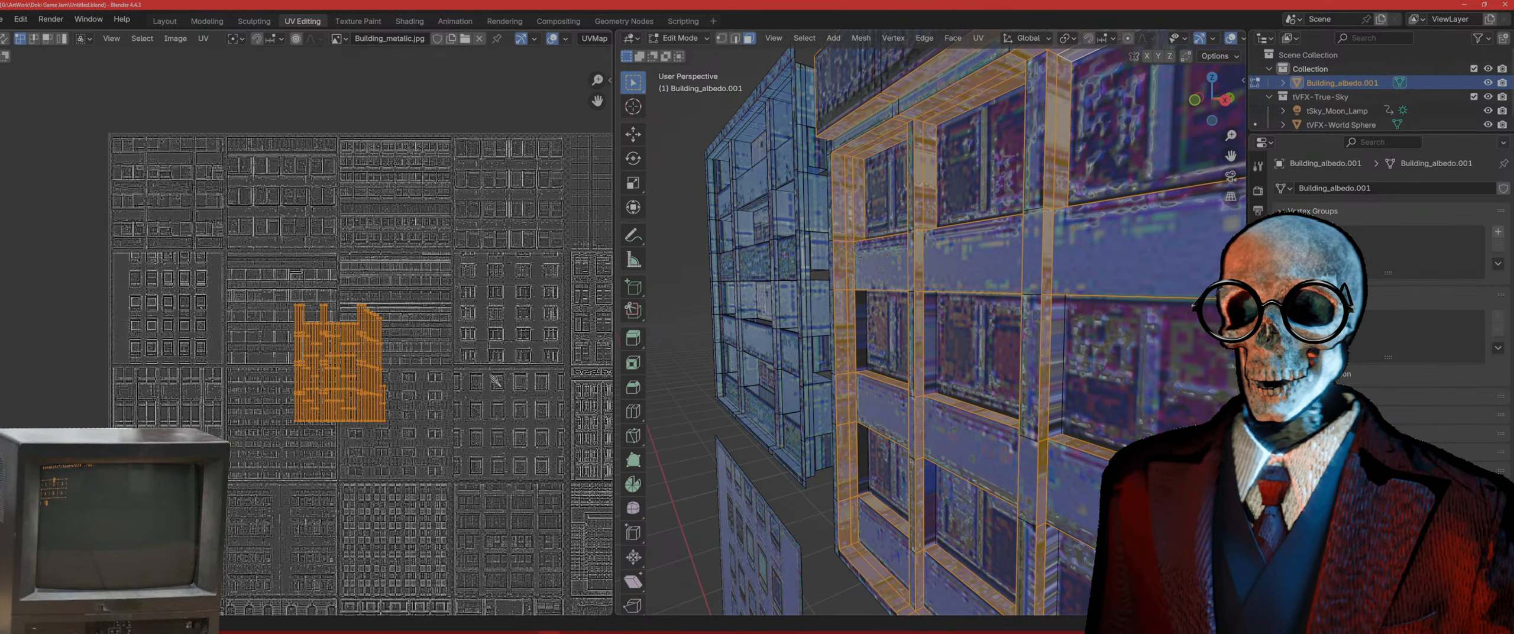
pyautogui.click(437, 437)
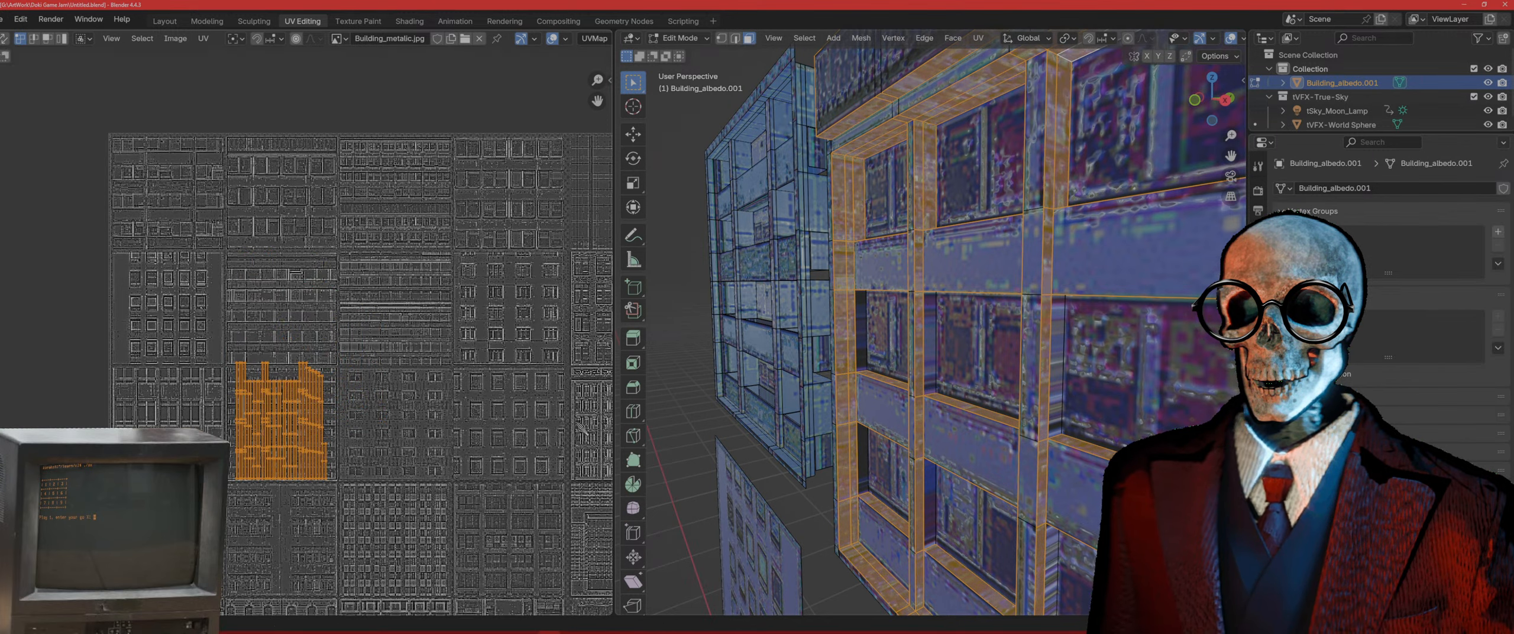
# Step: Return to Object Mode and inspect the whole grid of textured facade panels
pyautogui.press('Tab')
pyautogui.scroll(-4, 963, 404)
pyautogui.moveTo(932, 406); pyautogui.dragTo(1007, 388, button='middle')
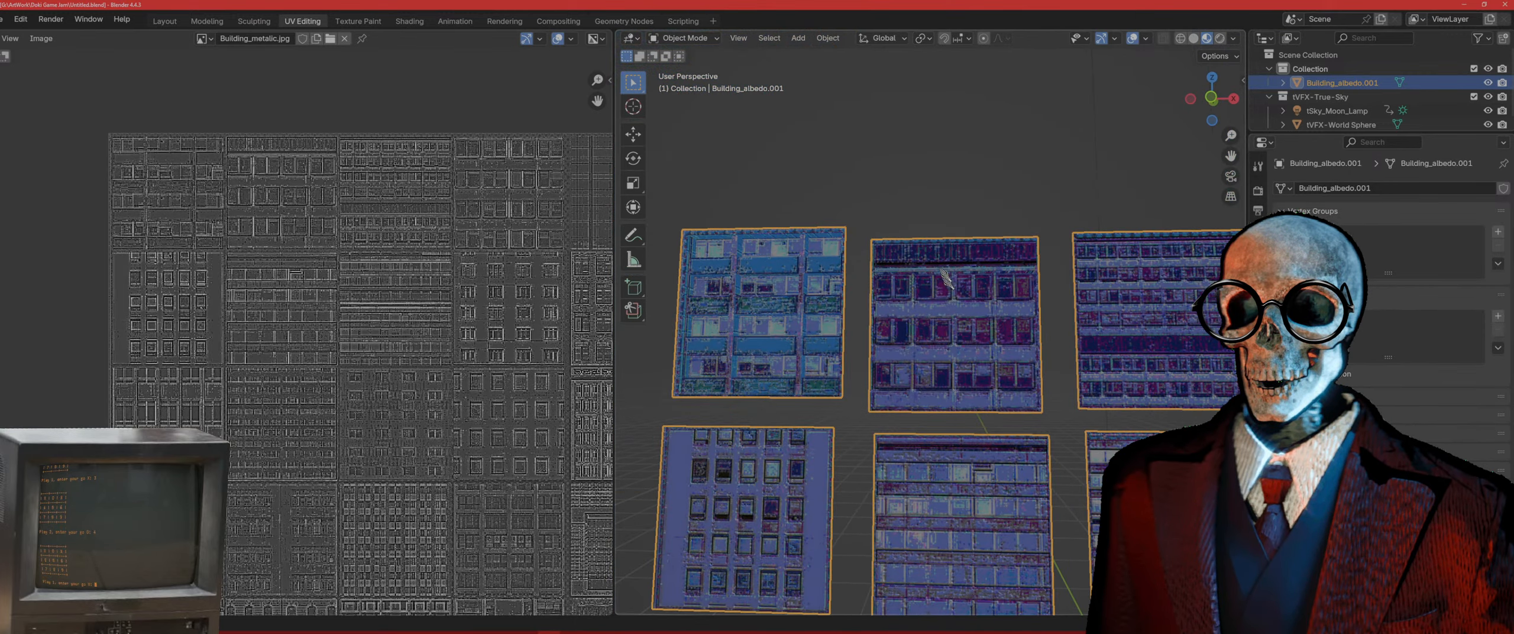
pyautogui.click(889, 169)
pyautogui.scroll(-3, 858, 249)
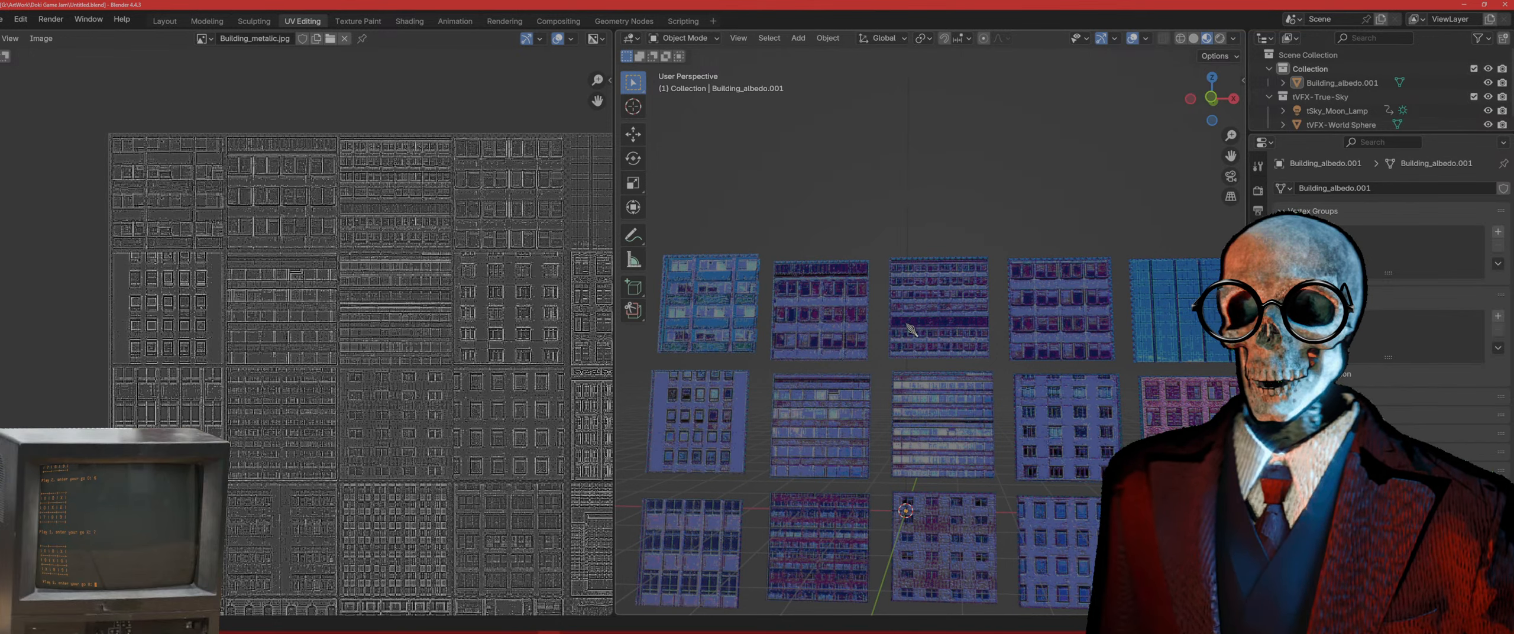
pyautogui.click(936, 327)
pyautogui.keyDown('shift'); pyautogui.moveTo(965, 327); pyautogui.dragTo(866, 375, button='middle'); pyautogui.keyUp('shift')
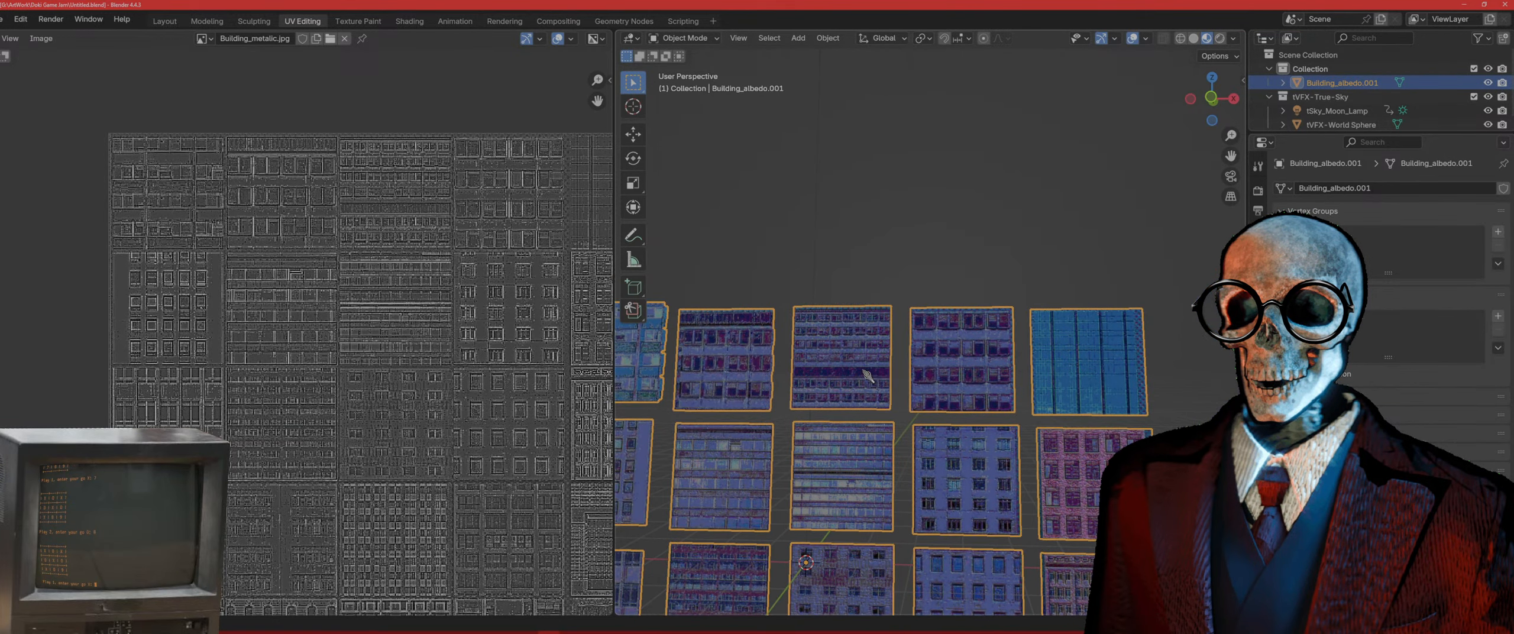
# Step: Edit the building mesh in front view and add a horizontal loop cut close to the third upper-row facade's top edge
pyautogui.press('Tab')
pyautogui.press('KP_1')
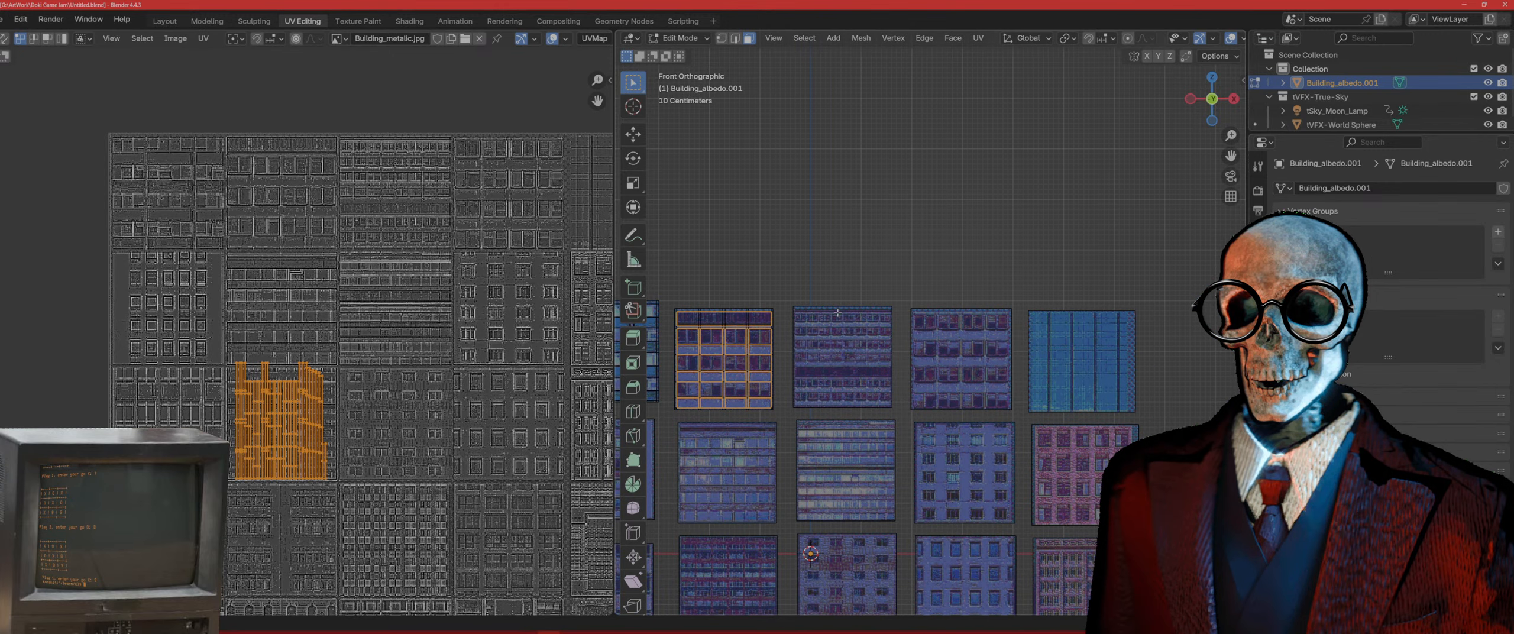
pyautogui.scroll(7, 838, 312)
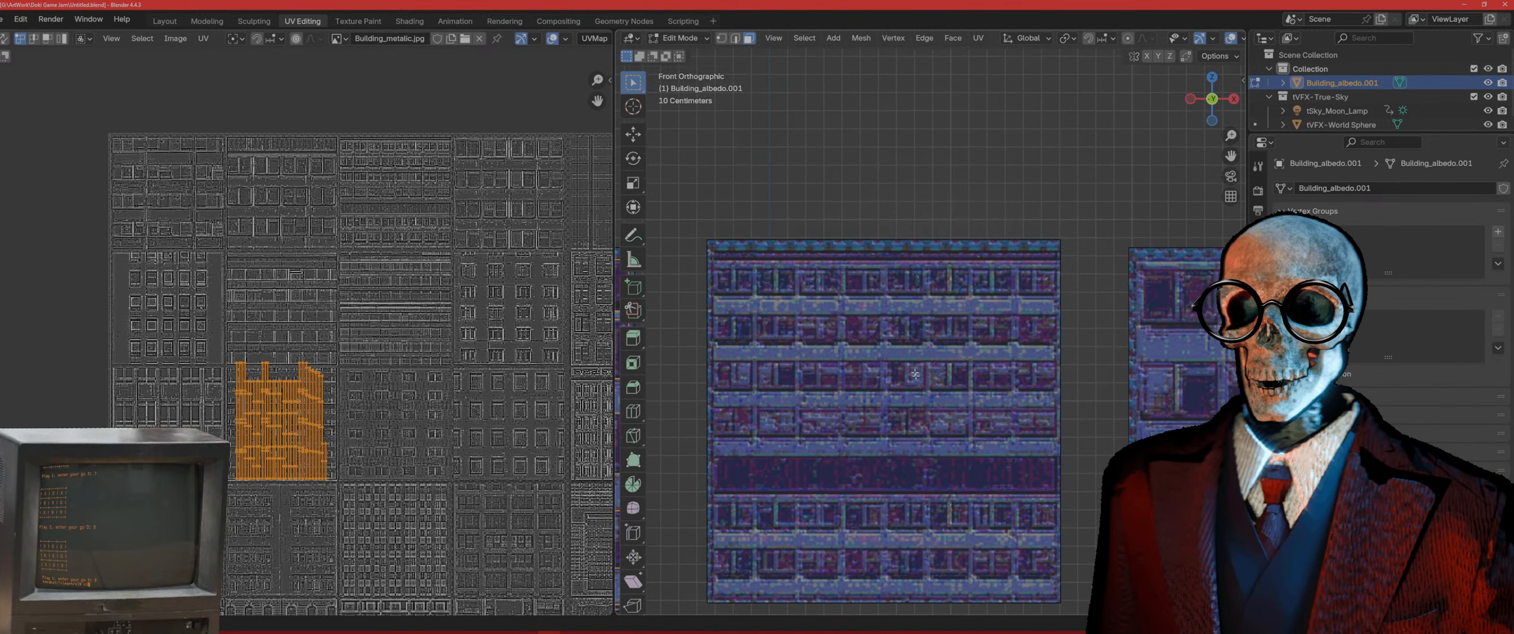
pyautogui.keyDown('shift'); pyautogui.moveTo(915, 373); pyautogui.dragTo(915, 302, button='middle'); pyautogui.keyUp('shift')
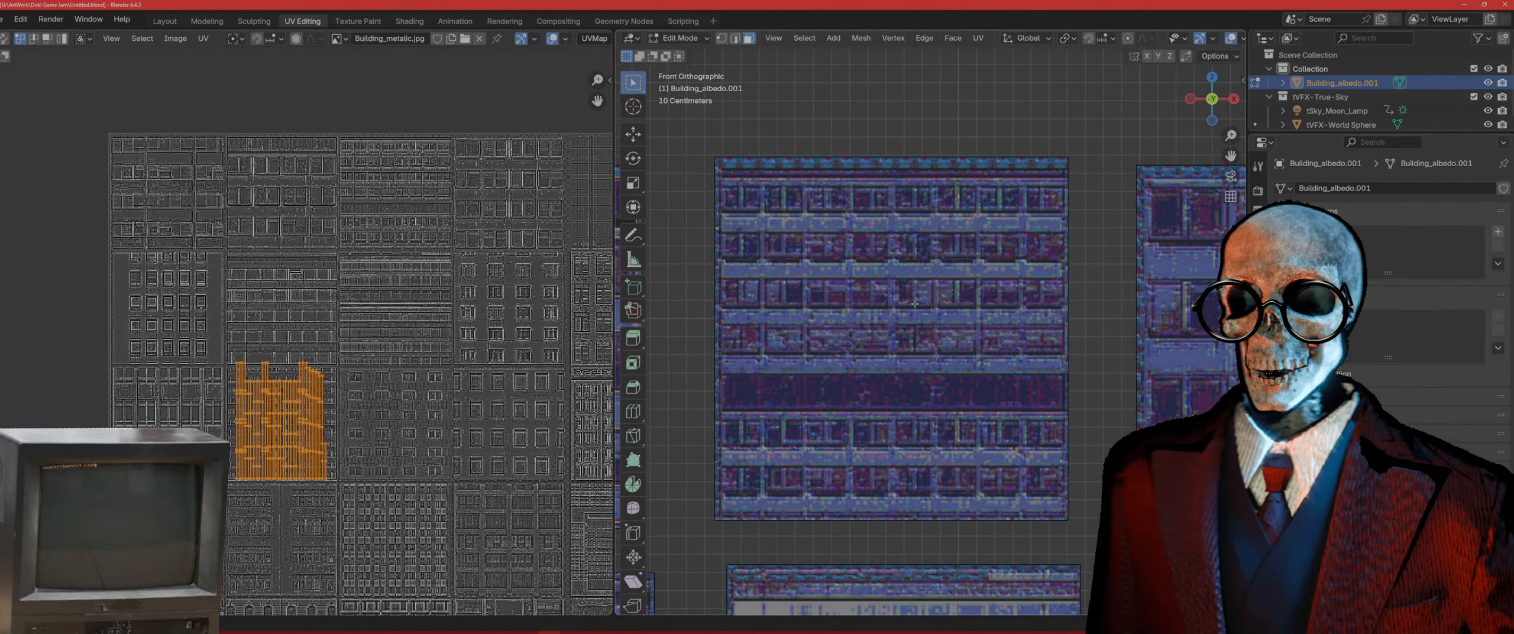
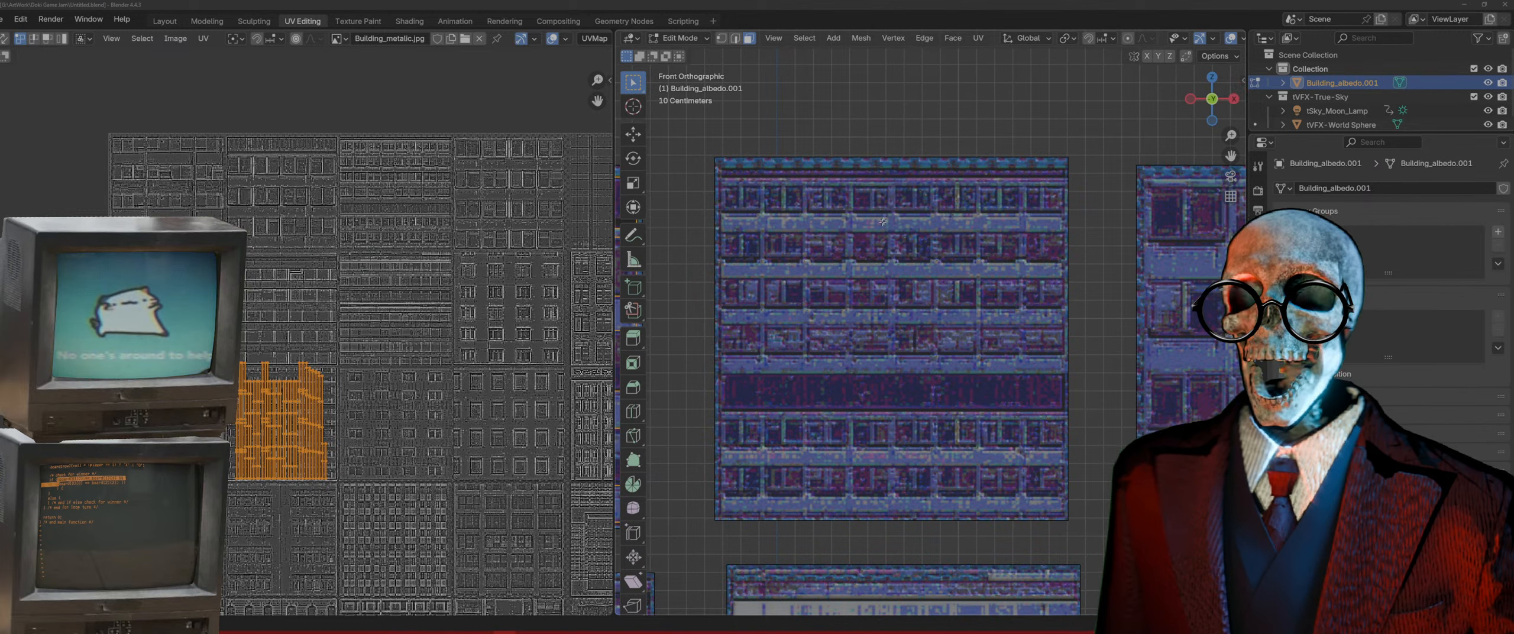
pyautogui.scroll(-3, 808, 310)
pyautogui.scroll(2, 844, 355)
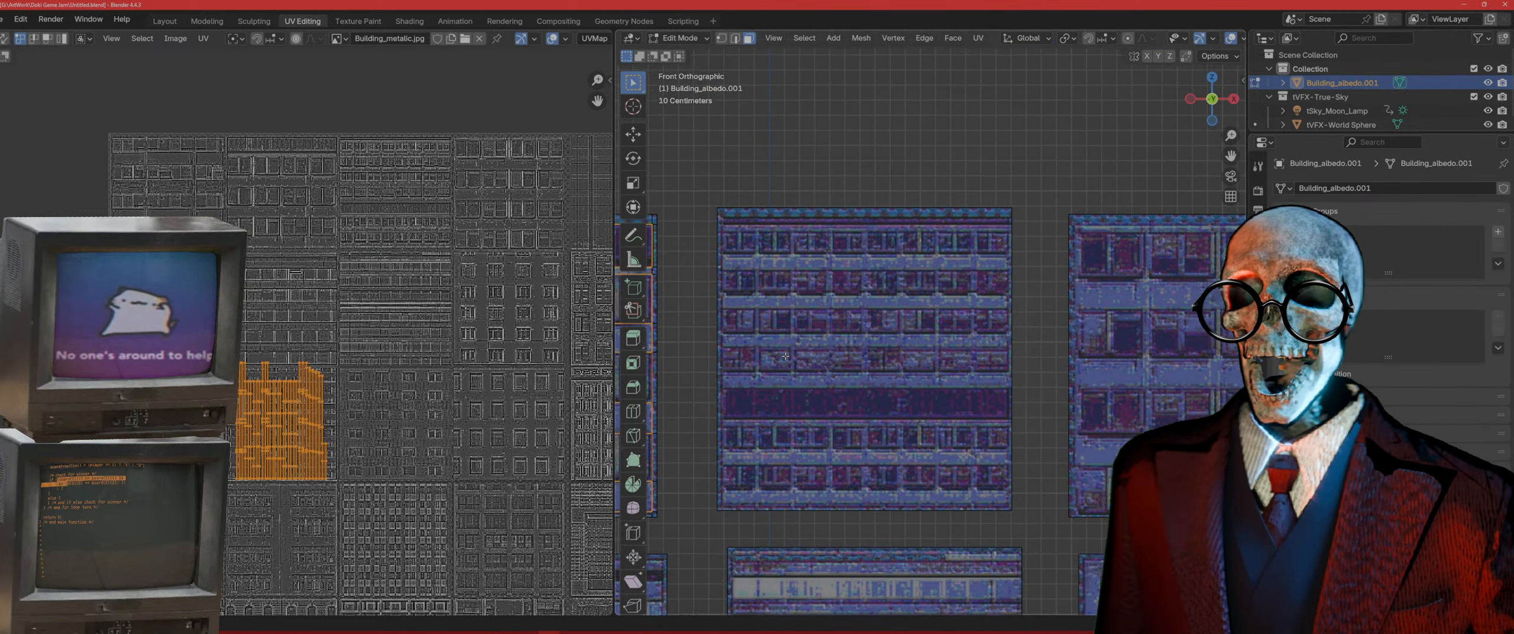
pyautogui.keyDown('shift'); pyautogui.moveTo(892, 277); pyautogui.dragTo(862, 253, button='middle'); pyautogui.keyUp('shift')
pyautogui.hotkey('ctrl', 'r')
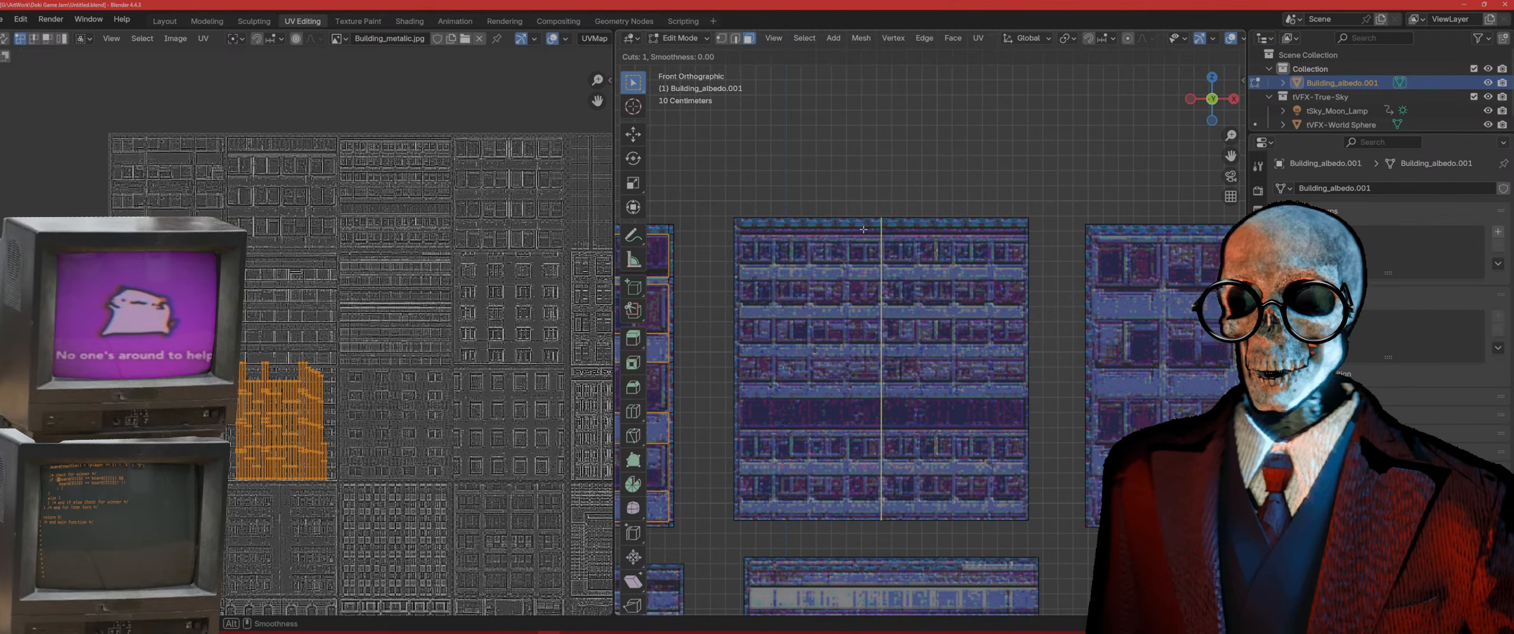
pyautogui.click(735, 355)
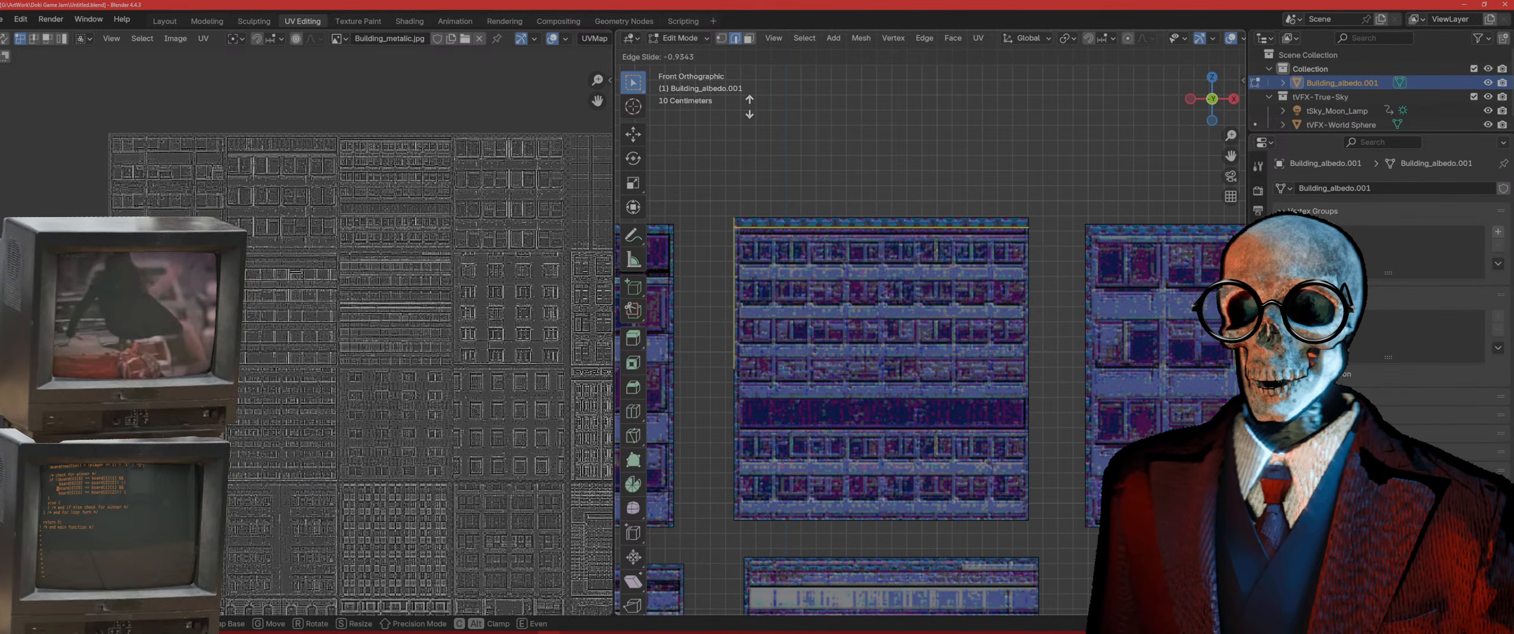
pyautogui.click(791, 235)
# Step: Add loop cuts close to the third facade's left, right and bottom edges to complete its outer frame
pyautogui.hotkey('ctrl', 'r')
pyautogui.click(791, 235)
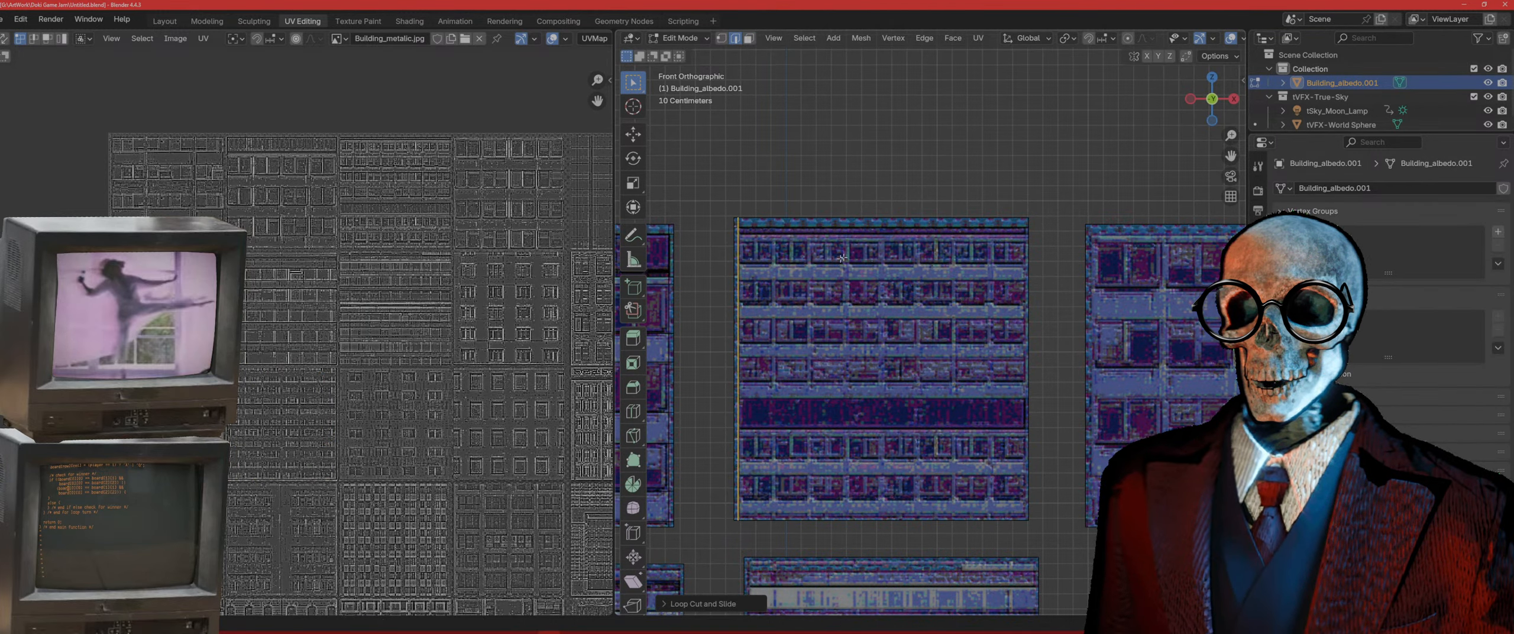
pyautogui.click(1009, 284)
pyautogui.hotkey('ctrl', 'r')
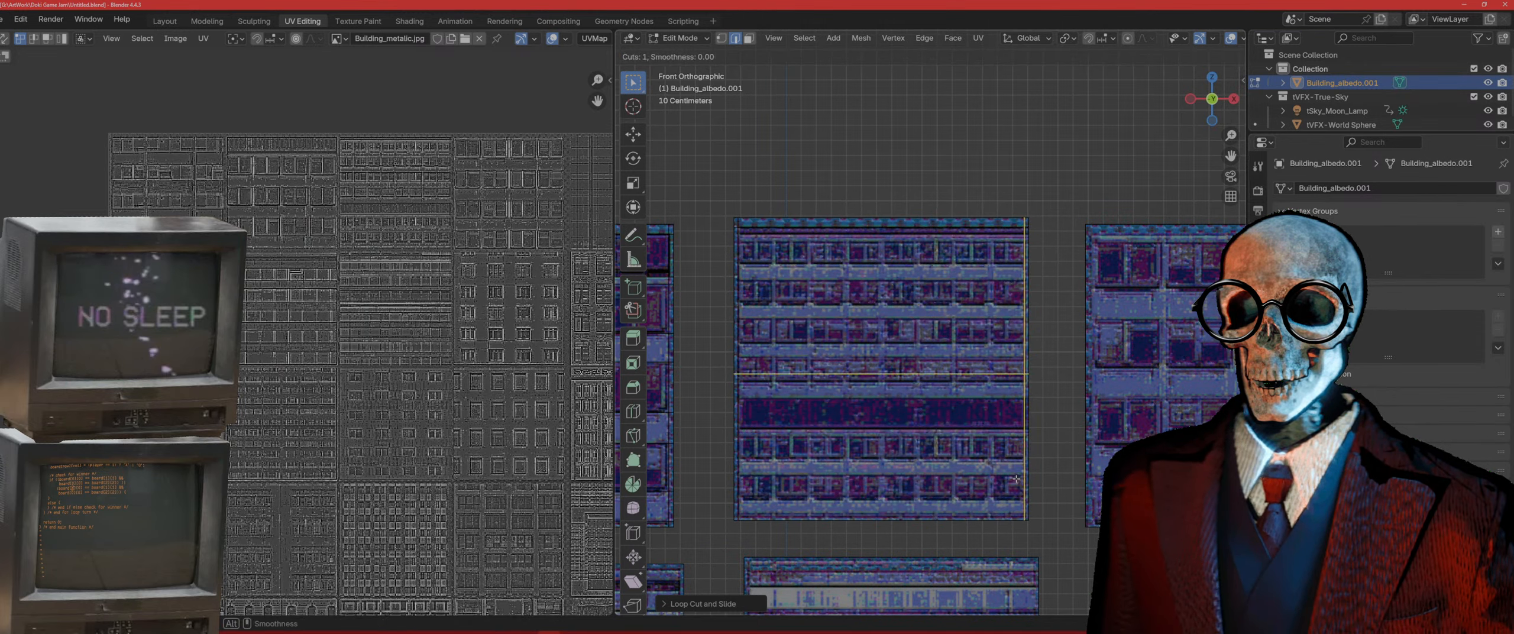
pyautogui.click(1052, 480)
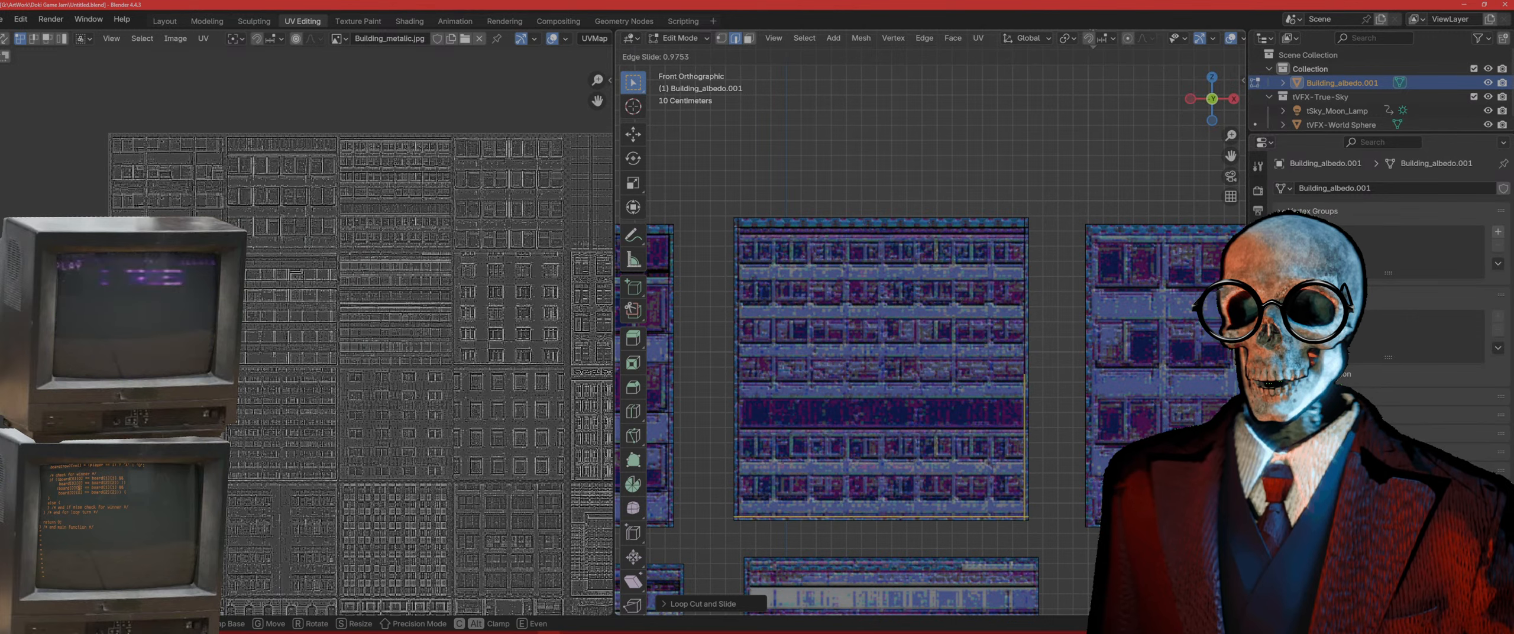
pyautogui.click(1119, 137)
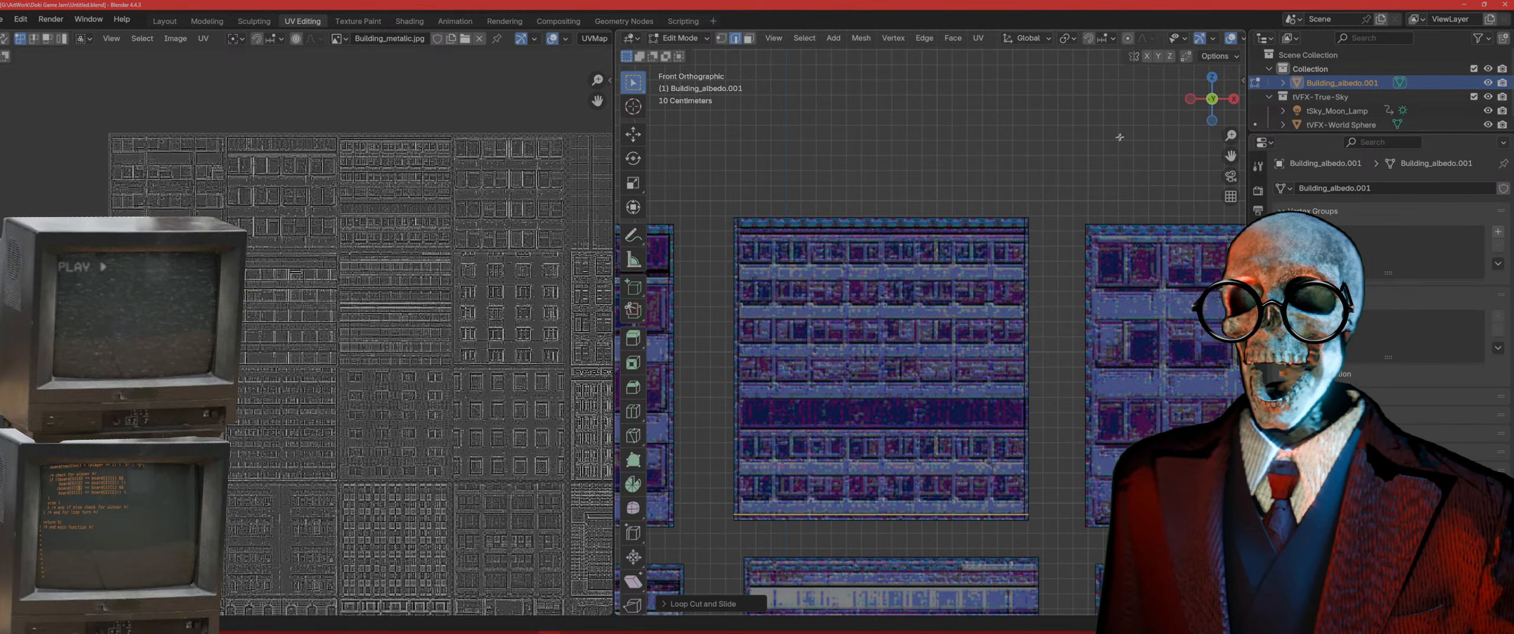
# Step: Add horizontal loop cuts along the boundaries of the third facade's first and second window rows
pyautogui.hotkey('ctrl', 'r')
pyautogui.click(1009, 314)
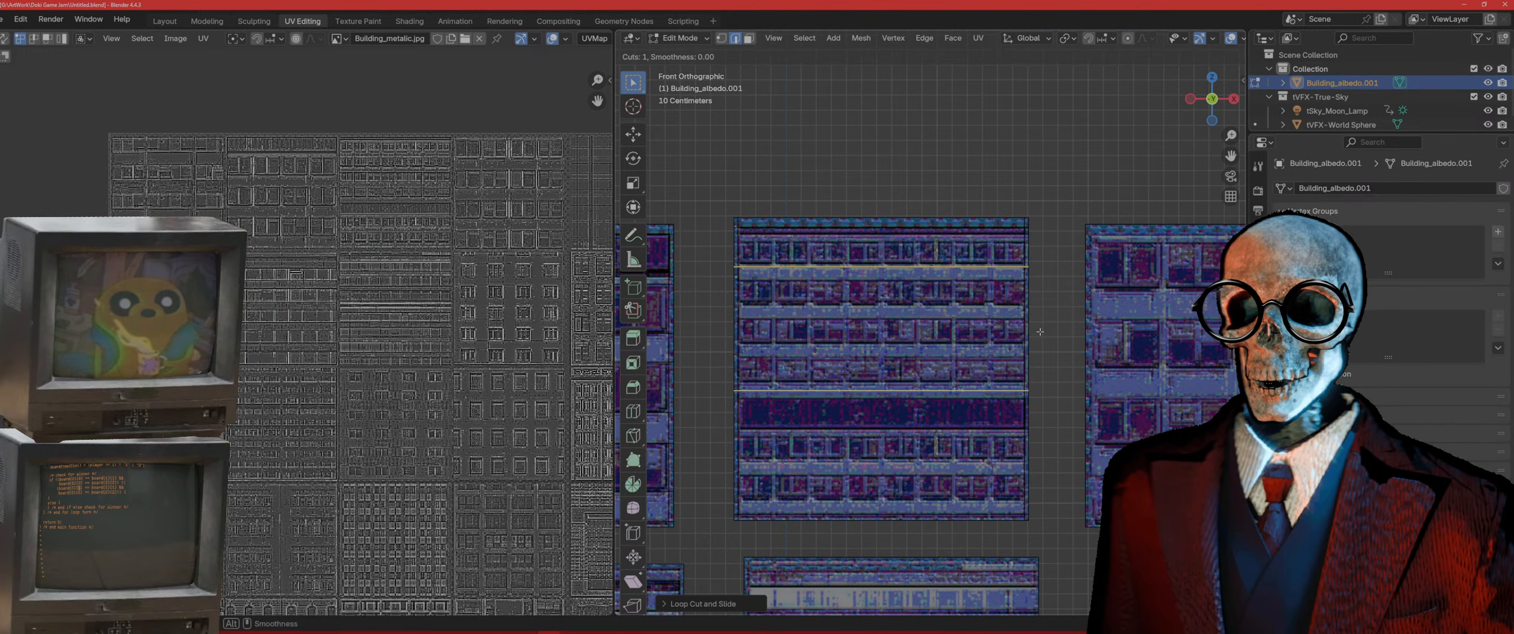
pyautogui.click(1047, 222)
pyautogui.hotkey('ctrl', 'r')
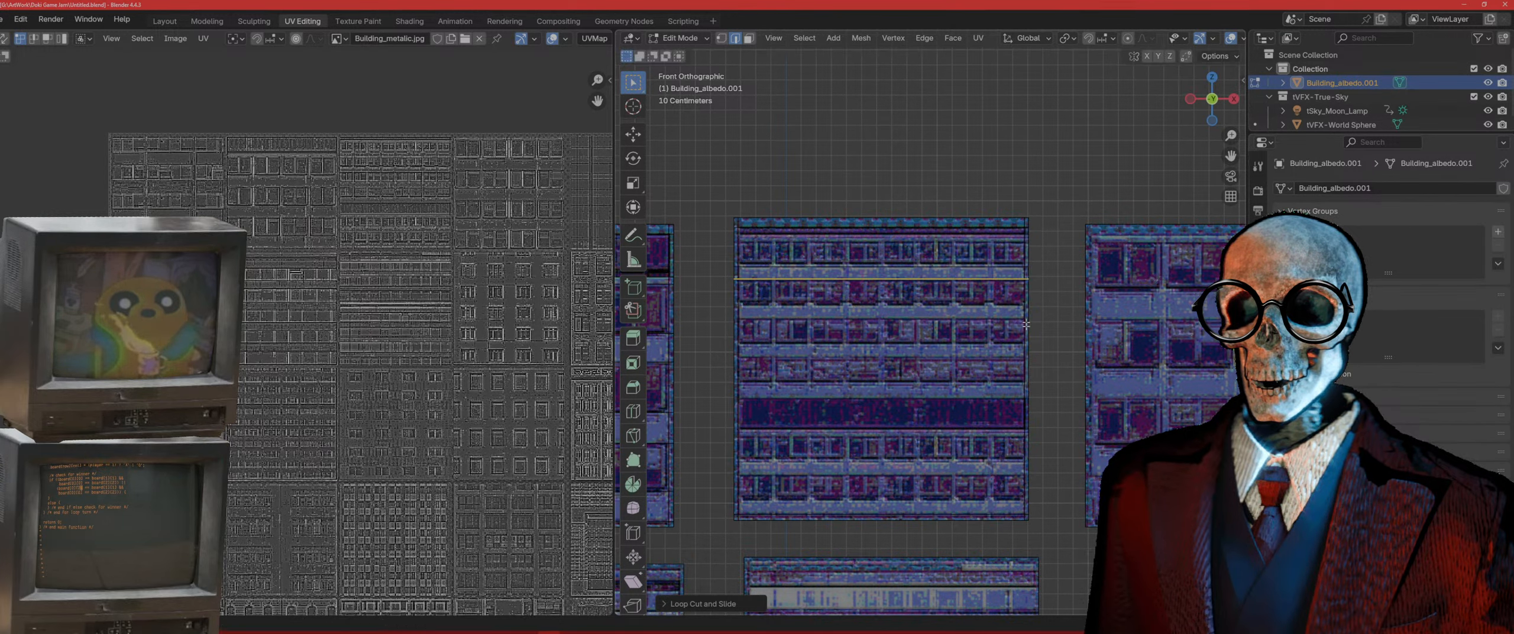
pyautogui.click(1025, 343)
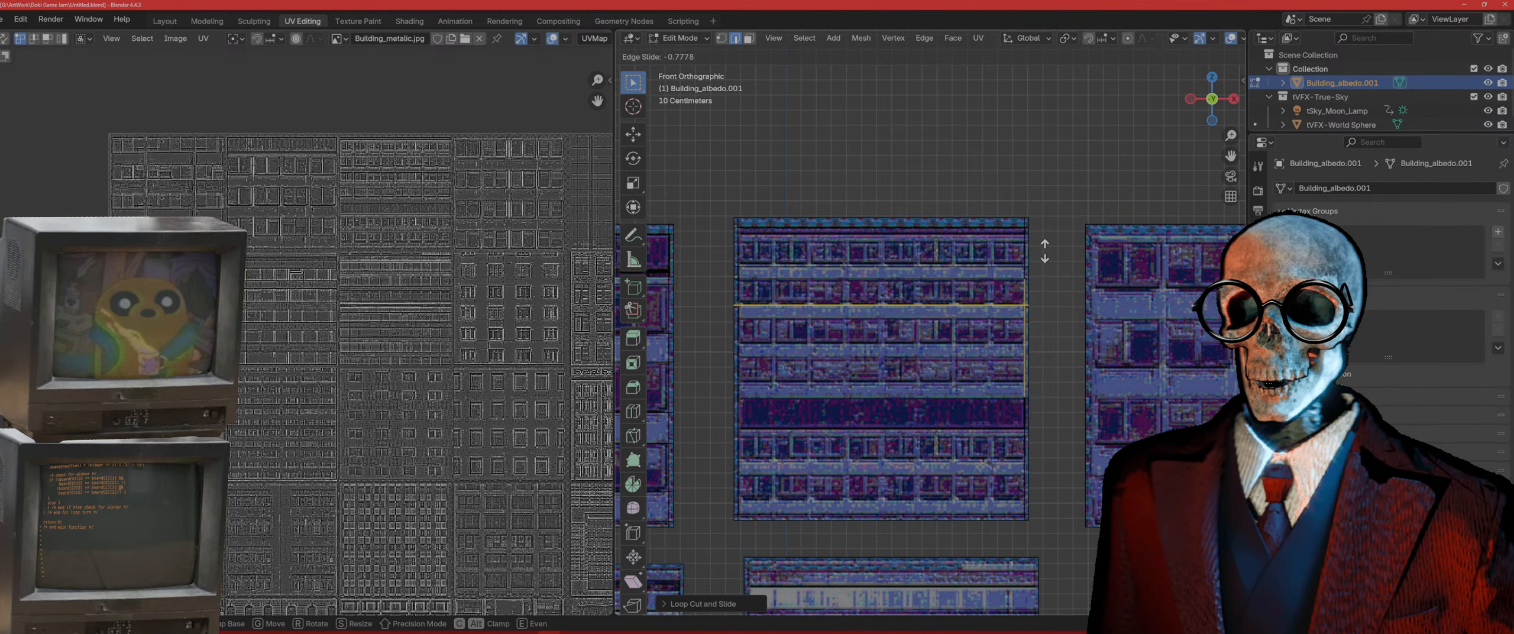
pyautogui.click(1034, 313)
# Step: Add horizontal loop cuts along the upper and lower boundaries of the third facade's third window row
pyautogui.hotkey('ctrl', 'r')
pyautogui.click(1029, 366)
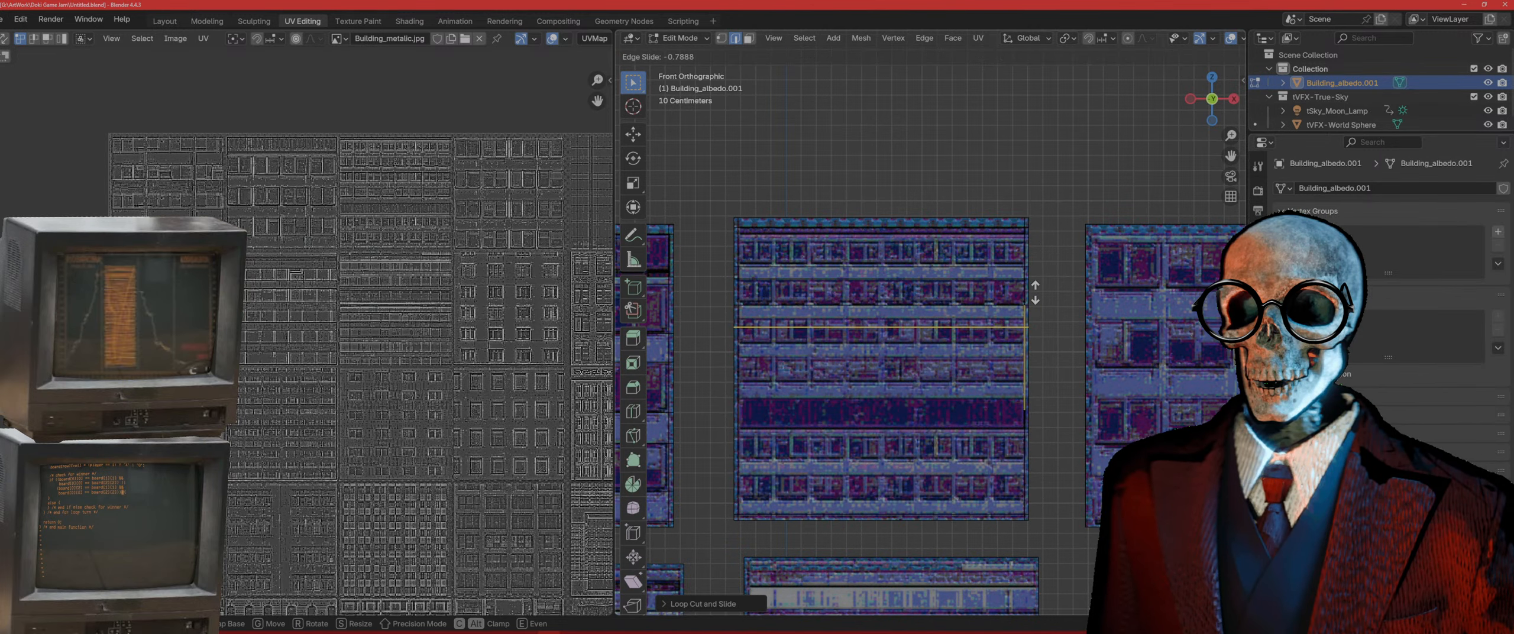
pyautogui.click(1041, 285)
pyautogui.hotkey('ctrl', 'r')
pyautogui.click(1030, 398)
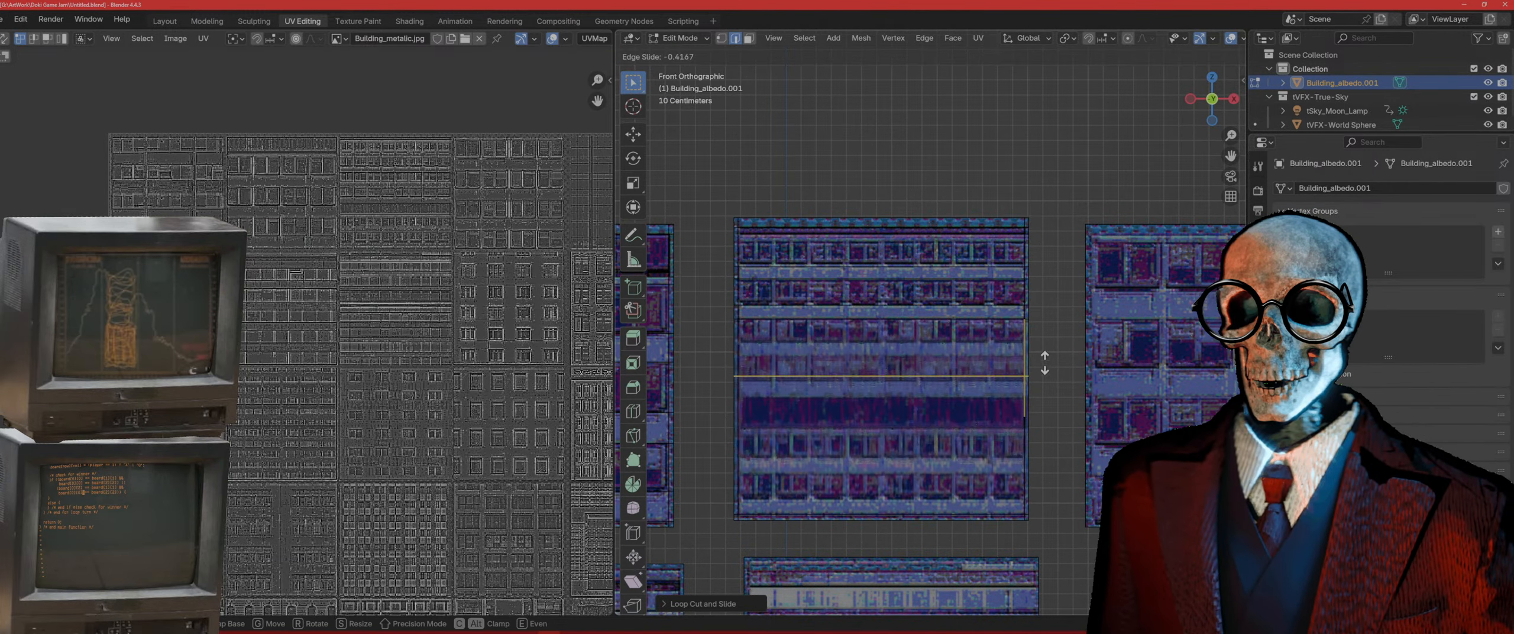
pyautogui.click(1053, 329)
# Step: Add horizontal loop cuts along the boundaries of the fourth window row, just above the dark band
pyautogui.hotkey('ctrl', 'r')
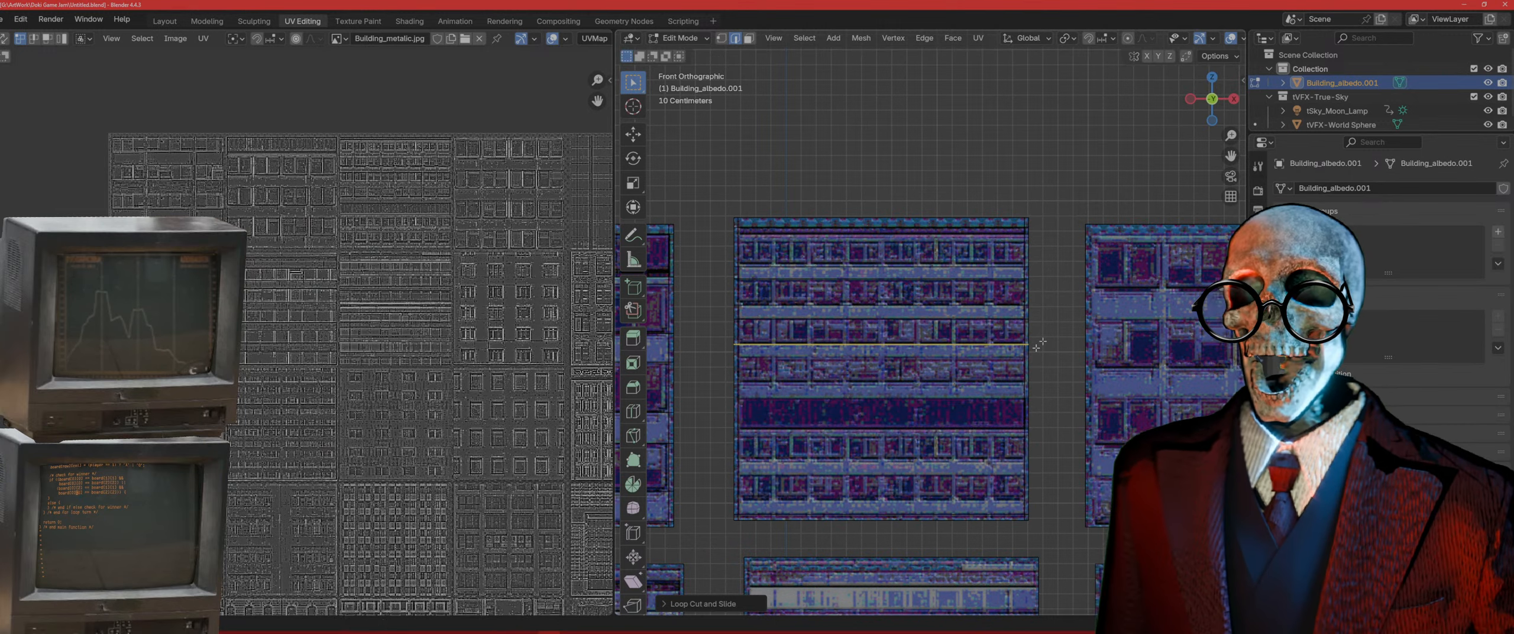
pyautogui.click(1021, 415)
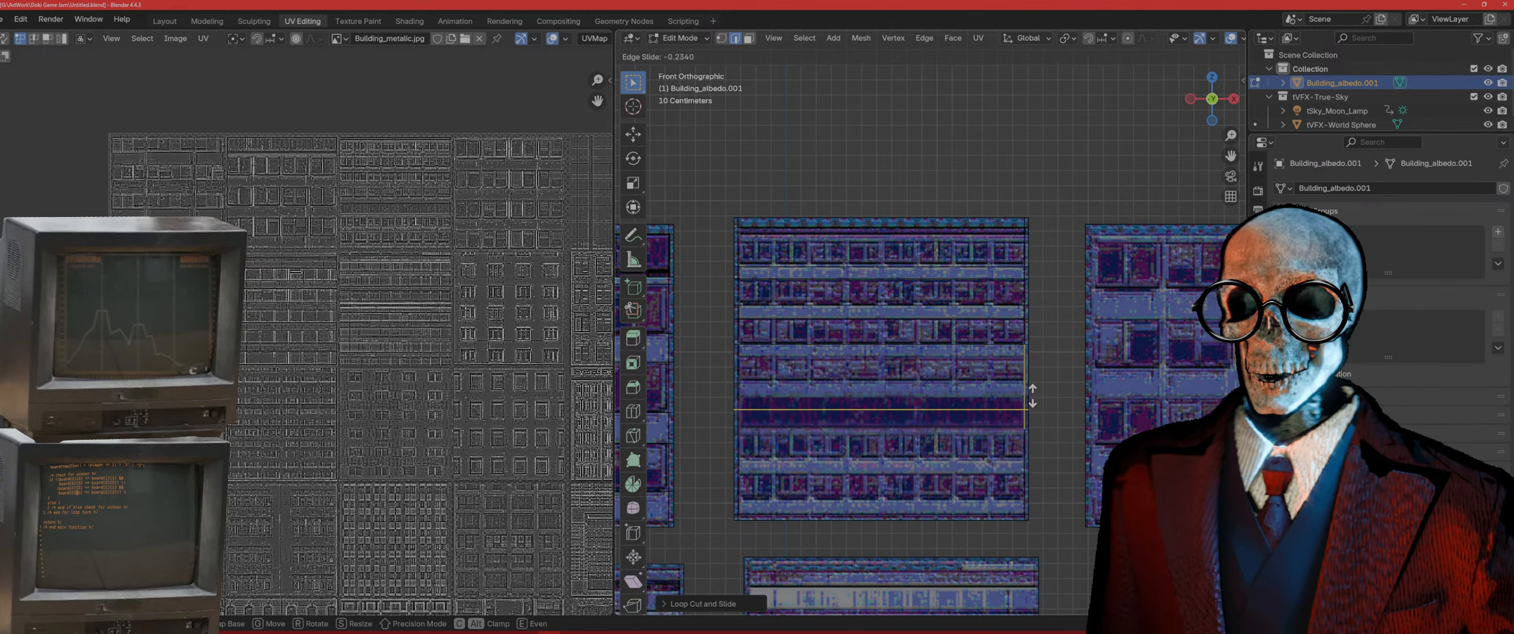
pyautogui.click(1047, 337)
pyautogui.hotkey('ctrl', 'r')
pyautogui.click(1027, 422)
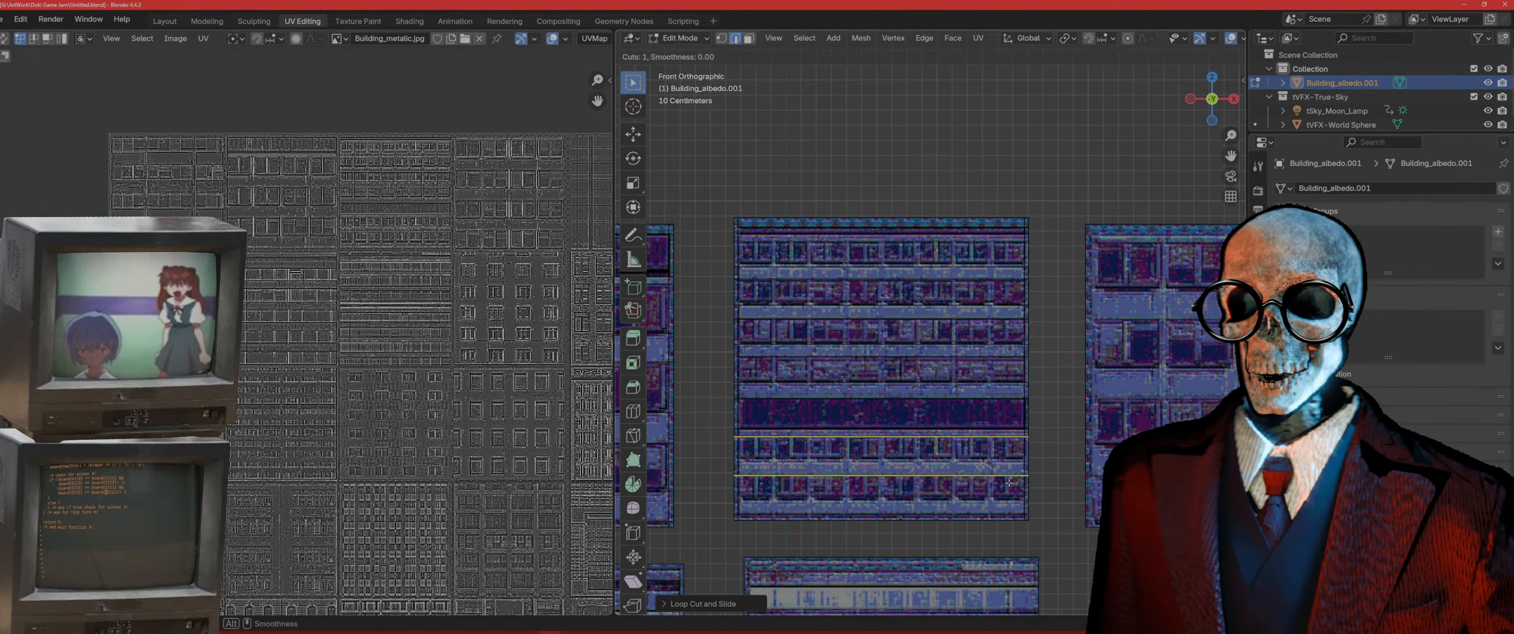
# Step: Add horizontal loop cuts between the two lowest window rows and along the bottom of the last row
pyautogui.click(1022, 467)
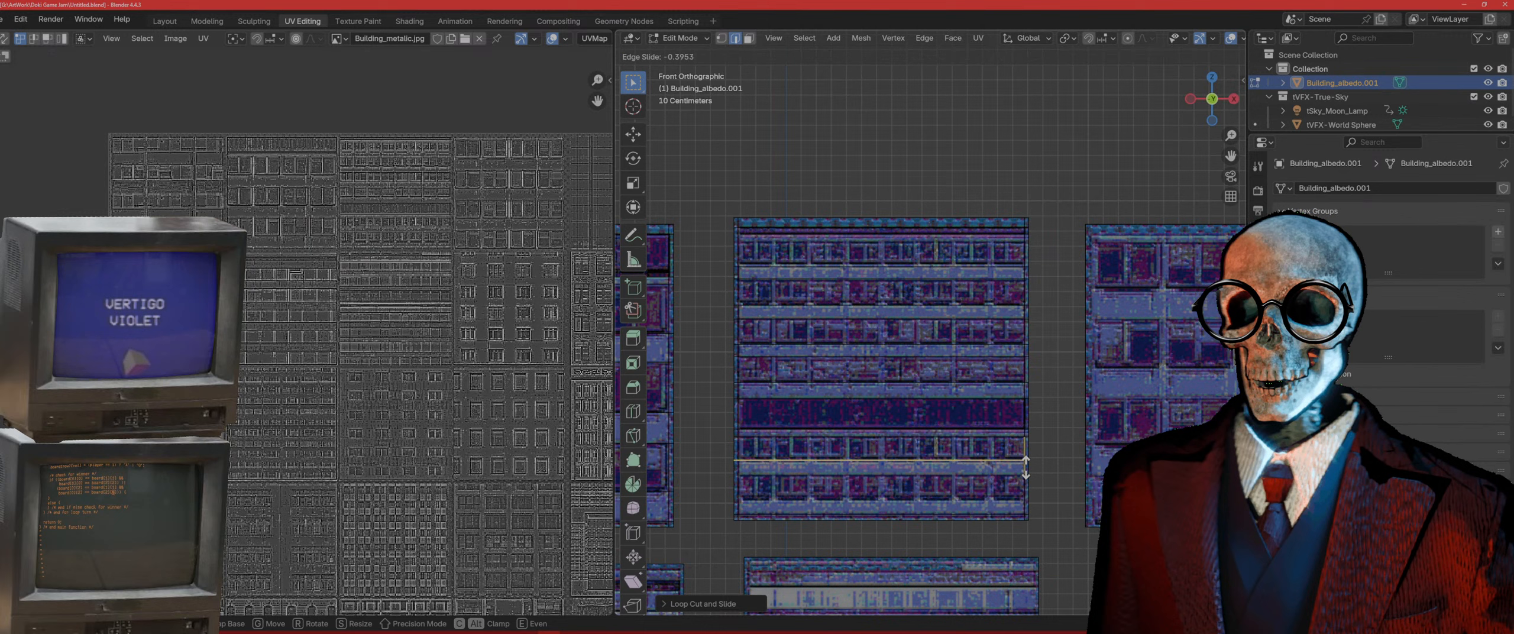
pyautogui.click(1029, 498)
pyautogui.click(1032, 484)
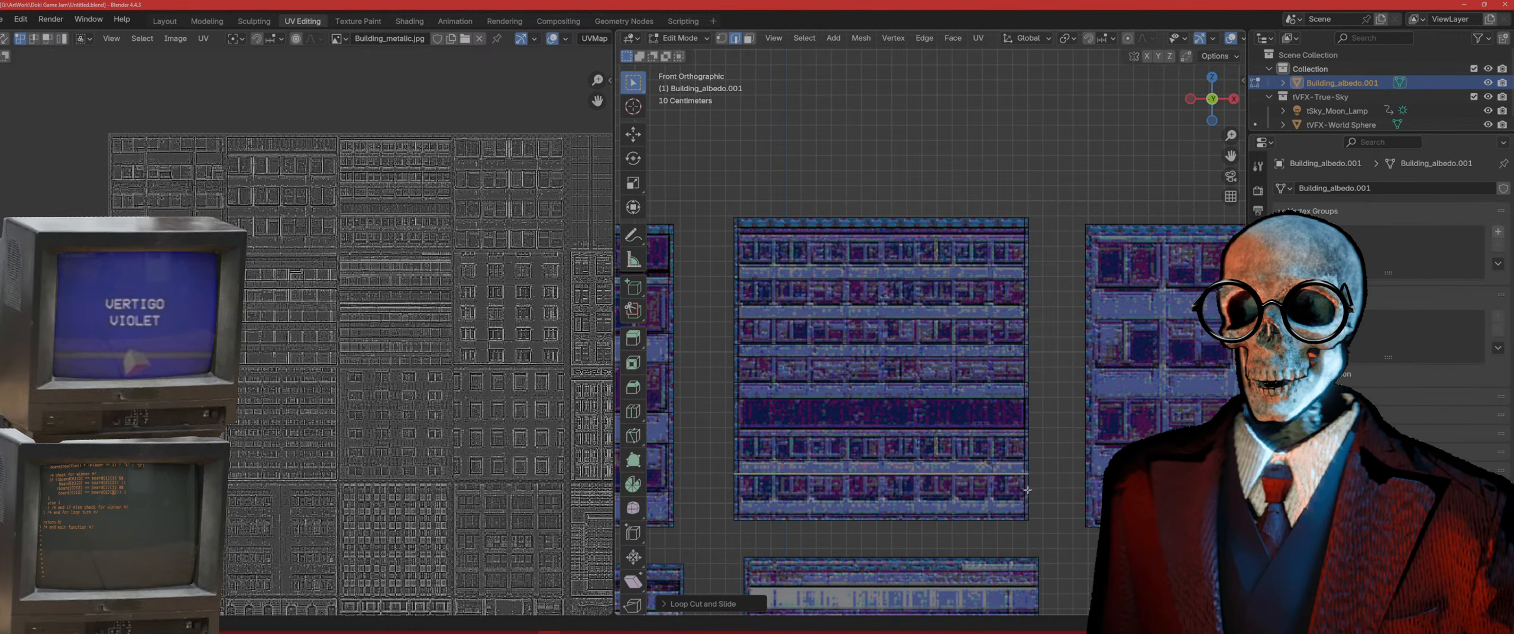
pyautogui.hotkey('ctrl', 'r')
pyautogui.click(1023, 497)
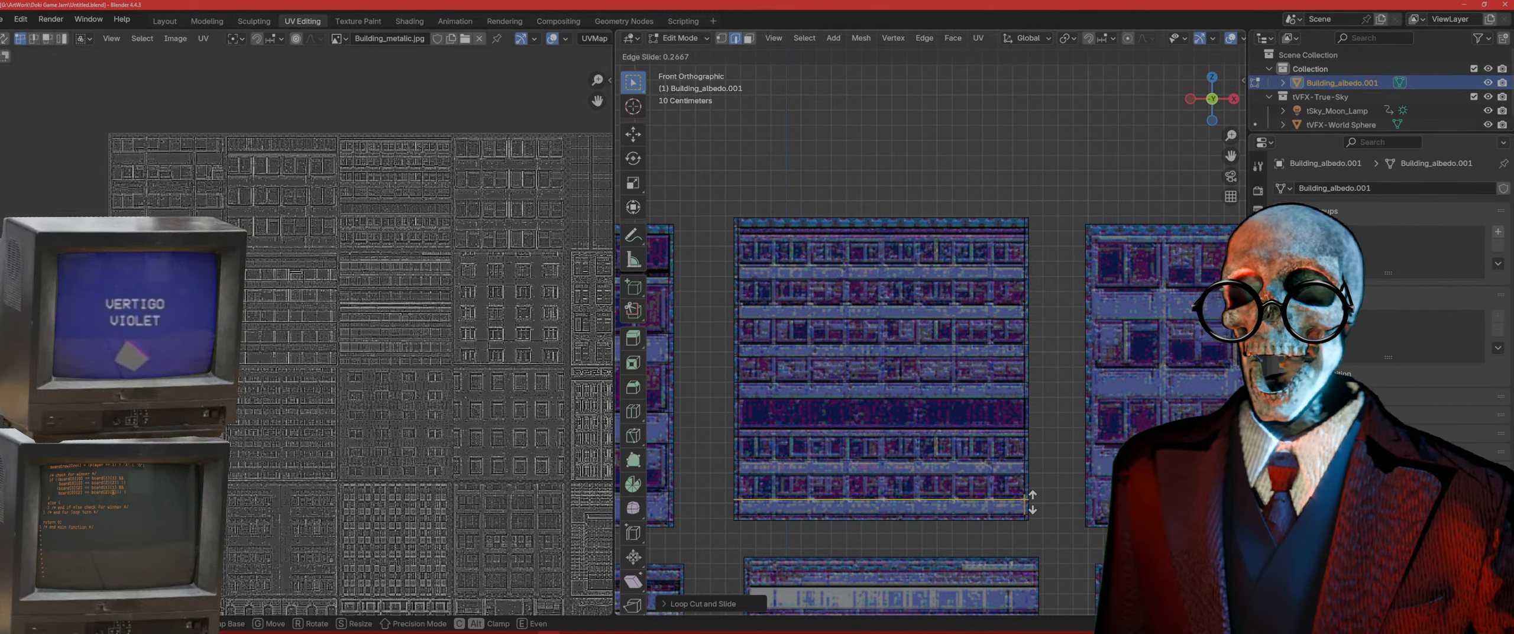
pyautogui.click(1004, 492)
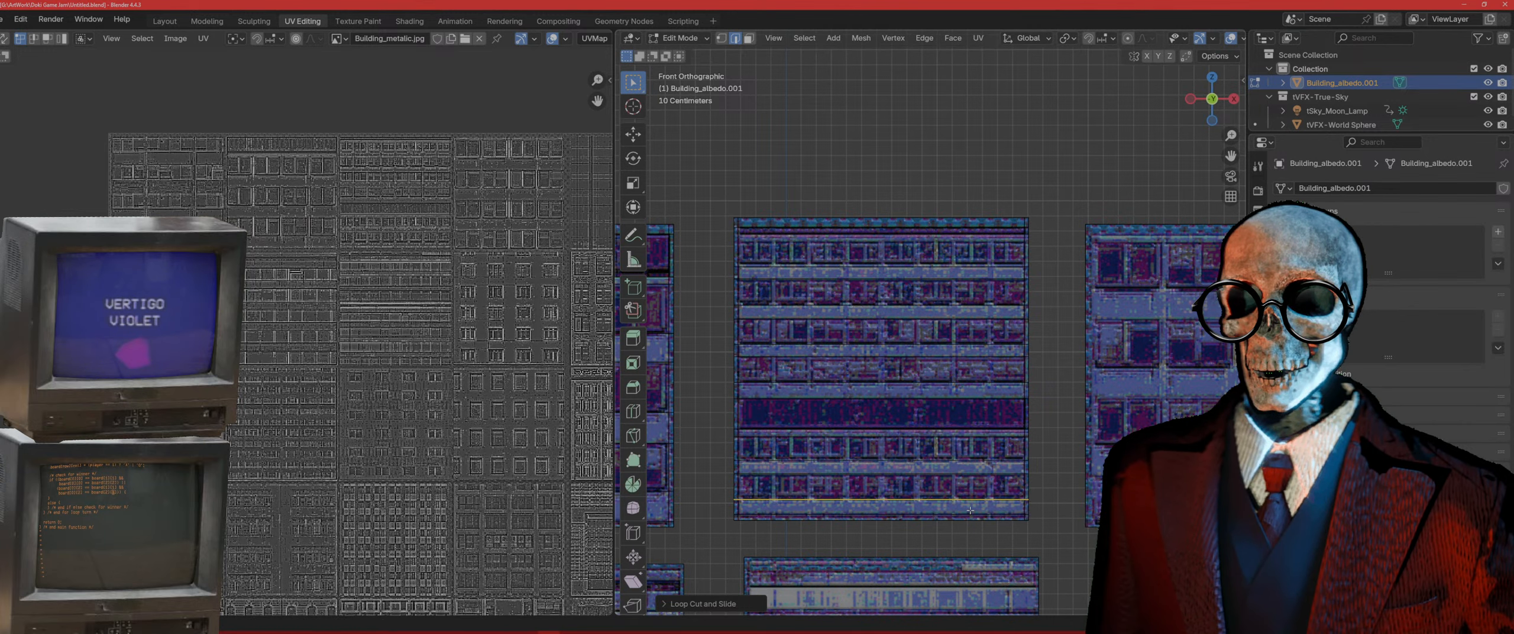
pyautogui.scroll(1, 944, 475)
pyautogui.keyDown('shift'); pyautogui.moveTo(885, 466); pyautogui.dragTo(872, 447, button='middle'); pyautogui.keyUp('shift')
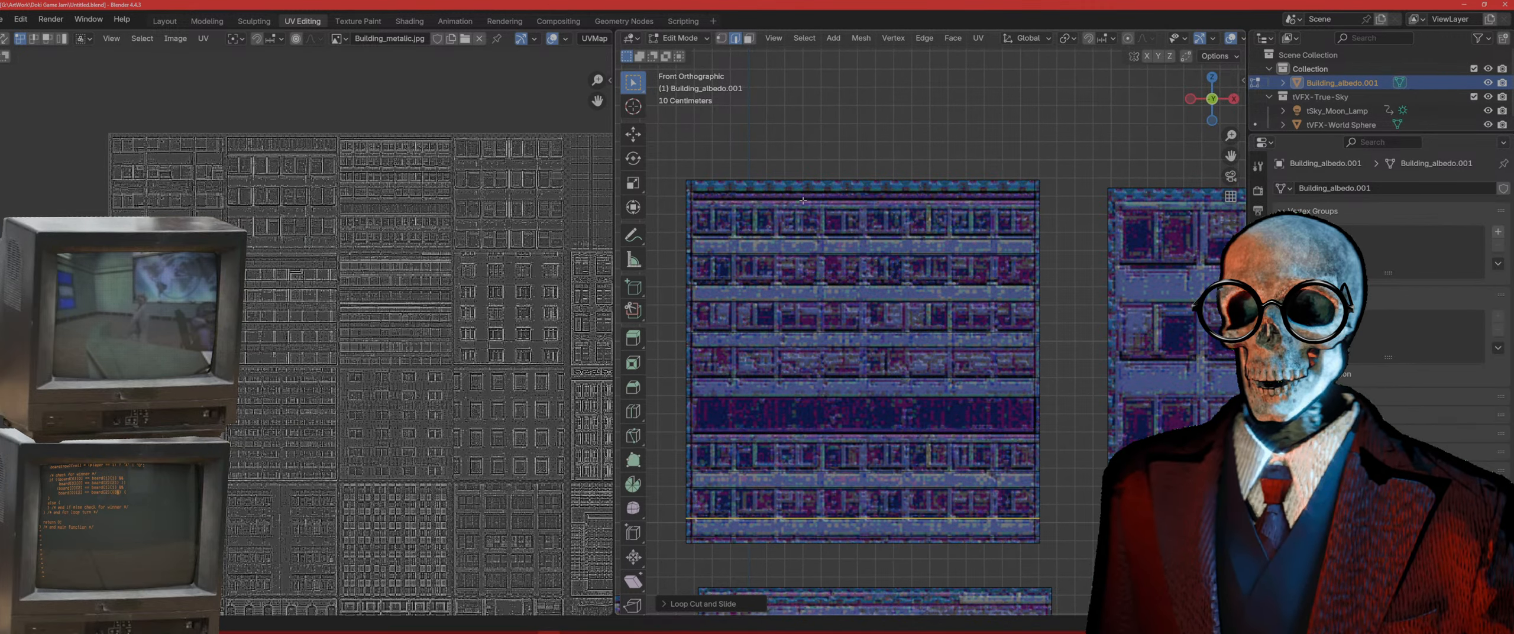
# Step: Undo the last edit and add a horizontal loop cut along the top of the facade's first window row
pyautogui.hotkey('ctrl', 'z')
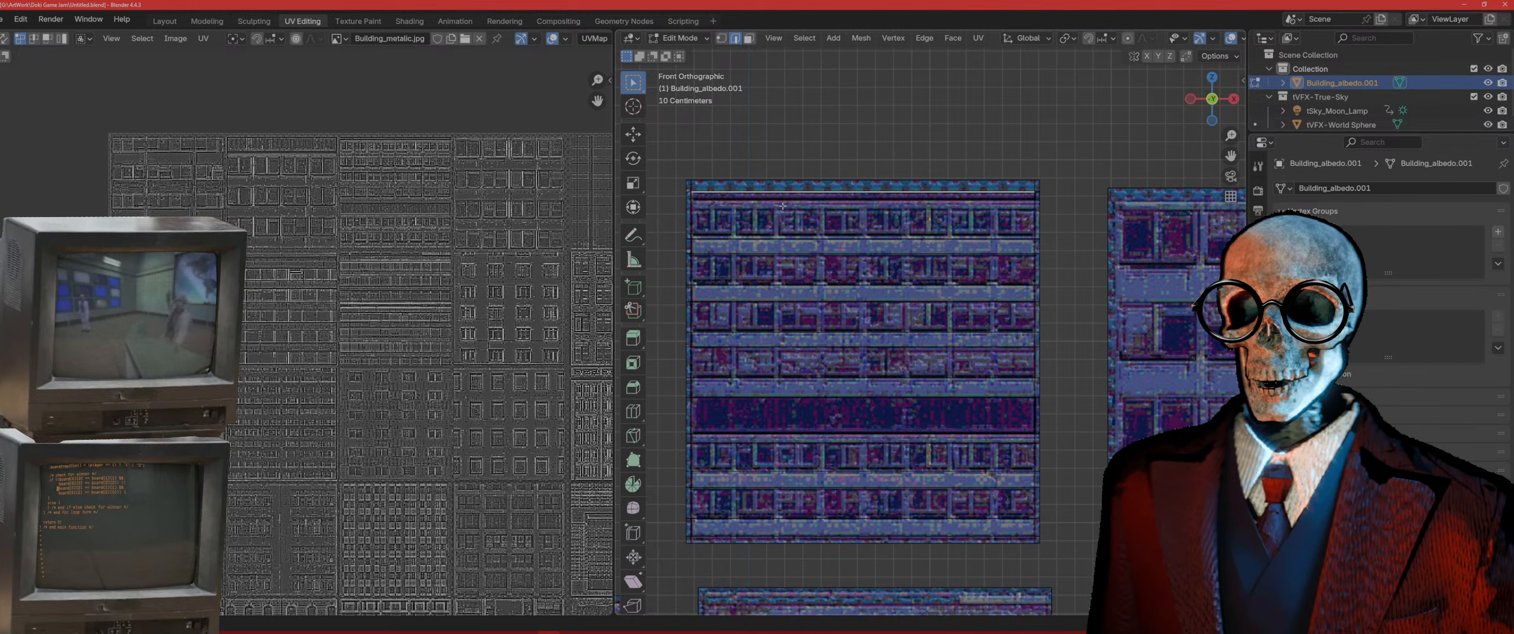
pyautogui.hotkey('ctrl', 'r')
pyautogui.click(1035, 222)
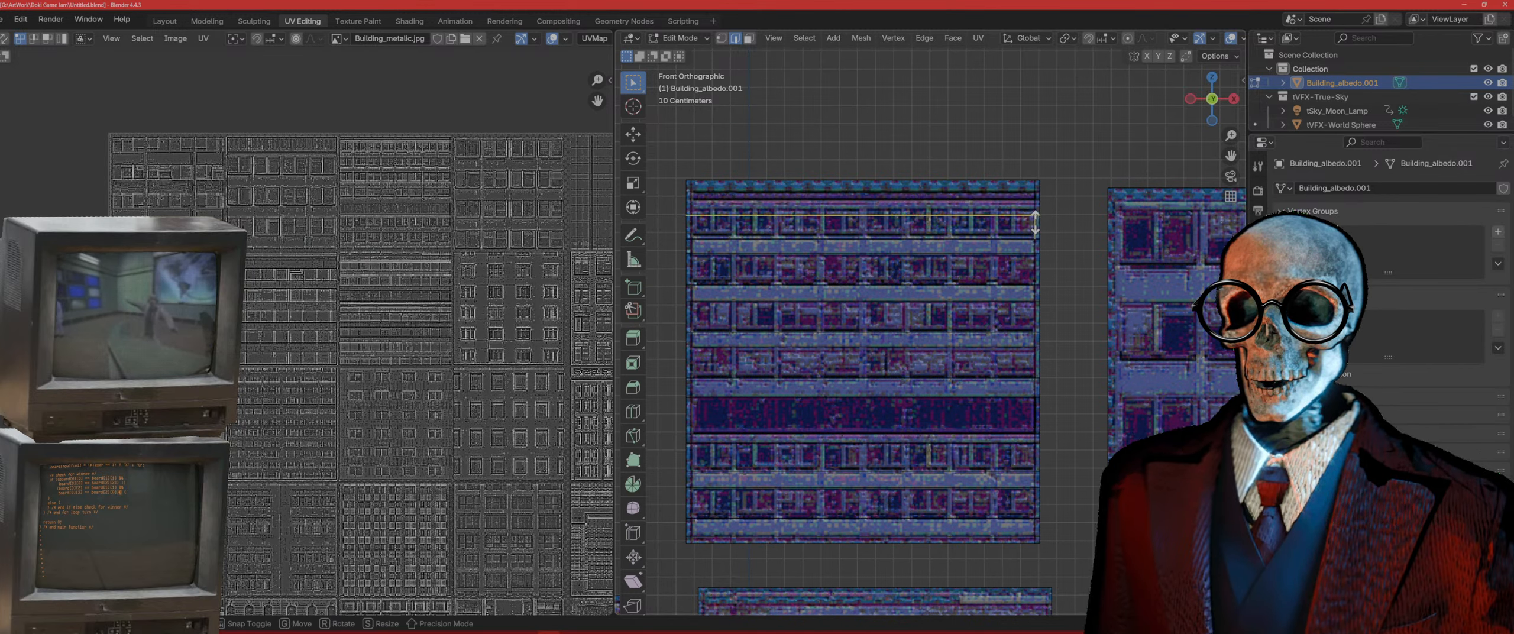
pyautogui.click(1028, 229)
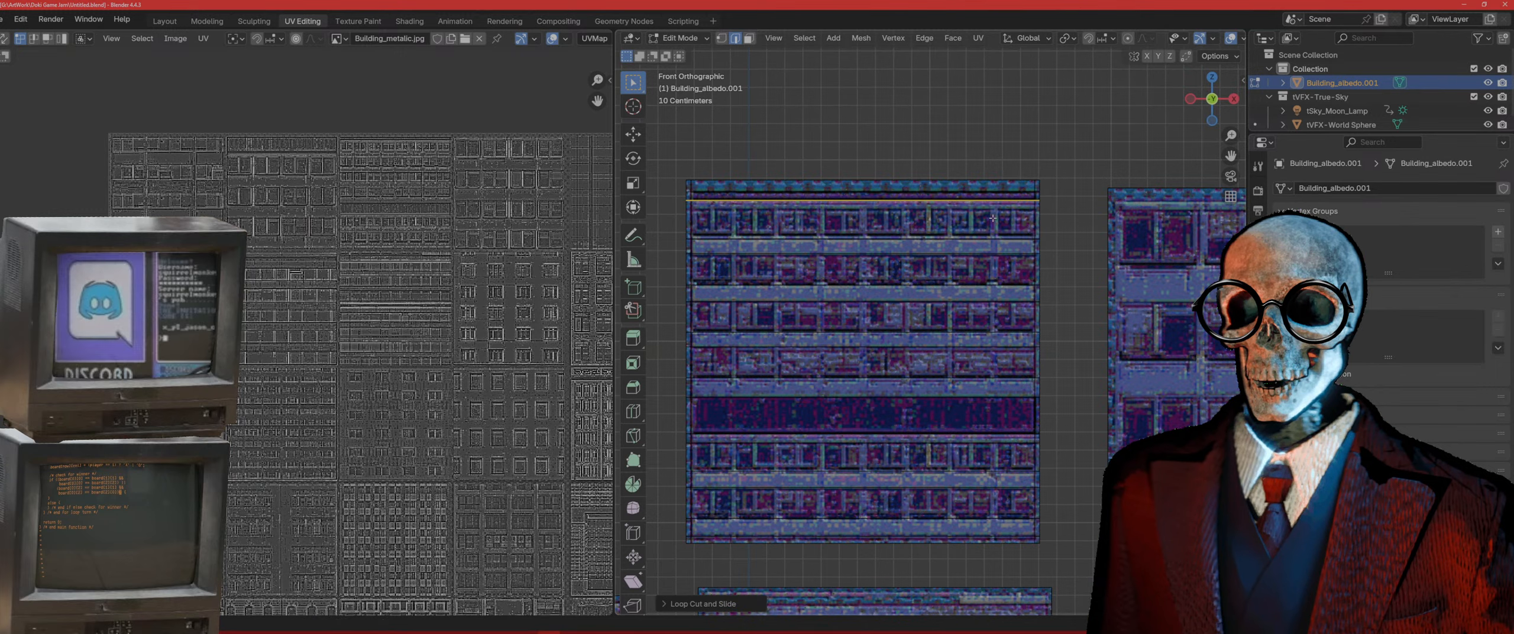
# Step: Add three vertical loop cuts along the dividers between the facade's four rightmost window columns
pyautogui.hotkey('ctrl', 'r')
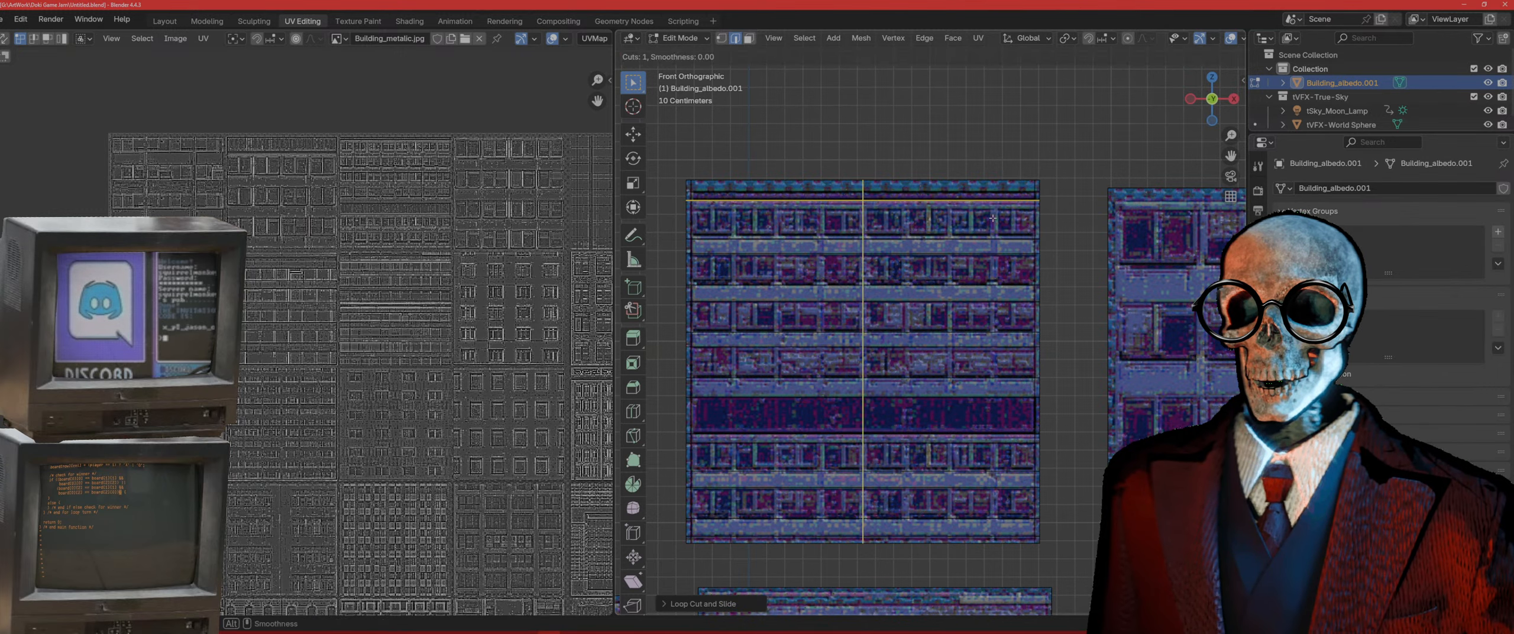
pyautogui.click(993, 218)
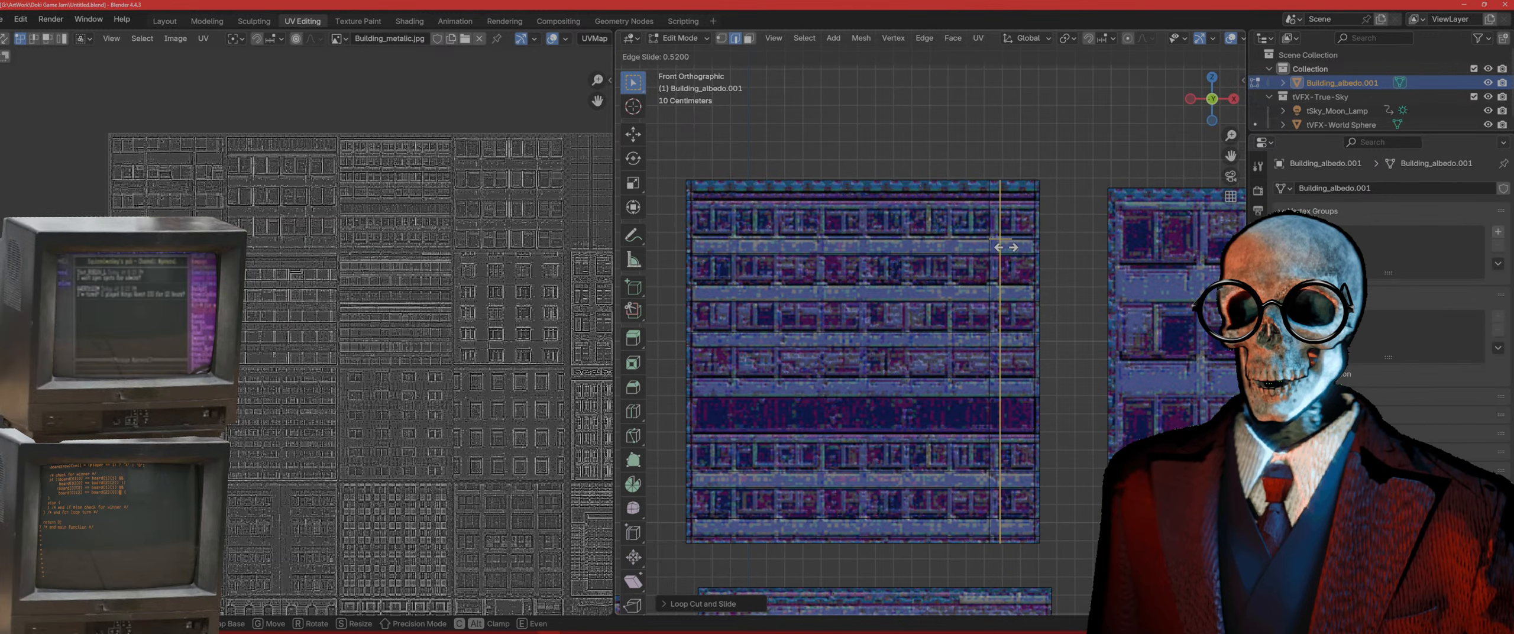
pyautogui.click(1005, 247)
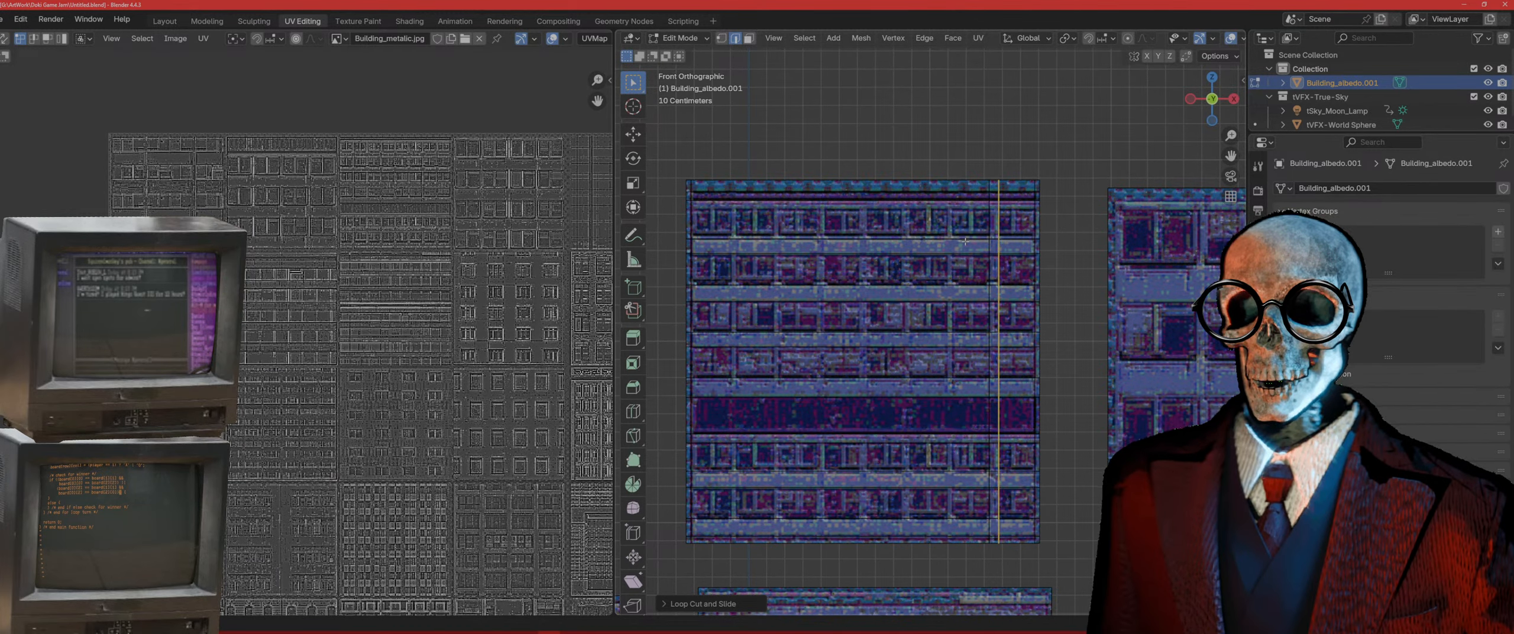
pyautogui.hotkey('ctrl', 'r')
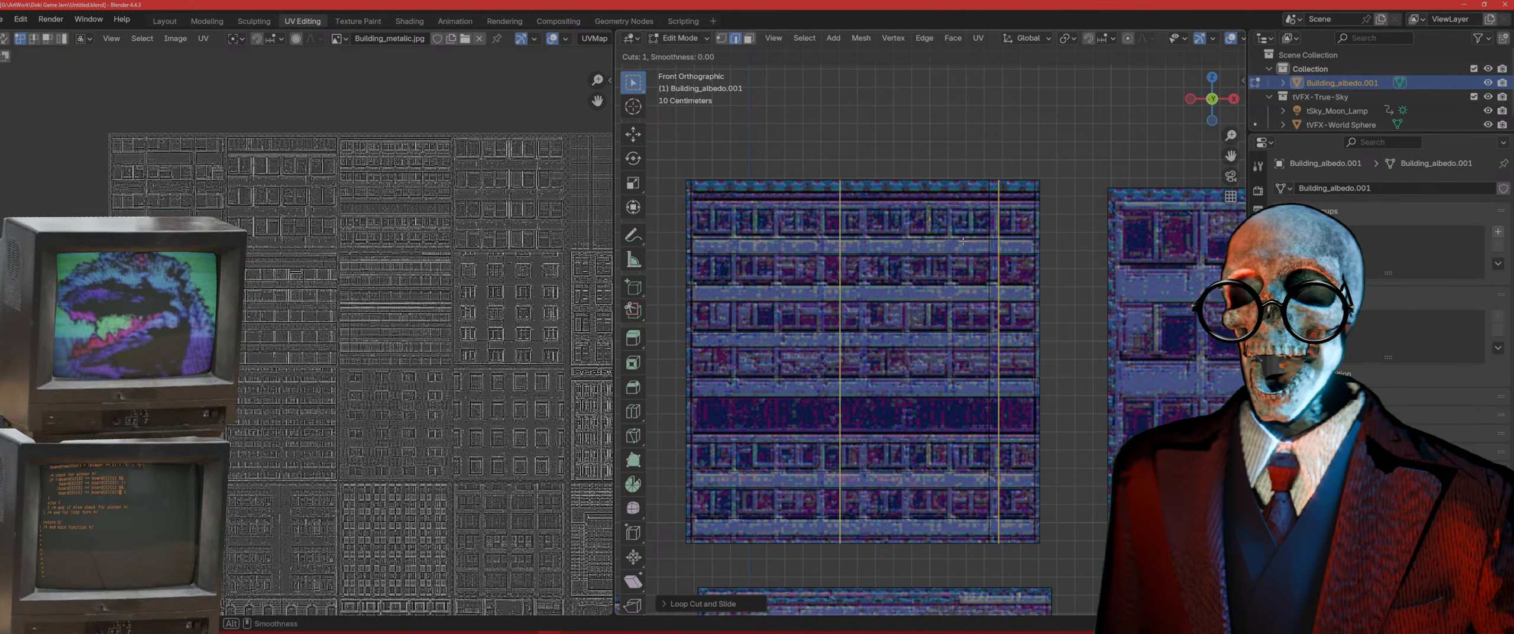
pyautogui.click(963, 240)
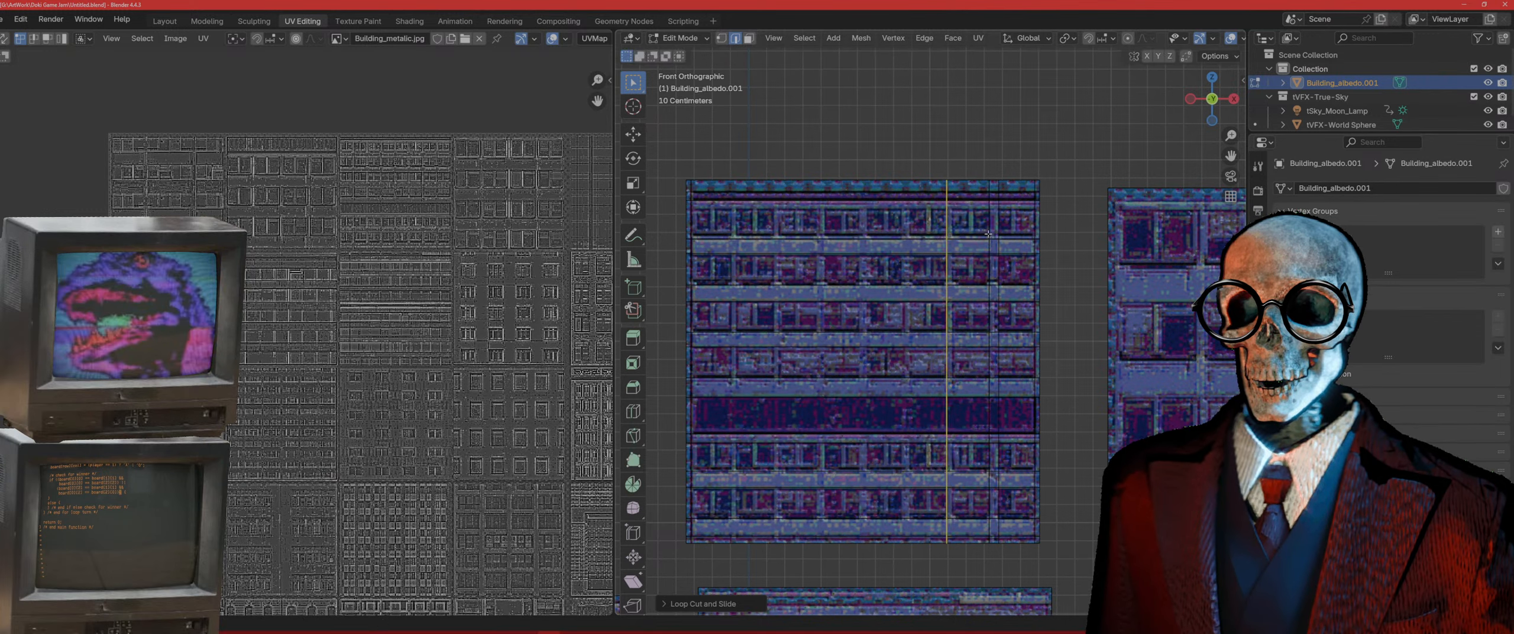
pyautogui.click(949, 247)
pyautogui.hotkey('ctrl', 'r')
pyautogui.click(921, 238)
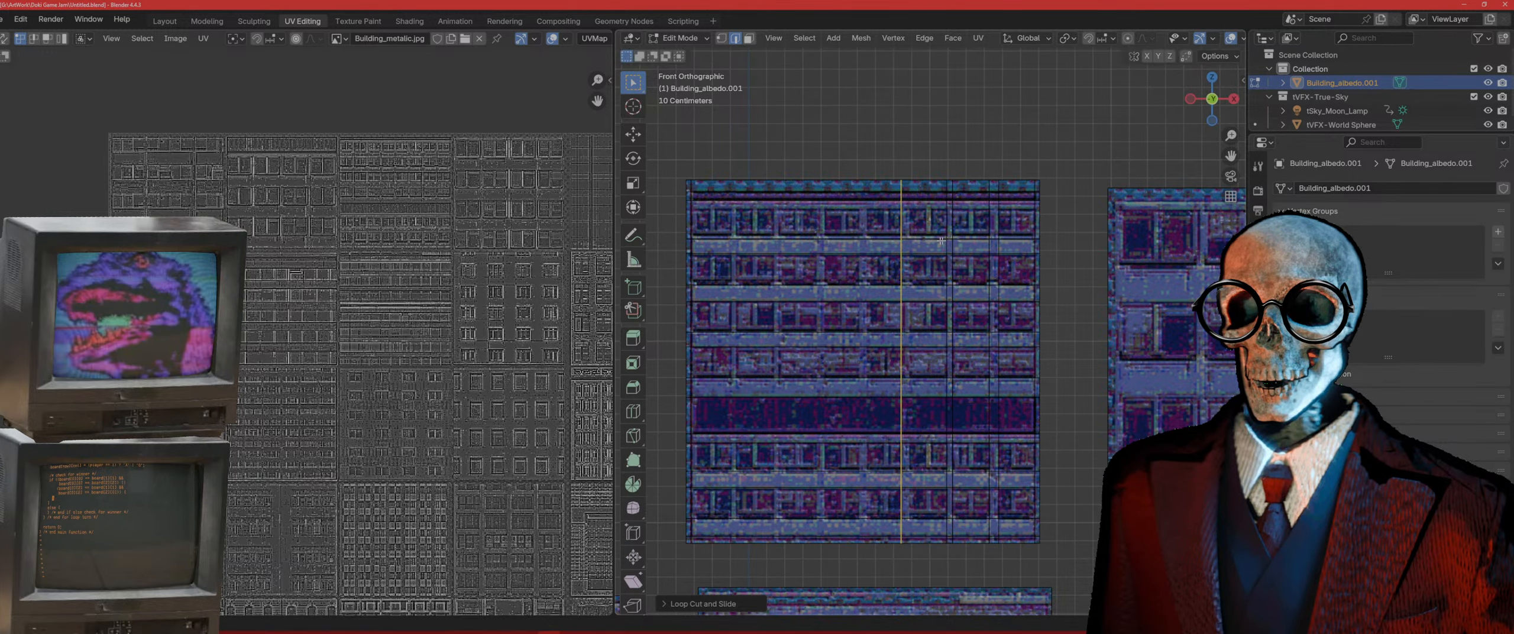
pyautogui.click(915, 251)
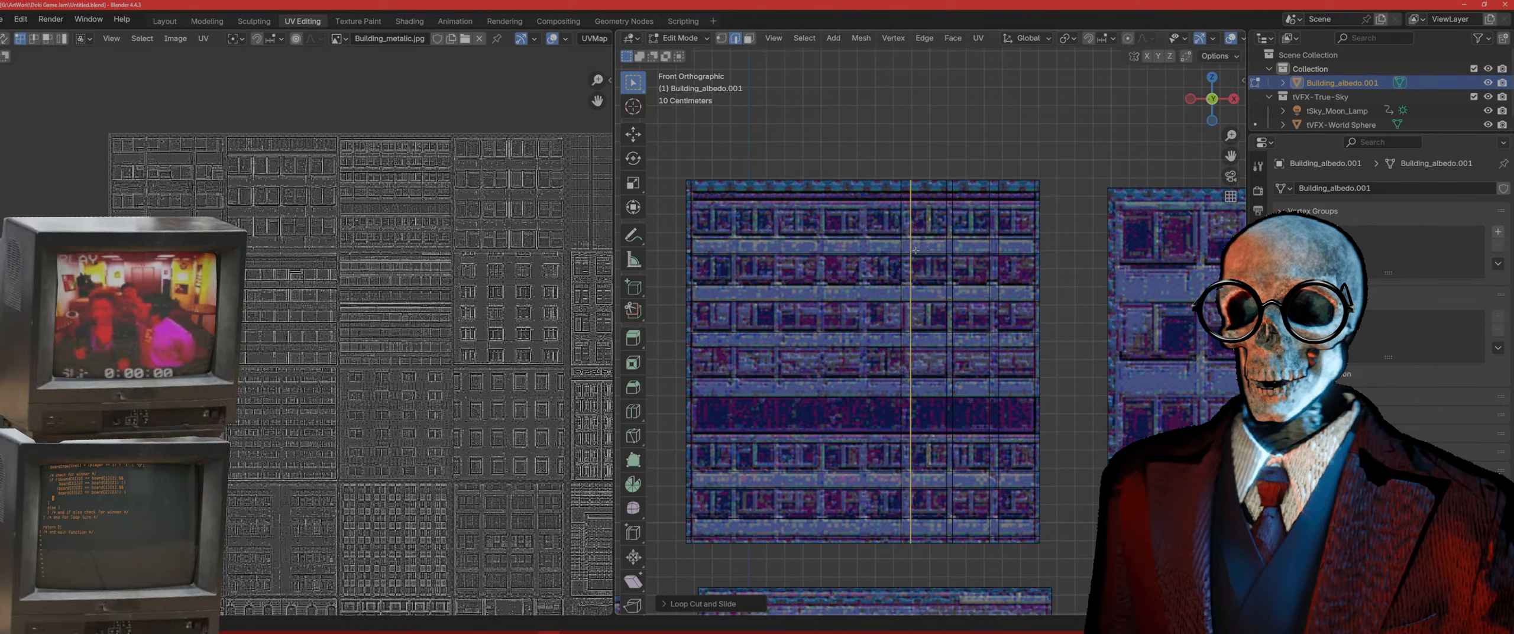
# Step: Add vertical loop cuts along the facade's centre divider and the next divider to its left, sliding them into alignment
pyautogui.hotkey('ctrl', 'r')
pyautogui.click(880, 242)
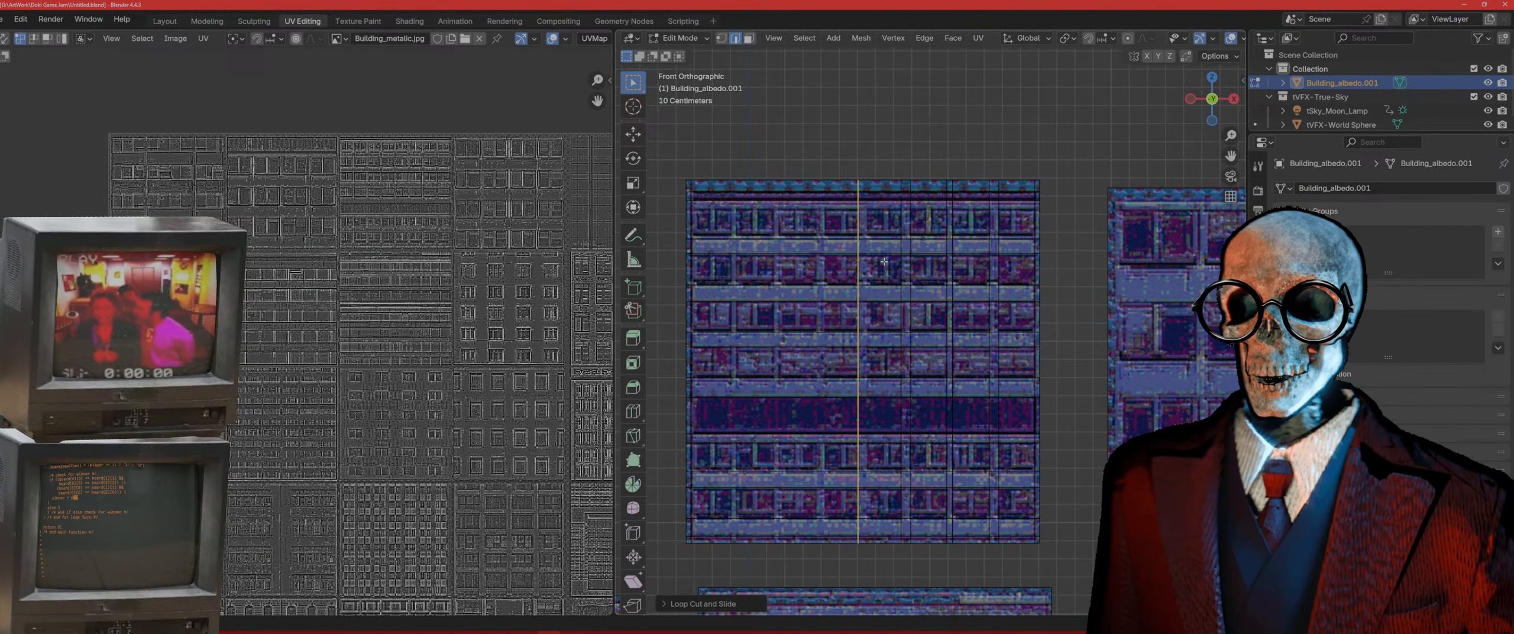
pyautogui.click(884, 261)
pyautogui.press('g')
pyautogui.press('g')
pyautogui.click(873, 262)
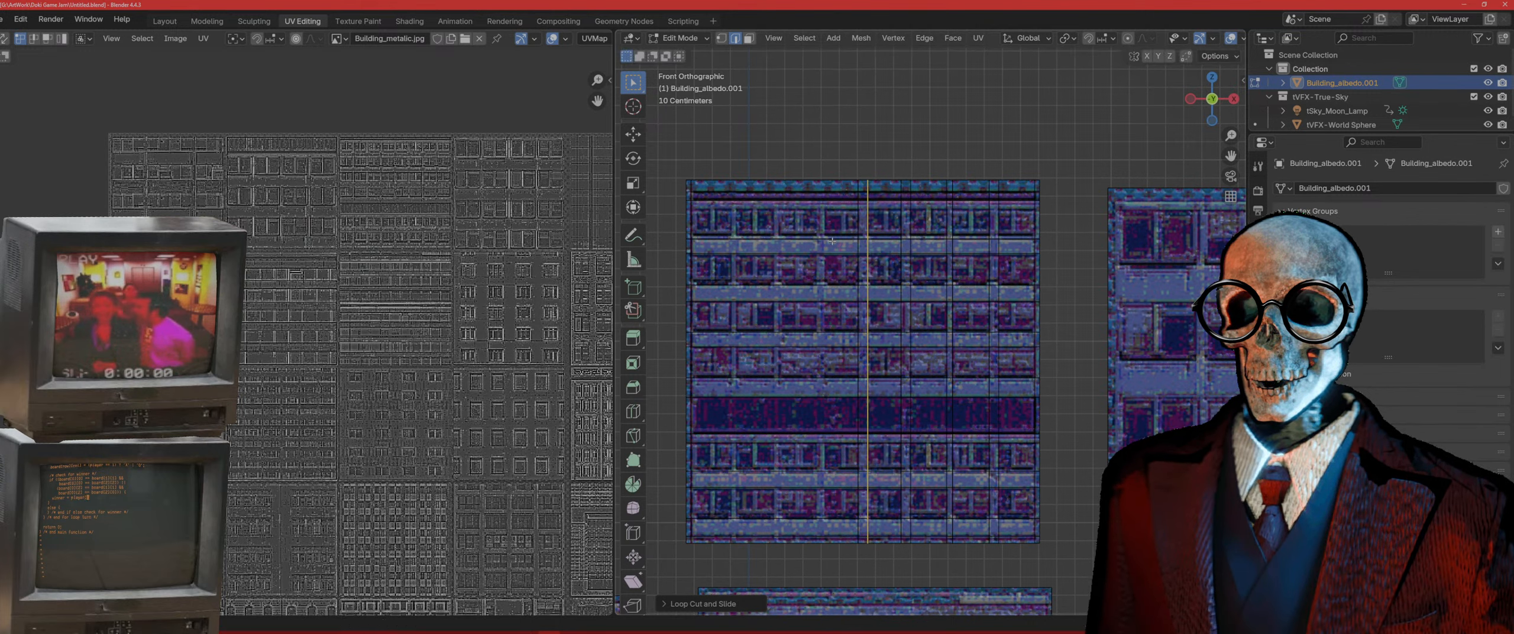
pyautogui.press('g')
pyautogui.press('g')
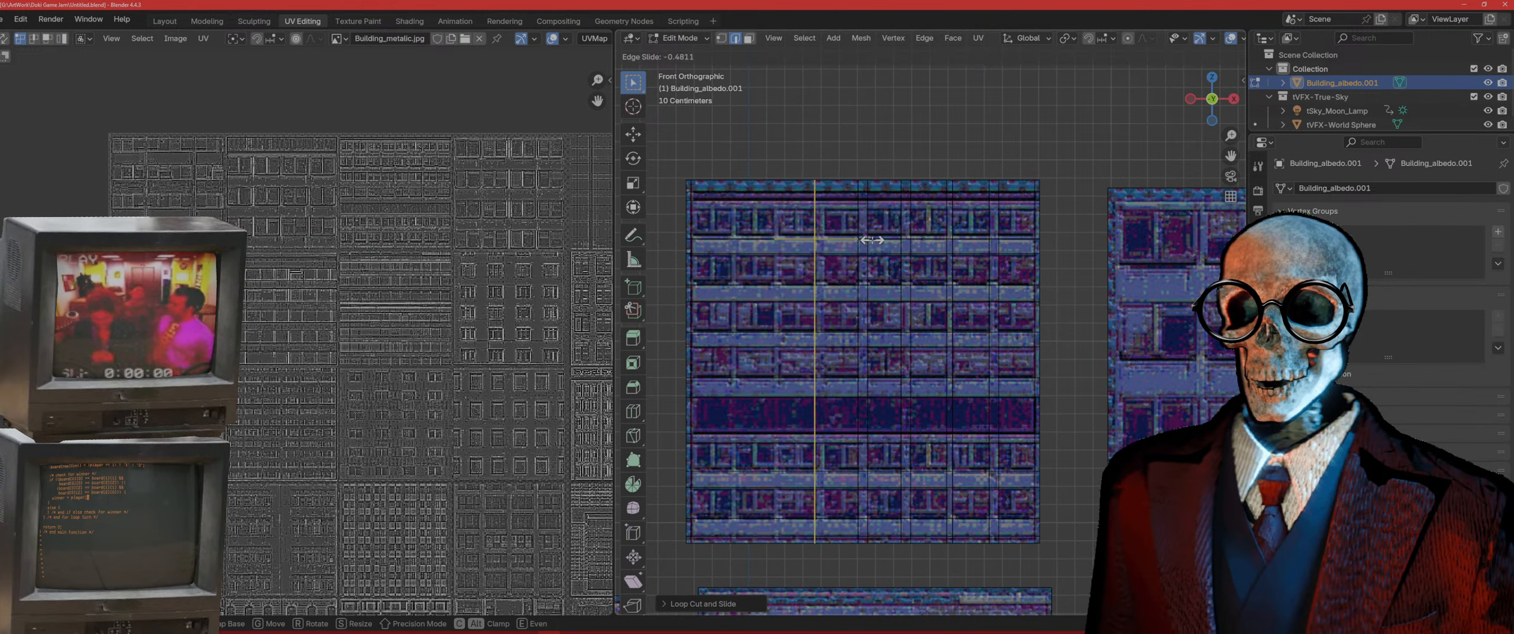
pyautogui.click(818, 244)
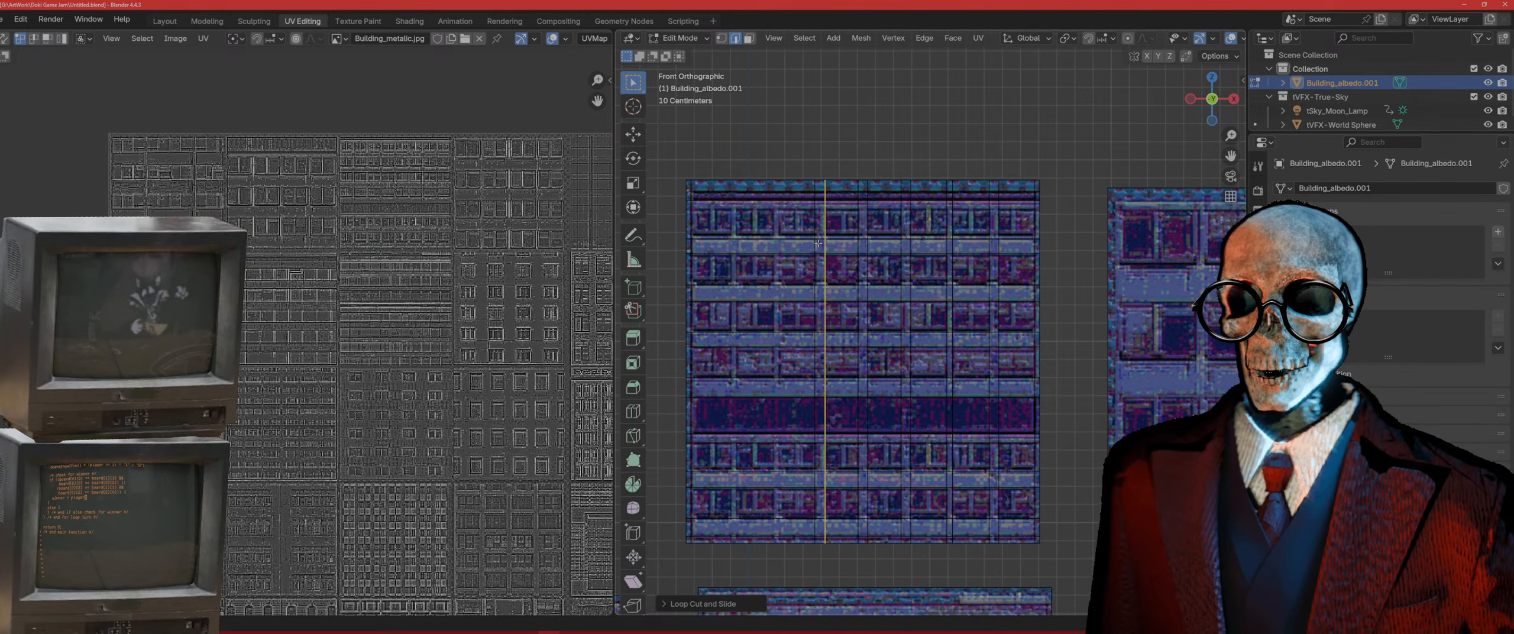
# Step: Add vertical loop cuts along the two remaining dividers between the facade's leftmost window columns, aligned to the texture
pyautogui.press('g')
pyautogui.press('g')
pyautogui.click(800, 237)
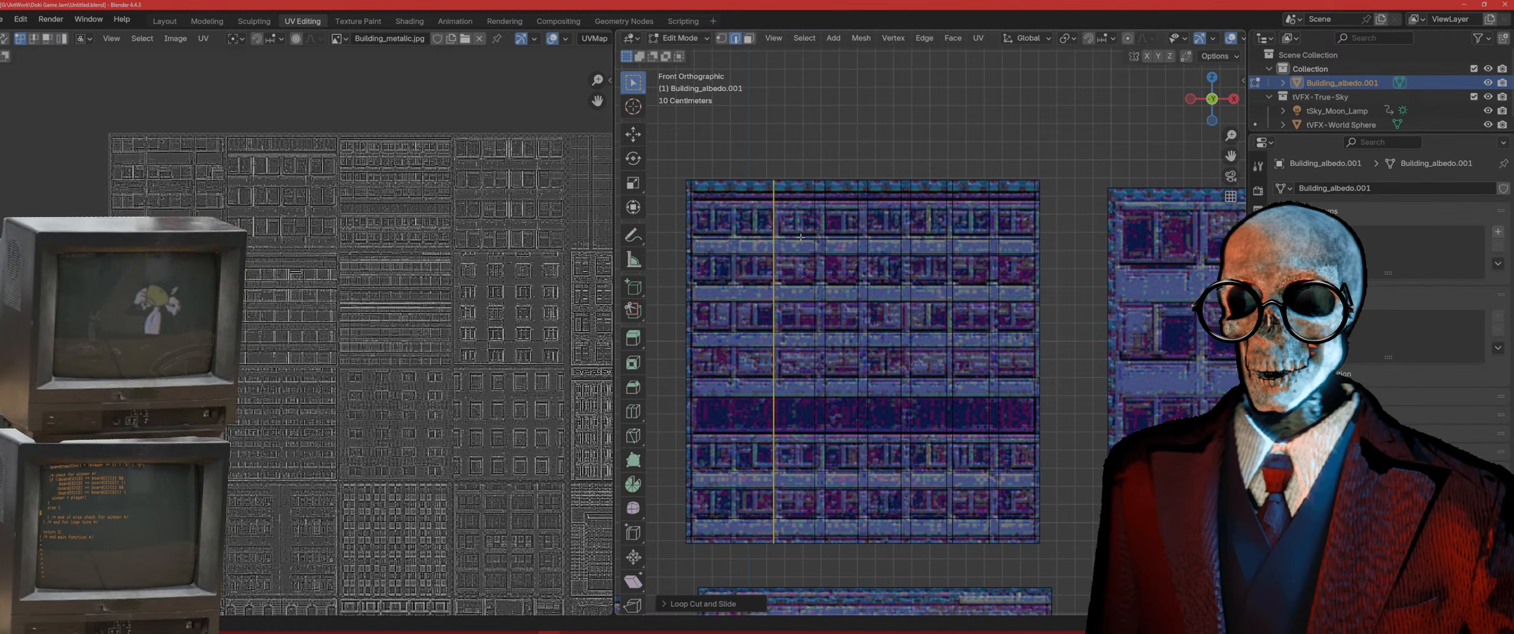
pyautogui.press('g')
pyautogui.press('g')
pyautogui.click(783, 240)
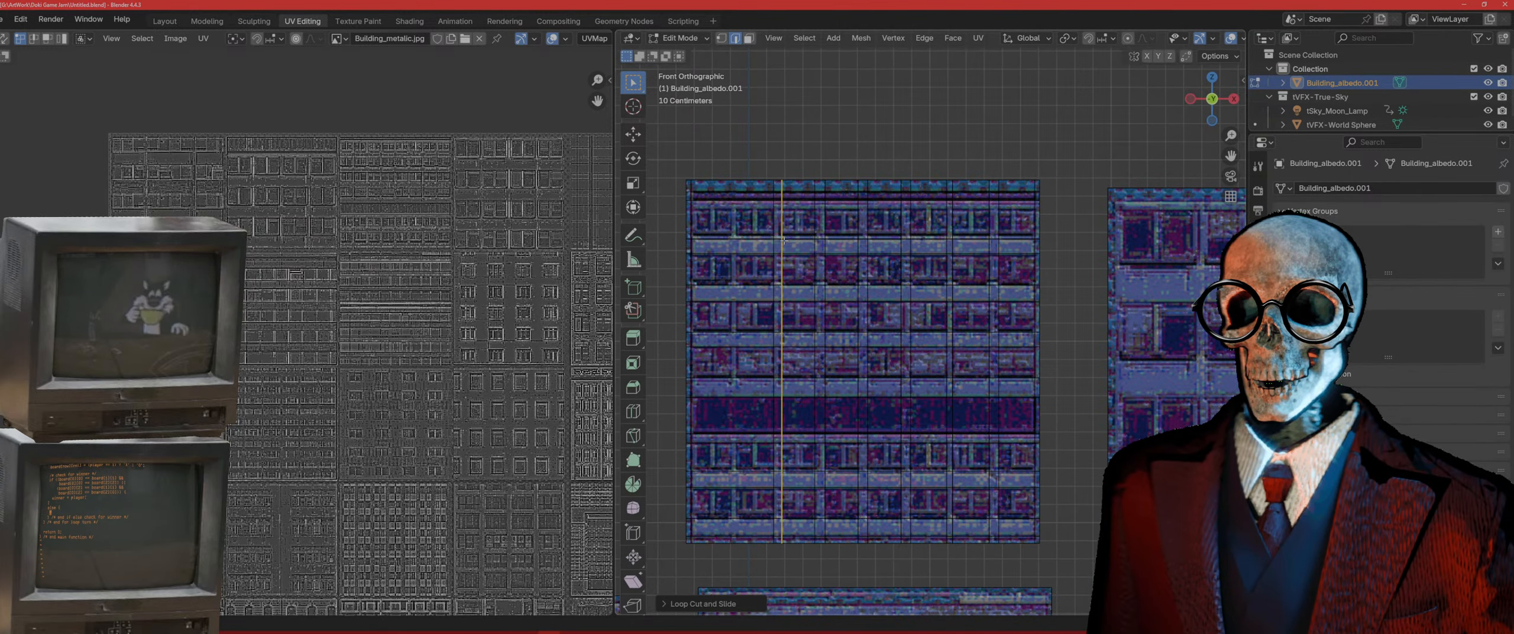
pyautogui.press('g')
pyautogui.press('g')
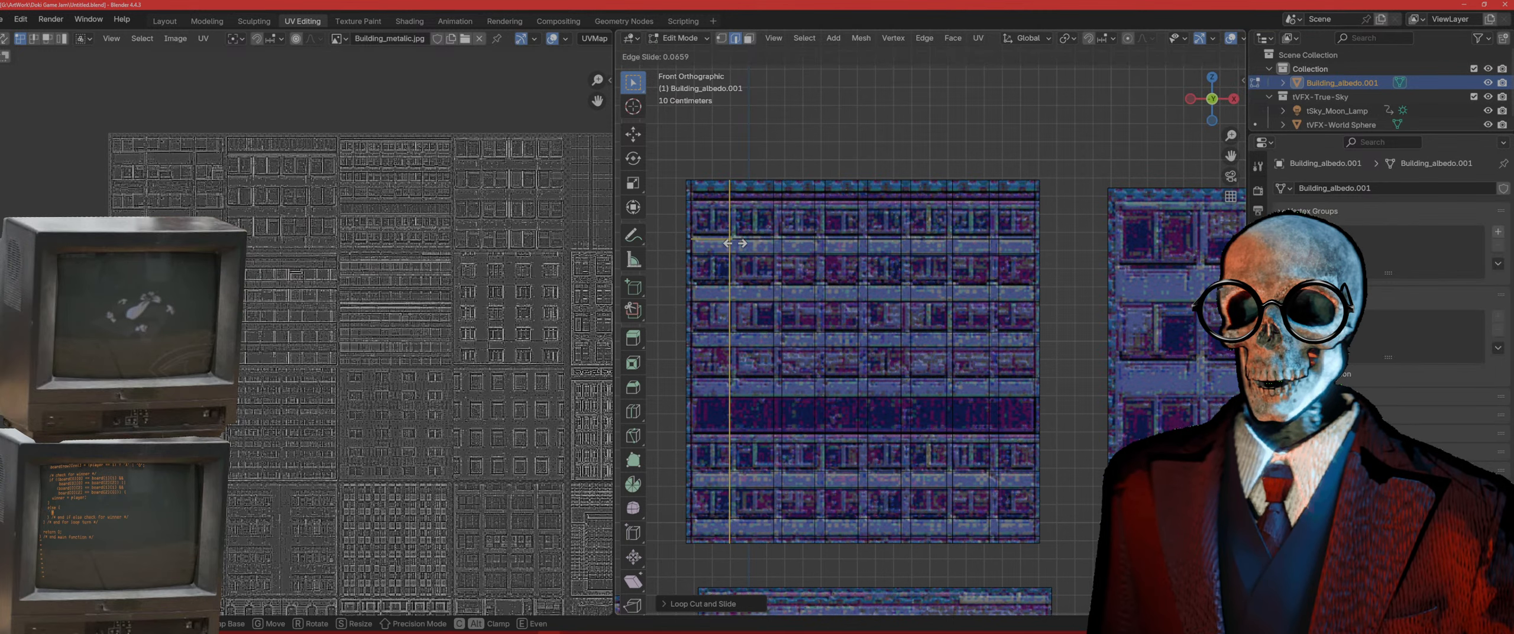
pyautogui.click(735, 243)
pyautogui.hotkey('ctrl', 'r')
pyautogui.click(753, 242)
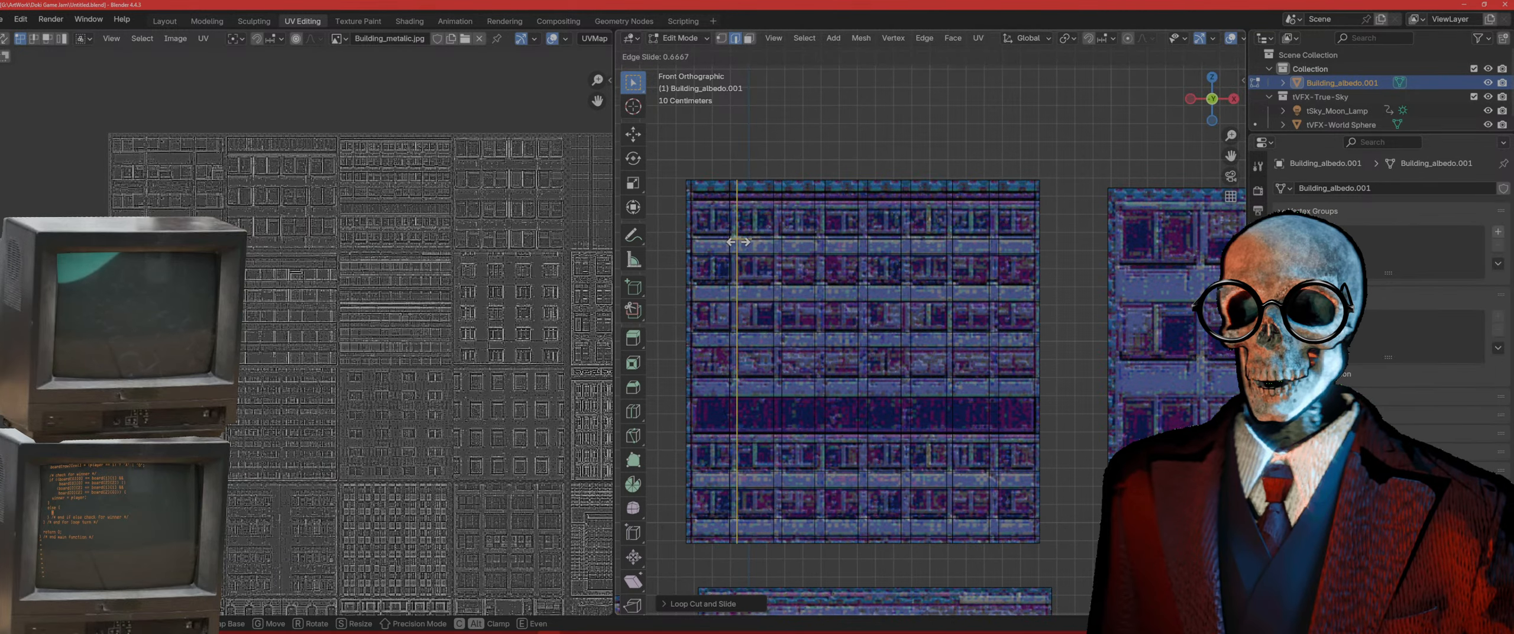
pyautogui.click(738, 242)
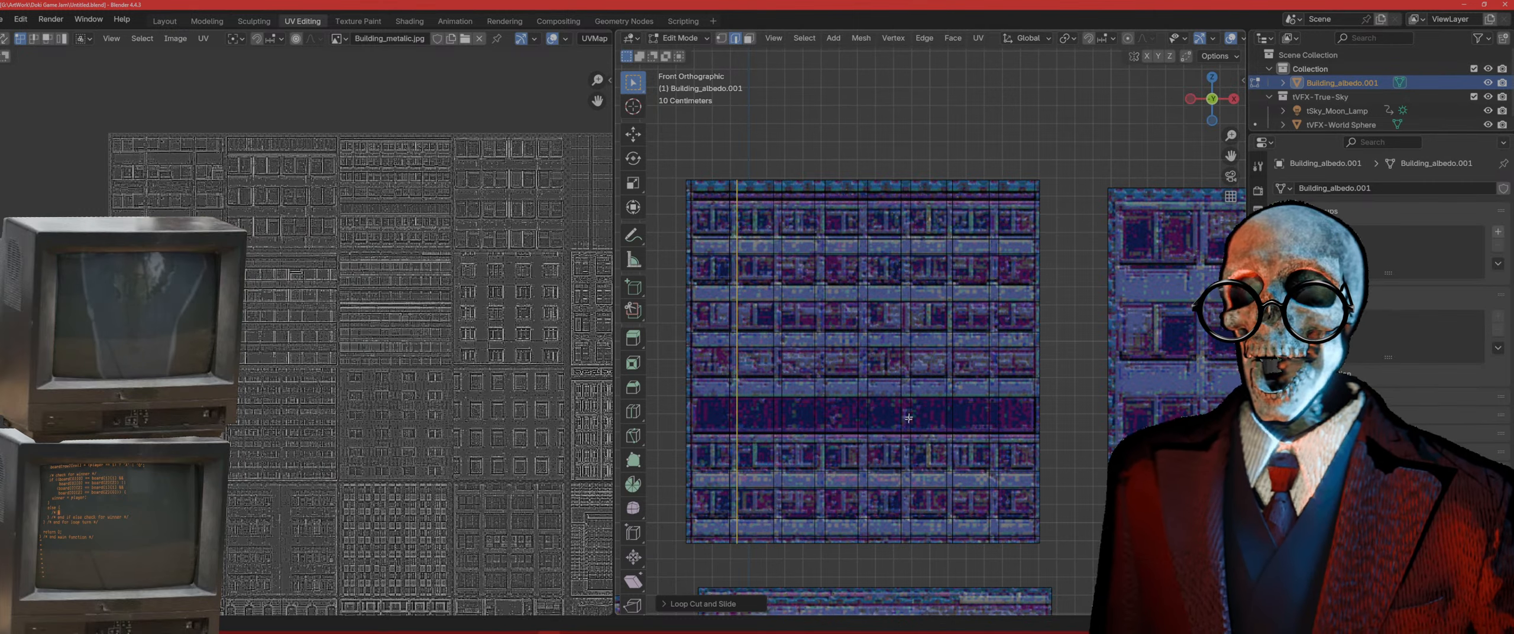
# Step: Switch to face selection and select all faces inside the third facade's outer frame
pyautogui.press('3')
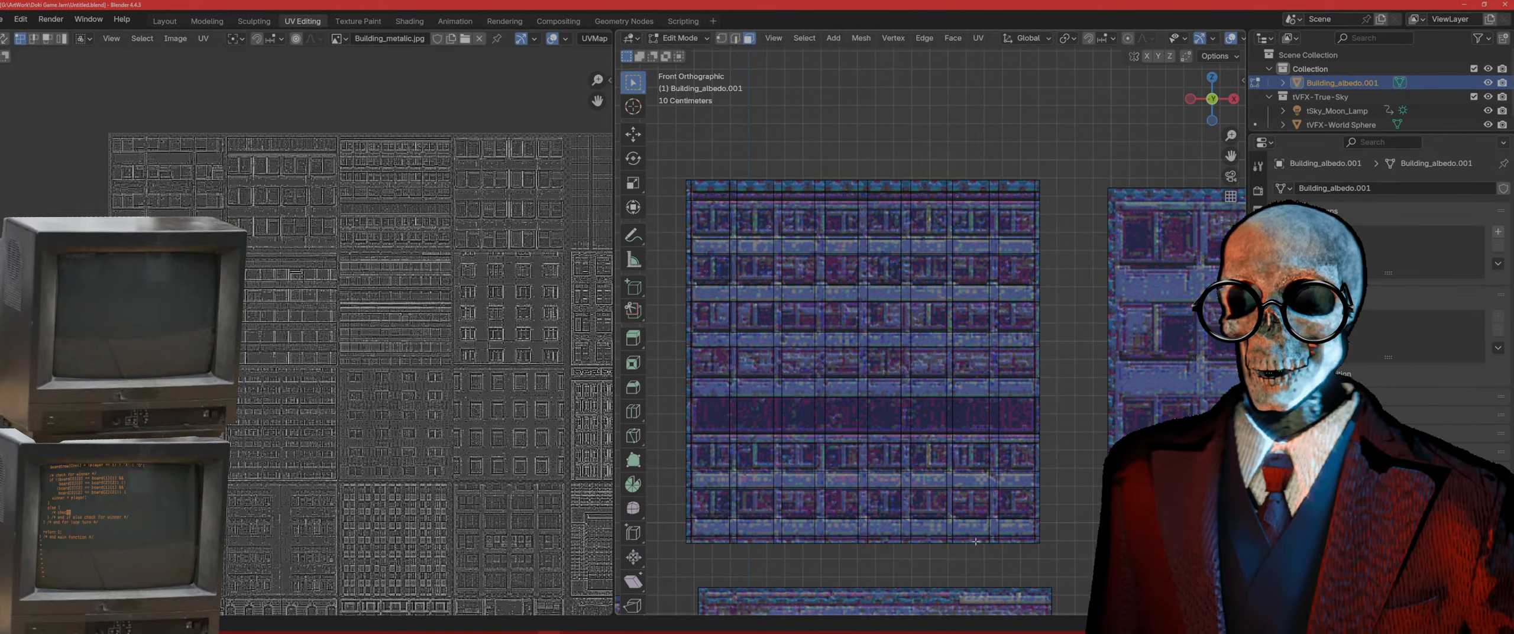
pyautogui.moveTo(1020, 528); pyautogui.dragTo(704, 197)
pyautogui.moveTo(894, 285); pyautogui.dragTo(1179, 308, button='middle')
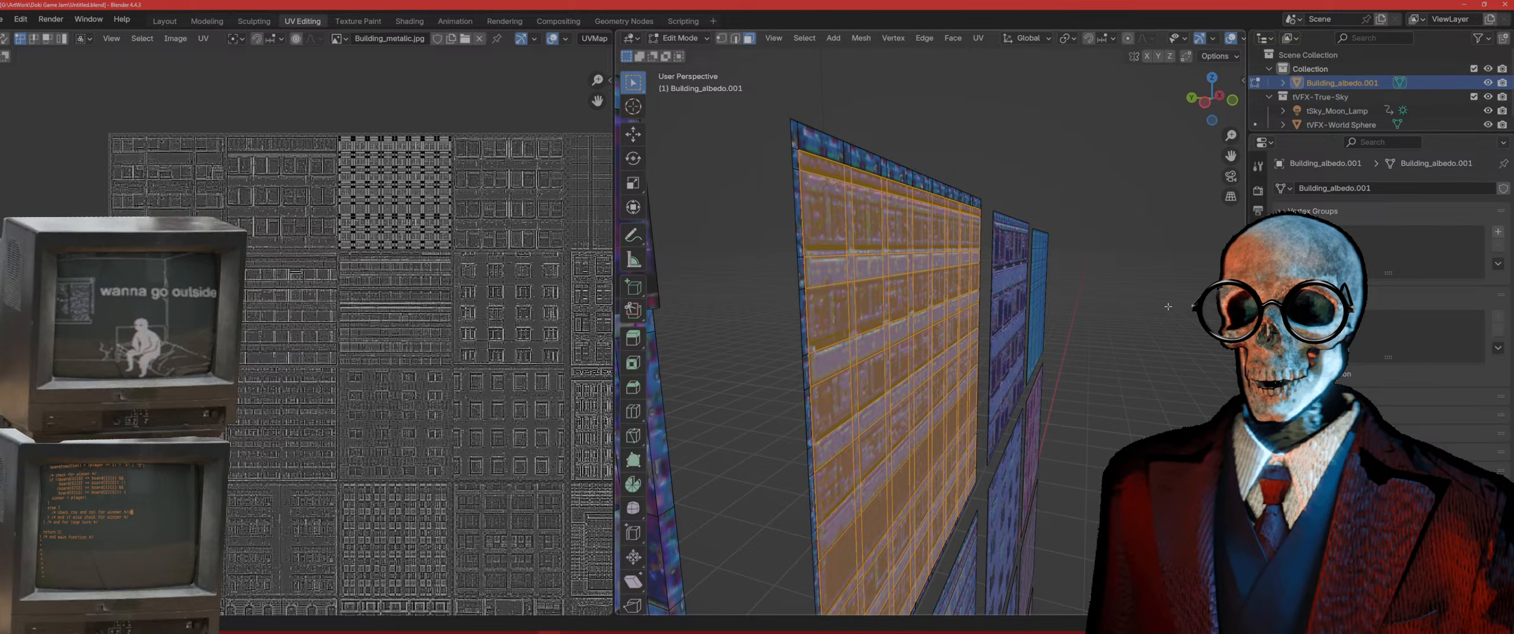
# Step: Deselect the facade's dark horizontal band and the thin strip of faces above the first window row in front view
pyautogui.press('KP_1')
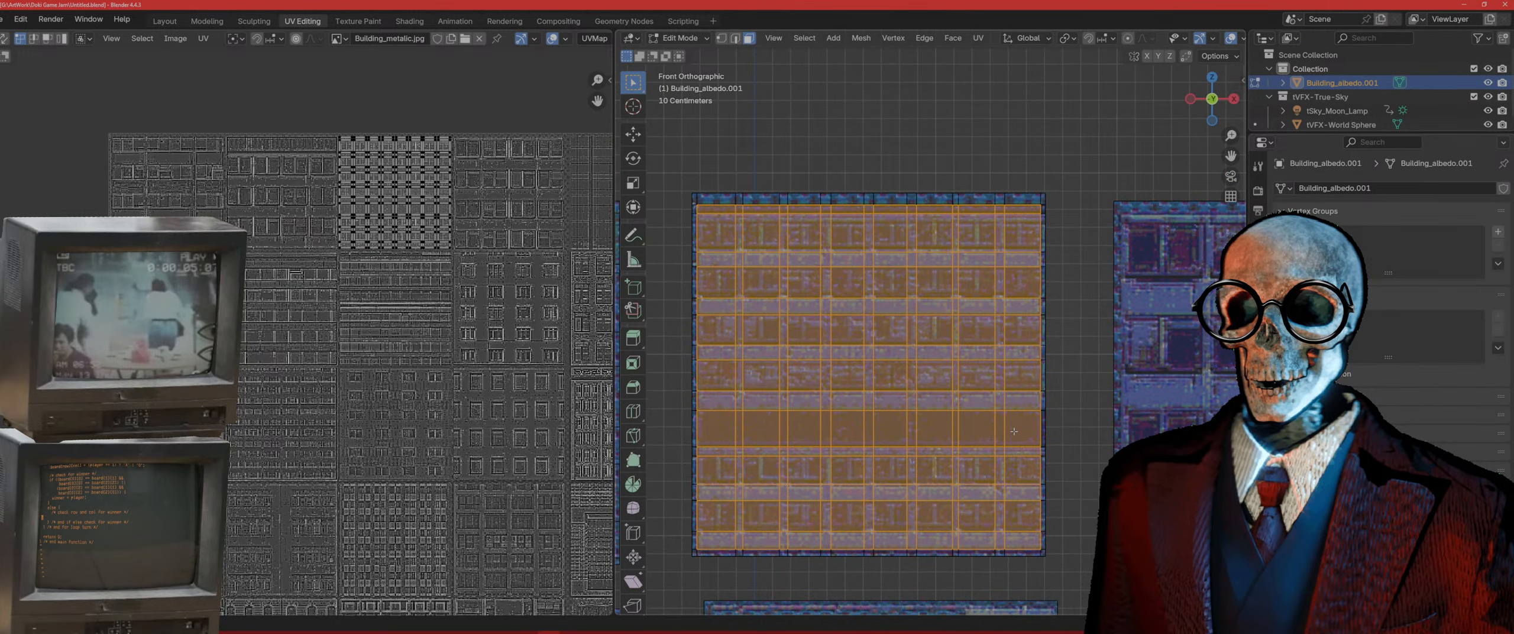
pyautogui.keyDown('ctrl'); pyautogui.moveTo(1018, 430); pyautogui.dragTo(718, 421); pyautogui.keyUp('ctrl')
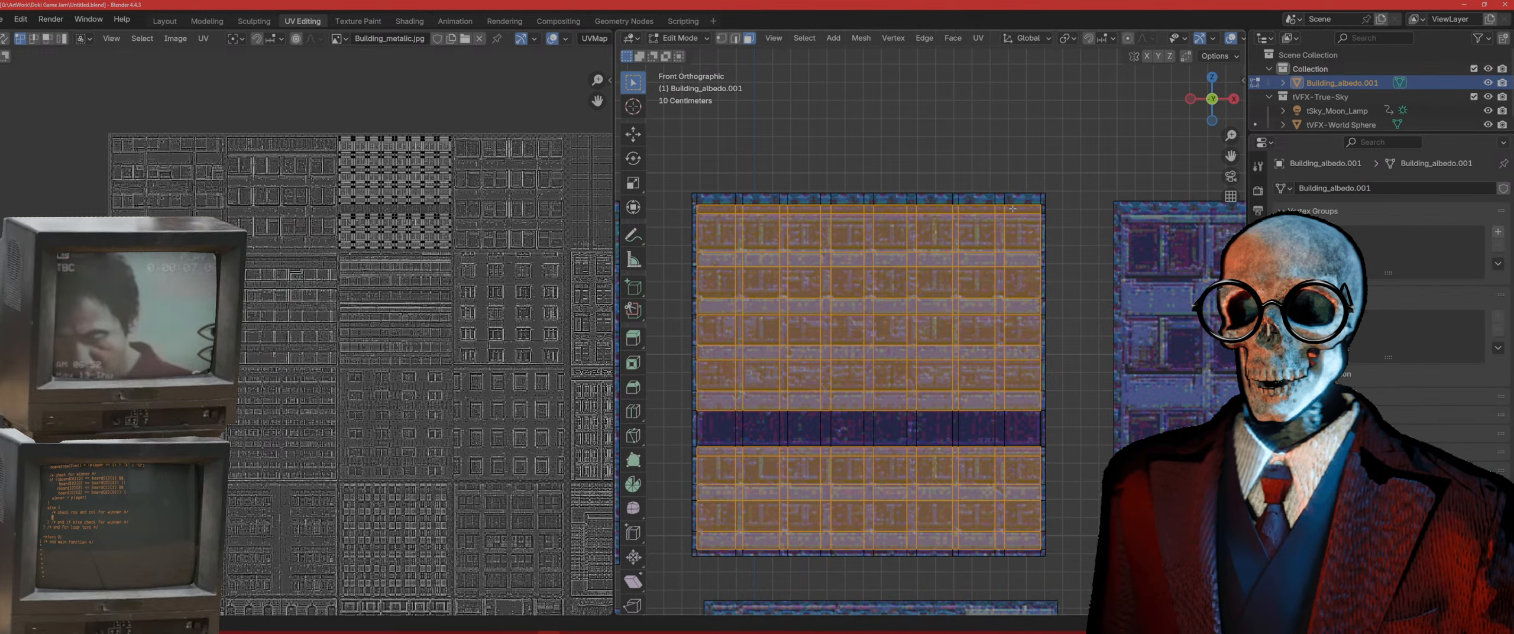
pyautogui.keyDown('ctrl'); pyautogui.moveTo(1012, 208); pyautogui.dragTo(701, 205); pyautogui.keyUp('ctrl')
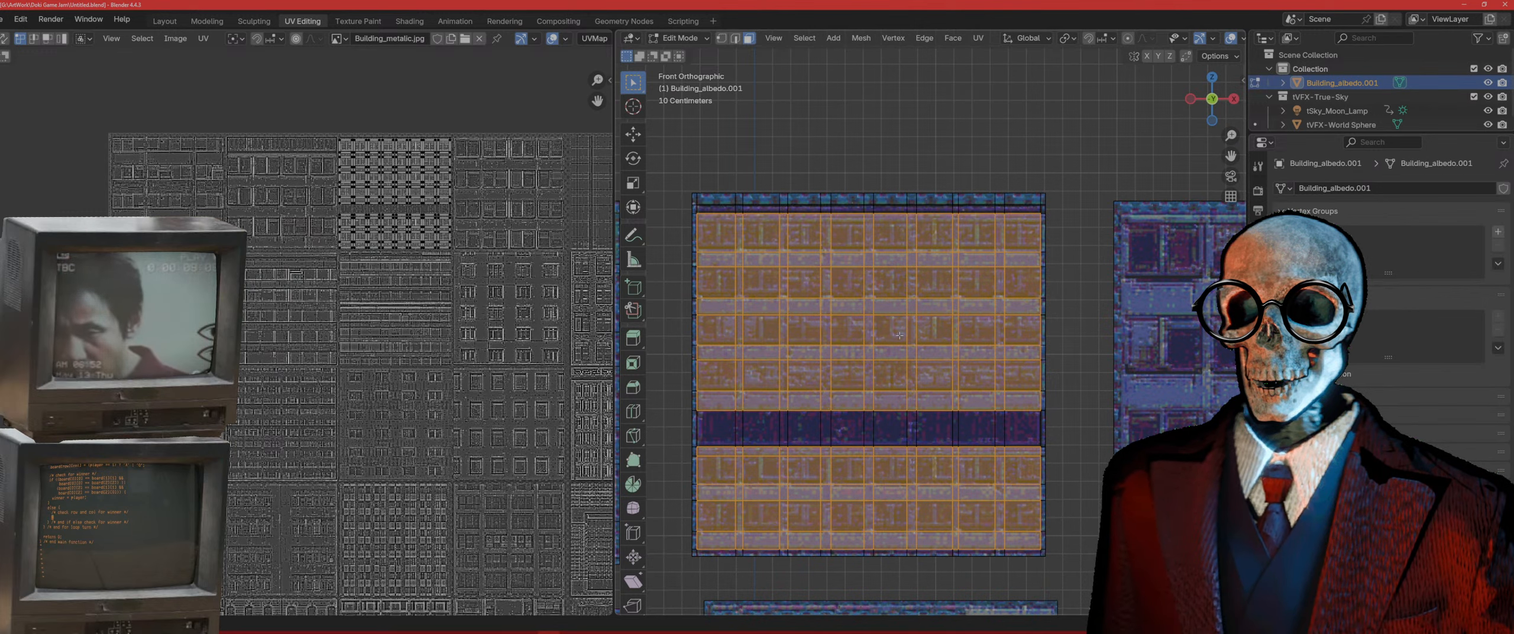
pyautogui.moveTo(891, 347); pyautogui.dragTo(990, 351, button='middle')
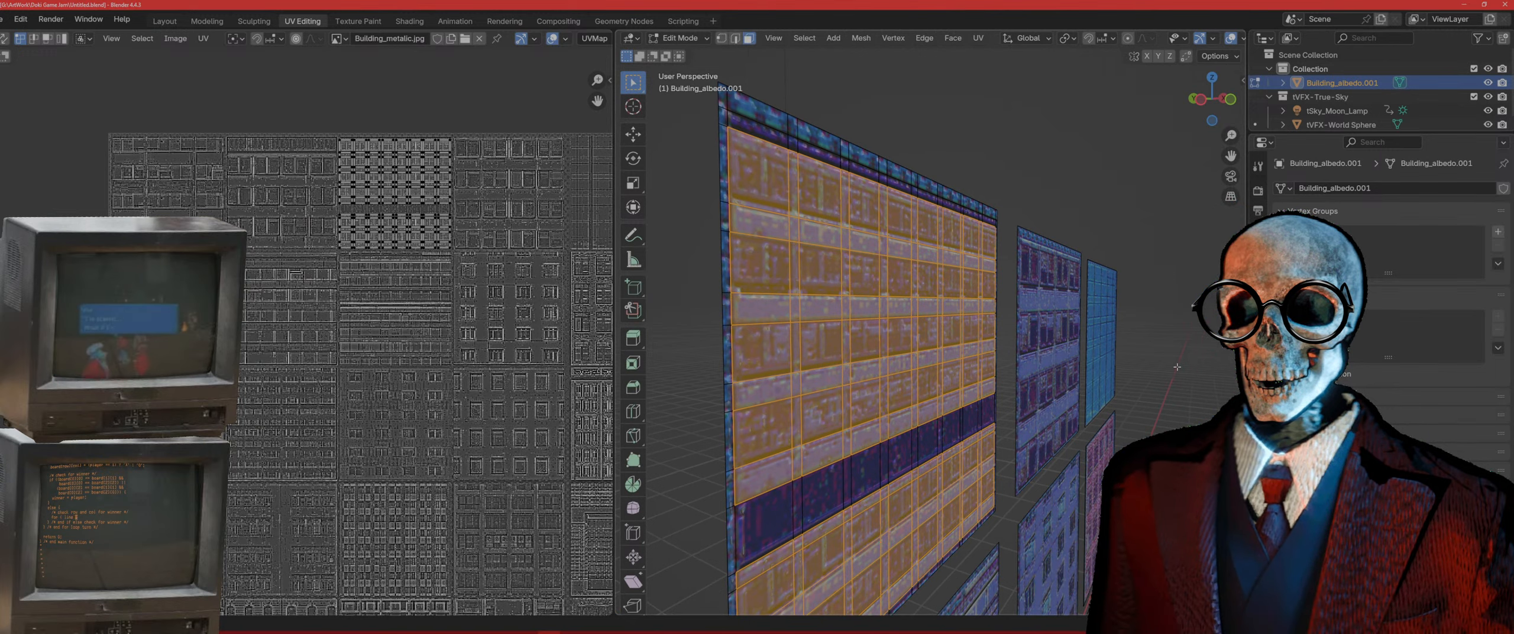
# Step: Extrude the selected faces of the third facade slightly inward behind its outer frame
pyautogui.press('e')
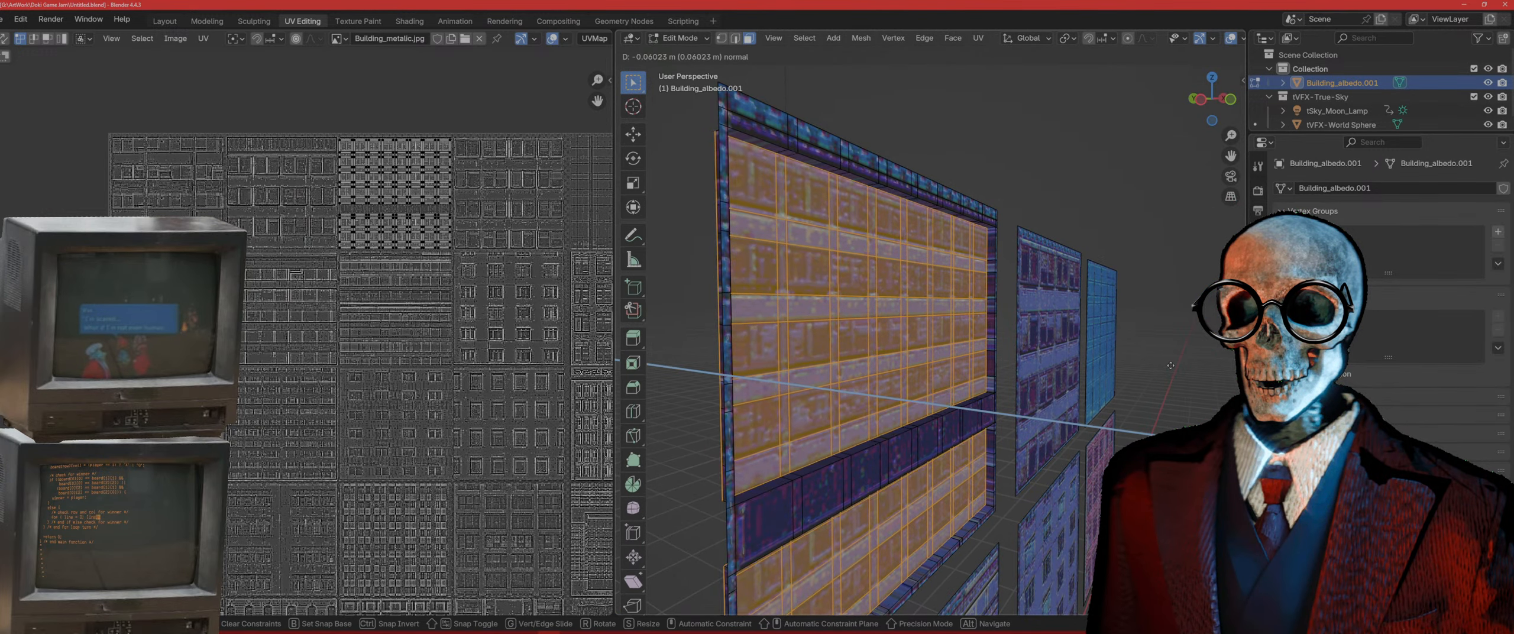
pyautogui.click(1174, 365)
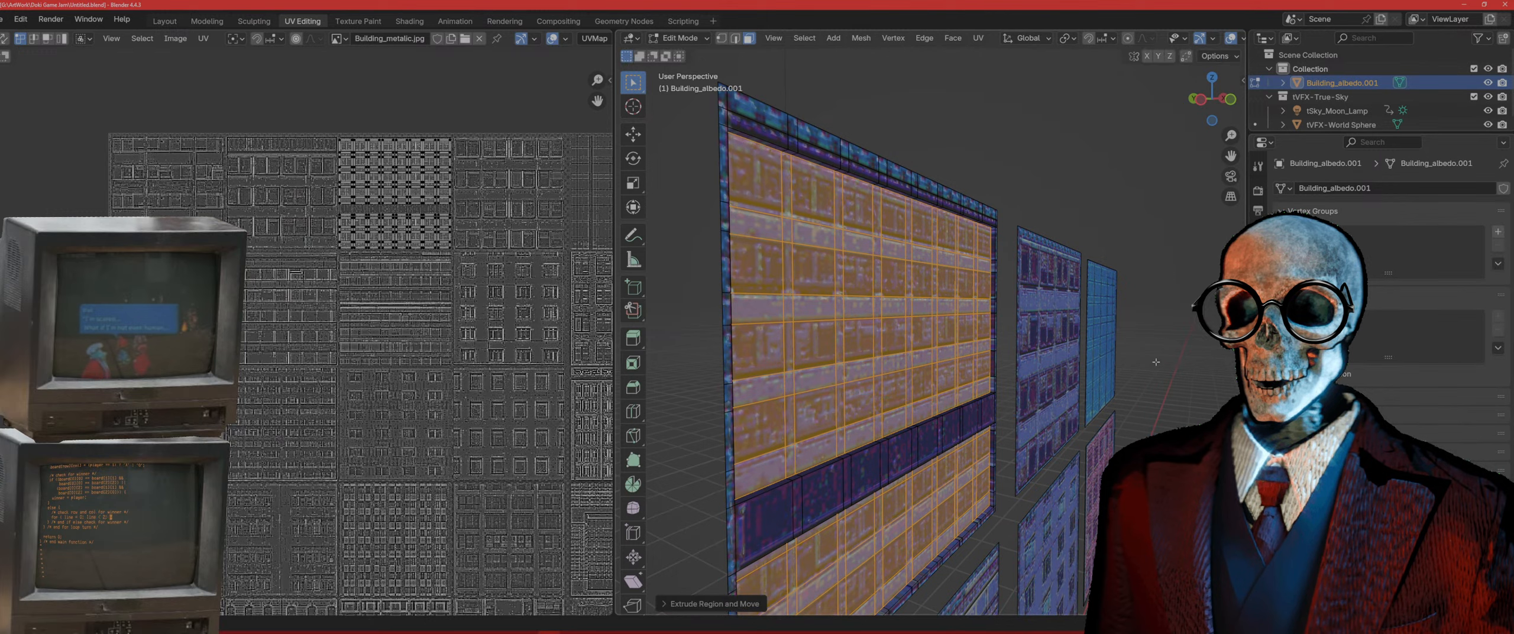
# Step: In front view, deselect the horizontal strips beneath each of the four window rows above the dark band
pyautogui.press('KP_1')
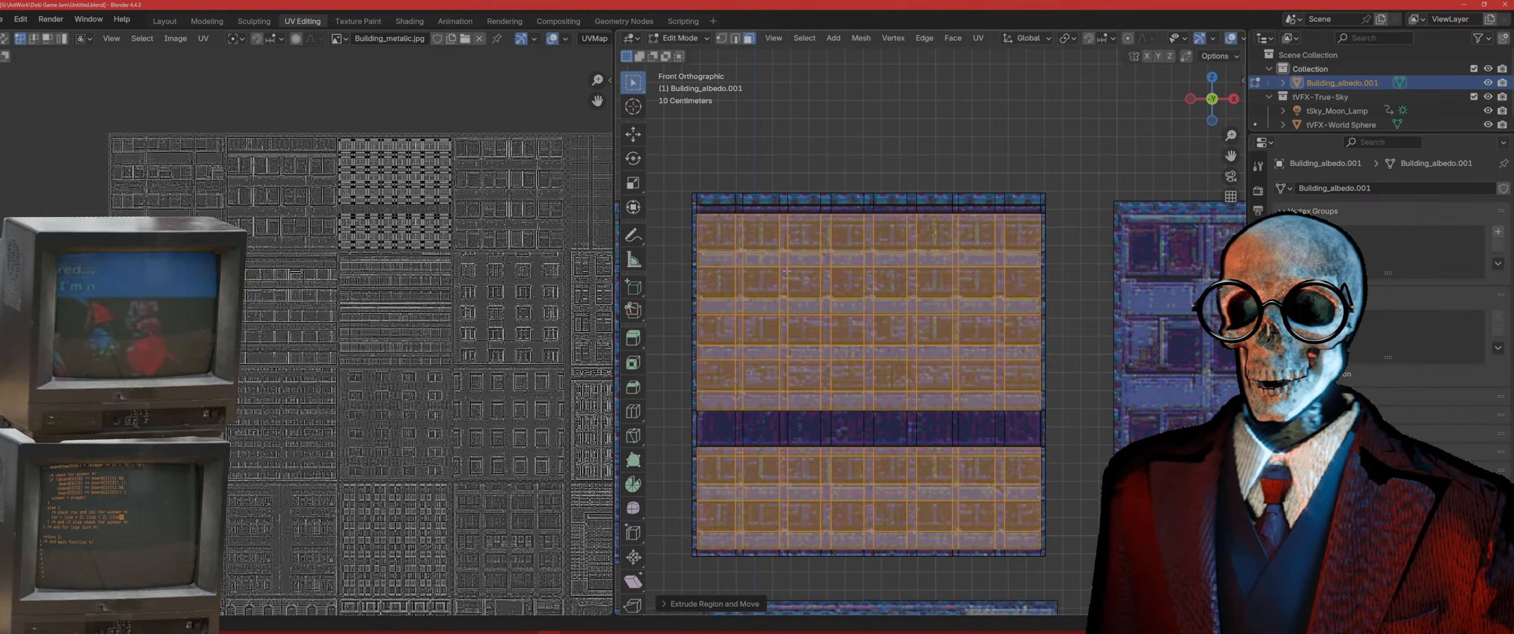
pyautogui.click(1021, 260)
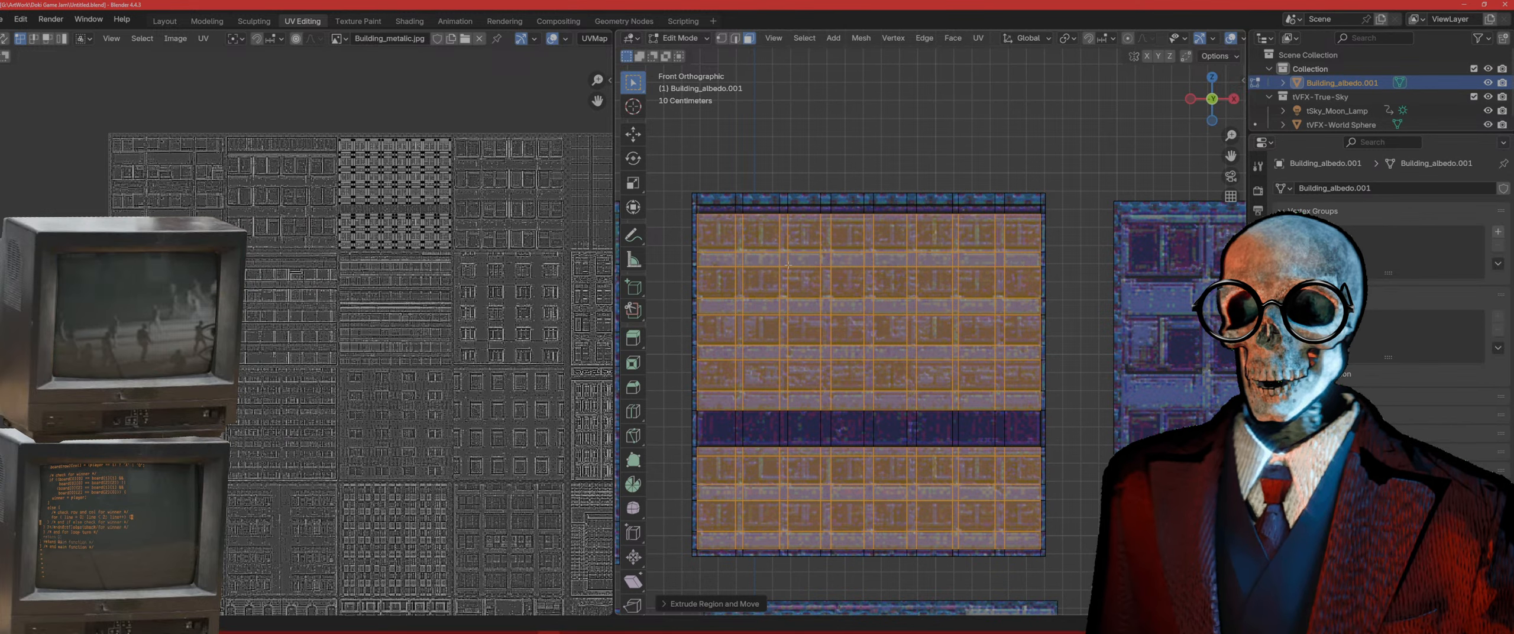
pyautogui.click(711, 257)
pyautogui.press('Return')
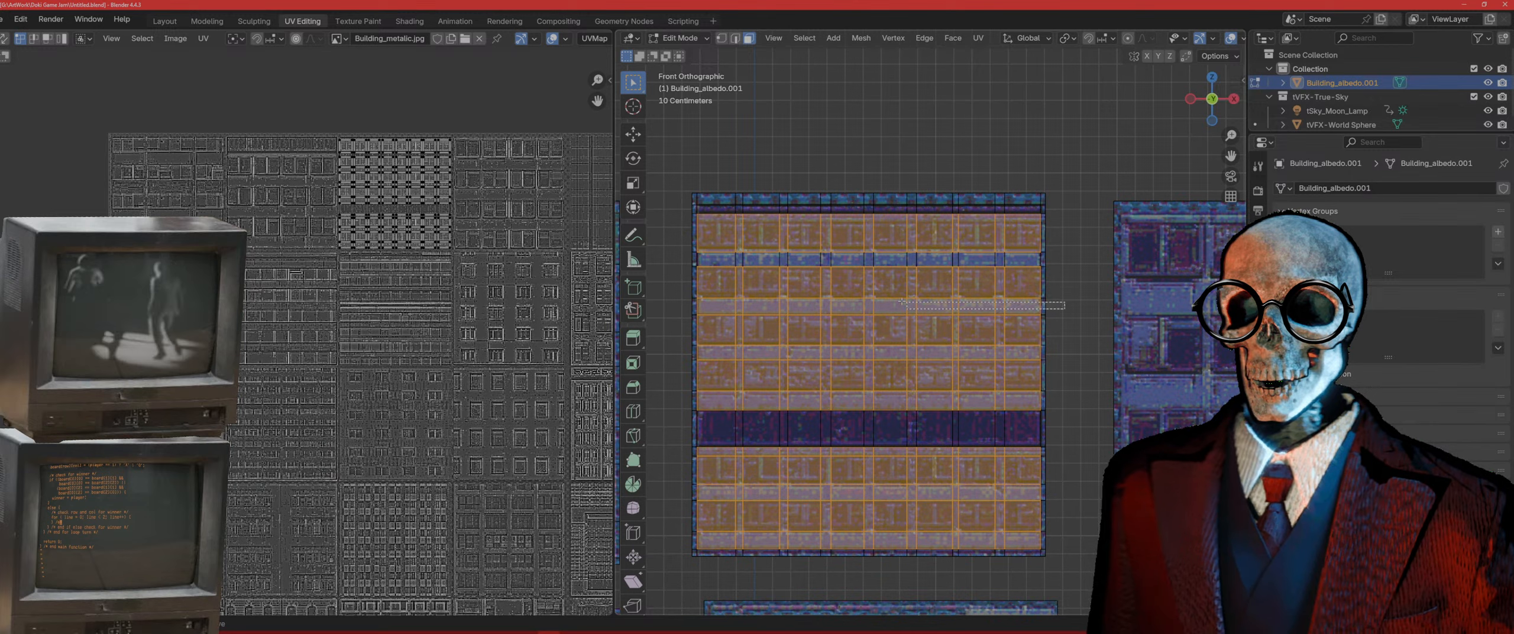
pyautogui.click(692, 300)
pyautogui.press('Return')
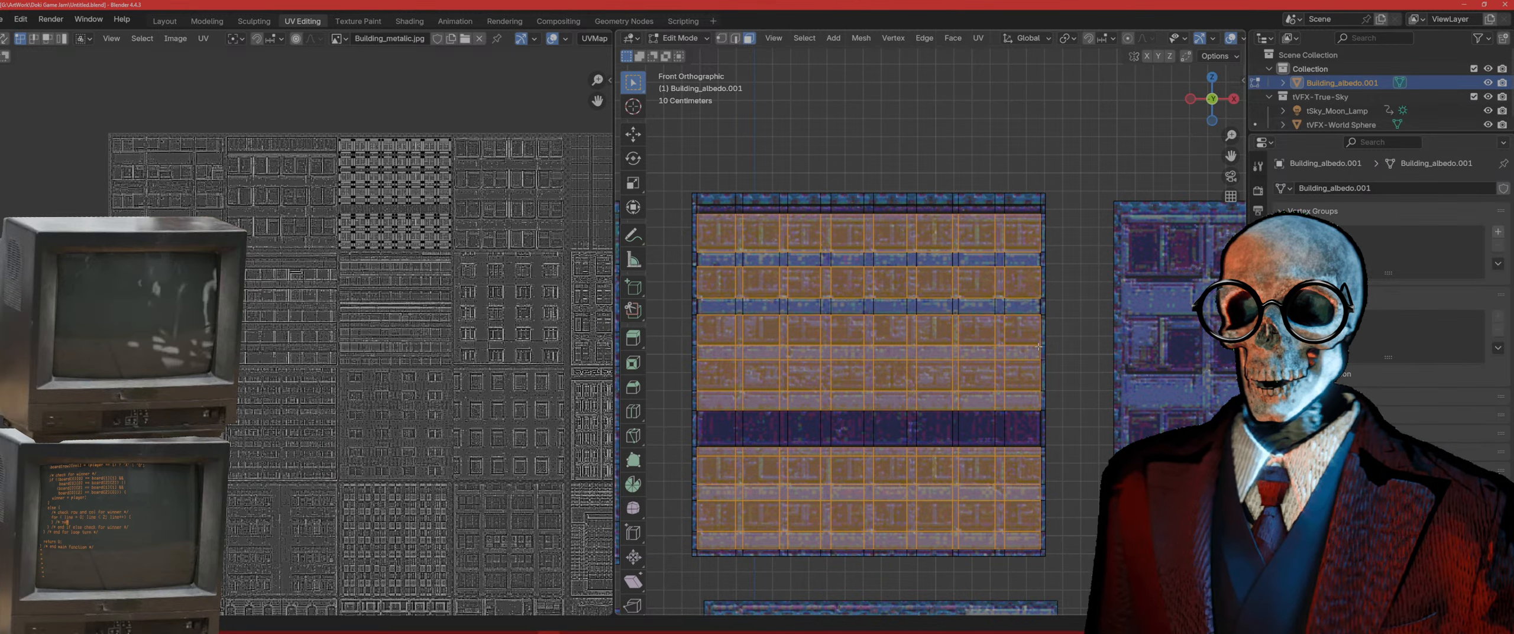
pyautogui.keyDown('ctrl'); pyautogui.moveTo(1034, 357); pyautogui.dragTo(680, 351); pyautogui.keyUp('ctrl')
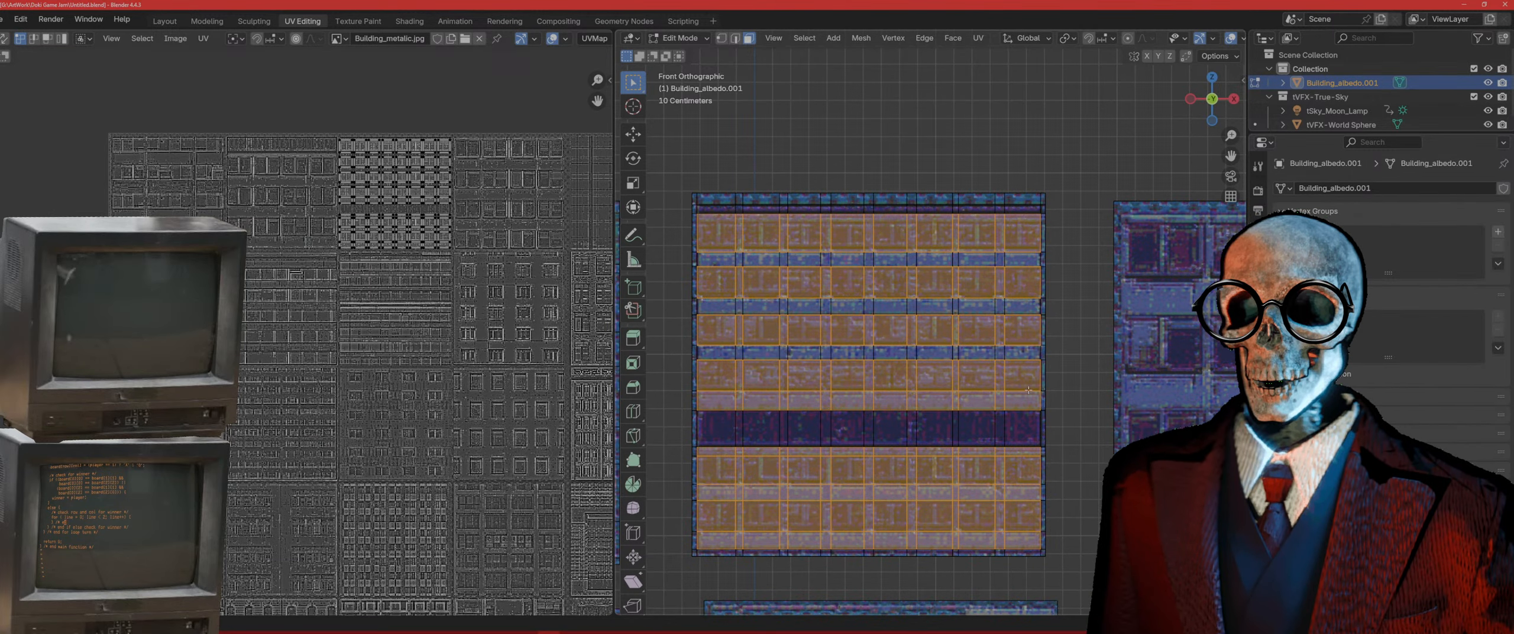
pyautogui.keyDown('ctrl'); pyautogui.moveTo(1063, 404); pyautogui.dragTo(679, 404); pyautogui.keyUp('ctrl')
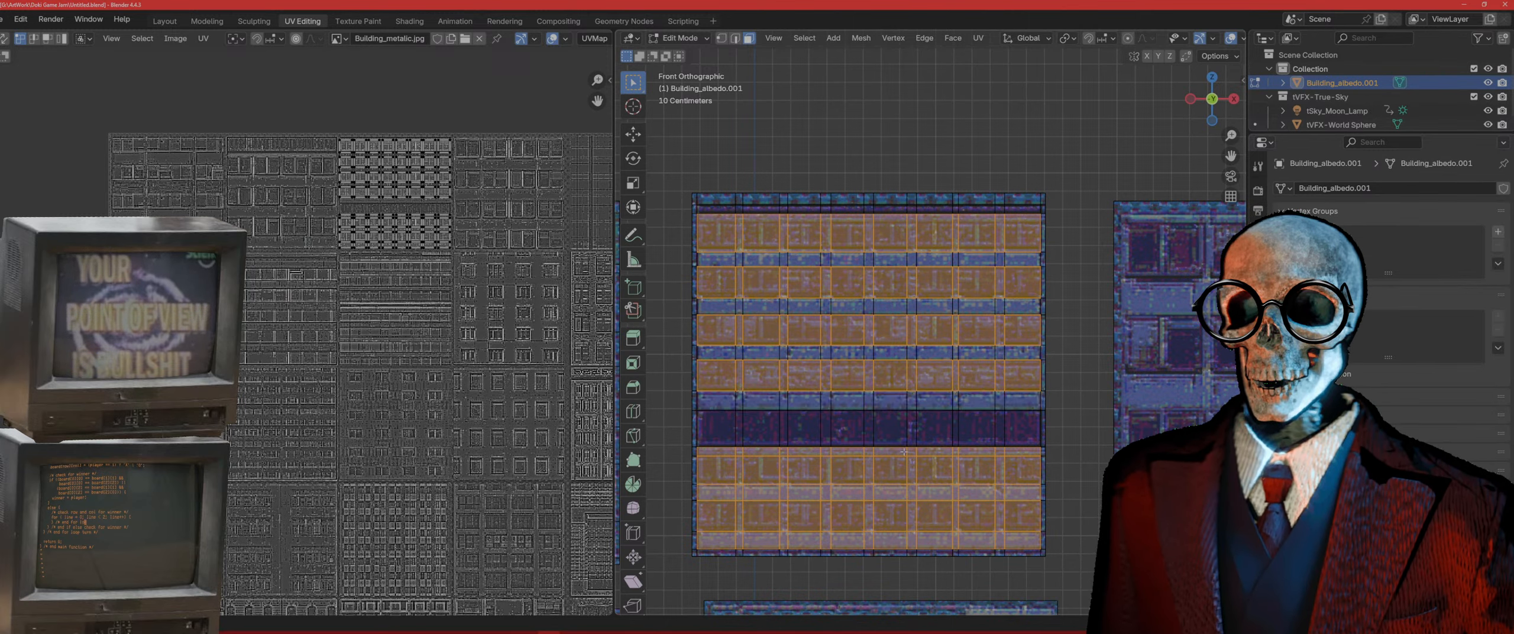
# Step: Deselect the horizontal strips above, between and below the two window rows under the dark band
pyautogui.keyDown('ctrl'); pyautogui.moveTo(1046, 453); pyautogui.dragTo(685, 451); pyautogui.keyUp('ctrl')
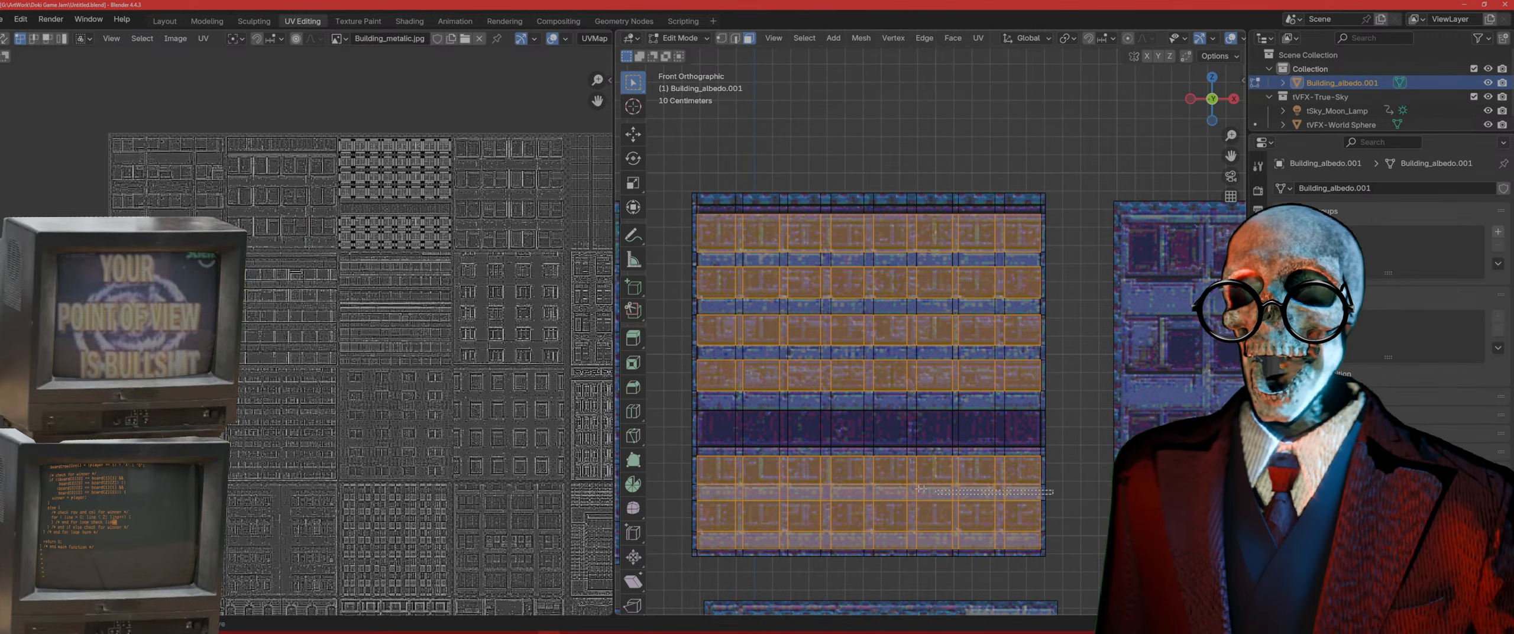
pyautogui.keyDown('ctrl'); pyautogui.moveTo(696, 491); pyautogui.dragTo(688, 490); pyautogui.keyUp('ctrl')
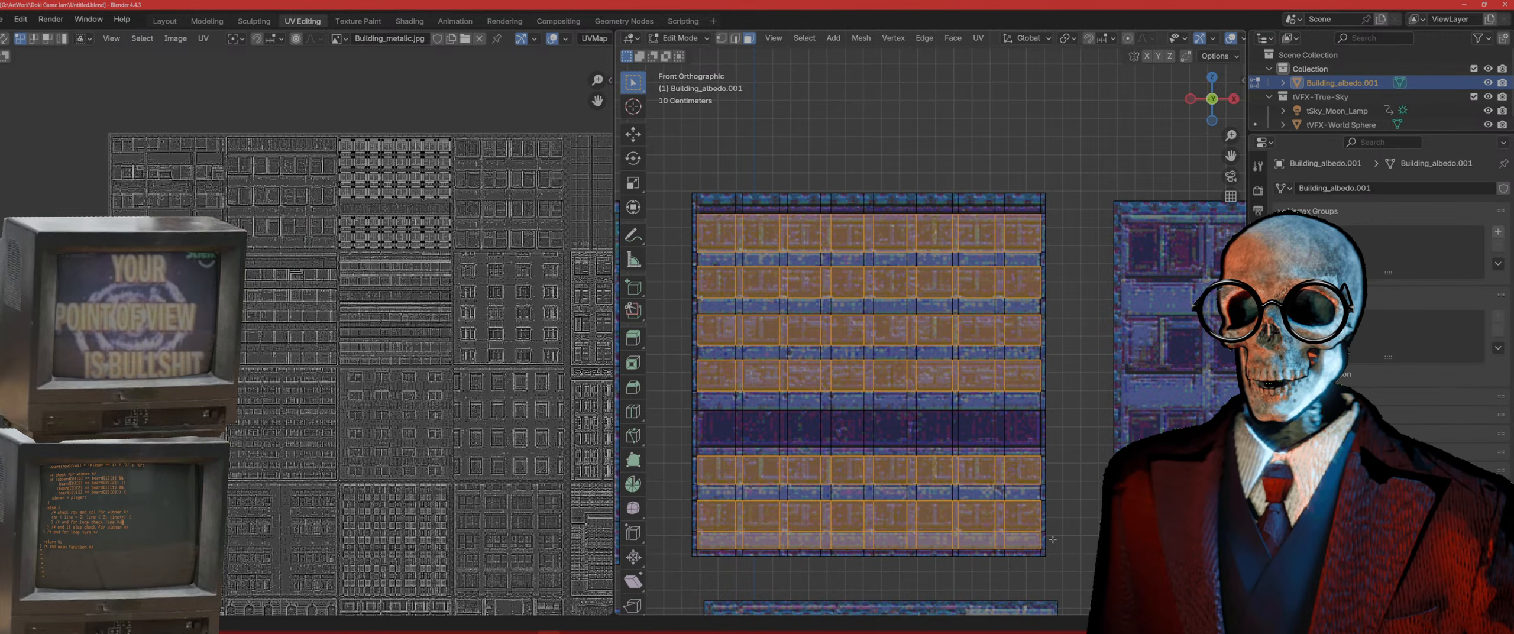
pyautogui.keyDown('ctrl'); pyautogui.moveTo(686, 542); pyautogui.dragTo(686, 542); pyautogui.keyUp('ctrl')
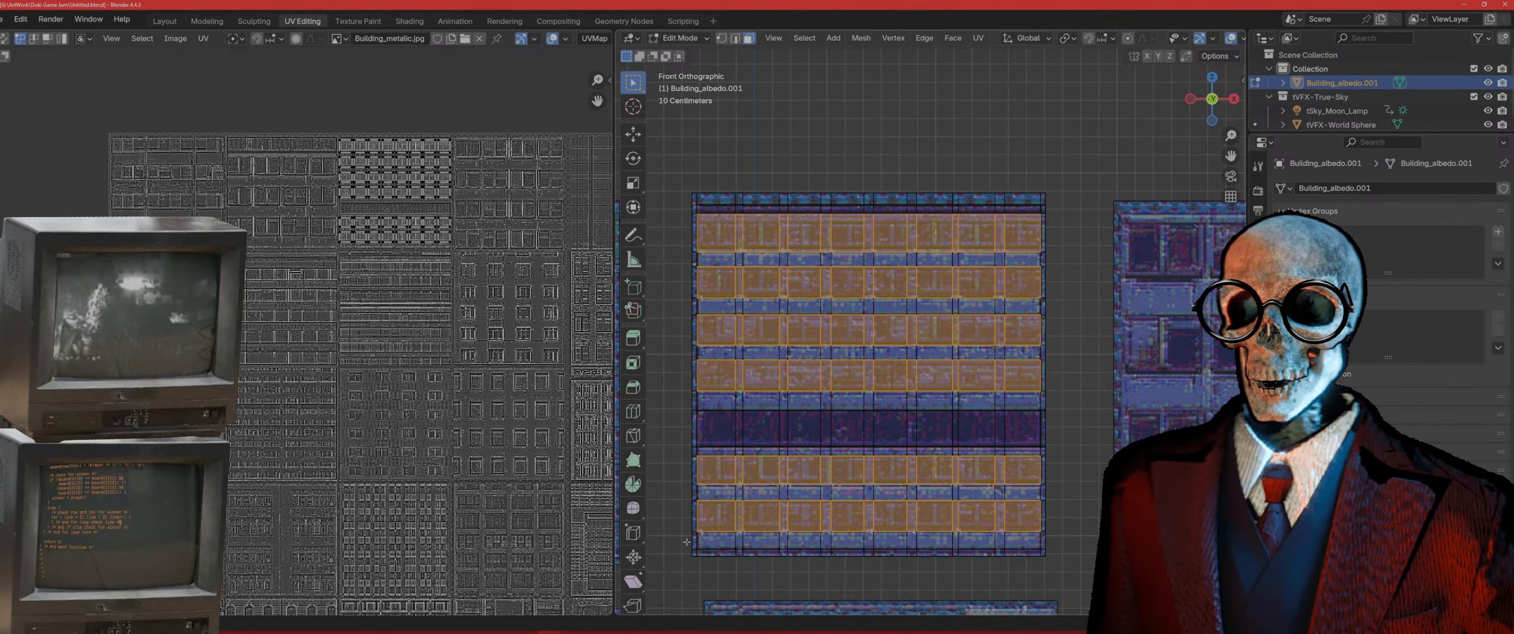
# Step: Extrude the remaining selected window rows about 0.02 m inward behind the horizontal strips
pyautogui.moveTo(806, 498); pyautogui.dragTo(973, 426, button='middle')
pyautogui.press('e')
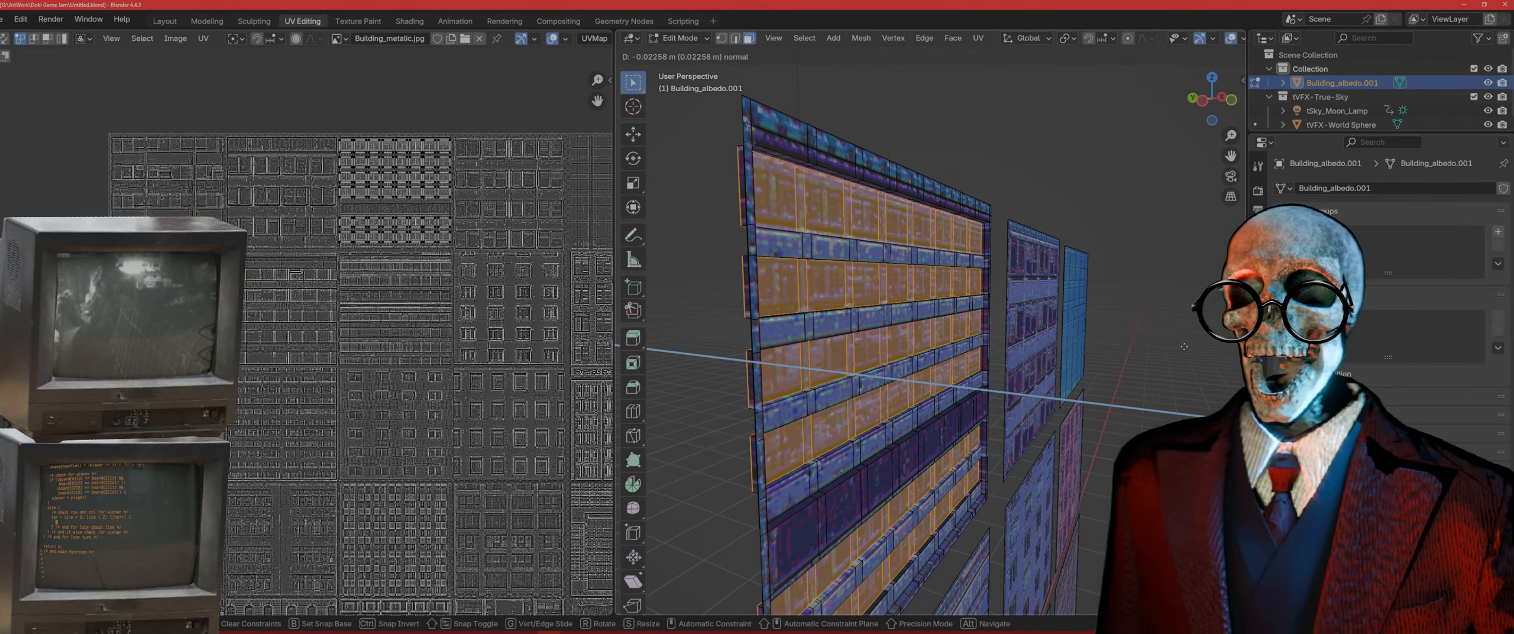
pyautogui.click(1185, 347)
# Step: Deselect the vertical divider faces between the window columns in front view, keeping only the window faces selected
pyautogui.press('KP_1')
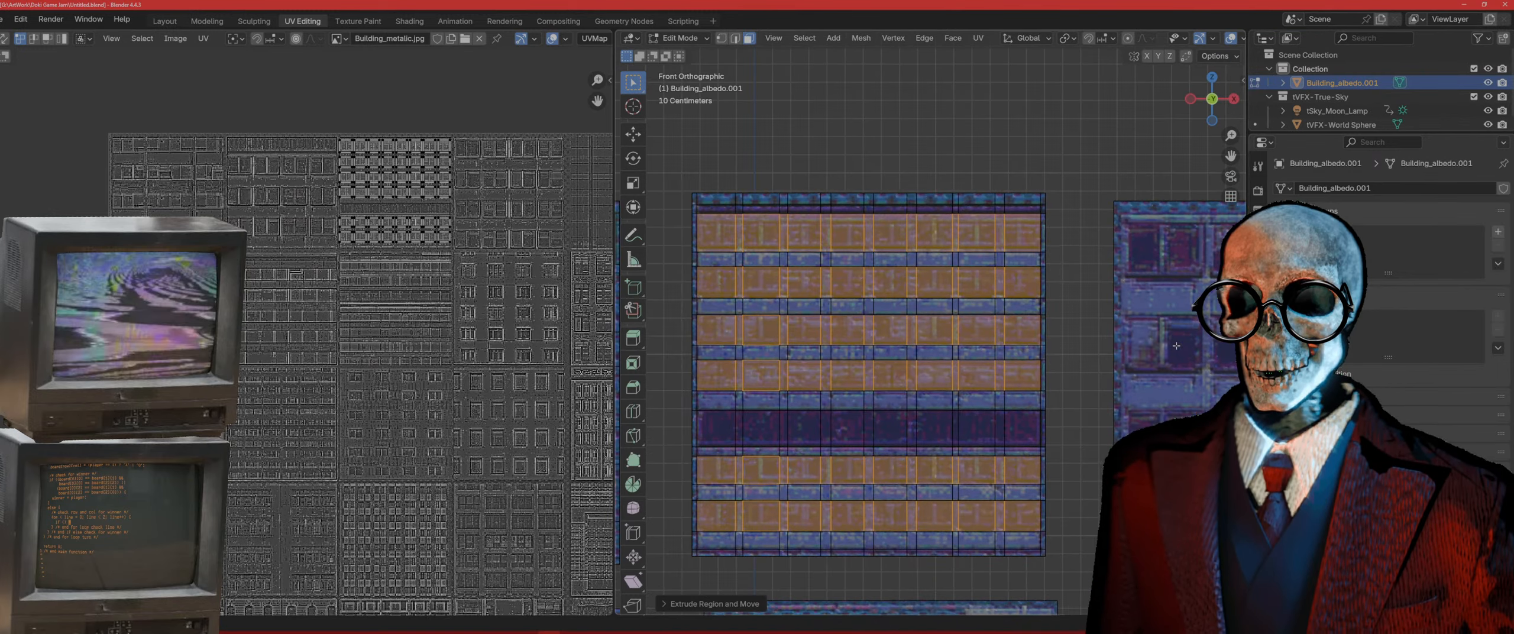
pyautogui.keyDown('ctrl'); pyautogui.moveTo(740, 540); pyautogui.dragTo(914, 167); pyautogui.keyUp('ctrl')
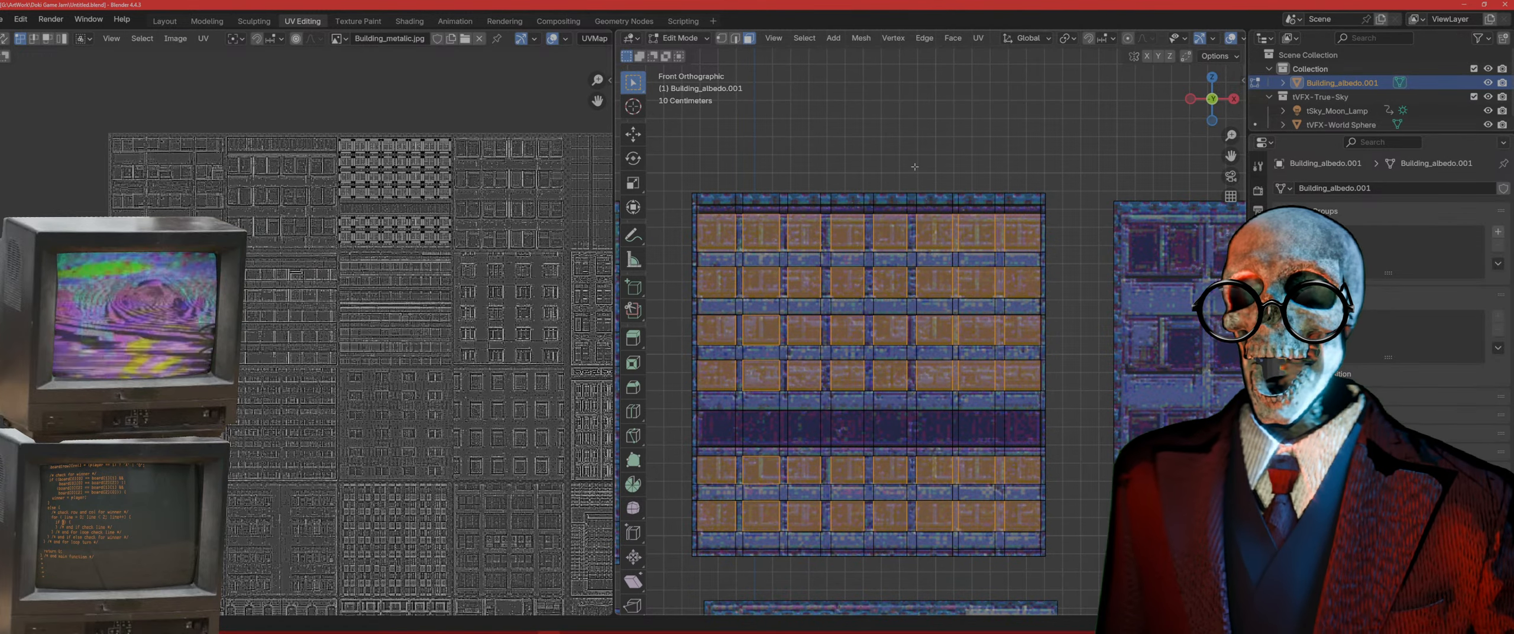
pyautogui.keyDown('ctrl'); pyautogui.moveTo(953, 207); pyautogui.dragTo(997, 177); pyautogui.keyUp('ctrl')
# Step: Extrude the window faces inward to form individual recesses and check the result in Object Mode before resuming mesh editing
pyautogui.moveTo(807, 269); pyautogui.dragTo(1094, 213, button='middle')
pyautogui.scroll(4, 945, 321)
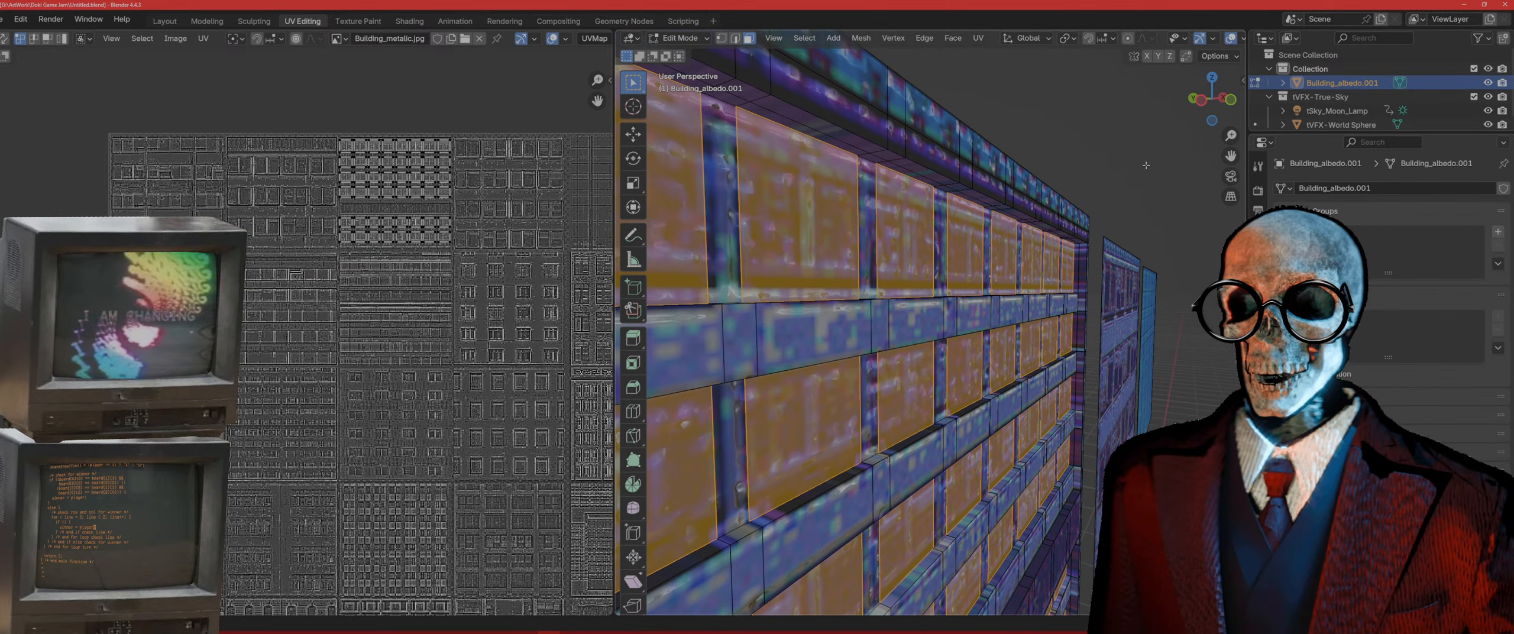
pyautogui.press('e')
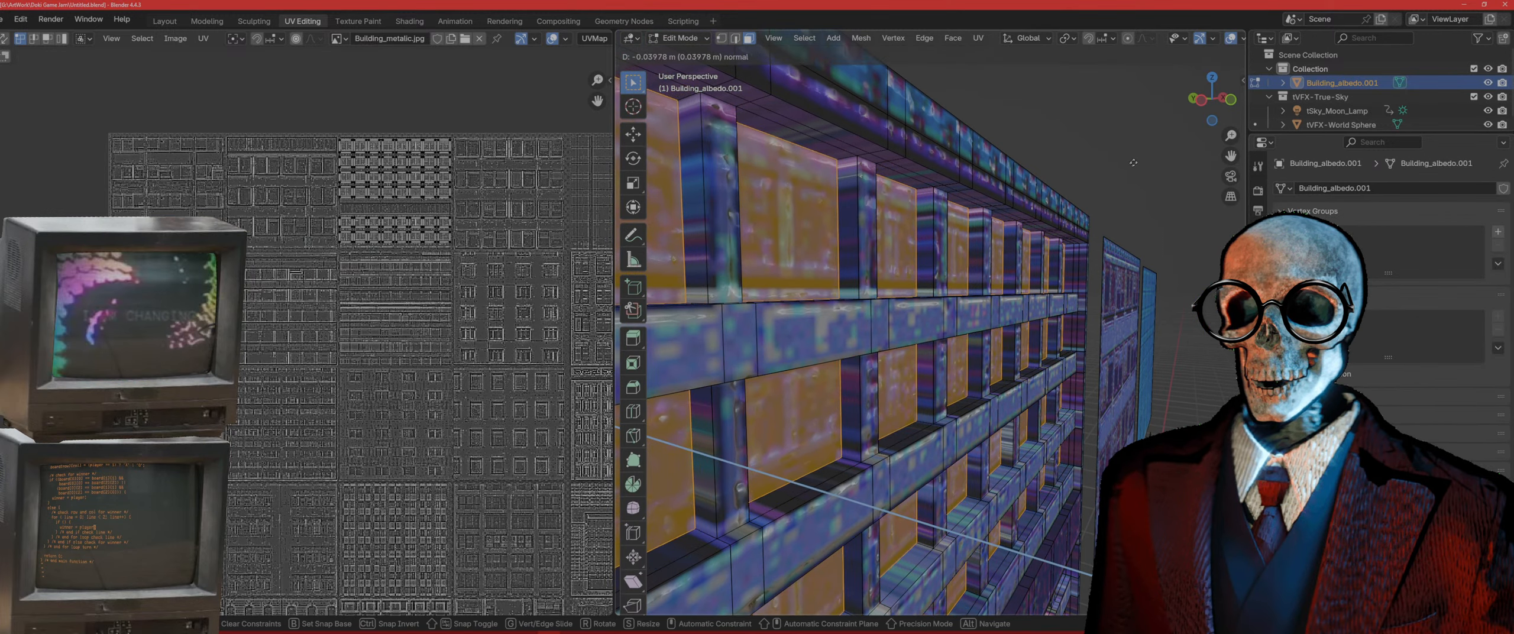
pyautogui.click(1071, 351)
pyautogui.scroll(-5, 1072, 351)
pyautogui.moveTo(1072, 352); pyautogui.dragTo(963, 337, button='middle')
pyautogui.scroll(5, 922, 421)
pyautogui.press('Tab')
pyautogui.scroll(-5, 917, 423)
pyautogui.press('Tab')
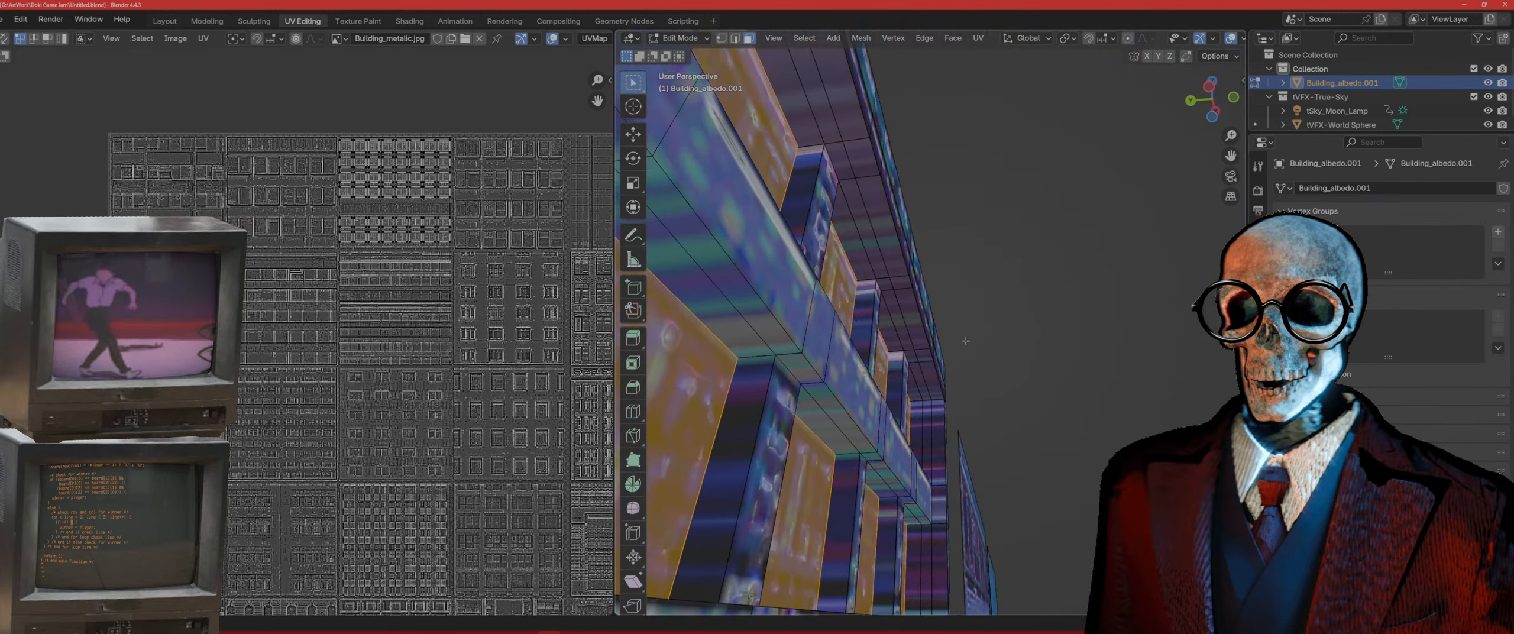
# Step: Select the face loops forming the recess sides of the outer frame and window rows above the dark band
pyautogui.keyDown('alt'); pyautogui.click(927, 401); pyautogui.keyUp('alt')
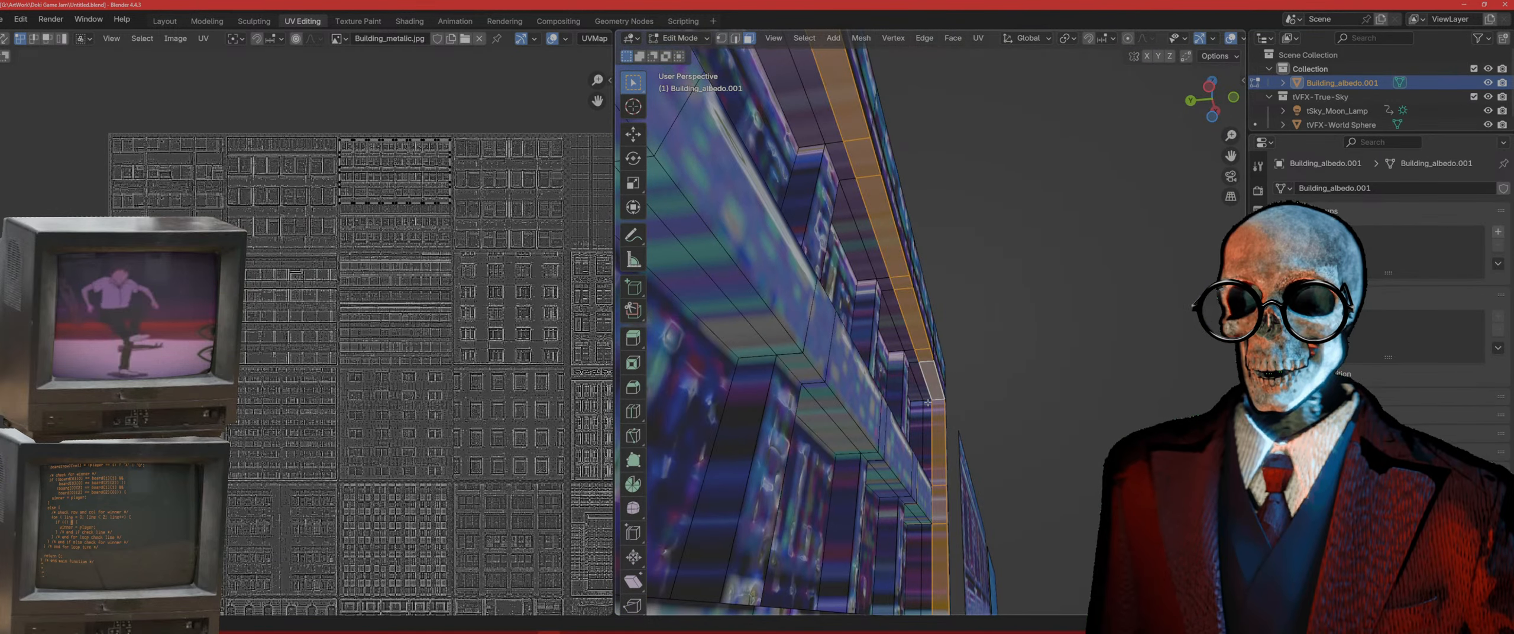
pyautogui.keyDown('alt'); pyautogui.keyDown('shift'); pyautogui.click(929, 523); pyautogui.keyUp('shift'); pyautogui.keyUp('alt')
pyautogui.scroll(-3, 928, 523)
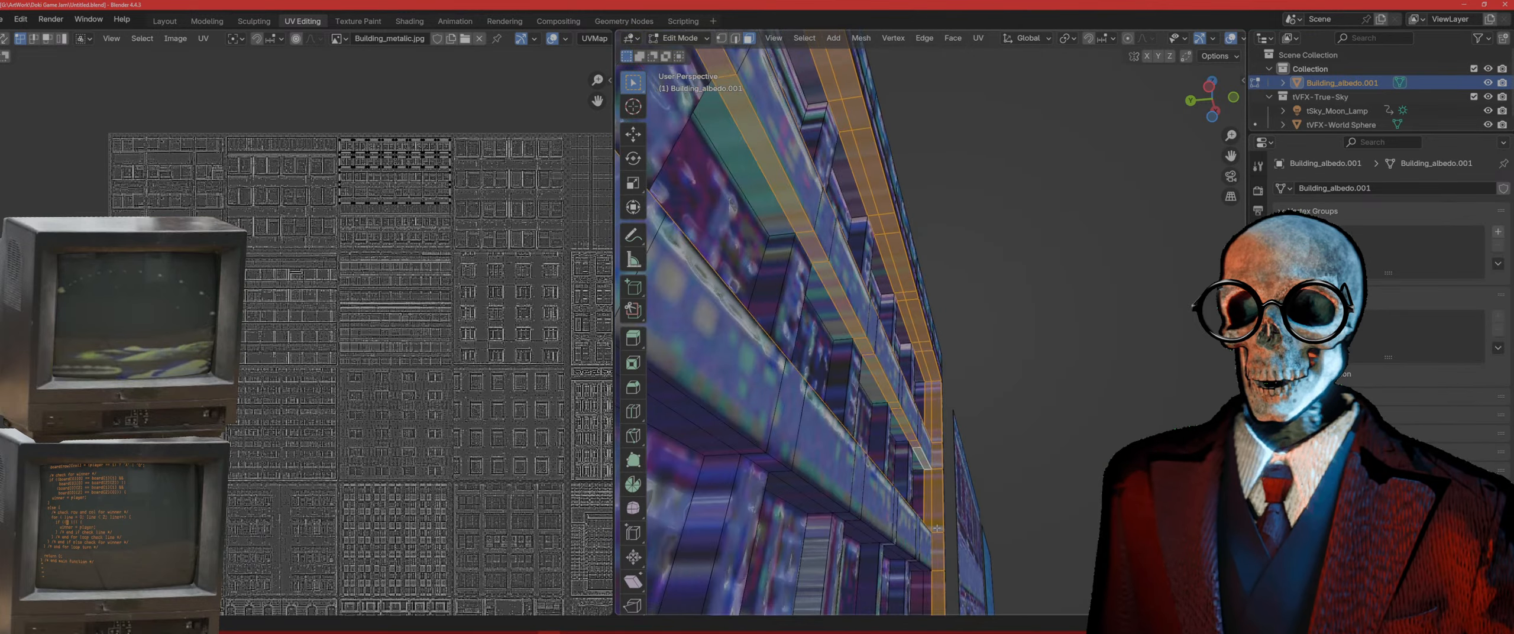
pyautogui.keyDown('shift'); pyautogui.moveTo(929, 523); pyautogui.dragTo(918, 479, button='middle'); pyautogui.keyUp('shift')
pyautogui.keyDown('alt'); pyautogui.keyDown('shift'); pyautogui.click(915, 480); pyautogui.keyUp('shift'); pyautogui.keyUp('alt')
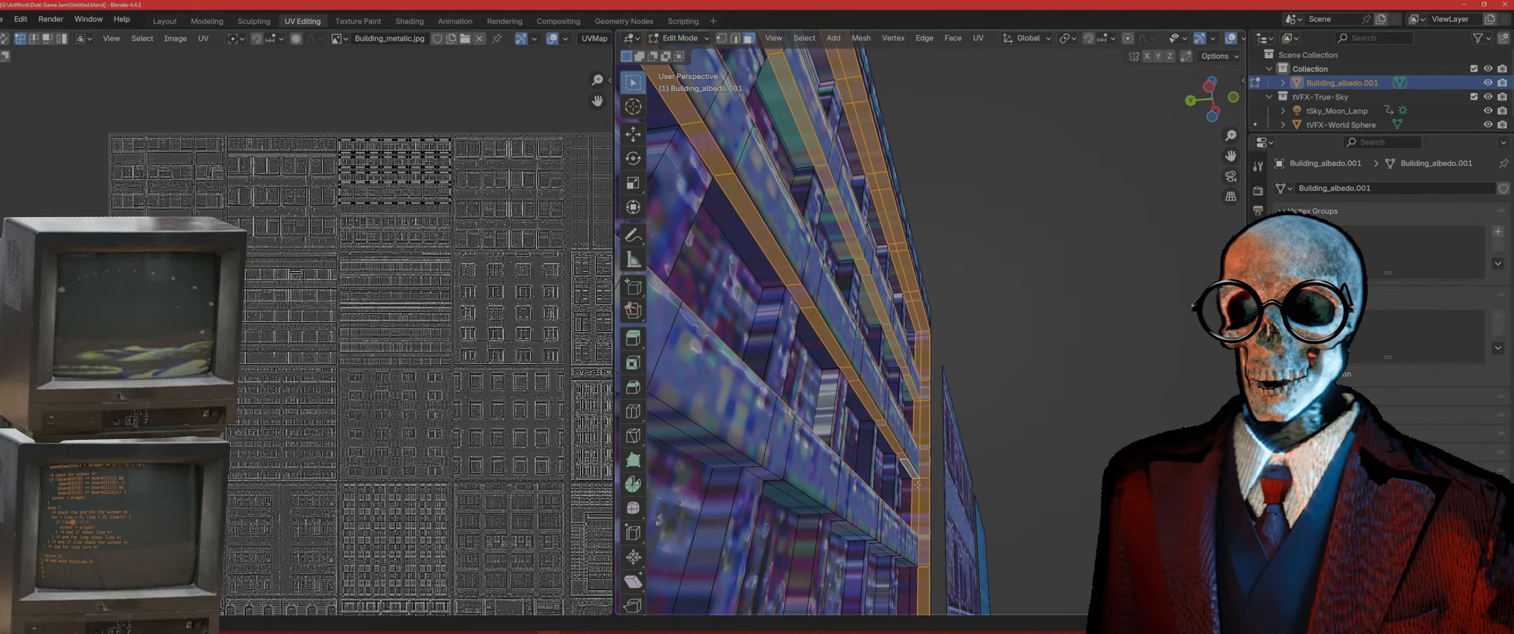
pyautogui.keyDown('shift'); pyautogui.moveTo(916, 560); pyautogui.dragTo(920, 461, button='middle'); pyautogui.keyUp('shift')
pyautogui.keyDown('alt'); pyautogui.keyDown('shift'); pyautogui.click(920, 460); pyautogui.keyUp('shift'); pyautogui.keyUp('alt')
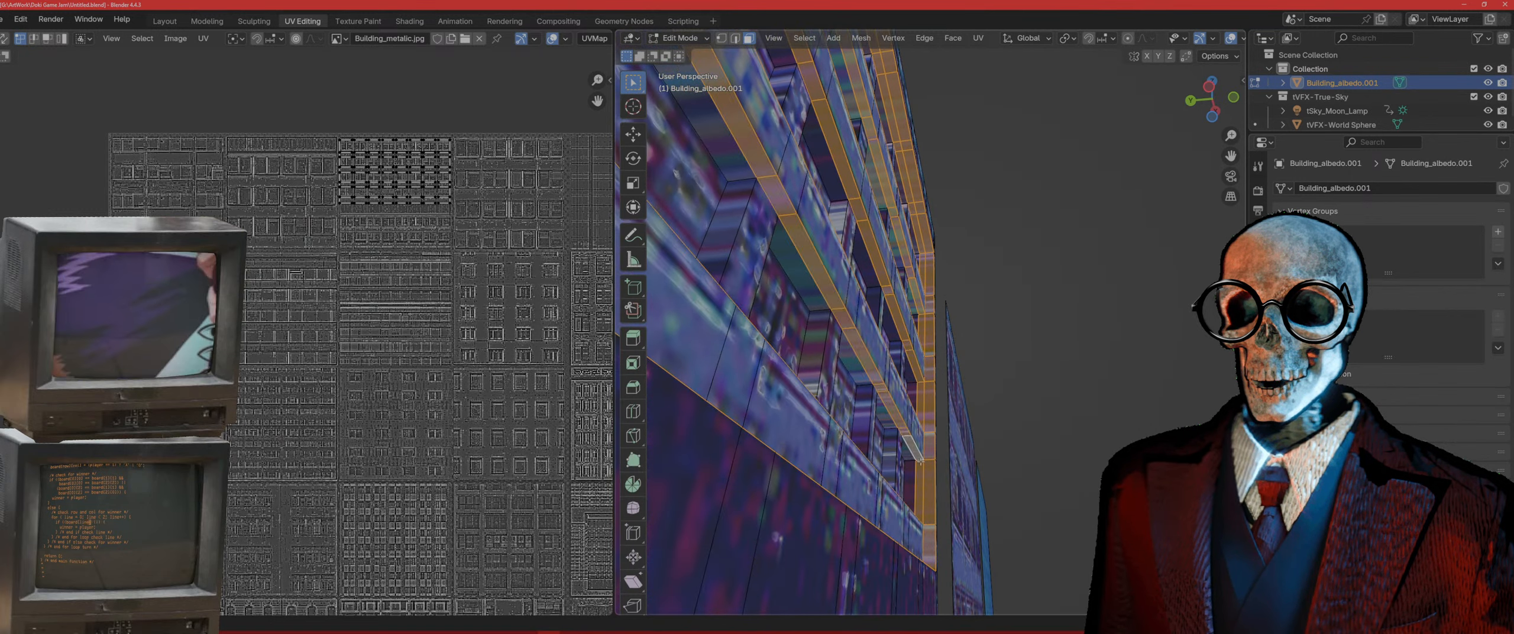
# Step: Add the recess-side face loops of the section and window rows below the dark band to the selection
pyautogui.keyDown('shift'); pyautogui.moveTo(927, 517); pyautogui.dragTo(927, 452, button='middle'); pyautogui.keyUp('shift')
pyautogui.keyDown('shift'); pyautogui.moveTo(928, 532); pyautogui.dragTo(928, 488, button='middle'); pyautogui.keyUp('shift')
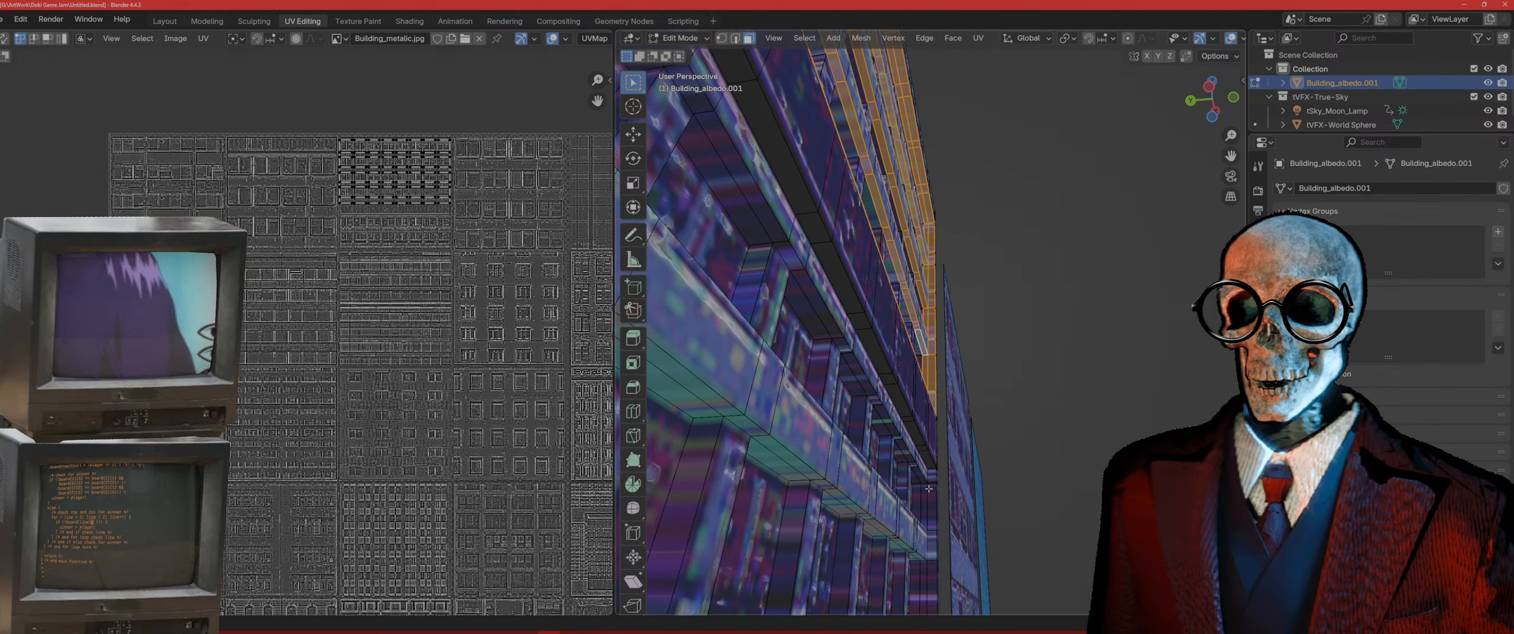
pyautogui.keyDown('alt'); pyautogui.keyDown('shift'); pyautogui.click(933, 482); pyautogui.keyUp('shift'); pyautogui.keyUp('alt')
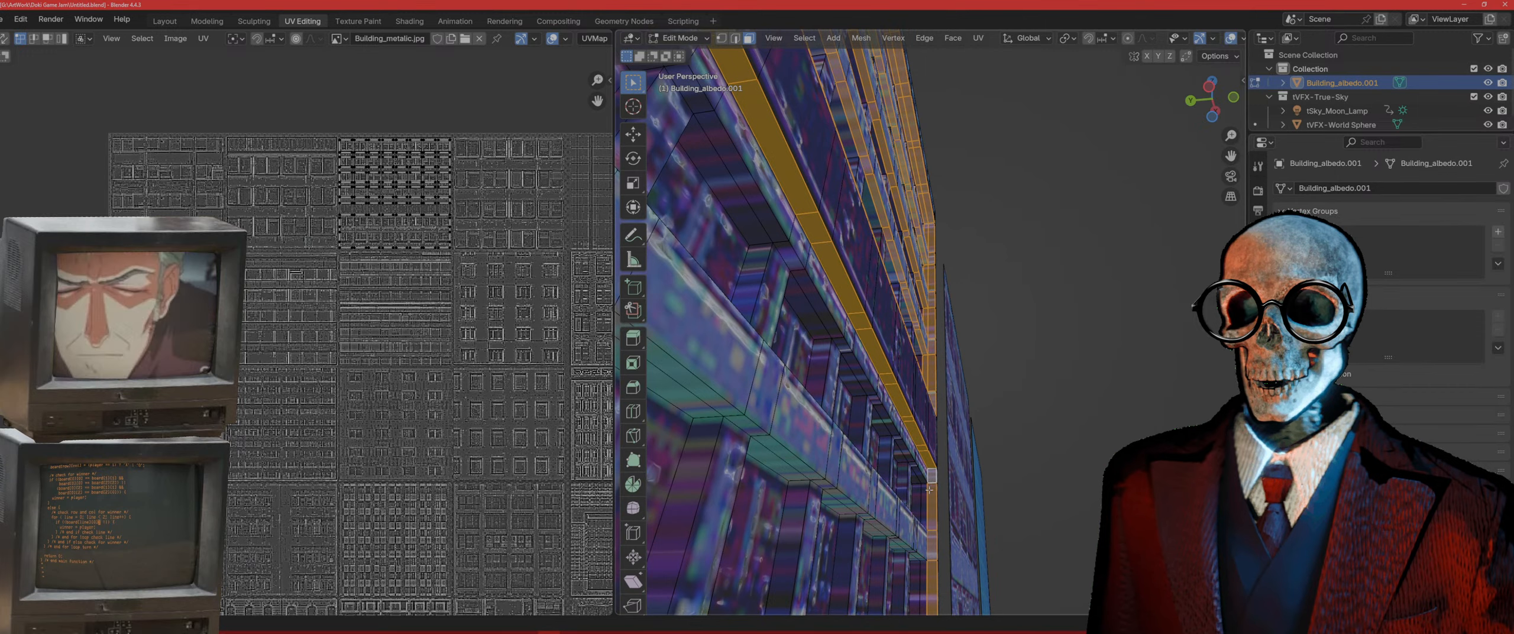
pyautogui.keyDown('alt'); pyautogui.keyDown('shift'); pyautogui.click(926, 484); pyautogui.keyUp('shift'); pyautogui.keyUp('alt')
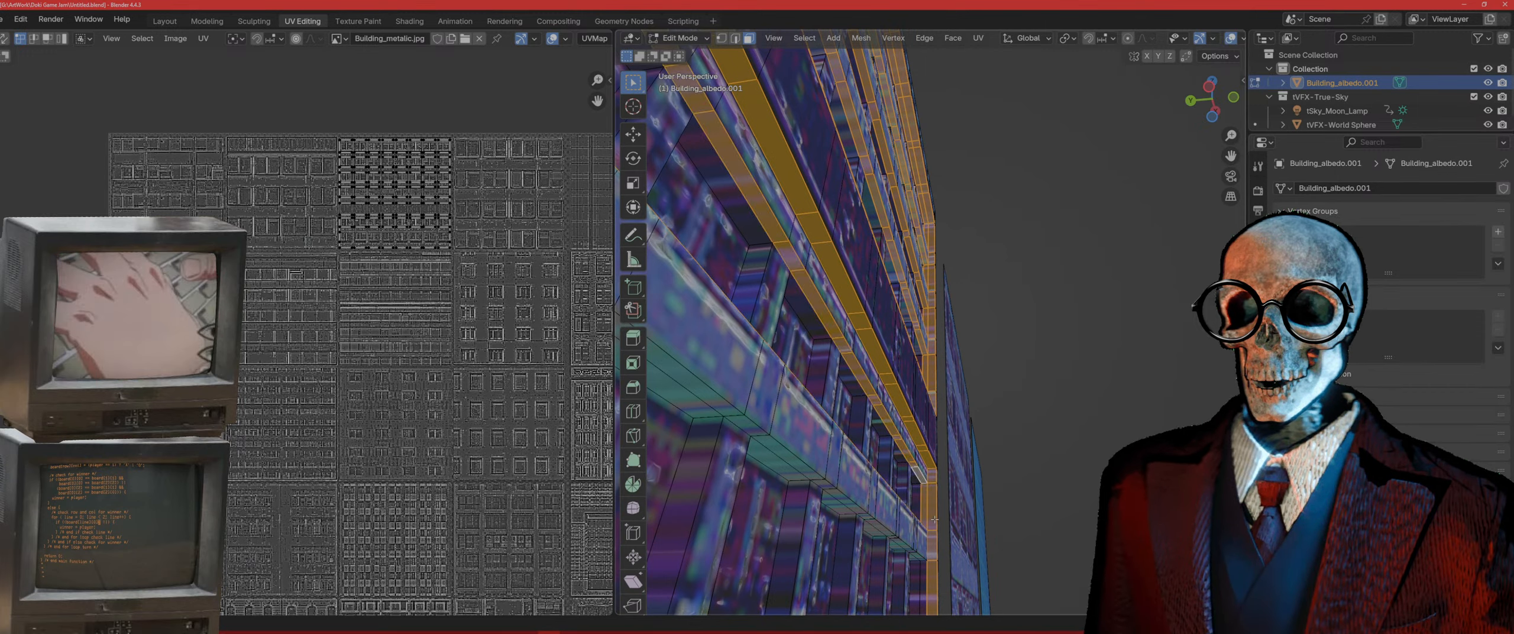
pyautogui.scroll(-4, 935, 519)
pyautogui.keyDown('alt'); pyautogui.keyDown('shift'); pyautogui.click(957, 448); pyautogui.keyUp('shift'); pyautogui.keyUp('alt')
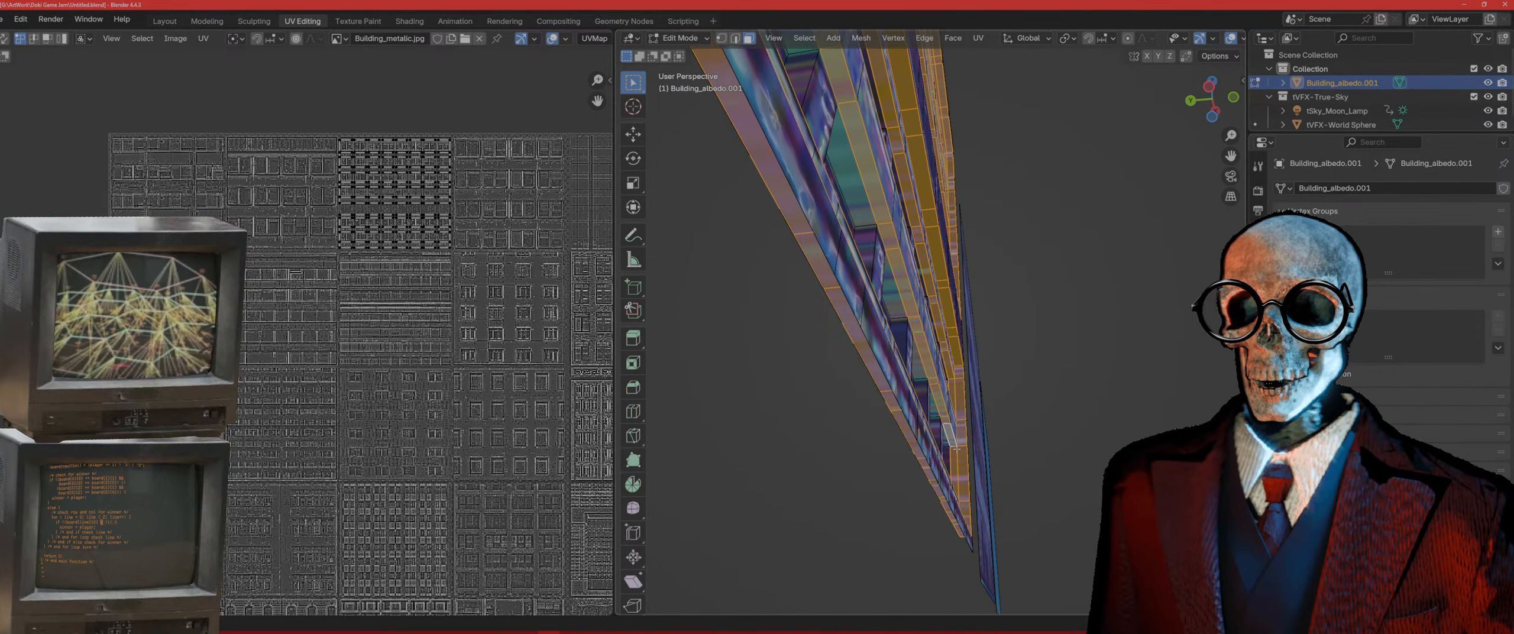
# Step: Unwrap the selected recess-side faces with Smart UV Project, keeping the 66° angle limit and zero island margin
pyautogui.moveTo(956, 448); pyautogui.dragTo(1024, 519, button='middle')
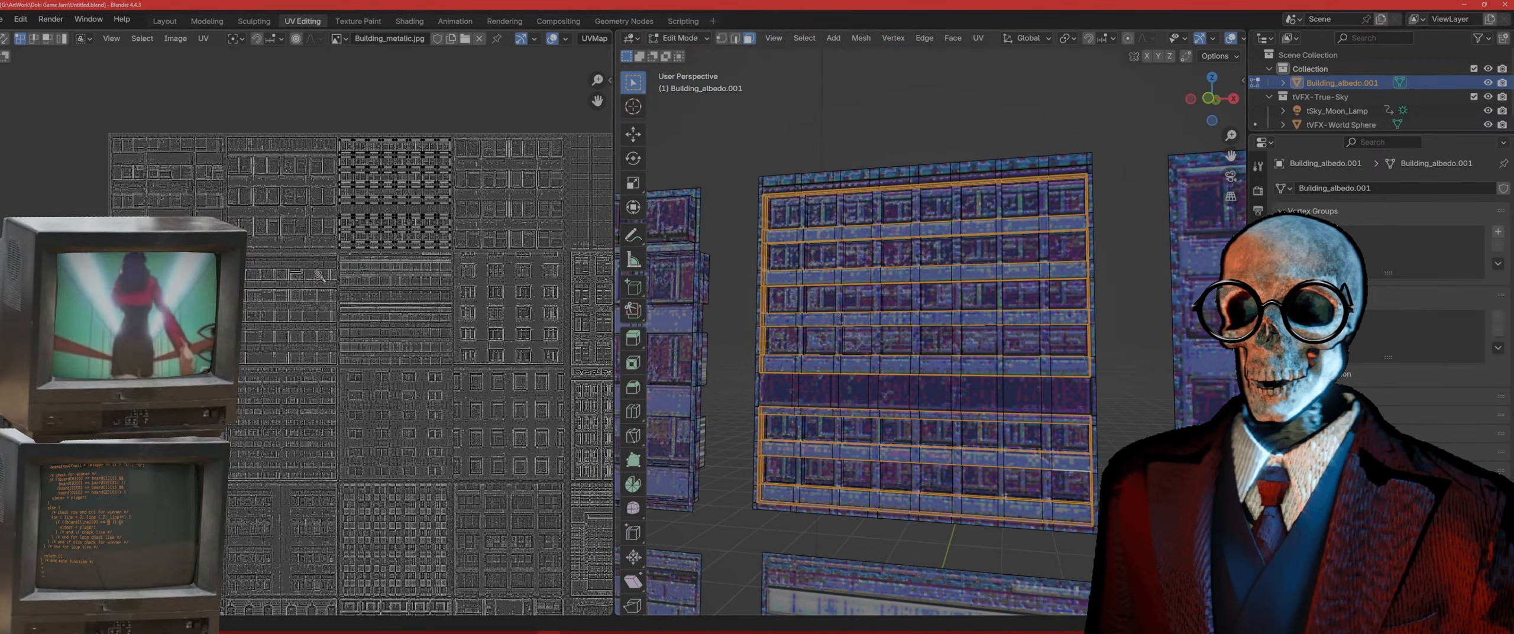
pyautogui.click(978, 38)
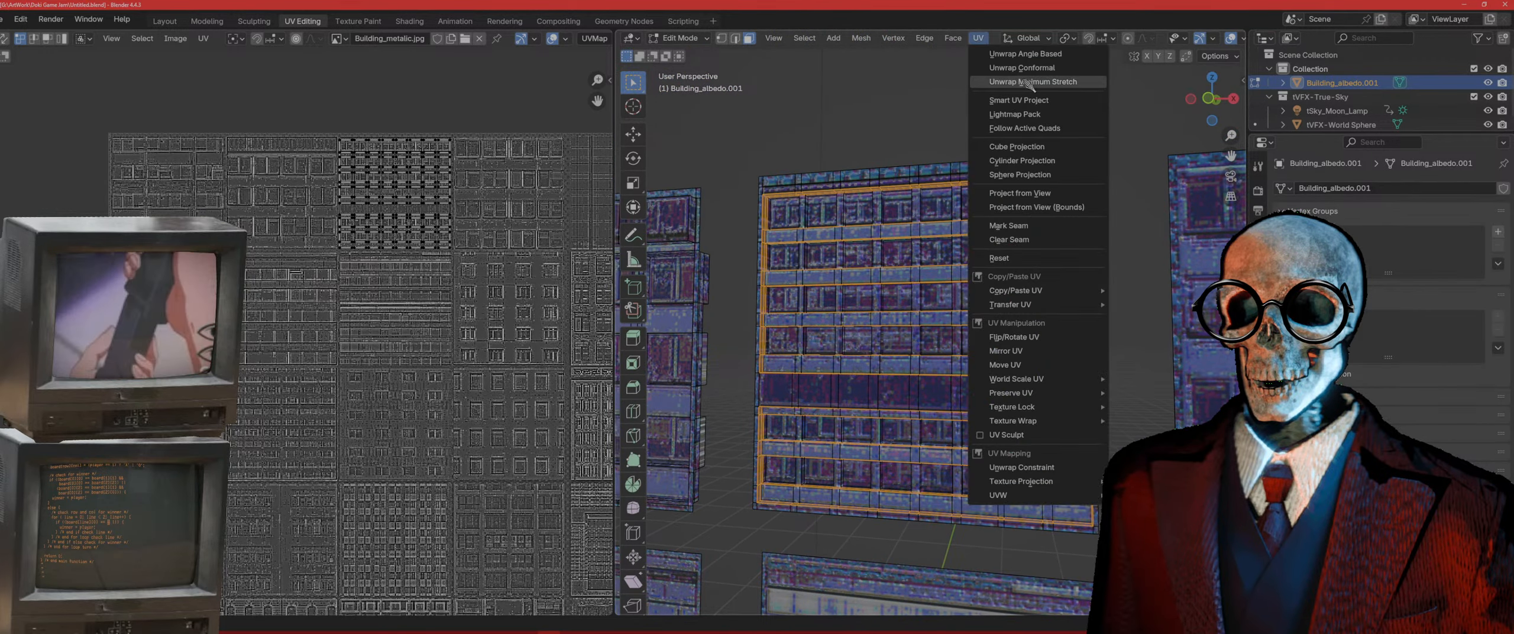
pyautogui.click(1032, 101)
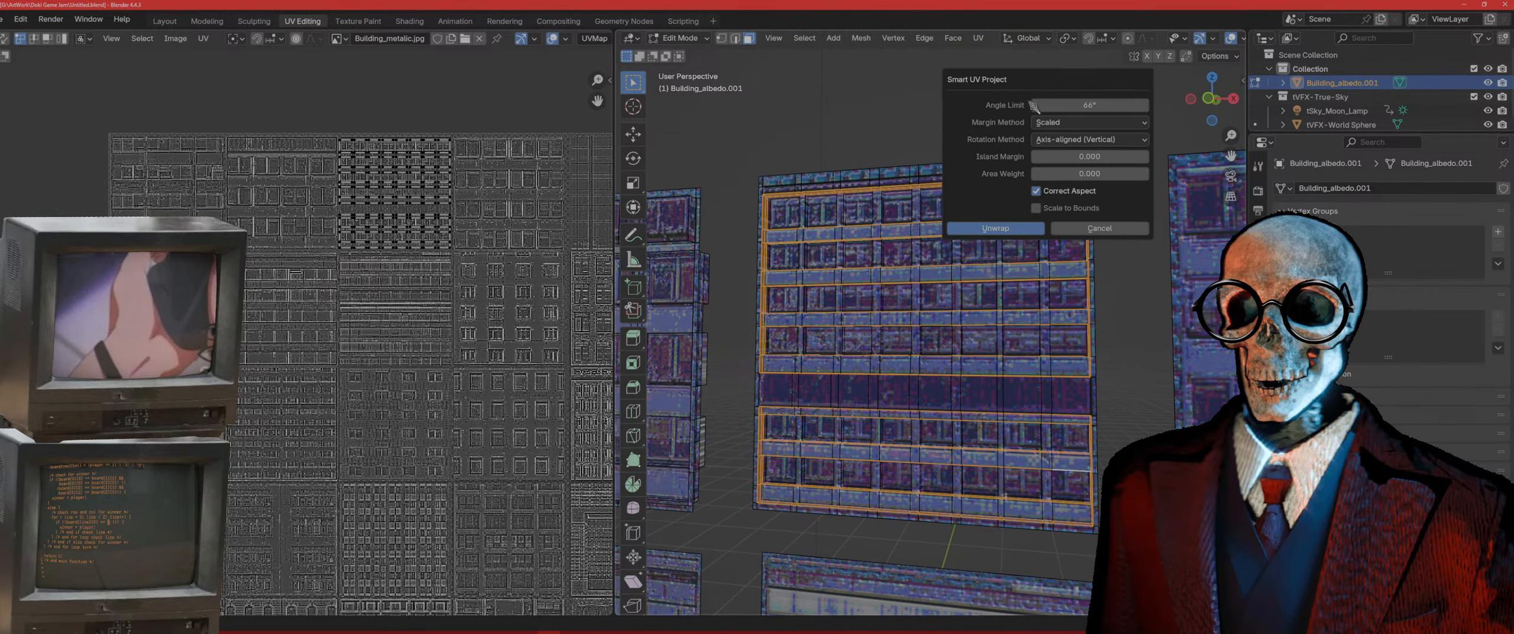
pyautogui.click(999, 229)
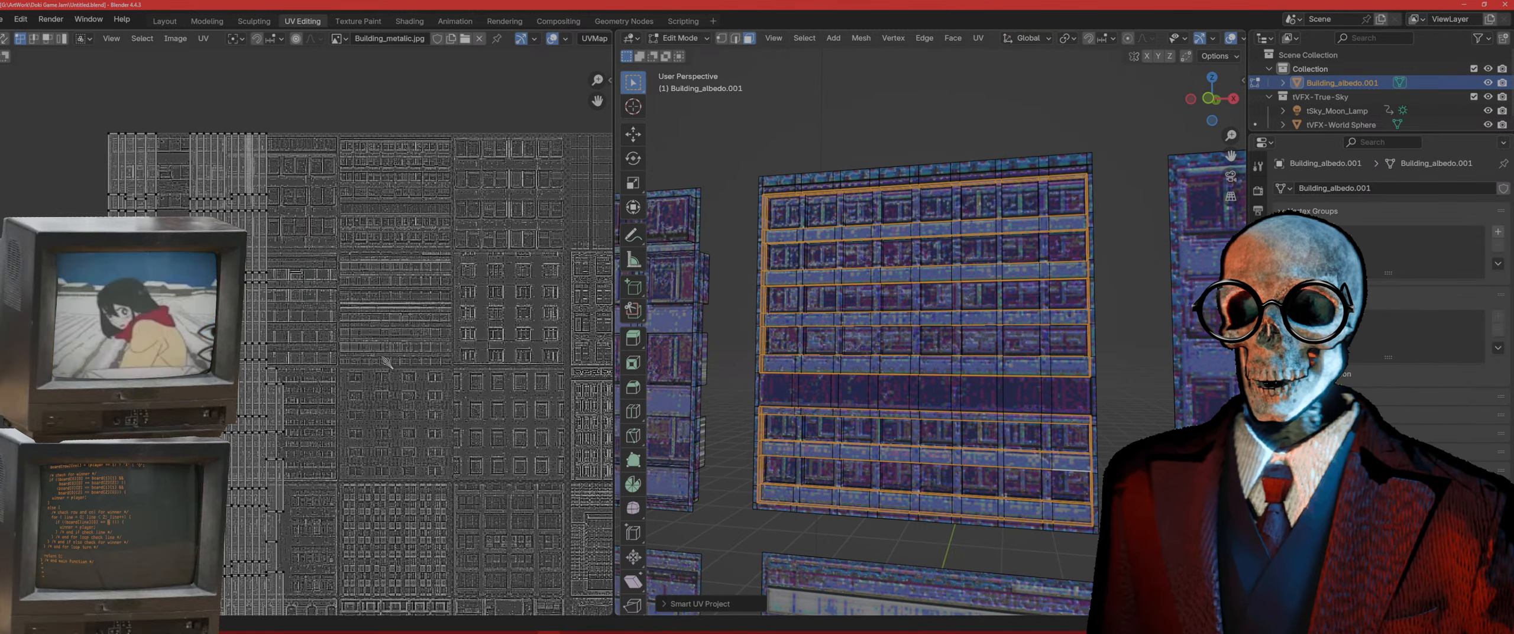
# Step: Select all UVs of the recess-side faces, scale them down over the texture, and review the facades in Object Mode
pyautogui.scroll(-3, 387, 363)
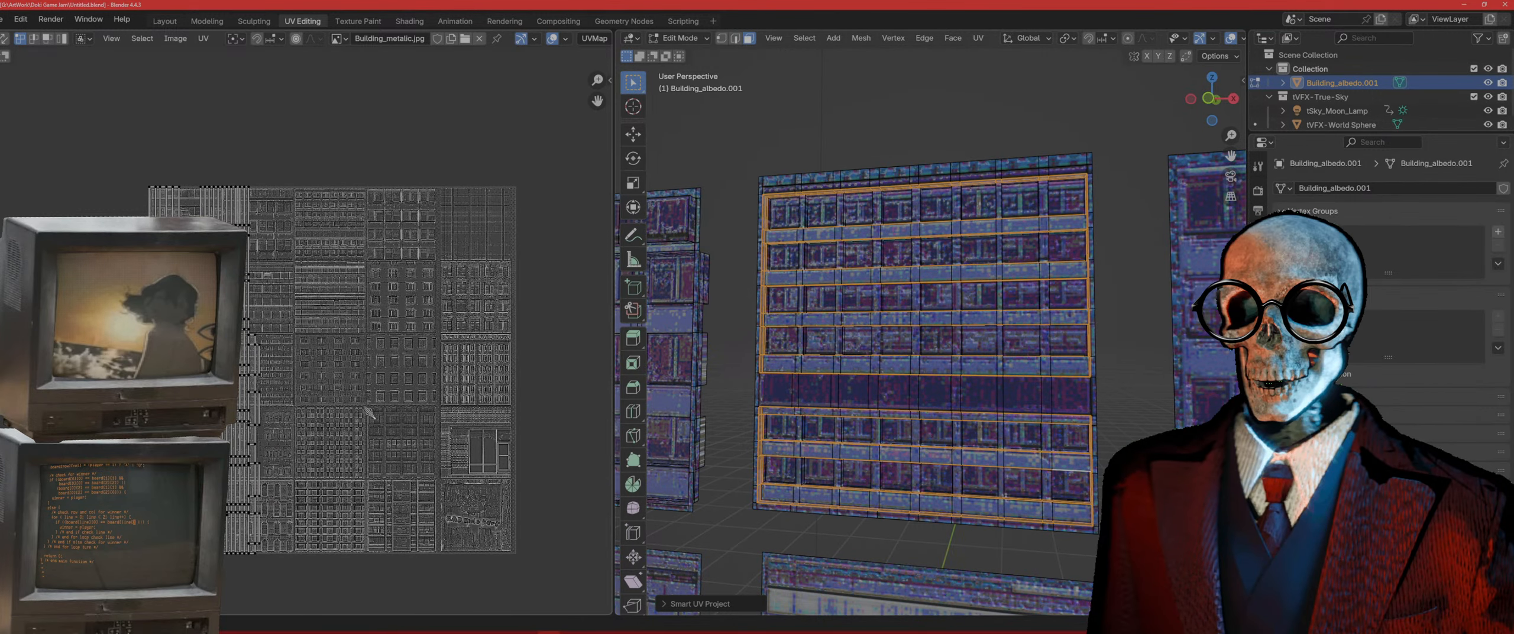
pyautogui.moveTo(347, 420); pyautogui.dragTo(353, 409, button='middle')
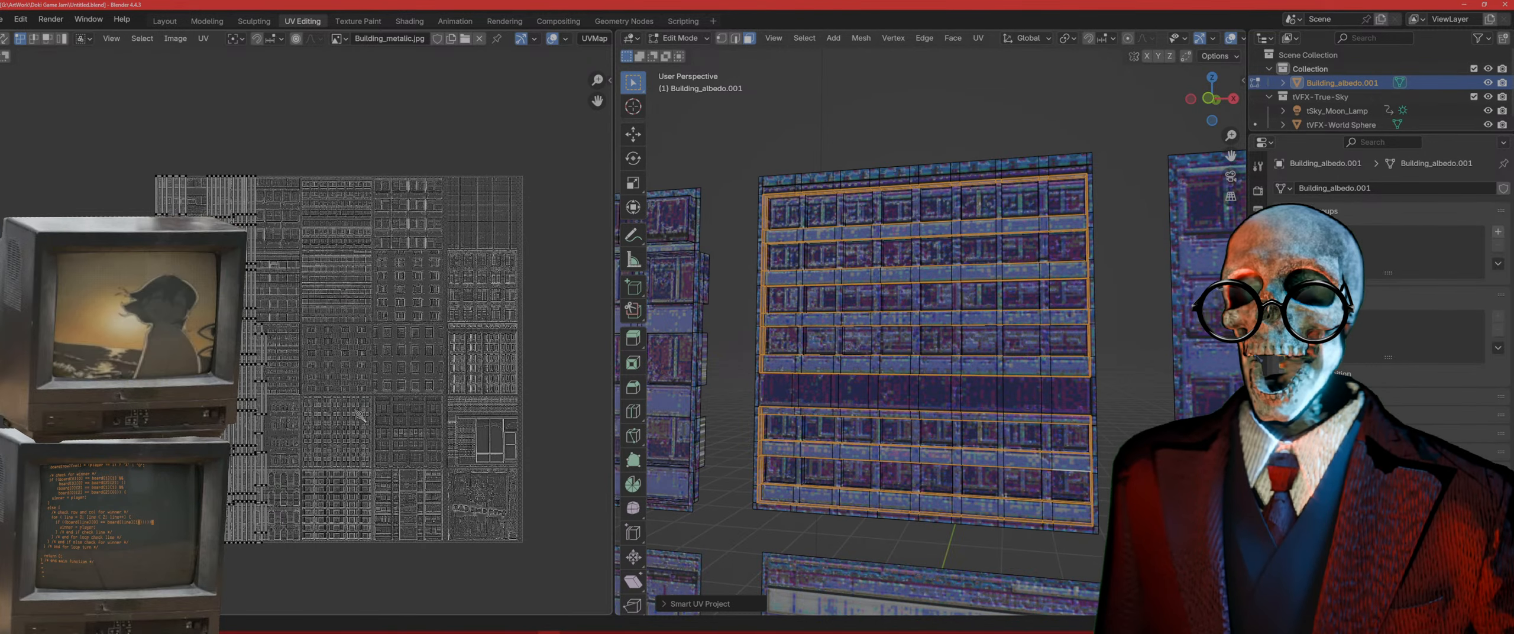
pyautogui.press('a')
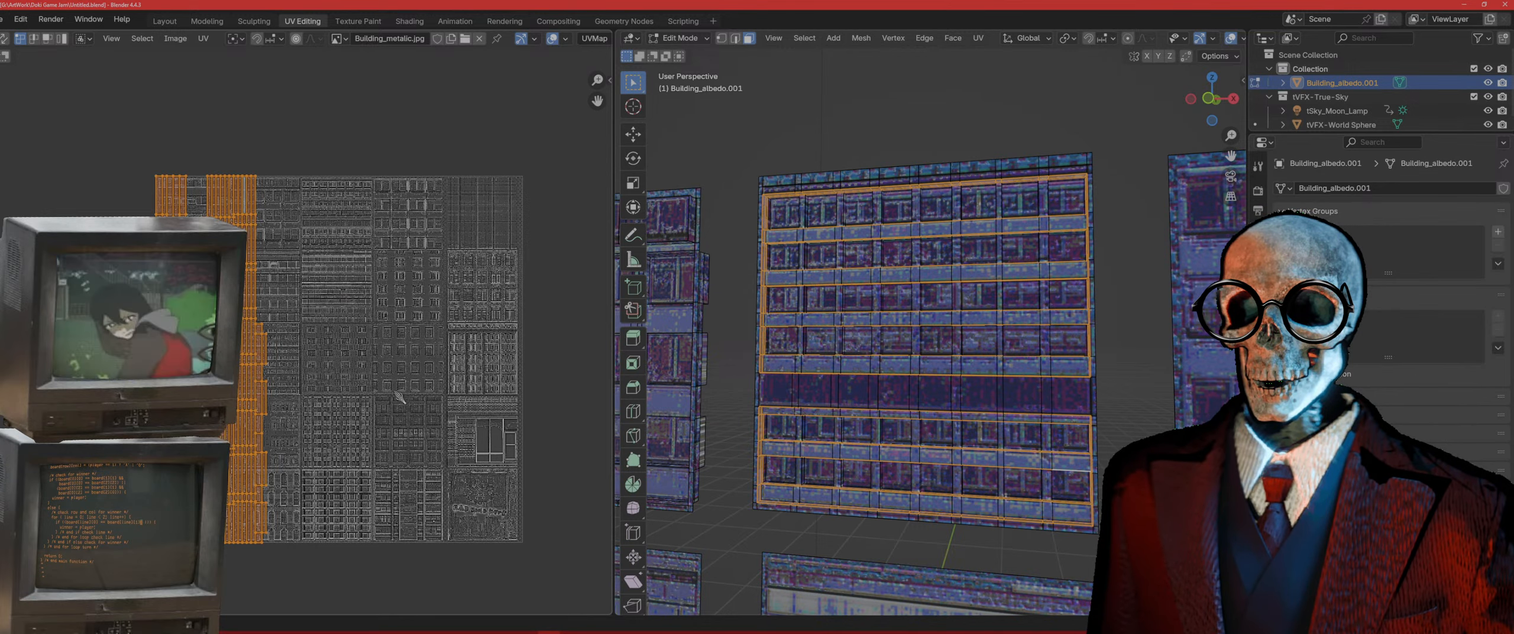
pyautogui.scroll(3, 791, 385)
pyautogui.keyDown('shift'); pyautogui.moveTo(792, 385); pyautogui.dragTo(860, 385, button='middle'); pyautogui.keyUp('shift')
pyautogui.scroll(3, 1030, 402)
pyautogui.press('s')
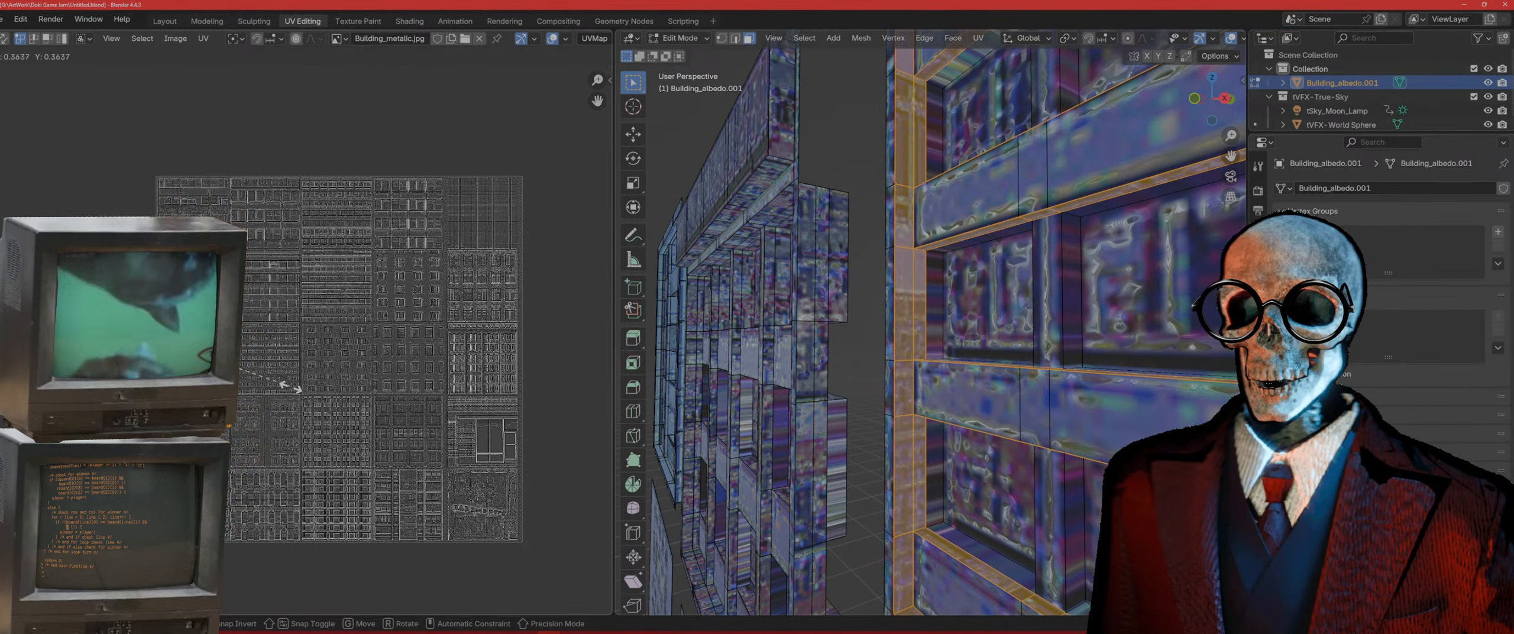
pyautogui.click(257, 405)
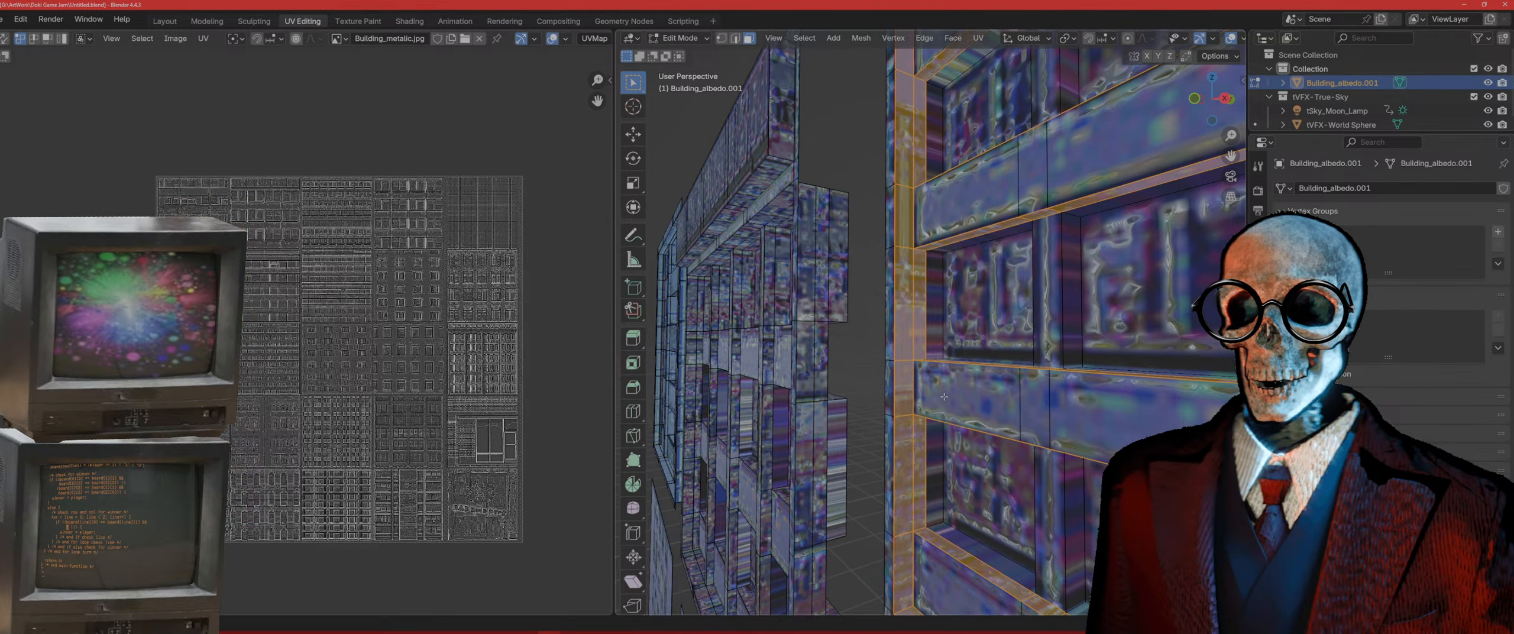
pyautogui.press('Tab')
pyautogui.scroll(-5, 944, 397)
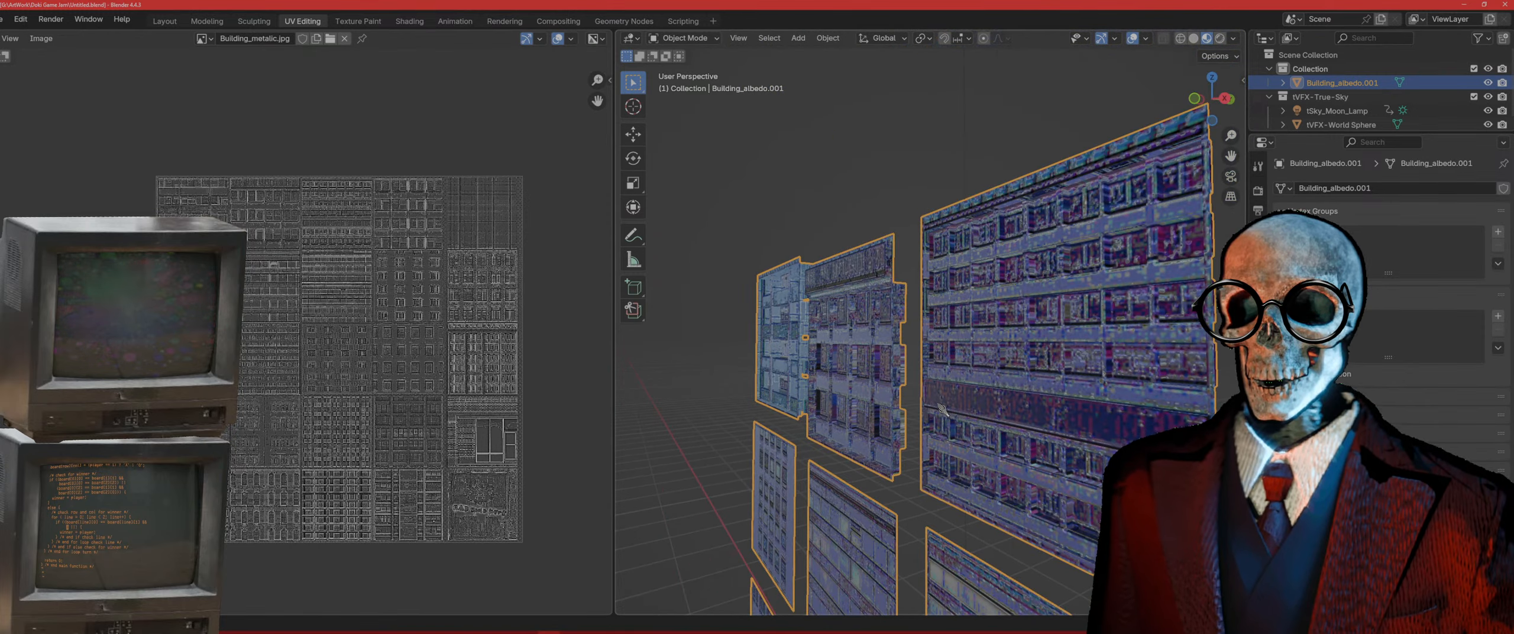
# Step: Switch to the Shading workspace and bring the facade material's image texture nodes into view
pyautogui.moveTo(942, 408); pyautogui.dragTo(1087, 412, button='middle')
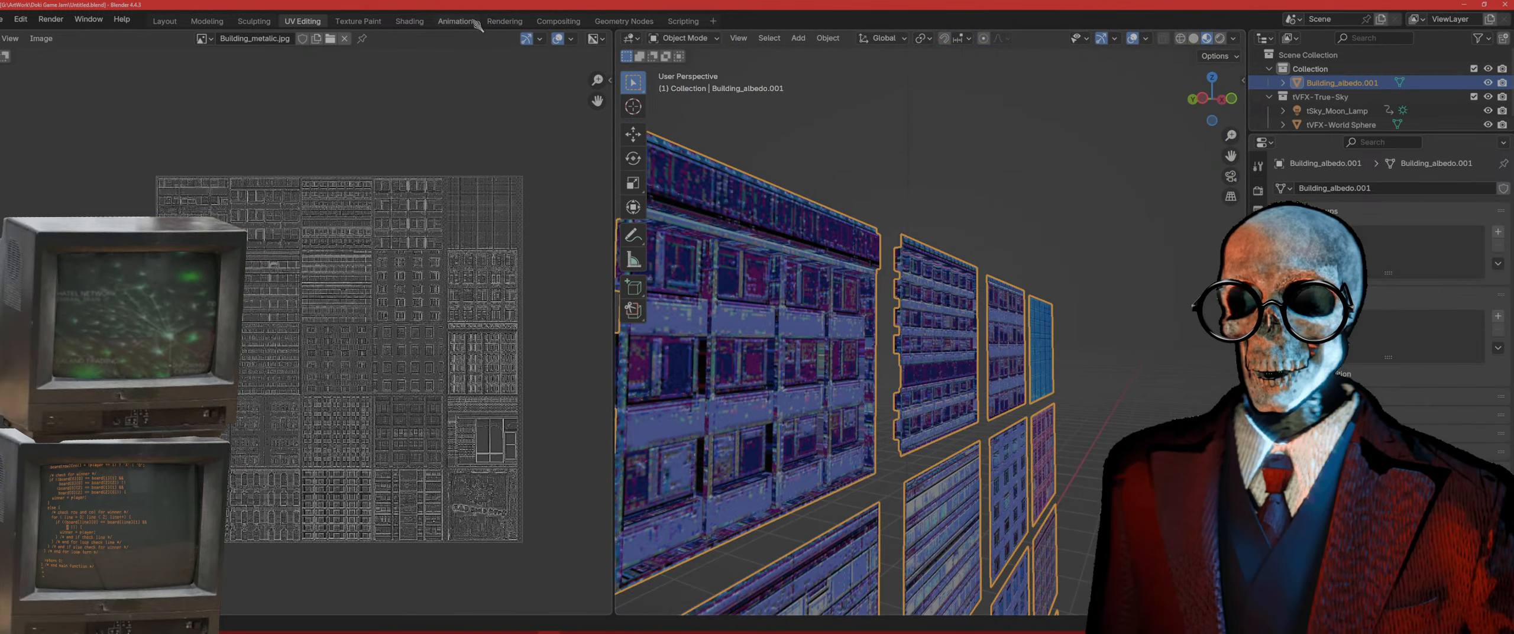
pyautogui.click(409, 20)
pyautogui.moveTo(317, 401); pyautogui.dragTo(450, 476, button='middle')
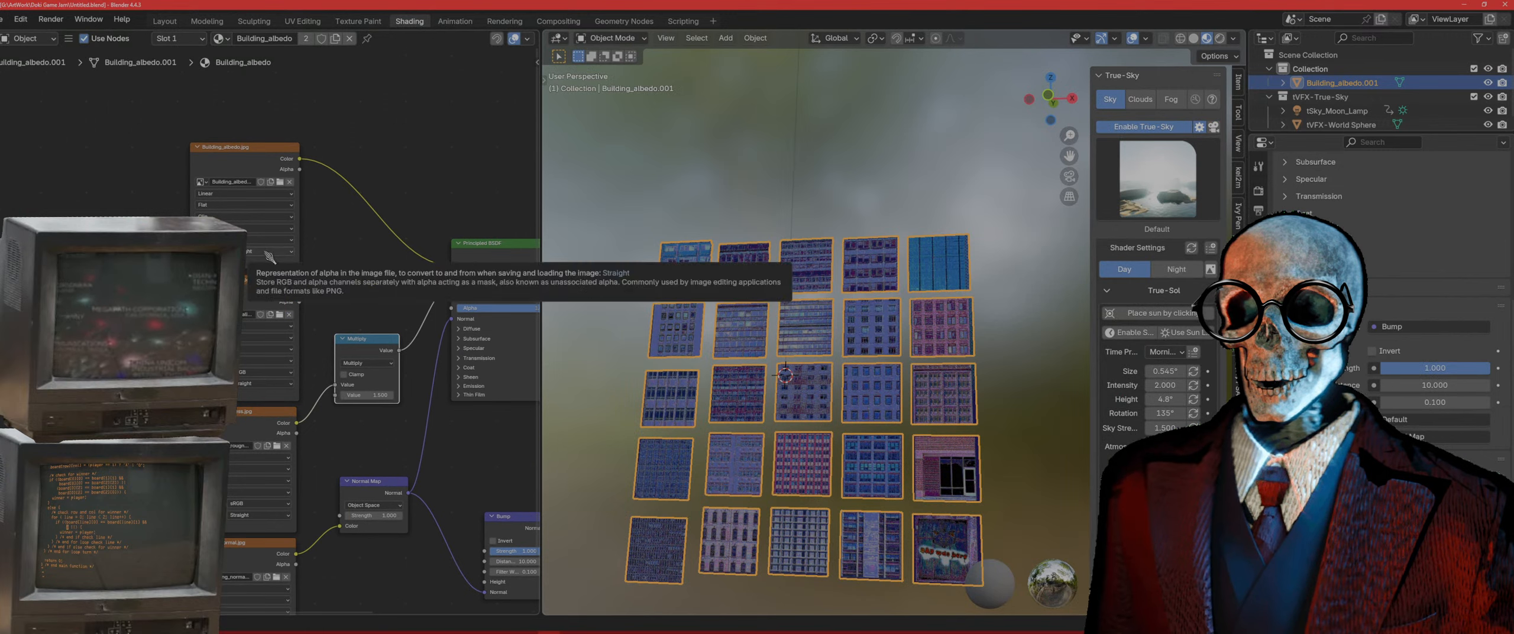
# Step: Set the interpolation of the albedo and metallic image textures to Cubic
pyautogui.click(269, 195)
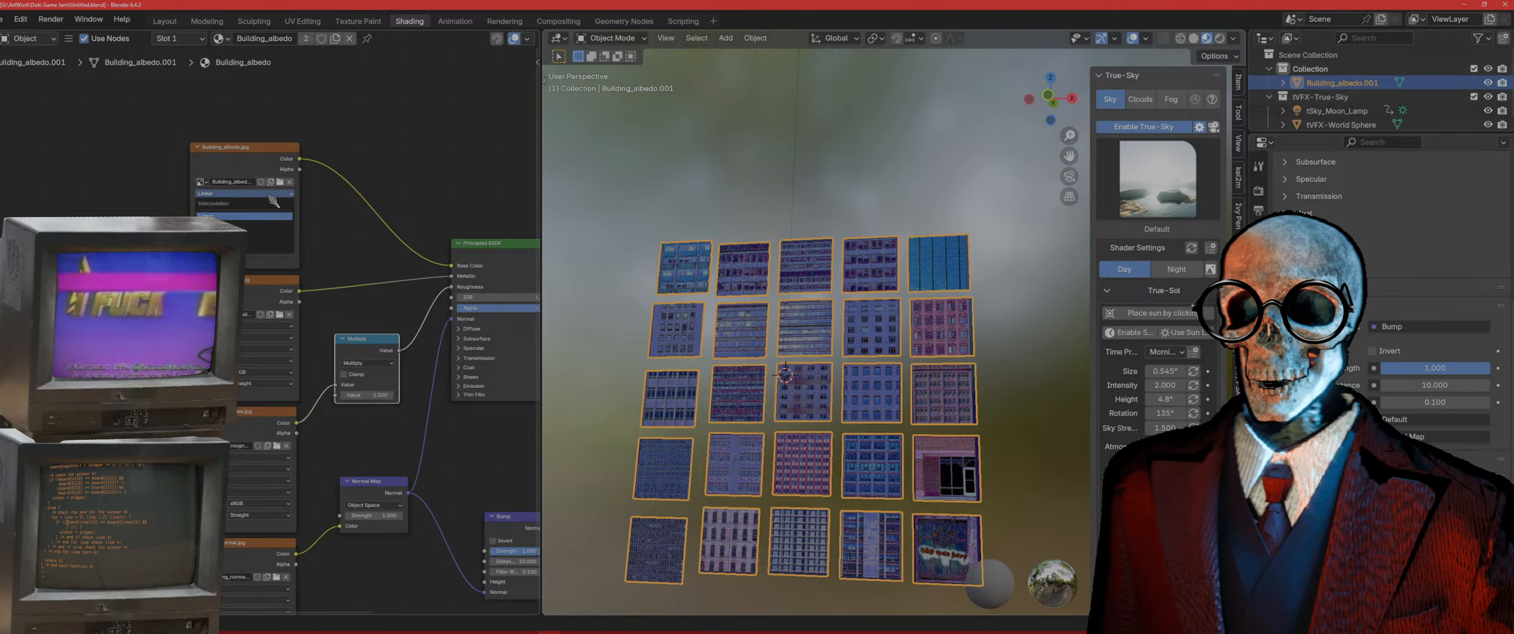
pyautogui.click(256, 246)
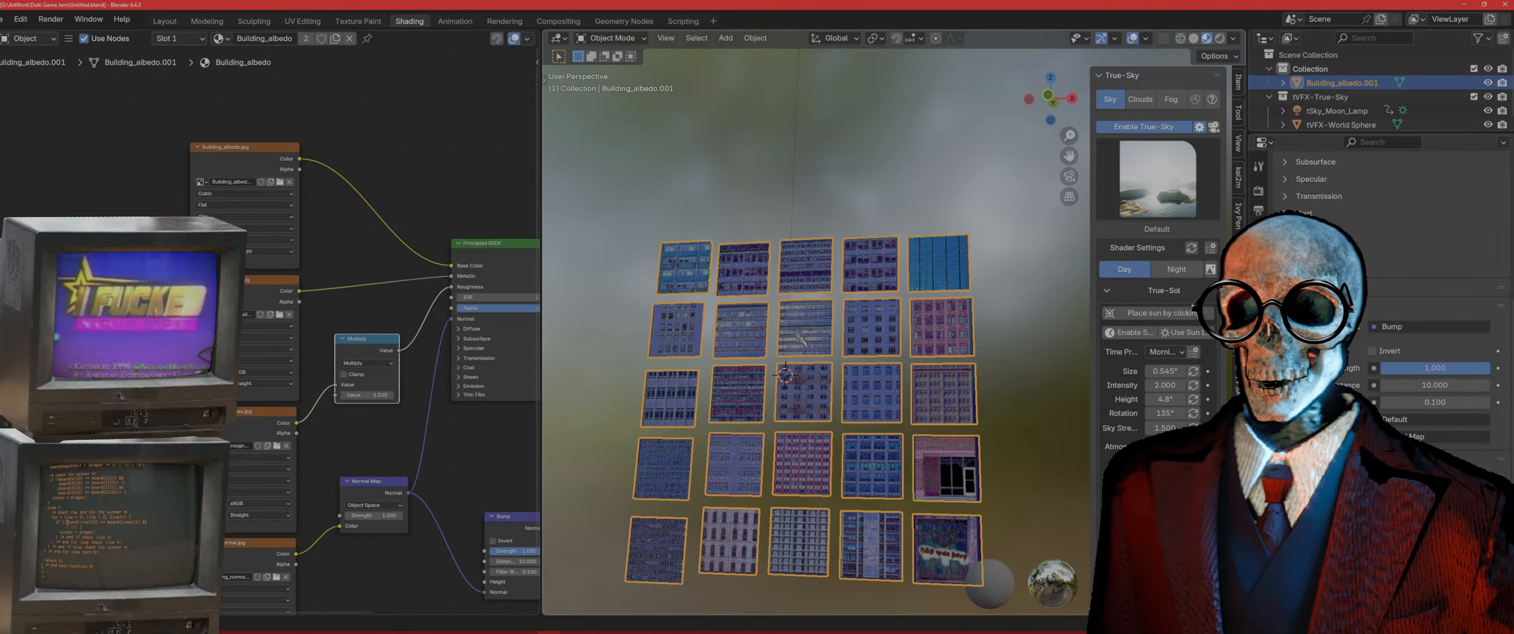
pyautogui.scroll(8, 796, 335)
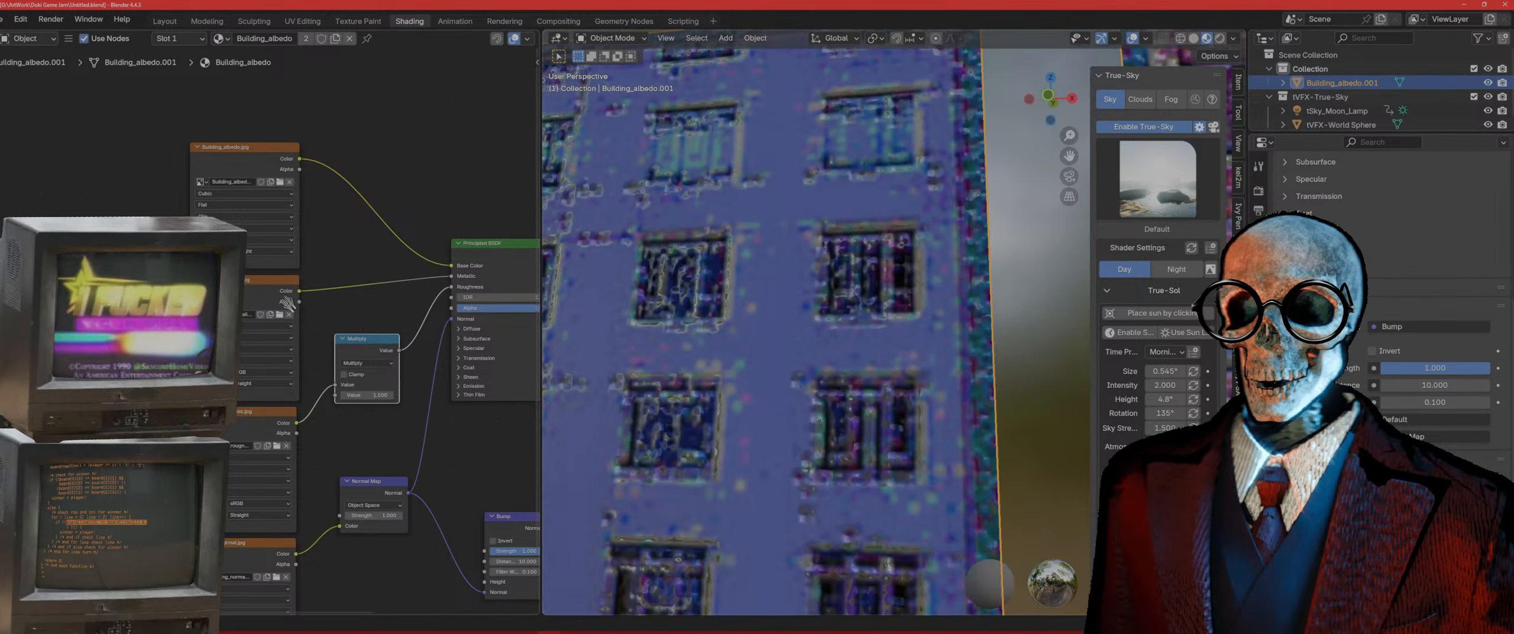
pyautogui.click(243, 326)
pyautogui.click(240, 374)
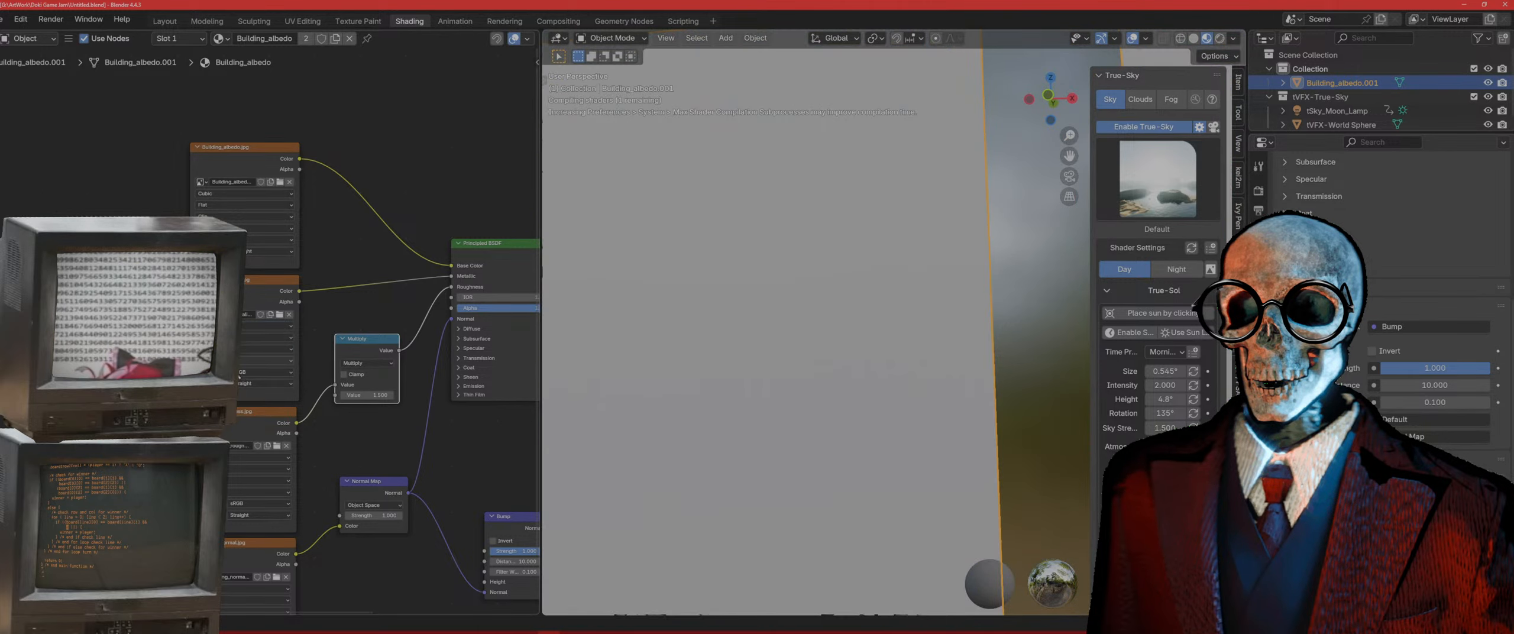
# Step: Set the interpolation of the roughness and normal image textures to Cubic
pyautogui.click(232, 457)
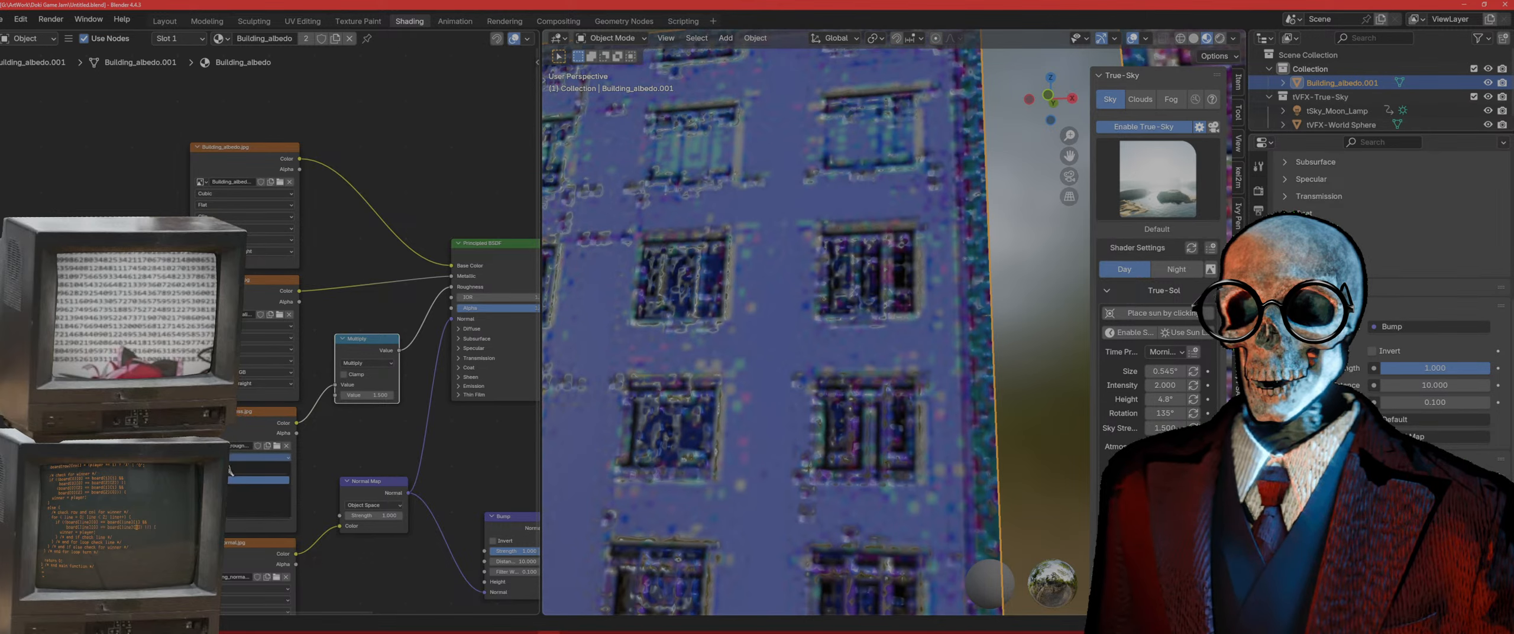
pyautogui.click(230, 515)
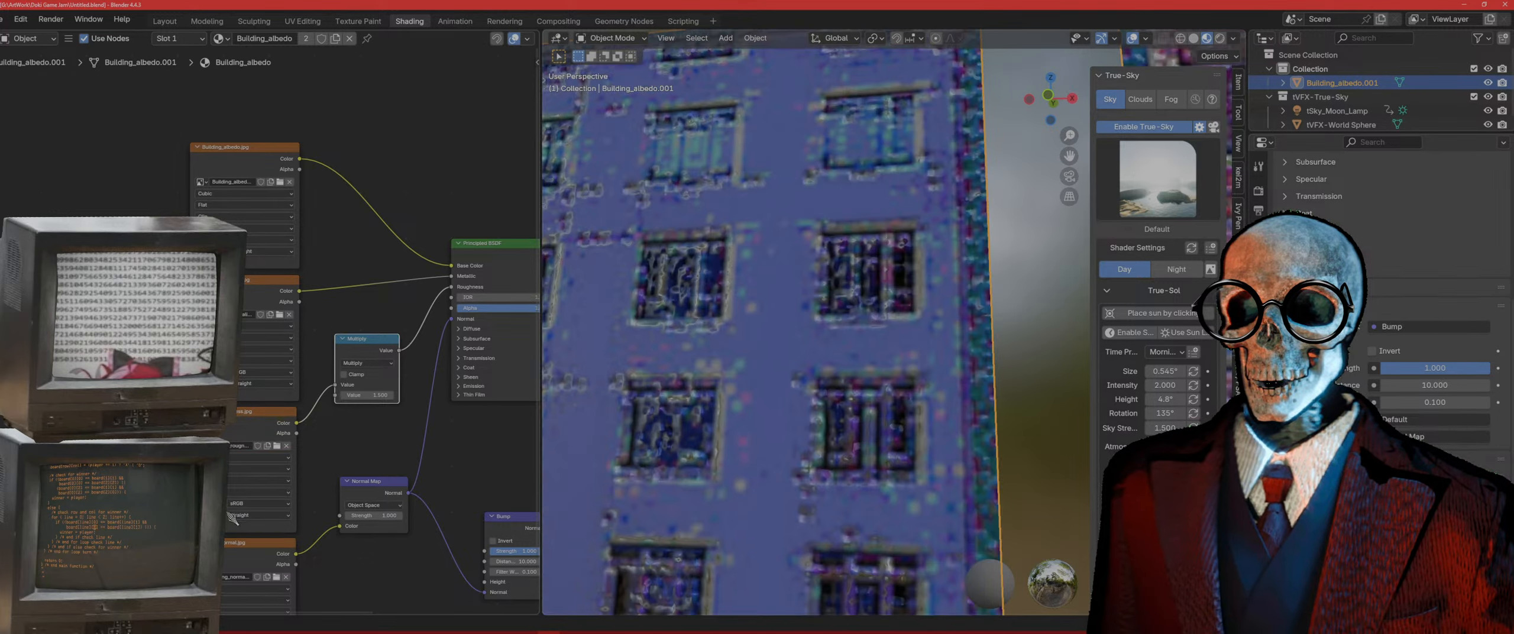
pyautogui.scroll(-1, 229, 512)
pyautogui.click(226, 552)
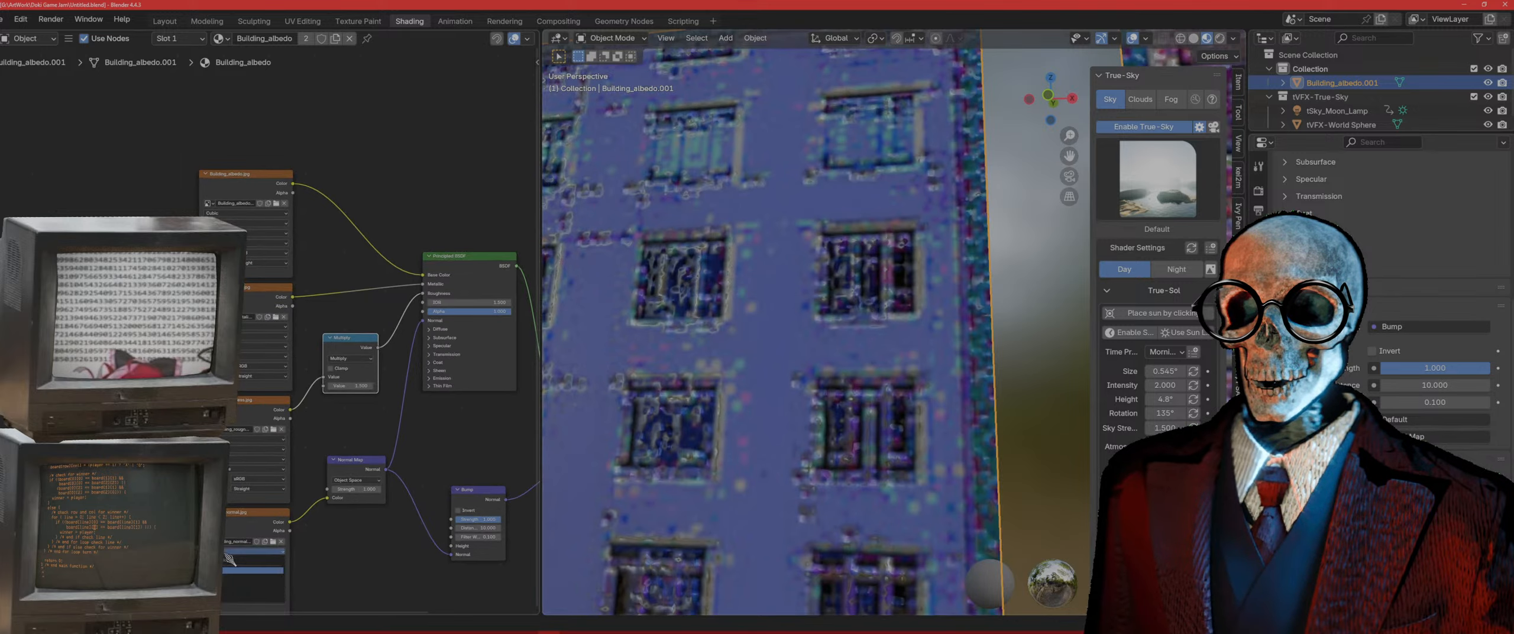
pyautogui.click(232, 589)
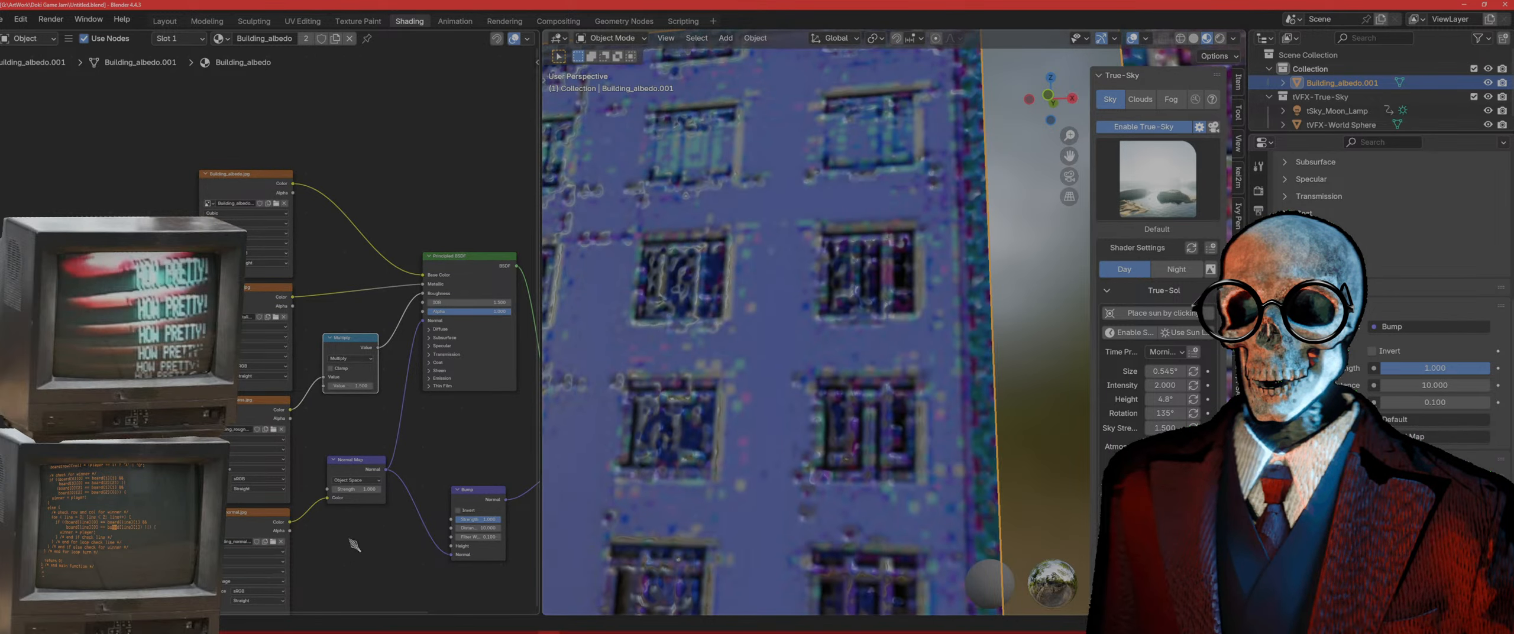
pyautogui.moveTo(351, 518); pyautogui.dragTo(368, 431, button='middle')
pyautogui.scroll(2, 259, 466)
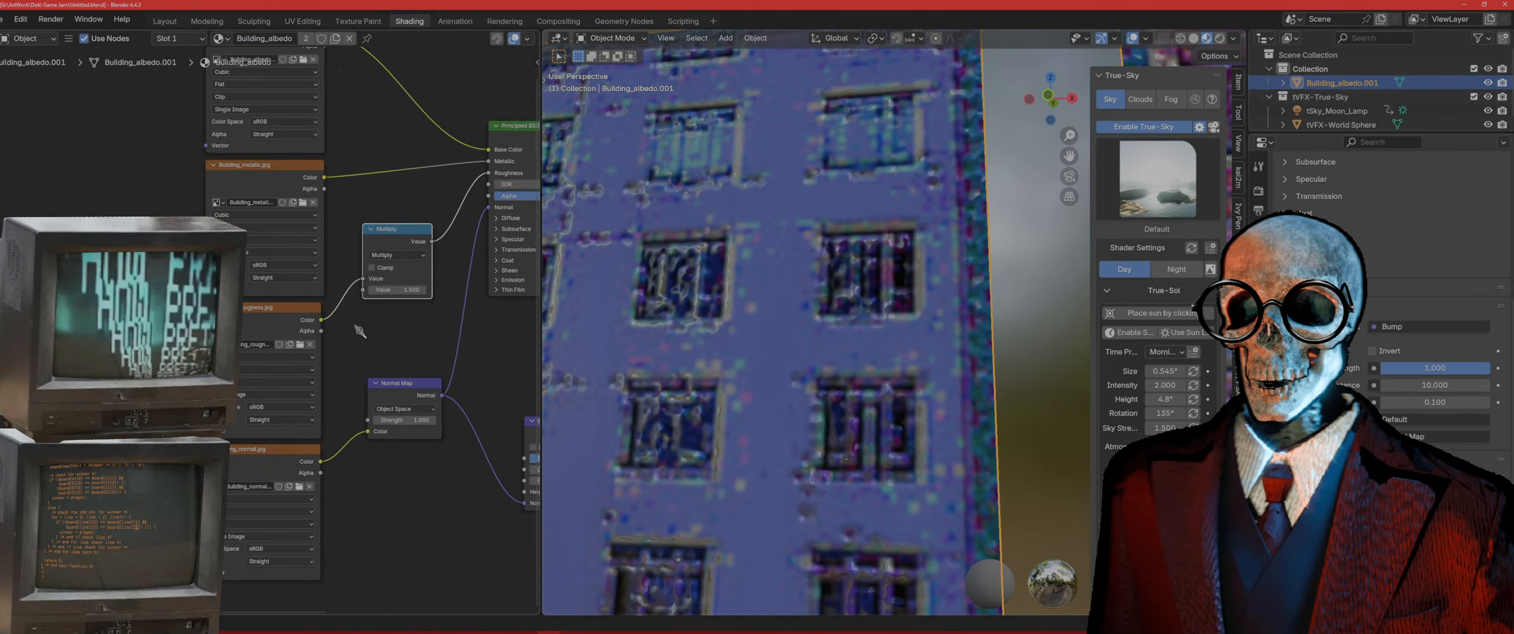
# Step: Set the interpolation of the facade material's albedo, metallic, roughness and normal image textures to Closest
pyautogui.moveTo(358, 330); pyautogui.dragTo(322, 486, button='middle')
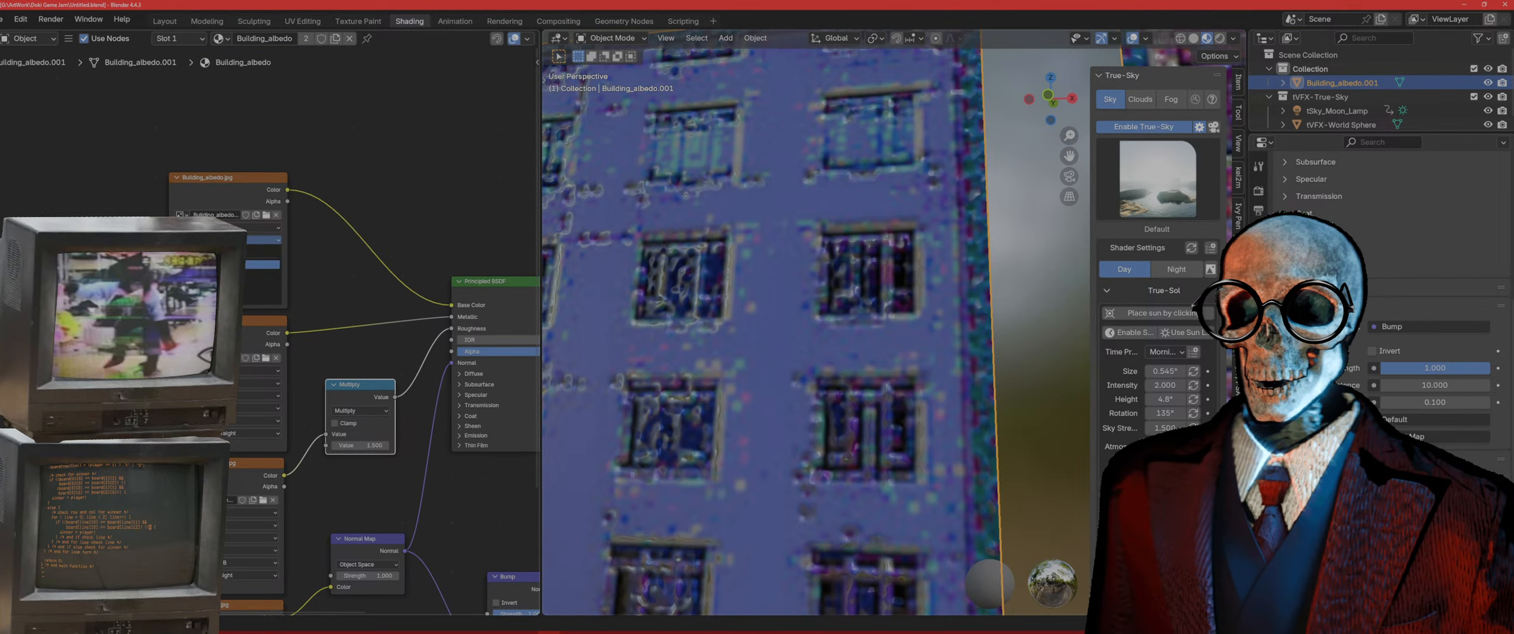
pyautogui.click(232, 265)
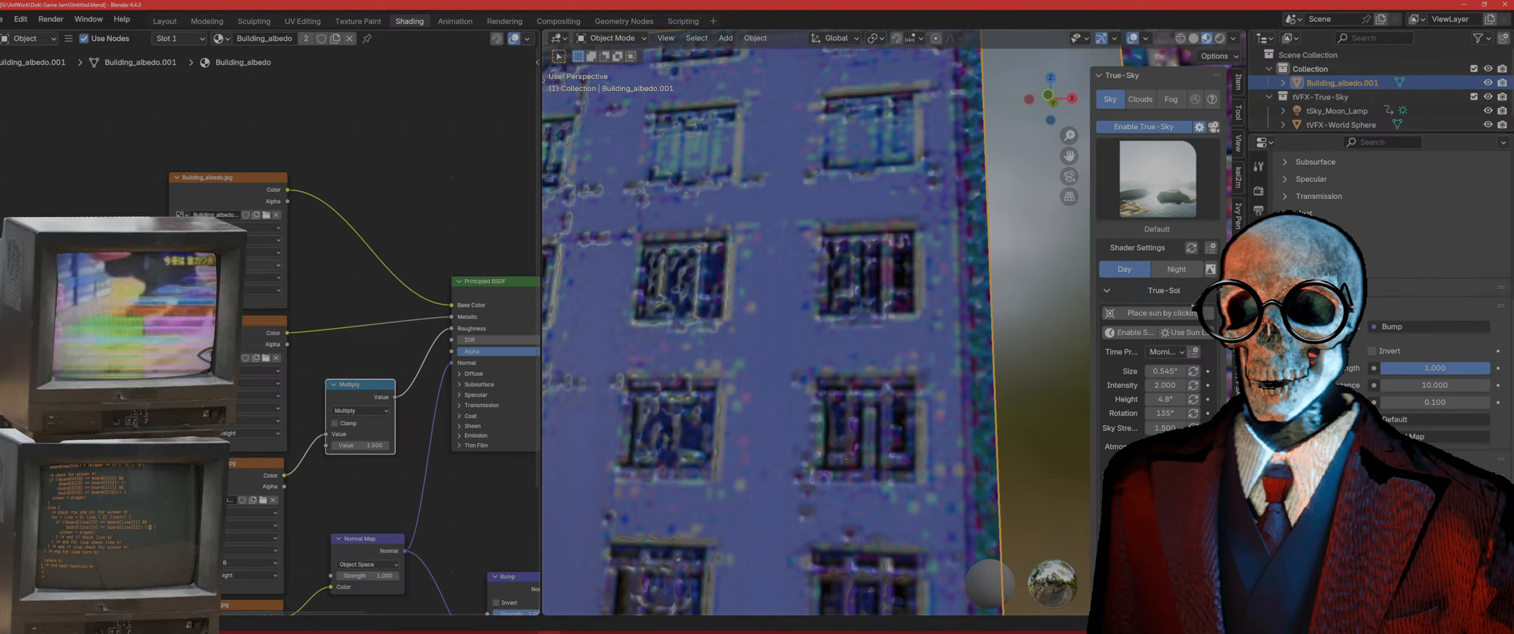
pyautogui.click(229, 265)
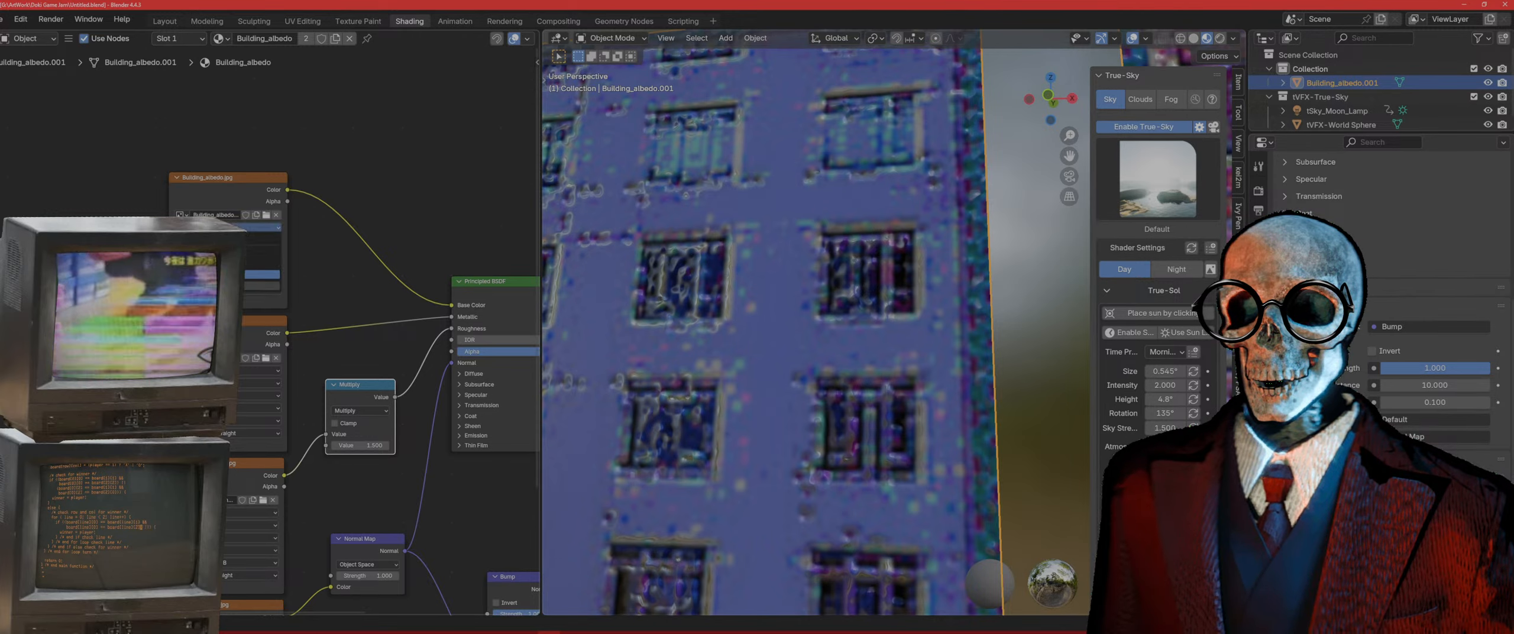
pyautogui.scroll(-1, 260, 329)
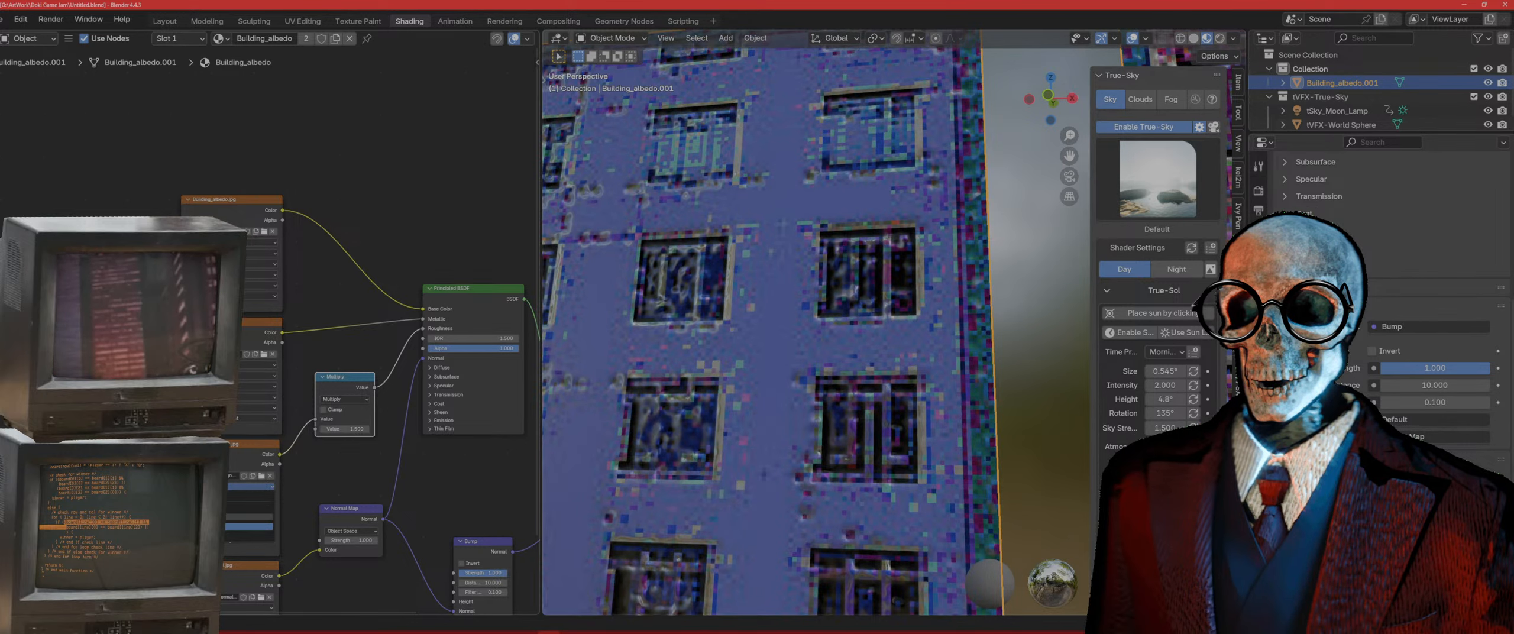
pyautogui.click(212, 527)
pyautogui.moveTo(211, 526); pyautogui.dragTo(216, 427, button='middle')
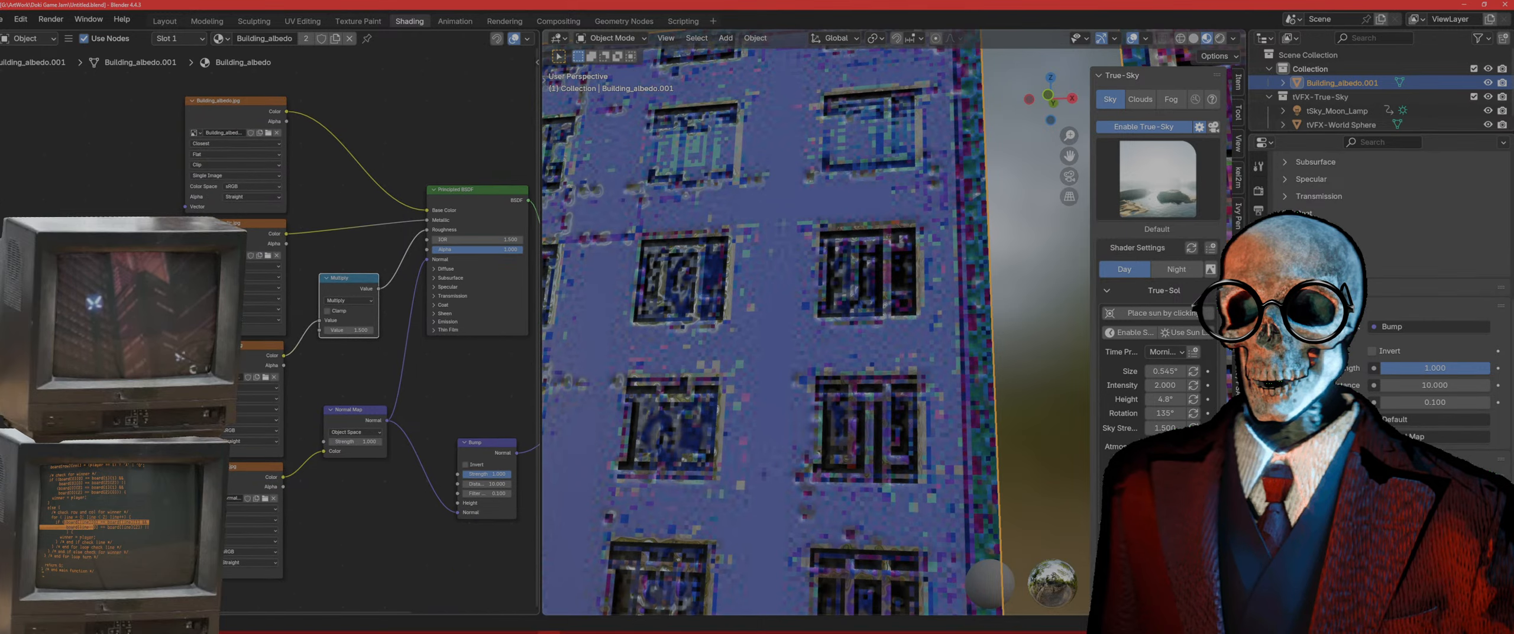
pyautogui.click(218, 509)
pyautogui.click(226, 550)
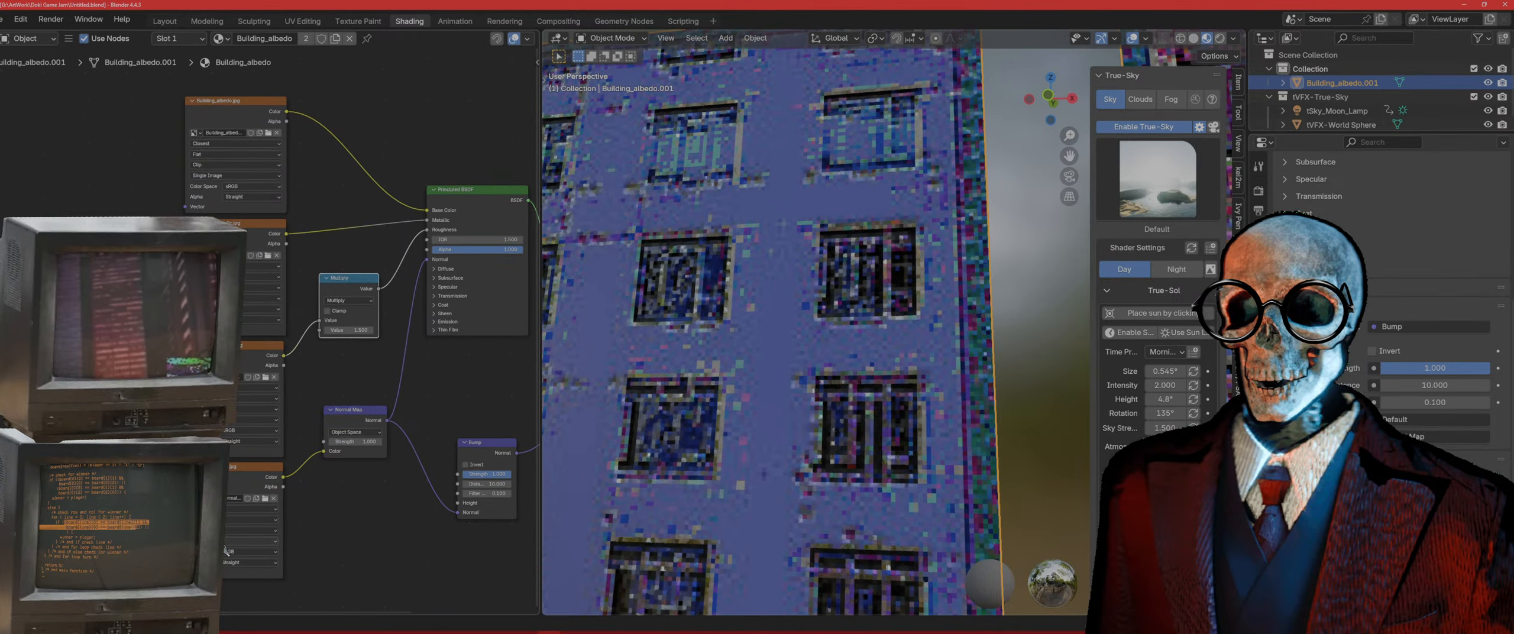
# Step: Examine the texture sharpness and modelled window recesses across the top row of facades, up close and from a distance
pyautogui.scroll(-10, 602, 499)
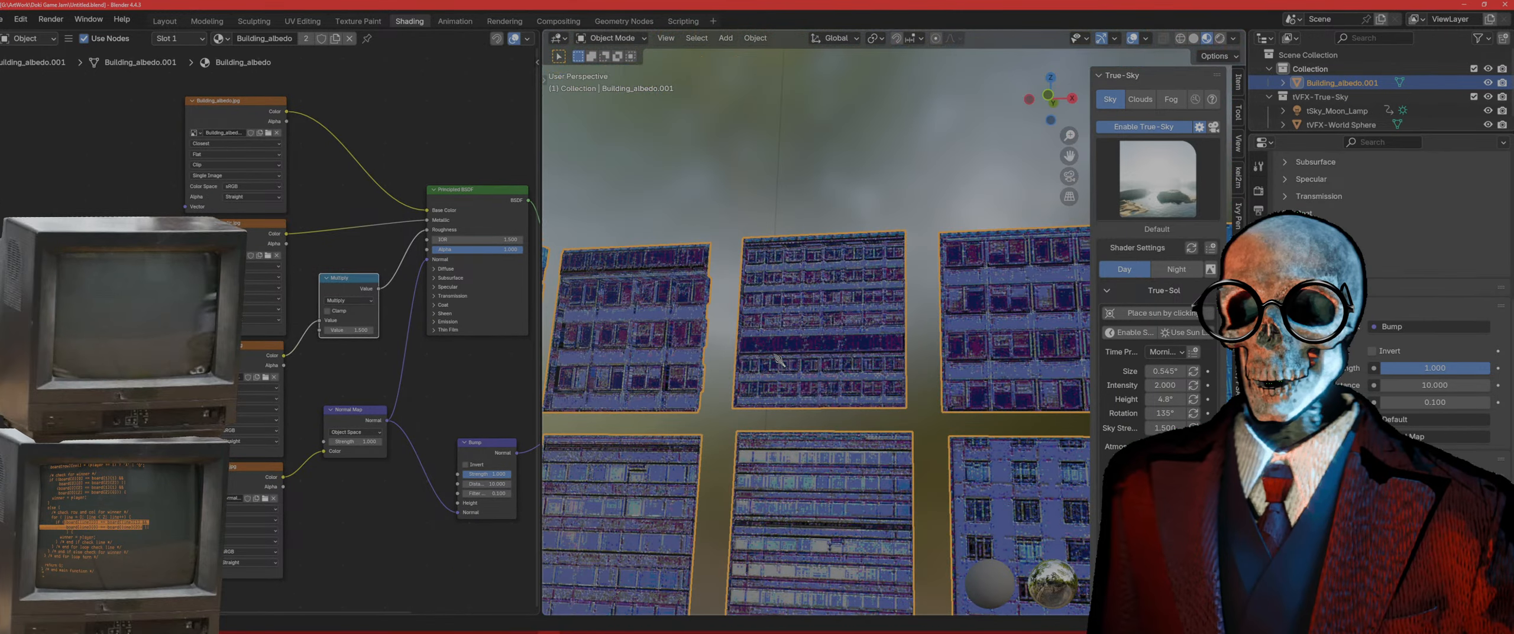
pyautogui.moveTo(700, 367); pyautogui.dragTo(841, 387, button='middle')
pyautogui.scroll(-1, 840, 386)
pyautogui.scroll(7, 860, 401)
pyautogui.keyDown('shift'); pyautogui.moveTo(668, 352); pyautogui.dragTo(813, 375, button='middle'); pyautogui.keyUp('shift')
pyautogui.keyDown('shift'); pyautogui.moveTo(919, 398); pyautogui.dragTo(615, 420, button='middle'); pyautogui.keyUp('shift')
pyautogui.scroll(4, 872, 414)
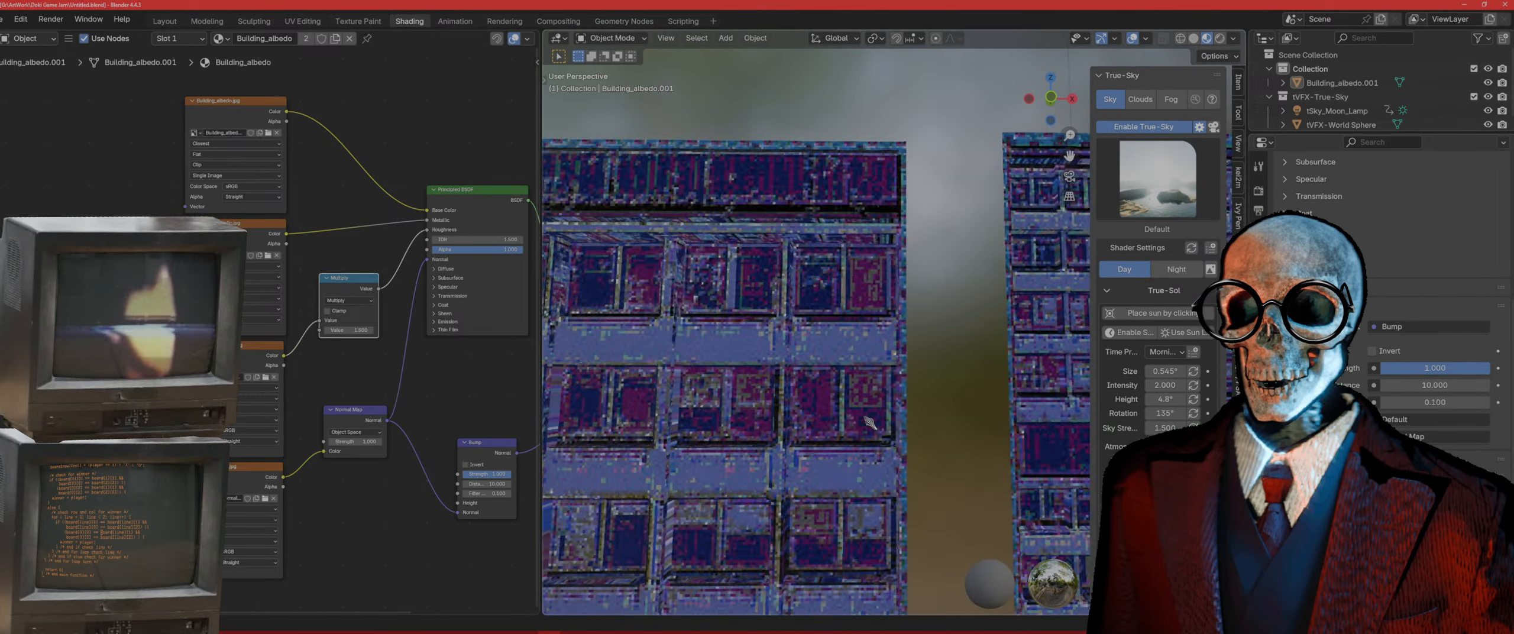
pyautogui.keyDown('shift'); pyautogui.moveTo(869, 388); pyautogui.dragTo(538, 358, button='middle'); pyautogui.keyUp('shift')
pyautogui.scroll(-5, 751, 329)
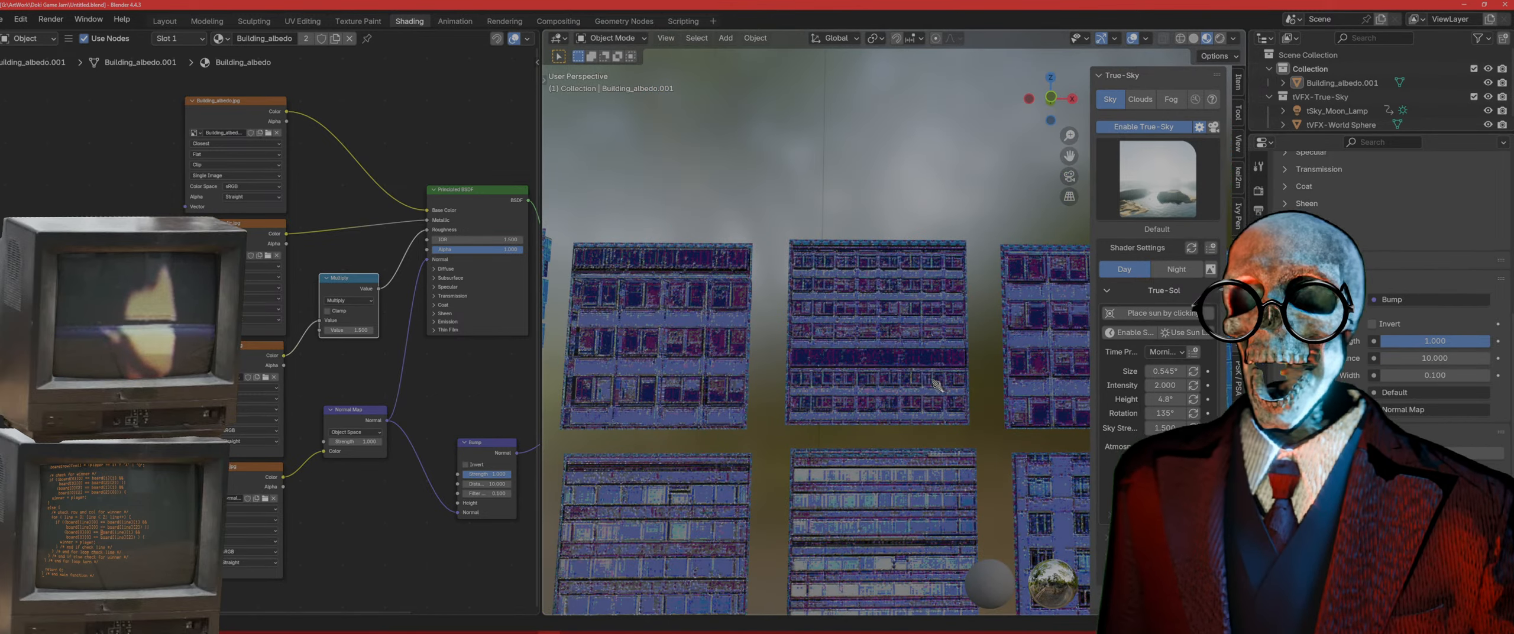
pyautogui.keyDown('shift'); pyautogui.moveTo(853, 351); pyautogui.dragTo(609, 337, button='middle'); pyautogui.keyUp('shift')
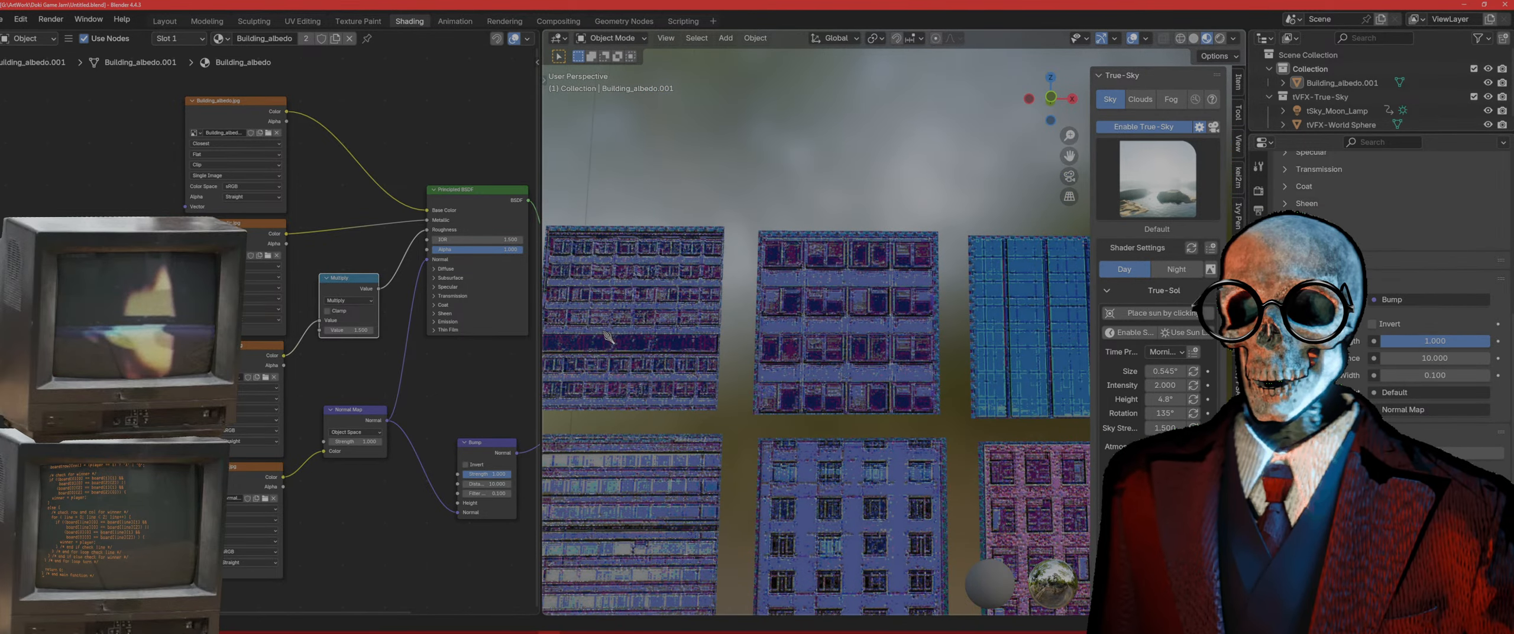
# Step: Select the building mesh, enter Edit Mode in front view, and add a horizontal loop cut near the fourth facade's top edge
pyautogui.click(822, 317)
pyautogui.moveTo(823, 320); pyautogui.dragTo(839, 346, button='middle')
pyautogui.press('Tab')
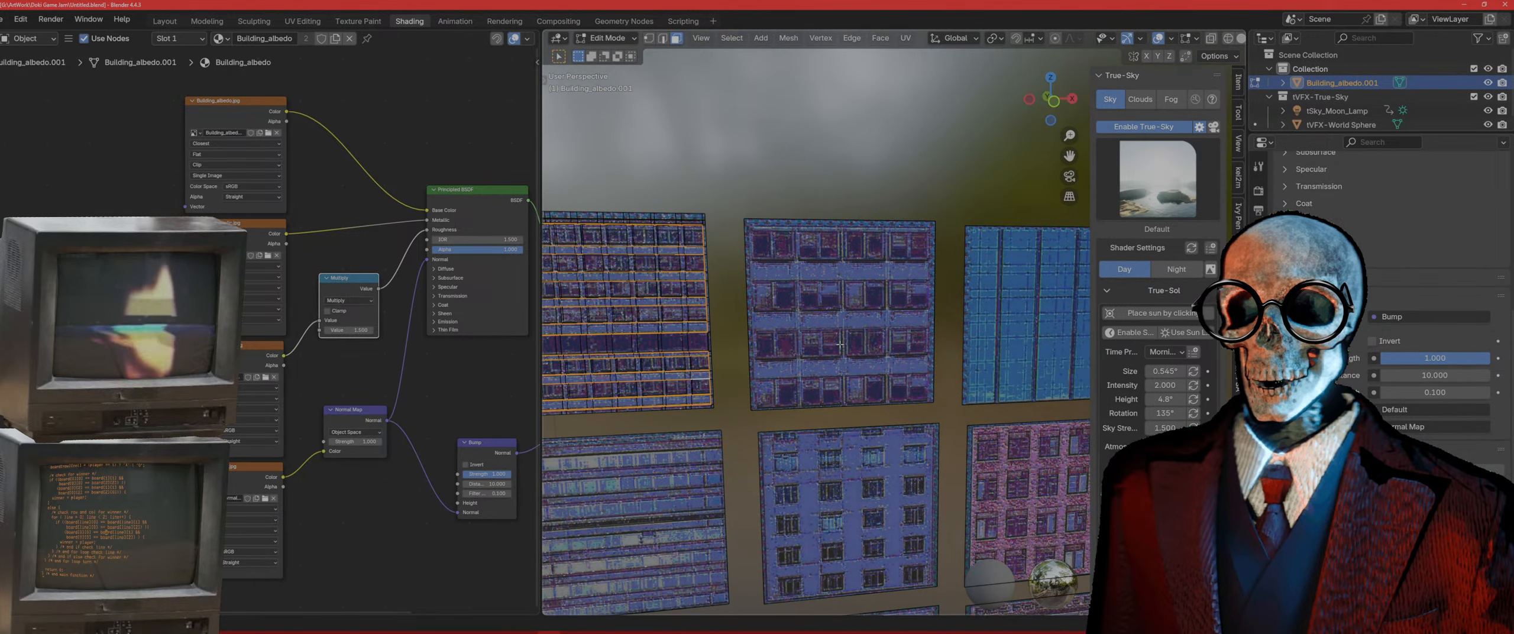
pyautogui.press('KP_1')
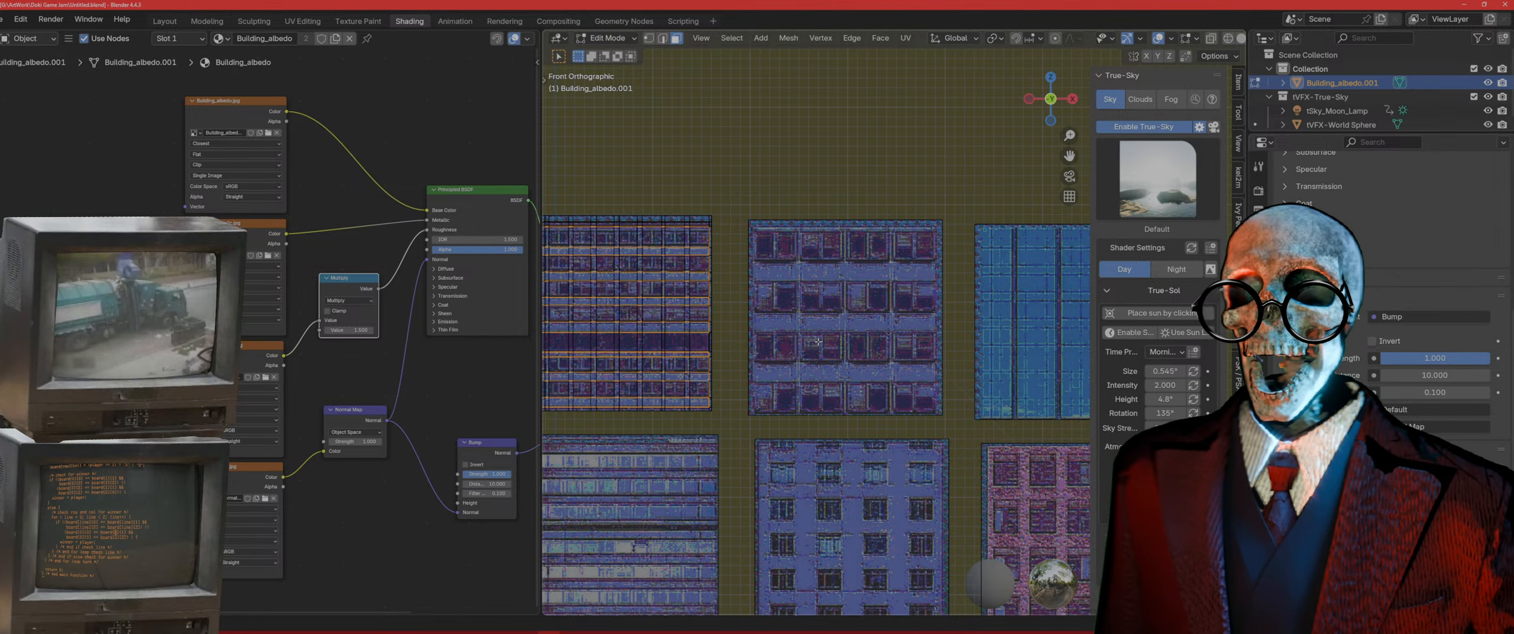
pyautogui.scroll(6, 818, 342)
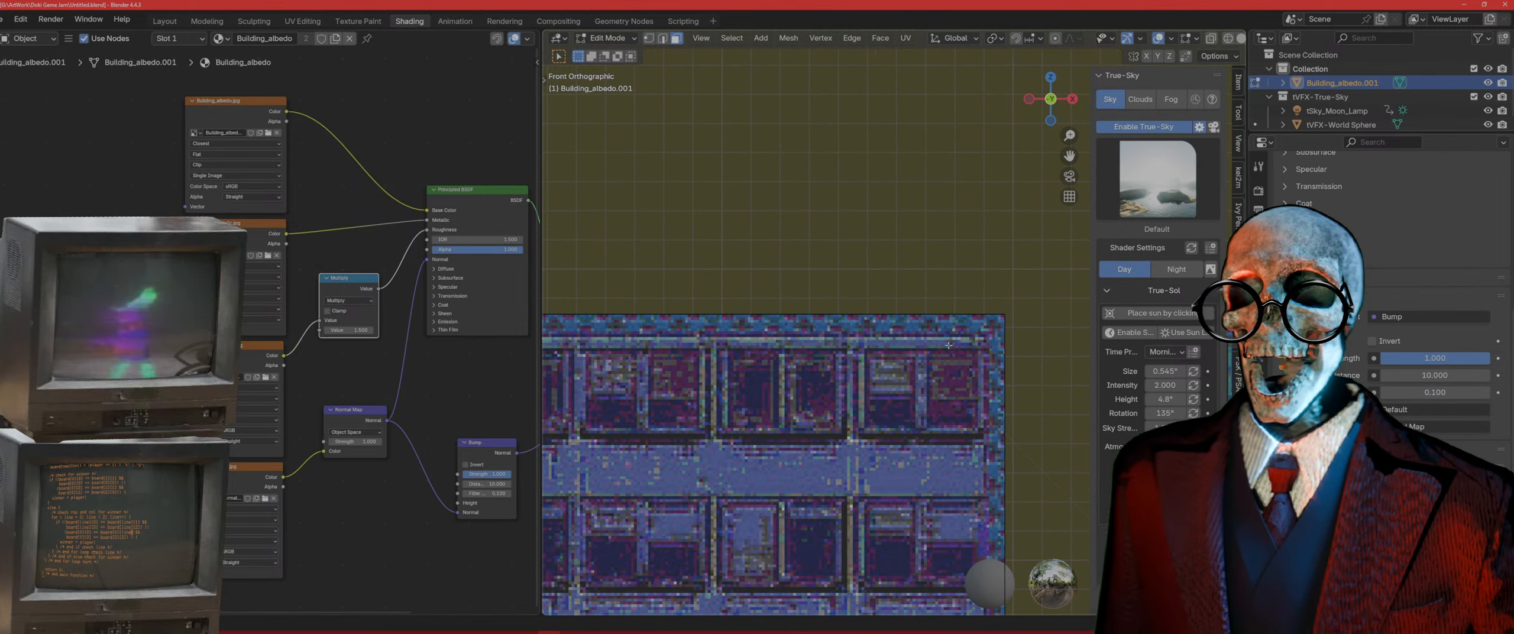
pyautogui.hotkey('ctrl', 'r')
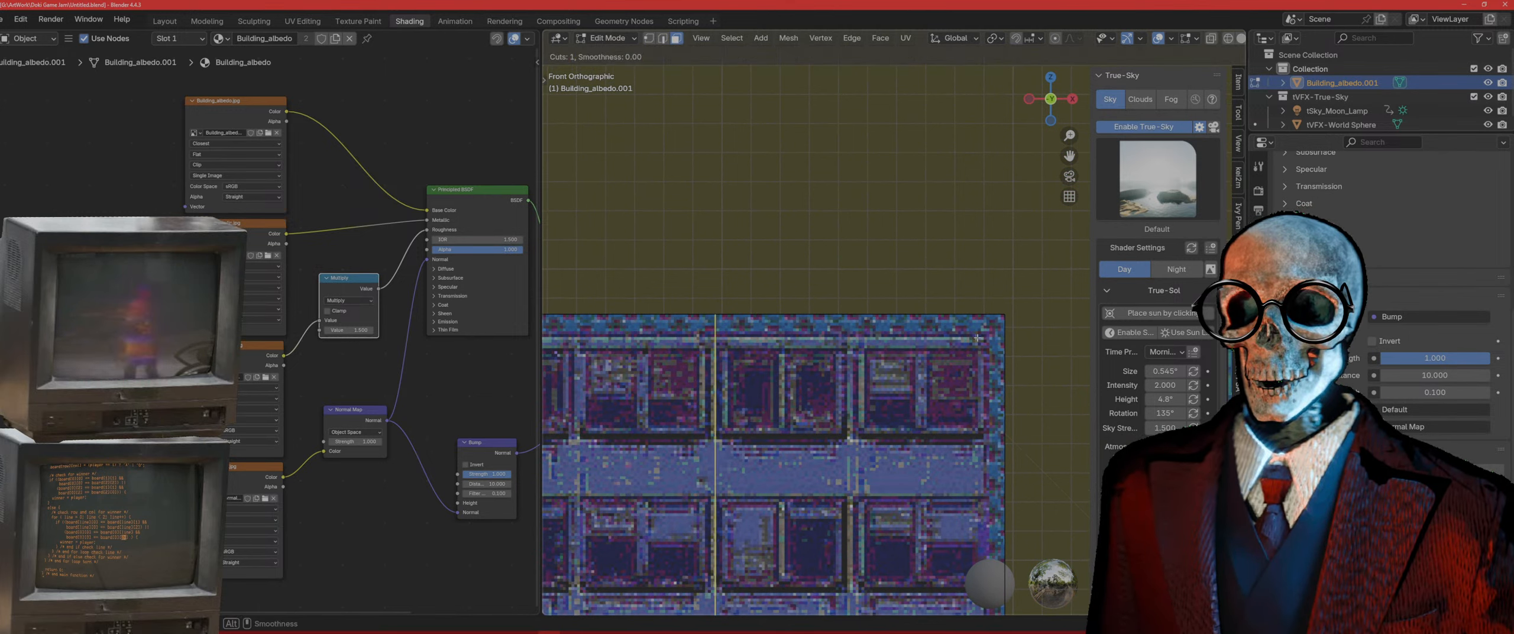
pyautogui.click(1004, 372)
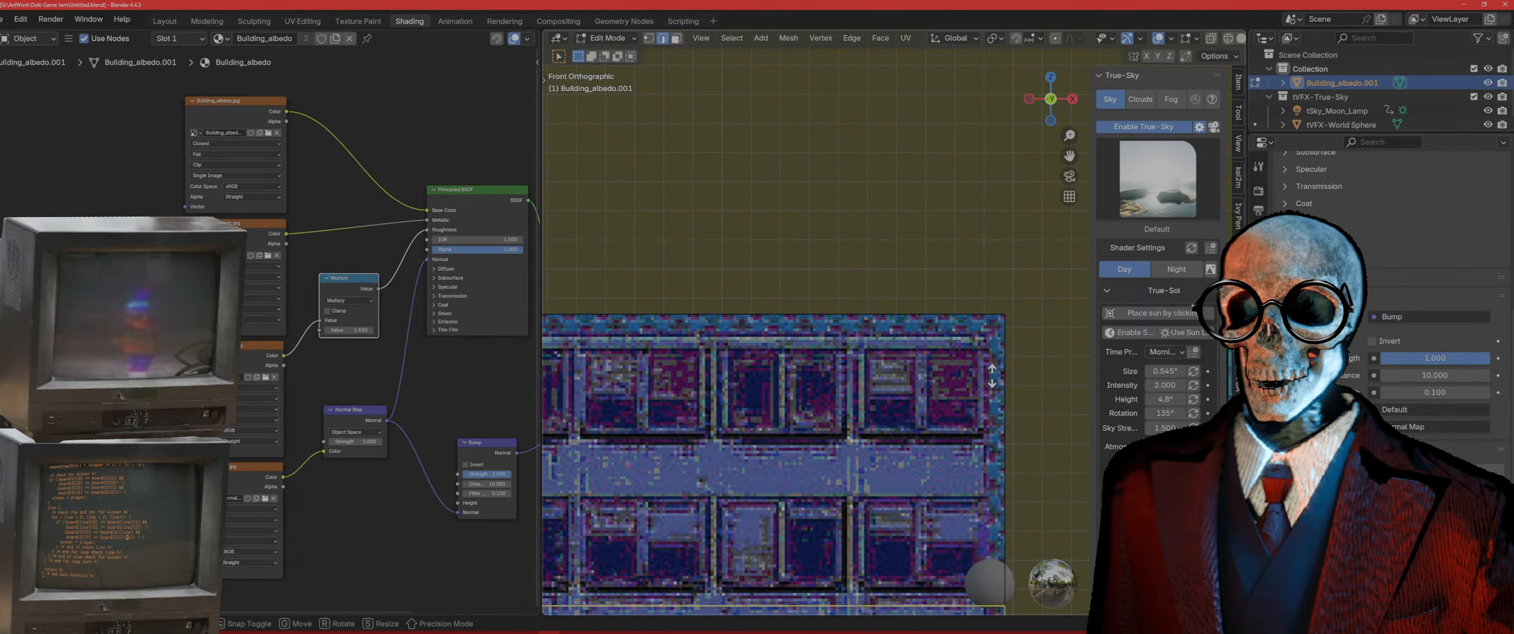
pyautogui.click(968, 107)
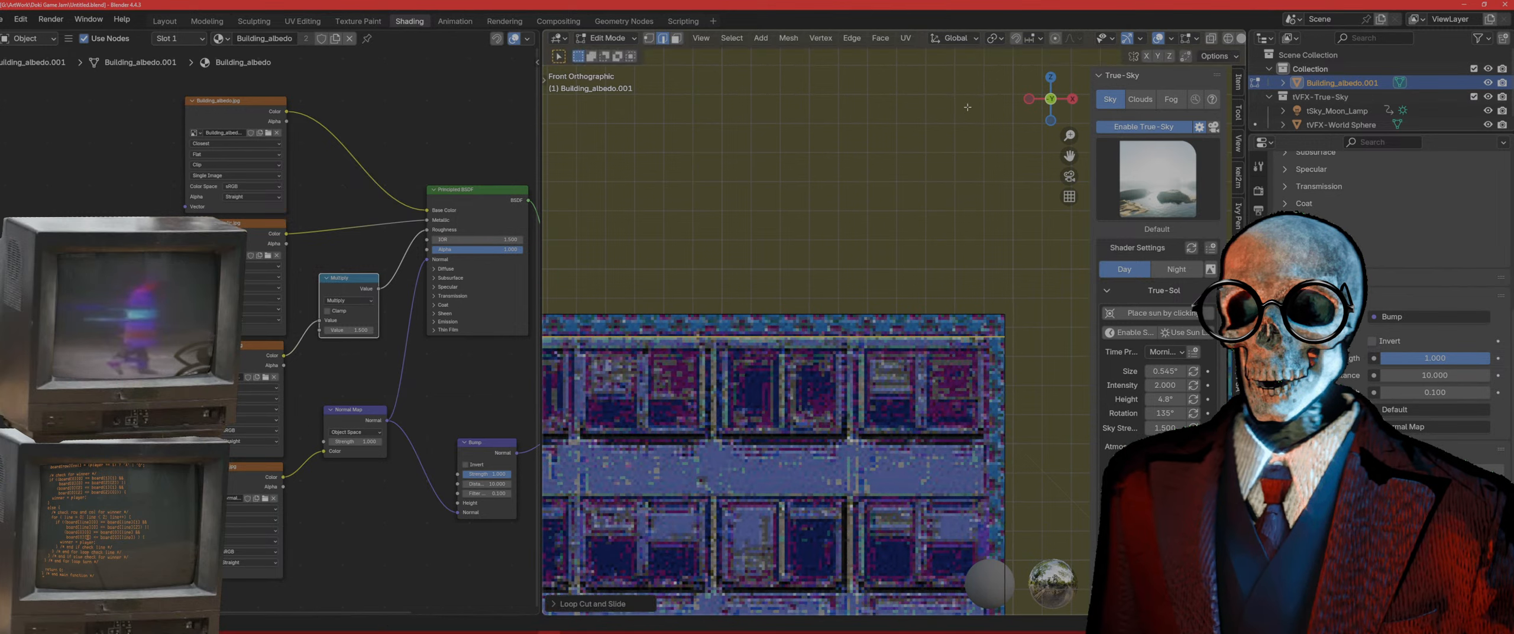
# Step: Add two vertical loop cuts to the fourth facade, one just inside its right edge and one just inside its left edge
pyautogui.hotkey('ctrl', 'r')
pyautogui.click(760, 341)
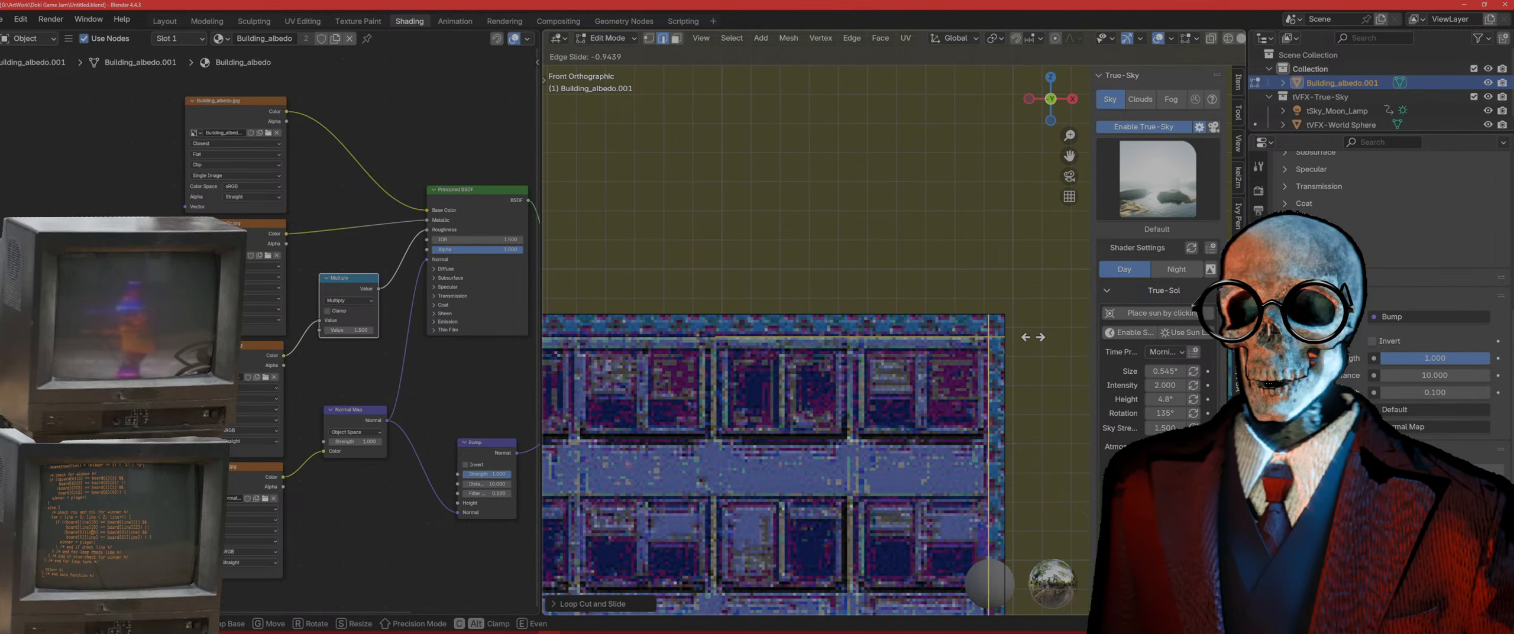
pyautogui.click(1033, 337)
pyautogui.scroll(-4, 866, 237)
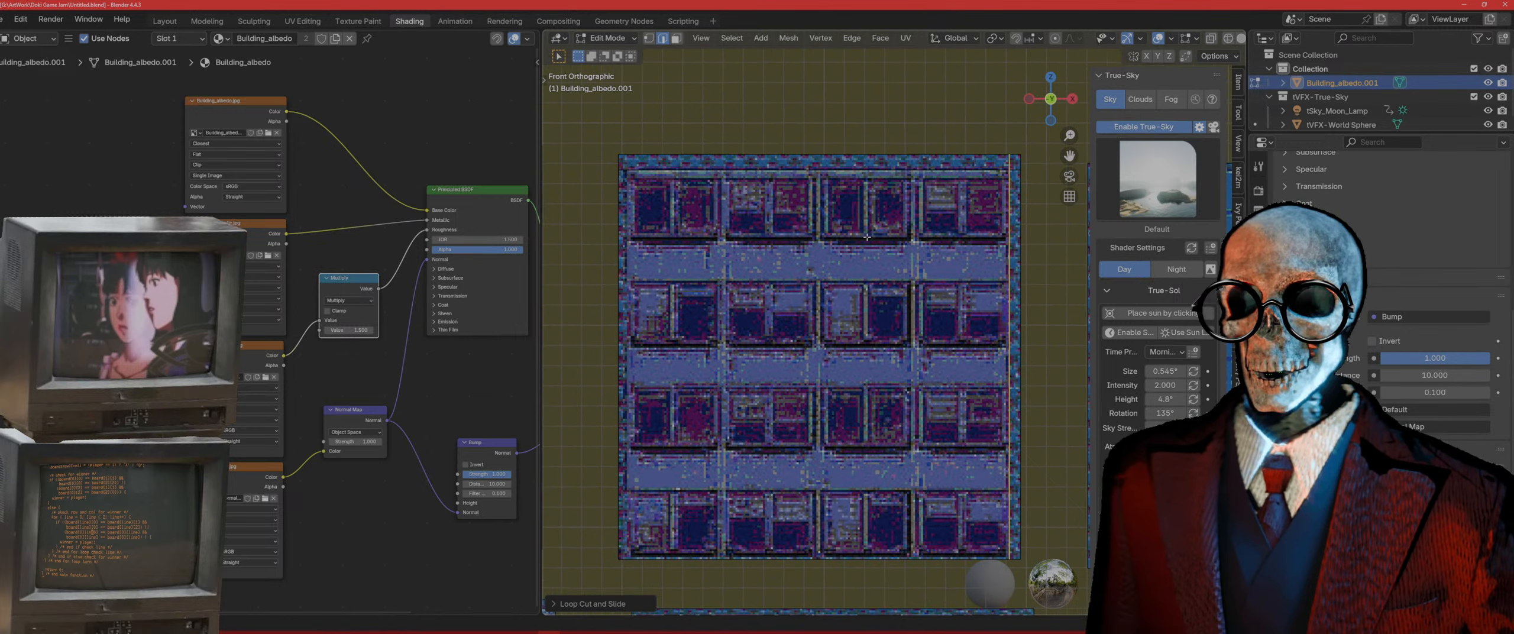
pyautogui.hotkey('ctrl', 'r')
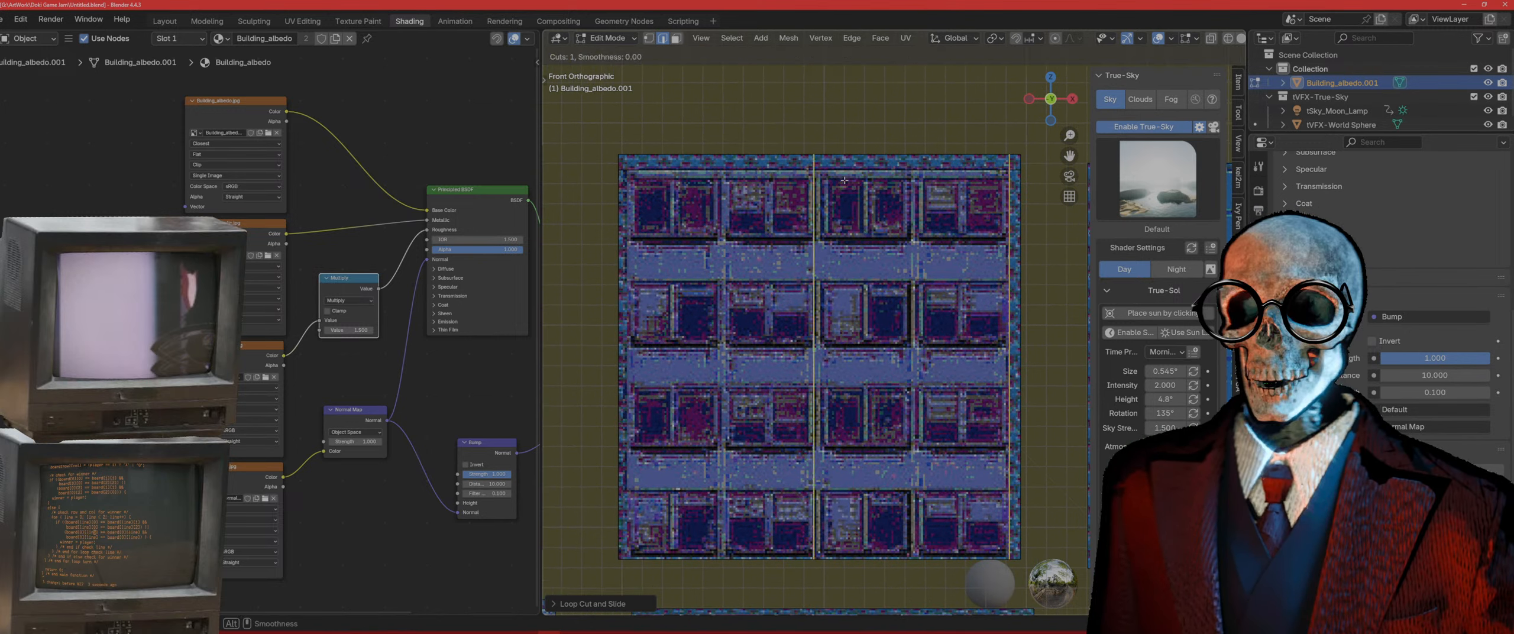
pyautogui.click(845, 180)
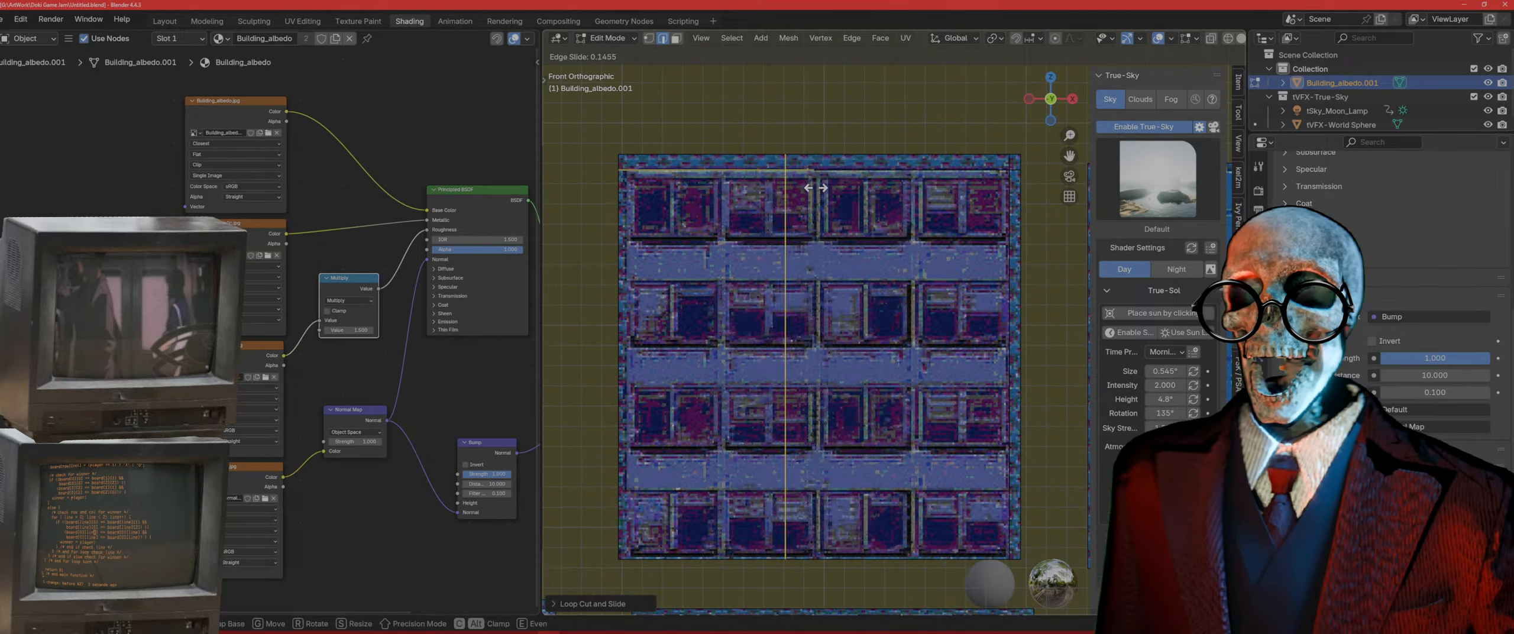
pyautogui.click(655, 224)
# Step: Add a horizontal loop cut to the fourth facade and slide it down close to the bottom edge
pyautogui.hotkey('ctrl', 'r')
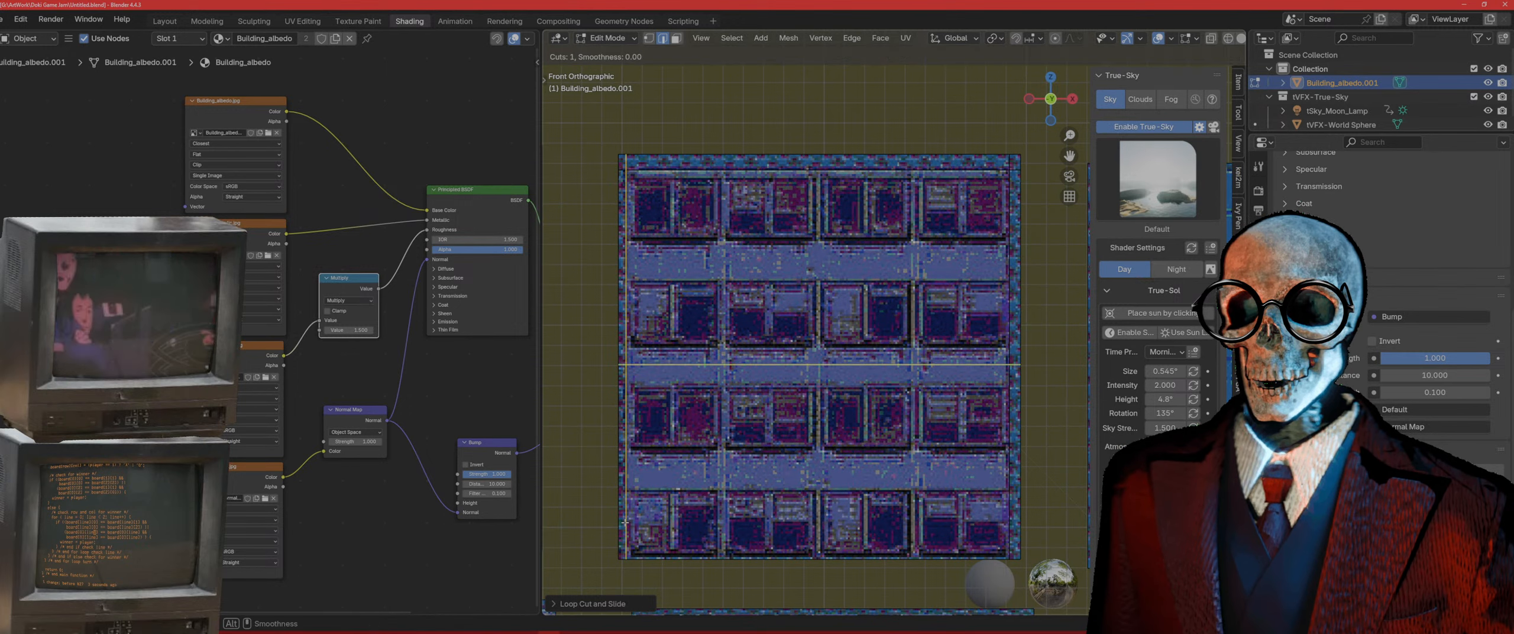
pyautogui.click(625, 515)
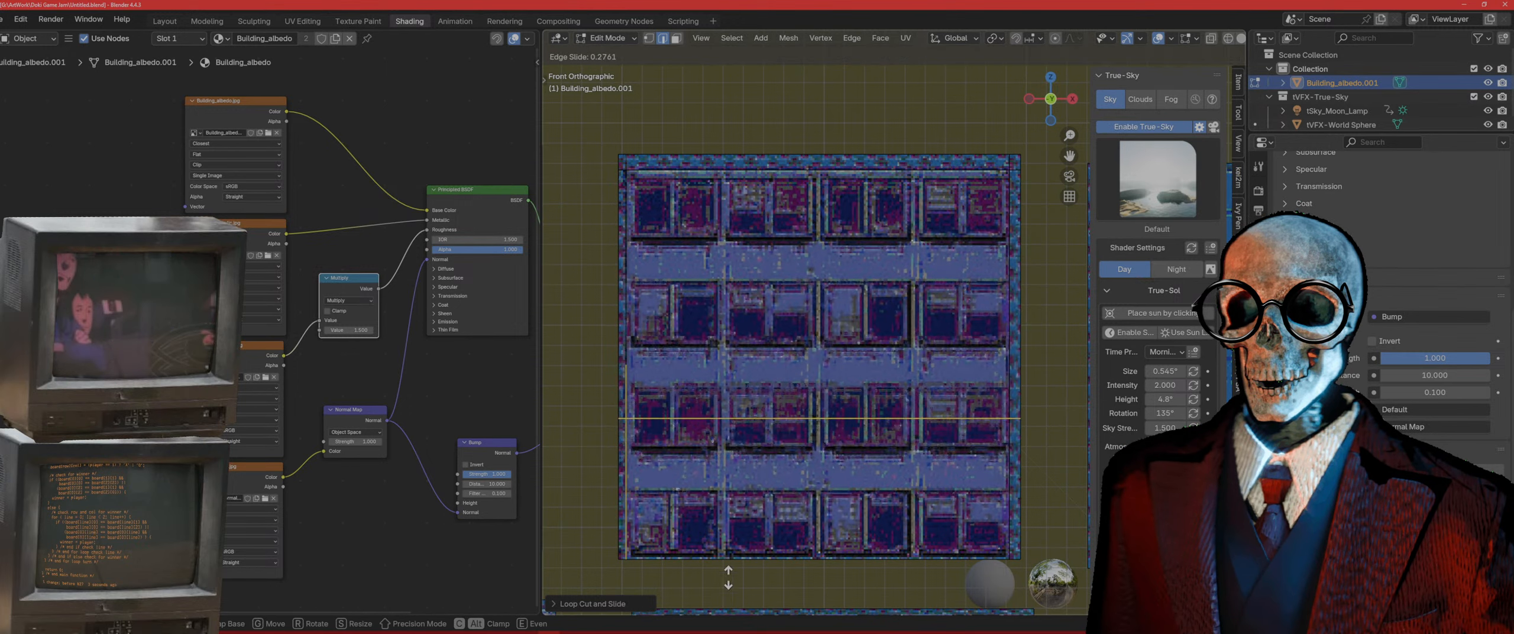
pyautogui.click(806, 128)
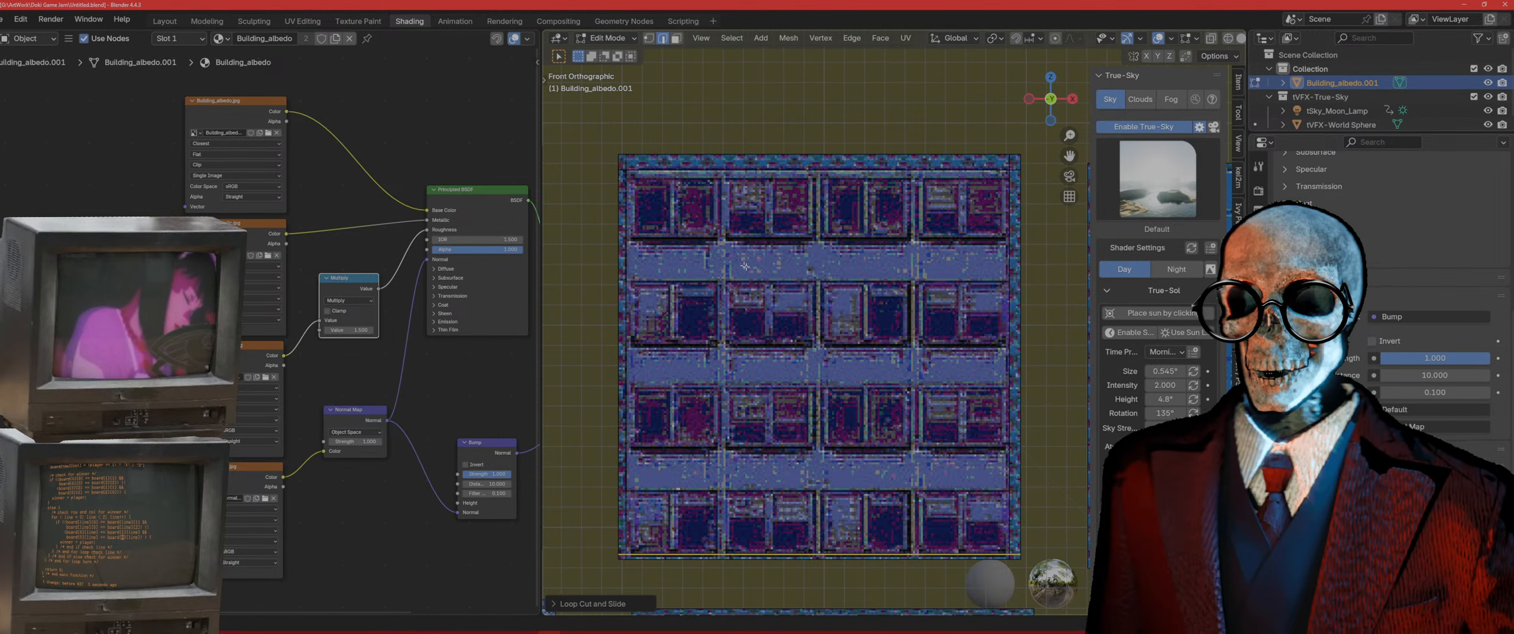
# Step: Add three vertical loop cuts to the fourth facade, following the central pillar and both sides of the pillar between the first two window columns
pyautogui.hotkey('ctrl', 'r')
pyautogui.click(770, 226)
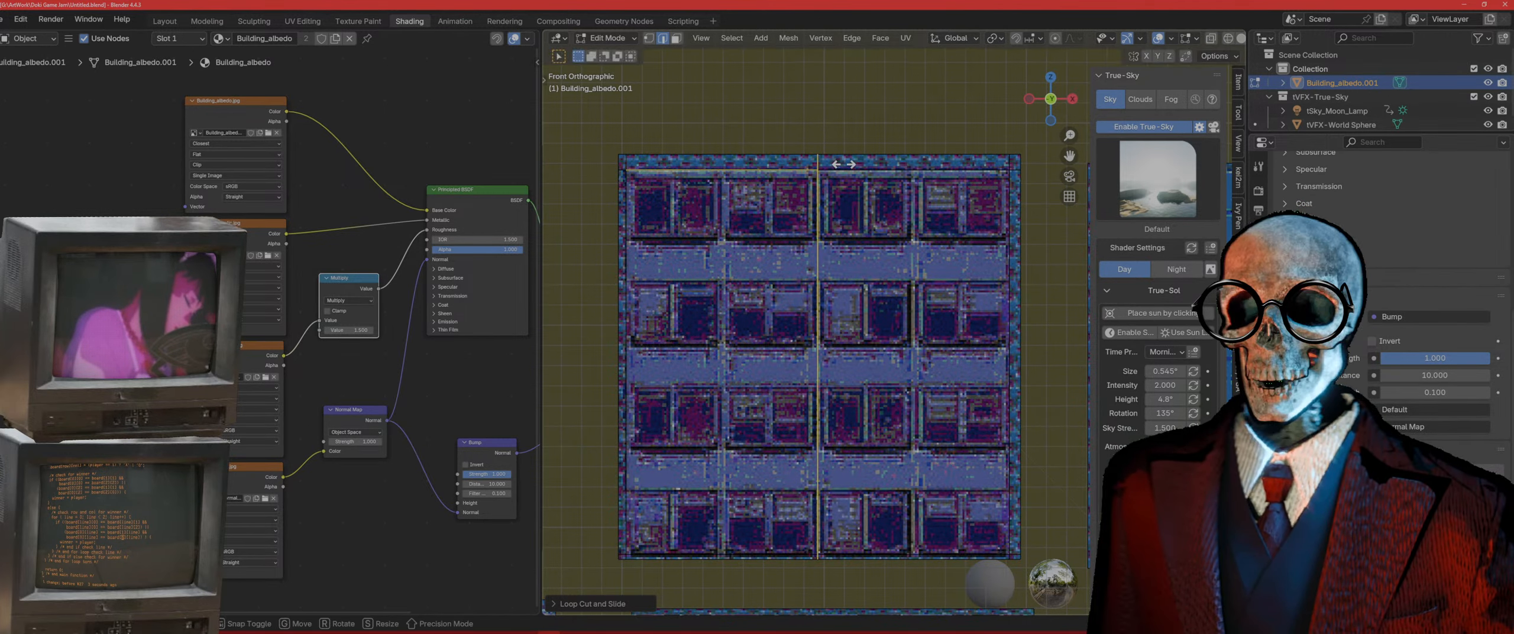
pyautogui.click(660, 228)
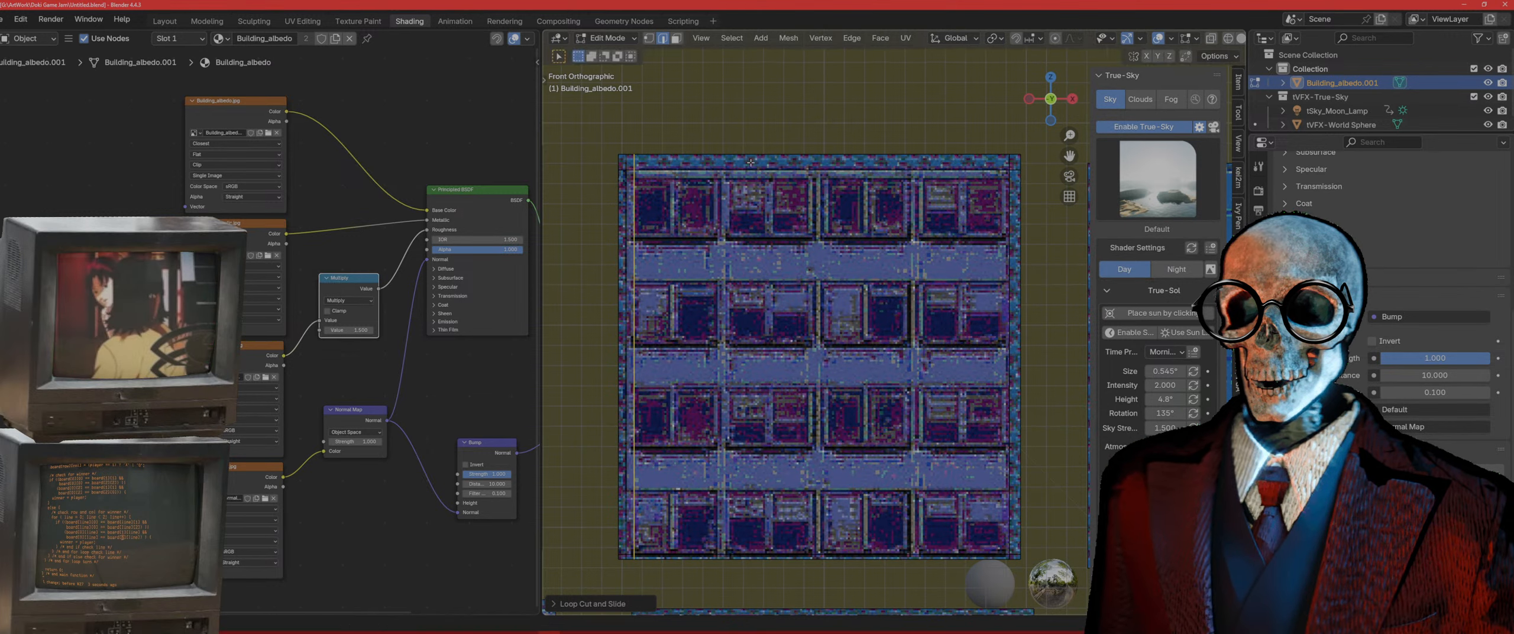
pyautogui.hotkey('ctrl', 'r')
pyautogui.click(715, 200)
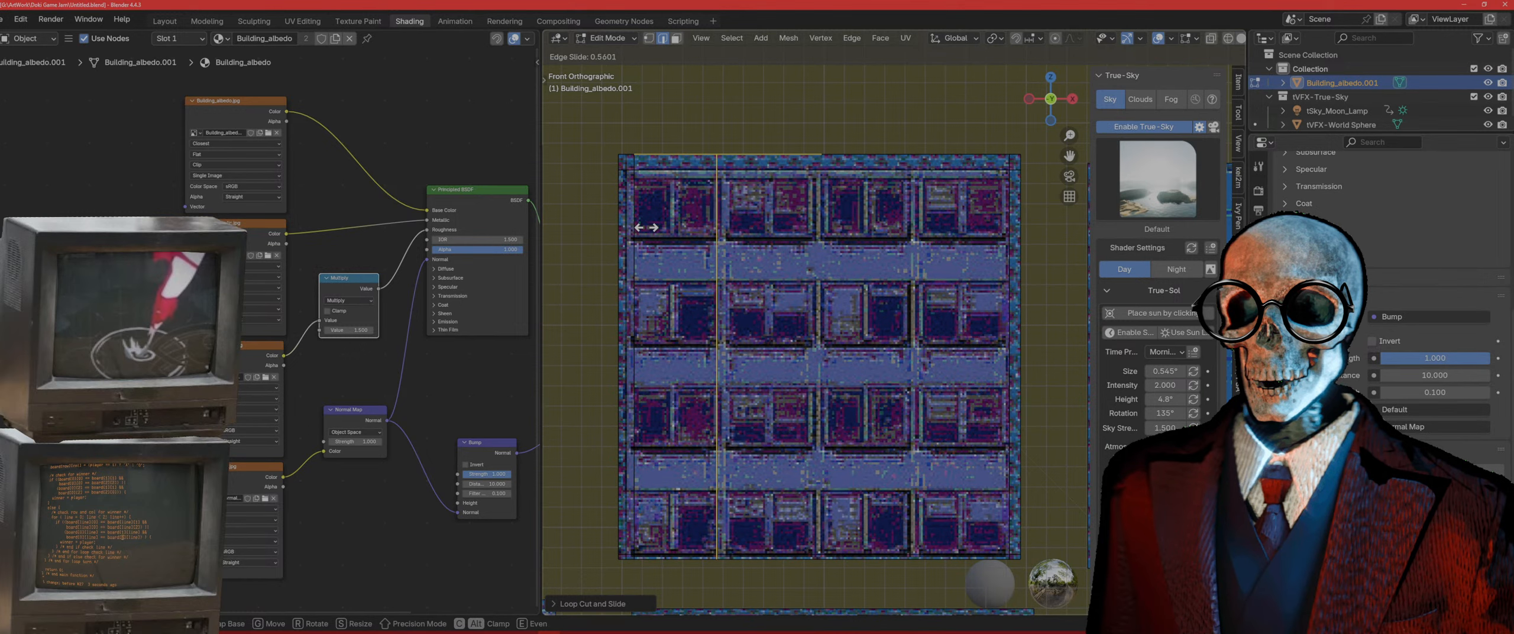
pyautogui.click(637, 229)
pyautogui.hotkey('ctrl', 'r')
pyautogui.click(755, 188)
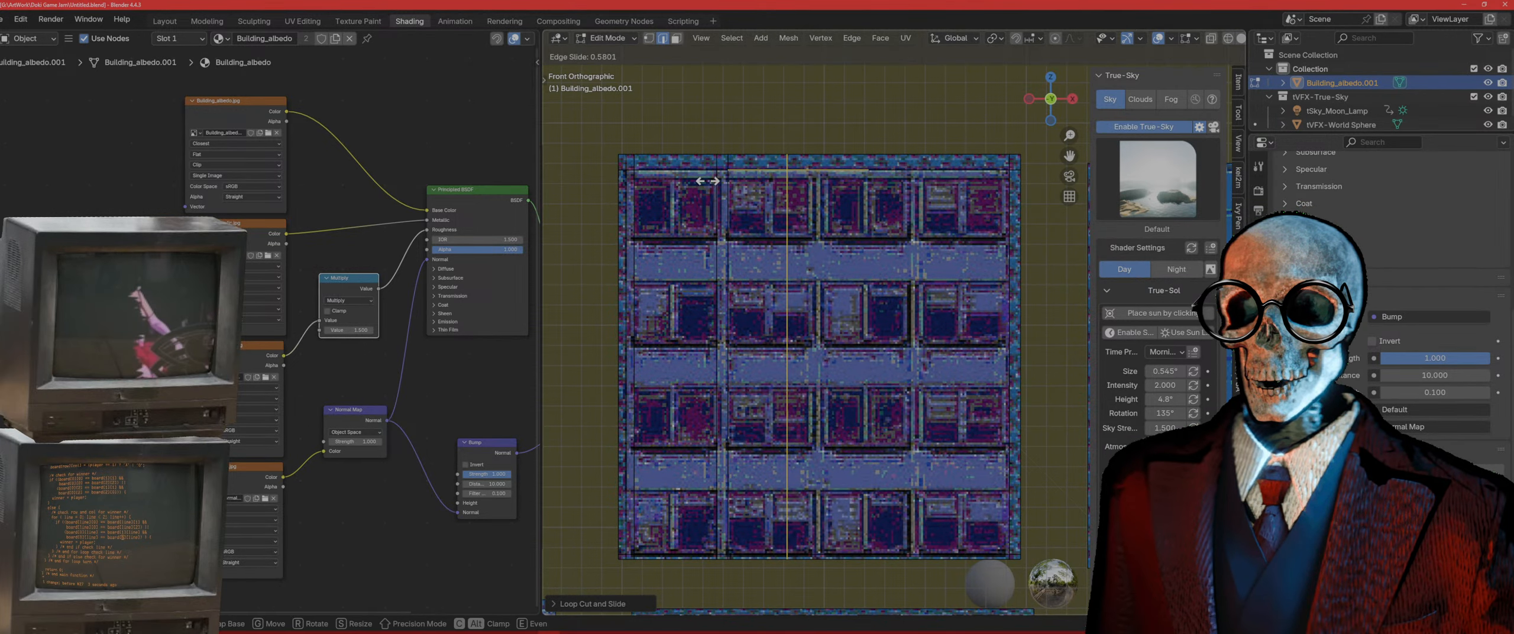
pyautogui.click(783, 189)
# Step: Add two vertical loop cuts along the two sides of the pillar between the third and fourth window columns
pyautogui.hotkey('ctrl', 'r')
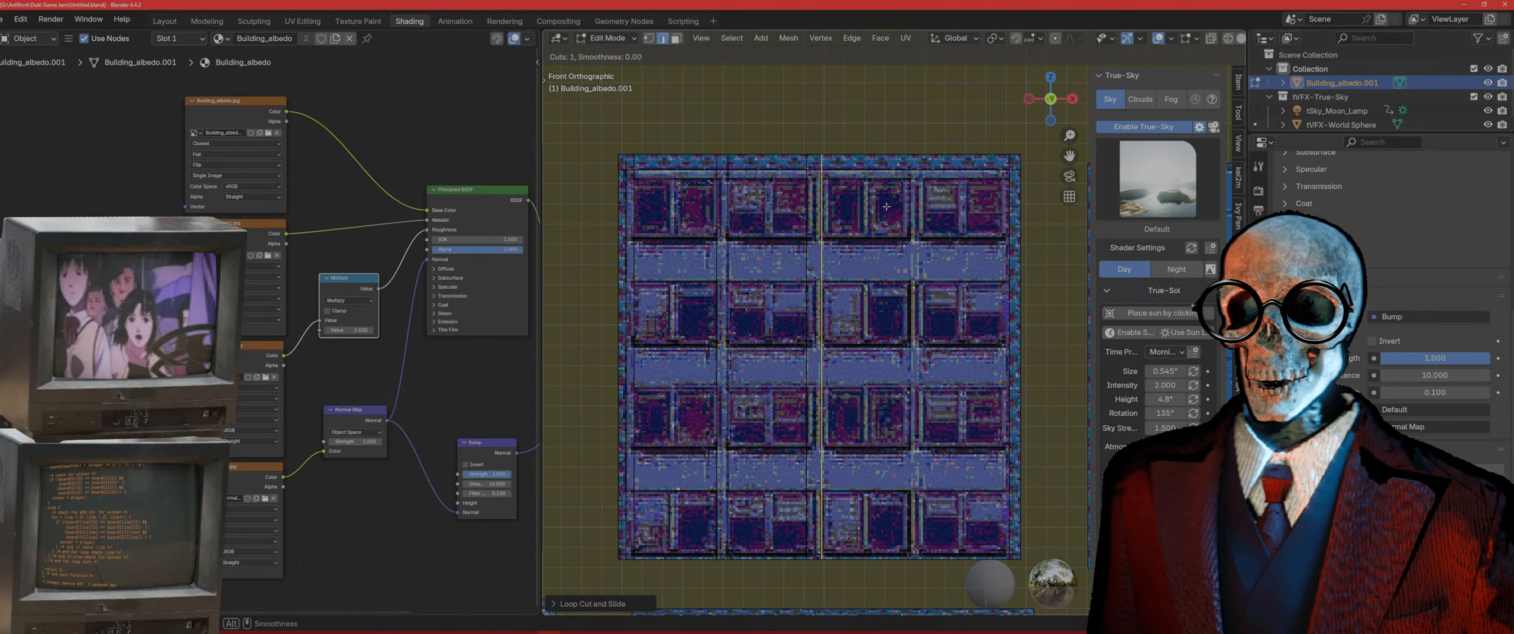
pyautogui.click(894, 173)
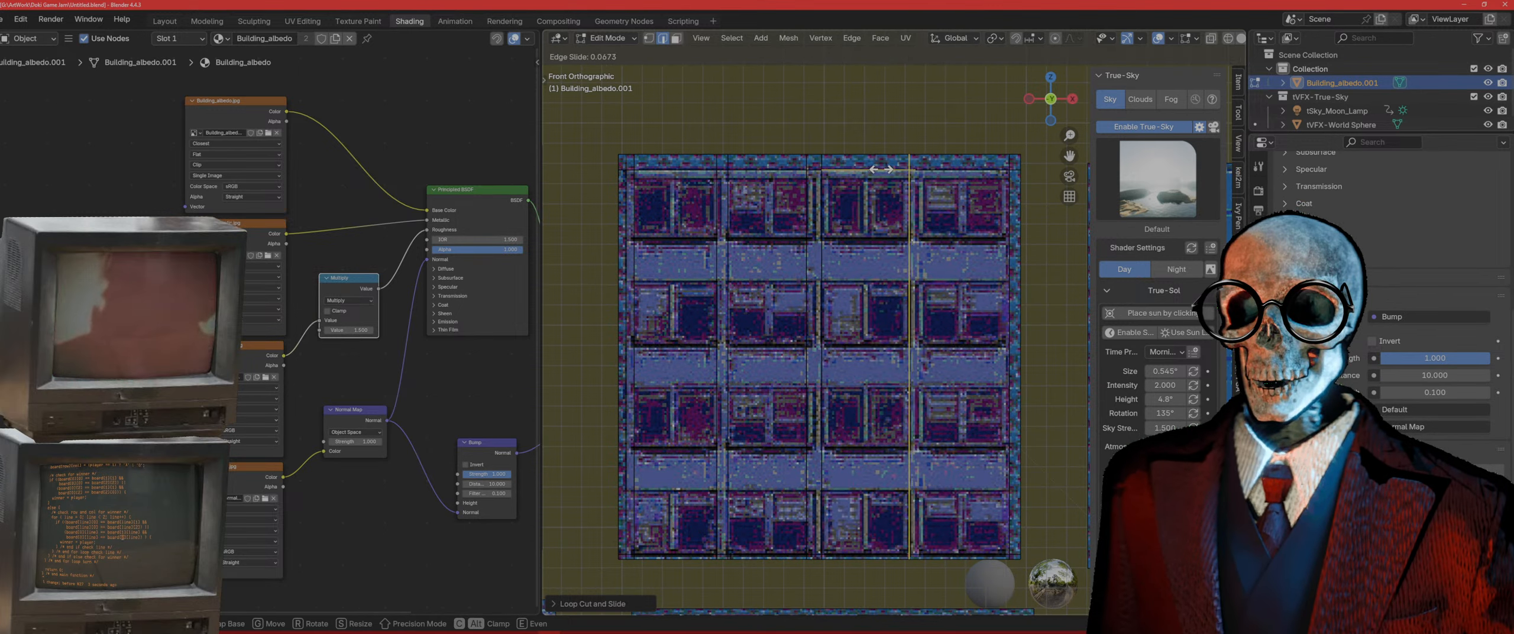
pyautogui.click(881, 170)
pyautogui.hotkey('ctrl', 'r')
pyautogui.click(946, 168)
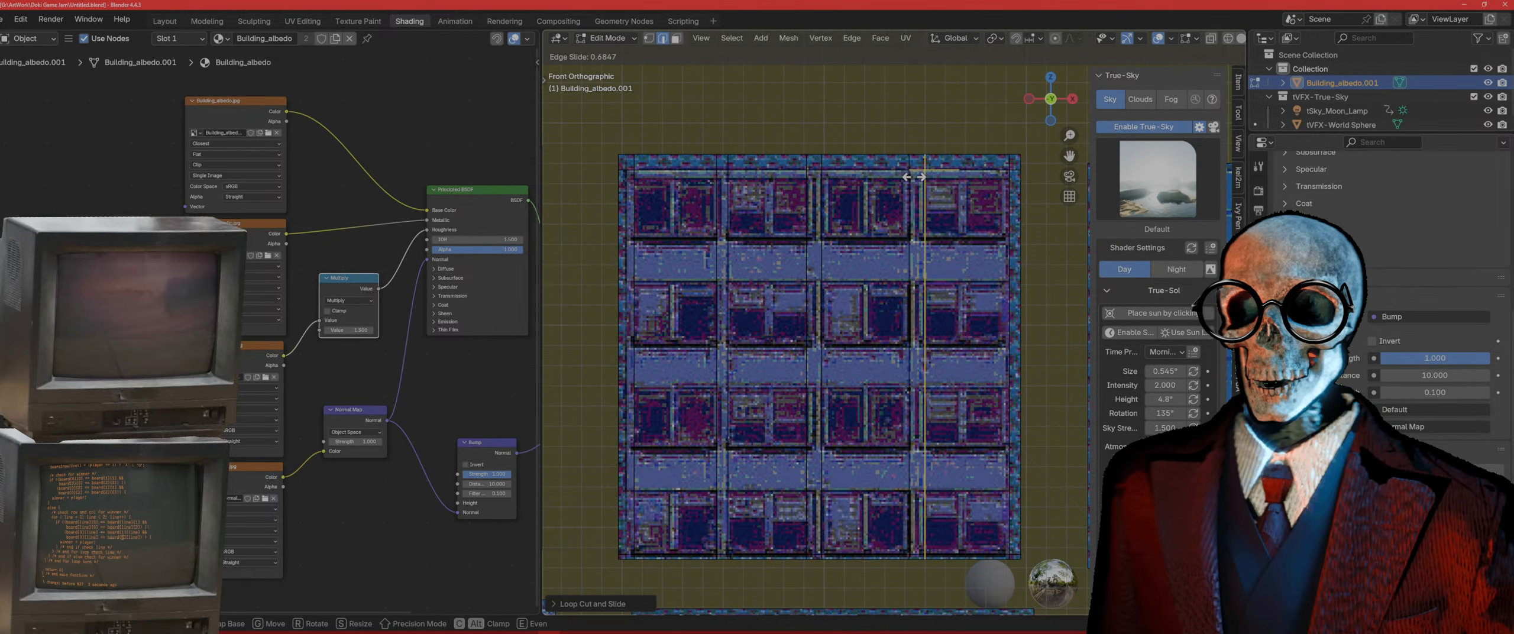
pyautogui.click(908, 176)
# Step: Add two horizontal loop cuts, one along the bottom of the top window row and one along the top of the second row
pyautogui.hotkey('ctrl', 'r')
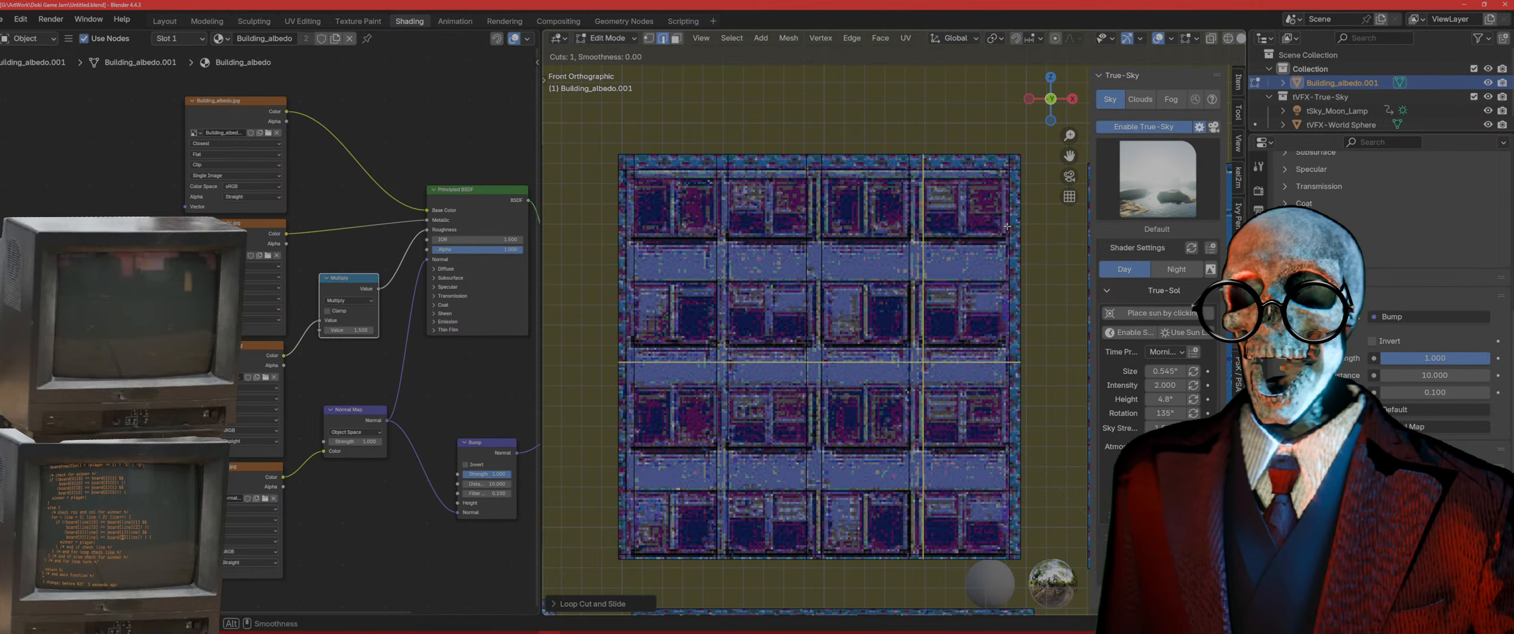
pyautogui.click(990, 231)
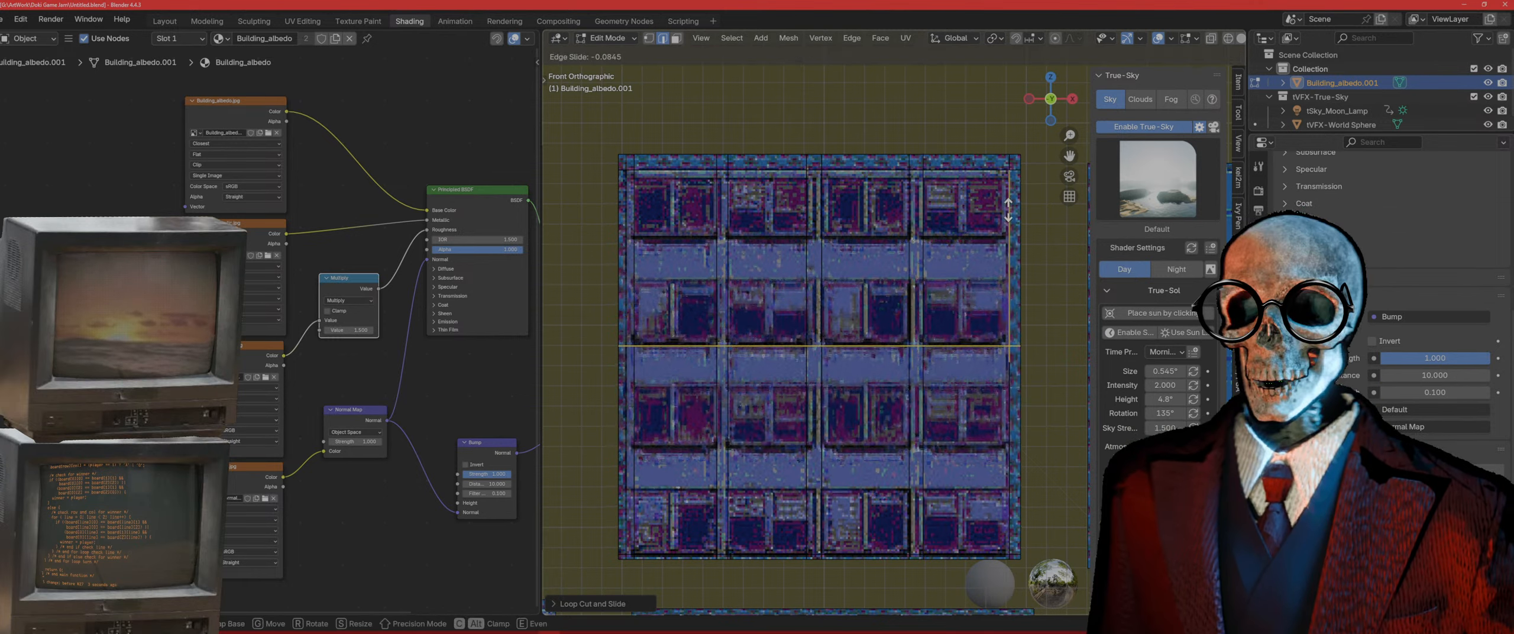
pyautogui.click(990, 102)
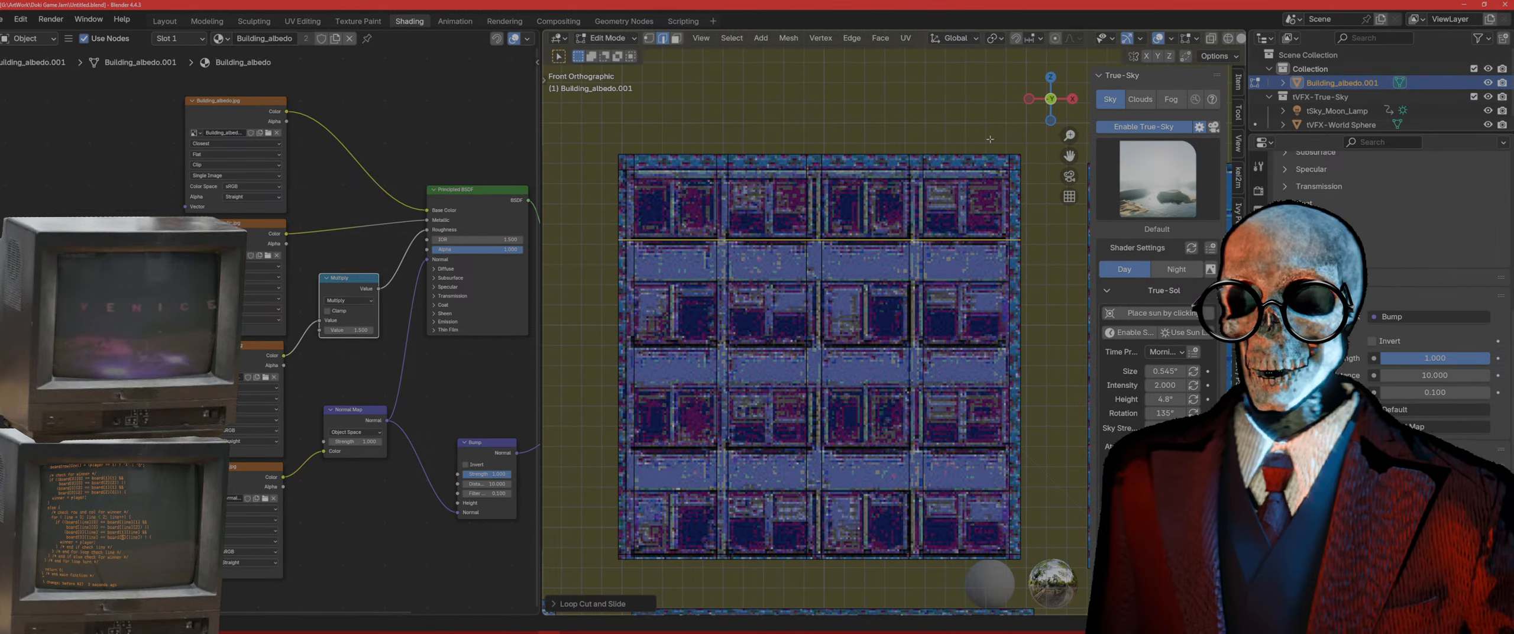
pyautogui.hotkey('ctrl', 'r')
pyautogui.click(977, 291)
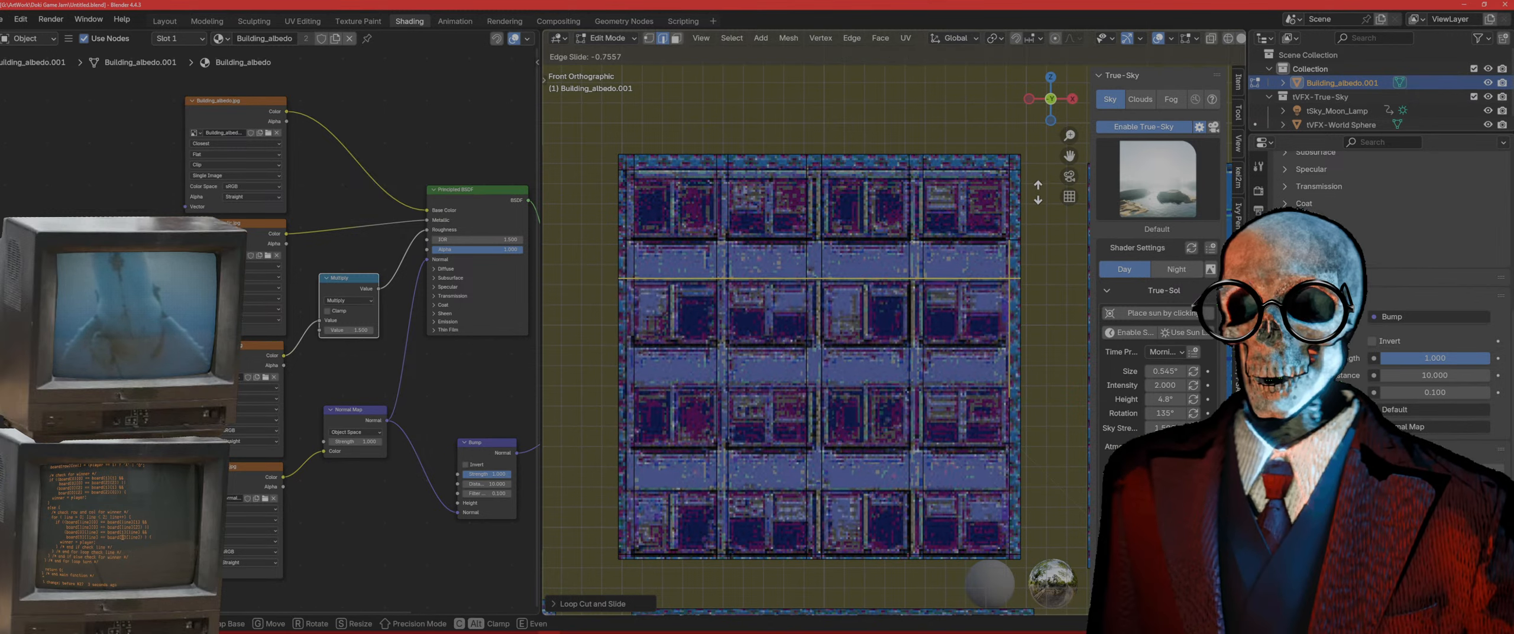
pyautogui.click(1024, 220)
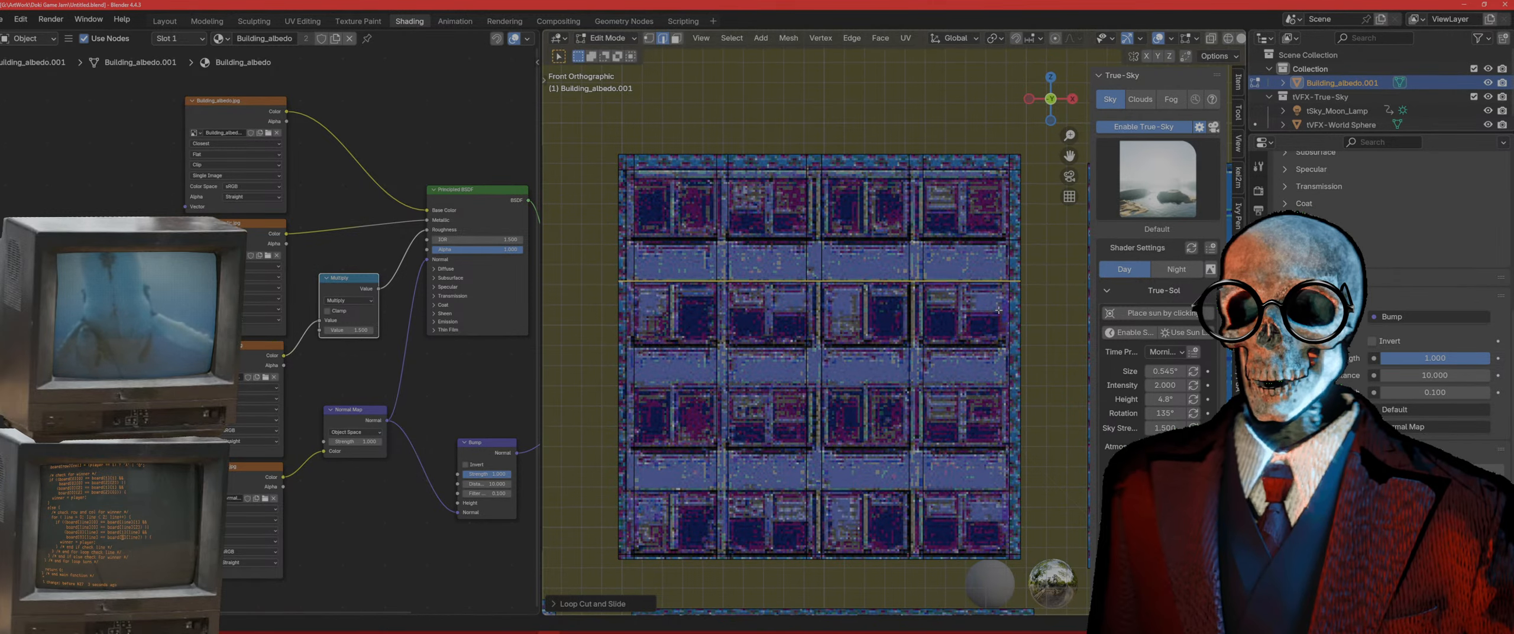
# Step: Add two horizontal loop cuts, one along the top of the first window row and one along the top of the third row
pyautogui.hotkey('ctrl', 'r')
pyautogui.click(1014, 177)
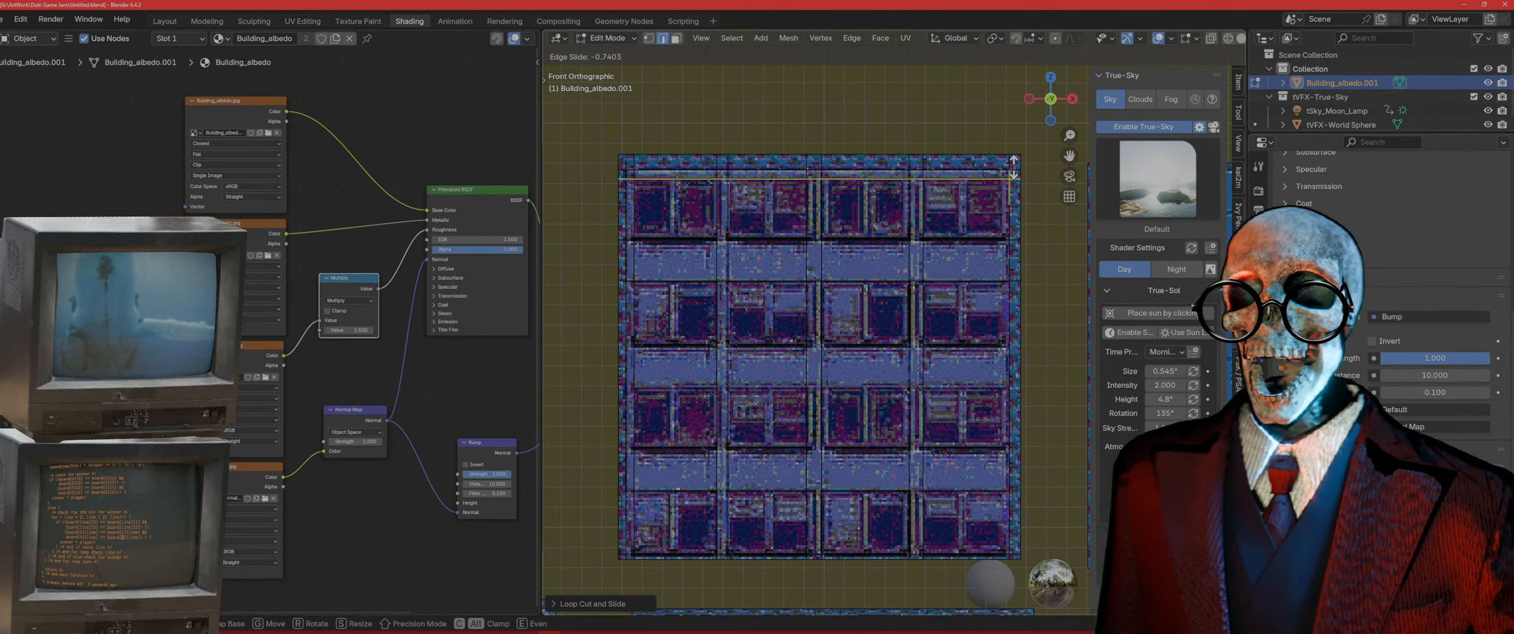
pyautogui.click(1012, 259)
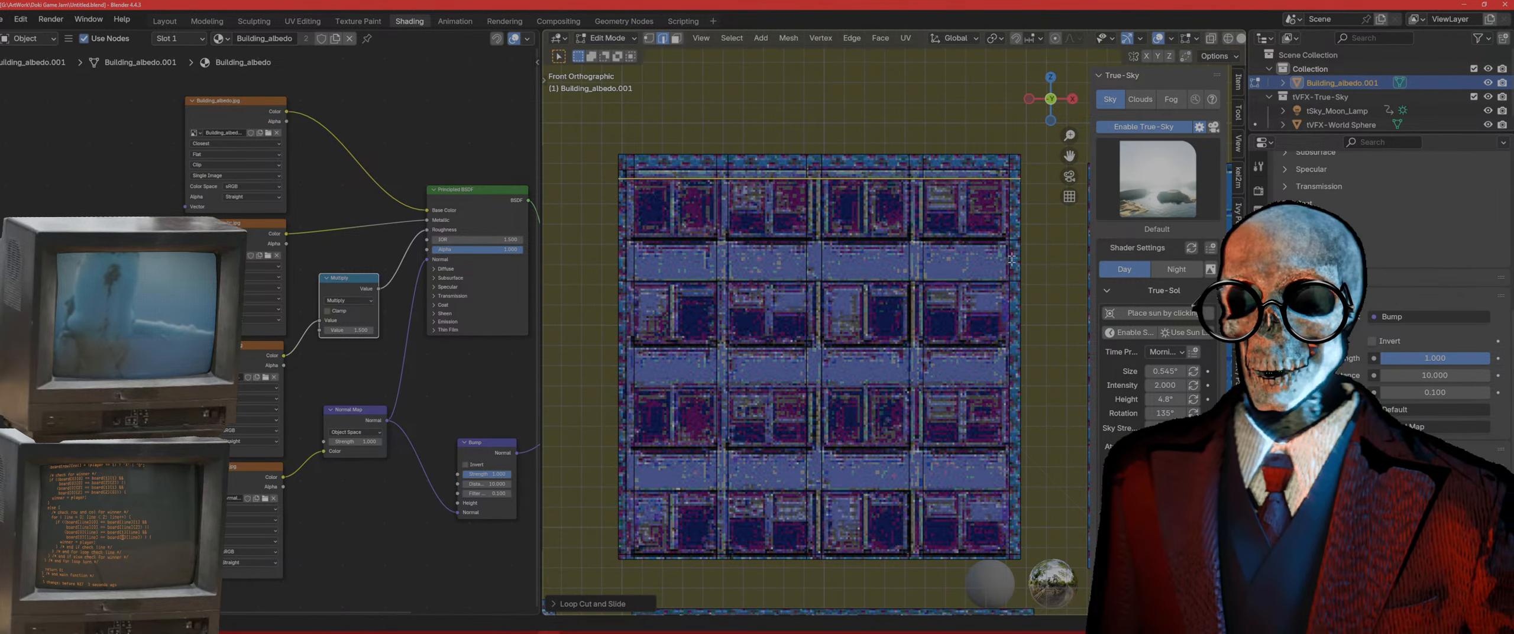
pyautogui.hotkey('ctrl', 'r')
pyautogui.click(1015, 363)
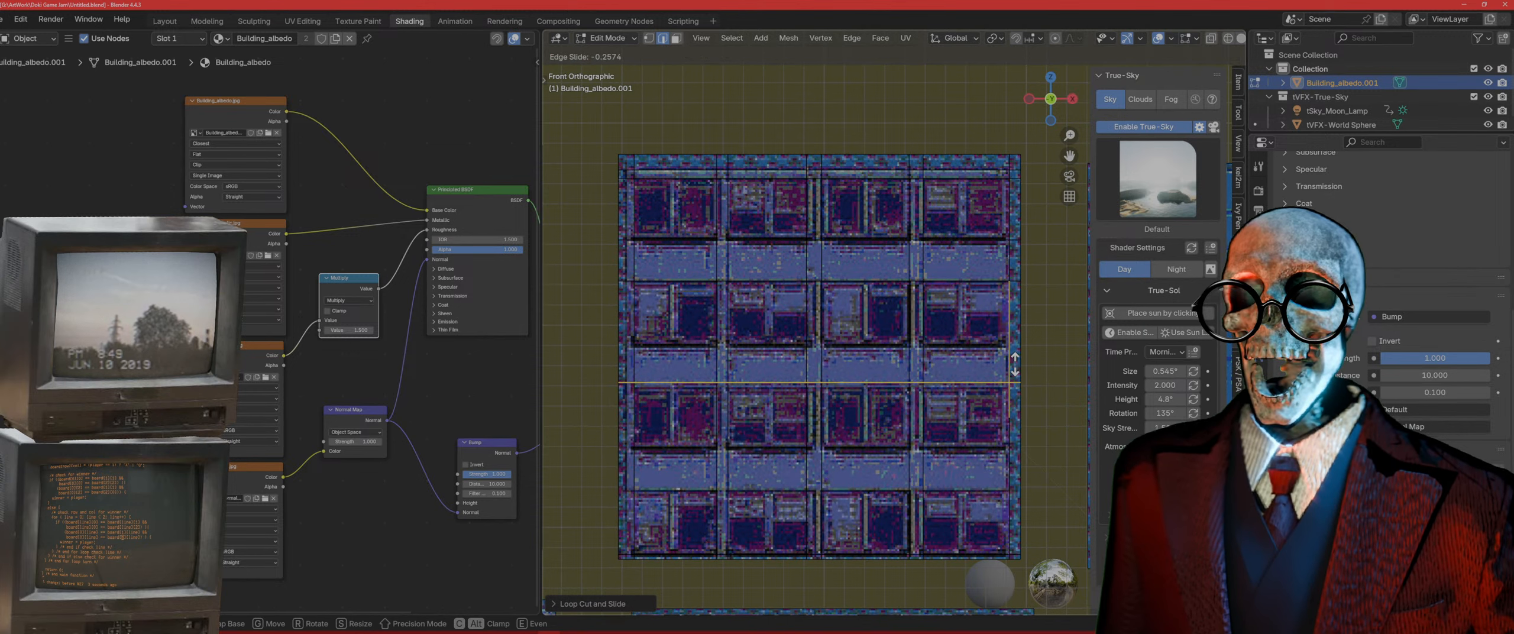
pyautogui.click(1009, 388)
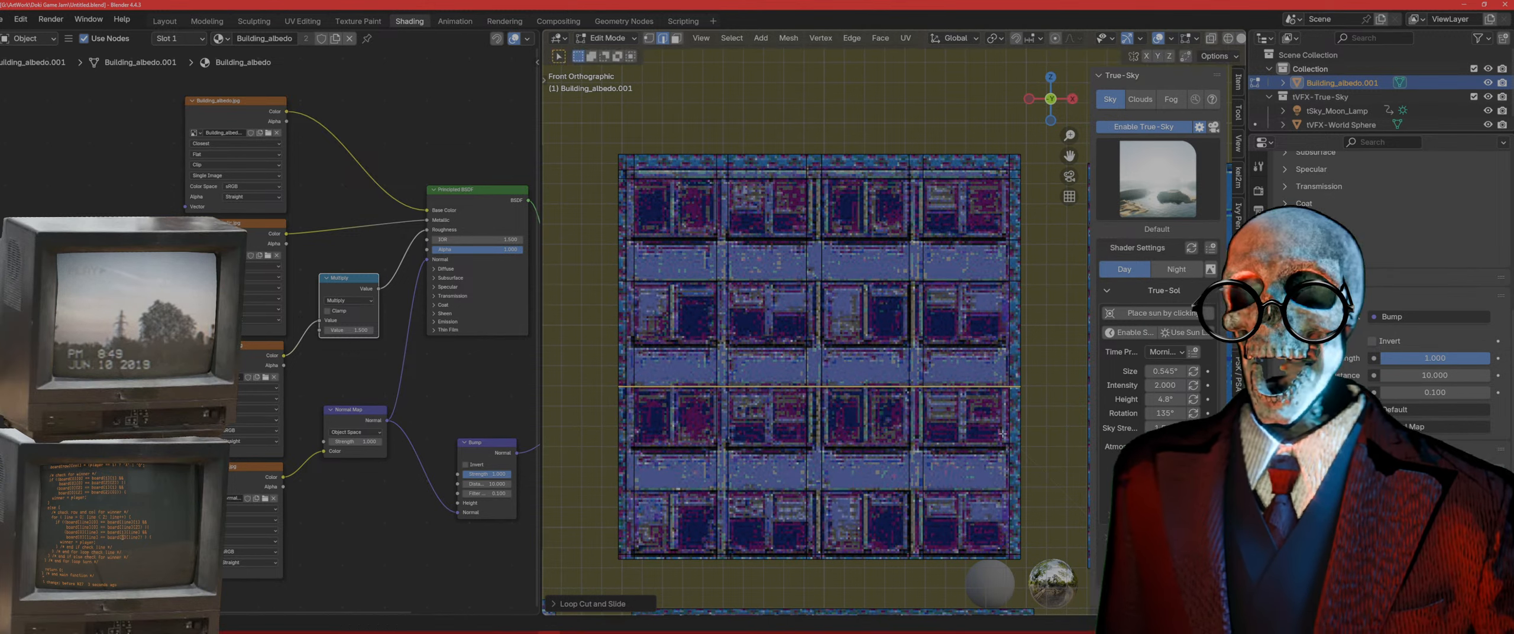
# Step: Add two horizontal loop cuts, one under the third window row and one along the top of the lowest row
pyautogui.hotkey('ctrl', 'r')
pyautogui.click(1002, 471)
pyautogui.click(1003, 476)
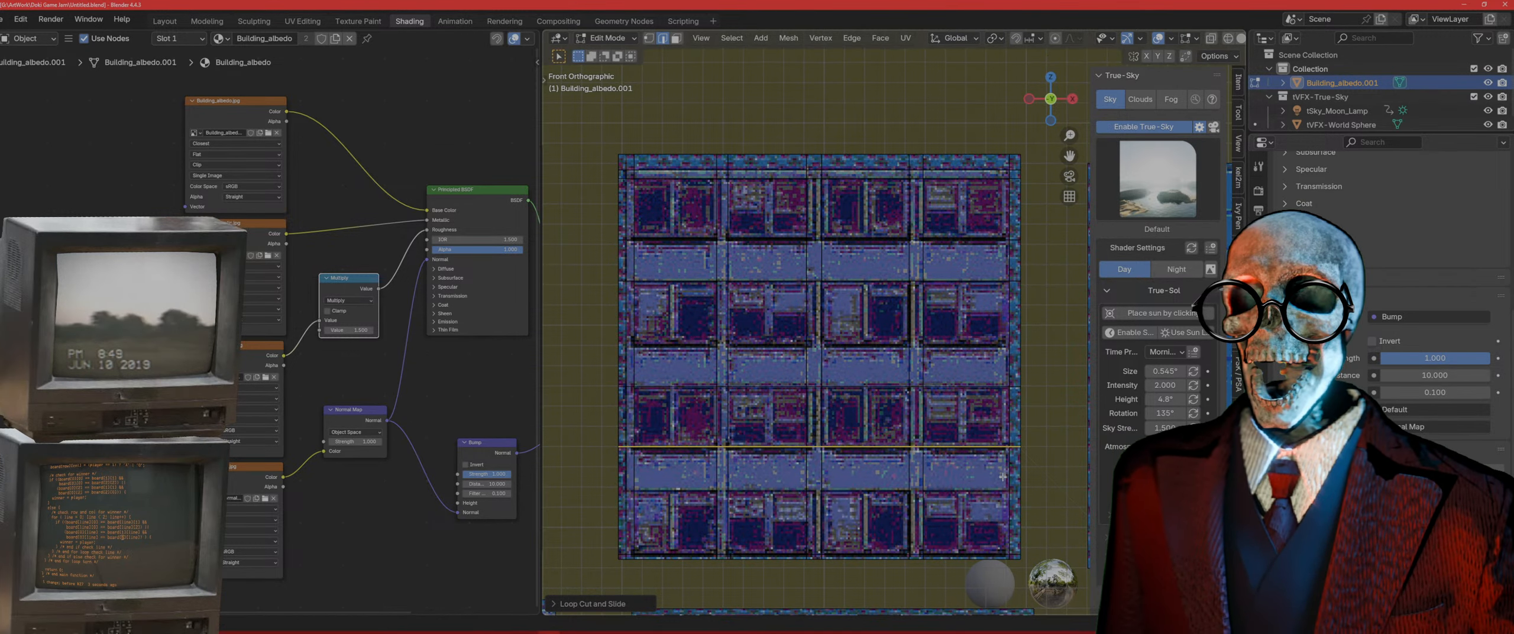
pyautogui.hotkey('ctrl', 'r')
pyautogui.click(1008, 502)
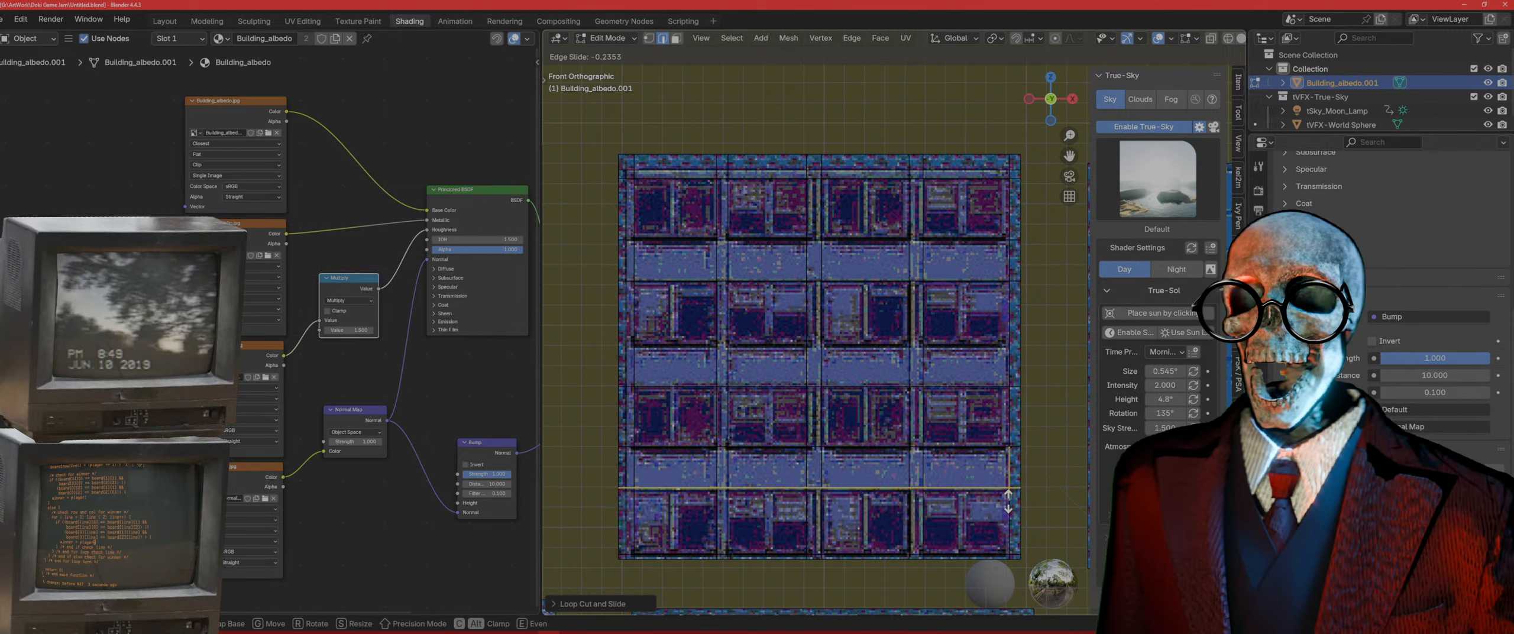
pyautogui.click(1008, 503)
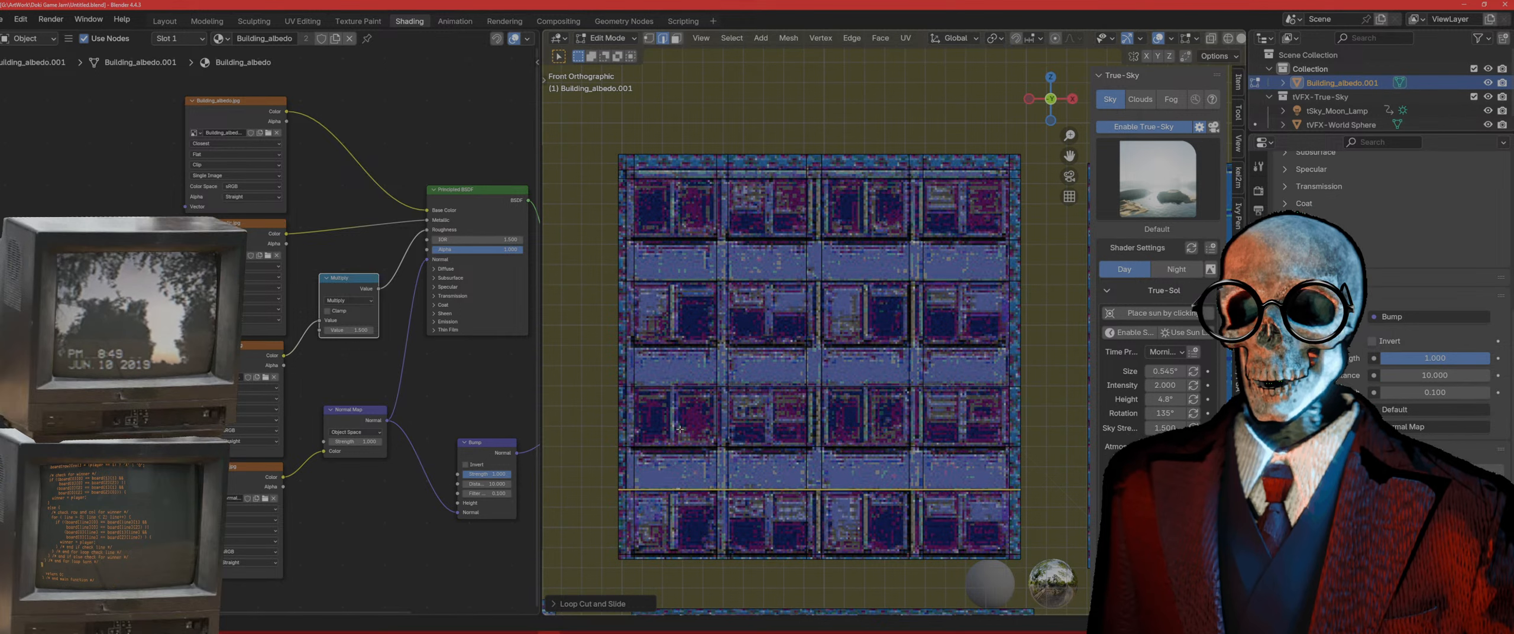
# Step: Add paired vertical loop cuts along the narrow dividers splitting the windows in the first and second columns
pyautogui.click(667, 385)
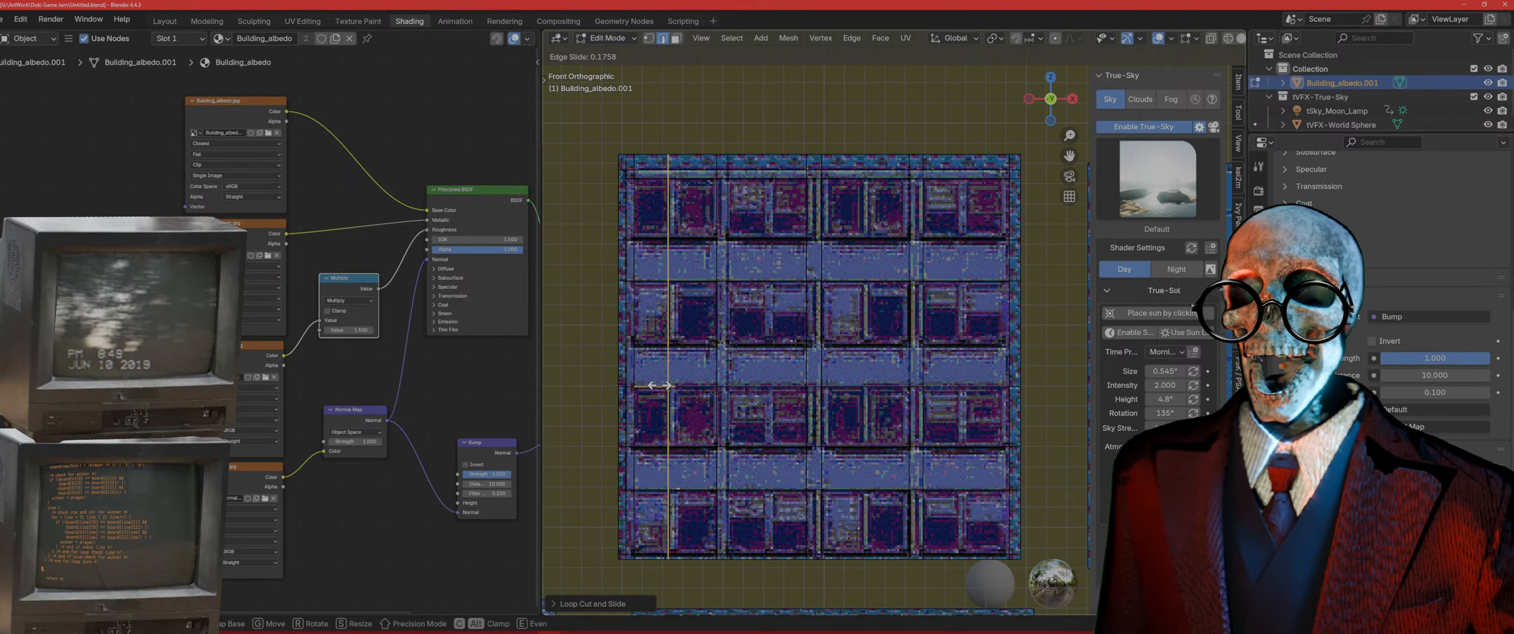
pyautogui.click(684, 388)
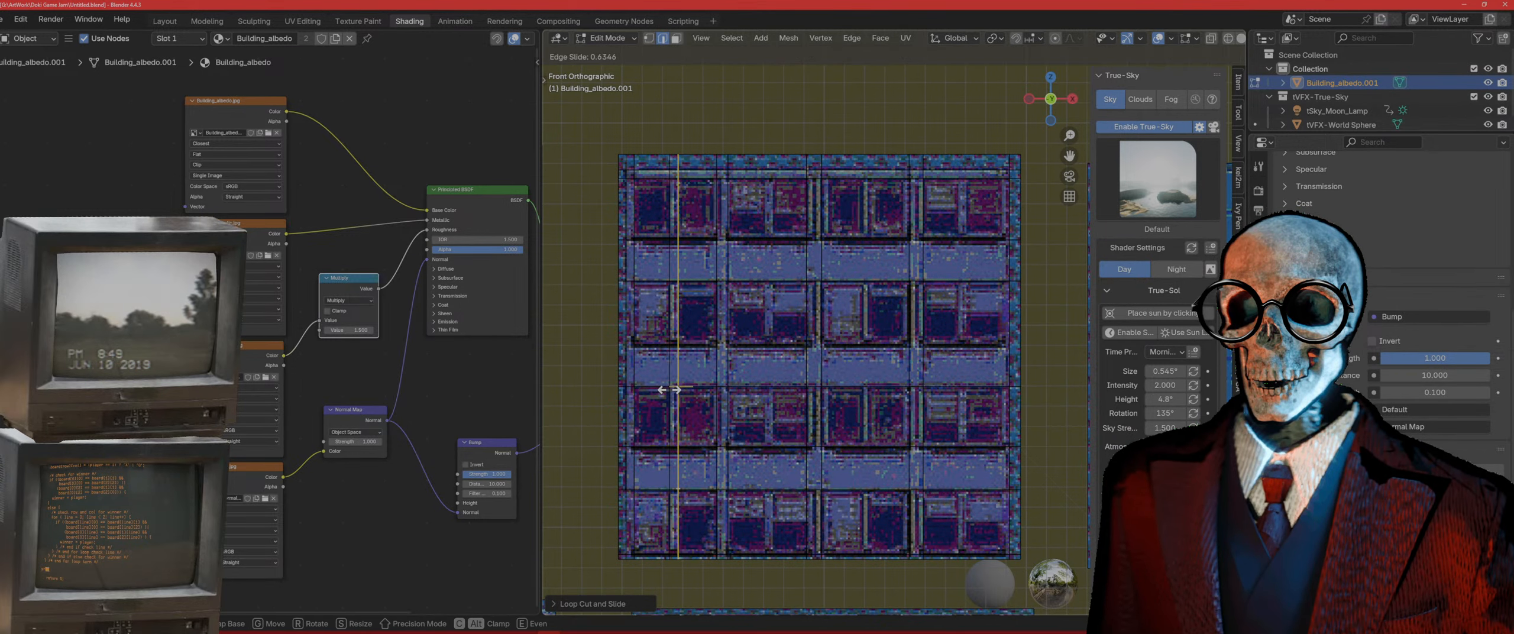
pyautogui.click(673, 390)
pyautogui.click(767, 382)
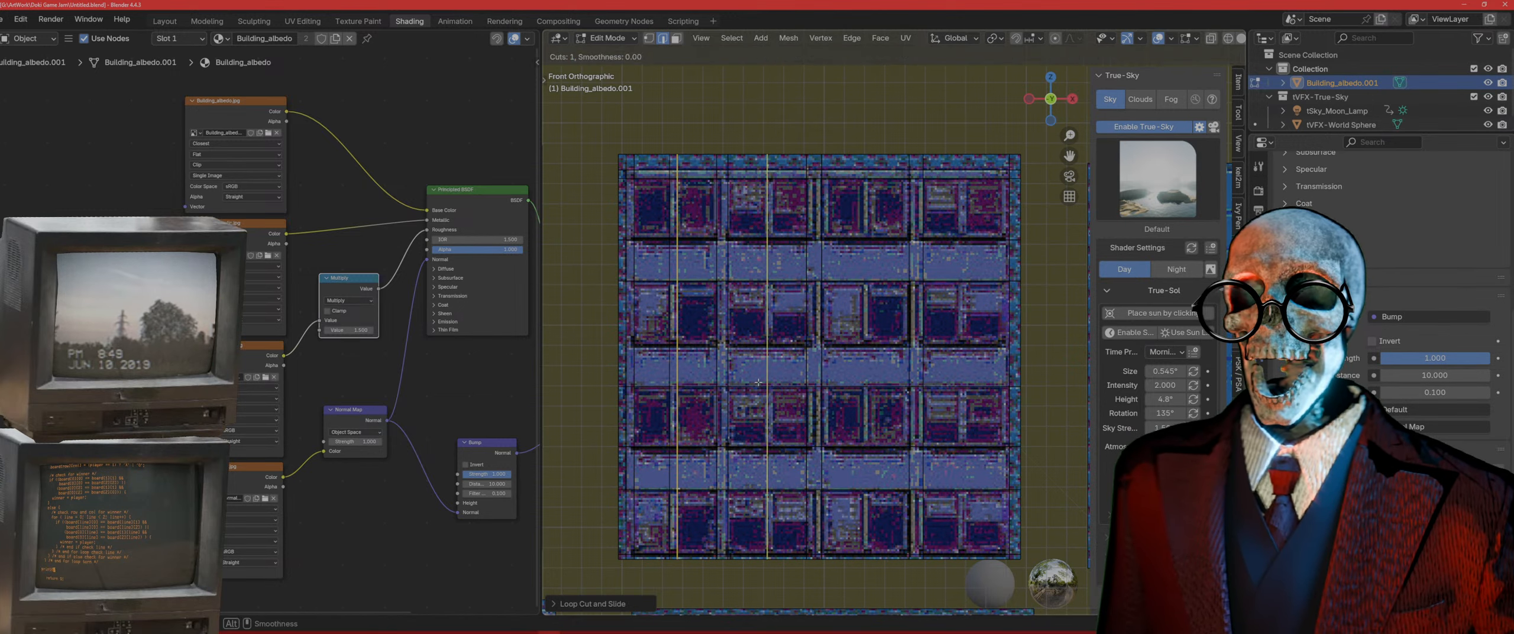
pyautogui.click(766, 381)
pyautogui.hotkey('ctrl', 'r')
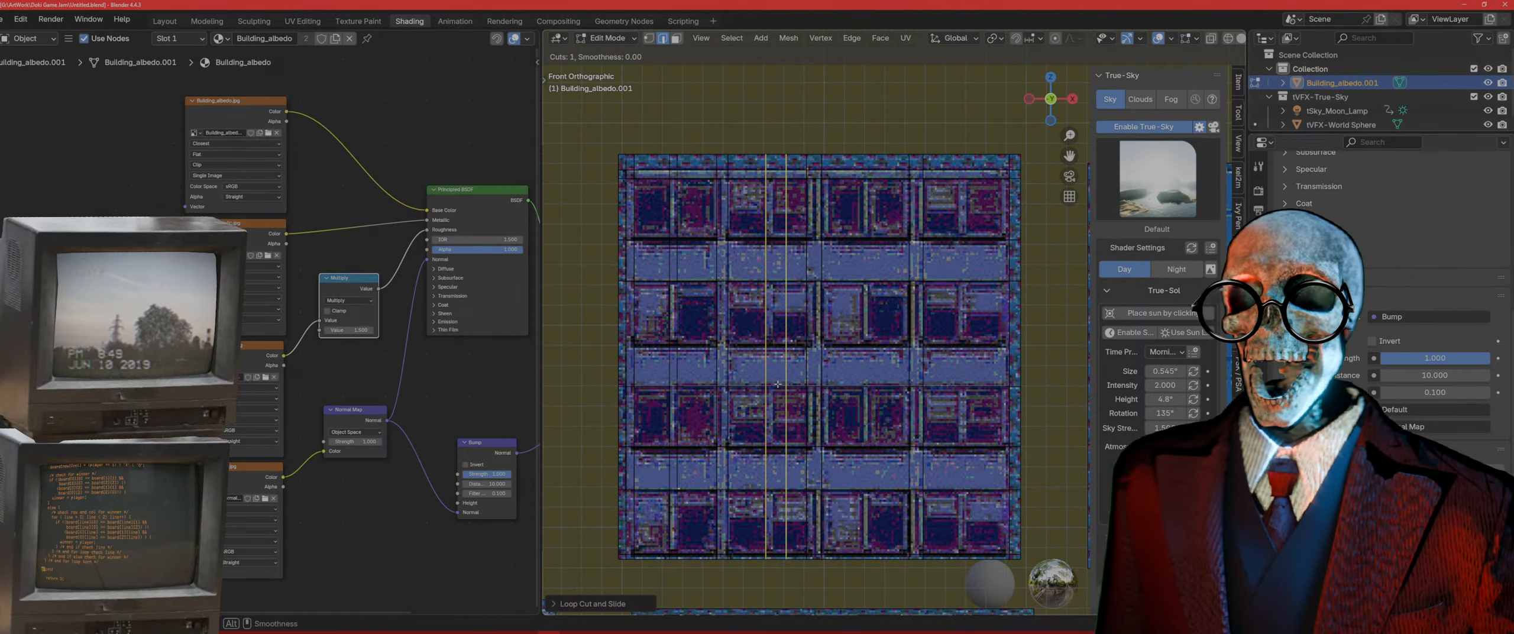
pyautogui.click(773, 384)
pyautogui.click(758, 387)
# Step: Add two closely spaced vertical loop cuts along the narrow divider splitting the windows in the third column
pyautogui.hotkey('ctrl', 'r')
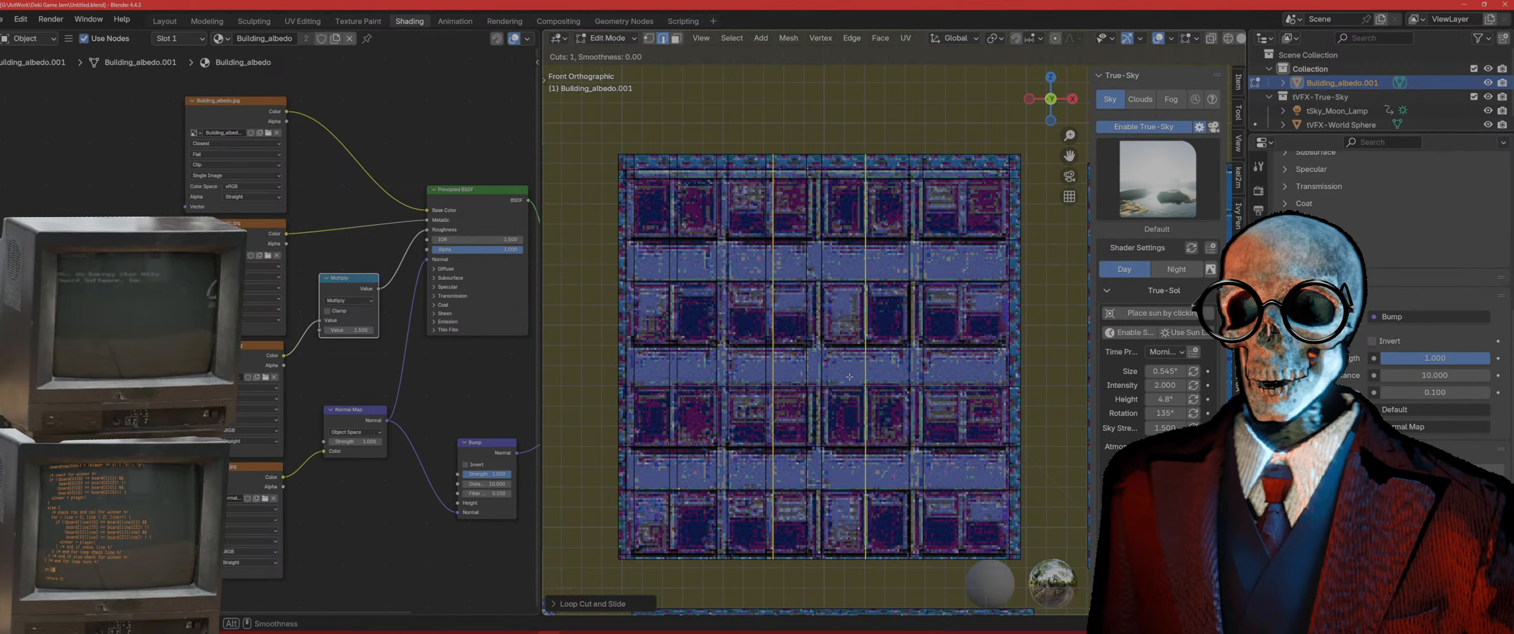
pyautogui.click(866, 382)
pyautogui.click(861, 381)
pyautogui.hotkey('ctrl', 'r')
pyautogui.click(875, 378)
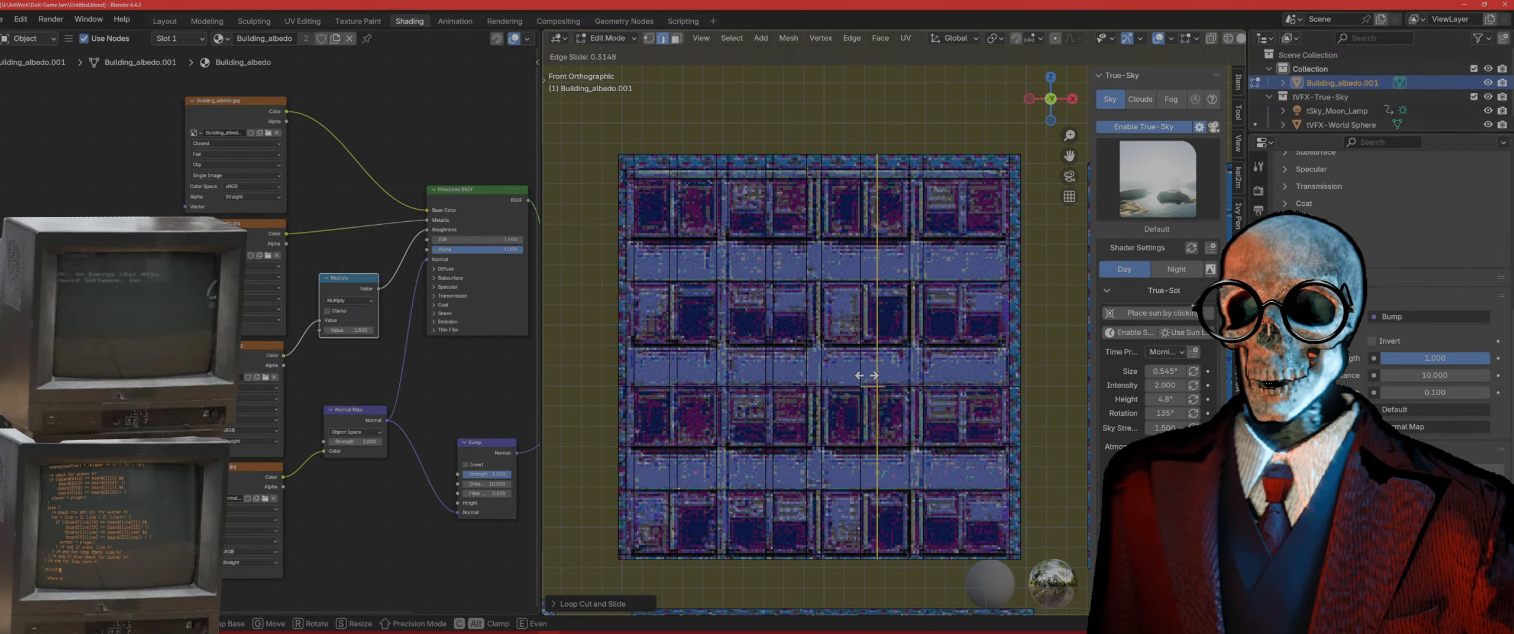
pyautogui.click(860, 375)
# Step: Add two closely spaced vertical loop cuts along the narrow divider splitting the windows in the fourth column
pyautogui.hotkey('ctrl', 'r')
pyautogui.click(964, 375)
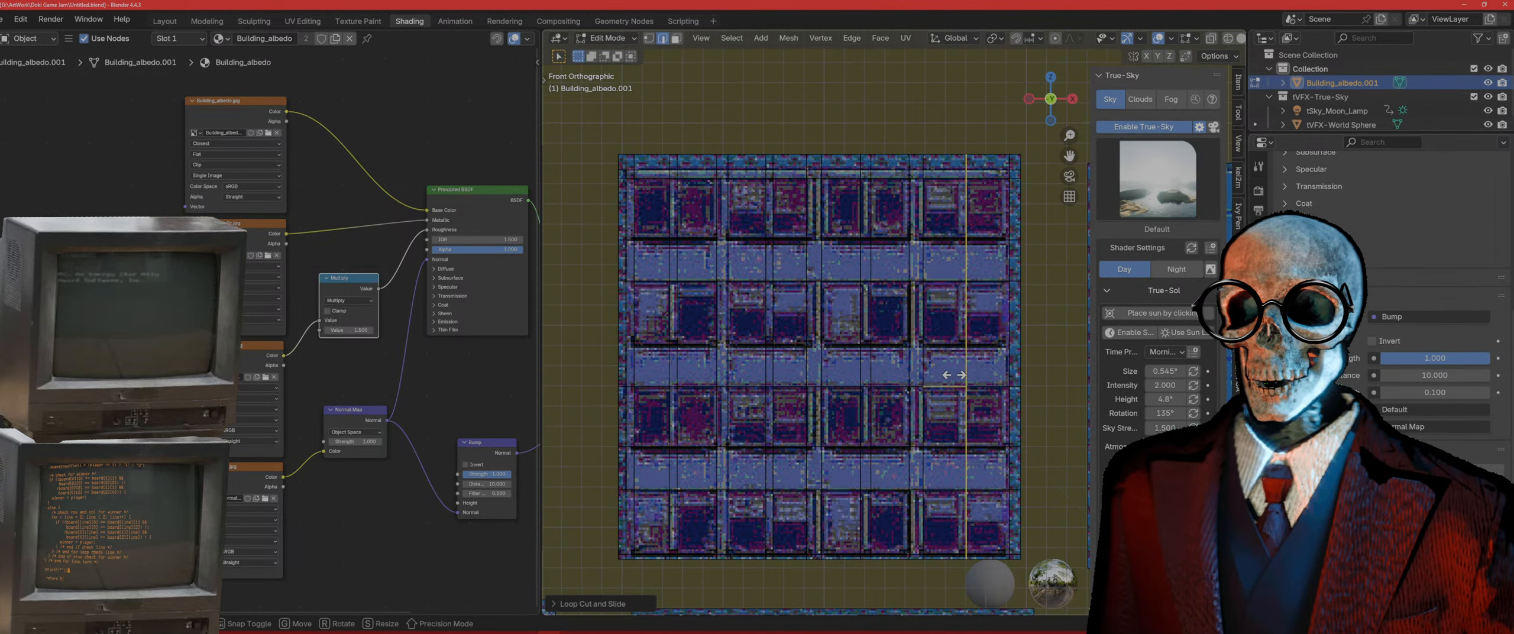
pyautogui.click(958, 378)
pyautogui.hotkey('ctrl', 'r')
pyautogui.click(972, 382)
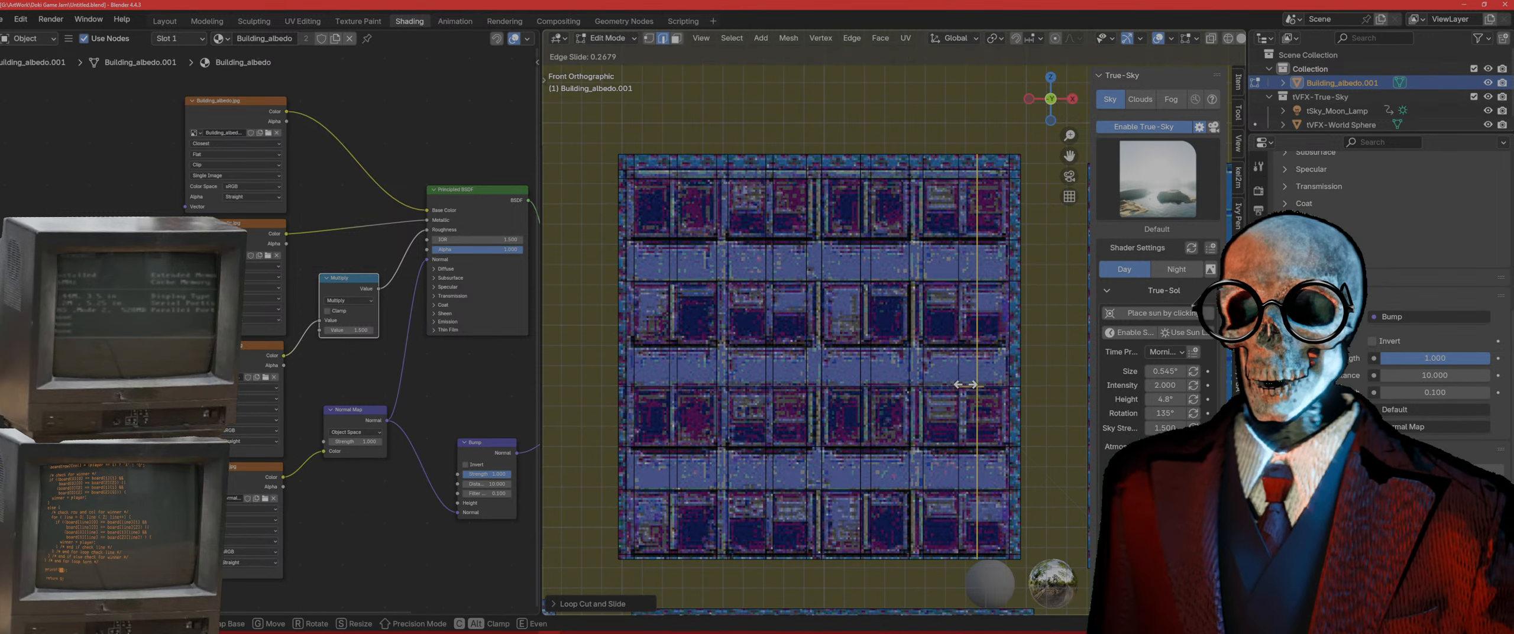
pyautogui.click(955, 385)
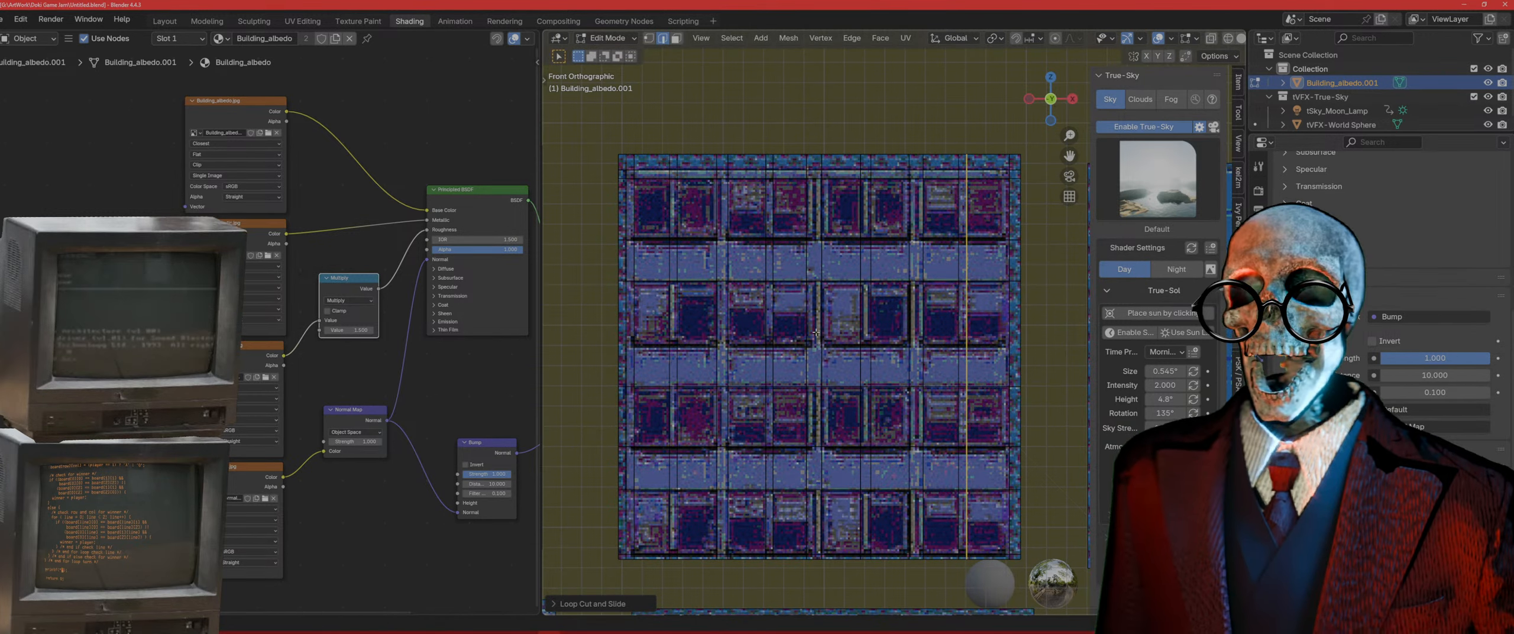
# Step: Select all grid faces inside the fourth facade's outer border in face mode and extrude them, checking the depth in perspective
pyautogui.press('3')
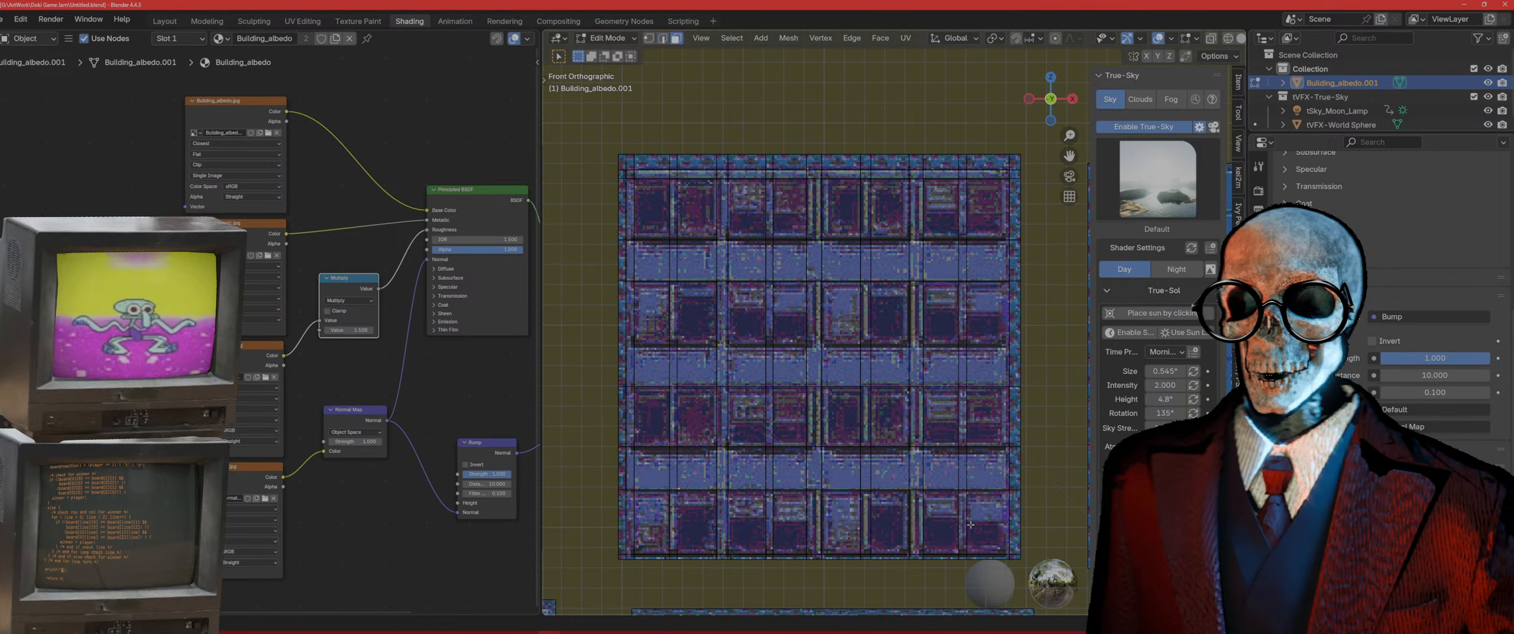
pyautogui.moveTo(985, 533); pyautogui.dragTo(631, 174)
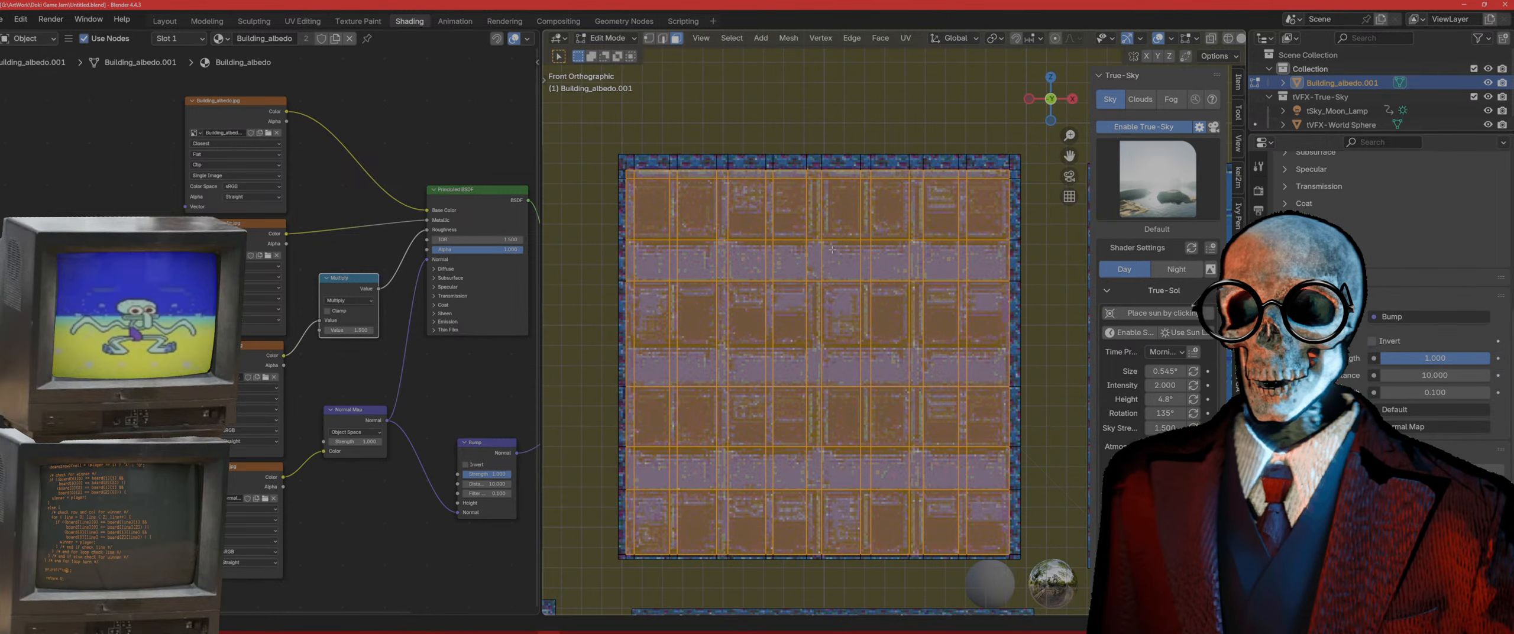
pyautogui.press('KP_5')
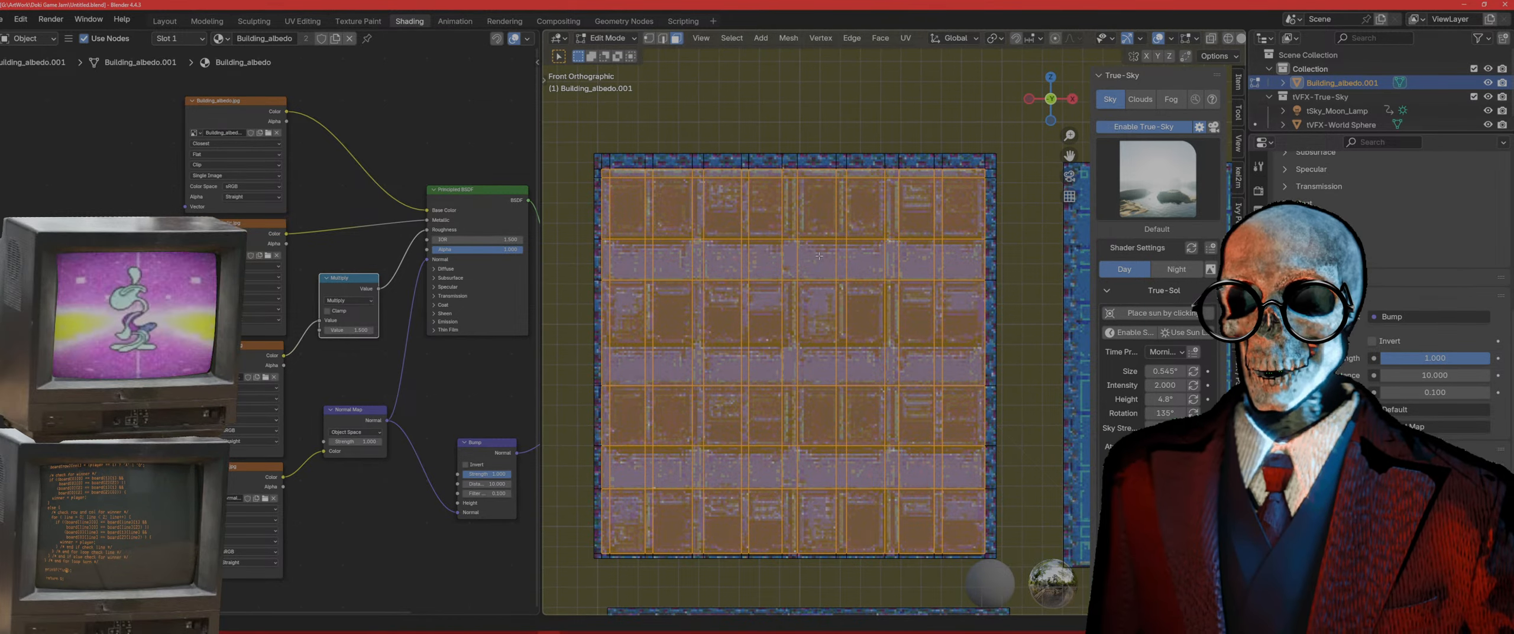
pyautogui.moveTo(819, 256); pyautogui.dragTo(842, 294, button='middle')
pyautogui.press('e')
pyautogui.click(850, 291)
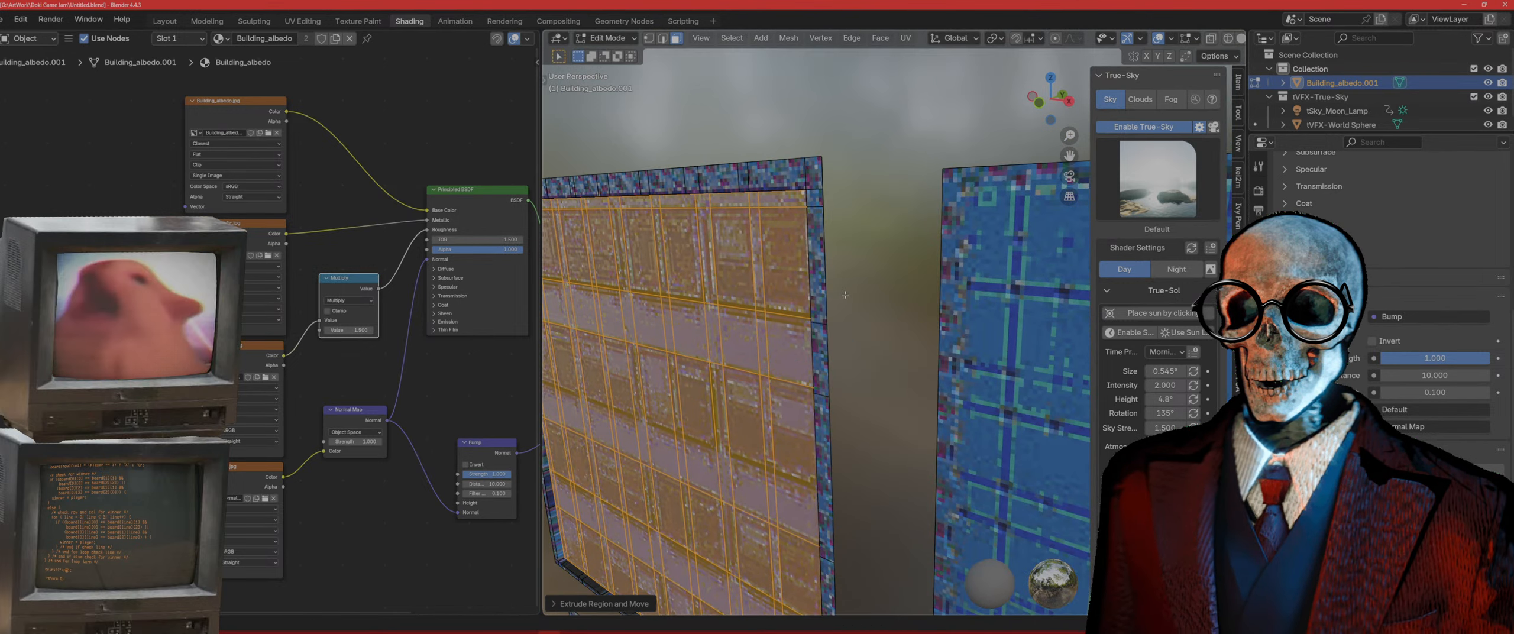
# Step: Reselect every grid face inside the fourth facade's outer border and extrude the selection inward about 0.037 m
pyautogui.keyDown('alt'); pyautogui.click(759, 198); pyautogui.keyUp('alt')
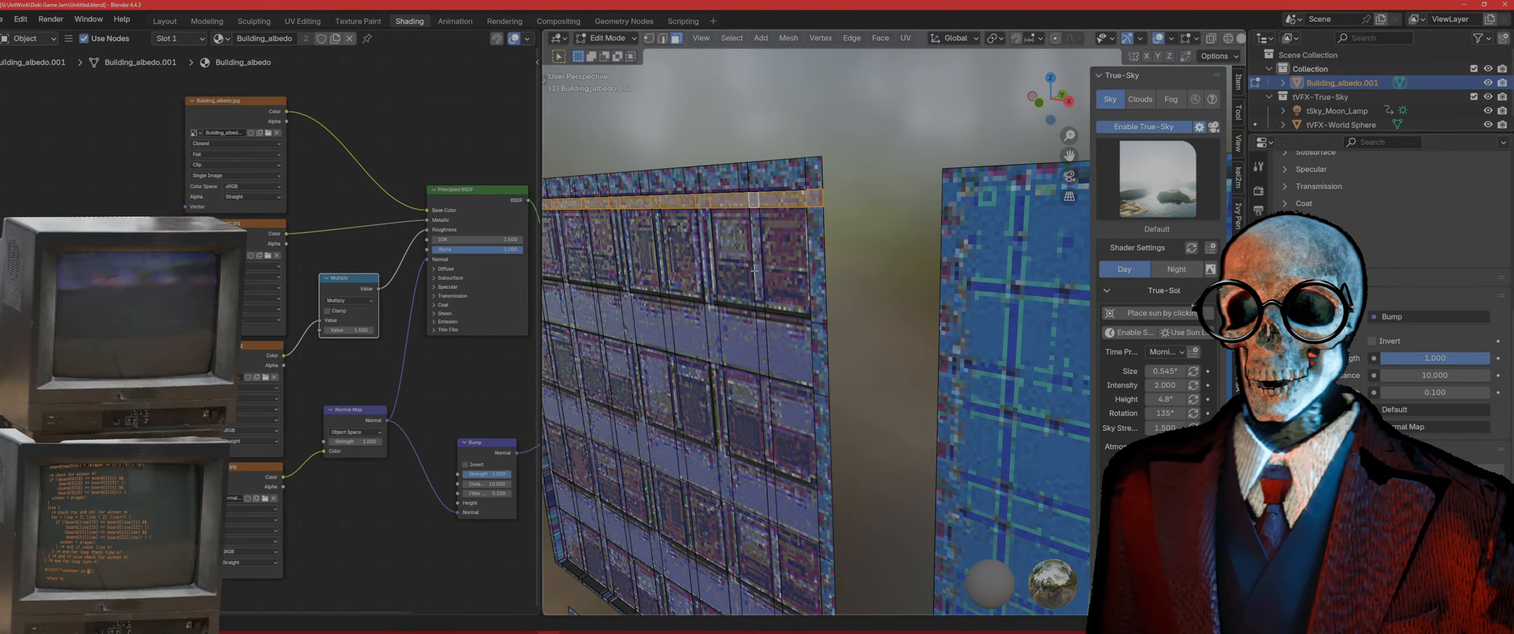
pyautogui.press('KP_7')
pyautogui.press('KP_1')
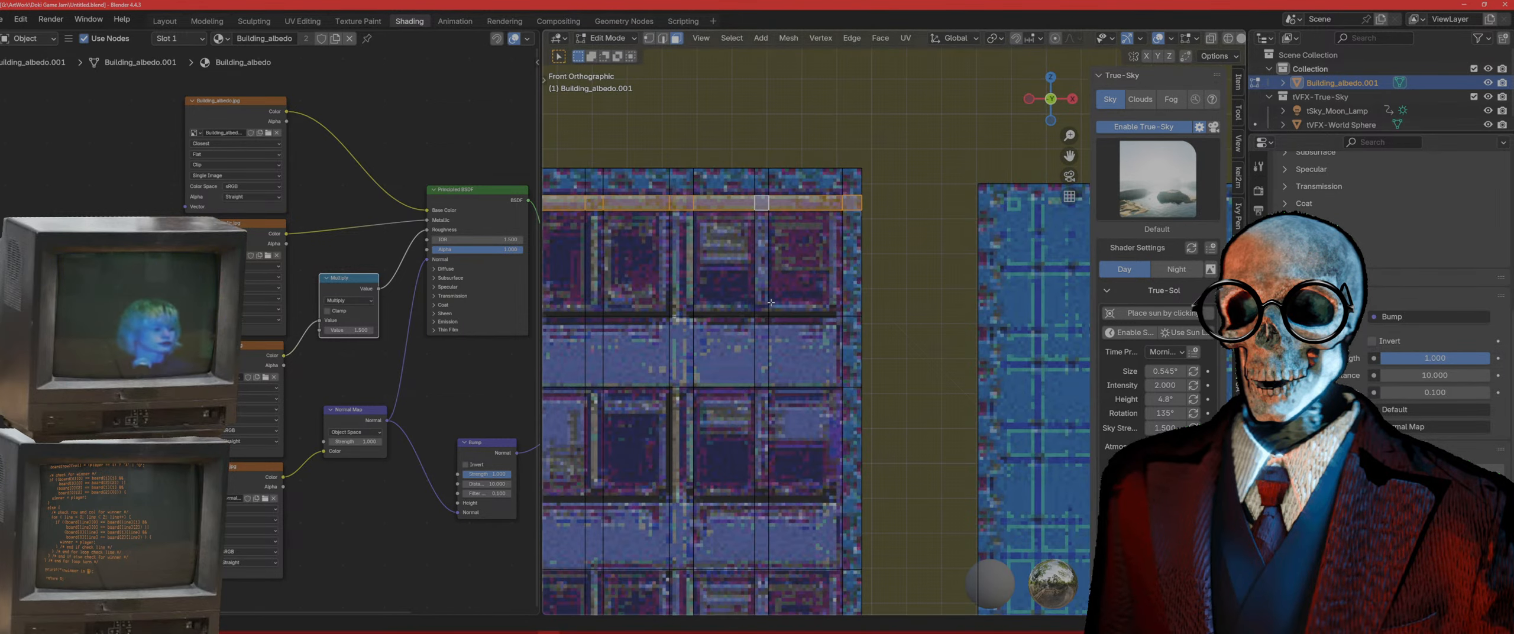
pyautogui.scroll(-4, 771, 302)
pyautogui.keyDown('shift'); pyautogui.moveTo(829, 511); pyautogui.dragTo(891, 428, button='middle'); pyautogui.keyUp('shift')
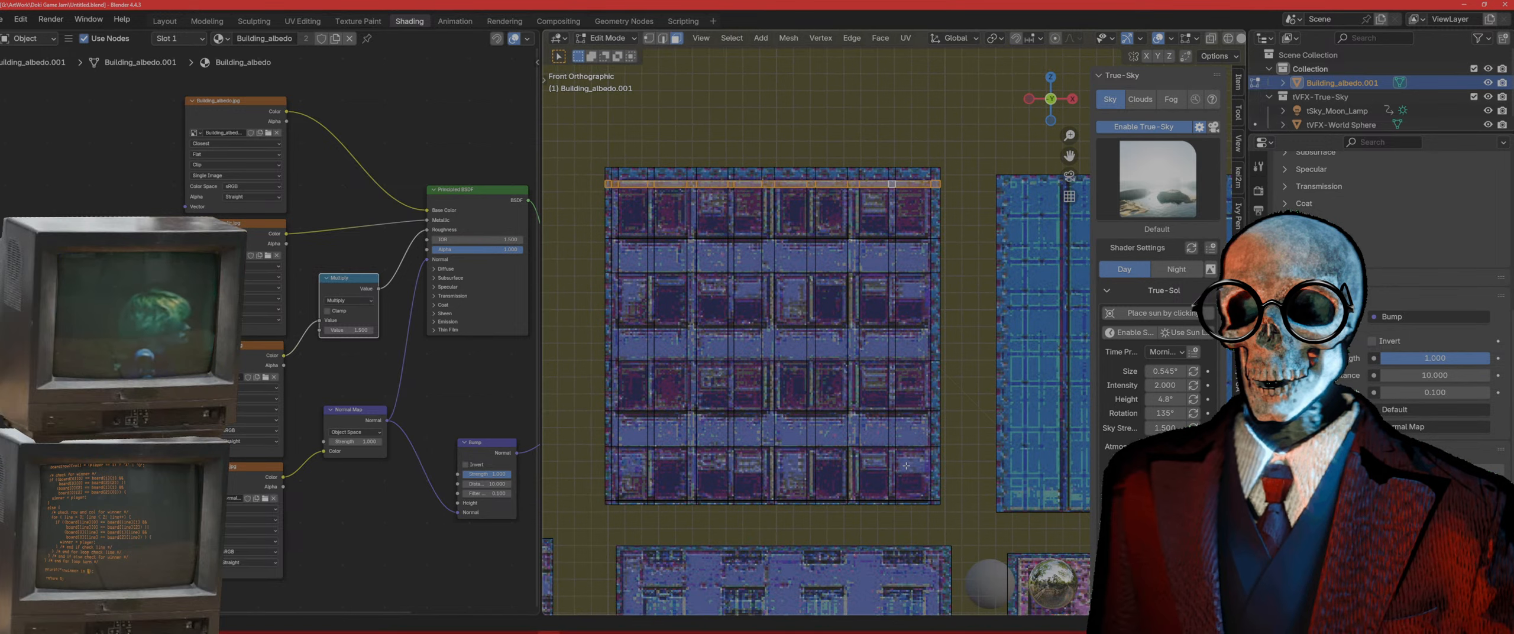
pyautogui.moveTo(910, 459); pyautogui.dragTo(637, 201)
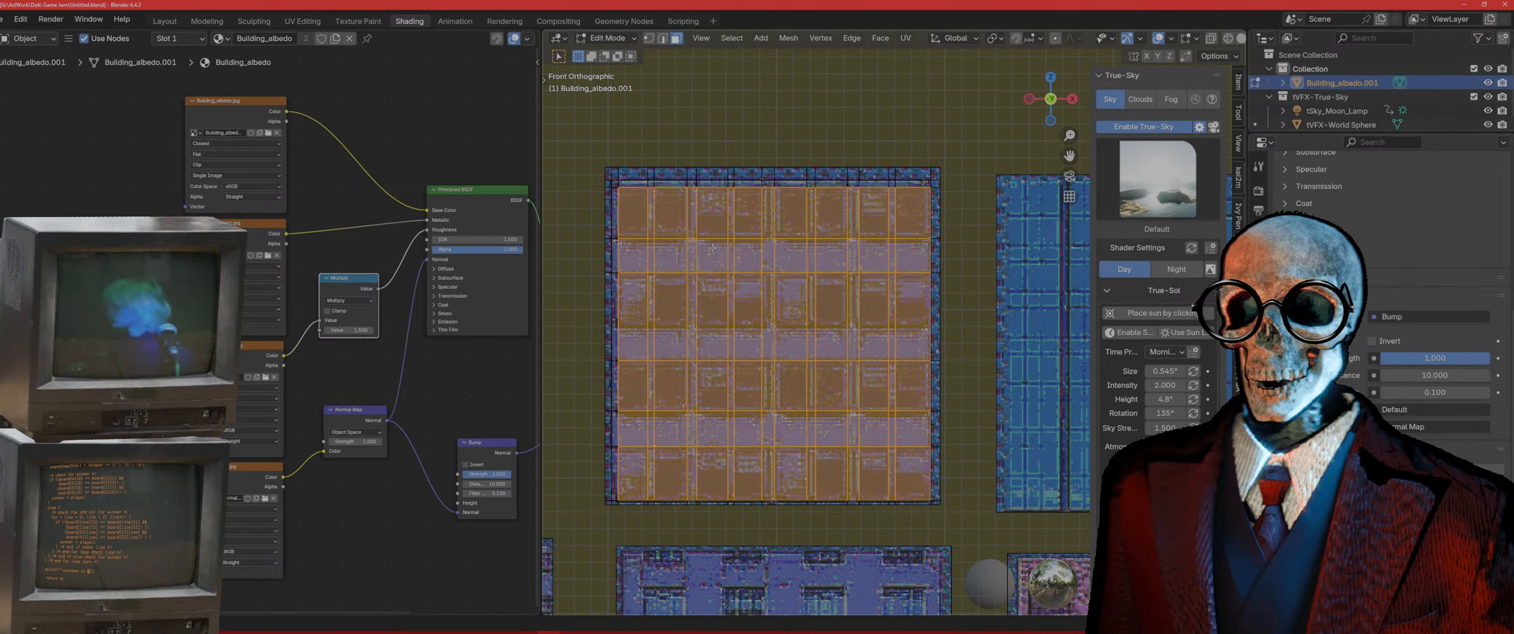
pyautogui.moveTo(713, 249); pyautogui.dragTo(787, 225, button='middle')
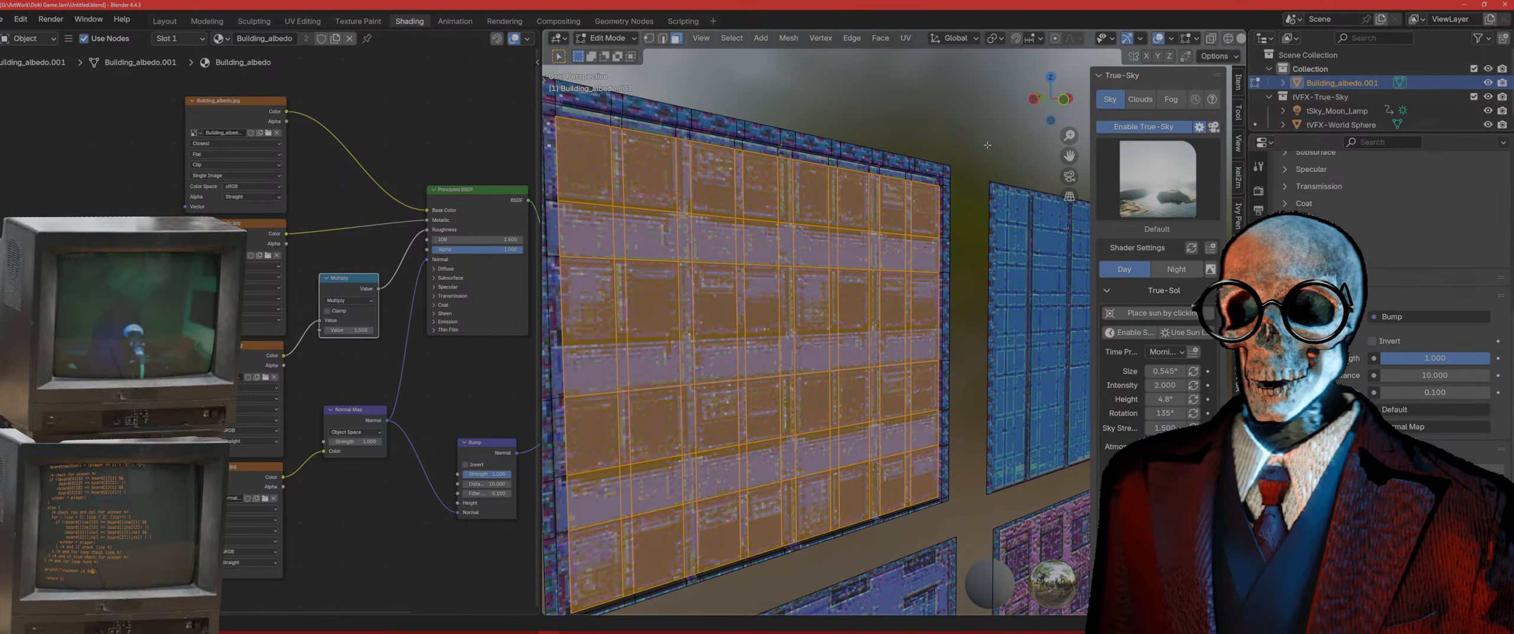
pyautogui.press('e')
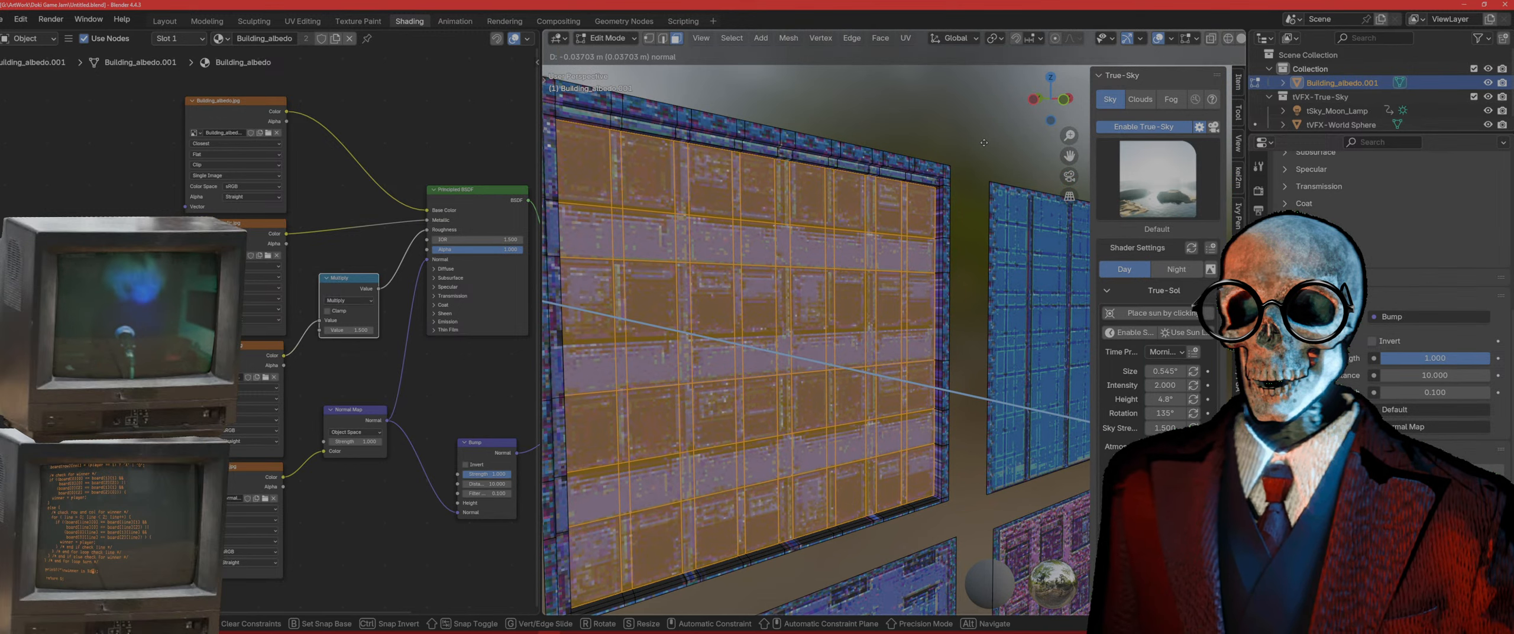
pyautogui.click(984, 142)
# Step: Deselect the three vertical pillar strips between the window columns and extrude the remaining faces inward about 0.03 m
pyautogui.press('KP_1')
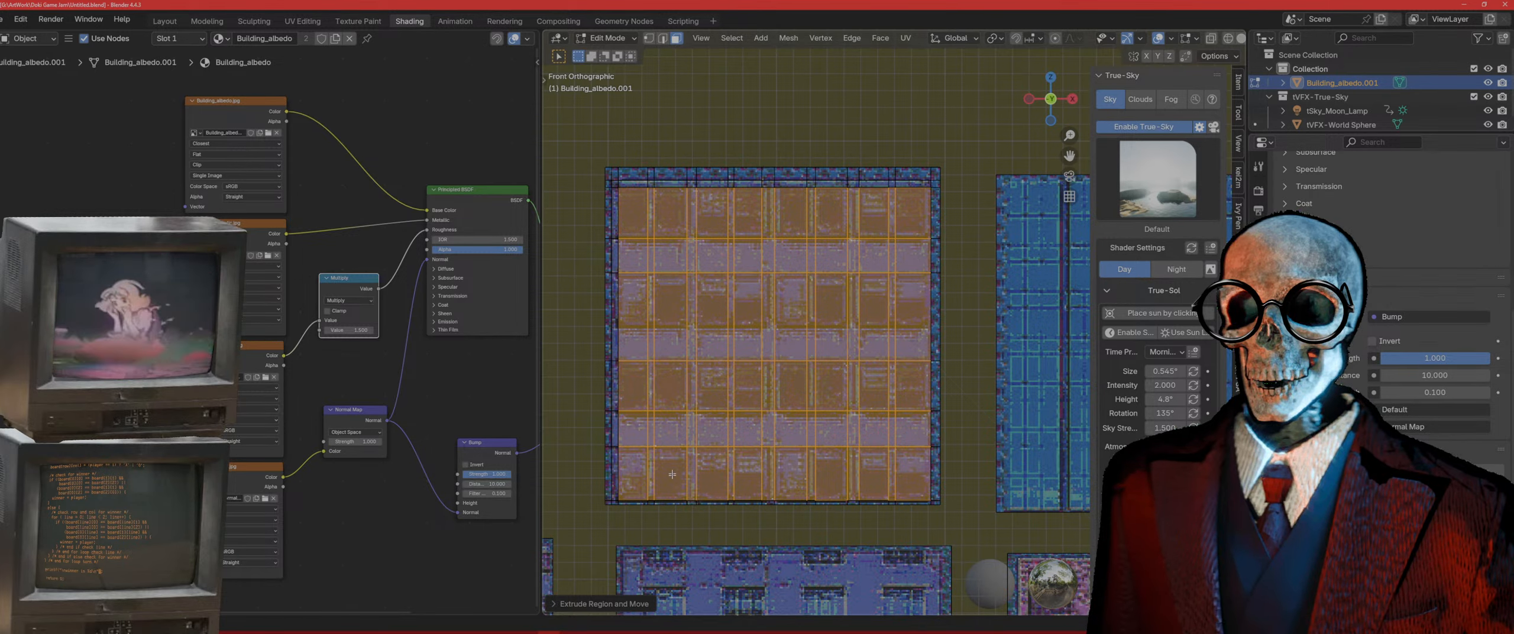
pyautogui.moveTo(695, 494); pyautogui.dragTo(691, 176)
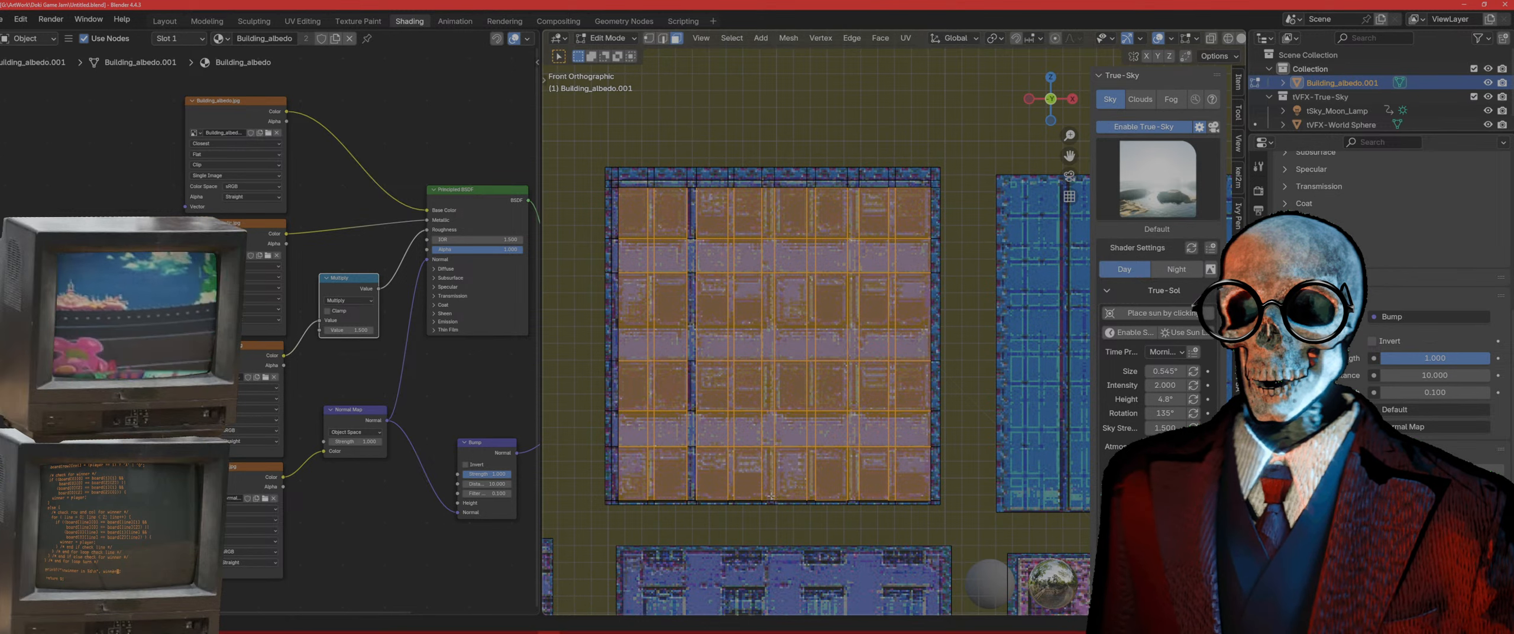
pyautogui.moveTo(771, 495); pyautogui.dragTo(852, 152)
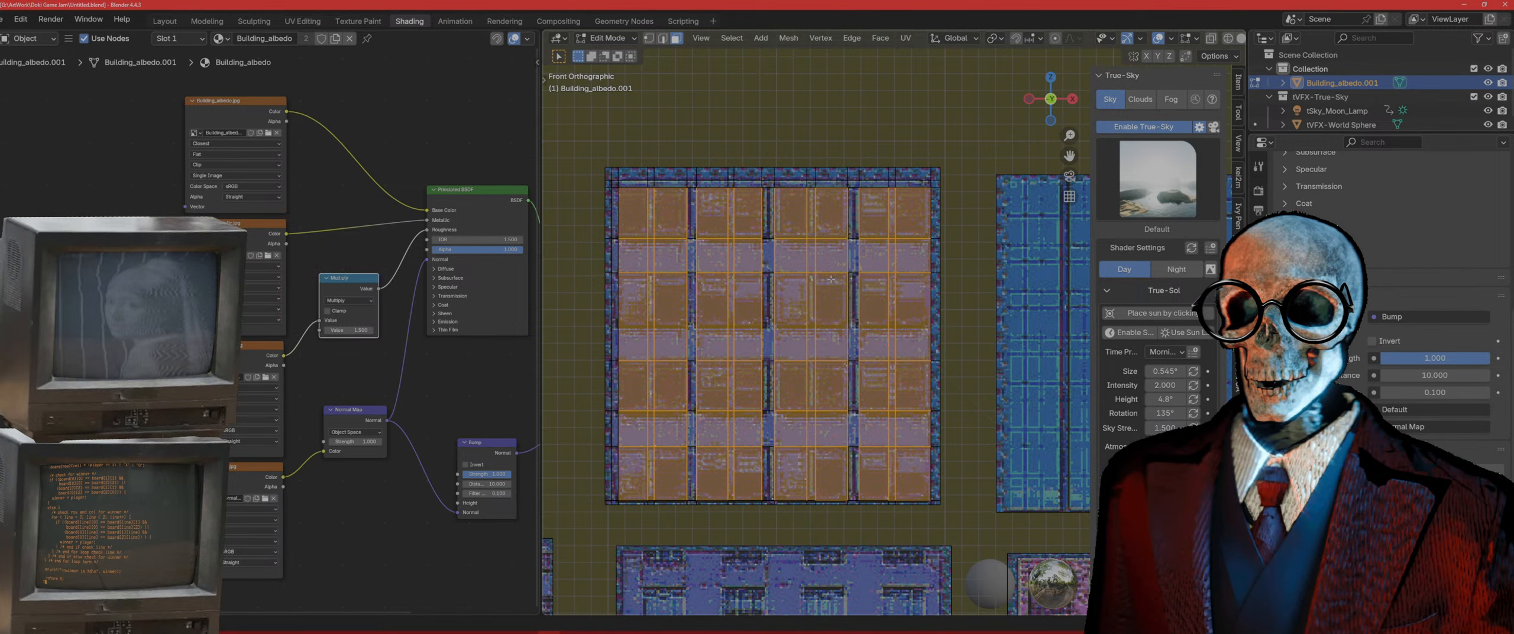
pyautogui.moveTo(831, 279); pyautogui.dragTo(982, 148, button='middle')
pyautogui.press('e')
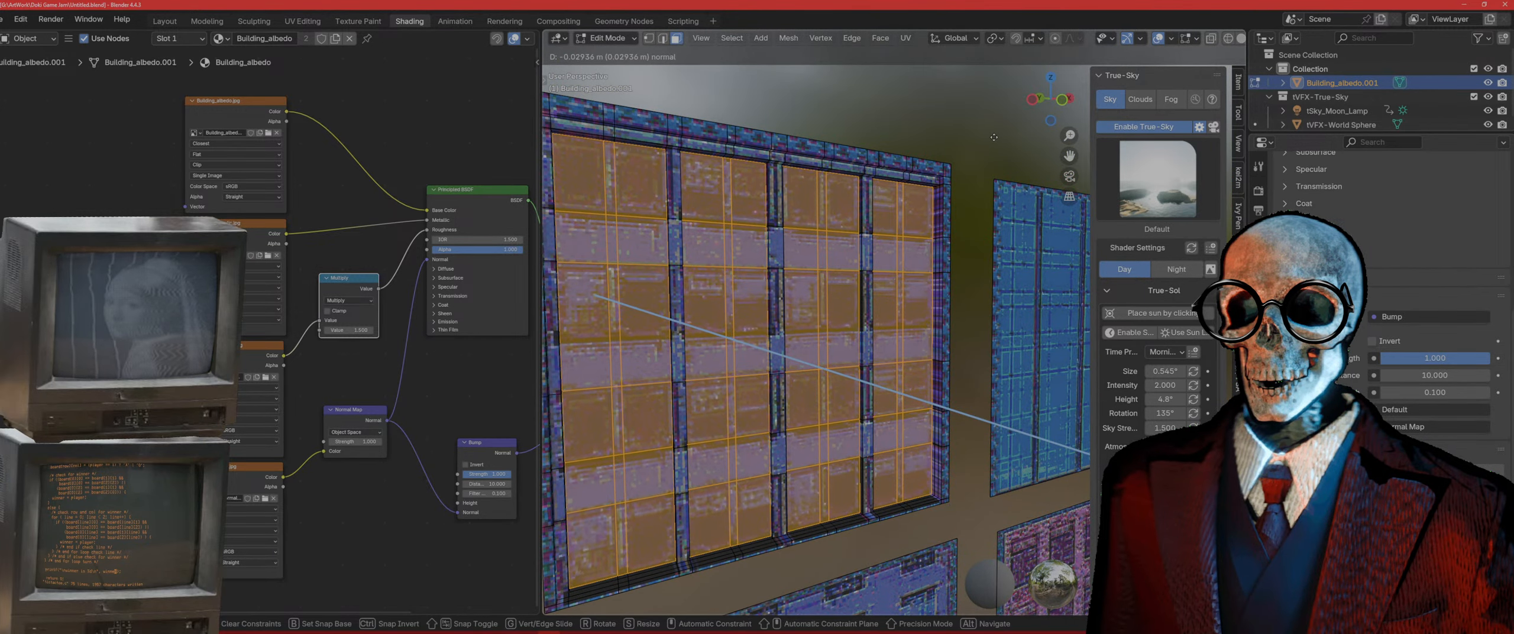
pyautogui.click(992, 138)
# Step: Try to deselect the horizontal bands between the window rows, starting with the uppermost band
pyautogui.press('KP_1')
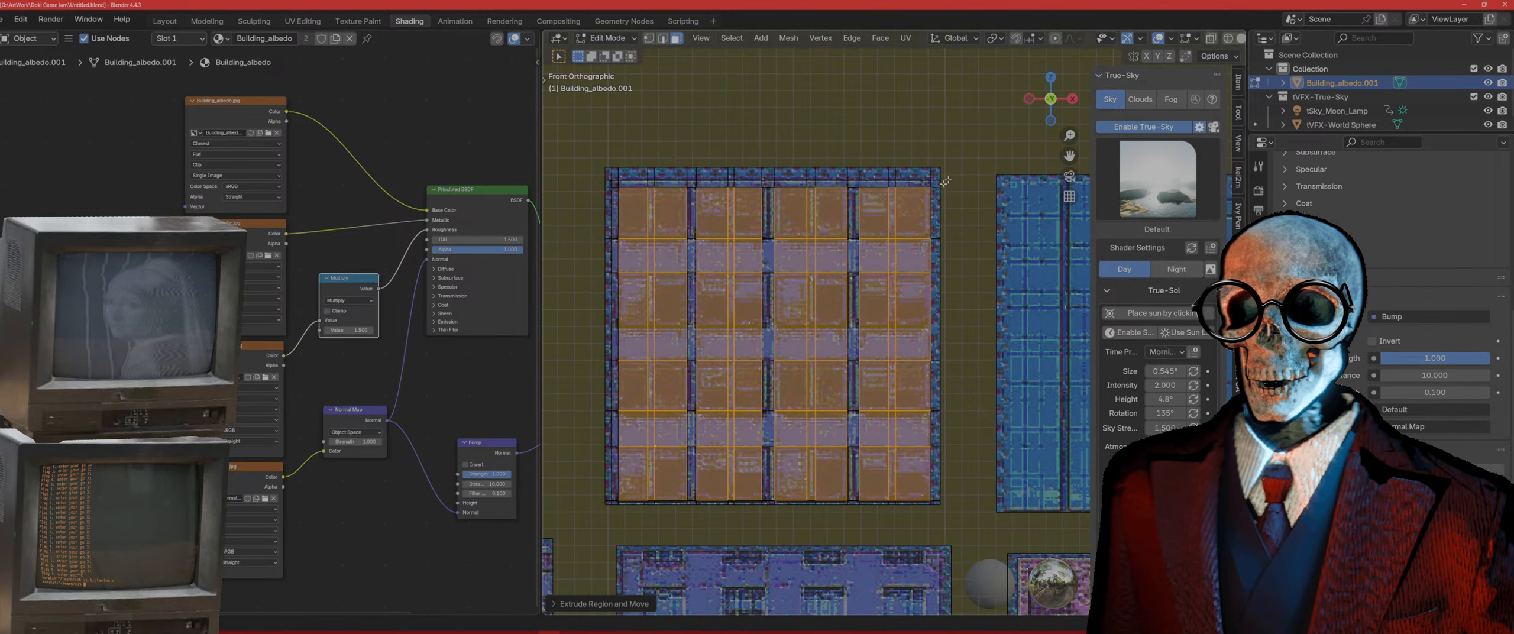
pyautogui.keyDown('ctrl'); pyautogui.moveTo(587, 248); pyautogui.dragTo(588, 247); pyautogui.keyUp('ctrl')
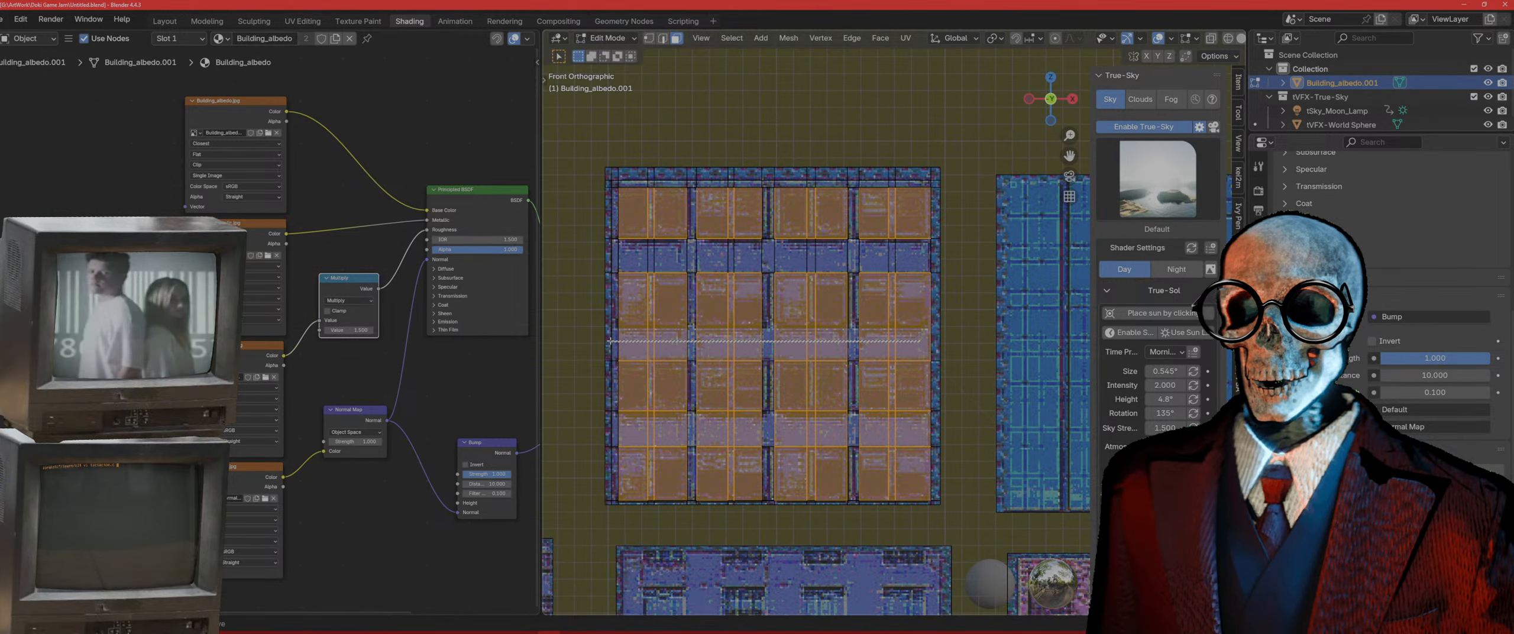
pyautogui.keyDown('ctrl'); pyautogui.moveTo(610, 341); pyautogui.dragTo(609, 341); pyautogui.keyUp('ctrl')
pyautogui.keyDown('ctrl'); pyautogui.moveTo(921, 313); pyautogui.dragTo(630, 286); pyautogui.keyUp('ctrl')
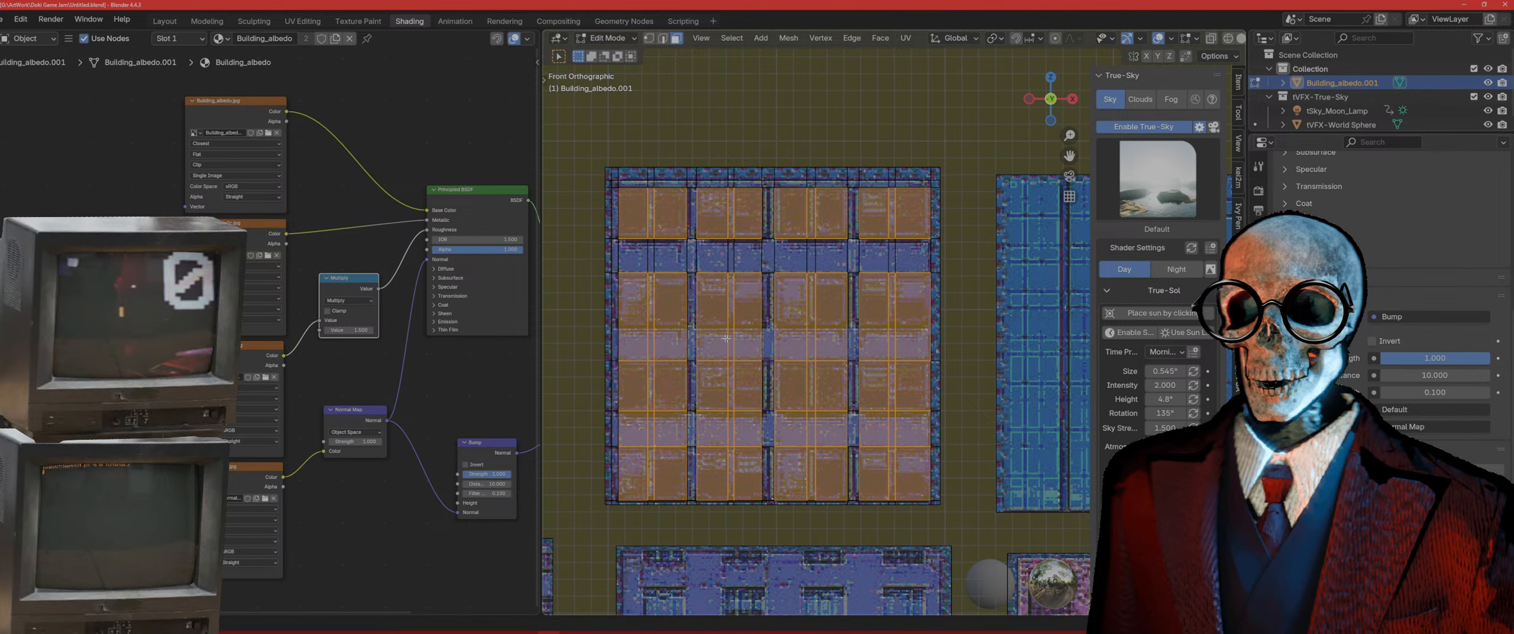
# Step: Add a horizontal loop cut along the lower edge of the second window row, separating it from the band below
pyautogui.hotkey('ctrl', 'r')
pyautogui.click(738, 342)
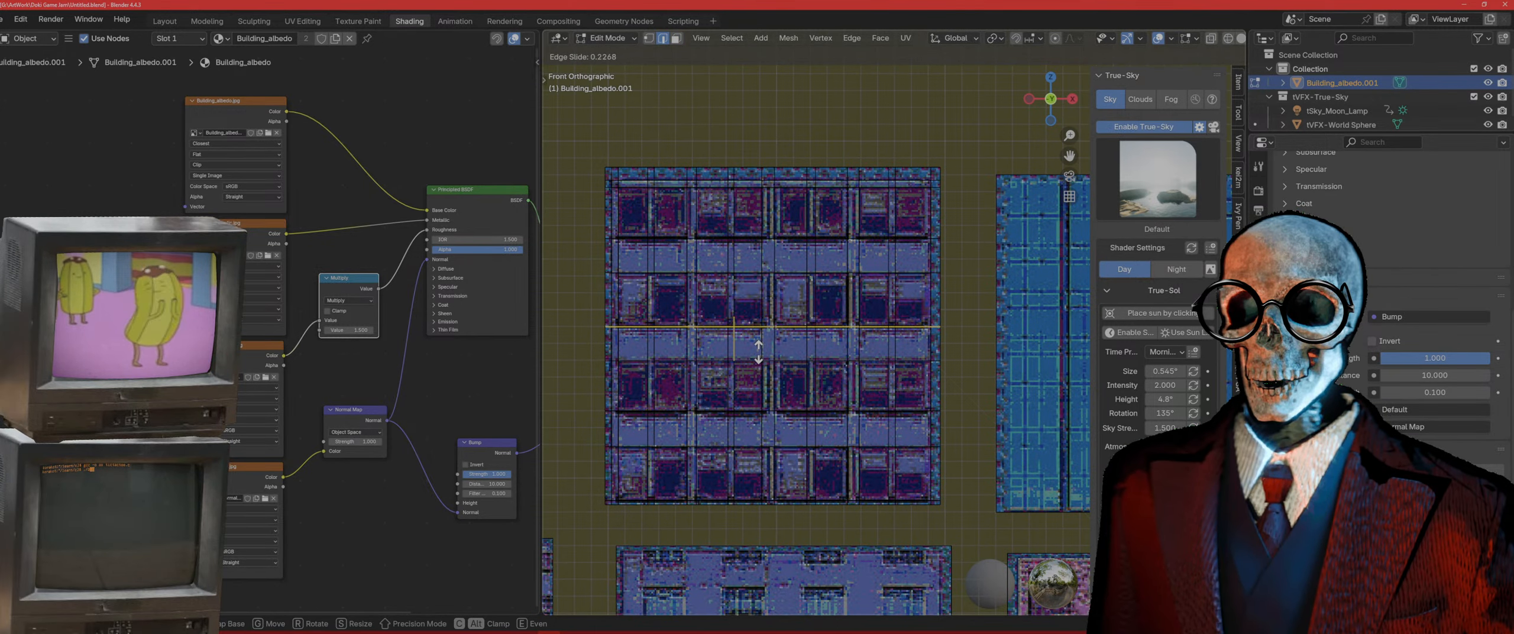
pyautogui.click(758, 352)
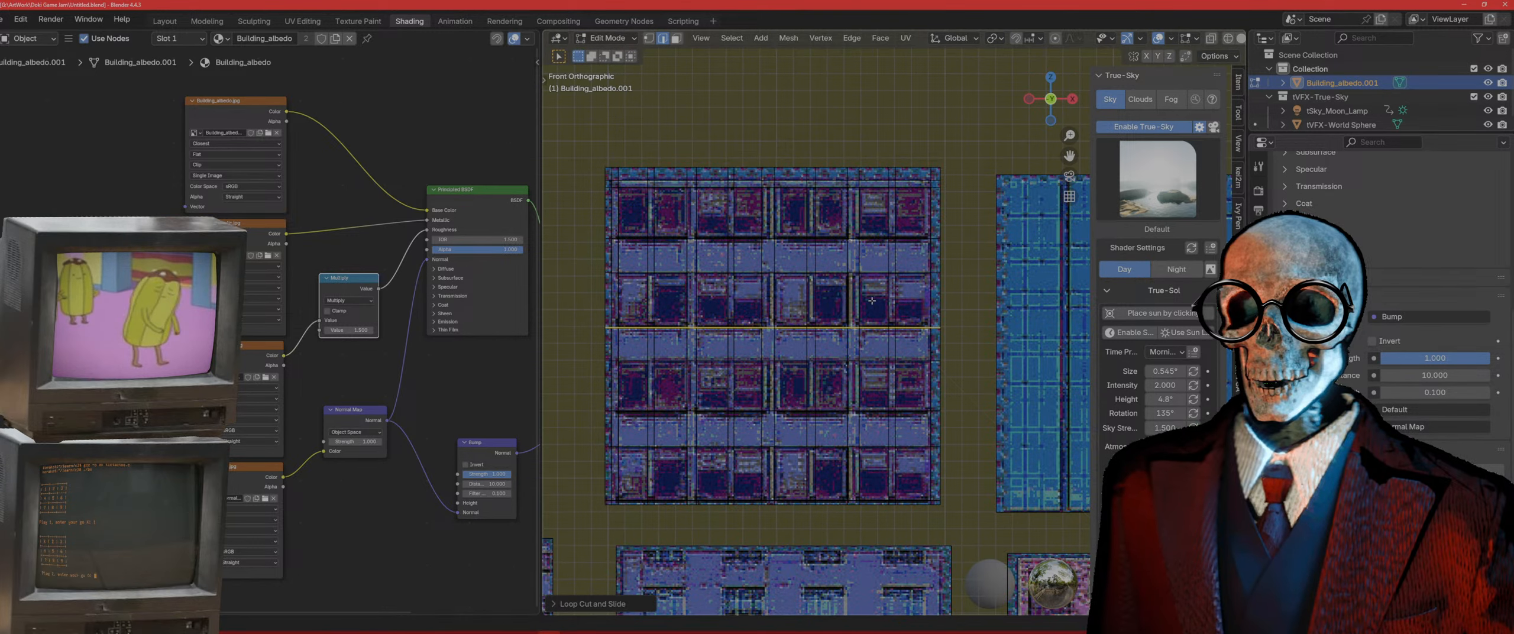
pyautogui.press('KP_3')
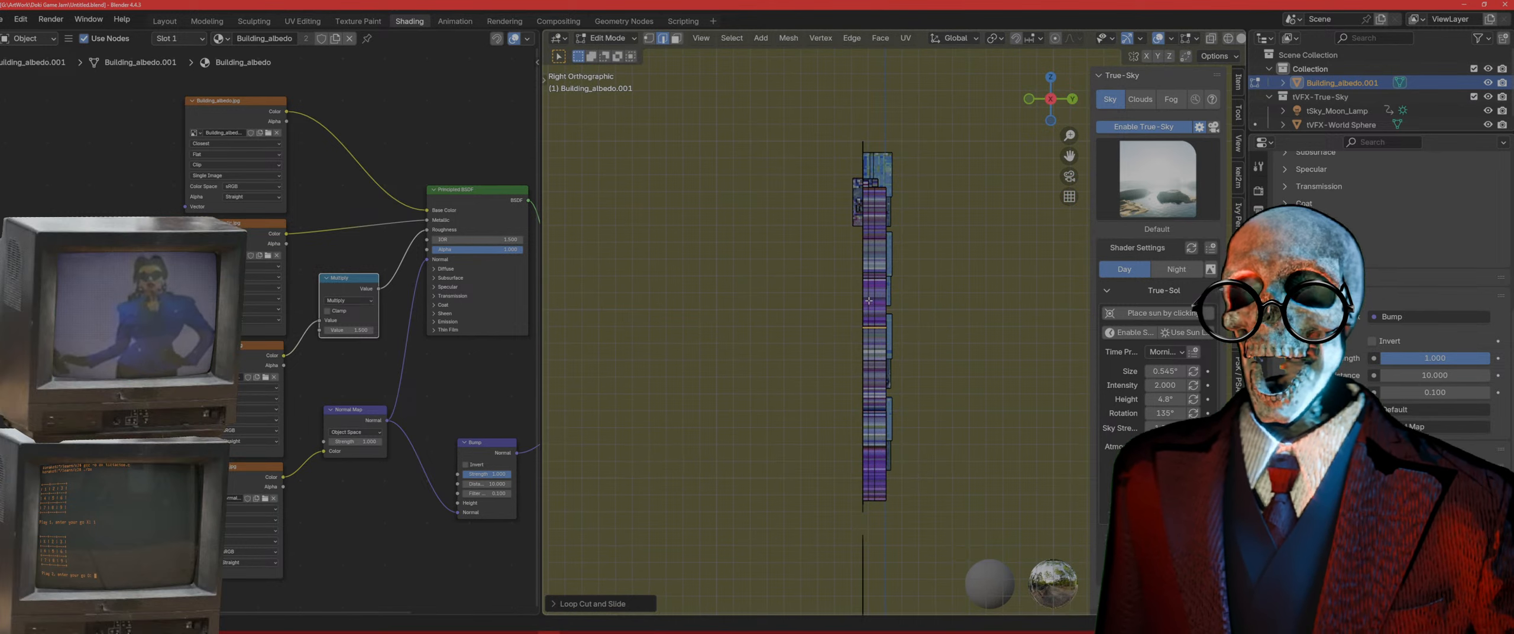
pyautogui.press('KP_1')
# Step: Select the faces of all four window rows in face mode, leaving out the horizontal bands between them
pyautogui.press('3')
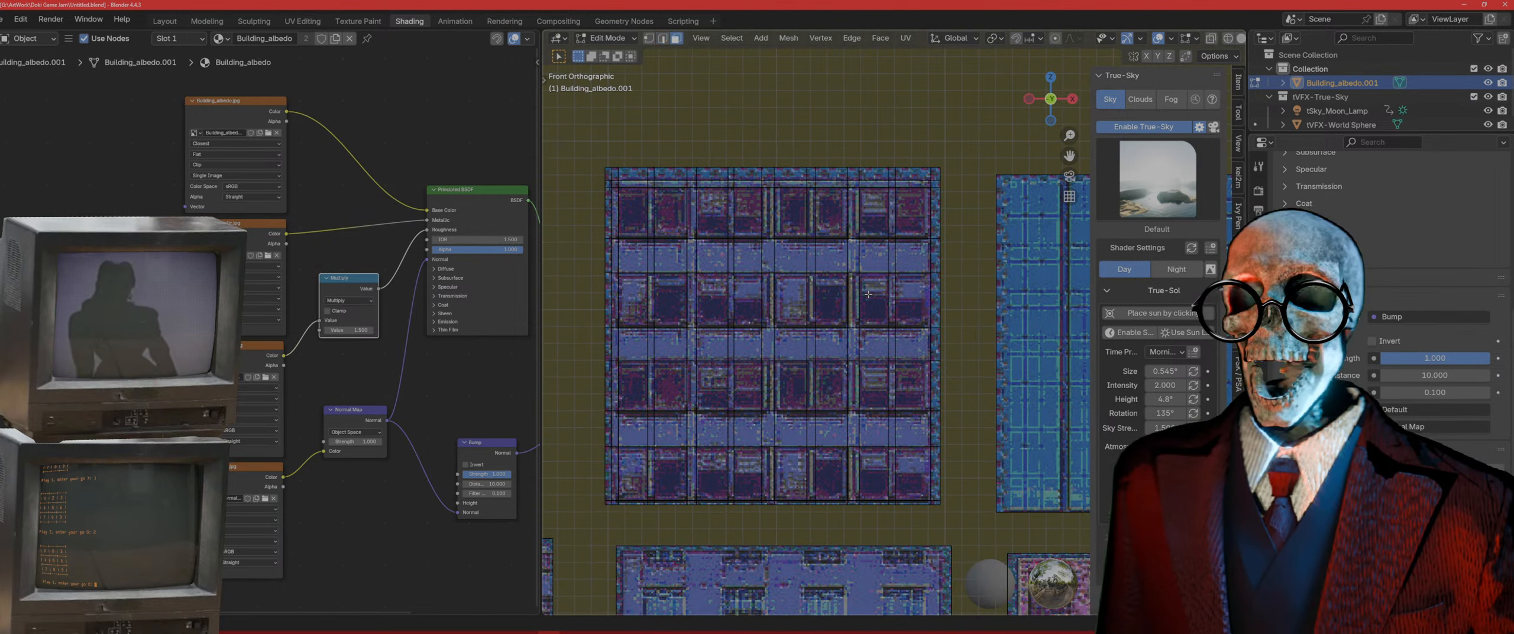
pyautogui.moveTo(905, 220); pyautogui.dragTo(650, 206)
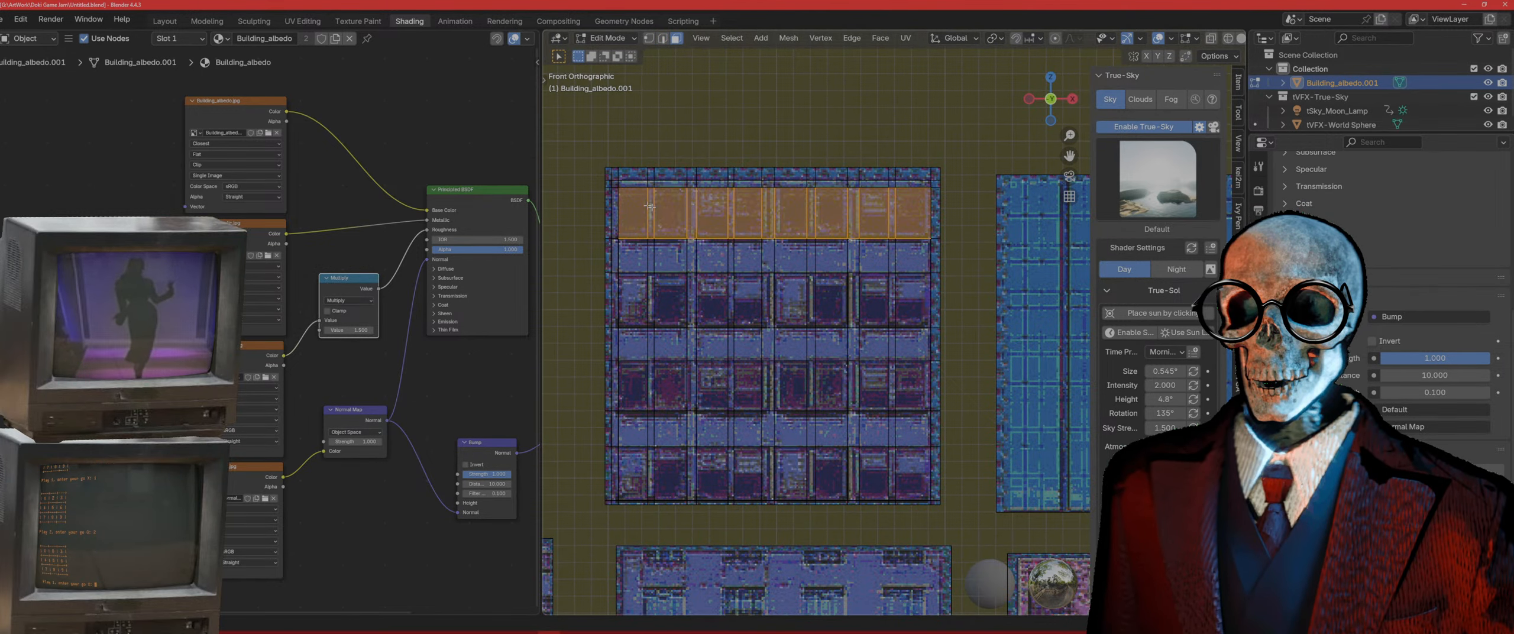
pyautogui.keyDown('shift'); pyautogui.moveTo(901, 309); pyautogui.dragTo(631, 285); pyautogui.keyUp('shift')
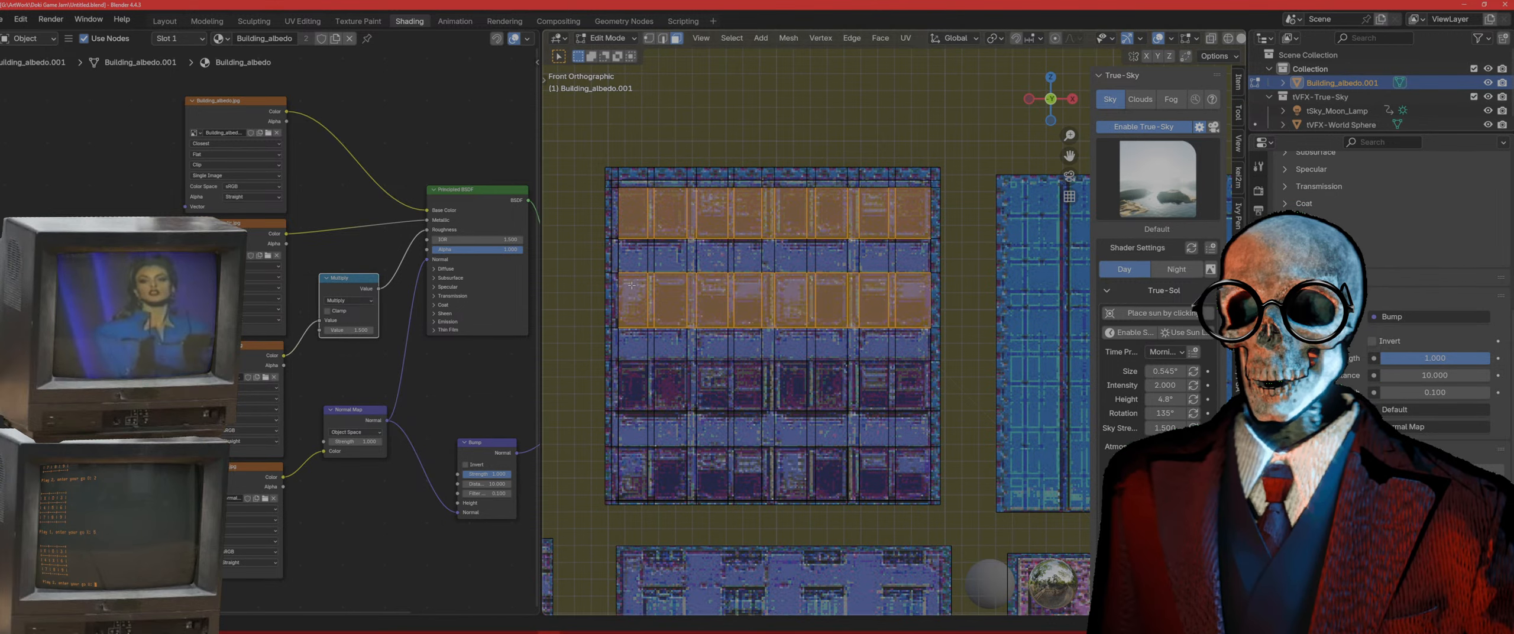
pyautogui.keyDown('shift'); pyautogui.moveTo(898, 394); pyautogui.dragTo(627, 372); pyautogui.keyUp('shift')
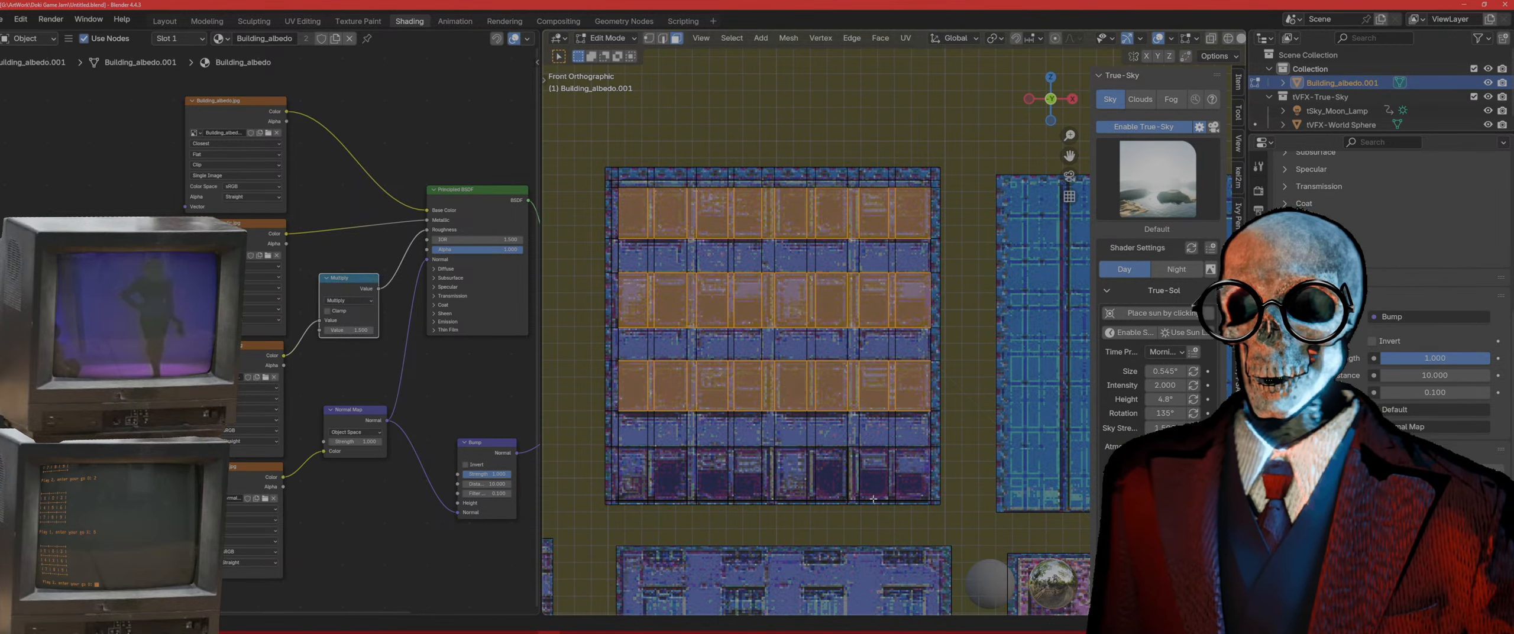
pyautogui.keyDown('shift'); pyautogui.moveTo(906, 478); pyautogui.dragTo(629, 462); pyautogui.keyUp('shift')
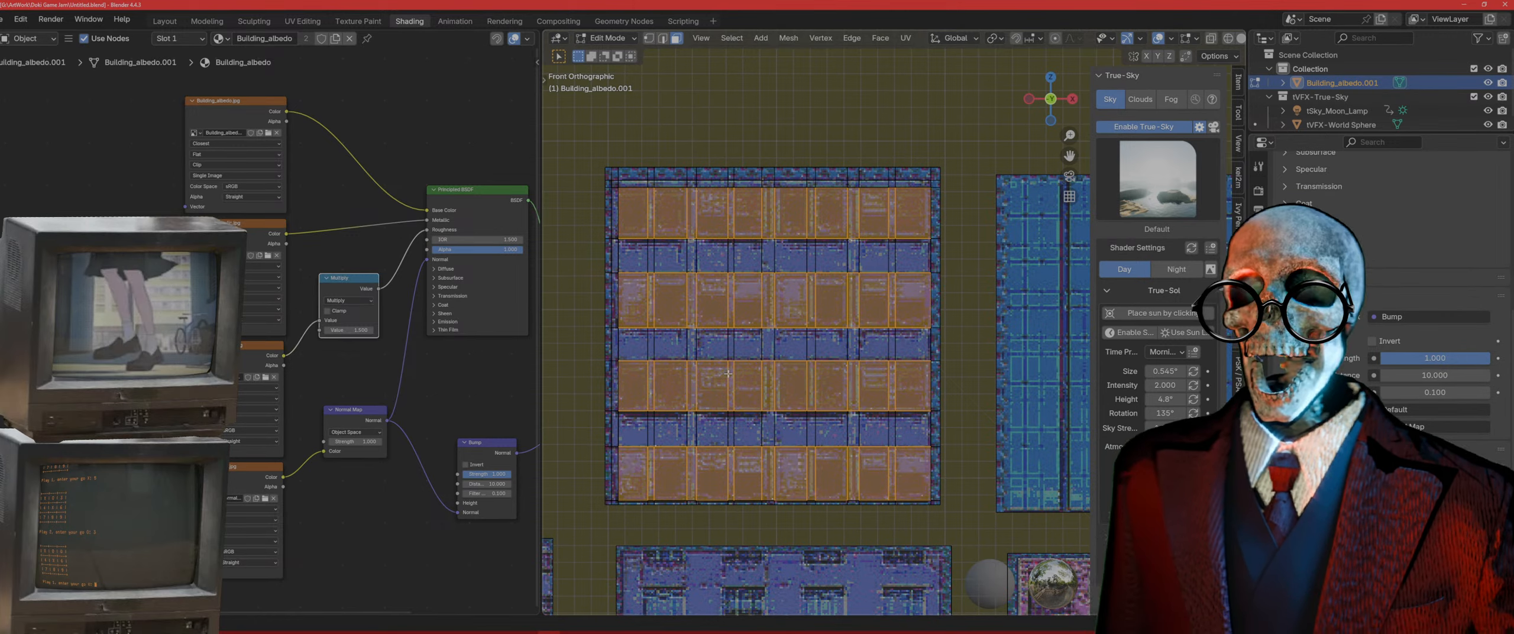
pyautogui.moveTo(728, 374); pyautogui.dragTo(824, 345, button='middle')
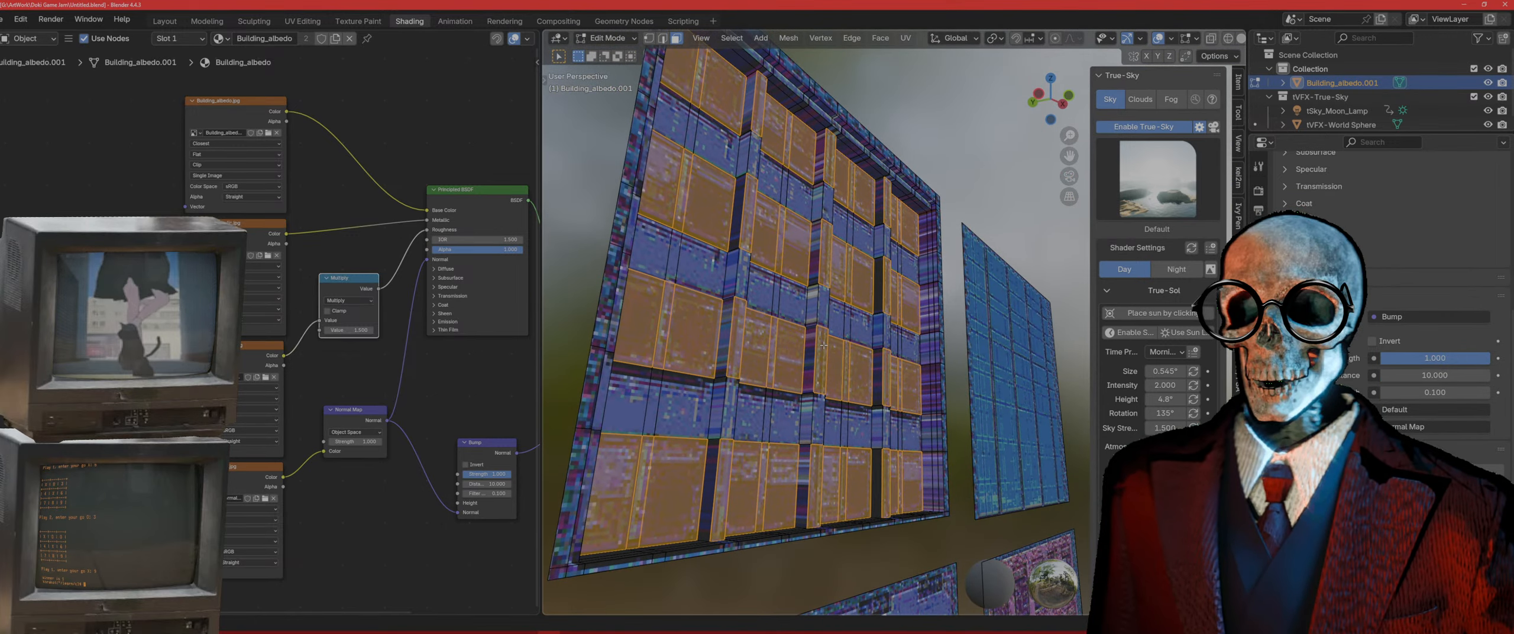
# Step: Deselect the three vertical pillar strips crossing the four window rows, keeping only the window faces selected
pyautogui.press('KP_1')
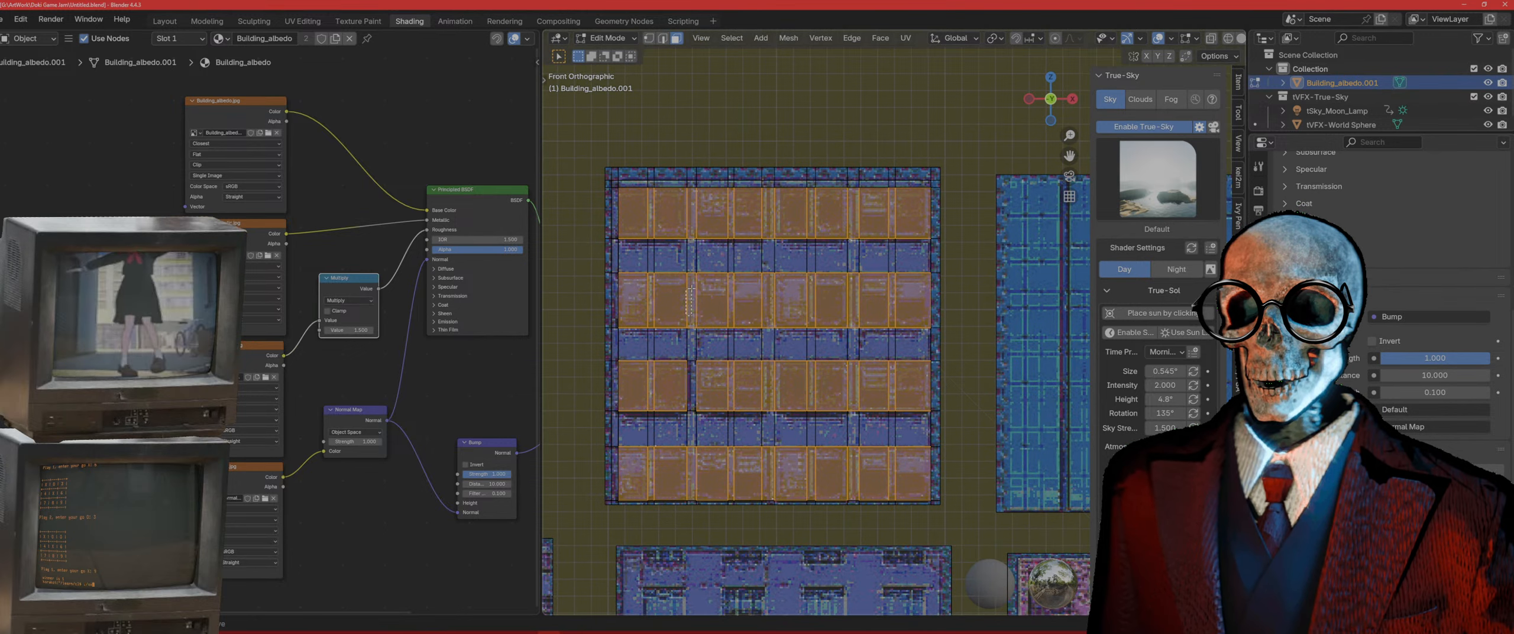
pyautogui.keyDown('ctrl'); pyautogui.moveTo(691, 289); pyautogui.dragTo(692, 286); pyautogui.keyUp('ctrl')
pyautogui.keyDown('shift'); pyautogui.click(669, 292); pyautogui.keyUp('shift')
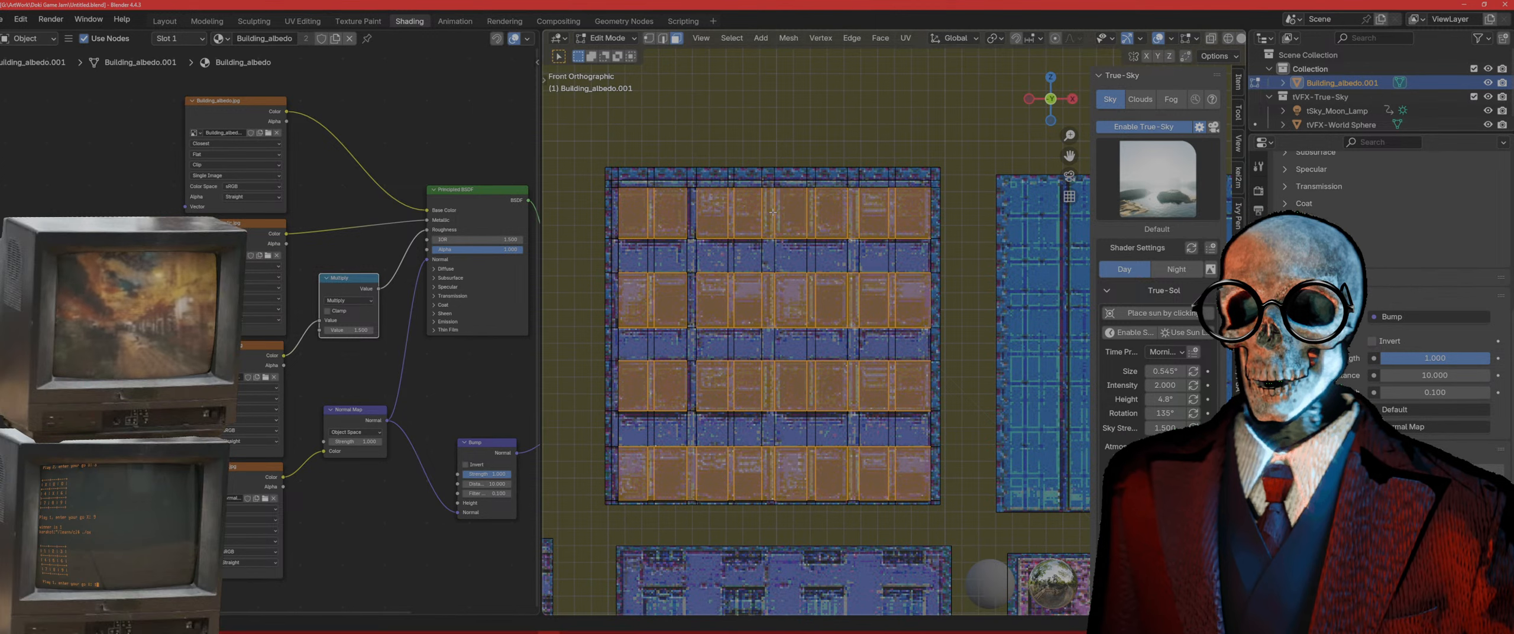
pyautogui.keyDown('ctrl'); pyautogui.moveTo(773, 211); pyautogui.dragTo(768, 207); pyautogui.keyUp('ctrl')
pyautogui.keyDown('ctrl'); pyautogui.moveTo(763, 281); pyautogui.dragTo(768, 293); pyautogui.keyUp('ctrl')
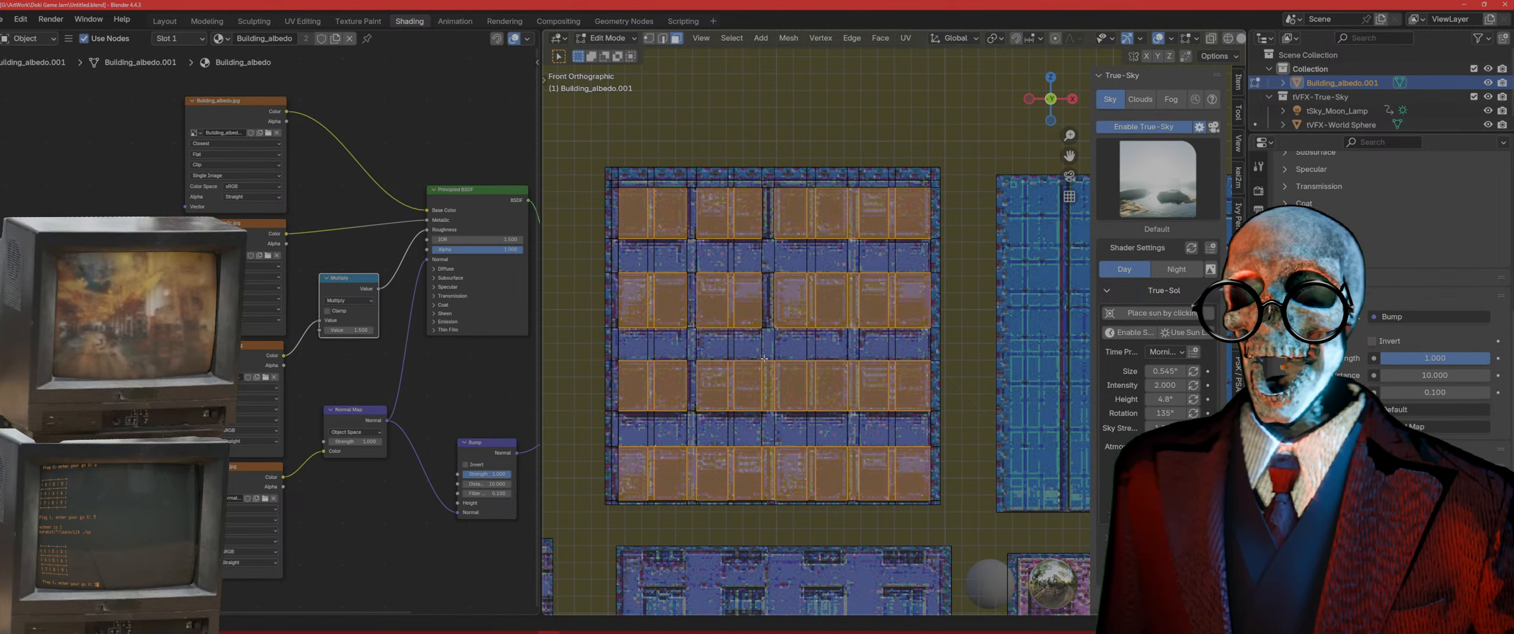
pyautogui.keyDown('ctrl'); pyautogui.moveTo(764, 373); pyautogui.dragTo(769, 388); pyautogui.keyUp('ctrl')
pyautogui.keyDown('ctrl'); pyautogui.moveTo(695, 466); pyautogui.dragTo(764, 466); pyautogui.keyUp('ctrl')
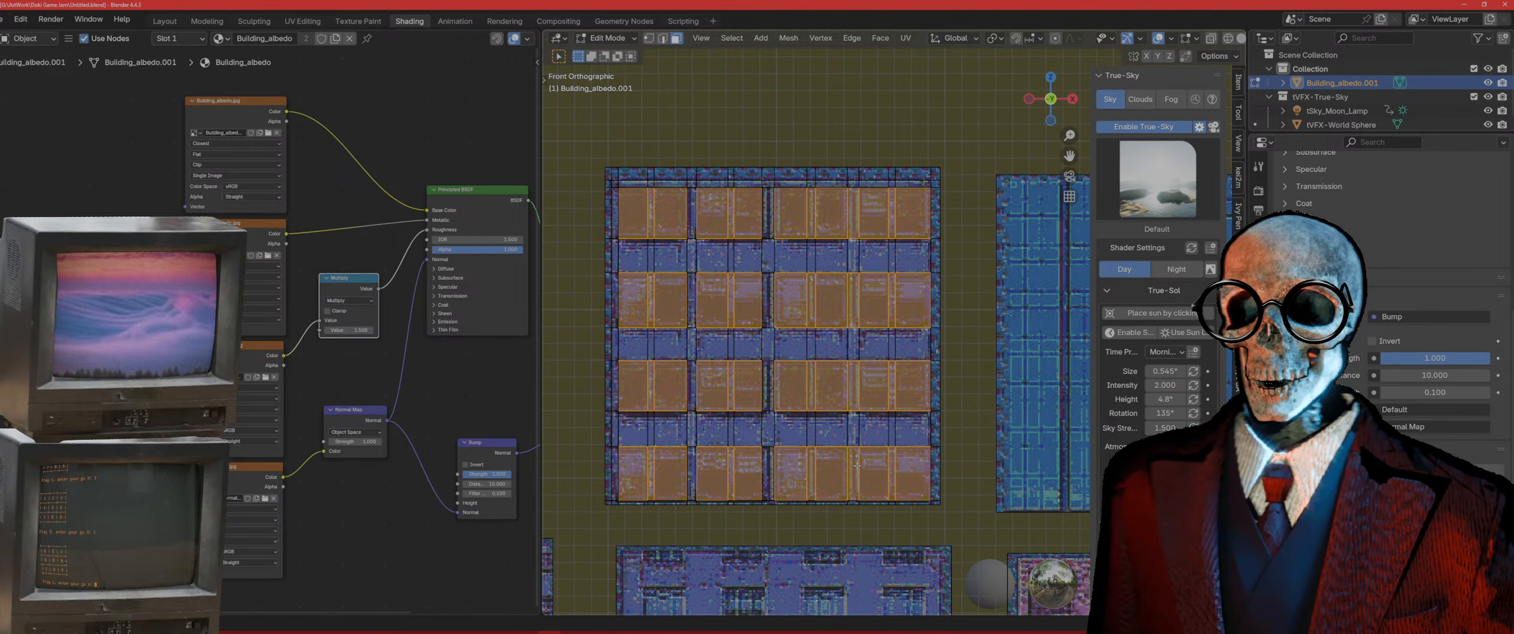
pyautogui.keyDown('ctrl'); pyautogui.moveTo(858, 322); pyautogui.dragTo(852, 201); pyautogui.keyUp('ctrl')
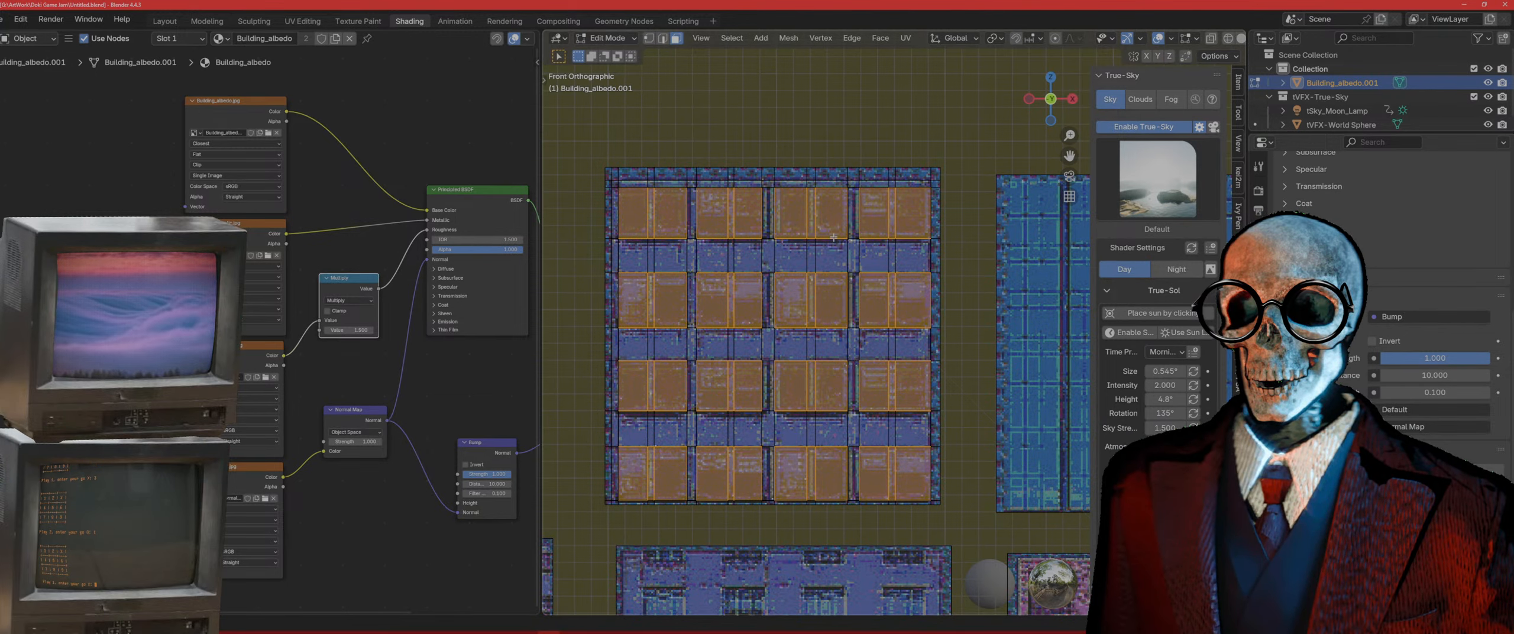
# Step: Extrude the selected window faces inward about 0.031 m behind the bands and pillars
pyautogui.moveTo(825, 269); pyautogui.dragTo(938, 249, button='middle')
pyautogui.scroll(5, 939, 249)
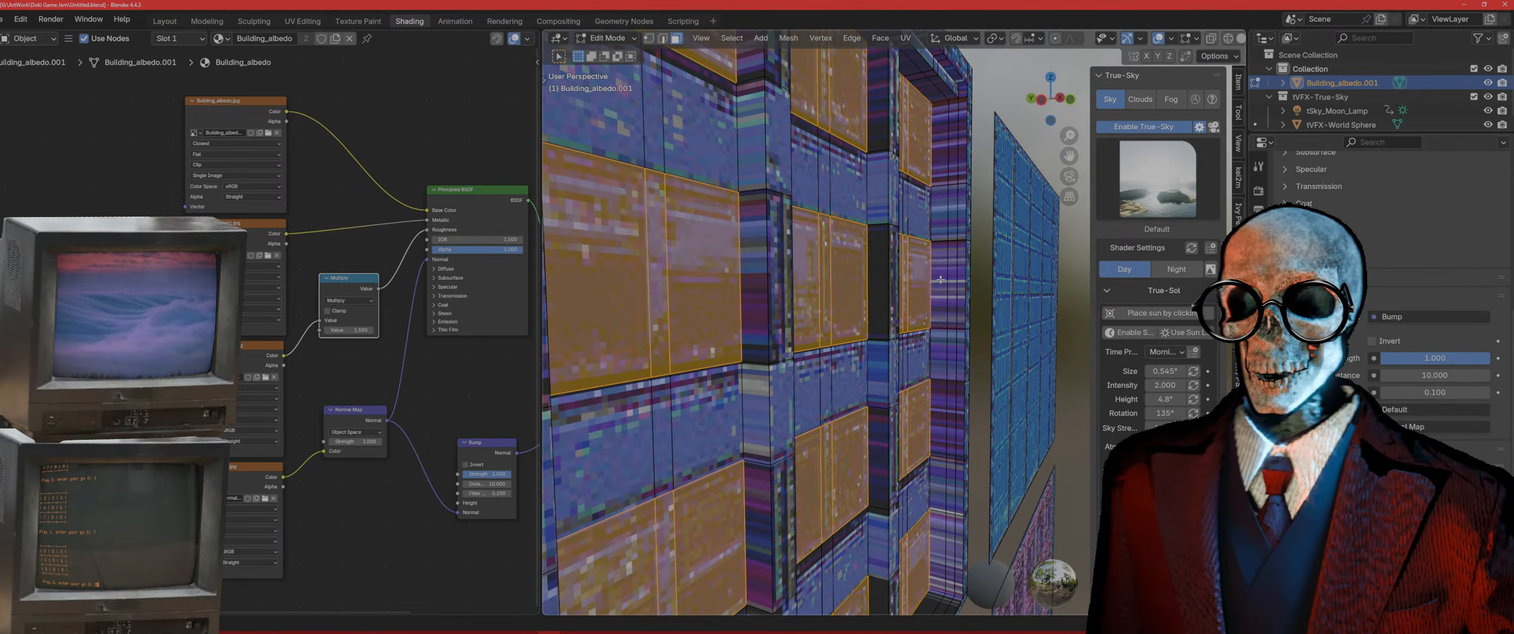
pyautogui.press('e')
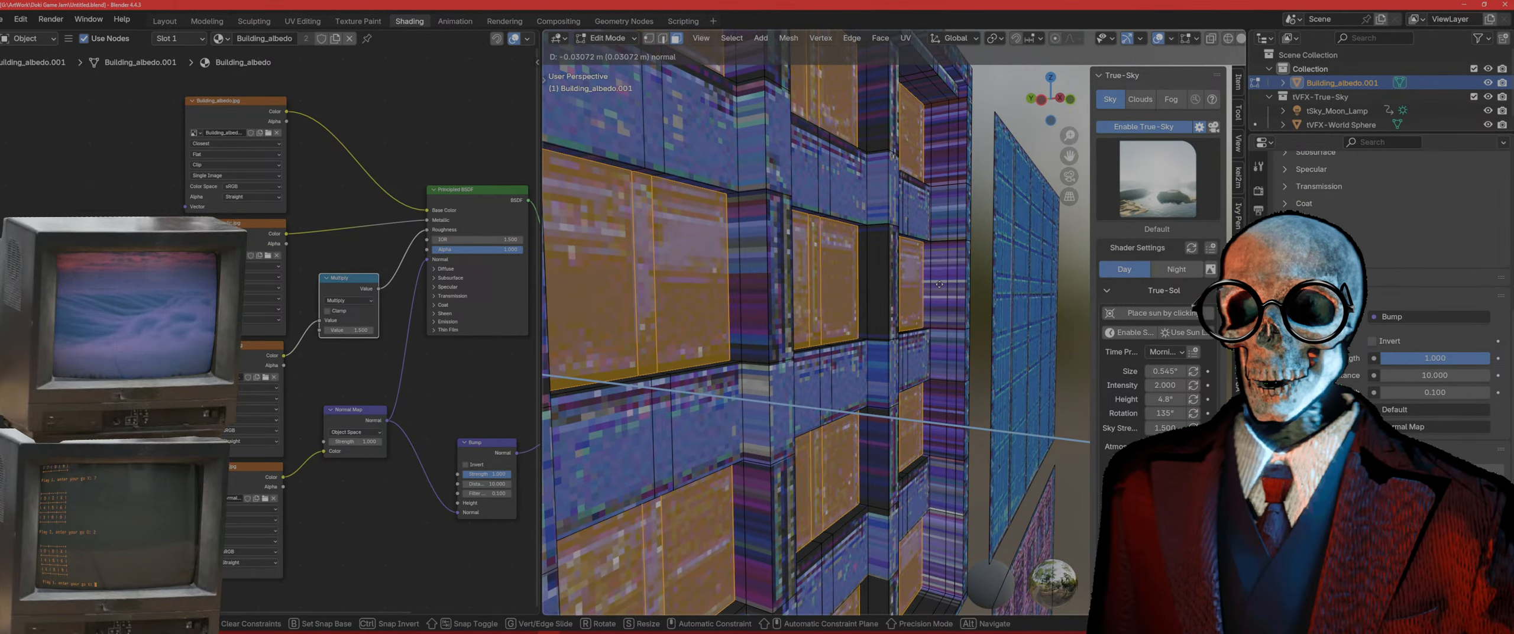
pyautogui.click(939, 284)
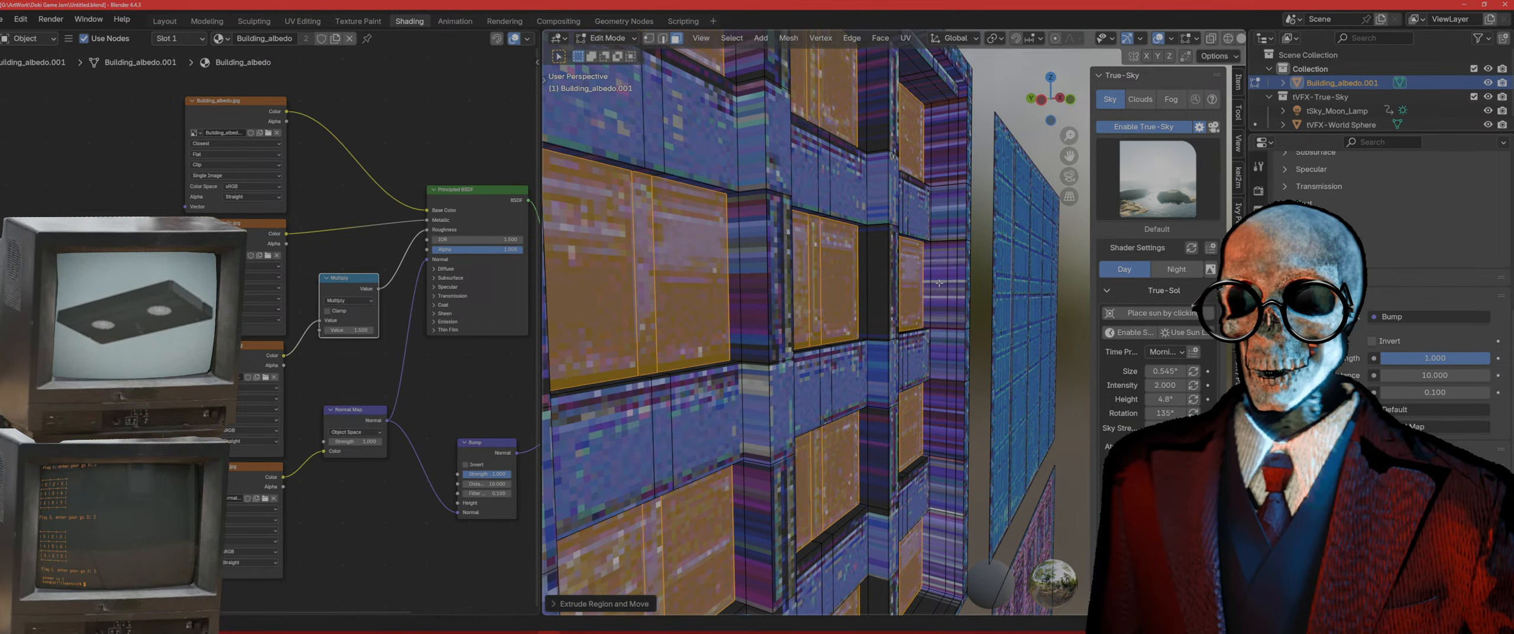
# Step: Deselect the narrow vertical mullion strip in each of the four window columns, keeping only the glass panes selected
pyautogui.press('KP_1')
pyautogui.scroll(-3, 672, 458)
pyautogui.scroll(3, 672, 458)
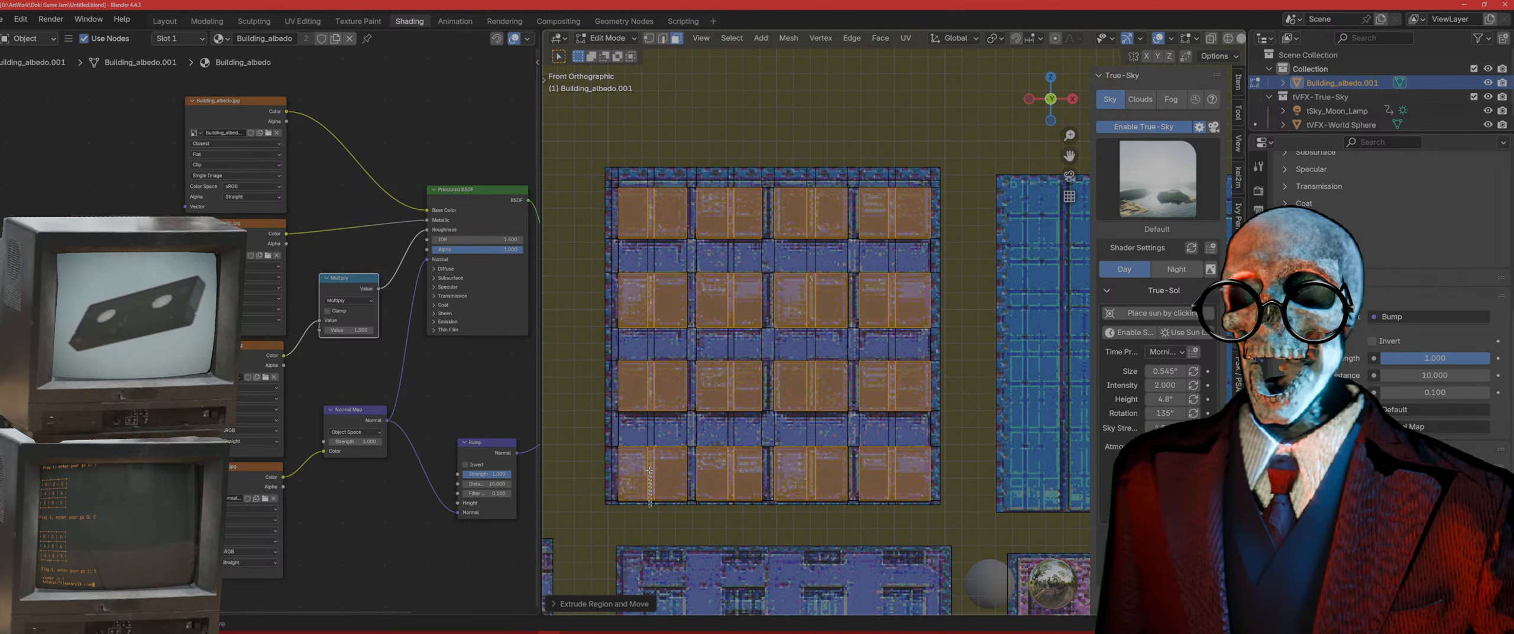
pyautogui.click(650, 155)
pyautogui.press('Return')
pyautogui.click(734, 501)
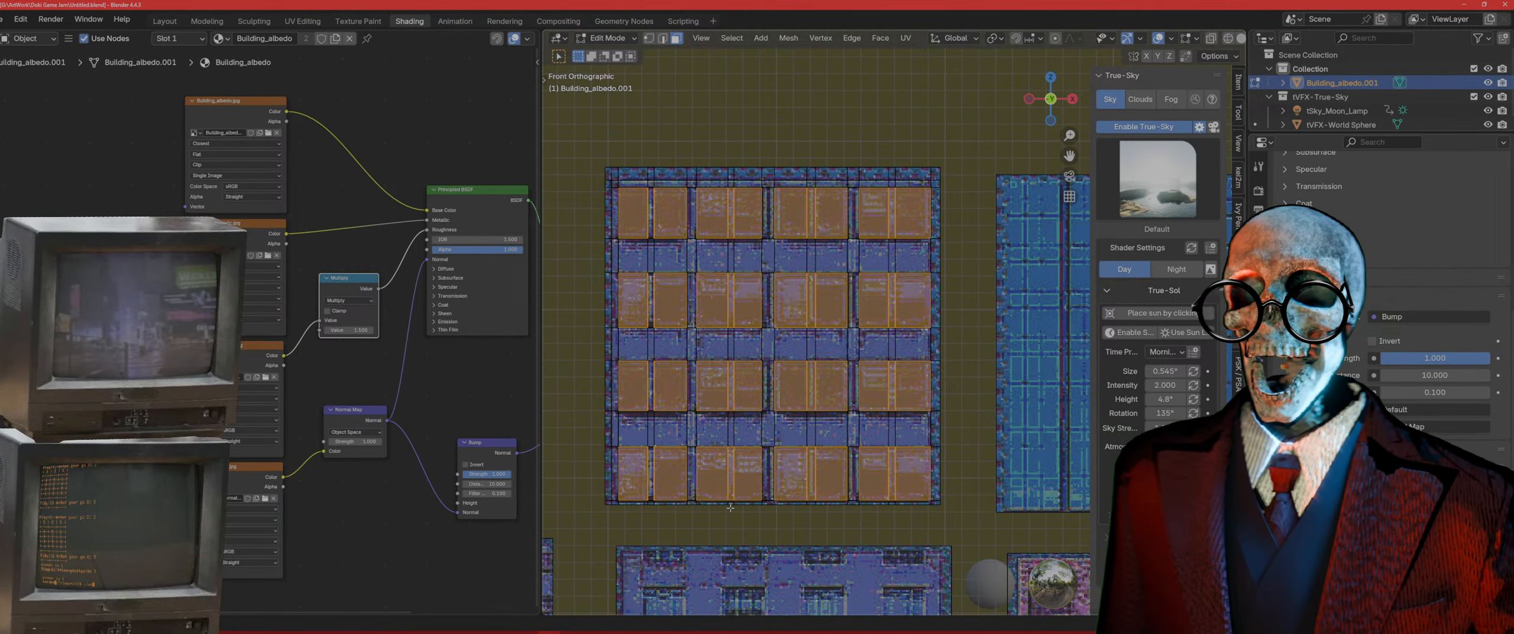
pyautogui.click(732, 170)
pyautogui.press('Return')
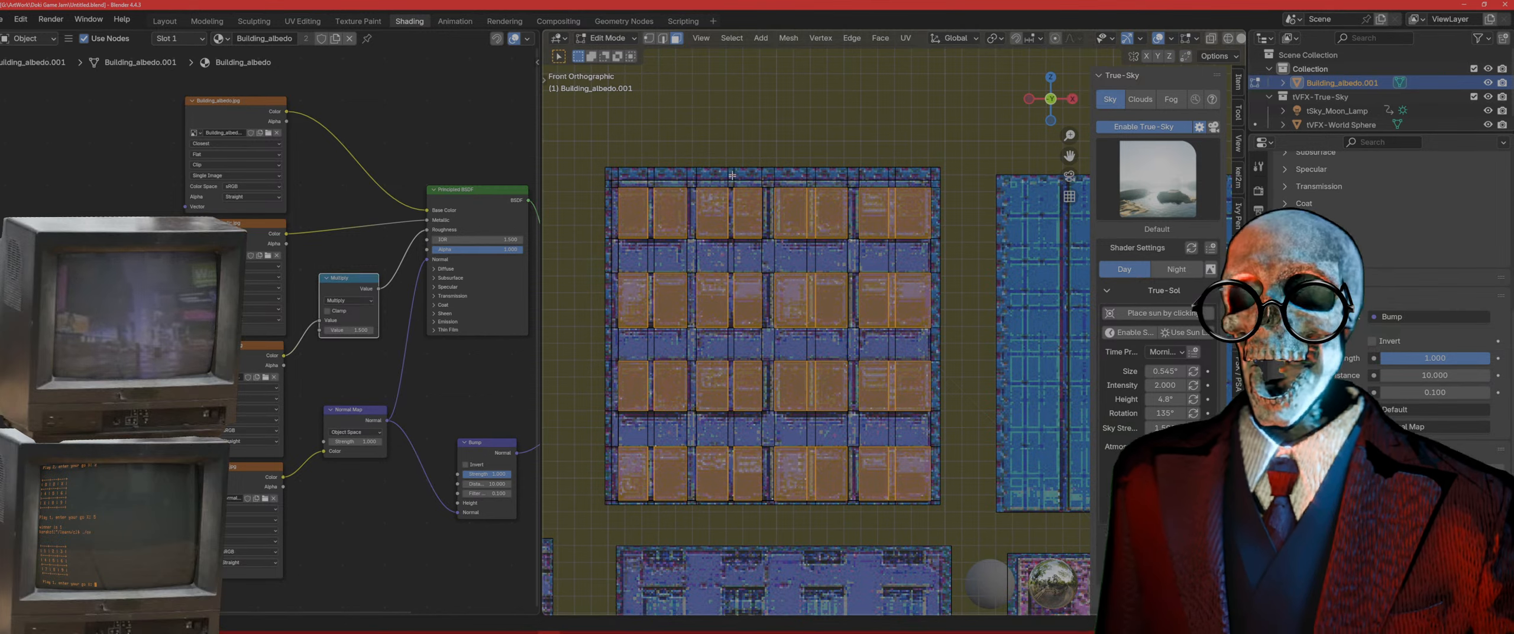
pyautogui.click(814, 501)
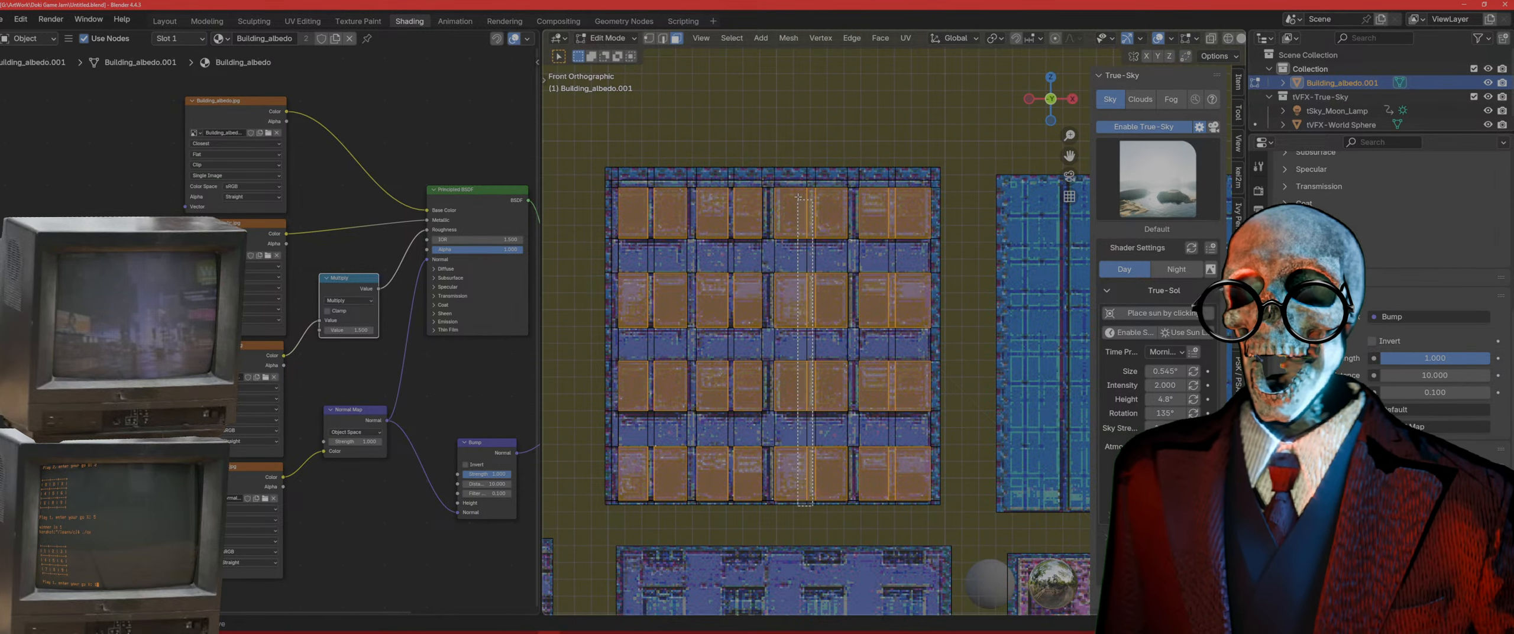
pyautogui.click(808, 170)
pyautogui.press('Return')
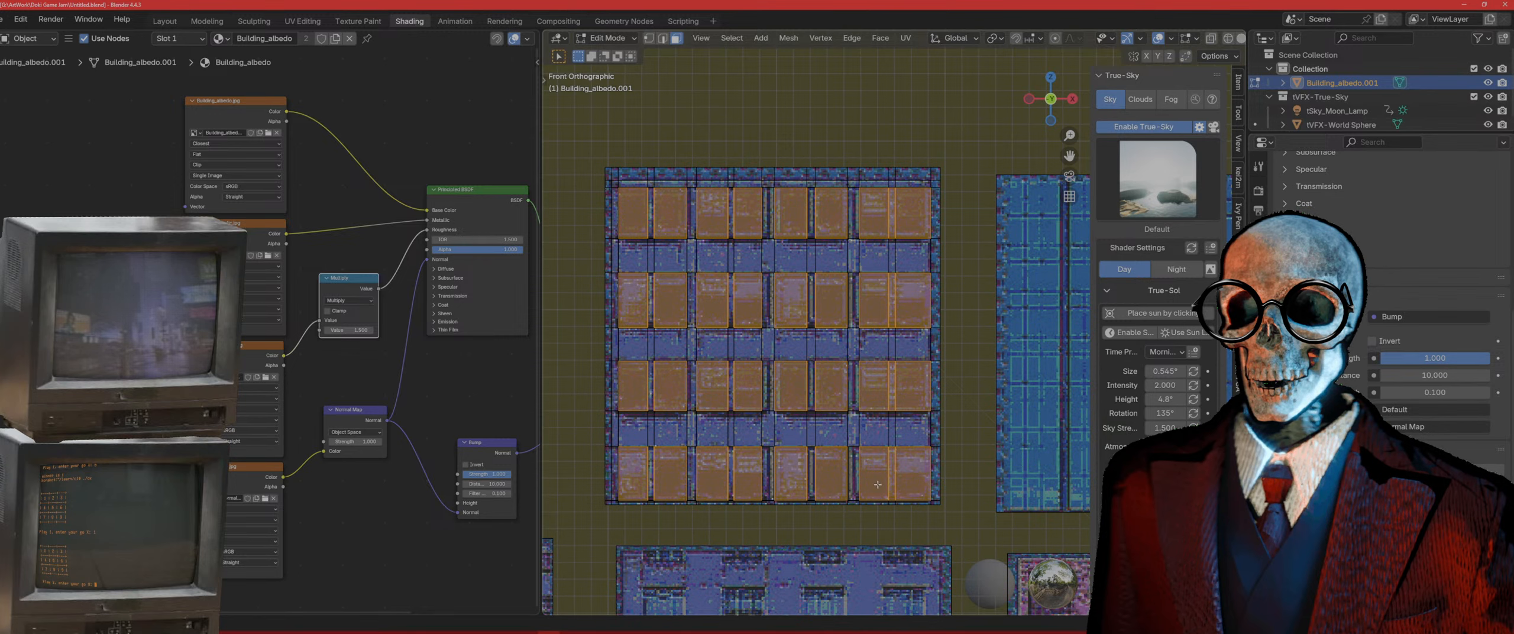
pyautogui.click(893, 501)
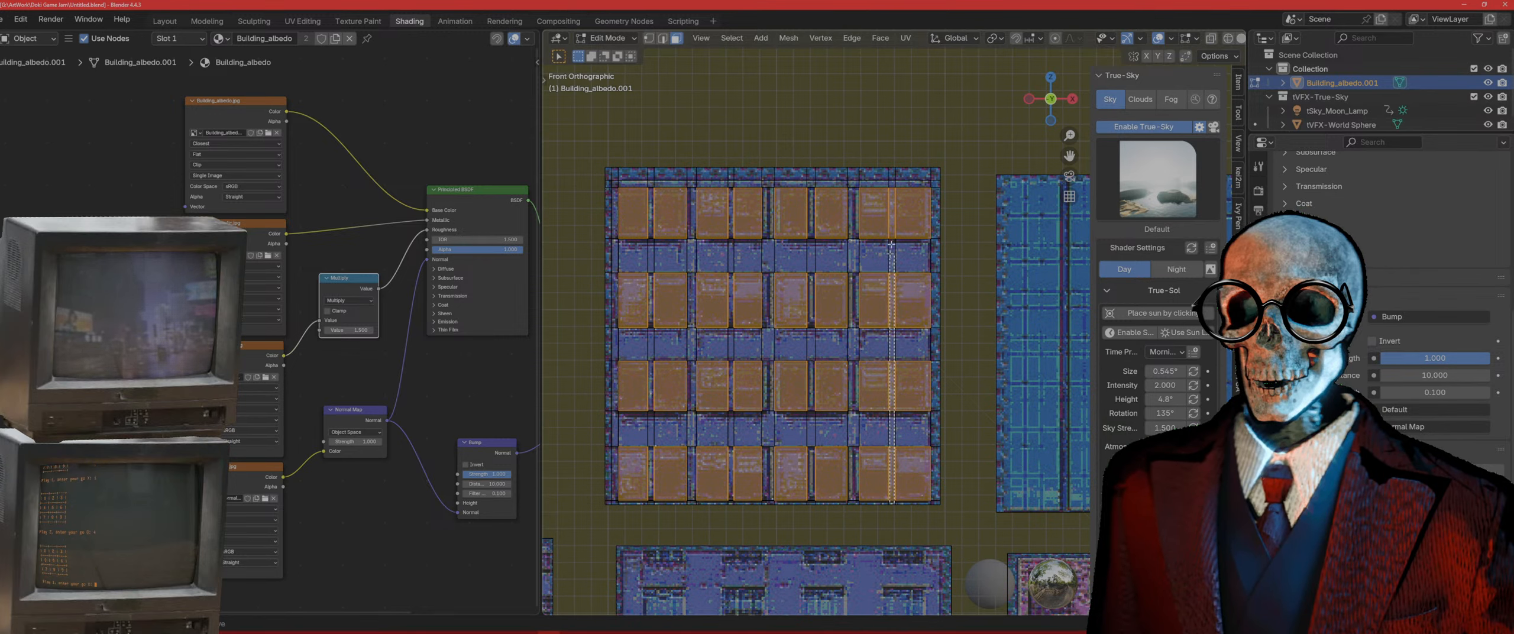
pyautogui.click(893, 143)
pyautogui.press('Return')
# Step: Extrude the selected window panes inward about 0.007 m behind the mullion strips
pyautogui.moveTo(893, 254); pyautogui.dragTo(970, 178, button='middle')
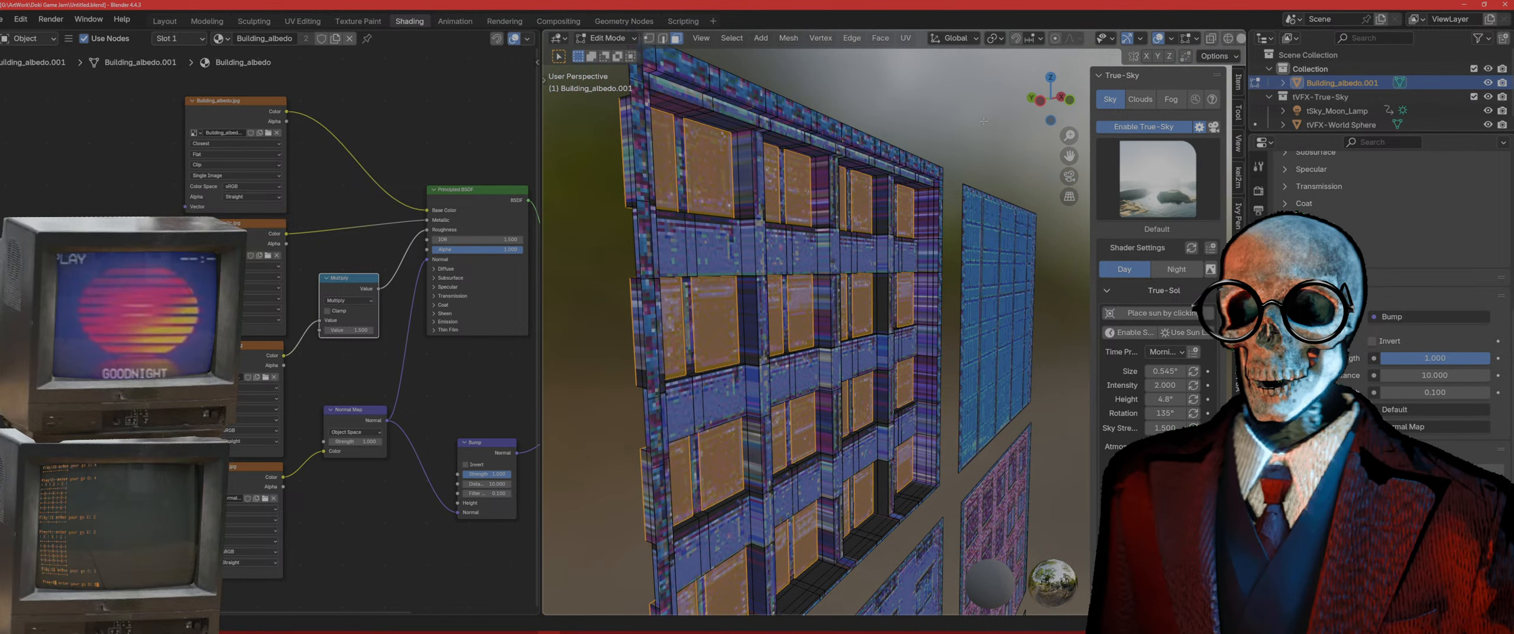
pyautogui.scroll(4, 984, 121)
pyautogui.press('e')
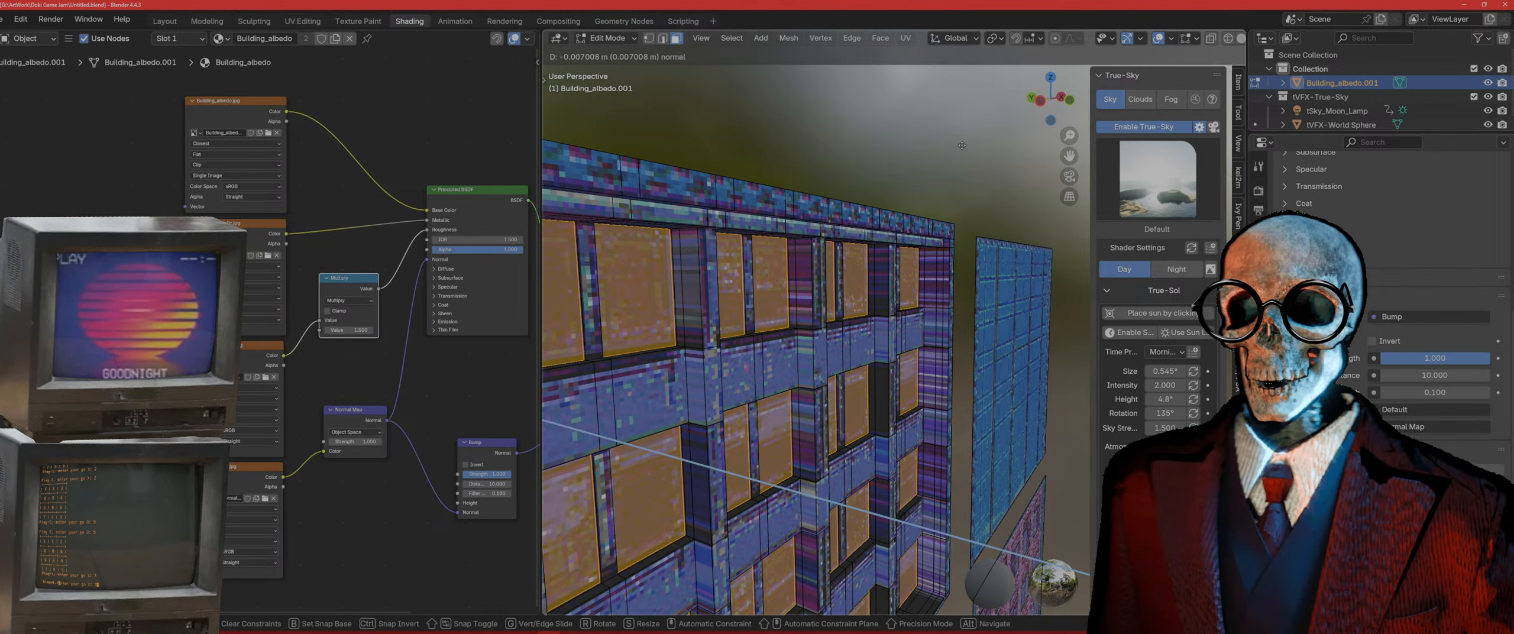
pyautogui.click(959, 147)
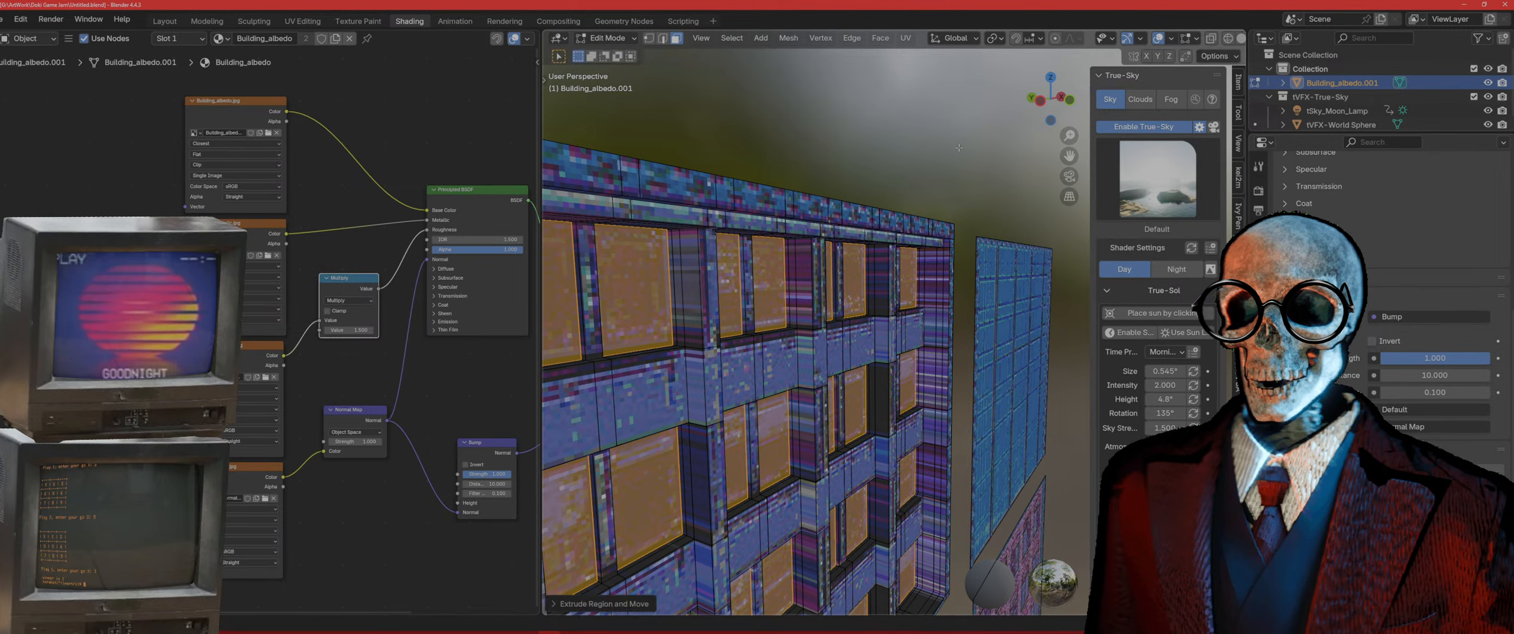
# Step: Select all geometry of the fourth facade, including its recess side faces, by box selection in wireframe from the top view
pyautogui.scroll(-4, 959, 147)
pyautogui.press('Tab')
pyautogui.moveTo(954, 261); pyautogui.dragTo(842, 249, button='middle')
pyautogui.moveTo(832, 327); pyautogui.dragTo(813, 392, button='middle')
pyautogui.press('Tab')
pyautogui.scroll(3, 814, 392)
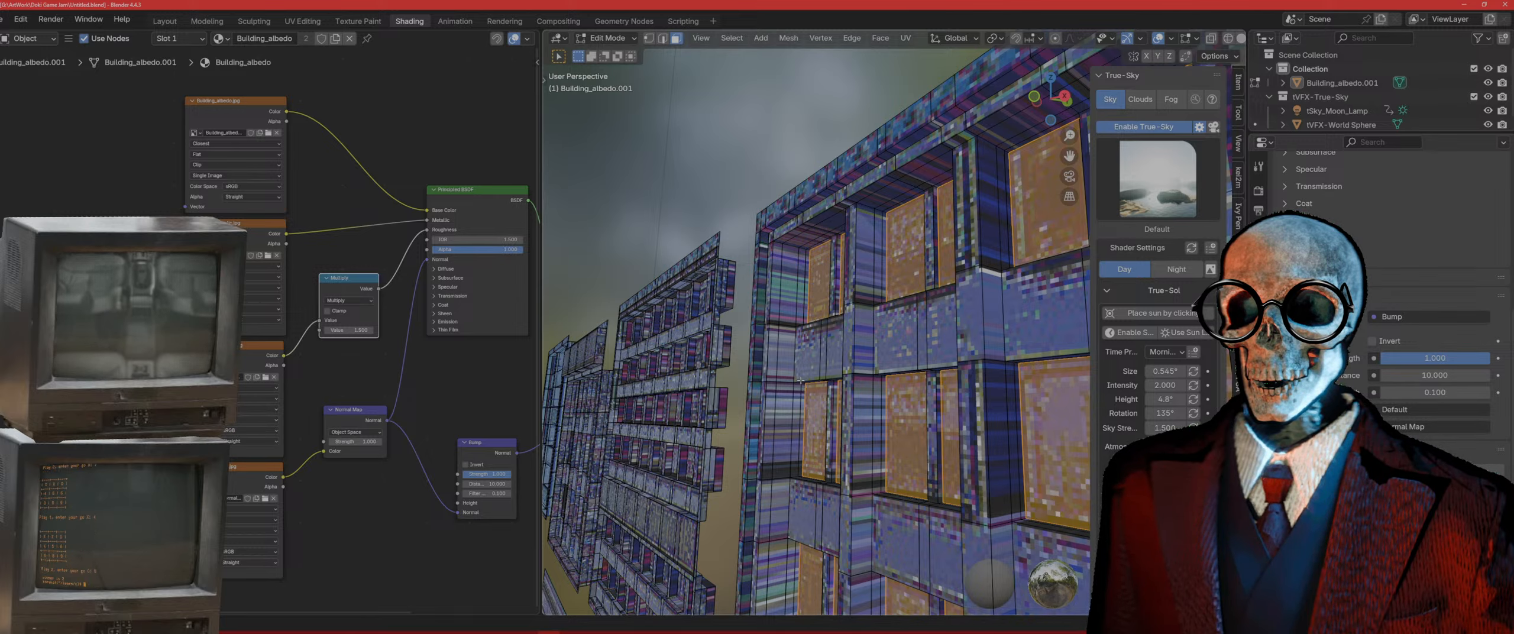
pyautogui.press('KP_7')
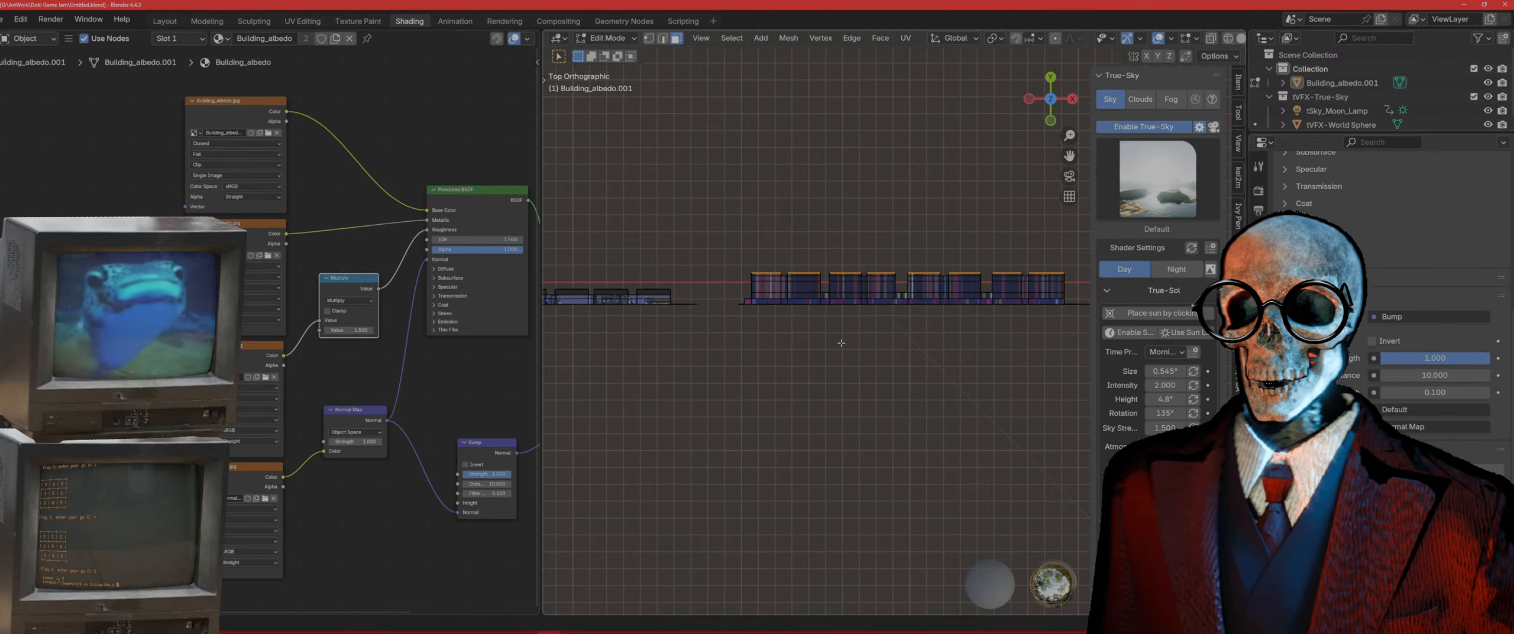
pyautogui.press('z')
pyautogui.click(764, 338)
pyautogui.keyDown('shift'); pyautogui.moveTo(895, 338); pyautogui.dragTo(745, 357, button='middle'); pyautogui.keyUp('shift')
pyautogui.moveTo(954, 382); pyautogui.dragTo(573, 194)
pyautogui.press('KP_1')
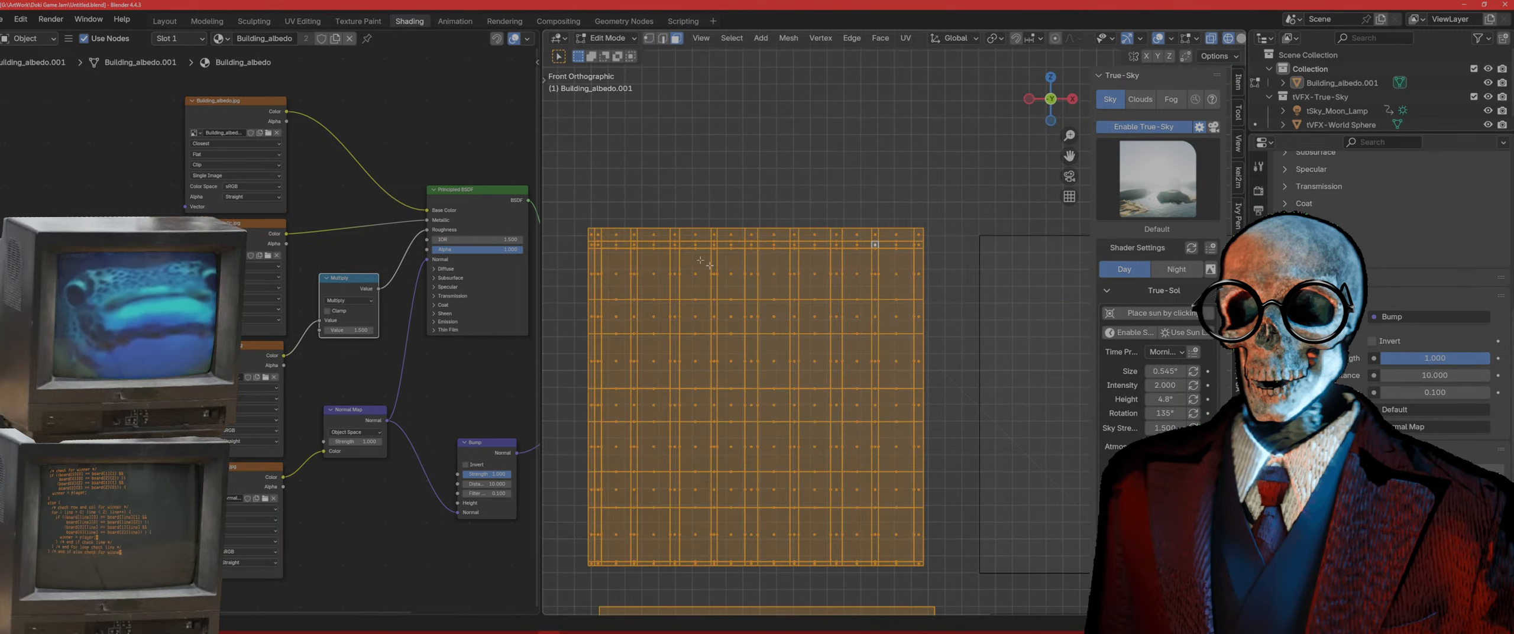
# Step: Deselect the fourth facade's front-facing faces in solid shading from the front view, keeping its recess side faces selected, and restore the textured shading
pyautogui.press('z')
pyautogui.click(918, 500)
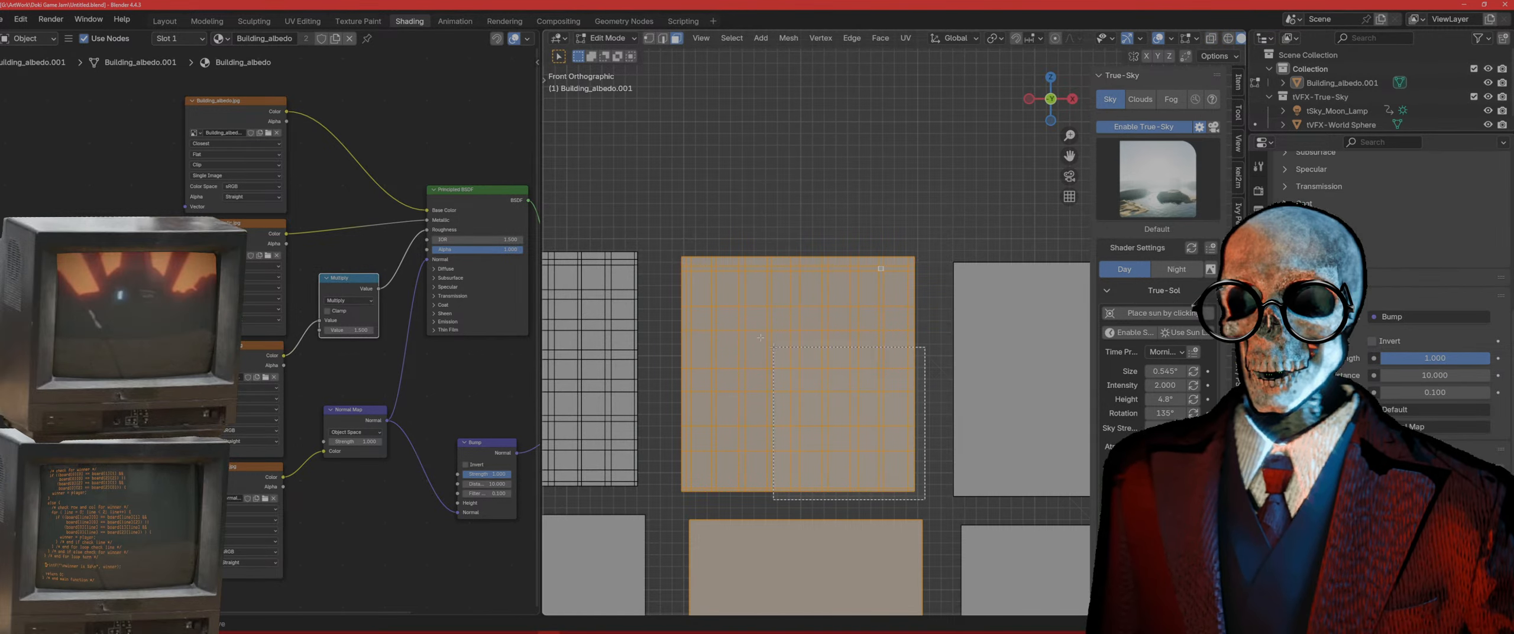
pyautogui.moveTo(925, 500); pyautogui.dragTo(937, 454)
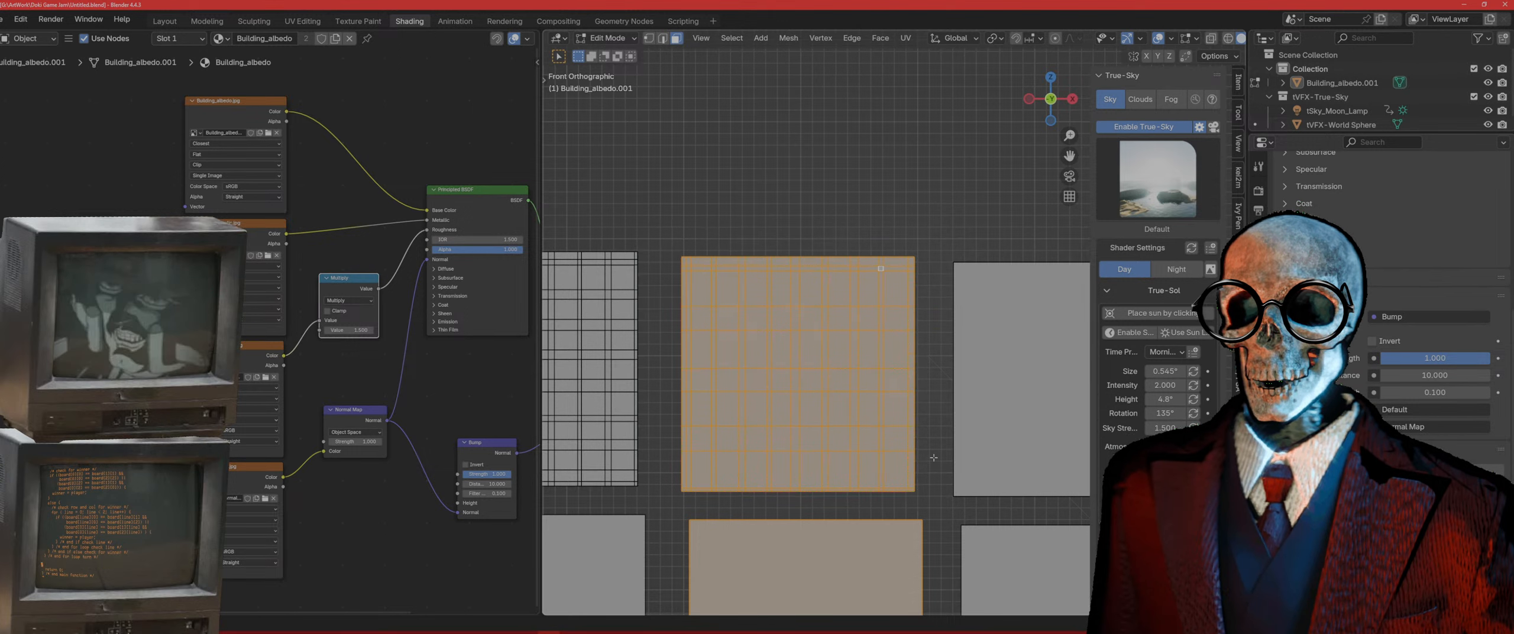
pyautogui.keyDown('ctrl'); pyautogui.moveTo(933, 508); pyautogui.dragTo(665, 201); pyautogui.keyUp('ctrl')
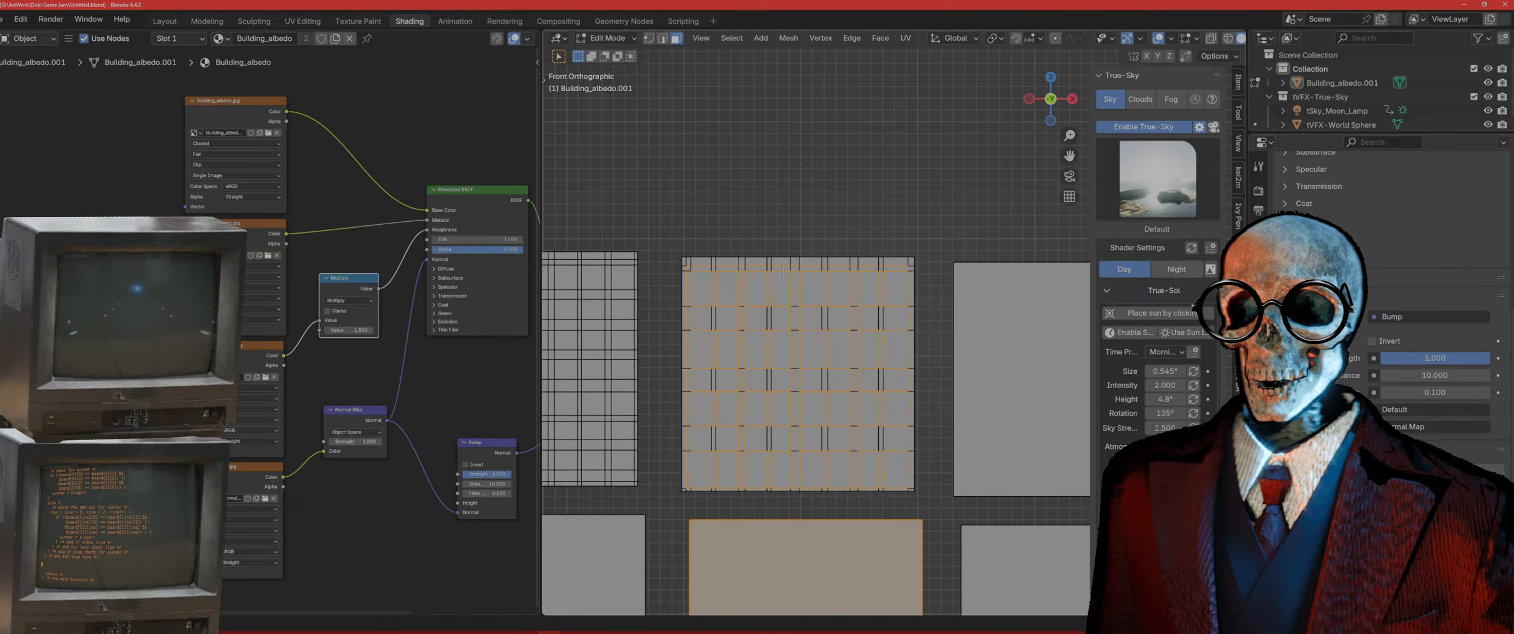
pyautogui.moveTo(824, 292); pyautogui.dragTo(966, 274, button='middle')
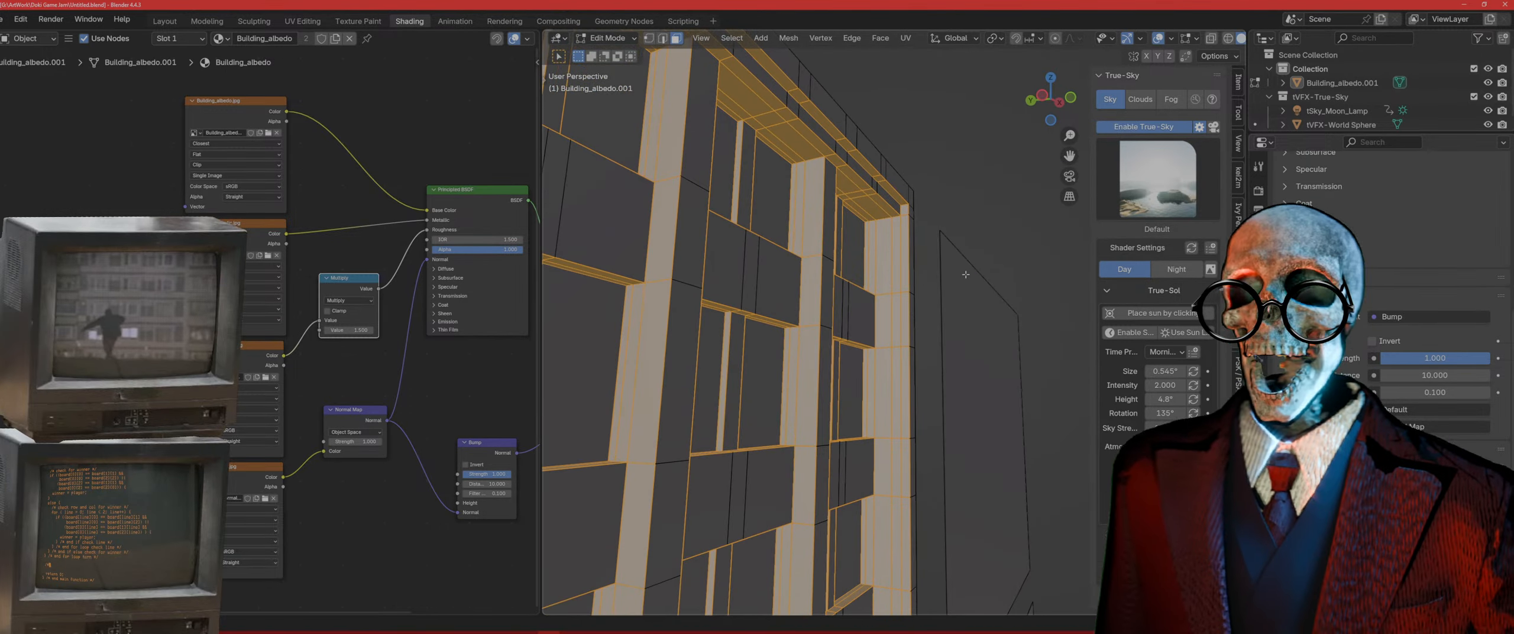
pyautogui.press('z')
pyautogui.click(975, 385)
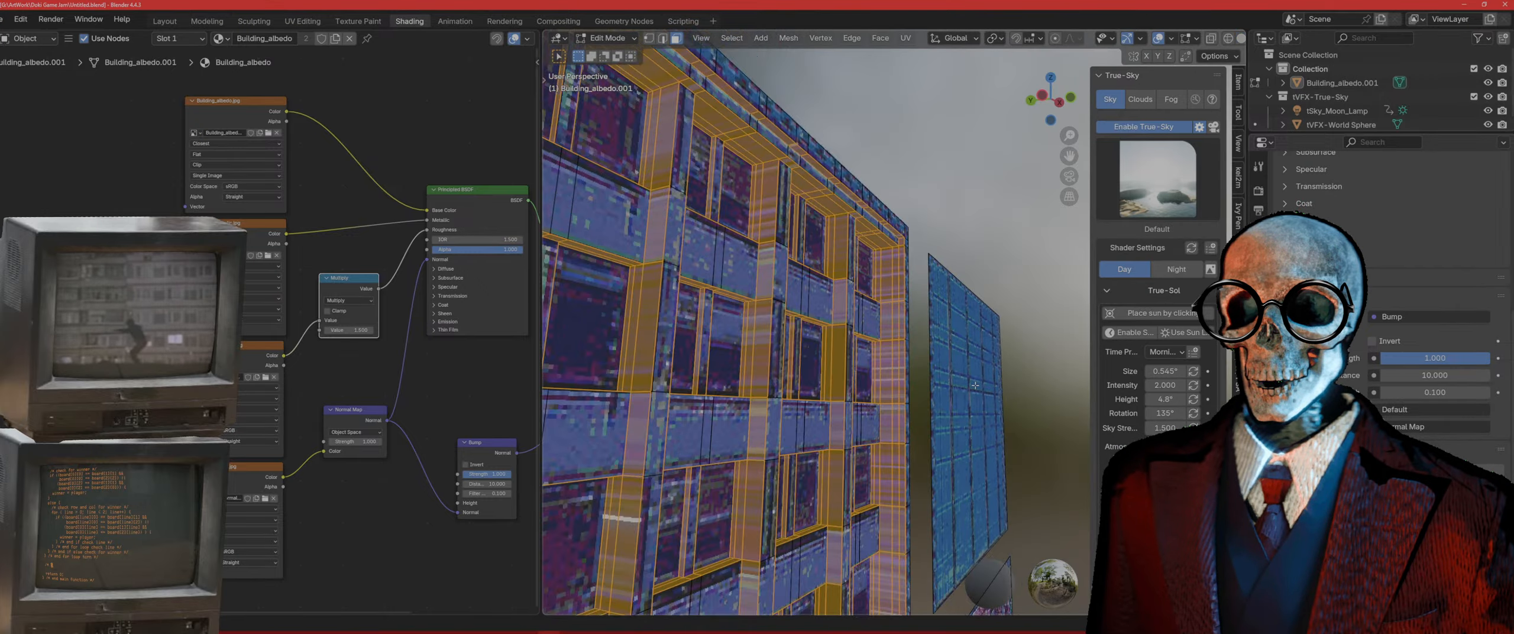
# Step: Try to unwrap the selected faces with Smart UV Project
pyautogui.moveTo(975, 385); pyautogui.dragTo(788, 384, button='middle')
pyautogui.press('KP_1')
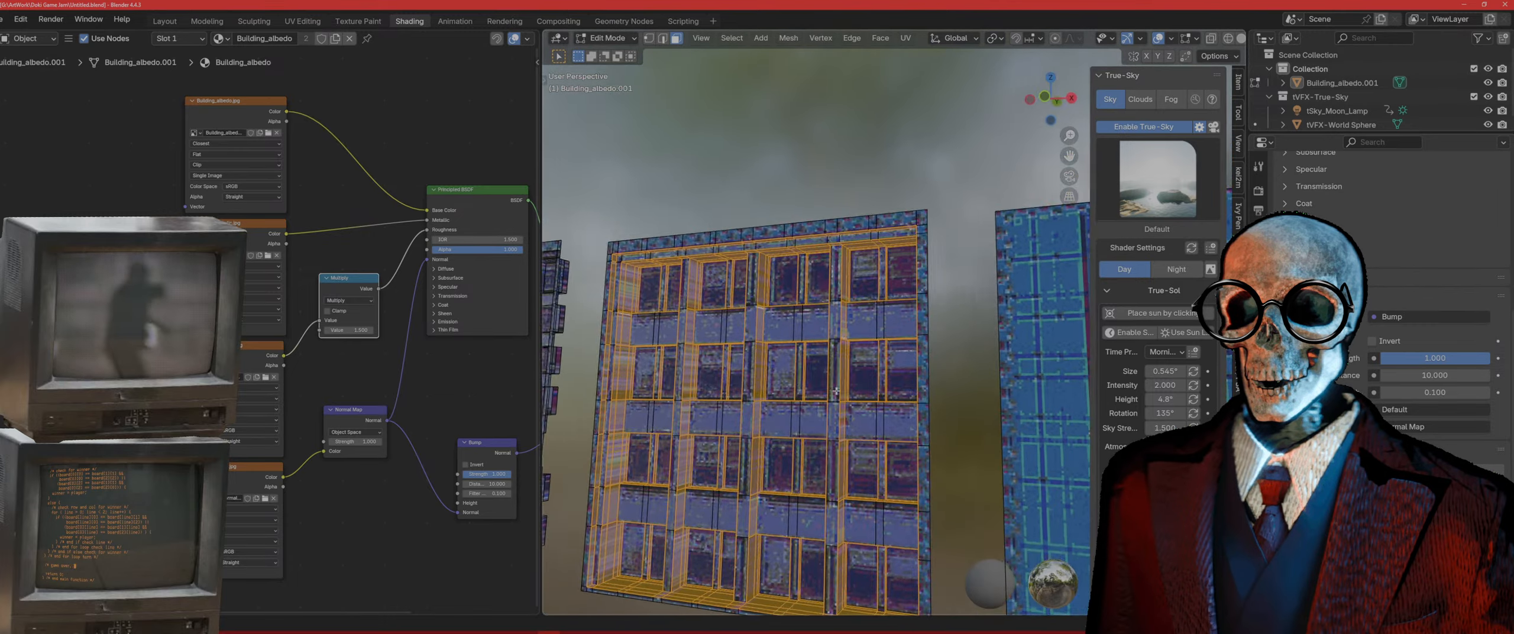
pyautogui.scroll(-2, 859, 371)
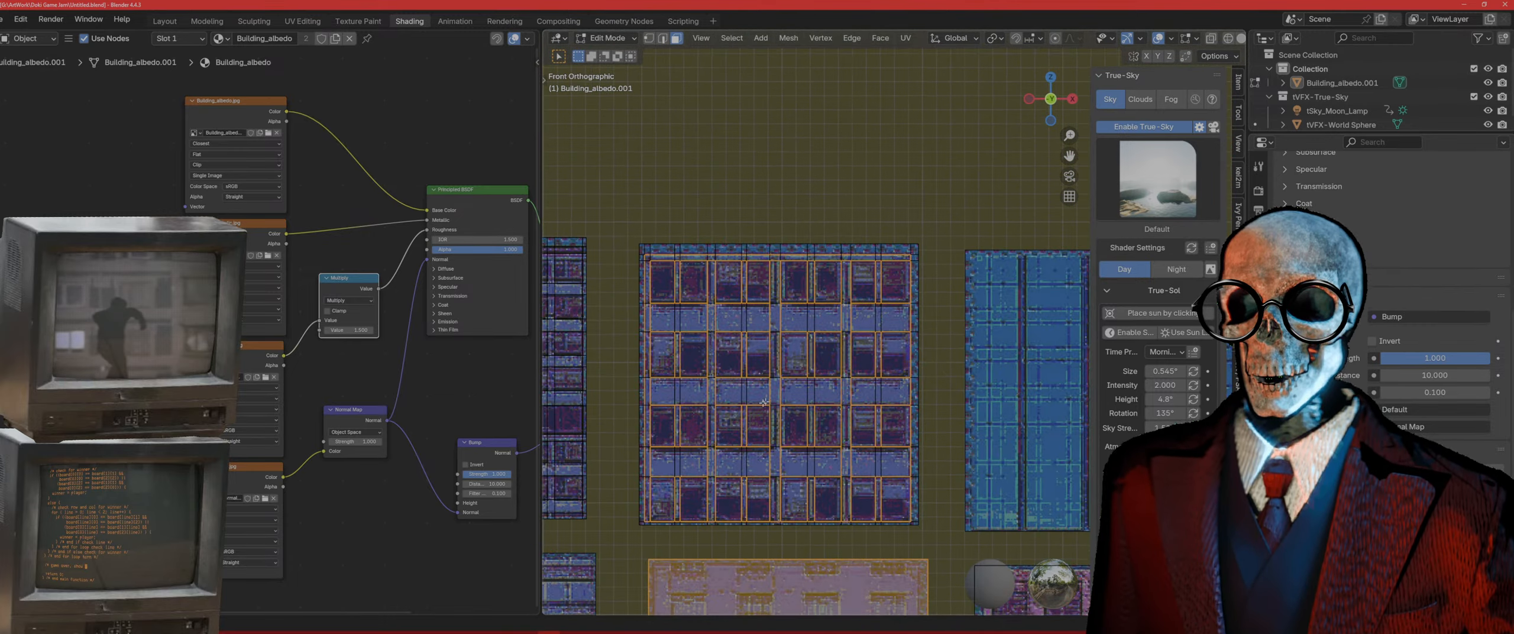
pyautogui.scroll(-2, 858, 370)
pyautogui.moveTo(859, 371); pyautogui.dragTo(766, 364, button='middle')
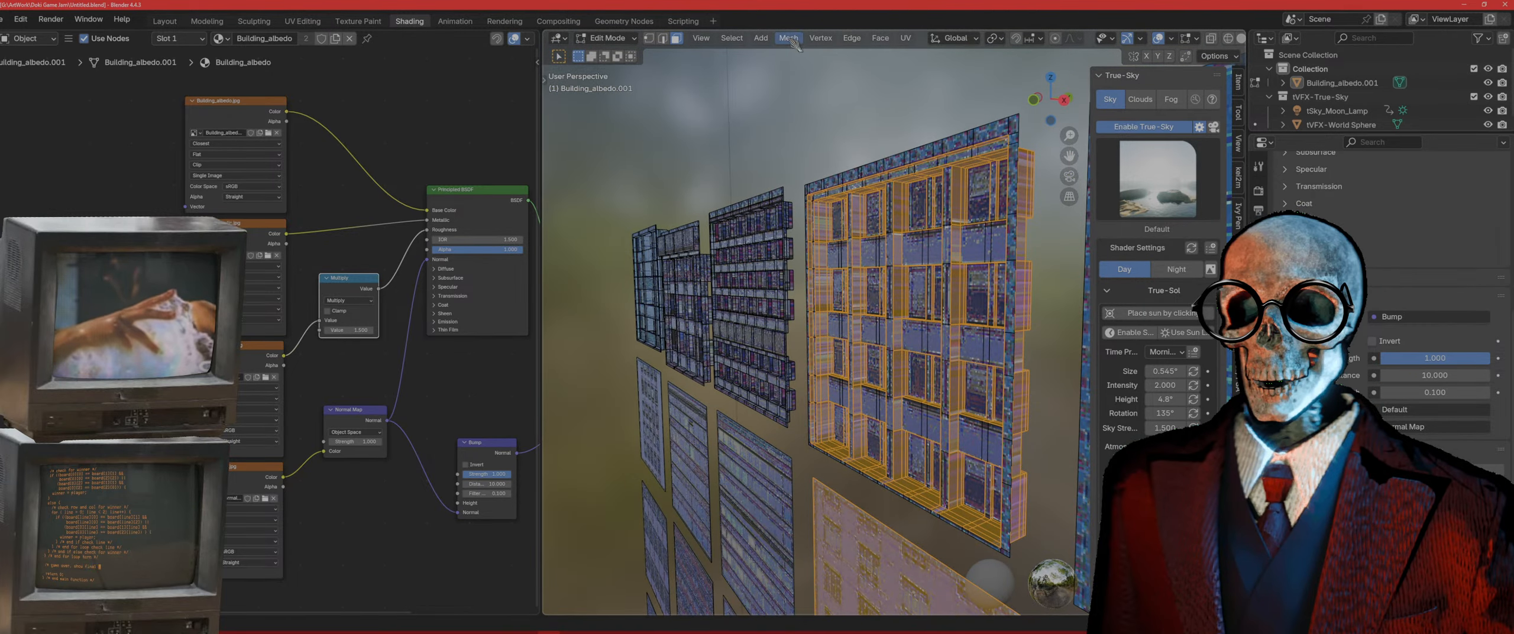
pyautogui.click(906, 38)
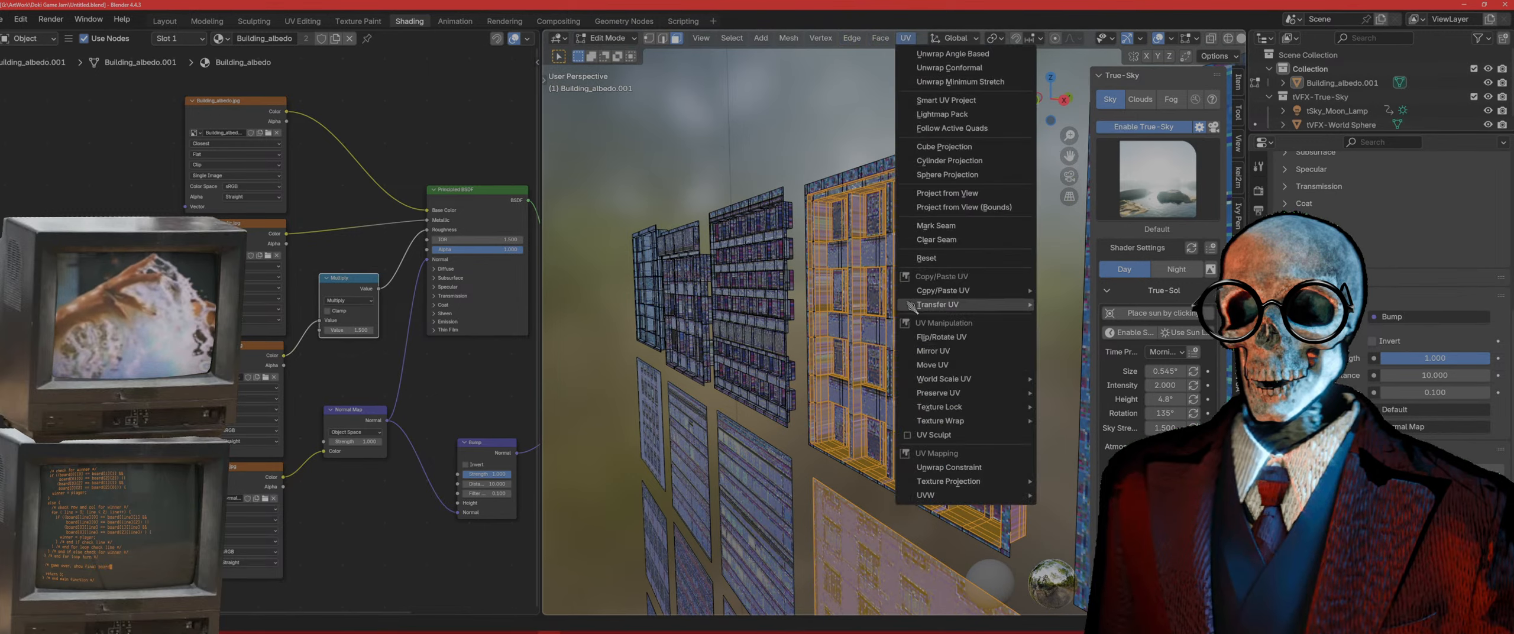
pyautogui.click(946, 100)
pyautogui.click(905, 227)
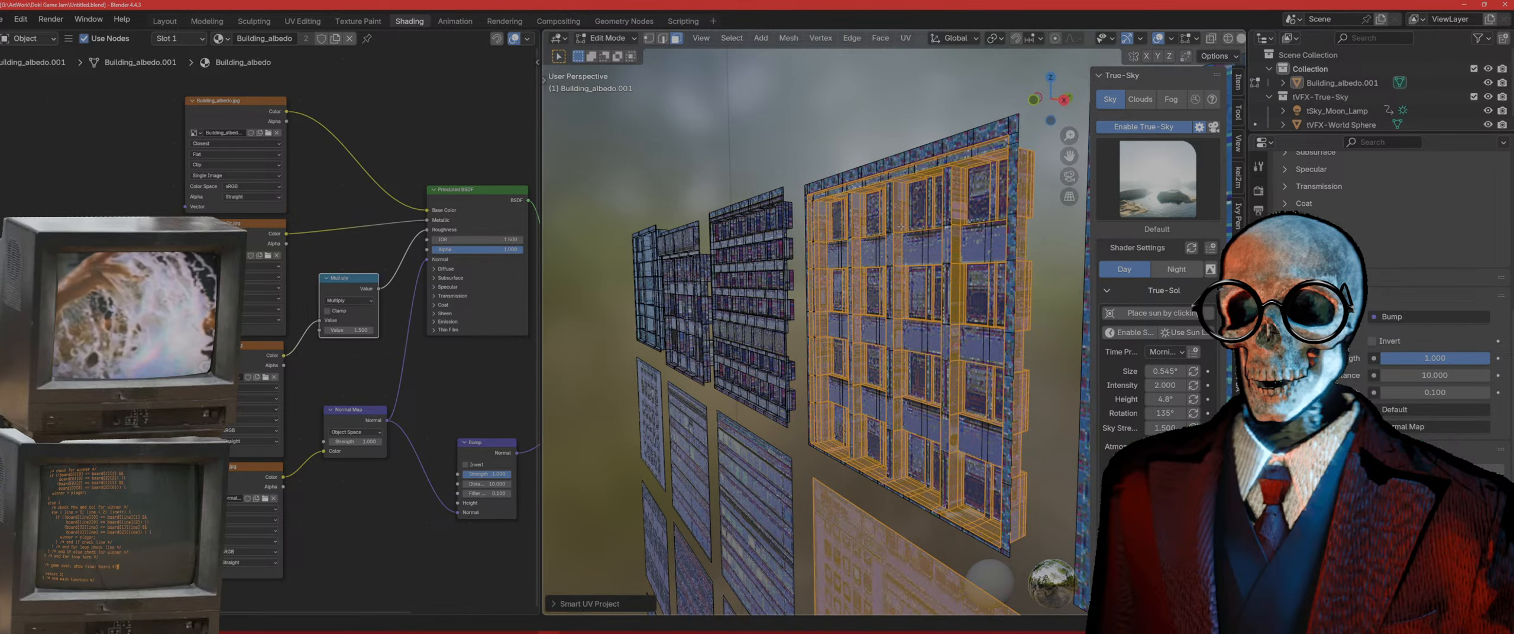
# Step: Undo the Smart UV Project in the UV Editing workspace and deselect the four panels below the fourth facade
pyautogui.click(302, 21)
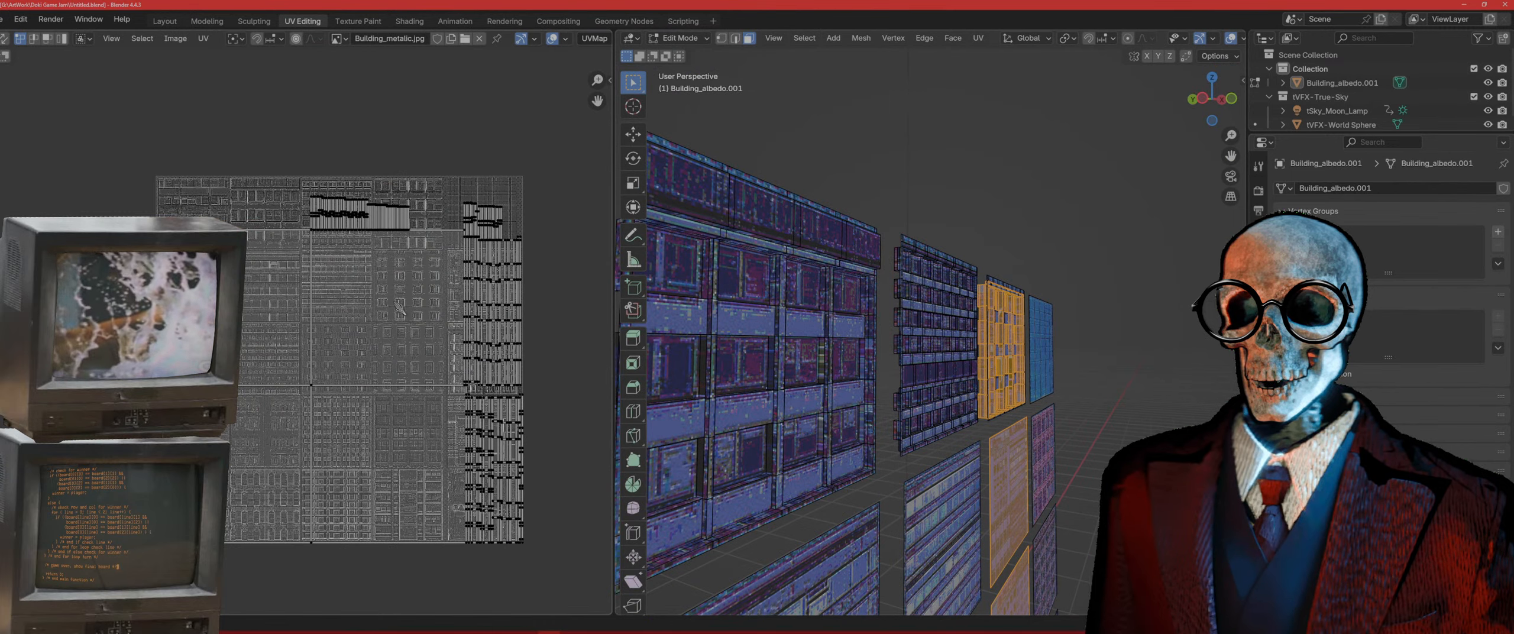
pyautogui.scroll(-4, 799, 390)
pyautogui.keyDown('shift'); pyautogui.moveTo(899, 568); pyautogui.dragTo(797, 460, button='middle'); pyautogui.keyUp('shift')
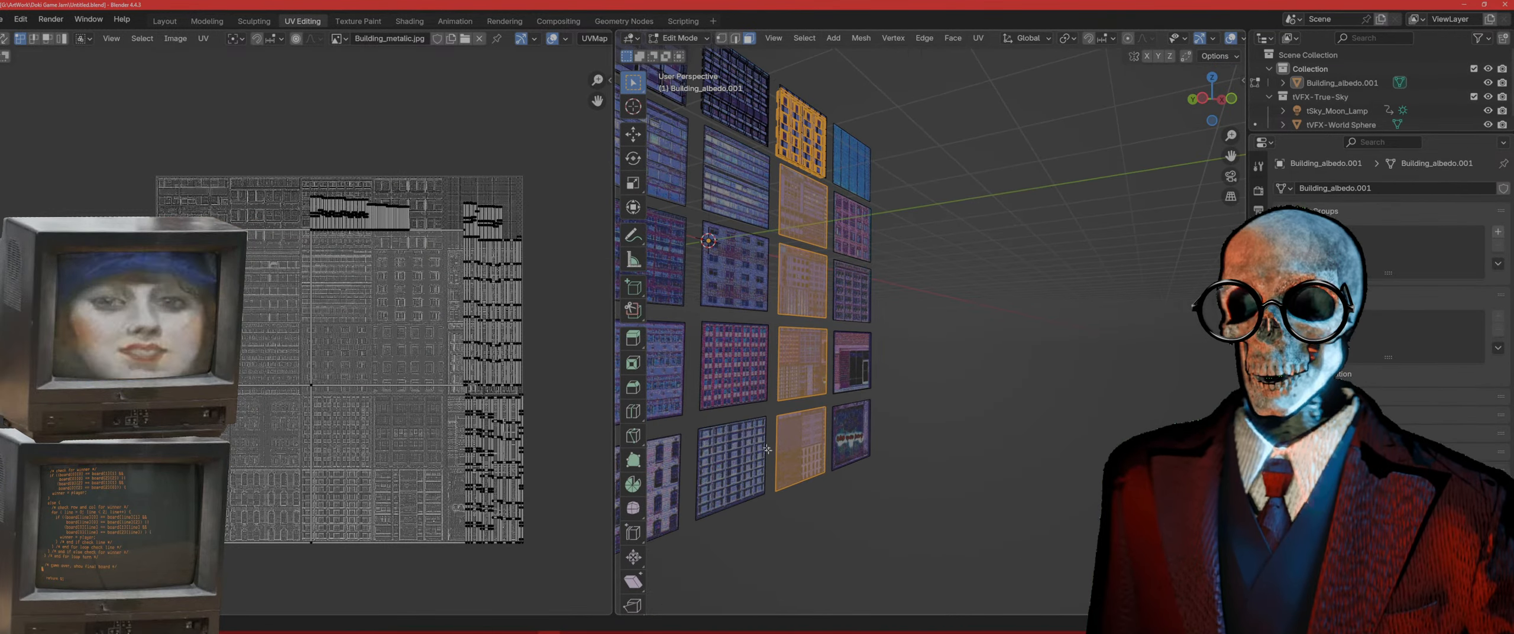
pyautogui.moveTo(797, 461); pyautogui.dragTo(881, 520)
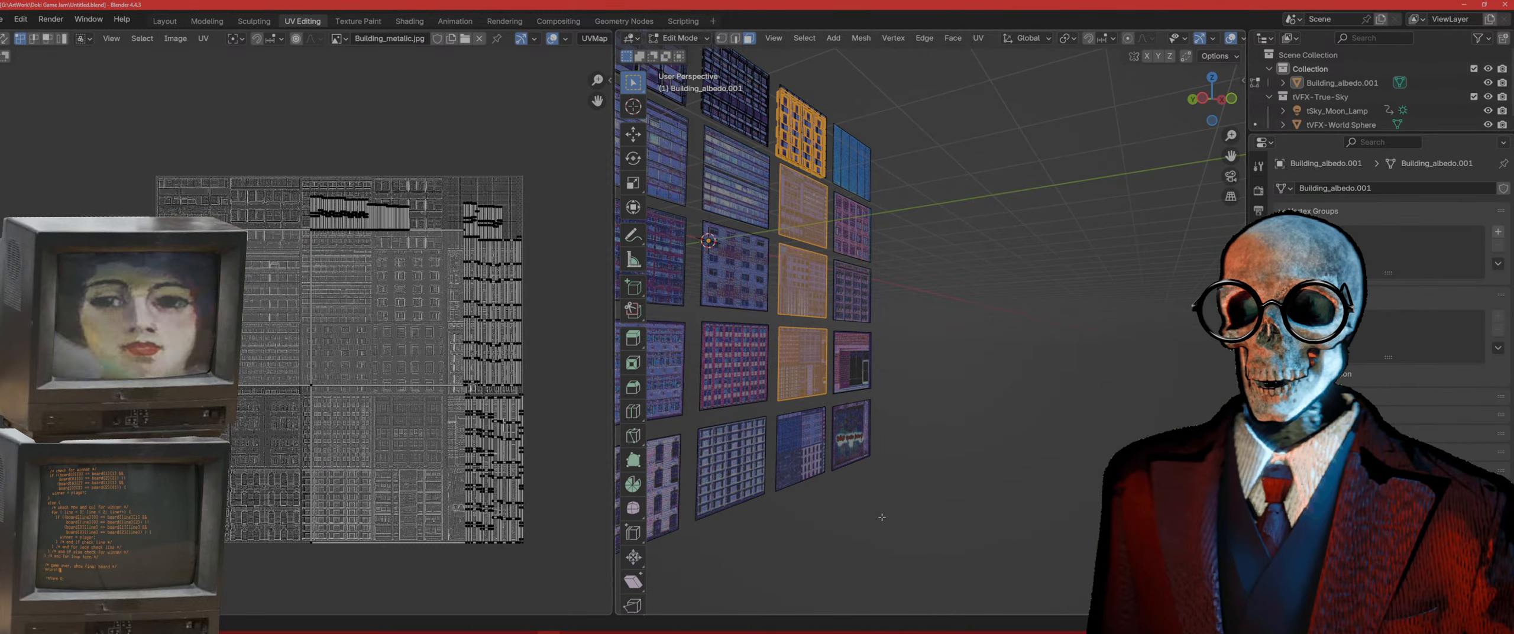
pyautogui.hotkey('ctrl', 'z')
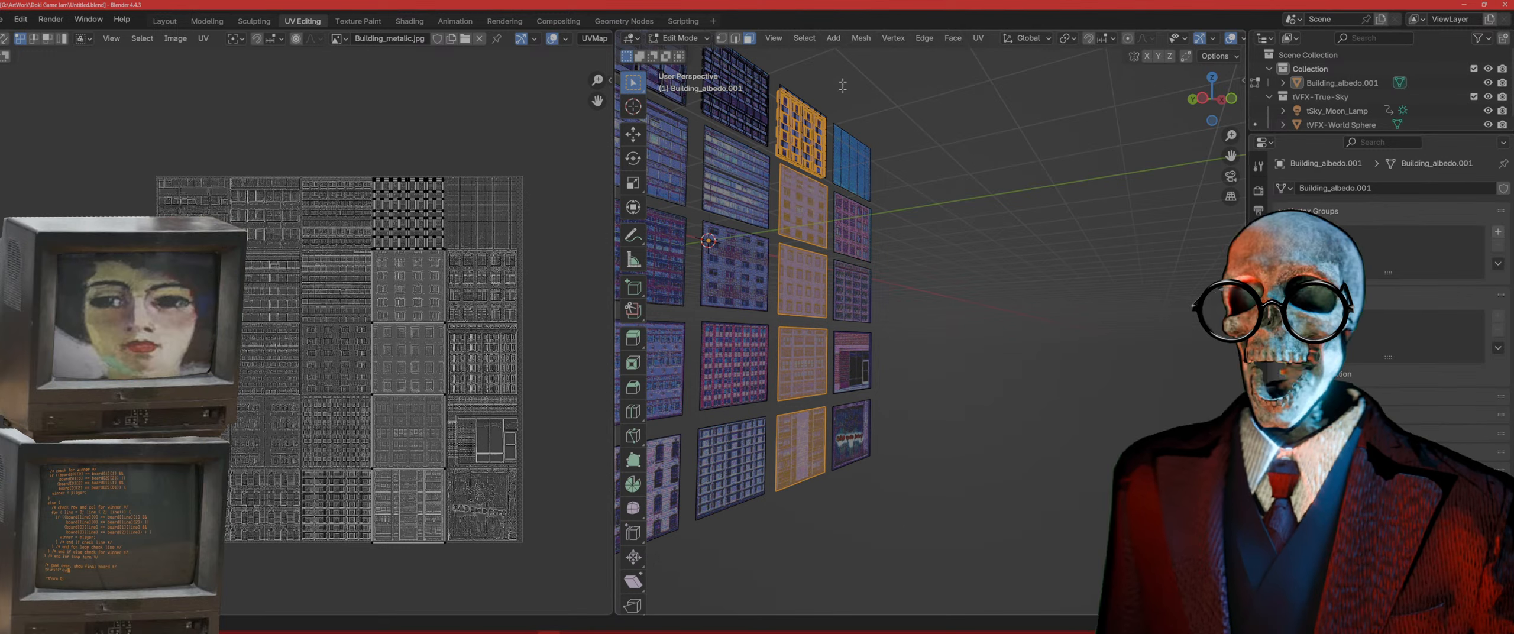
pyautogui.keyDown('ctrl'); pyautogui.moveTo(815, 492); pyautogui.dragTo(763, 196); pyautogui.keyUp('ctrl')
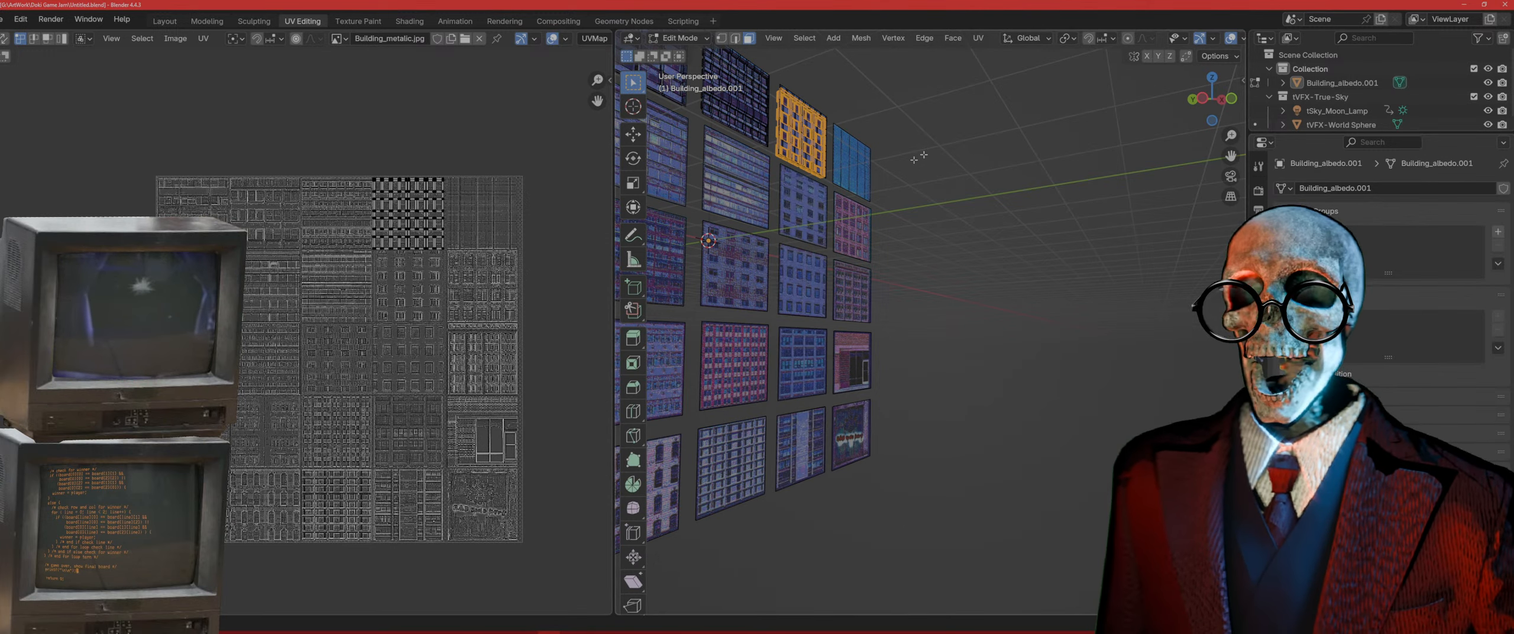
# Step: Unwrap only the fourth facade's recess side faces with Smart UV Project, using the Scaled margin method and Axis-aligned (Vertical) rotation
pyautogui.click(978, 37)
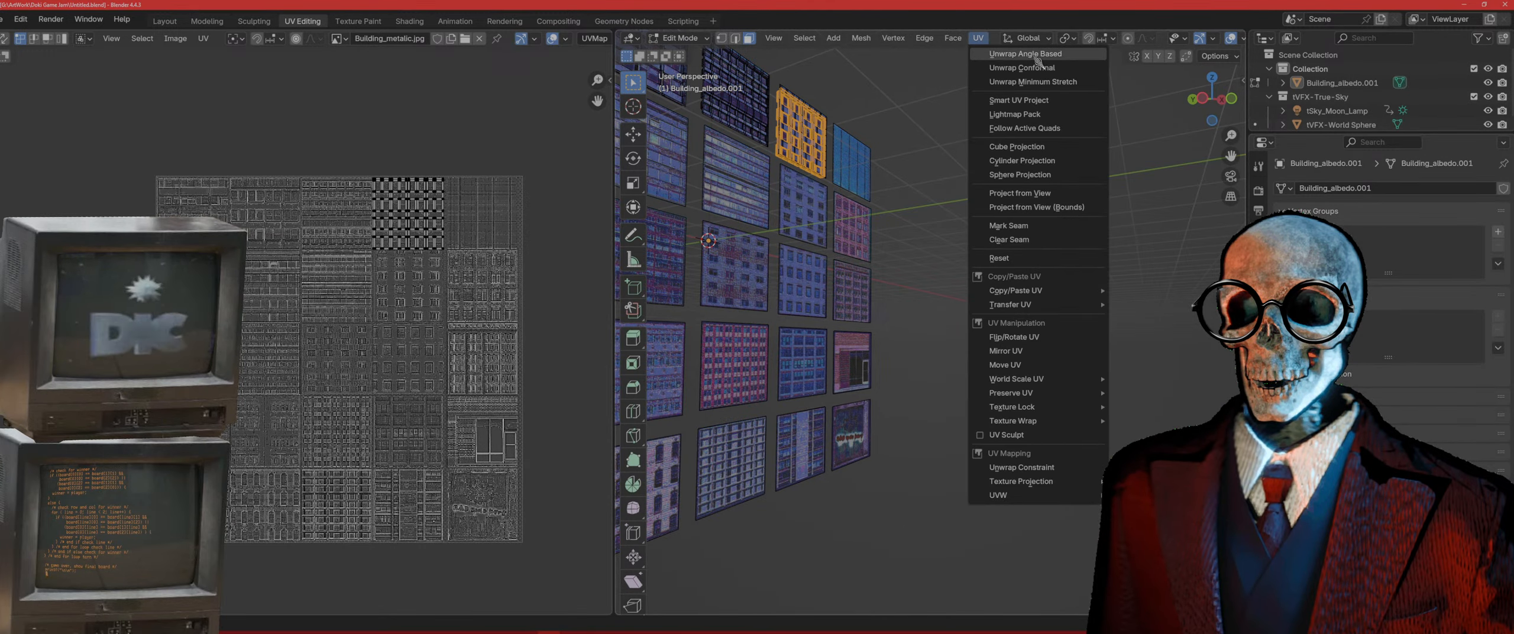
pyautogui.click(1018, 100)
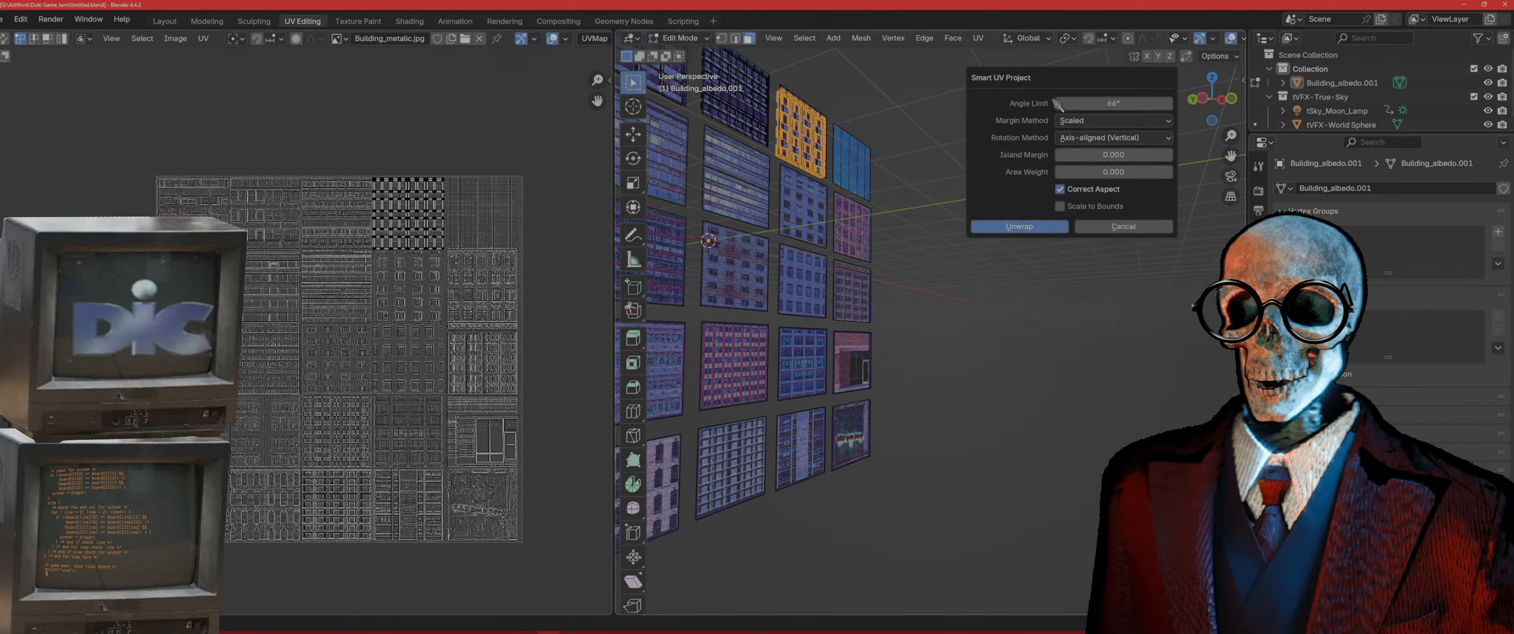
pyautogui.click(1004, 230)
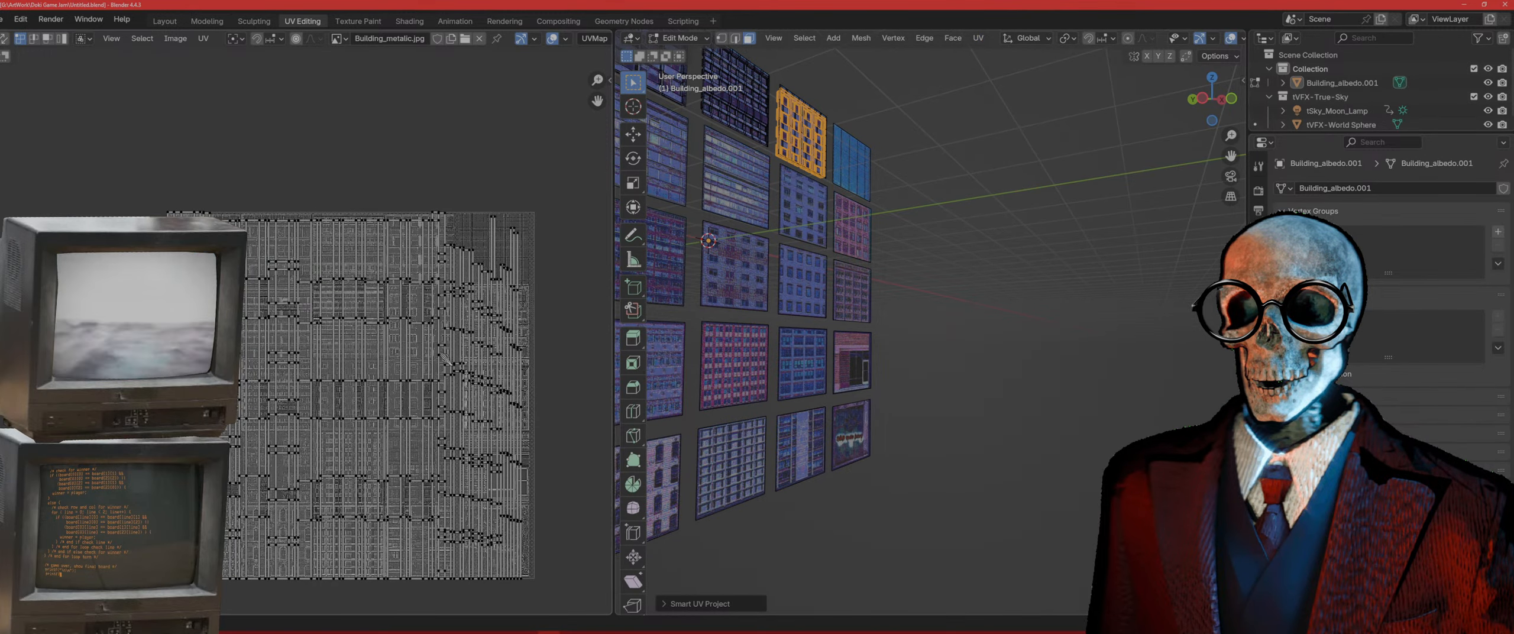
# Step: Scale all the new UV islands down to the size of one facade tile and move them onto the upper-right tile of the texture
pyautogui.press('a')
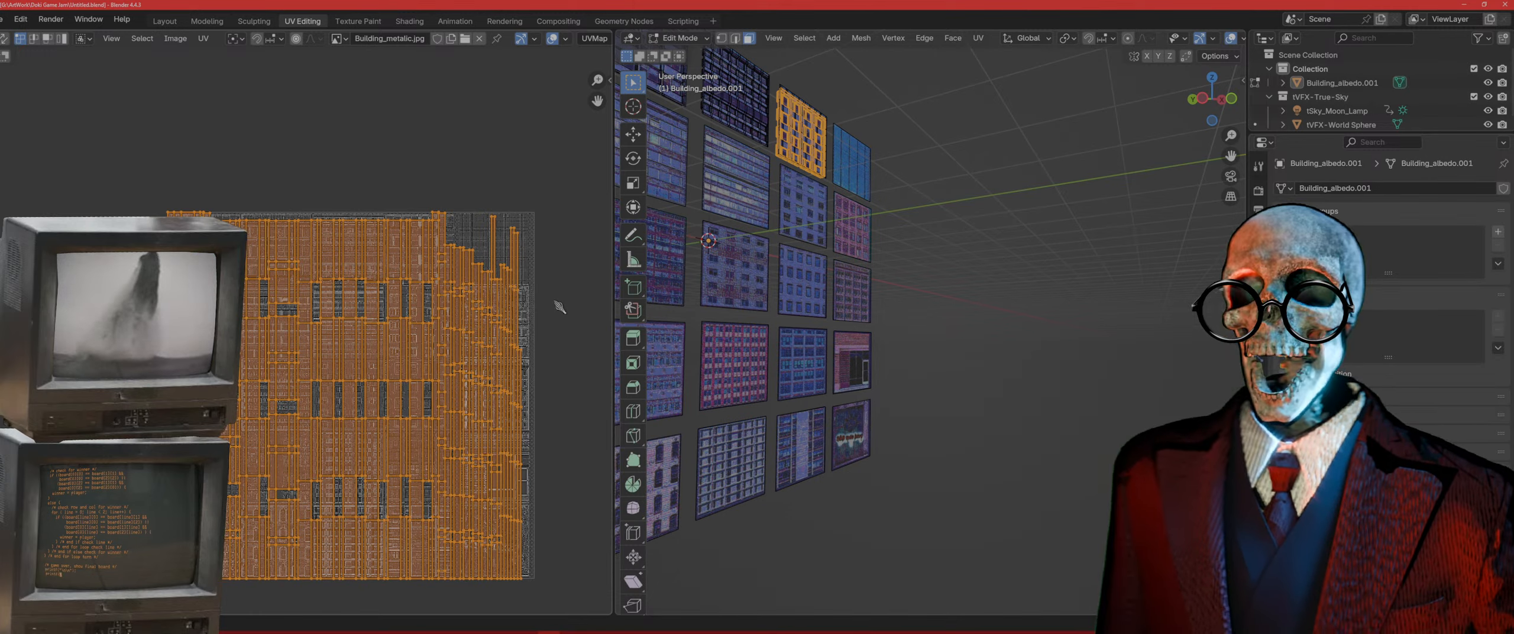
pyautogui.press('s')
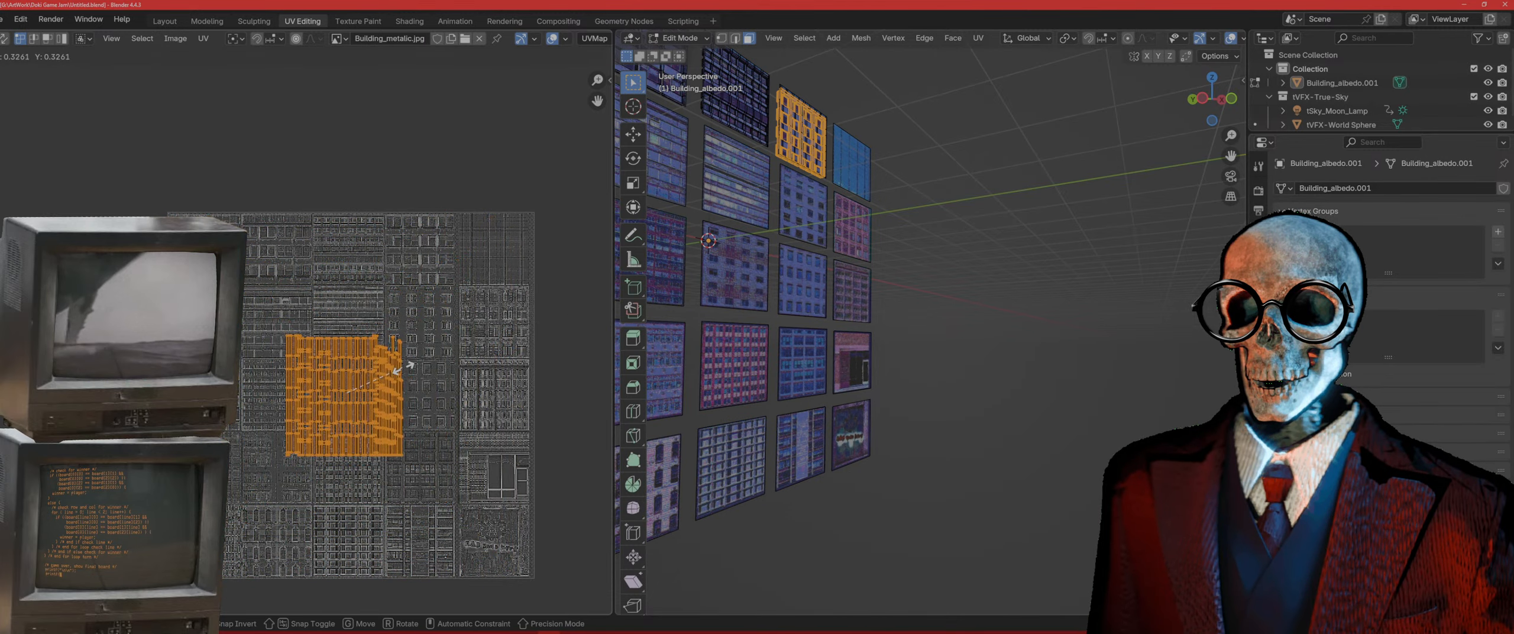
pyautogui.click(396, 391)
pyautogui.press('g')
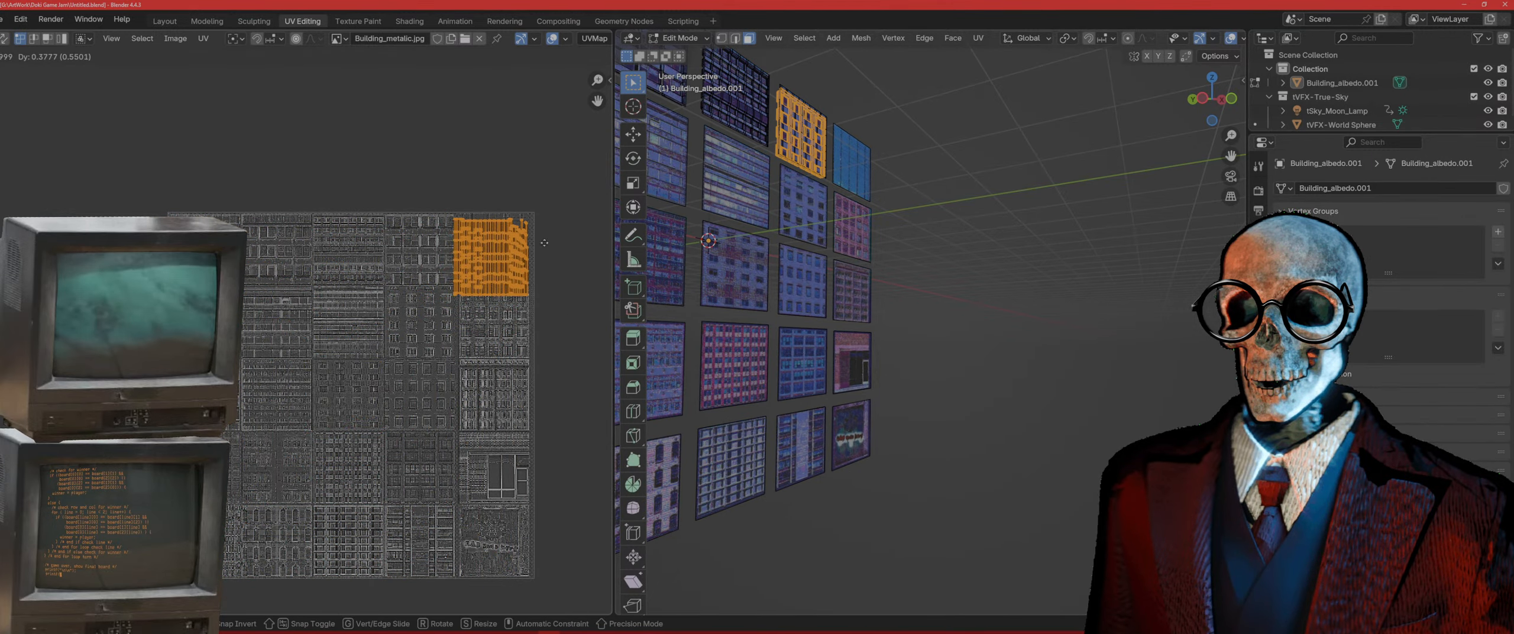
pyautogui.click(548, 239)
# Step: Examine the texture on the fourth facade's remapped recess side faces up close
pyautogui.keyDown('shift'); pyautogui.moveTo(769, 252); pyautogui.dragTo(939, 381, button='middle'); pyautogui.keyUp('shift')
pyautogui.scroll(3, 793, 431)
pyautogui.press('KP_Decimal')
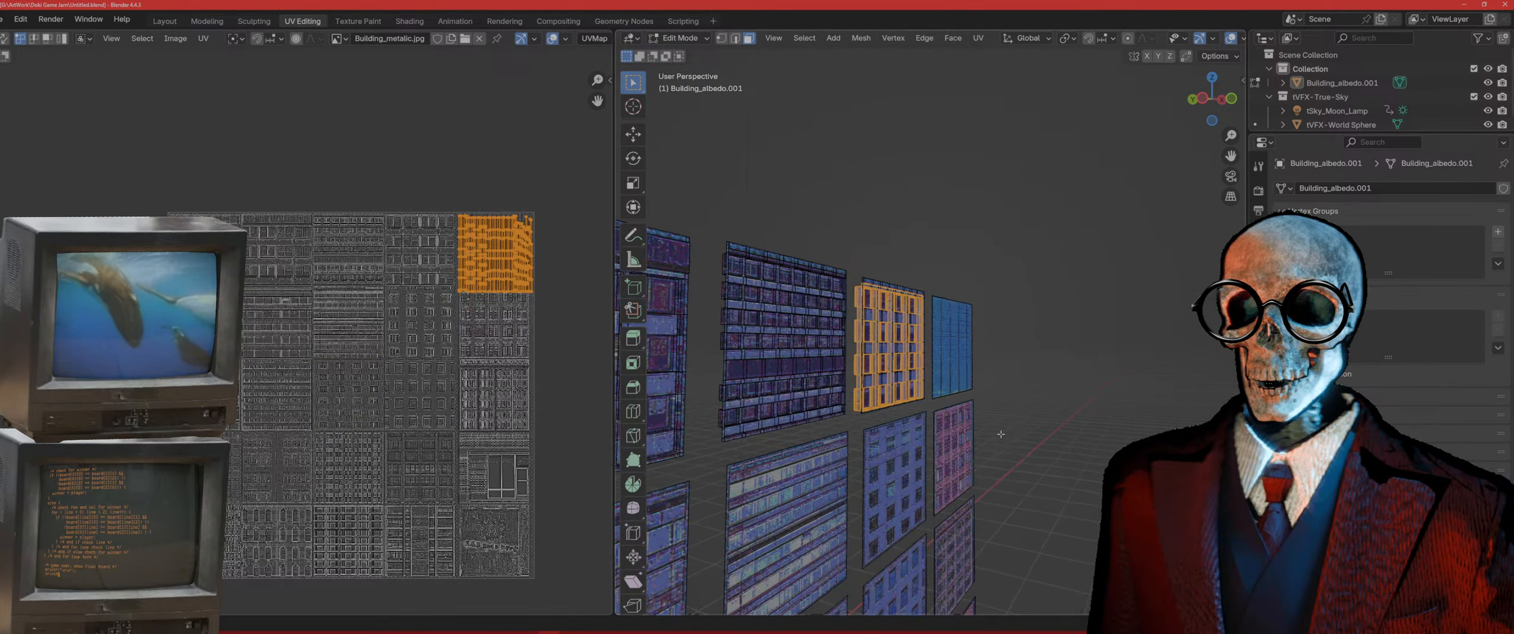
pyautogui.moveTo(997, 432); pyautogui.dragTo(820, 414, button='middle')
pyautogui.scroll(1, 819, 414)
pyautogui.scroll(1, 819, 414)
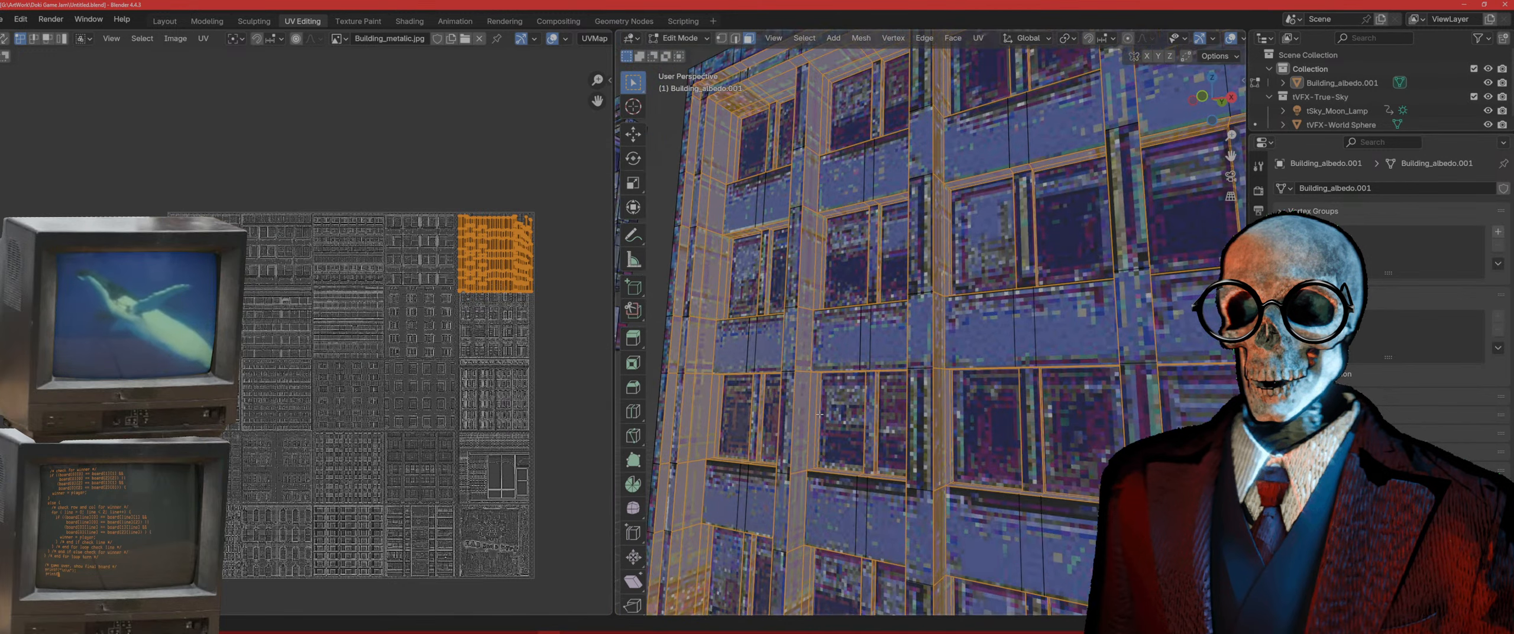
# Step: Scale the fourth facade's recess side UV islands down slightly and nudge them to sit inside the upper-right texture tile
pyautogui.press('Tab')
pyautogui.scroll(-6, 826, 420)
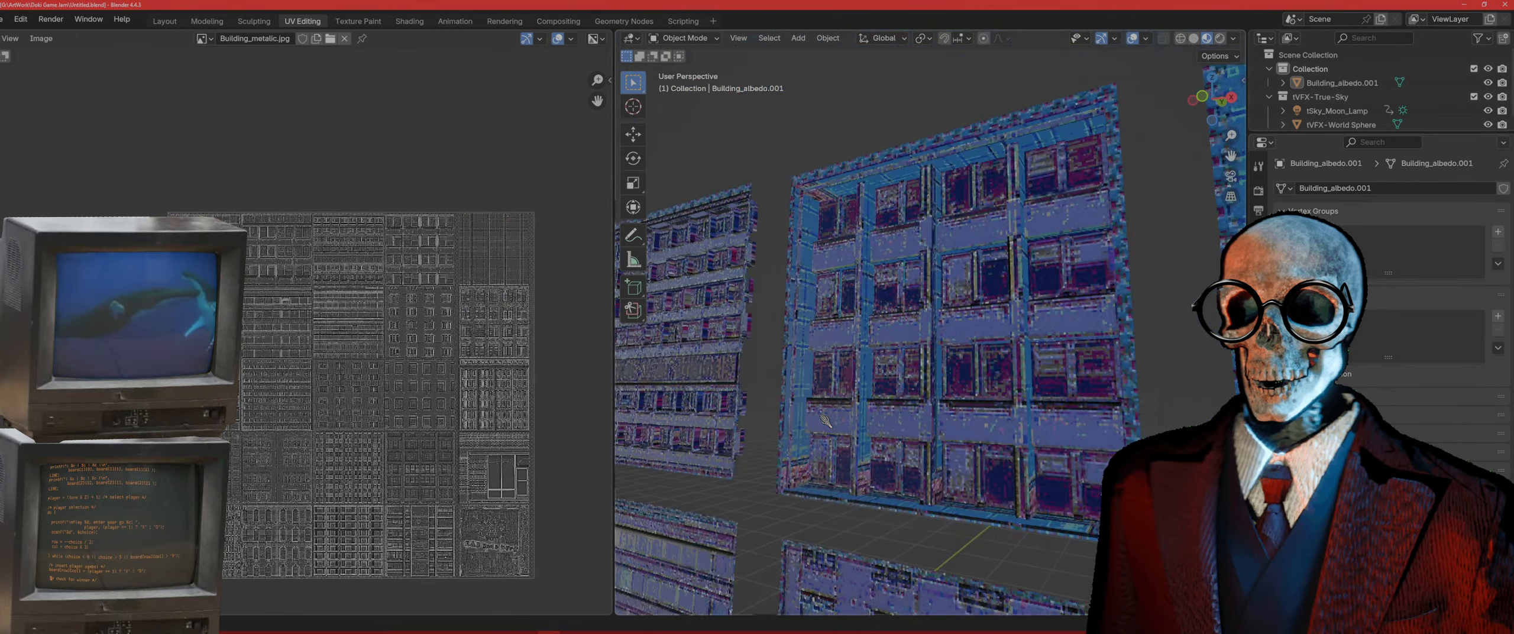
pyautogui.moveTo(825, 417); pyautogui.dragTo(985, 407, button='middle')
pyautogui.press('Tab')
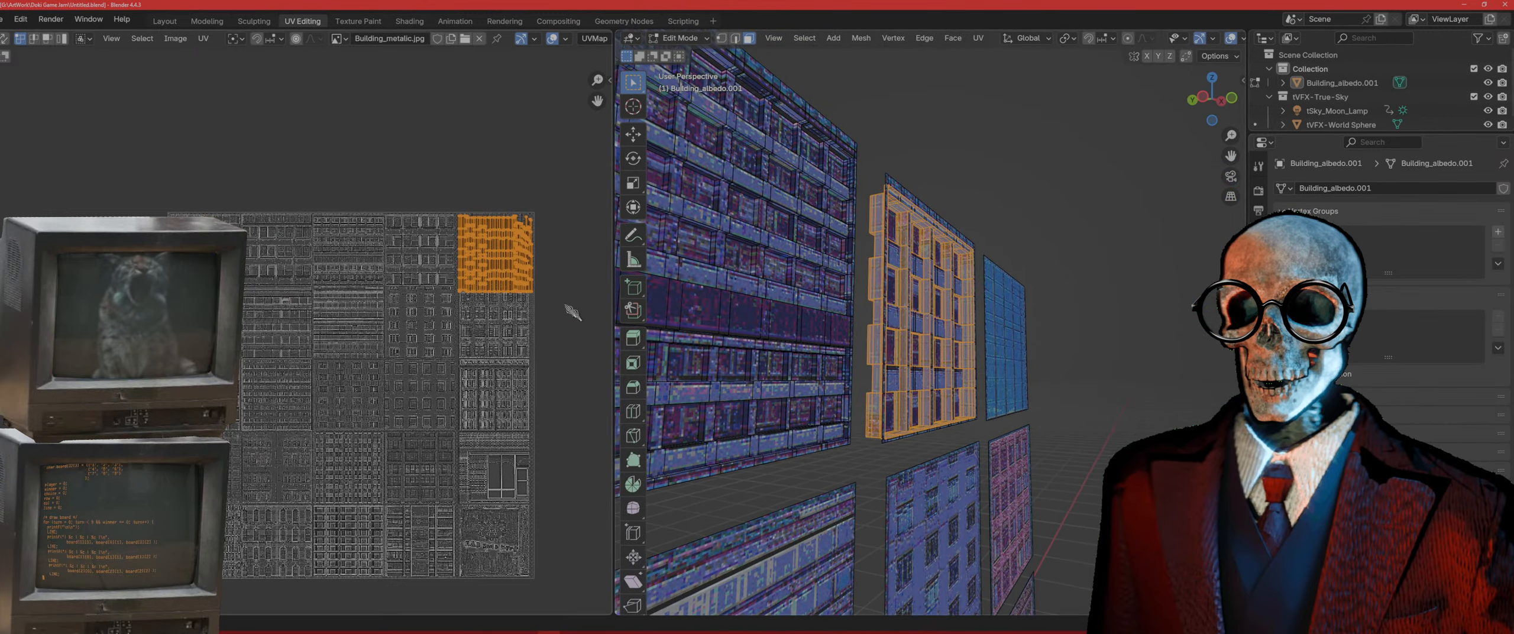
pyautogui.scroll(4, 537, 350)
pyautogui.moveTo(537, 350); pyautogui.dragTo(473, 367, button='middle')
pyautogui.scroll(1, 532, 373)
pyautogui.moveTo(576, 378); pyautogui.dragTo(450, 372, button='middle')
pyautogui.press('s')
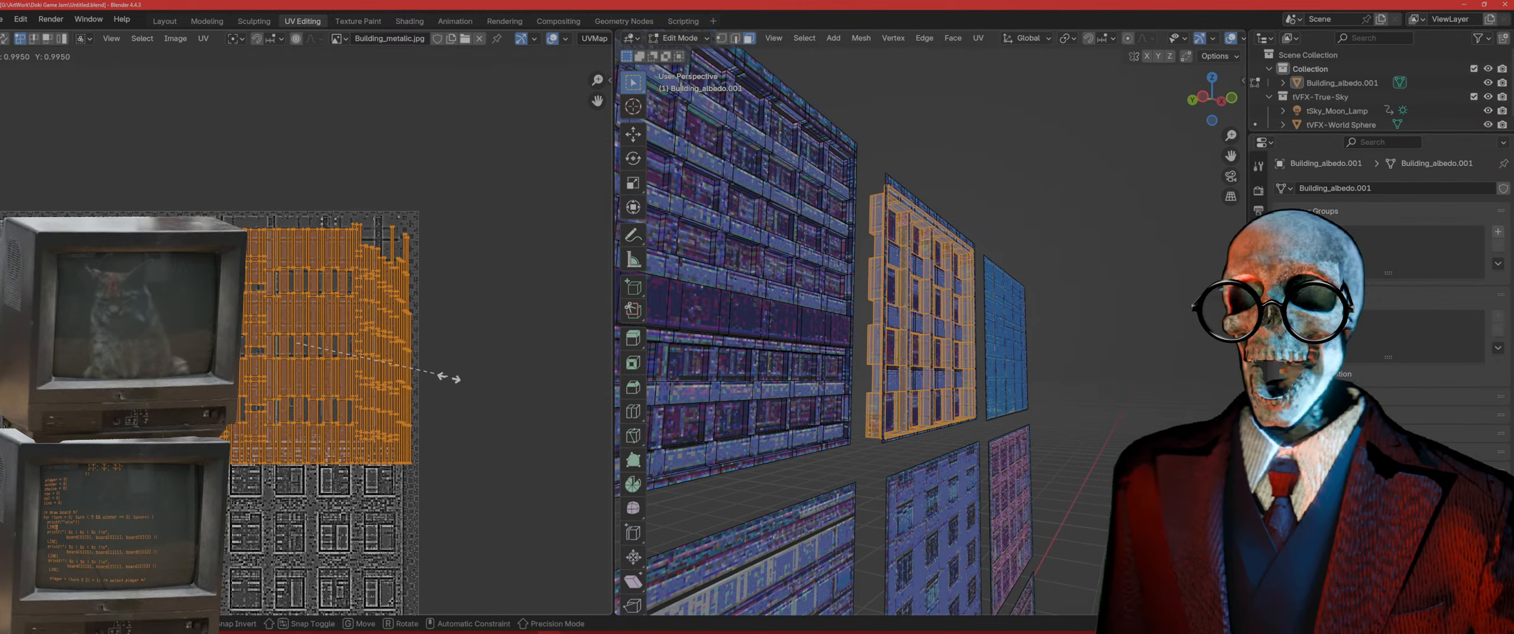
pyautogui.click(446, 384)
pyautogui.press('s')
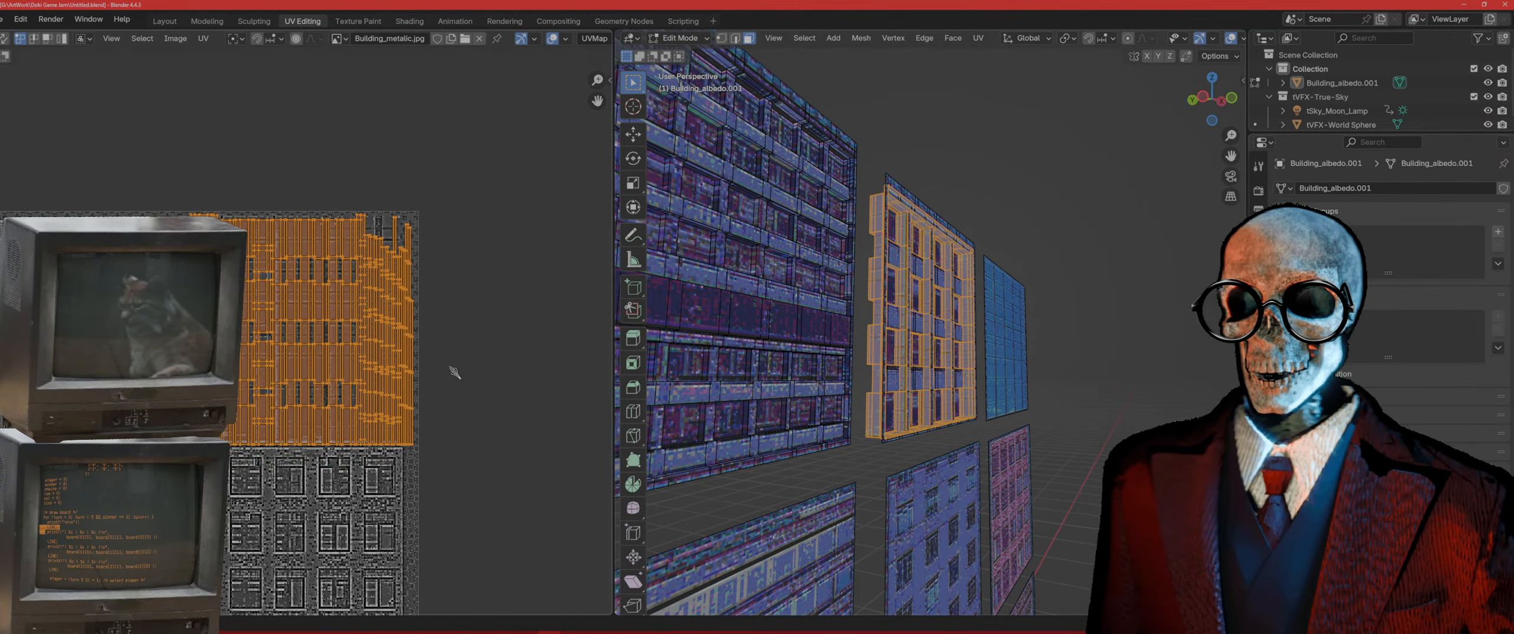
pyautogui.click(431, 353)
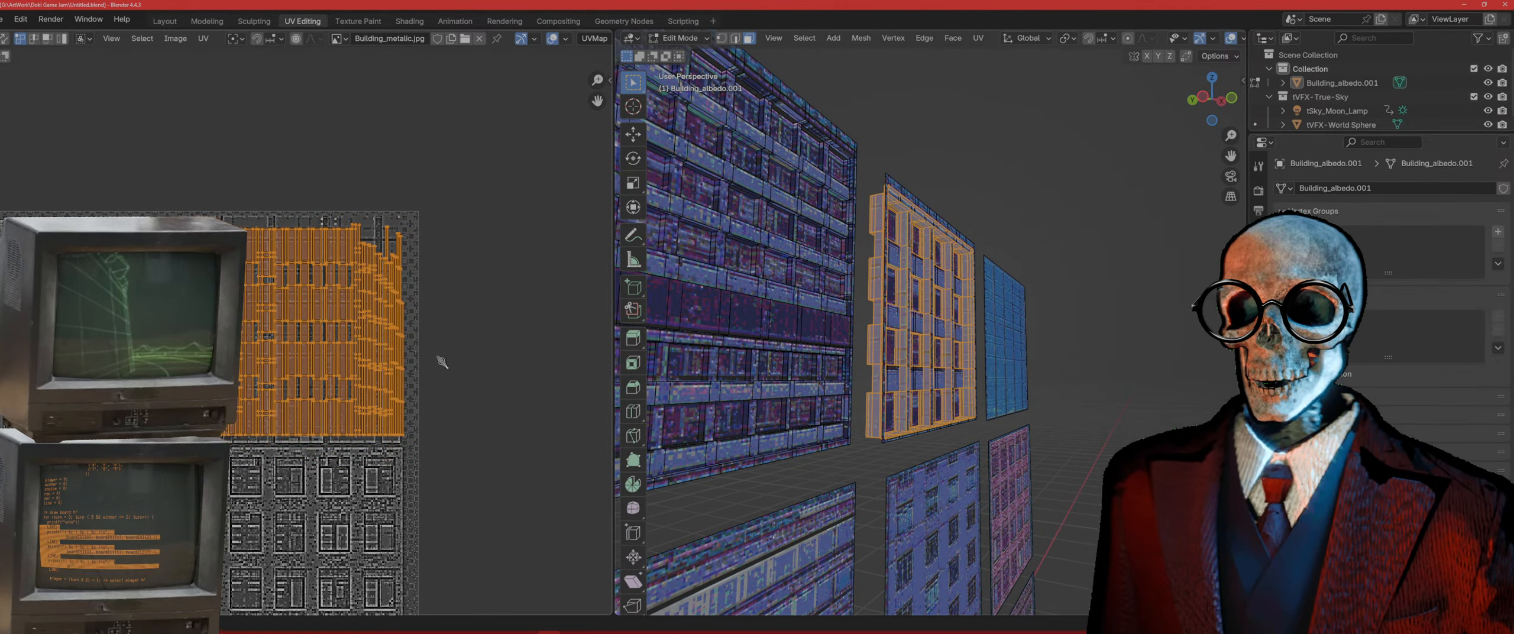
pyautogui.press('g')
pyautogui.click(426, 353)
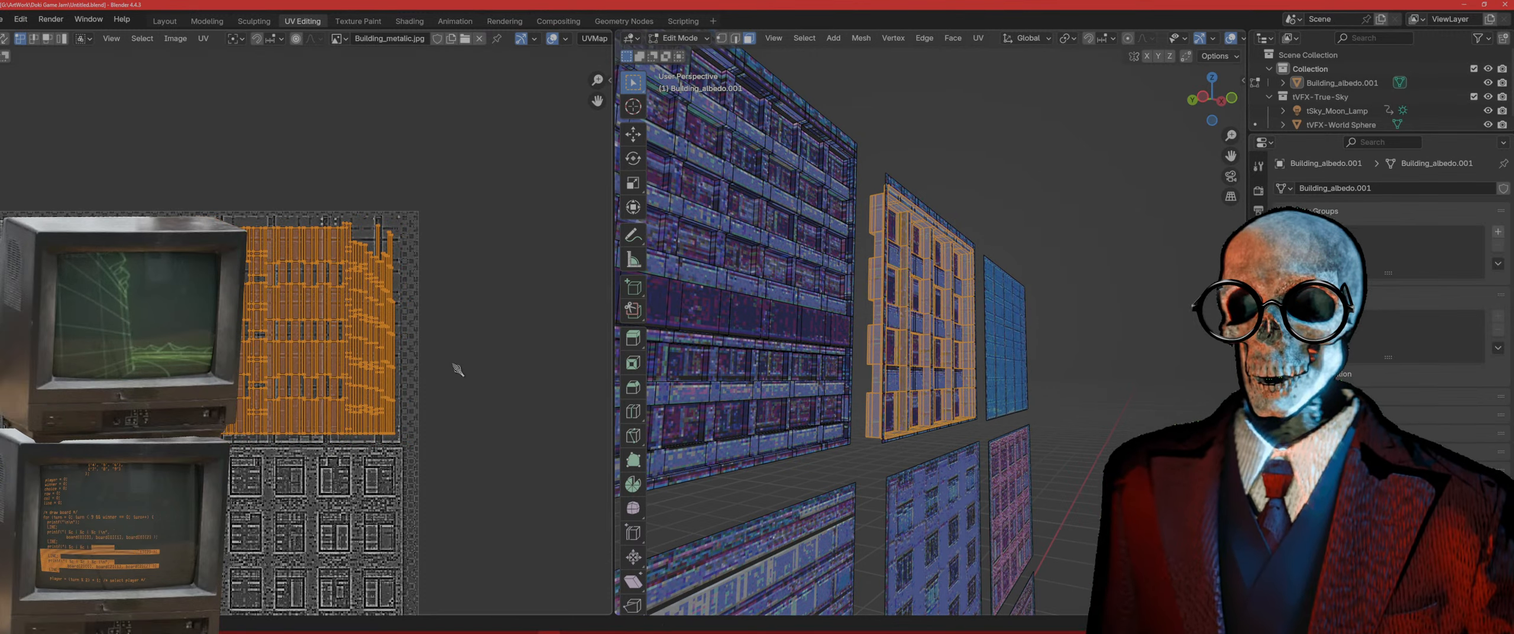
# Step: Move the fourth facade's recess side UV islands down and left onto a different texture tile and check the facade up close
pyautogui.press('Tab')
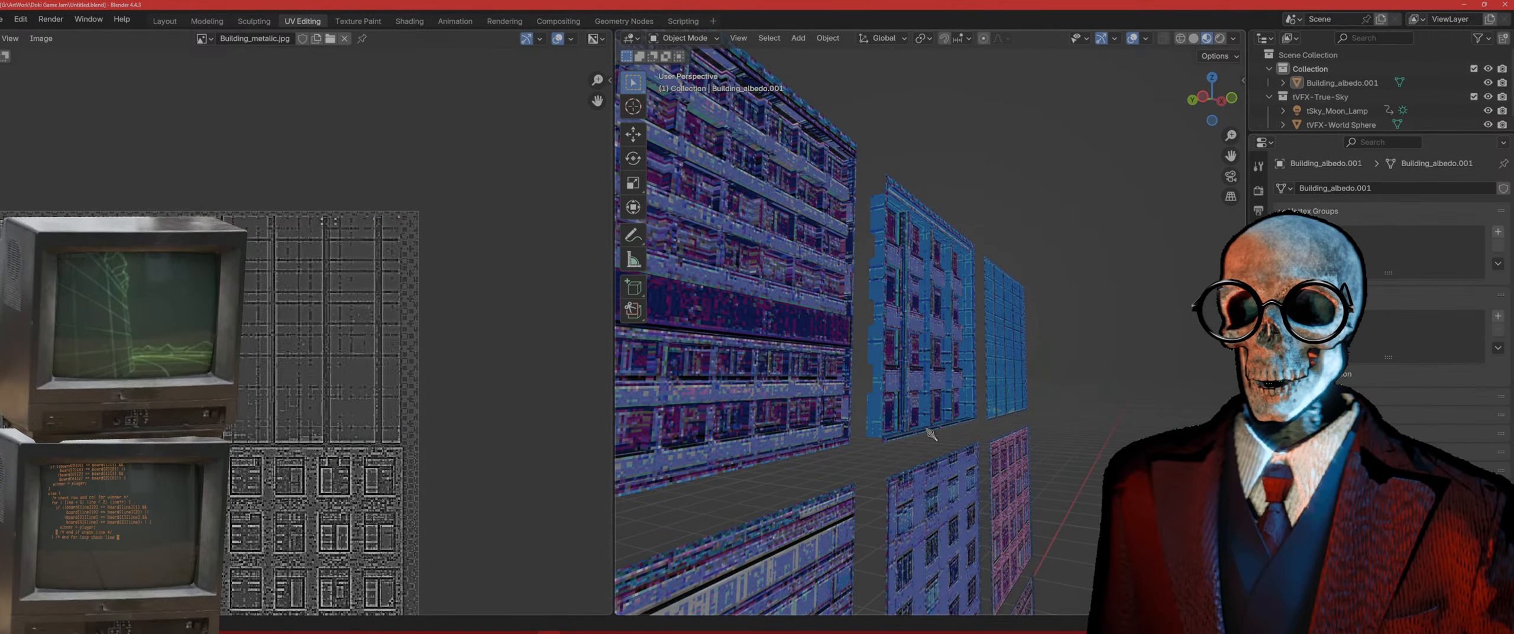
pyautogui.scroll(-3, 940, 433)
pyautogui.scroll(2, 948, 434)
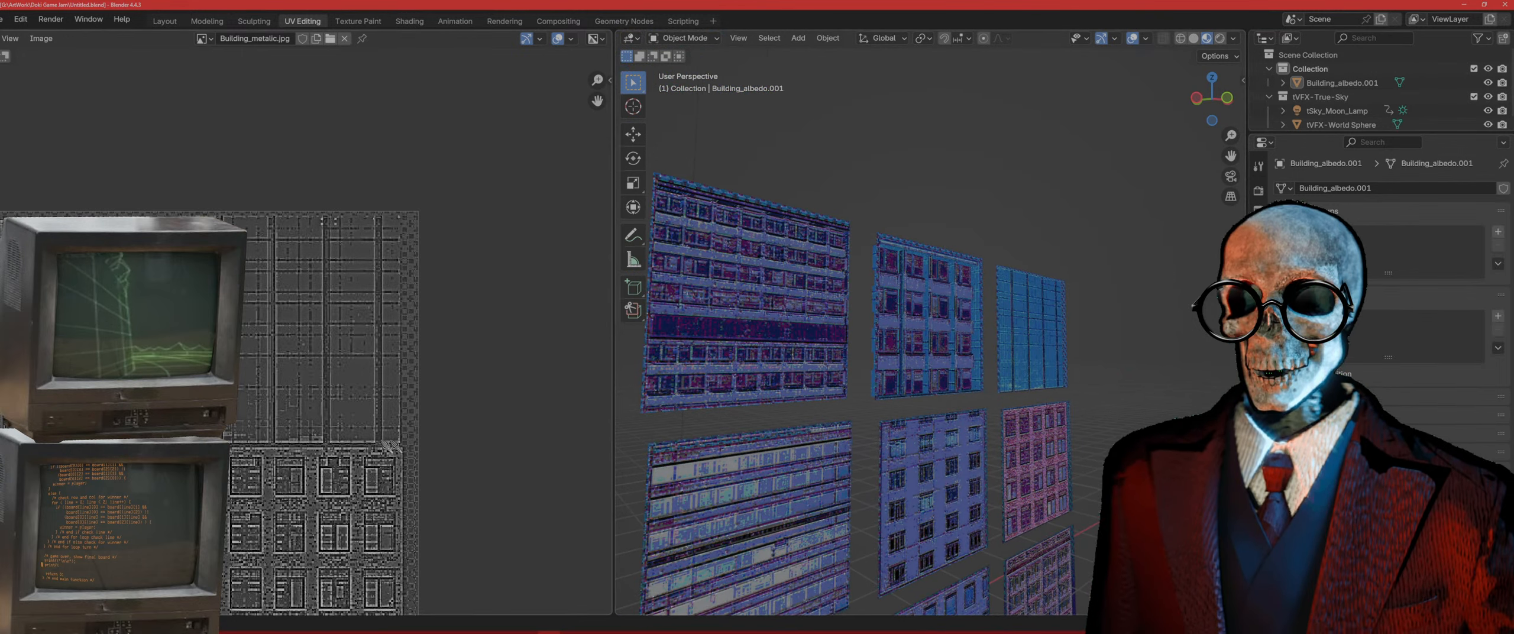
pyautogui.press('Tab')
pyautogui.scroll(-2, 366, 441)
pyautogui.scroll(1, 370, 388)
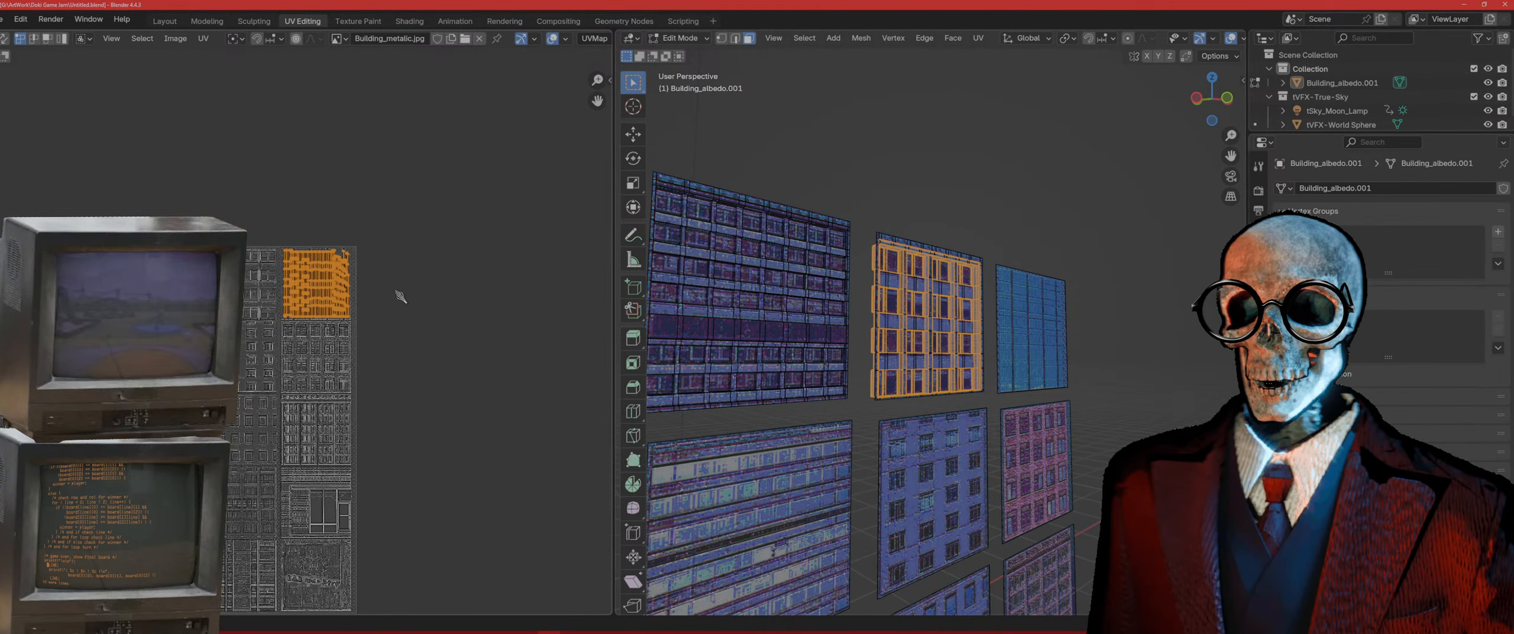
pyautogui.moveTo(430, 378); pyautogui.dragTo(435, 333, button='middle')
pyautogui.press('g')
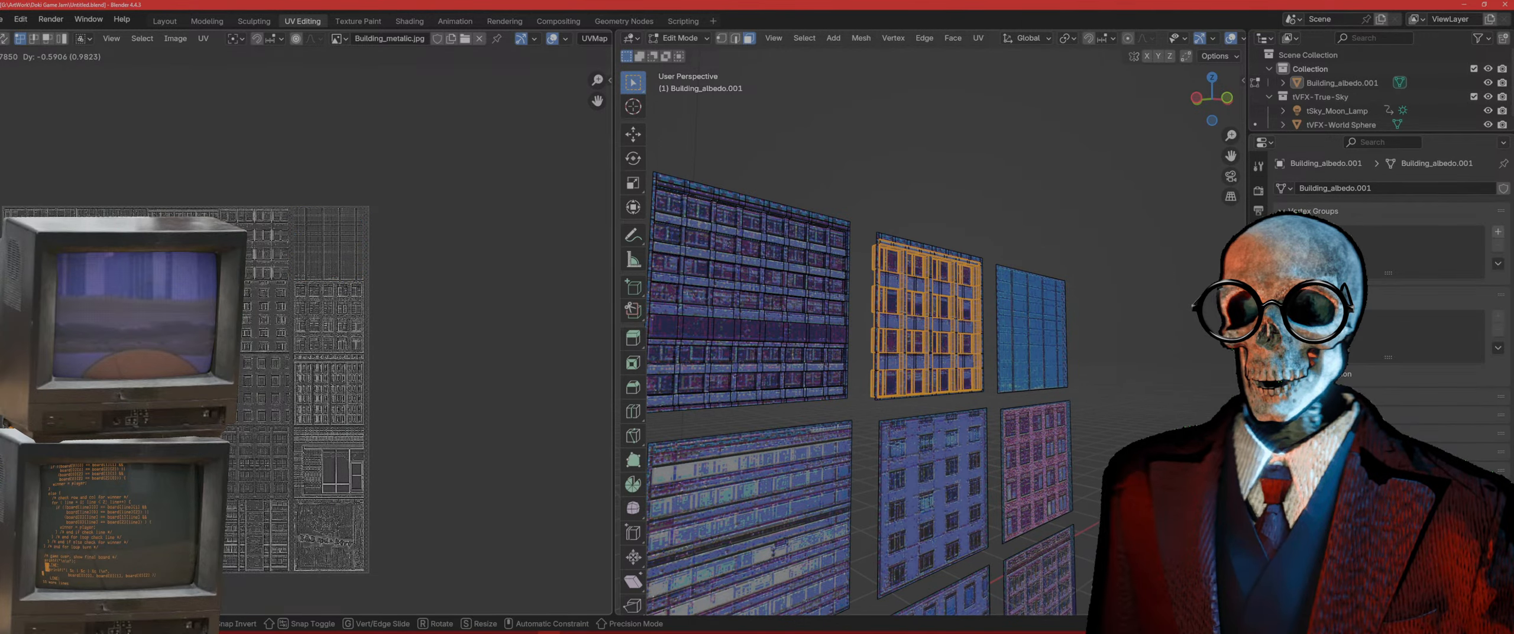
pyautogui.click(406, 428)
pyautogui.scroll(6, 870, 324)
pyautogui.moveTo(860, 324); pyautogui.dragTo(767, 330, button='middle')
pyautogui.press('Tab')
pyautogui.scroll(-6, 949, 385)
# Step: Add vertical loop cuts in front view along the inner edges of the right and left borders of the blue facade beside the fourth
pyautogui.keyDown('shift'); pyautogui.moveTo(950, 389); pyautogui.dragTo(822, 403, button='middle'); pyautogui.keyUp('shift')
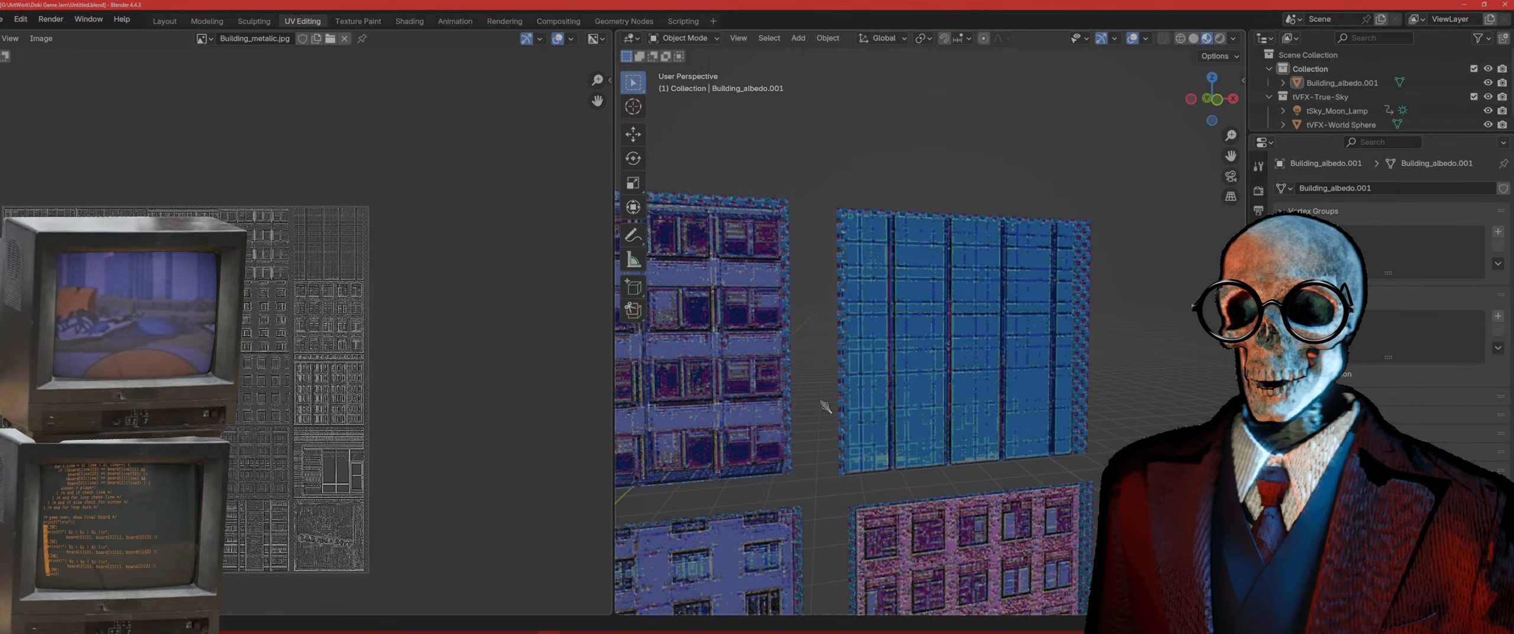
pyautogui.click(896, 393)
pyautogui.press('Tab')
pyautogui.moveTo(884, 385); pyautogui.dragTo(872, 377, button='middle')
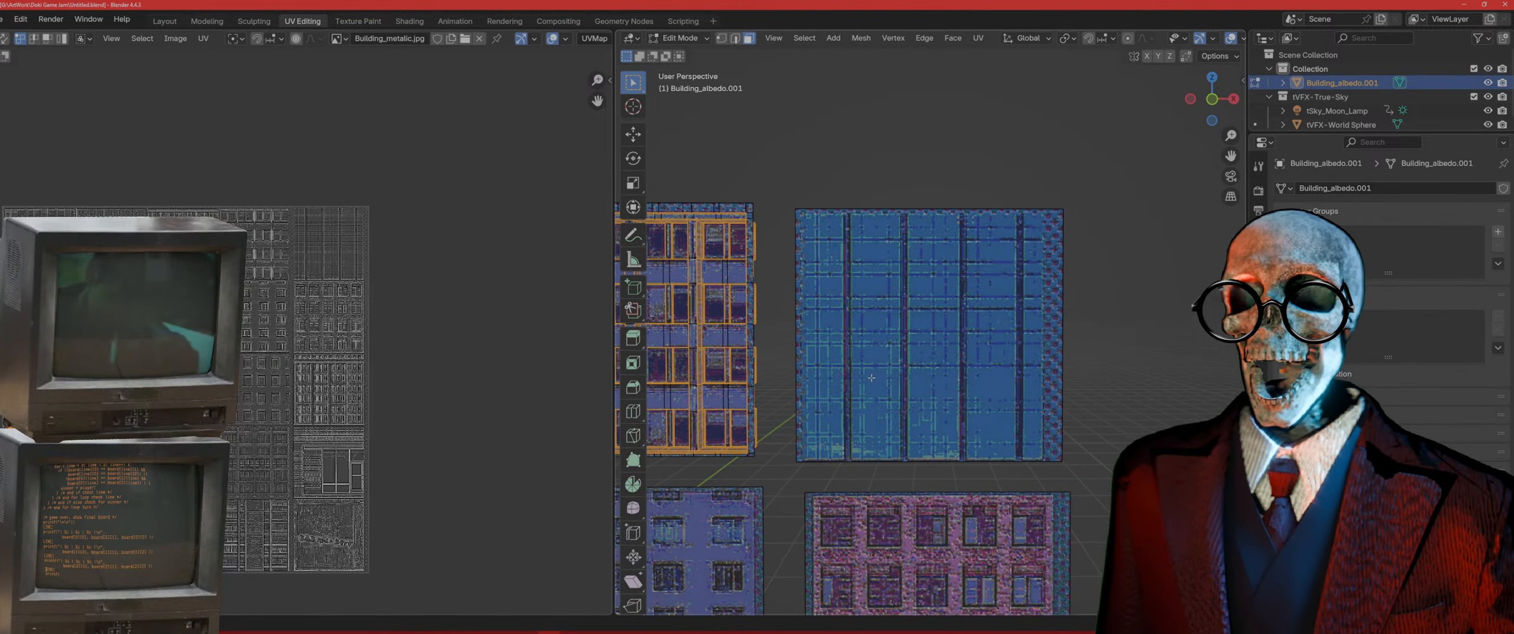
pyautogui.press('KP_1')
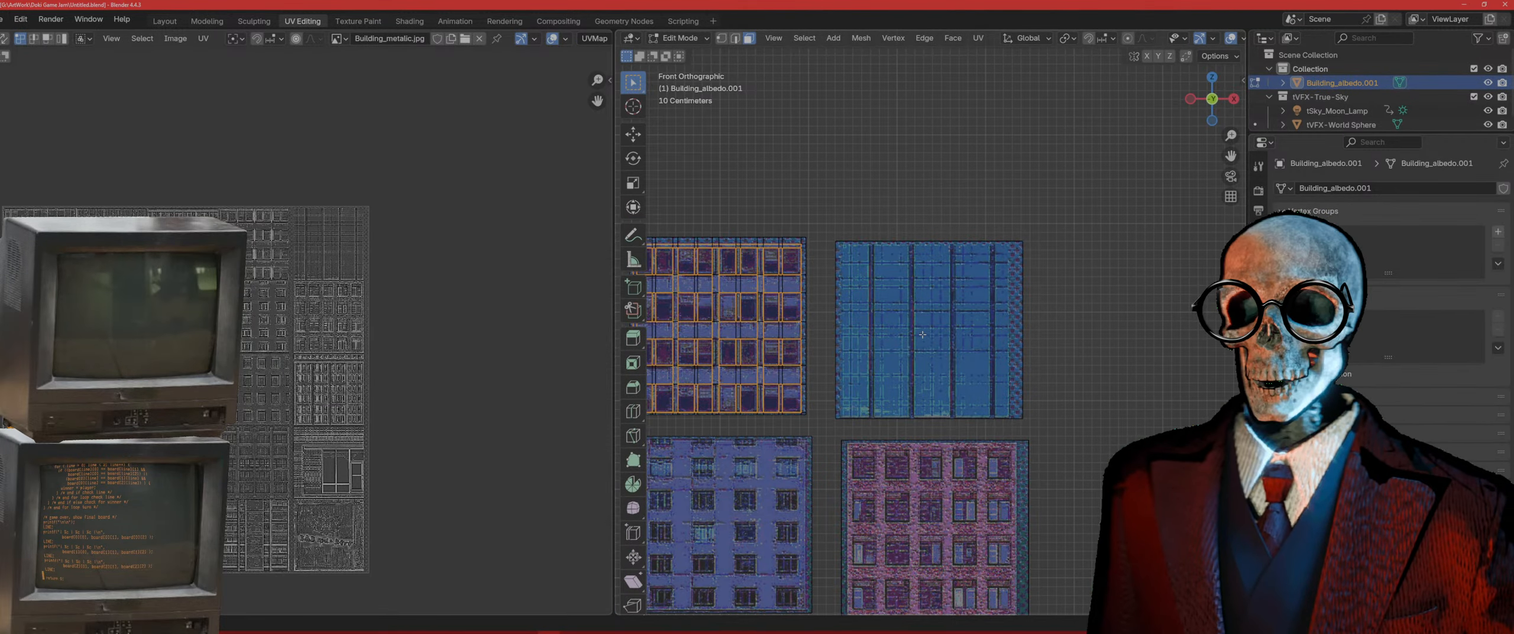
pyautogui.scroll(6, 923, 334)
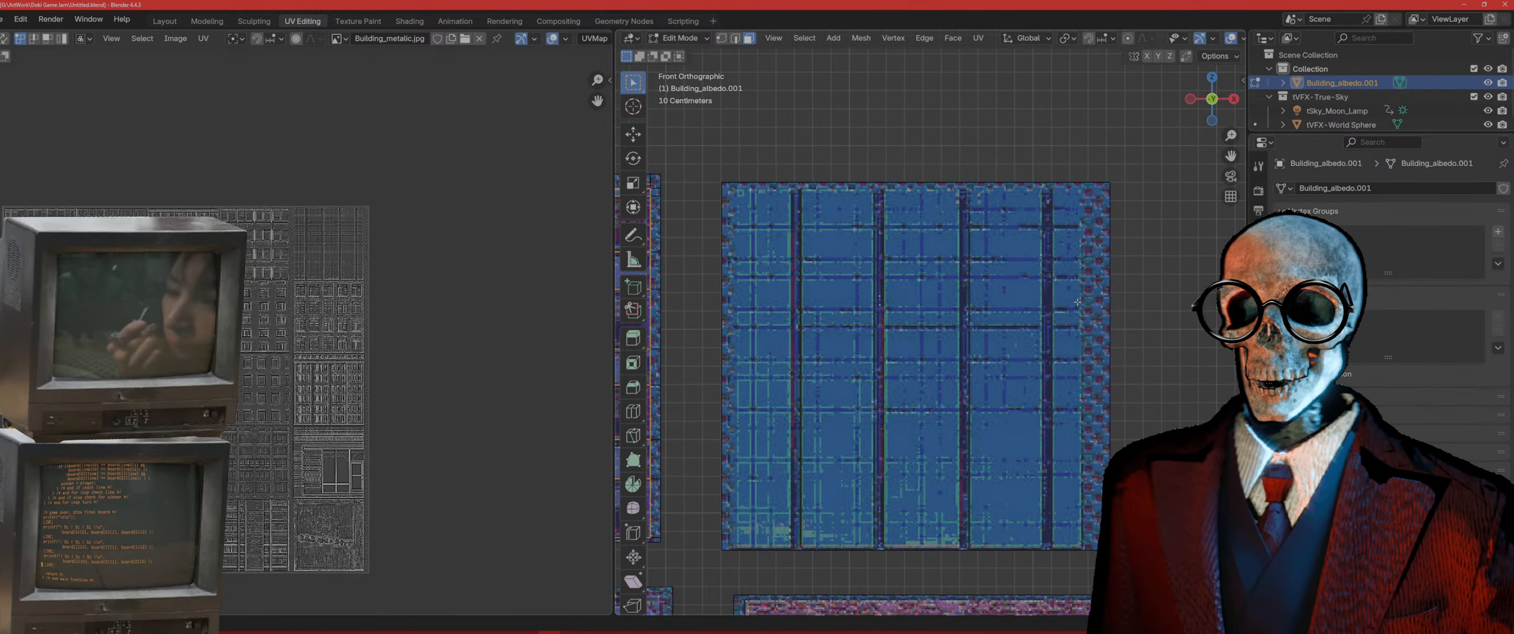
pyautogui.hotkey('ctrl', 'r')
pyautogui.click(1002, 187)
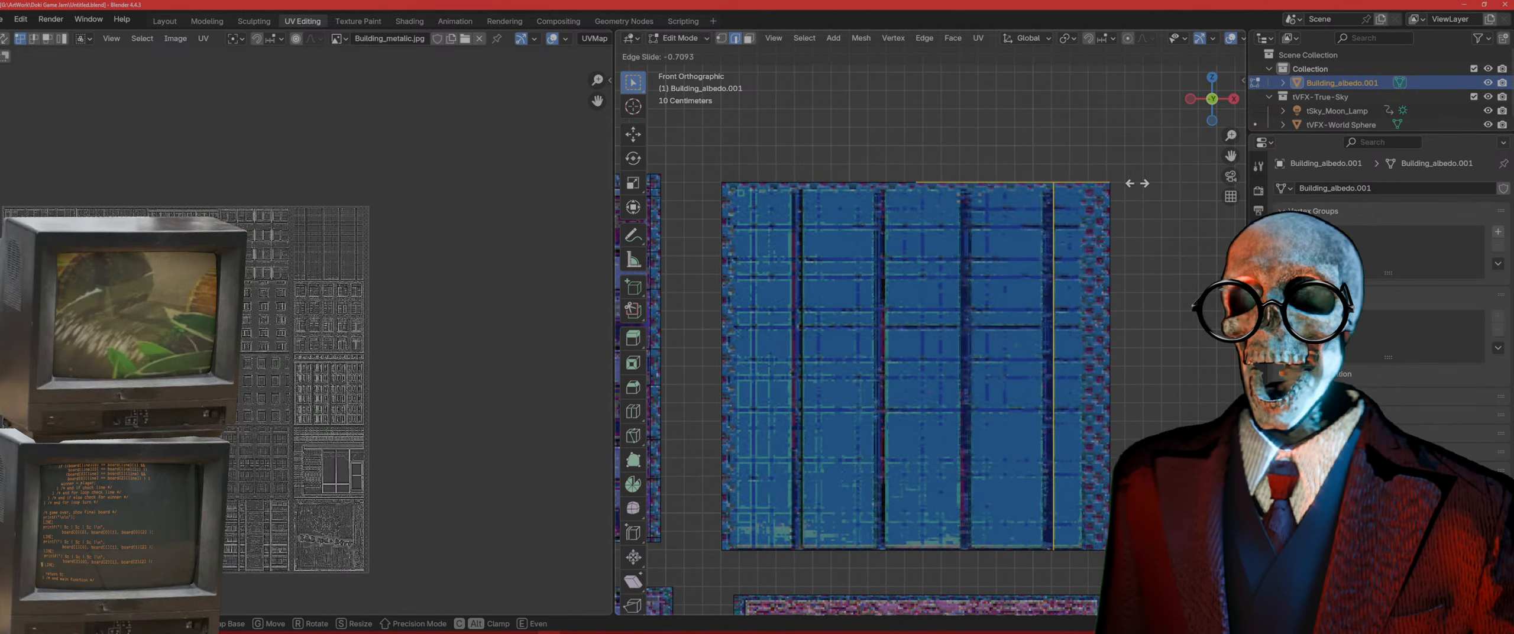
pyautogui.click(1163, 196)
pyautogui.hotkey('ctrl', 'r')
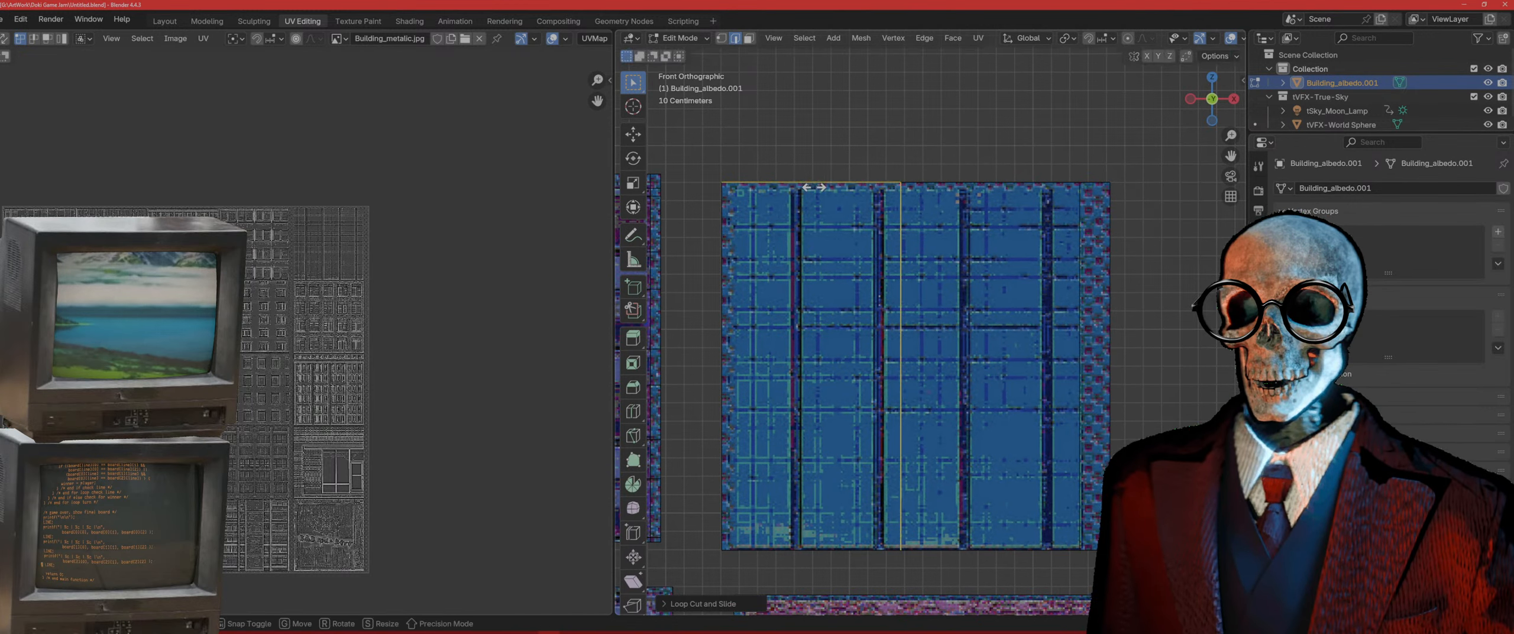
pyautogui.click(899, 195)
pyautogui.click(658, 179)
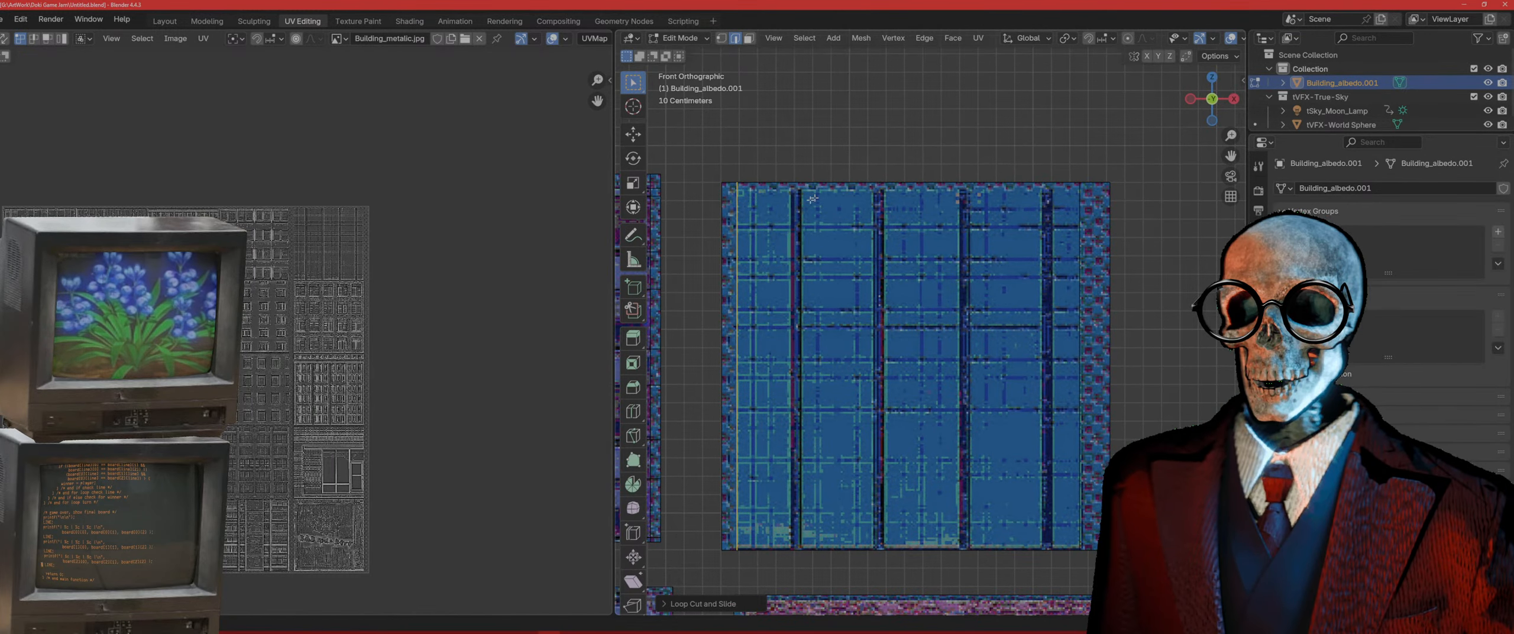
# Step: Add horizontal loop cuts along the inner edges of the blue facade's top and bottom borders
pyautogui.hotkey('ctrl', 'r')
pyautogui.click(748, 220)
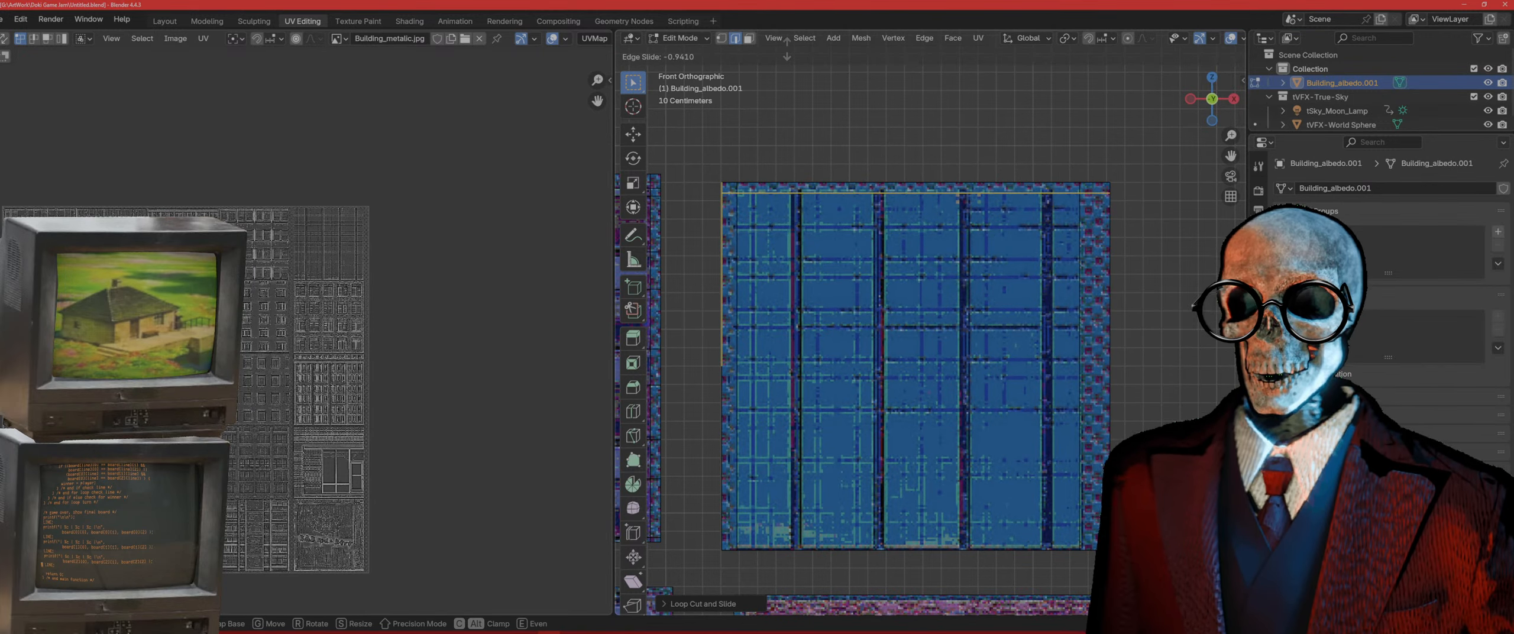
pyautogui.click(784, 72)
pyautogui.hotkey('ctrl', 'r')
pyautogui.click(1072, 505)
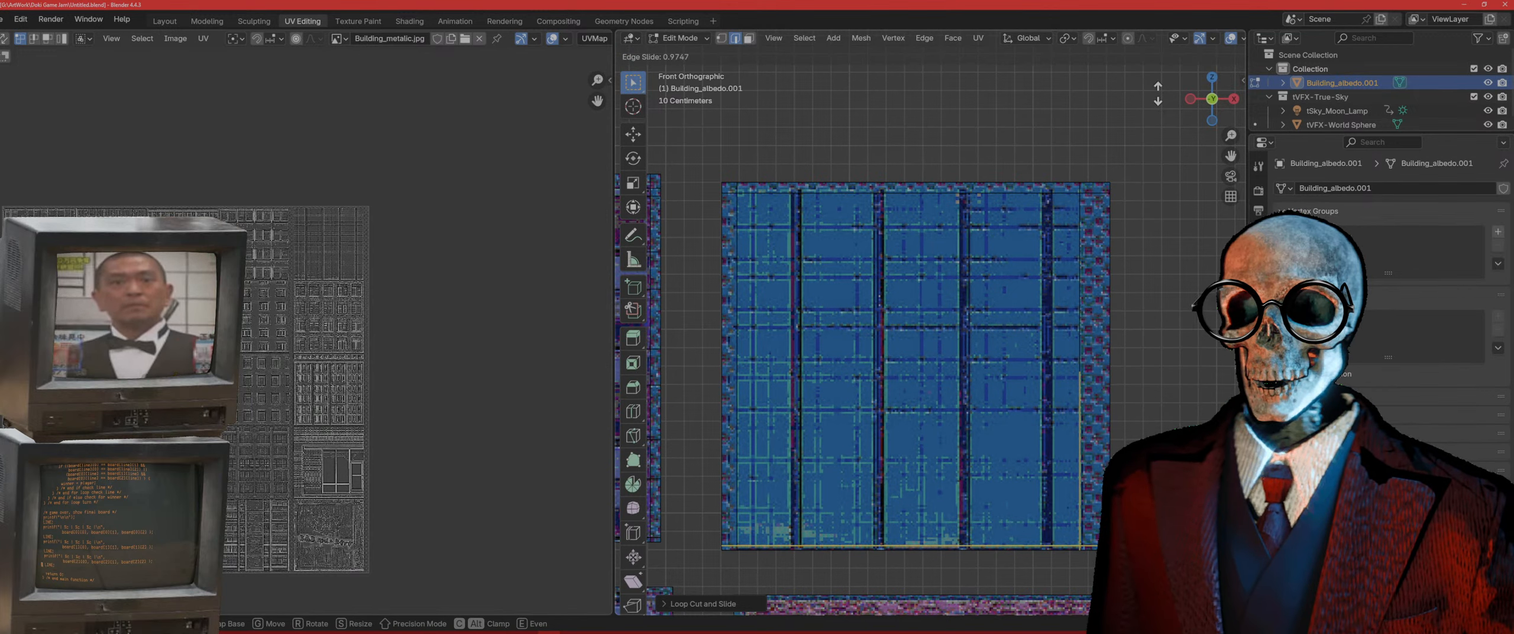
pyautogui.click(1158, 94)
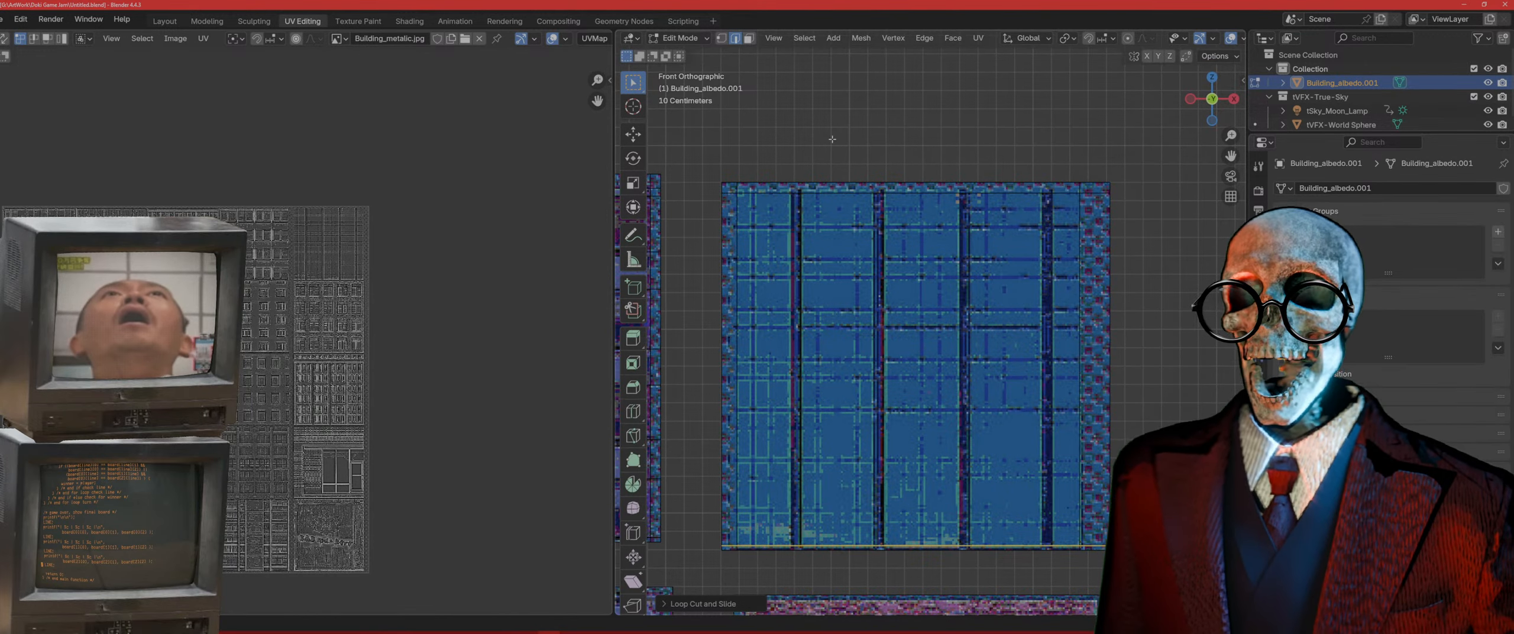
# Step: Add vertical loop cuts on both sides of the blue facade's first dark vertical strip from the left
pyautogui.hotkey('ctrl', 'r')
pyautogui.click(817, 169)
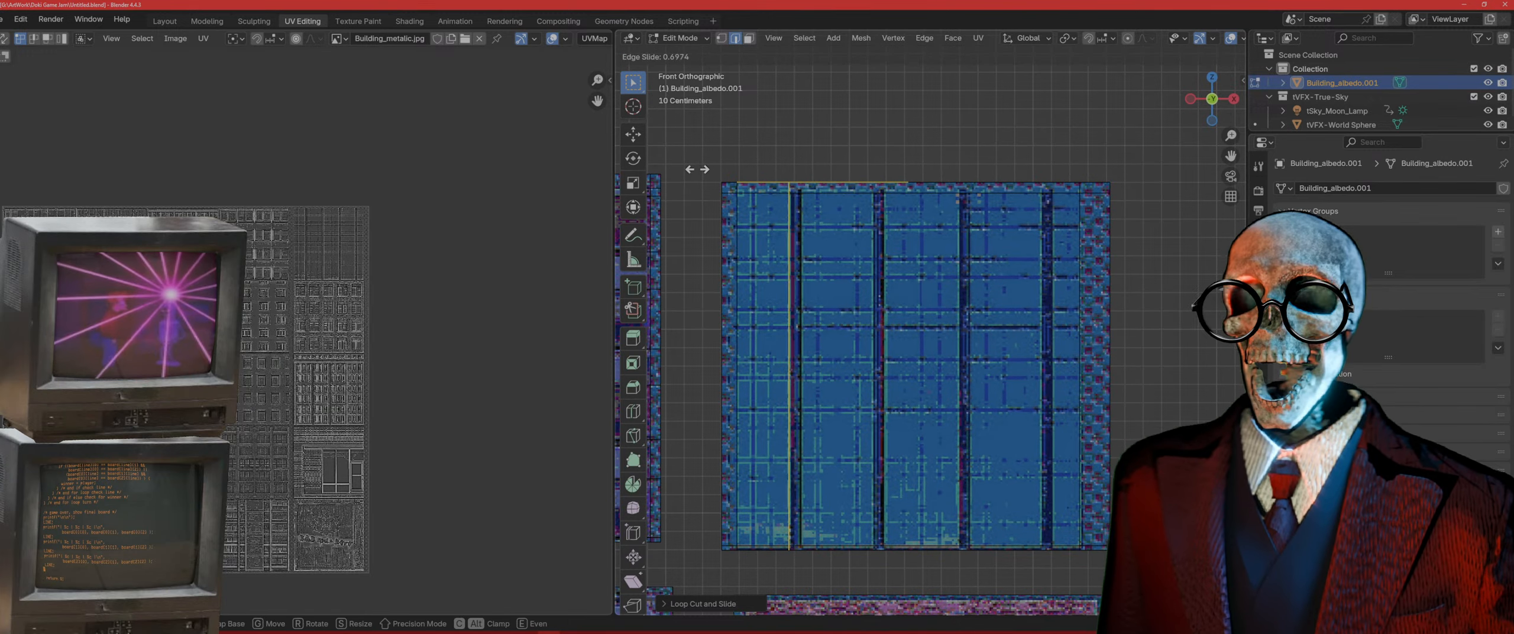
pyautogui.click(698, 169)
pyautogui.hotkey('ctrl', 'r')
pyautogui.click(810, 184)
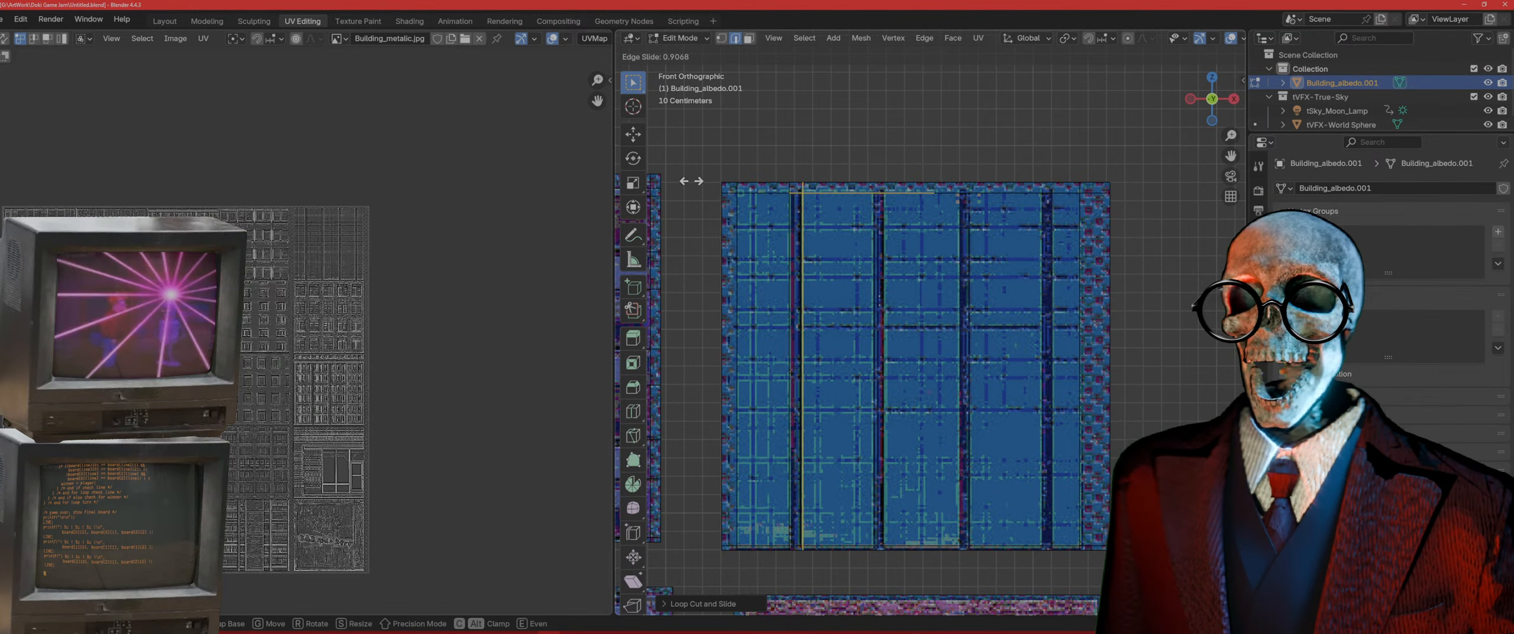
pyautogui.click(691, 181)
# Step: Add vertical loop cuts on both sides of the blue facade's second dark vertical strip
pyautogui.hotkey('ctrl', 'r')
pyautogui.click(897, 188)
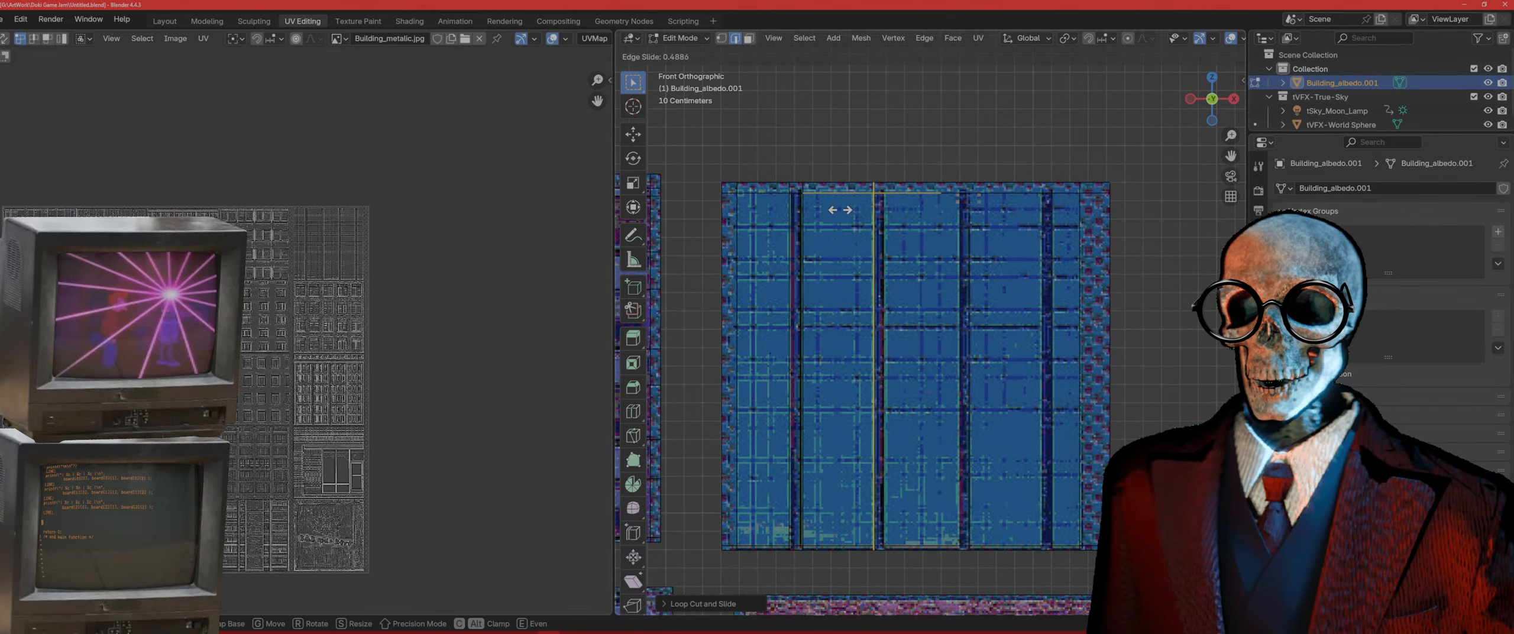
pyautogui.click(839, 213)
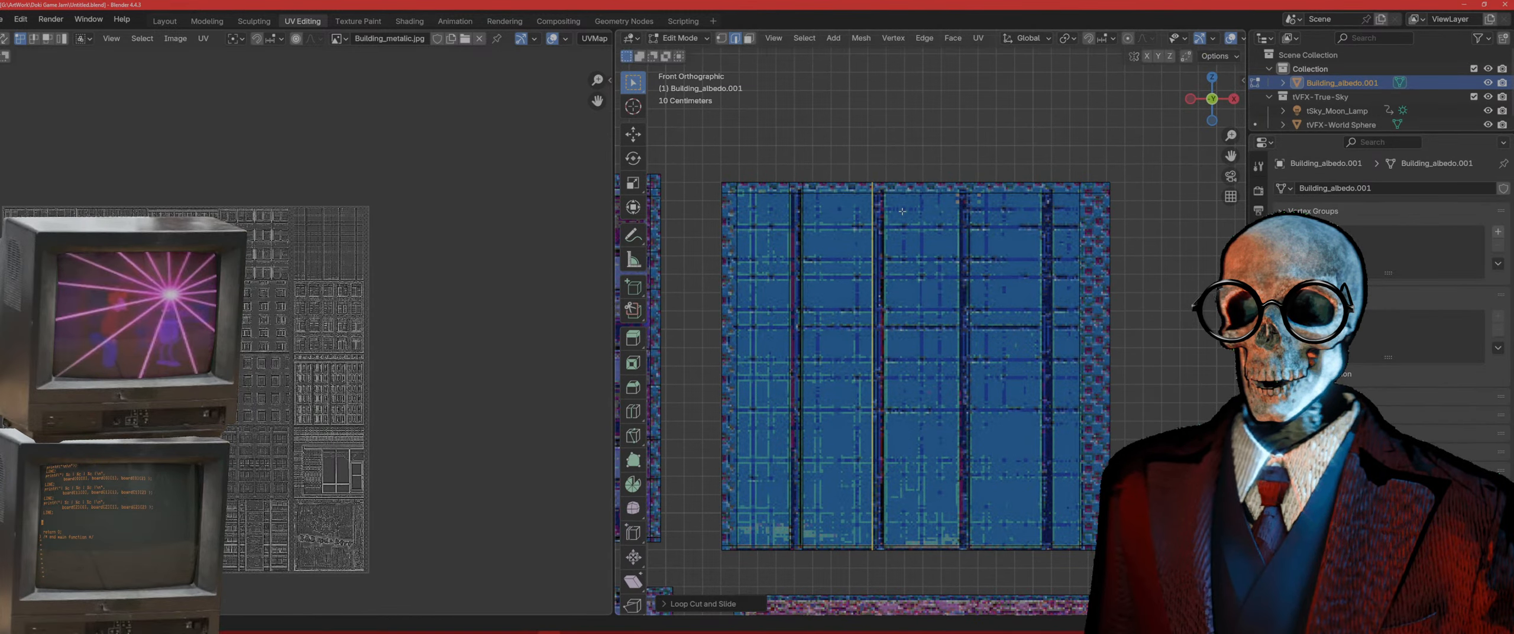
pyautogui.hotkey('ctrl', 'r')
pyautogui.click(892, 195)
pyautogui.click(799, 204)
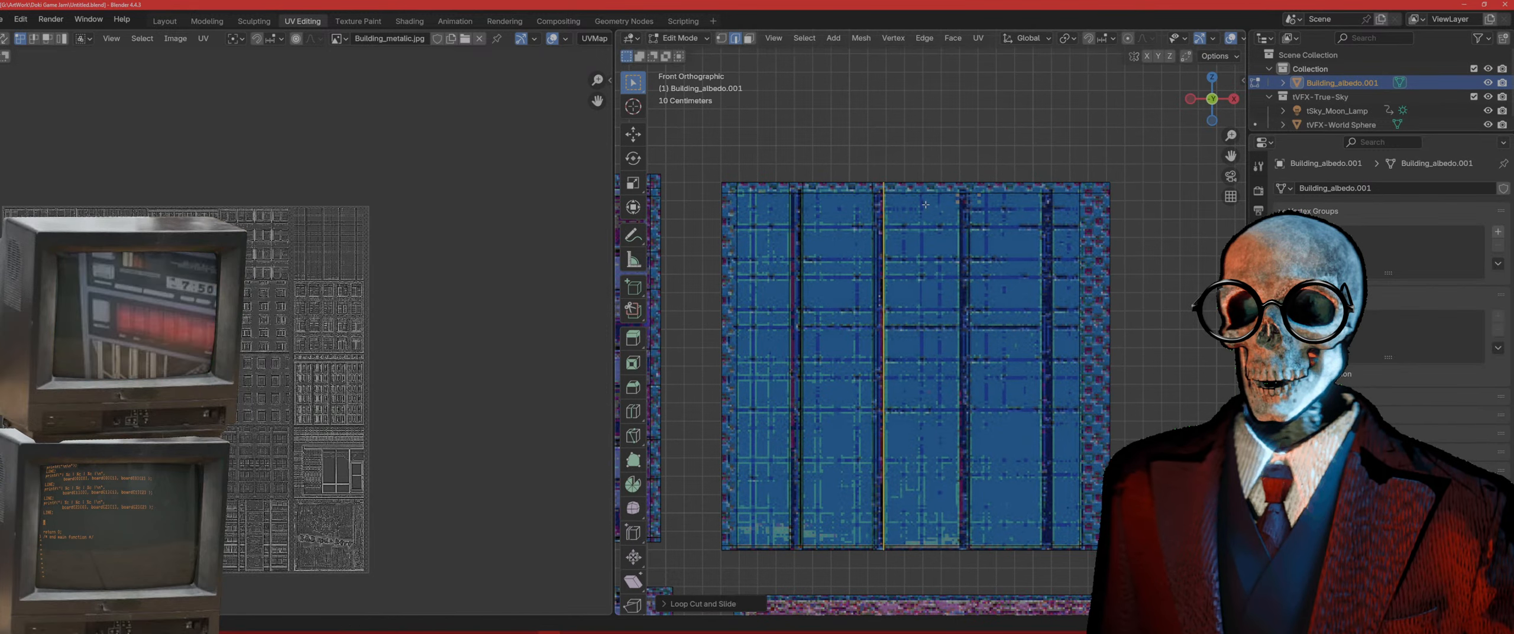
# Step: Add vertical loop cuts on both sides of the blue facade's third dark vertical strip
pyautogui.hotkey('ctrl', 'r')
pyautogui.click(926, 200)
pyautogui.click(904, 201)
pyautogui.hotkey('ctrl', 'r')
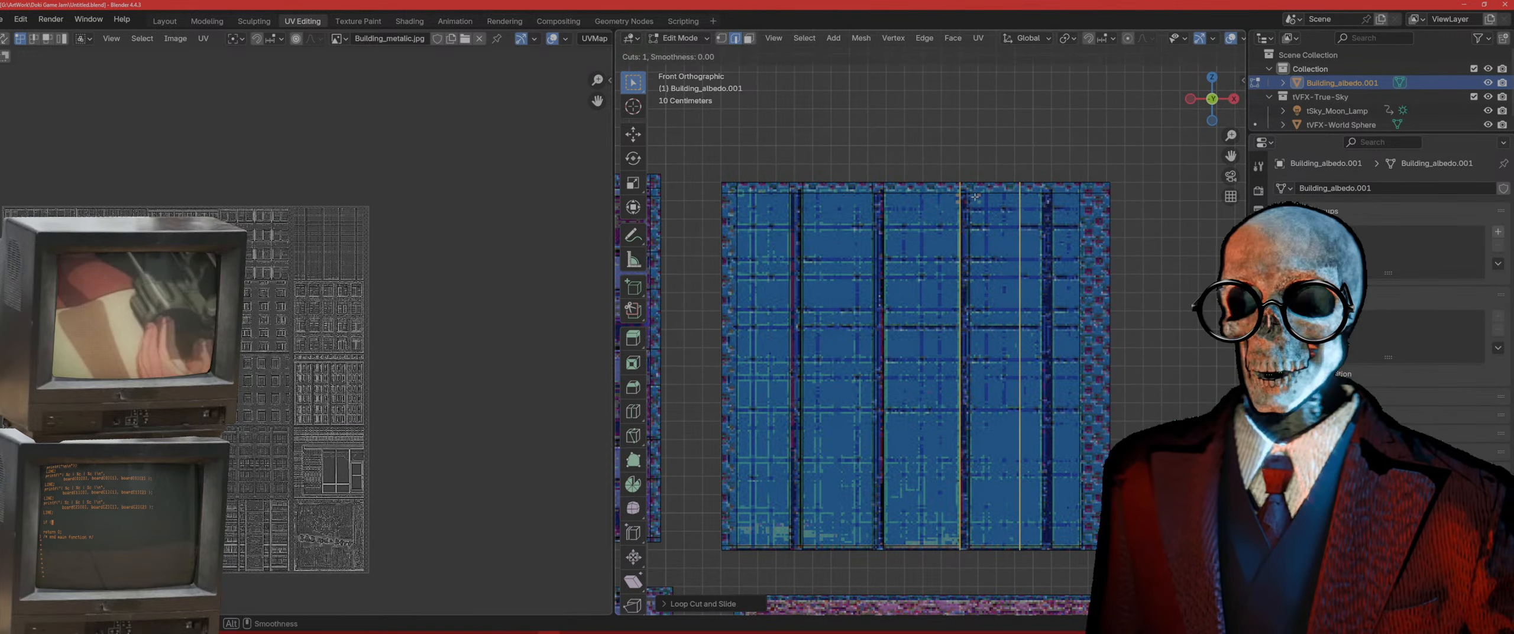
pyautogui.click(975, 200)
pyautogui.click(924, 202)
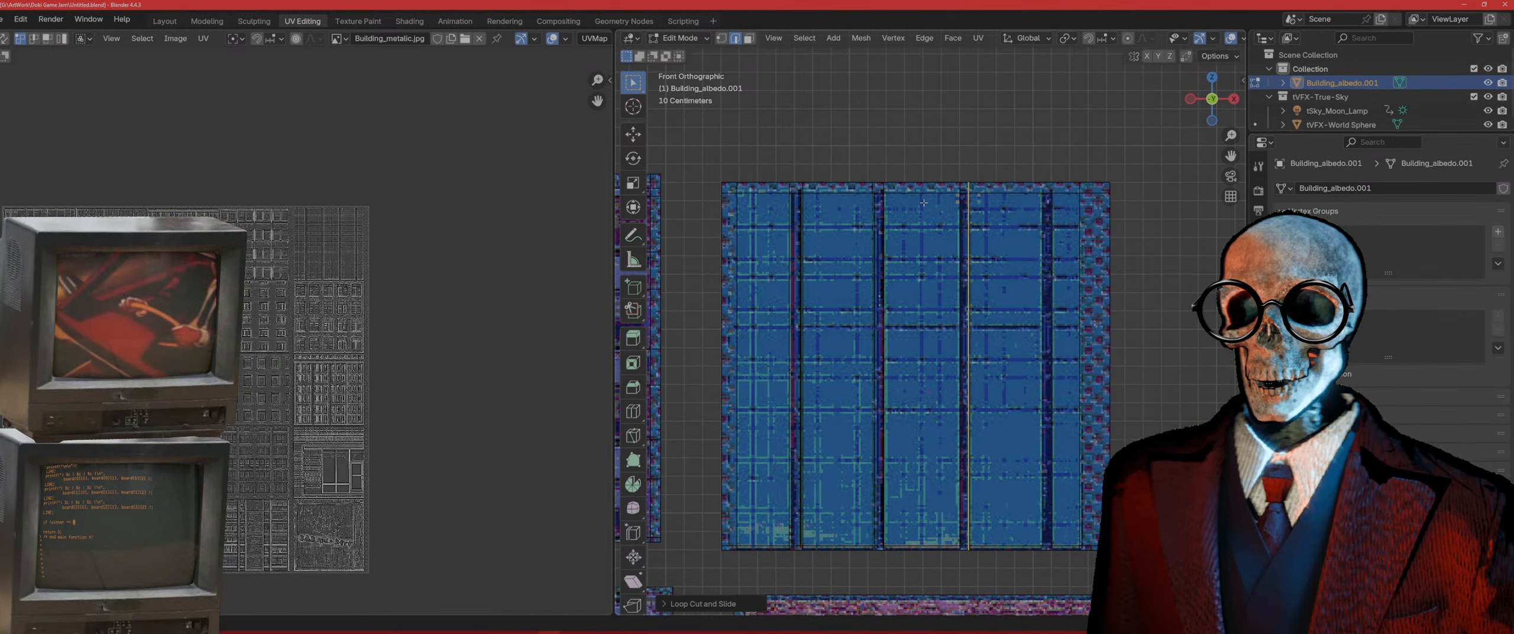
# Step: Add vertical loop cuts on both sides of the blue facade's fourth dark vertical strip
pyautogui.hotkey('ctrl', 'r')
pyautogui.click(1027, 196)
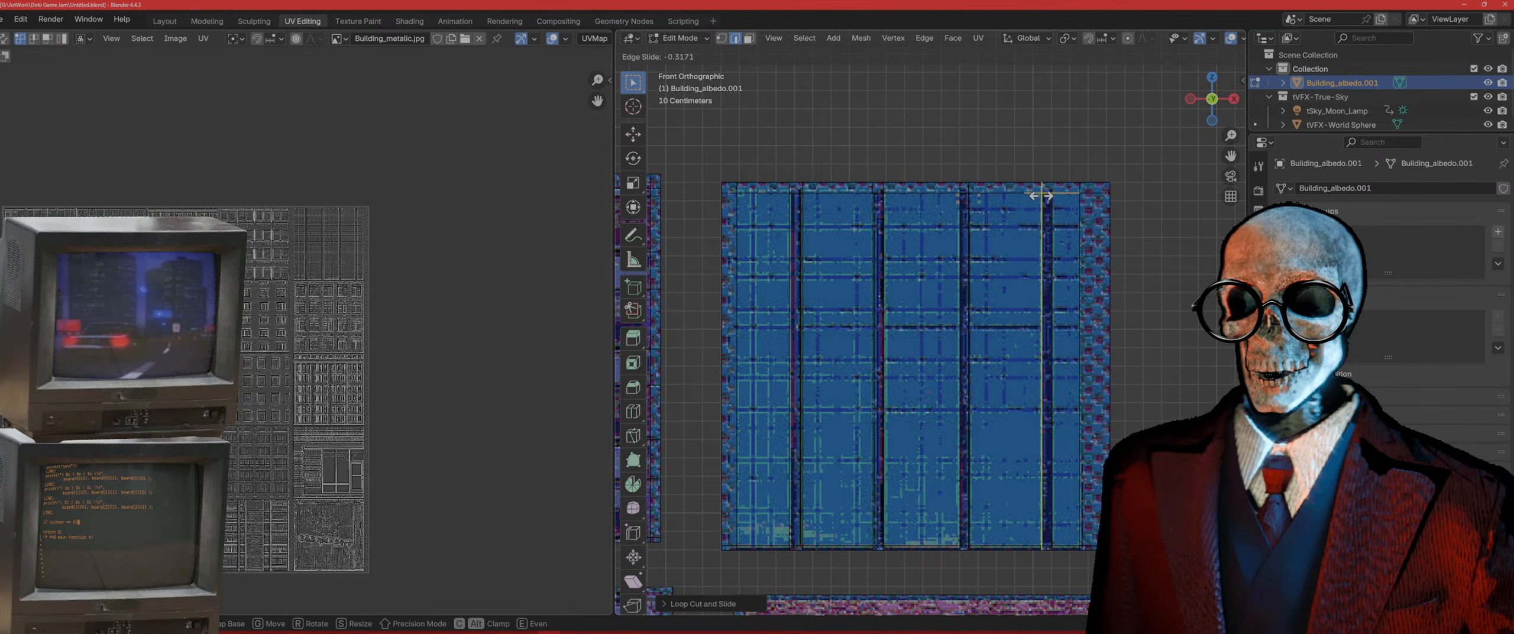
pyautogui.click(1055, 196)
pyautogui.hotkey('ctrl', 'r')
pyautogui.click(1054, 195)
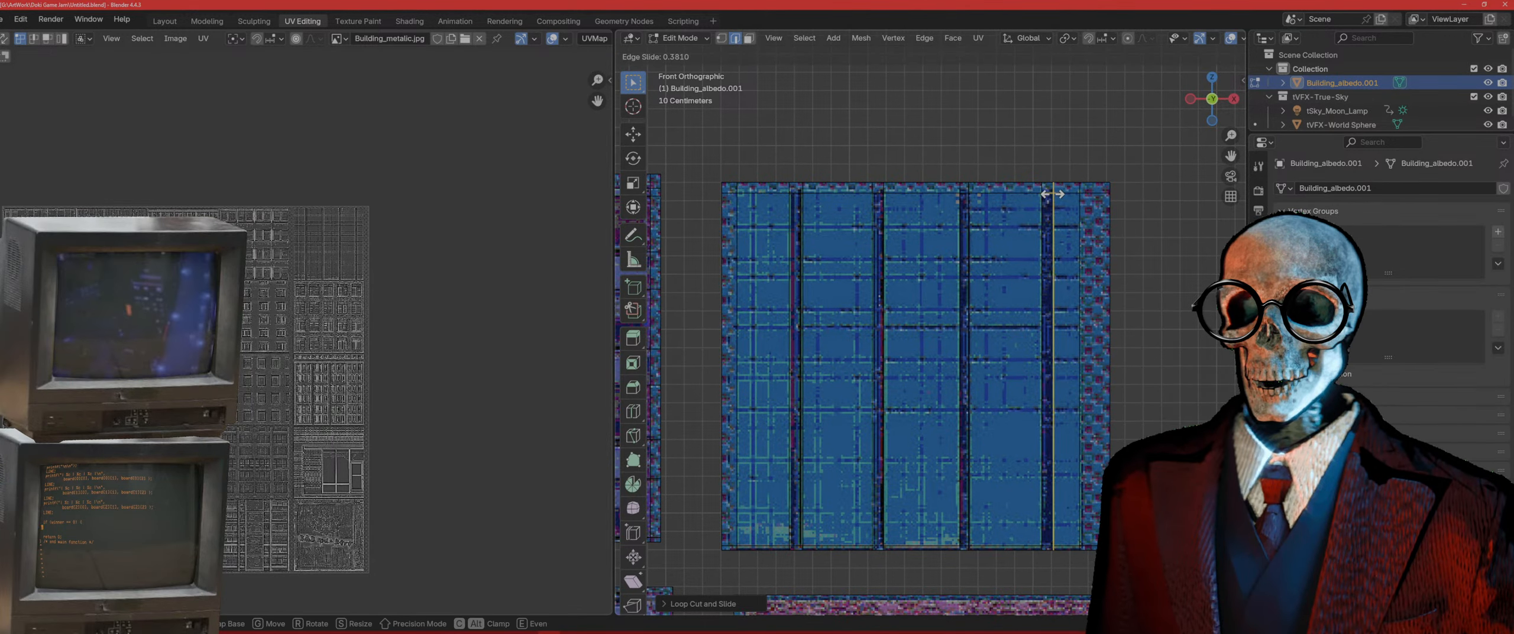
pyautogui.click(1053, 194)
# Step: Select all faces inside the blue facade's border and extrude them inward about 0.04 m
pyautogui.press('3')
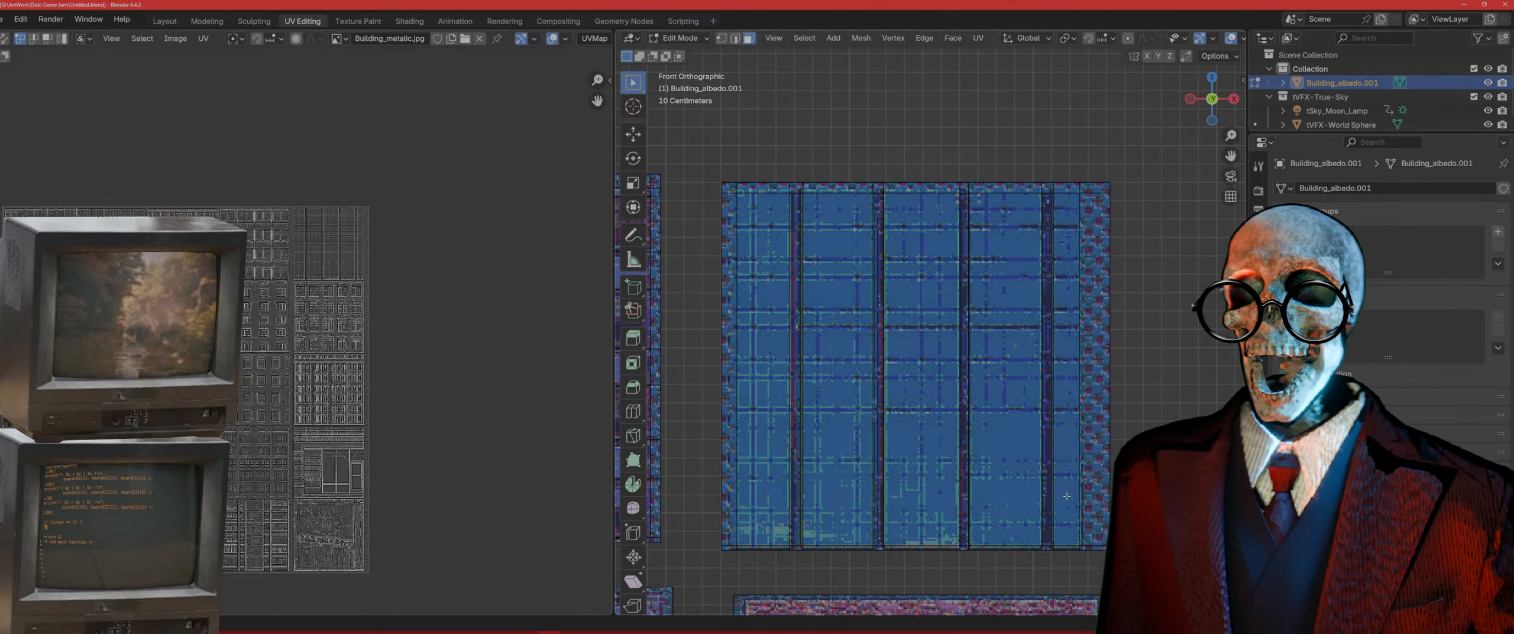
pyautogui.press('a')
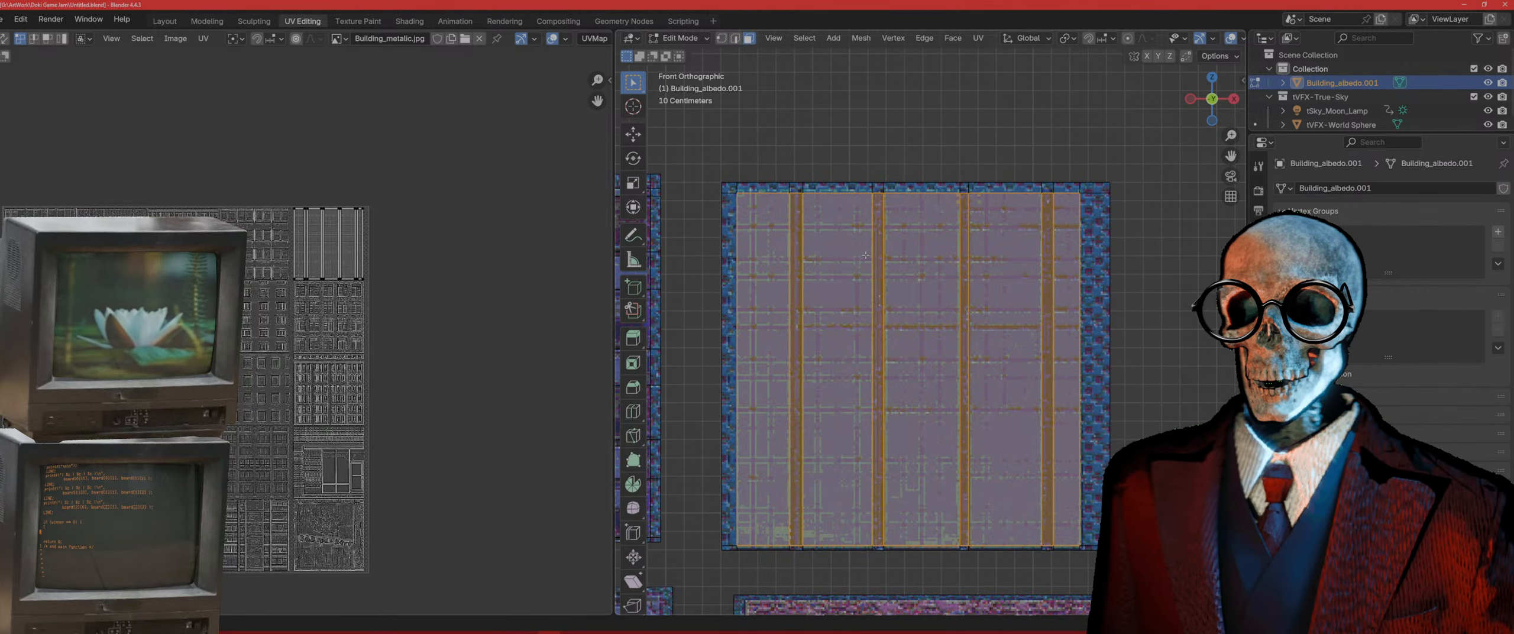
pyautogui.moveTo(865, 254); pyautogui.dragTo(982, 302, button='middle')
pyautogui.press('e')
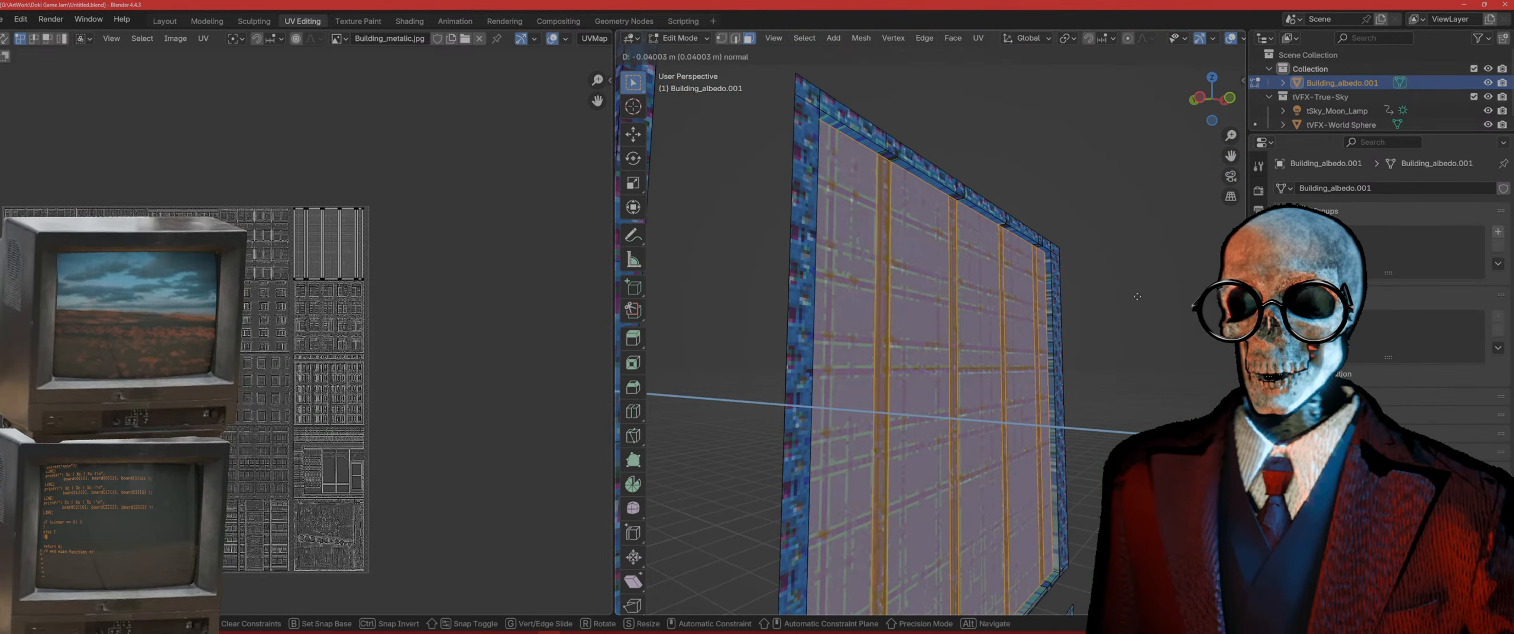
pyautogui.click(1136, 297)
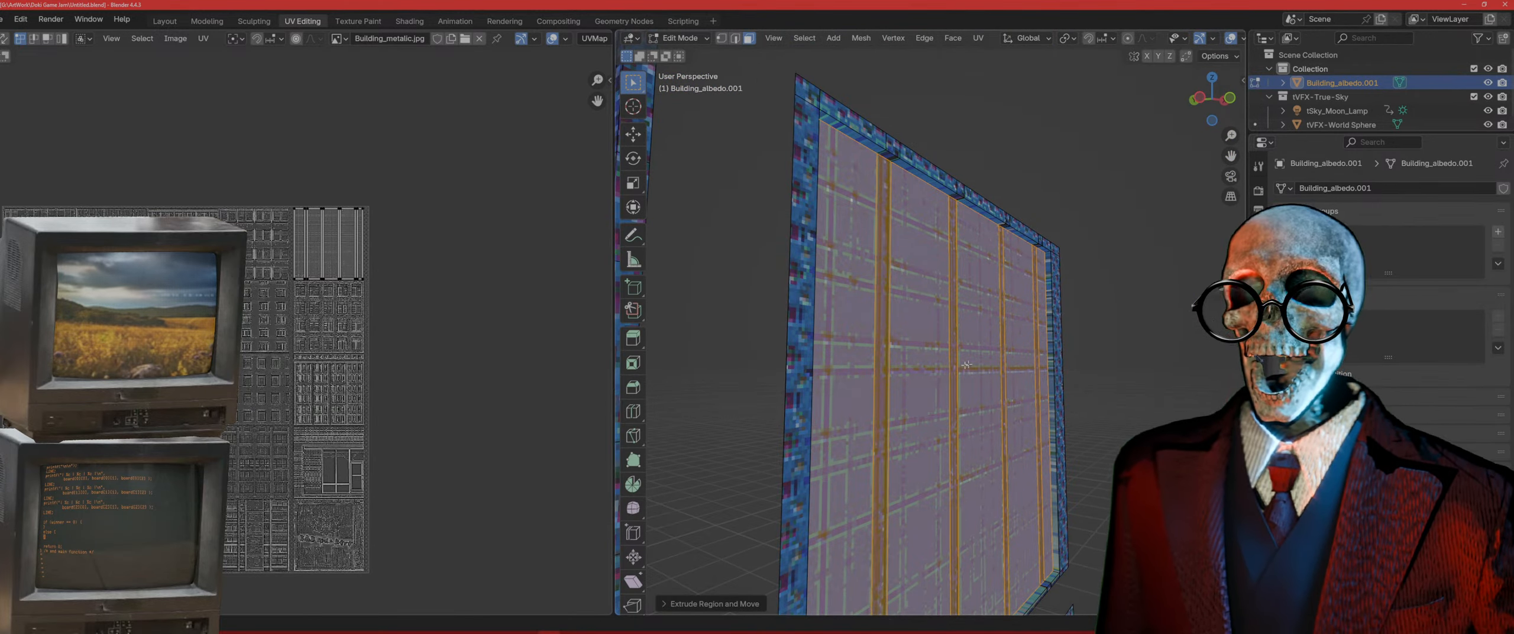
# Step: Deselect the blue facade's dark vertical strips and extrude the remaining panel faces inward about 0.055 m
pyautogui.keyDown('shift'); pyautogui.click(884, 378); pyautogui.keyUp('shift')
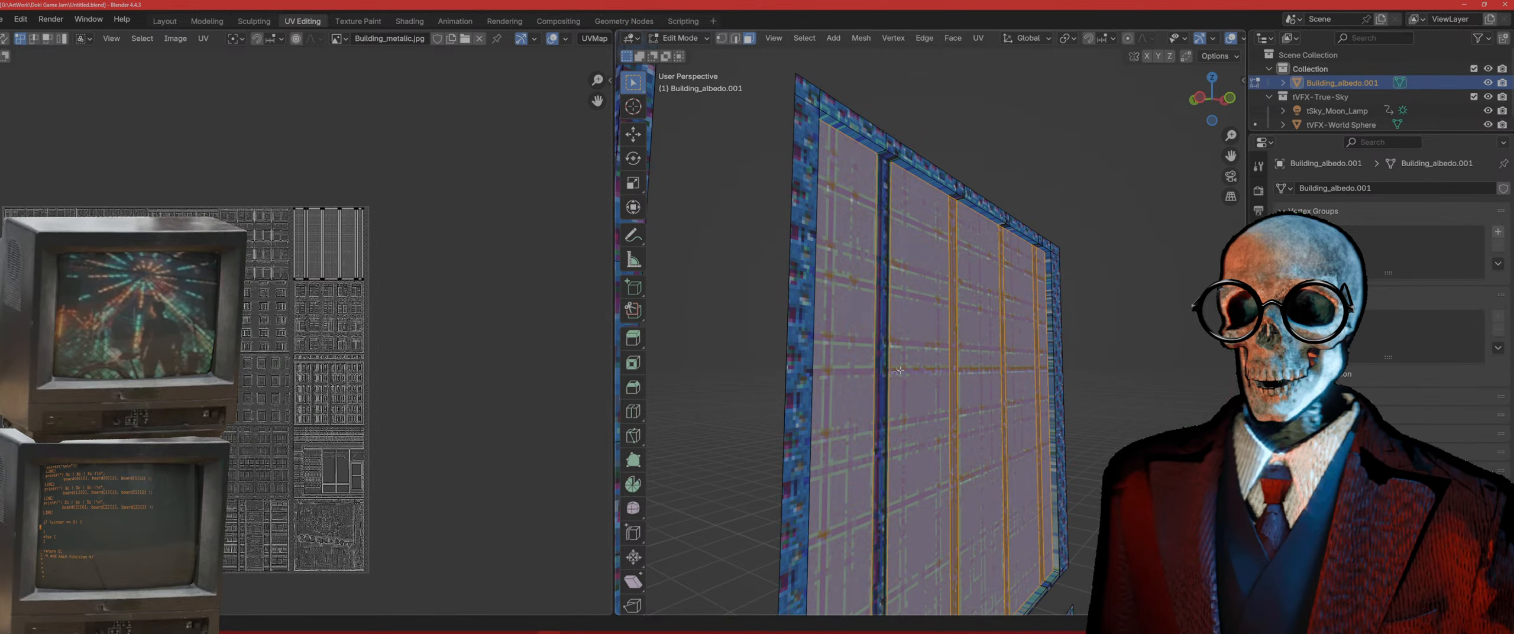
pyautogui.keyDown('shift'); pyautogui.click(955, 361); pyautogui.keyUp('shift')
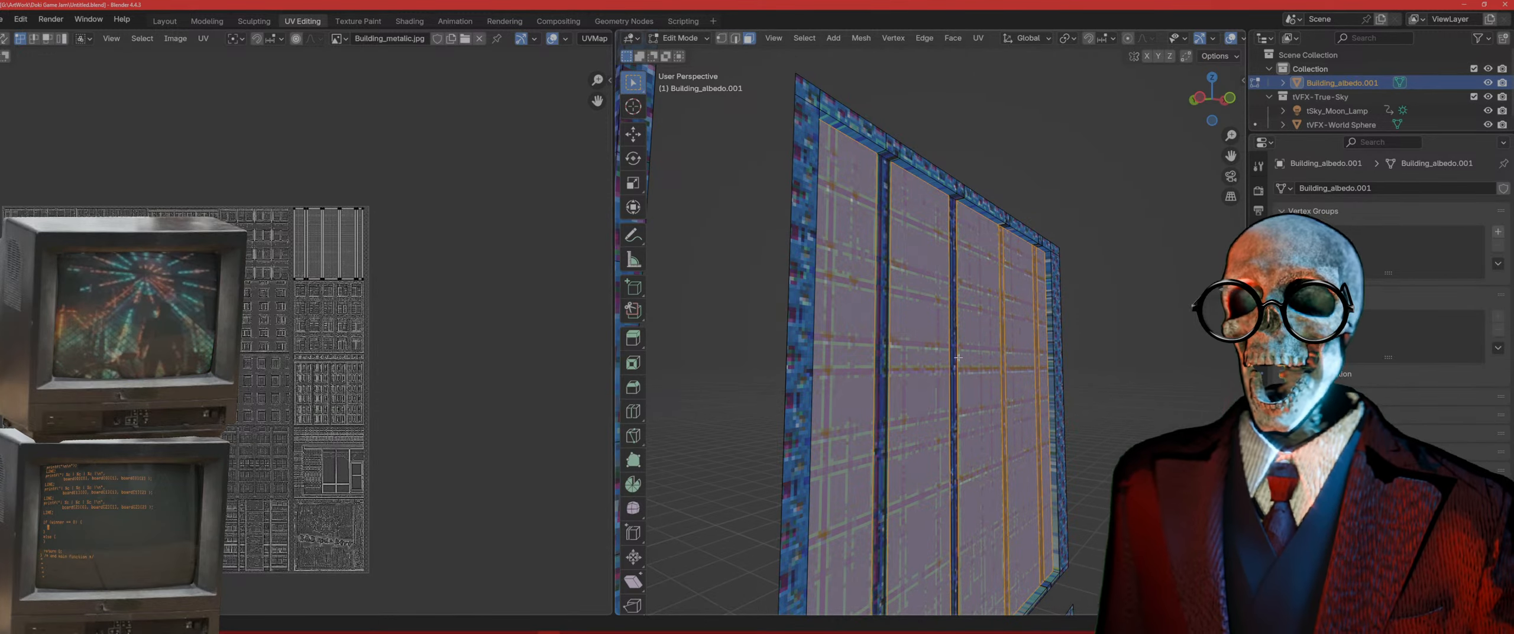
pyautogui.keyDown('shift'); pyautogui.click(1004, 355); pyautogui.keyUp('shift')
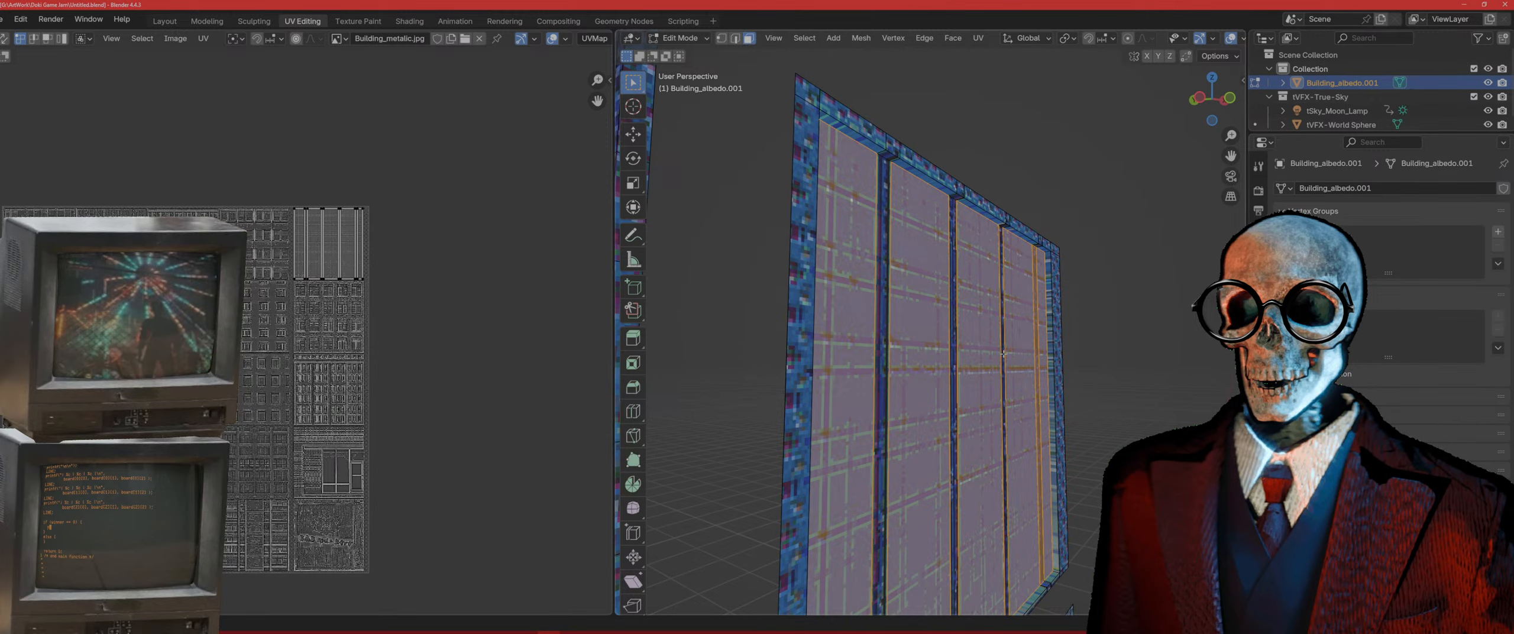
pyautogui.keyDown('shift'); pyautogui.click(1036, 352); pyautogui.keyUp('shift')
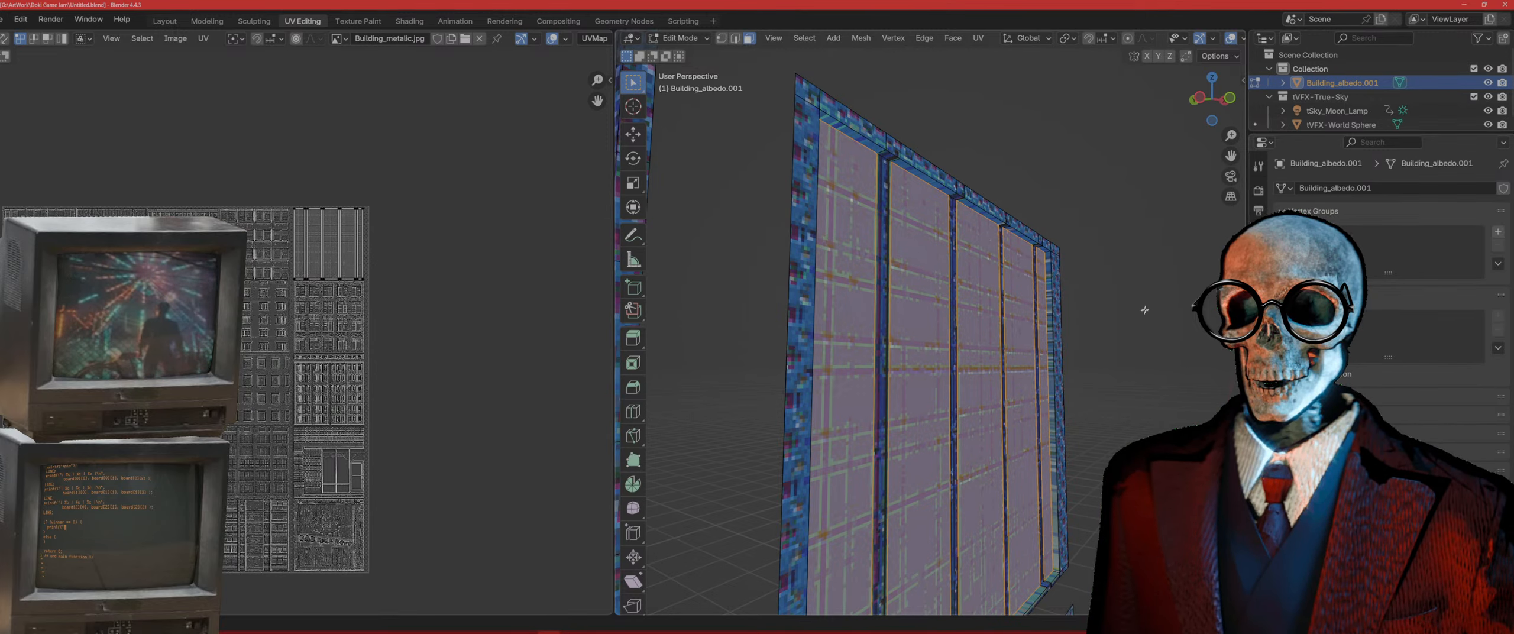
pyautogui.press('e')
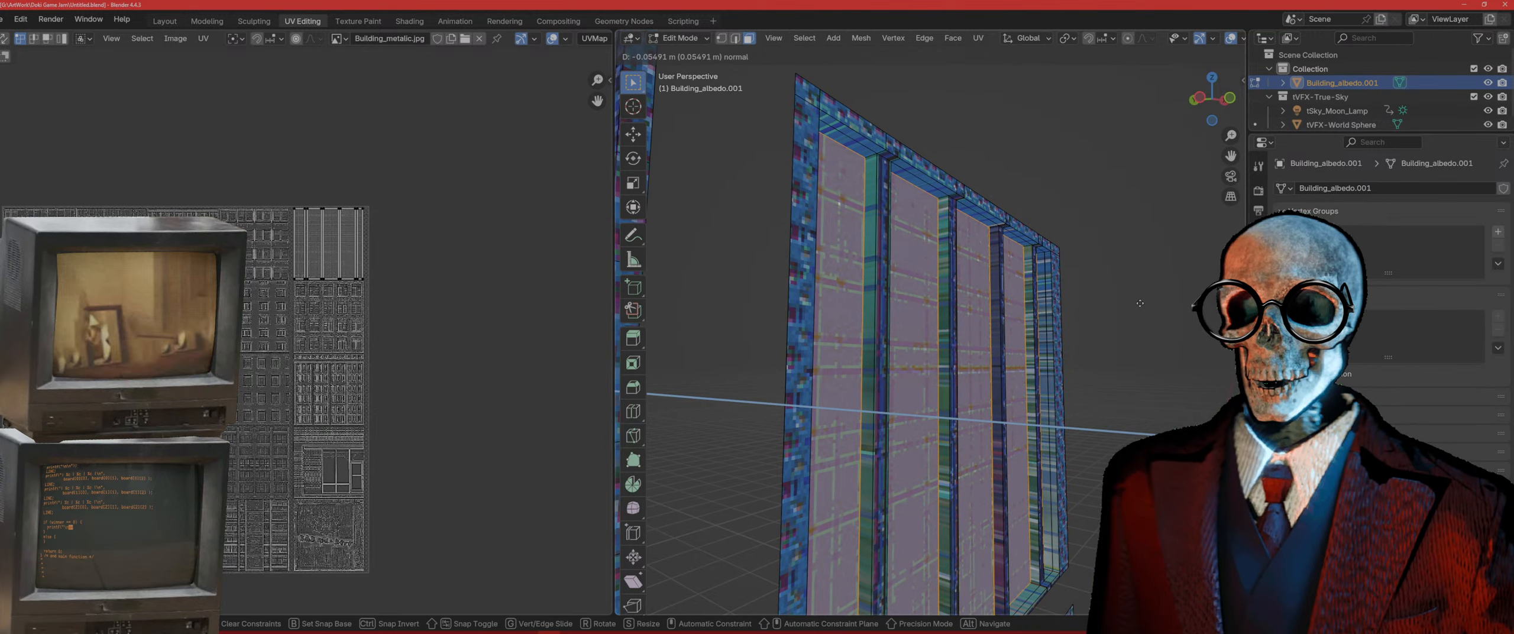
pyautogui.click(1140, 302)
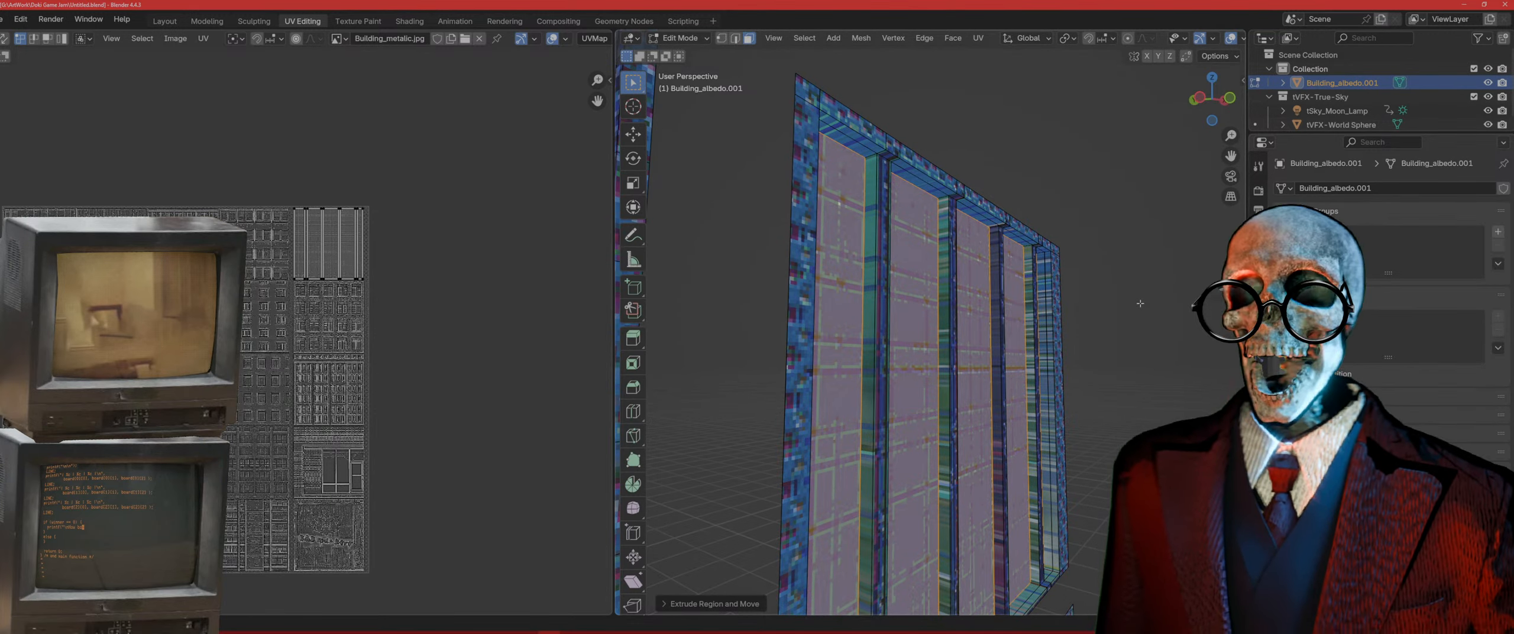
# Step: Select only the side faces of the blue facade's recesses, leaving out its front faces and all other facades
pyautogui.press('a')
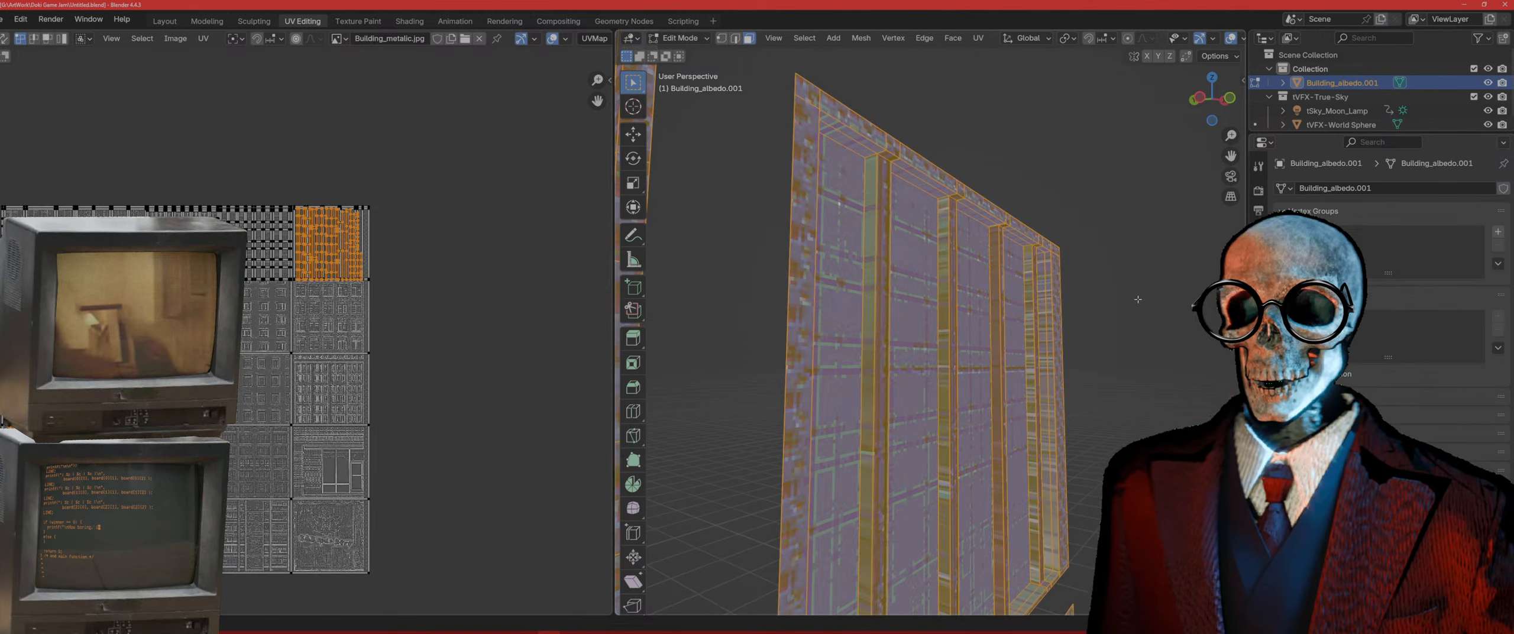
pyautogui.scroll(-5, 1136, 300)
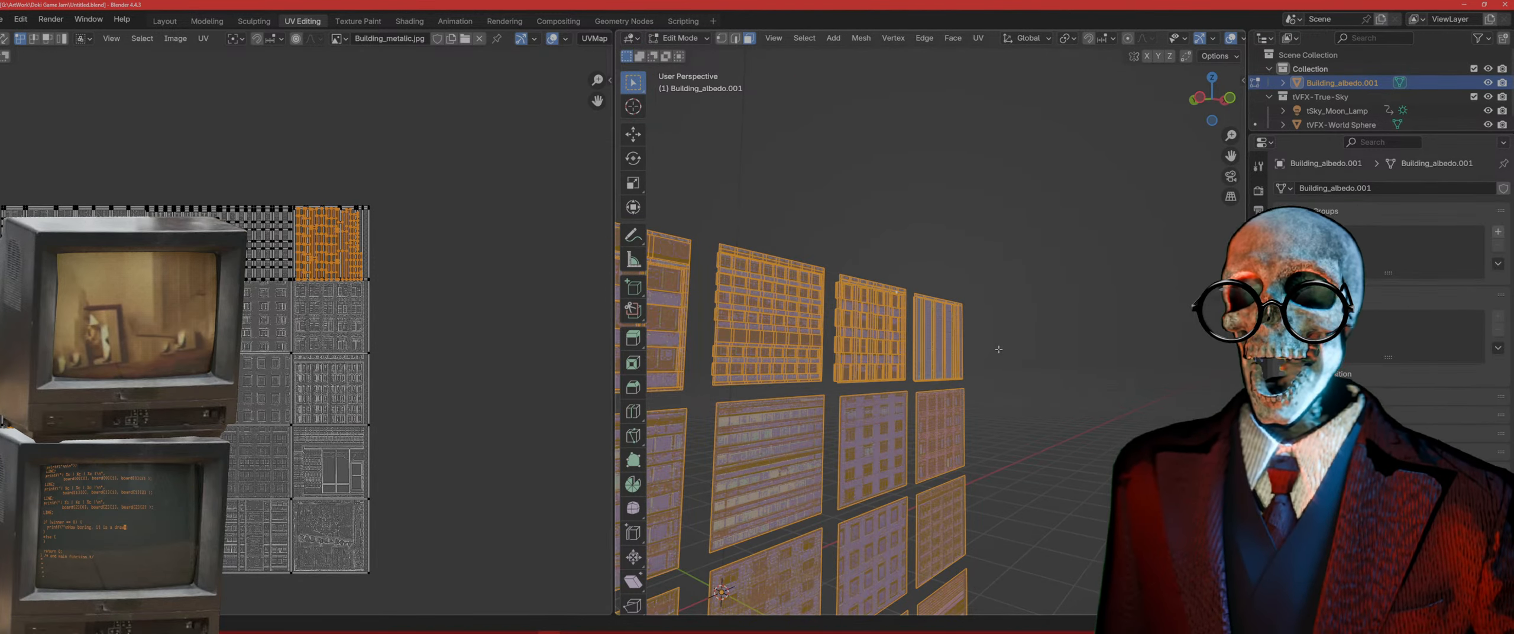
pyautogui.press('KP_1')
pyautogui.hotkey('shift', 'z')
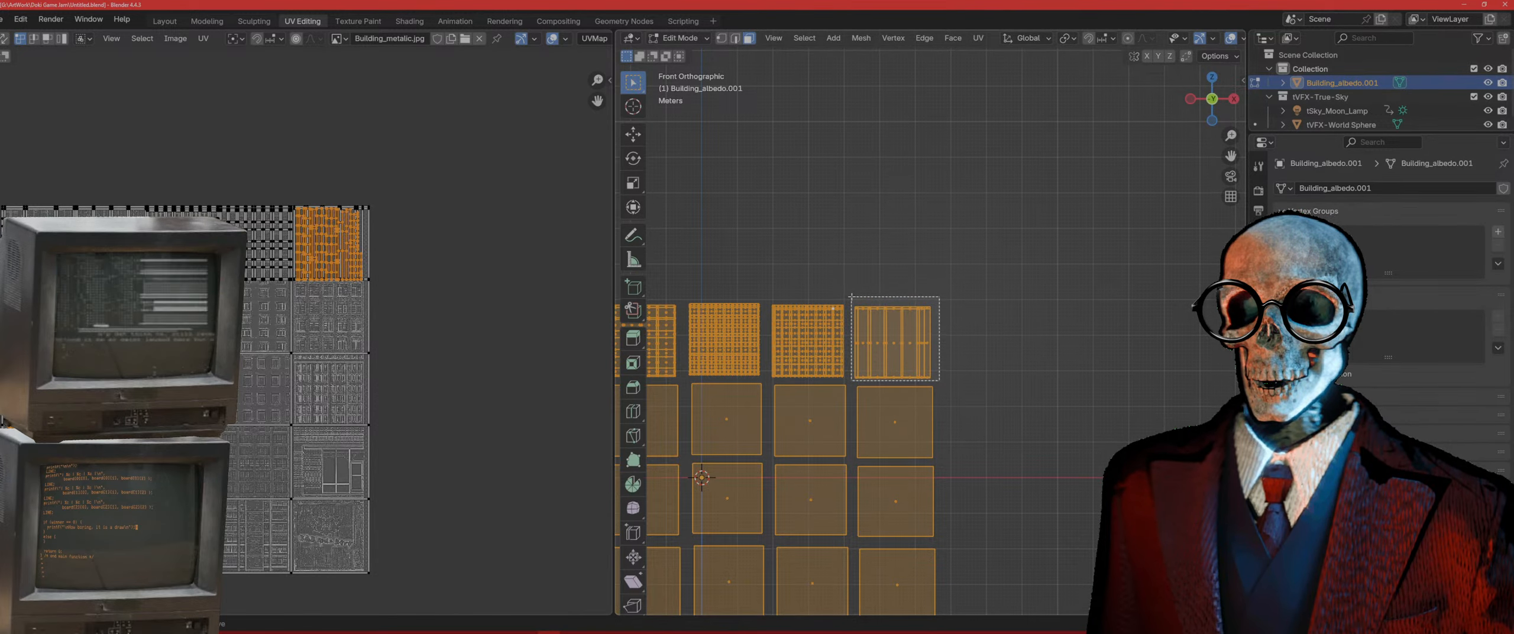
pyautogui.click(911, 334)
pyautogui.scroll(4, 912, 331)
pyautogui.hotkey('shift', 'z')
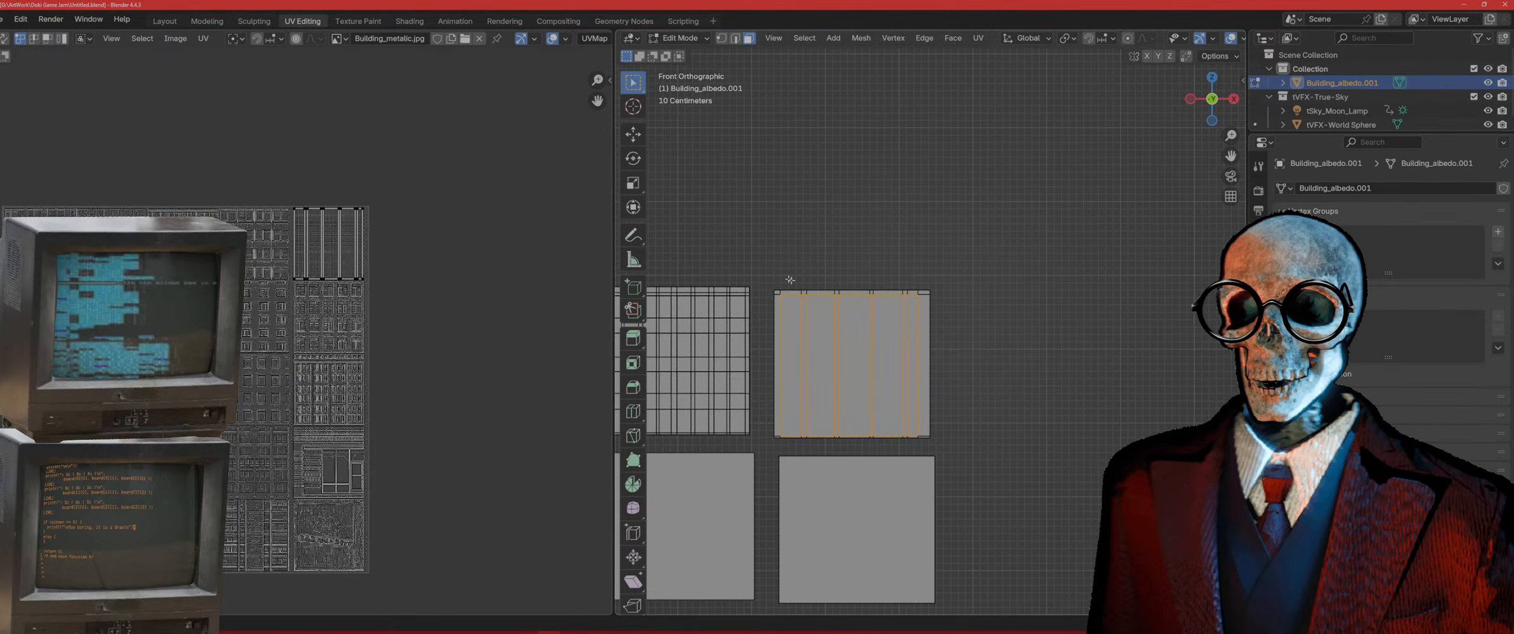
pyautogui.moveTo(871, 382); pyautogui.dragTo(976, 313, button='middle')
pyautogui.press('KP_Decimal')
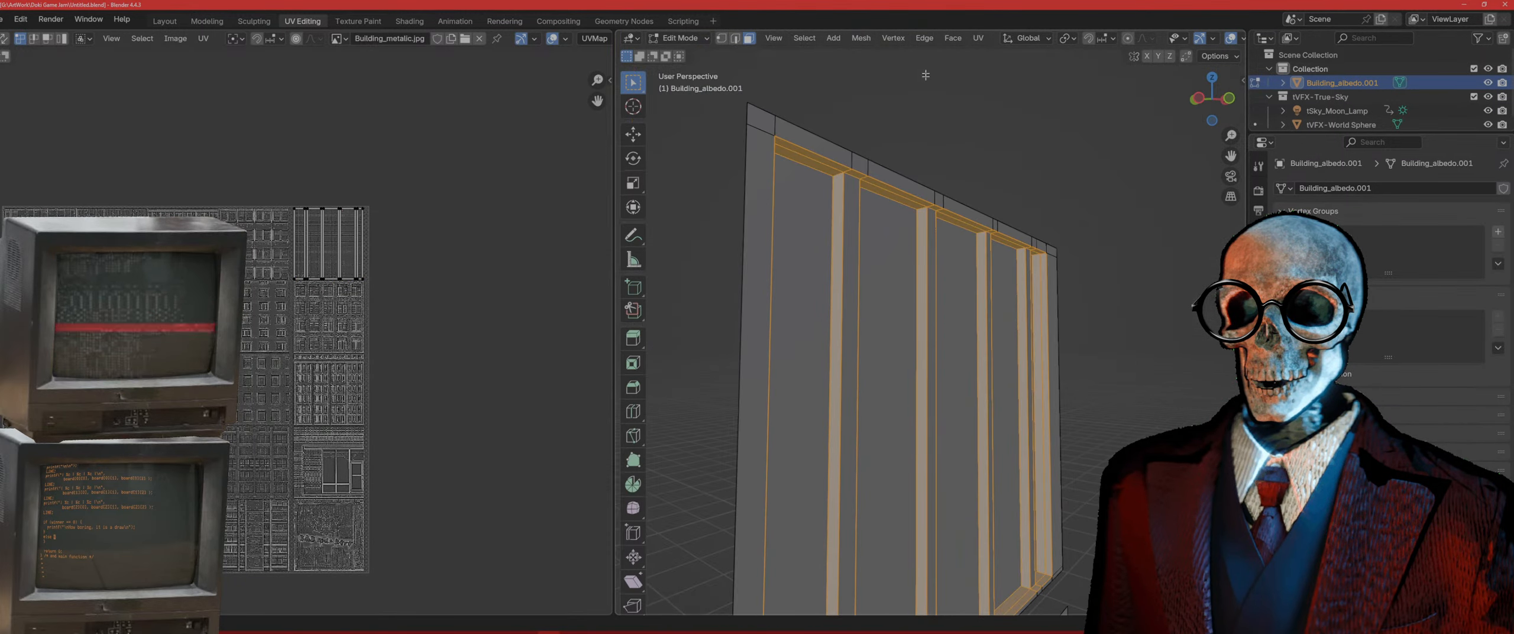
# Step: Unwrap the selected side faces with Smart UV Project, using a 66° angle limit and an island margin of 0
pyautogui.click(978, 38)
pyautogui.click(1019, 100)
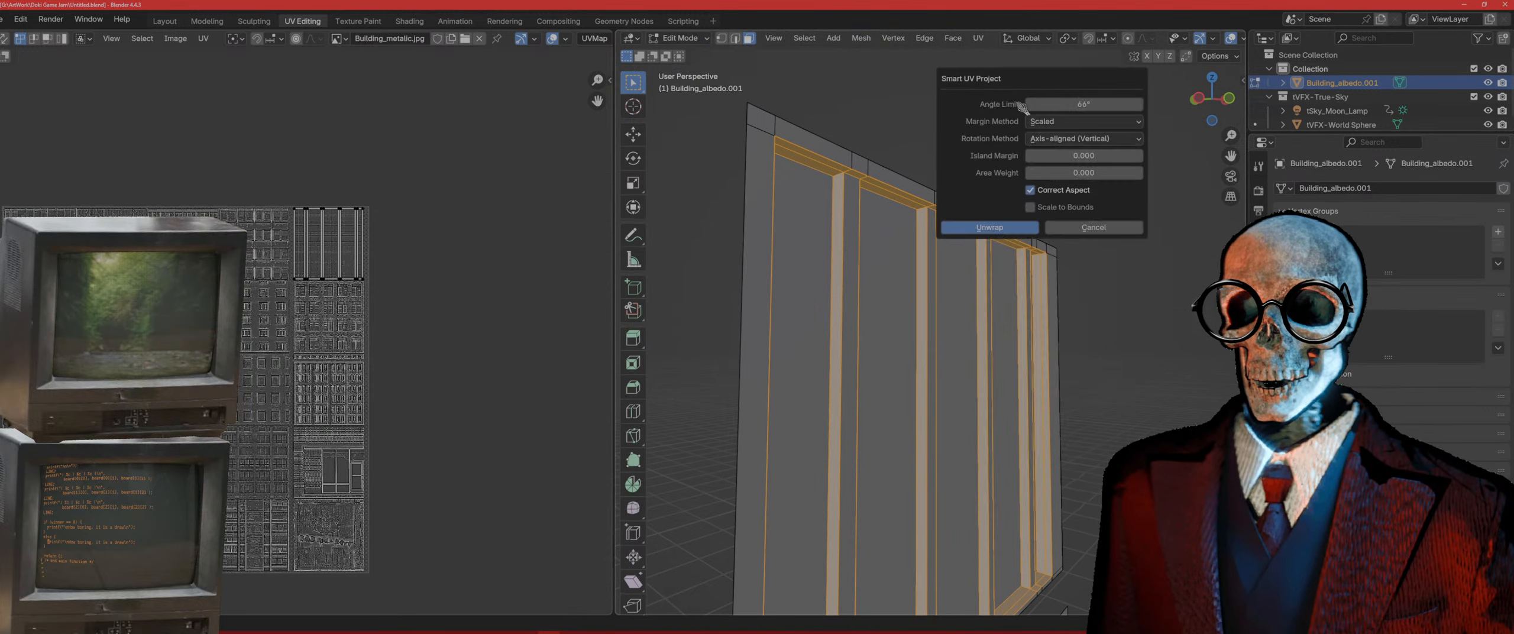
pyautogui.click(985, 232)
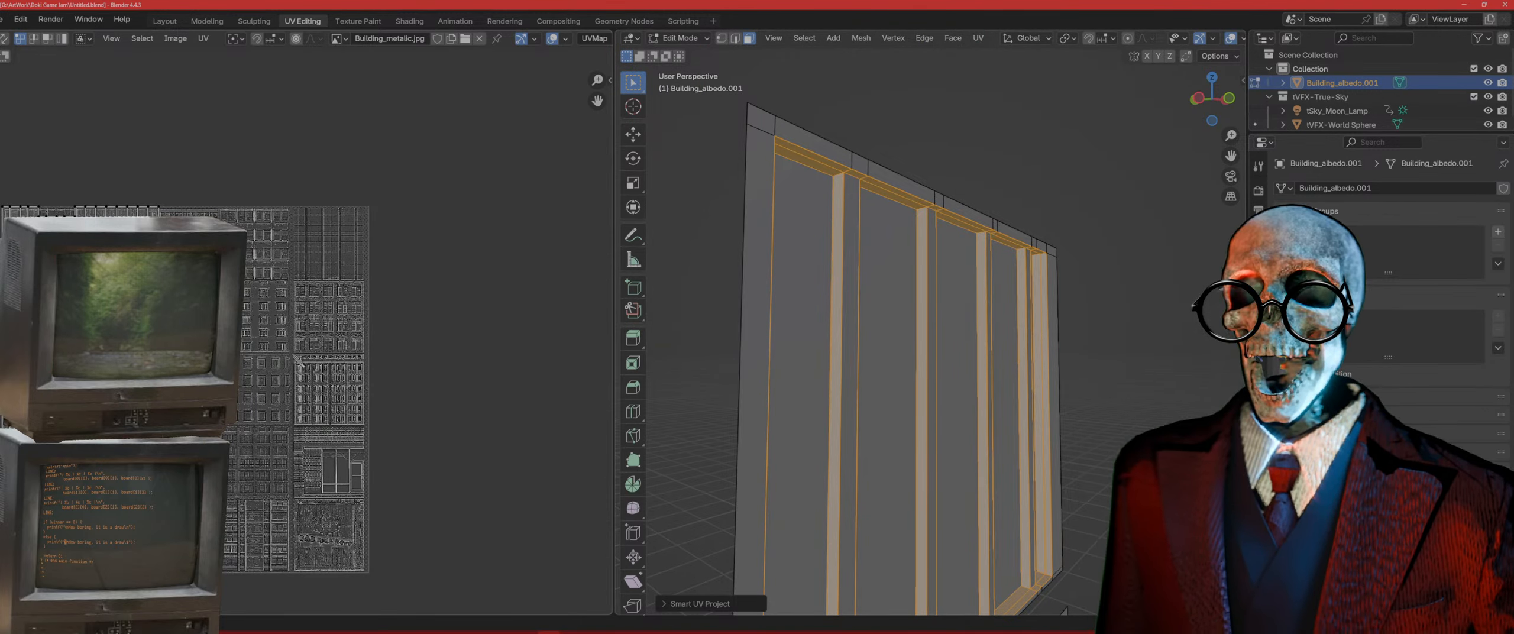
# Step: Scale the side faces' UV islands to about 0.18 and move them over the blue facade's area of the texture
pyautogui.moveTo(286, 390); pyautogui.dragTo(315, 384, button='middle')
pyautogui.press('a')
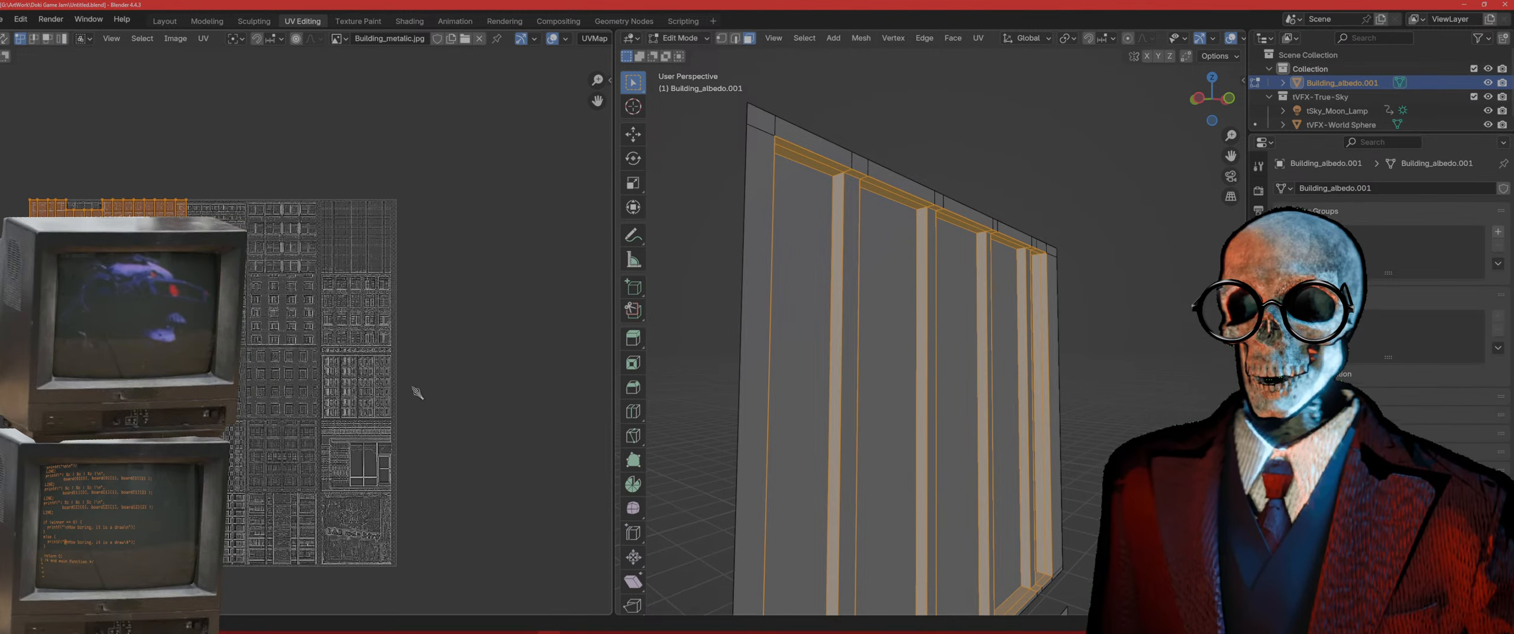
pyautogui.press('s')
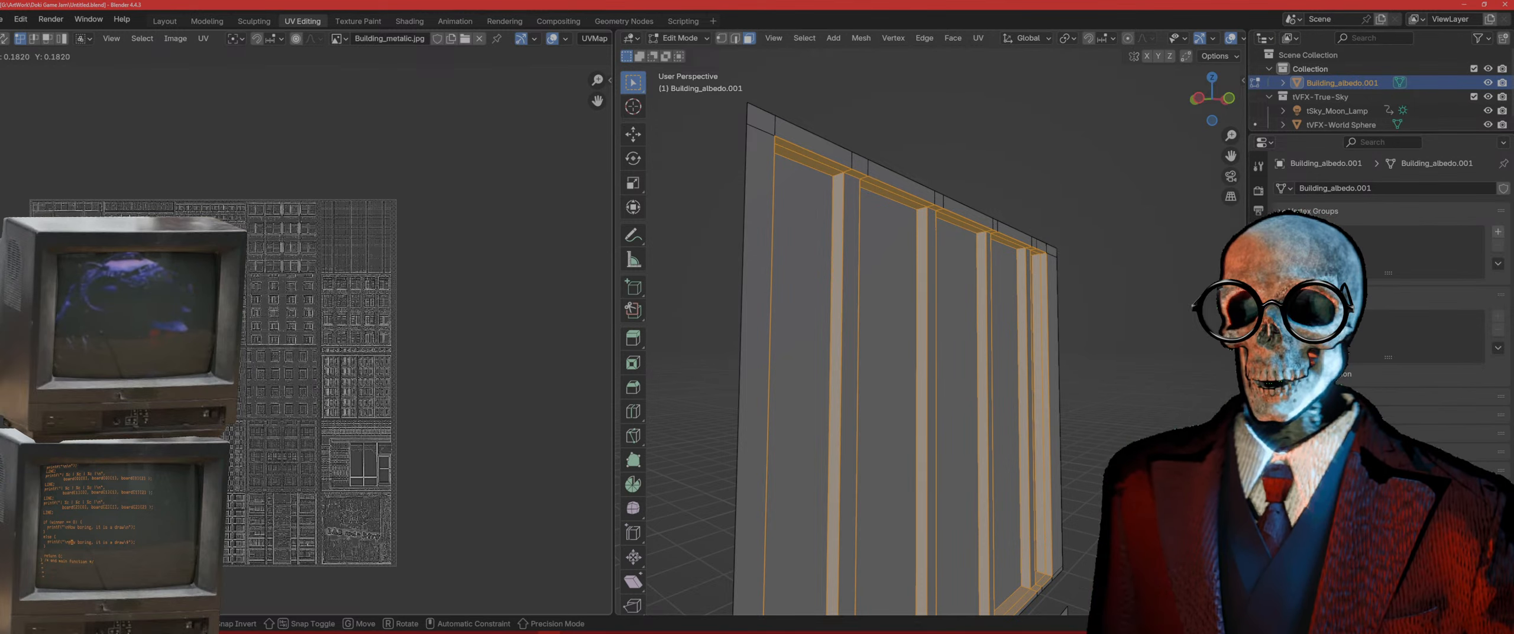
pyautogui.press('Return')
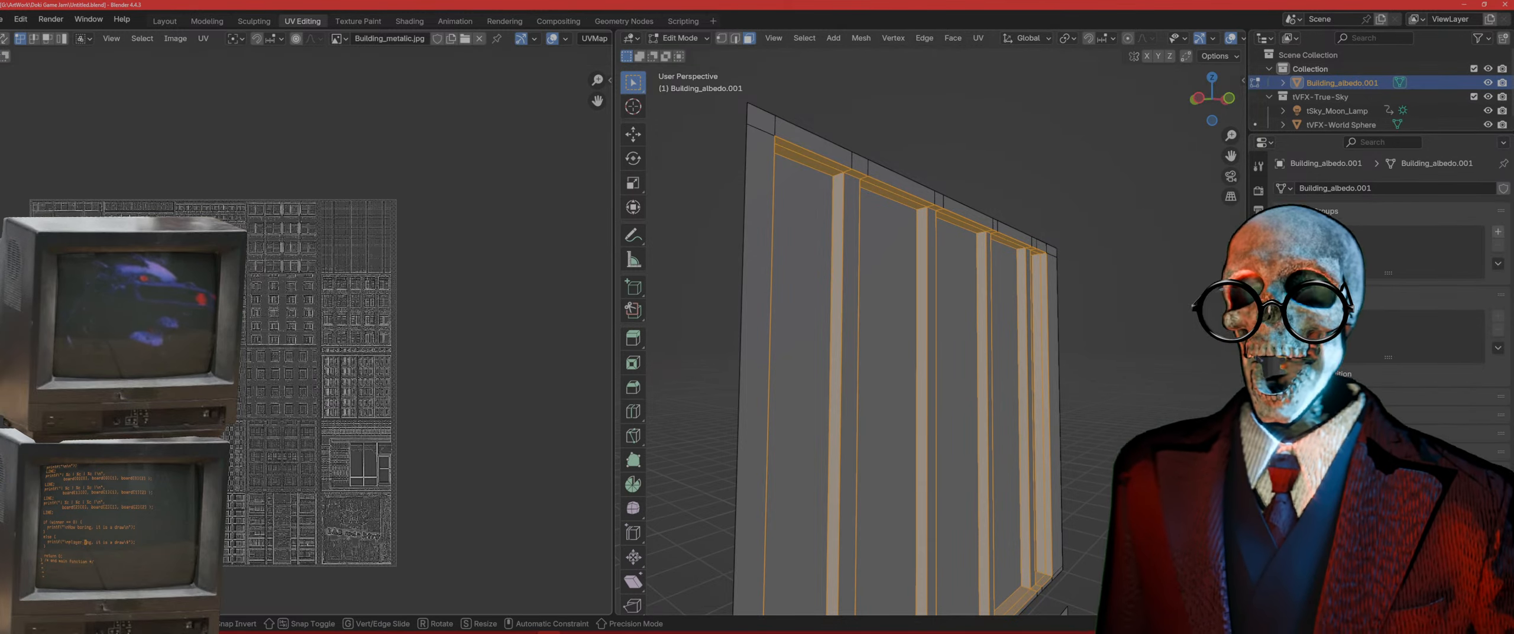
pyautogui.press('g')
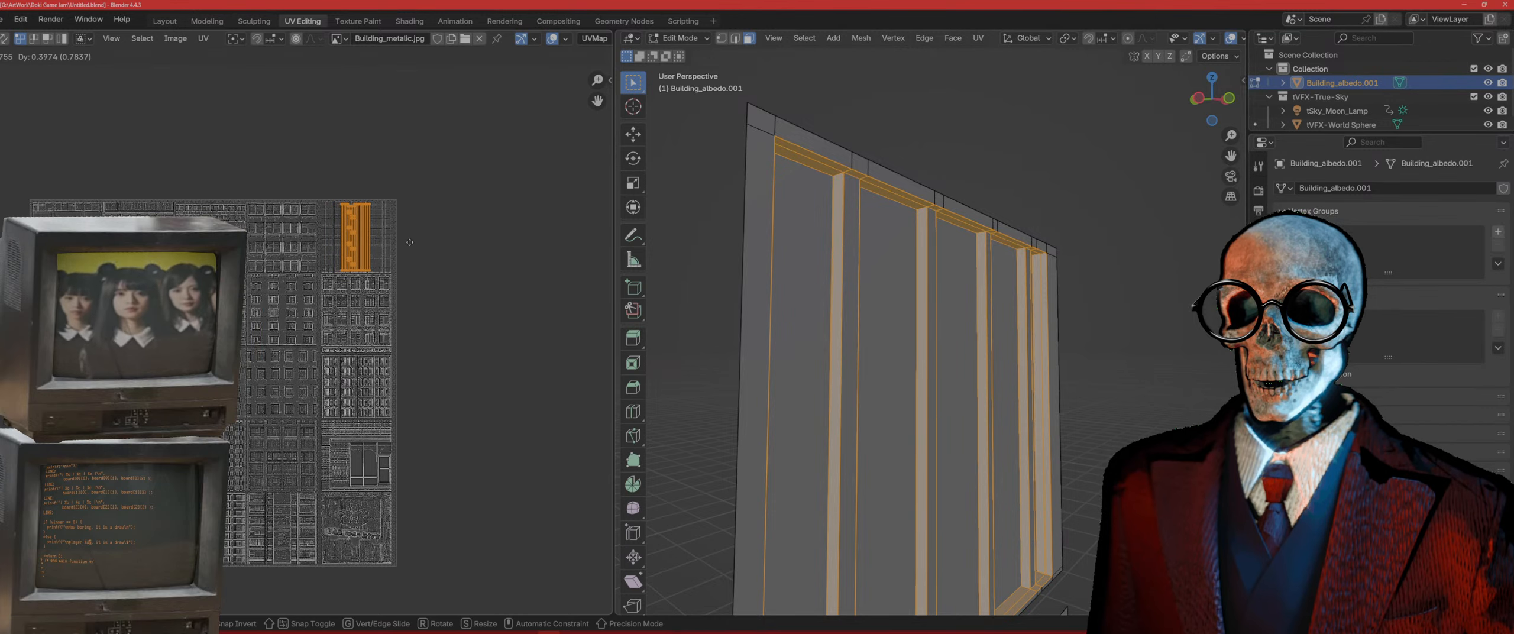
pyautogui.click(410, 240)
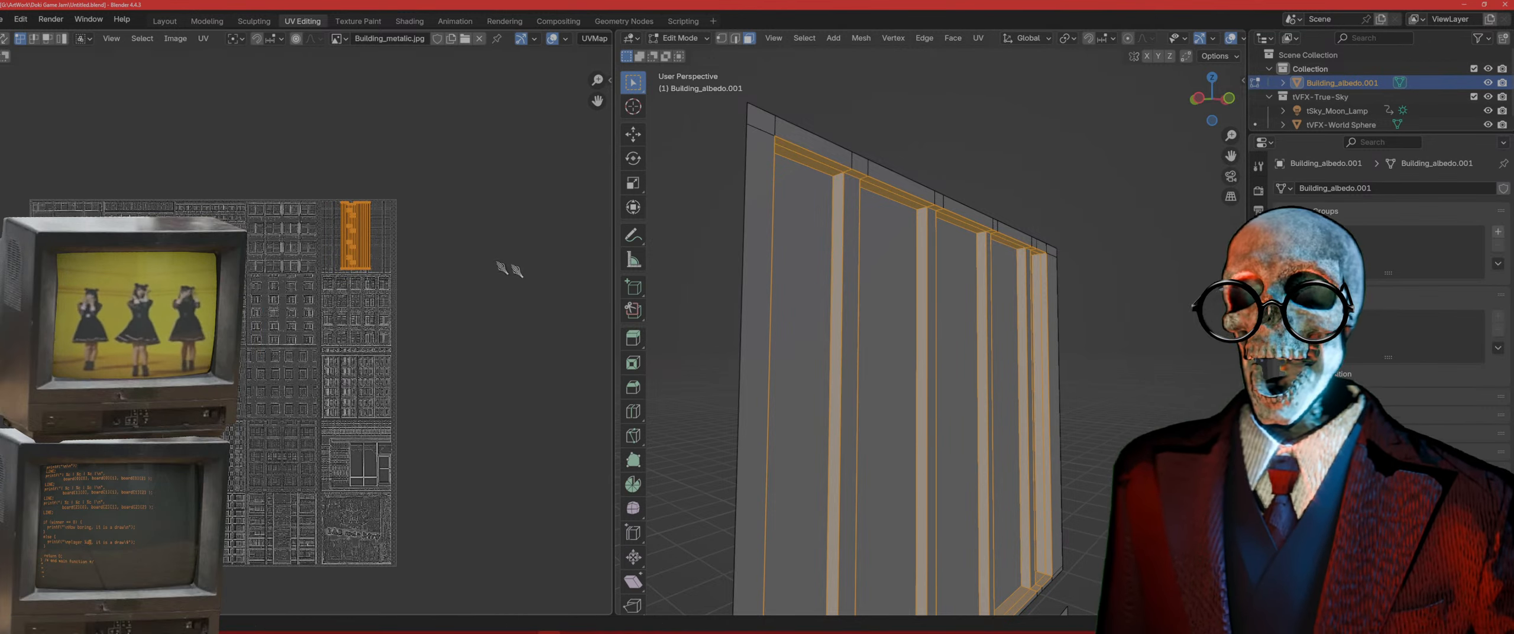
# Step: Switch the viewport to Material Preview and review the remapped blue facade and the other panels in Object Mode
pyautogui.press('z')
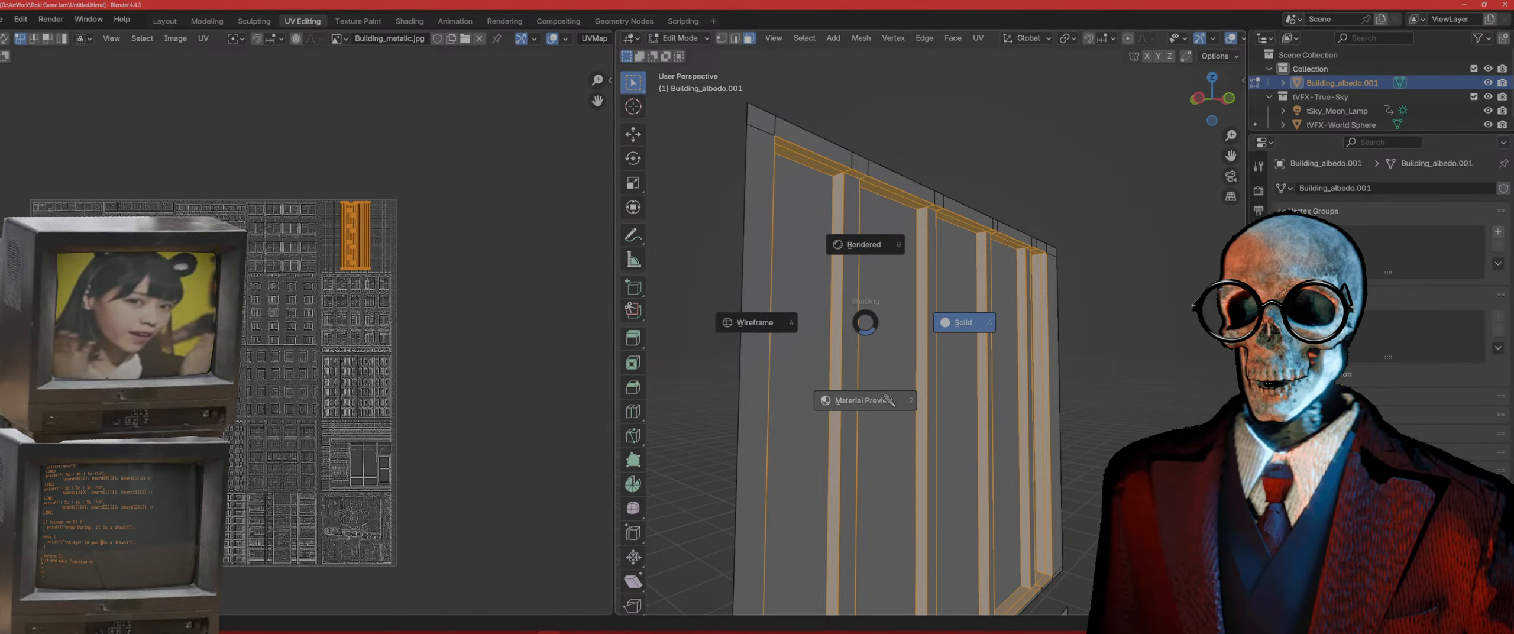
pyautogui.click(849, 402)
pyautogui.moveTo(849, 402); pyautogui.dragTo(971, 352, button='middle')
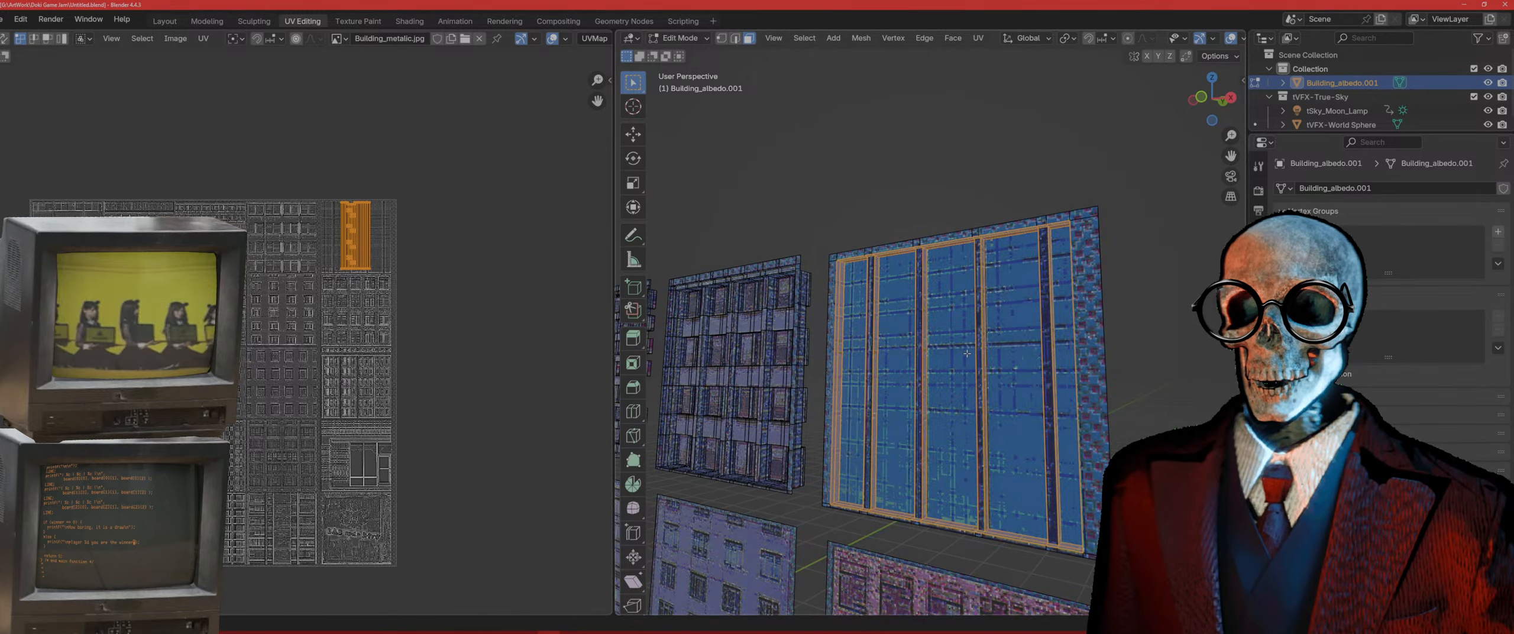
pyautogui.press('Tab')
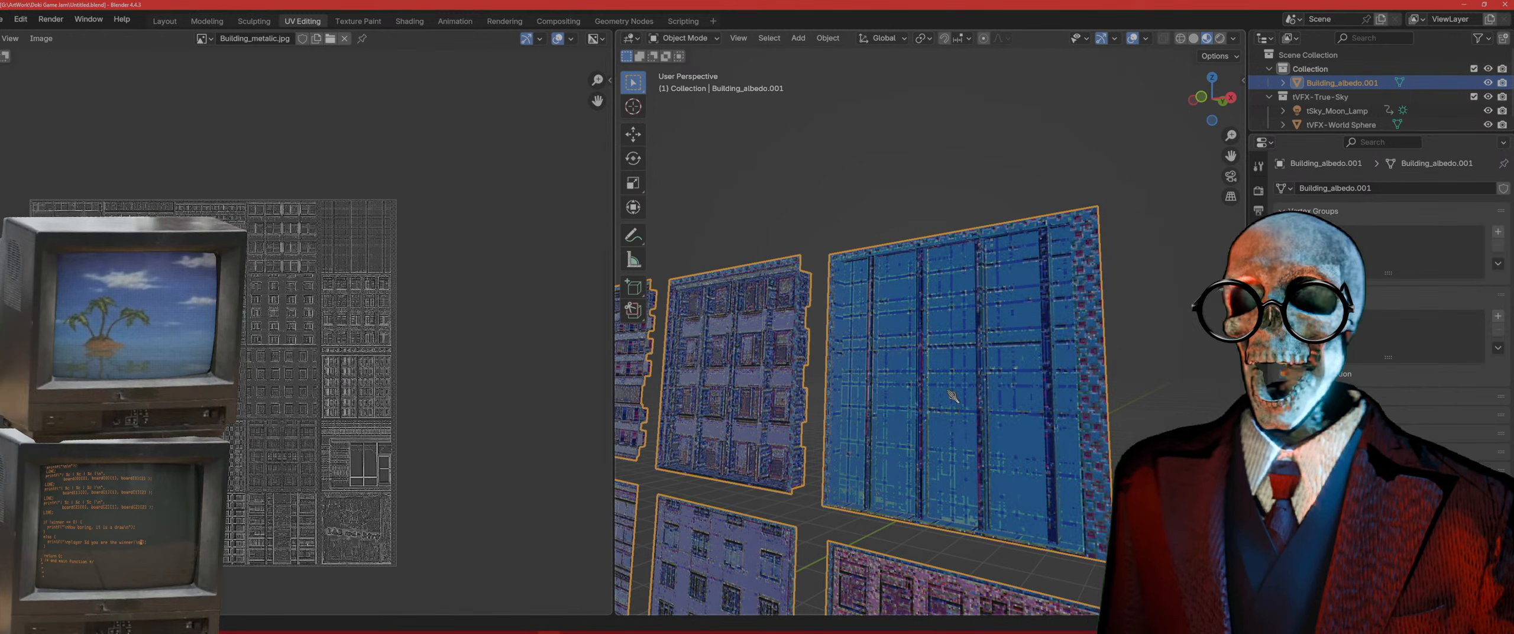
pyautogui.scroll(-6, 904, 361)
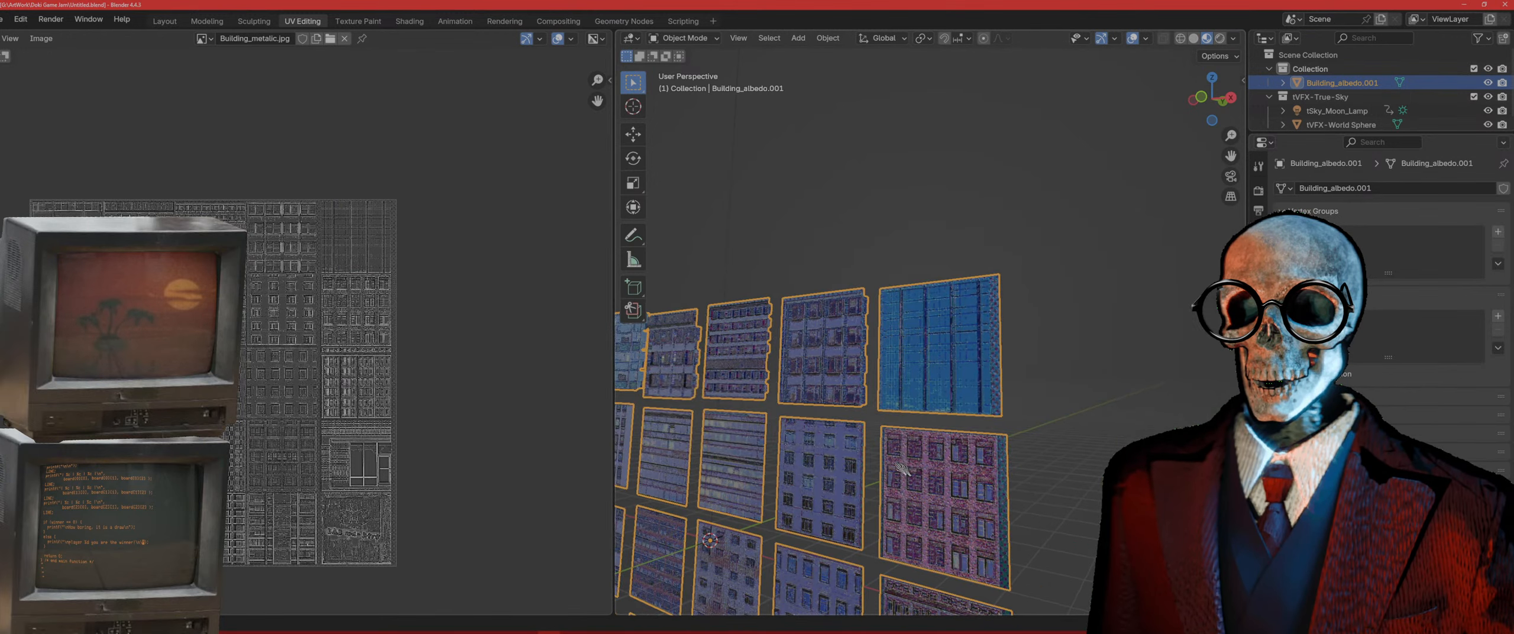
pyautogui.moveTo(737, 373); pyautogui.dragTo(973, 359, button='middle')
pyautogui.scroll(-4, 751, 376)
pyautogui.scroll(4, 924, 342)
pyautogui.scroll(2, 928, 348)
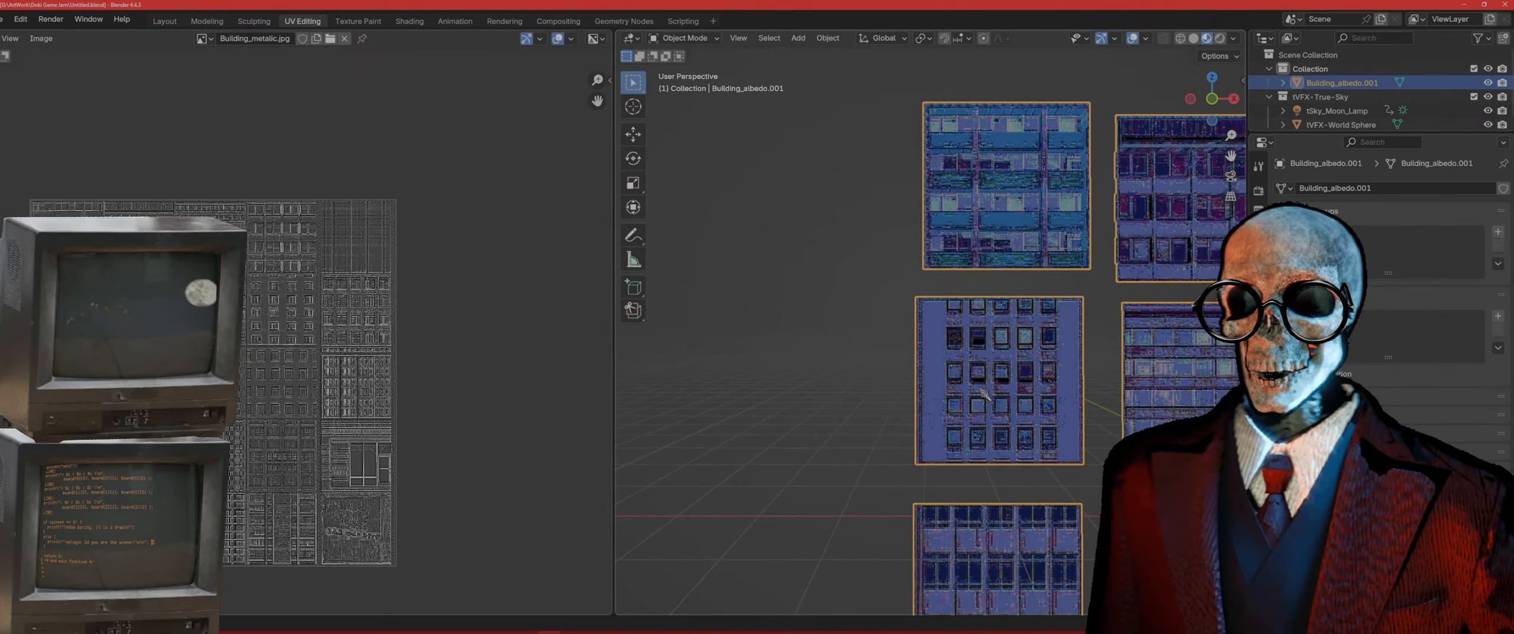
# Step: In Edit Mode, add vertical loop cuts just inside the left and right borders of the second row's leftmost facade
pyautogui.press('Tab')
pyautogui.scroll(5, 1005, 449)
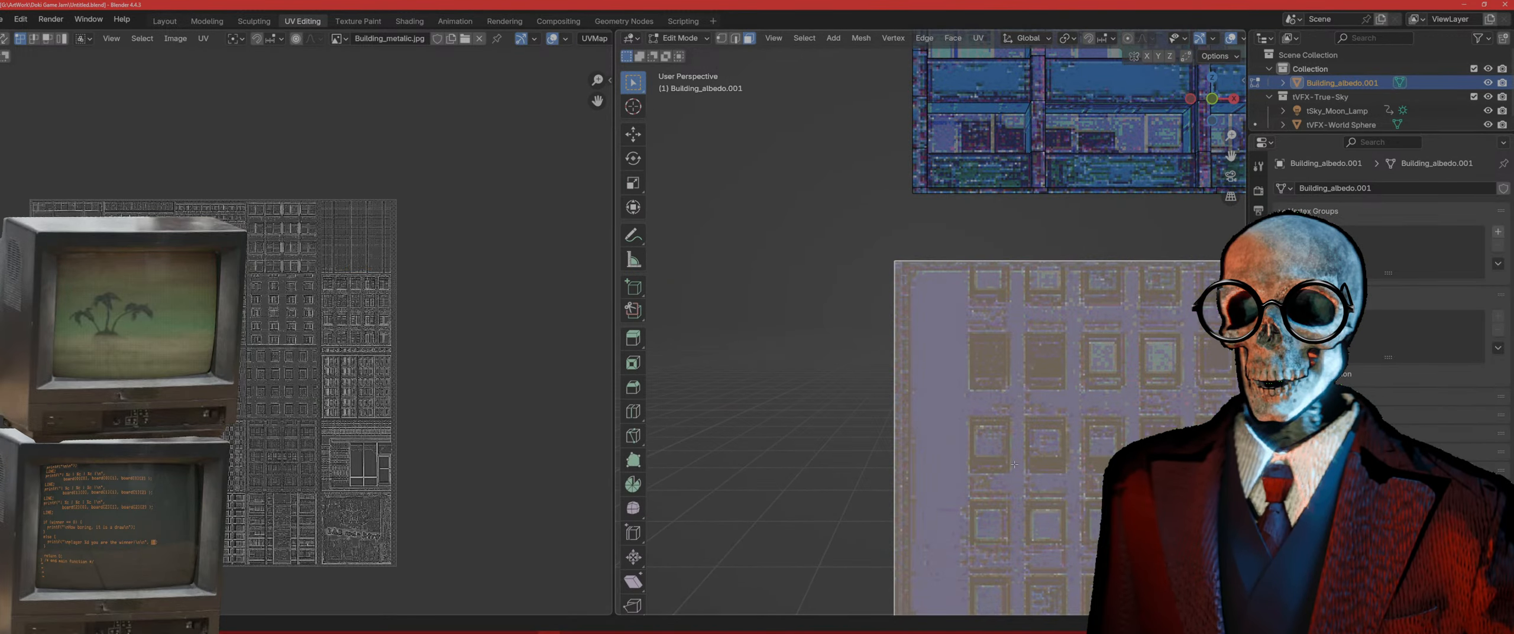
pyautogui.scroll(-3, 1014, 464)
pyautogui.keyDown('shift'); pyautogui.moveTo(1014, 464); pyautogui.dragTo(898, 437, button='middle'); pyautogui.keyUp('shift')
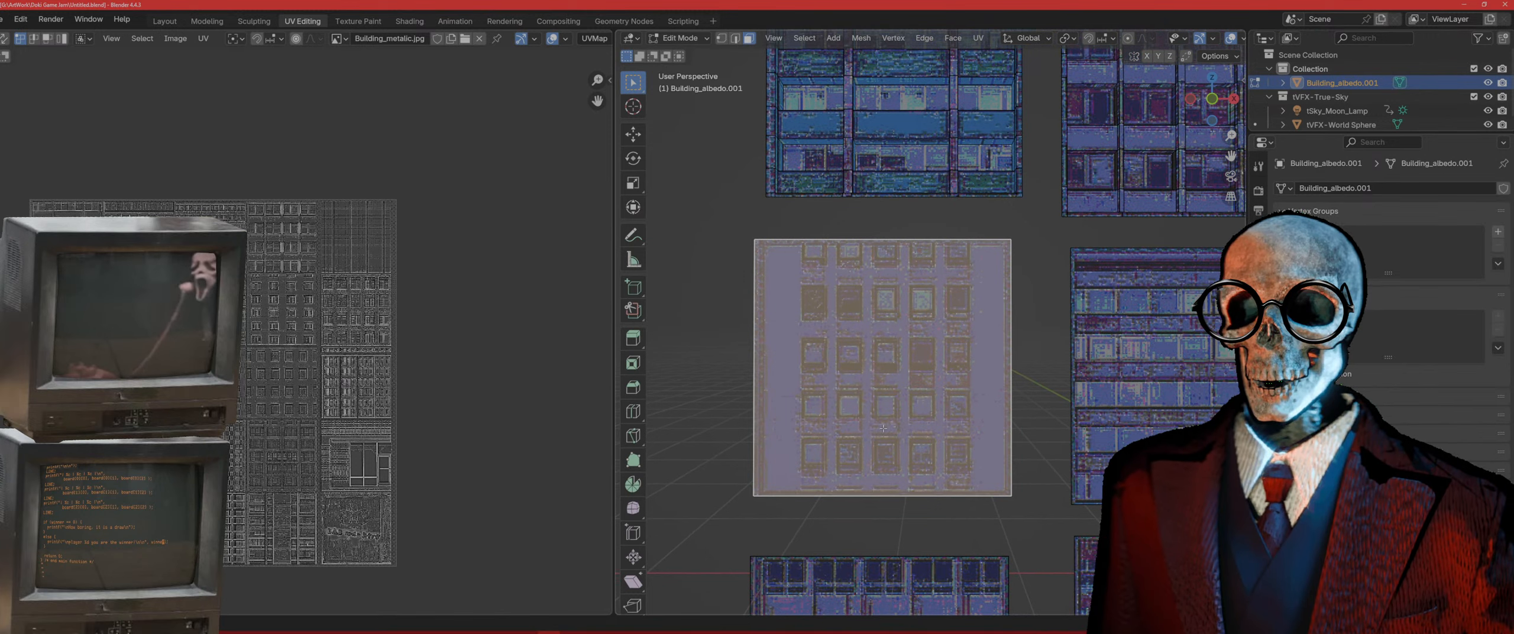
pyautogui.press('KP_1')
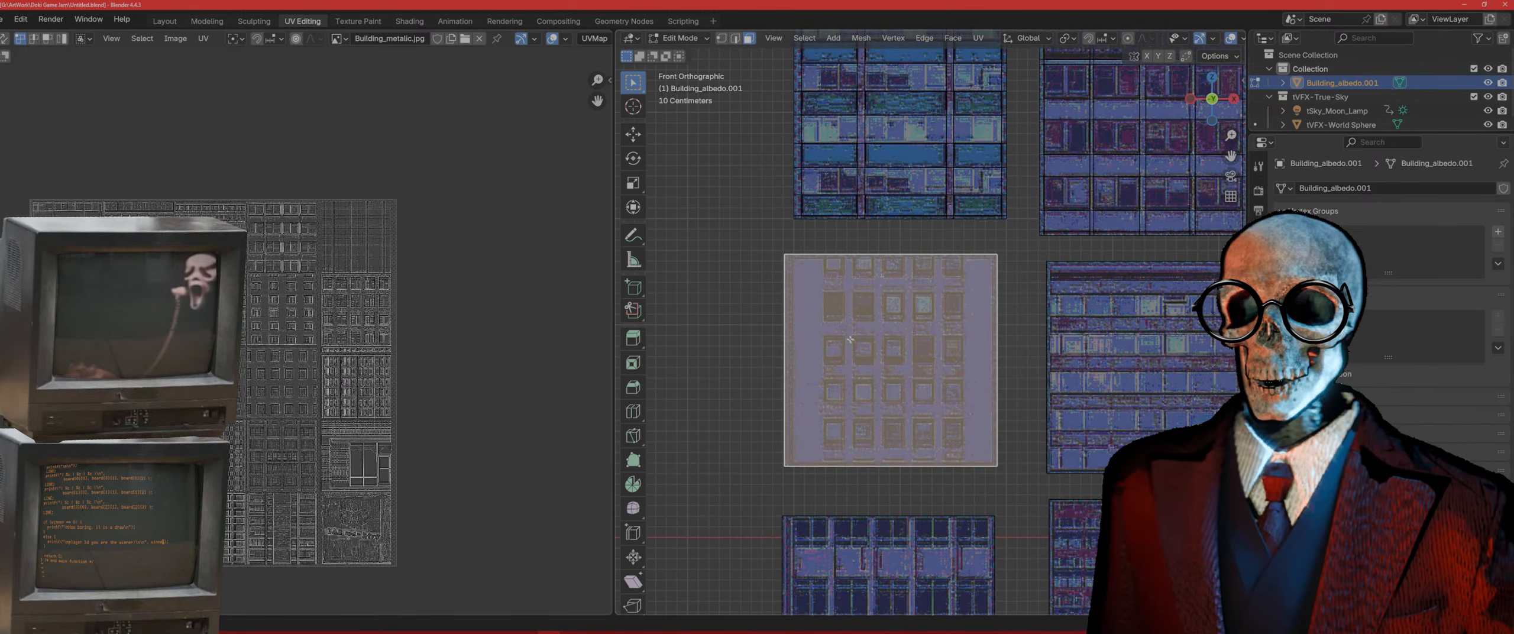
pyautogui.scroll(3, 870, 355)
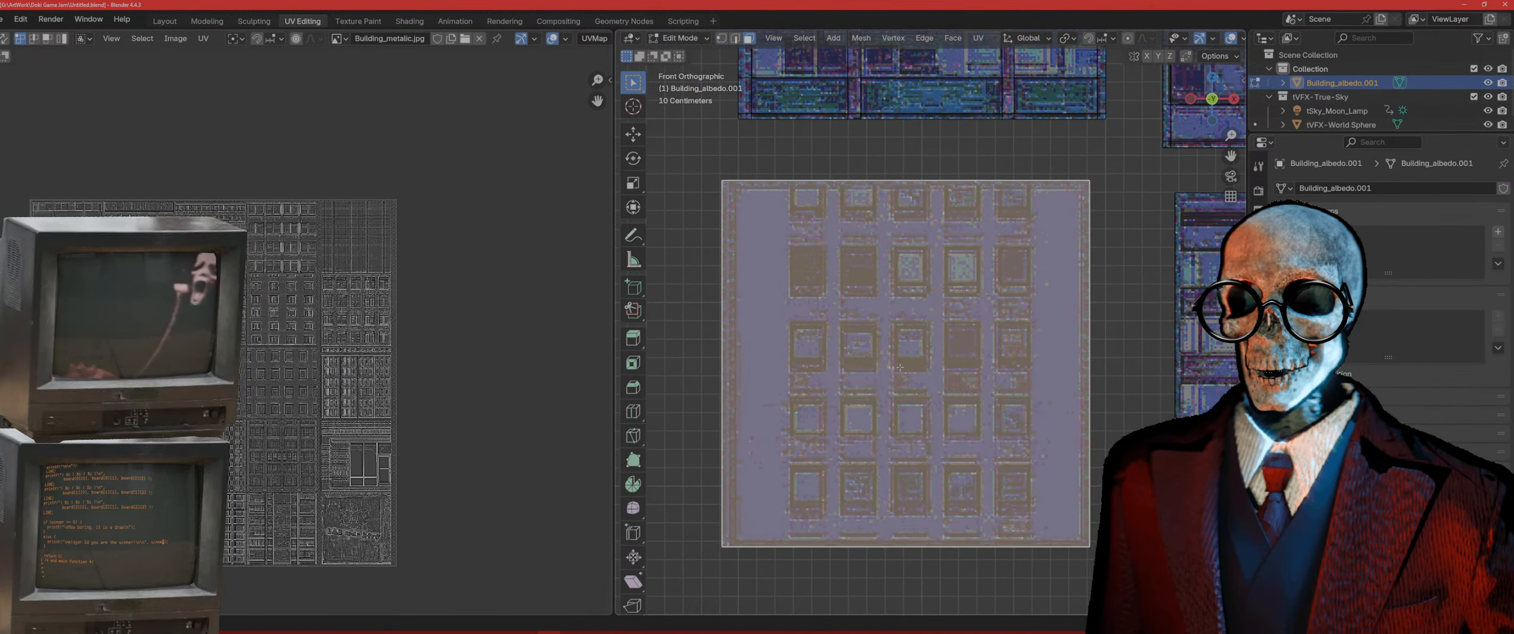
pyautogui.hotkey('ctrl', 'r')
pyautogui.click(900, 367)
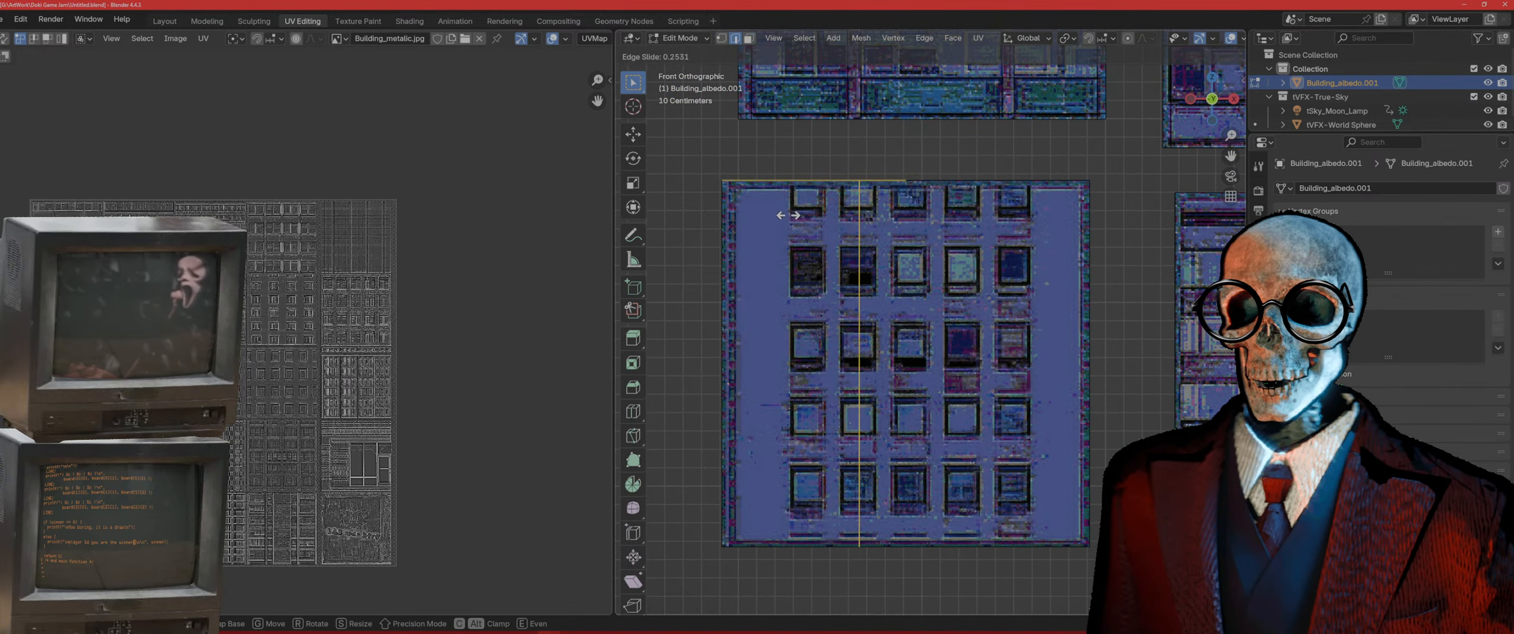
pyautogui.click(672, 232)
pyautogui.hotkey('ctrl', 'r')
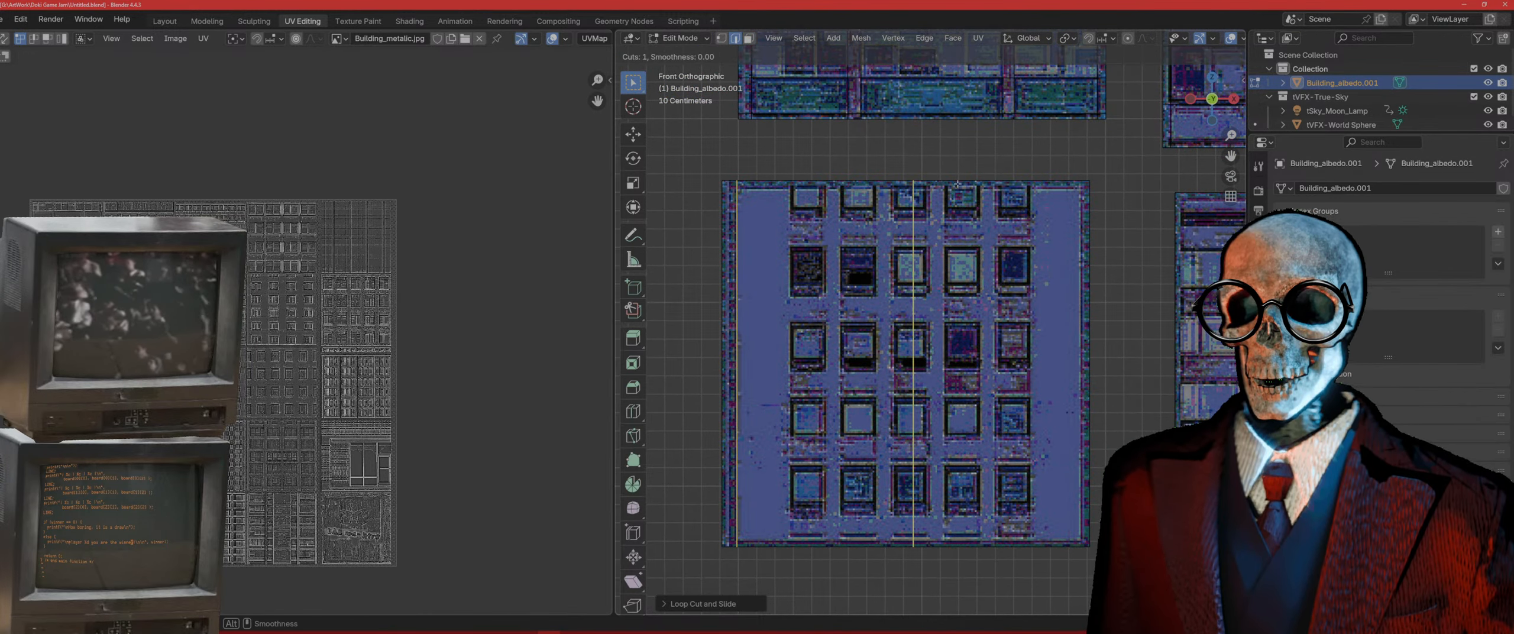
pyautogui.click(957, 185)
pyautogui.click(1124, 212)
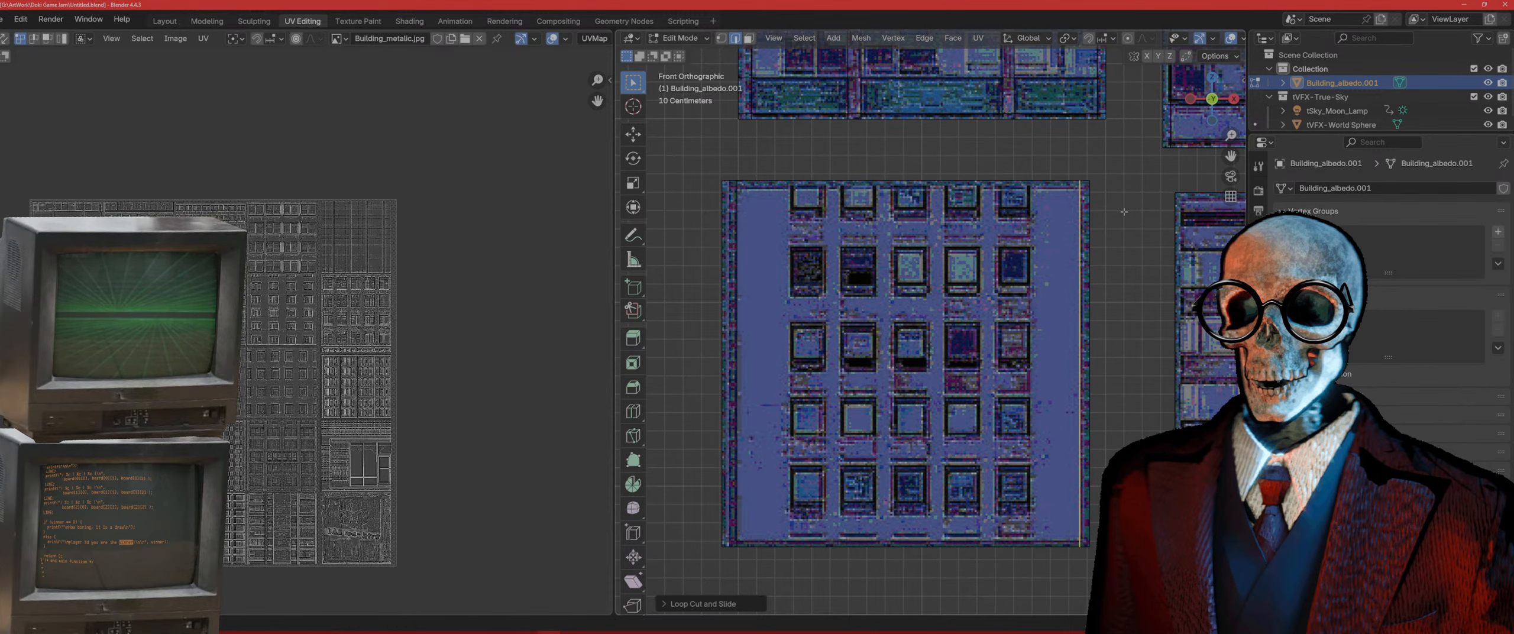
# Step: Add horizontal loop cuts just inside the upper and lower borders of the second row's leftmost facade
pyautogui.hotkey('ctrl', 'r')
pyautogui.click(1081, 262)
pyautogui.click(1125, 92)
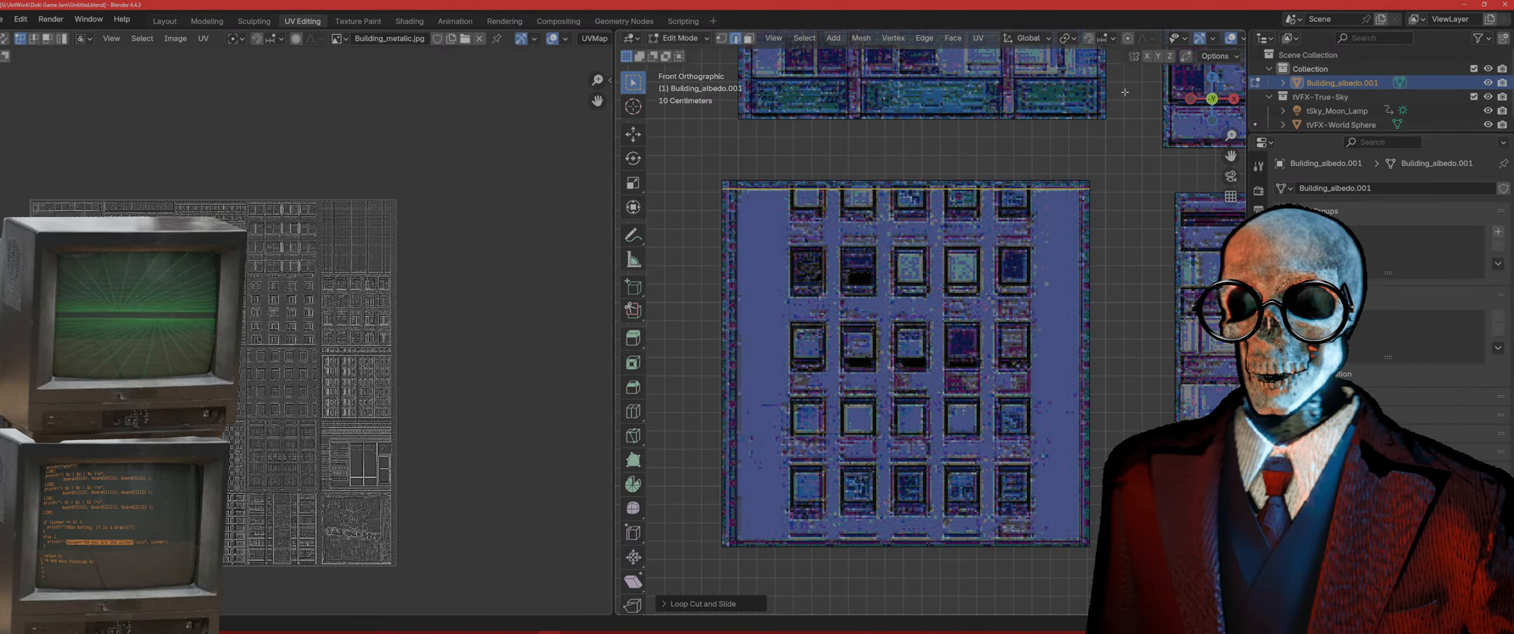
pyautogui.hotkey('ctrl', 'r')
pyautogui.click(1056, 444)
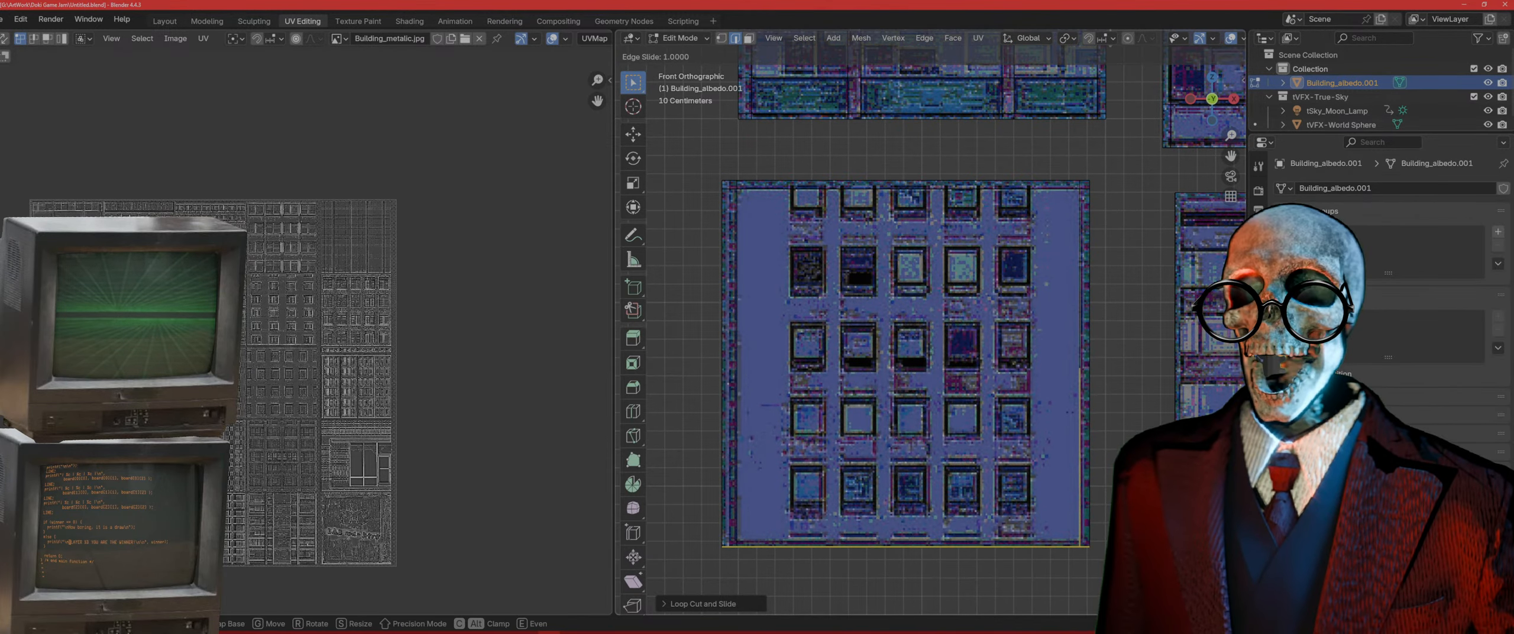
pyautogui.click(1051, 585)
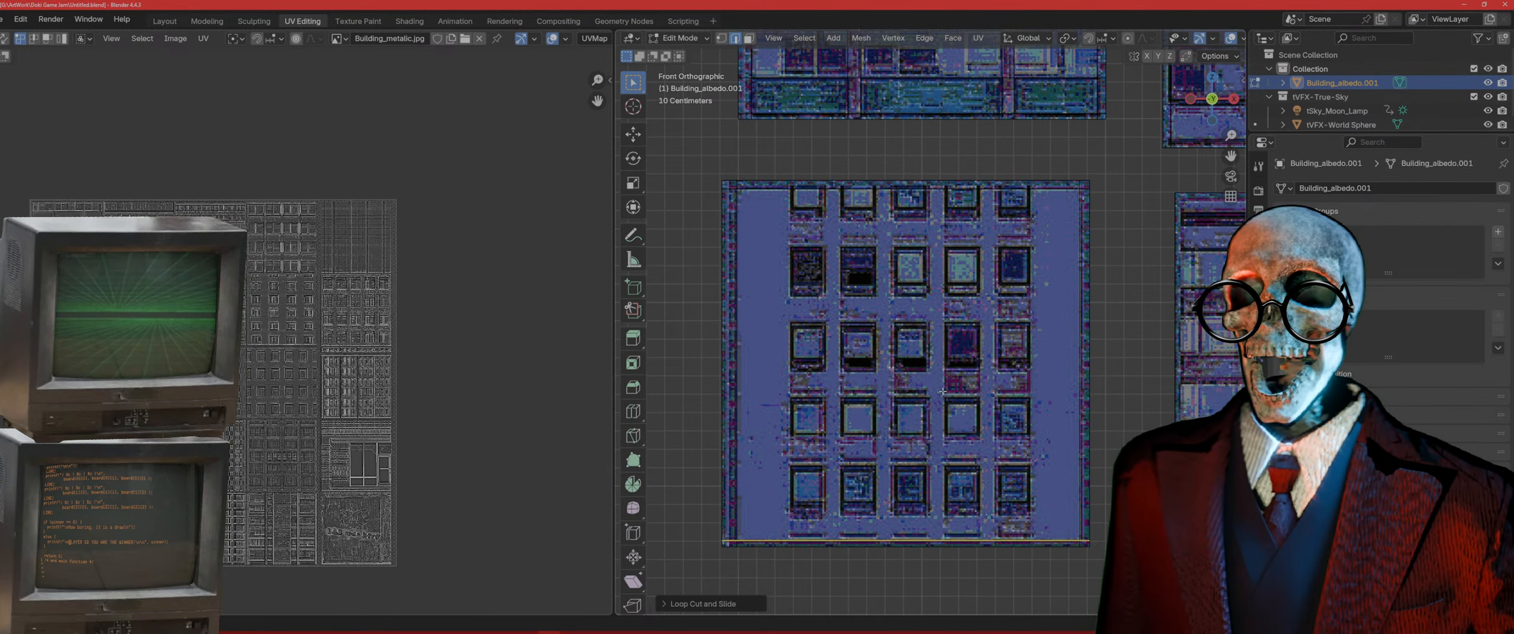
# Step: In face select mode, add vertical loop cuts along both sides of the first window column on the second row's leftmost facade
pyautogui.press('3')
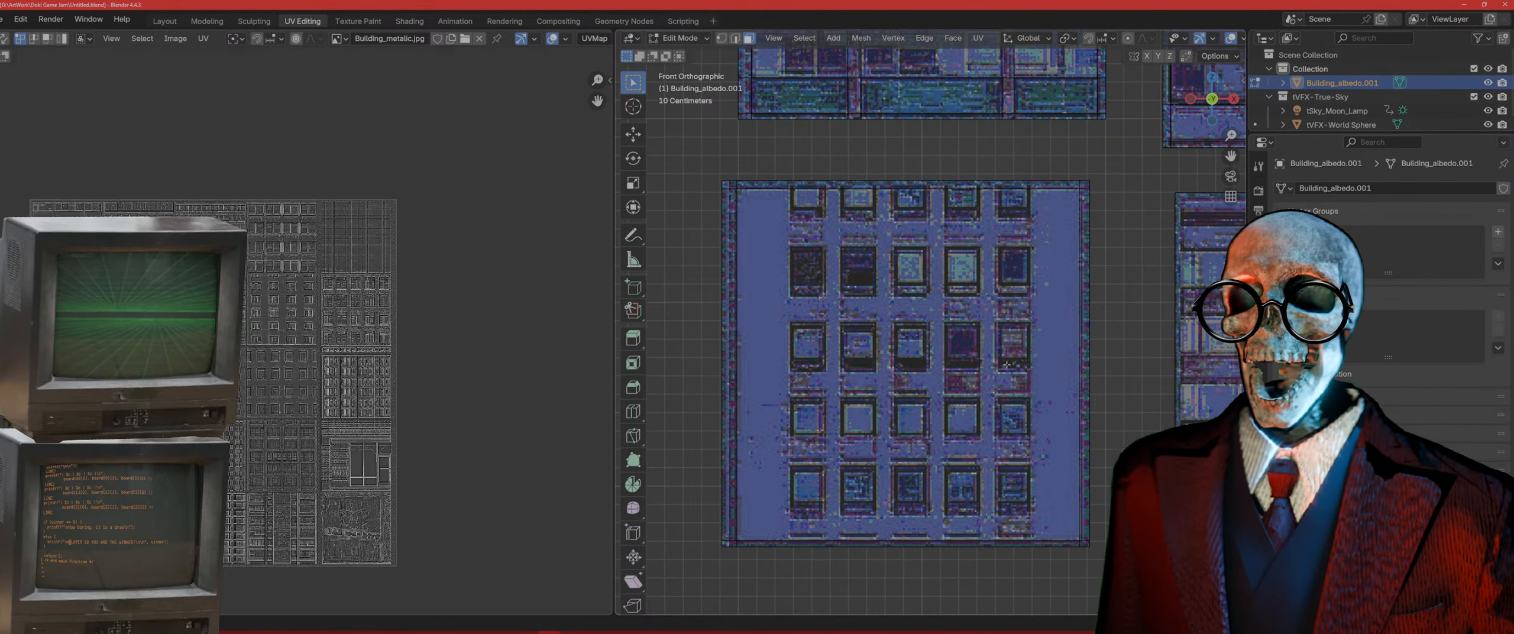
pyautogui.hotkey('ctrl', 'r')
pyautogui.click(867, 184)
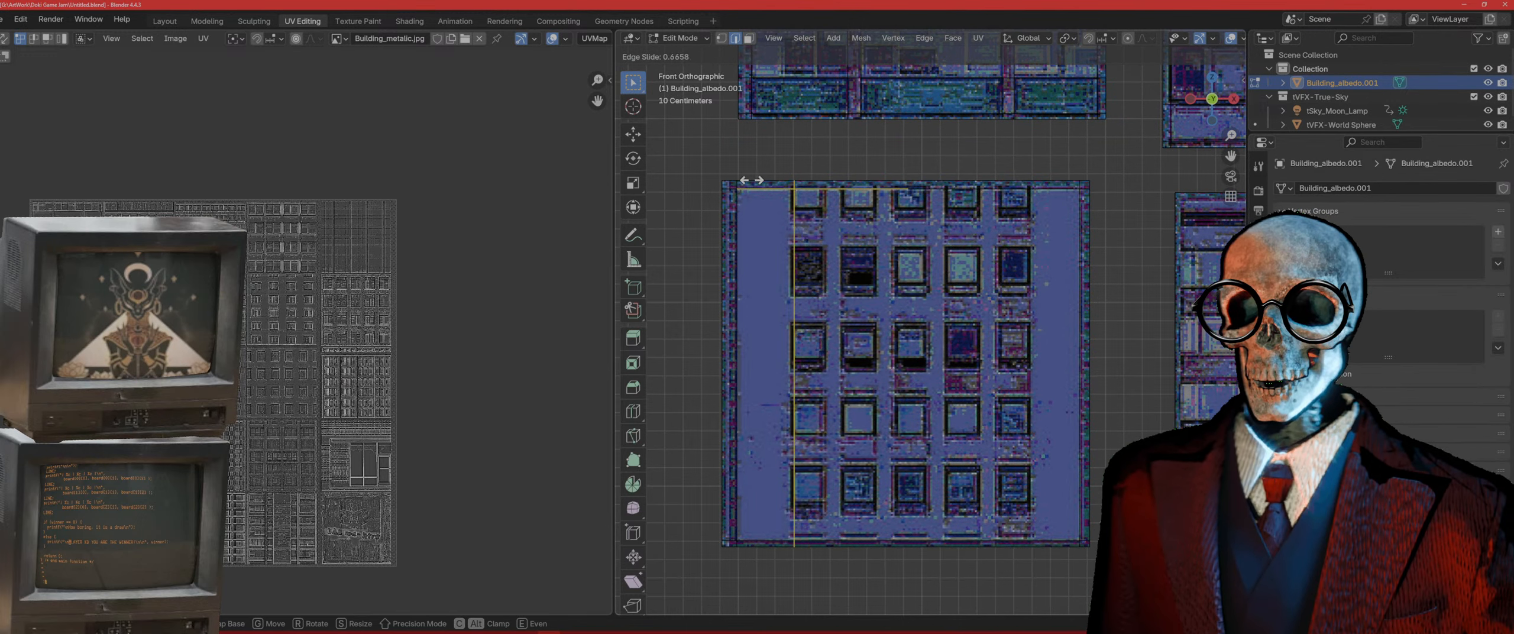
pyautogui.click(752, 180)
pyautogui.hotkey('ctrl', 'r')
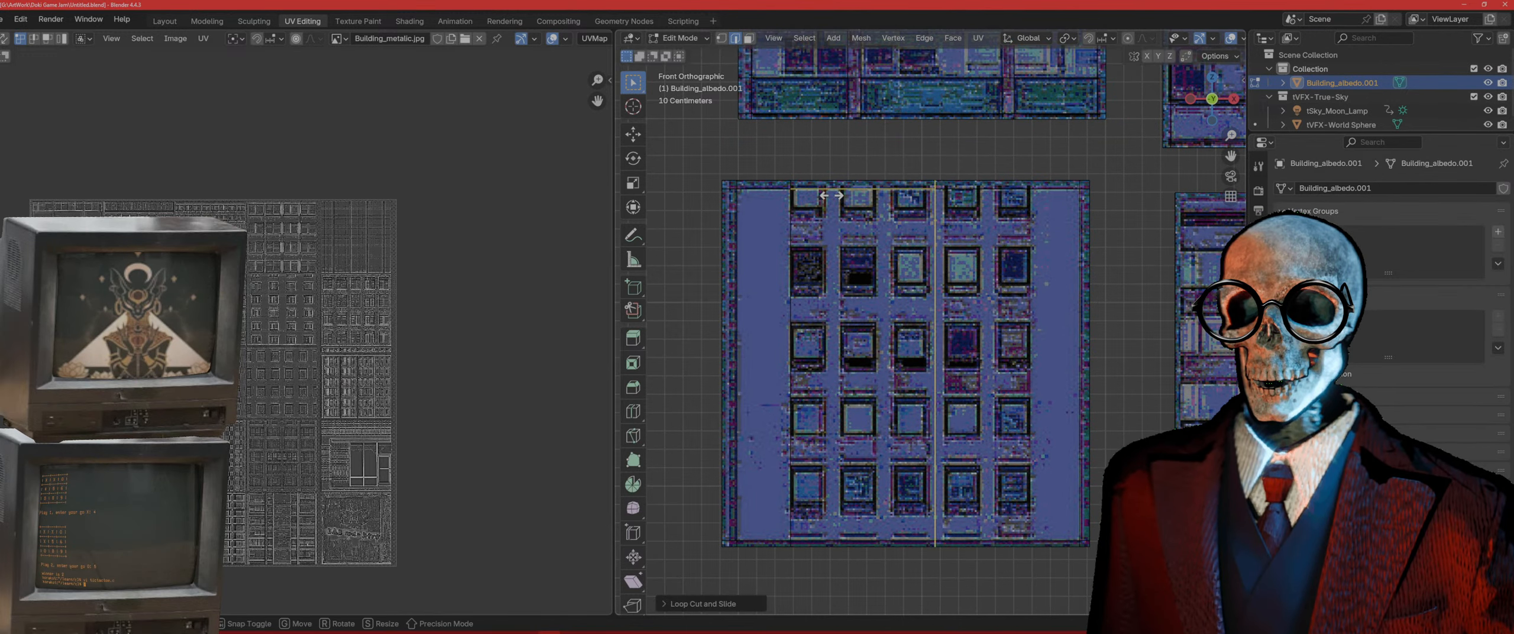
pyautogui.click(831, 195)
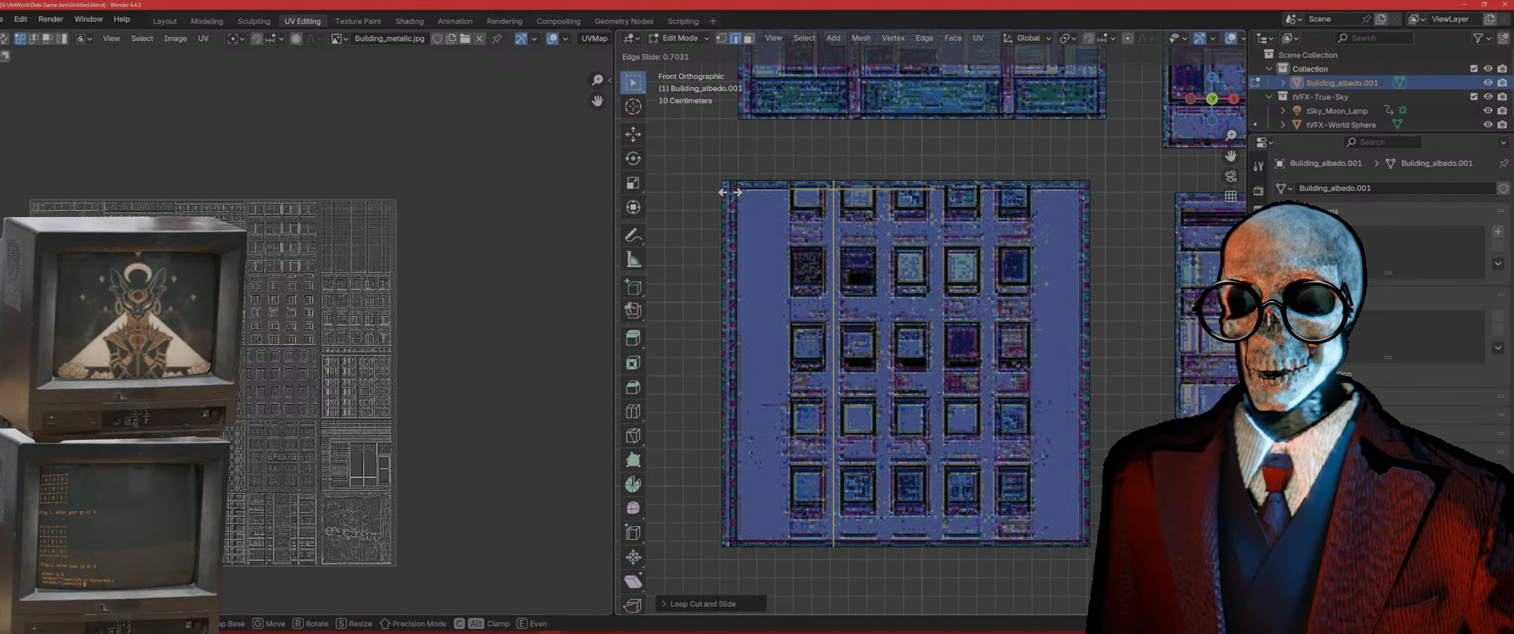
# Step: Add vertical loop cuts along both sides of the facade's second window column
pyautogui.hotkey('ctrl', 'r')
pyautogui.click(884, 188)
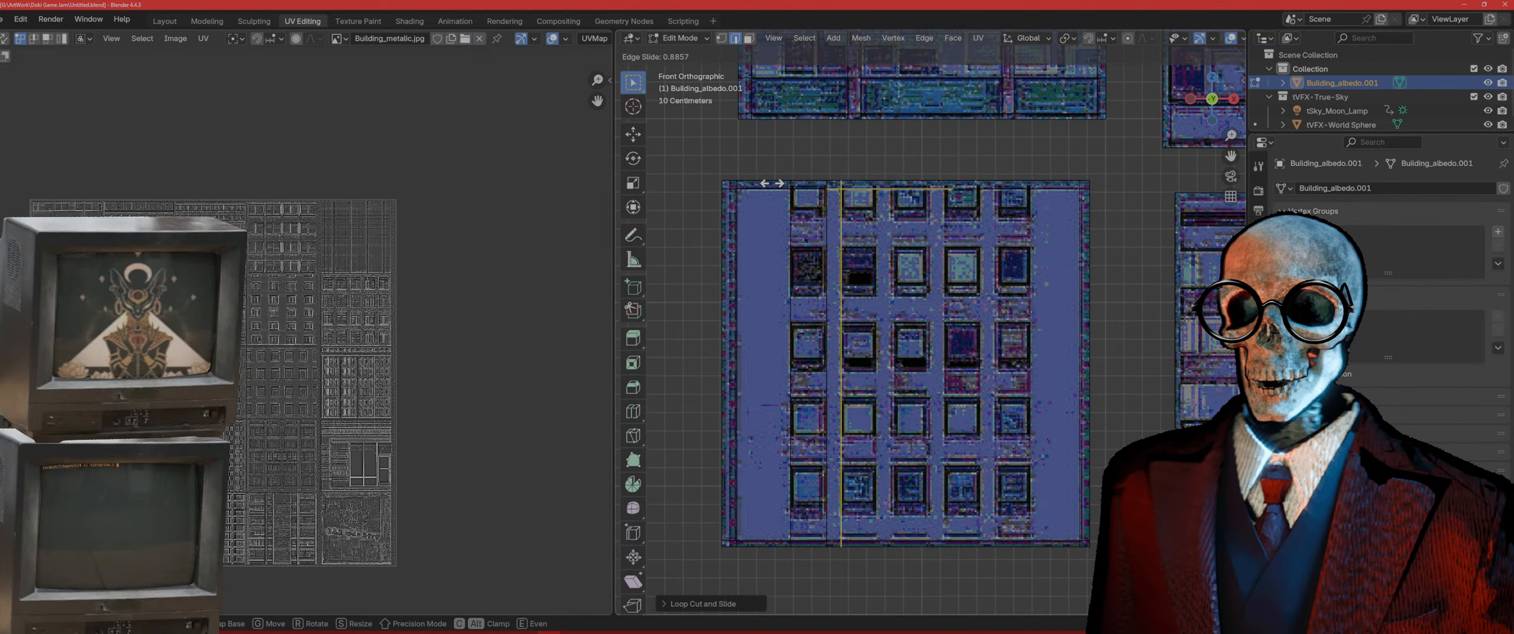
pyautogui.click(772, 183)
pyautogui.hotkey('ctrl', 'r')
pyautogui.click(910, 188)
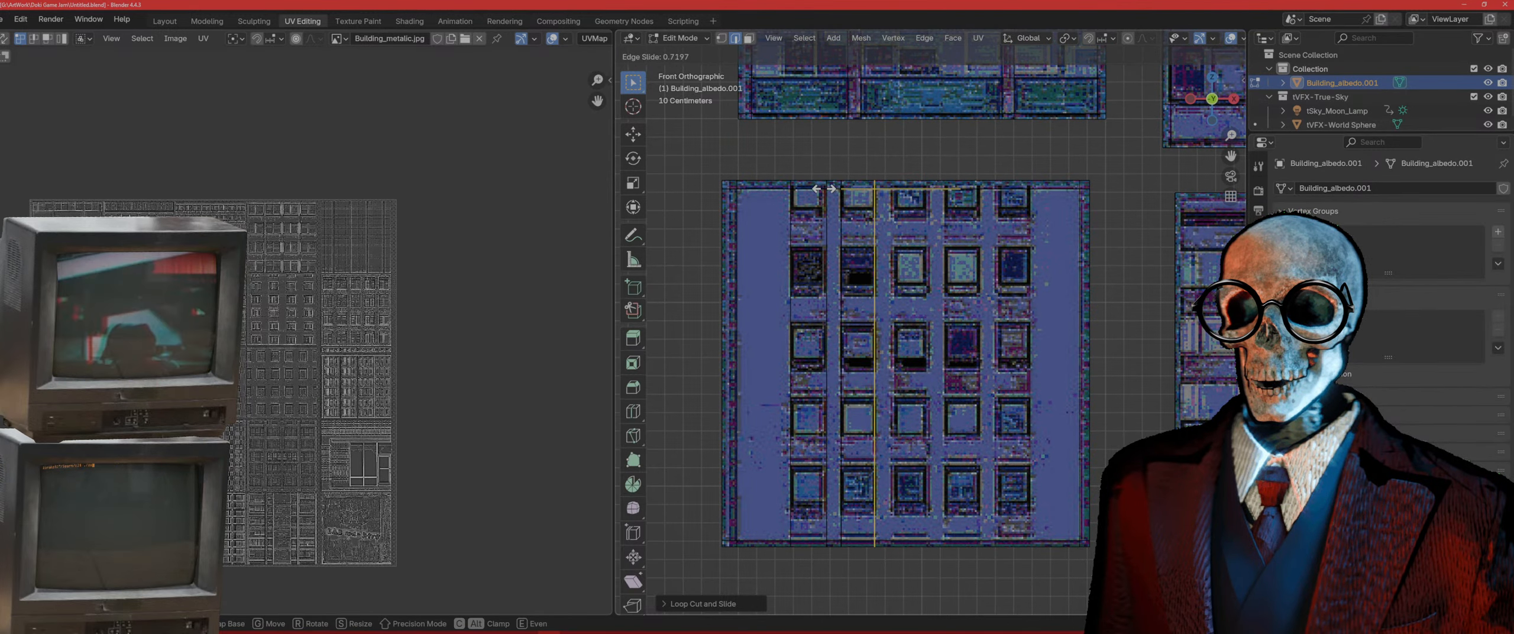
pyautogui.click(827, 189)
# Step: Add vertical loop cuts along both sides of the facade's third window column
pyautogui.hotkey('ctrl', 'r')
pyautogui.click(928, 192)
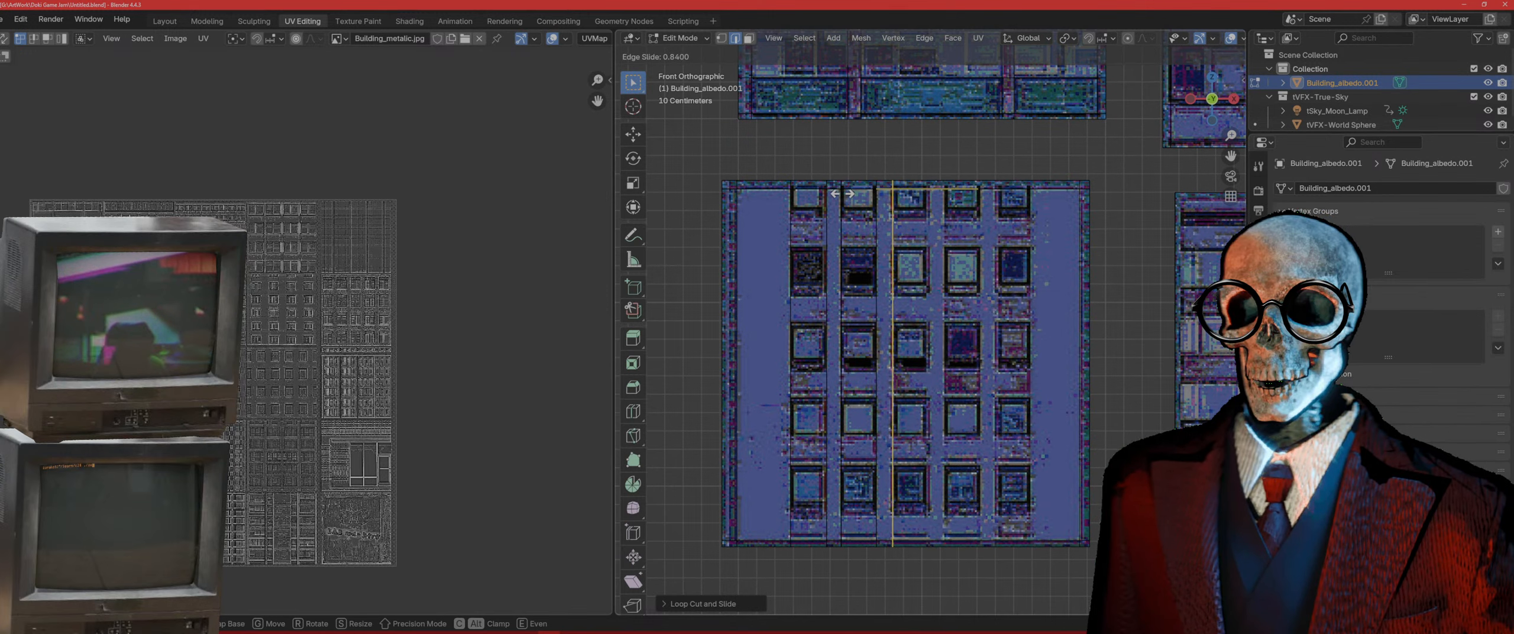
pyautogui.click(842, 194)
pyautogui.hotkey('ctrl', 'r')
pyautogui.click(990, 197)
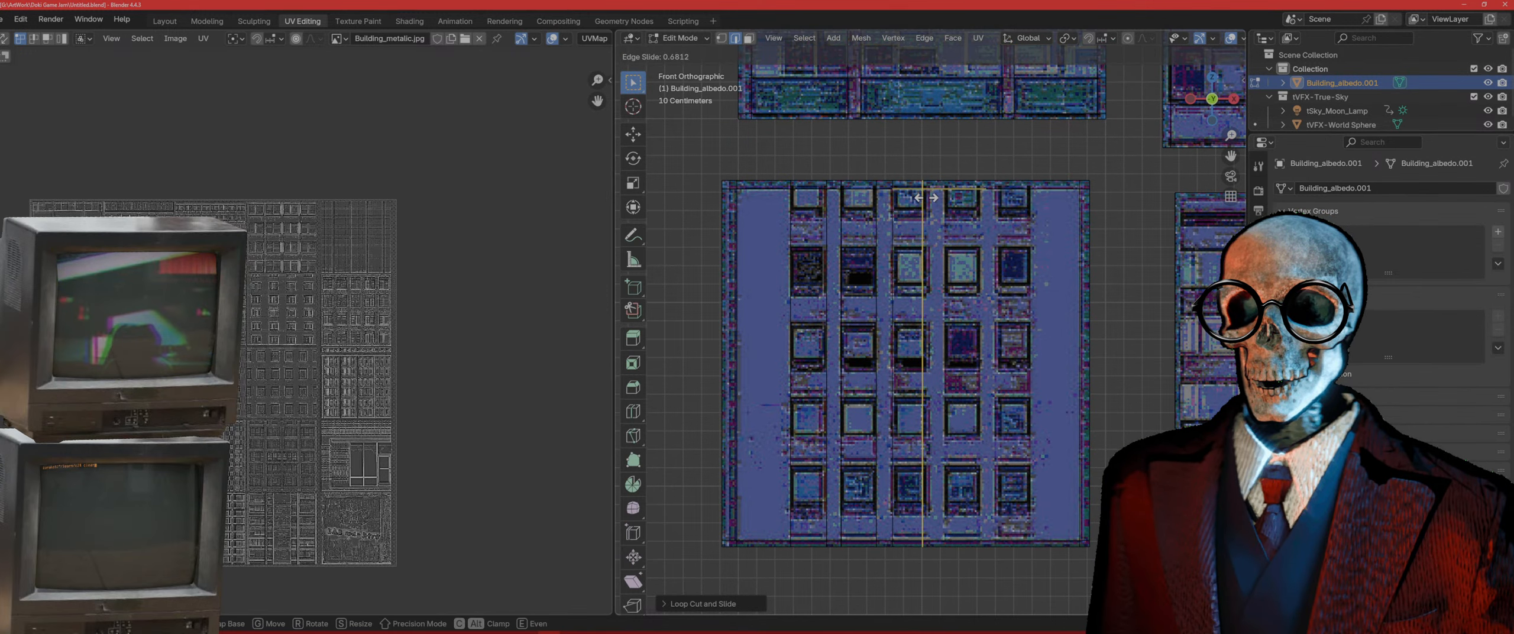
pyautogui.click(933, 197)
# Step: Add the remaining vertical loop cuts along the sides of the fourth and fifth window columns
pyautogui.hotkey('ctrl', 'r')
pyautogui.click(972, 198)
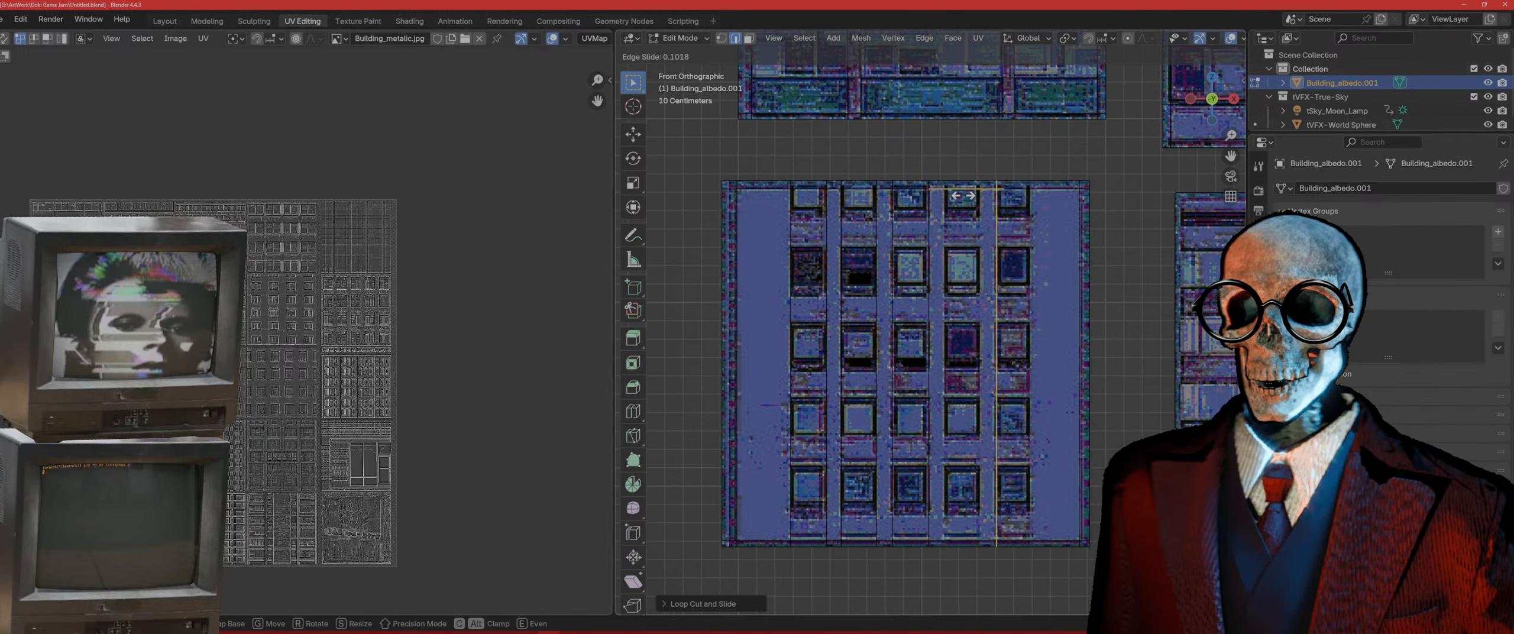
pyautogui.click(913, 202)
pyautogui.hotkey('ctrl', 'r')
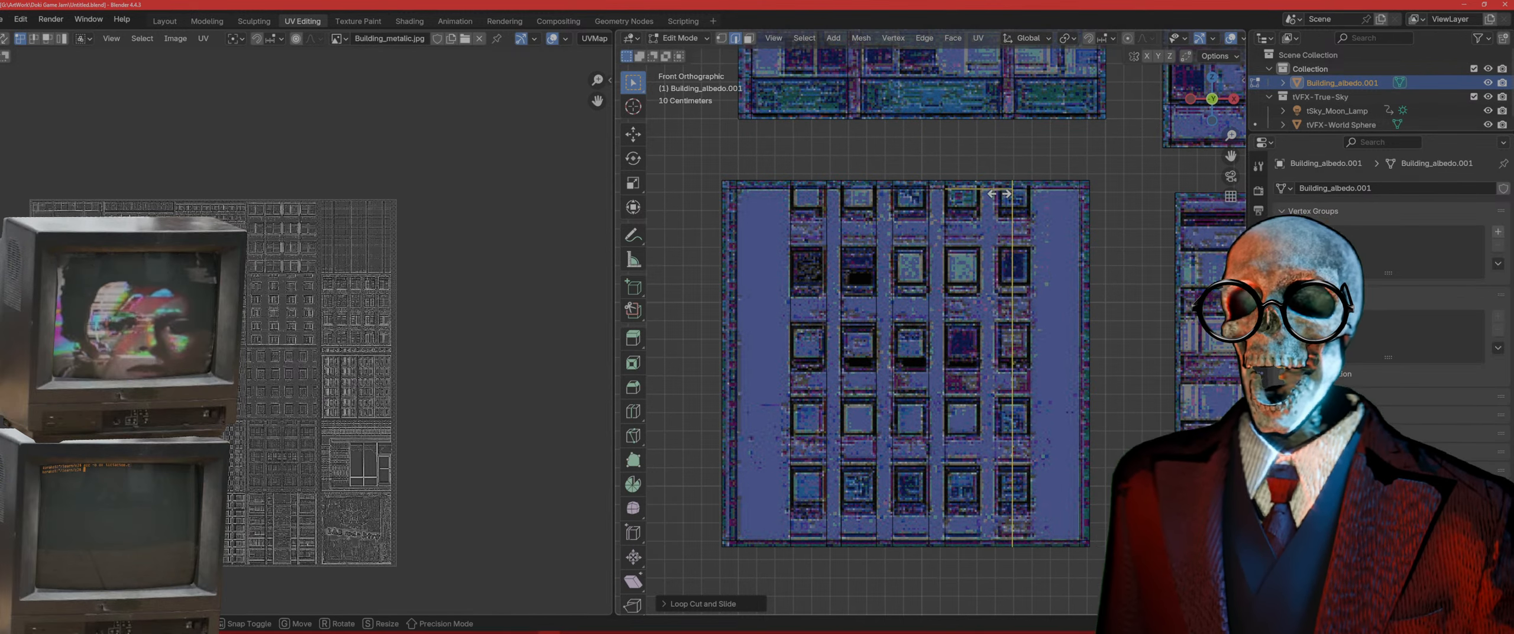
pyautogui.click(1000, 201)
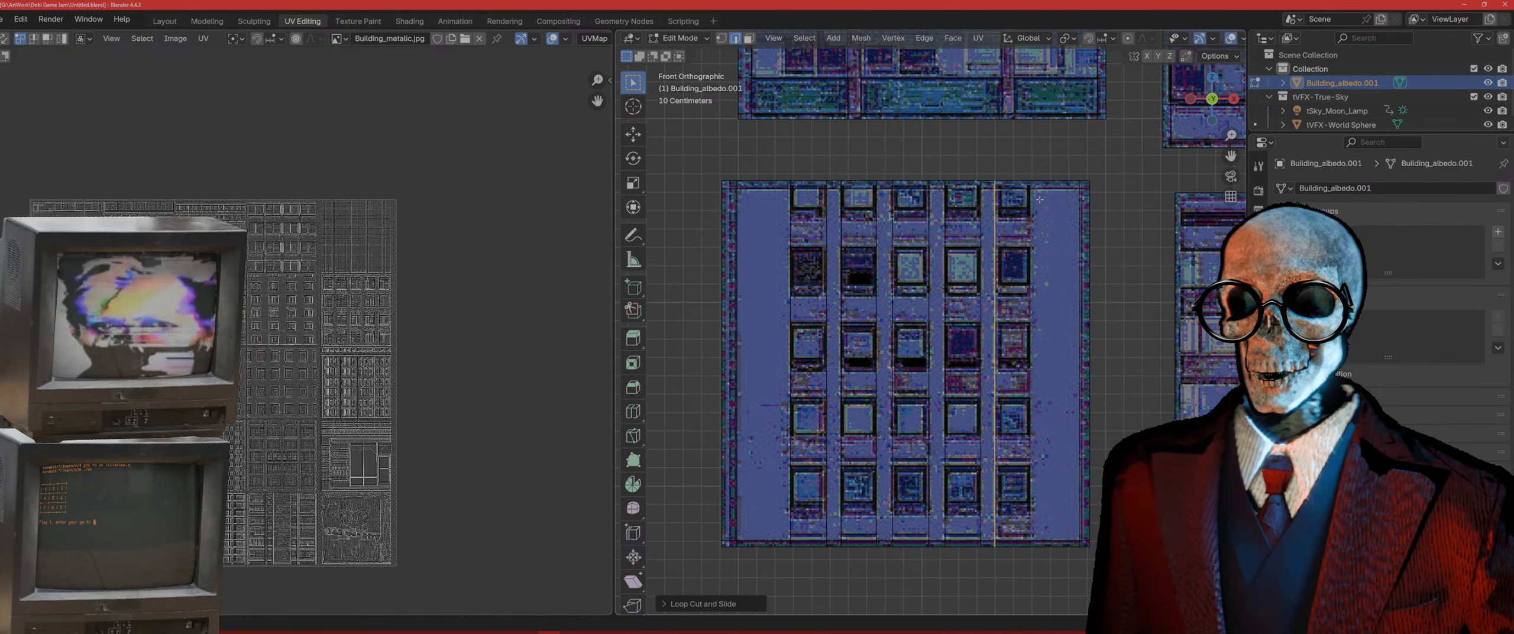
pyautogui.click(1032, 199)
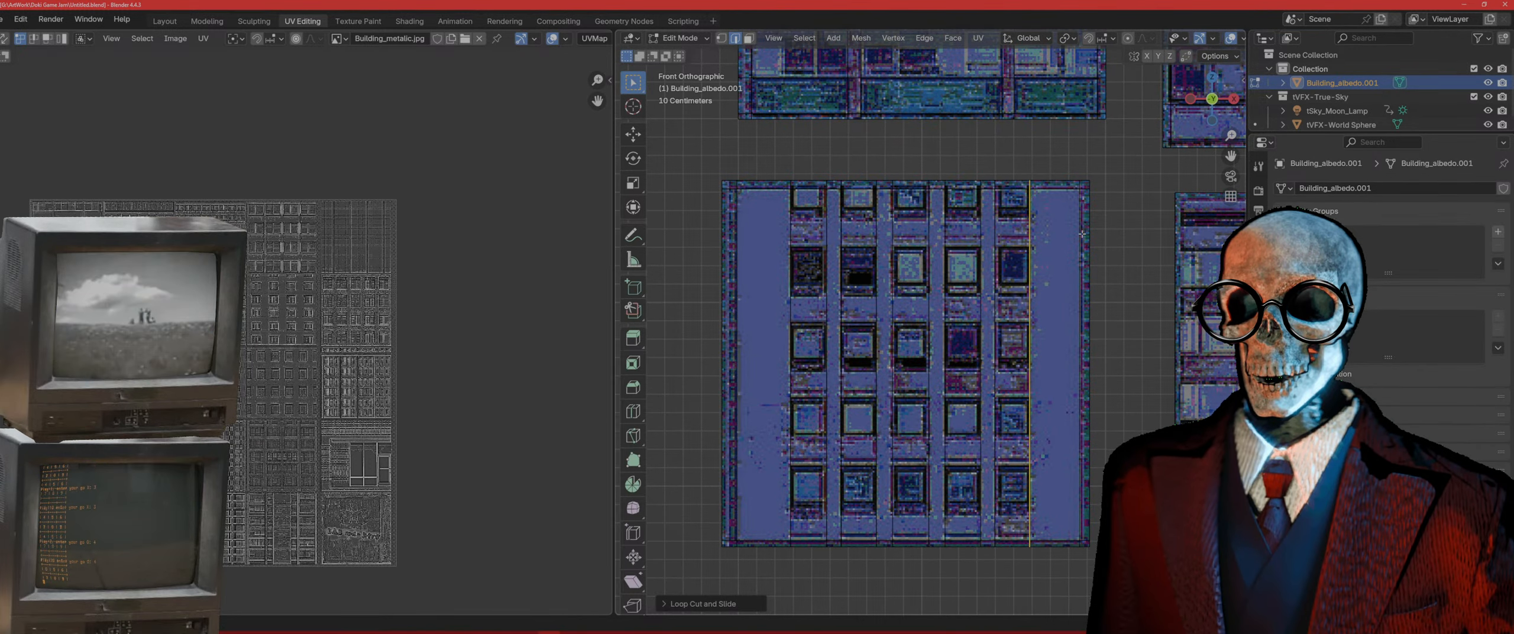
# Step: Add horizontal loop cuts below the facade's top window row and above its second window row
pyautogui.hotkey('ctrl', 'r')
pyautogui.click(1034, 204)
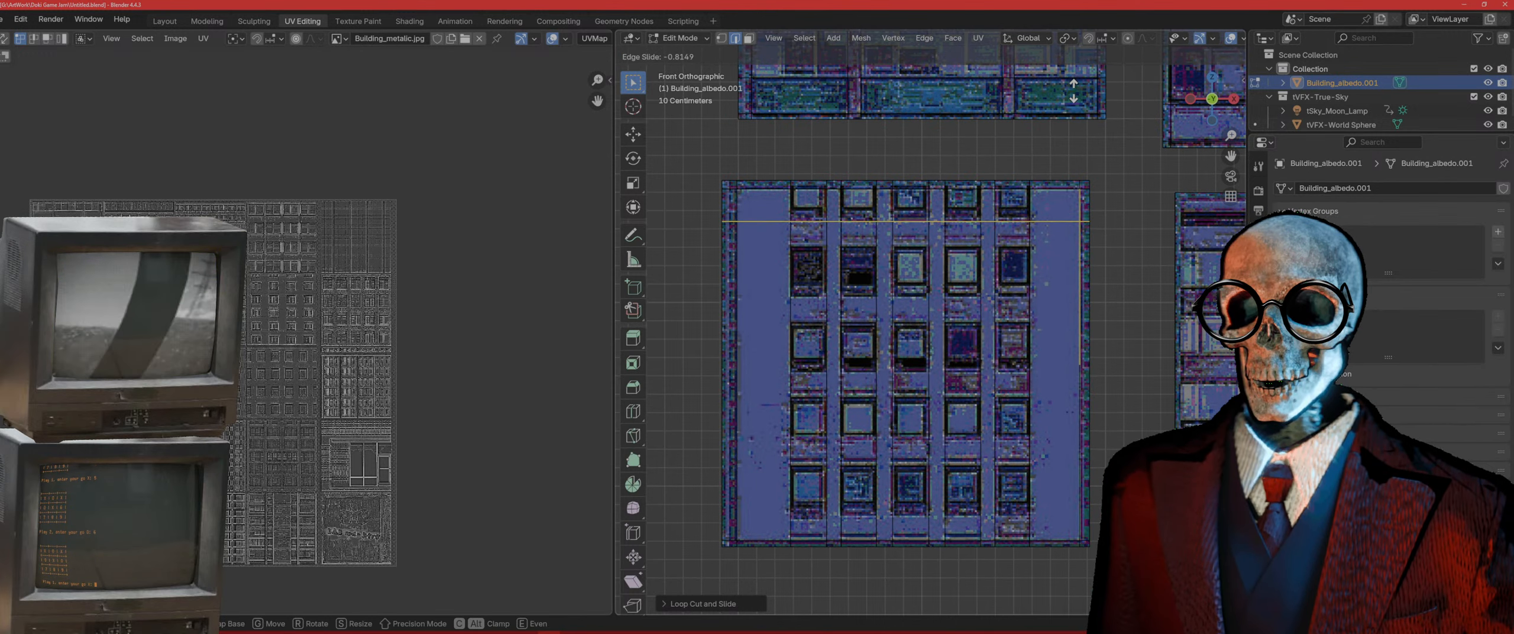
pyautogui.click(1074, 90)
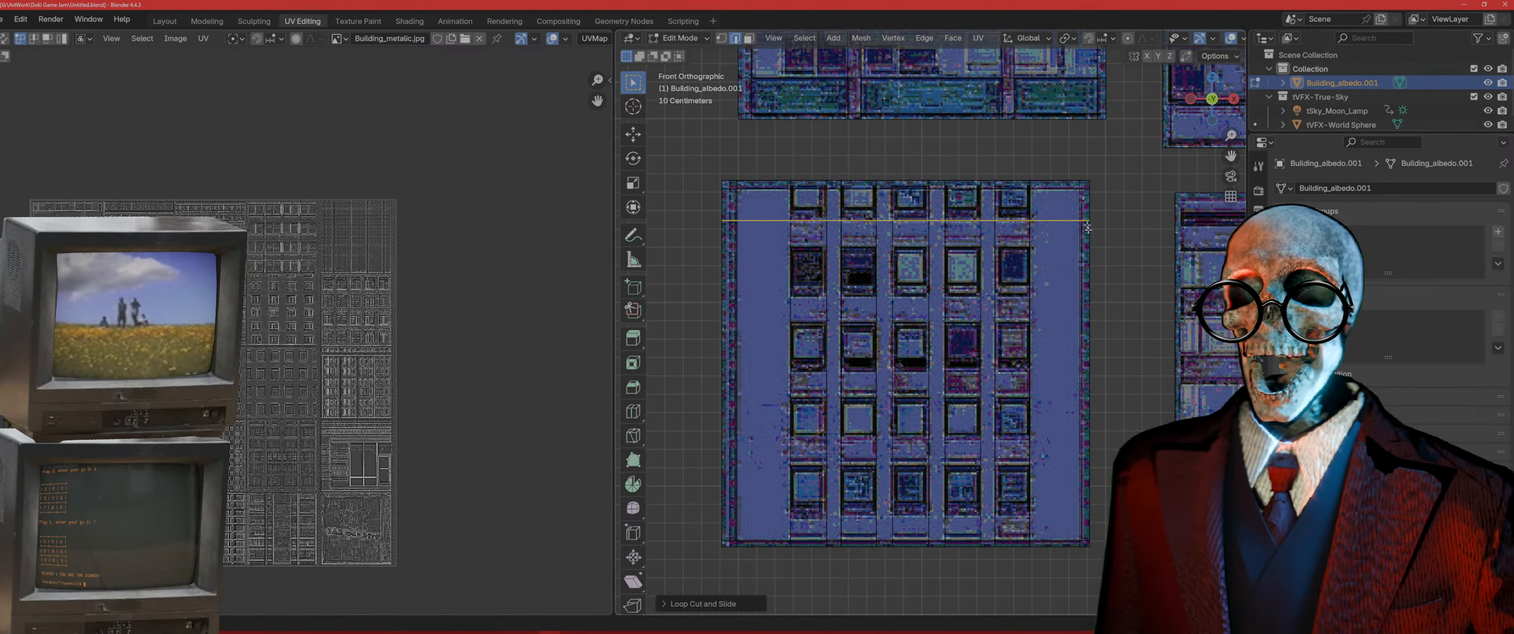
pyautogui.hotkey('ctrl', 'r')
pyautogui.click(1065, 305)
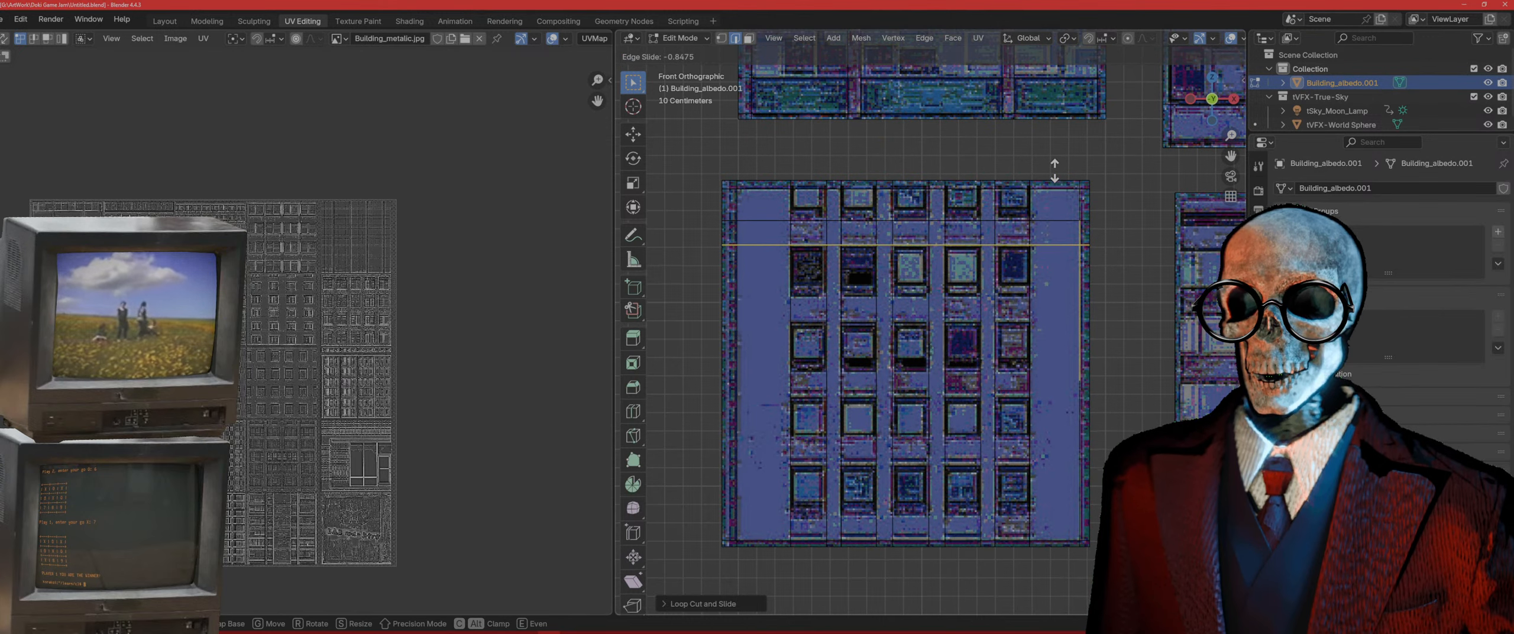
pyautogui.click(1055, 174)
# Step: Add horizontal loop cuts along the upper and lower edges of the remaining window rows, plus one just above the bottom border
pyautogui.hotkey('ctrl', 'r')
pyautogui.click(1074, 332)
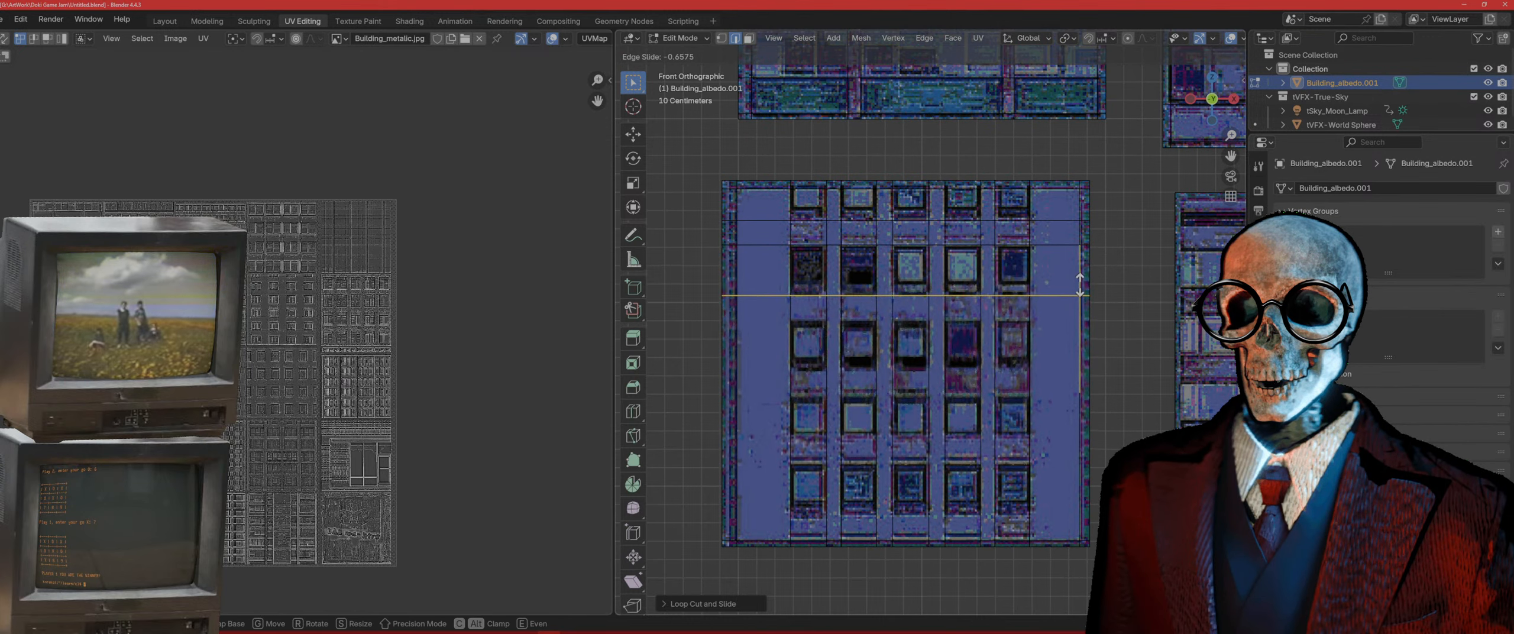
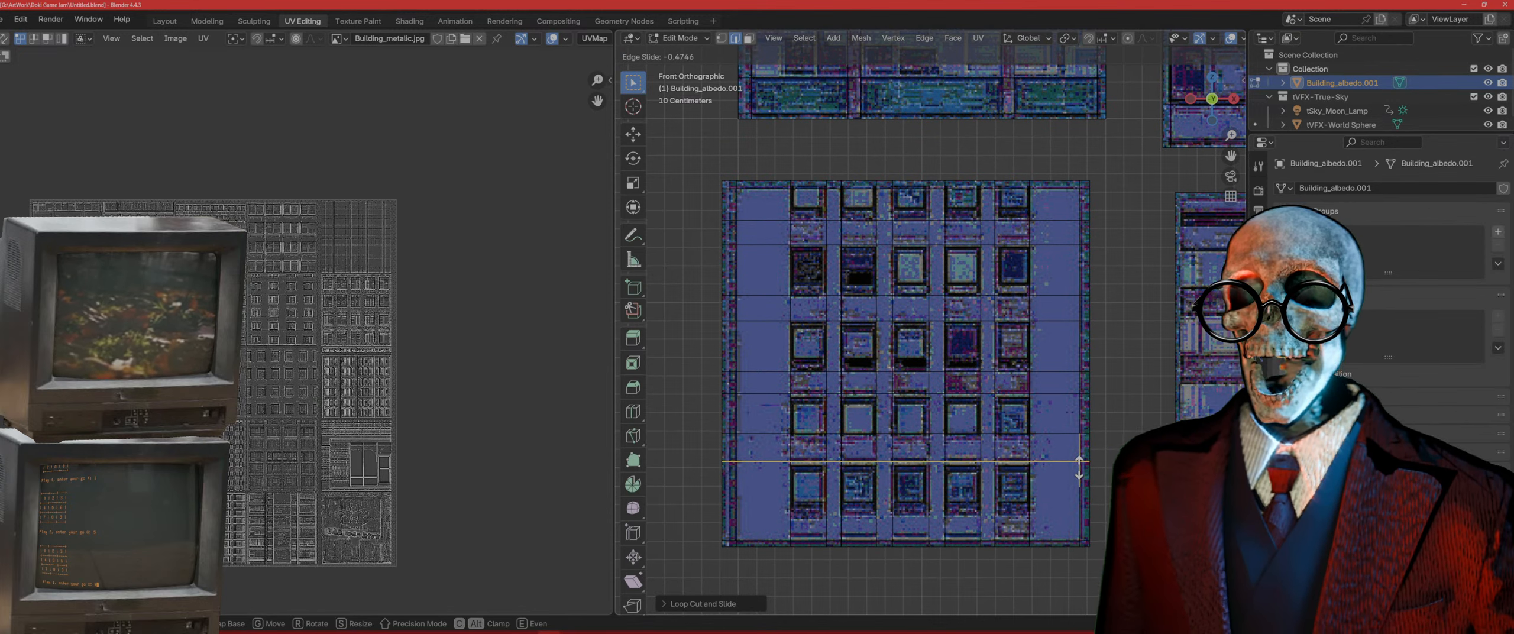
pyautogui.click(1079, 468)
pyautogui.hotkey('ctrl', 'r')
pyautogui.click(1076, 520)
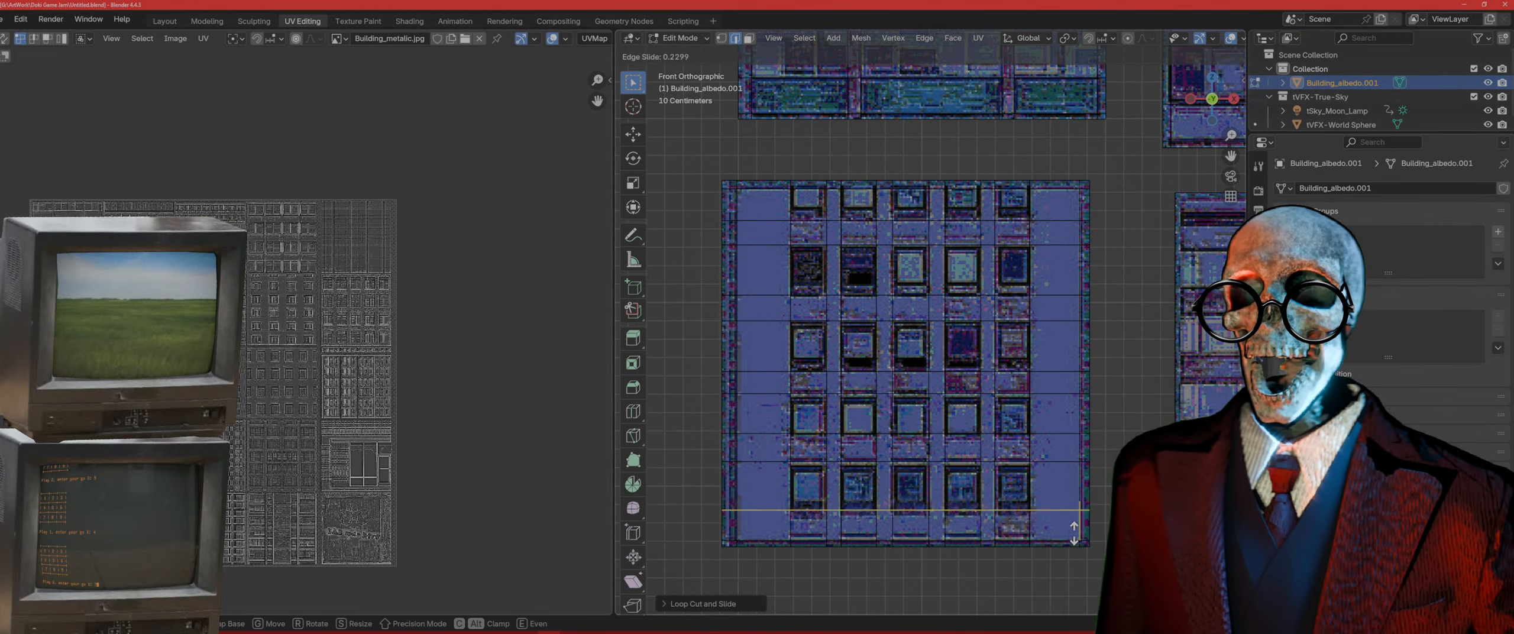
pyautogui.click(1073, 530)
pyautogui.click(1073, 531)
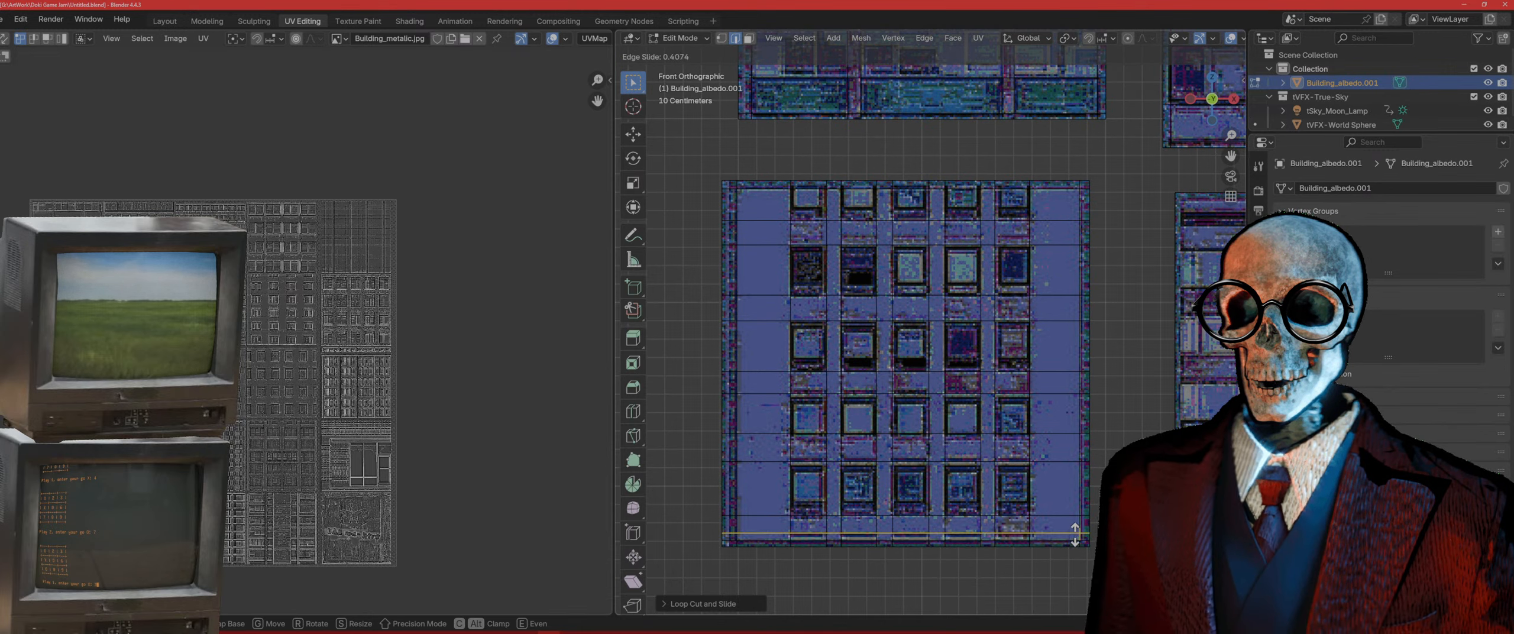
pyautogui.click(1071, 532)
# Step: Select all facade faces inside the outer border and extrude them inward by about 0.033 m
pyautogui.keyDown('shift'); pyautogui.moveTo(862, 470); pyautogui.dragTo(826, 420, button='middle'); pyautogui.keyUp('shift')
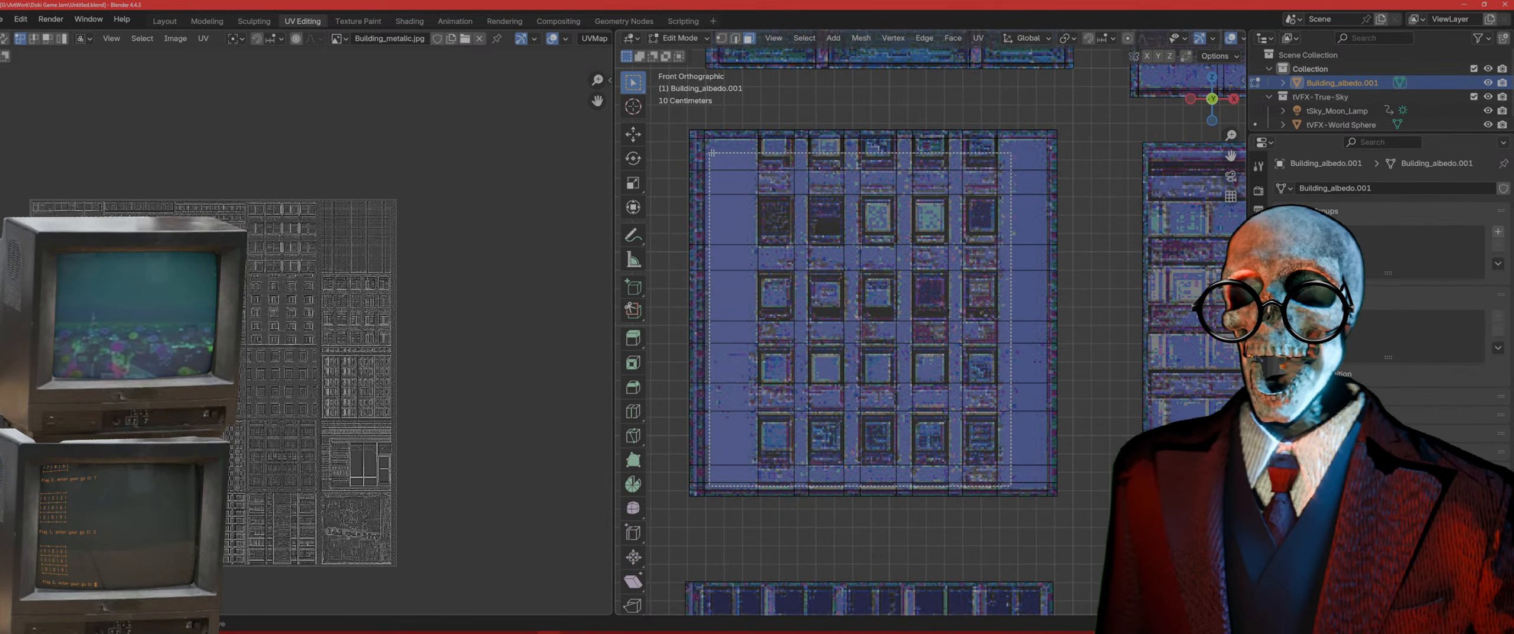
pyautogui.press('a')
pyautogui.keyDown('shift'); pyautogui.moveTo(915, 252); pyautogui.dragTo(920, 315, button='middle'); pyautogui.keyUp('shift')
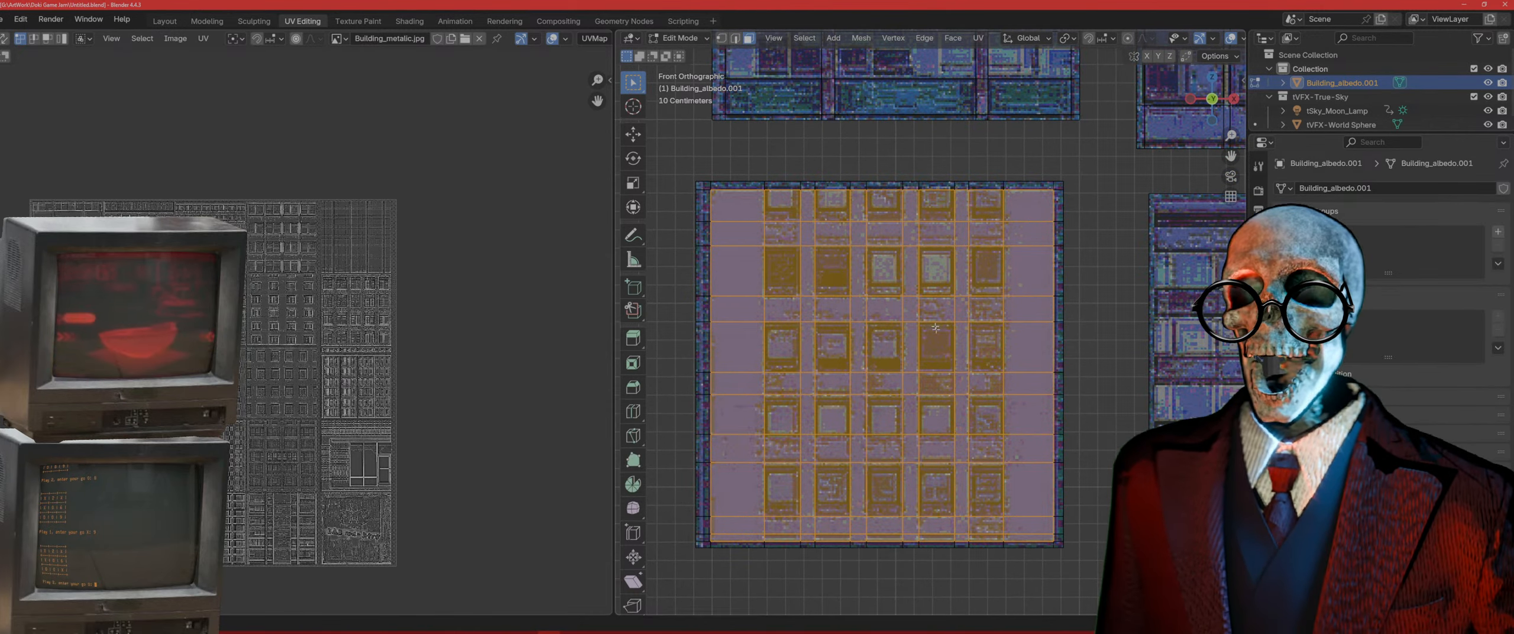
pyautogui.moveTo(923, 320); pyautogui.dragTo(1097, 341, button='middle')
pyautogui.press('e')
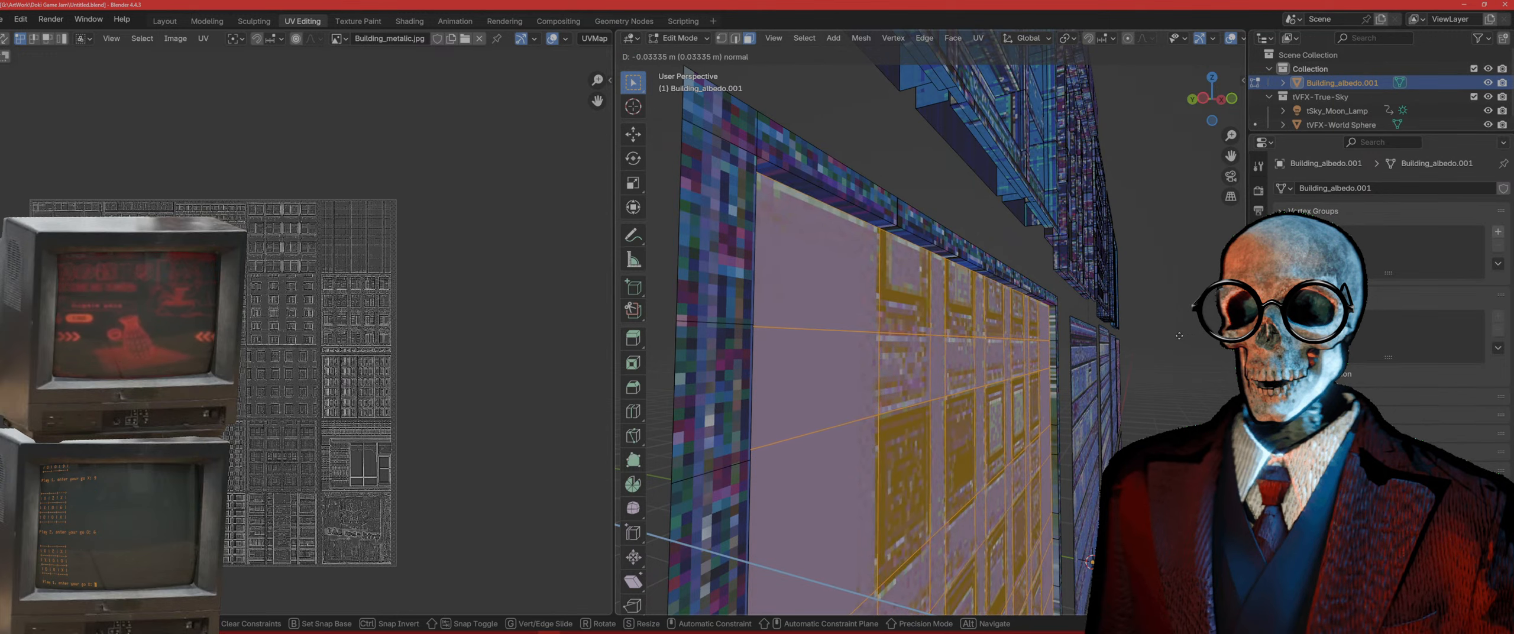
pyautogui.click(1177, 336)
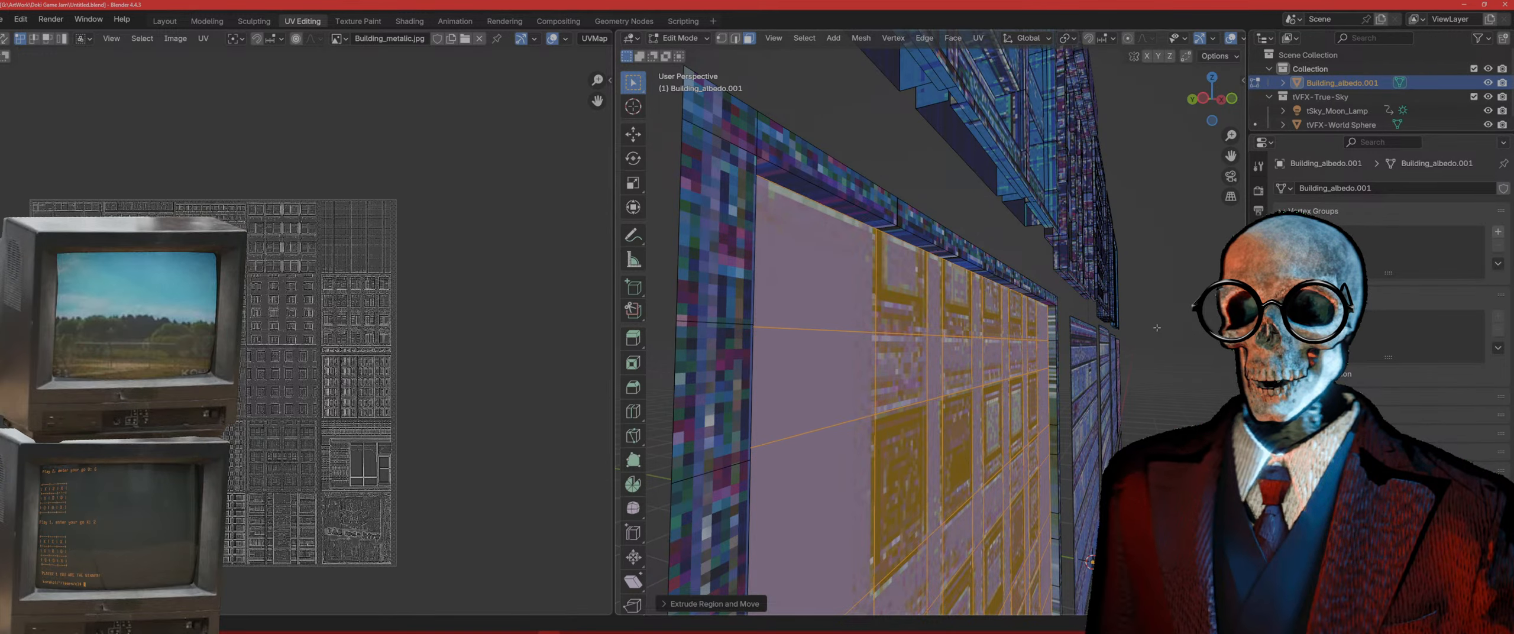
# Step: In front view, deselect the plain wall strips on both outer sides of the window grid
pyautogui.press('KP_3')
pyautogui.press('KP_1')
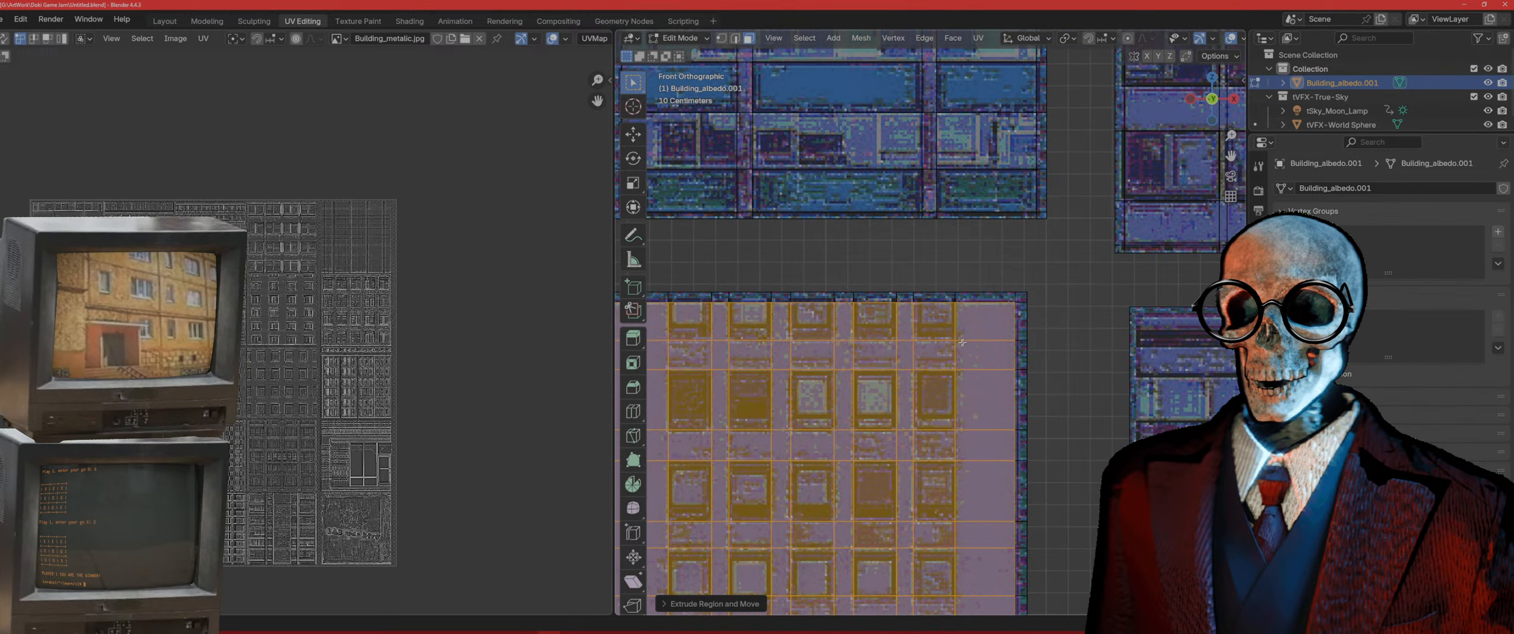
pyautogui.keyDown('shift'); pyautogui.moveTo(858, 413); pyautogui.dragTo(975, 262, button='middle'); pyautogui.keyUp('shift')
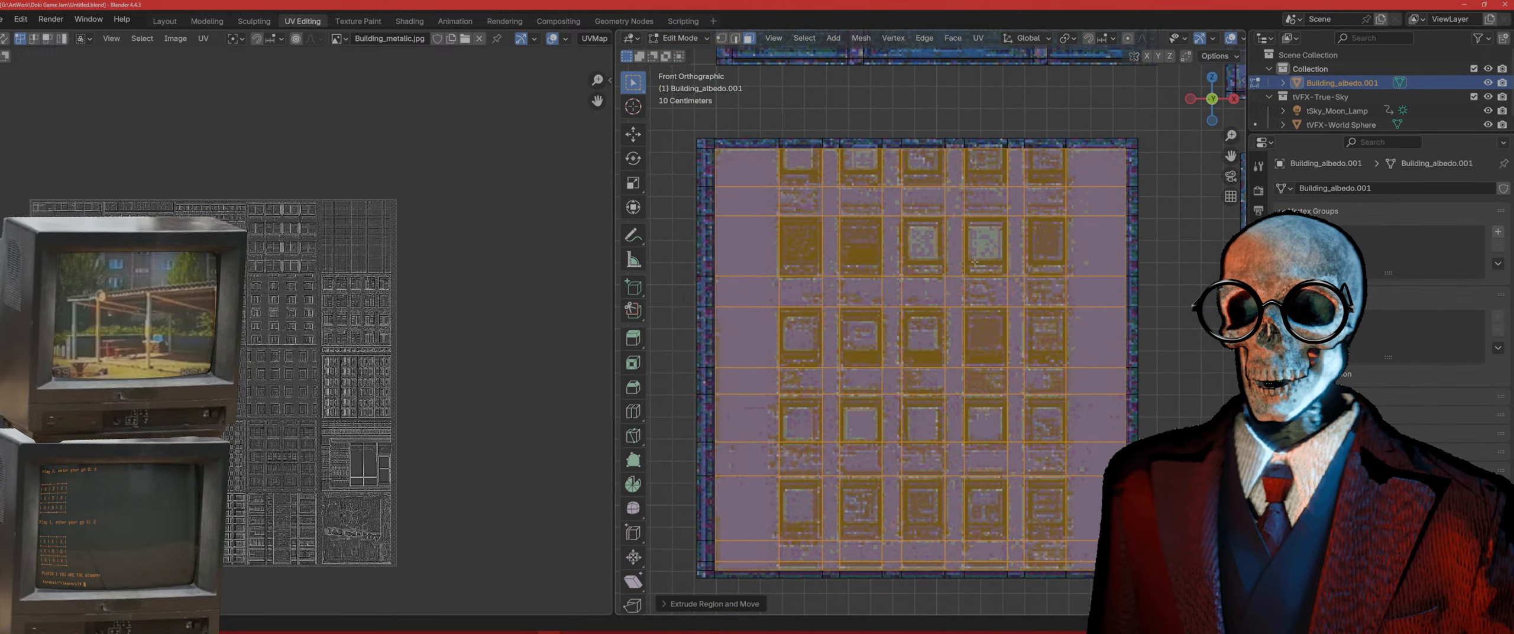
pyautogui.keyDown('shift'); pyautogui.moveTo(935, 380); pyautogui.dragTo(933, 355, button='middle'); pyautogui.keyUp('shift')
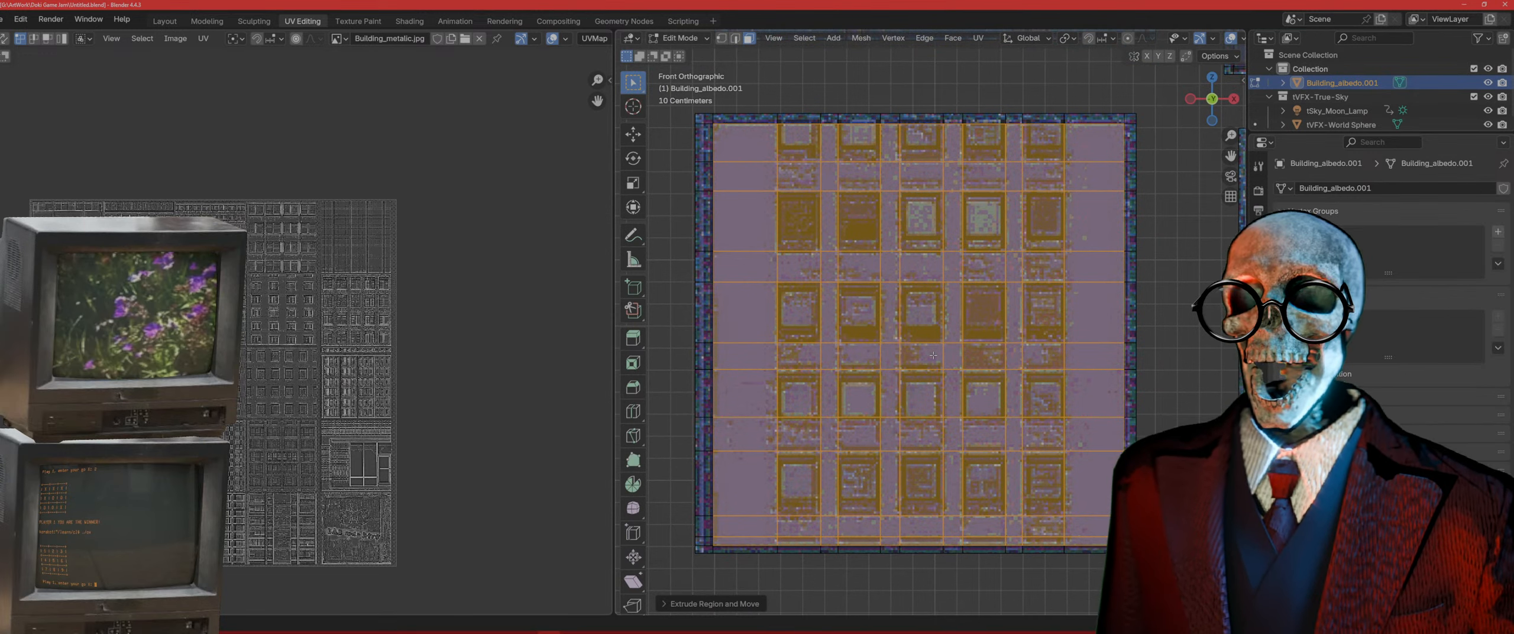
pyautogui.keyDown('shift'); pyautogui.moveTo(941, 401); pyautogui.dragTo(939, 412, button='middle'); pyautogui.keyUp('shift')
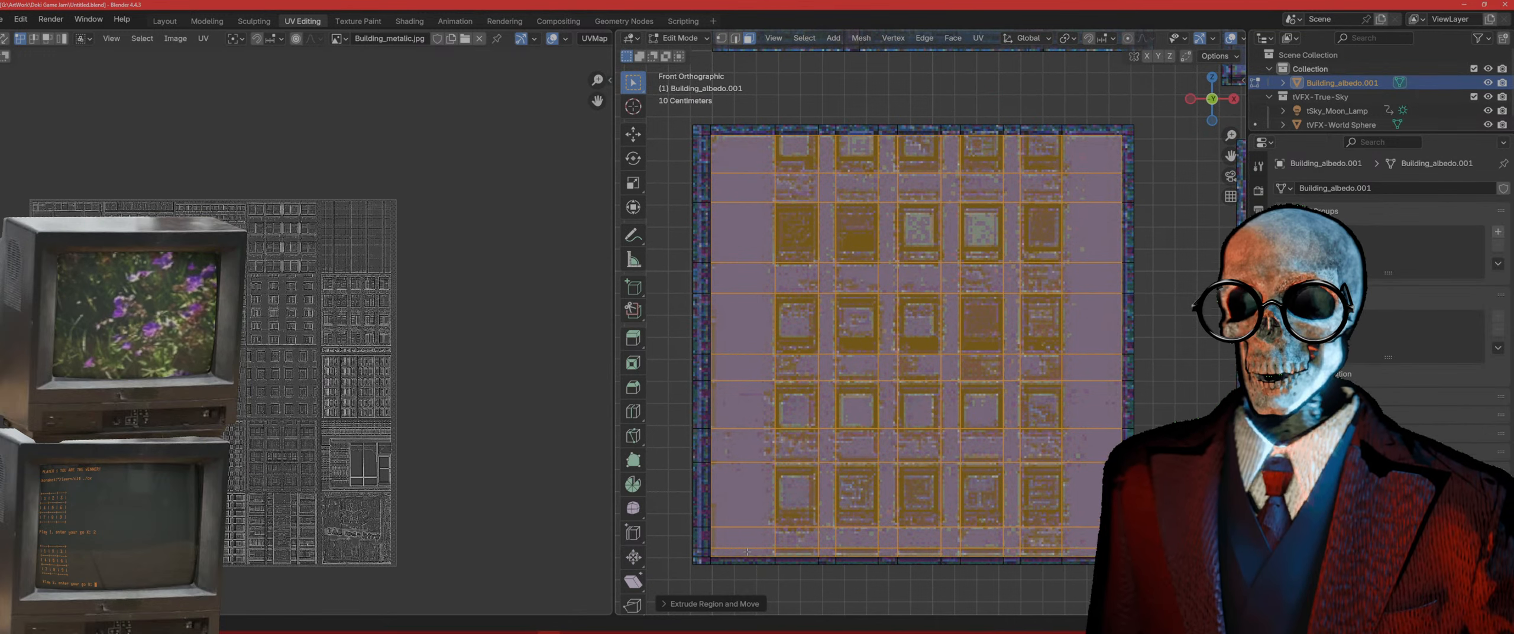
pyautogui.keyDown('ctrl'); pyautogui.moveTo(746, 164); pyautogui.dragTo(745, 149); pyautogui.keyUp('ctrl')
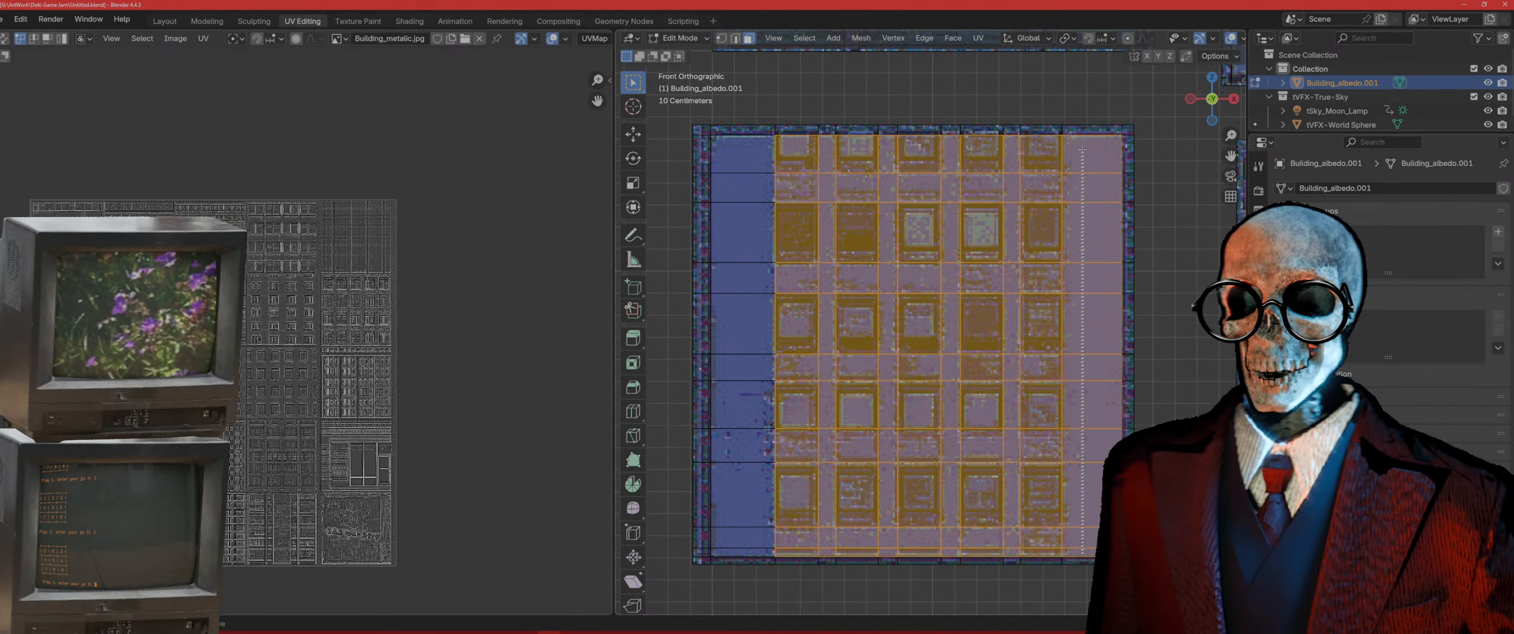
pyautogui.keyDown('ctrl'); pyautogui.moveTo(1082, 150); pyautogui.dragTo(1082, 148); pyautogui.keyUp('ctrl')
# Step: Deselect the horizontal strips between the window rows and the vertical strips between the window columns, keeping the window faces selected
pyautogui.keyDown('ctrl'); pyautogui.moveTo(757, 162); pyautogui.dragTo(762, 188); pyautogui.keyUp('ctrl')
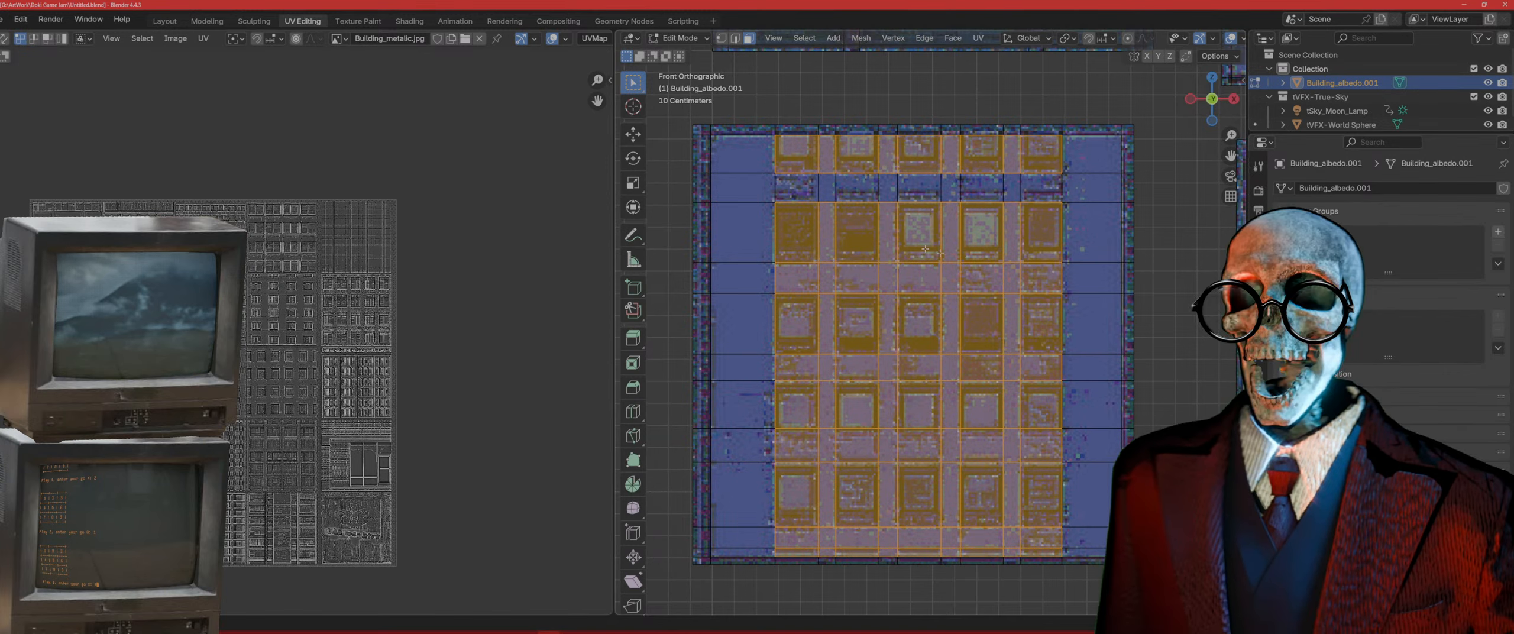
pyautogui.keyDown('ctrl'); pyautogui.moveTo(753, 272); pyautogui.dragTo(754, 274); pyautogui.keyUp('ctrl')
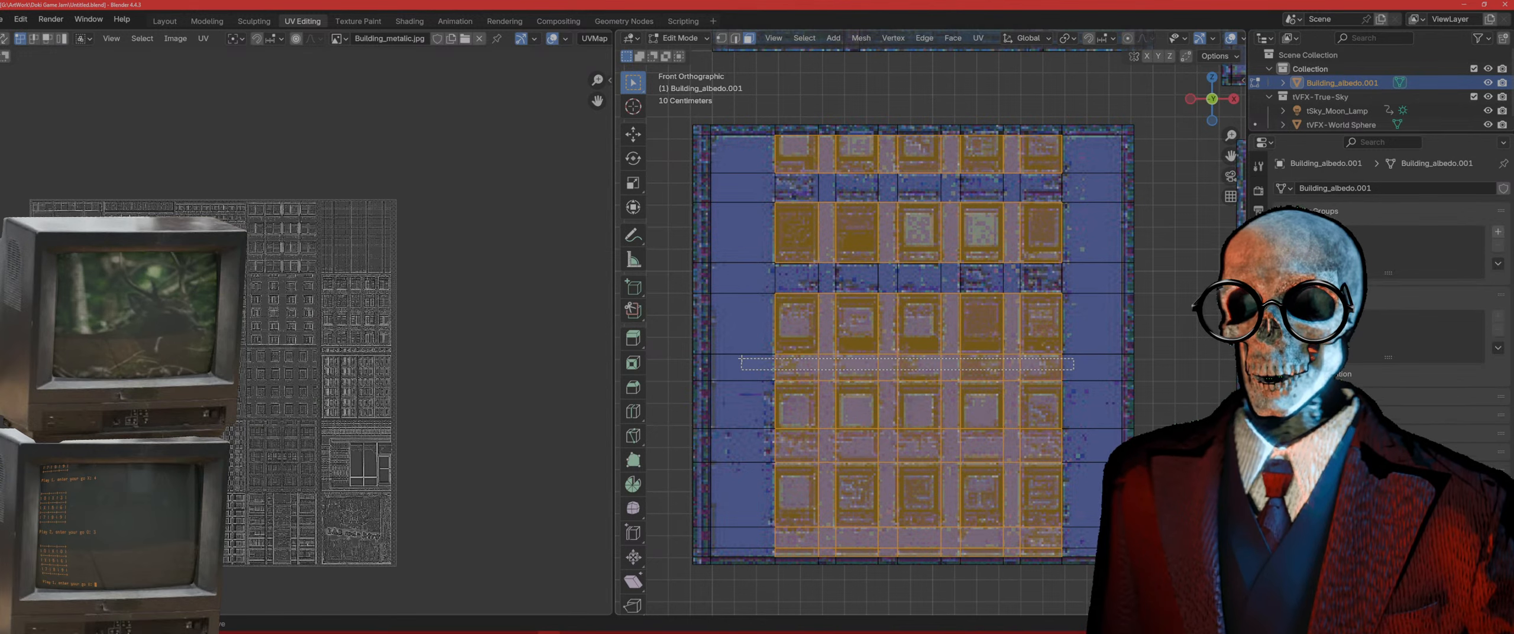
pyautogui.keyDown('ctrl'); pyautogui.moveTo(741, 359); pyautogui.dragTo(742, 361); pyautogui.keyUp('ctrl')
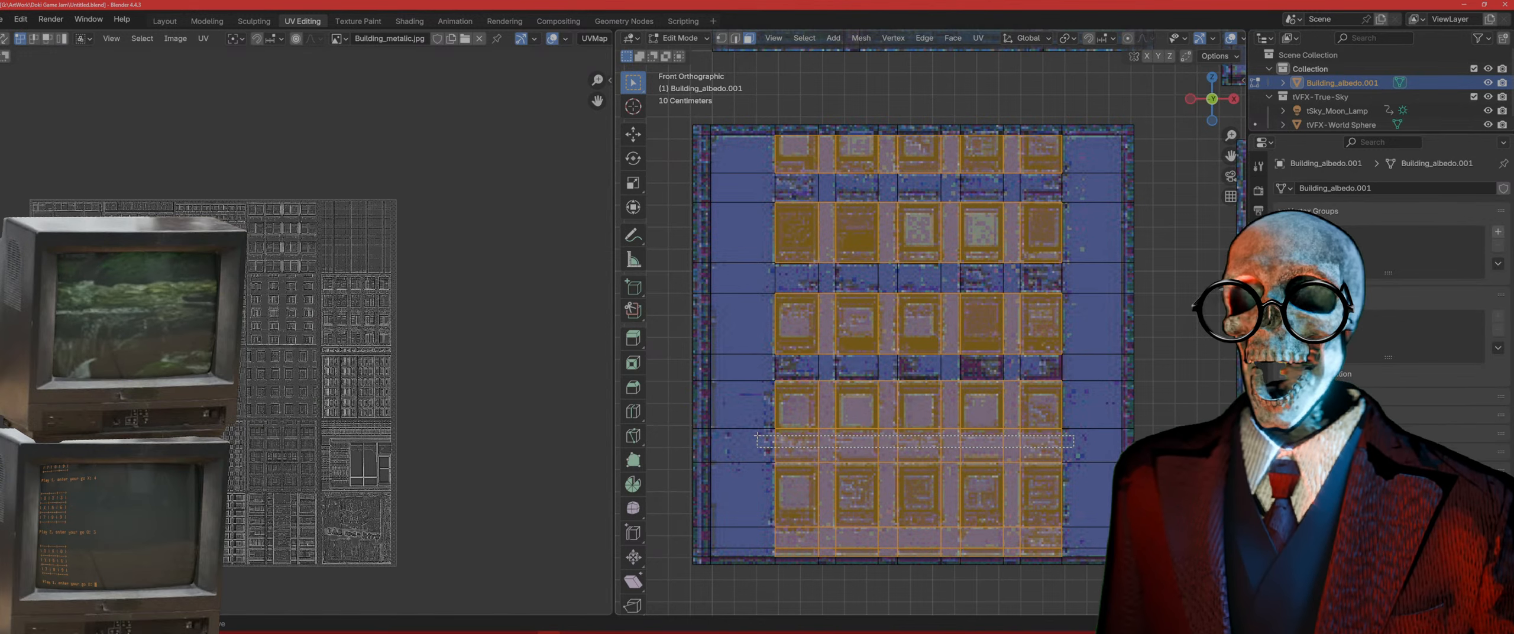
pyautogui.keyDown('ctrl'); pyautogui.moveTo(756, 436); pyautogui.dragTo(758, 437); pyautogui.keyUp('ctrl')
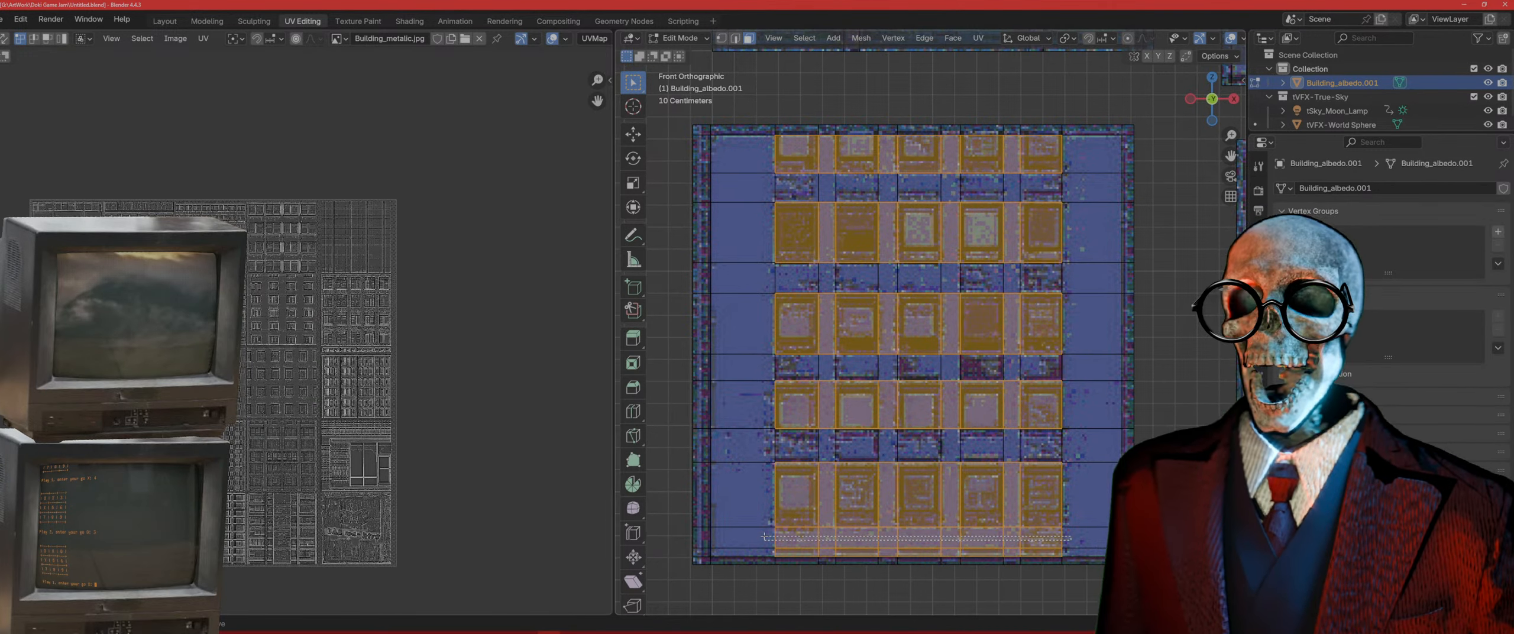
pyautogui.keyDown('ctrl'); pyautogui.moveTo(763, 537); pyautogui.dragTo(765, 538); pyautogui.keyUp('ctrl')
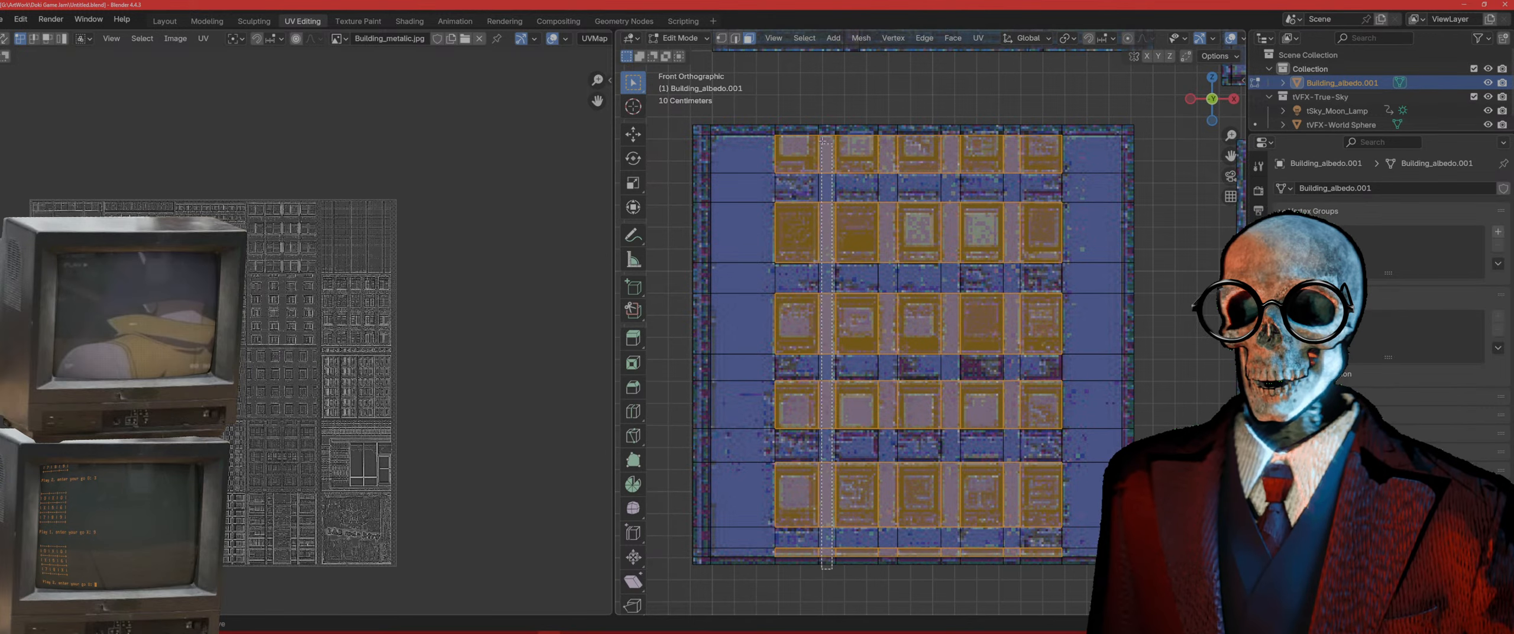
pyautogui.keyDown('ctrl'); pyautogui.moveTo(823, 140); pyautogui.dragTo(825, 126); pyautogui.keyUp('ctrl')
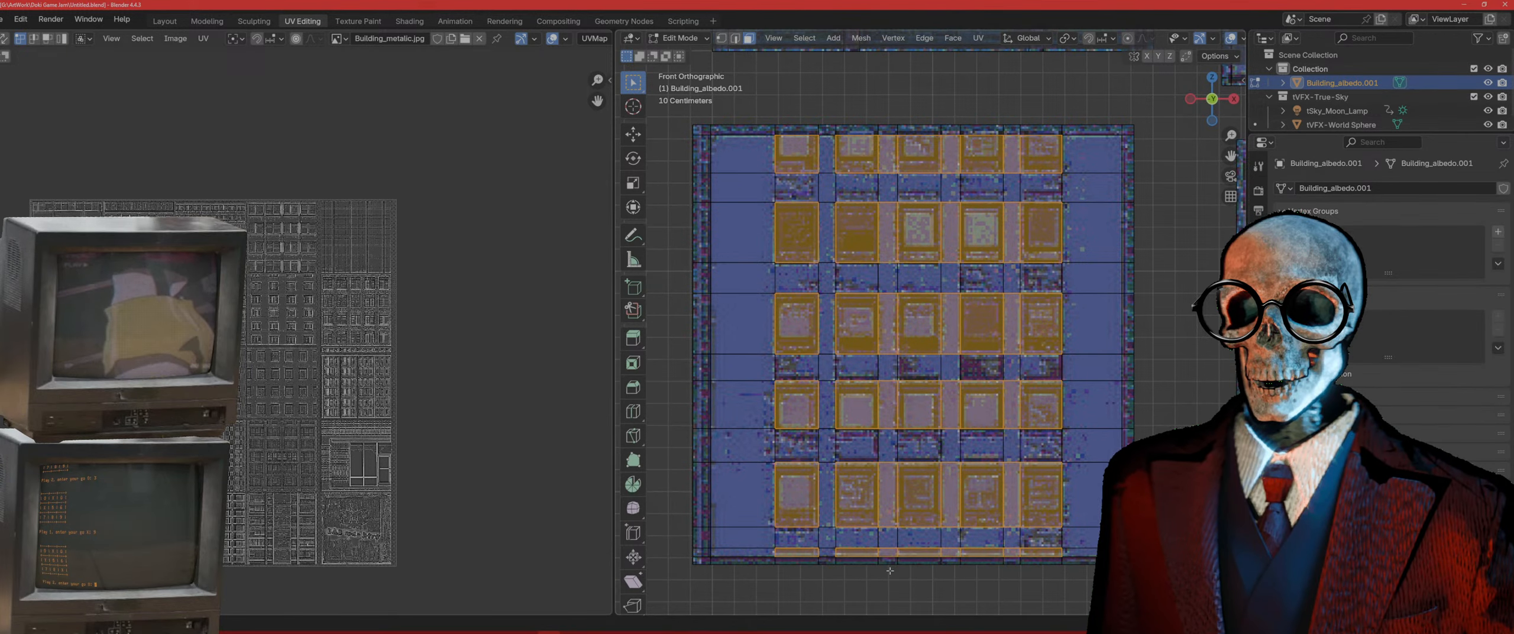
pyautogui.keyDown('ctrl'); pyautogui.moveTo(885, 185); pyautogui.dragTo(1008, 106); pyautogui.keyUp('ctrl')
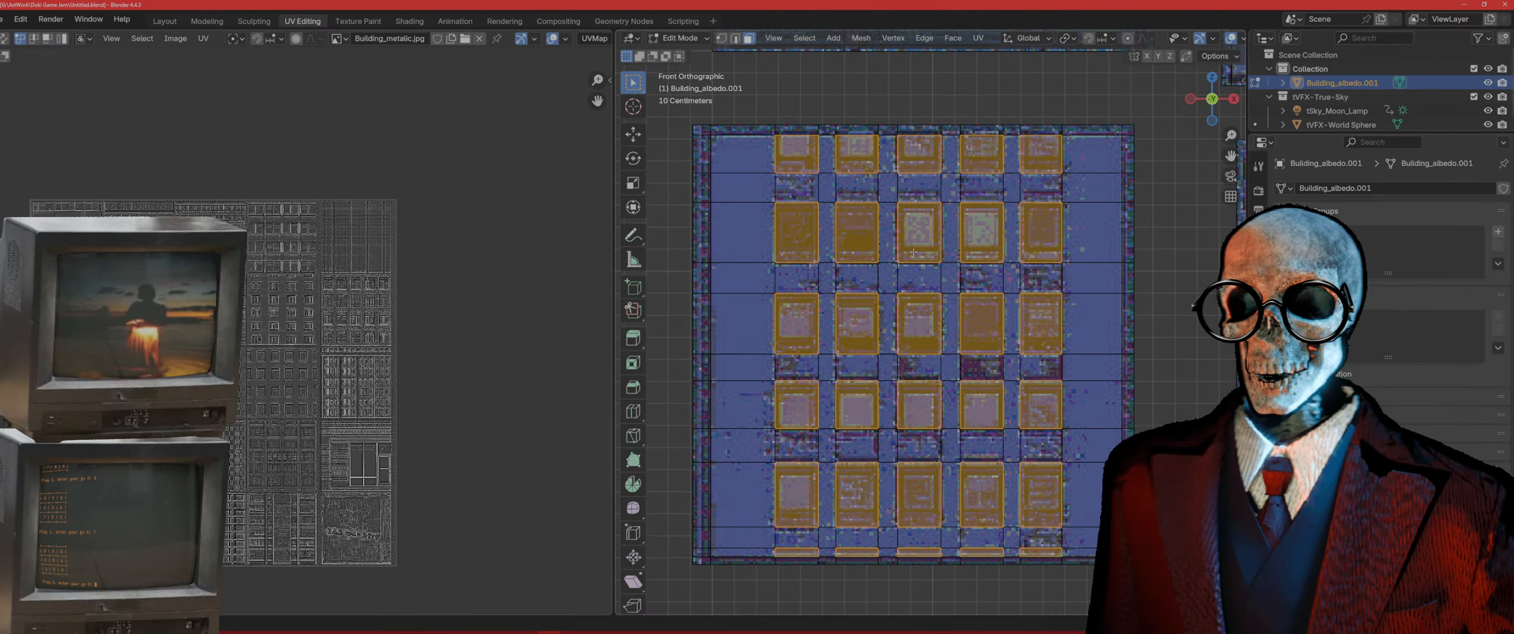
# Step: Extrude the selected window faces inward by about 0.031 m to recess them behind the surrounding wall strips
pyautogui.moveTo(913, 253); pyautogui.dragTo(1100, 359, button='middle')
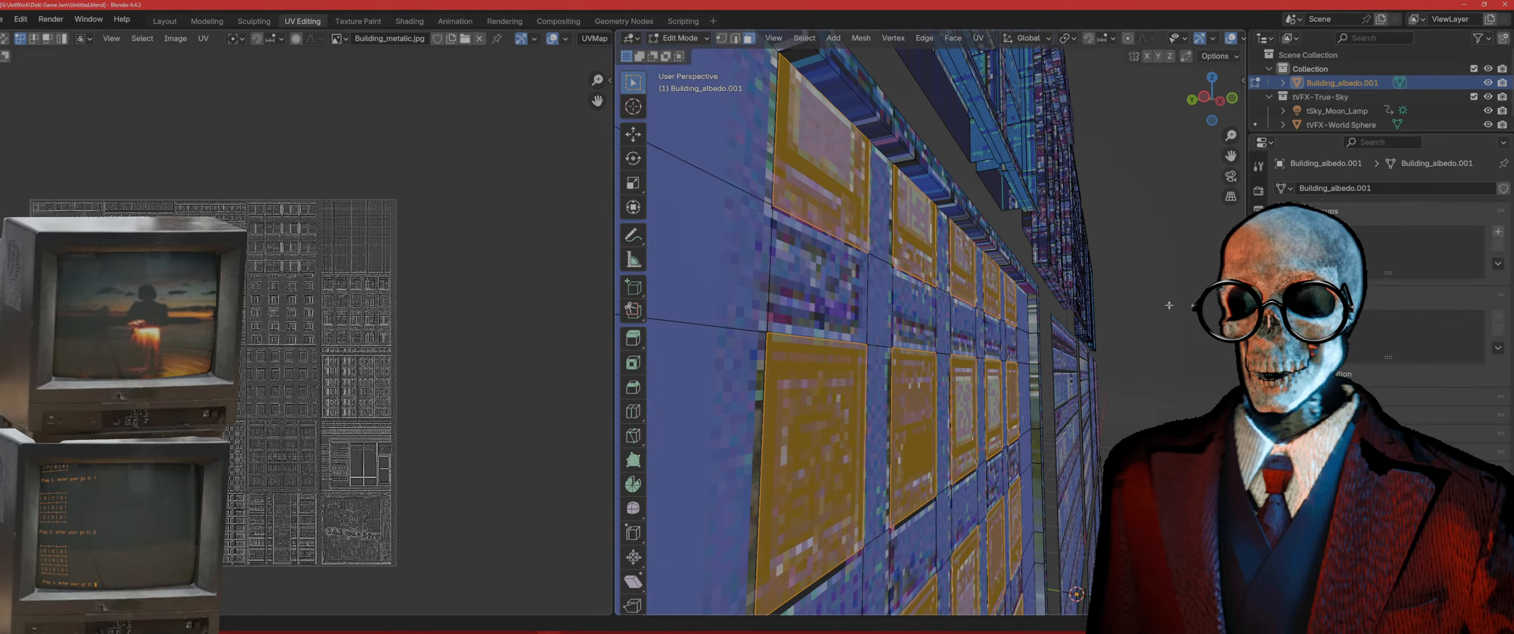
pyautogui.press('e')
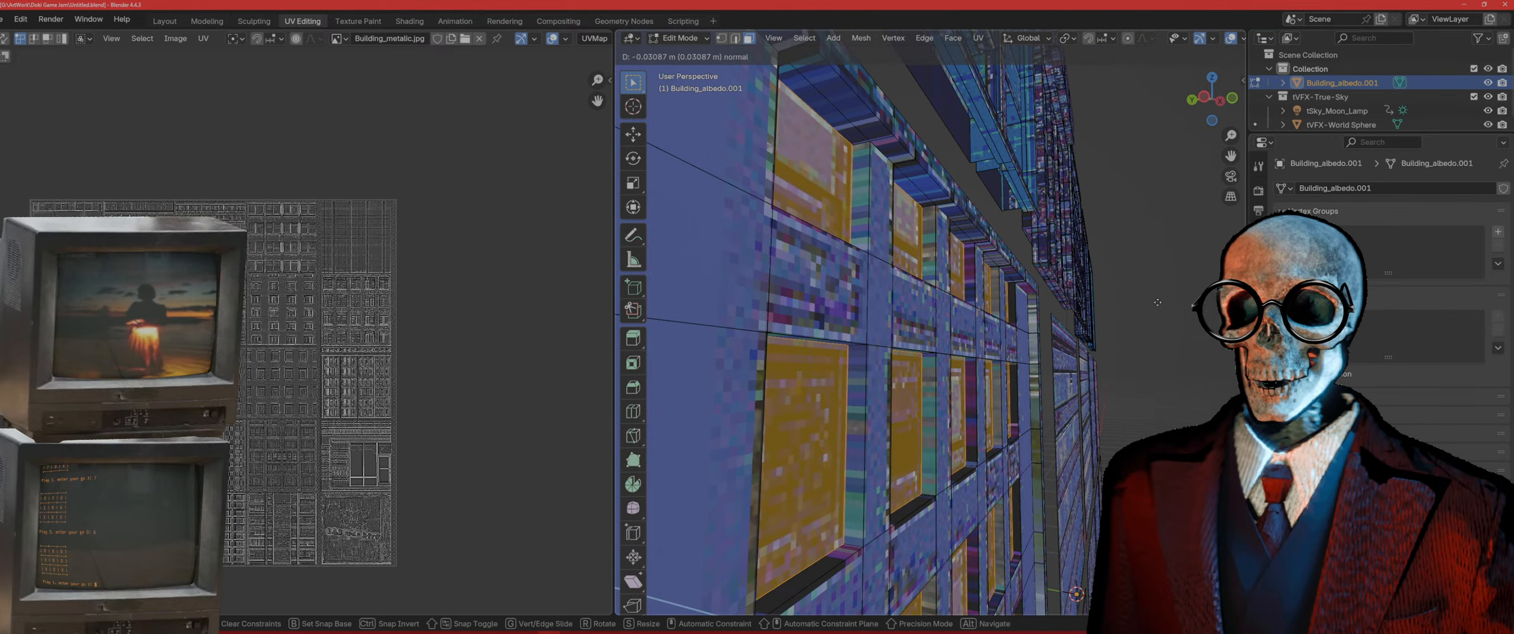
pyautogui.click(1157, 302)
pyautogui.moveTo(1157, 302); pyautogui.dragTo(942, 316, button='middle')
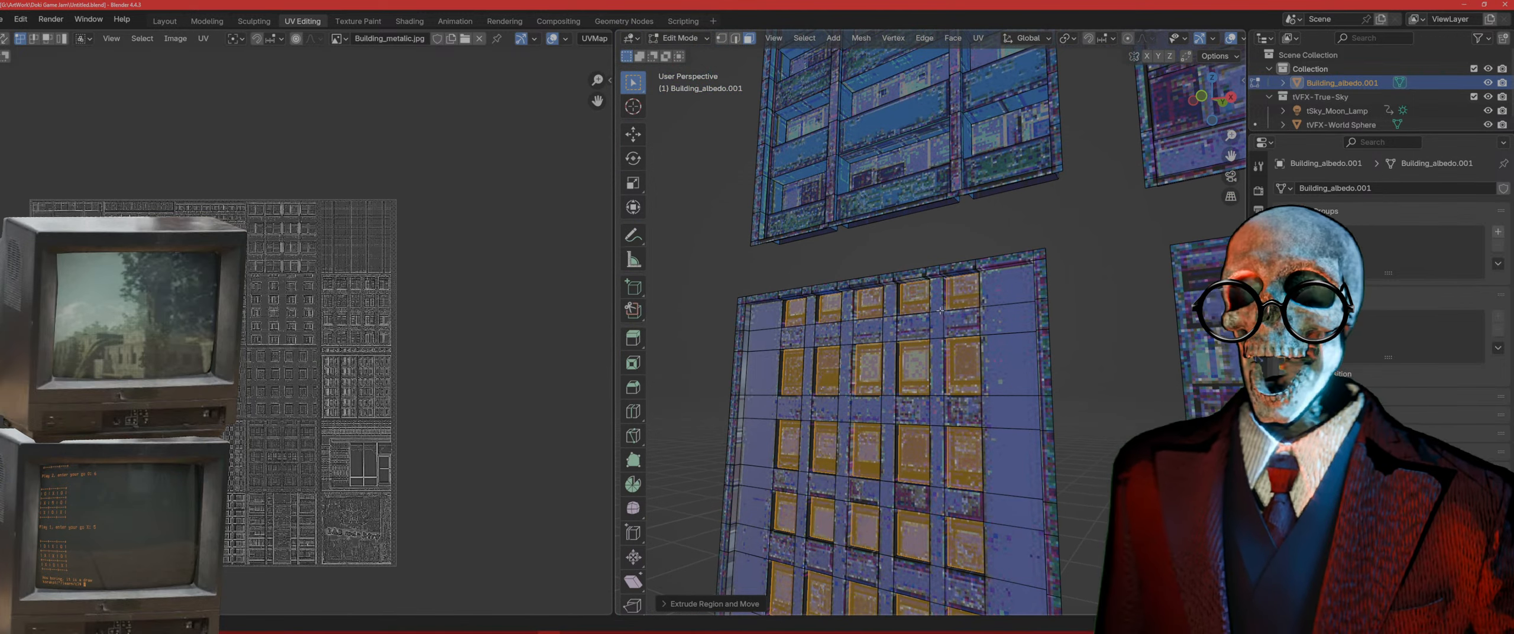
# Step: In wireframe front view, select every face of the second row's first facade, including the recess side walls
pyautogui.press('KP_1')
pyautogui.hotkey('shift', 'z')
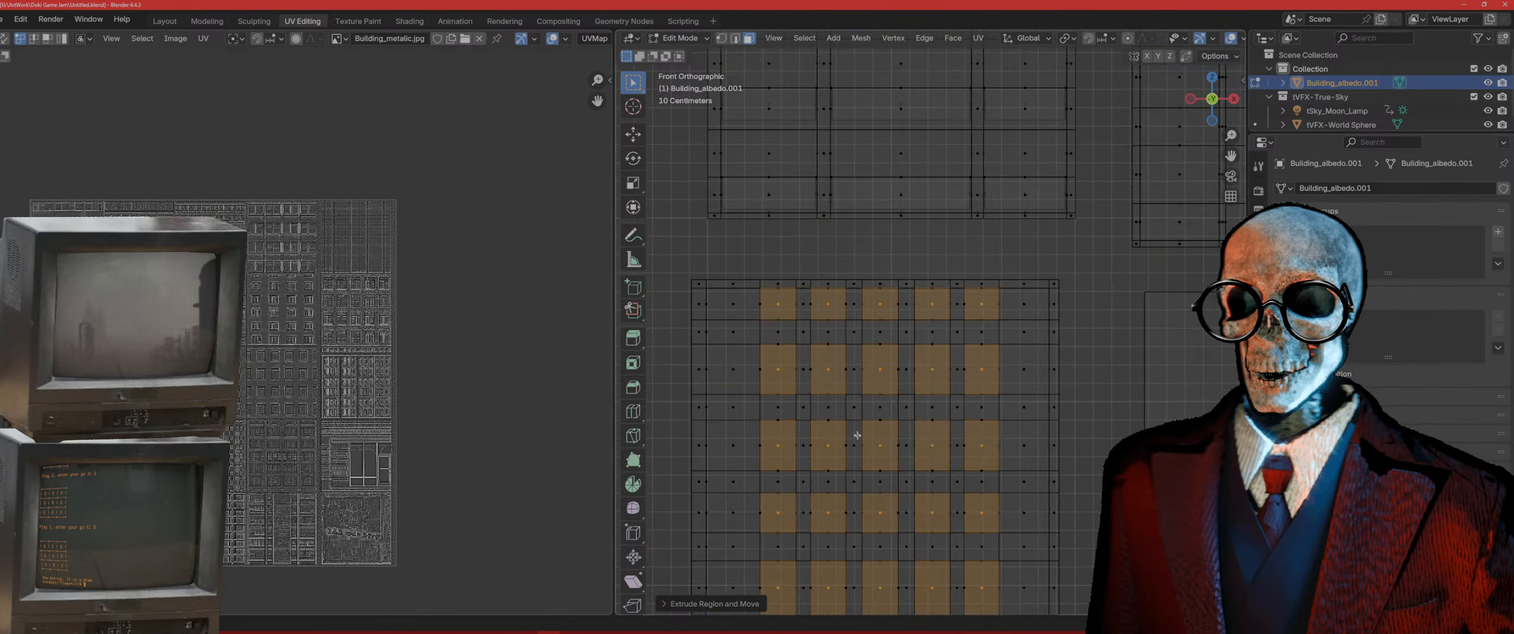
pyautogui.scroll(-2, 869, 464)
pyautogui.keyDown('shift'); pyautogui.moveTo(878, 479); pyautogui.dragTo(865, 410, button='middle'); pyautogui.keyUp('shift')
pyautogui.moveTo(1032, 506); pyautogui.dragTo(724, 210)
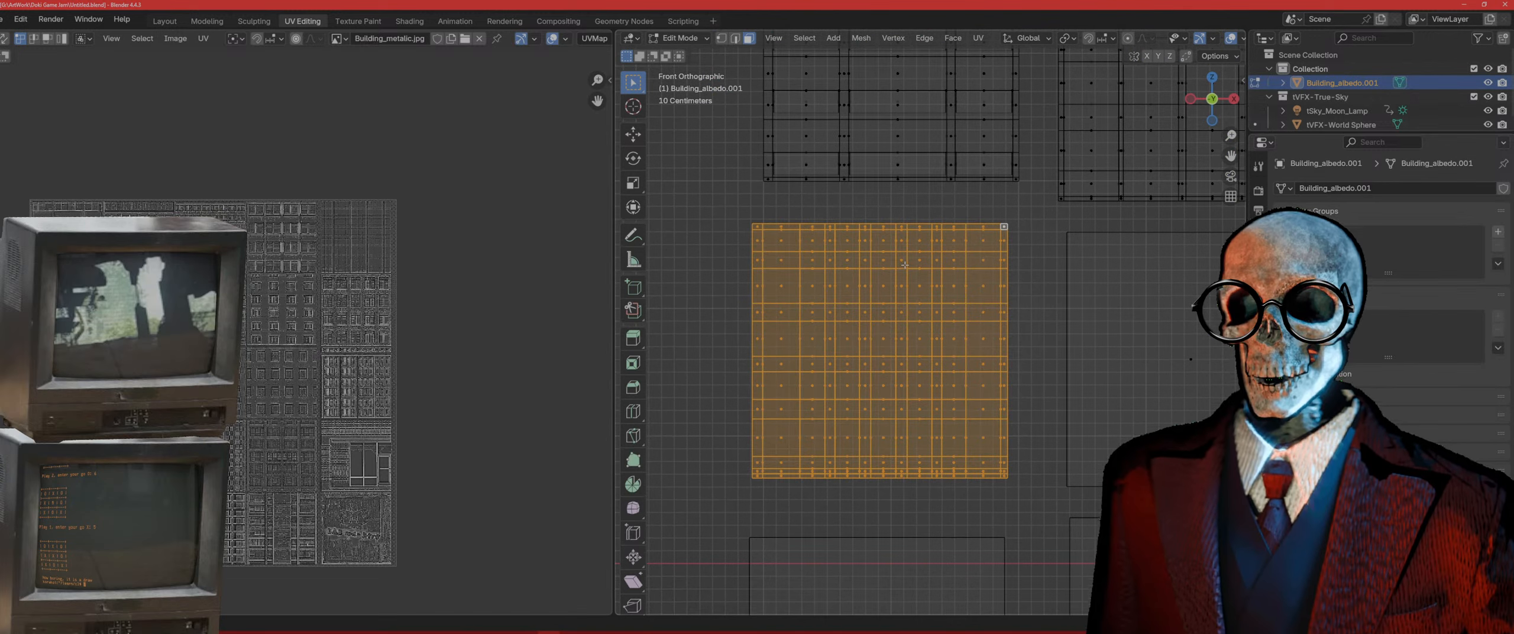
# Step: In solid shading, deselect the facade's front-facing faces so only the recess side walls stay selected, and bring up the UV mapping operations
pyautogui.press('z')
pyautogui.click(1068, 267)
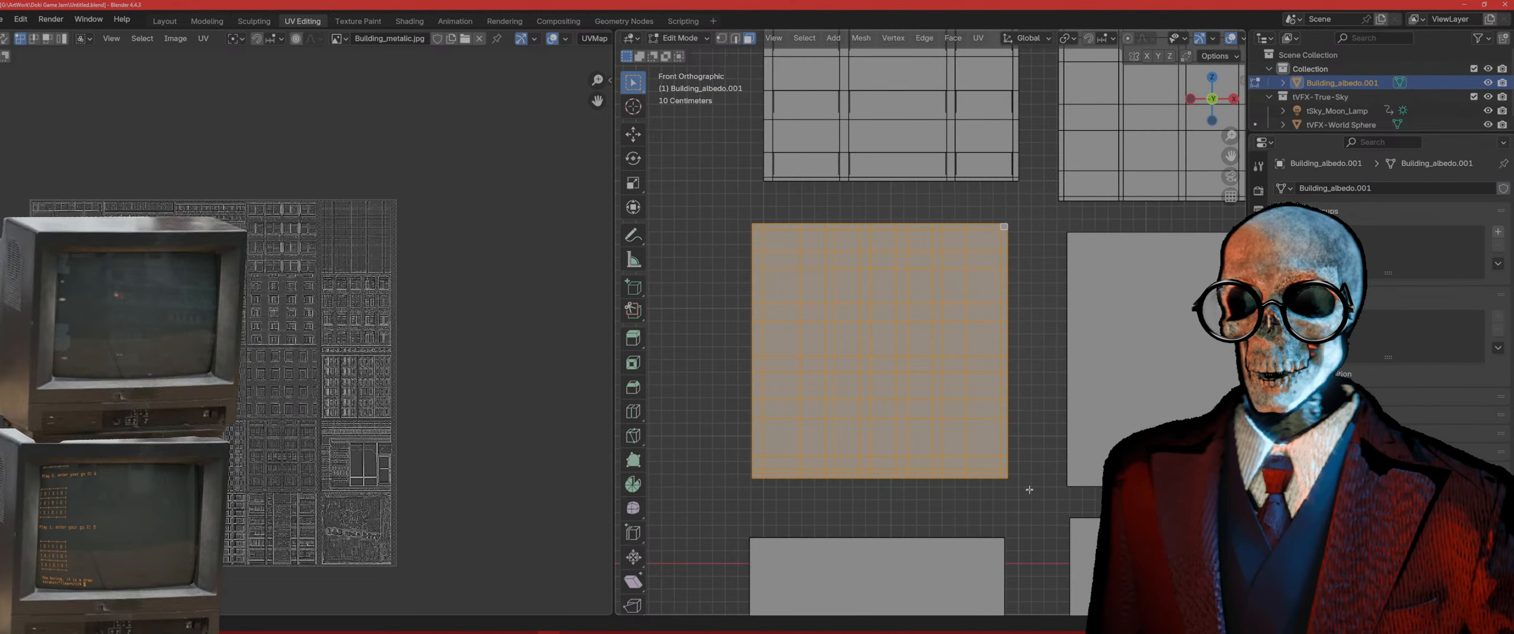
pyautogui.keyDown('ctrl'); pyautogui.moveTo(1031, 490); pyautogui.dragTo(715, 211); pyautogui.keyUp('ctrl')
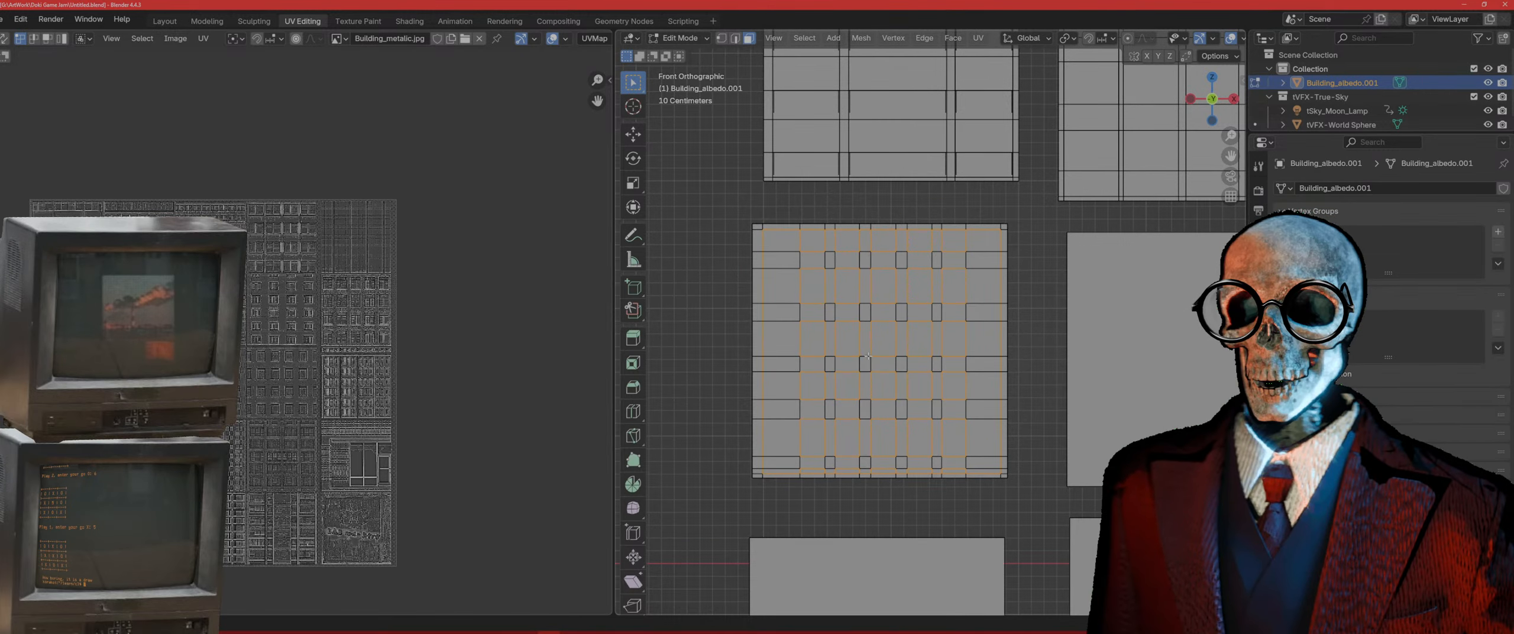
pyautogui.moveTo(867, 355); pyautogui.dragTo(967, 378, button='middle')
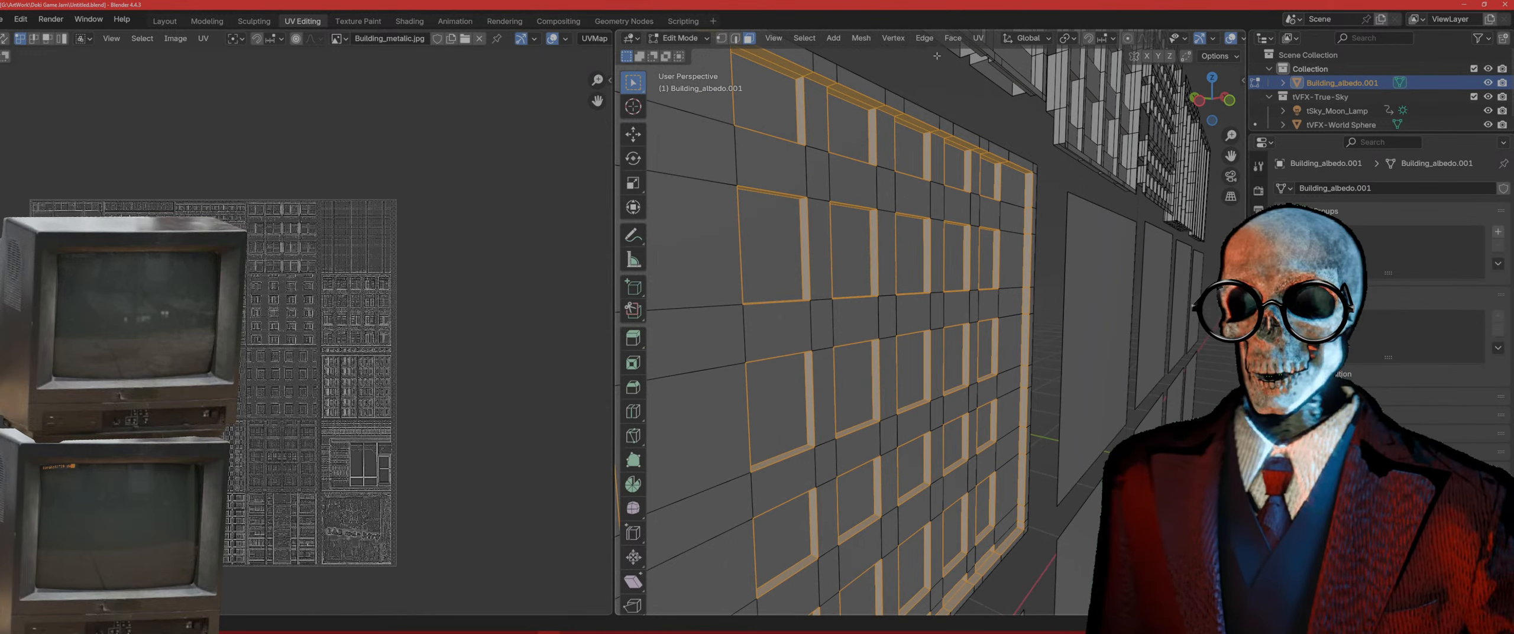
pyautogui.click(979, 39)
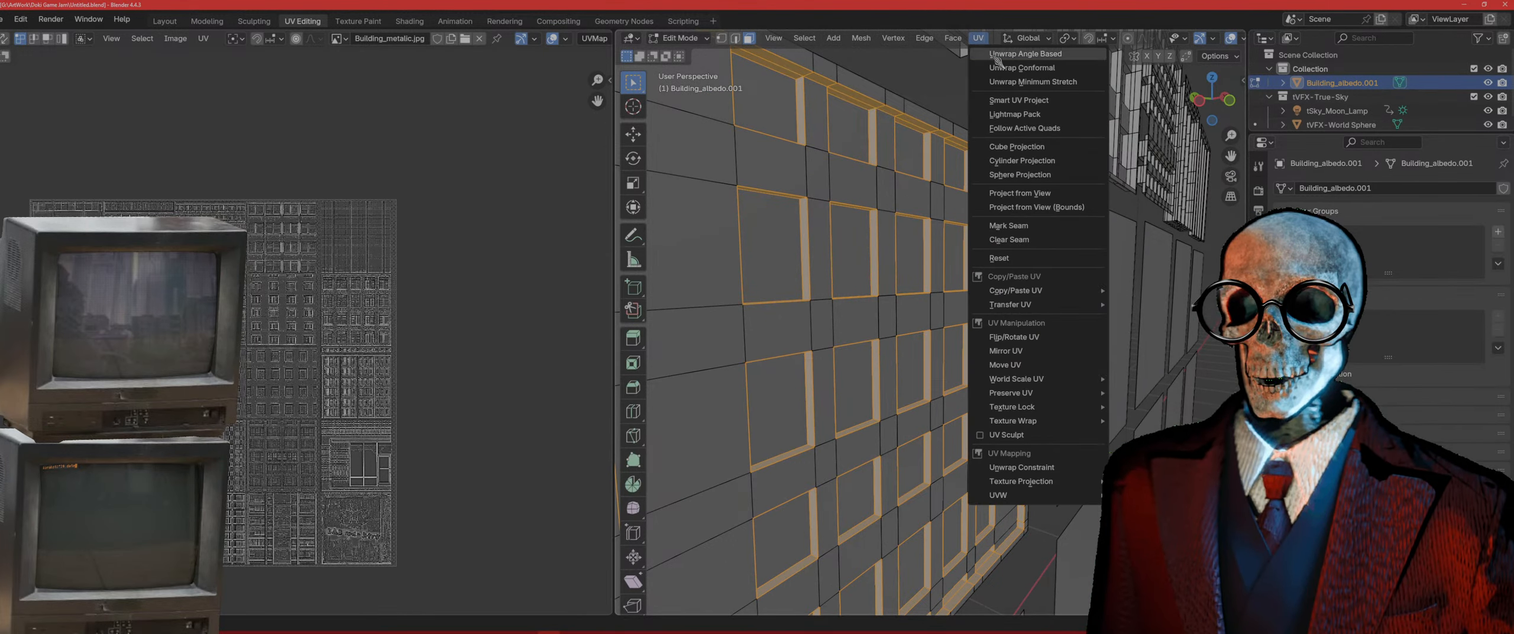
# Step: Unwrap the selected window faces with Smart UV Project, scale the resulting UV islands and move them to a new spot on the texture
pyautogui.click(1031, 101)
pyautogui.click(999, 228)
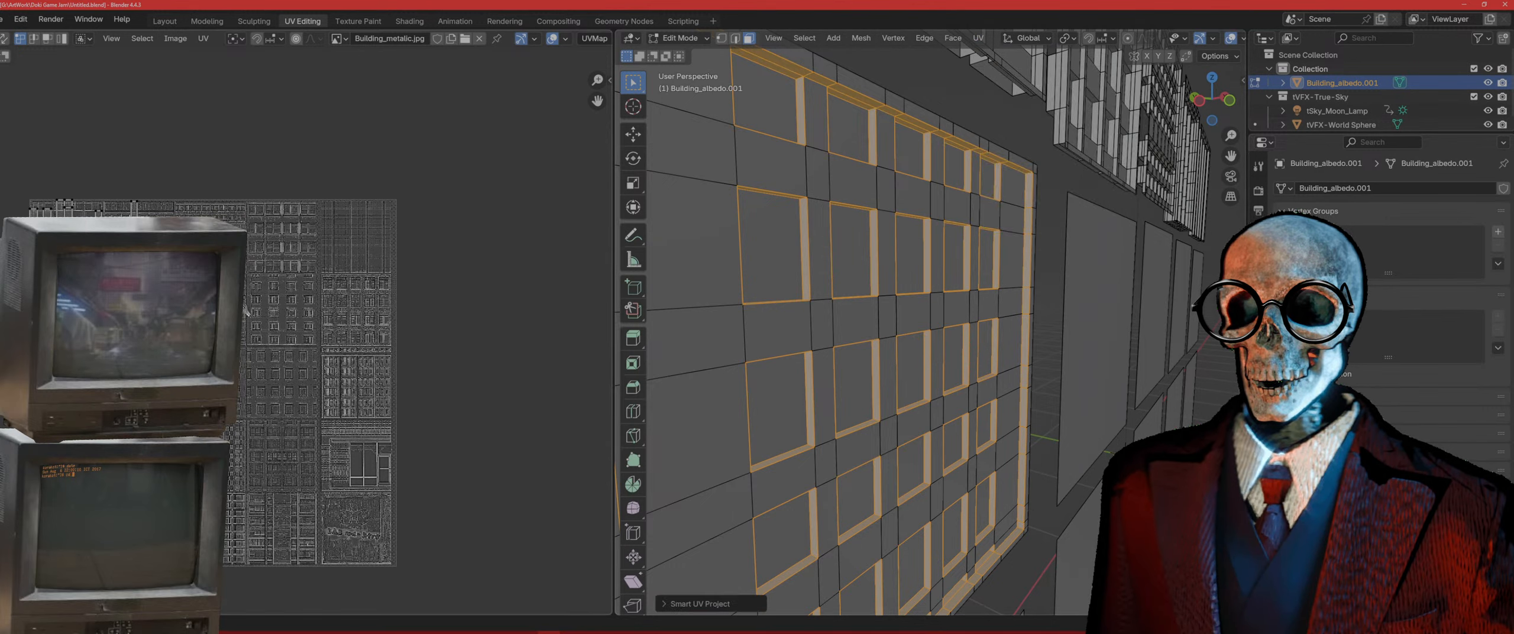
pyautogui.press('s')
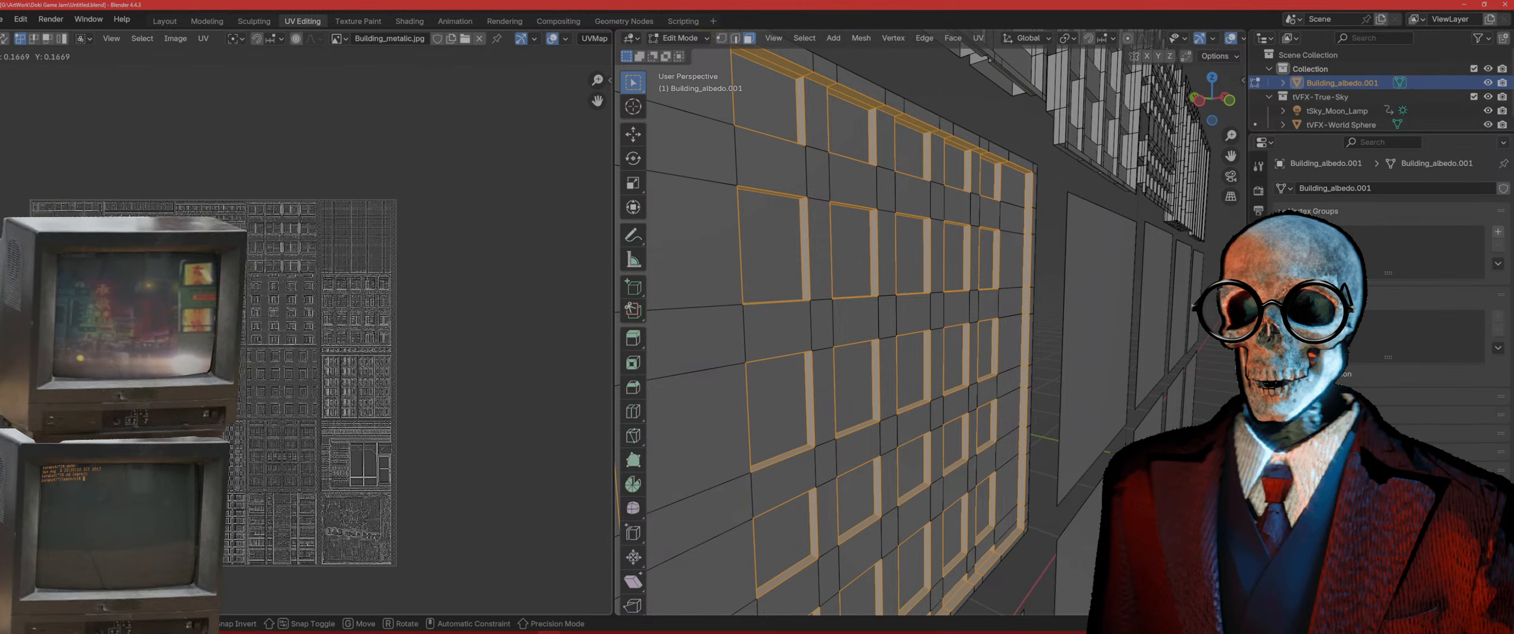
pyautogui.press('g')
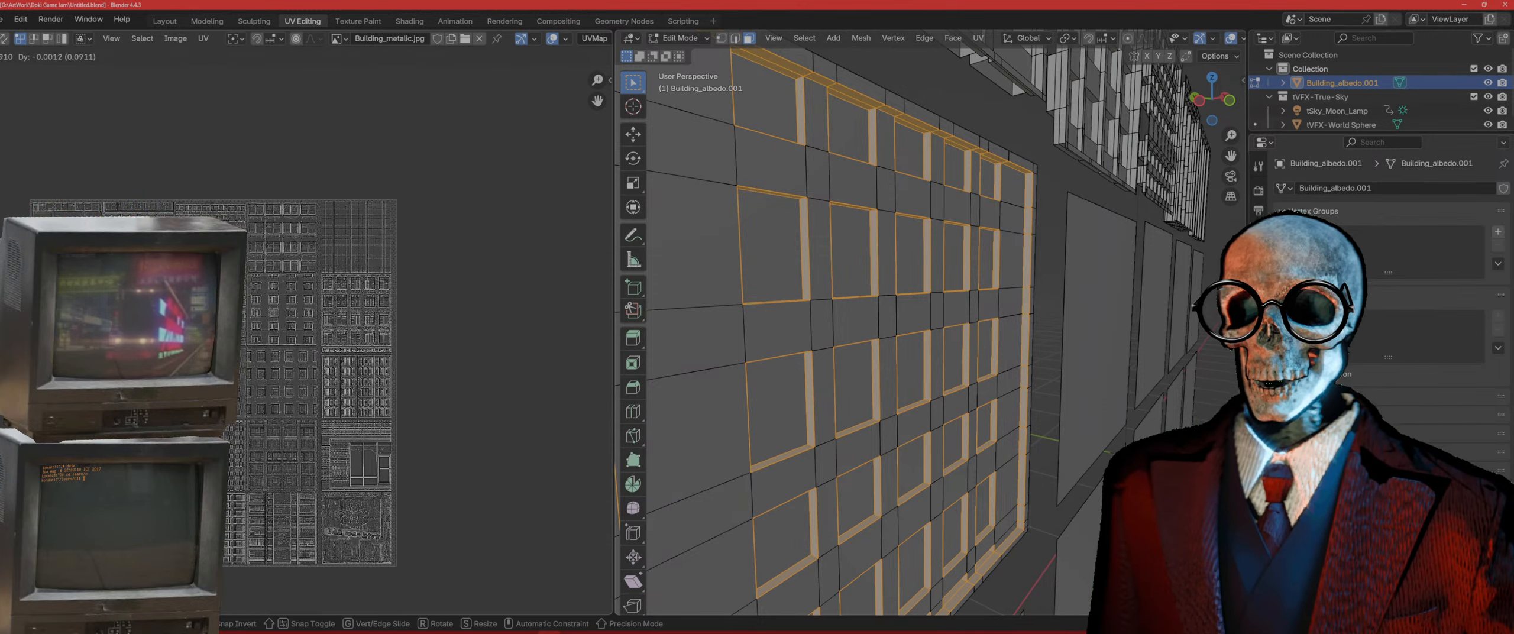
pyautogui.click(424, 418)
# Step: Show the textured material in the 3D viewport and leave Edit Mode to inspect the unwrapped windows among the other facades
pyautogui.press('z')
pyautogui.click(730, 496)
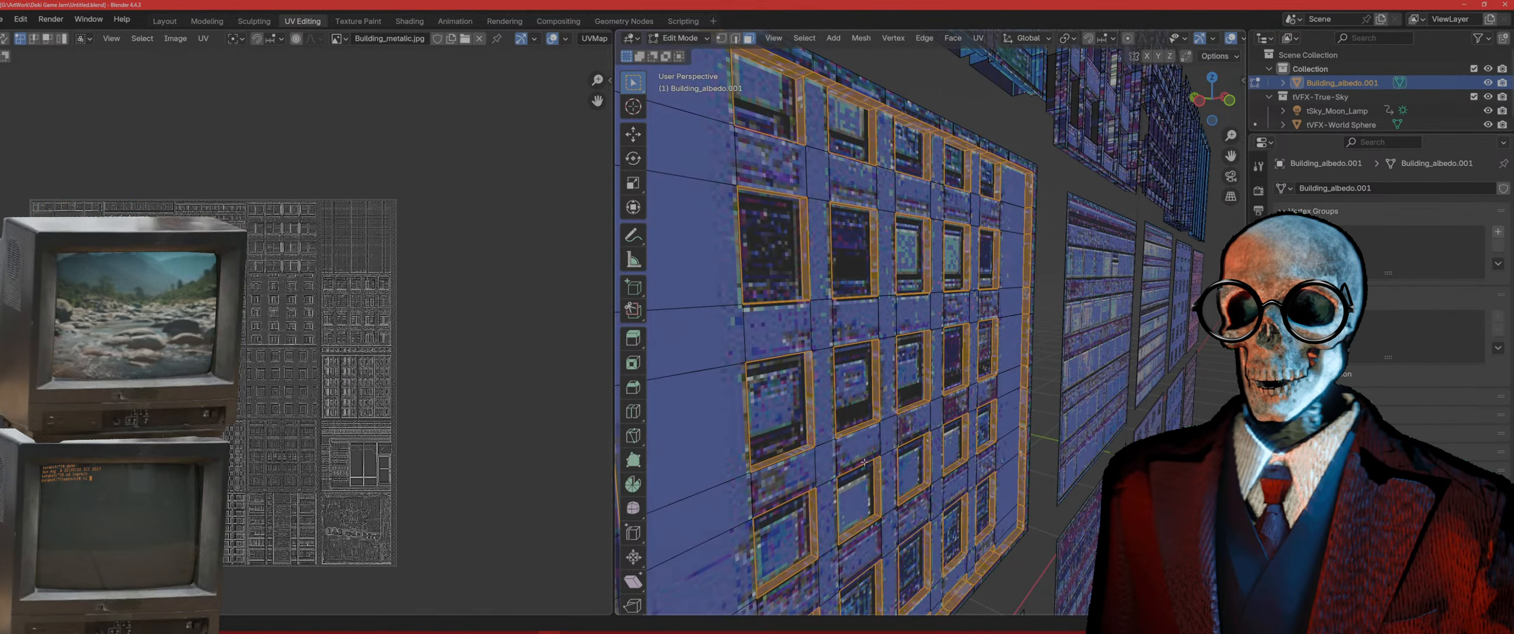
pyautogui.press('Tab')
pyautogui.moveTo(889, 457); pyautogui.dragTo(859, 443, button='middle')
pyautogui.click(724, 404)
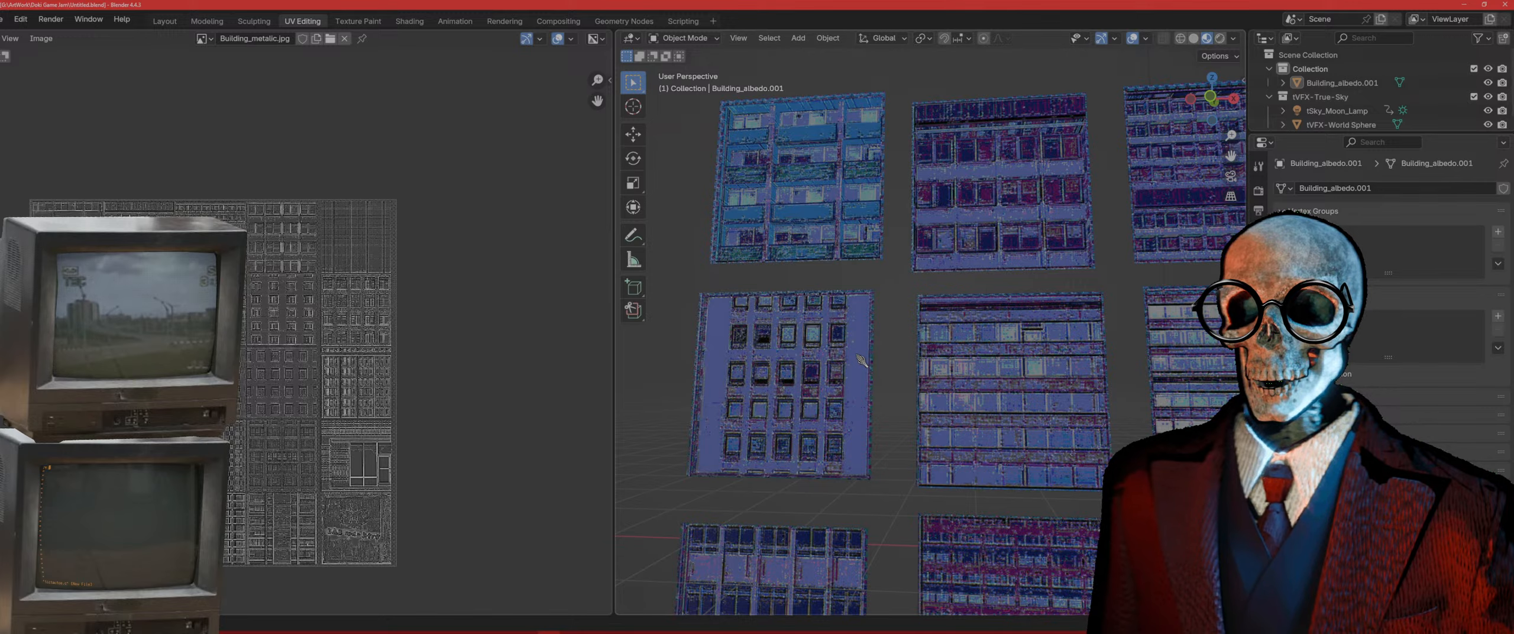
pyautogui.moveTo(862, 361); pyautogui.dragTo(828, 396, button='middle')
# Step: Edit the building mesh in front view and add vertical loop cuts along the side borders of the facade with horizontal window rows
pyautogui.click(808, 400)
pyautogui.press('Tab')
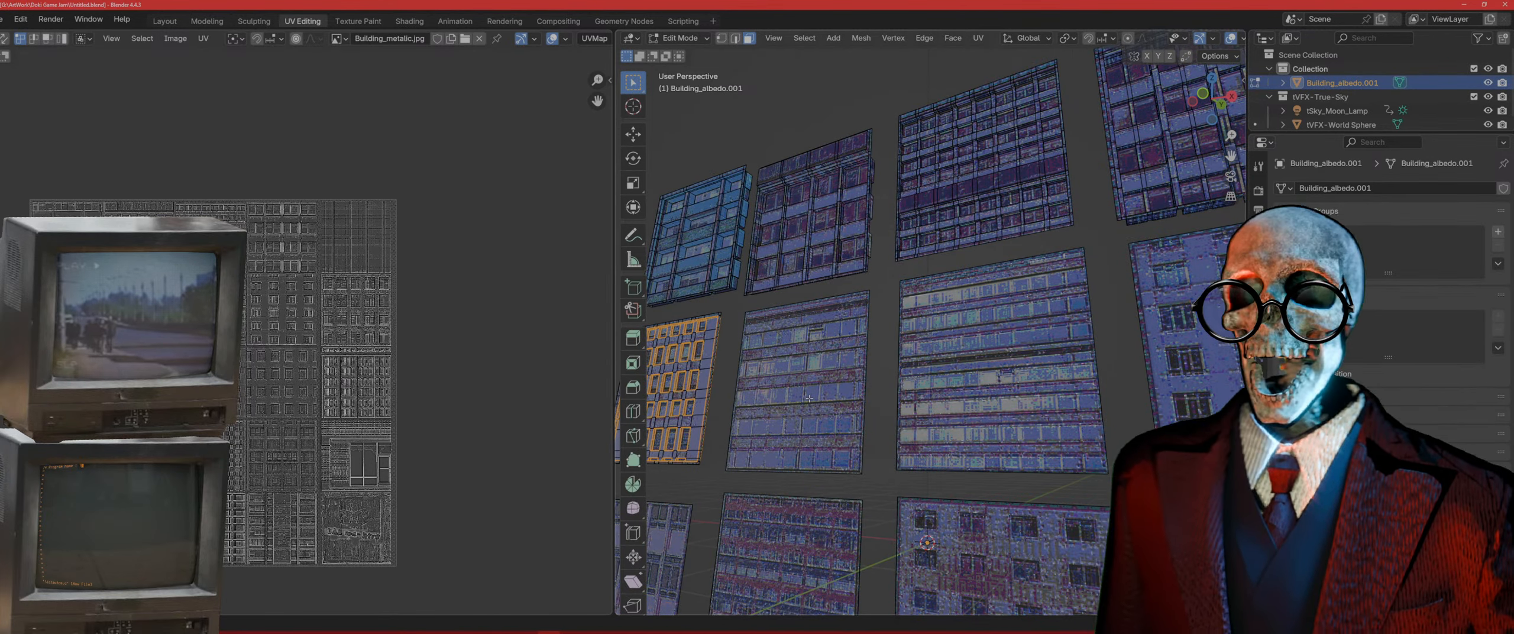
pyautogui.press('KP_1')
pyautogui.scroll(4, 839, 388)
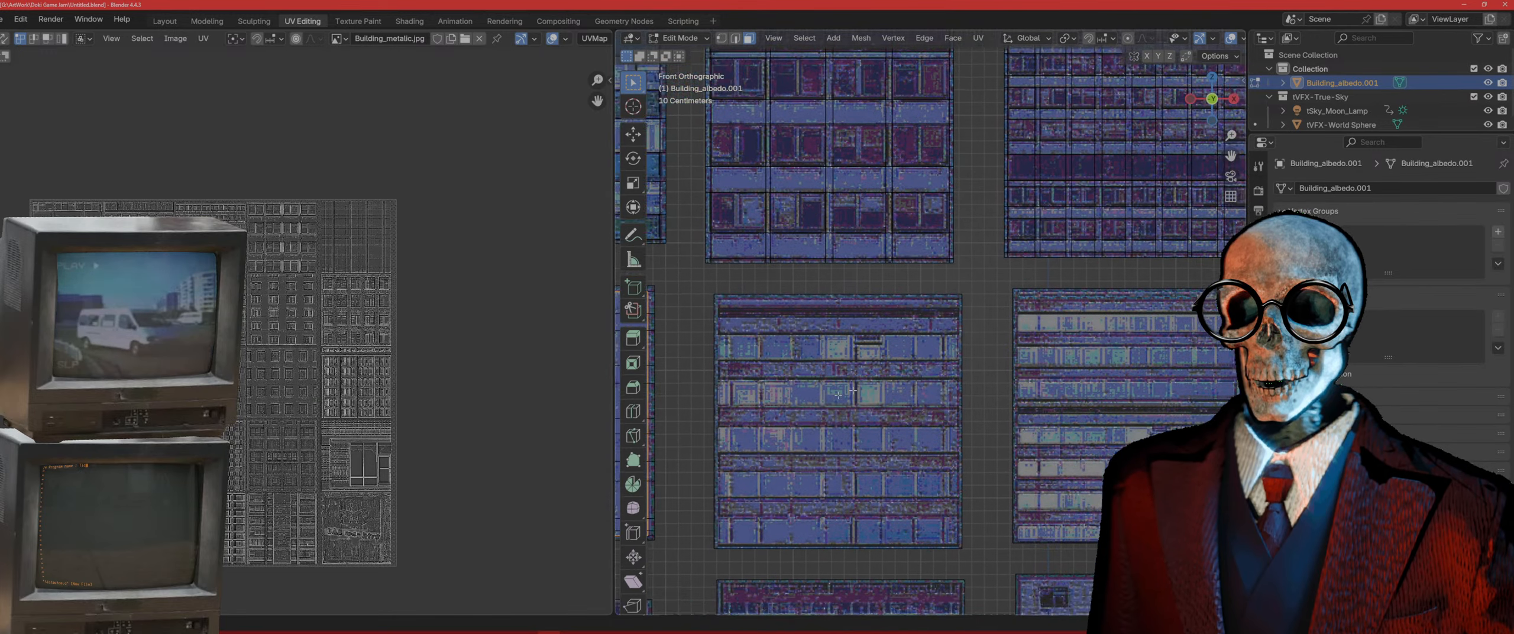
pyautogui.keyDown('shift'); pyautogui.moveTo(827, 332); pyautogui.dragTo(884, 283, button='middle'); pyautogui.keyUp('shift')
pyautogui.scroll(1, 862, 324)
pyautogui.keyDown('shift'); pyautogui.moveTo(861, 325); pyautogui.dragTo(909, 329, button='middle'); pyautogui.keyUp('shift')
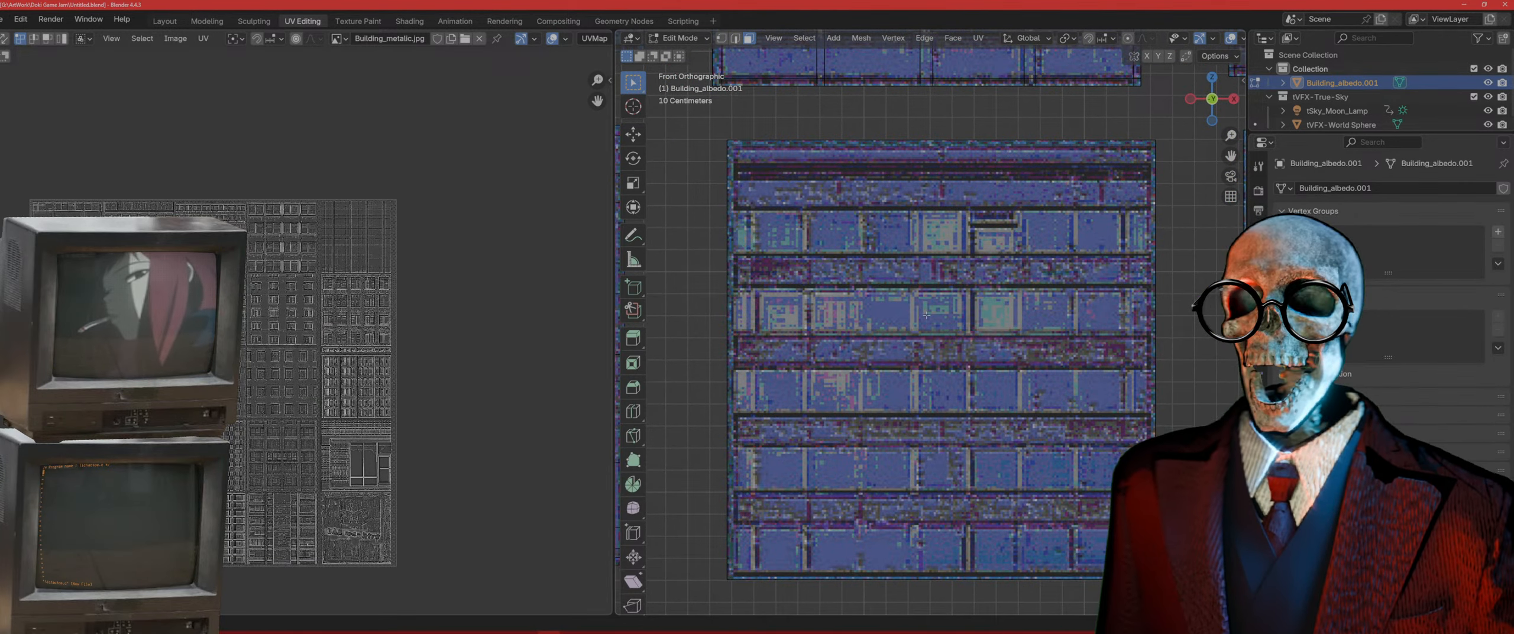
pyautogui.keyDown('shift'); pyautogui.moveTo(861, 292); pyautogui.dragTo(830, 280, button='middle'); pyautogui.keyUp('shift')
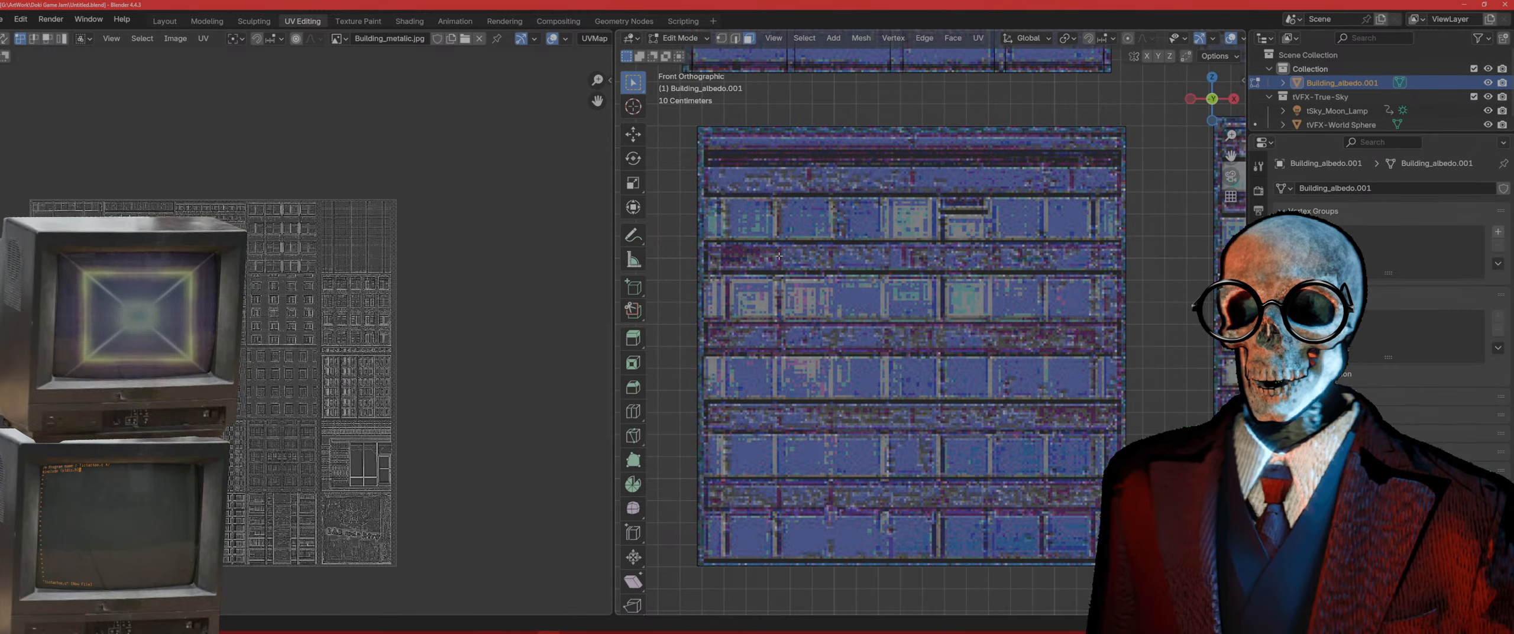
pyautogui.hotkey('ctrl', 'r')
pyautogui.click(757, 135)
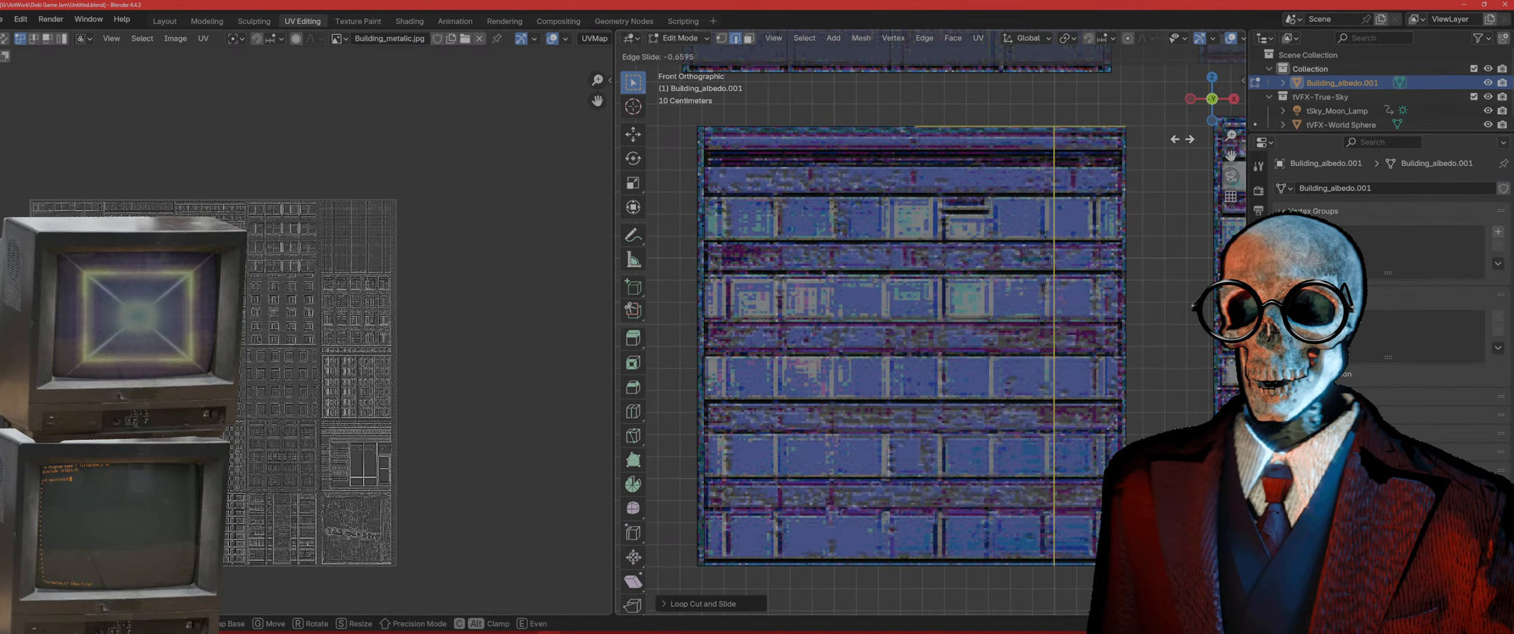
pyautogui.click(623, 137)
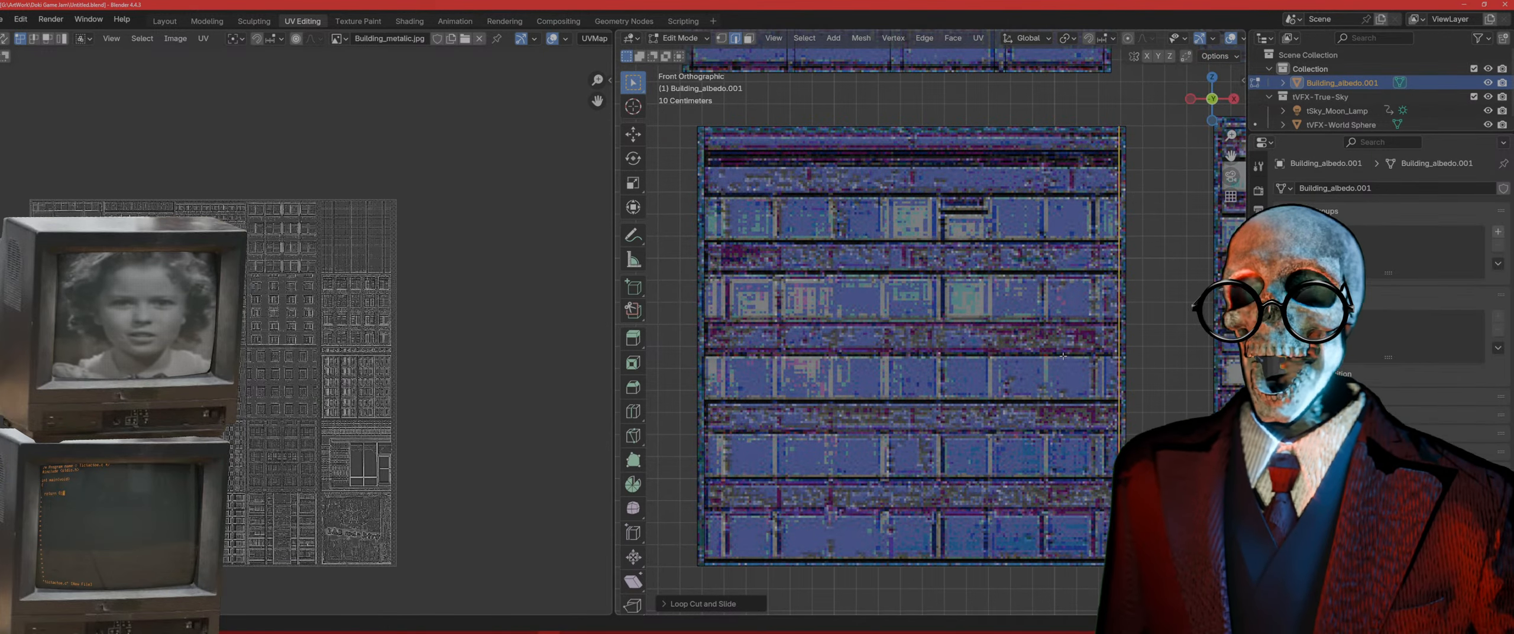
# Step: Add horizontal loop cuts along the facade's top border and the dark ledge lines just beneath it
pyautogui.hotkey('ctrl', 'r')
pyautogui.click(1115, 210)
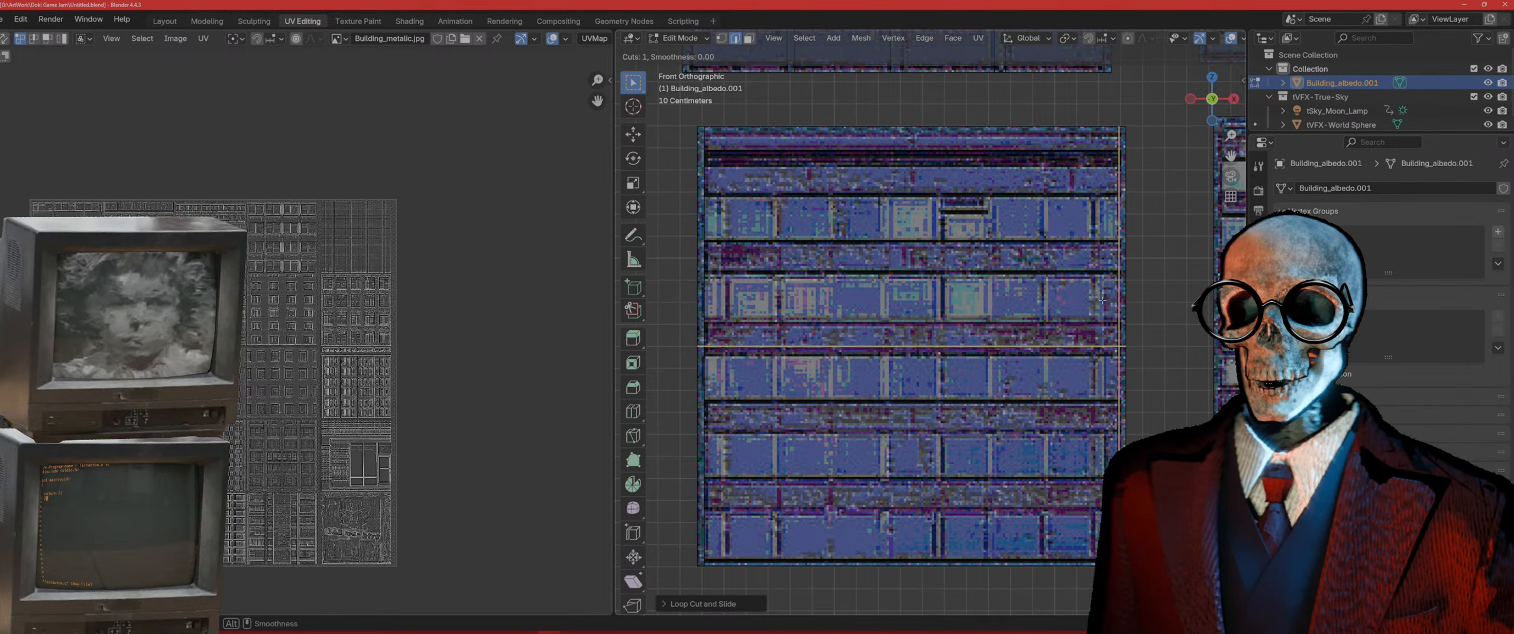
pyautogui.click(1126, 90)
pyautogui.hotkey('ctrl', 'r')
pyautogui.click(1106, 252)
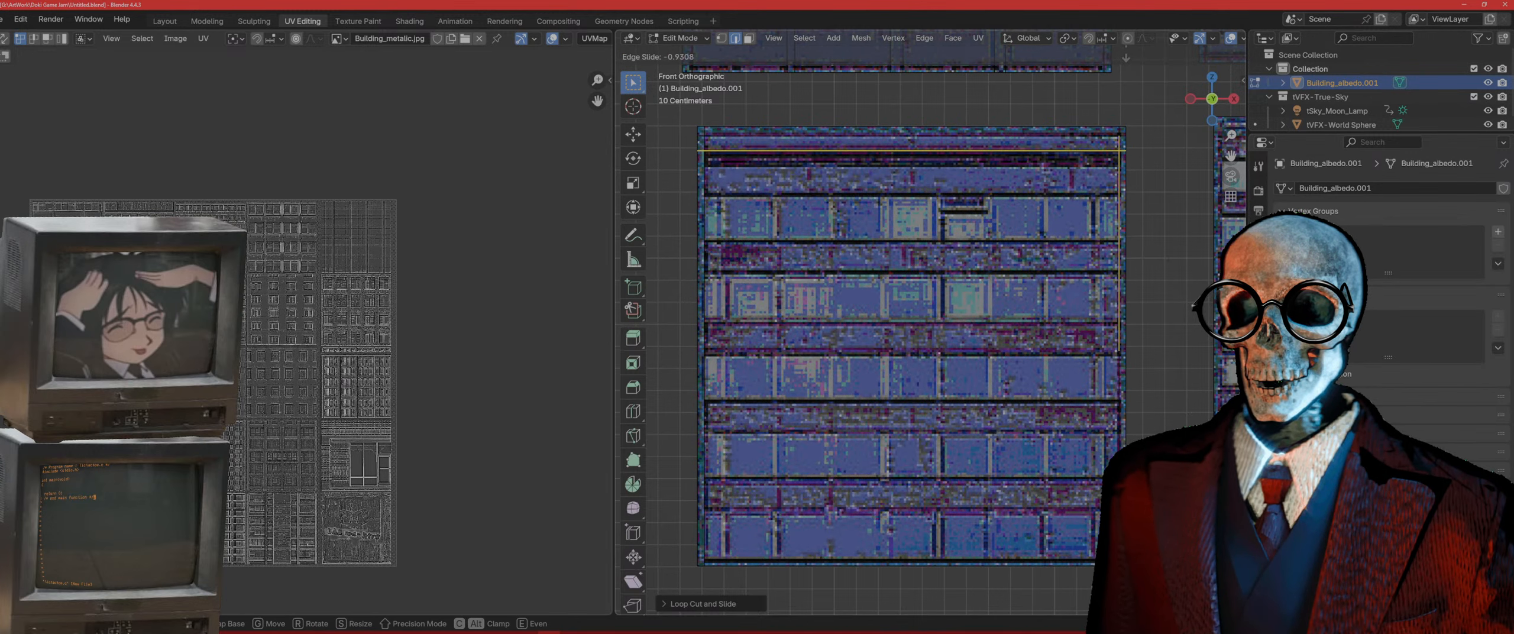
pyautogui.click(1126, 57)
pyautogui.hotkey('ctrl', 'r')
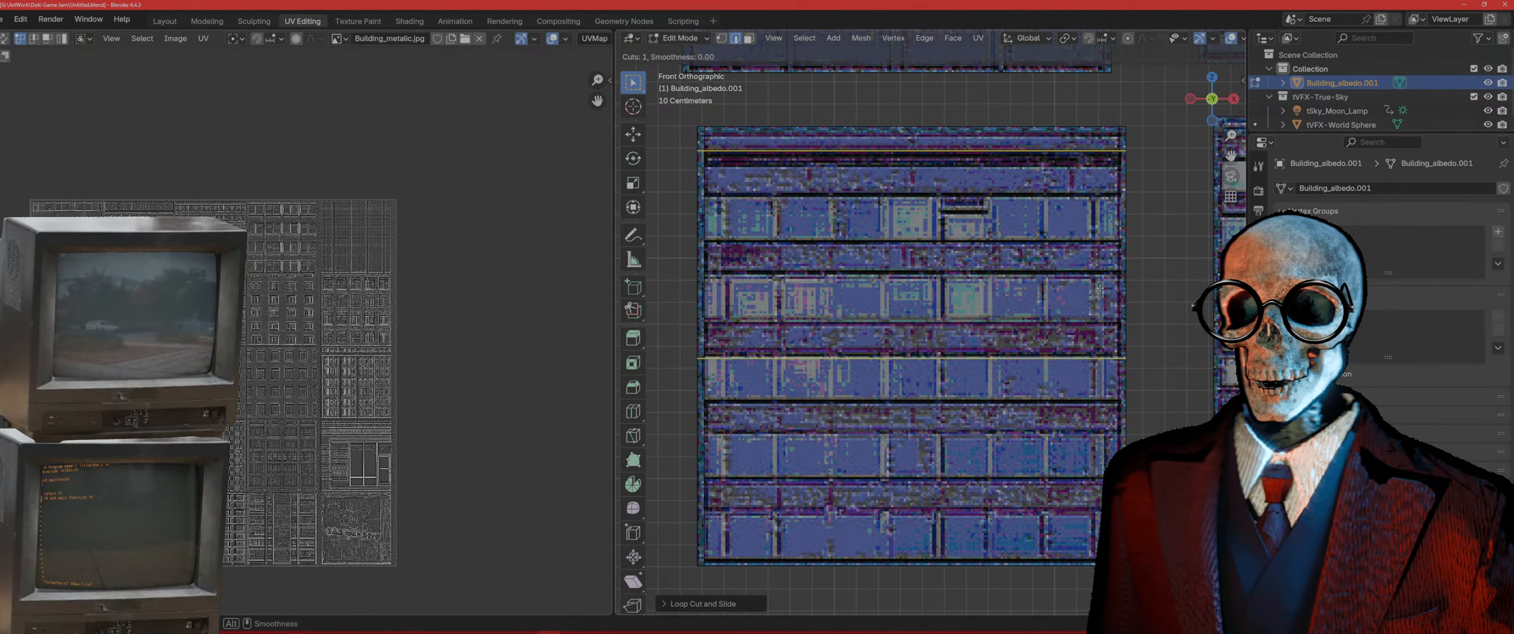
pyautogui.click(1101, 288)
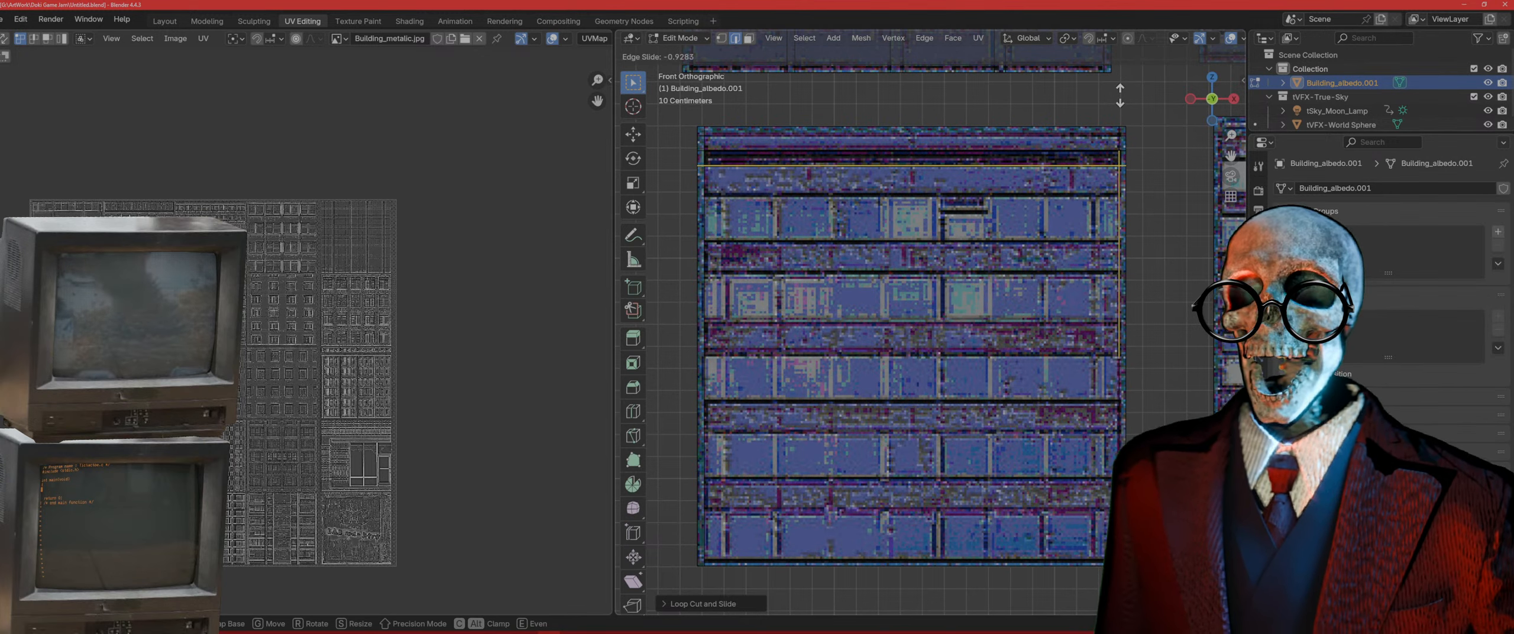
pyautogui.click(1114, 252)
# Step: Add two horizontal loop cuts bounding the wall band between the first and second window rows
pyautogui.hotkey('ctrl', 'r')
pyautogui.click(1114, 290)
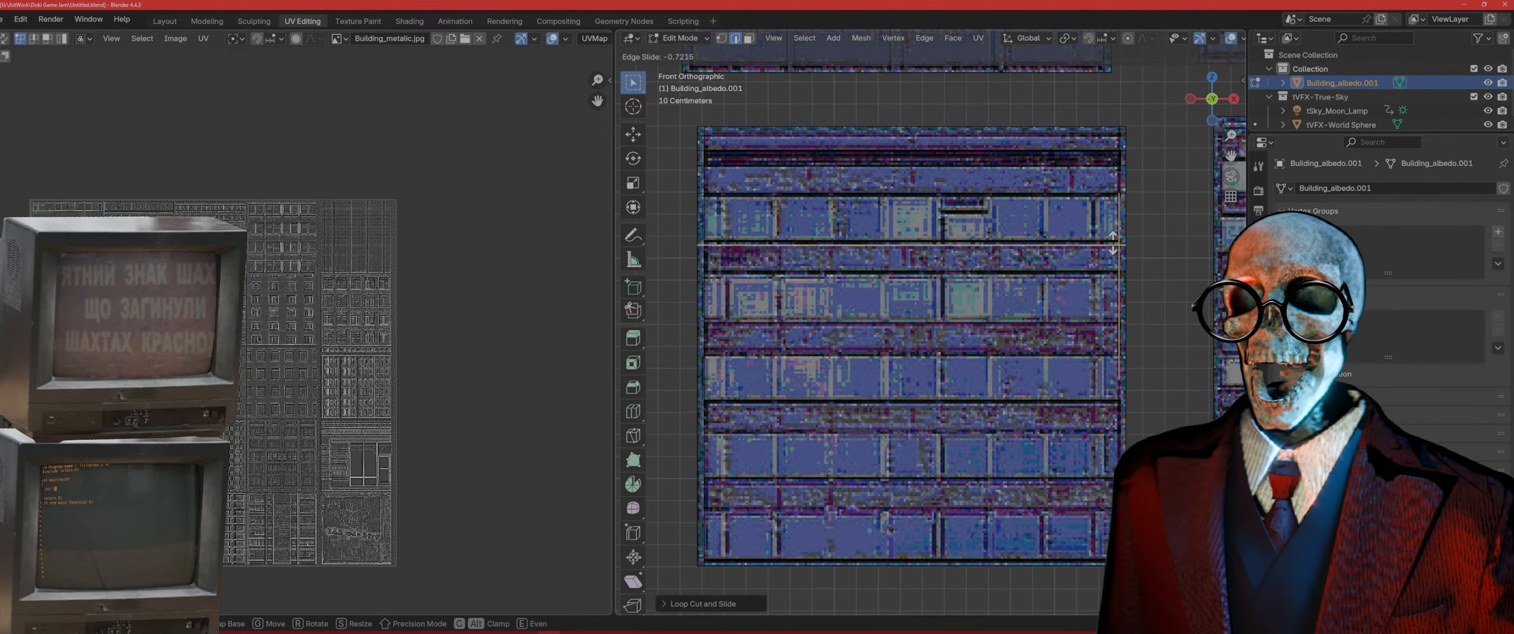
pyautogui.click(1093, 315)
pyautogui.hotkey('ctrl', 'r')
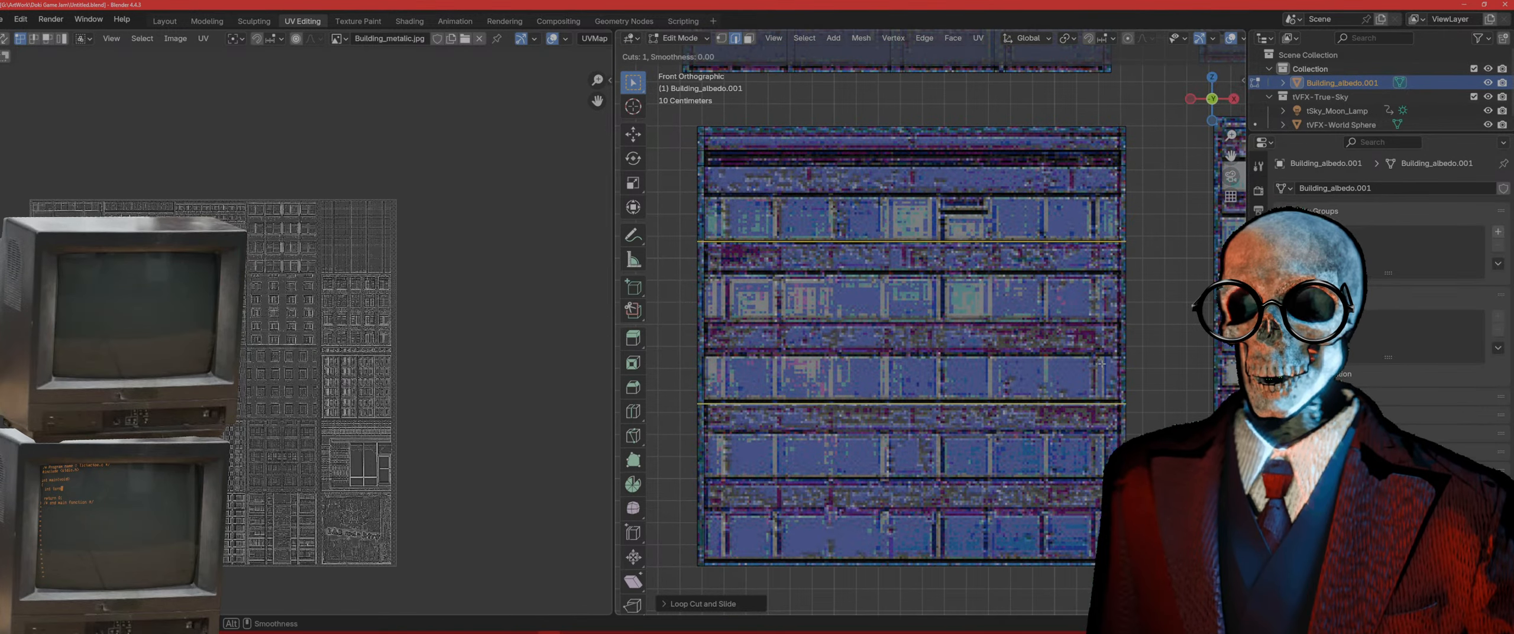
pyautogui.click(1117, 362)
pyautogui.click(1120, 232)
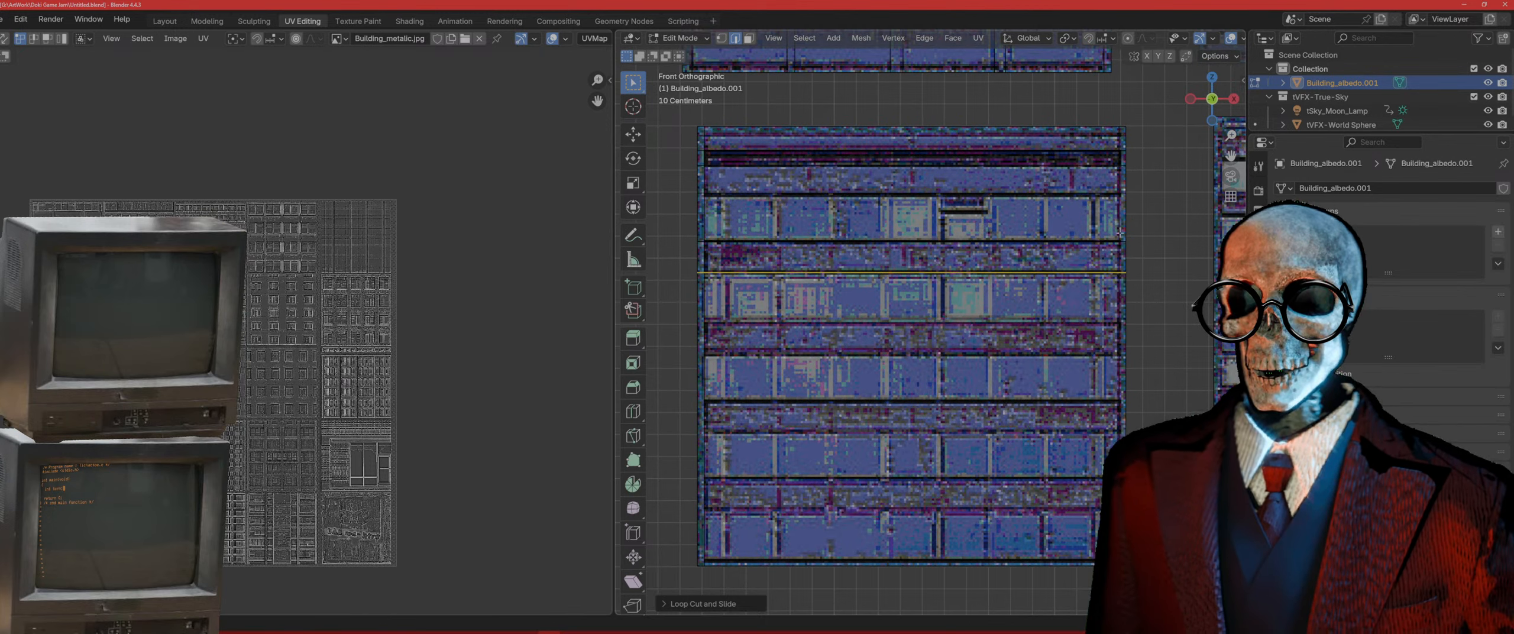
# Step: Add two horizontal loop cuts bounding the wall band between the second and third window rows
pyautogui.hotkey('ctrl', 'r')
pyautogui.click(1112, 361)
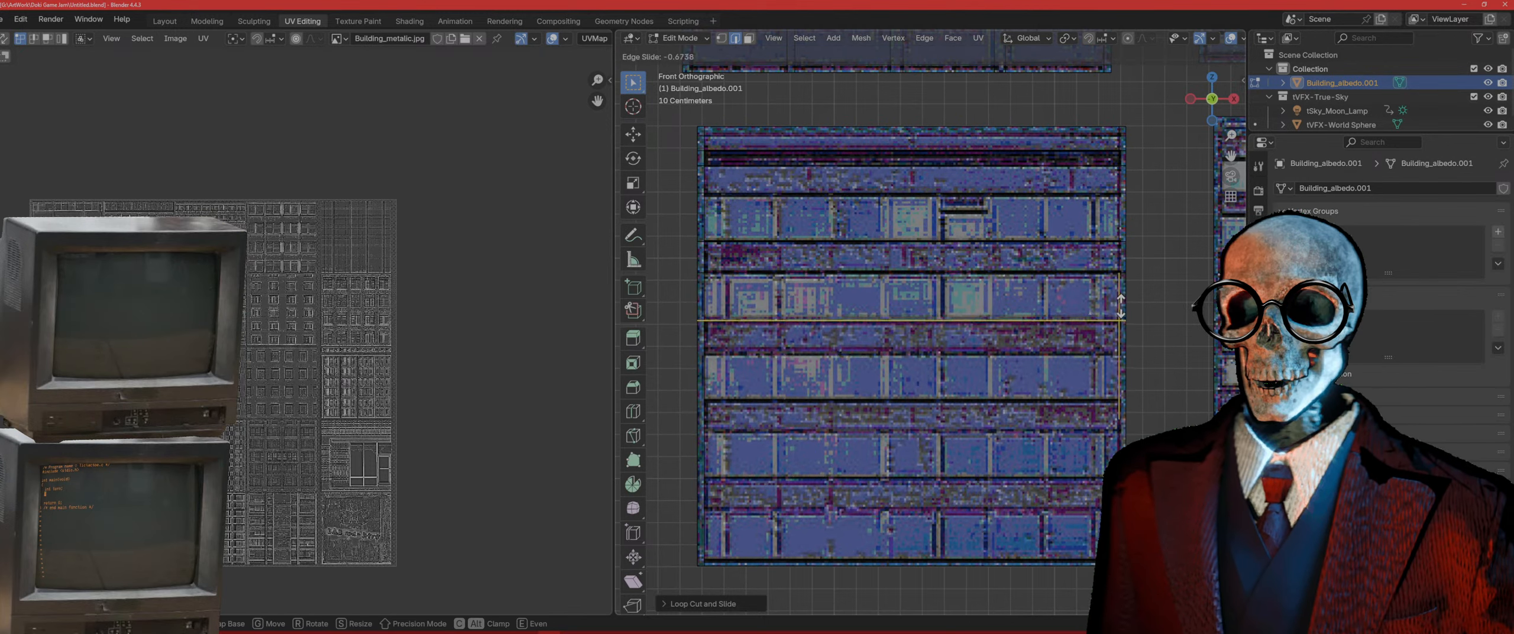
pyautogui.click(1125, 307)
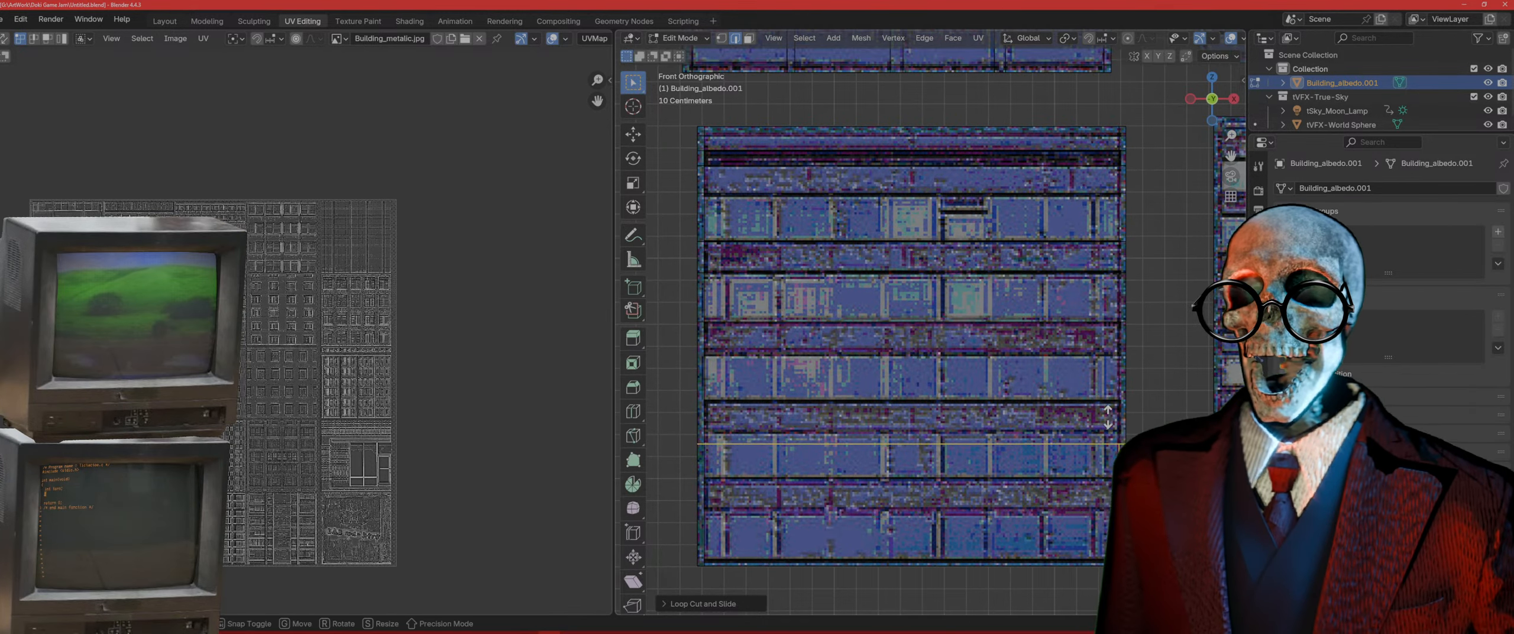
pyautogui.hotkey('ctrl', 'r')
pyautogui.click(1118, 378)
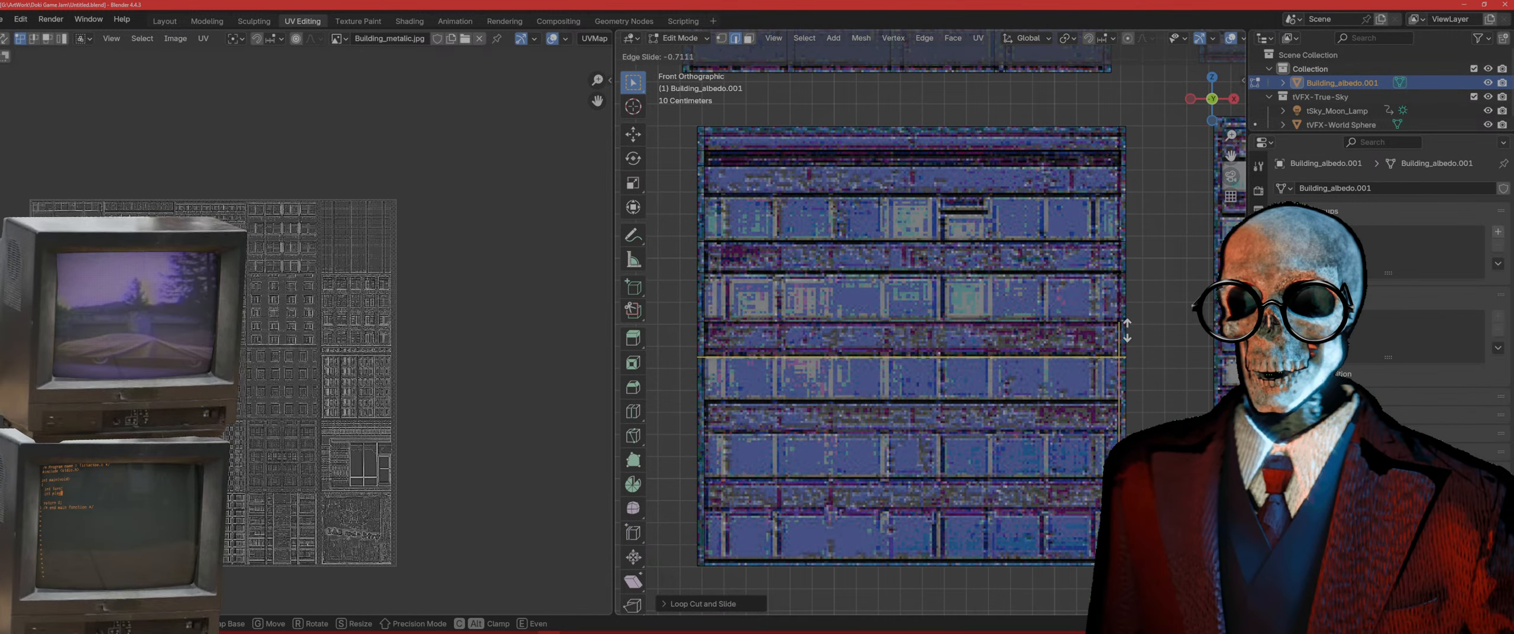
pyautogui.click(1128, 329)
# Step: Add two horizontal loop cuts bounding the wall band between the third and fourth window rows
pyautogui.hotkey('ctrl', 'r')
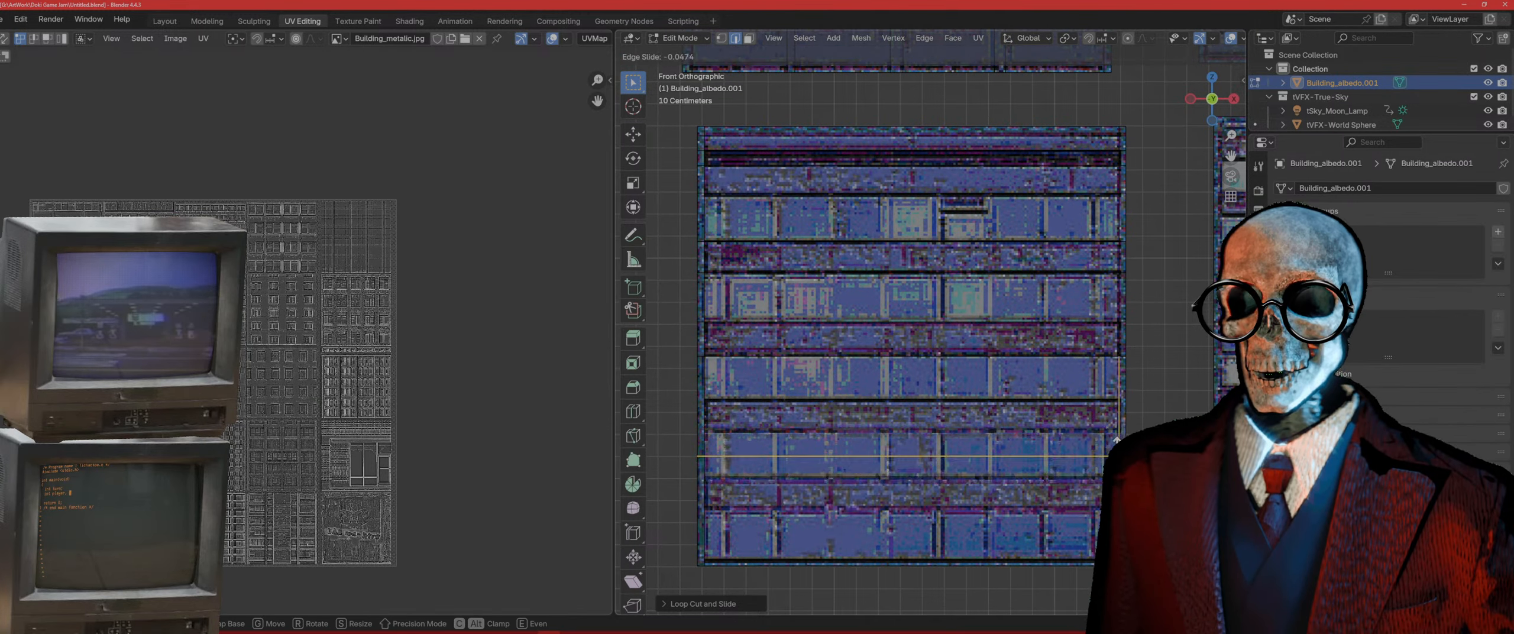
pyautogui.click(1135, 426)
pyautogui.click(1130, 419)
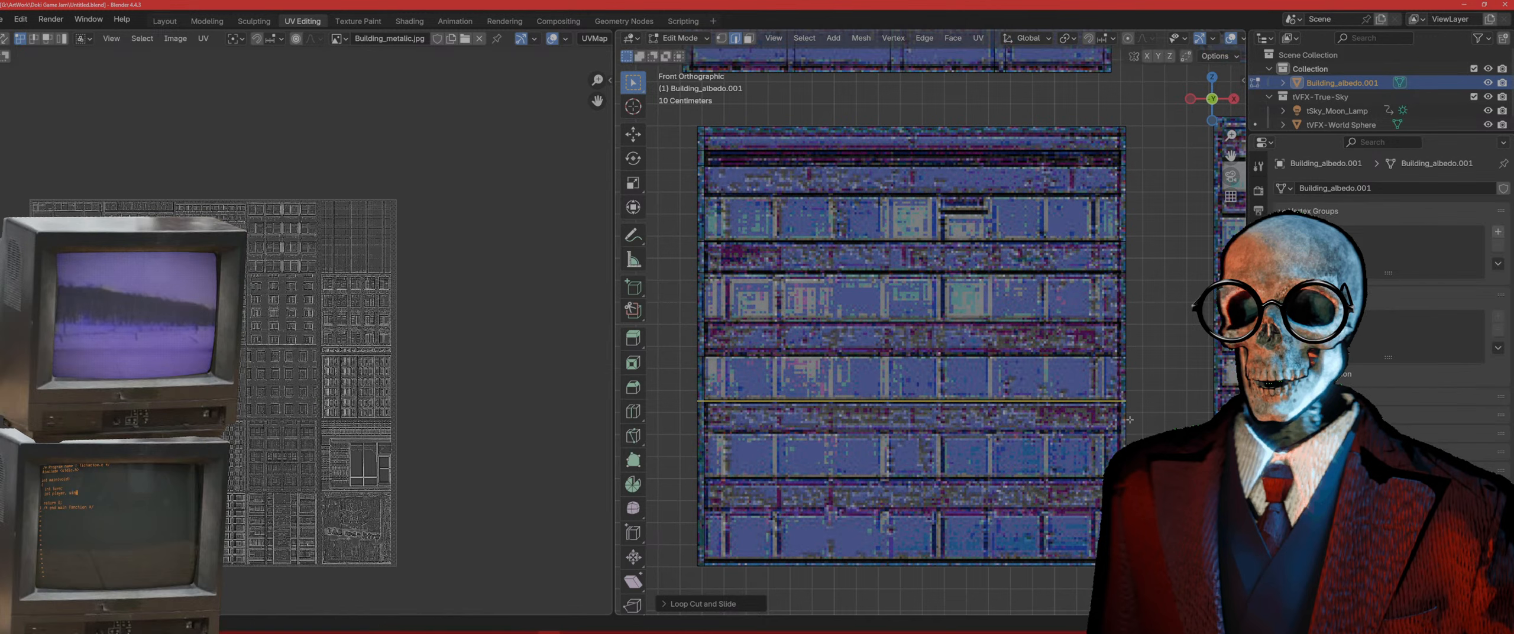
pyautogui.hotkey('ctrl', 'r')
pyautogui.click(1127, 465)
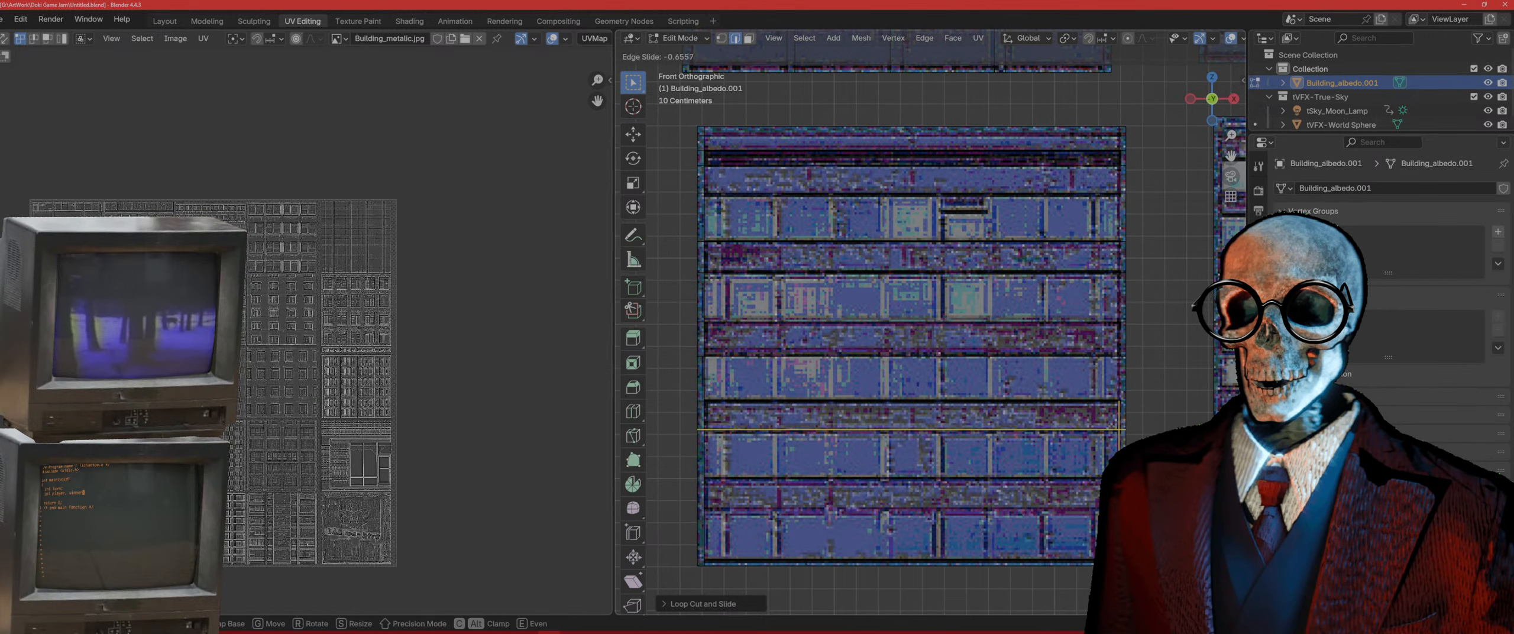
pyautogui.click(1126, 442)
# Step: Add two horizontal loop cuts bounding the wall band between the fourth and fifth window rows
pyautogui.hotkey('ctrl', 'r')
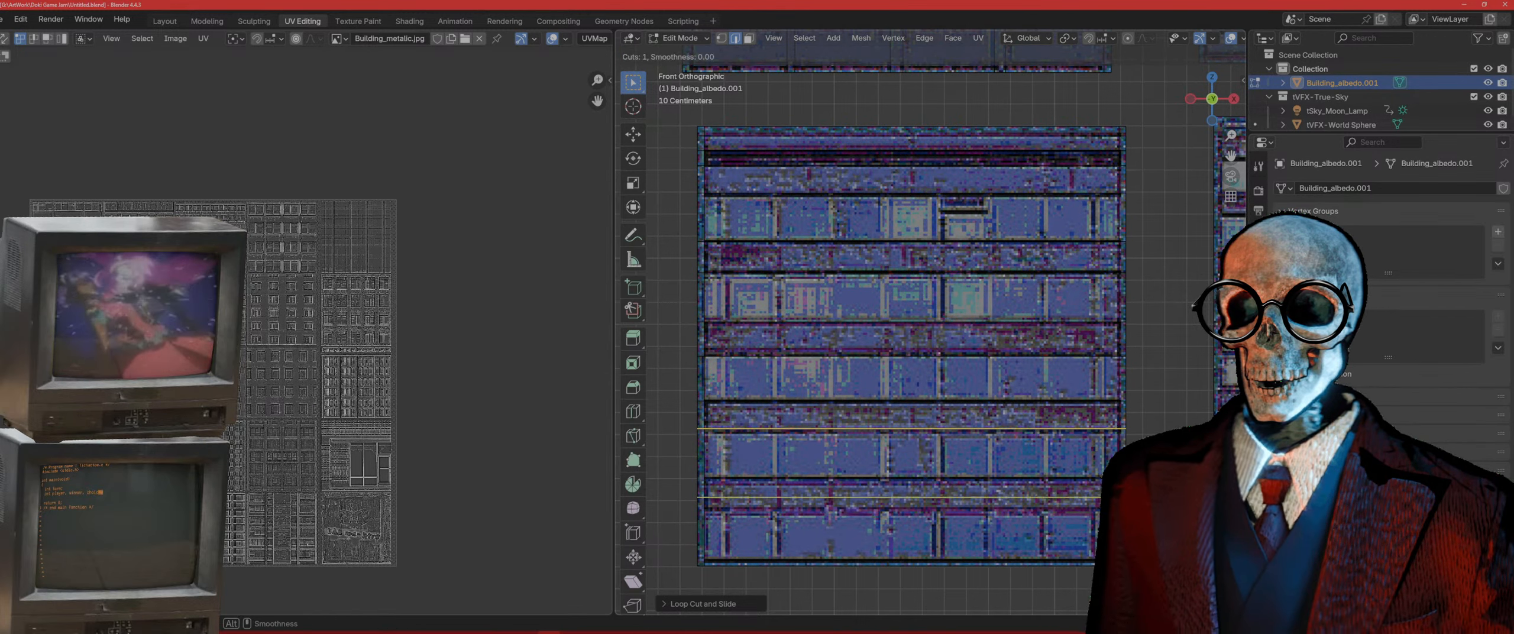
pyautogui.click(1123, 489)
pyautogui.click(1124, 470)
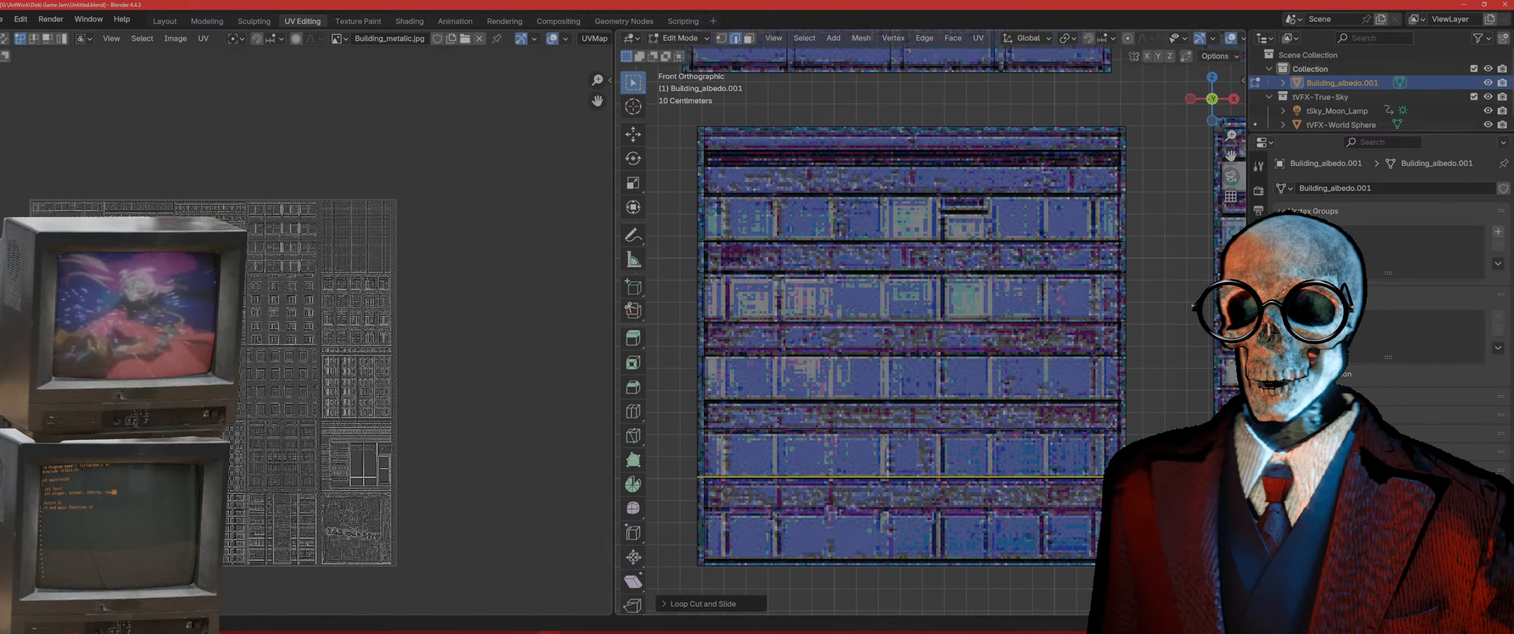
pyautogui.hotkey('ctrl', 'r')
pyautogui.click(1124, 517)
pyautogui.click(1124, 535)
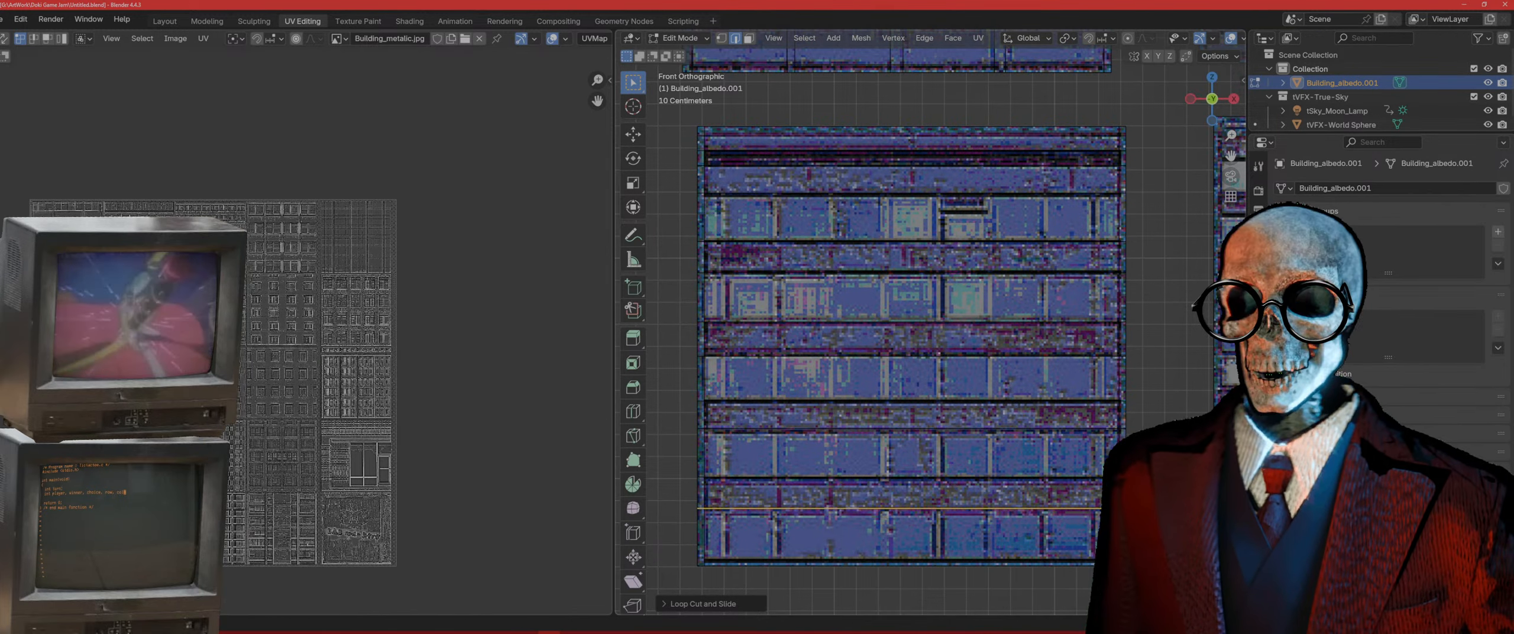
# Step: Add a horizontal loop cut along the facade's bottom border, below the lowest window row
pyautogui.hotkey('ctrl', 'r')
pyautogui.click(1094, 538)
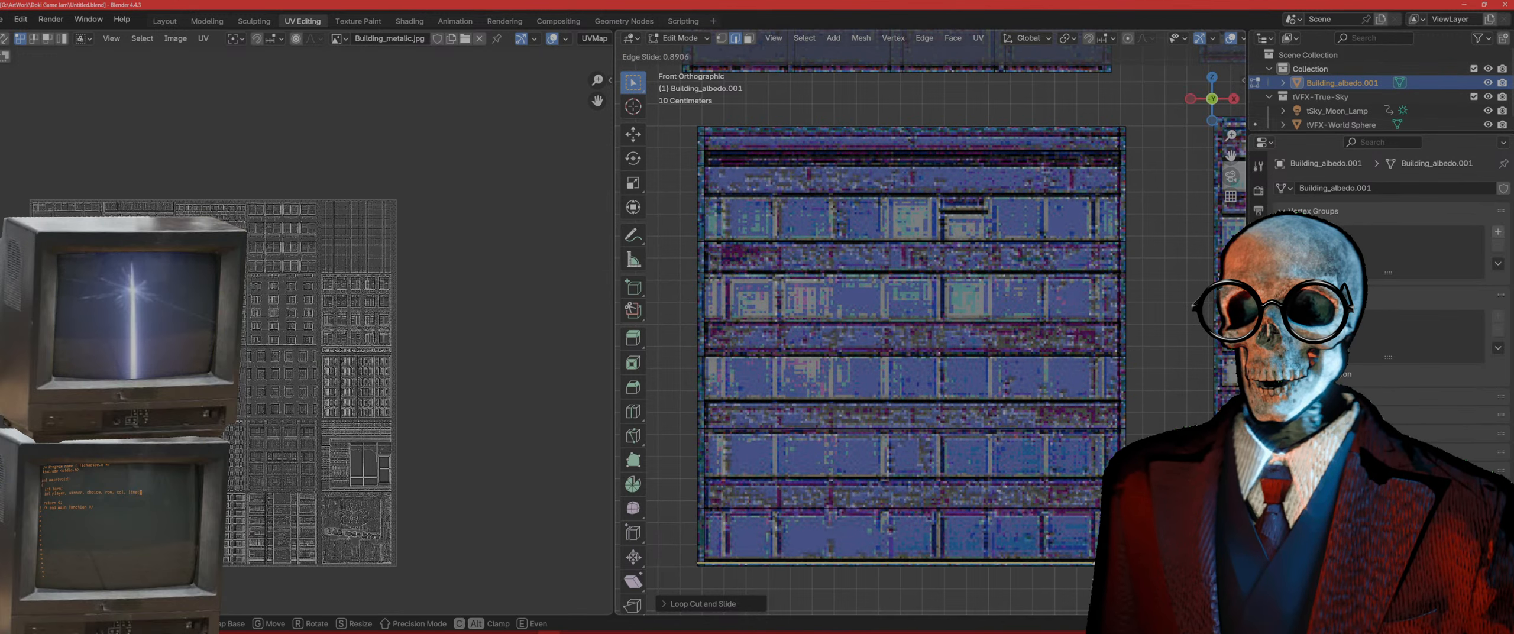
pyautogui.click(1093, 562)
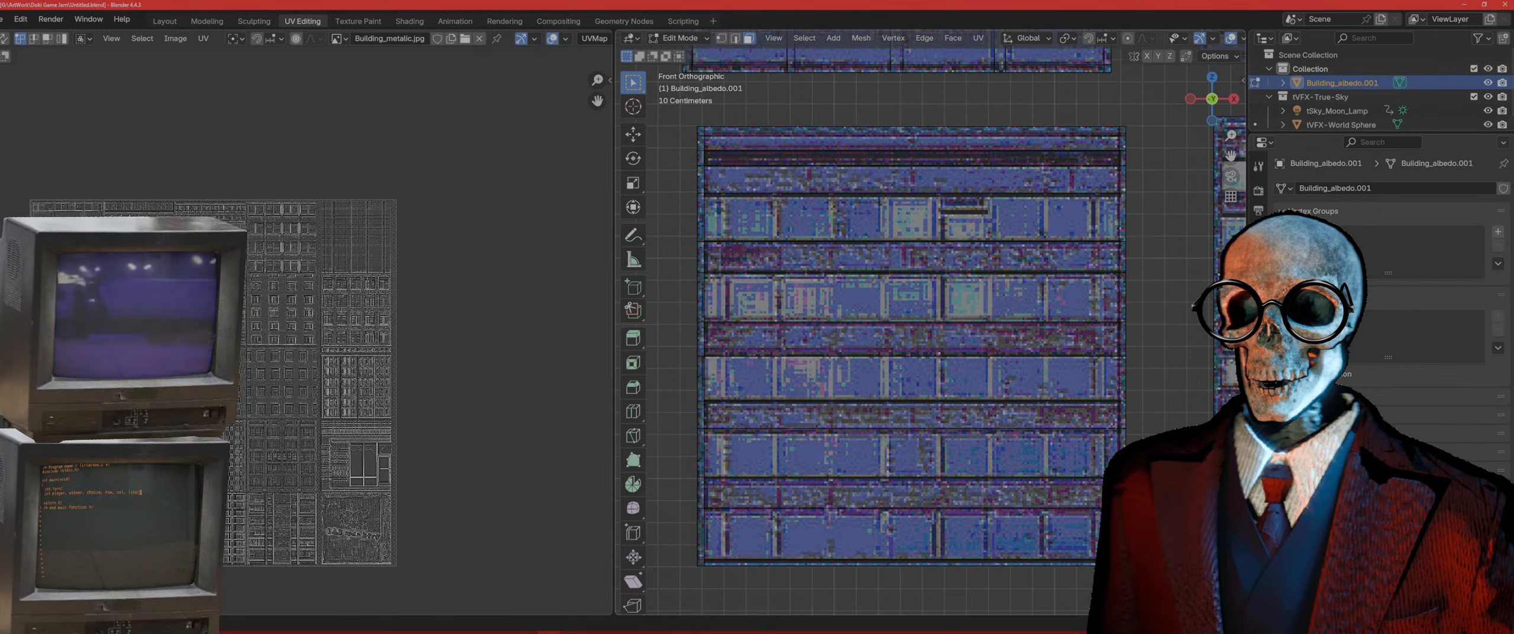
# Step: Check the narrow strips at the top of the facade by selecting them one after another in face select mode
pyautogui.press('3')
pyautogui.click(1025, 131)
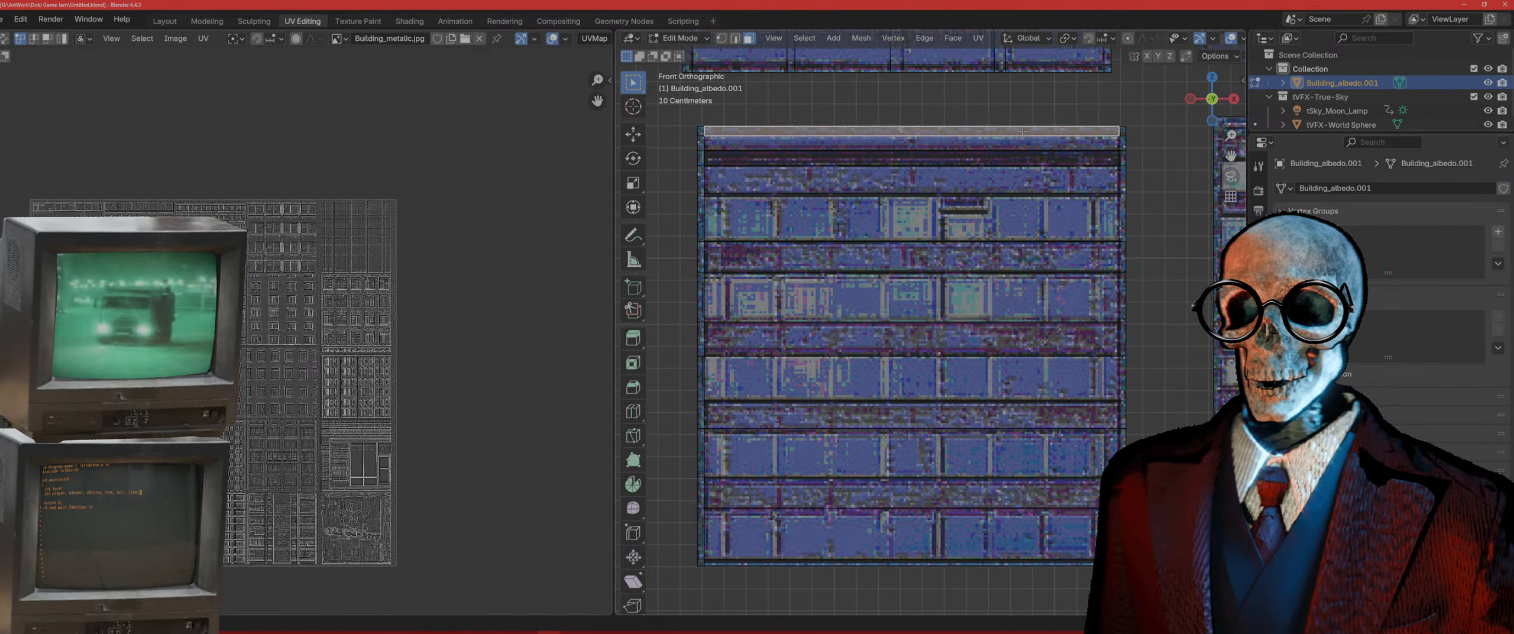
pyautogui.click(1012, 144)
pyautogui.click(994, 155)
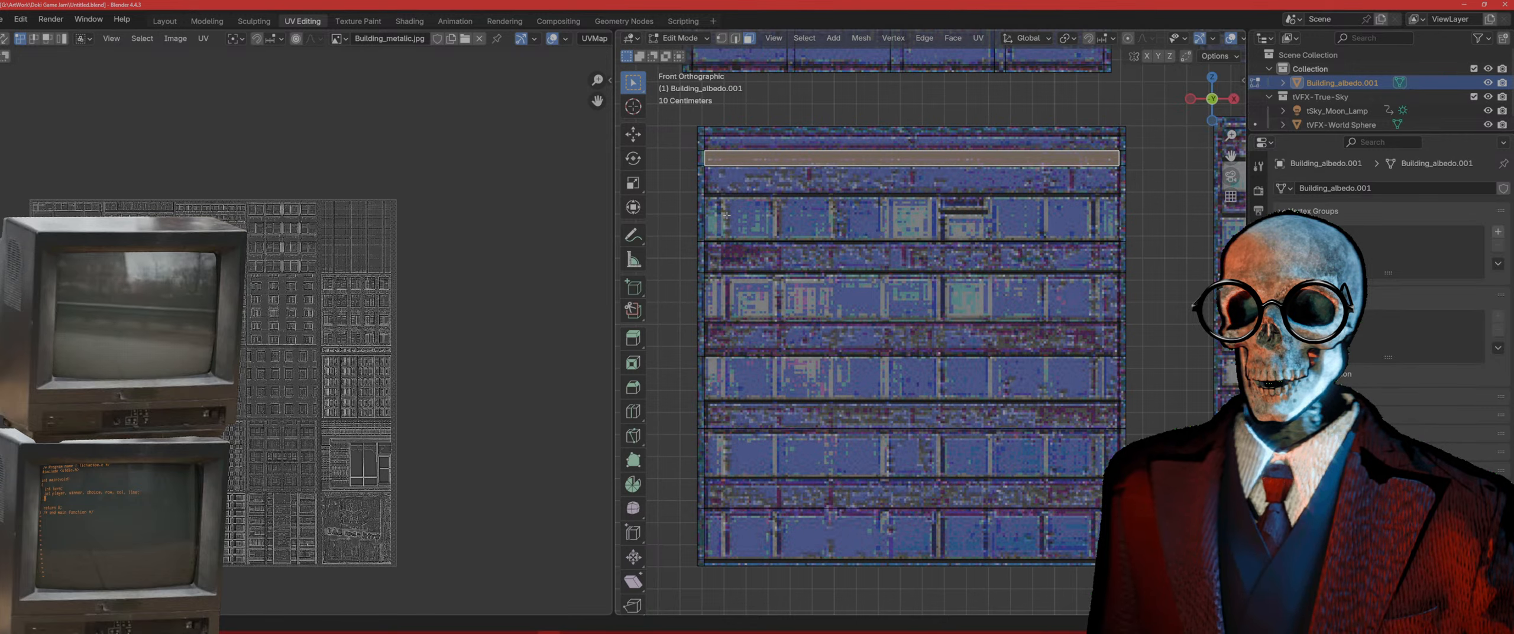
# Step: Add two vertical loop cuts bounding the narrow pillar strip along the left edge of the facade
pyautogui.hotkey('ctrl', 'r')
pyautogui.click(746, 214)
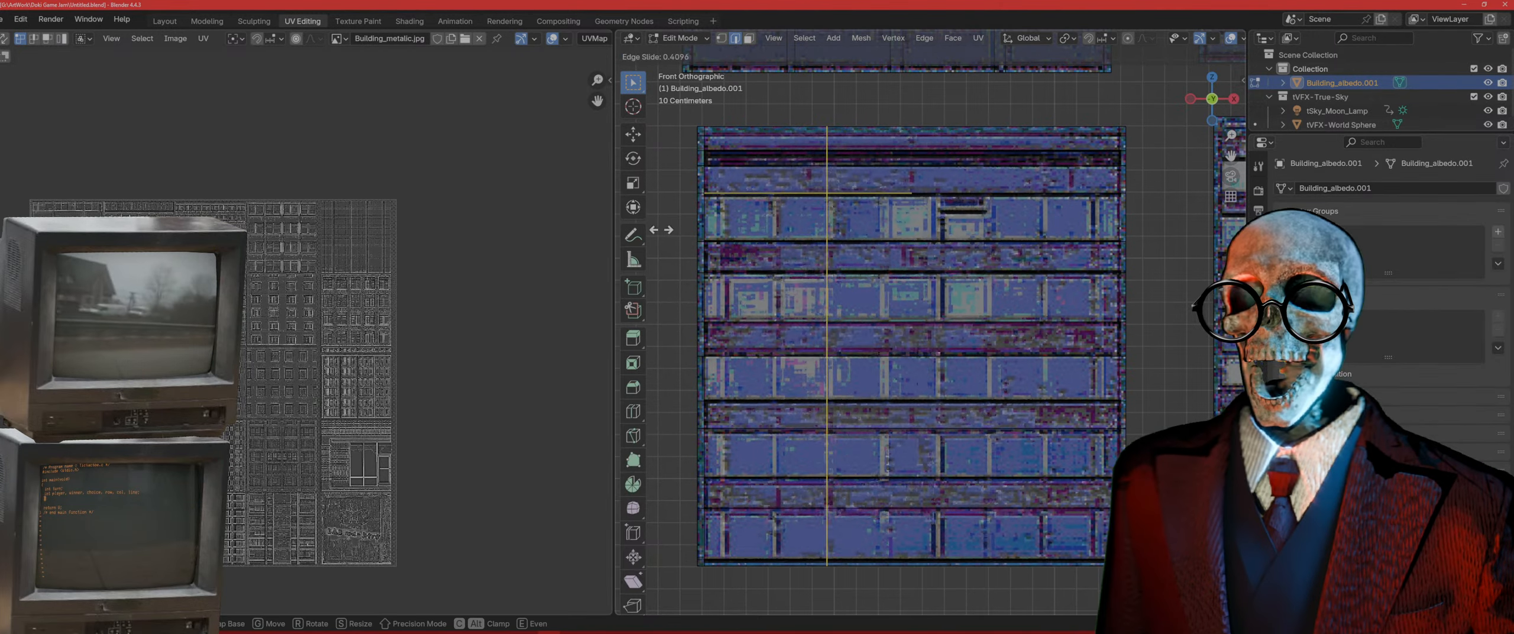
pyautogui.click(1176, 242)
pyautogui.hotkey('ctrl', 'r')
pyautogui.click(1015, 250)
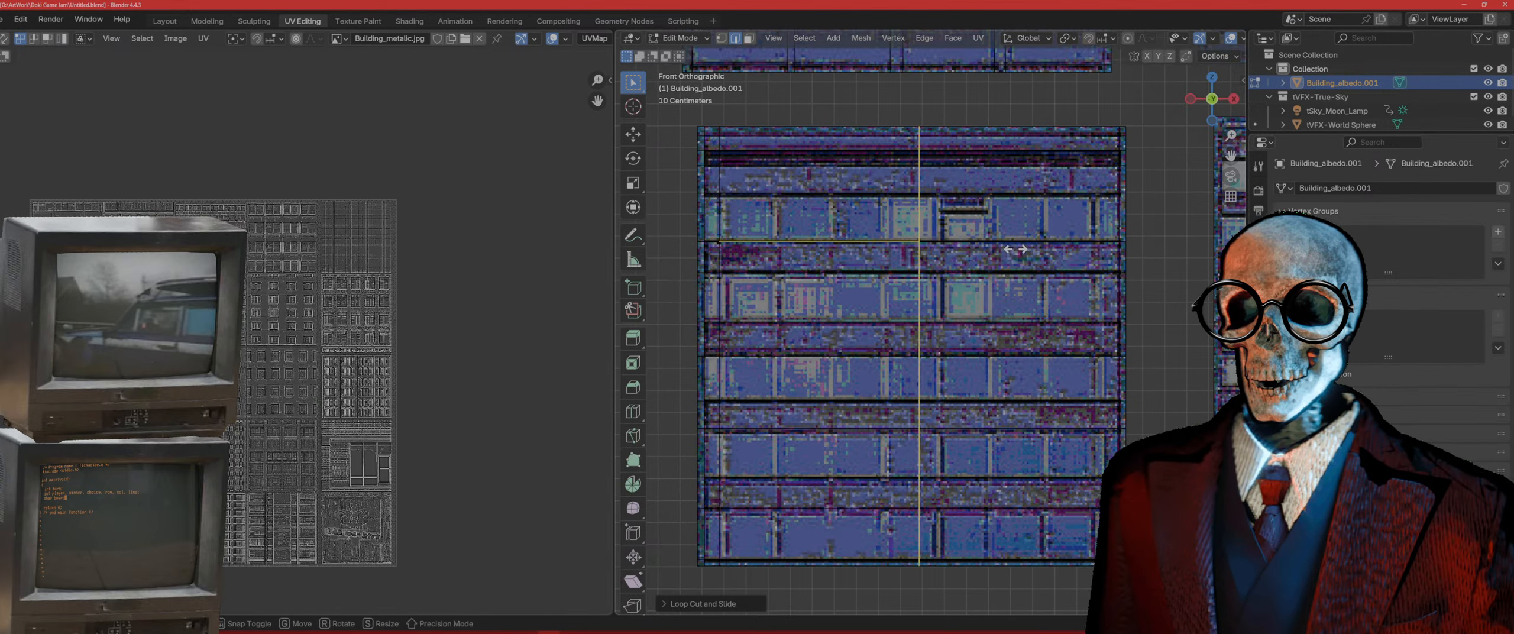
pyautogui.click(826, 278)
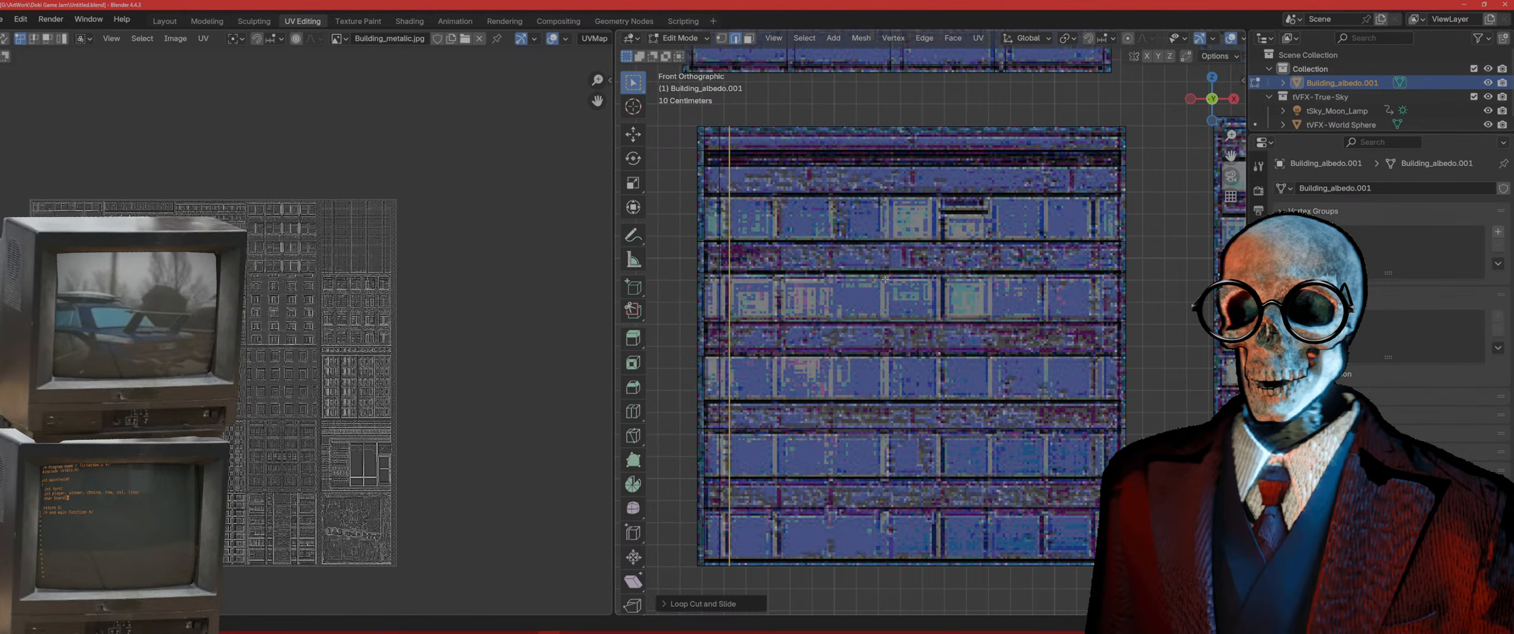
# Step: Add two vertical loop cuts bounding the pillar between the first and second window columns
pyautogui.hotkey('ctrl', 'r')
pyautogui.click(883, 280)
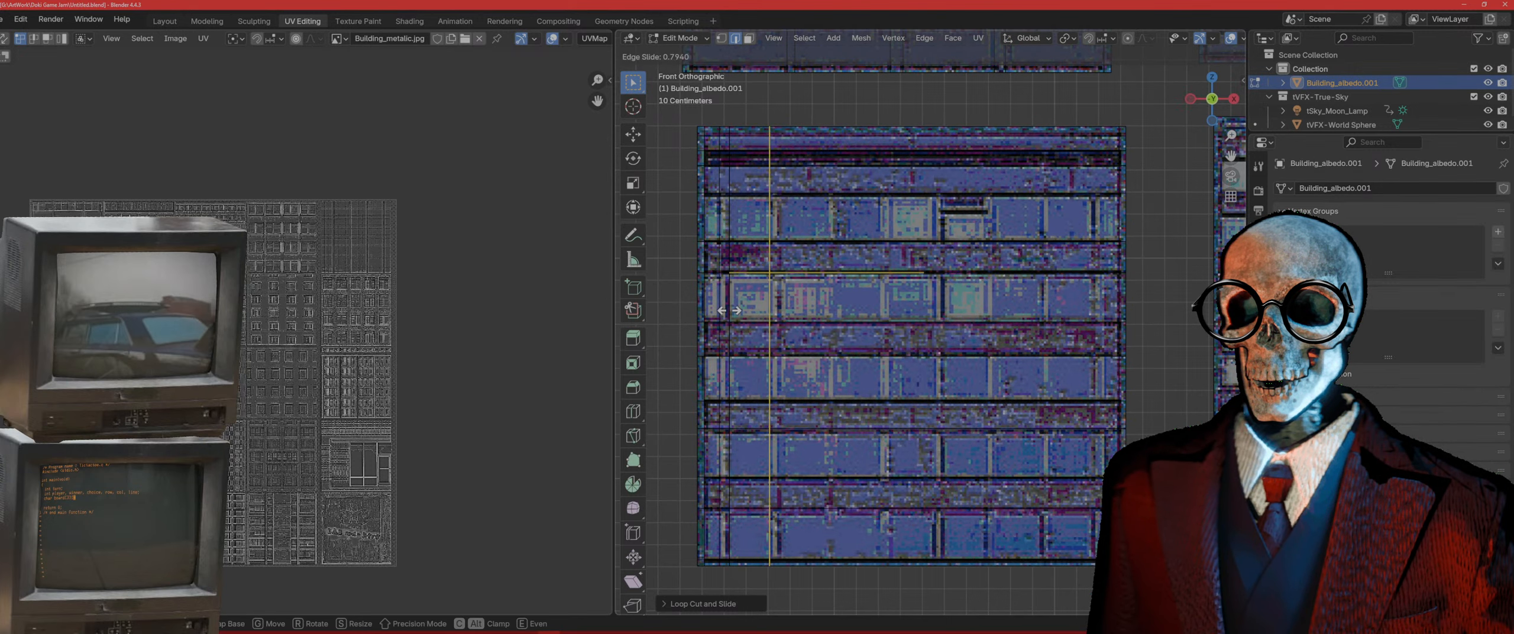
pyautogui.click(731, 309)
pyautogui.hotkey('ctrl', 'r')
pyautogui.click(900, 343)
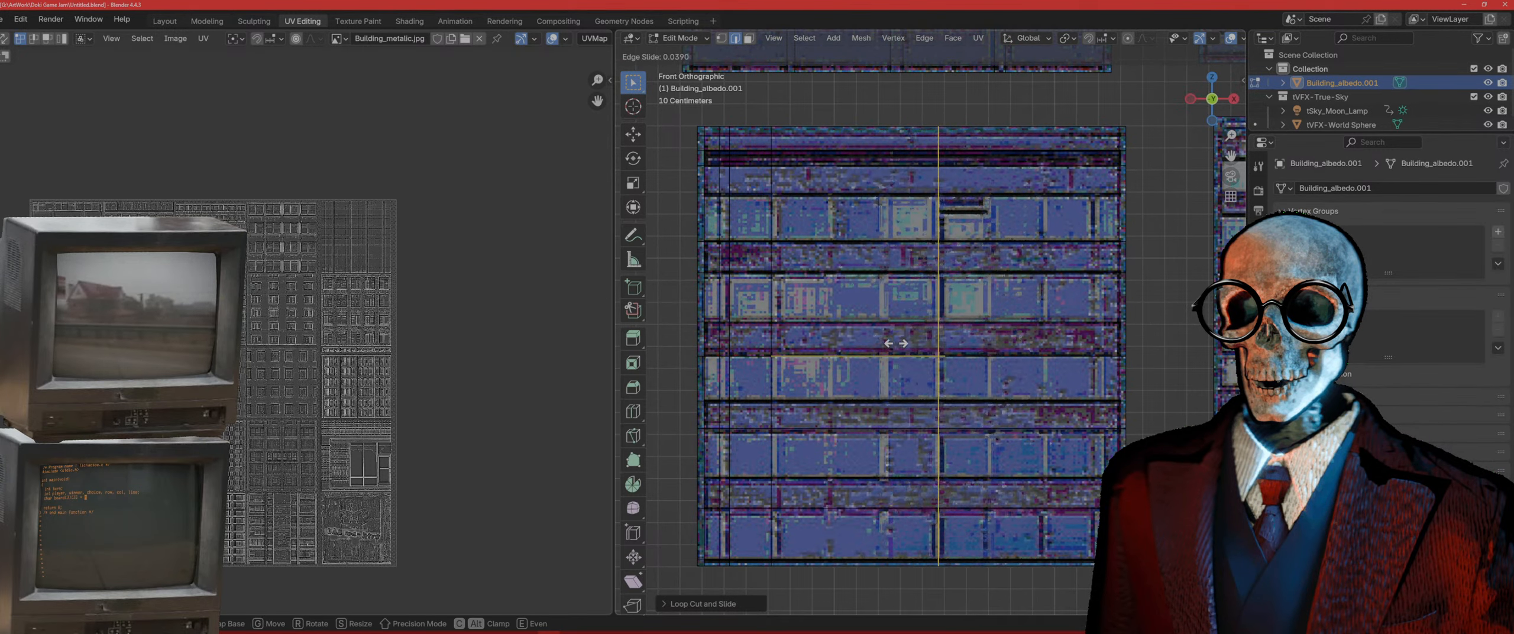
pyautogui.click(764, 374)
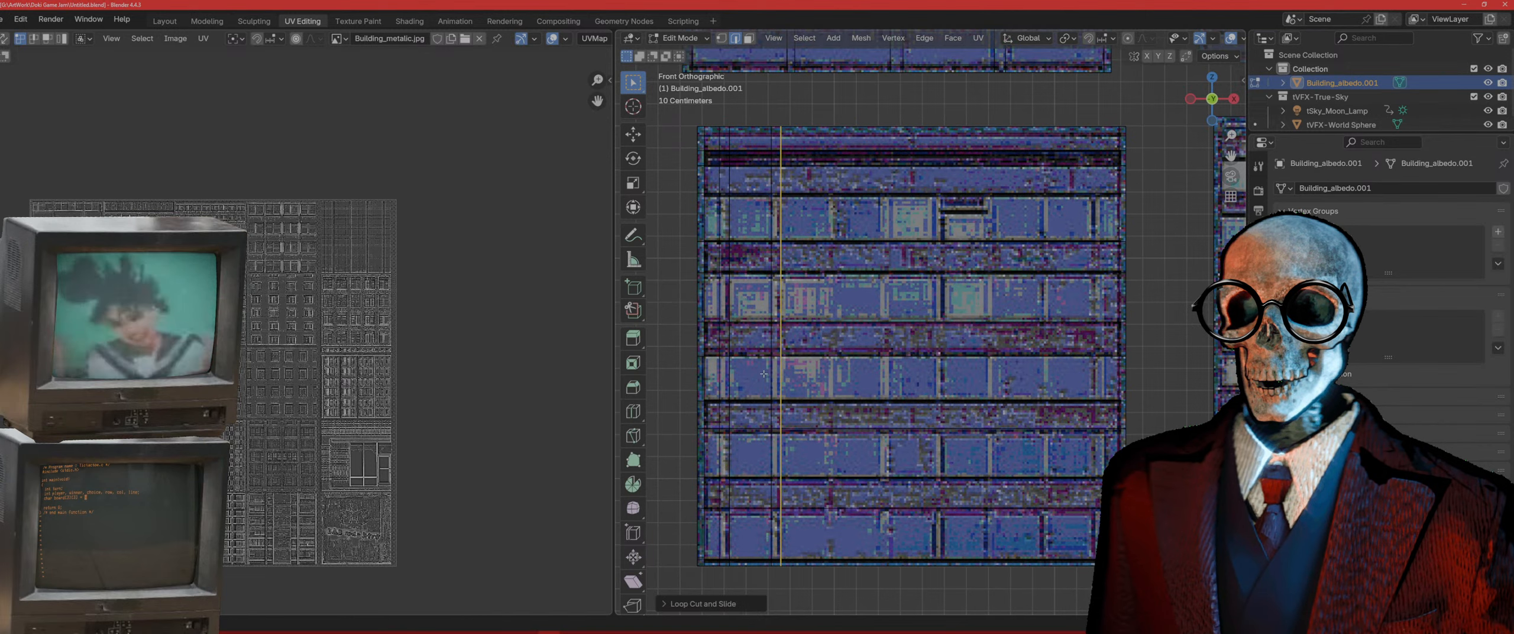
# Step: Add vertical loop cuts along the remaining pillars, sliding the last one to the pillar at the facade's right edge
pyautogui.hotkey('ctrl', 'r')
pyautogui.click(932, 387)
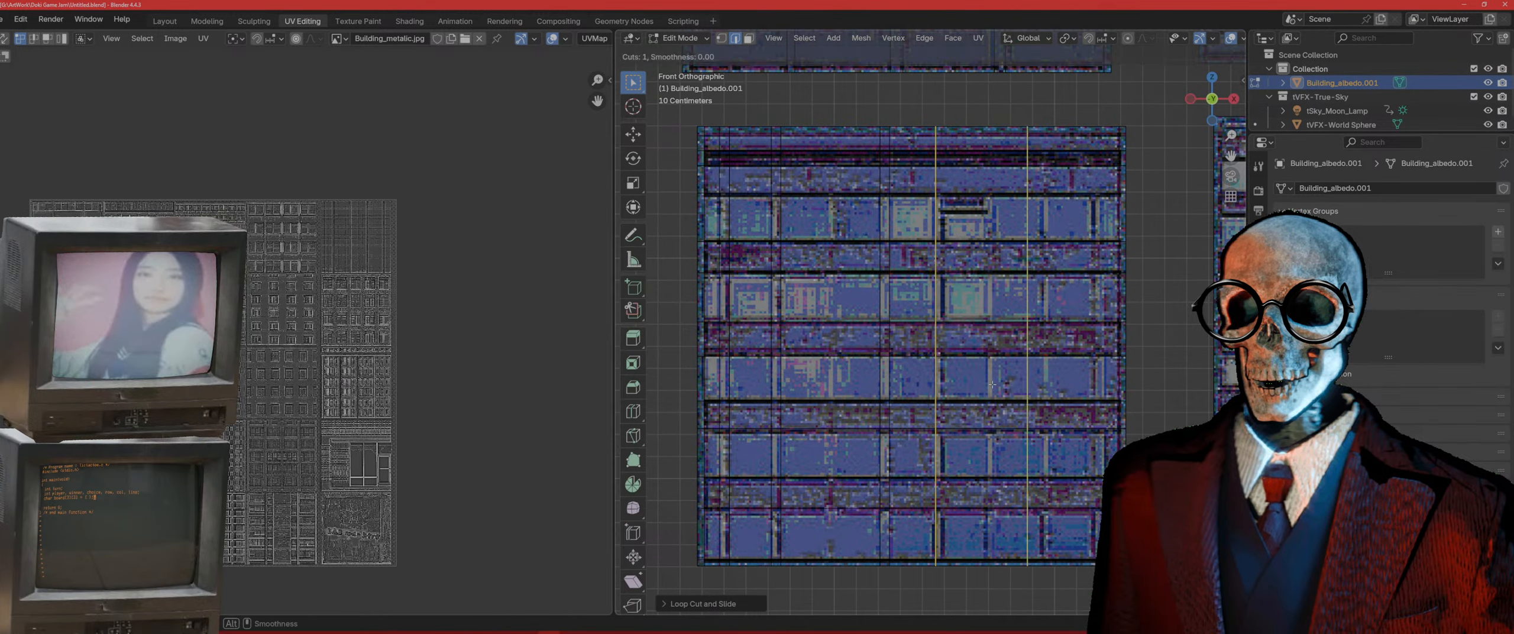
pyautogui.click(930, 396)
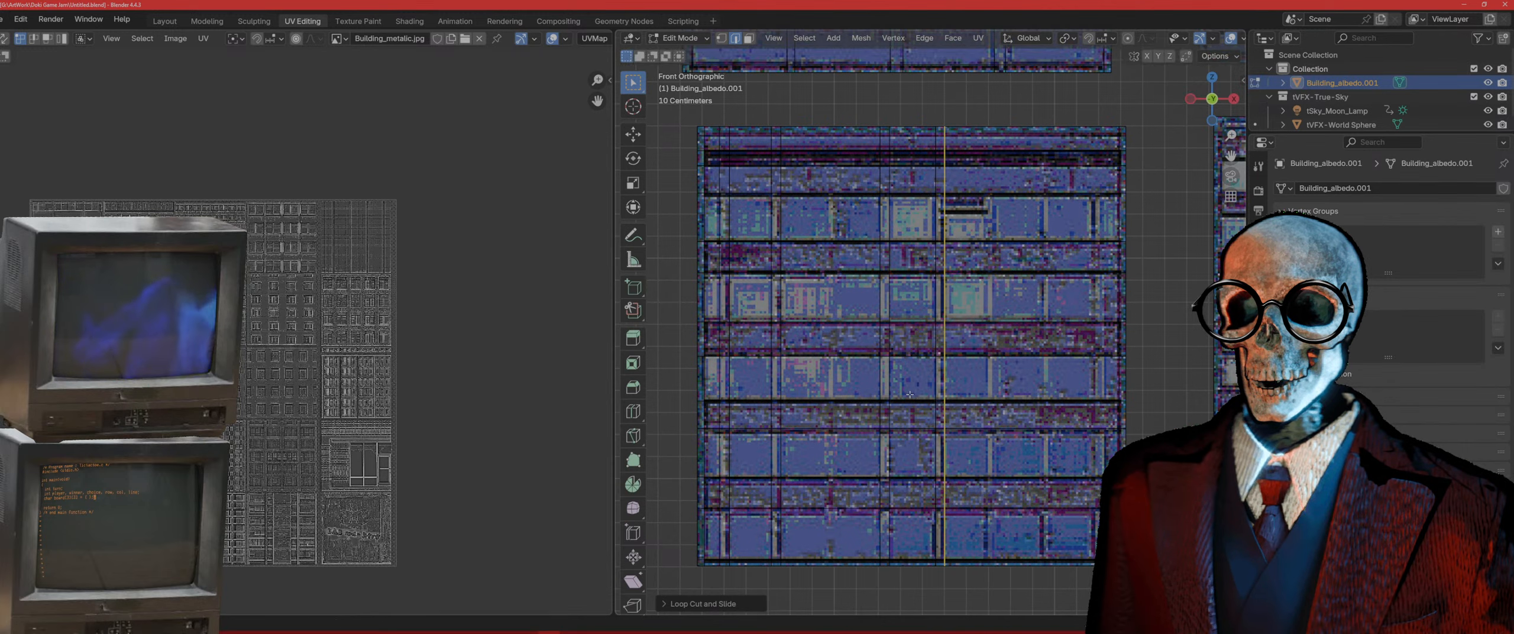
pyautogui.hotkey('ctrl', 'r')
pyautogui.click(1015, 395)
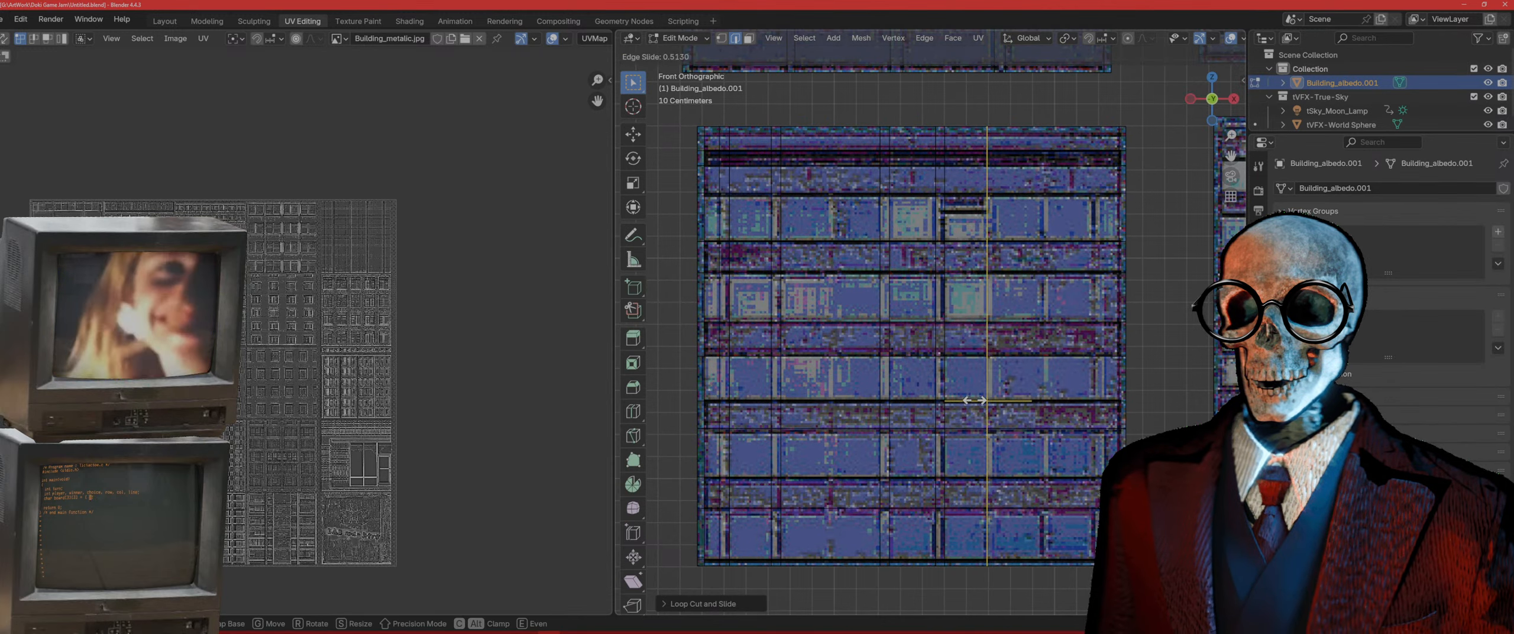
pyautogui.click(971, 401)
pyautogui.press('g')
pyautogui.press('g')
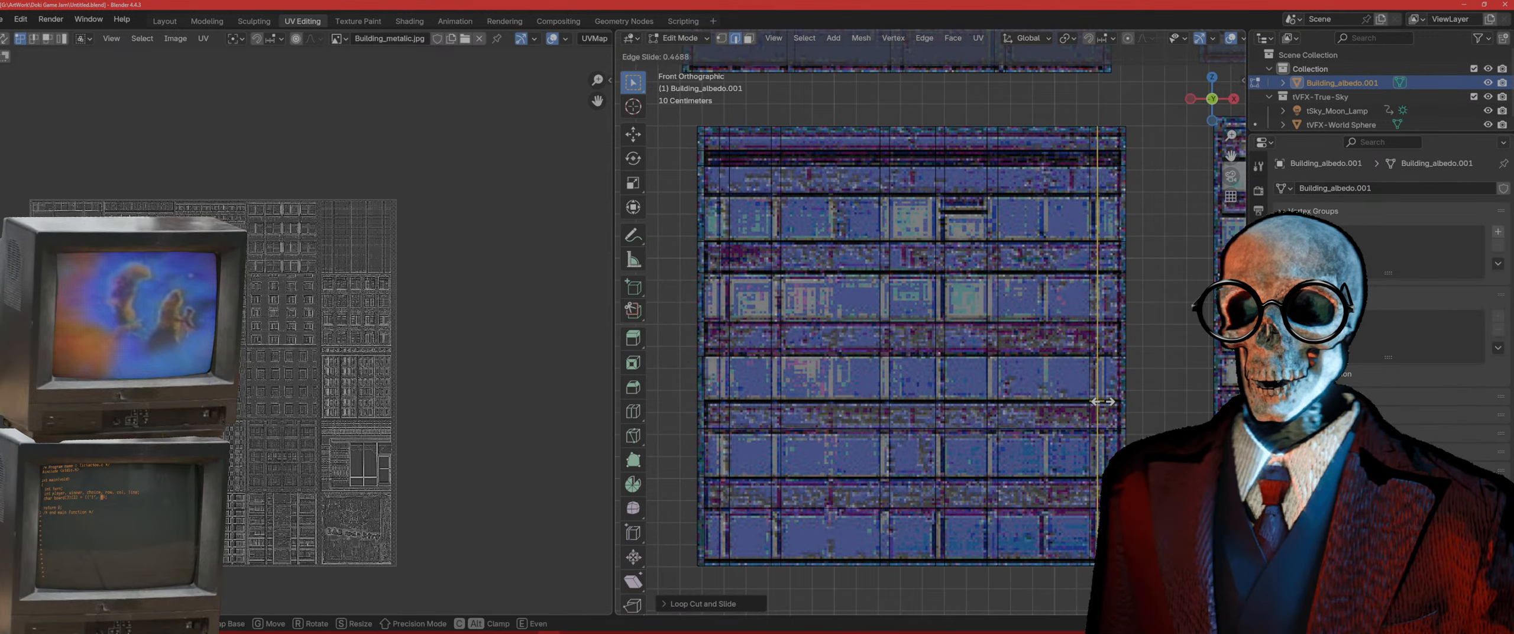
pyautogui.click(1103, 402)
# Step: Select all faces inside the facade's outer border and extrude them outward about 0.03 m
pyautogui.keyDown('shift'); pyautogui.moveTo(935, 279); pyautogui.dragTo(920, 291, button='middle'); pyautogui.keyUp('shift')
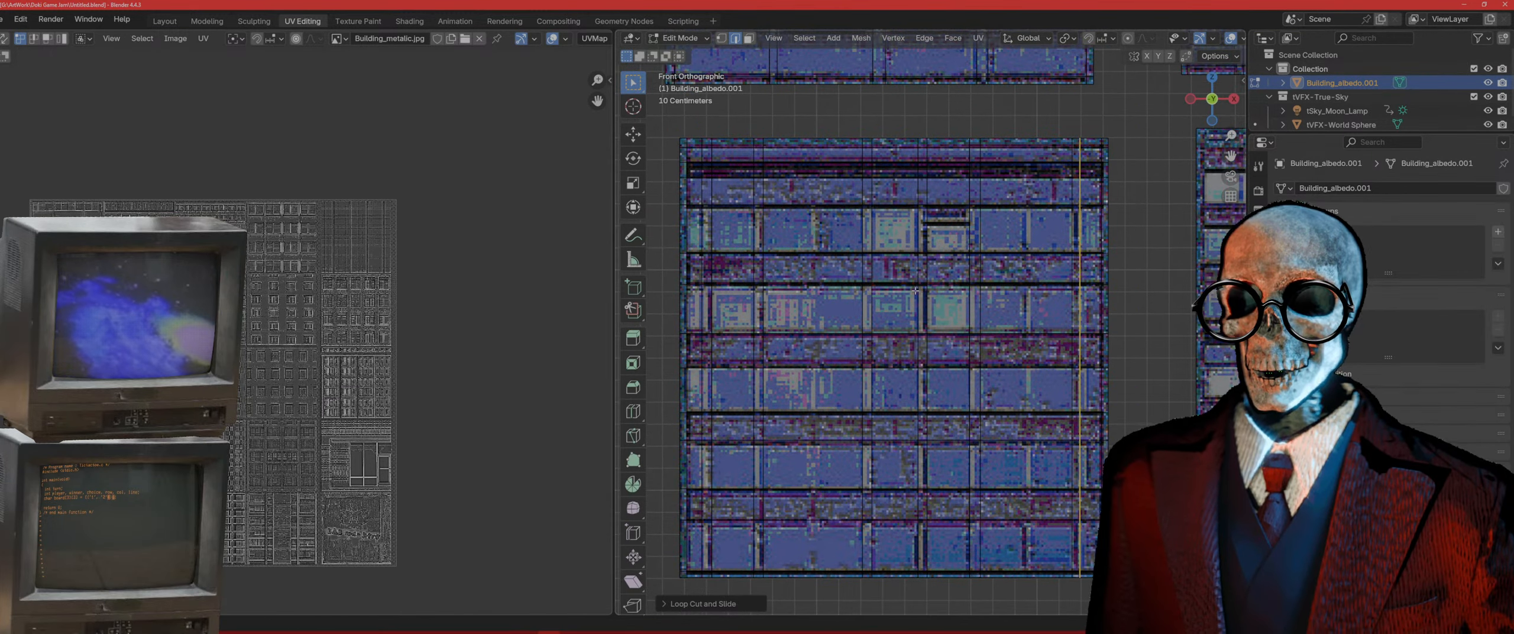
pyautogui.keyDown('shift'); pyautogui.moveTo(958, 463); pyautogui.dragTo(942, 431, button='middle'); pyautogui.keyUp('shift')
pyautogui.press('3')
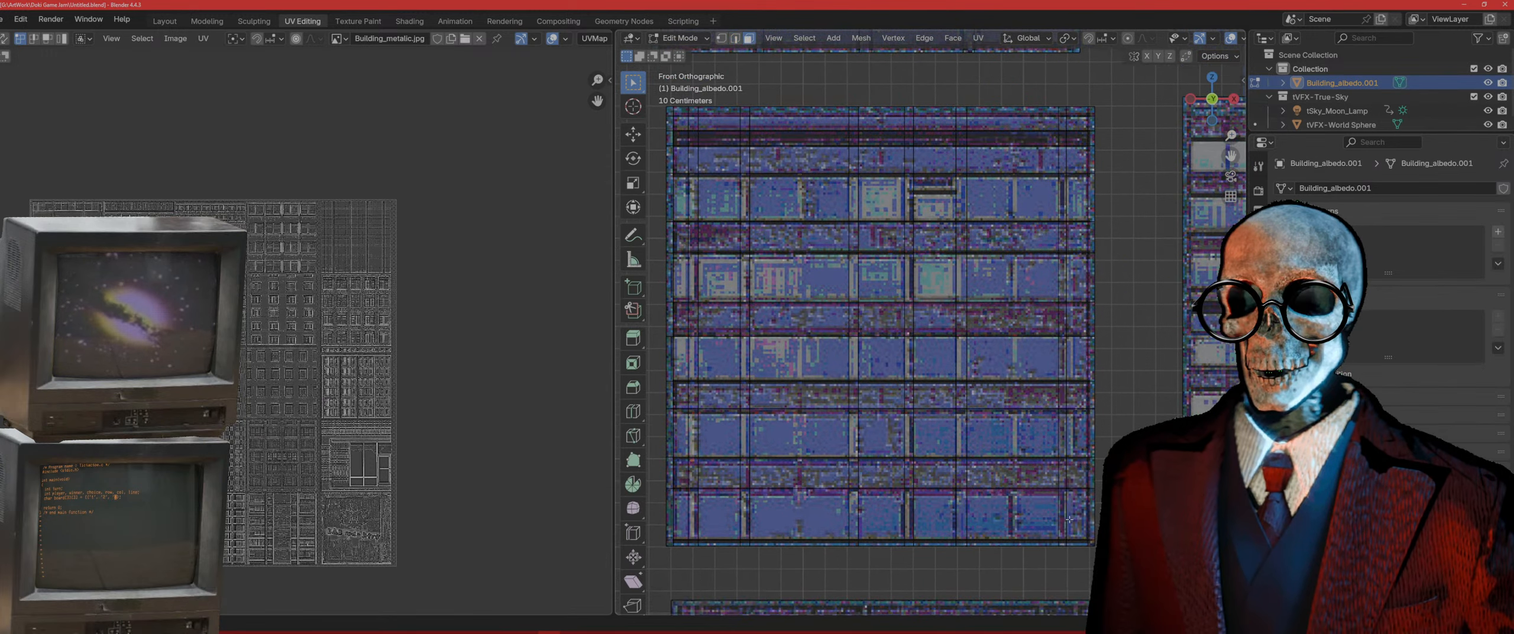
pyautogui.moveTo(1082, 526); pyautogui.dragTo(678, 120)
pyautogui.keyDown('shift'); pyautogui.moveTo(836, 238); pyautogui.dragTo(930, 341, button='middle'); pyautogui.keyUp('shift')
pyautogui.scroll(-3, 929, 341)
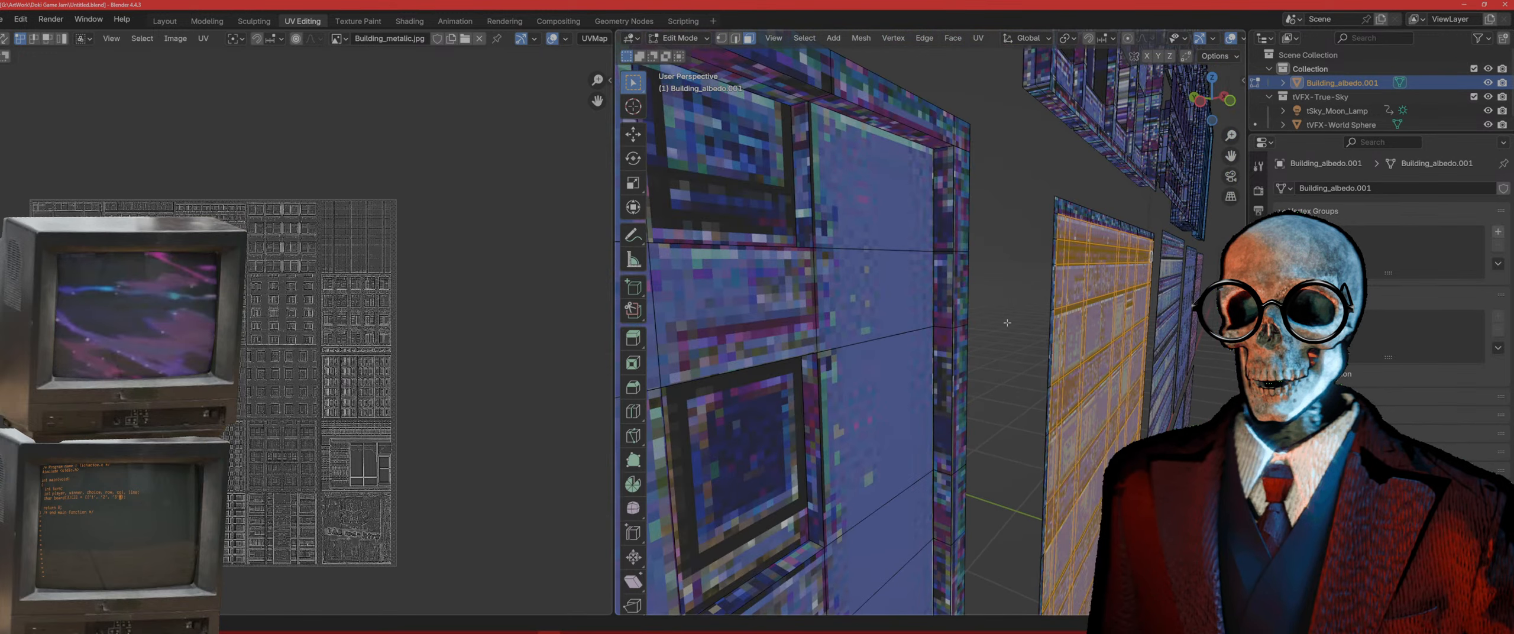
pyautogui.keyDown('shift'); pyautogui.moveTo(1100, 338); pyautogui.dragTo(1024, 331, button='middle'); pyautogui.keyUp('shift')
pyautogui.scroll(2, 1023, 330)
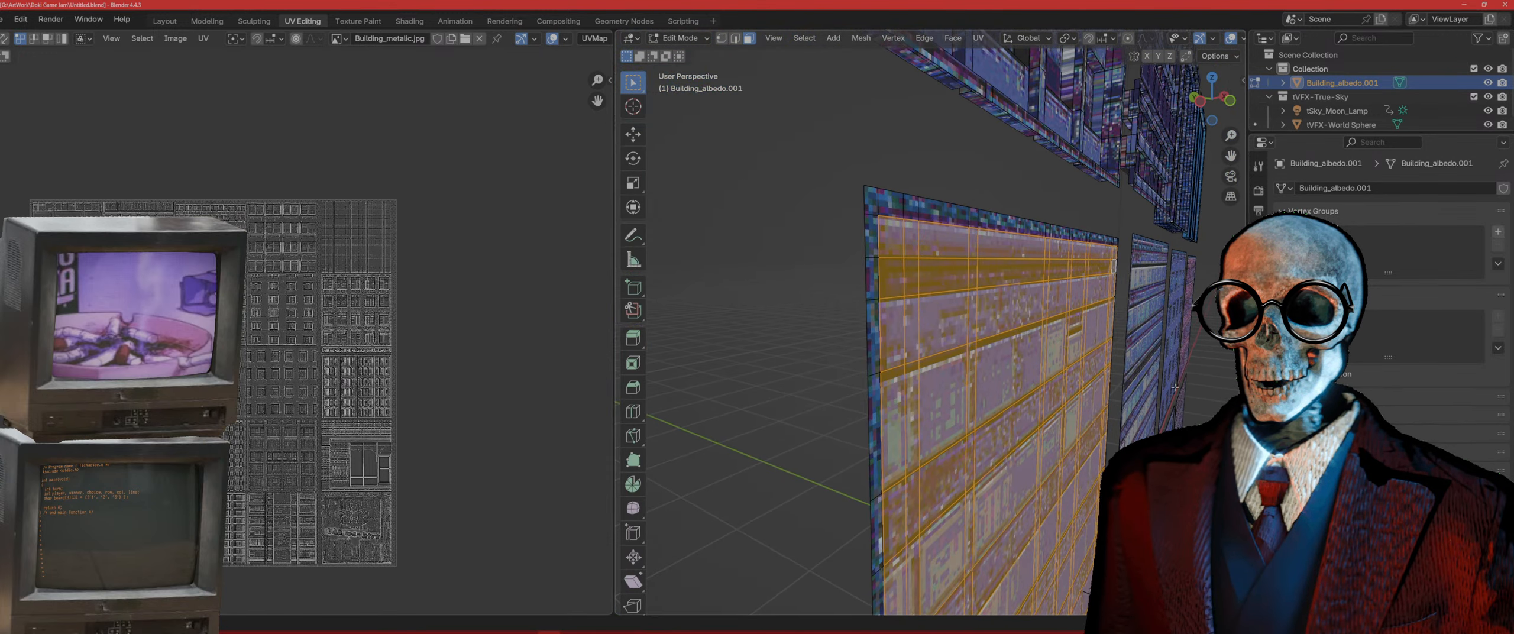
pyautogui.press('e')
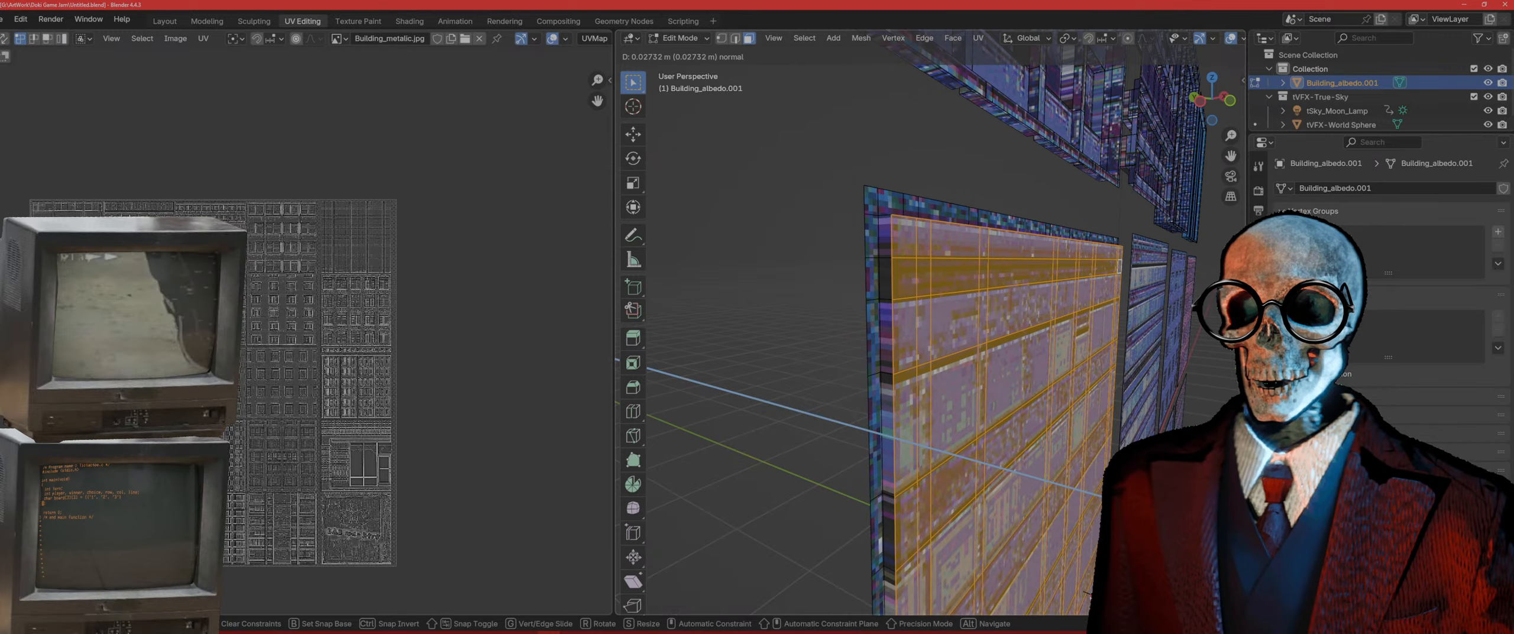
pyautogui.click(1088, 593)
# Step: Inset the extruded facade faces by about 0.001 m in the front view
pyautogui.scroll(-4, 1088, 414)
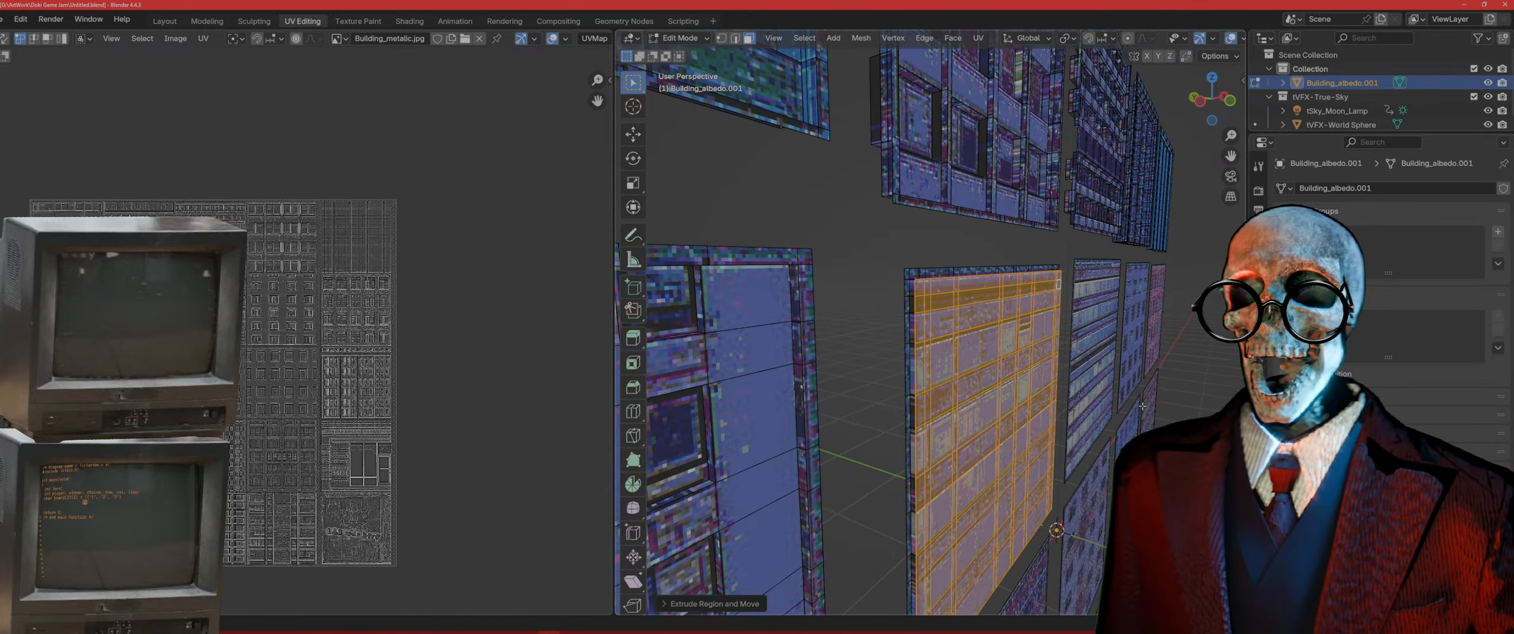
pyautogui.moveTo(1088, 408); pyautogui.dragTo(946, 376, button='middle')
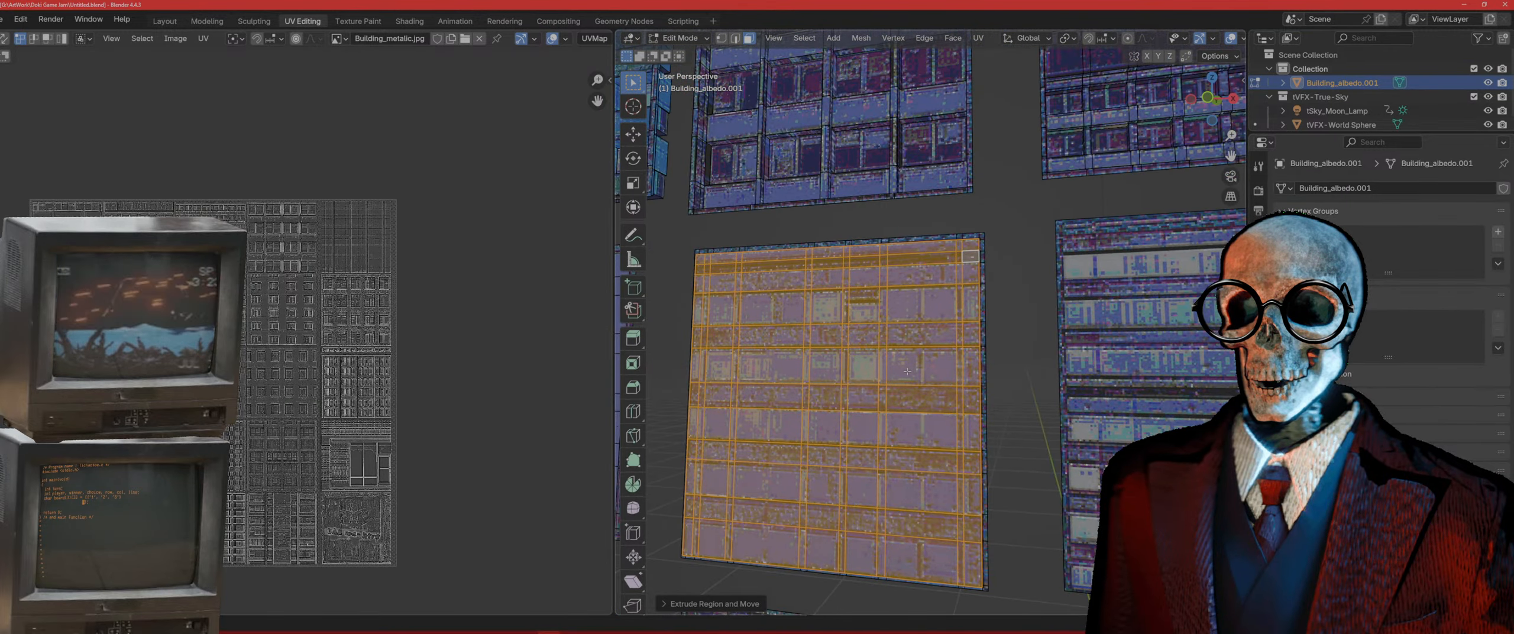
pyautogui.scroll(3, 946, 376)
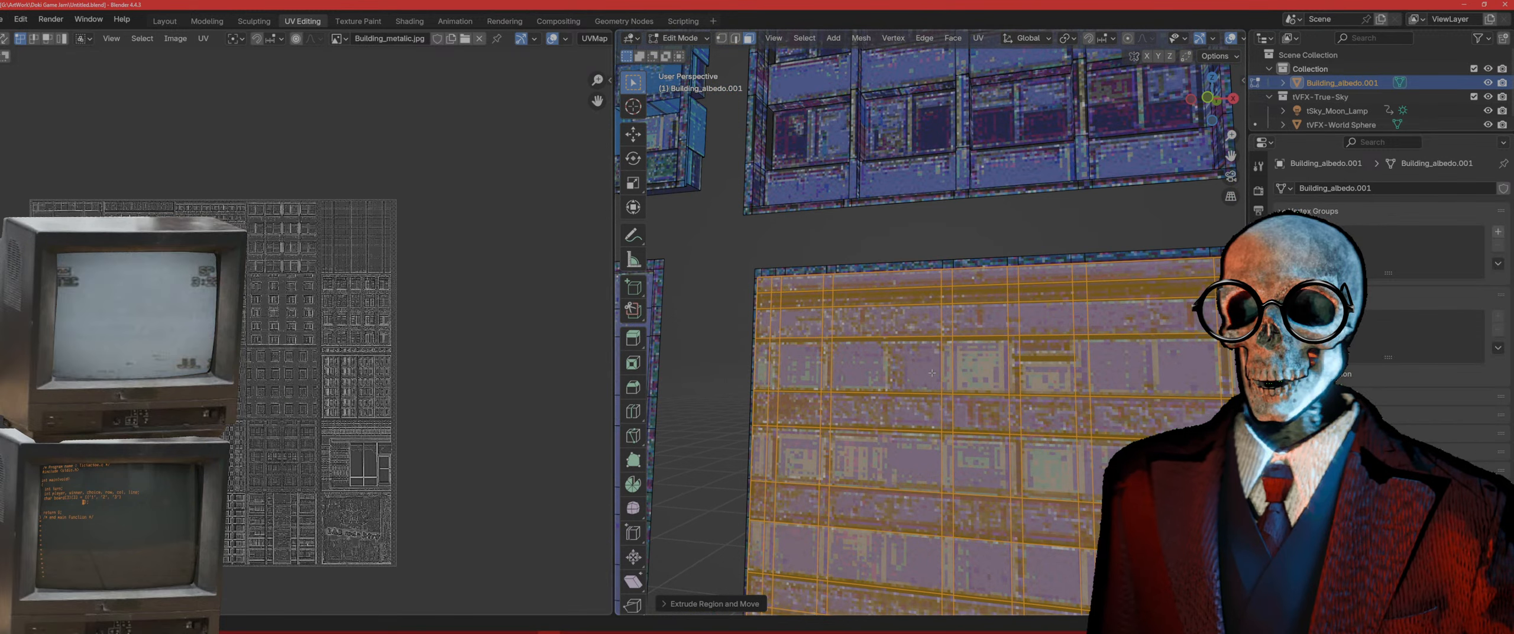
pyautogui.press('KP_1')
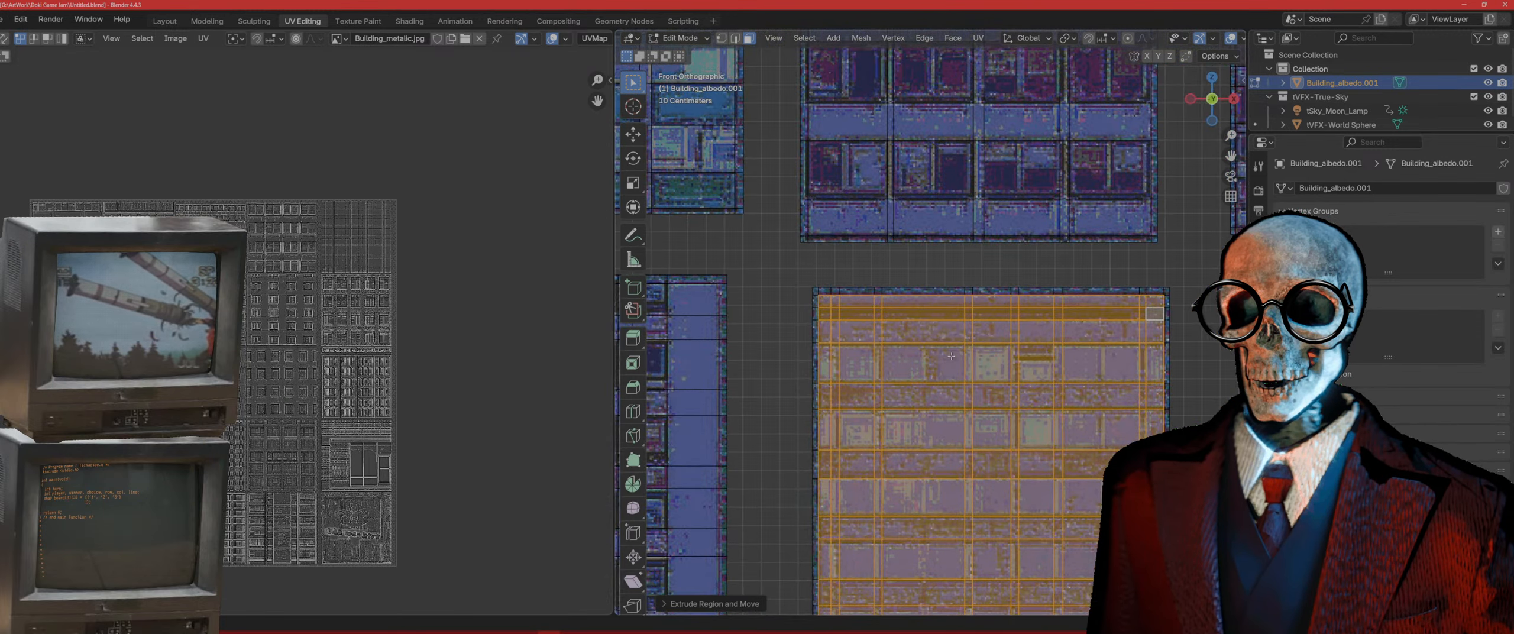
pyautogui.keyDown('shift'); pyautogui.moveTo(950, 356); pyautogui.dragTo(859, 325, button='middle'); pyautogui.keyUp('shift')
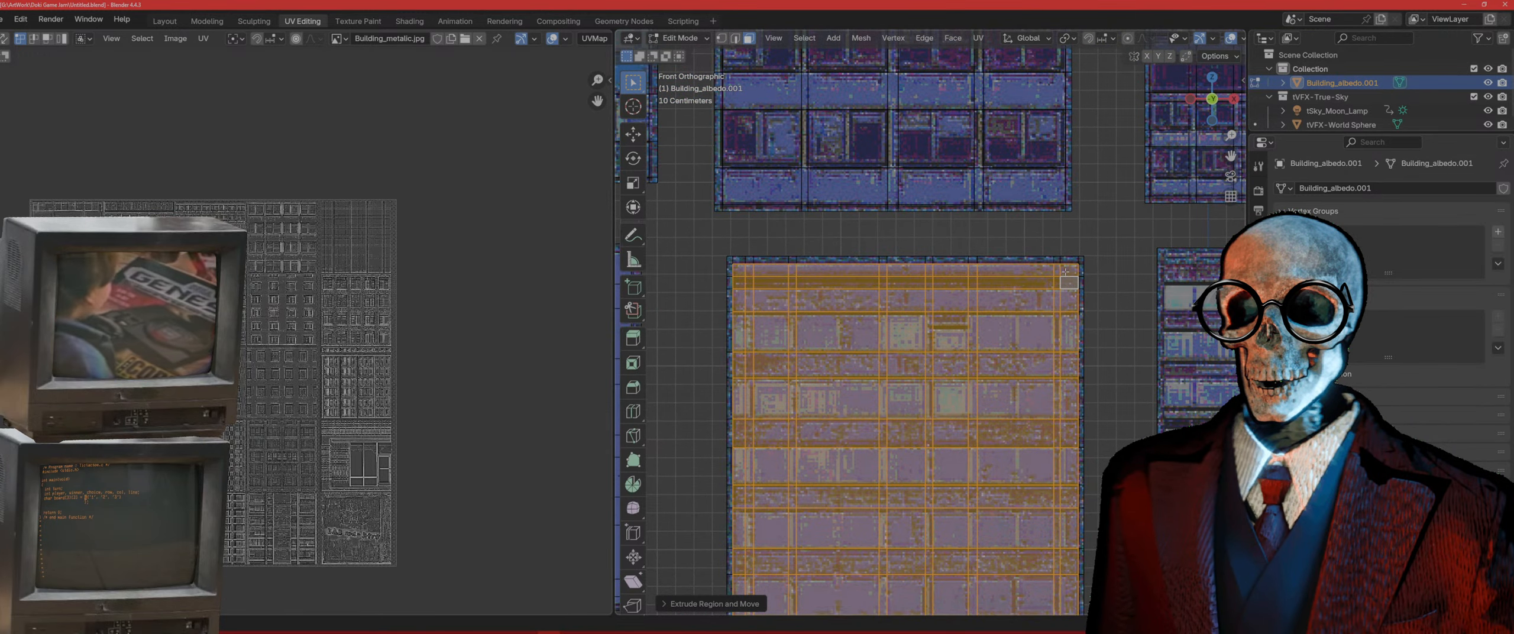
pyautogui.keyDown('shift'); pyautogui.moveTo(1024, 366); pyautogui.dragTo(967, 350, button='middle'); pyautogui.keyUp('shift')
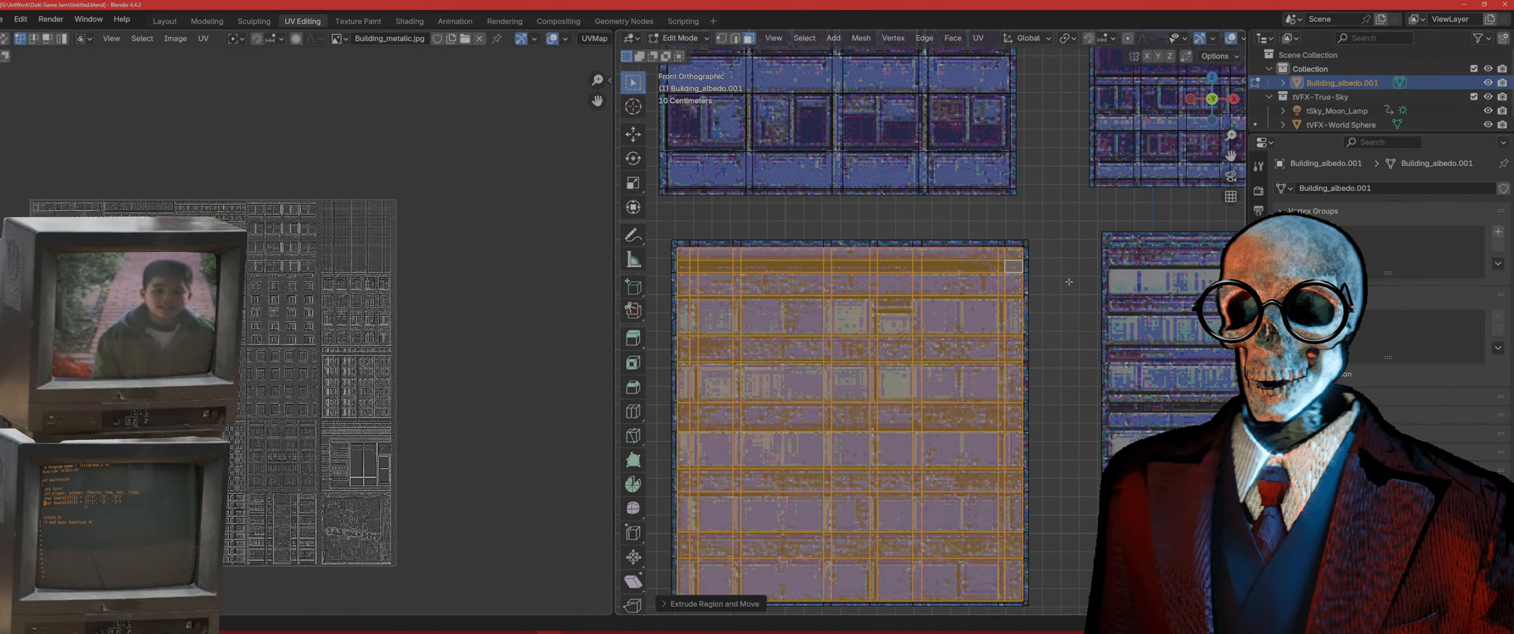
pyautogui.press('i')
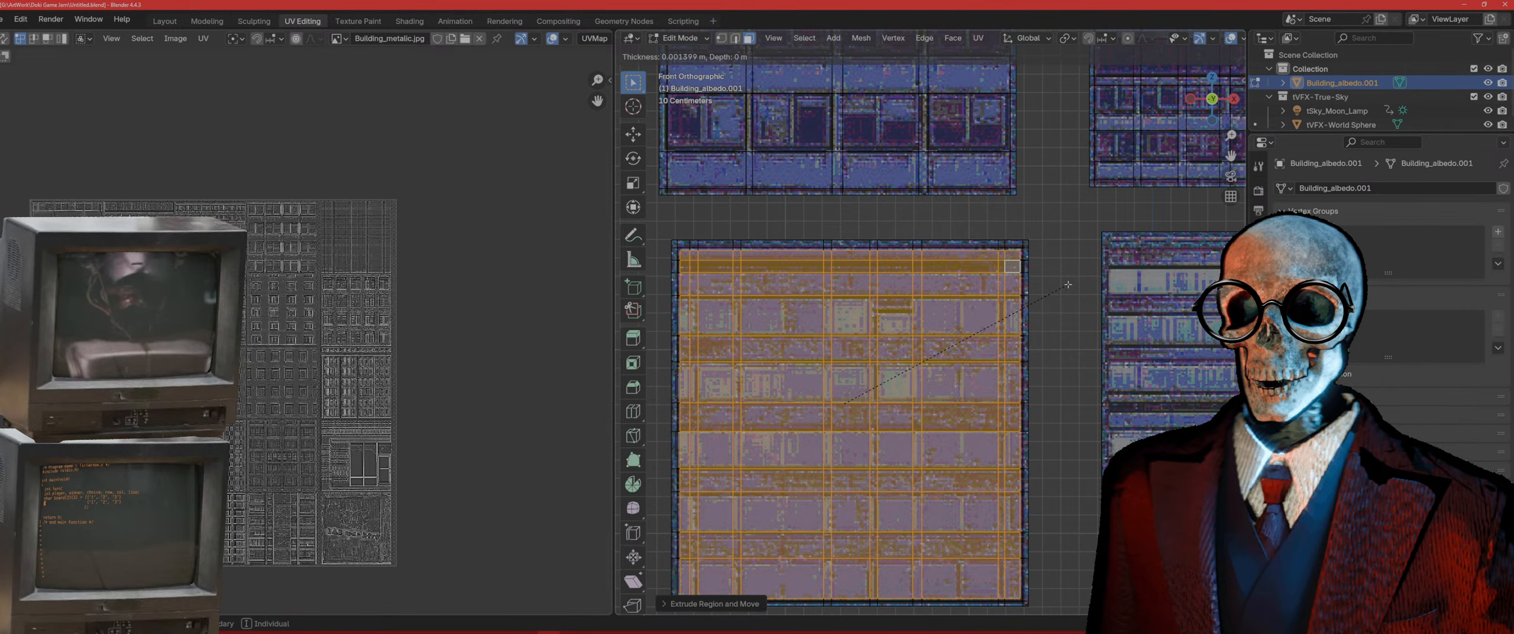
pyautogui.click(1068, 285)
# Step: Deselect the horizontal wall bands and extrude the remaining window rows and top strip inward about 0.10 m
pyautogui.keyDown('shift'); pyautogui.moveTo(968, 273); pyautogui.dragTo(966, 222, button='middle'); pyautogui.keyUp('shift')
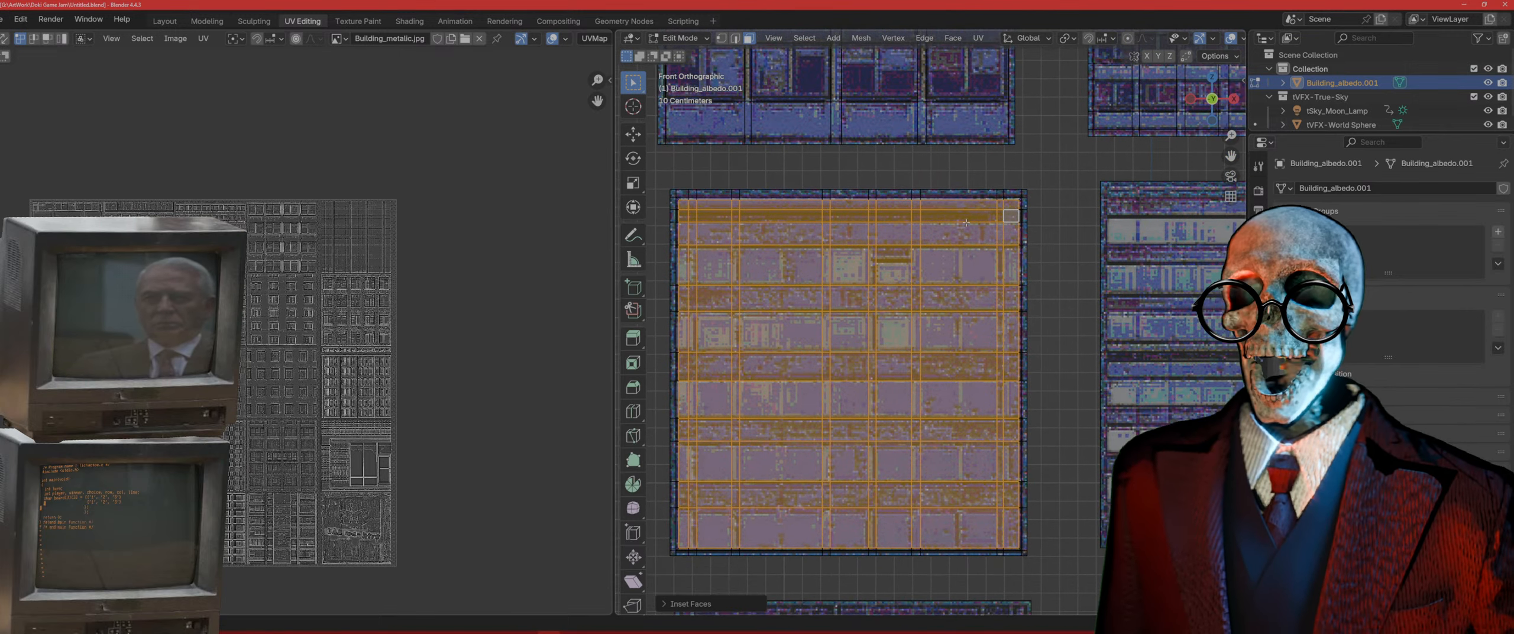
pyautogui.moveTo(1009, 201); pyautogui.dragTo(676, 204)
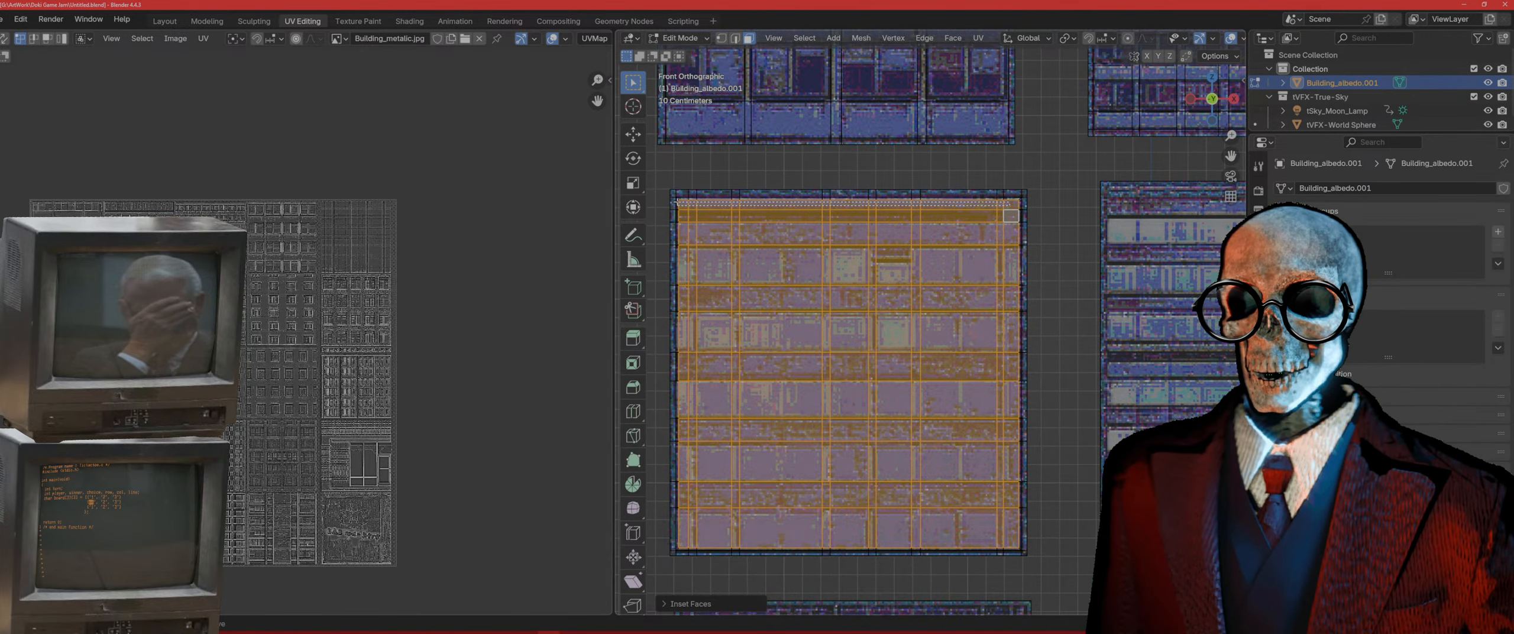
pyautogui.moveTo(1029, 235); pyautogui.dragTo(658, 232)
pyautogui.keyDown('ctrl'); pyautogui.moveTo(1029, 299); pyautogui.dragTo(662, 293); pyautogui.keyUp('ctrl')
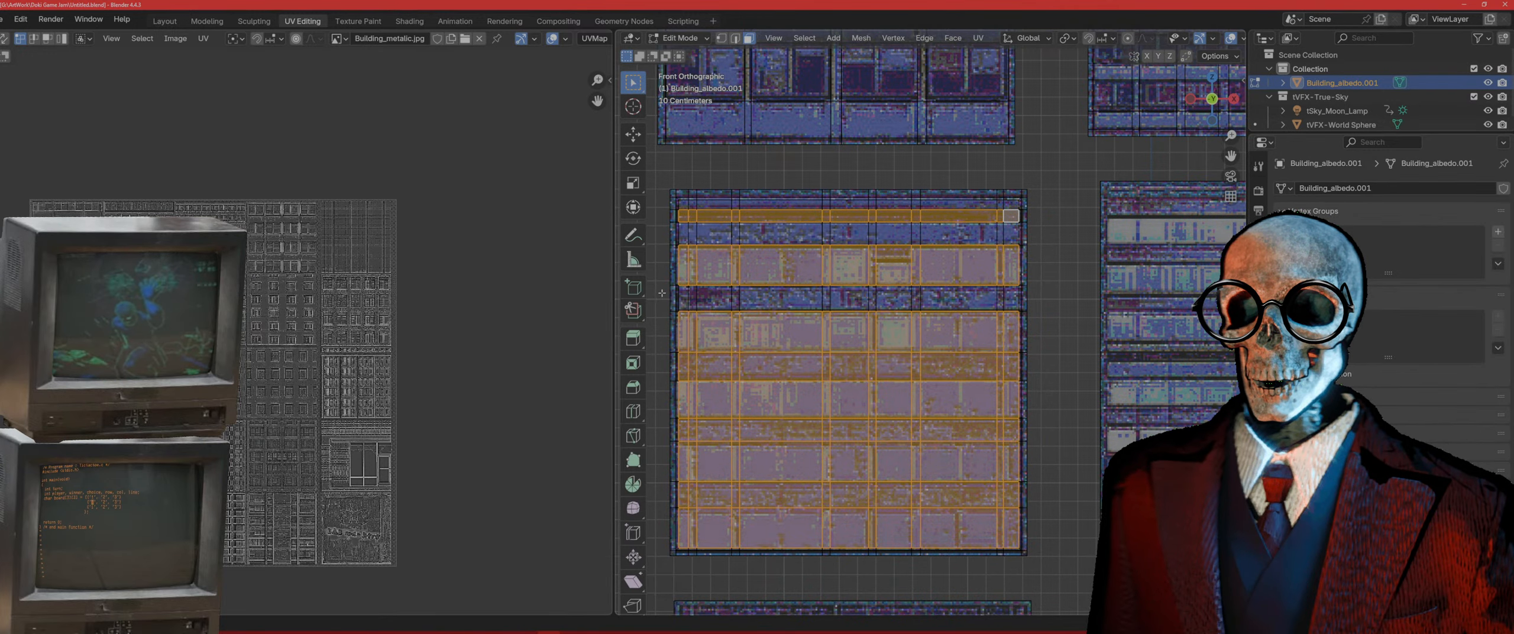
pyautogui.keyDown('ctrl'); pyautogui.moveTo(1014, 366); pyautogui.dragTo(665, 358); pyautogui.keyUp('ctrl')
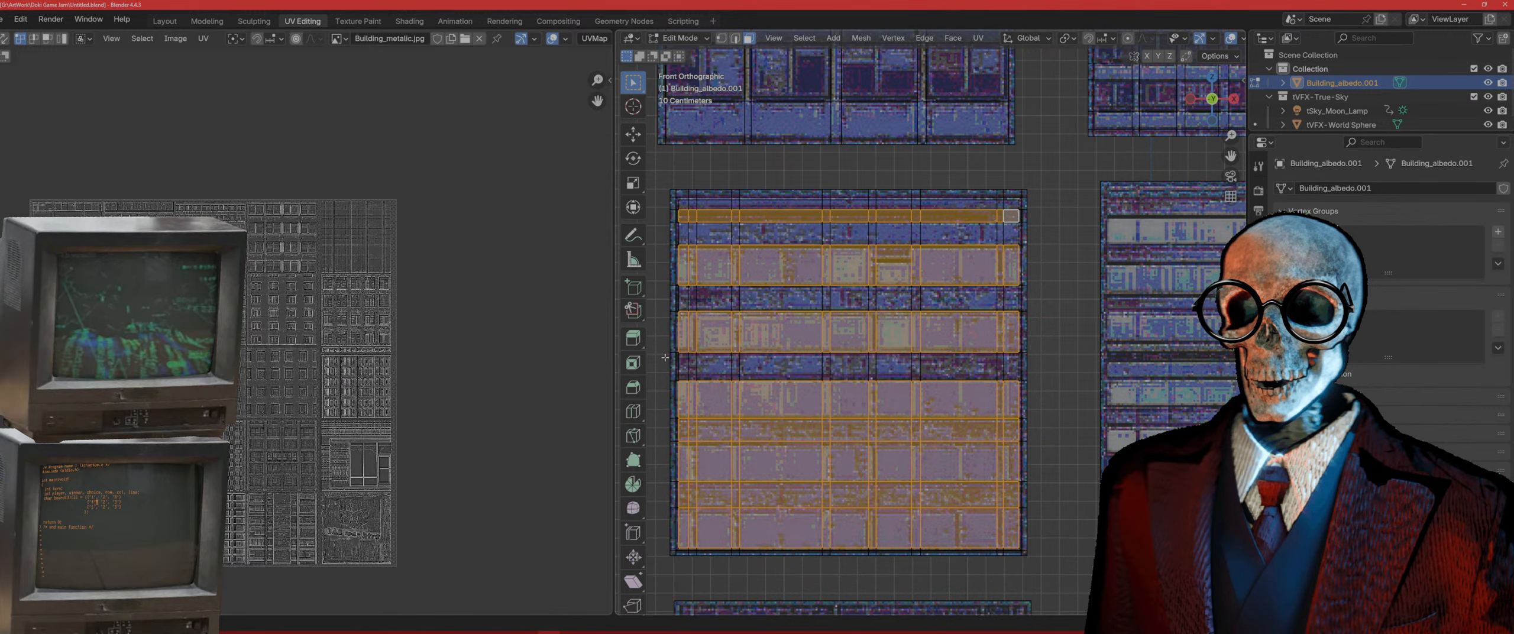
pyautogui.keyDown('ctrl'); pyautogui.moveTo(989, 430); pyautogui.dragTo(662, 425); pyautogui.keyUp('ctrl')
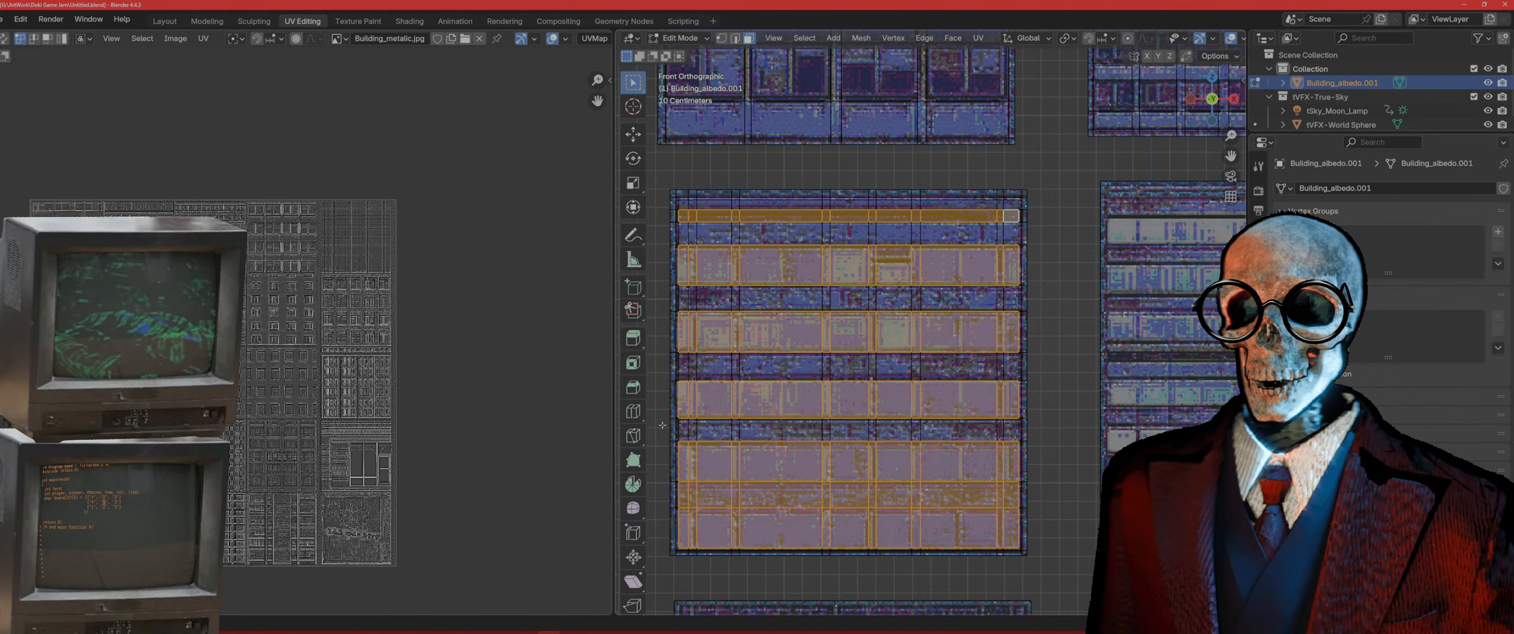
pyautogui.keyDown('ctrl'); pyautogui.moveTo(750, 493); pyautogui.dragTo(664, 490); pyautogui.keyUp('ctrl')
pyautogui.moveTo(790, 471); pyautogui.dragTo(871, 460, button='middle')
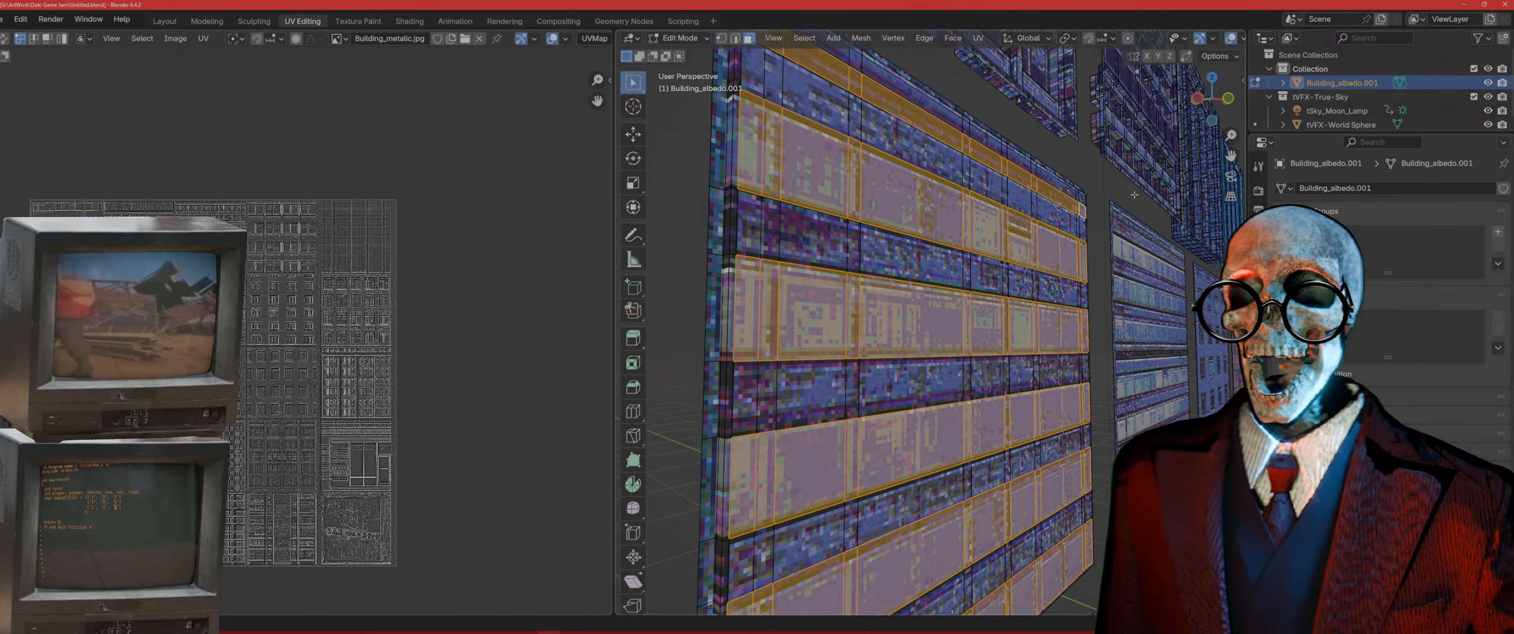
pyautogui.press('e')
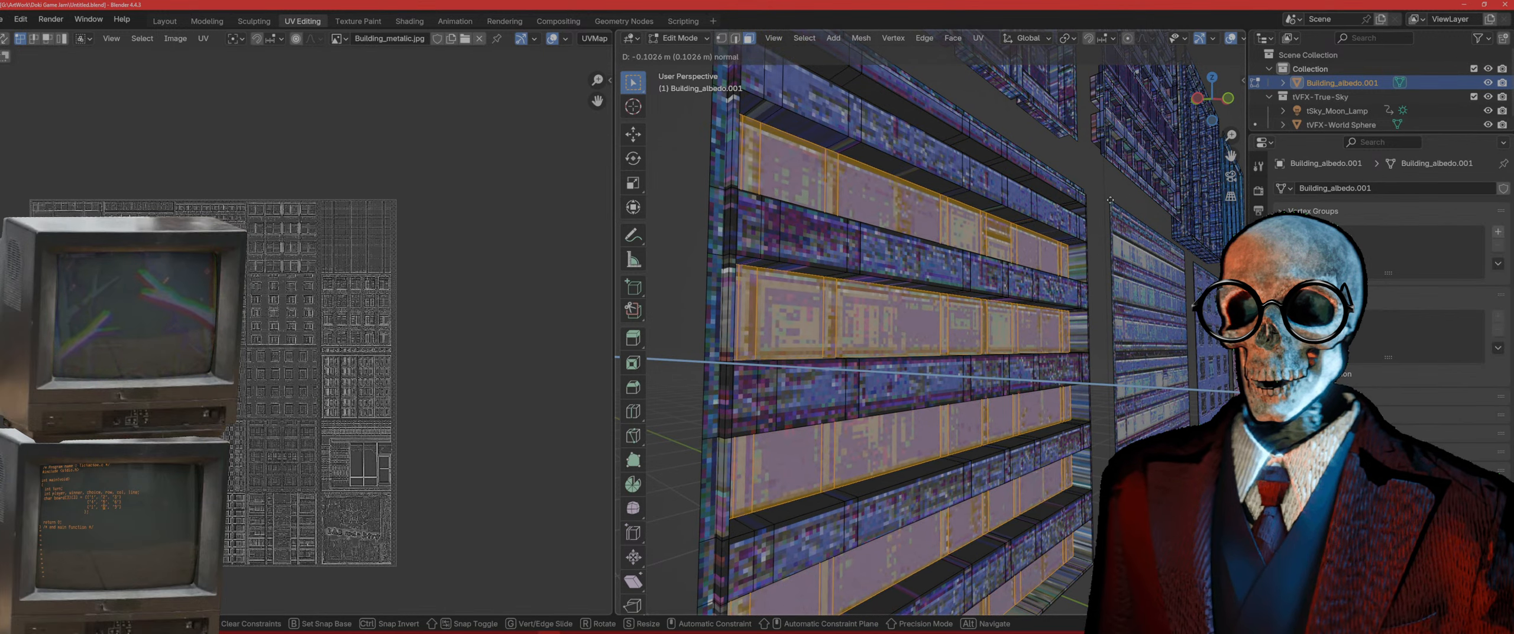
pyautogui.click(1105, 208)
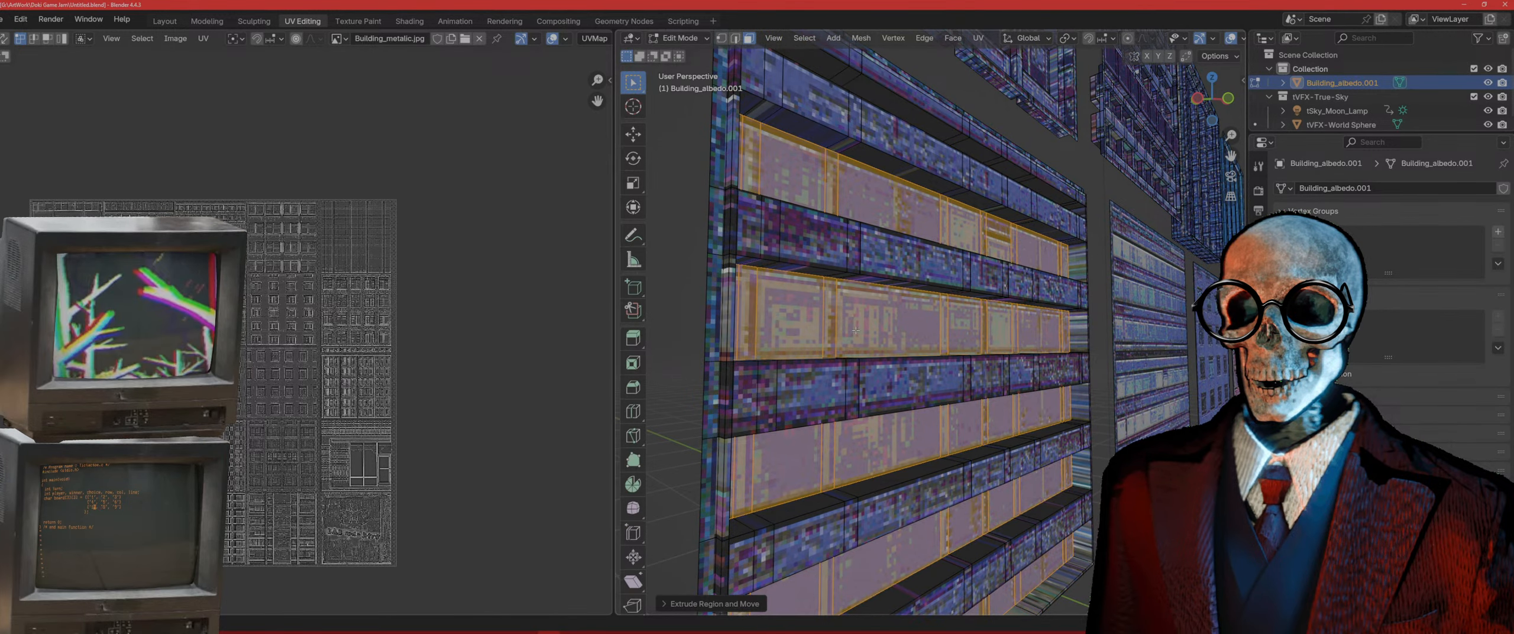
pyautogui.press('KP_1')
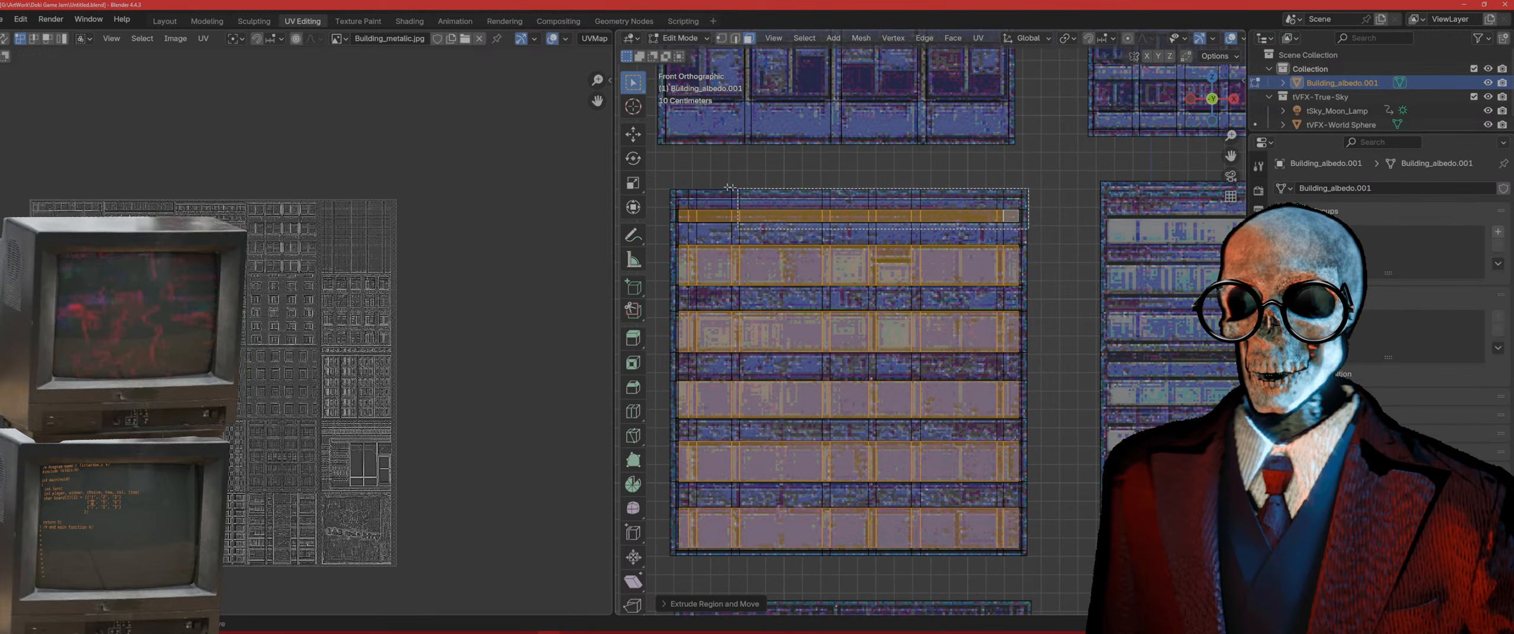
pyautogui.hotkey('ctrl', 'z')
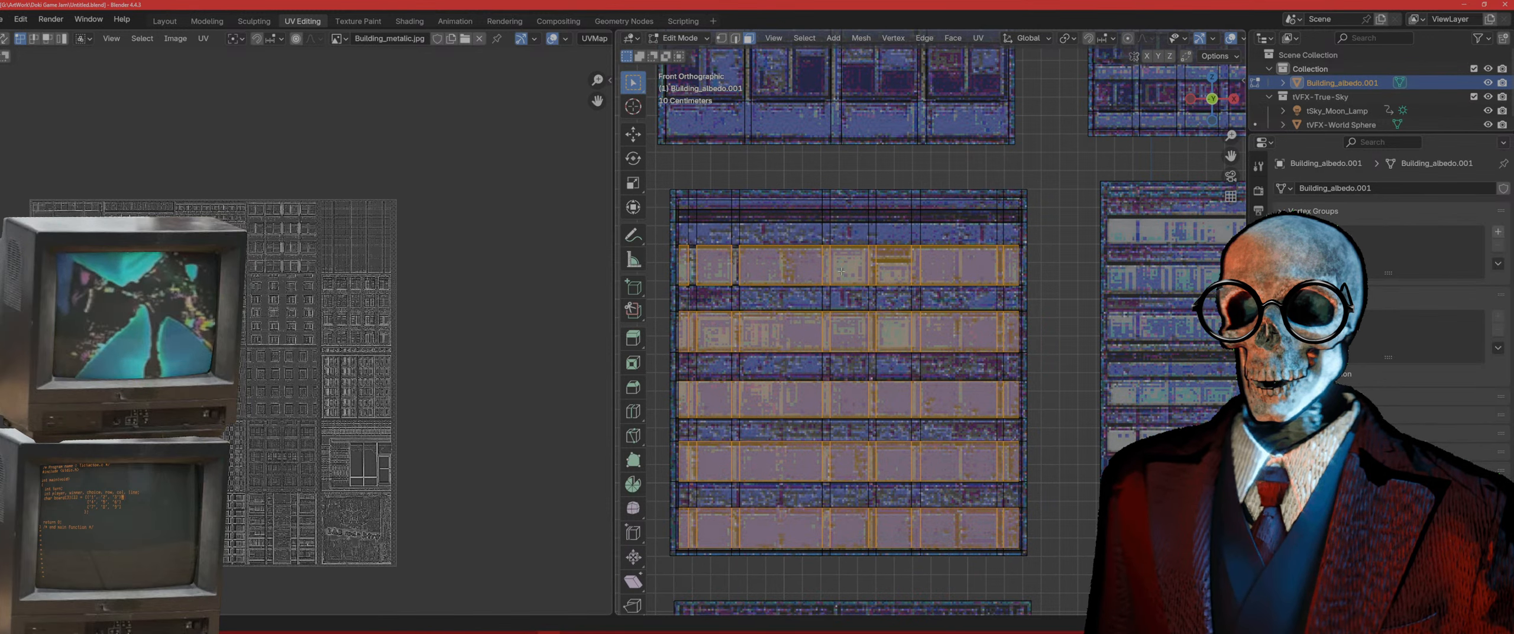
pyautogui.keyDown('shift'); pyautogui.click(821, 264); pyautogui.keyUp('shift')
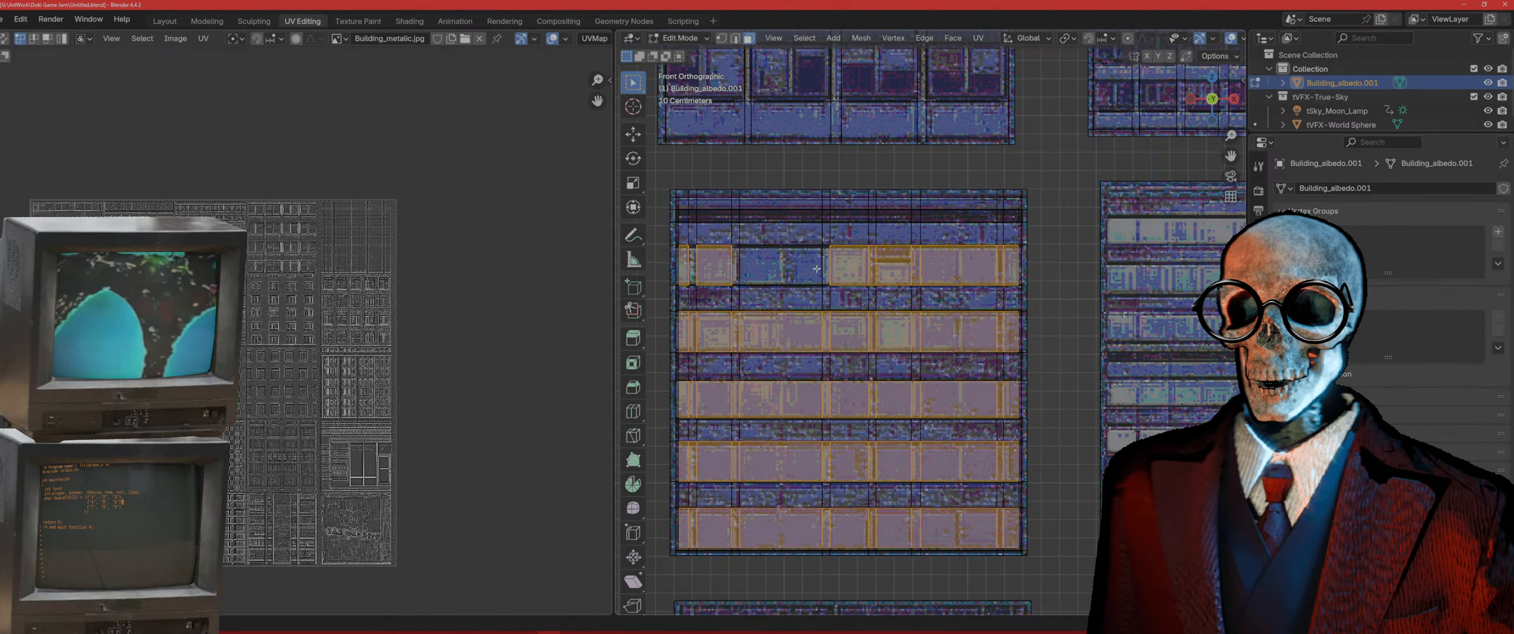
pyautogui.keyDown('shift'); pyautogui.click(795, 268); pyautogui.keyUp('shift')
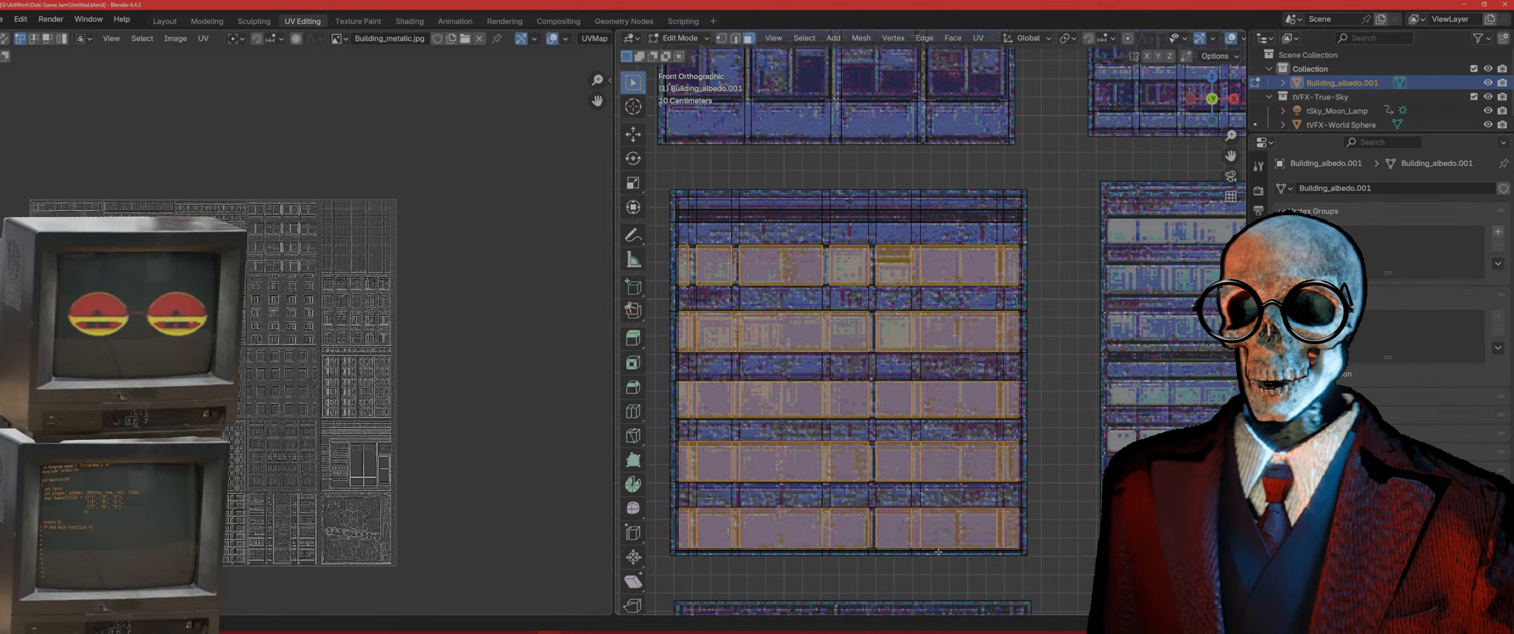
pyautogui.keyDown('ctrl'); pyautogui.moveTo(921, 553); pyautogui.dragTo(985, 562); pyautogui.keyUp('ctrl')
pyautogui.keyDown('shift'); pyautogui.click(957, 534); pyautogui.keyUp('shift')
pyautogui.keyDown('shift'); pyautogui.click(970, 462); pyautogui.keyUp('shift')
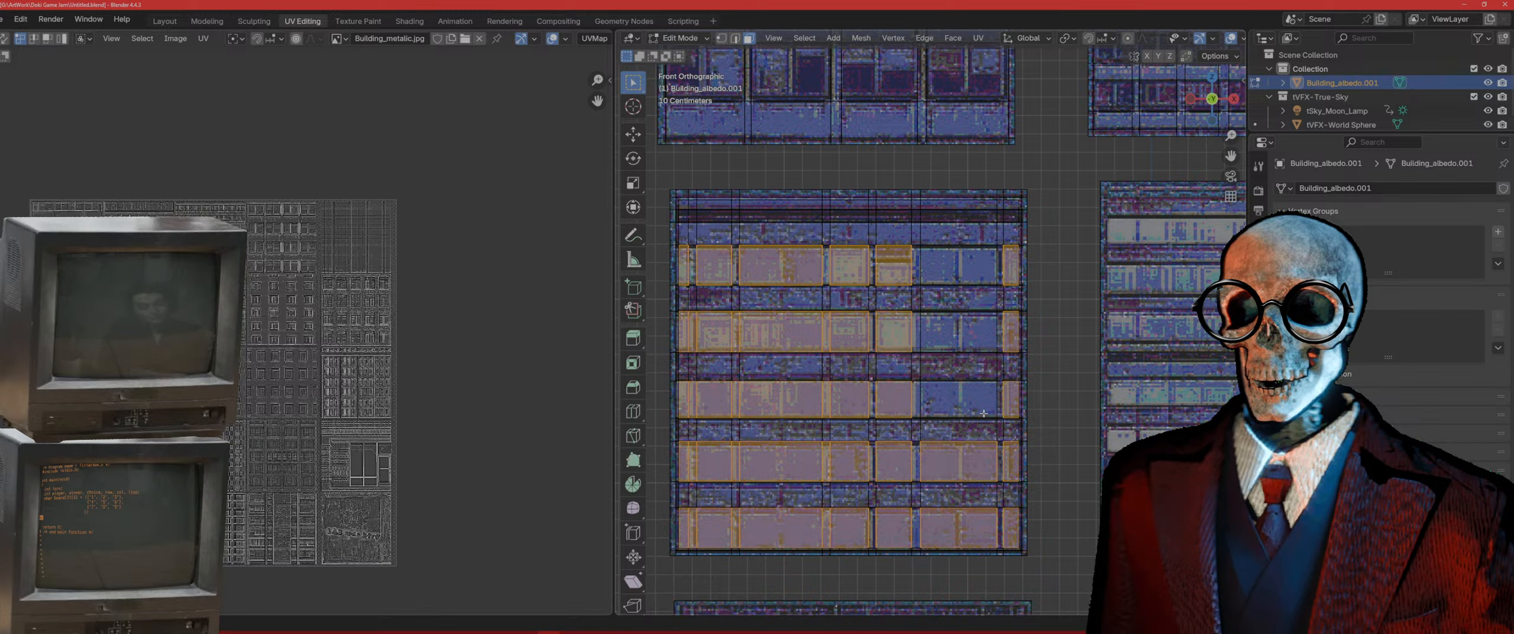
pyautogui.keyDown('shift'); pyautogui.click(957, 395); pyautogui.keyUp('shift')
pyautogui.keyDown('shift'); pyautogui.click(945, 324); pyautogui.keyUp('shift')
pyautogui.keyDown('shift'); pyautogui.click(947, 298); pyautogui.keyUp('shift')
pyautogui.keyDown('shift'); pyautogui.click(947, 263); pyautogui.keyUp('shift')
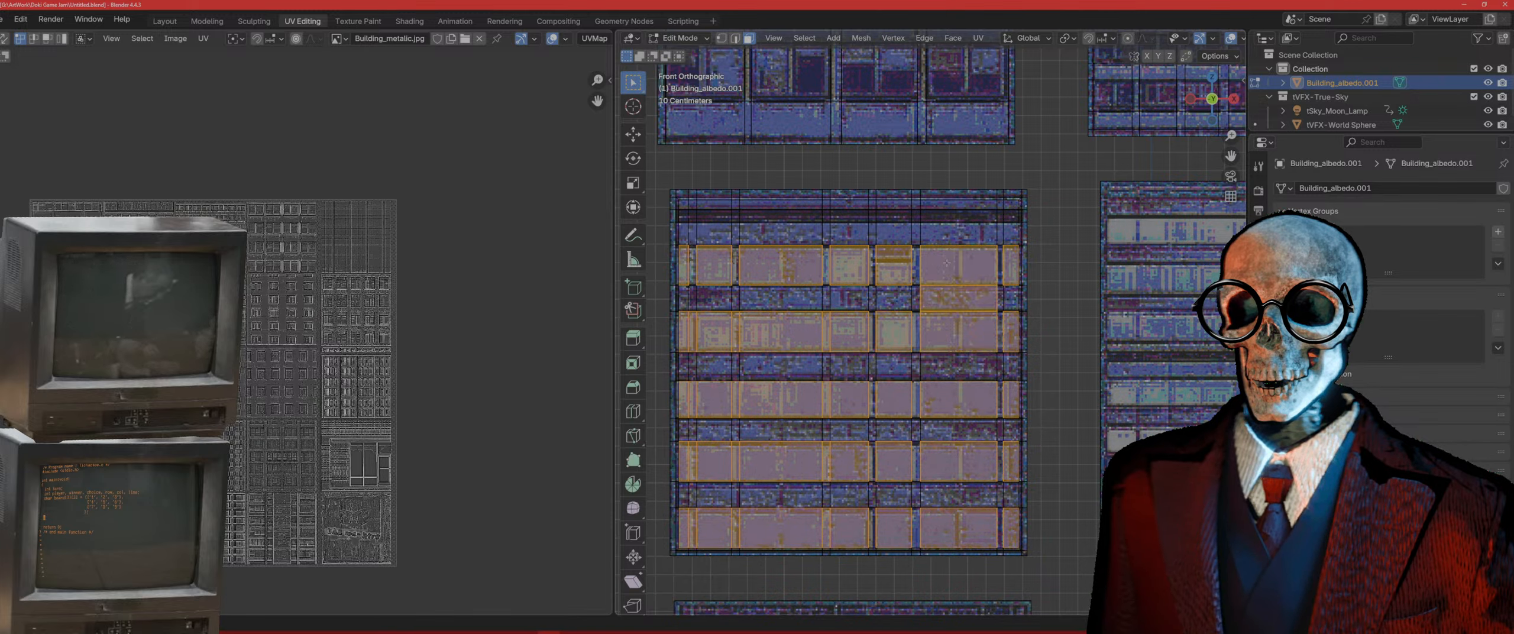
pyautogui.press('a')
pyautogui.hotkey('alt', 'a')
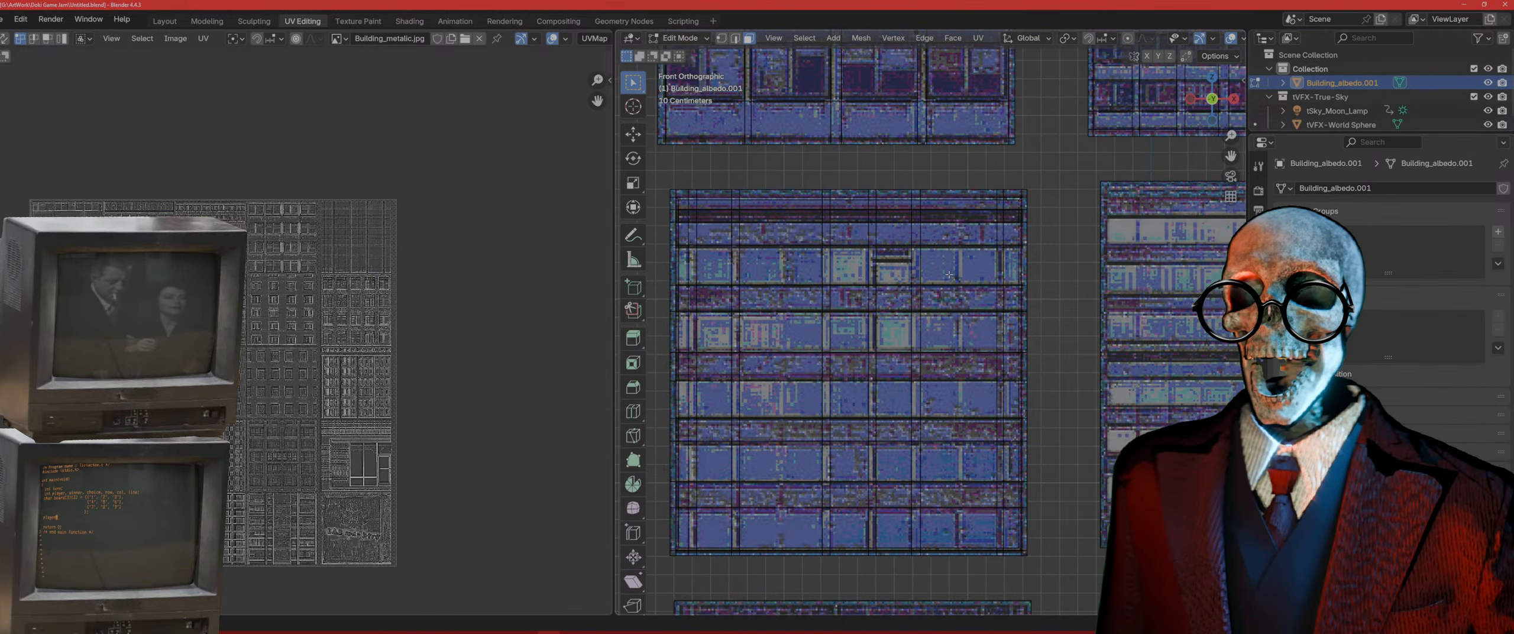
# Step: Select the facade's uppermost window row from the right wide window to the left edge, leaving out the pillar faces between them
pyautogui.click(976, 262)
pyautogui.keyDown('shift'); pyautogui.click(894, 267); pyautogui.keyUp('shift')
pyautogui.keyDown('shift'); pyautogui.click(849, 266); pyautogui.keyUp('shift')
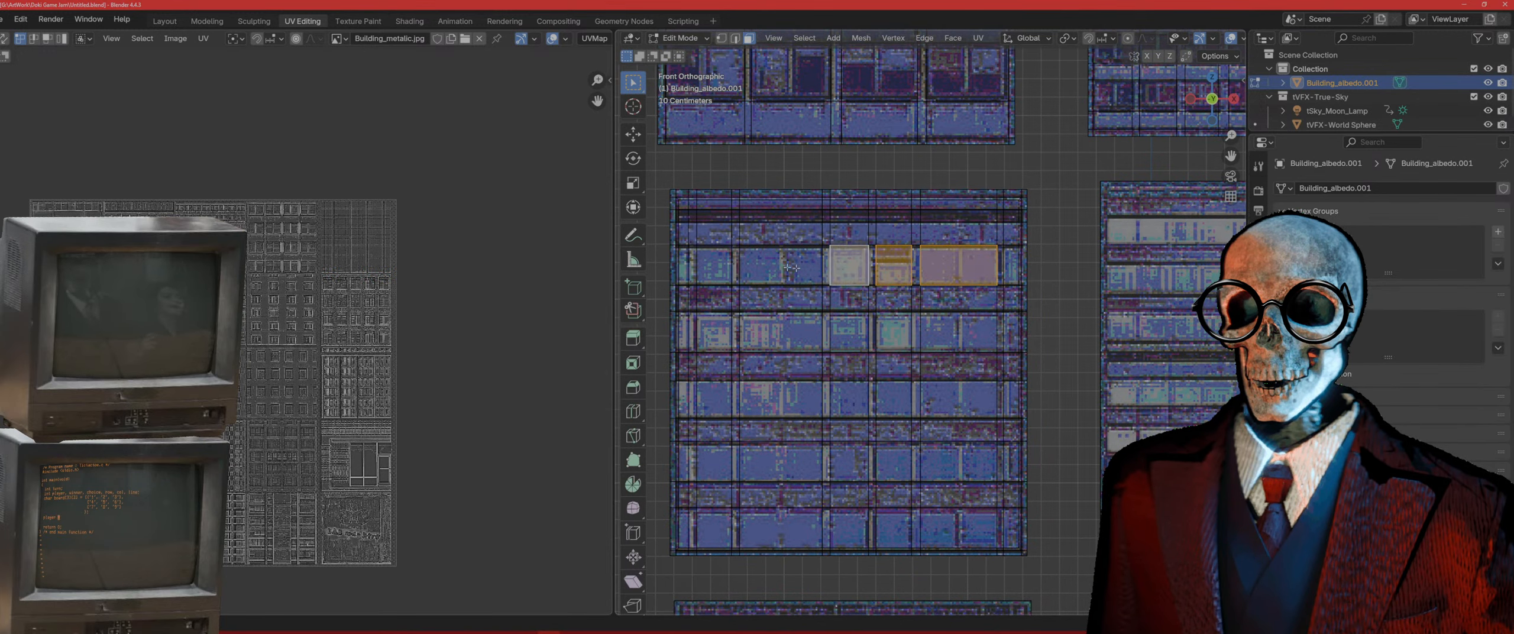
pyautogui.keyDown('shift'); pyautogui.click(781, 266); pyautogui.keyUp('shift')
pyautogui.keyDown('shift'); pyautogui.click(693, 267); pyautogui.keyUp('shift')
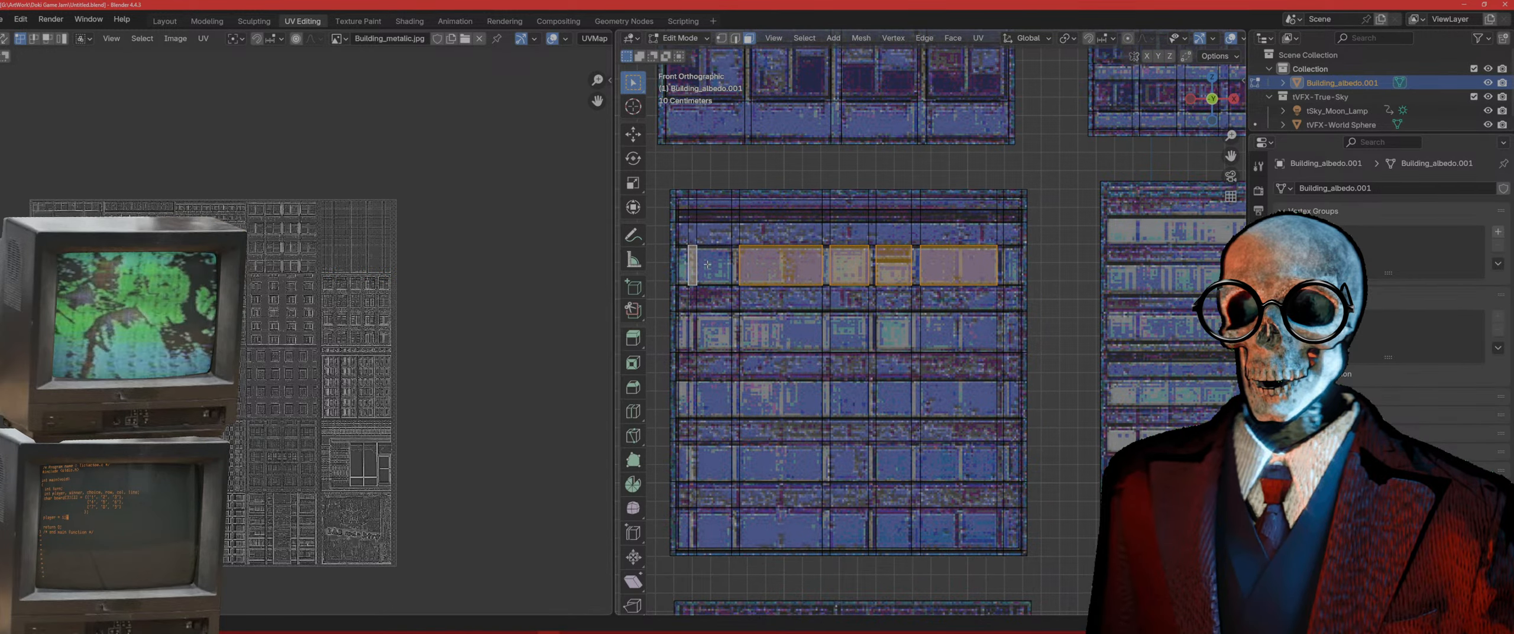
pyautogui.hotkey('ctrl', 'z')
pyautogui.keyDown('shift'); pyautogui.click(708, 264); pyautogui.keyUp('shift')
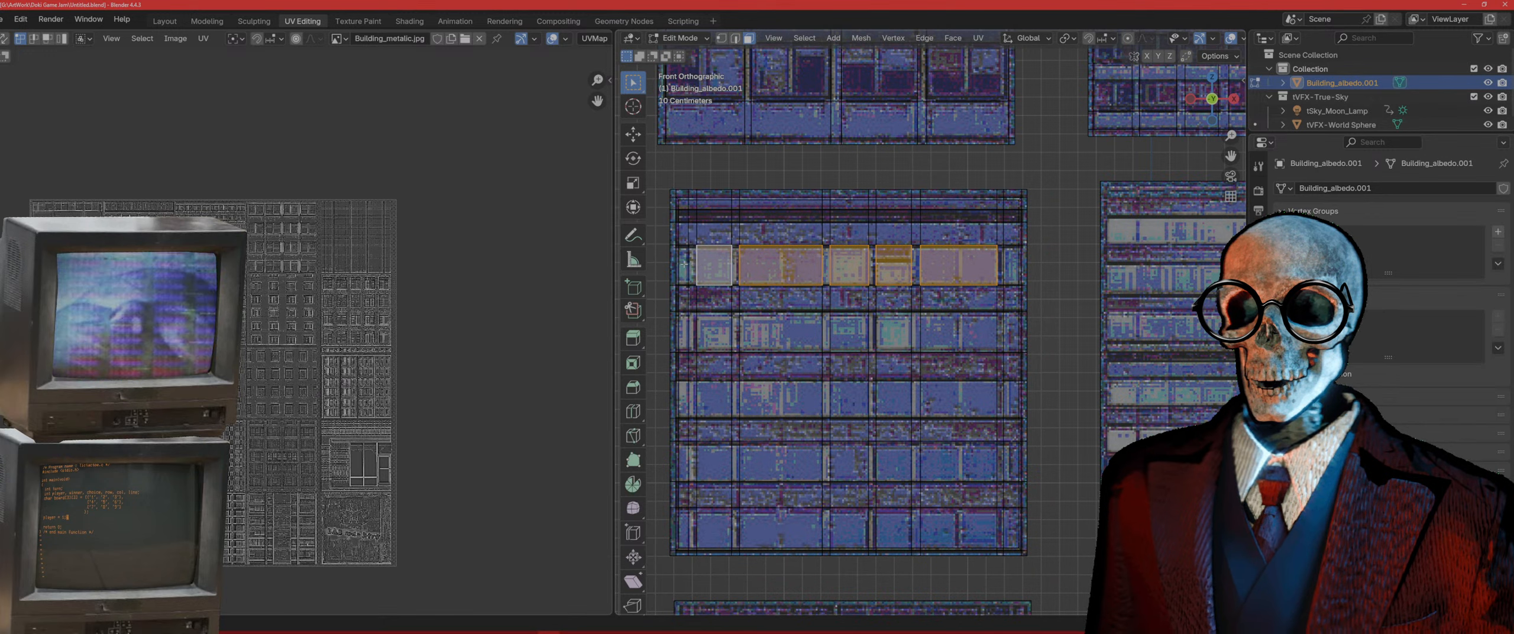
pyautogui.keyDown('shift'); pyautogui.click(684, 263); pyautogui.keyUp('shift')
# Step: Add the second window row's faces to the selection, from the left edge to the right wide window, skipping the pillars
pyautogui.keyDown('shift'); pyautogui.click(685, 332); pyautogui.keyUp('shift')
pyautogui.keyDown('shift'); pyautogui.click(714, 331); pyautogui.keyUp('shift')
pyautogui.keyDown('shift'); pyautogui.click(781, 331); pyautogui.keyUp('shift')
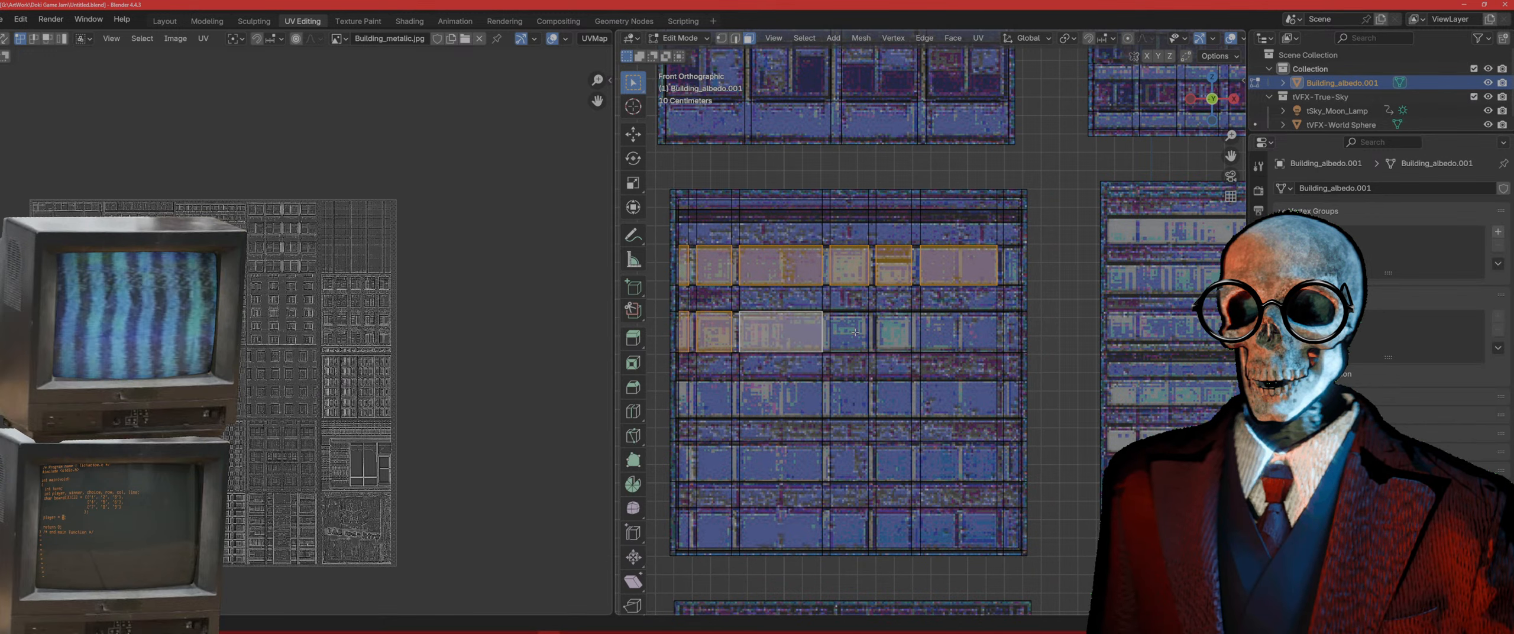
pyautogui.keyDown('shift'); pyautogui.click(855, 333); pyautogui.keyUp('shift')
pyautogui.keyDown('shift'); pyautogui.click(895, 331); pyautogui.keyUp('shift')
pyautogui.keyDown('shift'); pyautogui.click(932, 332); pyautogui.keyUp('shift')
# Step: Add the third window row's faces to the selection, from the right wide window to the left edge, skipping the pillars
pyautogui.keyDown('shift'); pyautogui.click(946, 399); pyautogui.keyUp('shift')
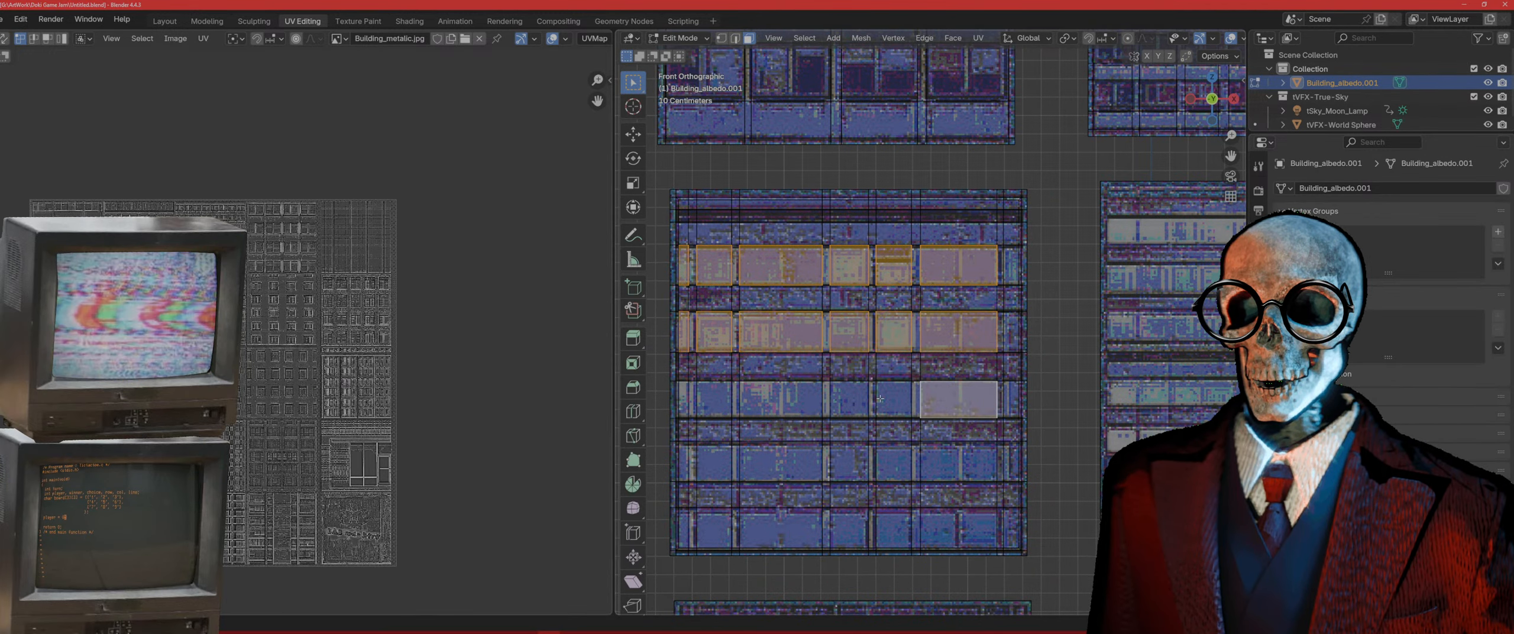
pyautogui.keyDown('shift'); pyautogui.click(881, 400); pyautogui.keyUp('shift')
pyautogui.keyDown('shift'); pyautogui.click(849, 400); pyautogui.keyUp('shift')
pyautogui.keyDown('shift'); pyautogui.click(781, 400); pyautogui.keyUp('shift')
pyautogui.keyDown('shift'); pyautogui.click(714, 400); pyautogui.keyUp('shift')
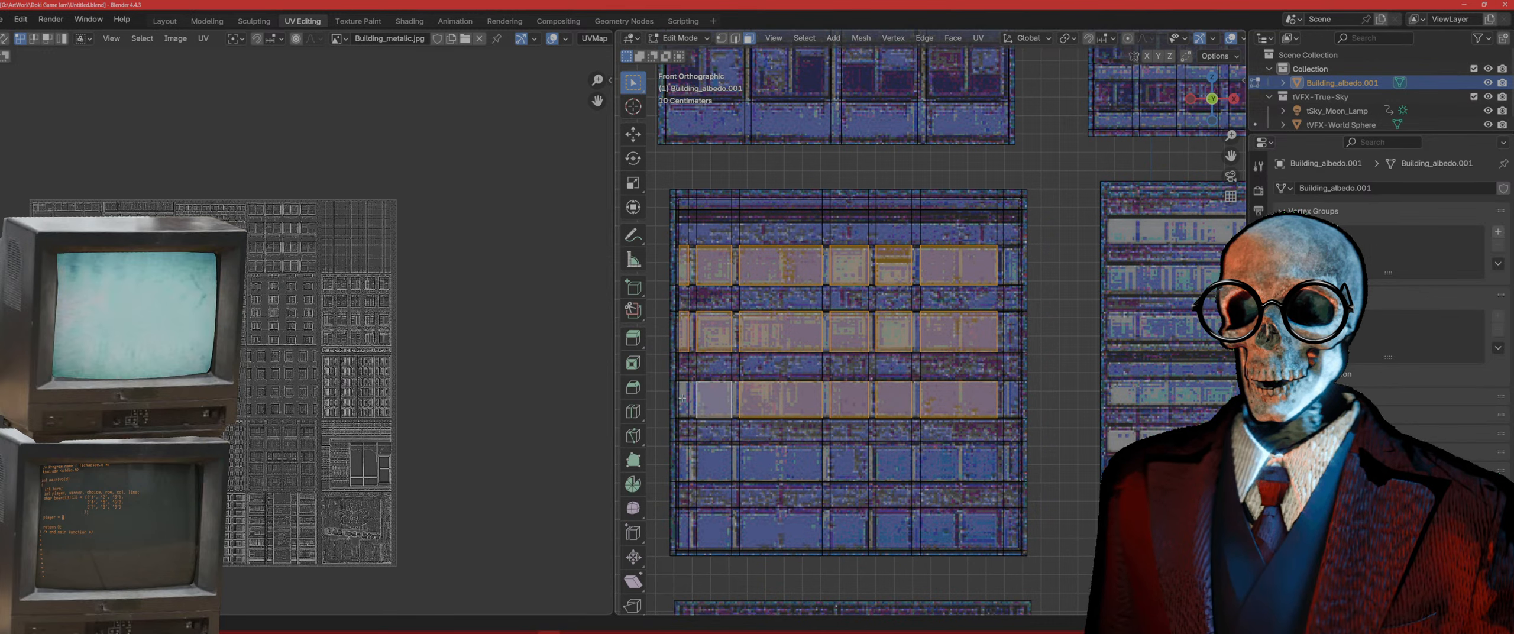
pyautogui.keyDown('shift'); pyautogui.click(683, 399); pyautogui.keyUp('shift')
# Step: Add the window faces of the two lowest rows to the selection, except the pillars and the narrow right-edge windows
pyautogui.keyDown('shift'); pyautogui.click(684, 473); pyautogui.keyUp('shift')
pyautogui.keyDown('shift'); pyautogui.click(683, 521); pyautogui.keyUp('shift')
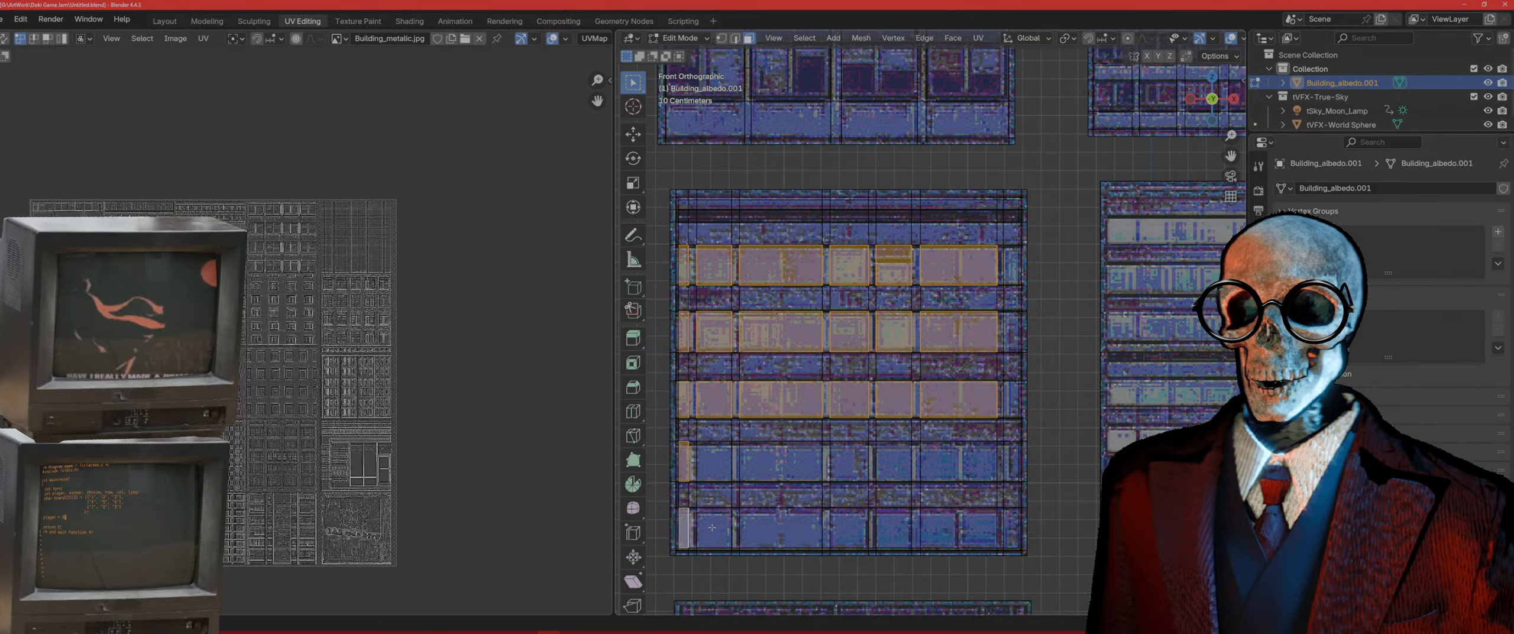
pyautogui.keyDown('shift'); pyautogui.click(714, 526); pyautogui.keyUp('shift')
pyautogui.keyDown('shift'); pyautogui.click(714, 462); pyautogui.keyUp('shift')
pyautogui.keyDown('shift'); pyautogui.click(781, 461); pyautogui.keyUp('shift')
pyautogui.keyDown('shift'); pyautogui.click(781, 527); pyautogui.keyUp('shift')
pyautogui.keyDown('shift'); pyautogui.click(859, 520); pyautogui.keyUp('shift')
pyautogui.keyDown('shift'); pyautogui.click(850, 462); pyautogui.keyUp('shift')
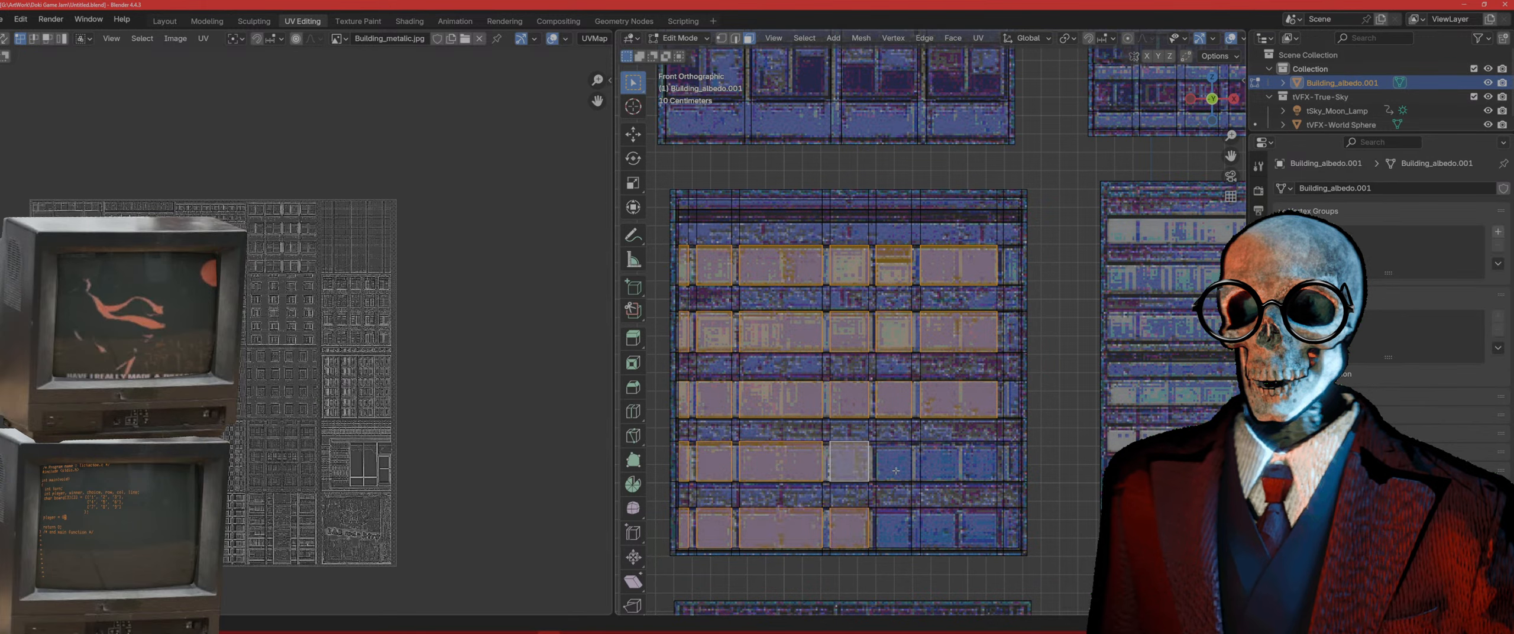
pyautogui.keyDown('shift'); pyautogui.click(894, 461); pyautogui.keyUp('shift')
pyautogui.keyDown('shift'); pyautogui.click(894, 527); pyautogui.keyUp('shift')
pyautogui.keyDown('shift'); pyautogui.click(958, 526); pyautogui.keyUp('shift')
pyautogui.keyDown('shift'); pyautogui.click(954, 472); pyautogui.keyUp('shift')
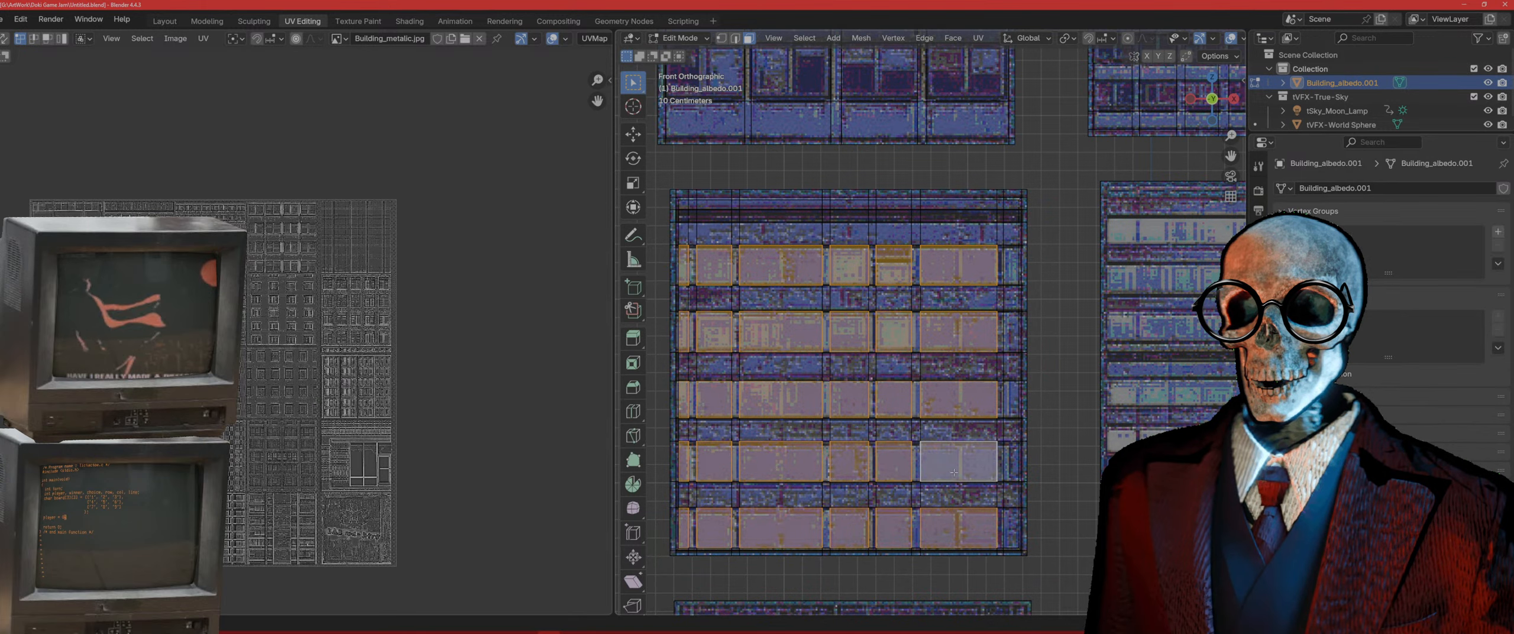
# Step: Add the narrow right-edge window faces of all five rows and extrude the selected windows inward about 0.018 m
pyautogui.keyDown('shift'); pyautogui.click(1011, 466); pyautogui.keyUp('shift')
pyautogui.keyDown('shift'); pyautogui.click(1011, 528); pyautogui.keyUp('shift')
pyautogui.keyDown('shift'); pyautogui.click(1010, 399); pyautogui.keyUp('shift')
pyautogui.keyDown('shift'); pyautogui.click(1011, 331); pyautogui.keyUp('shift')
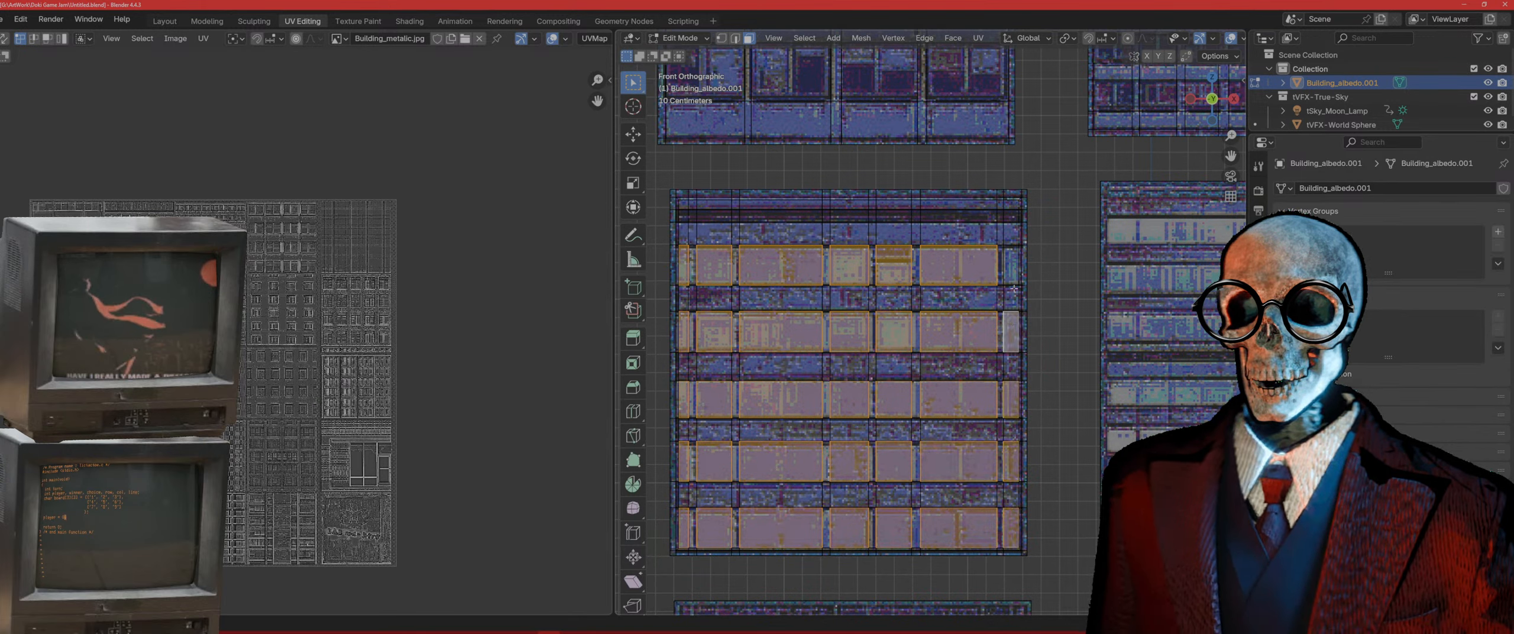
pyautogui.keyDown('shift'); pyautogui.click(1012, 266); pyautogui.keyUp('shift')
pyautogui.moveTo(1001, 321); pyautogui.dragTo(1109, 362, button='middle')
pyautogui.scroll(4, 1126, 309)
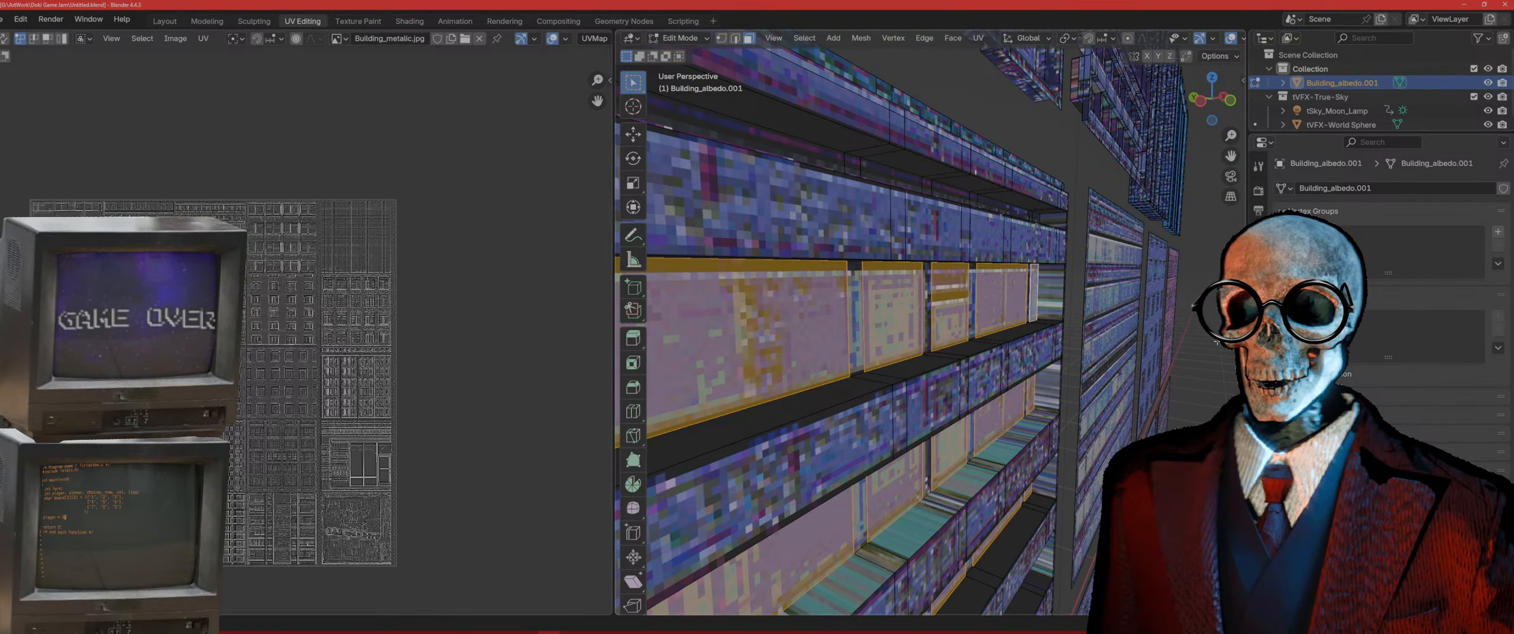
pyautogui.press('e')
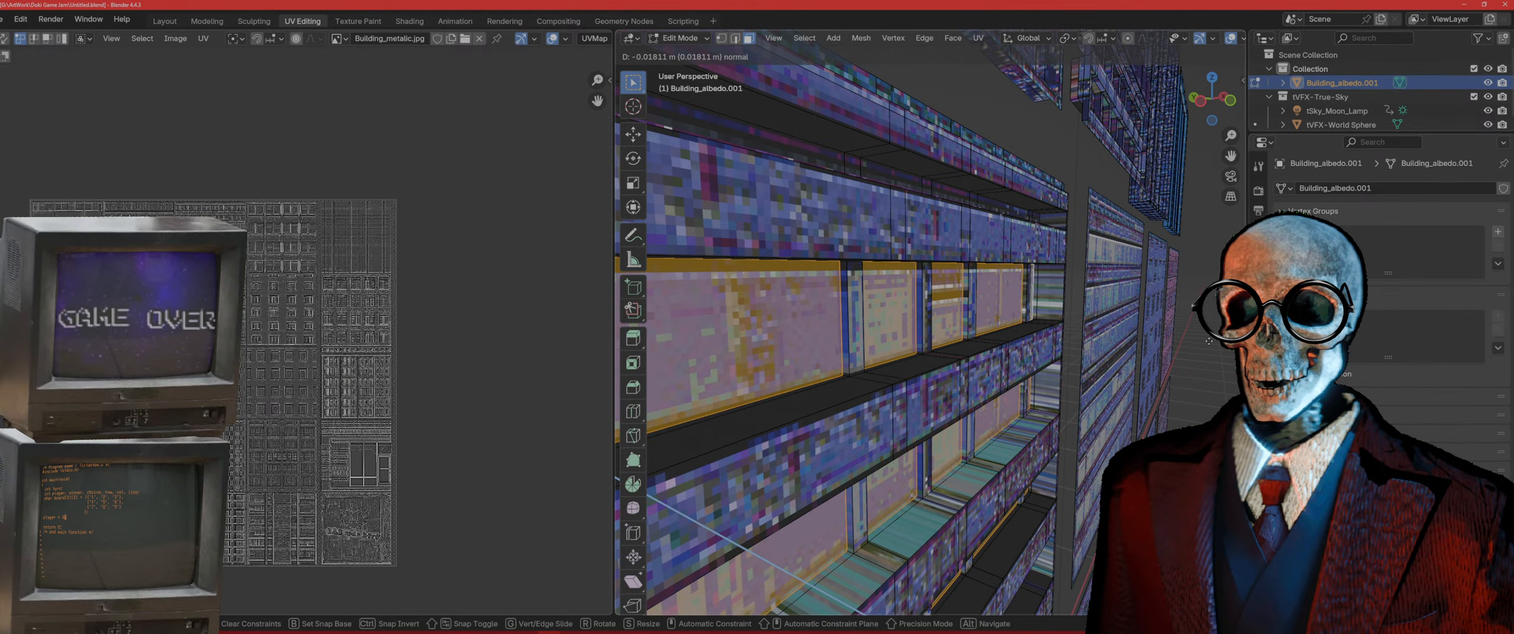
pyautogui.click(1206, 343)
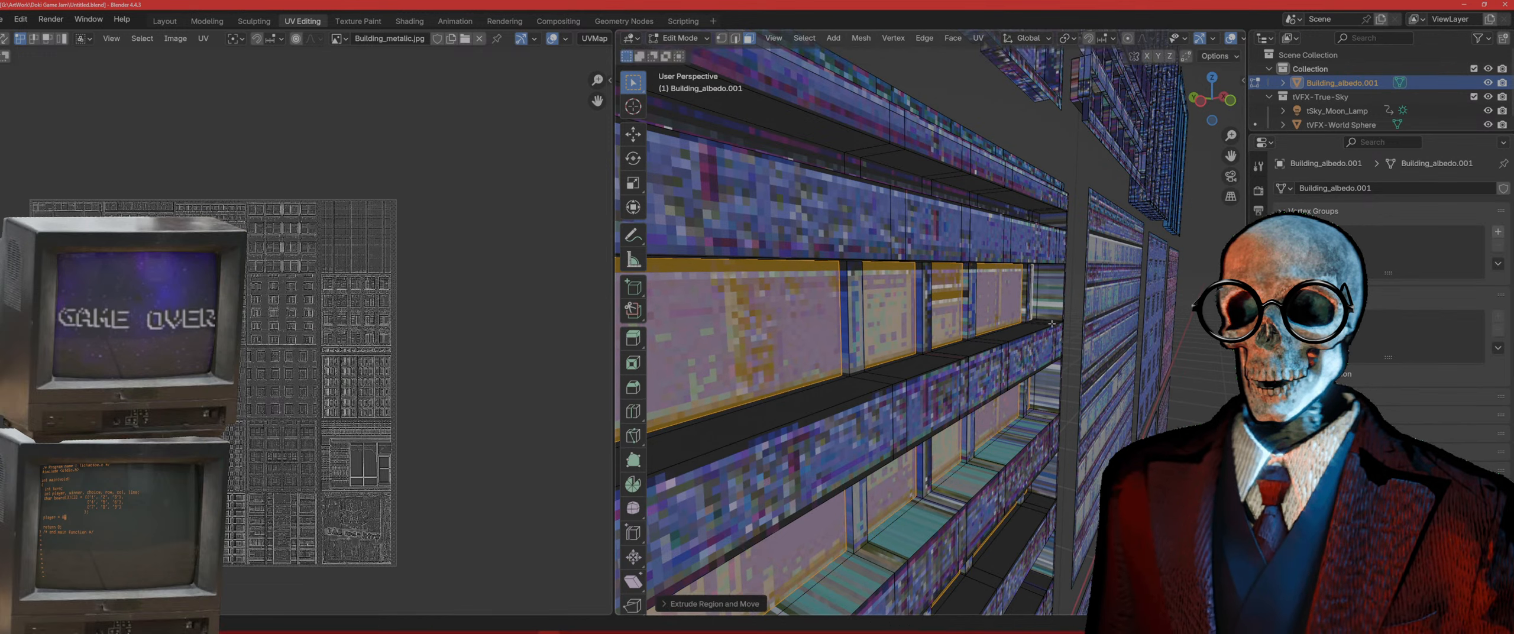
# Step: Select all horizontal ledge faces beneath the facade's uppermost window row
pyautogui.click(918, 363)
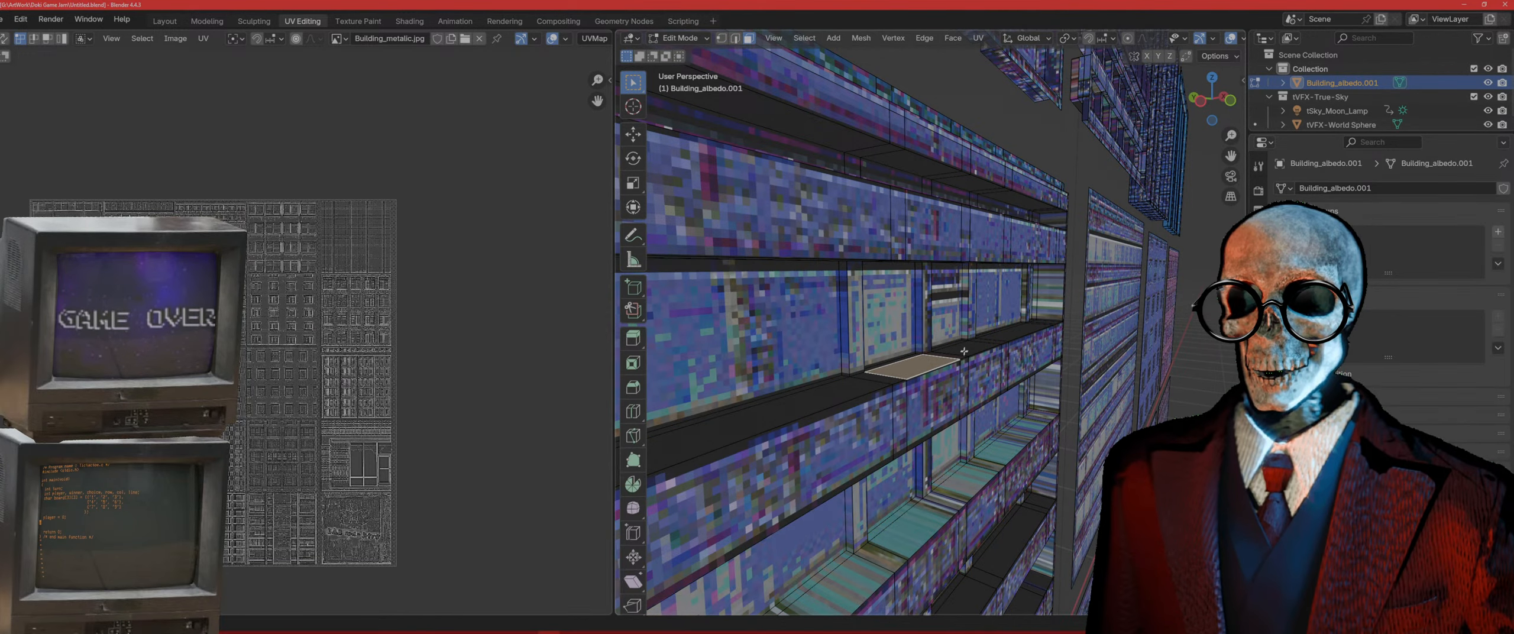
pyautogui.moveTo(1012, 335); pyautogui.dragTo(917, 383, button='middle')
pyautogui.moveTo(990, 386); pyautogui.dragTo(977, 386)
pyautogui.keyDown('shift'); pyautogui.moveTo(847, 384); pyautogui.dragTo(740, 386); pyautogui.keyUp('shift')
pyautogui.keyDown('shift'); pyautogui.moveTo(739, 386); pyautogui.dragTo(986, 400, button='middle'); pyautogui.keyUp('shift')
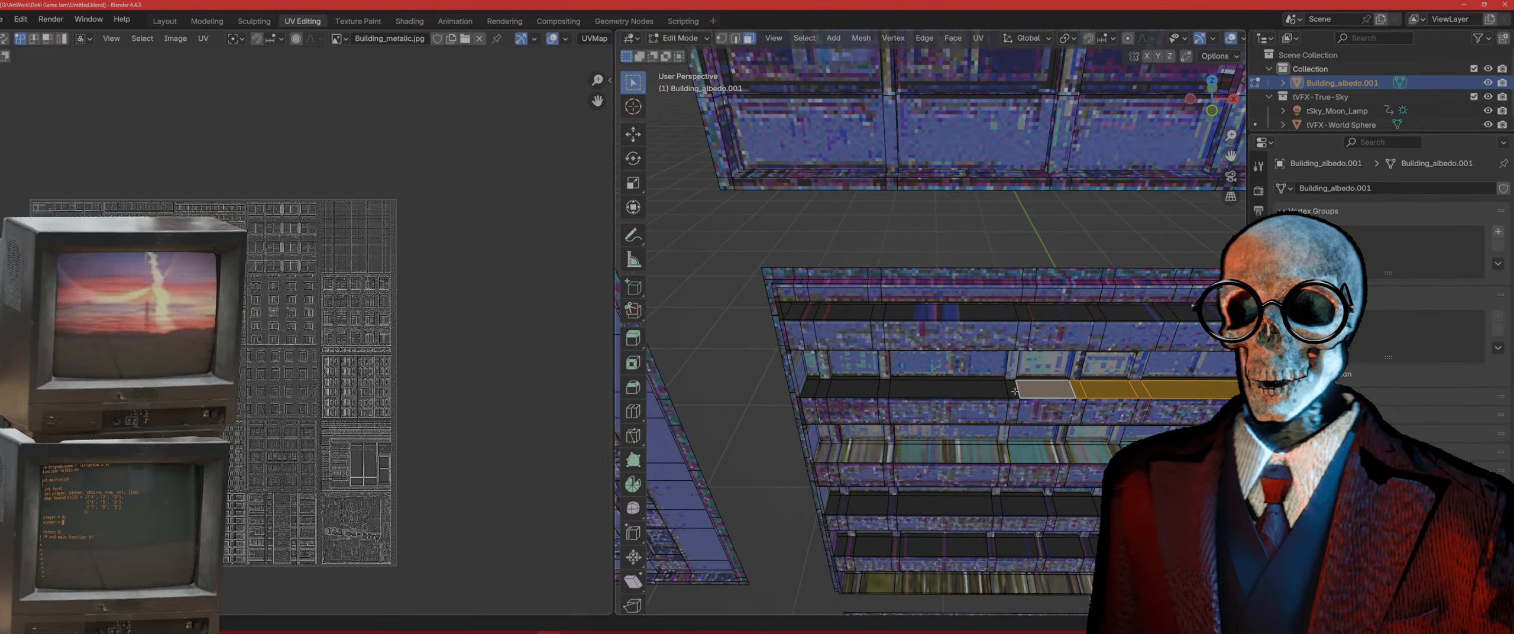
pyautogui.keyDown('shift'); pyautogui.moveTo(1015, 391); pyautogui.dragTo(810, 389); pyautogui.keyUp('shift')
# Step: Add the ledge faces beneath the thin top strip to the selection across the facade's full width
pyautogui.keyDown('shift'); pyautogui.click(810, 313); pyautogui.keyUp('shift')
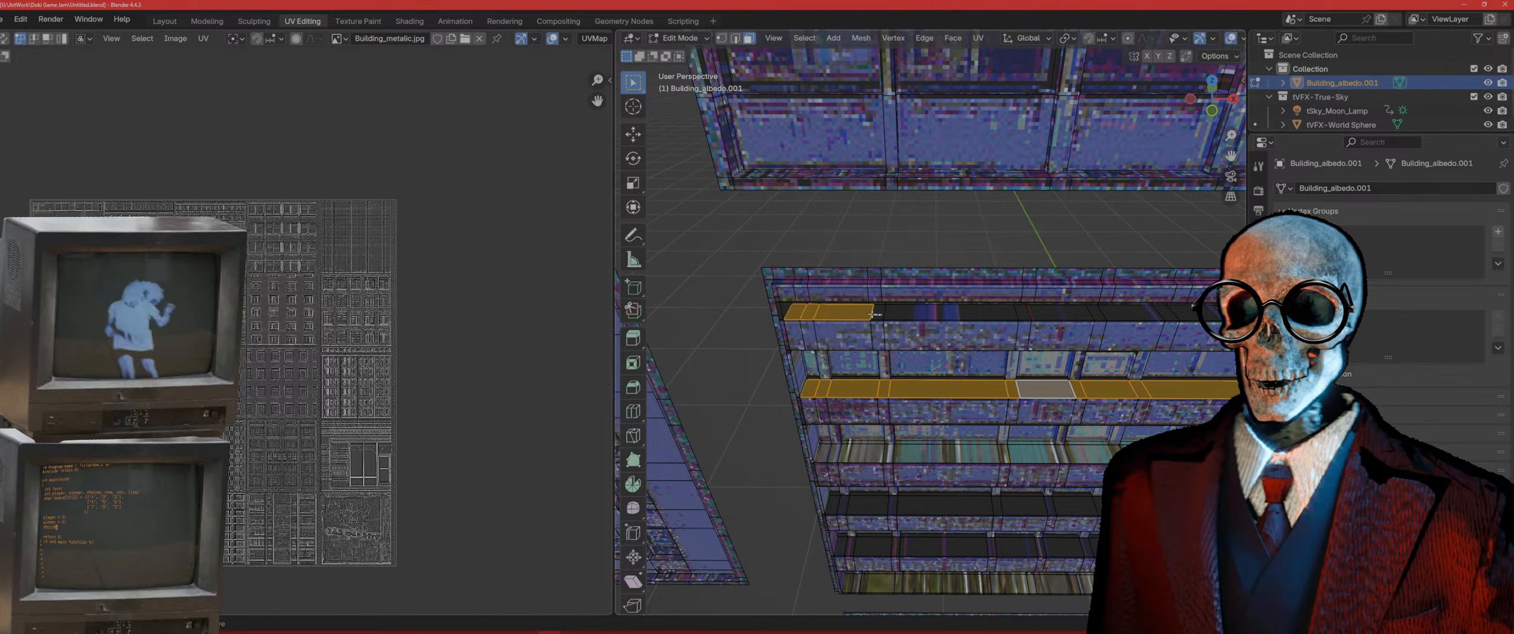
pyautogui.keyDown('shift'); pyautogui.moveTo(1015, 316); pyautogui.dragTo(1076, 315); pyautogui.keyUp('shift')
pyautogui.keyDown('shift'); pyautogui.moveTo(1075, 314); pyautogui.dragTo(906, 338, button='middle'); pyautogui.keyUp('shift')
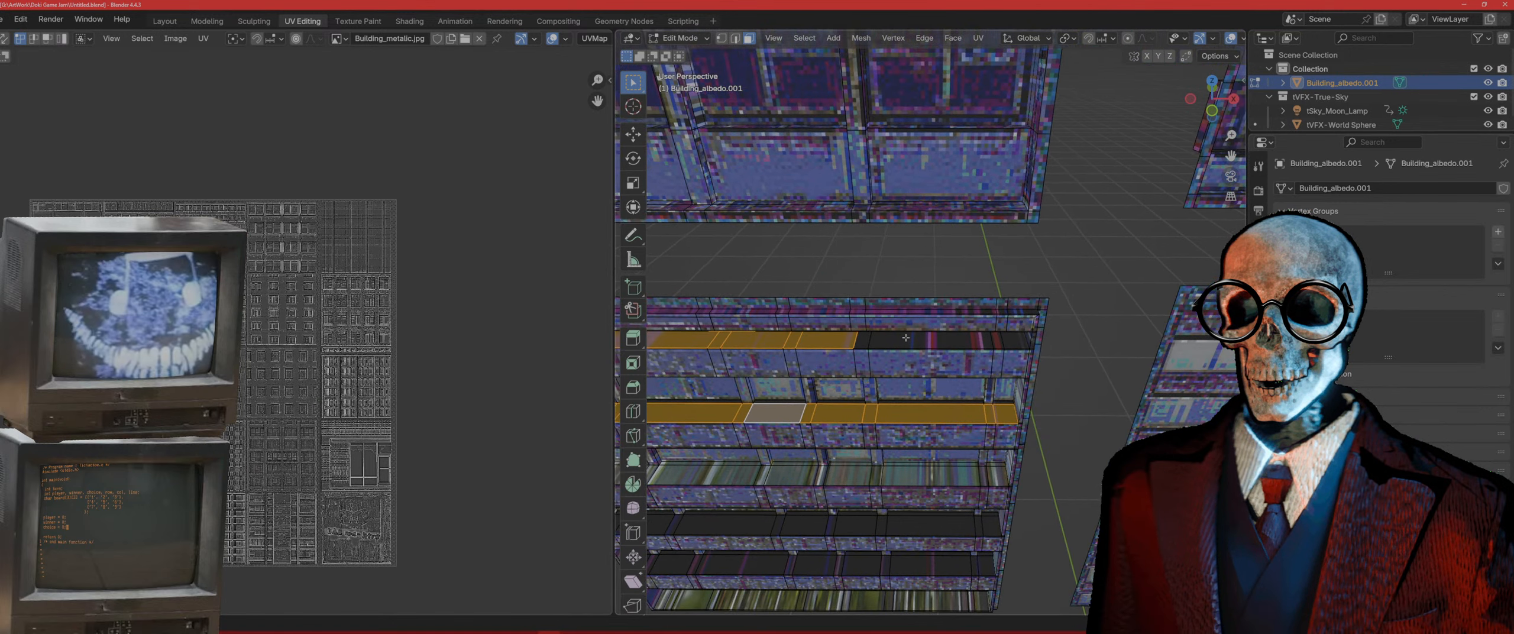
pyautogui.keyDown('shift'); pyautogui.moveTo(858, 340); pyautogui.dragTo(985, 343); pyautogui.keyUp('shift')
# Step: Add the ledge faces beneath the second, third and fourth window rows to the selection
pyautogui.keyDown('shift'); pyautogui.moveTo(984, 504); pyautogui.dragTo(1038, 376, button='middle'); pyautogui.keyUp('shift')
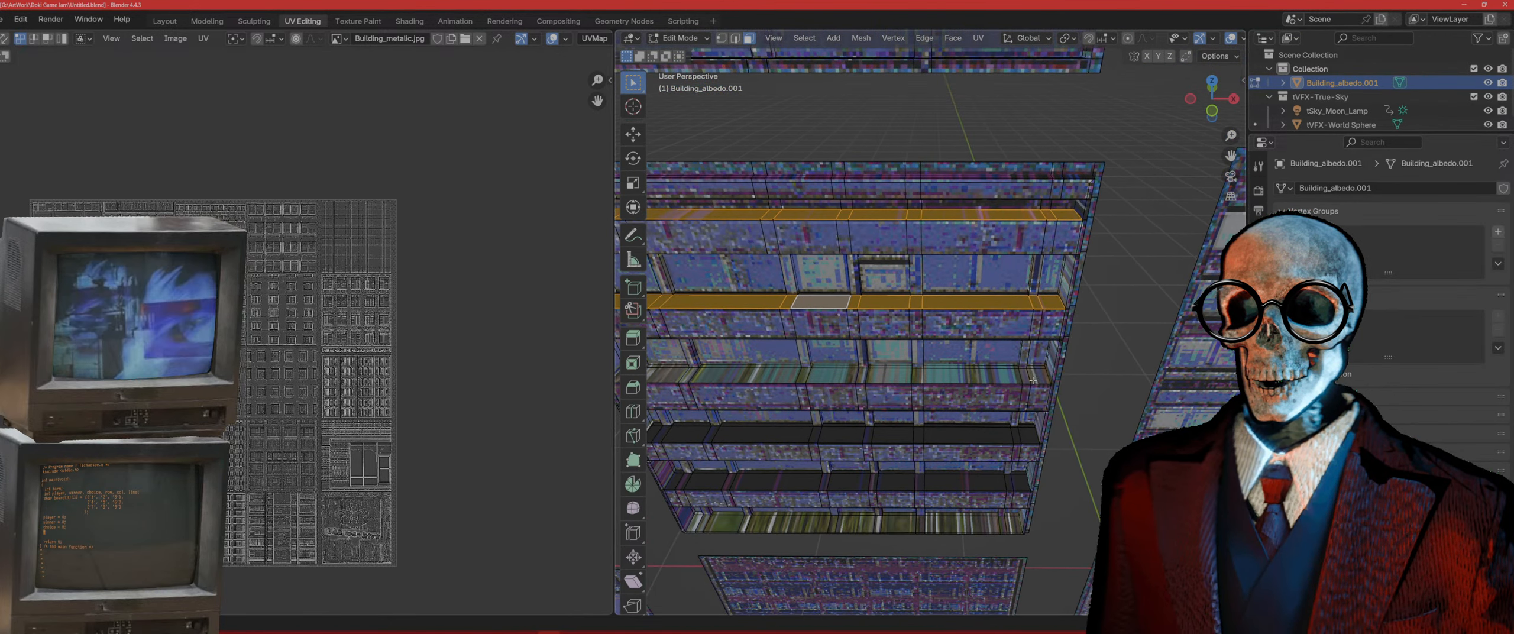
pyautogui.keyDown('shift'); pyautogui.moveTo(1032, 380); pyautogui.dragTo(673, 375); pyautogui.keyUp('shift')
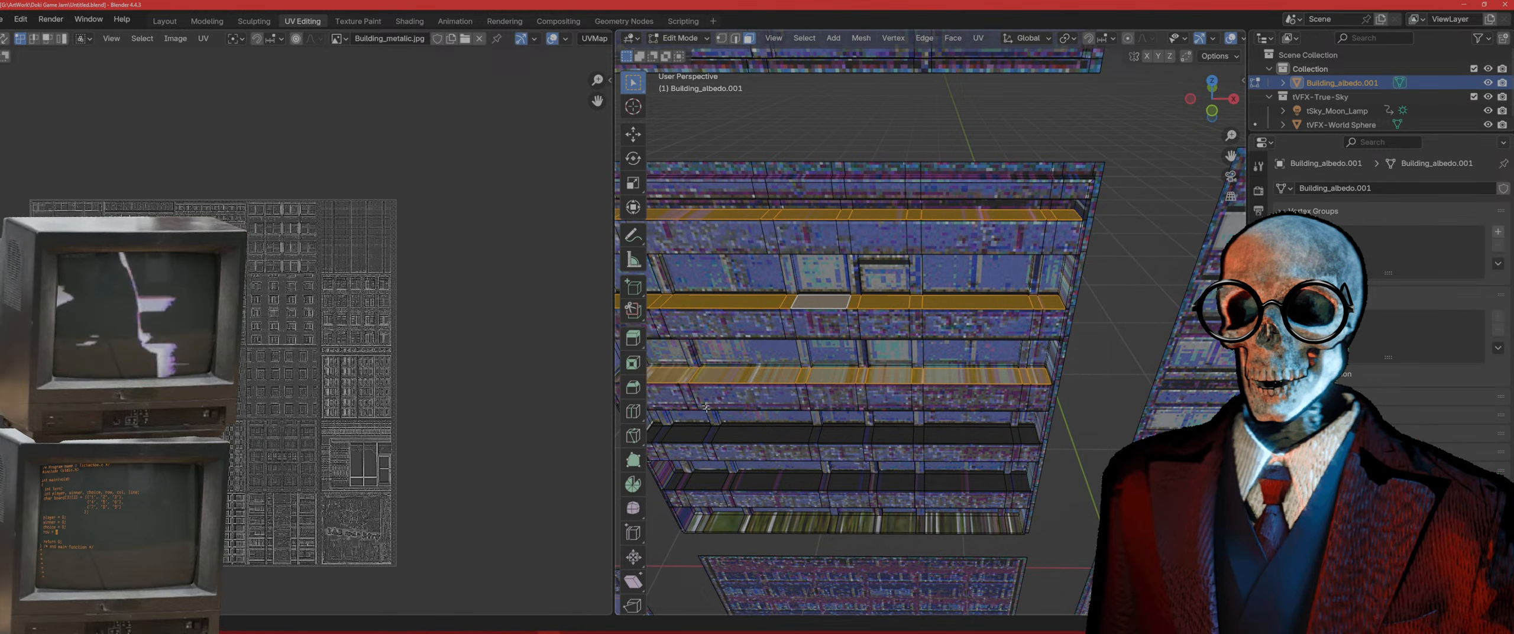
pyautogui.keyDown('shift'); pyautogui.moveTo(655, 433); pyautogui.dragTo(1026, 434); pyautogui.keyUp('shift')
pyautogui.keyDown('shift'); pyautogui.moveTo(1004, 479); pyautogui.dragTo(722, 480); pyautogui.keyUp('shift')
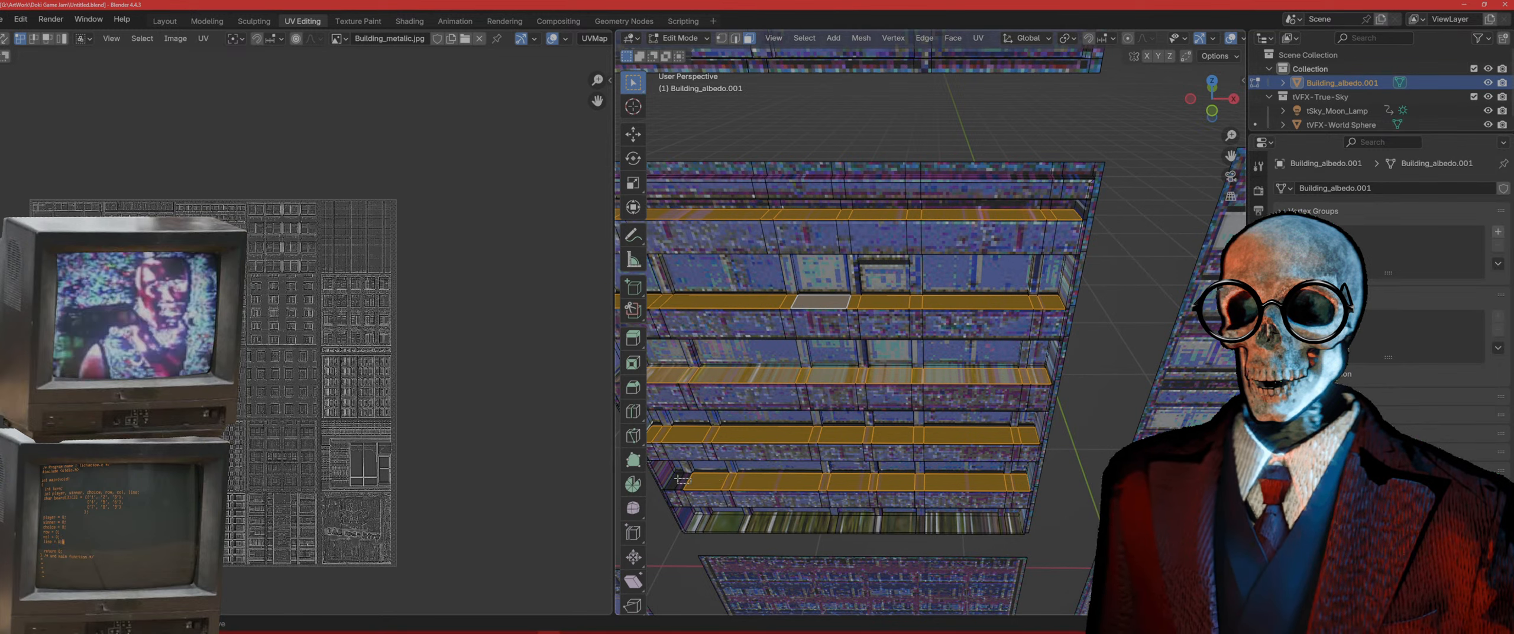
# Step: Deselect the ledge faces beneath the thin top strip, keeping the ledges under the window rows selected
pyautogui.moveTo(878, 488); pyautogui.dragTo(1225, 377, button='middle')
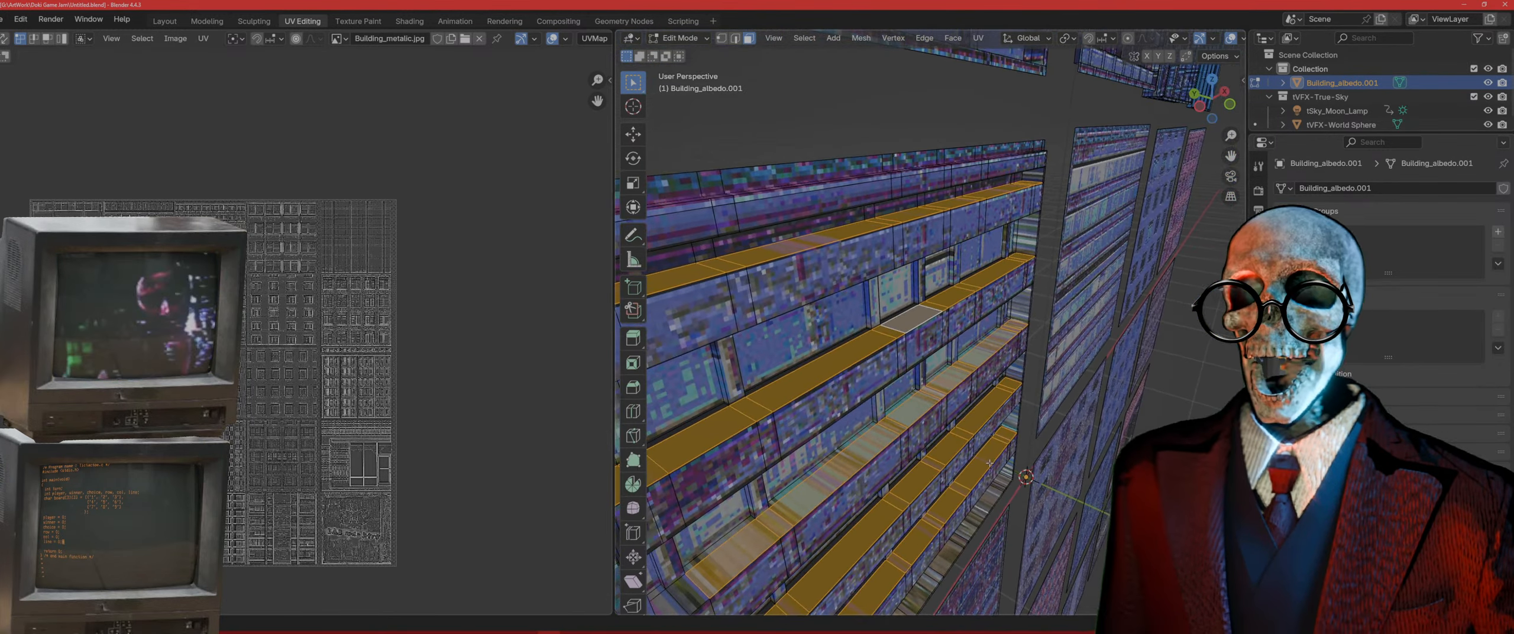
pyautogui.moveTo(985, 331); pyautogui.dragTo(905, 338, button='middle')
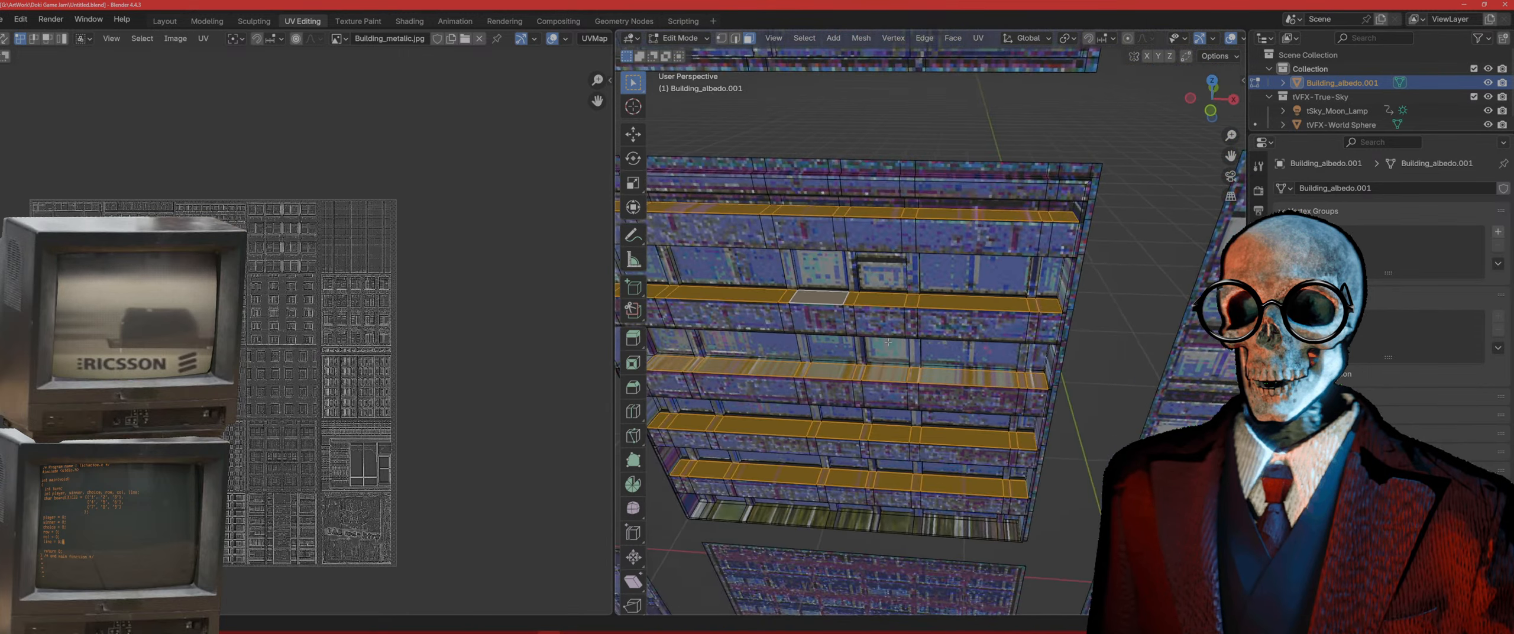
pyautogui.scroll(-1, 979, 240)
pyautogui.moveTo(1033, 241); pyautogui.dragTo(791, 236)
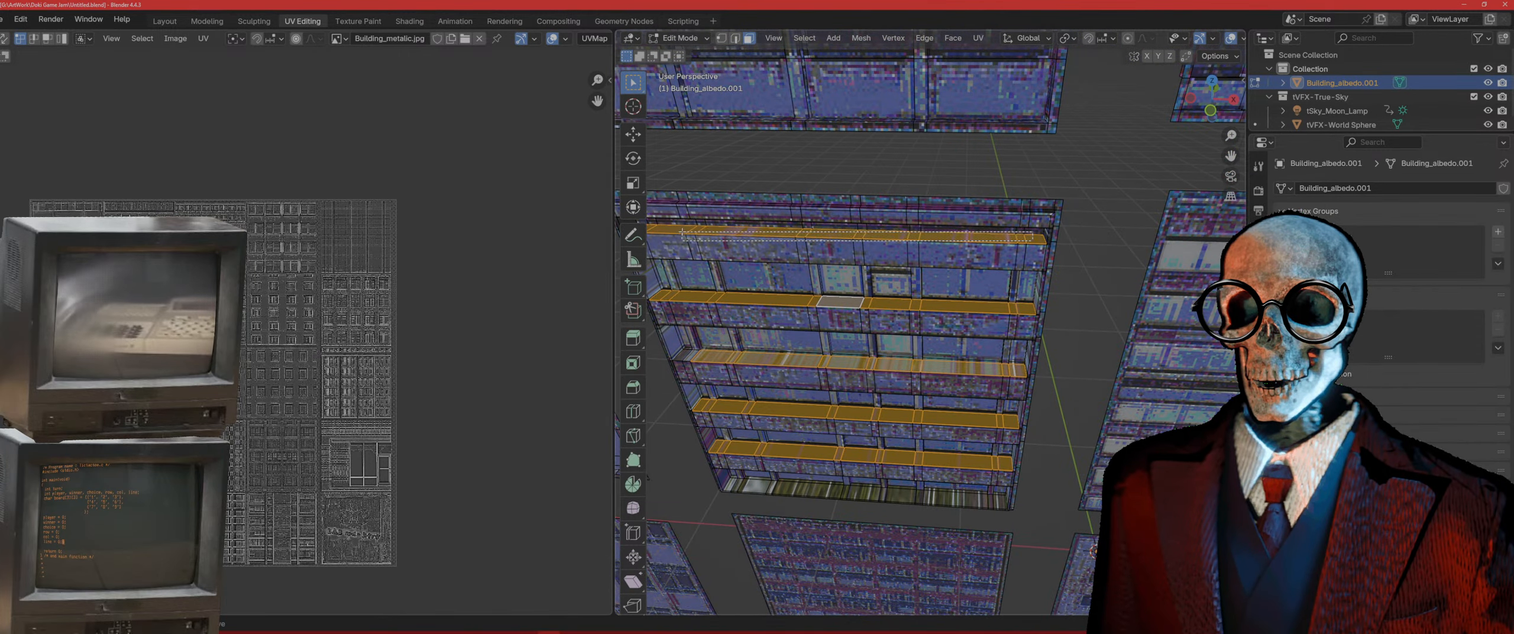
pyautogui.moveTo(803, 276); pyautogui.dragTo(974, 294, button='middle')
pyautogui.keyDown('ctrl'); pyautogui.moveTo(891, 266); pyautogui.dragTo(857, 251); pyautogui.keyUp('ctrl')
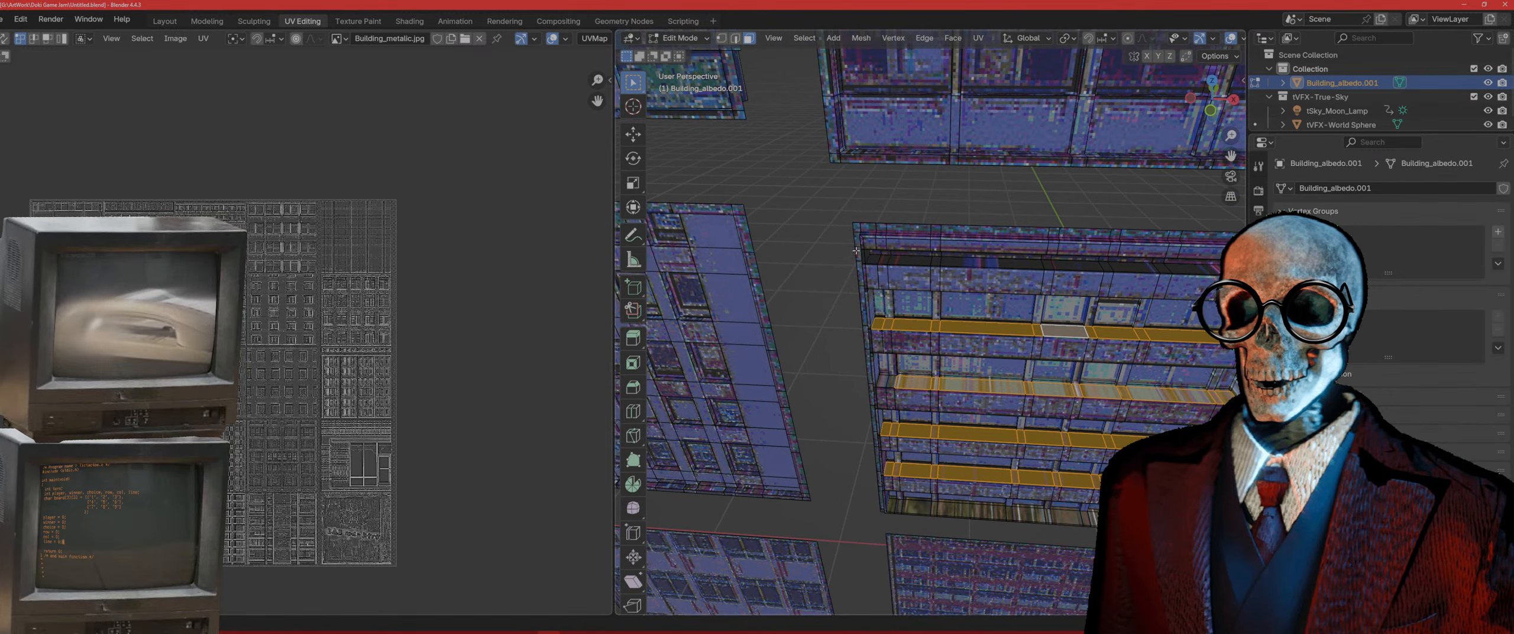
# Step: Inset the selected ledge faces by about 0.0013 m and display the facade as wireframe in the front view
pyautogui.moveTo(864, 260); pyautogui.dragTo(1000, 281, button='middle')
pyautogui.scroll(2, 1017, 307)
pyautogui.keyDown('shift'); pyautogui.moveTo(1065, 313); pyautogui.dragTo(1143, 270, button='middle'); pyautogui.keyUp('shift')
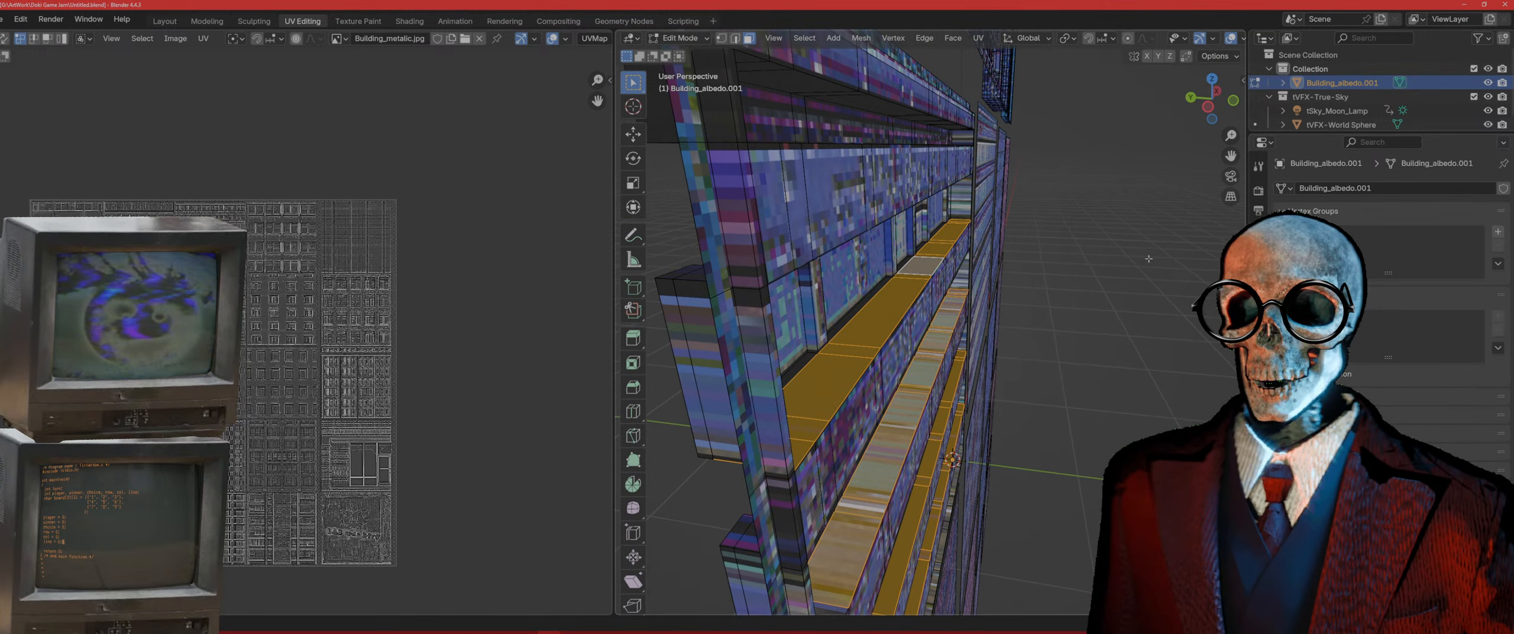
pyautogui.press('i')
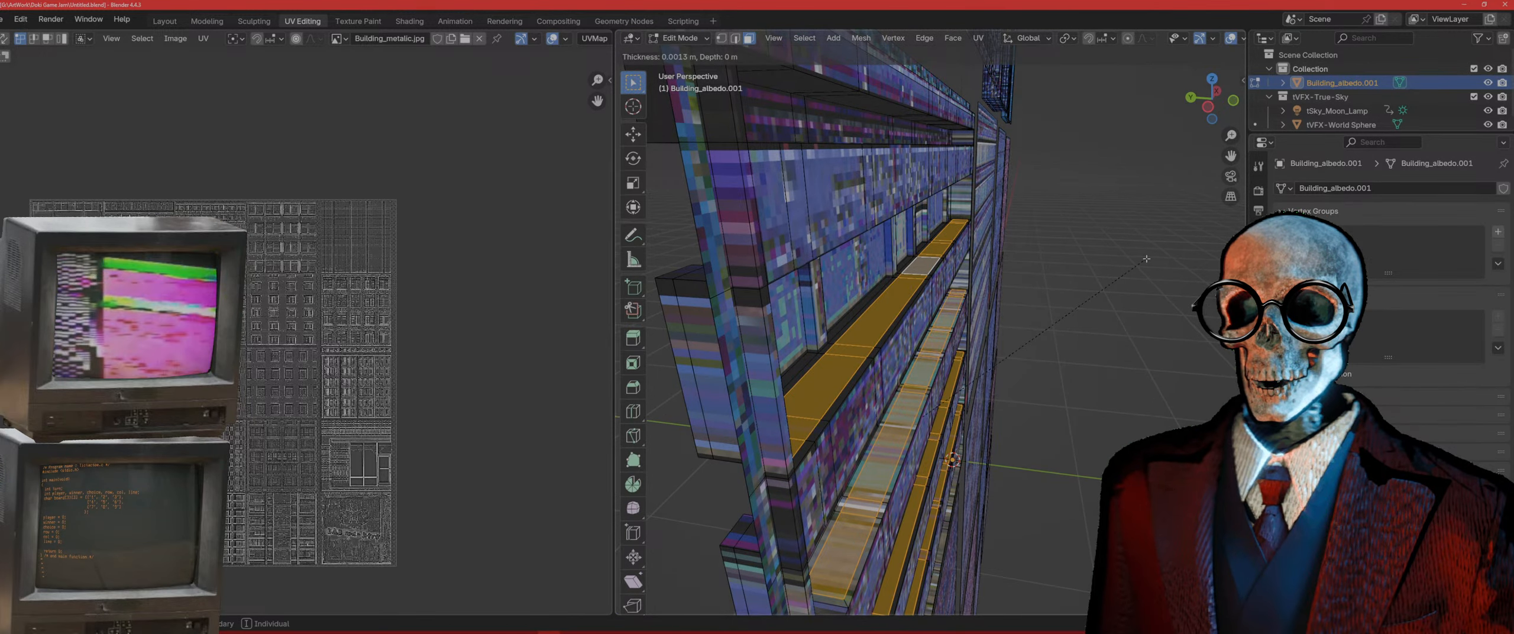
pyautogui.click(1147, 258)
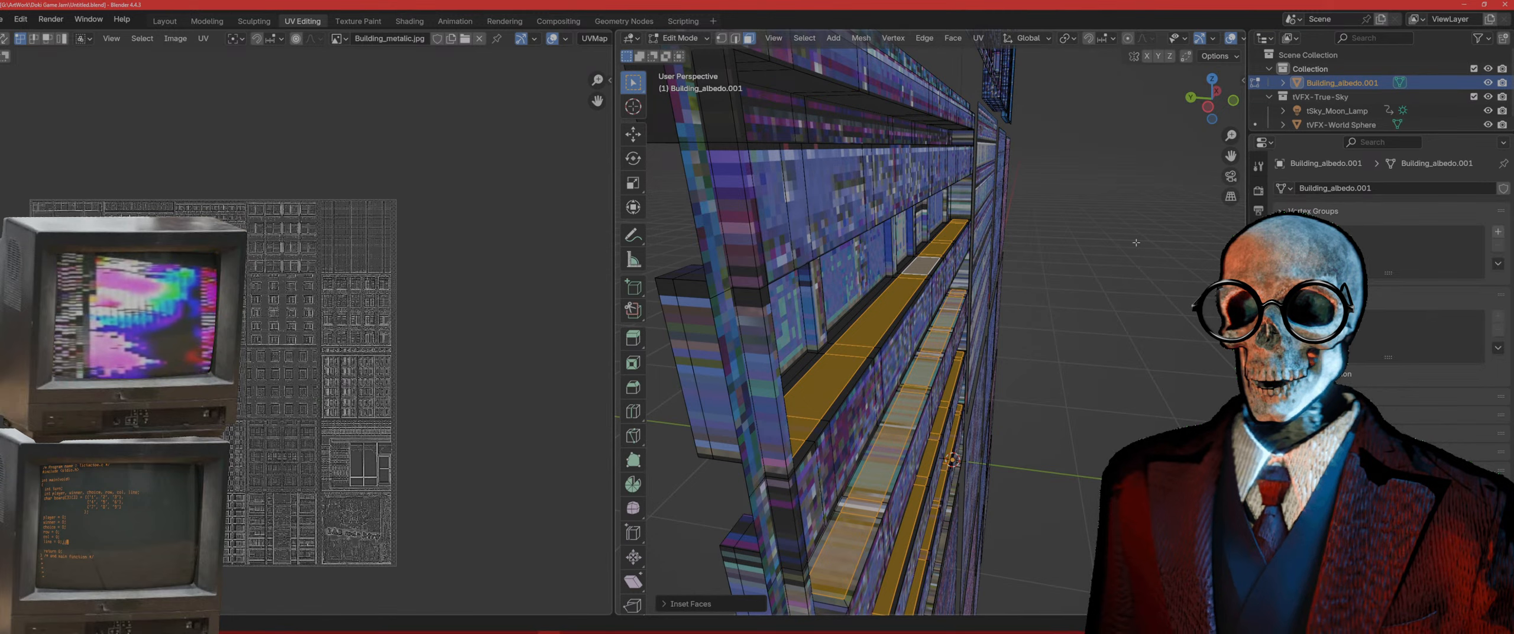
pyautogui.press('KP_1')
pyautogui.hotkey('shift', 'z')
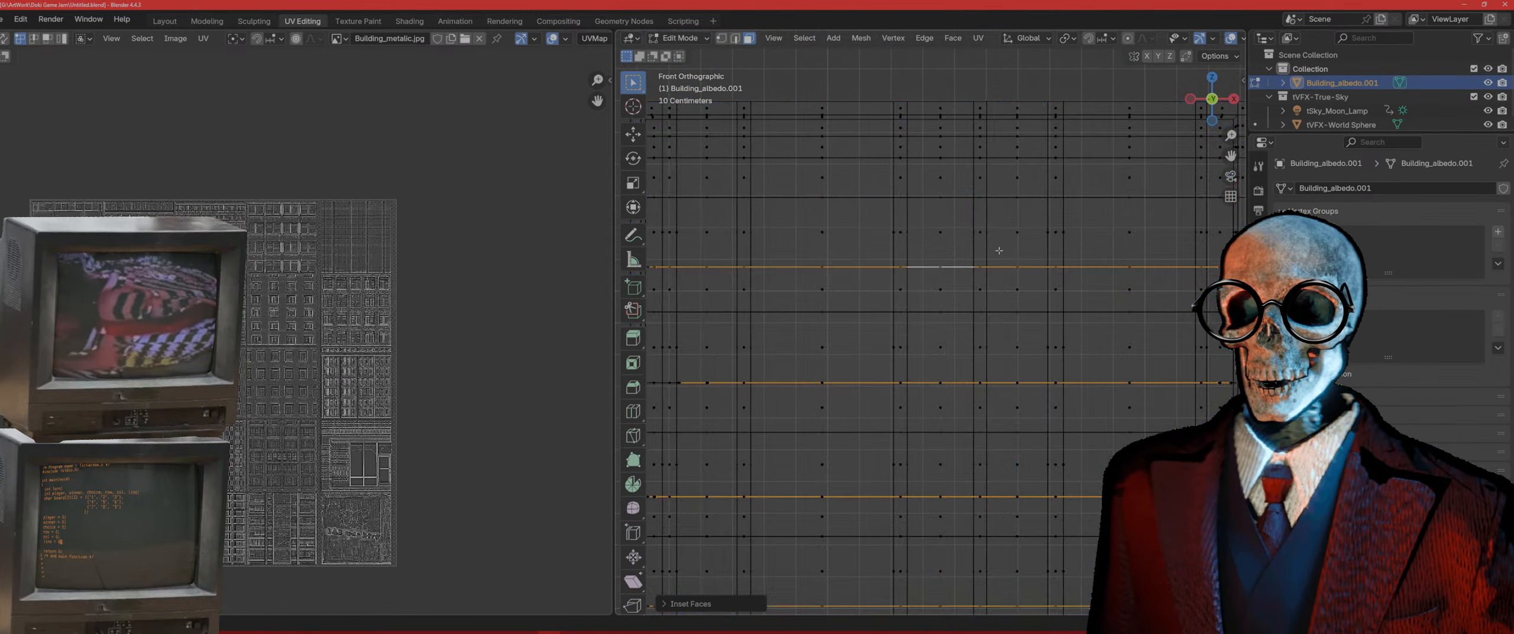
# Step: Extrude the inset ledge faces about -0.12 m along their normals and delete the extruded end faces
pyautogui.scroll(-4, 905, 279)
pyautogui.press('g')
pyautogui.press('z')
pyautogui.press('z')
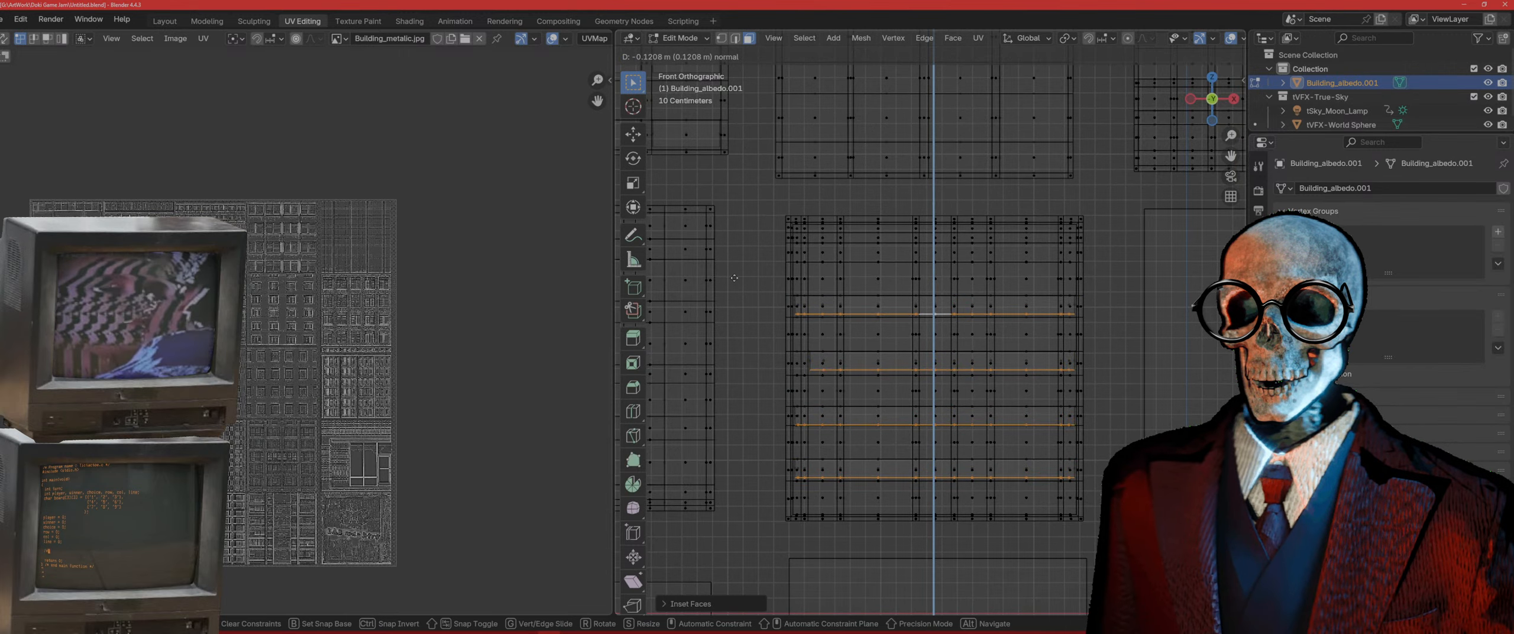
pyautogui.click(734, 277)
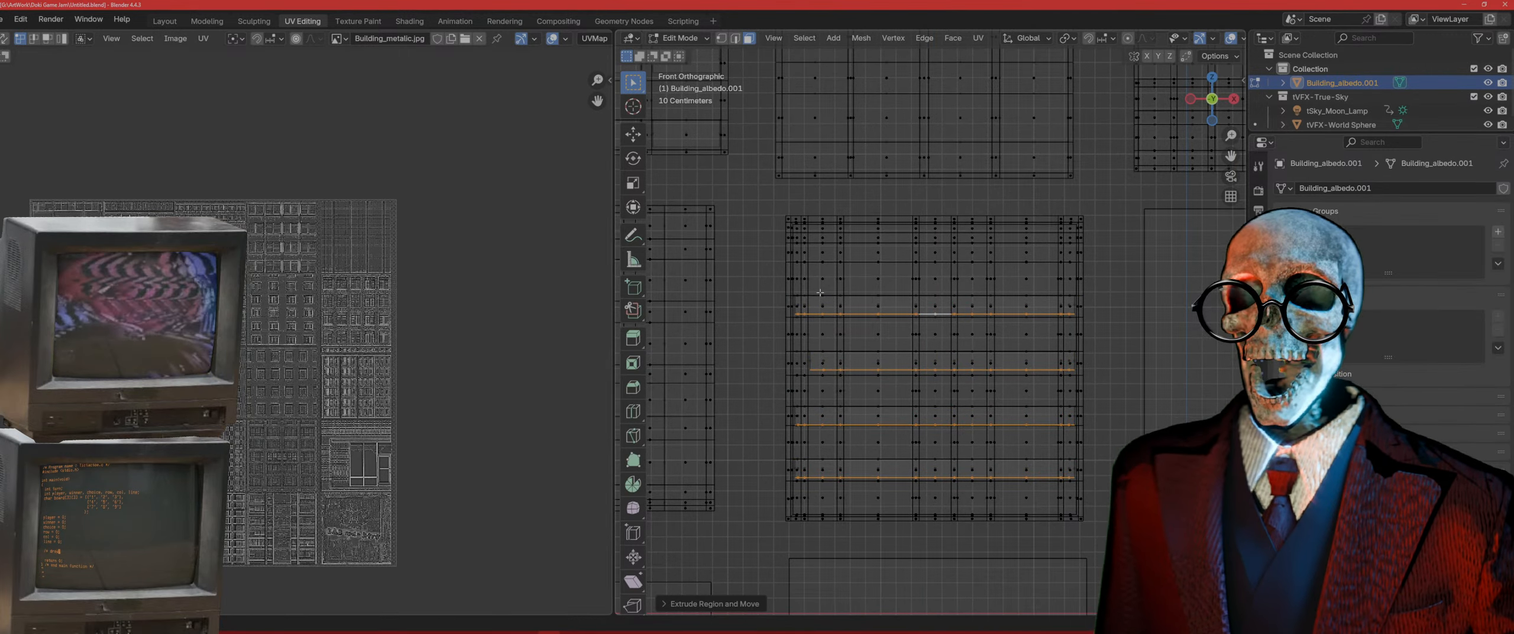
pyautogui.press('x')
pyautogui.click(835, 296)
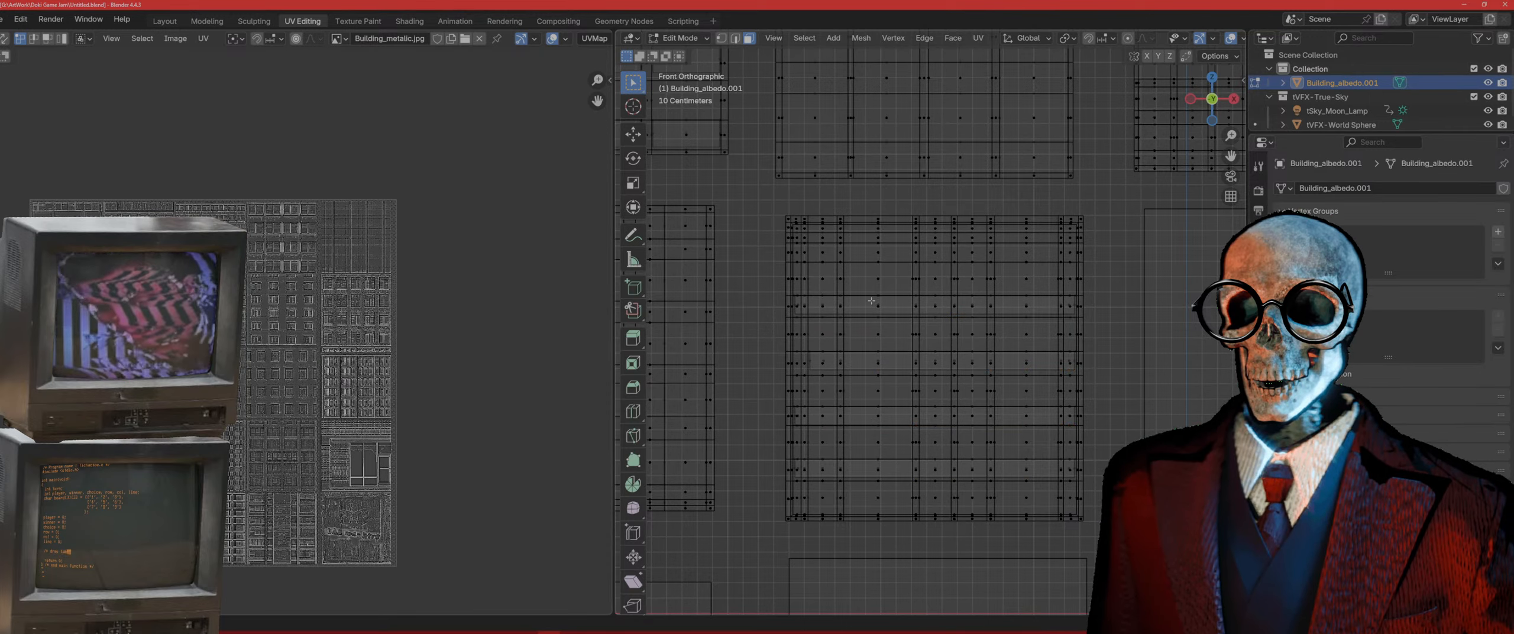
# Step: Select a front side face of the extruded ledge recess and display the facade as wireframe in the top view
pyautogui.moveTo(872, 301); pyautogui.dragTo(882, 378, button='middle')
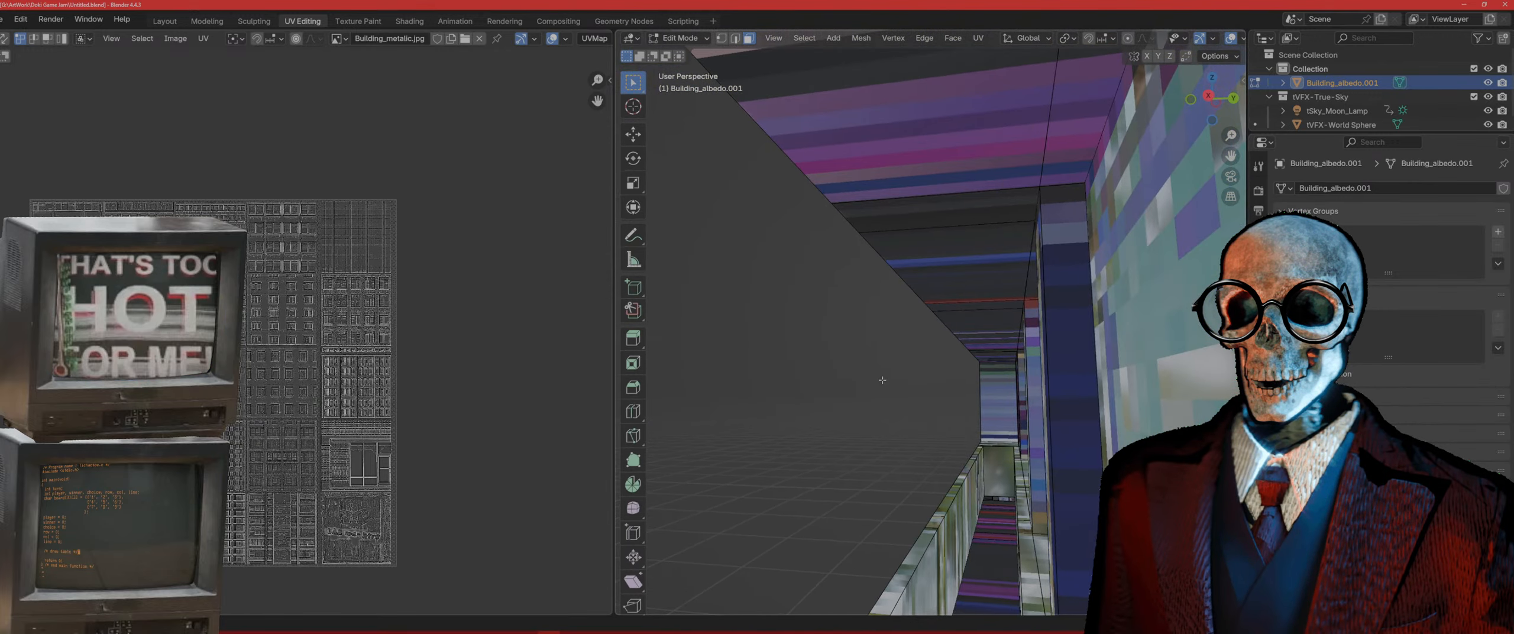
pyautogui.click(956, 517)
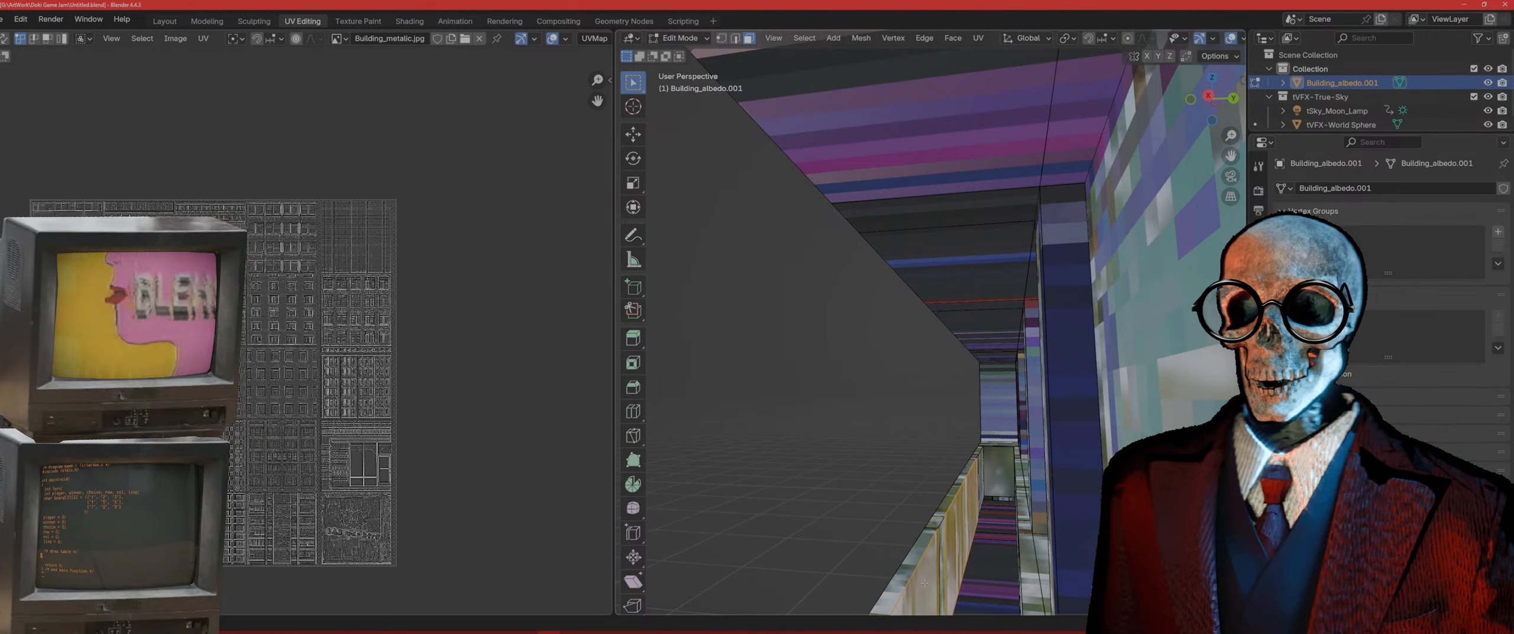
pyautogui.press('KP_7')
pyautogui.press('z')
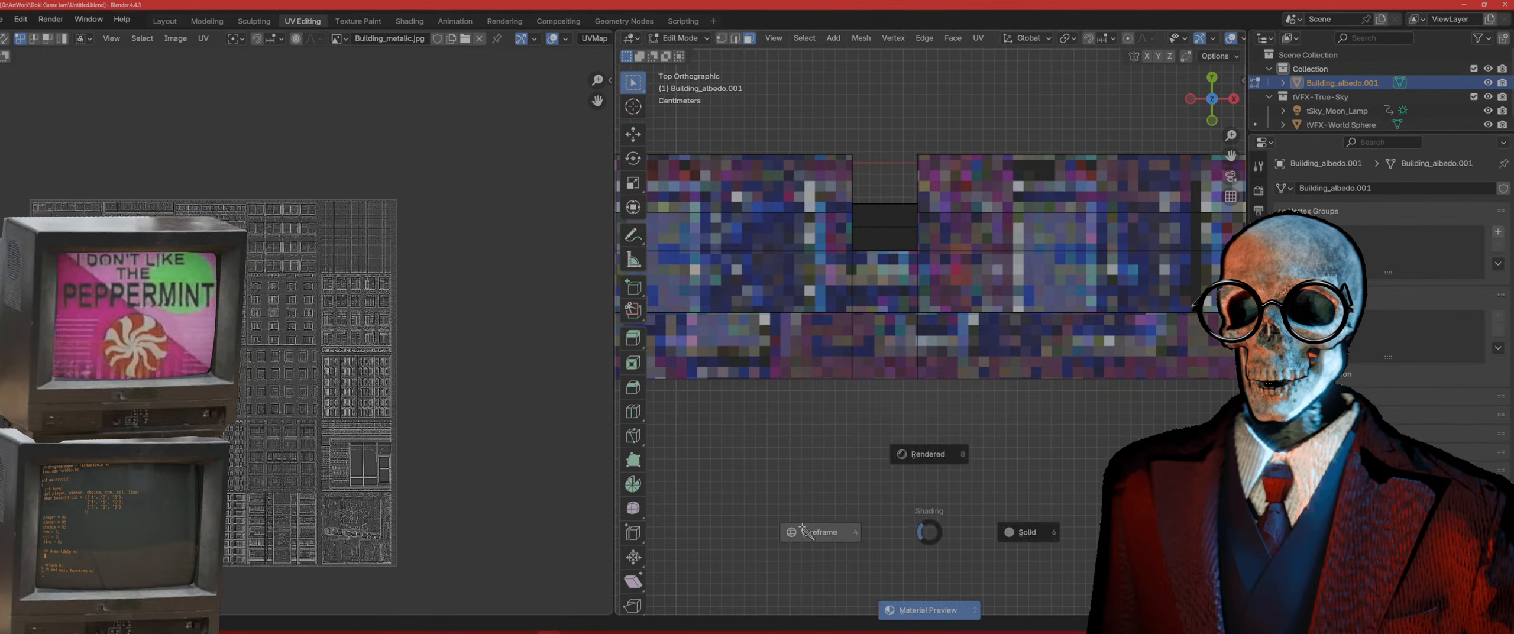
pyautogui.click(865, 517)
pyautogui.scroll(-5, 903, 480)
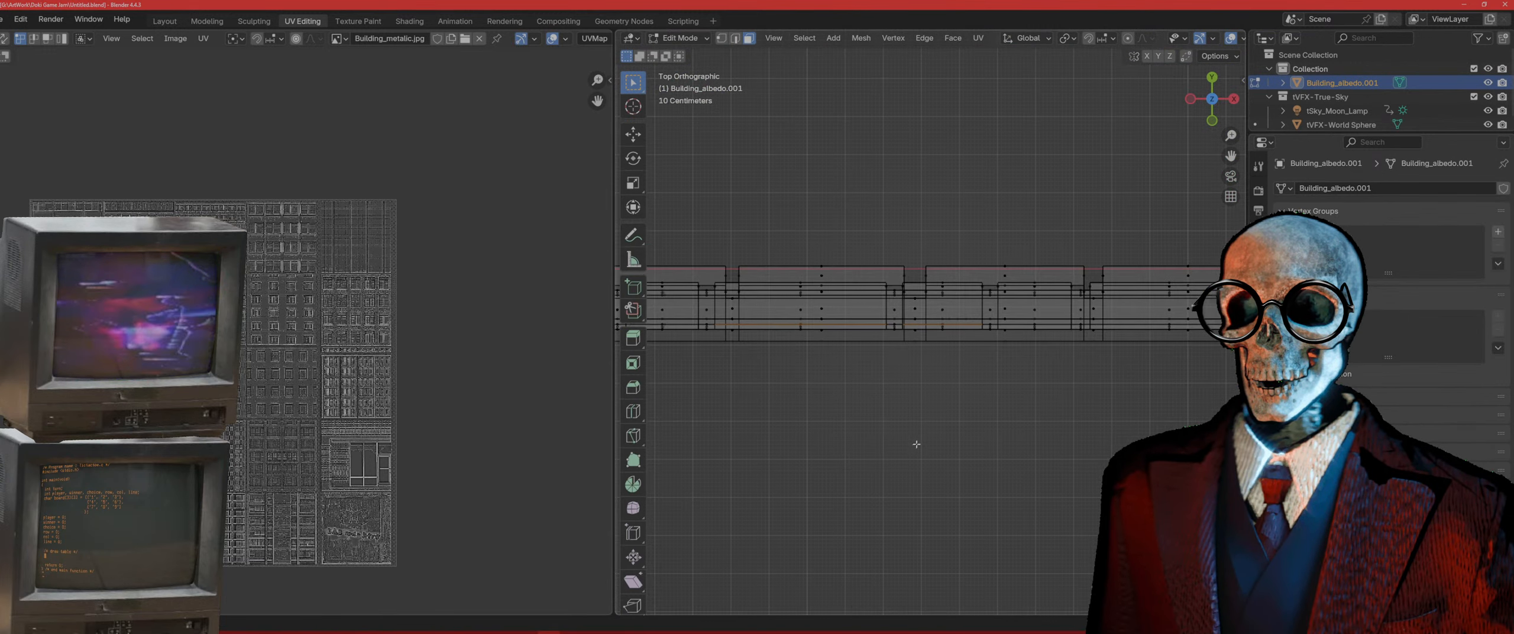
# Step: Add the neighbouring edge-on ledge side faces along the front line to the selection, including the narrow segment between the wide ones
pyautogui.scroll(8, 835, 394)
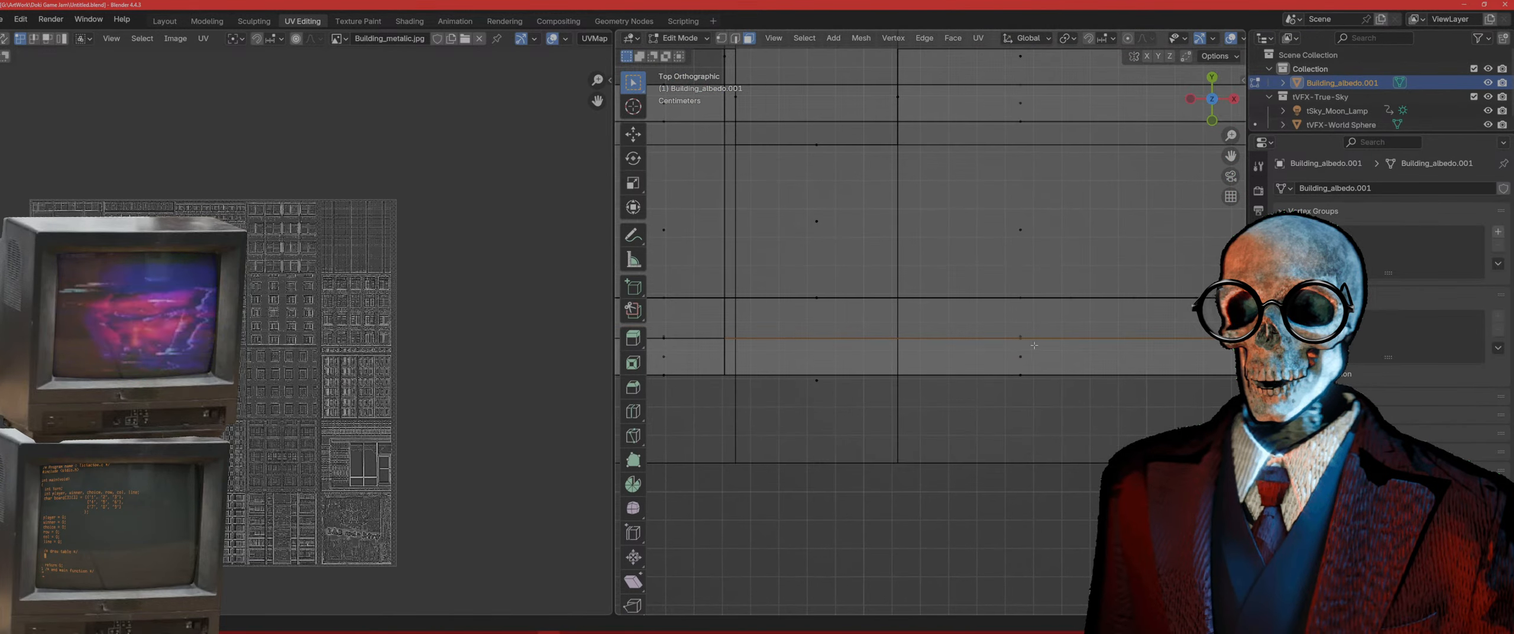
pyautogui.scroll(3, 1033, 345)
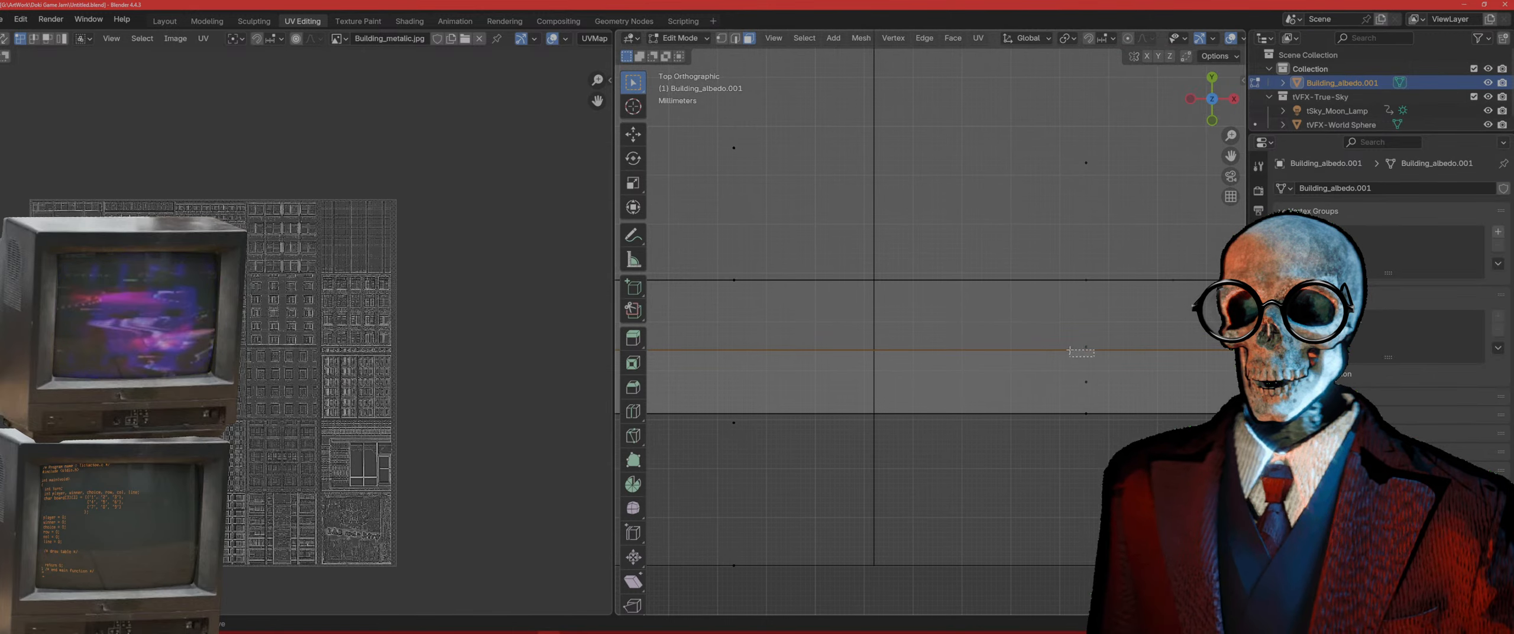
pyautogui.keyDown('shift'); pyautogui.moveTo(1069, 350); pyautogui.dragTo(1068, 350); pyautogui.keyUp('shift')
pyautogui.scroll(-5, 890, 322)
pyautogui.keyDown('shift'); pyautogui.moveTo(688, 331); pyautogui.dragTo(934, 333, button='middle'); pyautogui.keyUp('shift')
pyautogui.scroll(4, 935, 333)
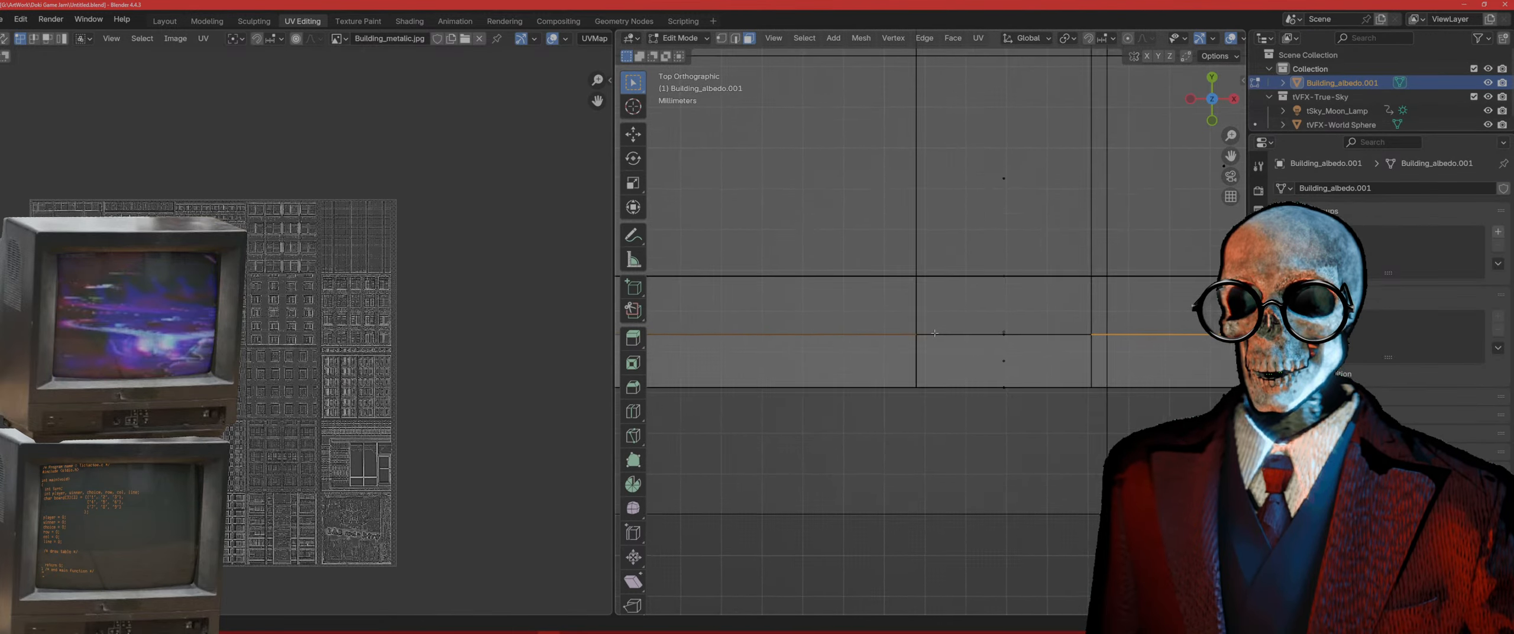
pyautogui.scroll(1, 935, 333)
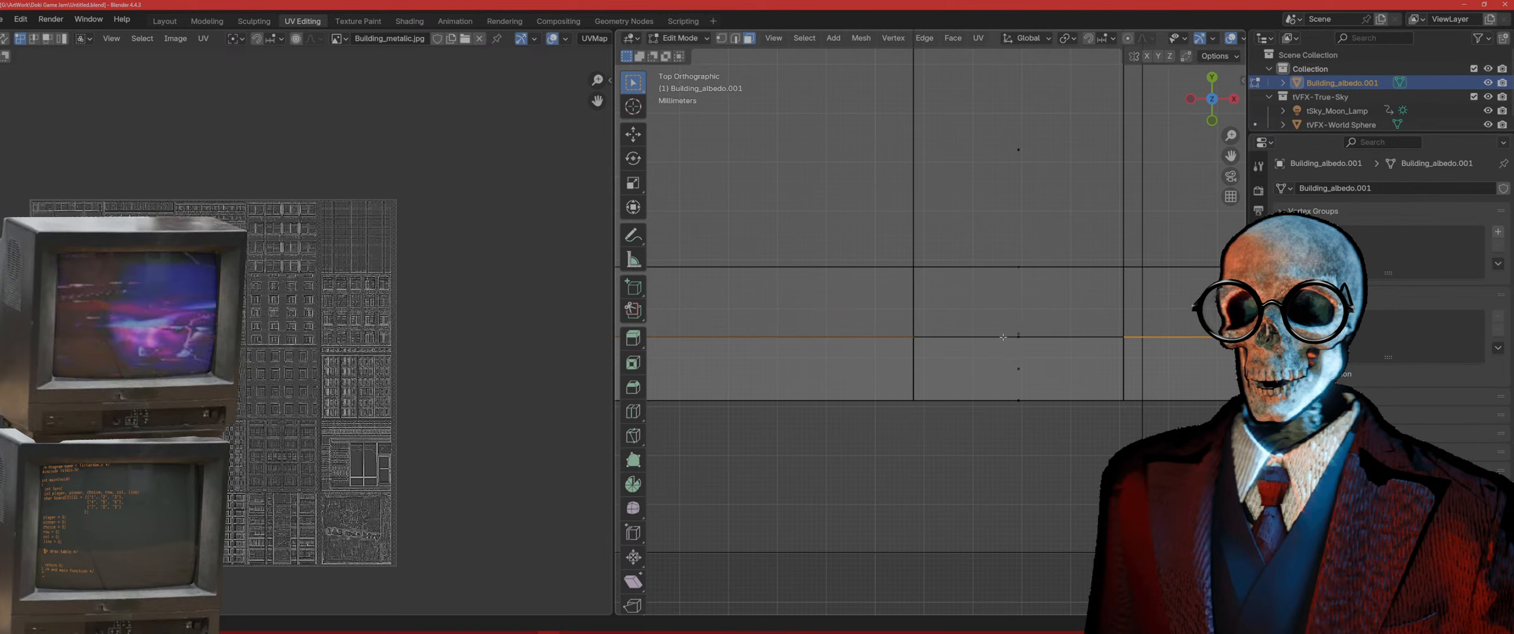
pyautogui.keyDown('shift'); pyautogui.click(1019, 337); pyautogui.keyUp('shift')
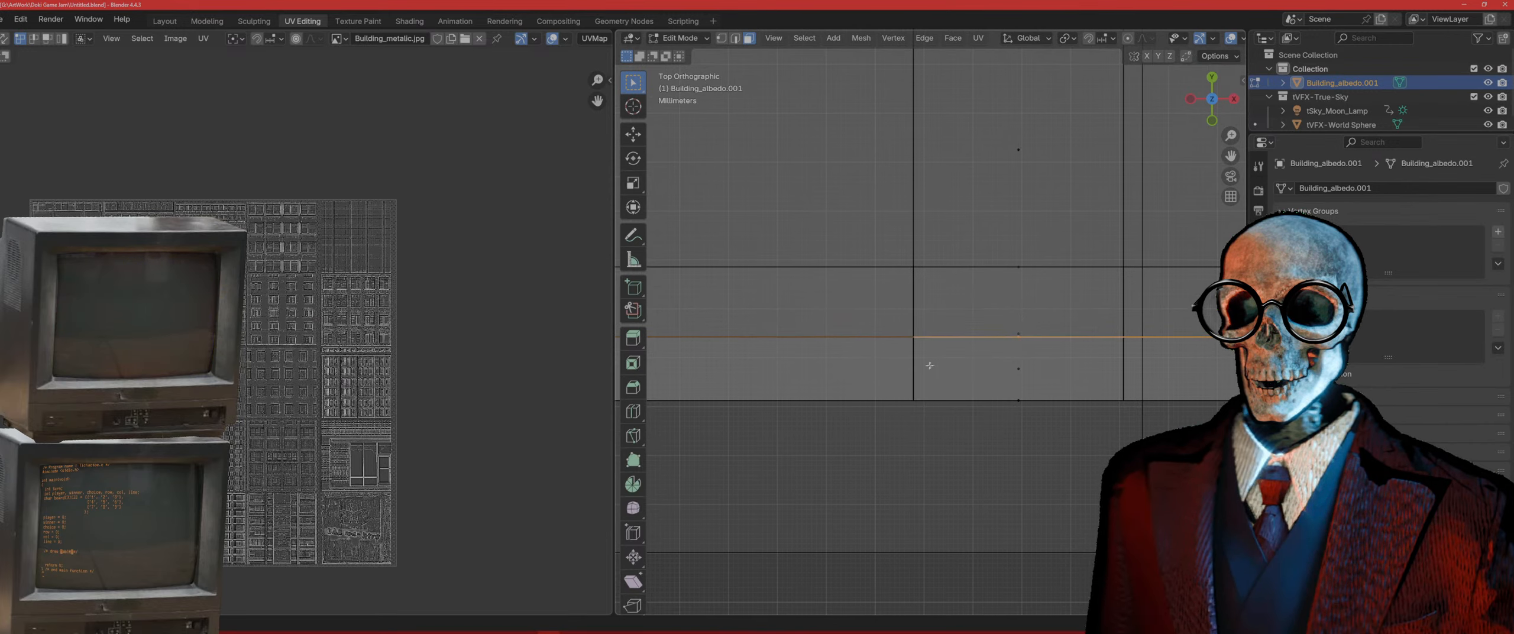
# Step: Extend the selection of front ledge side faces leftward along the facade, adding the next wide segment
pyautogui.keyDown('shift'); pyautogui.moveTo(822, 338); pyautogui.dragTo(1207, 347, button='middle'); pyautogui.keyUp('shift')
pyautogui.scroll(-3, 958, 355)
pyautogui.keyDown('shift'); pyautogui.moveTo(868, 350); pyautogui.dragTo(1117, 344, button='middle'); pyautogui.keyUp('shift')
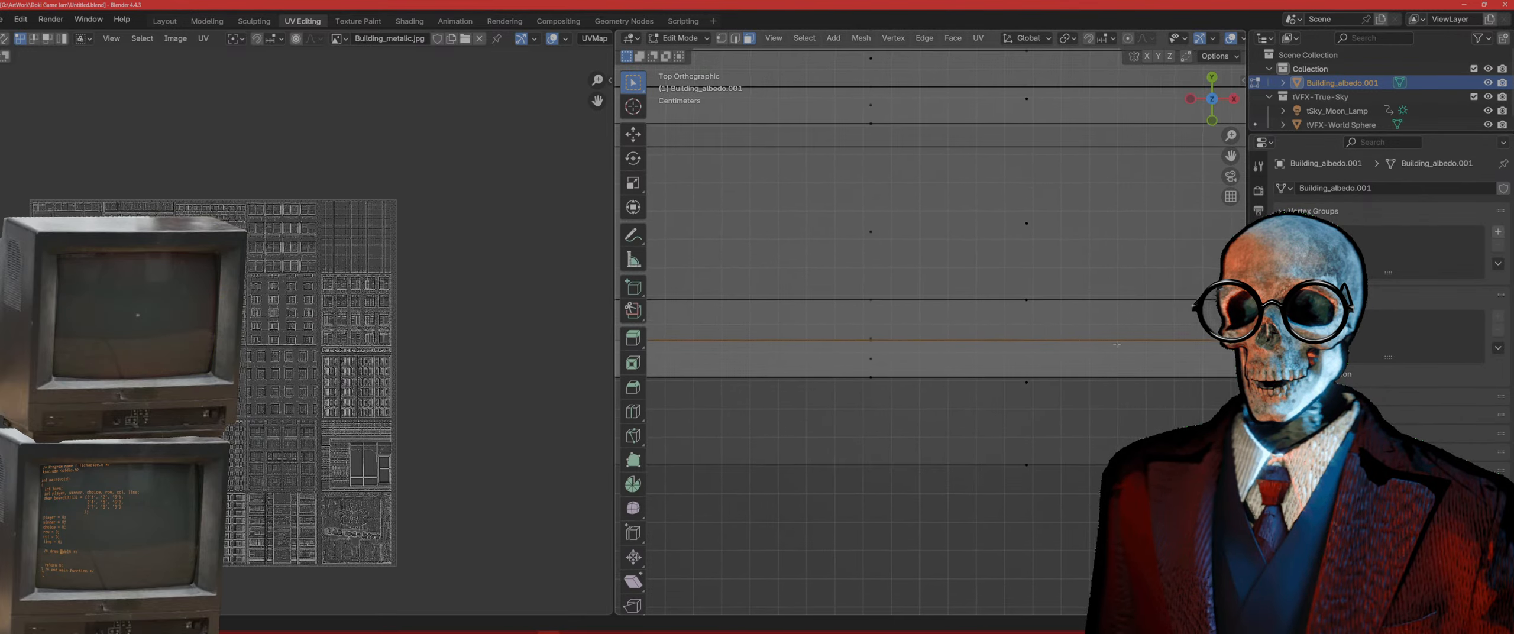
pyautogui.scroll(5, 764, 380)
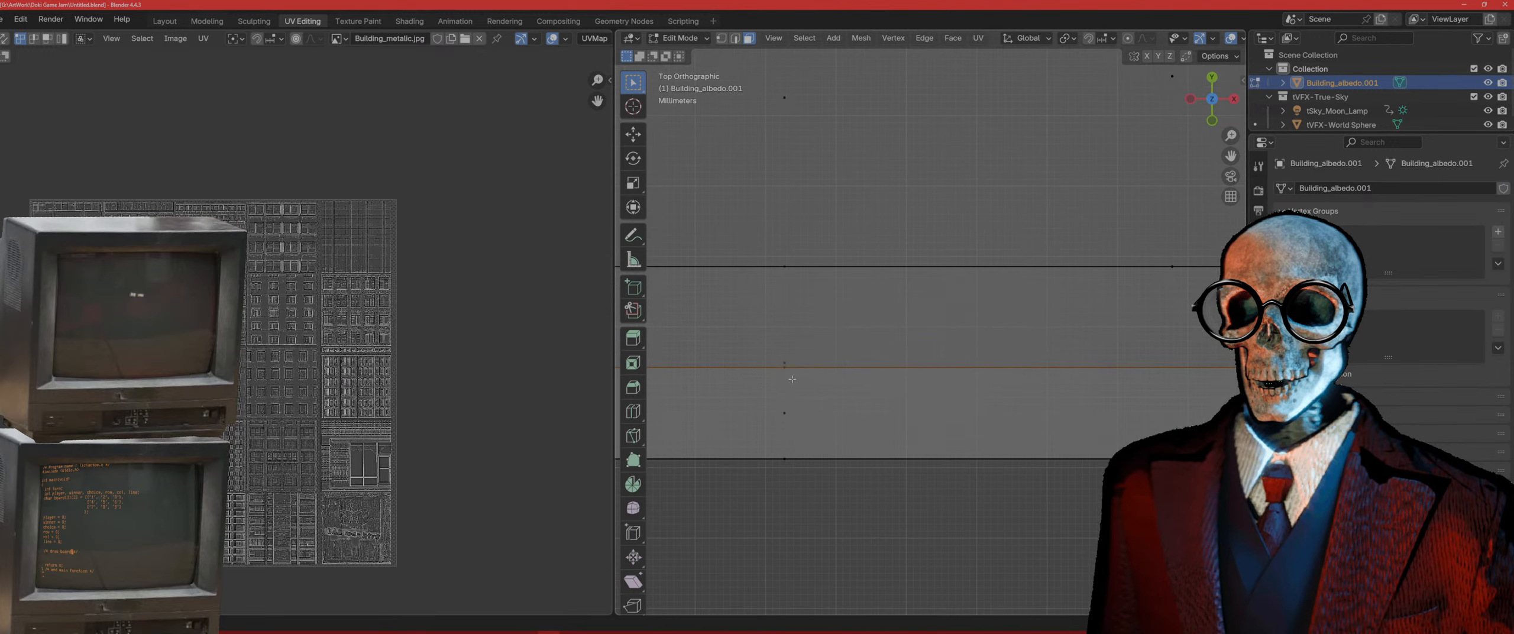
pyautogui.scroll(-4, 798, 375)
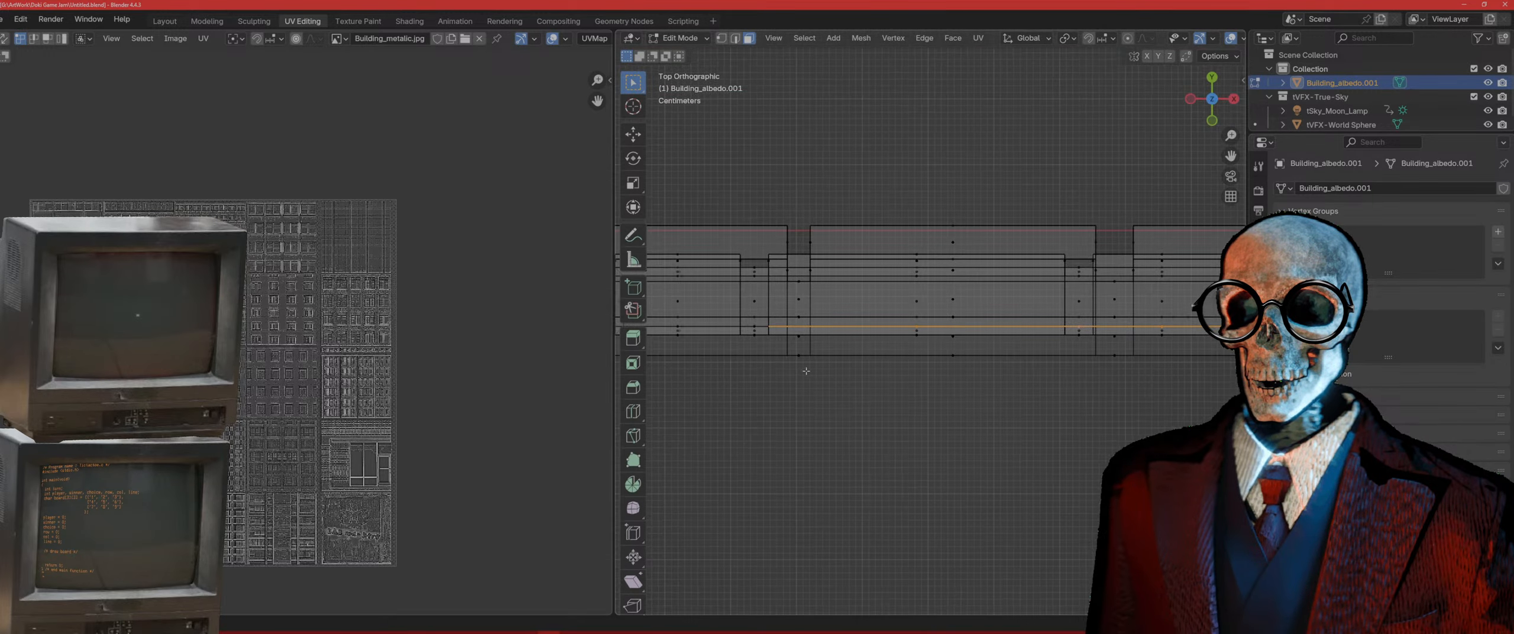
pyautogui.scroll(6, 806, 371)
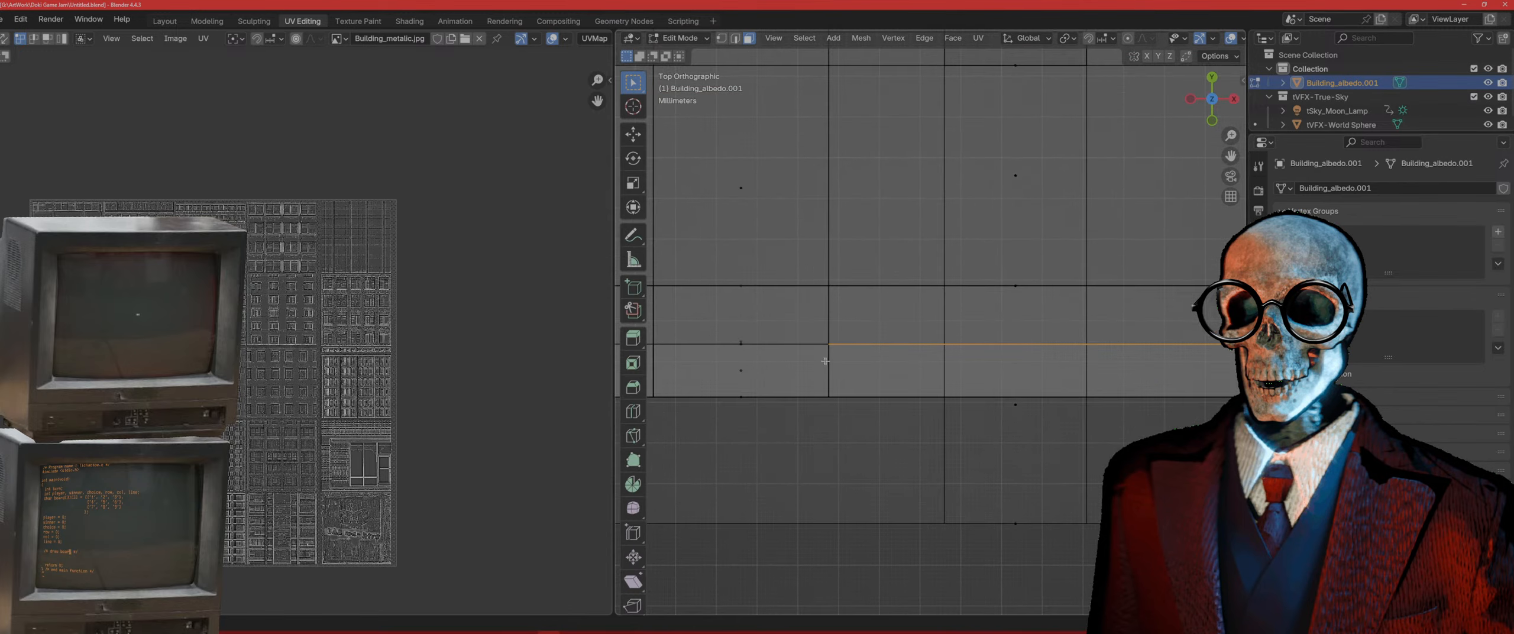
pyautogui.keyDown('shift'); pyautogui.moveTo(733, 349); pyautogui.dragTo(1040, 415, button='middle'); pyautogui.keyUp('shift')
pyautogui.scroll(5, 1041, 415)
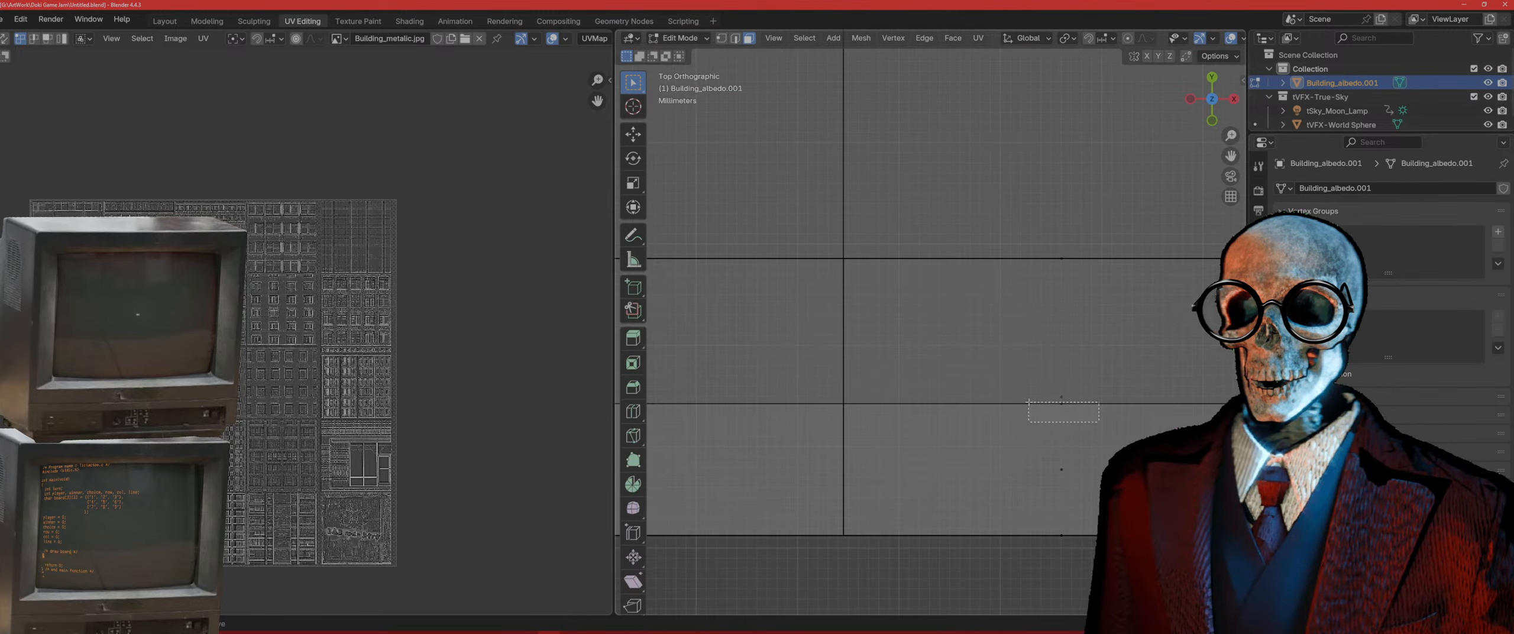
pyautogui.moveTo(1028, 402); pyautogui.dragTo(1027, 401)
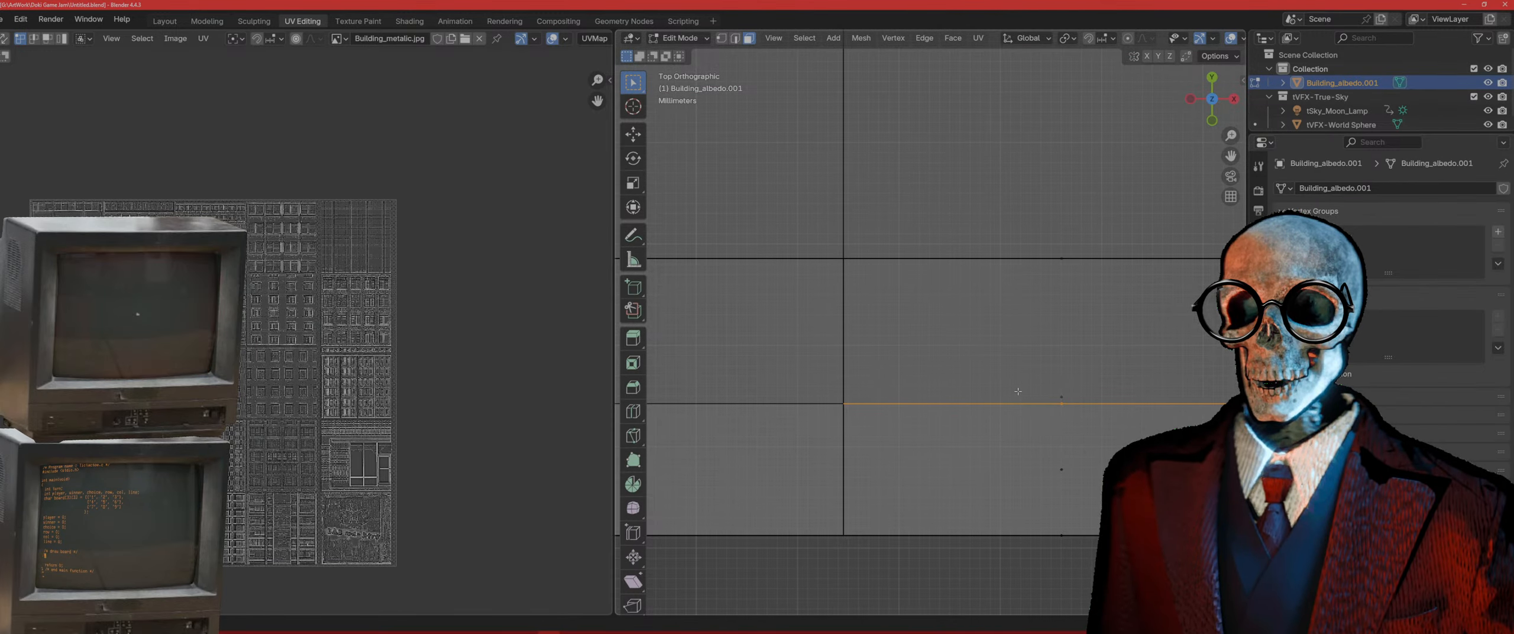
# Step: Try to extend the selection to similar faces by material, and undo it
pyautogui.hotkey('shift', 'g')
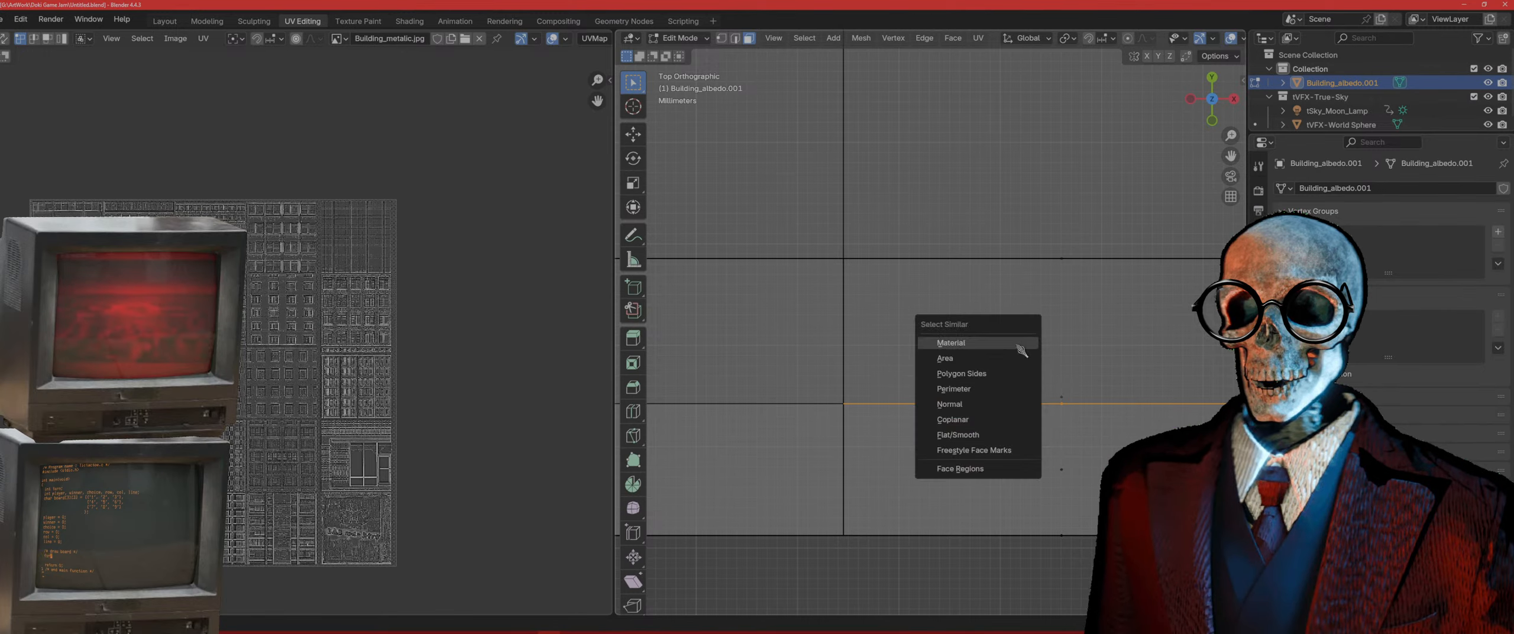
pyautogui.click(1000, 344)
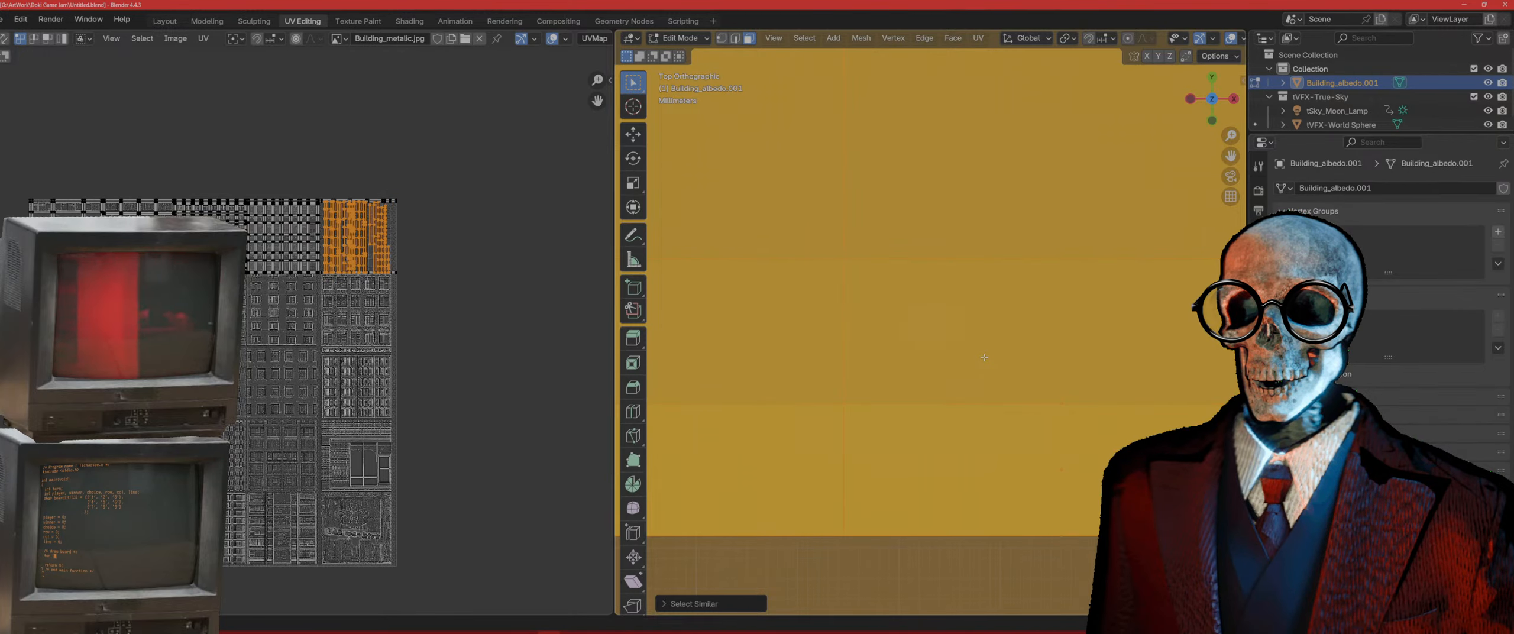
pyautogui.hotkey('ctrl', 'z')
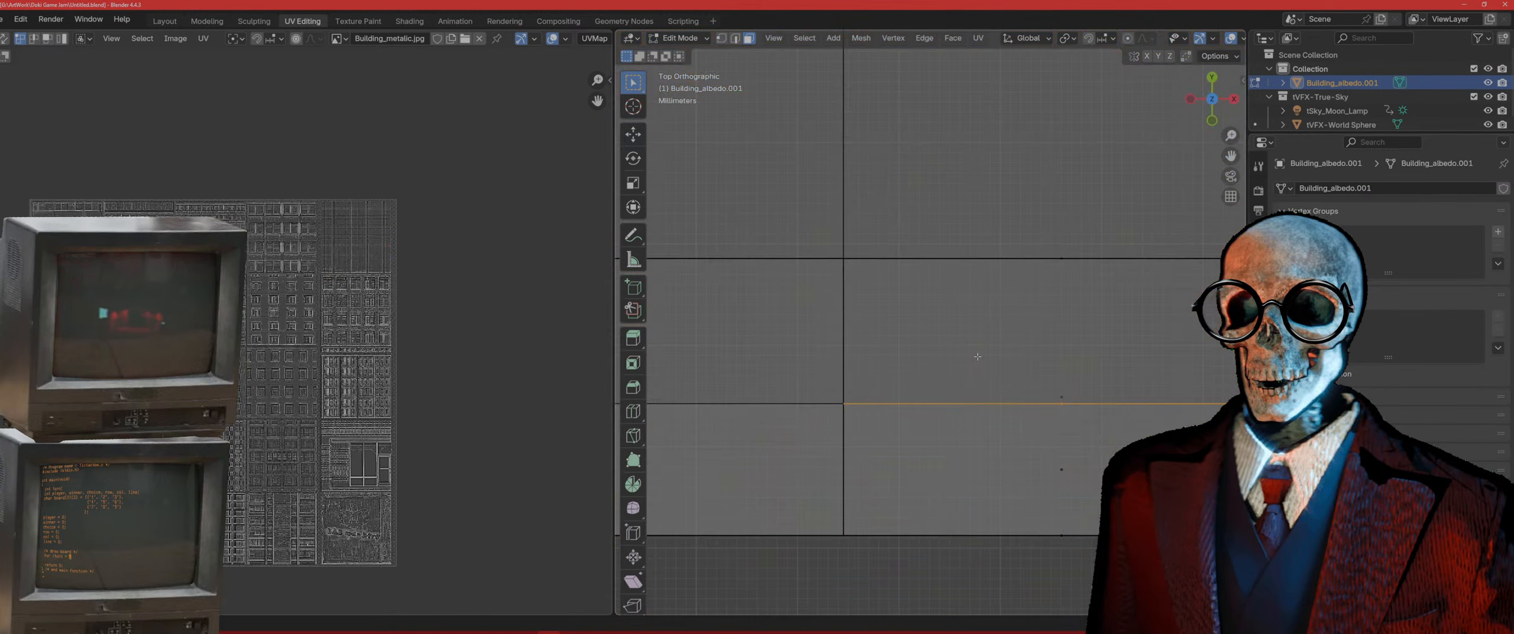
# Step: Add the remaining front ledge side faces to the selection up to the facade's left corner
pyautogui.scroll(-6, 923, 367)
pyautogui.keyDown('shift'); pyautogui.moveTo(872, 375); pyautogui.dragTo(1218, 391, button='middle'); pyautogui.keyUp('shift')
pyautogui.scroll(1, 914, 382)
pyautogui.scroll(3, 913, 382)
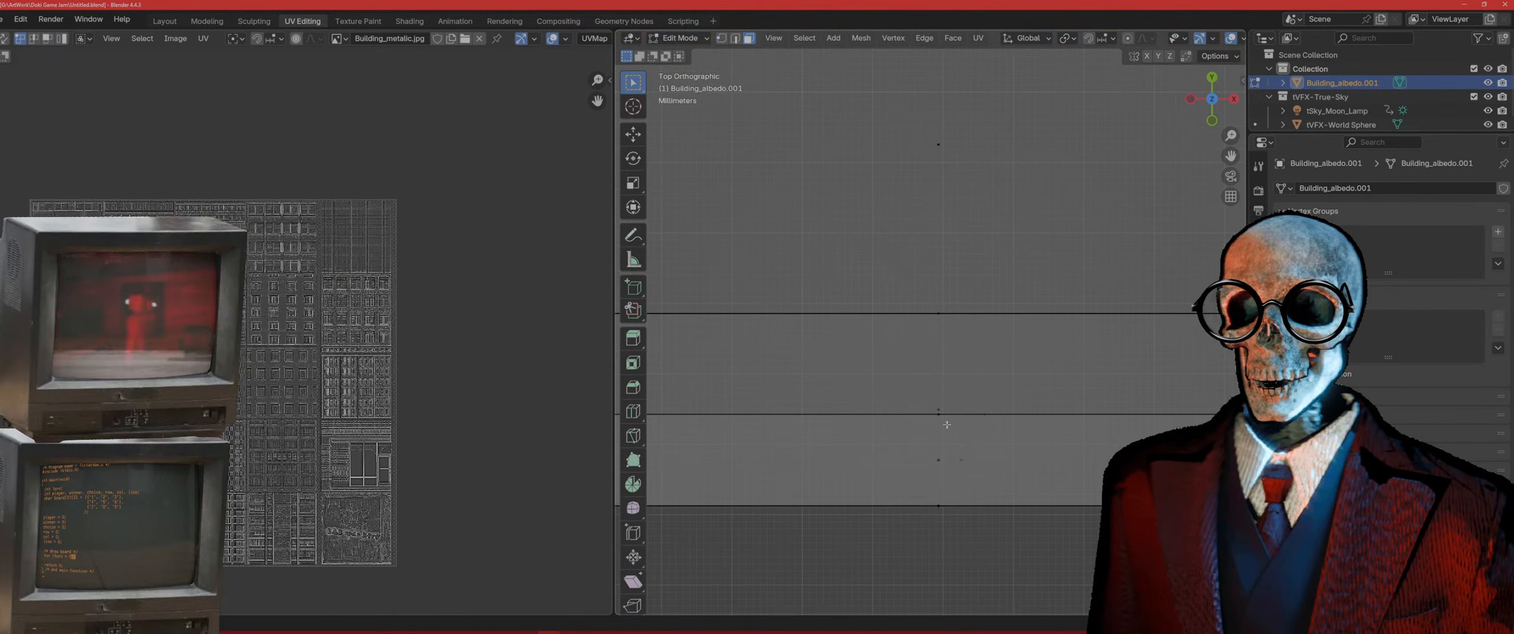
pyautogui.click(923, 413)
pyautogui.scroll(-6, 916, 414)
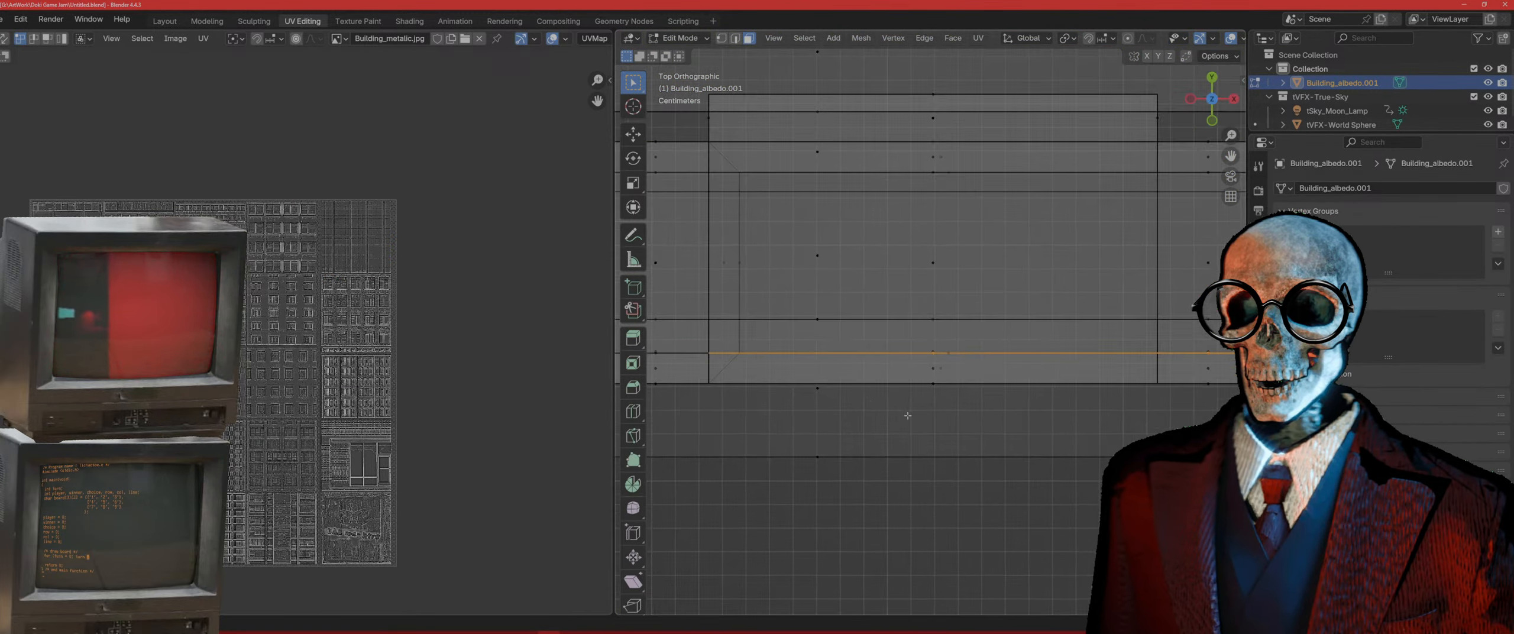
pyautogui.keyDown('shift'); pyautogui.moveTo(819, 378); pyautogui.dragTo(1189, 376, button='middle'); pyautogui.keyUp('shift')
pyautogui.scroll(4, 1034, 387)
pyautogui.scroll(2, 1034, 387)
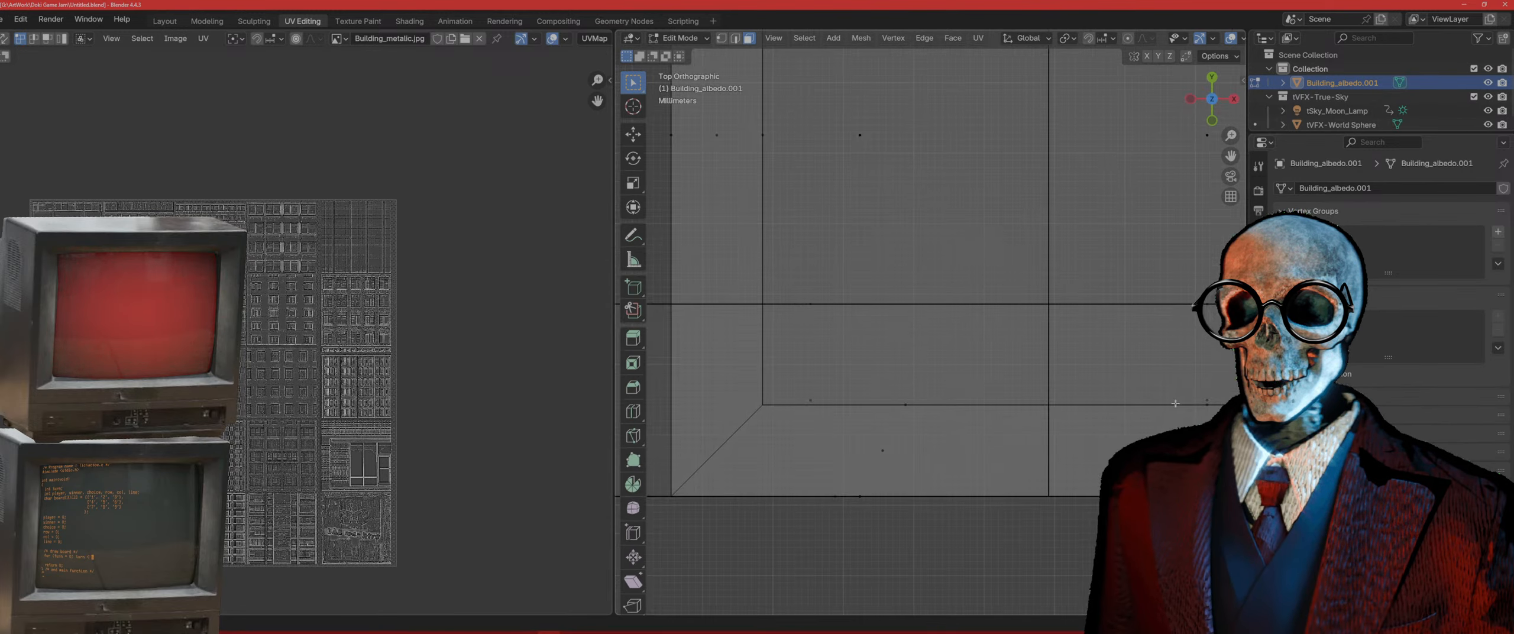
pyautogui.click(1129, 408)
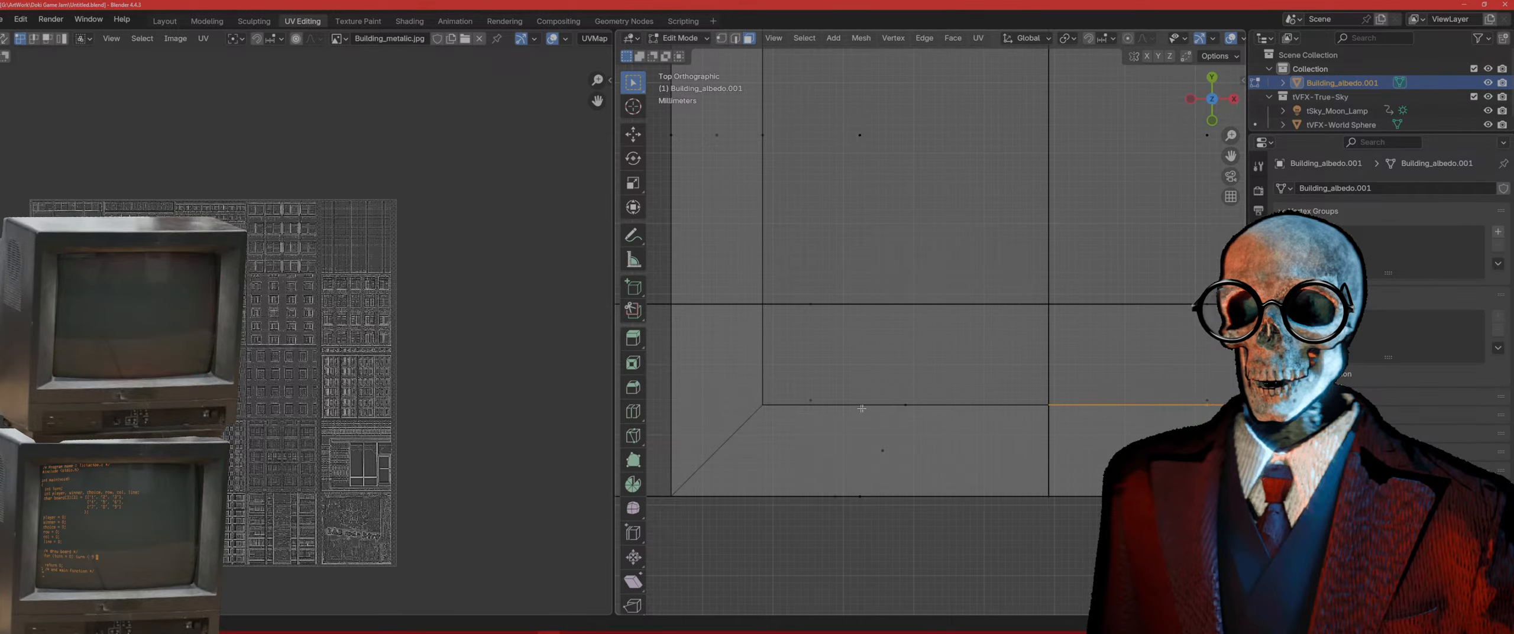
pyautogui.keyDown('shift'); pyautogui.moveTo(898, 400); pyautogui.dragTo(897, 400); pyautogui.keyUp('shift')
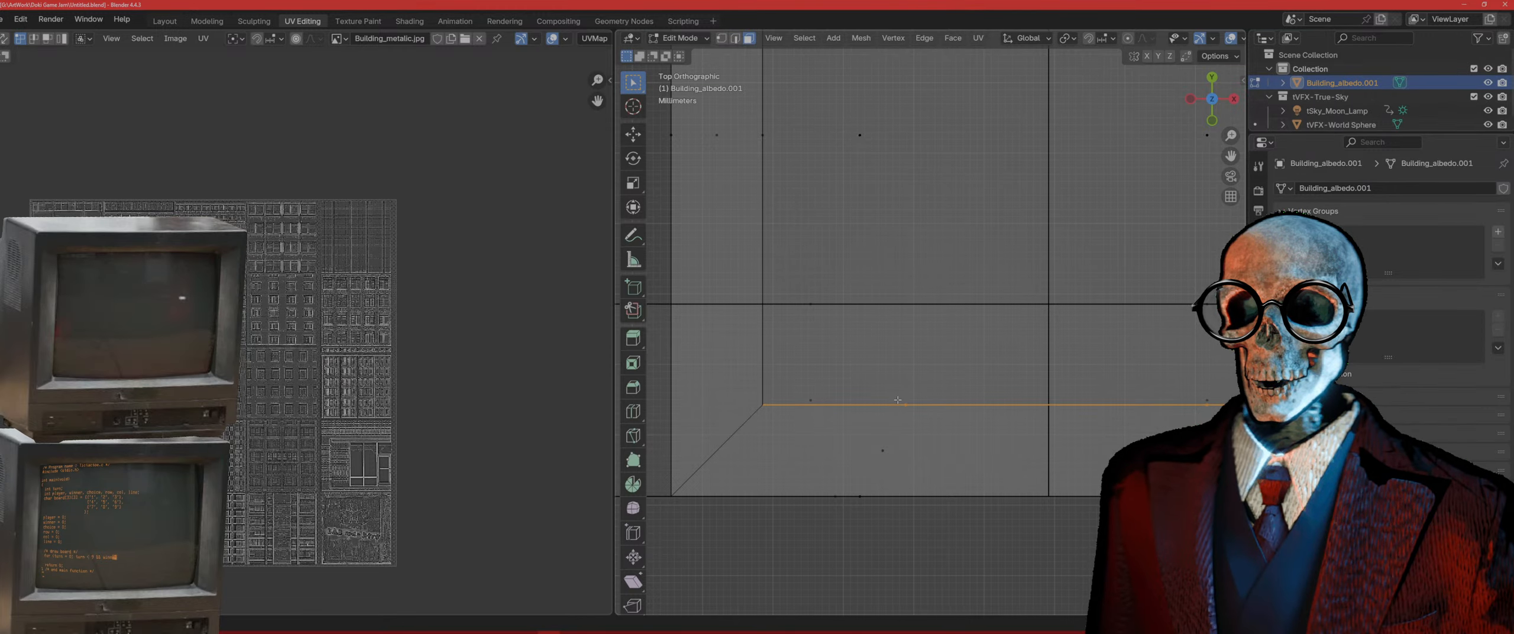
# Step: Extend the selection of front ledge side faces rightward, adding the next narrow and wide segments beyond the selected line
pyautogui.scroll(-7, 898, 399)
pyautogui.scroll(-4, 898, 400)
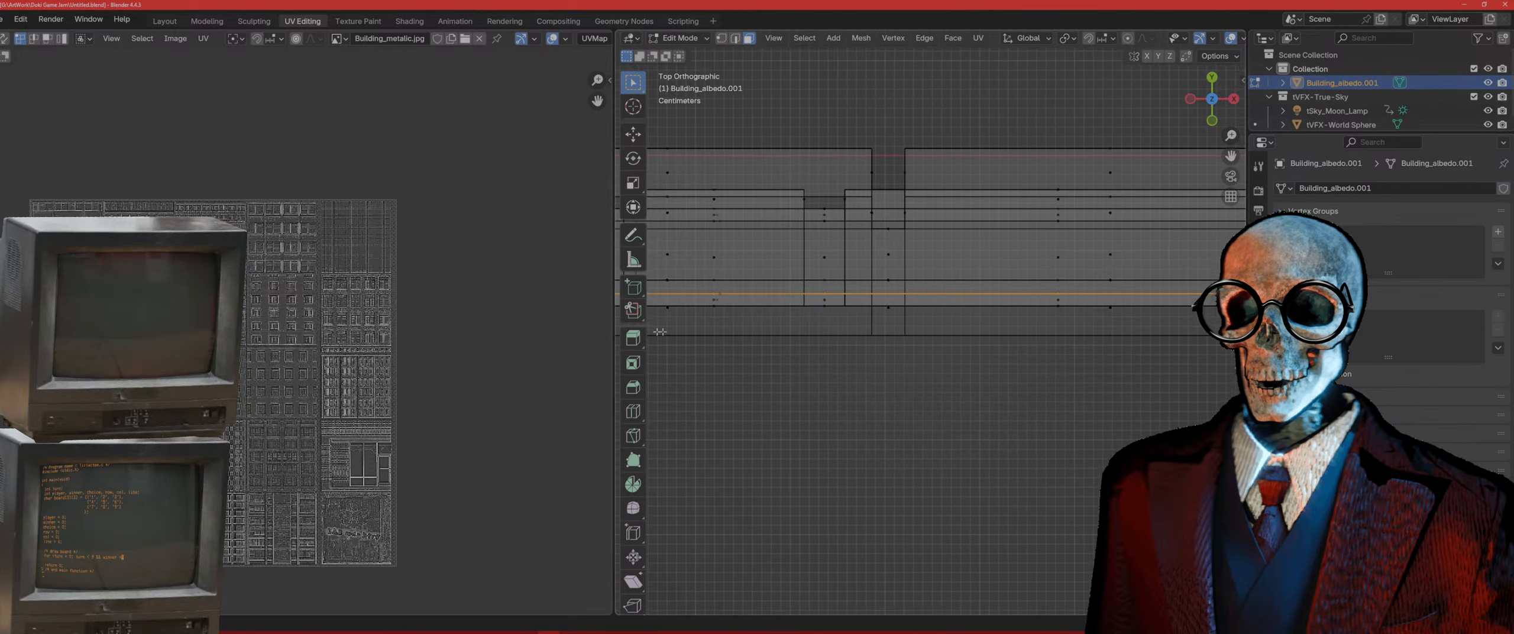
pyautogui.scroll(8, 862, 338)
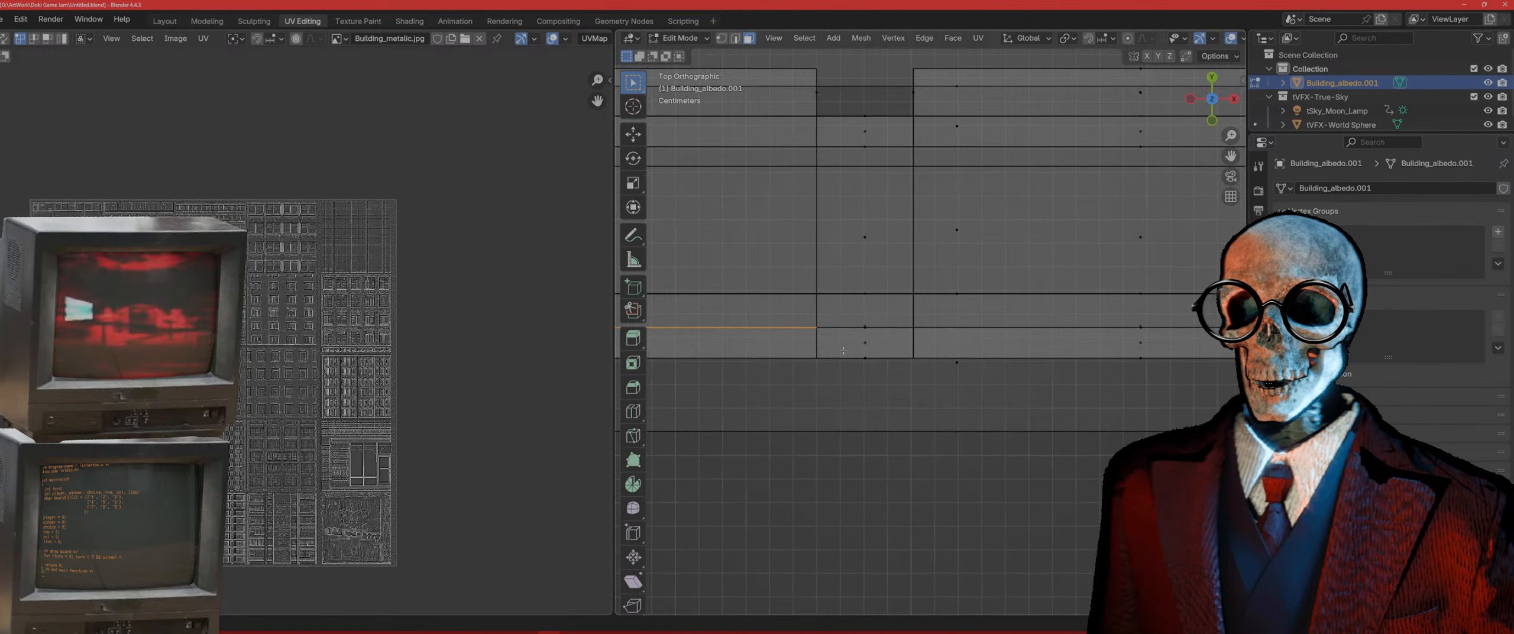
pyautogui.keyDown('shift'); pyautogui.moveTo(754, 334); pyautogui.dragTo(753, 330); pyautogui.keyUp('shift')
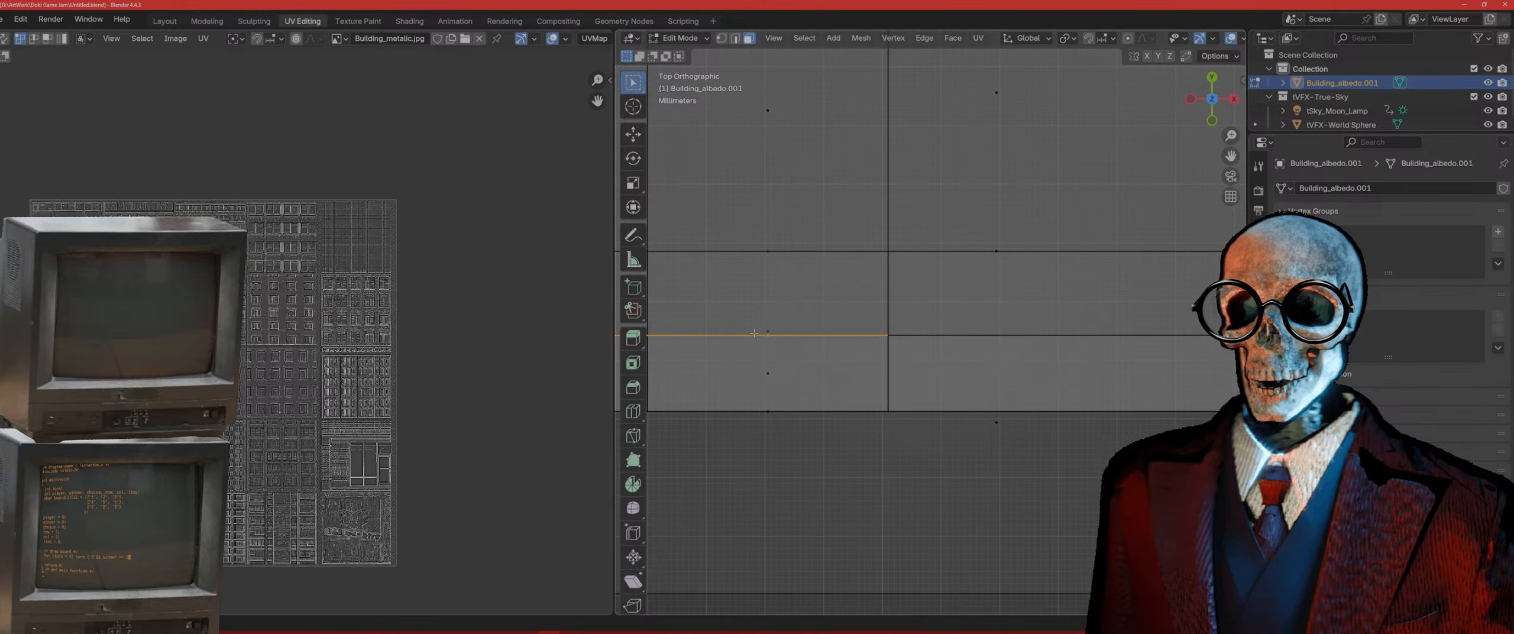
pyautogui.scroll(-6, 962, 366)
pyautogui.keyDown('shift'); pyautogui.moveTo(1056, 363); pyautogui.dragTo(865, 392, button='middle'); pyautogui.keyUp('shift')
pyautogui.scroll(6, 878, 390)
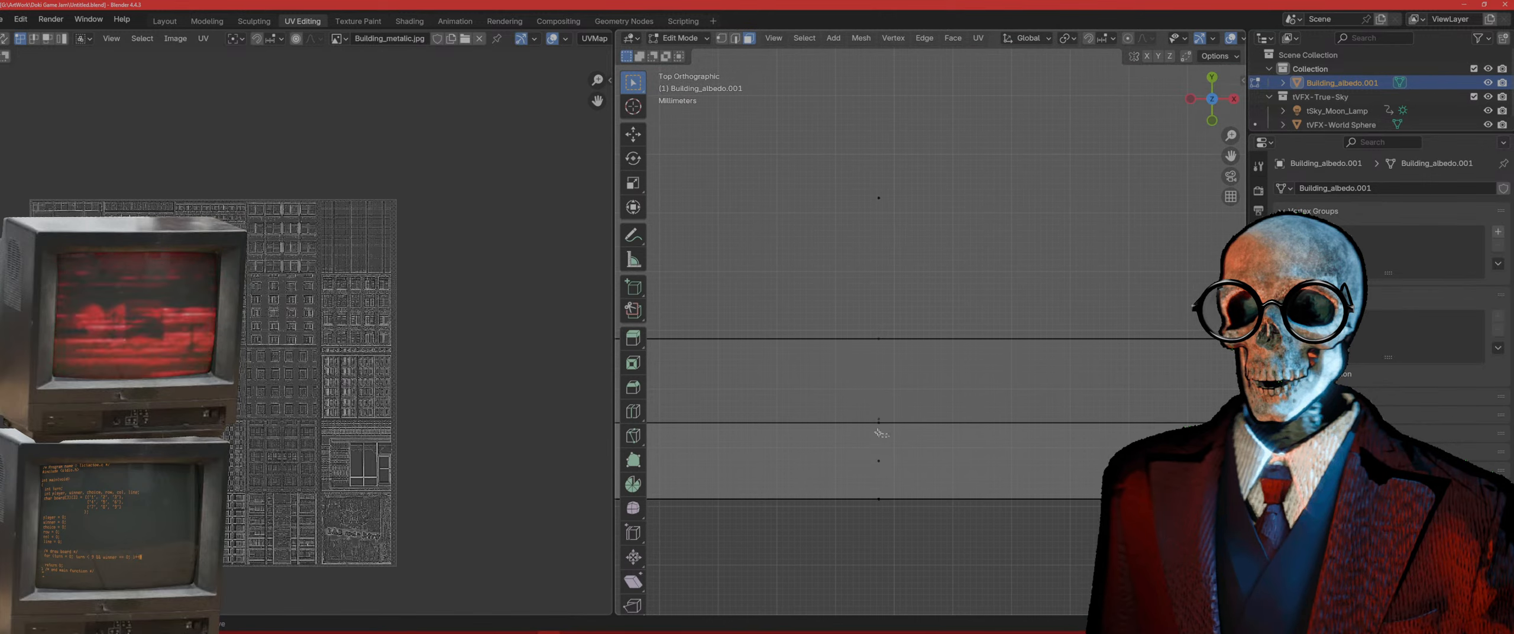
pyautogui.keyDown('shift'); pyautogui.moveTo(858, 421); pyautogui.dragTo(857, 419); pyautogui.keyUp('shift')
# Step: Add the following narrow segment and the next wide segment of front ledge side faces further toward the facade's right end
pyautogui.scroll(-6, 1013, 439)
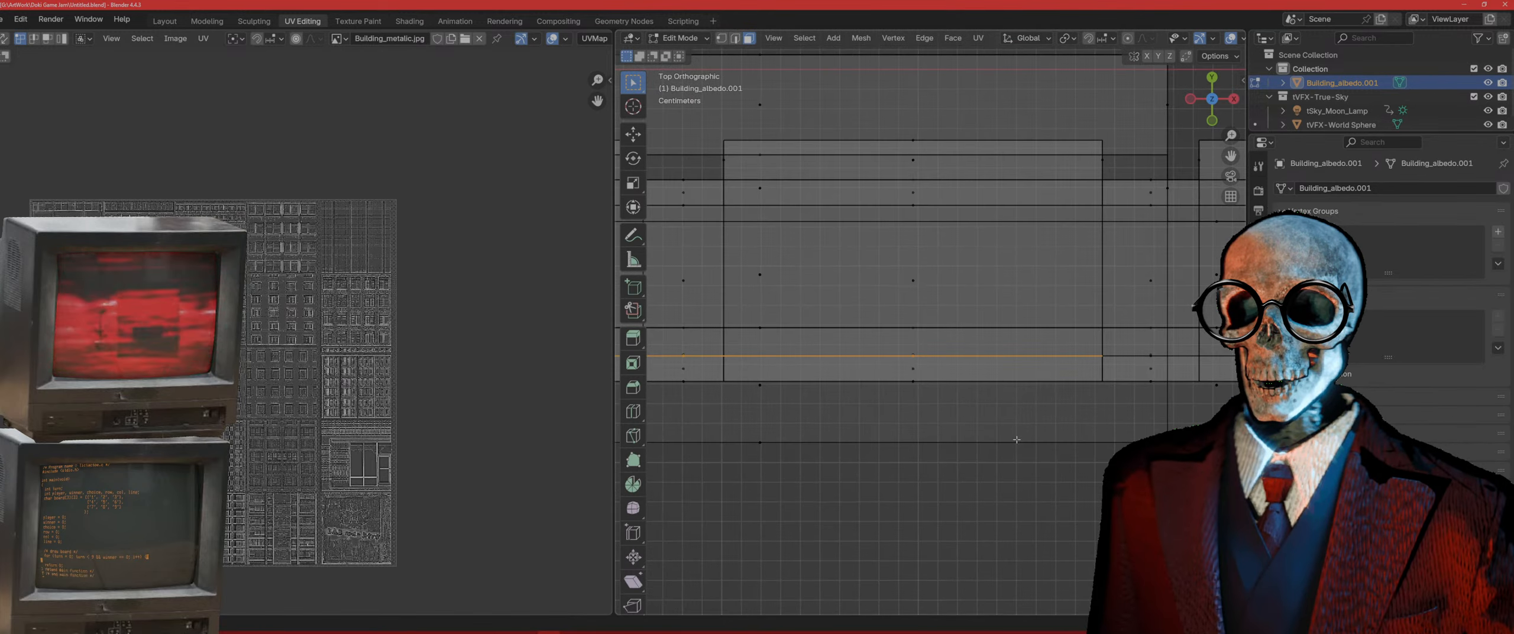
pyautogui.keyDown('shift'); pyautogui.moveTo(1068, 421); pyautogui.dragTo(821, 426, button='middle'); pyautogui.keyUp('shift')
pyautogui.scroll(5, 857, 388)
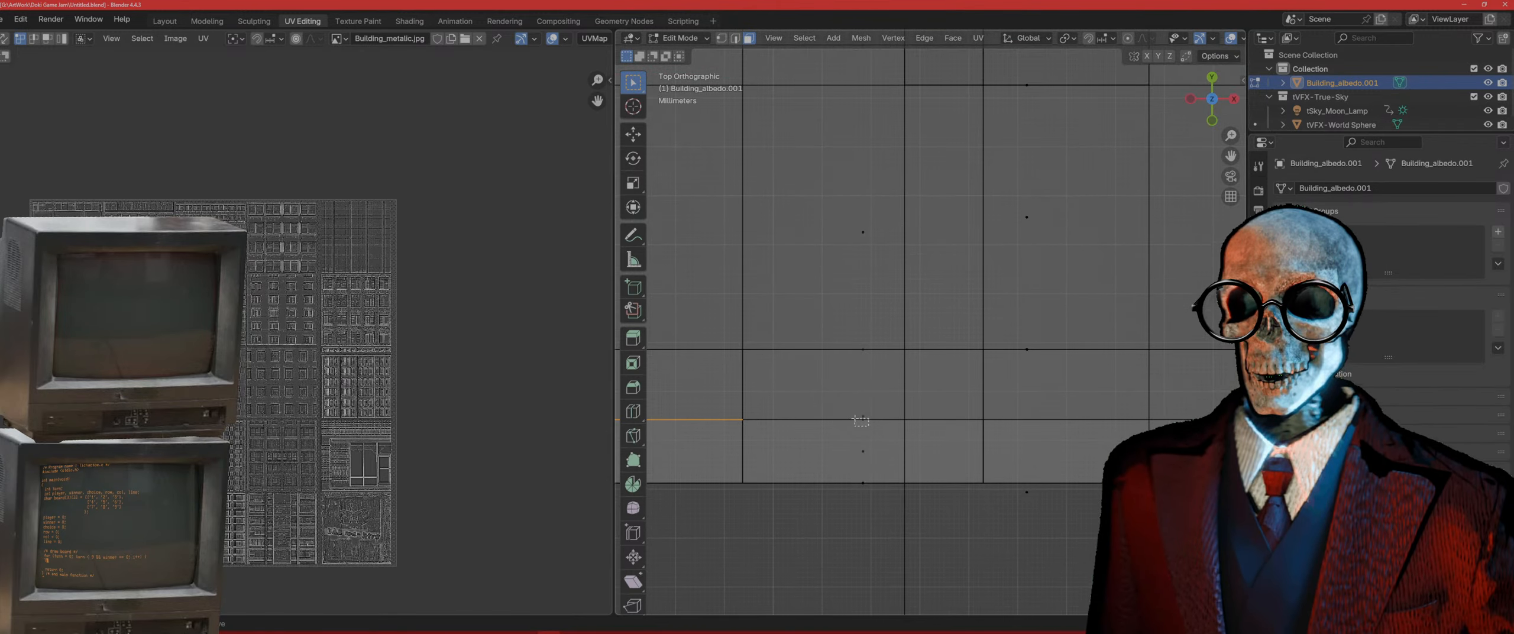
pyautogui.keyDown('shift'); pyautogui.moveTo(865, 421); pyautogui.dragTo(862, 416); pyautogui.keyUp('shift')
pyautogui.scroll(-3, 988, 430)
pyautogui.keyDown('shift'); pyautogui.moveTo(987, 430); pyautogui.dragTo(732, 417, button='middle'); pyautogui.keyUp('shift')
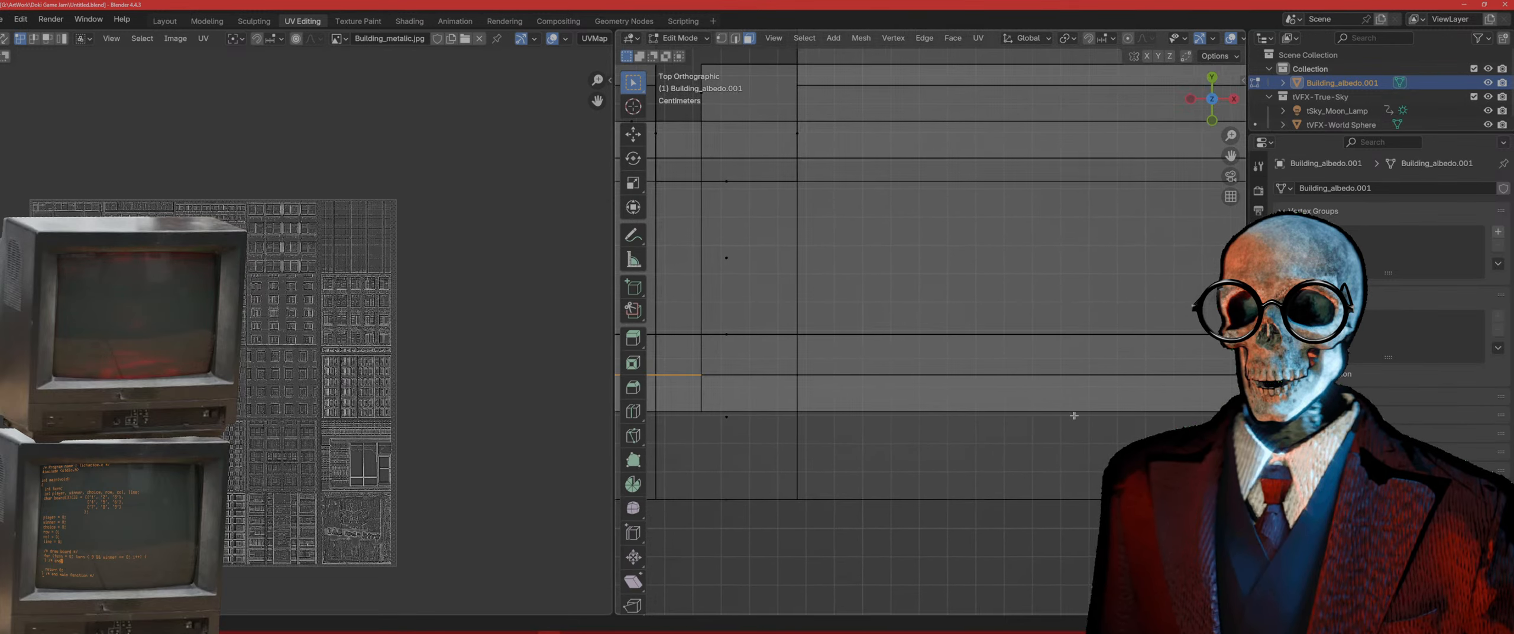
pyautogui.keyDown('shift'); pyautogui.moveTo(1074, 416); pyautogui.dragTo(791, 425, button='middle'); pyautogui.keyUp('shift')
pyautogui.scroll(3, 1035, 403)
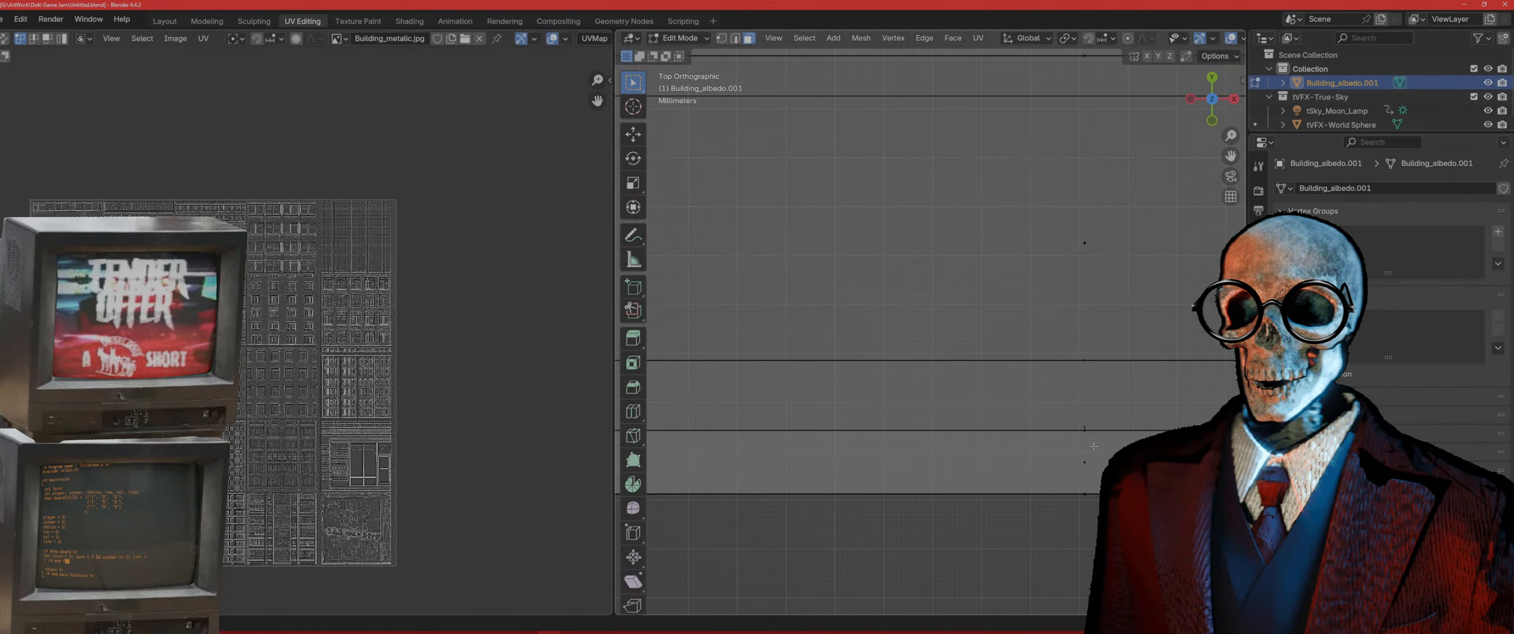
pyautogui.keyDown('shift'); pyautogui.moveTo(1065, 430); pyautogui.dragTo(1062, 429); pyautogui.keyUp('shift')
pyautogui.scroll(-6, 1043, 436)
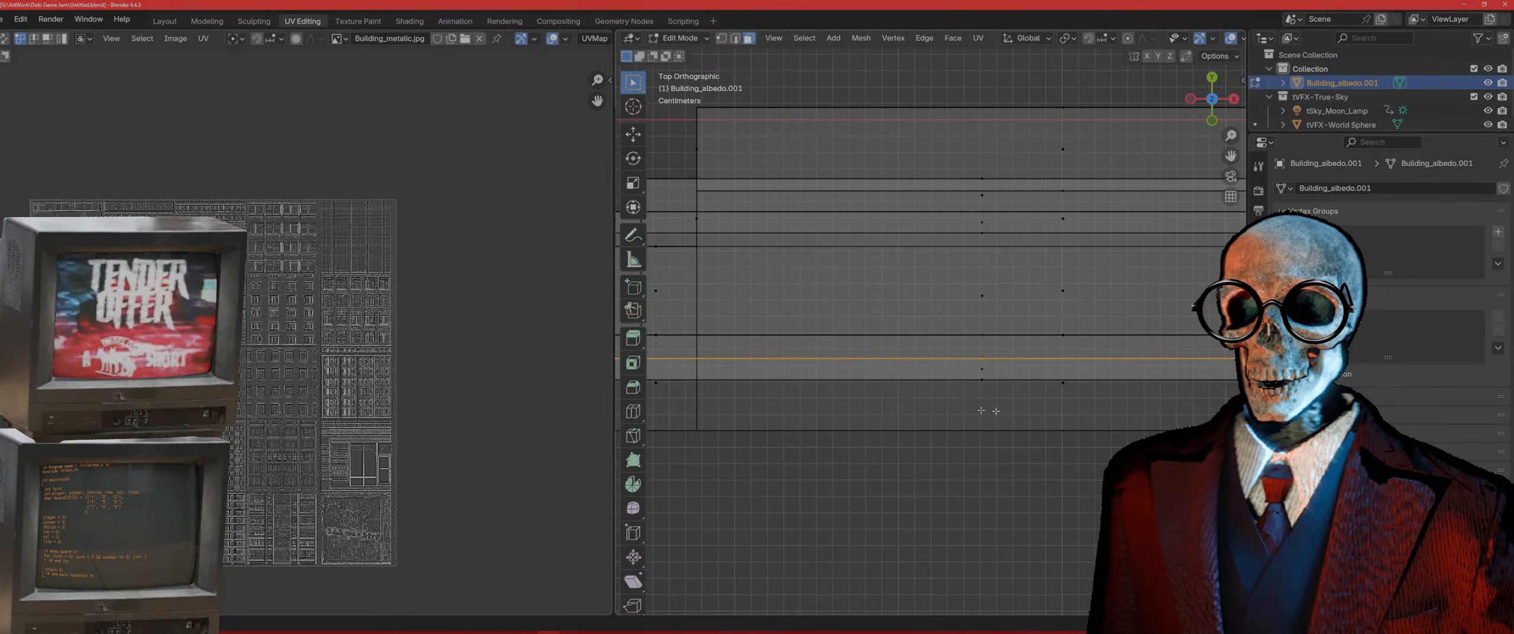
# Step: Delete the selected front ledge side faces from the facade, with the viewport shown in Material Preview
pyautogui.scroll(5, 981, 411)
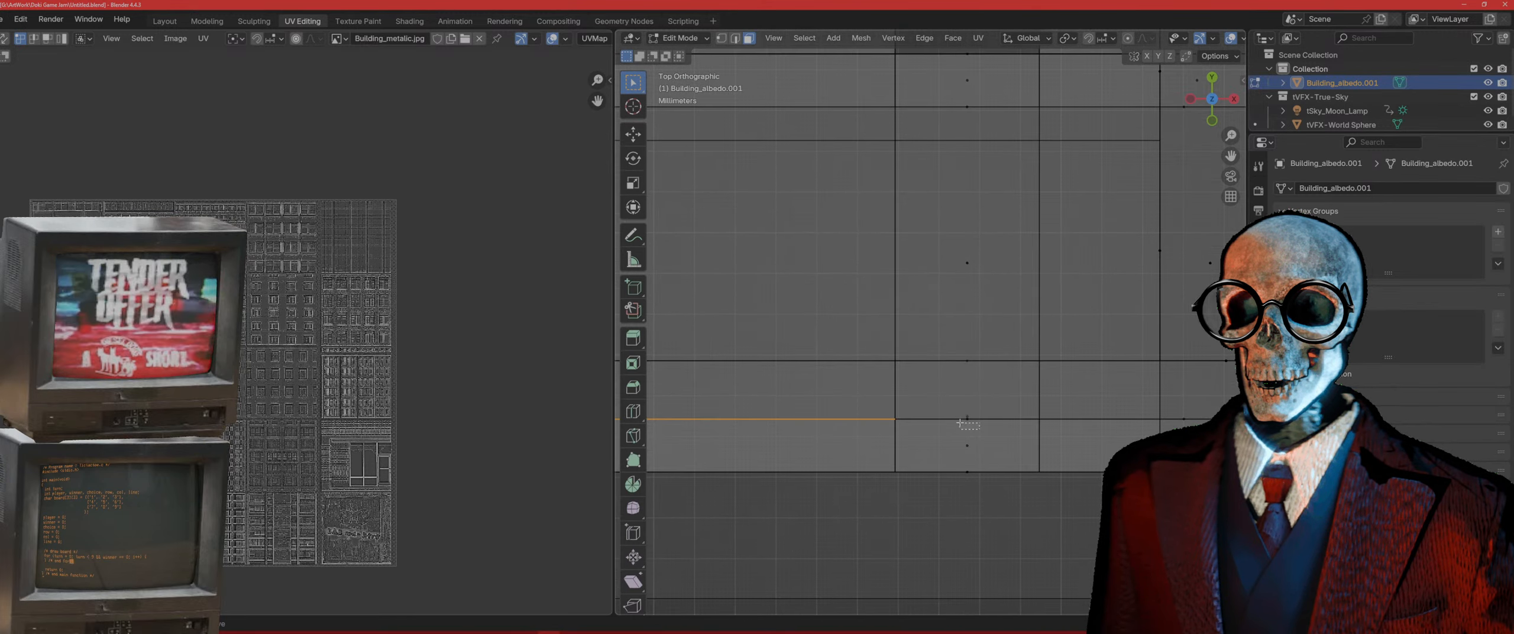
pyautogui.keyDown('shift'); pyautogui.moveTo(968, 423); pyautogui.dragTo(696, 400, button='middle'); pyautogui.keyUp('shift')
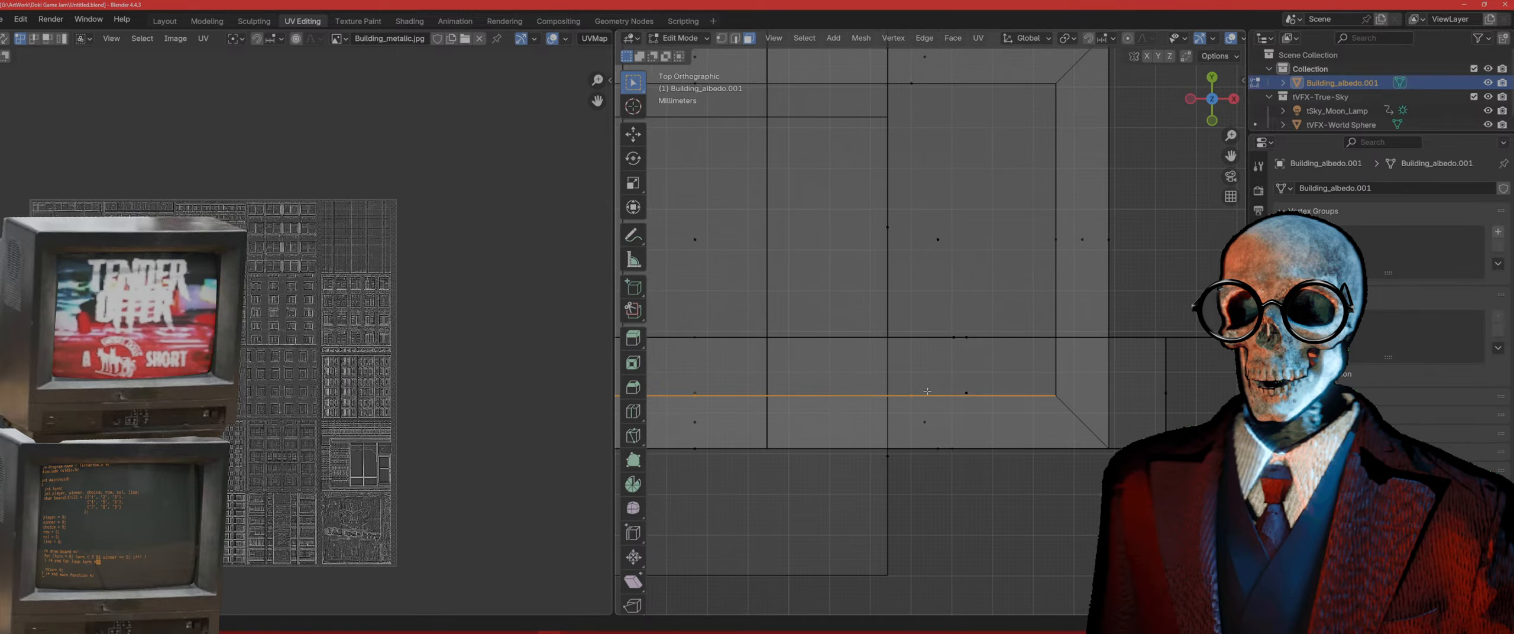
pyautogui.moveTo(914, 396)
pyautogui.mouseDown(button='middle')
pyautogui.moveTo(813, 349)
pyautogui.moveTo(835, 352)
pyautogui.mouseUp(button='middle')
pyautogui.press('z')
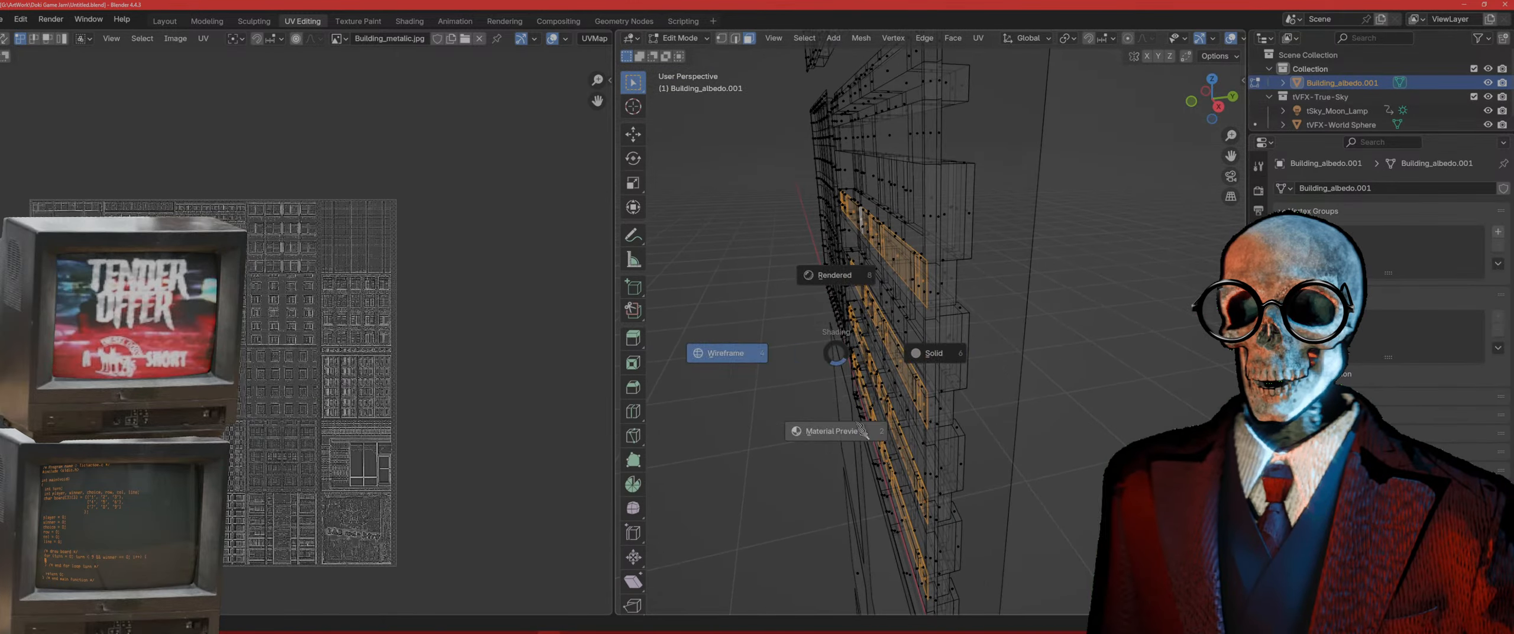
pyautogui.click(835, 431)
pyautogui.moveTo(835, 430); pyautogui.dragTo(980, 392, button='middle')
pyautogui.moveTo(1106, 415)
pyautogui.mouseDown(button='middle')
pyautogui.moveTo(1163, 404)
pyautogui.moveTo(1120, 404)
pyautogui.mouseUp(button='middle')
pyautogui.press('x')
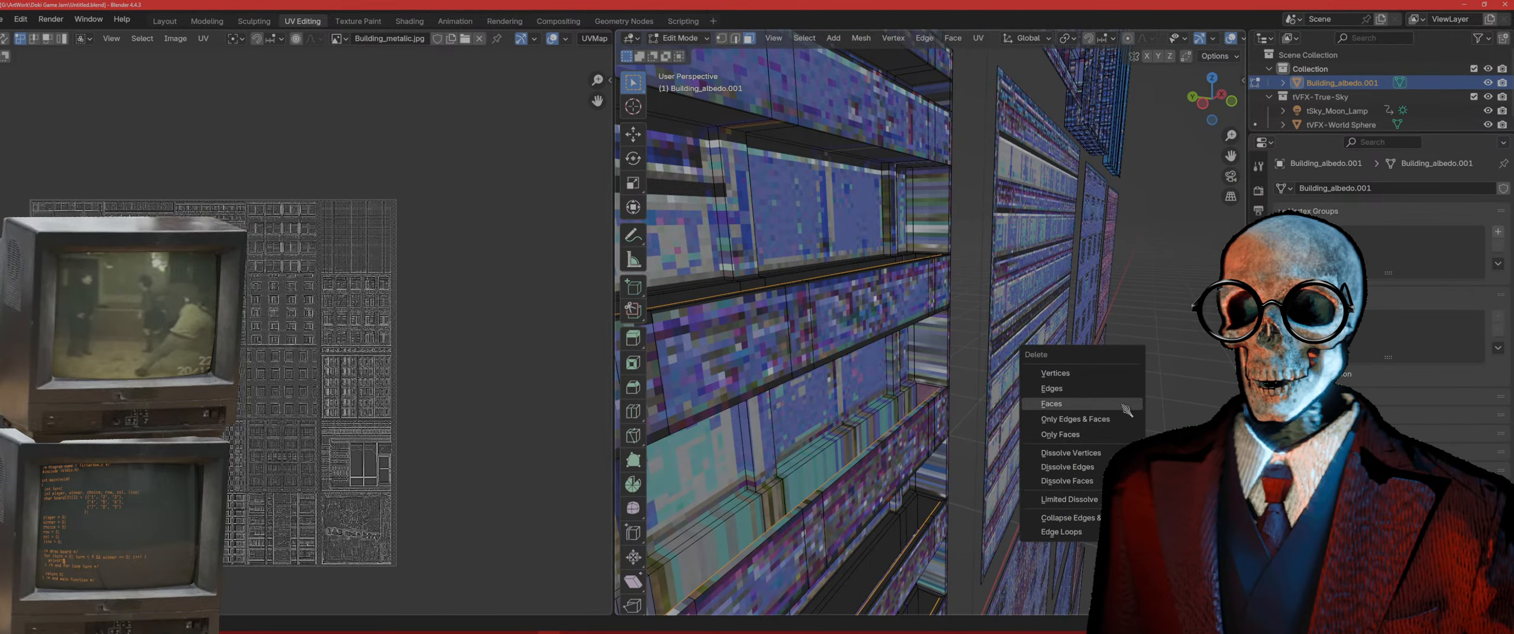
pyautogui.click(1053, 403)
pyautogui.scroll(-5, 1130, 414)
# Step: Examine the edited facade and its neighbours from several angles in Object Mode
pyautogui.press('Tab')
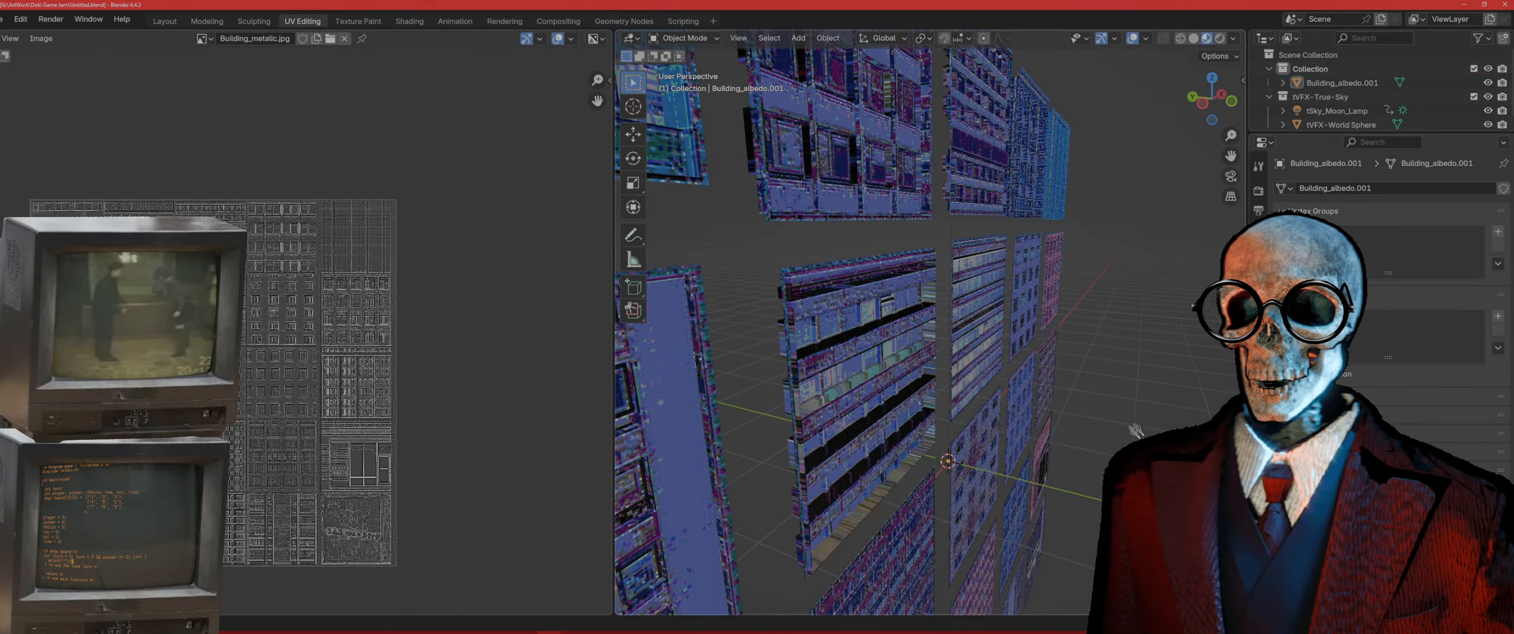
pyautogui.moveTo(1136, 430); pyautogui.dragTo(886, 341, button='middle')
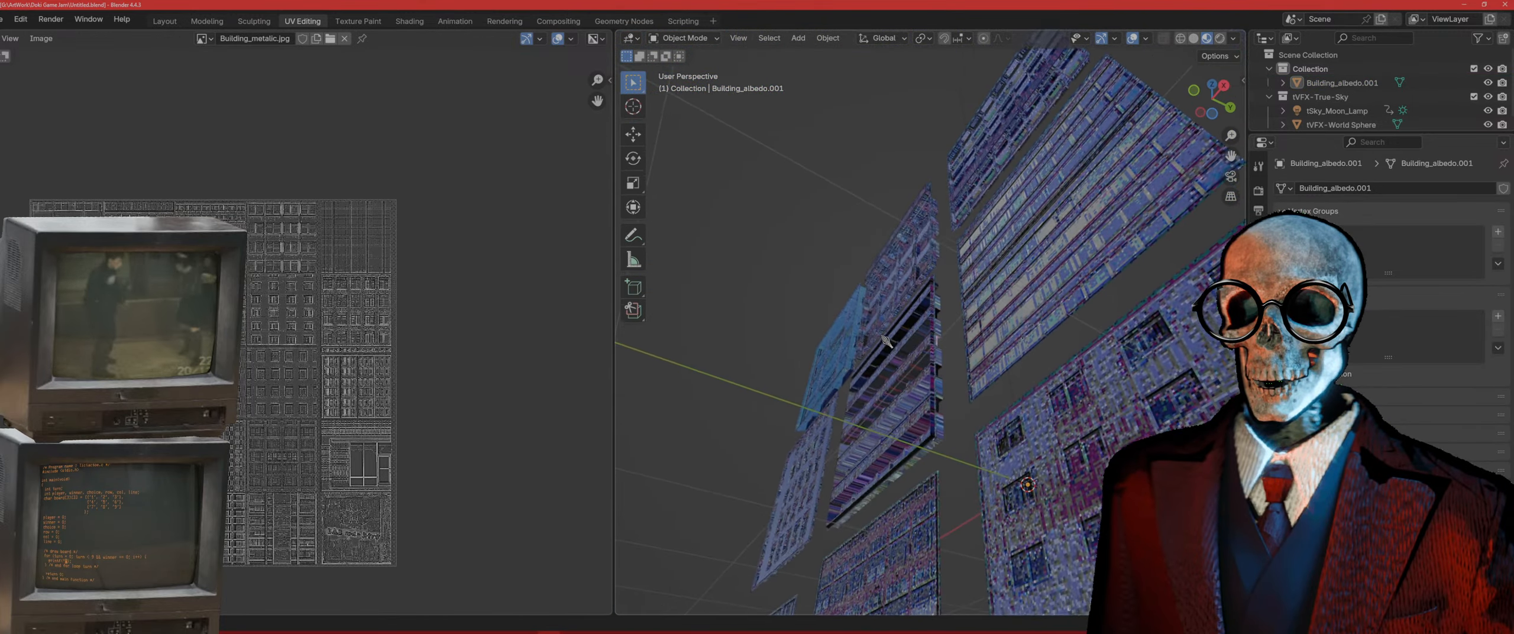
pyautogui.press('Tab')
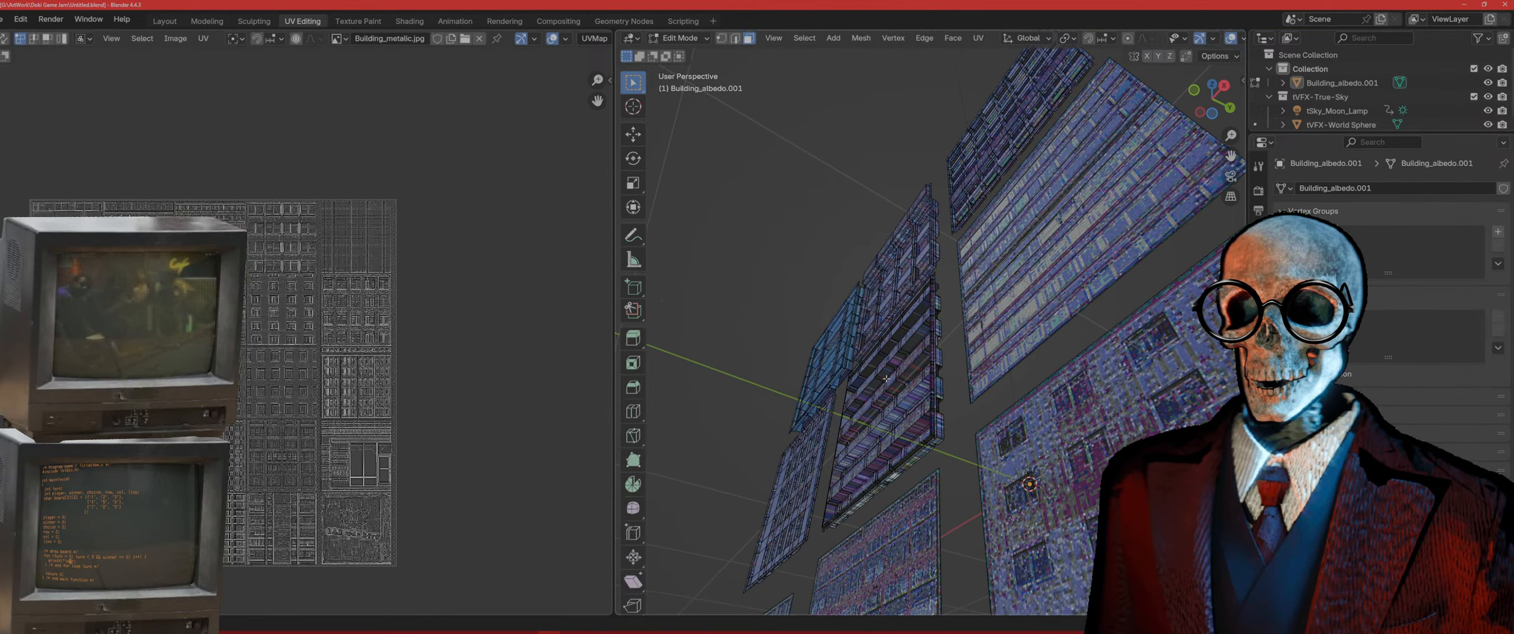
pyautogui.press('Tab')
pyautogui.moveTo(893, 385); pyautogui.dragTo(848, 385, button='middle')
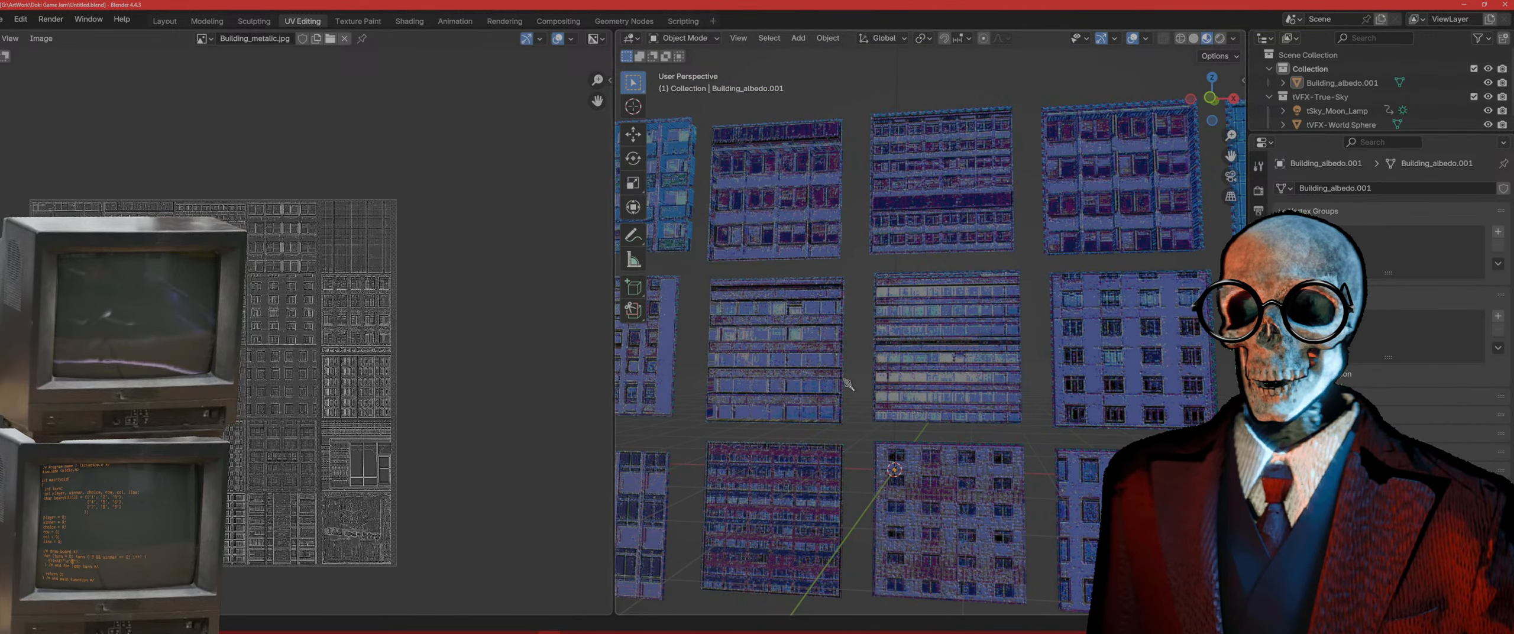
# Step: Edit the building mesh in front view and add vertical loop cuts along both side borders of the second row's middle facade
pyautogui.click(963, 372)
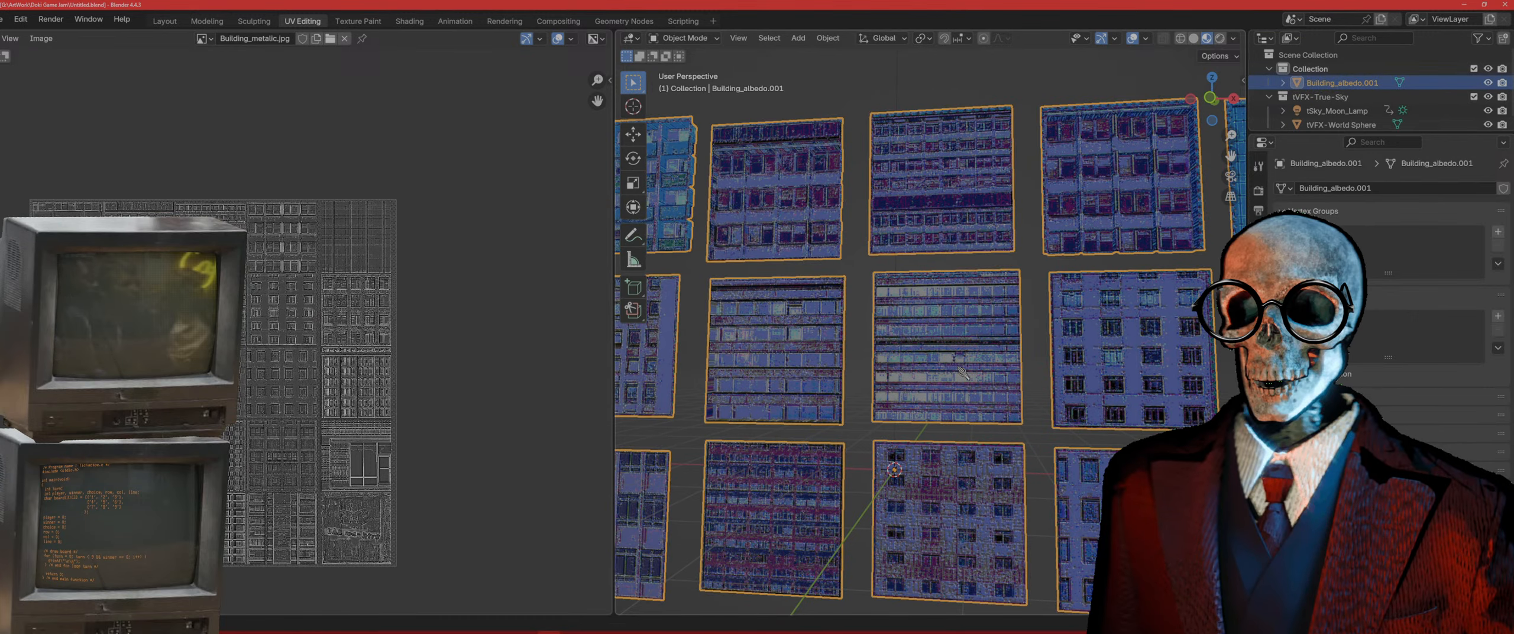
pyautogui.scroll(-7, 964, 366)
pyautogui.press('Tab')
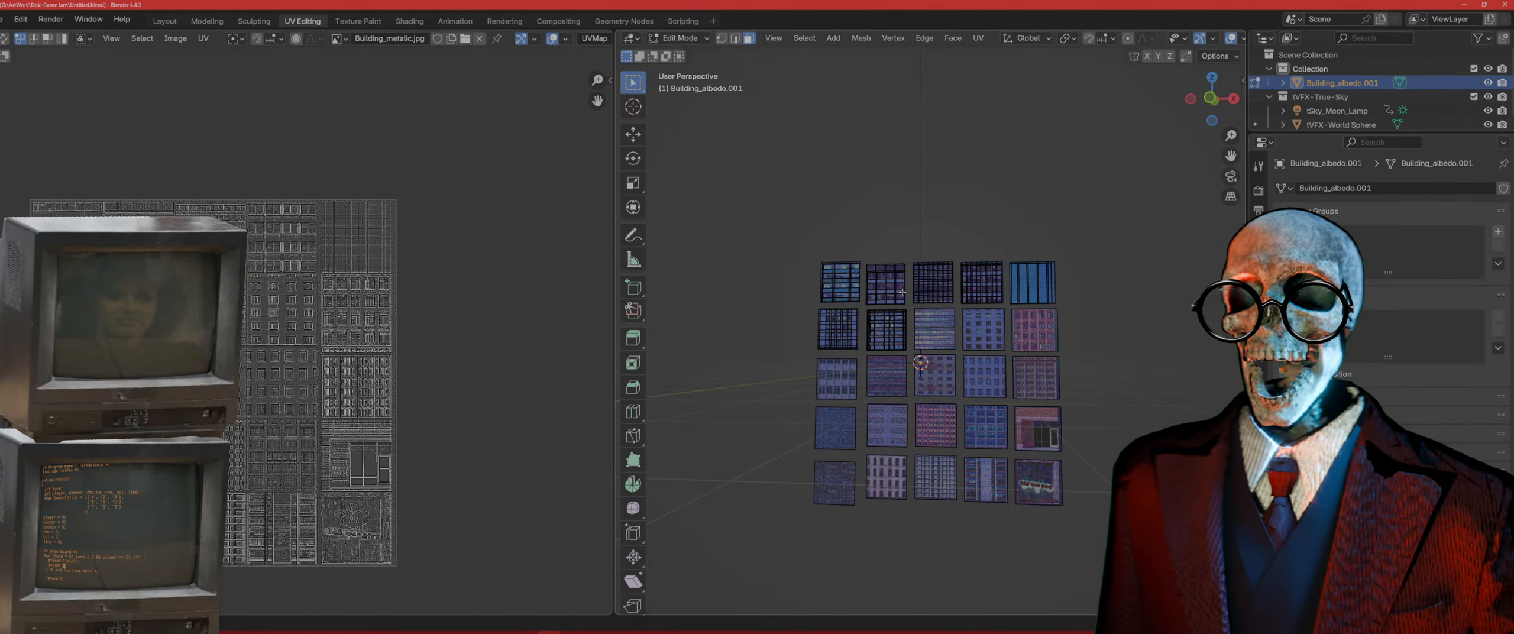
pyautogui.scroll(4, 967, 360)
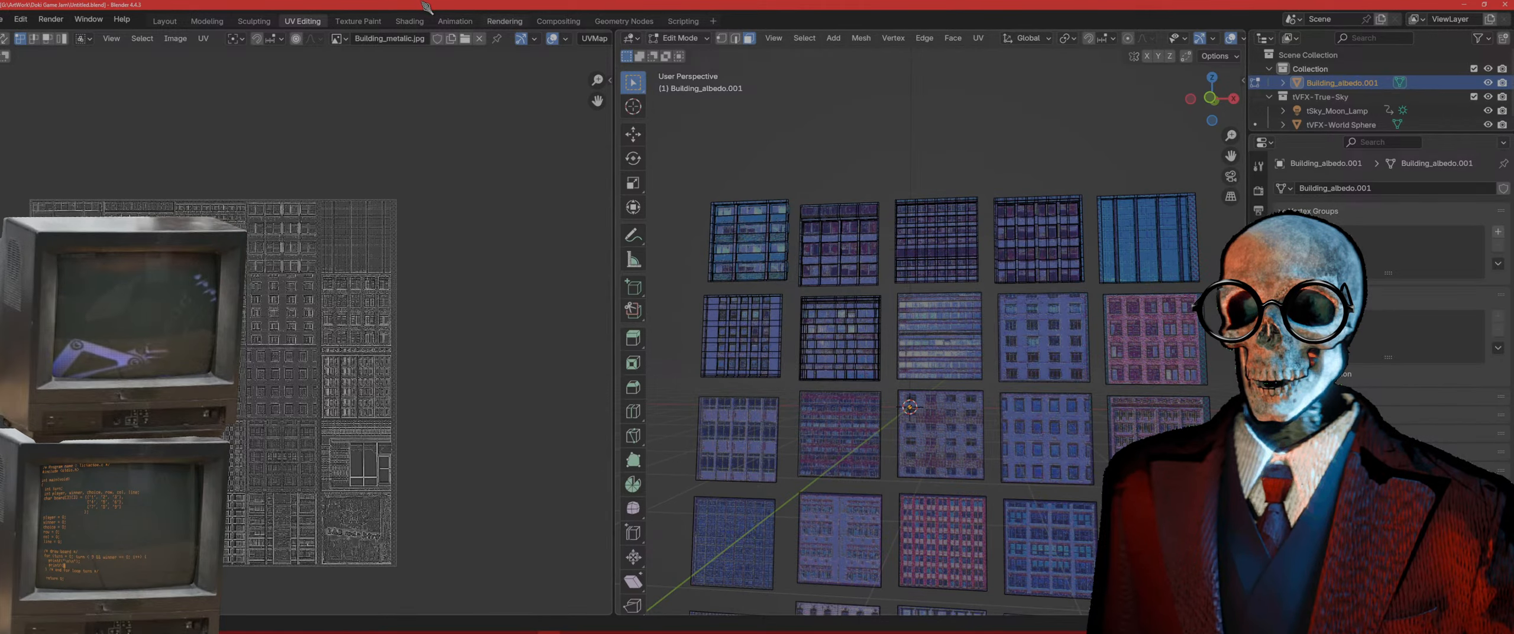
pyautogui.press('KP_1')
pyautogui.scroll(8, 931, 370)
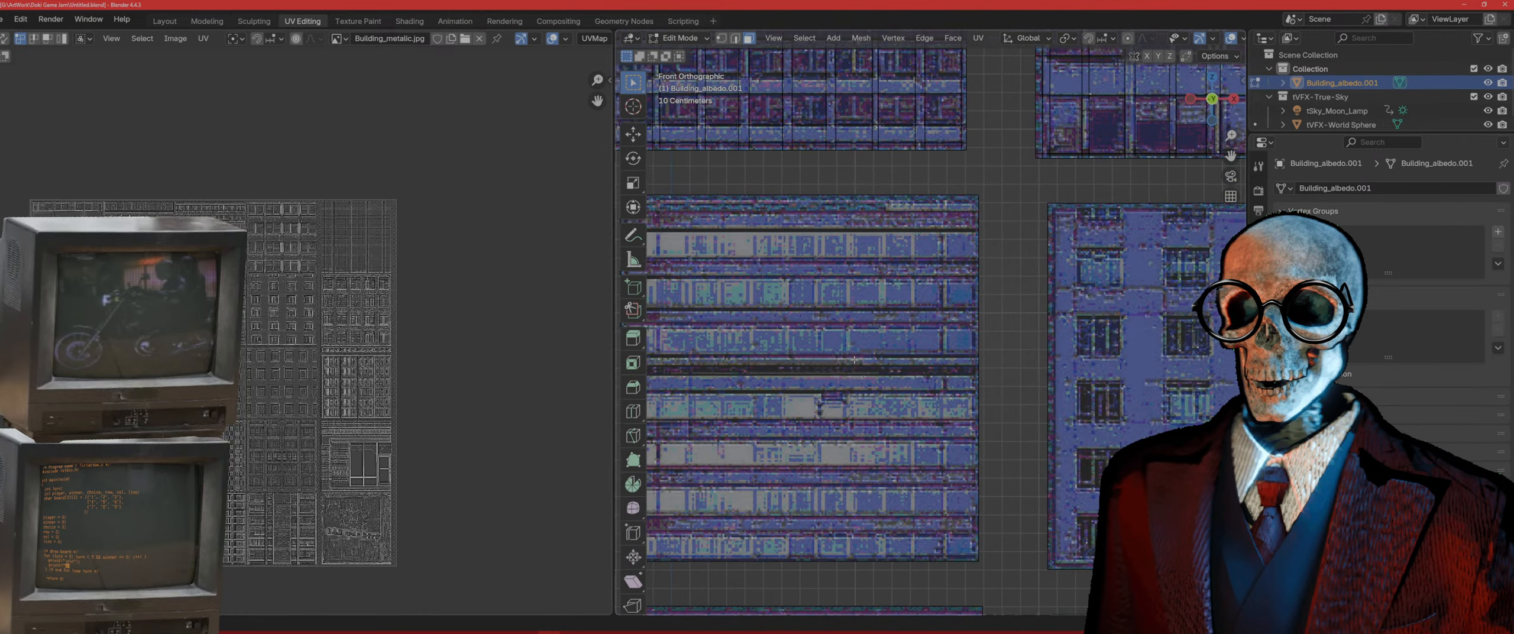
pyautogui.scroll(-1, 987, 263)
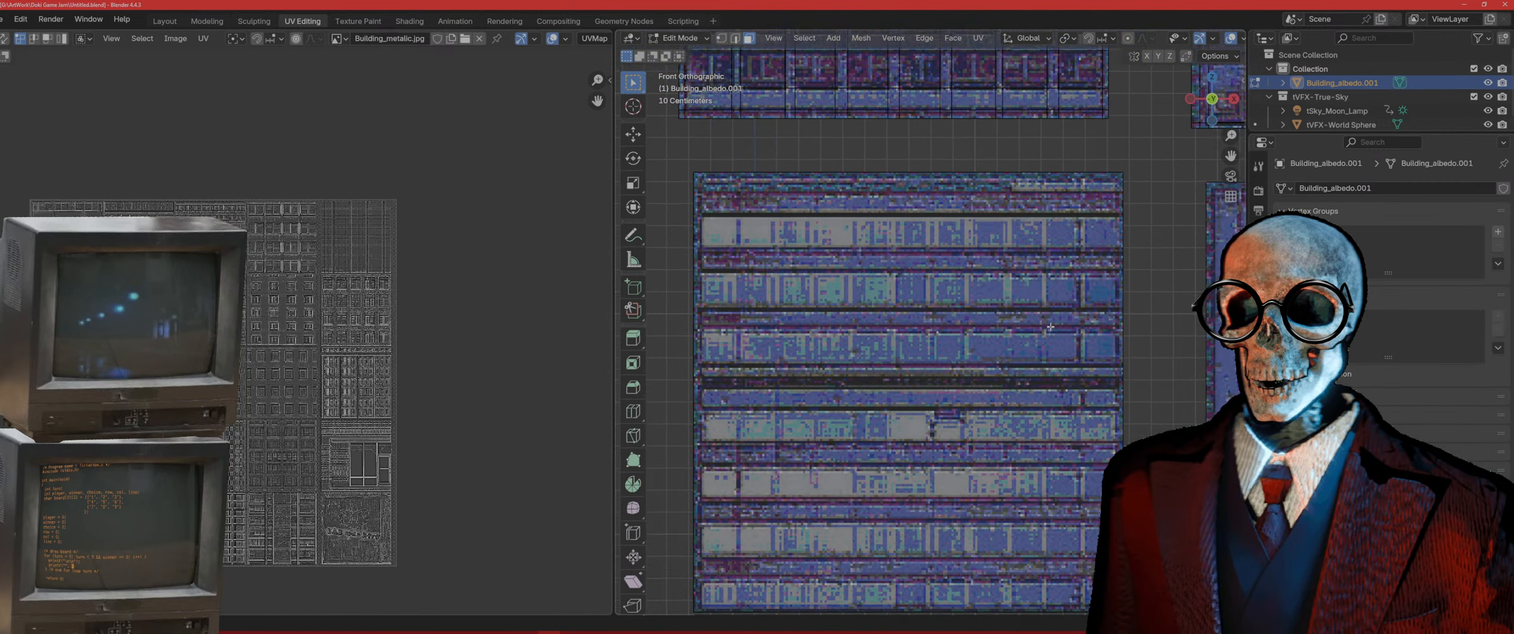
pyautogui.keyDown('shift'); pyautogui.moveTo(987, 264); pyautogui.dragTo(972, 216, button='middle'); pyautogui.keyUp('shift')
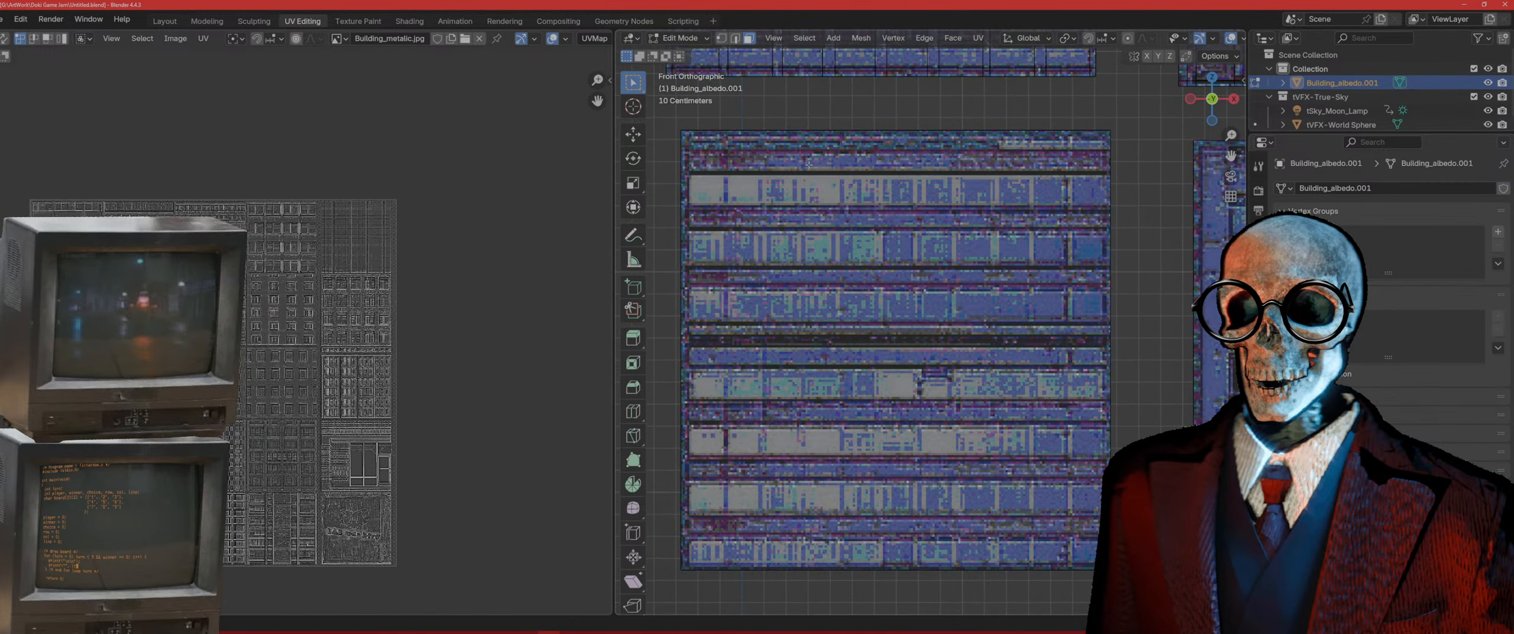
pyautogui.hotkey('ctrl', 'r')
pyautogui.click(728, 135)
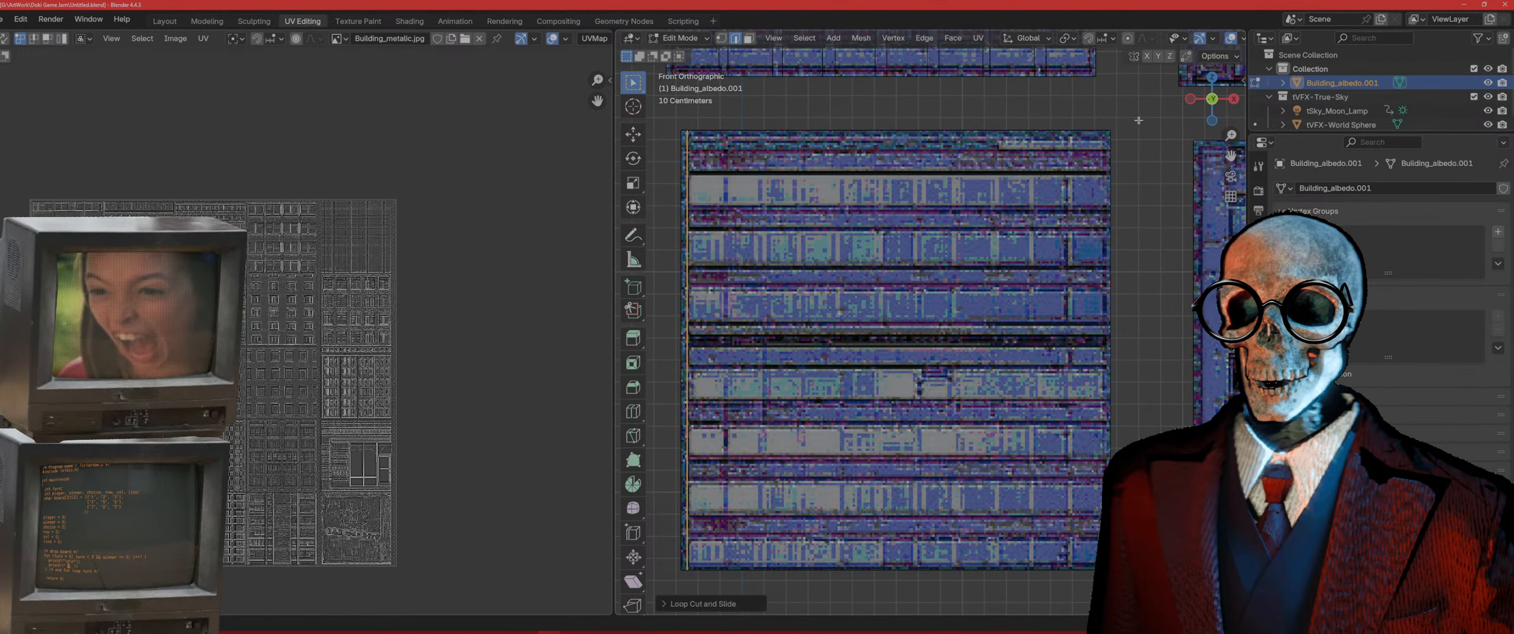
pyautogui.click(702, 153)
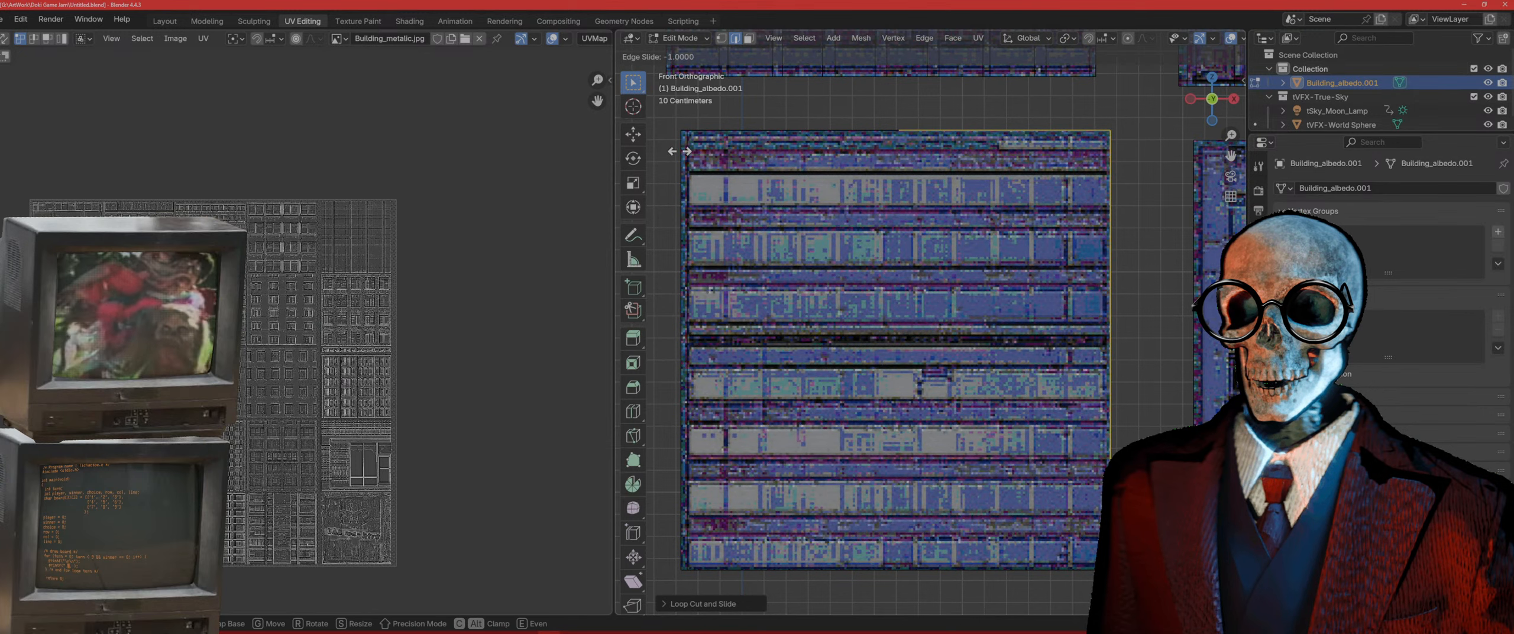
pyautogui.click(664, 161)
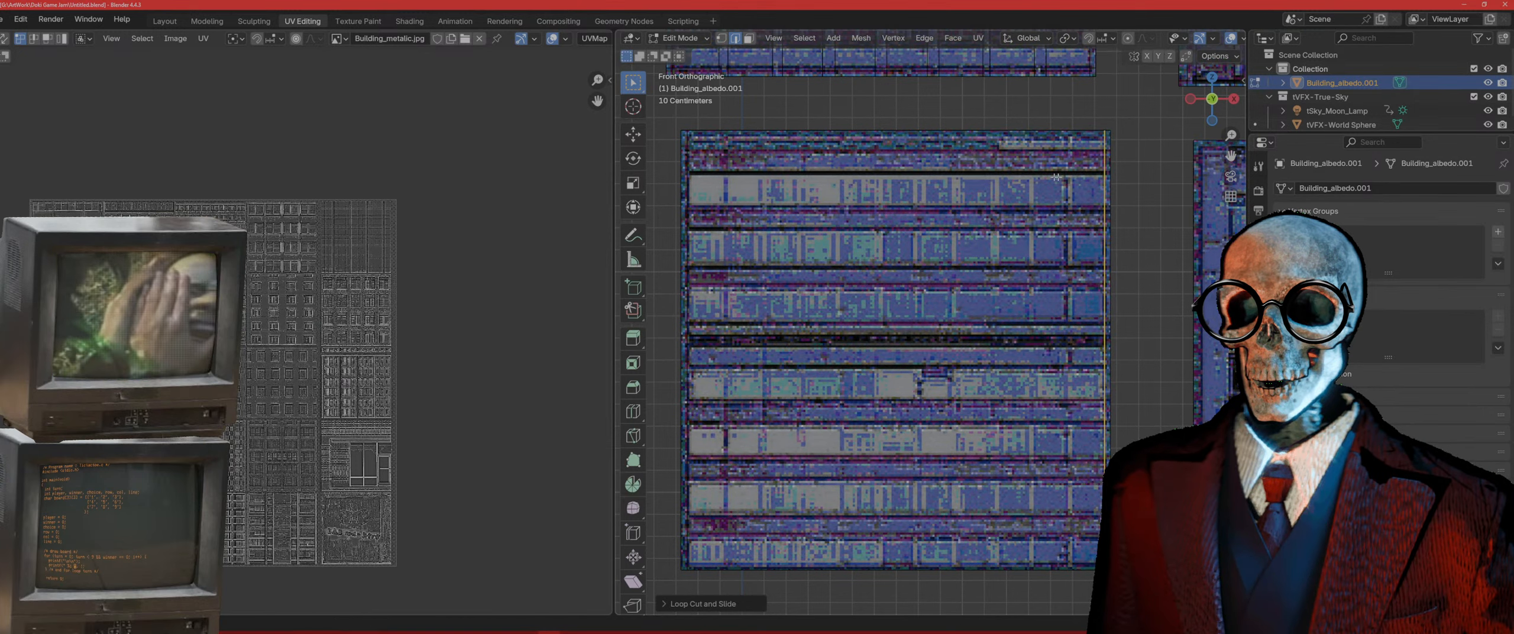
# Step: Add three horizontal loop cuts in the facade's upper part, at the roof trim and around the first window band
pyautogui.hotkey('ctrl', 'r')
pyautogui.click(1124, 167)
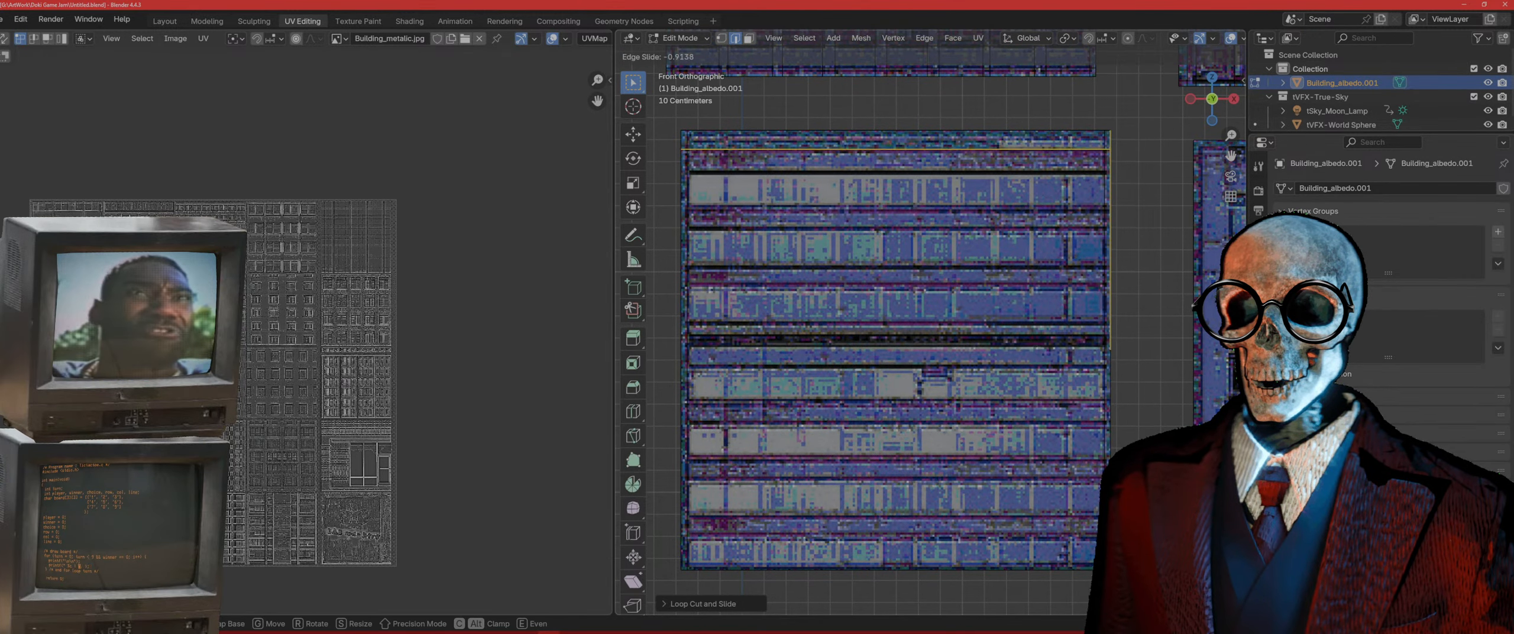
pyautogui.click(1125, 550)
pyautogui.hotkey('ctrl', 'r')
pyautogui.click(1089, 370)
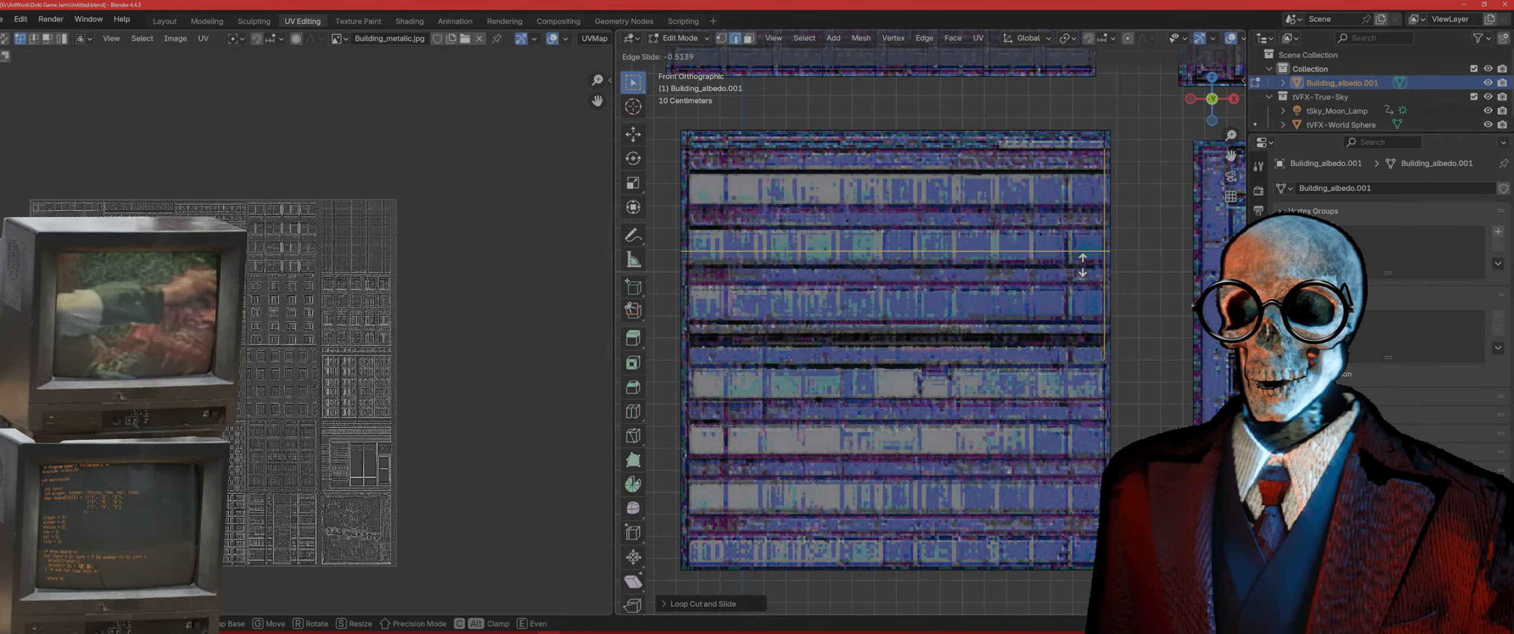
pyautogui.click(1114, 186)
pyautogui.hotkey('ctrl', 'r')
pyautogui.click(1104, 204)
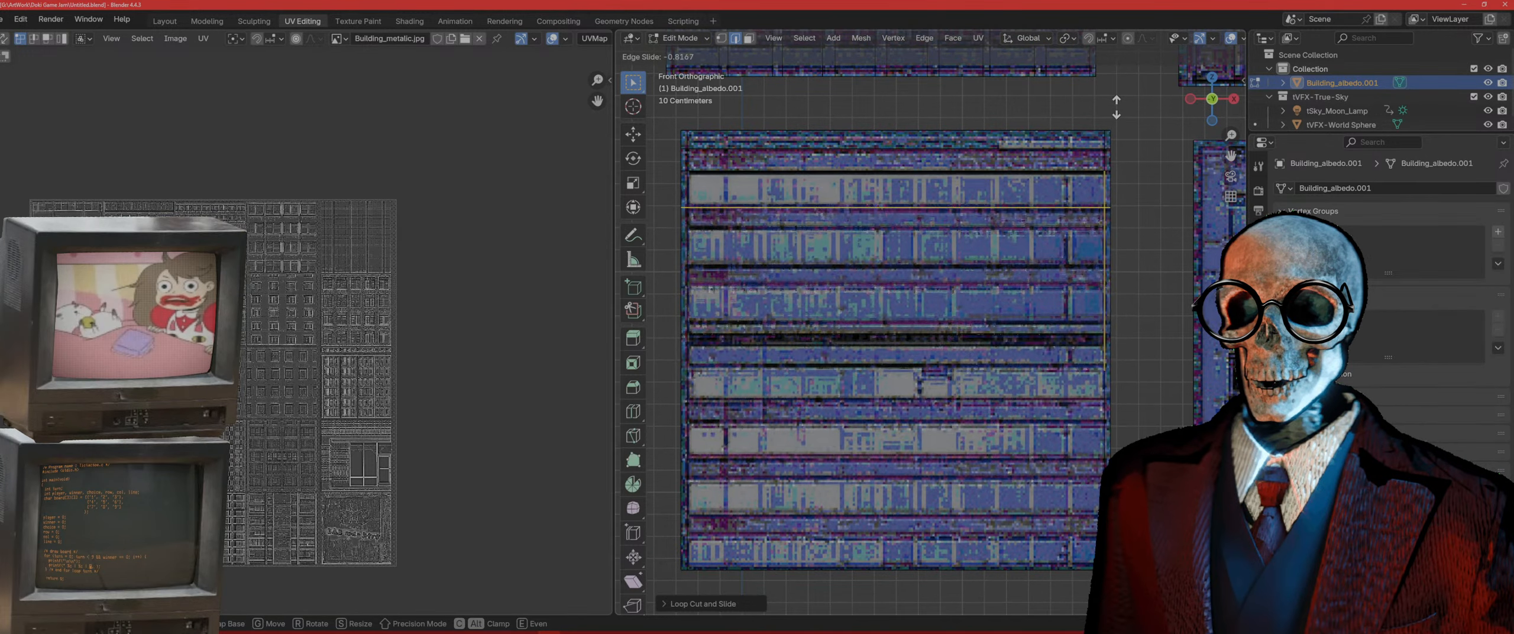
pyautogui.click(1104, 205)
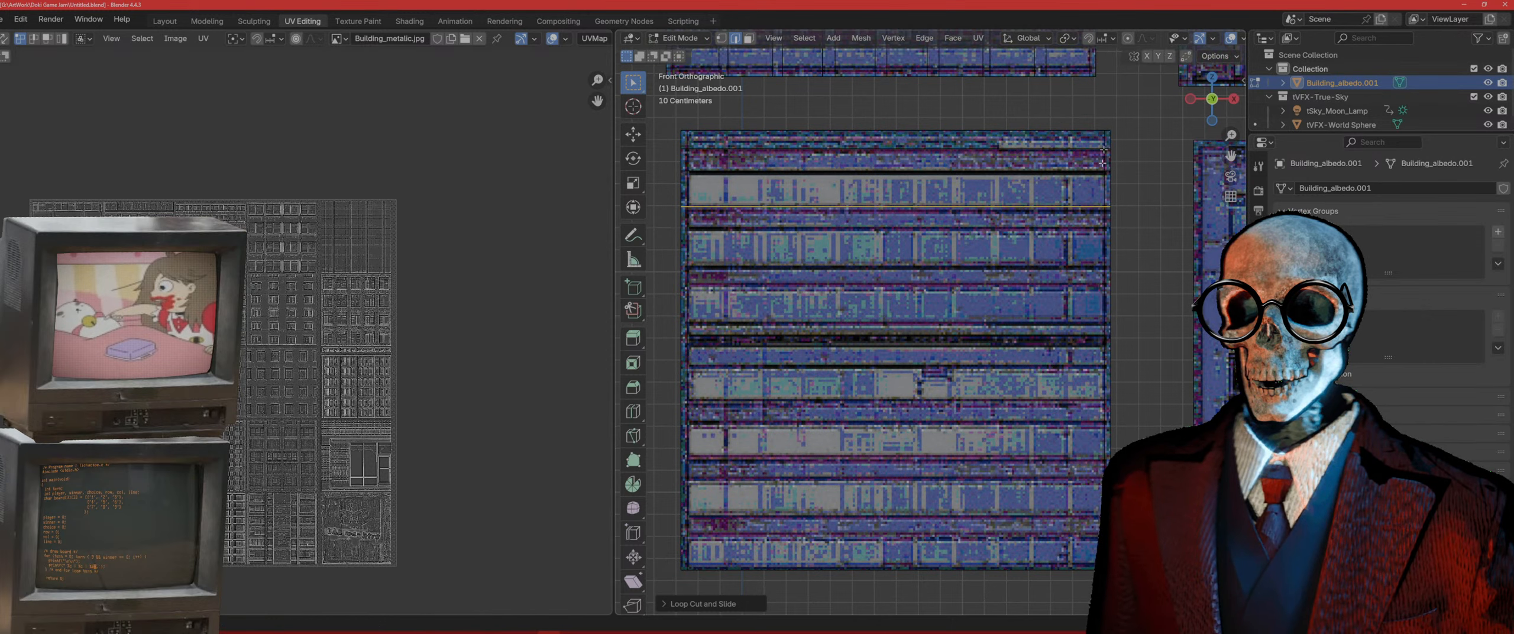
# Step: Add four horizontal loop cuts across the facade's middle, following the edges of the second and third window bands and the dark ledge
pyautogui.hotkey('ctrl', 'r')
pyautogui.click(1120, 329)
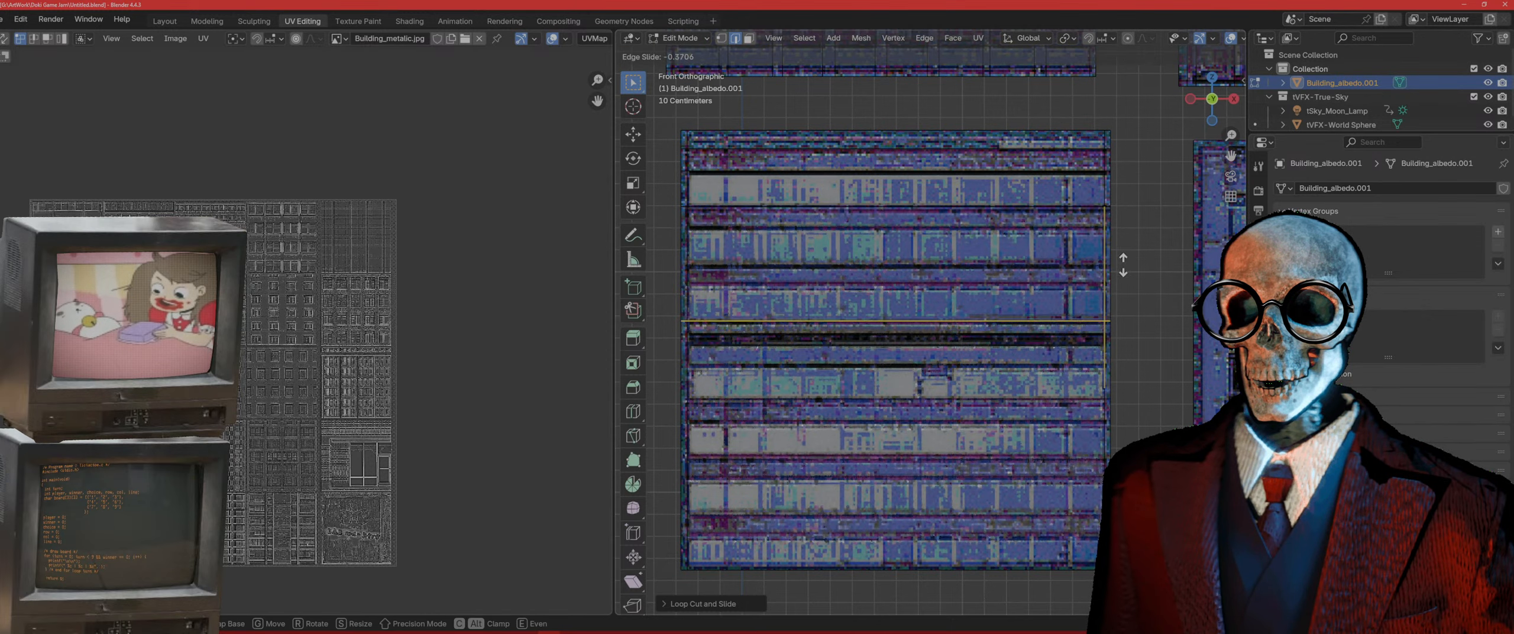
pyautogui.click(1125, 175)
pyautogui.hotkey('ctrl', 'r')
pyautogui.click(1120, 331)
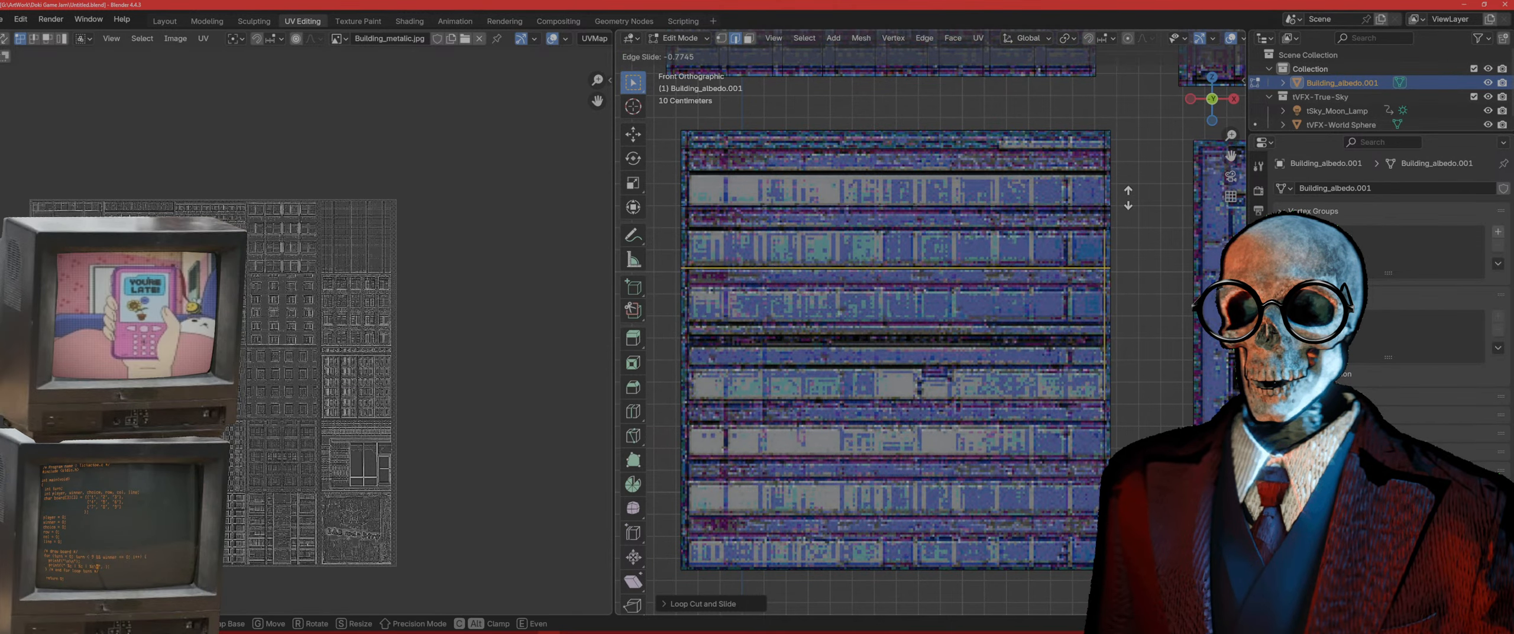
pyautogui.click(1125, 203)
pyautogui.hotkey('ctrl', 'r')
pyautogui.click(1107, 391)
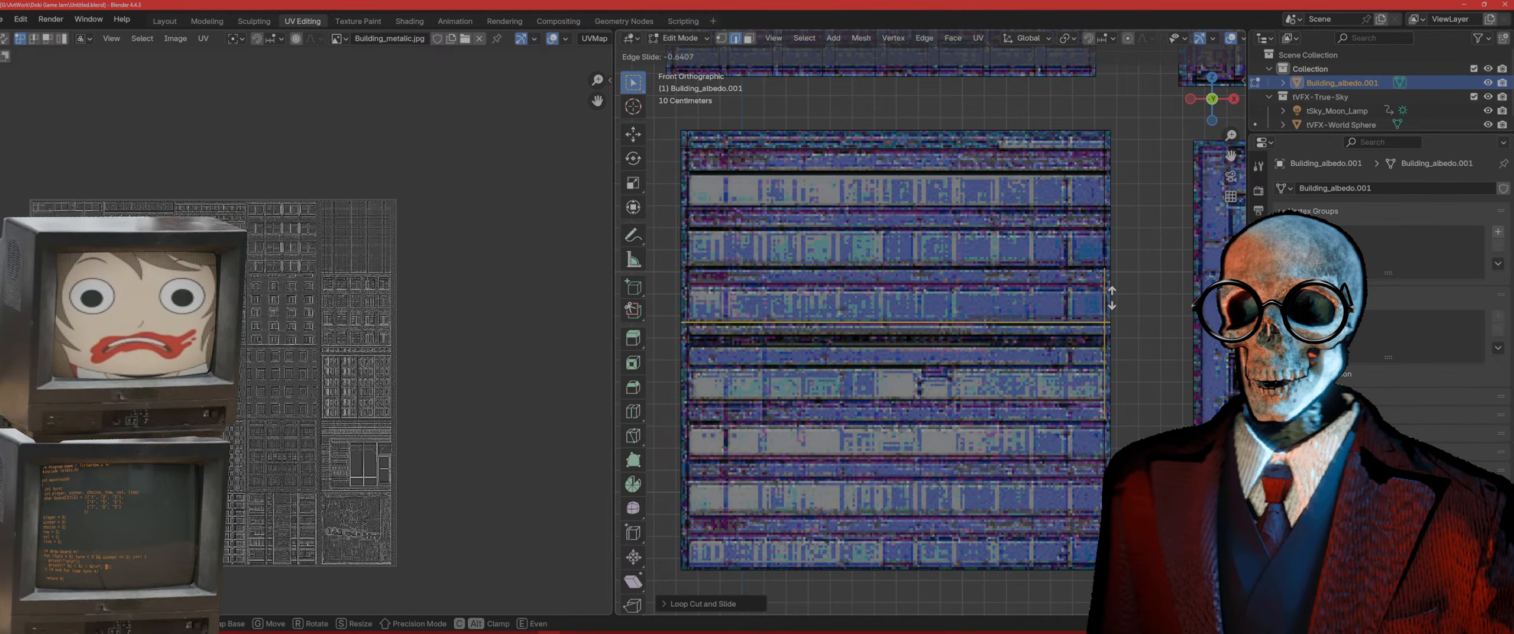
pyautogui.click(1112, 298)
pyautogui.hotkey('ctrl', 'r')
pyautogui.click(1114, 354)
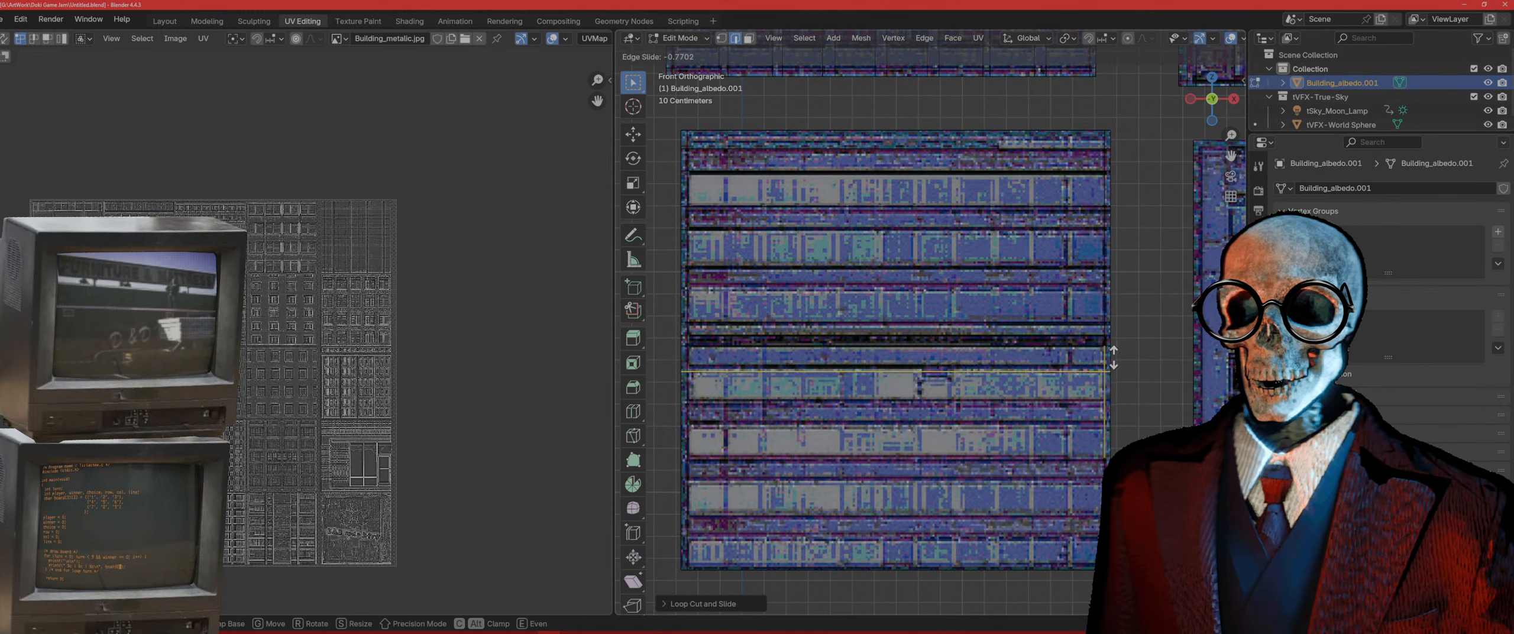
pyautogui.click(1115, 352)
# Step: Add horizontal loop cuts across the facade's lower part, sliding each one to the edges of the remaining window bands
pyautogui.hotkey('ctrl', 'r')
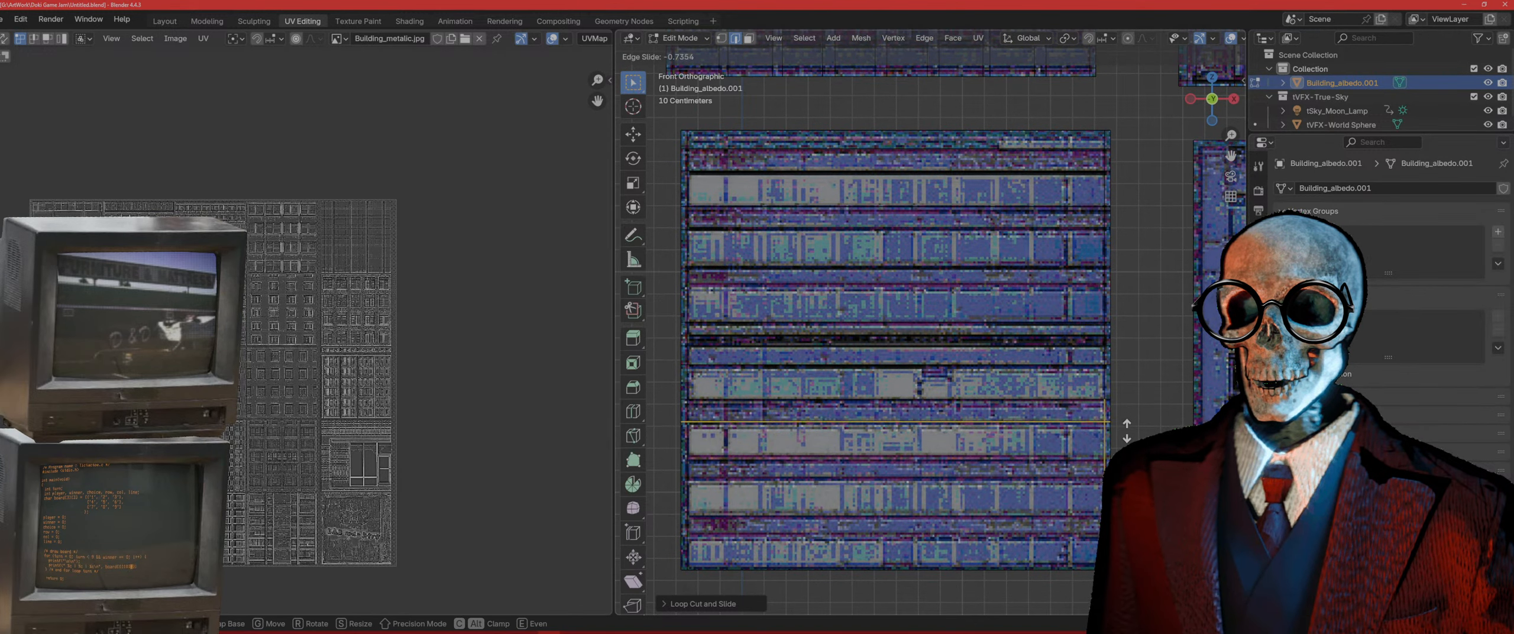
pyautogui.click(1091, 506)
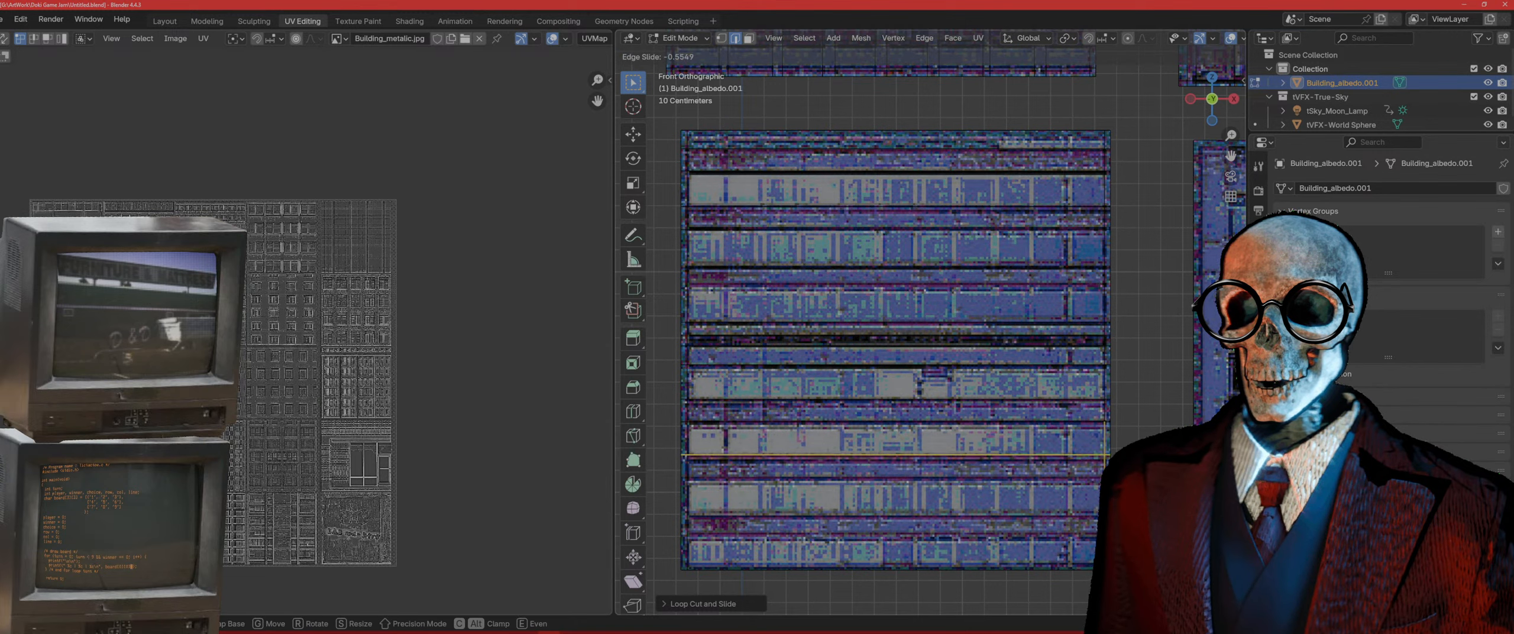
pyautogui.click(1091, 506)
pyautogui.press('g')
pyautogui.press('g')
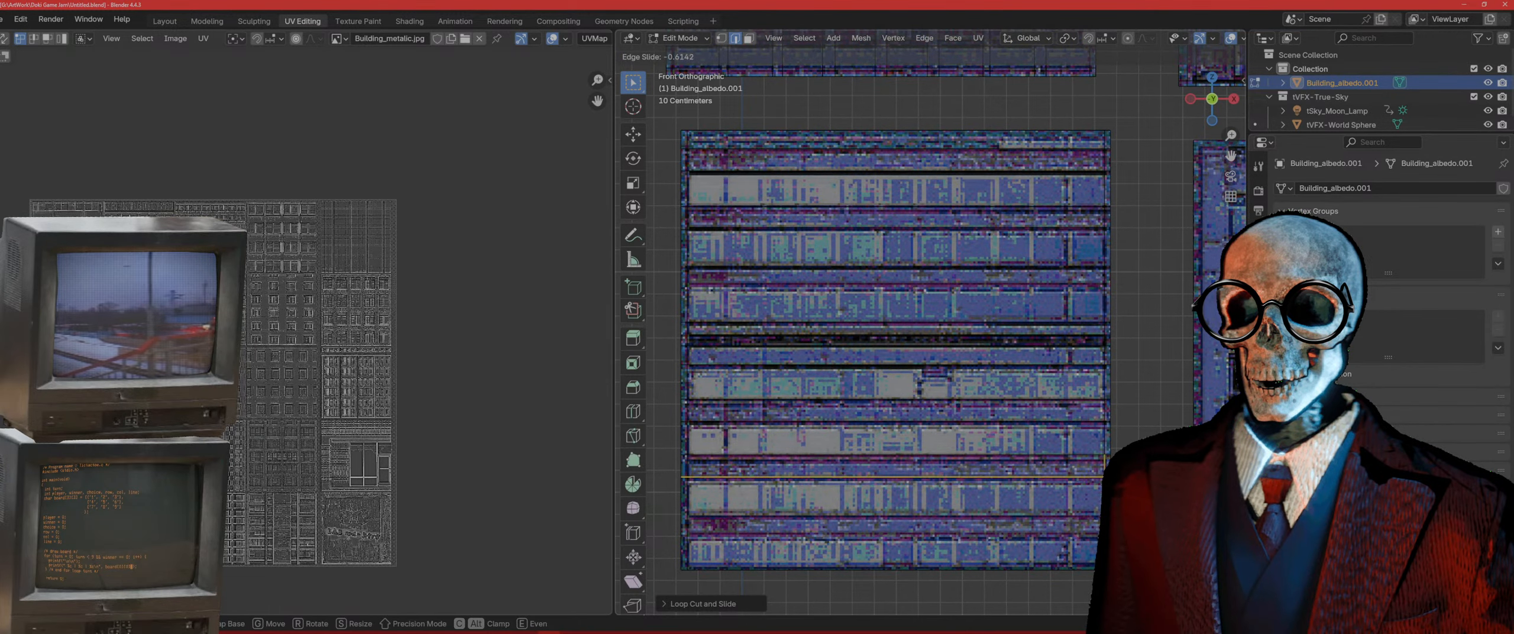
pyautogui.click(1105, 491)
pyautogui.hotkey('ctrl', 'r')
pyautogui.click(1105, 522)
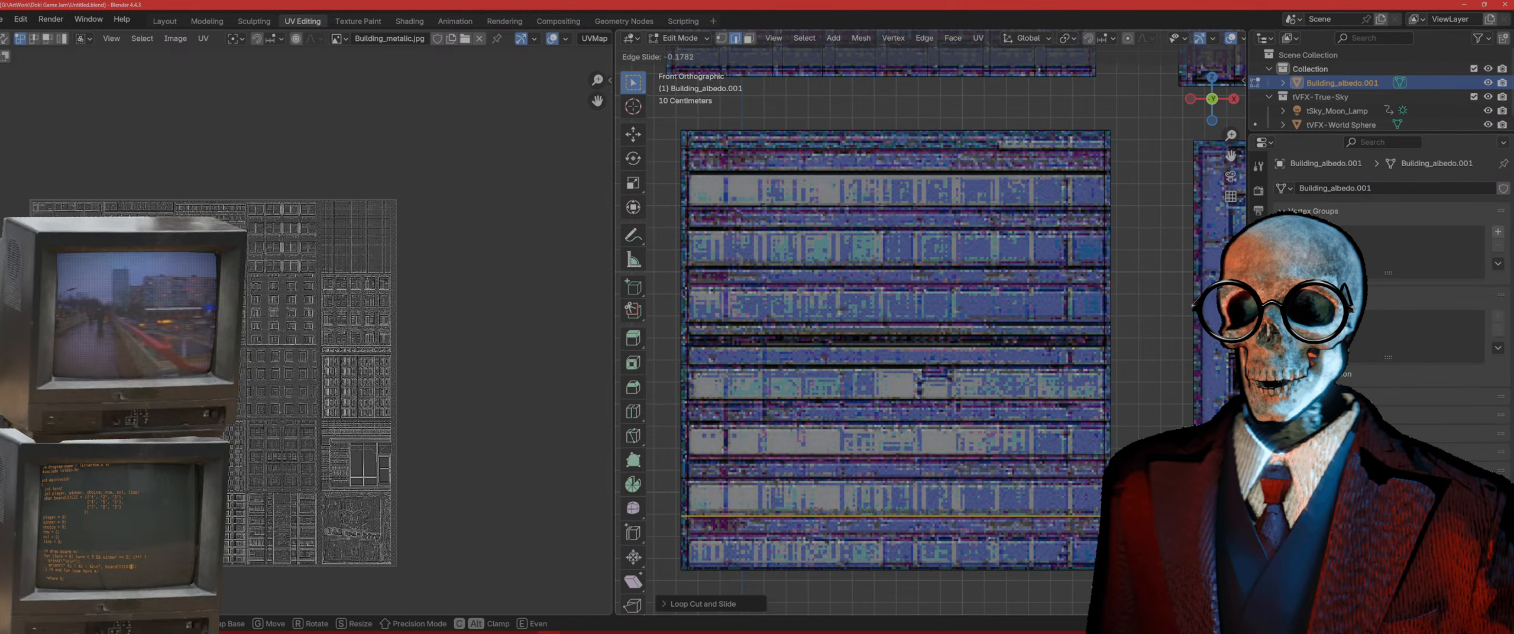
pyautogui.click(1105, 514)
pyautogui.press('g')
pyautogui.press('g')
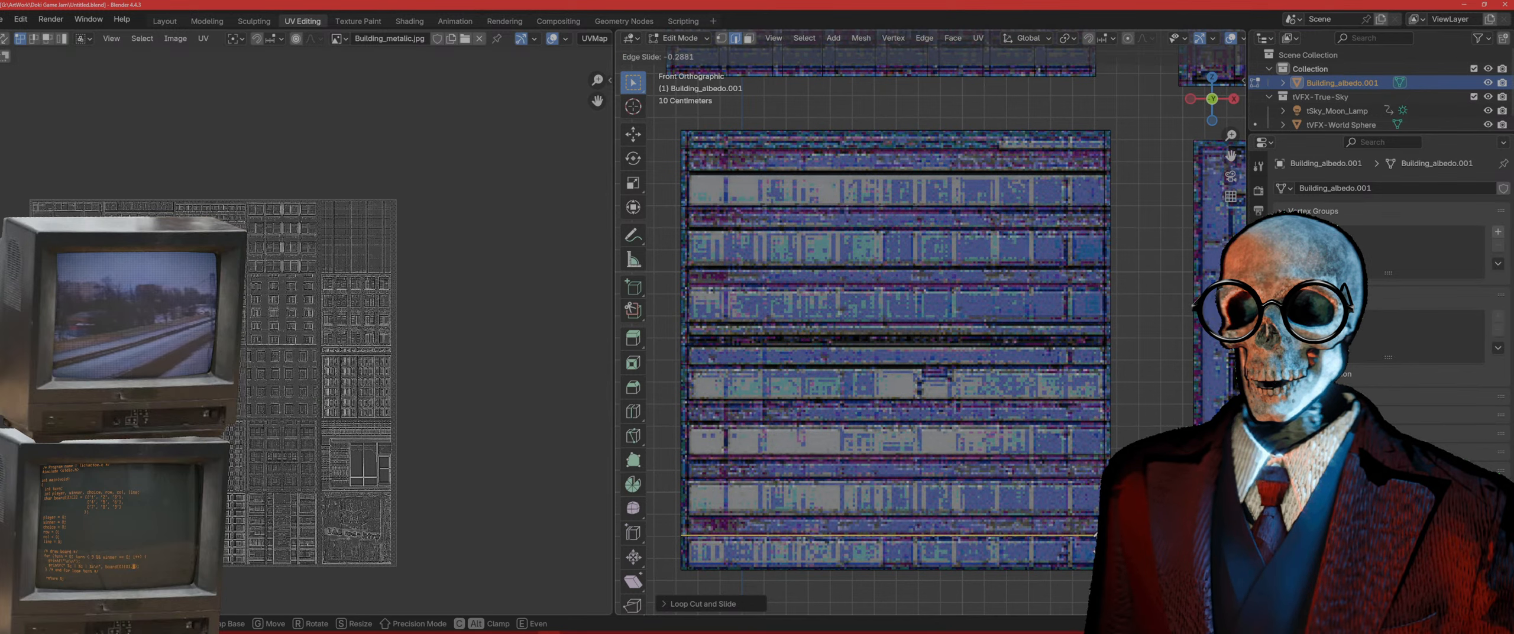
pyautogui.click(1094, 535)
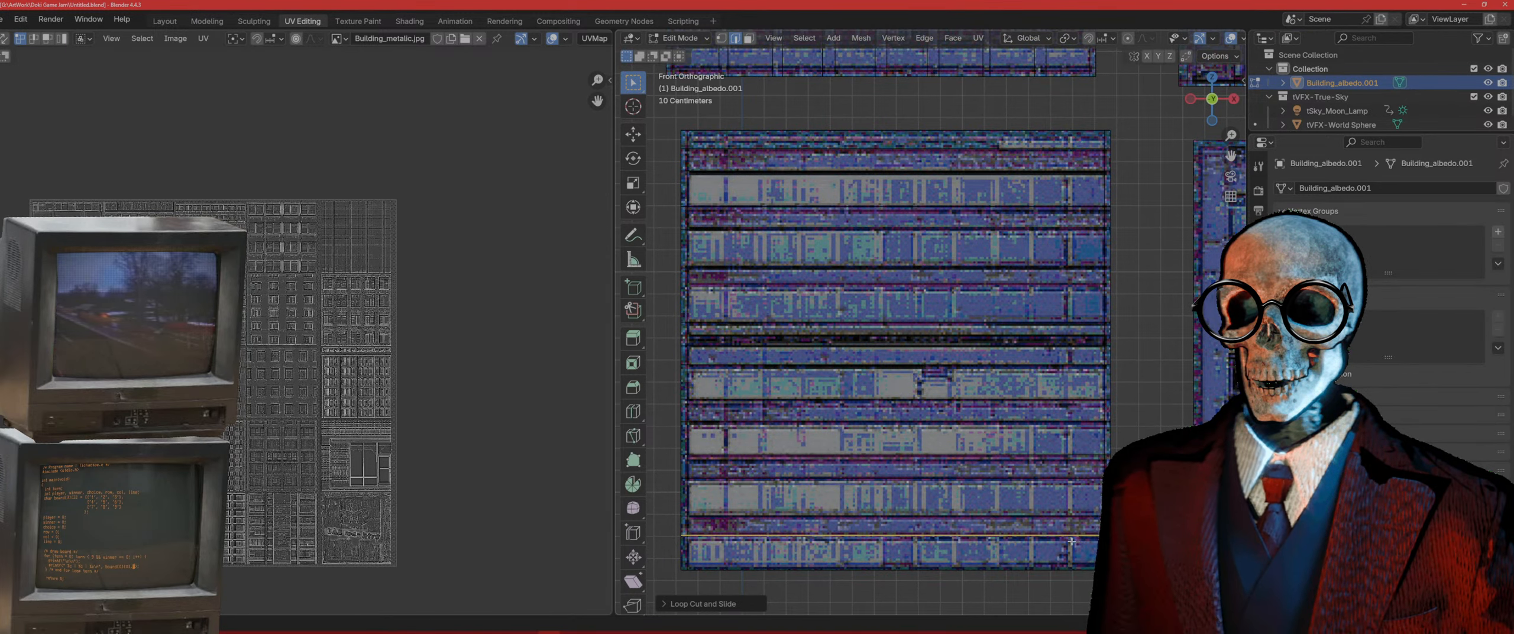
# Step: Add ten evenly spaced vertical loop cuts across the facade, leaving them centred without sliding
pyautogui.hotkey('ctrl', 'r')
pyautogui.scroll(7, 846, 242)
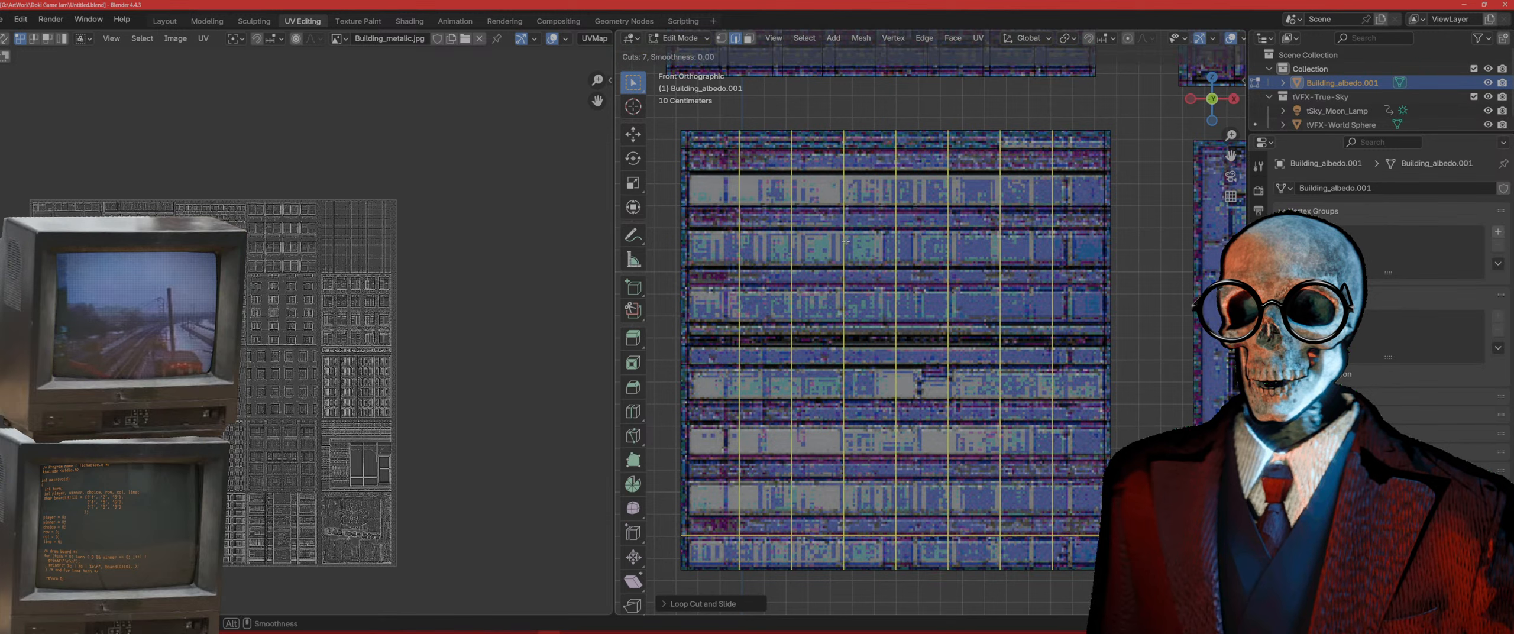
pyautogui.scroll(3, 846, 242)
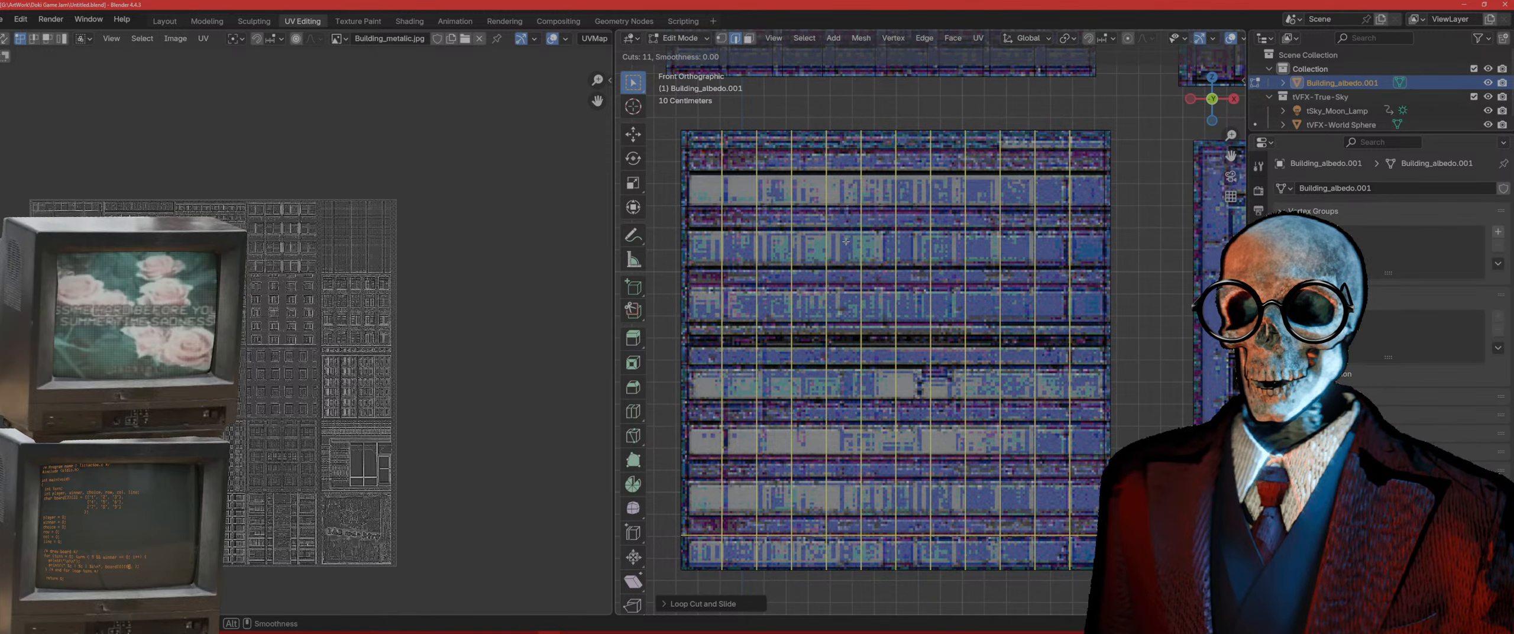
pyautogui.scroll(-1, 845, 241)
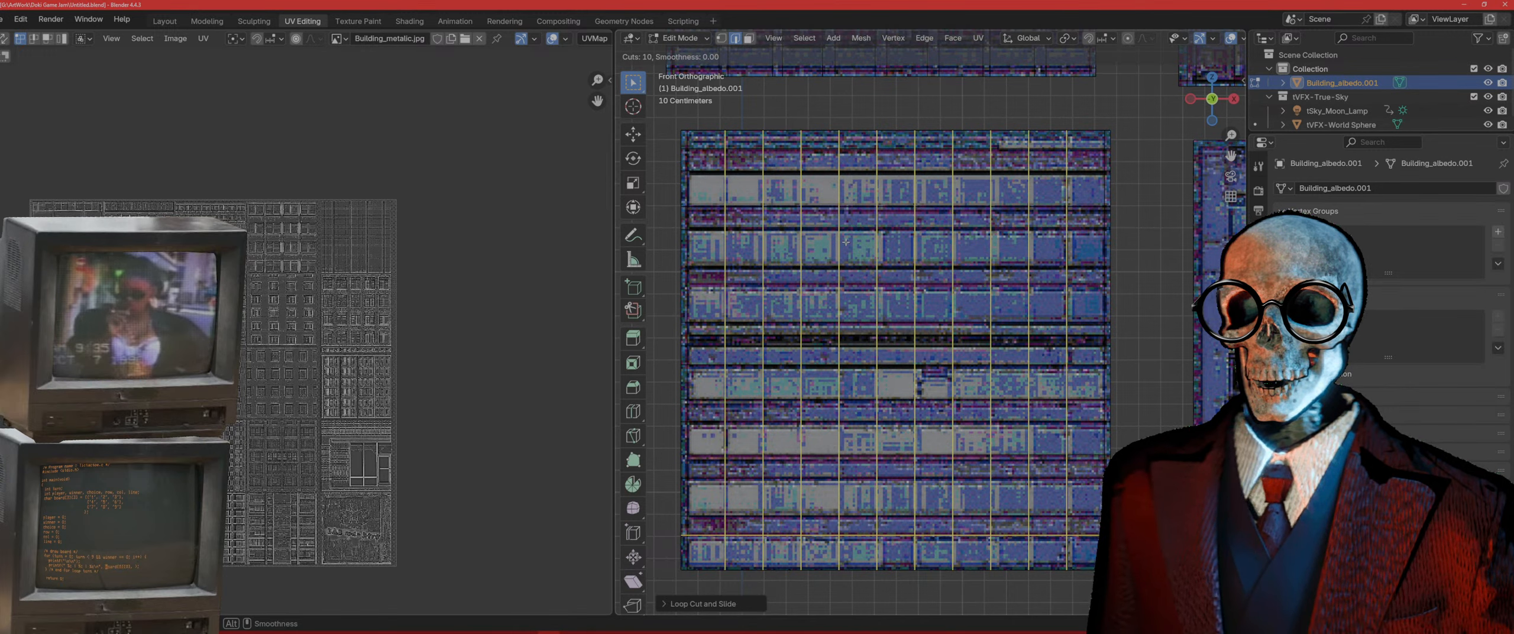
pyautogui.click(846, 241)
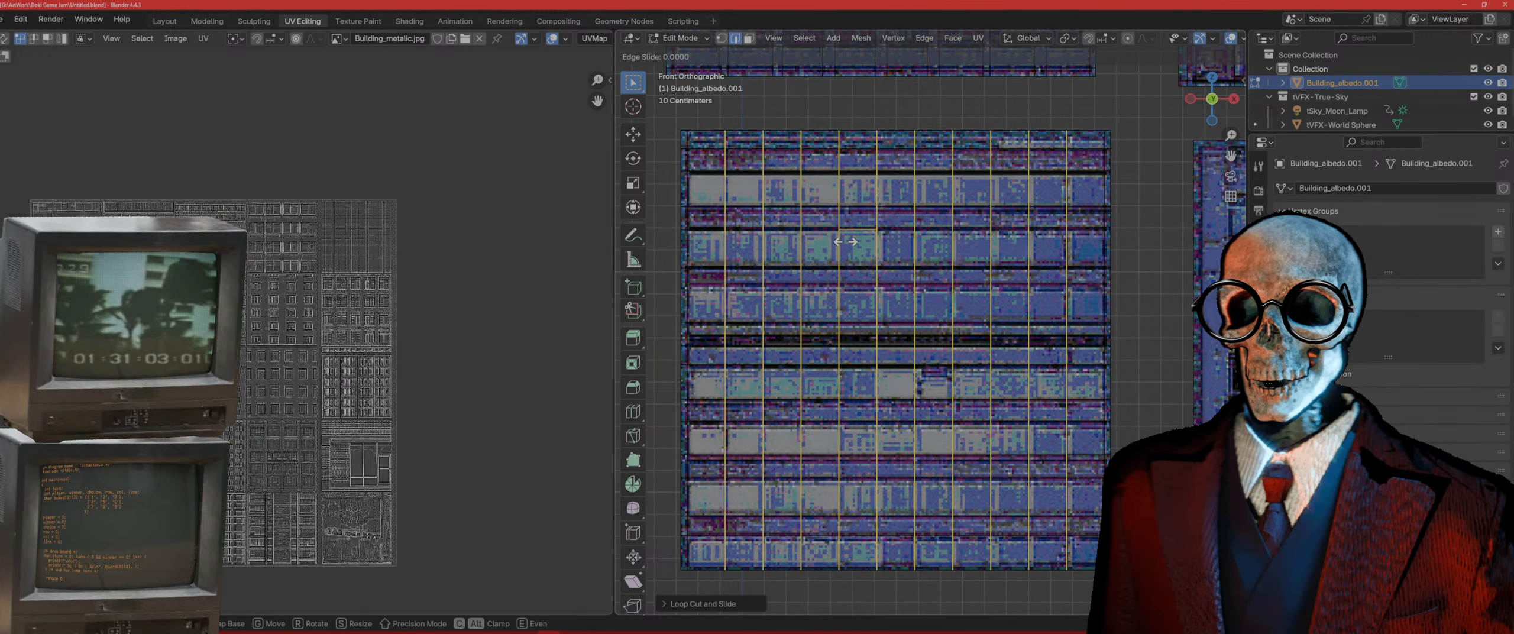
pyautogui.rightClick(845, 242)
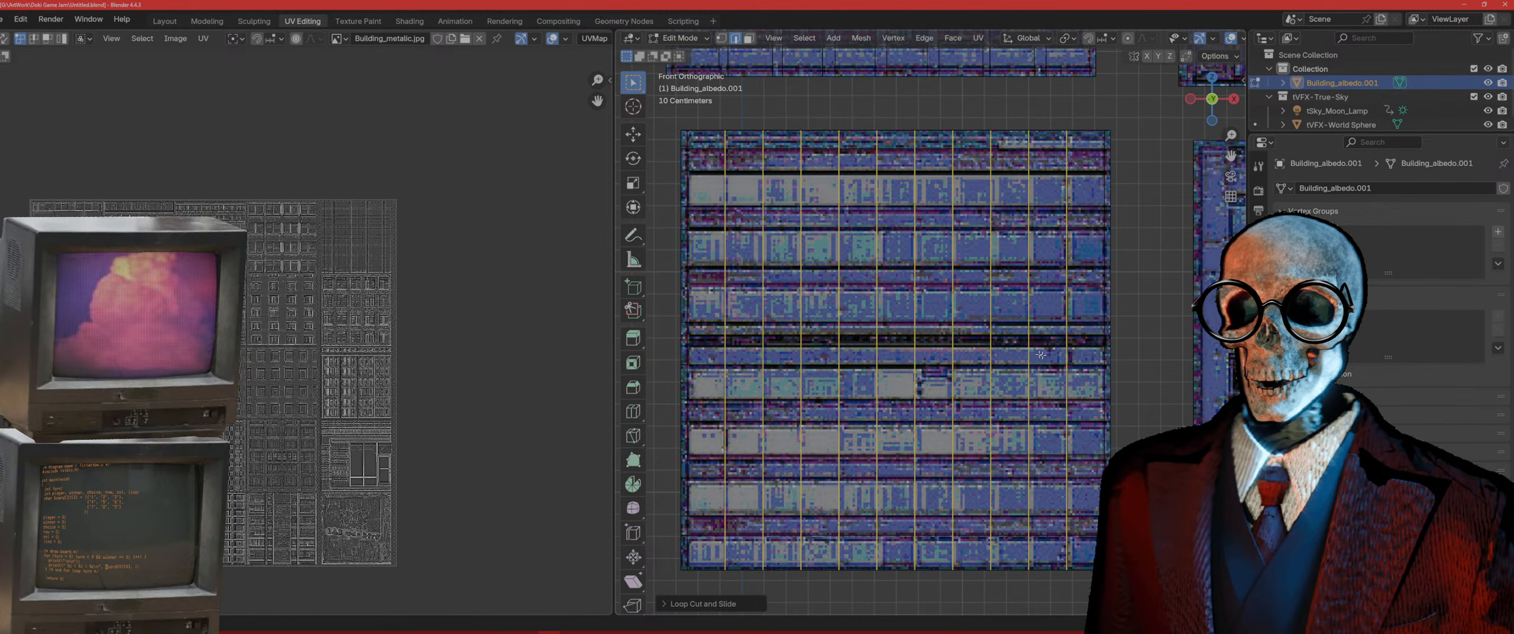
# Step: Bevel the ten vertical edge loops into narrow strips between the window columns, with an offset of about 0.001 m
pyautogui.hotkey('ctrl', 'b')
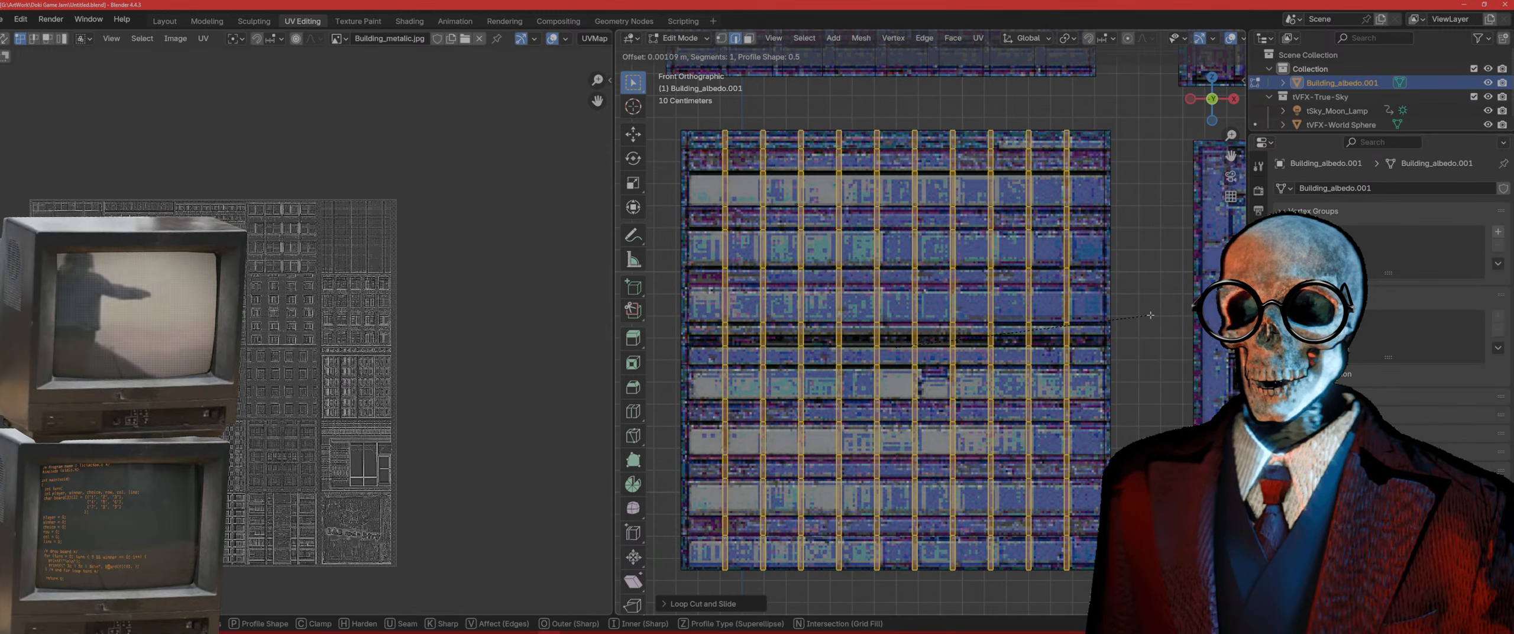
pyautogui.click(1151, 315)
pyautogui.keyDown('shift'); pyautogui.moveTo(948, 442); pyautogui.dragTo(948, 411, button='middle'); pyautogui.keyUp('shift')
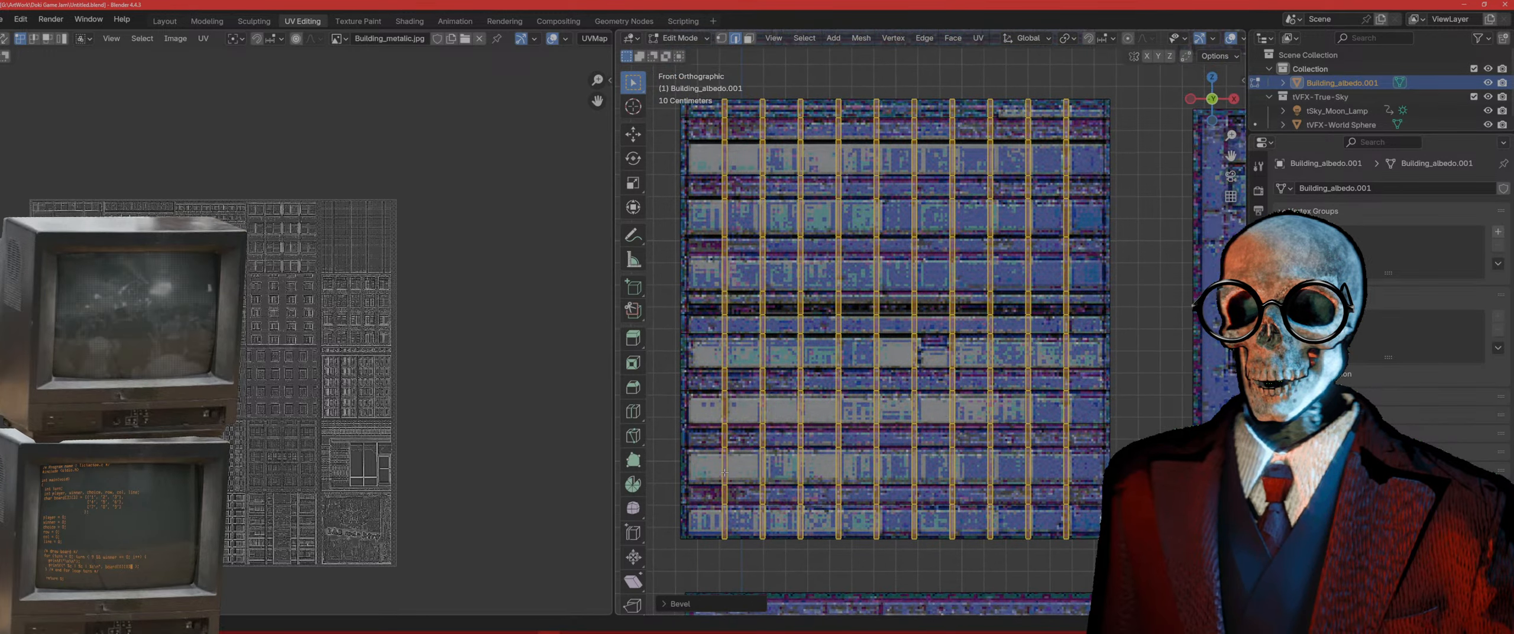
# Step: Select all facade faces inside the outer border and extrude them inward by about 0.019 m
pyautogui.press('3')
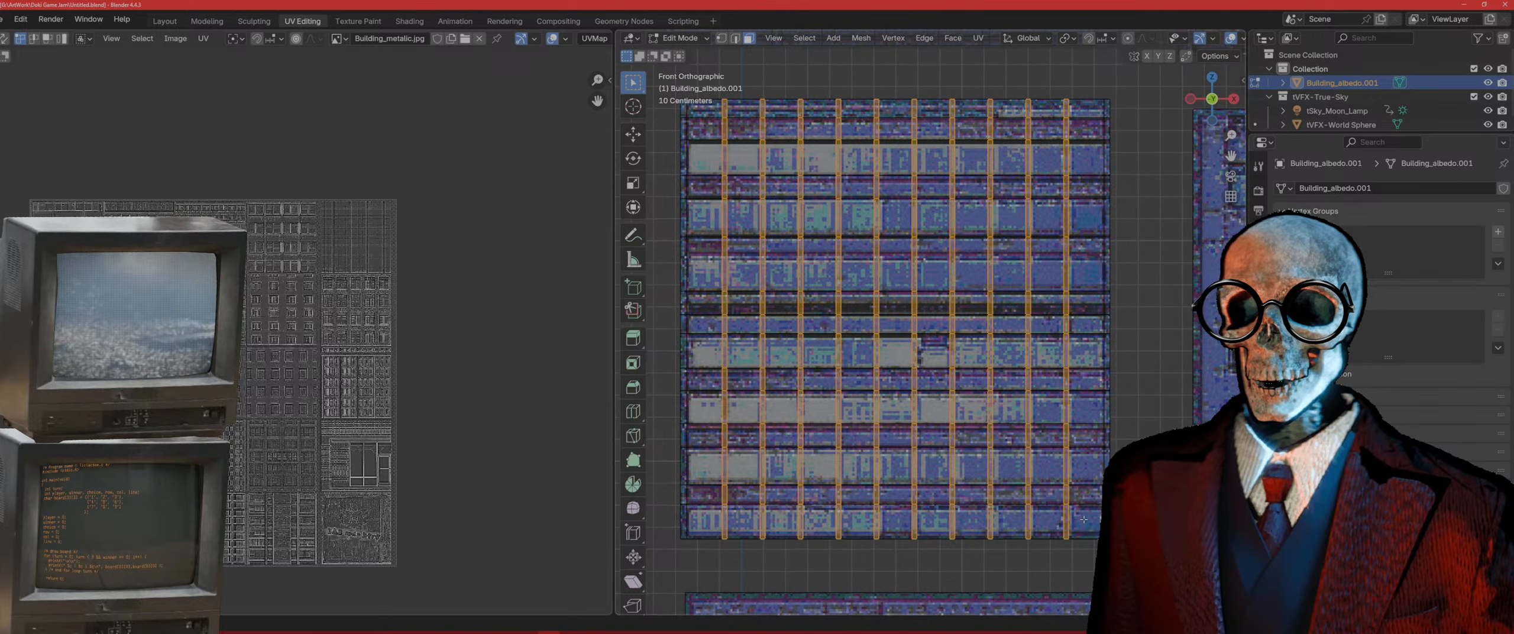
pyautogui.moveTo(1081, 517); pyautogui.dragTo(702, 131)
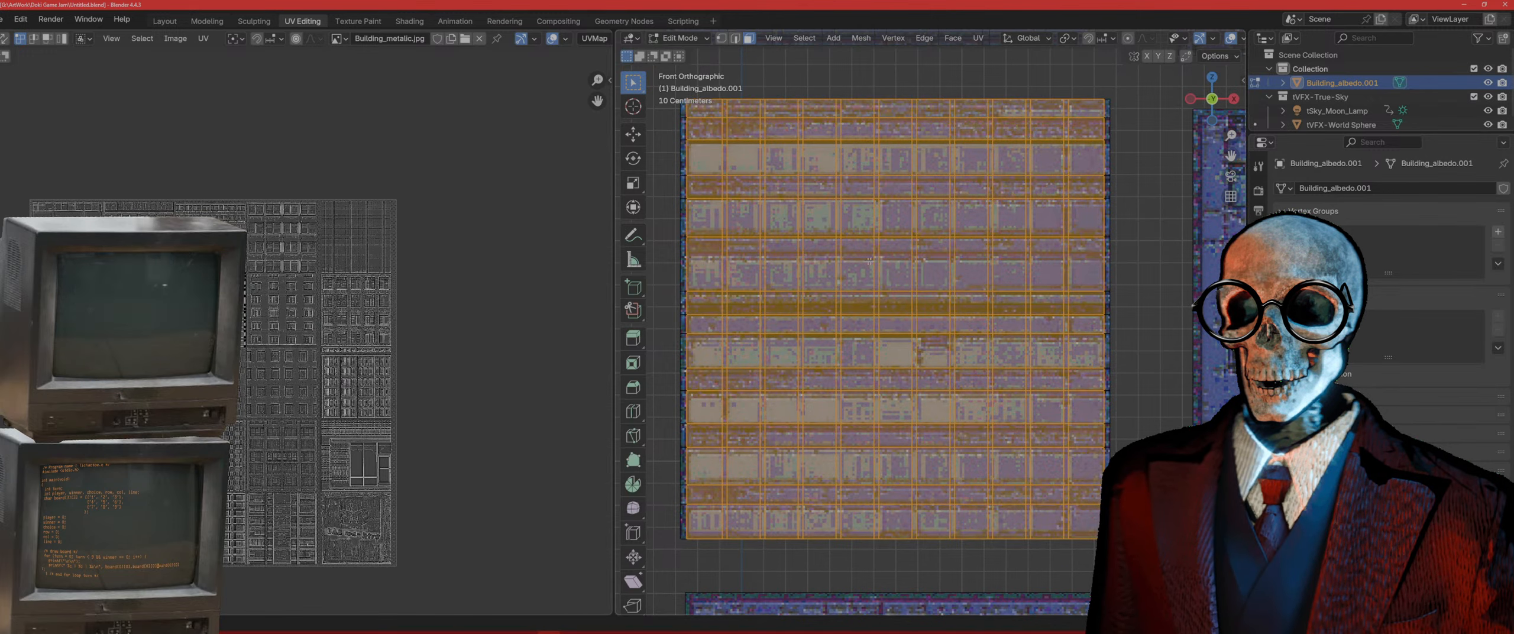
pyautogui.moveTo(873, 261); pyautogui.dragTo(1008, 329, button='middle')
pyautogui.press('e')
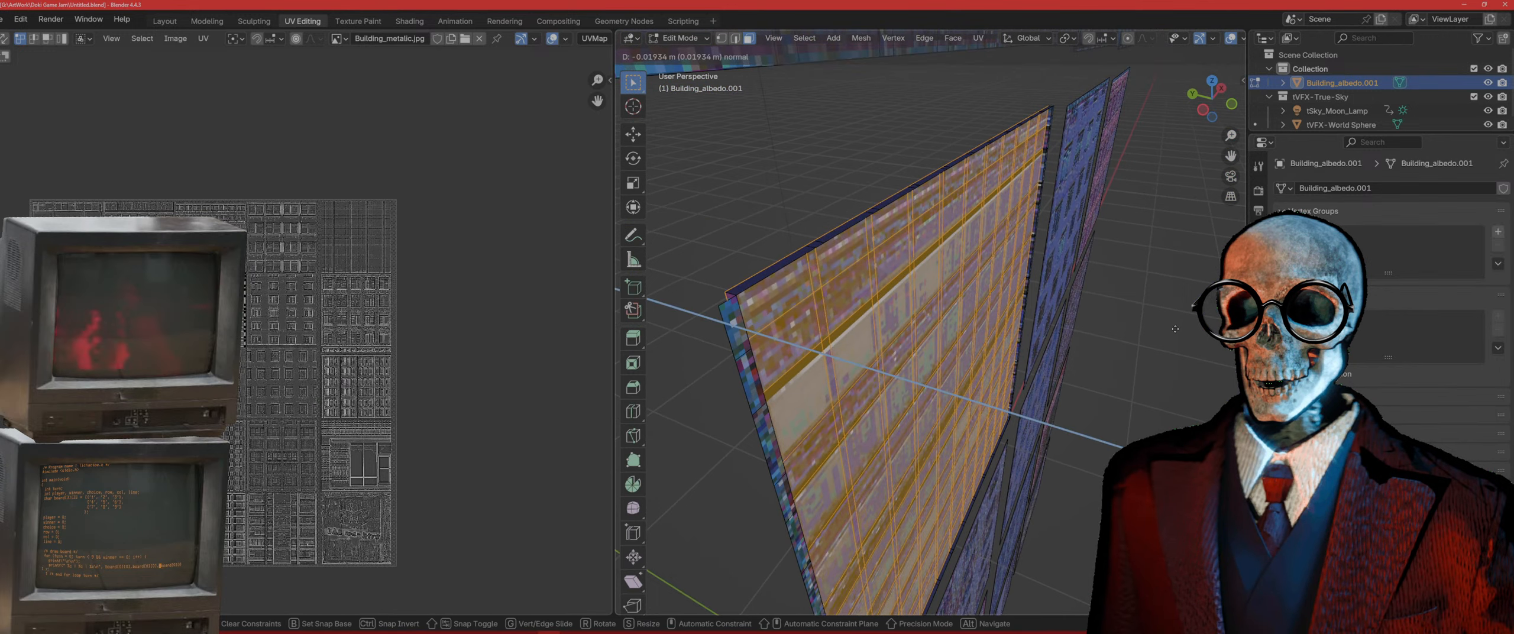
pyautogui.click(1175, 329)
# Step: Deselect the uppermost trim row in front view and extrude the remaining selected facade faces inward again
pyautogui.moveTo(1176, 329); pyautogui.dragTo(1028, 202, button='middle')
pyautogui.keyDown('ctrl'); pyautogui.moveTo(1039, 220); pyautogui.dragTo(914, 207); pyautogui.keyUp('ctrl')
pyautogui.press('KP_1')
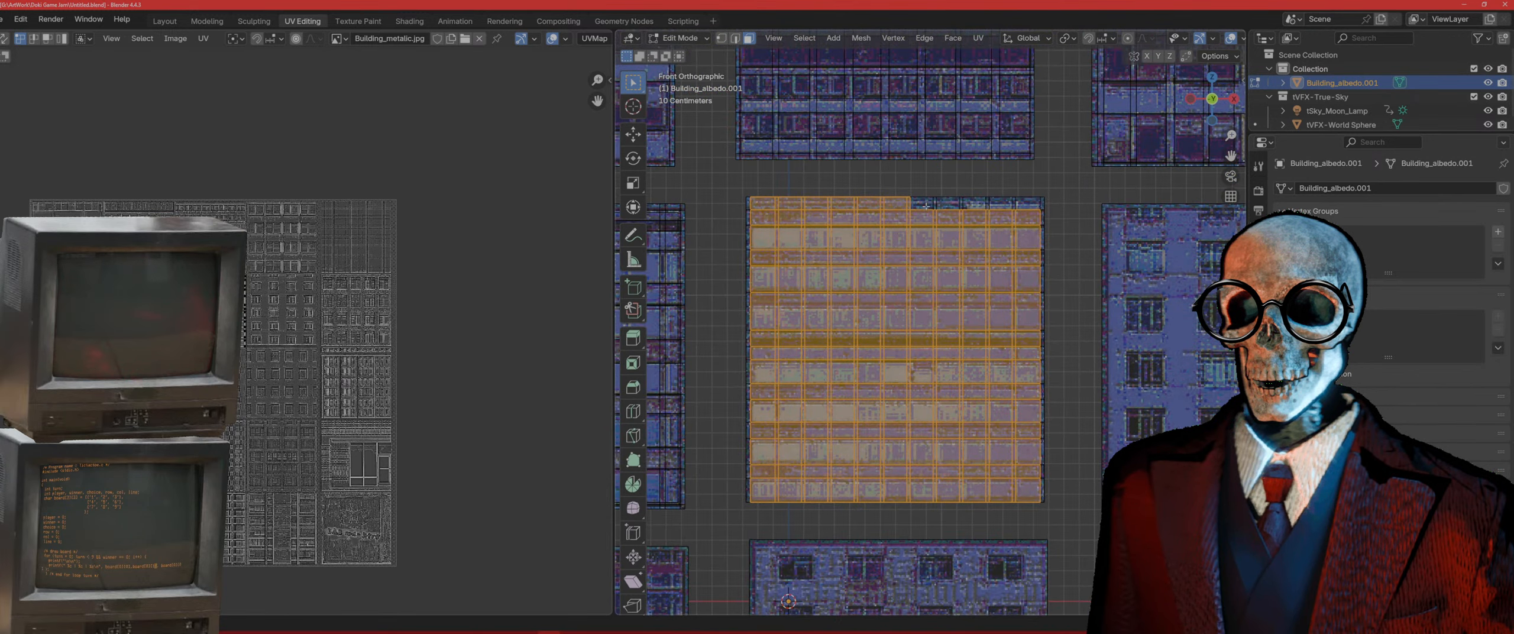
pyautogui.keyDown('ctrl'); pyautogui.moveTo(759, 179); pyautogui.dragTo(760, 180); pyautogui.keyUp('ctrl')
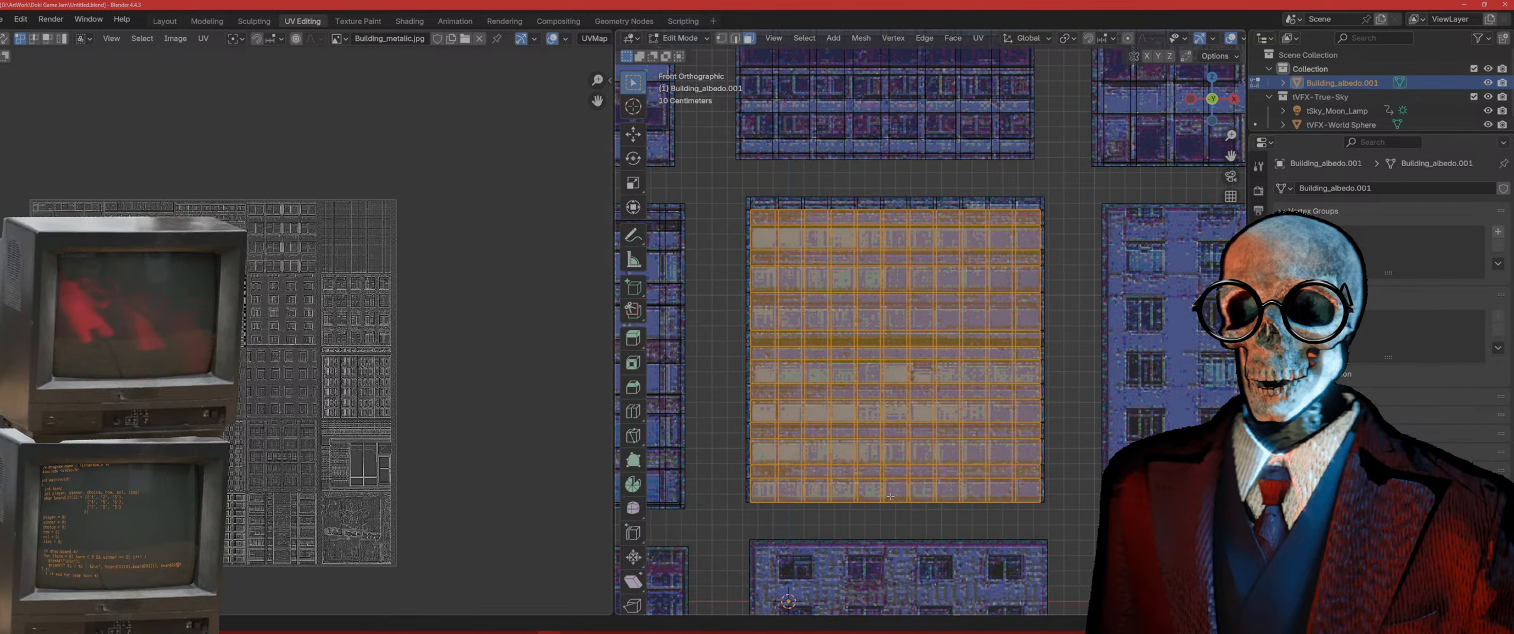
pyautogui.moveTo(911, 491); pyautogui.dragTo(999, 519, button='middle')
pyautogui.press('e')
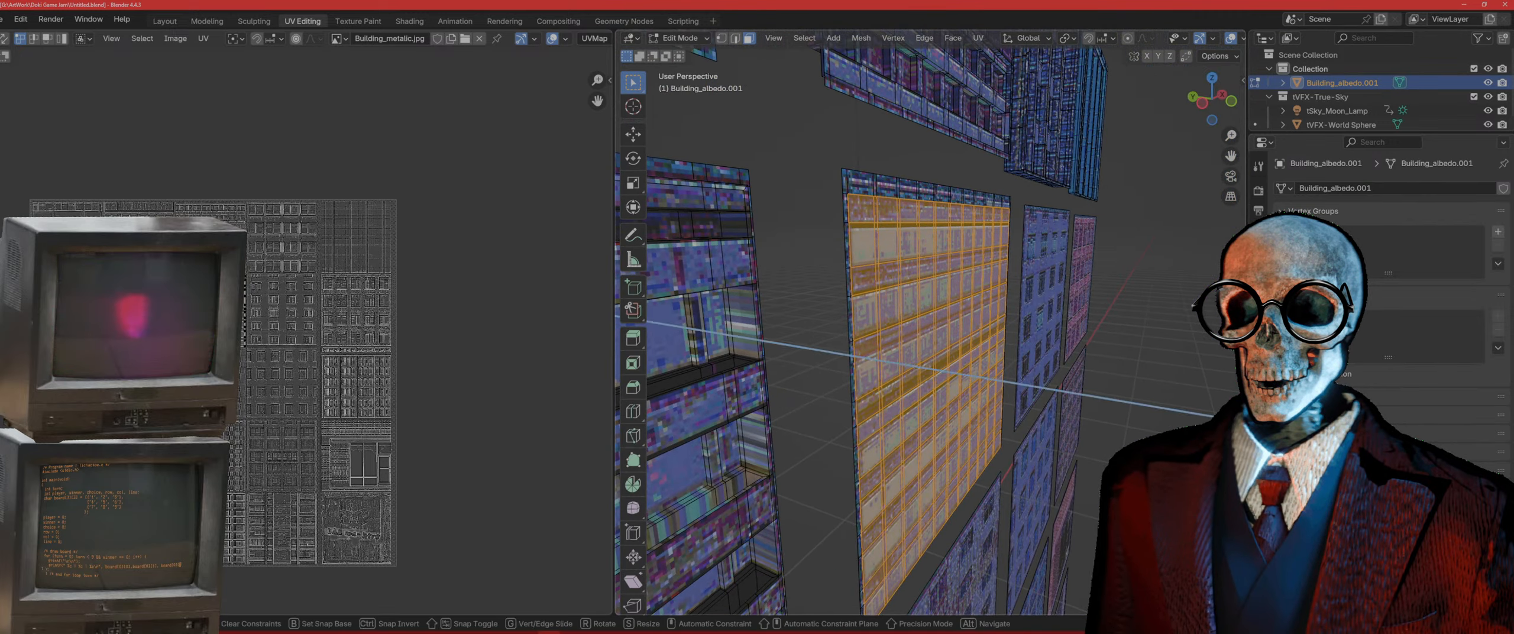
pyautogui.click(1059, 467)
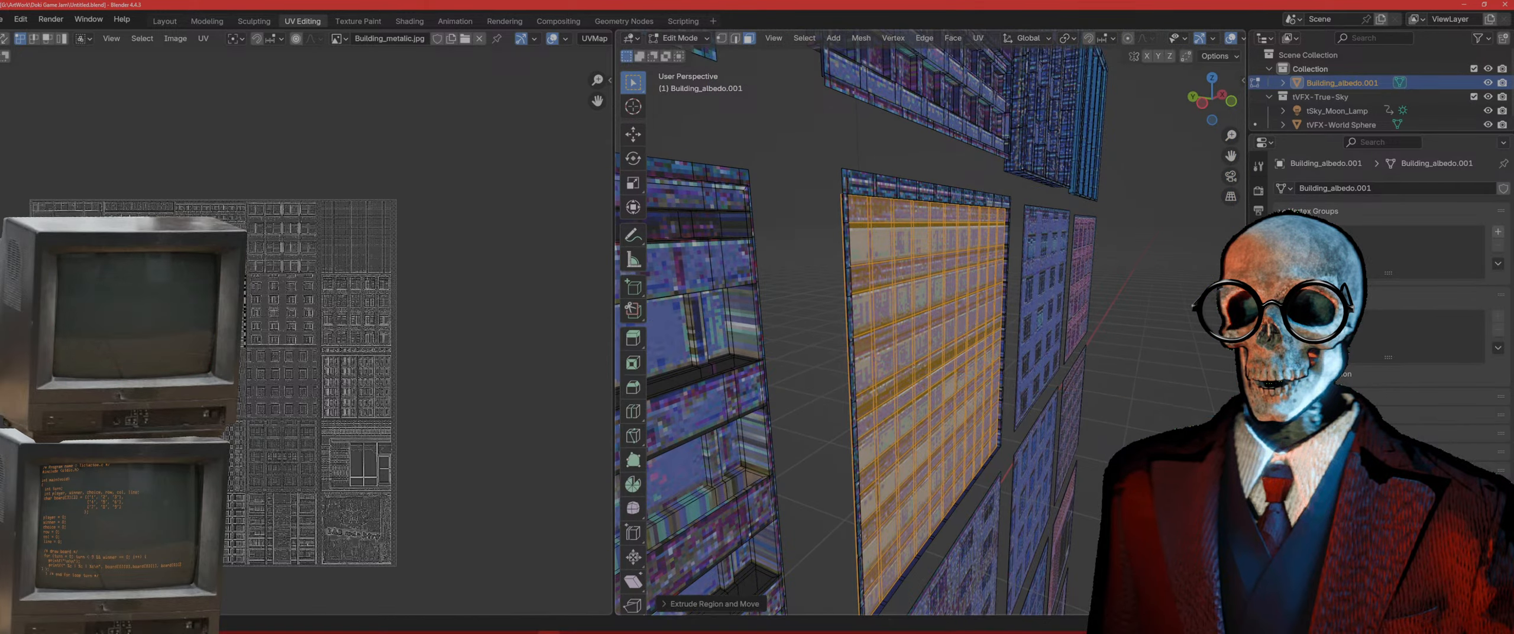
# Step: Try to deselect the roof trim and the wall bands between the window rows, undoing the last deselection
pyautogui.scroll(4, 1058, 467)
pyautogui.moveTo(1059, 467); pyautogui.dragTo(939, 459, button='middle')
pyautogui.press('KP_1')
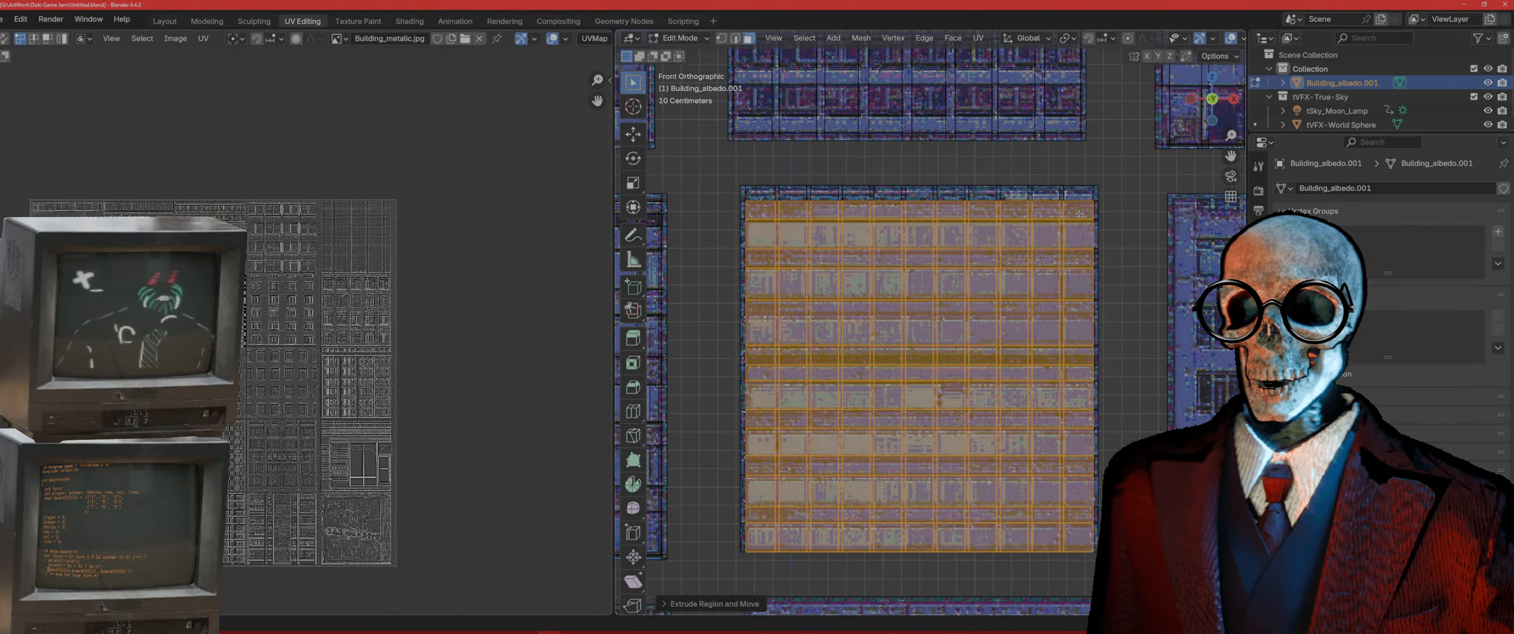
pyautogui.keyDown('ctrl'); pyautogui.moveTo(1080, 213); pyautogui.dragTo(752, 207); pyautogui.keyUp('ctrl')
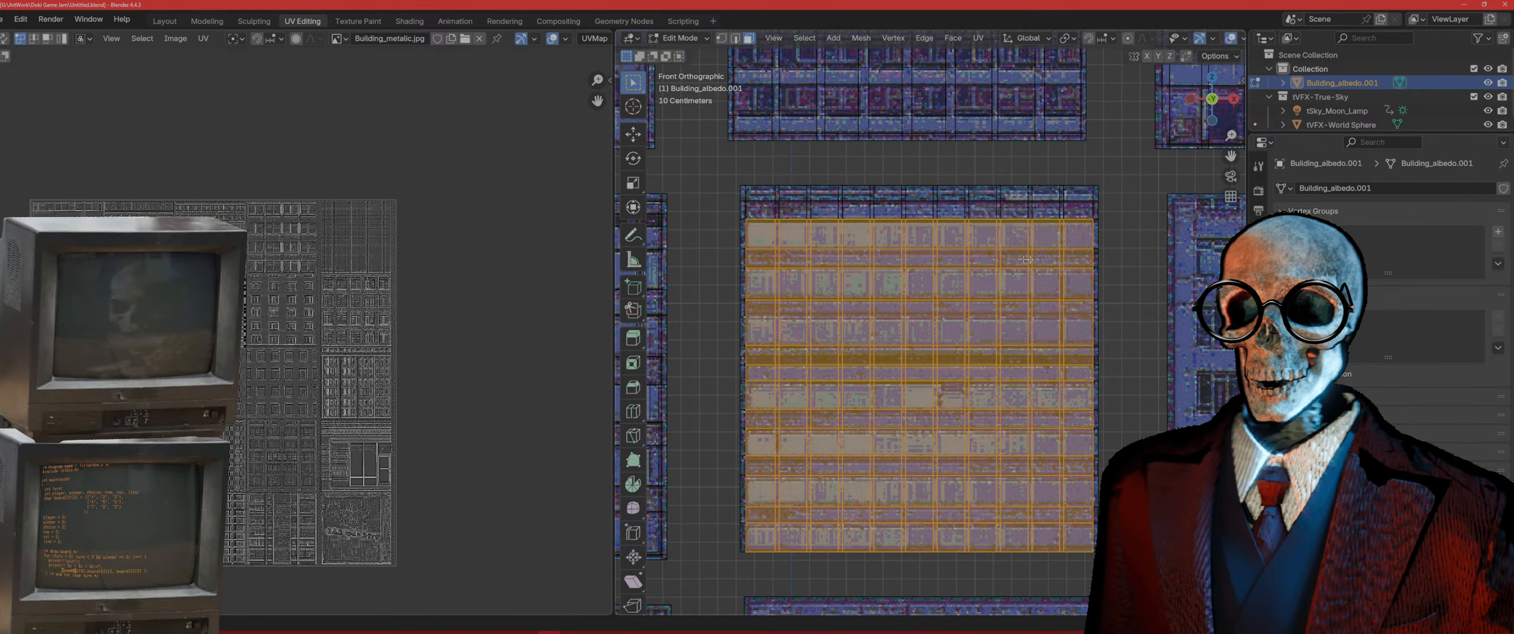
pyautogui.keyDown('ctrl'); pyautogui.moveTo(775, 251); pyautogui.dragTo(772, 251); pyautogui.keyUp('ctrl')
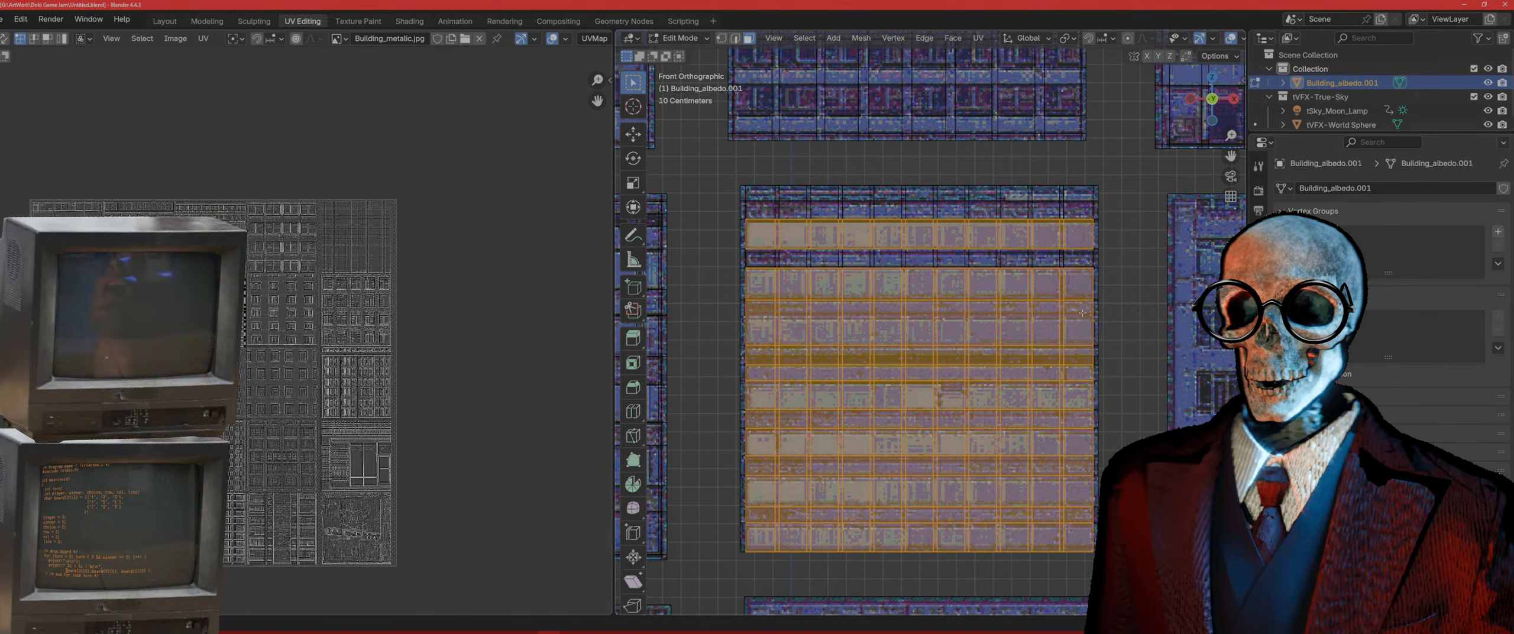
pyautogui.keyDown('ctrl'); pyautogui.moveTo(1013, 308); pyautogui.dragTo(1098, 320); pyautogui.keyUp('ctrl')
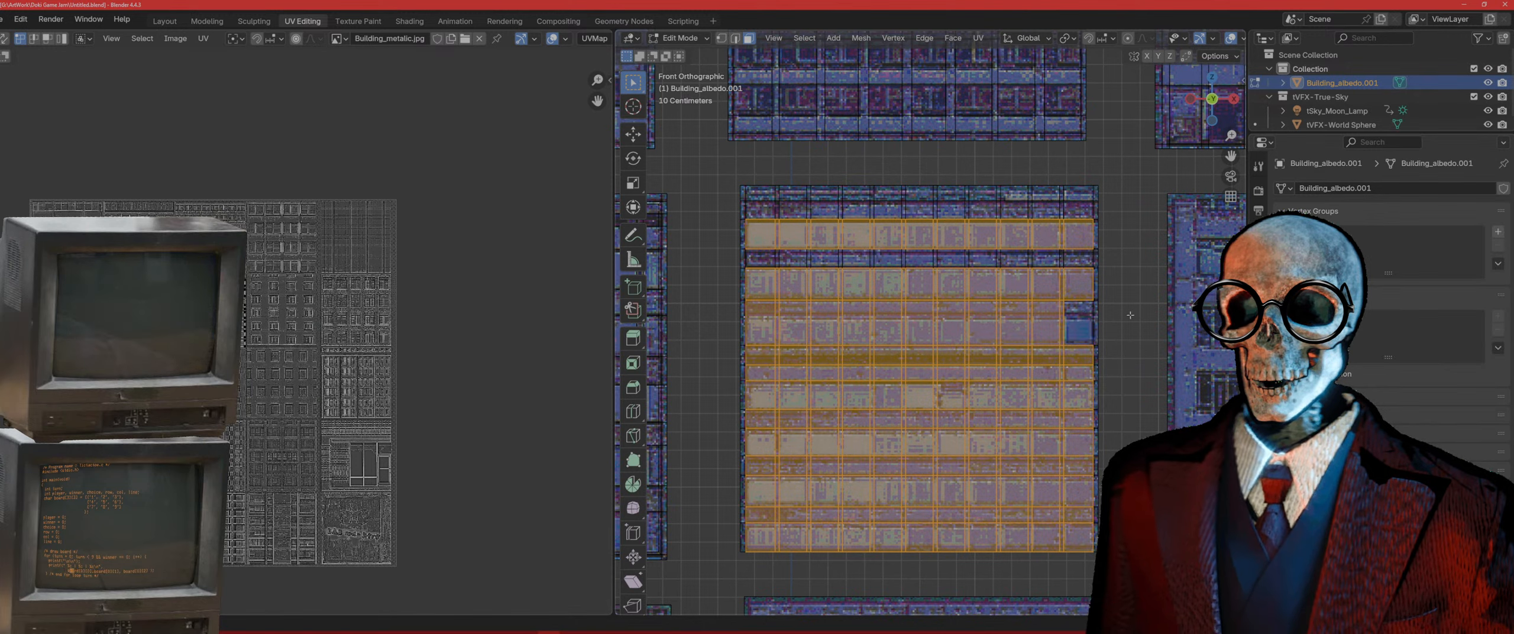
pyautogui.hotkey('ctrl', 'z')
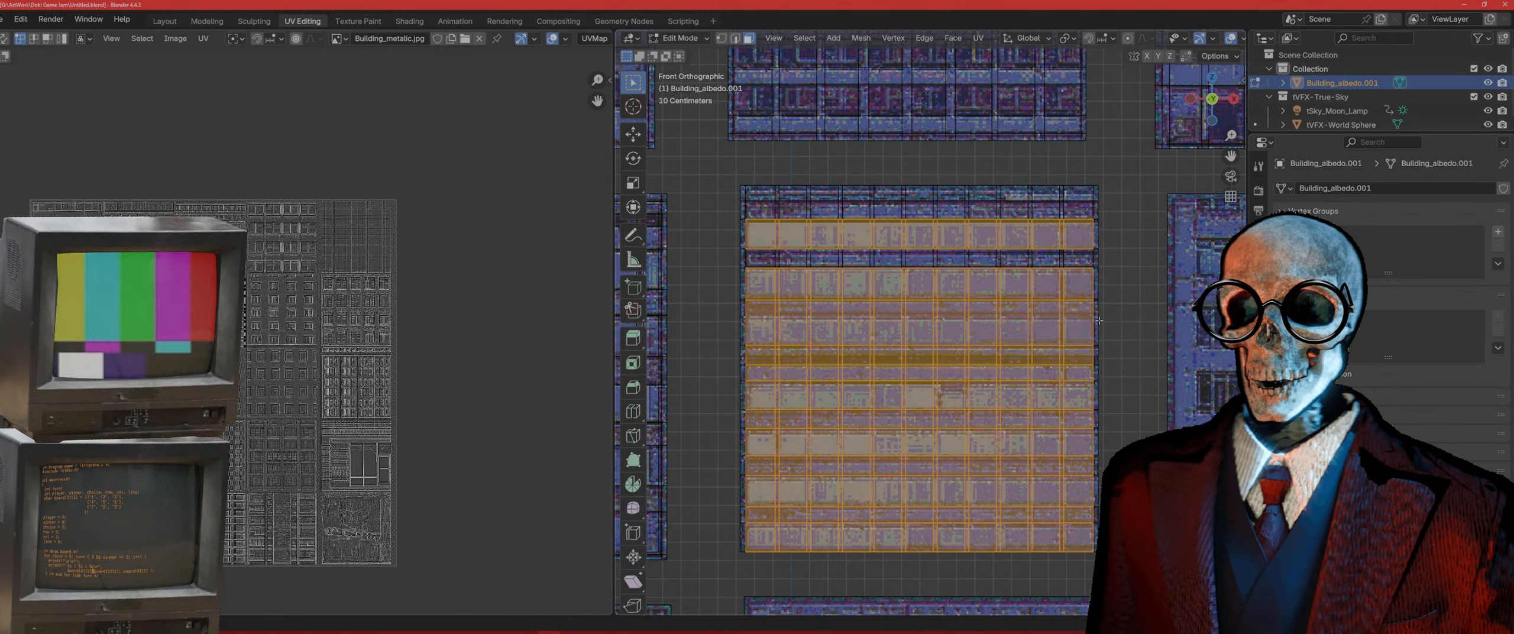
# Step: Add a horizontal loop cut and slide it to the upper edge of the third window band
pyautogui.hotkey('ctrl', 'r')
pyautogui.click(1087, 322)
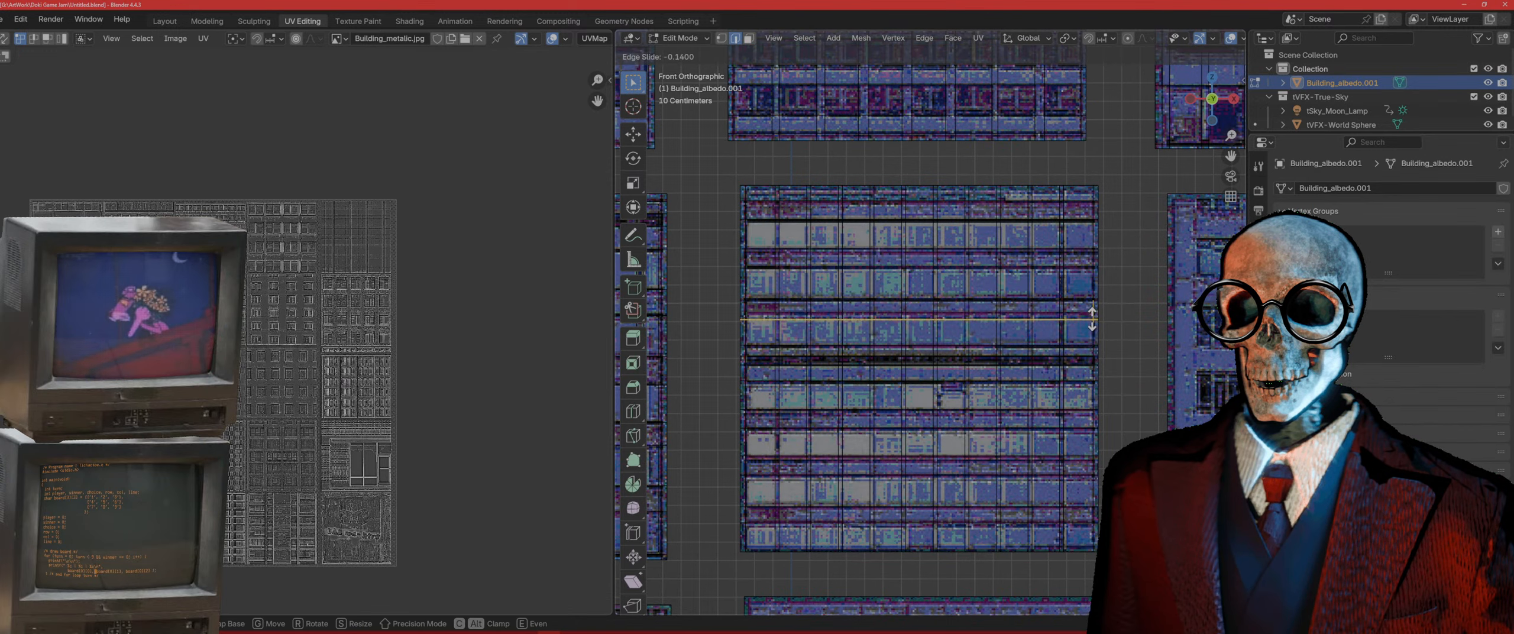
pyautogui.click(1093, 316)
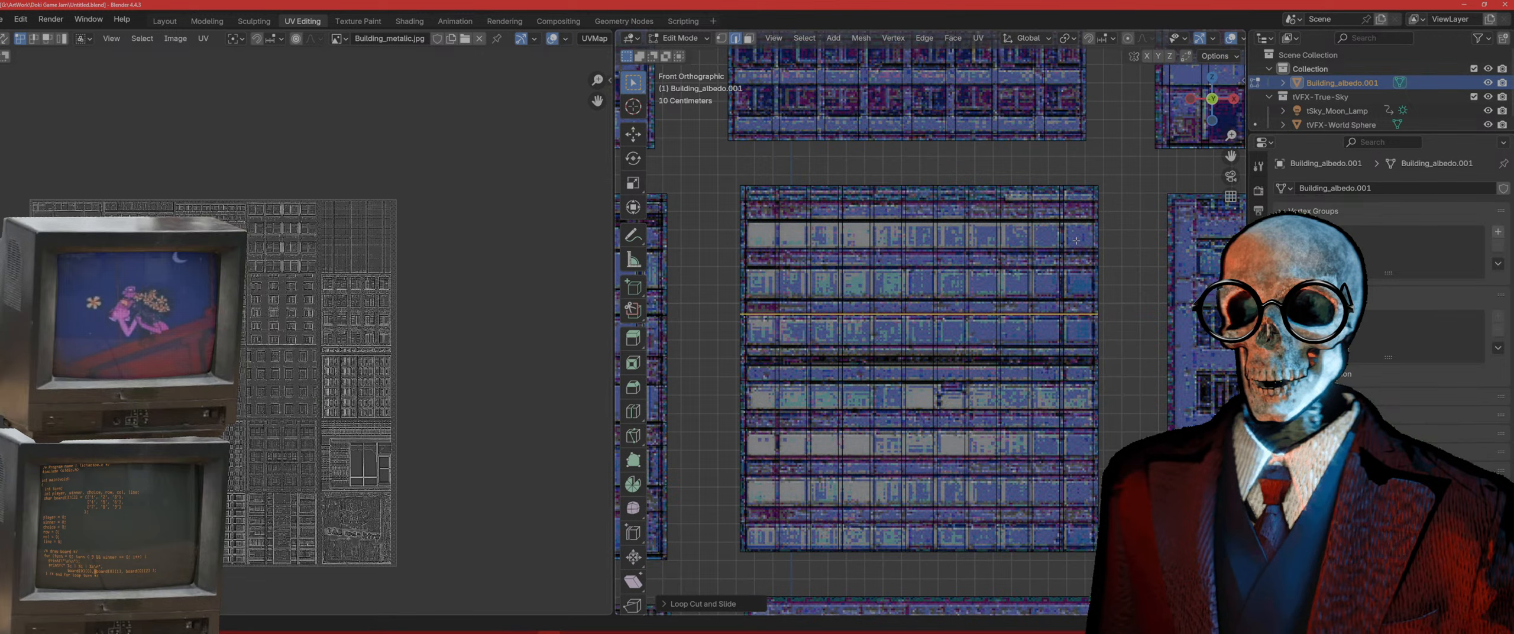
# Step: Select the faces of all seven window bands and extrude them inward by about 0.027 m
pyautogui.moveTo(1076, 241); pyautogui.dragTo(762, 232)
pyautogui.press('3')
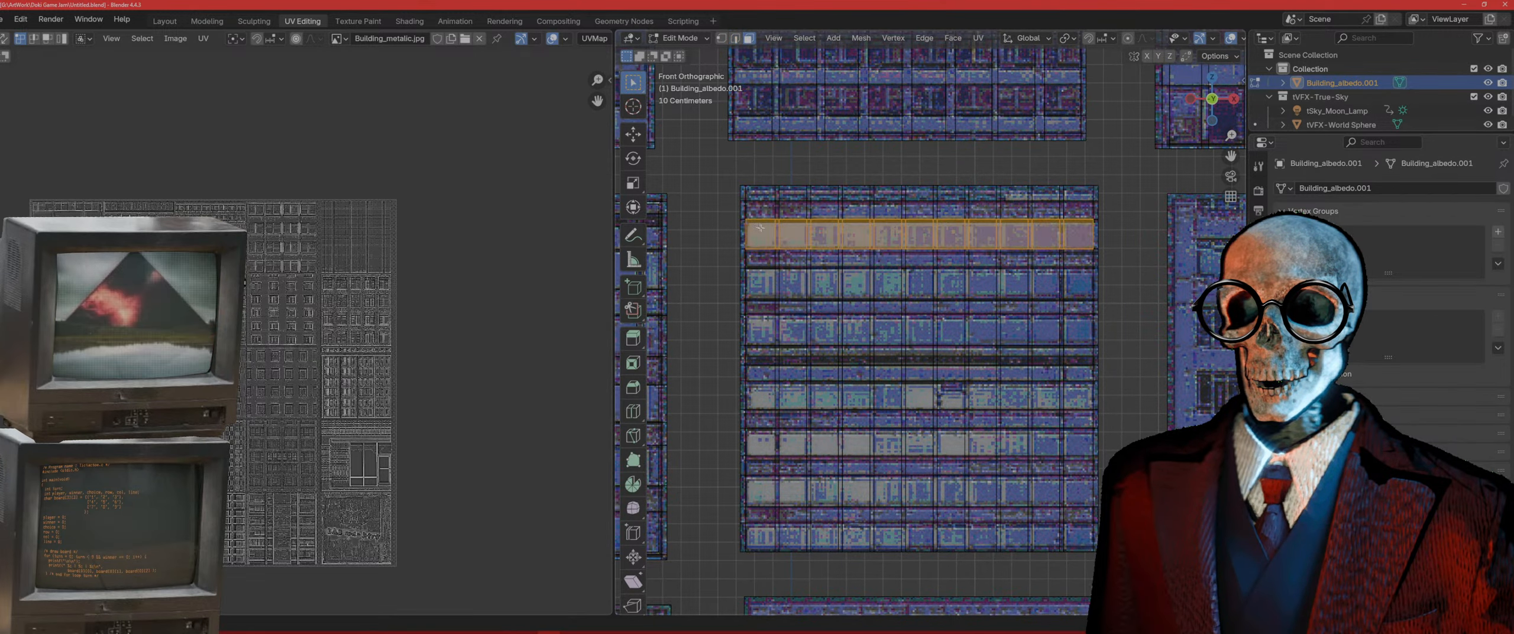
pyautogui.keyDown('shift'); pyautogui.moveTo(1066, 280); pyautogui.dragTo(764, 289); pyautogui.keyUp('shift')
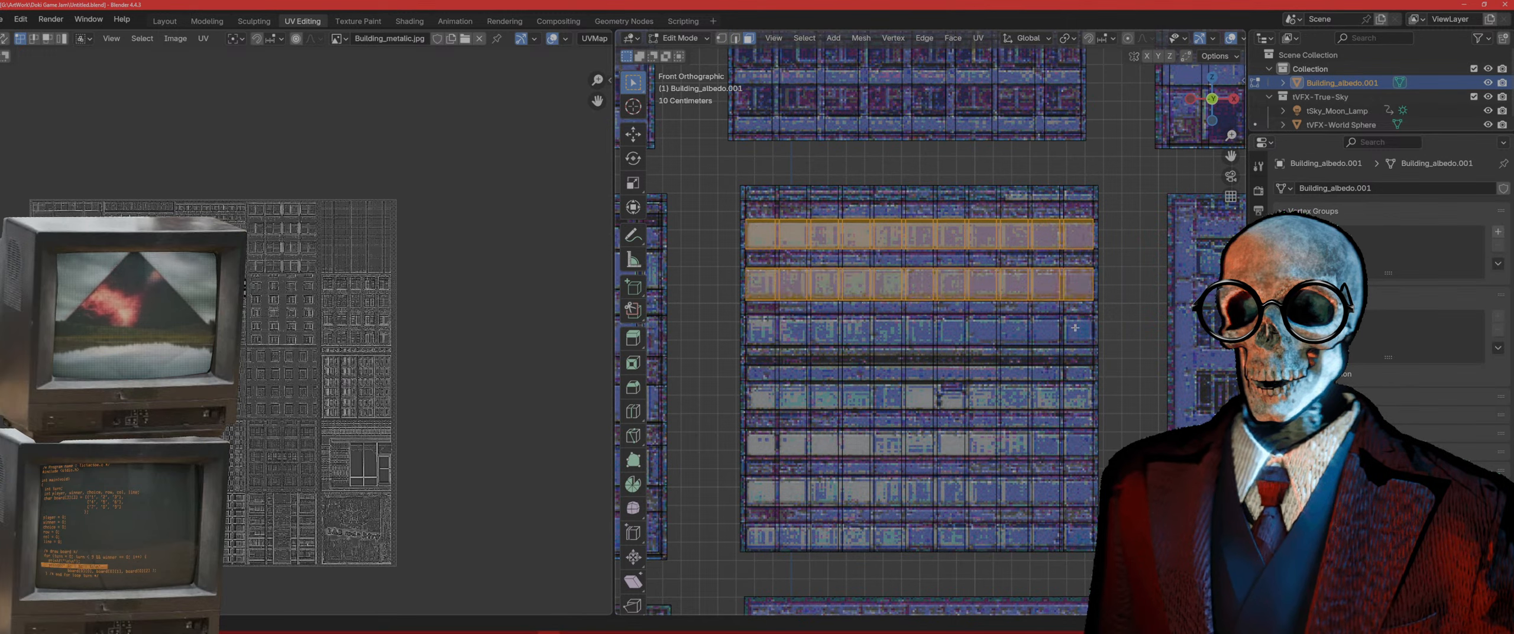
pyautogui.keyDown('shift'); pyautogui.moveTo(1067, 322); pyautogui.dragTo(769, 330); pyautogui.keyUp('shift')
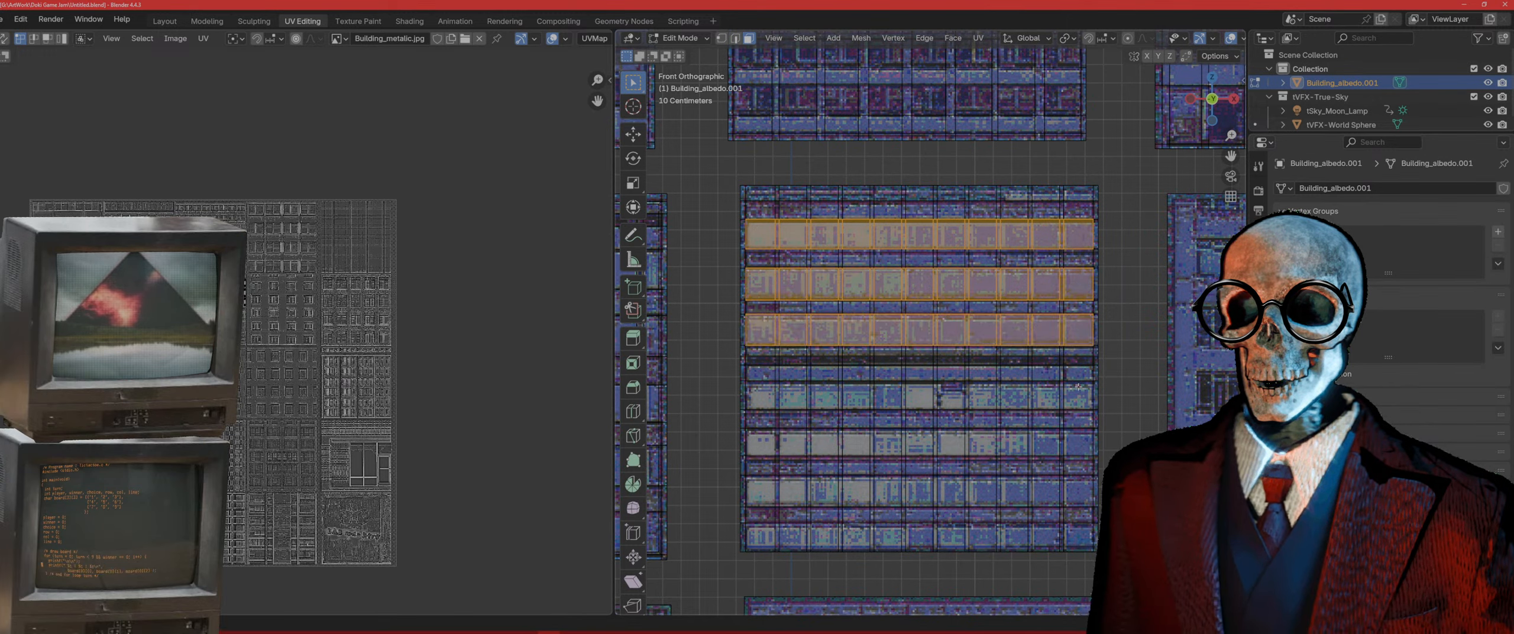
pyautogui.keyDown('shift'); pyautogui.moveTo(1049, 400); pyautogui.dragTo(766, 395); pyautogui.keyUp('shift')
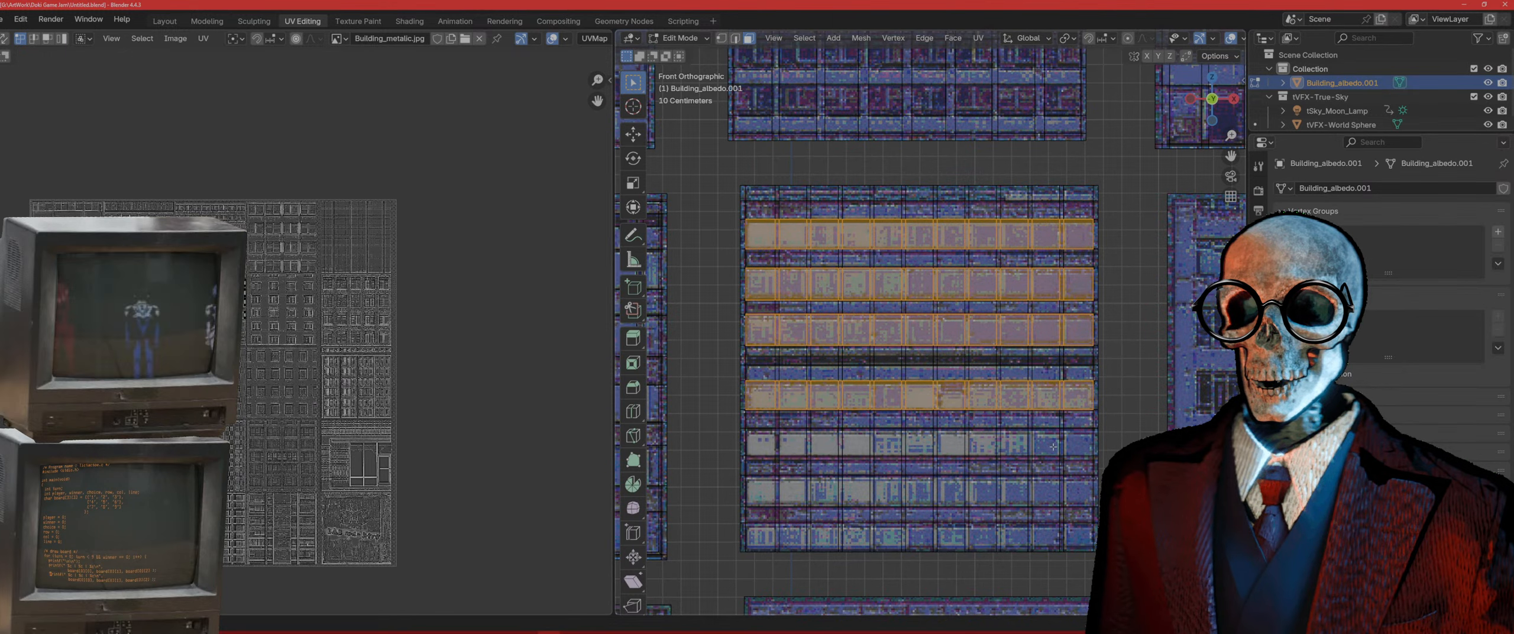
pyautogui.keyDown('shift'); pyautogui.moveTo(1085, 445); pyautogui.dragTo(965, 439); pyautogui.keyUp('shift')
pyautogui.keyDown('shift'); pyautogui.moveTo(757, 439); pyautogui.dragTo(756, 440); pyautogui.keyUp('shift')
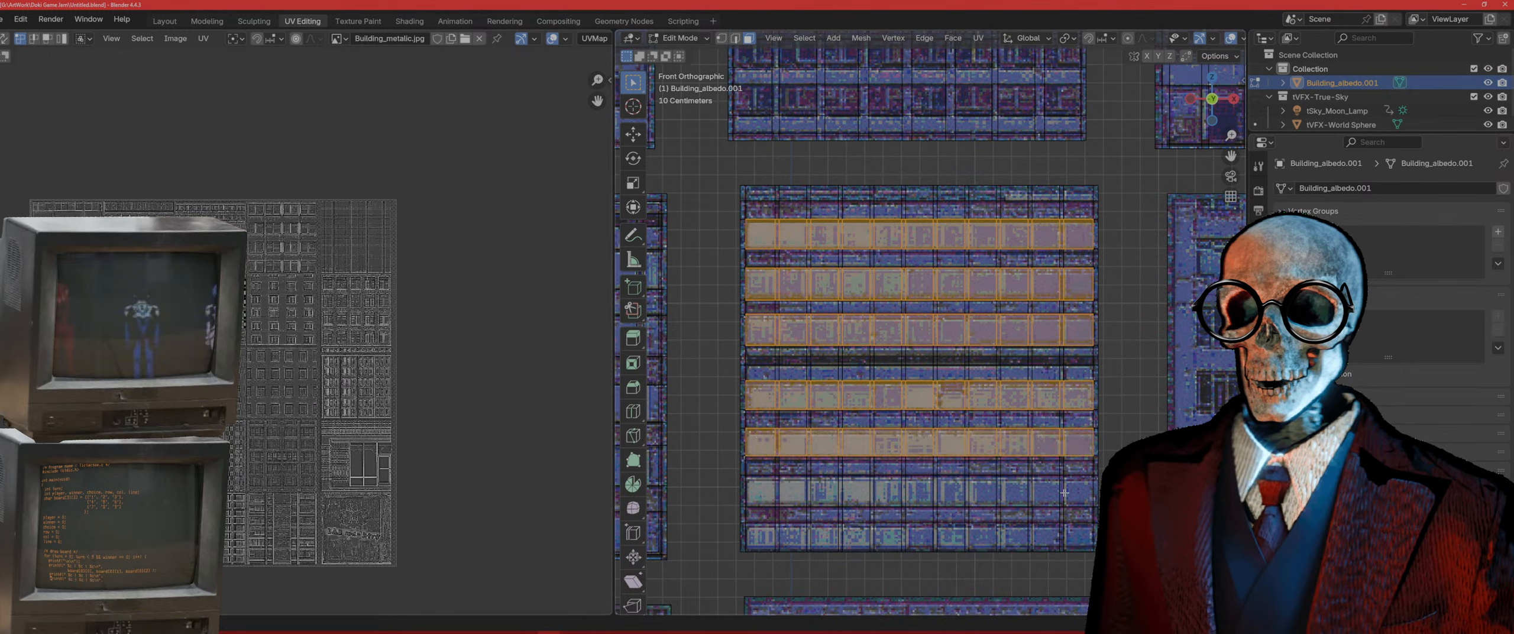
pyautogui.keyDown('shift'); pyautogui.moveTo(1083, 486); pyautogui.dragTo(754, 489); pyautogui.keyUp('shift')
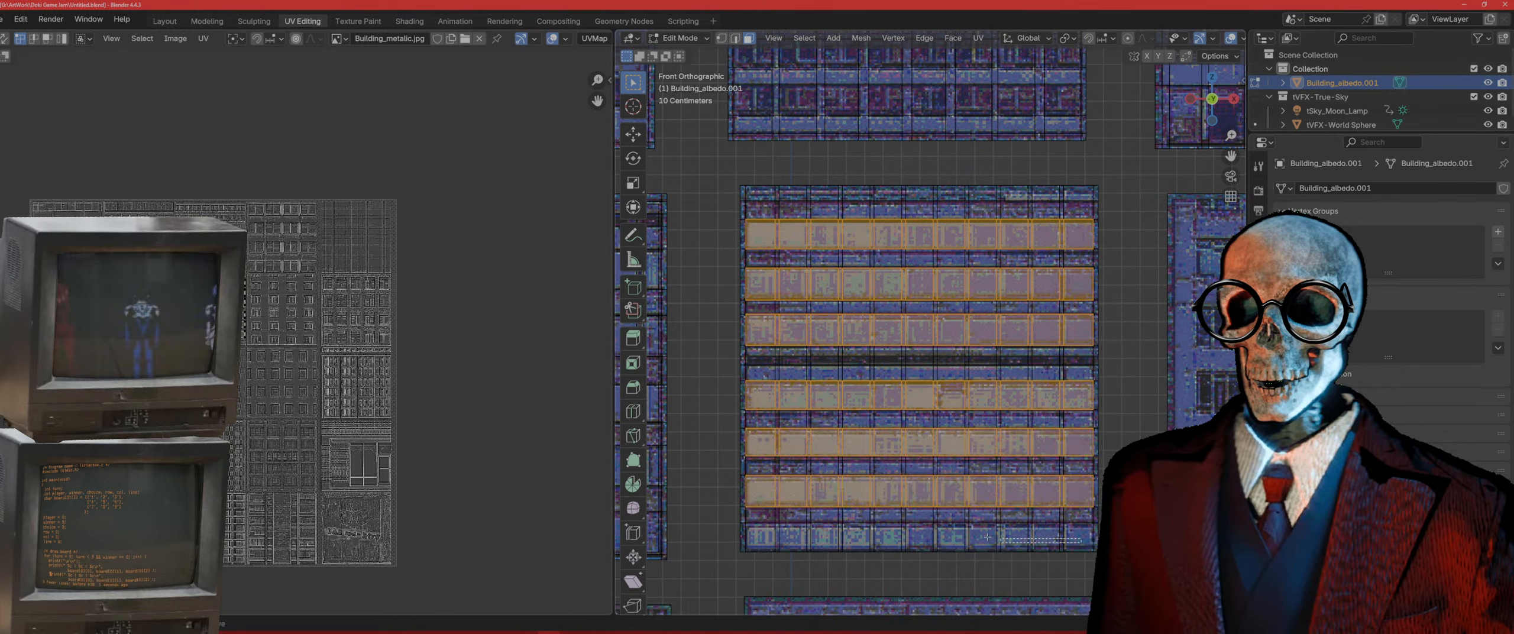
pyautogui.keyDown('shift'); pyautogui.moveTo(758, 537); pyautogui.dragTo(758, 537); pyautogui.keyUp('shift')
pyautogui.moveTo(923, 414); pyautogui.dragTo(1198, 391, button='middle')
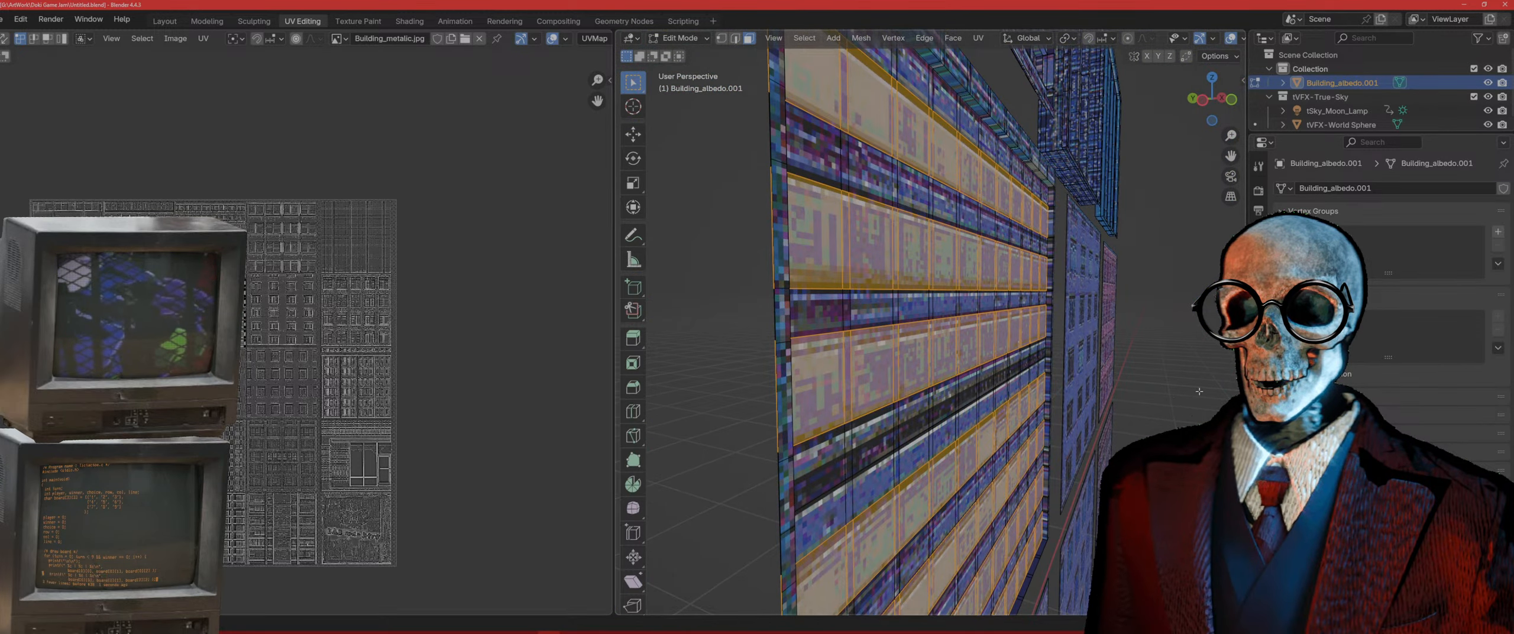
pyautogui.press('e')
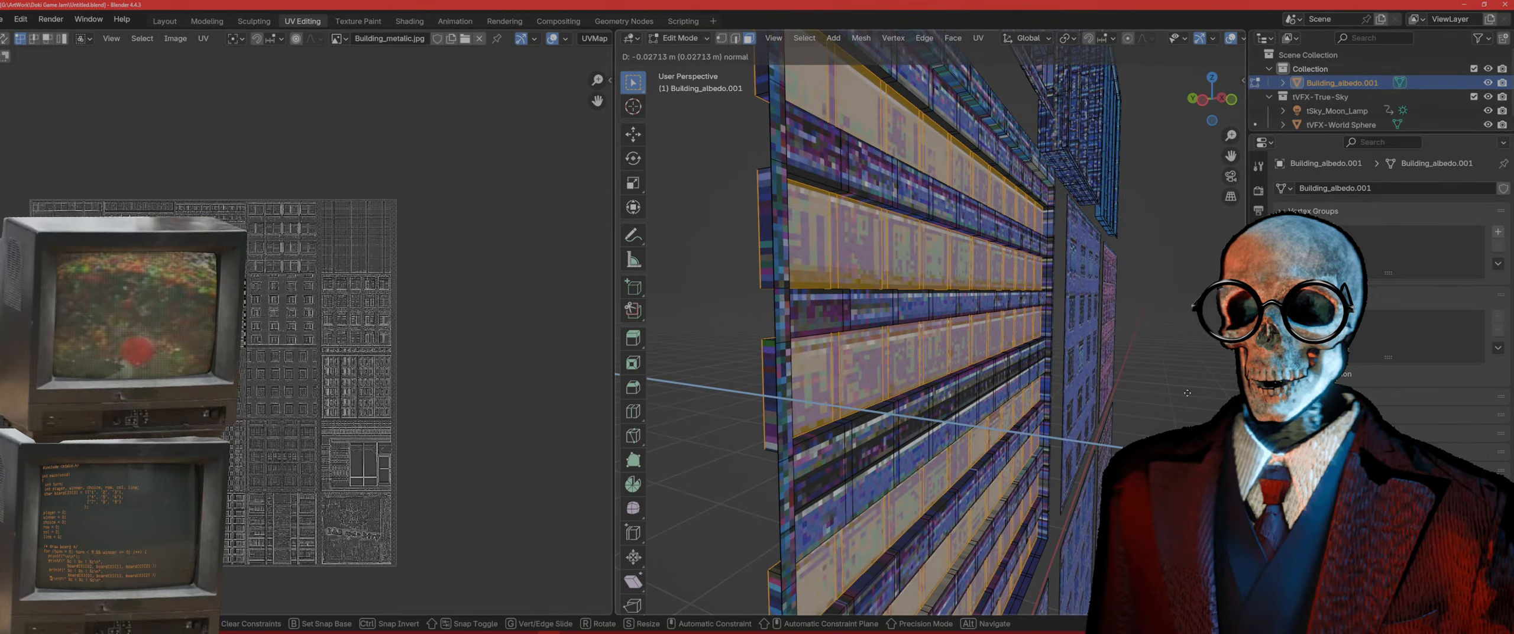
pyautogui.click(1189, 393)
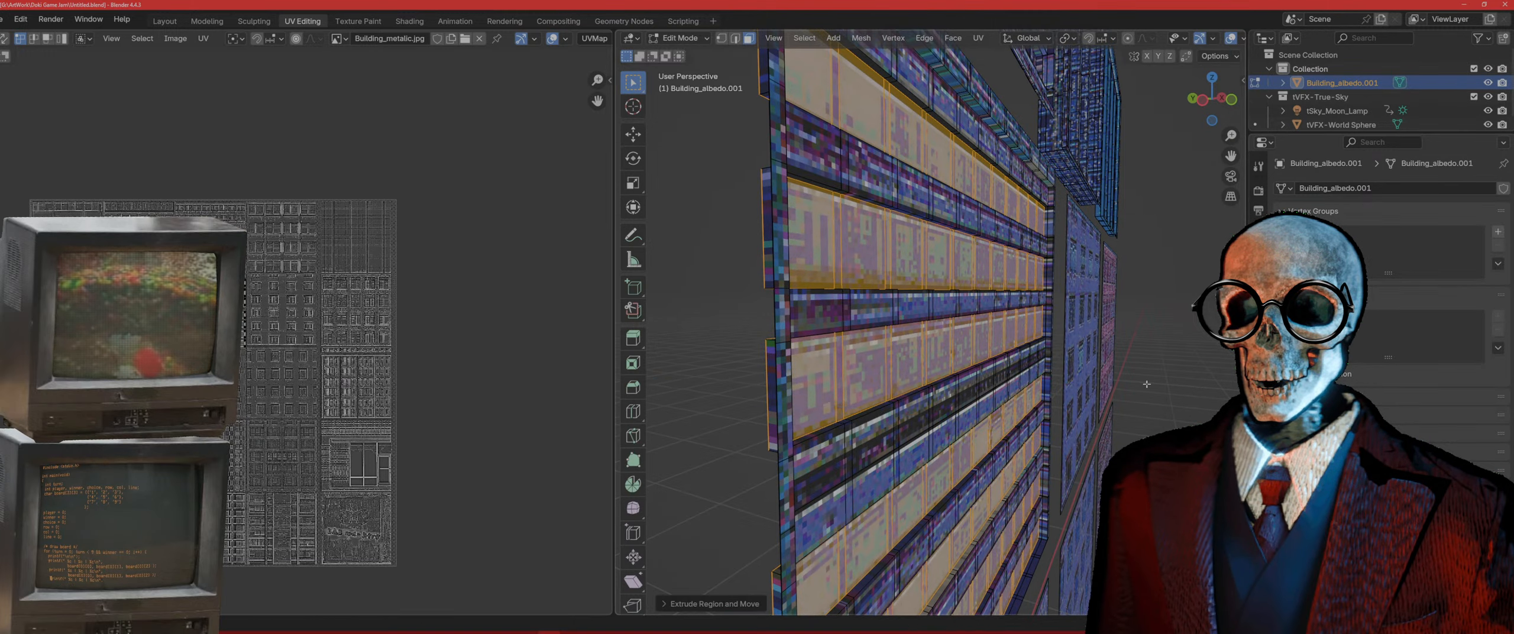
# Step: Deselect the narrow pillar faces between the windows in front view, across all seven window bands of the facade
pyautogui.moveTo(1190, 393); pyautogui.dragTo(1138, 383, button='middle')
pyautogui.press('KP_1')
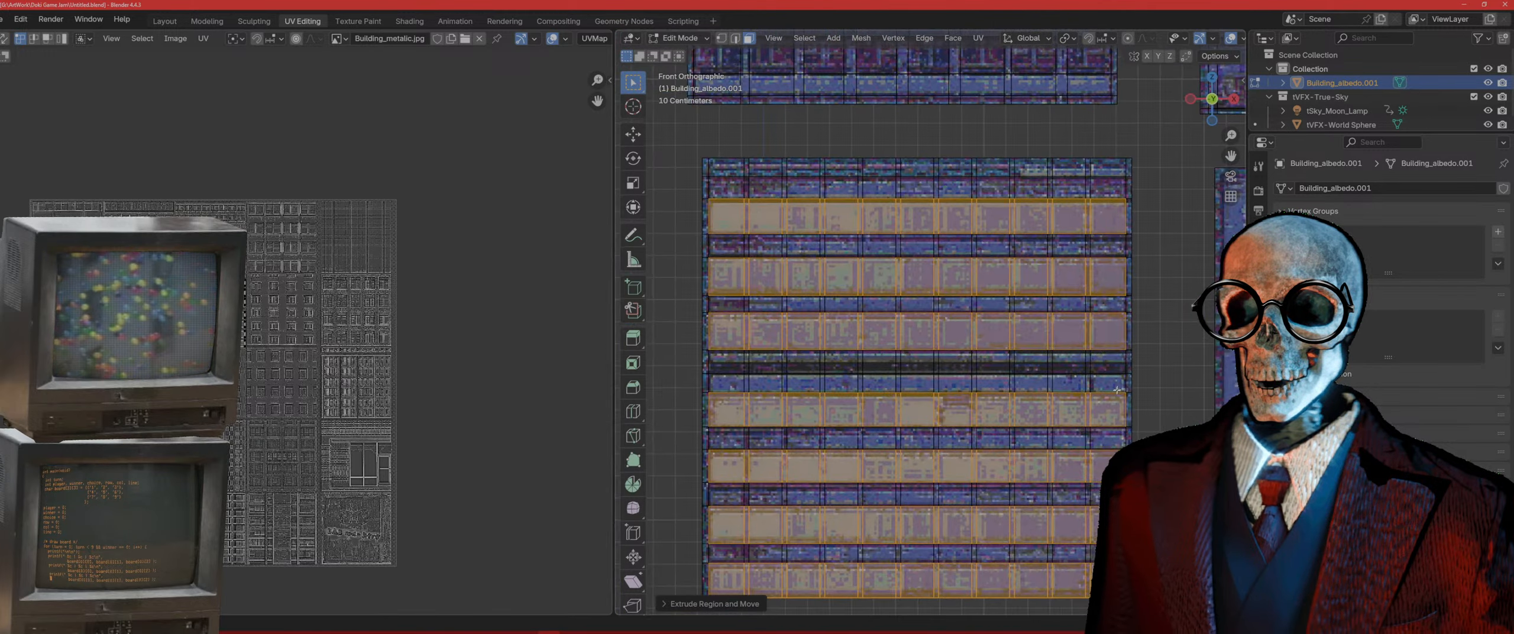
pyautogui.keyDown('shift'); pyautogui.moveTo(858, 400); pyautogui.dragTo(875, 299, button='middle'); pyautogui.keyUp('shift')
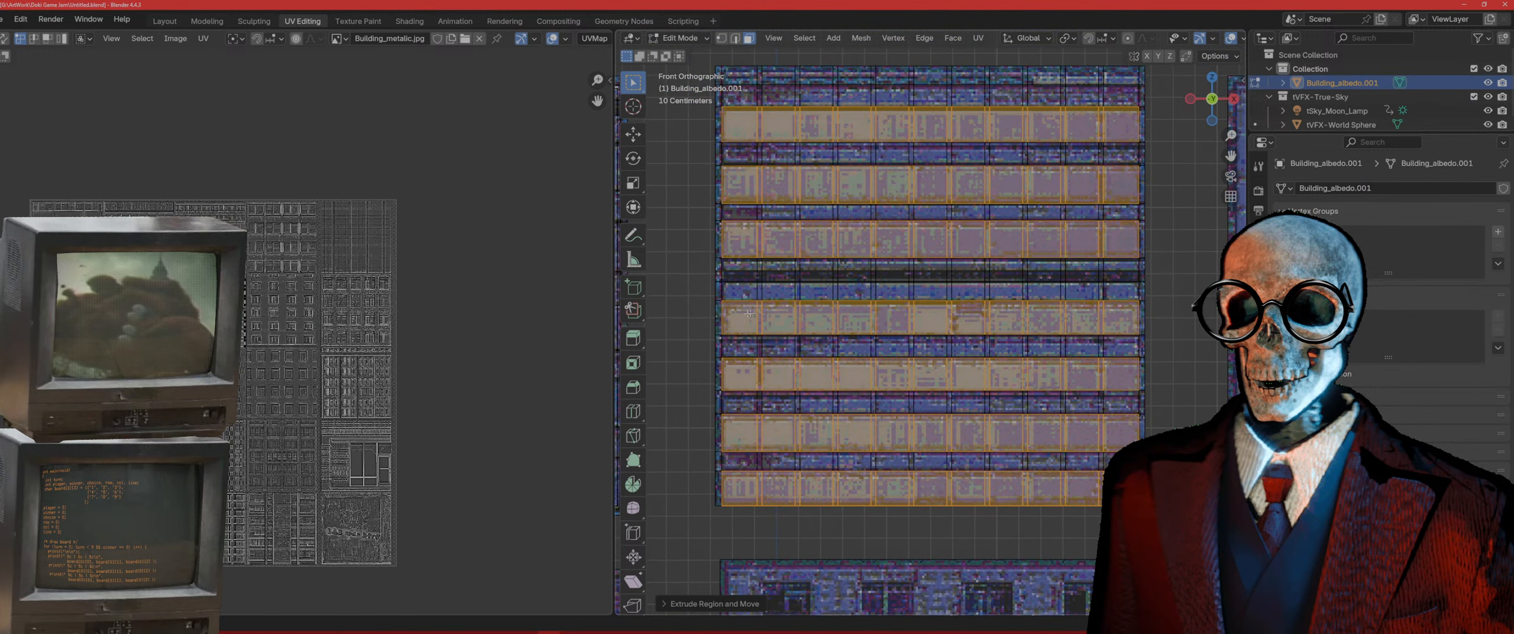
pyautogui.keyDown('ctrl'); pyautogui.moveTo(761, 514); pyautogui.dragTo(759, 98); pyautogui.keyUp('ctrl')
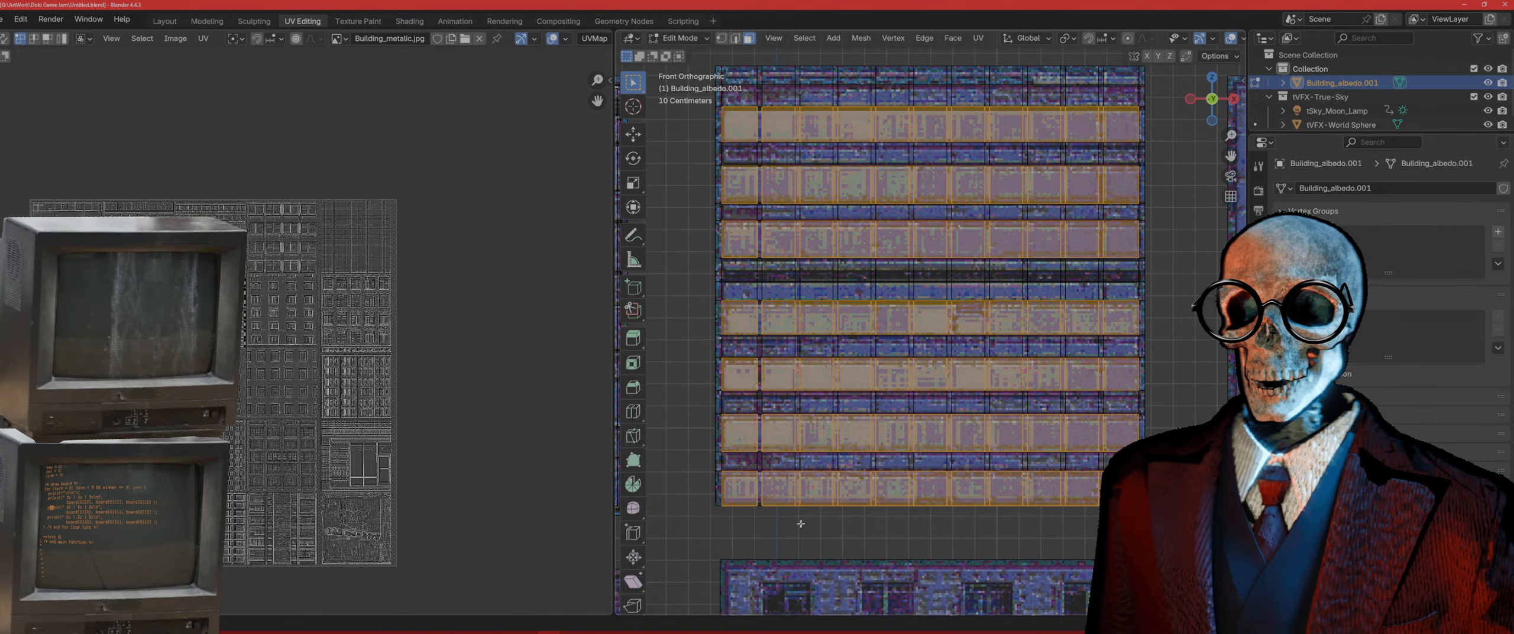
pyautogui.keyDown('ctrl'); pyautogui.moveTo(799, 510); pyautogui.dragTo(838, 550); pyautogui.keyUp('ctrl')
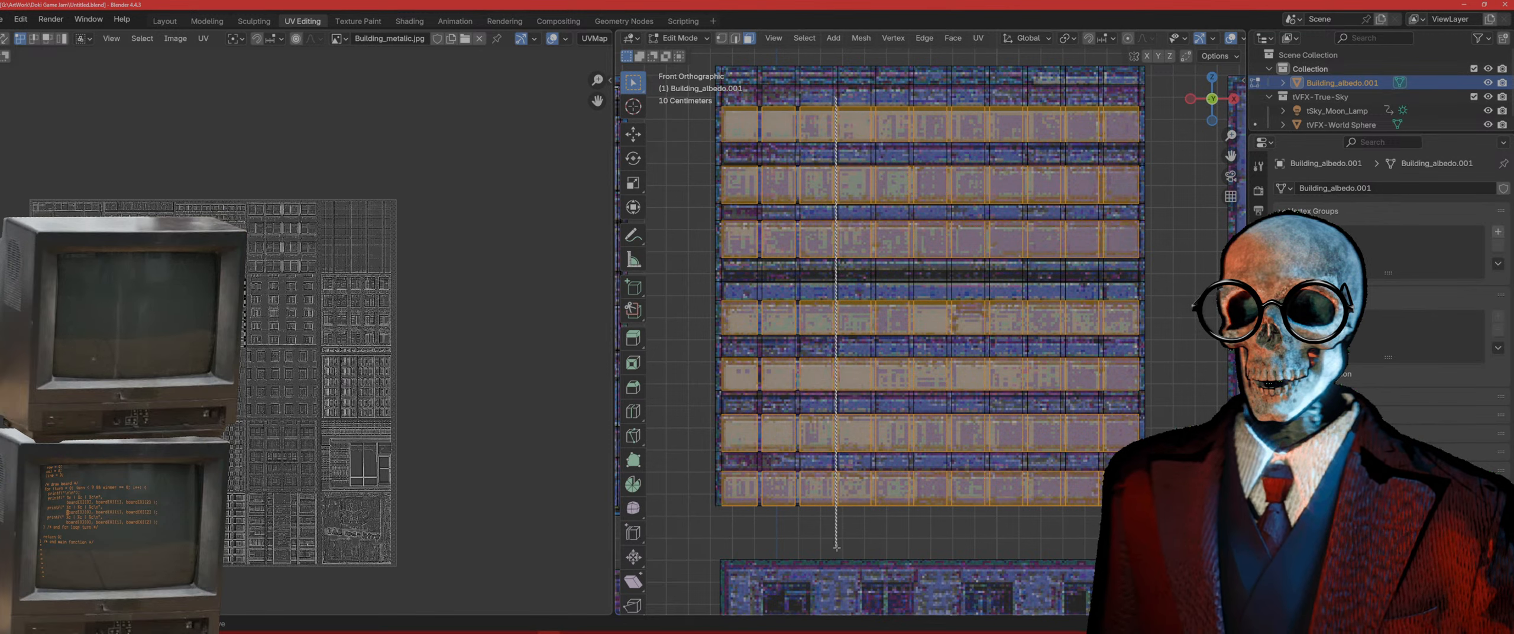
pyautogui.keyDown('ctrl'); pyautogui.moveTo(875, 508); pyautogui.dragTo(875, 306); pyautogui.keyUp('ctrl')
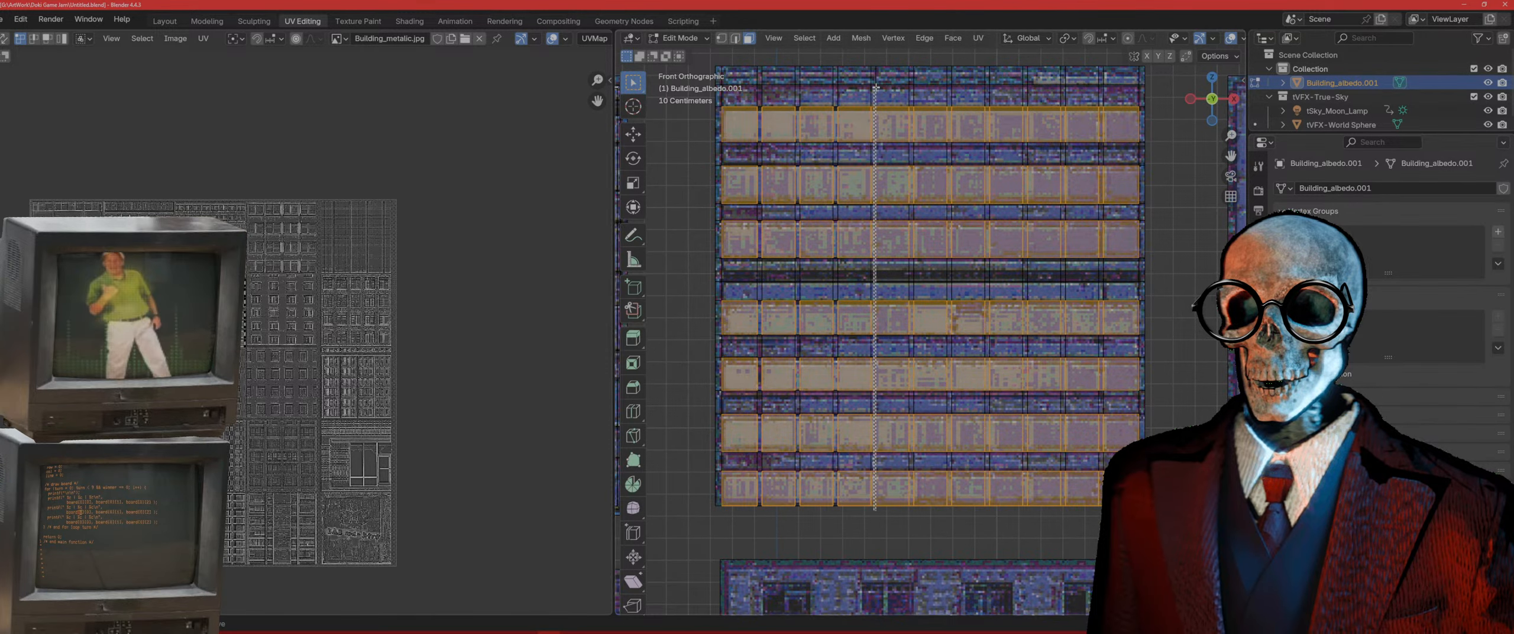
pyautogui.keyDown('ctrl'); pyautogui.moveTo(874, 84); pyautogui.dragTo(913, 486); pyautogui.keyUp('ctrl')
pyautogui.keyDown('ctrl'); pyautogui.moveTo(912, 524); pyautogui.dragTo(952, 143); pyautogui.keyUp('ctrl')
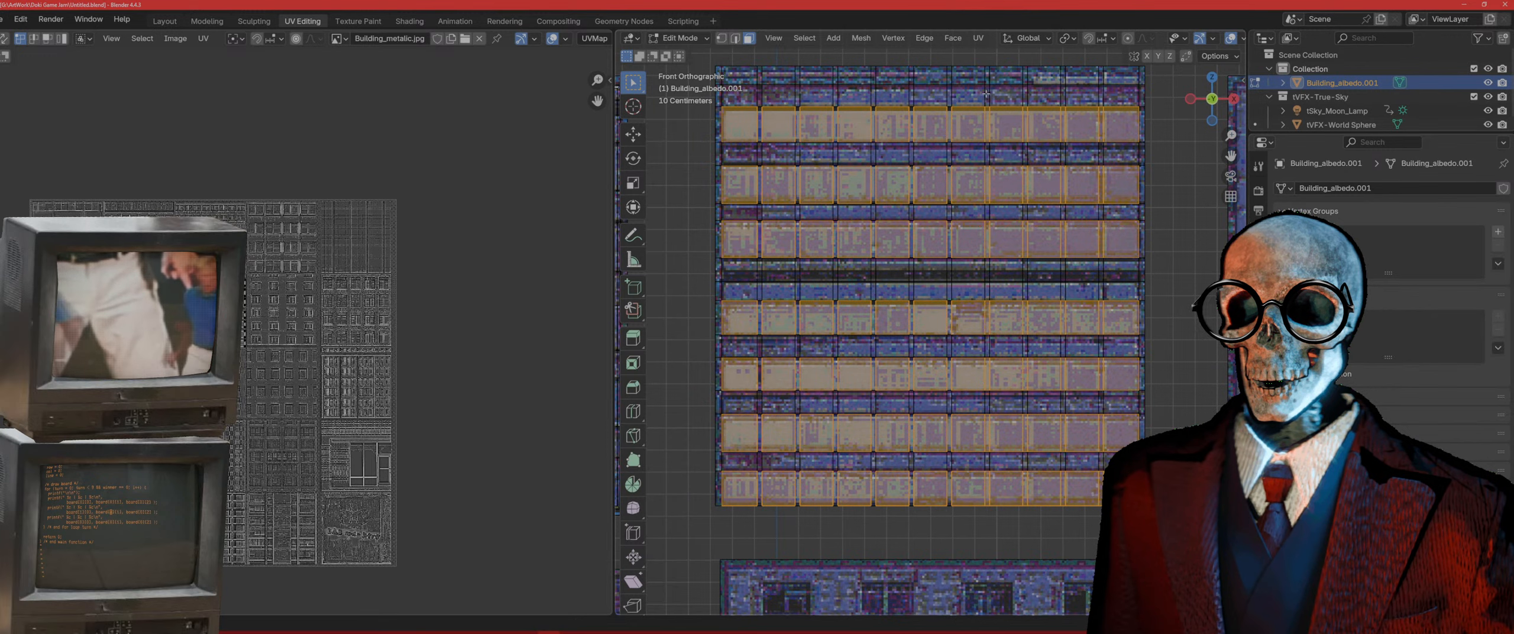
pyautogui.keyDown('ctrl'); pyautogui.moveTo(995, 194); pyautogui.dragTo(1027, 462); pyautogui.keyUp('ctrl')
pyautogui.keyDown('ctrl'); pyautogui.moveTo(1036, 146); pyautogui.dragTo(1095, 289); pyautogui.keyUp('ctrl')
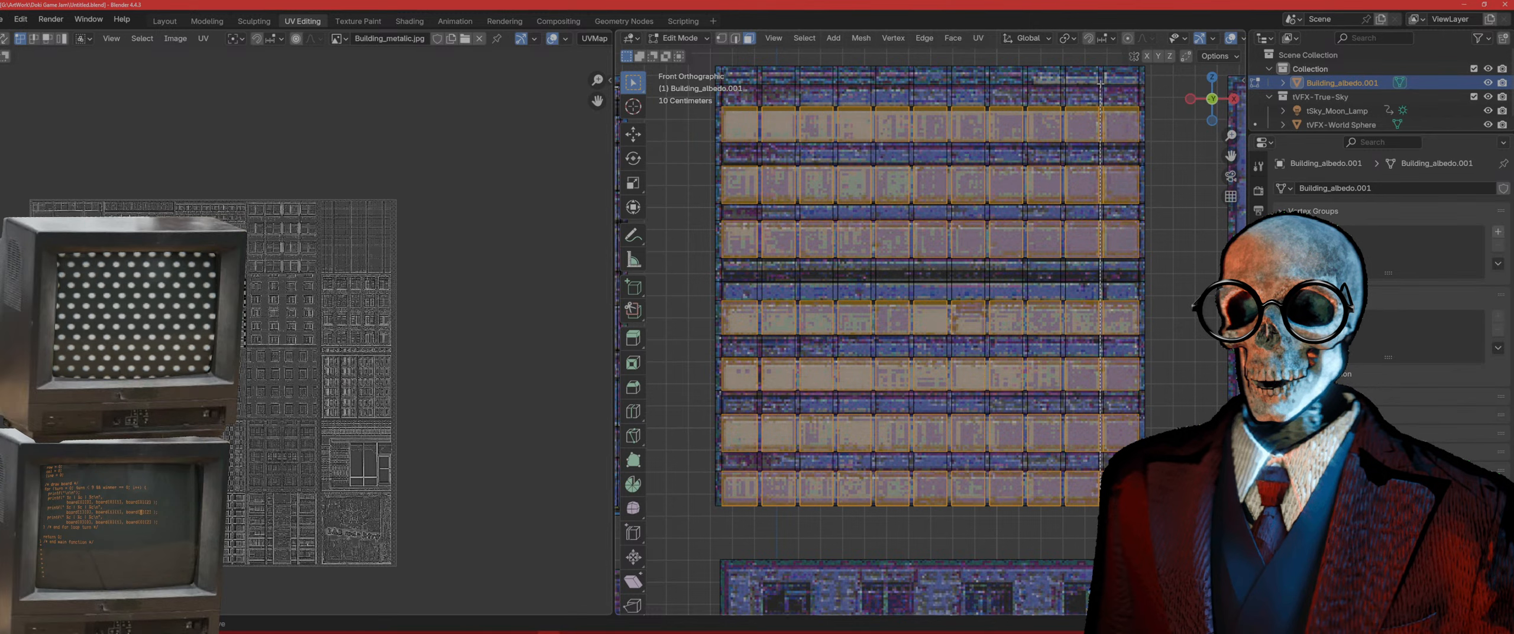
pyautogui.keyDown('ctrl'); pyautogui.moveTo(1101, 83); pyautogui.dragTo(1102, 82); pyautogui.keyUp('ctrl')
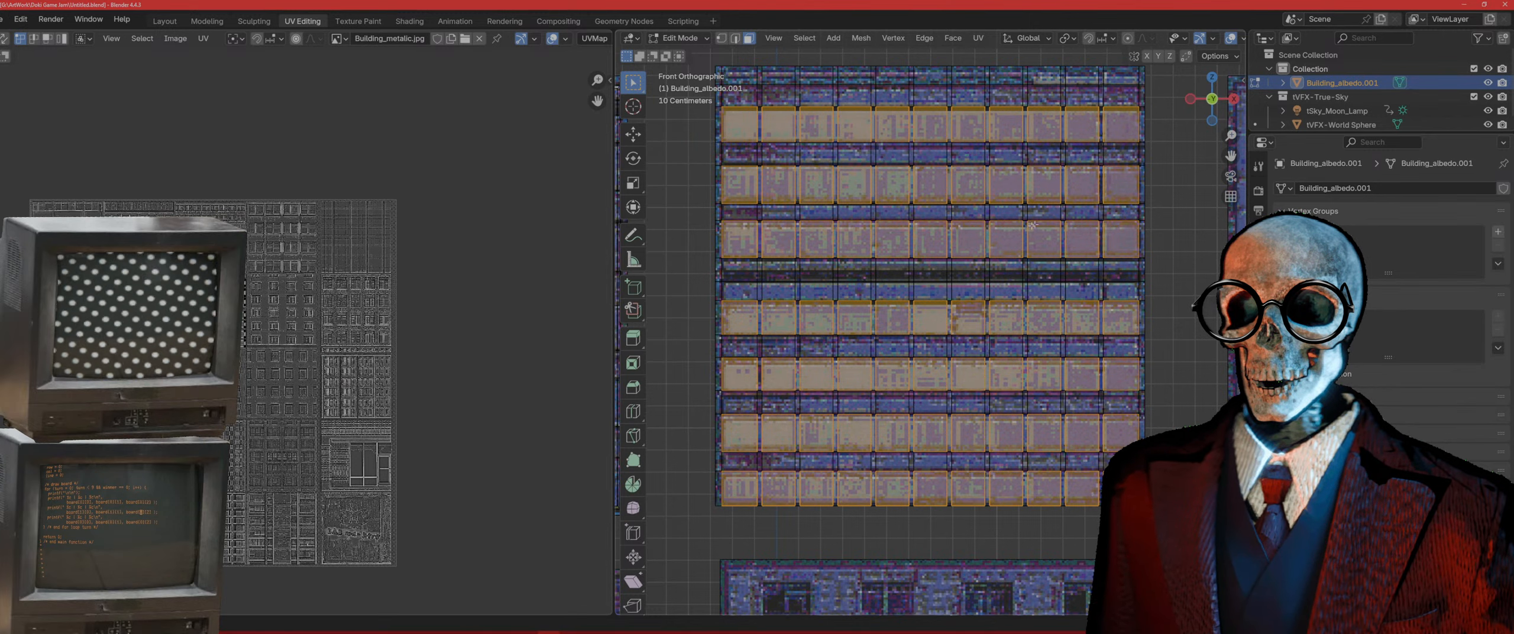
# Step: Extrude the selected window faces inward by about 0.018 m
pyautogui.keyDown('shift'); pyautogui.moveTo(909, 221); pyautogui.dragTo(881, 309, button='middle'); pyautogui.keyUp('shift')
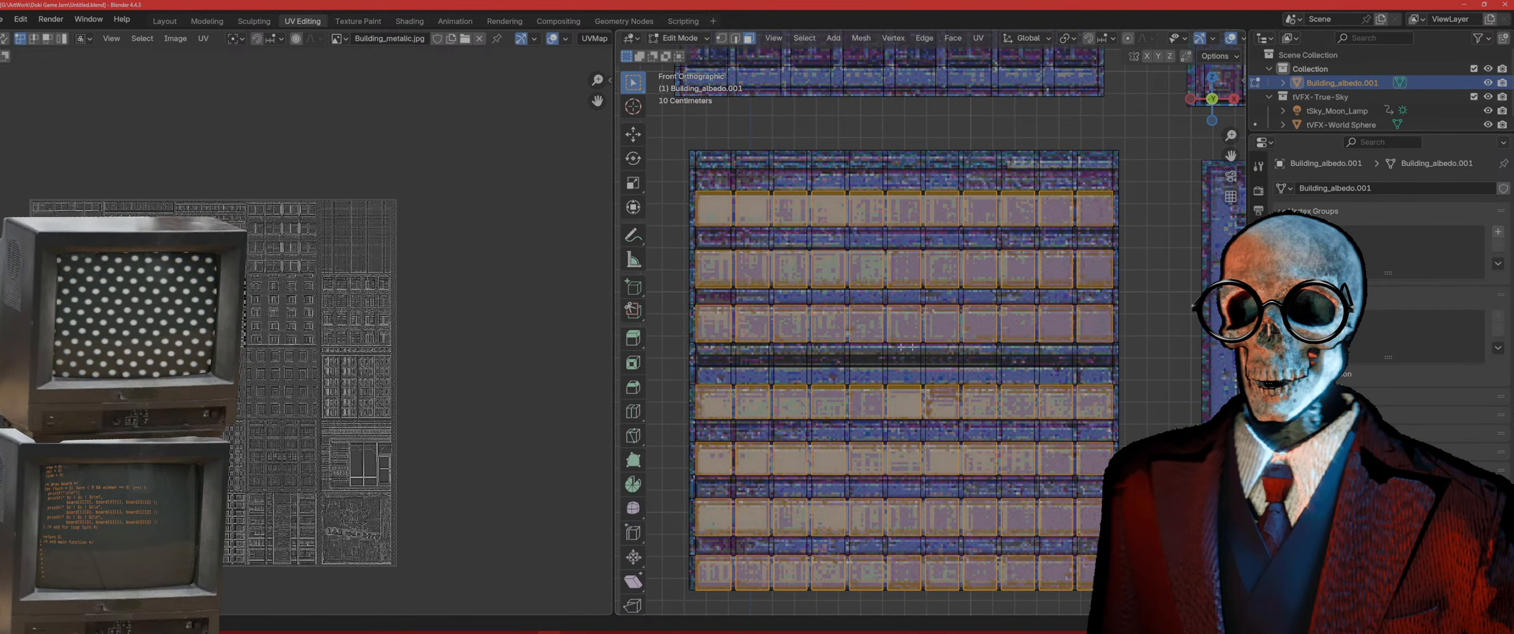
pyautogui.moveTo(1151, 354); pyautogui.dragTo(1091, 347, button='middle')
pyautogui.scroll(3, 1091, 348)
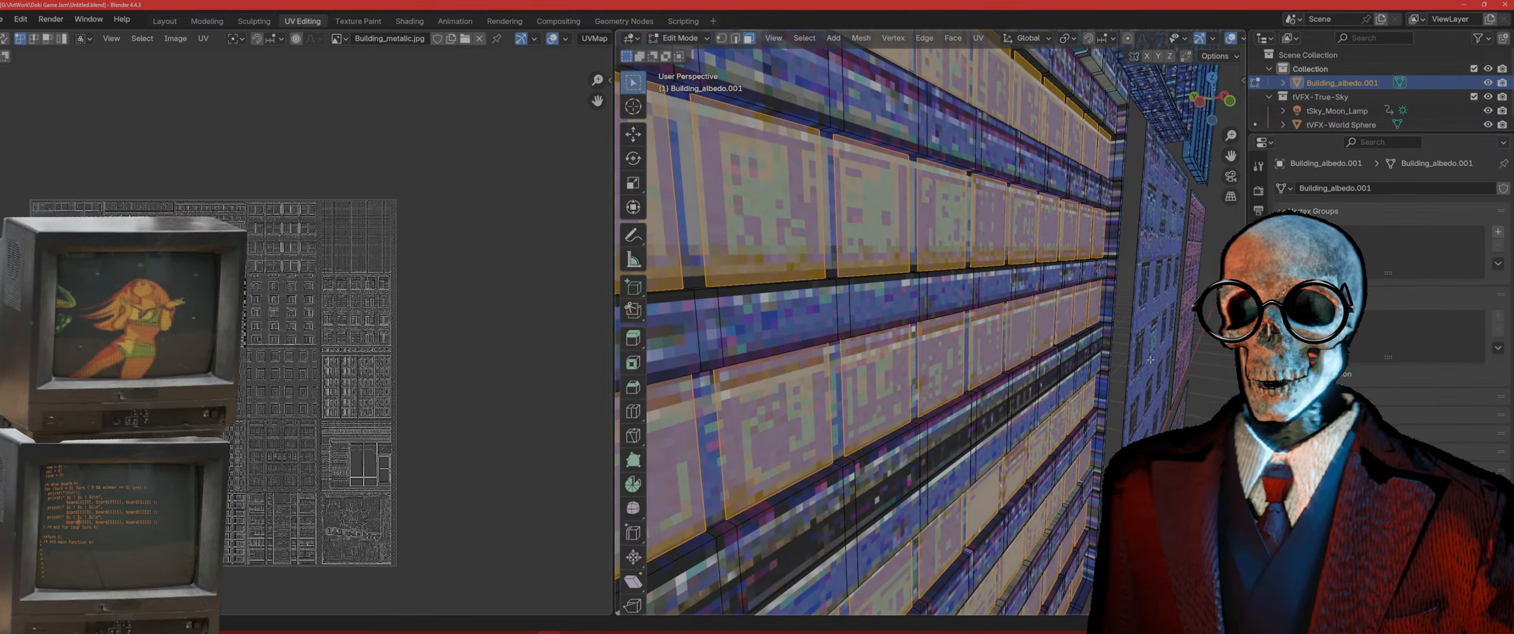
pyautogui.press('e')
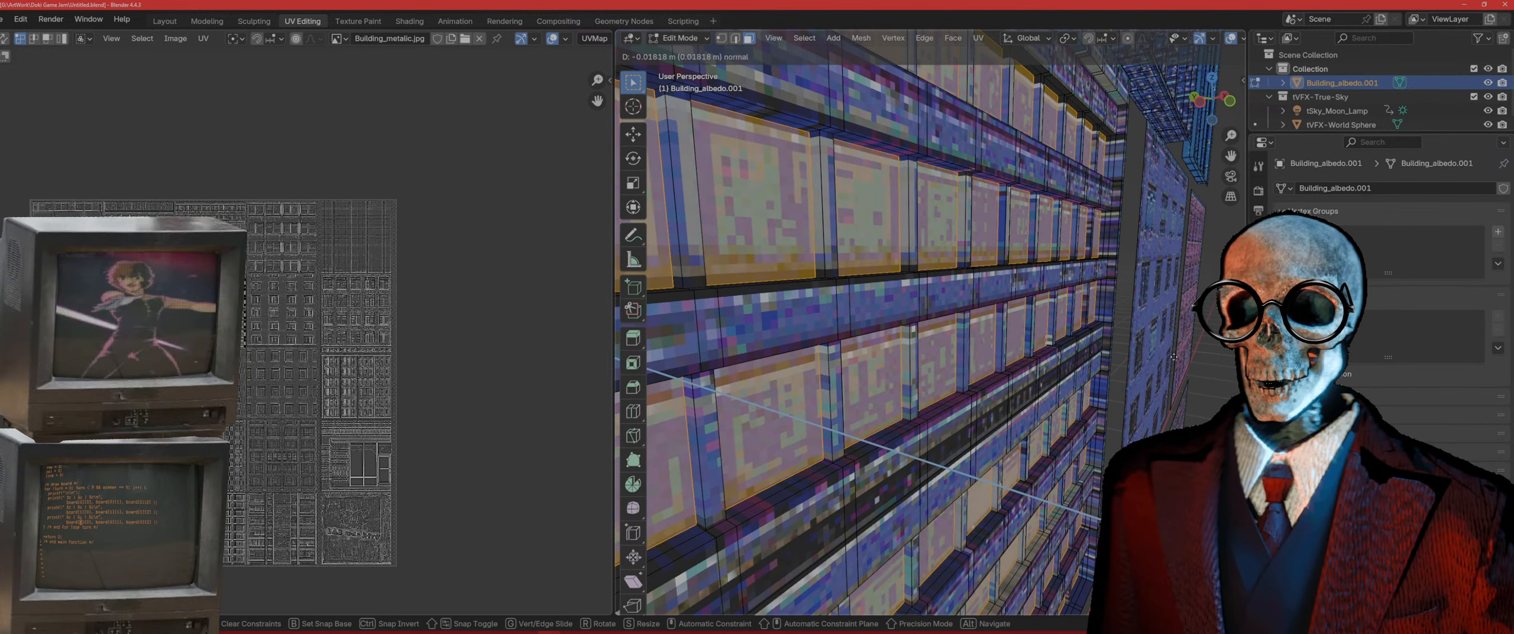
pyautogui.click(1171, 356)
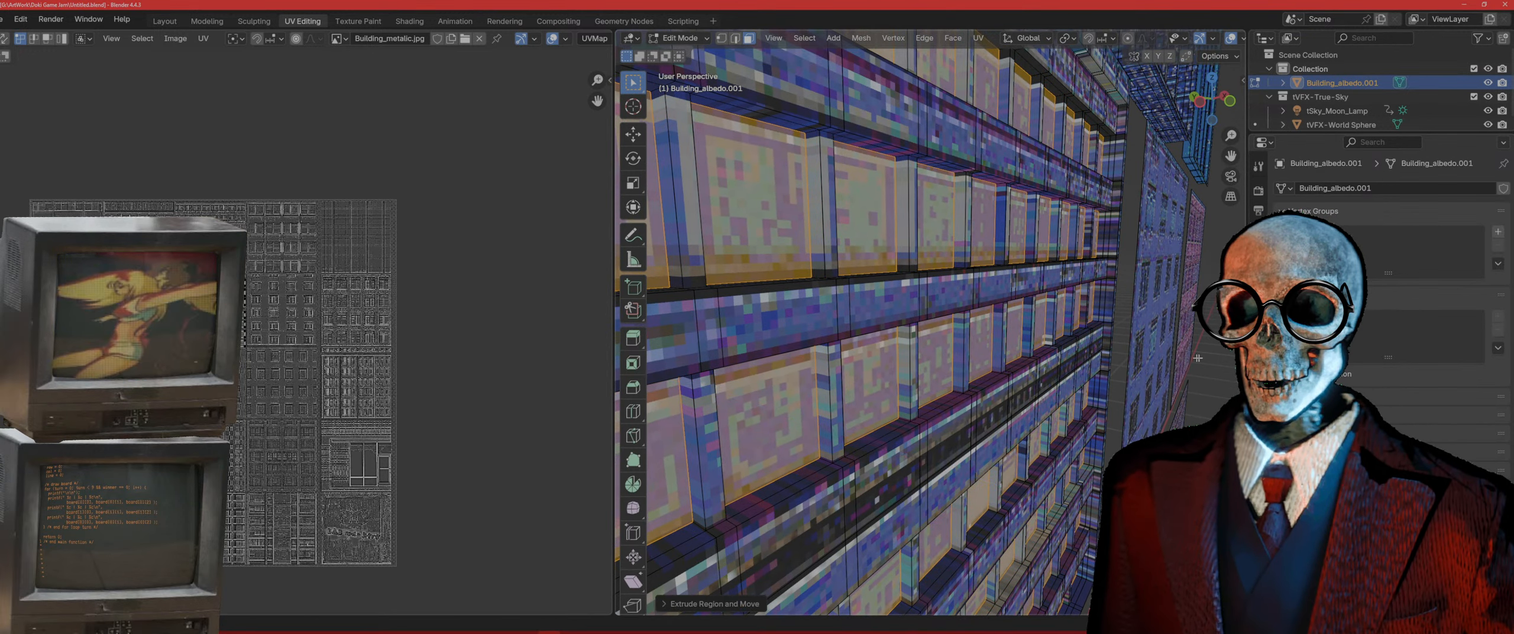
# Step: Inset the selected window faces slightly and move them about -0.018 m along the global Y axis
pyautogui.press('i')
pyautogui.click(1215, 355)
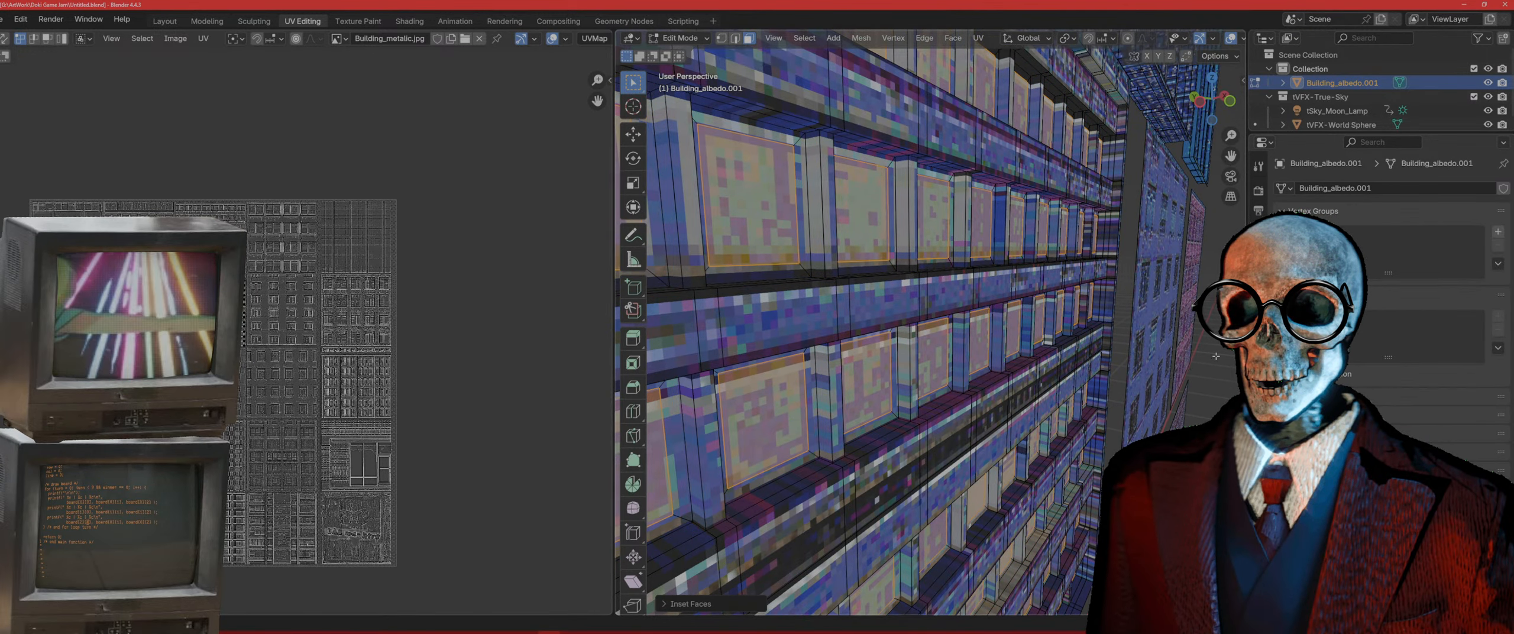
pyautogui.press('g')
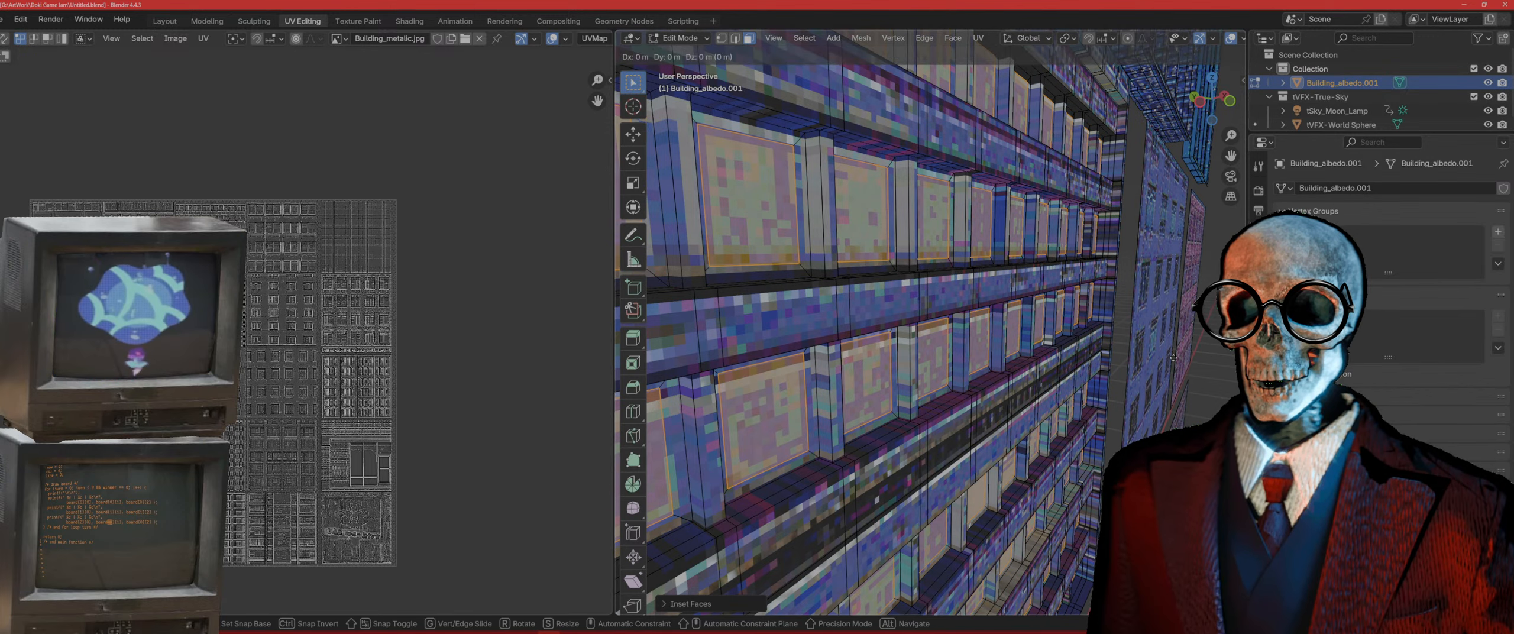
pyautogui.press('y')
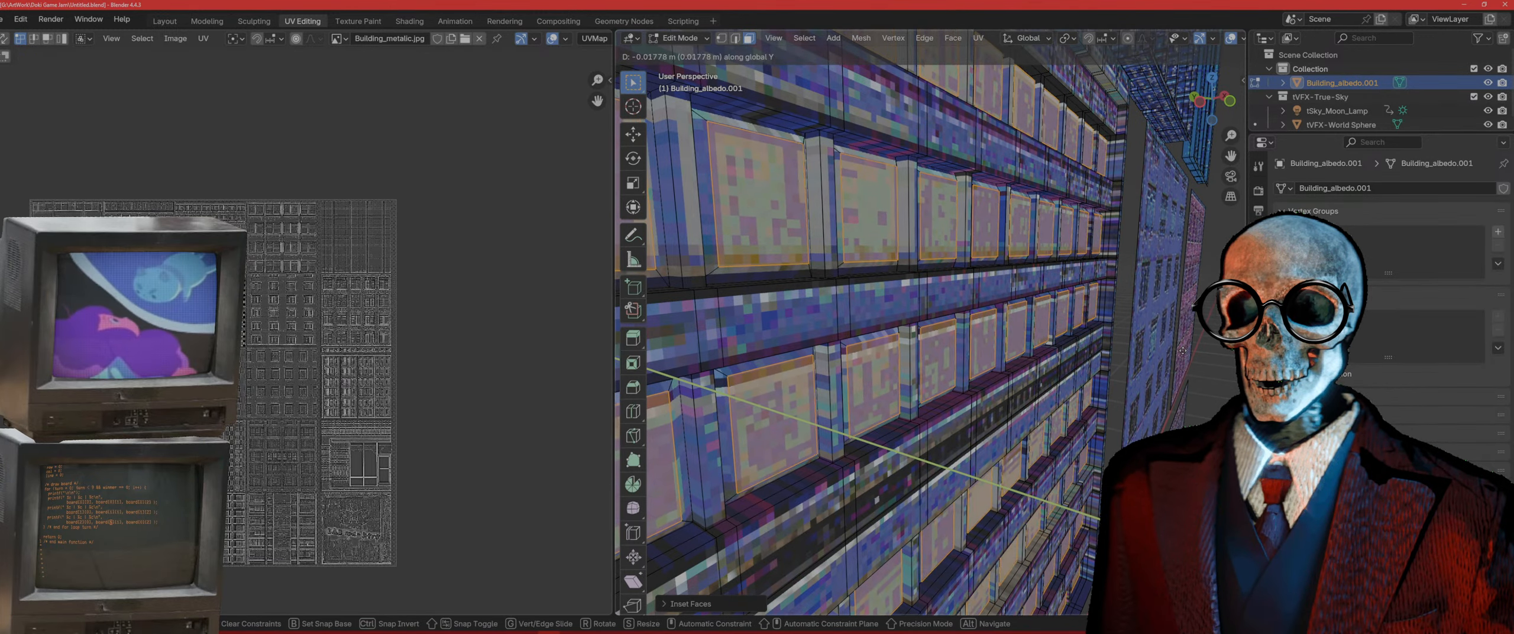
pyautogui.click(1184, 350)
pyautogui.moveTo(1184, 350); pyautogui.dragTo(1146, 368, button='middle')
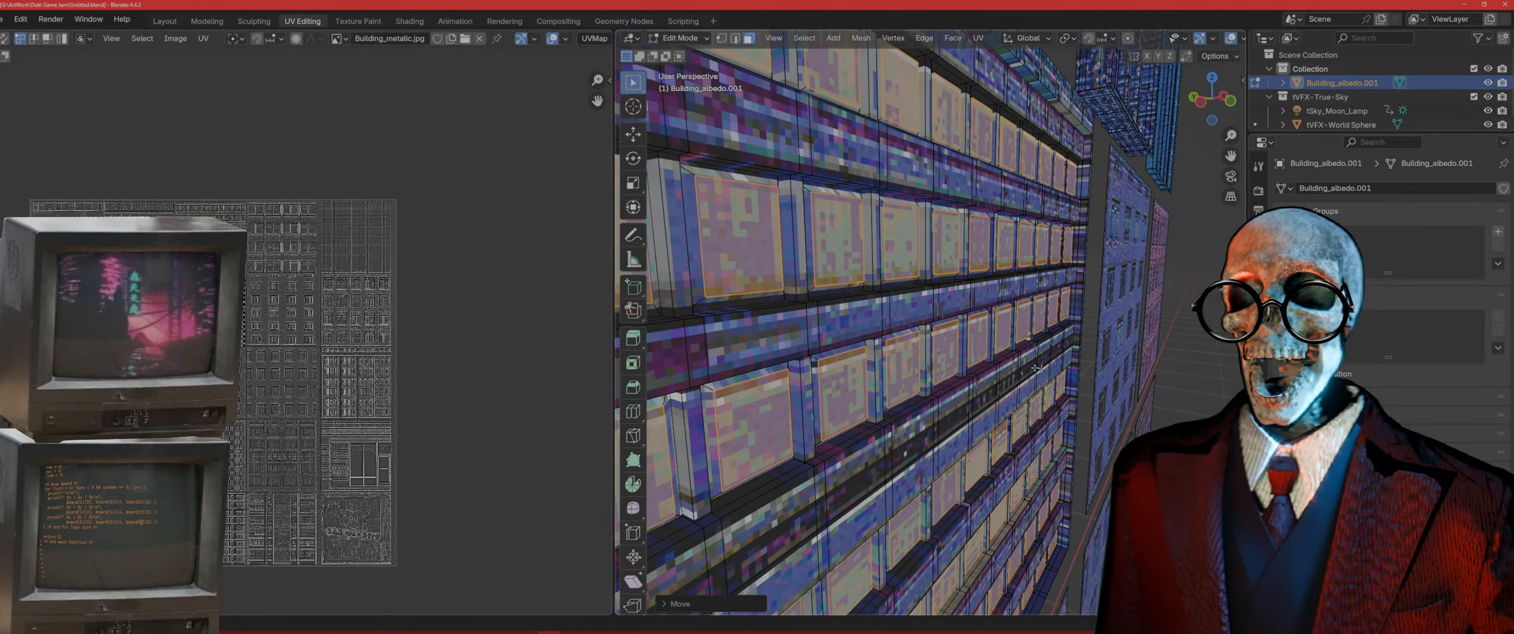
# Step: Review the facades in Object Mode, then return to editing in front view and select the adjacent facade with four window columns
pyautogui.press('Tab')
pyautogui.scroll(-4, 1018, 371)
pyautogui.moveTo(1021, 374); pyautogui.dragTo(914, 380, button='middle')
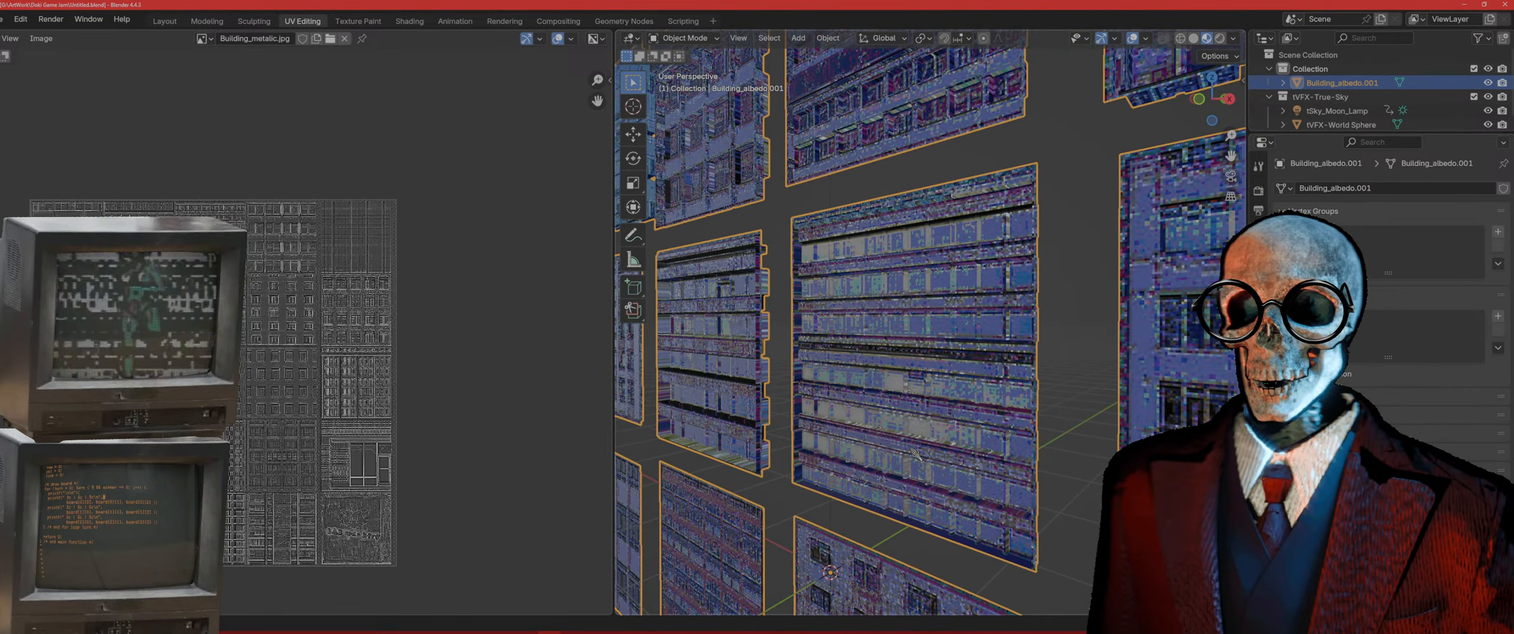
pyautogui.moveTo(915, 453); pyautogui.dragTo(955, 405, button='middle')
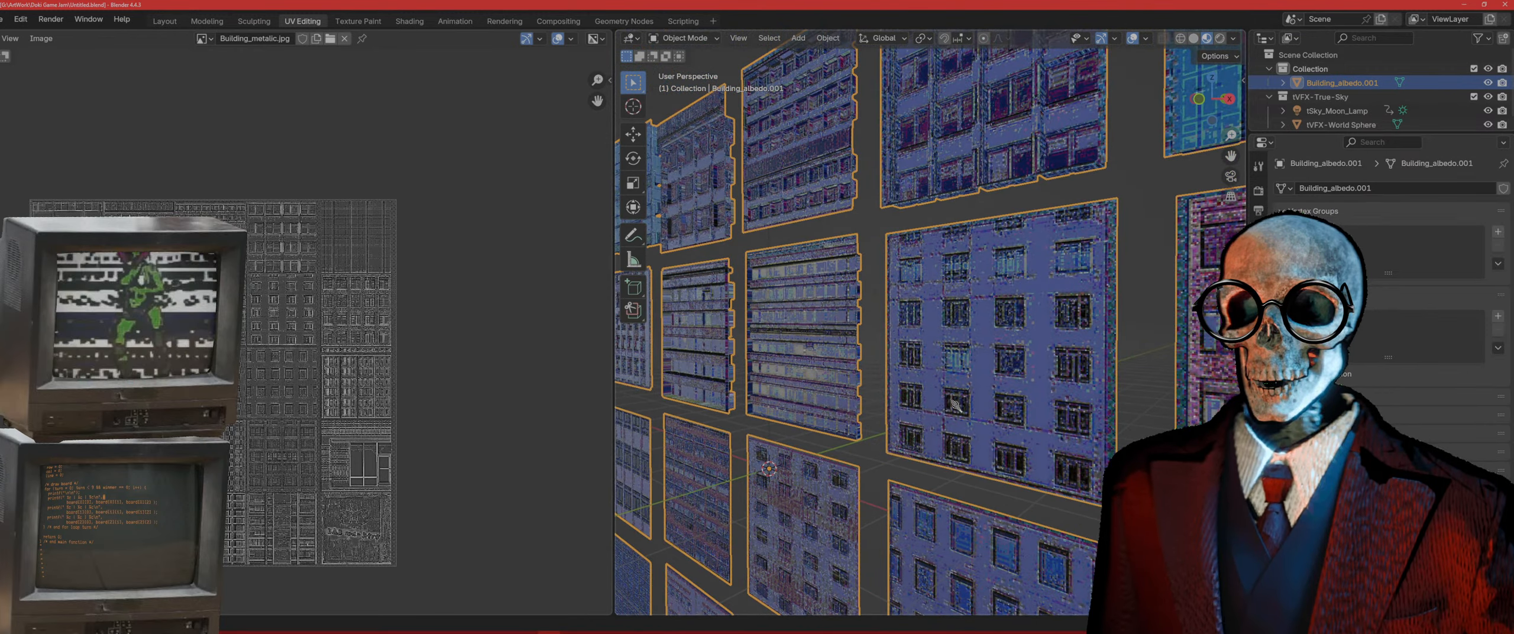
pyautogui.press('KP_1')
pyautogui.press('Tab')
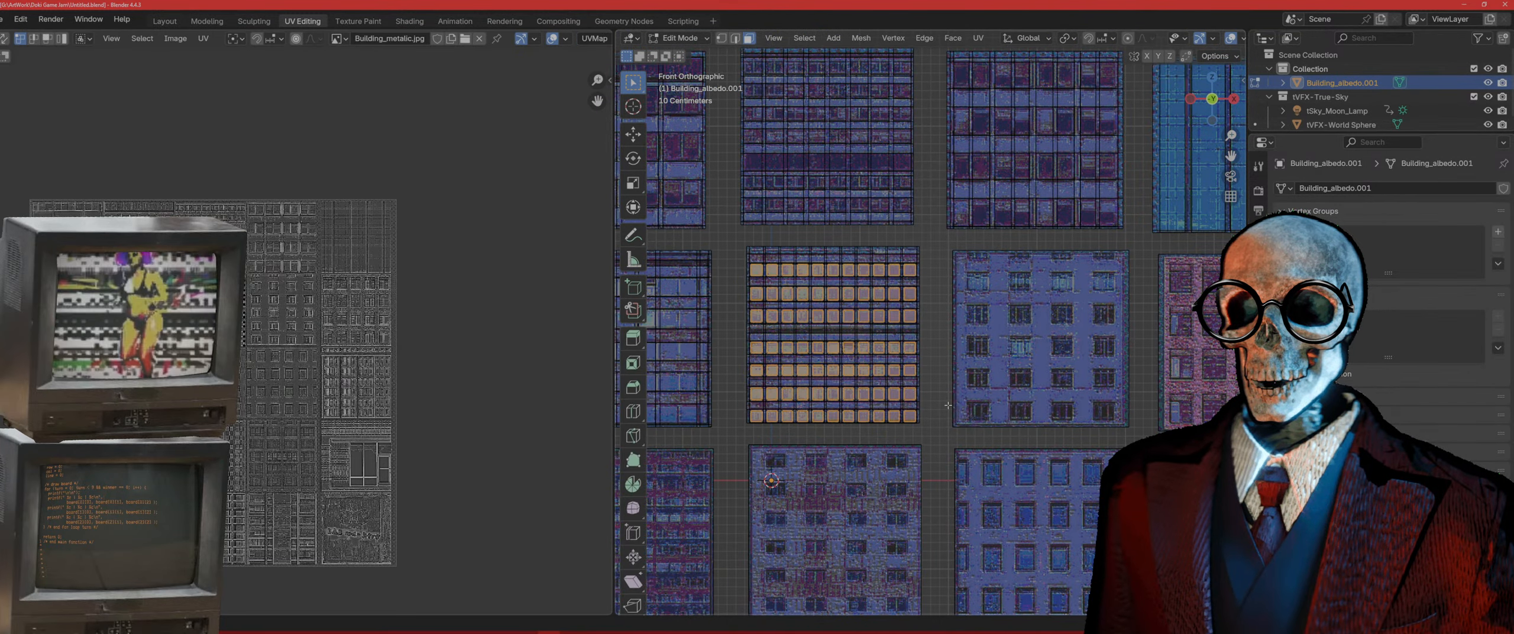
pyautogui.click(1025, 388)
pyautogui.scroll(4, 920, 408)
pyautogui.keyDown('shift'); pyautogui.moveTo(1055, 398); pyautogui.dragTo(930, 340, button='middle'); pyautogui.keyUp('shift')
pyautogui.scroll(1, 929, 392)
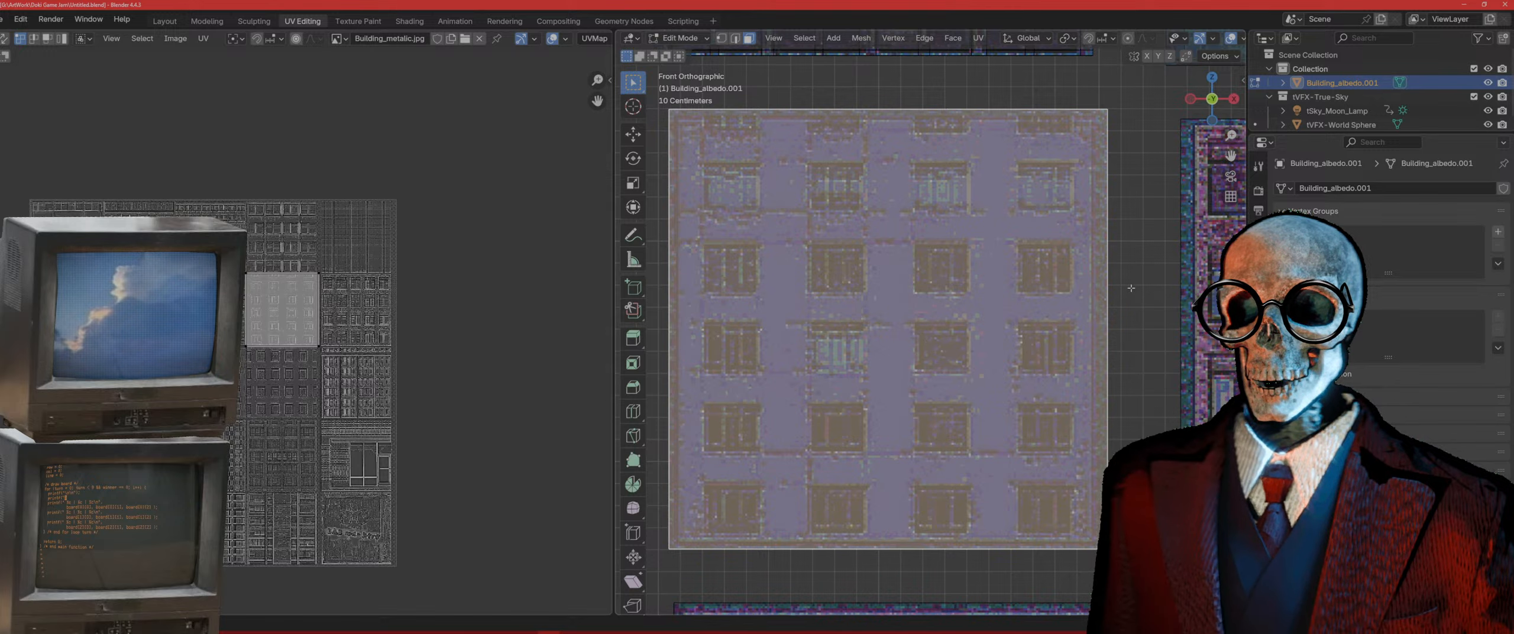
# Step: Add vertical and horizontal loop cuts to the facade and slide them close to its outer edges to mark the border
pyautogui.hotkey('ctrl', 'r')
pyautogui.click(1044, 148)
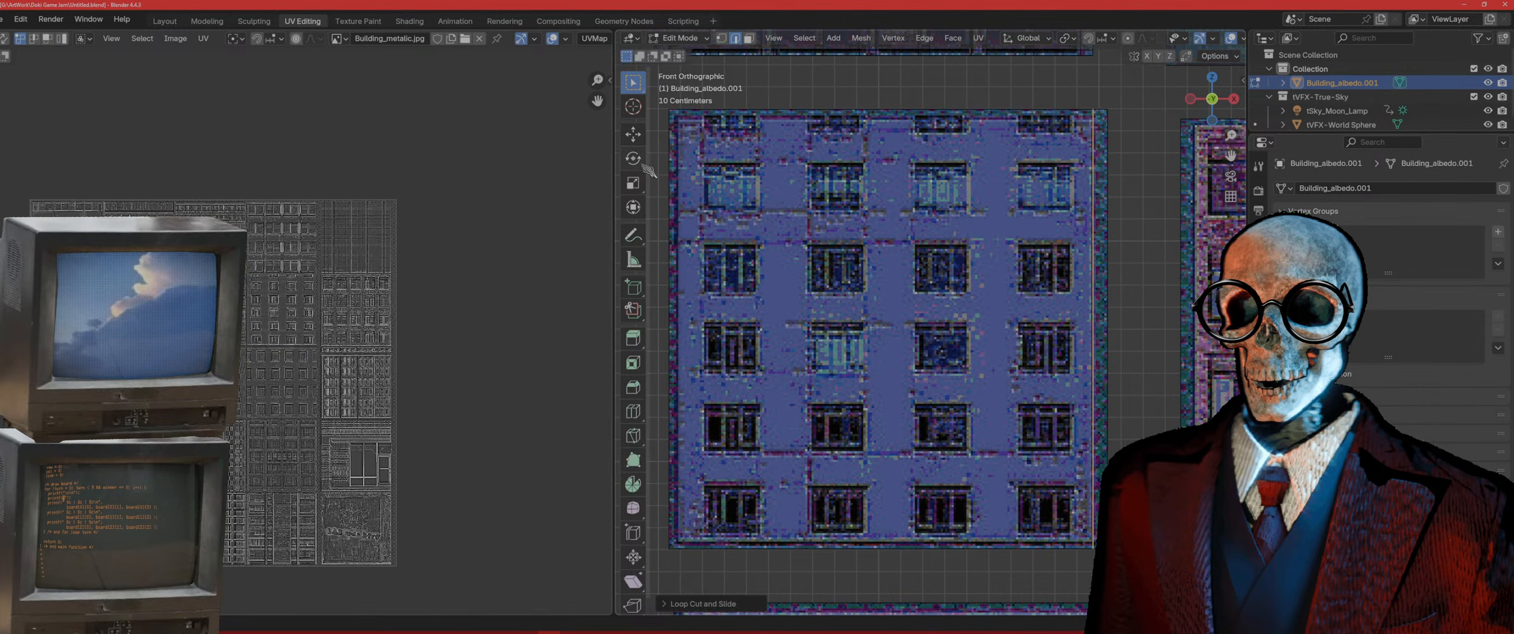
pyautogui.click(1139, 140)
pyautogui.hotkey('ctrl', 'r')
pyautogui.click(1096, 155)
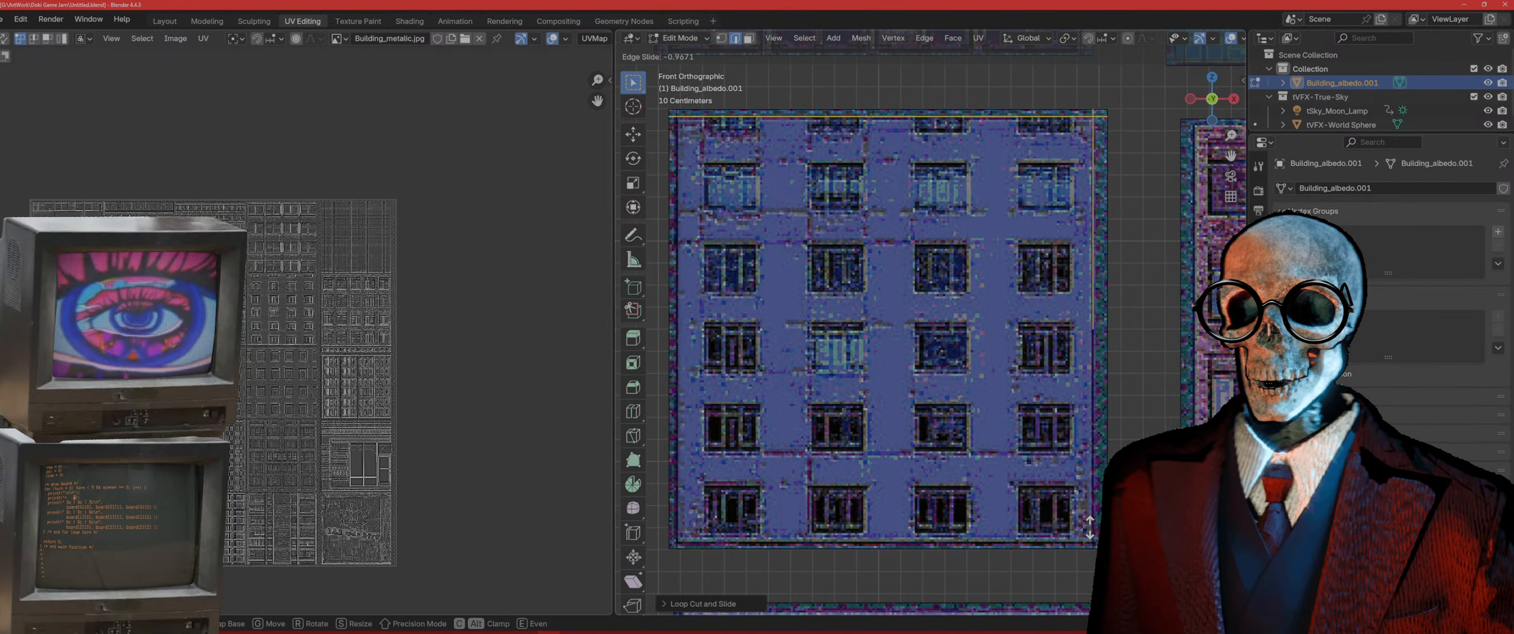
pyautogui.click(1090, 526)
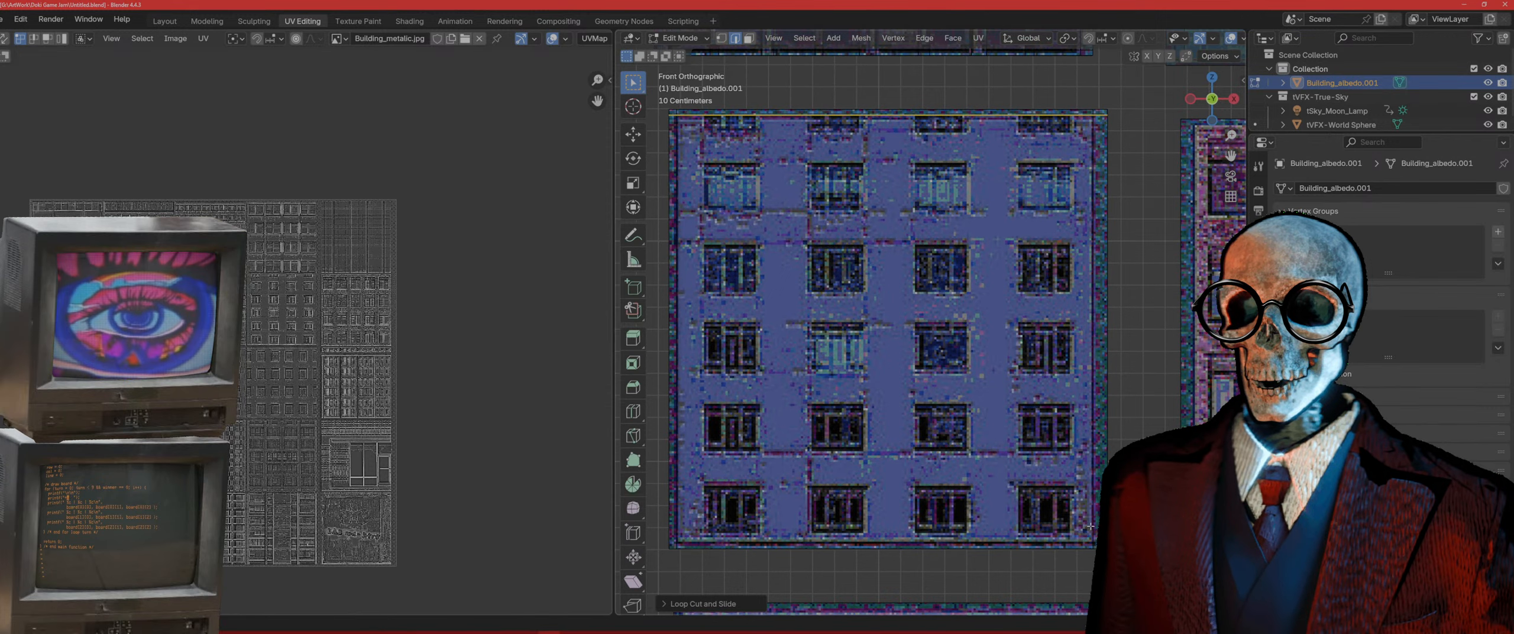
pyautogui.hotkey('ctrl', 'r')
pyautogui.click(1099, 513)
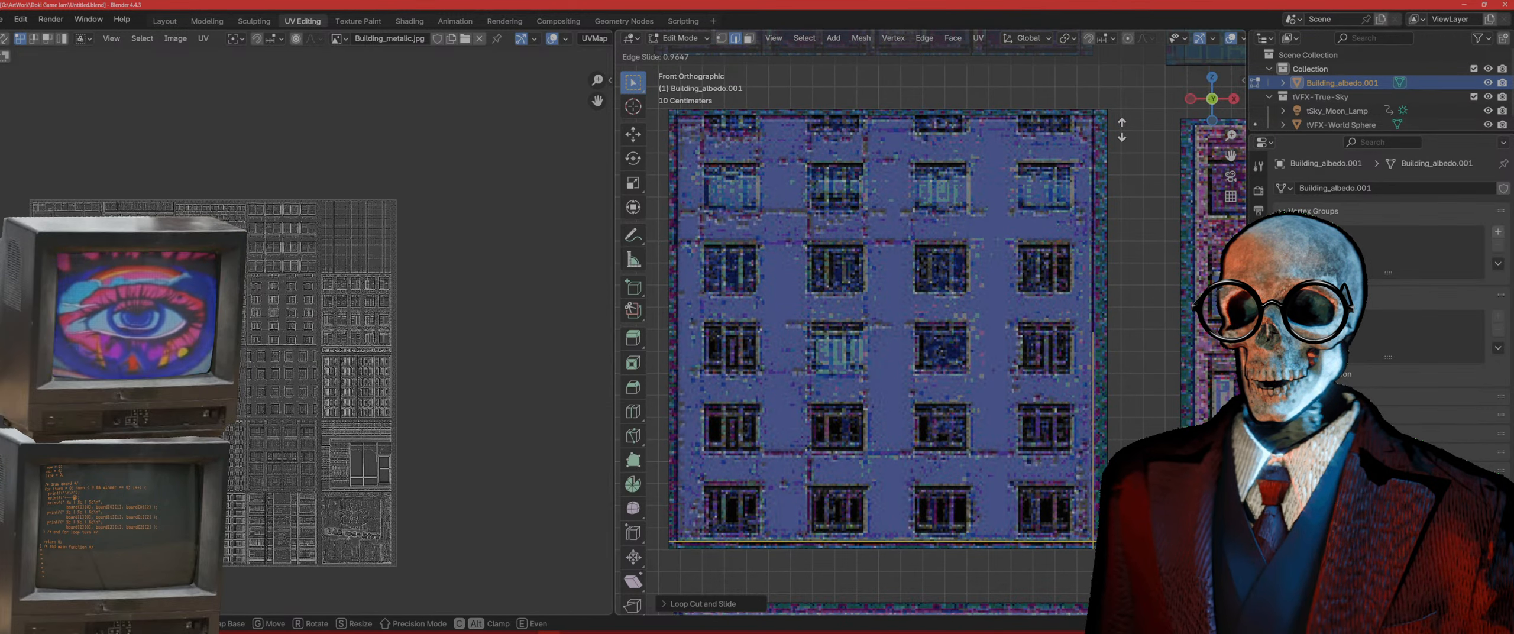
pyautogui.click(1122, 130)
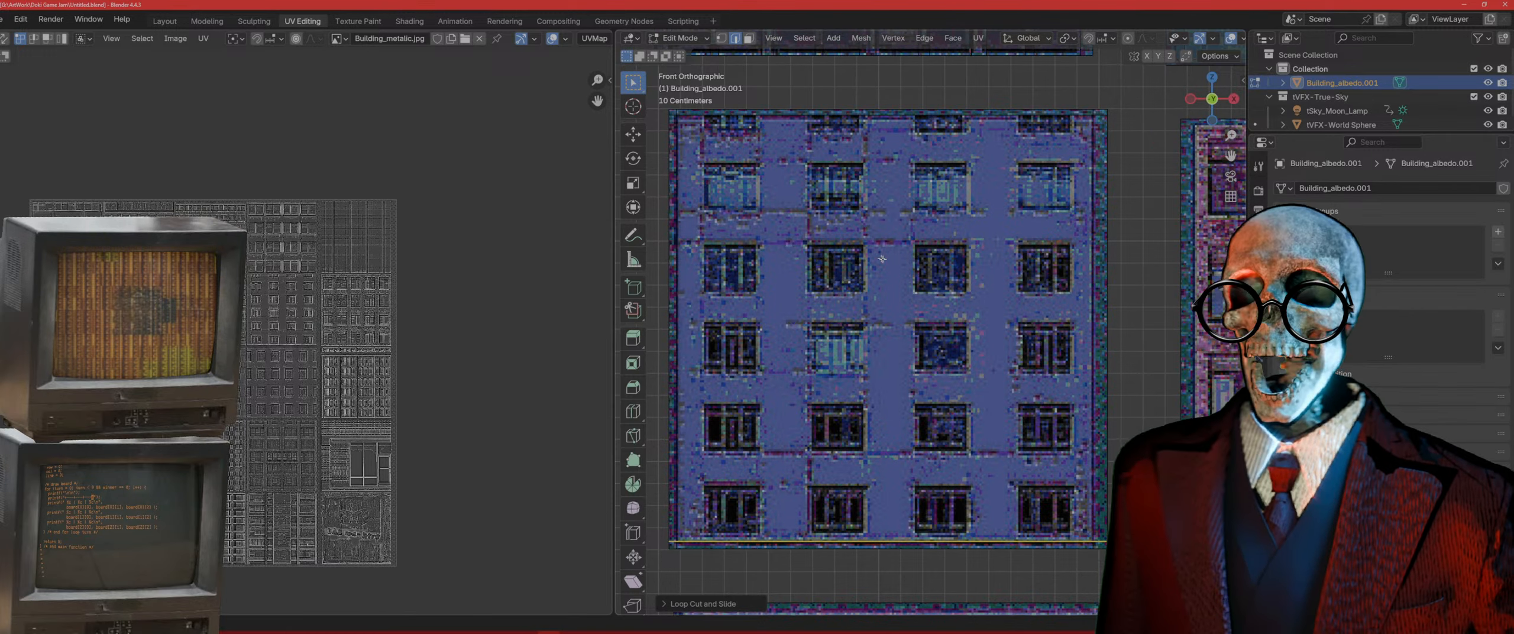
pyautogui.hotkey('ctrl', 'r')
pyautogui.scroll(3, 895, 128)
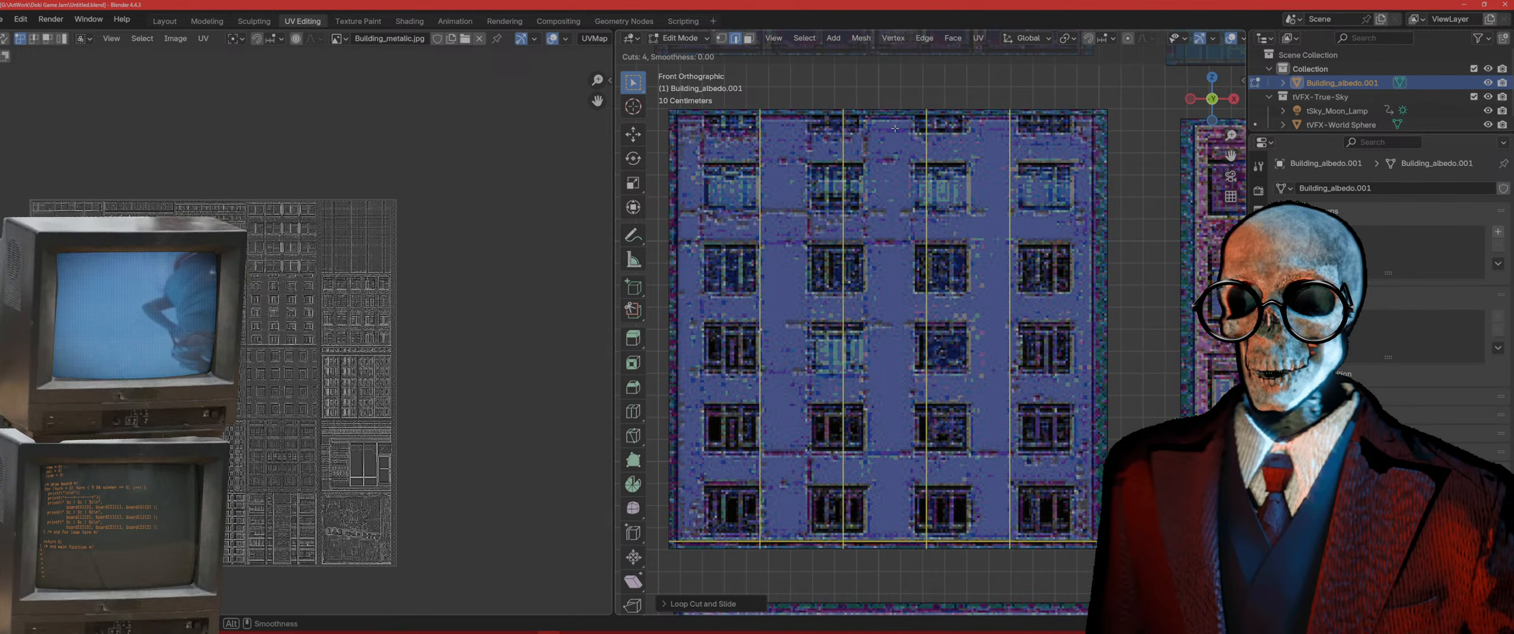
pyautogui.press('Escape')
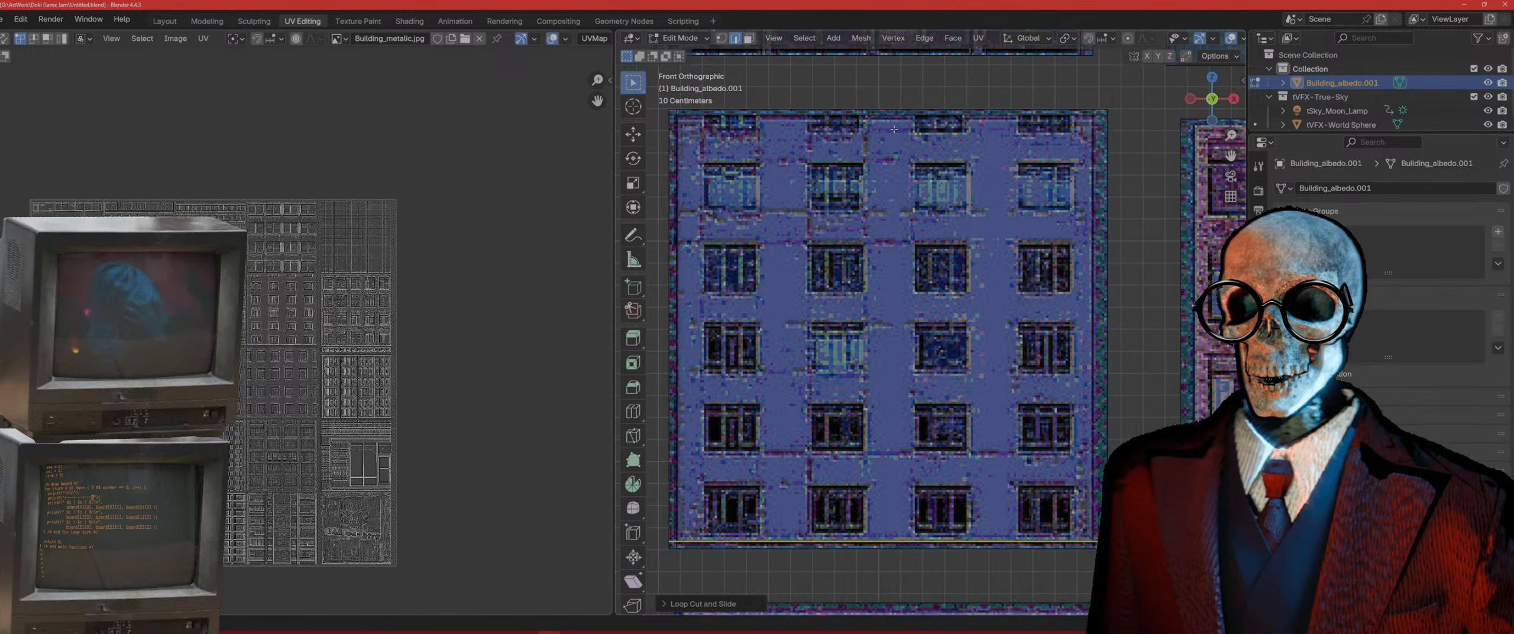
# Step: Add a vertical loop cut through the leftmost window column and a horizontal one through the uppermost full window row
pyautogui.hotkey('ctrl', 'r')
pyautogui.click(795, 132)
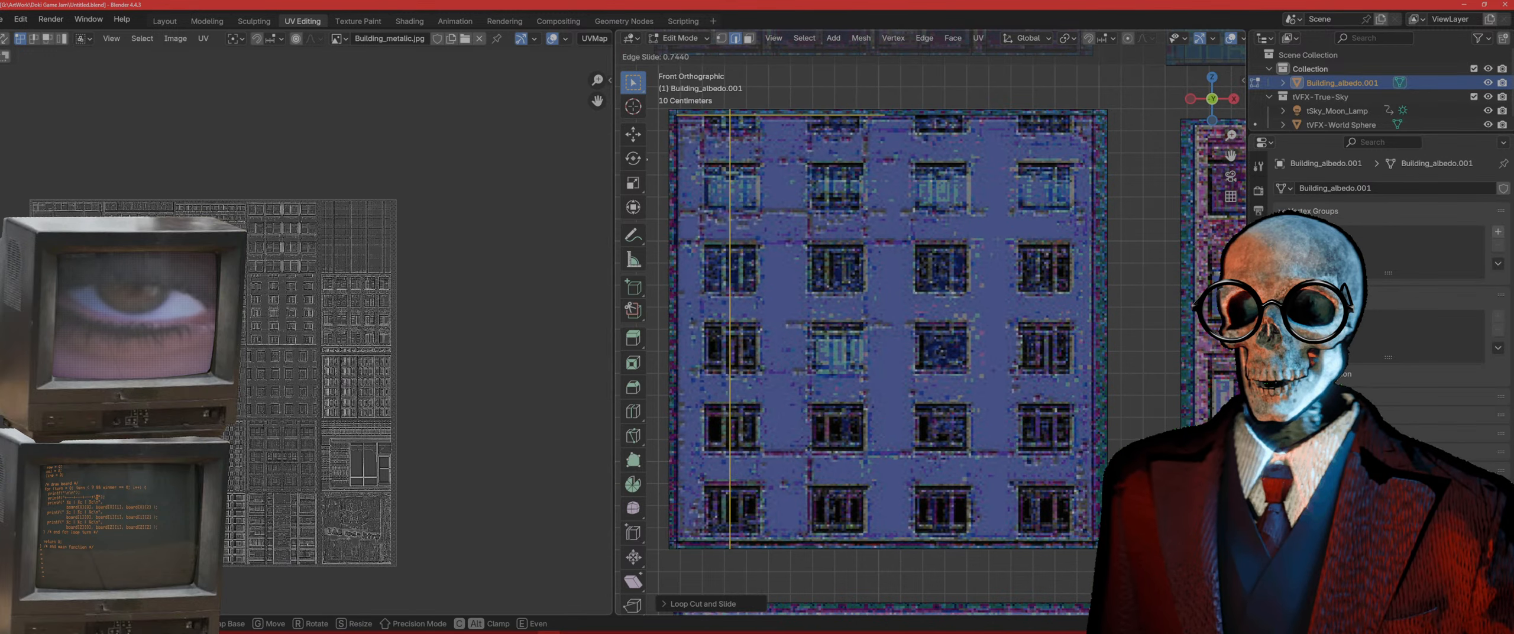
pyautogui.click(728, 166)
pyautogui.hotkey('ctrl', 'r')
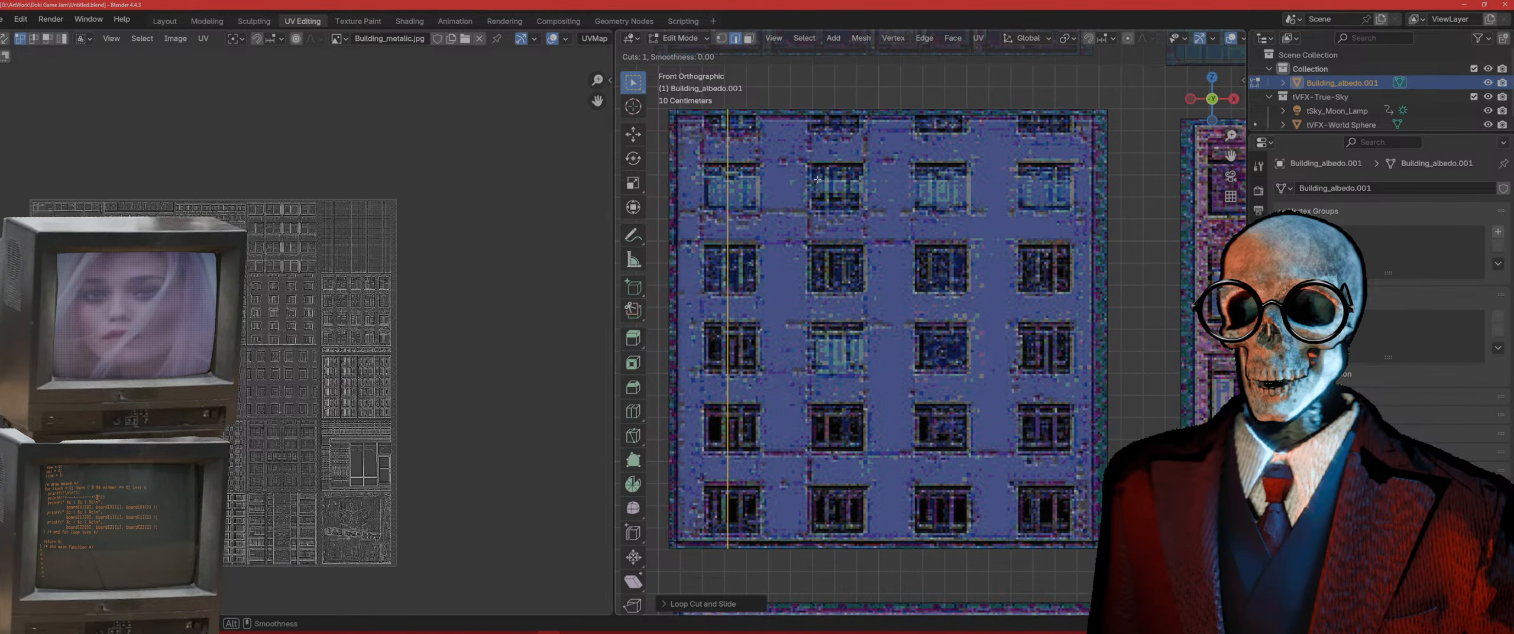
pyautogui.click(711, 161)
pyautogui.click(712, 180)
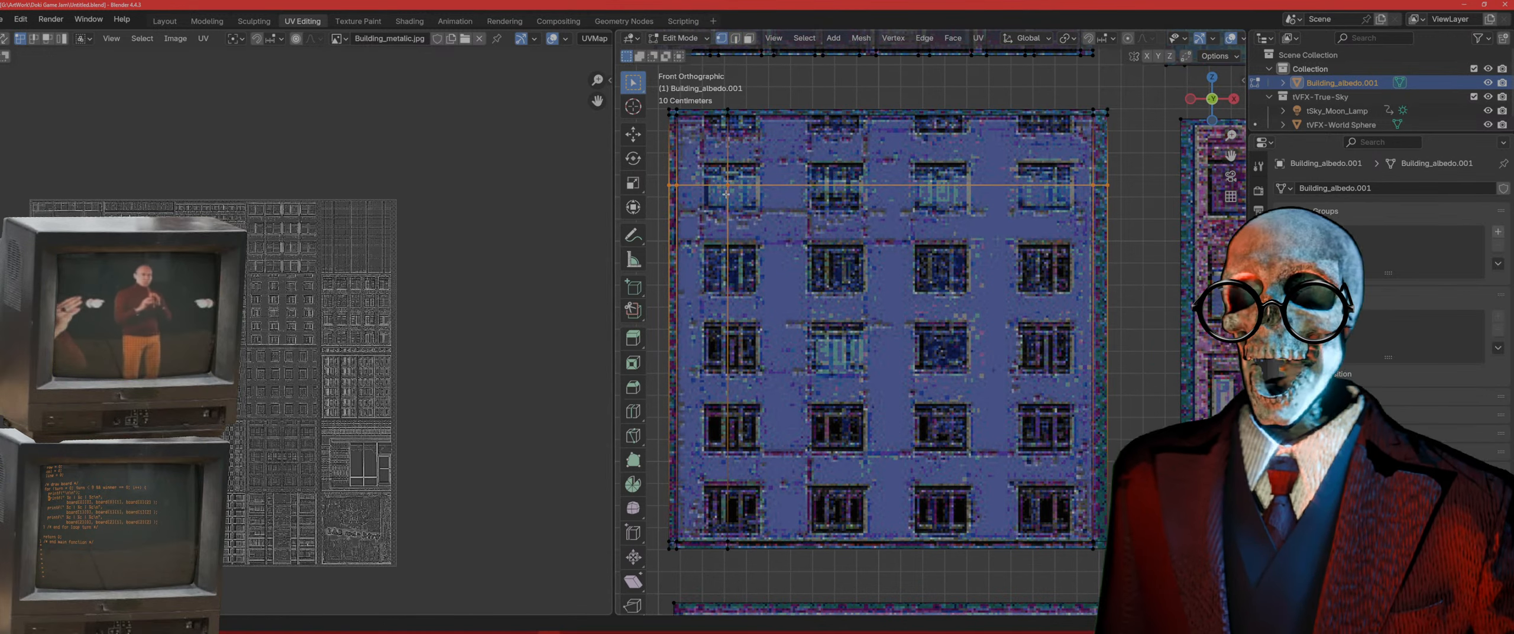
# Step: Try a vertex bevel of about 0.0174 m where the two window loop cuts cross, and undo it
pyautogui.press('1')
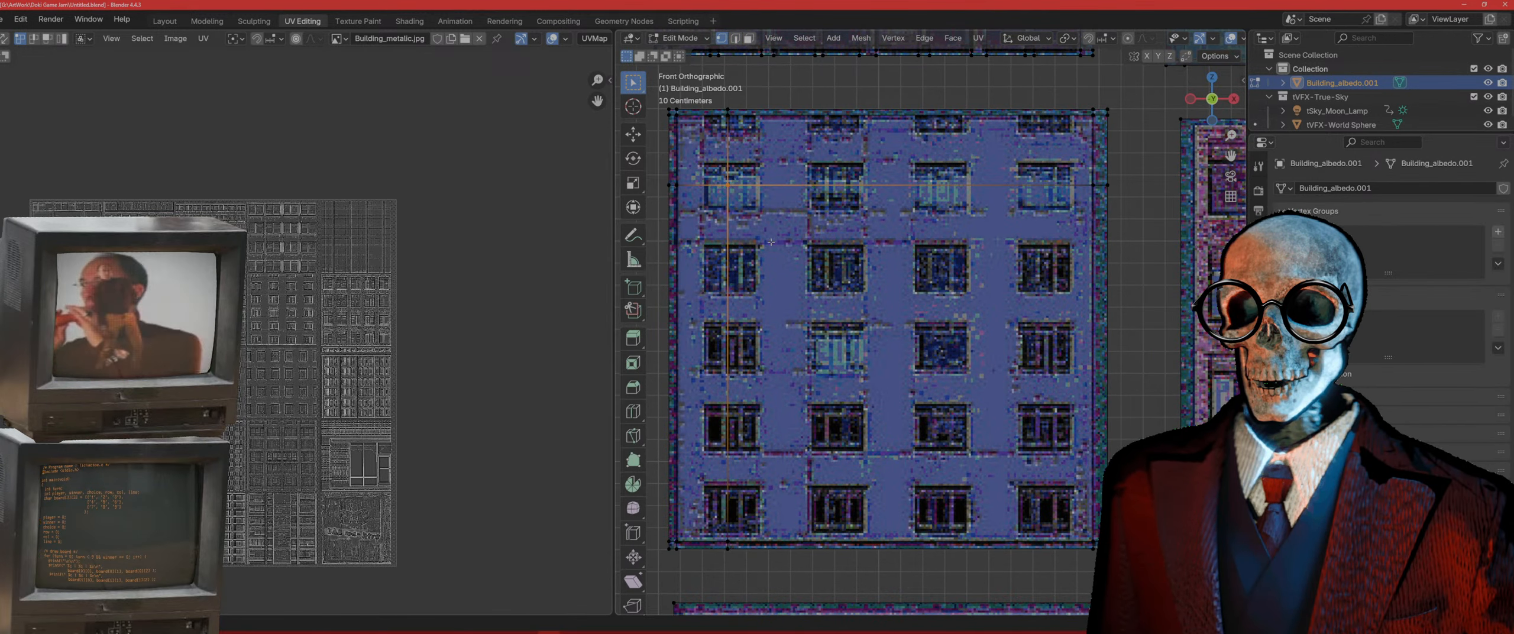
pyautogui.hotkey('ctrl', 'shift', 'b')
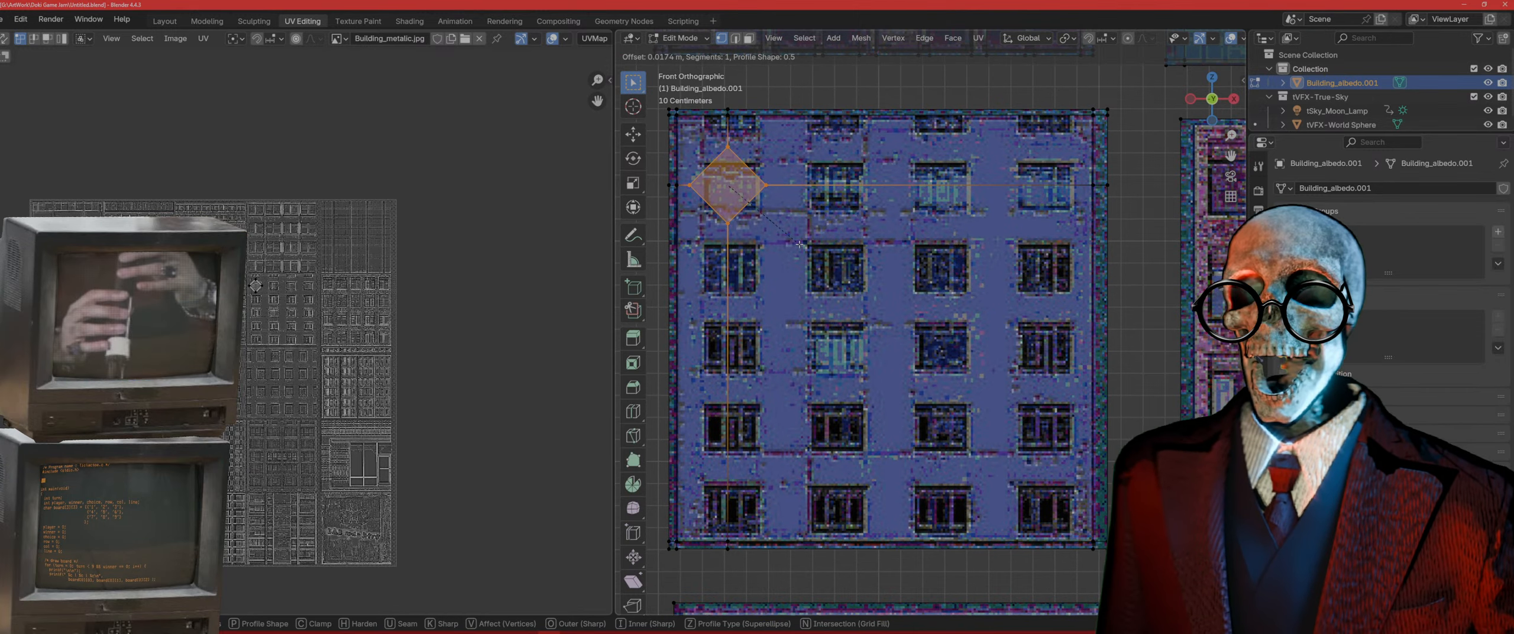
pyautogui.click(799, 244)
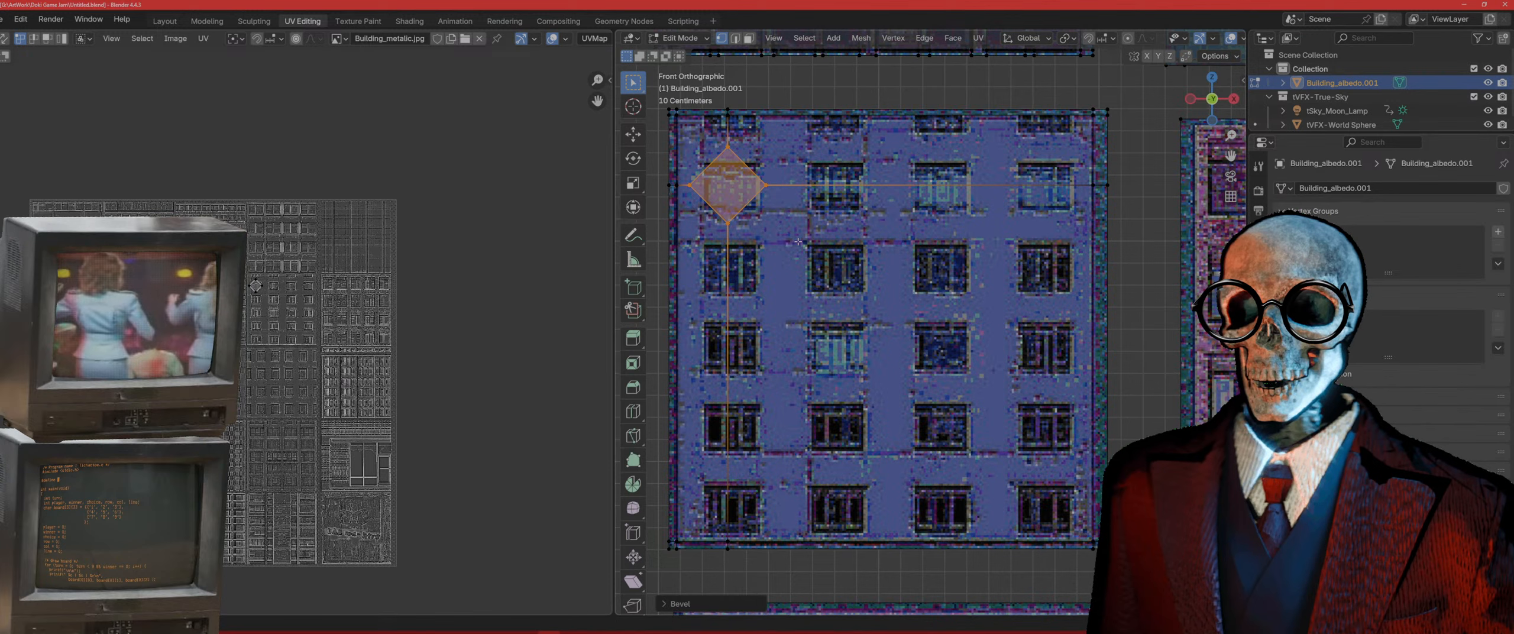
pyautogui.hotkey('ctrl', 'z')
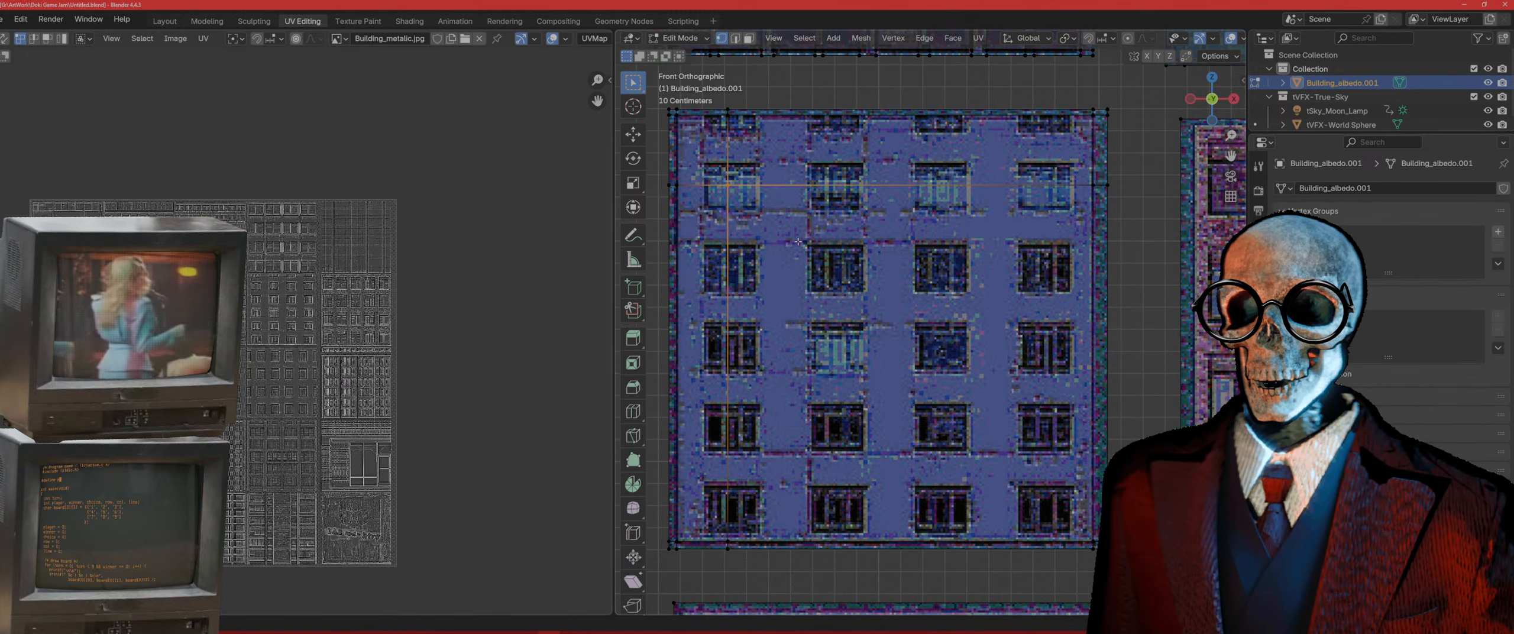
pyautogui.hotkey('ctrl', 'z')
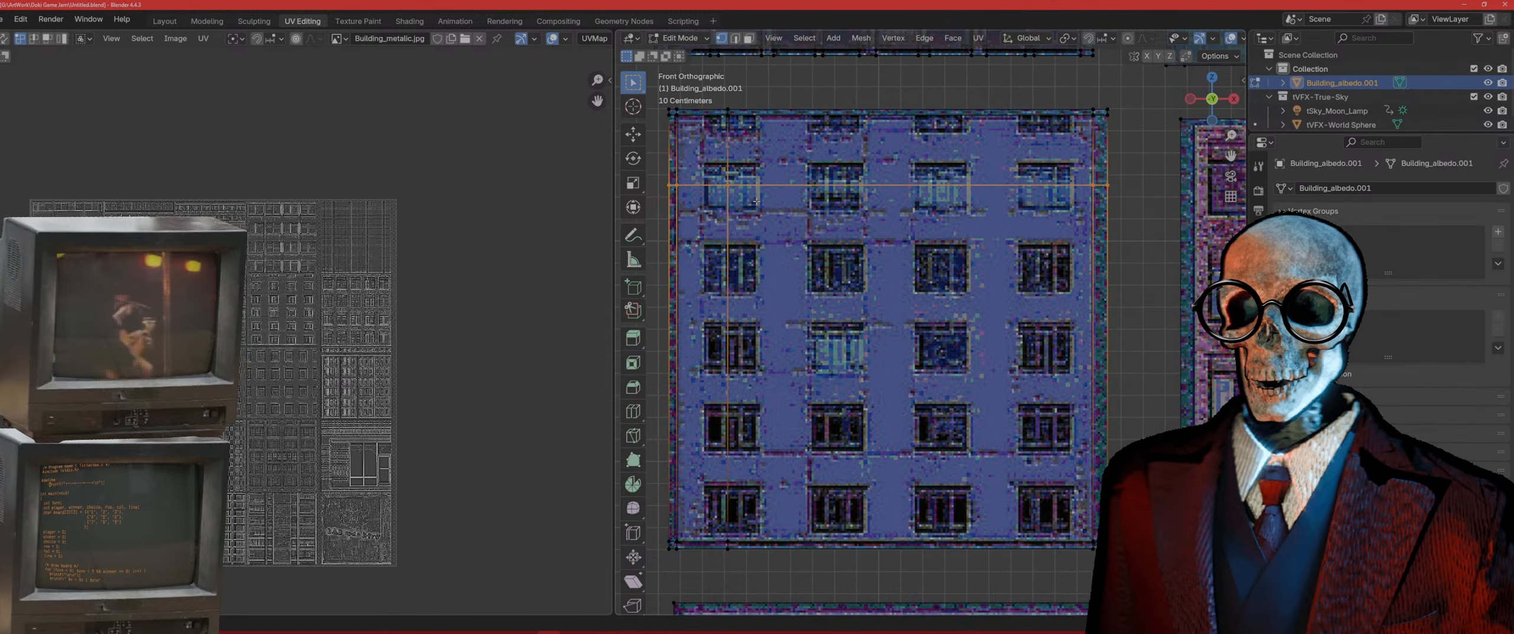
# Step: Undo the two window loop cuts and add vertical loop cuts along both sides of the leftmost window column
pyautogui.hotkey('ctrl', 'z')
pyautogui.hotkey('ctrl', 'z')
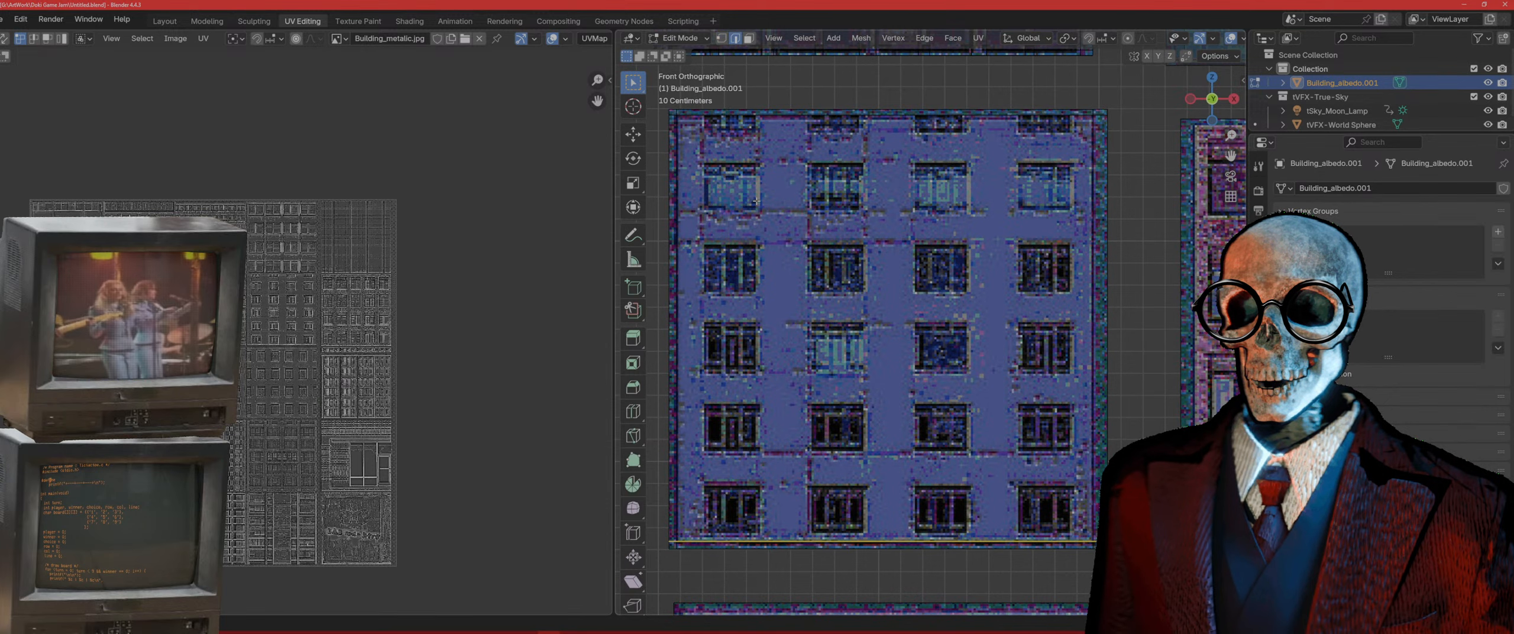
pyautogui.hotkey('ctrl', 'r')
pyautogui.click(796, 131)
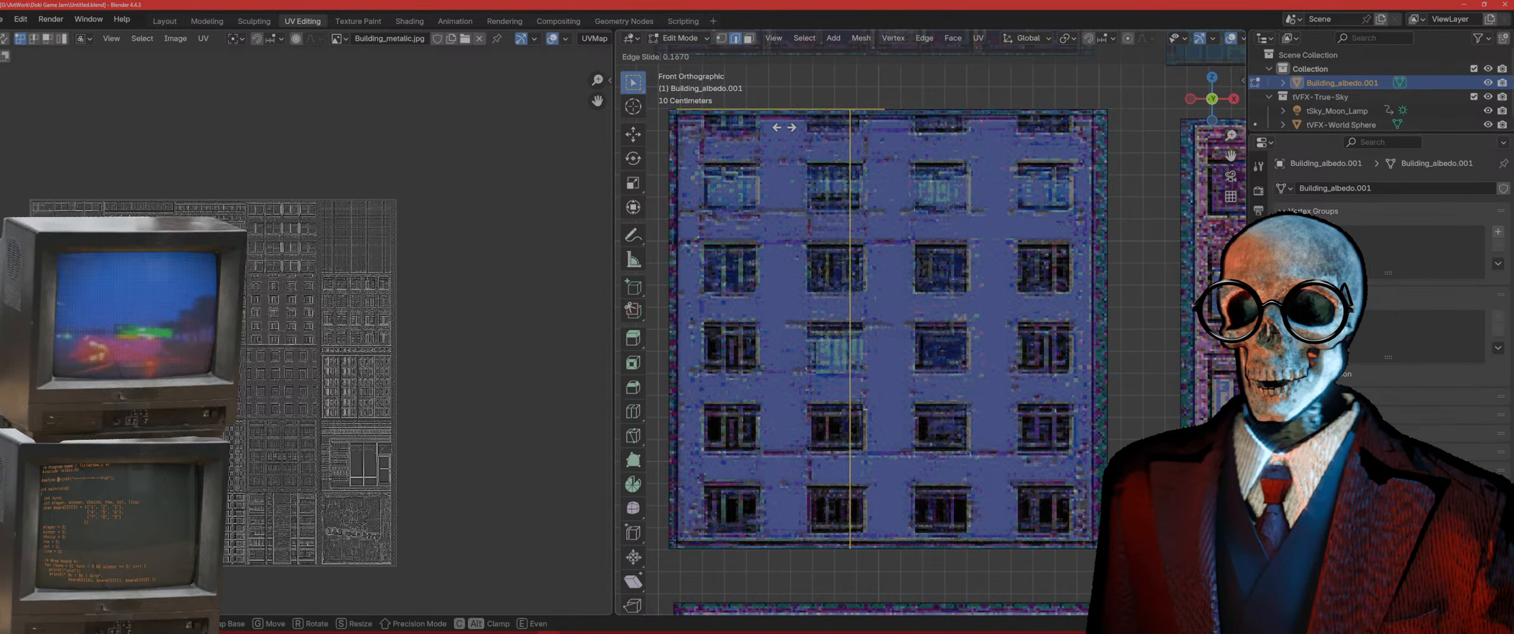
pyautogui.click(806, 117)
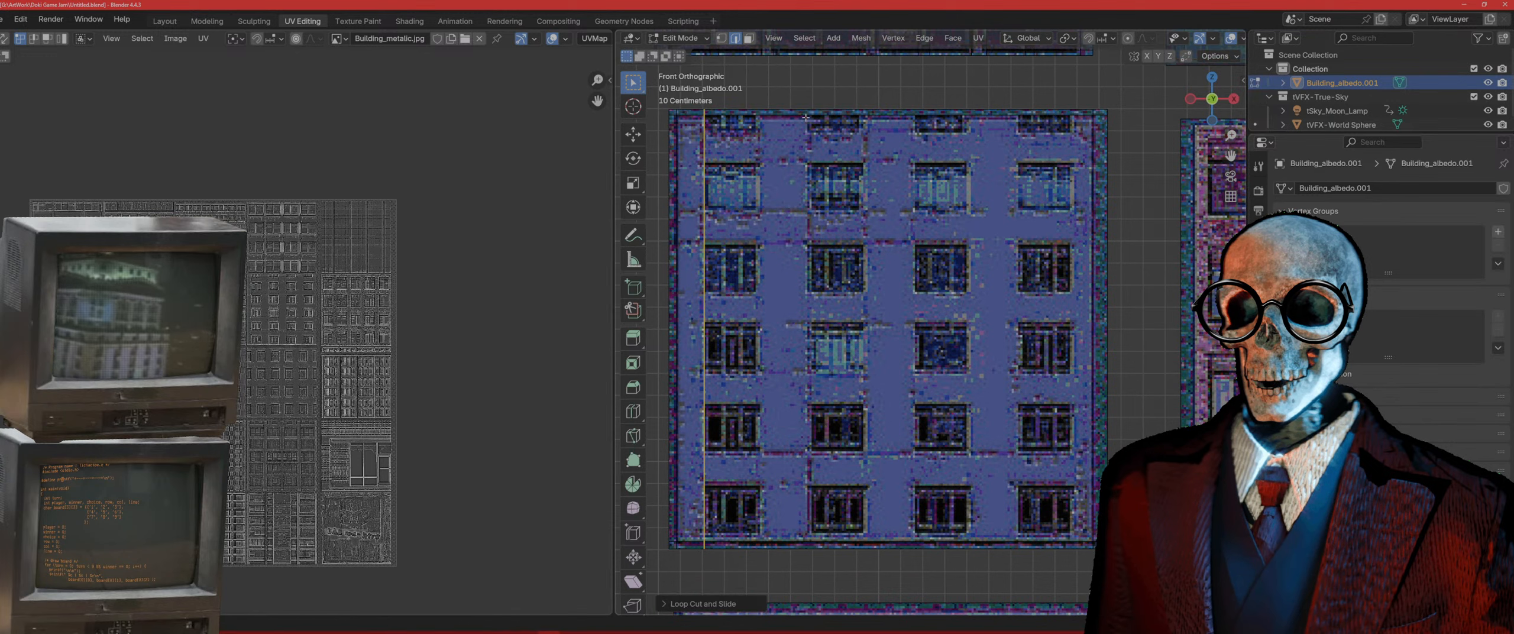
pyautogui.hotkey('ctrl', 'r')
pyautogui.click(806, 118)
pyautogui.click(666, 146)
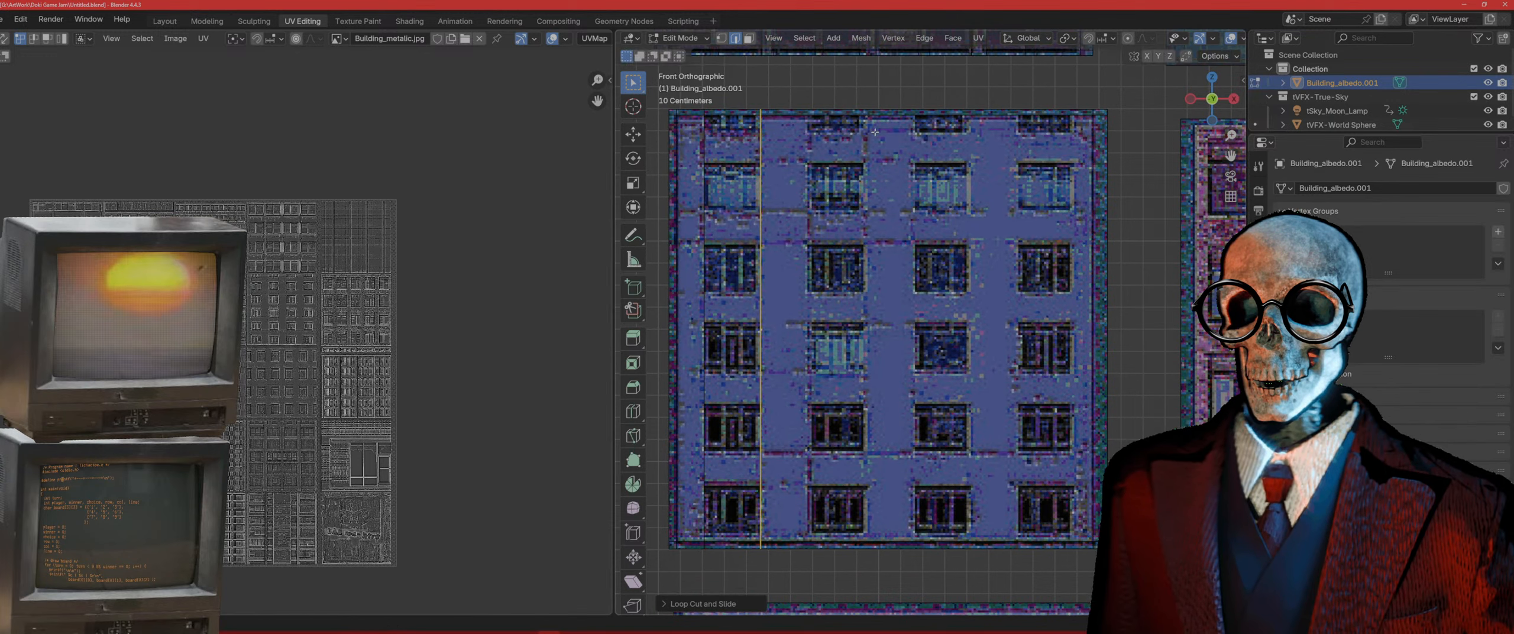
# Step: Add vertical loop cuts along both sides of the second window column
pyautogui.hotkey('ctrl', 'r')
pyautogui.click(877, 133)
pyautogui.click(894, 149)
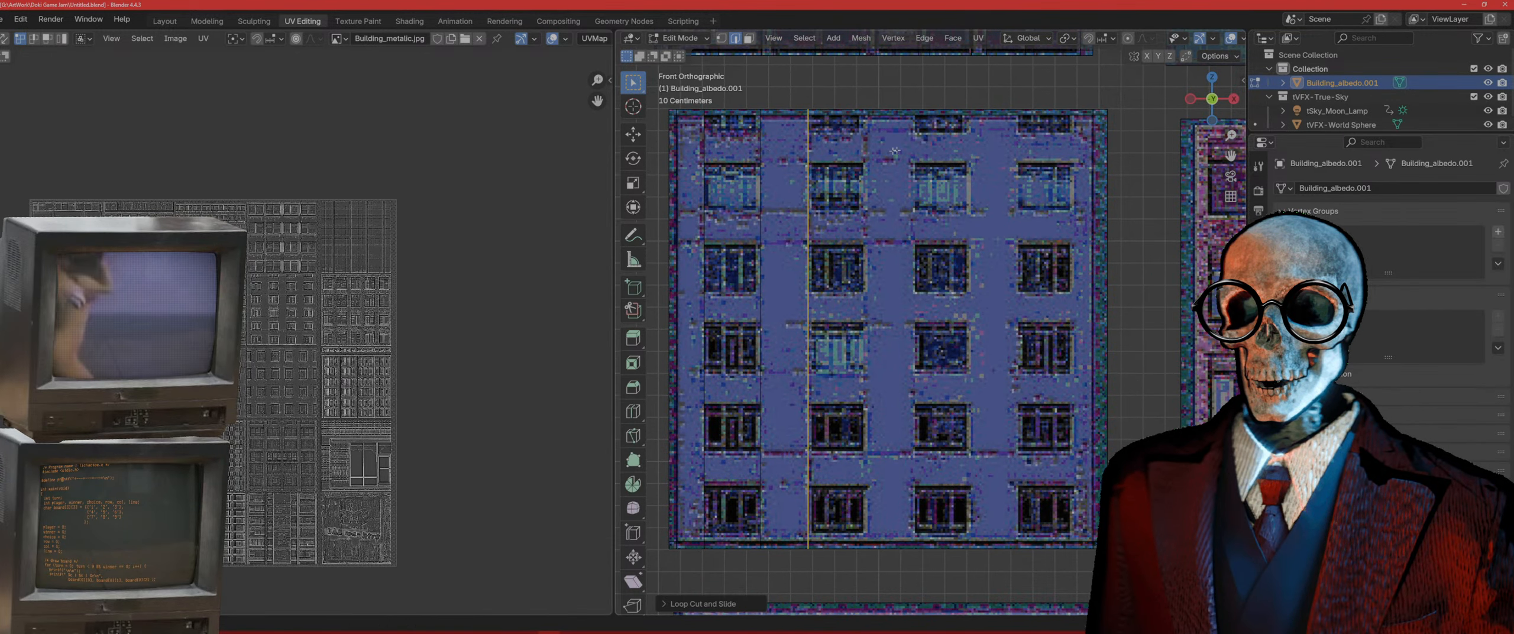
pyautogui.hotkey('ctrl', 'r')
pyautogui.click(950, 155)
pyautogui.click(940, 159)
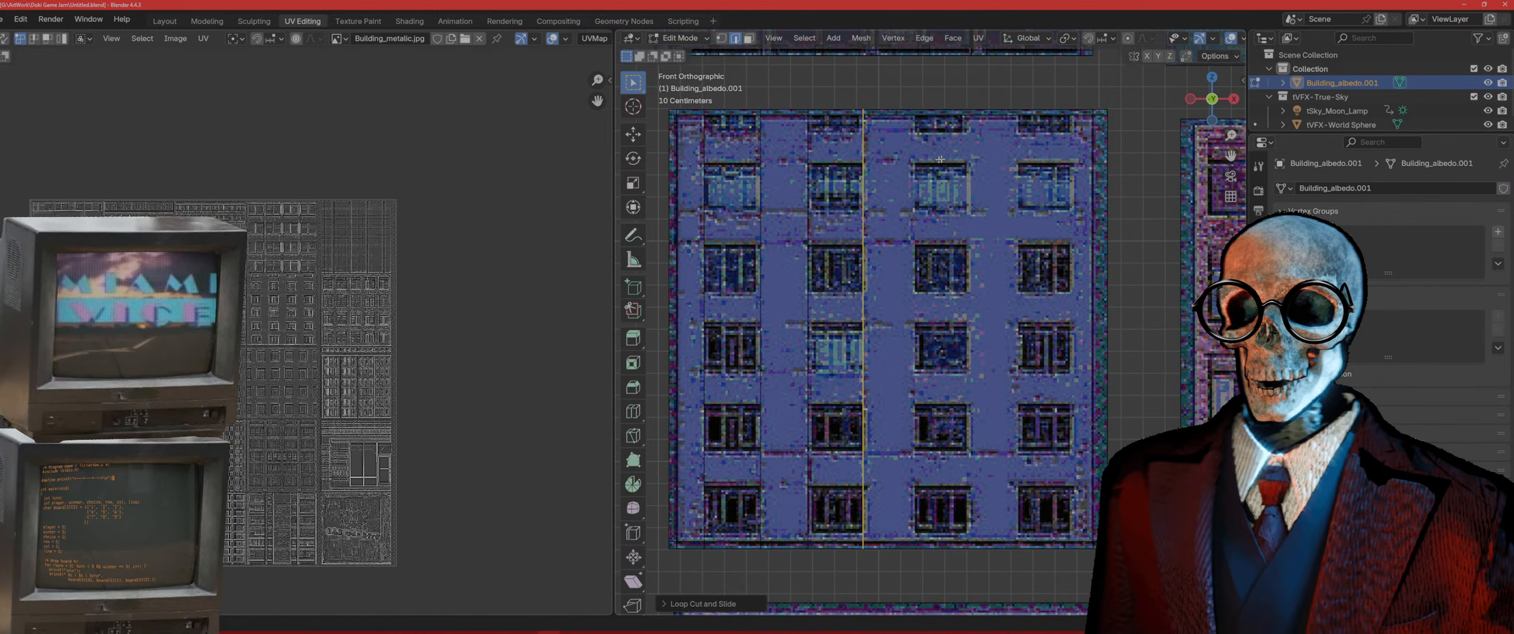
# Step: Add vertical loop cuts along both sides of the third window column
pyautogui.hotkey('ctrl', 'r')
pyautogui.click(940, 158)
pyautogui.click(913, 162)
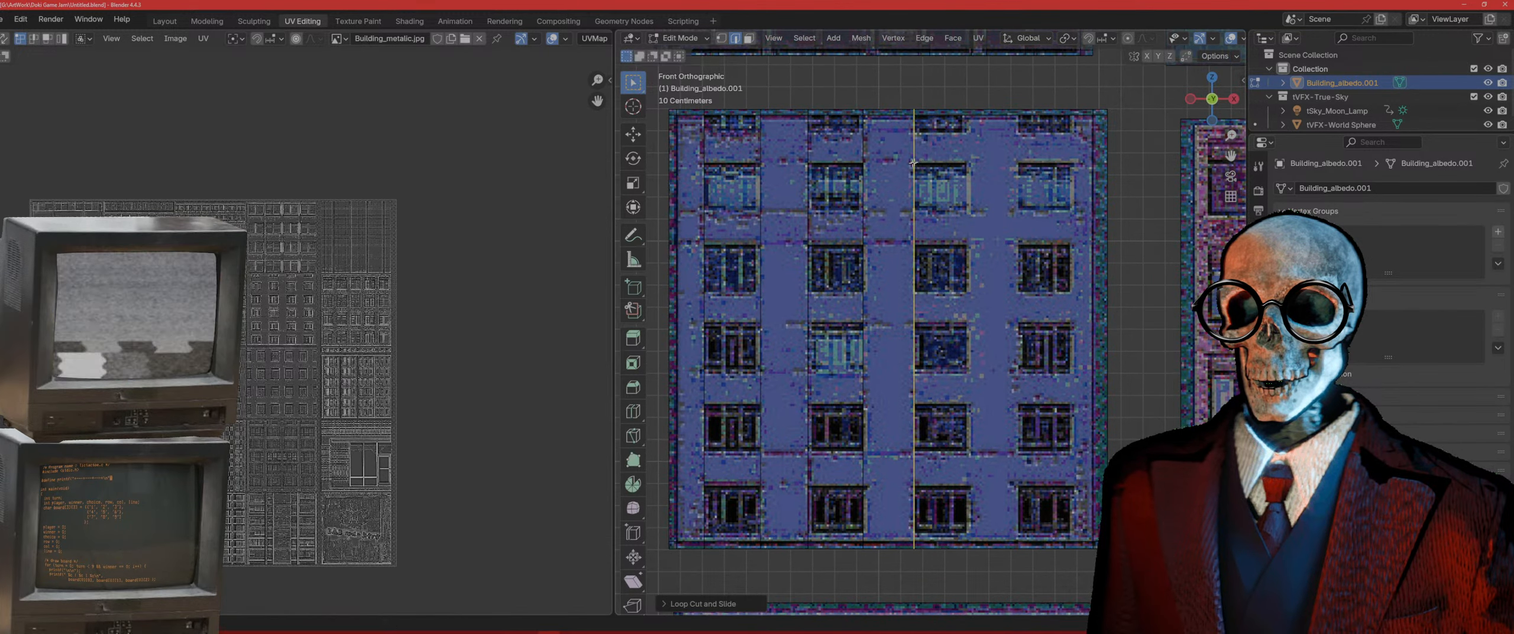
pyautogui.hotkey('ctrl', 'r')
pyautogui.click(1003, 154)
pyautogui.click(968, 155)
# Step: Add vertical loop cuts along both sides of the fourth window column and a horizontal one along the upper edge of the middle full row
pyautogui.hotkey('ctrl', 'r')
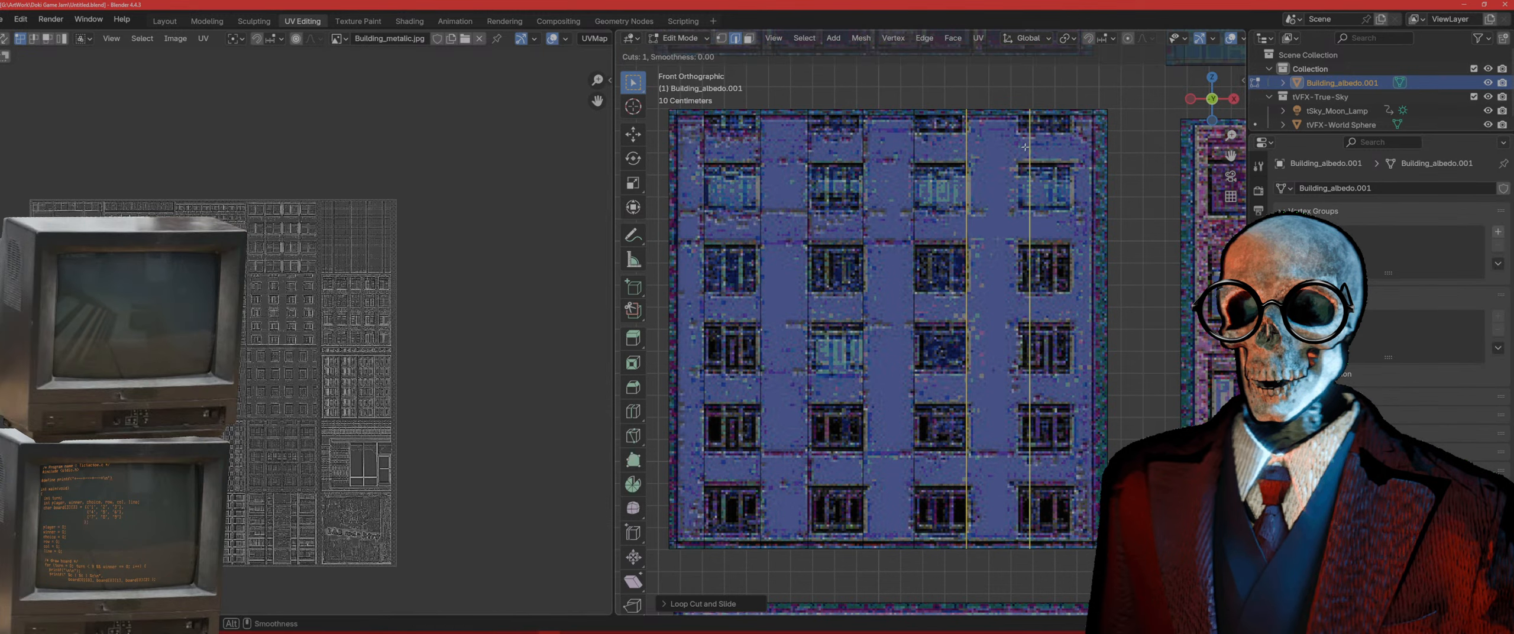
pyautogui.click(1067, 153)
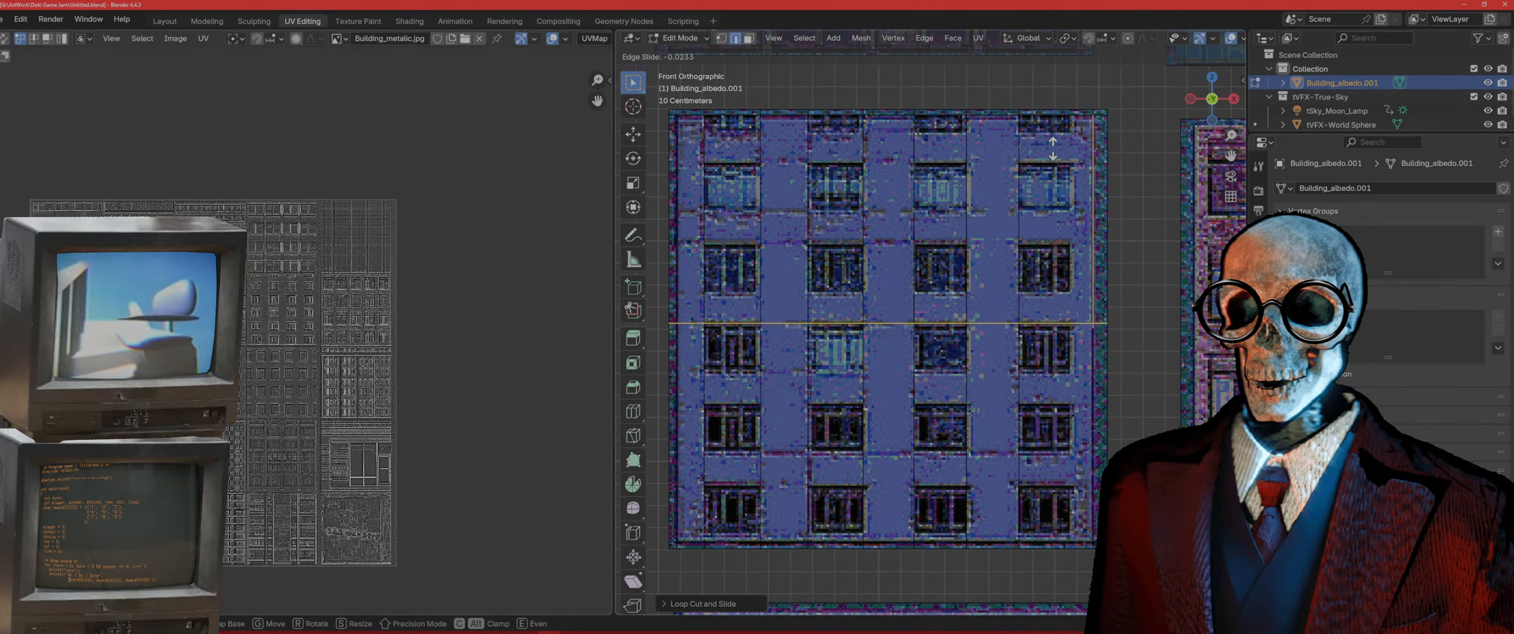
pyautogui.click(1054, 147)
pyautogui.hotkey('ctrl', 'r')
pyautogui.click(1071, 127)
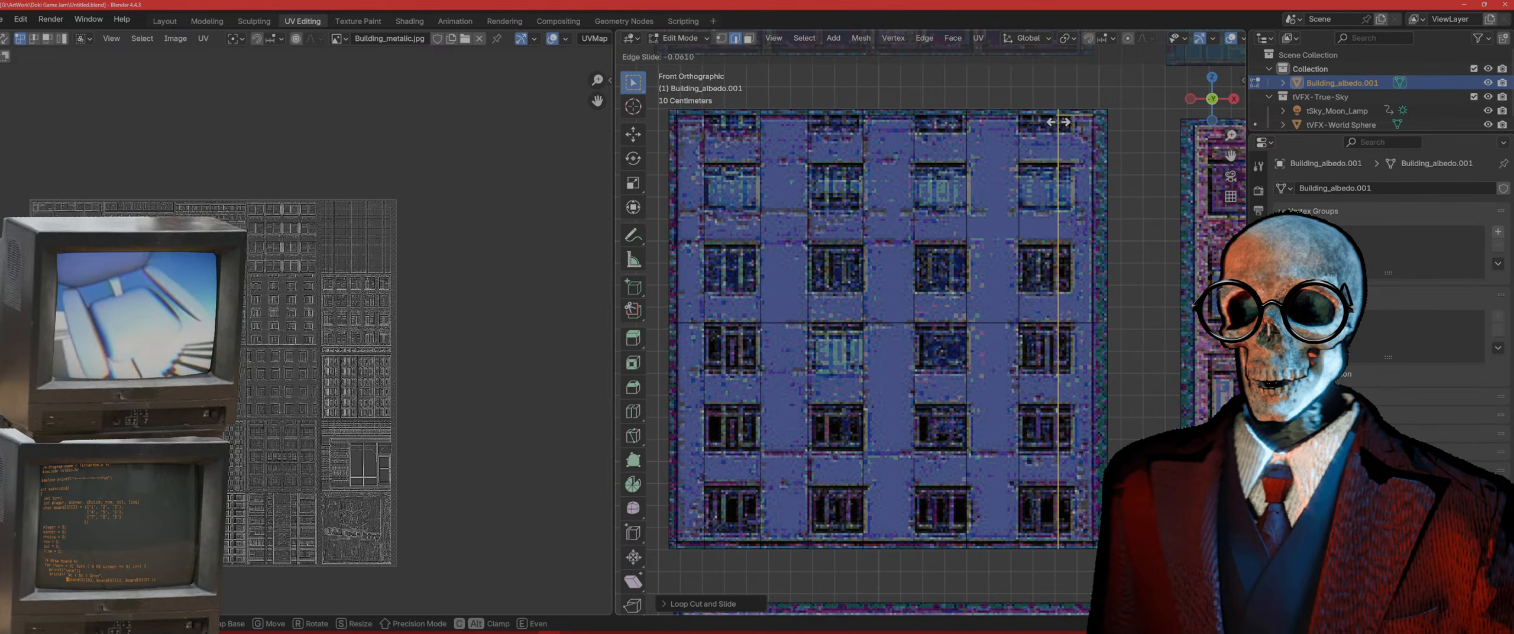
pyautogui.click(1075, 123)
# Step: Add horizontal loop cuts beneath the partial windows at the facade's upper edge and along the top of the first full window row
pyautogui.hotkey('ctrl', 'r')
pyautogui.click(1076, 142)
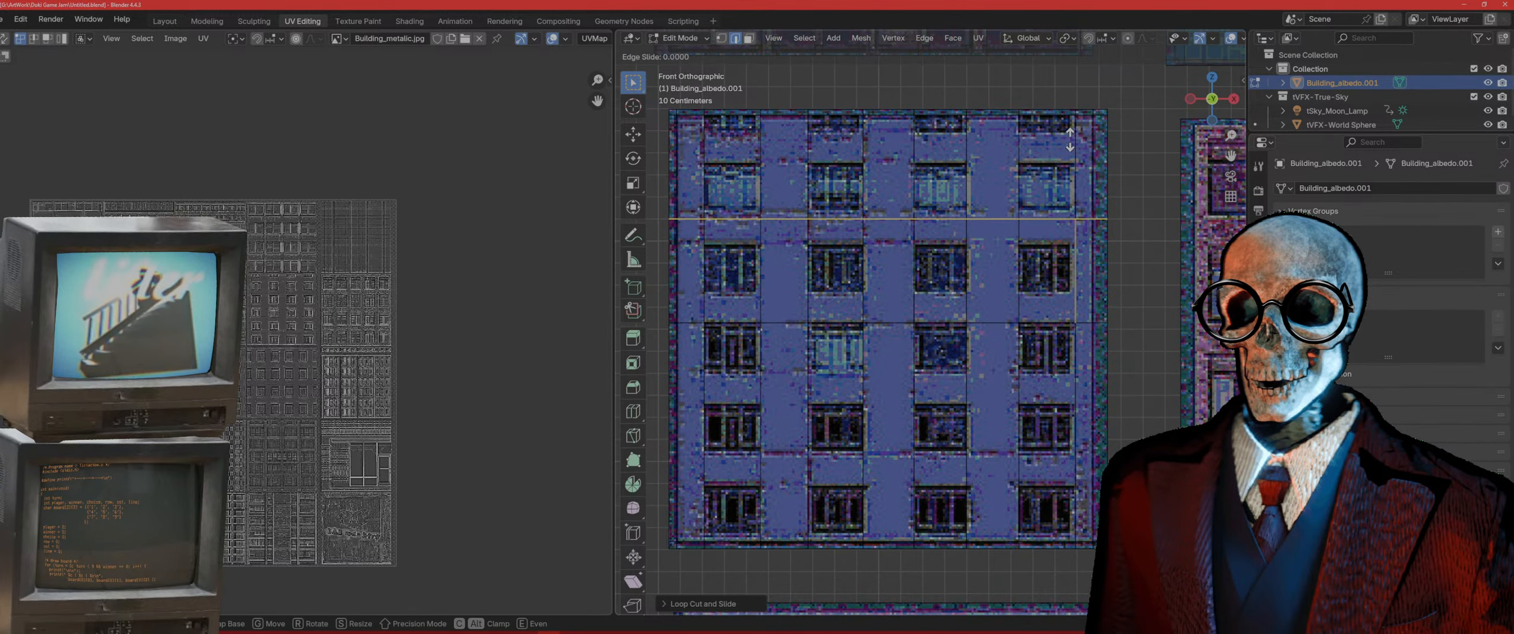
pyautogui.click(1078, 62)
pyautogui.hotkey('ctrl', 'r')
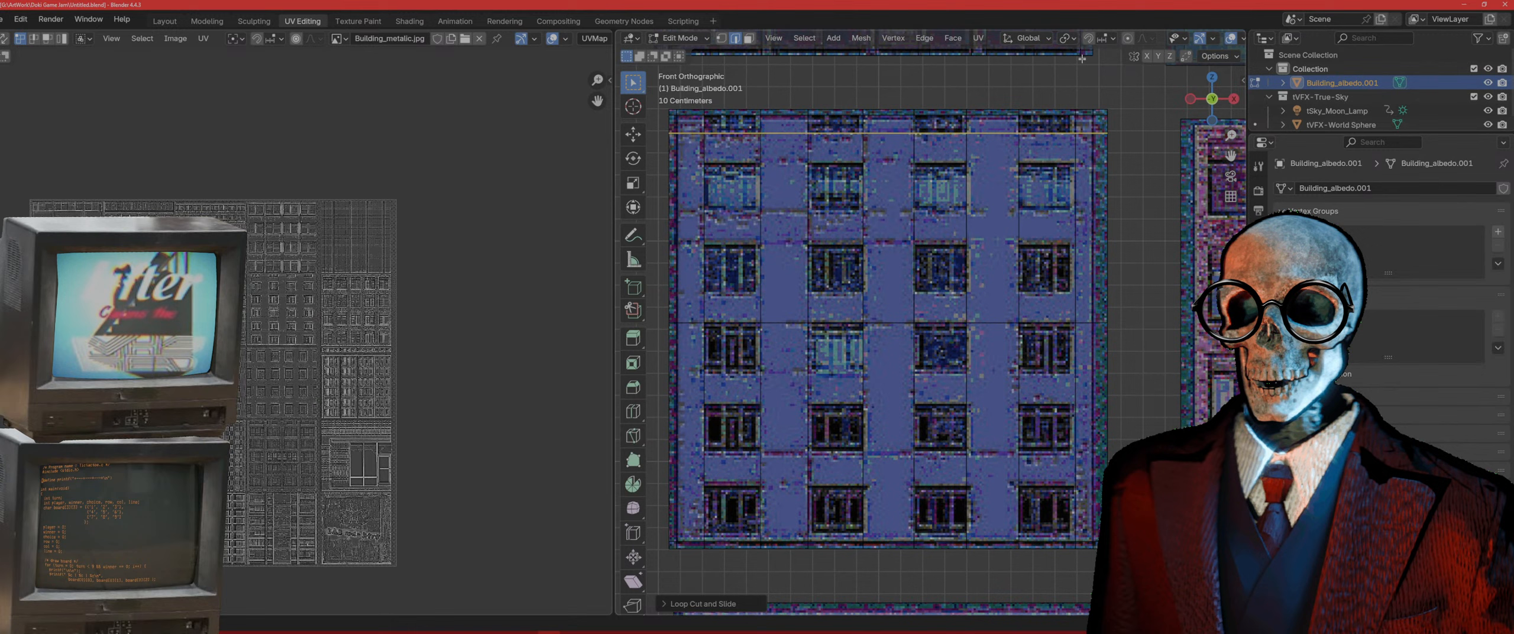
pyautogui.click(1078, 201)
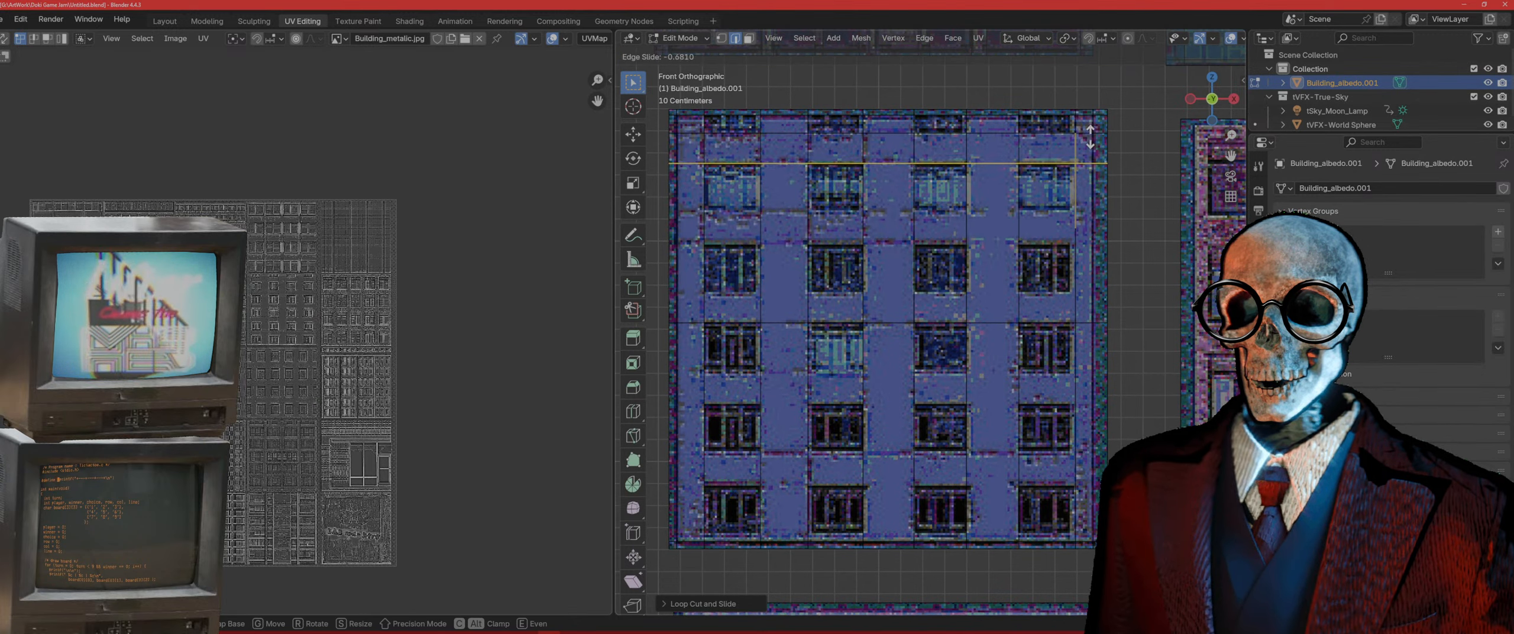
pyautogui.click(1090, 136)
# Step: Continue adding horizontal loop cuts along the upper and lower edges of the window rows down the facade
pyautogui.hotkey('ctrl', 'r')
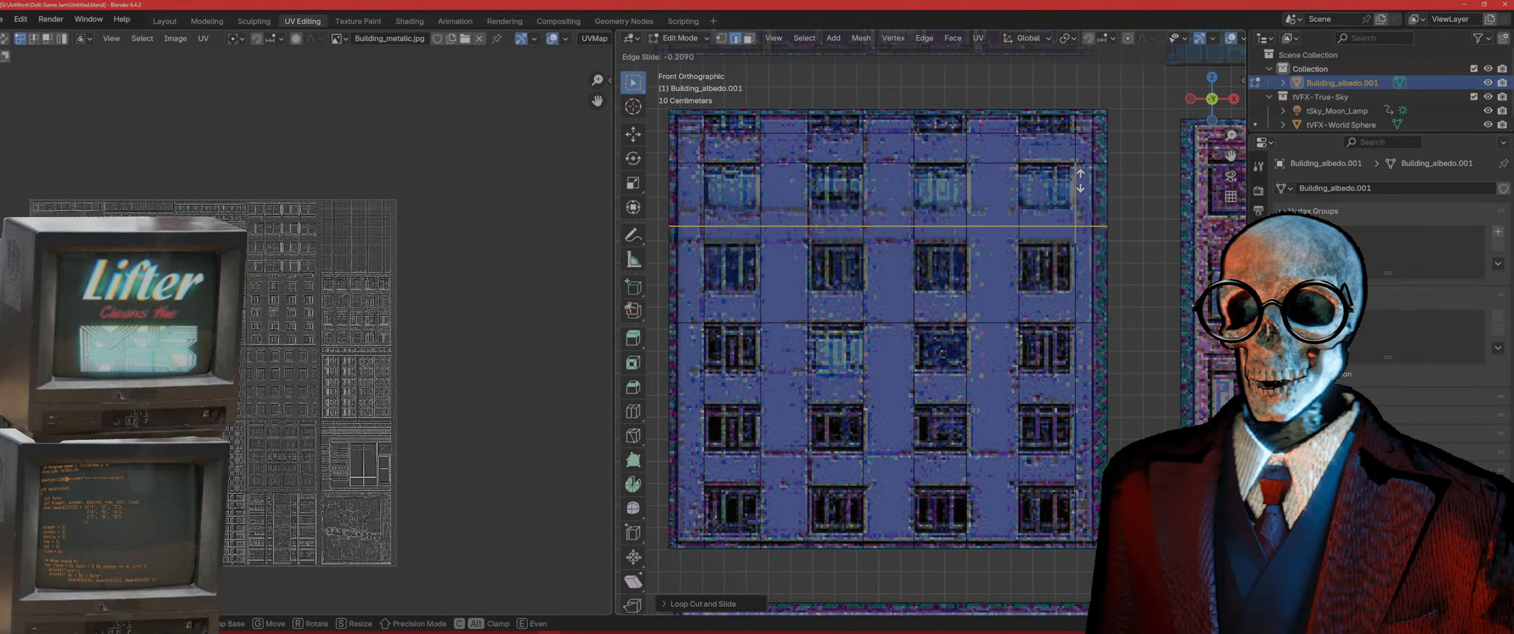
pyautogui.click(1078, 264)
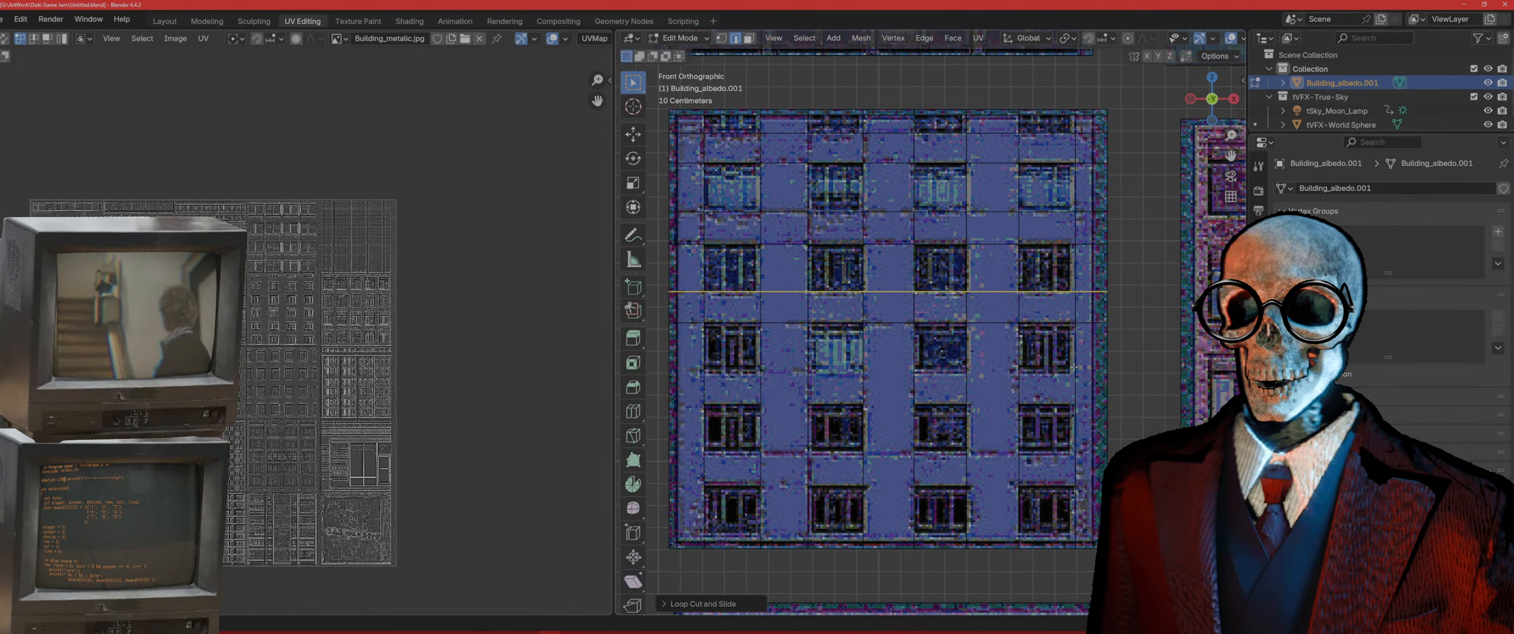
pyautogui.click(1088, 316)
pyautogui.hotkey('ctrl', 'r')
pyautogui.click(1059, 412)
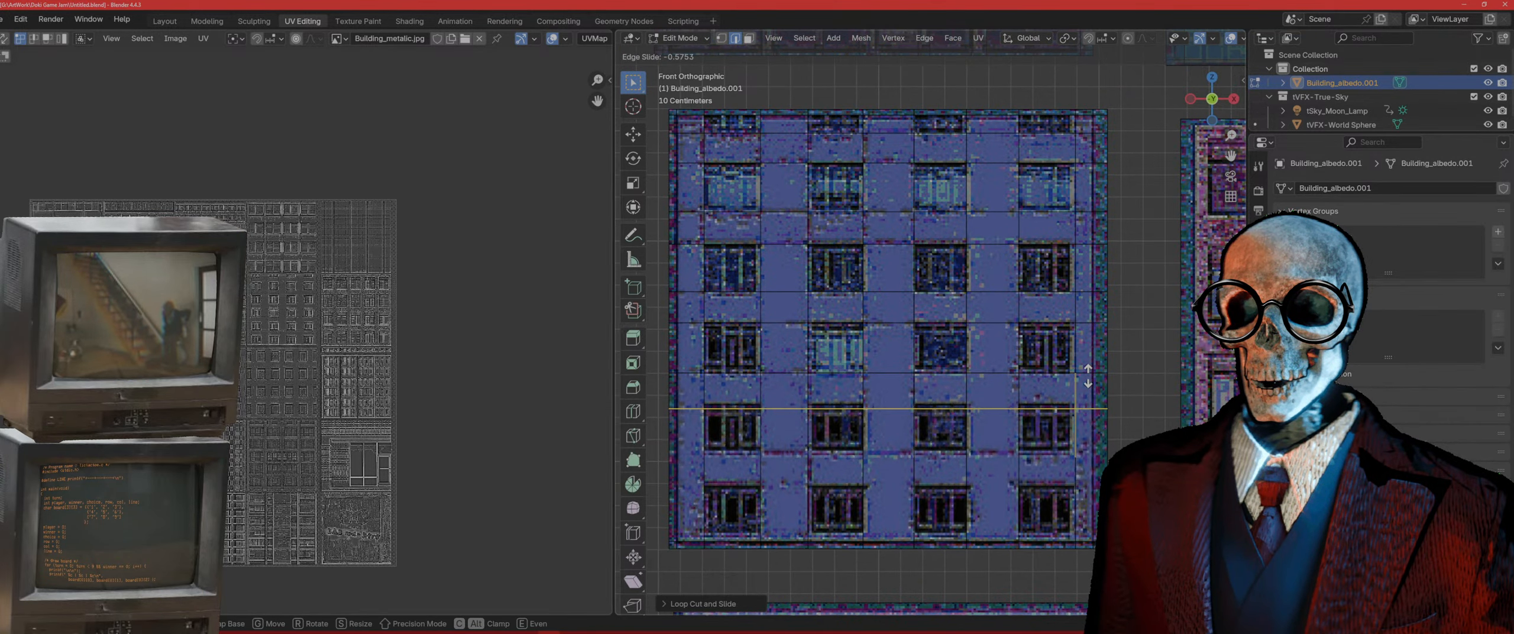
pyautogui.click(1070, 460)
# Step: Slide the newest horizontal cut to the top of the lowest window row and add another along that row's lower edge
pyautogui.press('g')
pyautogui.press('g')
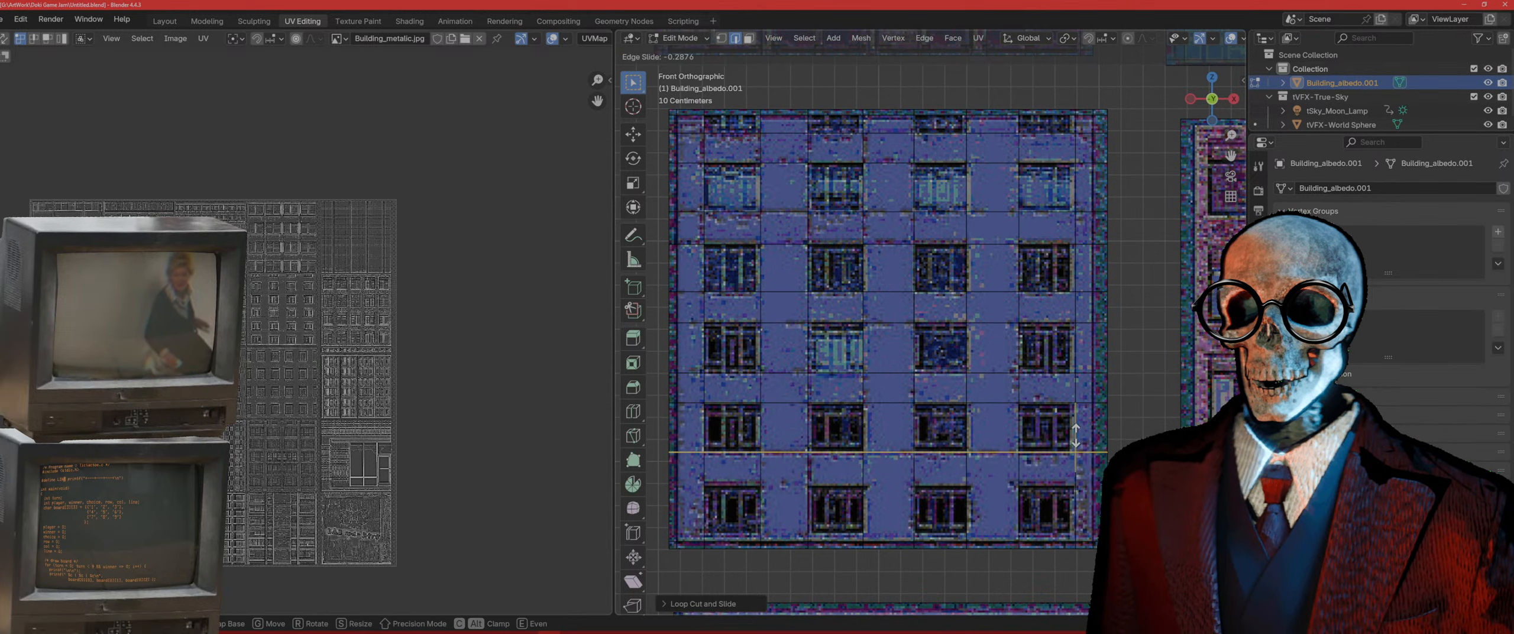
pyautogui.click(1064, 488)
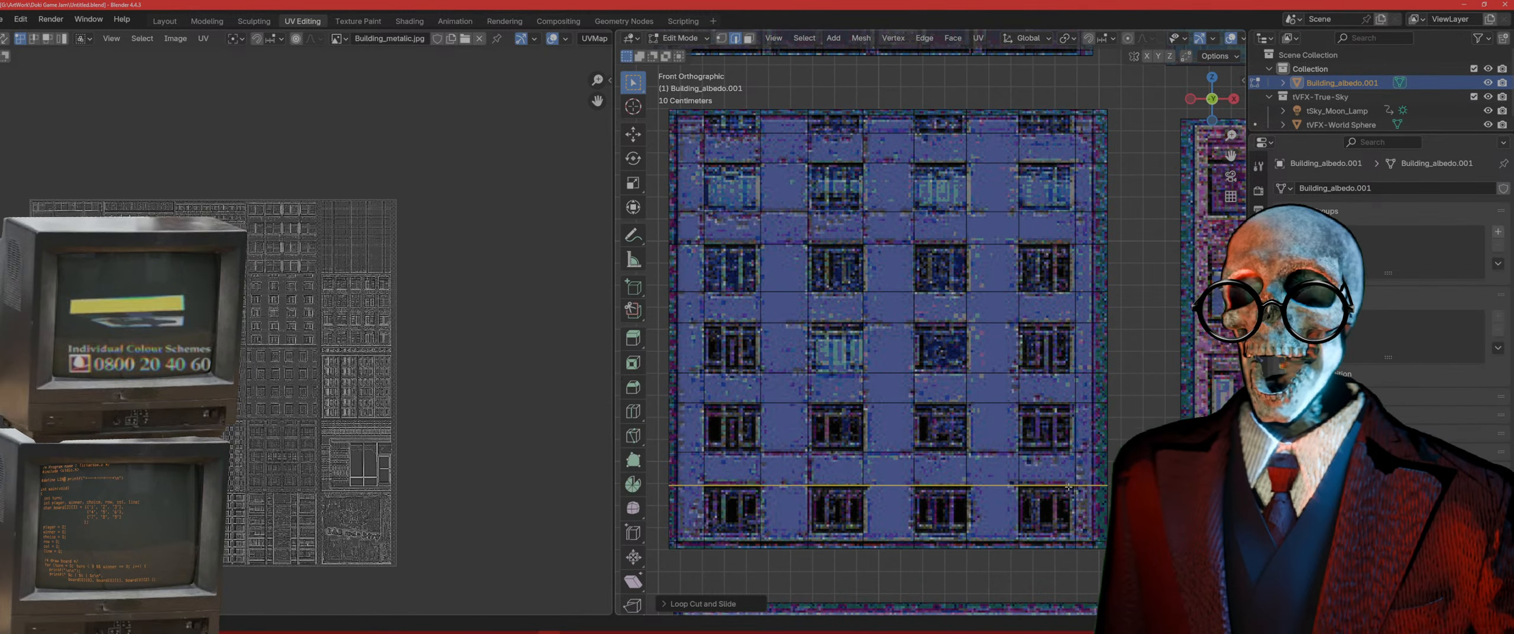
pyautogui.hotkey('ctrl', 'r')
pyautogui.click(1069, 513)
pyautogui.click(1070, 528)
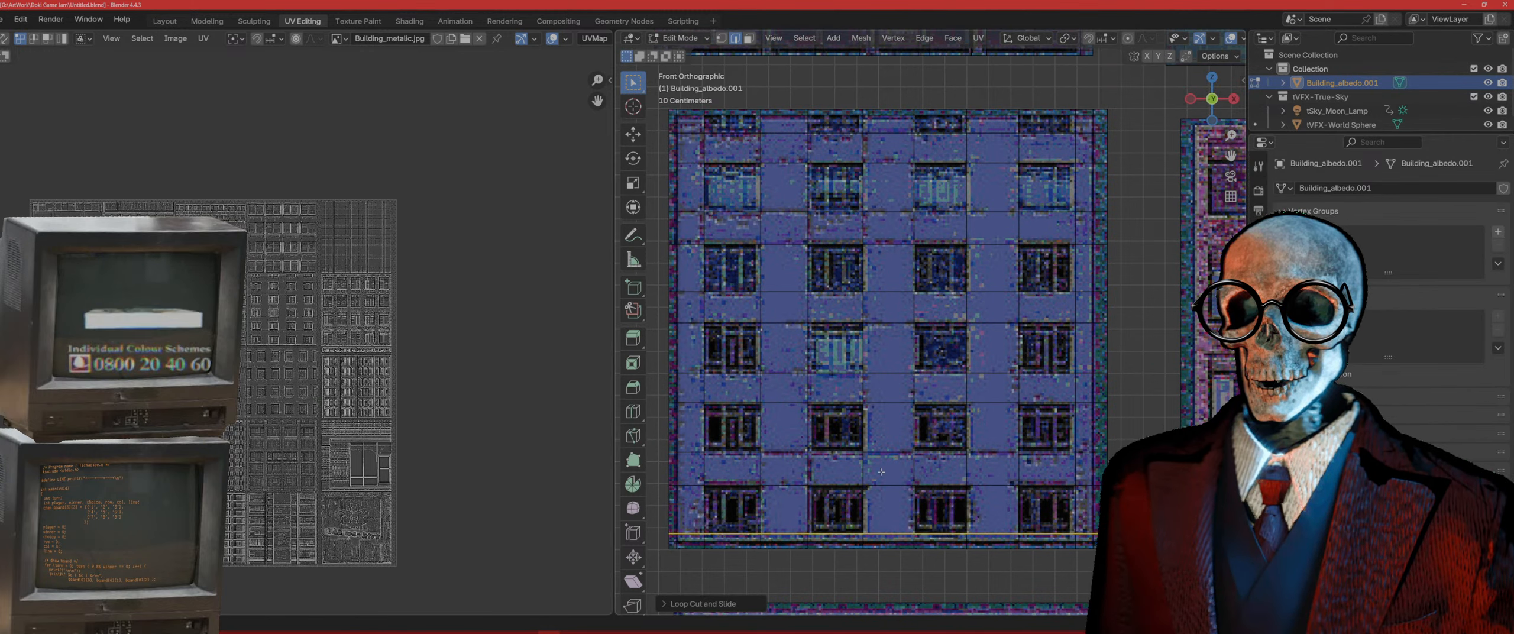
# Step: Select the wall and window faces inside the facade's border, leaving out the partial windows along the upper edge
pyautogui.press('3')
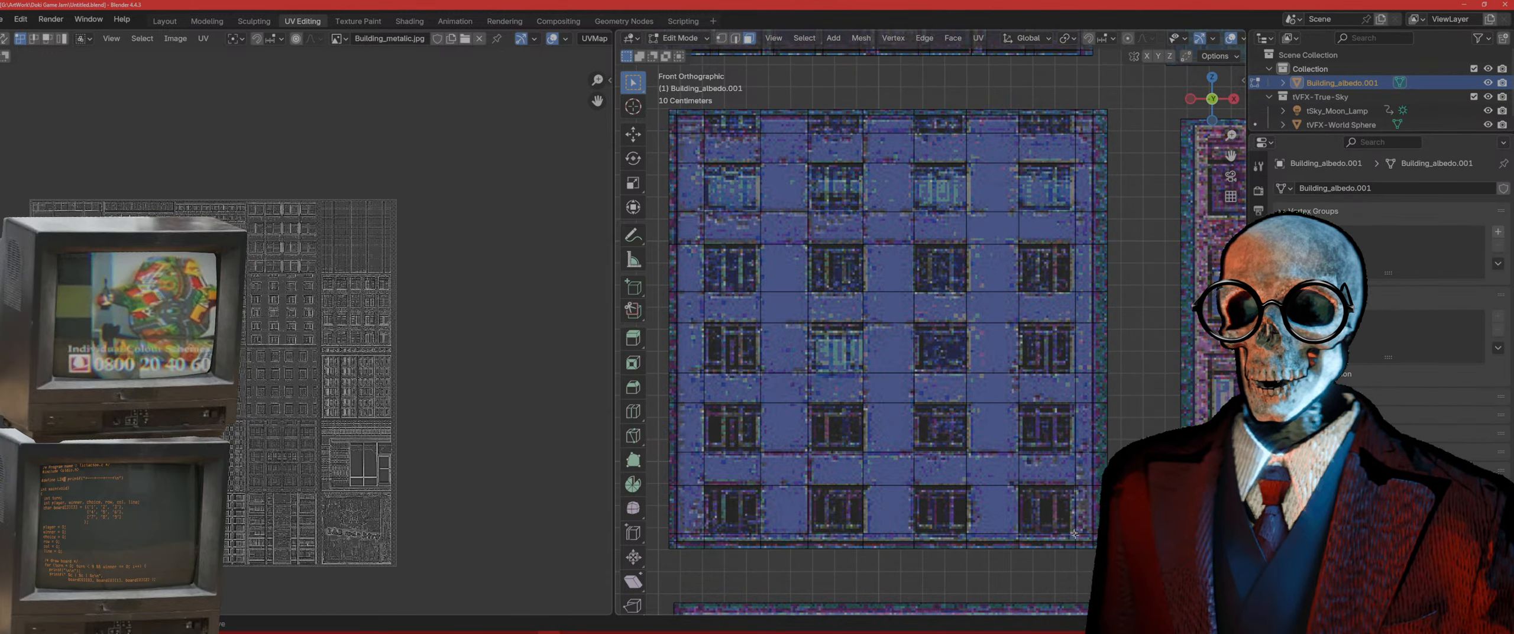
pyautogui.moveTo(1075, 534); pyautogui.dragTo(697, 124)
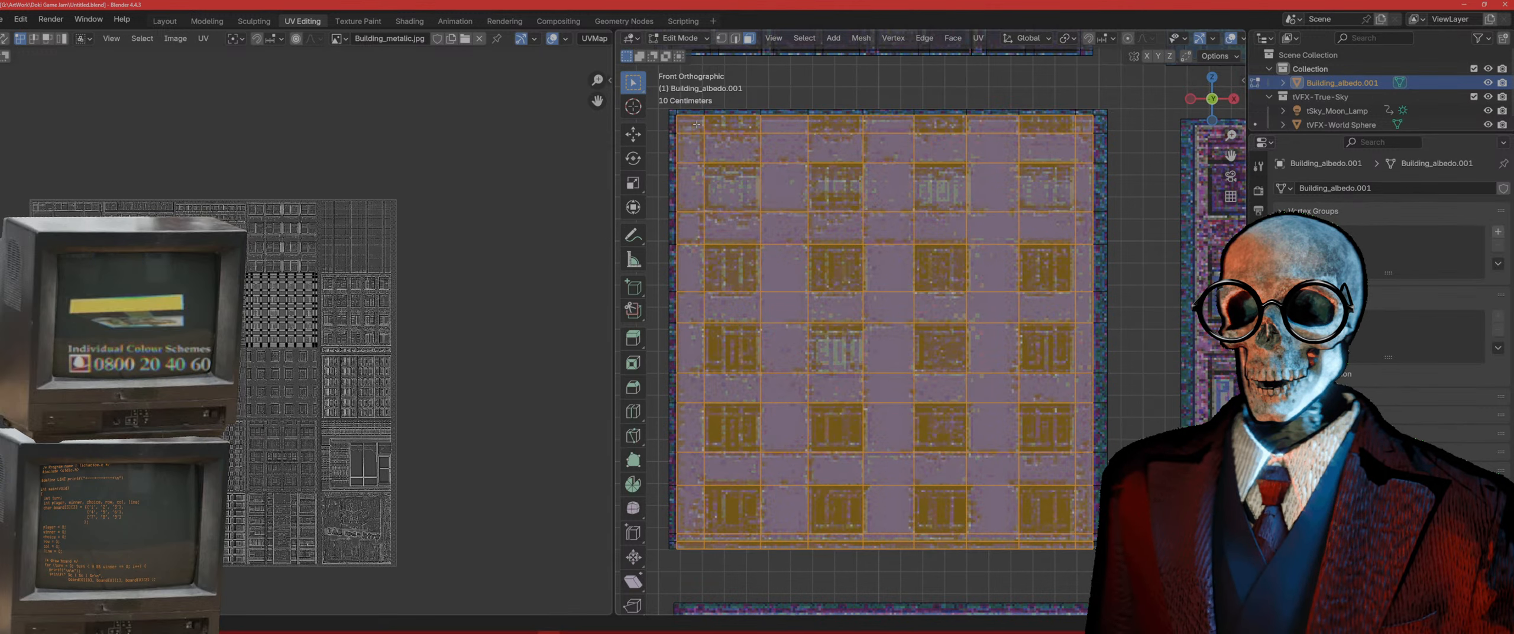
pyautogui.moveTo(1081, 566); pyautogui.dragTo(681, 544)
pyautogui.moveTo(784, 357); pyautogui.dragTo(1096, 334, button='middle')
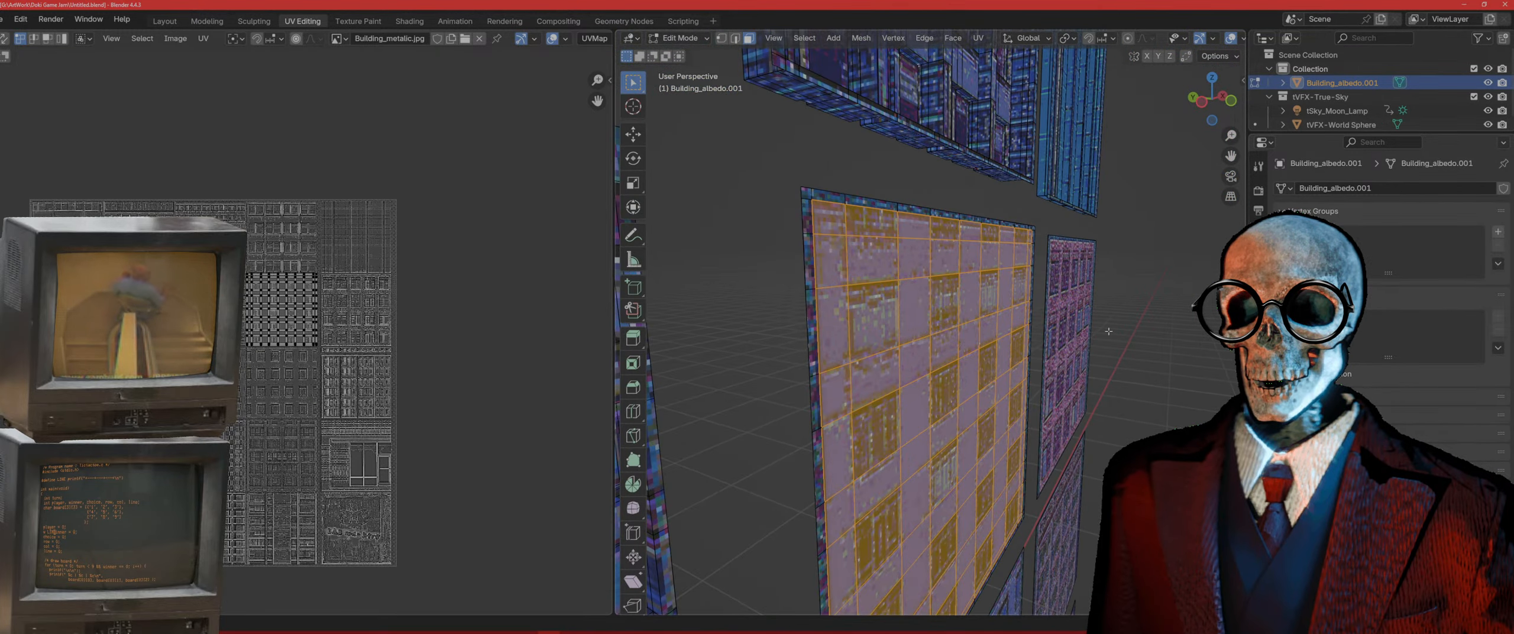
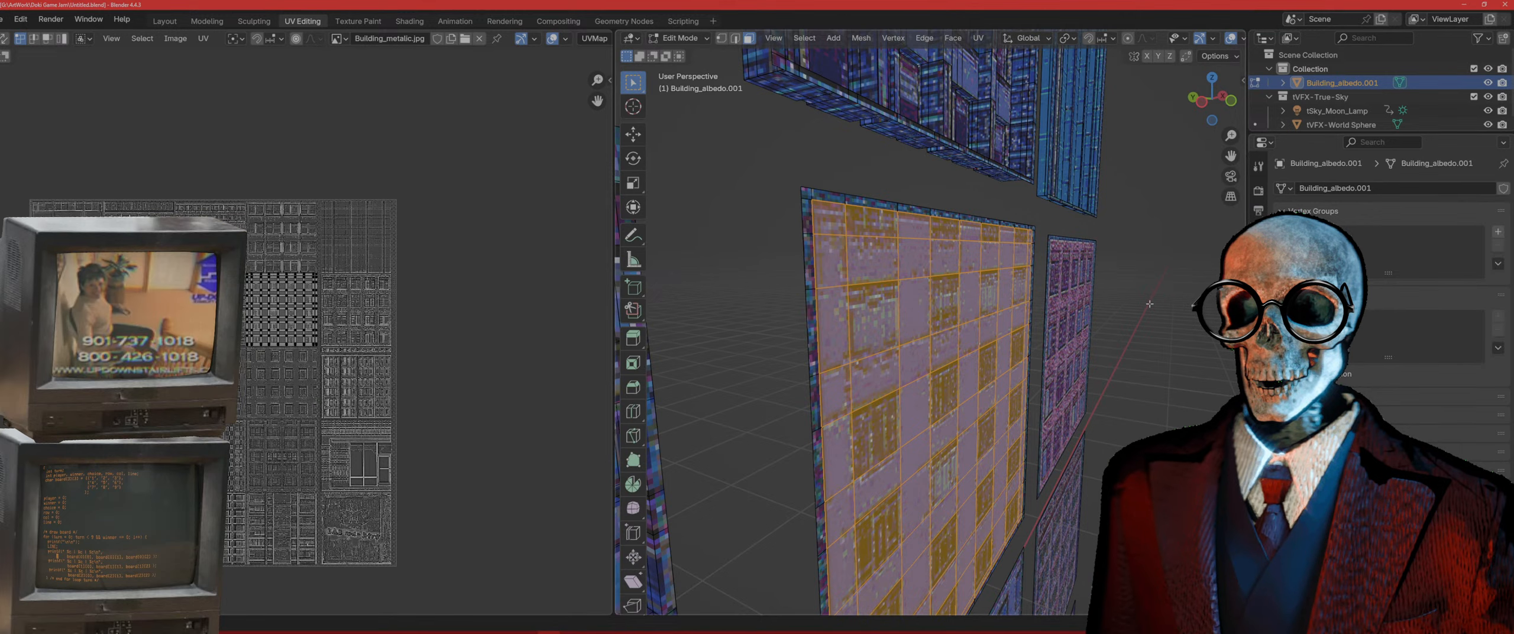
pyautogui.press('KP_1')
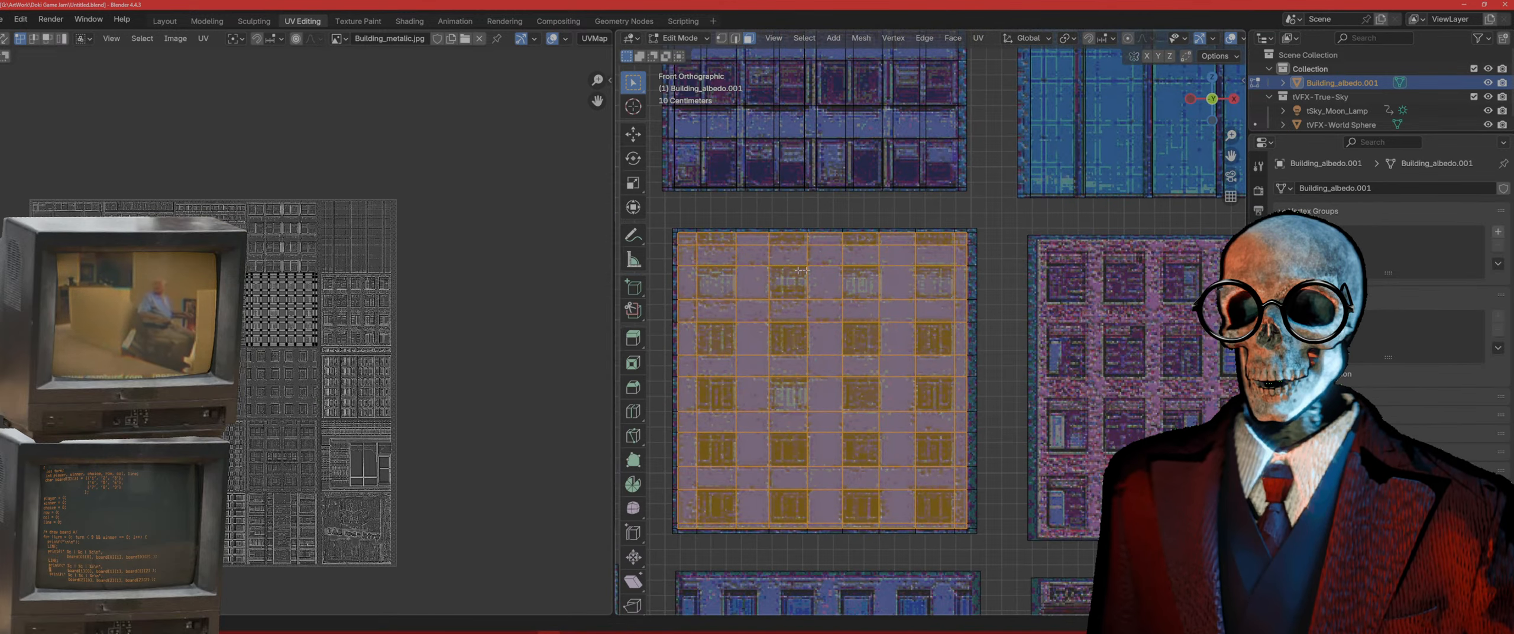
pyautogui.scroll(2, 720, 247)
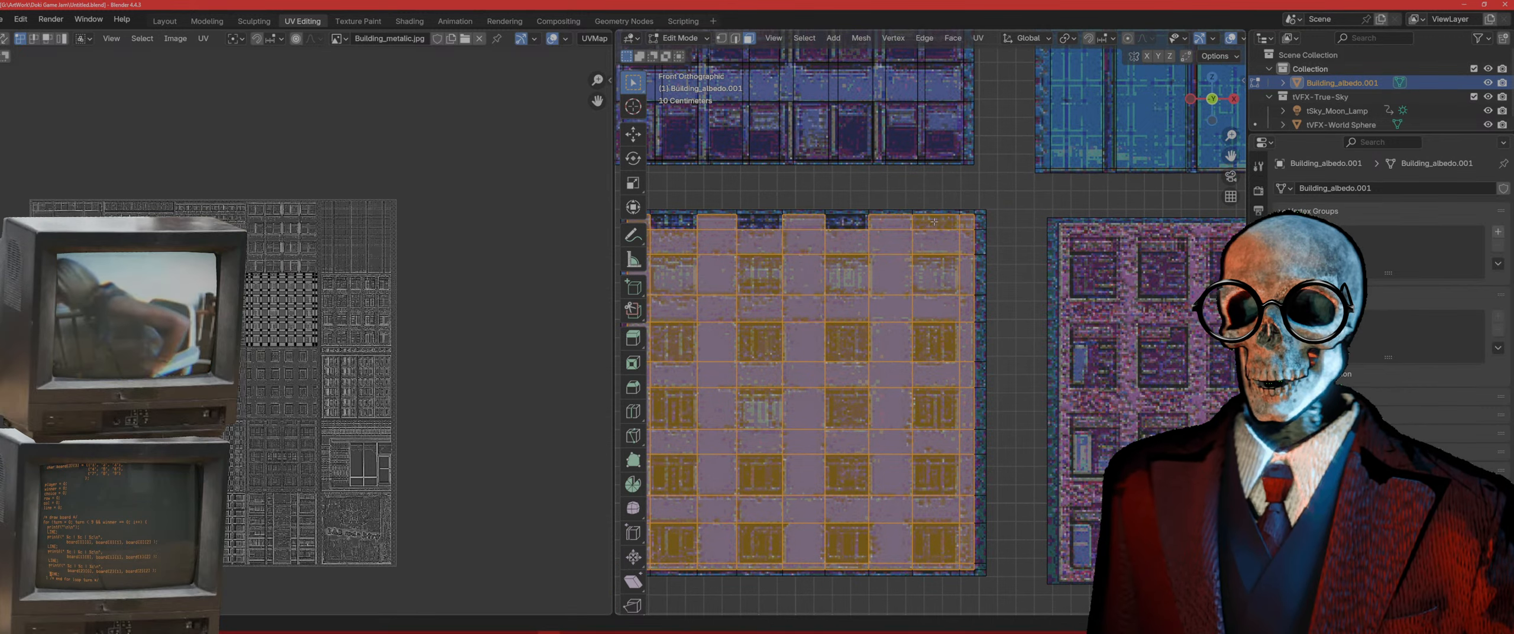
# Step: Extrude the selected facade faces outward by about 0.1 m along their normals
pyautogui.keyDown('shift'); pyautogui.moveTo(850, 336); pyautogui.dragTo(1063, 343, button='middle'); pyautogui.keyUp('shift')
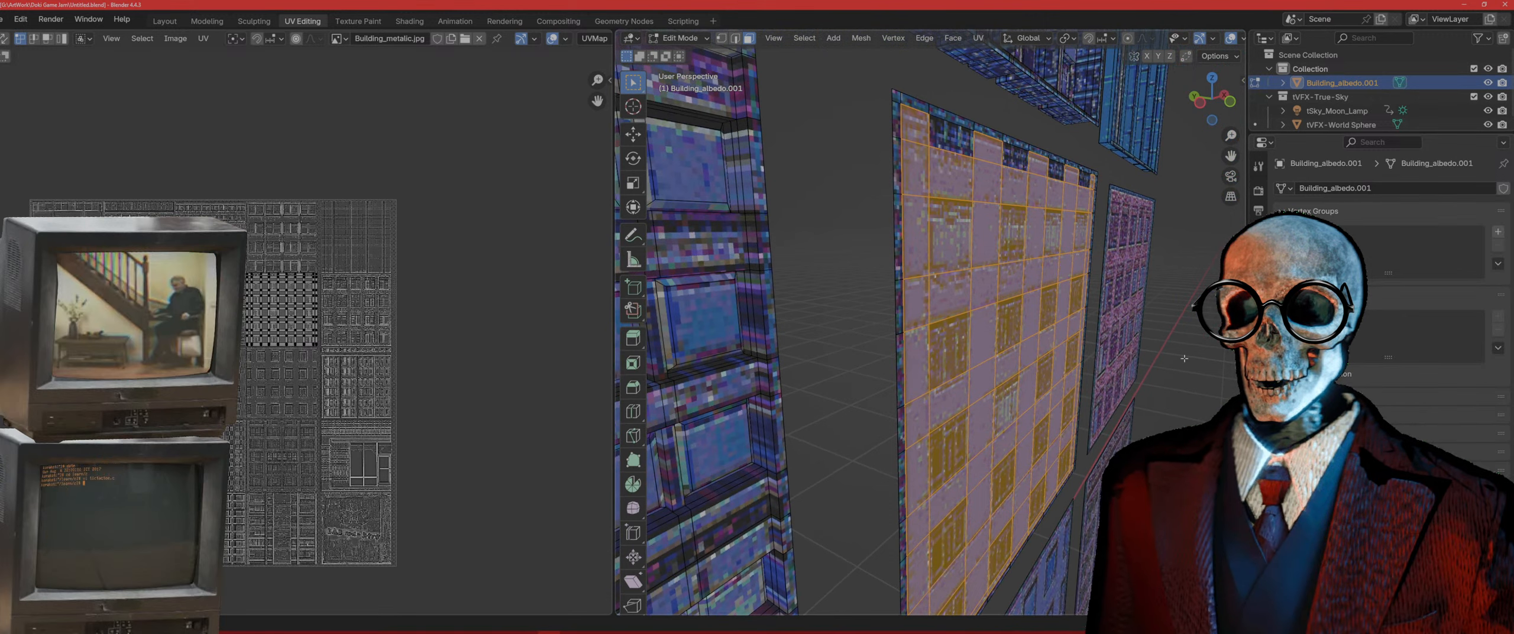
pyautogui.press('e')
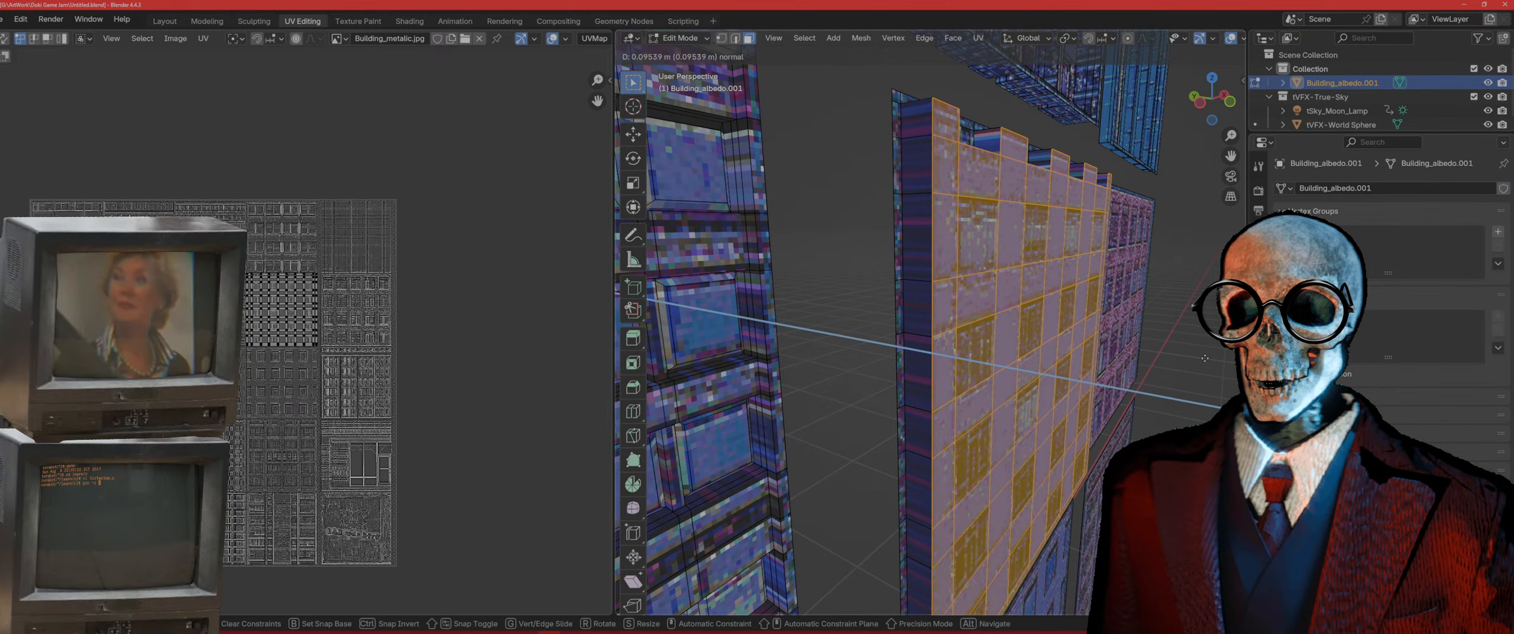
pyautogui.click(1214, 360)
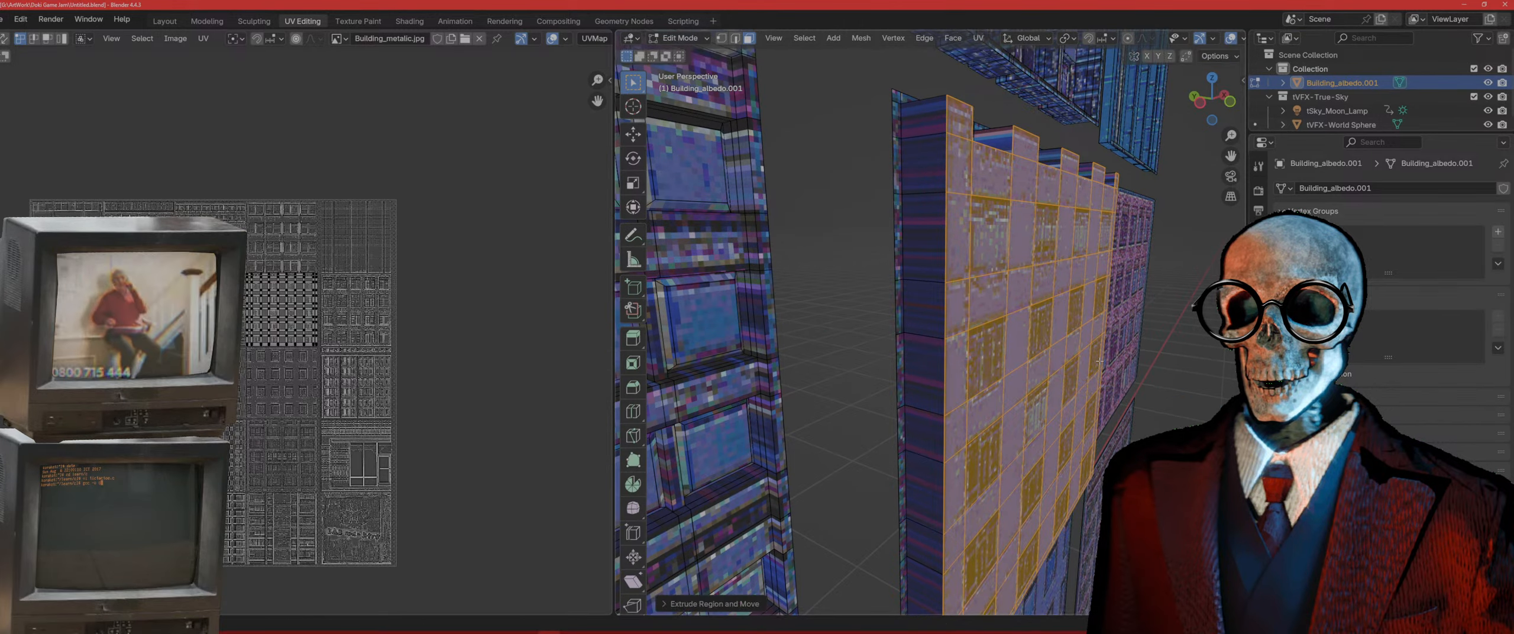
pyautogui.scroll(-3, 1100, 361)
pyautogui.moveTo(1099, 361); pyautogui.dragTo(1052, 368, button='middle')
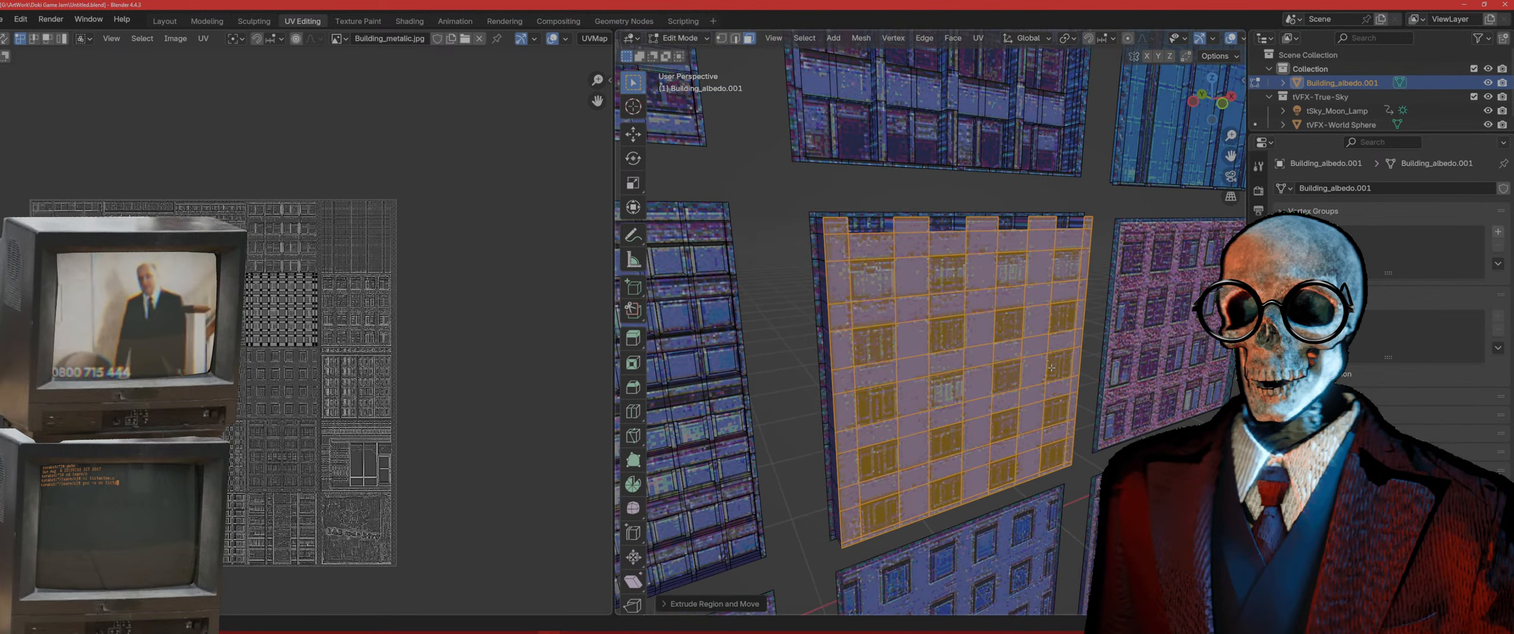
# Step: Select the windows in the two uppermost full rows of the extruded facade in front view
pyautogui.press('KP_1')
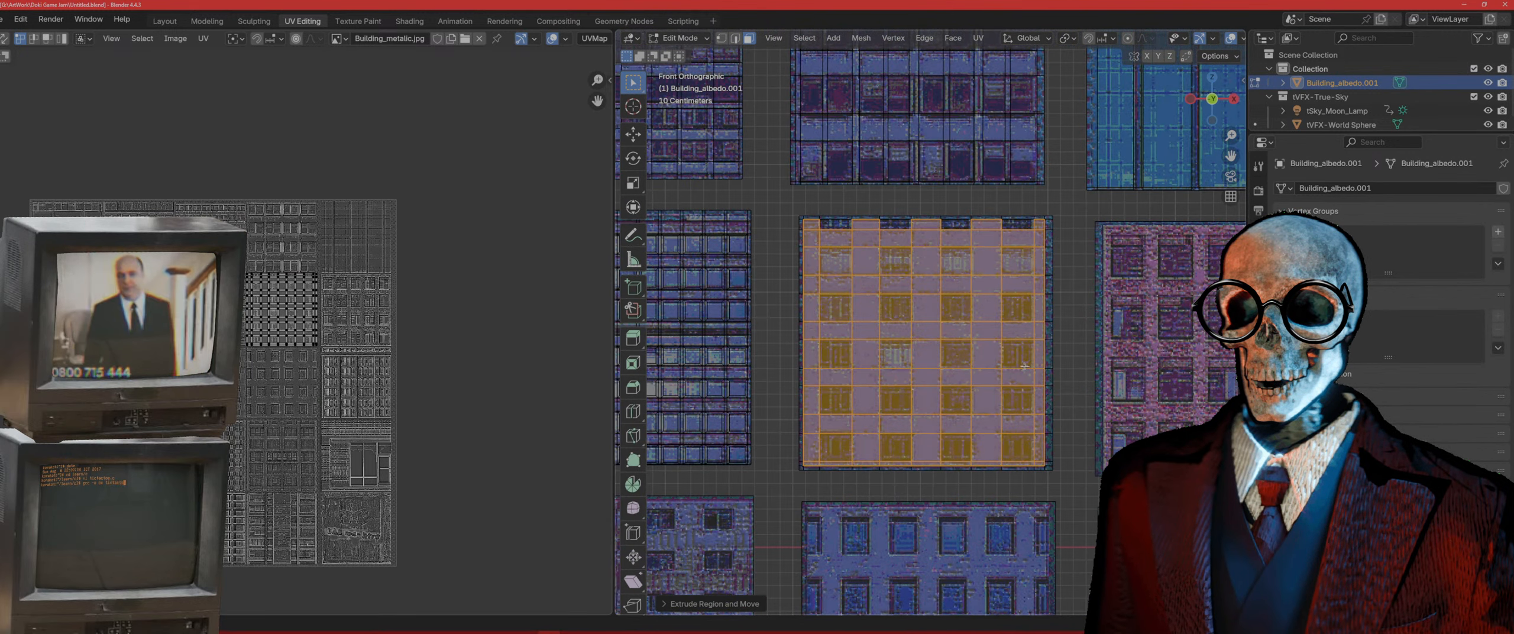
pyautogui.click(832, 264)
pyautogui.keyDown('shift'); pyautogui.click(895, 261); pyautogui.keyUp('shift')
pyautogui.keyDown('shift'); pyautogui.click(946, 262); pyautogui.keyUp('shift')
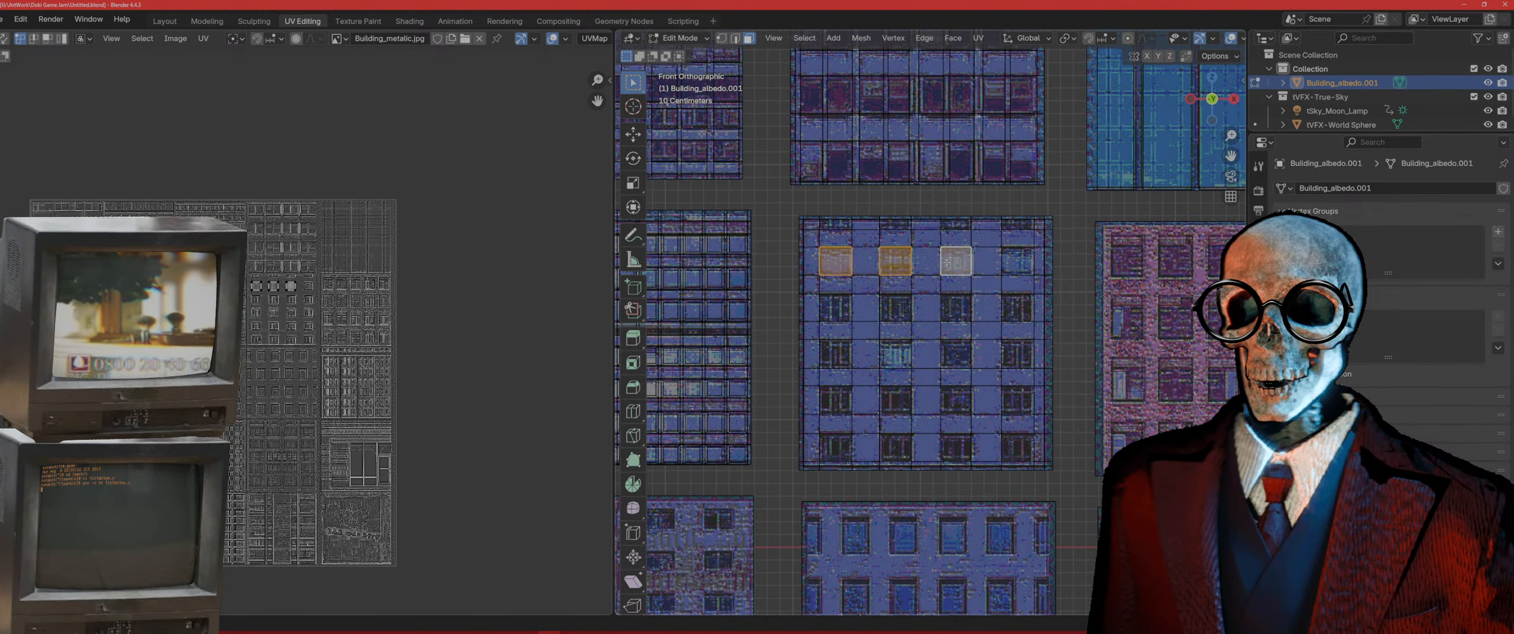
pyautogui.keyDown('shift'); pyautogui.click(1019, 262); pyautogui.keyUp('shift')
pyautogui.keyDown('shift'); pyautogui.click(1017, 308); pyautogui.keyUp('shift')
pyautogui.keyDown('shift'); pyautogui.click(955, 308); pyautogui.keyUp('shift')
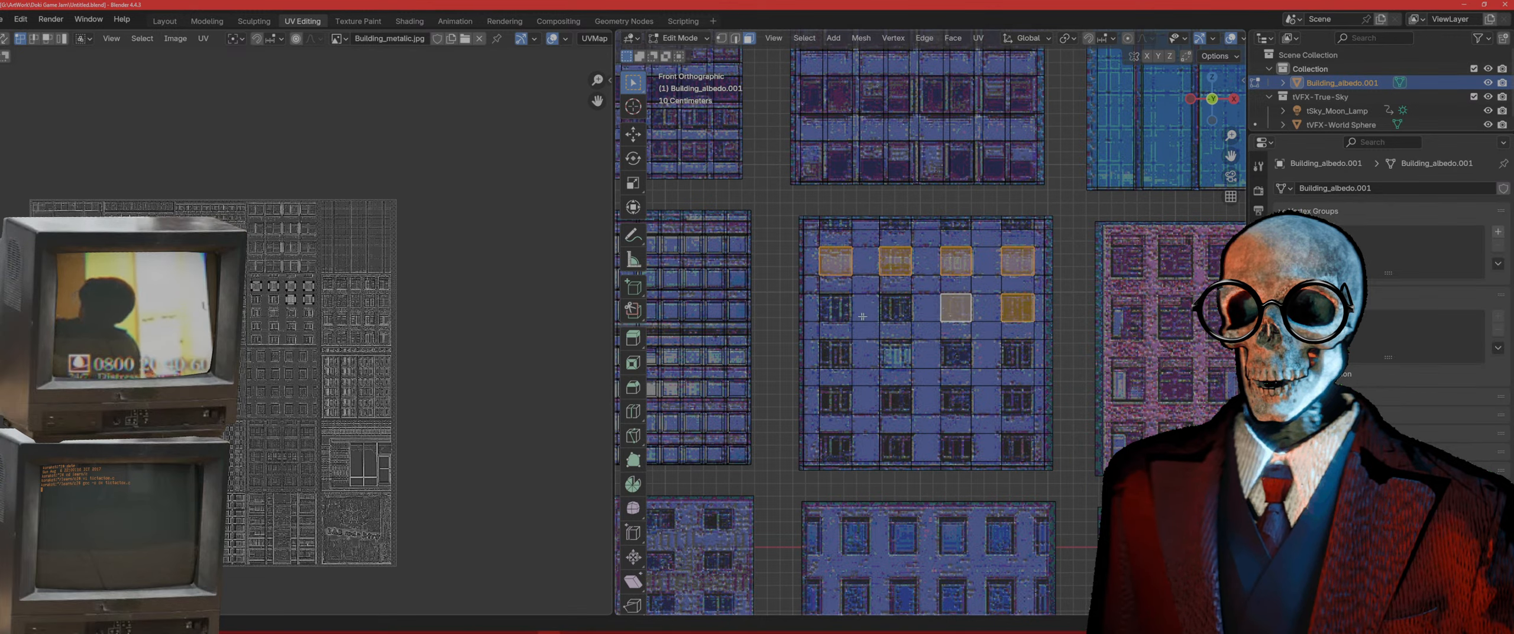
pyautogui.keyDown('shift'); pyautogui.click(835, 307); pyautogui.keyUp('shift')
pyautogui.keyDown('shift'); pyautogui.click(896, 308); pyautogui.keyUp('shift')
# Step: Add the windows in the three lower rows of the facade to the selection
pyautogui.keyDown('shift'); pyautogui.click(835, 354); pyautogui.keyUp('shift')
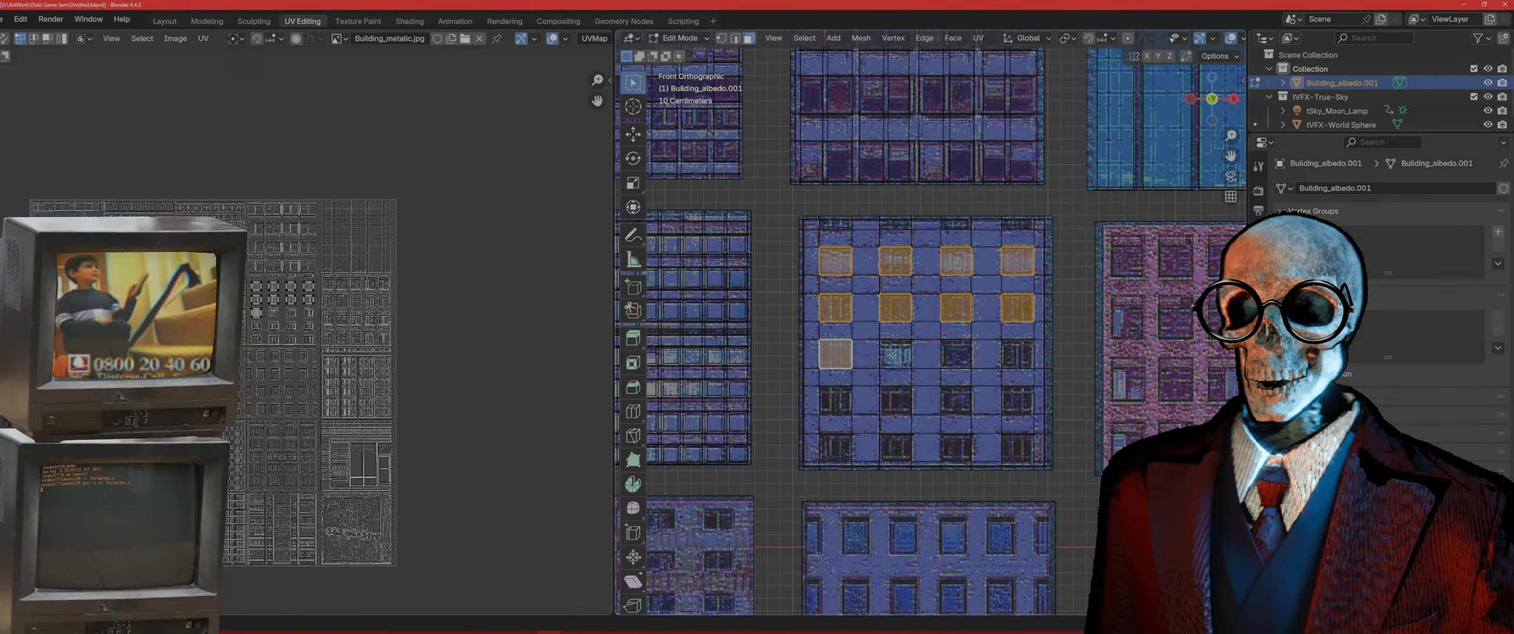
pyautogui.keyDown('shift'); pyautogui.click(893, 355); pyautogui.keyUp('shift')
pyautogui.keyDown('shift'); pyautogui.click(835, 400); pyautogui.keyUp('shift')
pyautogui.keyDown('shift'); pyautogui.click(896, 400); pyautogui.keyUp('shift')
pyautogui.keyDown('shift'); pyautogui.click(882, 450); pyautogui.keyUp('shift')
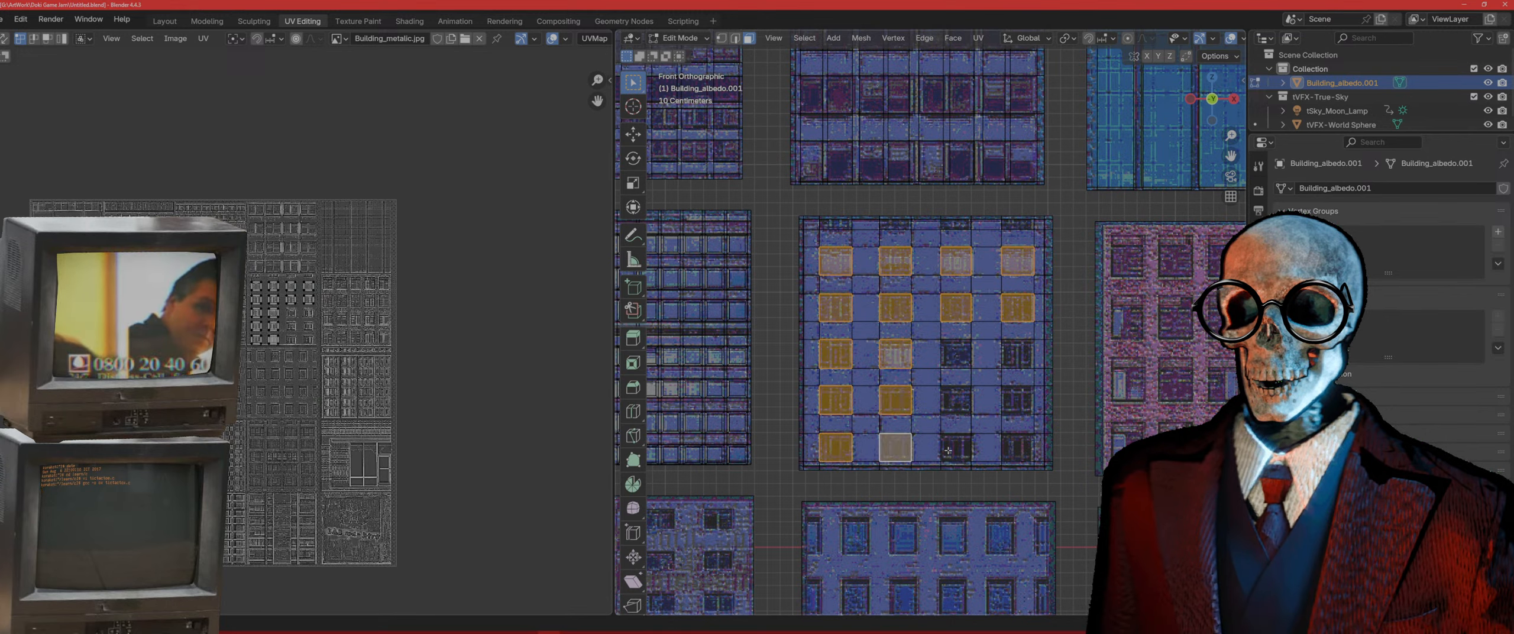
pyautogui.keyDown('shift'); pyautogui.click(955, 447); pyautogui.keyUp('shift')
pyautogui.keyDown('shift'); pyautogui.click(1017, 400); pyautogui.keyUp('shift')
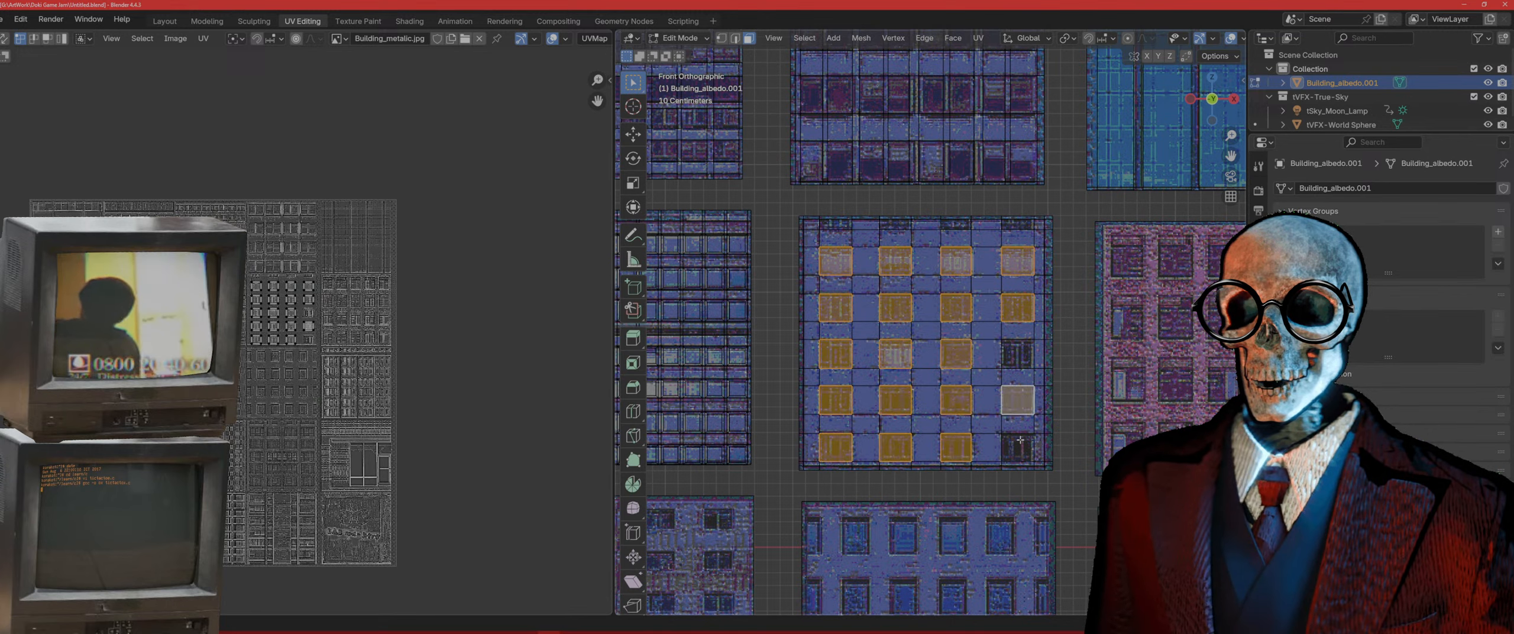
pyautogui.keyDown('shift'); pyautogui.click(1018, 447); pyautogui.keyUp('shift')
pyautogui.keyDown('shift'); pyautogui.click(1017, 353); pyautogui.keyUp('shift')
# Step: Set the snap target to Vertex and extrude the selected windows inward to recess them behind the facade wall
pyautogui.moveTo(1018, 354); pyautogui.dragTo(930, 351, button='middle')
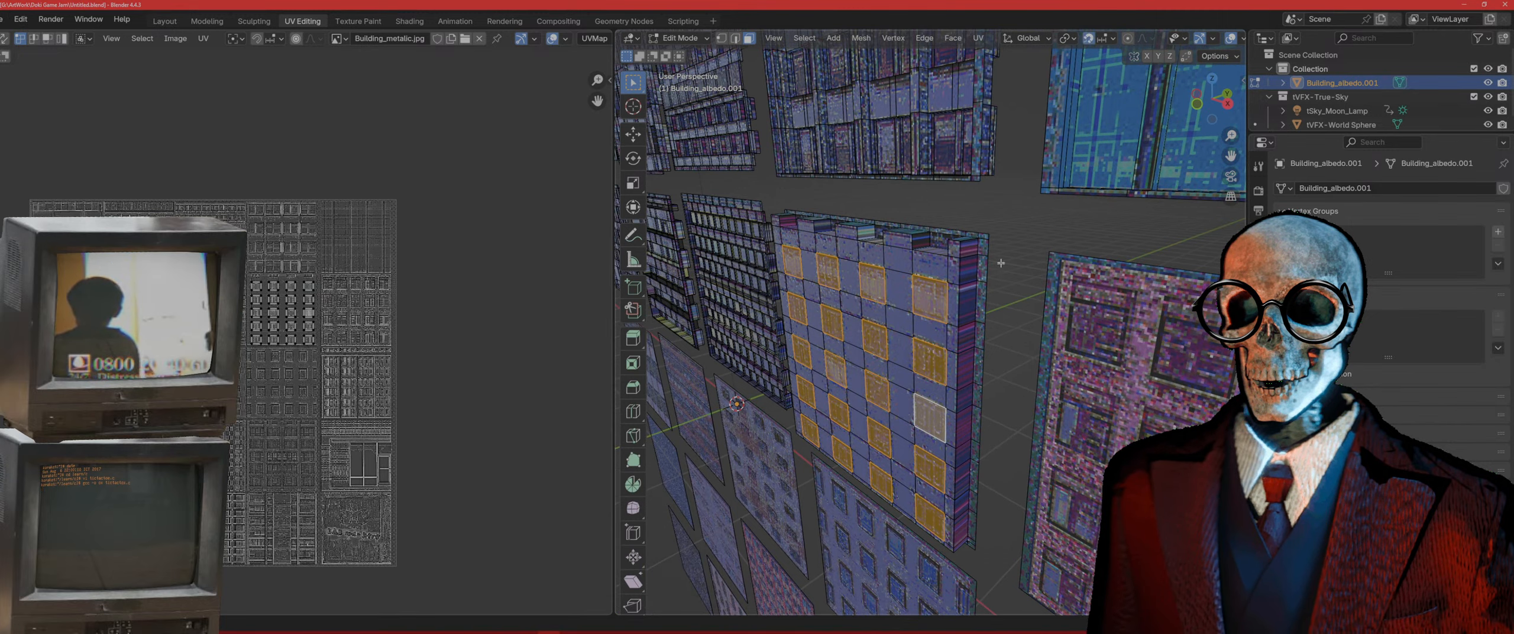
pyautogui.scroll(3, 1000, 235)
pyautogui.click(1106, 38)
pyautogui.click(1071, 138)
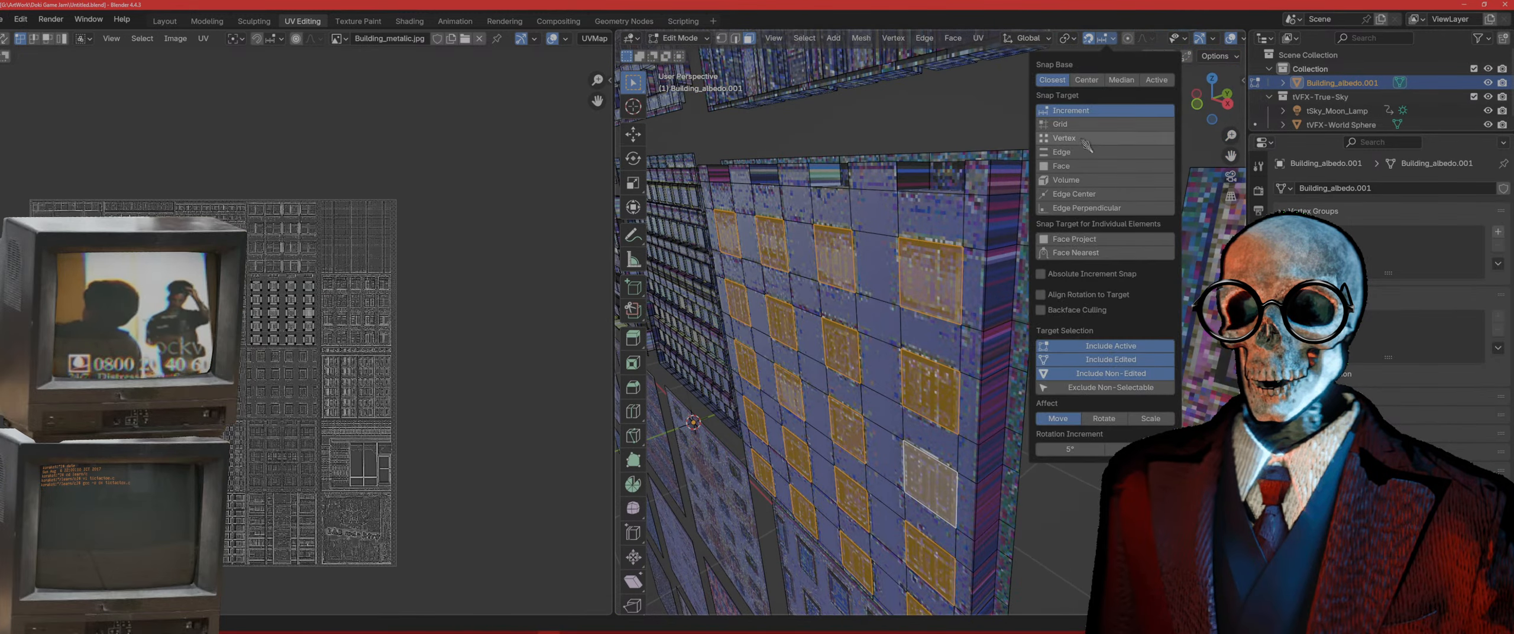
pyautogui.moveTo(946, 202); pyautogui.dragTo(890, 218, button='middle')
pyautogui.press('e')
pyautogui.click(892, 205)
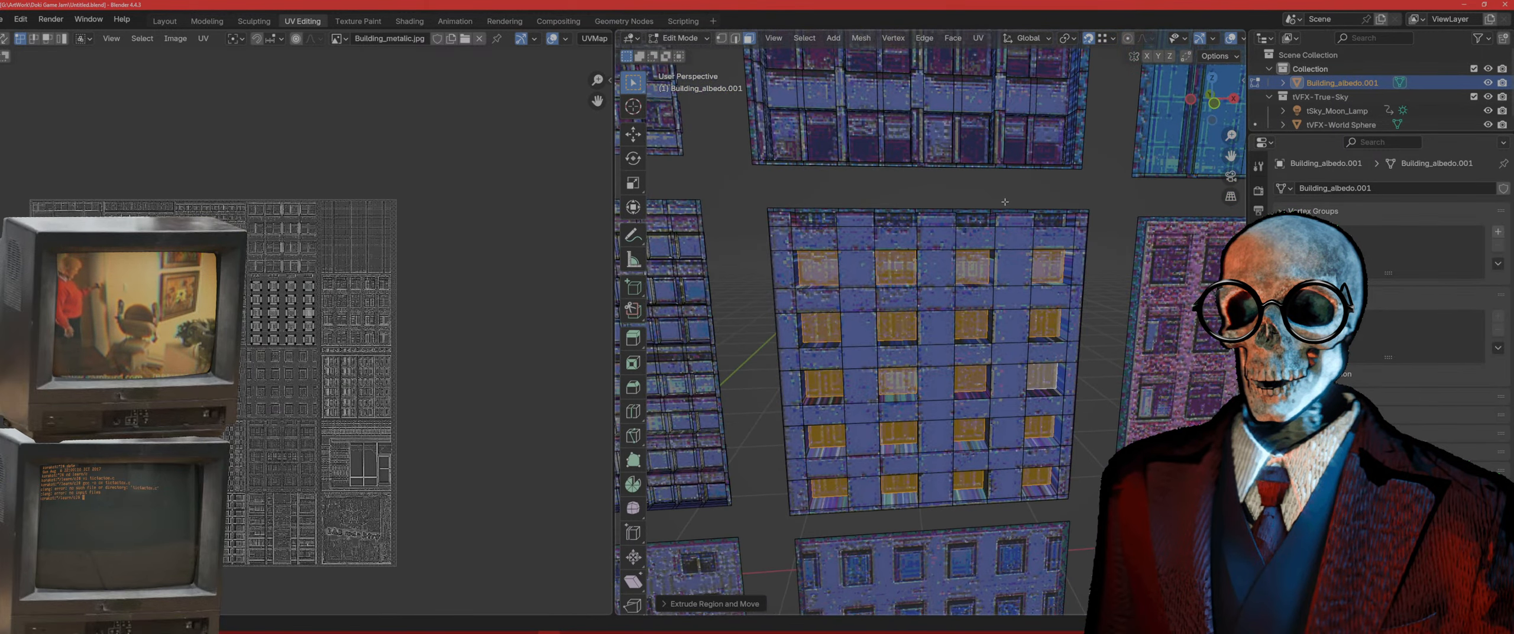
# Step: Add the partial windows along the facade's upper edge to the selection and extrude the windows inward by about 0.1 m
pyautogui.keyDown('shift'); pyautogui.click(890, 217); pyautogui.keyUp('shift')
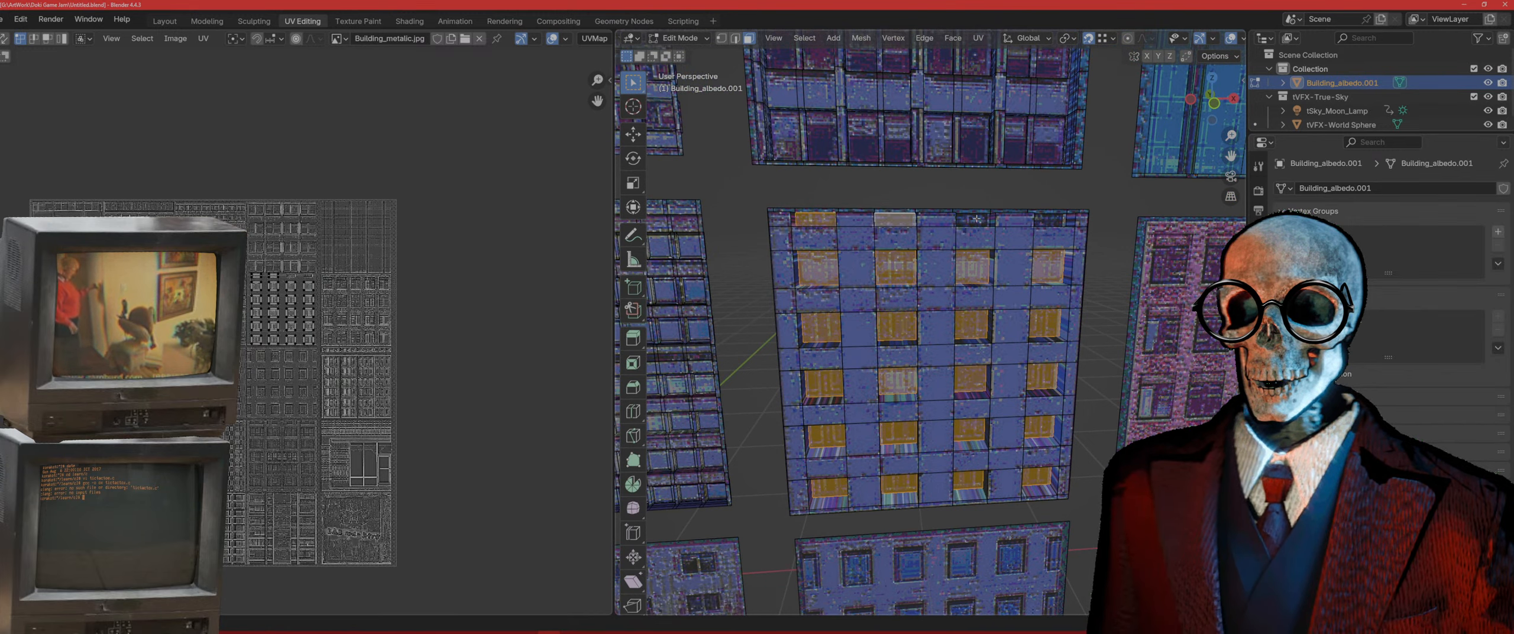
pyautogui.moveTo(1054, 216); pyautogui.dragTo(1139, 284, button='middle')
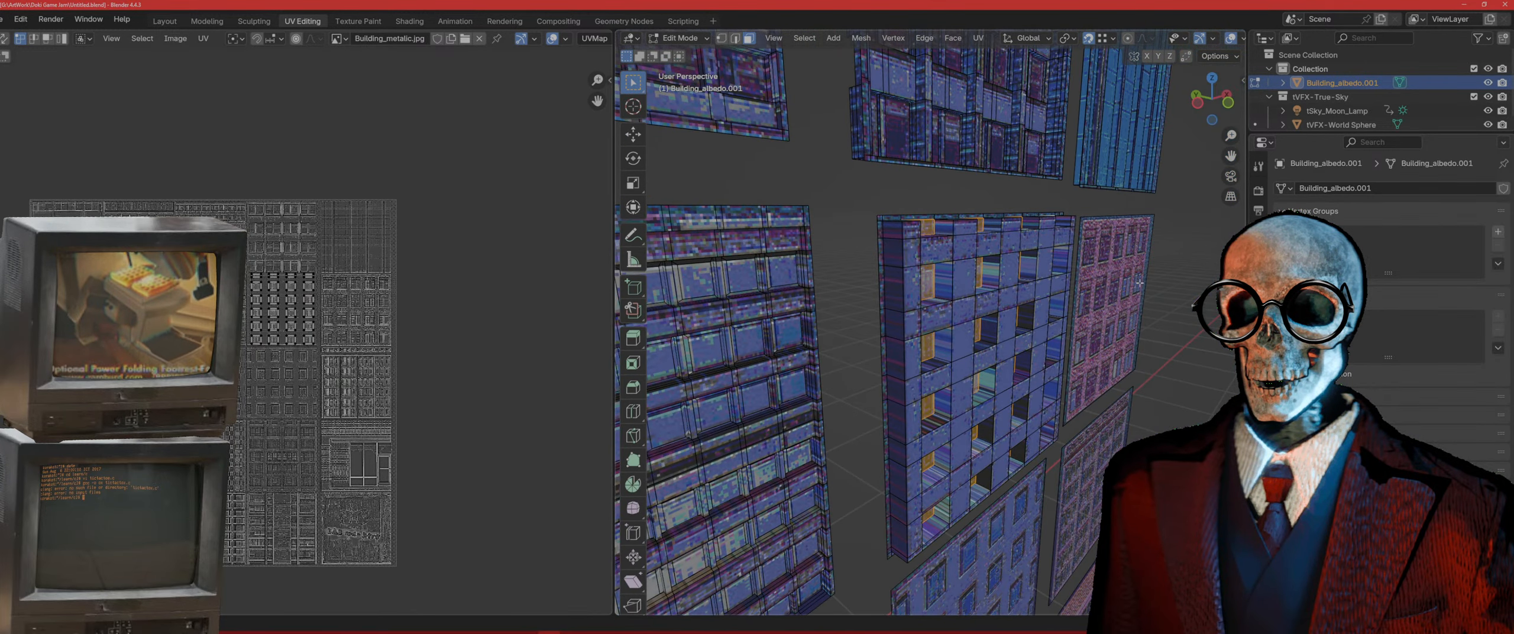
pyautogui.press('e')
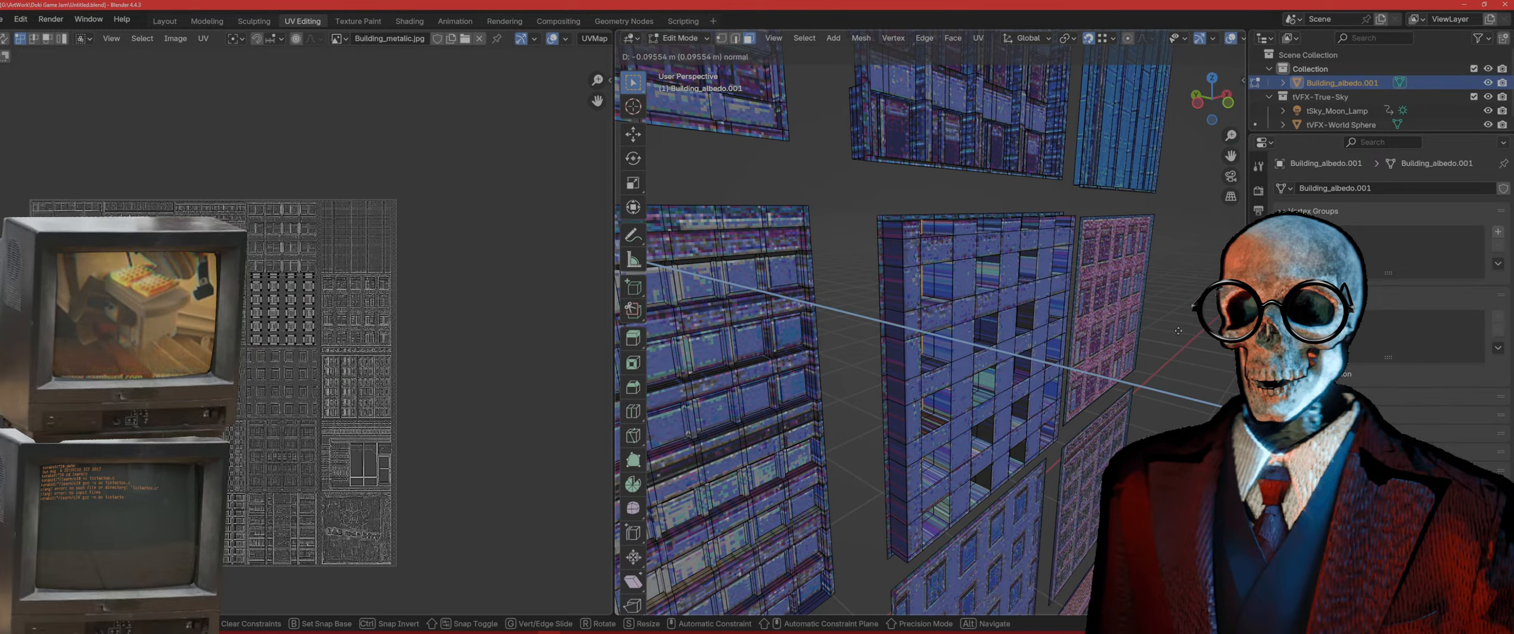
pyautogui.click(1179, 331)
pyautogui.moveTo(1178, 331); pyautogui.dragTo(1105, 306, button='middle')
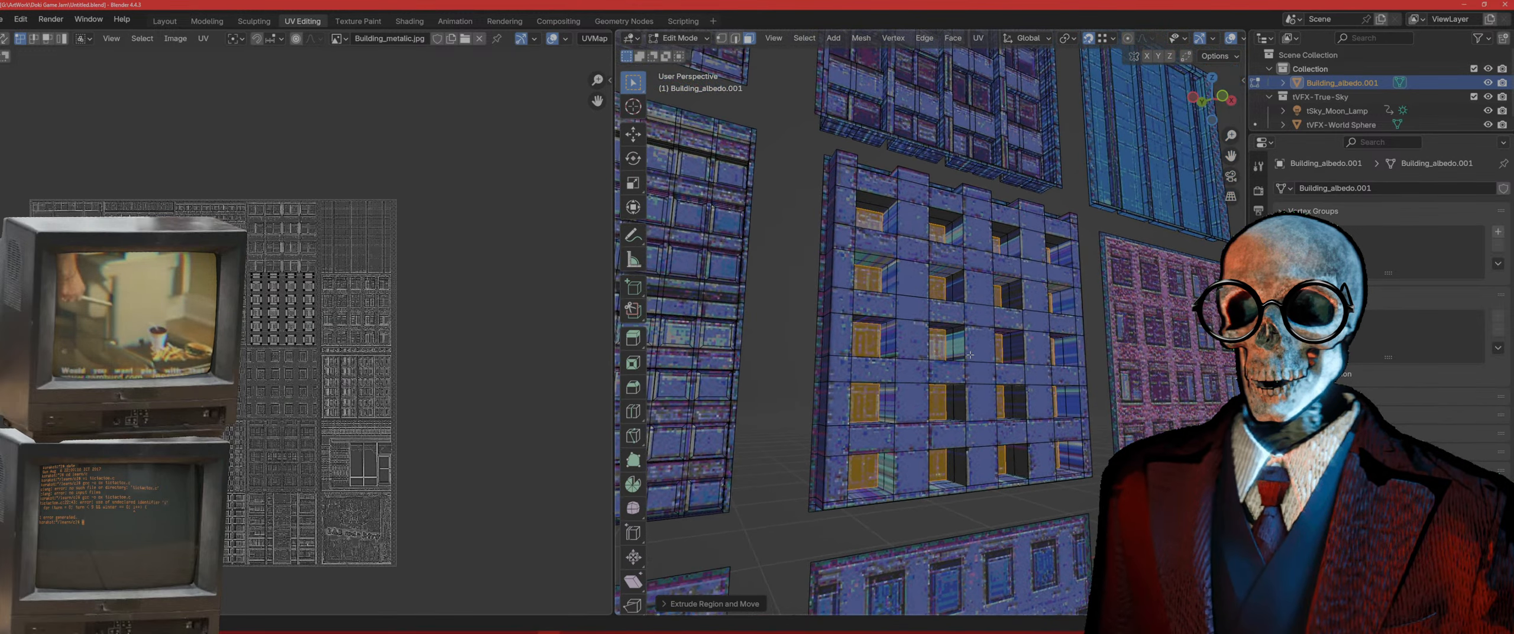
# Step: Leave Edit Mode and examine the depth of the recessed windows from several angles
pyautogui.press('Tab')
pyautogui.scroll(-5, 973, 357)
pyautogui.click(1010, 384)
pyautogui.moveTo(1015, 385); pyautogui.dragTo(927, 368, button='middle')
pyautogui.scroll(2, 949, 370)
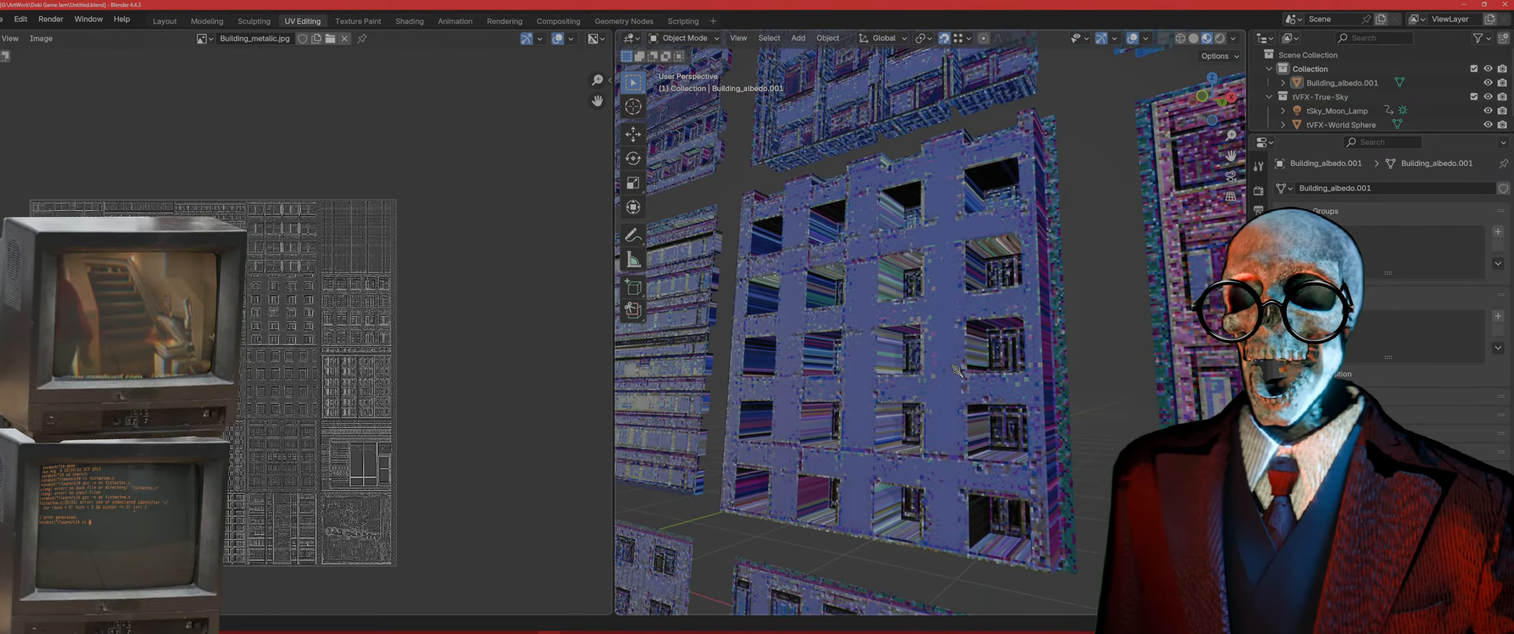
pyautogui.scroll(-2, 957, 371)
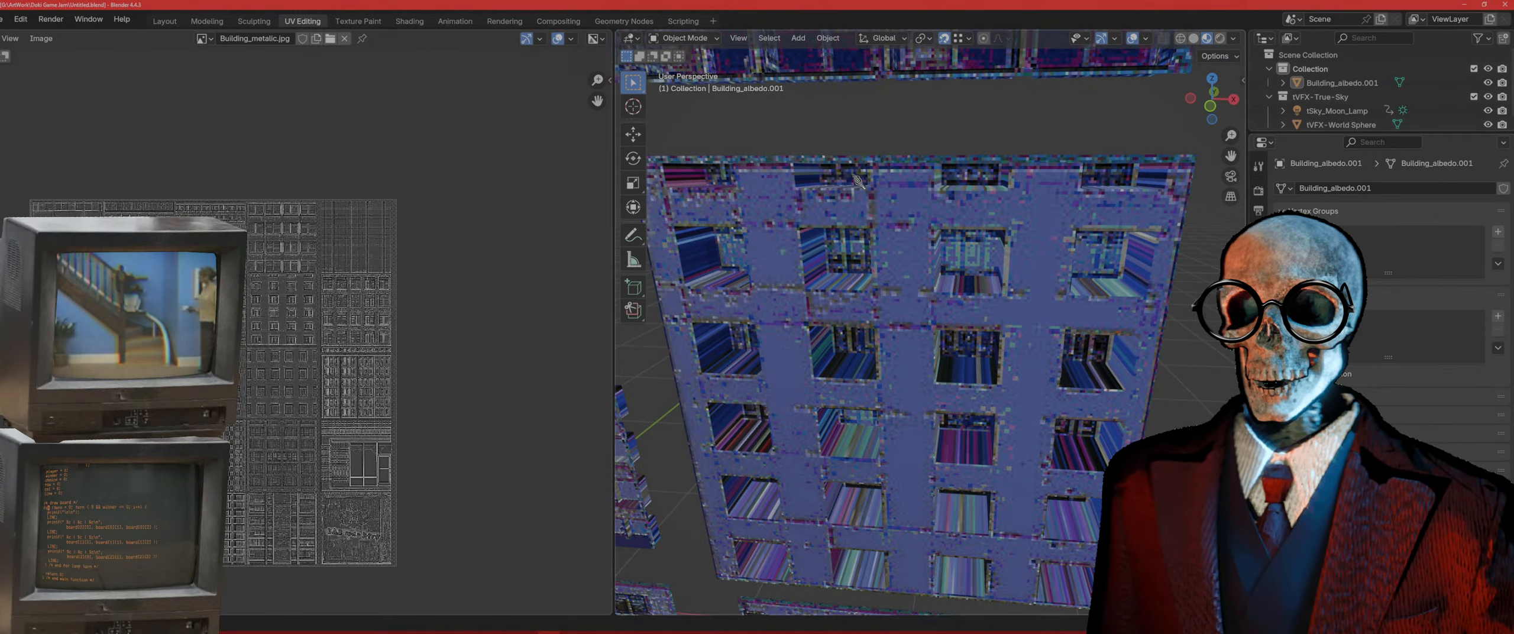
pyautogui.moveTo(965, 303); pyautogui.dragTo(937, 398, button='middle')
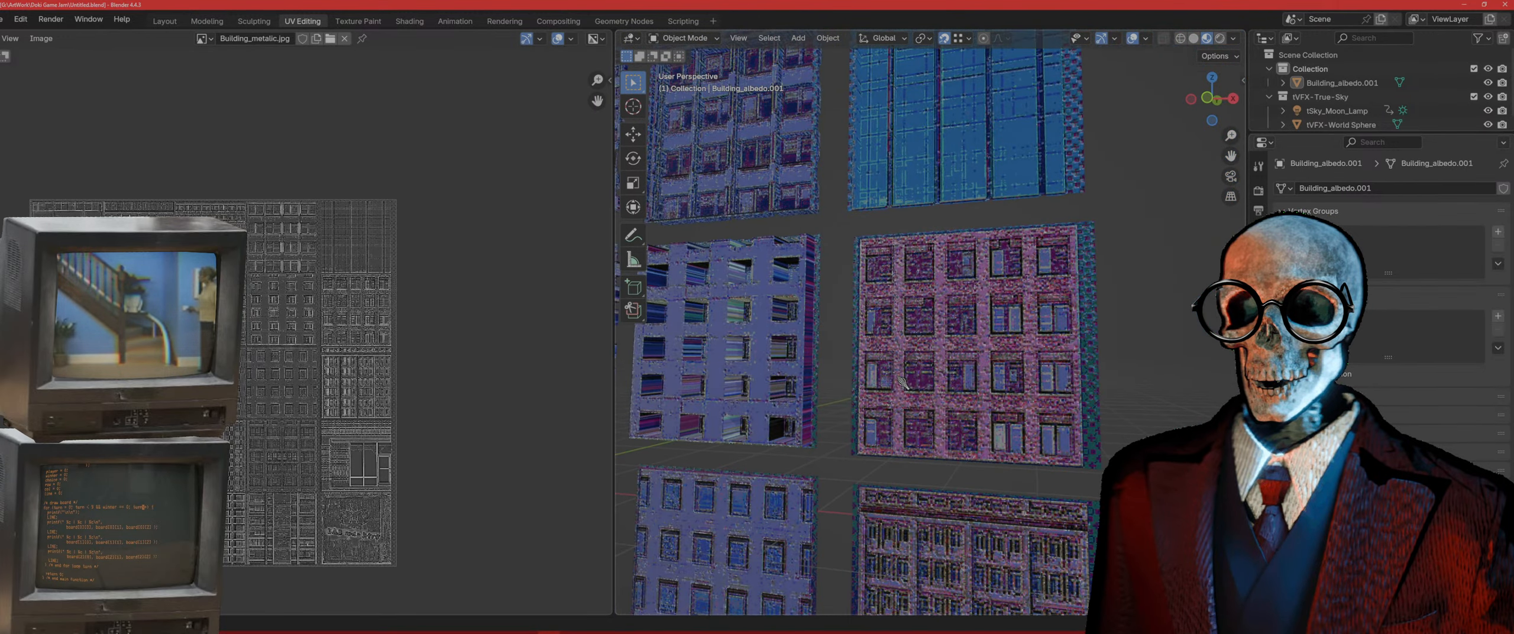
# Step: Edit the building mesh in front view and add vertical loop cuts along both side borders of the pink brick facade
pyautogui.click(941, 399)
pyautogui.scroll(3, 958, 403)
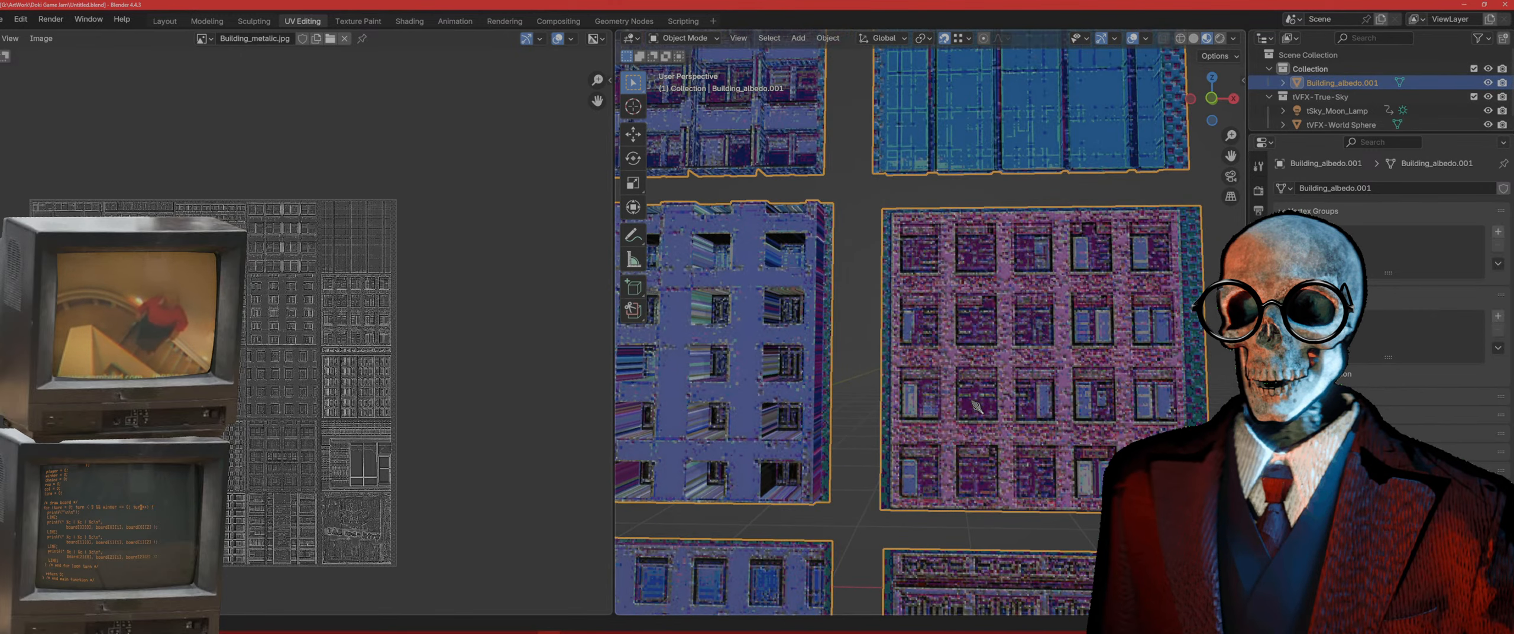
pyautogui.press('KP_1')
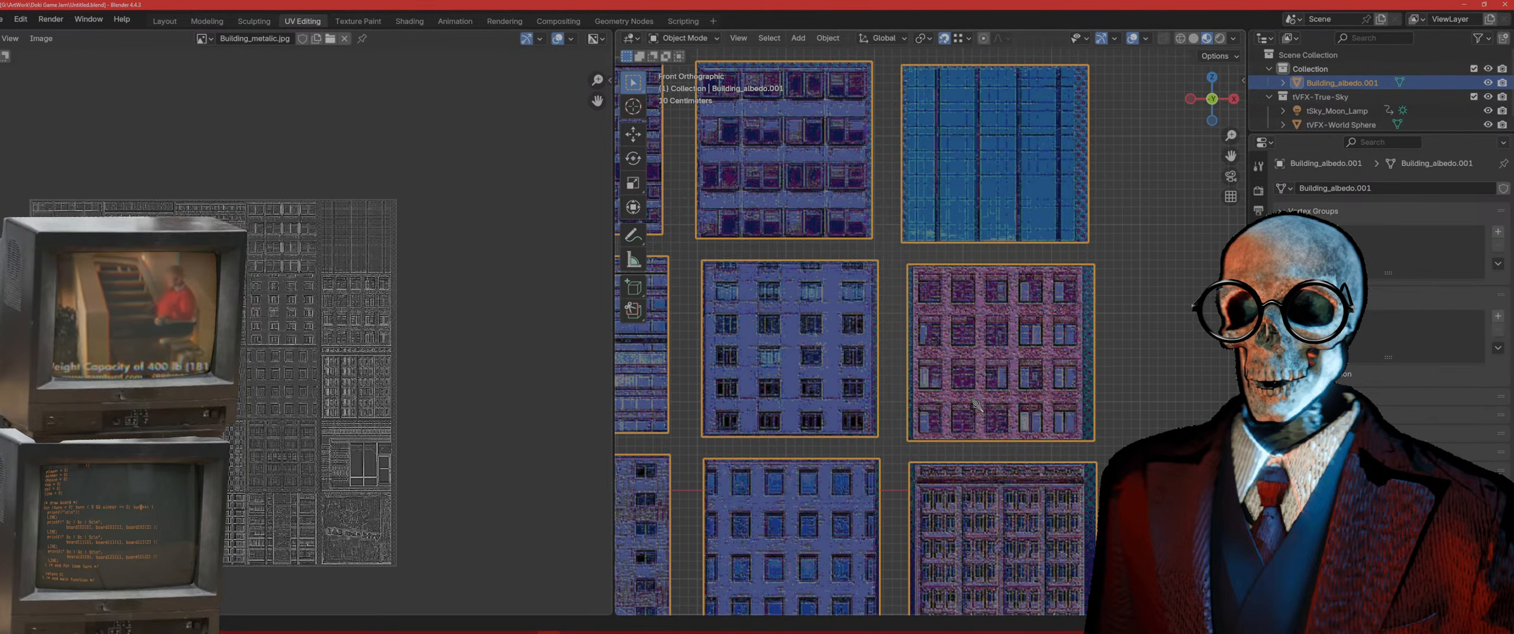
pyautogui.press('Tab')
pyautogui.scroll(2, 936, 287)
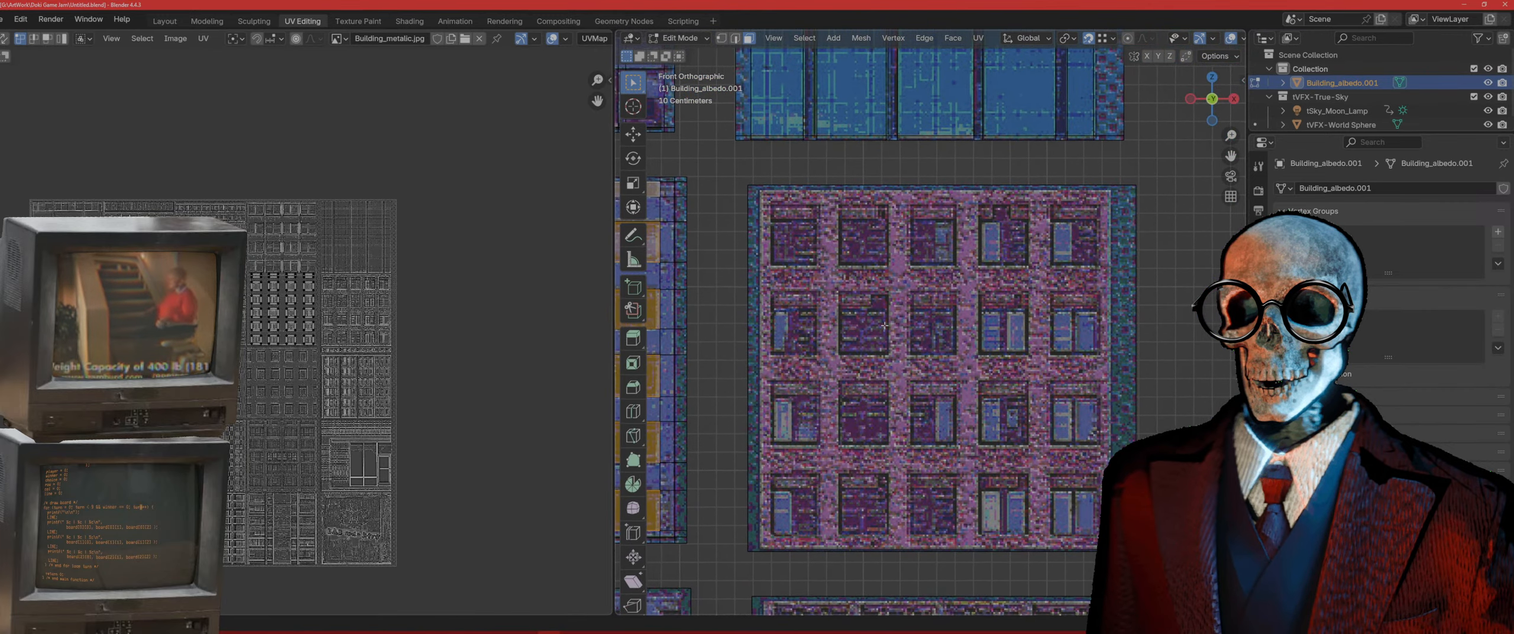
pyautogui.hotkey('ctrl', 'r')
pyautogui.click(885, 236)
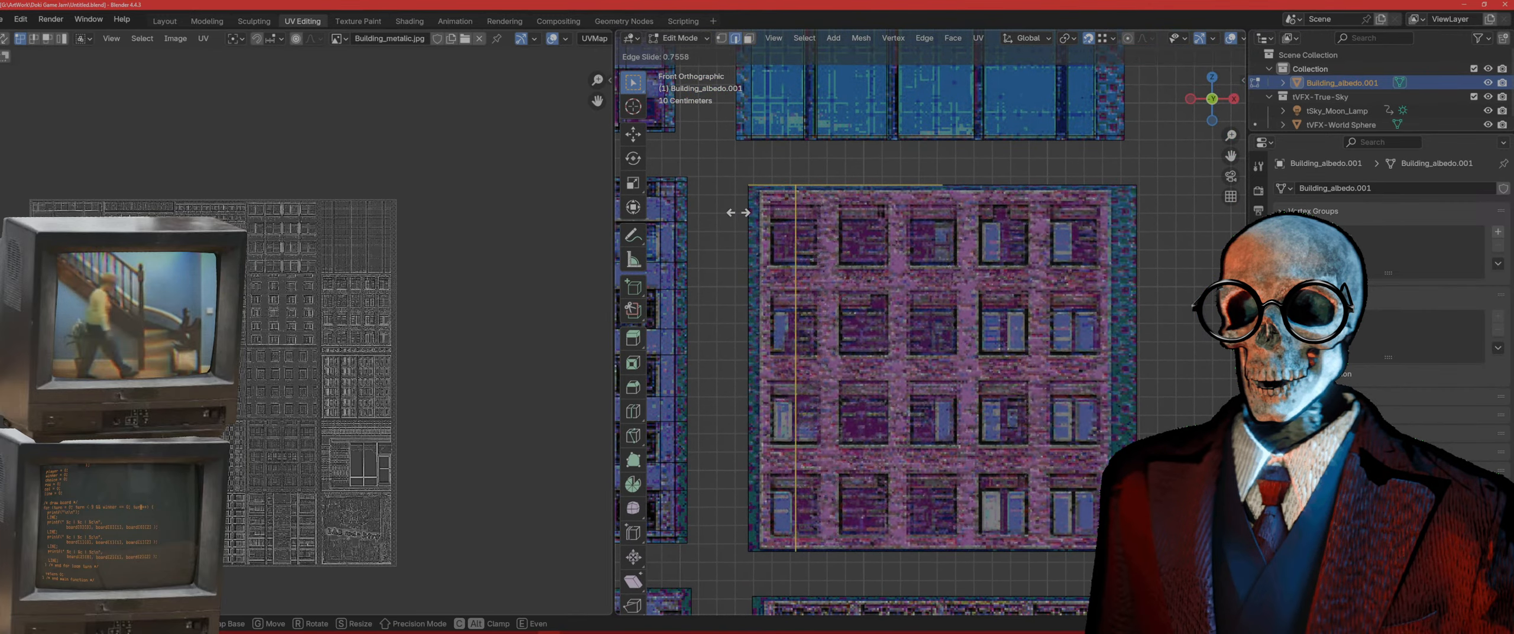
pyautogui.click(701, 210)
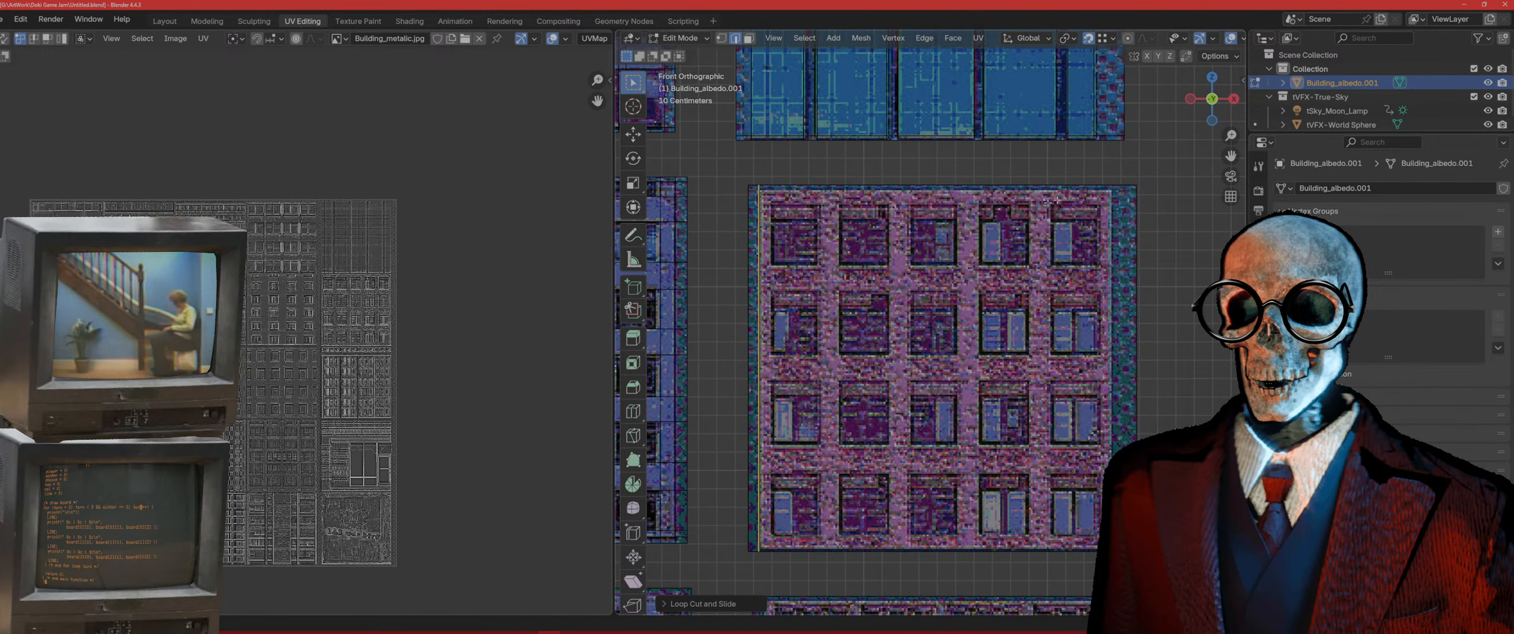
pyautogui.hotkey('ctrl', 'r')
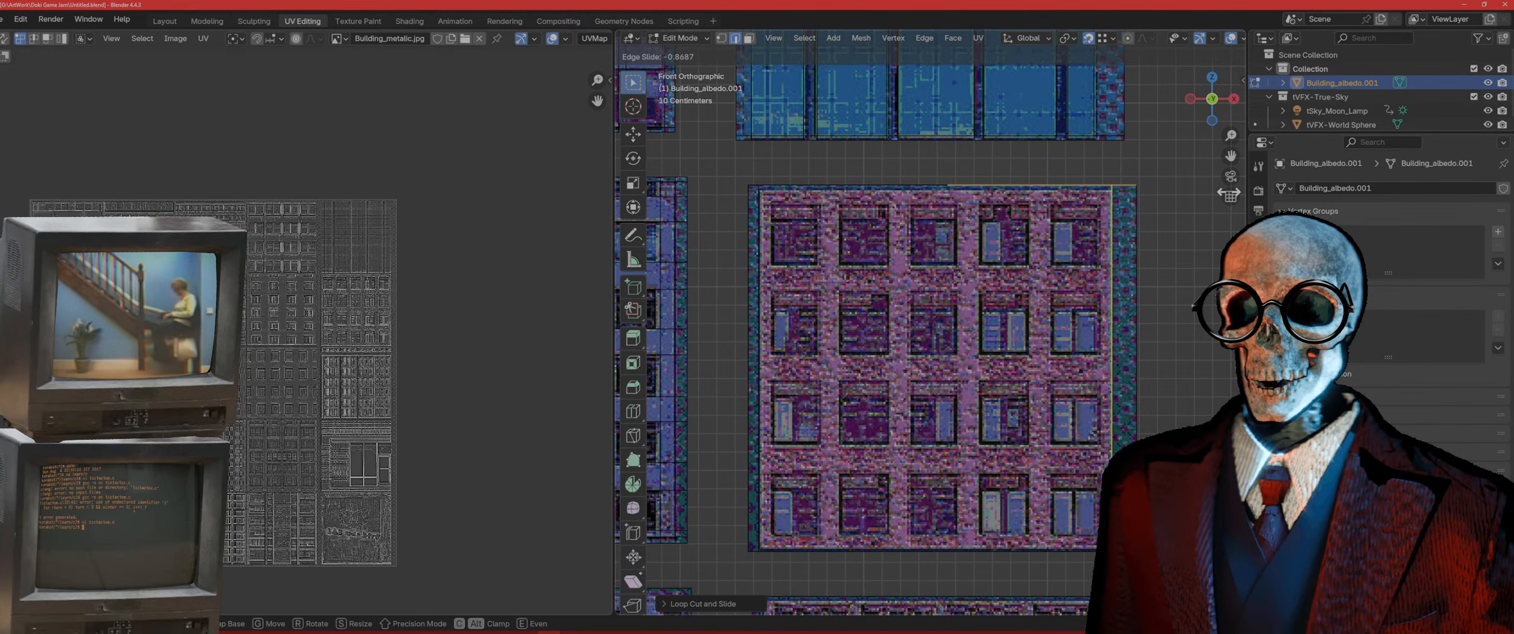
pyautogui.click(1104, 249)
# Step: Add horizontal loop cuts along the upper and lower borders of the brick facade
pyautogui.hotkey('ctrl', 'r')
pyautogui.click(1102, 260)
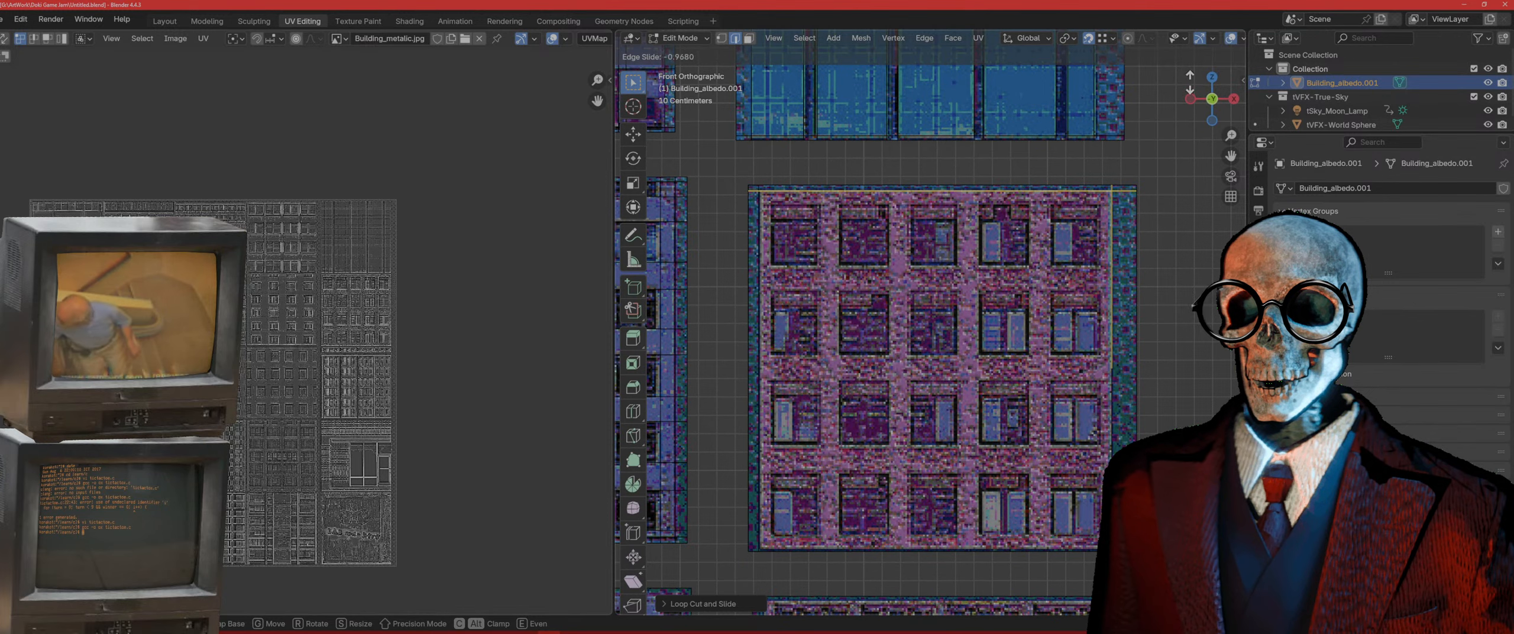
pyautogui.click(1107, 207)
pyautogui.hotkey('ctrl', 'r')
pyautogui.click(1151, 432)
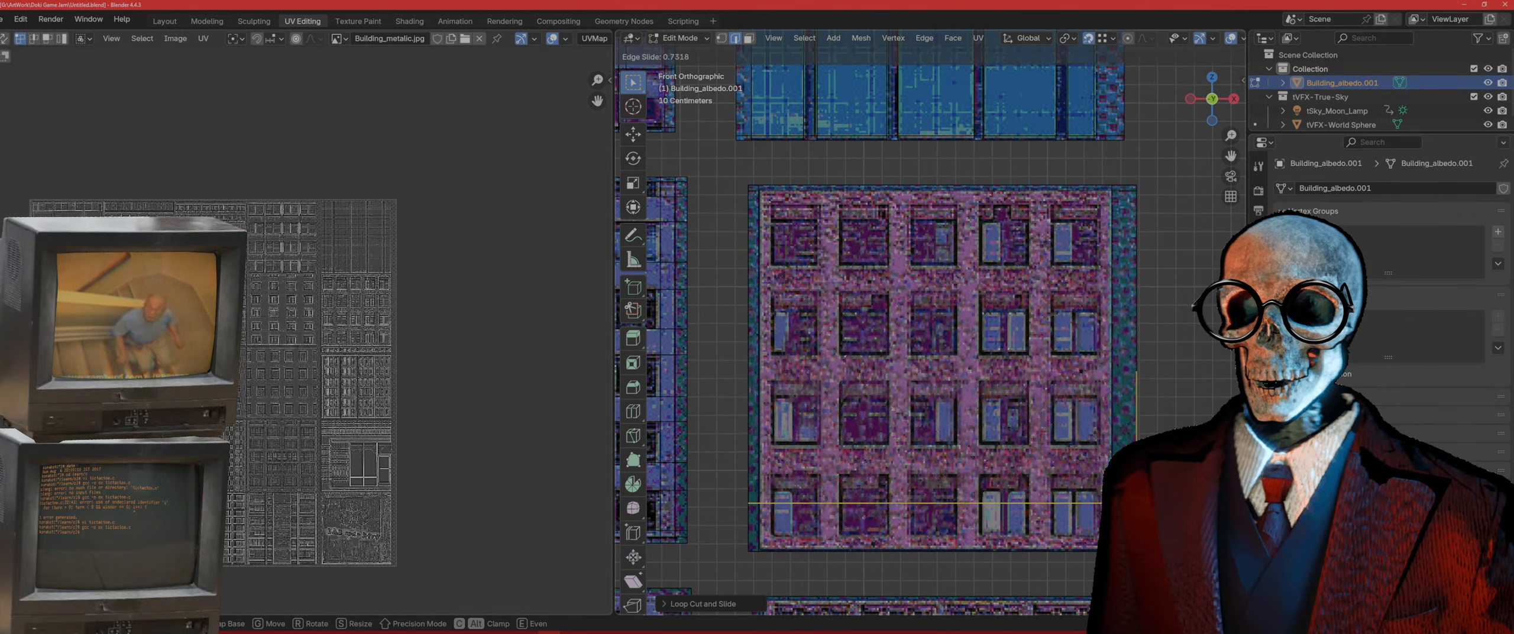
pyautogui.click(1148, 583)
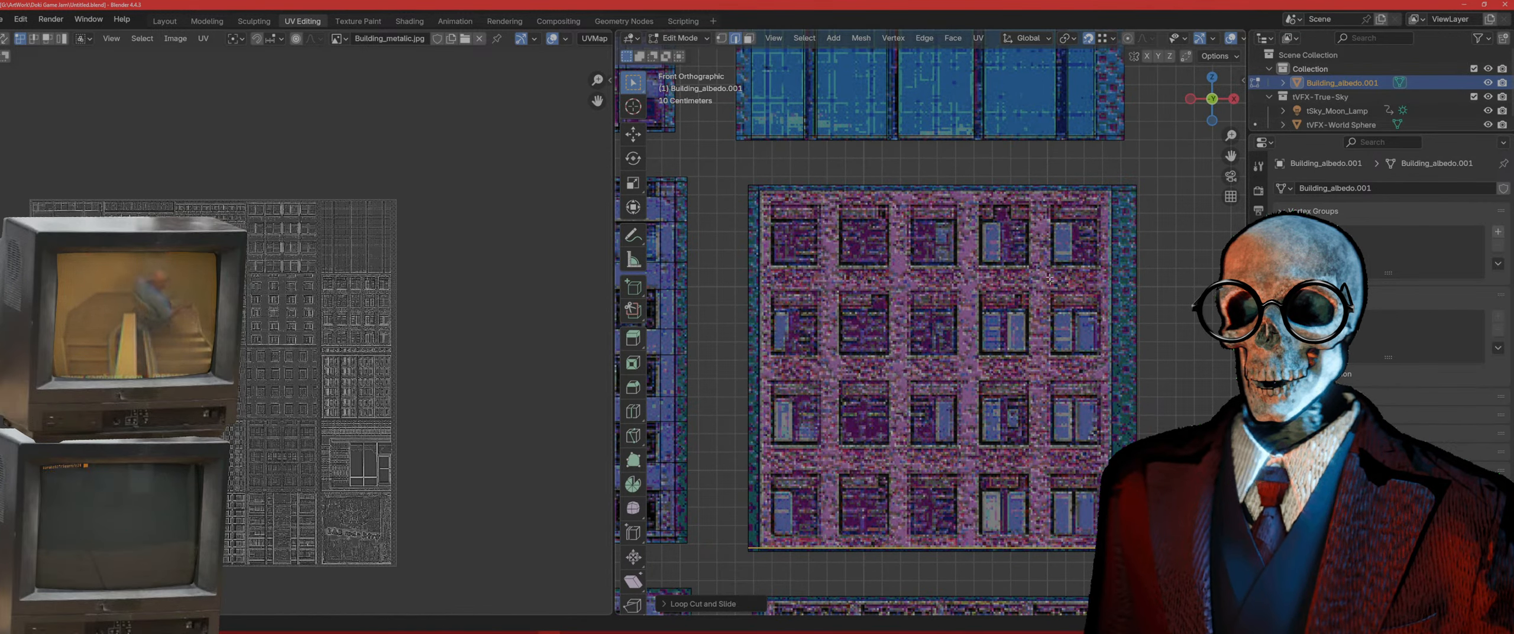
# Step: Add vertical loop cuts along the sides of the brick facade's first window columns, starting at the leftmost column's outer edge
pyautogui.hotkey('ctrl', 'r')
pyautogui.click(807, 198)
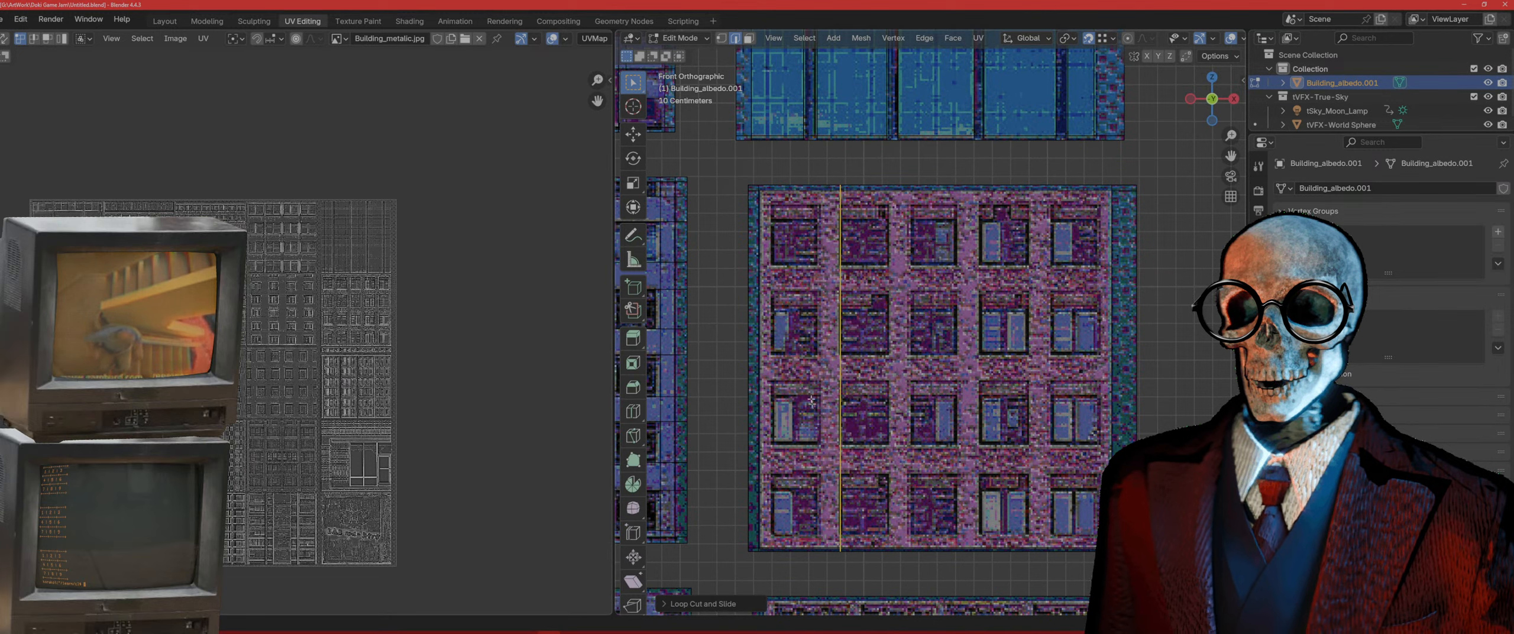
pyautogui.click(805, 192)
pyautogui.click(777, 202)
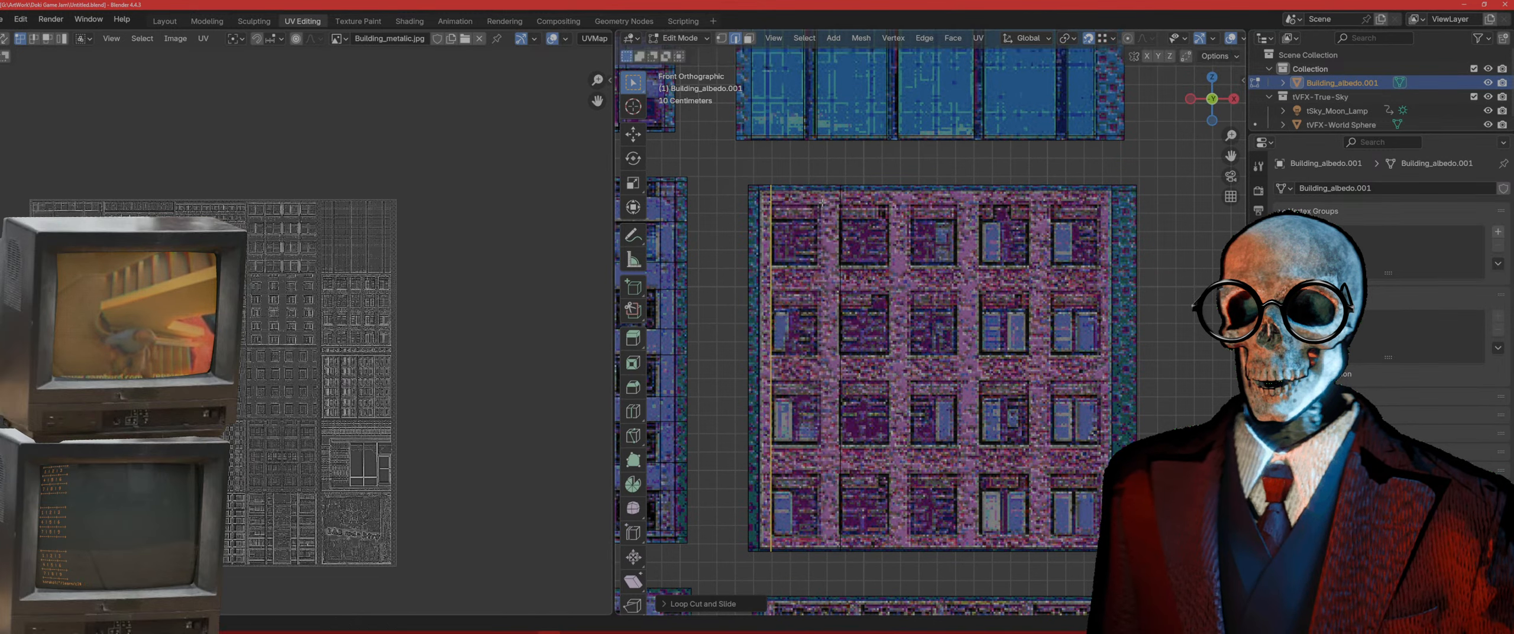
pyautogui.hotkey('ctrl', 'r')
pyautogui.click(810, 197)
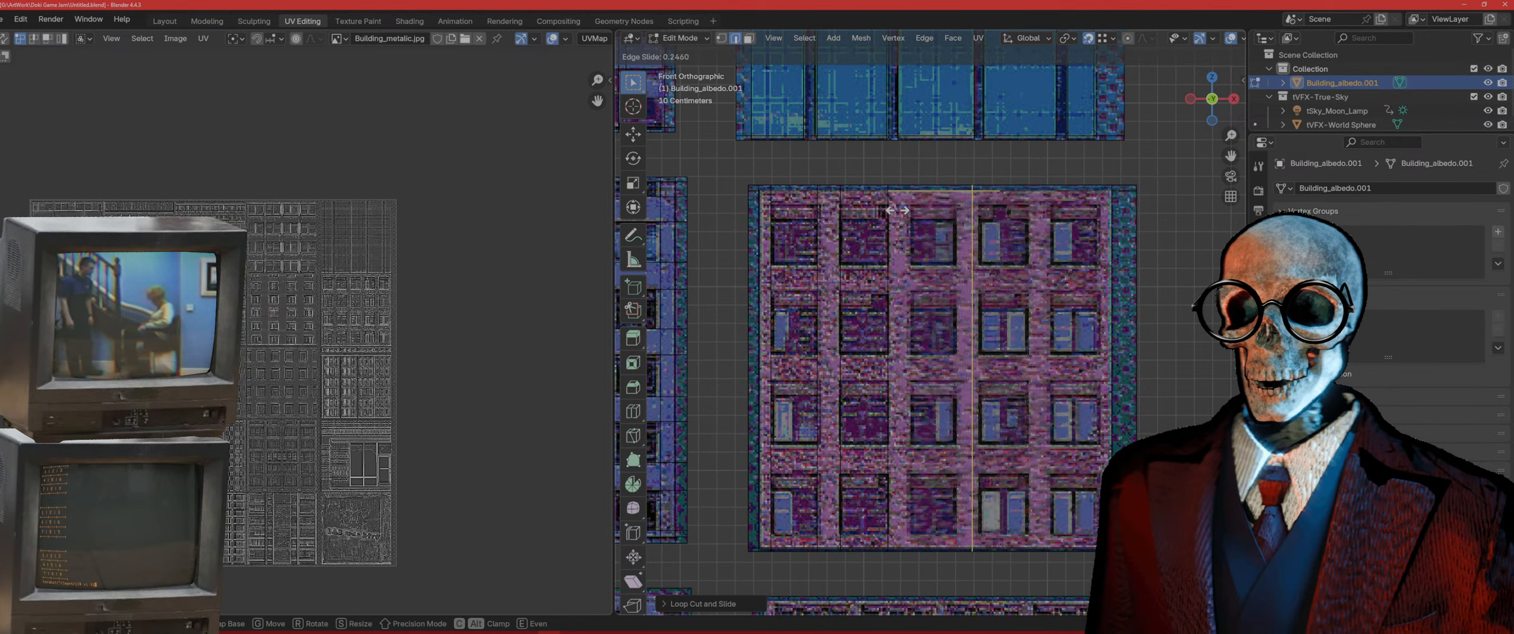
pyautogui.click(836, 211)
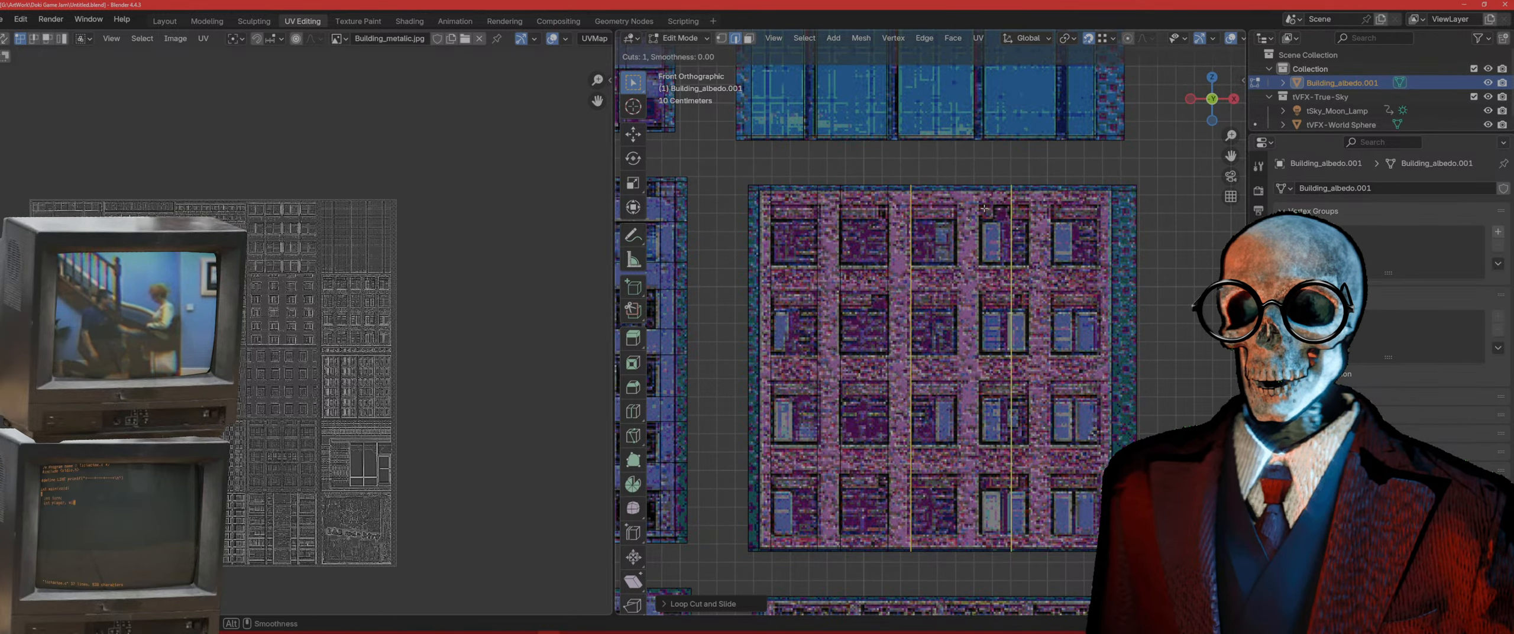
# Step: Continue the vertical loop cuts across the remaining window columns and slide the last one to the final column's outer edge
pyautogui.hotkey('ctrl', 'r')
pyautogui.click(999, 206)
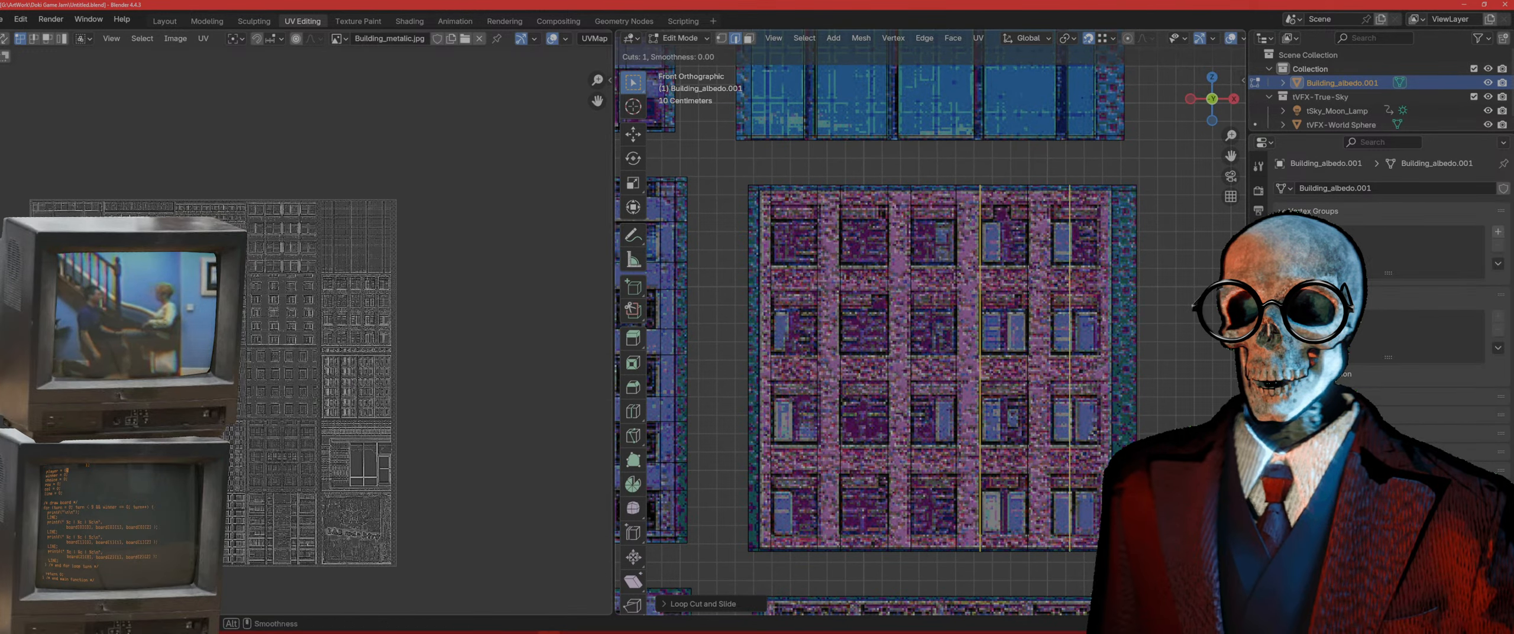
pyautogui.click(1052, 207)
pyautogui.press('g')
pyautogui.press('g')
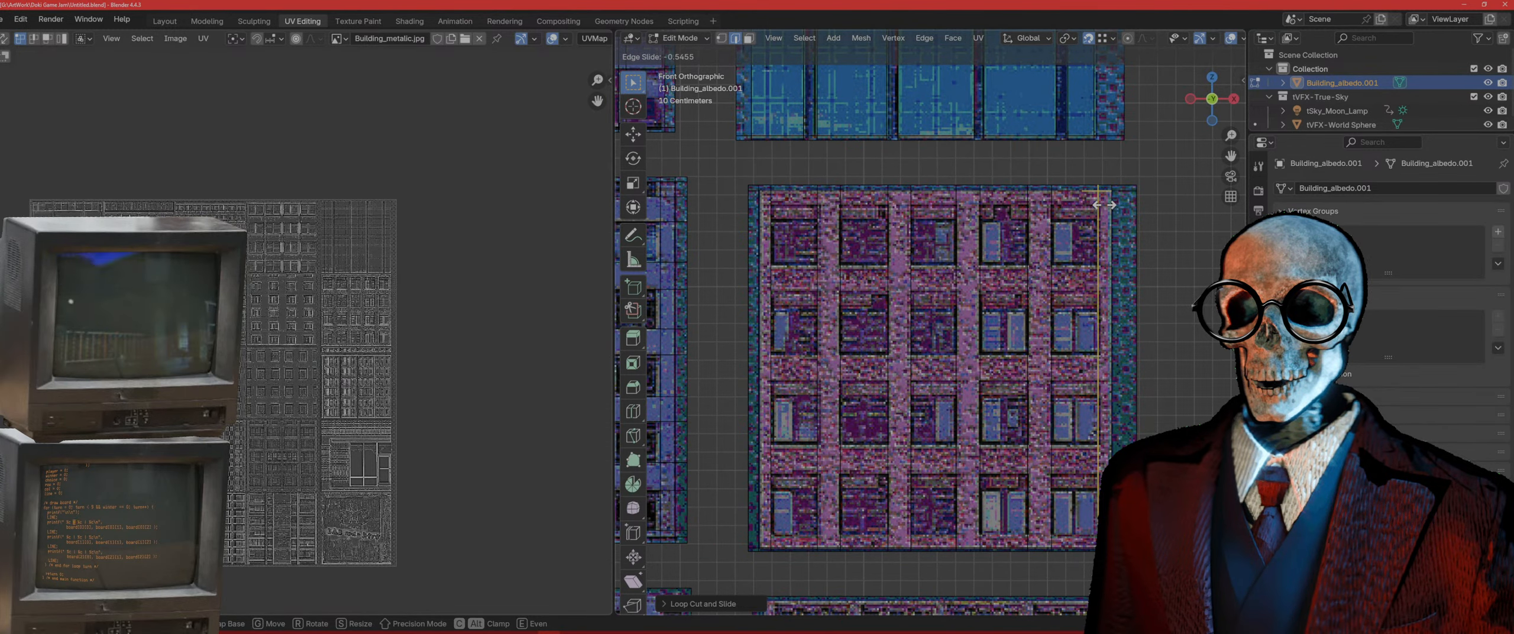
pyautogui.click(1104, 205)
# Step: Add horizontal loop cuts along the lintel and pane edges of the brick facade's upper window rows, sliding each to its texture line
pyautogui.hotkey('ctrl', 'r')
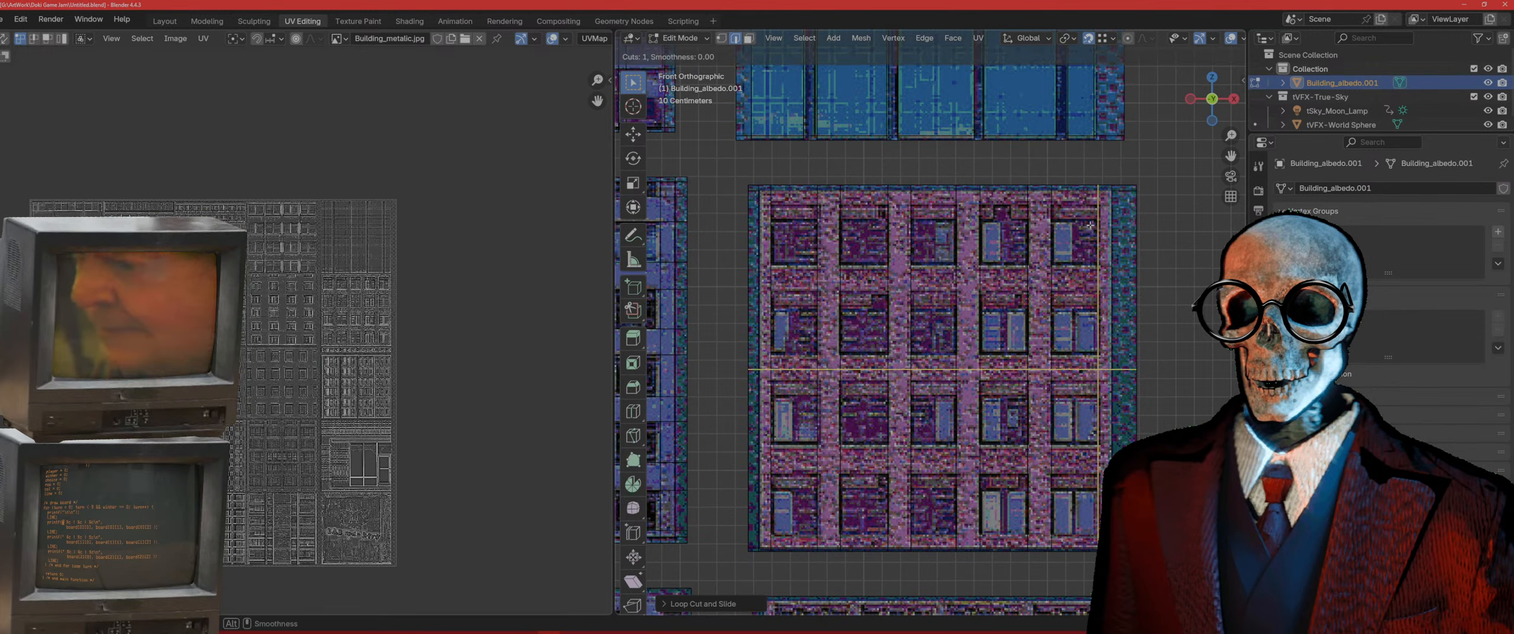
pyautogui.click(1090, 225)
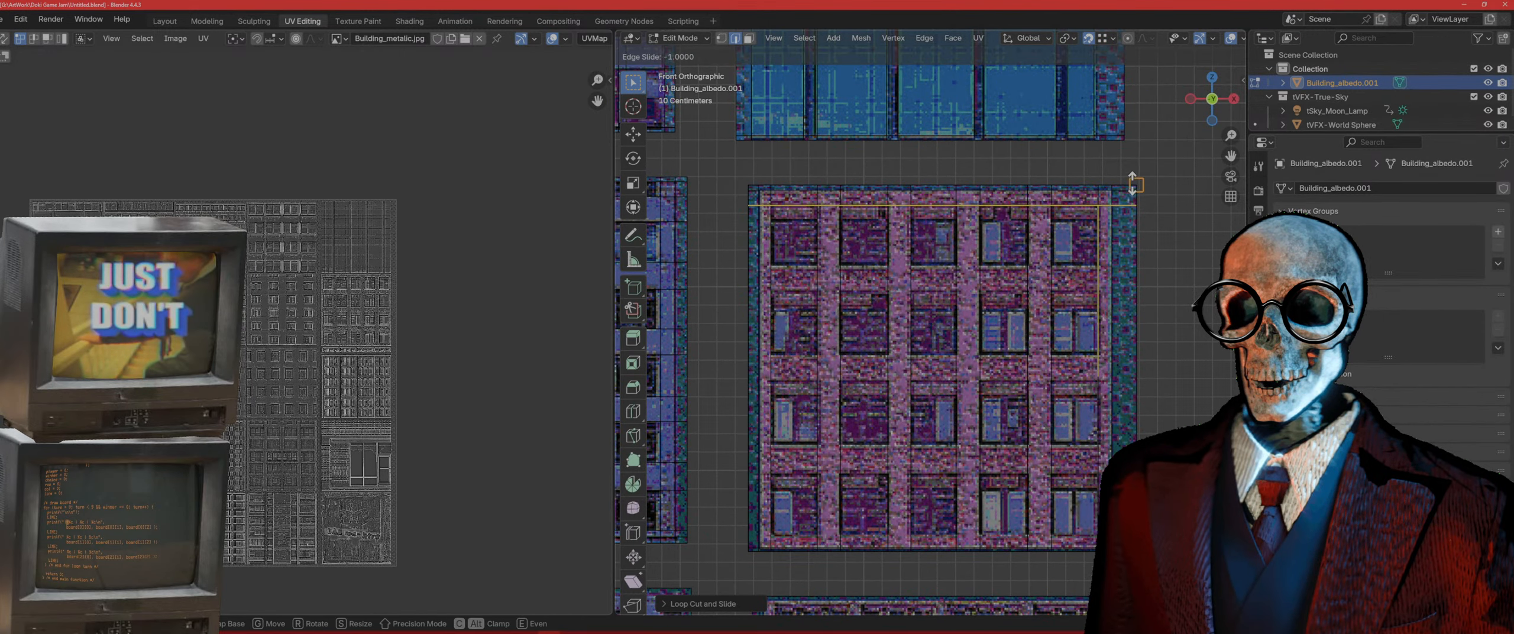
pyautogui.click(1191, 176)
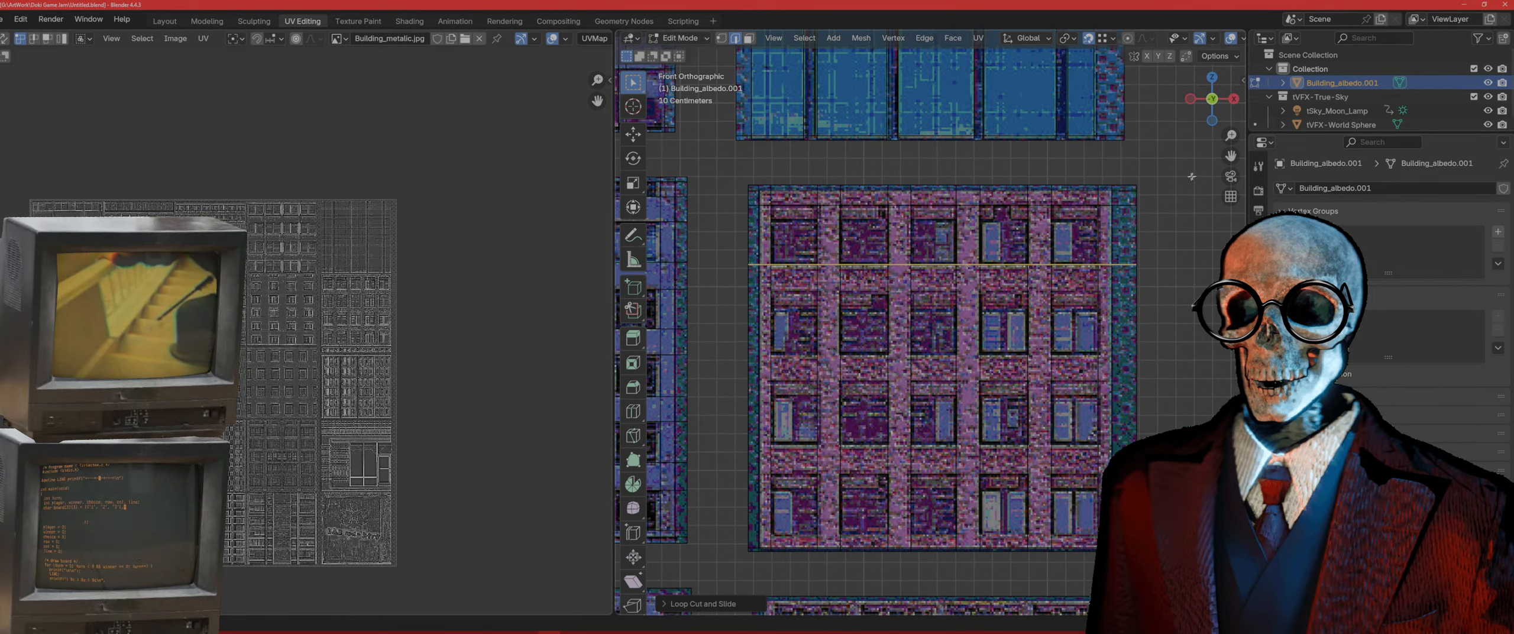
pyautogui.press('g')
pyautogui.press('g')
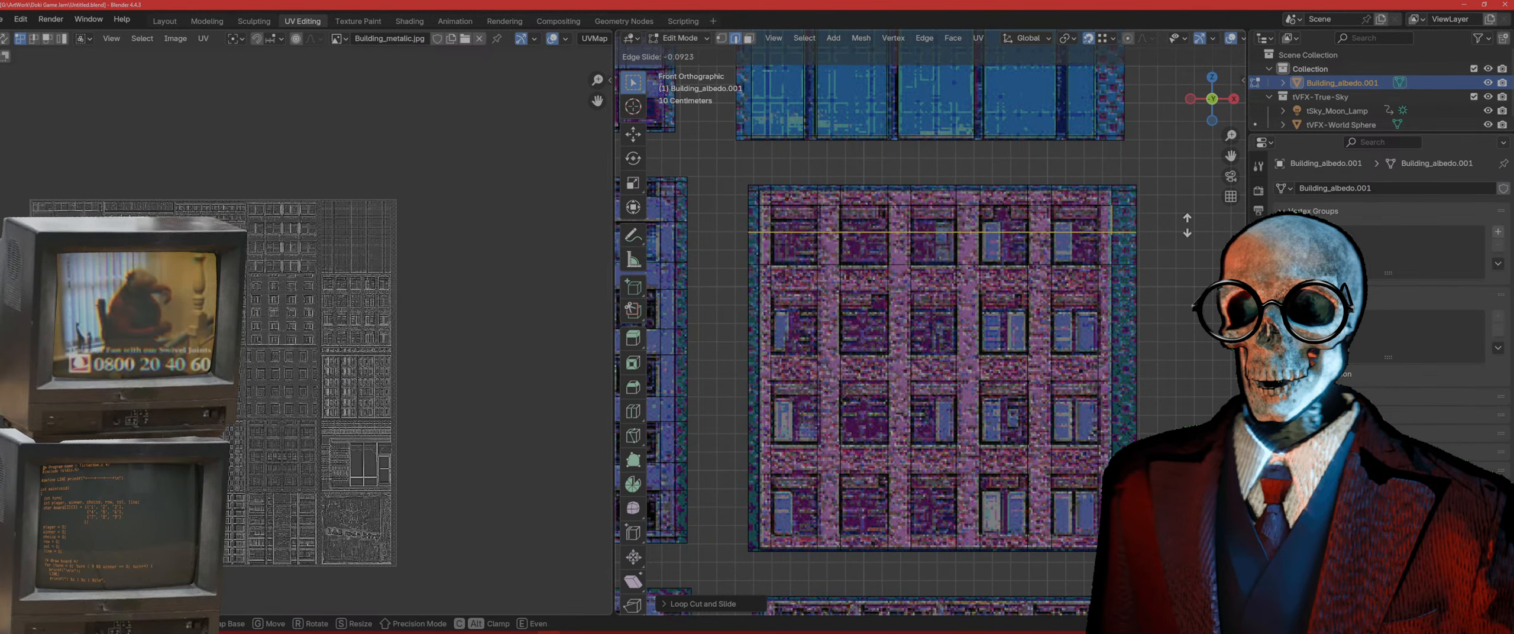
pyautogui.click(1194, 220)
pyautogui.press('g')
pyautogui.press('g')
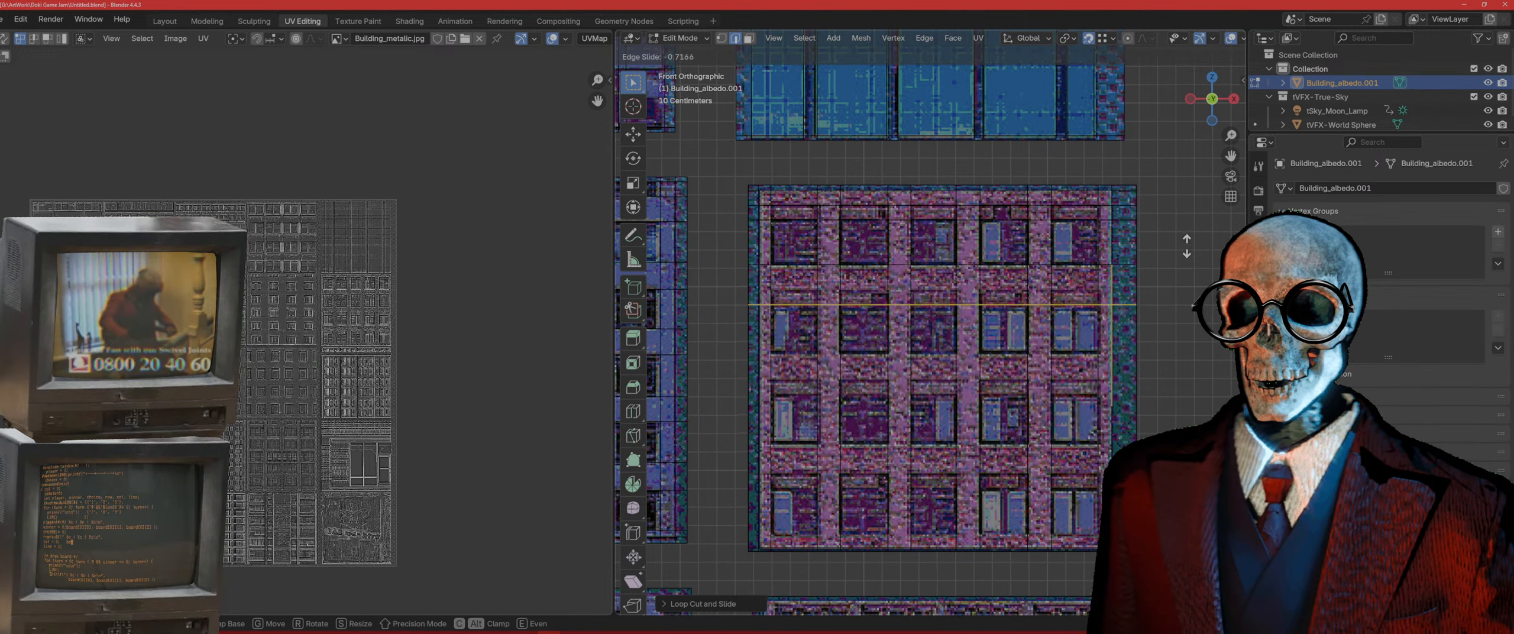
pyautogui.click(1188, 234)
# Step: Continue the horizontal loop cuts down the remaining window rows, finishing at the lower edge of the bottom row
pyautogui.hotkey('ctrl', 'r')
pyautogui.click(1104, 373)
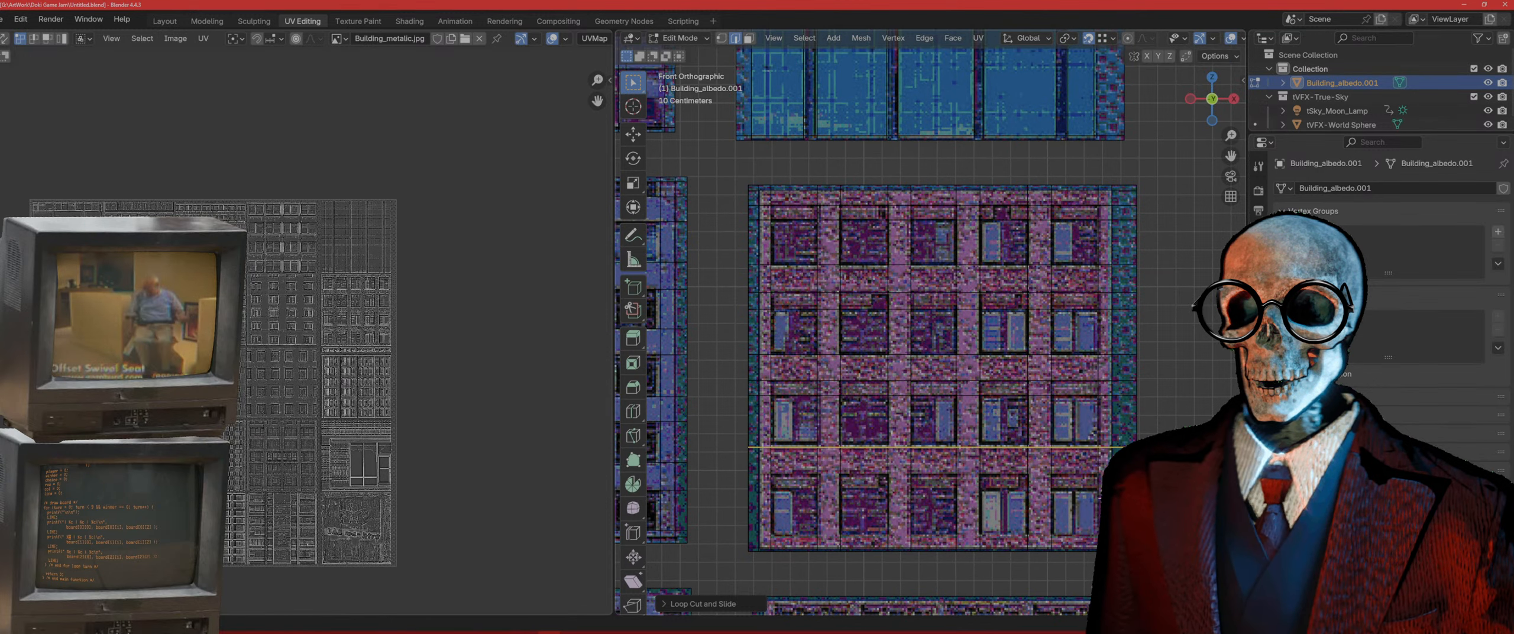
pyautogui.click(1099, 474)
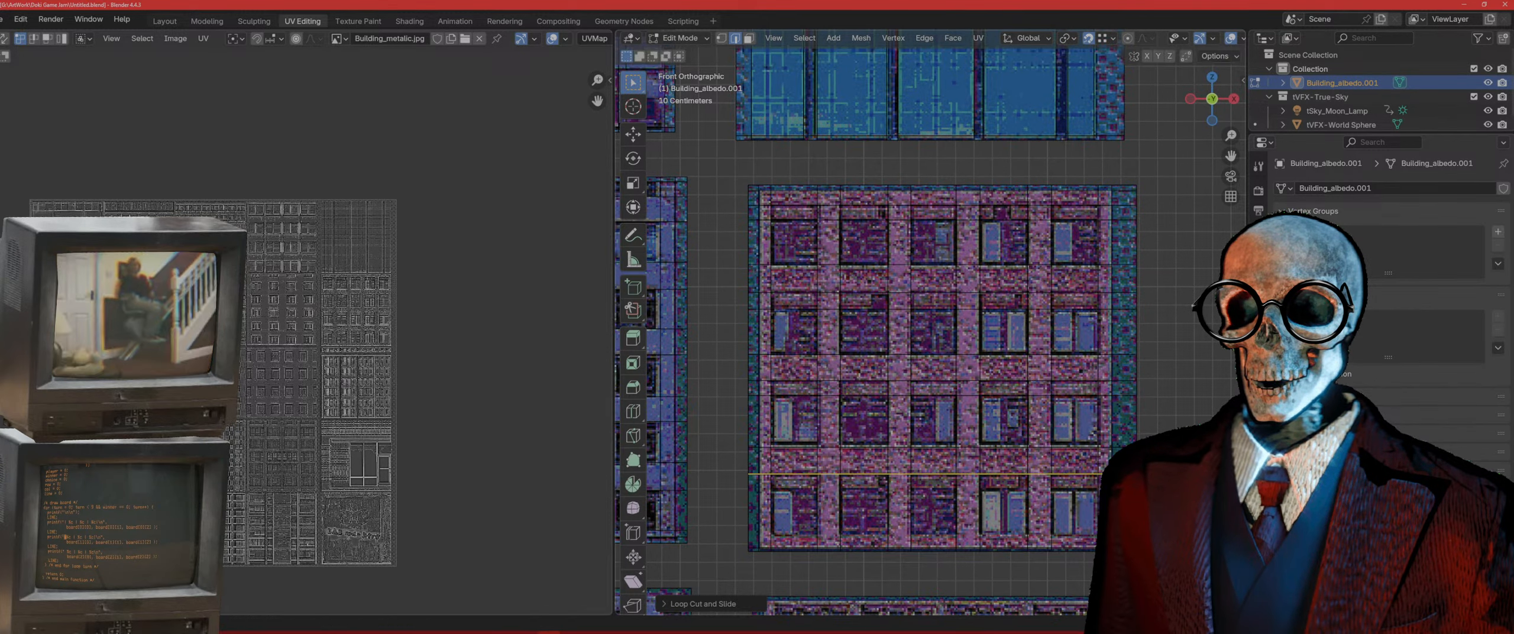
pyautogui.hotkey('ctrl', 'r')
pyautogui.click(1099, 510)
pyautogui.click(1099, 490)
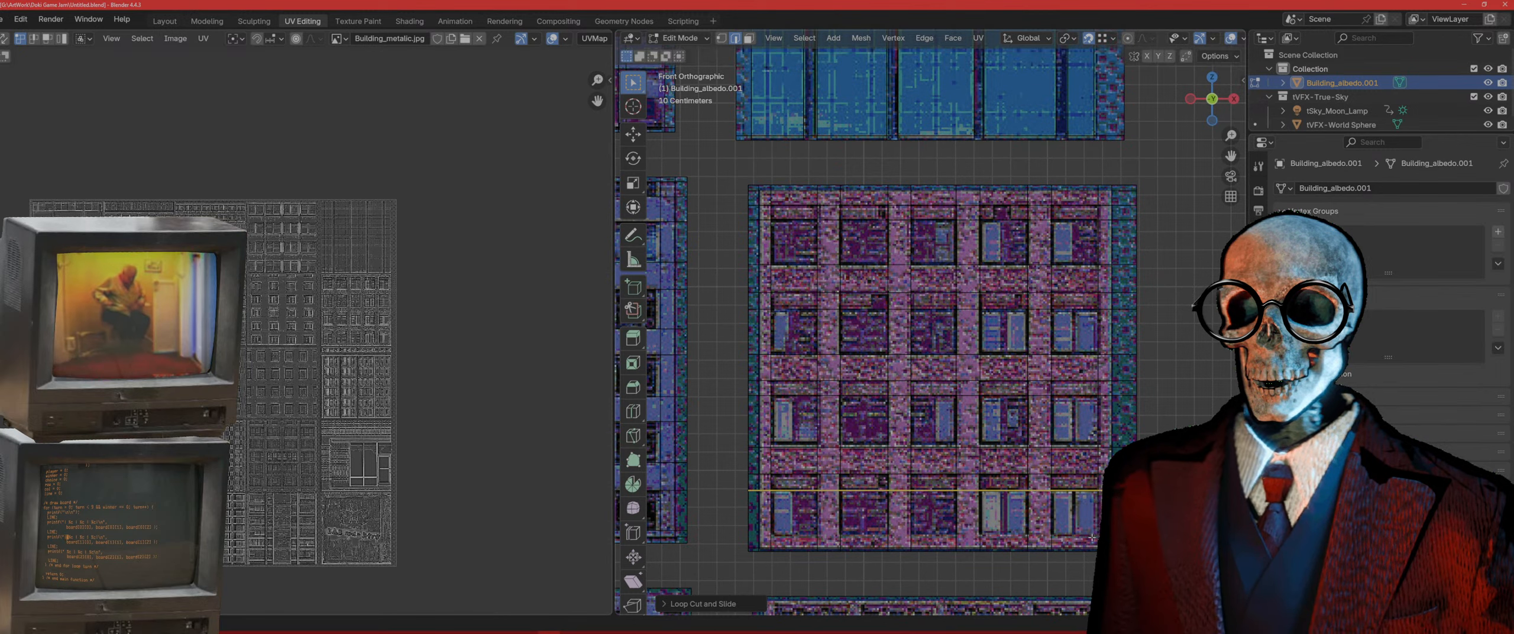
pyautogui.hotkey('ctrl', 'r')
pyautogui.click(1099, 521)
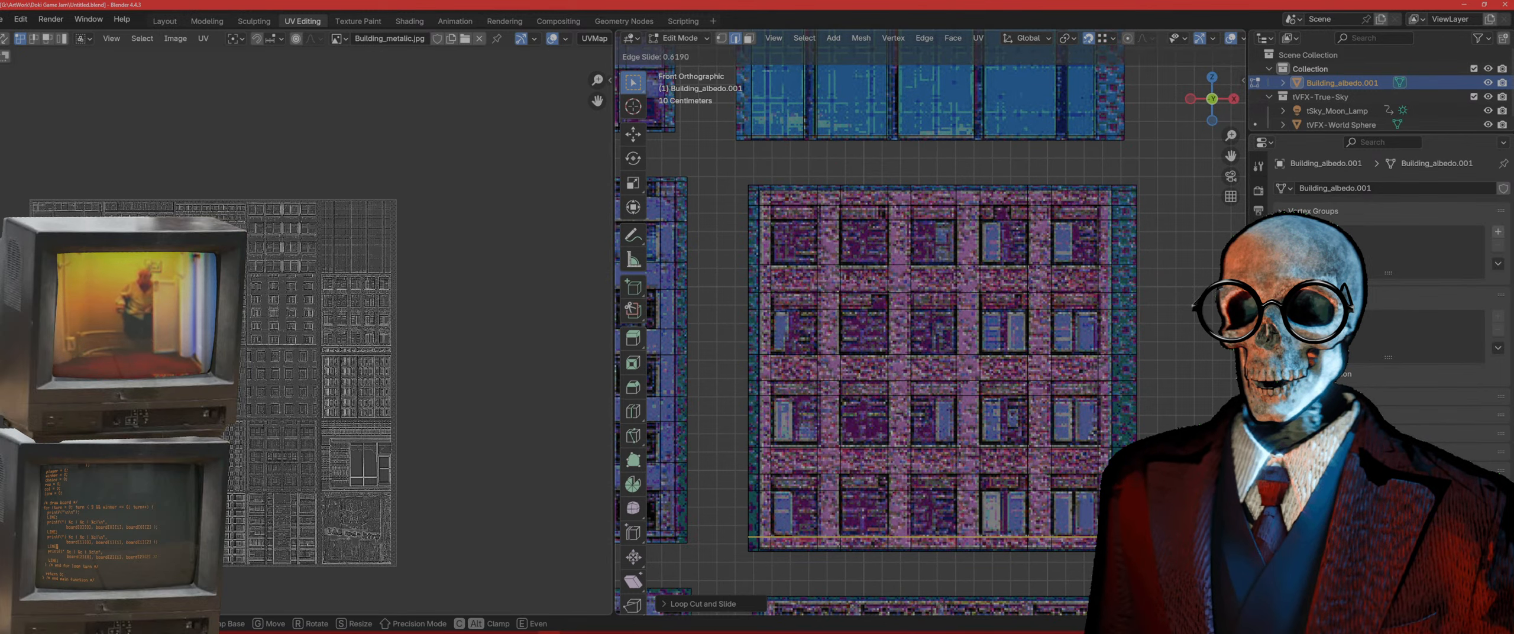
pyautogui.click(1099, 535)
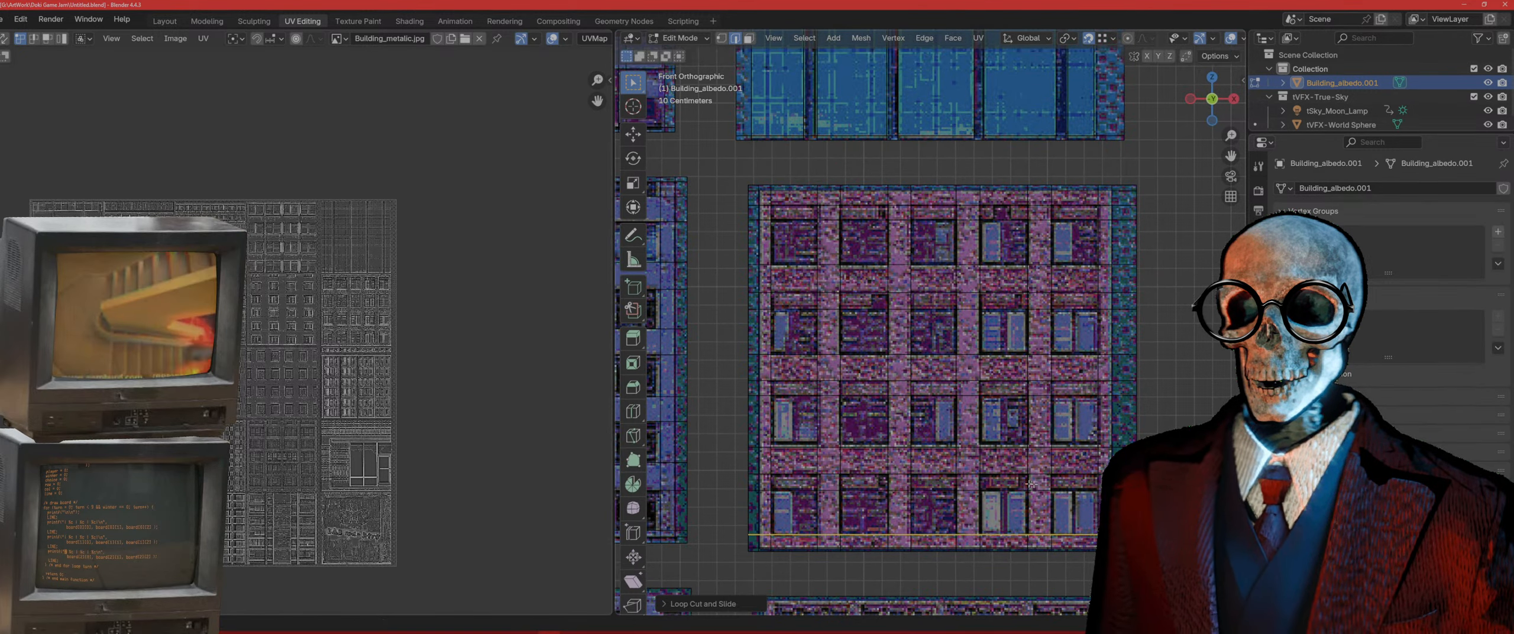
# Step: Select all faces inside the brick facade's outer border and extrude them inward about 0.015 m
pyautogui.keyDown('shift'); pyautogui.moveTo(1022, 480); pyautogui.dragTo(967, 459, button='middle'); pyautogui.keyUp('shift')
pyautogui.hotkey('alt', 'a')
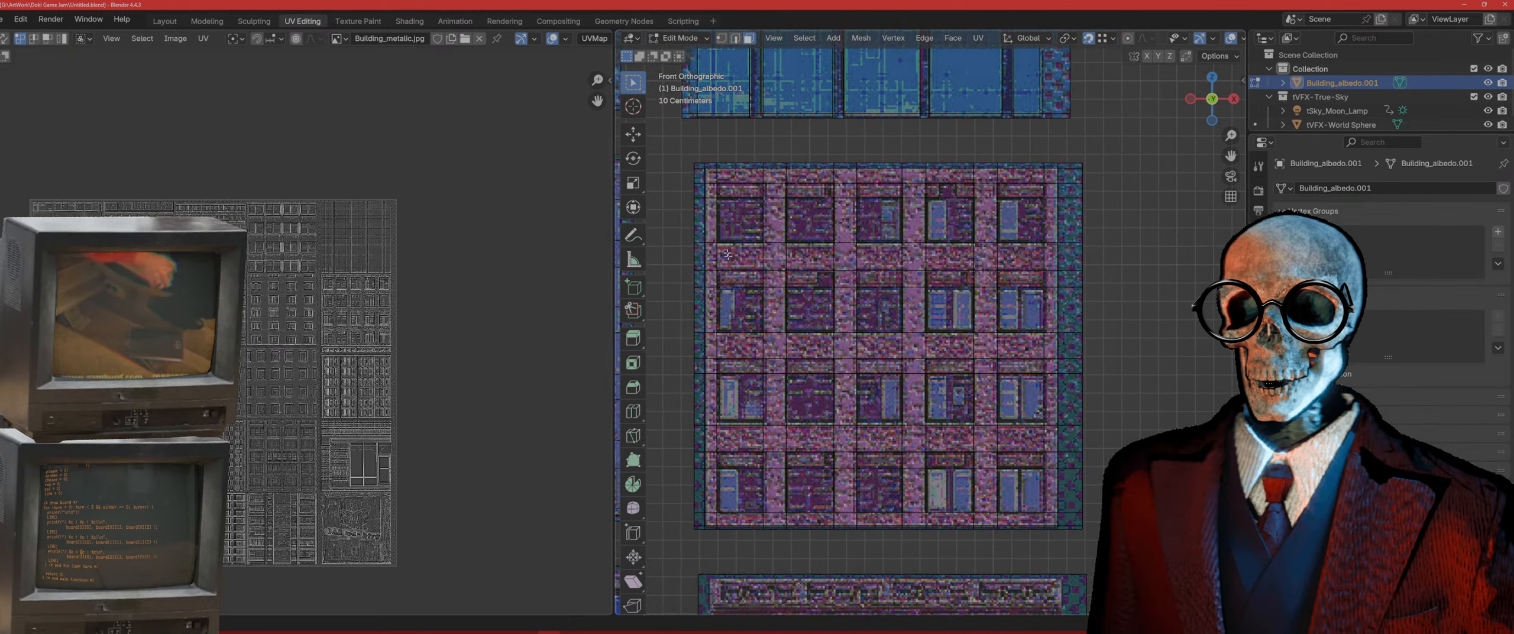
pyautogui.moveTo(733, 194); pyautogui.dragTo(759, 215)
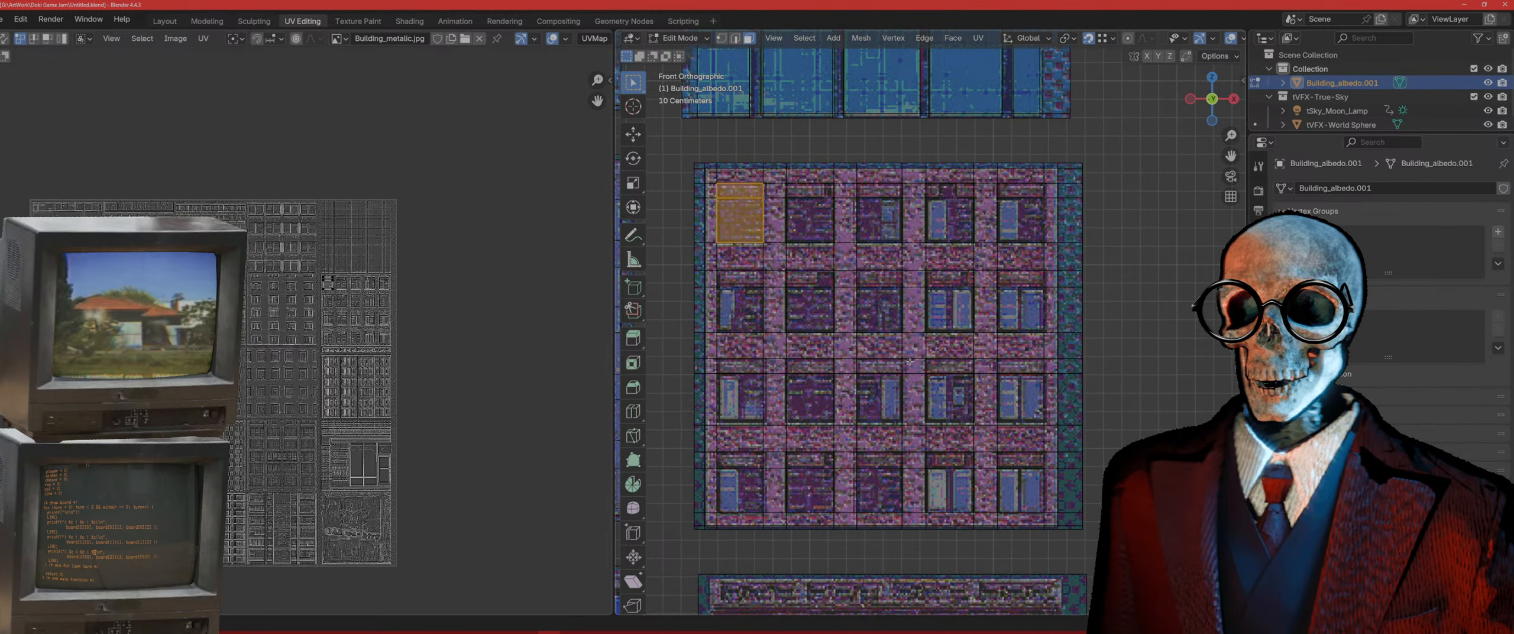
pyautogui.moveTo(1053, 524); pyautogui.dragTo(710, 175)
pyautogui.moveTo(718, 184); pyautogui.dragTo(967, 293, button='middle')
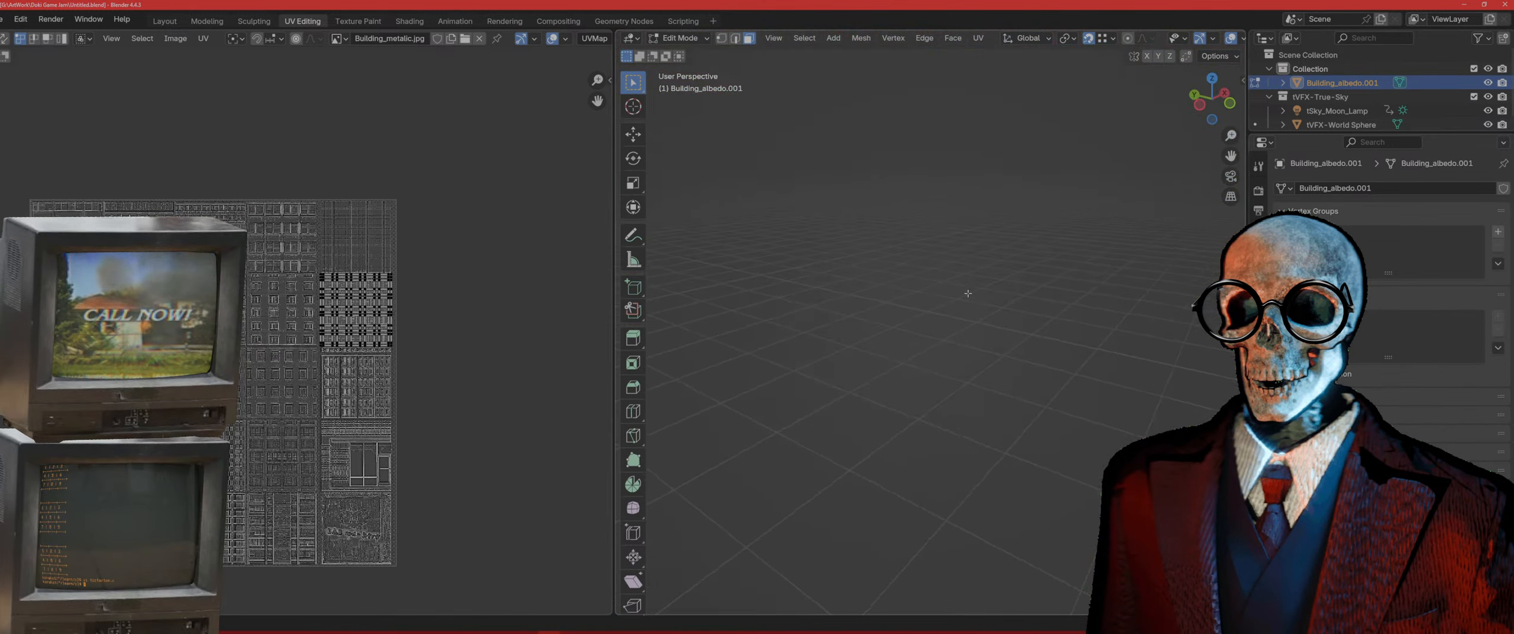
pyautogui.scroll(-5, 967, 294)
pyautogui.moveTo(1095, 369); pyautogui.dragTo(1101, 398, button='middle')
pyautogui.scroll(6, 1025, 299)
pyautogui.press('e')
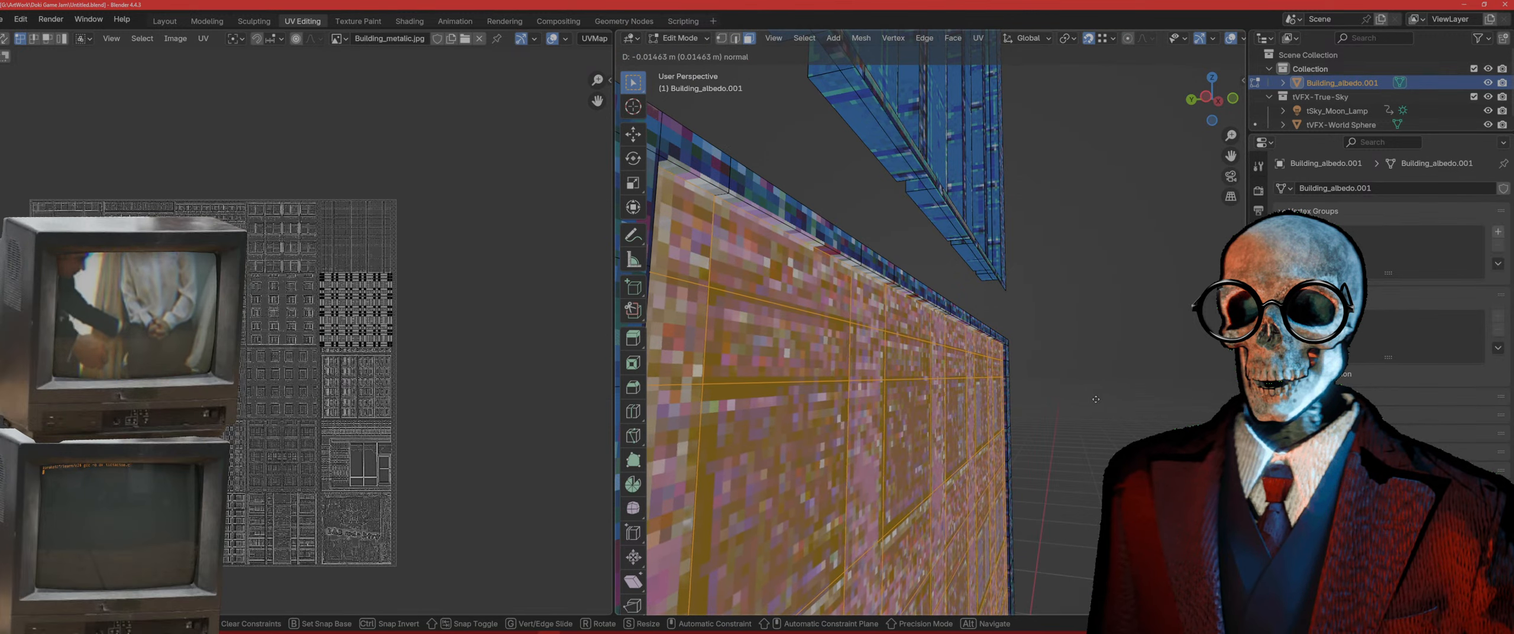
pyautogui.click(1096, 399)
# Step: Select the window and lintel faces across the top two rows of the brick facade in front view
pyautogui.press('KP_1')
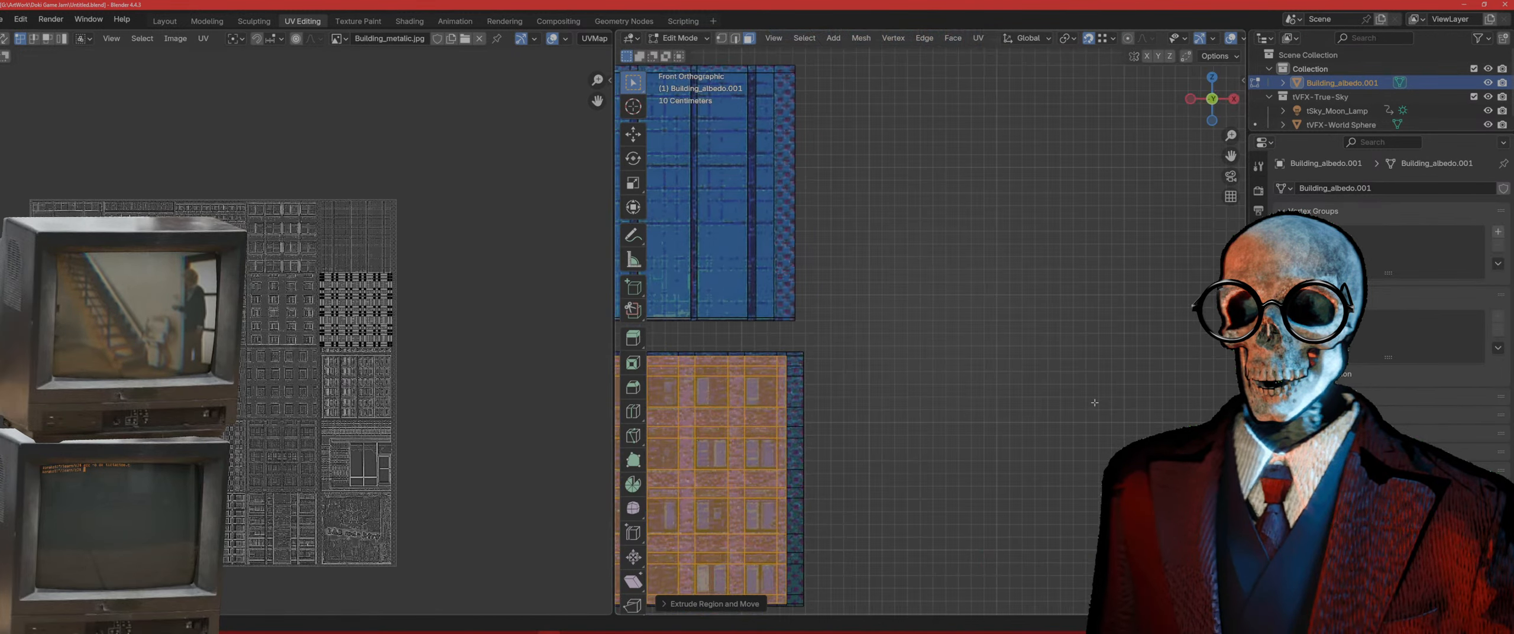
pyautogui.keyDown('shift'); pyautogui.moveTo(845, 431); pyautogui.dragTo(1116, 373, button='middle'); pyautogui.keyUp('shift')
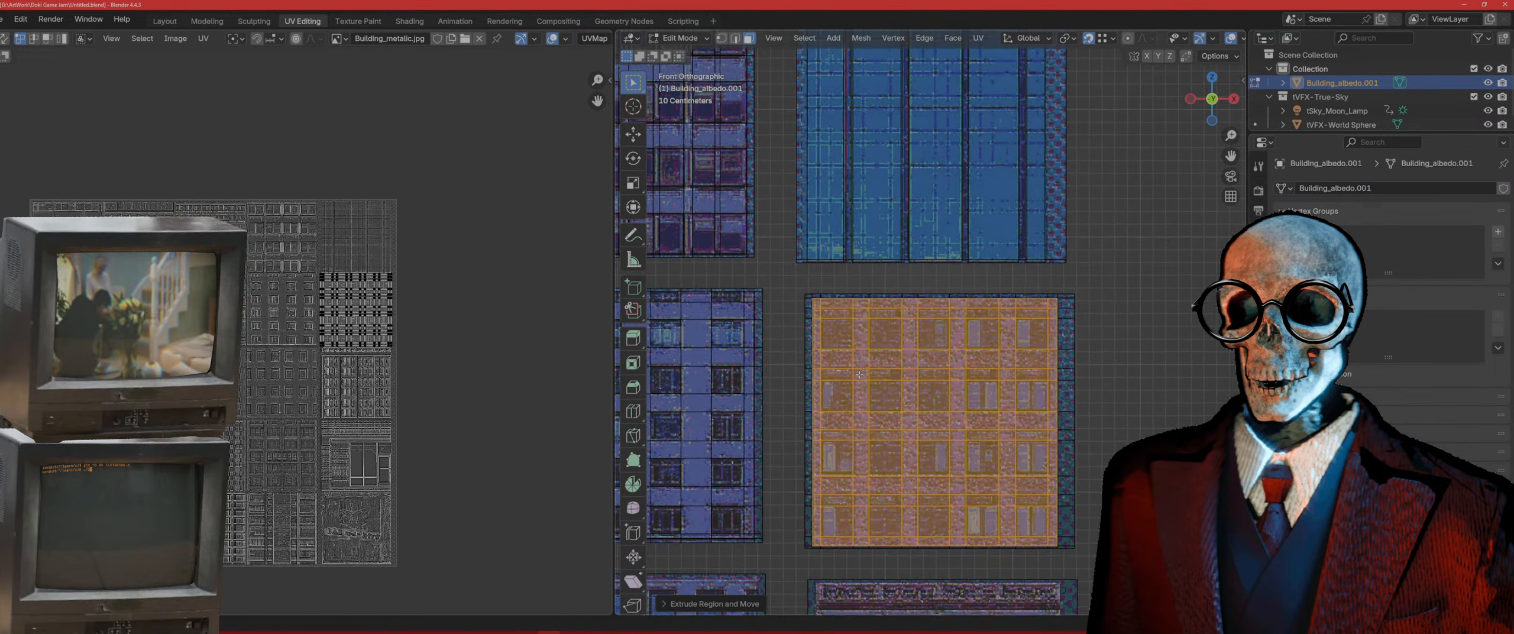
pyautogui.click(839, 329)
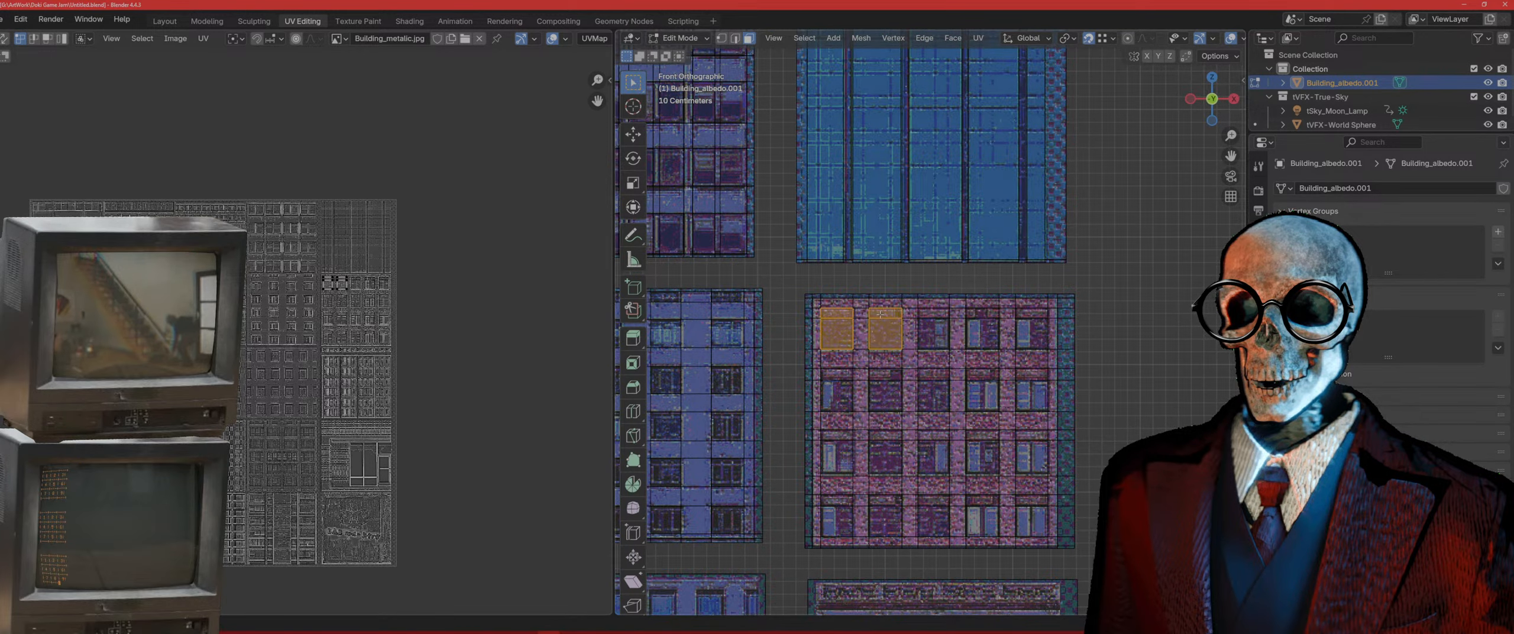
pyautogui.keyDown('shift'); pyautogui.click(934, 328); pyautogui.keyUp('shift')
pyautogui.keyDown('shift'); pyautogui.click(982, 329); pyautogui.keyUp('shift')
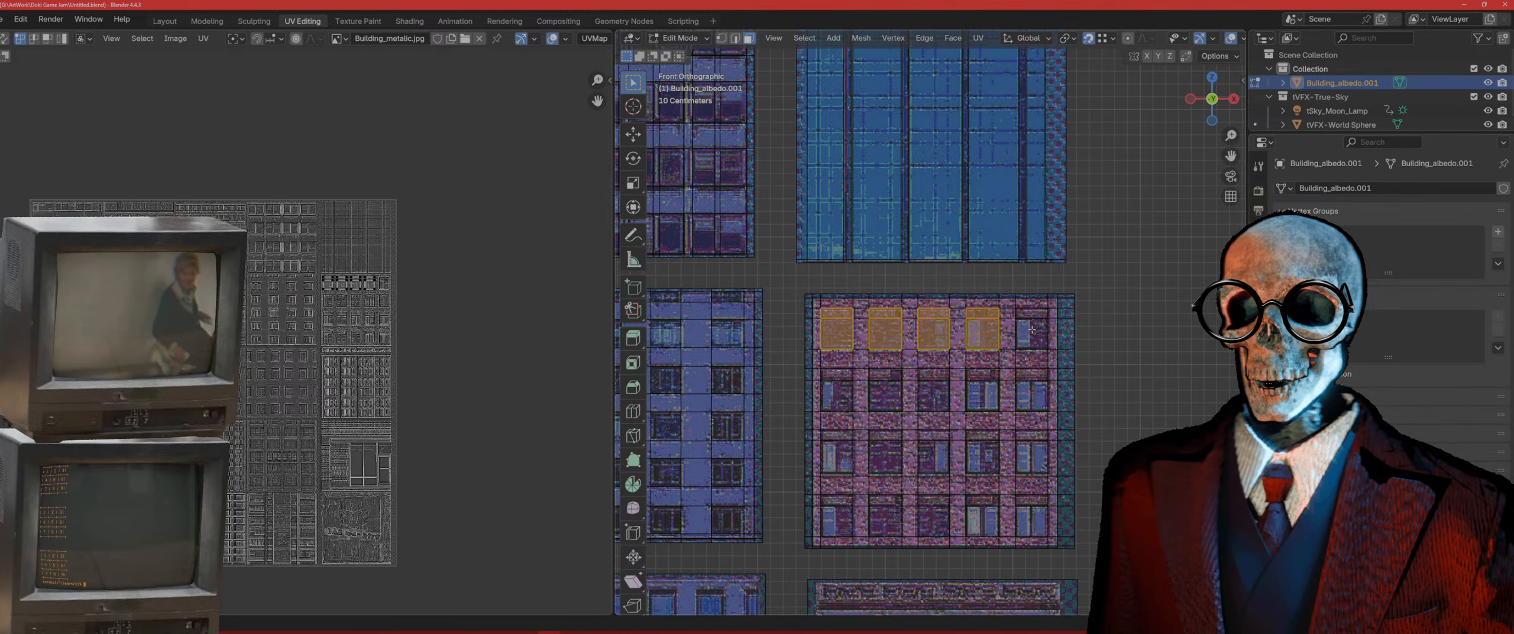
pyautogui.keyDown('shift'); pyautogui.click(1036, 403); pyautogui.keyUp('shift')
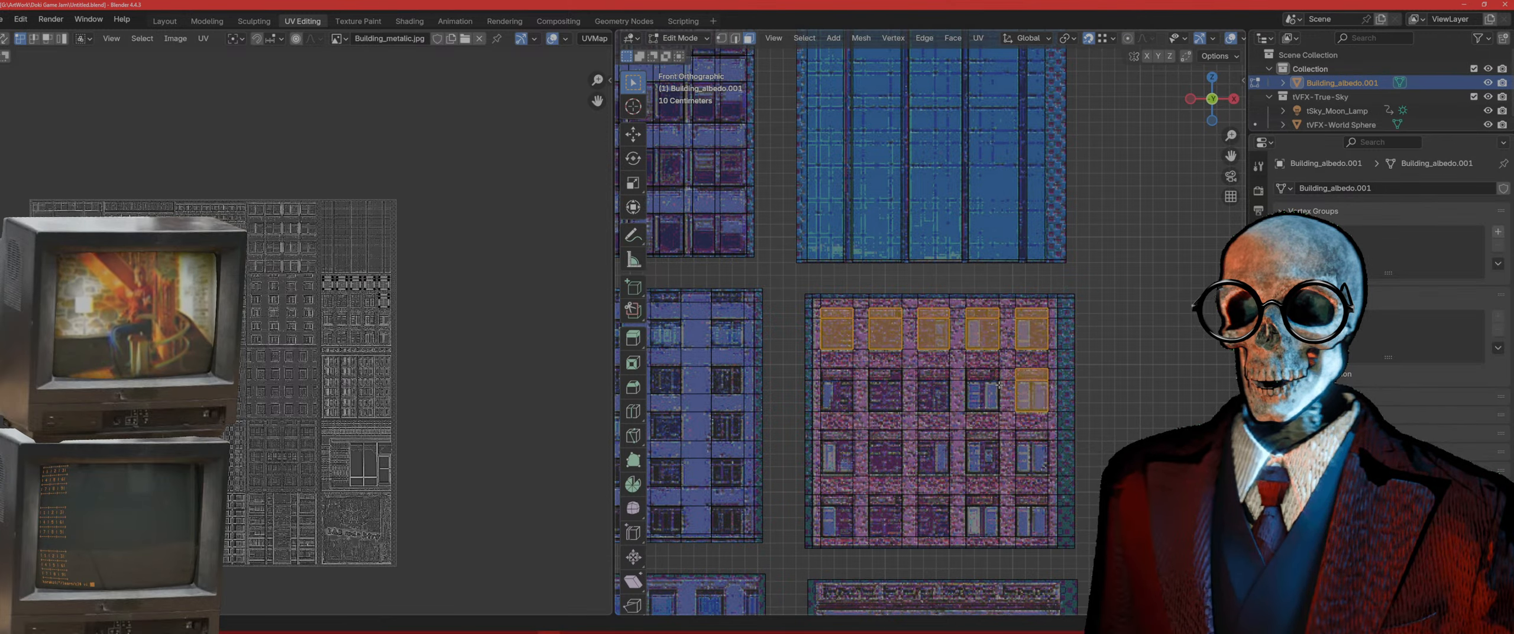
pyautogui.keyDown('shift'); pyautogui.click(934, 380); pyautogui.keyUp('shift')
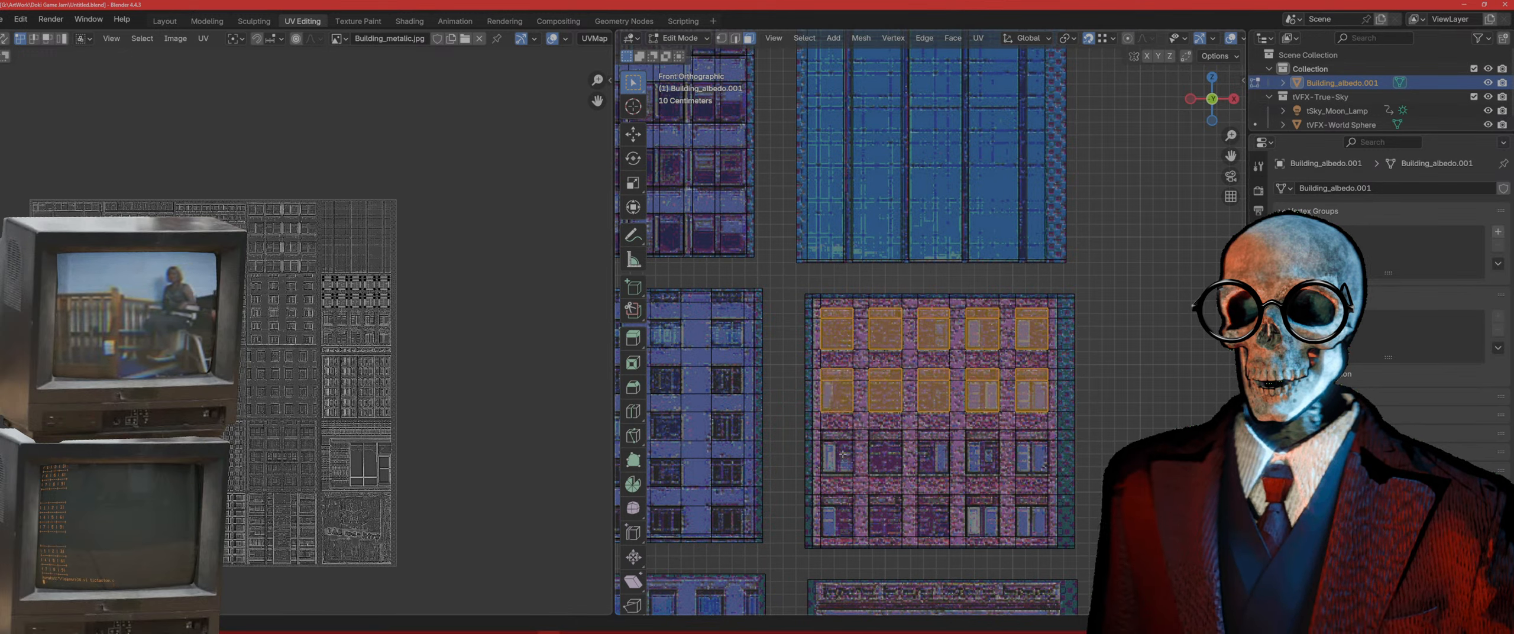
# Step: Add the window and lintel faces of the bottom two rows to the selection
pyautogui.keyDown('shift'); pyautogui.click(934, 442); pyautogui.keyUp('shift')
pyautogui.keyDown('shift'); pyautogui.click(980, 441); pyautogui.keyUp('shift')
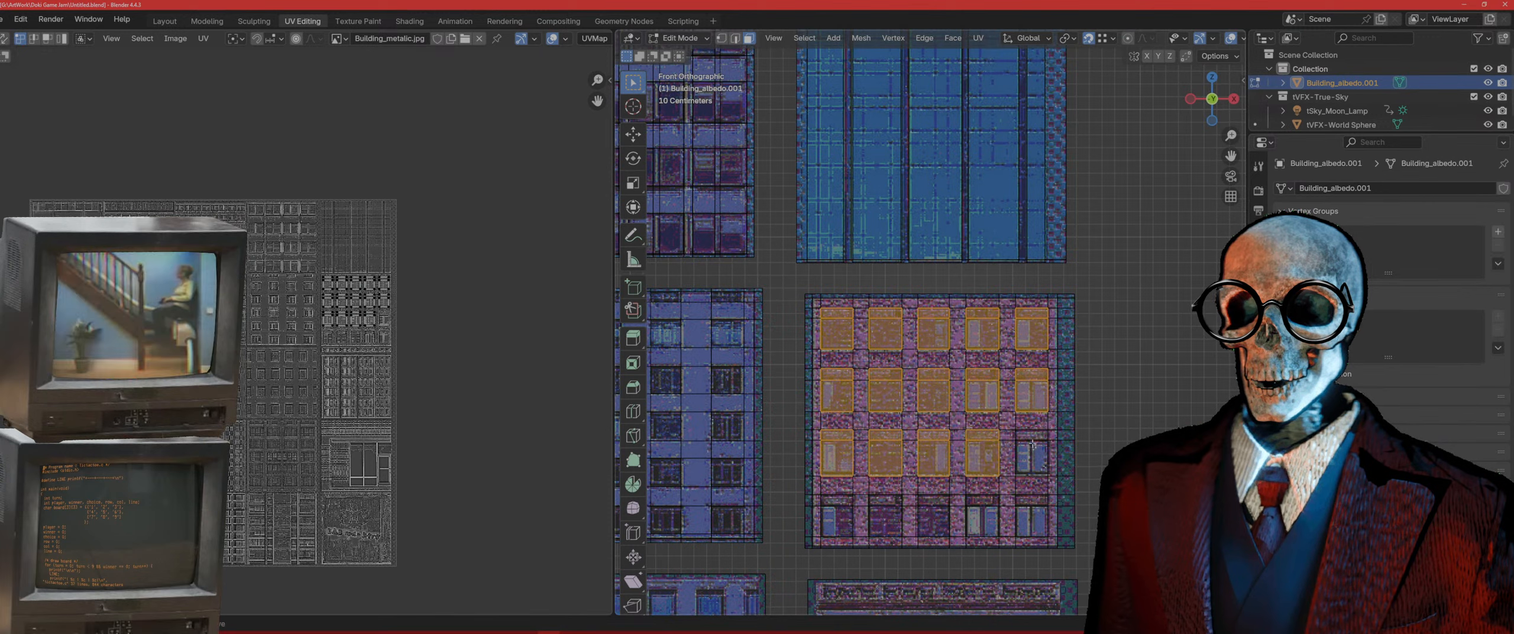
pyautogui.keyDown('shift'); pyautogui.click(1032, 509); pyautogui.keyUp('shift')
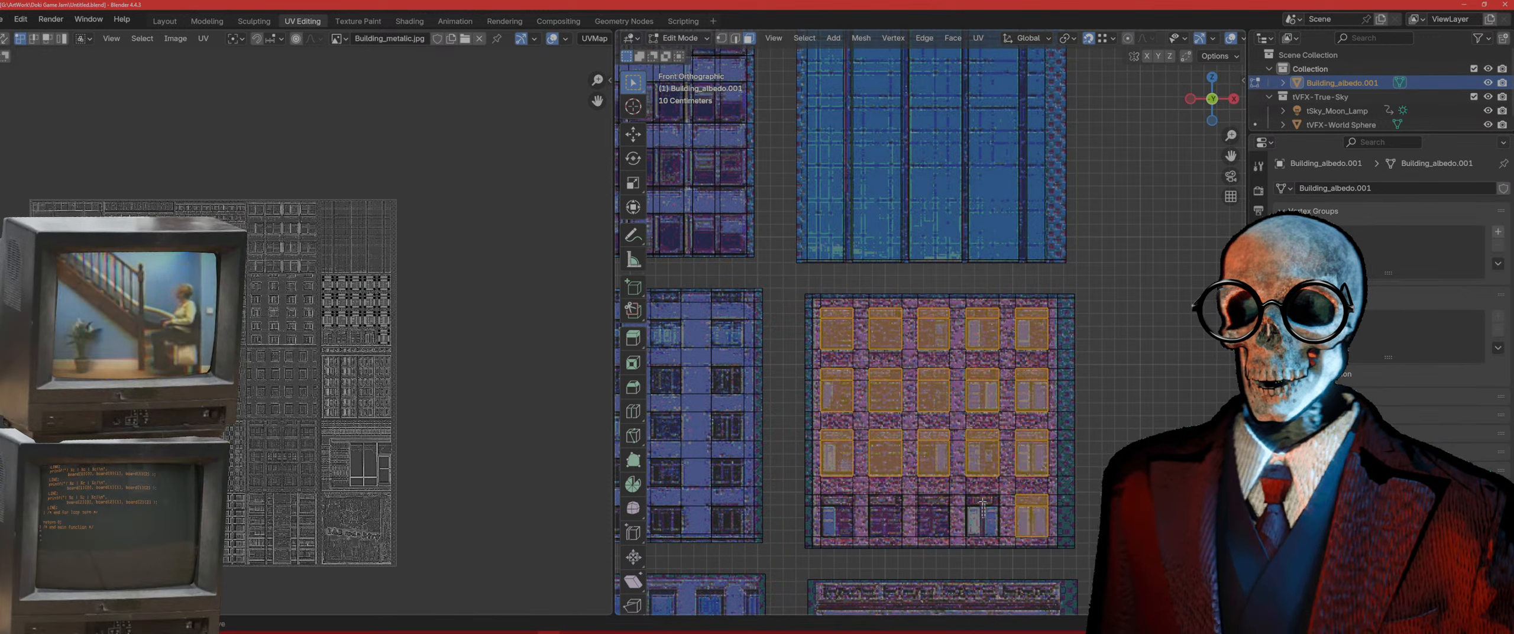
pyautogui.keyDown('shift'); pyautogui.click(933, 504); pyautogui.keyUp('shift')
pyautogui.keyDown('shift'); pyautogui.click(887, 511); pyautogui.keyUp('shift')
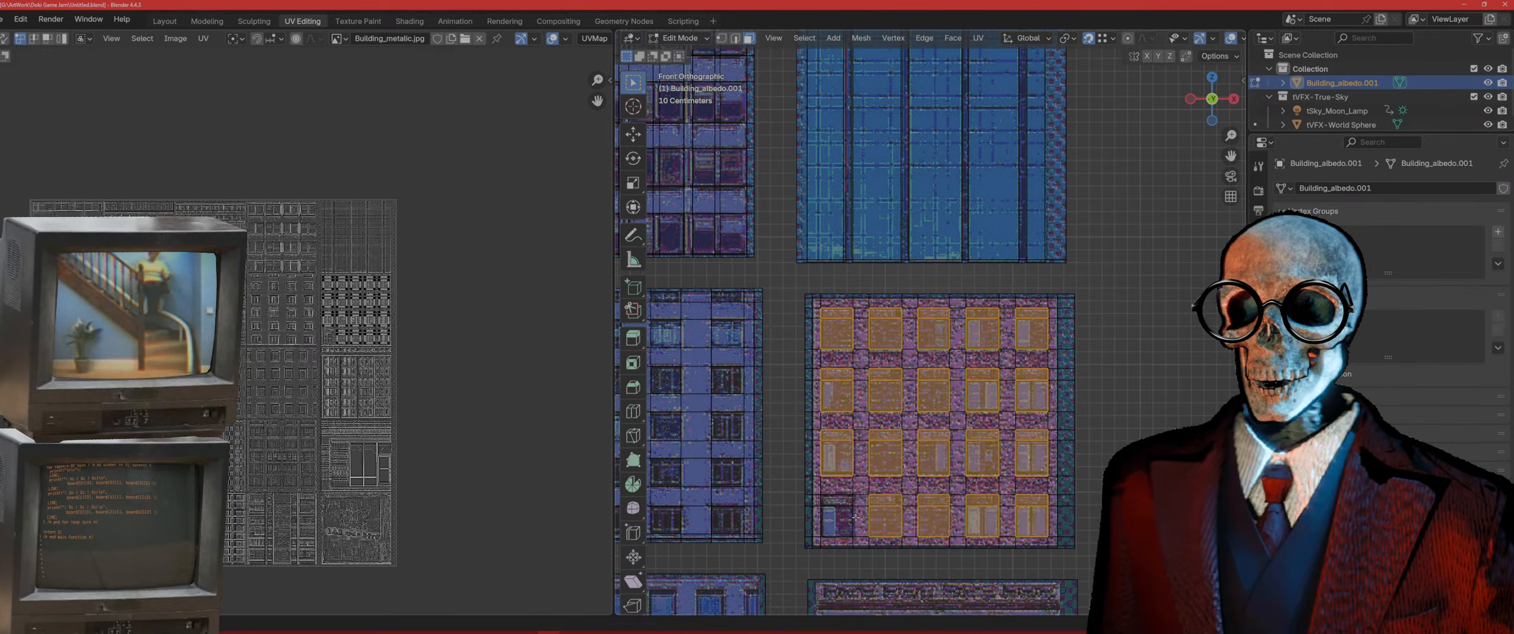
pyautogui.keyDown('shift'); pyautogui.click(842, 510); pyautogui.keyUp('shift')
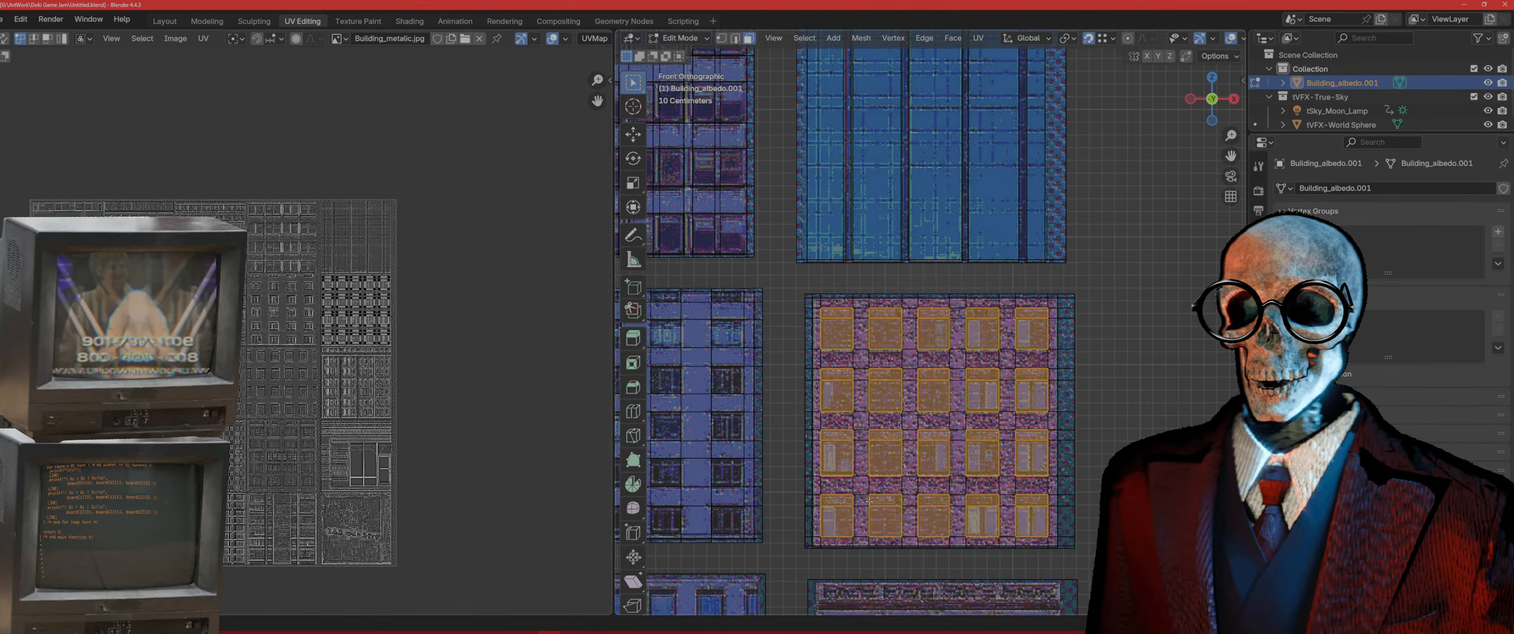
# Step: Extrude the selected window and lintel faces inward about 0.034 m to recess them into the brick wall
pyautogui.moveTo(843, 510); pyautogui.dragTo(905, 497, button='middle')
pyautogui.keyDown('shift'); pyautogui.moveTo(1006, 370); pyautogui.dragTo(971, 383, button='middle'); pyautogui.keyUp('shift')
pyautogui.scroll(4, 970, 366)
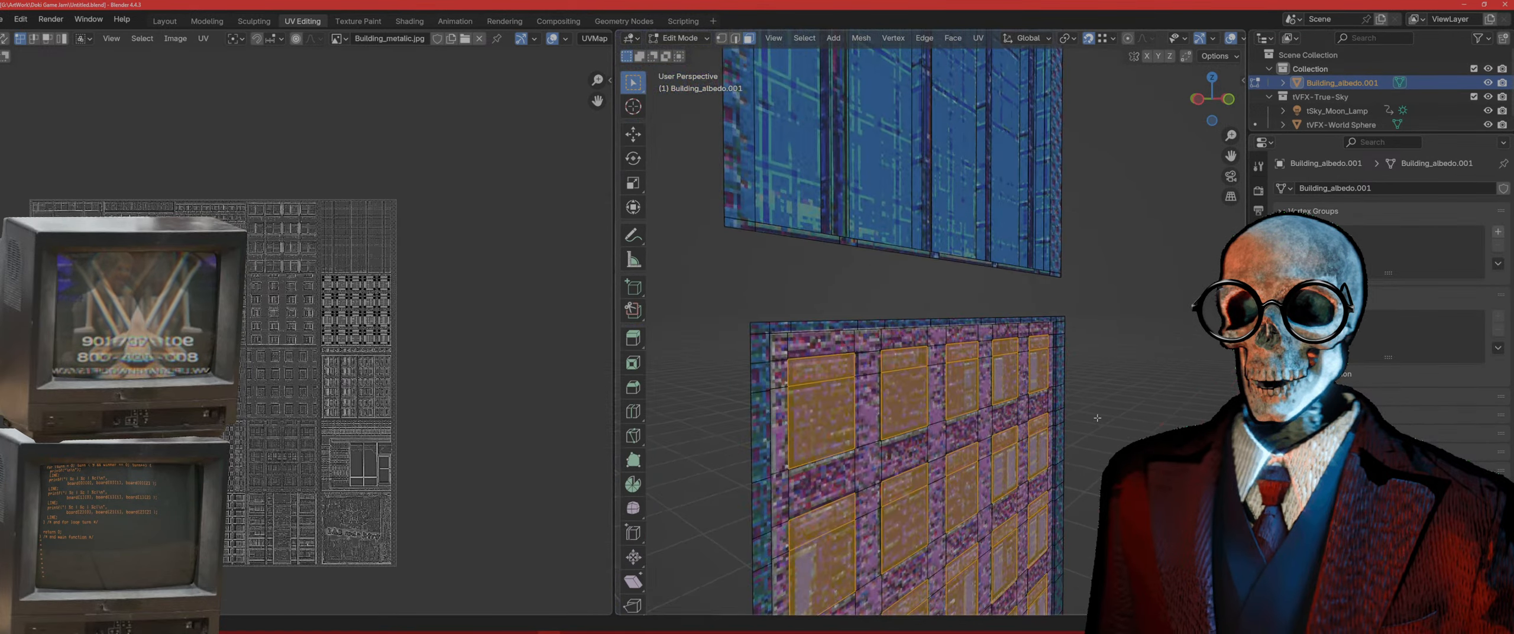
pyautogui.keyDown('shift'); pyautogui.moveTo(1073, 415); pyautogui.dragTo(1097, 353, button='middle'); pyautogui.keyUp('shift')
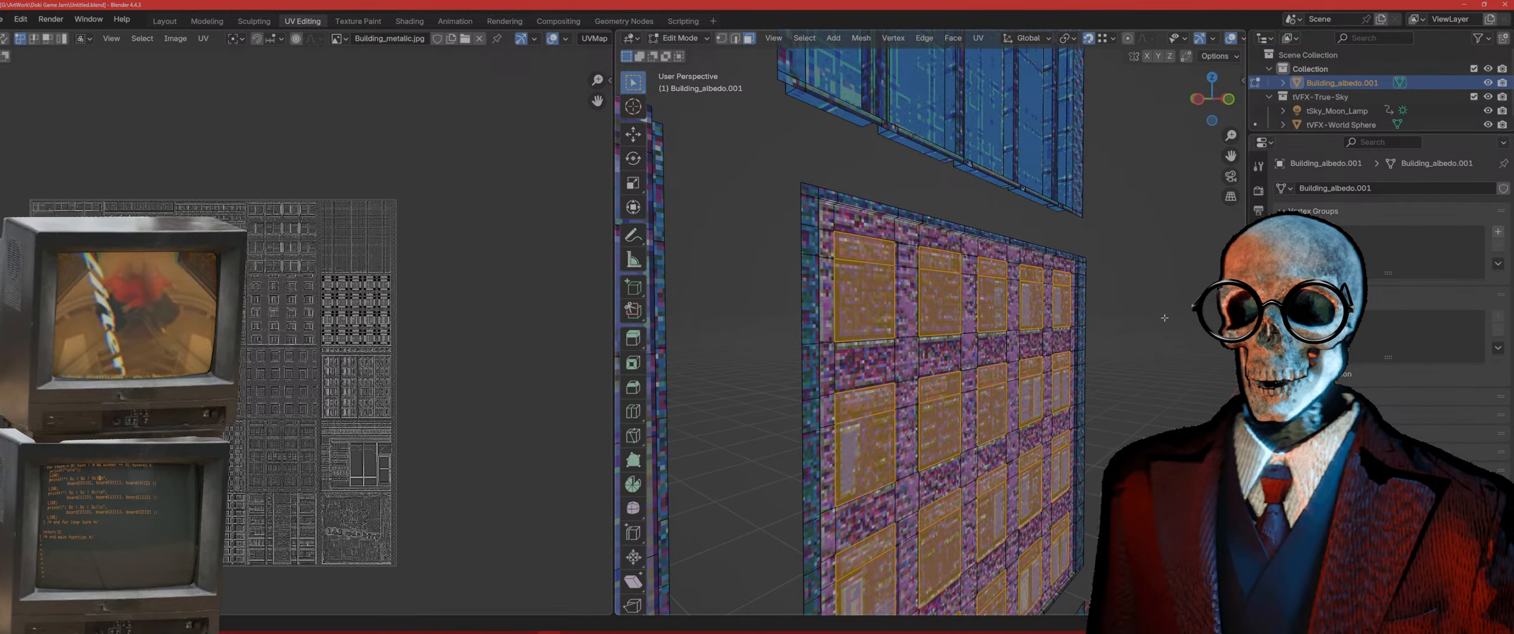
pyautogui.press('e')
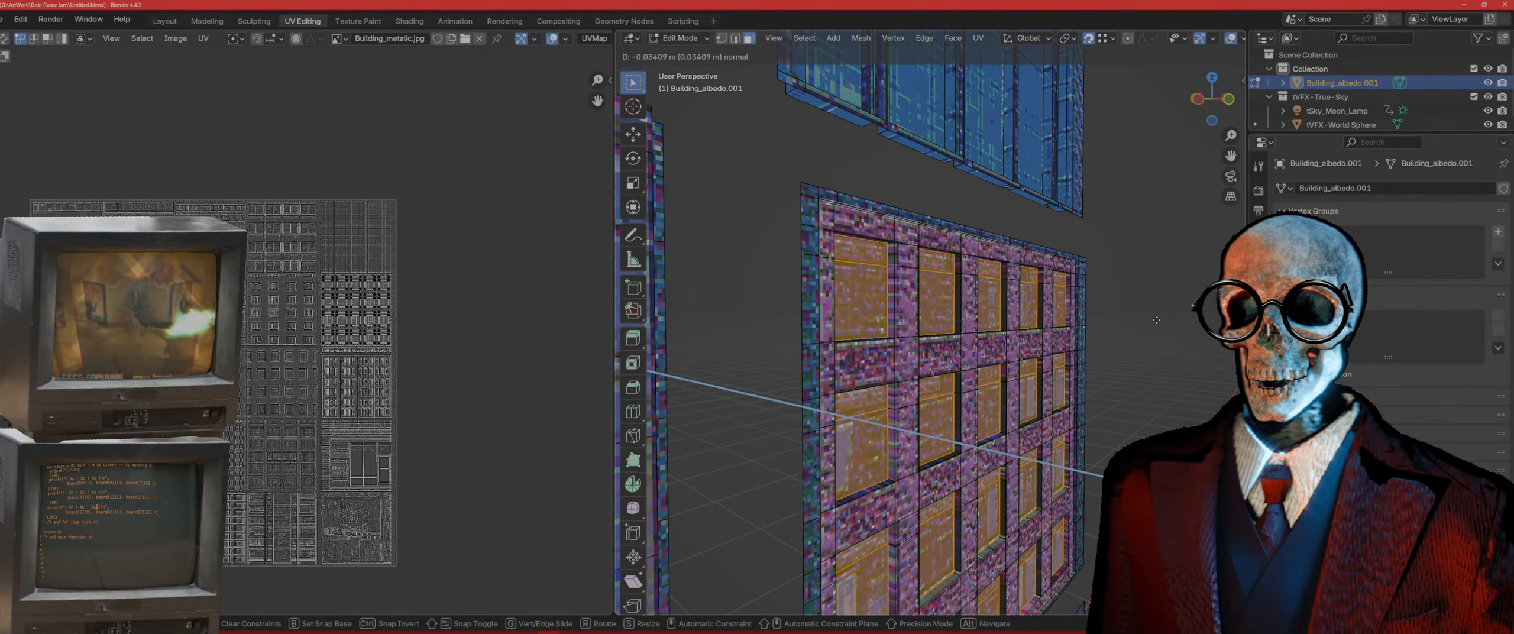
pyautogui.click(1157, 324)
pyautogui.moveTo(1157, 323); pyautogui.dragTo(961, 342, button='middle')
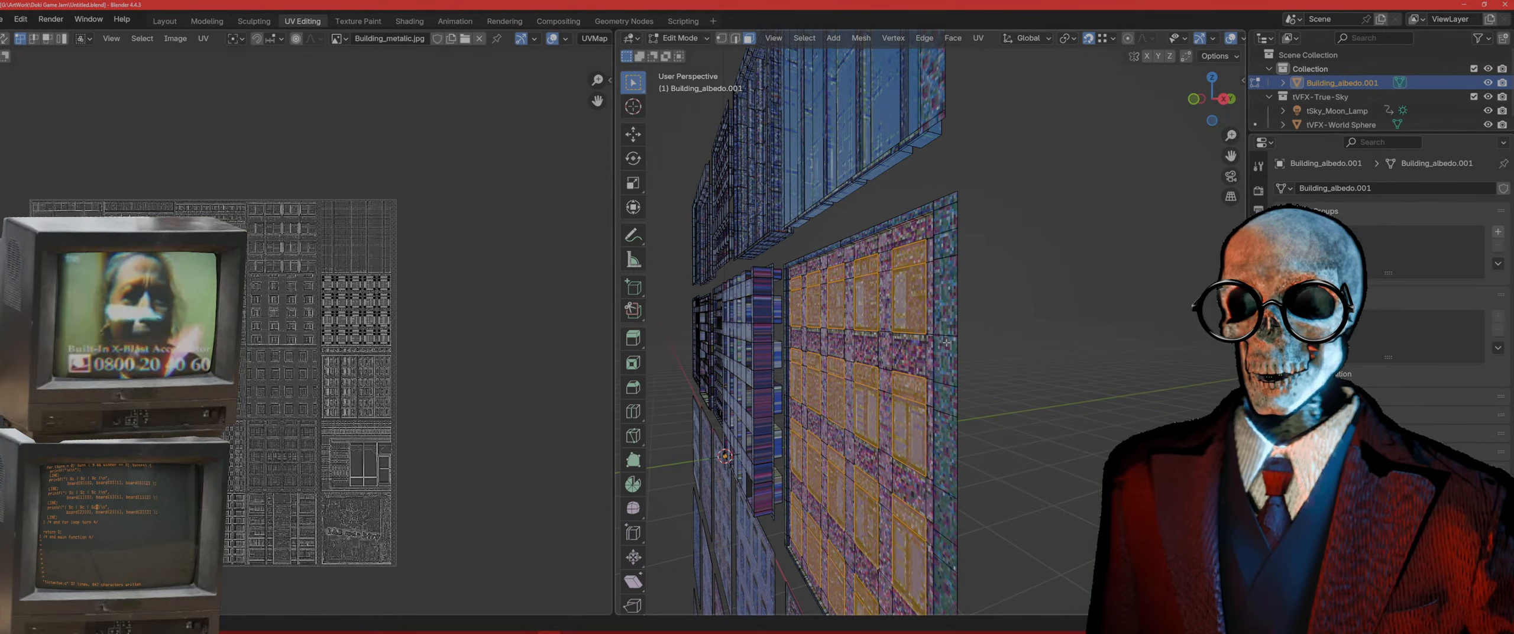
# Step: Deselect the window panes in all four rows and extrude the remaining lintel faces outward from the wall
pyautogui.press('KP_1')
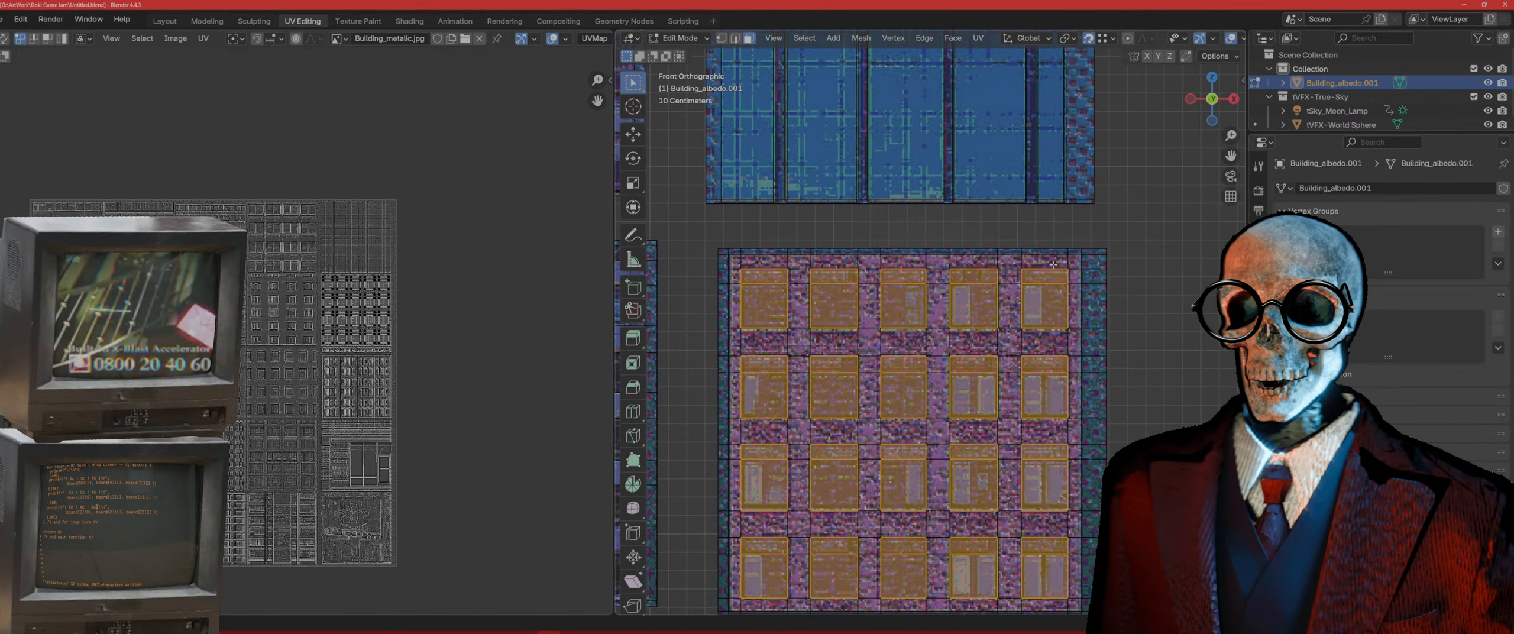
pyautogui.keyDown('ctrl'); pyautogui.moveTo(927, 307); pyautogui.dragTo(760, 304); pyautogui.keyUp('ctrl')
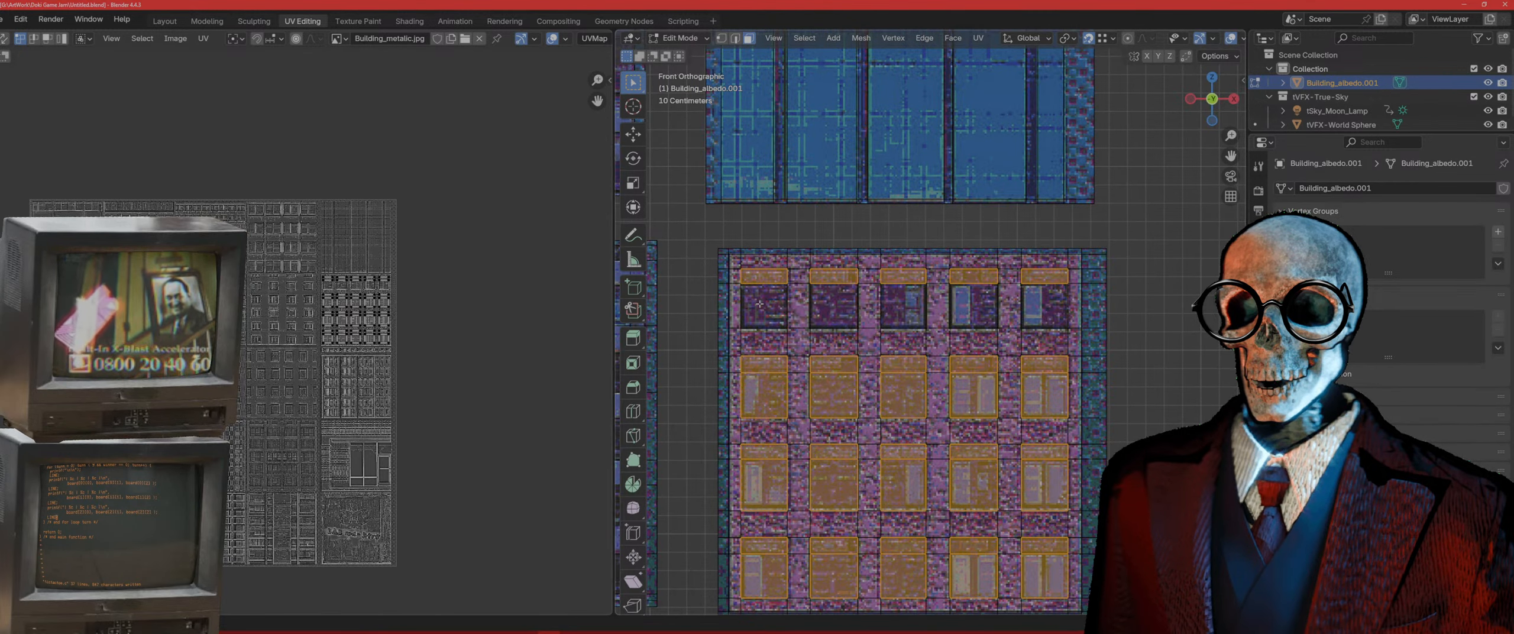
pyautogui.keyDown('ctrl'); pyautogui.moveTo(1103, 404); pyautogui.dragTo(763, 394); pyautogui.keyUp('ctrl')
pyautogui.keyDown('ctrl'); pyautogui.moveTo(779, 503); pyautogui.dragTo(1063, 492); pyautogui.keyUp('ctrl')
pyautogui.keyDown('ctrl'); pyautogui.moveTo(763, 579); pyautogui.dragTo(762, 579); pyautogui.keyUp('ctrl')
pyautogui.moveTo(763, 579); pyautogui.dragTo(1163, 419, button='middle')
pyautogui.press('e')
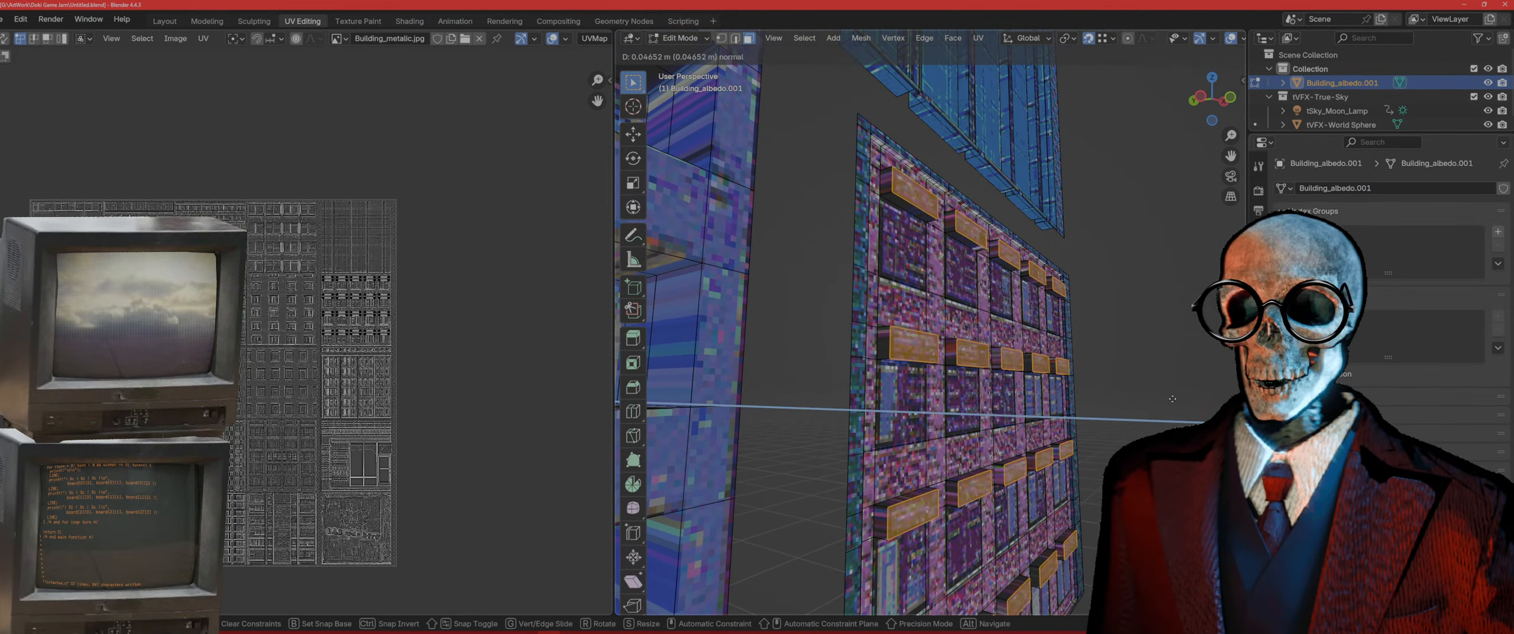
pyautogui.click(1182, 394)
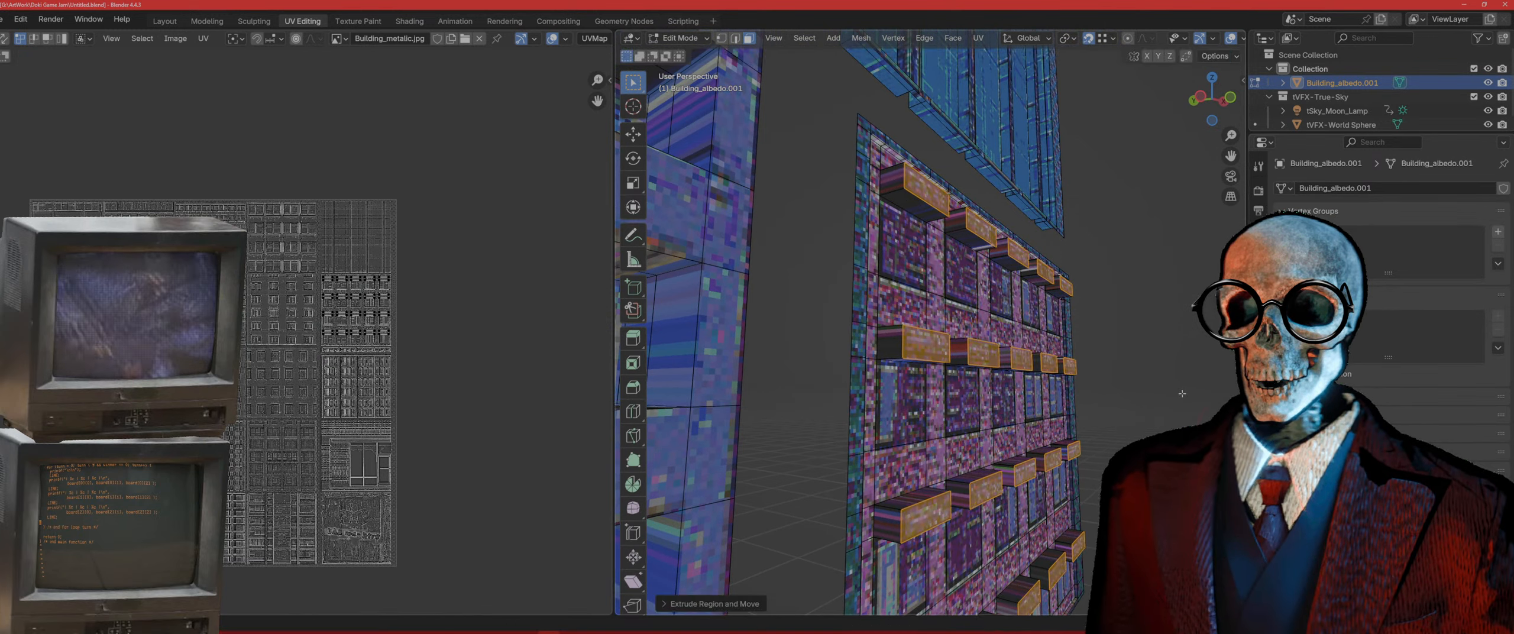
# Step: Select the window pane faces in the top two rows of the brick facade in front view
pyautogui.press('KP_1')
pyautogui.click(1049, 320)
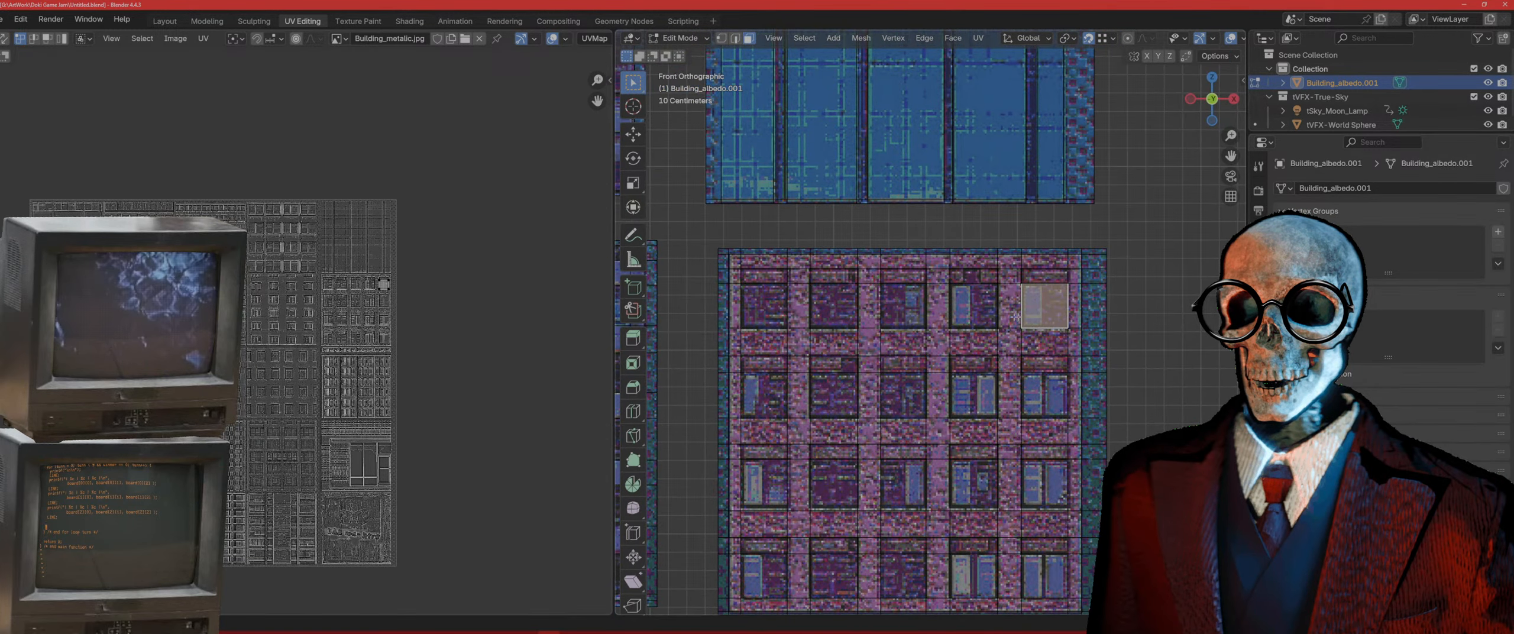
pyautogui.keyDown('shift'); pyautogui.click(834, 306); pyautogui.keyUp('shift')
pyautogui.keyDown('shift'); pyautogui.click(764, 305); pyautogui.keyUp('shift')
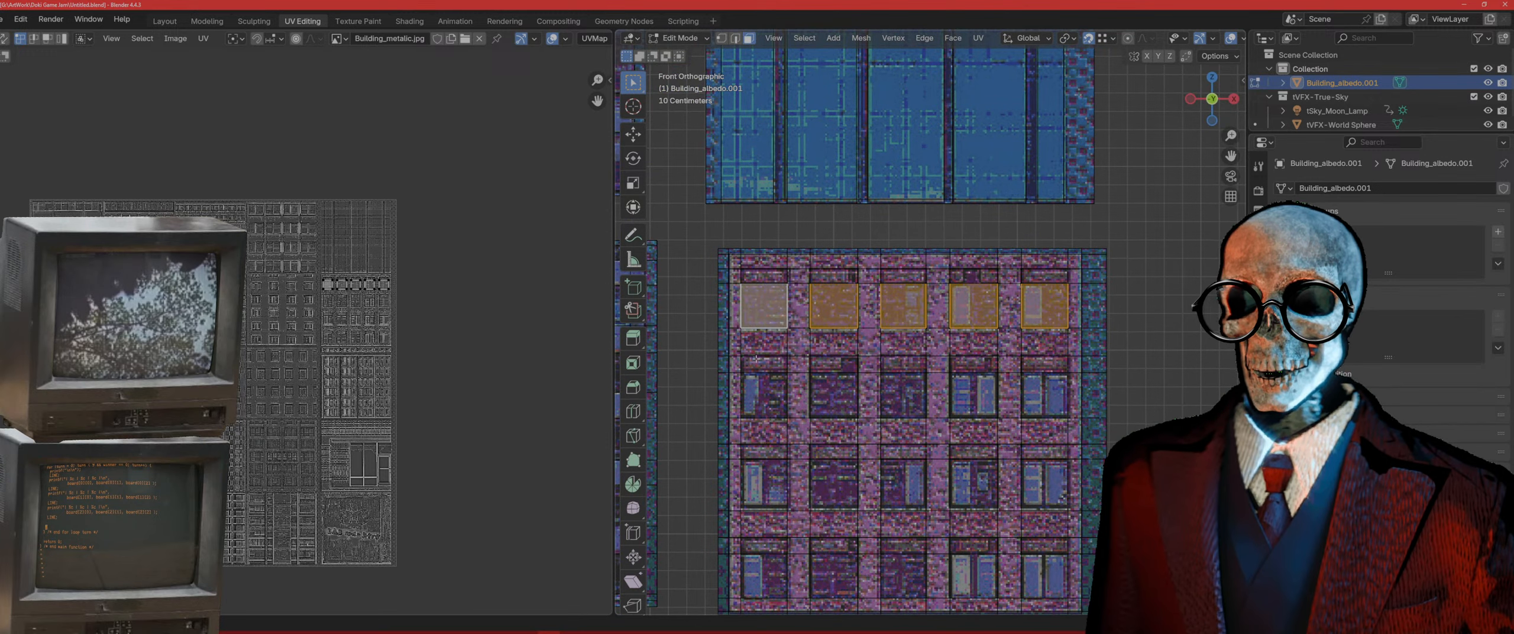
pyautogui.keyDown('shift'); pyautogui.click(764, 395); pyautogui.keyUp('shift')
pyautogui.keyDown('shift'); pyautogui.click(834, 394); pyautogui.keyUp('shift')
pyautogui.keyDown('shift'); pyautogui.click(887, 399); pyautogui.keyUp('shift')
pyautogui.keyDown('shift'); pyautogui.click(974, 395); pyautogui.keyUp('shift')
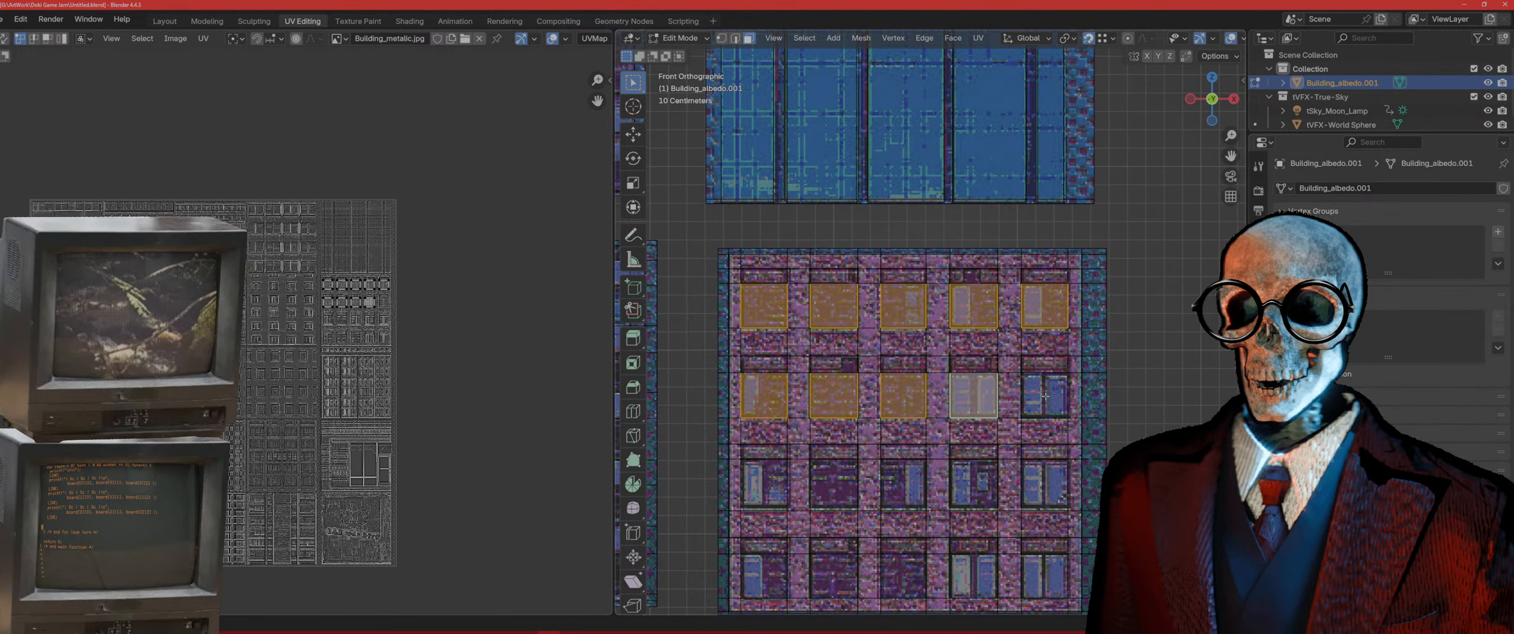
# Step: Add the window pane faces of the bottom two rows to the selection
pyautogui.keyDown('shift'); pyautogui.click(1033, 485); pyautogui.keyUp('shift')
pyautogui.keyDown('shift'); pyautogui.click(973, 485); pyautogui.keyUp('shift')
pyautogui.keyDown('shift'); pyautogui.click(904, 485); pyautogui.keyUp('shift')
pyautogui.keyDown('shift'); pyautogui.click(834, 485); pyautogui.keyUp('shift')
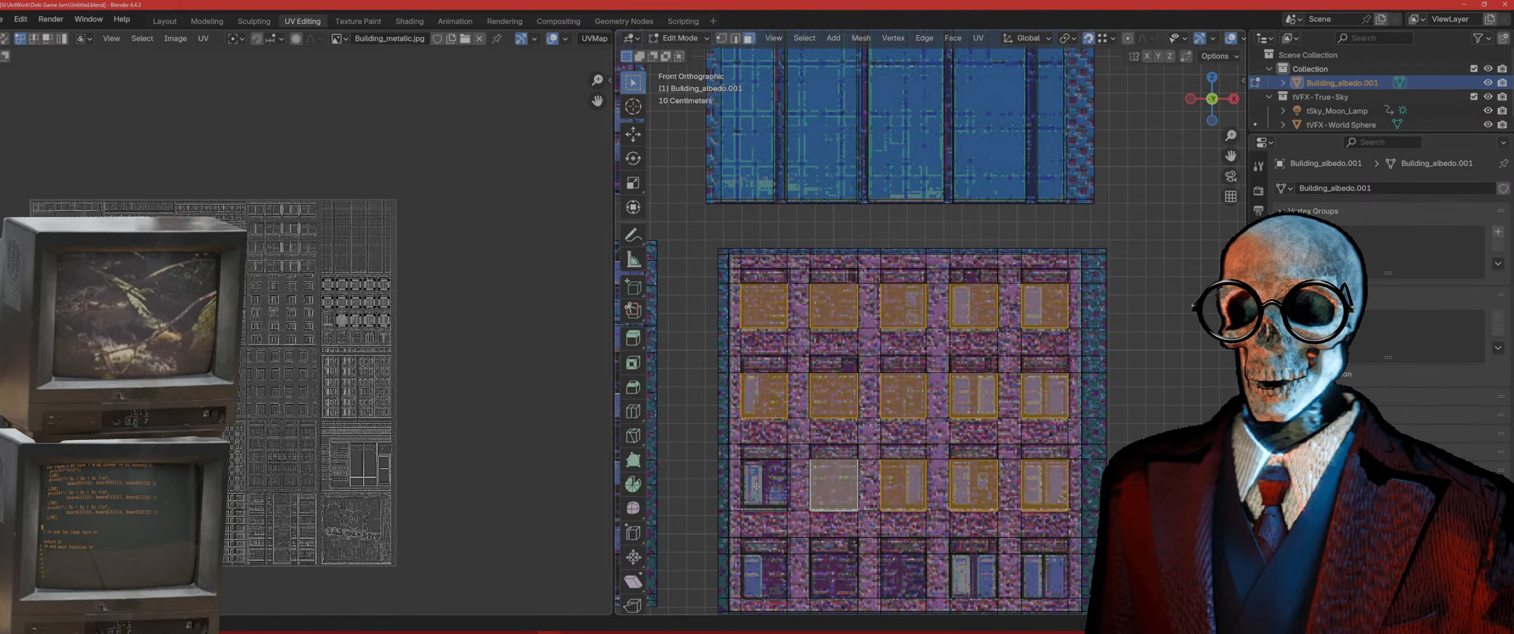
pyautogui.keyDown('shift'); pyautogui.click(763, 485); pyautogui.keyUp('shift')
pyautogui.keyDown('shift'); pyautogui.click(770, 563); pyautogui.keyUp('shift')
pyautogui.keyDown('shift'); pyautogui.click(834, 577); pyautogui.keyUp('shift')
pyautogui.keyDown('shift'); pyautogui.click(893, 576); pyautogui.keyUp('shift')
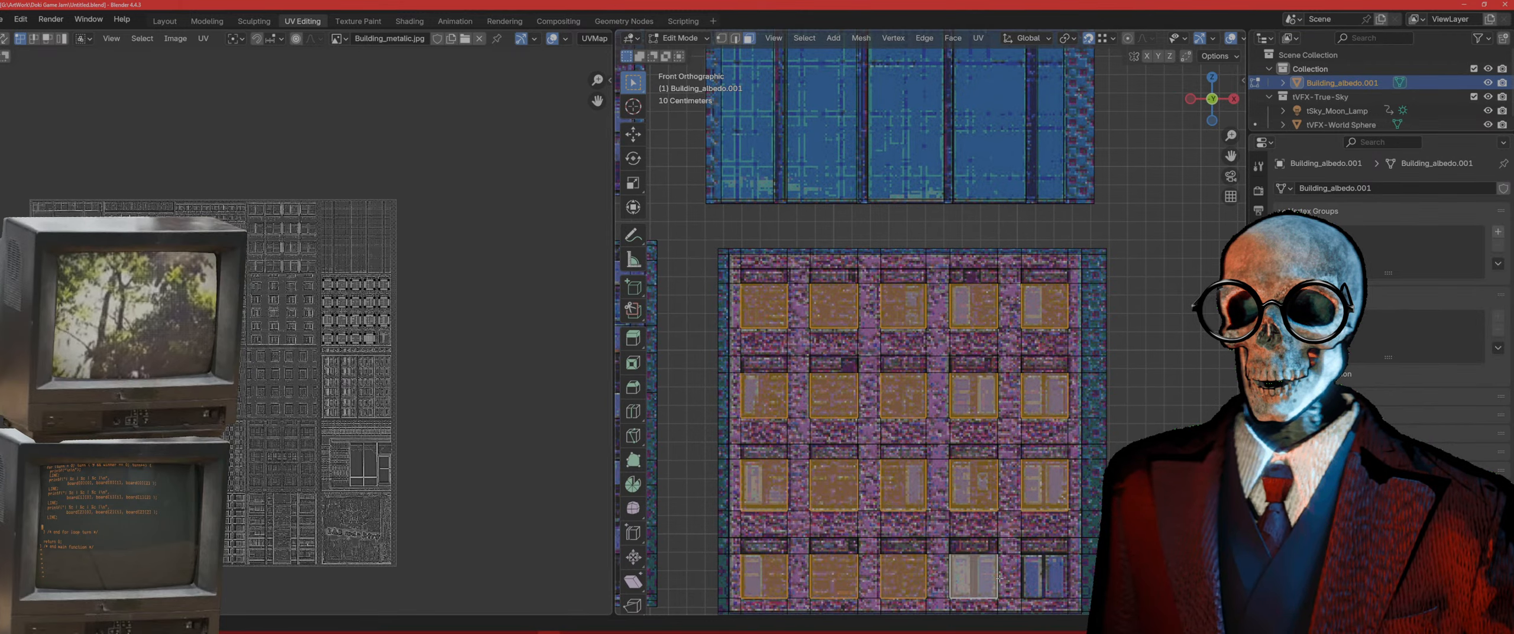
# Step: Extrude the selected window panes inward about 0.038 m to recess them, and leave mesh editing
pyautogui.moveTo(1045, 579); pyautogui.dragTo(852, 396, button='middle')
pyautogui.press('e')
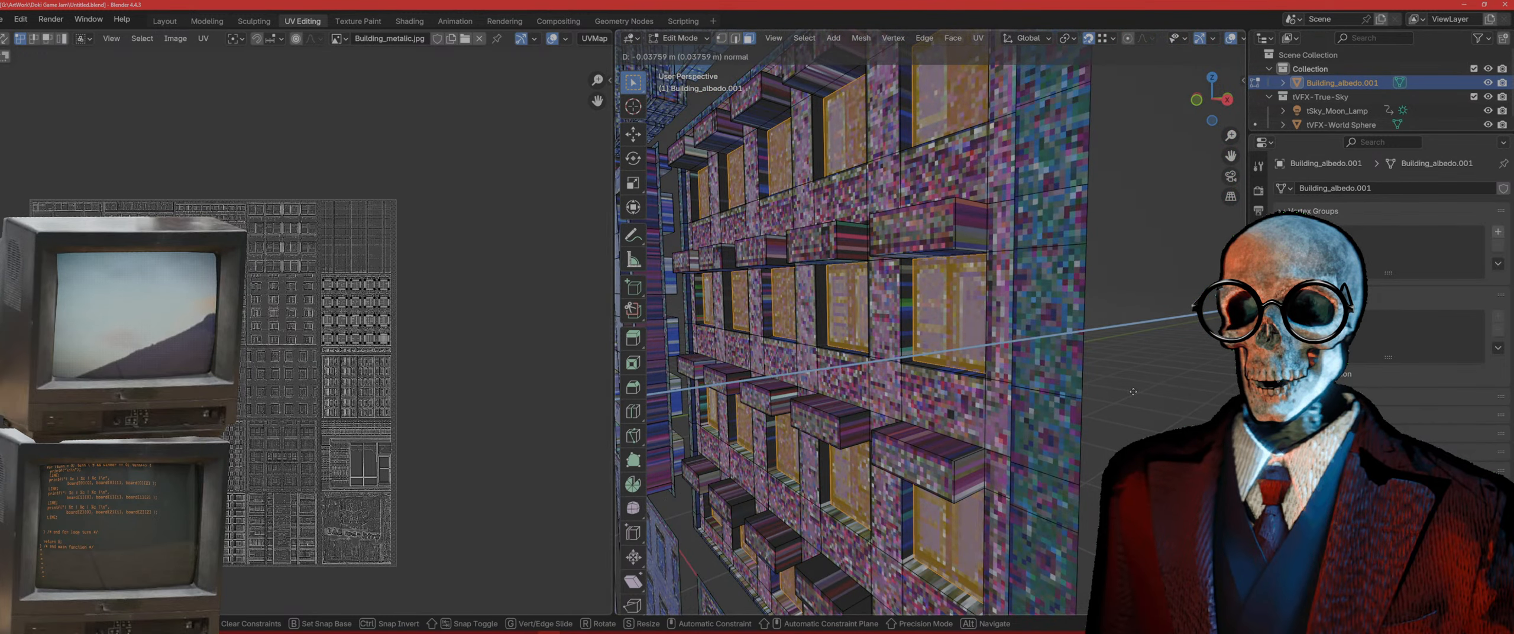
pyautogui.click(1134, 392)
pyautogui.press('Tab')
pyautogui.scroll(-7, 1128, 402)
pyautogui.click(1066, 421)
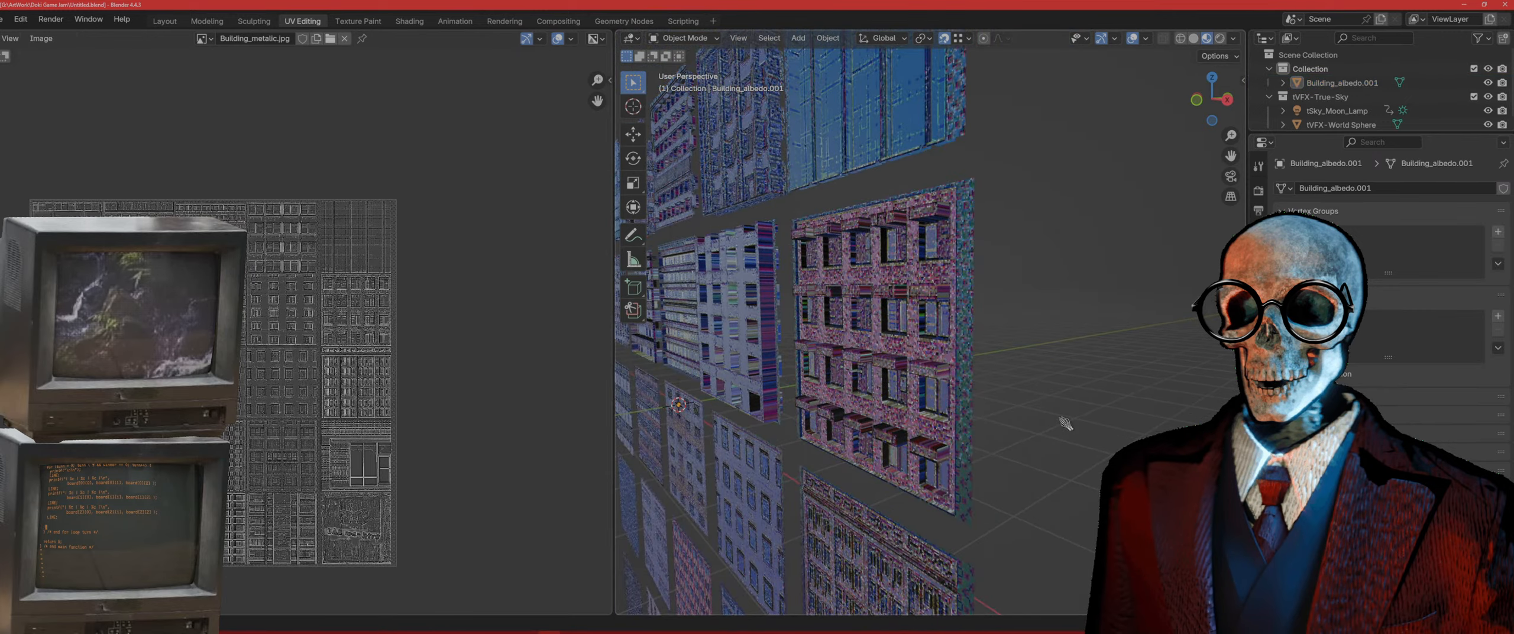
# Step: Move the brick facade's protruding lintel faces back toward the wall about 0.045 m along global Y, working in top view
pyautogui.moveTo(1066, 421); pyautogui.dragTo(1154, 461, button='middle')
pyautogui.press('Tab')
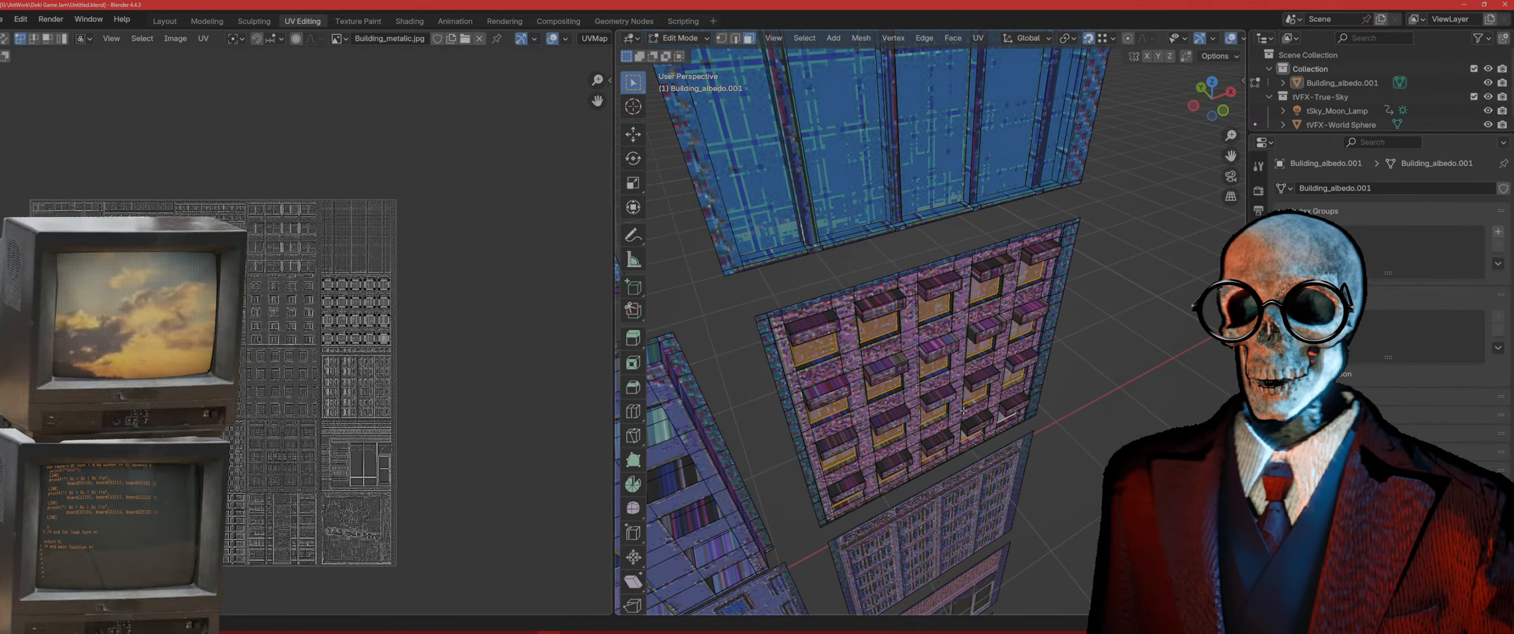
pyautogui.press('KP_7')
pyautogui.press('KP_7')
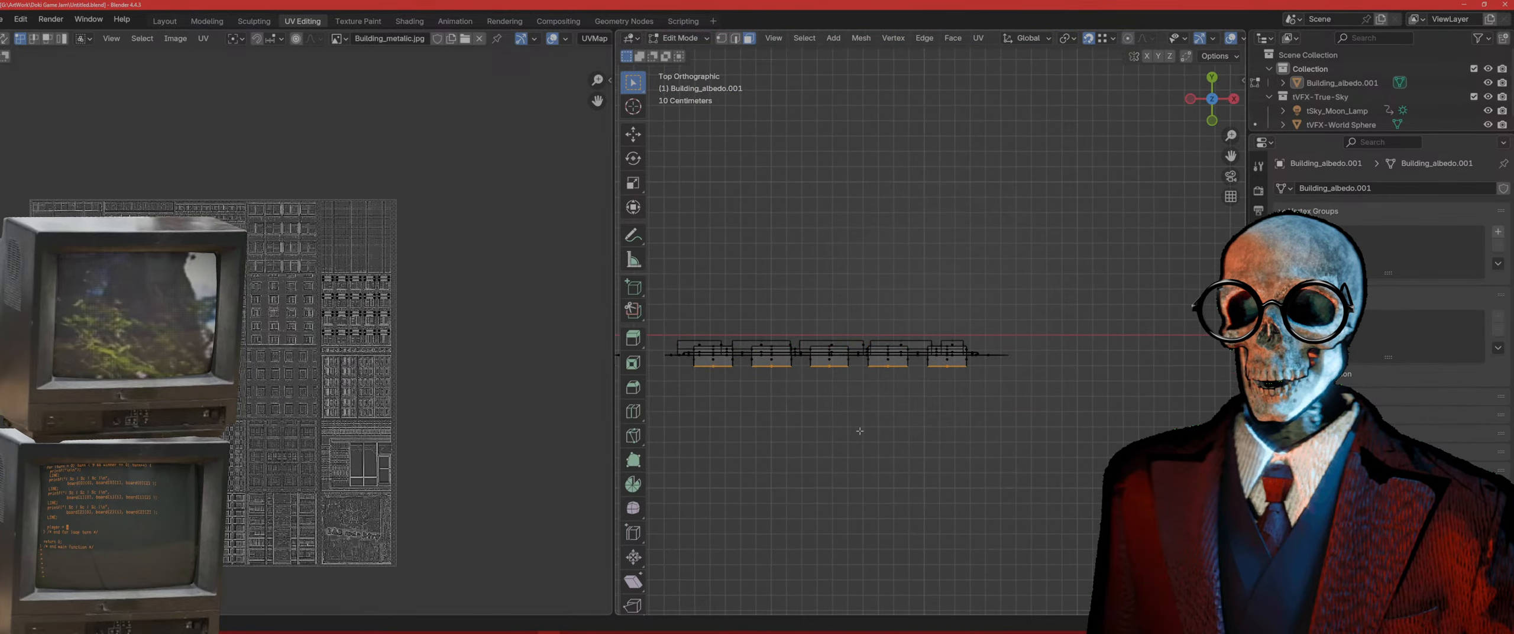
pyautogui.scroll(5, 1067, 454)
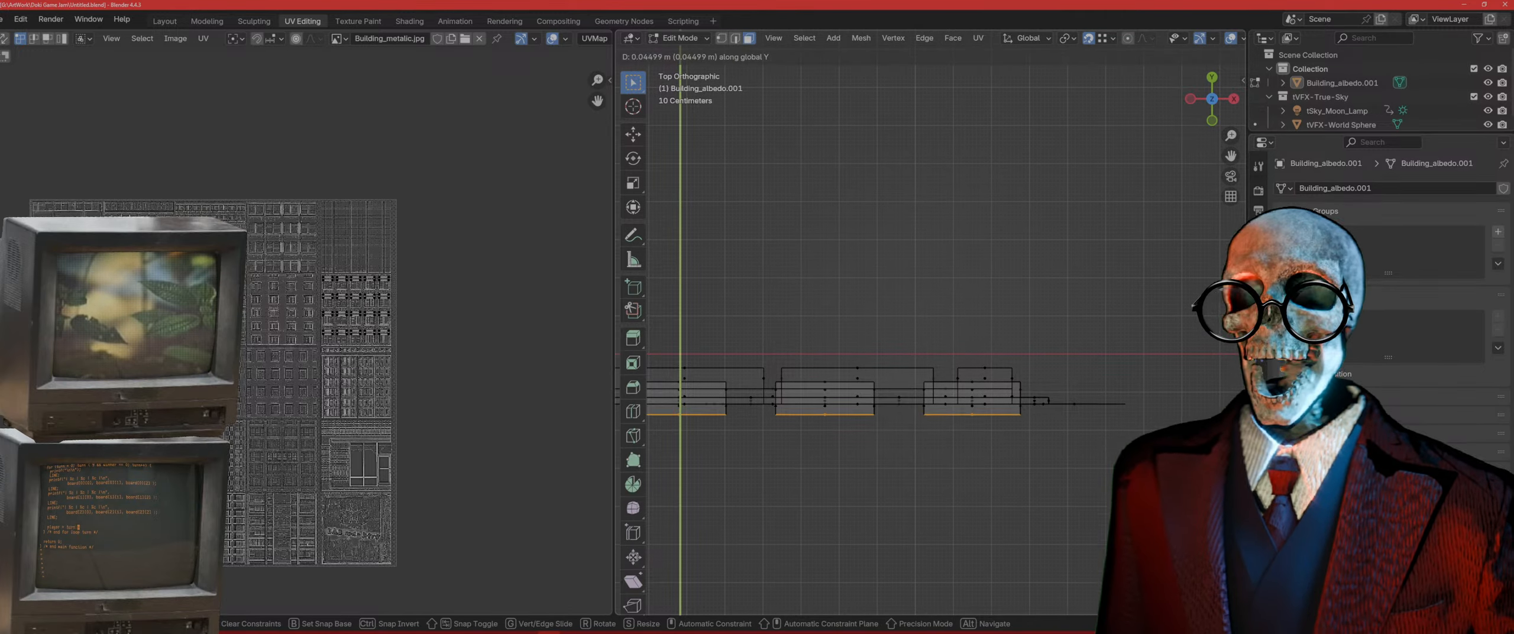
pyautogui.press('Tab')
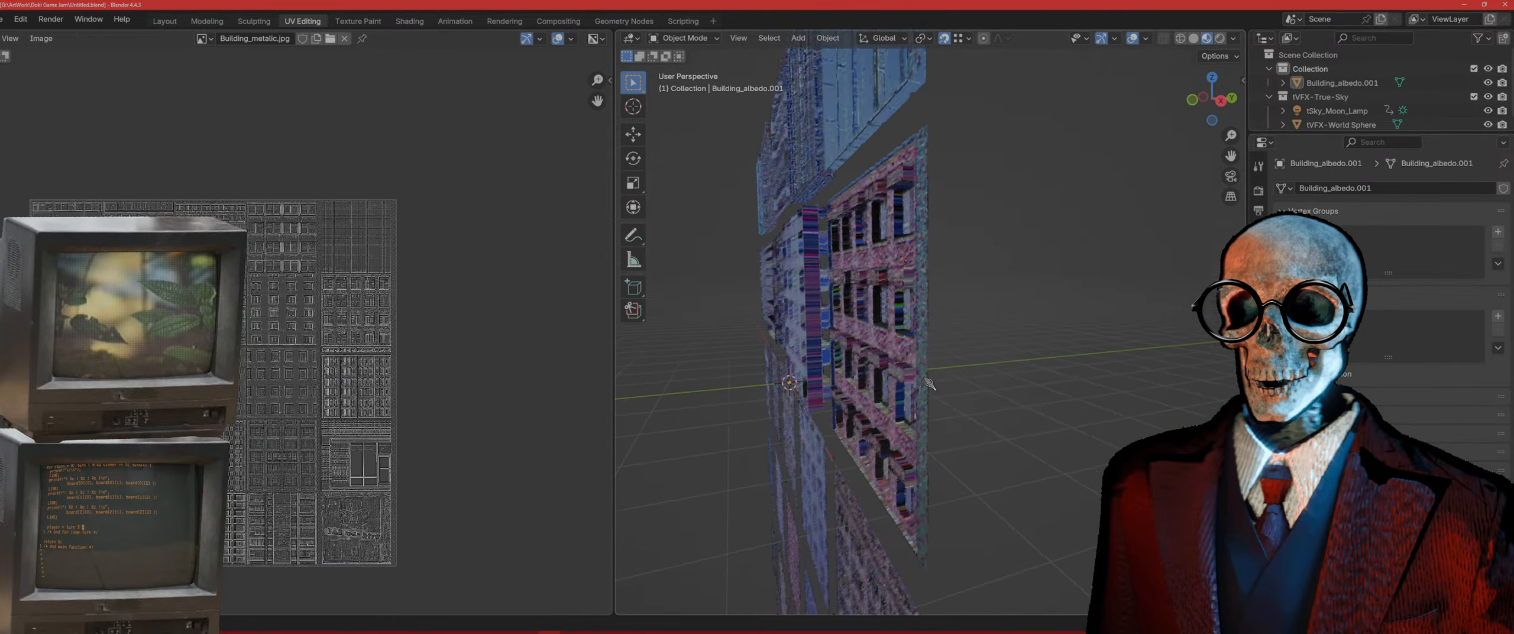
# Step: Reopen the building mesh for editing, with the six-row facade below the brick one seen from the front
pyautogui.moveTo(930, 384); pyautogui.dragTo(1038, 458, button='middle')
pyautogui.scroll(-3, 976, 354)
pyautogui.moveTo(744, 359); pyautogui.dragTo(905, 408, button='middle')
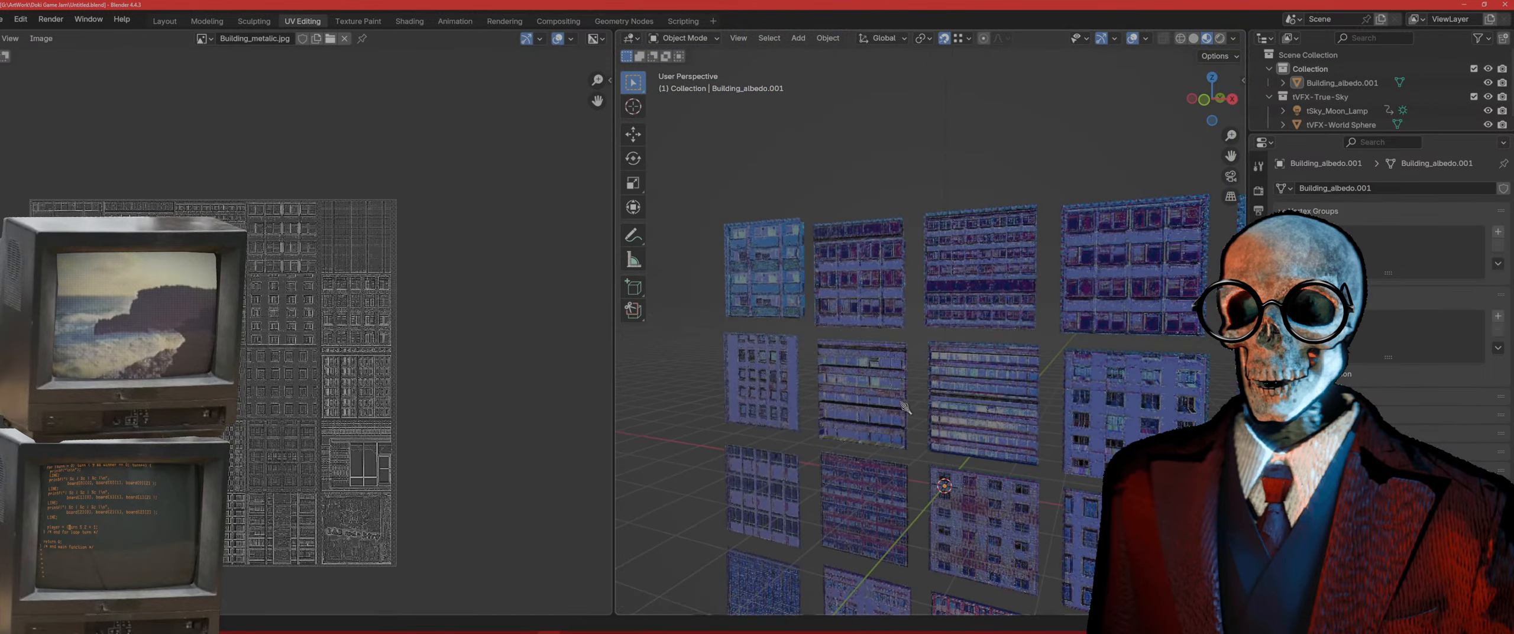
pyautogui.keyDown('shift'); pyautogui.moveTo(1022, 458); pyautogui.dragTo(772, 335, button='middle'); pyautogui.keyUp('shift')
pyautogui.scroll(2, 918, 379)
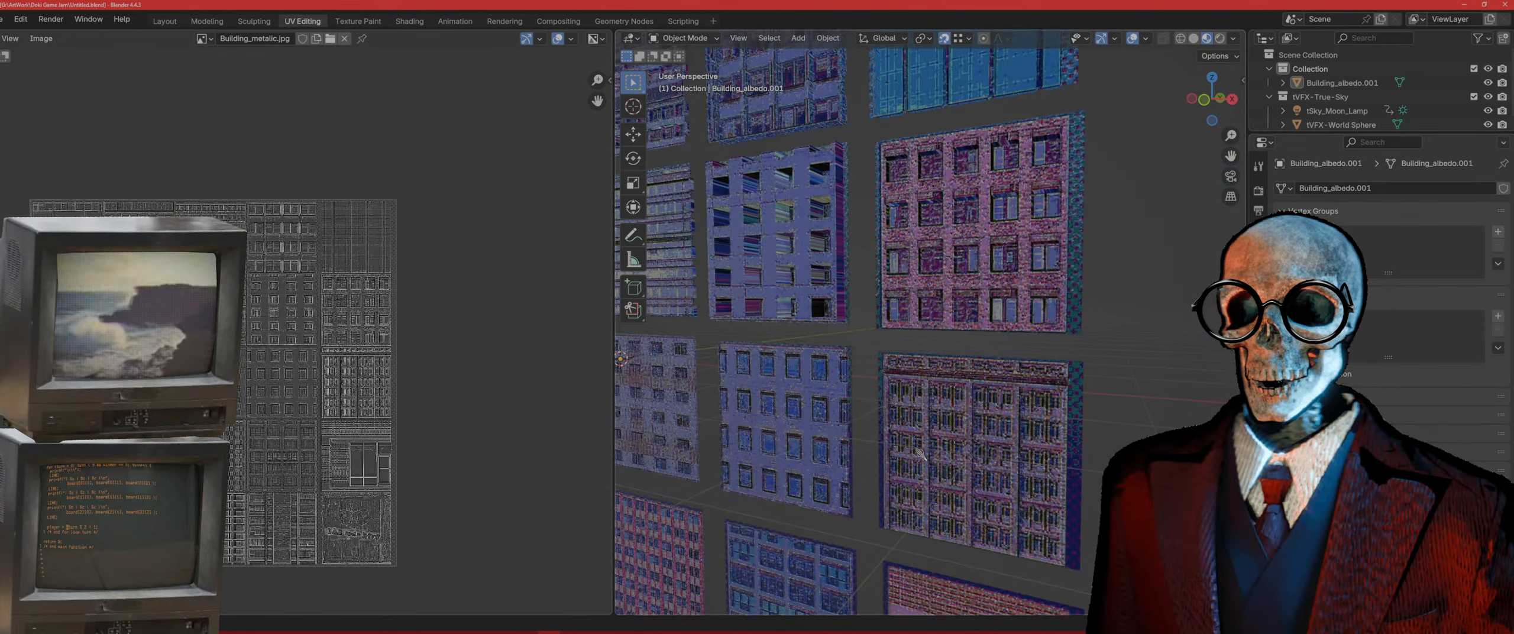
pyautogui.keyDown('shift'); pyautogui.moveTo(1012, 508); pyautogui.dragTo(814, 372, button='middle'); pyautogui.keyUp('shift')
pyautogui.click(823, 369)
pyautogui.press('Tab')
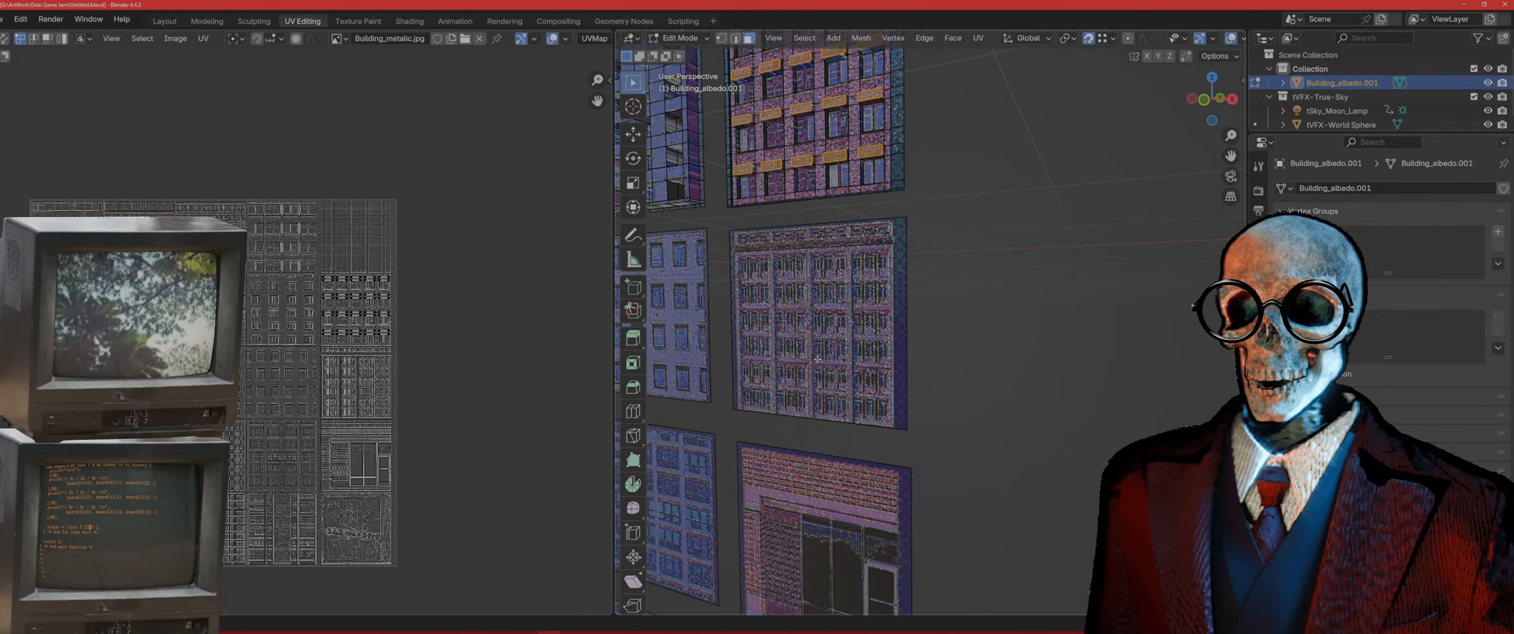
pyautogui.press('KP_1')
pyautogui.scroll(6, 957, 308)
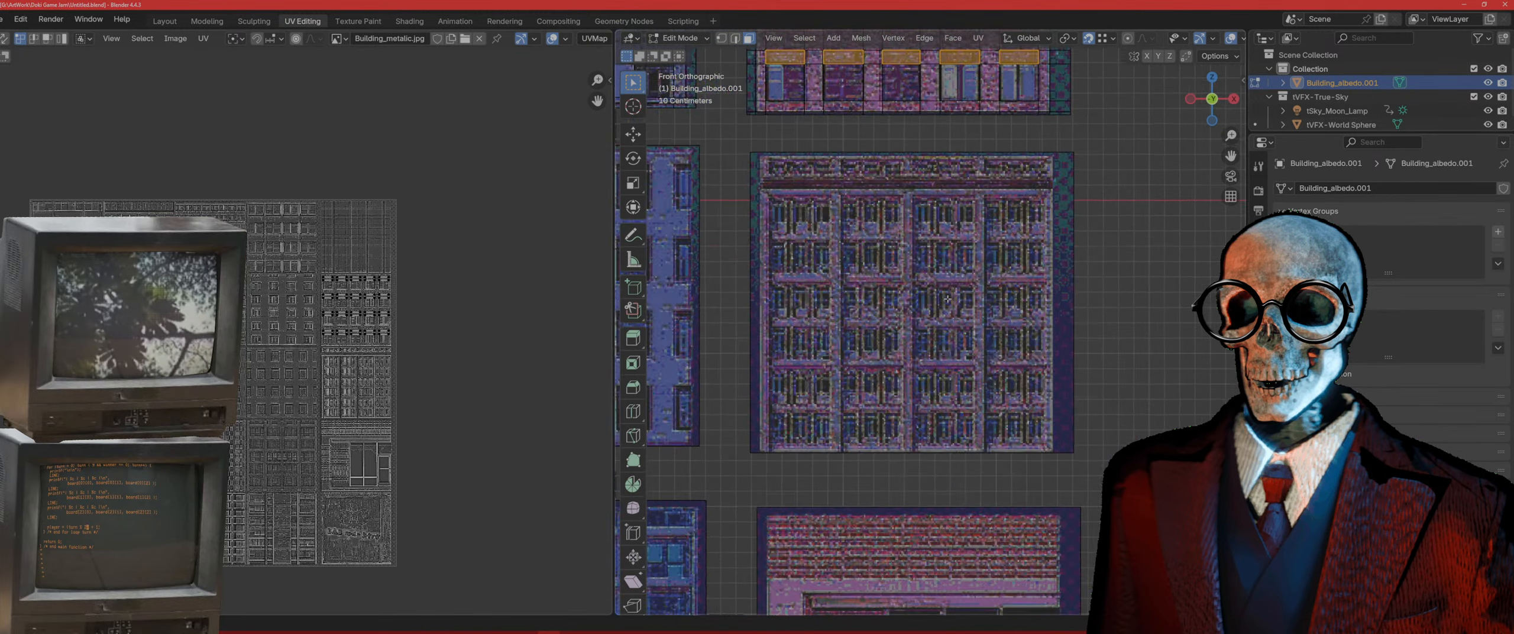
pyautogui.keyDown('shift'); pyautogui.moveTo(957, 308); pyautogui.dragTo(986, 355, button='middle'); pyautogui.keyUp('shift')
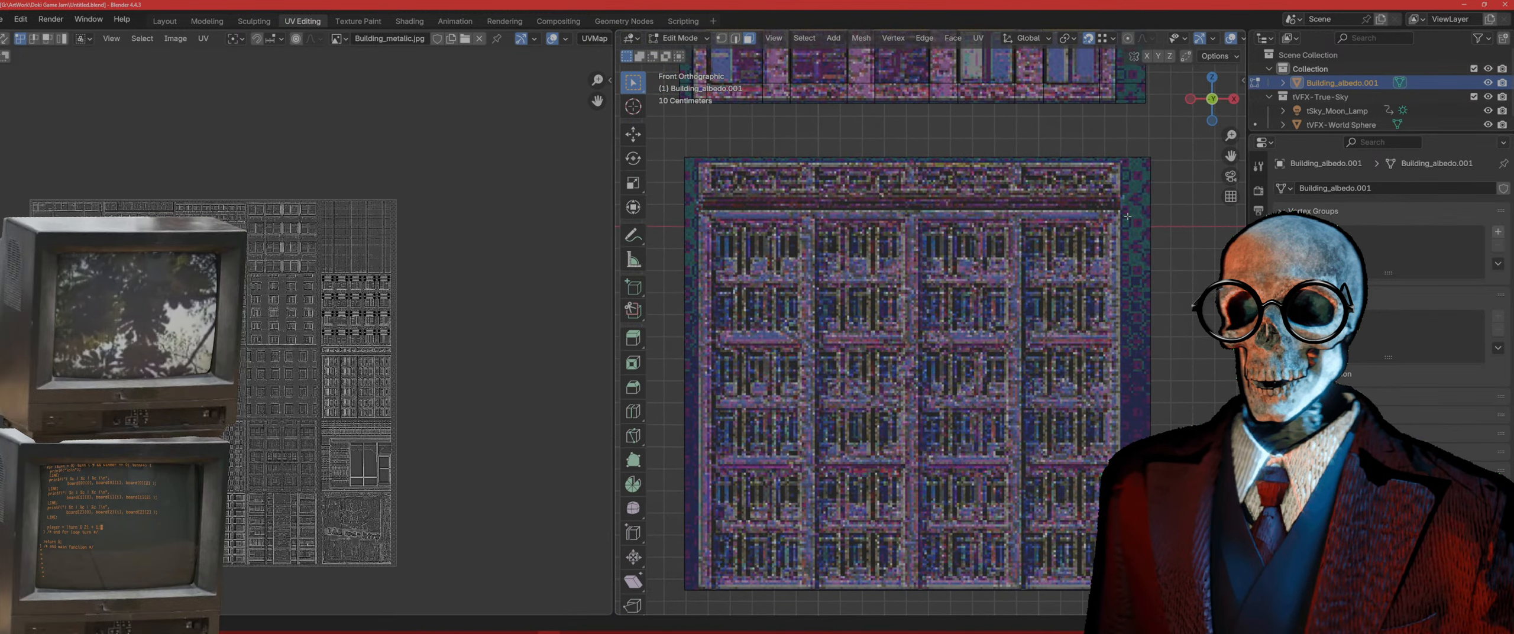
# Step: Cut two vertical edge loops along the inner edges of the facade's right and left borders
pyautogui.hotkey('ctrl', 'r')
pyautogui.click(1098, 185)
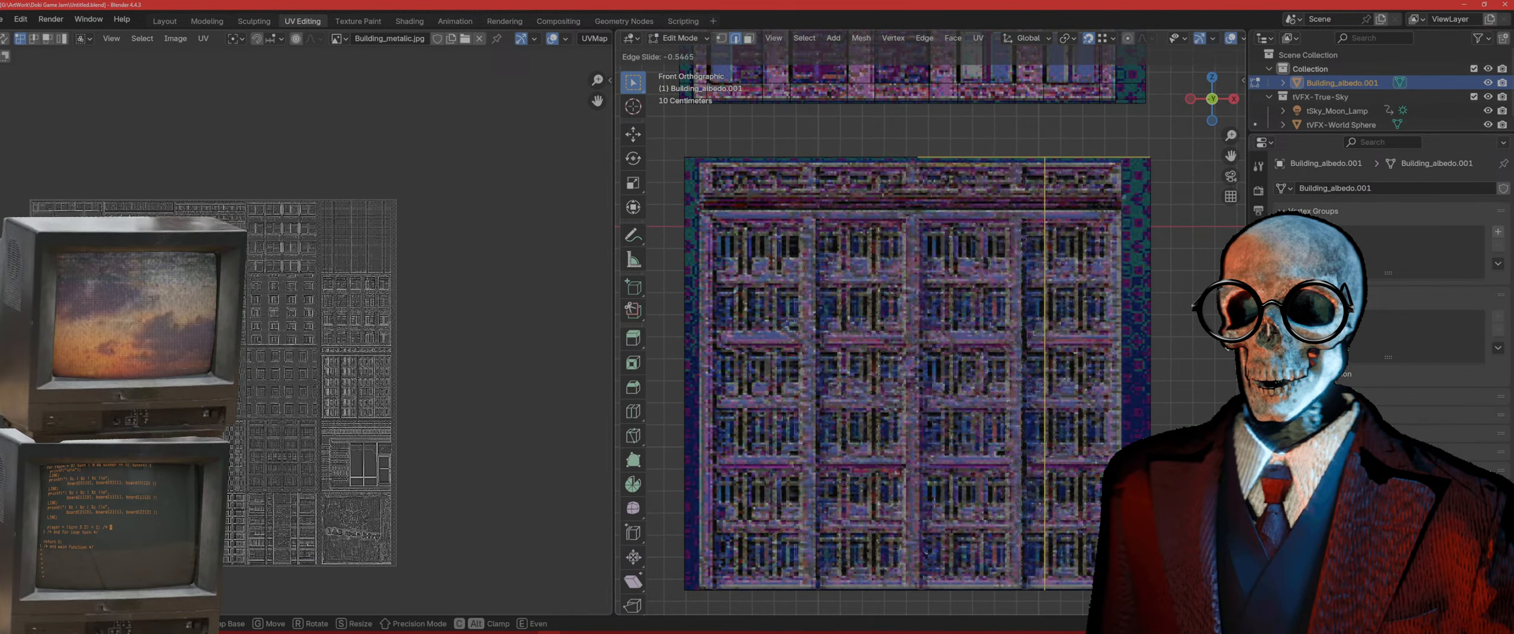
pyautogui.click(671, 335)
pyautogui.hotkey('ctrl', 'r')
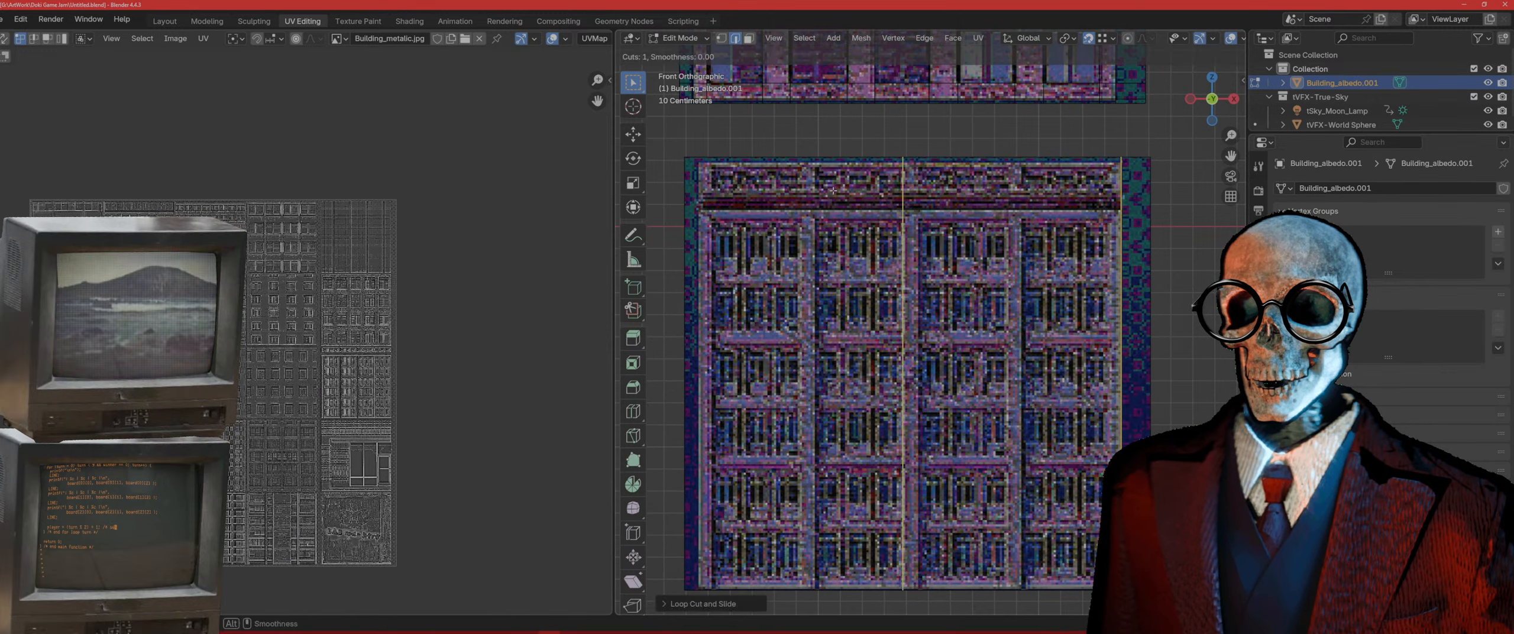
pyautogui.click(822, 270)
pyautogui.click(634, 274)
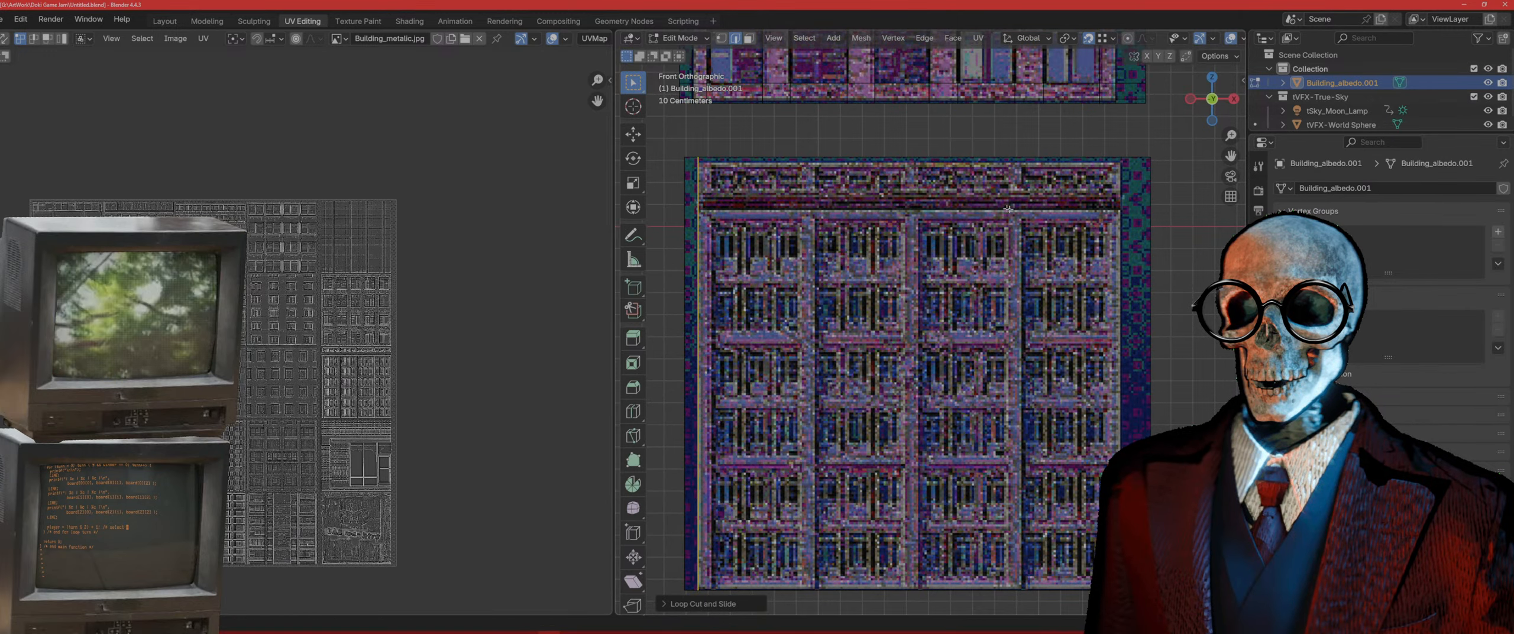
# Step: Cut horizontal edge loops beneath the facade's cornice band and slide a loop close to its upper edge
pyautogui.hotkey('ctrl', 'r')
pyautogui.click(1099, 189)
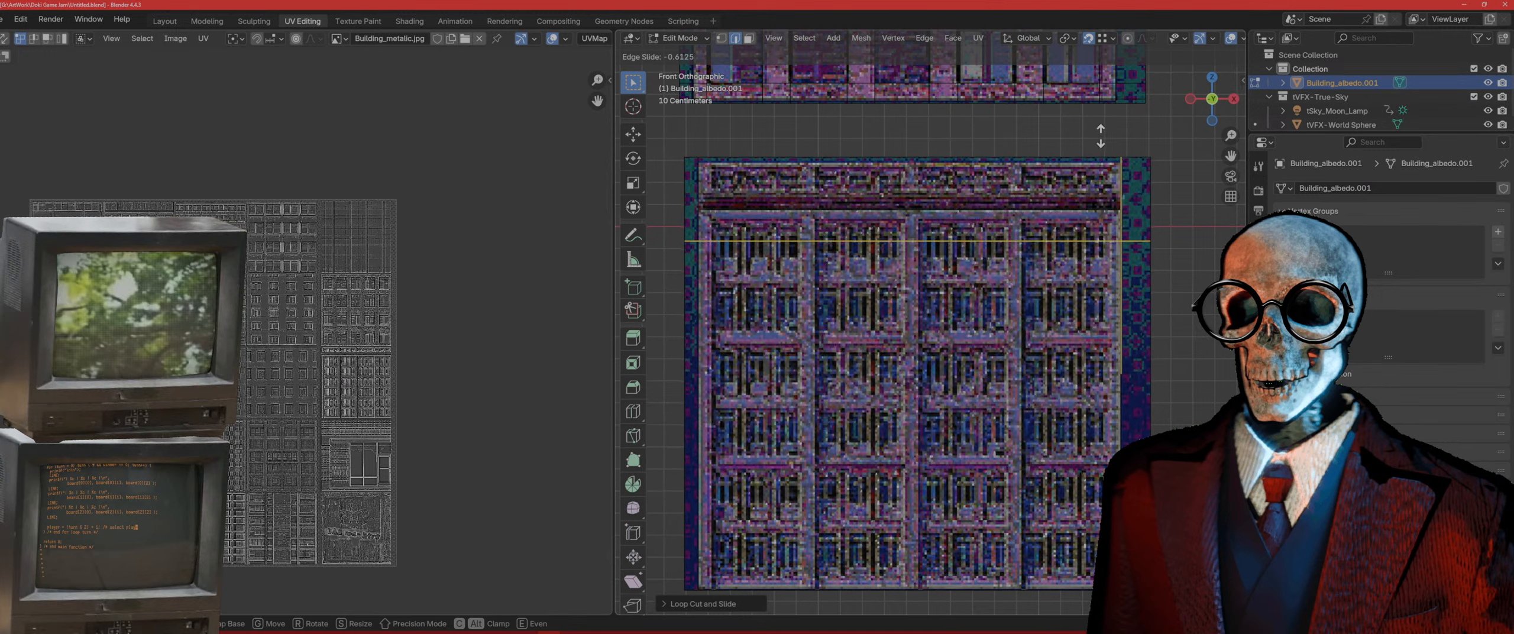
pyautogui.click(1182, 134)
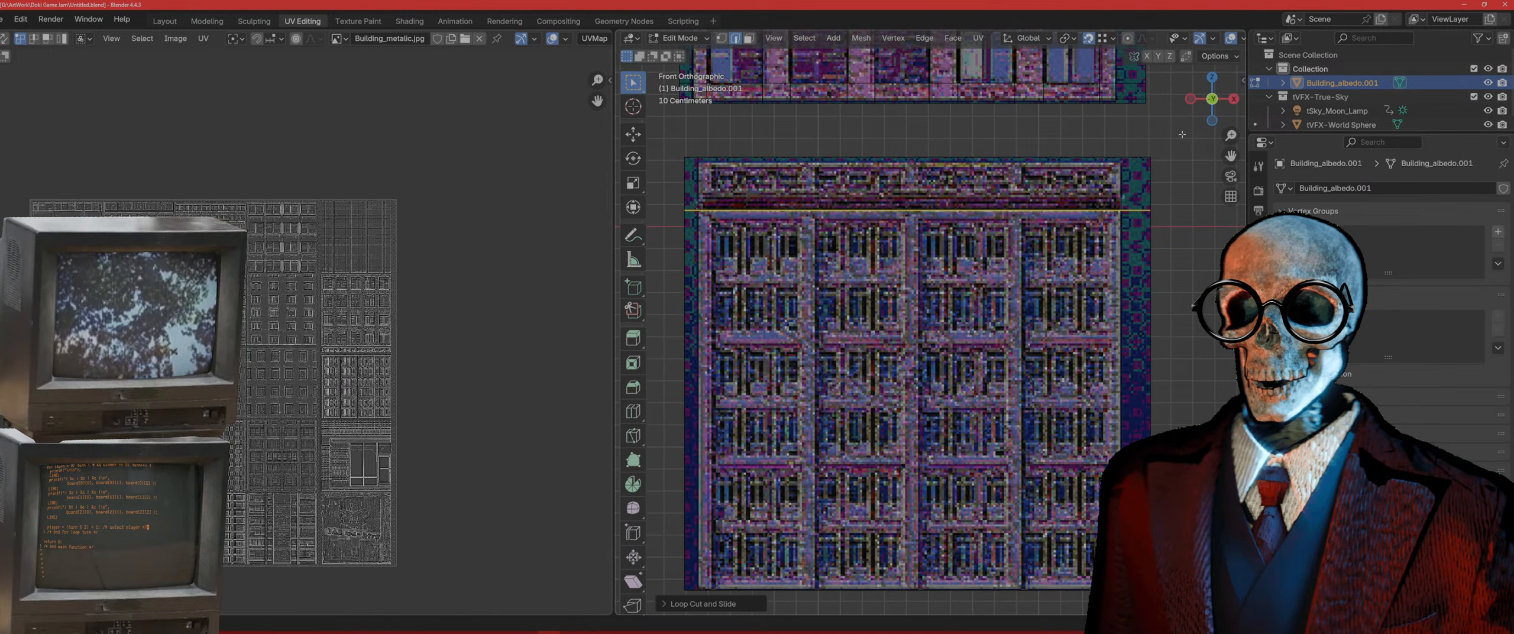
pyautogui.hotkey('ctrl', 'r')
pyautogui.click(1095, 289)
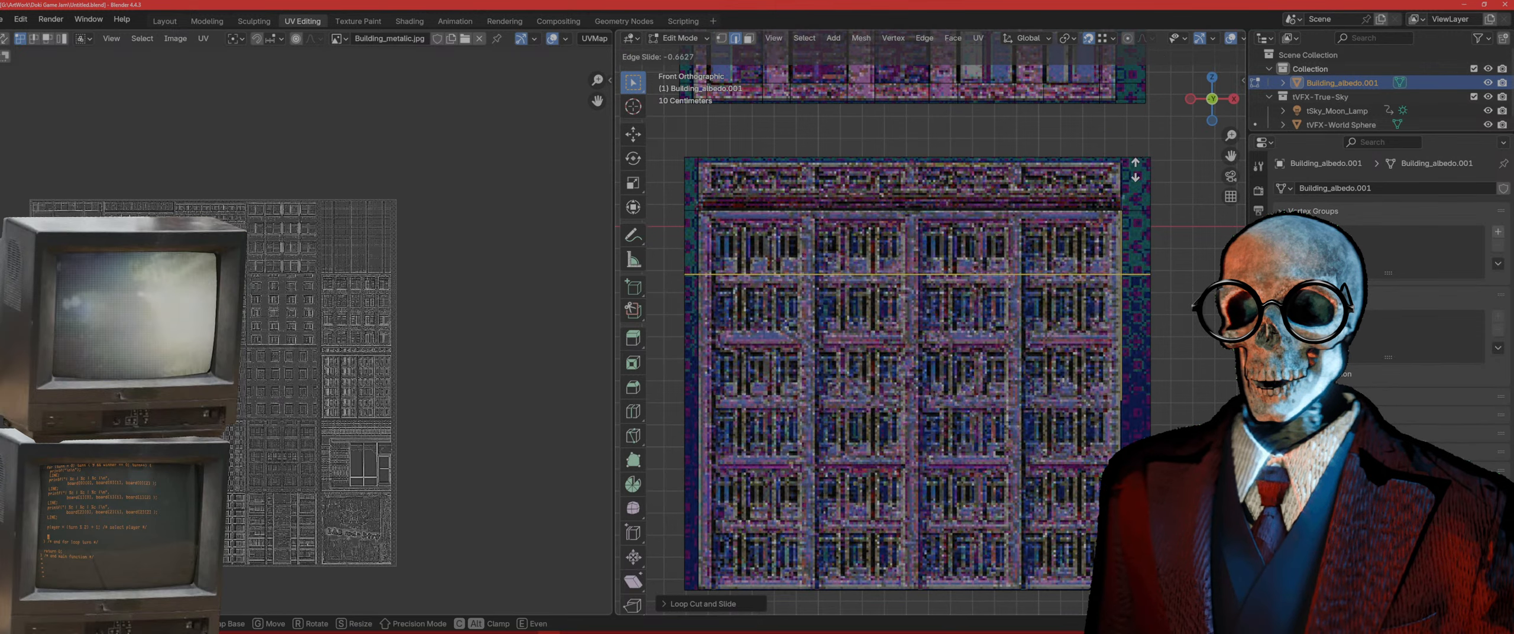
pyautogui.click(1190, 115)
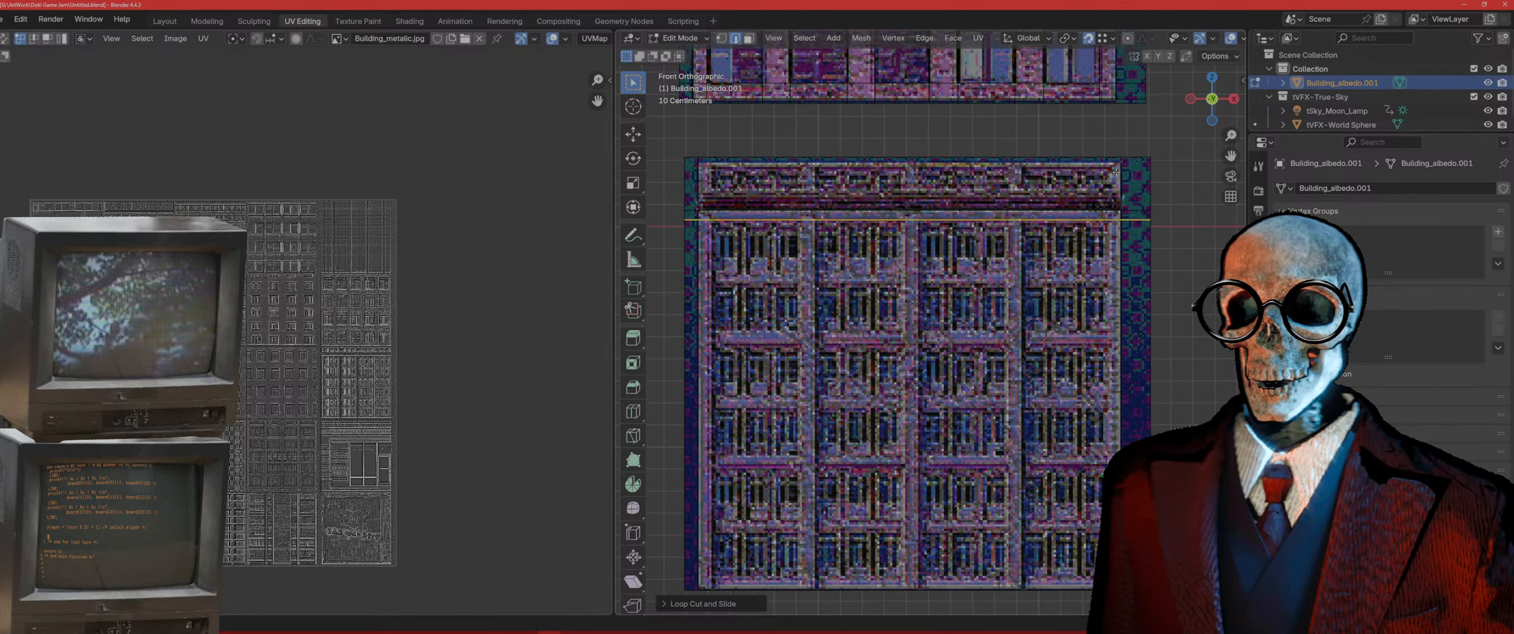
pyautogui.press('g')
pyautogui.press('g')
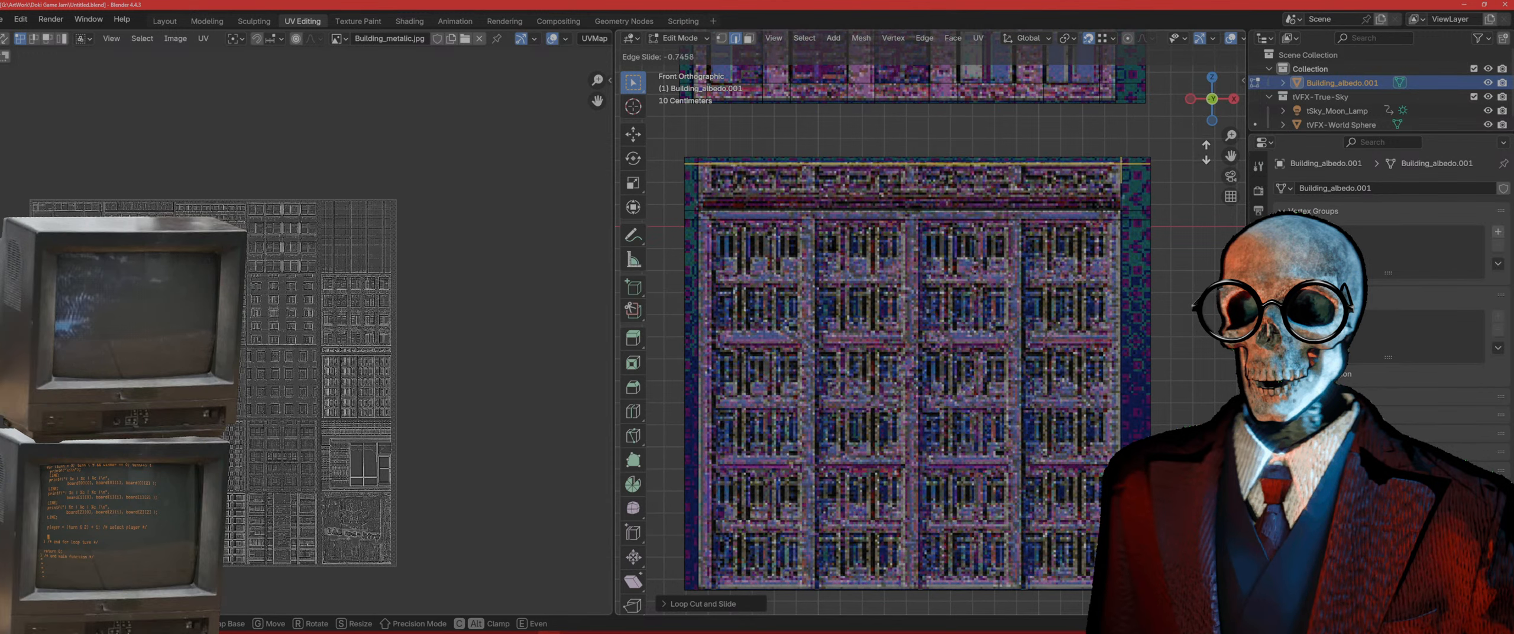
# Step: Add horizontal loop cuts just below the facade's top edge and along the upper side of its dark cornice band
pyautogui.click(1207, 152)
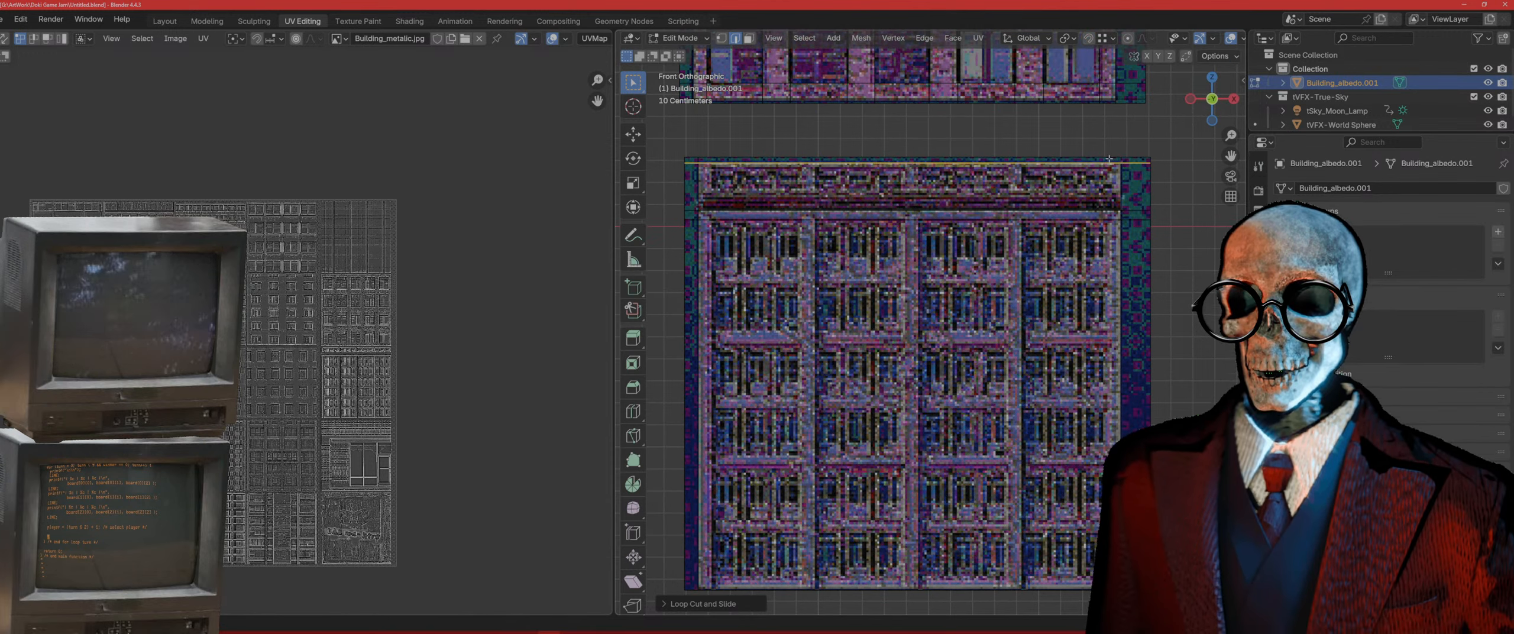
pyautogui.hotkey('ctrl', 'r')
pyautogui.click(1115, 186)
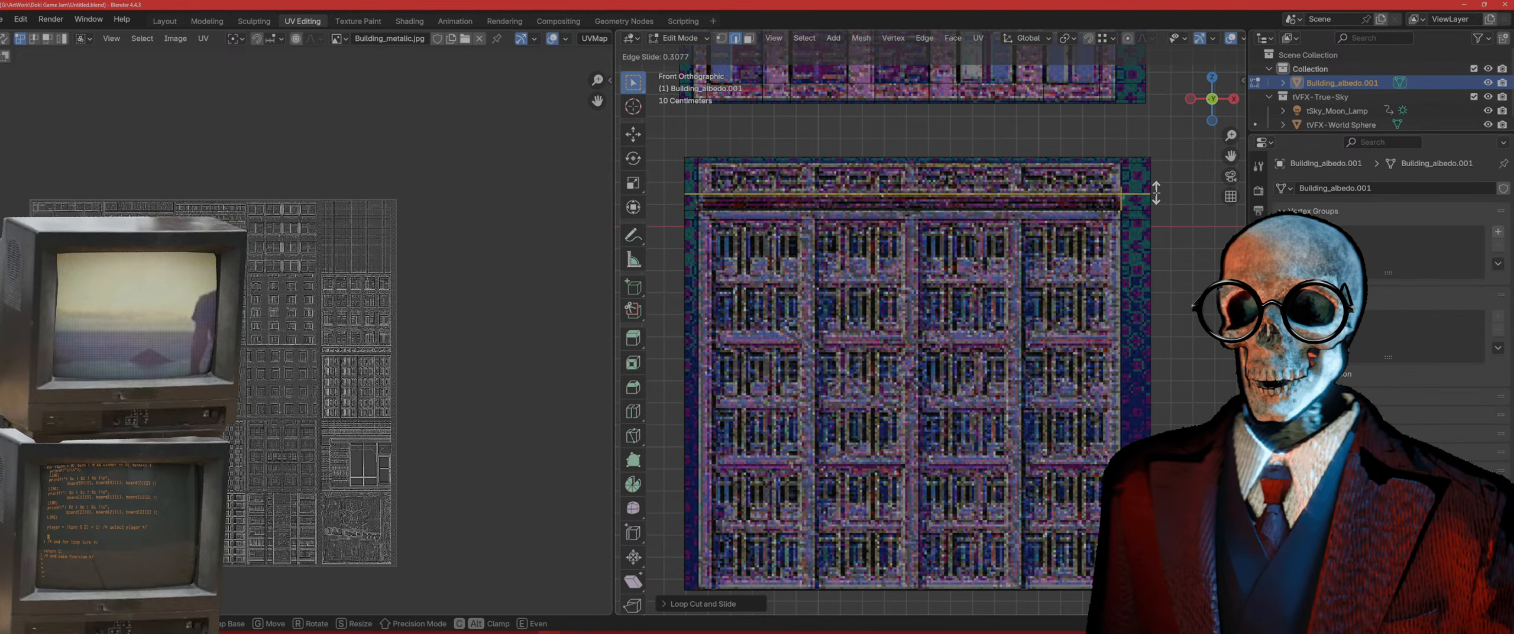
pyautogui.click(1156, 192)
# Step: Add vertical loop cuts along both sides of the first two pillars between the facade's window columns
pyautogui.keyDown('shift'); pyautogui.moveTo(1054, 338); pyautogui.dragTo(1044, 288, button='middle'); pyautogui.keyUp('shift')
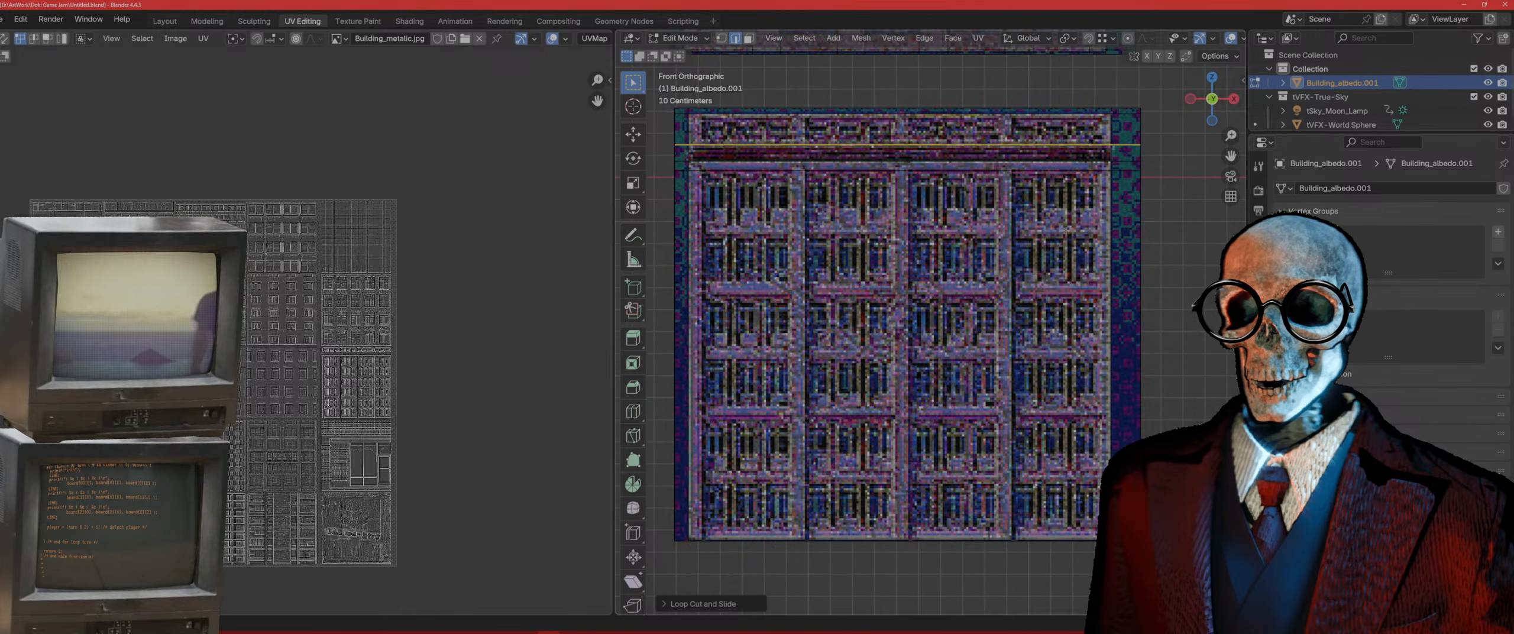
pyautogui.hotkey('ctrl', 'r')
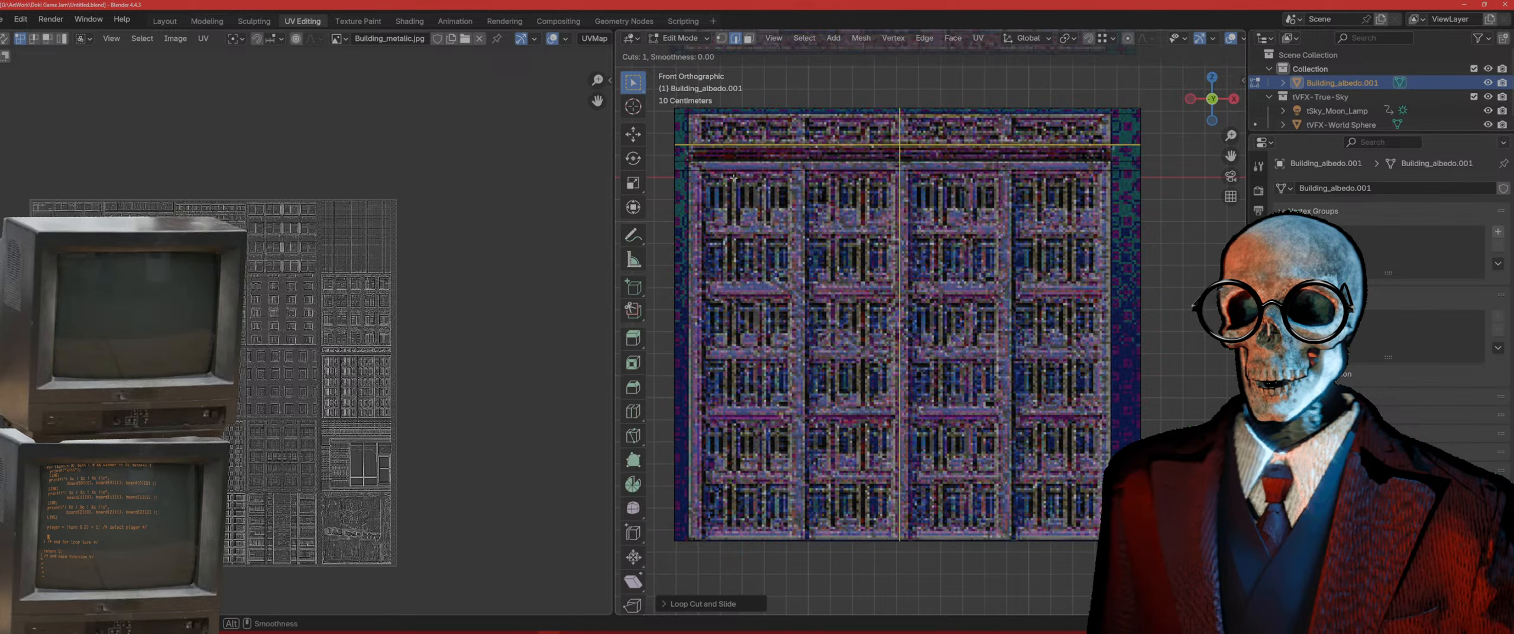
pyautogui.click(735, 176)
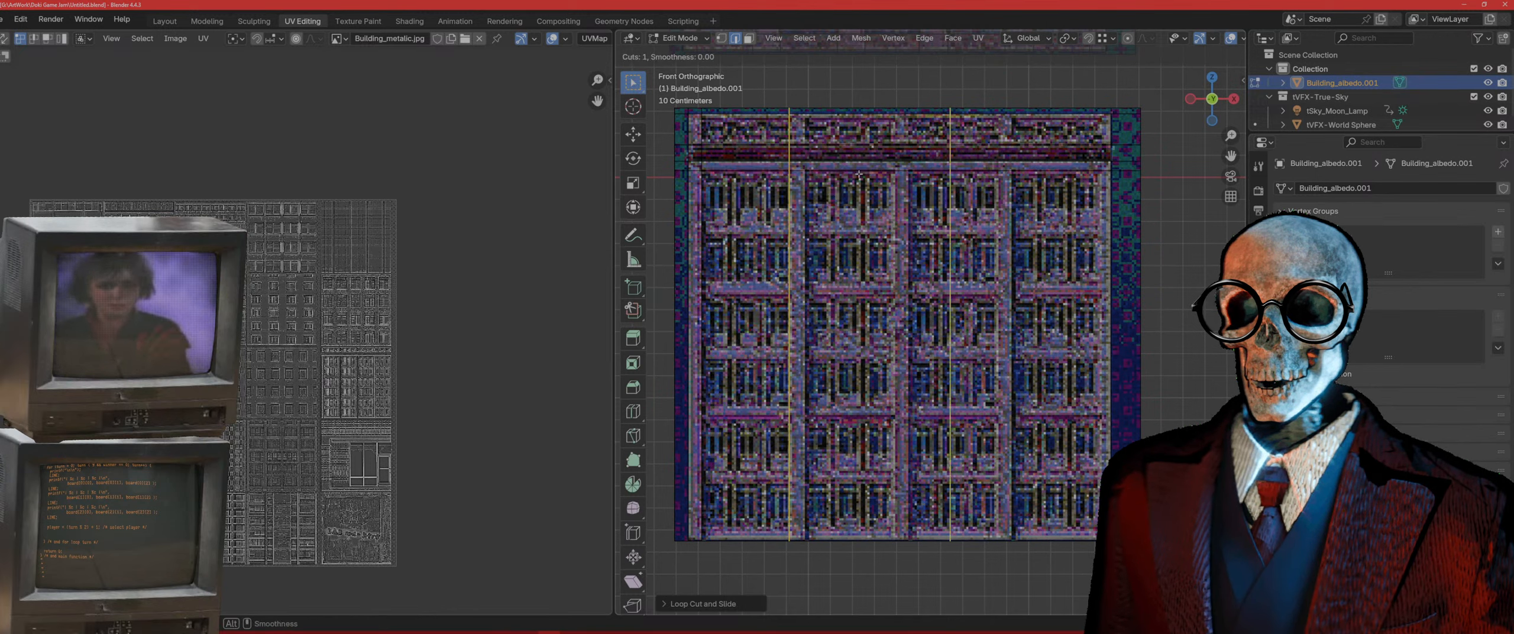
pyautogui.click(714, 189)
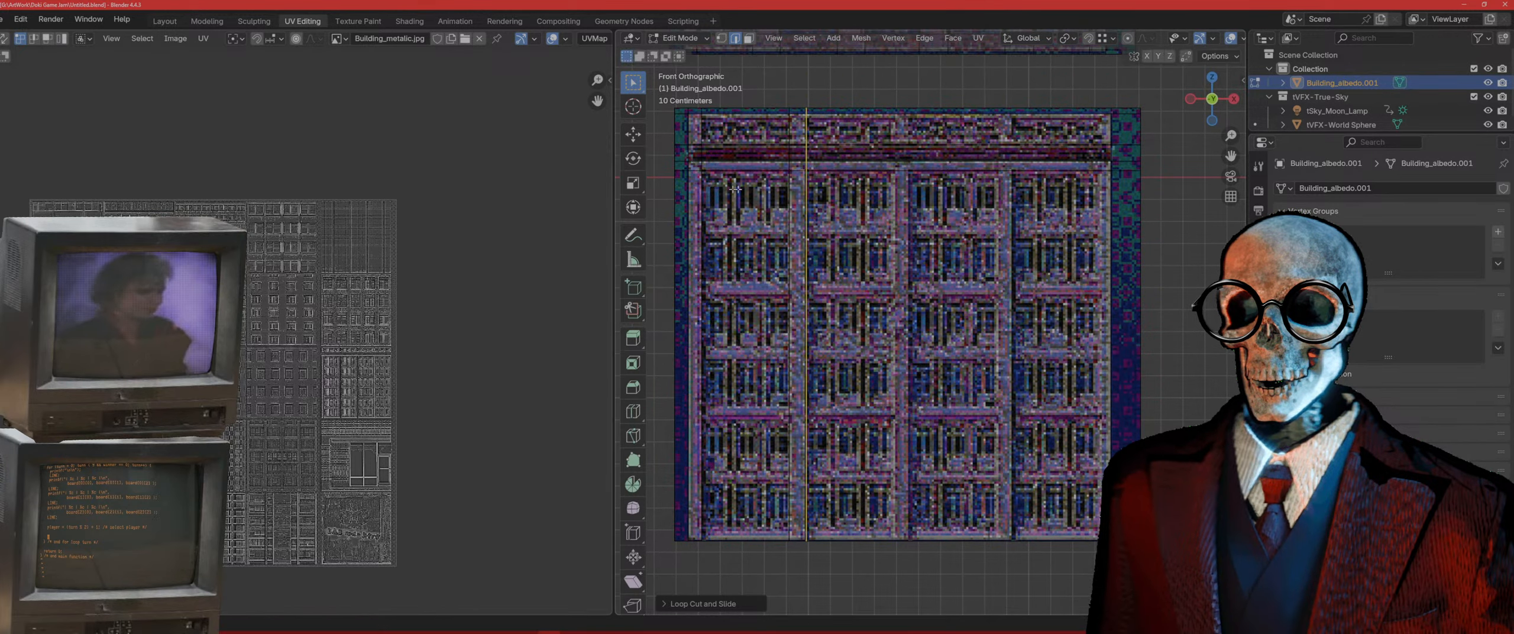
pyautogui.hotkey('ctrl', 'r')
pyautogui.click(955, 162)
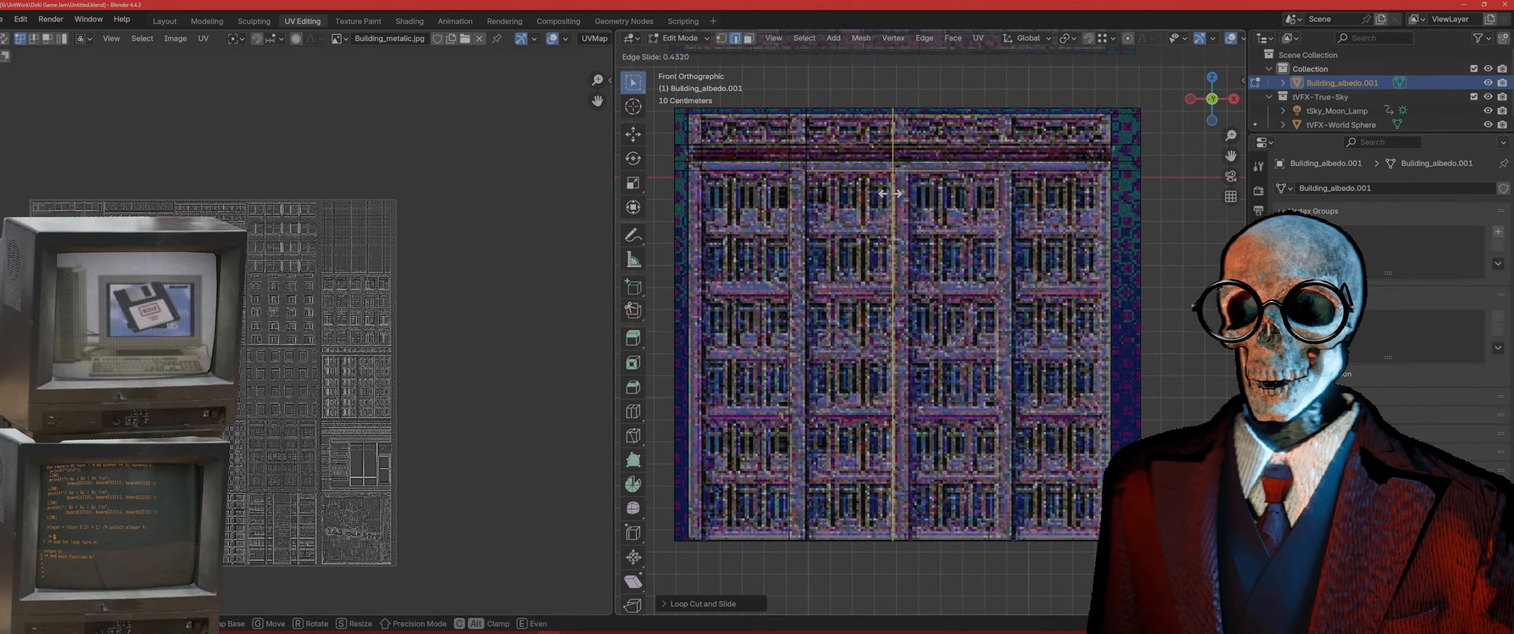
pyautogui.click(889, 193)
pyautogui.hotkey('ctrl', 'r')
pyautogui.click(956, 175)
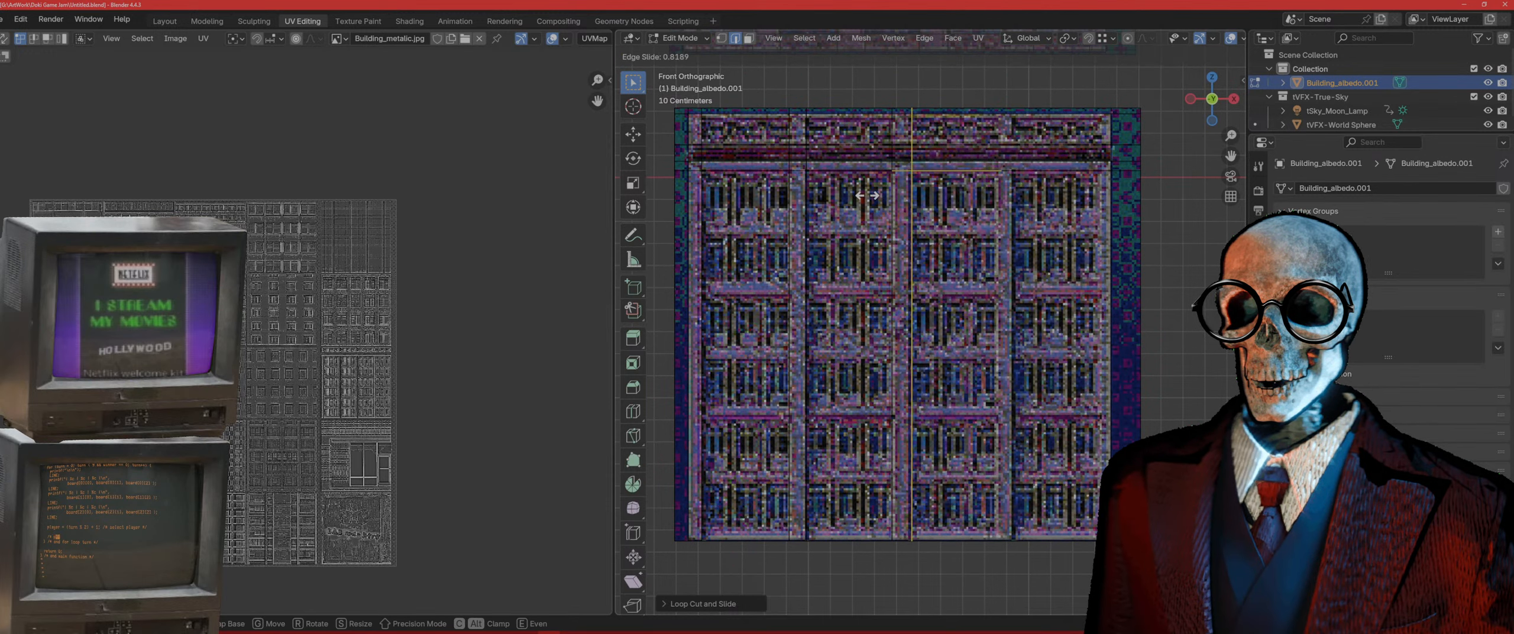
pyautogui.click(865, 195)
# Step: Add vertical loop cuts along both sides of the third pillar and at the outer edge of the fourth window column
pyautogui.hotkey('ctrl', 'r')
pyautogui.click(1085, 180)
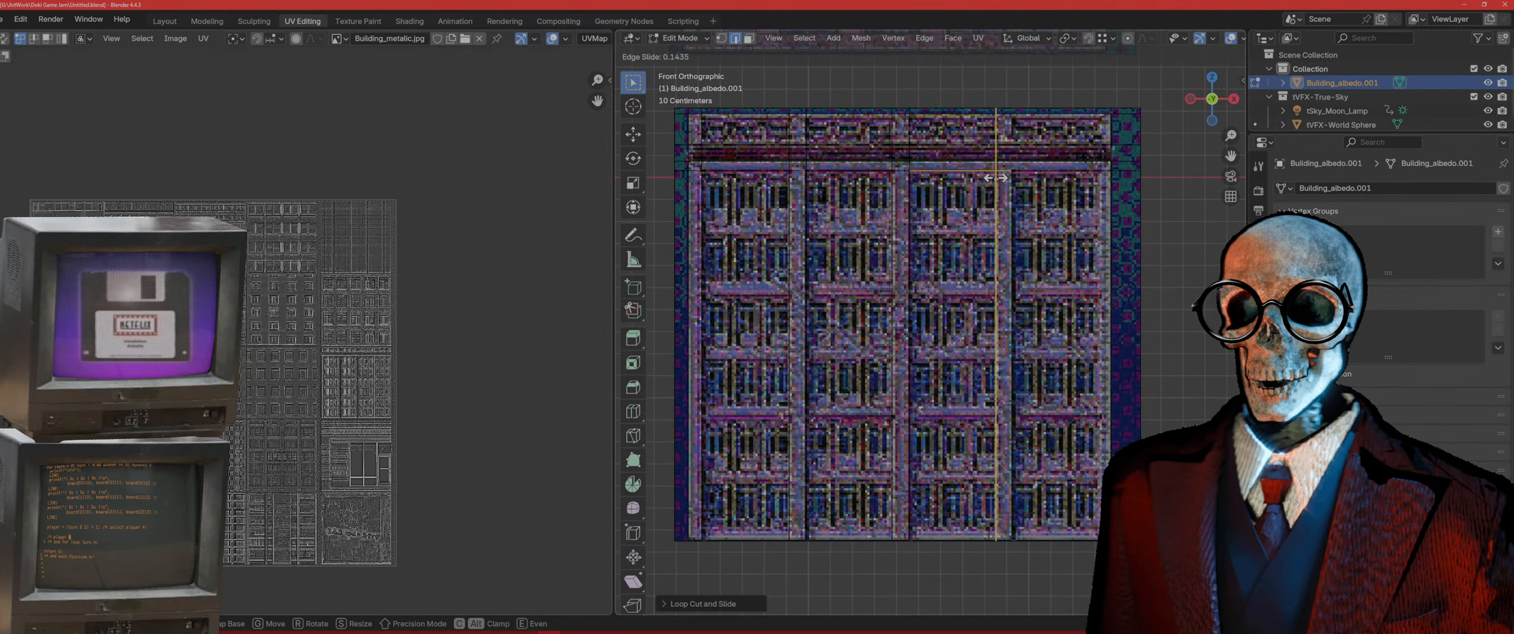
pyautogui.click(1071, 182)
pyautogui.hotkey('ctrl', 'r')
pyautogui.click(1072, 183)
pyautogui.click(1031, 183)
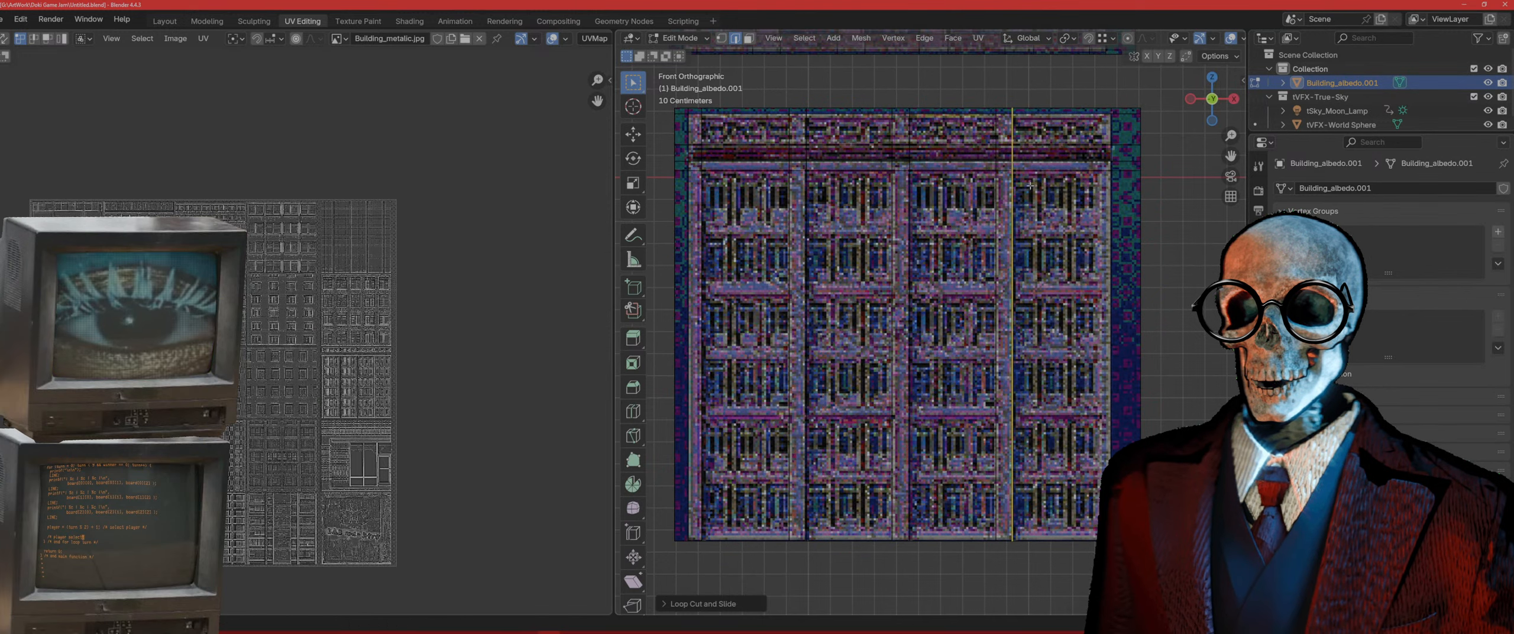
pyautogui.hotkey('ctrl', 'r')
pyautogui.click(1084, 184)
pyautogui.click(1113, 191)
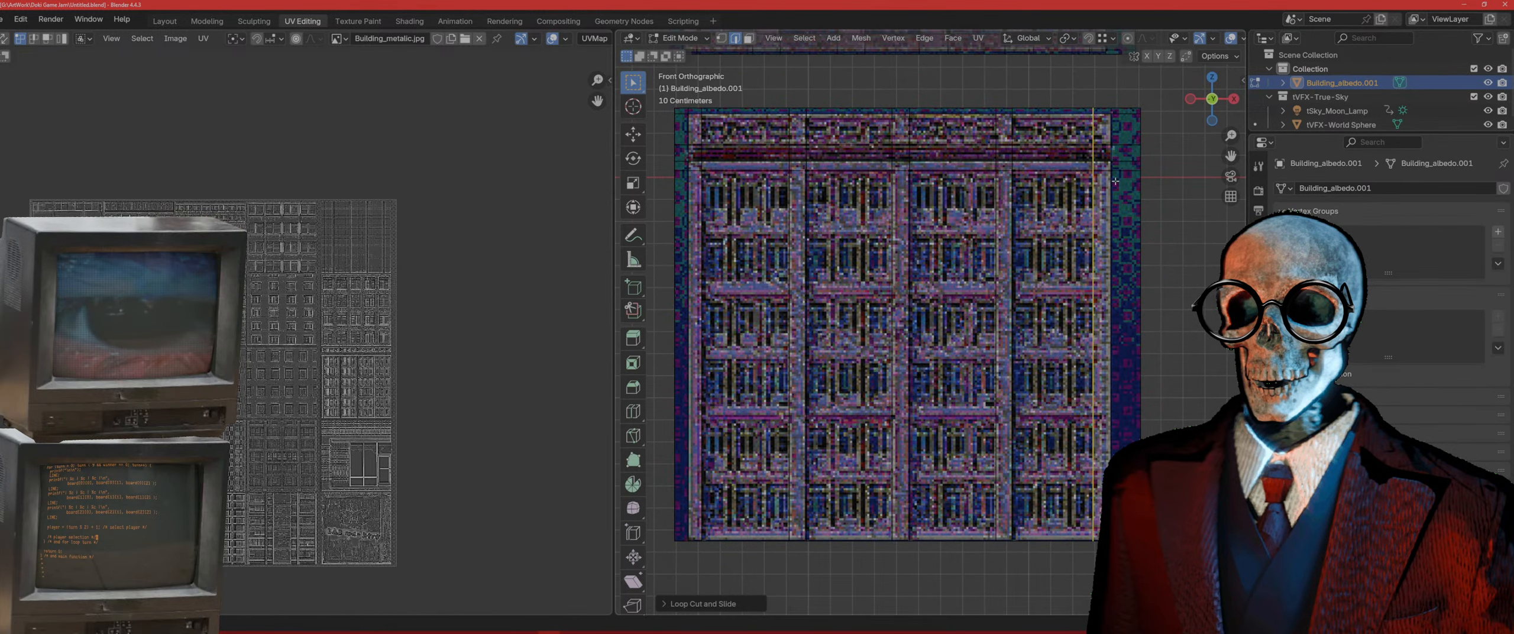
# Step: Add horizontal loop cuts beneath the second and third rows of windows
pyautogui.hotkey('ctrl', 'r')
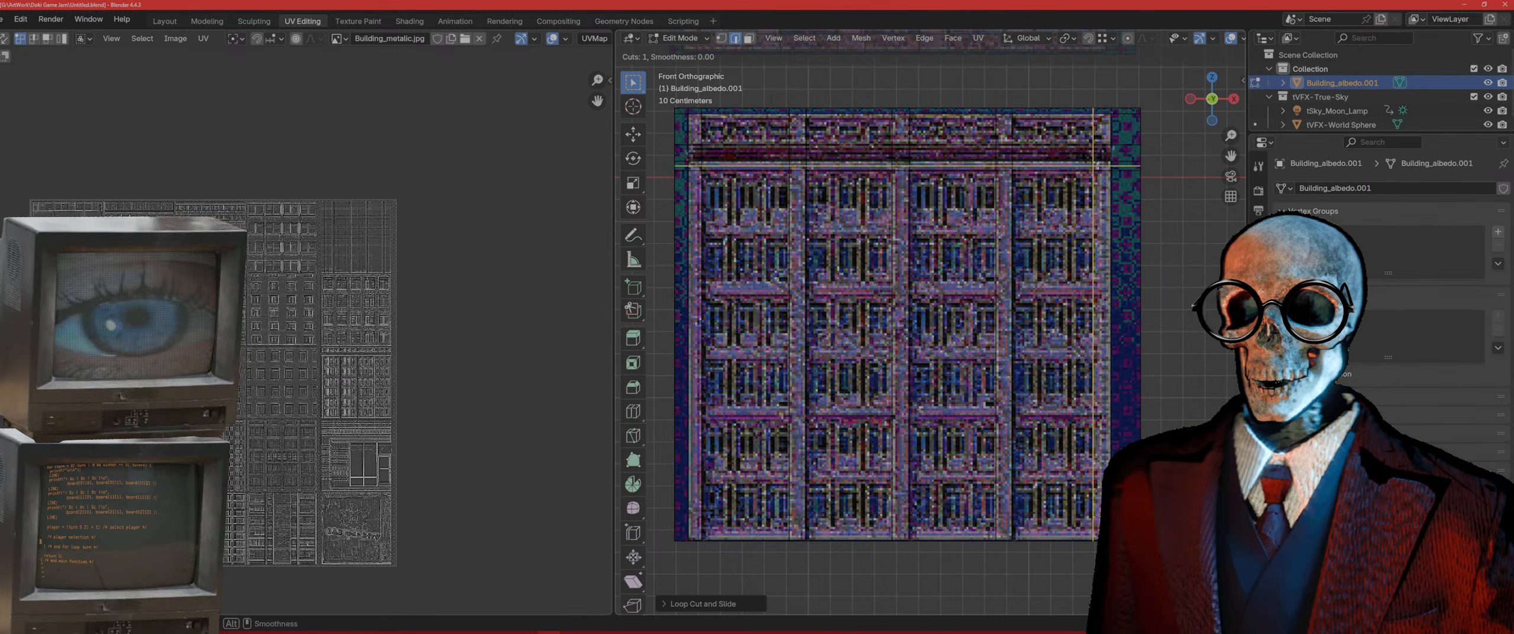
pyautogui.click(1153, 473)
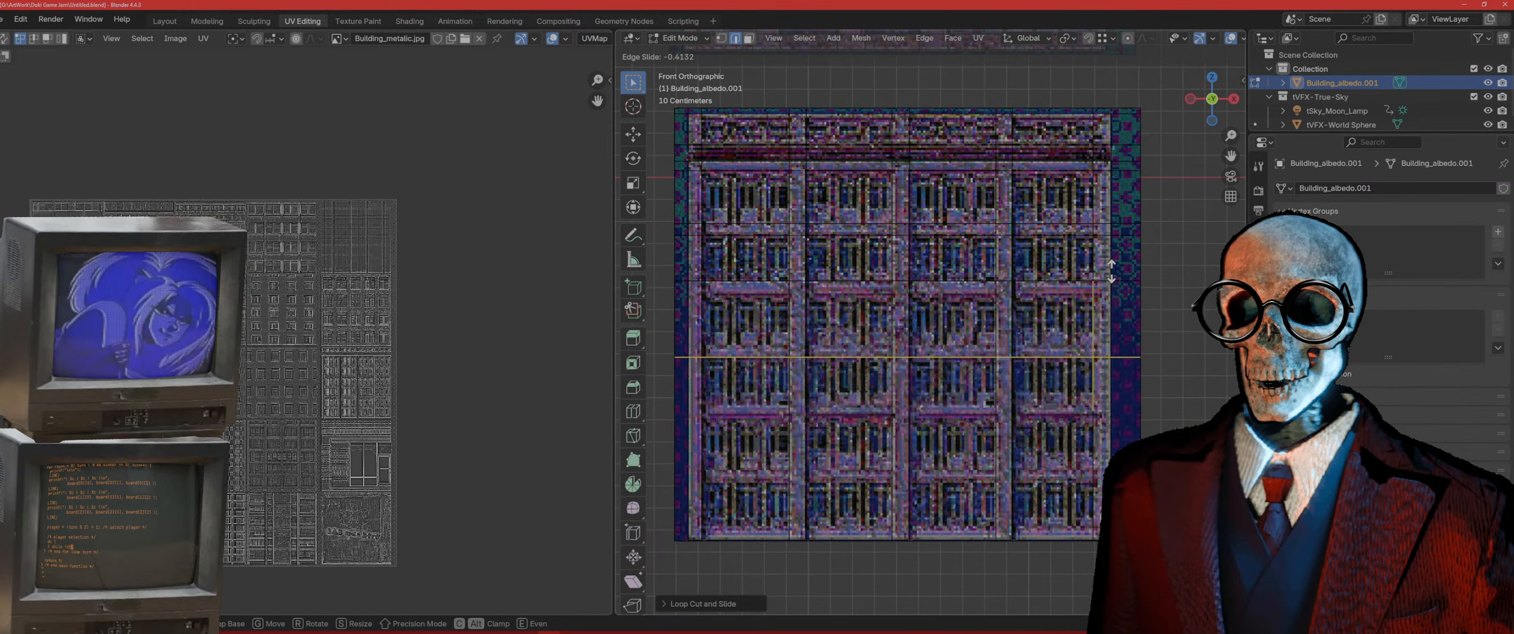
pyautogui.click(1123, 214)
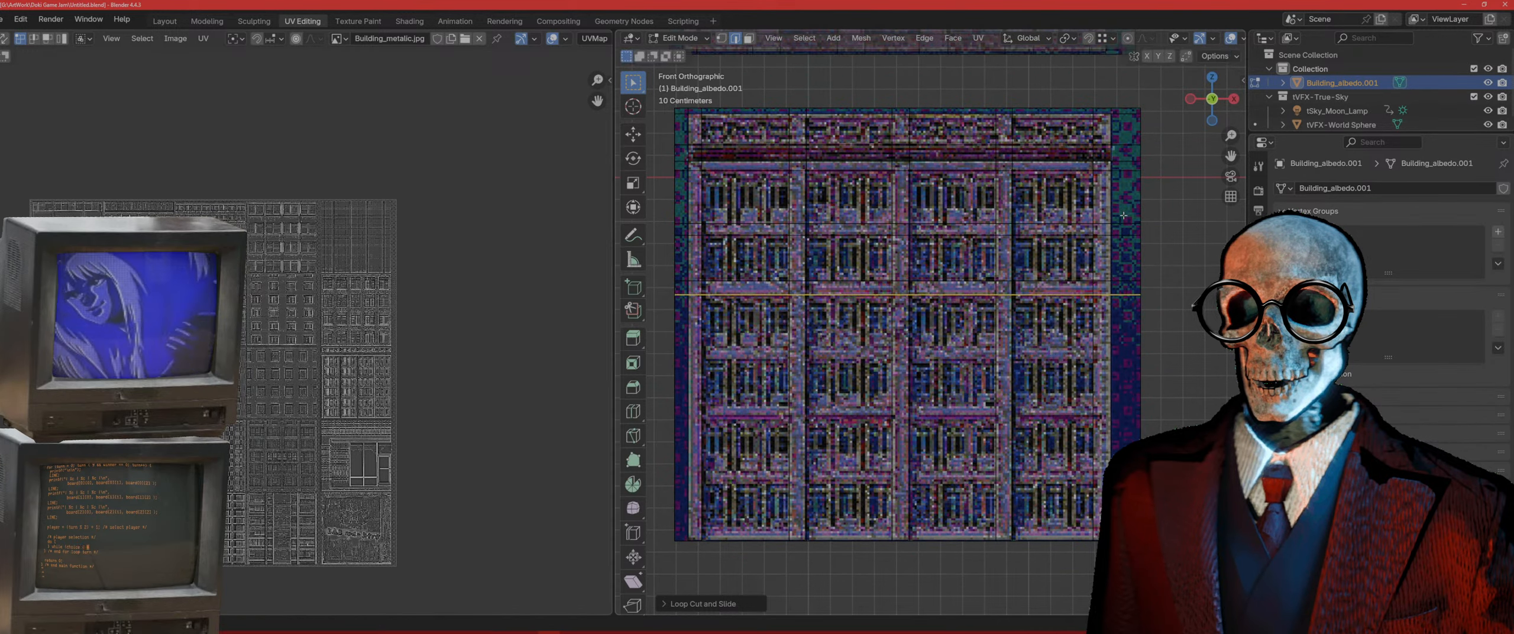
pyautogui.hotkey('ctrl', 'r')
pyautogui.click(1093, 384)
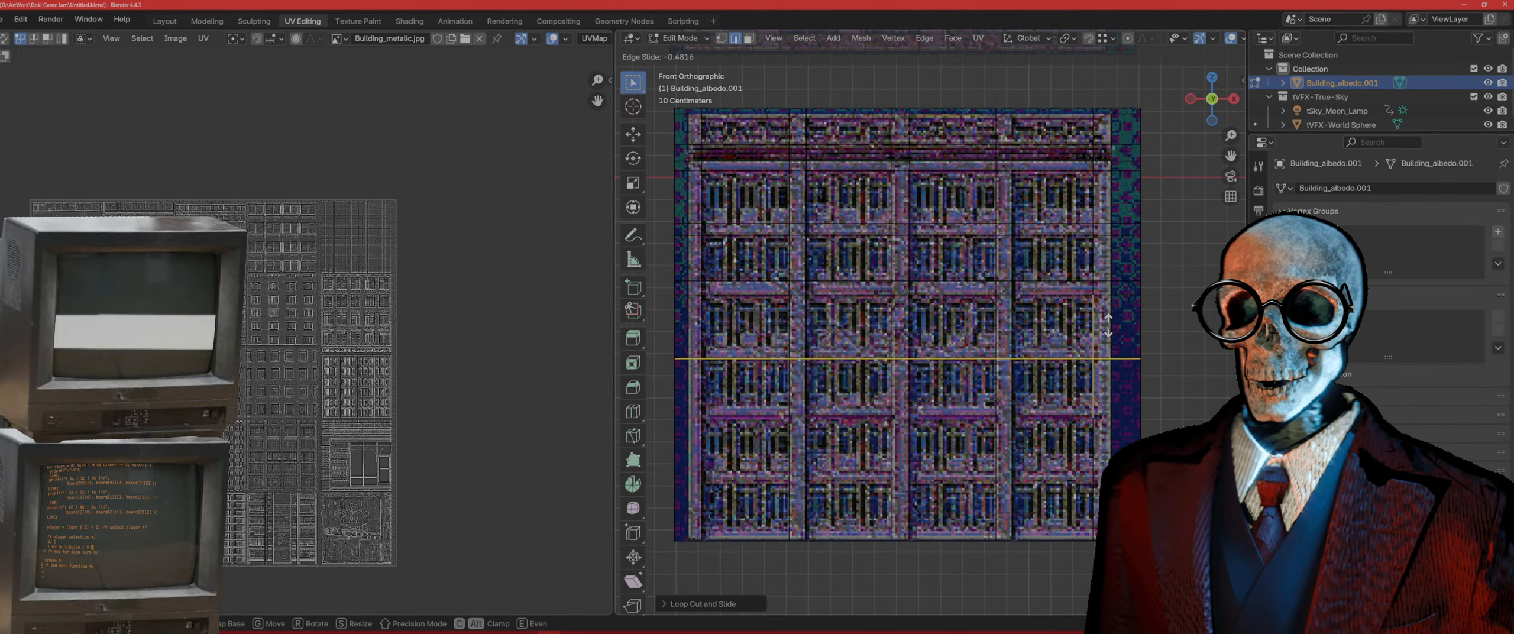
pyautogui.click(1096, 360)
# Step: Add three horizontal loop cuts across the lower window rows and along the facade's bottom edge
pyautogui.scroll(3, 1065, 354)
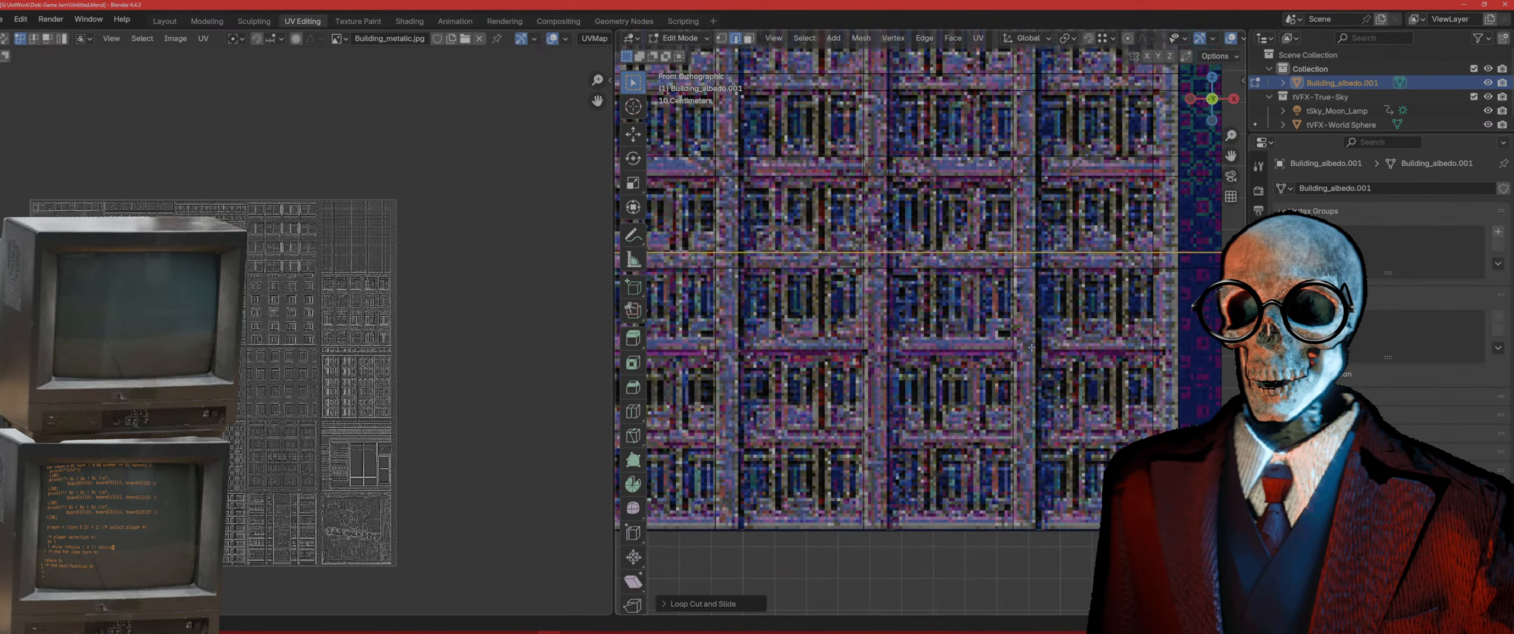
pyautogui.hotkey('ctrl', 'r')
pyautogui.click(1031, 339)
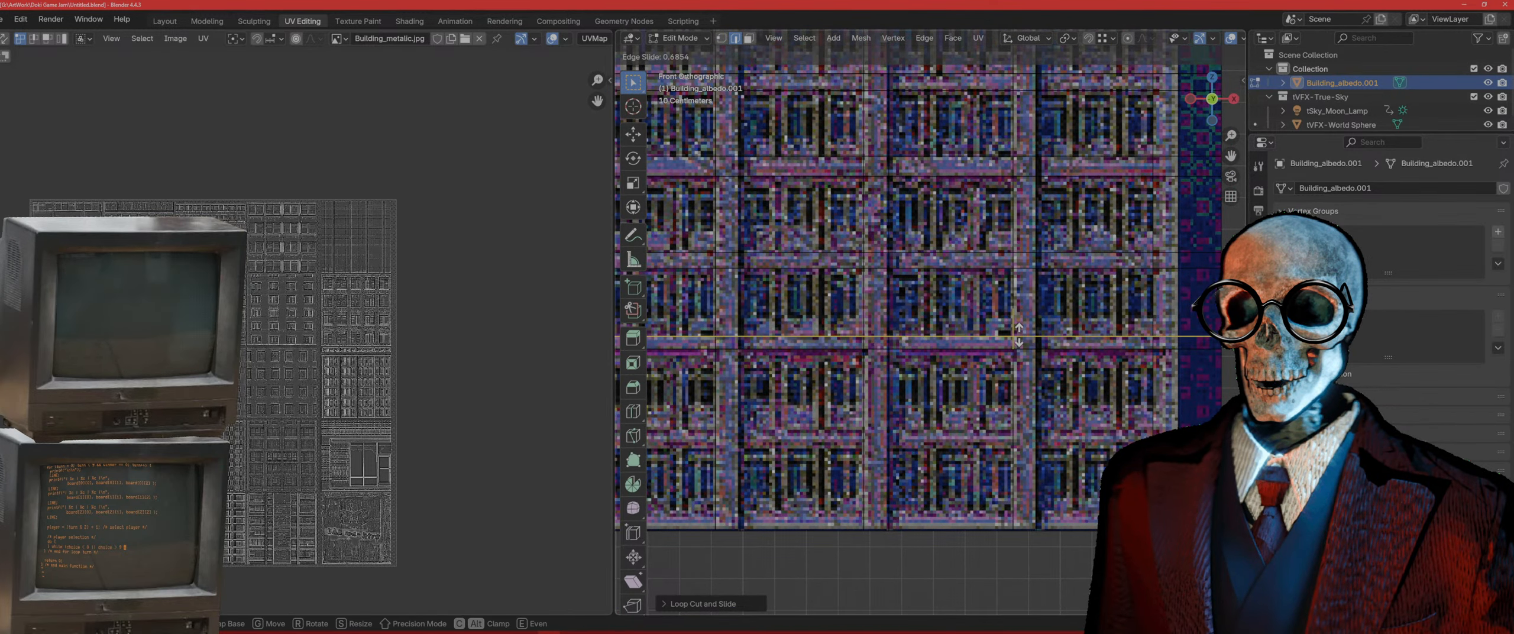
pyautogui.click(1019, 336)
pyautogui.hotkey('ctrl', 'r')
pyautogui.click(1018, 420)
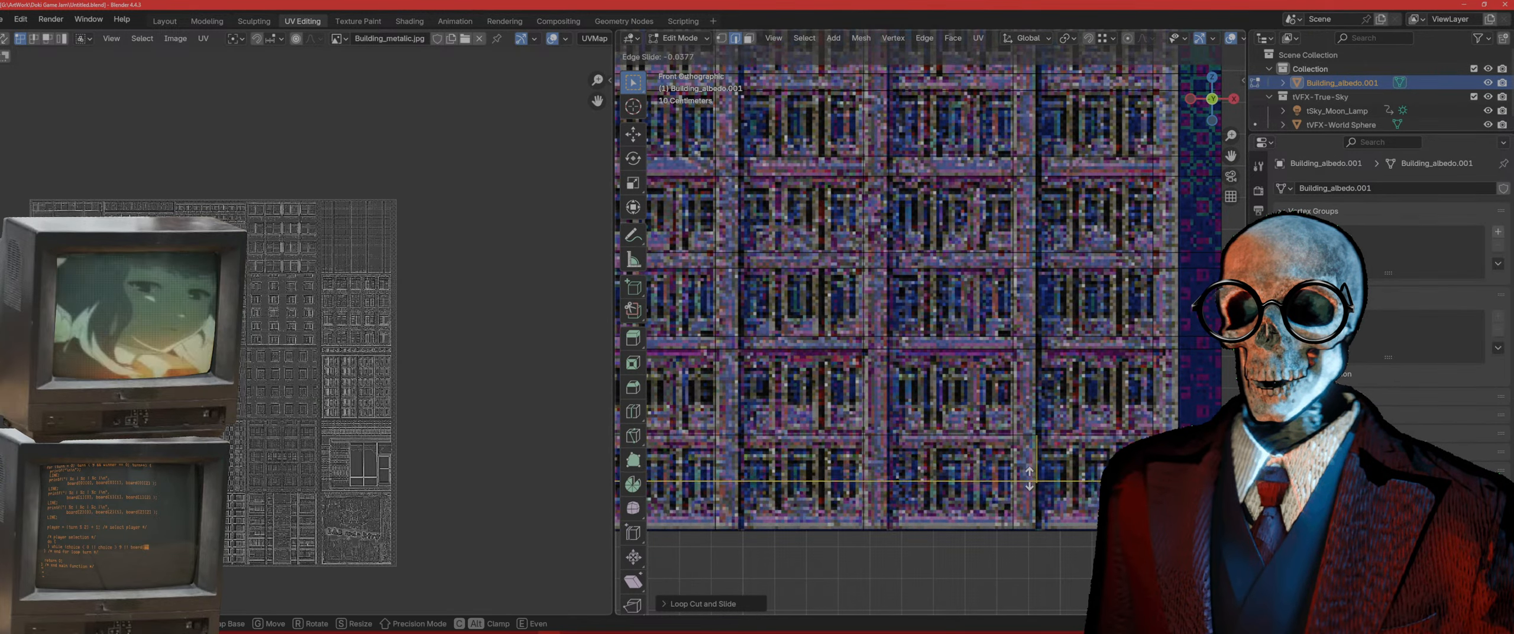
pyautogui.click(1021, 498)
pyautogui.hotkey('ctrl', 'r')
pyautogui.click(1025, 513)
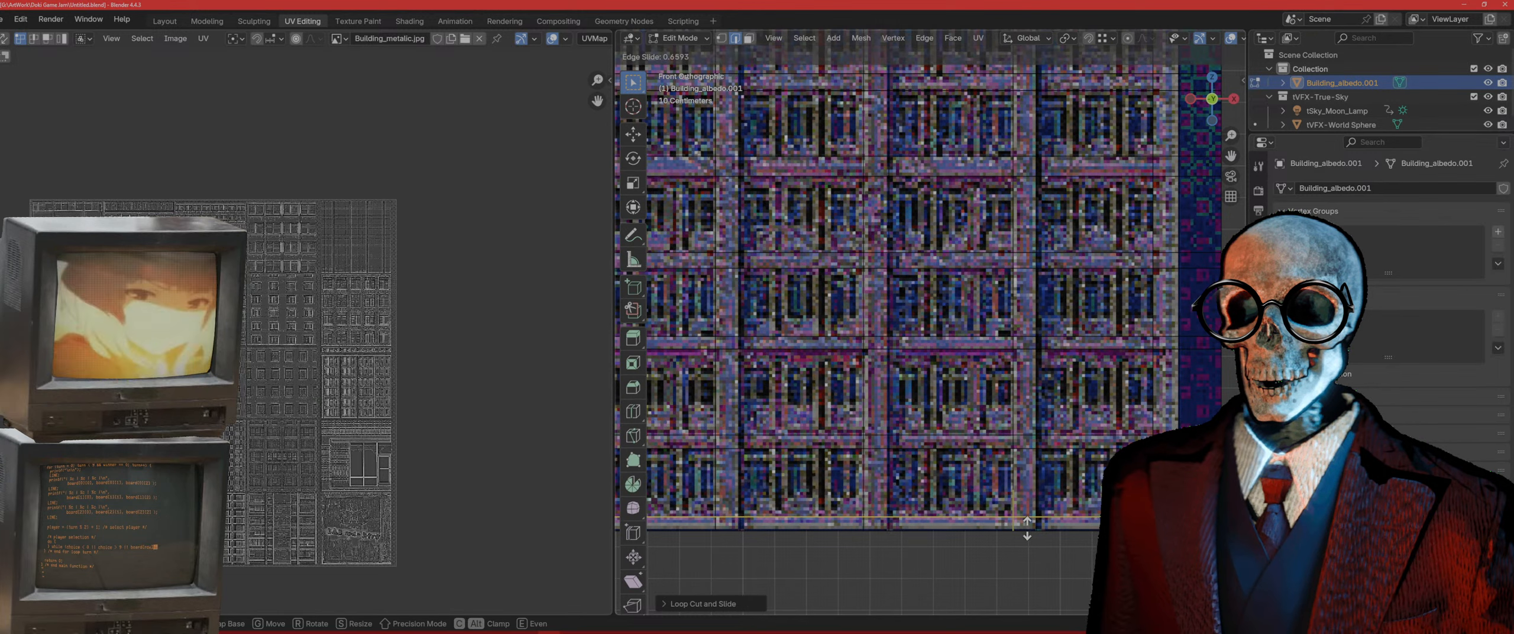
pyautogui.click(1027, 527)
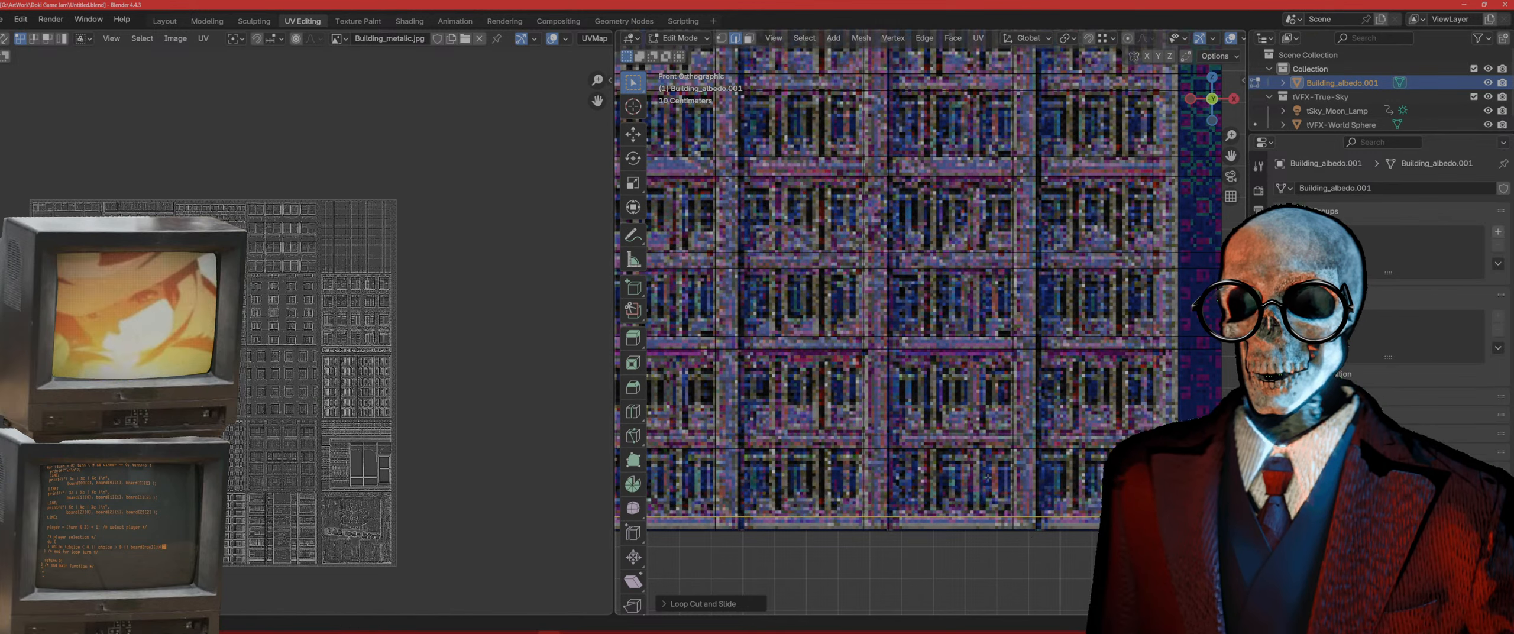
# Step: Add two evenly spaced, unslid vertical loop cuts through the facade's first window column
pyautogui.scroll(-4, 996, 472)
pyautogui.keyDown('shift'); pyautogui.moveTo(951, 405); pyautogui.dragTo(947, 428, button='middle'); pyautogui.keyUp('shift')
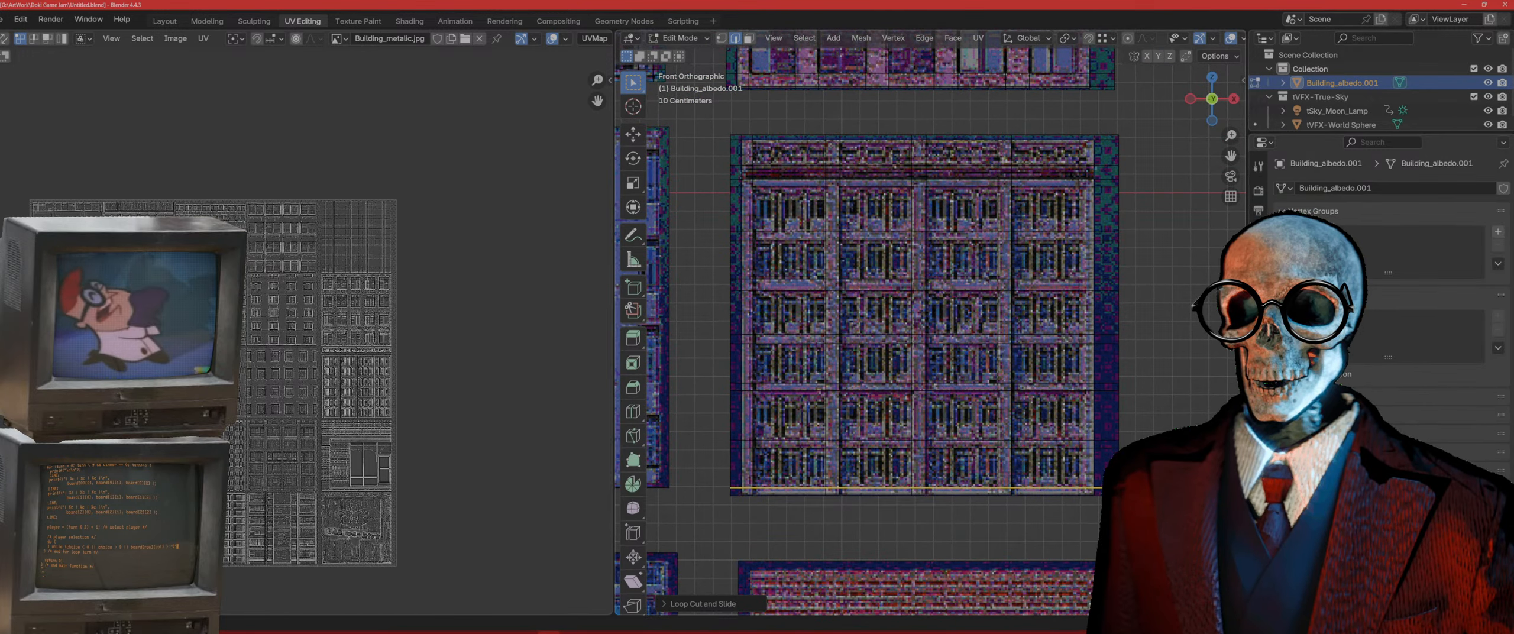
pyautogui.scroll(-10, 791, 230)
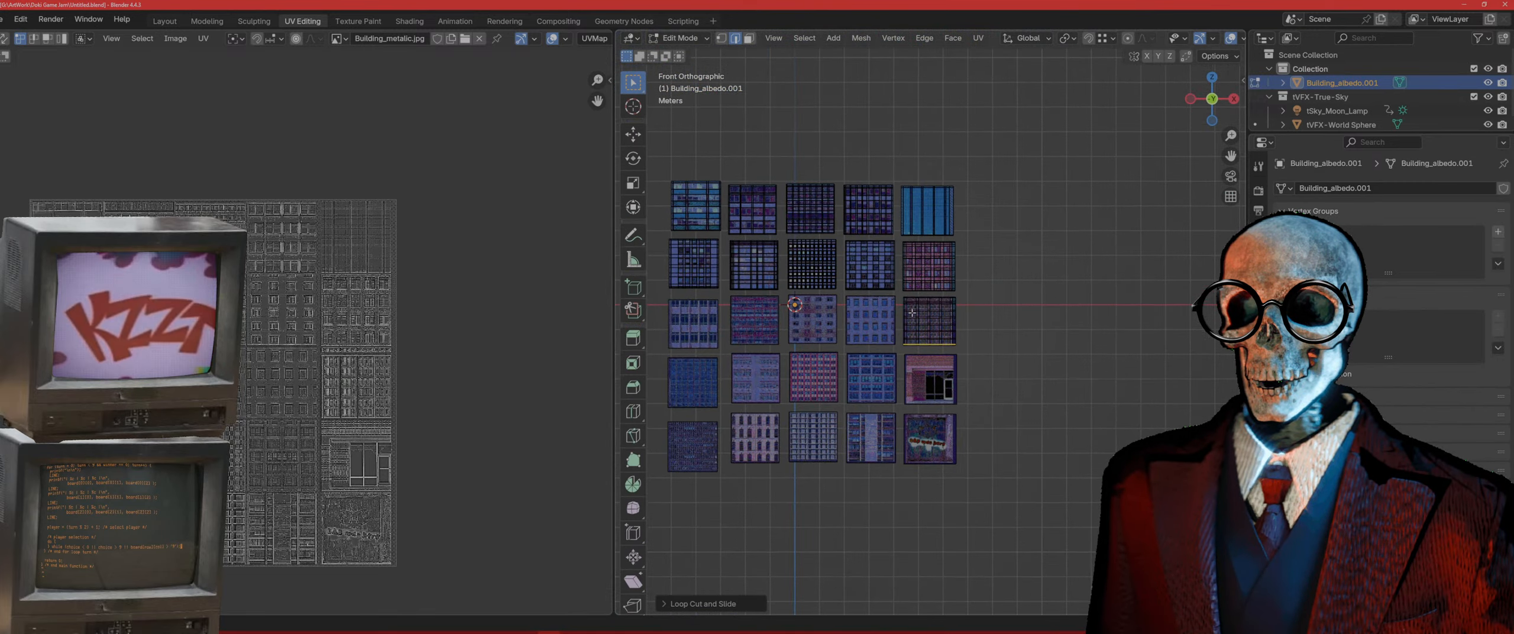
pyautogui.scroll(10, 913, 313)
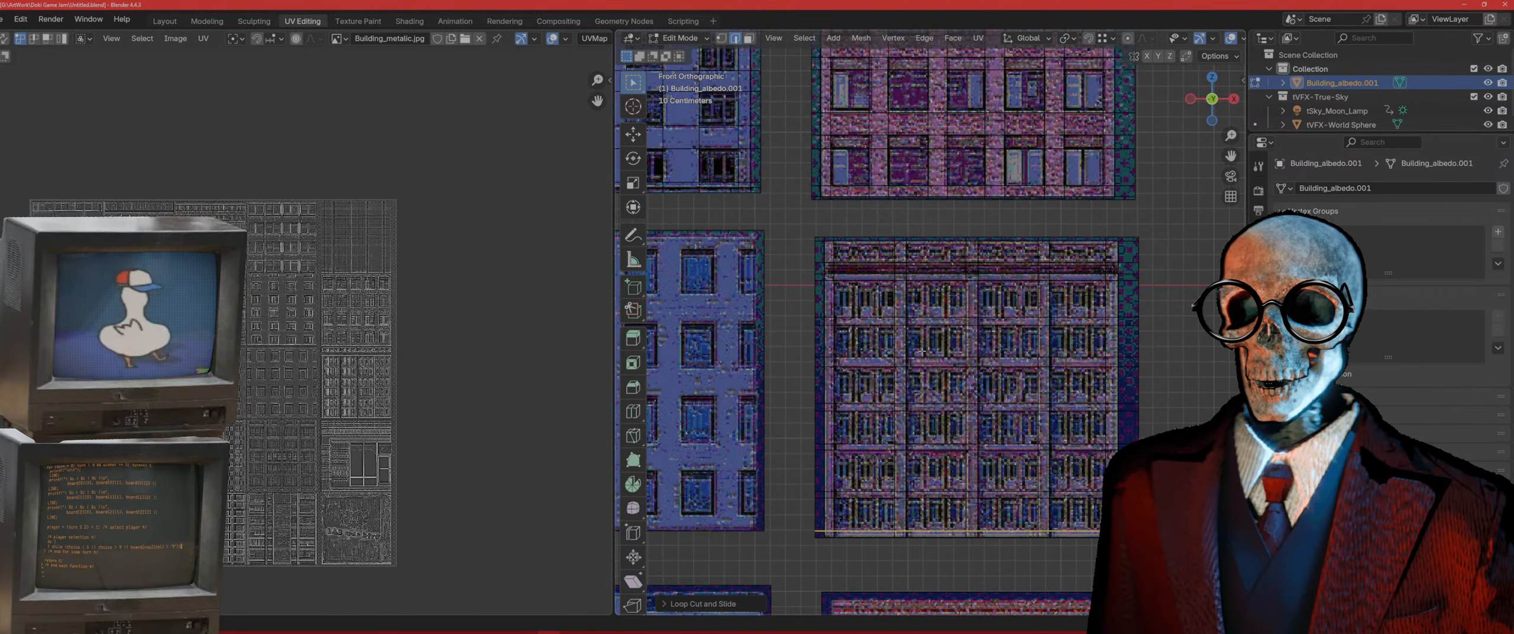
pyautogui.scroll(1, 914, 340)
pyautogui.keyDown('shift'); pyautogui.moveTo(889, 313); pyautogui.dragTo(826, 274, button='middle'); pyautogui.keyUp('shift')
pyautogui.scroll(1, 875, 299)
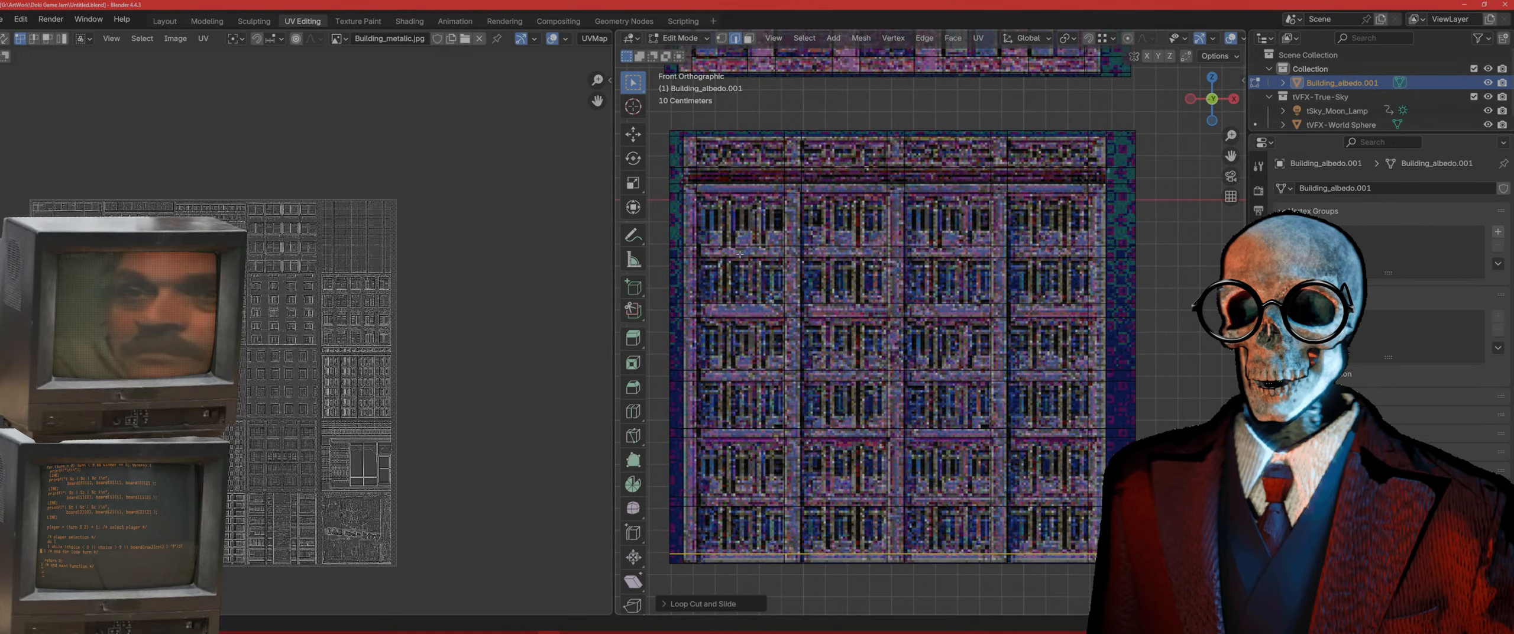
pyautogui.hotkey('ctrl', 'r')
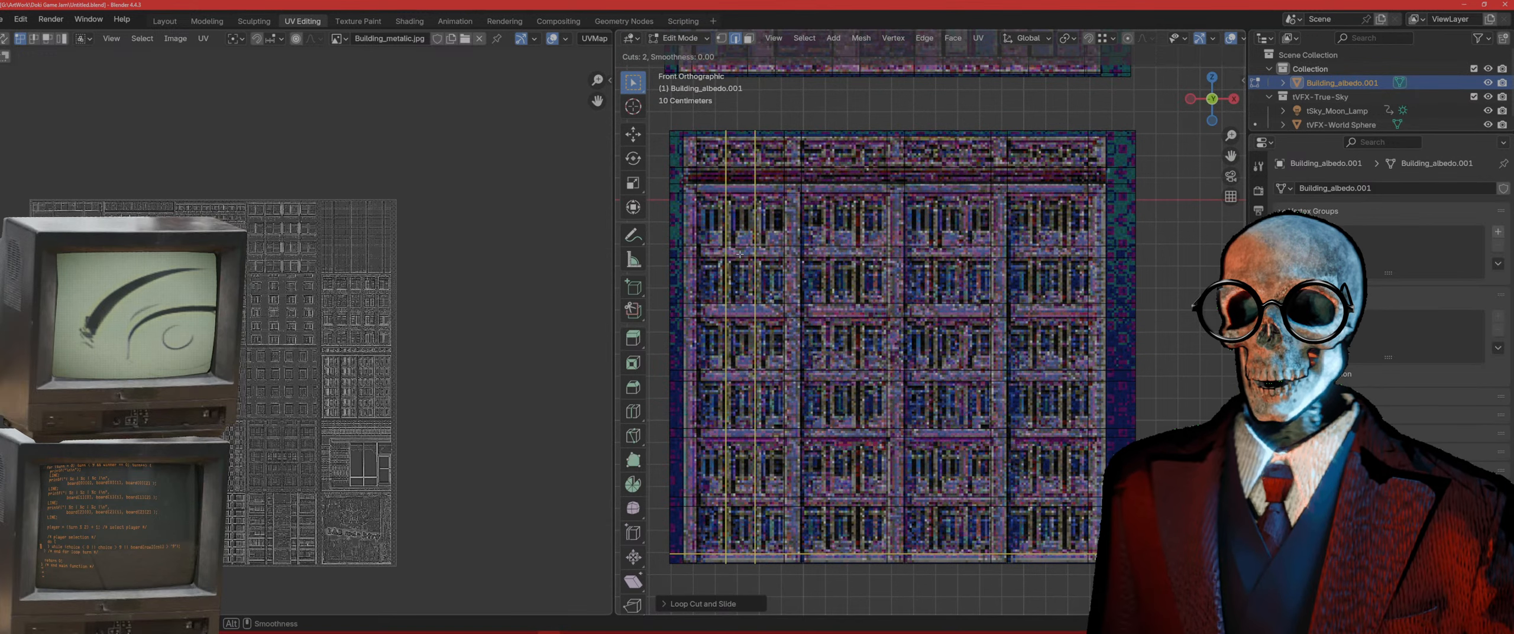
pyautogui.click(740, 254)
pyautogui.rightClick(739, 254)
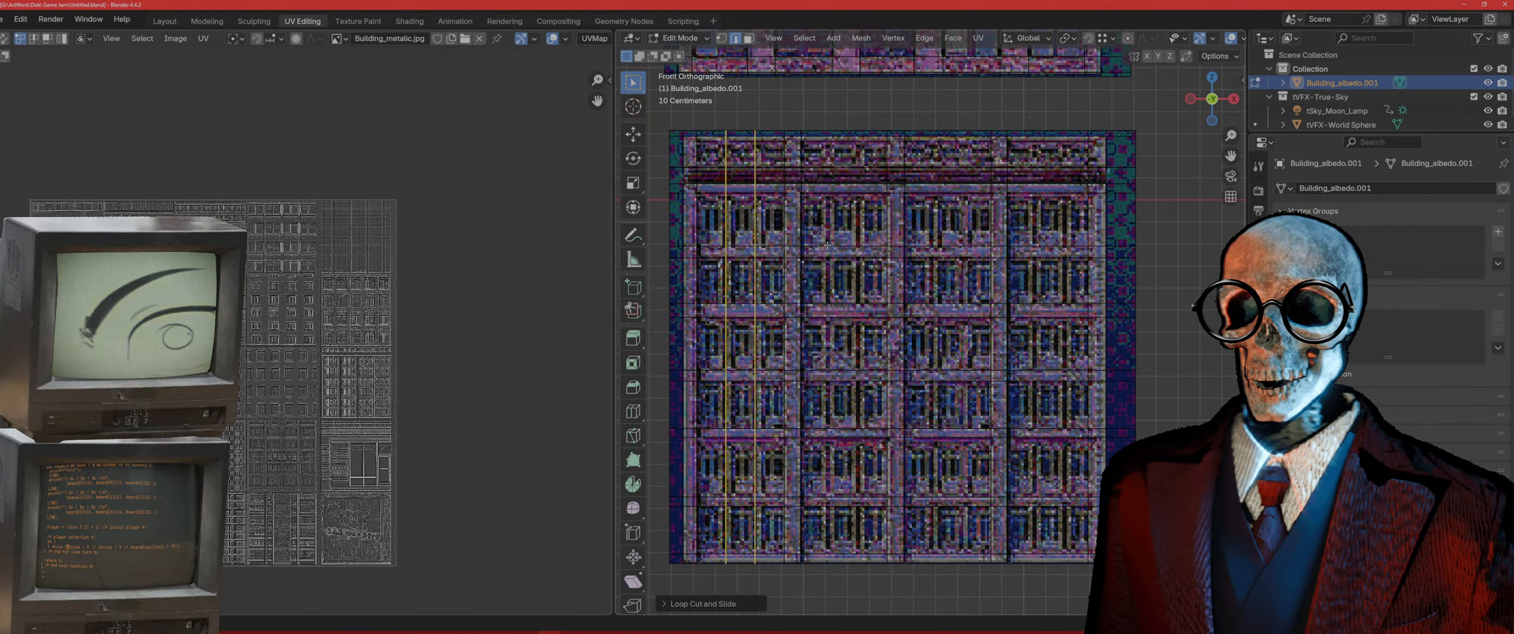
# Step: Add two unslid vertical loop cuts through each of the second and third window columns
pyautogui.hotkey('ctrl', 'r')
pyautogui.scroll(1, 853, 254)
pyautogui.click(852, 254)
pyautogui.rightClick(852, 254)
pyautogui.hotkey('ctrl', 'r')
pyautogui.scroll(-1, 961, 242)
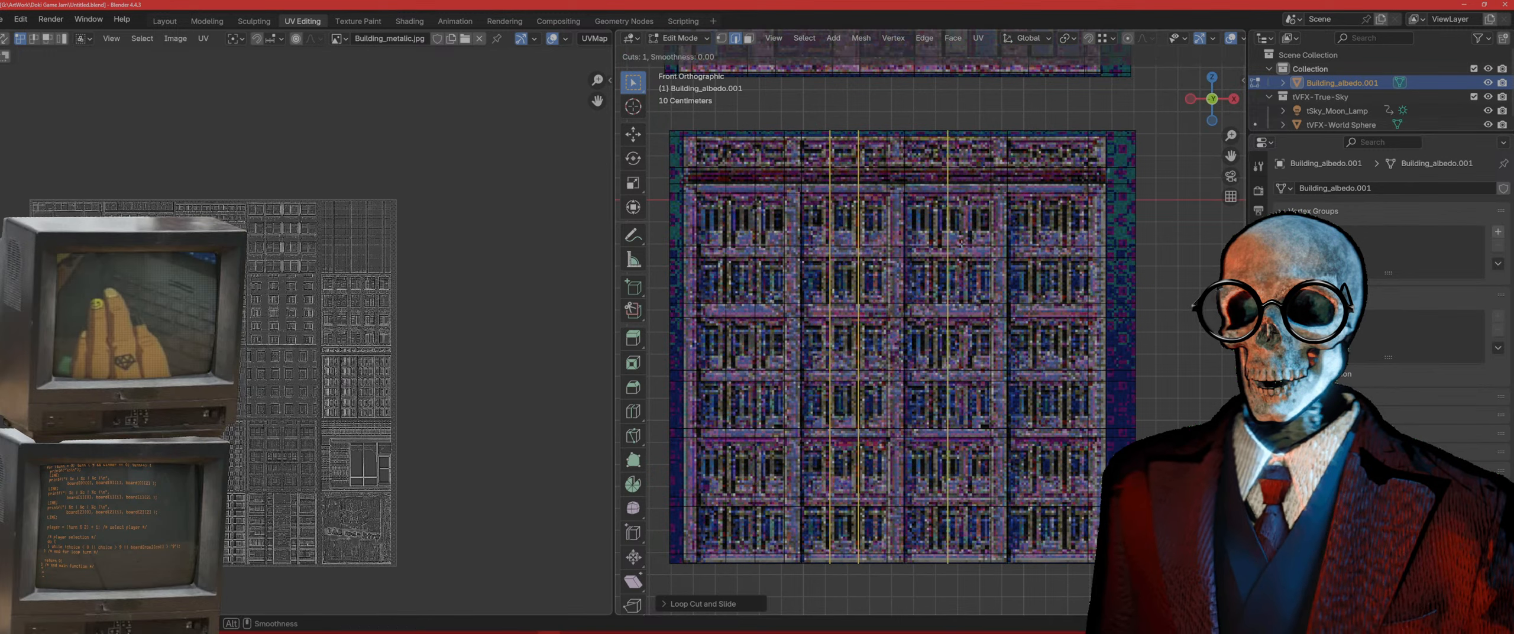
pyautogui.click(966, 248)
pyautogui.rightClick(966, 248)
pyautogui.hotkey('ctrl', 'r')
pyautogui.click(1052, 241)
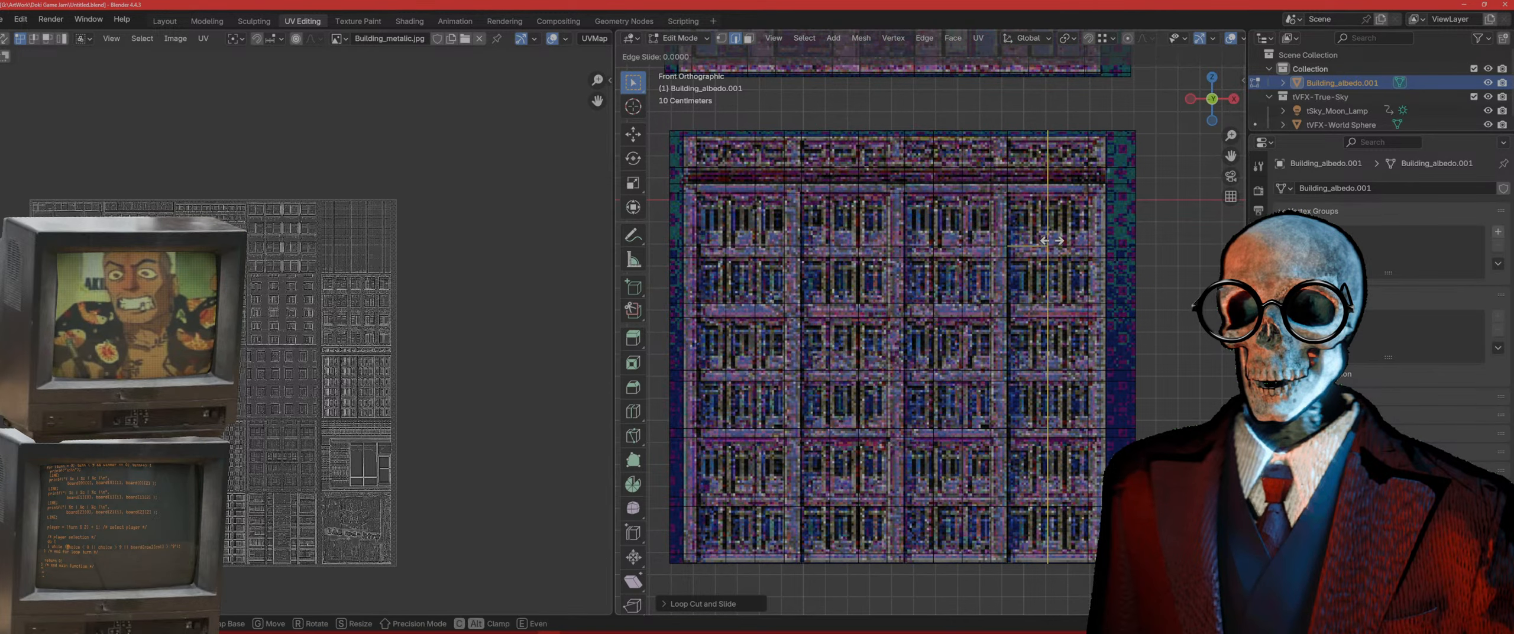
pyautogui.rightClick(1052, 240)
pyautogui.hotkey('ctrl', 'z')
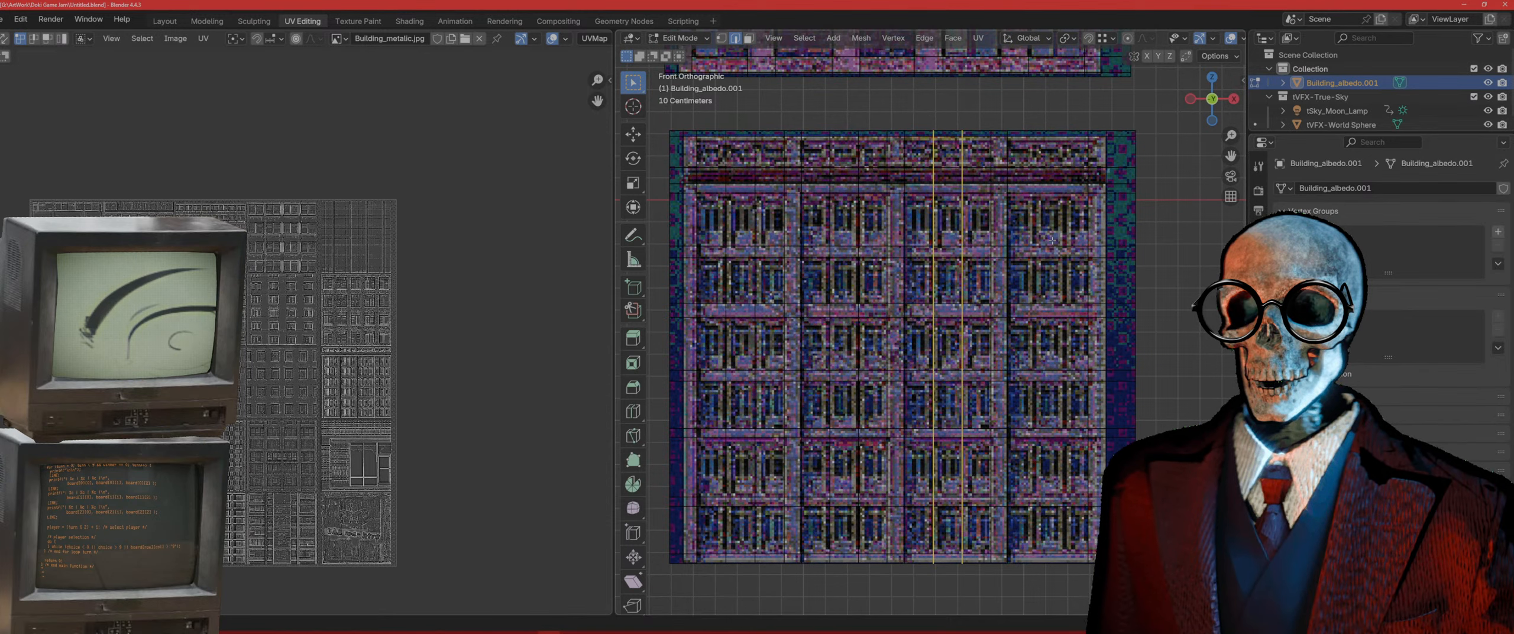
# Step: Add two evenly spaced, unslid vertical loop cuts through the fourth window column
pyautogui.hotkey('ctrl', 'r')
pyautogui.scroll(1, 1052, 241)
pyautogui.click(1052, 241)
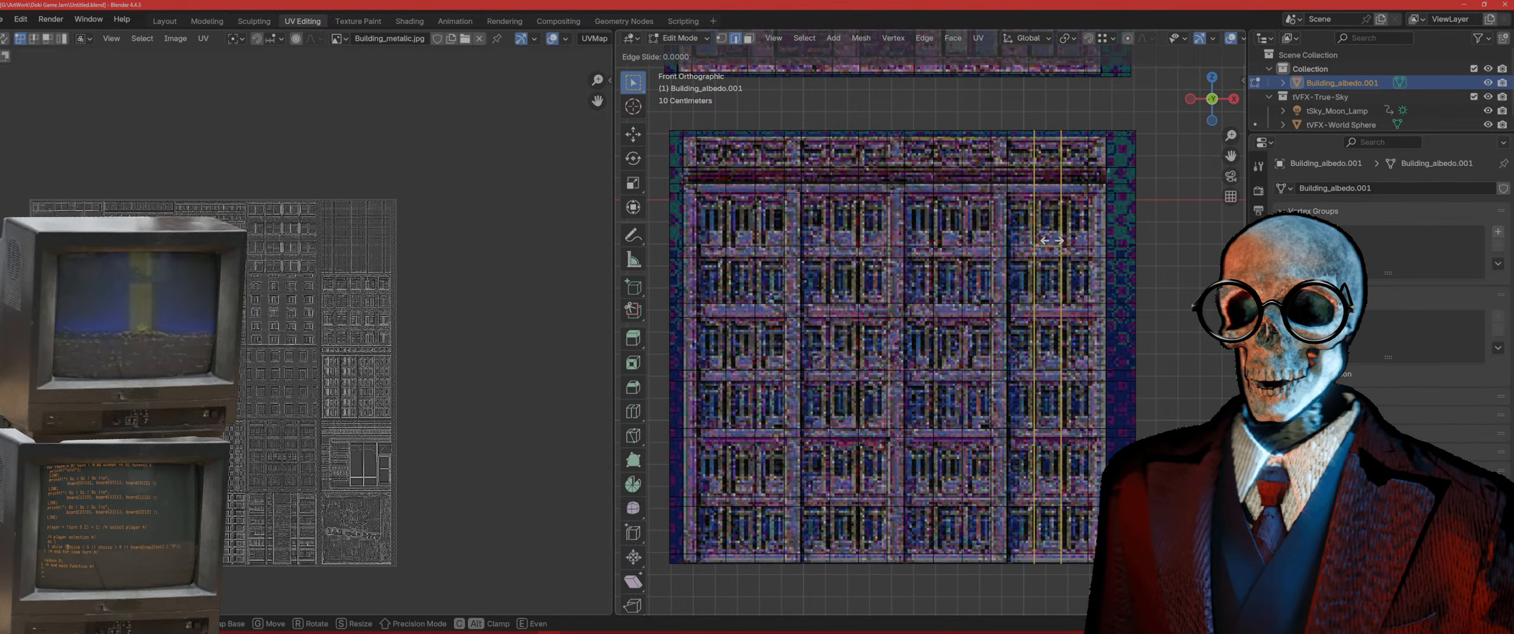
pyautogui.rightClick(1052, 241)
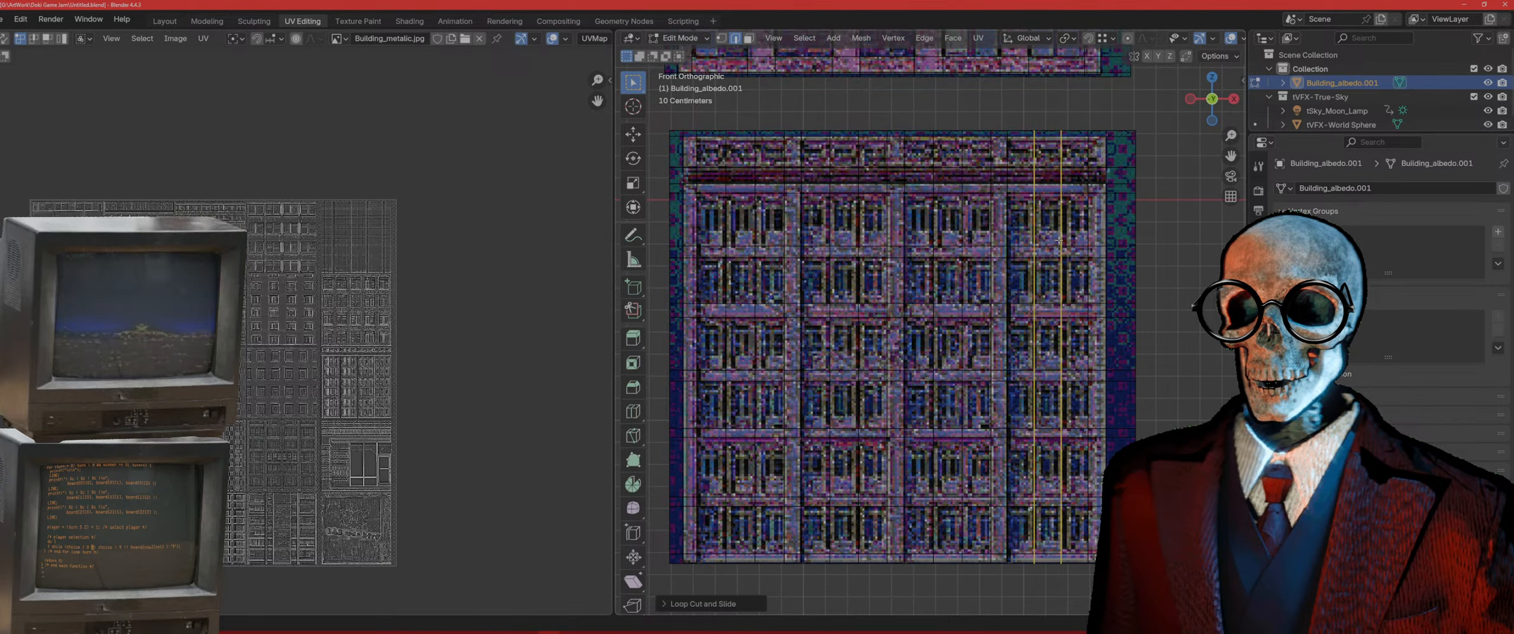
# Step: Pick edges at the fourth column's top window and the cornice edge loop, and switch to face selection mode
pyautogui.moveTo(1024, 211); pyautogui.dragTo(1024, 213)
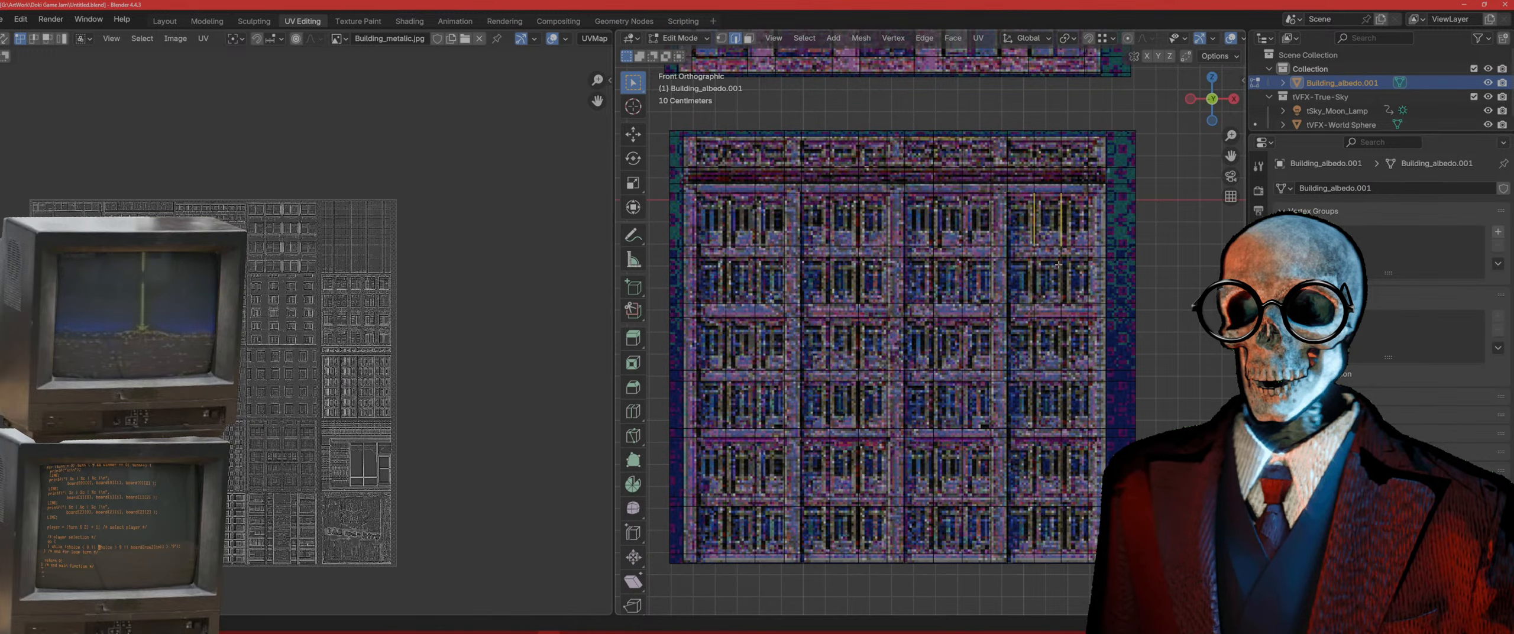
pyautogui.keyDown('shift'); pyautogui.moveTo(1015, 309); pyautogui.dragTo(1006, 279, button='middle'); pyautogui.keyUp('shift')
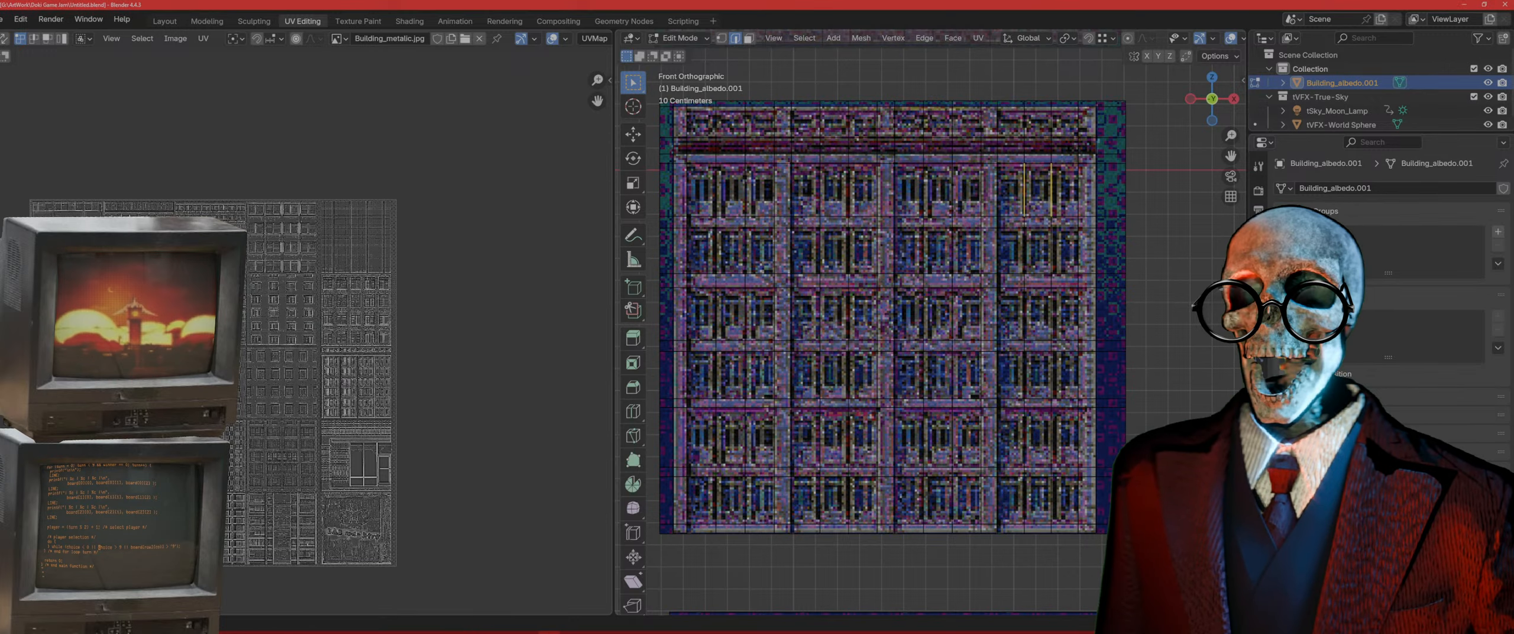
pyautogui.scroll(-2, 941, 346)
pyautogui.scroll(2, 922, 355)
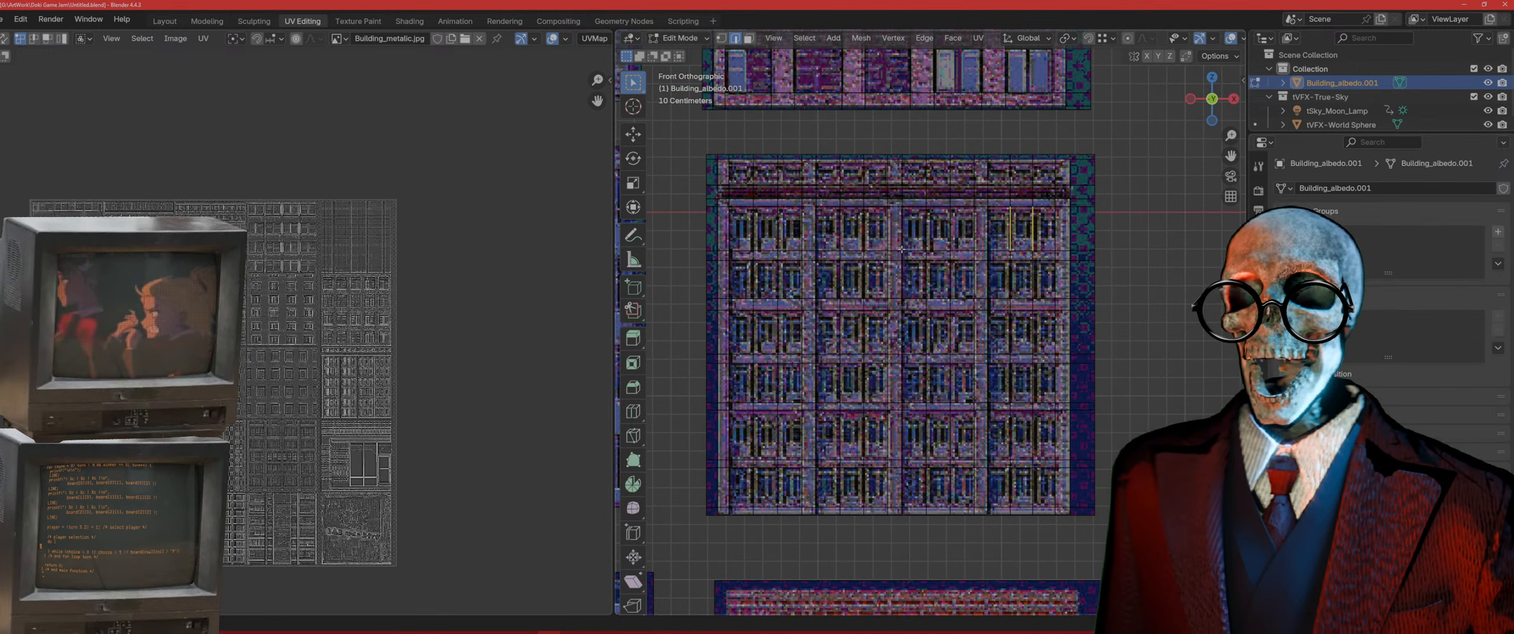
pyautogui.keyDown('alt'); pyautogui.click(719, 190); pyautogui.keyUp('alt')
pyautogui.press('3')
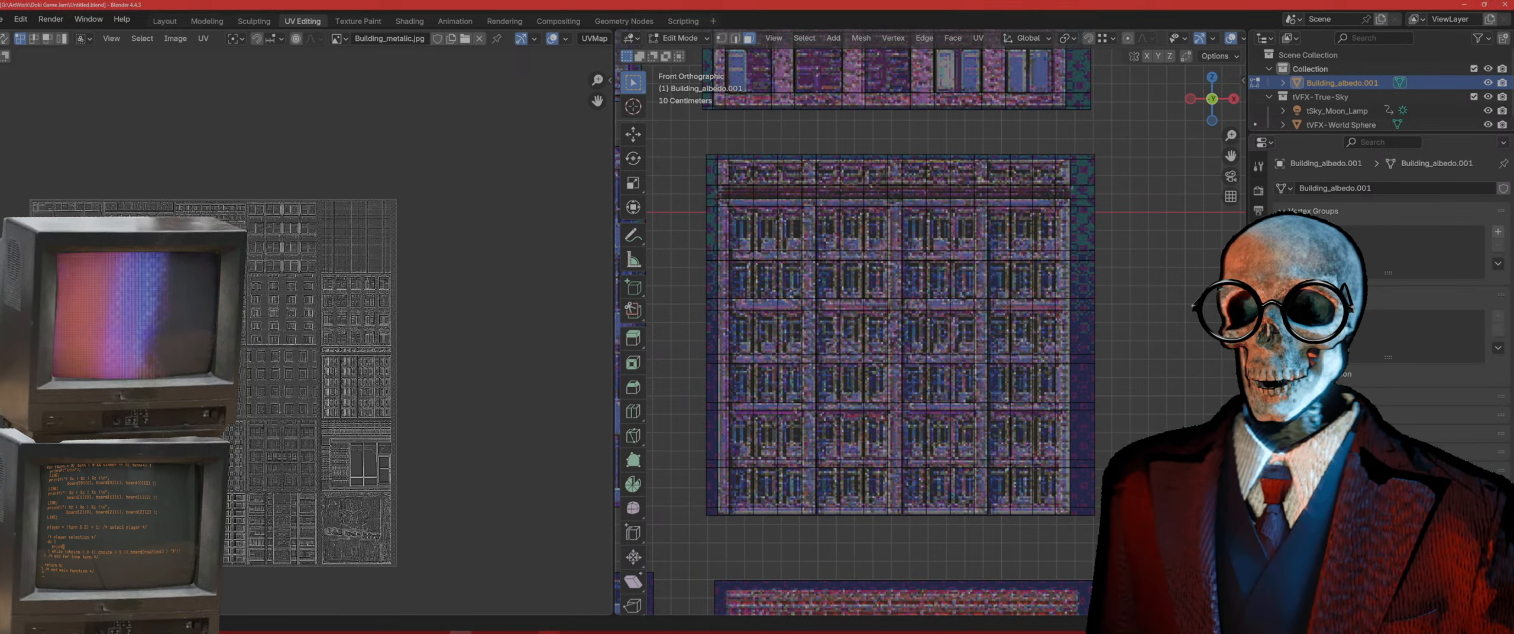
pyautogui.moveTo(978, 176)
pyautogui.keyDown('shift'); pyautogui.mouseDown(button='middle')
pyautogui.moveTo(984, 187)
pyautogui.moveTo(965, 187)
pyautogui.mouseUp(button='middle'); pyautogui.keyUp('shift')
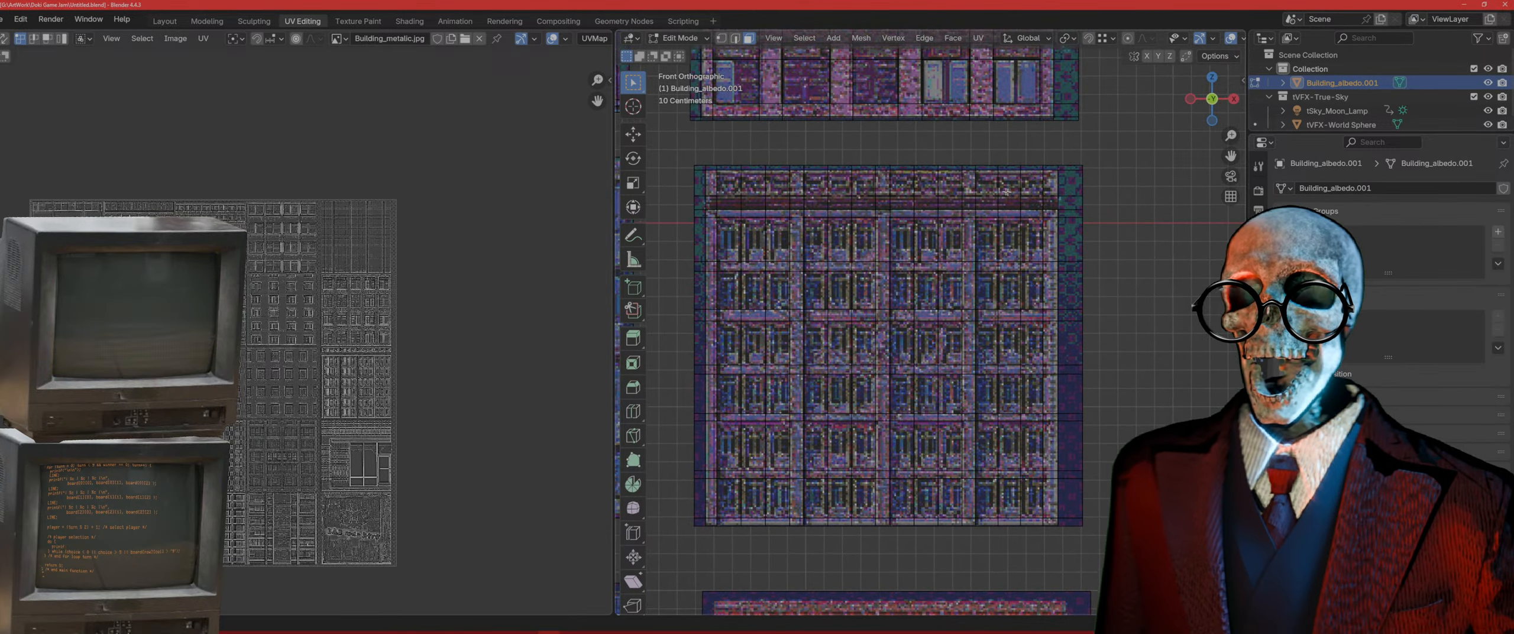
pyautogui.moveTo(1052, 526); pyautogui.dragTo(708, 172)
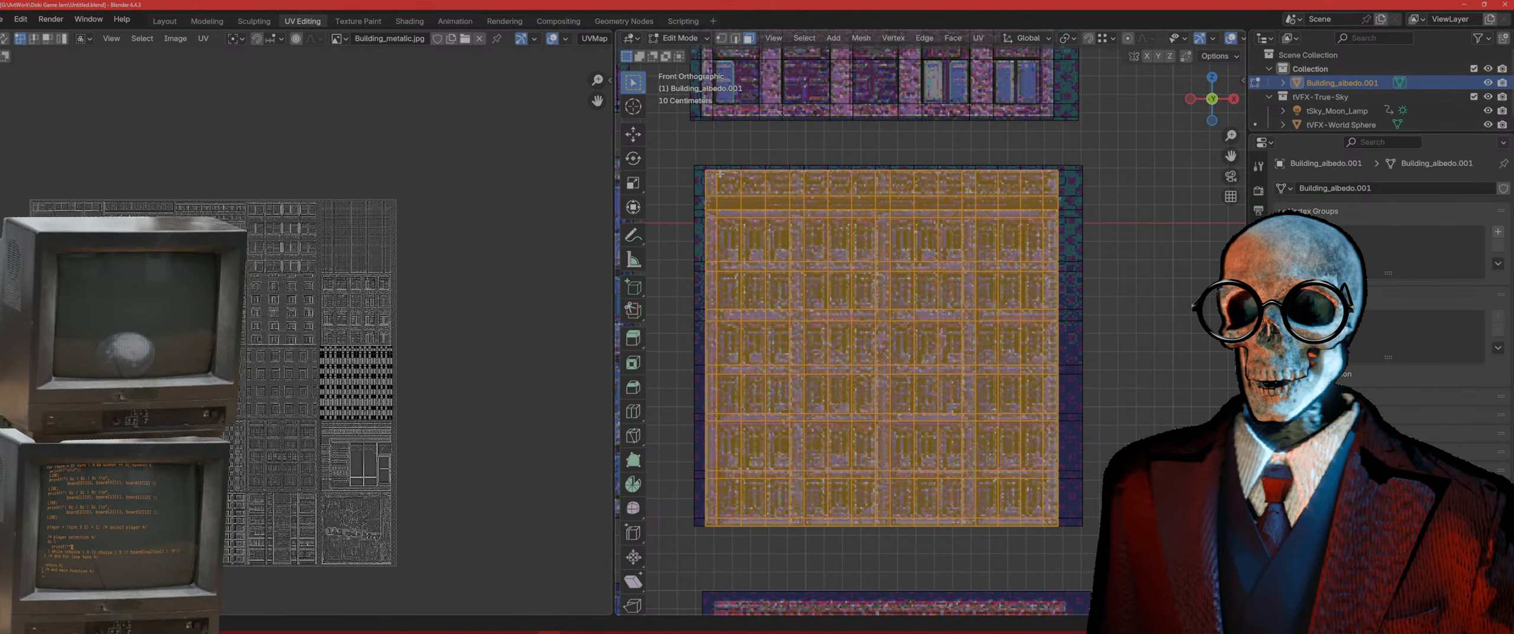
pyautogui.moveTo(812, 237); pyautogui.dragTo(831, 241, button='middle')
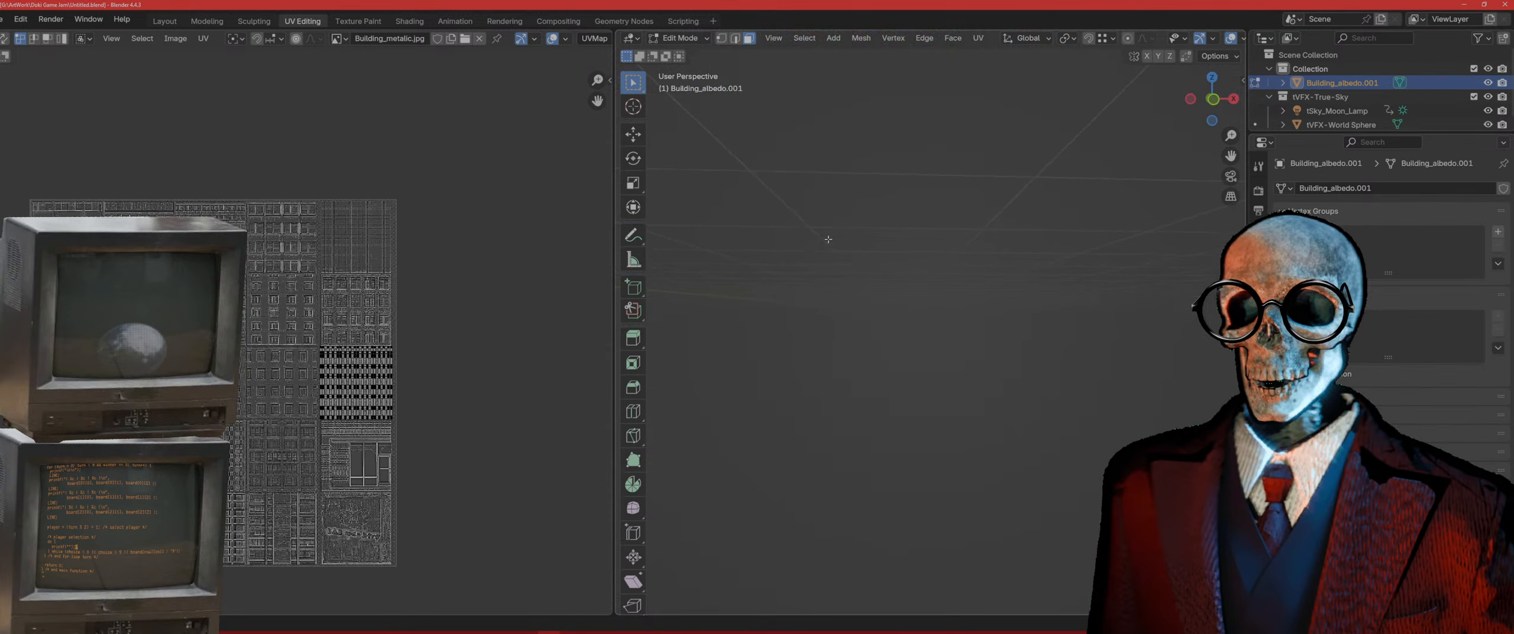
pyautogui.press('KP_1')
# Step: Select the facade's horizontal cornice band faces and extrude them slightly outward from the wall
pyautogui.moveTo(704, 199); pyautogui.dragTo(704, 200)
pyautogui.moveTo(869, 238); pyautogui.dragTo(888, 244, button='middle')
pyautogui.moveTo(979, 267); pyautogui.dragTo(925, 304, button='middle')
pyautogui.scroll(3, 924, 304)
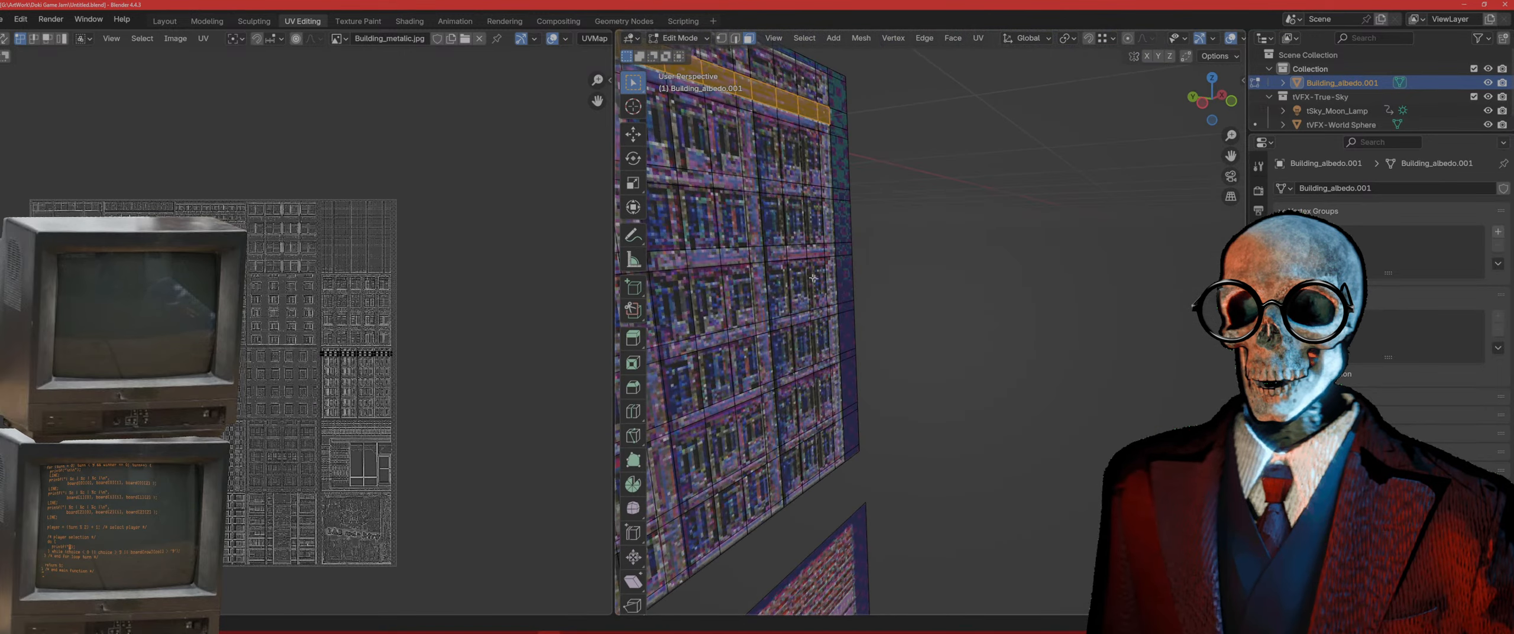
pyautogui.keyDown('shift'); pyautogui.moveTo(813, 269); pyautogui.dragTo(971, 345, button='middle'); pyautogui.keyUp('shift')
pyautogui.scroll(-1, 971, 345)
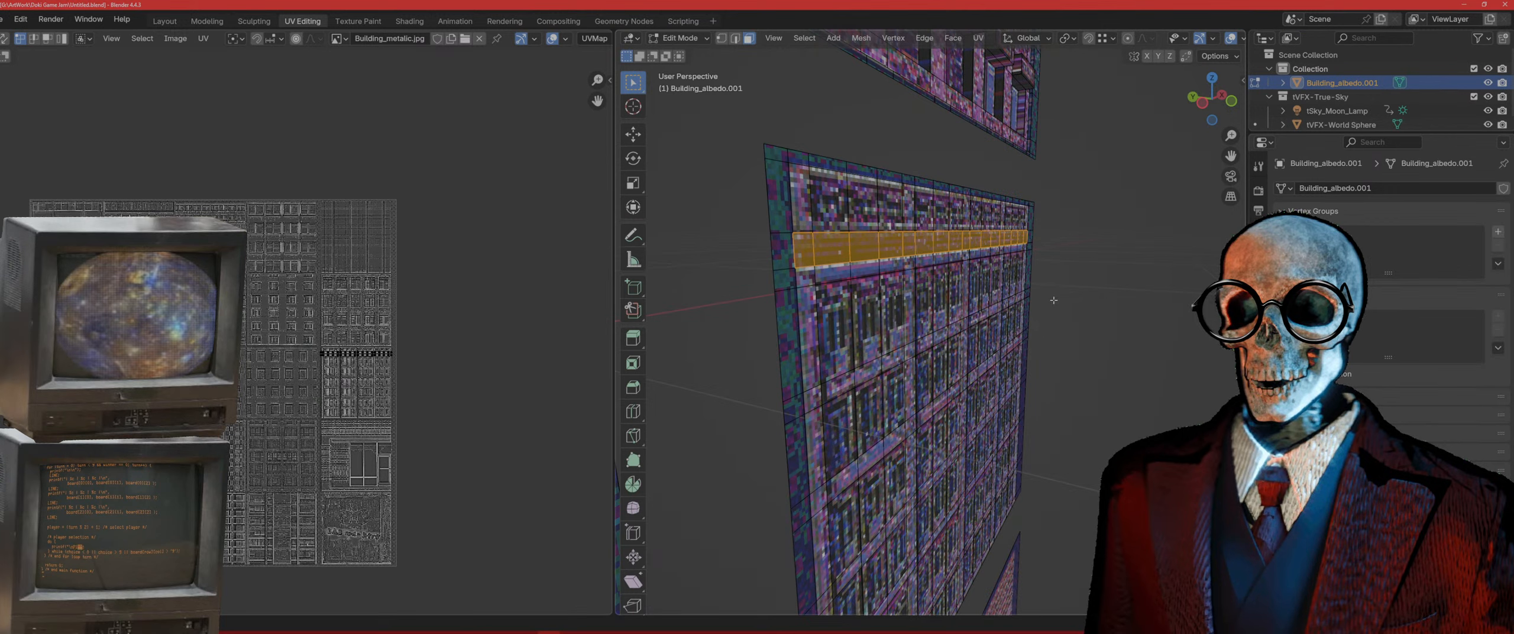
pyautogui.press('e')
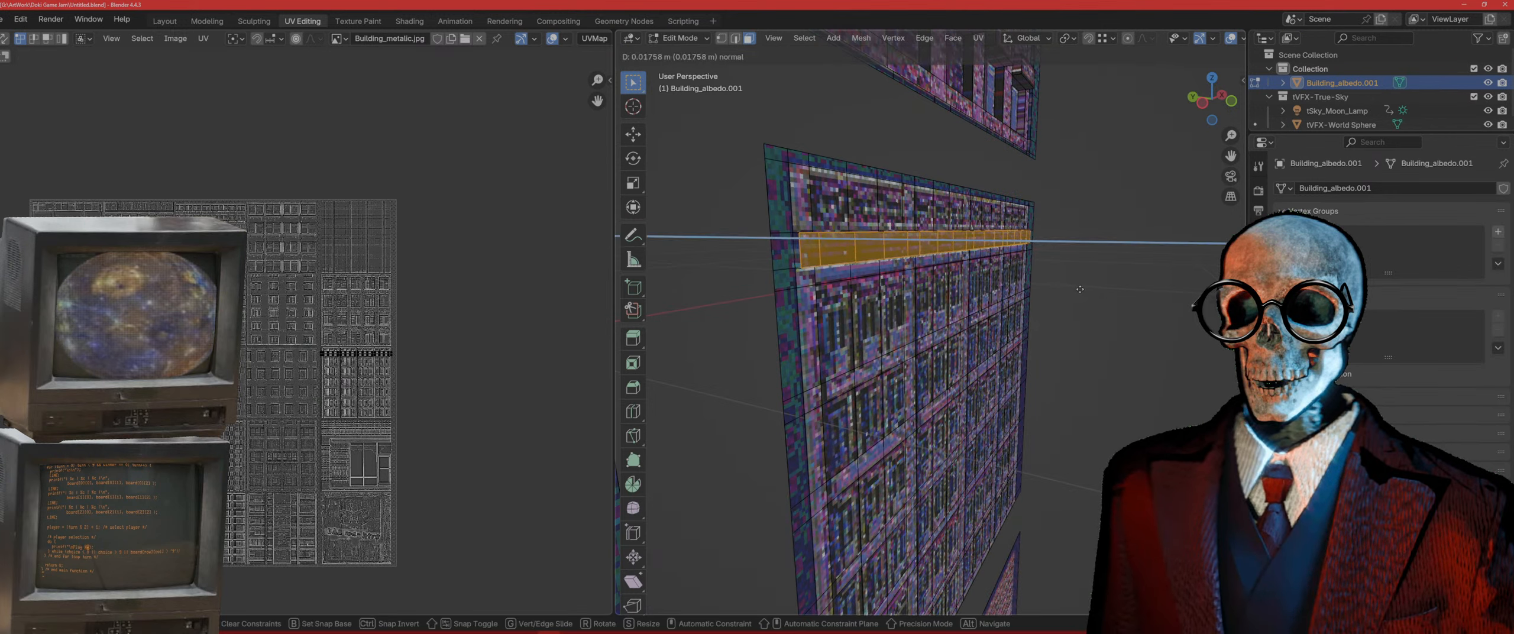
pyautogui.click(1087, 288)
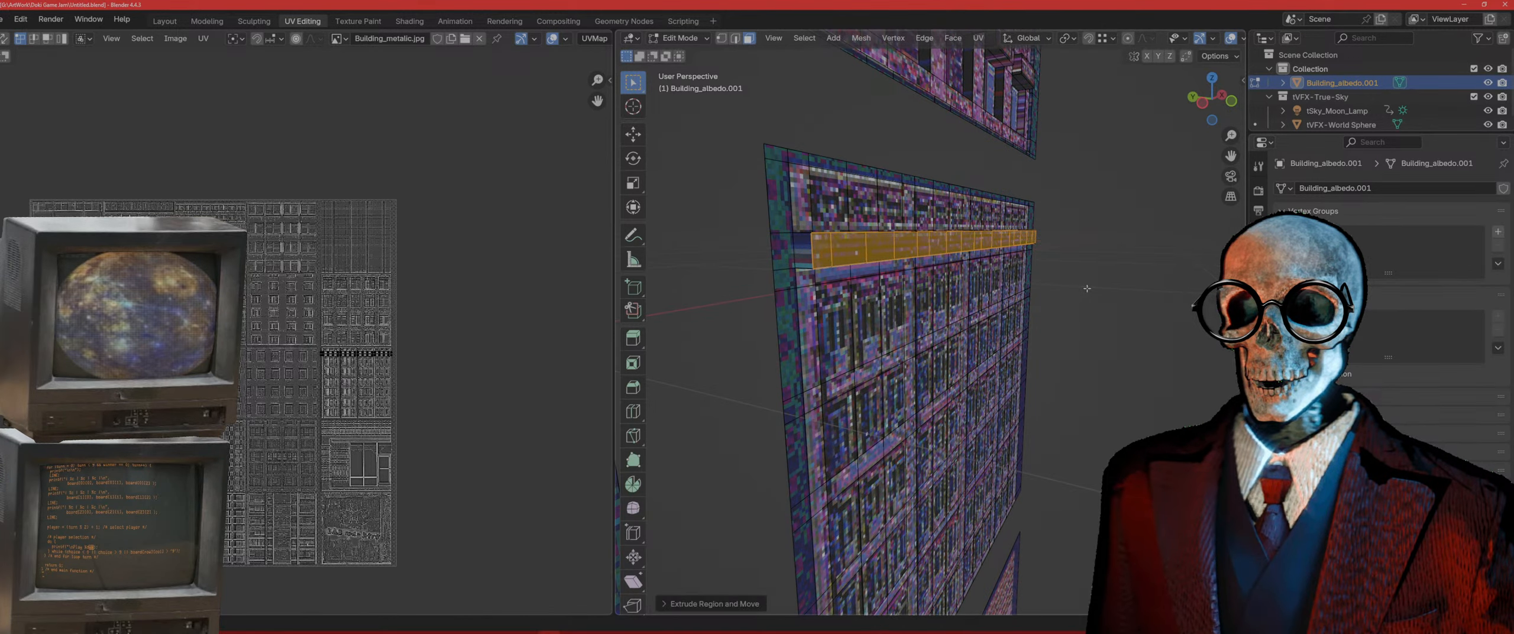
# Step: Select the inner facade faces above and below the cornice band and extrude them slightly inward
pyautogui.press('KP_1')
pyautogui.keyDown('shift'); pyautogui.moveTo(844, 333); pyautogui.dragTo(944, 353, button='middle'); pyautogui.keyUp('shift')
pyautogui.keyDown('shift'); pyautogui.moveTo(864, 377); pyautogui.dragTo(881, 360, button='middle'); pyautogui.keyUp('shift')
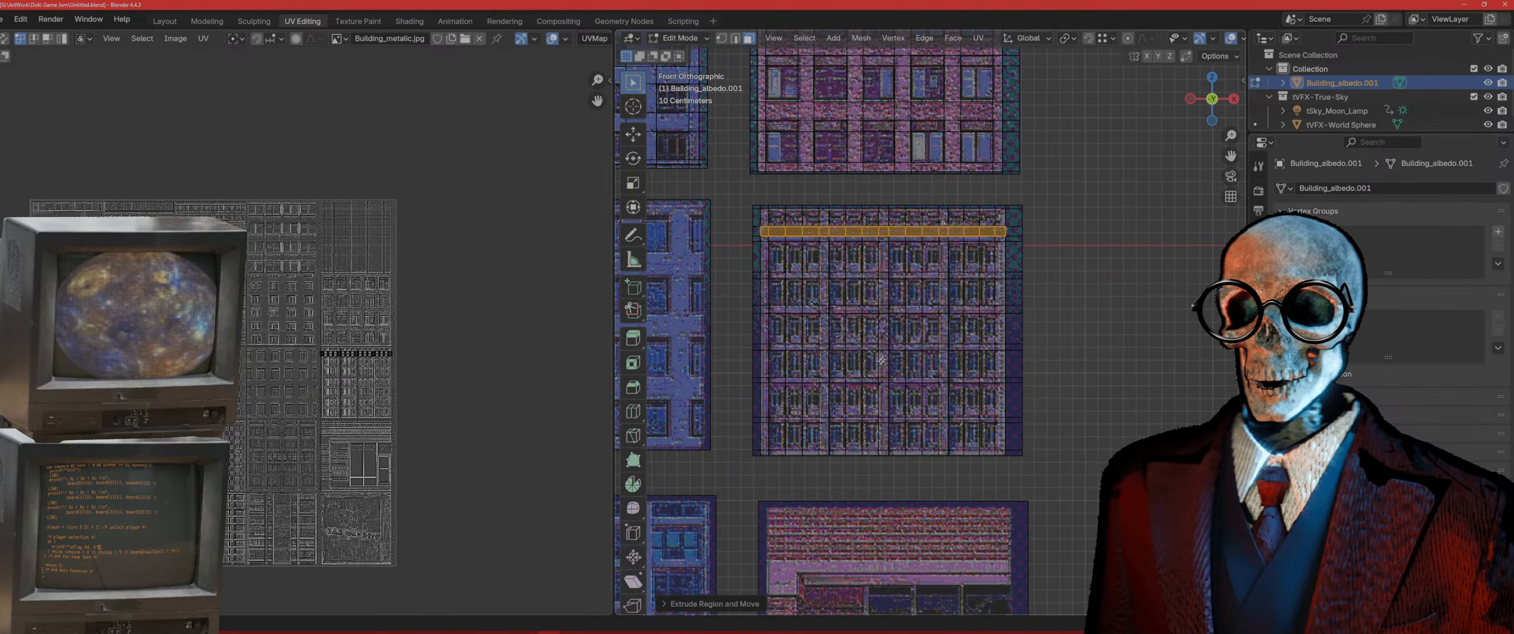
pyautogui.moveTo(1000, 454); pyautogui.dragTo(763, 237)
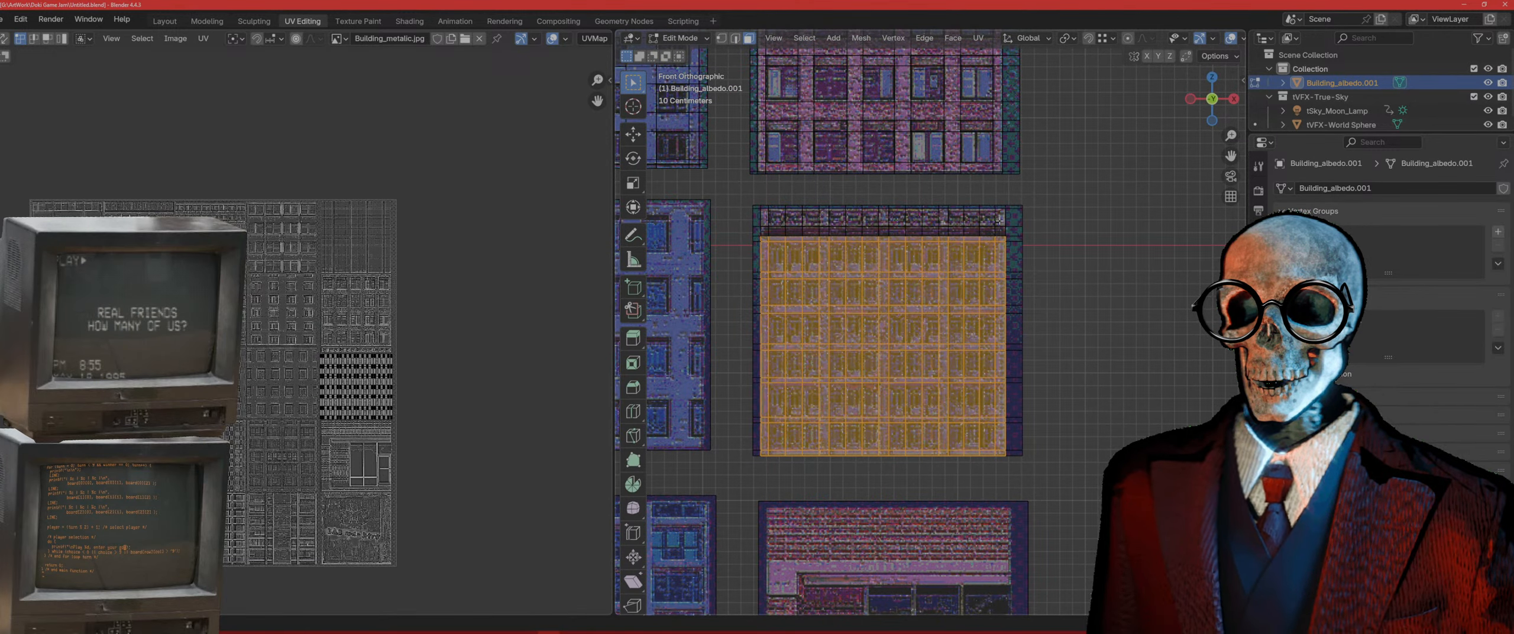
pyautogui.moveTo(912, 217); pyautogui.dragTo(1095, 334, button='middle')
pyautogui.scroll(3, 1094, 334)
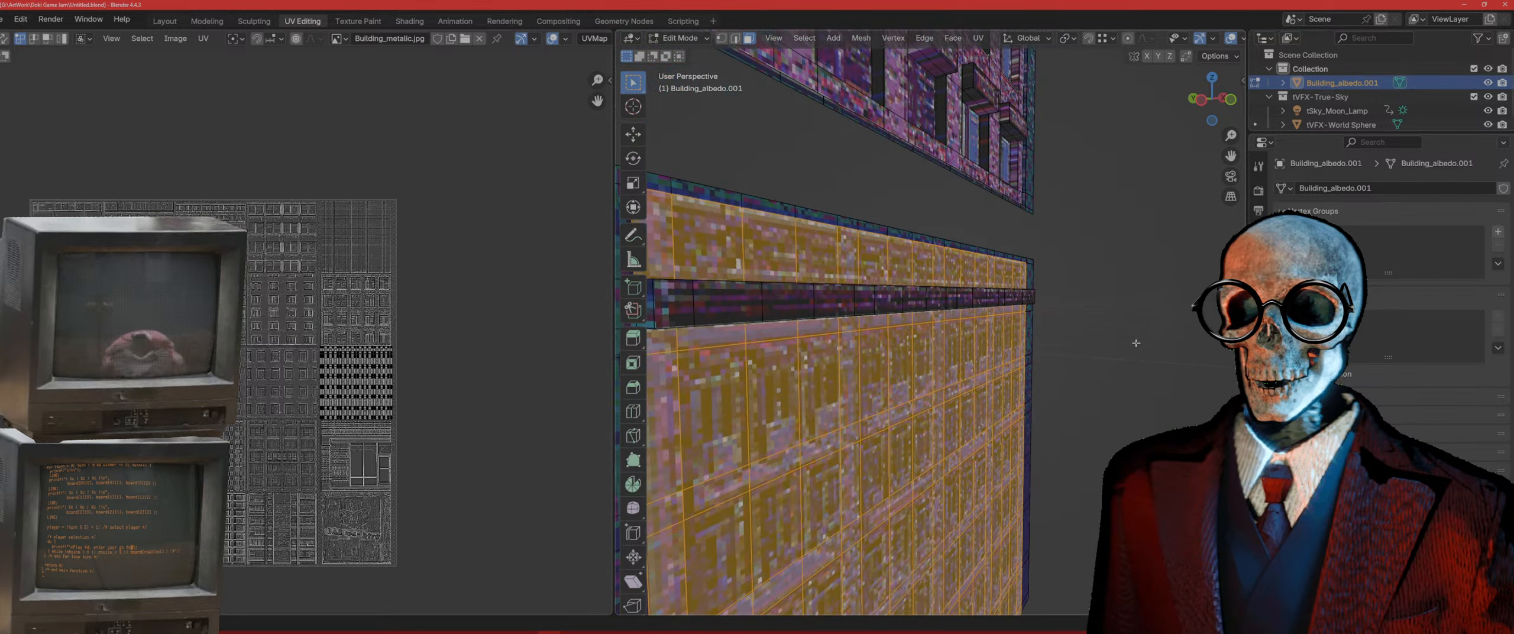
pyautogui.scroll(-1, 1077, 374)
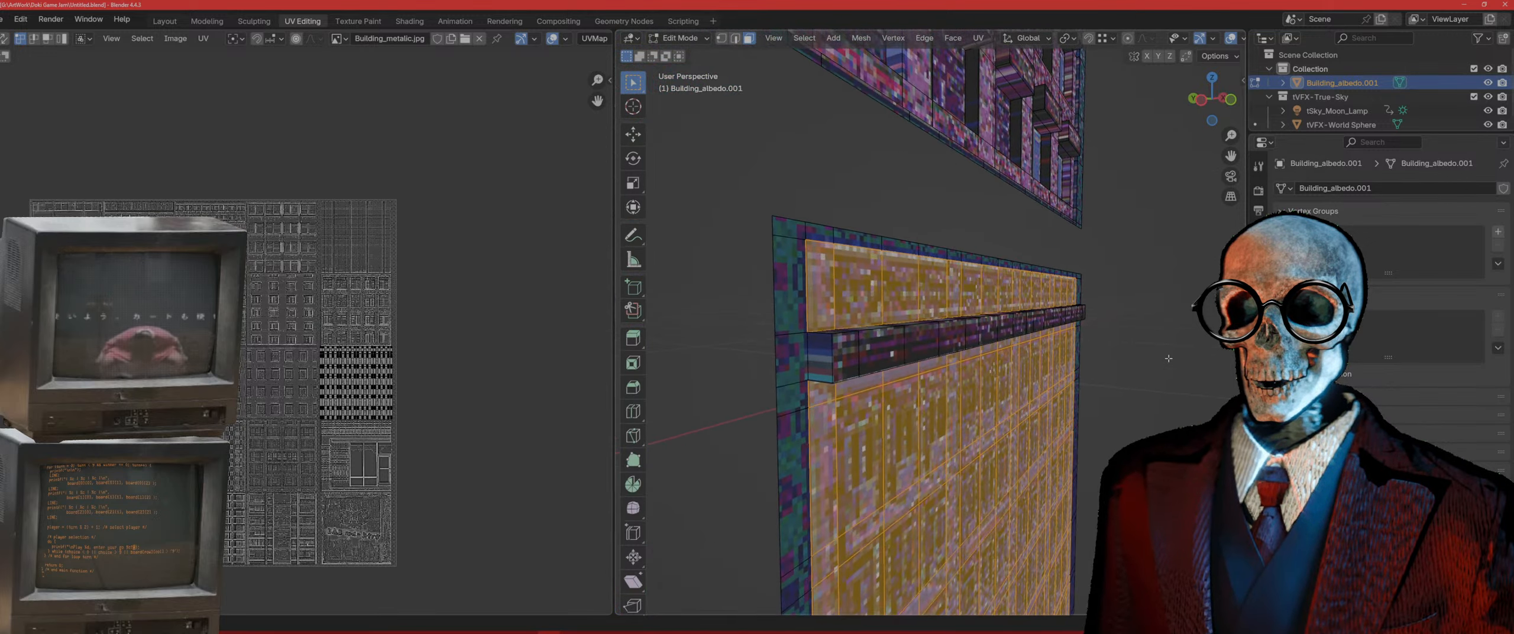
pyautogui.press('e')
pyautogui.click(1148, 366)
pyautogui.scroll(-3, 1110, 385)
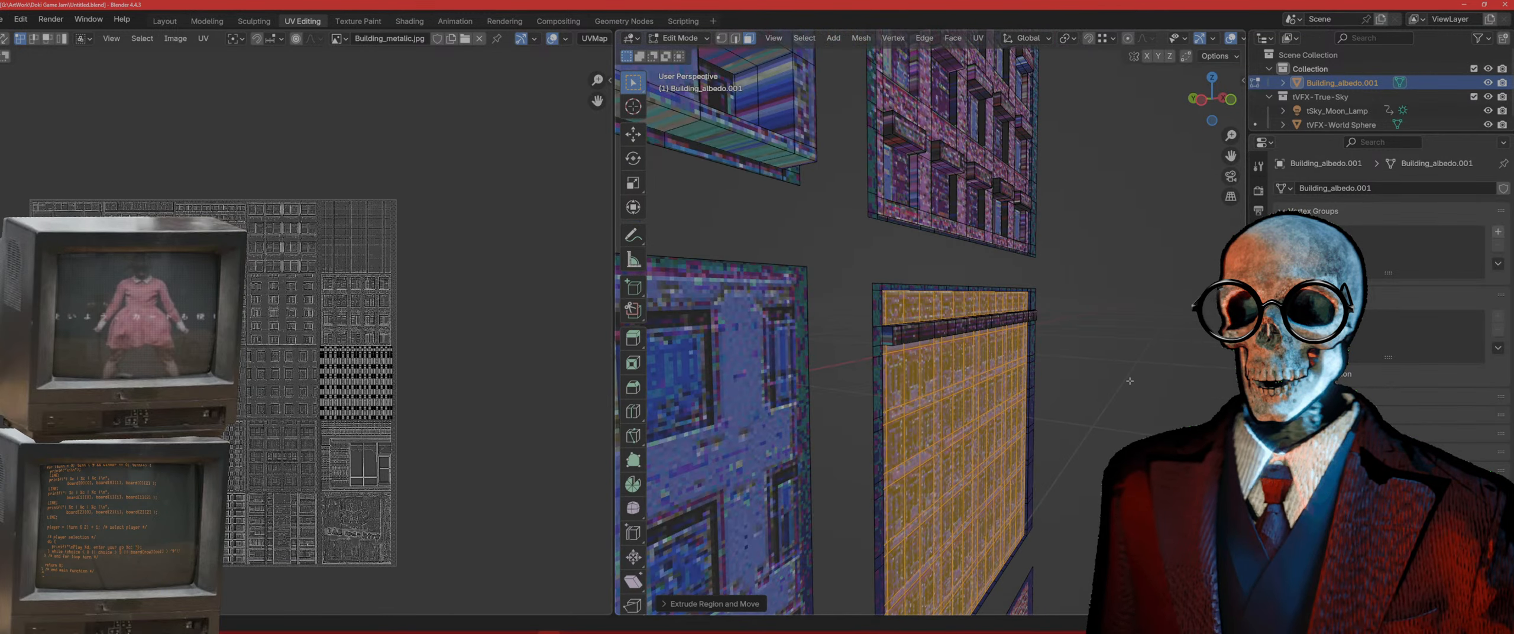
# Step: Deselect the five vertical pillar strips, leaving the faces of the four window columns selected
pyautogui.press('KP_1')
pyautogui.scroll(3, 868, 263)
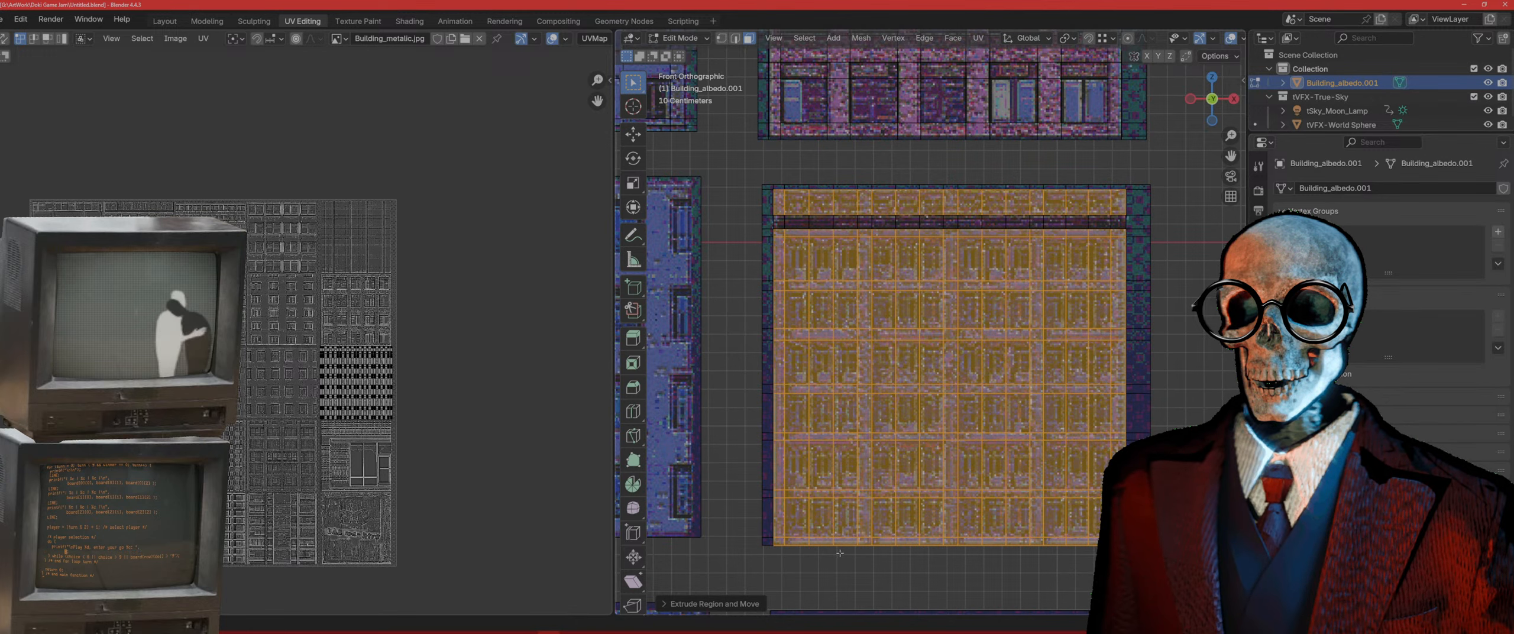
pyautogui.keyDown('ctrl'); pyautogui.moveTo(865, 376); pyautogui.dragTo(863, 164); pyautogui.keyUp('ctrl')
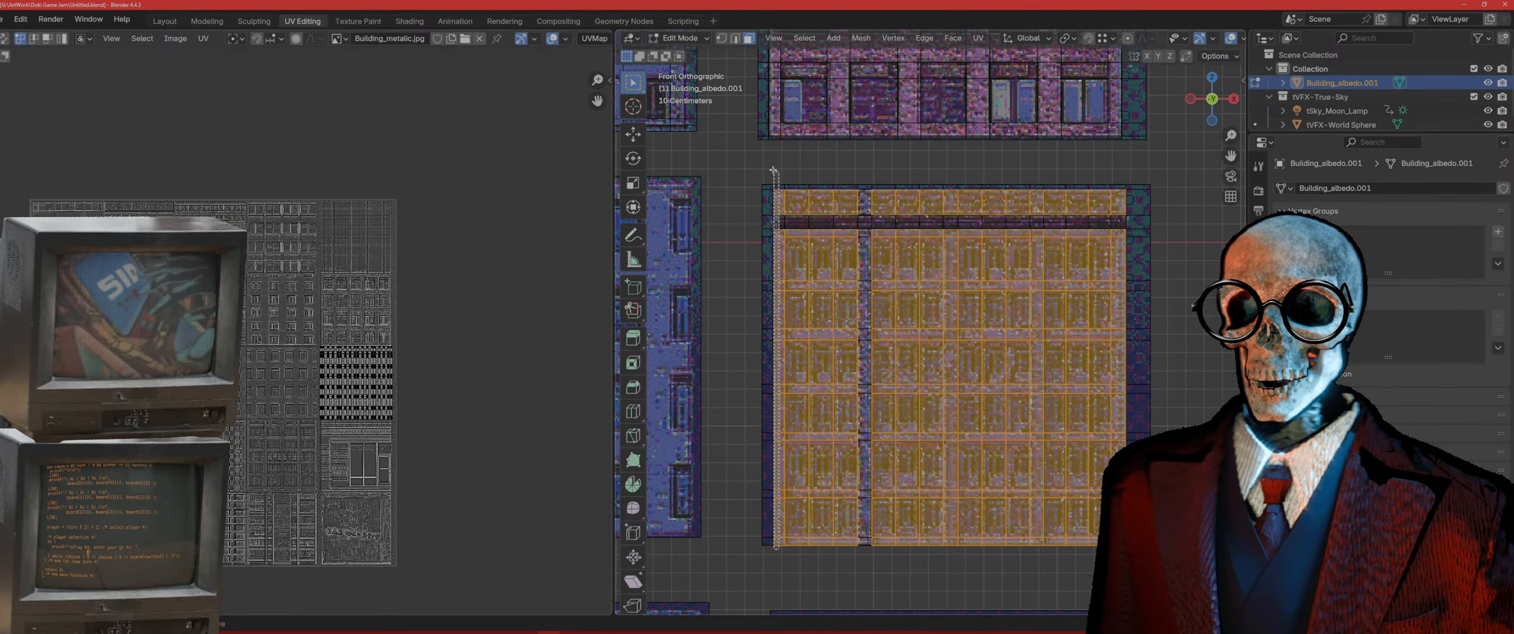
pyautogui.keyDown('ctrl'); pyautogui.moveTo(780, 550); pyautogui.dragTo(768, 165); pyautogui.keyUp('ctrl')
pyautogui.keyDown('ctrl'); pyautogui.moveTo(957, 557); pyautogui.dragTo(952, 157); pyautogui.keyUp('ctrl')
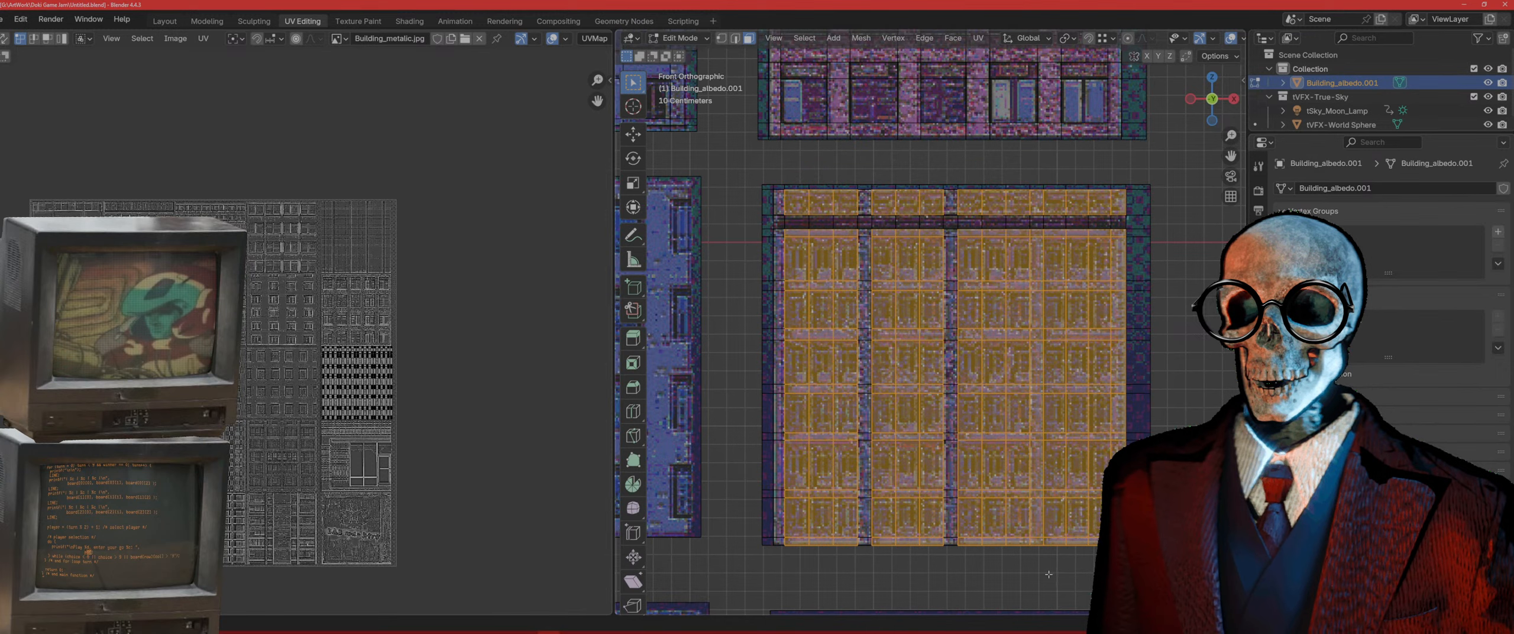
pyautogui.keyDown('ctrl'); pyautogui.moveTo(1028, 335); pyautogui.dragTo(1033, 151); pyautogui.keyUp('ctrl')
pyautogui.keyDown('ctrl'); pyautogui.moveTo(1161, 556); pyautogui.dragTo(1118, 154); pyautogui.keyUp('ctrl')
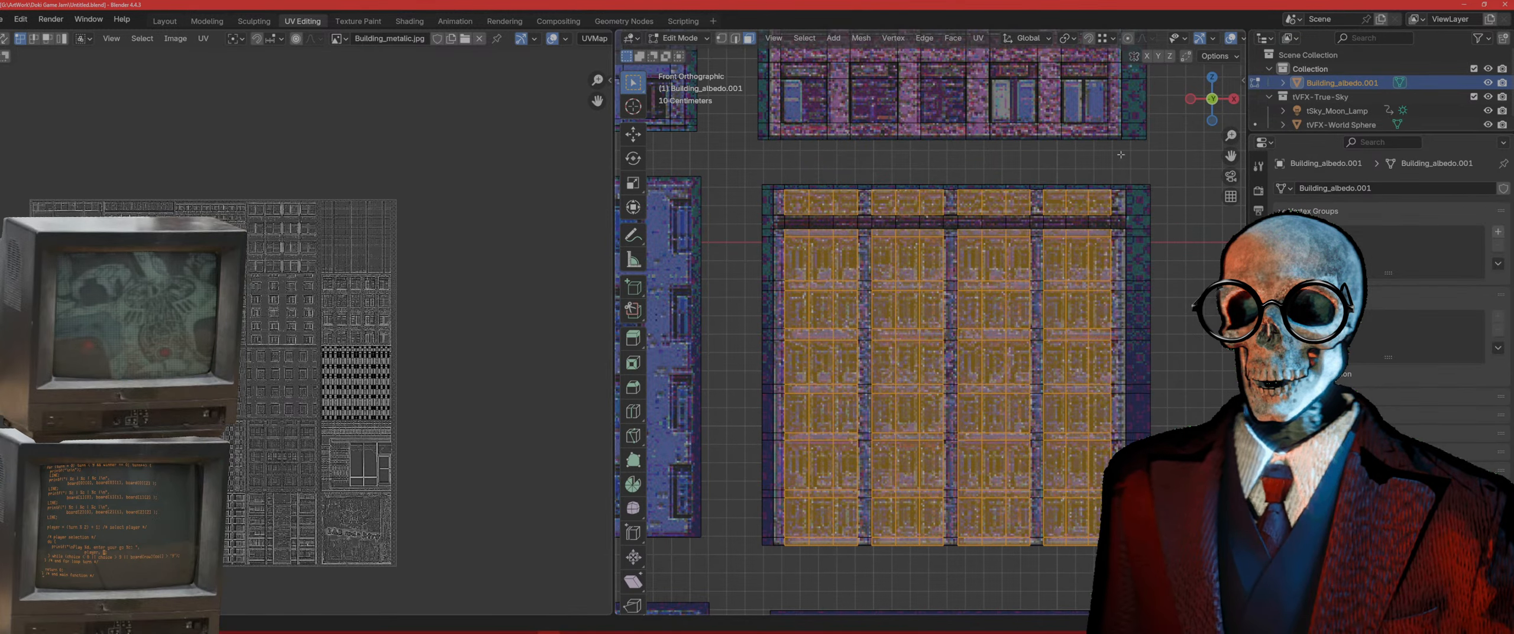
# Step: Extrude the four selected window columns inward by about 0.038 m so the pillars stand out
pyautogui.scroll(2, 1099, 217)
pyautogui.keyDown('shift'); pyautogui.moveTo(1099, 216); pyautogui.dragTo(1034, 269, button='middle'); pyautogui.keyUp('shift')
pyautogui.moveTo(1026, 308); pyautogui.dragTo(1078, 340, button='middle')
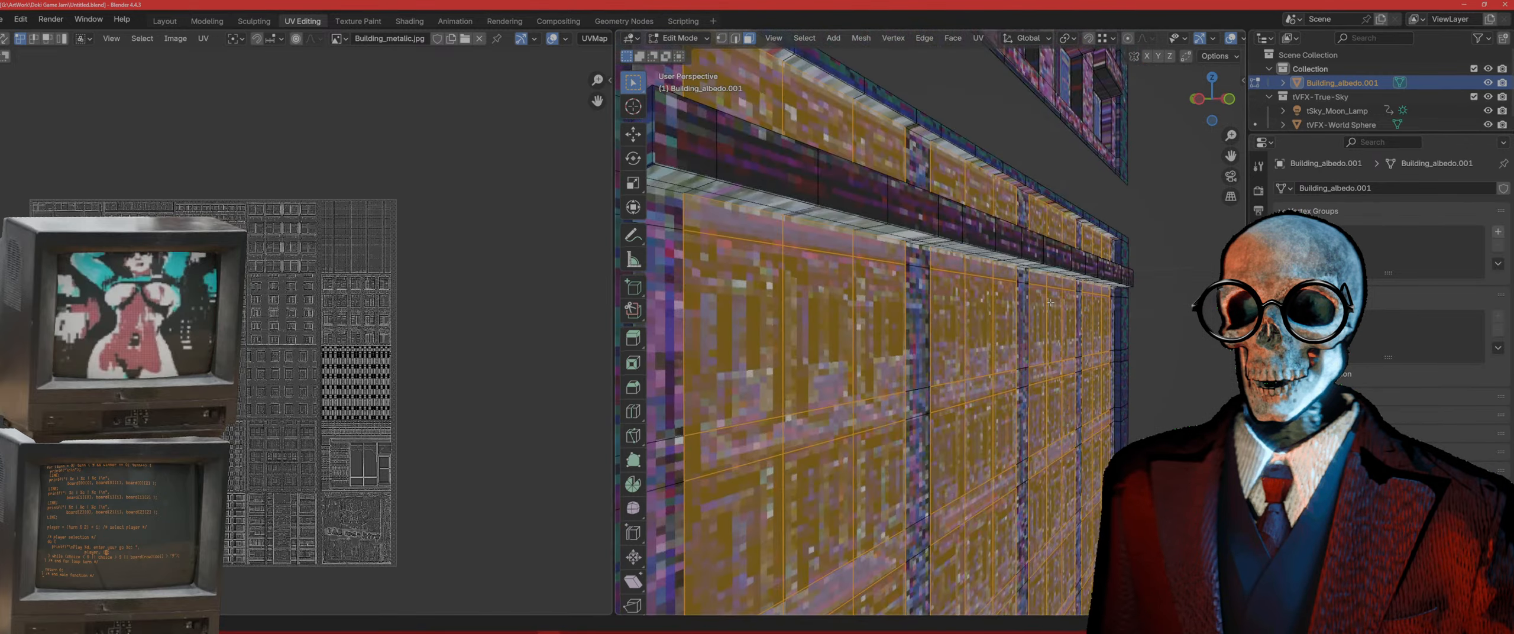
pyautogui.scroll(3, 1078, 346)
pyautogui.press('e')
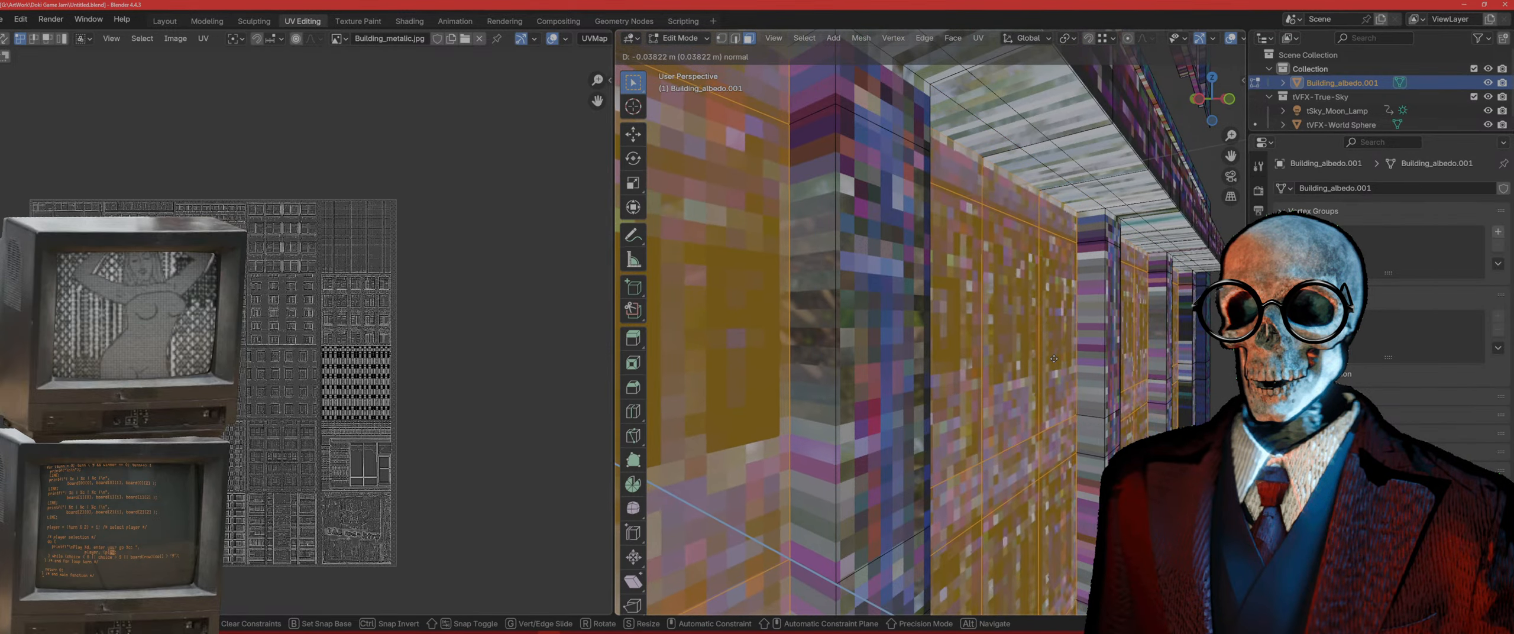
pyautogui.click(1052, 358)
pyautogui.scroll(-6, 1052, 358)
pyautogui.moveTo(1052, 358); pyautogui.dragTo(996, 361, button='middle')
# Step: Deselect the horizontal strips below the cornice, between the floors and along the facade's bottom, keeping only the window panels selected
pyautogui.press('KP_1')
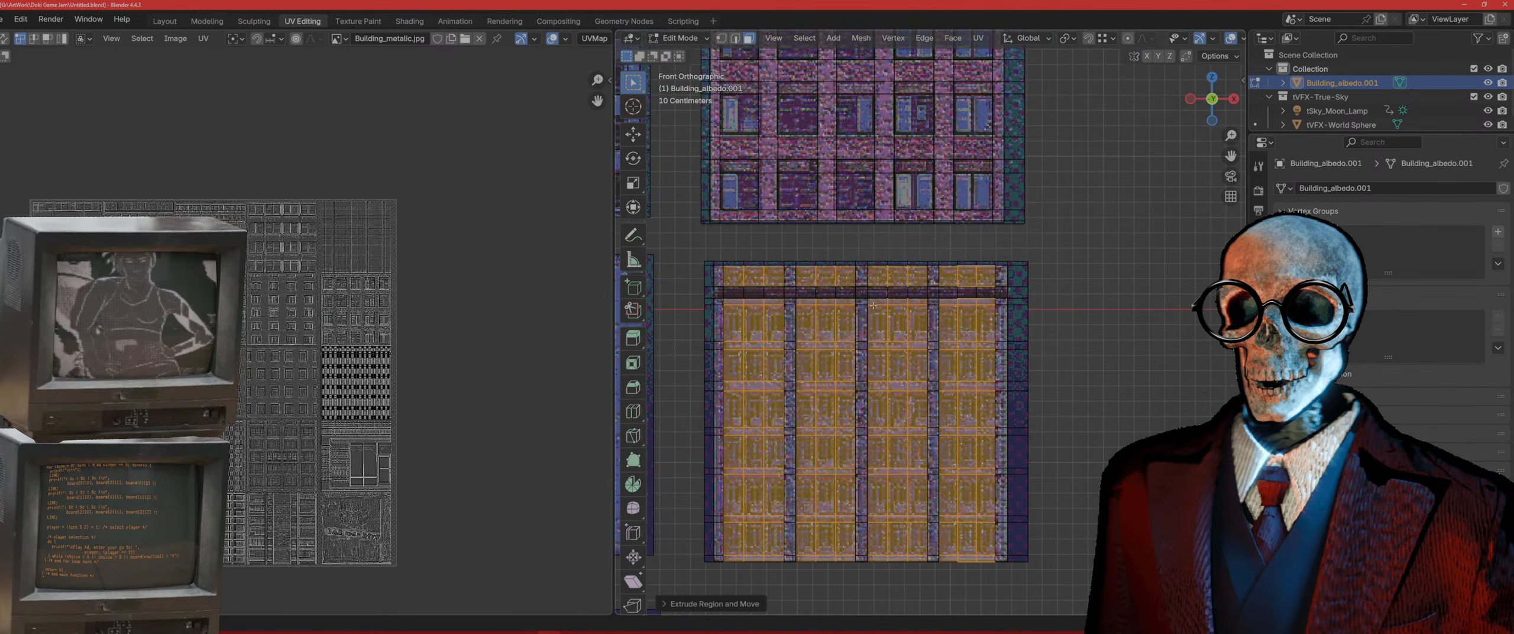
pyautogui.scroll(2, 973, 303)
pyautogui.scroll(-1, 973, 303)
pyautogui.keyDown('shift'); pyautogui.moveTo(973, 302); pyautogui.dragTo(1035, 248, button='middle'); pyautogui.keyUp('shift')
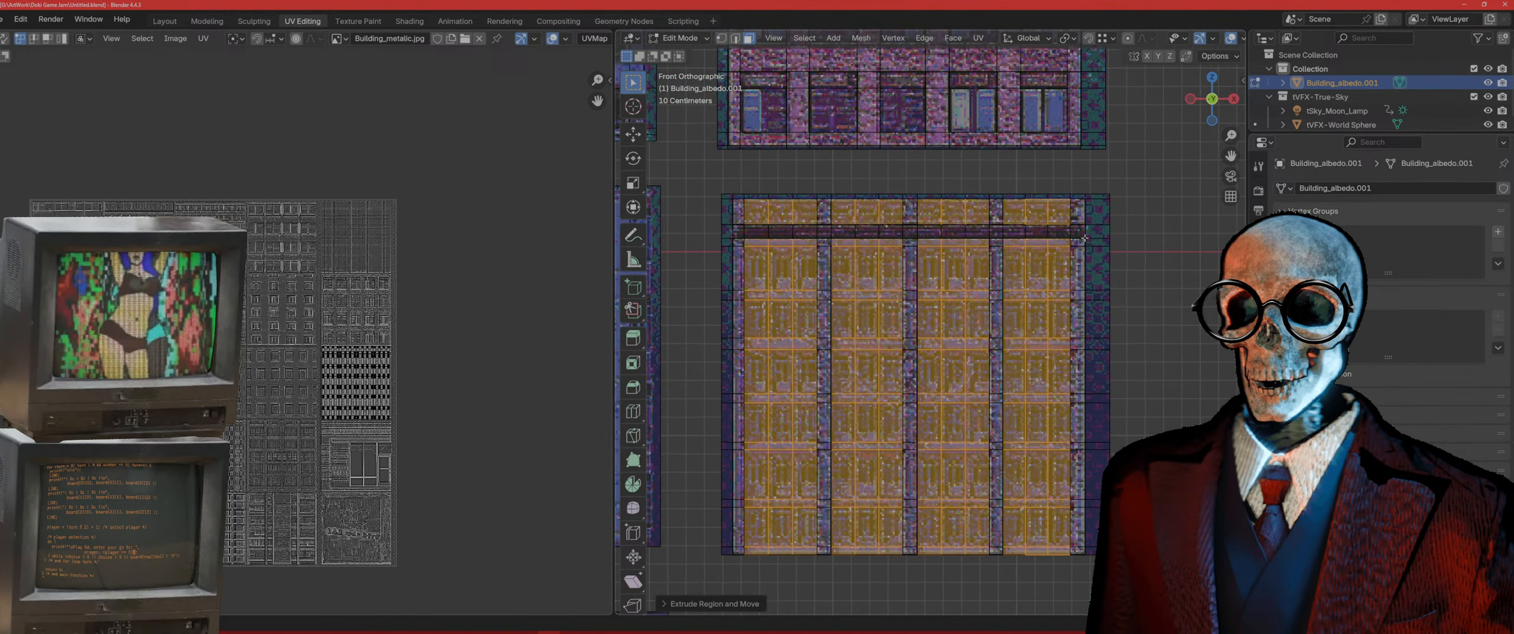
pyautogui.keyDown('ctrl'); pyautogui.moveTo(1082, 240); pyautogui.dragTo(727, 242); pyautogui.keyUp('ctrl')
pyautogui.keyDown('ctrl'); pyautogui.moveTo(1074, 296); pyautogui.dragTo(712, 292); pyautogui.keyUp('ctrl')
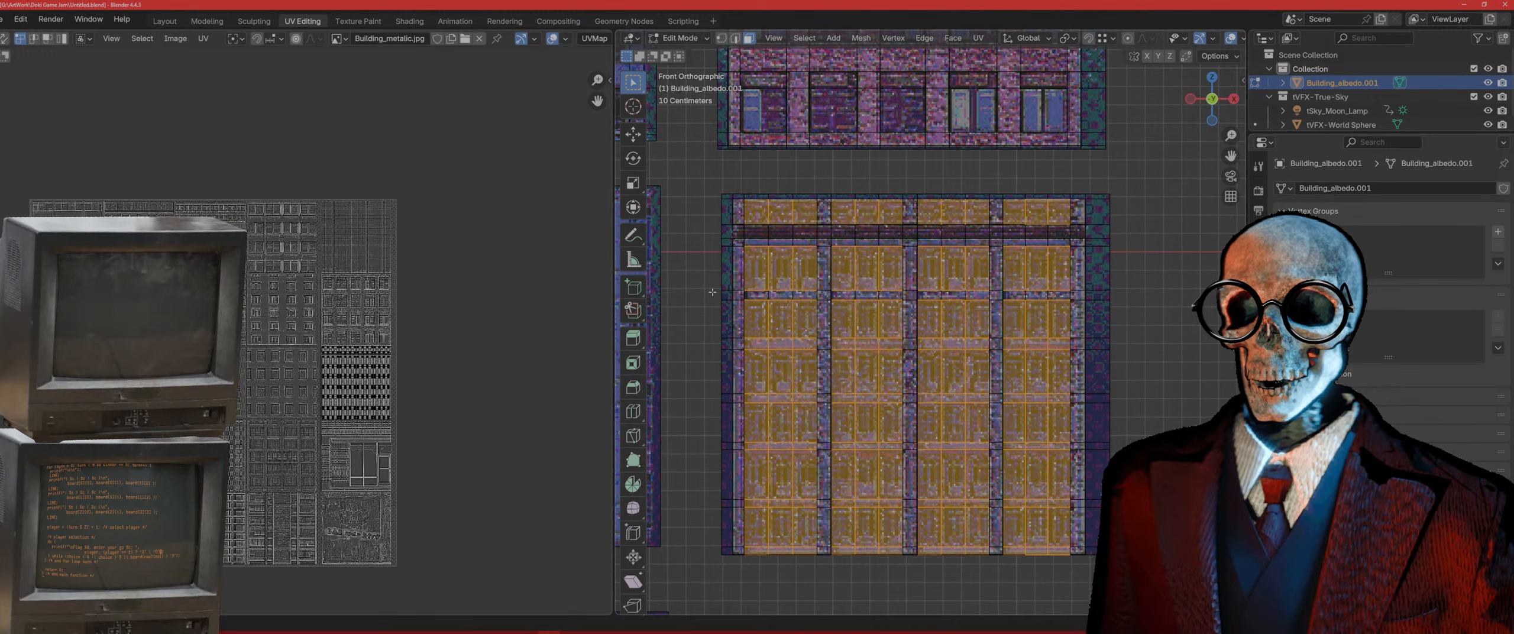
pyautogui.keyDown('ctrl'); pyautogui.moveTo(790, 346); pyautogui.dragTo(740, 346); pyautogui.keyUp('ctrl')
pyautogui.keyDown('ctrl'); pyautogui.moveTo(1070, 398); pyautogui.dragTo(1007, 398); pyautogui.keyUp('ctrl')
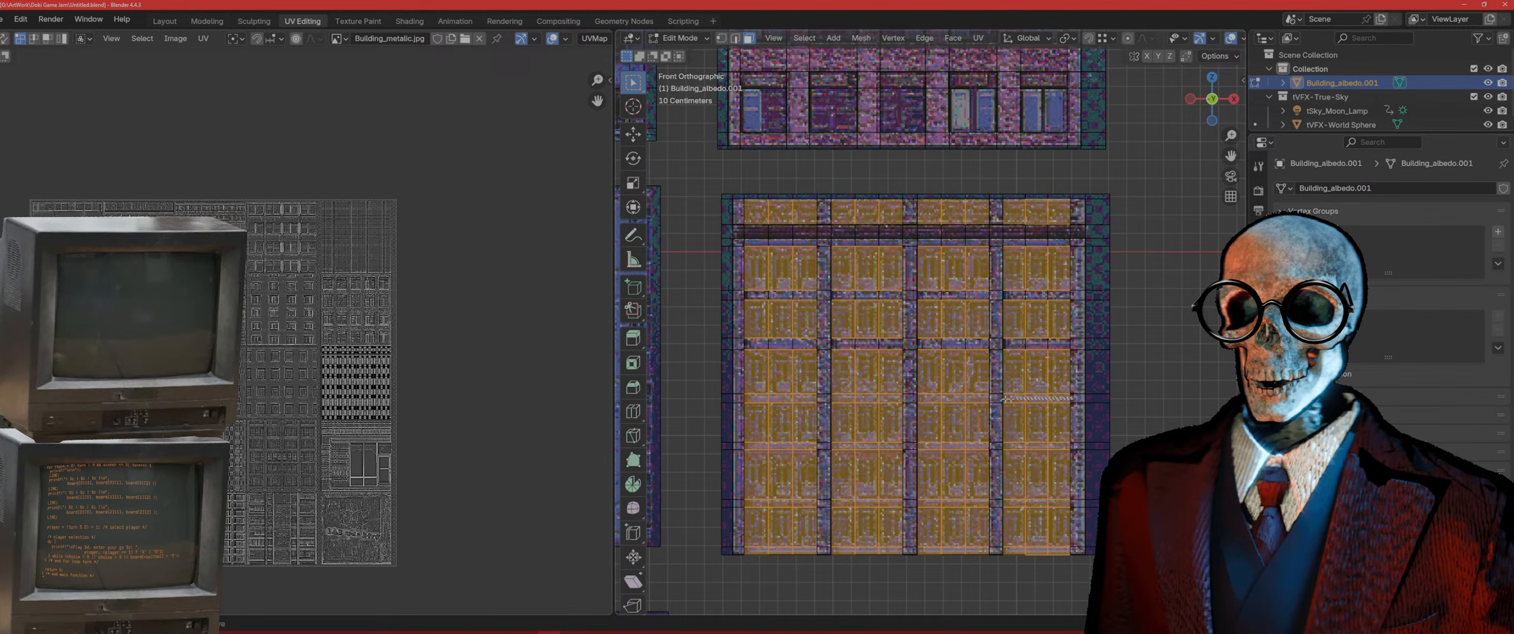
pyautogui.keyDown('ctrl'); pyautogui.moveTo(751, 397); pyautogui.dragTo(750, 398); pyautogui.keyUp('ctrl')
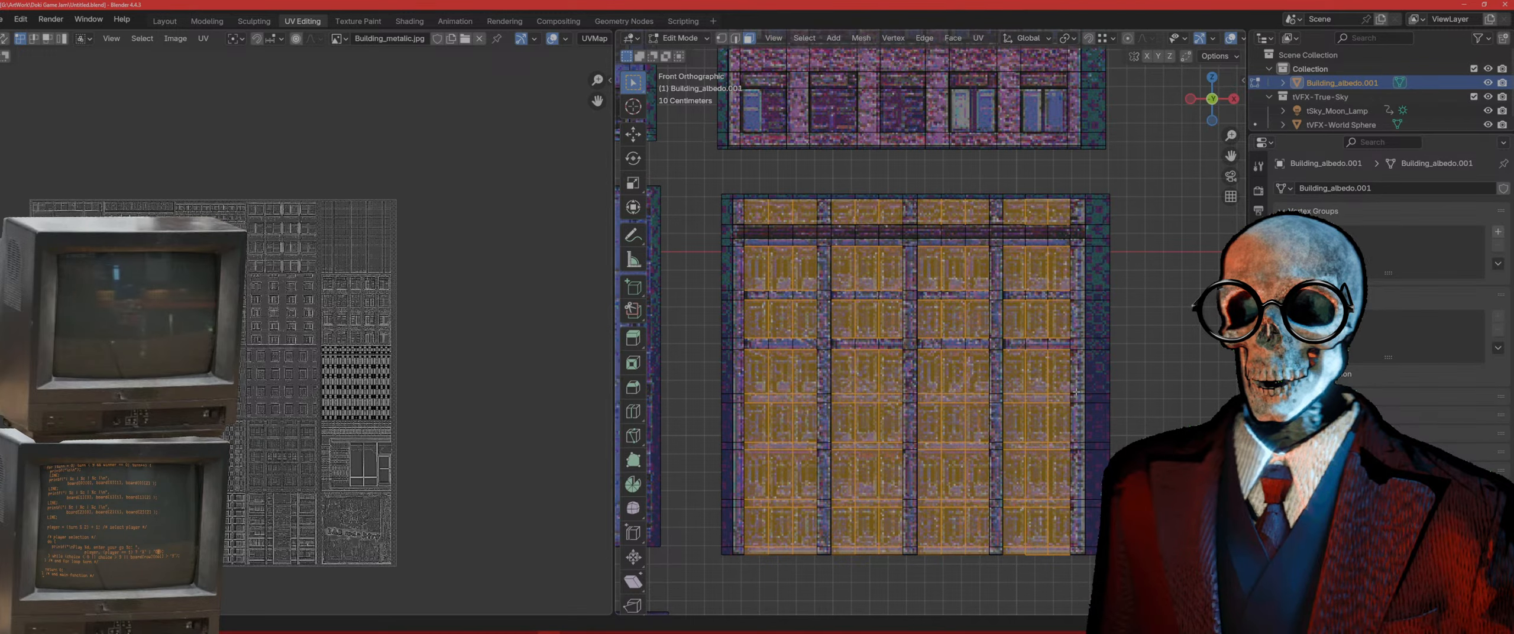
pyautogui.keyDown('ctrl'); pyautogui.moveTo(1065, 400); pyautogui.dragTo(698, 397); pyautogui.keyUp('ctrl')
pyautogui.keyDown('ctrl'); pyautogui.moveTo(1084, 448); pyautogui.dragTo(741, 445); pyautogui.keyUp('ctrl')
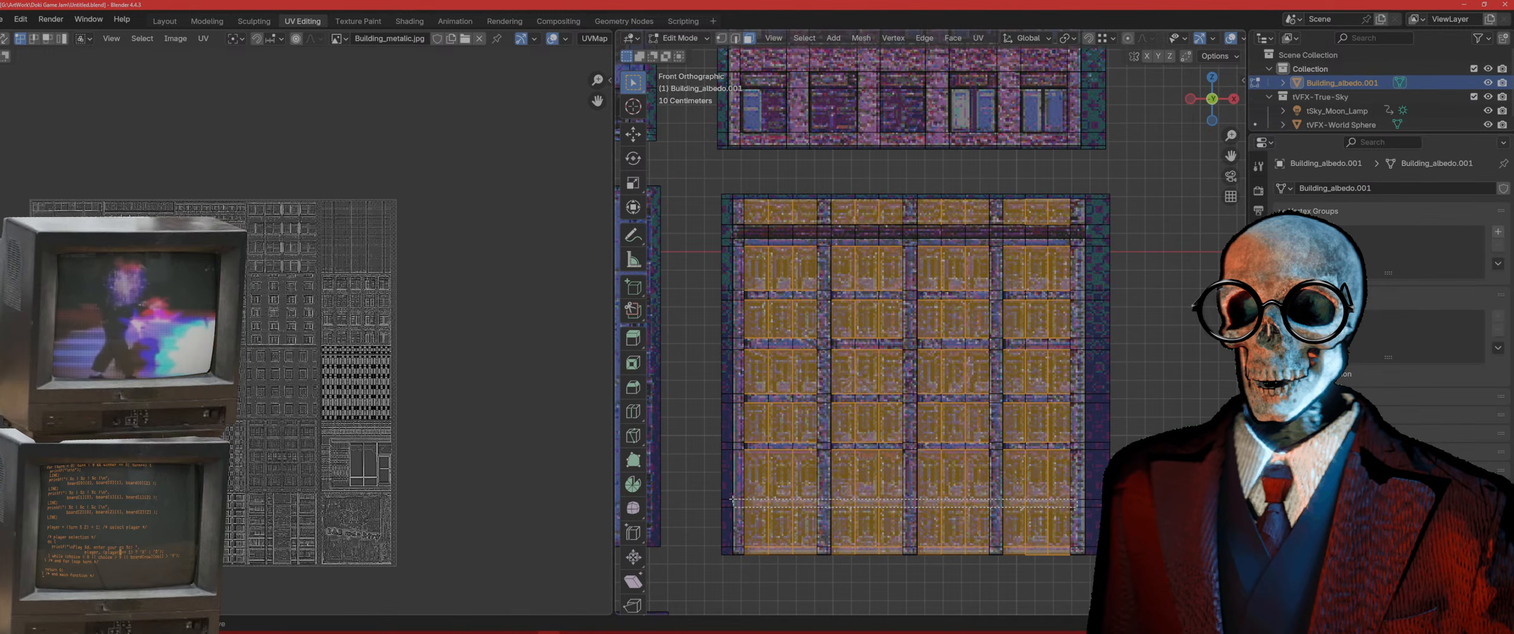
pyautogui.keyDown('ctrl'); pyautogui.moveTo(731, 500); pyautogui.dragTo(731, 500); pyautogui.keyUp('ctrl')
pyautogui.keyDown('ctrl'); pyautogui.moveTo(1062, 576); pyautogui.dragTo(727, 549); pyautogui.keyUp('ctrl')
# Step: Extrude the selected window panels inward by about 0.02 m, behind the horizontal floor strips
pyautogui.moveTo(885, 456); pyautogui.dragTo(1033, 426, button='middle')
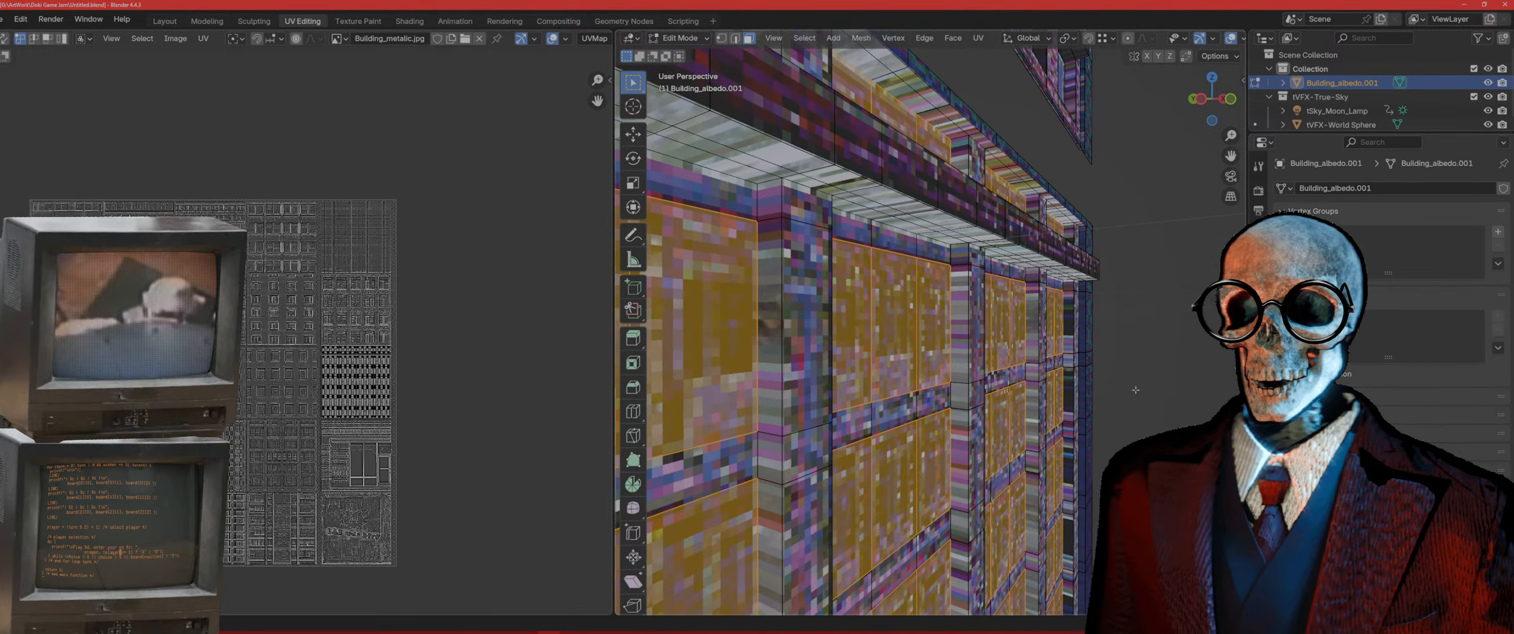
pyautogui.press('e')
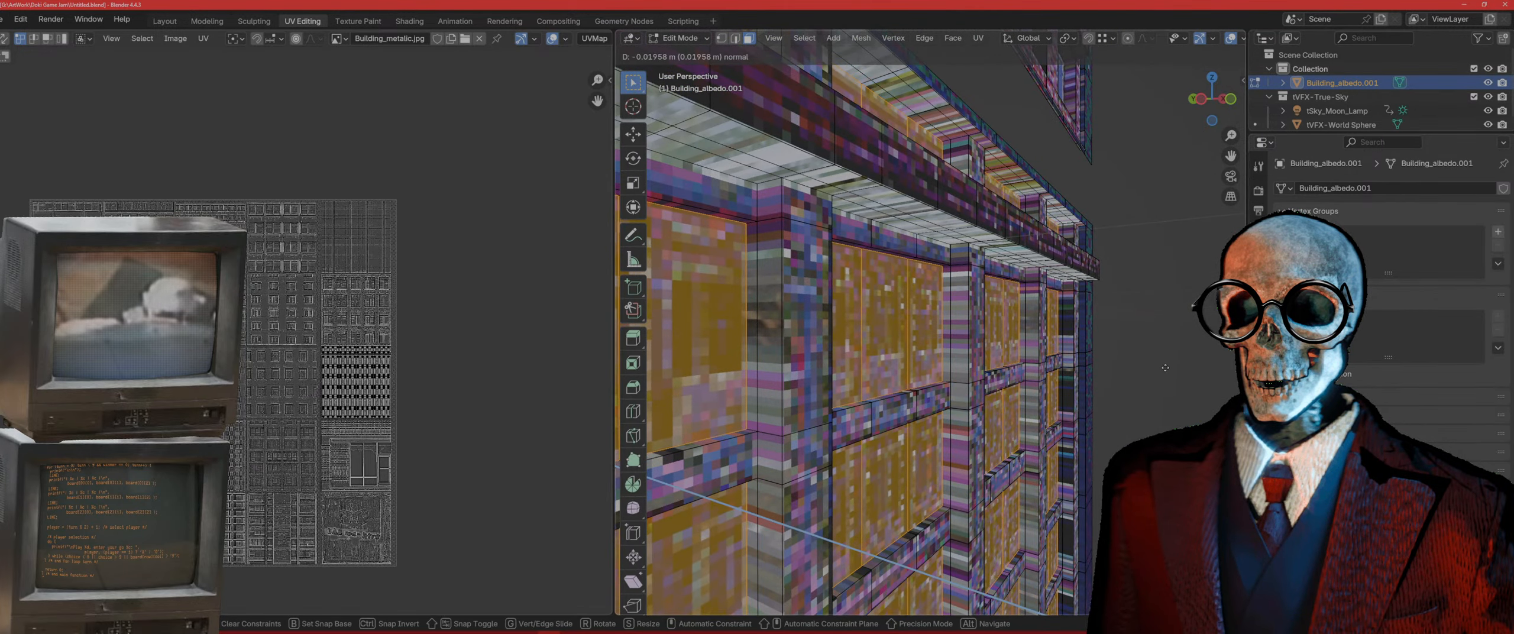
pyautogui.click(1165, 367)
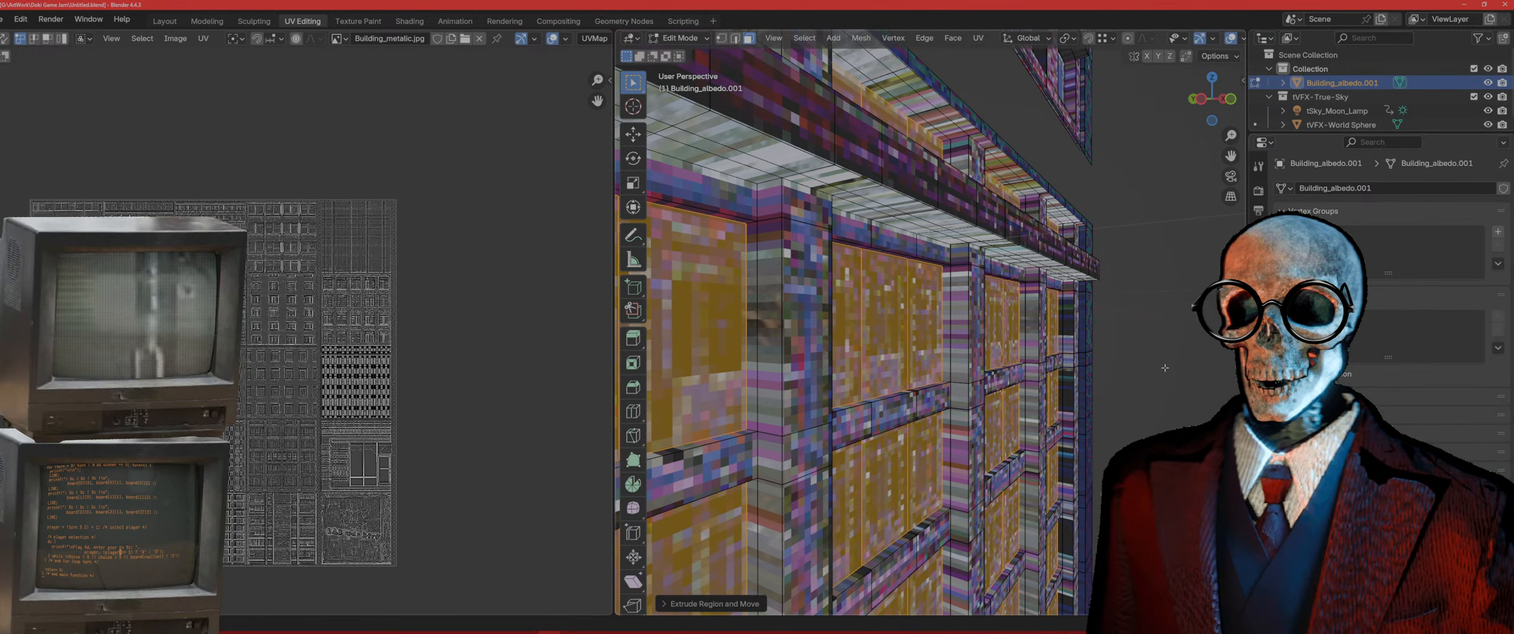
# Step: In edge selection mode, select the two vertical divider edges of each window panel in the first two columns' top two rows
pyautogui.press('KP_1')
pyautogui.press('2')
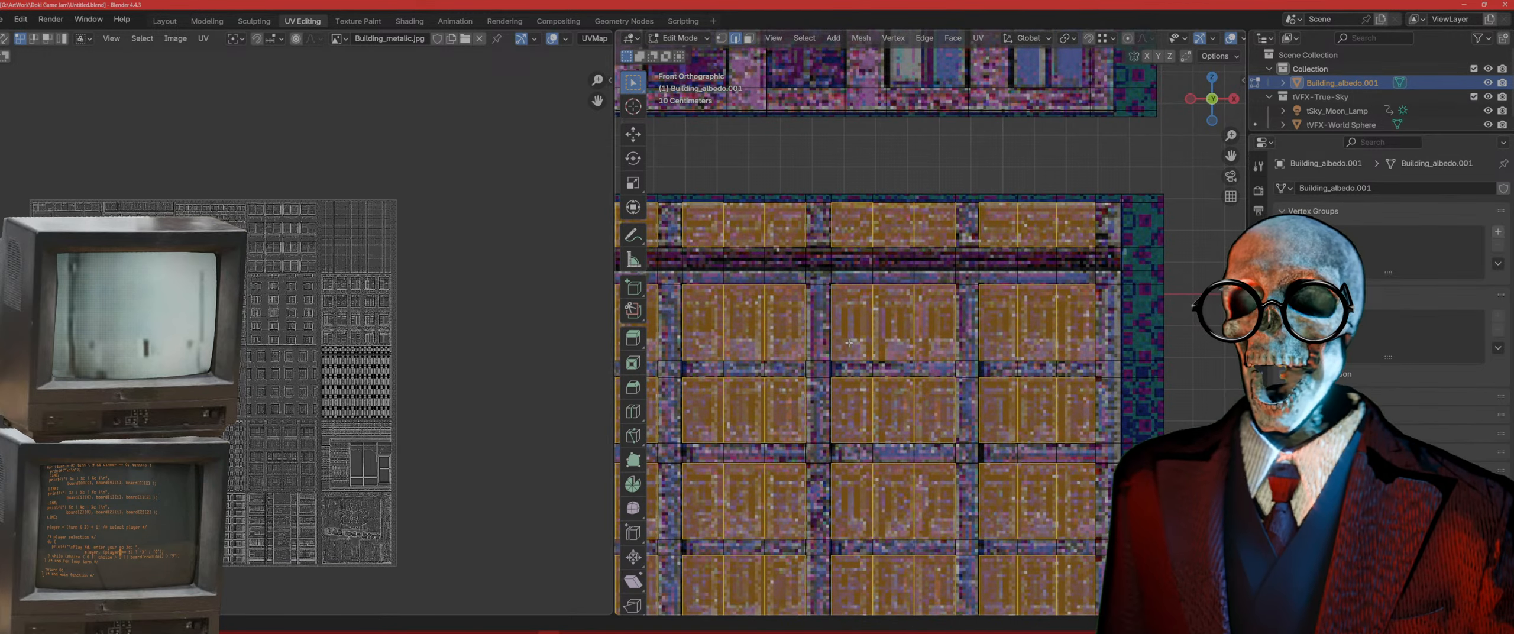
pyautogui.scroll(-1, 852, 331)
pyautogui.keyDown('shift'); pyautogui.moveTo(852, 325); pyautogui.dragTo(990, 226, button='middle'); pyautogui.keyUp('shift')
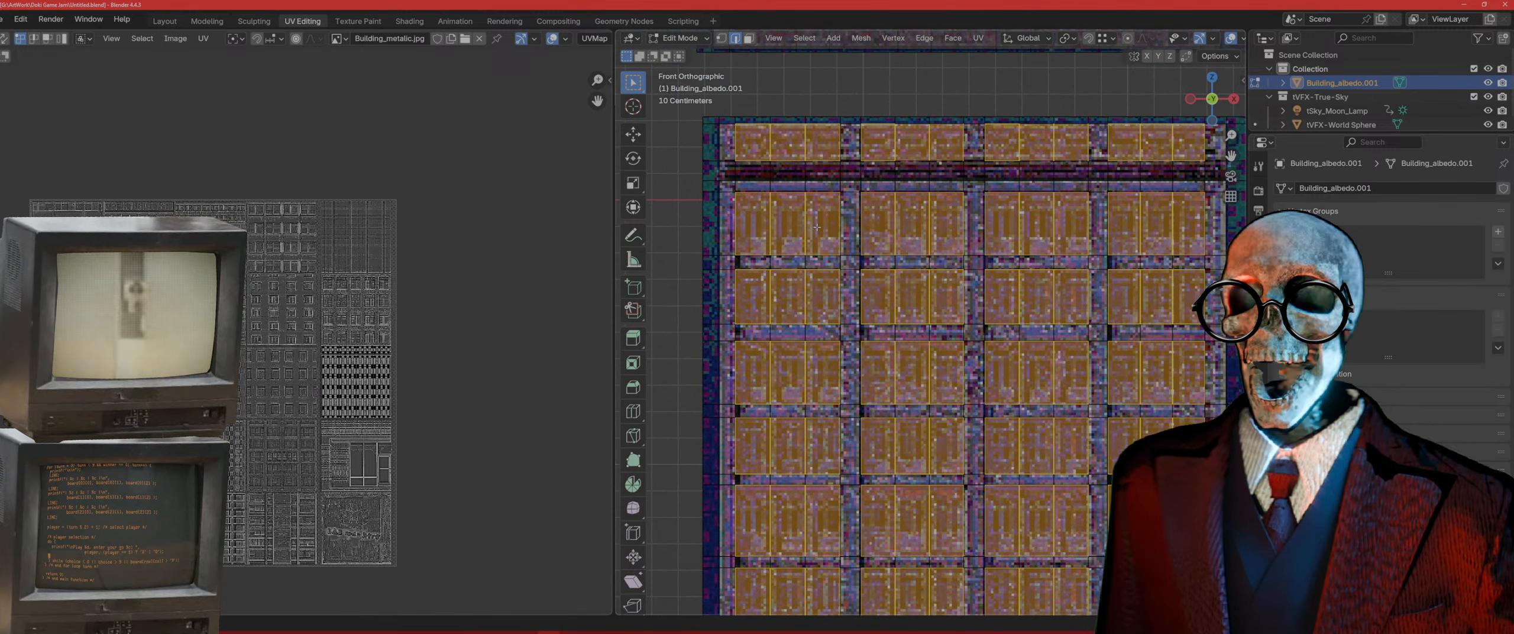
pyautogui.click(771, 223)
pyautogui.keyDown('shift'); pyautogui.click(805, 217); pyautogui.keyUp('shift')
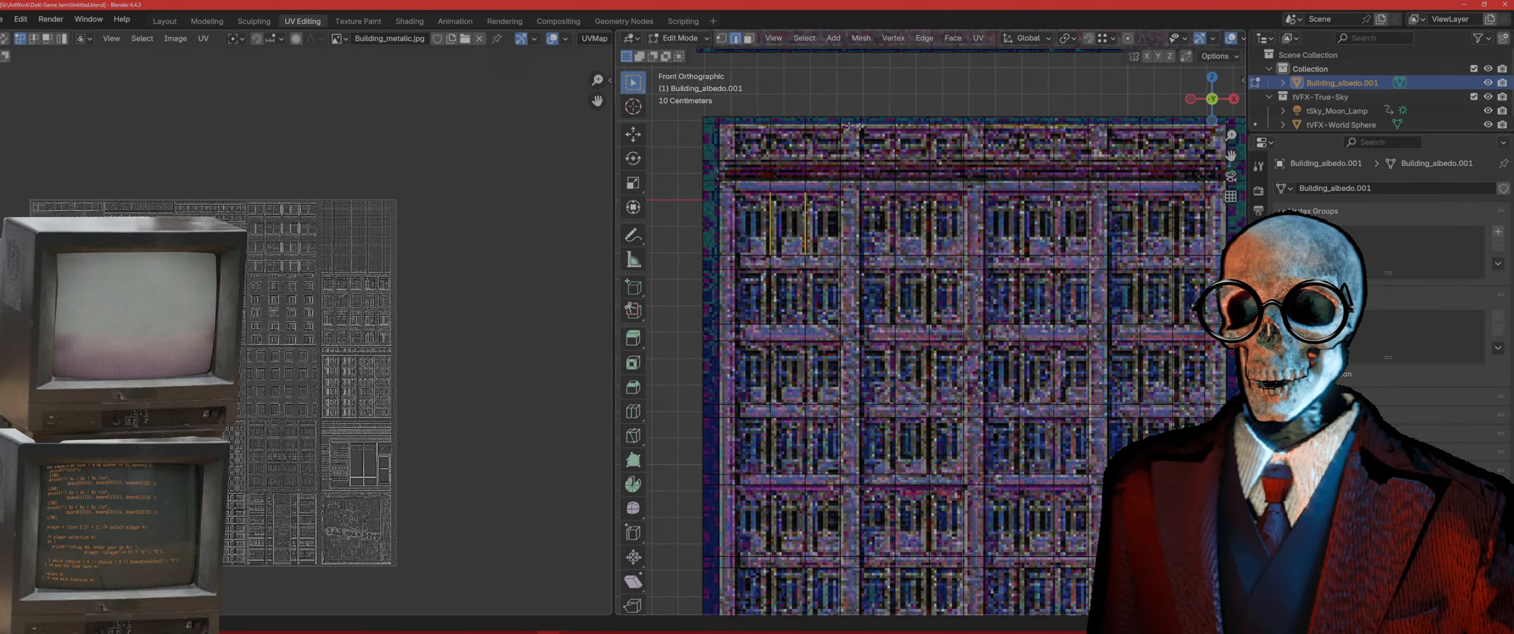
pyautogui.keyDown('shift'); pyautogui.click(895, 225); pyautogui.keyUp('shift')
pyautogui.keyDown('shift'); pyautogui.click(929, 226); pyautogui.keyUp('shift')
pyautogui.keyDown('shift'); pyautogui.click(929, 297); pyautogui.keyUp('shift')
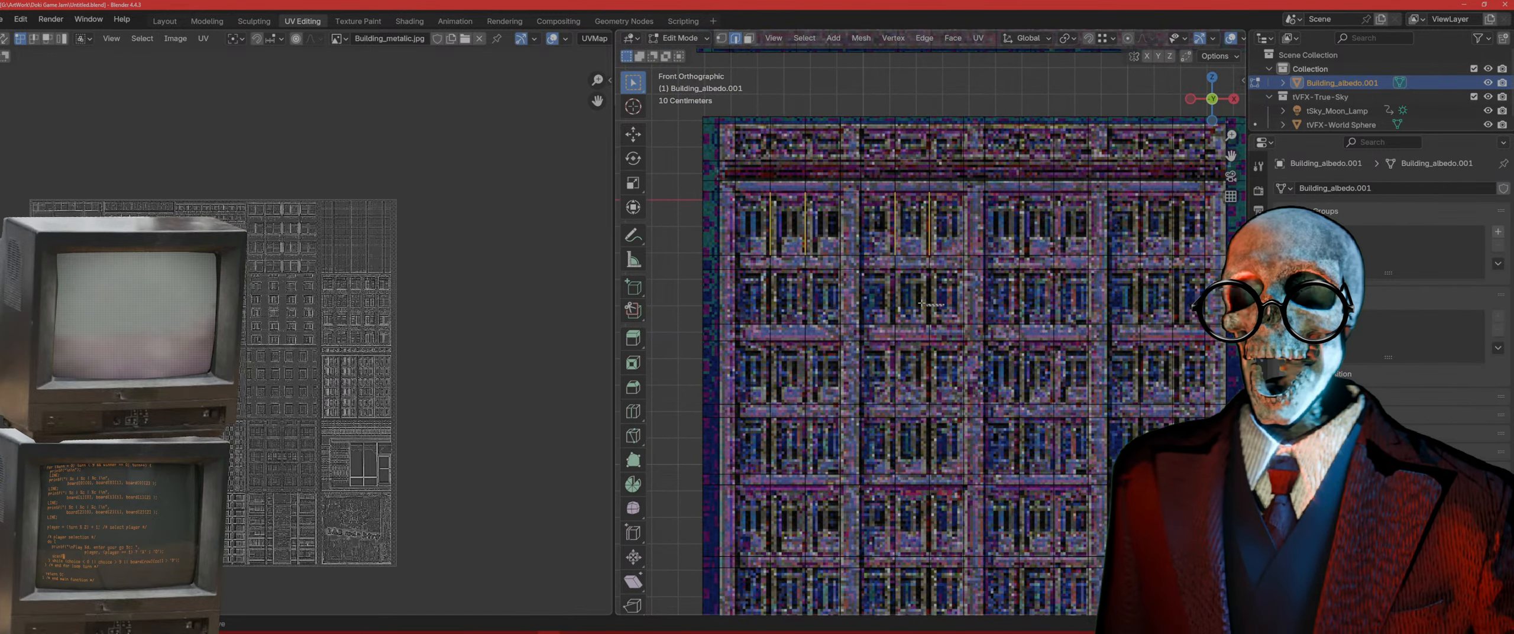
pyautogui.keyDown('shift'); pyautogui.click(896, 303); pyautogui.keyUp('shift')
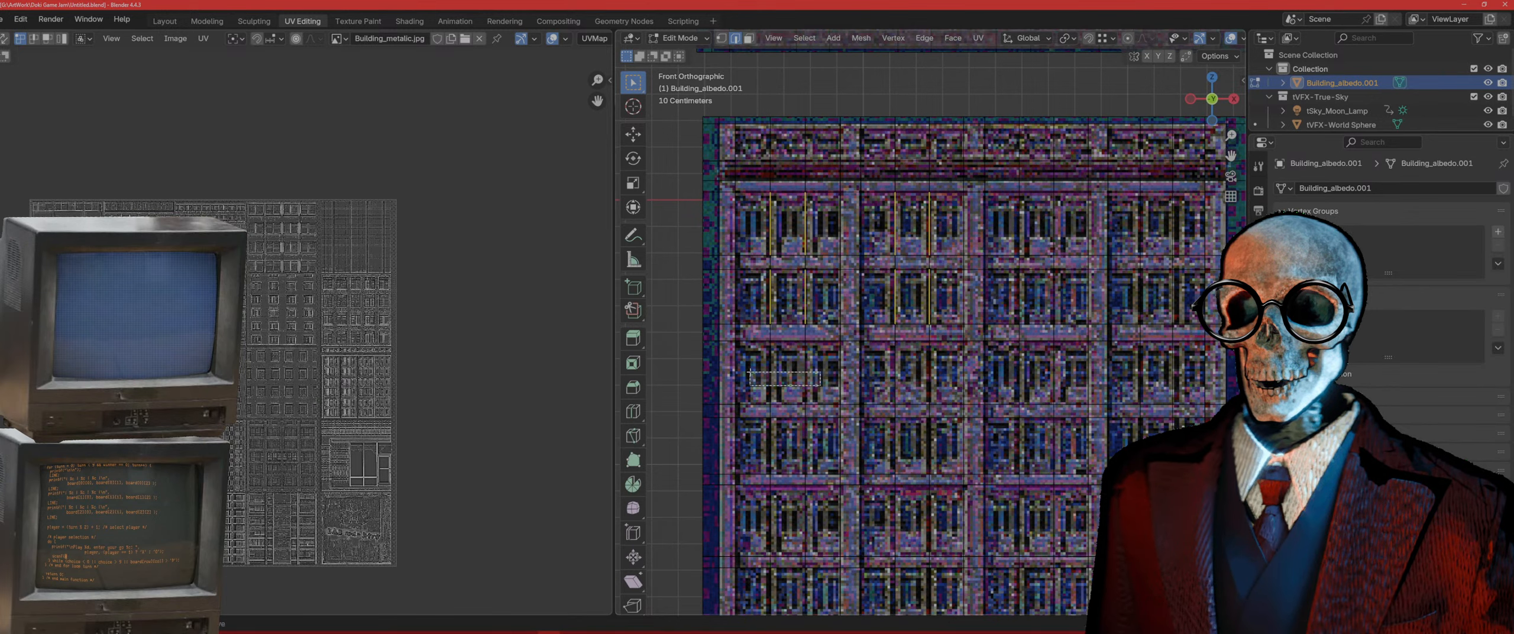
# Step: Add the two vertical divider edges of each window panel in the remaining lower rows of the first two columns to the selection
pyautogui.keyDown('shift'); pyautogui.moveTo(750, 372); pyautogui.dragTo(749, 372); pyautogui.keyUp('shift')
pyautogui.keyDown('shift'); pyautogui.moveTo(797, 529); pyautogui.dragTo(755, 514); pyautogui.keyUp('shift')
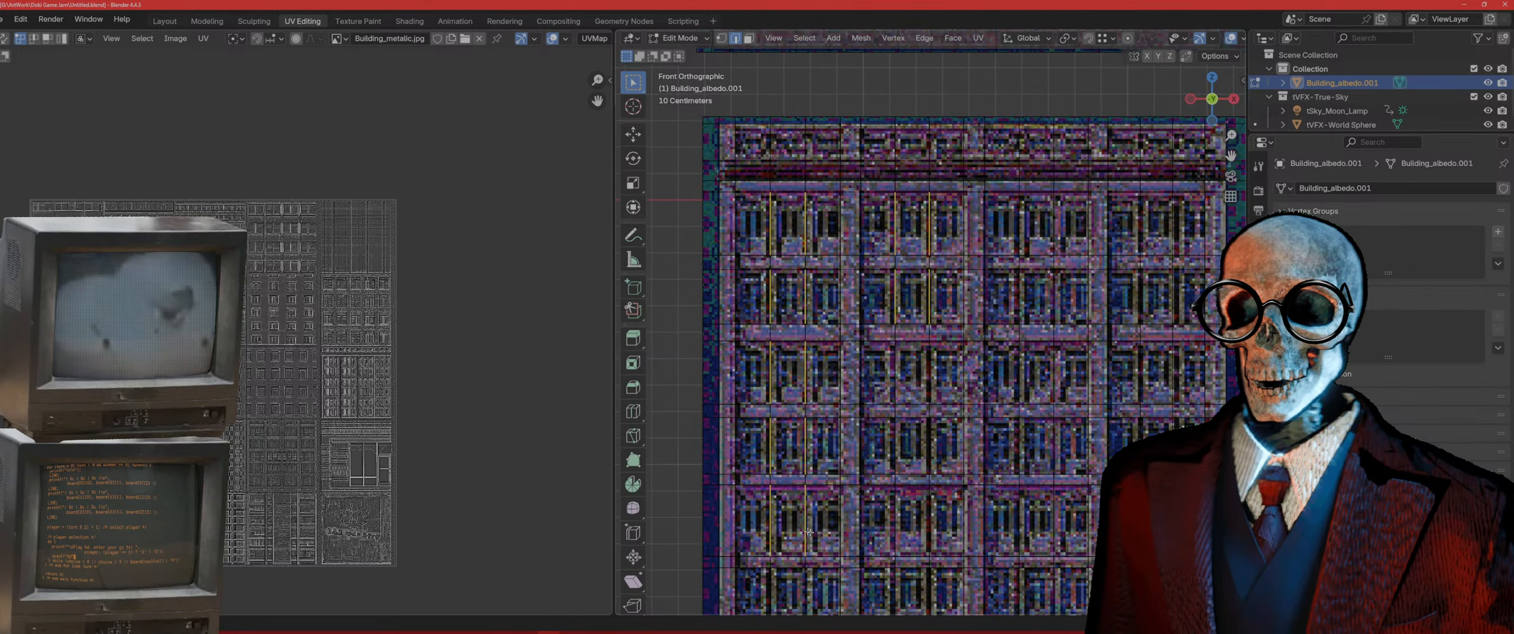
pyautogui.keyDown('shift'); pyautogui.moveTo(821, 596); pyautogui.dragTo(798, 450, button='middle'); pyautogui.keyUp('shift')
pyautogui.keyDown('shift'); pyautogui.moveTo(739, 441); pyautogui.dragTo(739, 441); pyautogui.keyUp('shift')
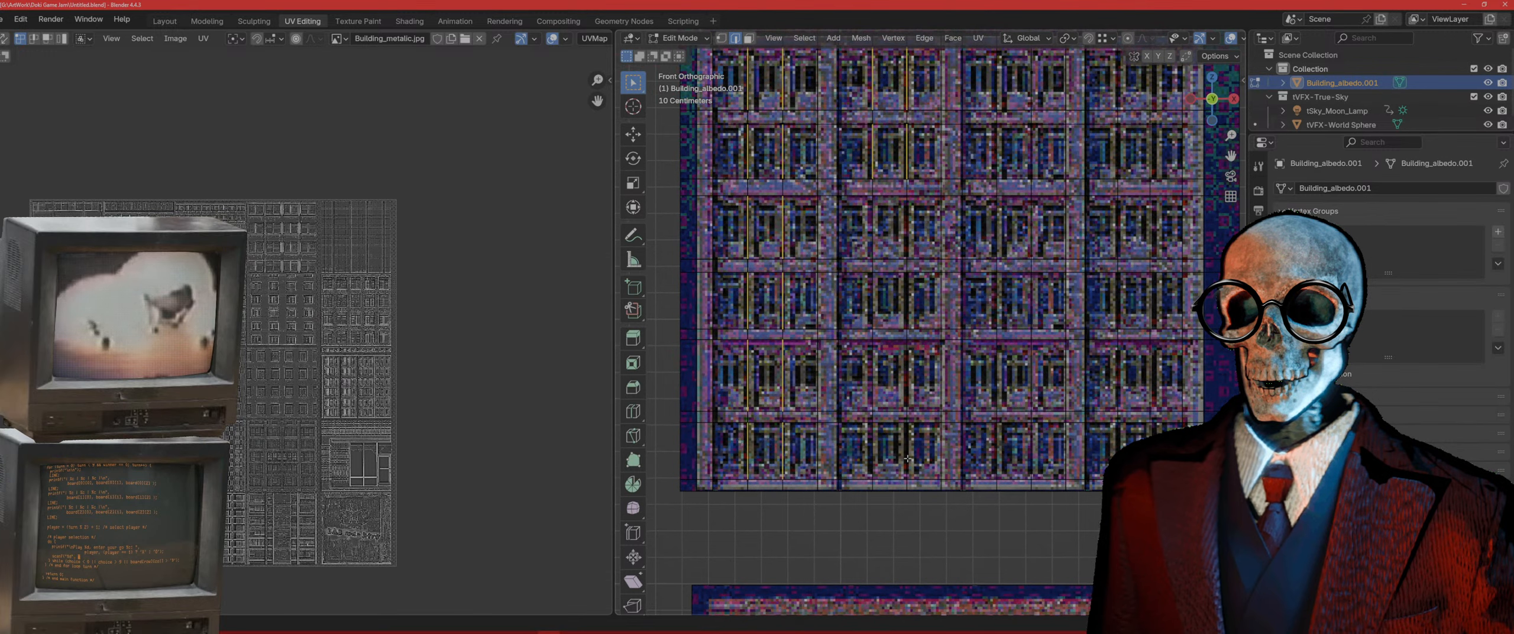
pyautogui.keyDown('shift'); pyautogui.moveTo(909, 382); pyautogui.dragTo(859, 361); pyautogui.keyUp('shift')
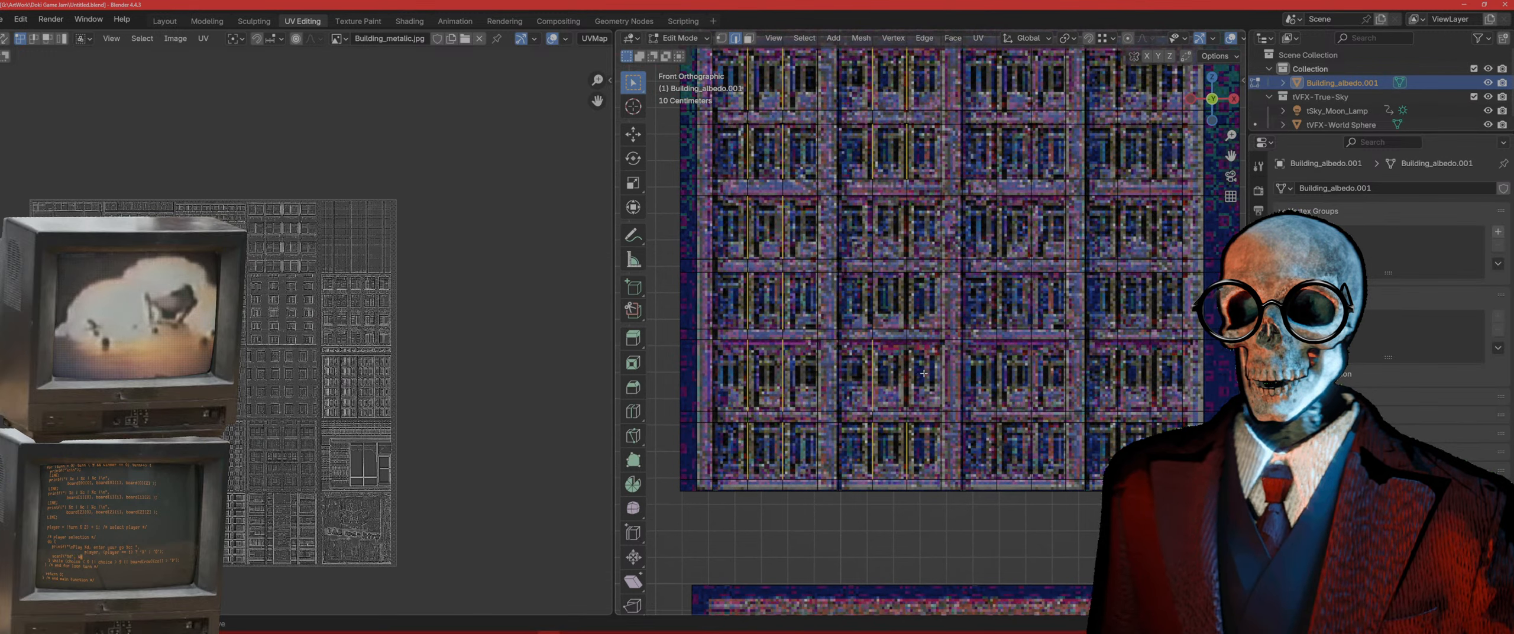
pyautogui.keyDown('shift'); pyautogui.moveTo(923, 307); pyautogui.dragTo(863, 288); pyautogui.keyUp('shift')
pyautogui.keyDown('shift'); pyautogui.moveTo(922, 236); pyautogui.dragTo(854, 212); pyautogui.keyUp('shift')
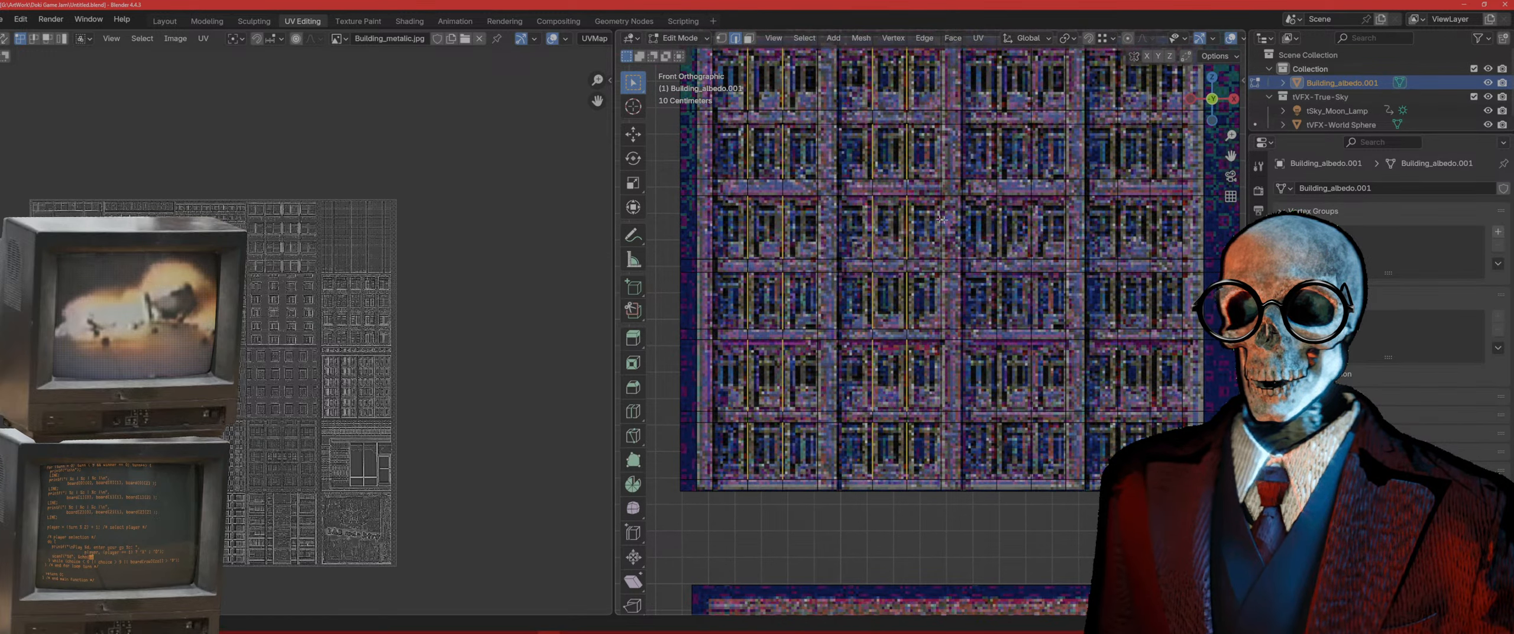
# Step: Add the vertical divider edges of all window panels in the third and fourth columns to the selection
pyautogui.keyDown('shift'); pyautogui.moveTo(1039, 176); pyautogui.dragTo(981, 232, button='middle'); pyautogui.keyUp('shift')
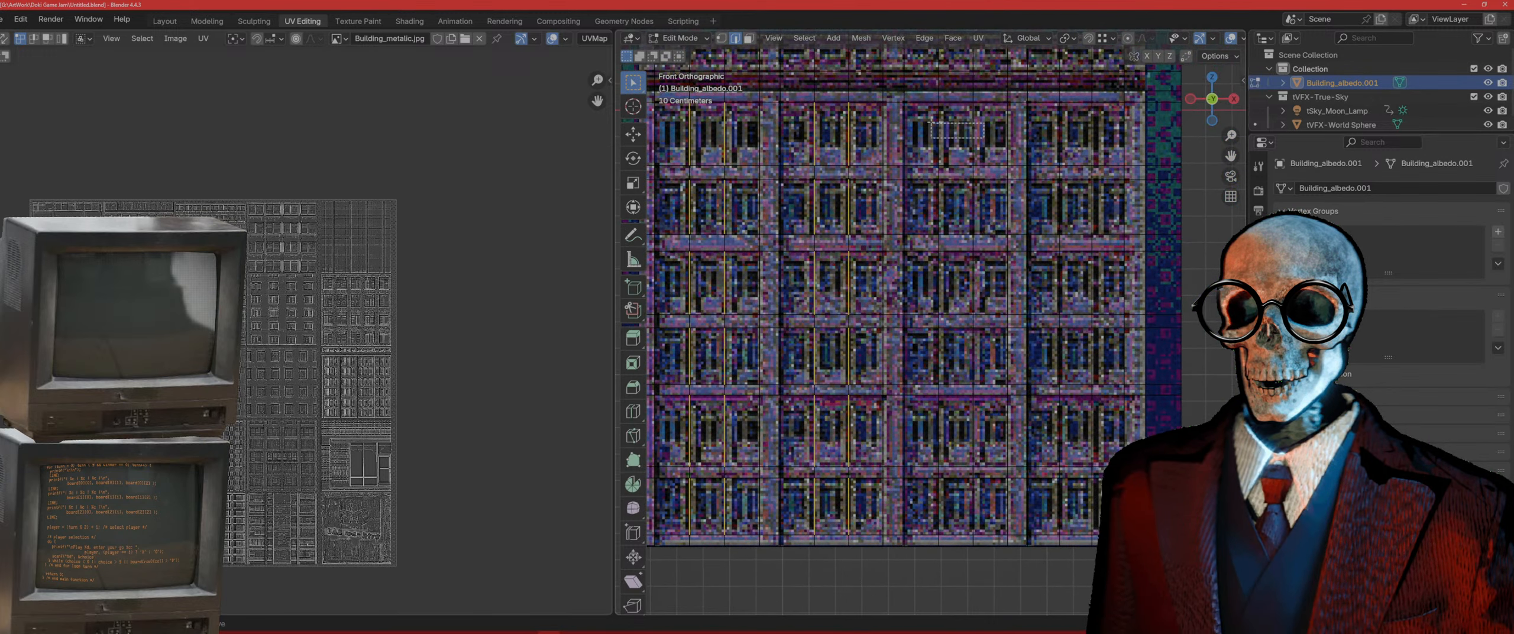
pyautogui.keyDown('shift'); pyautogui.moveTo(993, 292); pyautogui.dragTo(912, 266); pyautogui.keyUp('shift')
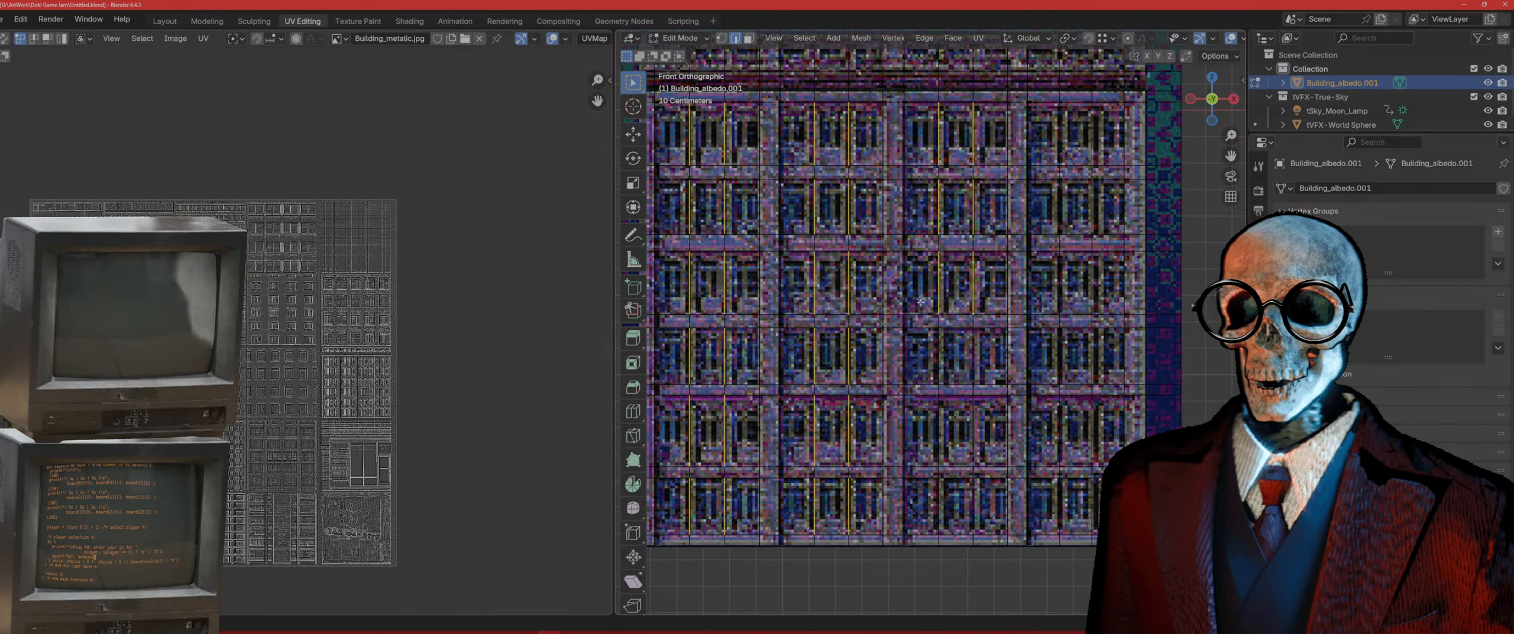
pyautogui.keyDown('shift'); pyautogui.moveTo(995, 367); pyautogui.dragTo(915, 349); pyautogui.keyUp('shift')
pyautogui.keyDown('shift'); pyautogui.moveTo(974, 439); pyautogui.dragTo(910, 417); pyautogui.keyUp('shift')
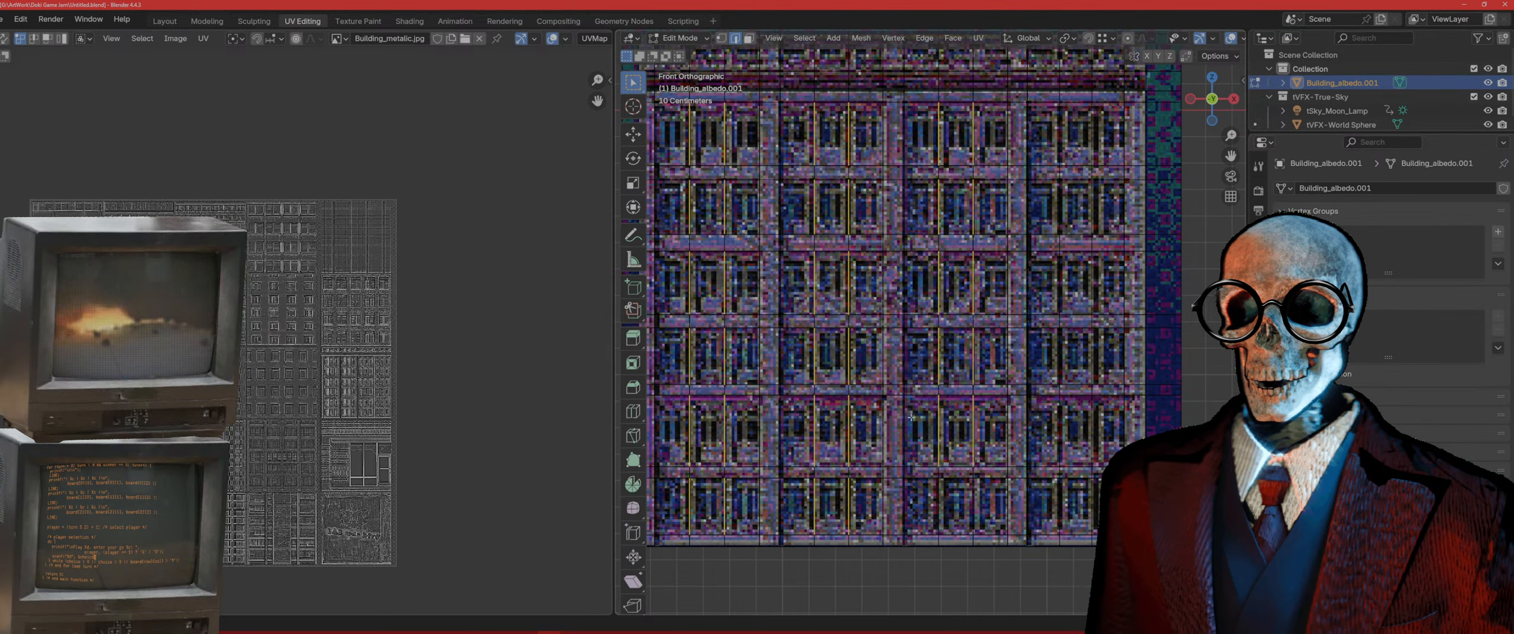
pyautogui.keyDown('shift'); pyautogui.moveTo(979, 519); pyautogui.dragTo(914, 499); pyautogui.keyUp('shift')
pyautogui.keyDown('shift'); pyautogui.moveTo(1098, 518); pyautogui.dragTo(1035, 493); pyautogui.keyUp('shift')
pyautogui.keyDown('shift'); pyautogui.click(1059, 411); pyautogui.keyUp('shift')
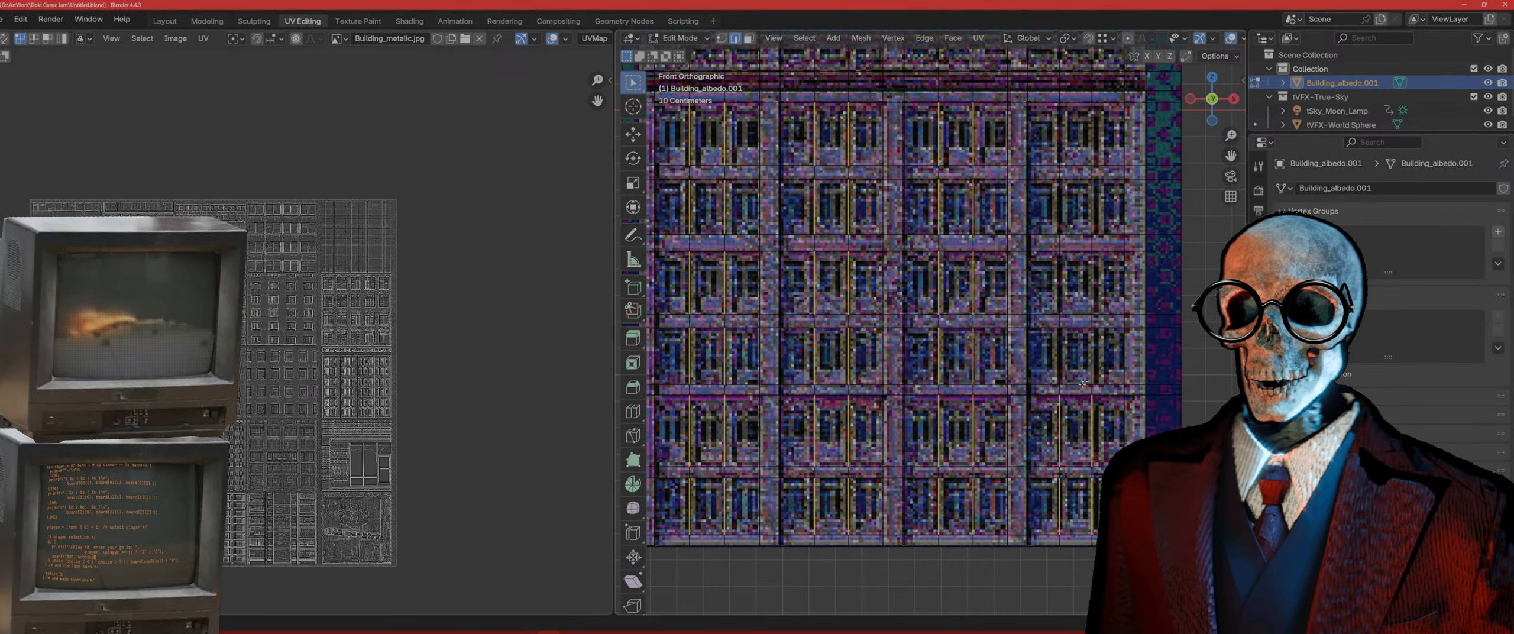
pyautogui.keyDown('shift'); pyautogui.moveTo(1110, 365); pyautogui.dragTo(1047, 334); pyautogui.keyUp('shift')
pyautogui.keyDown('shift'); pyautogui.moveTo(1047, 274); pyautogui.dragTo(1046, 272); pyautogui.keyUp('shift')
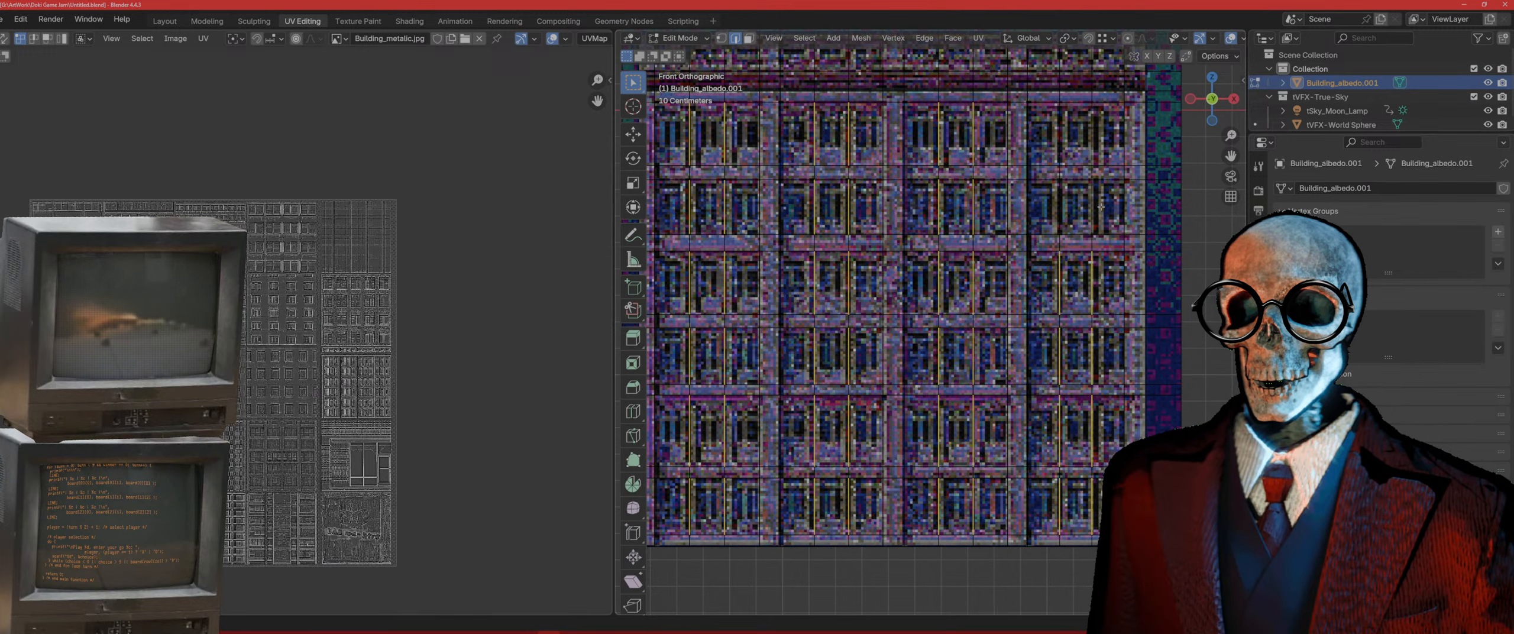
pyautogui.keyDown('shift'); pyautogui.moveTo(1043, 193); pyautogui.dragTo(1042, 192); pyautogui.keyUp('shift')
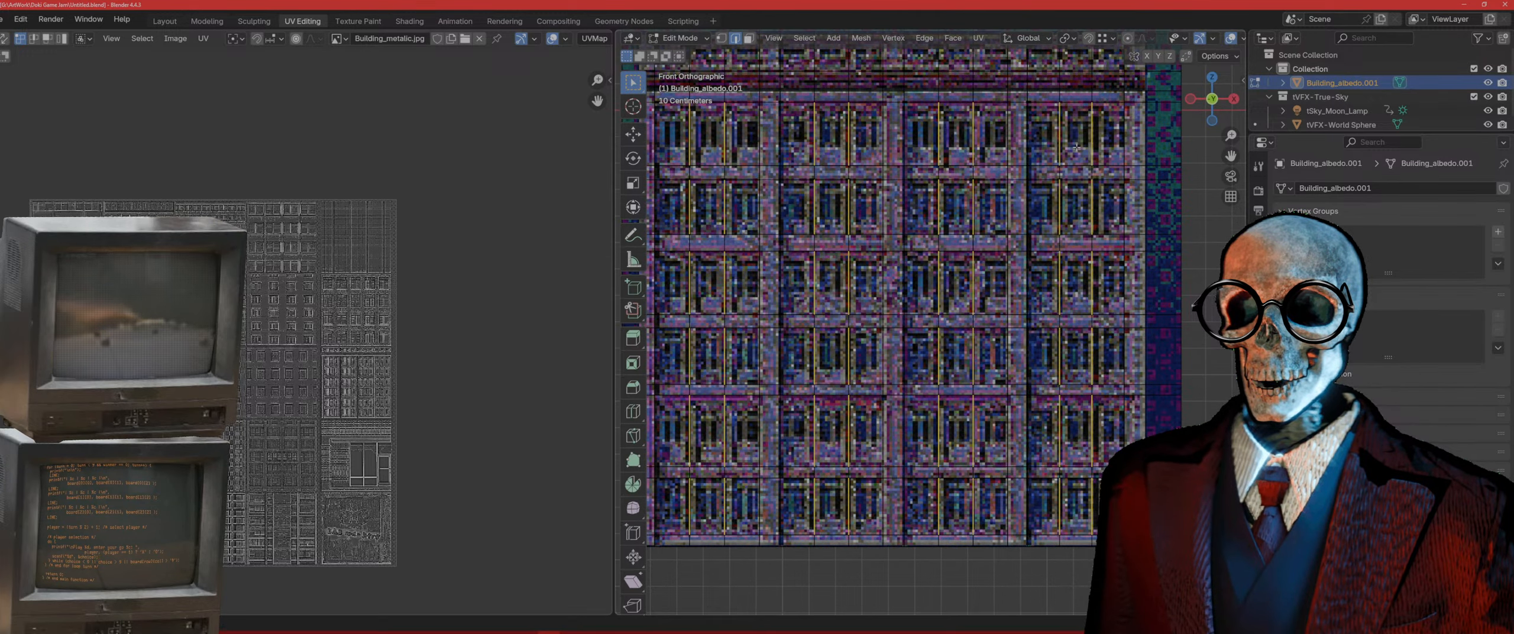
# Step: Bevel the selected divider edges with an offset of about 0.0011 m and one segment to form narrow strips between the panes
pyautogui.scroll(-3, 1076, 147)
pyautogui.keyDown('shift'); pyautogui.moveTo(798, 201); pyautogui.dragTo(1140, 423, button='middle'); pyautogui.keyUp('shift')
pyautogui.scroll(8, 828, 281)
pyautogui.scroll(2, 1053, 432)
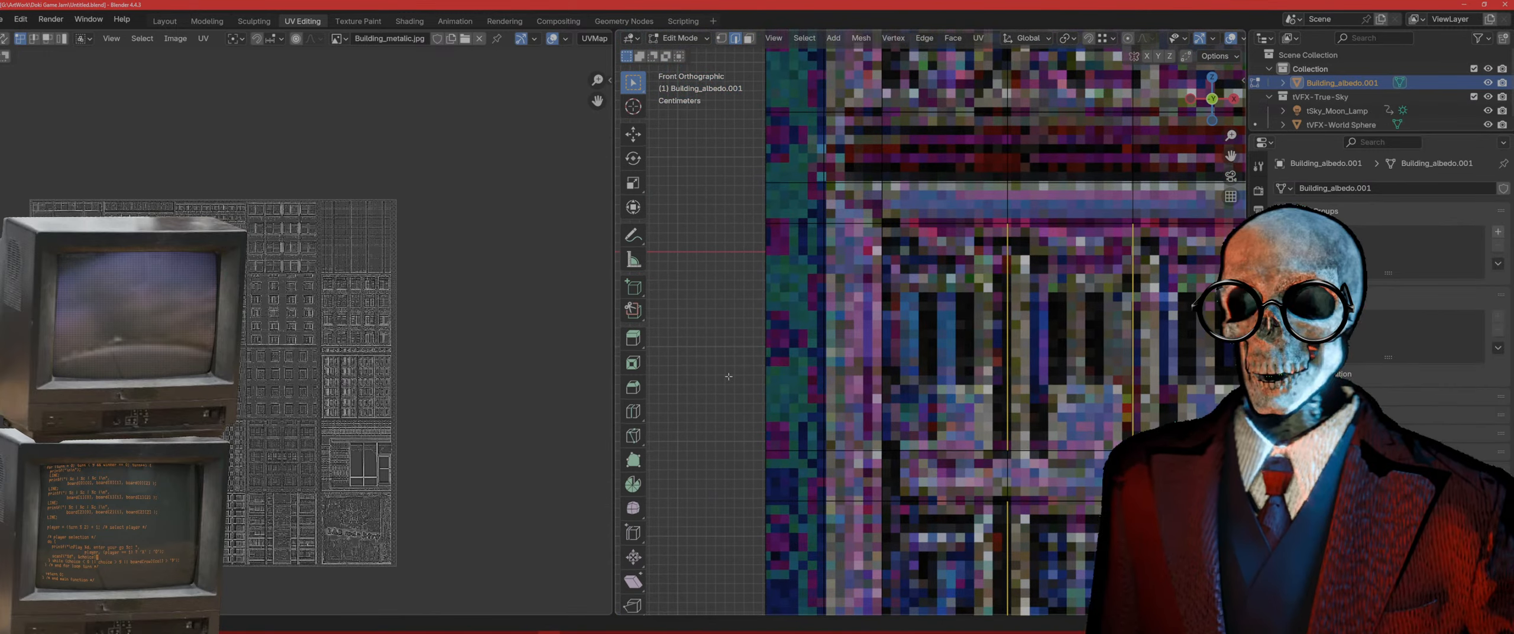
pyautogui.hotkey('ctrl', 'b')
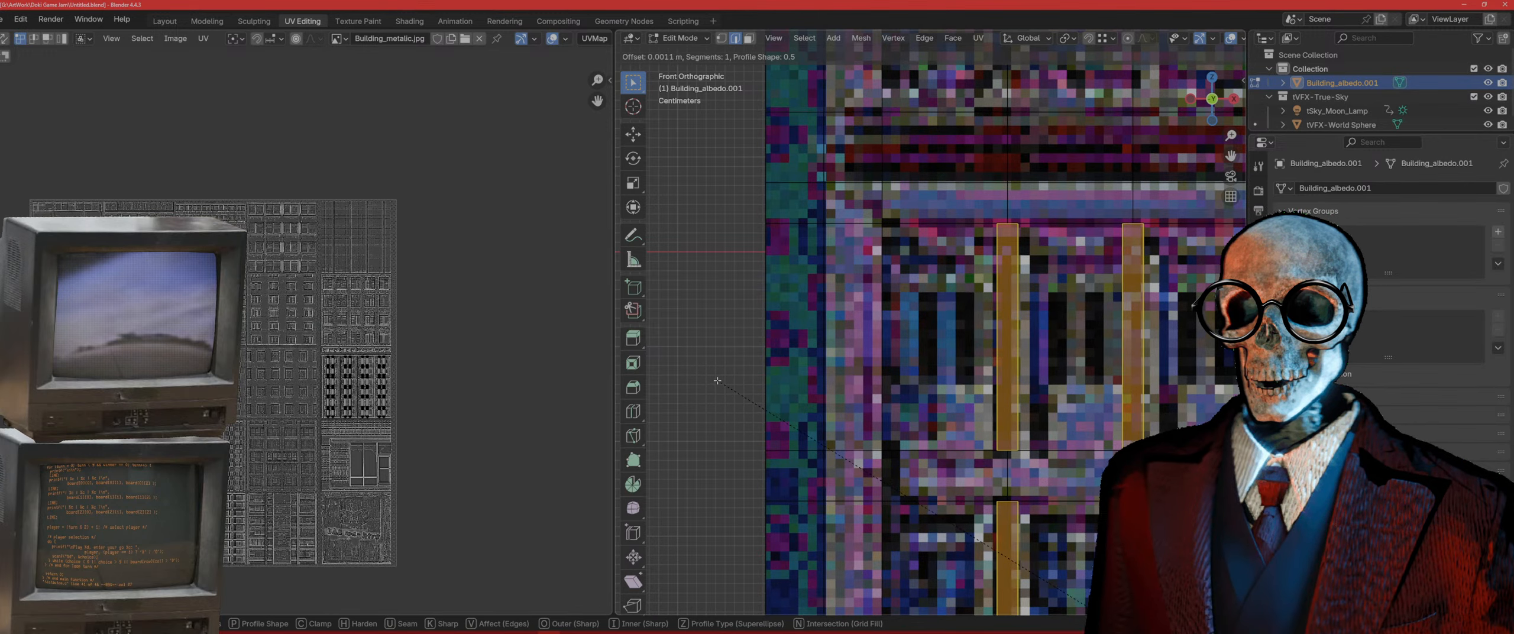
pyautogui.click(718, 381)
pyautogui.moveTo(717, 380); pyautogui.dragTo(1069, 432, button='middle')
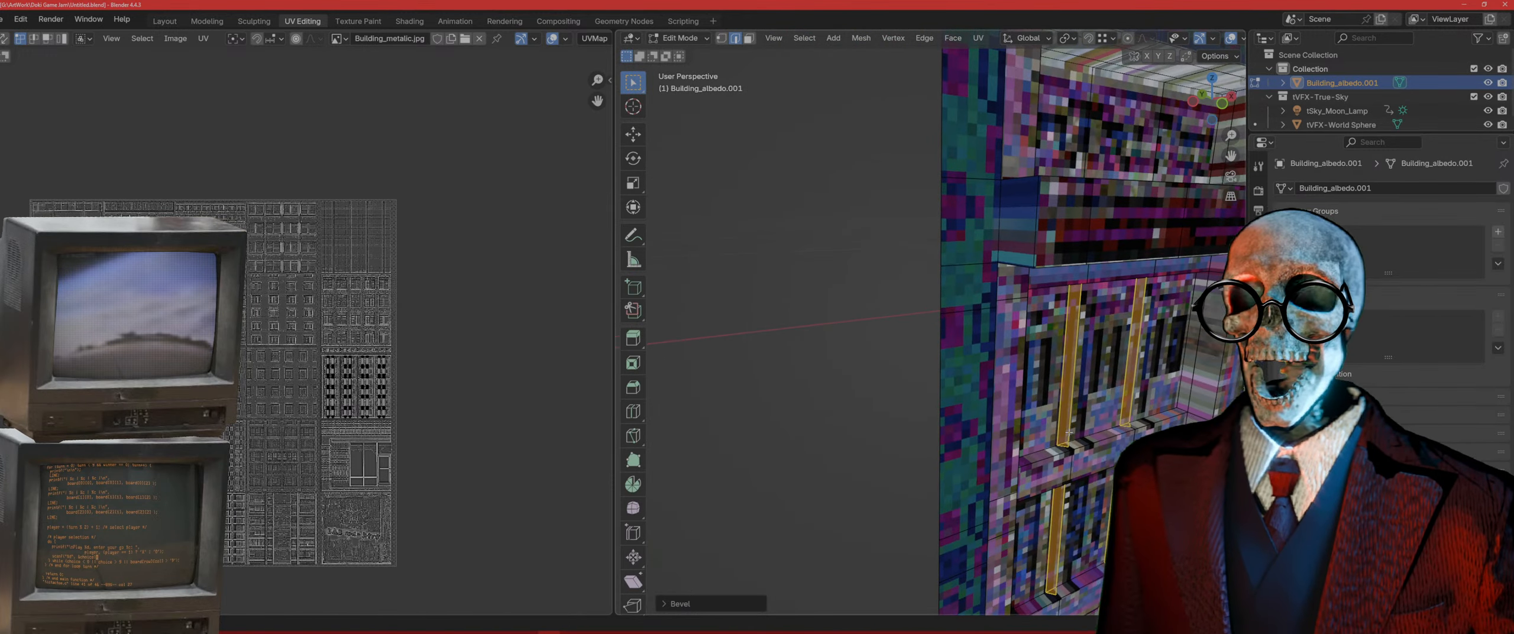
pyautogui.scroll(-4, 1069, 432)
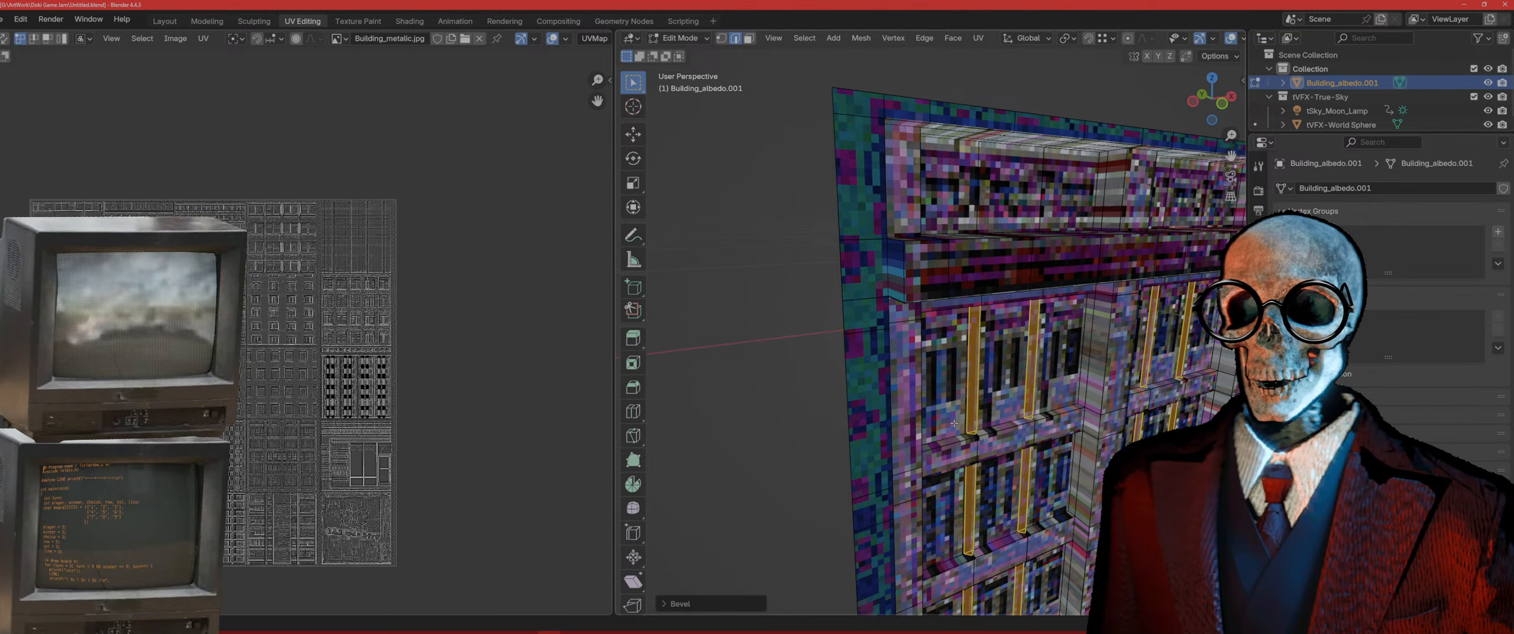
# Step: In face selection mode, select the three panes of the top window panel in the first column and extend the selection to similar faces
pyautogui.press('KP_1')
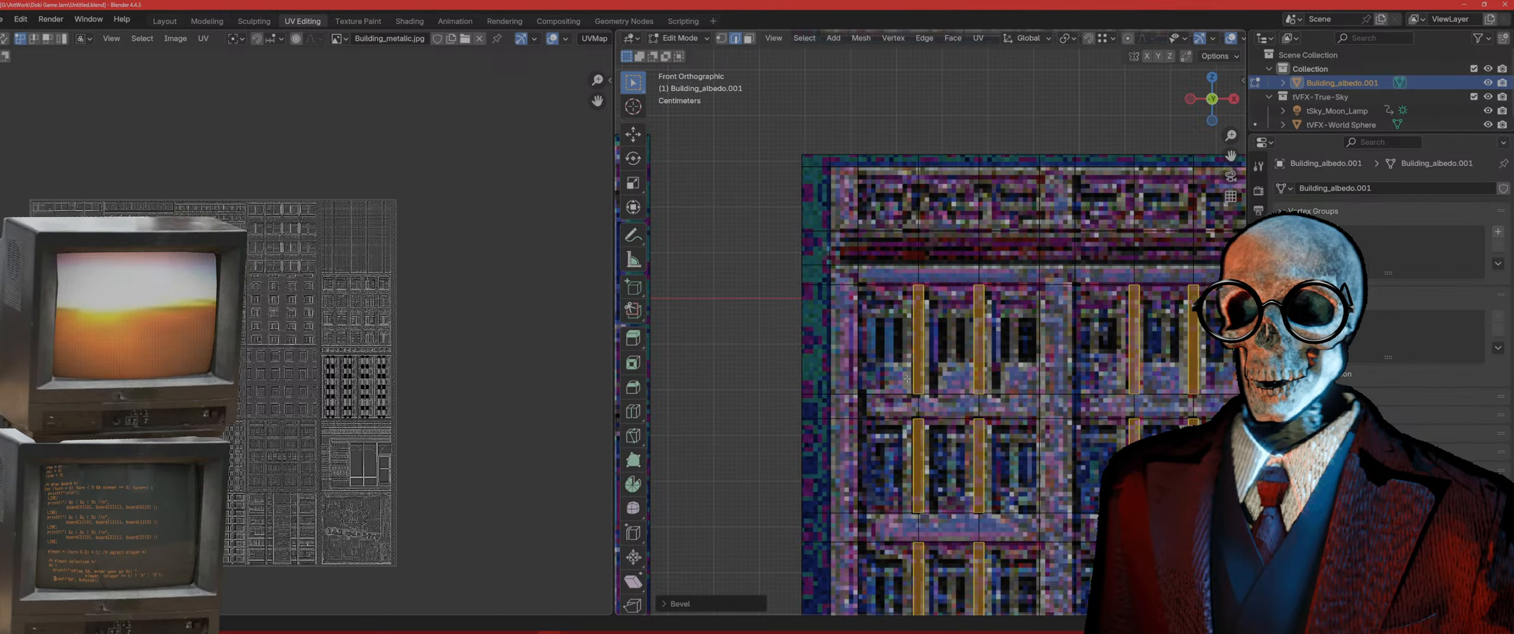
pyautogui.press('3')
pyautogui.click(905, 373)
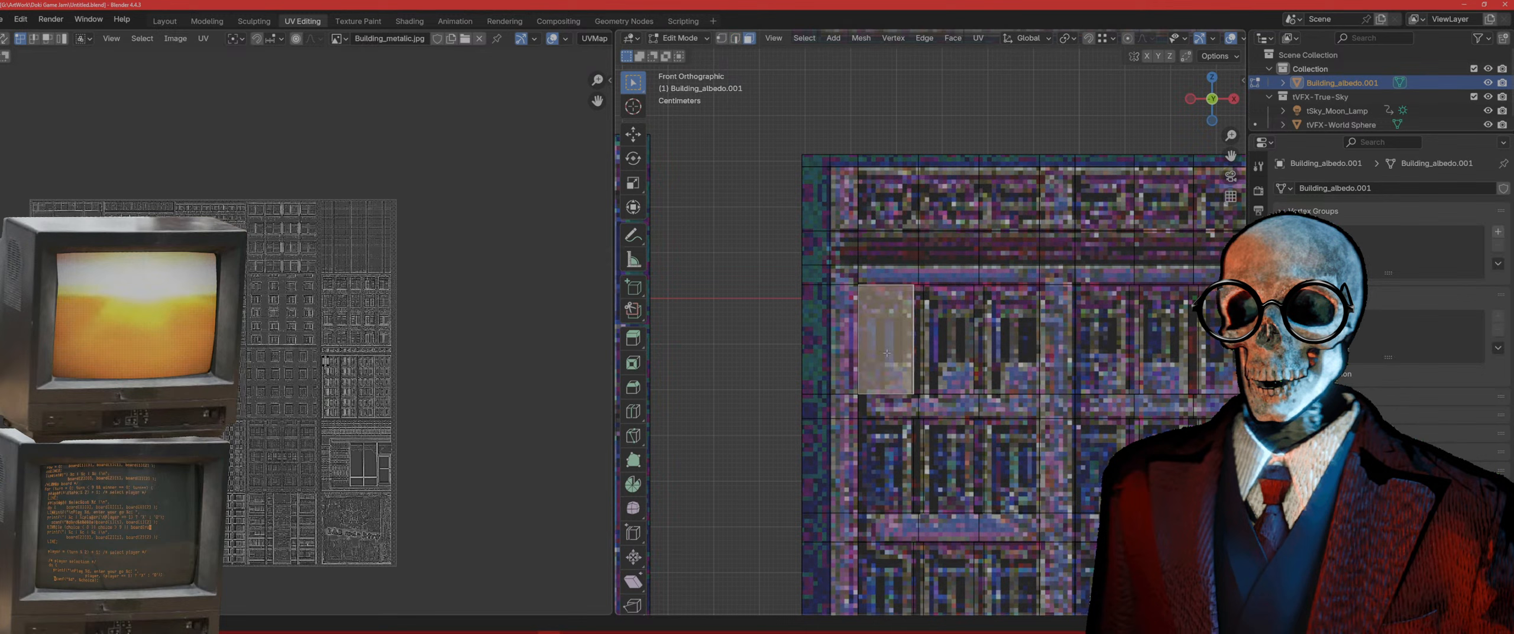
pyautogui.keyDown('shift'); pyautogui.click(953, 369); pyautogui.keyUp('shift')
pyautogui.keyDown('shift'); pyautogui.click(1023, 356); pyautogui.keyUp('shift')
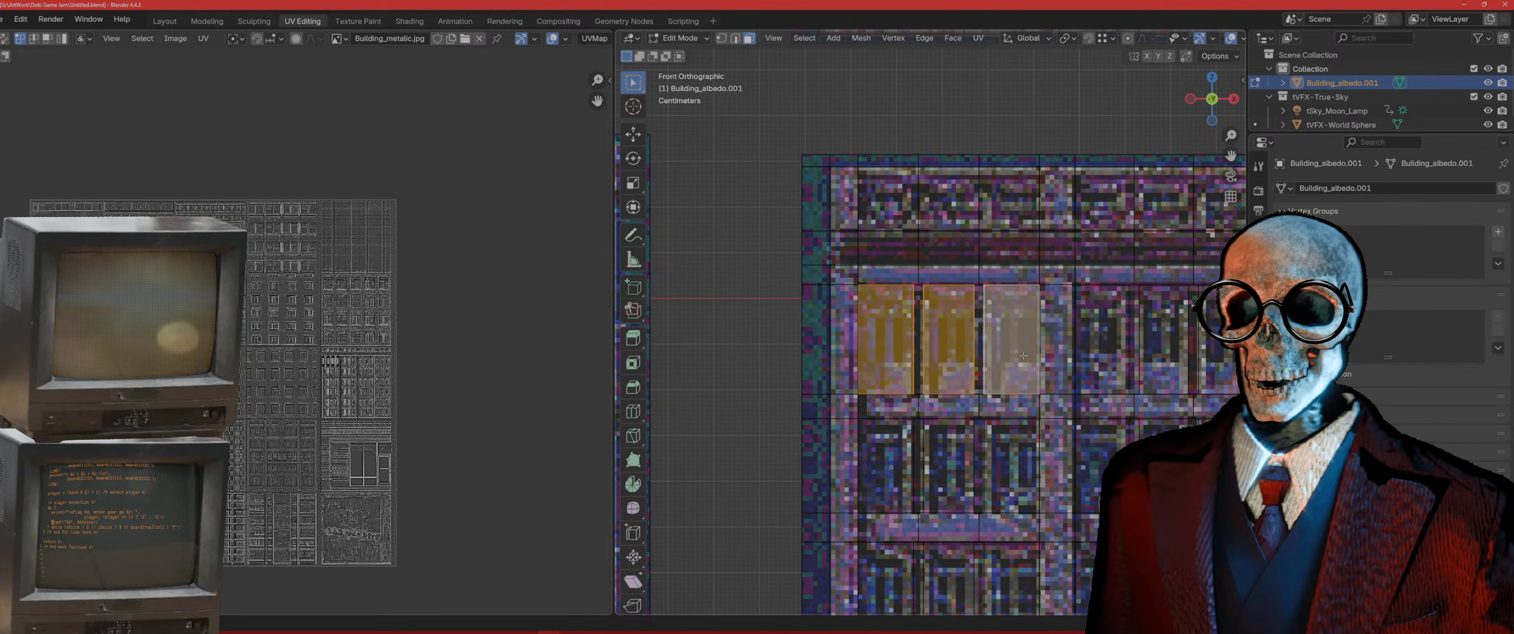
pyautogui.hotkey('shift', 'g')
pyautogui.click(1005, 363)
pyautogui.scroll(-5, 1061, 395)
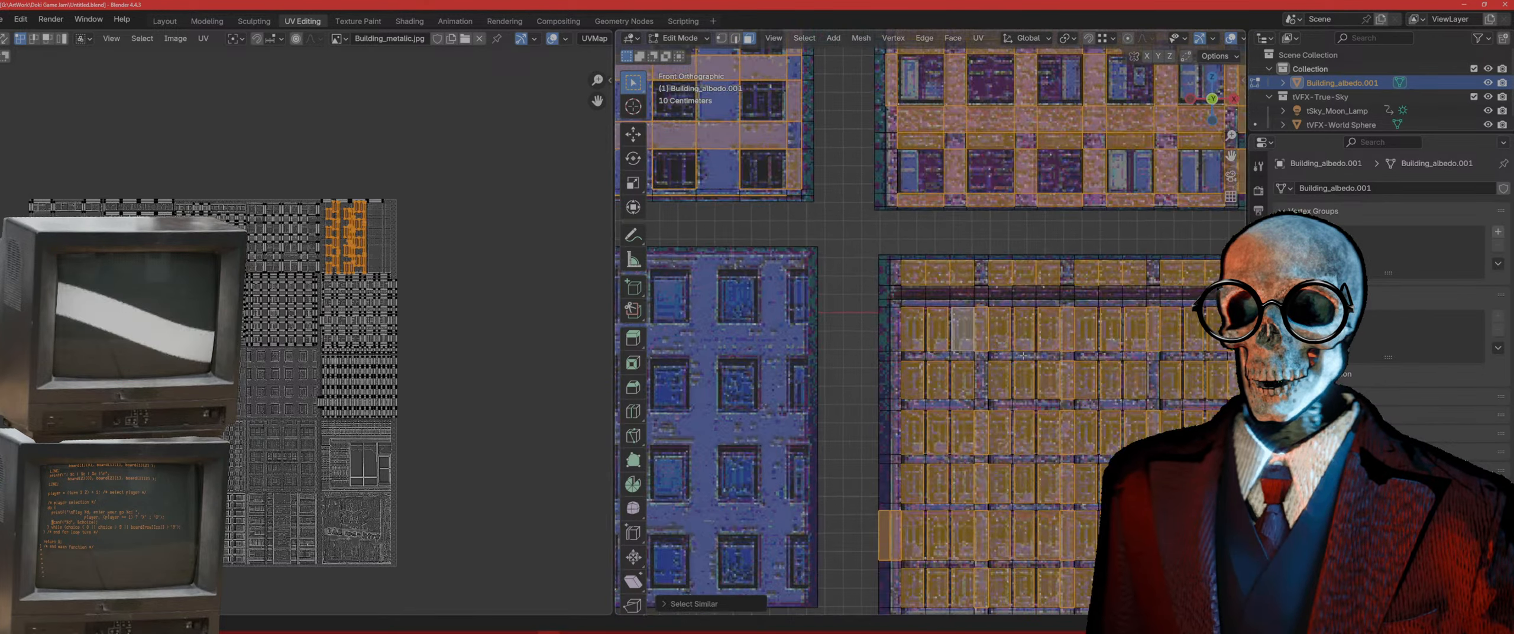
# Step: In wireframe display, deselect the faces on the two upper rows of facades, keeping only the current facade's faces selected
pyautogui.keyDown('shift'); pyautogui.moveTo(1060, 396); pyautogui.dragTo(959, 357, button='middle'); pyautogui.keyUp('shift')
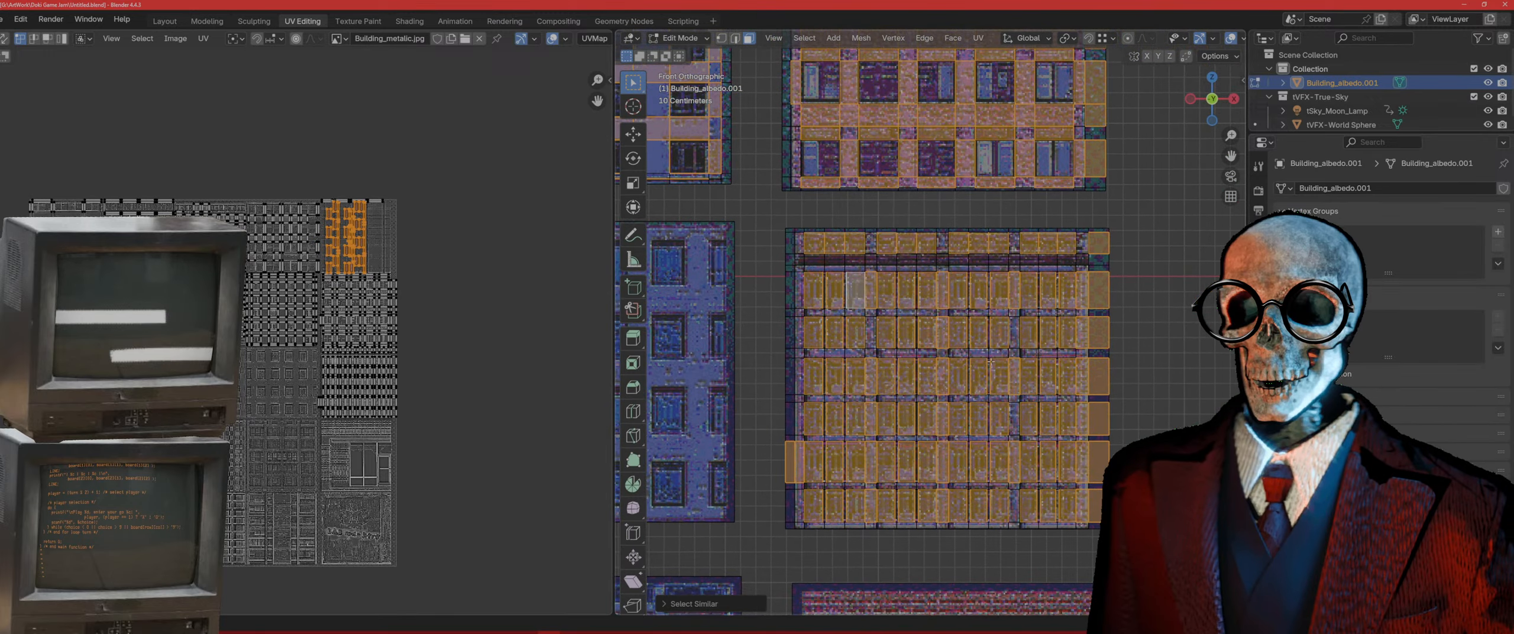
pyautogui.scroll(3, 966, 477)
pyautogui.moveTo(965, 477); pyautogui.dragTo(992, 494, button='middle')
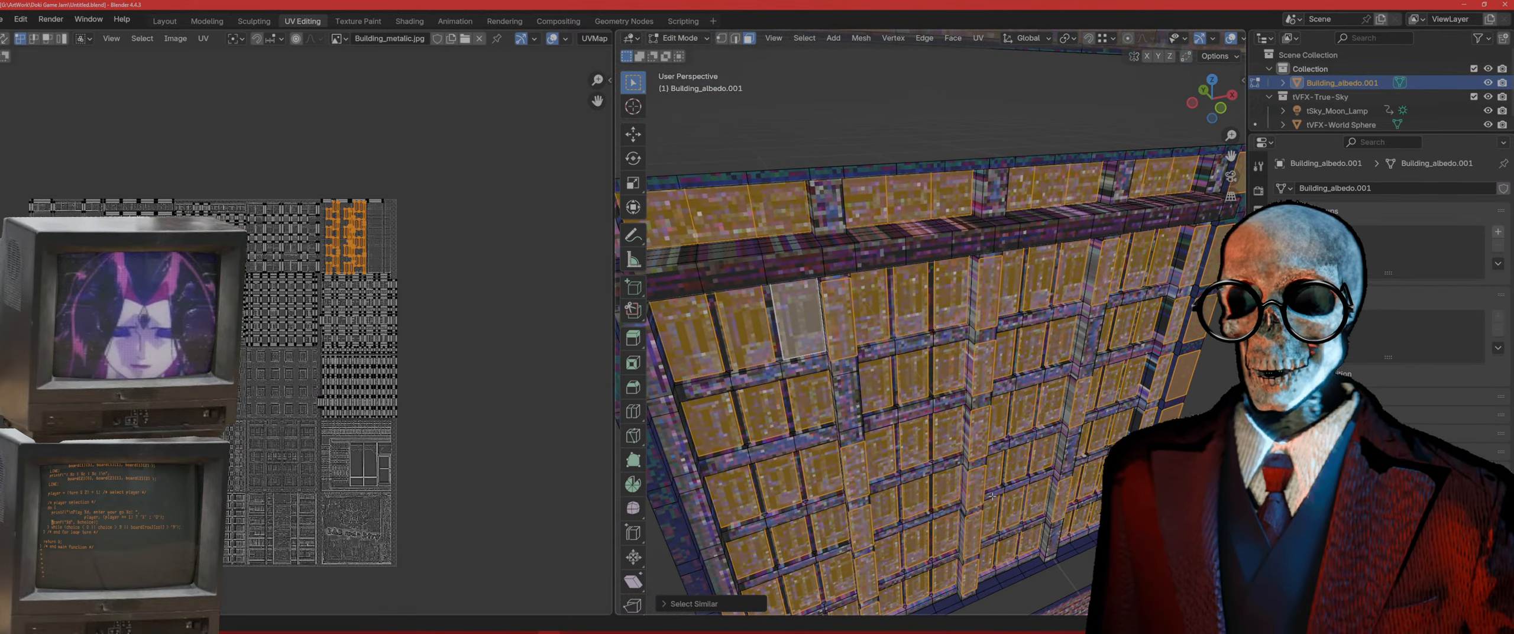
pyautogui.press('KP_1')
pyautogui.scroll(-3, 992, 494)
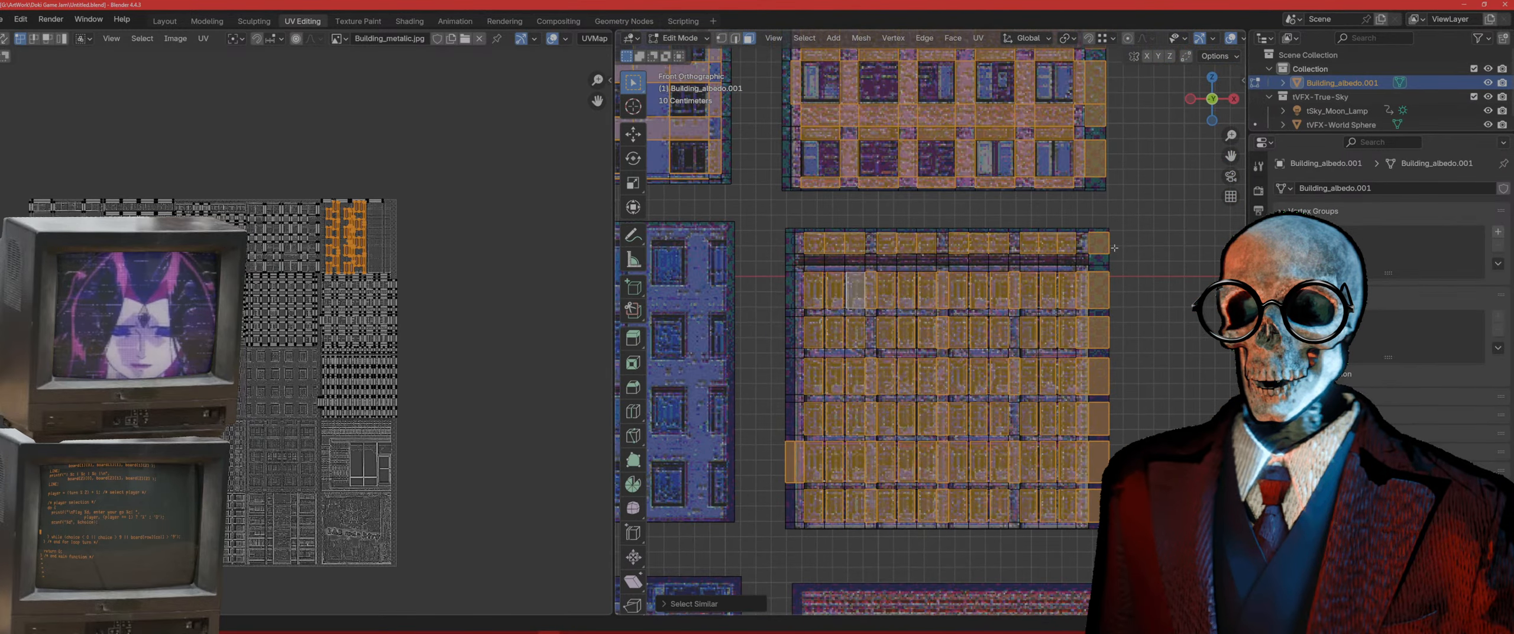
pyautogui.scroll(-5, 1115, 248)
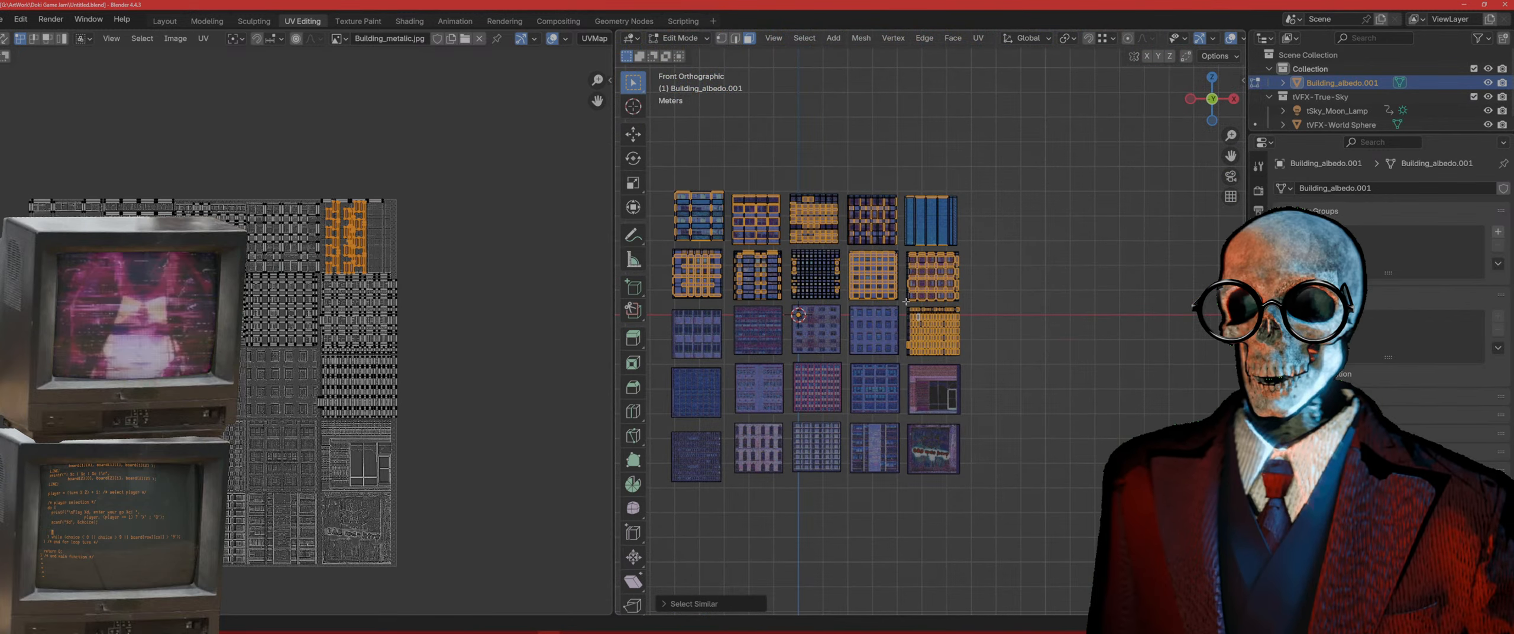
pyautogui.scroll(2, 907, 301)
pyautogui.keyDown('shift'); pyautogui.moveTo(958, 287); pyautogui.dragTo(1109, 324, button='middle'); pyautogui.keyUp('shift')
pyautogui.hotkey('shift', 'z')
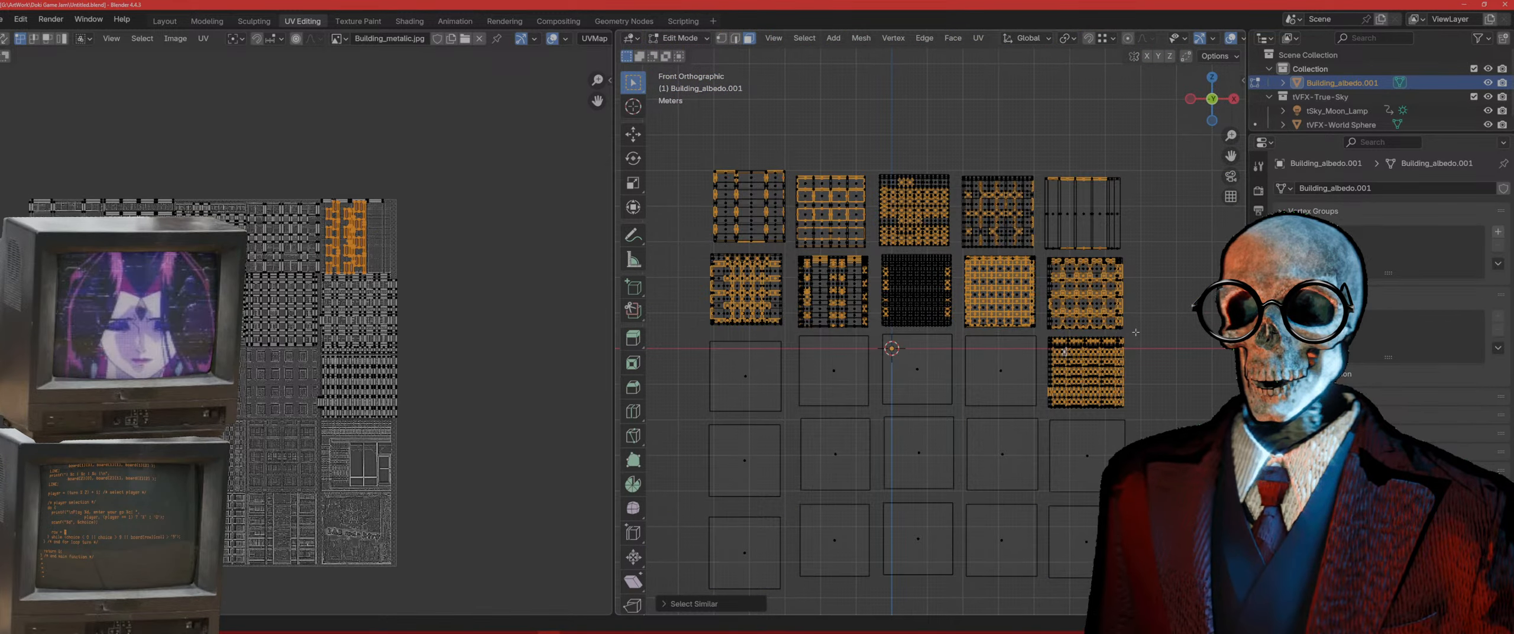
pyautogui.keyDown('ctrl'); pyautogui.moveTo(1136, 332); pyautogui.dragTo(695, 131); pyautogui.keyUp('ctrl')
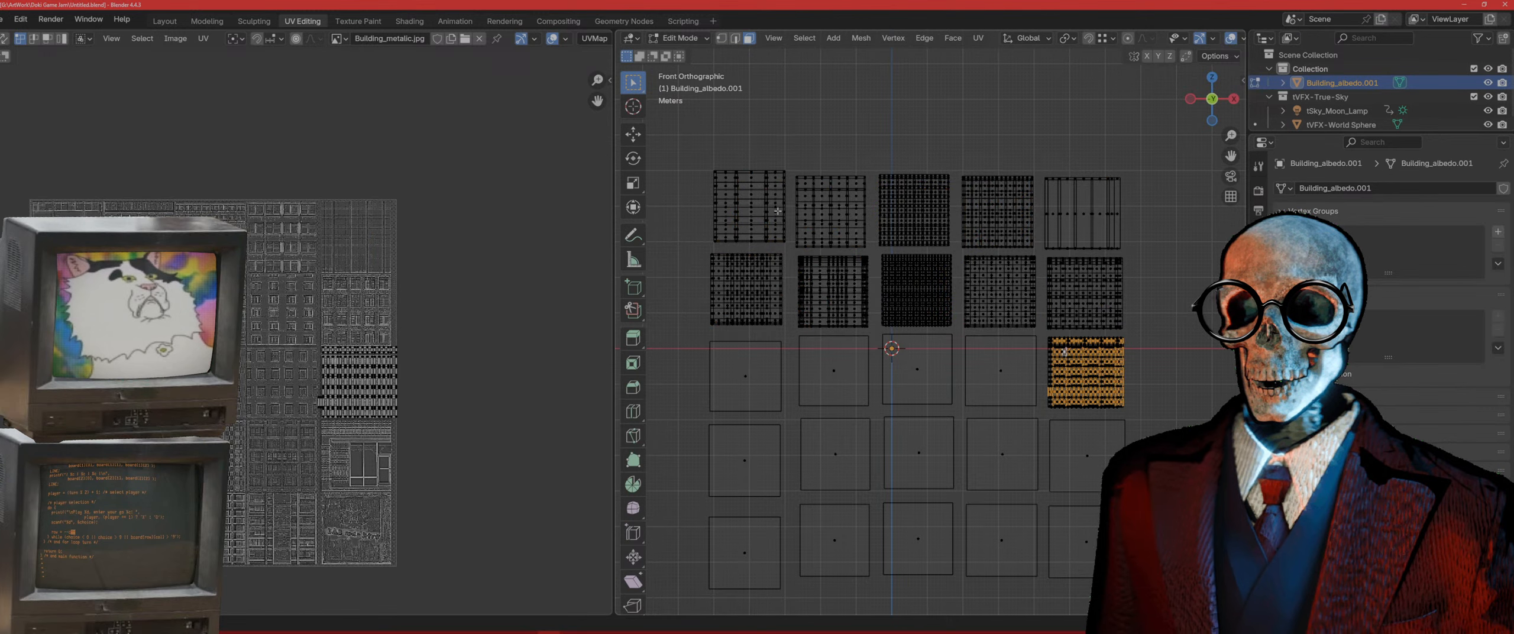
# Step: Deselect the faces in the strip above the cornice, the facade's outer side borders and the middle pillar
pyautogui.scroll(7, 1100, 407)
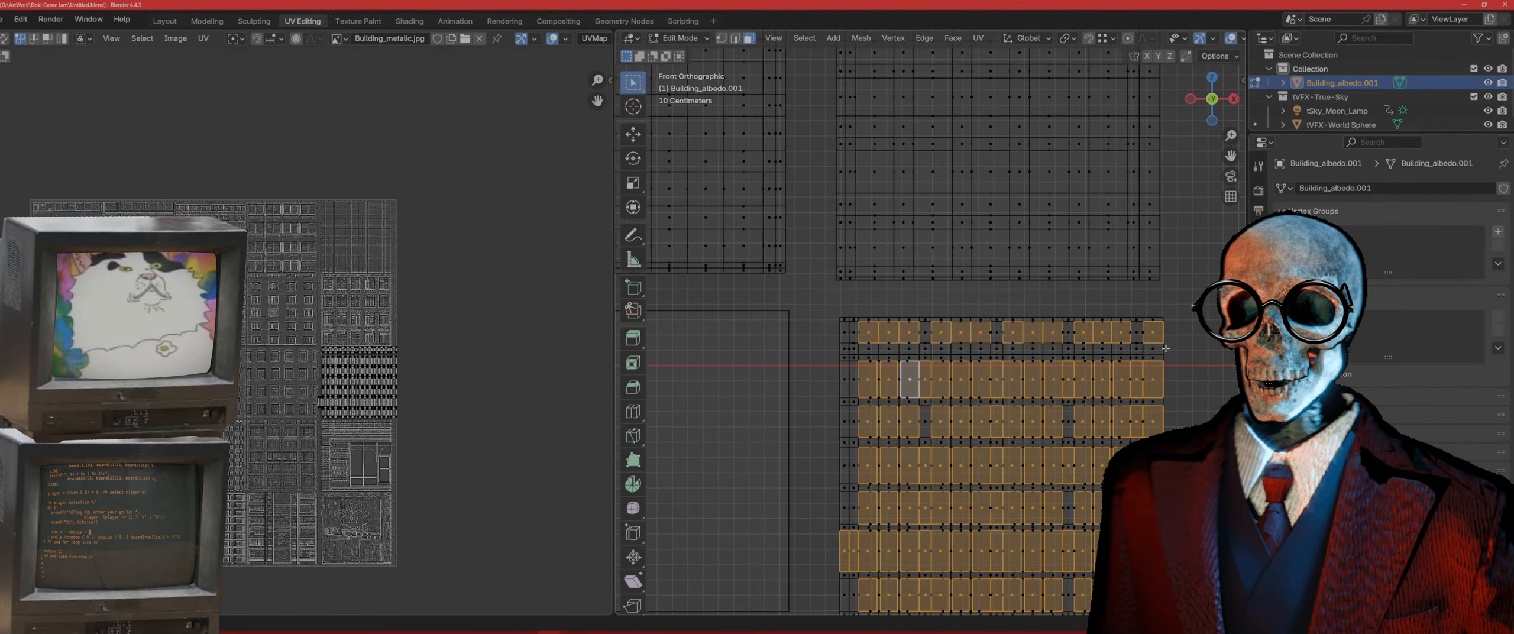
pyautogui.keyDown('ctrl'); pyautogui.moveTo(1165, 348); pyautogui.dragTo(843, 290); pyautogui.keyUp('ctrl')
pyautogui.keyDown('shift'); pyautogui.moveTo(846, 583); pyautogui.dragTo(790, 430, button='middle'); pyautogui.keyUp('shift')
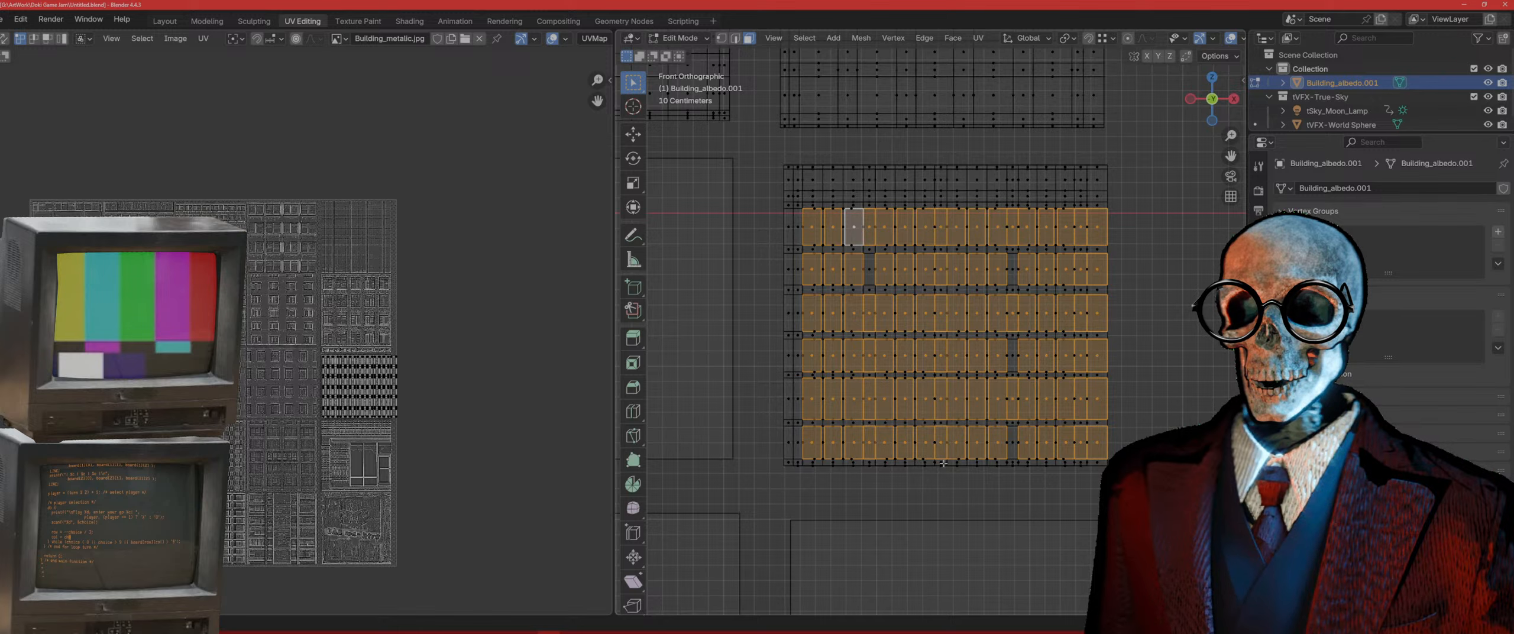
pyautogui.keyDown('ctrl'); pyautogui.moveTo(929, 180); pyautogui.dragTo(939, 182); pyautogui.keyUp('ctrl')
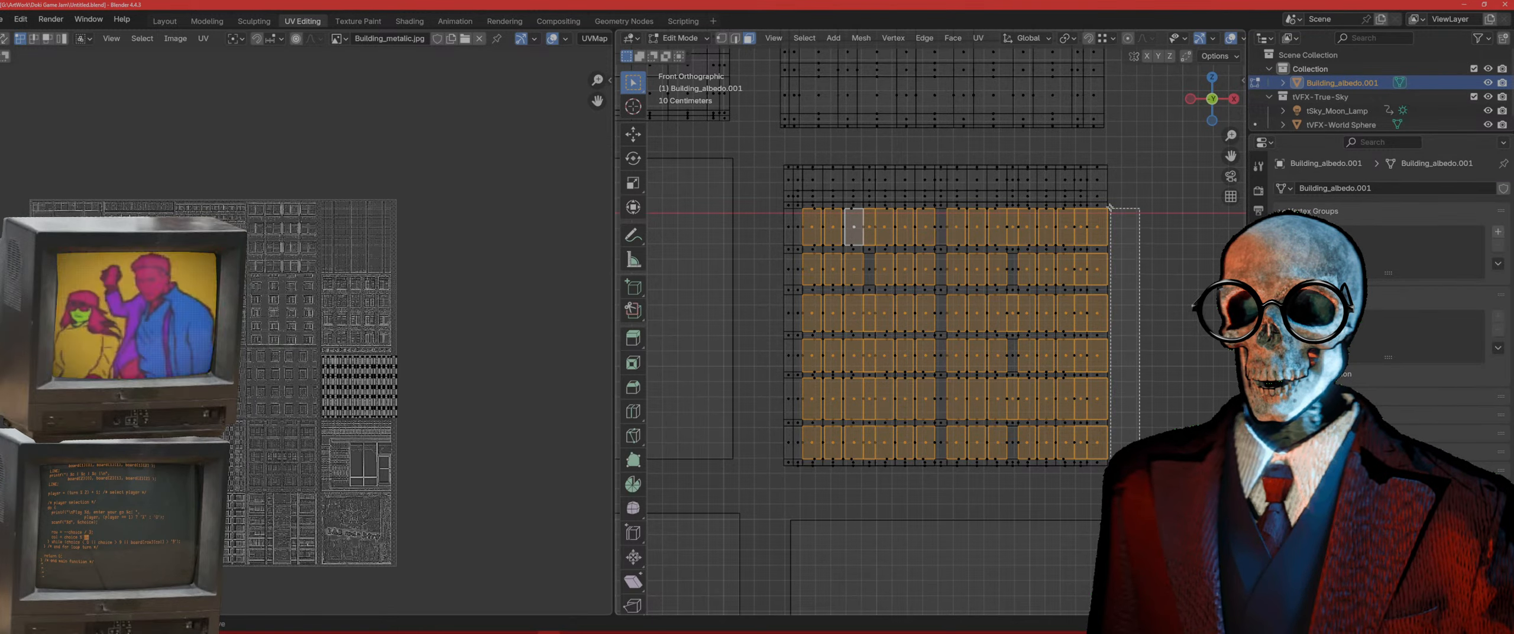
pyautogui.keyDown('ctrl'); pyautogui.moveTo(1094, 184); pyautogui.dragTo(1093, 183); pyautogui.keyUp('ctrl')
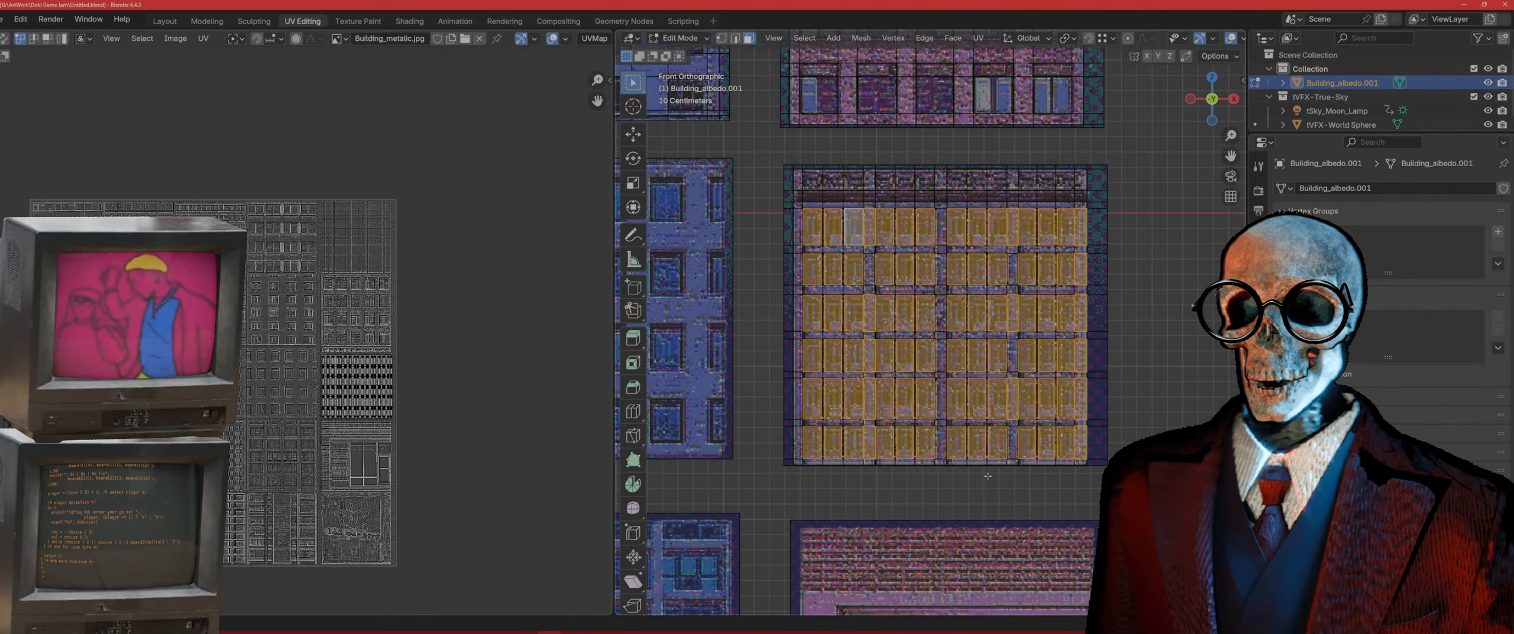
# Step: Deselect the faces on the remaining pillars and the right edge strip, keeping only the window panes selected
pyautogui.scroll(3, 1024, 393)
pyautogui.scroll(-2, 1024, 393)
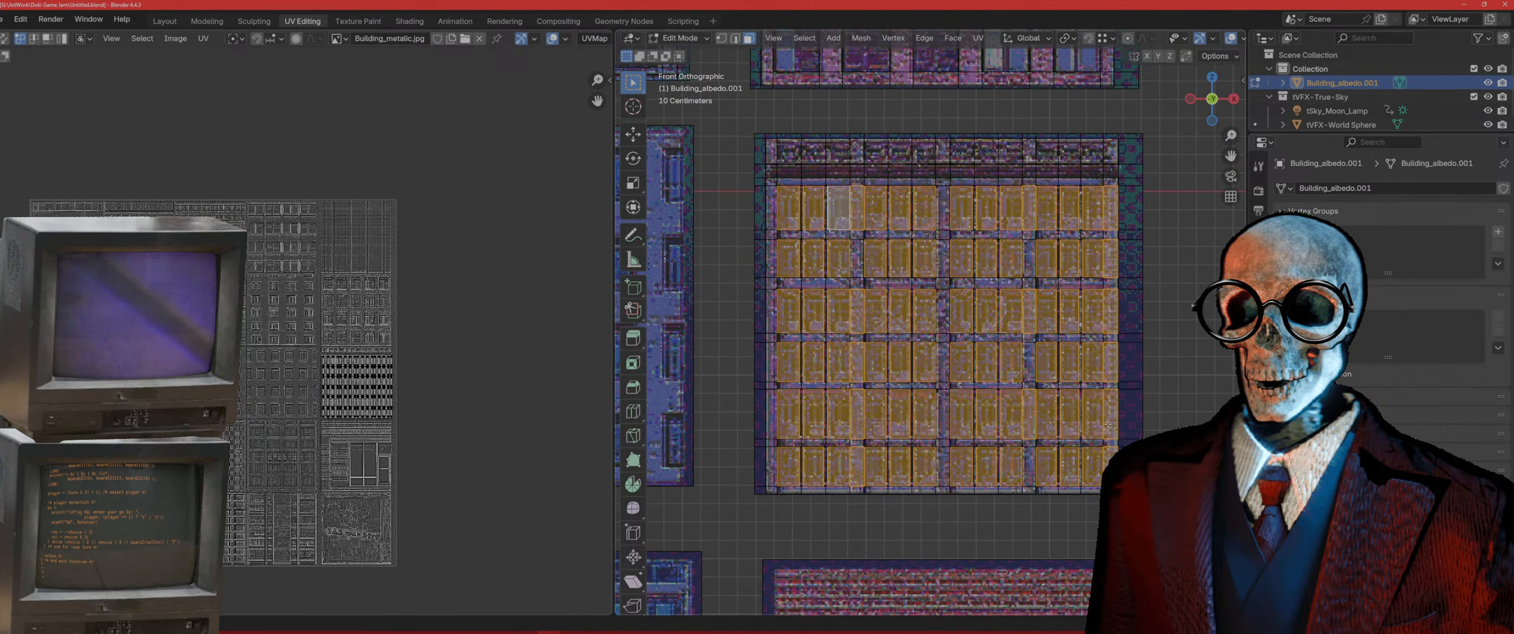
pyautogui.keyDown('ctrl'); pyautogui.moveTo(1133, 152); pyautogui.dragTo(1132, 154); pyautogui.keyUp('ctrl')
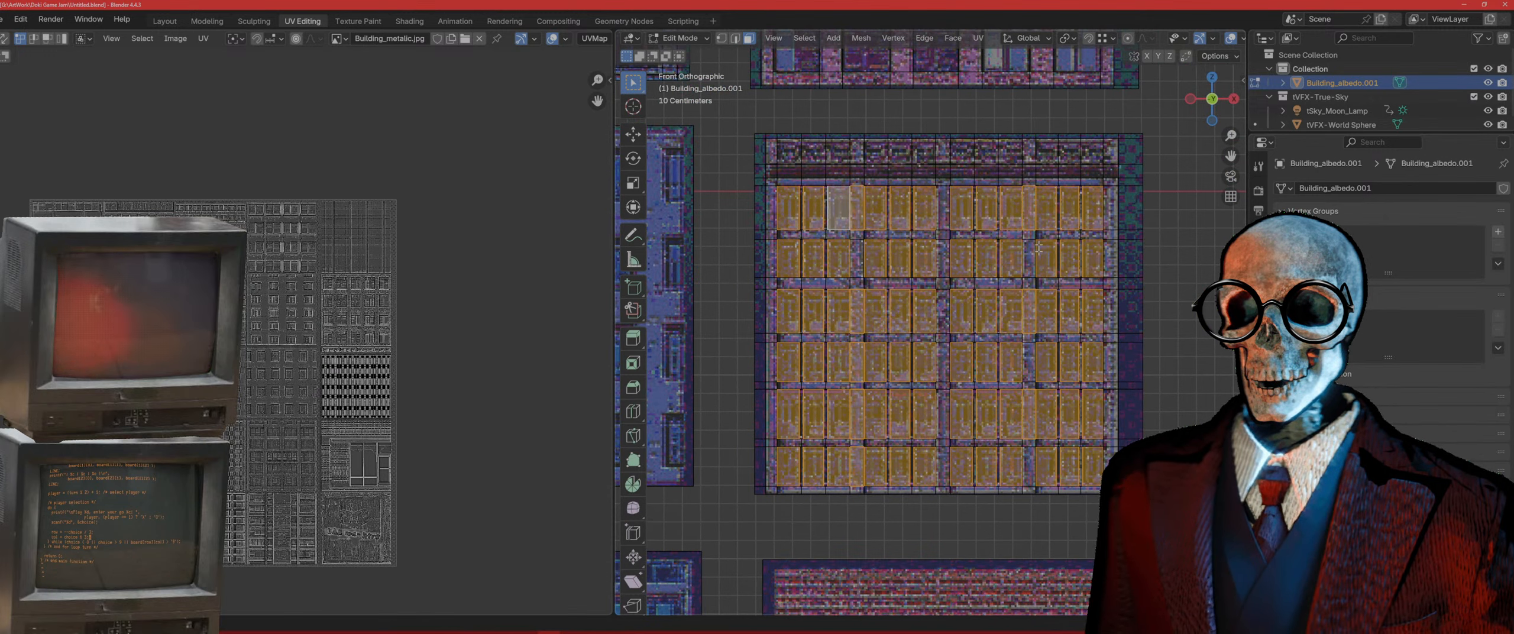
pyautogui.moveTo(1031, 491); pyautogui.dragTo(1026, 140)
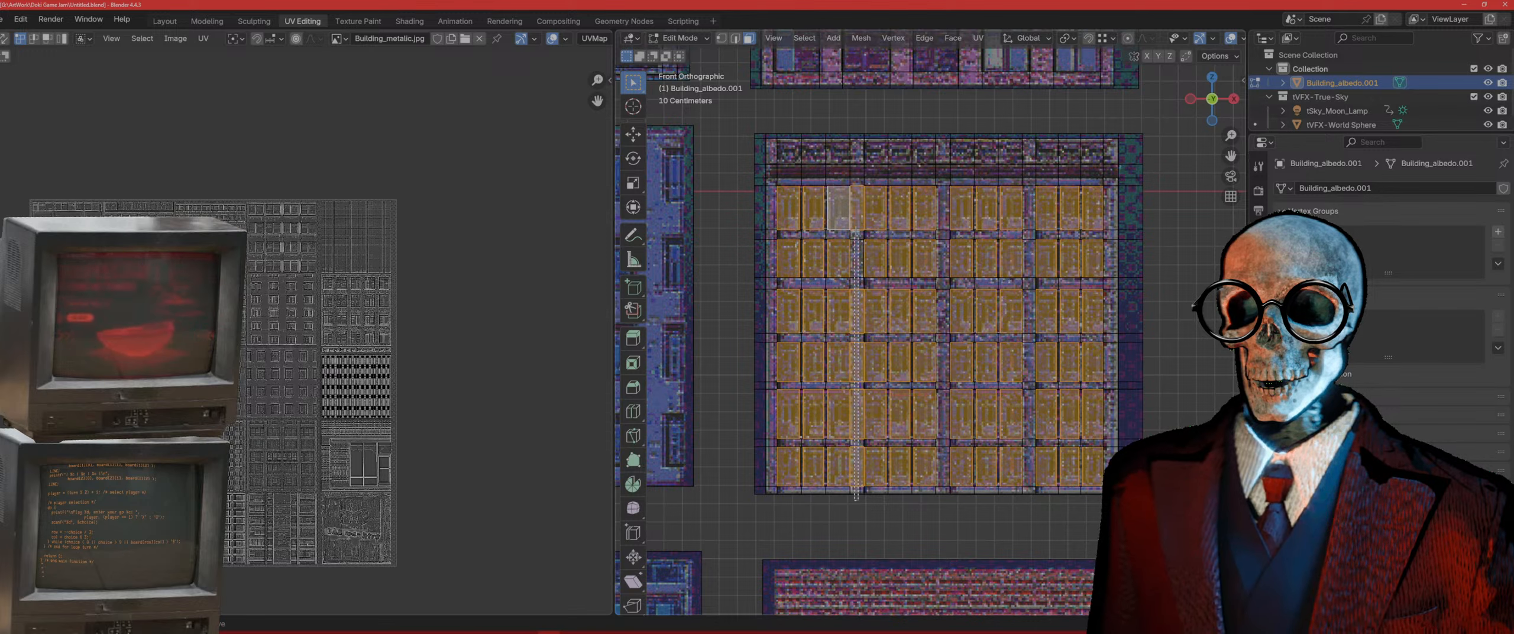
pyautogui.keyDown('ctrl'); pyautogui.moveTo(858, 115); pyautogui.dragTo(858, 115); pyautogui.keyUp('ctrl')
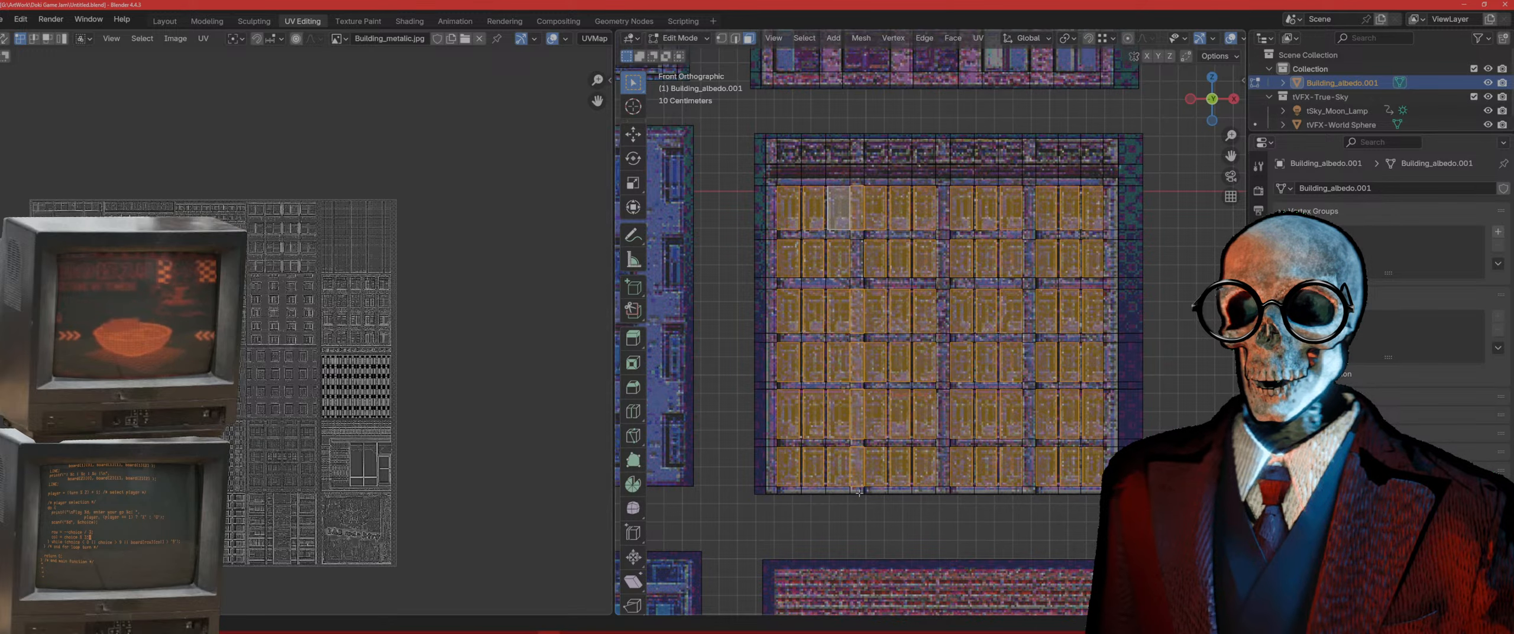
pyautogui.keyDown('ctrl'); pyautogui.moveTo(858, 494); pyautogui.dragTo(854, 231); pyautogui.keyUp('ctrl')
pyautogui.keyDown('ctrl'); pyautogui.moveTo(855, 126); pyautogui.dragTo(854, 125); pyautogui.keyUp('ctrl')
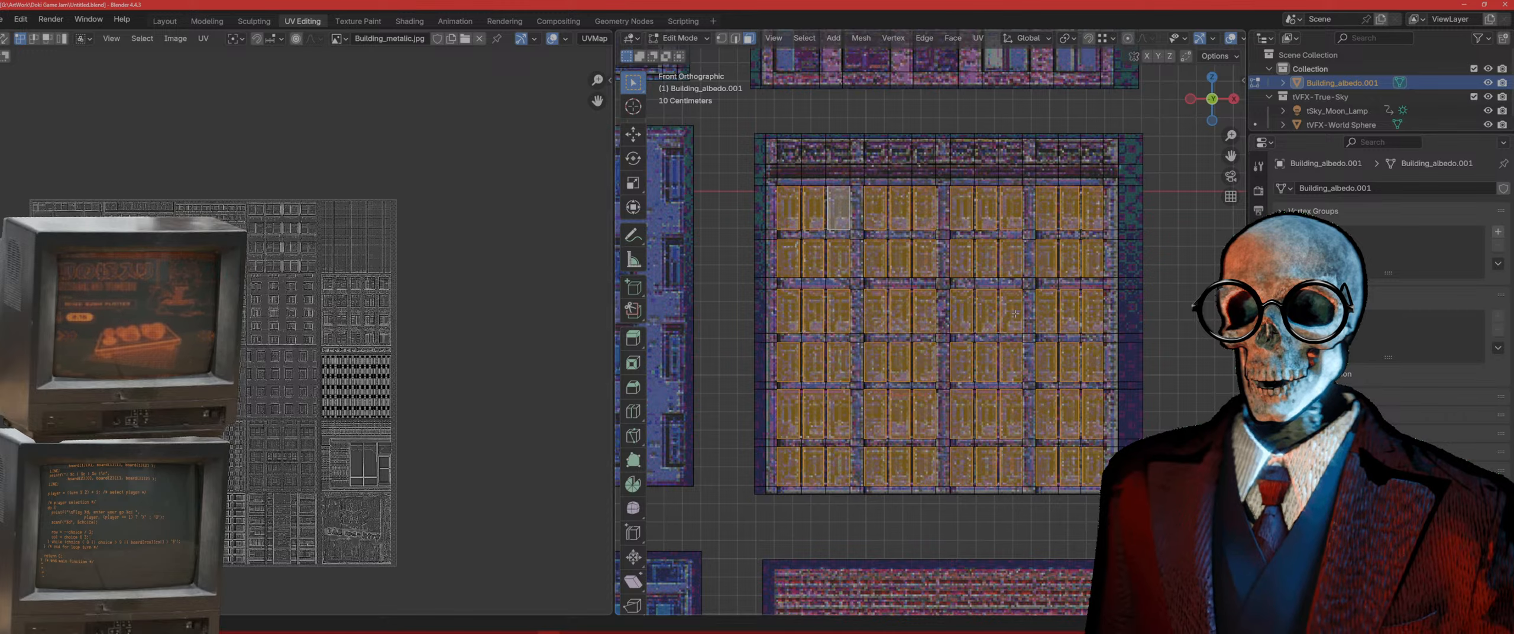
# Step: Examine the depth of the selected window panes from the top, side and front in wireframe display
pyautogui.moveTo(1035, 318); pyautogui.dragTo(1103, 369, button='middle')
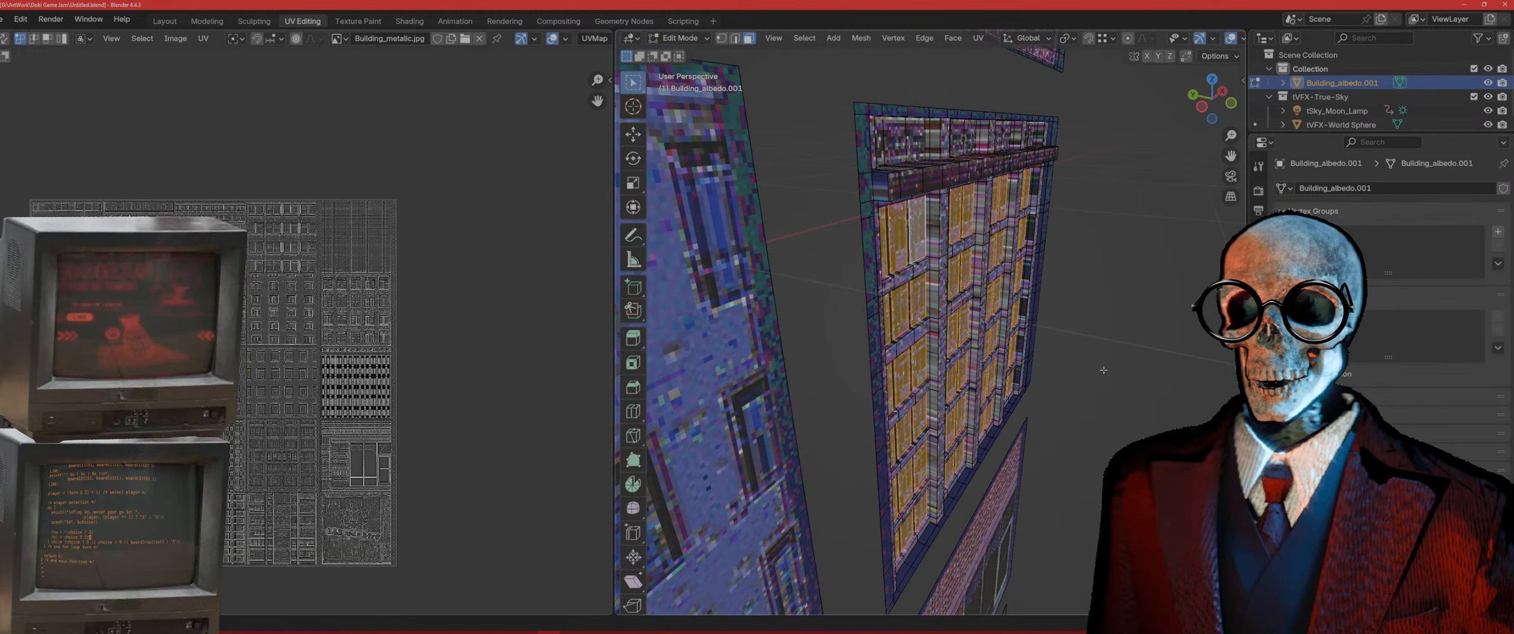
pyautogui.press('KP_7')
pyautogui.hotkey('shift', 'z')
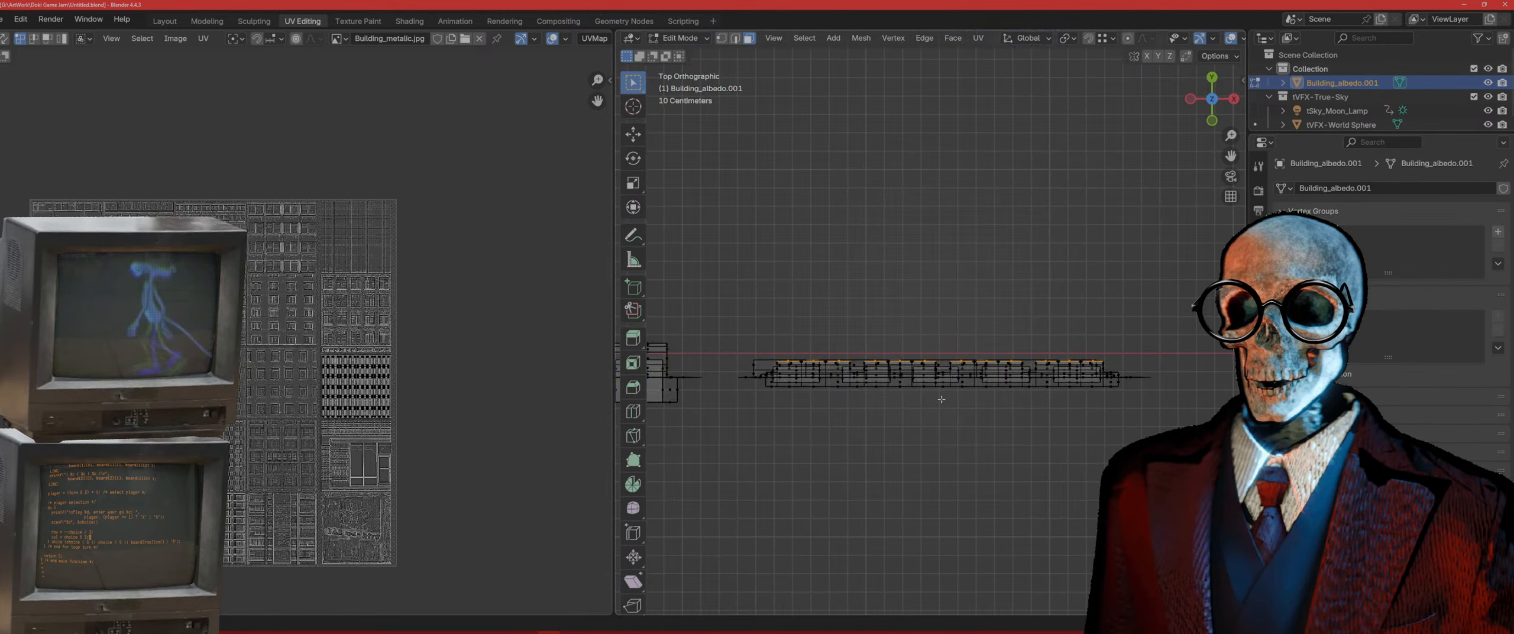
pyautogui.scroll(3, 941, 399)
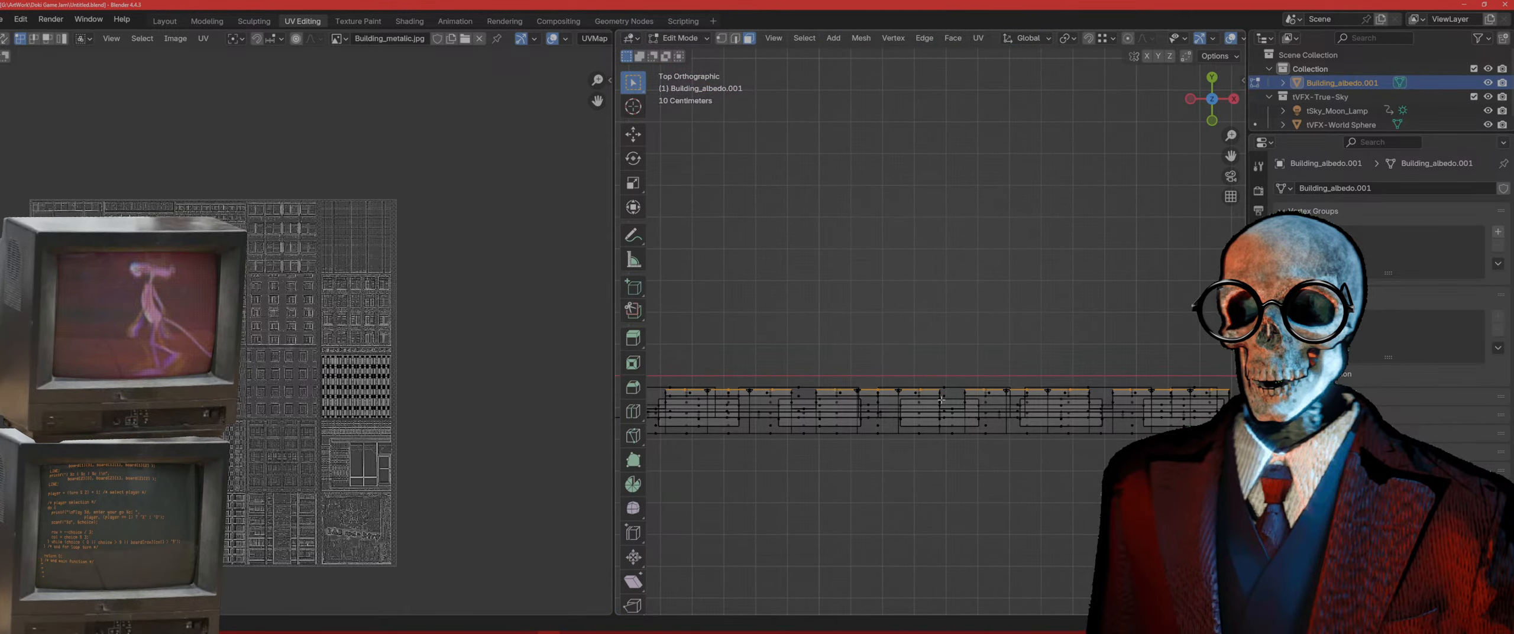
pyautogui.press('KP_3')
pyautogui.scroll(-3, 941, 399)
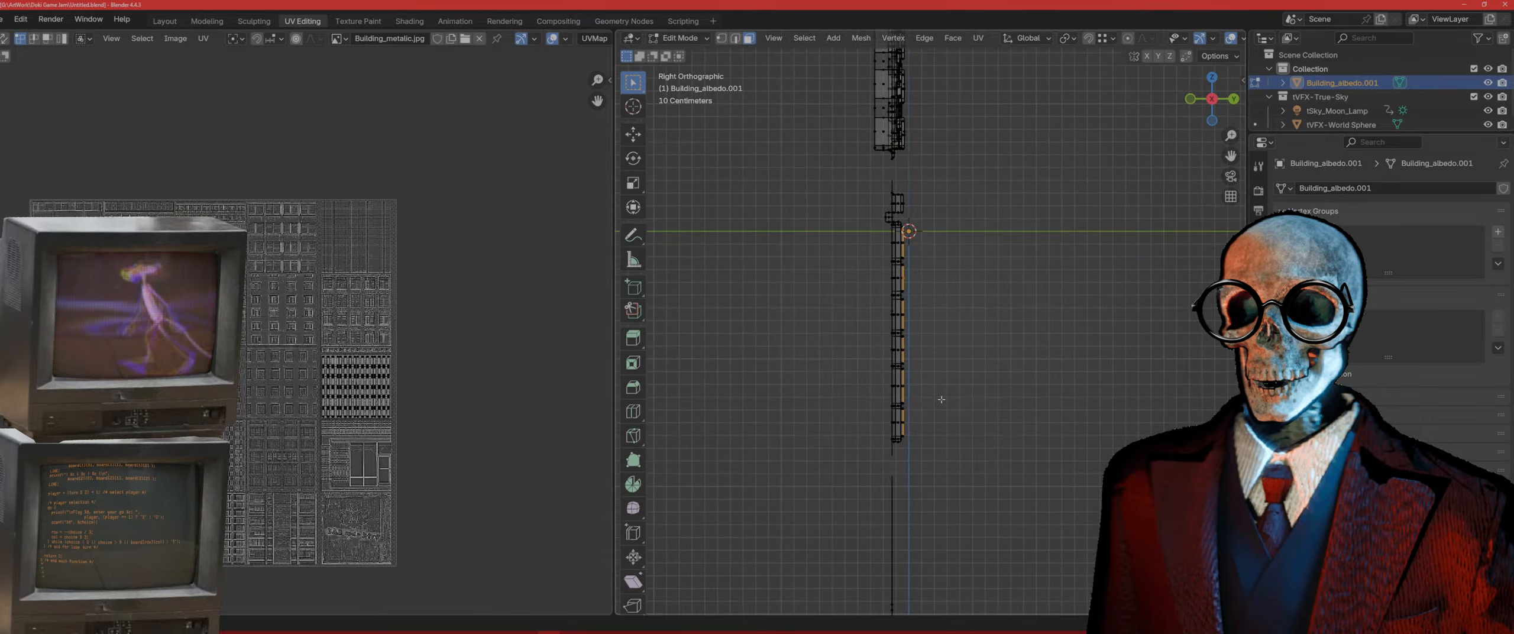
pyautogui.press('KP_1')
pyautogui.scroll(4, 941, 399)
pyautogui.moveTo(941, 399); pyautogui.dragTo(1057, 387, button='middle')
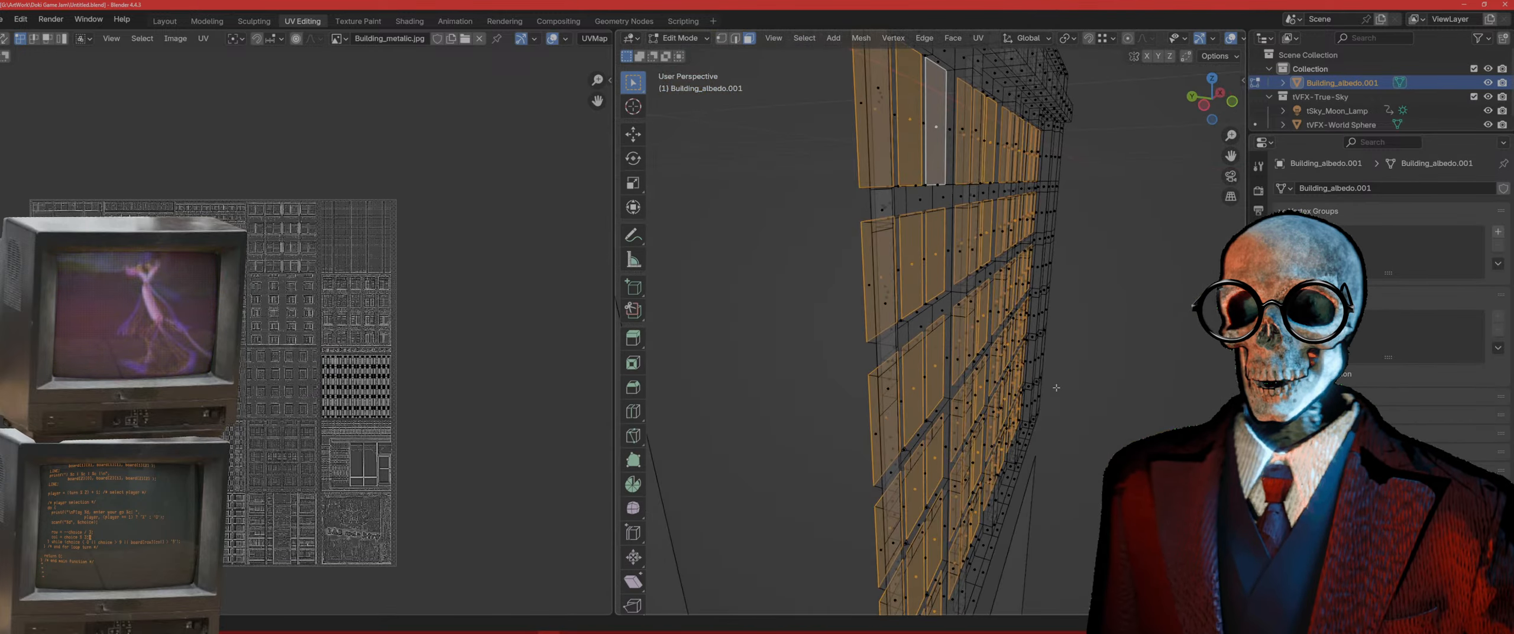
# Step: Extrude the selected window panes back into the facade to recess them
pyautogui.click(1053, 377)
pyautogui.keyDown('shift'); pyautogui.moveTo(1056, 349); pyautogui.dragTo(1156, 387, button='middle'); pyautogui.keyUp('shift')
pyautogui.scroll(4, 1156, 388)
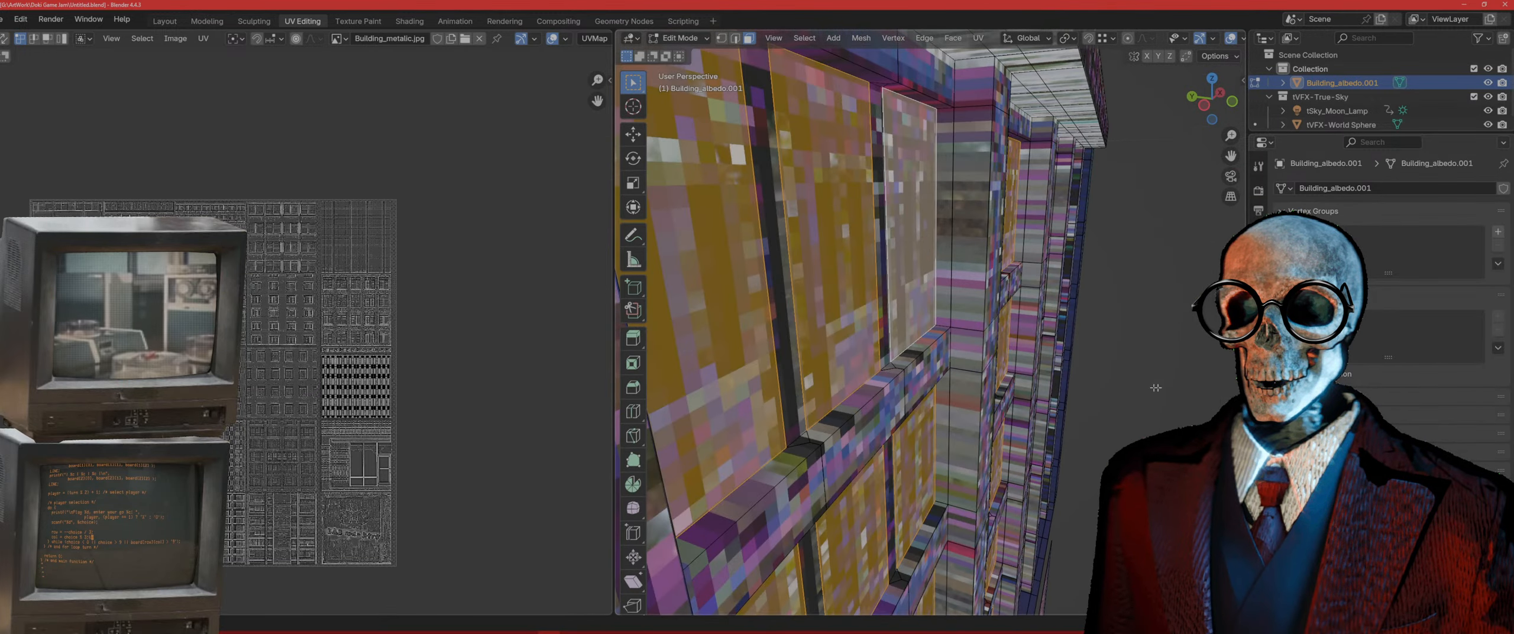
pyautogui.press('e')
pyautogui.click(1164, 397)
pyautogui.scroll(-5, 1164, 397)
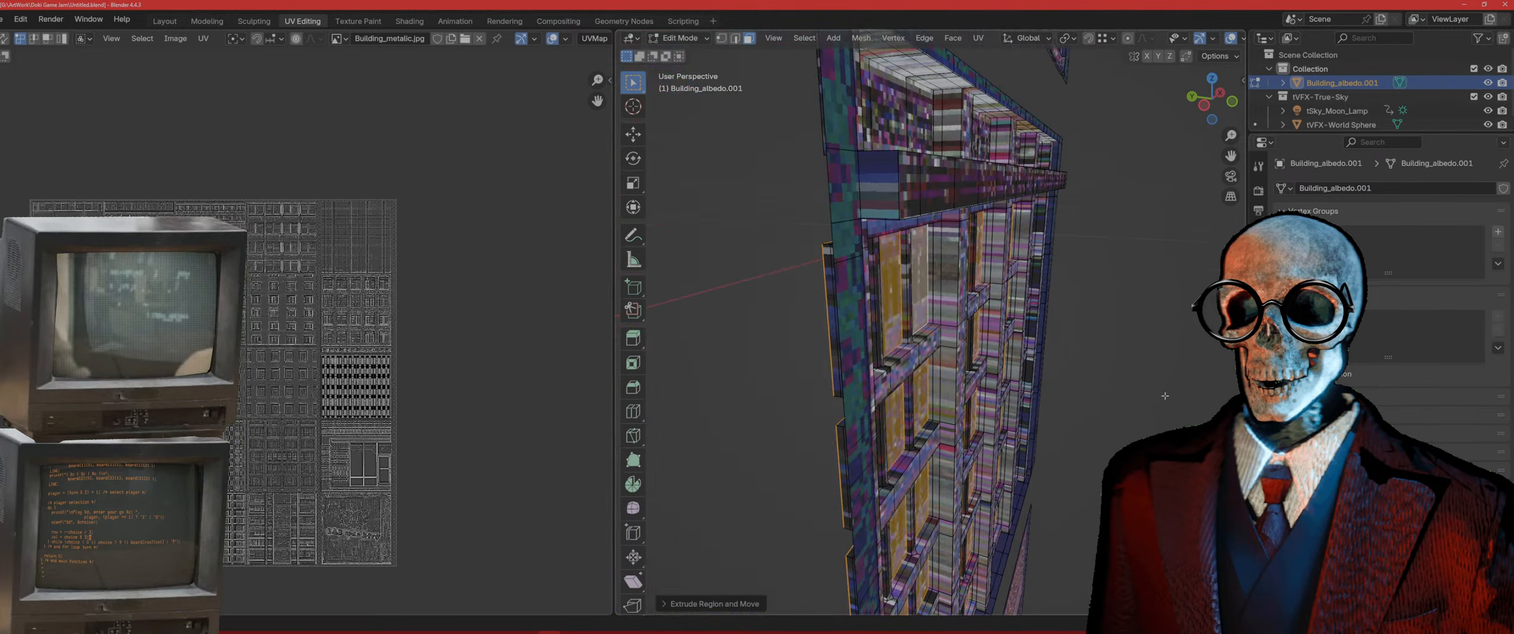
# Step: Leave Edit Mode, deselect the building mesh and review the finished facade's depth from several angles
pyautogui.moveTo(1164, 396); pyautogui.dragTo(959, 366, button='middle')
pyautogui.scroll(-3, 1080, 391)
pyautogui.press('Tab')
pyautogui.click(1085, 372)
pyautogui.scroll(4, 1077, 372)
pyautogui.moveTo(1065, 372); pyautogui.dragTo(970, 276, button='middle')
pyautogui.scroll(-6, 923, 405)
pyautogui.moveTo(899, 342); pyautogui.dragTo(1014, 345, button='middle')
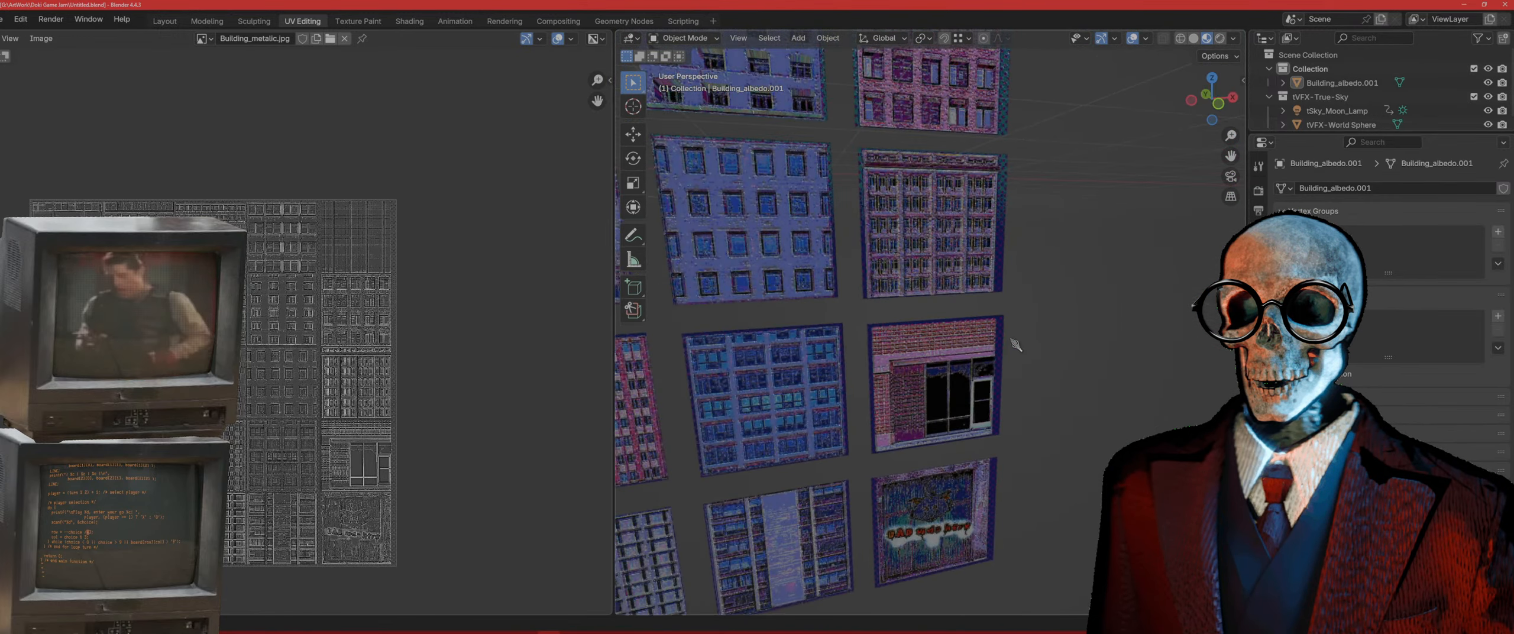
# Step: In Edit Mode, select the flat blue facade directly beside the finished one and frame it in front view
pyautogui.keyDown('shift'); pyautogui.moveTo(772, 276); pyautogui.dragTo(965, 341, button='middle'); pyautogui.keyUp('shift')
pyautogui.scroll(1, 966, 341)
pyautogui.click(966, 341)
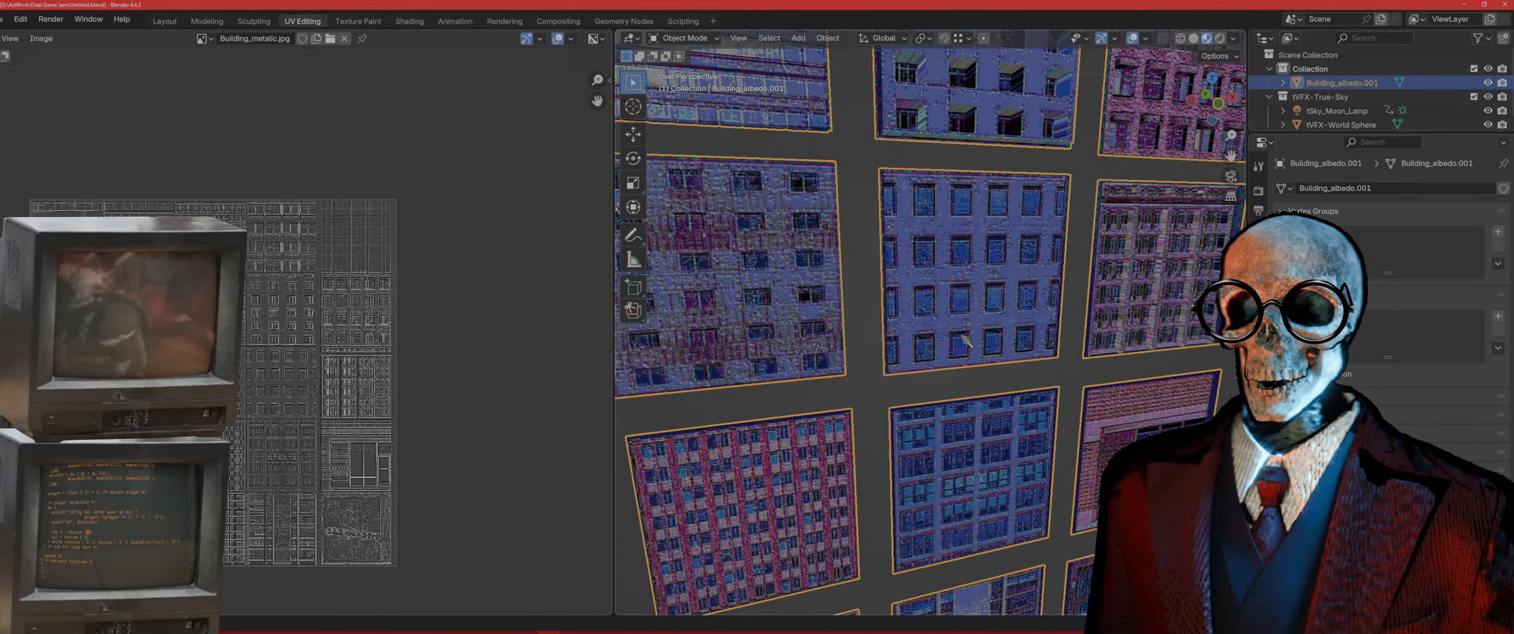
pyautogui.press('Tab')
pyautogui.click(966, 342)
pyautogui.scroll(-5, 966, 341)
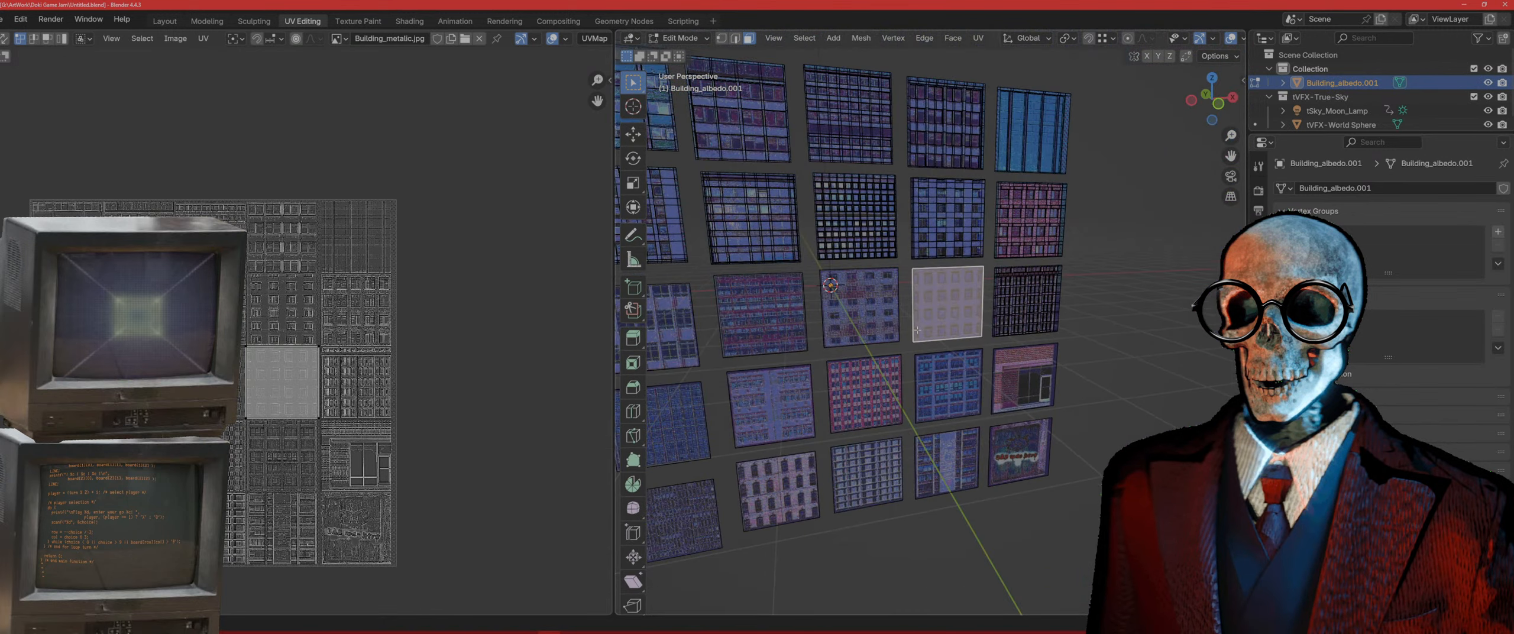
pyautogui.scroll(-2, 917, 330)
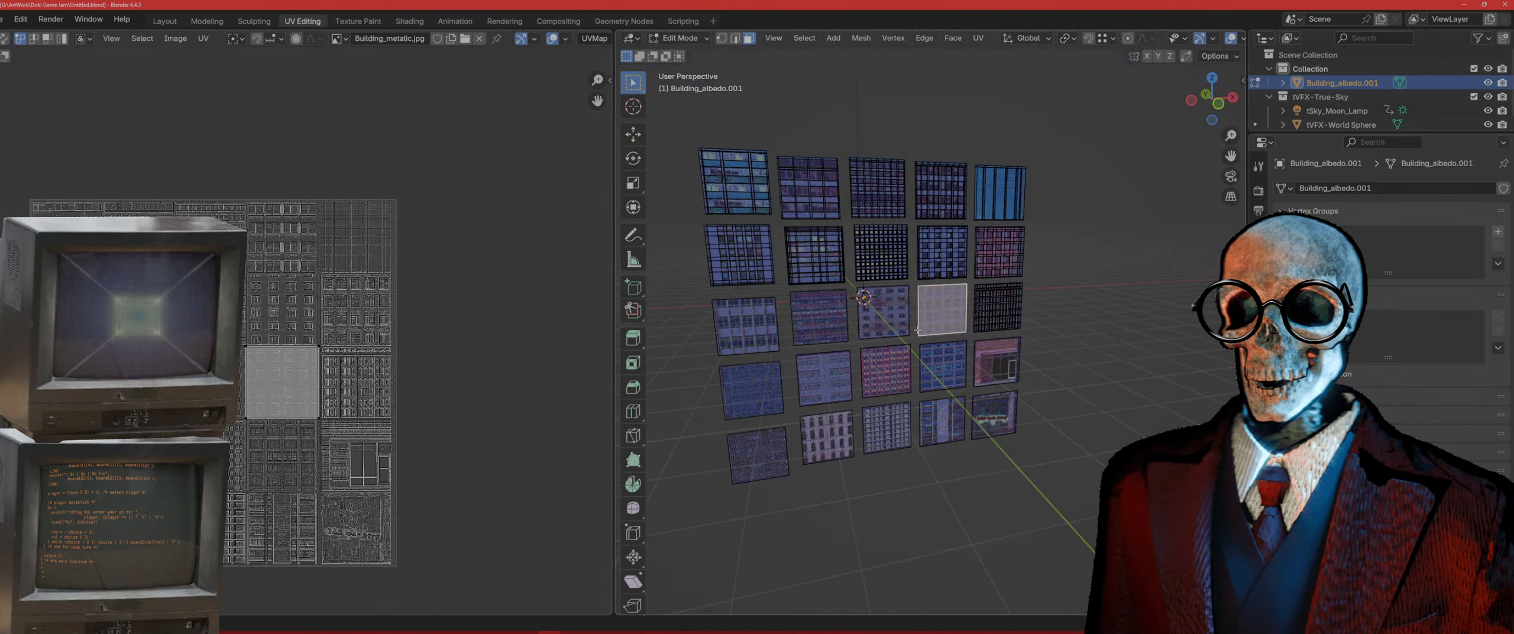
pyautogui.press('KP_1')
pyautogui.press('KP_Decimal')
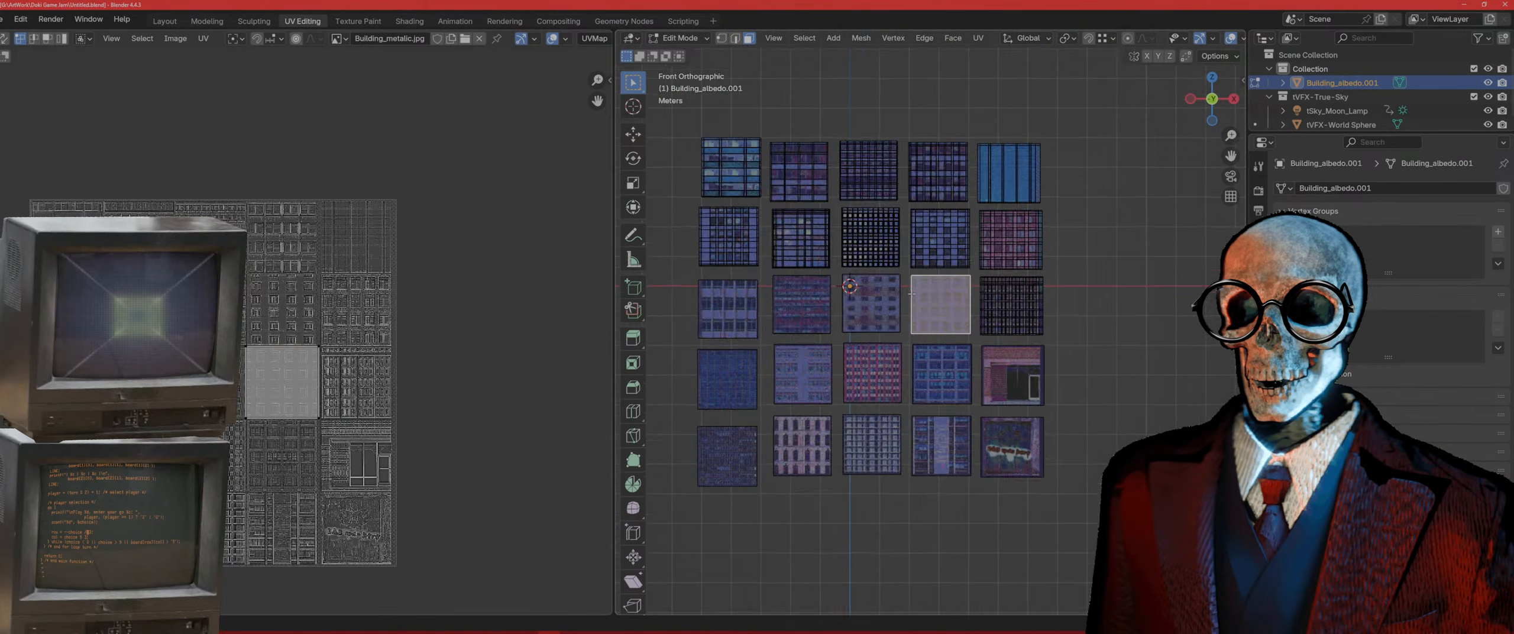
# Step: Inset the selected facade face slightly to form a thin border around the wall
pyautogui.scroll(-1, 921, 379)
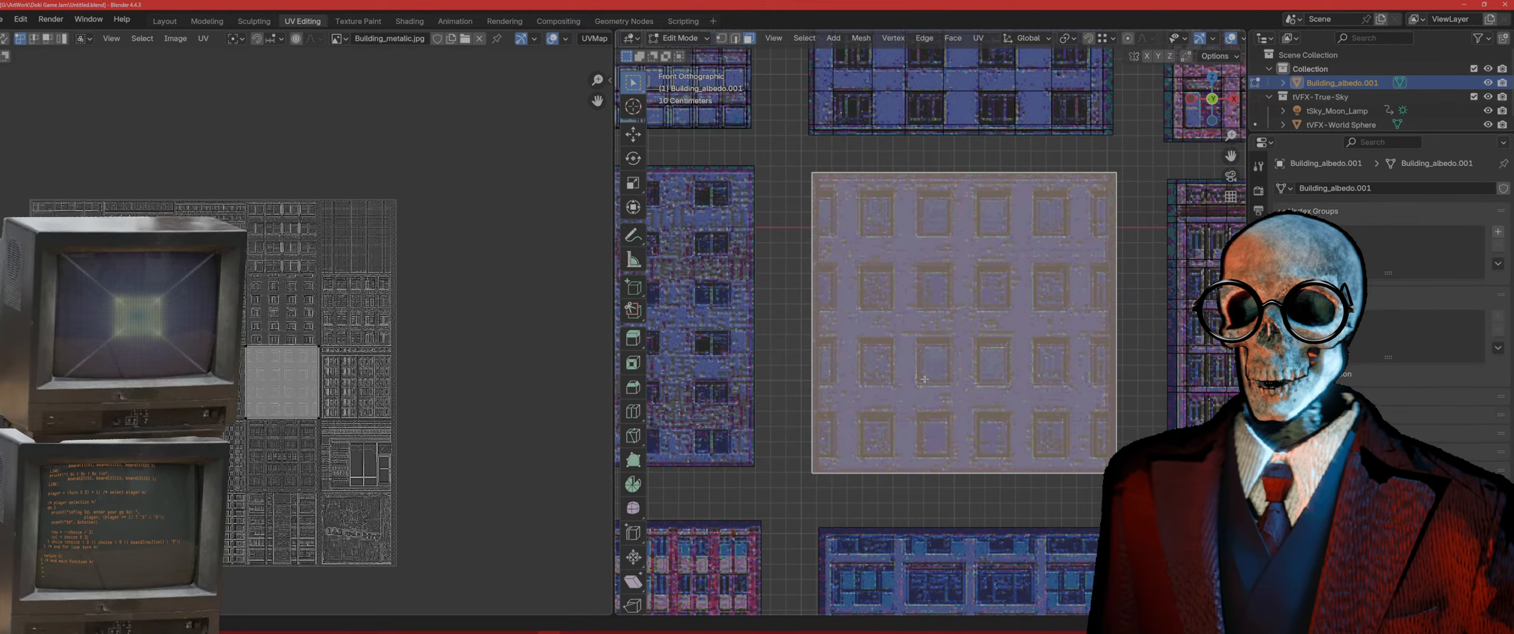
pyautogui.scroll(1, 938, 274)
pyautogui.keyDown('shift'); pyautogui.moveTo(938, 274); pyautogui.dragTo(878, 307, button='middle'); pyautogui.keyUp('shift')
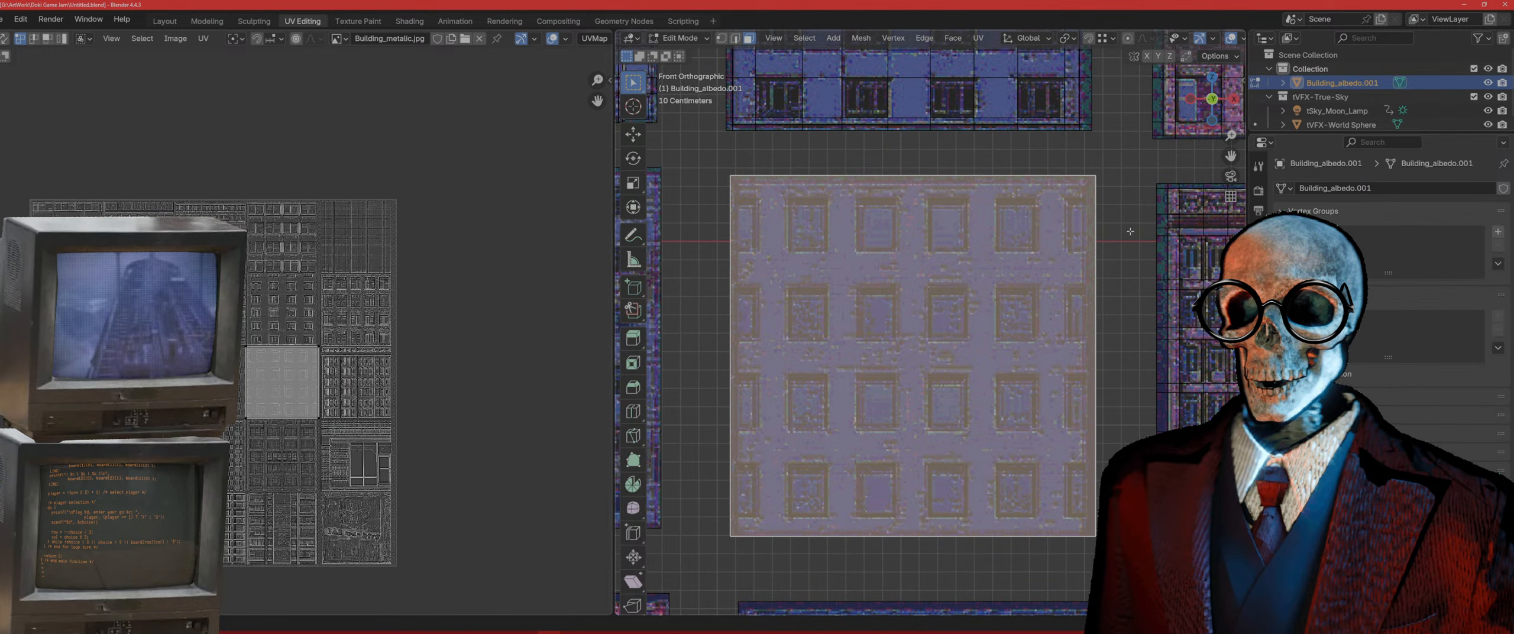
pyautogui.press('i')
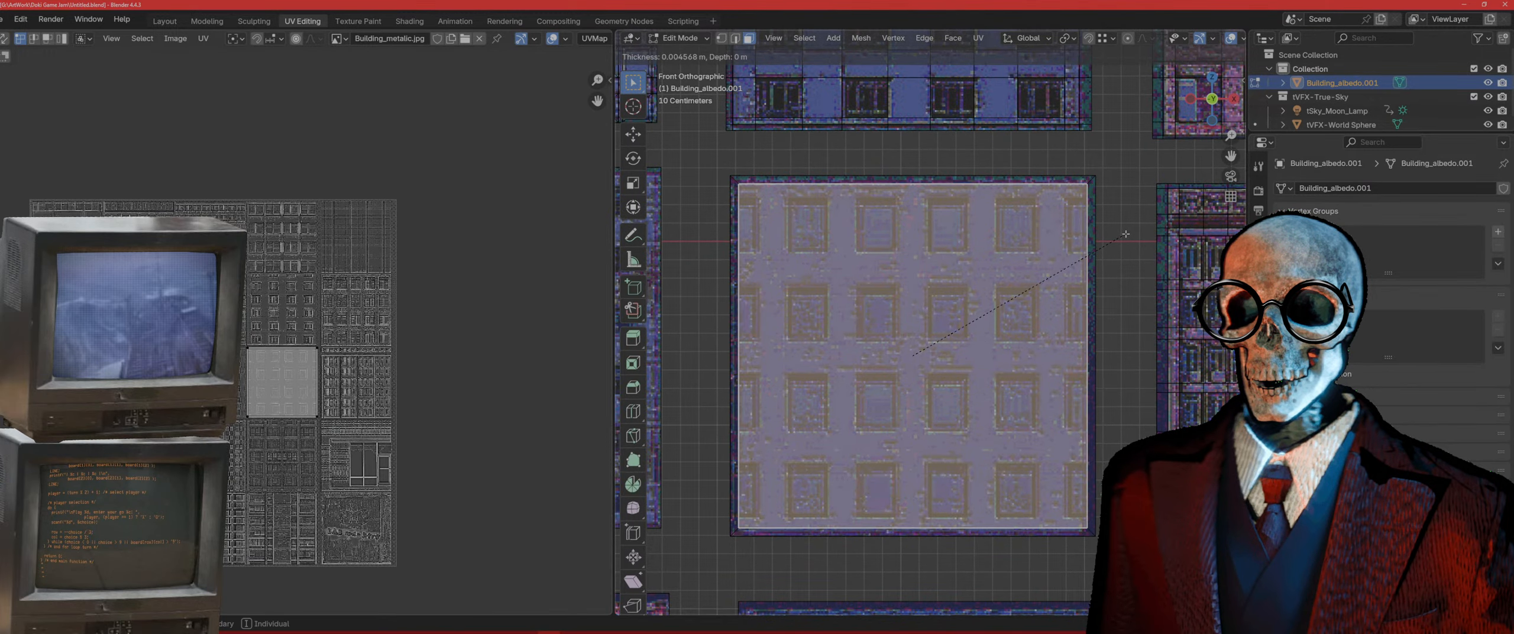
pyautogui.click(1126, 234)
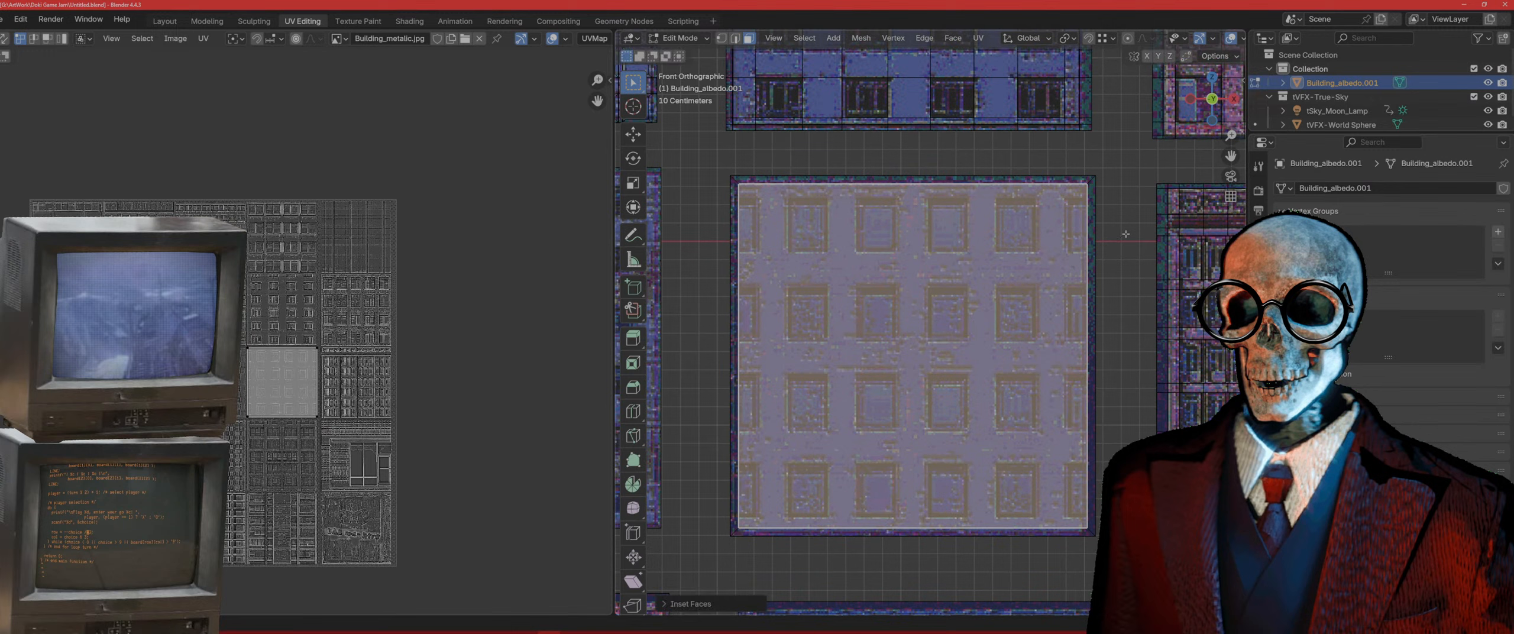
# Step: Add vertical loop cuts along the inner edge of the left half-window column and the left edge of the first full column
pyautogui.hotkey('ctrl', 'r')
pyautogui.click(760, 187)
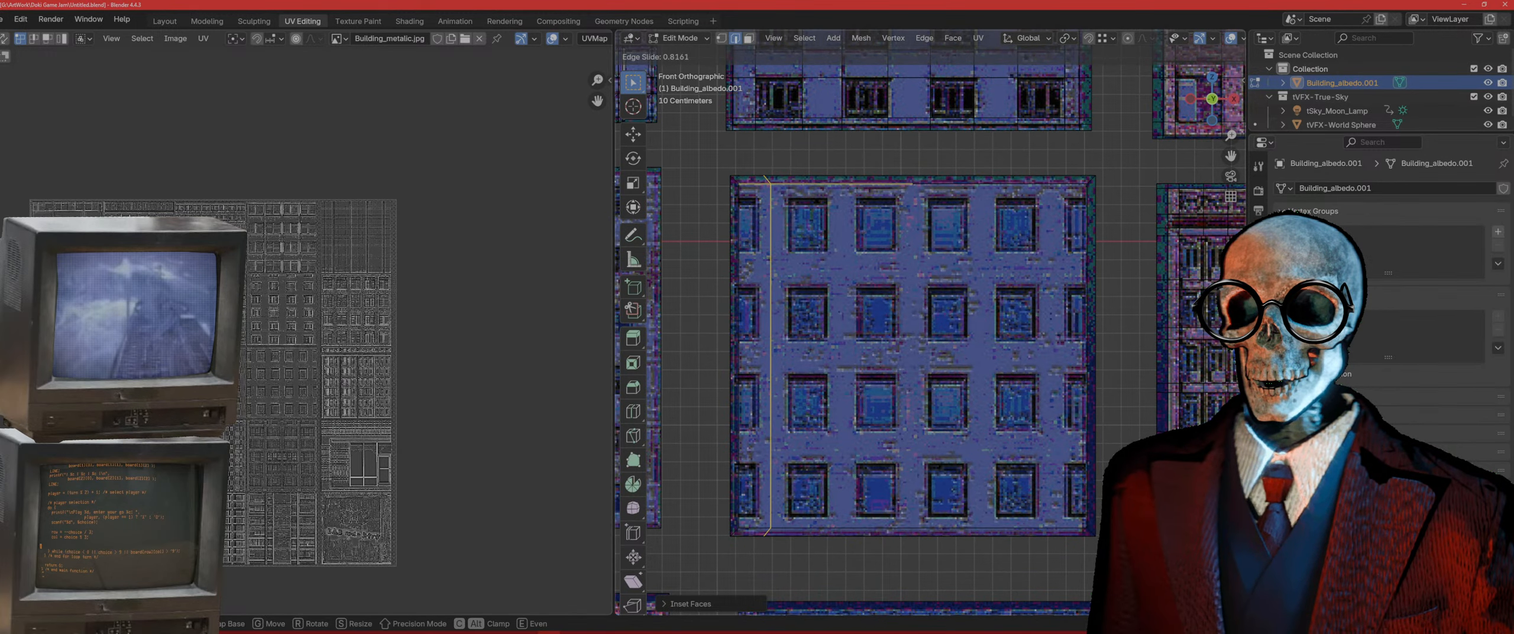
pyautogui.click(1236, 180)
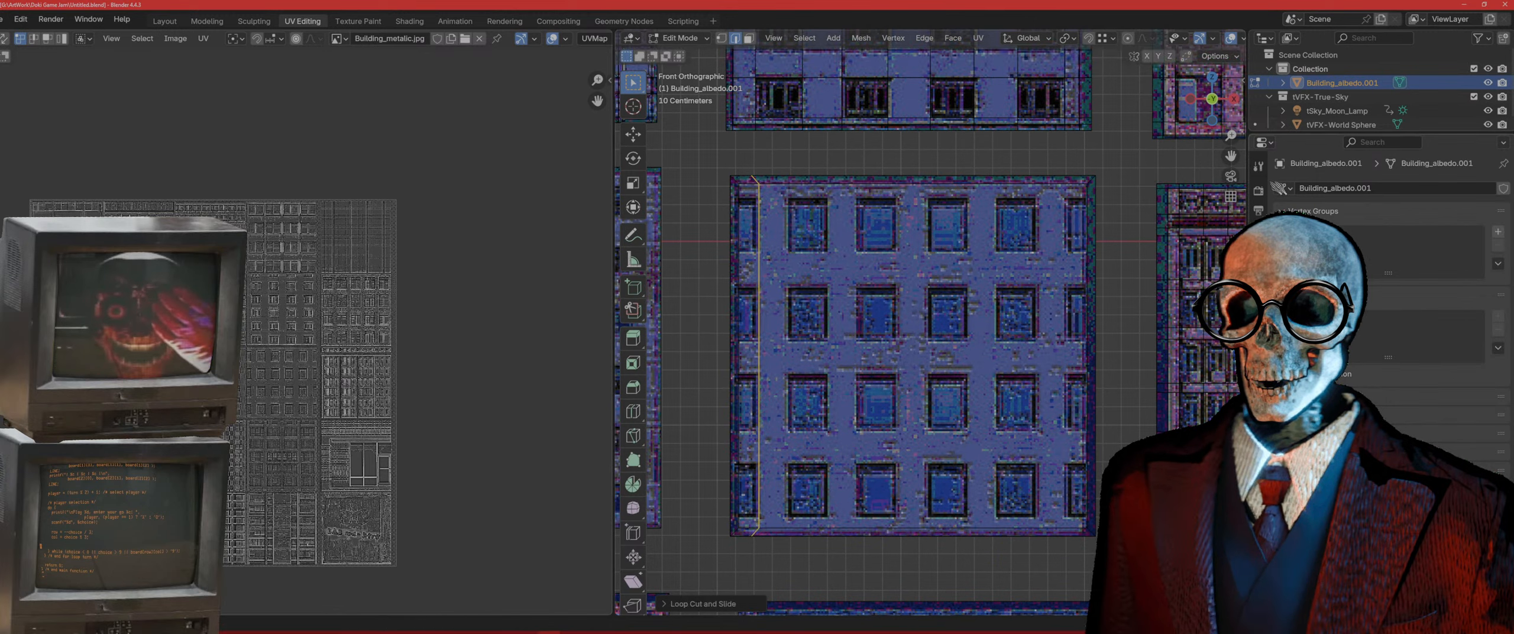
pyautogui.press('g')
pyautogui.press('g')
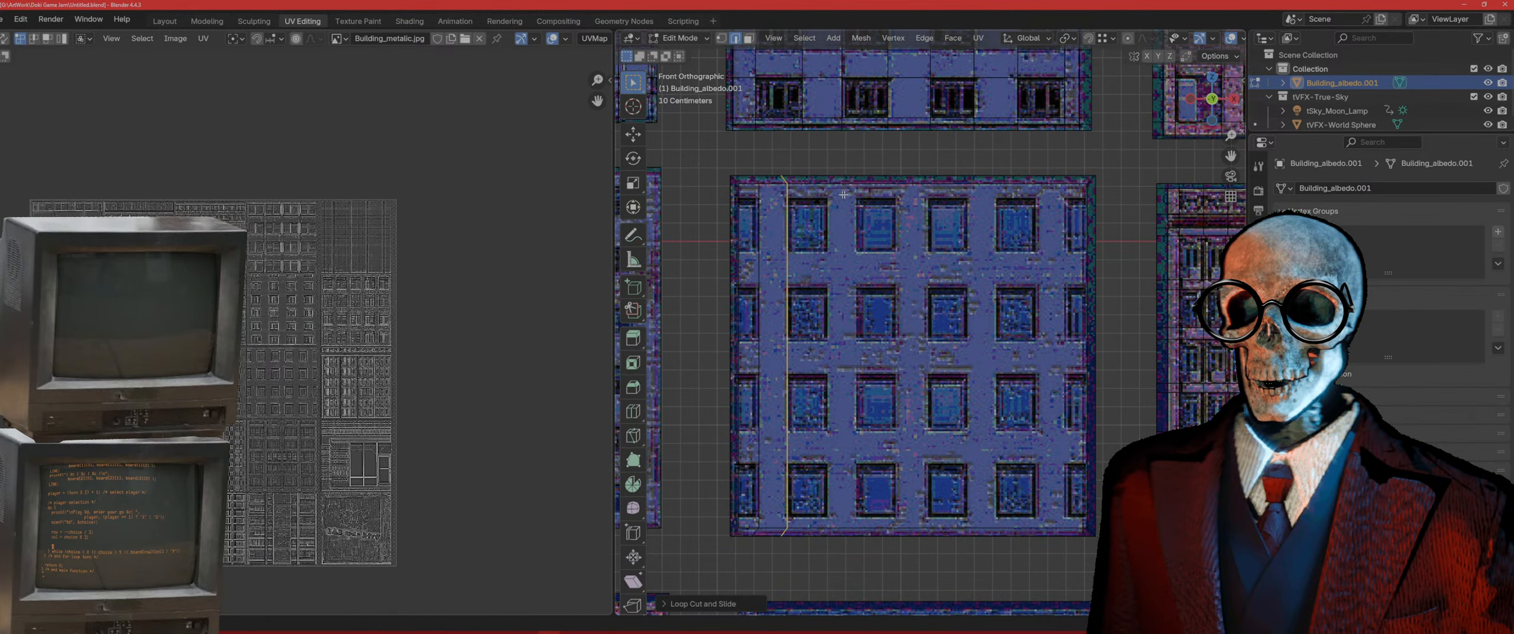
pyautogui.click(737, 191)
# Step: Add vertical loop cuts along the window edges from the first full column's right side to the fourth column's left side
pyautogui.press('g')
pyautogui.press('g')
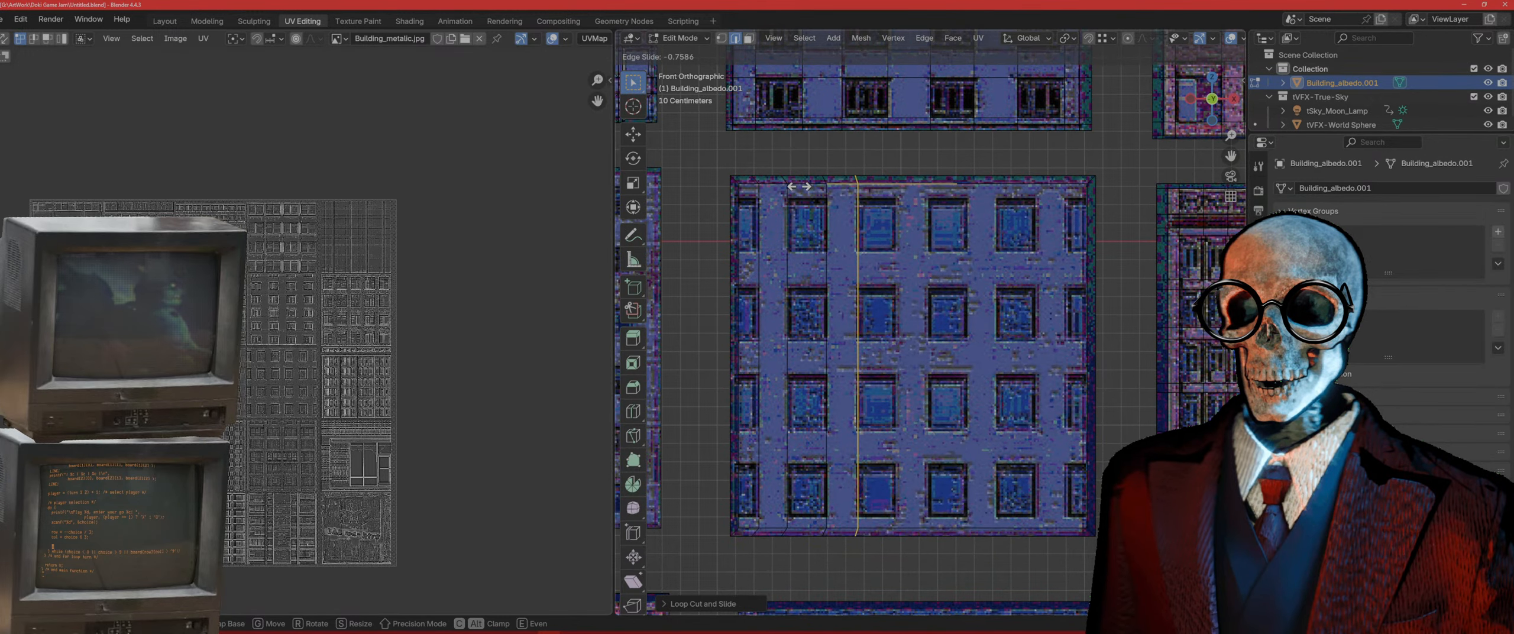
pyautogui.click(924, 188)
pyautogui.press('g')
pyautogui.press('g')
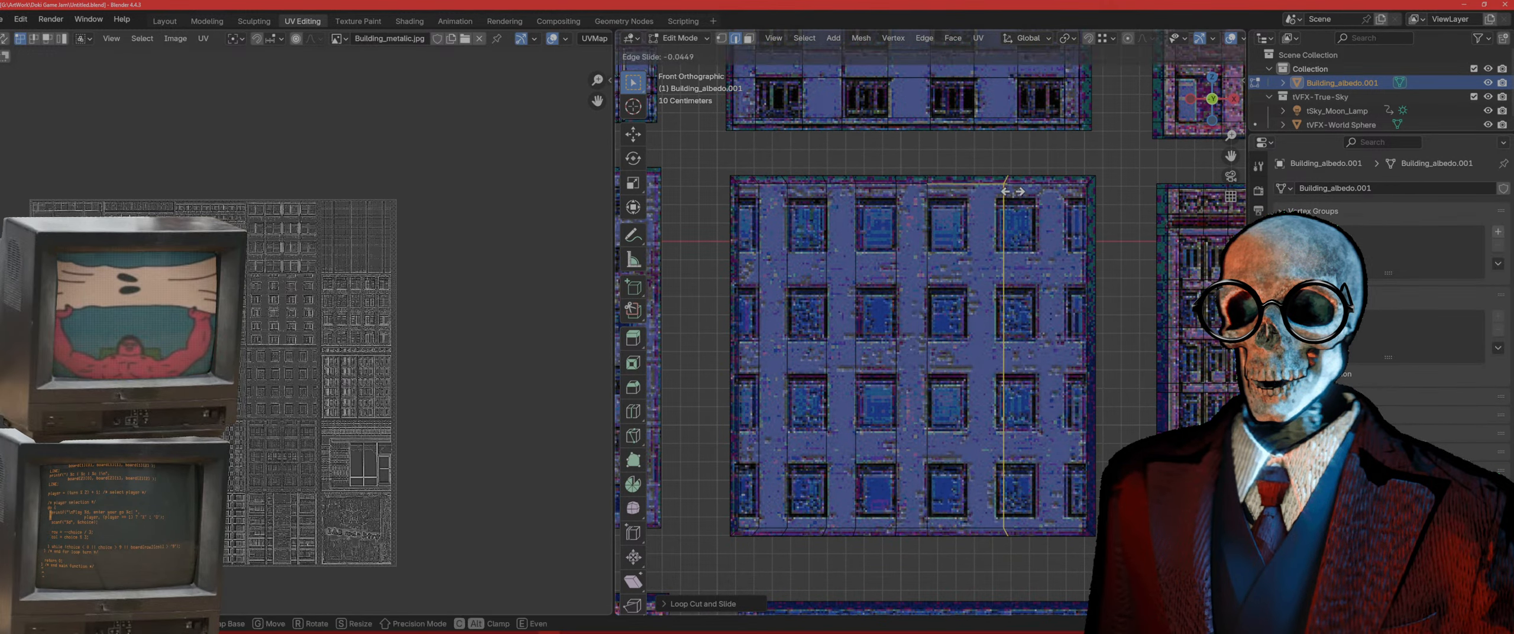
pyautogui.click(1016, 196)
# Step: Add vertical loop cuts along the fourth full window column's right edge and the inner edge of the right half-window column
pyautogui.hotkey('ctrl', 'r')
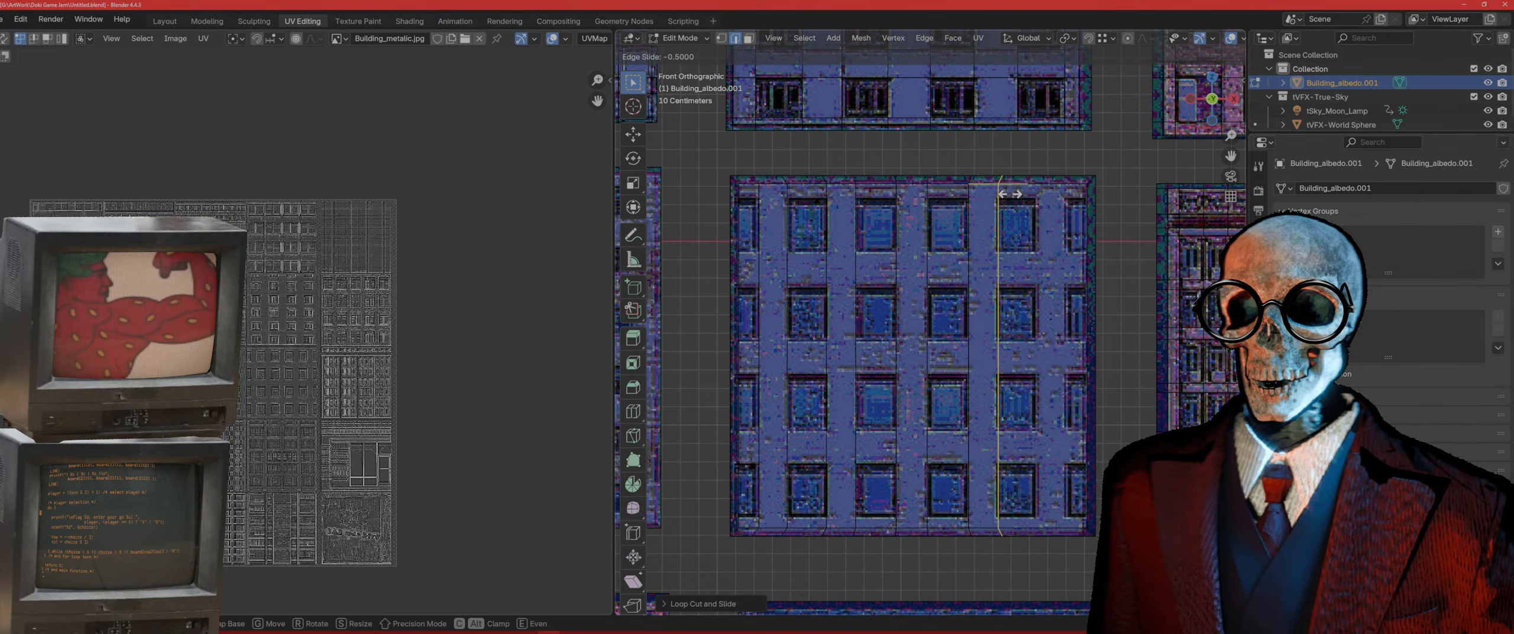
pyautogui.click(1047, 192)
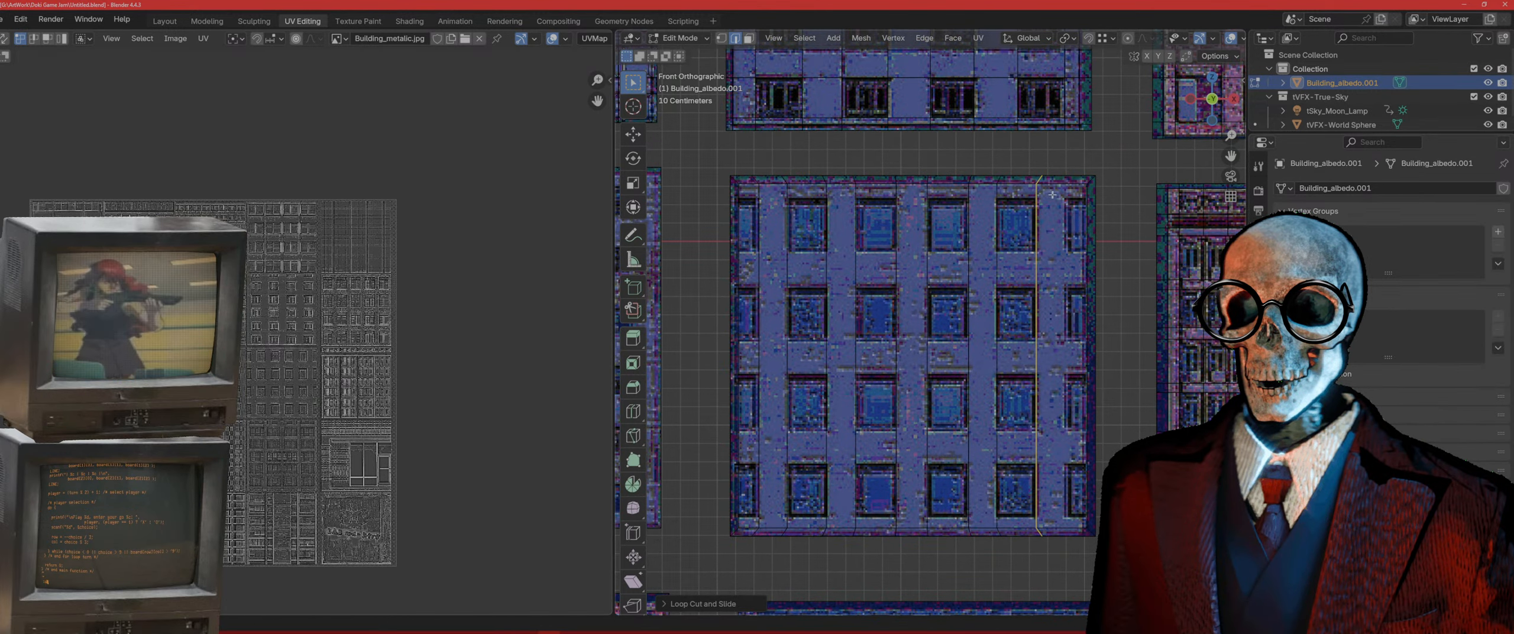
pyautogui.click(1071, 194)
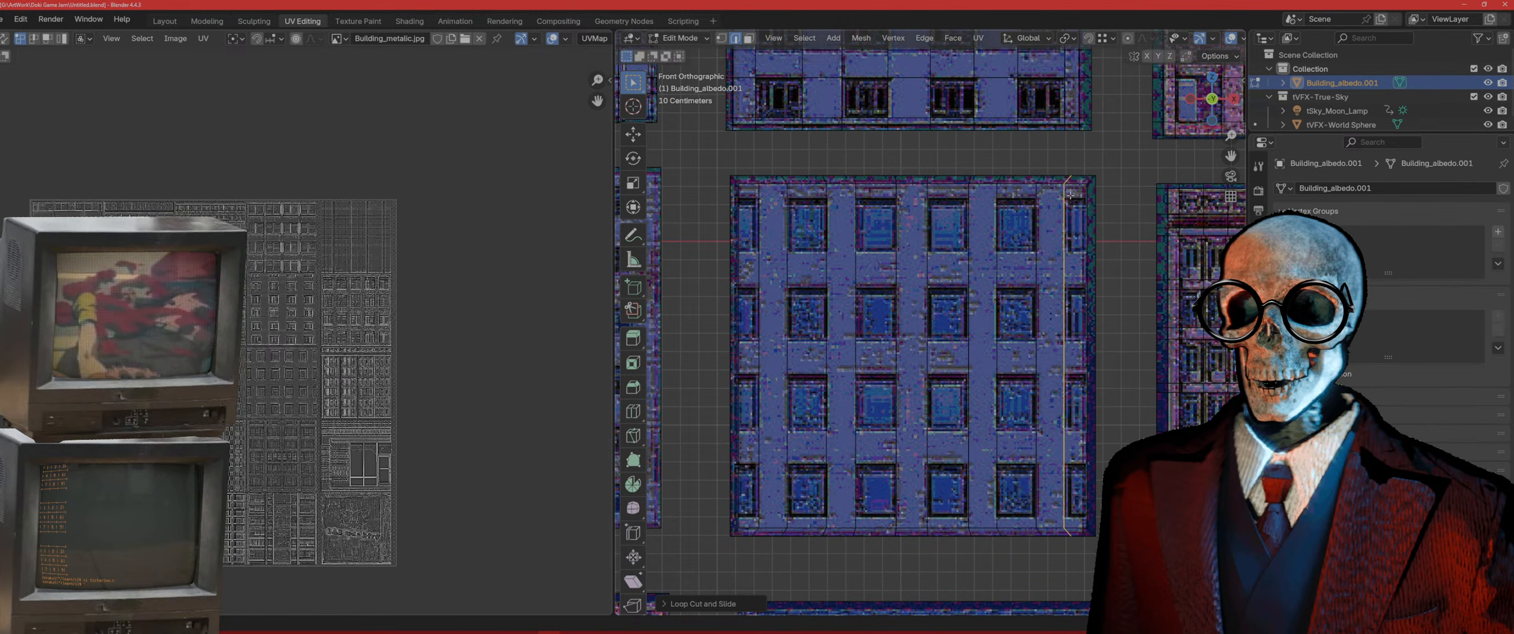
# Step: Add horizontal loop cuts along the top and bottom edges of all four window rows
pyautogui.hotkey('ctrl', 'r')
pyautogui.click(1077, 201)
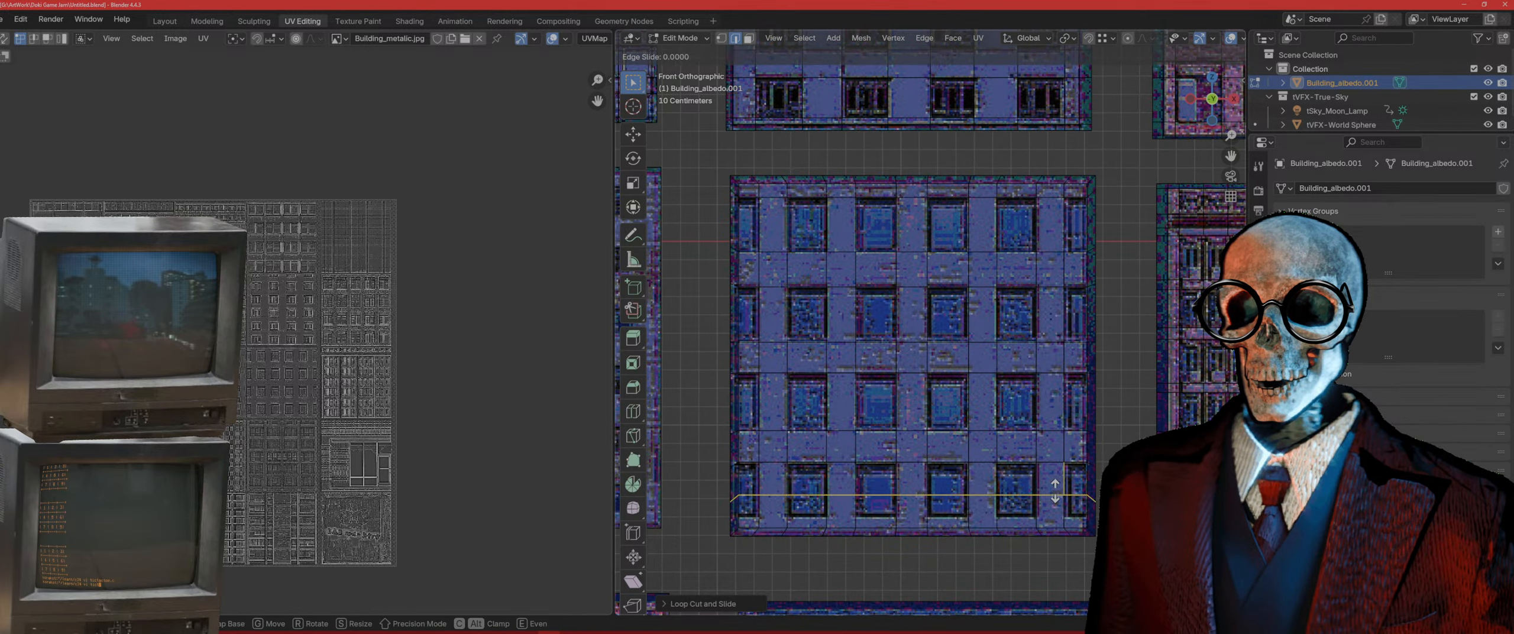
pyautogui.click(1048, 512)
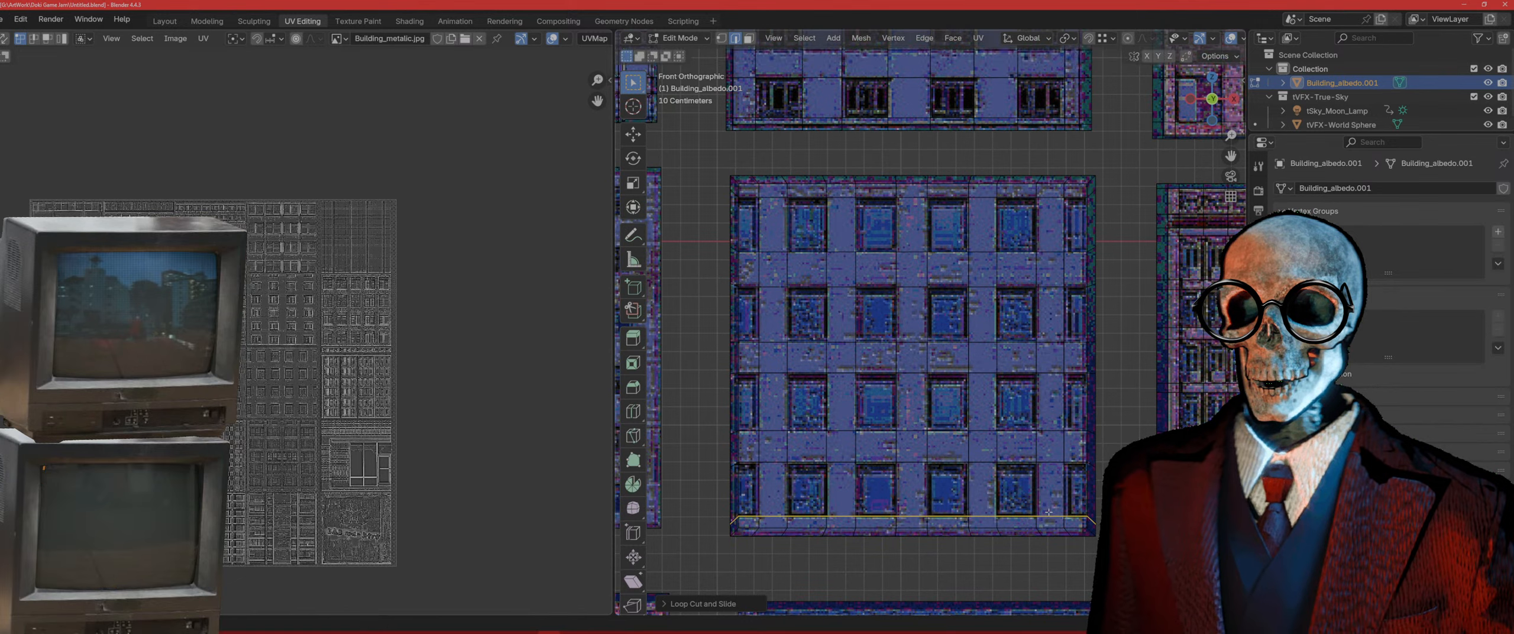
pyautogui.keyDown('shift'); pyautogui.moveTo(998, 486); pyautogui.dragTo(968, 477, button='middle'); pyautogui.keyUp('shift')
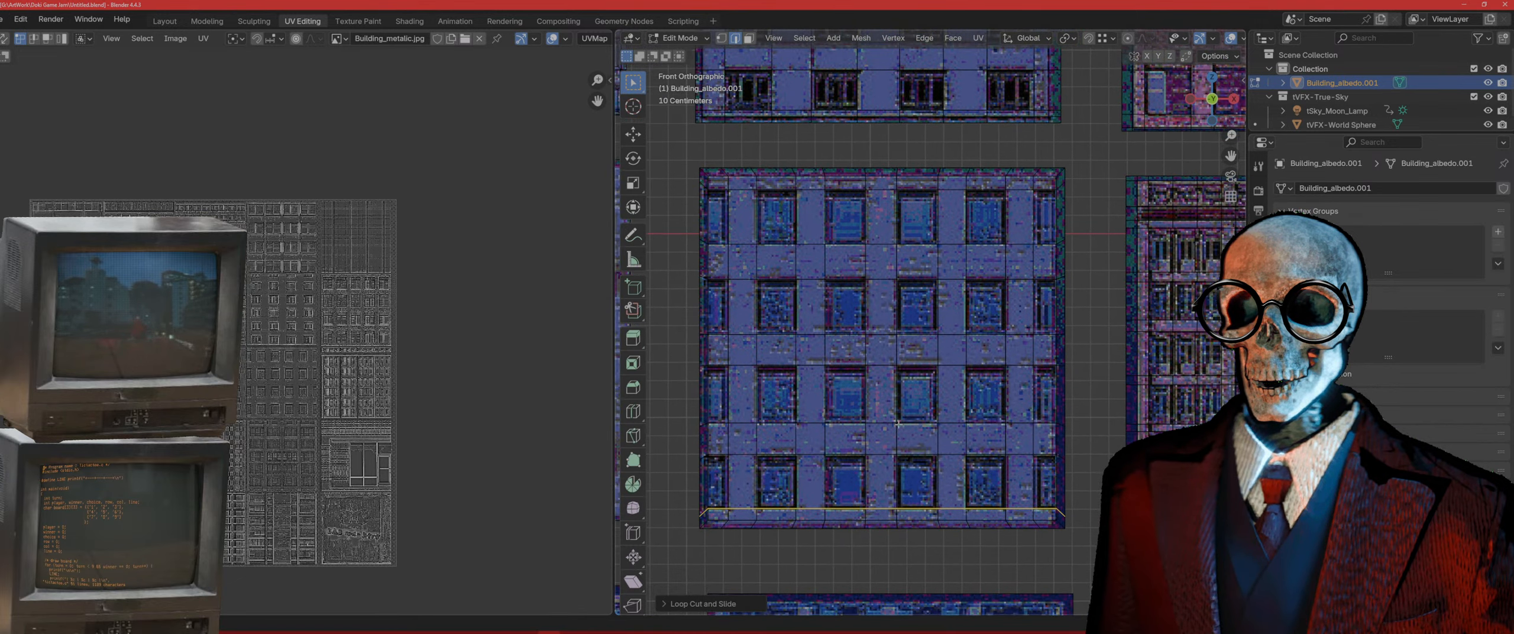
# Step: In face selection mode, select all wall and window faces inside the border and extrude them slightly back
pyautogui.press('3')
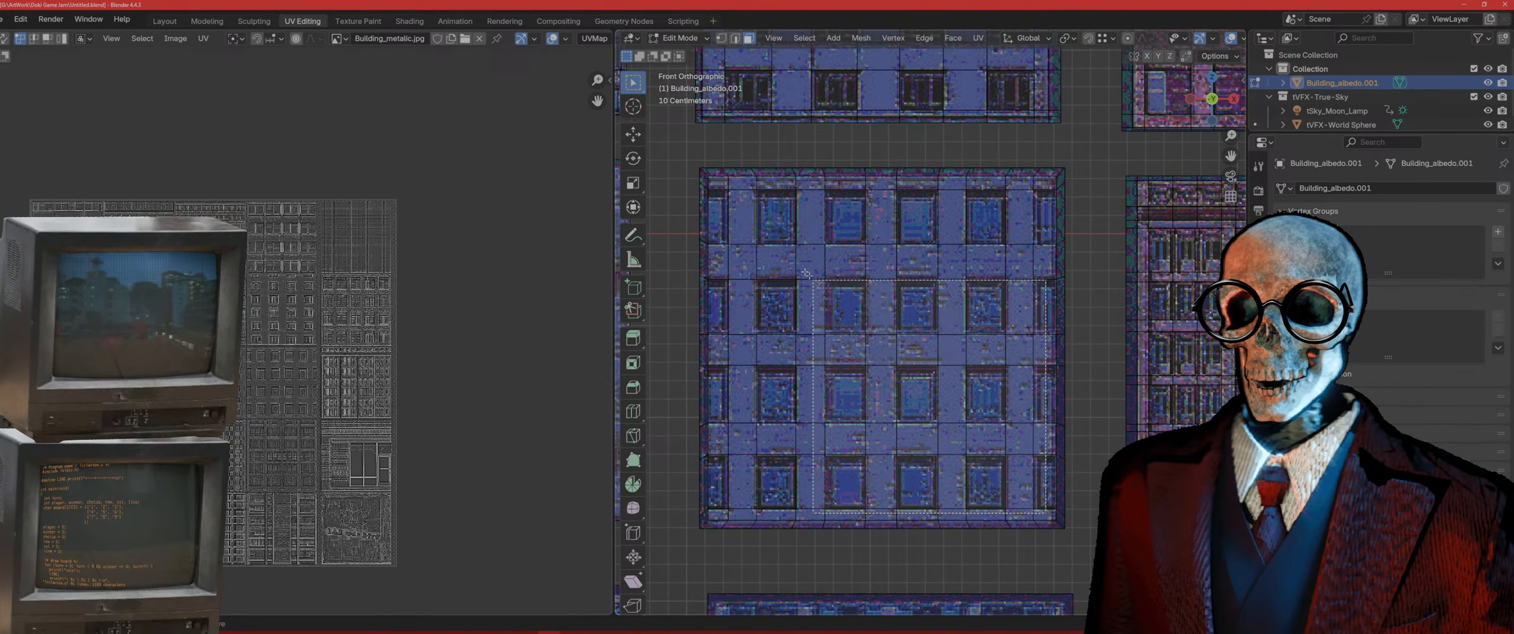
pyautogui.press('l')
pyautogui.moveTo(791, 263); pyautogui.dragTo(1076, 333, button='middle')
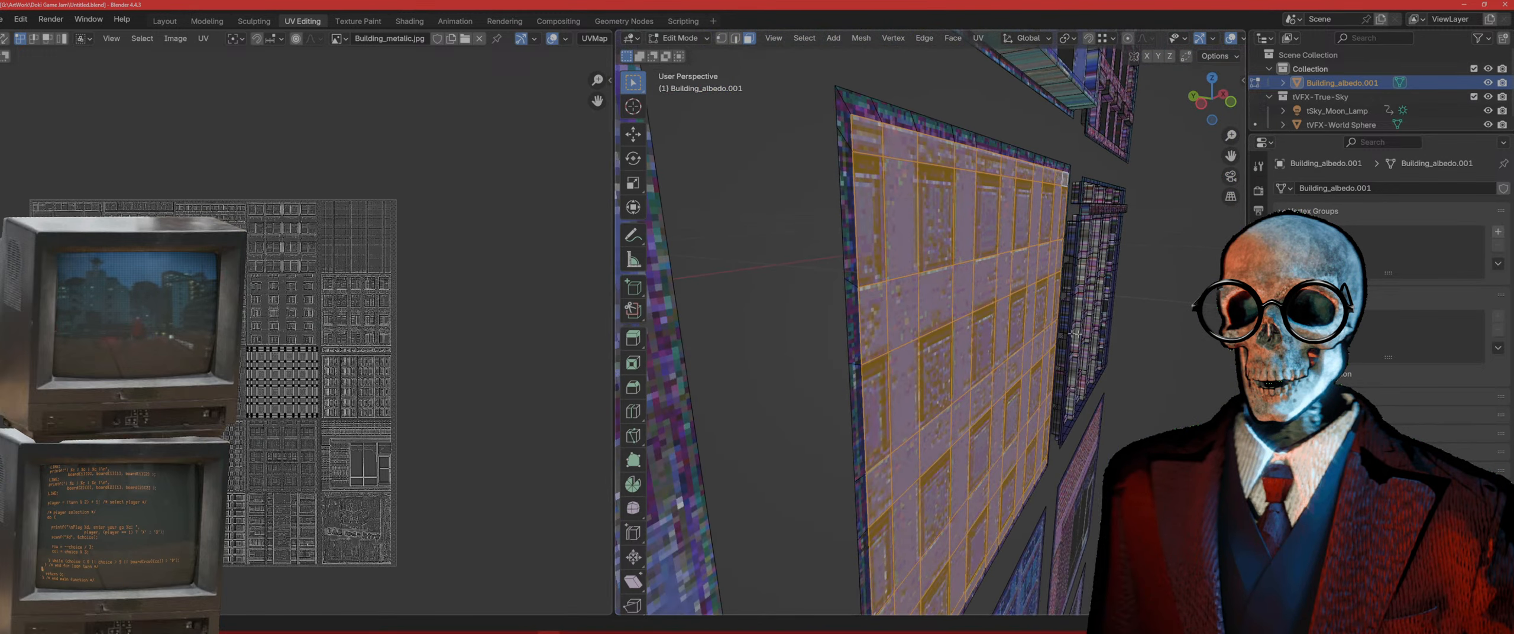
pyautogui.press('e')
pyautogui.click(1186, 357)
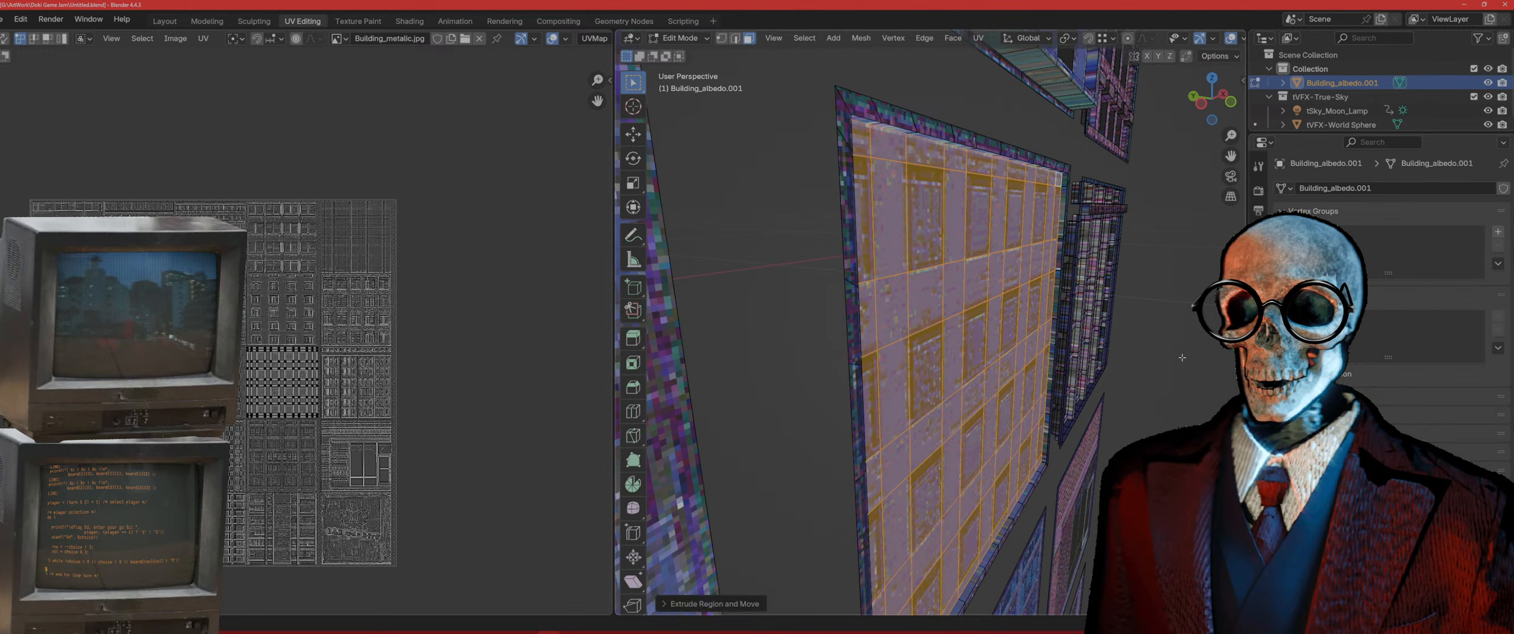
# Step: In front view, select the window faces of the left half-window column and the first full window column
pyautogui.press('KP_1')
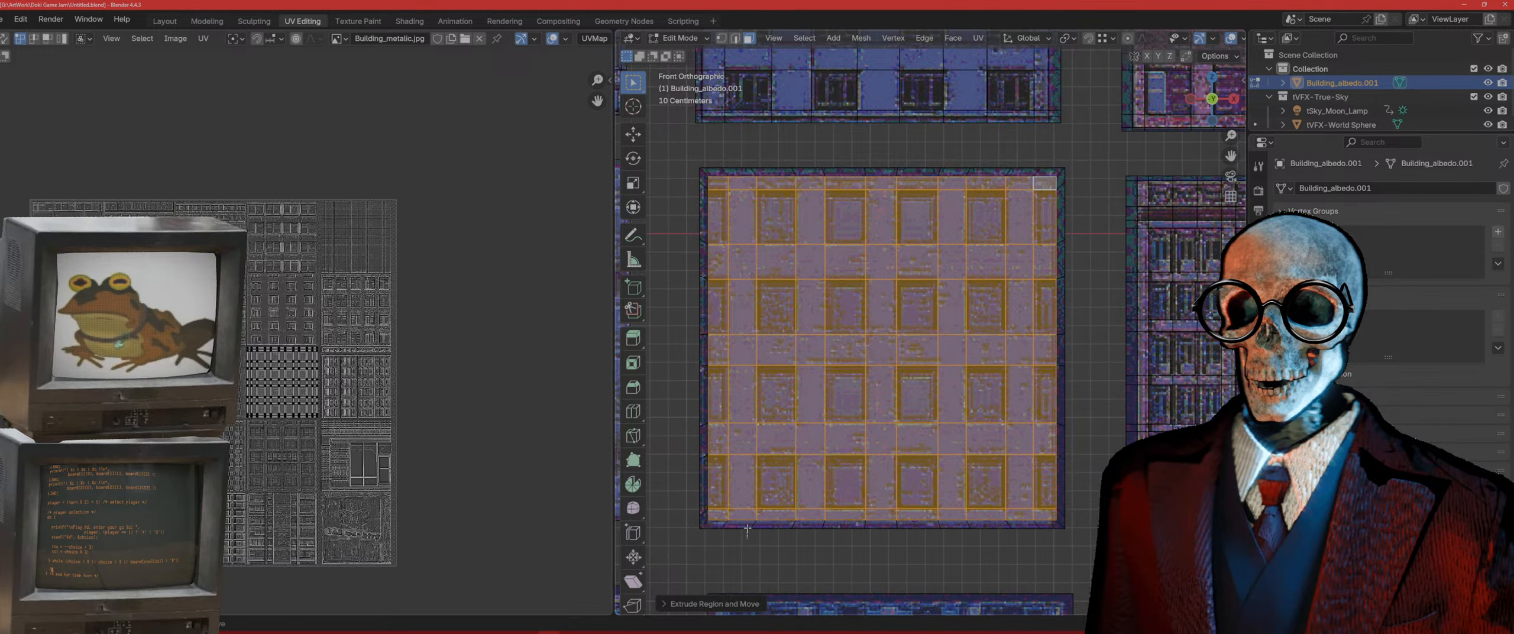
pyautogui.click(717, 480)
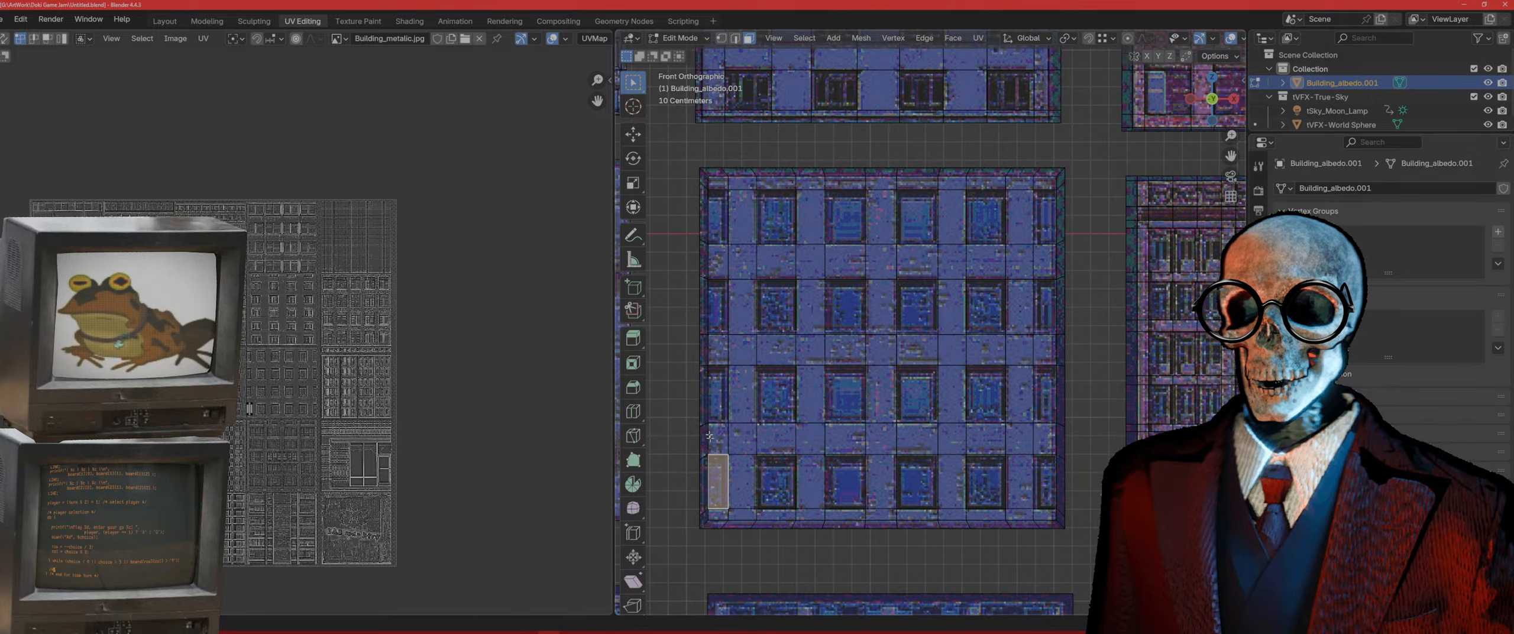
pyautogui.keyDown('shift'); pyautogui.click(720, 309); pyautogui.keyUp('shift')
pyautogui.keyDown('shift'); pyautogui.click(719, 217); pyautogui.keyUp('shift')
pyautogui.keyDown('shift'); pyautogui.click(781, 414); pyautogui.keyUp('shift')
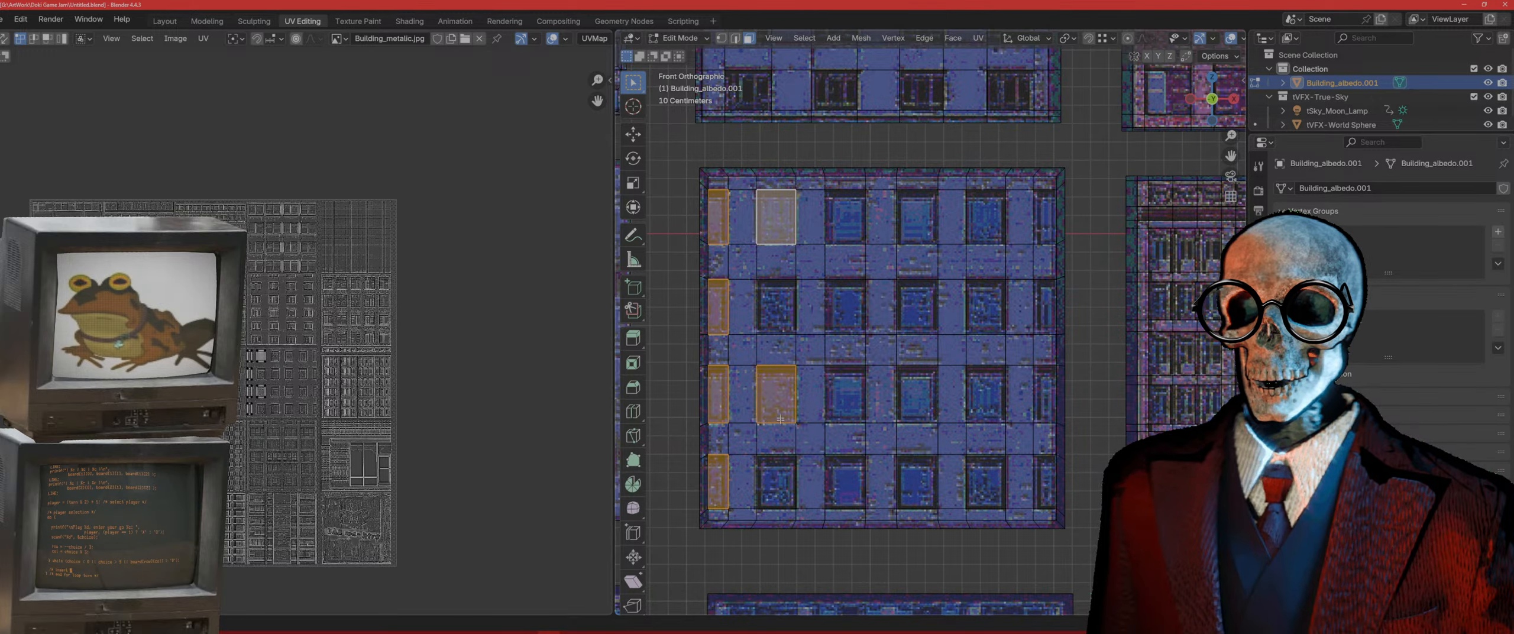
pyautogui.keyDown('shift'); pyautogui.click(782, 499); pyautogui.keyUp('shift')
pyautogui.keyDown('shift'); pyautogui.click(777, 306); pyautogui.keyUp('shift')
# Step: Add all window faces of the second and third full window columns to the selection
pyautogui.keyDown('shift'); pyautogui.click(845, 306); pyautogui.keyUp('shift')
pyautogui.keyDown('shift'); pyautogui.click(845, 218); pyautogui.keyUp('shift')
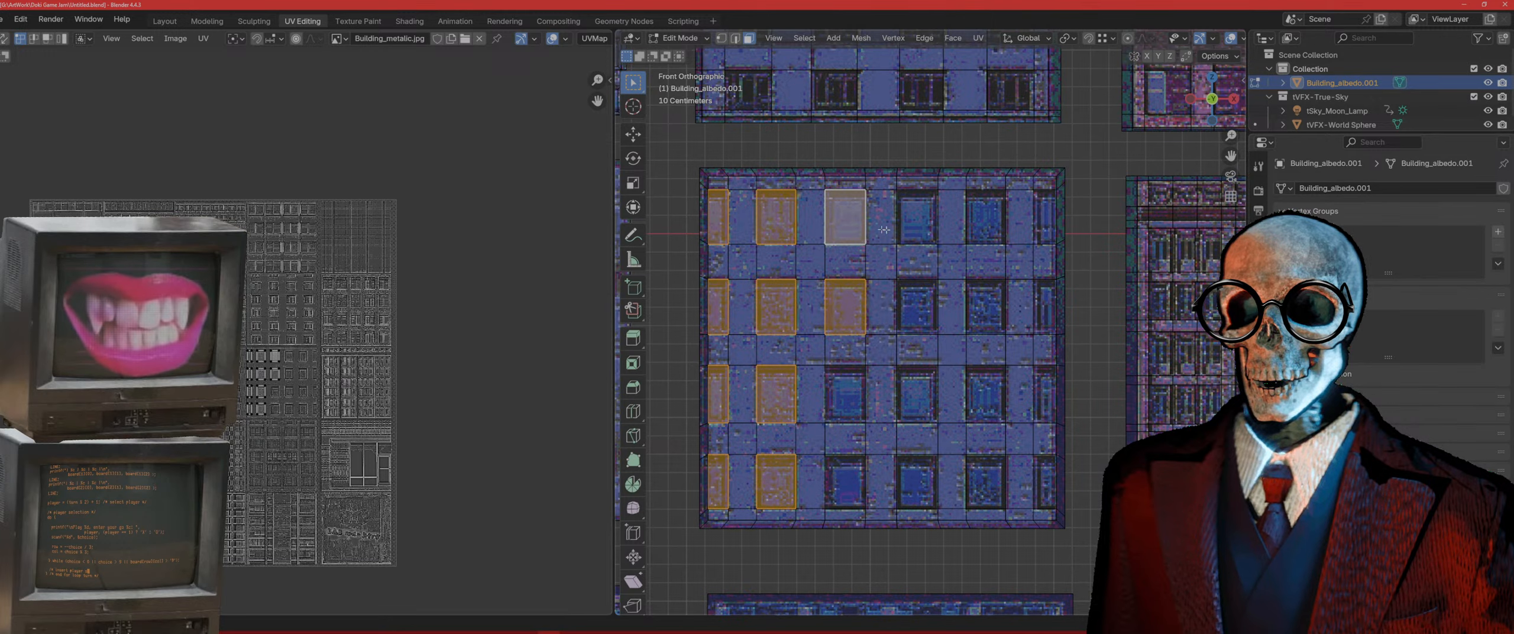
pyautogui.keyDown('shift'); pyautogui.click(916, 218); pyautogui.keyUp('shift')
pyautogui.keyDown('shift'); pyautogui.click(935, 318); pyautogui.keyUp('shift')
pyautogui.keyDown('shift'); pyautogui.click(845, 395); pyautogui.keyUp('shift')
pyautogui.keyDown('shift'); pyautogui.click(917, 395); pyautogui.keyUp('shift')
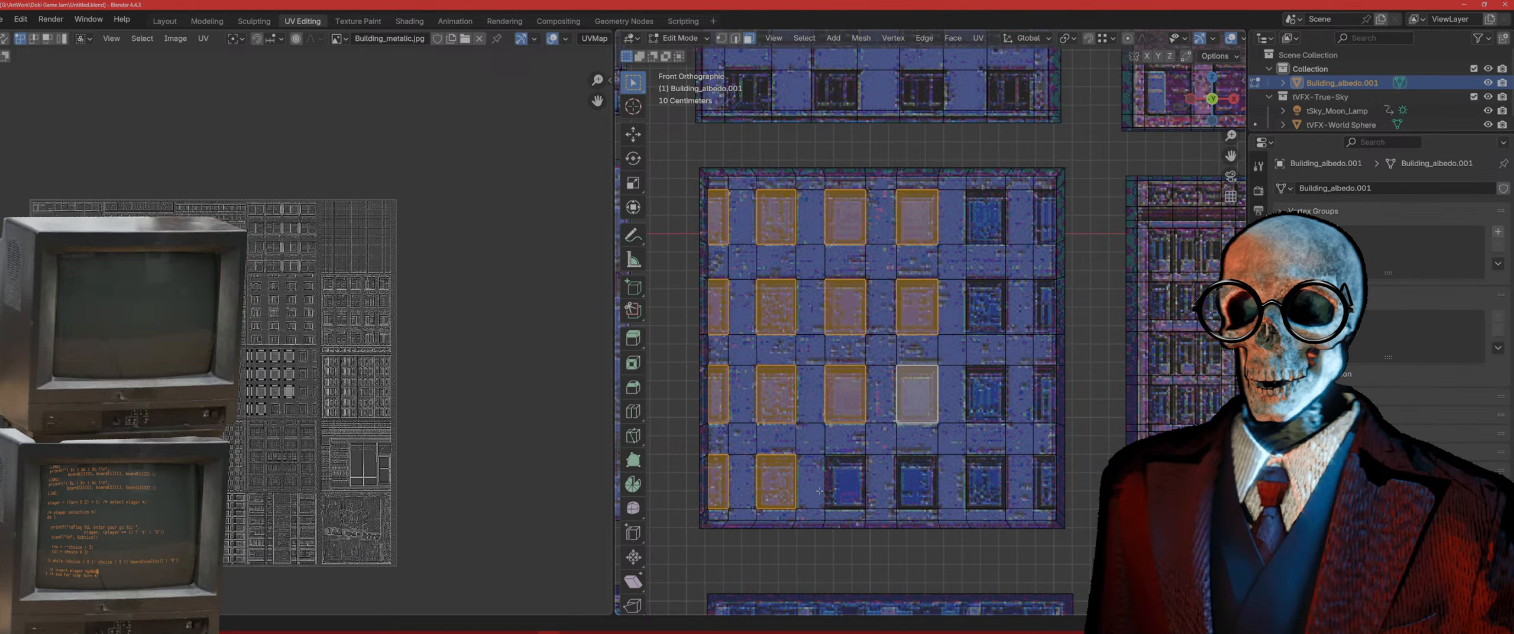
pyautogui.keyDown('shift'); pyautogui.click(813, 484); pyautogui.keyUp('shift')
pyautogui.keyDown('shift'); pyautogui.click(811, 482); pyautogui.keyUp('shift')
pyautogui.keyDown('shift'); pyautogui.click(846, 482); pyautogui.keyUp('shift')
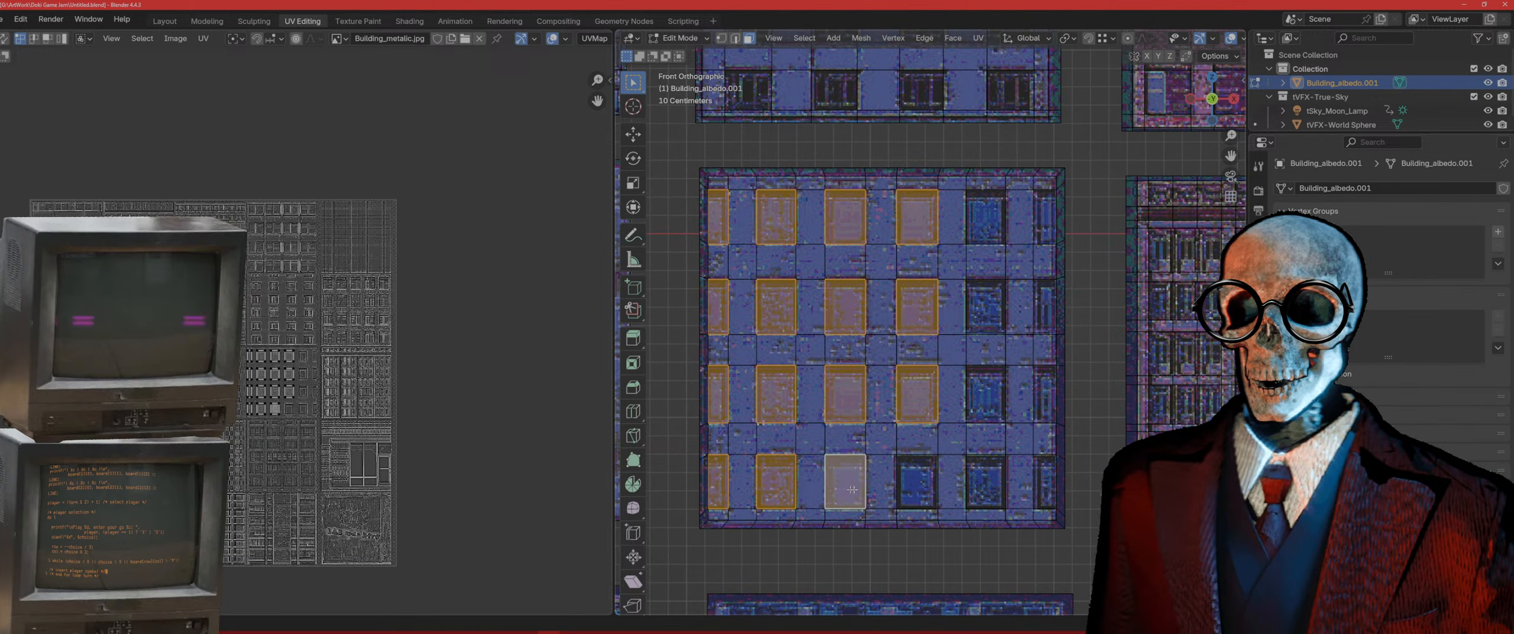
pyautogui.keyDown('shift'); pyautogui.click(916, 482); pyautogui.keyUp('shift')
# Step: Add the window faces of the fourth full window column and the right half-window column to the selection
pyautogui.keyDown('shift'); pyautogui.click(980, 486); pyautogui.keyUp('shift')
pyautogui.keyDown('shift'); pyautogui.click(1045, 482); pyautogui.keyUp('shift')
pyautogui.keyDown('shift'); pyautogui.click(1044, 395); pyautogui.keyUp('shift')
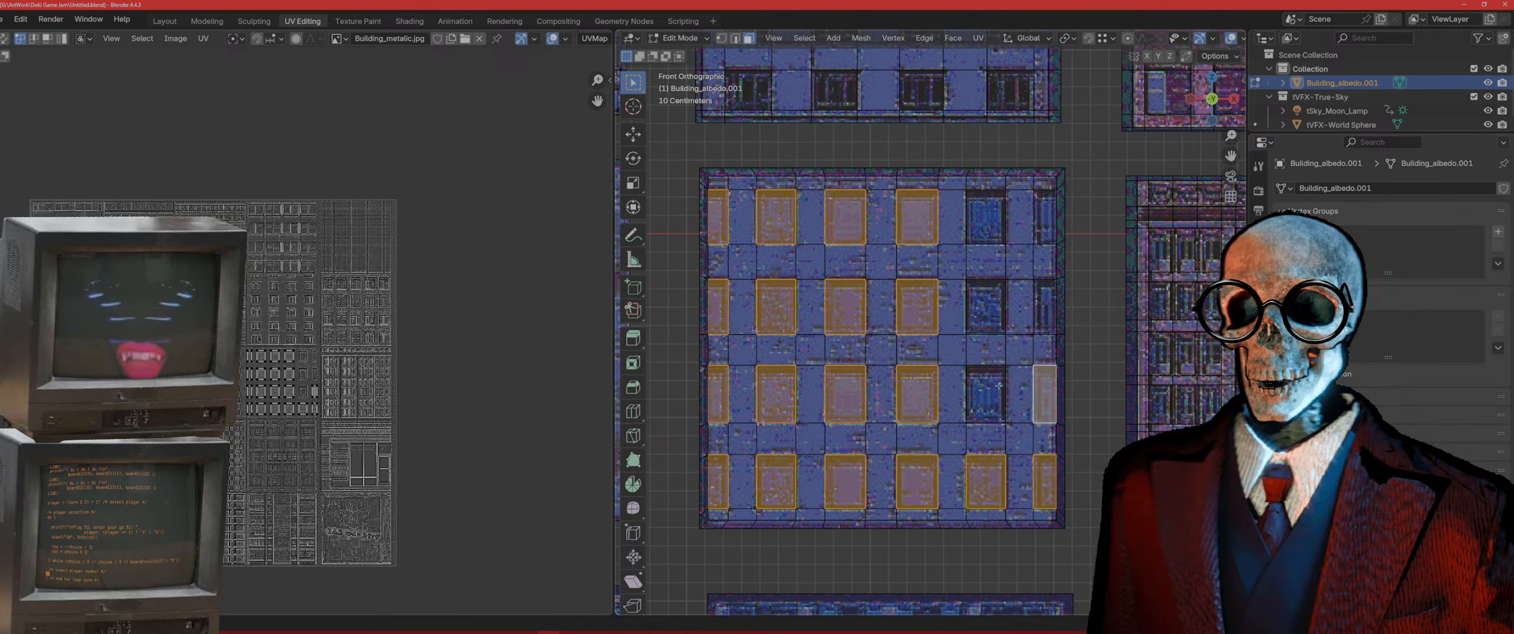
pyautogui.keyDown('shift'); pyautogui.click(985, 395); pyautogui.keyUp('shift')
pyautogui.keyDown('shift'); pyautogui.click(984, 318); pyautogui.keyUp('shift')
pyautogui.keyDown('shift'); pyautogui.click(1044, 307); pyautogui.keyUp('shift')
pyautogui.keyDown('shift'); pyautogui.click(1044, 218); pyautogui.keyUp('shift')
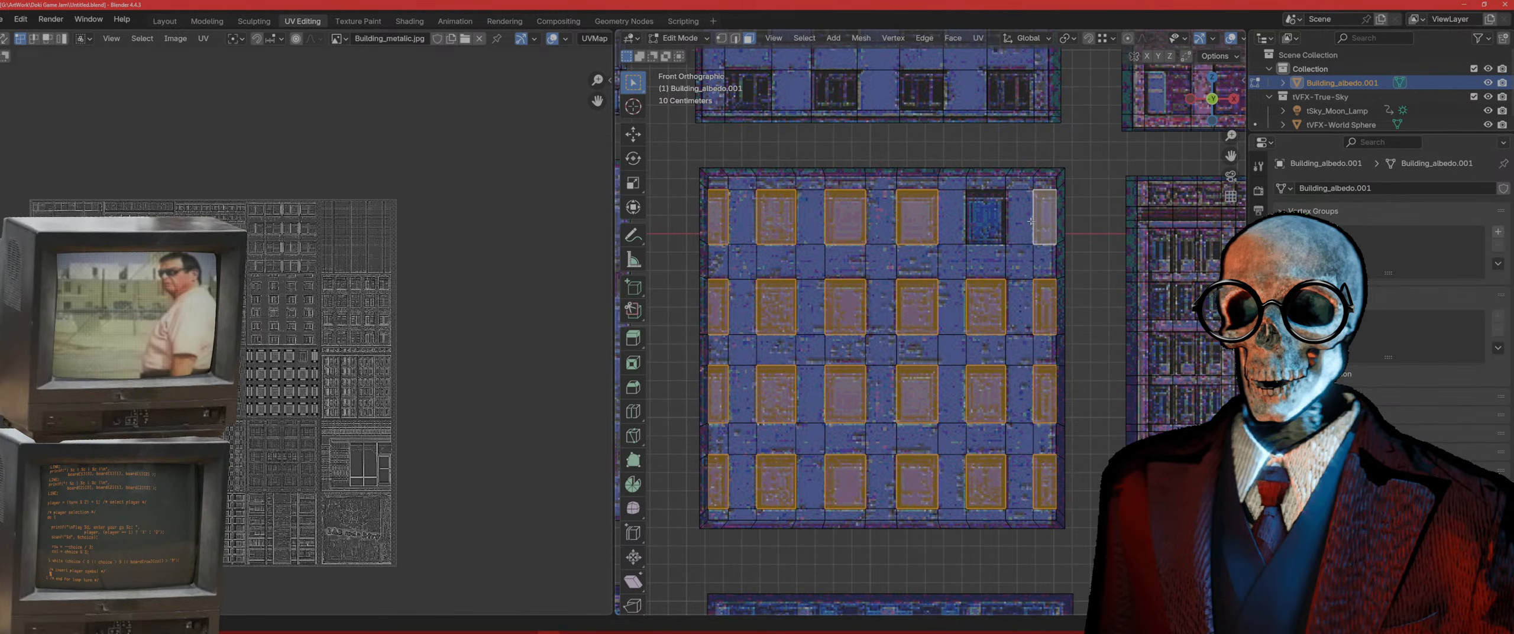
pyautogui.keyDown('shift'); pyautogui.click(986, 225); pyautogui.keyUp('shift')
# Step: Extrude the selected window faces slightly back into the wall
pyautogui.keyDown('shift'); pyautogui.moveTo(934, 277); pyautogui.dragTo(1094, 366, button='middle'); pyautogui.keyUp('shift')
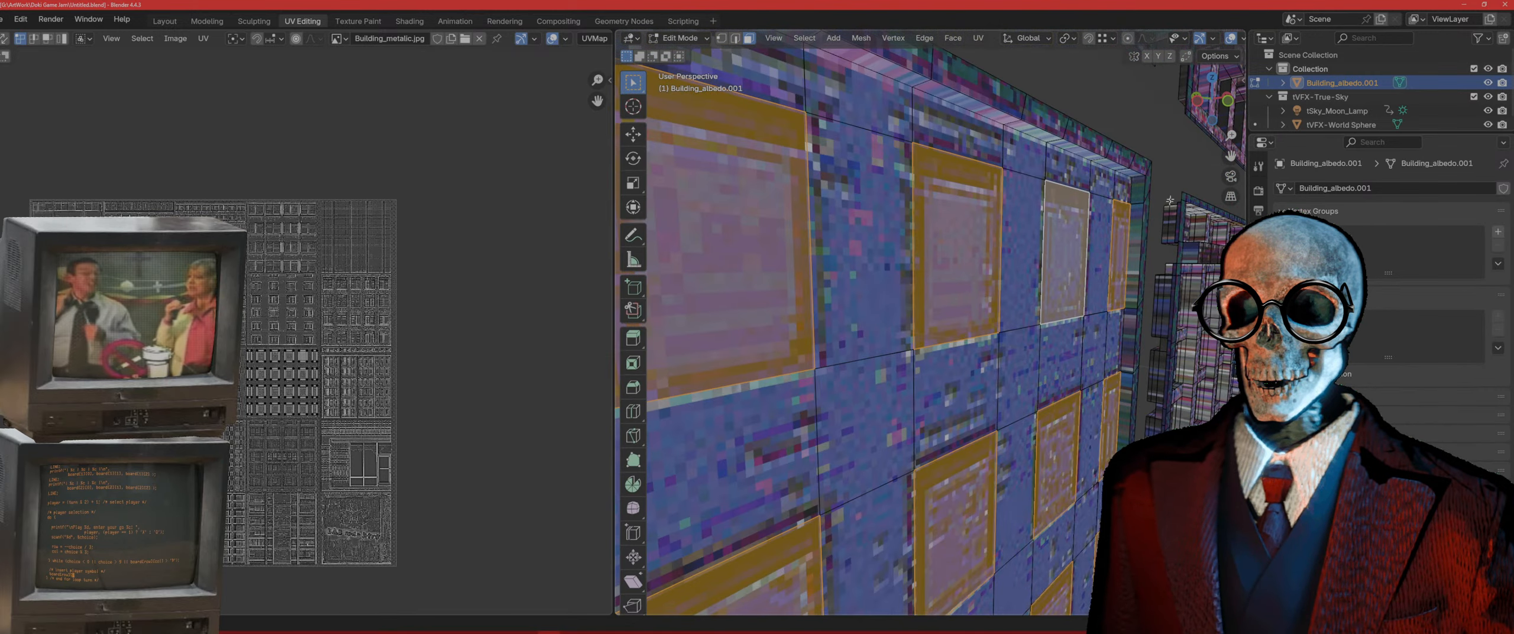
pyautogui.press('e')
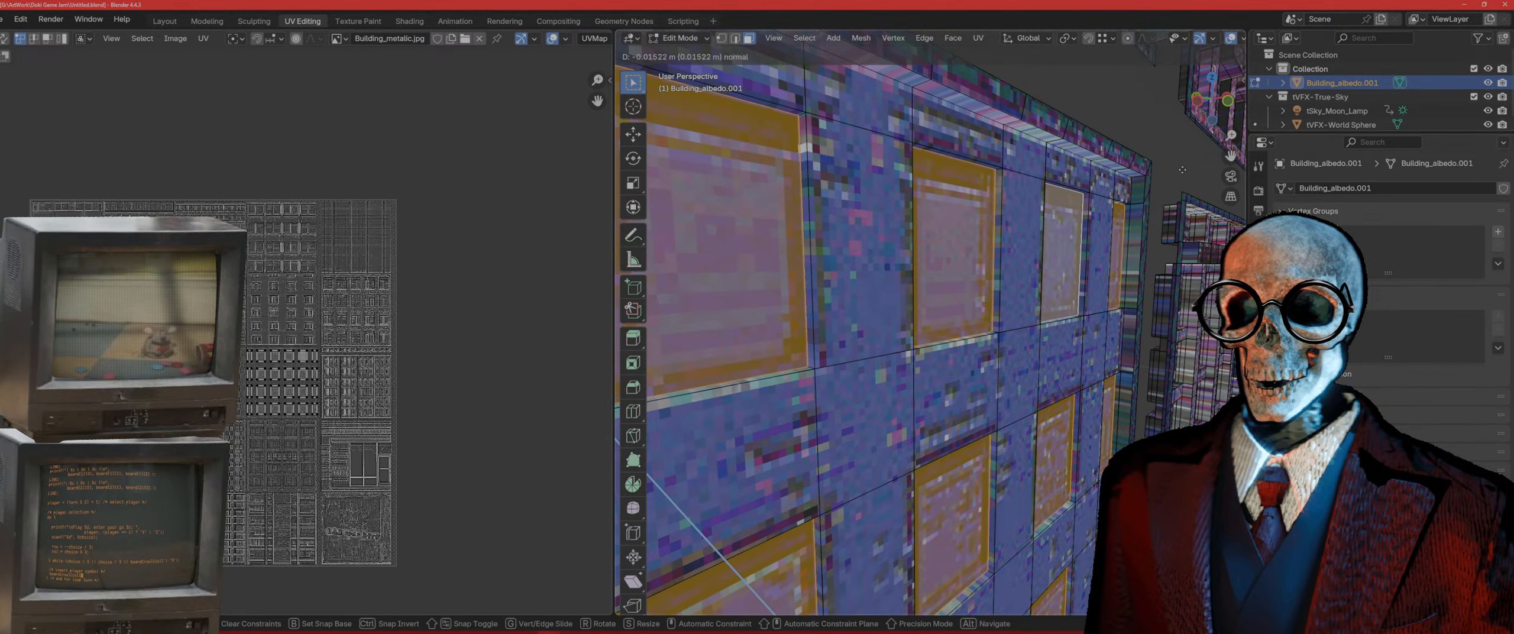
pyautogui.click(1172, 176)
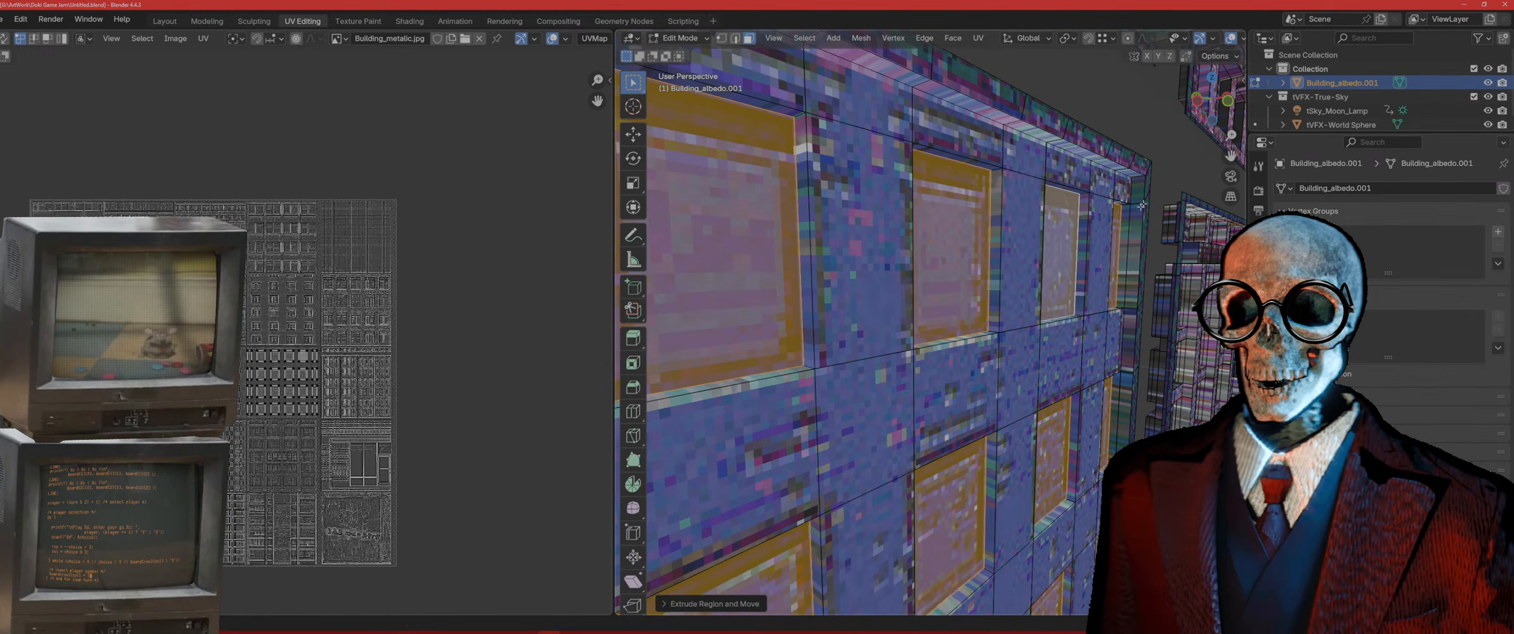
pyautogui.scroll(-7, 955, 346)
pyautogui.scroll(6, 954, 346)
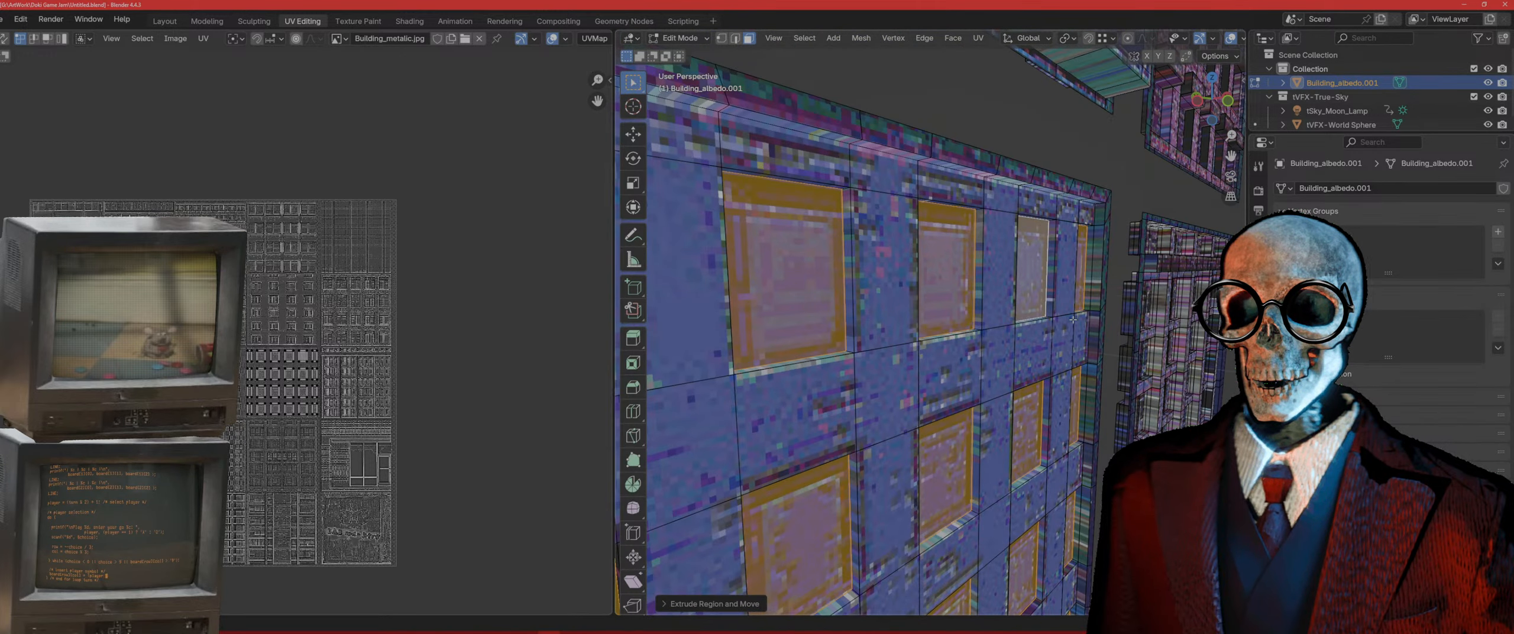
# Step: Inset the window faces by about 0.004 m and extrude the inner panes further back by about 0.02 m
pyautogui.press('i')
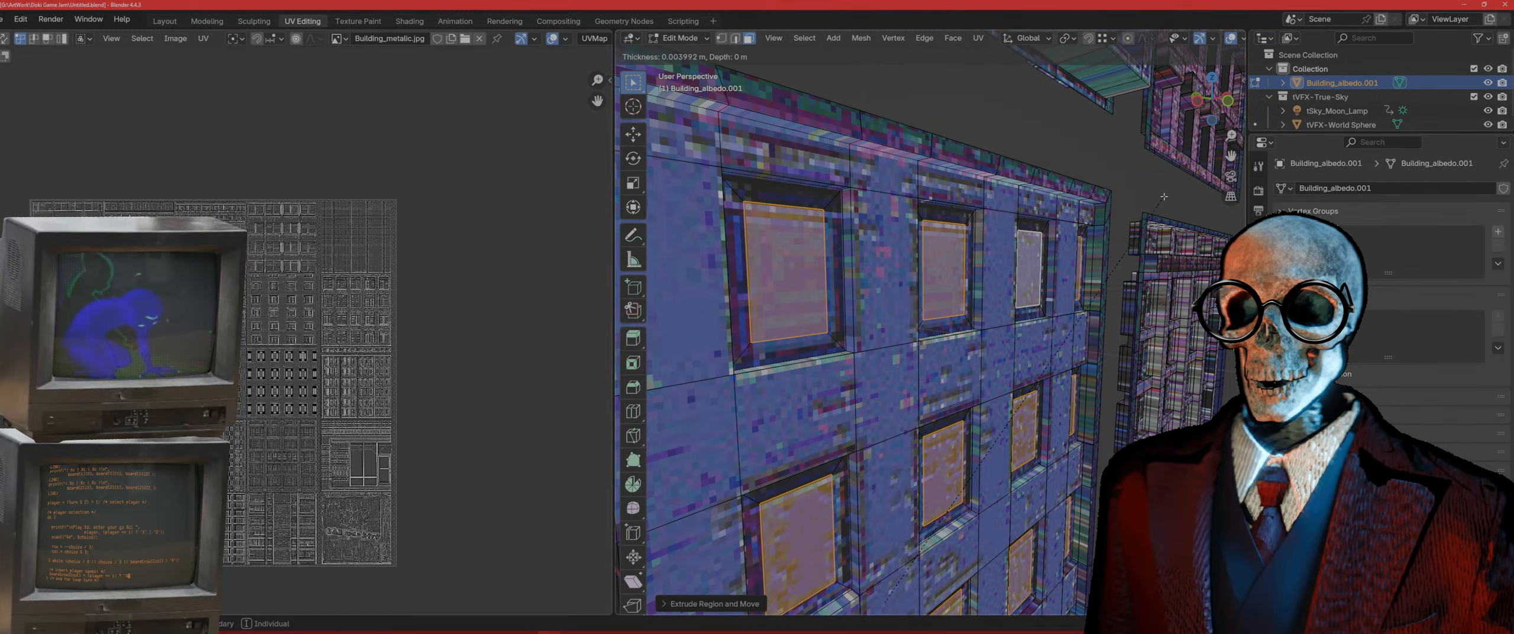
pyautogui.click(1163, 197)
pyautogui.moveTo(1056, 254); pyautogui.dragTo(1019, 301, button='middle')
pyautogui.press('e')
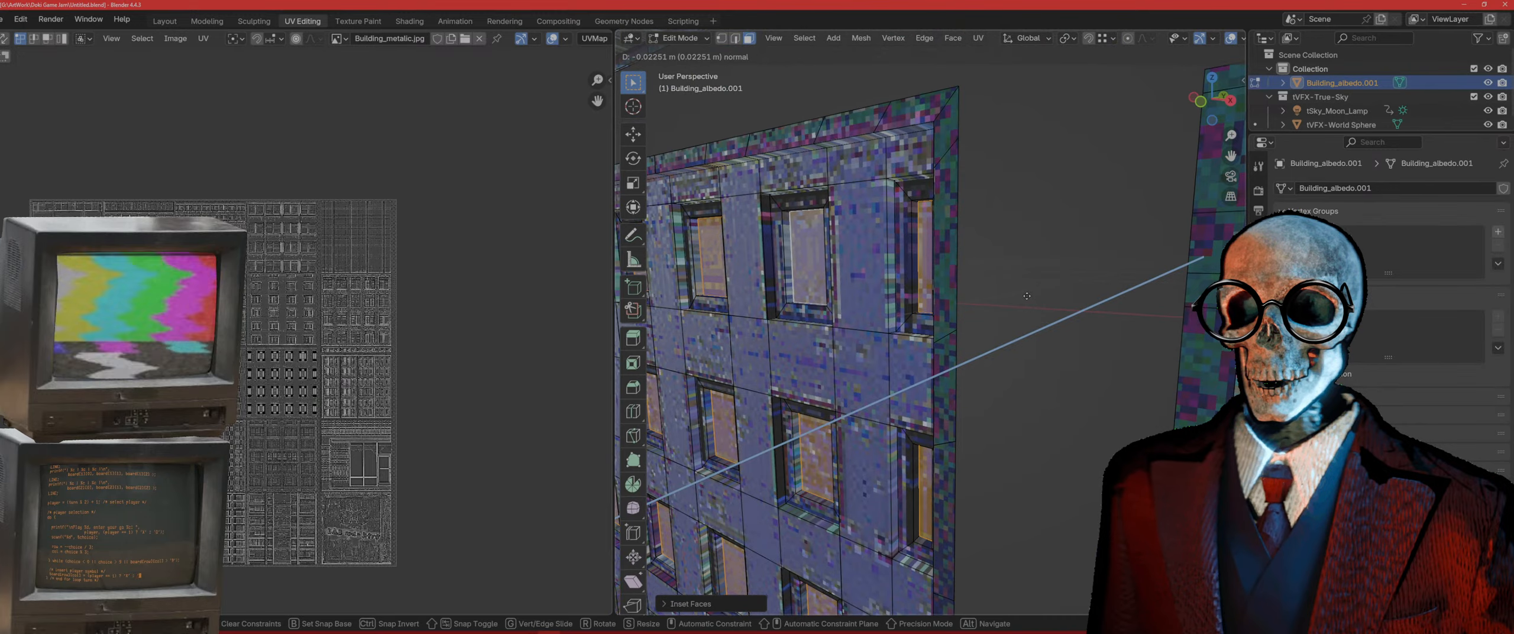
pyautogui.click(1017, 302)
# Step: Examine the facade's recessed windows from several angles in Object Mode
pyautogui.press('Tab')
pyautogui.scroll(-6, 999, 312)
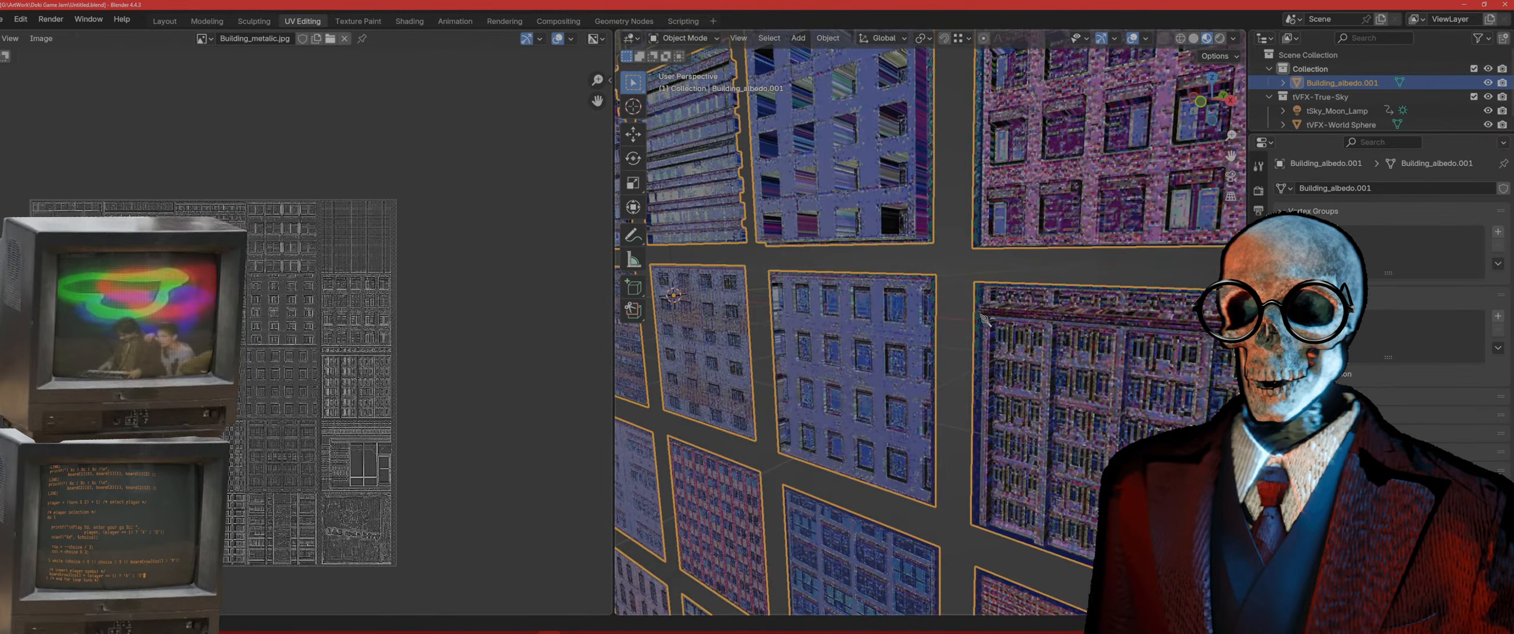
pyautogui.moveTo(883, 379); pyautogui.dragTo(978, 330, button='middle')
pyautogui.scroll(8, 982, 336)
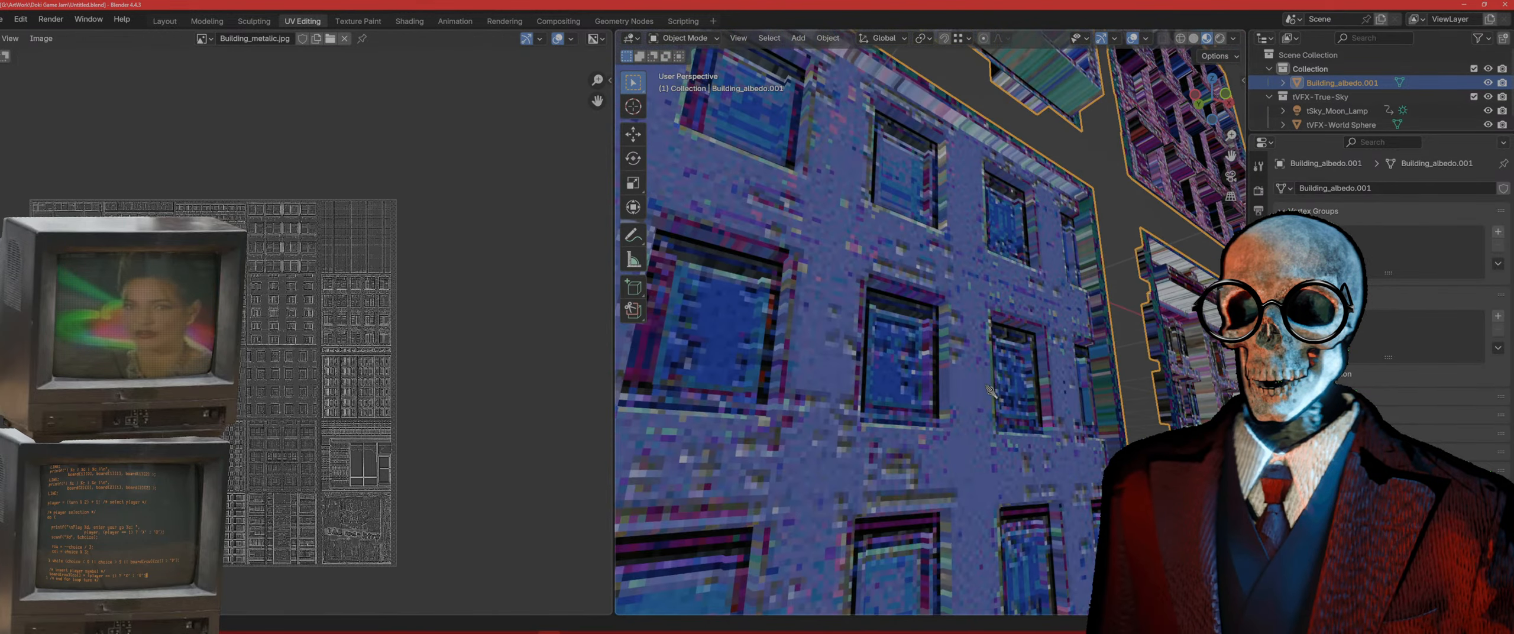
pyautogui.moveTo(914, 397); pyautogui.dragTo(888, 415, button='middle')
pyautogui.scroll(-6, 824, 429)
# Step: In Edit Mode front view, select the neighbouring uncut four-column facade face and inset it to form a thin border
pyautogui.press('Tab')
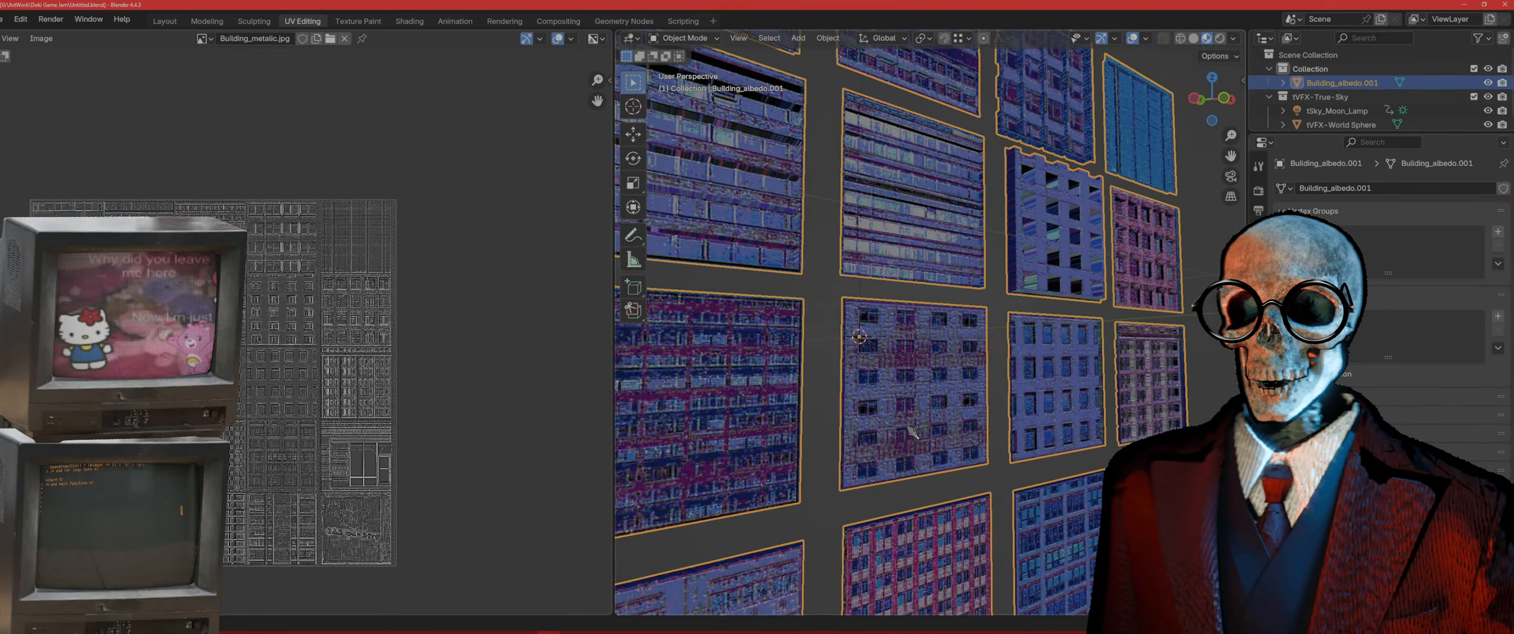
pyautogui.press('KP_1')
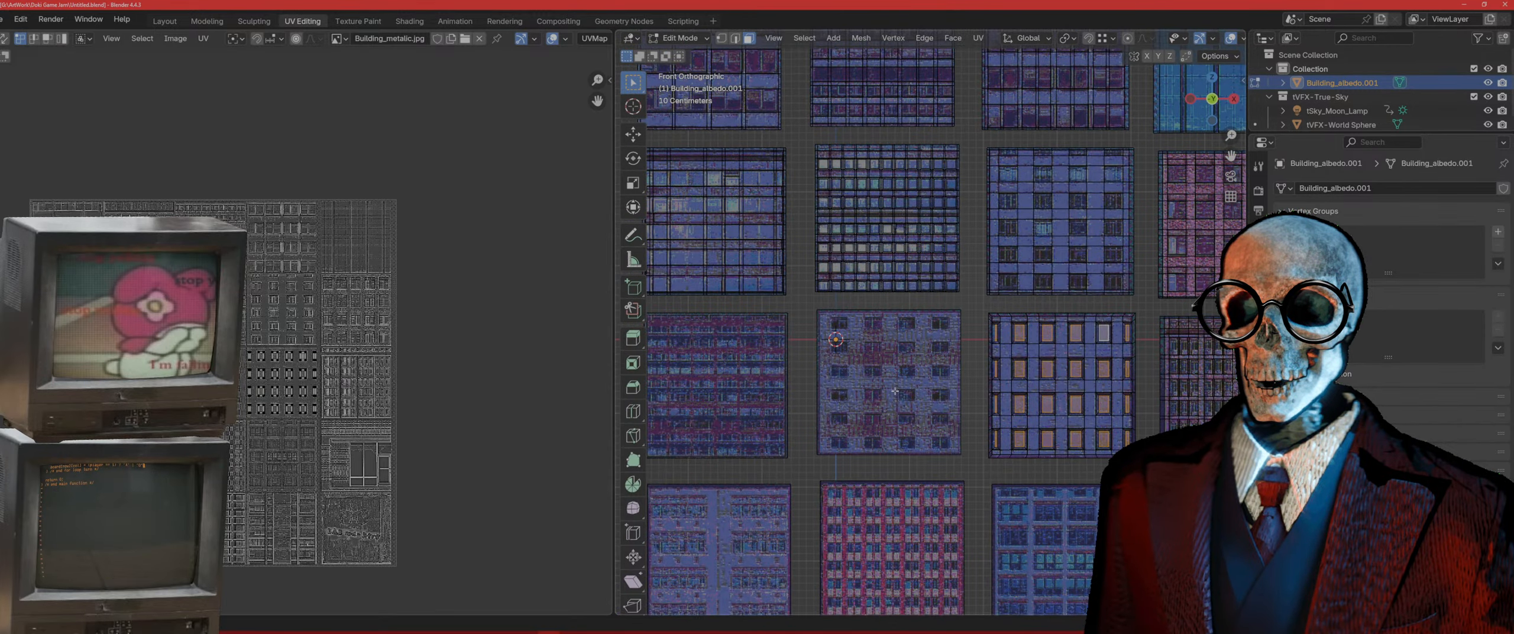
pyautogui.scroll(5, 911, 331)
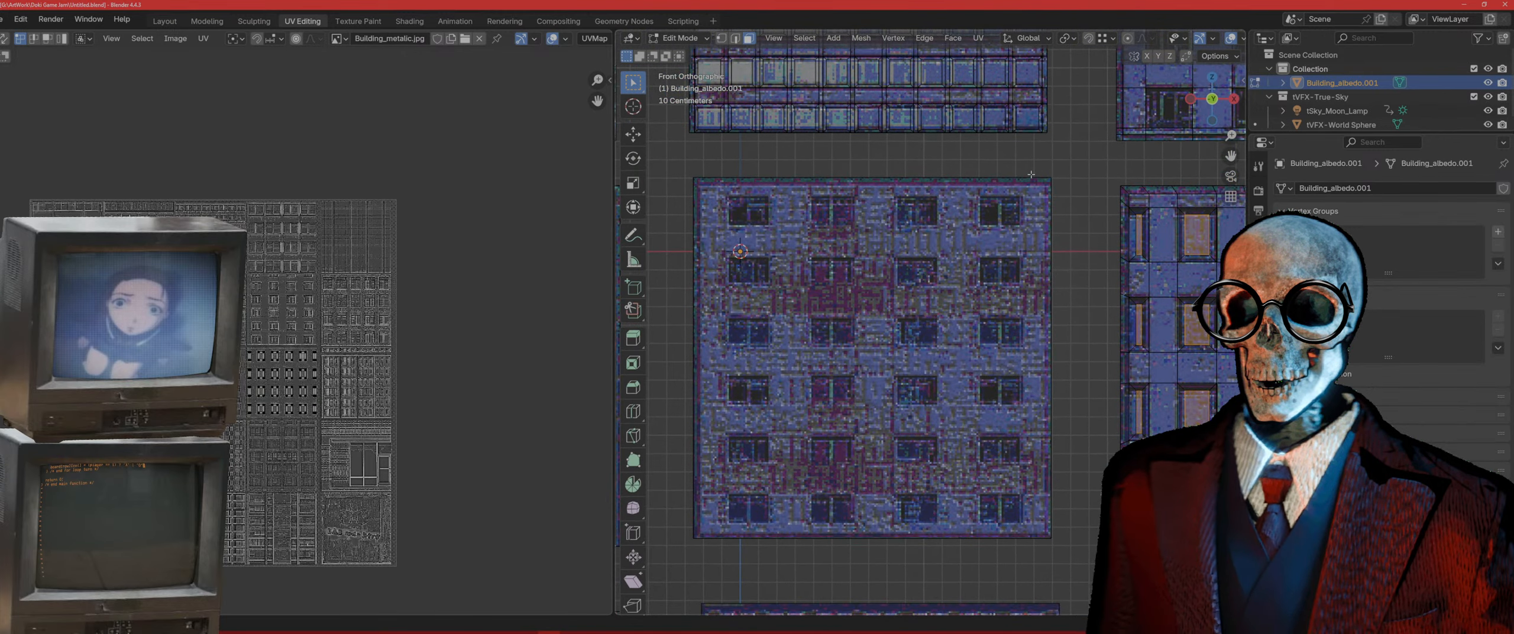
pyautogui.click(939, 307)
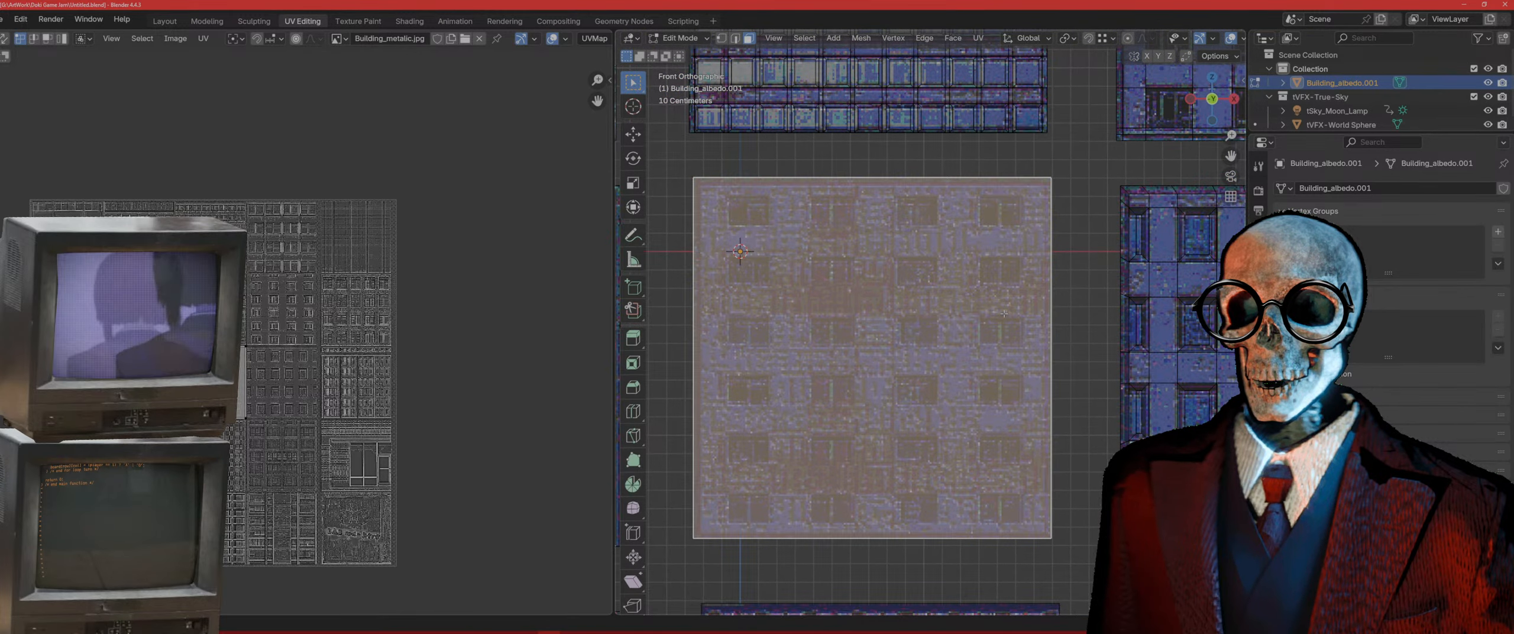
pyautogui.press('i')
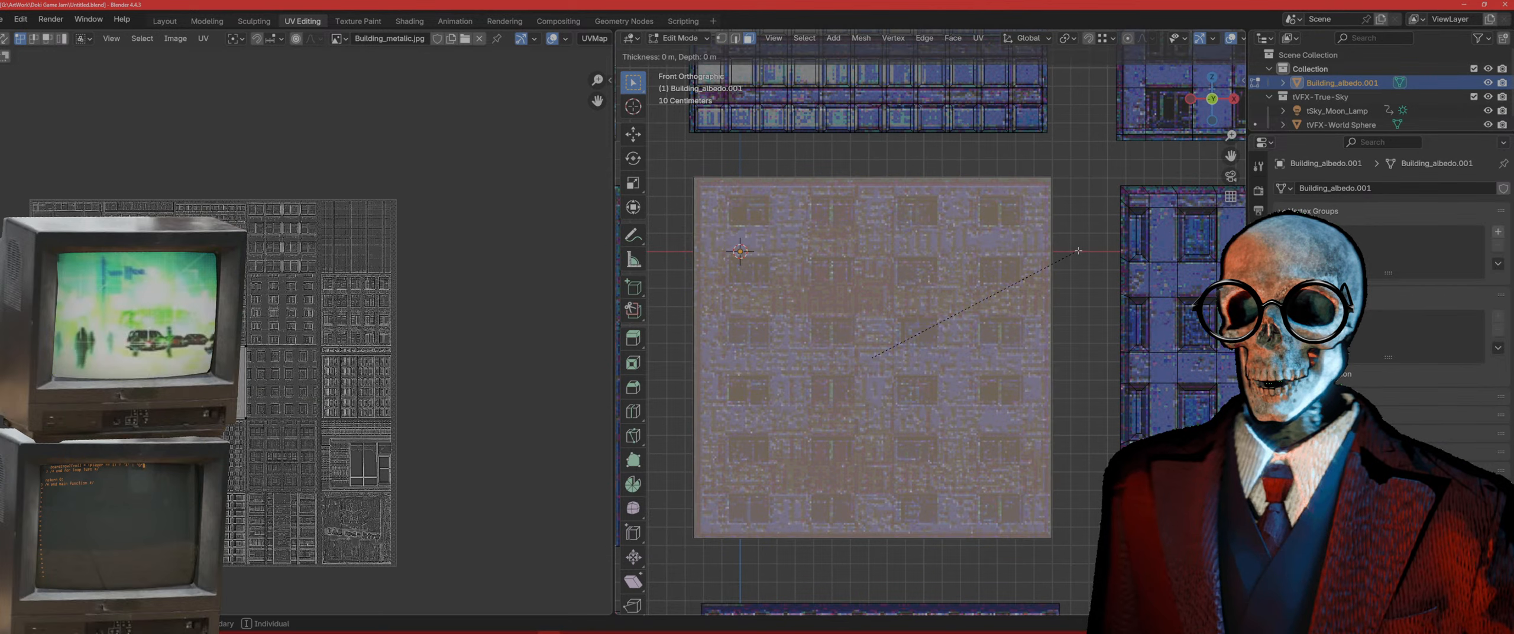
pyautogui.click(757, 249)
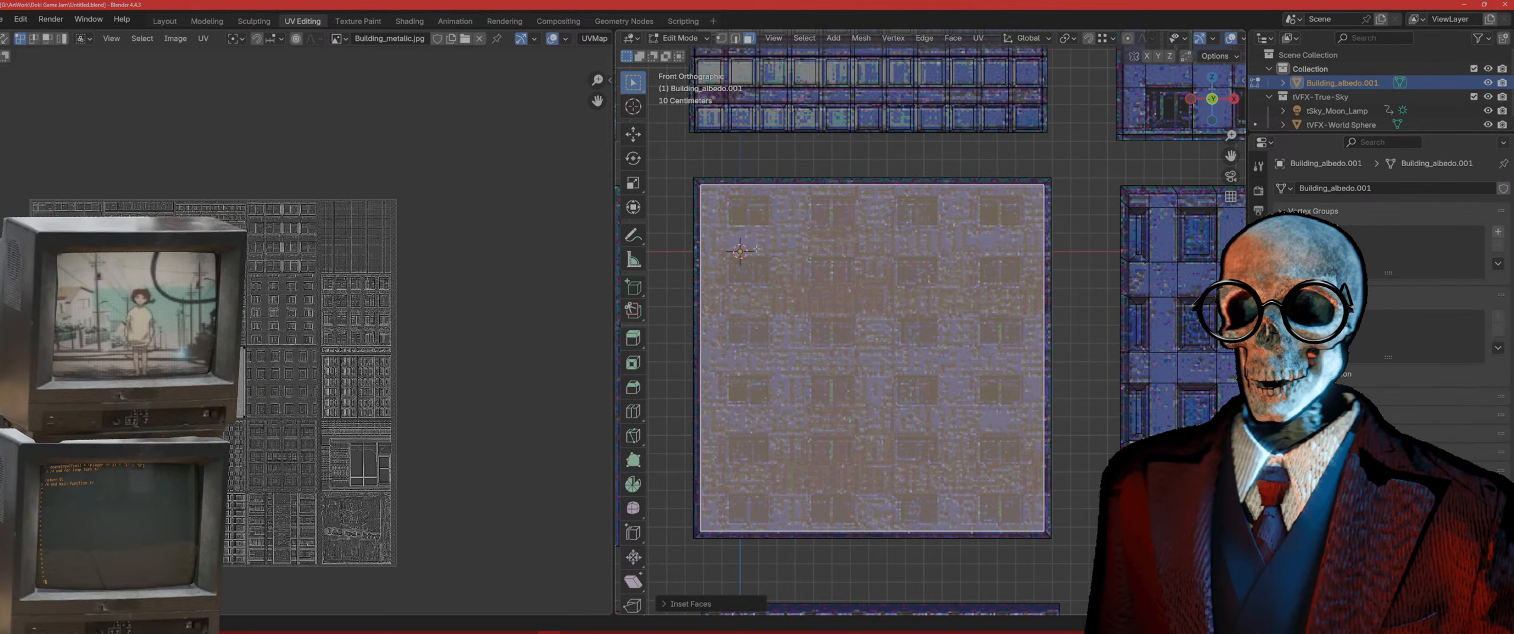
# Step: Add vertical loop cuts along both edges of the first and second window columns and the third column's left edge
pyautogui.hotkey('ctrl', 'r')
pyautogui.click(746, 230)
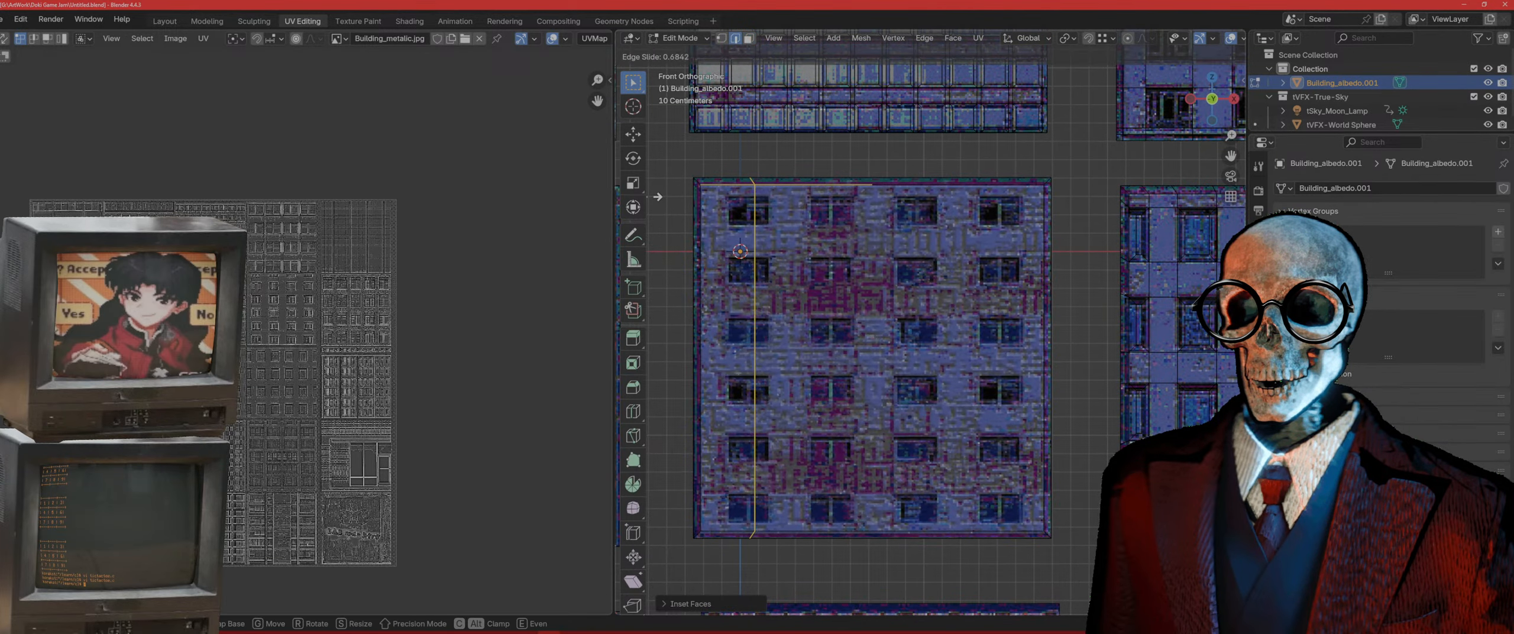
pyautogui.click(728, 230)
pyautogui.press('g')
pyautogui.press('g')
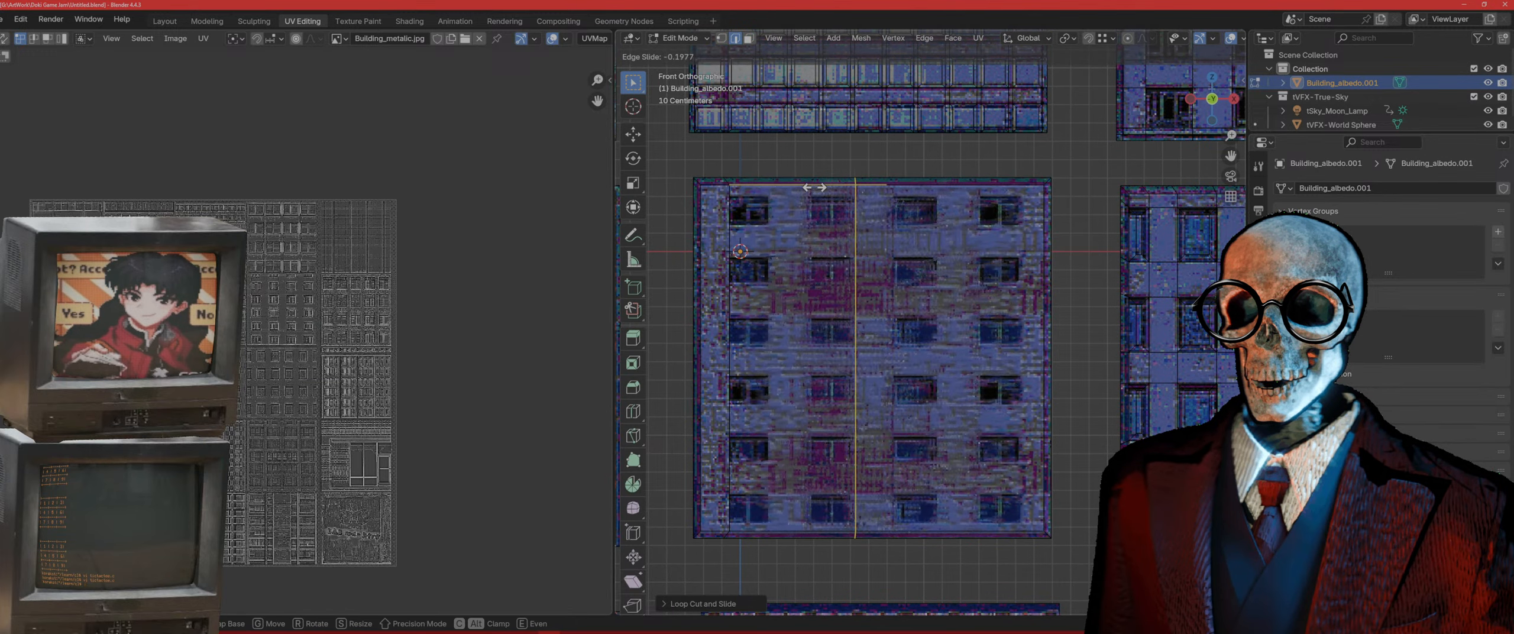
pyautogui.click(732, 194)
pyautogui.hotkey('ctrl', 'r')
pyautogui.click(864, 190)
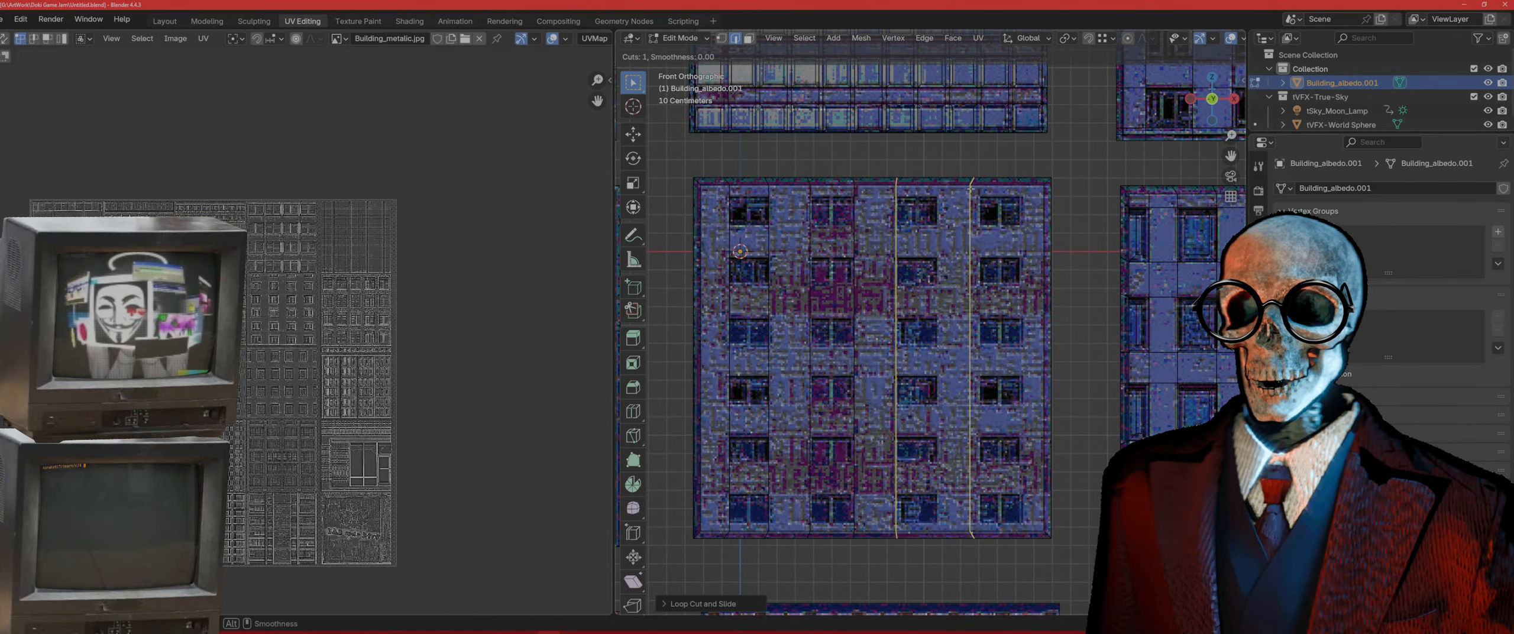
# Step: Add vertical loop cuts along the third window column's right edge and both edges of the fourth column
pyautogui.click(940, 189)
pyautogui.click(1017, 189)
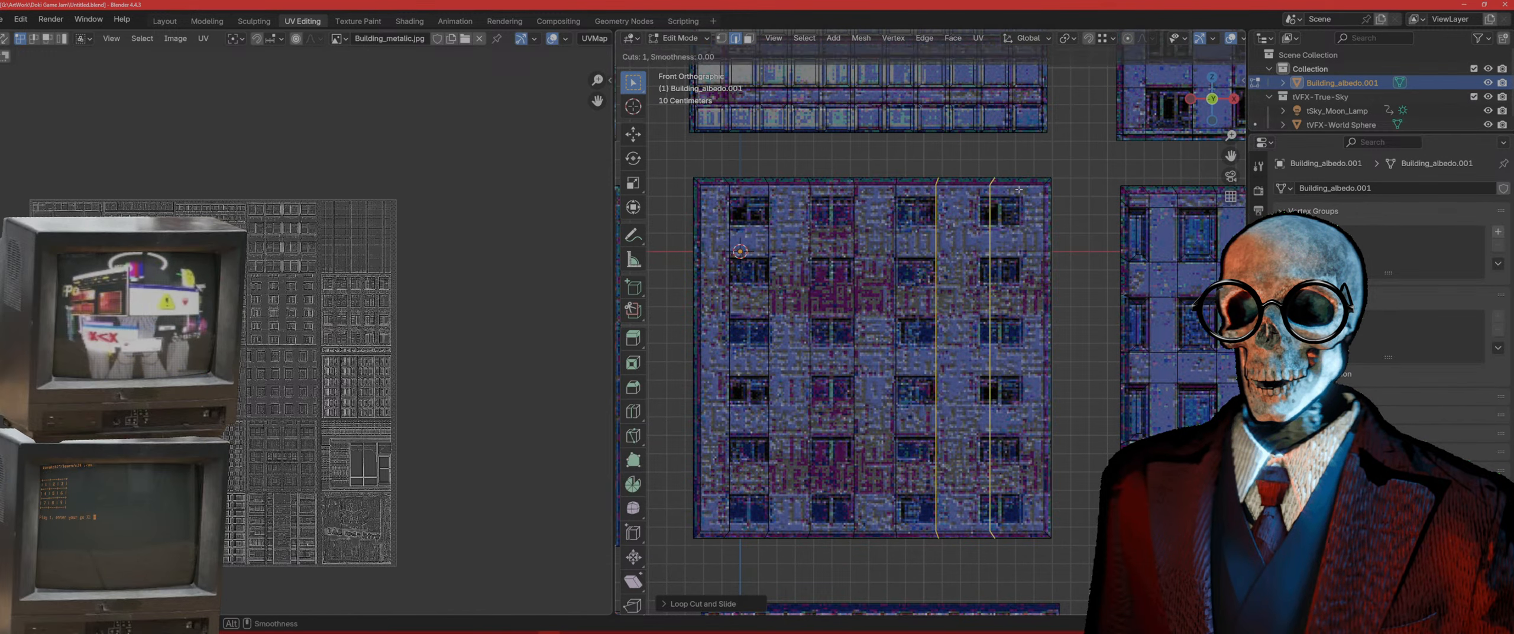
pyautogui.click(1009, 190)
pyautogui.click(1029, 192)
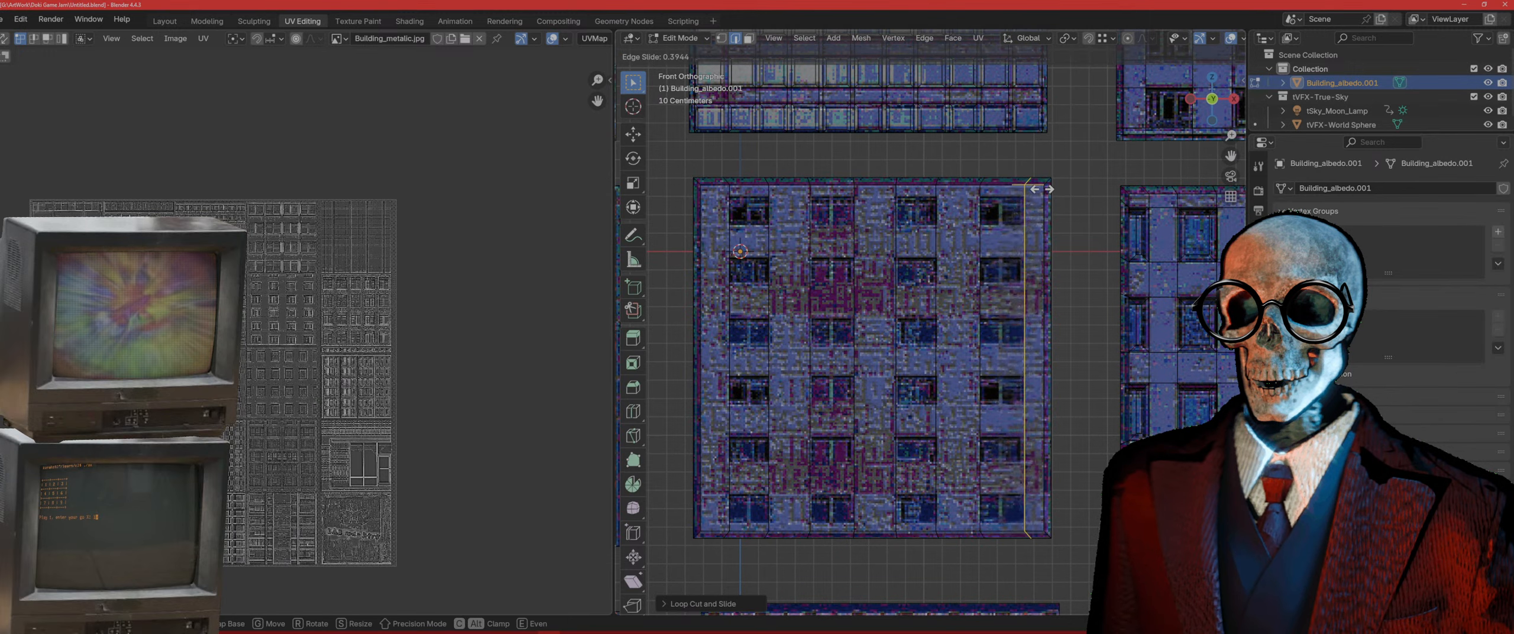
pyautogui.click(1040, 188)
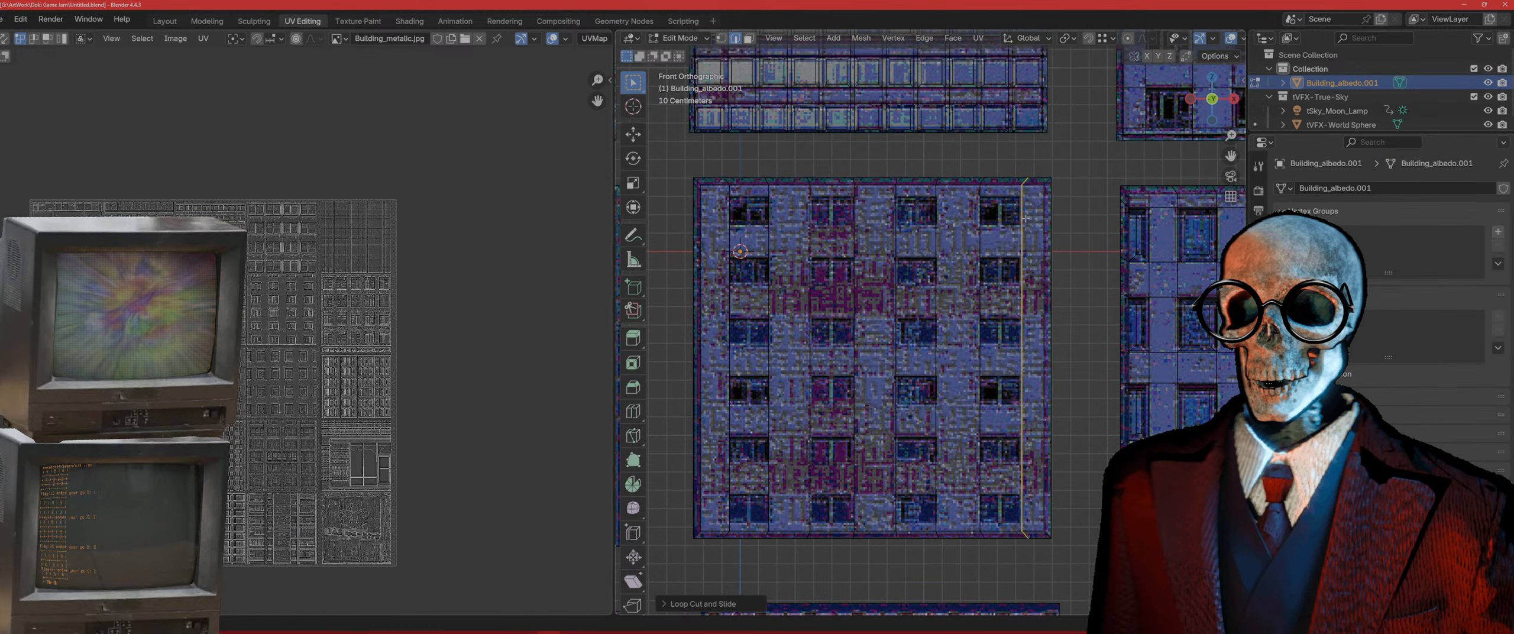
# Step: Add horizontal loop cuts along the top and bottom edges of the upper three window rows
pyautogui.hotkey('ctrl', 'r')
pyautogui.click(1013, 238)
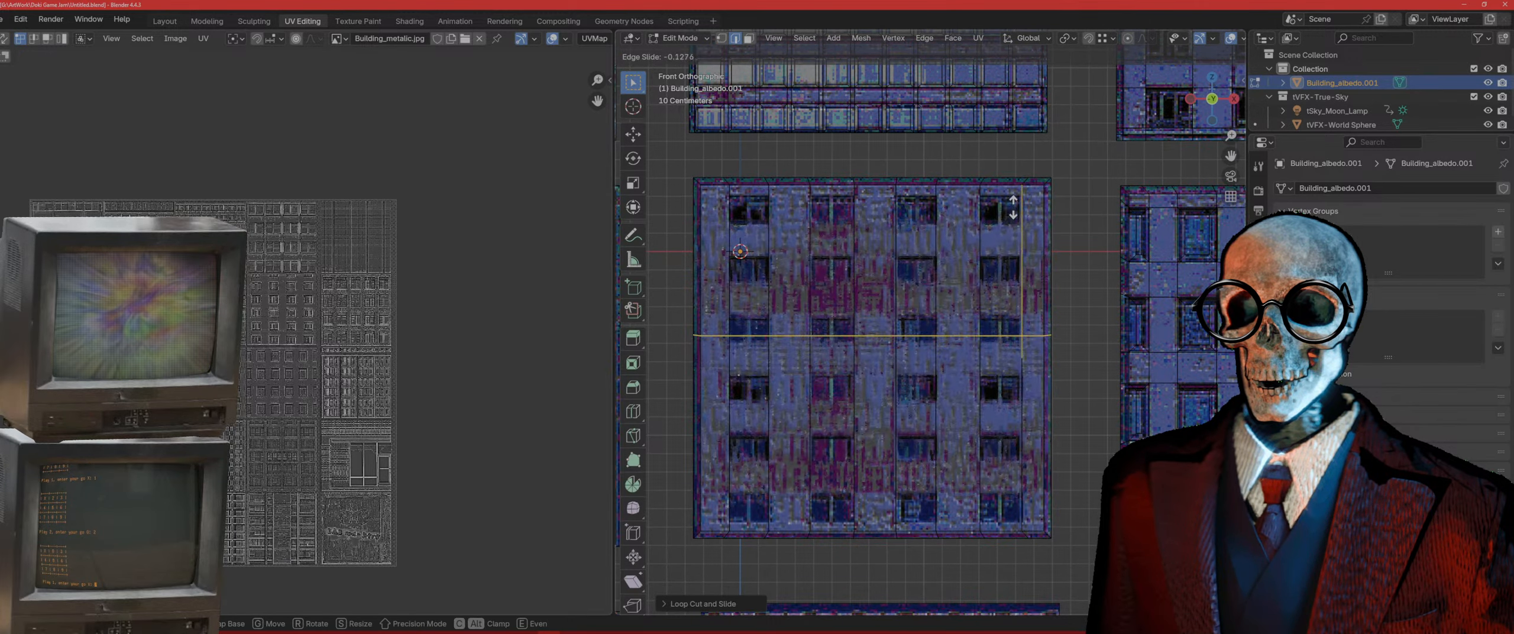
pyautogui.click(1048, 78)
pyautogui.press('g')
pyautogui.press('g')
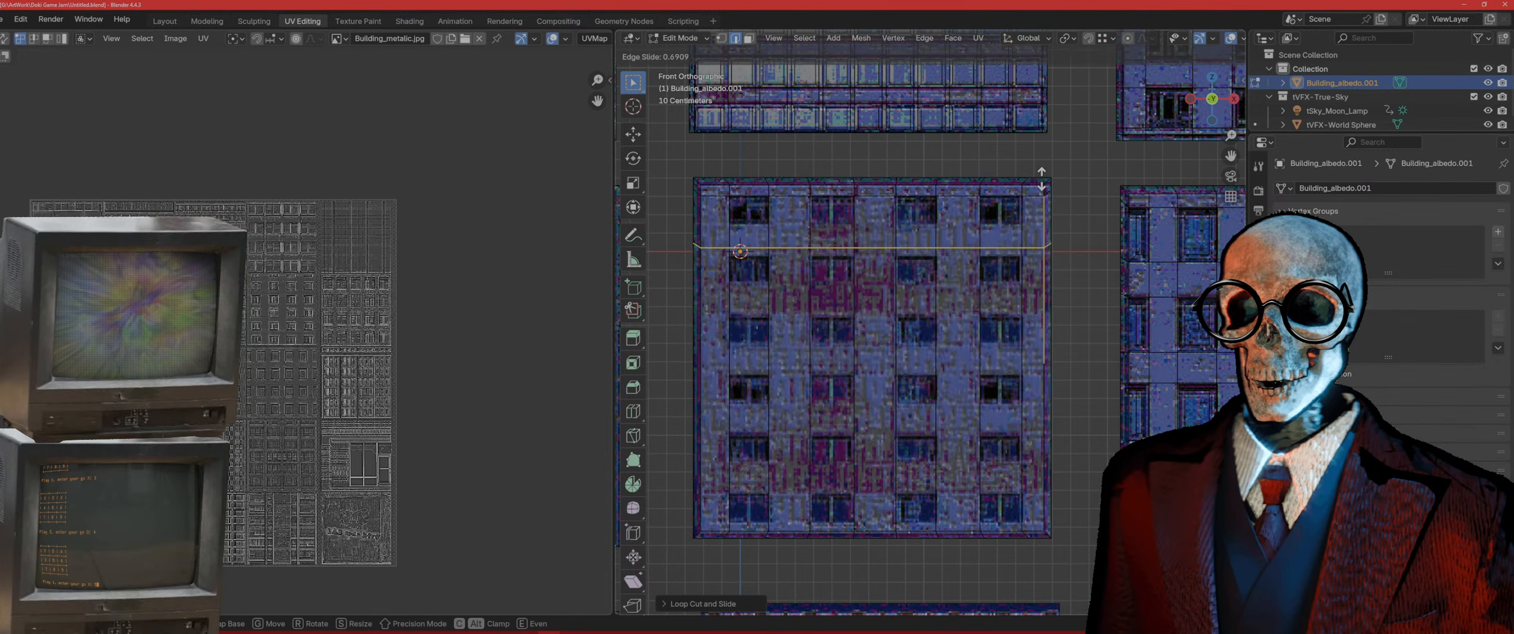
pyautogui.click(1004, 259)
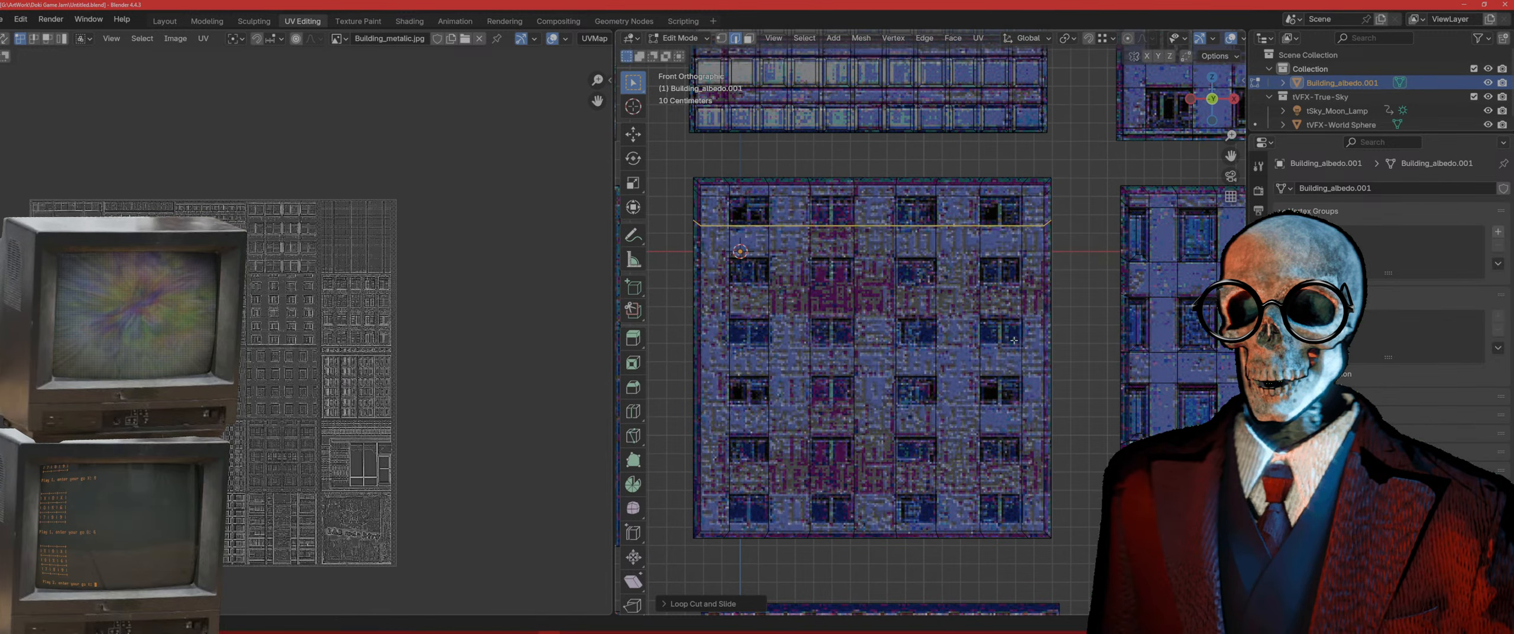
pyautogui.press('g')
pyautogui.press('g')
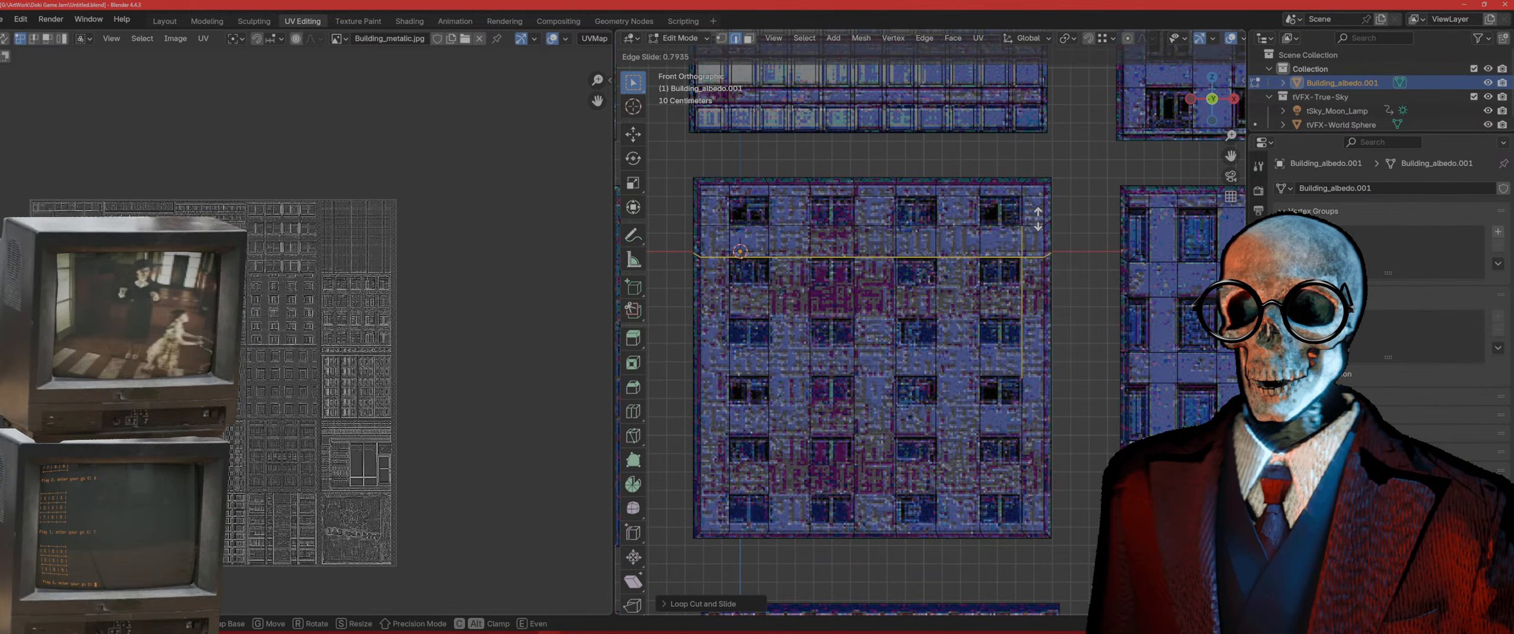
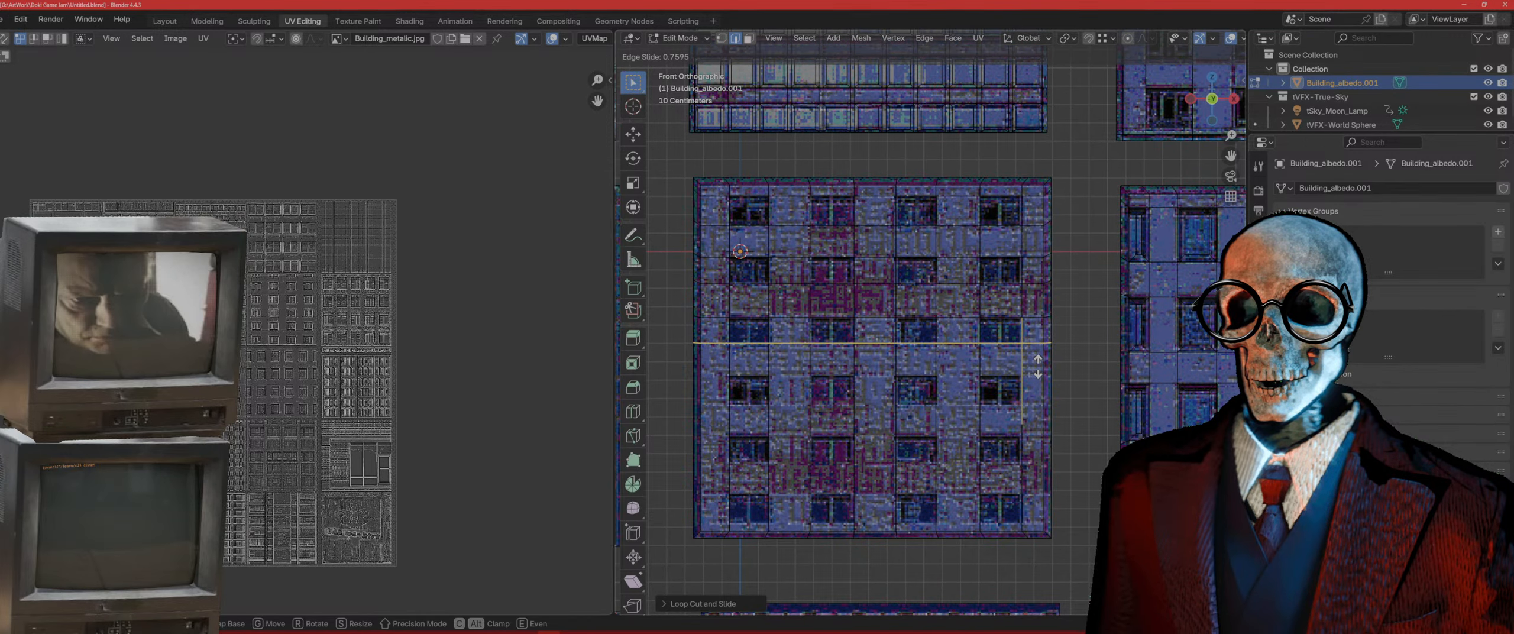
pyautogui.click(1038, 366)
# Step: Add horizontal loop cuts along the top and bottom edges of the fourth window row
pyautogui.hotkey('ctrl', 'r')
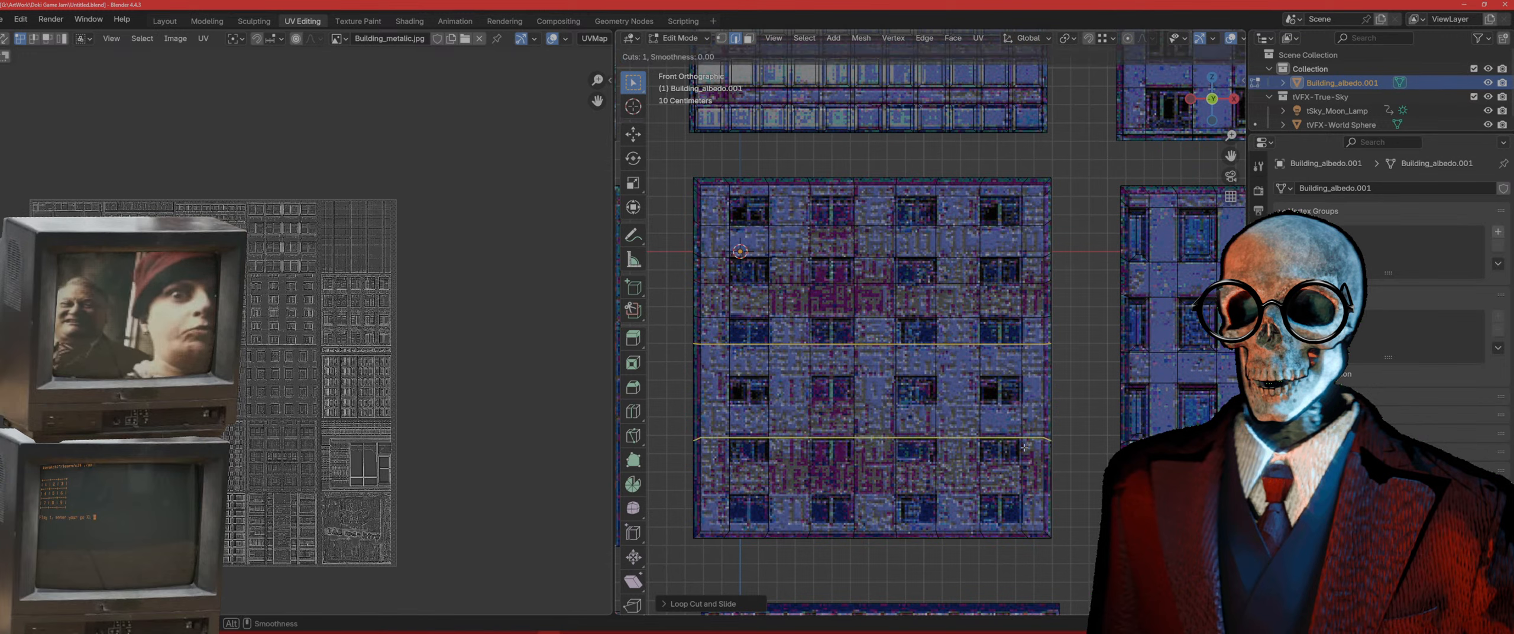
pyautogui.click(1032, 443)
pyautogui.click(1042, 386)
pyautogui.hotkey('ctrl', 'r')
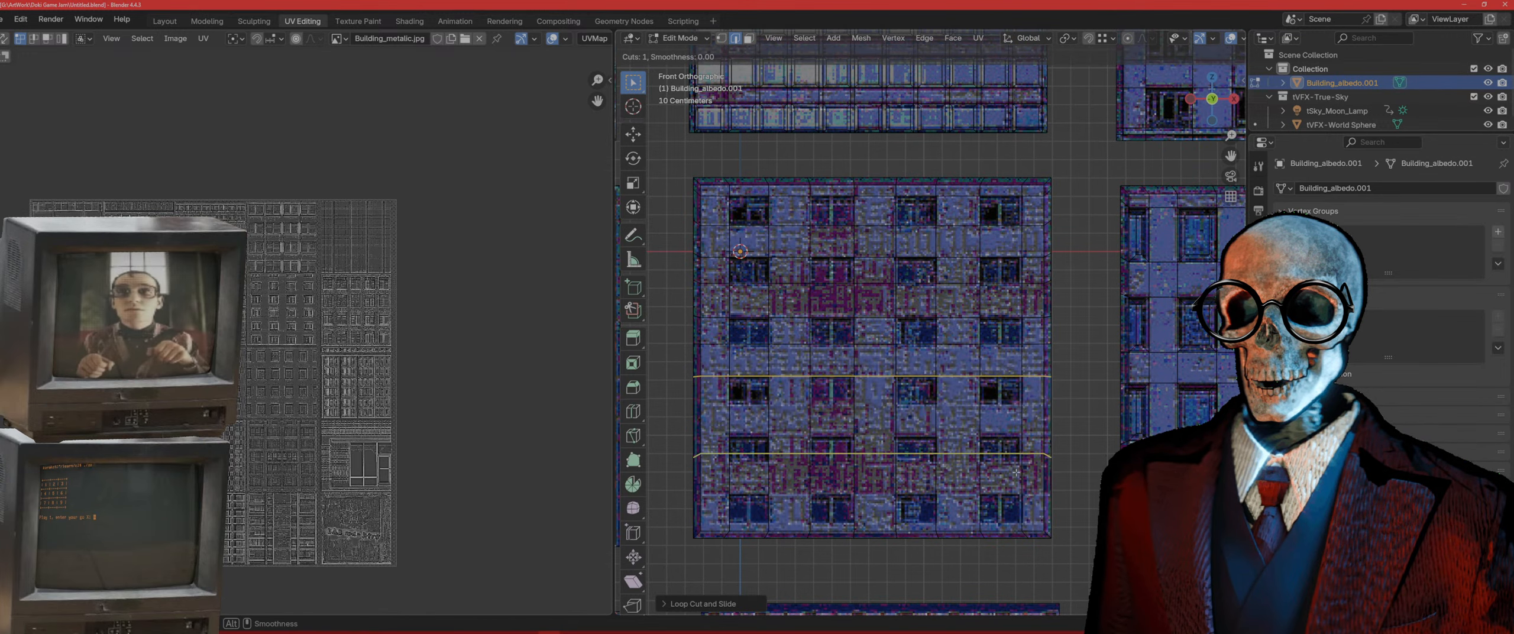
pyautogui.click(1036, 471)
pyautogui.click(1038, 421)
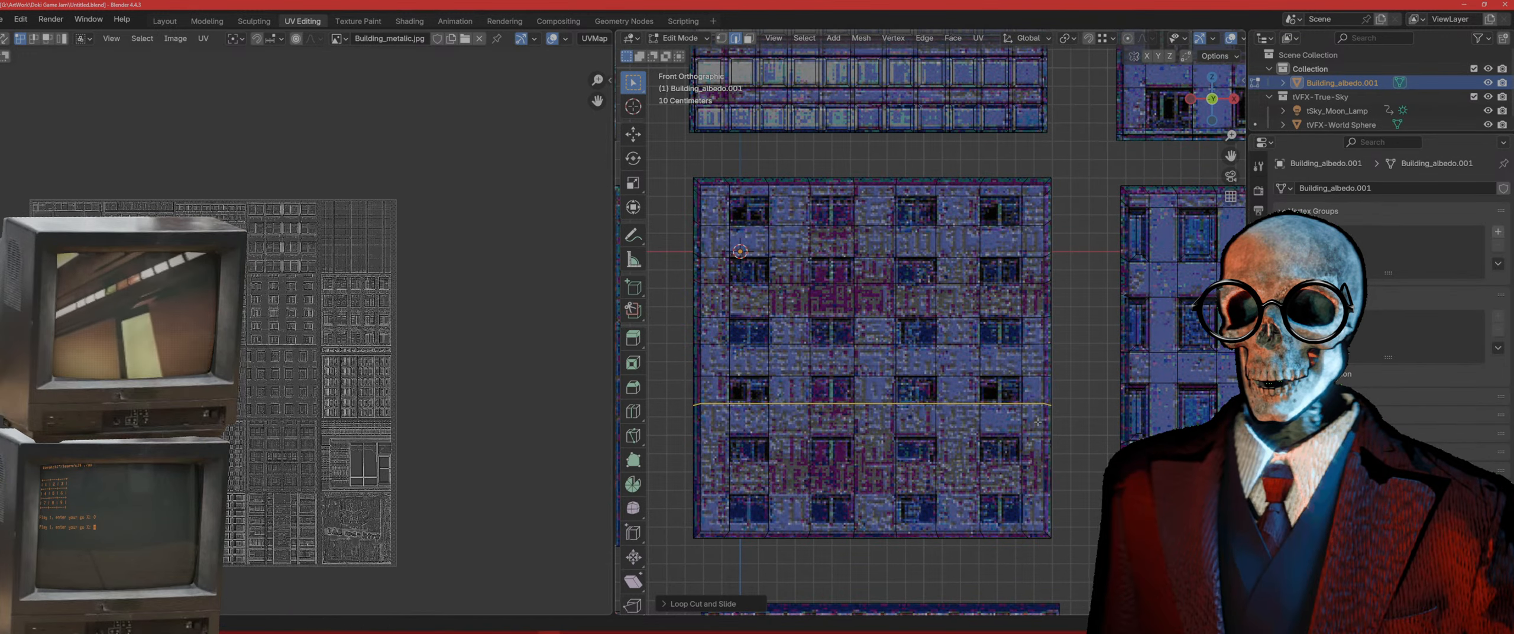
# Step: Add horizontal loop cuts along the top and bottom edges of the fifth and sixth window rows
pyautogui.hotkey('ctrl', 'r')
pyautogui.click(1025, 491)
pyautogui.click(1027, 474)
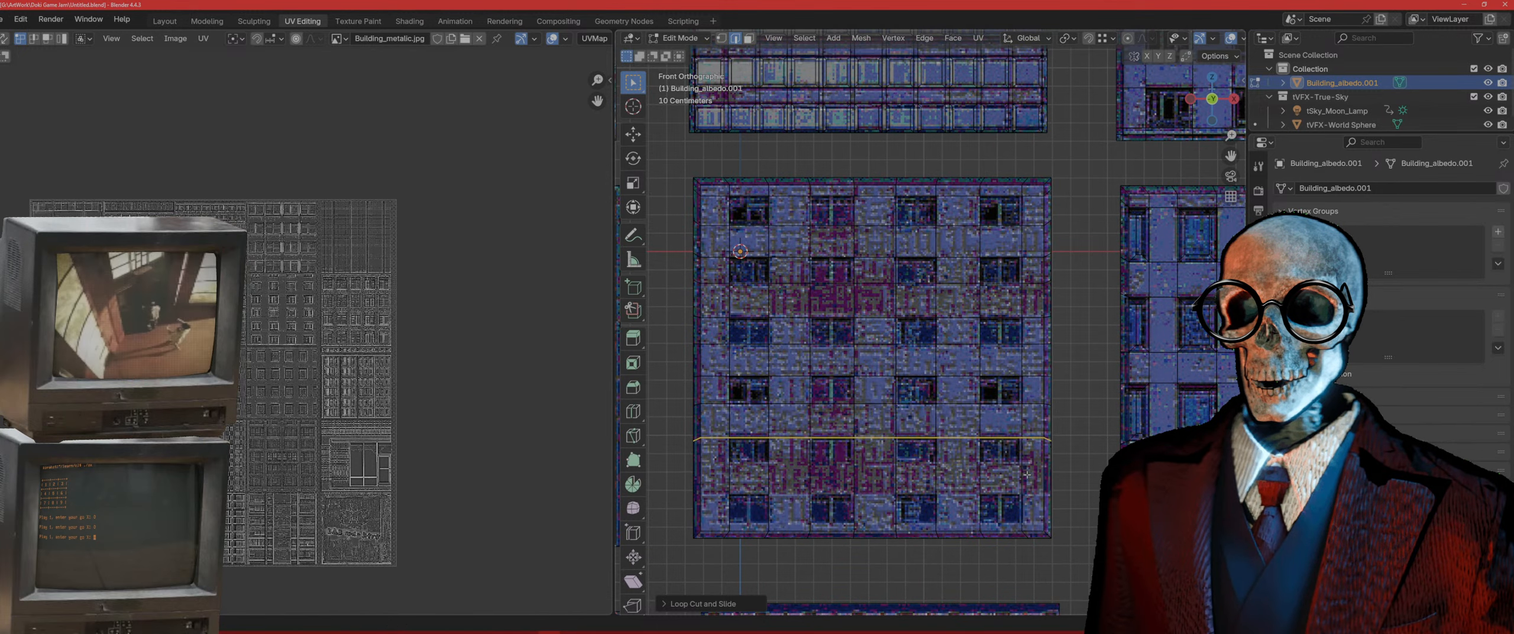
pyautogui.hotkey('ctrl', 'r')
pyautogui.click(1029, 491)
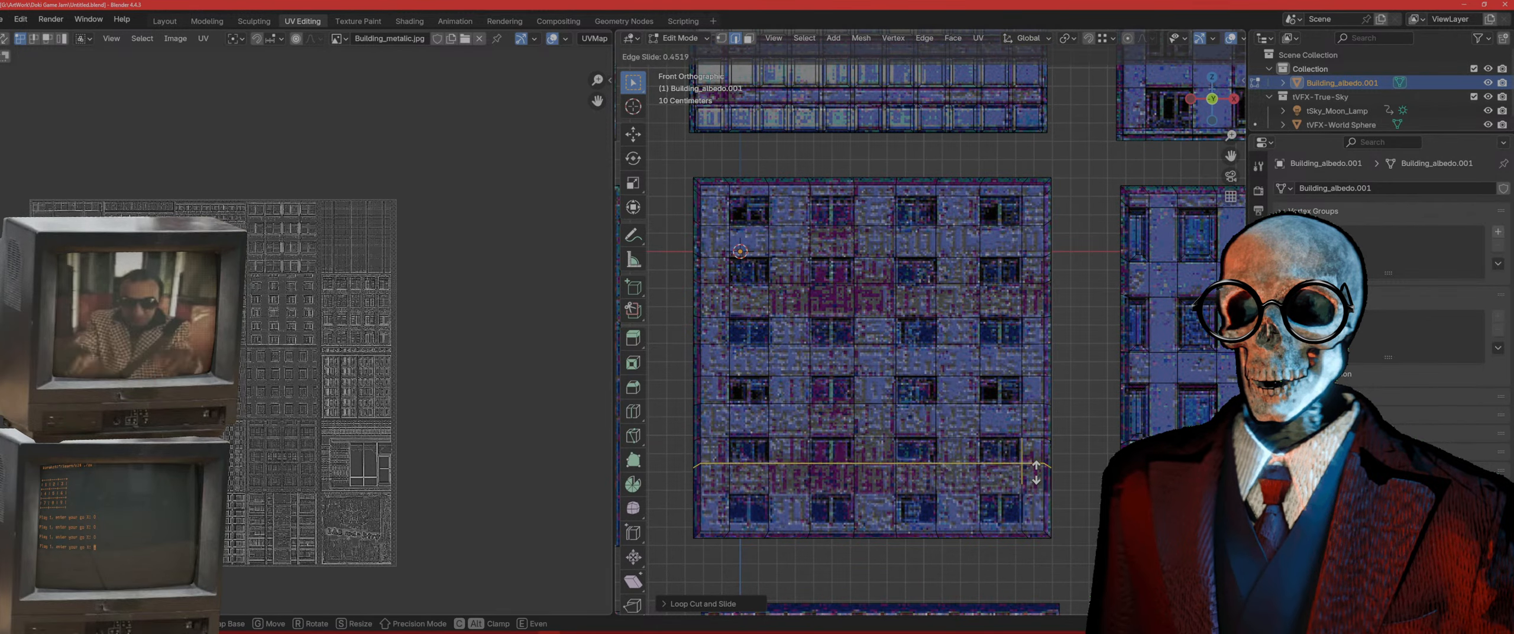
pyautogui.click(1036, 471)
pyautogui.hotkey('ctrl', 'r')
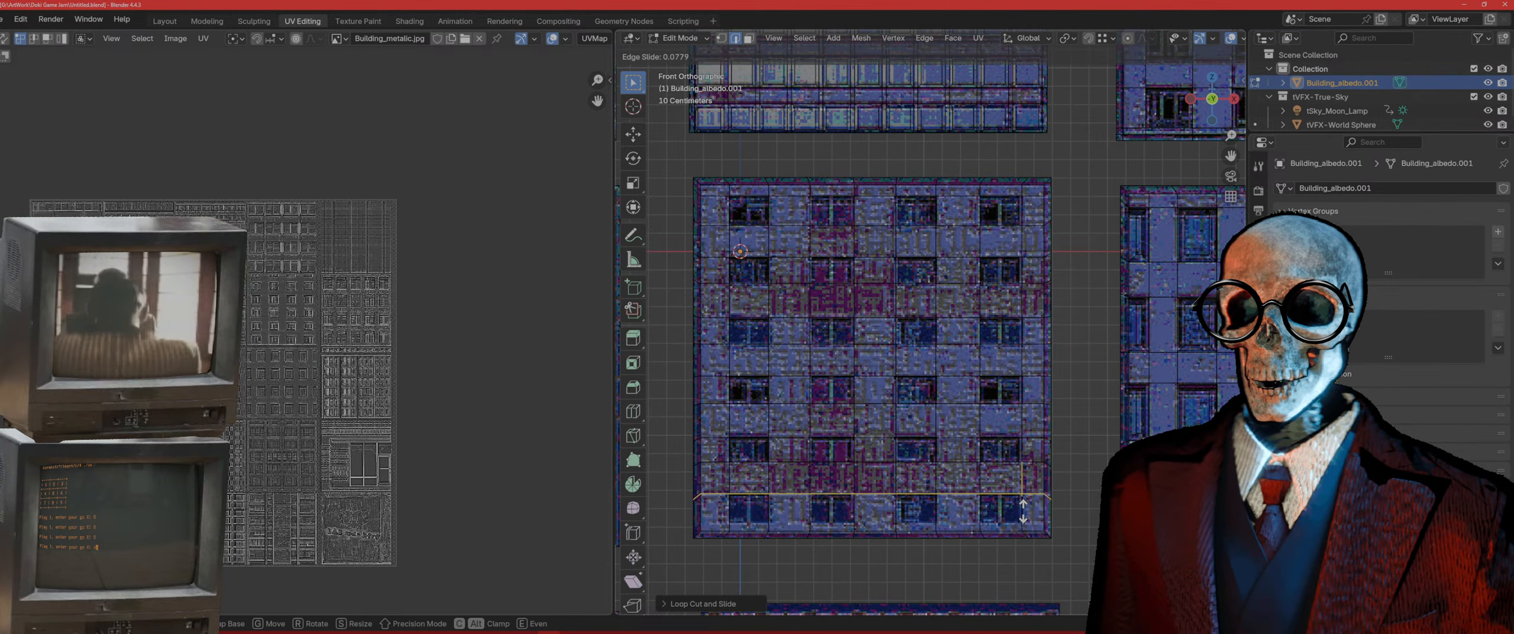
pyautogui.click(1027, 514)
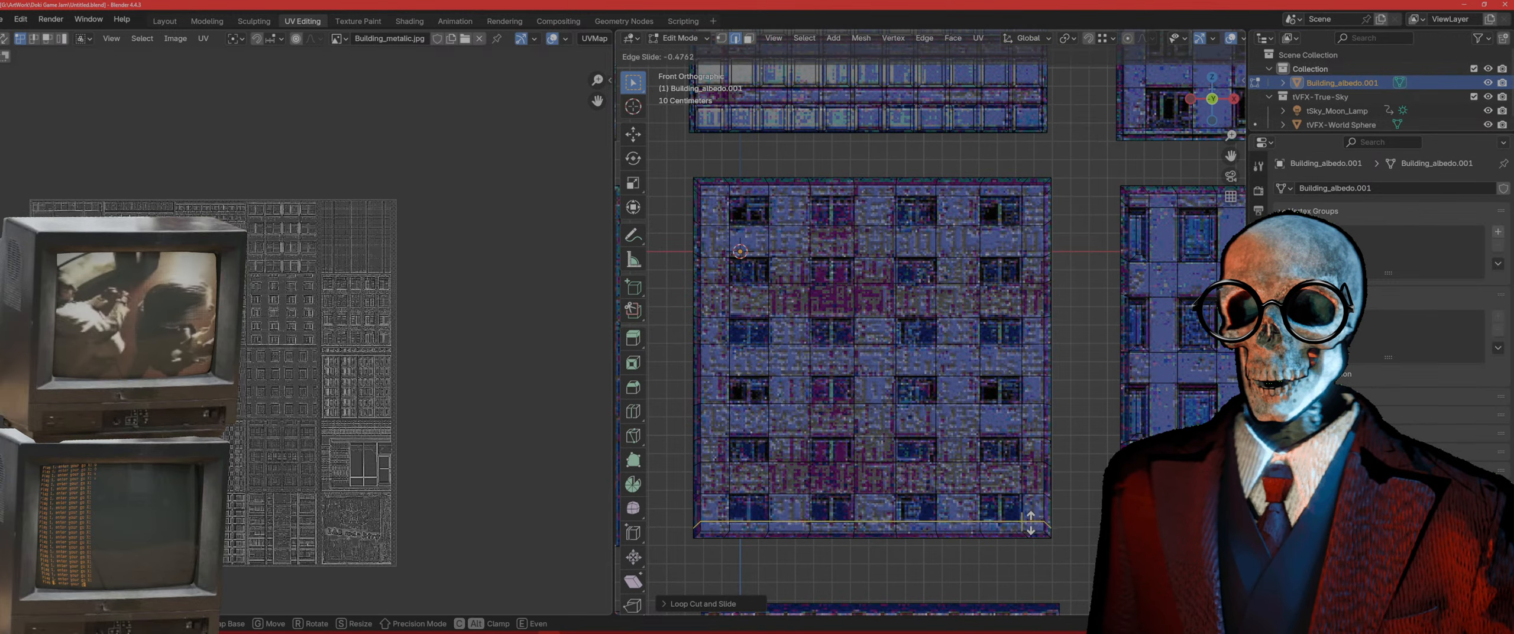
pyautogui.click(1030, 524)
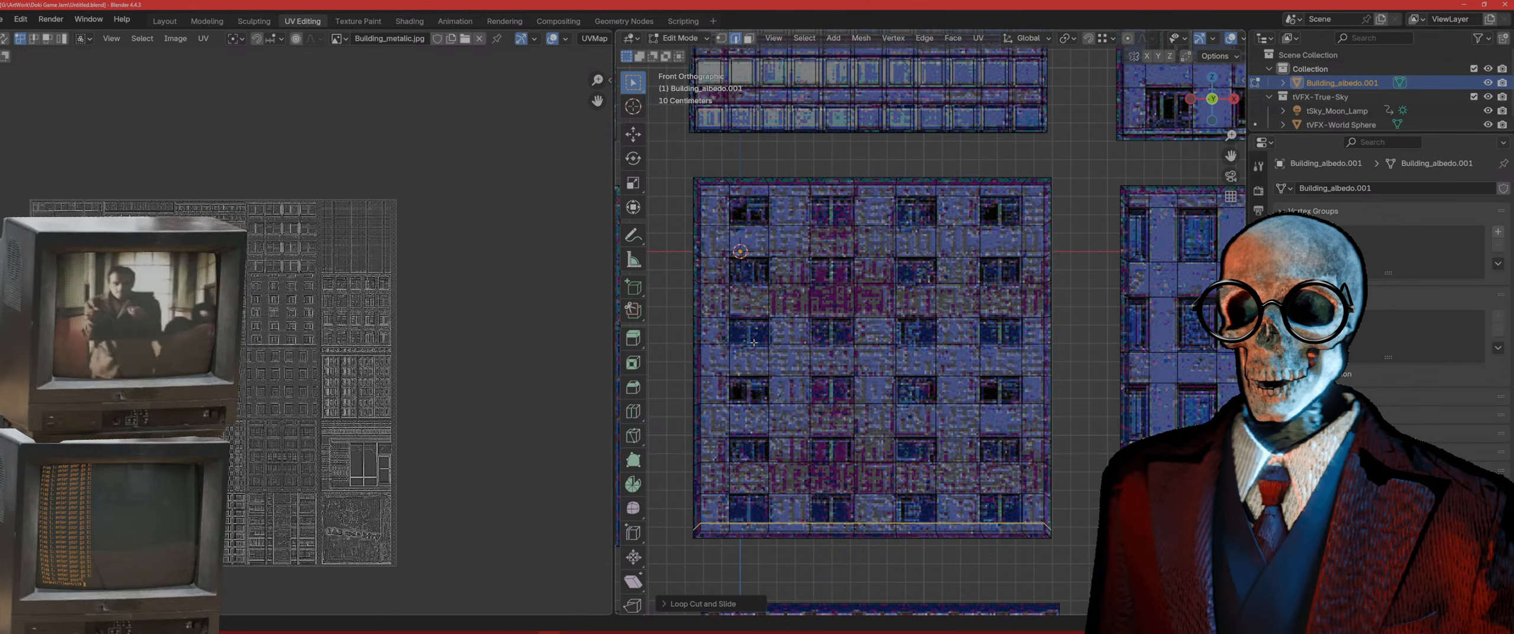
# Step: Add a vertical loop cut through the middle of each of the four window columns
pyautogui.hotkey('ctrl', 'r')
pyautogui.click(752, 300)
pyautogui.click(752, 299)
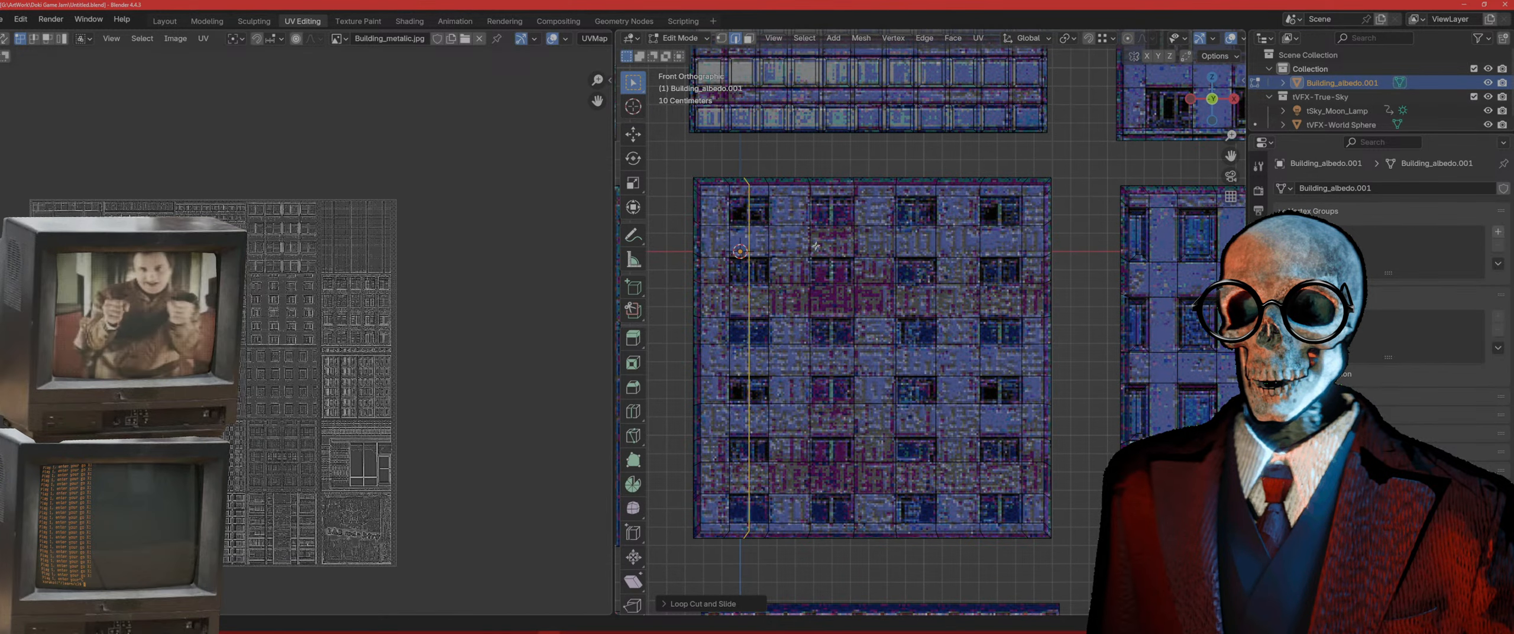
pyautogui.hotkey('ctrl', 'r')
pyautogui.click(831, 226)
pyautogui.click(846, 229)
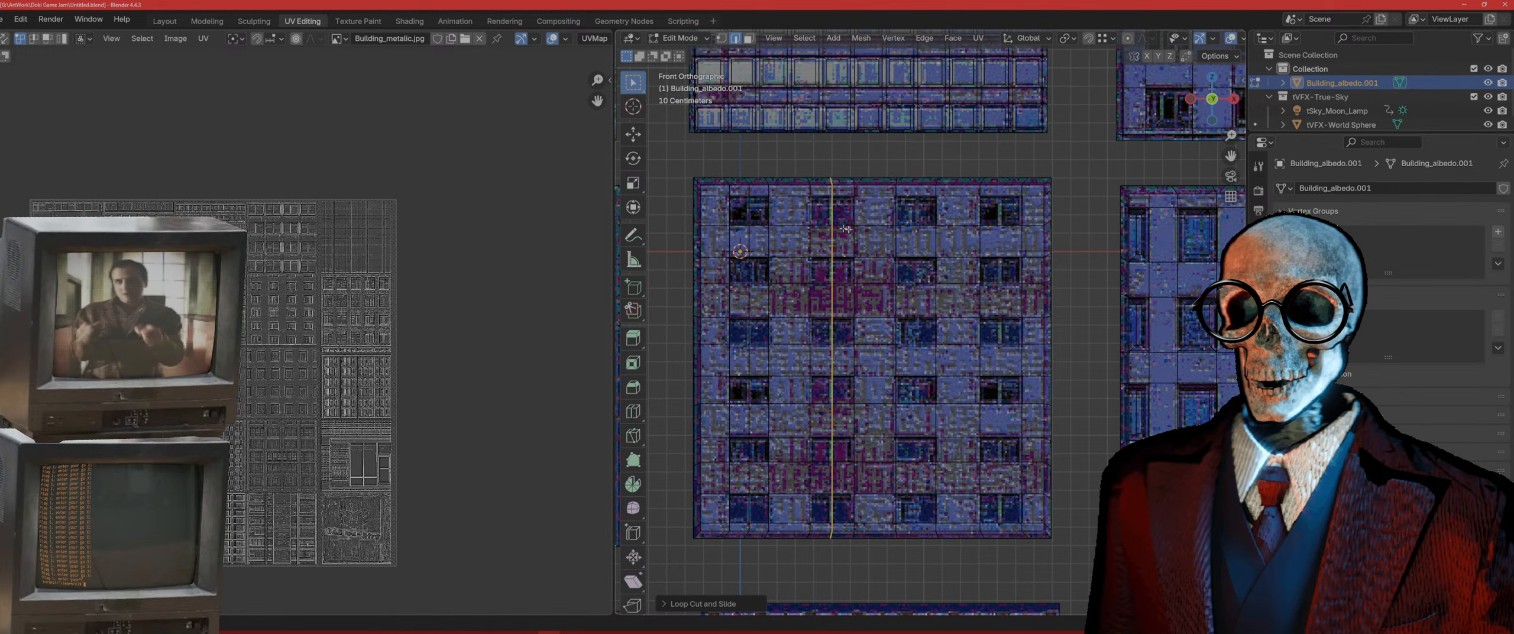
pyautogui.hotkey('ctrl', 'r')
pyautogui.click(915, 229)
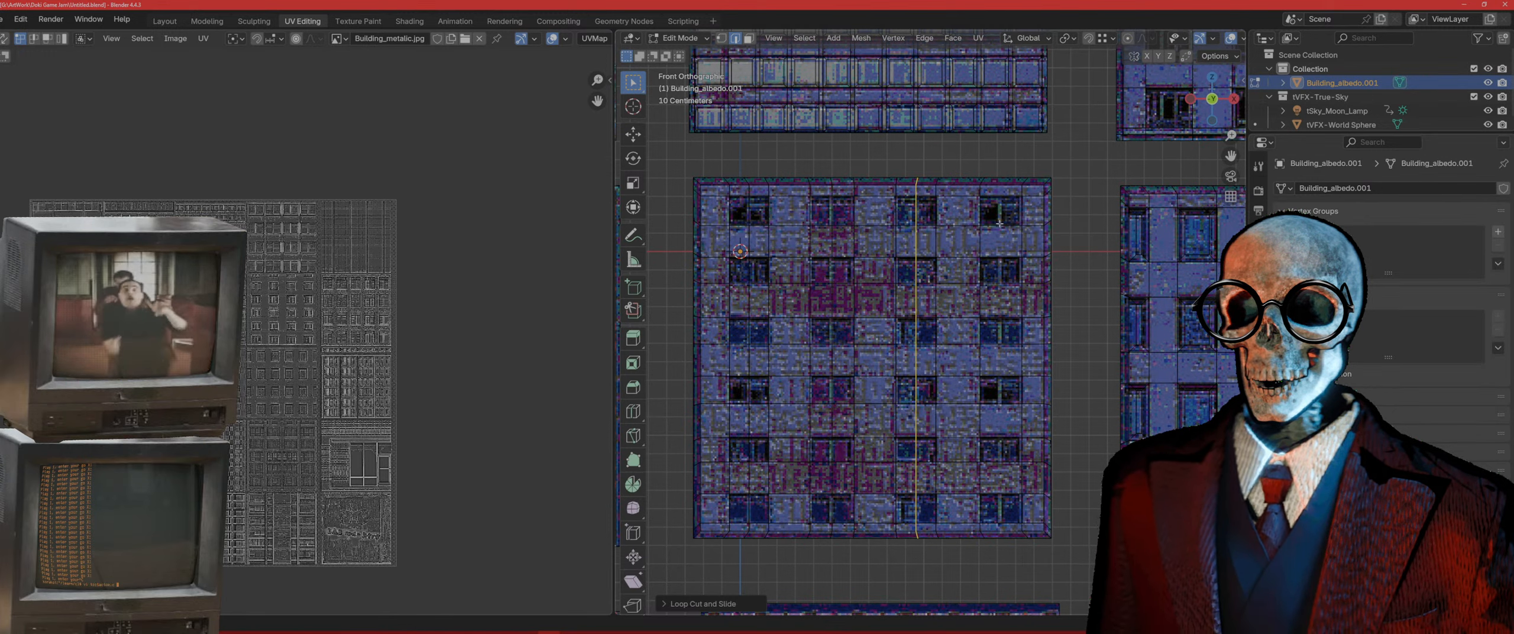
pyautogui.hotkey('ctrl', 'r')
pyautogui.click(999, 224)
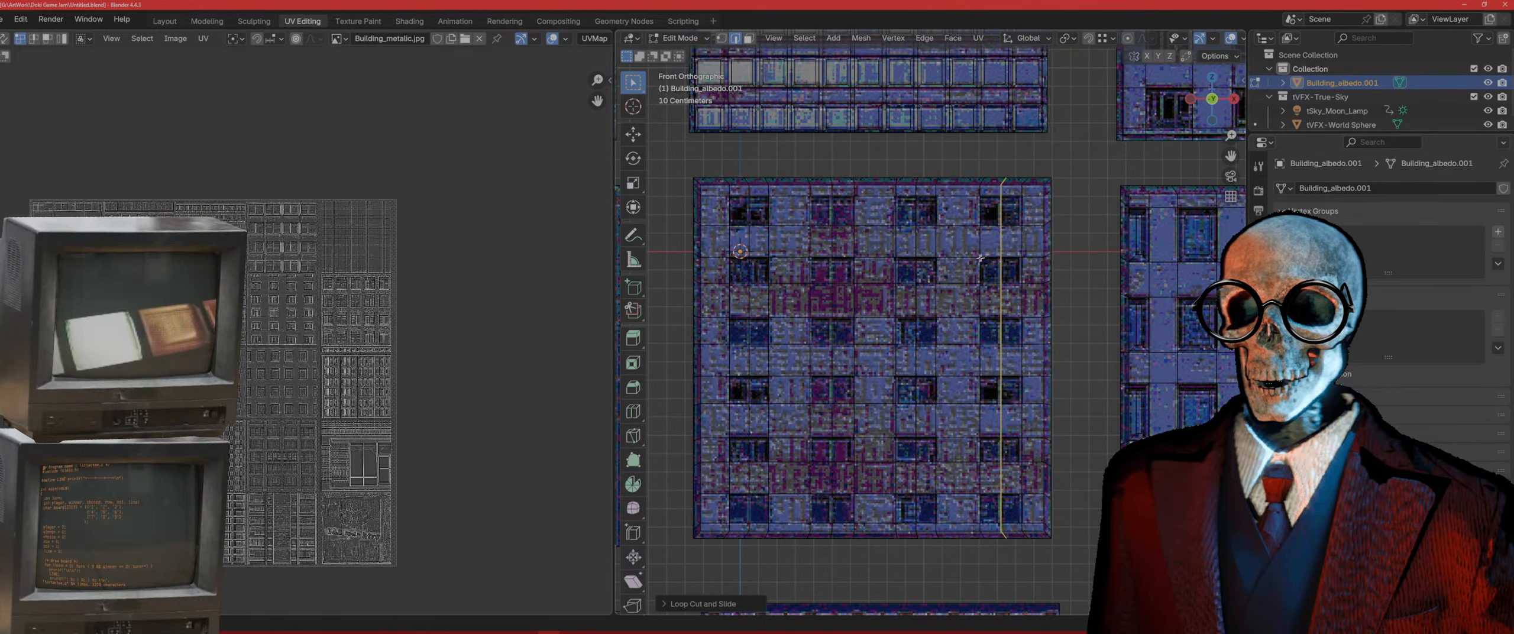
# Step: Select all the facade's faces inside the thin border and extrude them slightly inward
pyautogui.press('3')
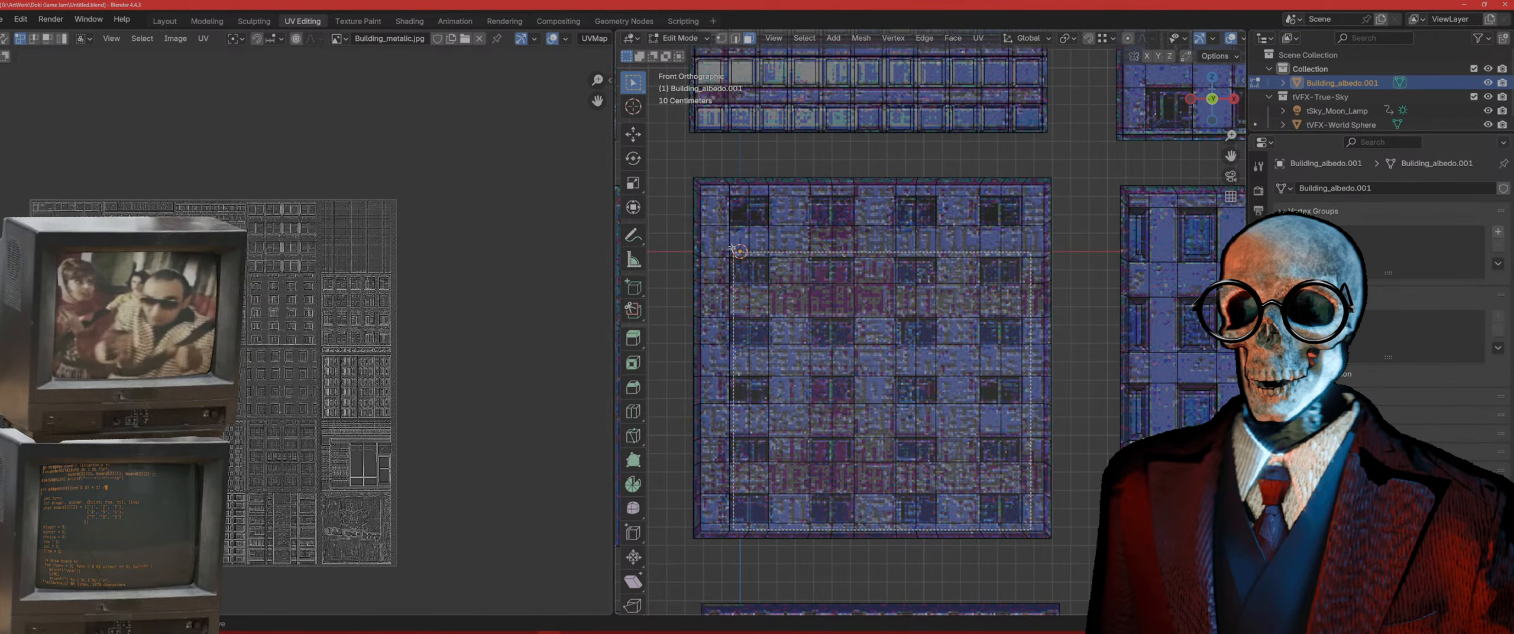
pyautogui.press('a')
pyautogui.moveTo(899, 409); pyautogui.dragTo(995, 439, button='middle')
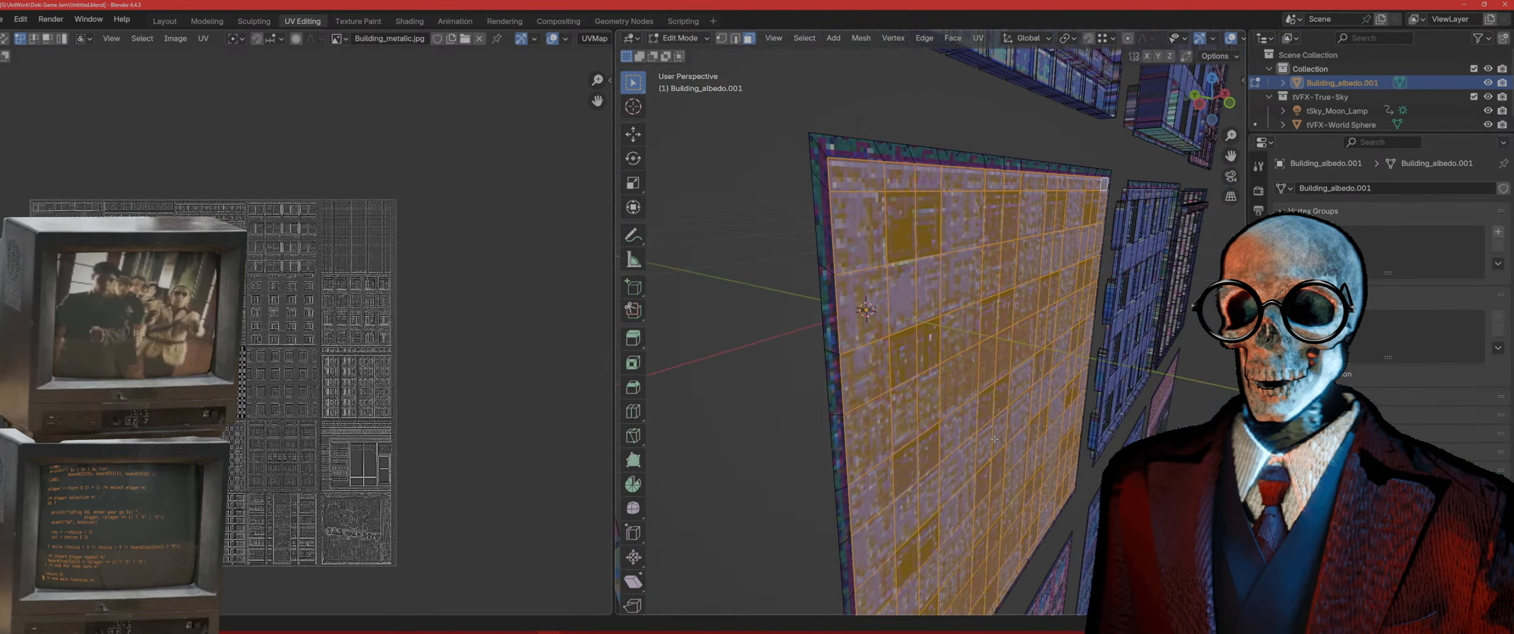
pyautogui.press('e')
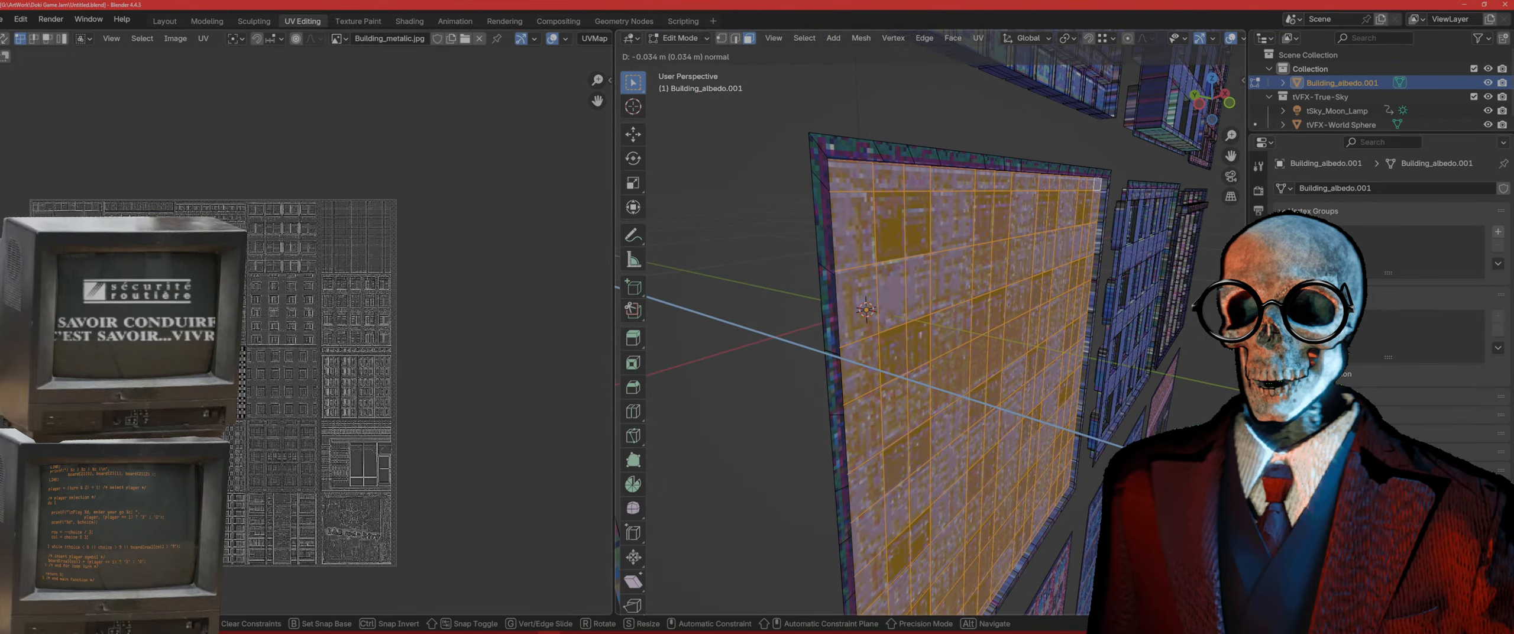
pyautogui.click(1097, 382)
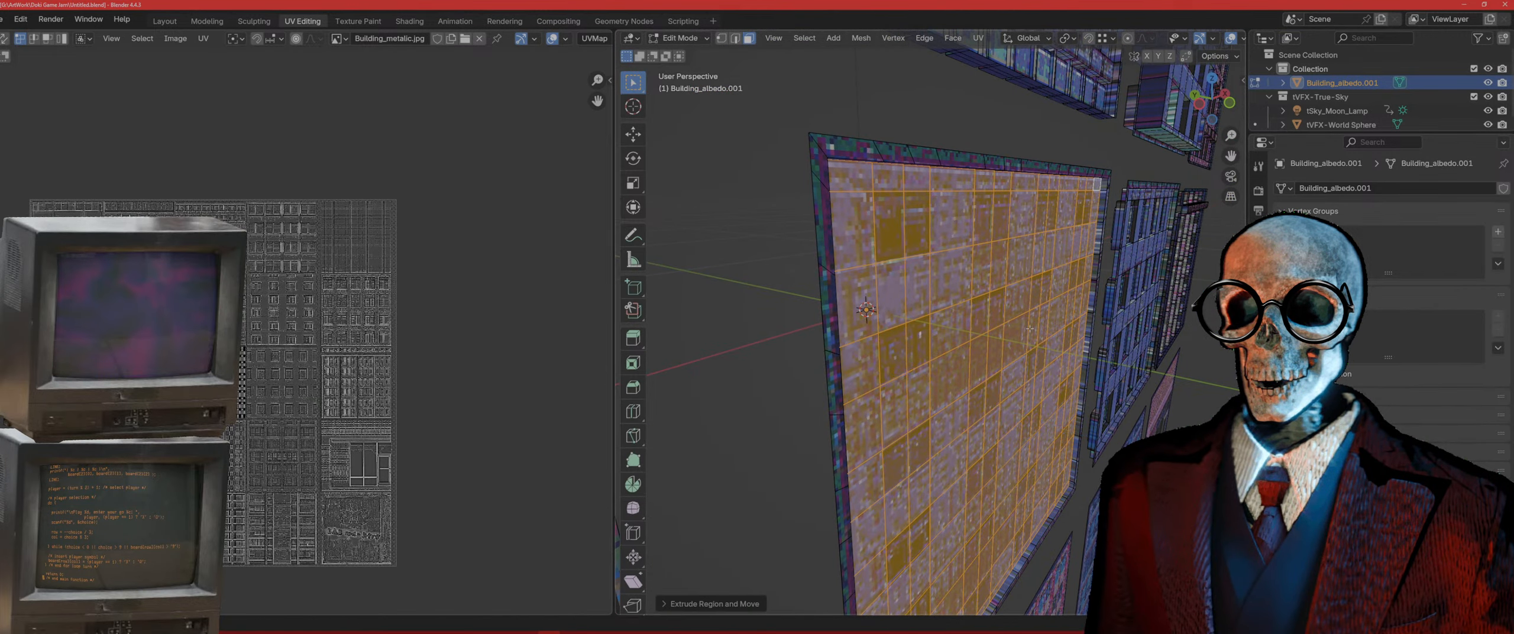
# Step: Select both pane faces of every window in the facade's first two window columns
pyautogui.press('KP_1')
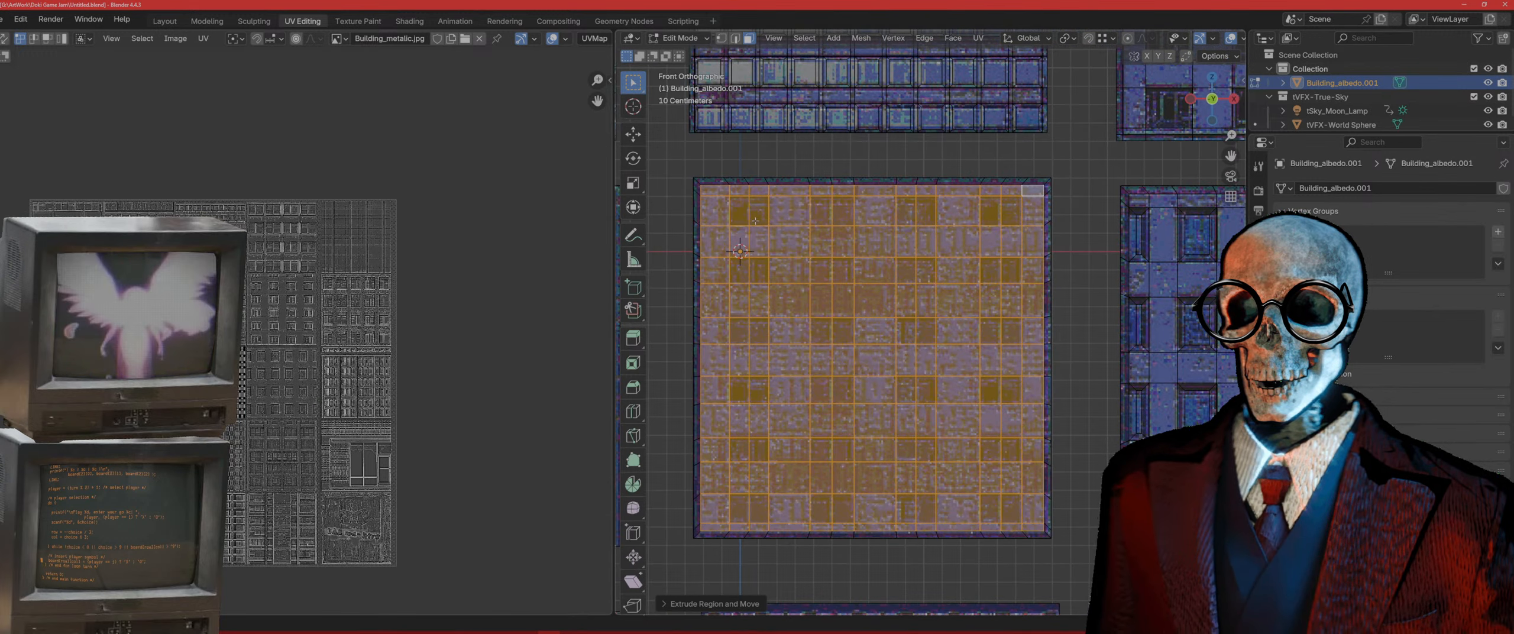
pyautogui.moveTo(742, 212); pyautogui.dragTo(740, 209)
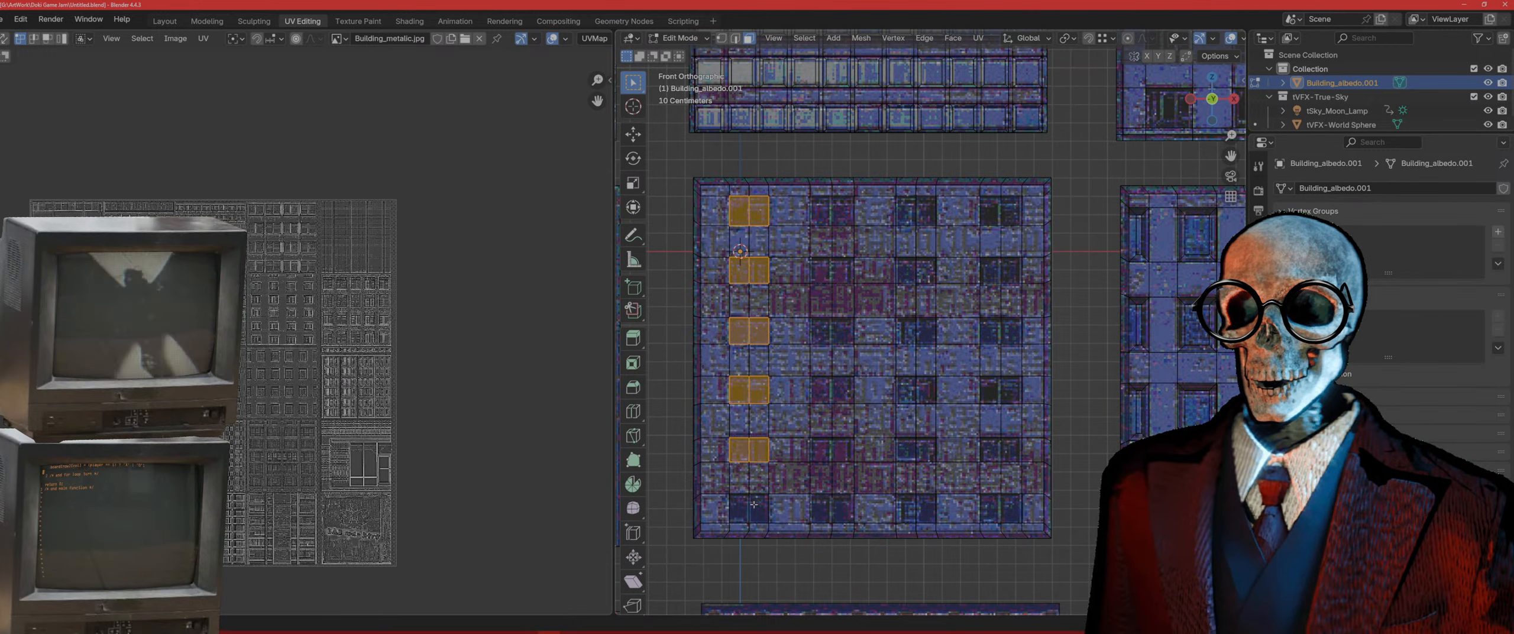
pyautogui.keyDown('shift'); pyautogui.moveTo(820, 518); pyautogui.dragTo(839, 503); pyautogui.keyUp('shift')
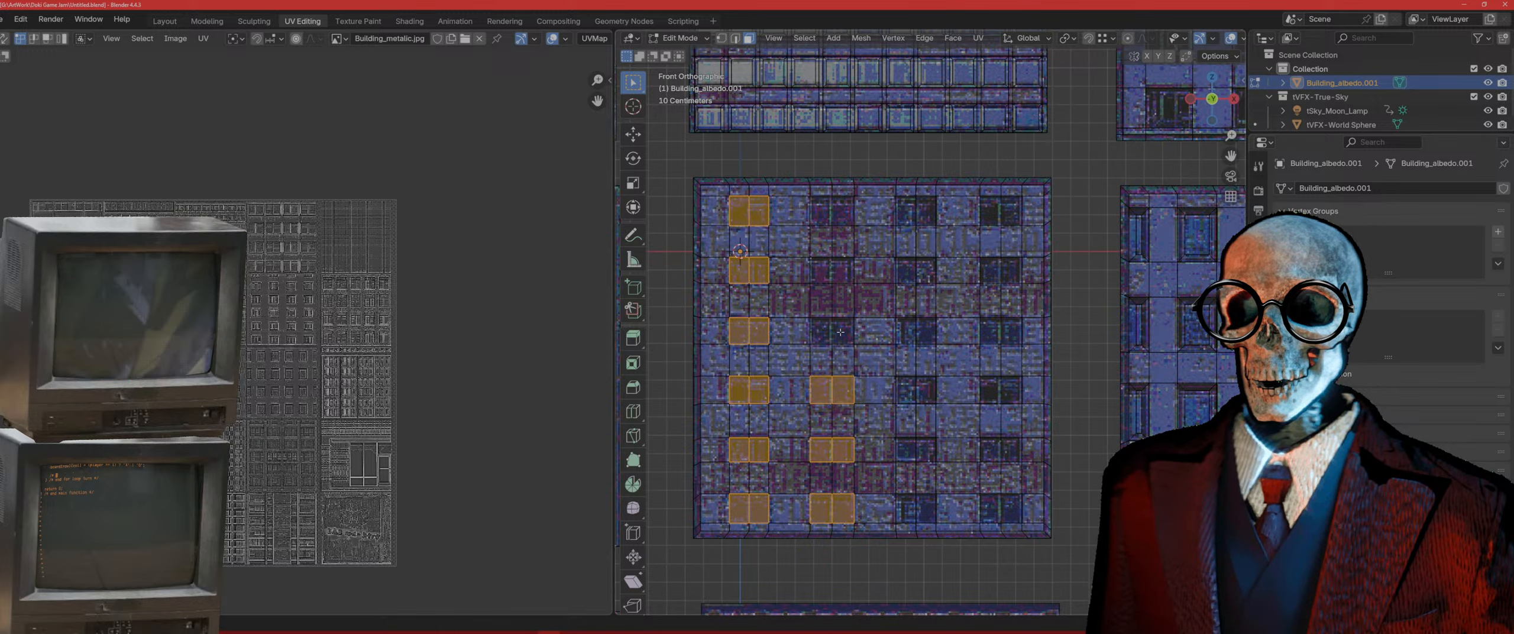
pyautogui.keyDown('shift'); pyautogui.moveTo(839, 336); pyautogui.dragTo(828, 323); pyautogui.keyUp('shift')
pyautogui.keyDown('shift'); pyautogui.click(828, 264); pyautogui.keyUp('shift')
pyautogui.keyDown('shift'); pyautogui.click(832, 211); pyautogui.keyUp('shift')
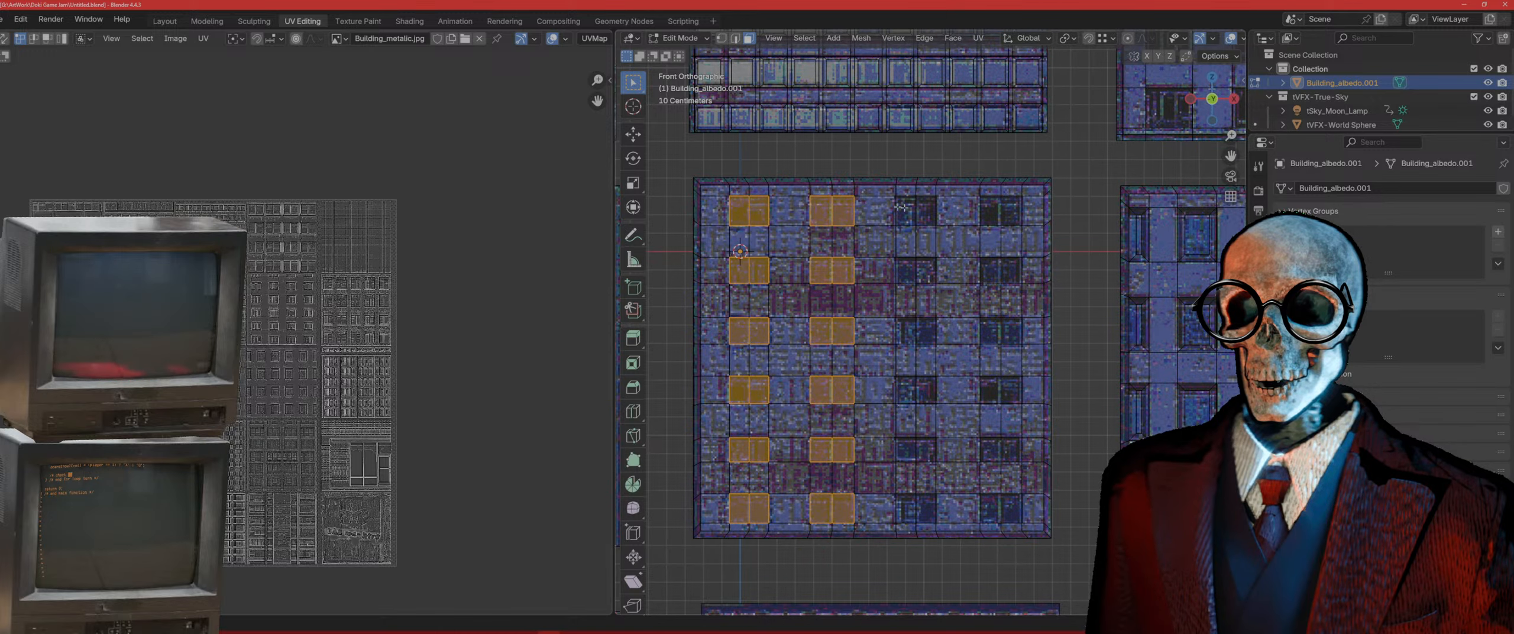
# Step: Add the windows of the third and fourth columns to the selection and extrude all window faces inward
pyautogui.keyDown('shift'); pyautogui.click(926, 214); pyautogui.keyUp('shift')
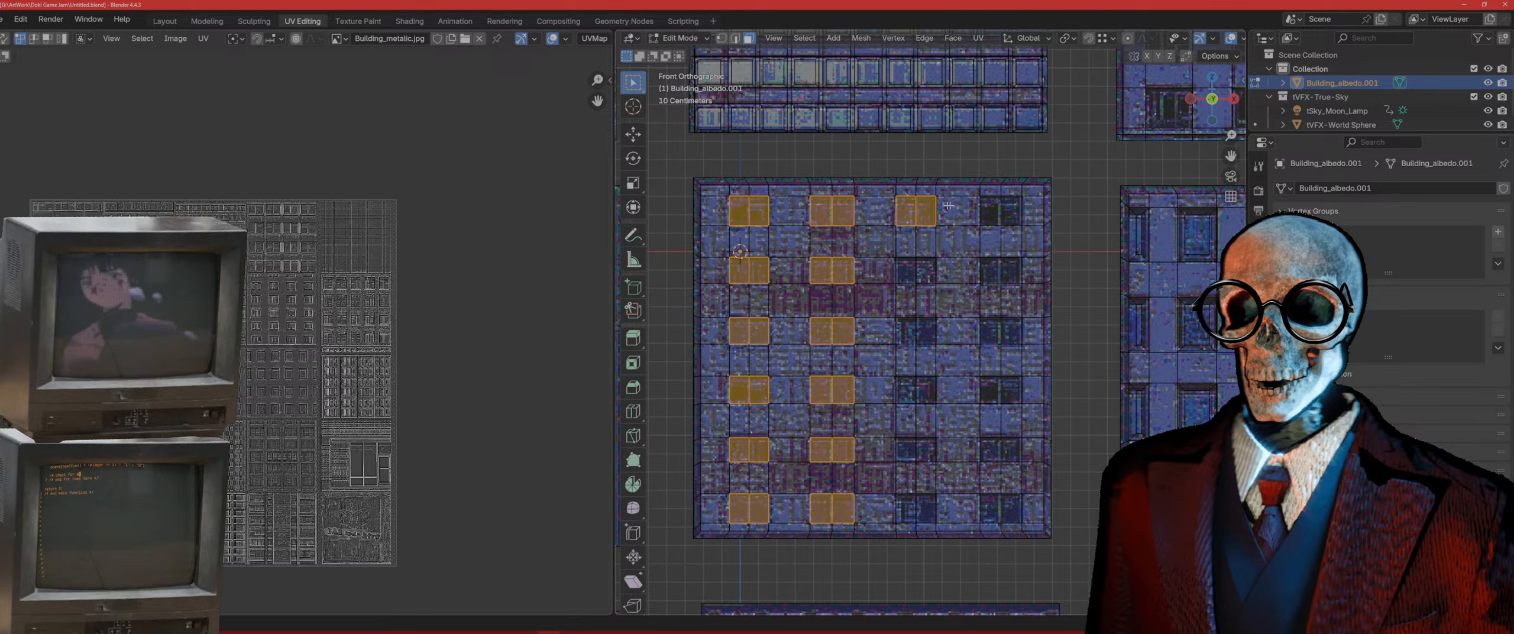
pyautogui.keyDown('shift'); pyautogui.click(1005, 211); pyautogui.keyUp('shift')
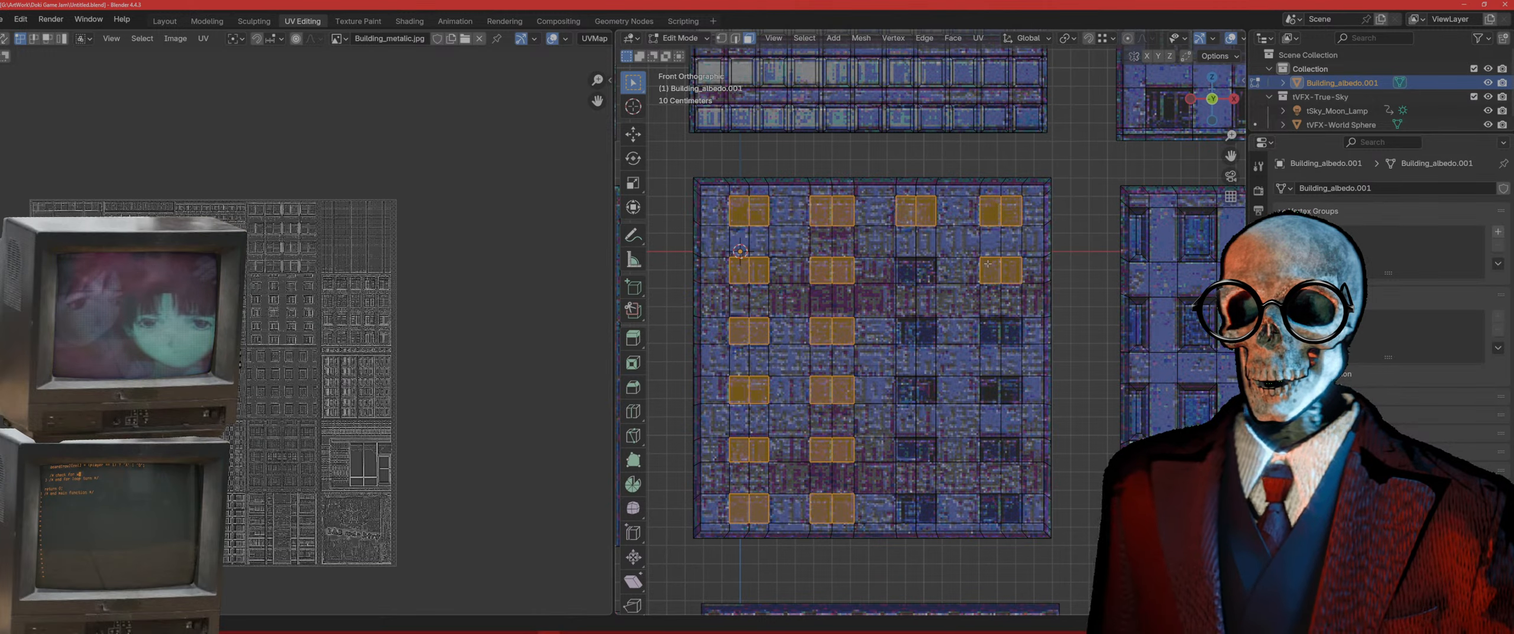
pyautogui.keyDown('shift'); pyautogui.click(909, 275); pyautogui.keyUp('shift')
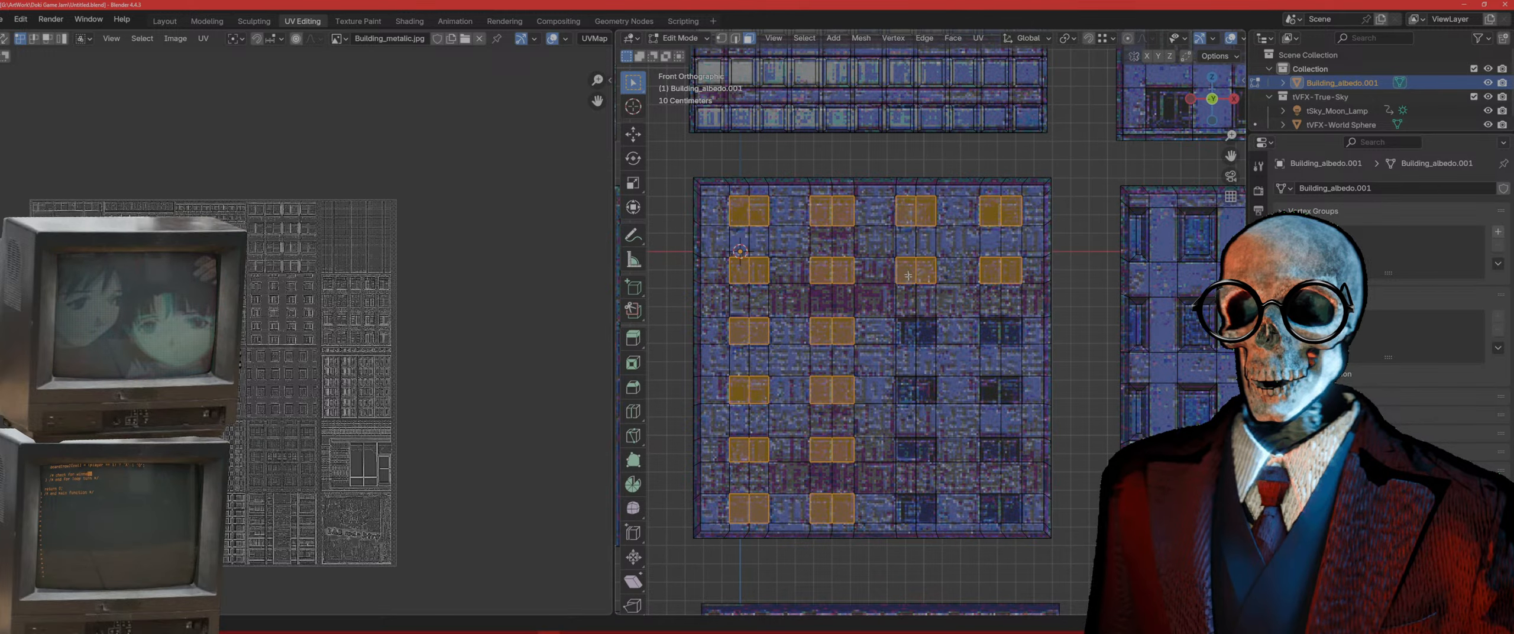
pyautogui.keyDown('shift'); pyautogui.click(974, 338); pyautogui.keyUp('shift')
pyautogui.keyDown('shift'); pyautogui.click(975, 392); pyautogui.keyUp('shift')
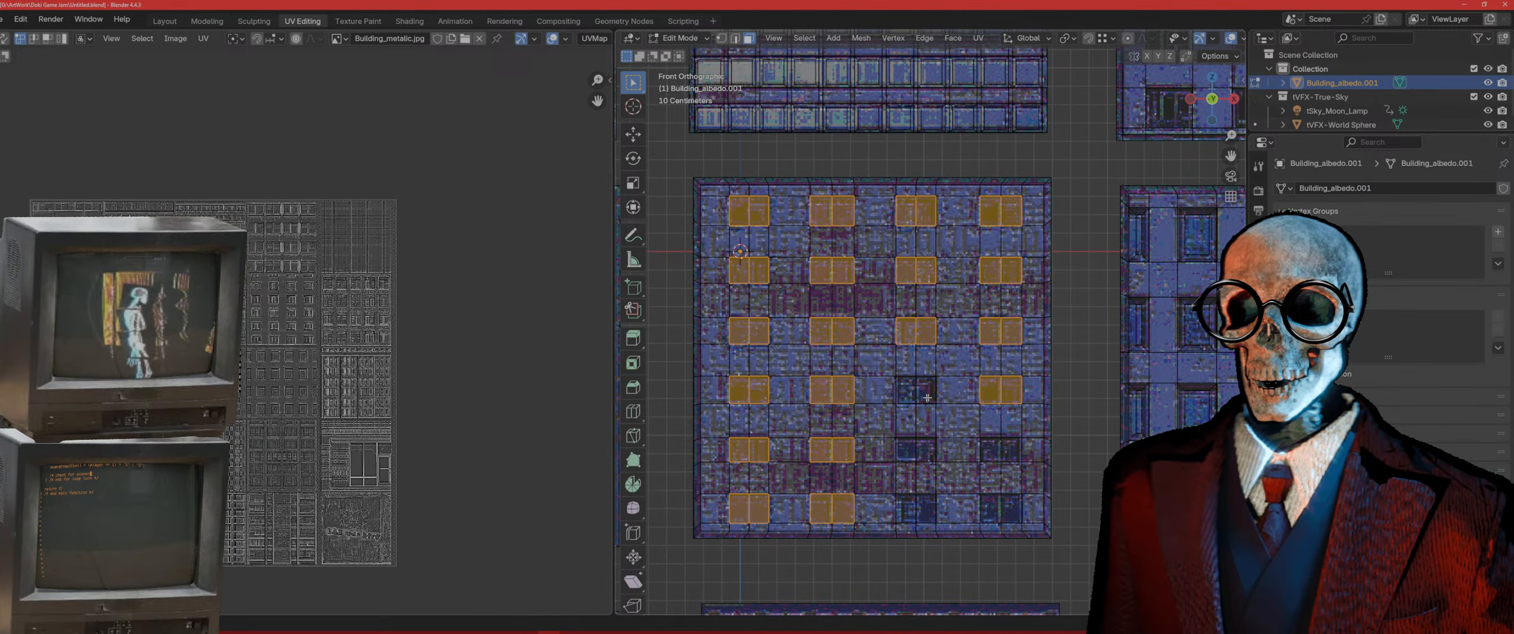
pyautogui.keyDown('shift'); pyautogui.click(926, 501); pyautogui.keyUp('shift')
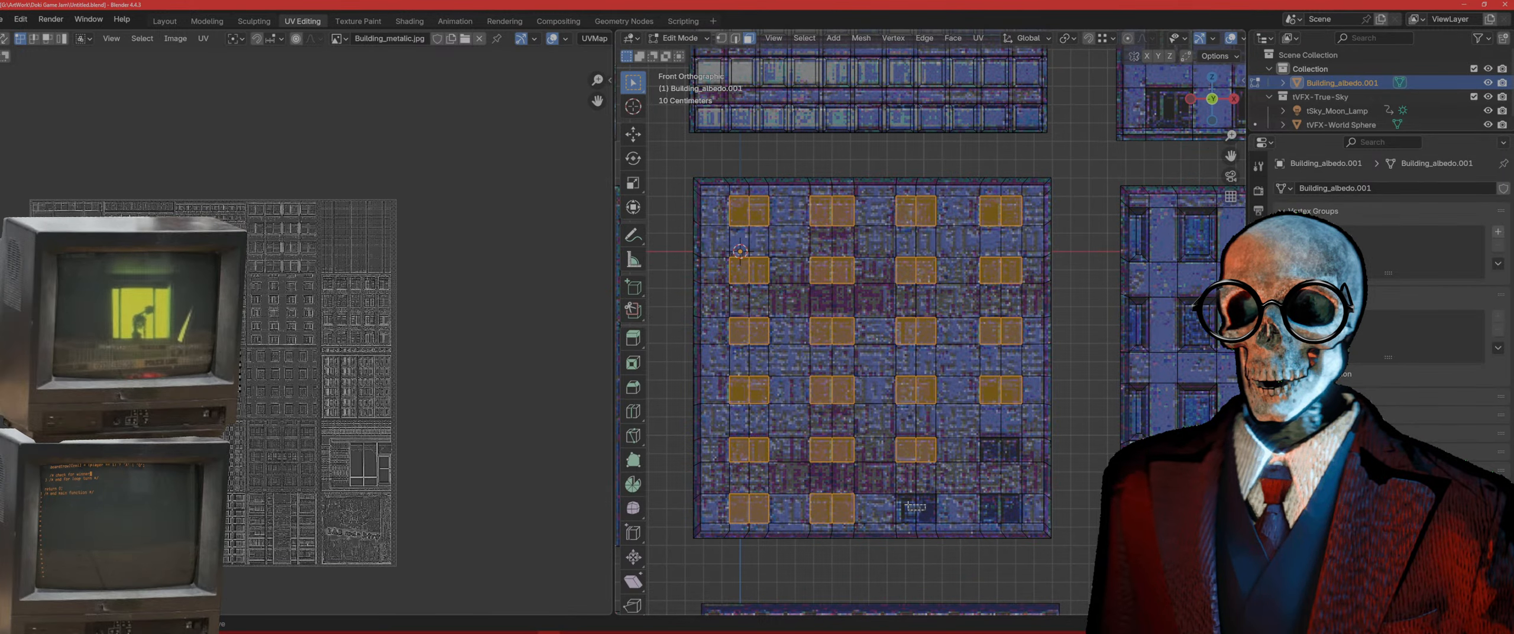
pyautogui.keyDown('shift'); pyautogui.click(1004, 507); pyautogui.keyUp('shift')
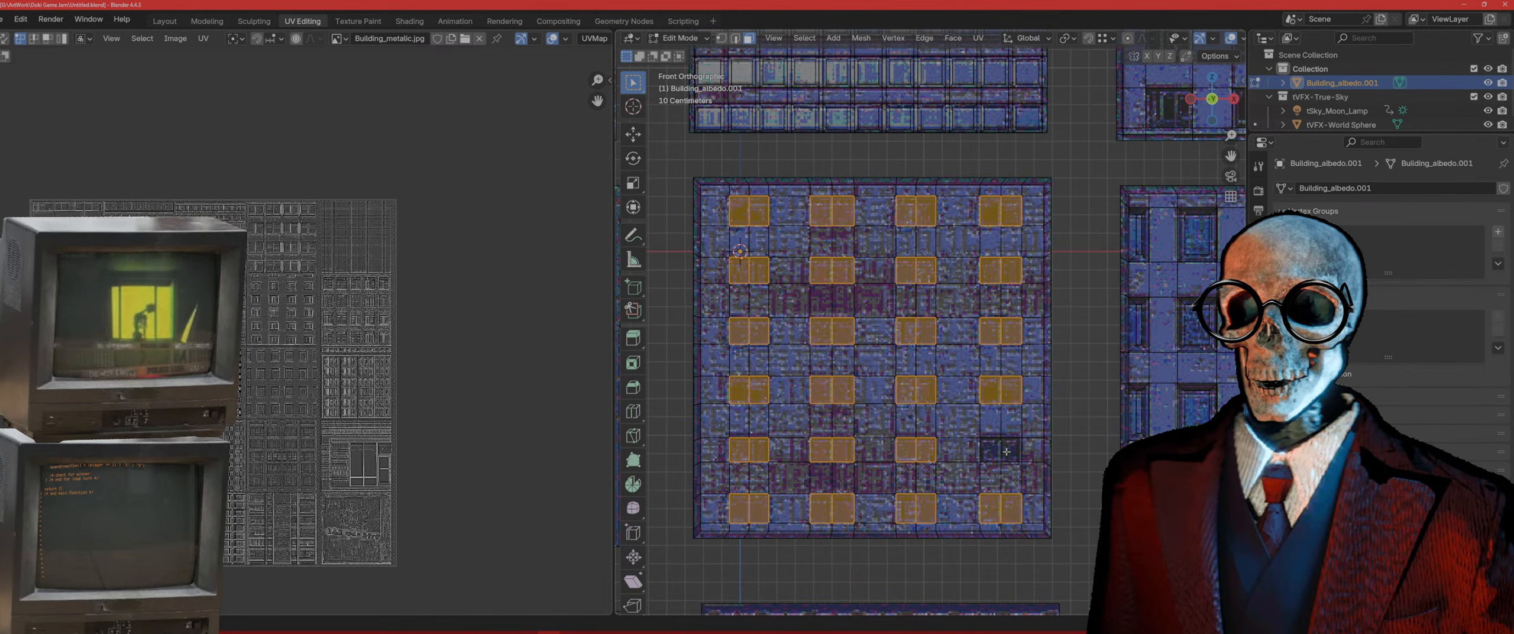
pyautogui.keyDown('shift'); pyautogui.click(1006, 451); pyautogui.keyUp('shift')
pyautogui.moveTo(1006, 451); pyautogui.dragTo(1104, 430, button='middle')
pyautogui.press('e')
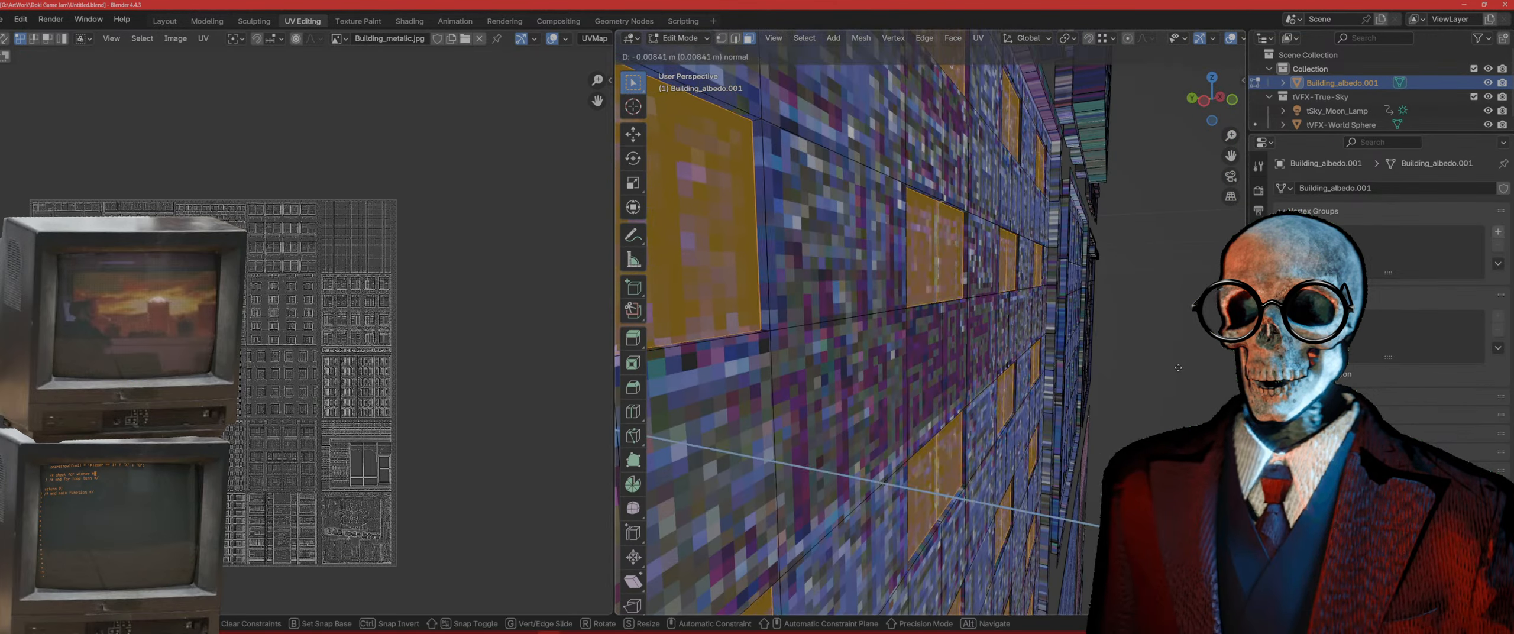
pyautogui.click(1170, 367)
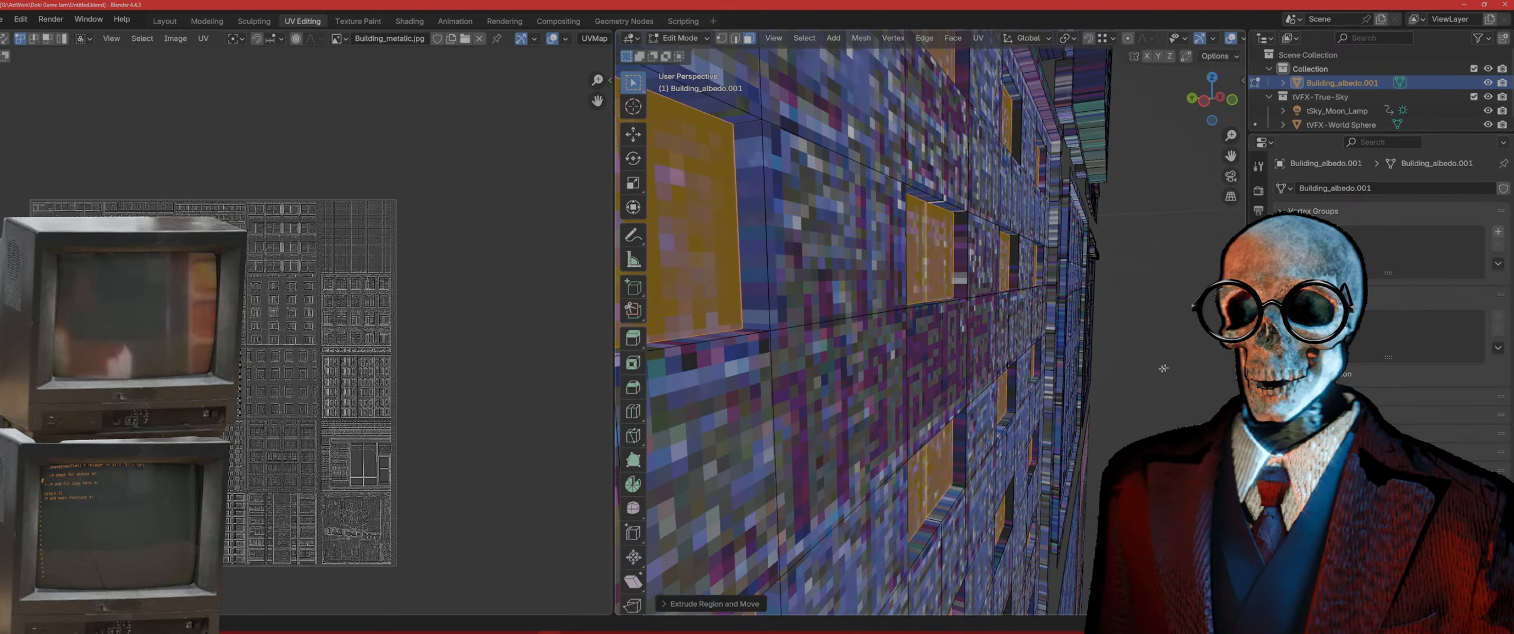
# Step: Inset the selected window panes individually by about 0.001 m, extrude them further inward, and return to Object Mode
pyautogui.moveTo(1170, 367); pyautogui.dragTo(958, 382, button='middle')
pyautogui.scroll(1, 1039, 343)
pyautogui.scroll(1, 1130, 335)
pyautogui.moveTo(1130, 335); pyautogui.dragTo(1104, 330, button='middle')
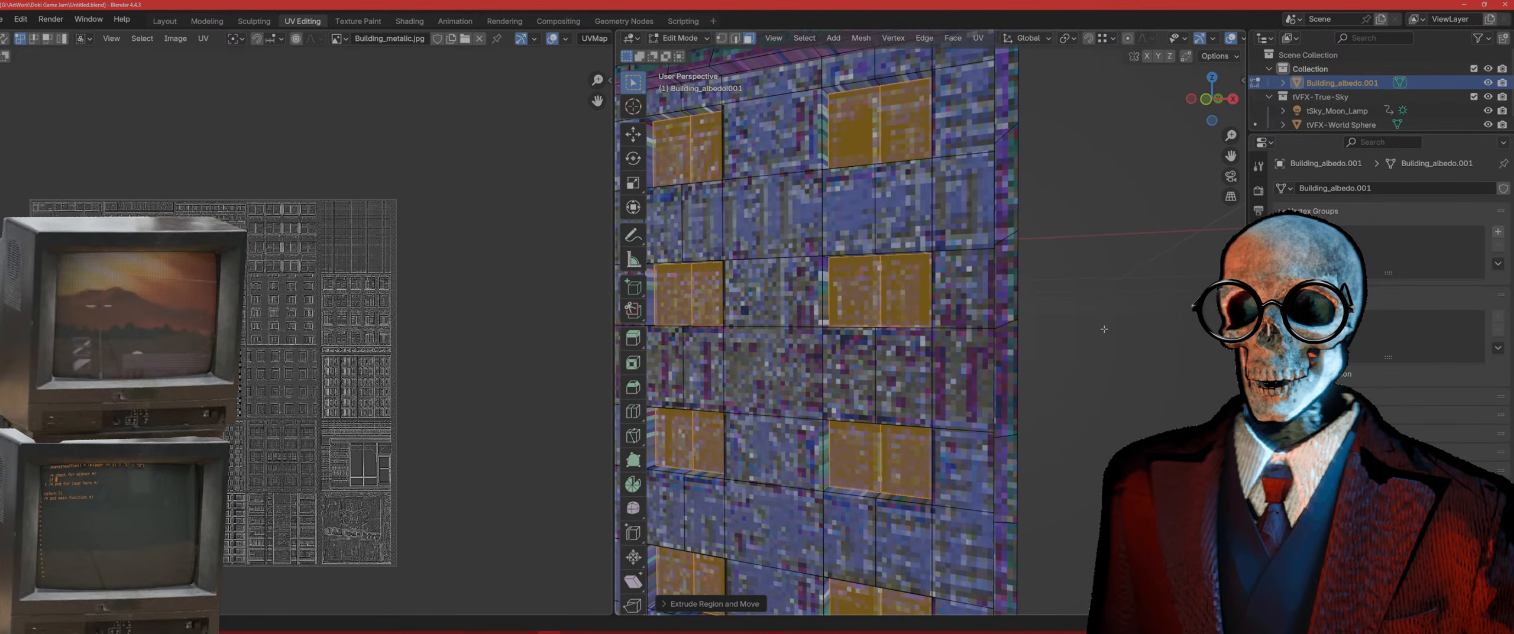
pyautogui.press('i')
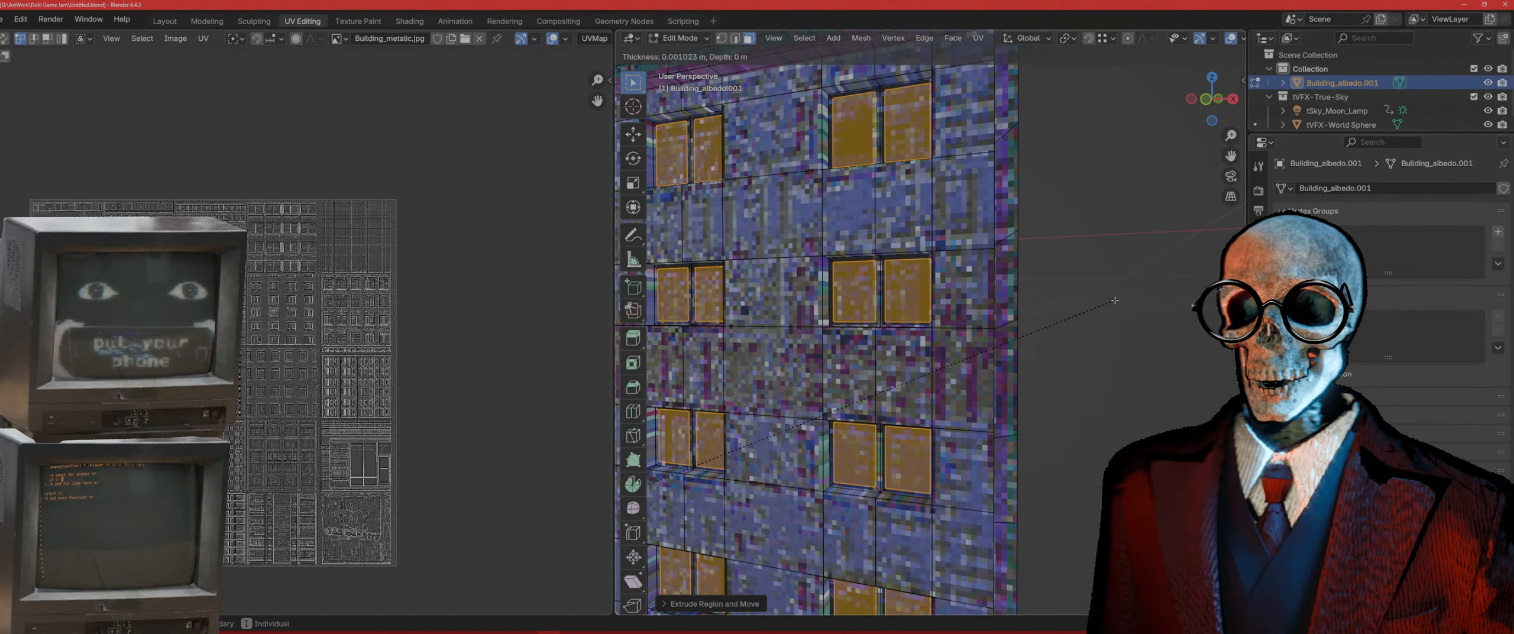
pyautogui.click(1115, 300)
pyautogui.press('e')
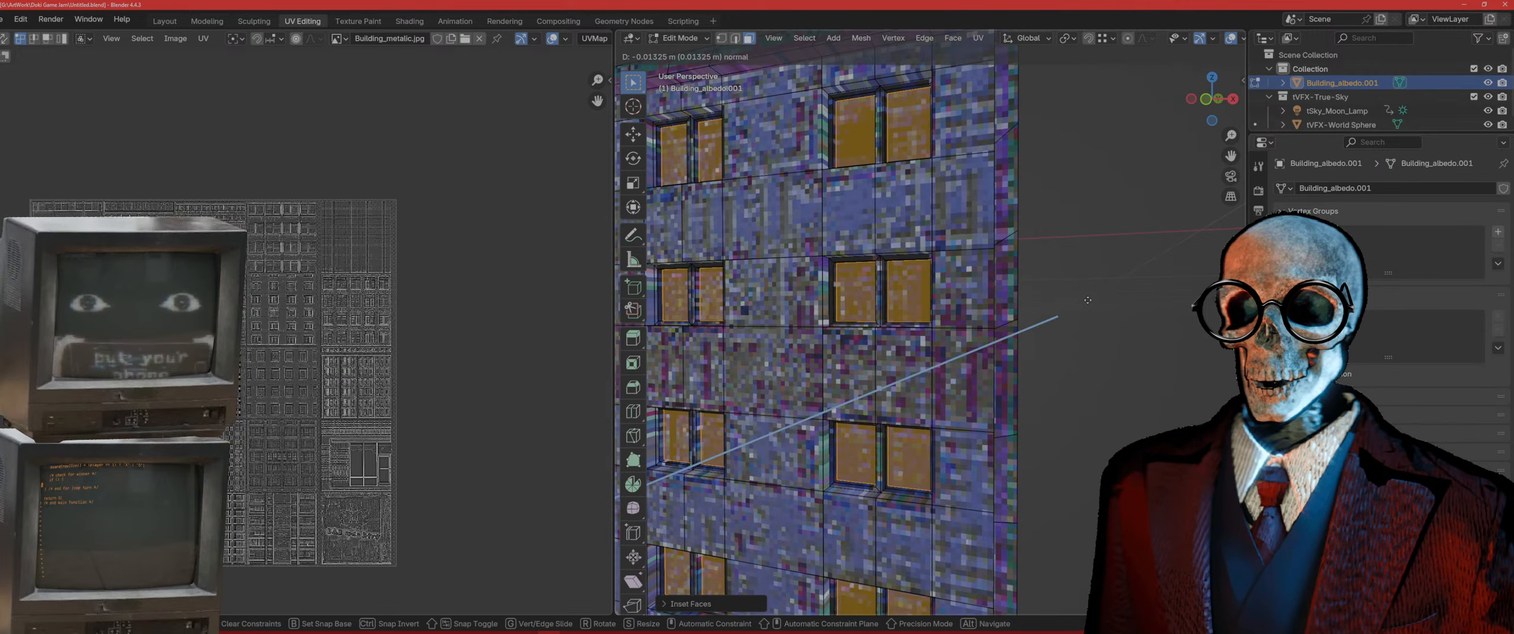
pyautogui.click(1087, 303)
pyautogui.scroll(-6, 1088, 302)
pyautogui.press('Tab')
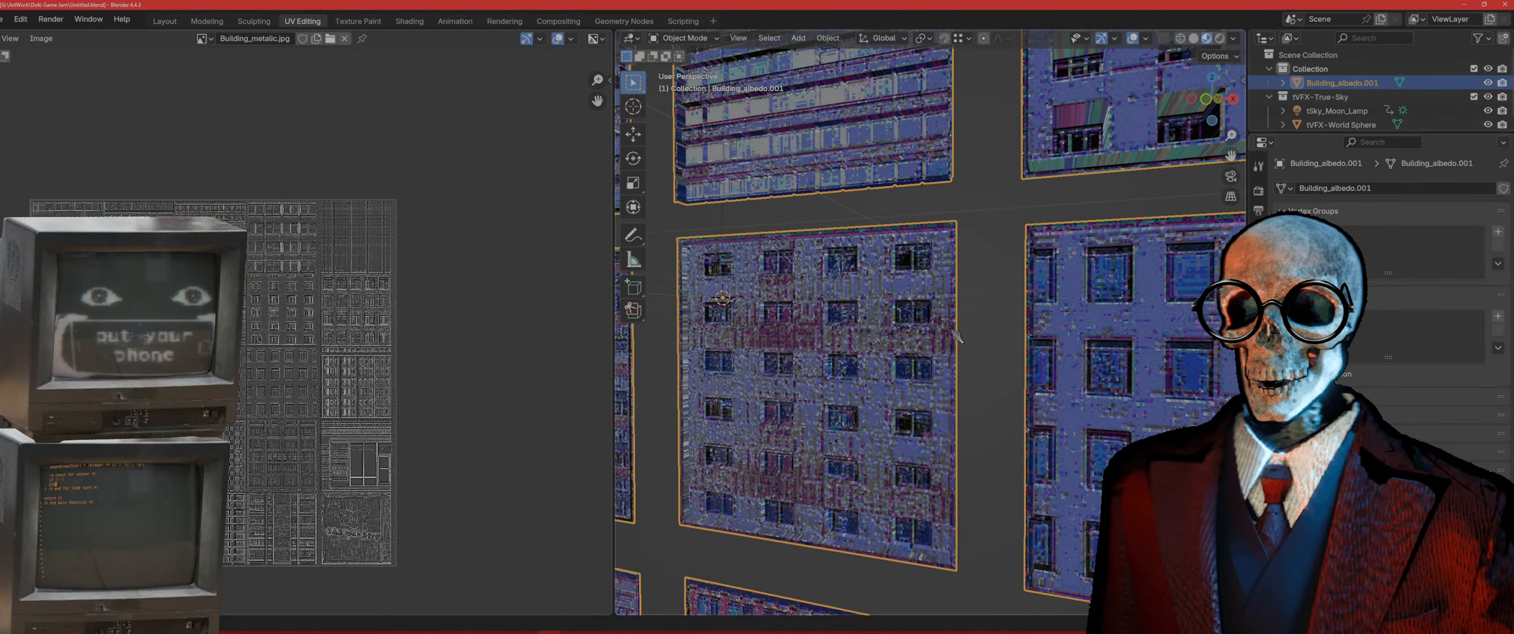
pyautogui.moveTo(956, 336); pyautogui.dragTo(1005, 329, button='middle')
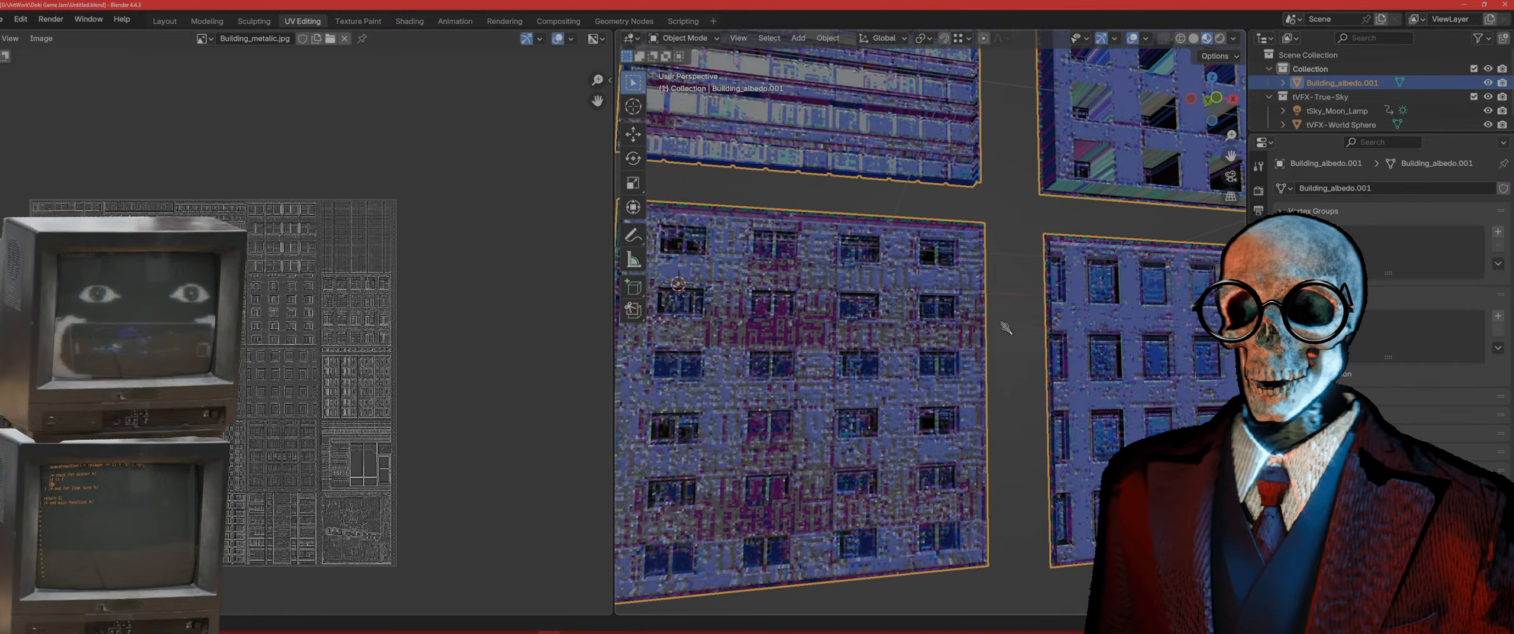
# Step: Inset the face of the uncut facade beside the finished one to form a thin border, working in Edit Mode
pyautogui.scroll(-4, 1007, 328)
pyautogui.keyDown('shift'); pyautogui.moveTo(813, 397); pyautogui.dragTo(1098, 391, button='middle'); pyautogui.keyUp('shift')
pyautogui.press('Tab')
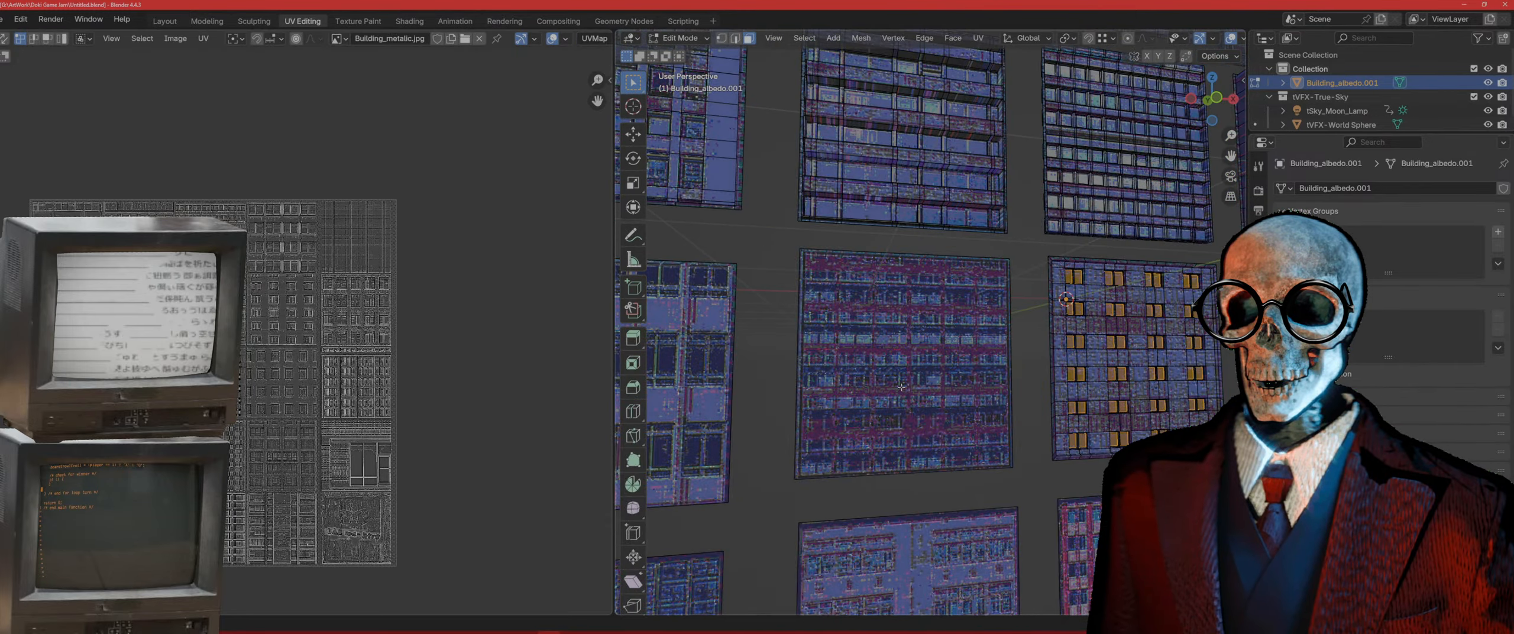
pyautogui.press('KP_1')
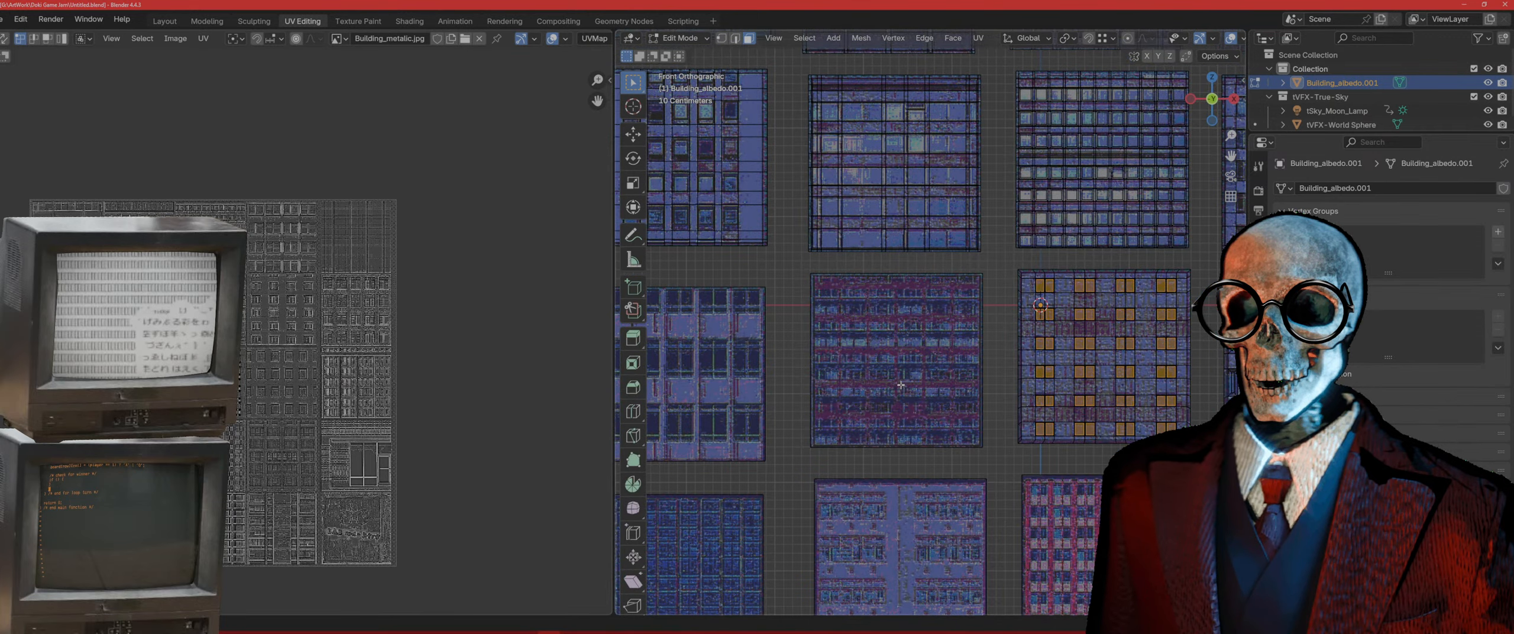
pyautogui.scroll(3, 903, 379)
pyautogui.click(975, 286)
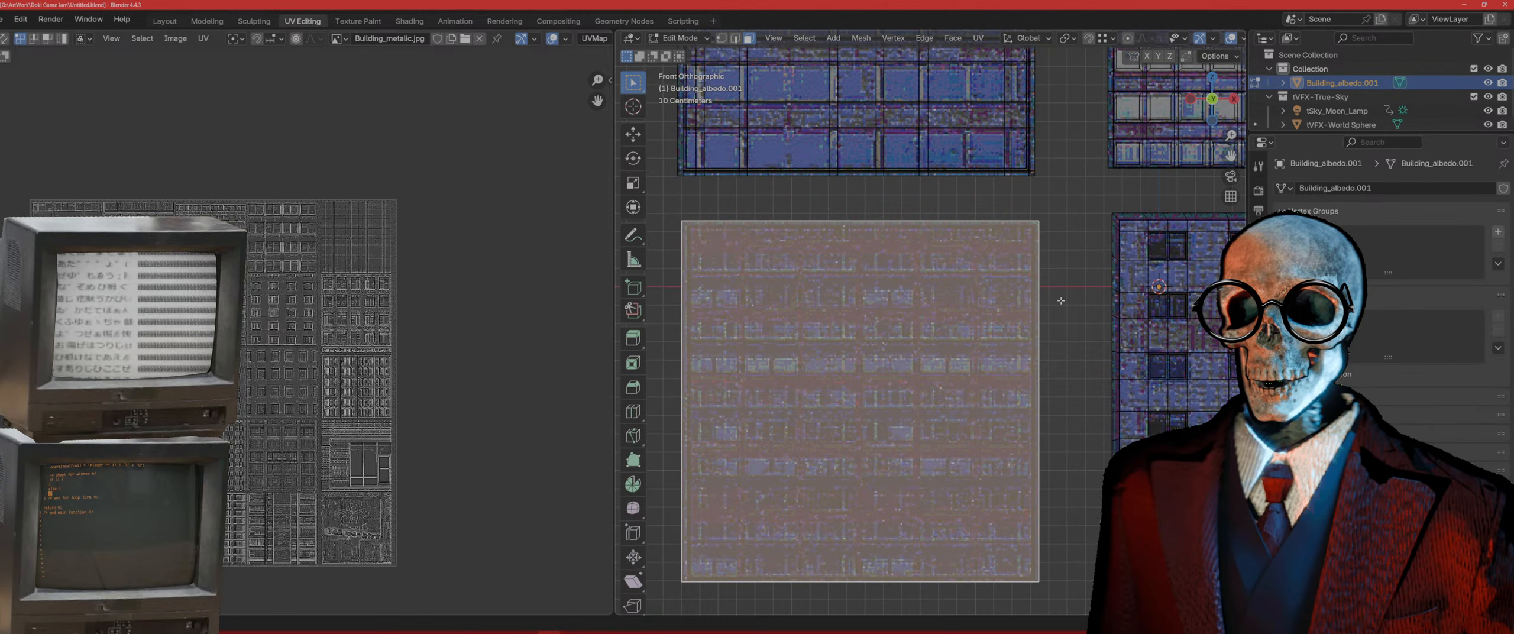
pyautogui.press('i')
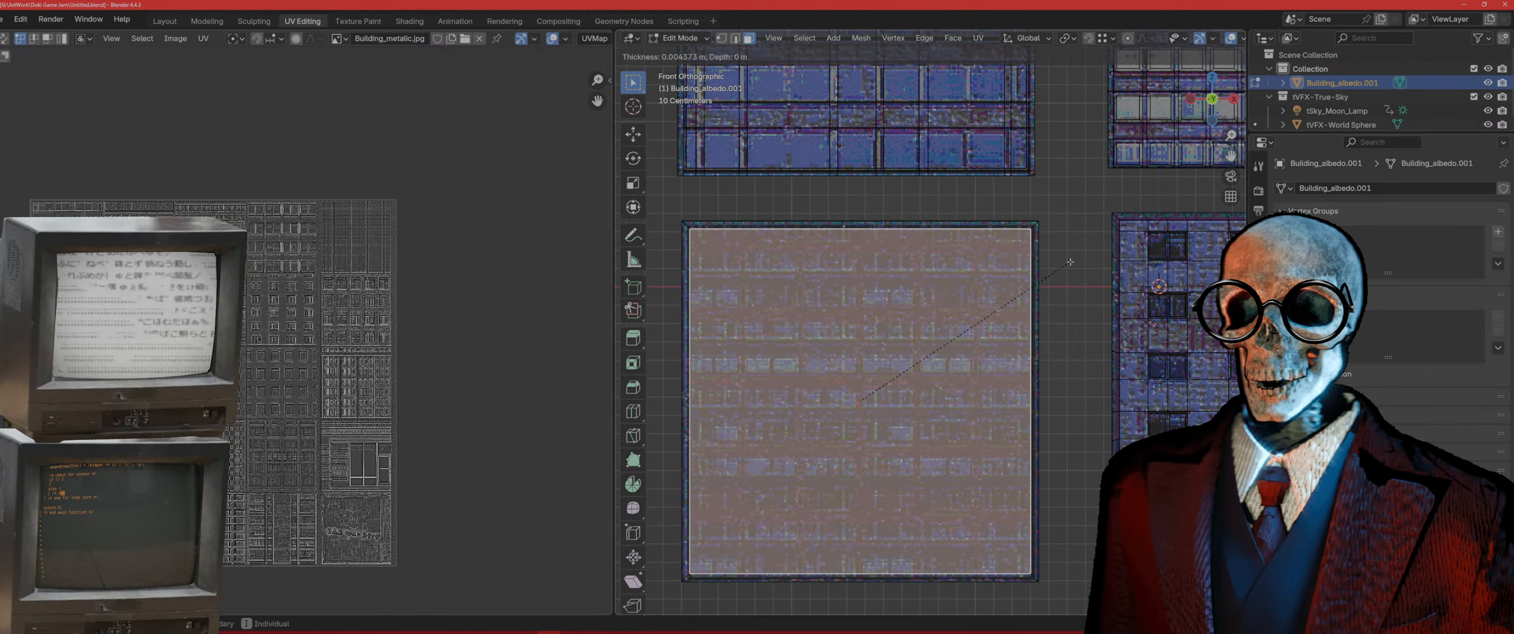
pyautogui.click(1064, 264)
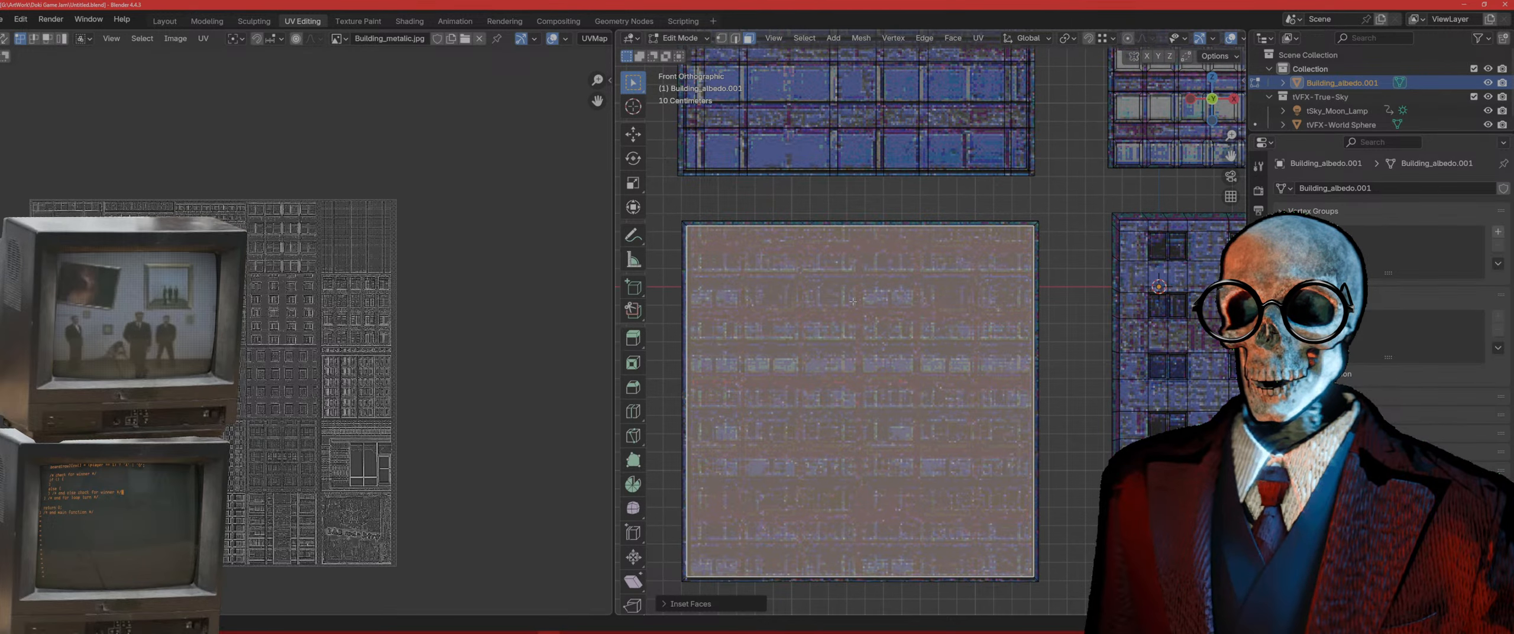
# Step: Cut horizontal edge loops across the bordered facade along the feature lines of its uppermost floors
pyautogui.hotkey('ctrl', 'r')
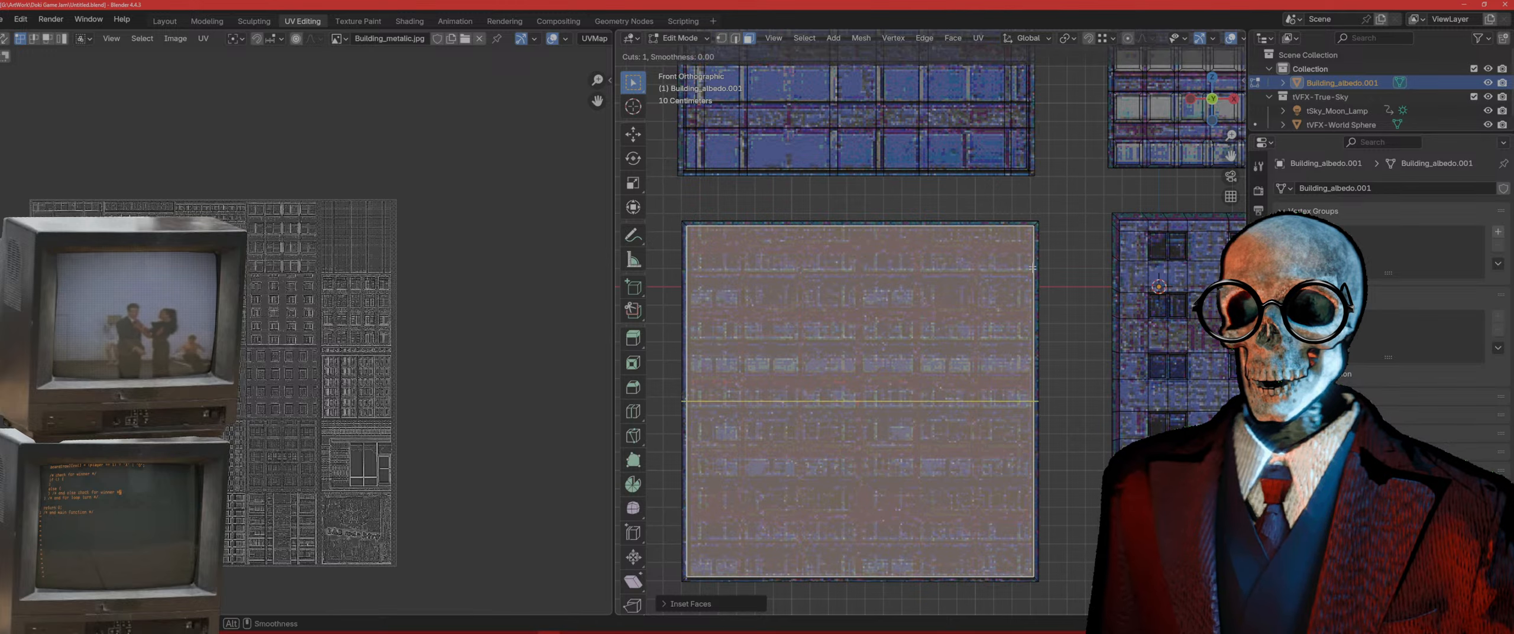
pyautogui.click(1022, 395)
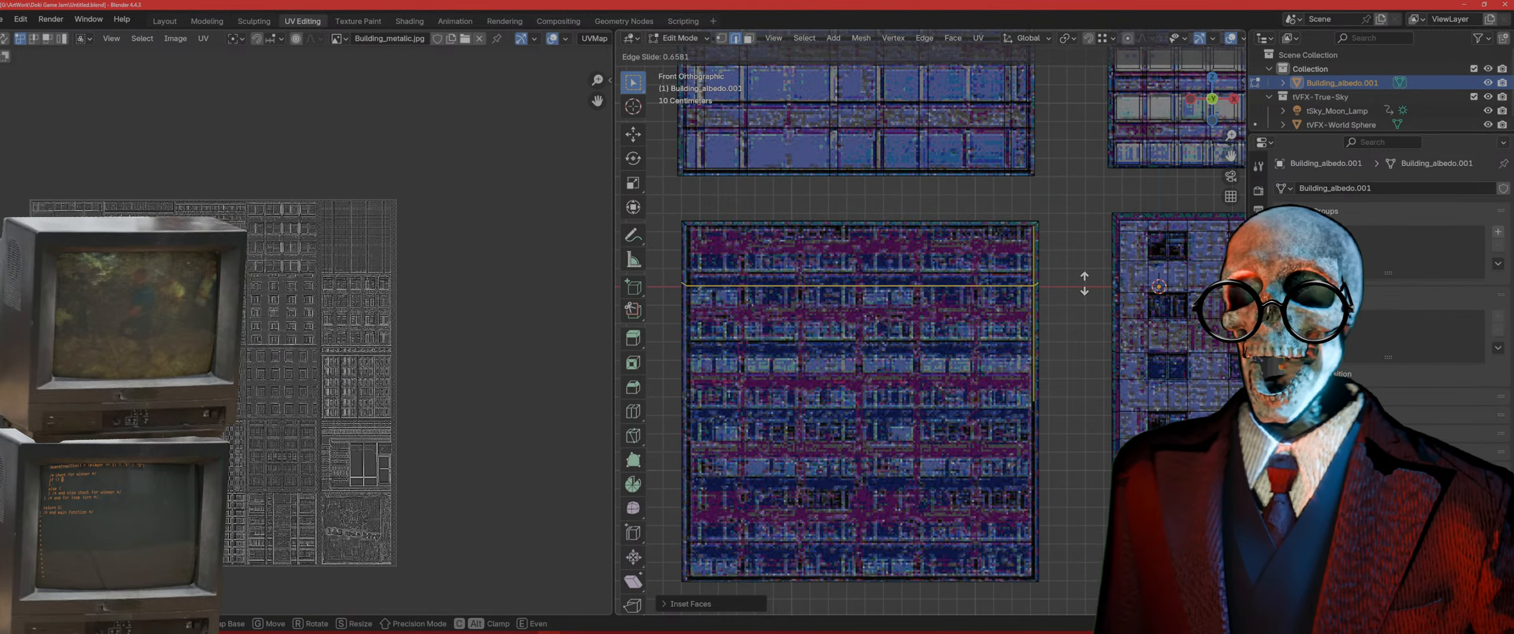
pyautogui.click(1096, 241)
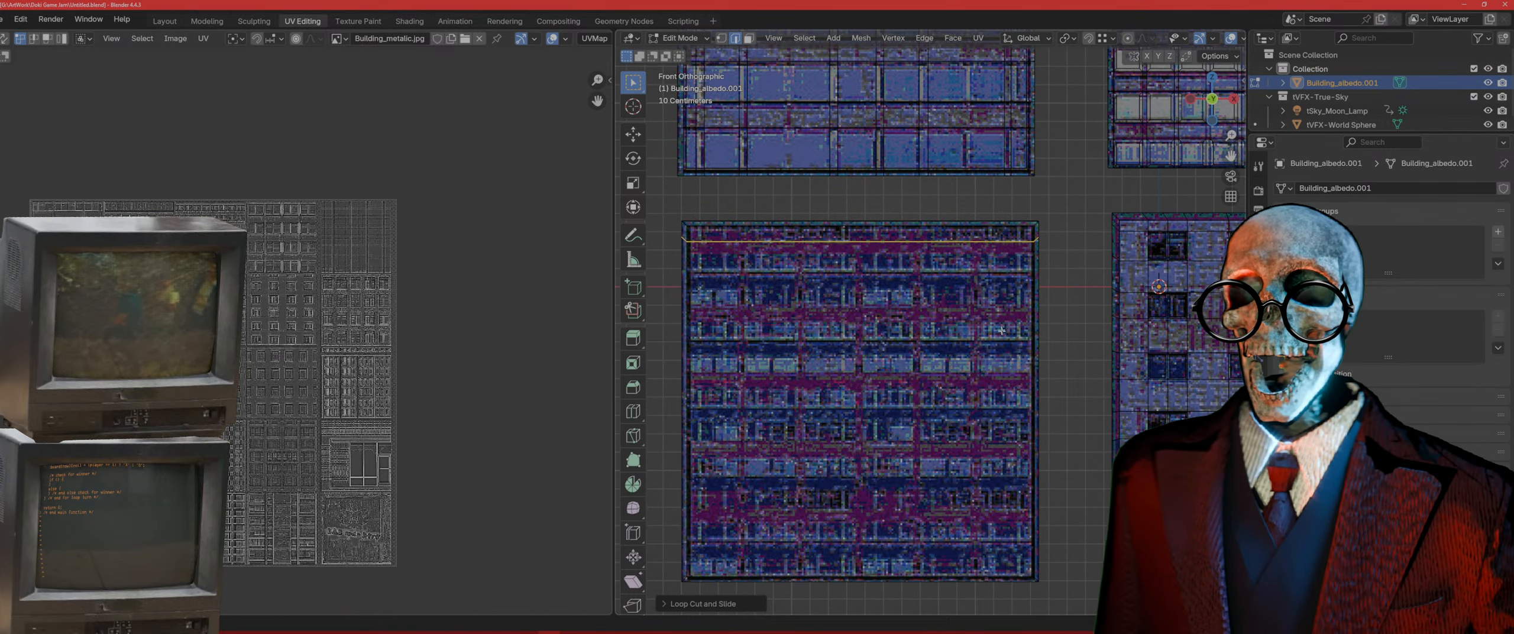
pyautogui.click(1031, 338)
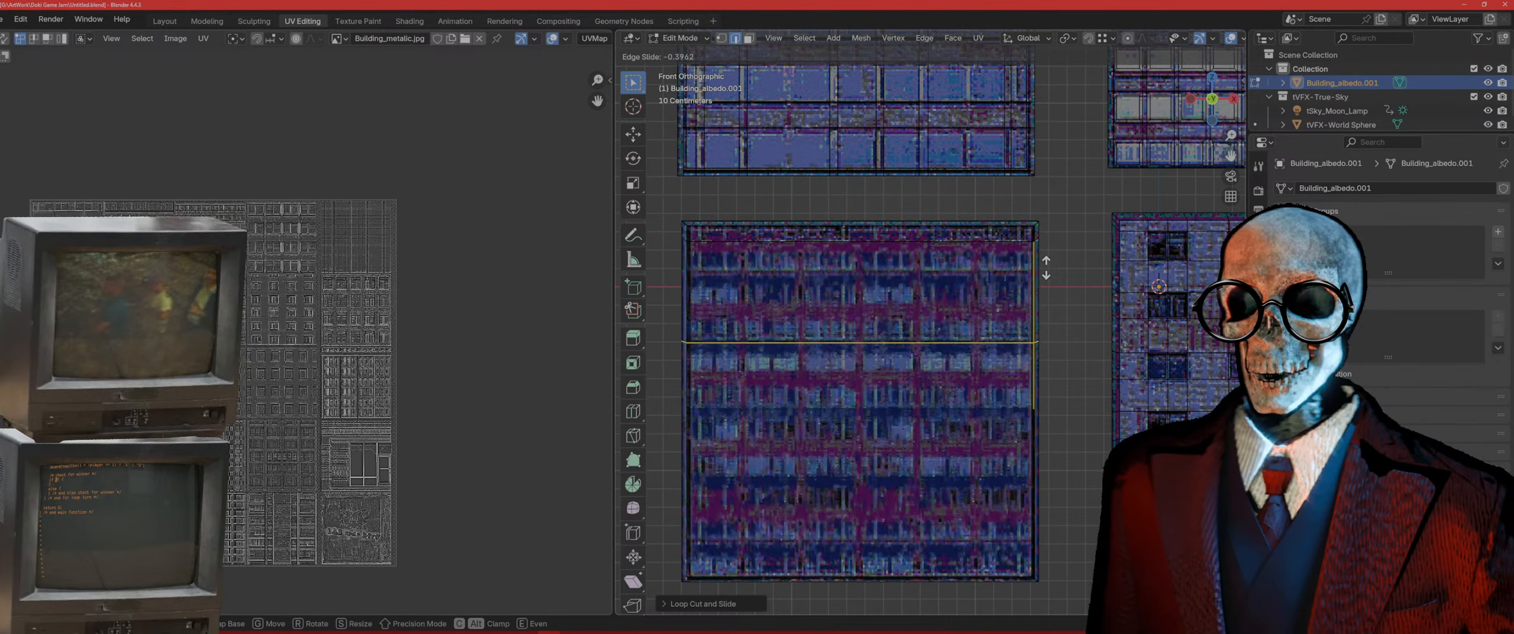
pyautogui.click(1064, 183)
pyautogui.hotkey('ctrl', 'r')
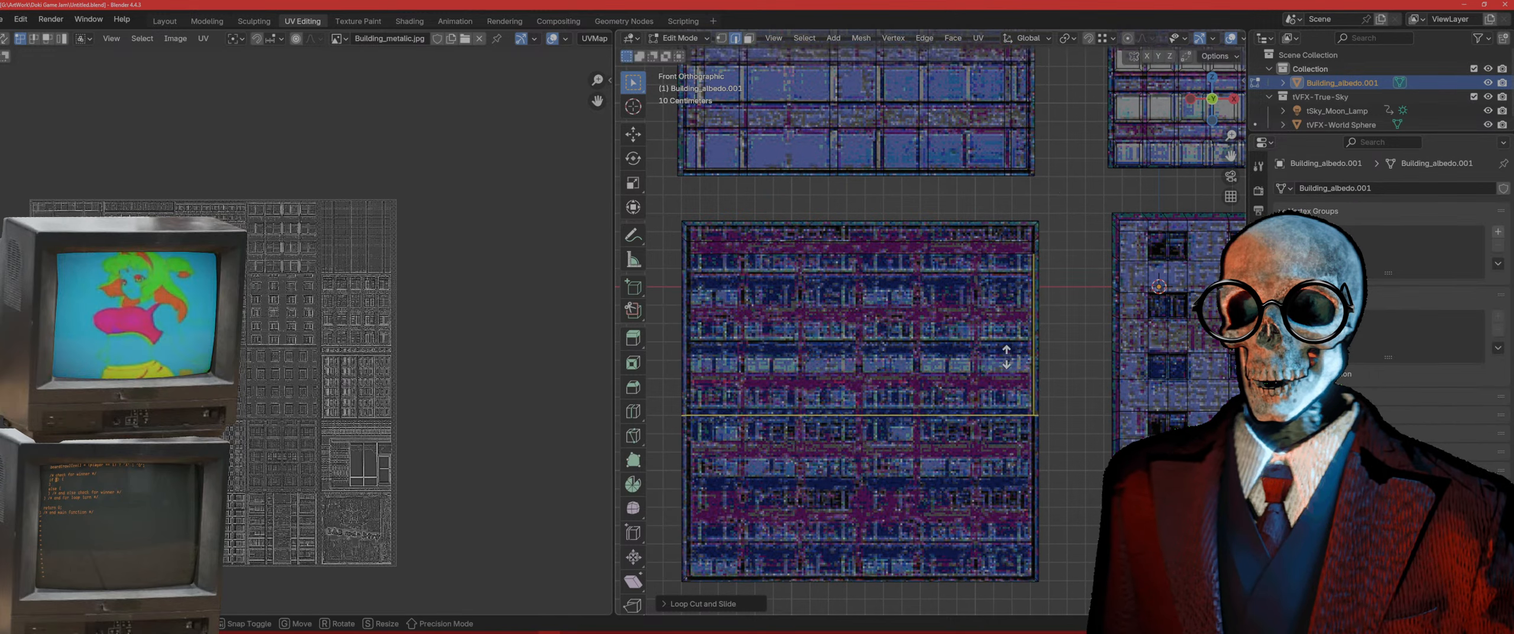
pyautogui.click(1007, 357)
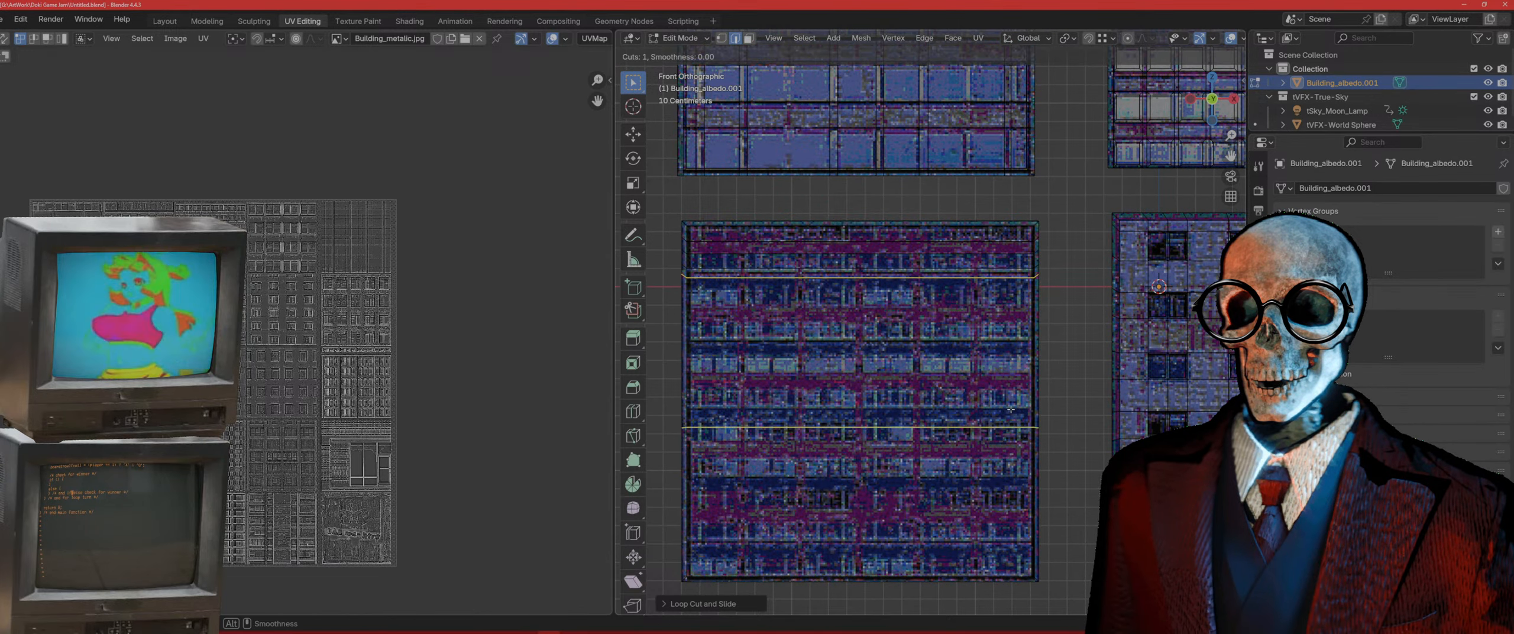
pyautogui.click(1031, 287)
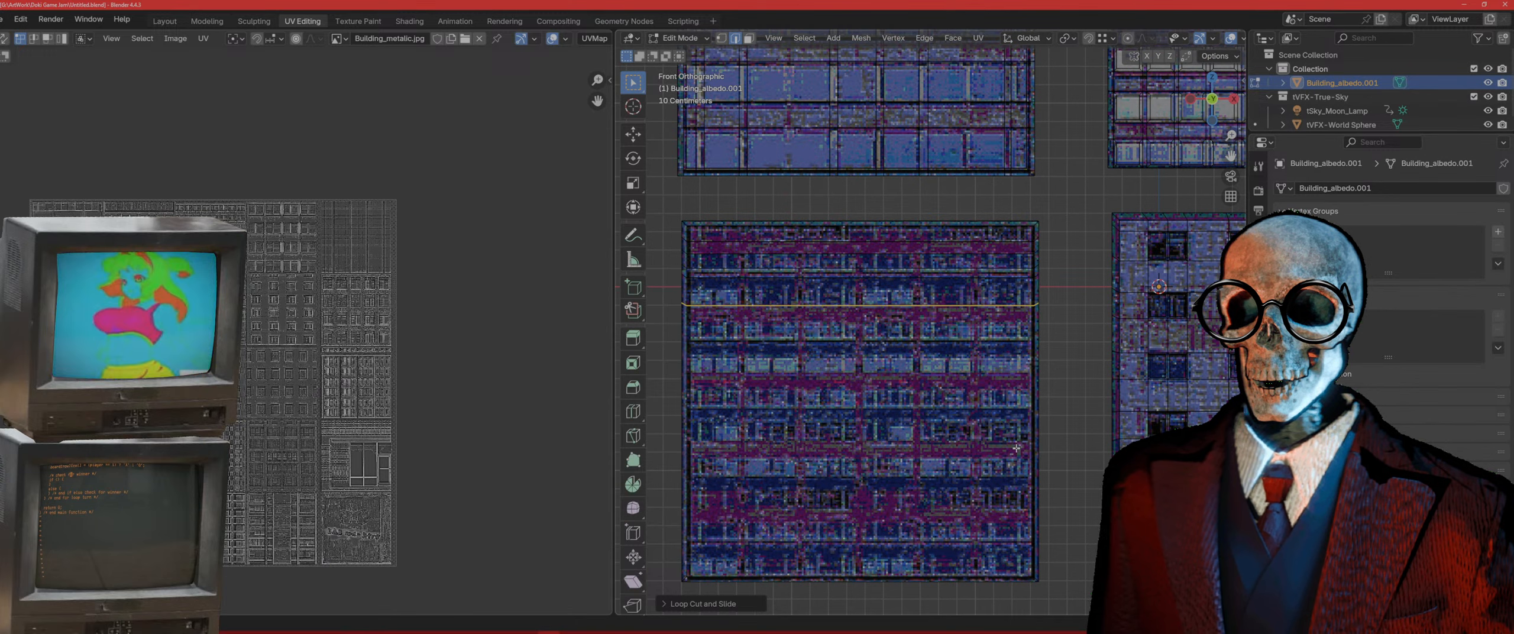
# Step: Add horizontal loop cuts along the window rows and wall bands in the middle of the facade
pyautogui.press('g')
pyautogui.press('g')
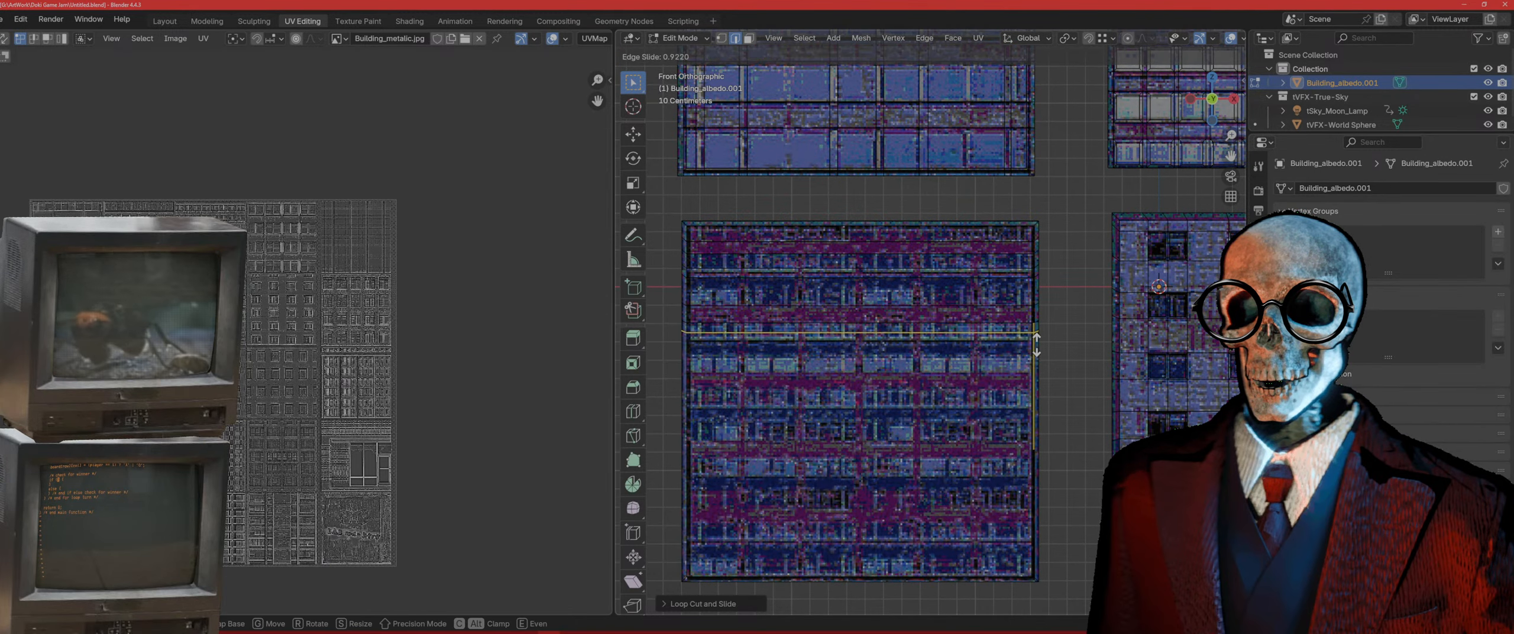
pyautogui.click(1034, 350)
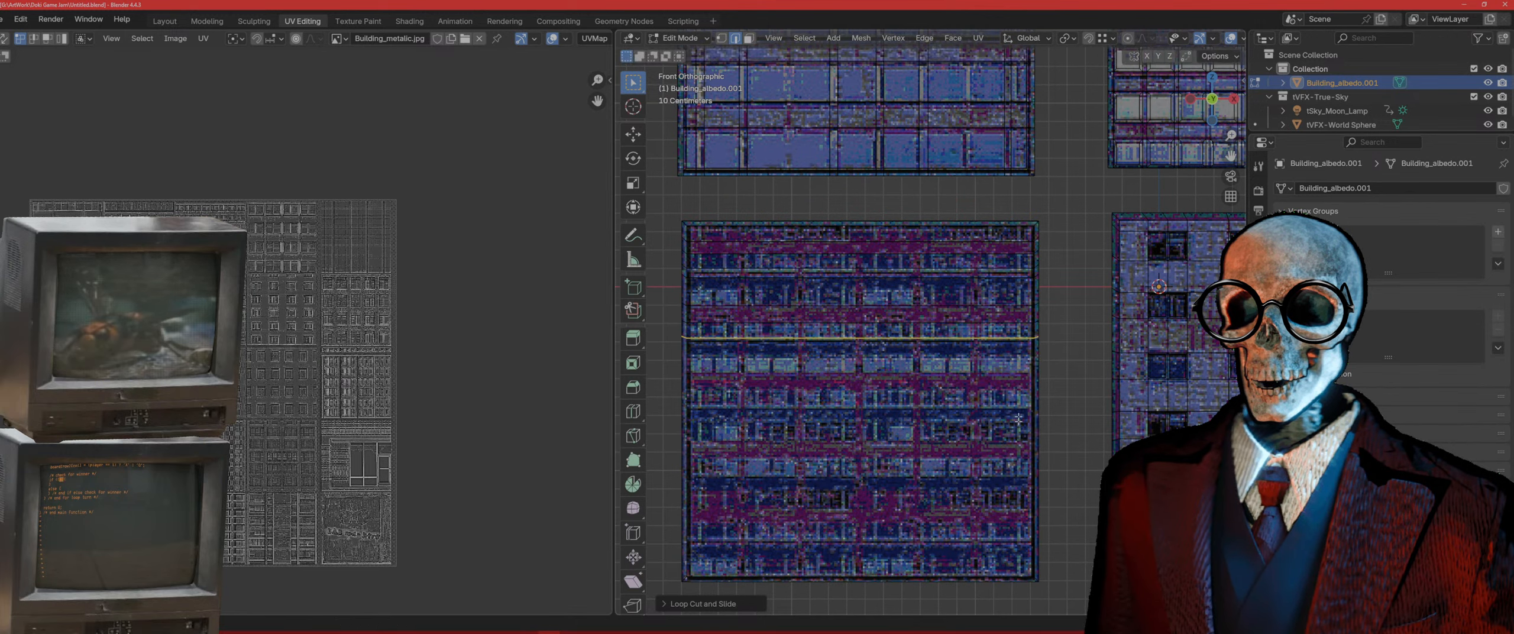
pyautogui.press('g')
pyautogui.press('g')
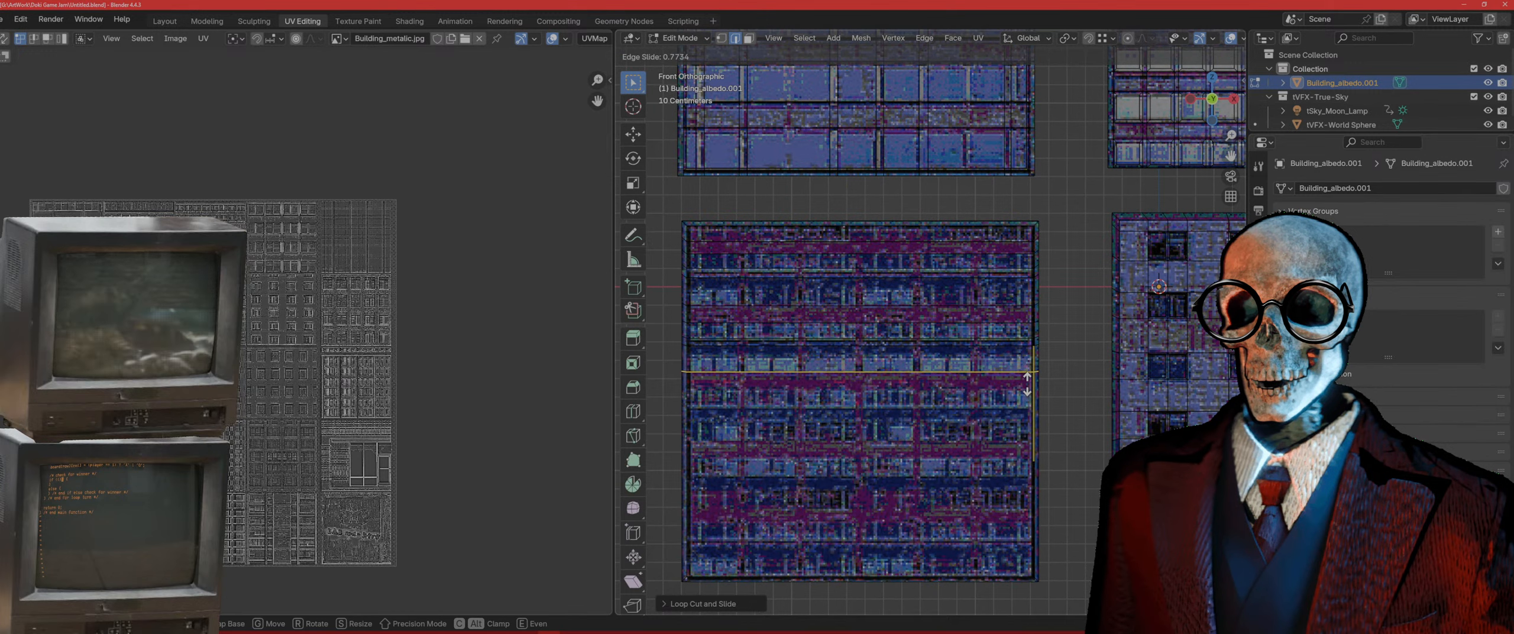
pyautogui.click(1027, 383)
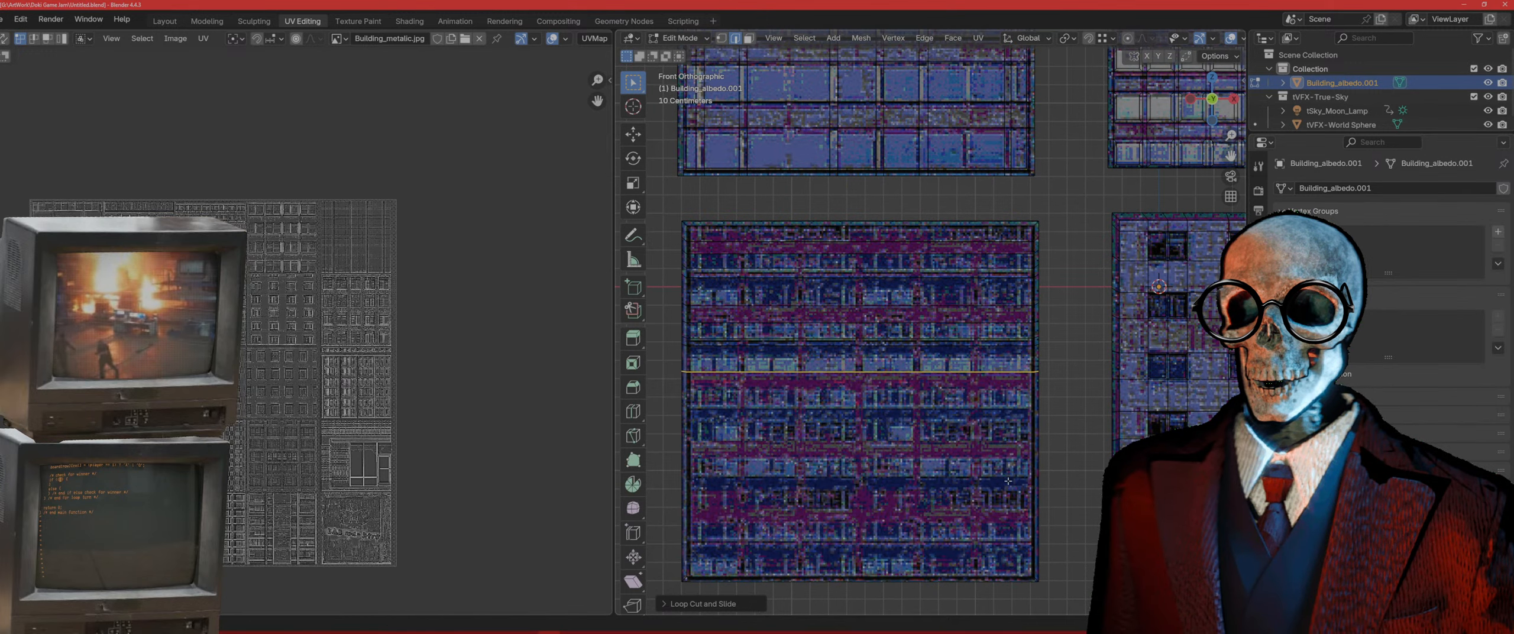
pyautogui.press('g')
pyautogui.press('g')
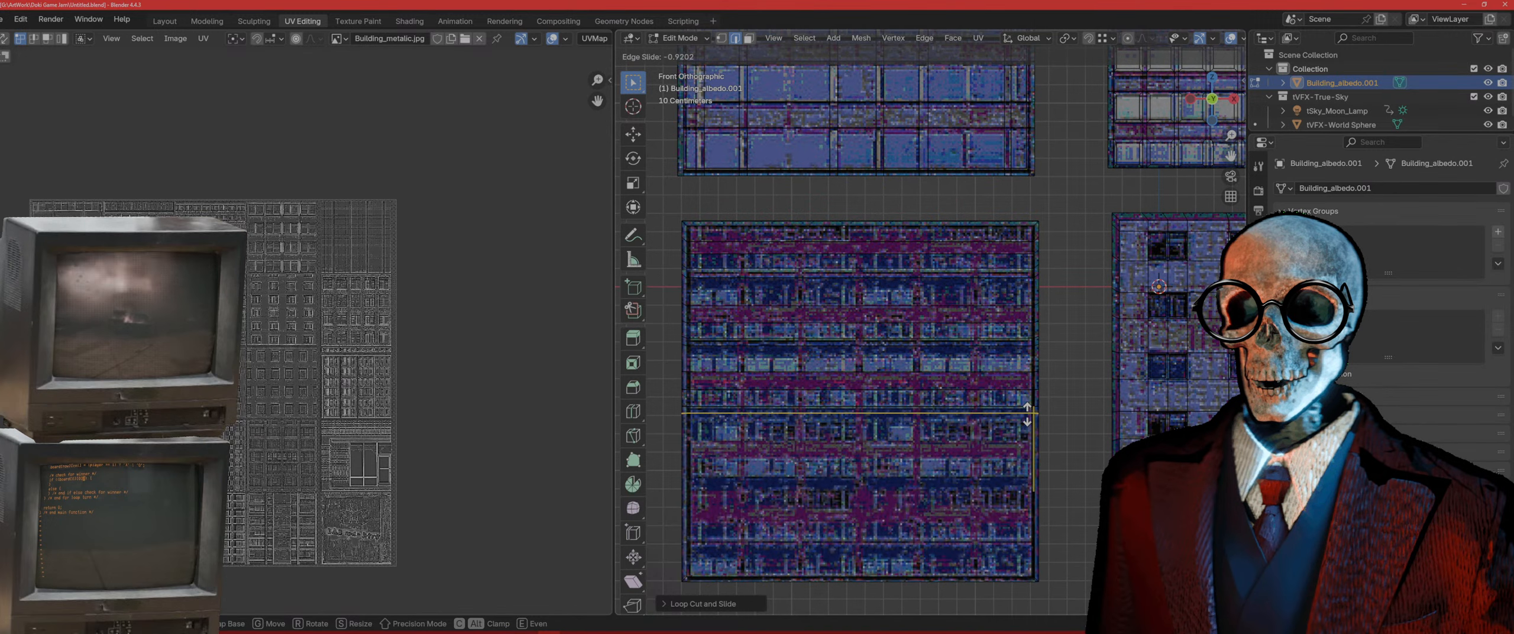
pyautogui.click(1027, 414)
# Step: Add horizontal loop cuts along the window rows and wall bands of the facade's lower floors
pyautogui.press('g')
pyautogui.press('g')
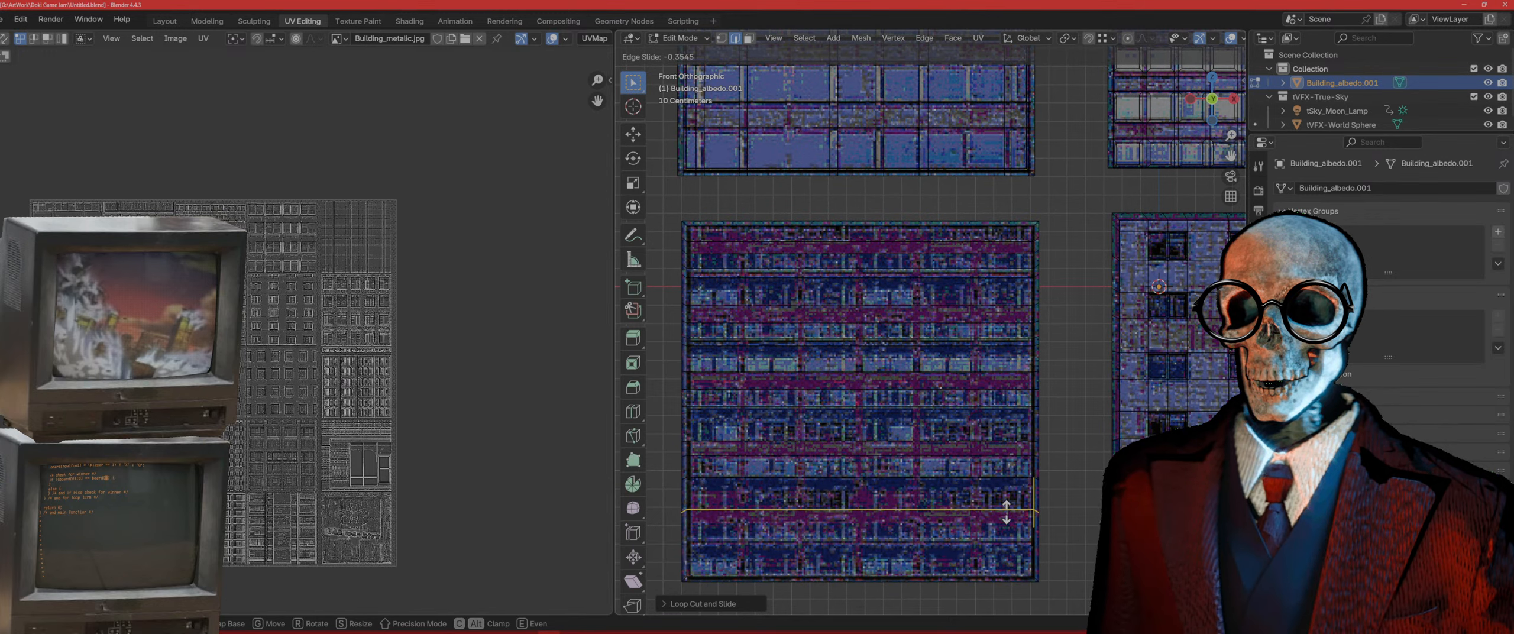
pyautogui.click(1006, 511)
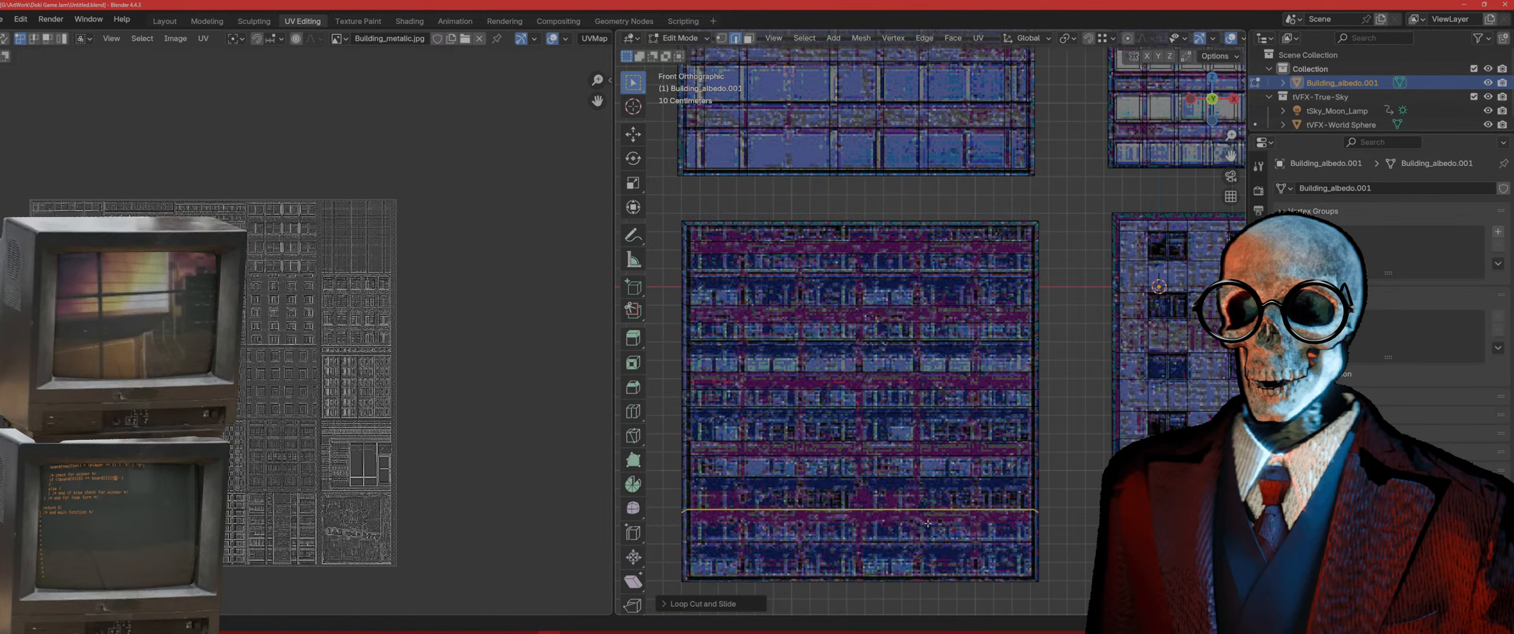
pyautogui.scroll(4, 927, 523)
pyautogui.press('g')
pyautogui.press('g')
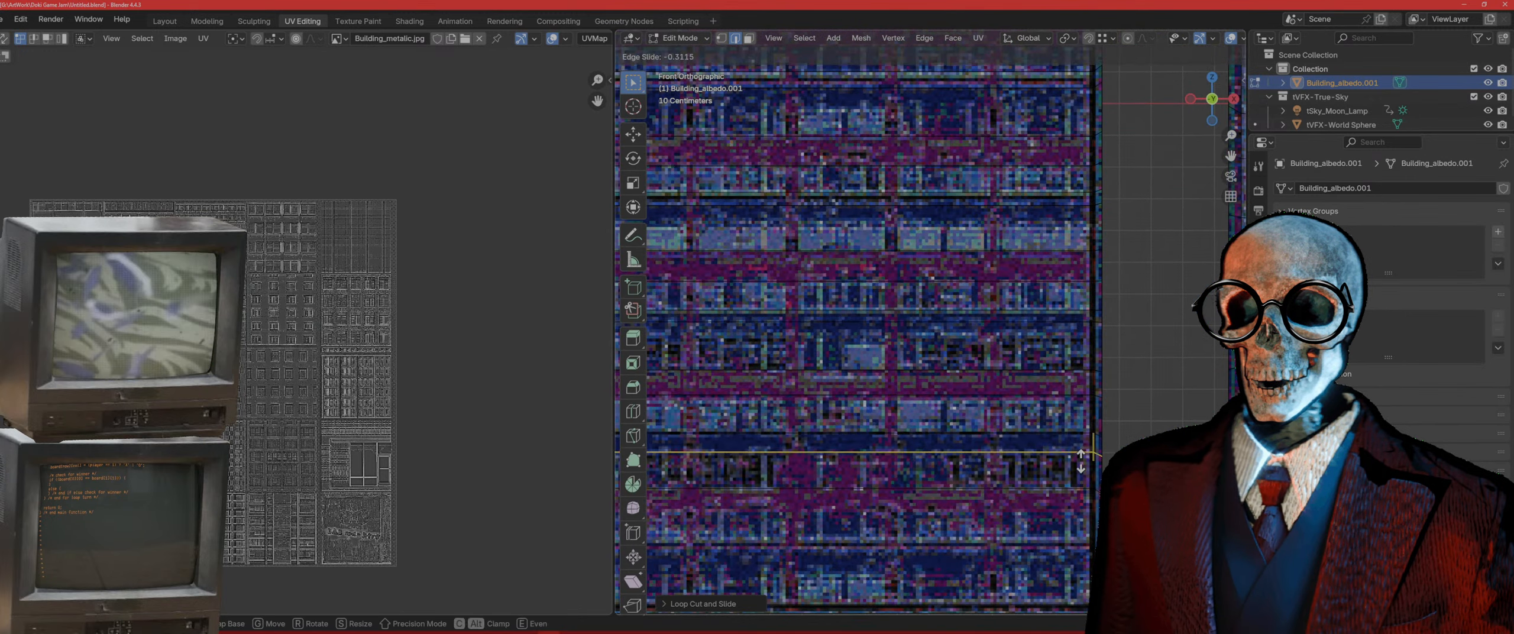
pyautogui.click(1079, 459)
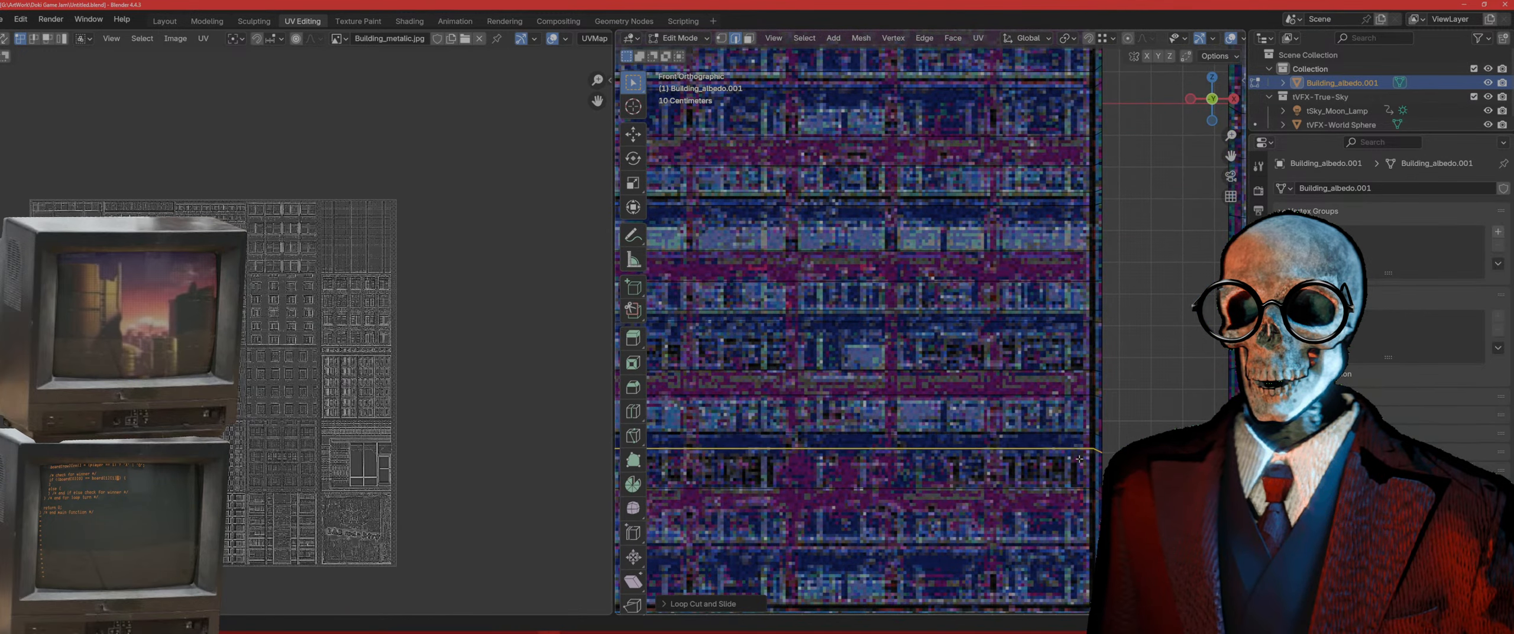
pyautogui.scroll(-2, 1053, 460)
pyautogui.press('g')
pyautogui.press('g')
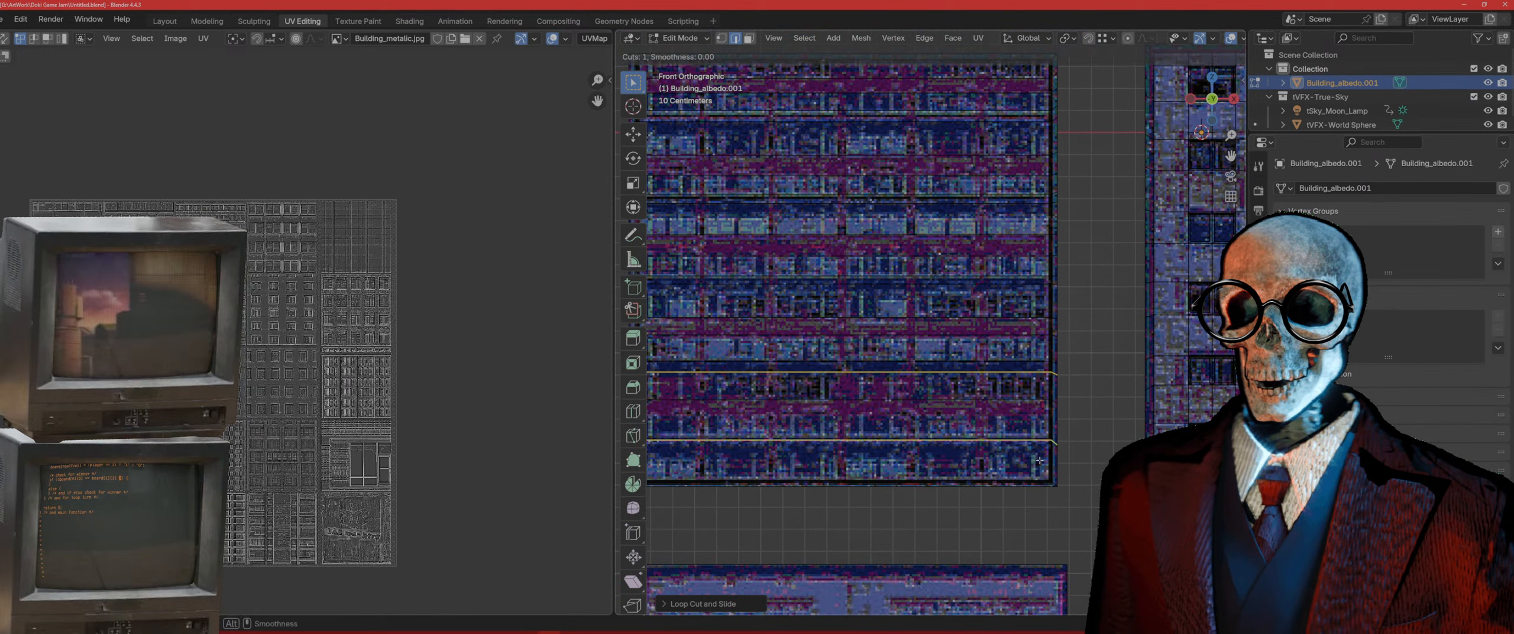
pyautogui.click(1041, 437)
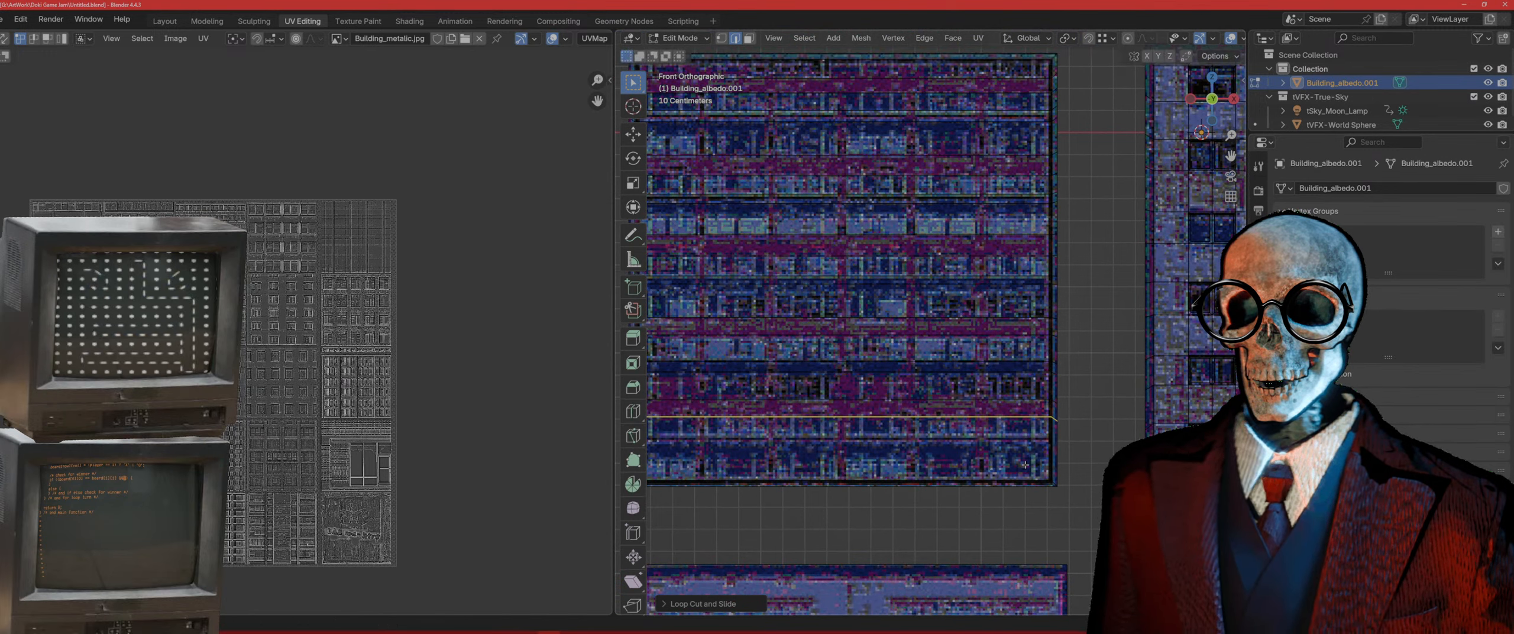
# Step: Cut the remaining horizontal loops around the facade's lowest window row, down to its bottom border
pyautogui.hotkey('ctrl', 'r')
pyautogui.click(1029, 461)
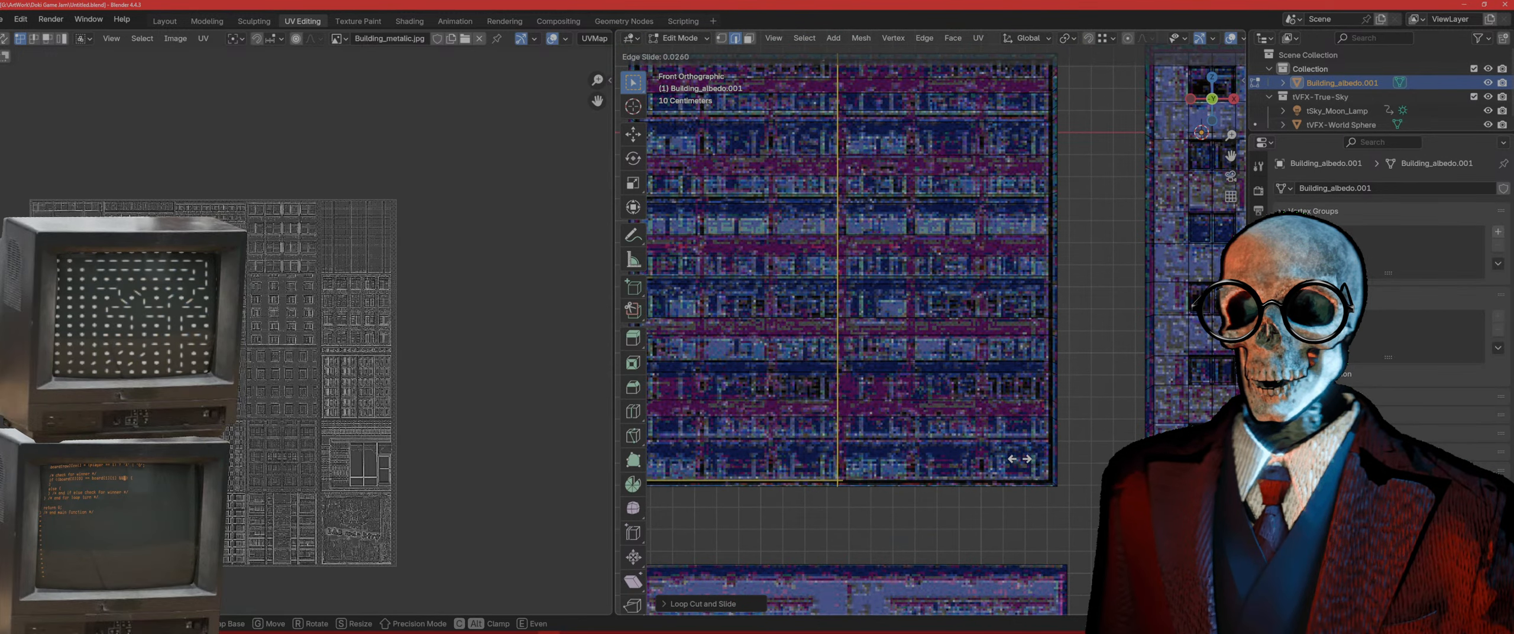
pyautogui.click(1029, 459)
pyautogui.hotkey('ctrl', 'r')
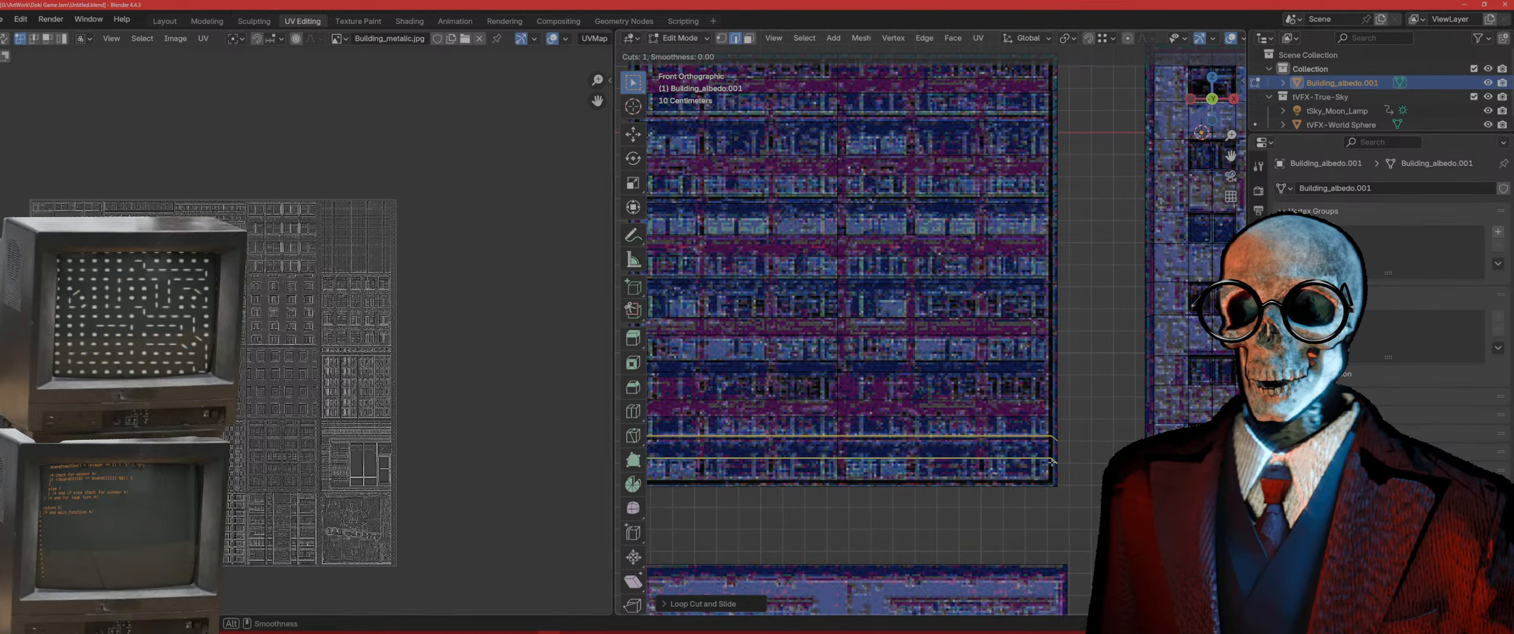
pyautogui.click(1050, 461)
pyautogui.click(1051, 449)
pyautogui.hotkey('ctrl', 'r')
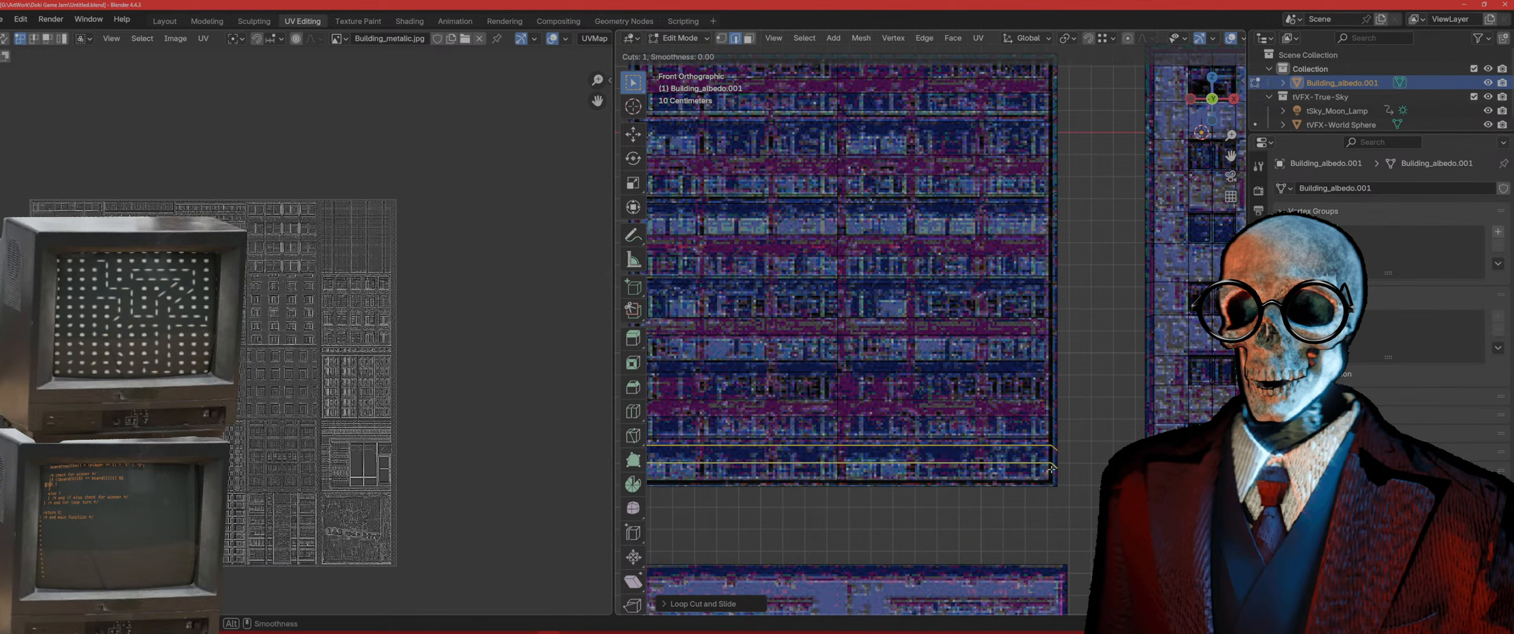
pyautogui.click(1050, 470)
pyautogui.click(1061, 485)
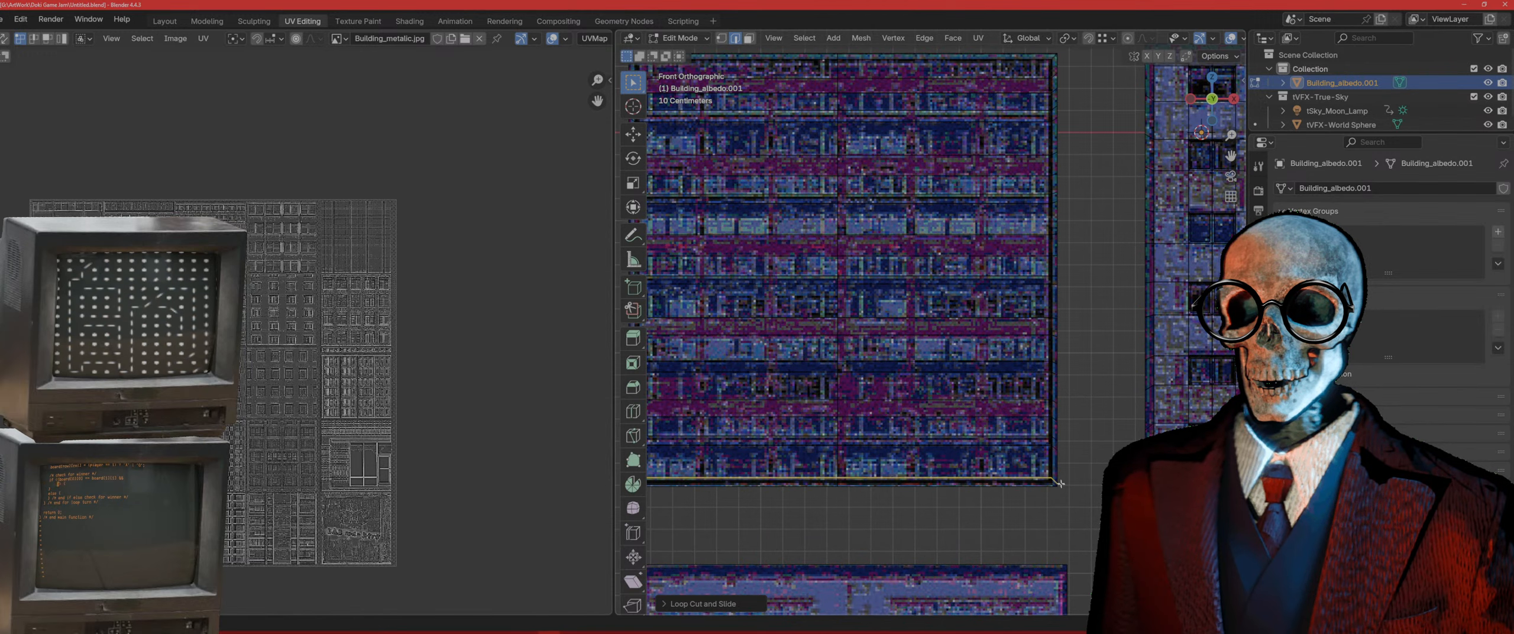
# Step: Cut vertical edge loops along the pillars that separate the facade's window columns
pyautogui.scroll(-1, 946, 435)
pyautogui.hotkey('ctrl', 'r')
pyautogui.click(869, 356)
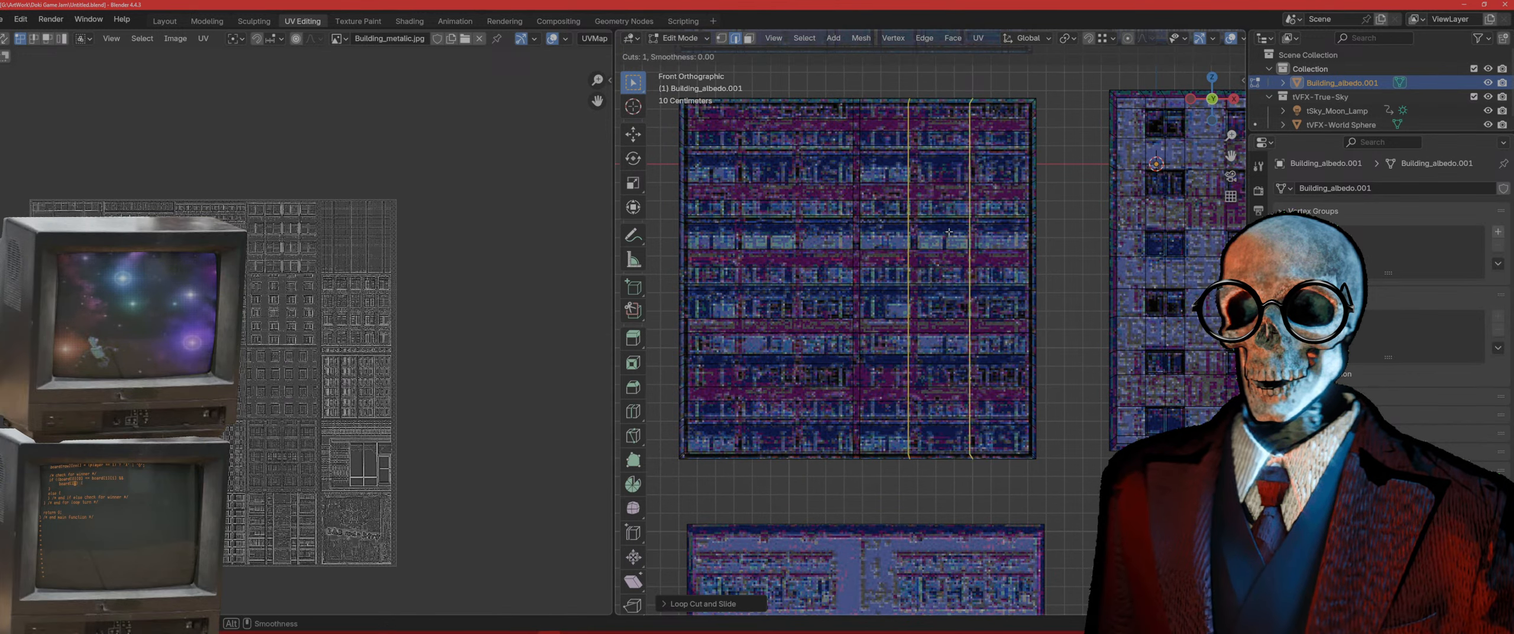
pyautogui.click(897, 236)
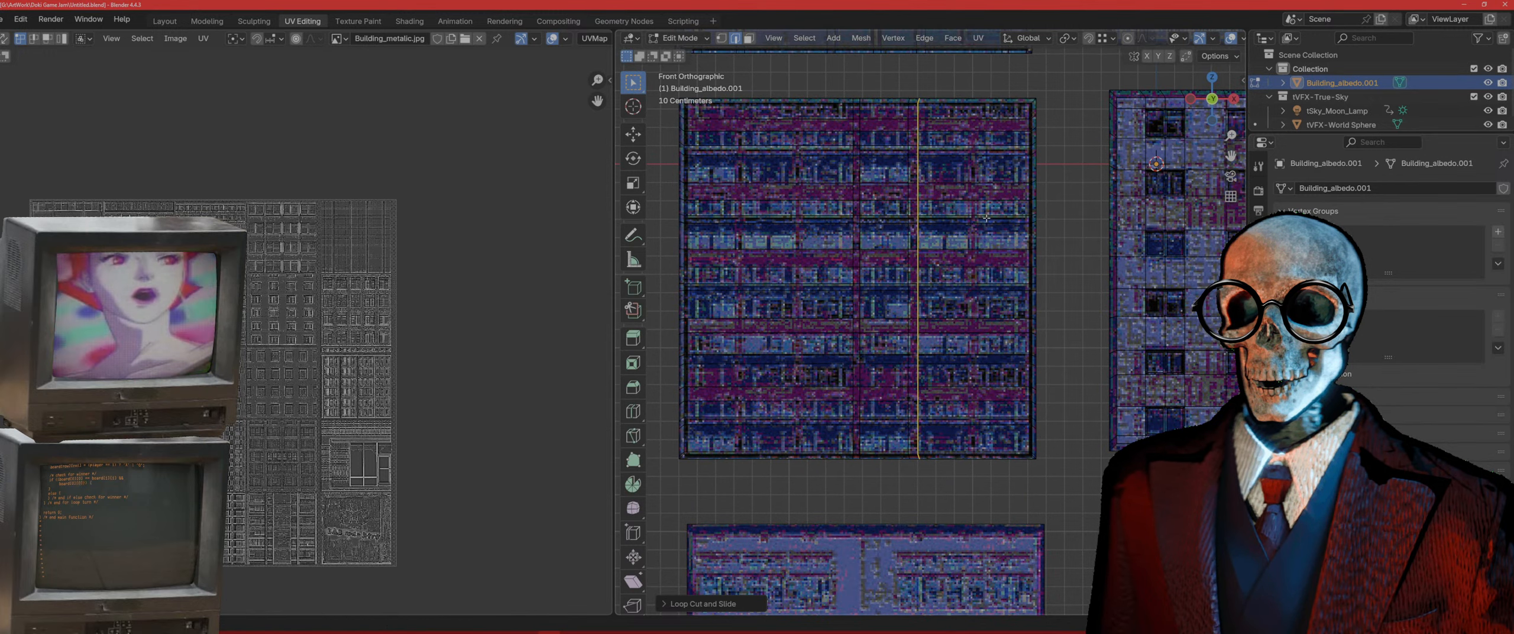
pyautogui.moveTo(986, 218); pyautogui.dragTo(961, 221)
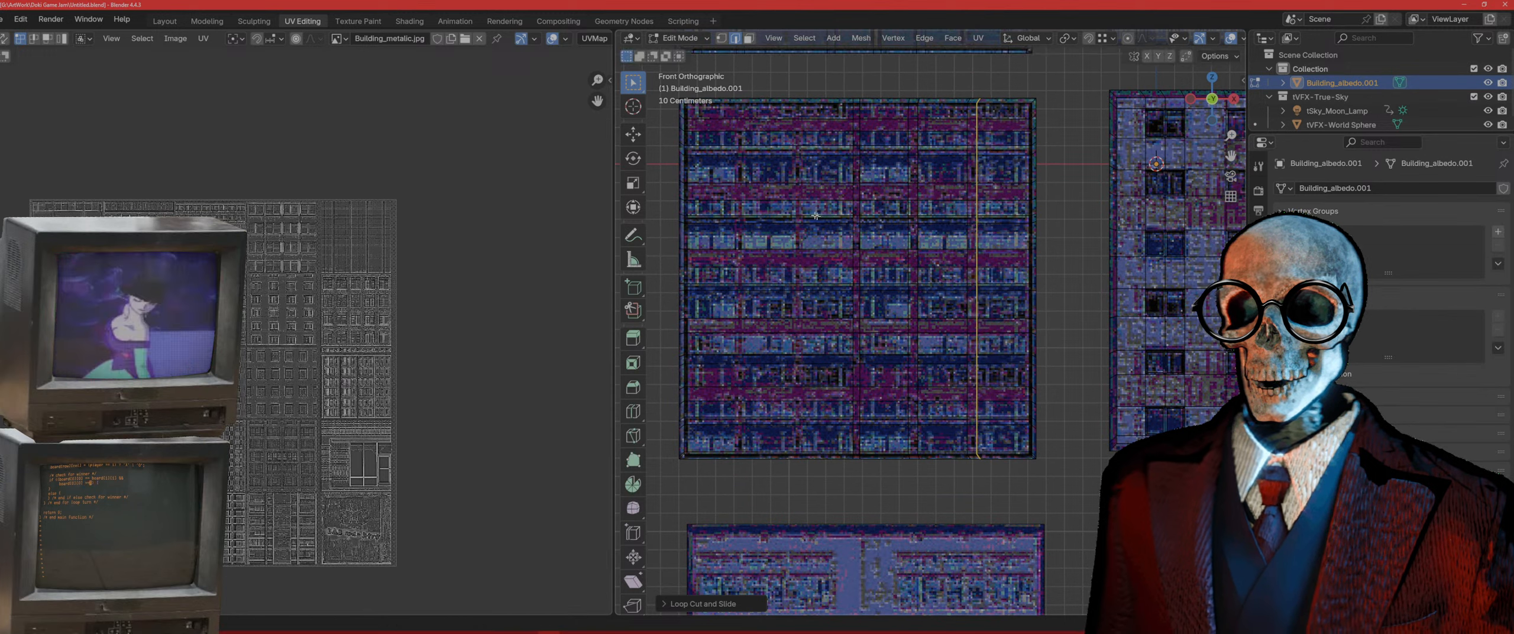
pyautogui.moveTo(815, 216); pyautogui.dragTo(747, 226)
pyautogui.keyDown('shift'); pyautogui.moveTo(765, 243); pyautogui.dragTo(769, 331, button='middle'); pyautogui.keyUp('shift')
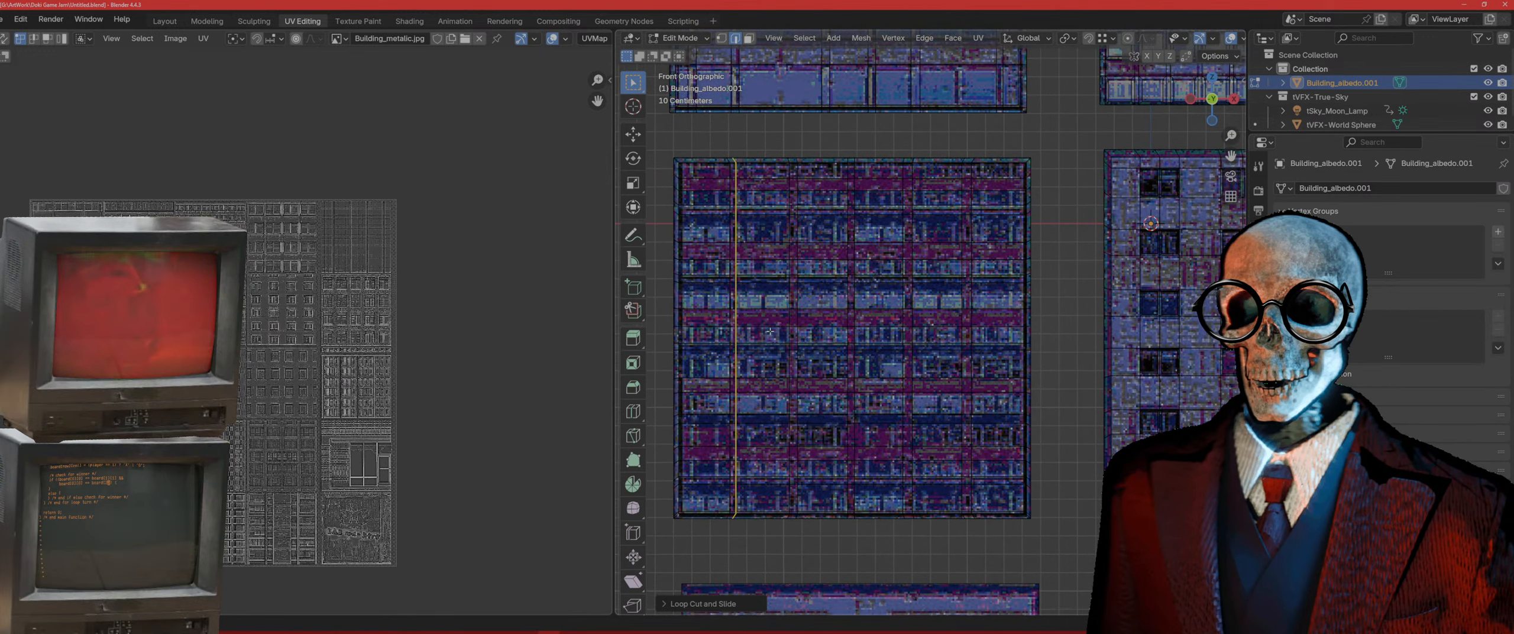
# Step: Select all faces inside the facade's border and extrude them together
pyautogui.hotkey('alt', 'a')
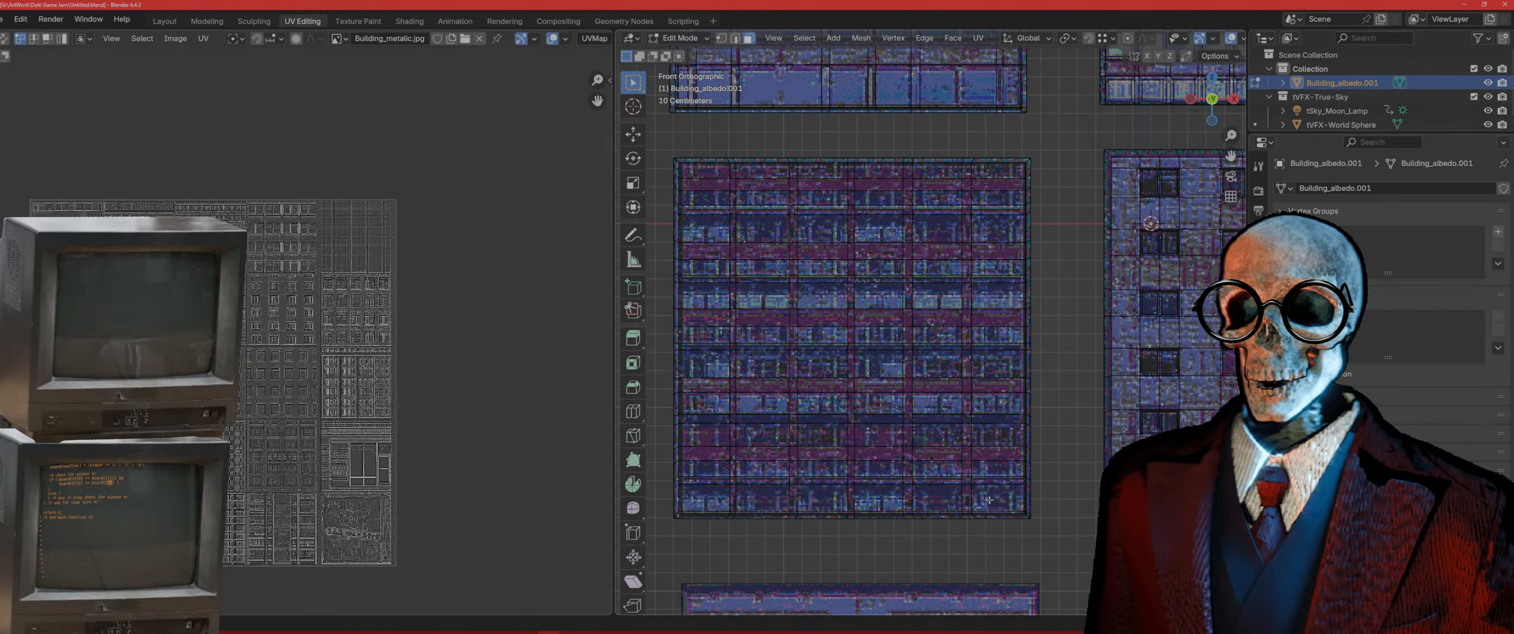
pyautogui.moveTo(989, 500); pyautogui.dragTo(710, 209)
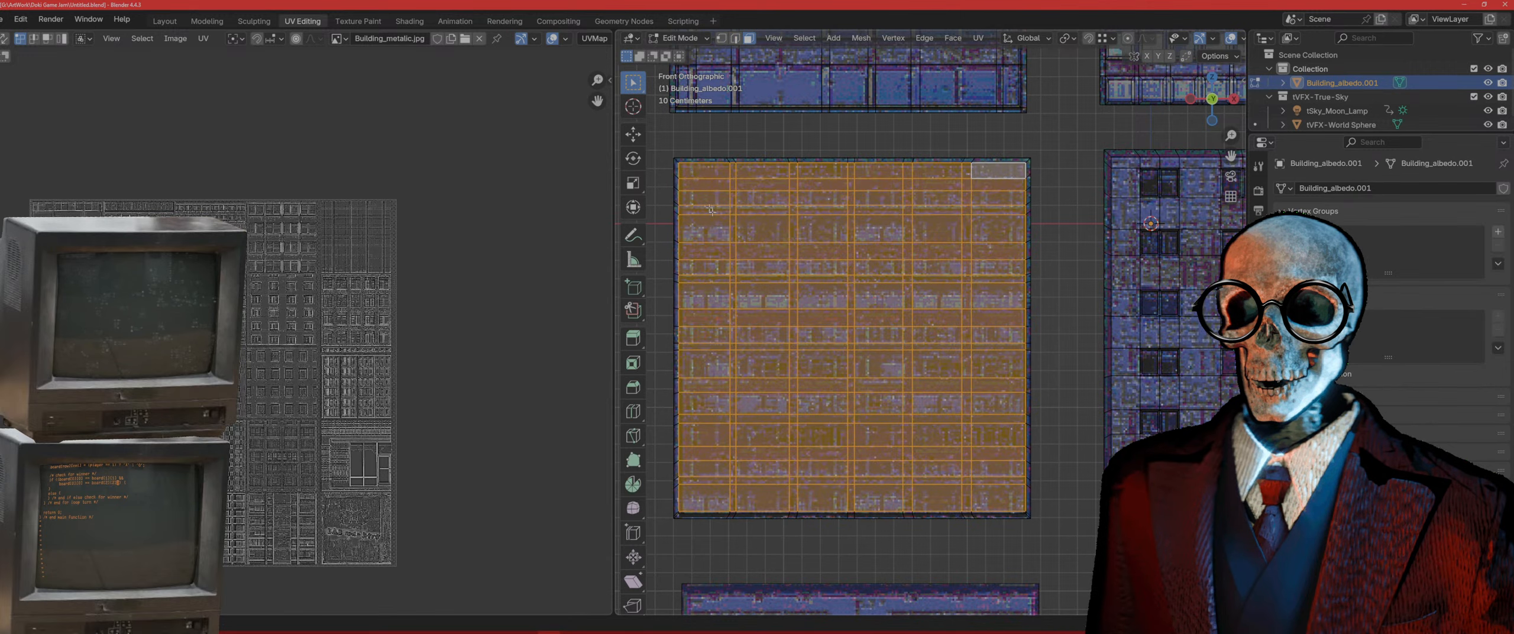
pyautogui.moveTo(861, 269); pyautogui.dragTo(999, 237, button='middle')
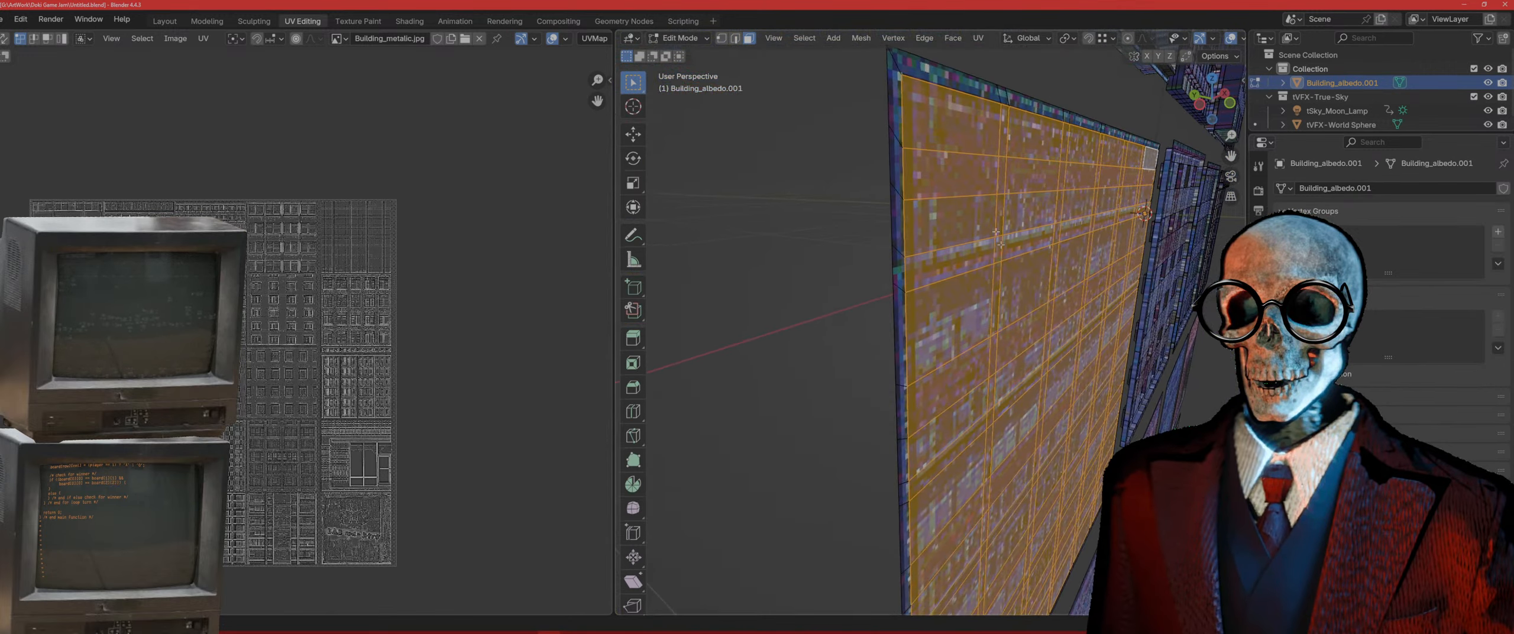
pyautogui.press('e')
pyautogui.click(784, 268)
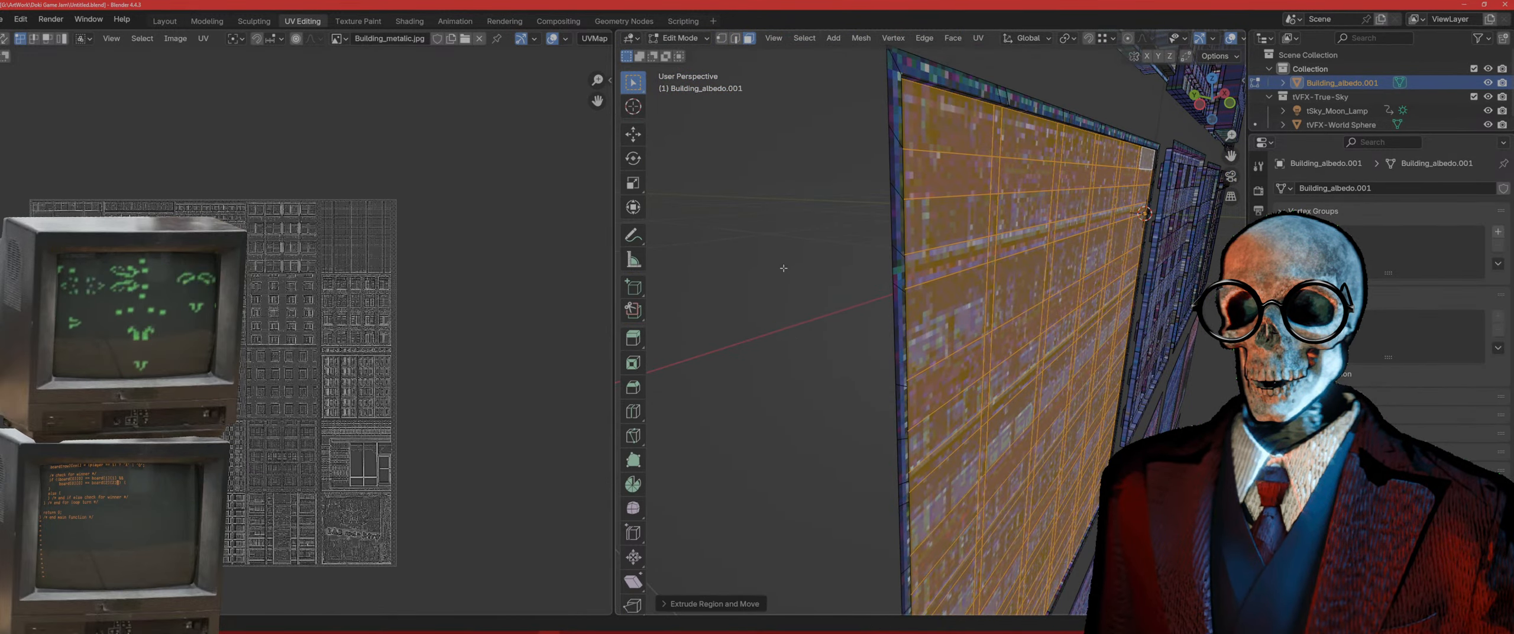
# Step: In front view, deselect the five horizontal wall bands between the facade's window rows
pyautogui.press('KP_1')
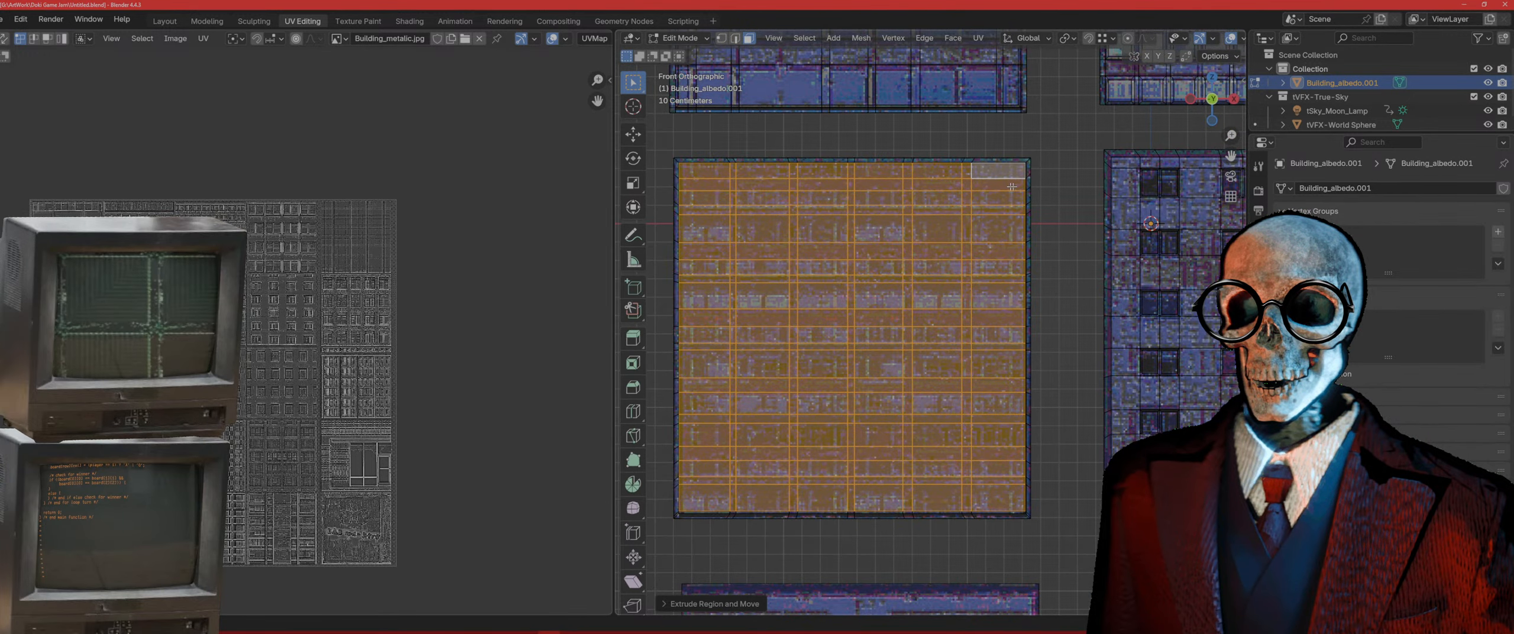
pyautogui.keyDown('ctrl'); pyautogui.moveTo(1011, 186); pyautogui.dragTo(713, 181); pyautogui.keyUp('ctrl')
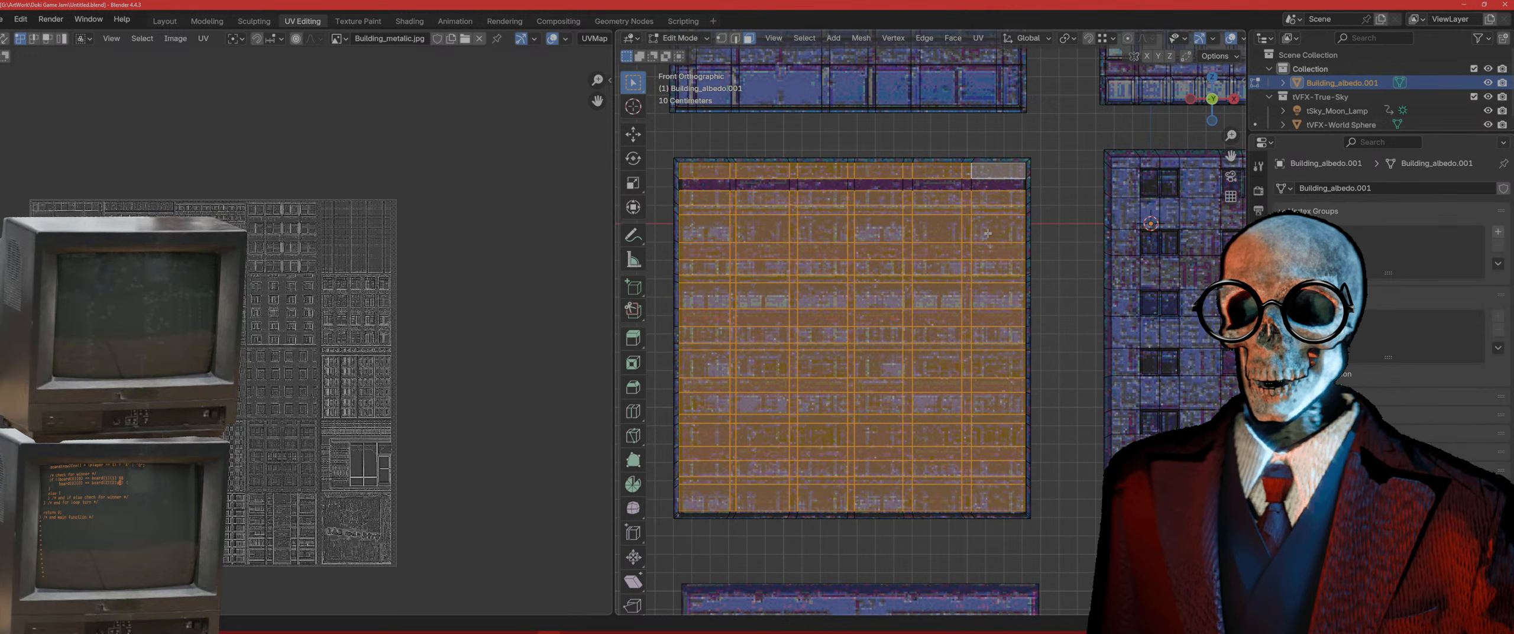
pyautogui.keyDown('ctrl'); pyautogui.moveTo(992, 252); pyautogui.dragTo(696, 250); pyautogui.keyUp('ctrl')
pyautogui.keyDown('ctrl'); pyautogui.moveTo(984, 321); pyautogui.dragTo(704, 318); pyautogui.keyUp('ctrl')
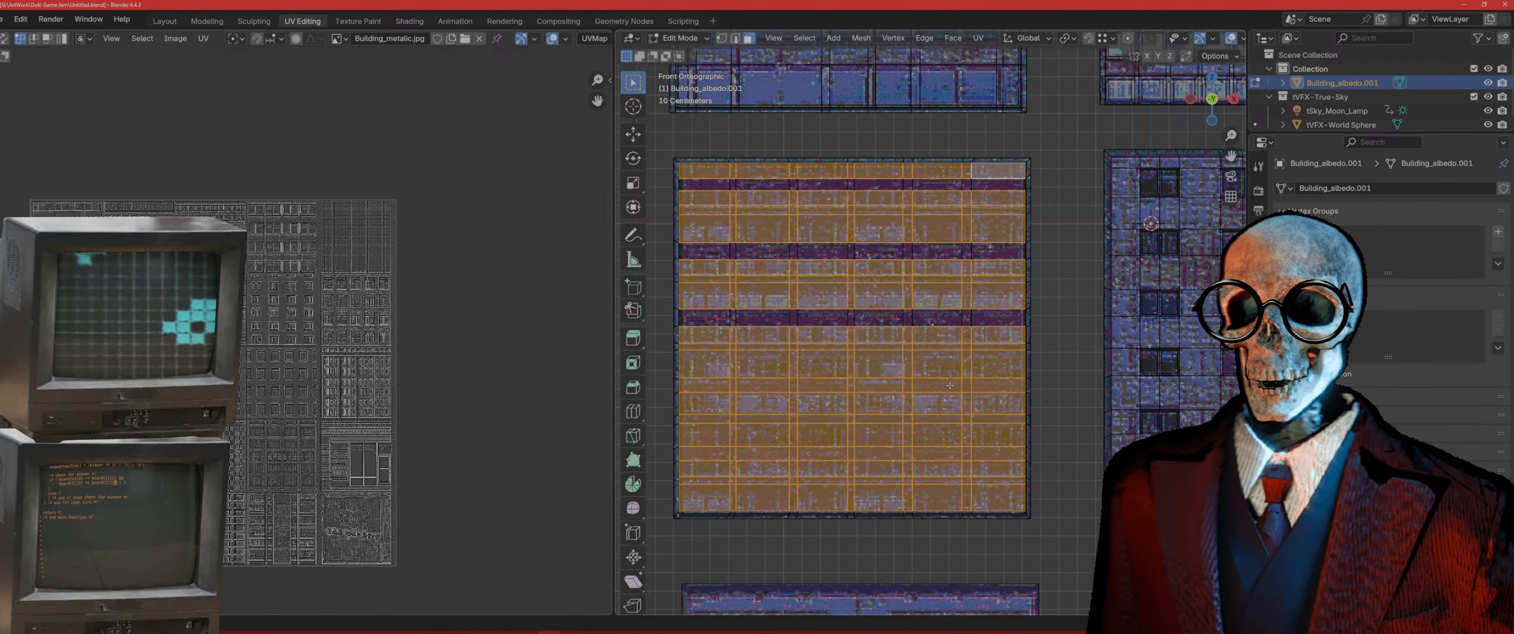
pyautogui.keyDown('ctrl'); pyautogui.moveTo(940, 368); pyautogui.dragTo(686, 382); pyautogui.keyUp('ctrl')
pyautogui.keyDown('shift'); pyautogui.click(948, 367); pyautogui.keyUp('shift')
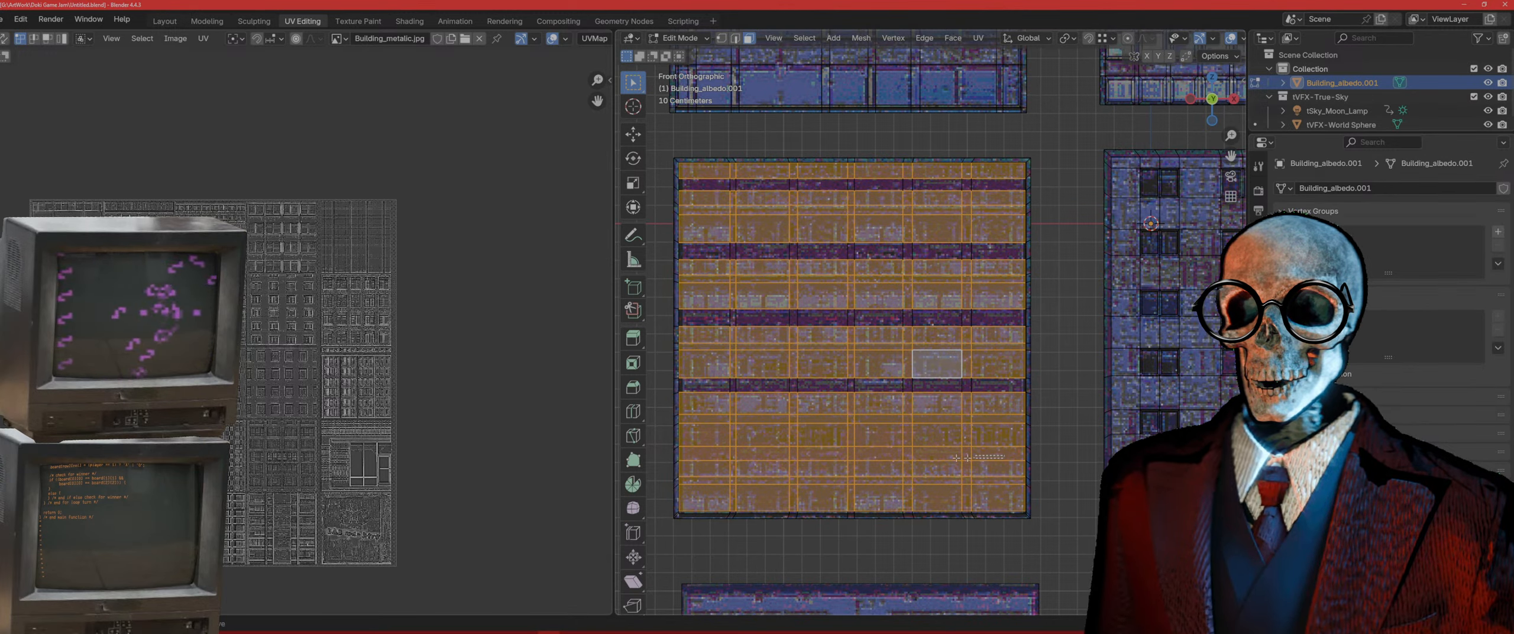
pyautogui.keyDown('ctrl'); pyautogui.moveTo(957, 457); pyautogui.dragTo(710, 451); pyautogui.keyUp('ctrl')
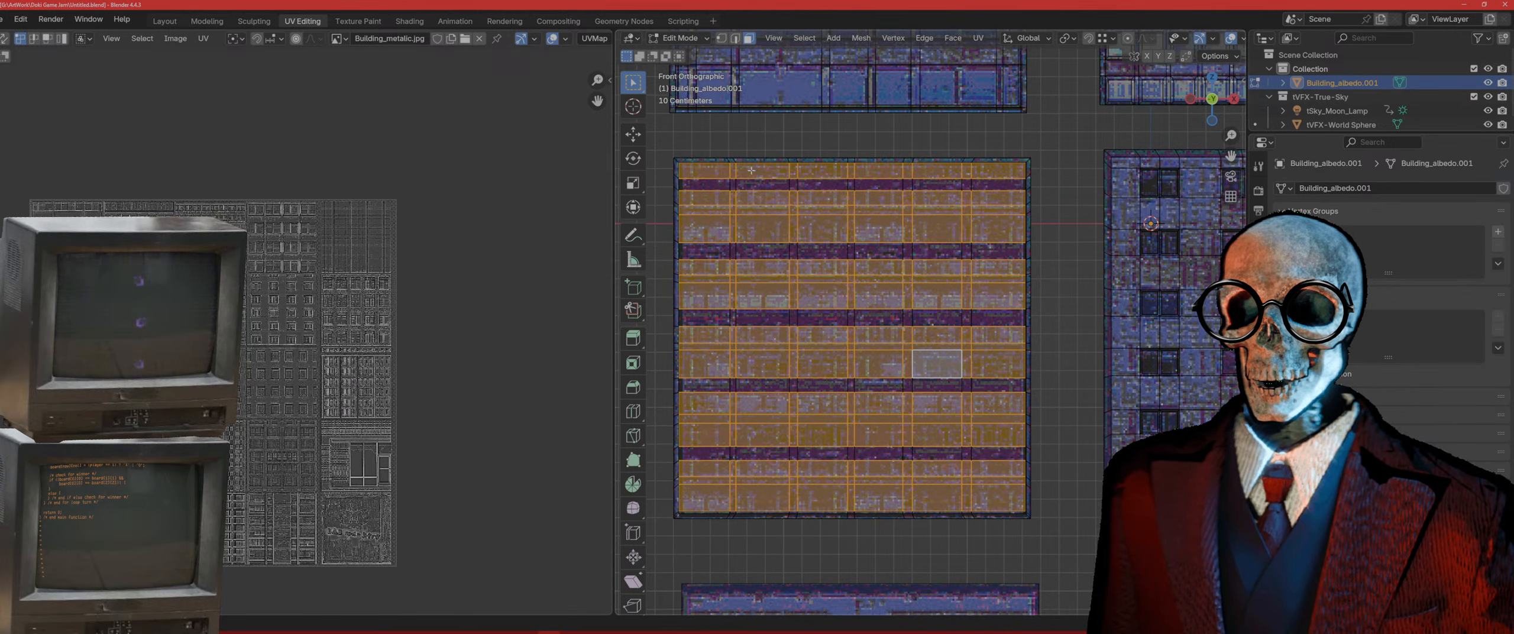
pyautogui.keyDown('ctrl'); pyautogui.moveTo(735, 154); pyautogui.dragTo(790, 139); pyautogui.keyUp('ctrl')
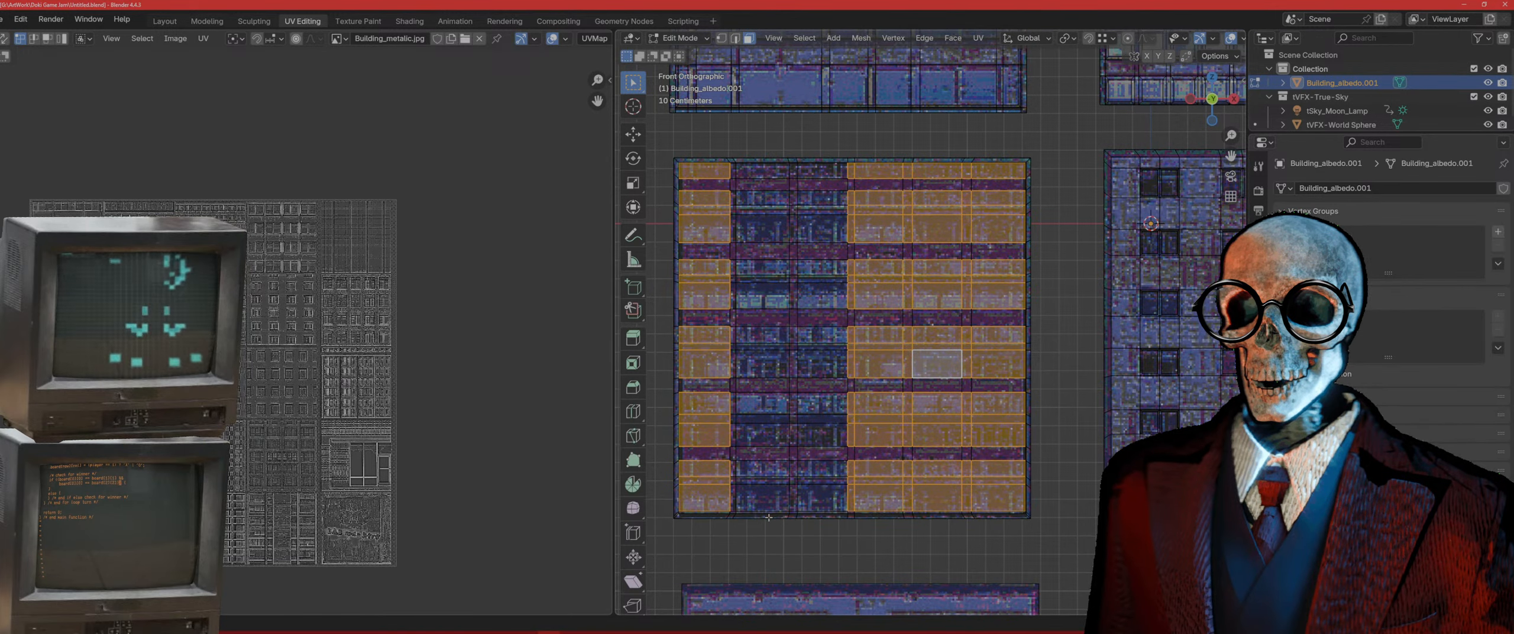
pyautogui.moveTo(763, 494)
pyautogui.mouseDown()
pyautogui.moveTo(758, 160)
pyautogui.moveTo(759, 172)
pyautogui.mouseUp()
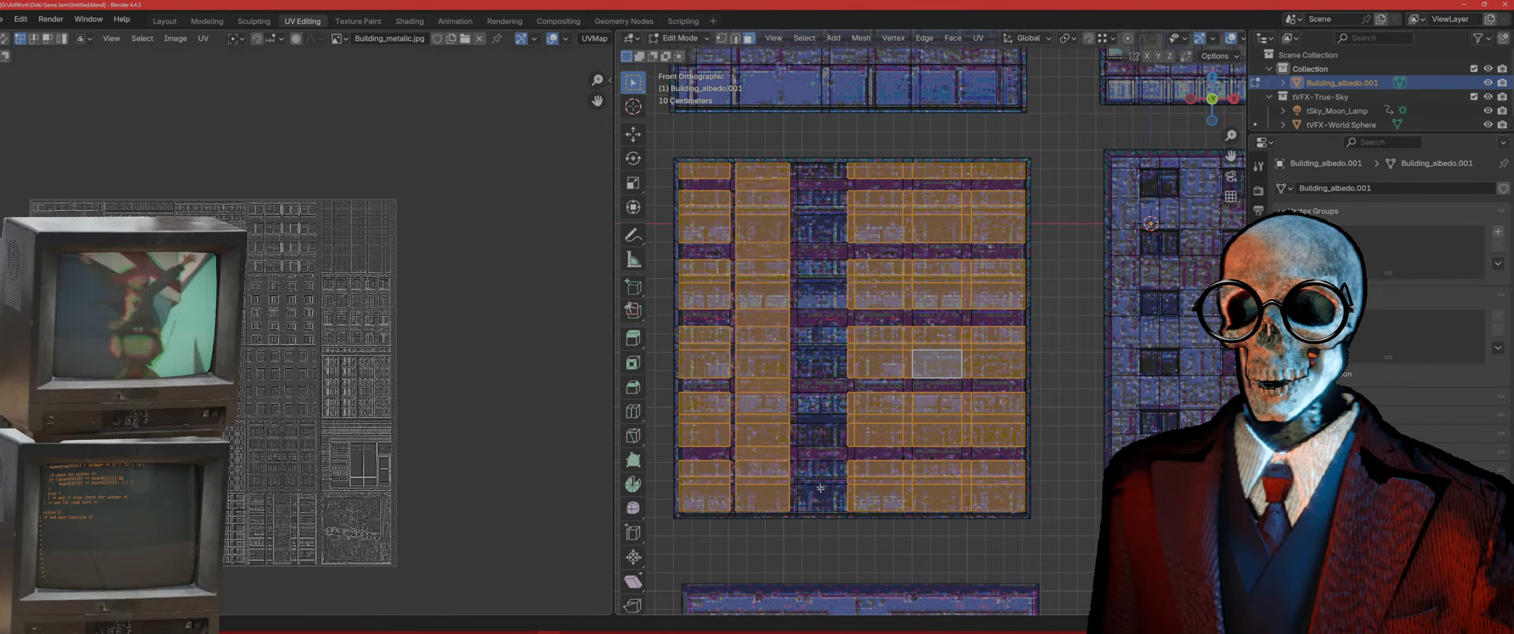
pyautogui.moveTo(820, 488); pyautogui.dragTo(806, 172)
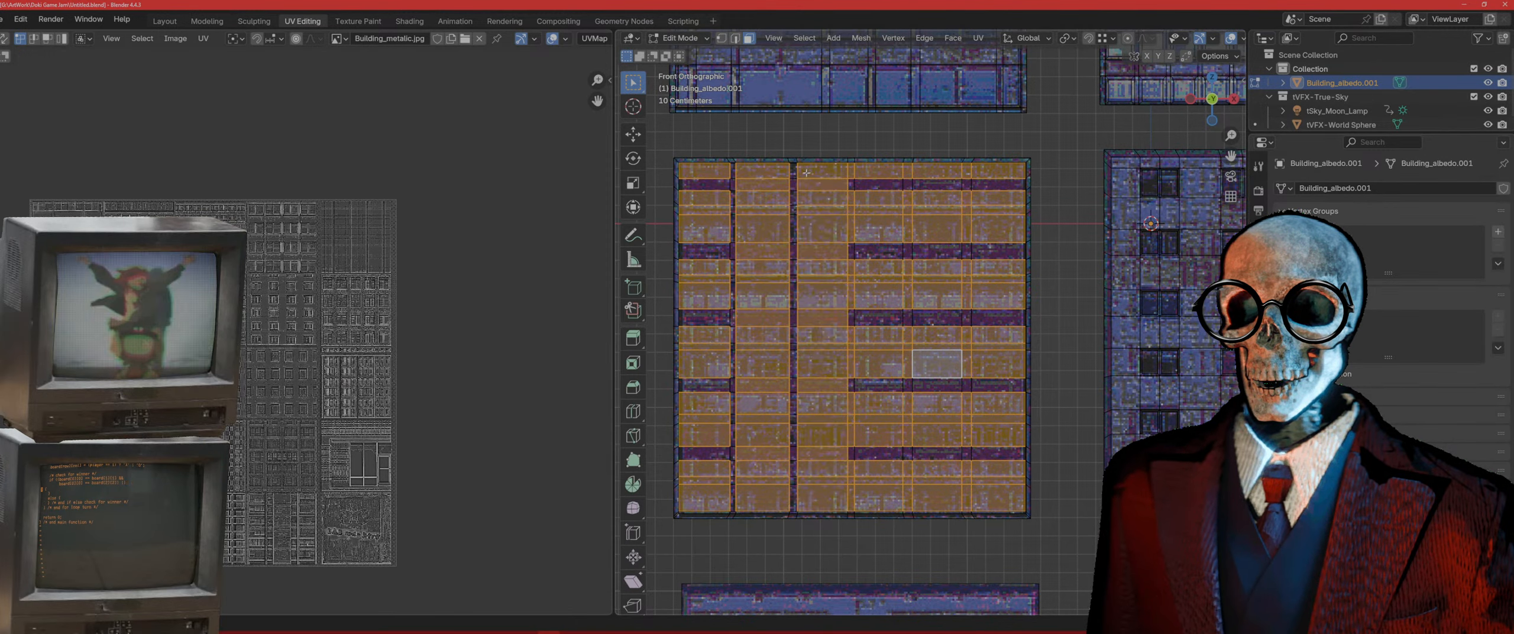
pyautogui.keyDown('ctrl'); pyautogui.click(805, 184); pyautogui.keyUp('ctrl')
pyautogui.keyDown('shift'); pyautogui.click(806, 184); pyautogui.keyUp('shift')
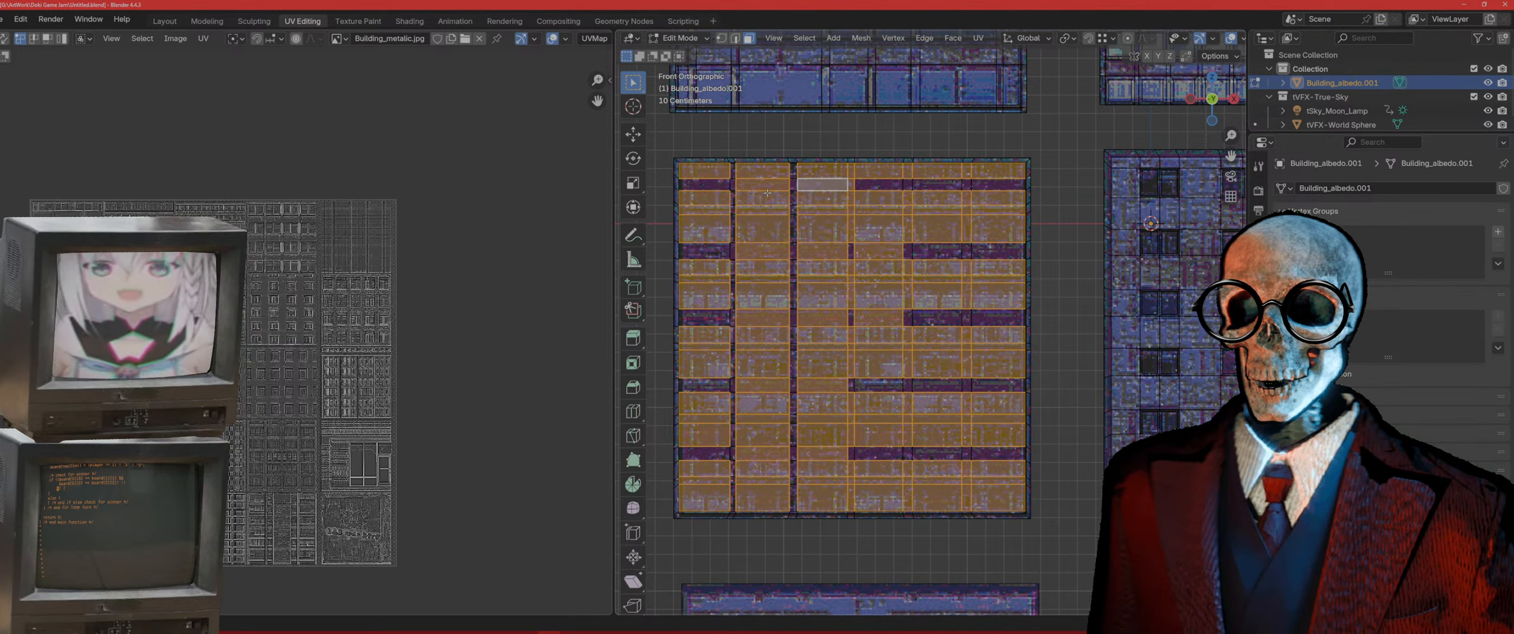
pyautogui.hotkey('ctrl', 'z')
pyautogui.hotkey('ctrl', 'z')
pyautogui.hotkey('ctrl', 'z')
pyautogui.hotkey('ctrl', 'z')
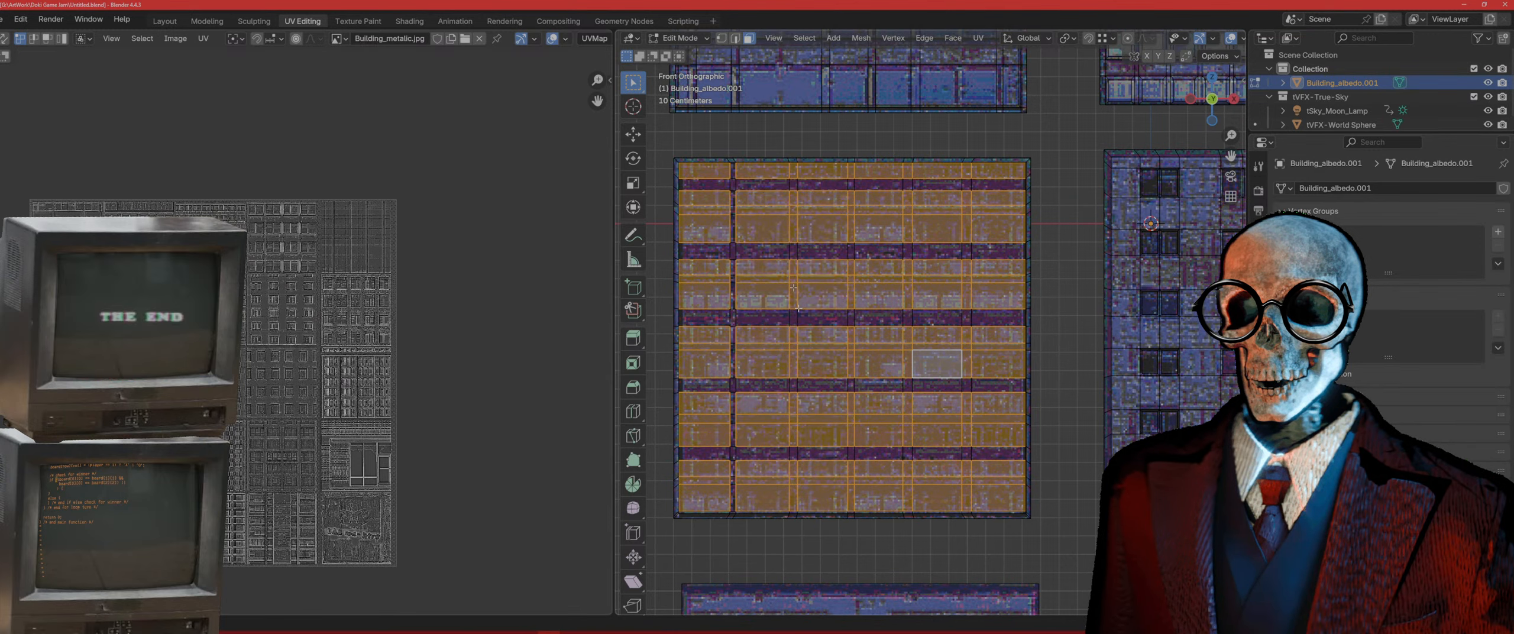
# Step: Deselect the remaining vertical pillar strips between the facade's window columns, leaving only the window panels selected
pyautogui.keyDown('ctrl'); pyautogui.moveTo(788, 389); pyautogui.dragTo(852, 572); pyautogui.keyUp('ctrl')
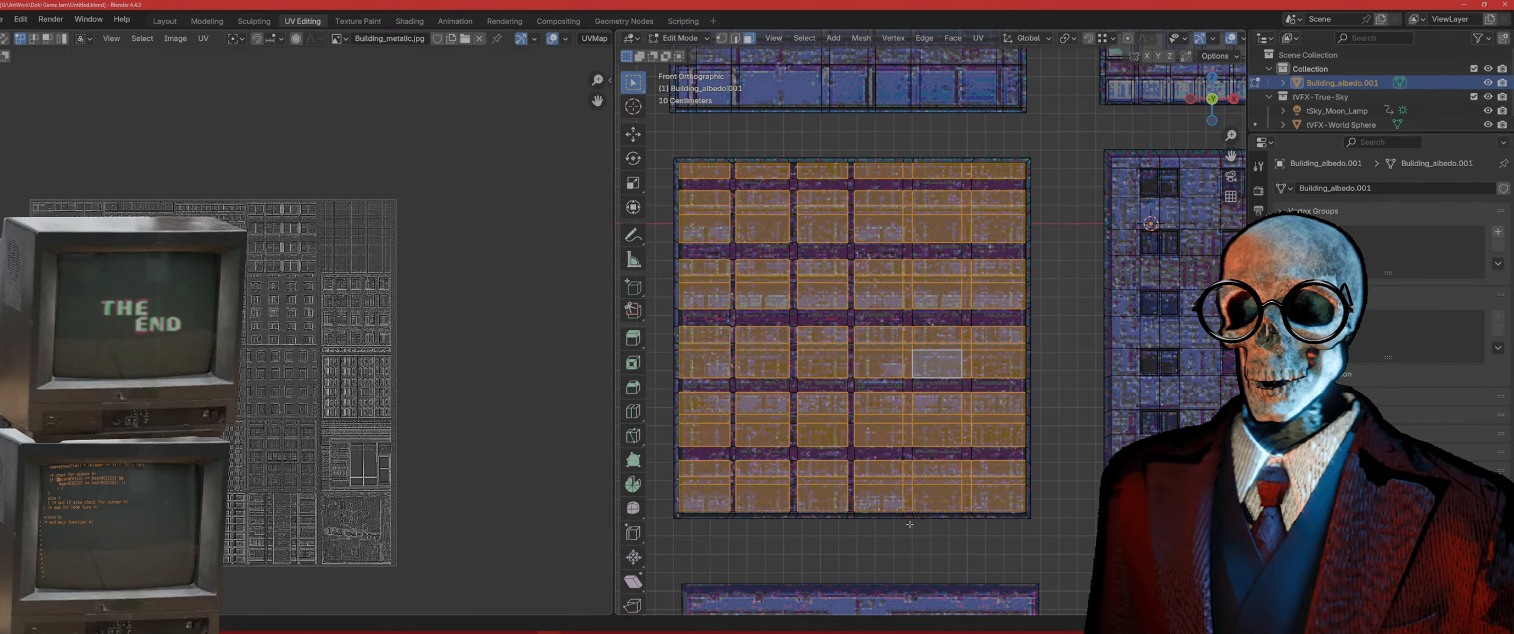
pyautogui.keyDown('ctrl'); pyautogui.moveTo(906, 520); pyautogui.dragTo(909, 124); pyautogui.keyUp('ctrl')
pyautogui.keyDown('ctrl'); pyautogui.moveTo(966, 454); pyautogui.dragTo(965, 549); pyautogui.keyUp('ctrl')
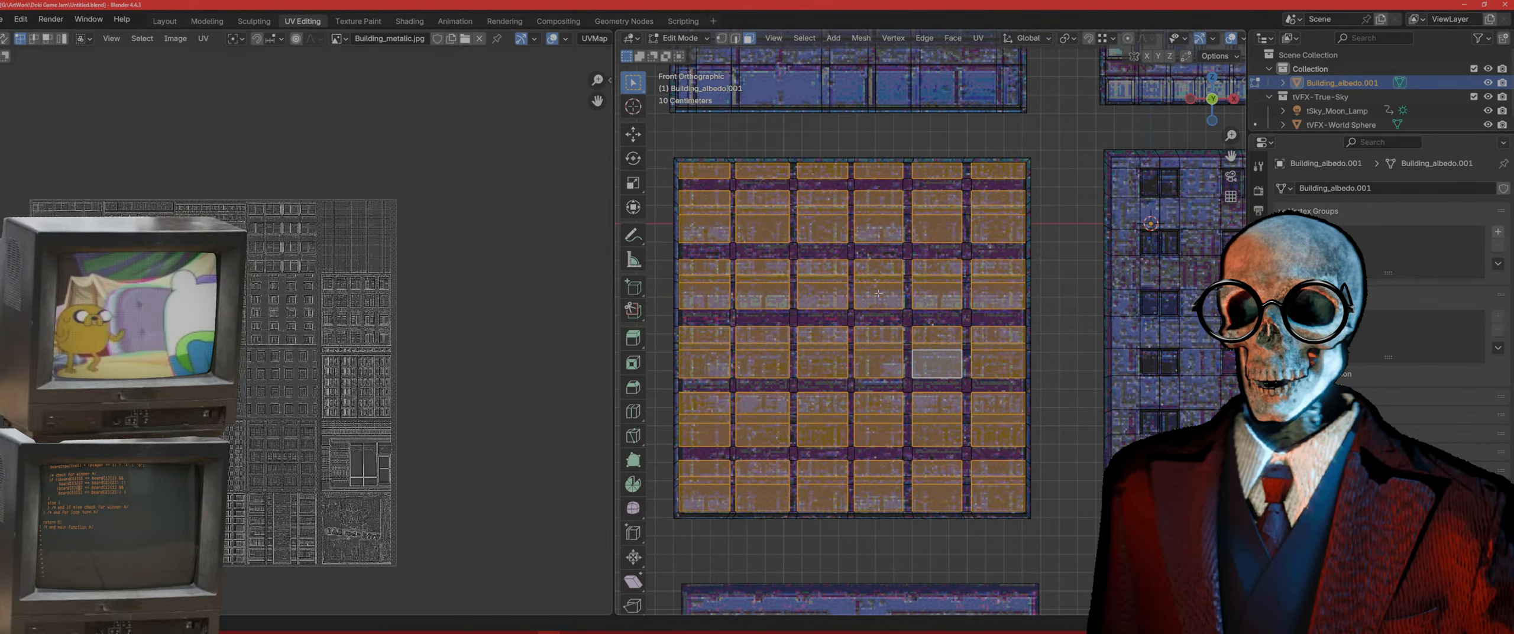
# Step: Extrude the selected window panels inward by about 0.02 m, behind the grid of wall bands and pillars
pyautogui.scroll(2, 853, 245)
pyautogui.keyDown('shift'); pyautogui.moveTo(842, 273); pyautogui.dragTo(923, 268, button='middle'); pyautogui.keyUp('shift')
pyautogui.scroll(-1, 925, 294)
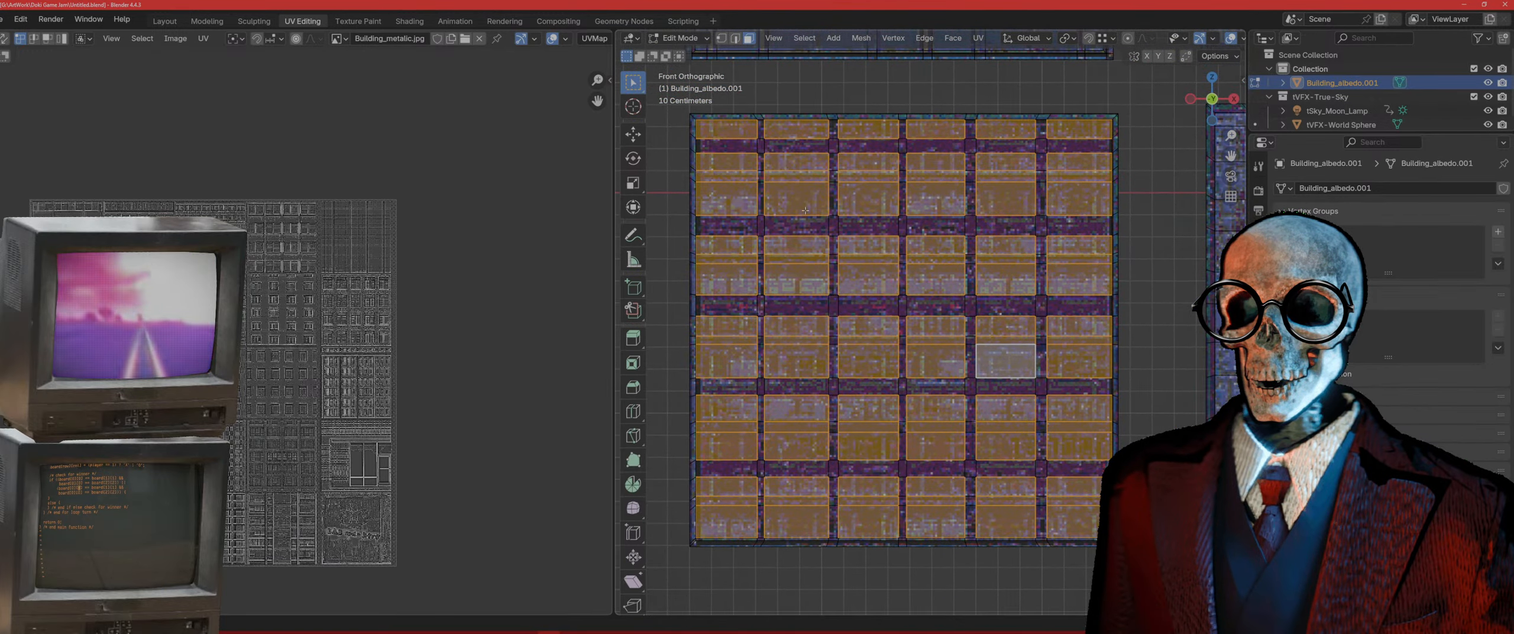
pyautogui.moveTo(805, 210); pyautogui.dragTo(904, 264, button='middle')
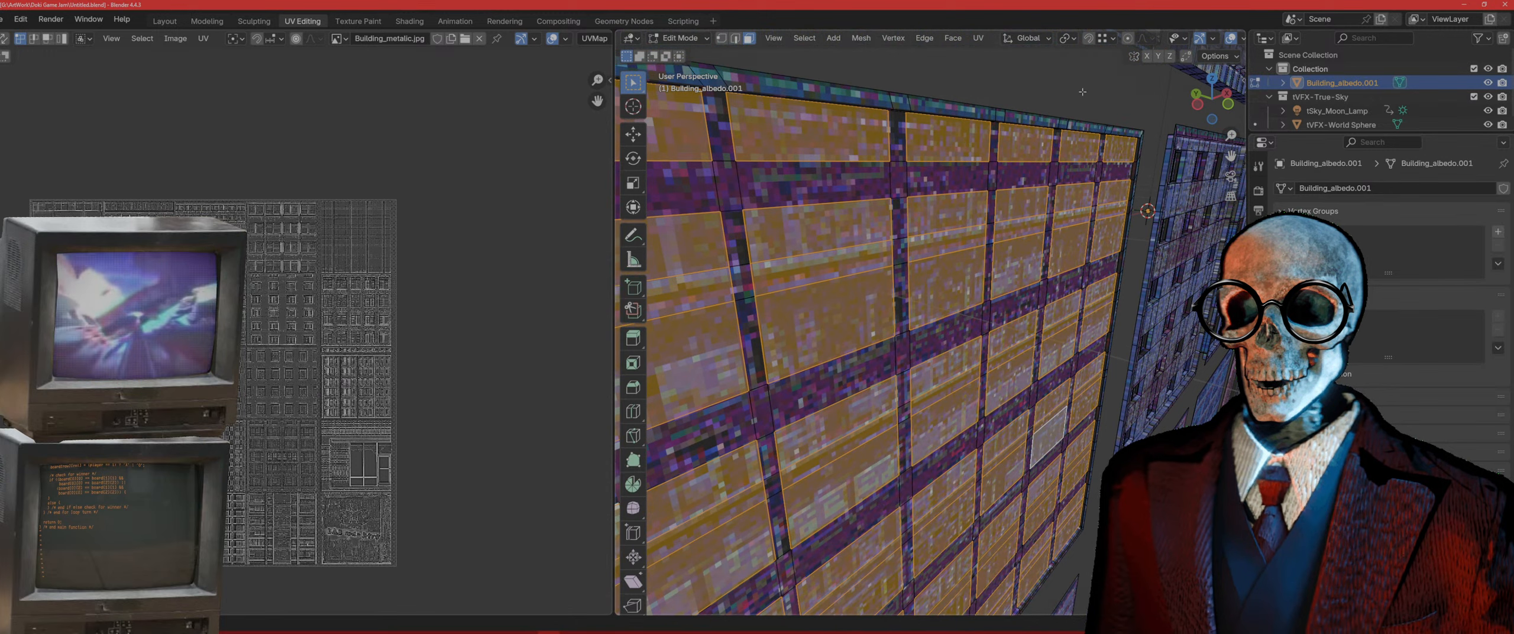
pyautogui.press('e')
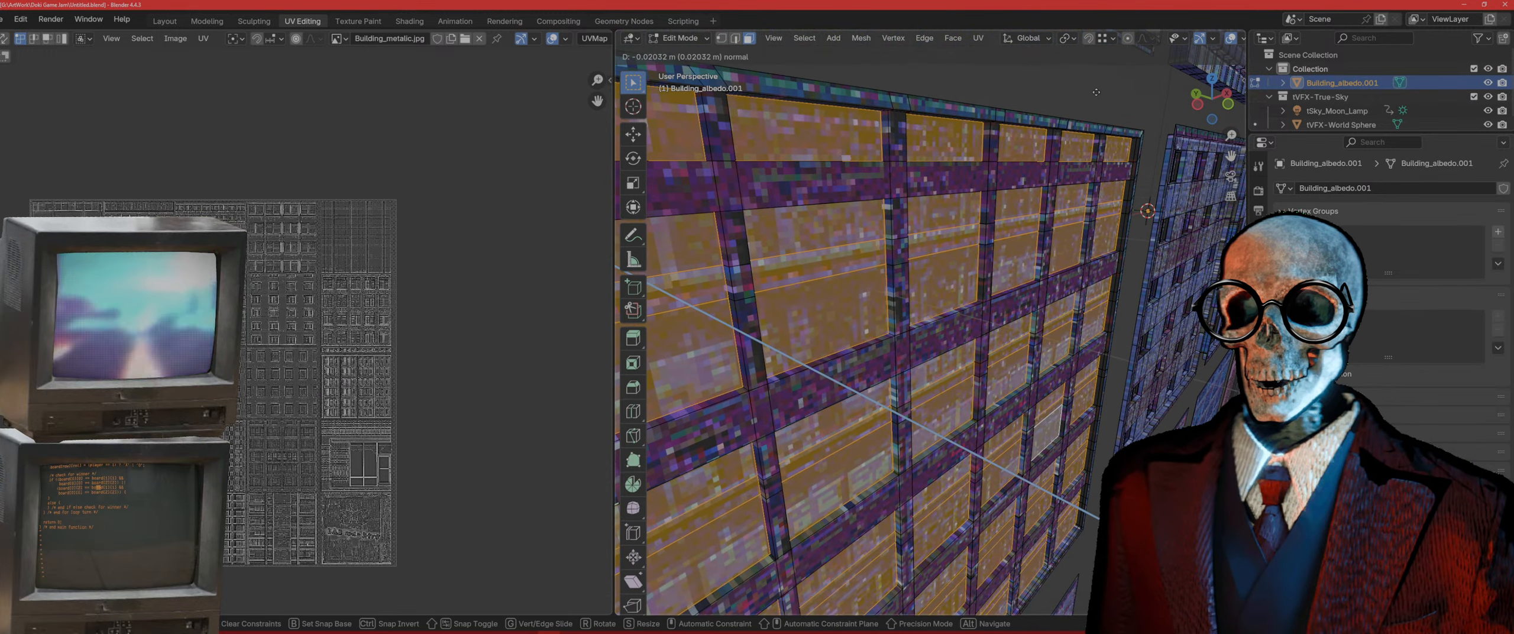
pyautogui.click(1094, 93)
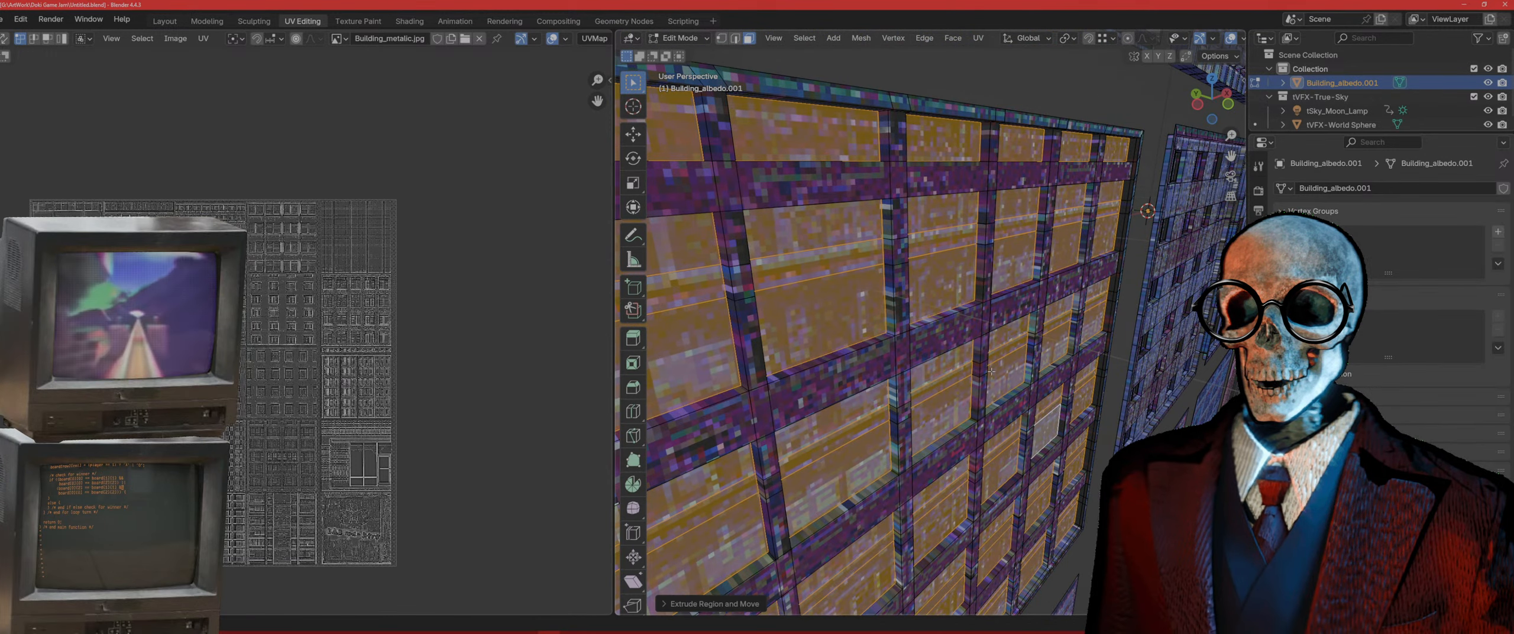
# Step: In front view, deselect the thin horizontal strips that divide the window panels in the five lower rows
pyautogui.press('KP_1')
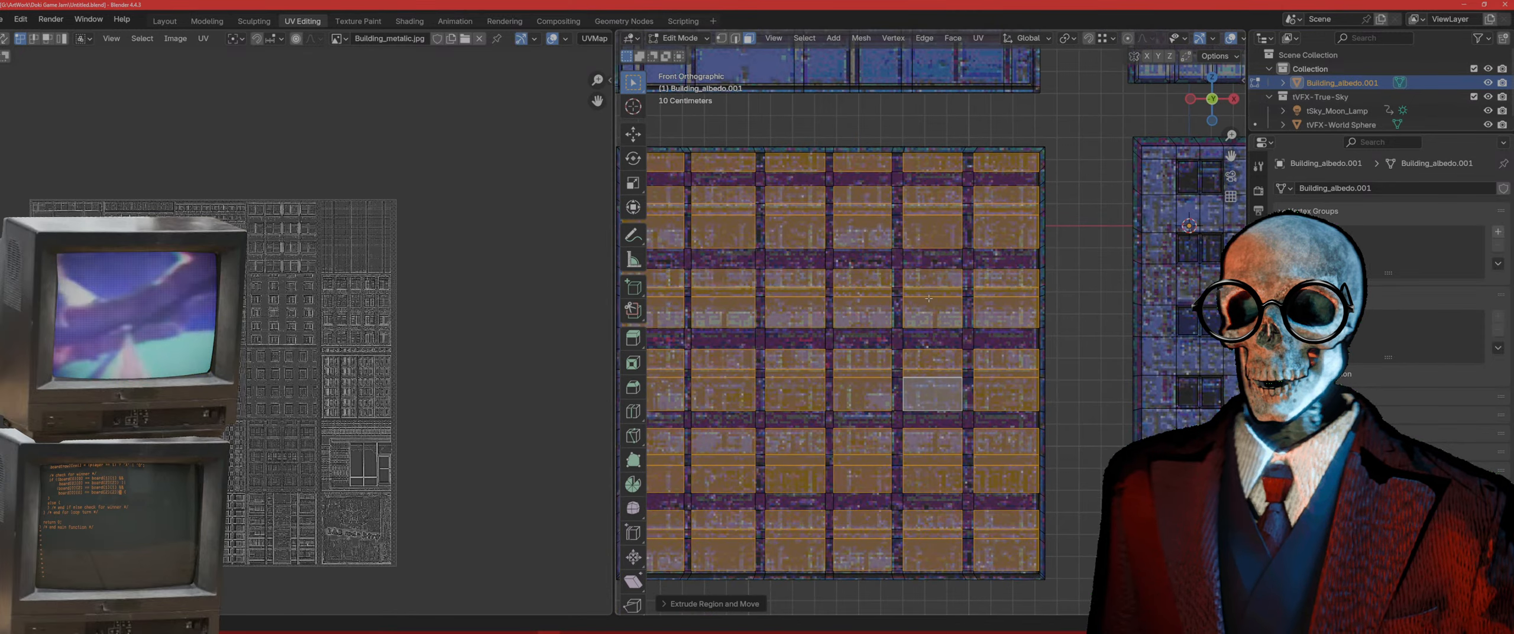
pyautogui.keyDown('shift'); pyautogui.moveTo(928, 298); pyautogui.dragTo(1047, 335, button='middle'); pyautogui.keyUp('shift')
pyautogui.keyDown('shift'); pyautogui.moveTo(929, 297); pyautogui.dragTo(924, 254, button='middle'); pyautogui.keyUp('shift')
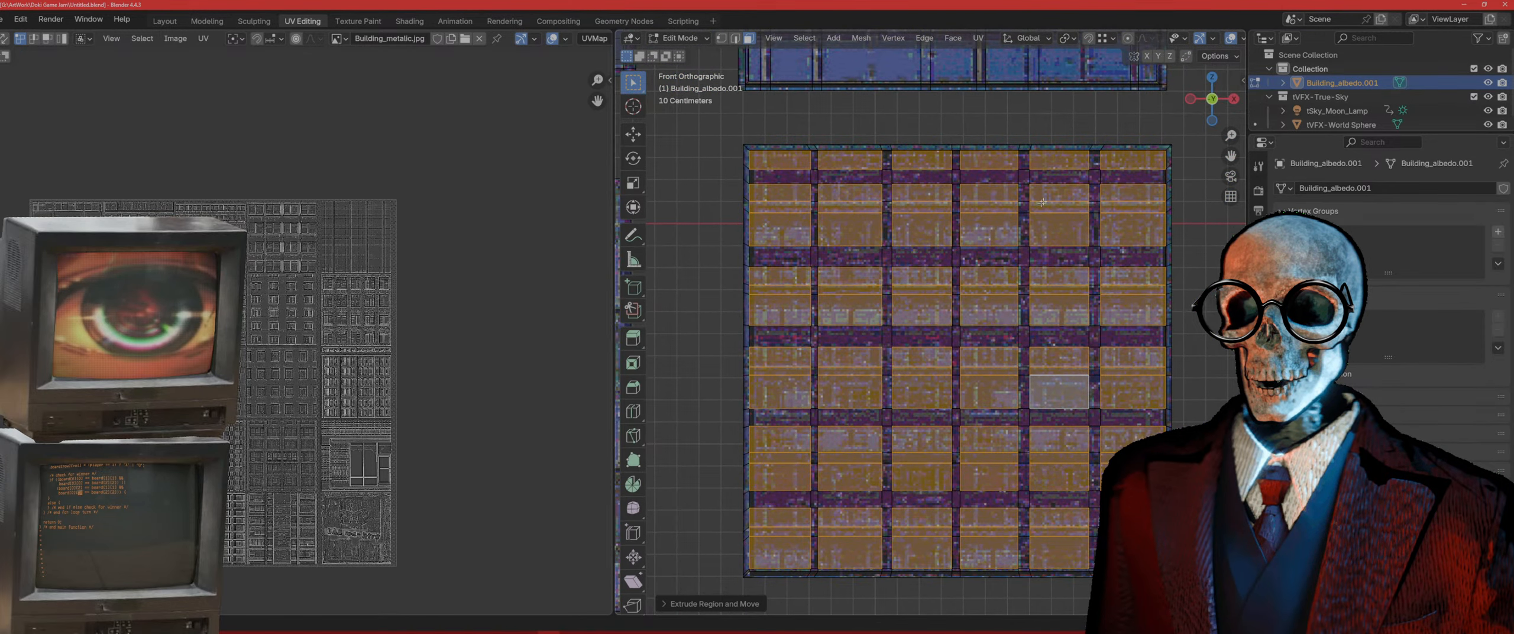
pyautogui.keyDown('ctrl'); pyautogui.moveTo(1173, 205); pyautogui.dragTo(740, 203); pyautogui.keyUp('ctrl')
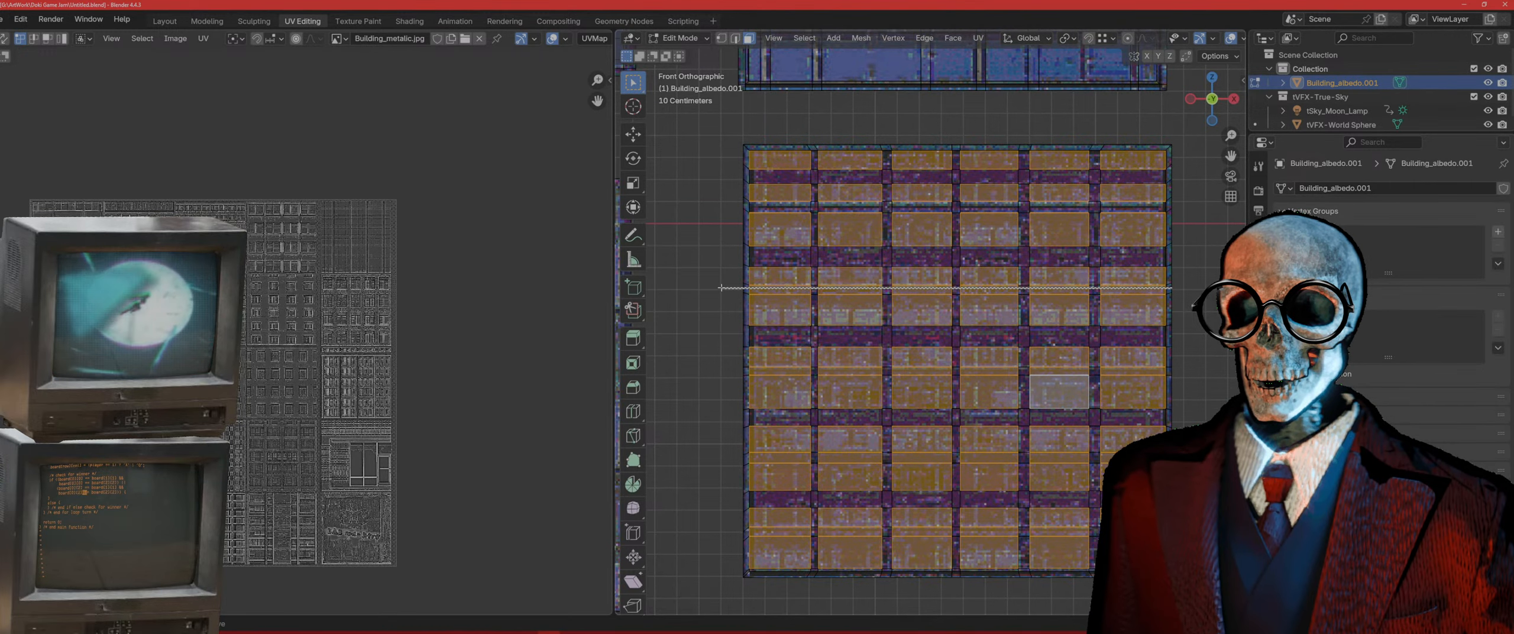
pyautogui.keyDown('ctrl'); pyautogui.moveTo(1036, 373); pyautogui.dragTo(747, 373); pyautogui.keyUp('ctrl')
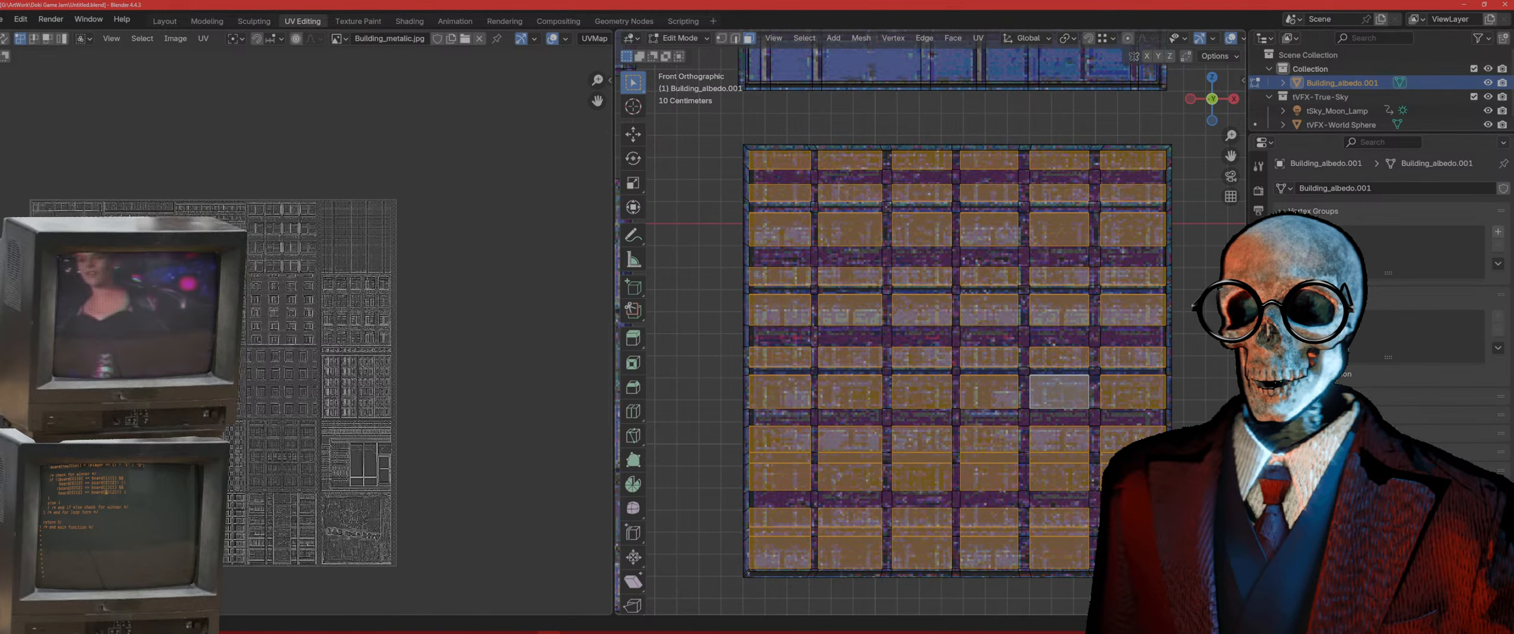
pyautogui.keyDown('ctrl'); pyautogui.moveTo(1174, 460); pyautogui.dragTo(747, 458); pyautogui.keyUp('ctrl')
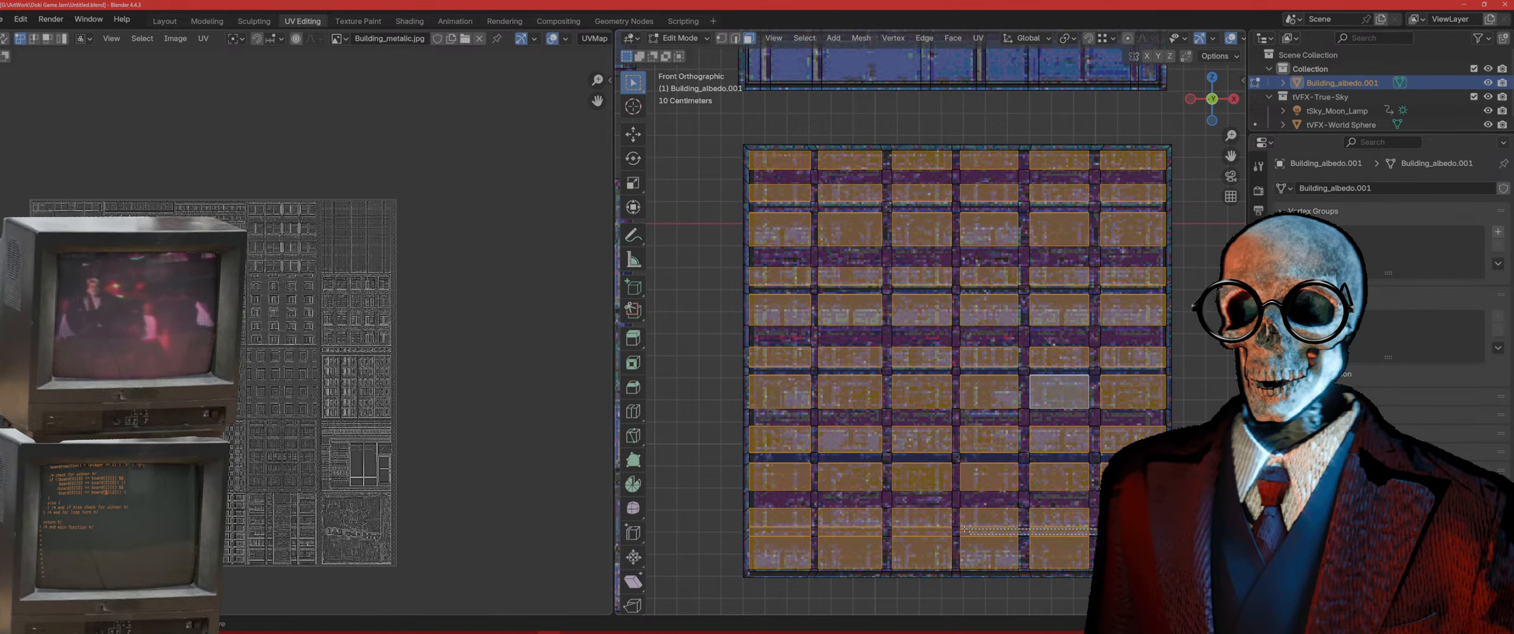
pyautogui.keyDown('ctrl'); pyautogui.moveTo(964, 529); pyautogui.dragTo(760, 530); pyautogui.keyUp('ctrl')
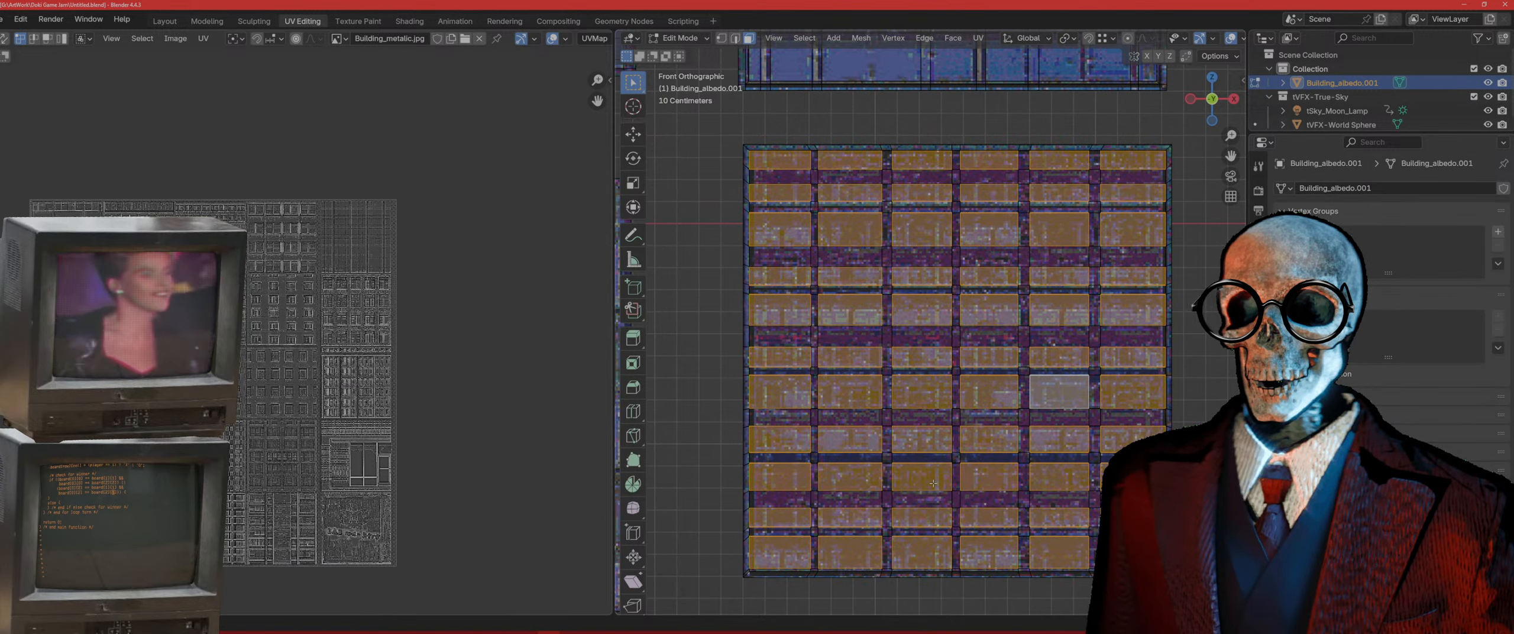
# Step: Extrude the remaining window panels further inward and leave mesh editing
pyautogui.moveTo(933, 483); pyautogui.dragTo(1059, 444, button='middle')
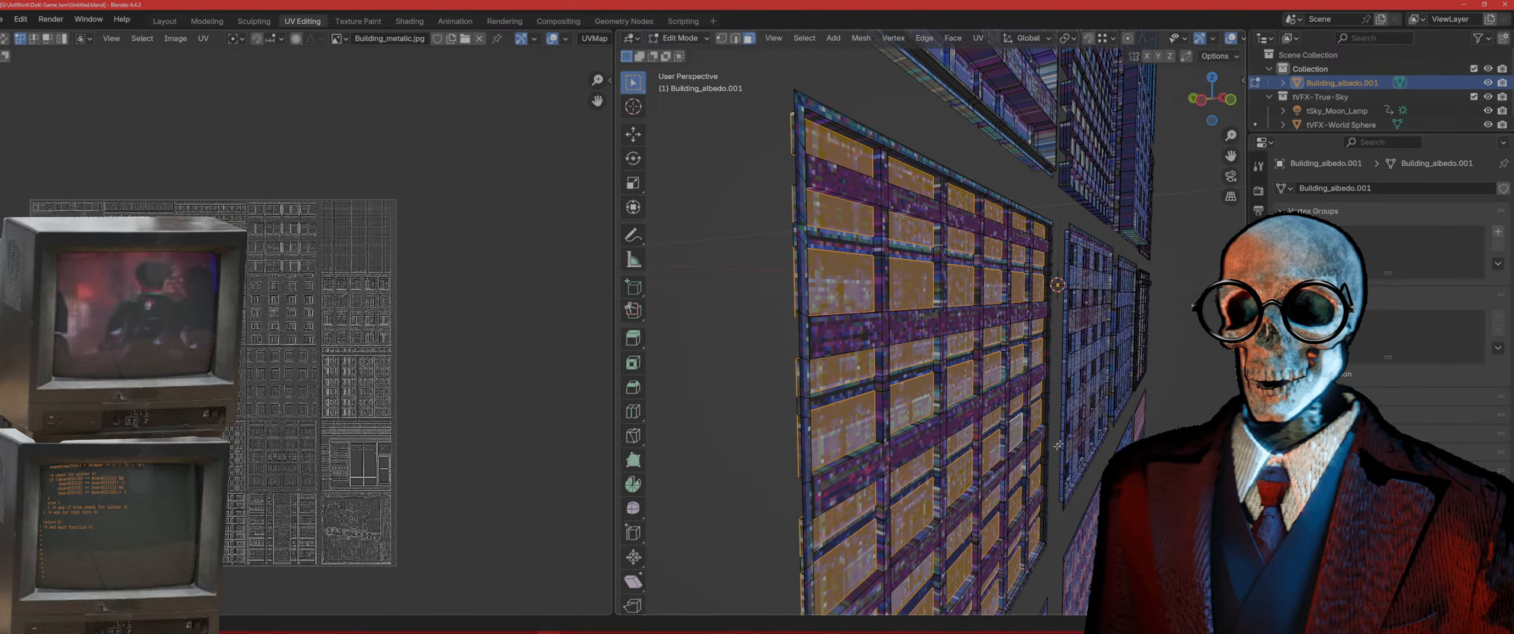
pyautogui.scroll(5, 1058, 445)
pyautogui.press('e')
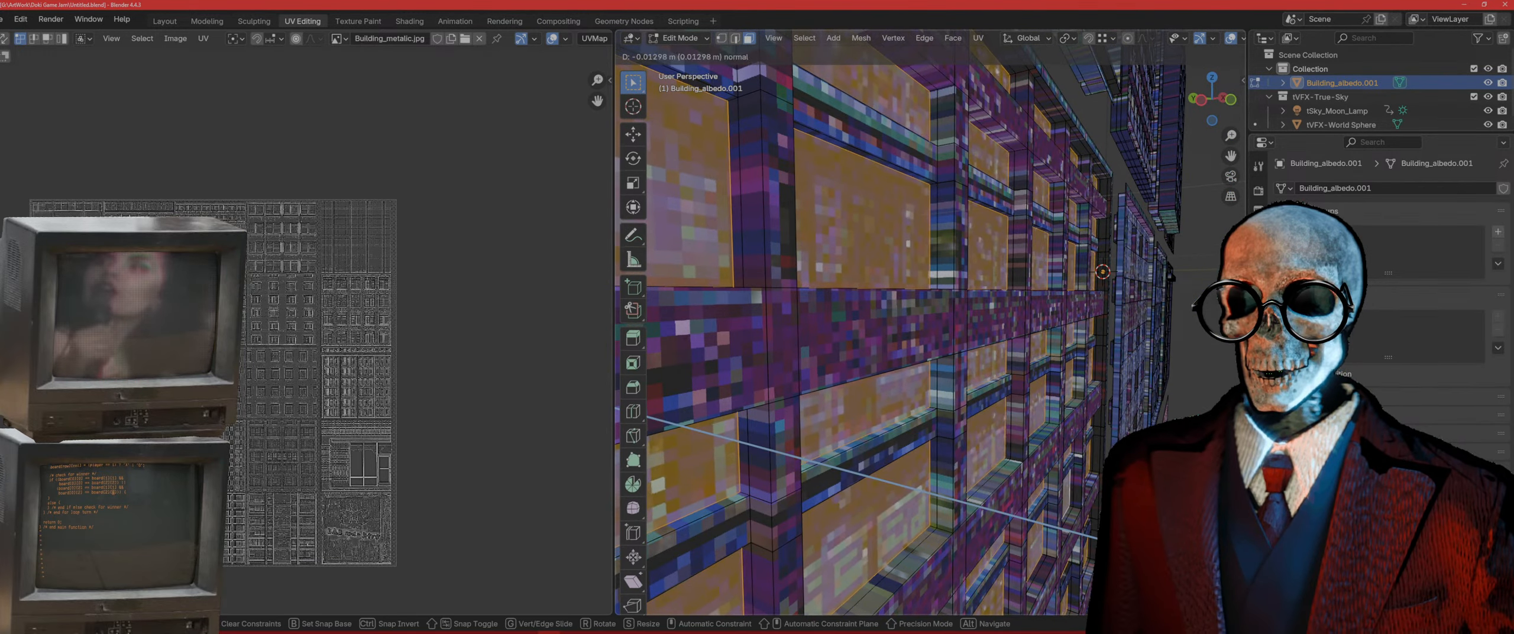
pyautogui.click(1161, 417)
pyautogui.scroll(-5, 1161, 418)
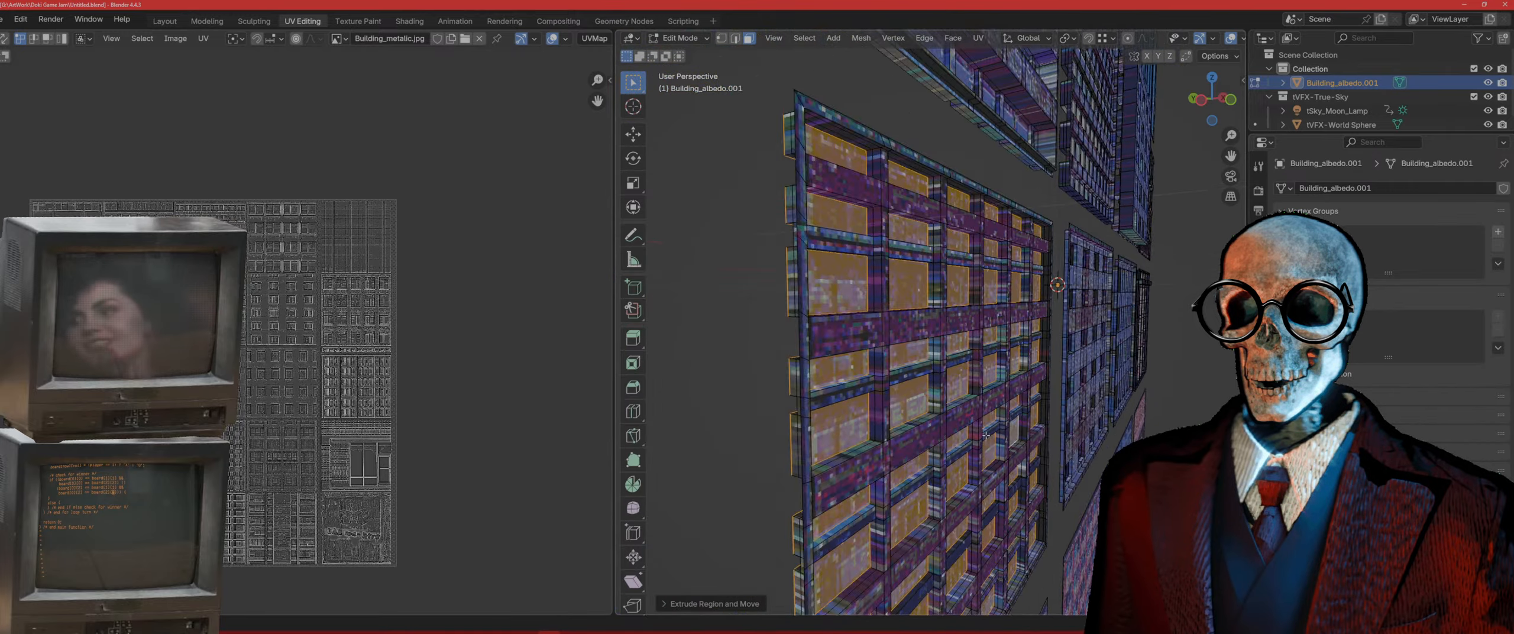
pyautogui.moveTo(1160, 418); pyautogui.dragTo(979, 417, button='middle')
pyautogui.press('Tab')
pyautogui.scroll(-6, 980, 417)
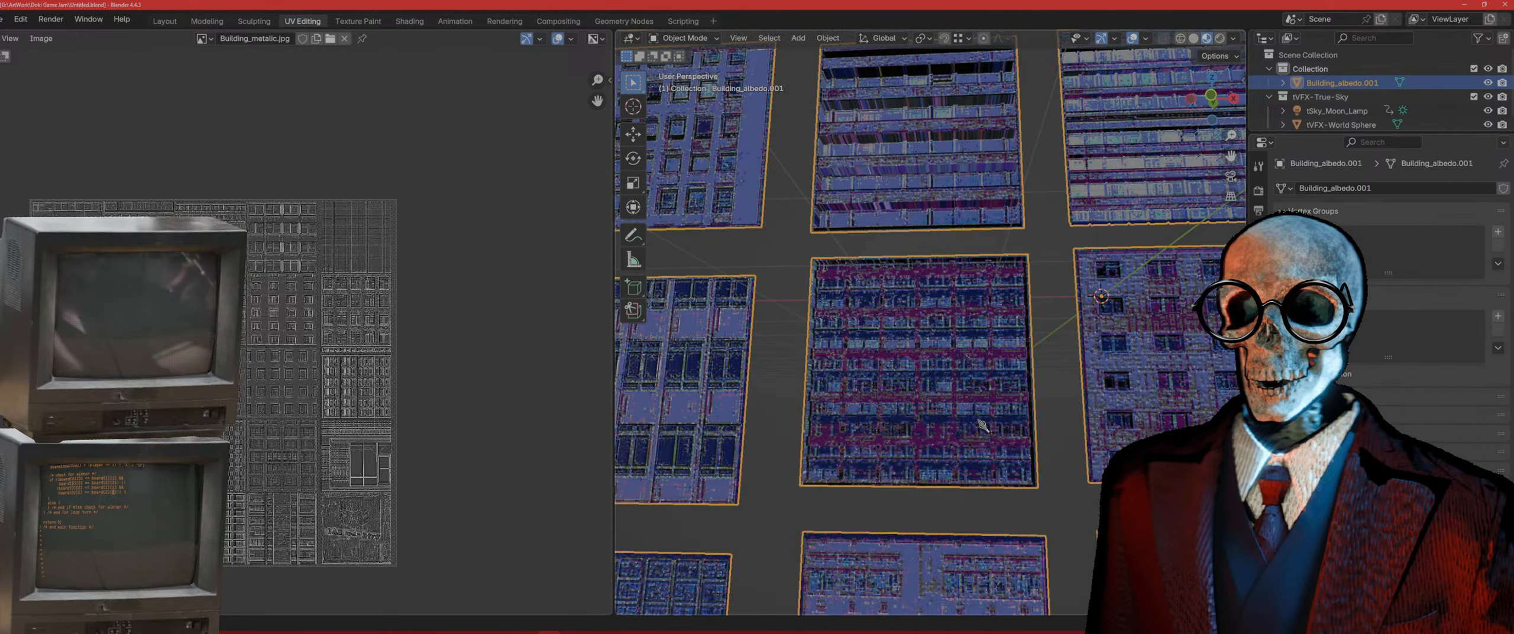
# Step: In front view, resume mesh editing at the neighbouring five-column facade and cut a vertical edge loop along its left border strip
pyautogui.scroll(3, 1058, 444)
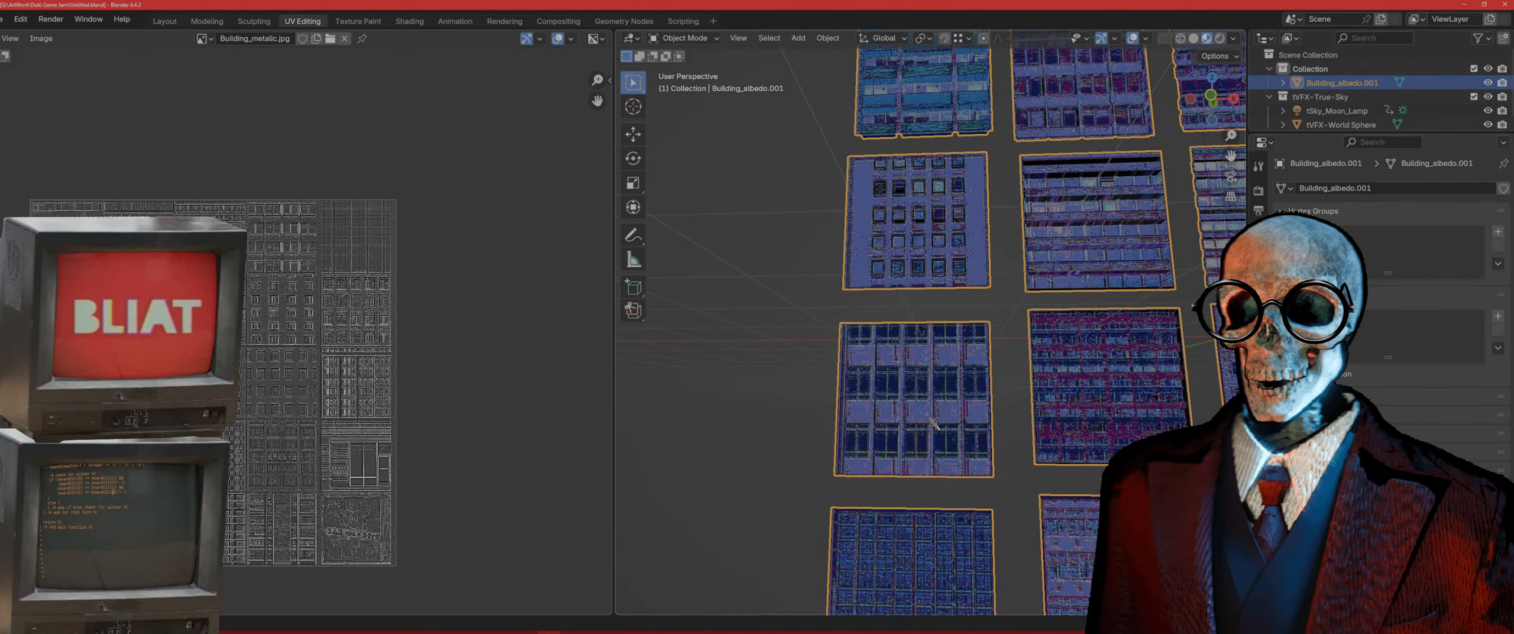
pyautogui.press('KP_1')
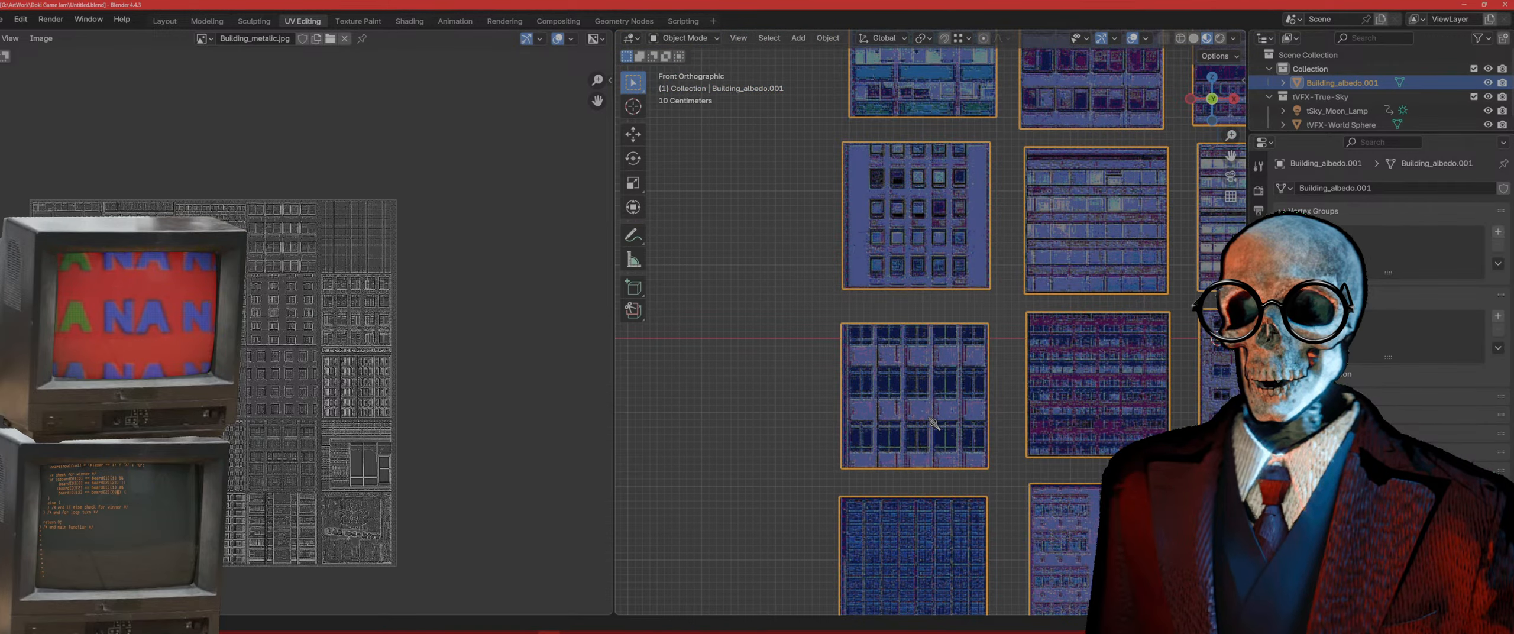
pyautogui.press('Tab')
pyautogui.scroll(4, 933, 423)
pyautogui.keyDown('shift'); pyautogui.moveTo(933, 423); pyautogui.dragTo(920, 313, button='middle'); pyautogui.keyUp('shift')
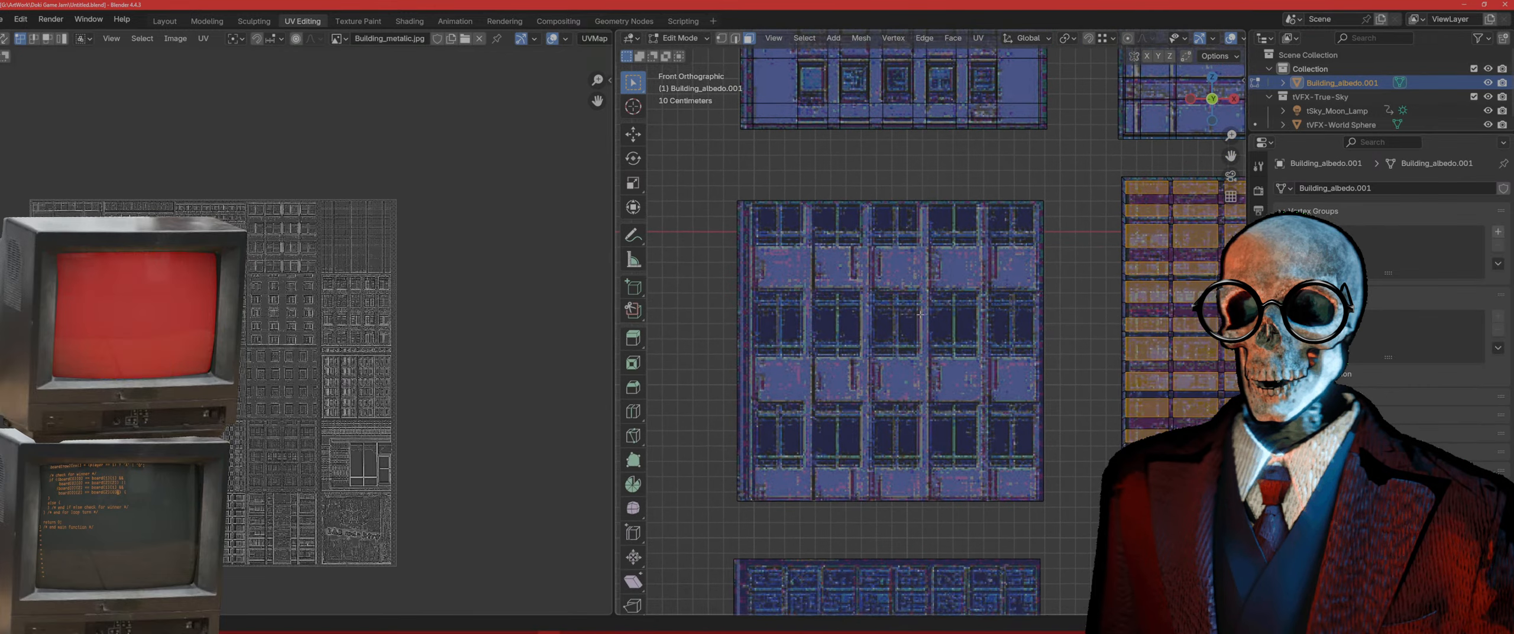
pyautogui.scroll(3, 920, 313)
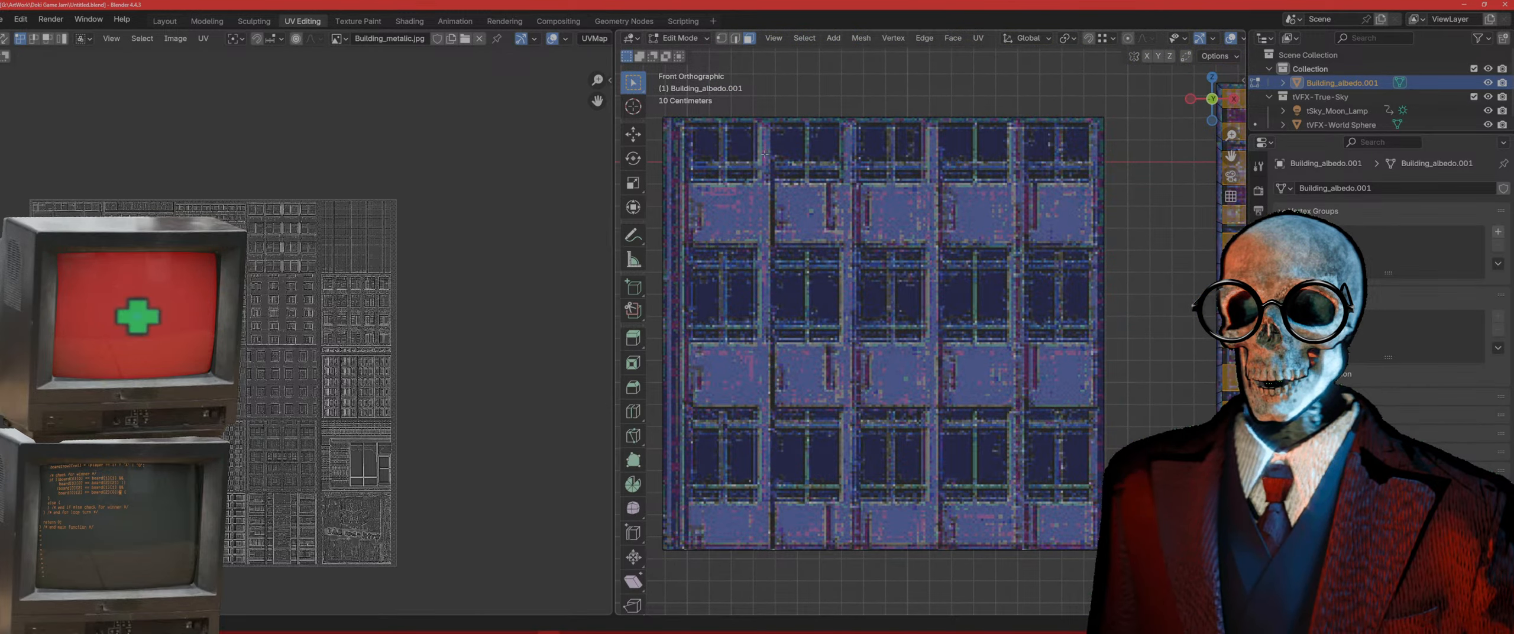
pyautogui.press('g')
pyautogui.press('g')
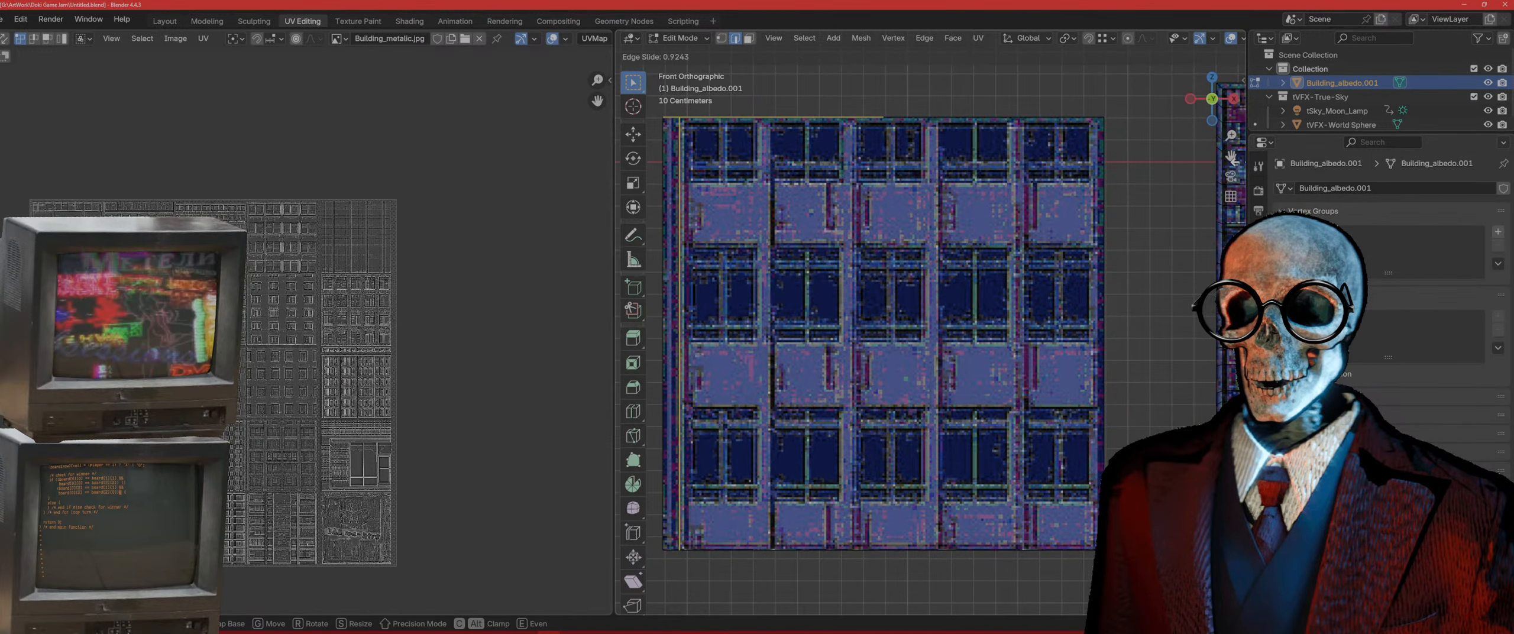
pyautogui.click(1235, 161)
# Step: Cut vertical edge loops along both sides of the pillar between the facade's first and second window columns
pyautogui.hotkey('ctrl', 'r')
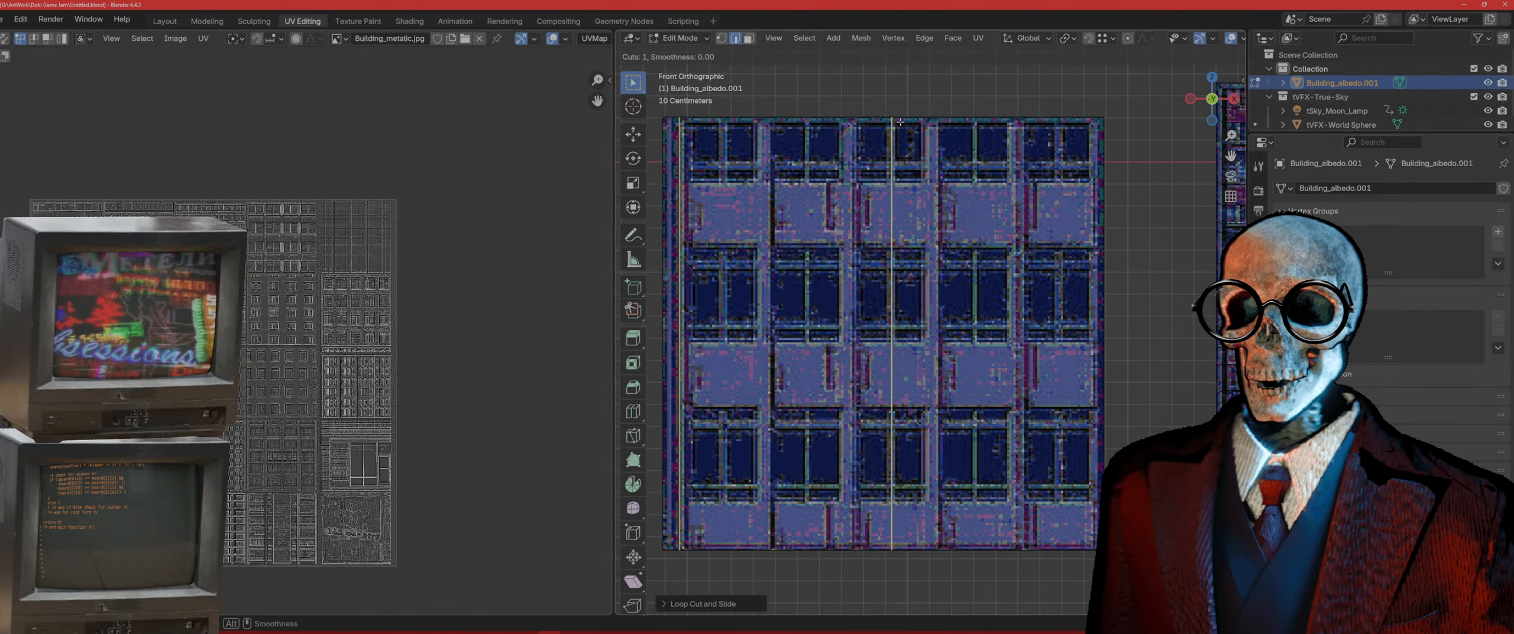
pyautogui.click(900, 122)
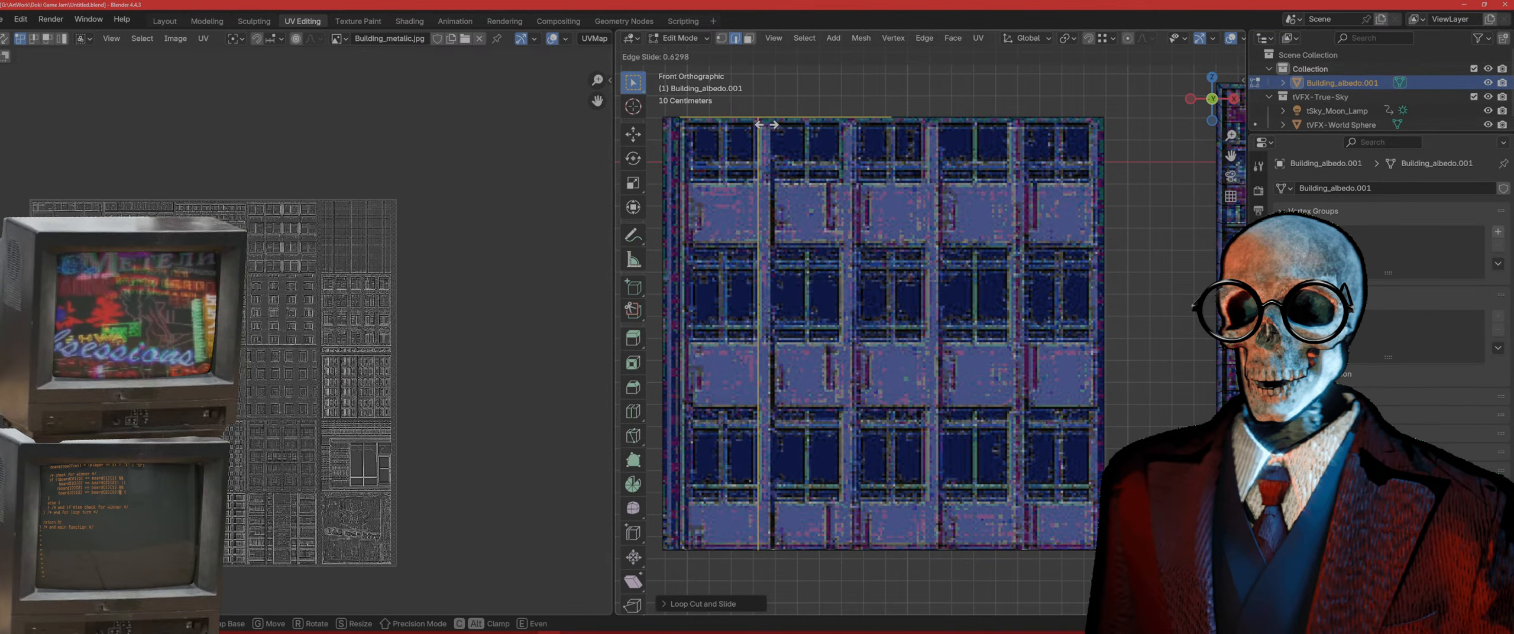
pyautogui.click(767, 125)
pyautogui.hotkey('ctrl', 'r')
pyautogui.click(818, 127)
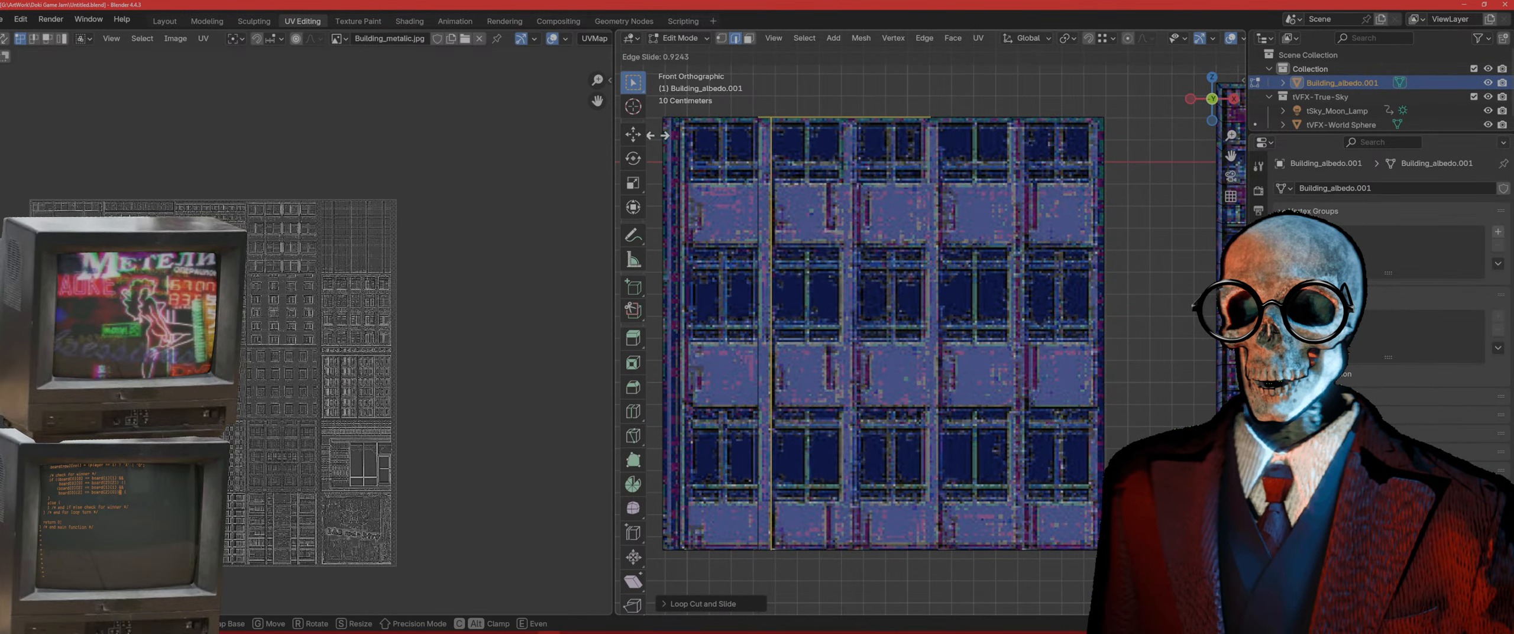
pyautogui.click(660, 135)
# Step: Cut vertical edge loops along the facade's remaining pillars, from the second window column to the right border
pyautogui.hotkey('ctrl', 'r')
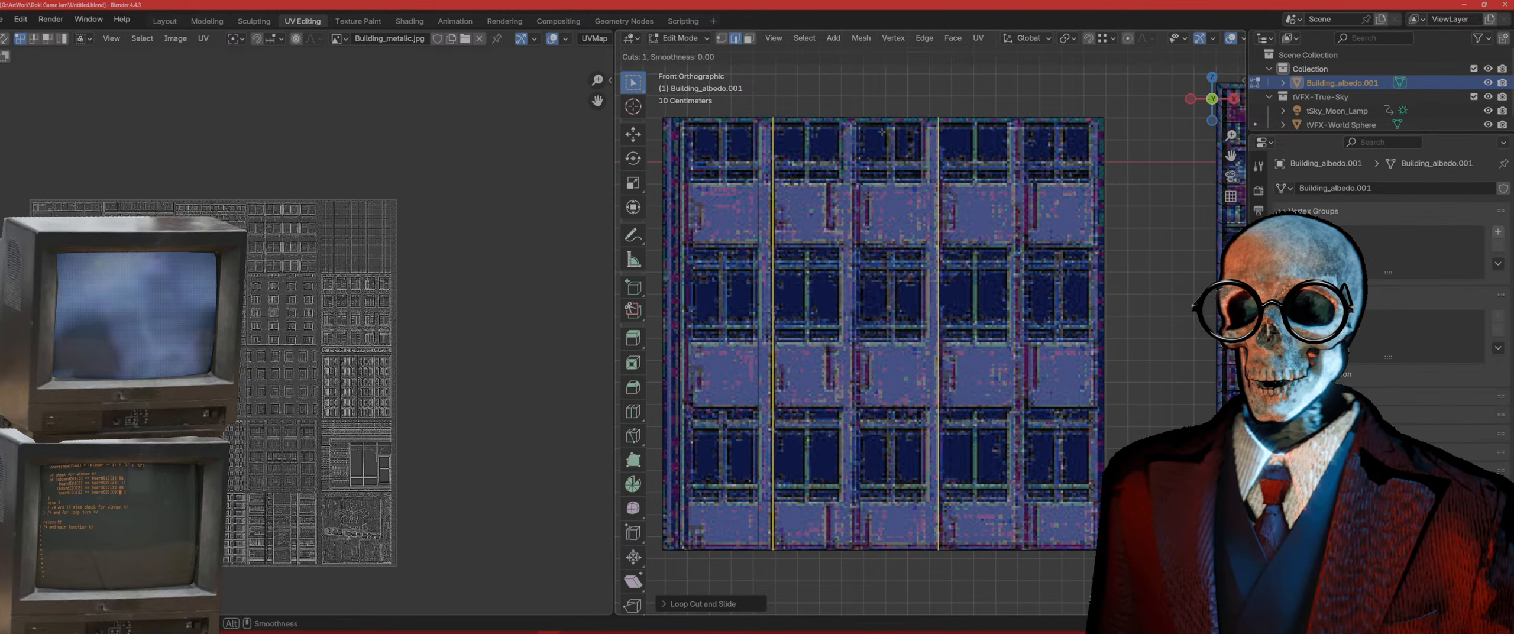
pyautogui.click(876, 122)
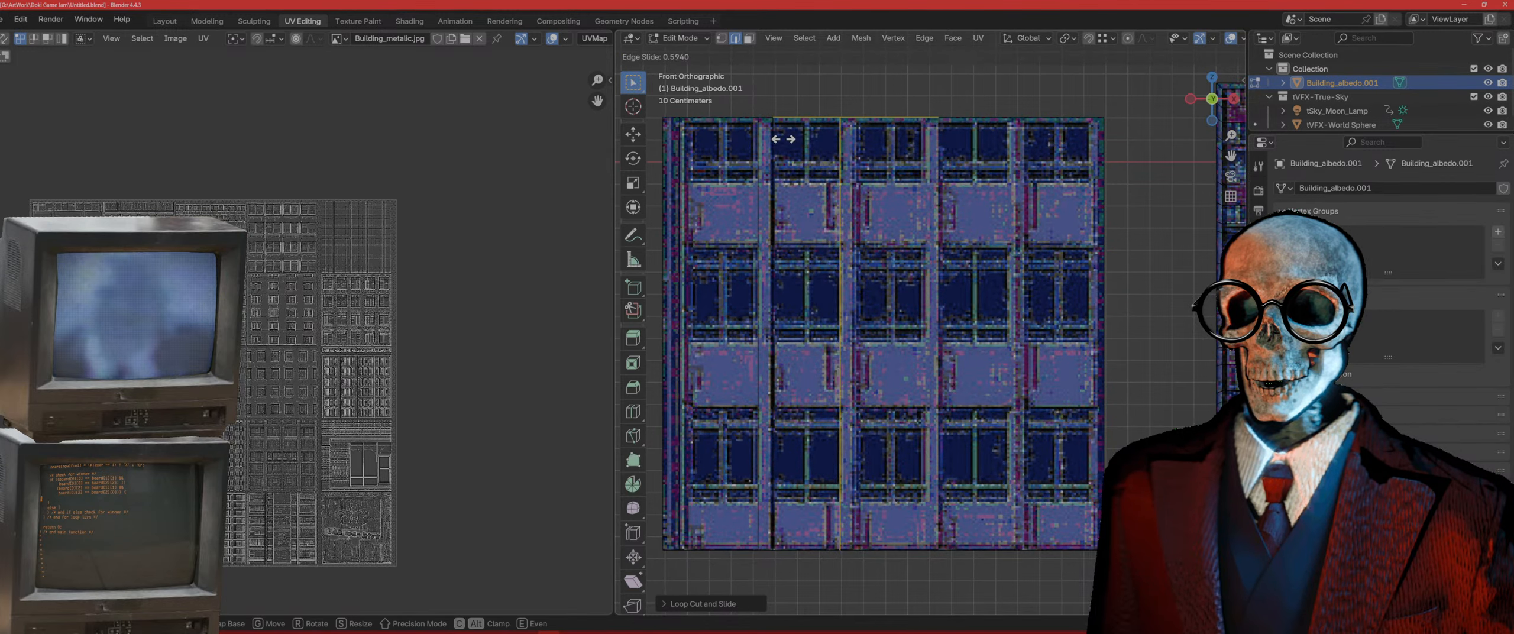
pyautogui.click(789, 139)
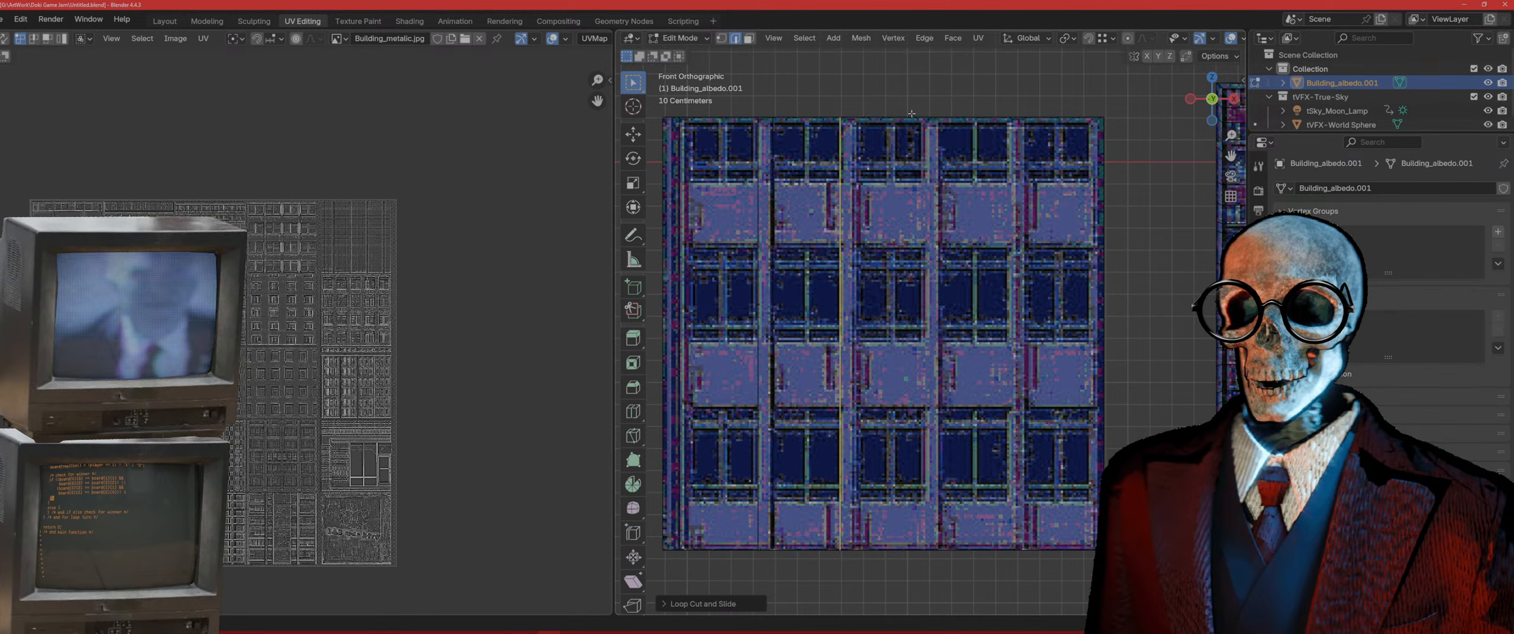
pyautogui.hotkey('ctrl', 'r')
pyautogui.click(947, 131)
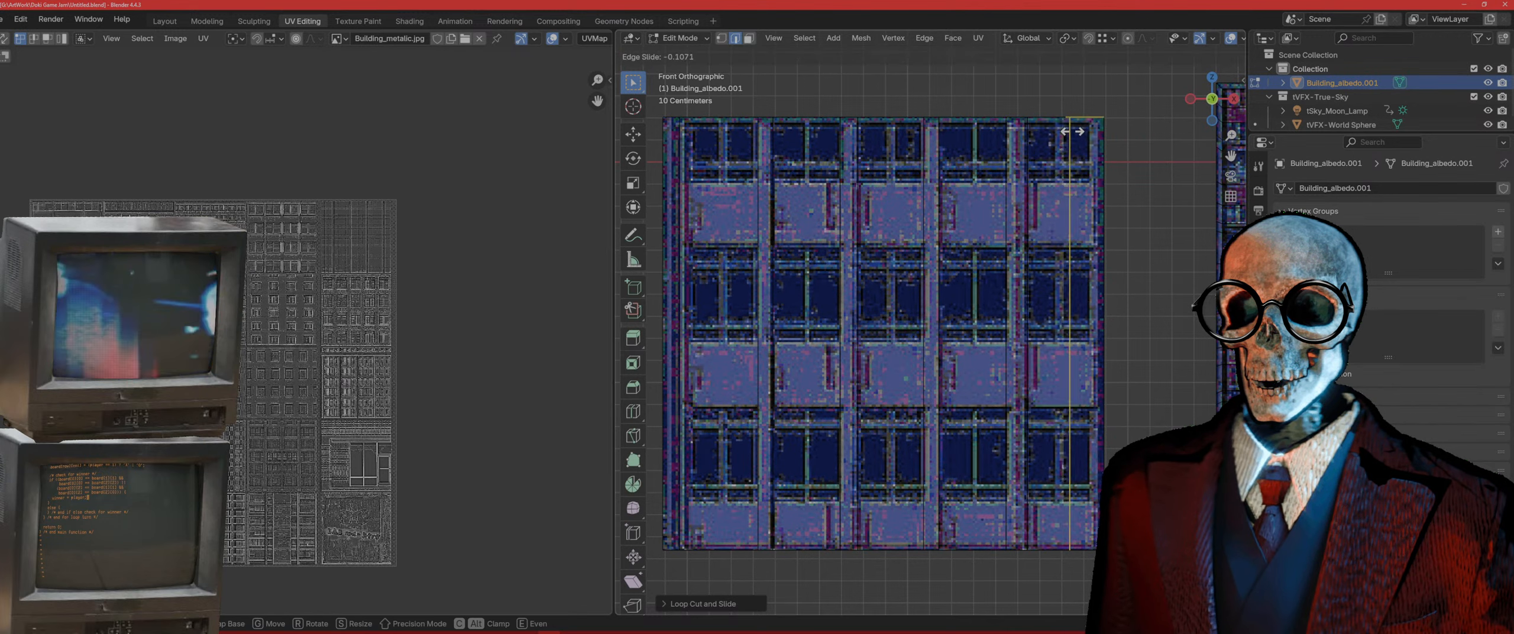
pyautogui.click(1093, 146)
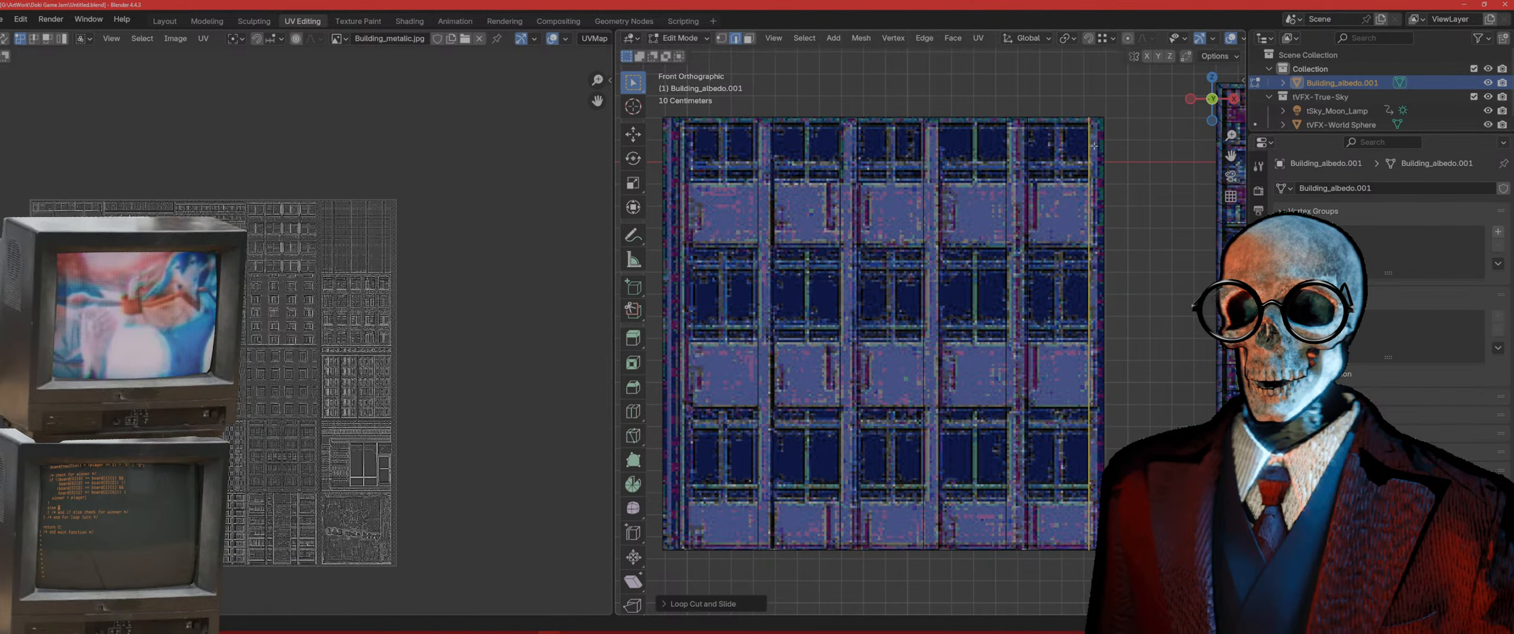
# Step: Cut horizontal edge loops along the facade's narrow border strip and the lower edge of the bottom window row
pyautogui.hotkey('ctrl', 'r')
pyautogui.click(1094, 146)
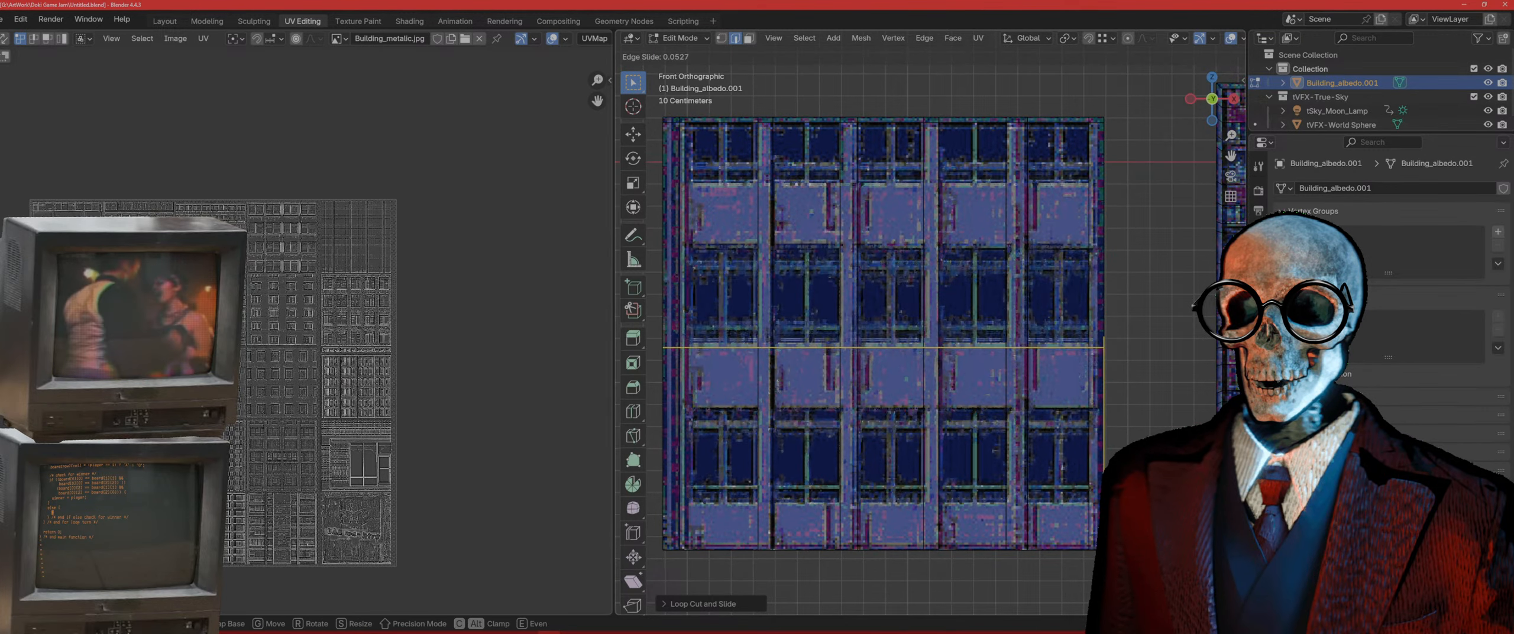
pyautogui.click(1162, 152)
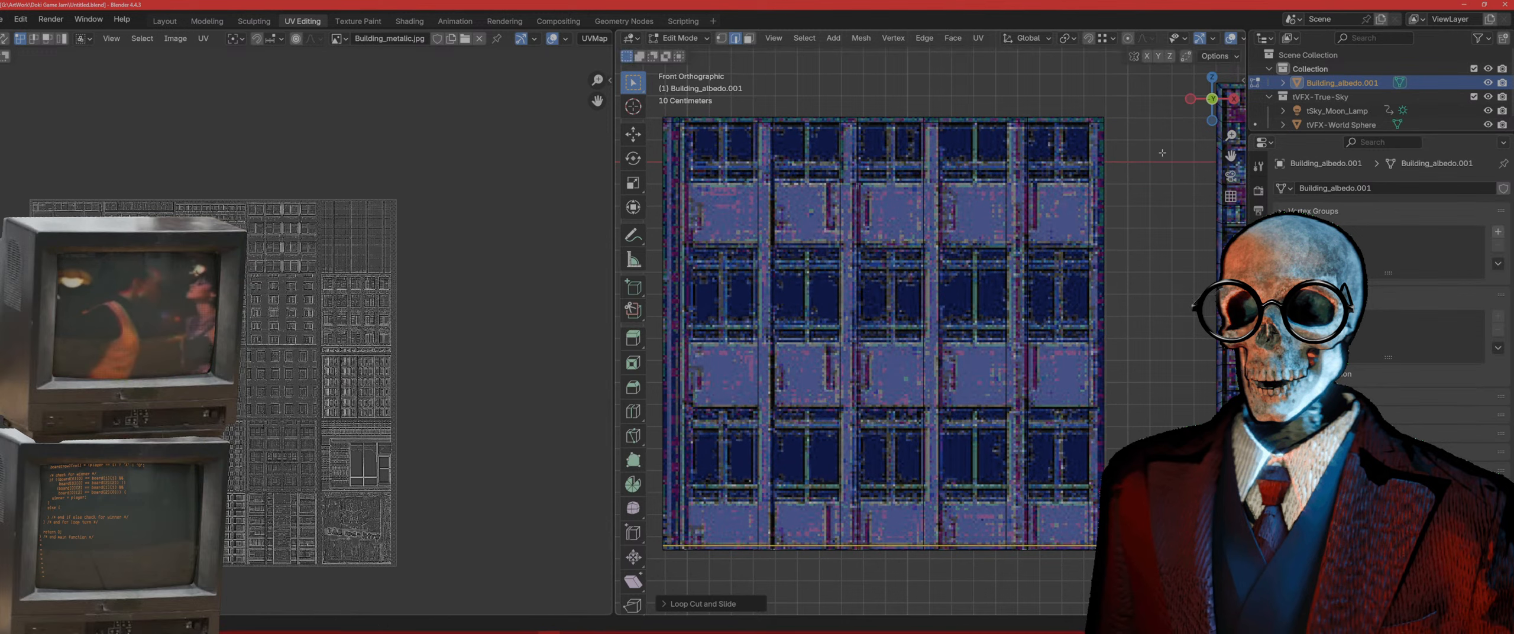
pyautogui.hotkey('ctrl', 'r')
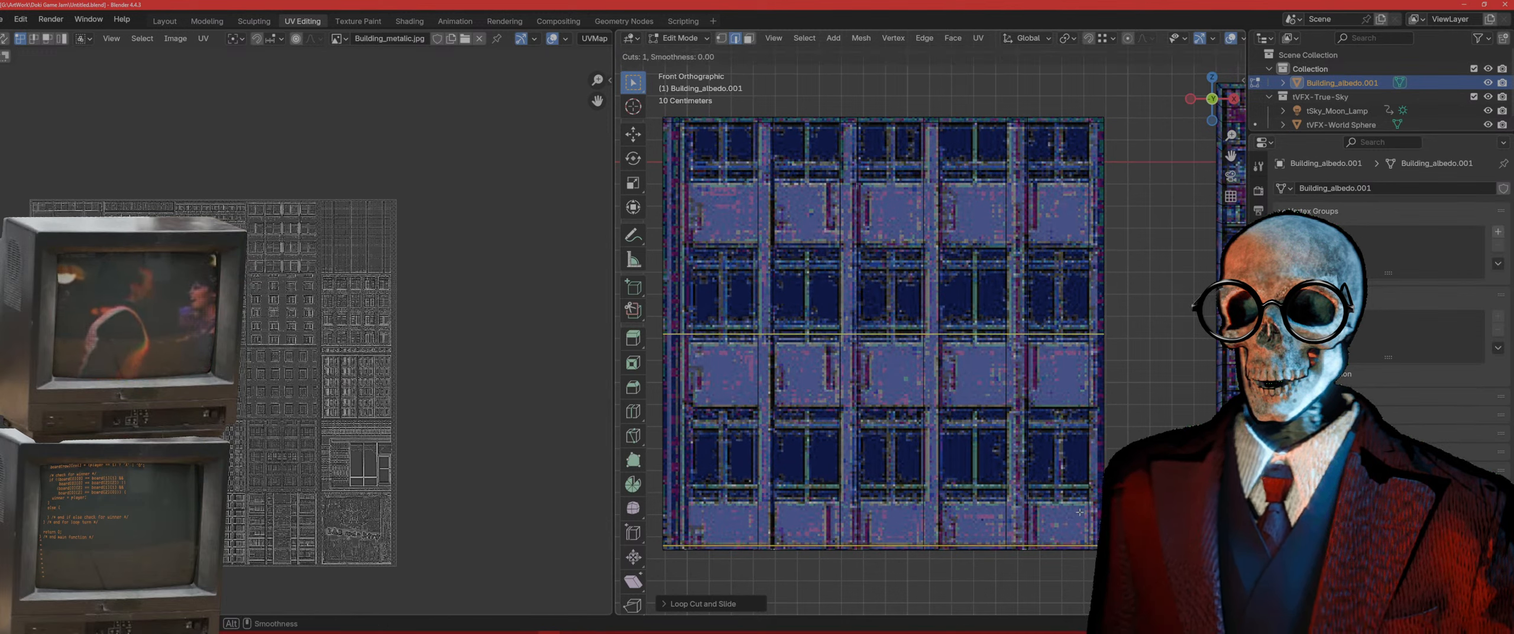
pyautogui.click(1080, 512)
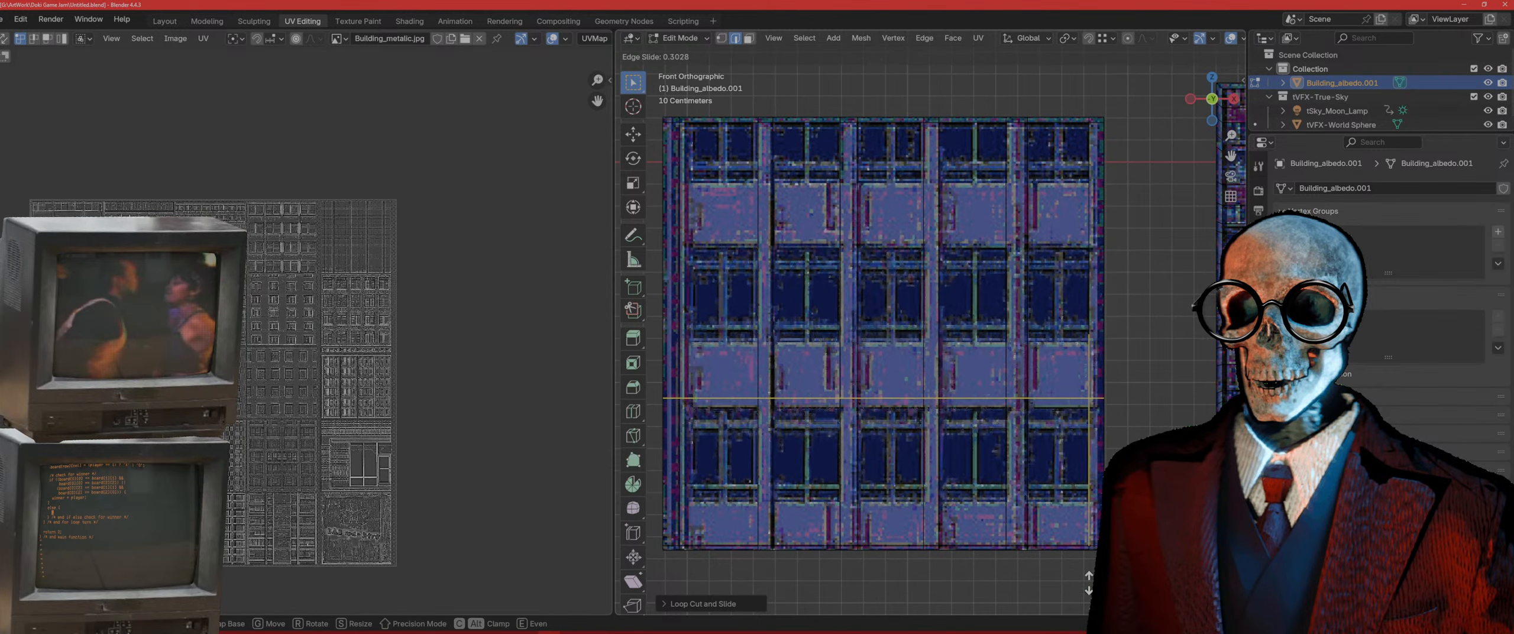
pyautogui.click(1120, 94)
# Step: Cut horizontal edge loops along the bottom row's upper edge, both edges of the middle window row and the top row's lower edge
pyautogui.hotkey('ctrl', 'r')
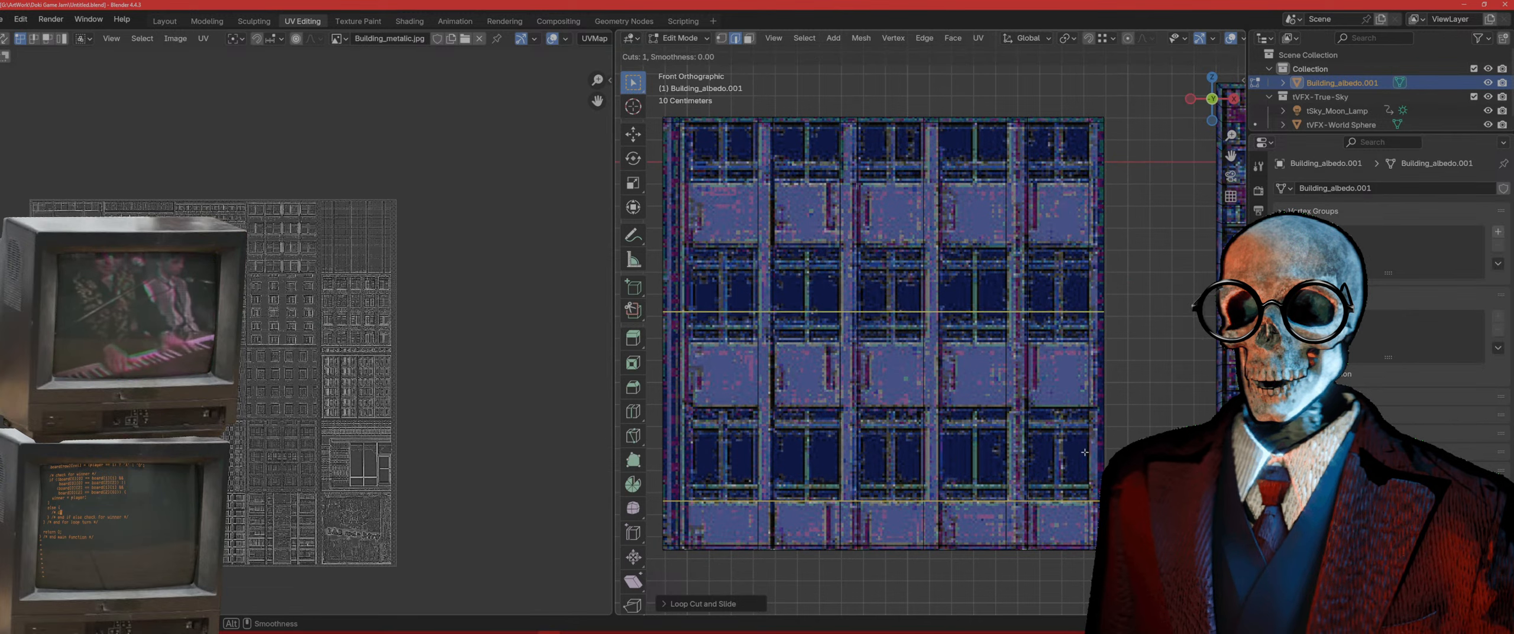
pyautogui.click(1083, 453)
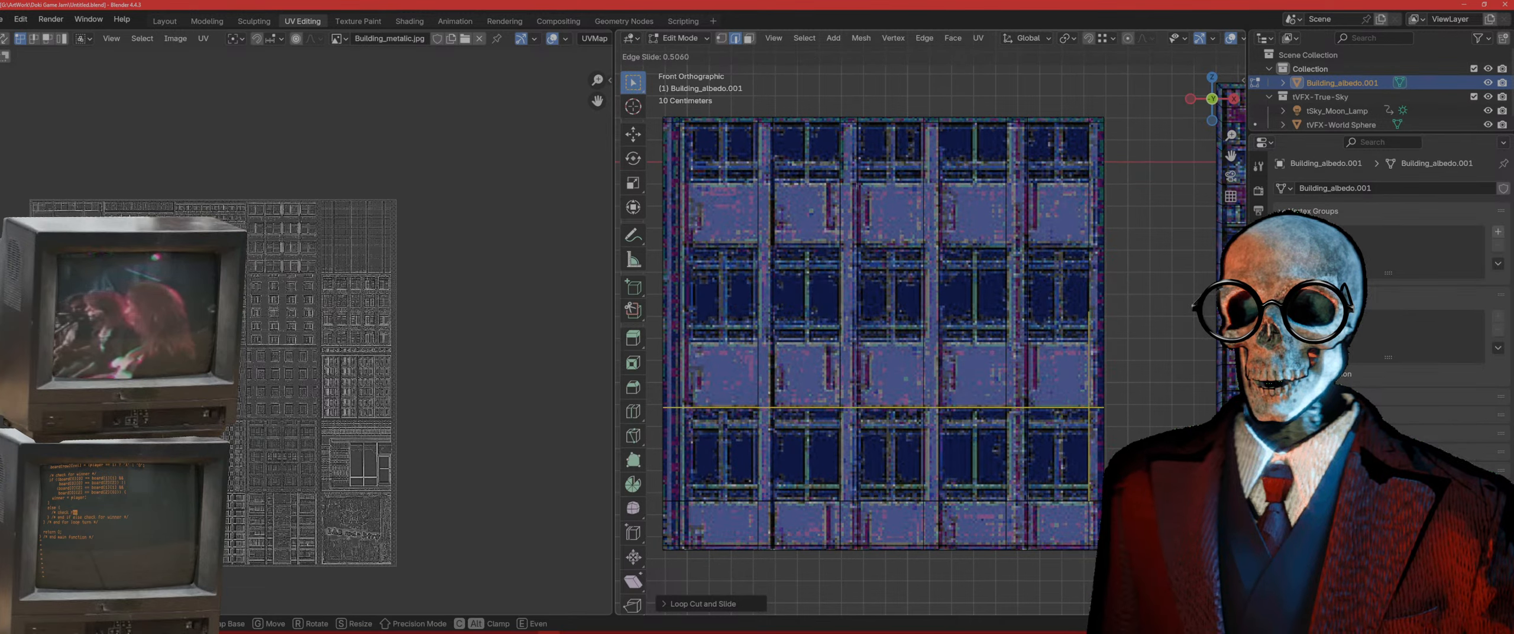
pyautogui.click(1098, 548)
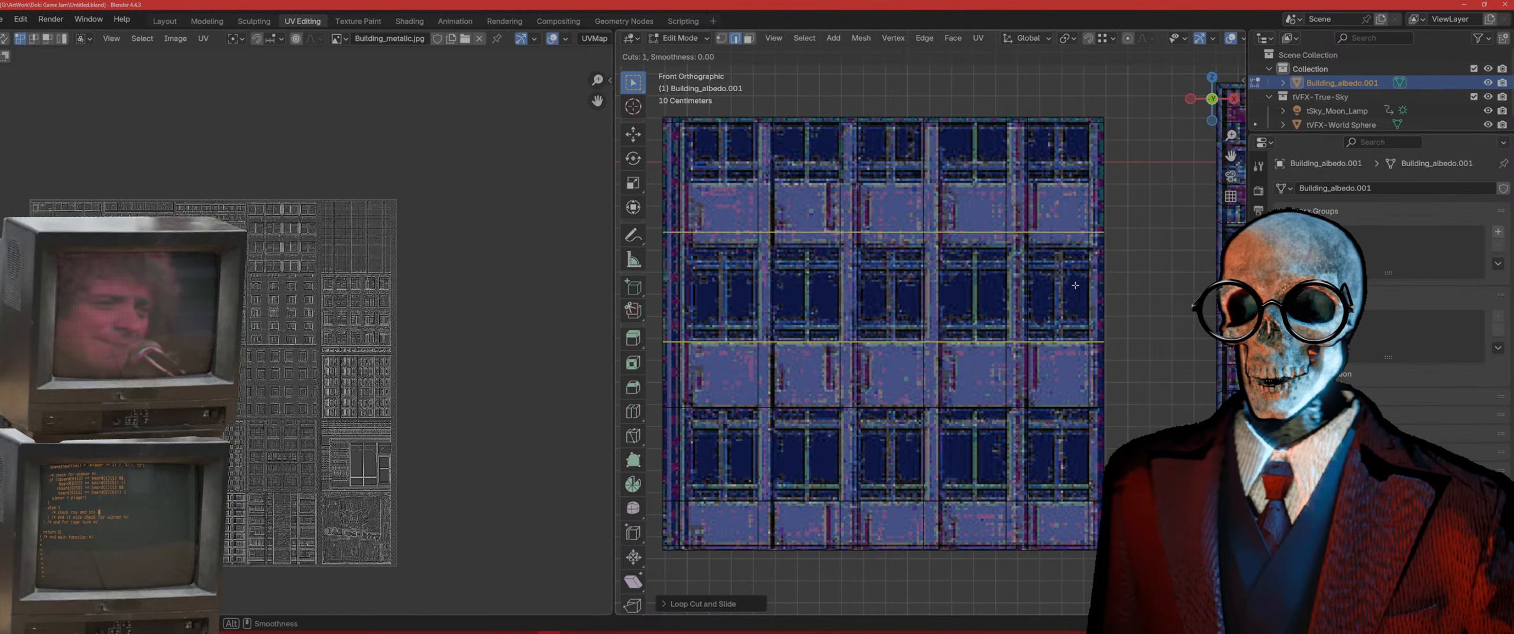
pyautogui.click(1090, 334)
pyautogui.click(1082, 301)
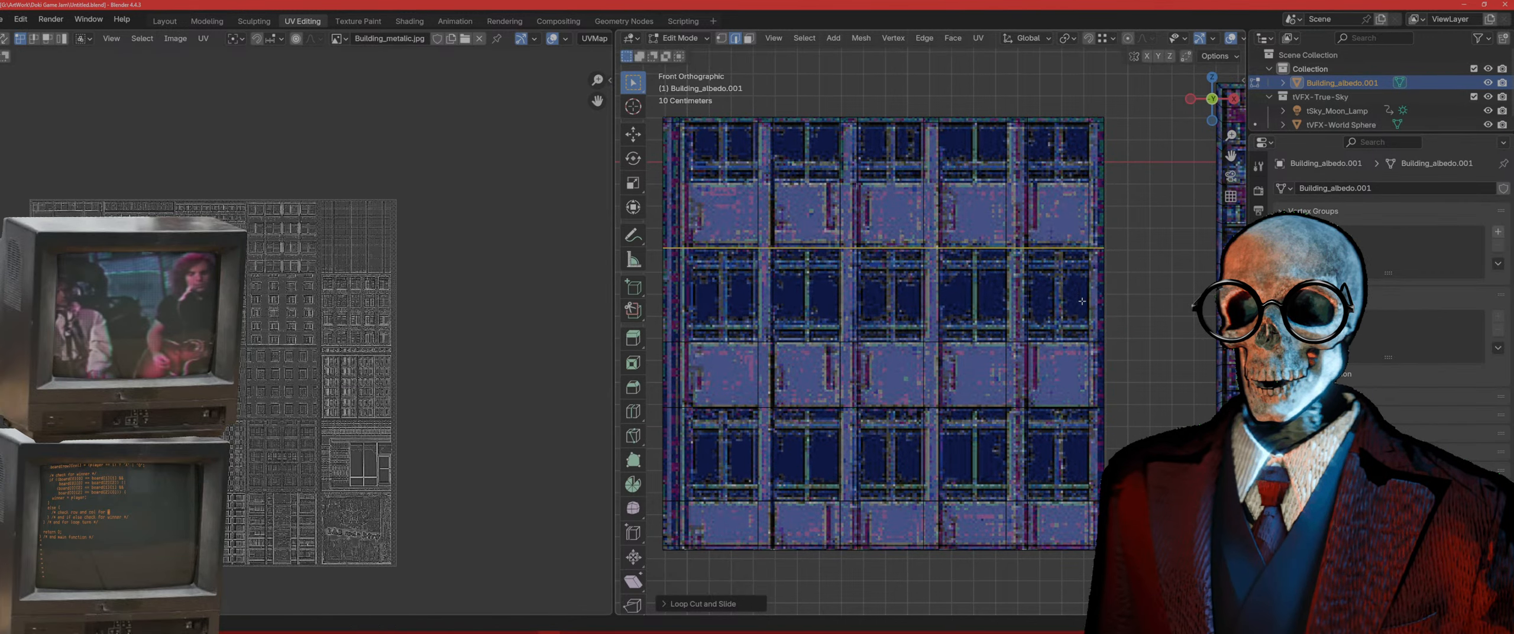
pyautogui.hotkey('ctrl', 'r')
pyautogui.click(1053, 209)
pyautogui.click(1058, 208)
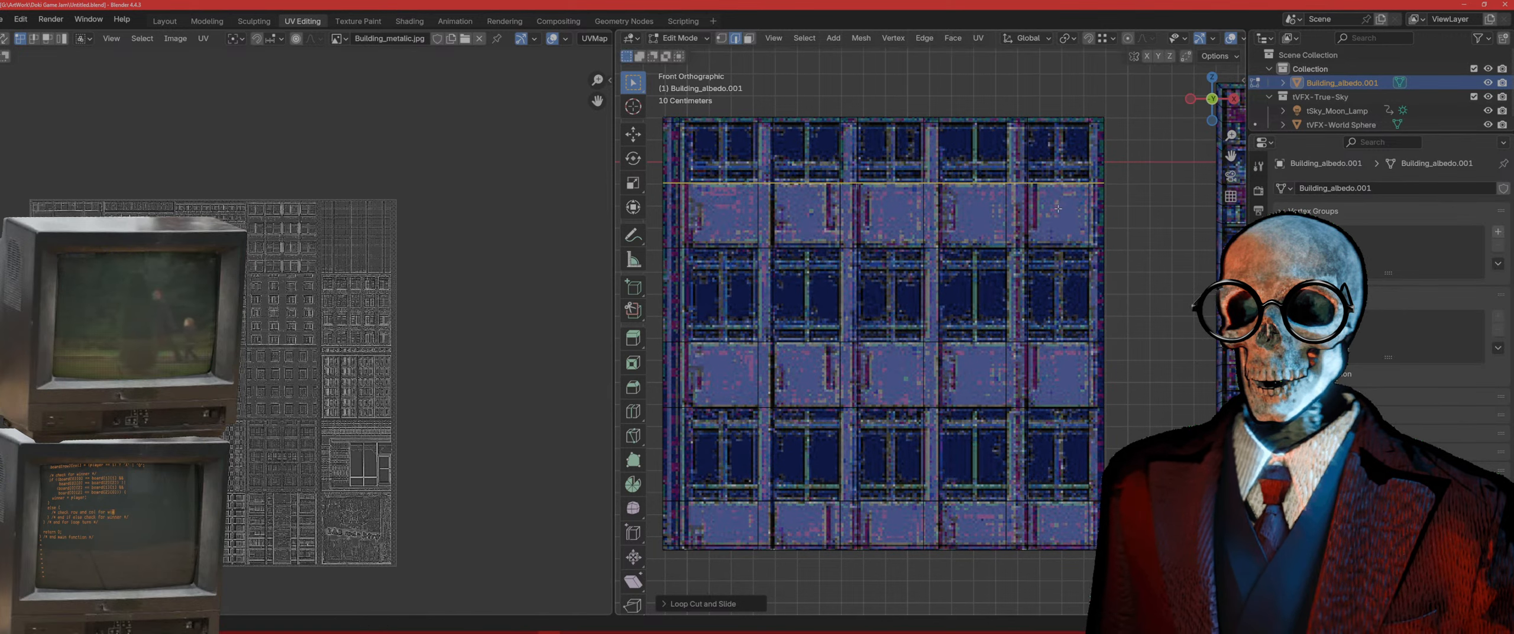
# Step: Cut an additional vertical edge loop along the left edge of the facade's first window column
pyautogui.press('3')
pyautogui.click(725, 152)
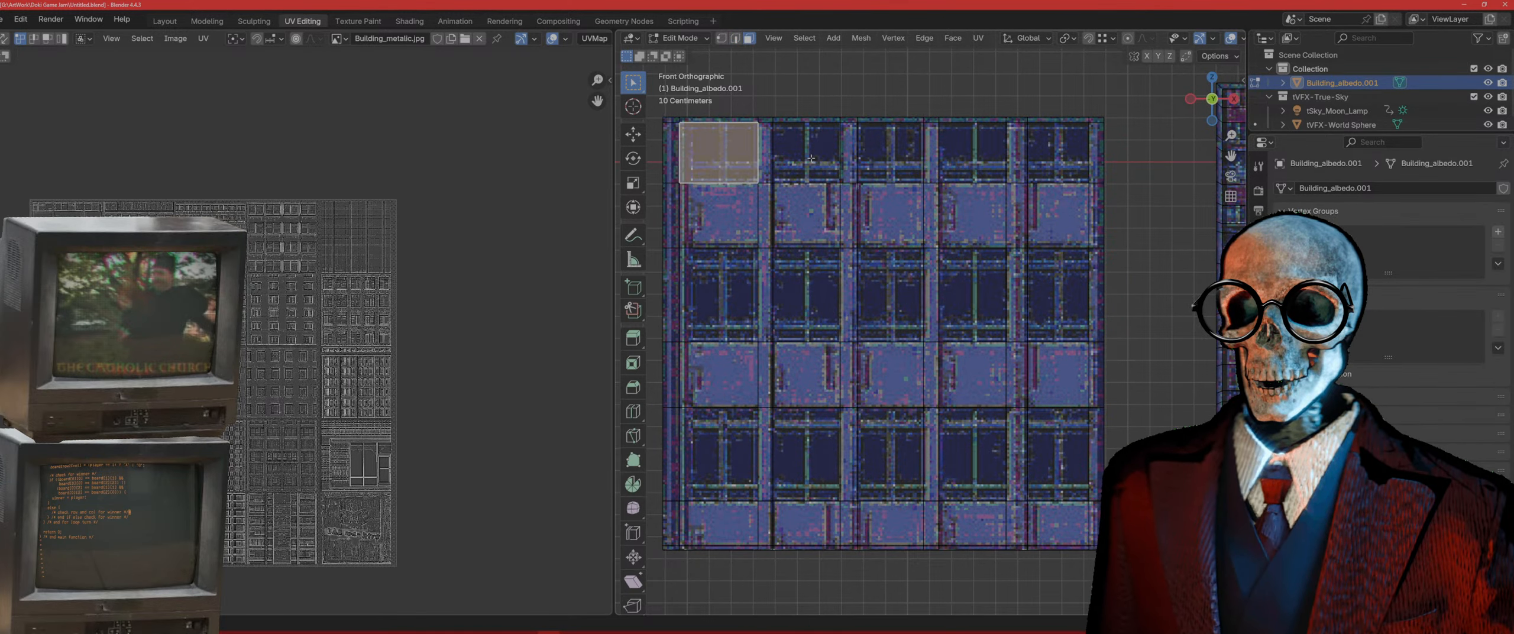
pyautogui.hotkey('ctrl', 'r')
pyautogui.click(716, 177)
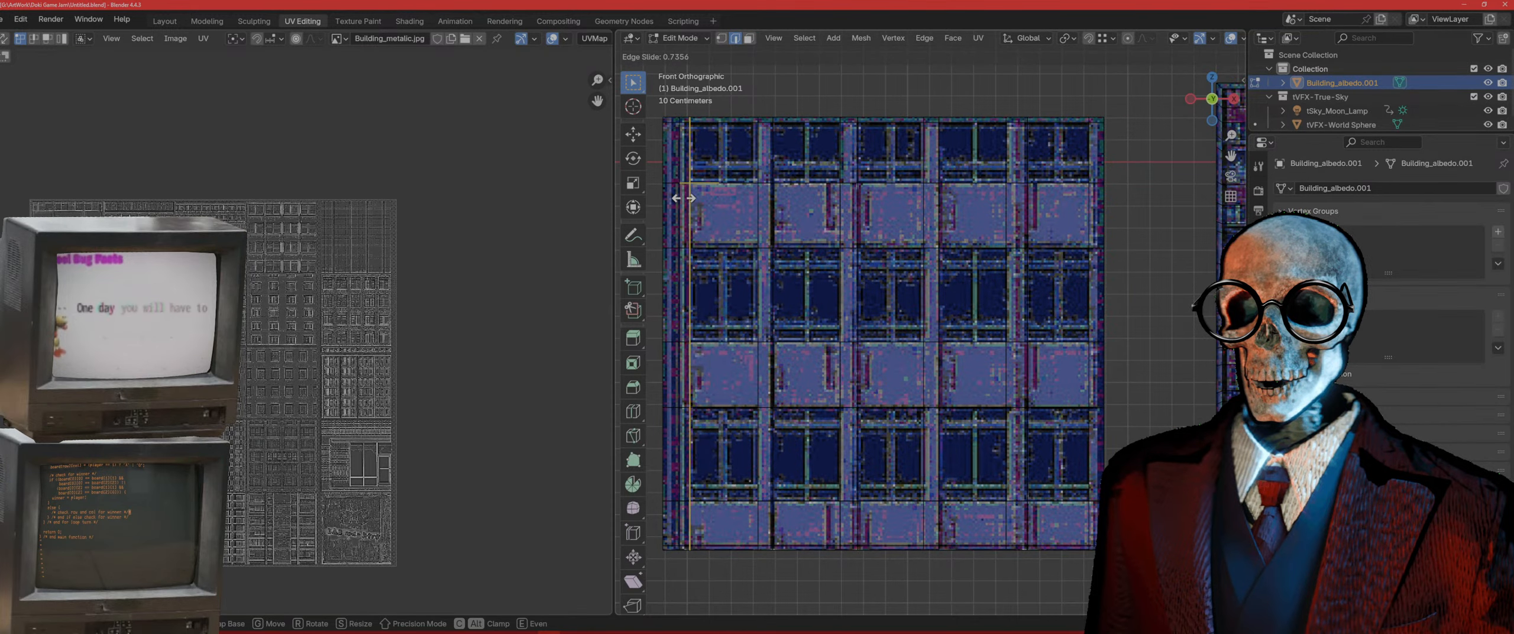
pyautogui.click(681, 198)
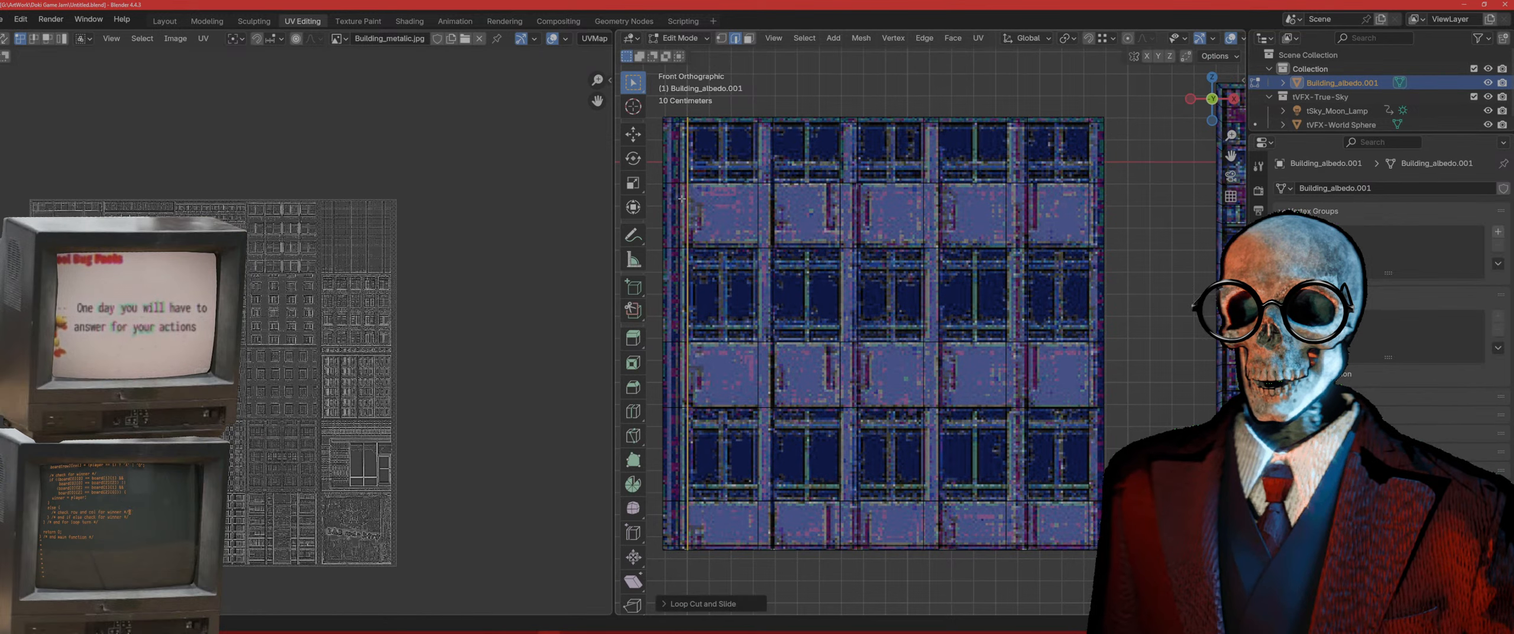
# Step: Try to subdivide all fifteen window faces across the facade's three window rows
pyautogui.press('3')
pyautogui.click(1056, 143)
pyautogui.keyDown('shift'); pyautogui.click(961, 144); pyautogui.keyUp('shift')
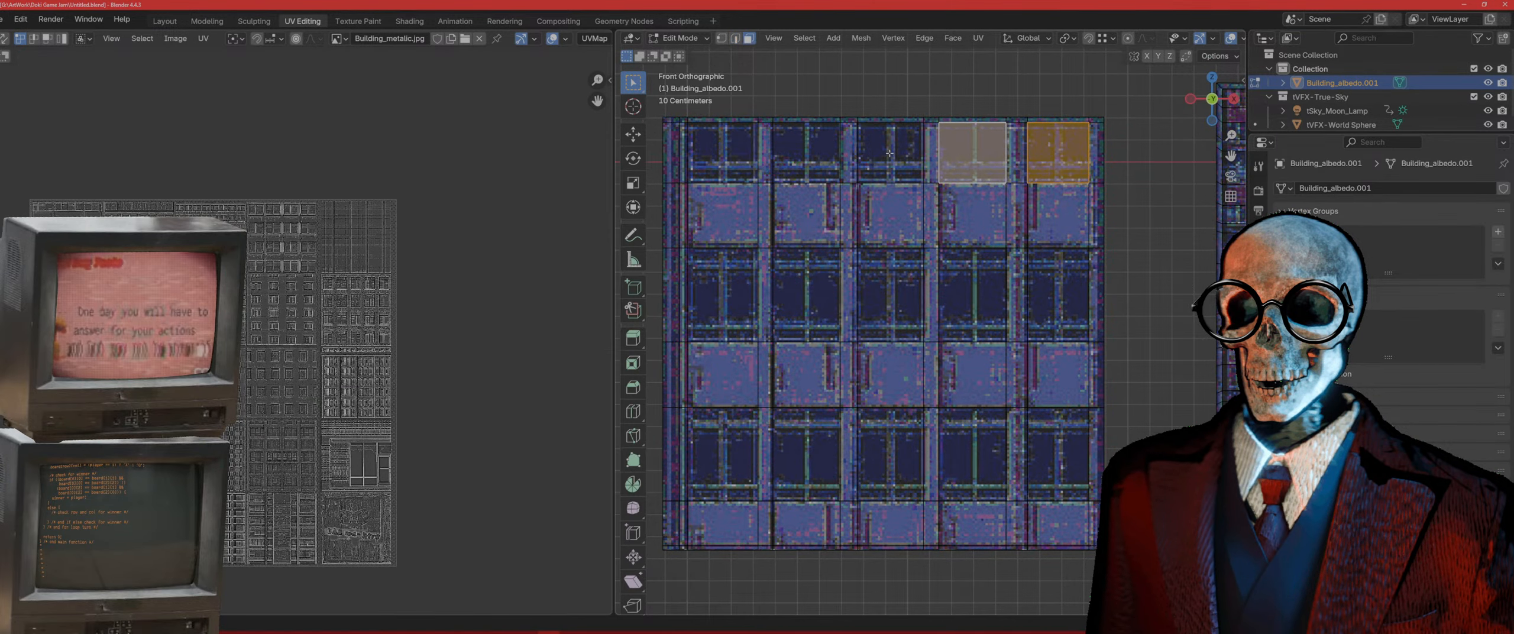
pyautogui.keyDown('shift'); pyautogui.click(891, 148); pyautogui.keyUp('shift')
pyautogui.keyDown('shift'); pyautogui.click(765, 151); pyautogui.keyUp('shift')
pyautogui.keyDown('shift'); pyautogui.click(764, 151); pyautogui.keyUp('shift')
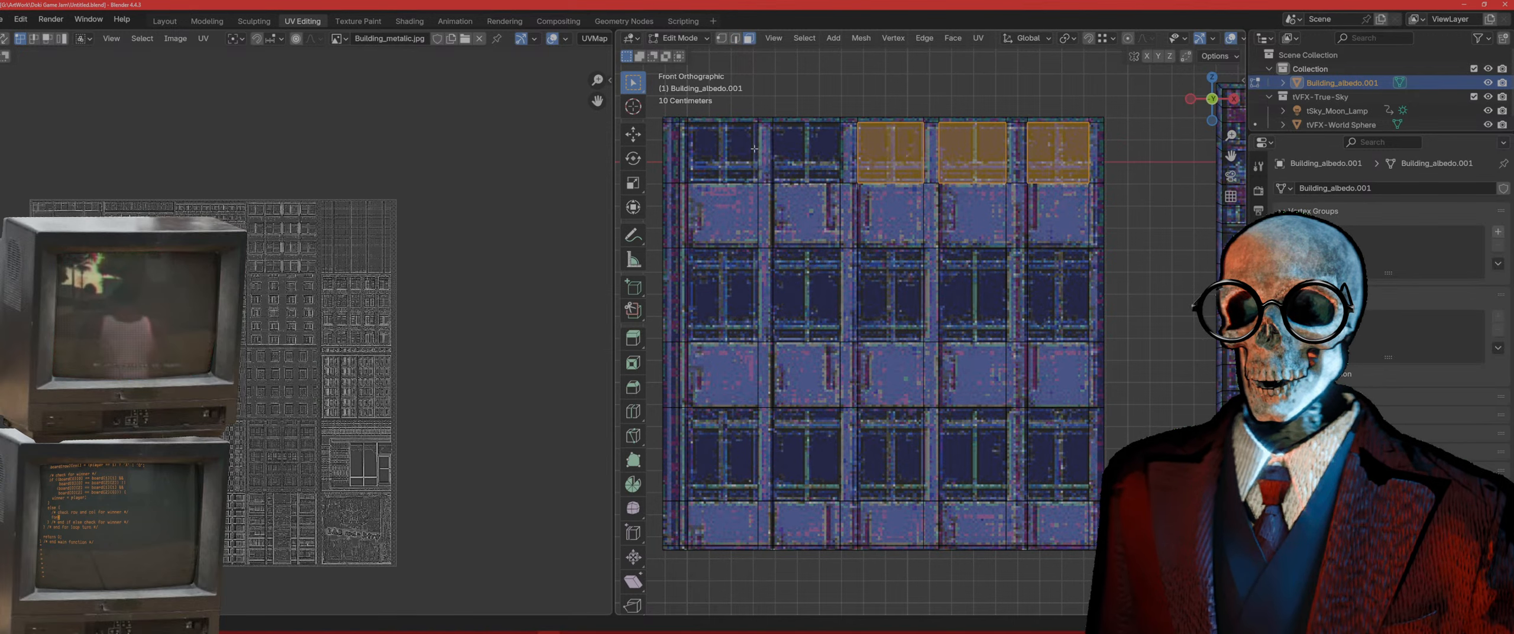
pyautogui.keyDown('shift'); pyautogui.click(809, 160); pyautogui.keyUp('shift')
pyautogui.keyDown('shift'); pyautogui.click(720, 163); pyautogui.keyUp('shift')
pyautogui.keyDown('shift'); pyautogui.click(730, 291); pyautogui.keyUp('shift')
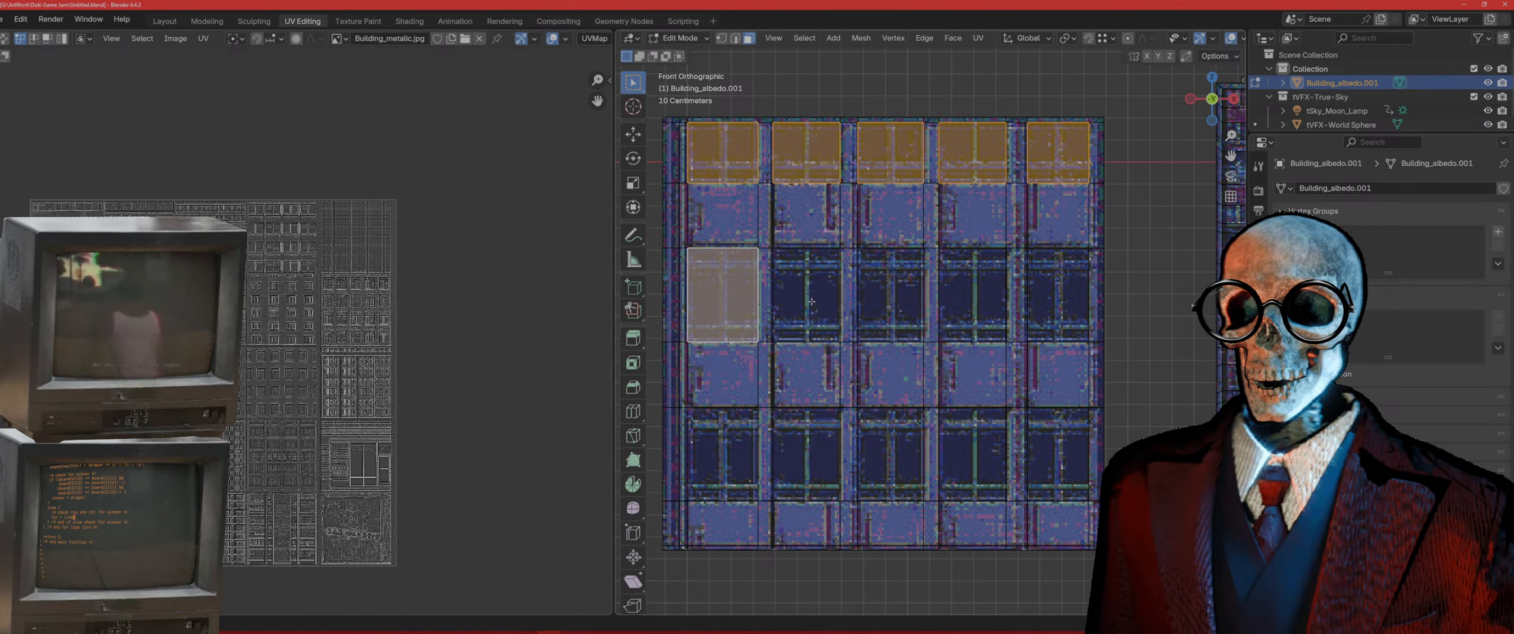
pyautogui.keyDown('shift'); pyautogui.click(806, 293); pyautogui.keyUp('shift')
pyautogui.keyDown('shift'); pyautogui.click(890, 294); pyautogui.keyUp('shift')
pyautogui.keyDown('shift'); pyautogui.click(973, 296); pyautogui.keyUp('shift')
pyautogui.keyDown('shift'); pyautogui.click(1052, 300); pyautogui.keyUp('shift')
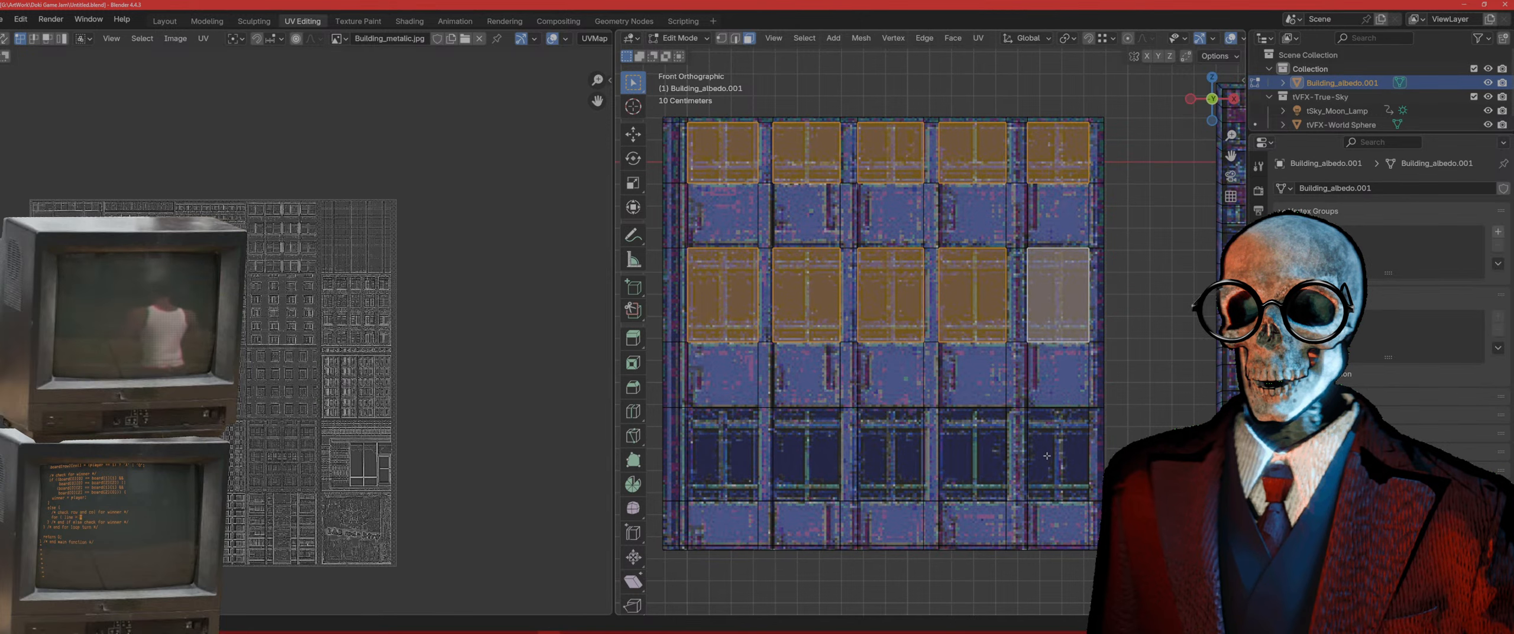
pyautogui.keyDown('shift'); pyautogui.click(1059, 453); pyautogui.keyUp('shift')
pyautogui.keyDown('shift'); pyautogui.click(973, 453); pyautogui.keyUp('shift')
pyautogui.keyDown('shift'); pyautogui.click(891, 454); pyautogui.keyUp('shift')
pyautogui.keyDown('shift'); pyautogui.click(813, 455); pyautogui.keyUp('shift')
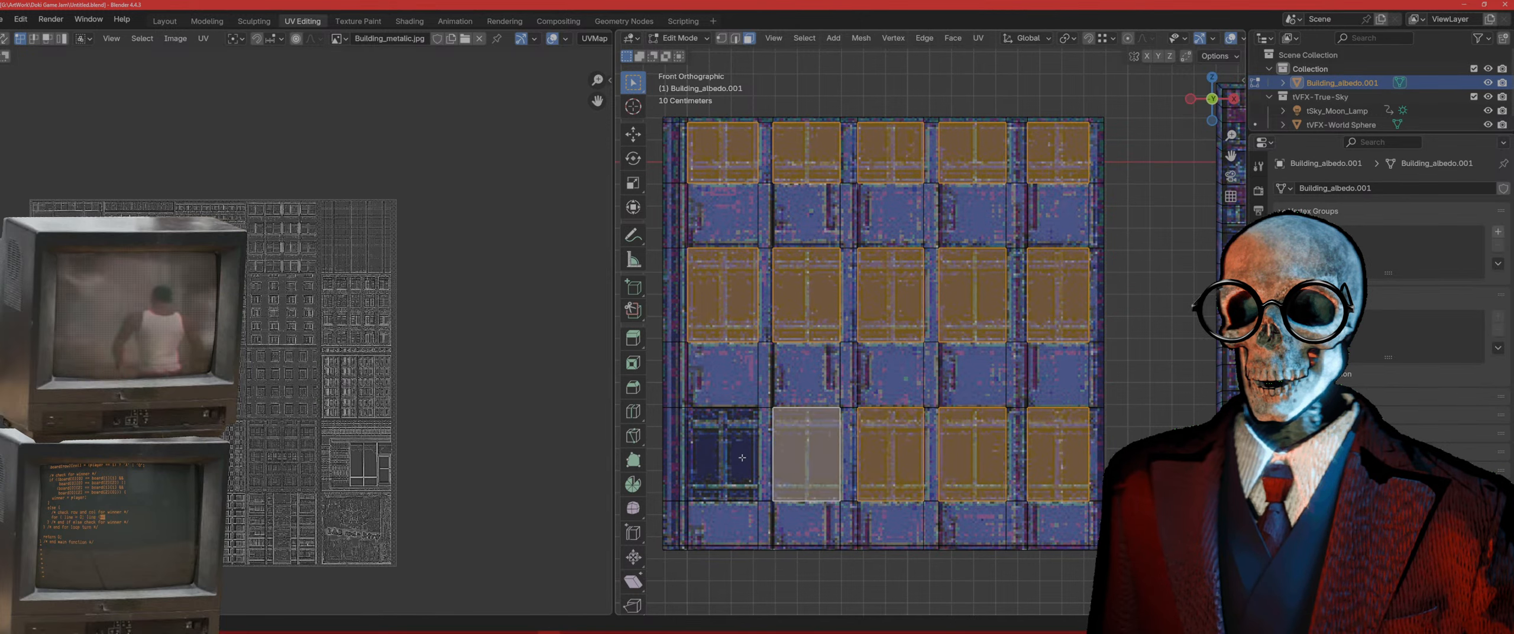
pyautogui.keyDown('shift'); pyautogui.click(739, 457); pyautogui.keyUp('shift')
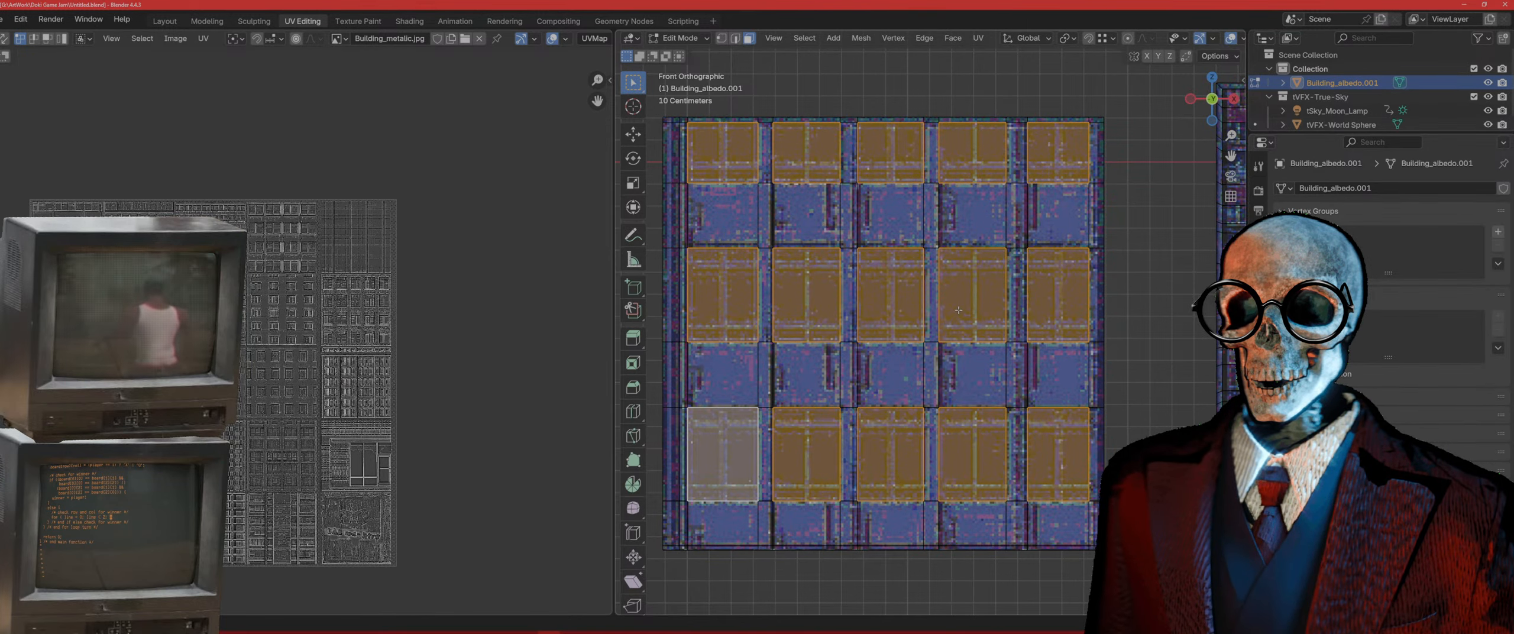
pyautogui.keyDown('shift'); pyautogui.moveTo(959, 309); pyautogui.dragTo(954, 330, button='middle'); pyautogui.keyUp('shift')
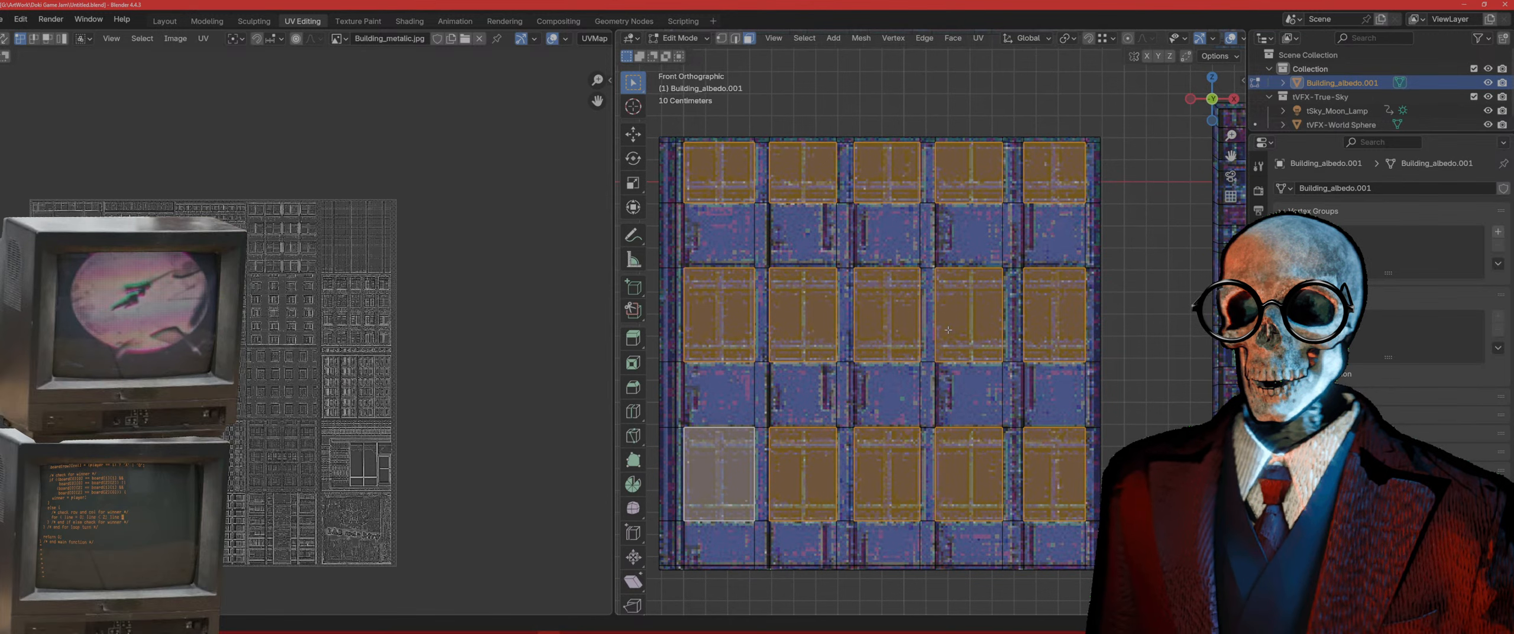
pyautogui.rightClick(902, 290)
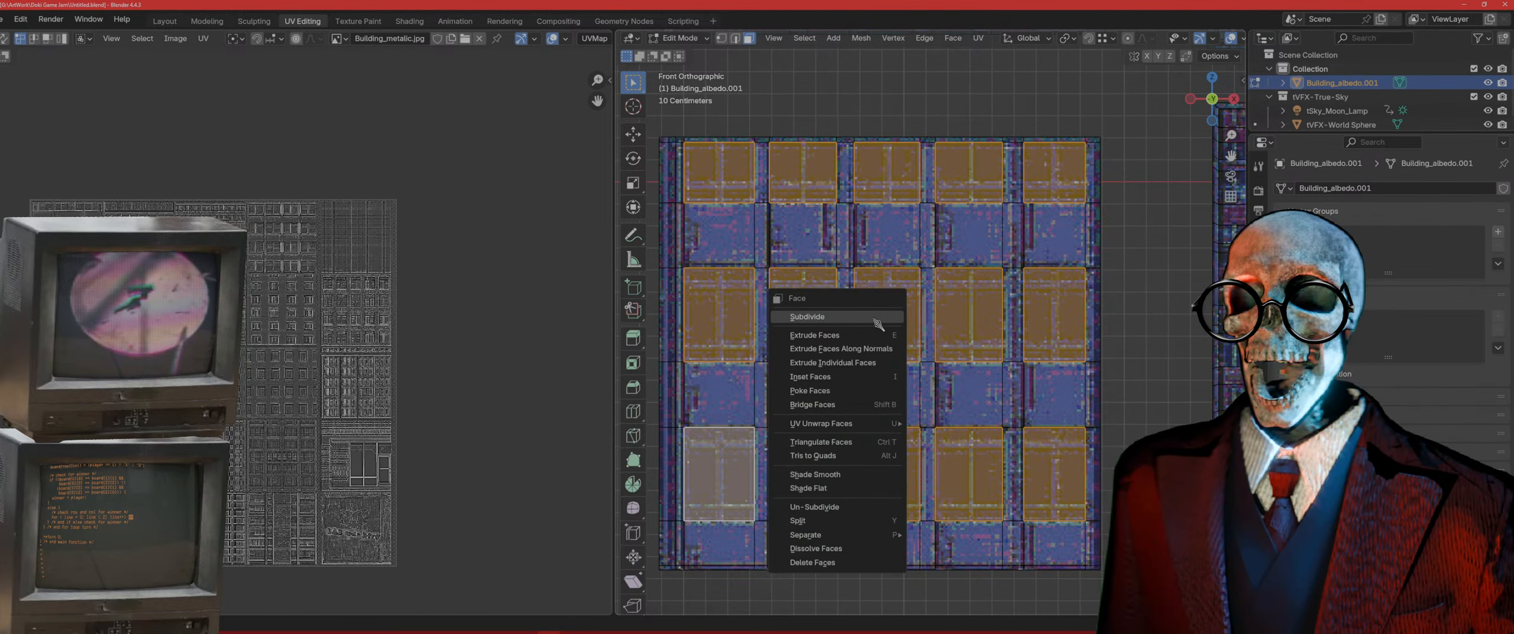
pyautogui.click(872, 317)
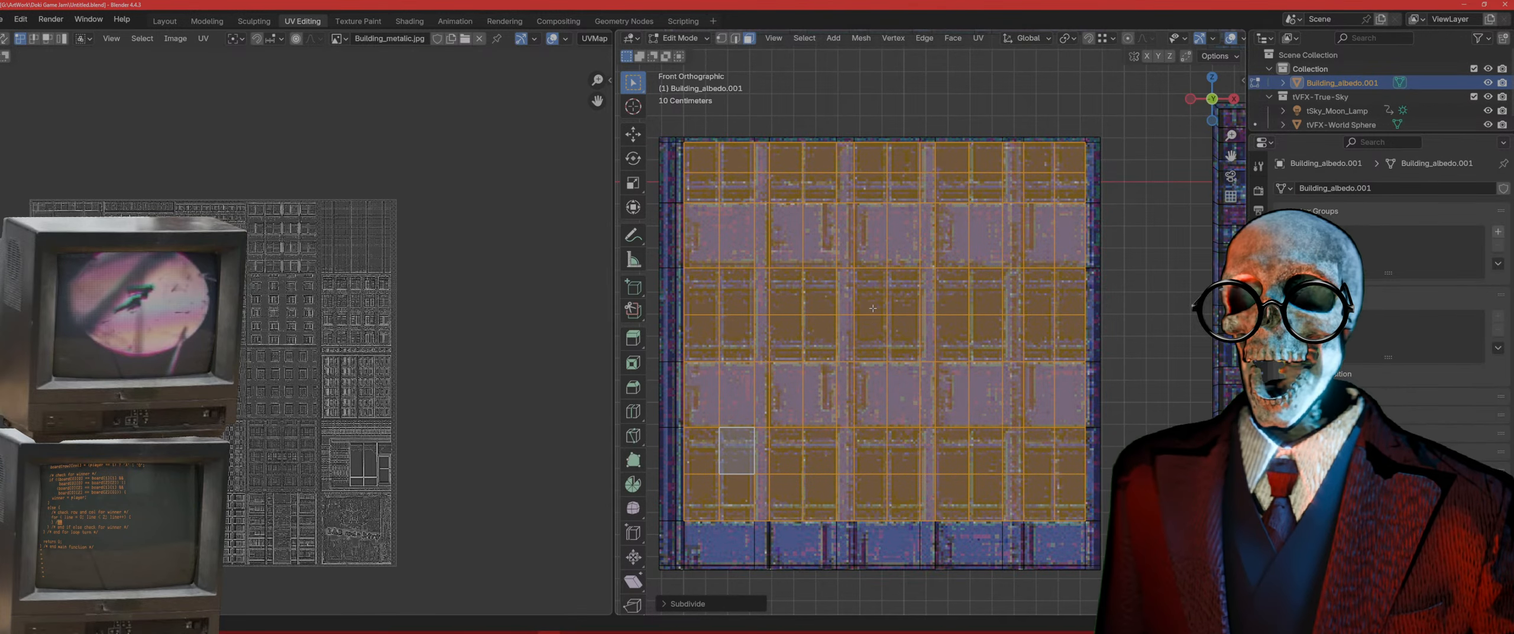
pyautogui.hotkey('ctrl', 'z')
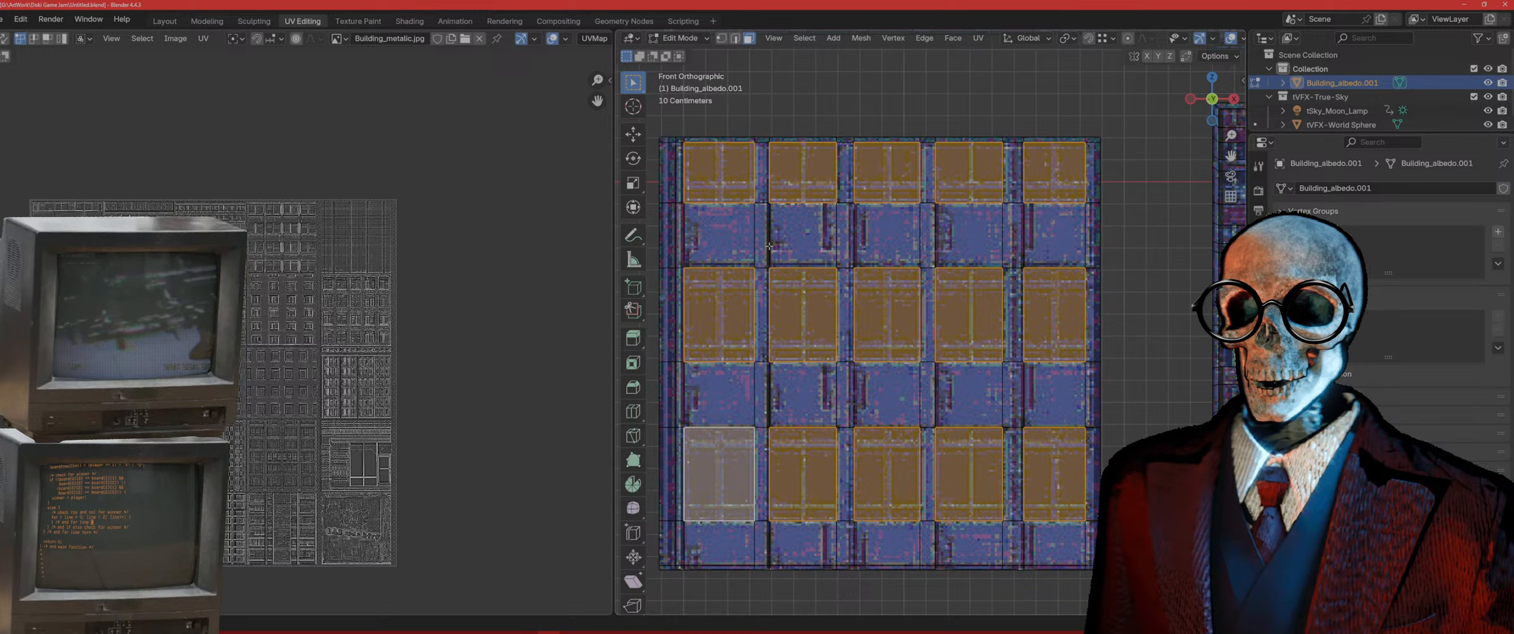
# Step: Cut vertical edge loops down the centre mullions of the first and second window columns
pyautogui.hotkey('ctrl', 'r')
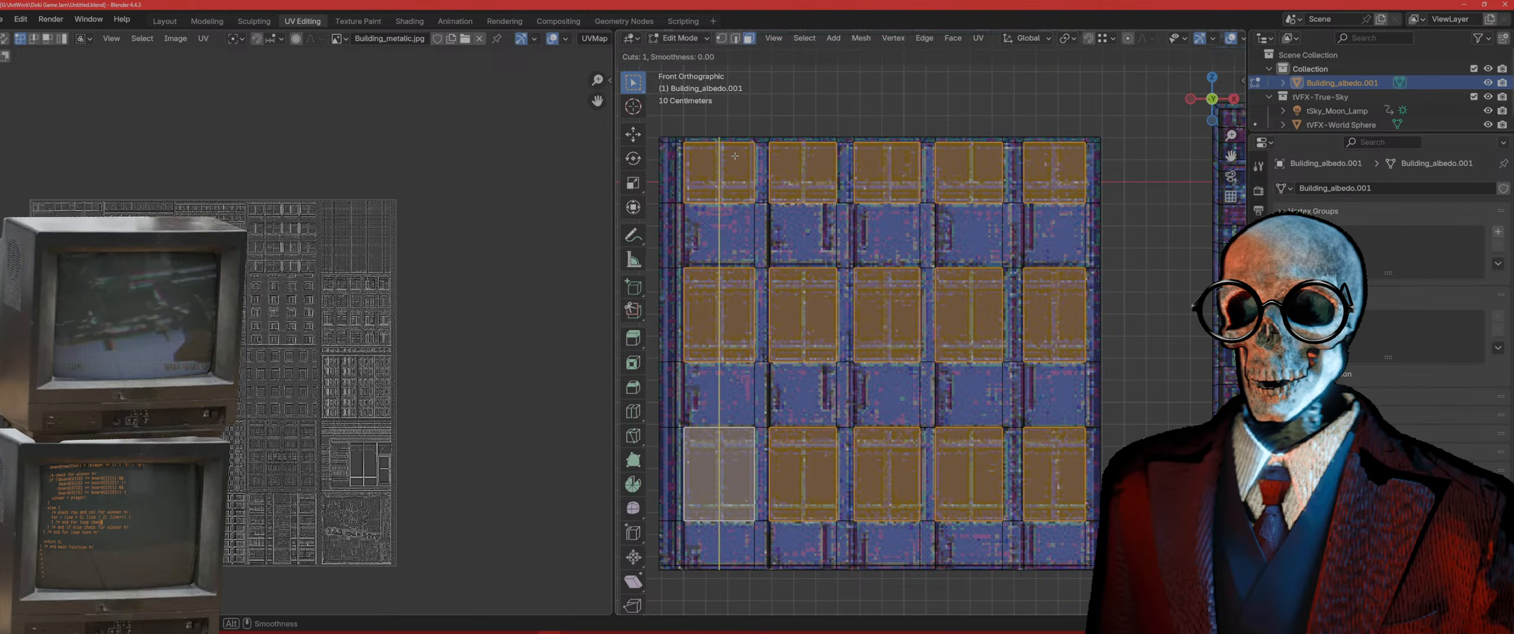
pyautogui.click(736, 158)
pyautogui.click(741, 153)
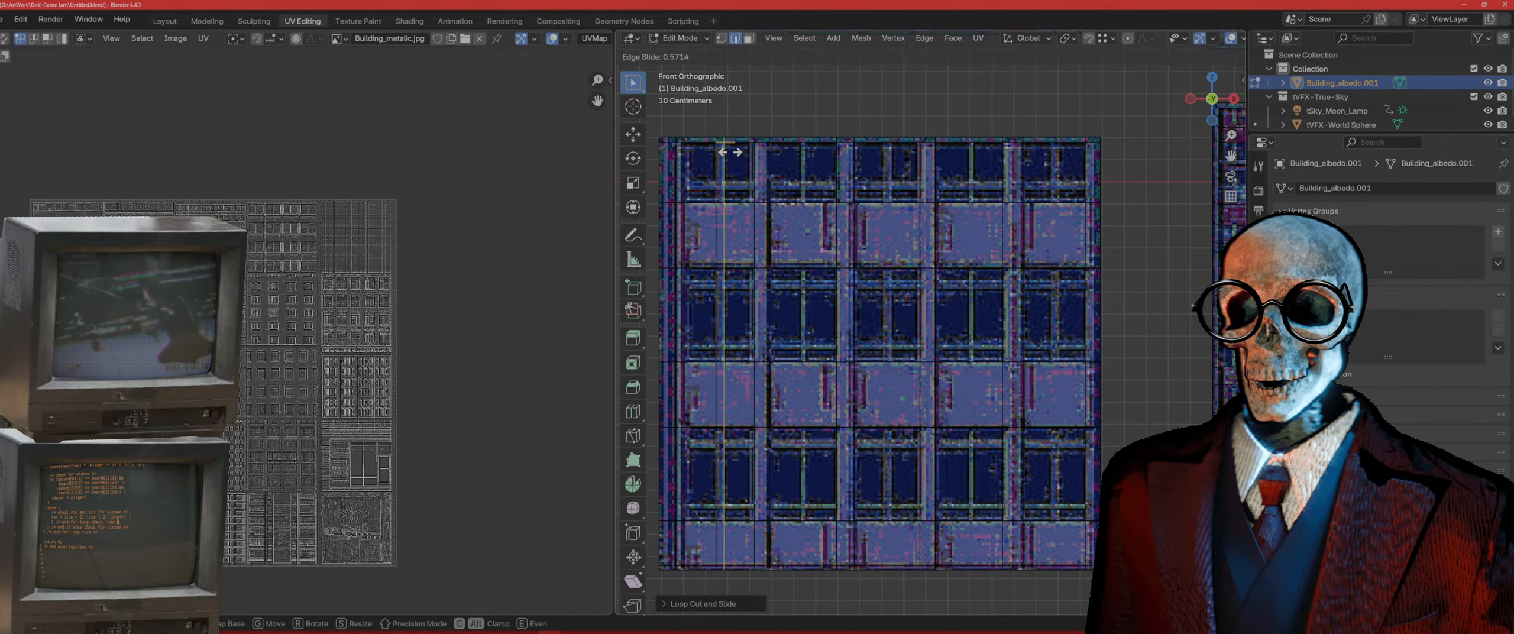
pyautogui.click(728, 151)
pyautogui.hotkey('ctrl', 'r')
pyautogui.click(799, 144)
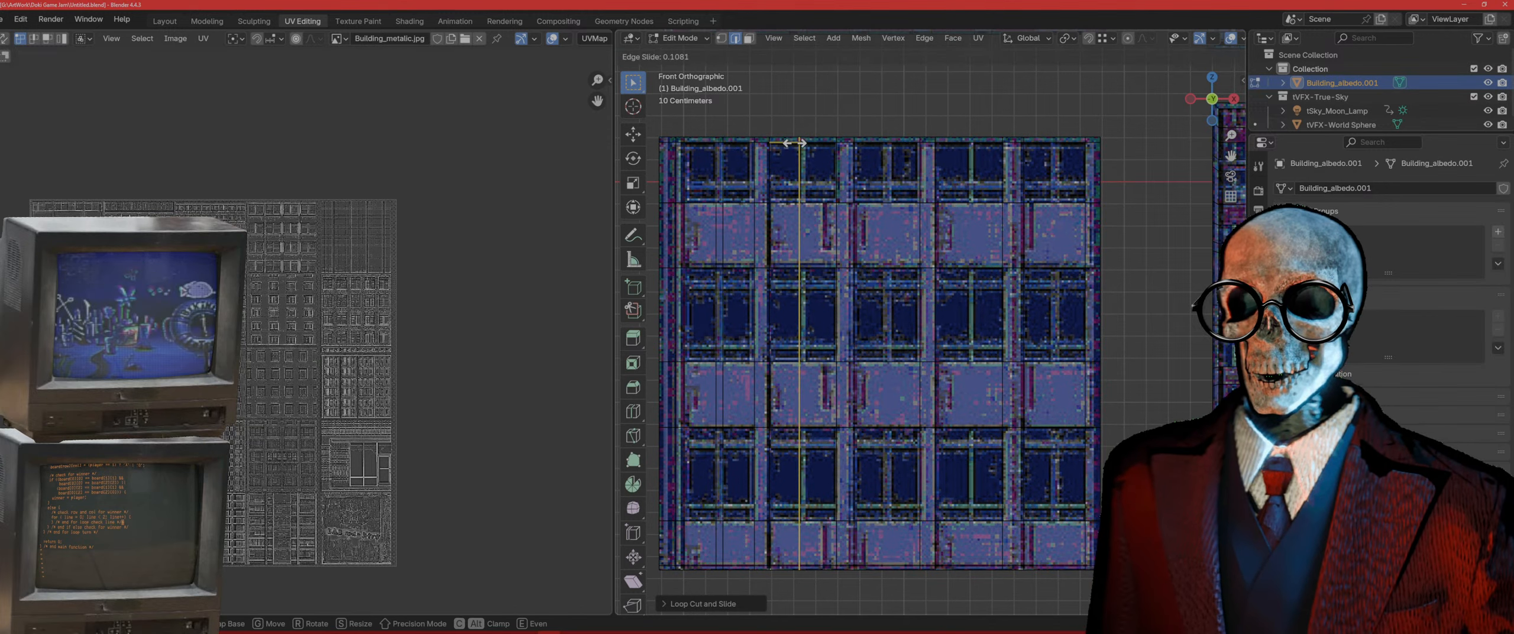
pyautogui.click(801, 144)
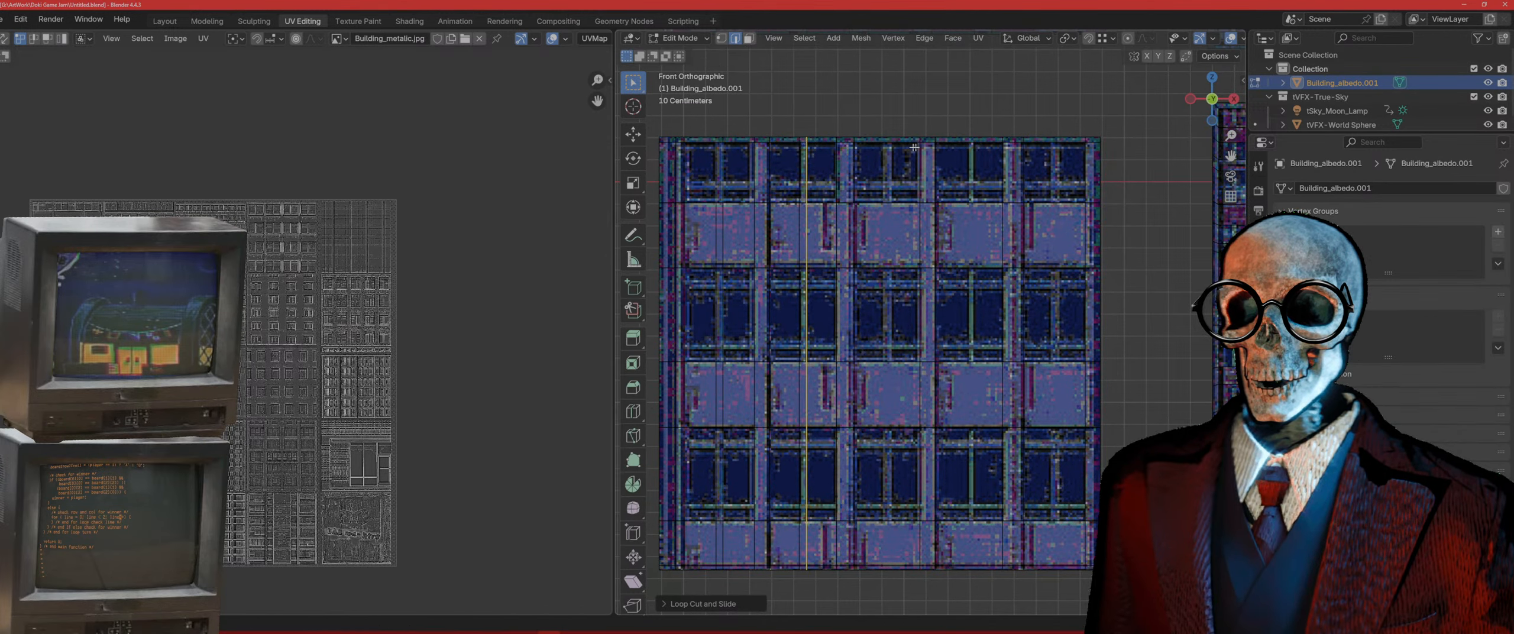
# Step: Cut a horizontal edge loop across the lower rail of the top window row
pyautogui.hotkey('ctrl', 'r')
pyautogui.click(914, 147)
pyautogui.click(914, 153)
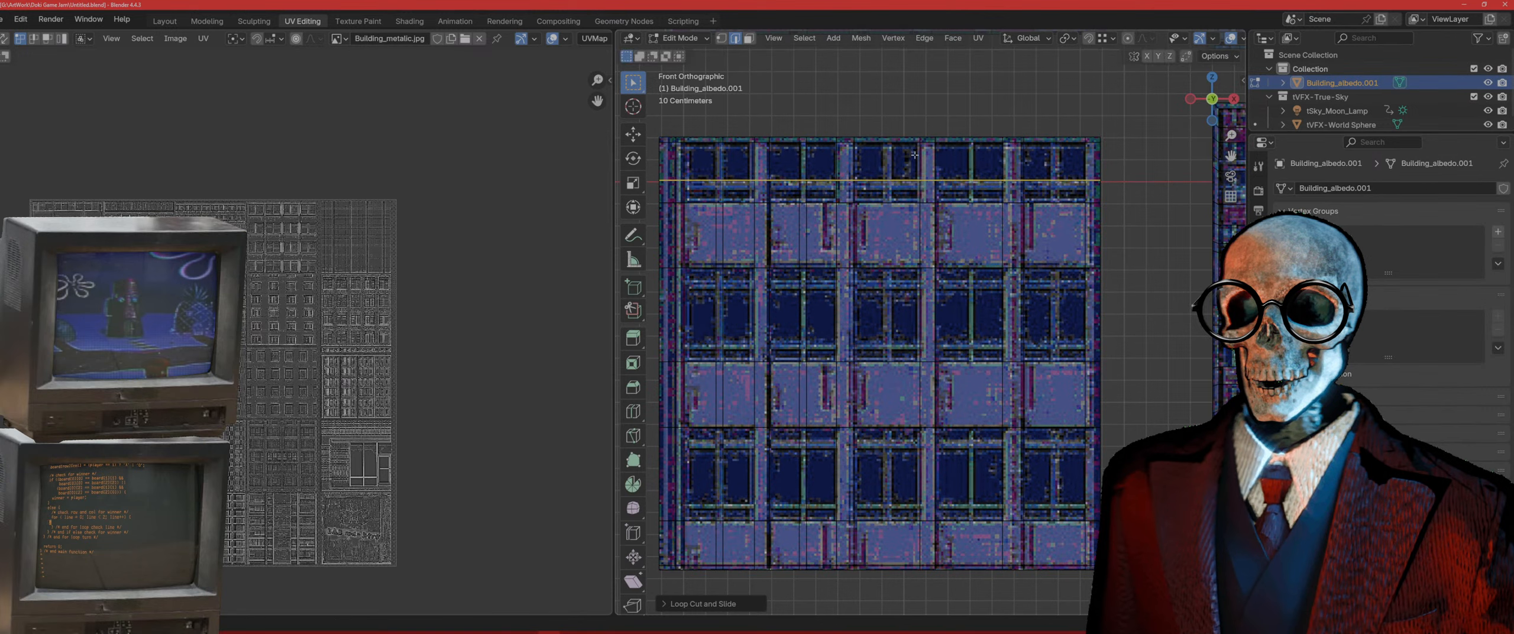
# Step: Cut vertical edge loops down the mullions of the third to fifth window columns, aligning the last loop with its mullion
pyautogui.hotkey('ctrl', 'r')
pyautogui.click(900, 151)
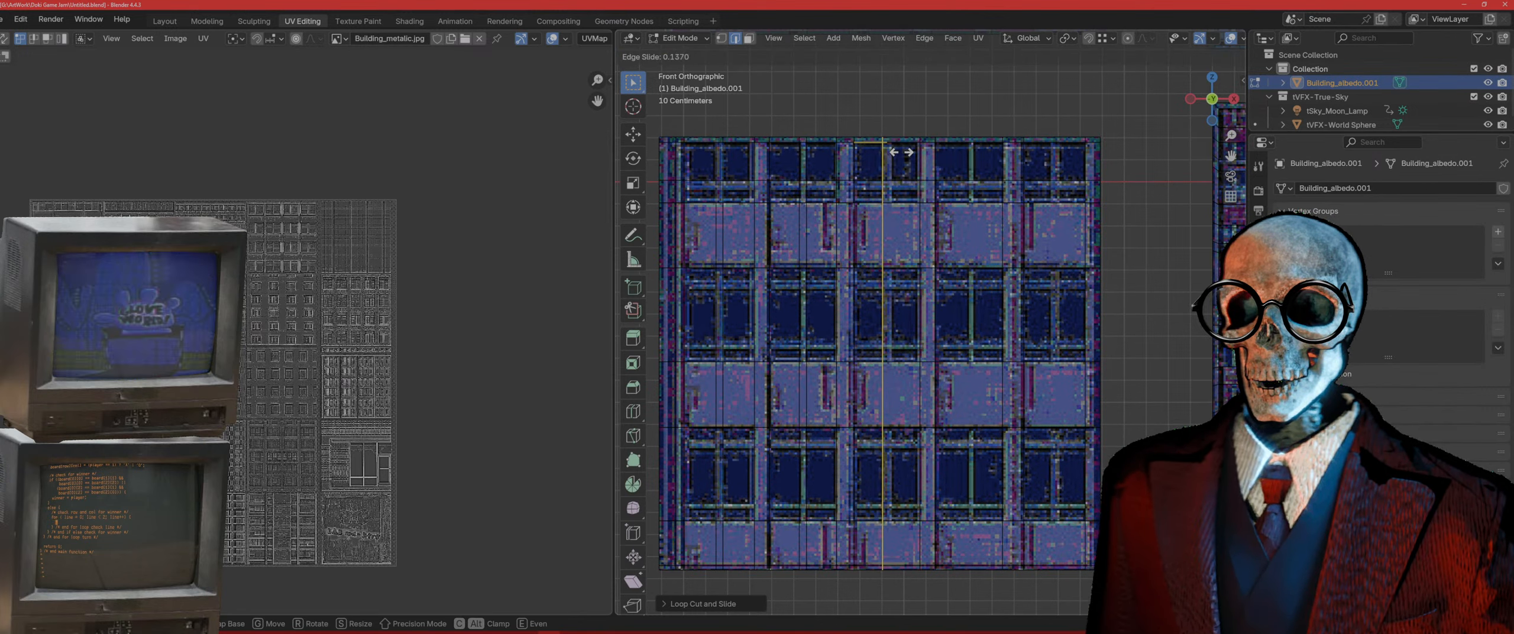
pyautogui.click(896, 150)
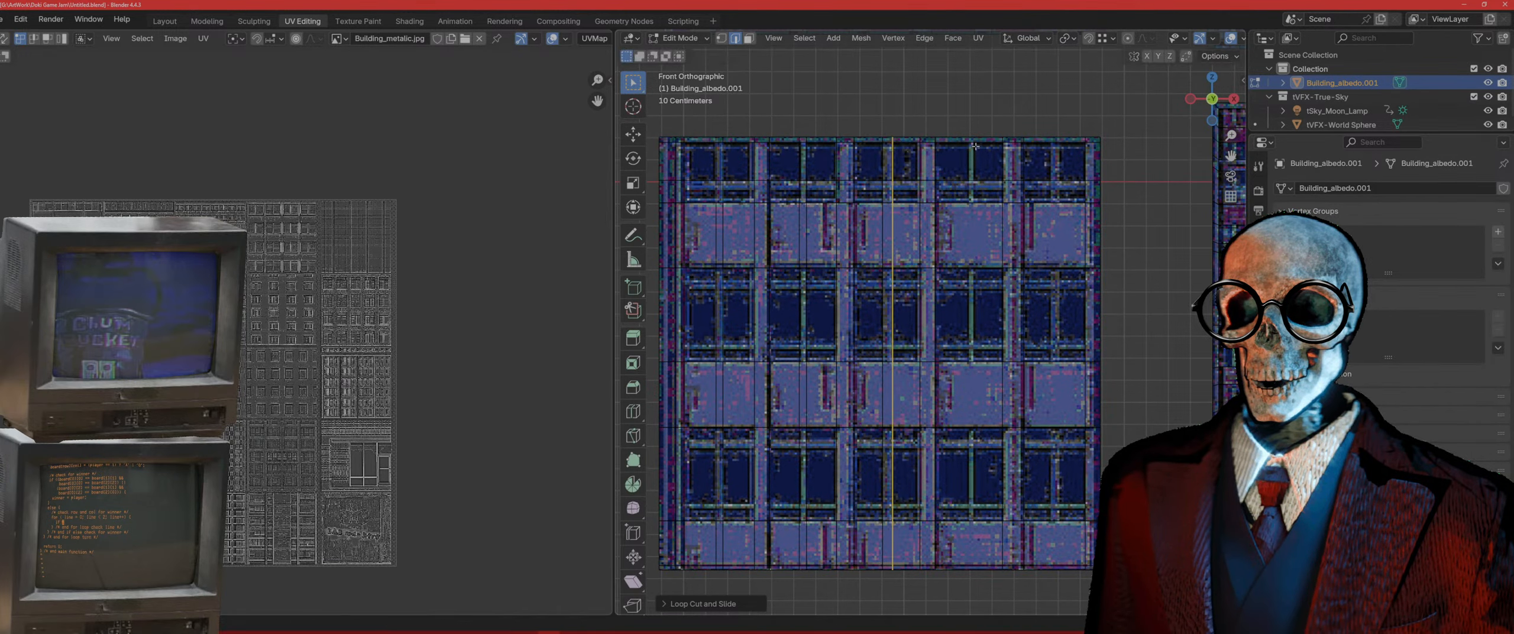
pyautogui.hotkey('ctrl', 'r')
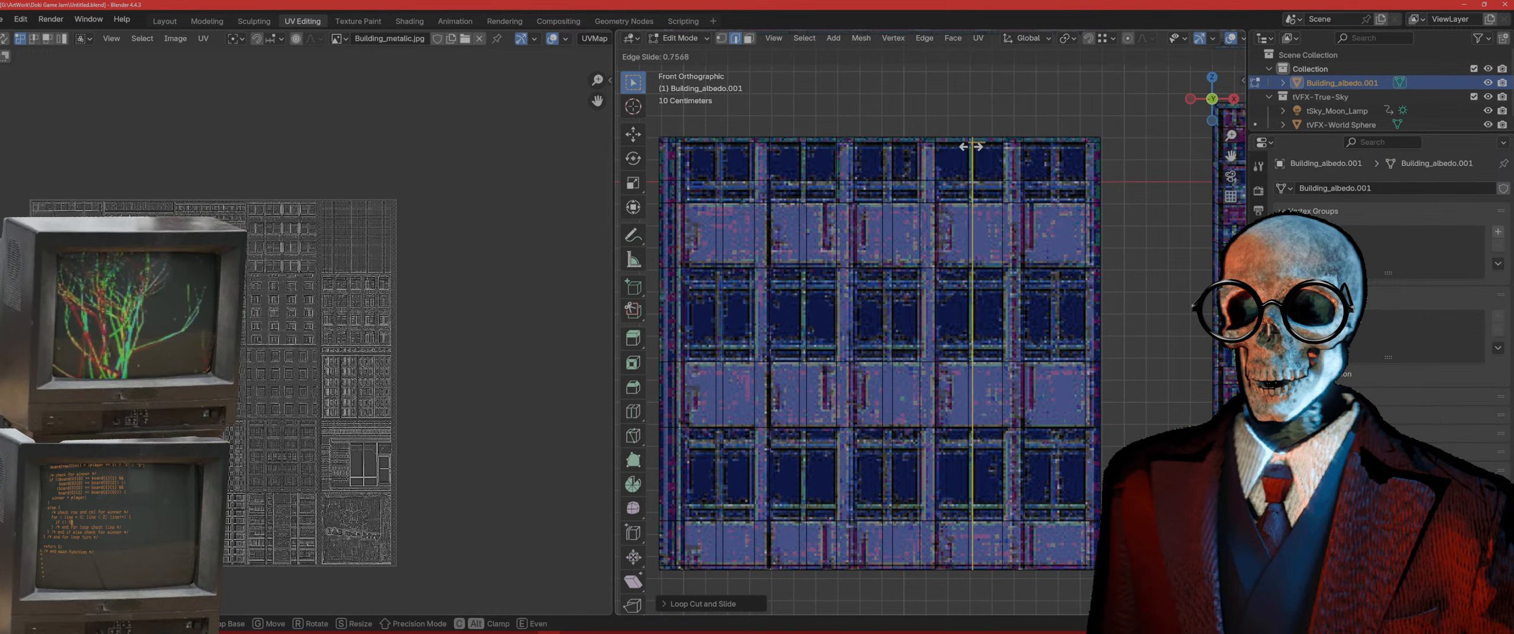
pyautogui.click(1040, 143)
pyautogui.click(1039, 142)
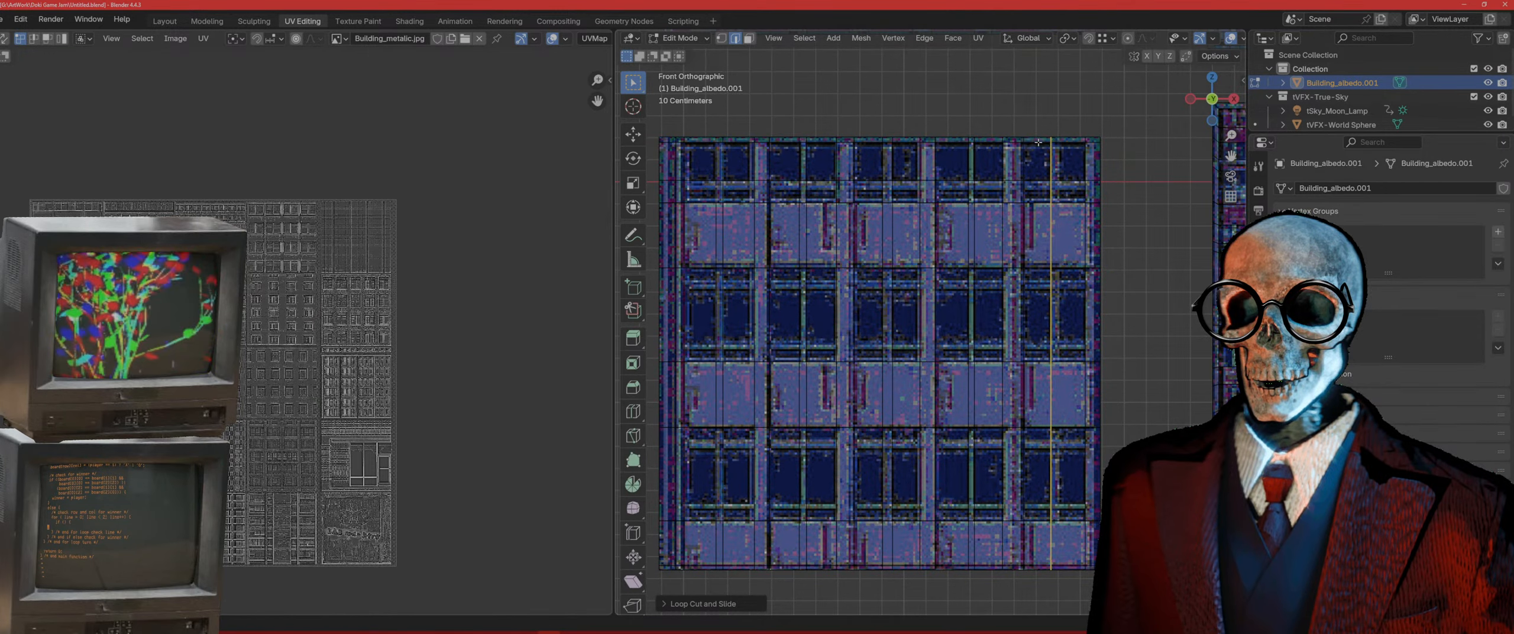
pyautogui.hotkey('ctrl', 'r')
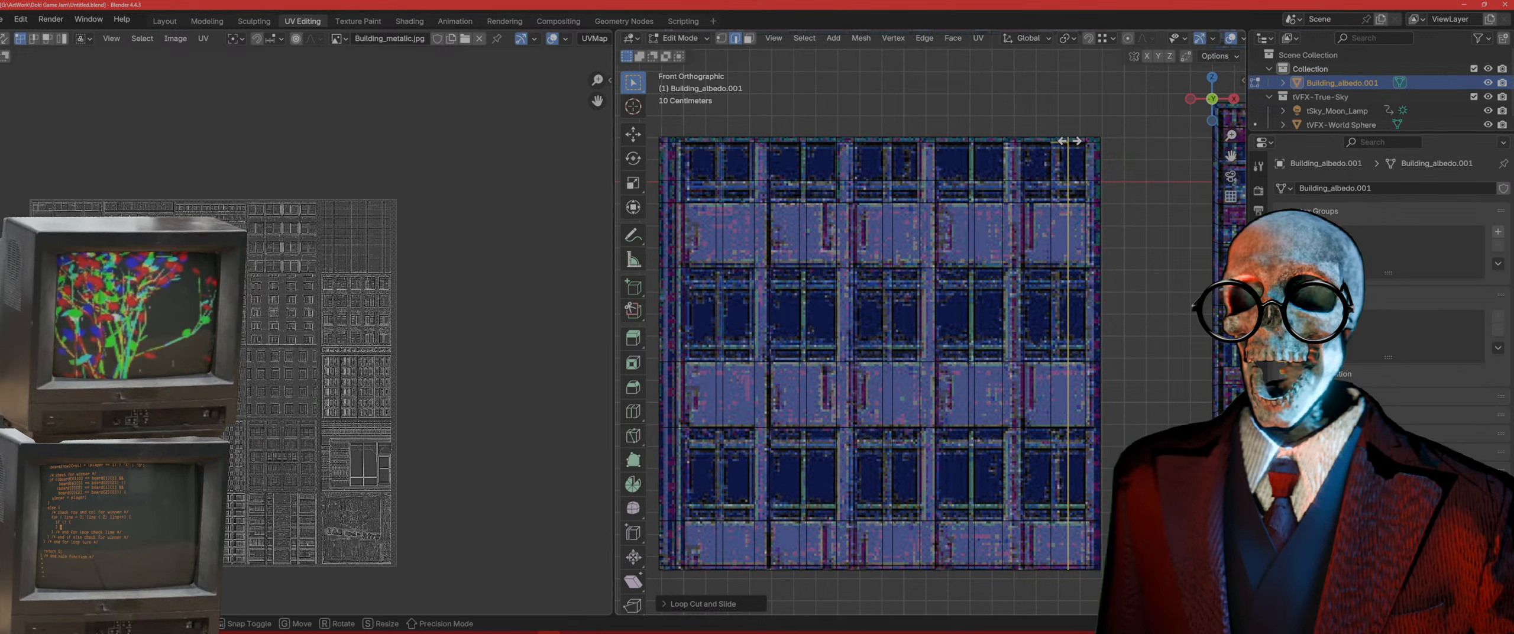
pyautogui.click(1072, 141)
pyautogui.click(1064, 144)
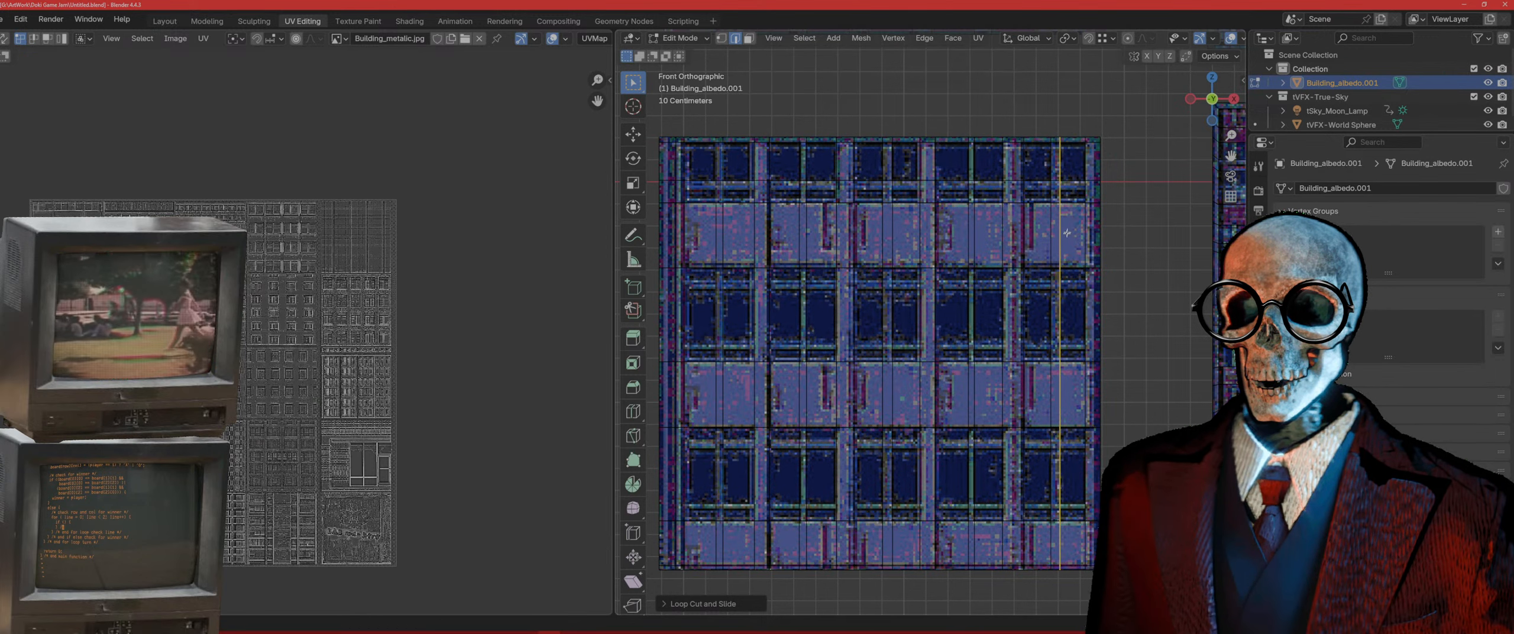
# Step: Cut horizontal edge loops along the upper and lower rails of the middle window row
pyautogui.hotkey('ctrl', 'r')
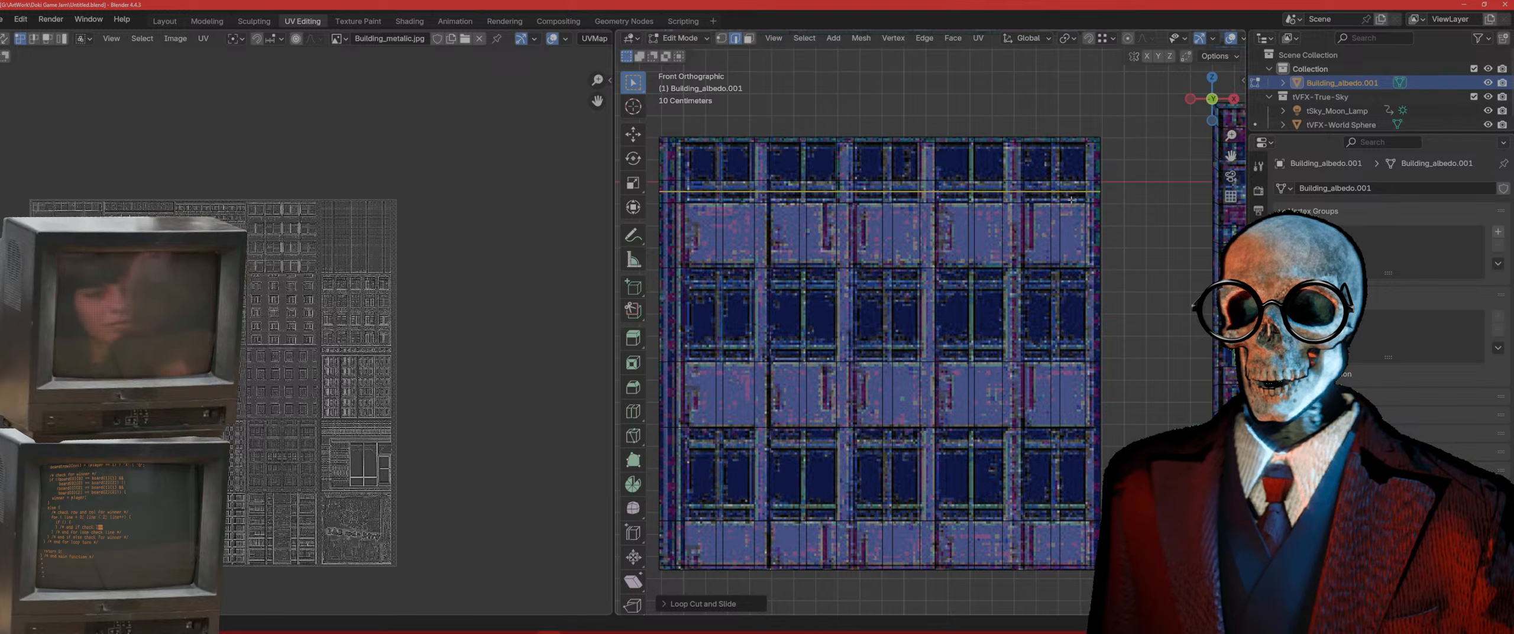
pyautogui.click(1076, 286)
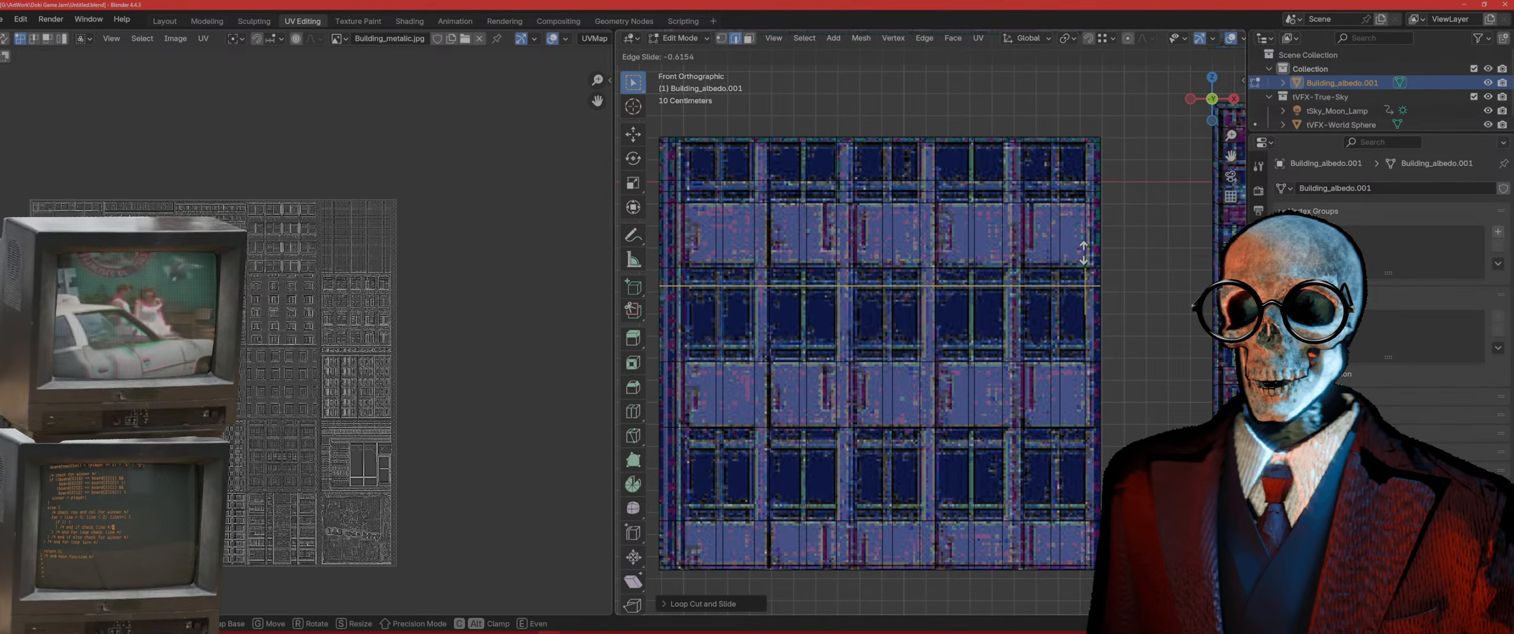
pyautogui.click(1072, 295)
pyautogui.press('g')
pyautogui.press('g')
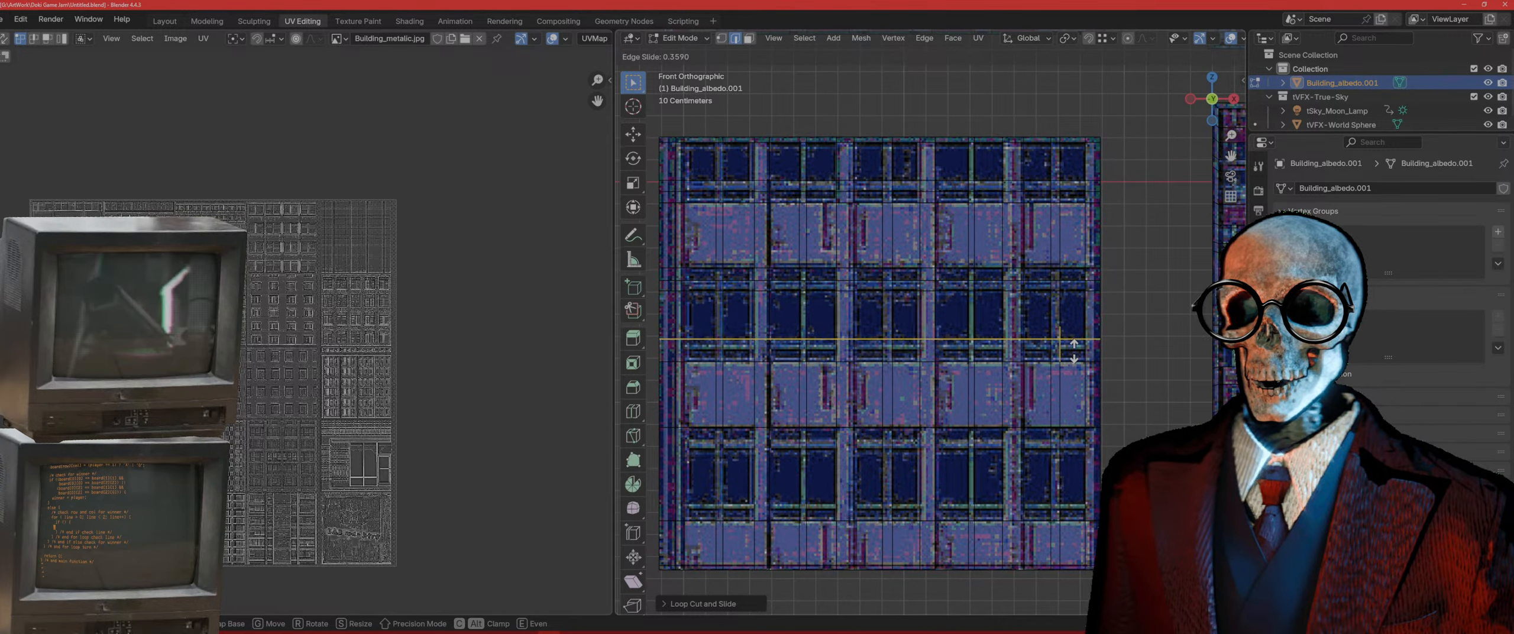
pyautogui.click(1074, 351)
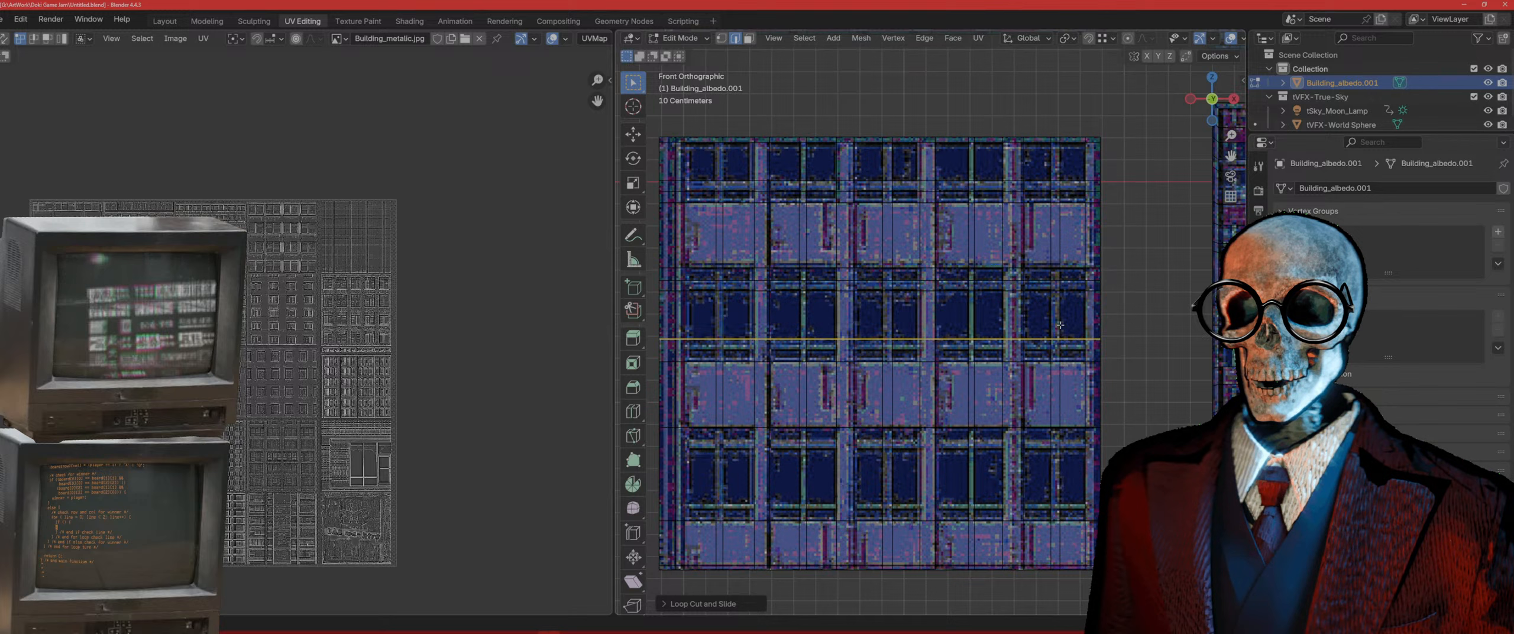
pyautogui.hotkey('ctrl', 'r')
pyautogui.click(1081, 356)
pyautogui.rightClick(1082, 356)
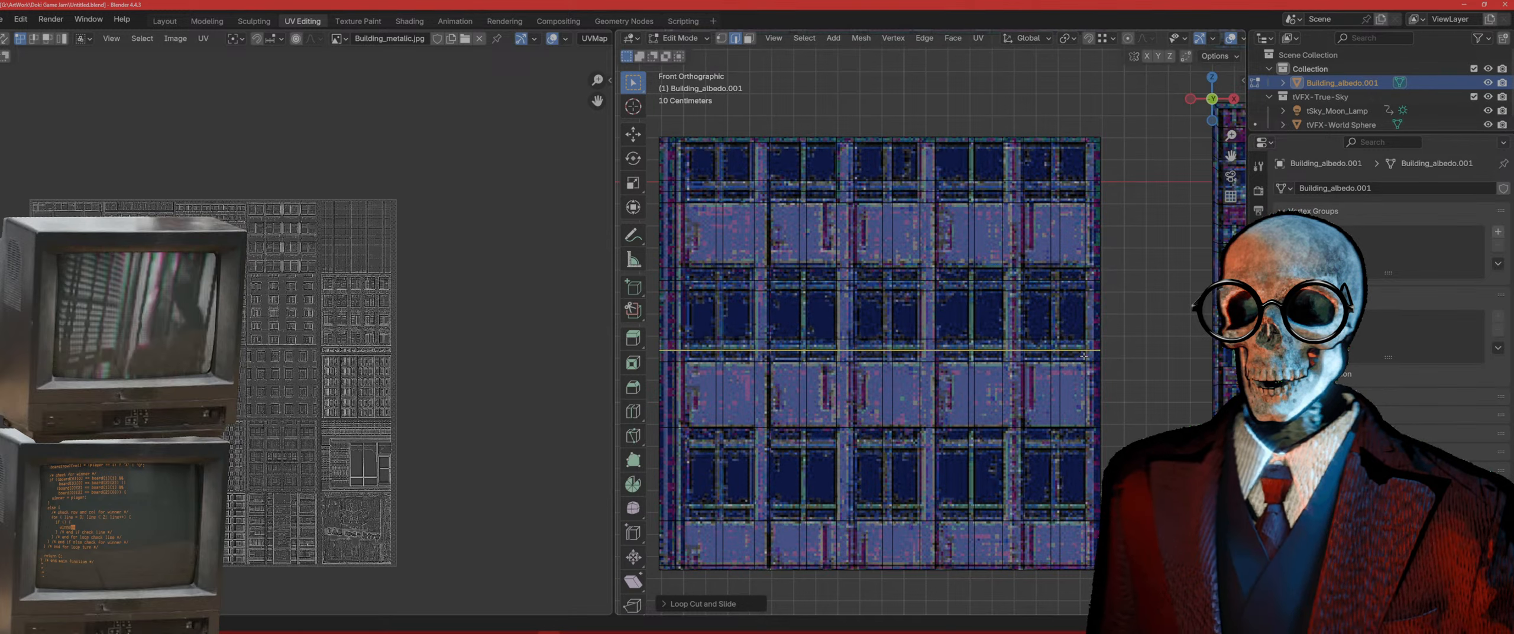
# Step: Cut horizontal edge loops along both edges of the upper and lower rails in the bottom window row
pyautogui.hotkey('ctrl', 'r')
pyautogui.click(1071, 451)
pyautogui.click(1079, 418)
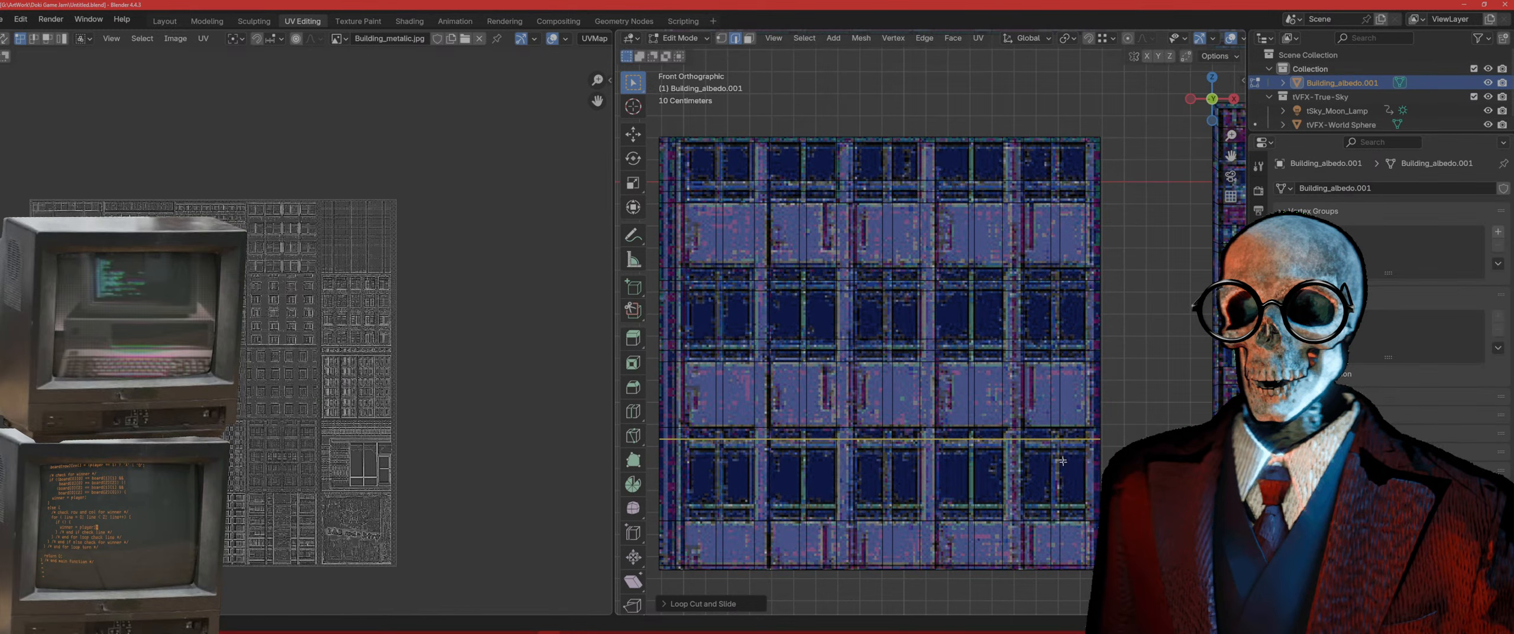
pyautogui.hotkey('ctrl', 'r')
pyautogui.click(1072, 480)
pyautogui.click(1083, 436)
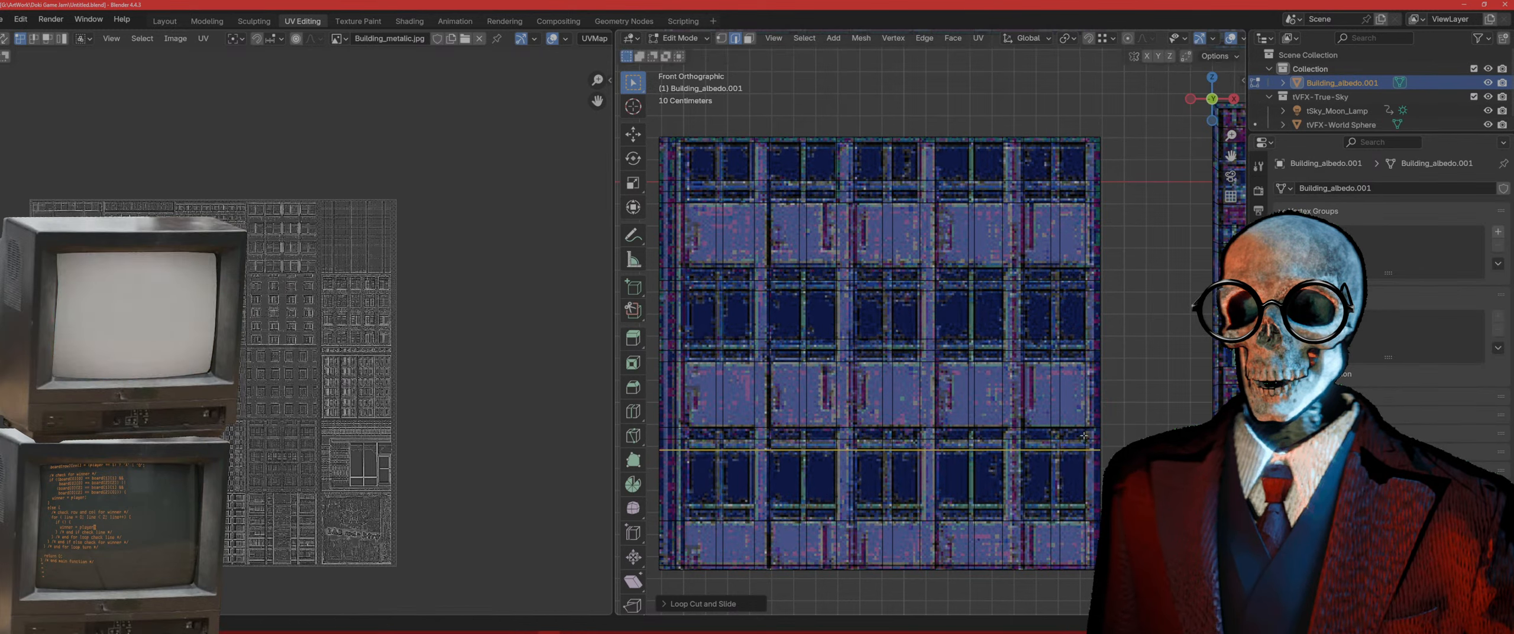
pyautogui.hotkey('ctrl', 'r')
pyautogui.click(1072, 502)
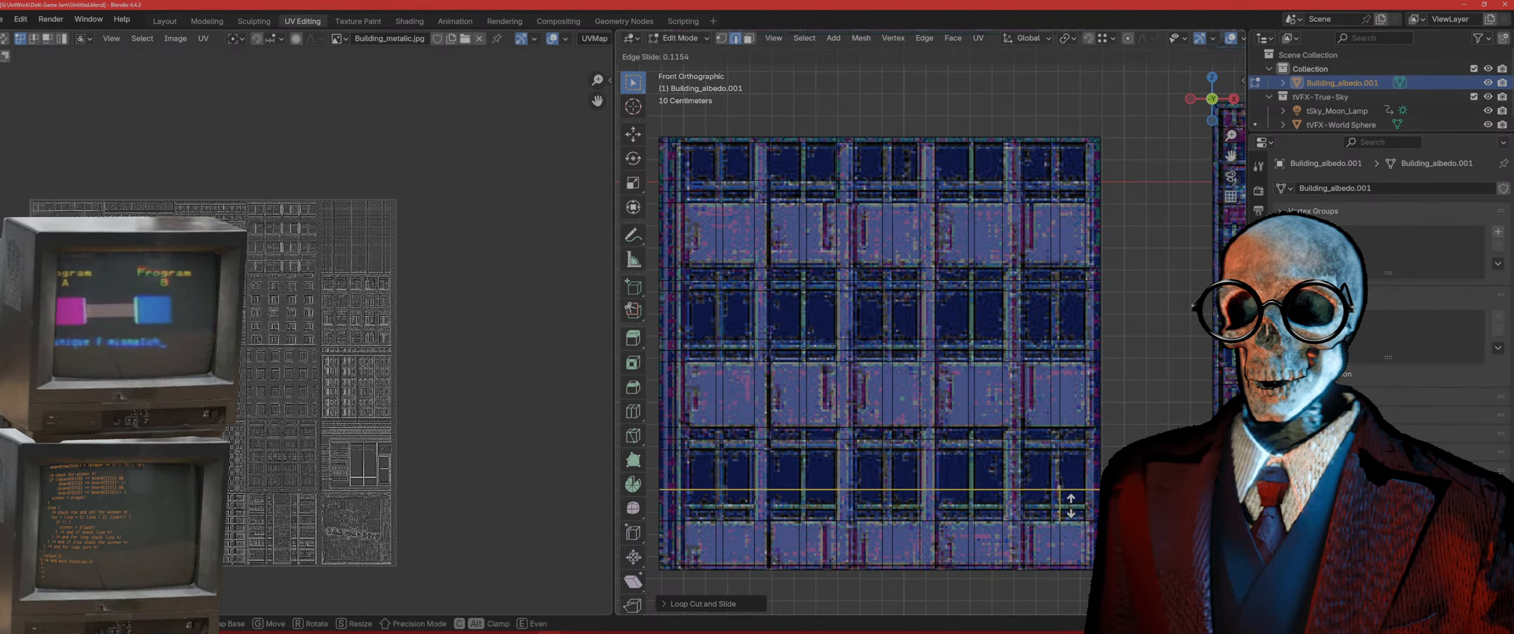
pyautogui.click(1074, 519)
pyautogui.hotkey('ctrl', 'r')
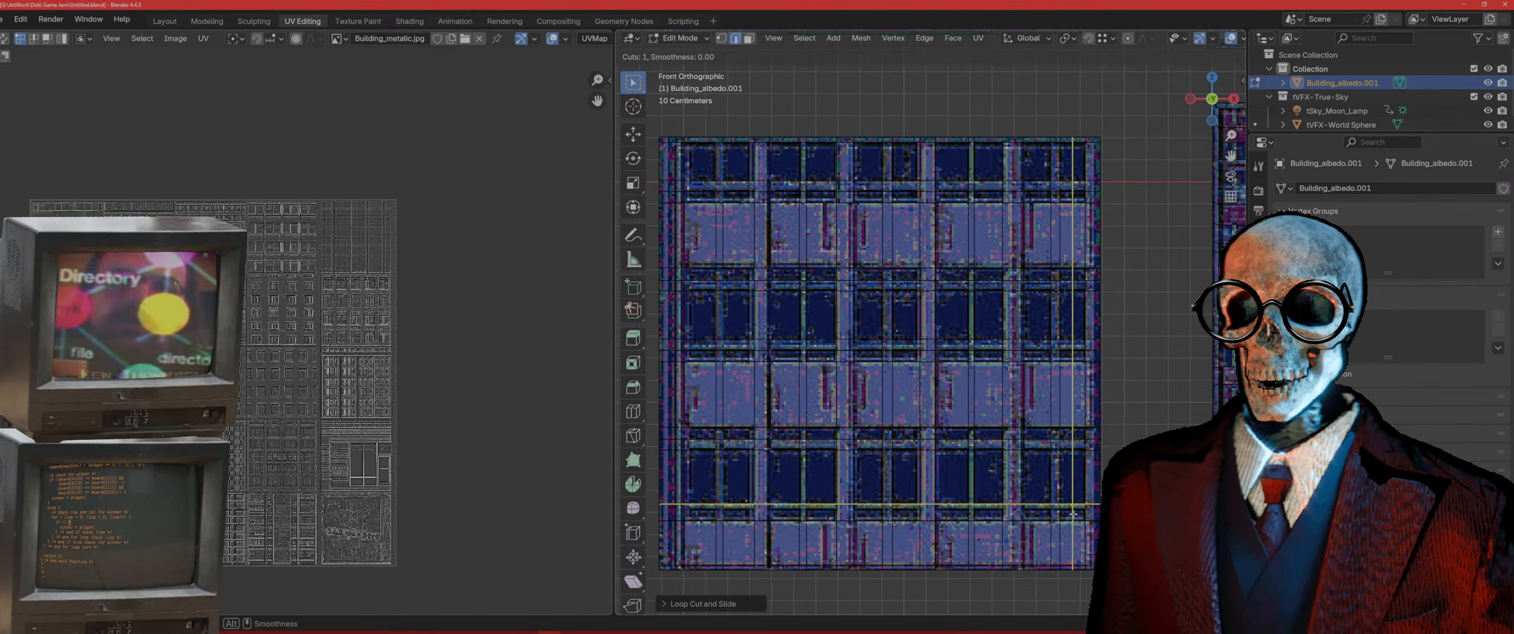
pyautogui.click(1068, 511)
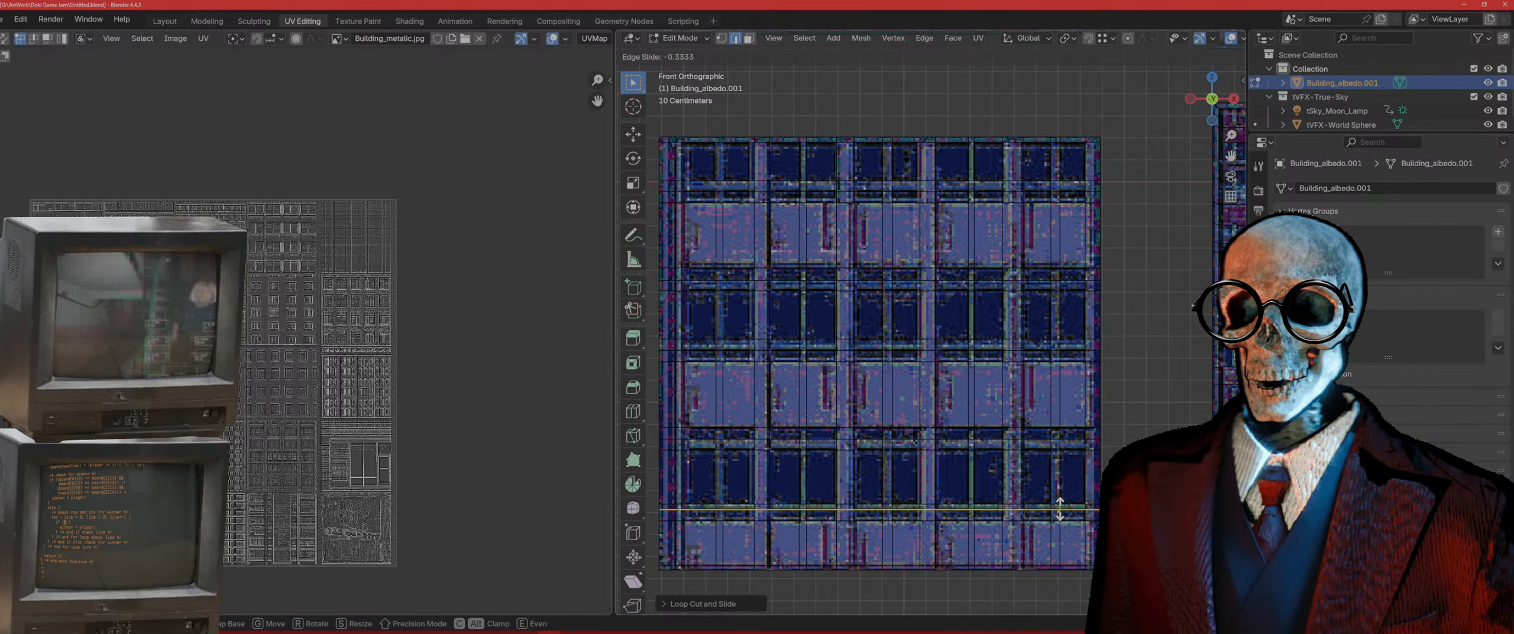
pyautogui.click(1059, 509)
# Step: Select all facade faces inside the outer border and extrude them slightly inward
pyautogui.press('3')
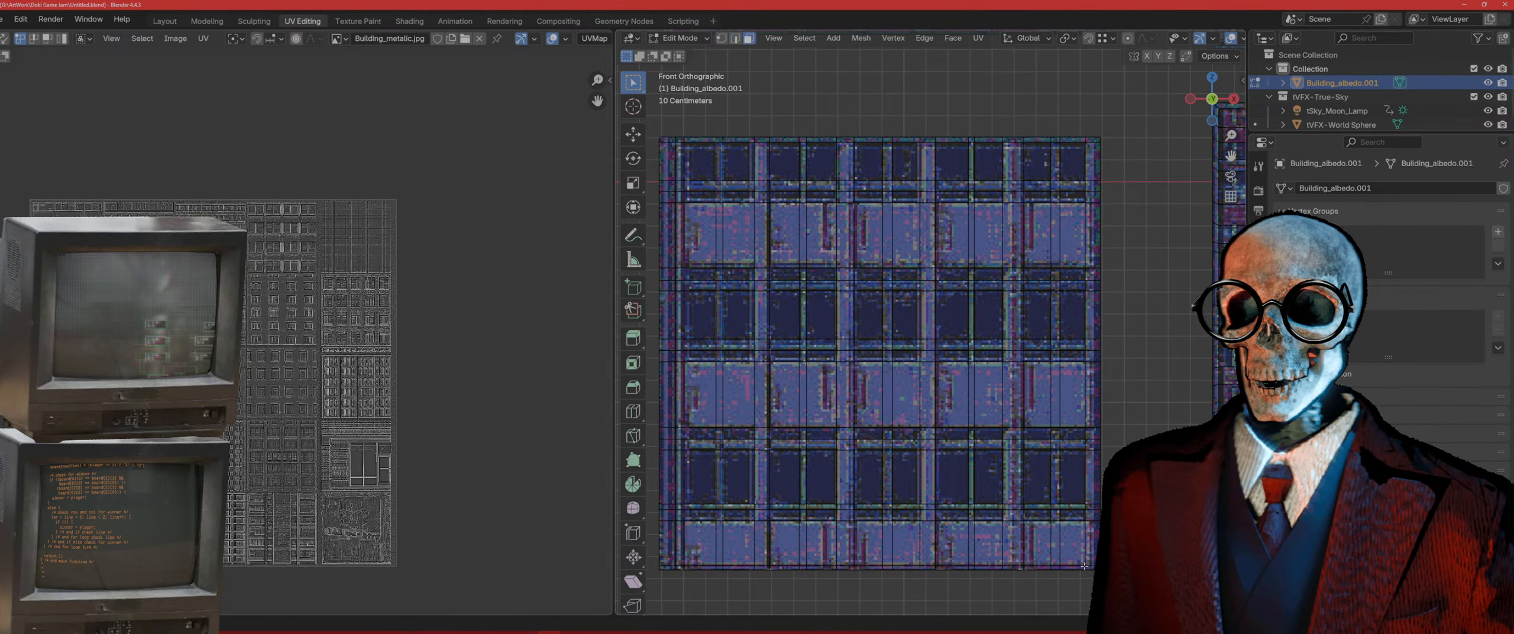
pyautogui.moveTo(1076, 552); pyautogui.dragTo(677, 144)
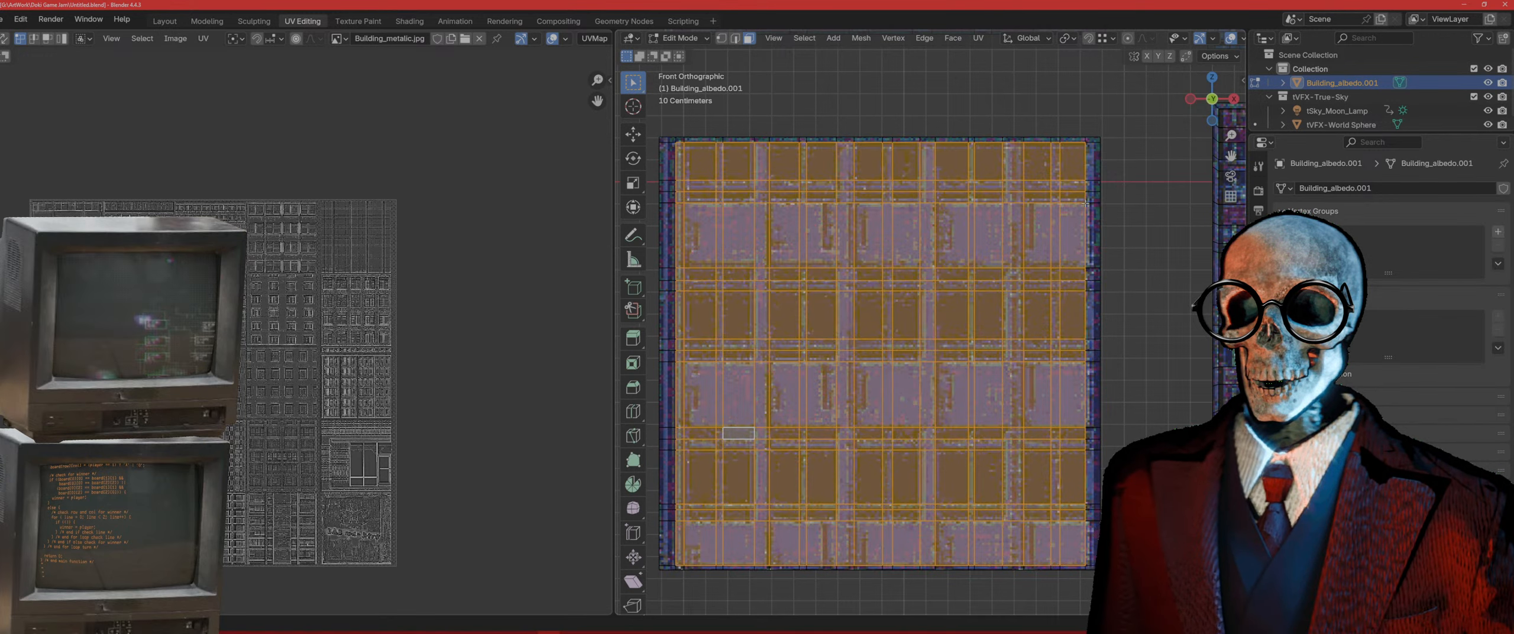
pyautogui.moveTo(1061, 208)
pyautogui.mouseDown(button='middle')
pyautogui.moveTo(1049, 320)
pyautogui.moveTo(1063, 197)
pyautogui.mouseUp(button='middle')
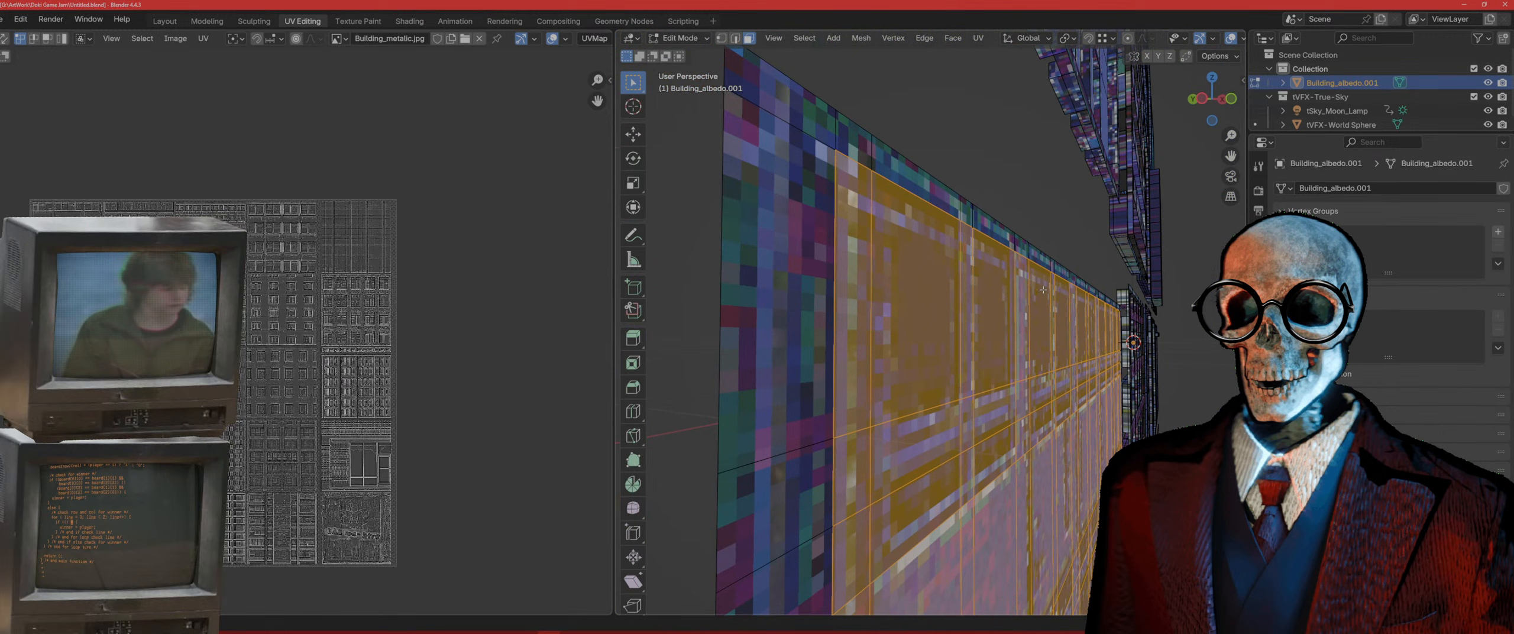
pyautogui.press('e')
pyautogui.click(1059, 203)
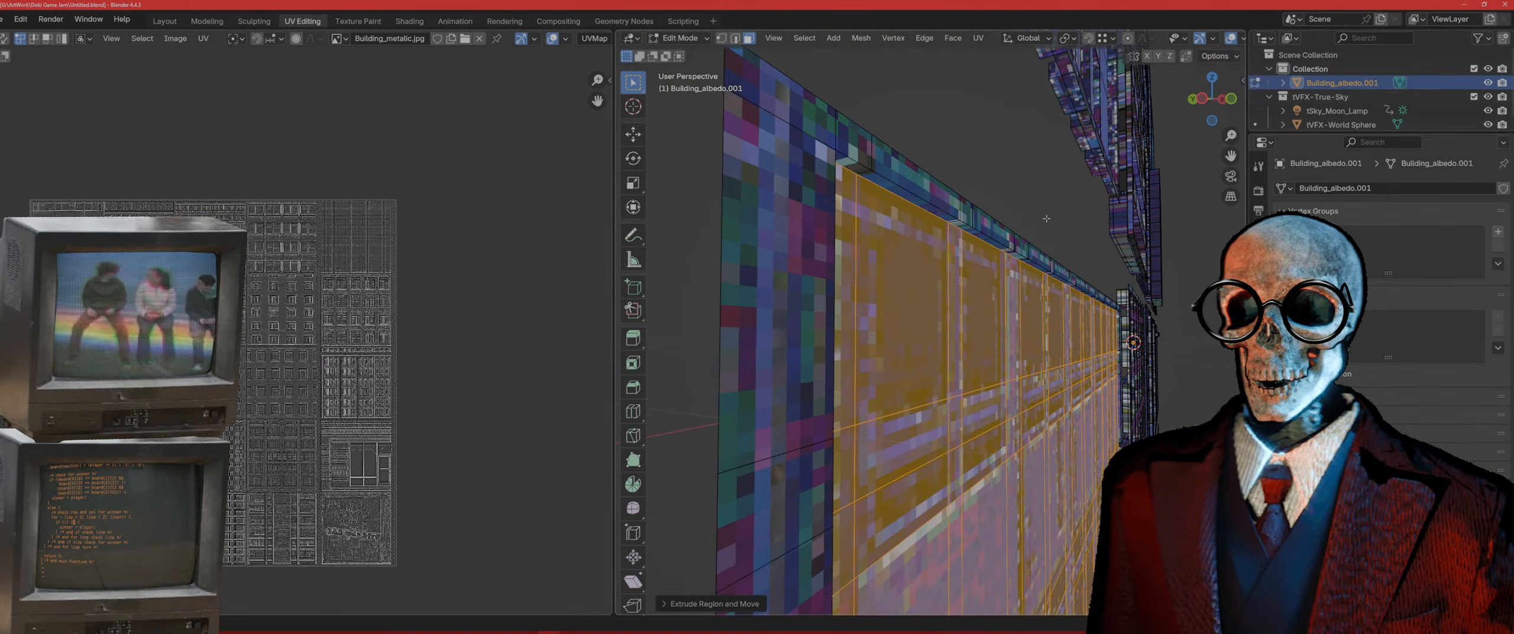
# Step: Deselect the vertical pillars between the five window columns and extrude the remaining faces inward
pyautogui.press('KP_1')
pyautogui.scroll(-1, 891, 341)
pyautogui.keyDown('shift'); pyautogui.moveTo(841, 434); pyautogui.dragTo(888, 325, button='middle'); pyautogui.keyUp('shift')
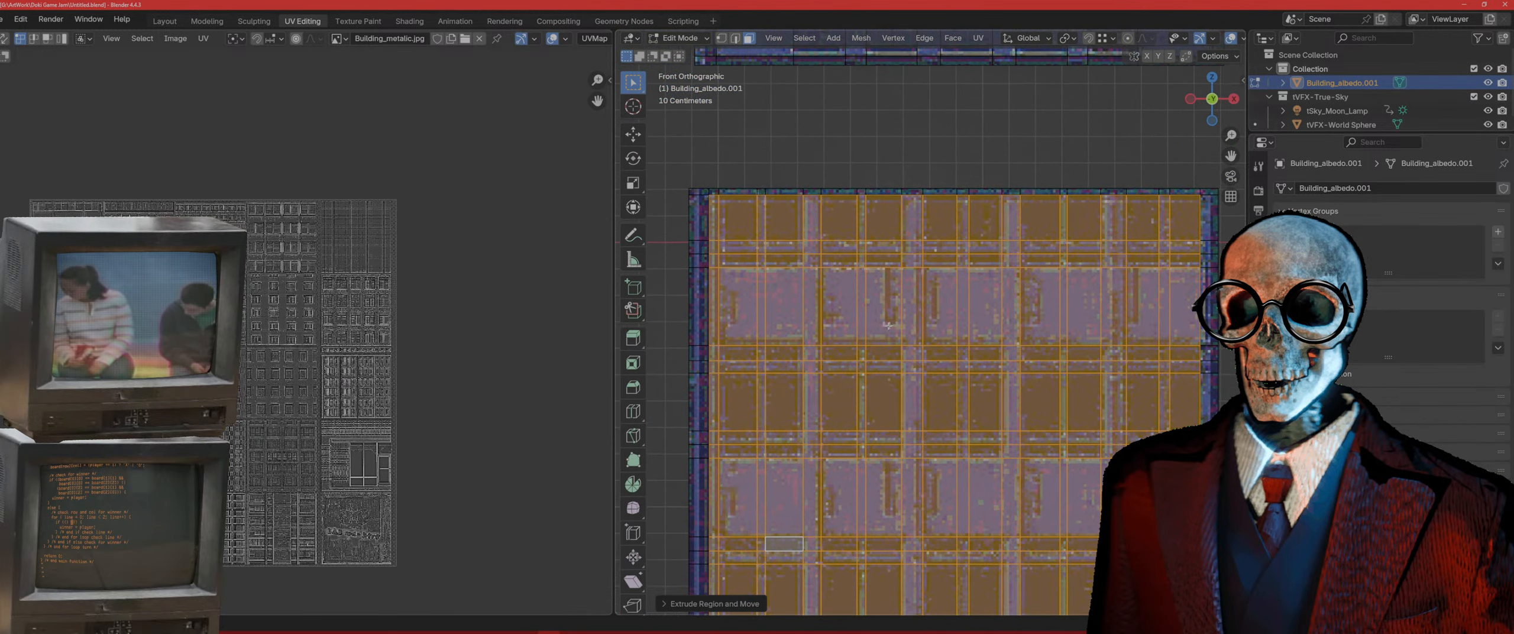
pyautogui.scroll(-2, 866, 339)
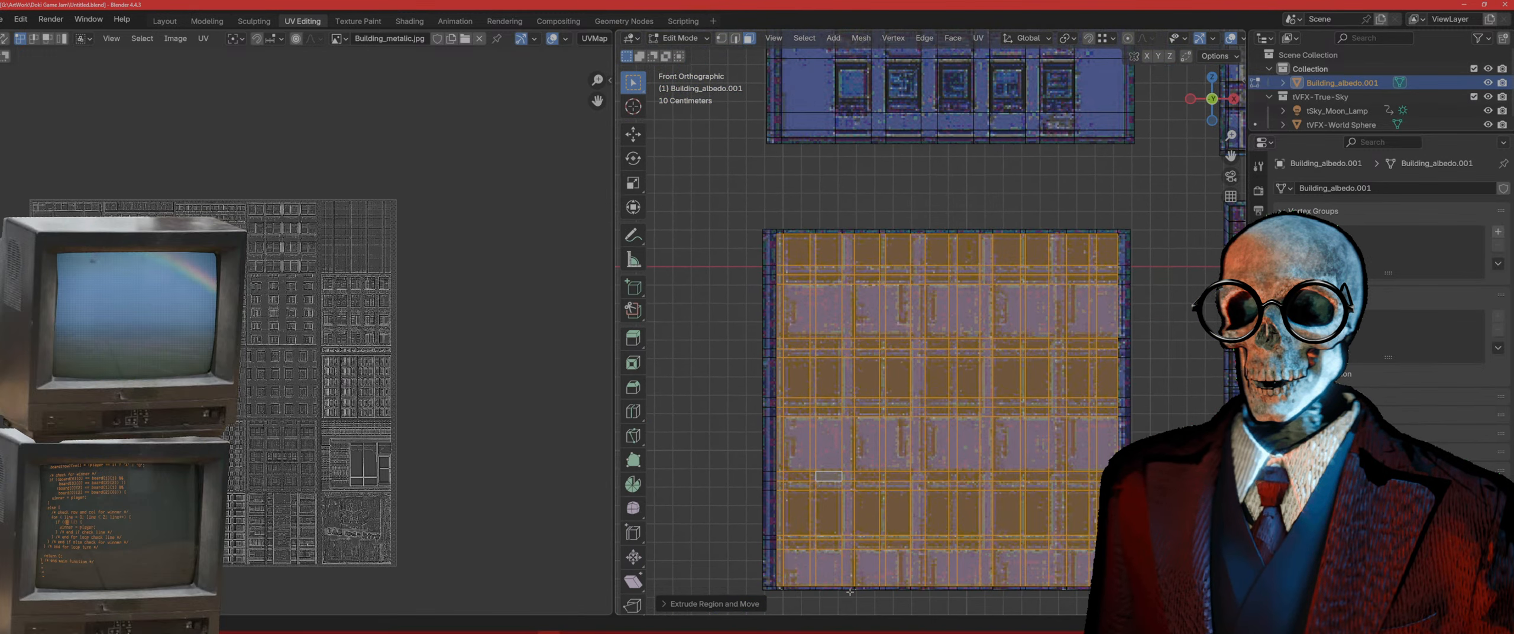
pyautogui.keyDown('ctrl'); pyautogui.moveTo(846, 217); pyautogui.dragTo(736, 599); pyautogui.keyUp('ctrl')
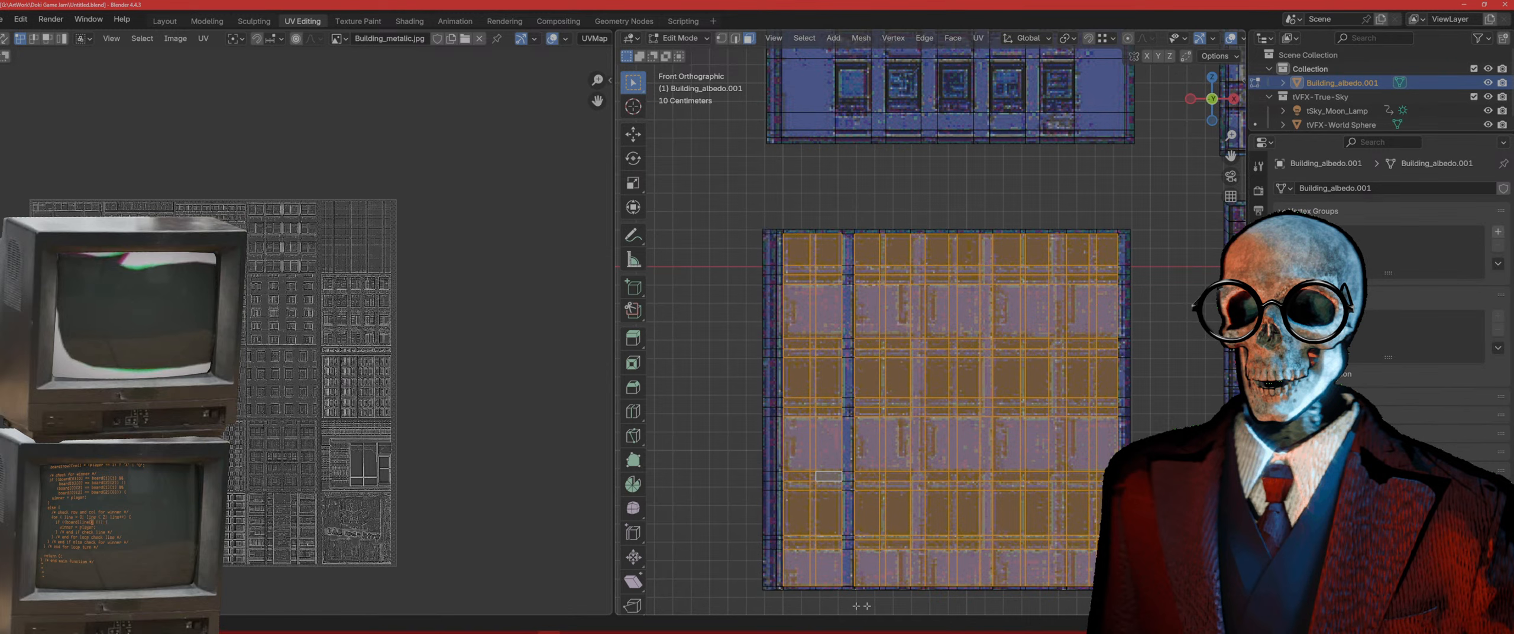
pyautogui.keyDown('ctrl'); pyautogui.moveTo(916, 214); pyautogui.dragTo(988, 600); pyautogui.keyUp('ctrl')
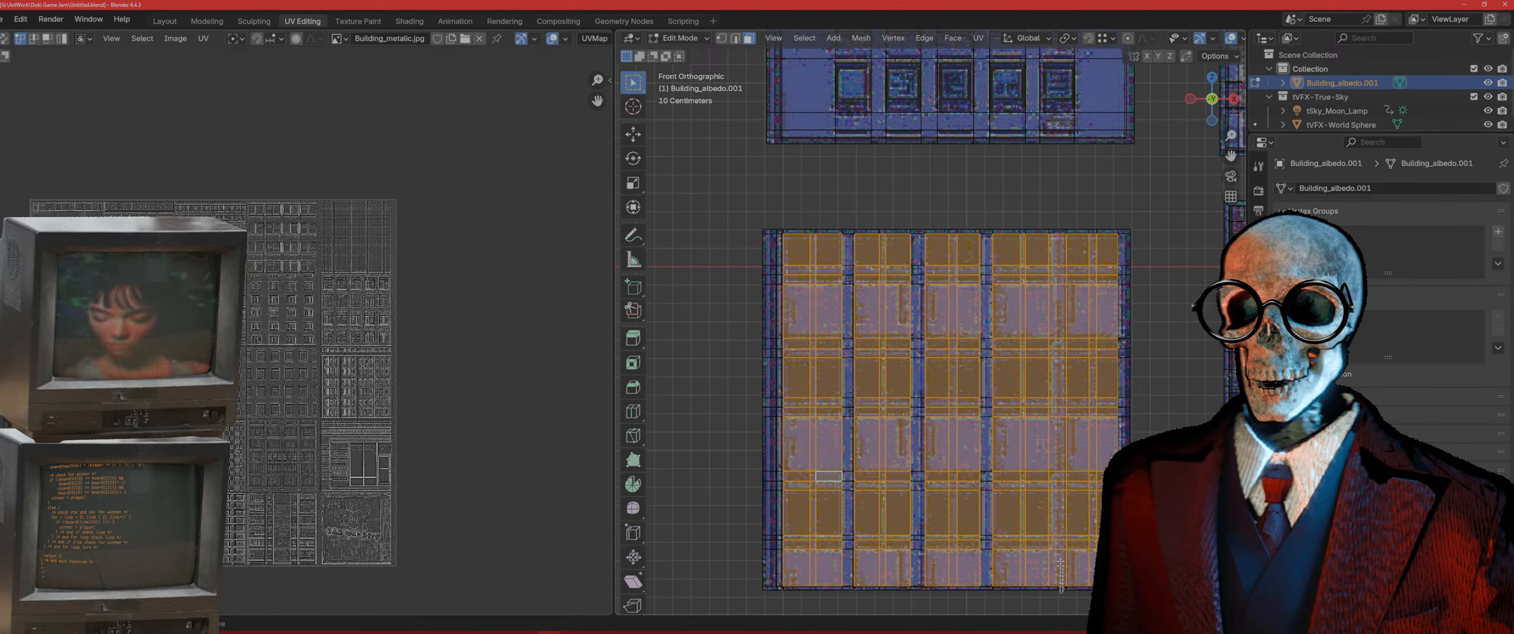
pyautogui.keyDown('ctrl'); pyautogui.moveTo(1054, 214); pyautogui.dragTo(1054, 214); pyautogui.keyUp('ctrl')
pyautogui.moveTo(1054, 214); pyautogui.dragTo(1124, 329, button='middle')
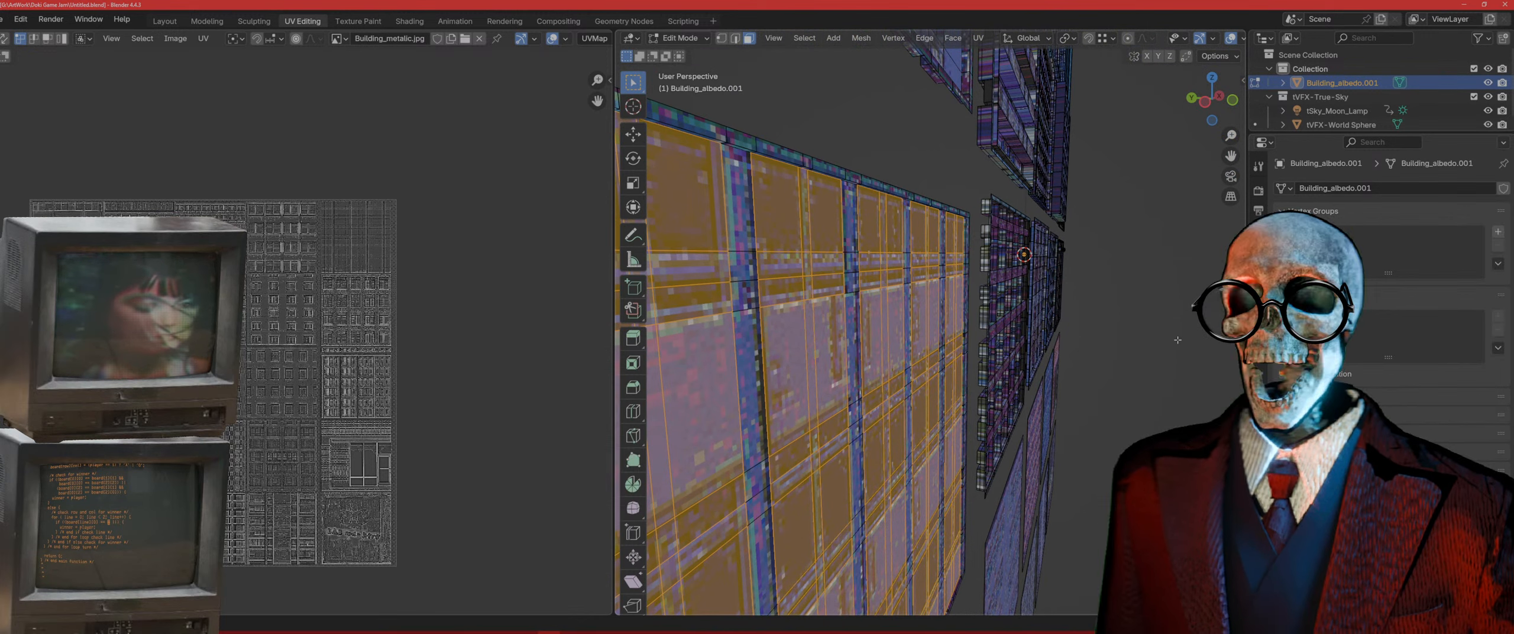
pyautogui.press('e')
pyautogui.click(1143, 346)
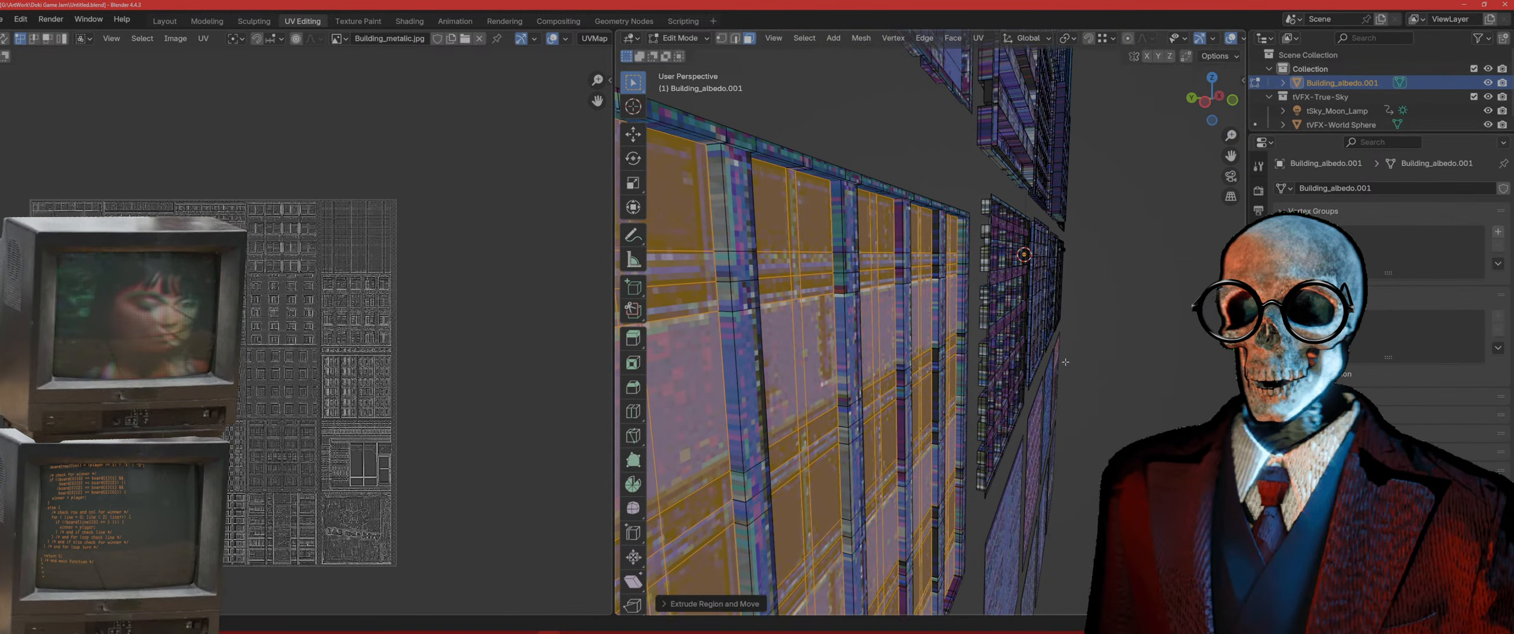
# Step: Deselect the horizontal wall bands below each window row and extrude the remaining window faces inward
pyautogui.press('KP_1')
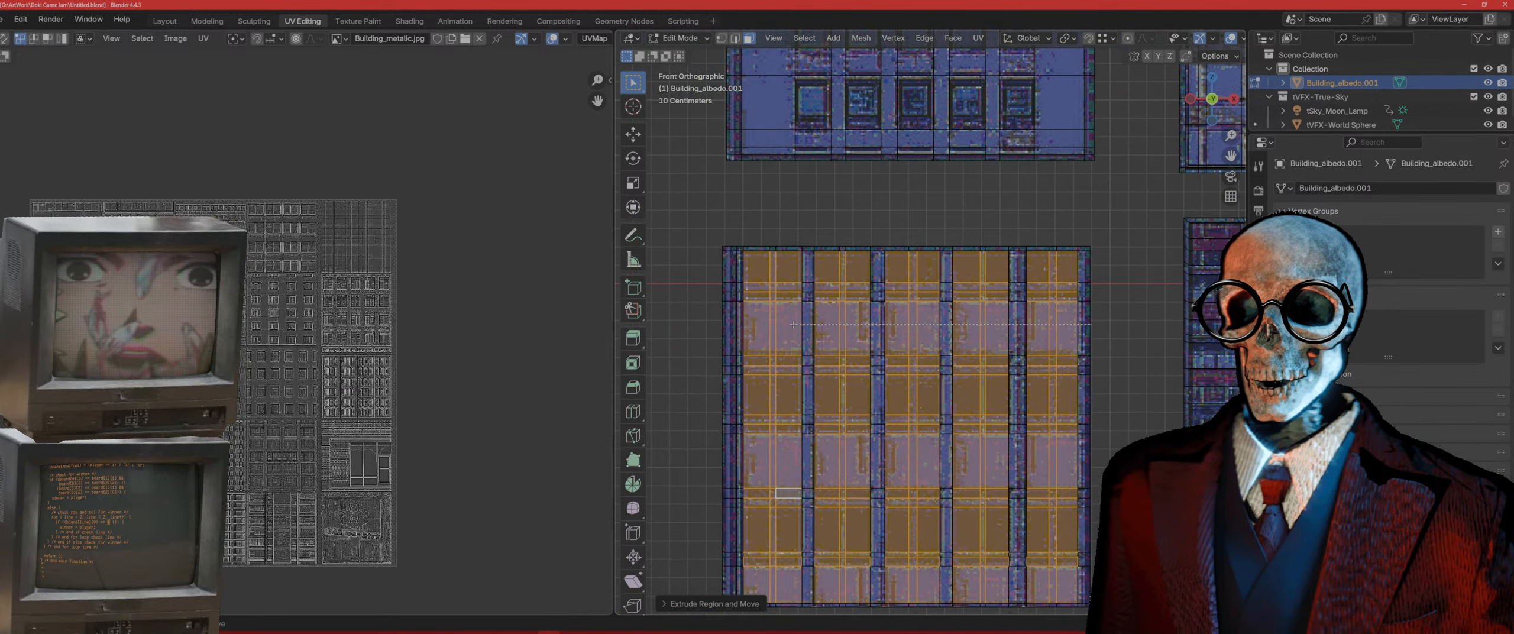
pyautogui.scroll(-2, 793, 324)
pyautogui.keyDown('ctrl'); pyautogui.moveTo(979, 427); pyautogui.dragTo(775, 421); pyautogui.keyUp('ctrl')
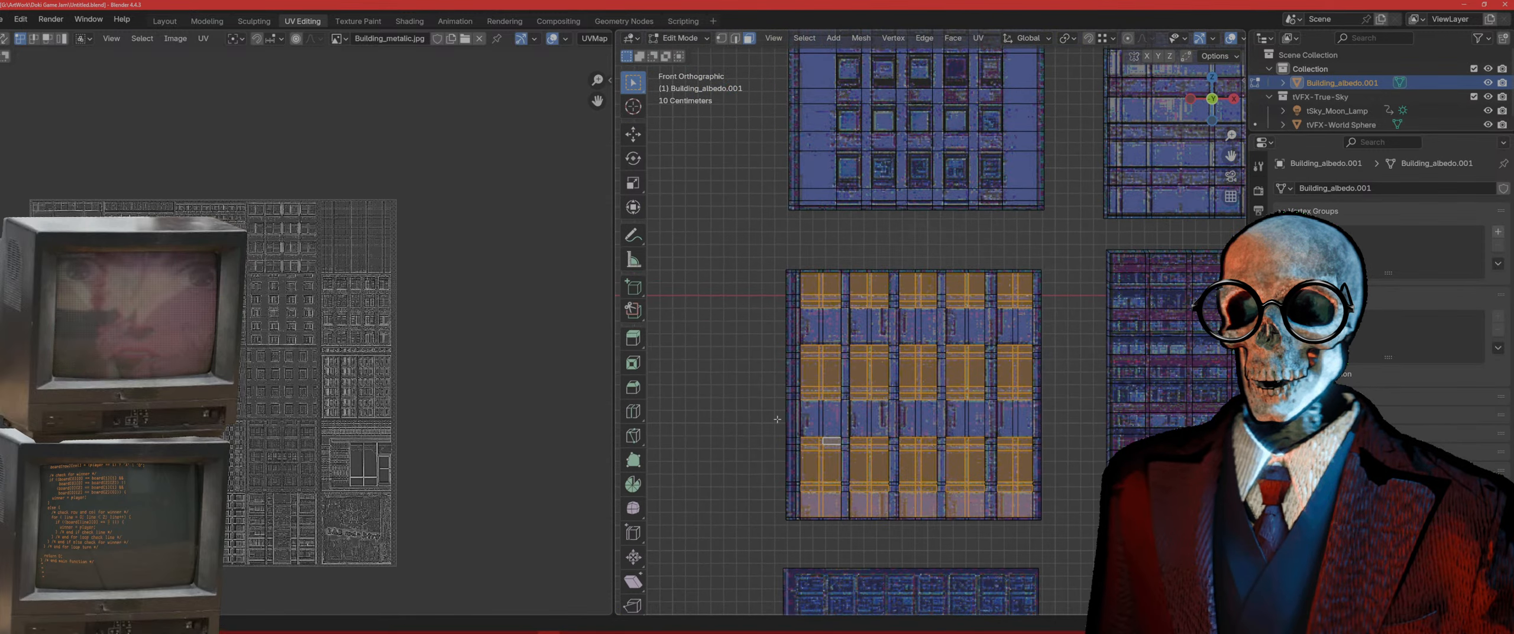
pyautogui.keyDown('ctrl'); pyautogui.moveTo(845, 499); pyautogui.dragTo(845, 500); pyautogui.keyUp('ctrl')
pyautogui.moveTo(922, 461); pyautogui.dragTo(1124, 406, button='middle')
pyautogui.press('e')
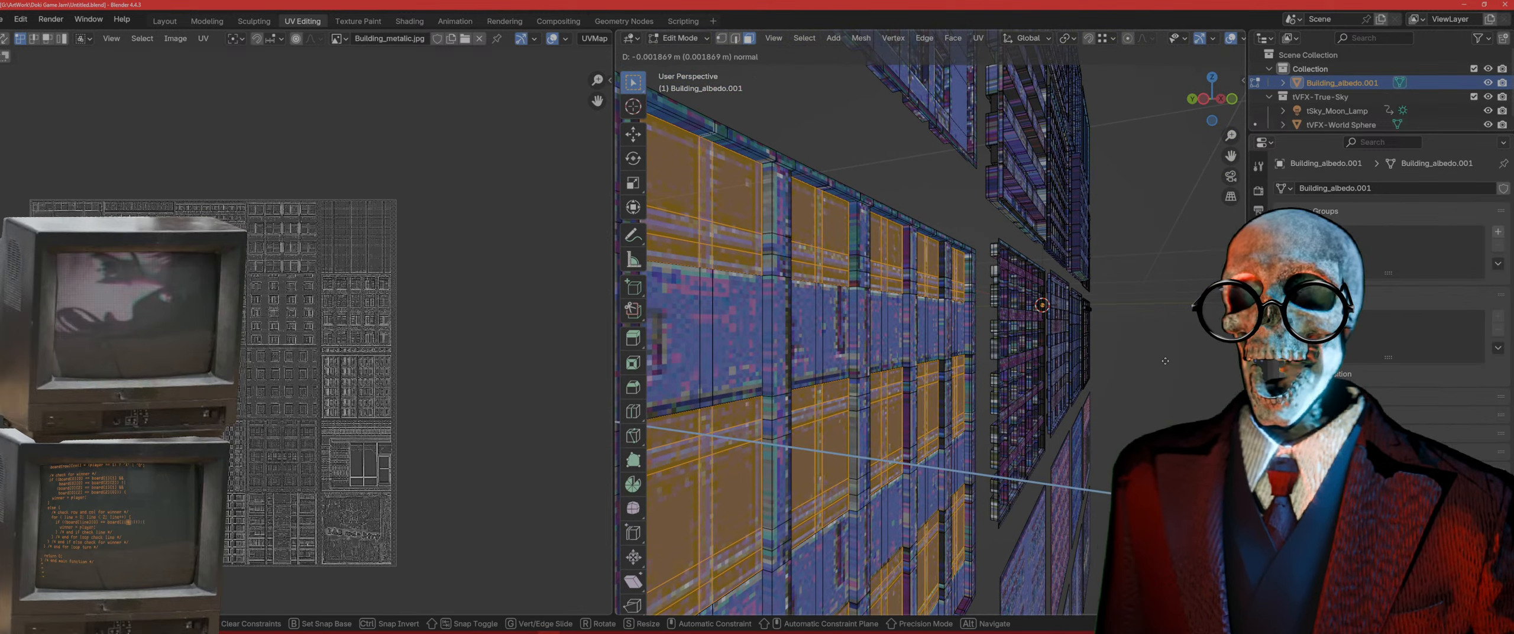
pyautogui.click(1162, 365)
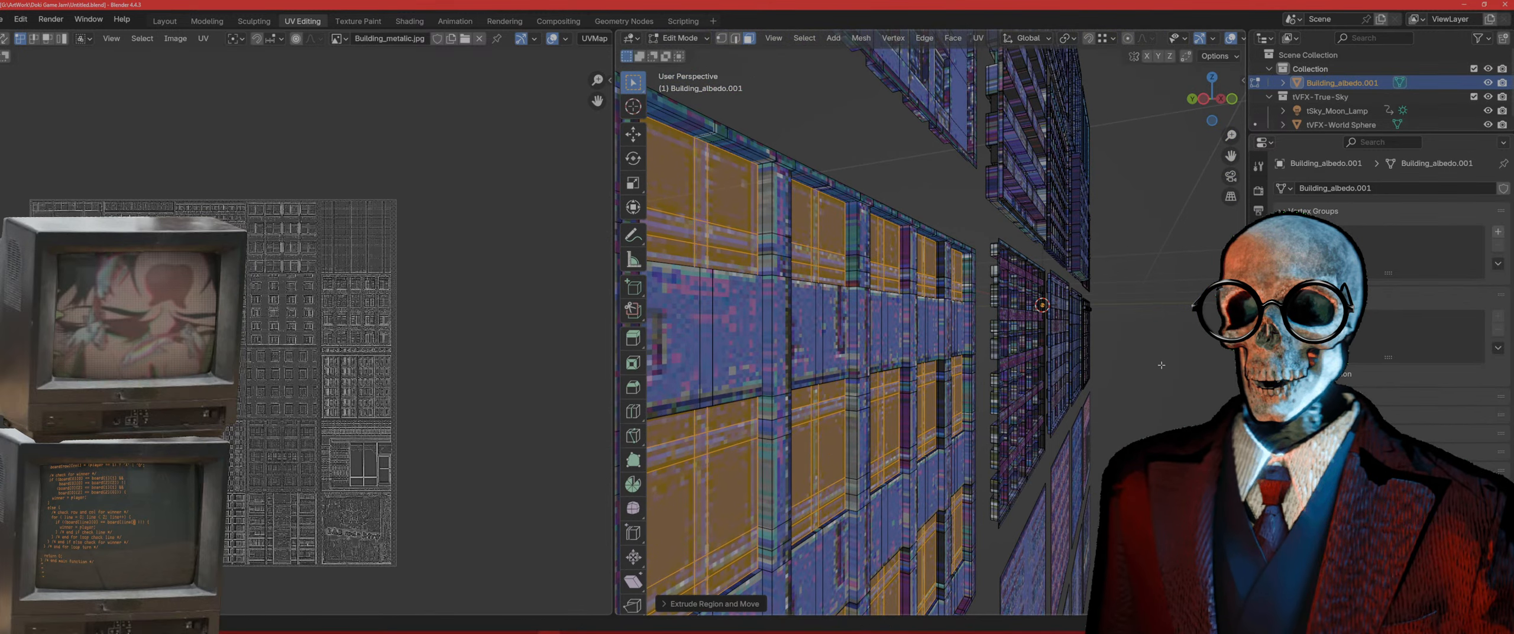
# Step: Deselect the narrow vertical mullion faces in the middle of all five window columns
pyautogui.press('KP_1')
pyautogui.scroll(-2, 1162, 365)
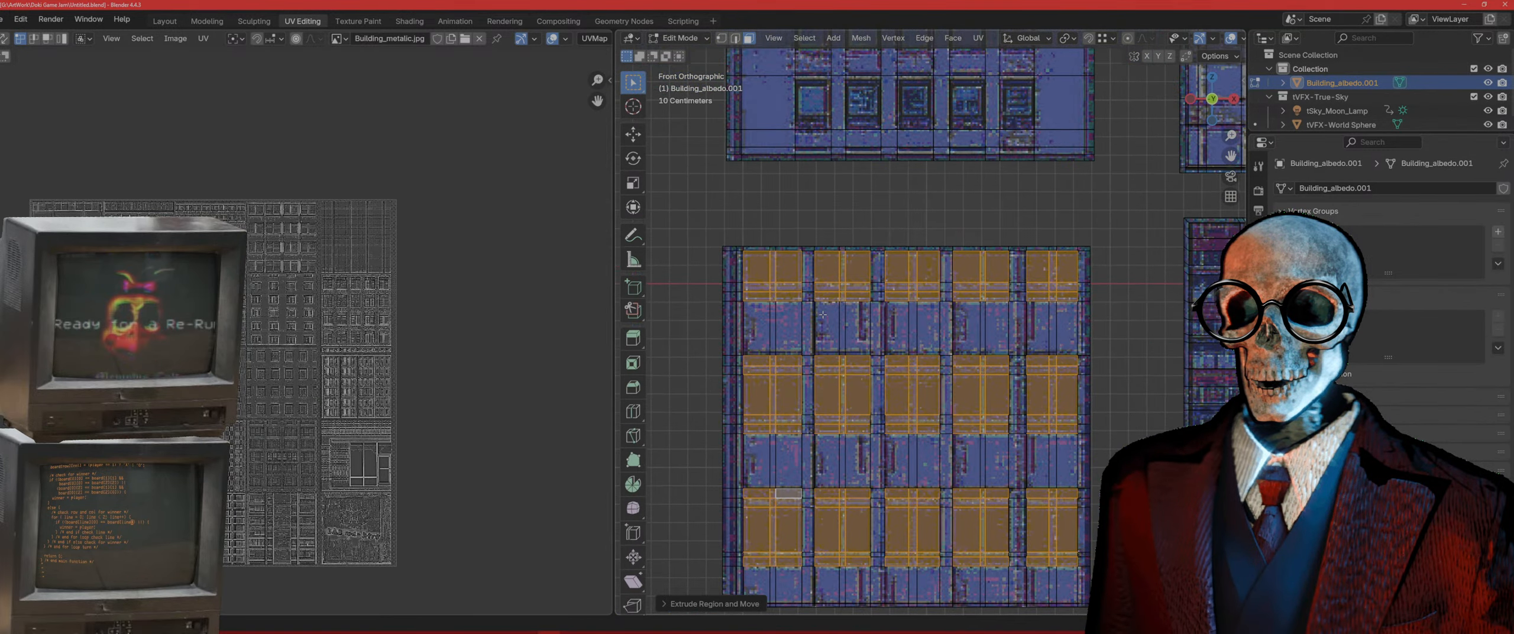
pyautogui.keyDown('shift'); pyautogui.moveTo(1161, 365); pyautogui.dragTo(1164, 322, button='middle'); pyautogui.keyUp('shift')
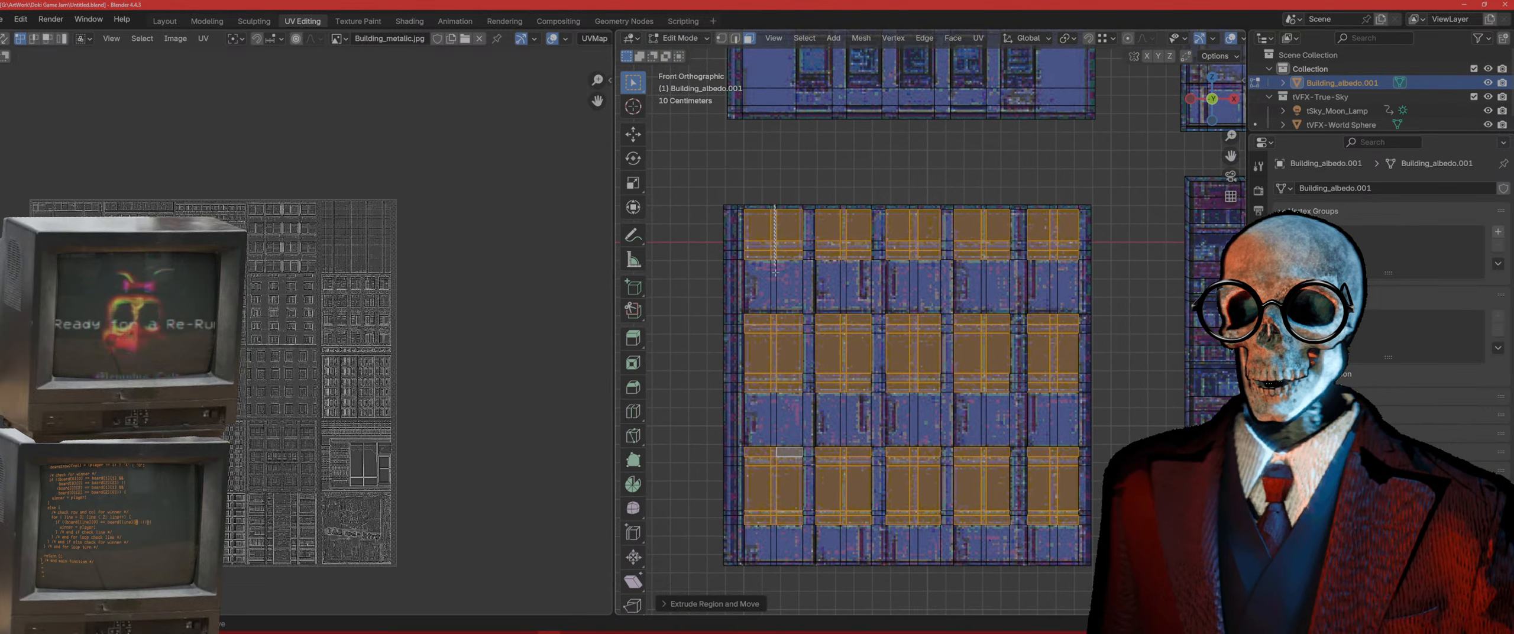
pyautogui.click(772, 564)
pyautogui.press('Return')
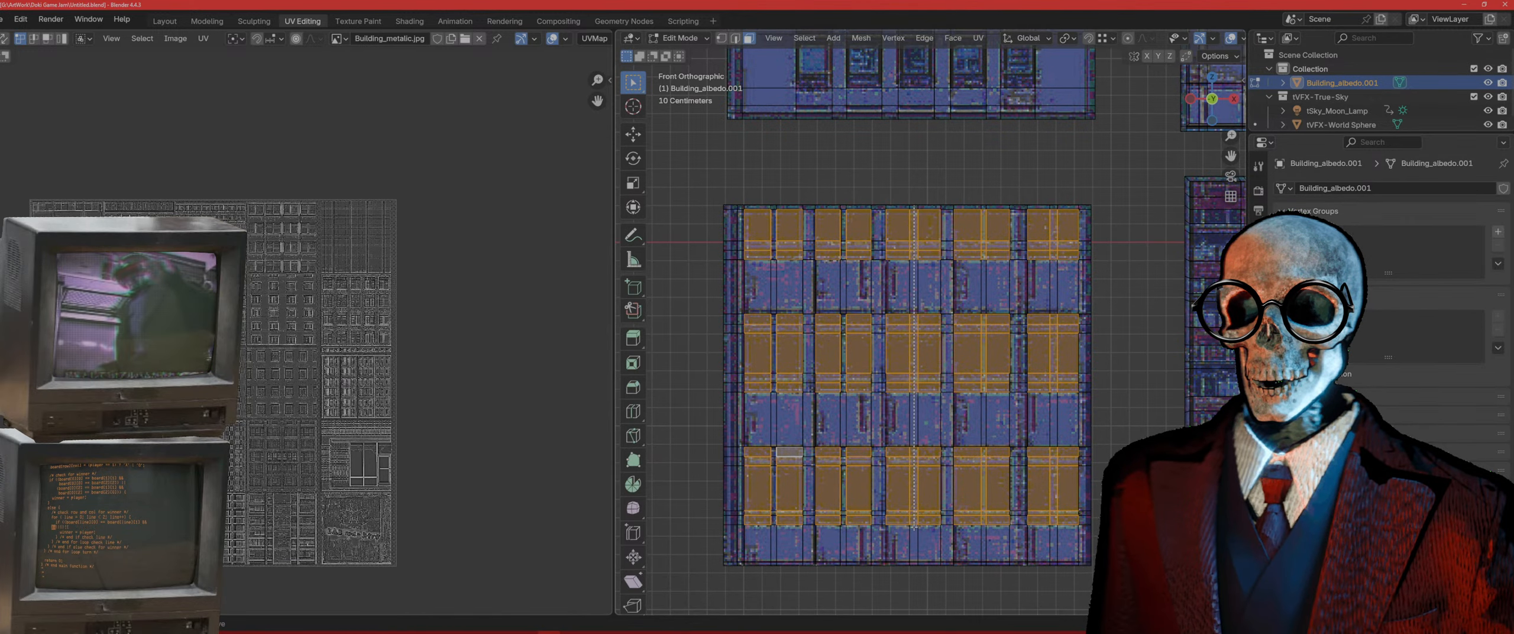
pyautogui.keyDown('ctrl'); pyautogui.moveTo(915, 536); pyautogui.dragTo(916, 536); pyautogui.keyUp('ctrl')
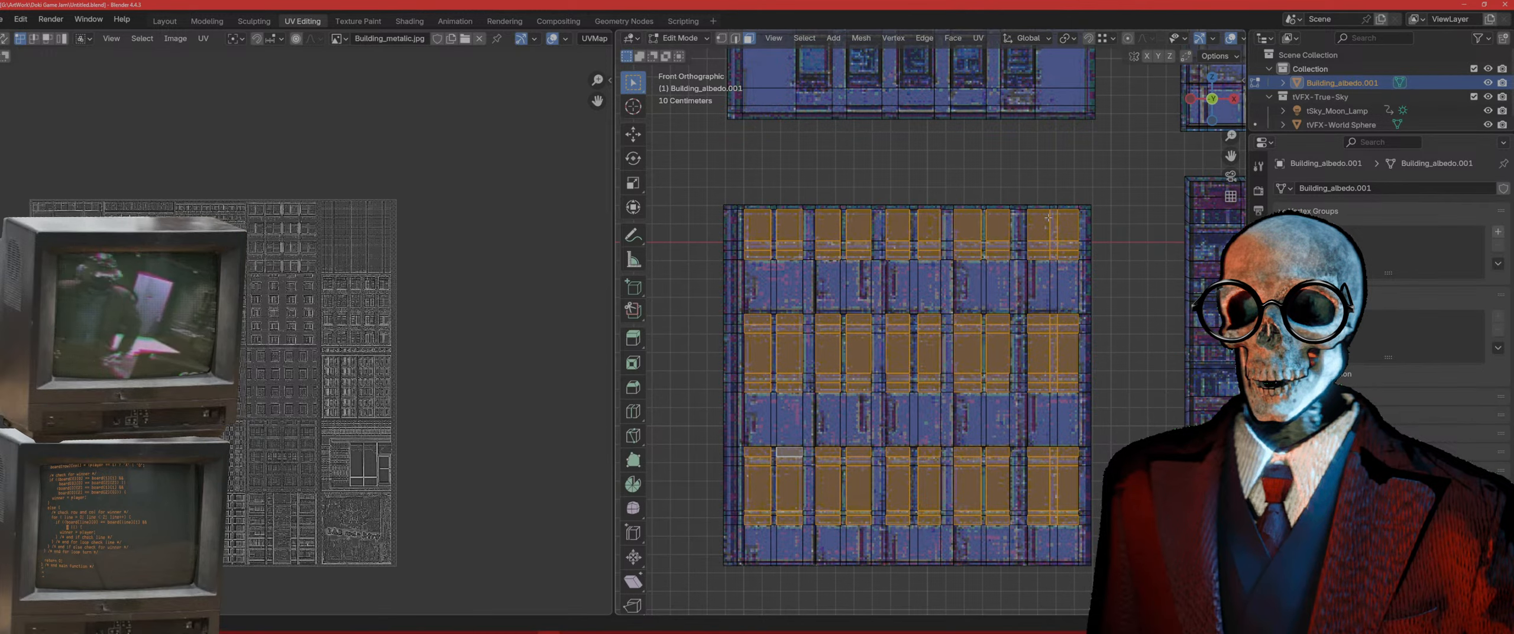
pyautogui.keyDown('ctrl'); pyautogui.moveTo(1054, 204); pyautogui.dragTo(1060, 541); pyautogui.keyUp('ctrl')
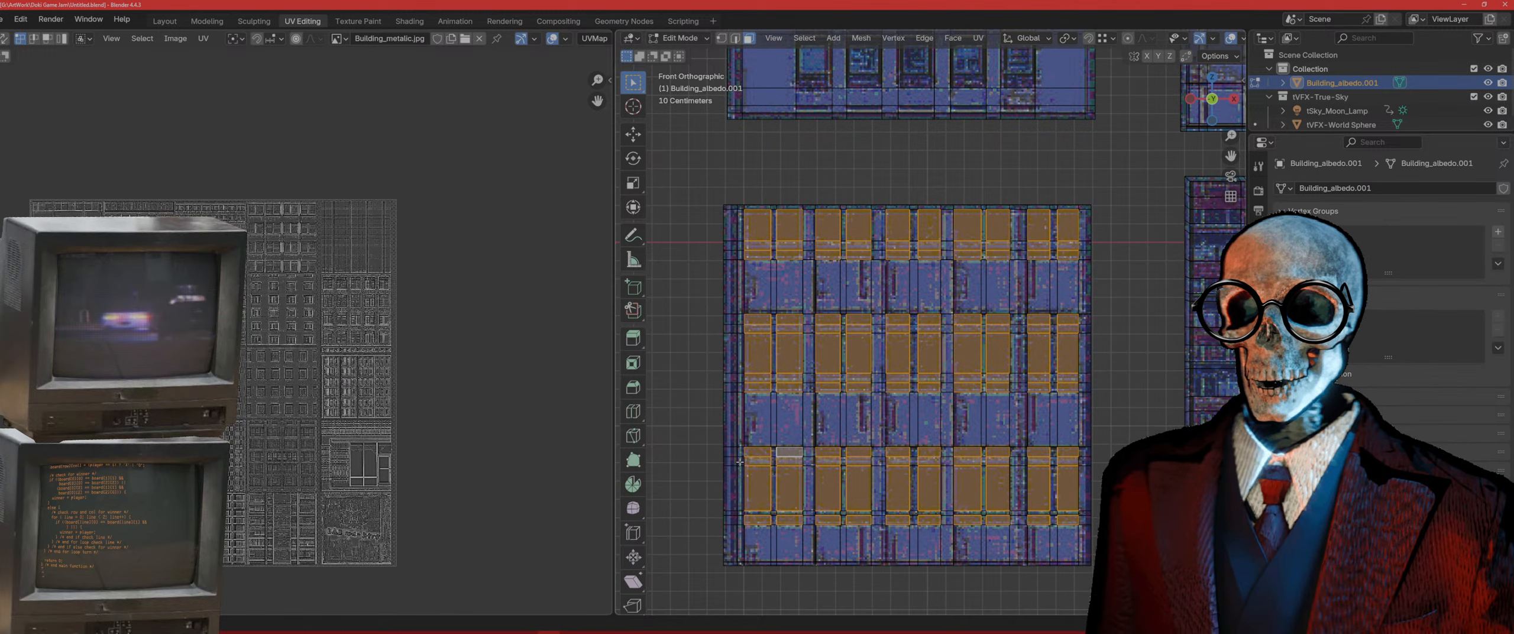
# Step: Deselect the remaining thin horizontal mullion faces that split the panes across all three window rows
pyautogui.moveTo(739, 457); pyautogui.dragTo(1089, 459)
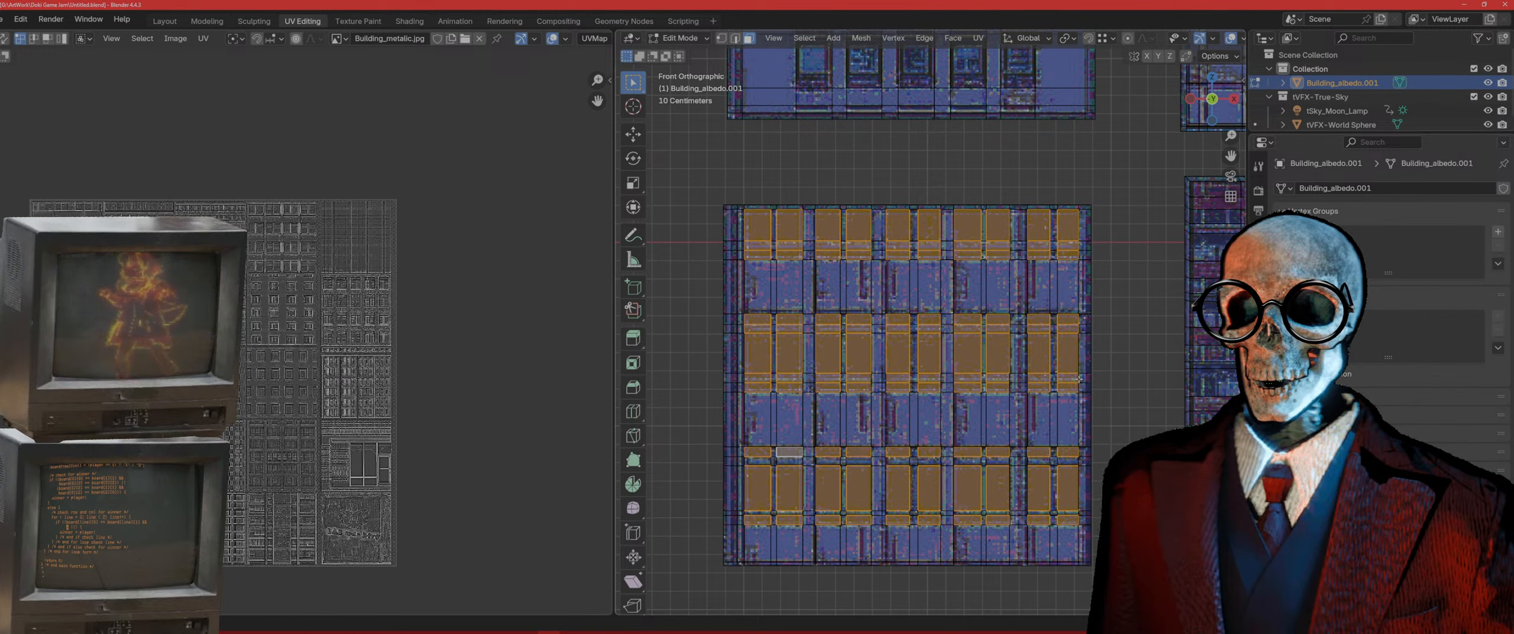
pyautogui.moveTo(1081, 377); pyautogui.dragTo(733, 384)
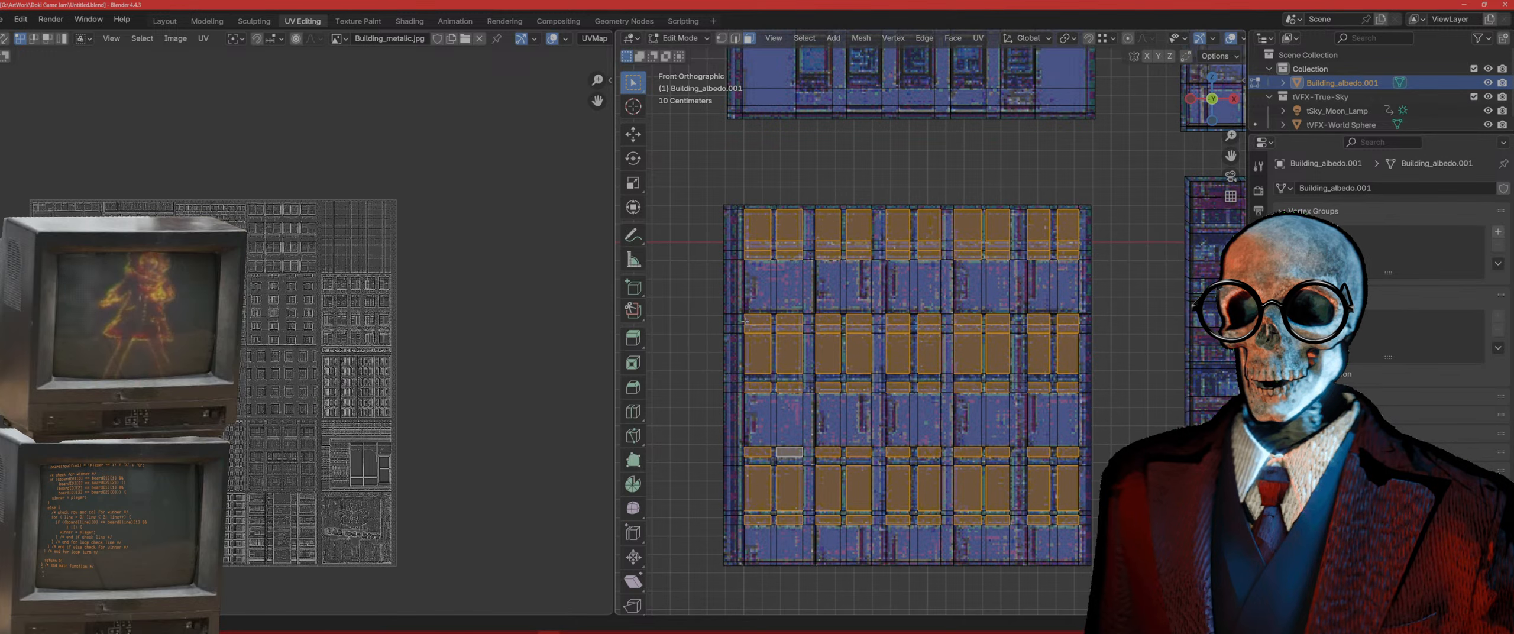
pyautogui.moveTo(743, 325); pyautogui.dragTo(1087, 329)
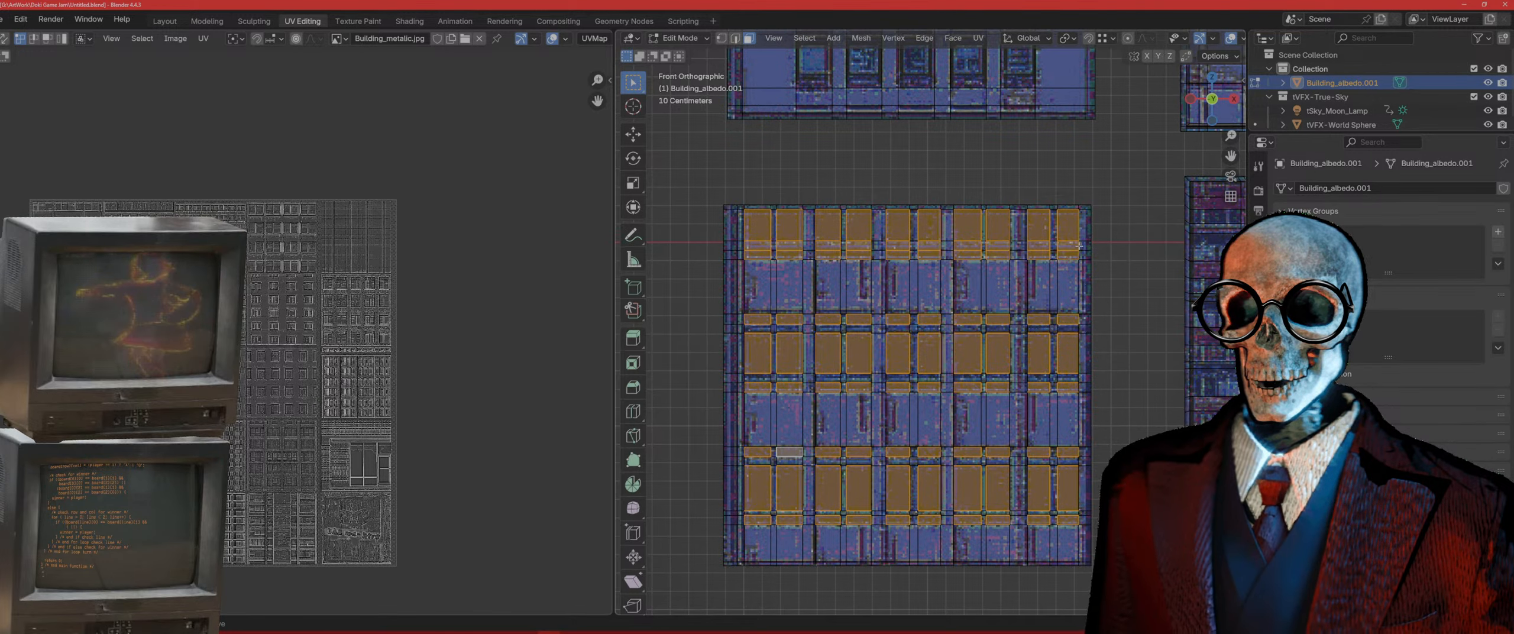
pyautogui.moveTo(1079, 245); pyautogui.dragTo(732, 242)
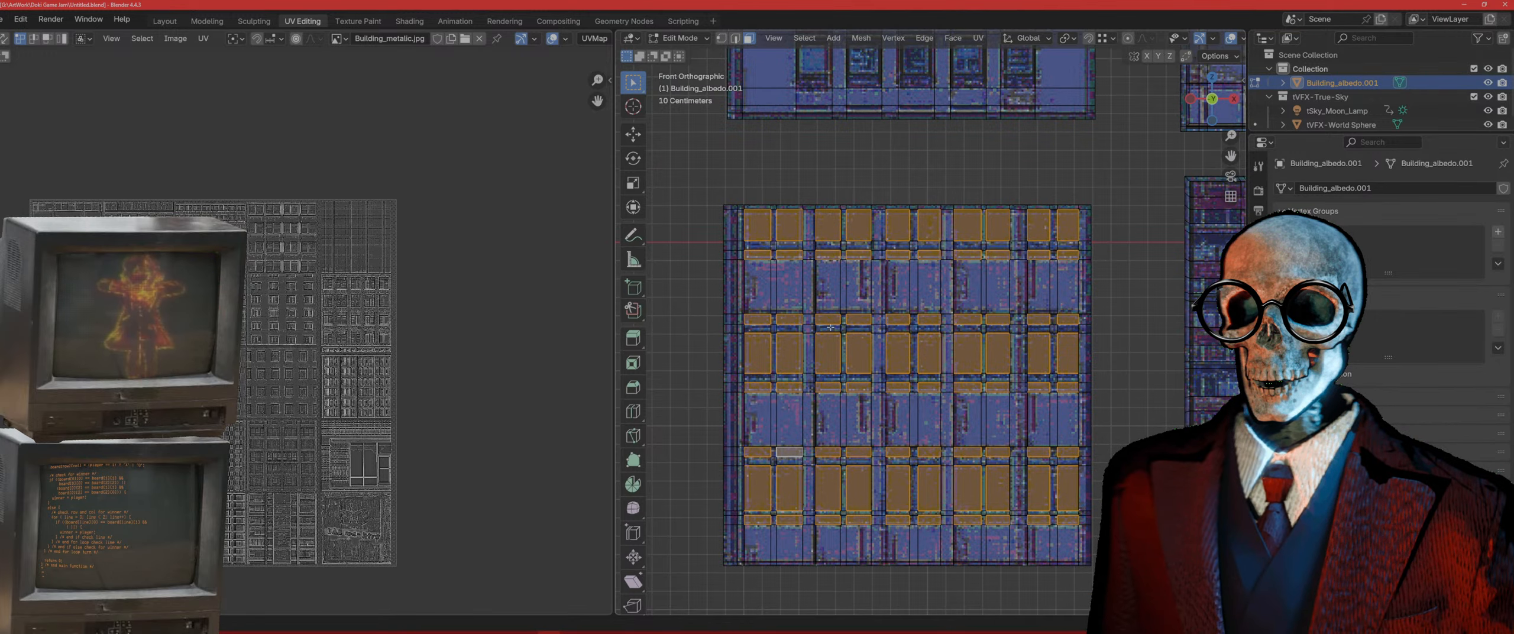
# Step: Extrude the selected window pane faces about 0.02 m inward behind the mullions
pyautogui.moveTo(863, 325); pyautogui.dragTo(974, 295, button='middle')
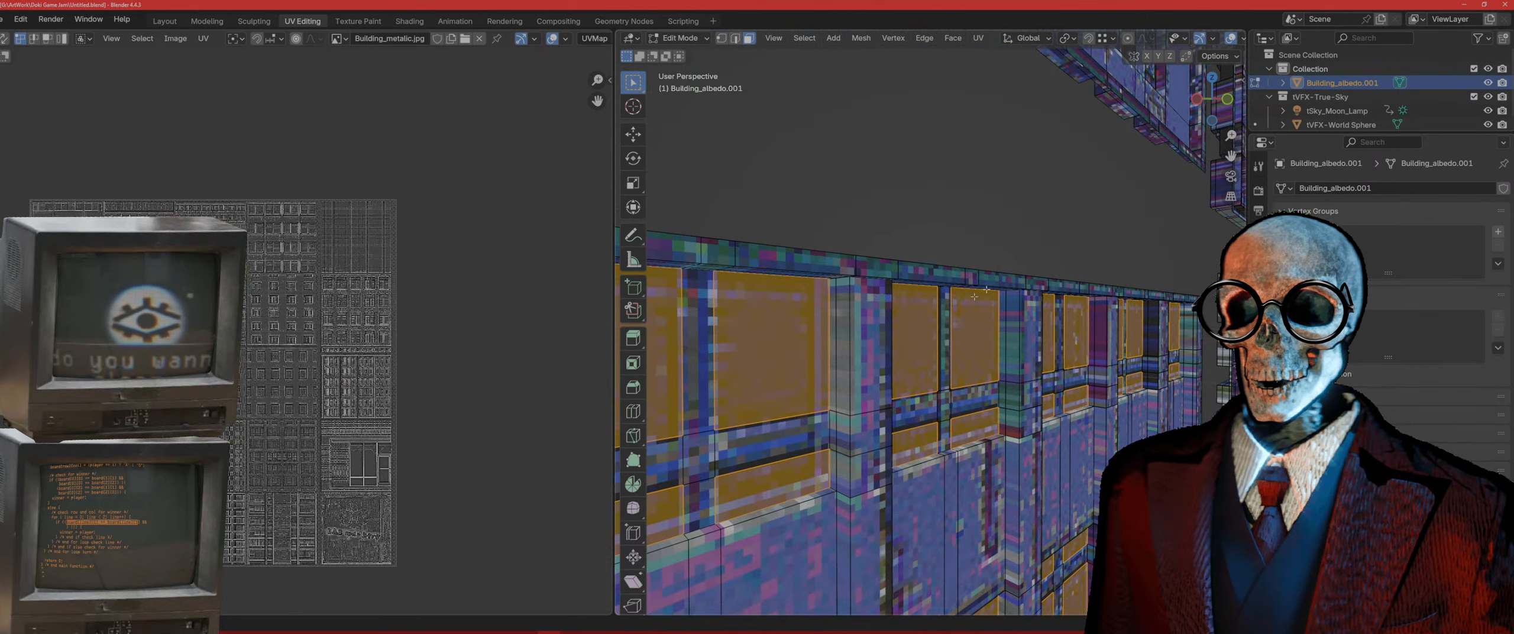
pyautogui.press('e')
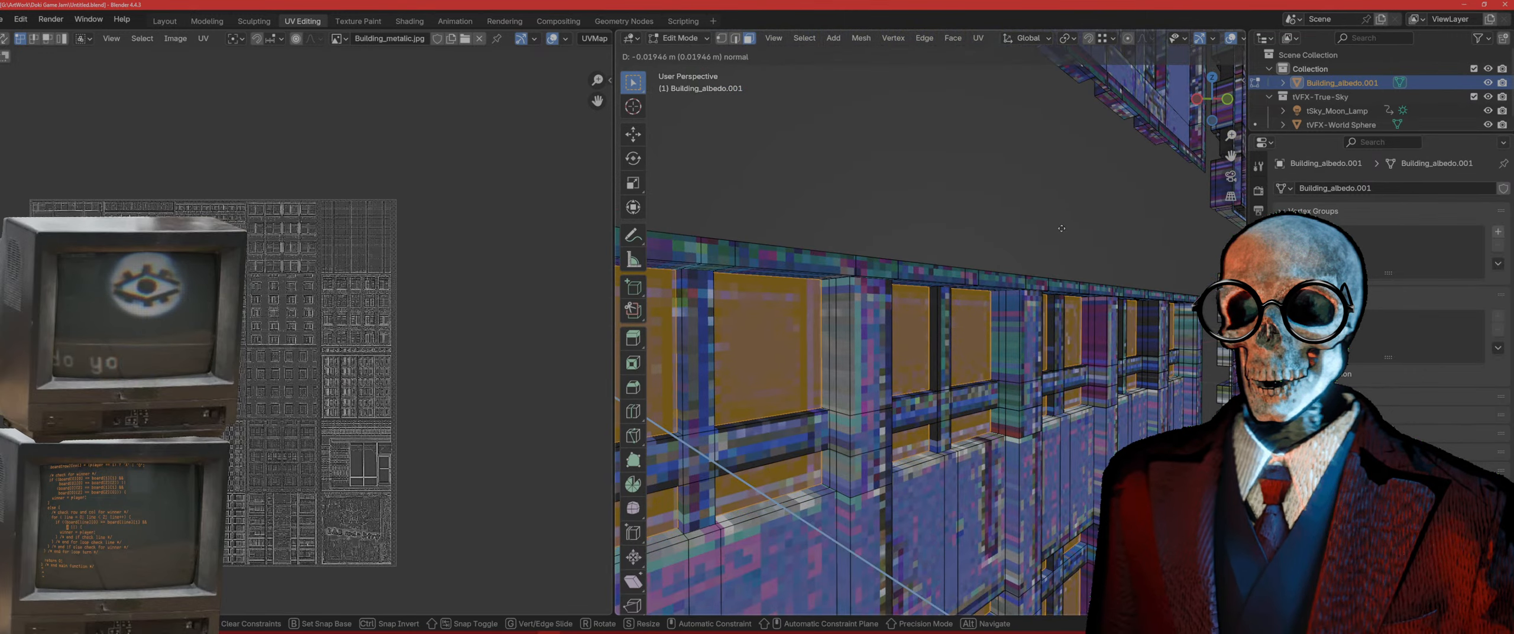
pyautogui.click(1064, 244)
# Step: Examine the depth of all building facades from several angles, in both Object Mode and Edit Mode, with the object deselected
pyautogui.scroll(-6, 1064, 244)
pyautogui.moveTo(1064, 244); pyautogui.dragTo(966, 430, button='middle')
pyautogui.press('Tab')
pyautogui.scroll(-5, 994, 414)
pyautogui.press('Tab')
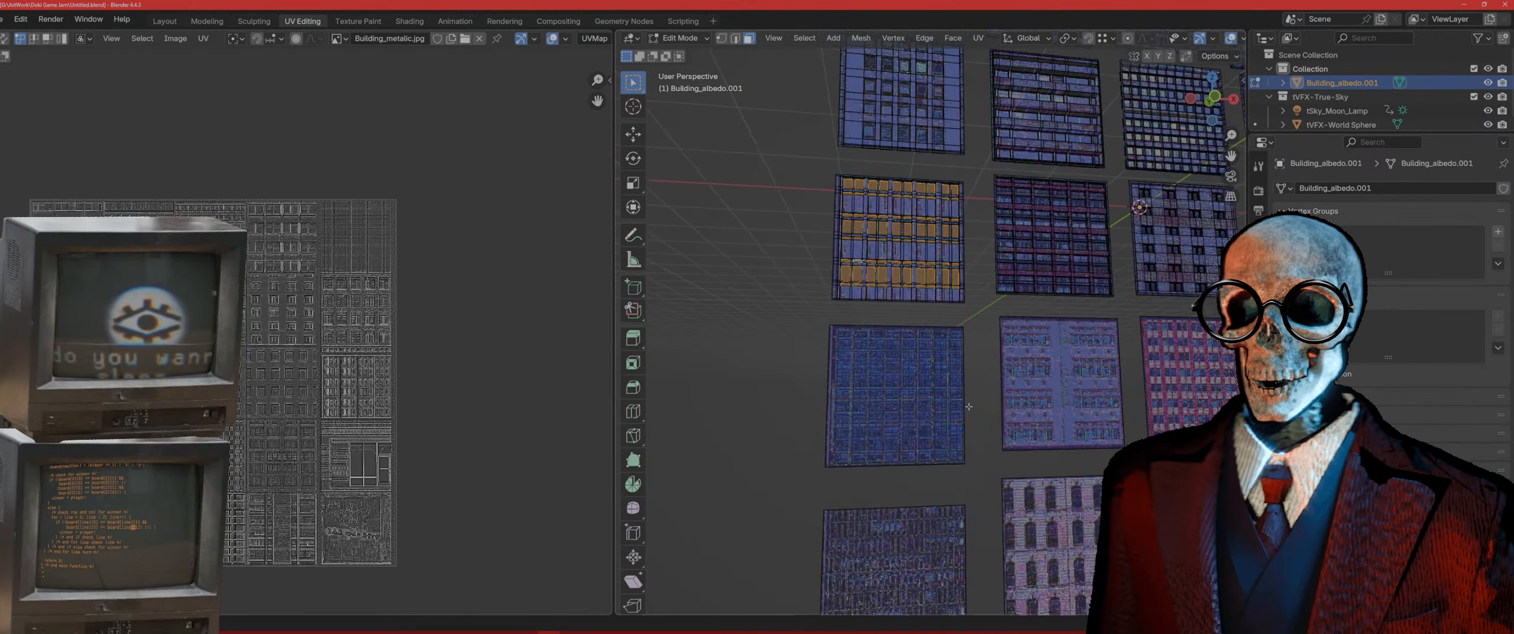
pyautogui.keyDown('shift'); pyautogui.moveTo(1030, 401); pyautogui.dragTo(942, 433, button='middle'); pyautogui.keyUp('shift')
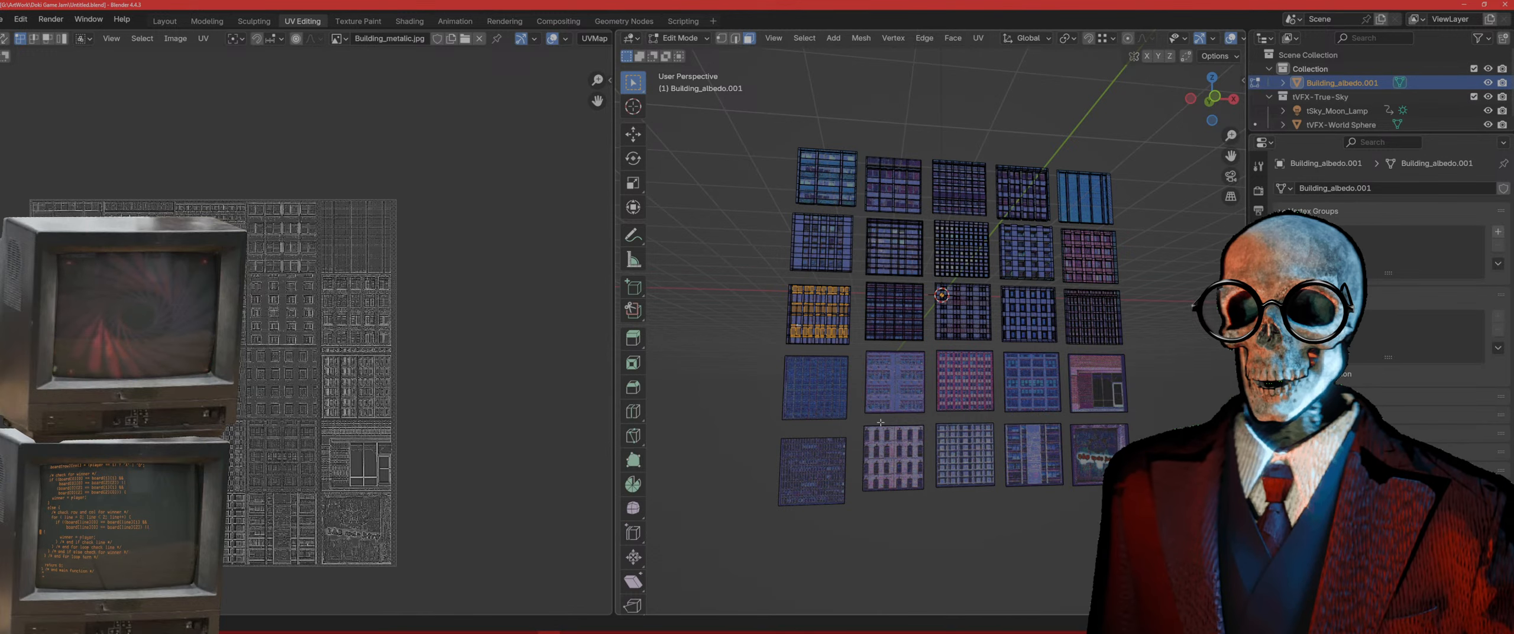
pyautogui.press('Tab')
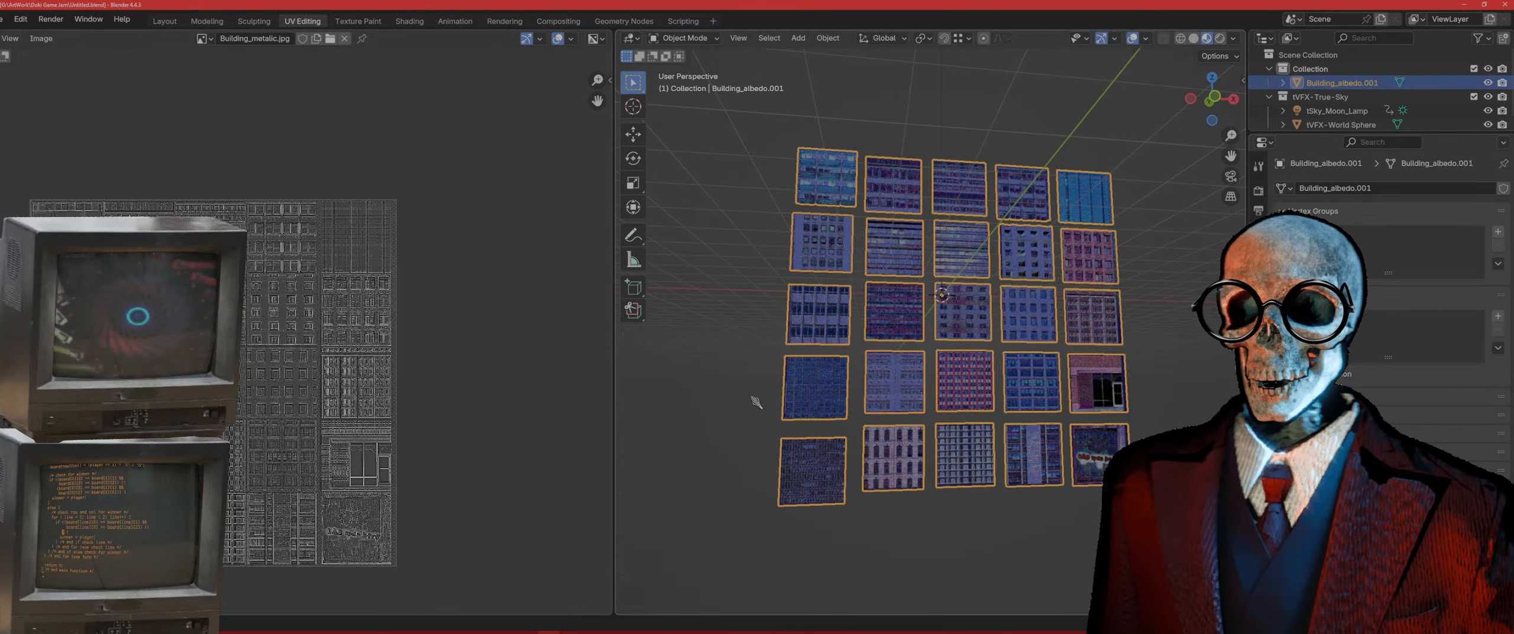
pyautogui.click(756, 402)
pyautogui.moveTo(985, 474); pyautogui.dragTo(950, 480, button='middle')
pyautogui.moveTo(1000, 442); pyautogui.dragTo(1006, 377, button='middle')
pyautogui.press('Tab')
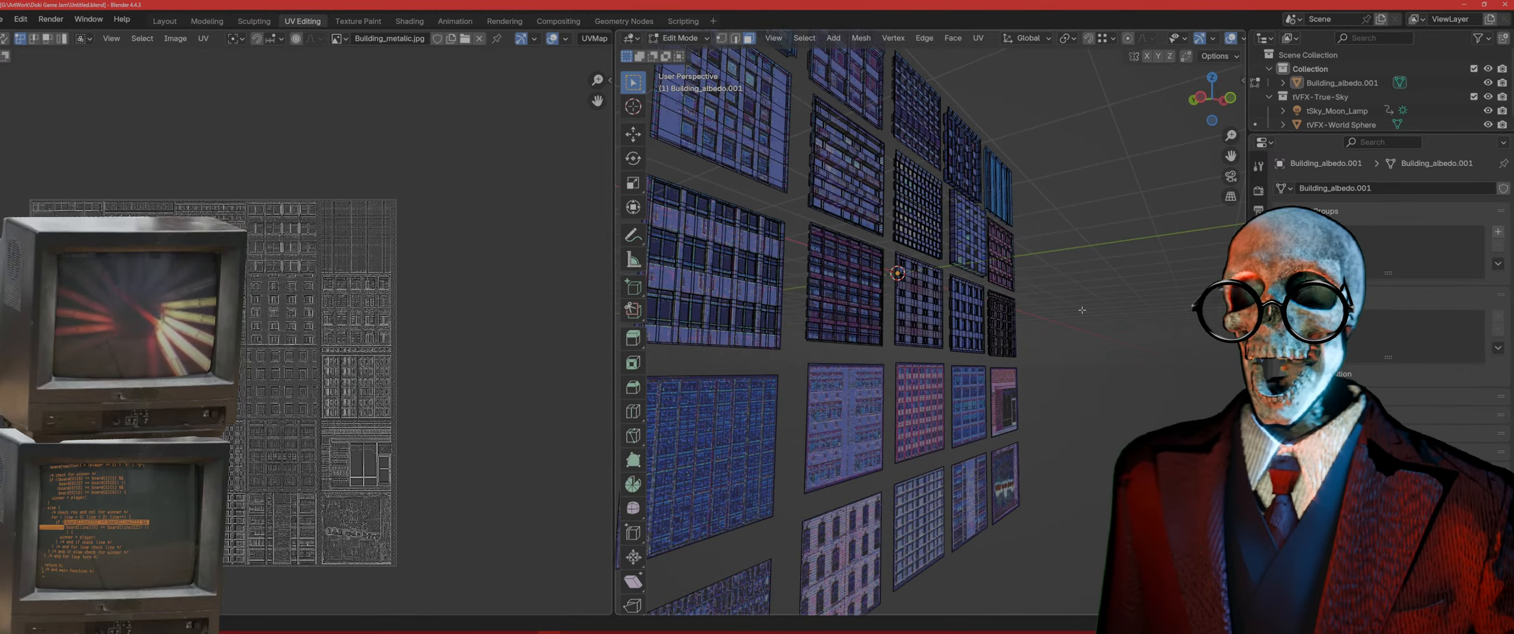
pyautogui.press('Tab')
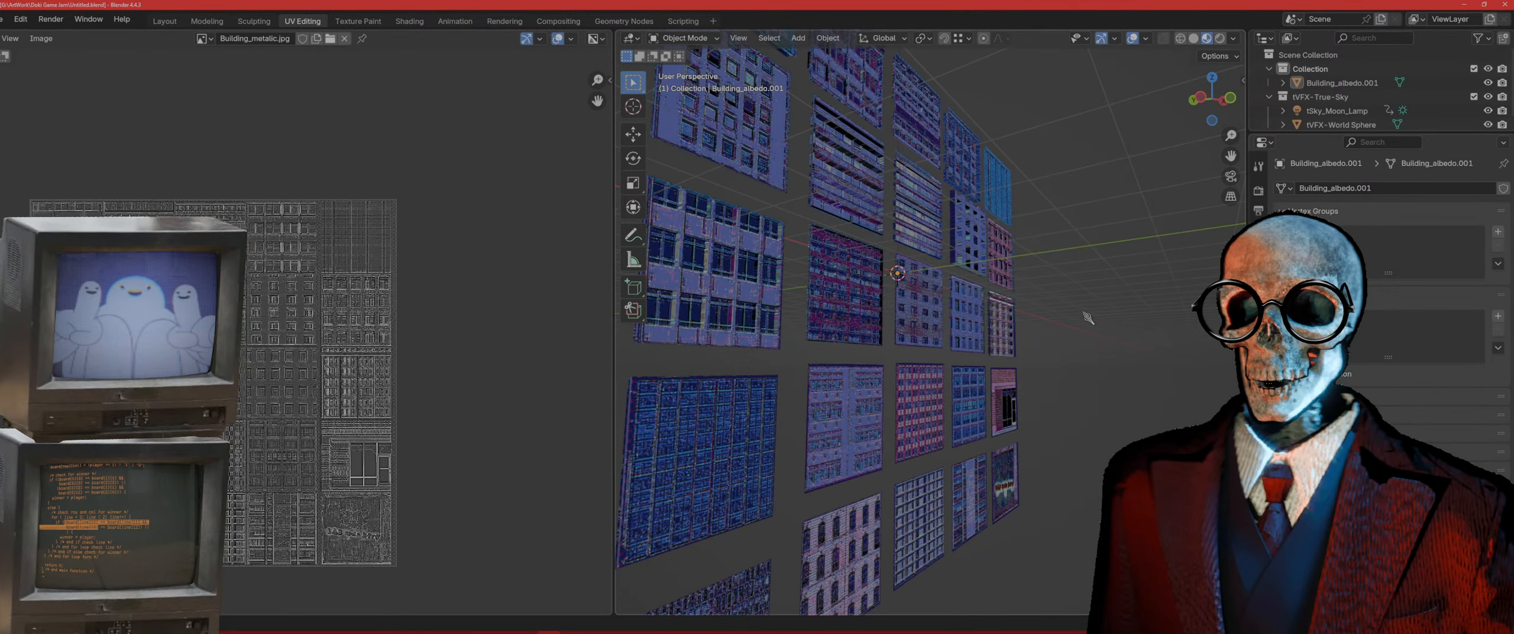
pyautogui.moveTo(1082, 310); pyautogui.dragTo(939, 364, button='middle')
pyautogui.scroll(5, 940, 364)
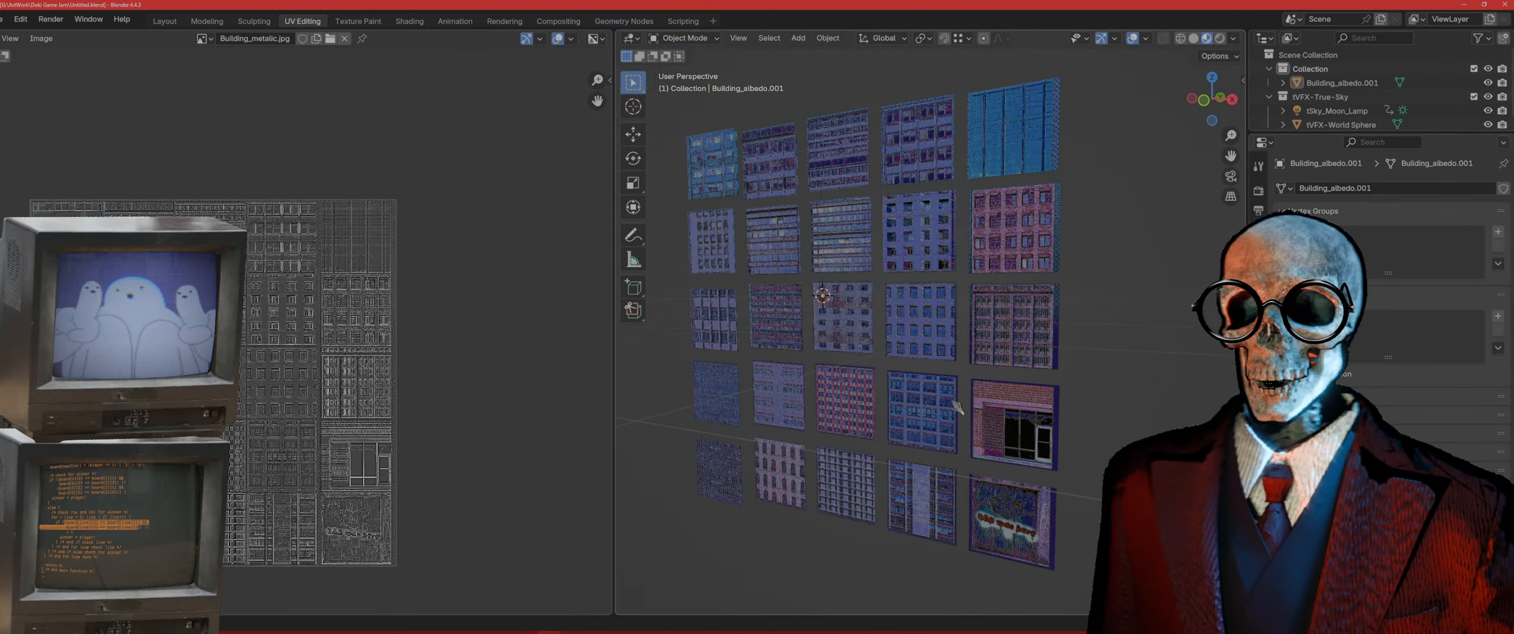